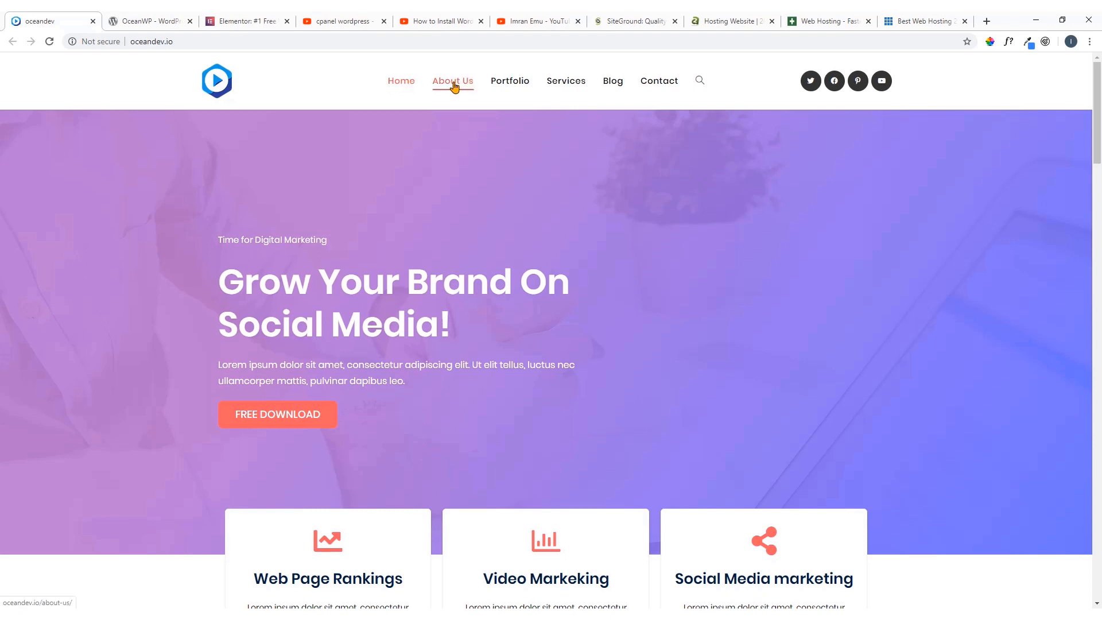
Review the demo homepage's header search, hero banner, feature cards, How Does It Work section and services section
left_click(700, 84)
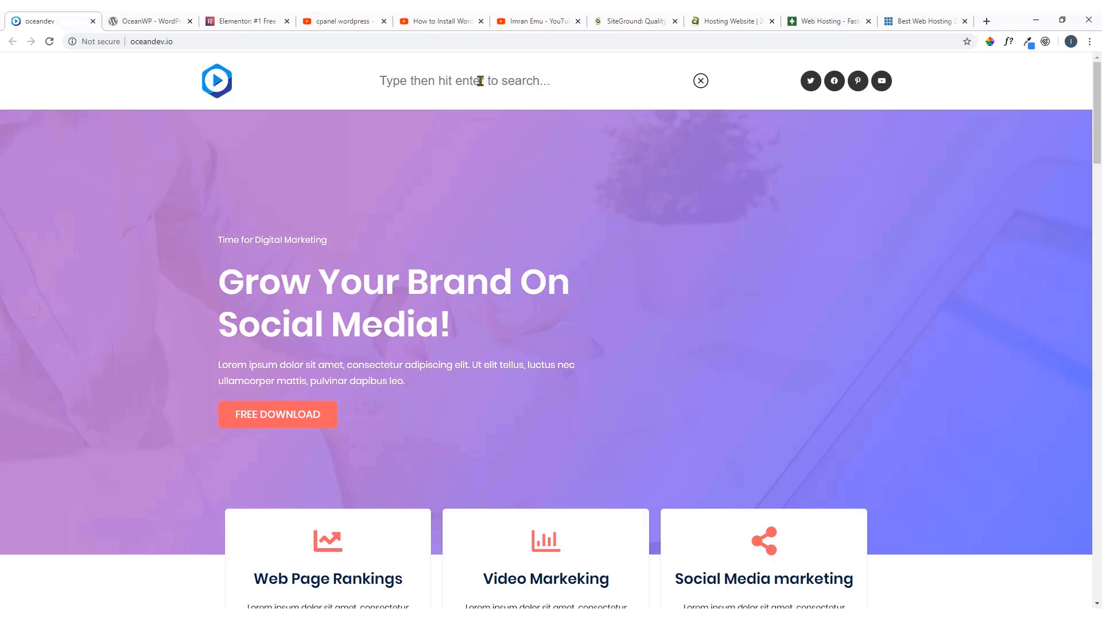
left_click(703, 83)
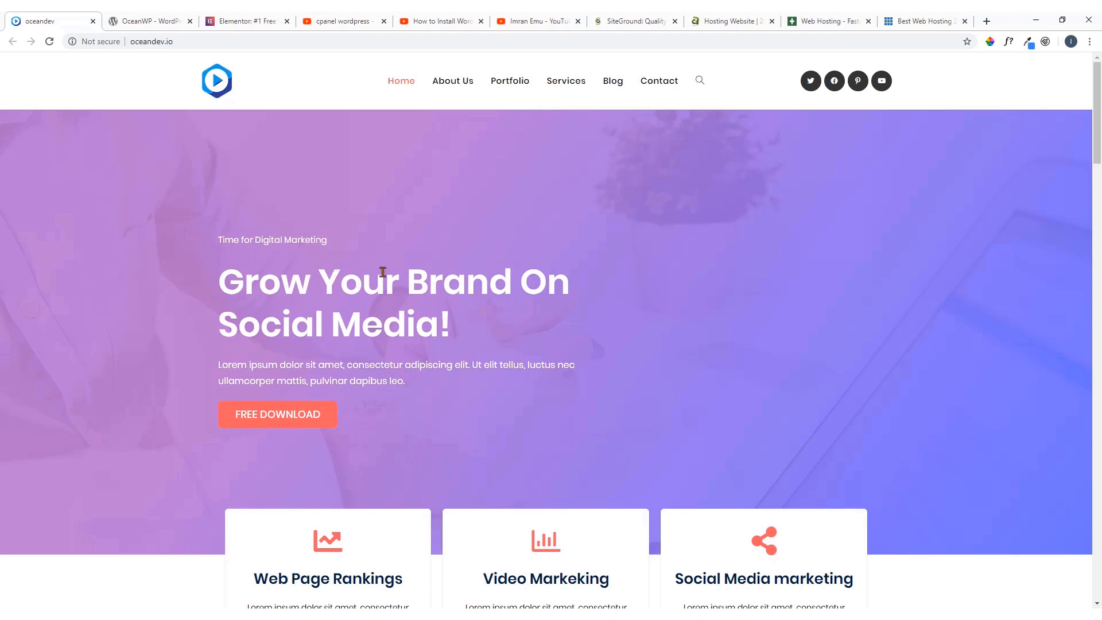
scroll(383, 270, "down", 2)
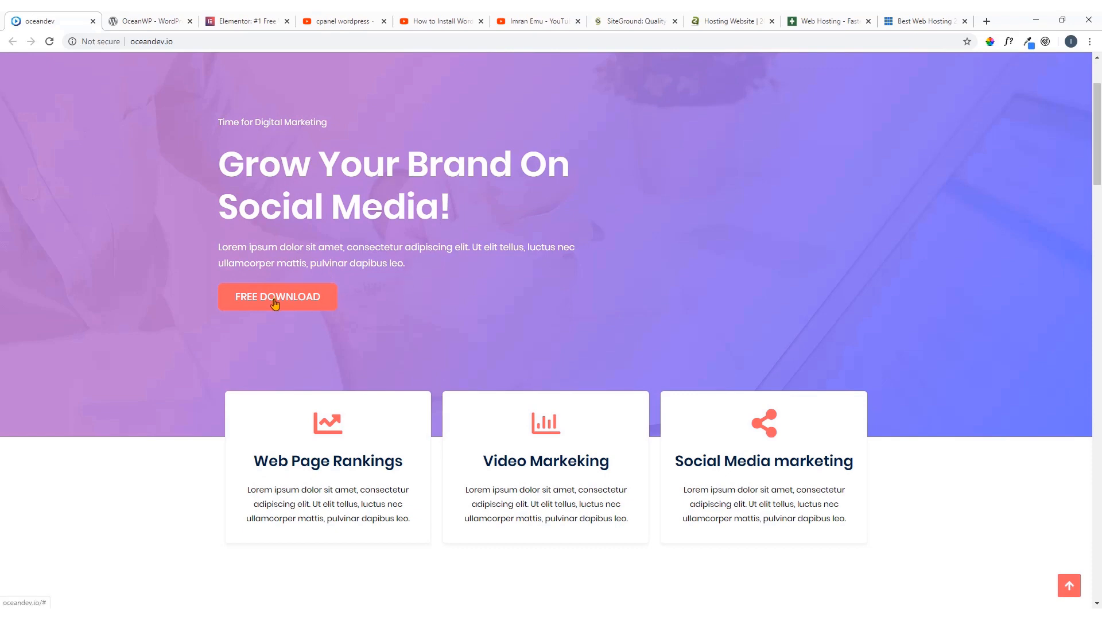
scroll(276, 304, "down", 4)
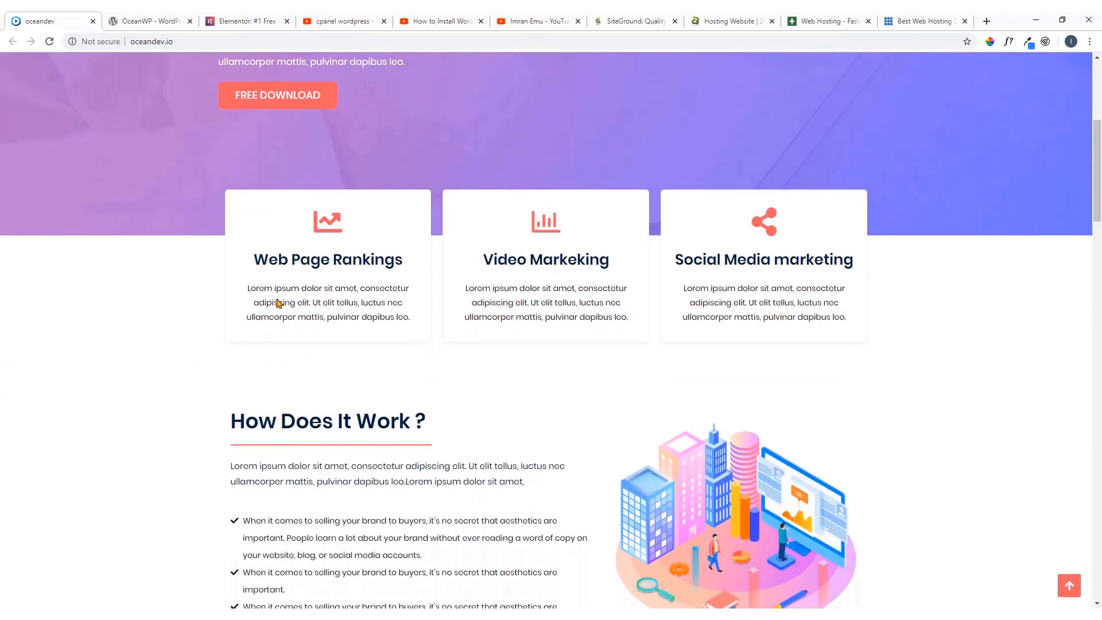
scroll(218, 190, "up", 2)
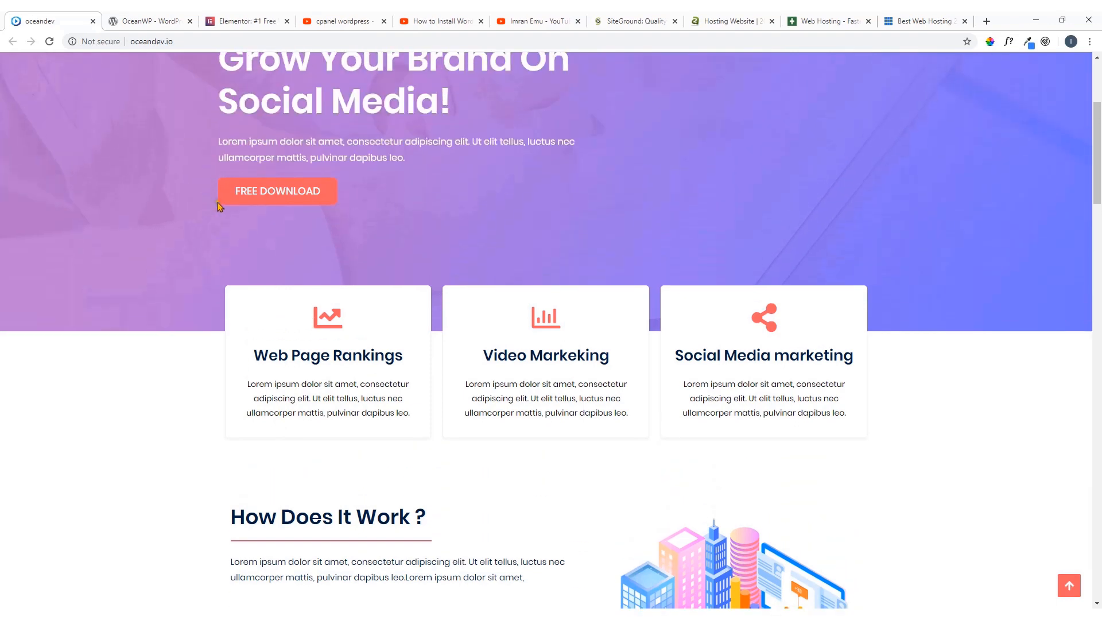
scroll(647, 344, "down", 6)
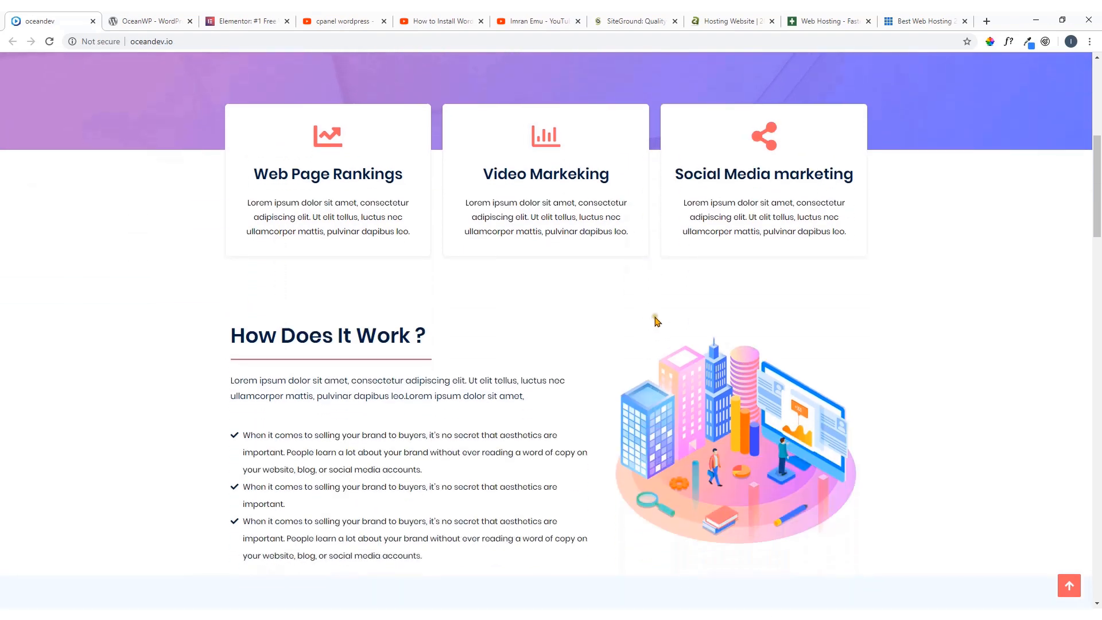
scroll(677, 284, "down", 3)
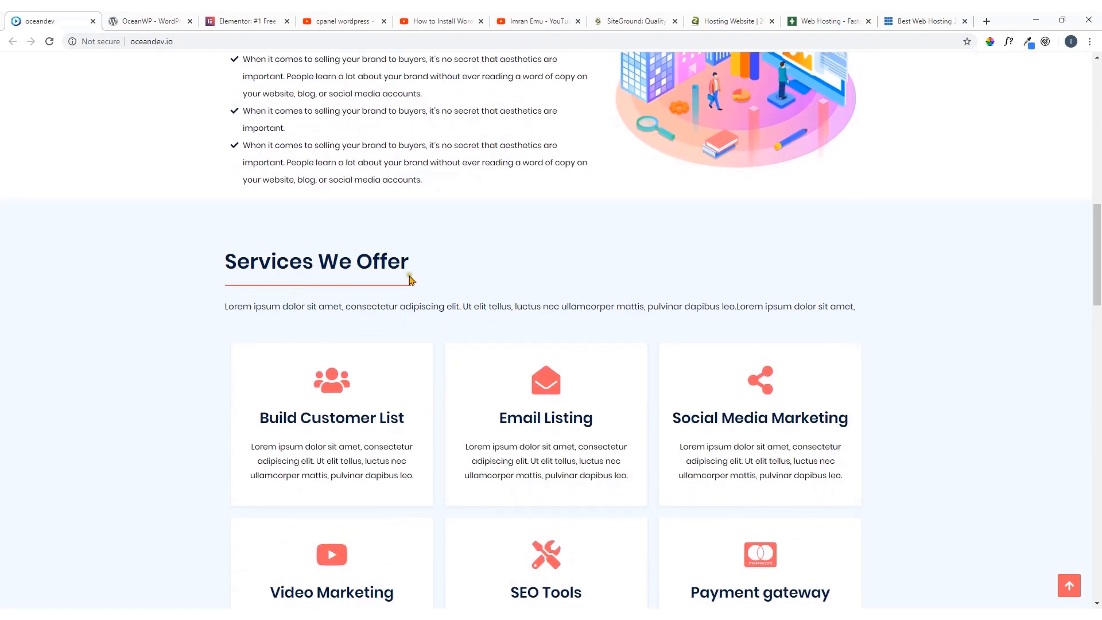
scroll(411, 278, "down", 2)
scroll(534, 303, "down", 8)
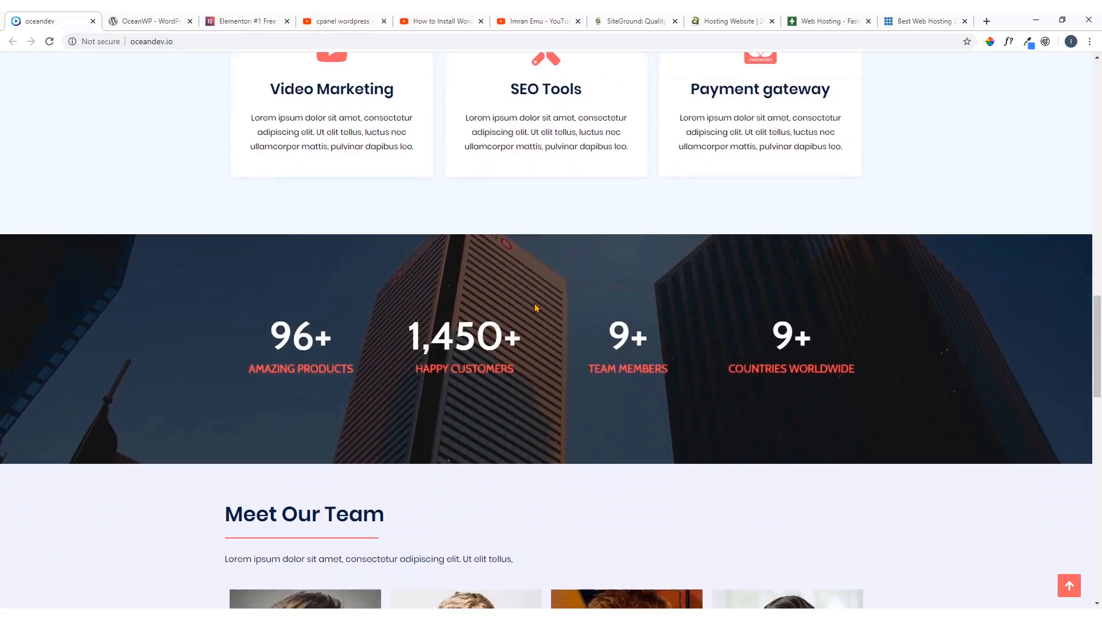
Review the demo homepage's counters, team, video accordion, client logo carousel and footer, and return to the page top
scroll(679, 320, "down", 3)
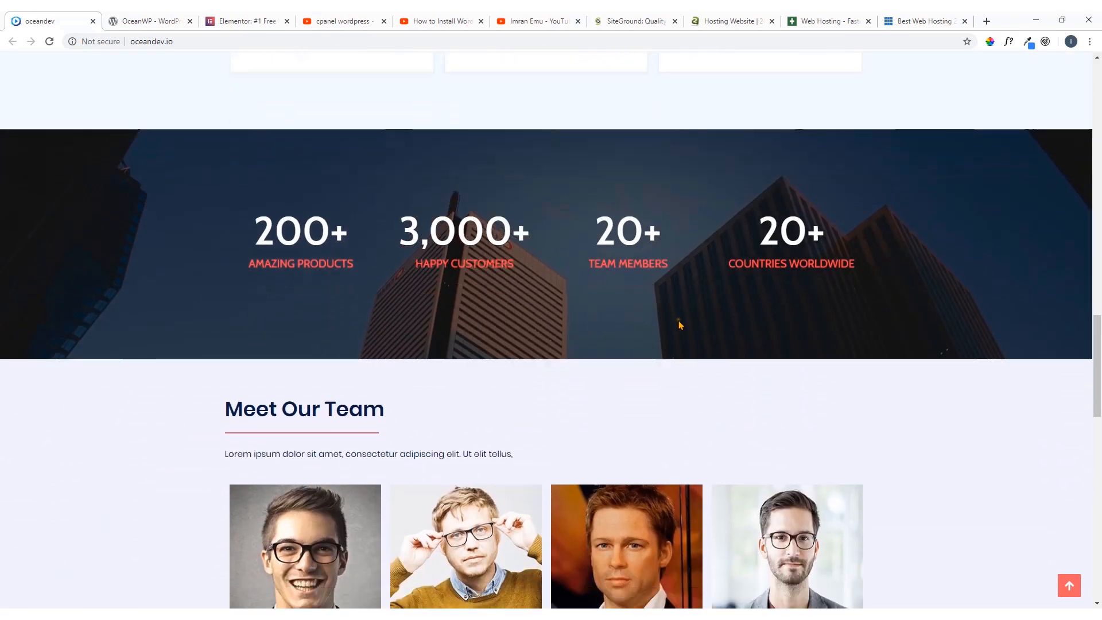
scroll(377, 305, "down", 7)
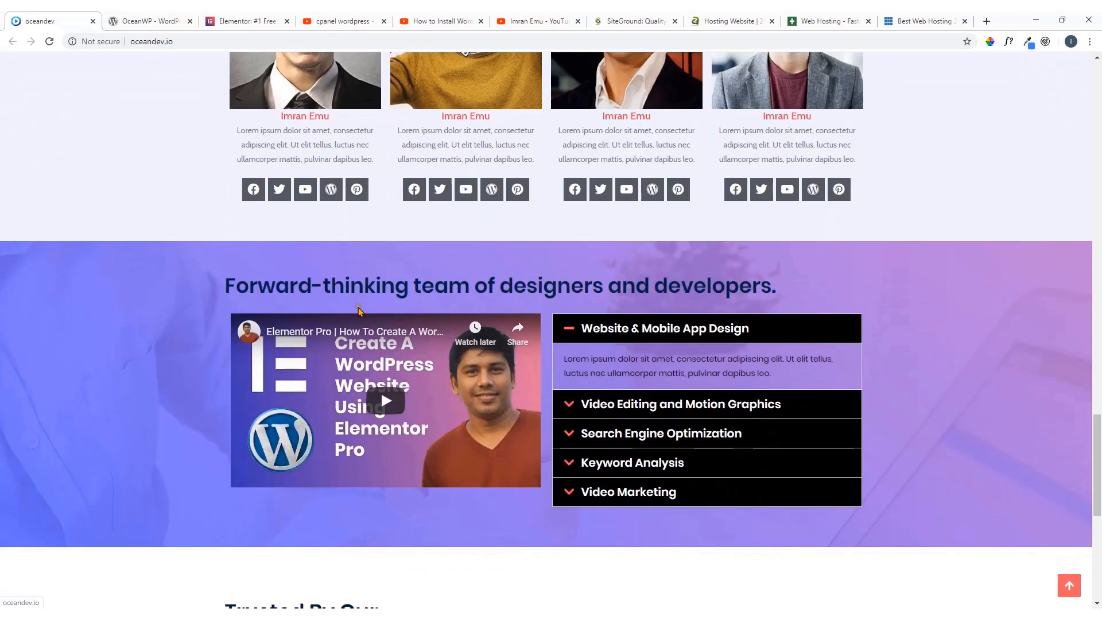
scroll(379, 373, "down", 4)
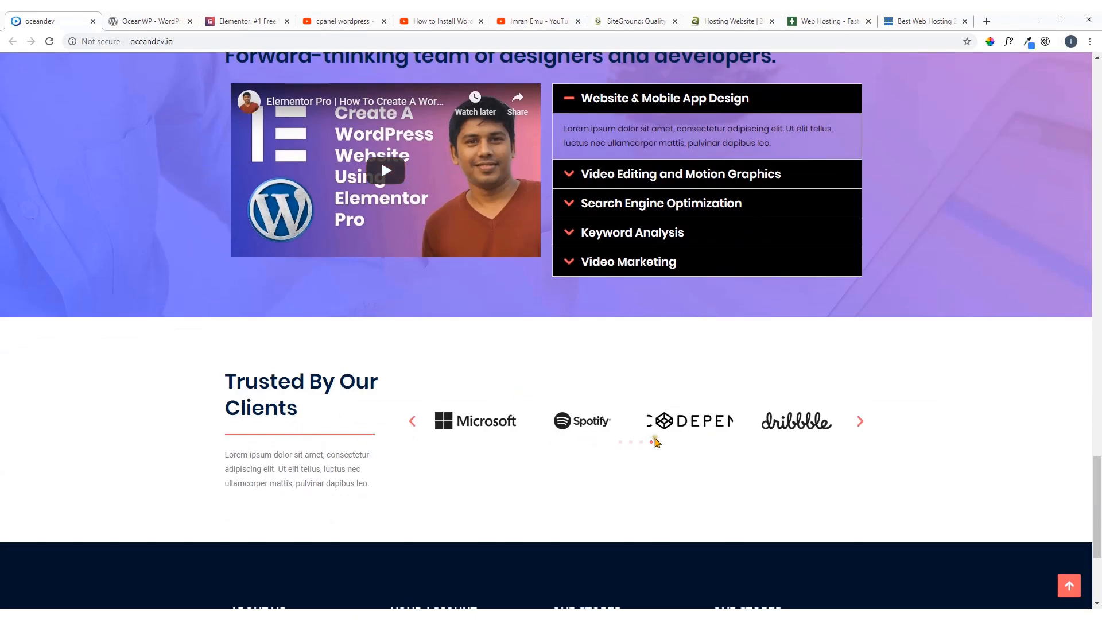
left_click(859, 422)
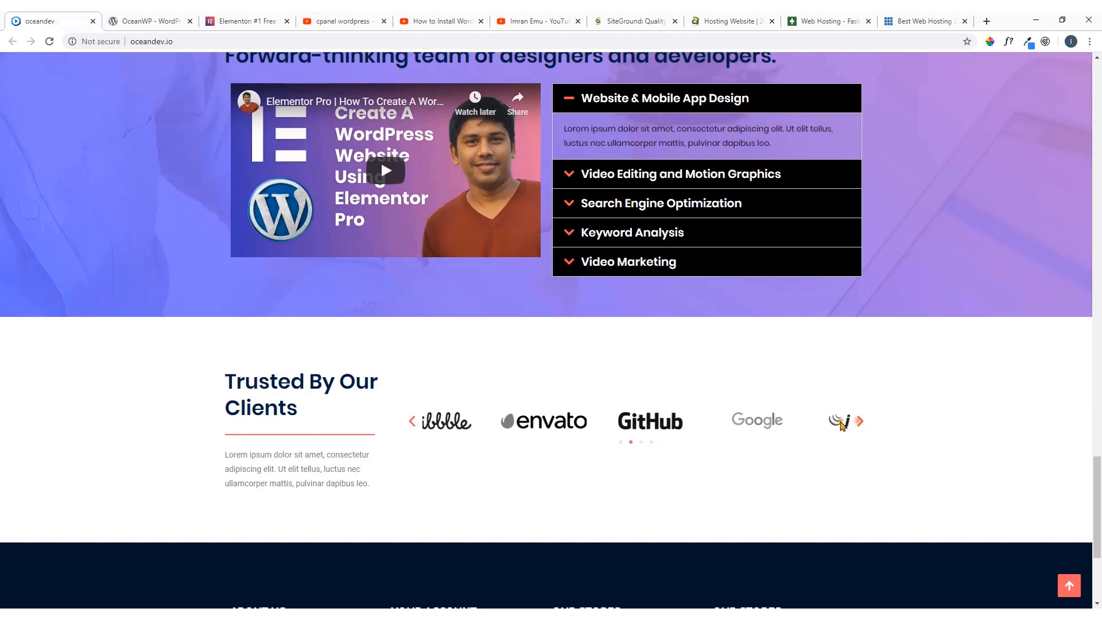
scroll(738, 358, "down", 4)
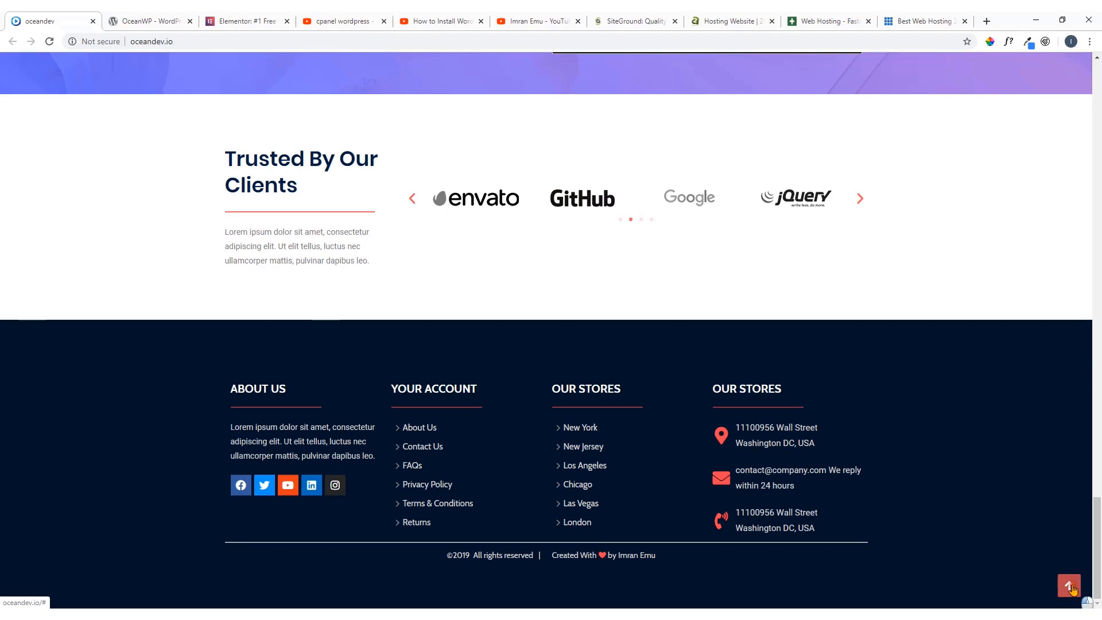
left_click(1070, 587)
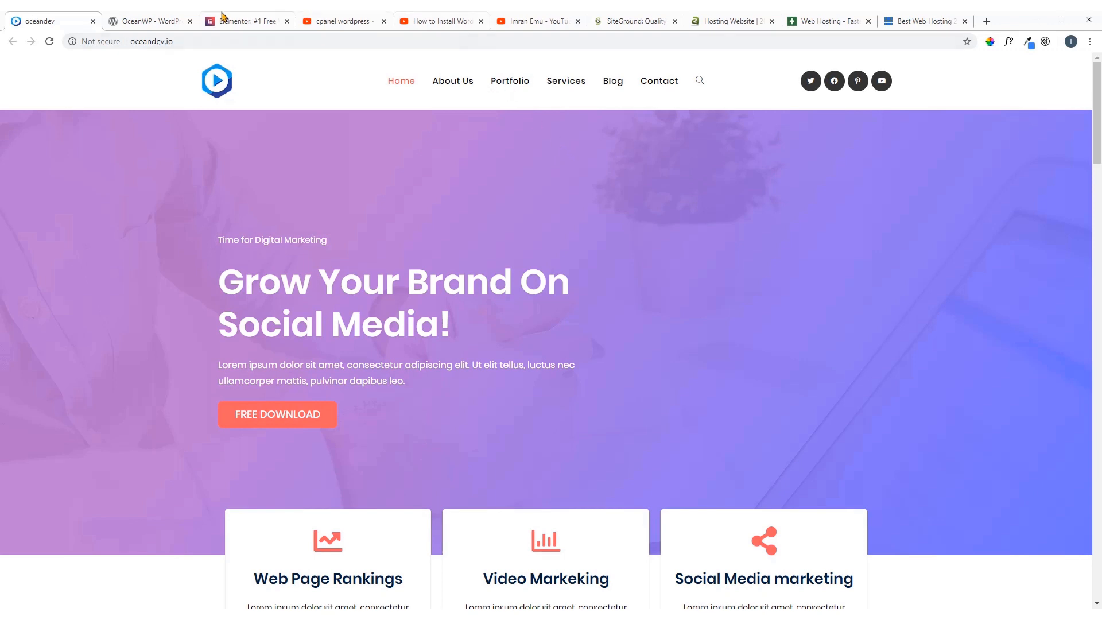
Review the OceanWP theme page on WordPress.org and the Elementor page builder's homepage
left_click(167, 19)
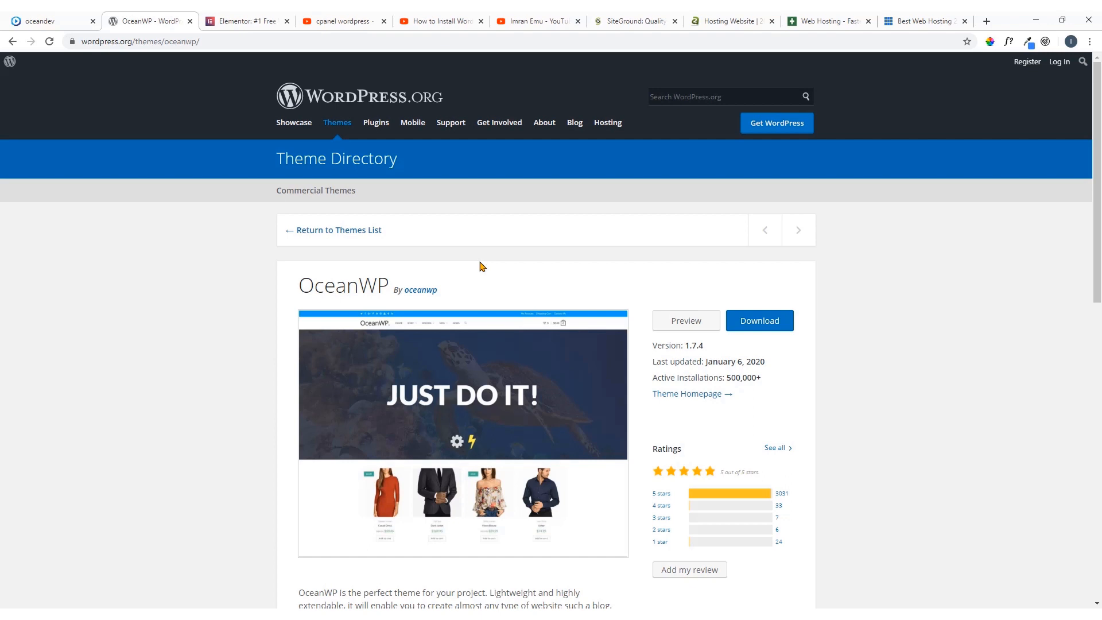
scroll(481, 265, "down", 2)
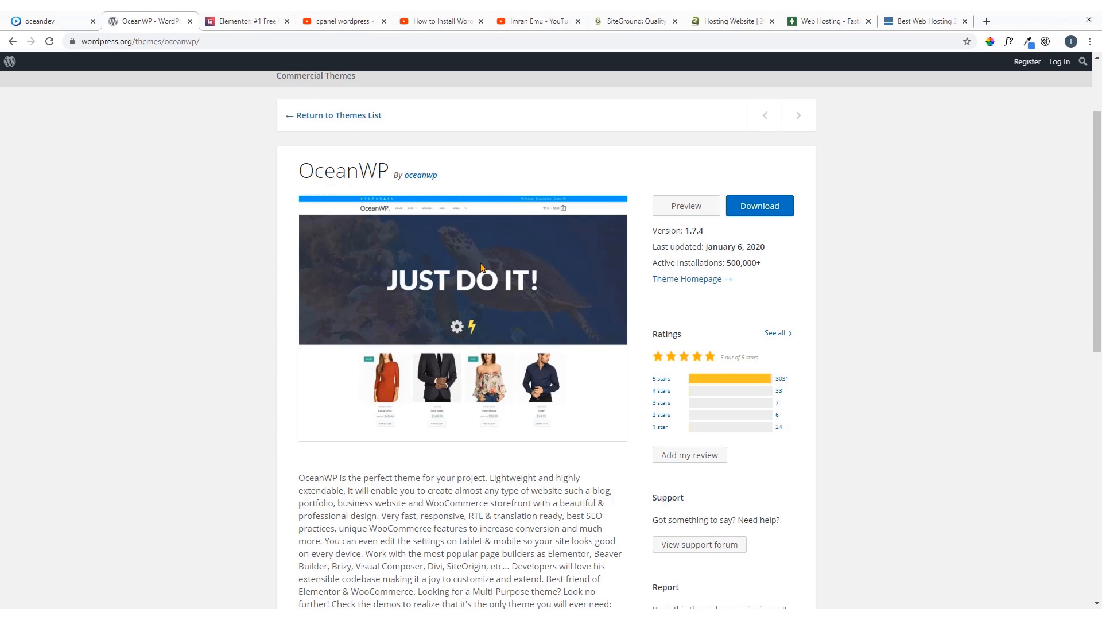
scroll(481, 267, "down", 2)
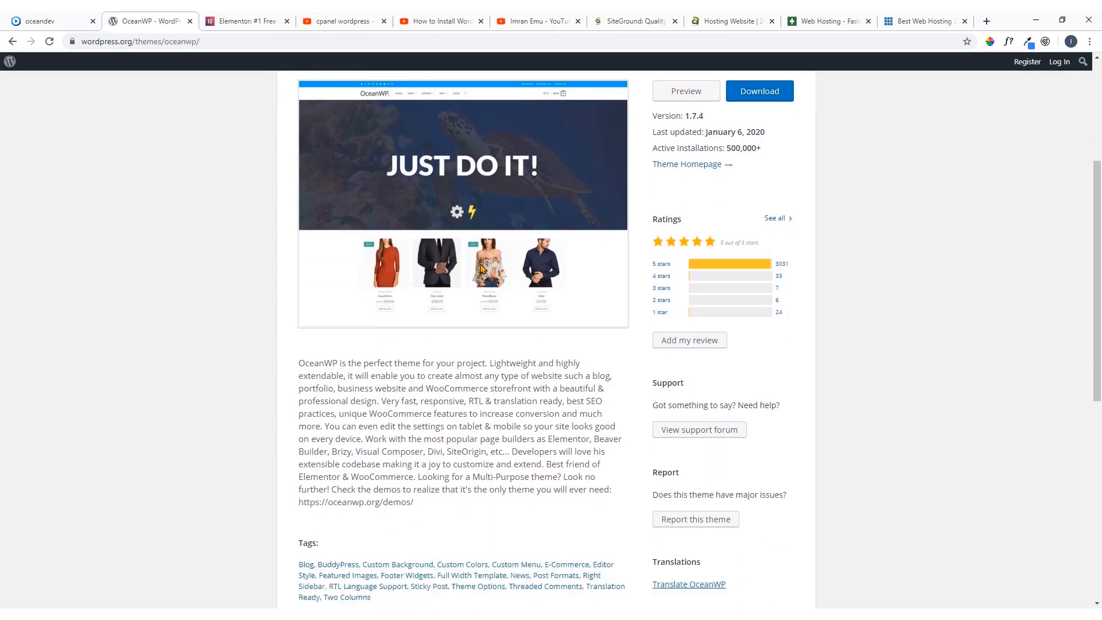
scroll(481, 268, "up", 3)
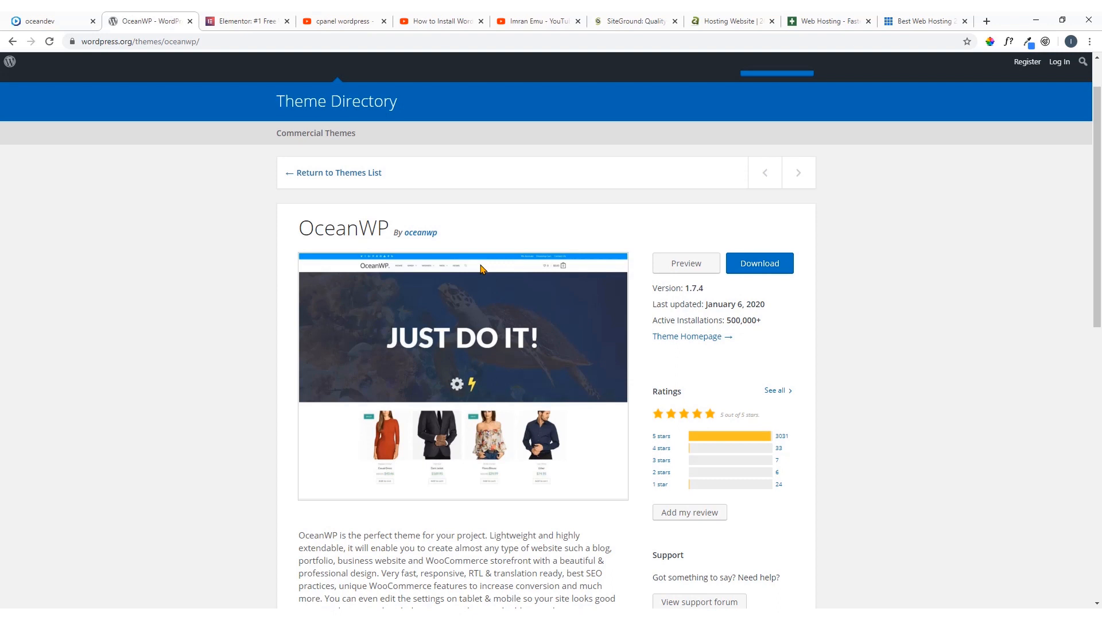
scroll(482, 268, "down", 2)
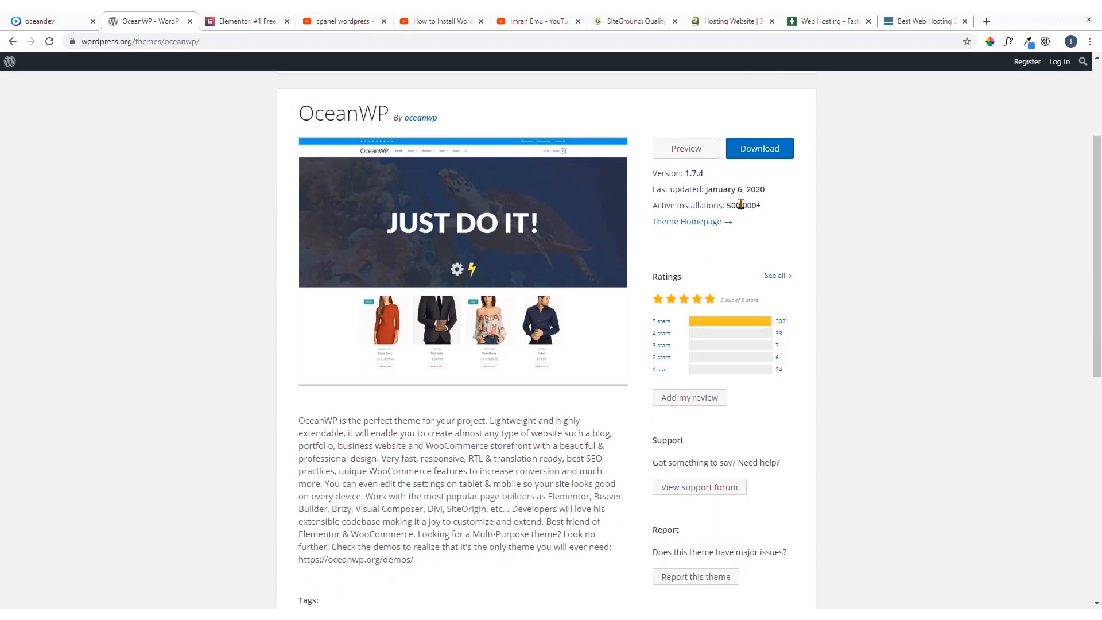
scroll(728, 204, "up", 3)
left_click(258, 22)
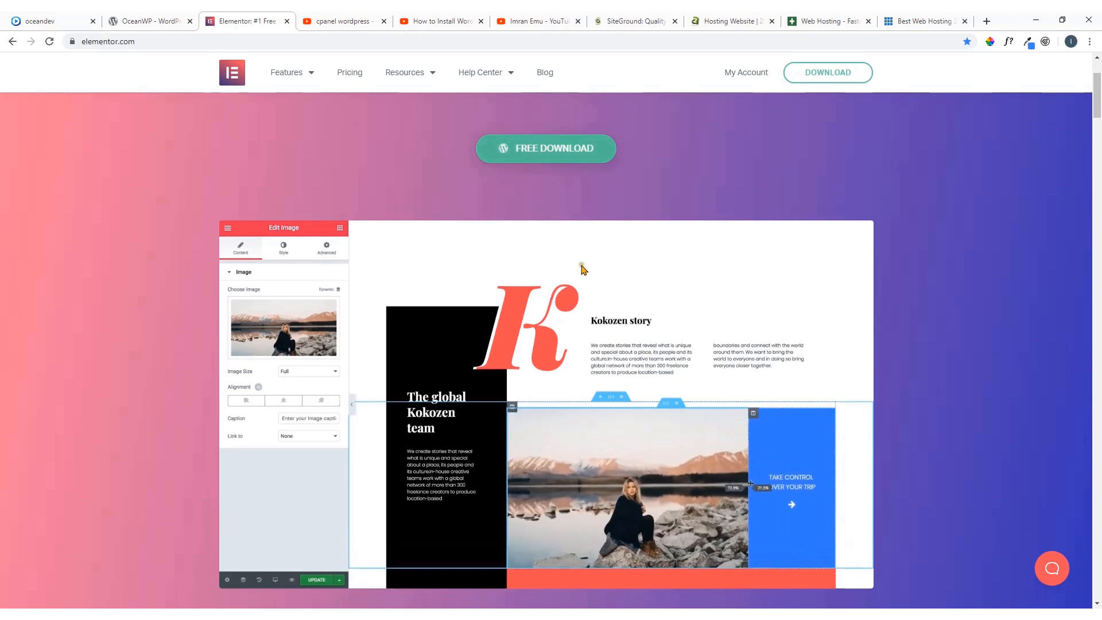
scroll(614, 222, "up", 2)
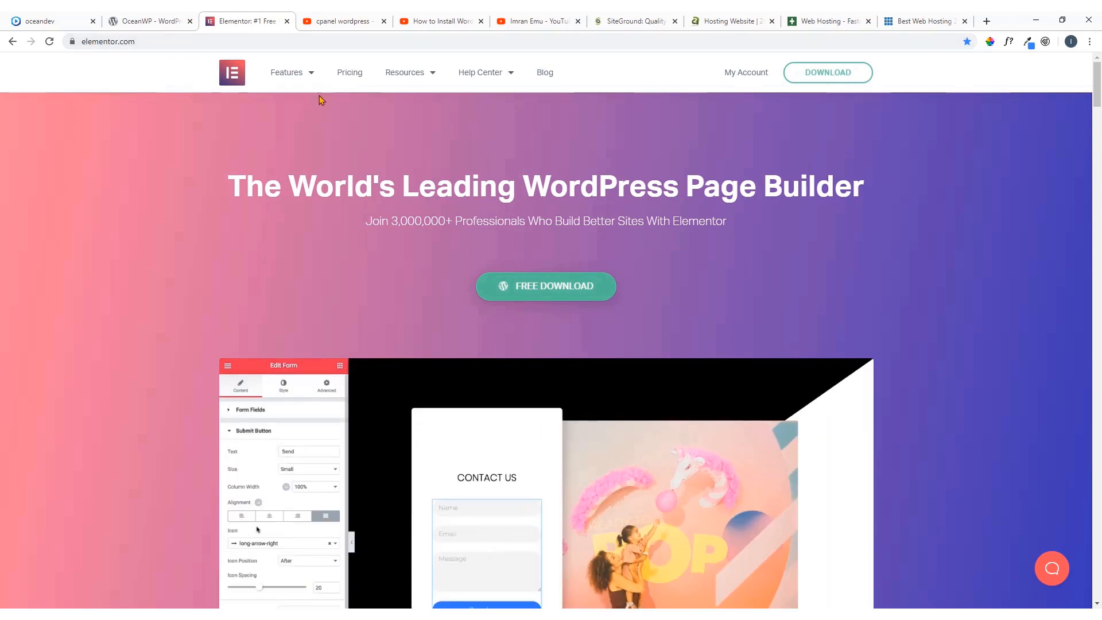
Highlight the domain names in the web addresses of the YouTube video page and the Elementor site
left_click(398, 16)
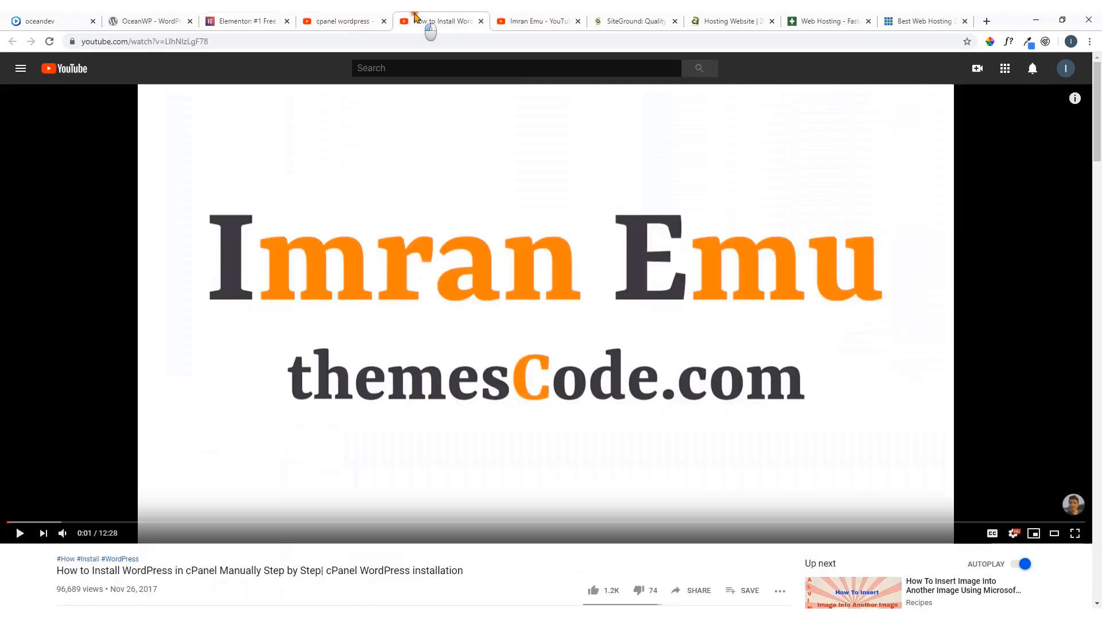
left_click(127, 41)
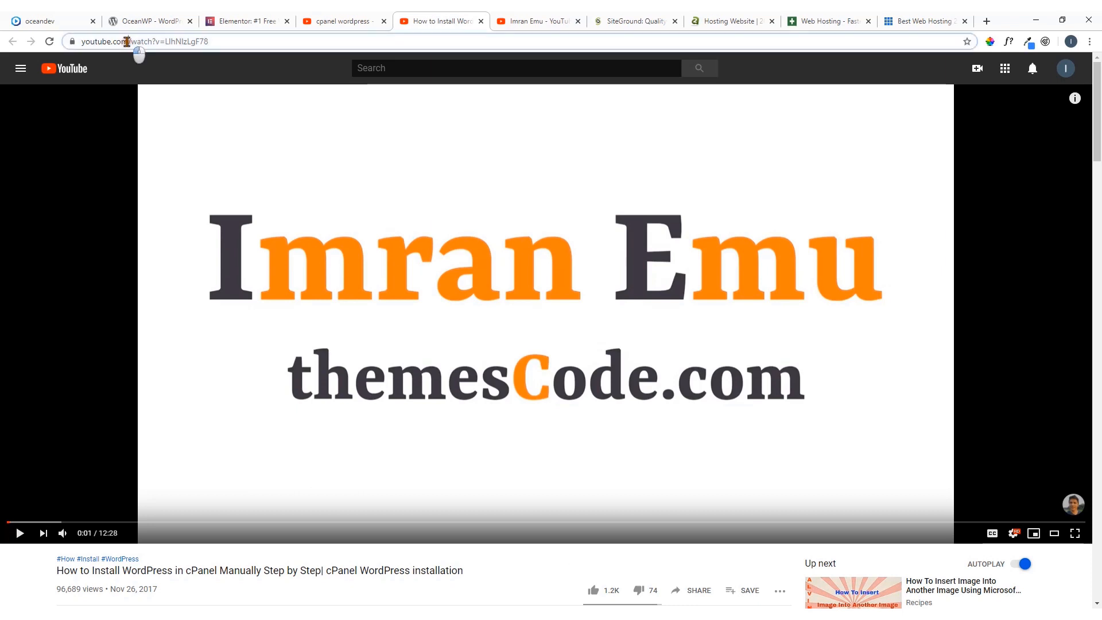
left_click_drag(127, 41, 81, 42)
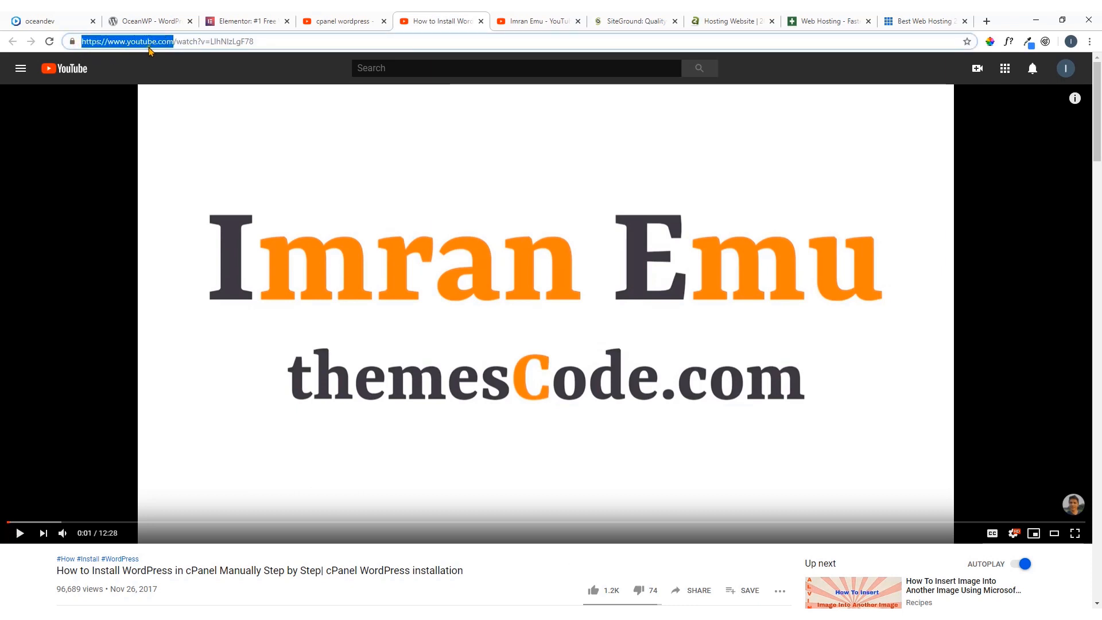
left_click(236, 16)
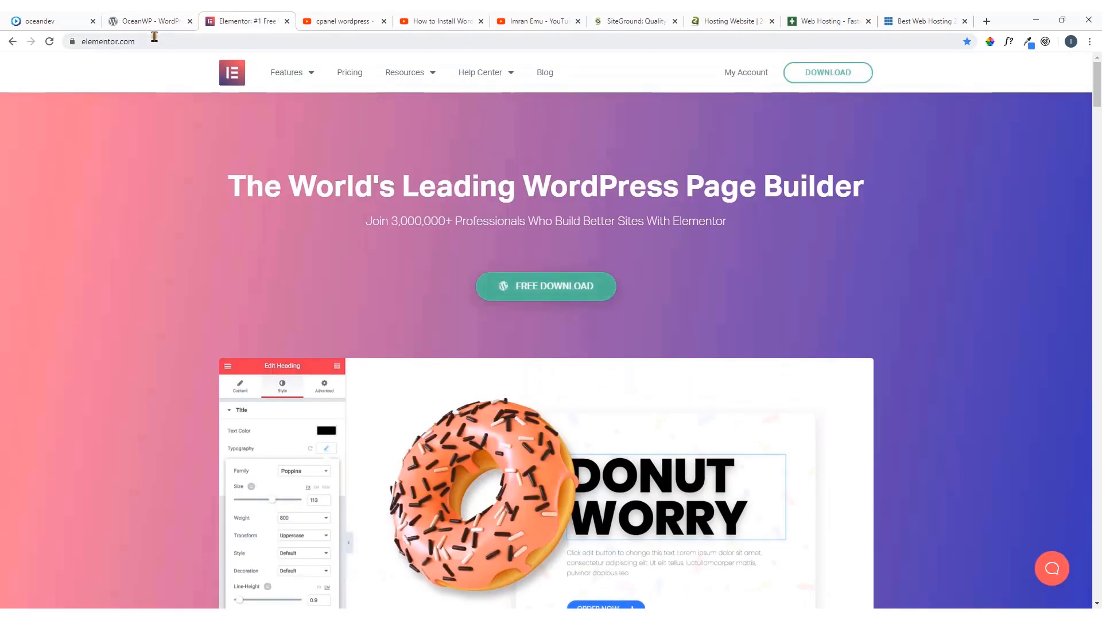
left_click(153, 41)
left_click_drag(152, 42, 79, 41)
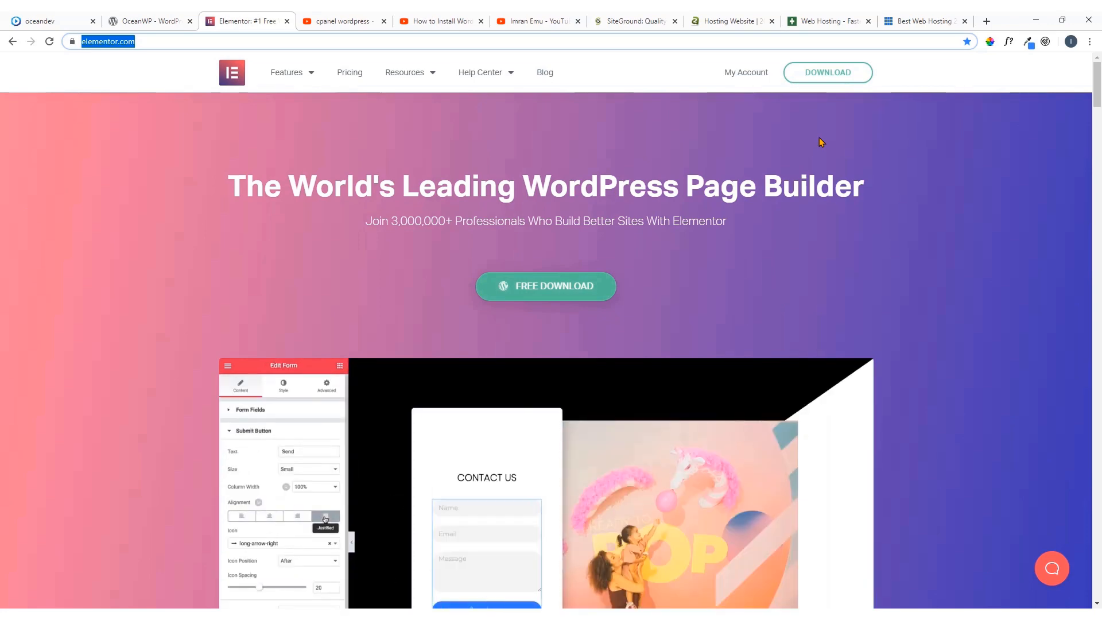
Look over the open SiteGround, A2 Hosting and other web hosting provider sites, and return to the demo homepage
left_click(635, 21)
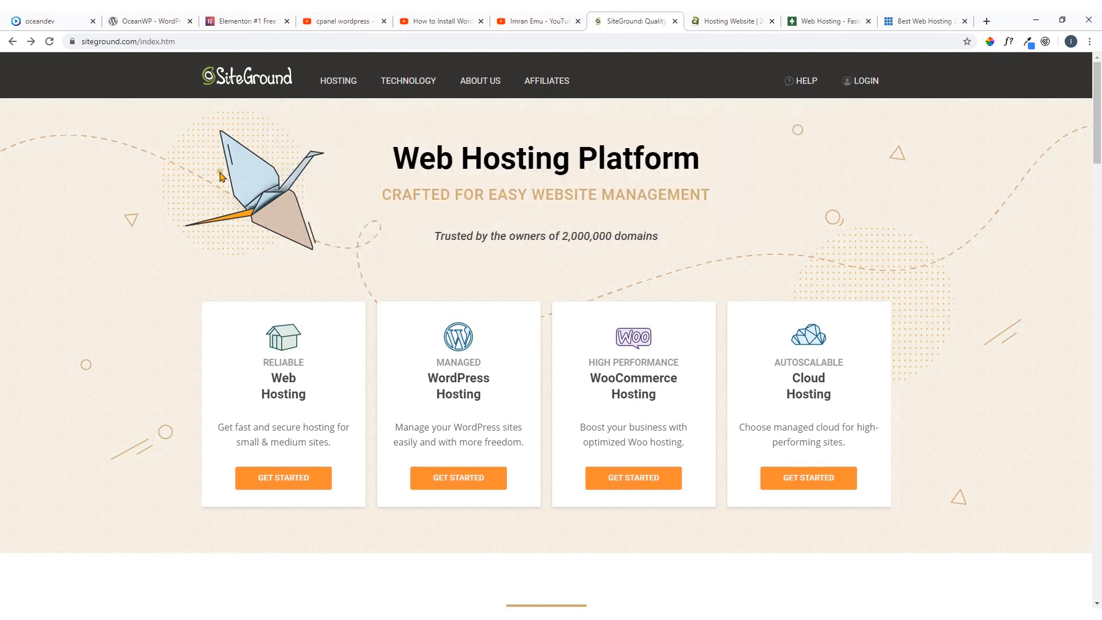
scroll(365, 227, "down", 1)
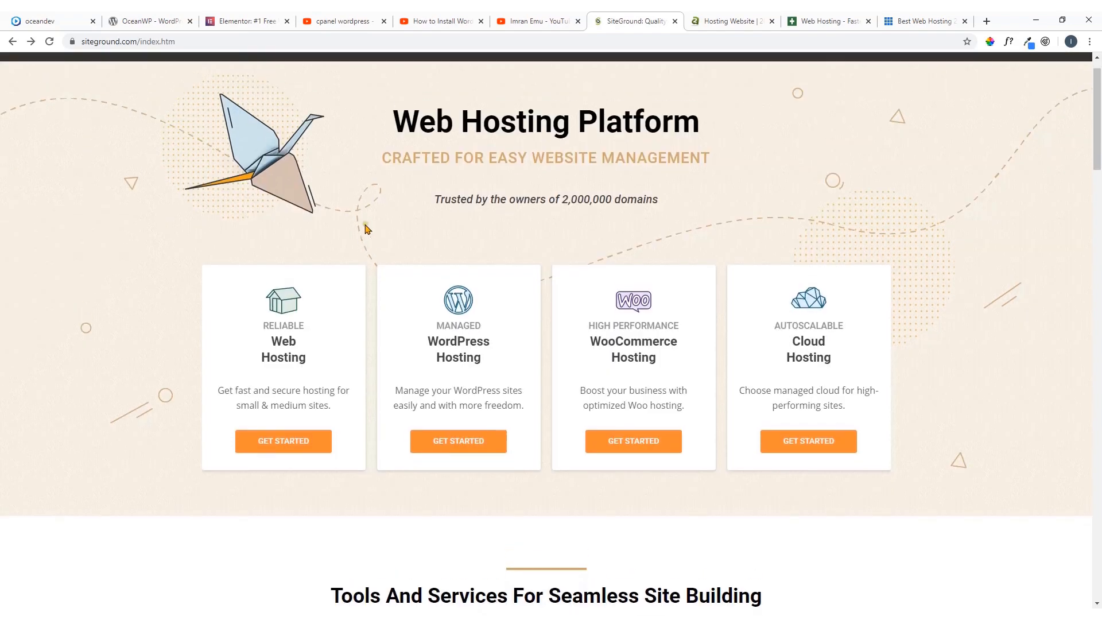
scroll(367, 229, "up", 1)
left_click(721, 22)
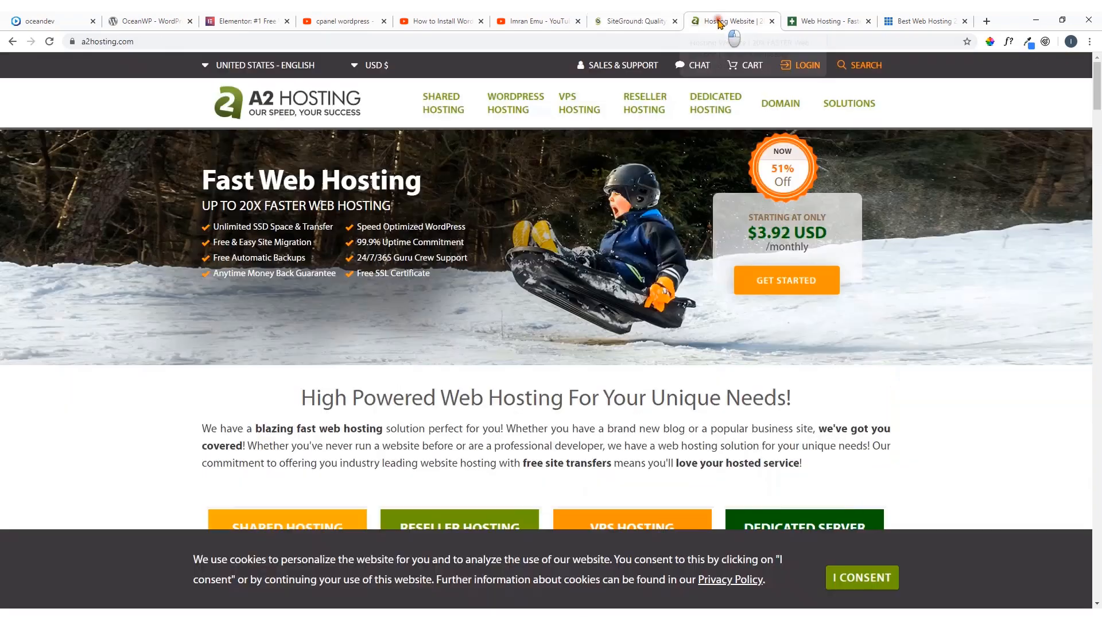
left_click(795, 23)
left_click(919, 21)
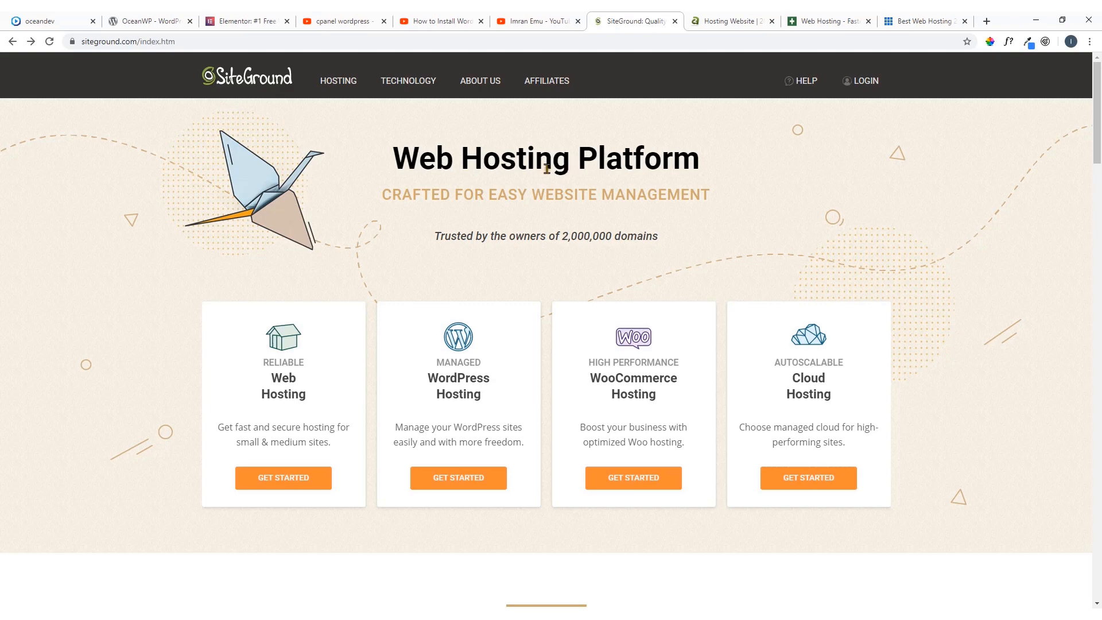
left_click(65, 19)
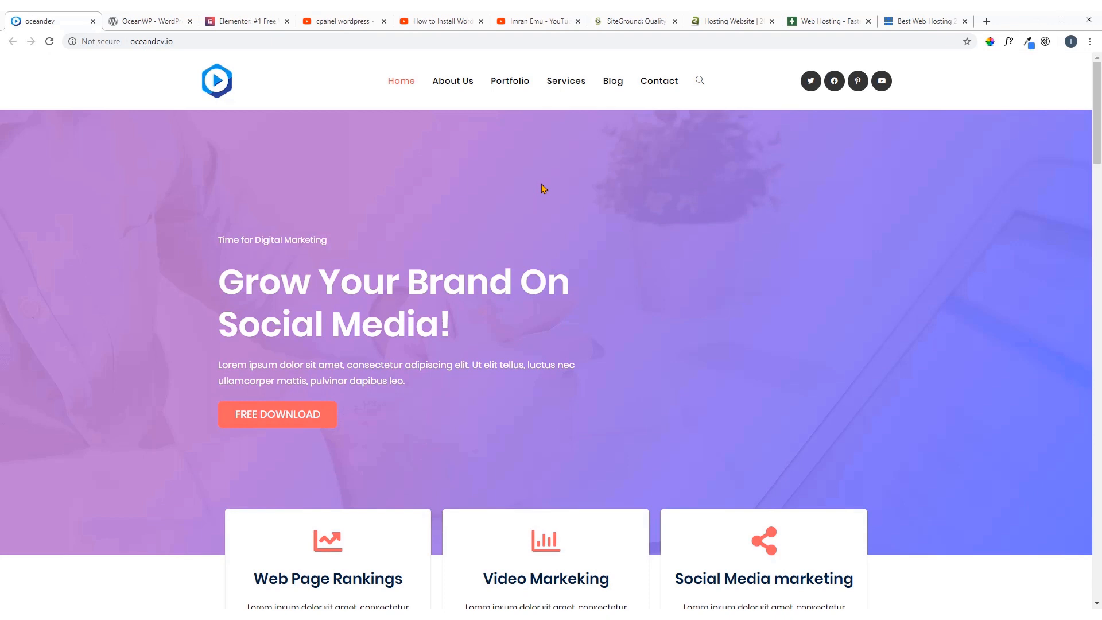
Open SiteGround's managed WordPress hosting plans page
left_click(615, 20)
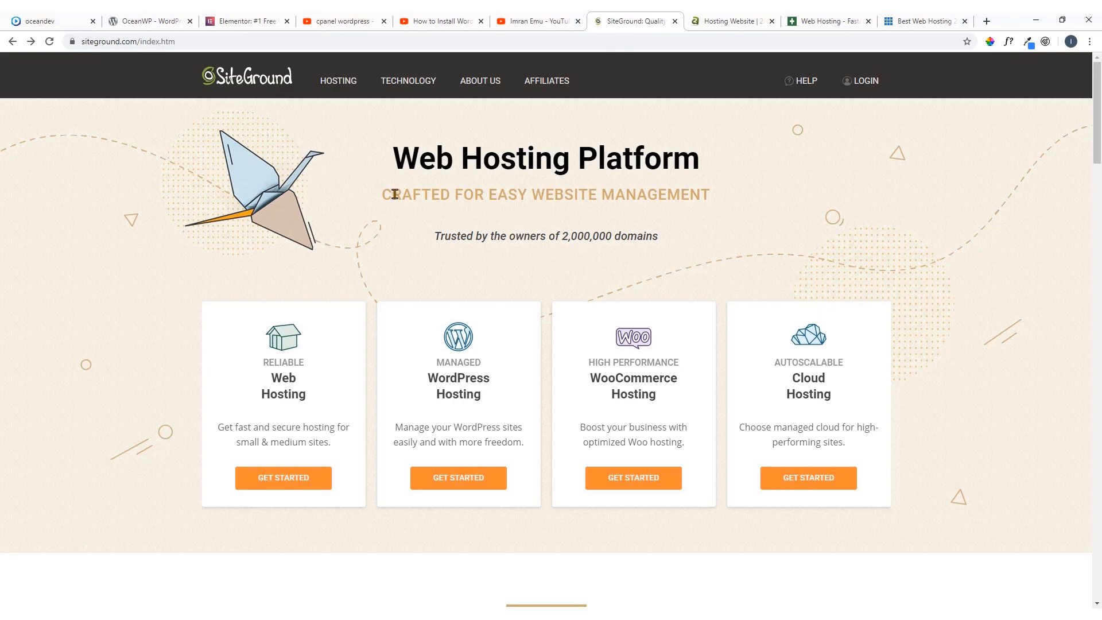
mouse_move(346, 95)
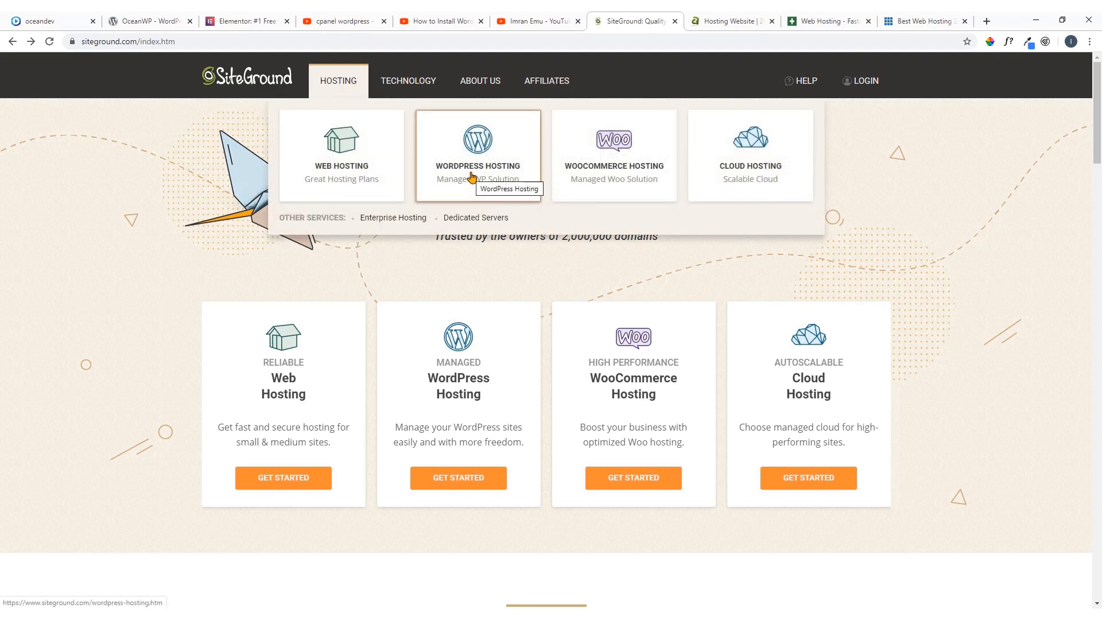
left_click(494, 153)
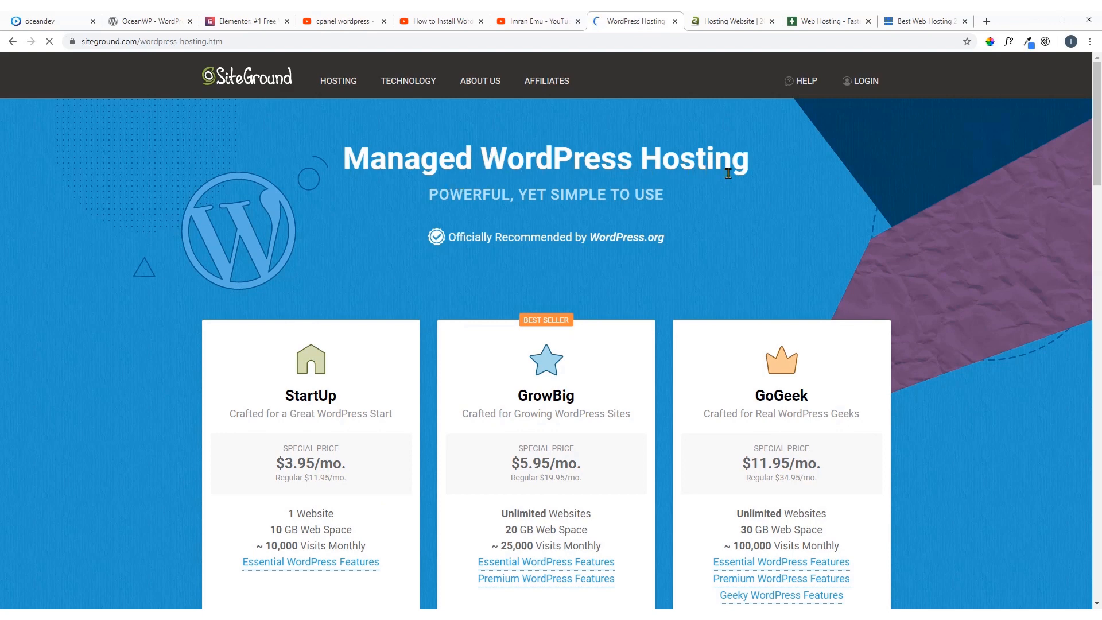
mouse_move(405, 86)
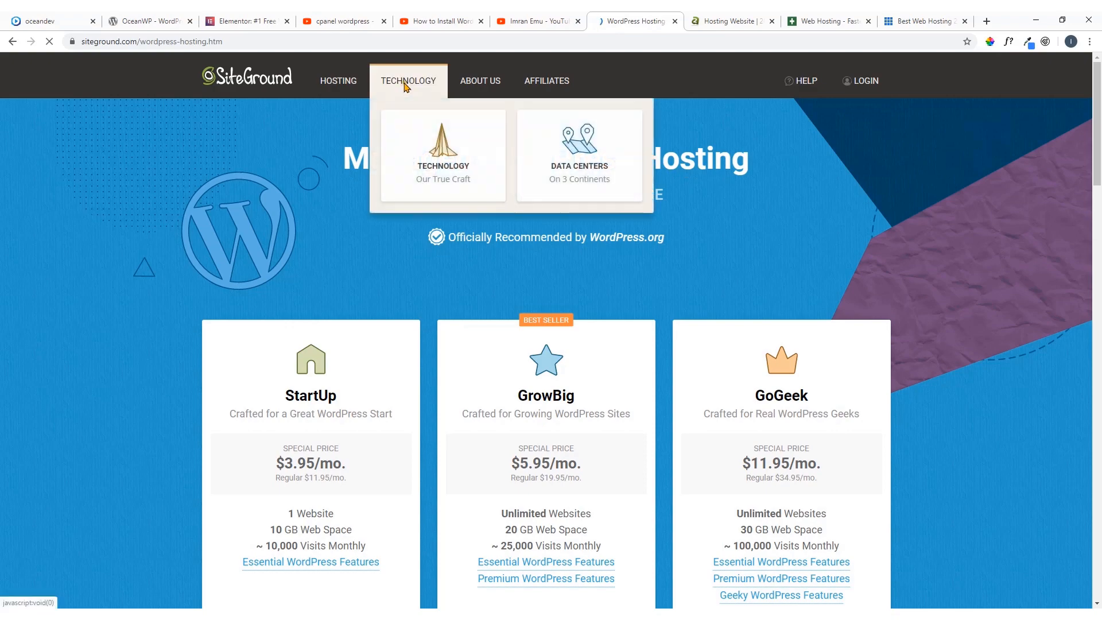
Compare the StartUp, GrowBig and GoGeek WordPress hosting plans and order the StartUp plan
scroll(494, 287, "down", 2)
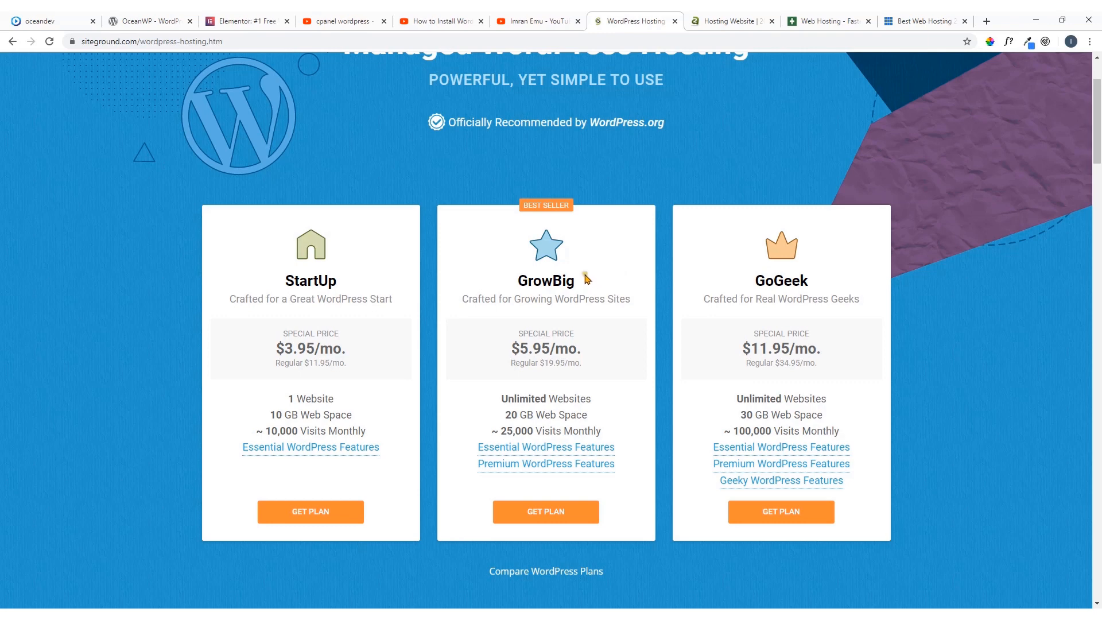
scroll(586, 278, "down", 1)
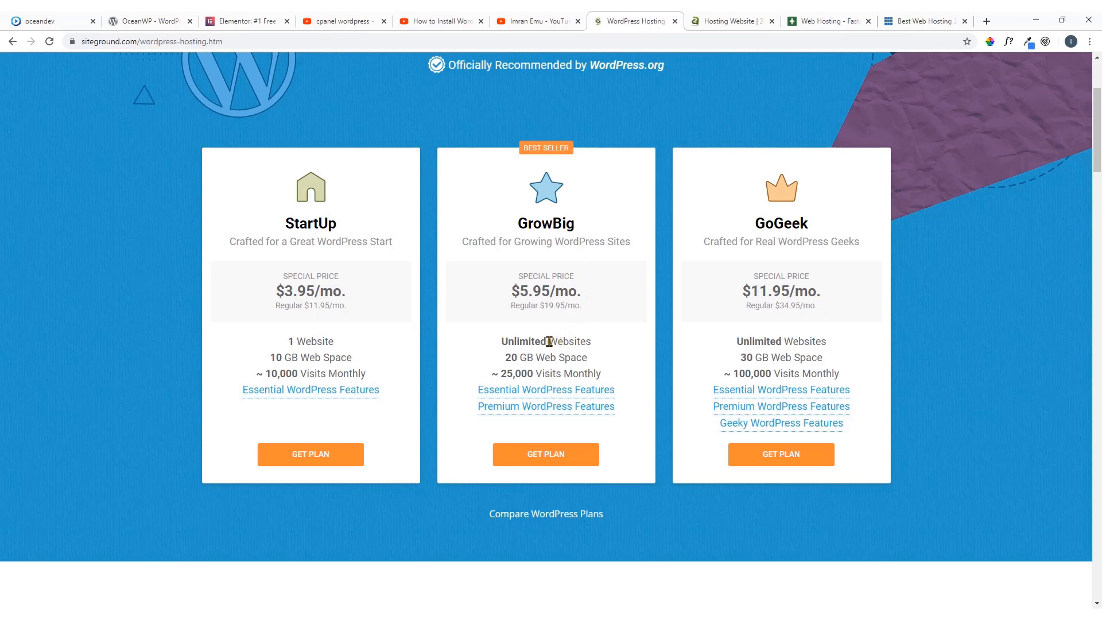
left_click_drag(502, 342, 592, 344)
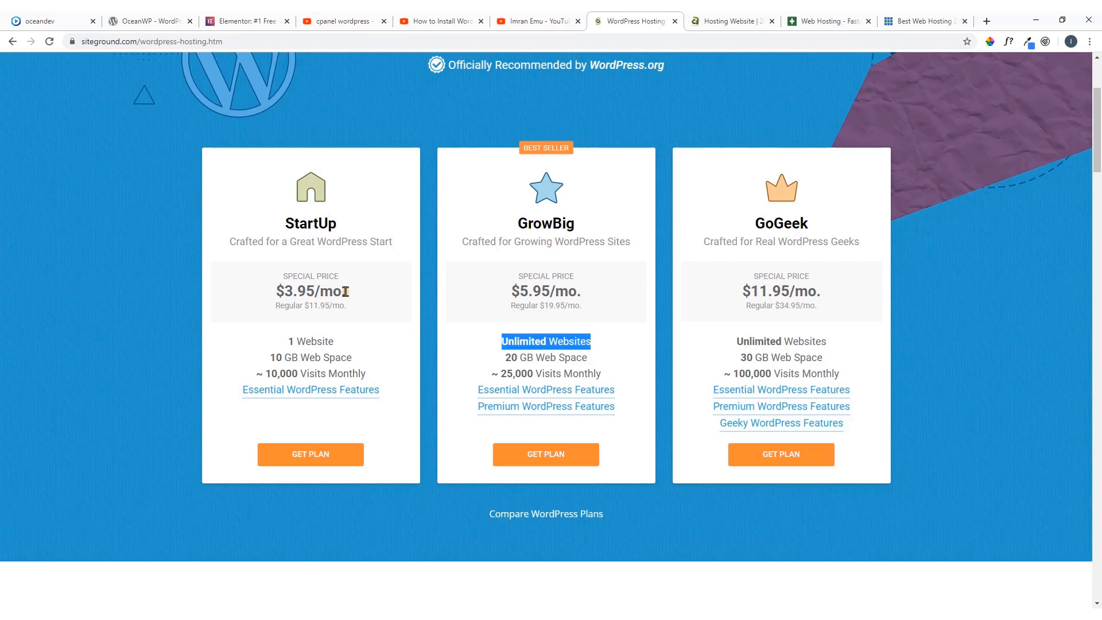
left_click(286, 224)
left_click_drag(286, 224, 338, 228)
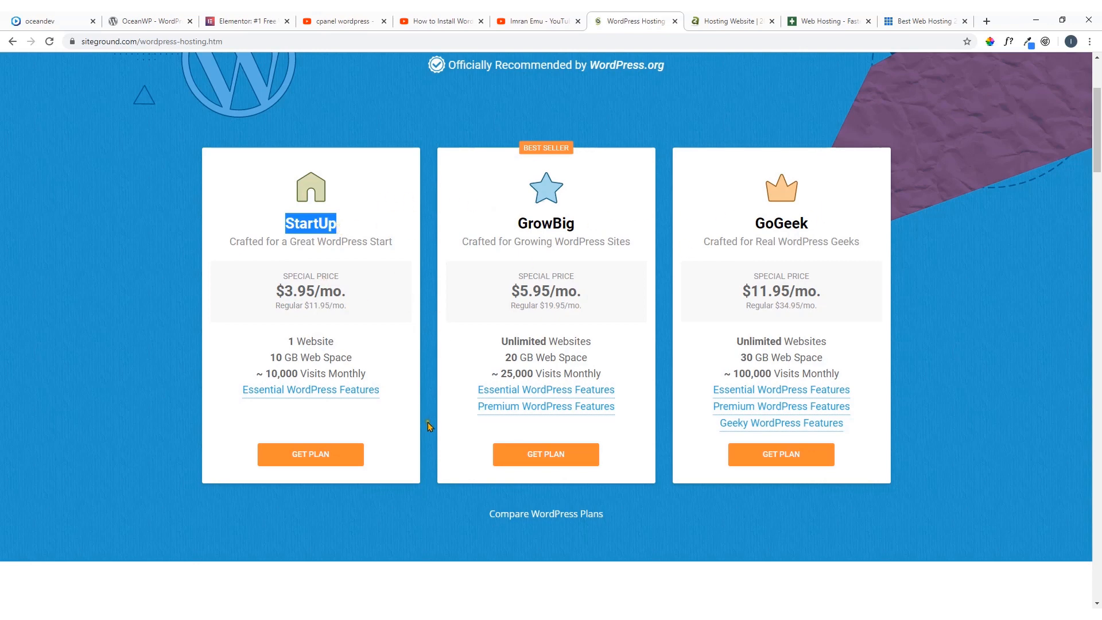
left_click(438, 435)
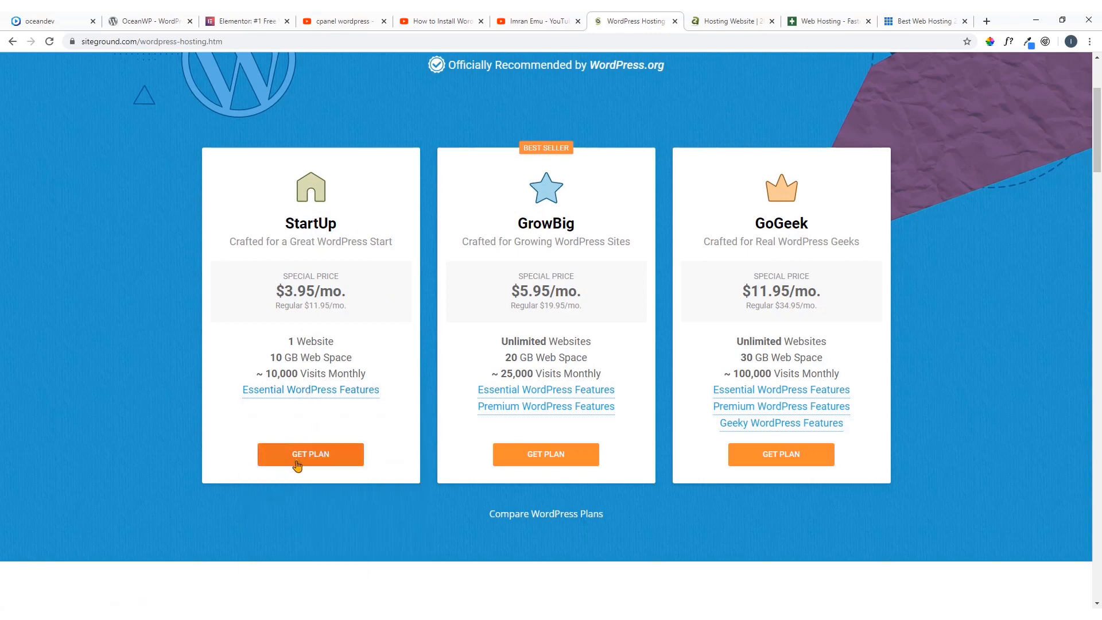
left_click(314, 459)
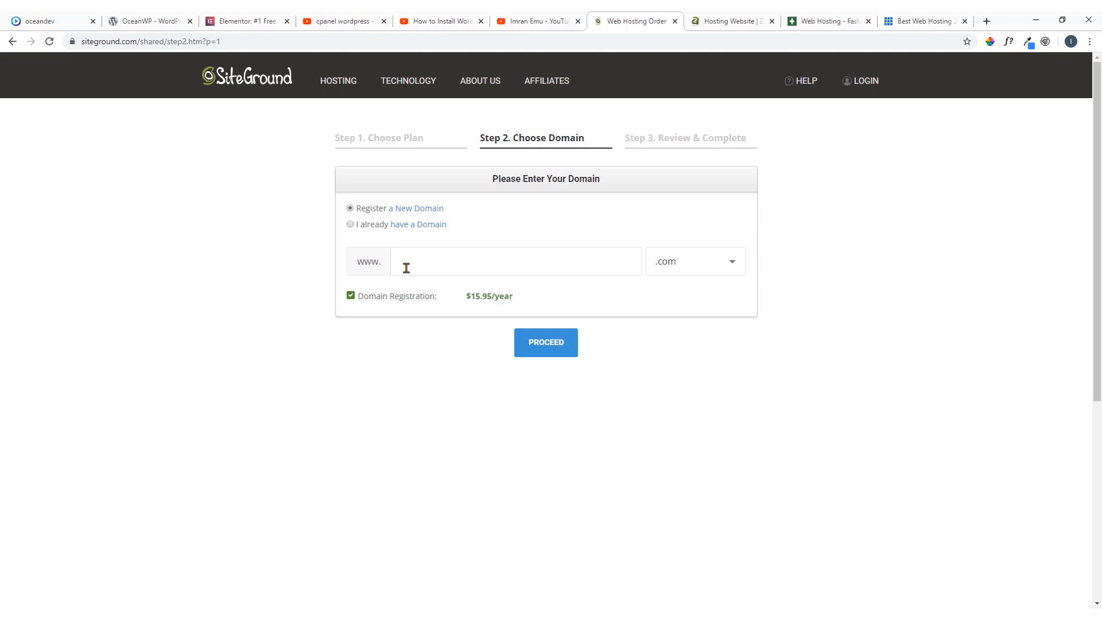
Enter the site owner's first name followed by "dev" as the new .com domain and submit it for registration
type("imrandev")
left_click(544, 349)
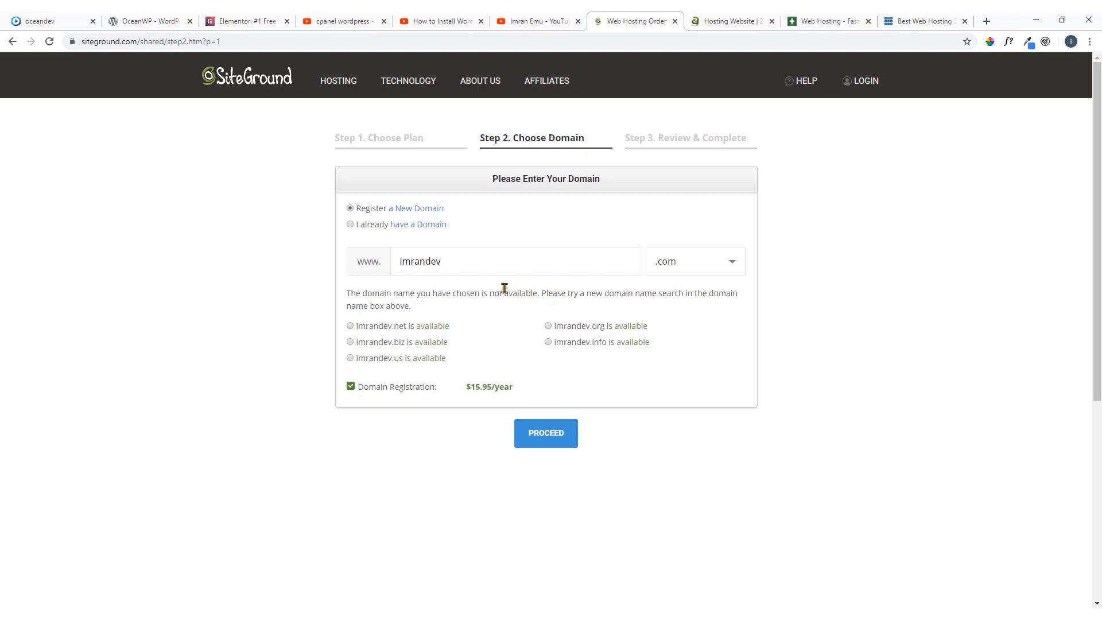
Insert the owner's last name before "dev" in the domain name and proceed to the order review
left_click(426, 262)
left_click(551, 437)
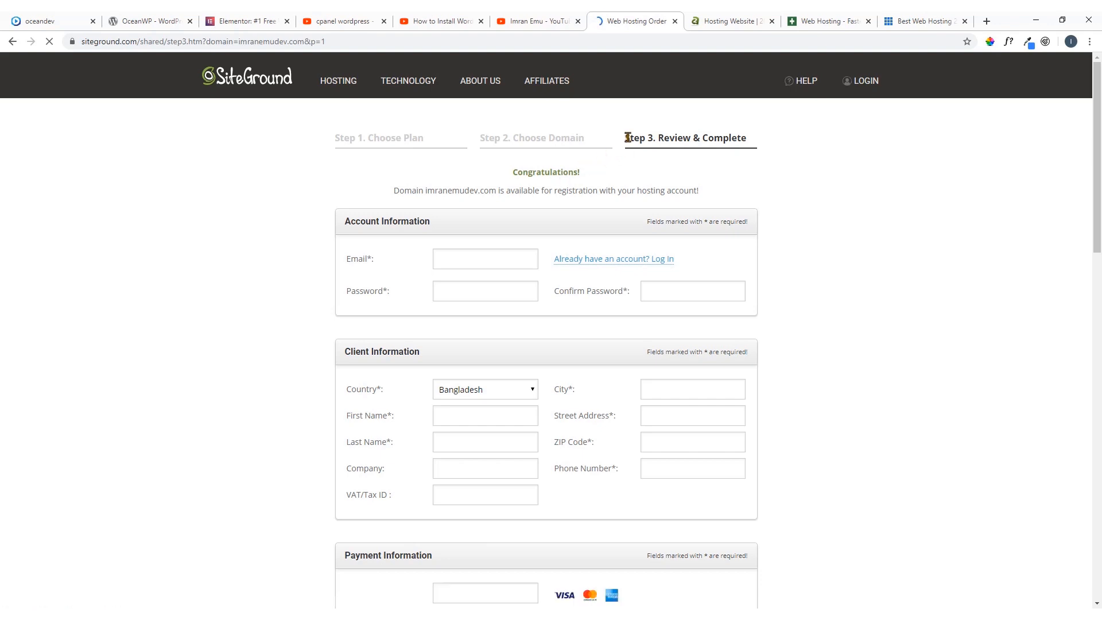
Look through the account, client, payment and purchase information sections of the Review & Complete order form
left_click_drag(626, 138, 756, 140)
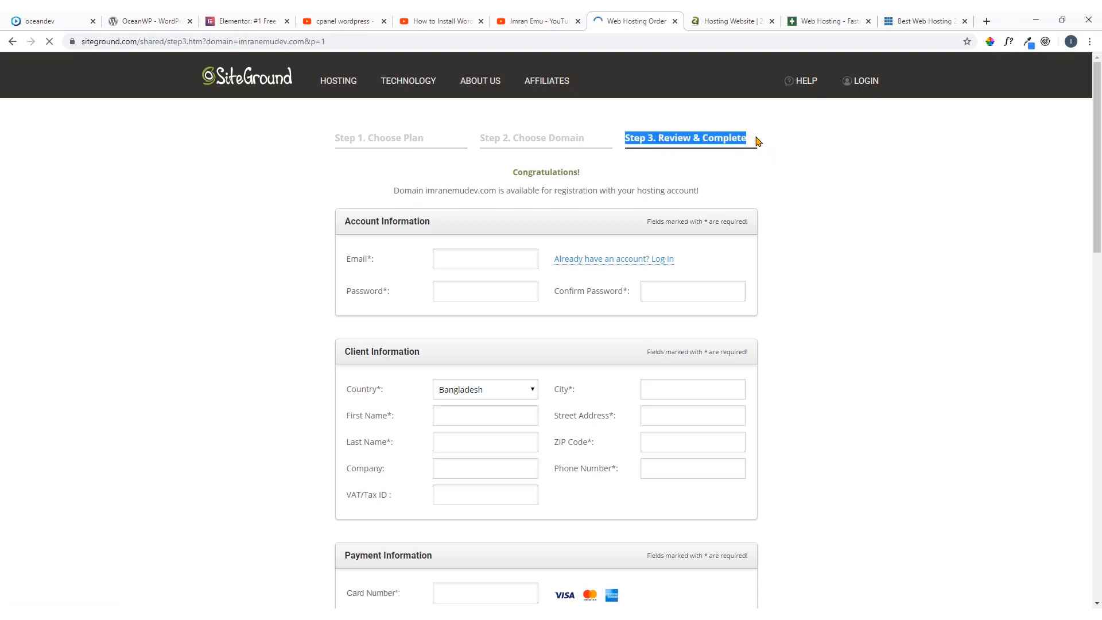
scroll(560, 206, "down", 1)
left_click(480, 199)
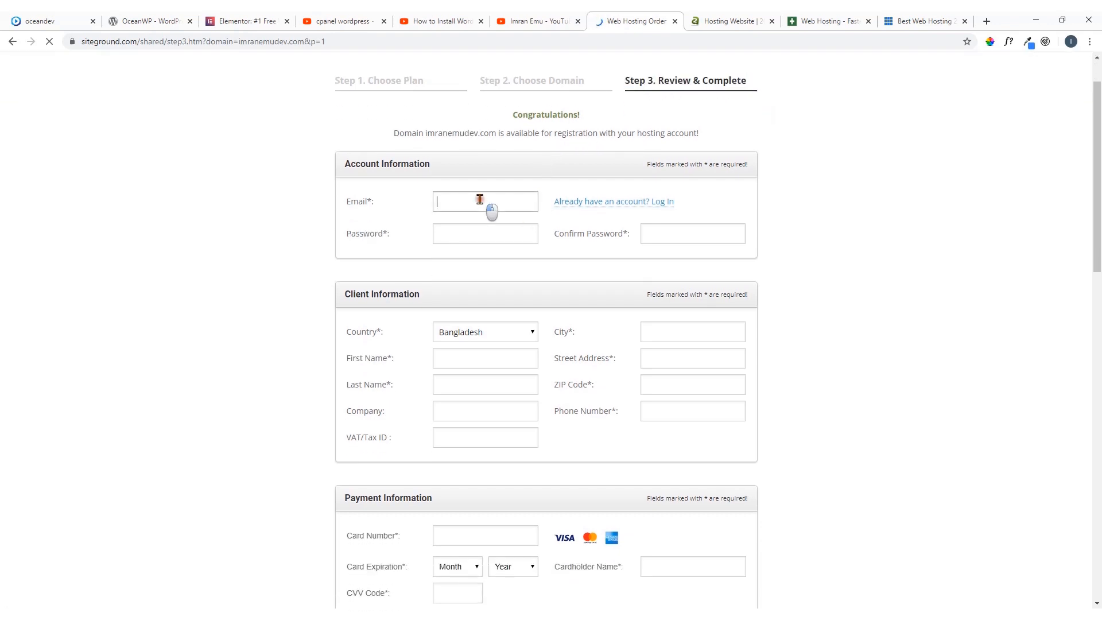
left_click(464, 234)
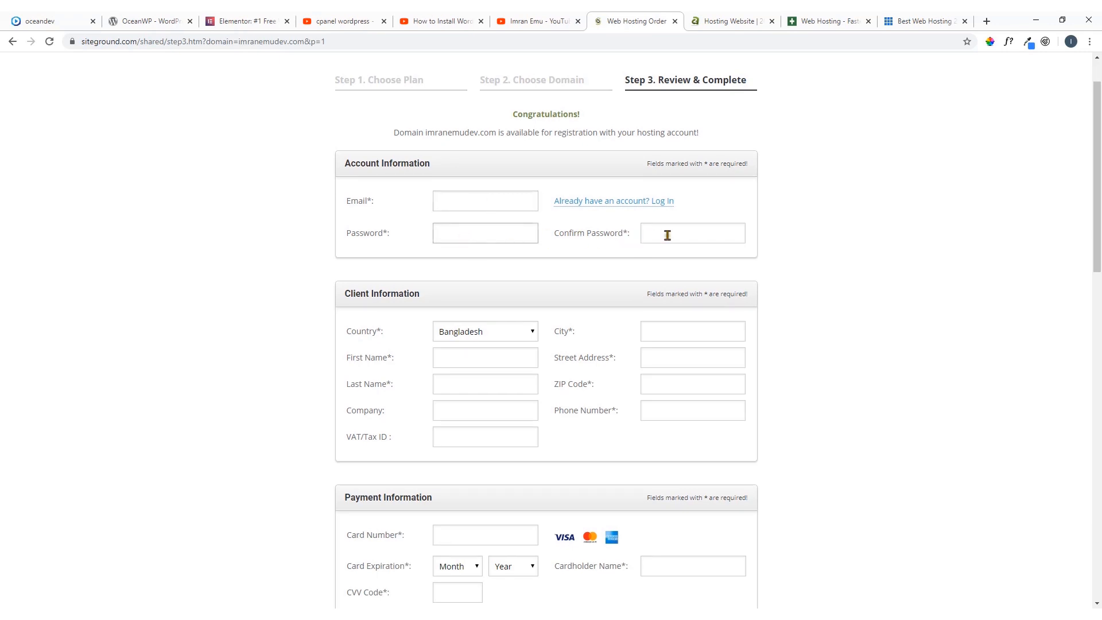
scroll(546, 287, "down", 2)
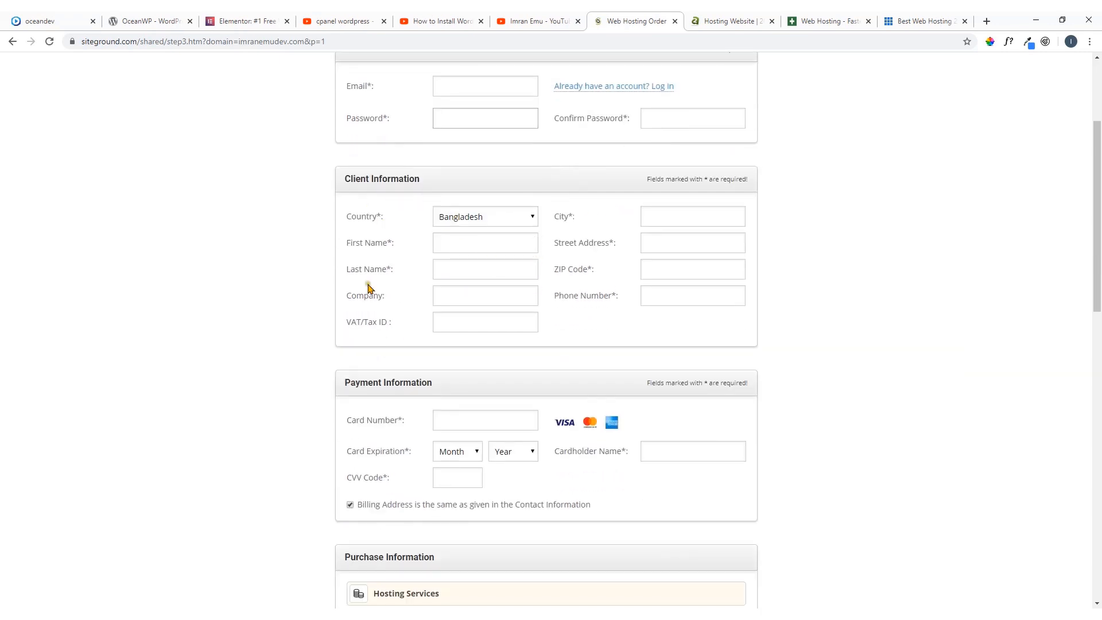
scroll(355, 295, "down", 3)
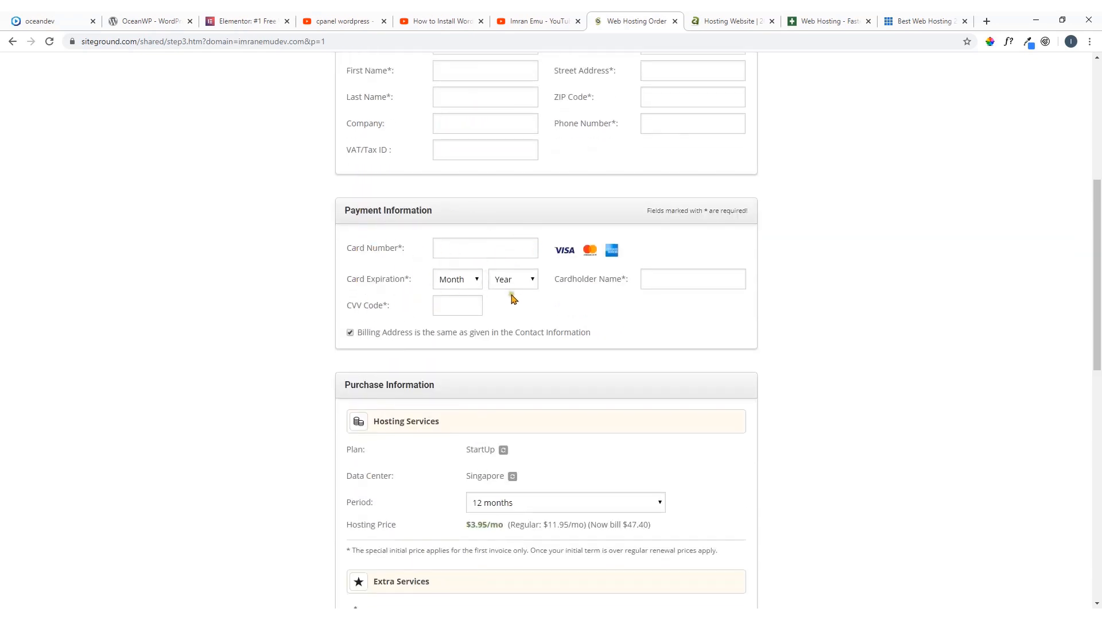
scroll(497, 325, "down", 3)
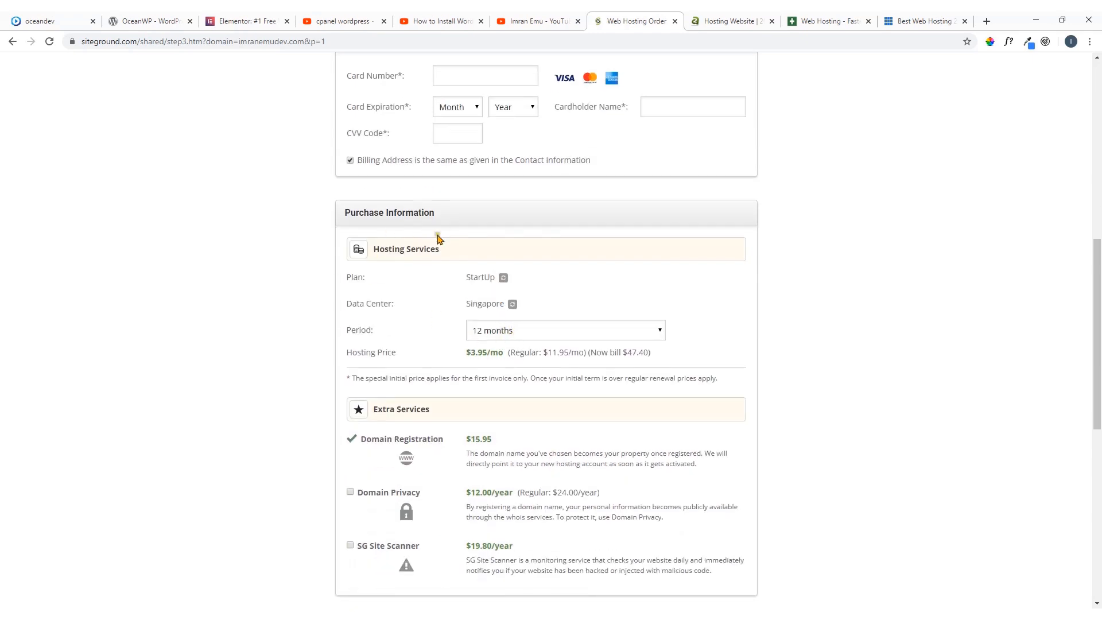
scroll(398, 229, "down", 1)
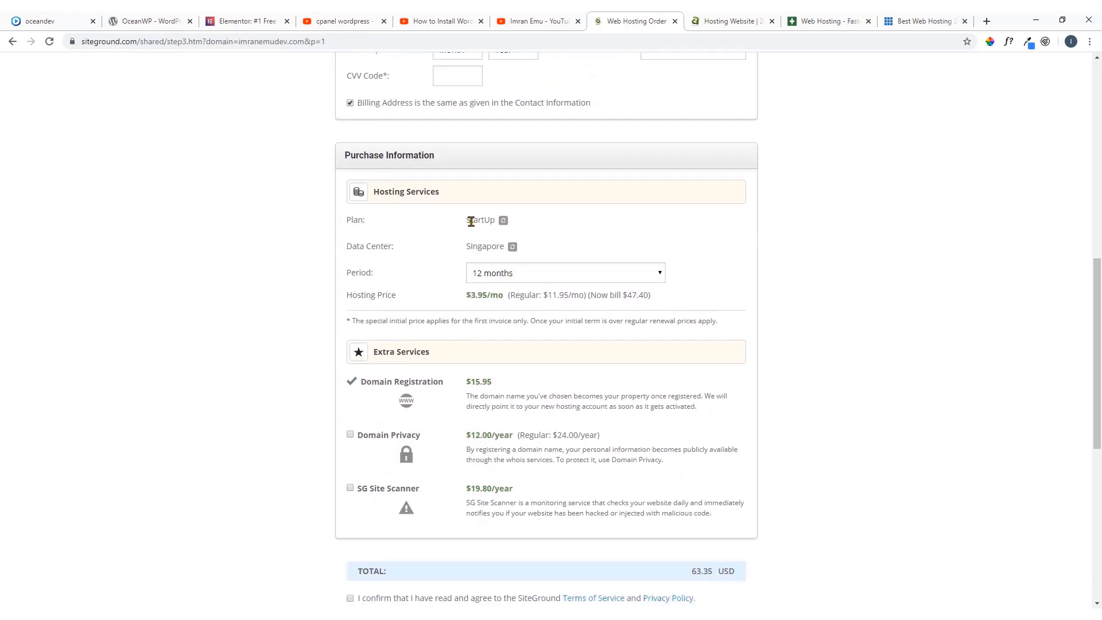
Make the hosting plan editable, check the available plans and keep the StartUp Hosting Plan
left_click(503, 221)
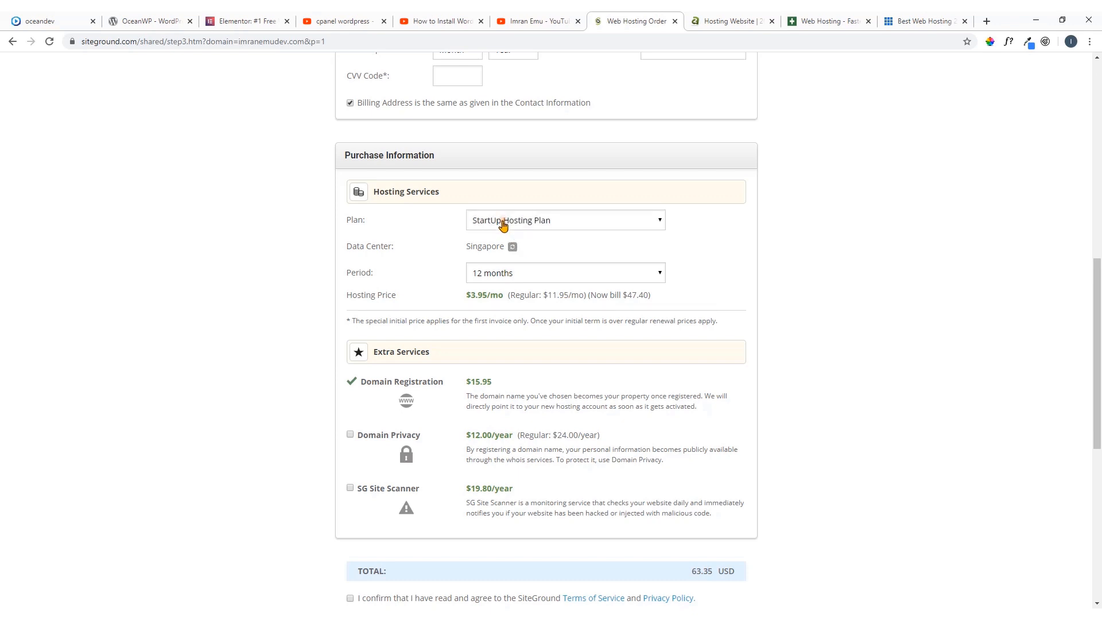
left_click(533, 221)
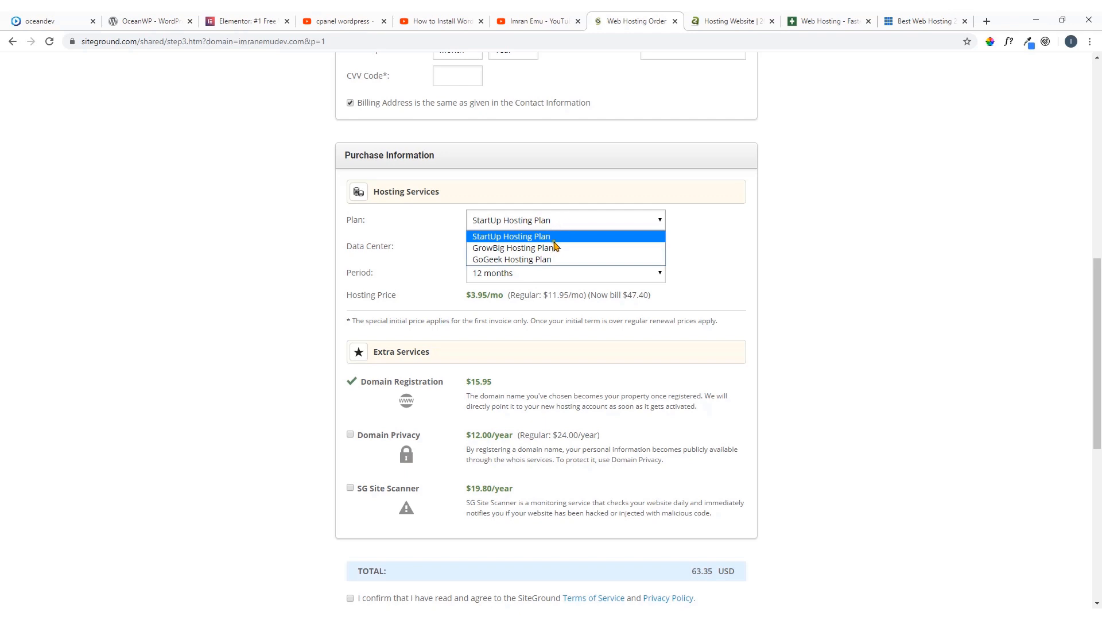
left_click(542, 225)
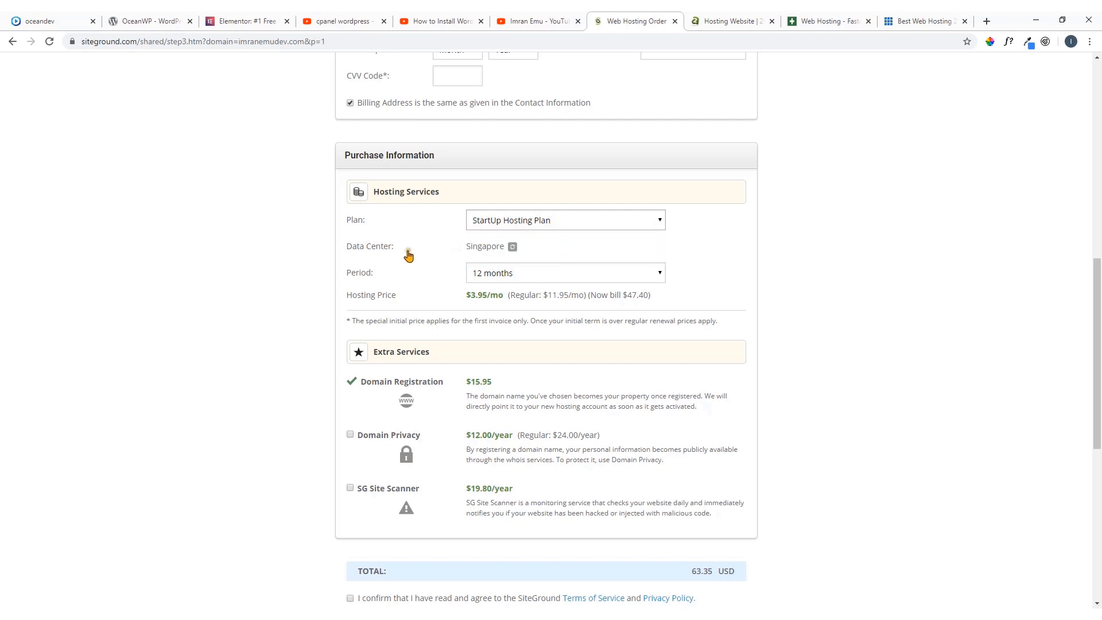
Change the data center to United Kingdom and switch it back to Singapore
left_click(512, 248)
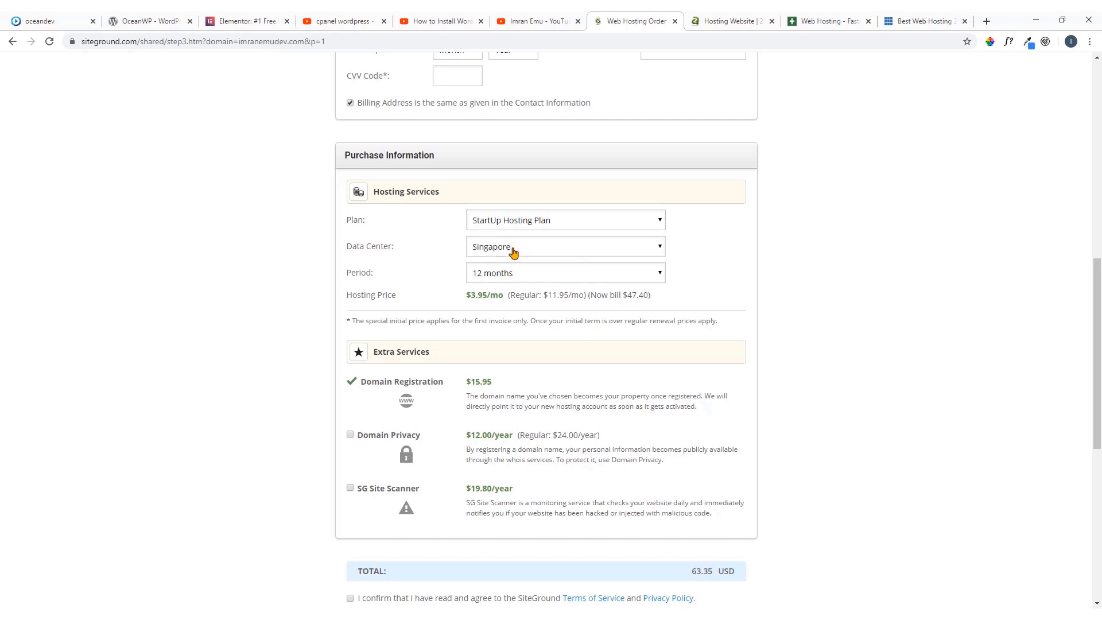
left_click(521, 252)
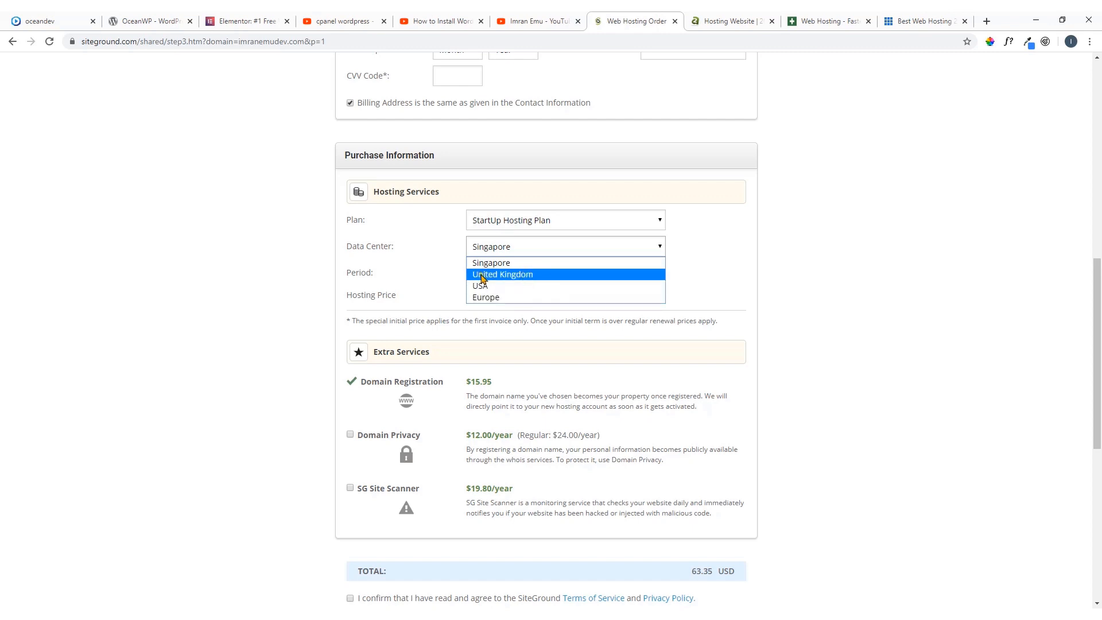
left_click(544, 279)
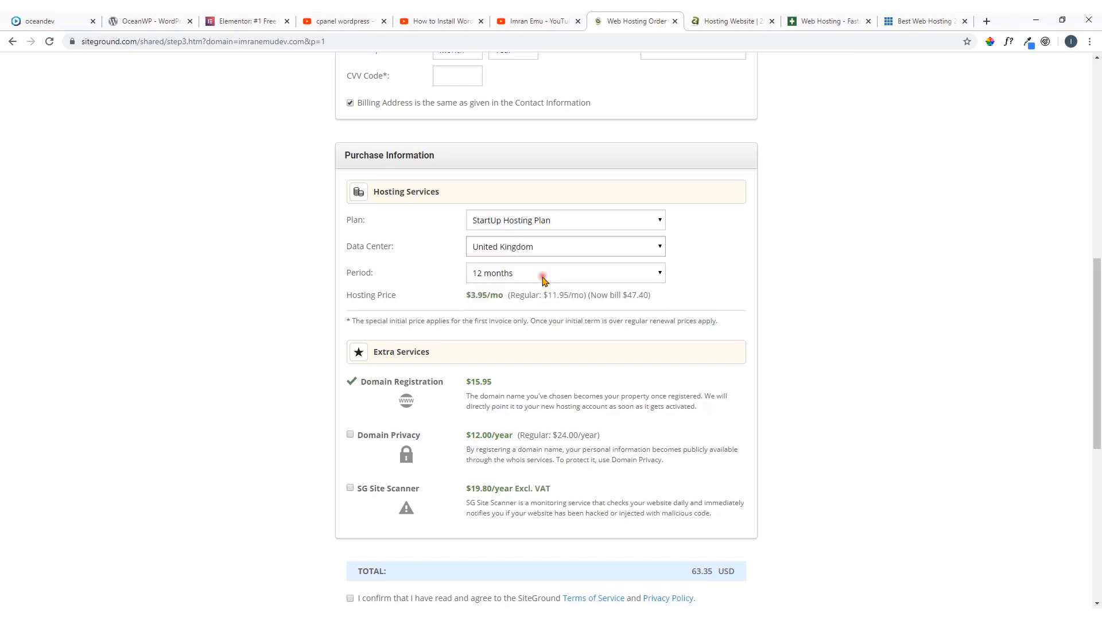
left_click(581, 254)
left_click(542, 262)
Review the extra services, agree to the terms and to news and offers by email, and submit the order for payment
scroll(464, 286, "down", 2)
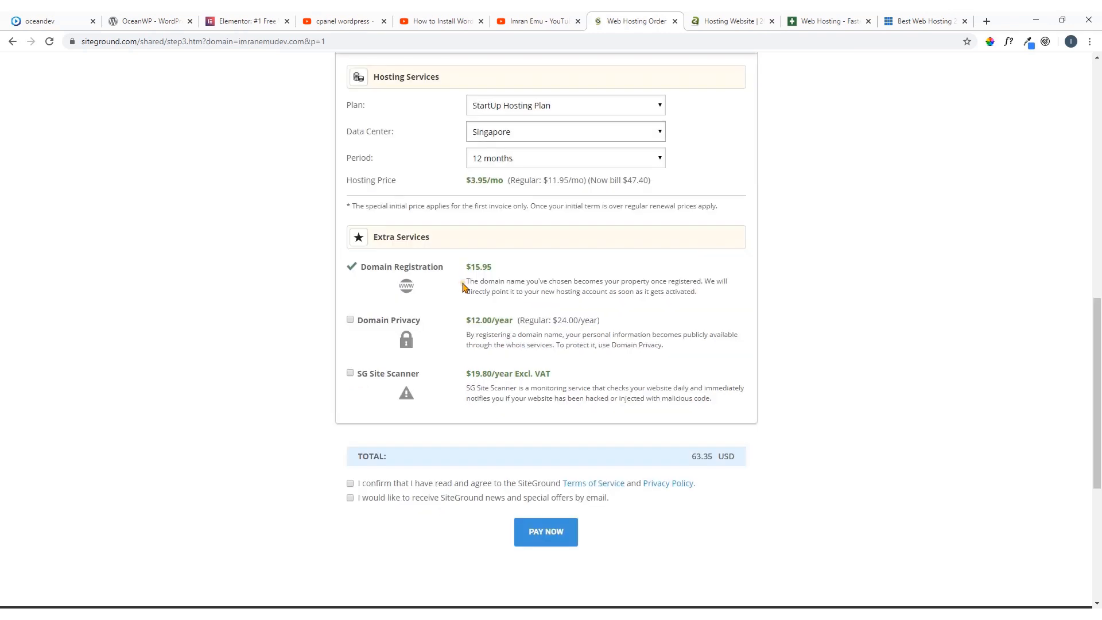
scroll(464, 285, "down", 2)
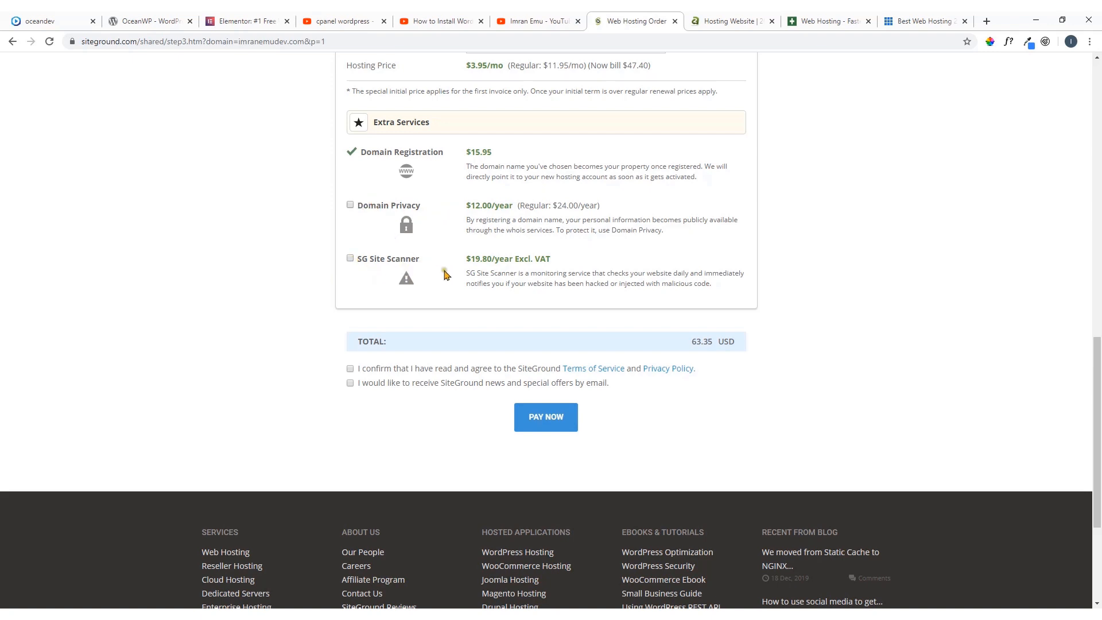
scroll(445, 275, "down", 2)
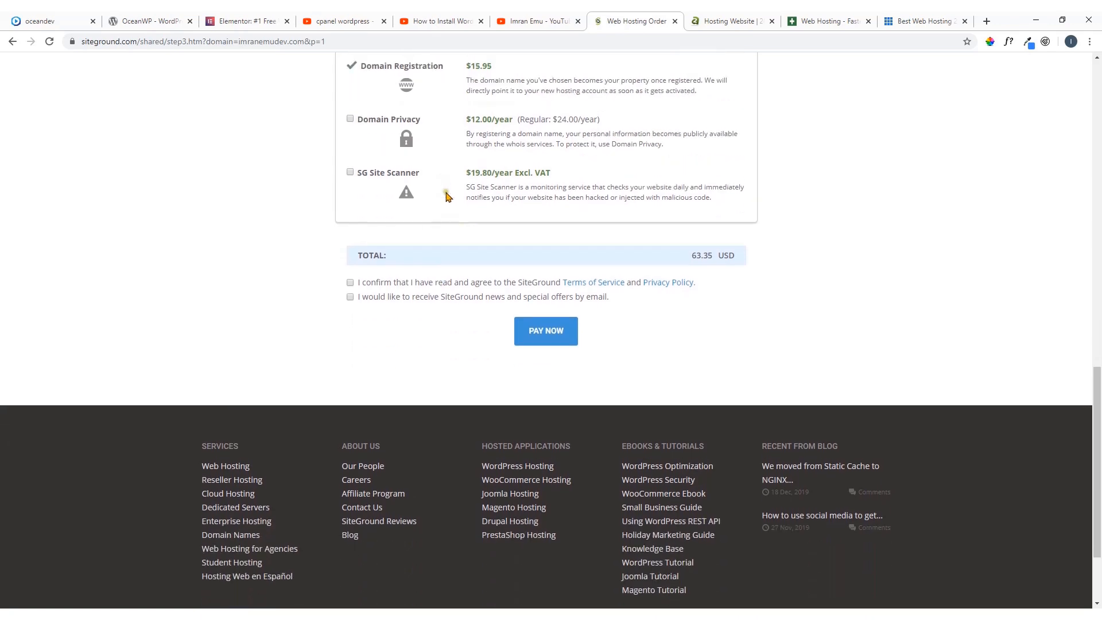
scroll(460, 213, "up", 4)
scroll(402, 275, "down", 5)
left_click(350, 254)
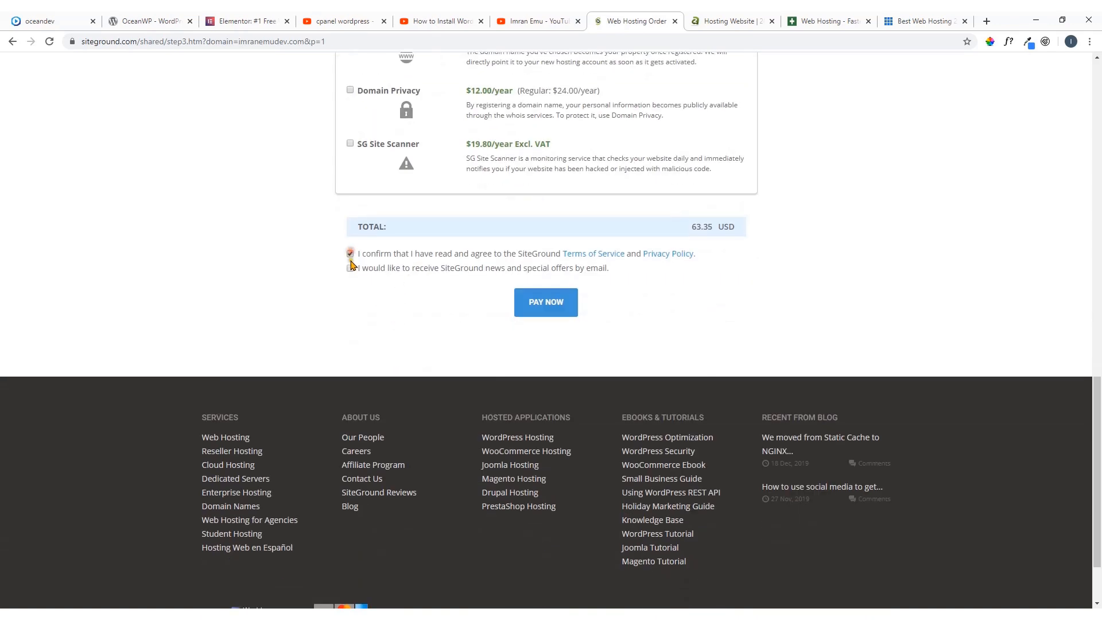
left_click(350, 267)
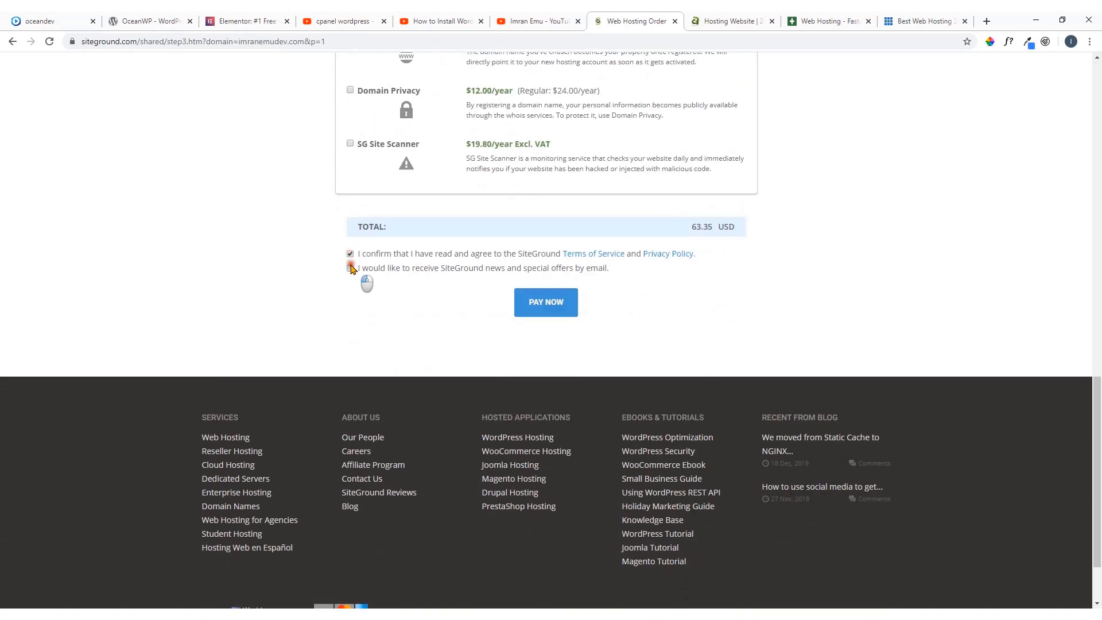
left_click(546, 303)
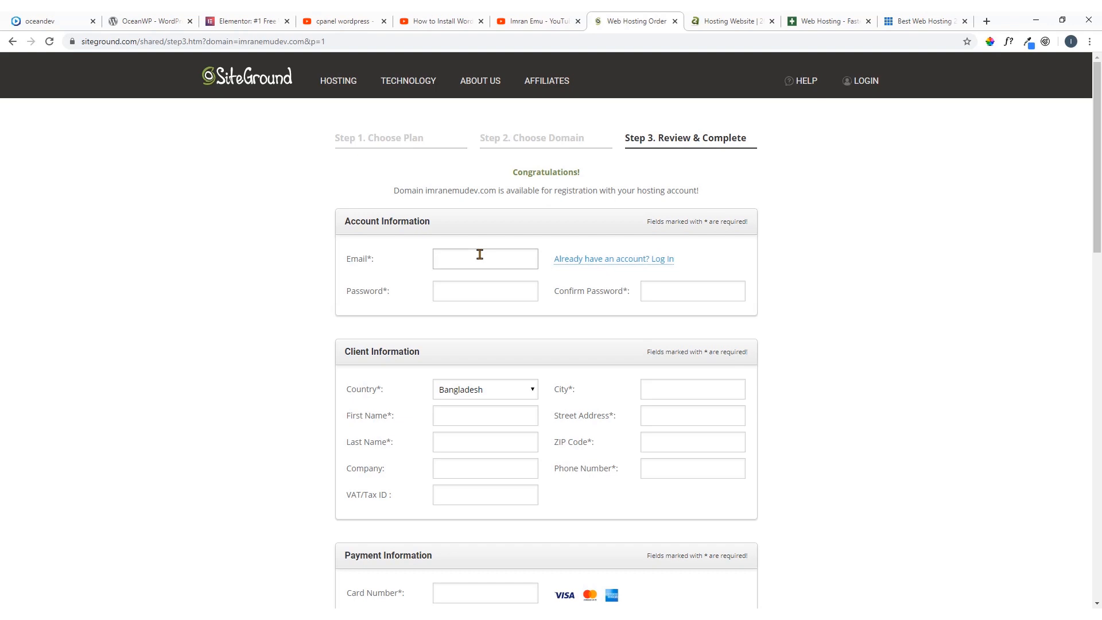
Log in to the existing SiteGround account with the Stay logged in option enabled
left_click(862, 87)
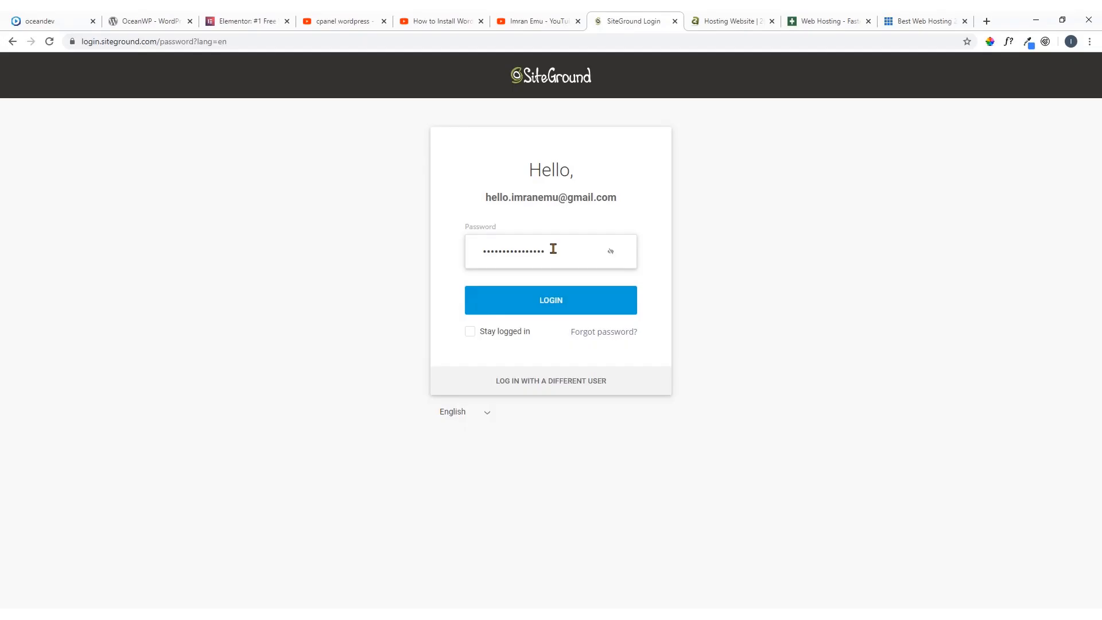
left_click(470, 334)
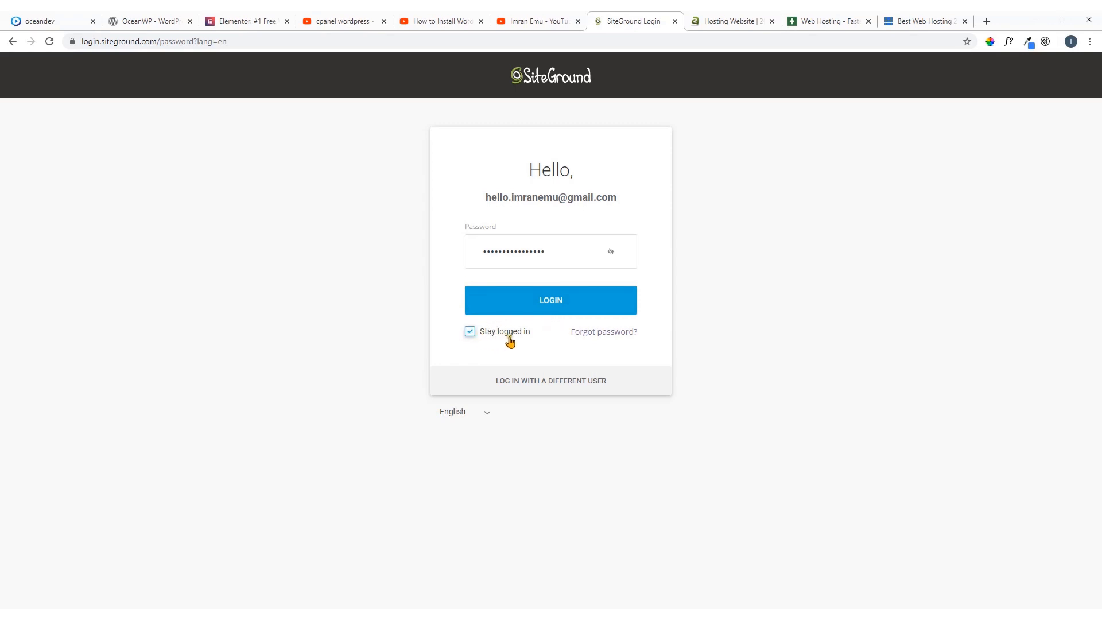
left_click(554, 303)
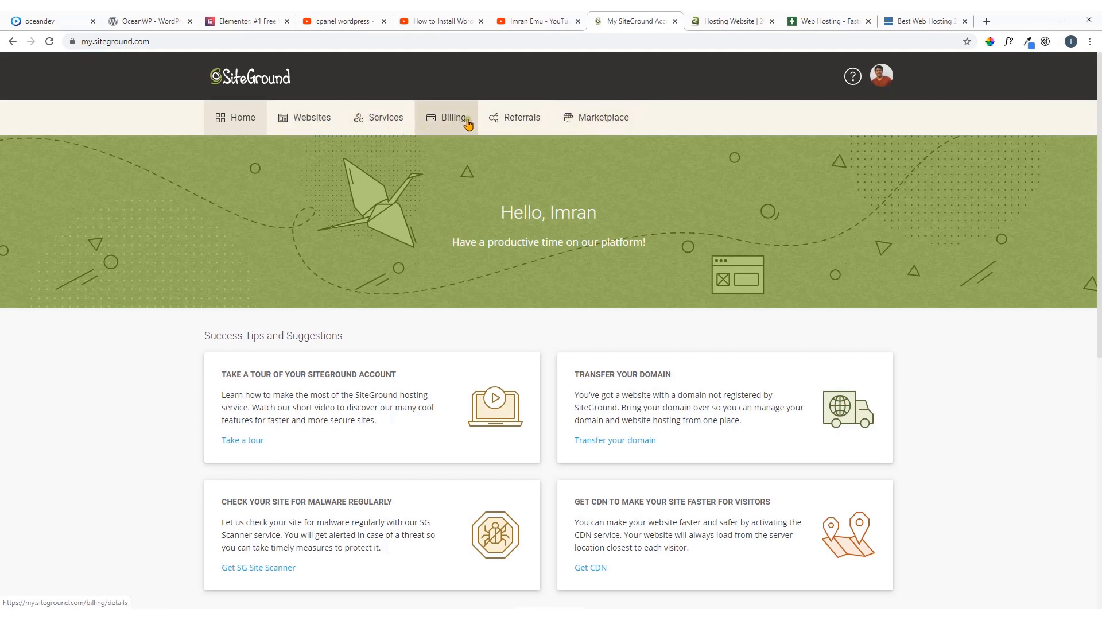
Open the account's website details and look over the themescode.net domain, its hosting plan and the available extras
left_click(310, 122)
scroll(187, 250, "down", 2)
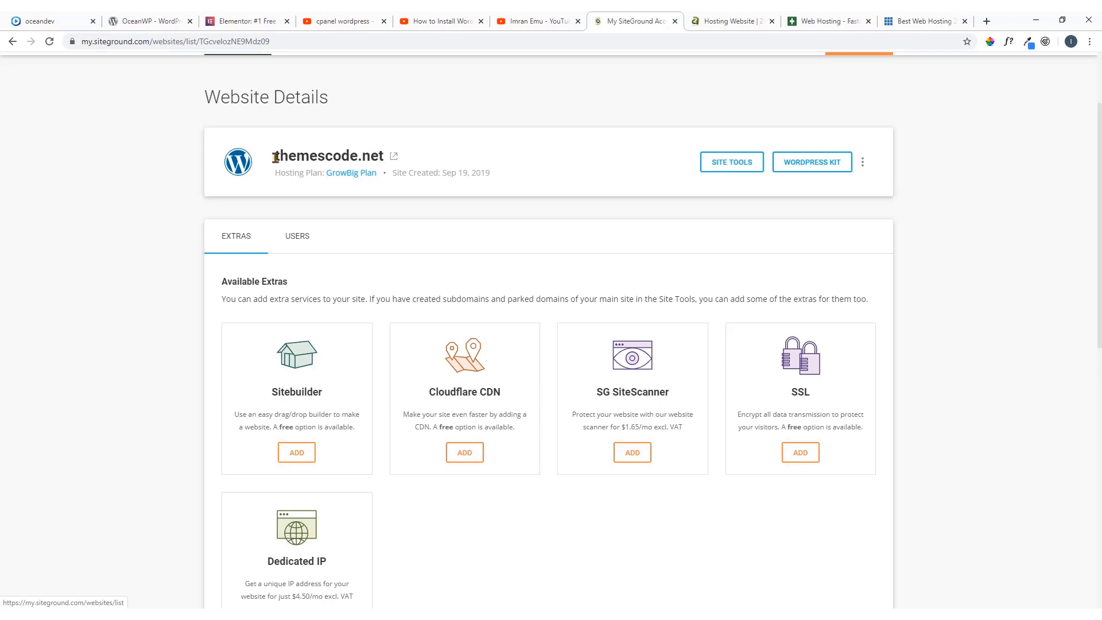
left_click_drag(276, 158, 381, 154)
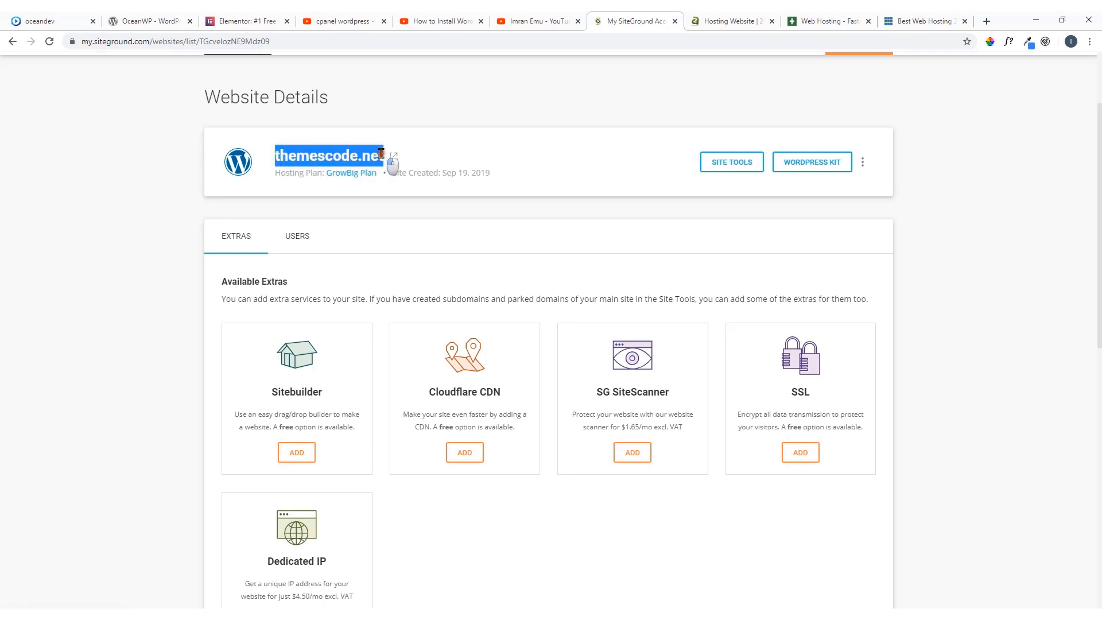
left_click(366, 184)
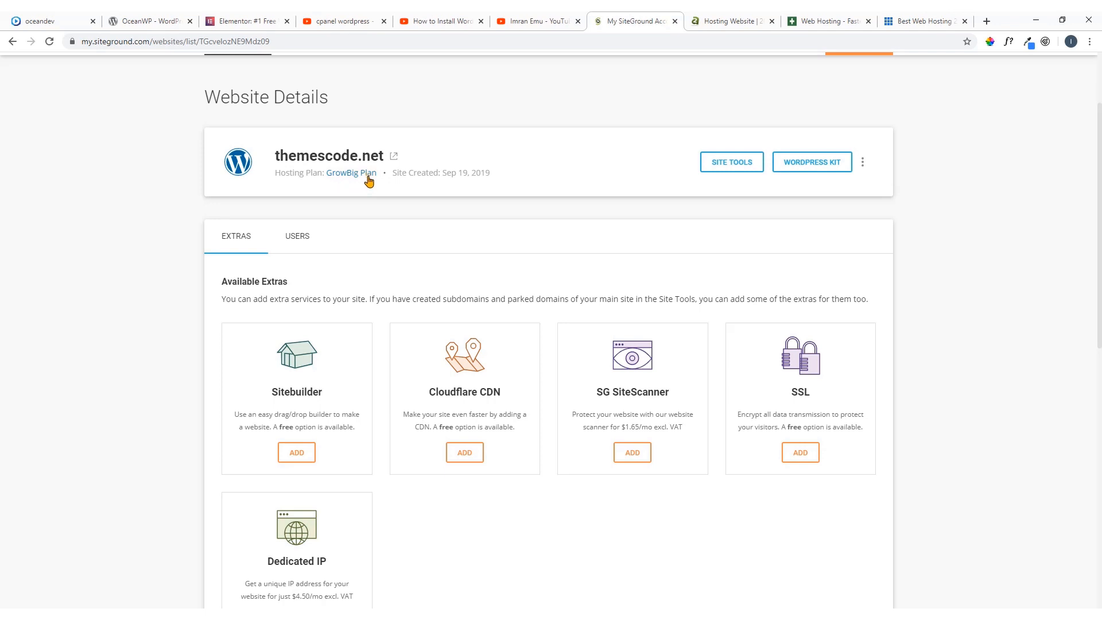
scroll(402, 184, "up", 2)
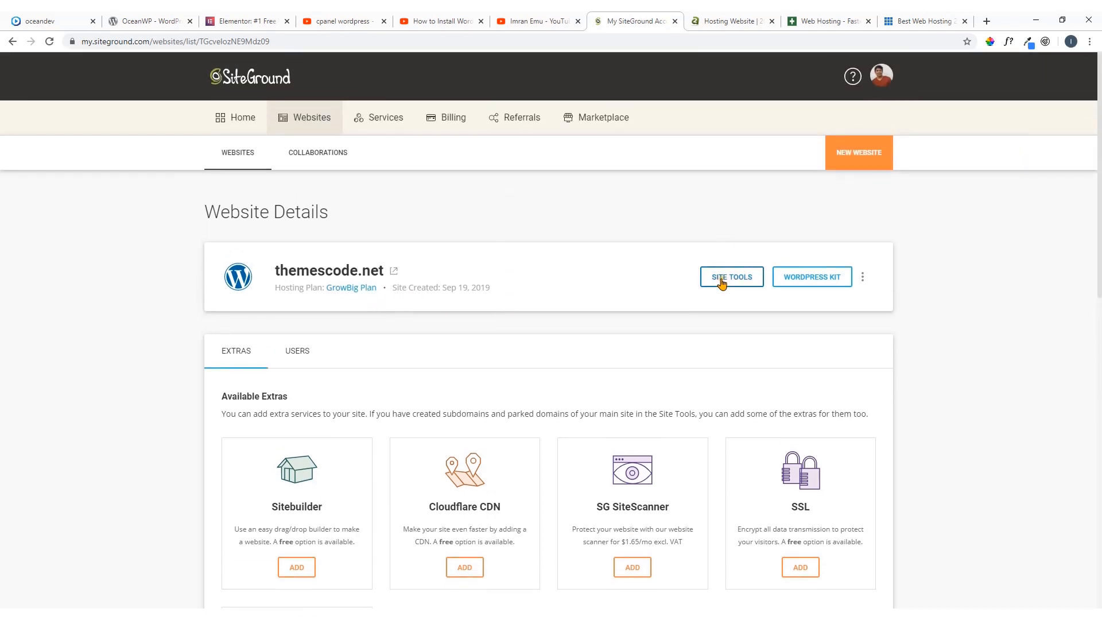
scroll(648, 264, "down", 2)
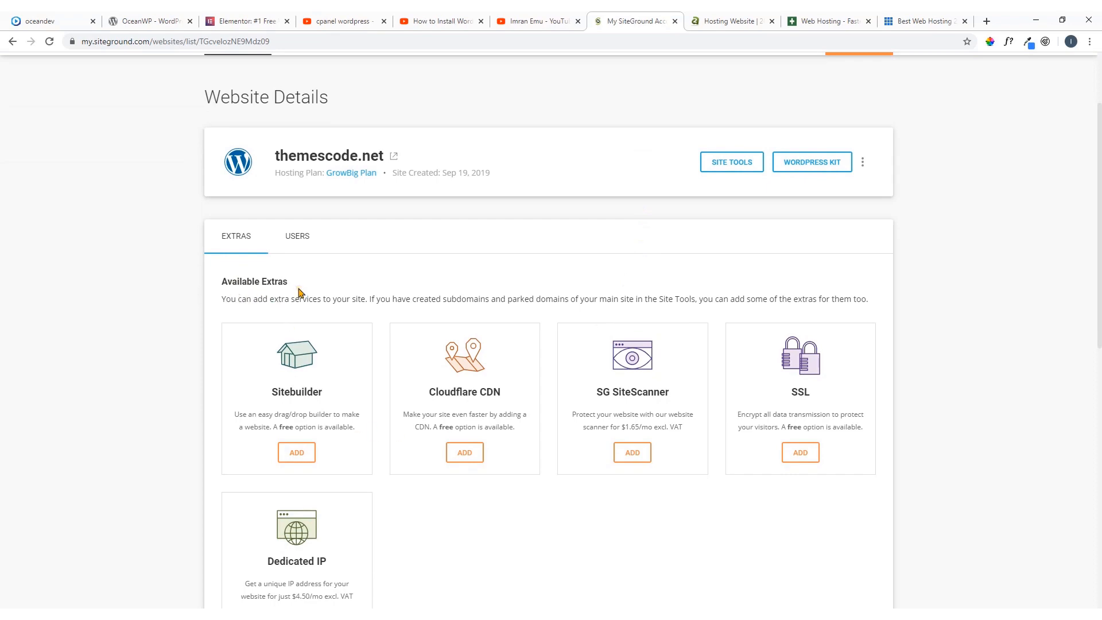
Open the site tools for themescode.net and look over the dashboard's pinned tools, site information and monthly statistics
scroll(356, 371, "down", 5)
scroll(379, 386, "up", 7)
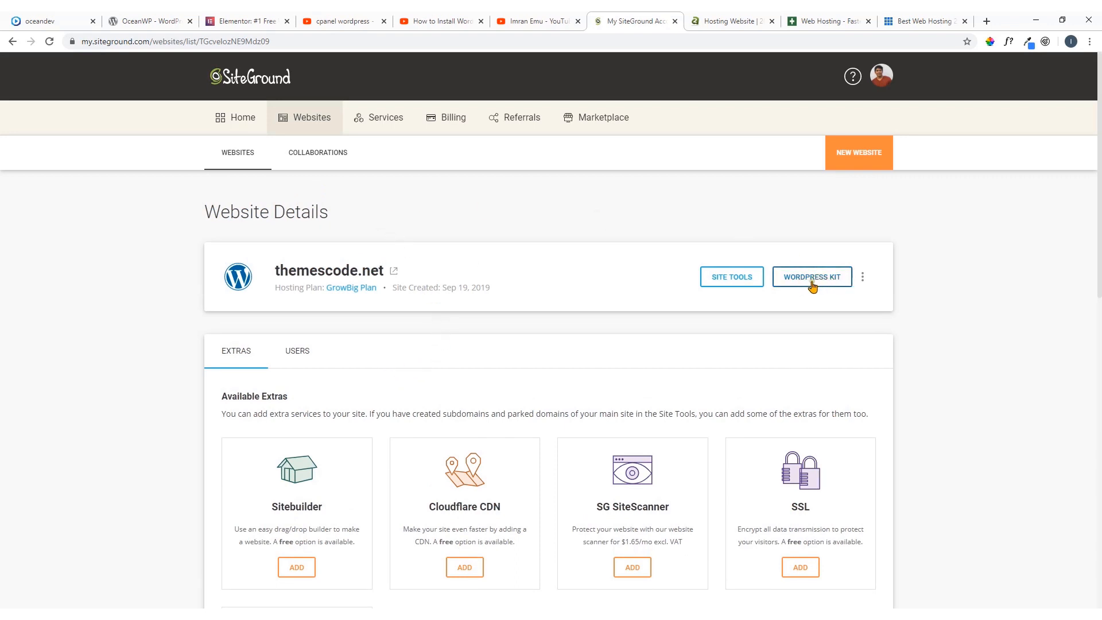
left_click(730, 281)
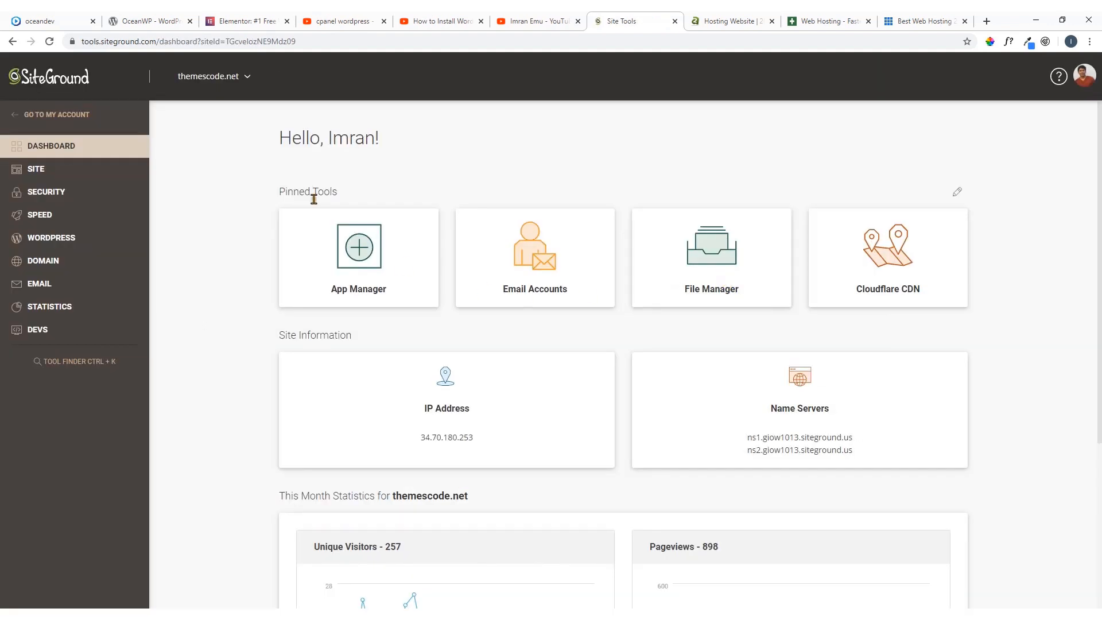
left_click_drag(278, 140, 461, 158)
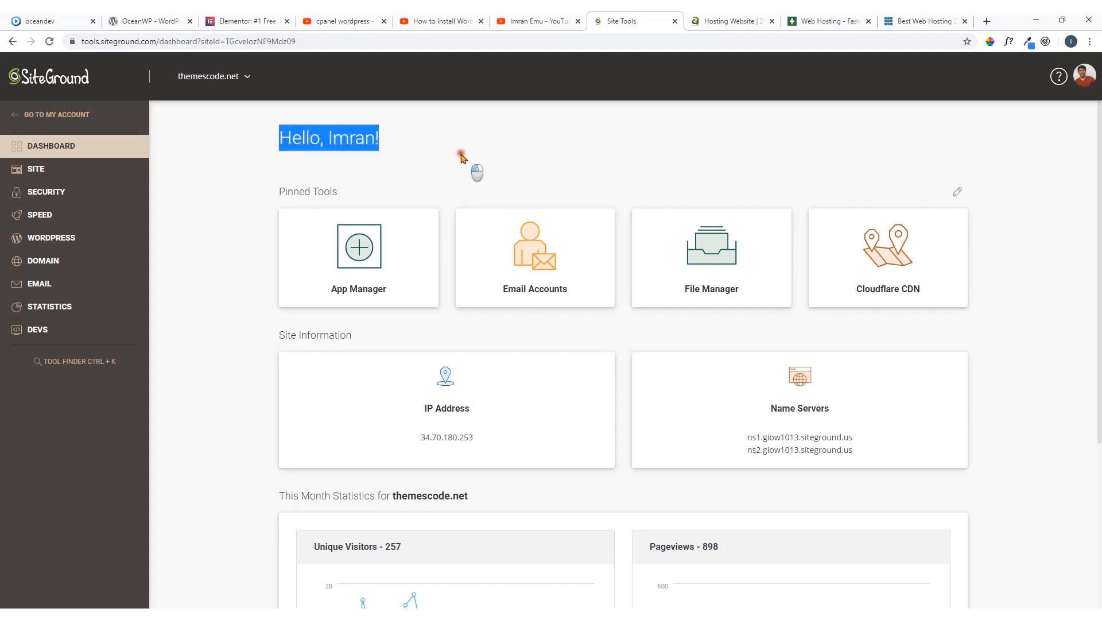
left_click(461, 157)
scroll(455, 256, "down", 1)
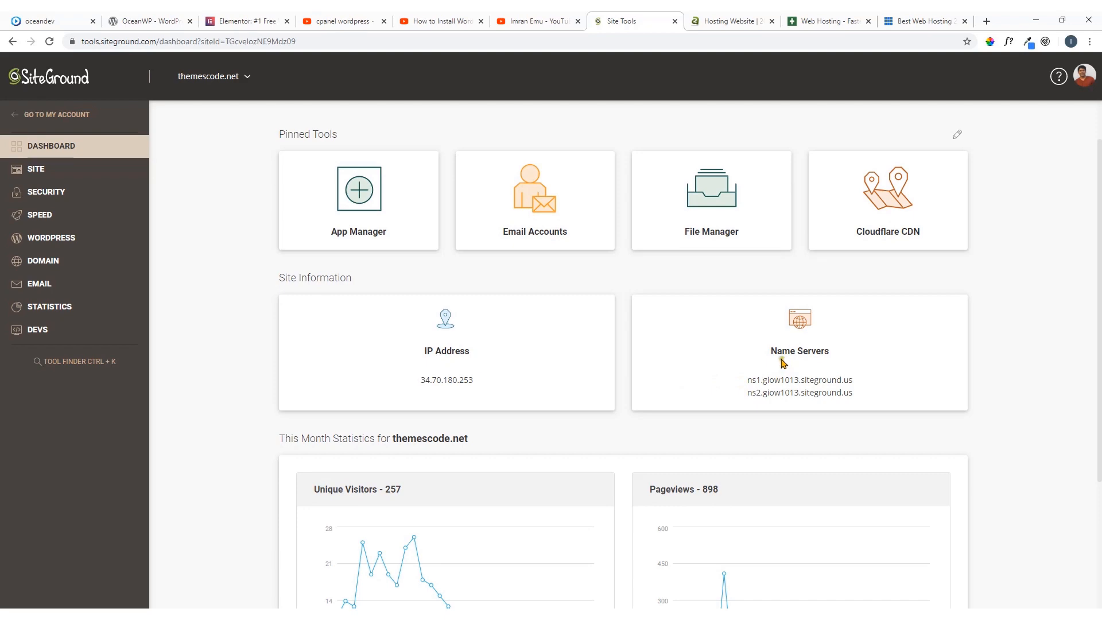
scroll(689, 336, "down", 3)
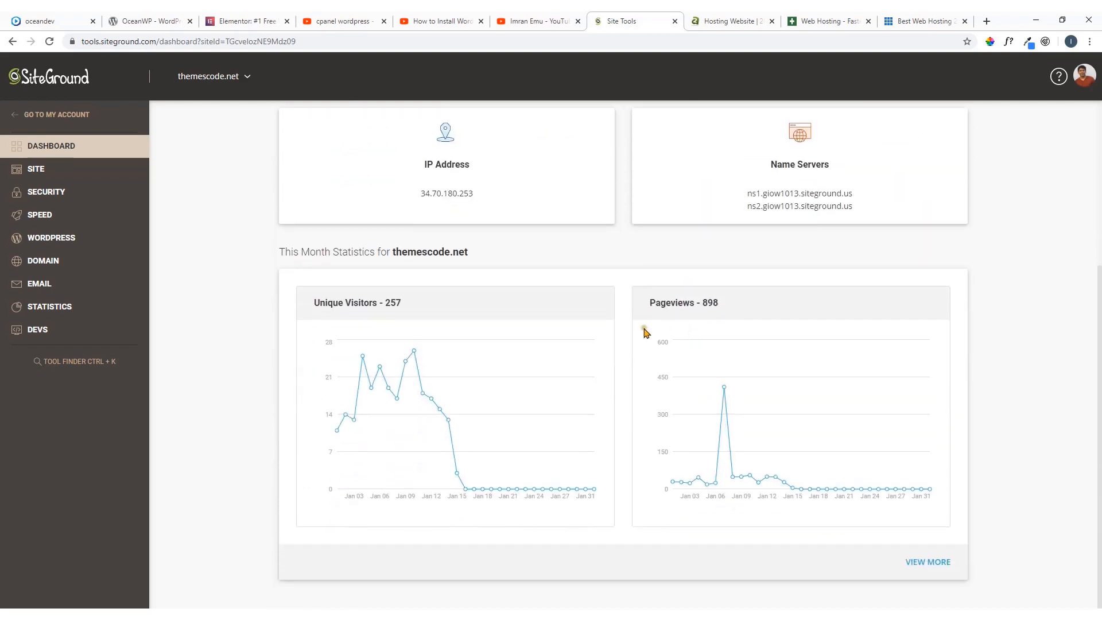
scroll(644, 332, "up", 4)
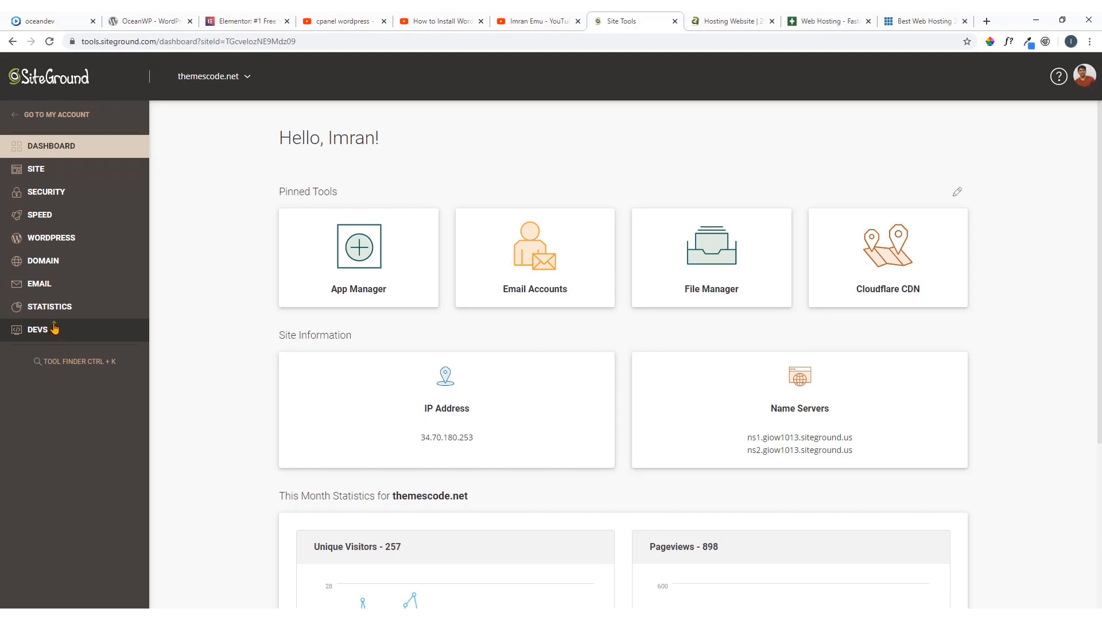
Look through the tools offered in the WordPress, Domain, Email, Statistics and Devs sections
left_click(56, 242)
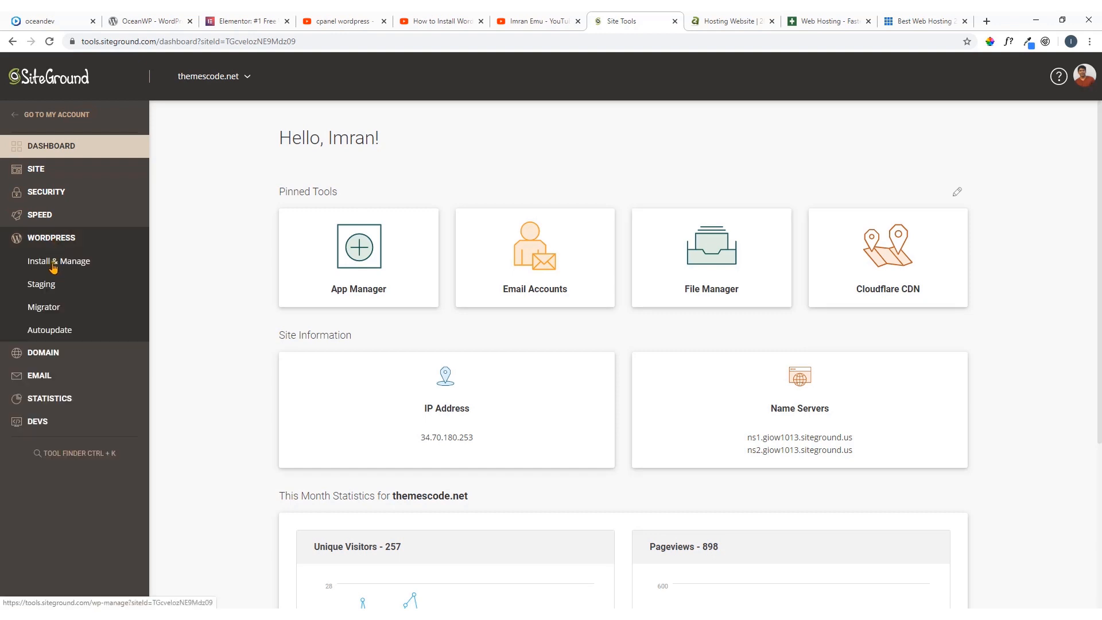
left_click(62, 355)
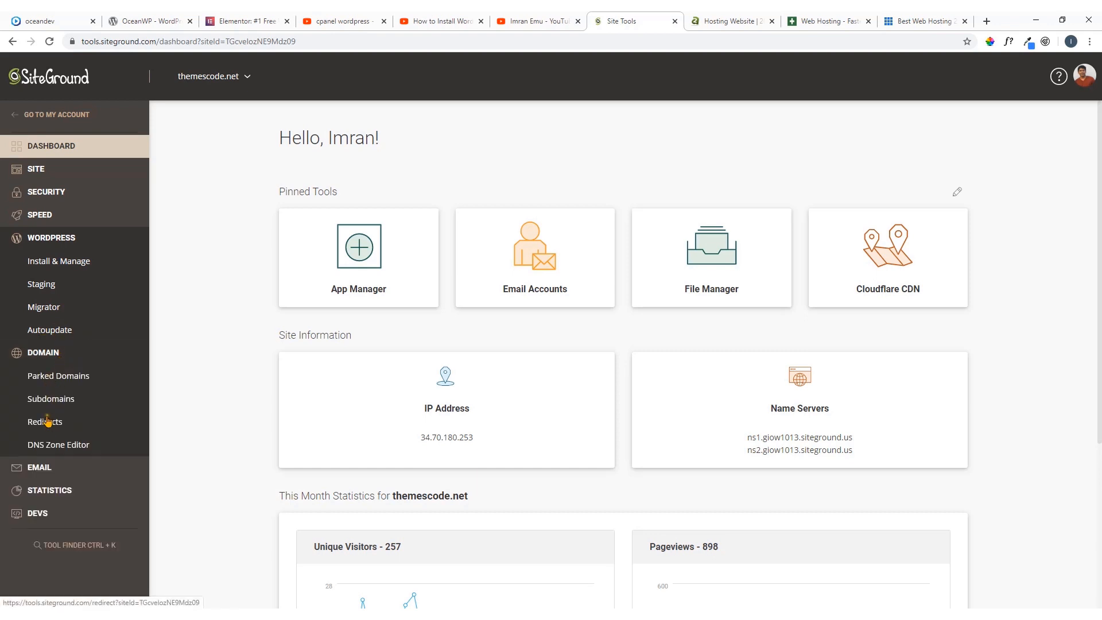
left_click(50, 468)
scroll(64, 405, "down", 2)
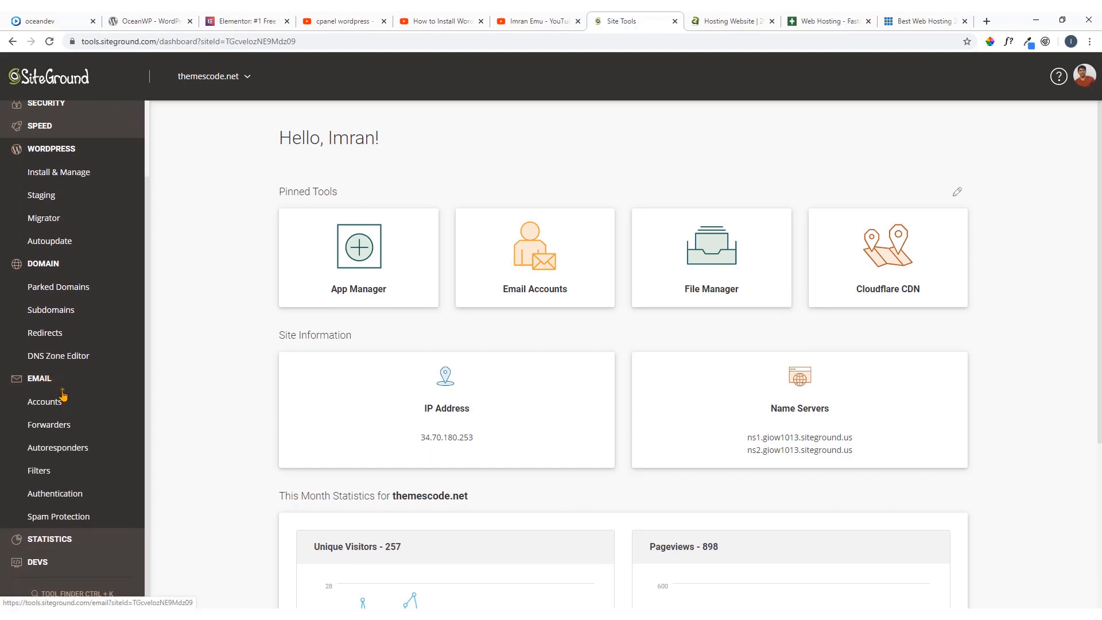
left_click(61, 545)
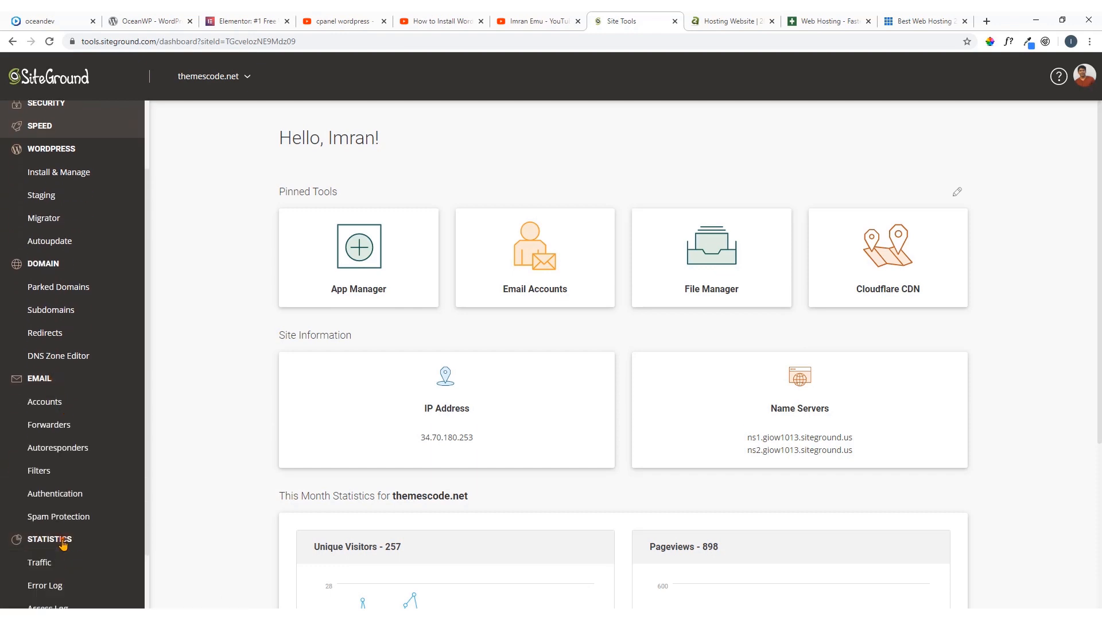
scroll(66, 453, "down", 1)
left_click(50, 566)
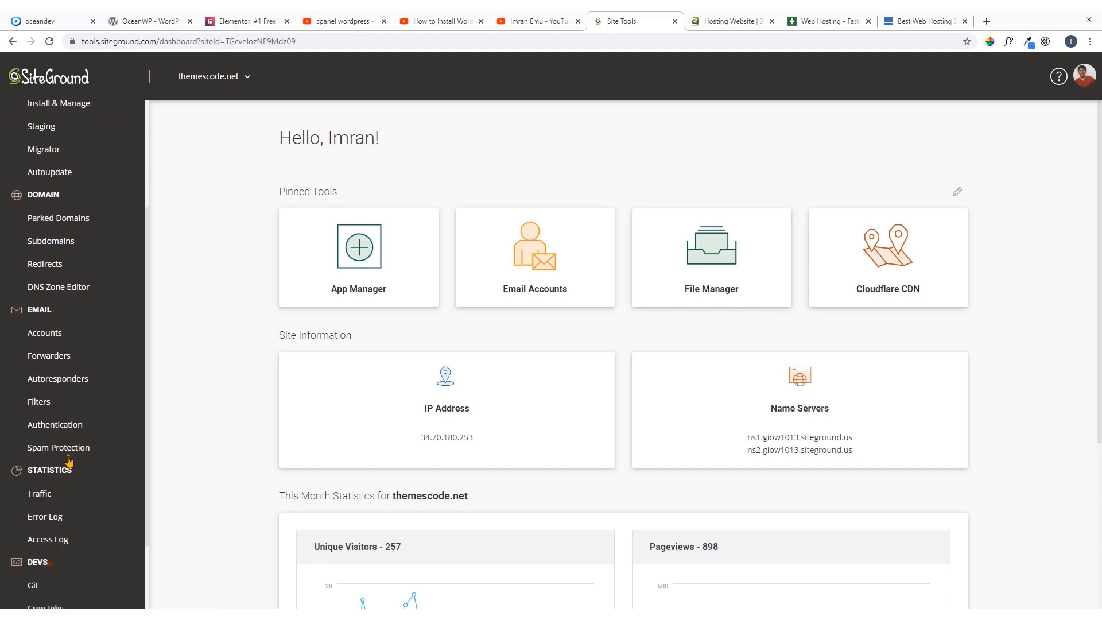
scroll(68, 534, "down", 2)
scroll(72, 468, "up", 5)
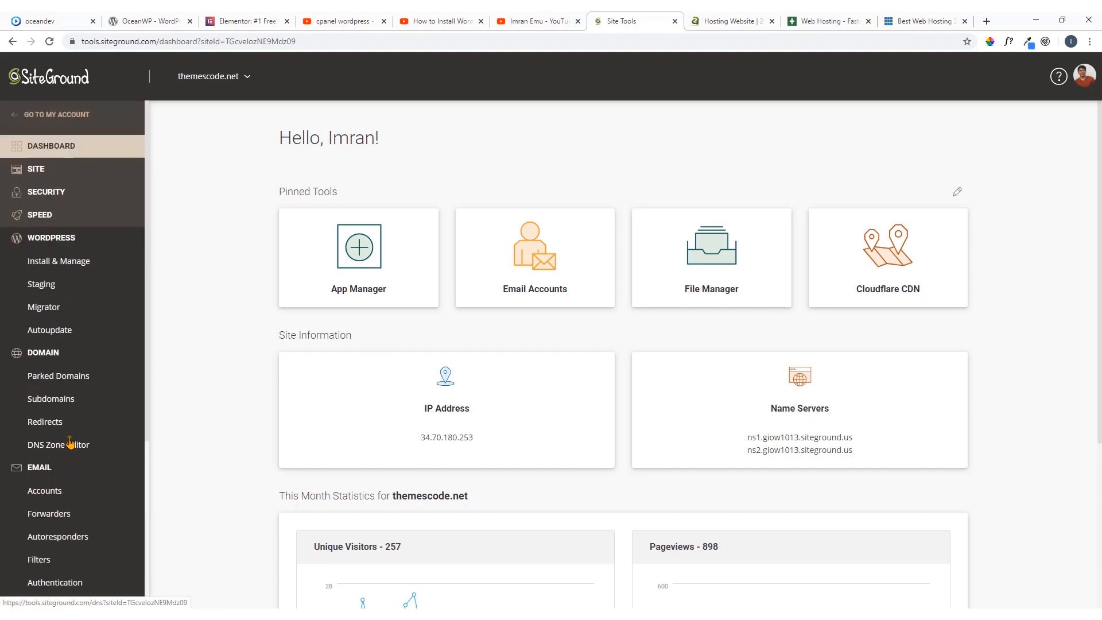
Look through the tools offered in the Speed, Security and Site sections
left_click(50, 216)
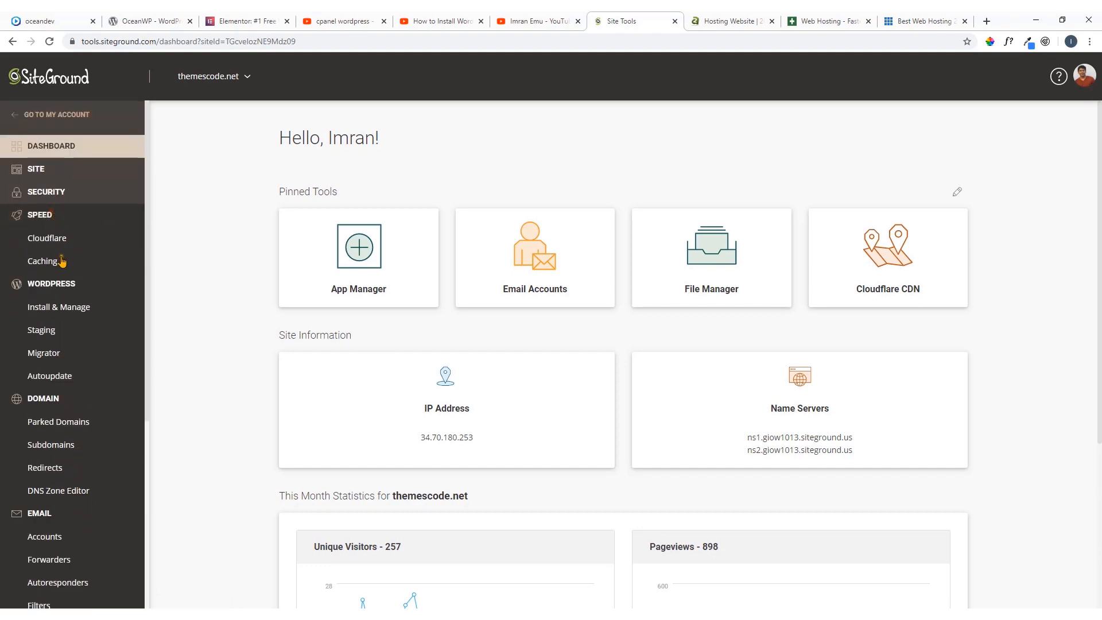
left_click(57, 192)
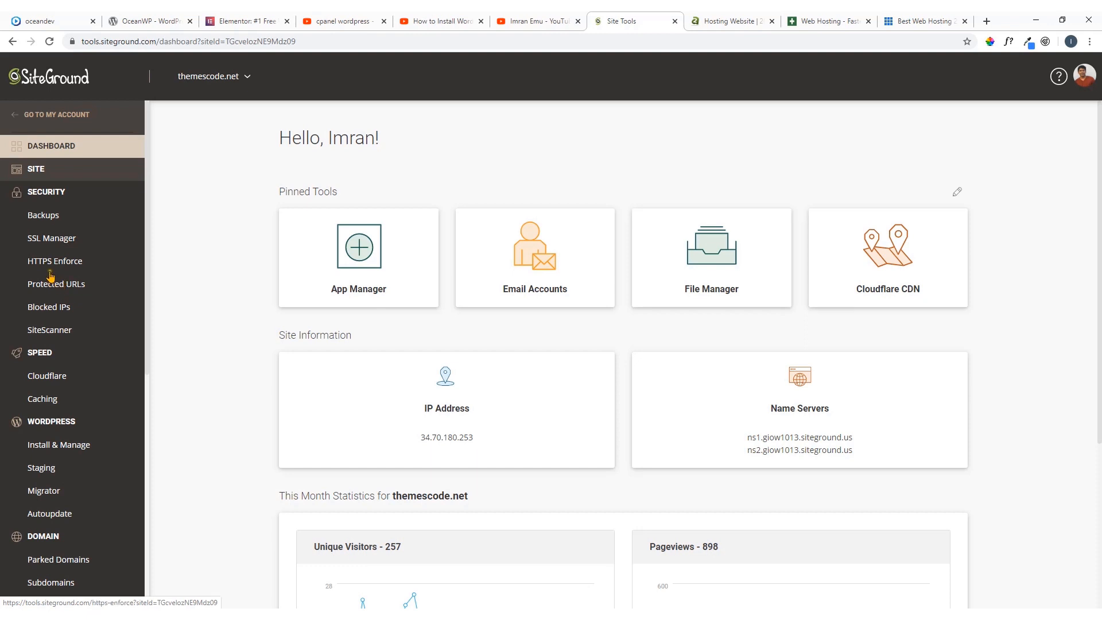
left_click(47, 173)
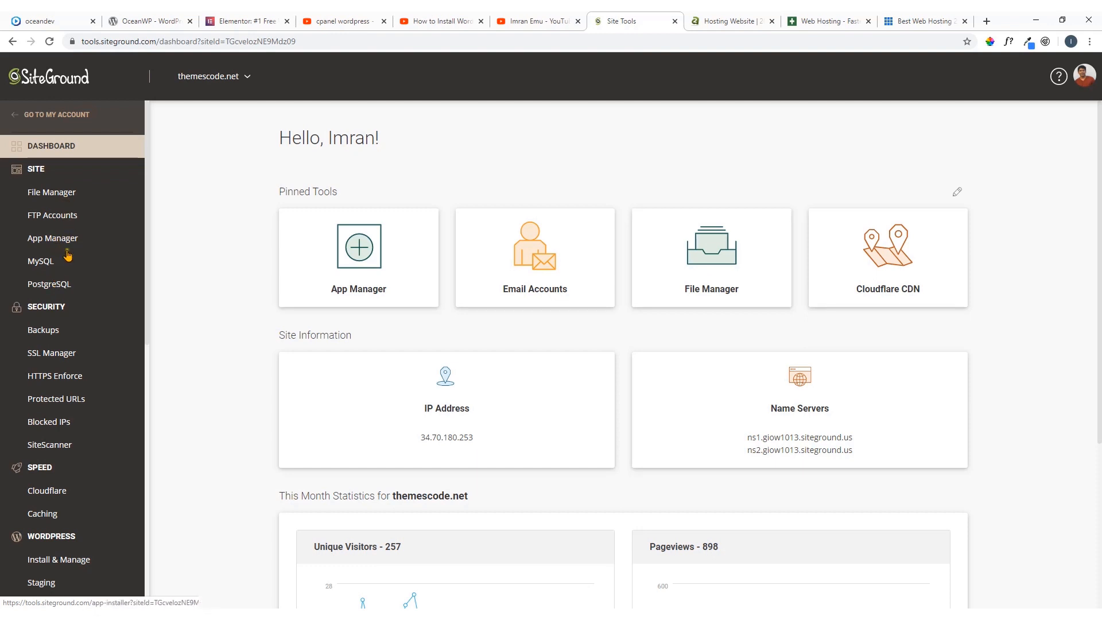
scroll(66, 270, "down", 2)
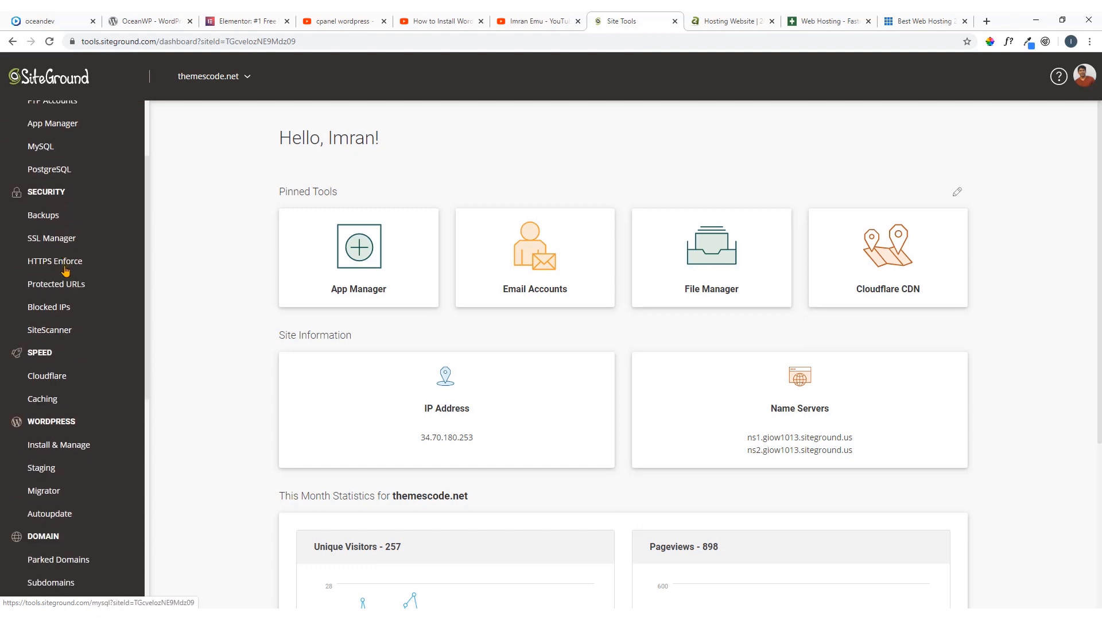
scroll(75, 212, "up", 2)
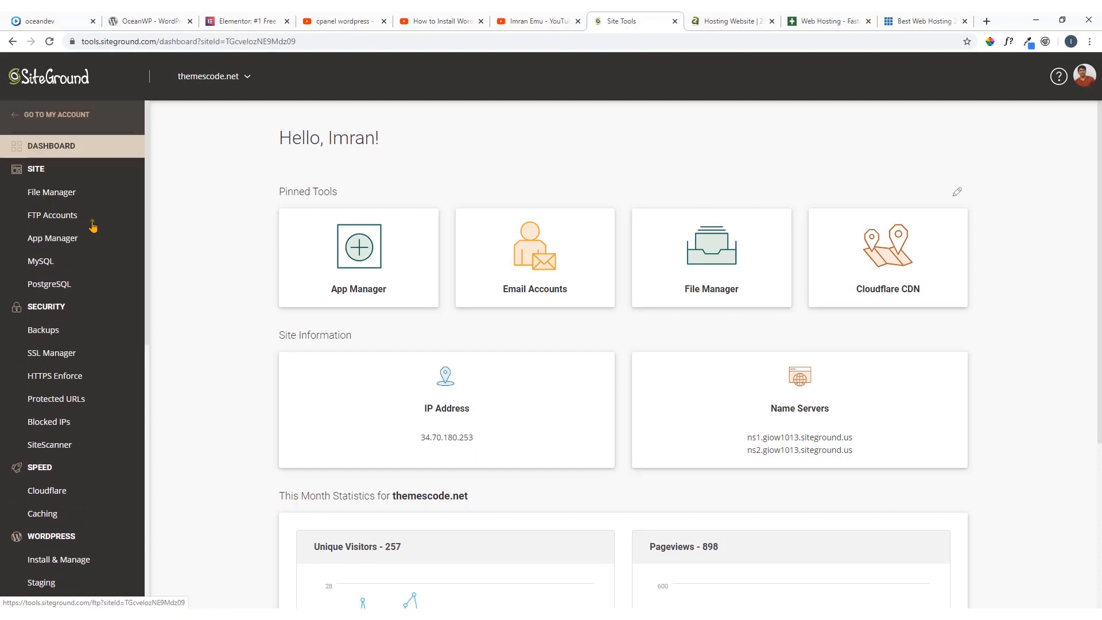
scroll(156, 324, "down", 4)
scroll(153, 337, "up", 4)
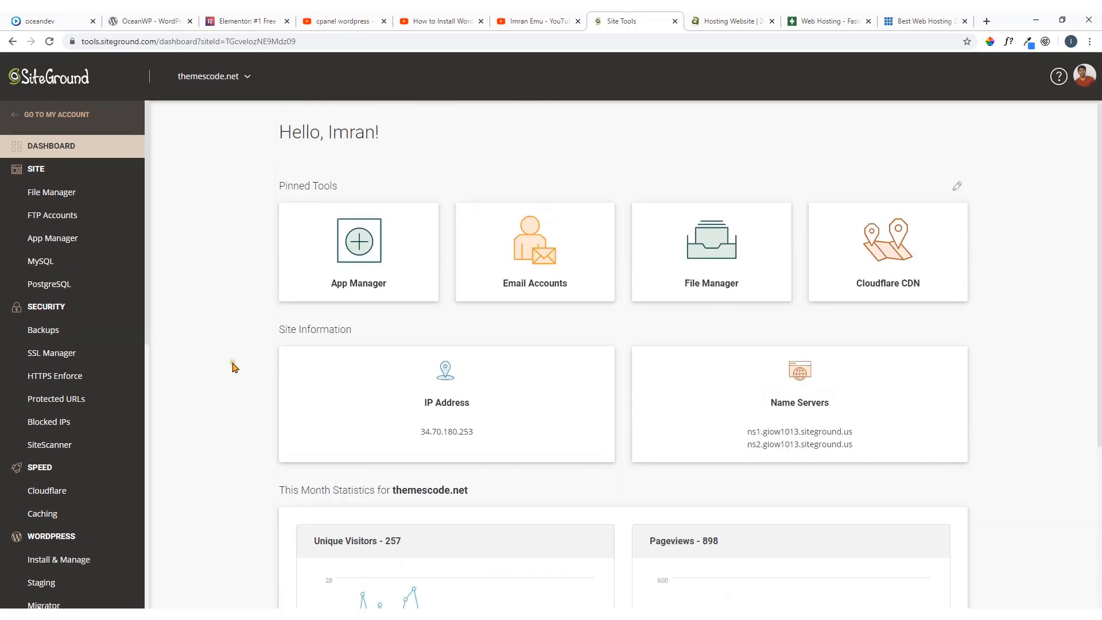
scroll(82, 351, "down", 3)
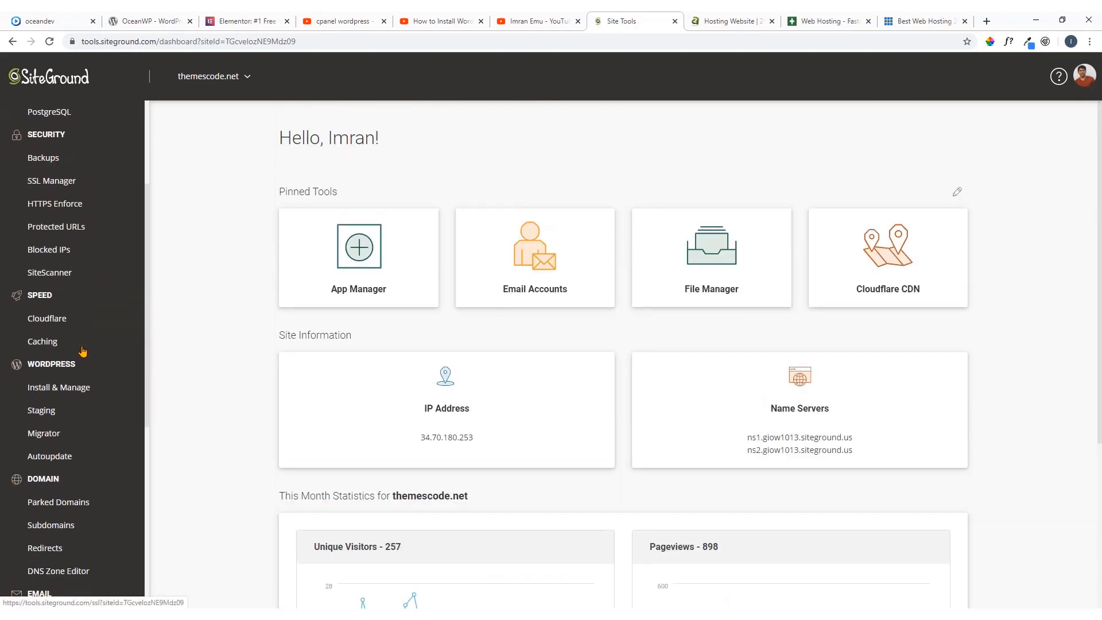
Open WordPress installation management and choose plain WordPress, without WooCommerce, as the new application to install
scroll(82, 352, "down", 1)
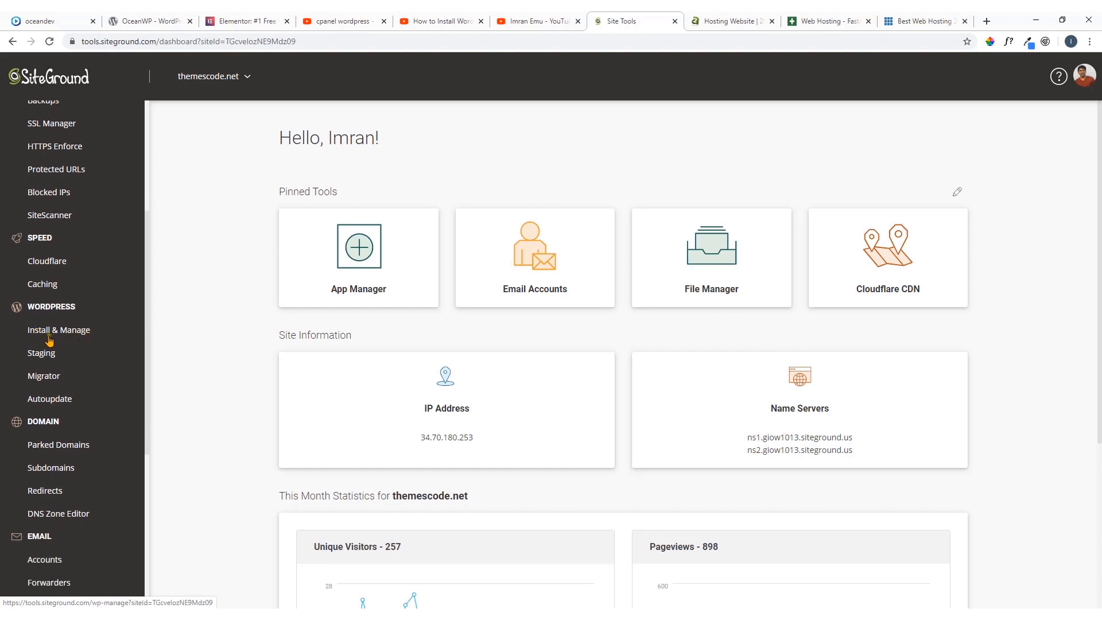
left_click(68, 336)
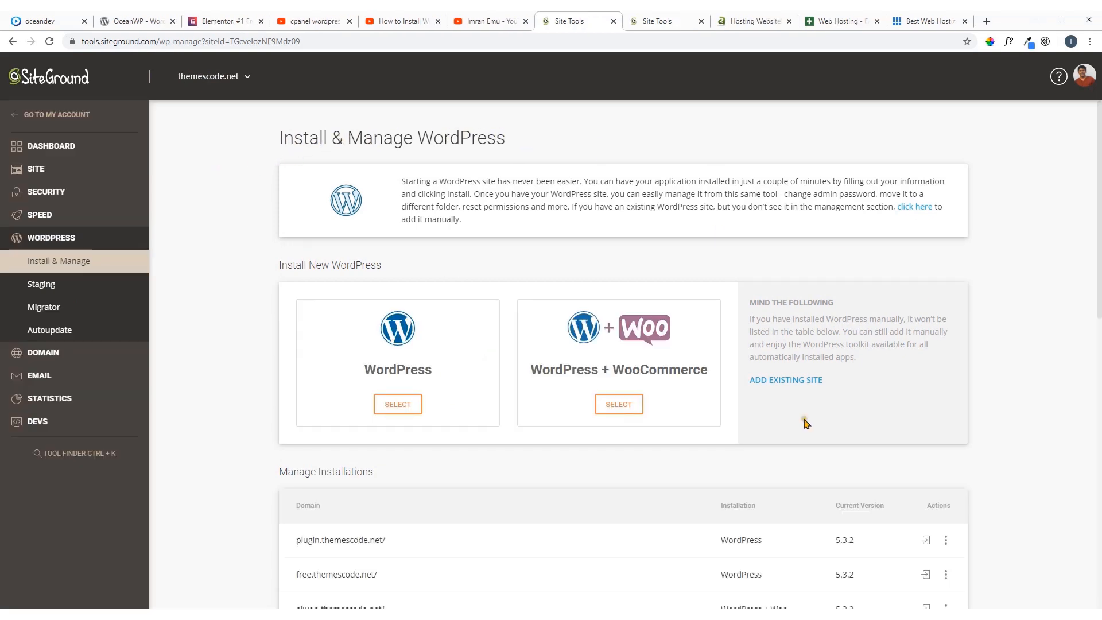
left_click(405, 403)
left_click(402, 406)
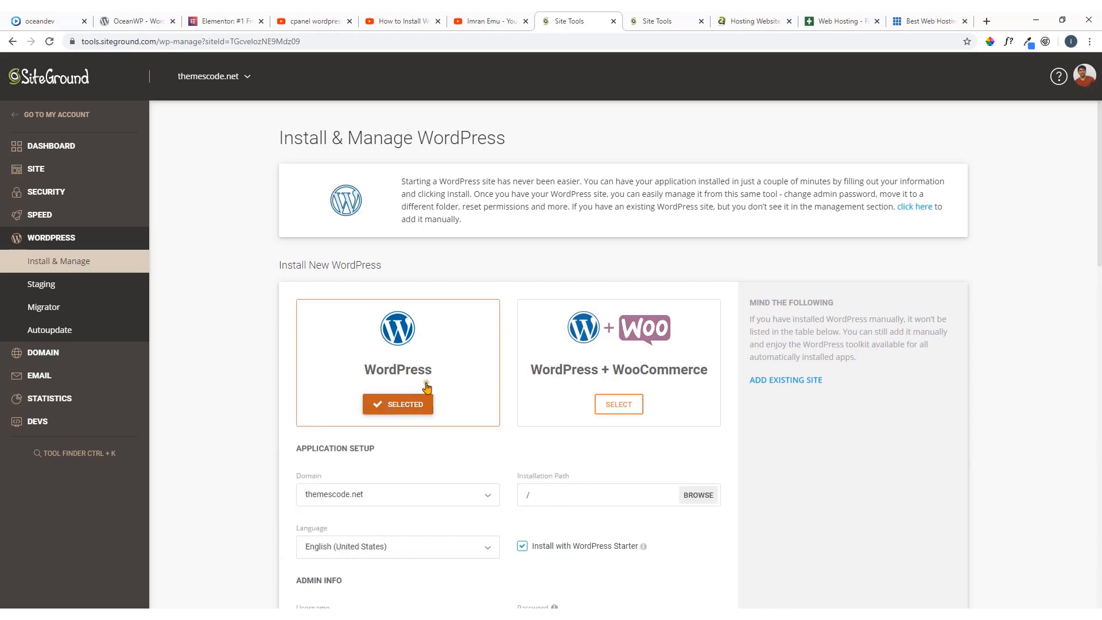
Set the installation domain to ocean.themescode.net and disable the Install with WordPress Starter option
scroll(428, 388, "down", 1)
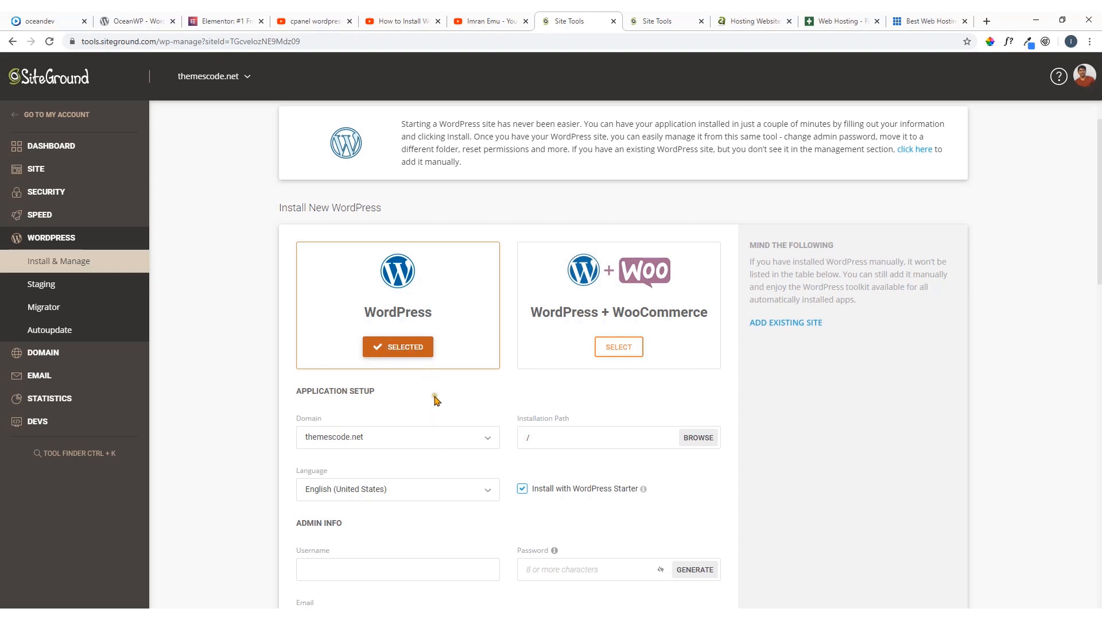
left_click(444, 440)
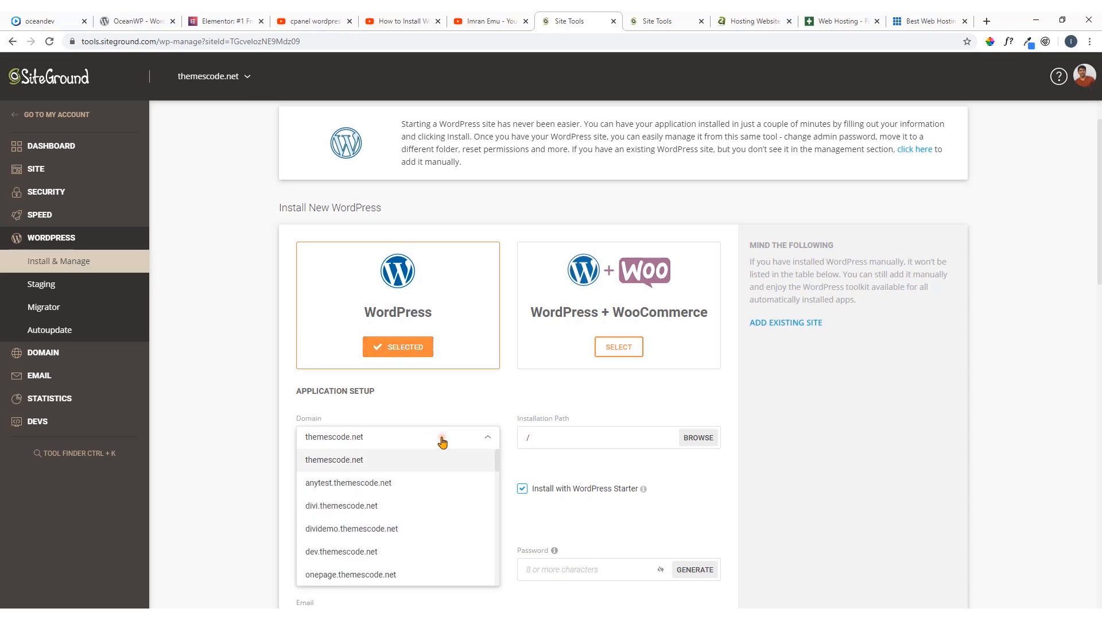
scroll(402, 373, "down", 3)
left_click(378, 335)
left_click(437, 293)
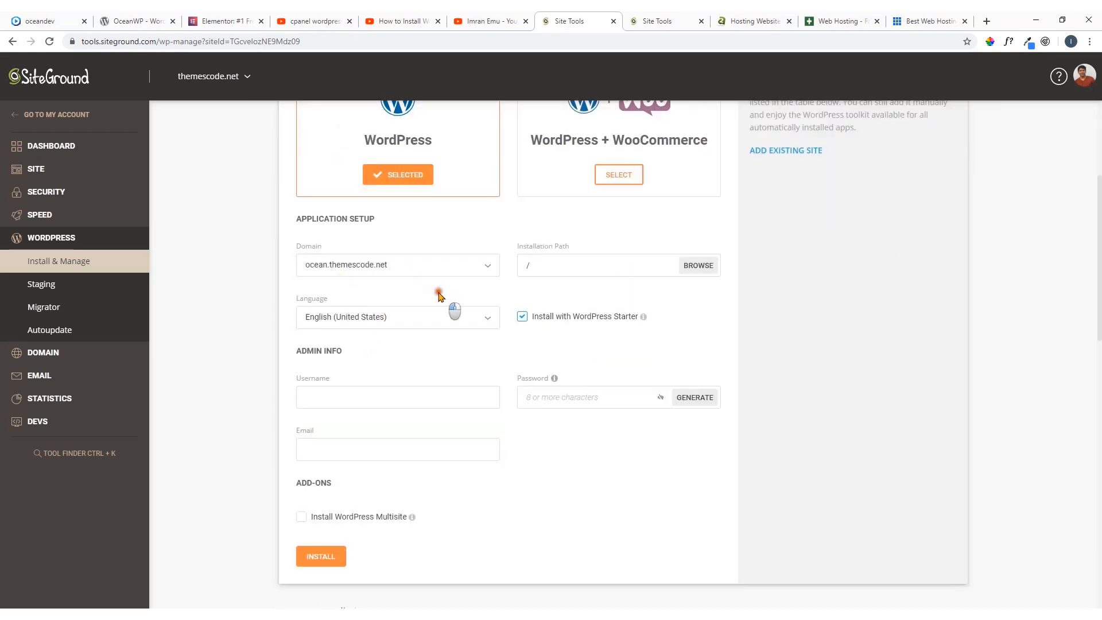
left_click(549, 265)
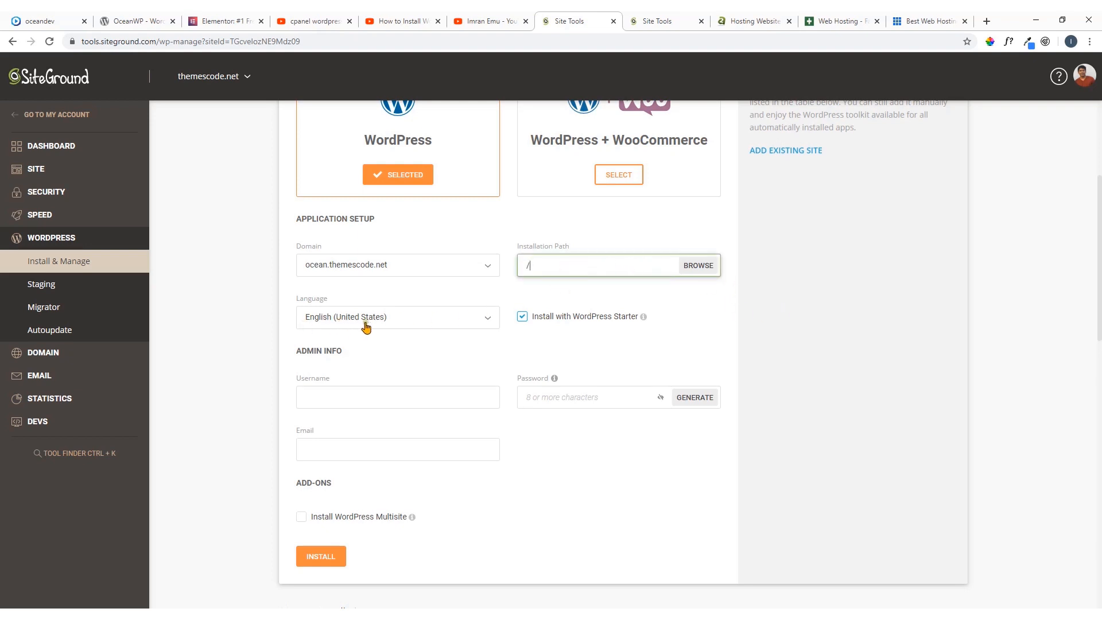
left_click(522, 317)
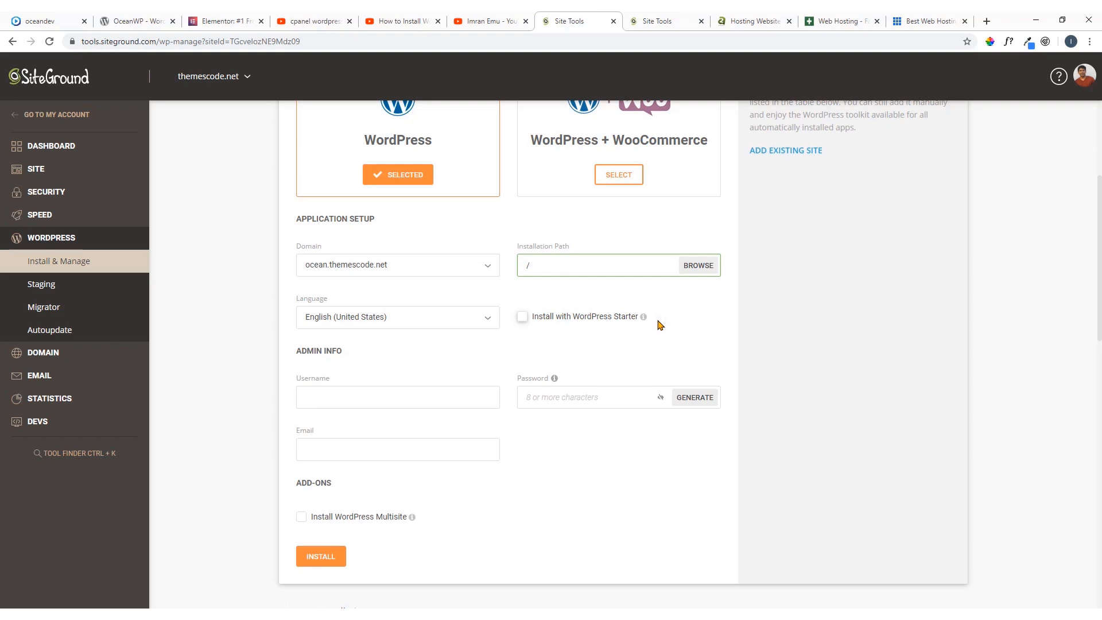
Fill in the administrator's email address for the new WordPress installation
scroll(460, 342, "down", 1)
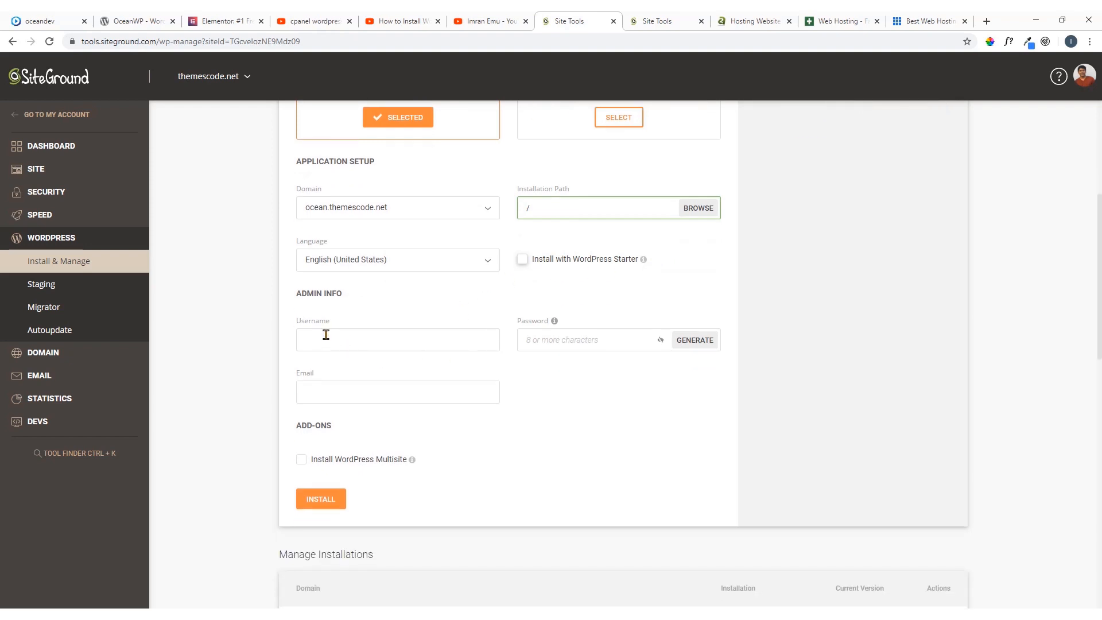
left_click(606, 339)
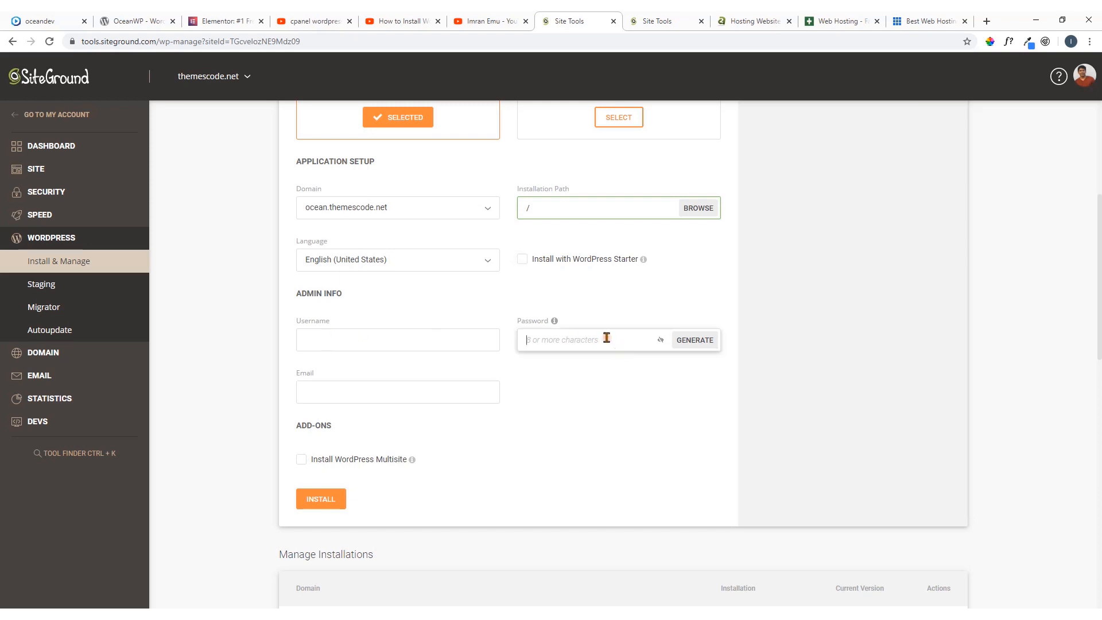
left_click(393, 394)
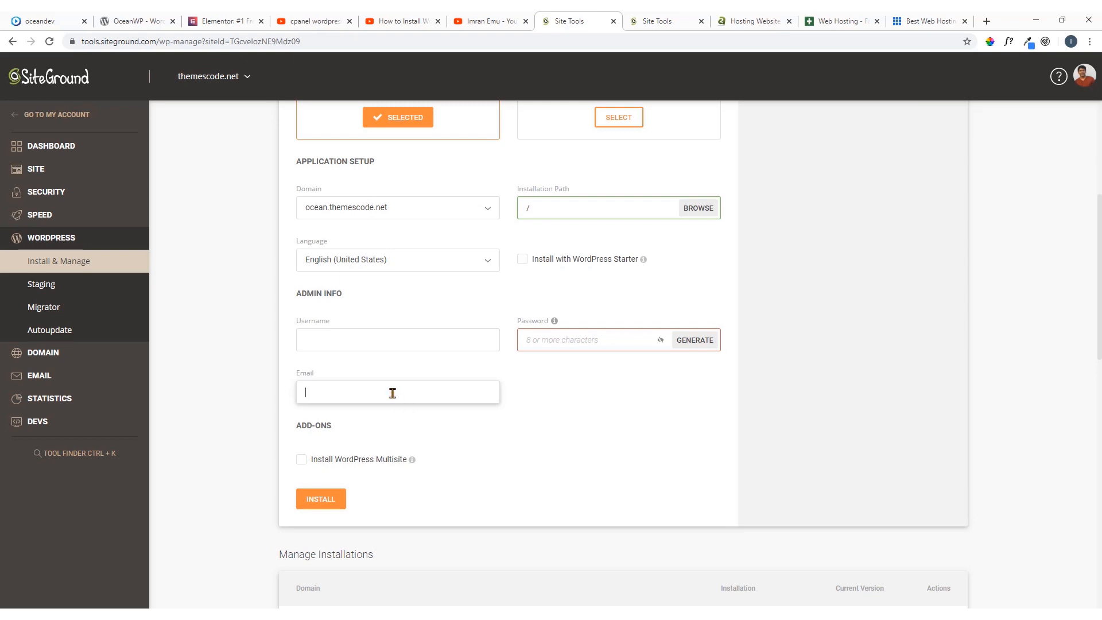
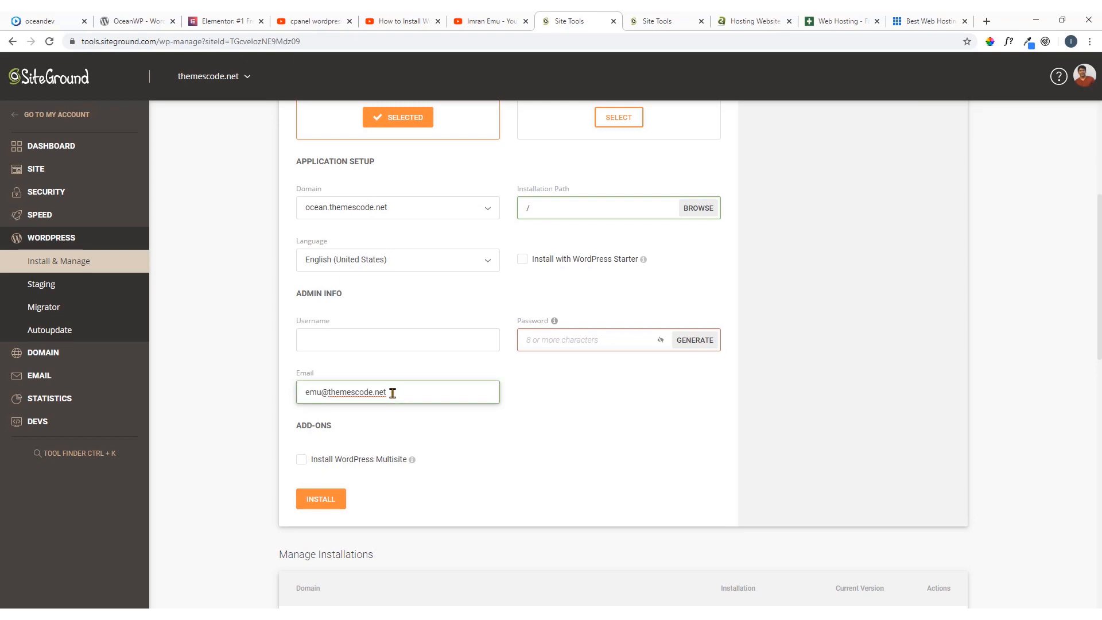
left_click(393, 413)
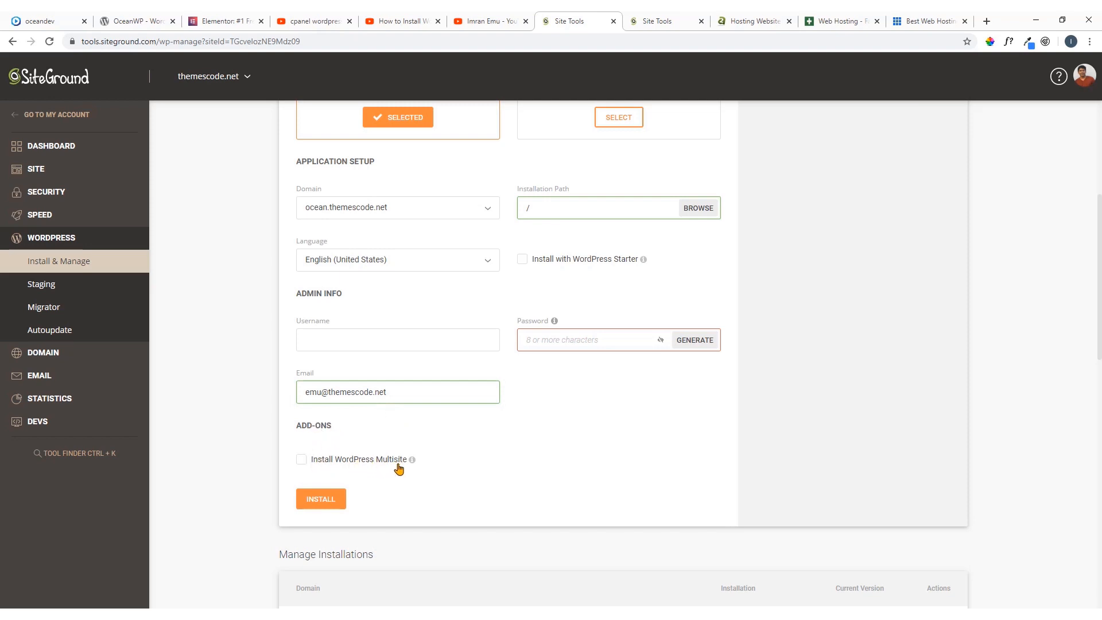
Fill in the administrator username for the new WordPress installation
left_click(327, 344)
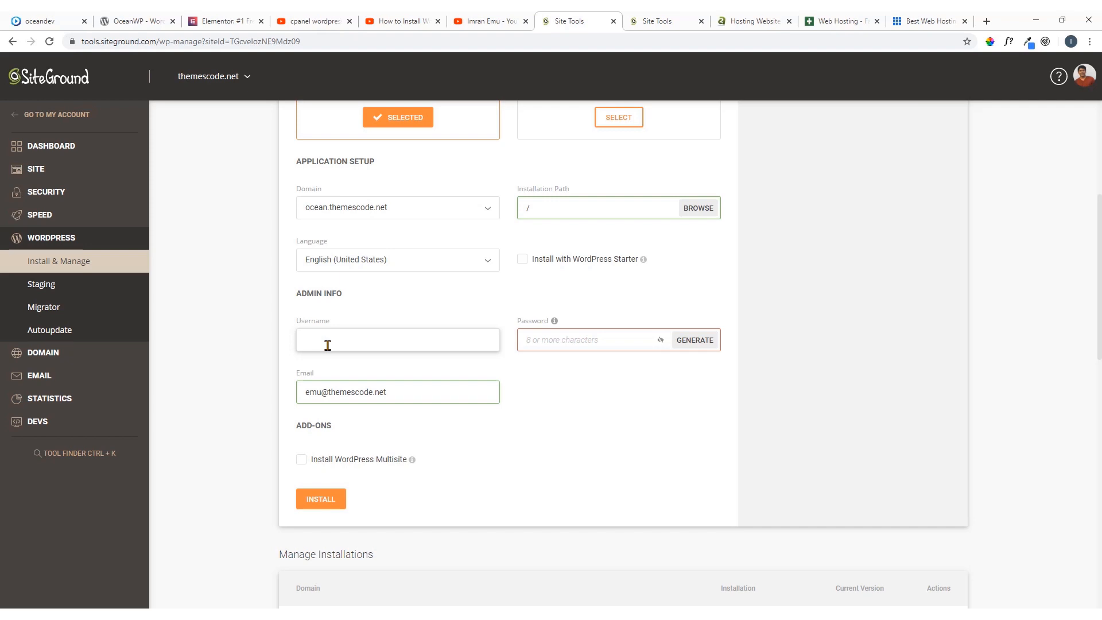
type("a")
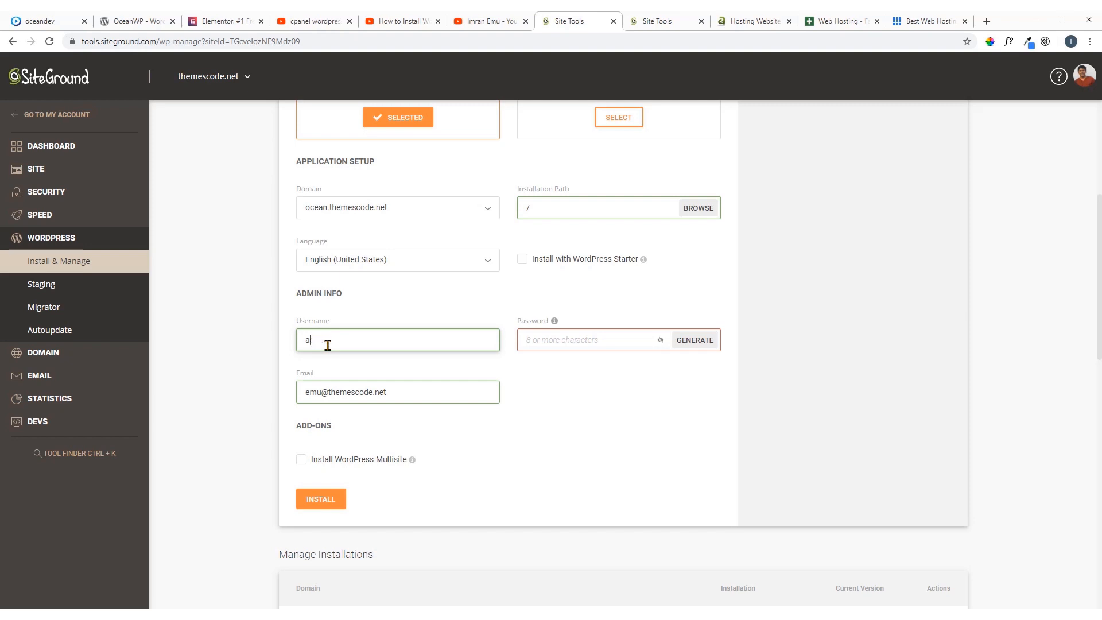
key("BackSpace")
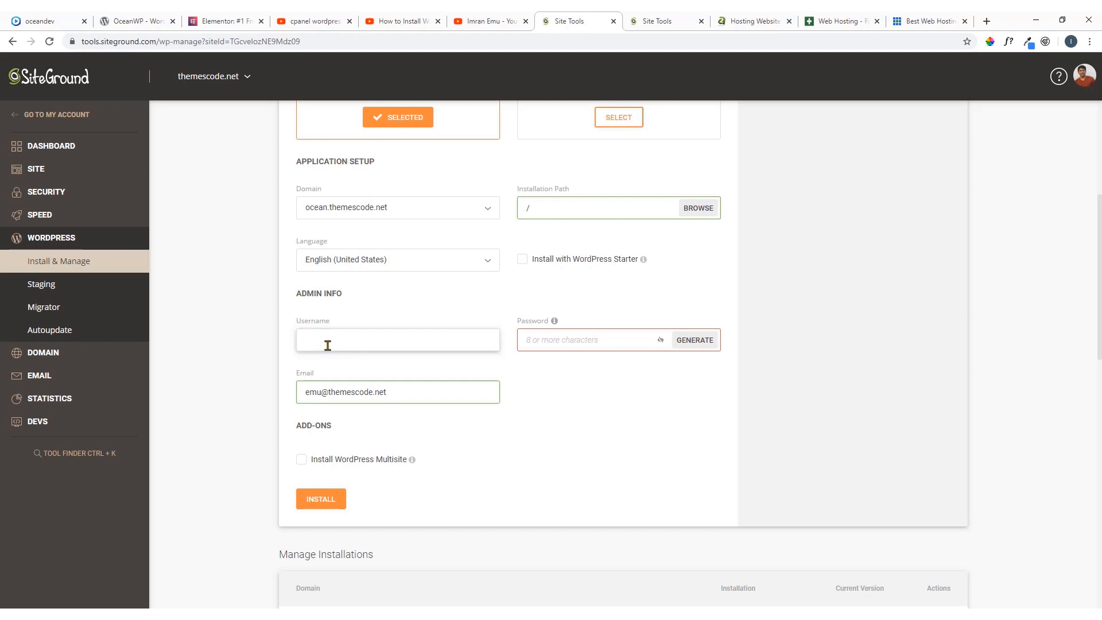
type("trdestygf-admin")
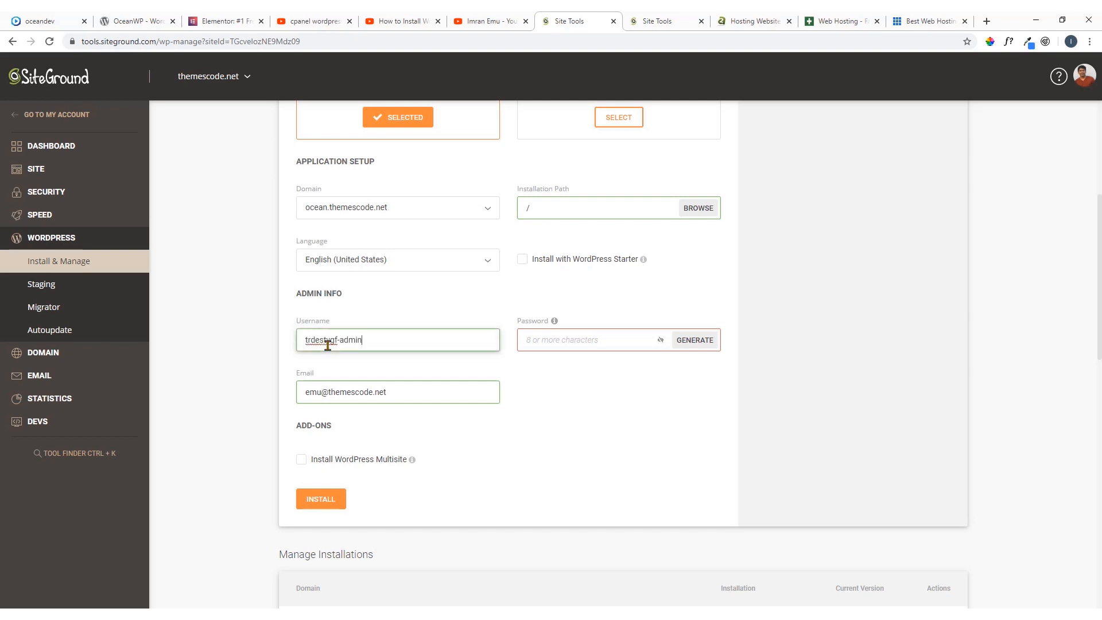
Generate an administrator password for the new WordPress installation, reveal it for checking and hide it again
left_click(328, 359)
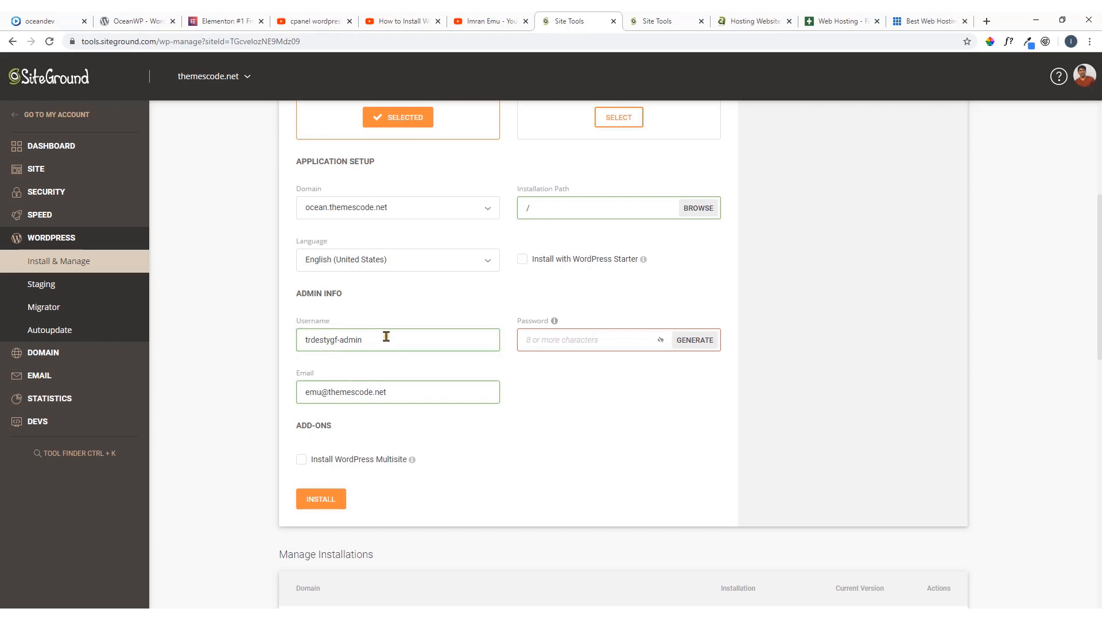
left_click(607, 341)
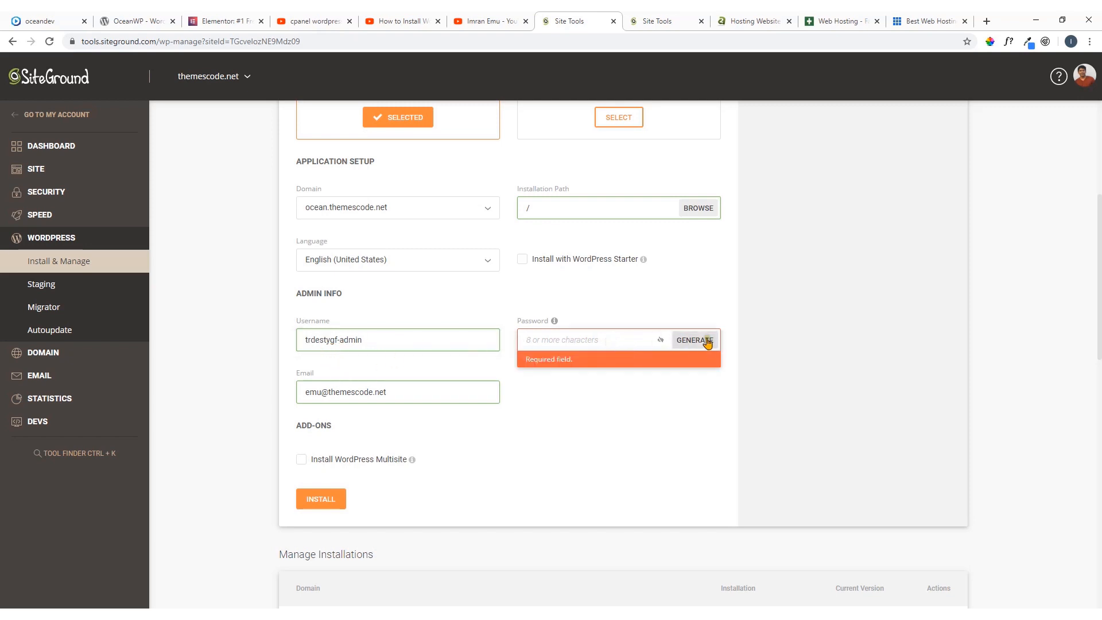
left_click(694, 396)
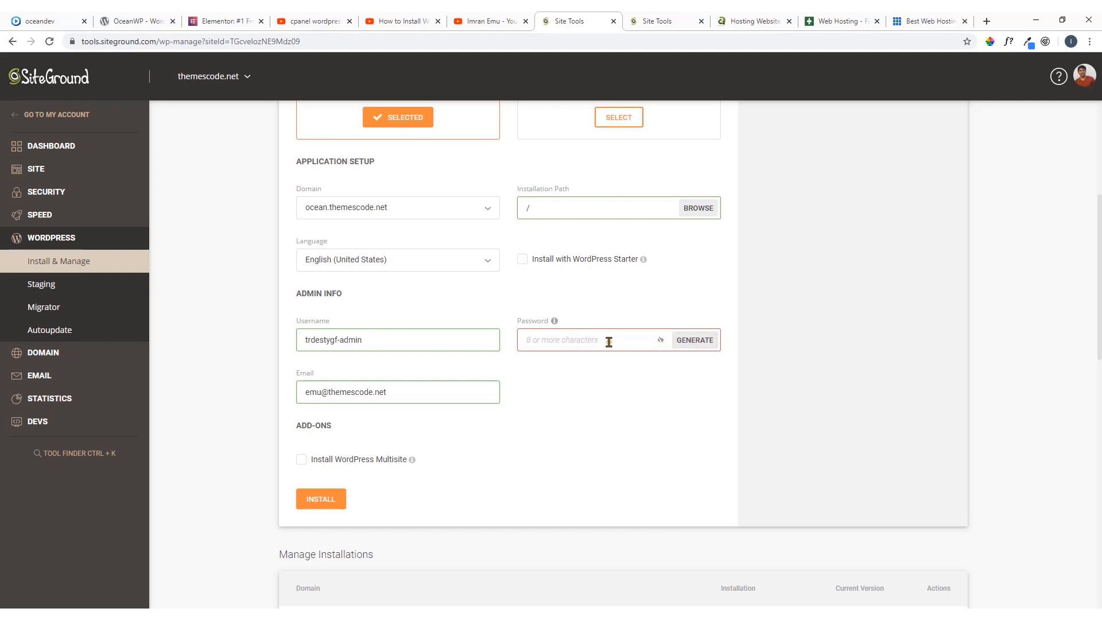
mouse_move(555, 325)
left_click(696, 343)
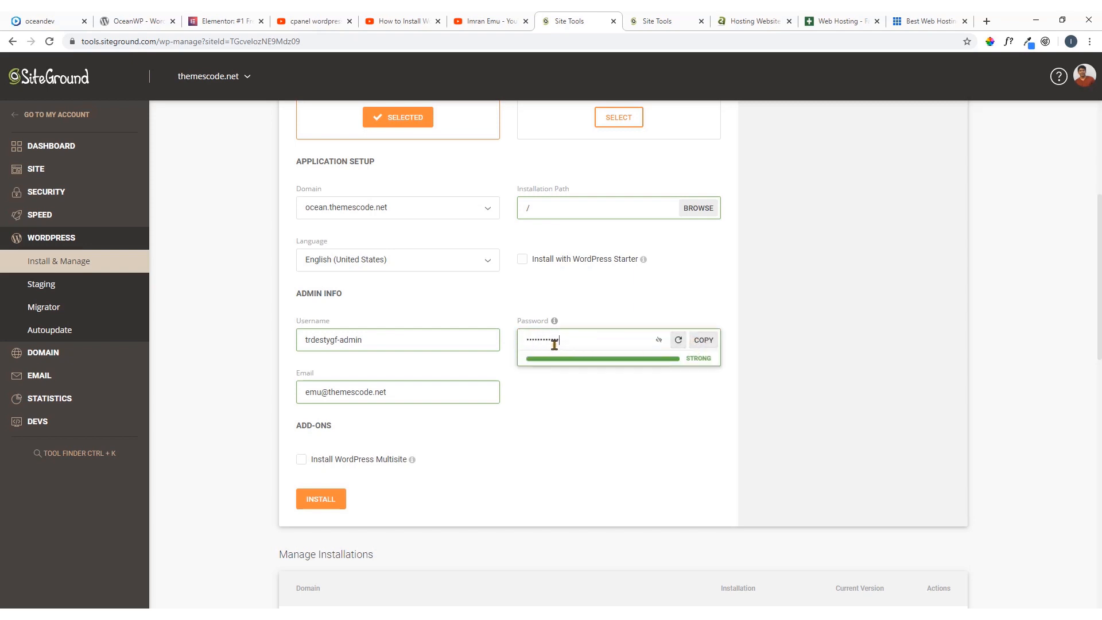
left_click(660, 342)
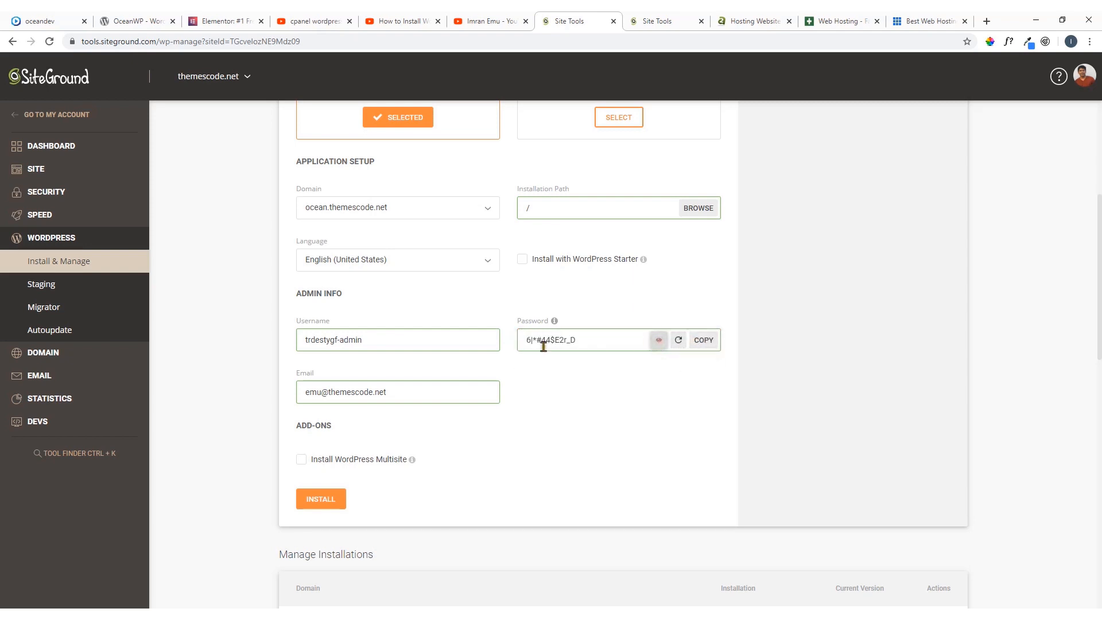
left_click(660, 342)
Regenerate the administrator password for the WordPress installation and copy it to the clipboard
left_click(680, 342)
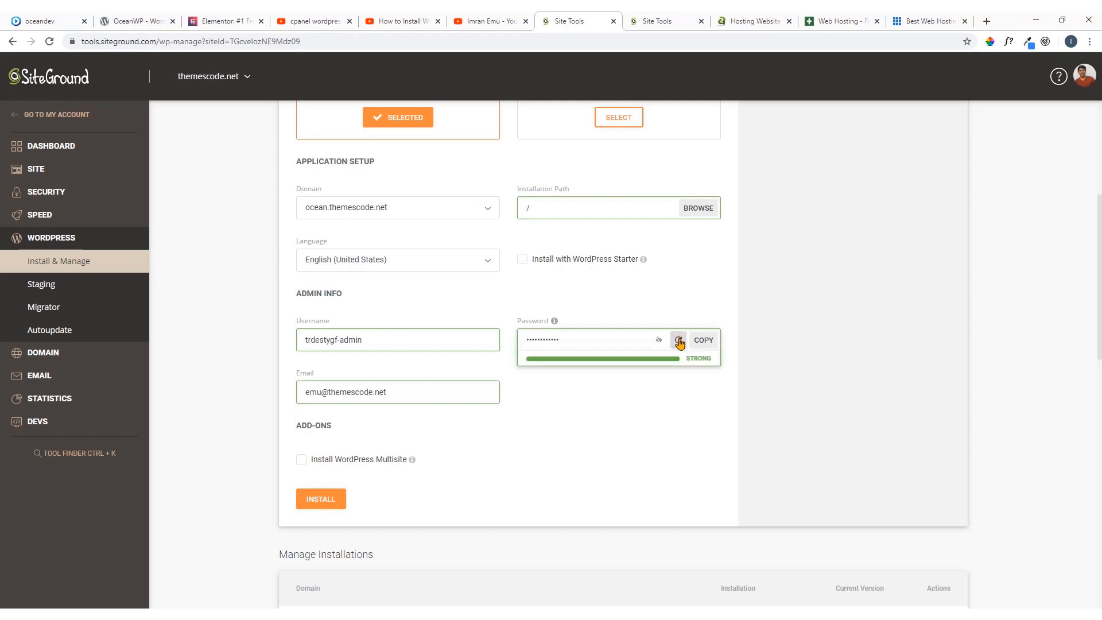
left_click(680, 342)
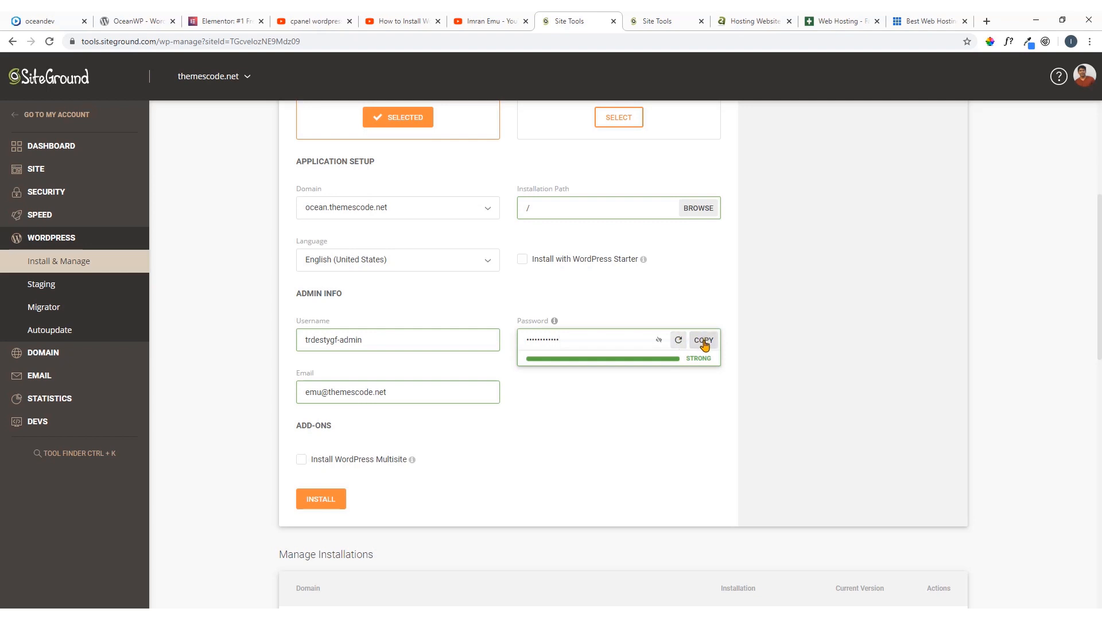
left_click(703, 342)
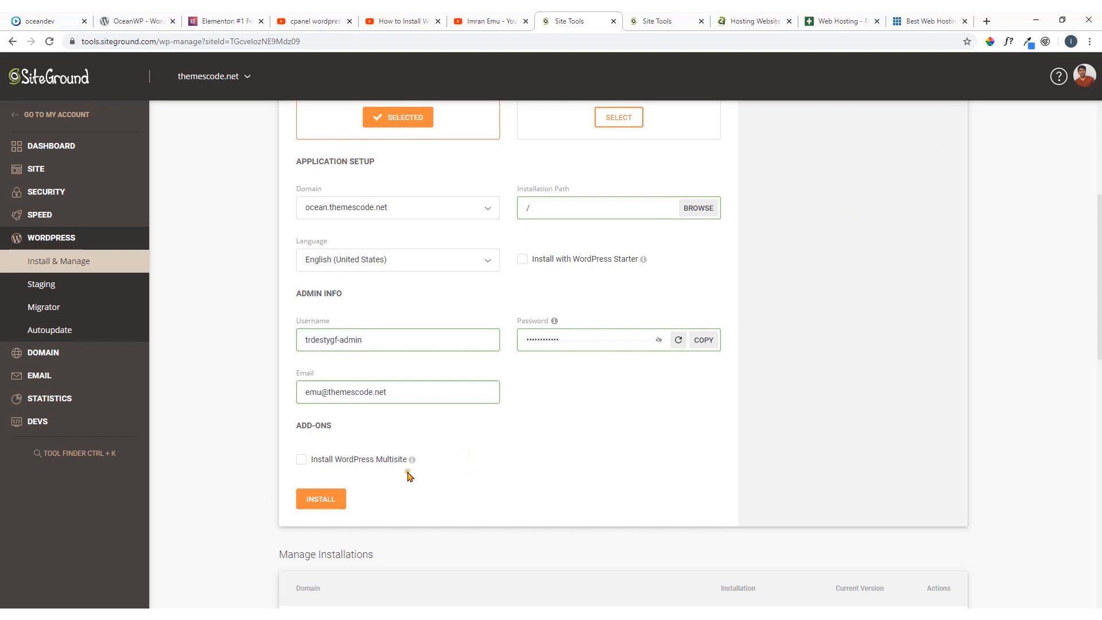
Start the WordPress installation on ocean.themescode.net with the entered settings, without Multisite
scroll(445, 460, "down", 2)
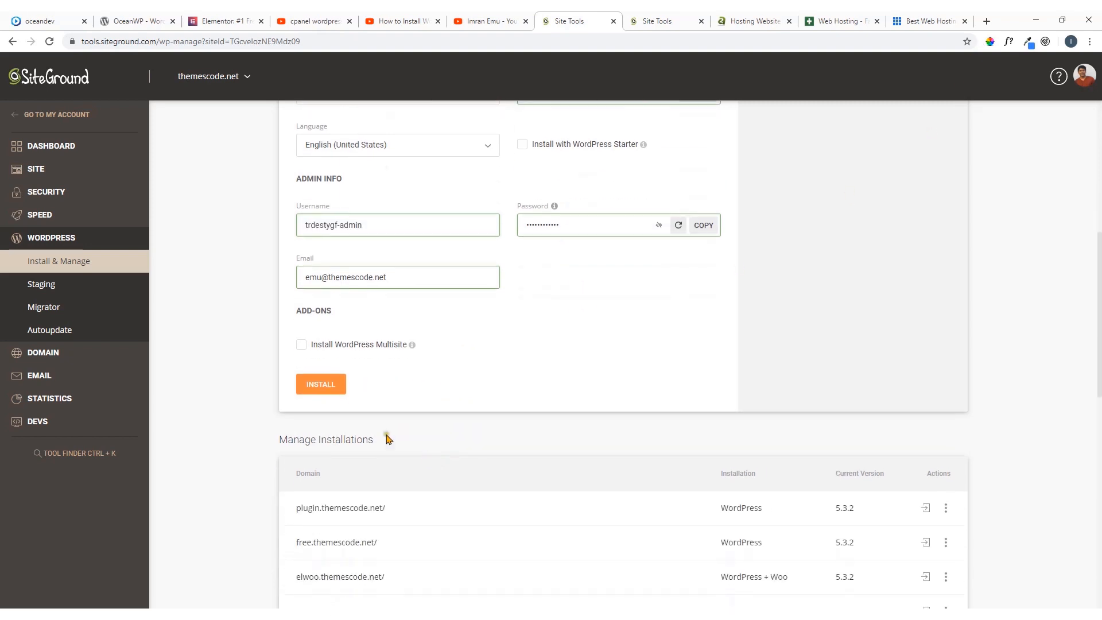
left_click(321, 388)
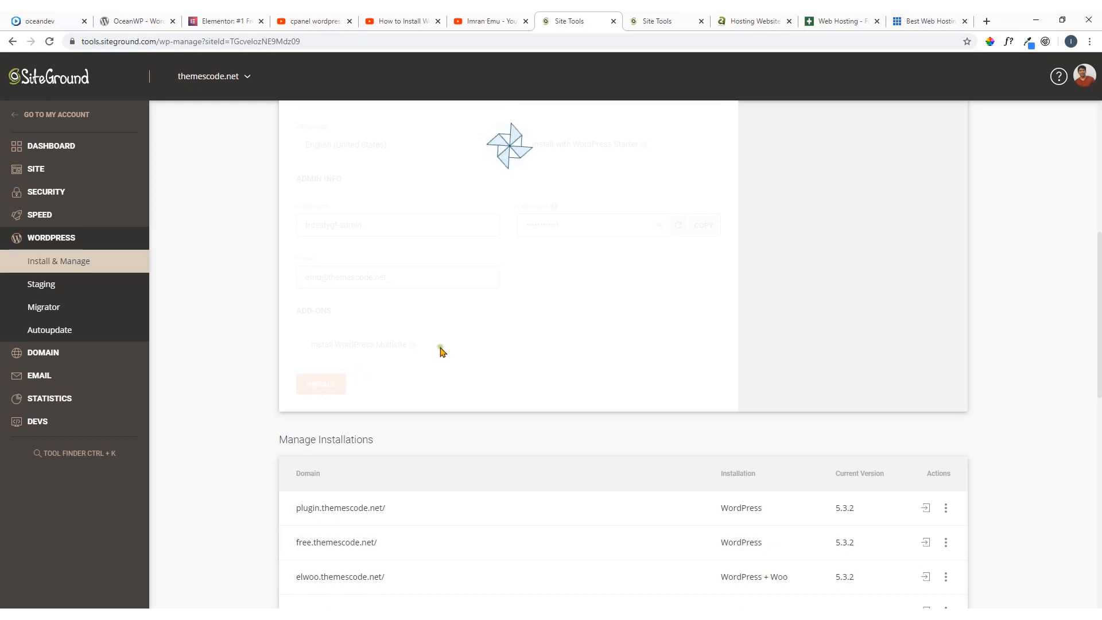
scroll(442, 351, "up", 2)
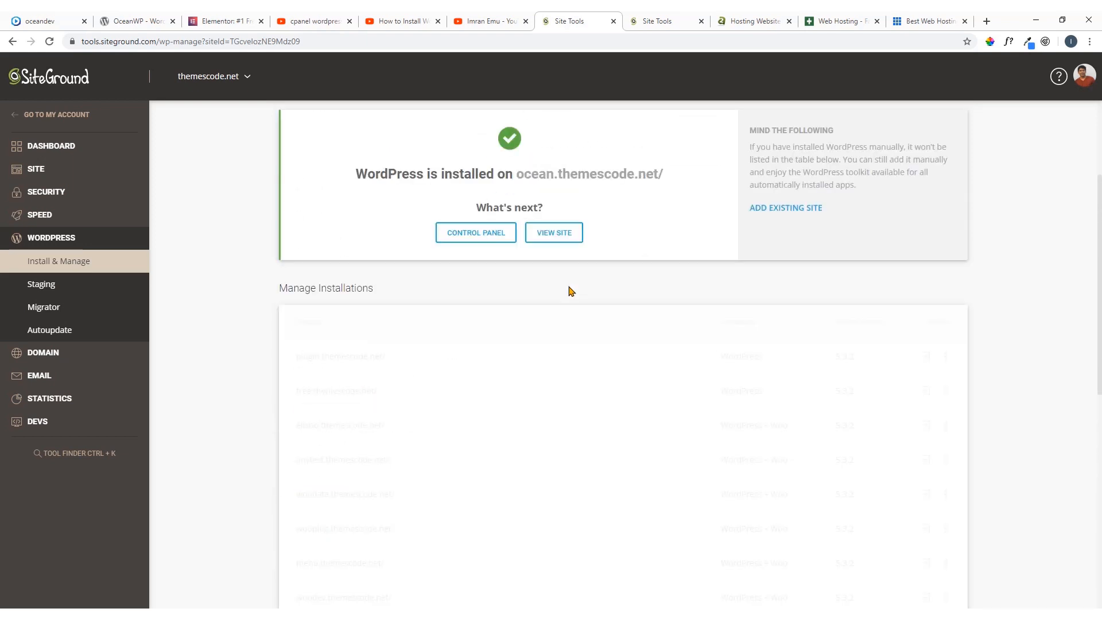
scroll(571, 291, "up", 3)
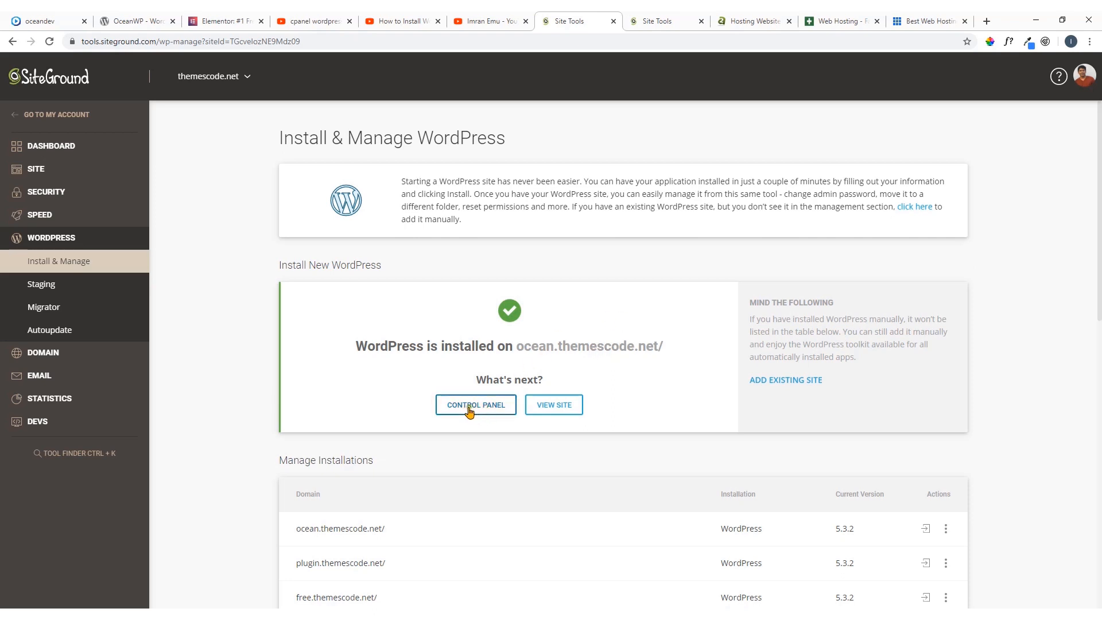
Examine the management actions available for the ocean.themescode.net installation
right_click(565, 409)
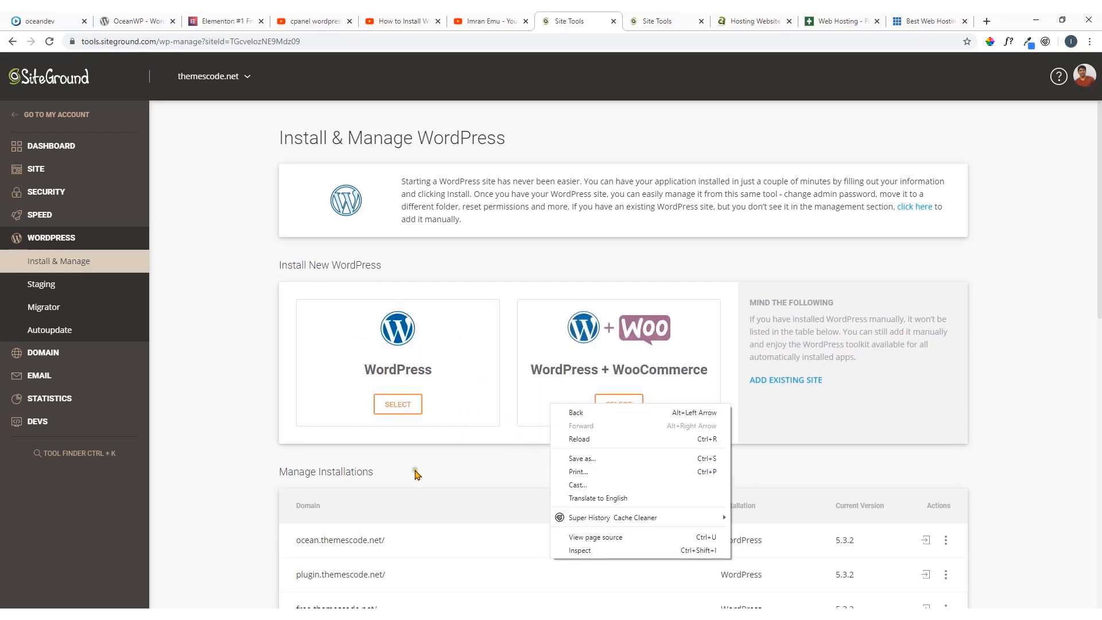
left_click(253, 459)
scroll(381, 433, "down", 2)
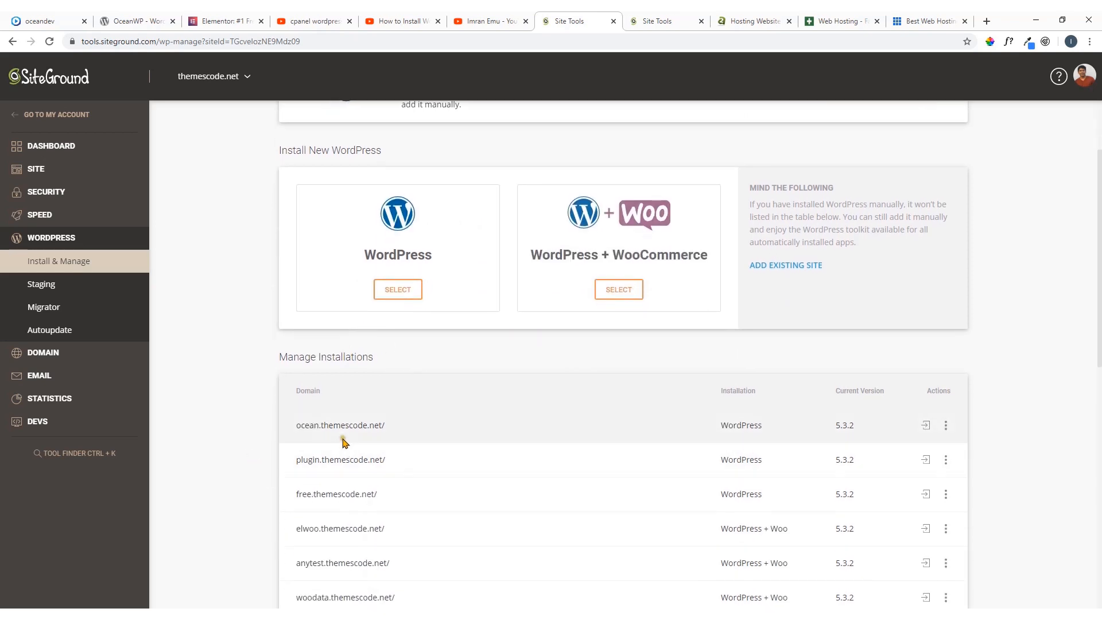
left_click(946, 427)
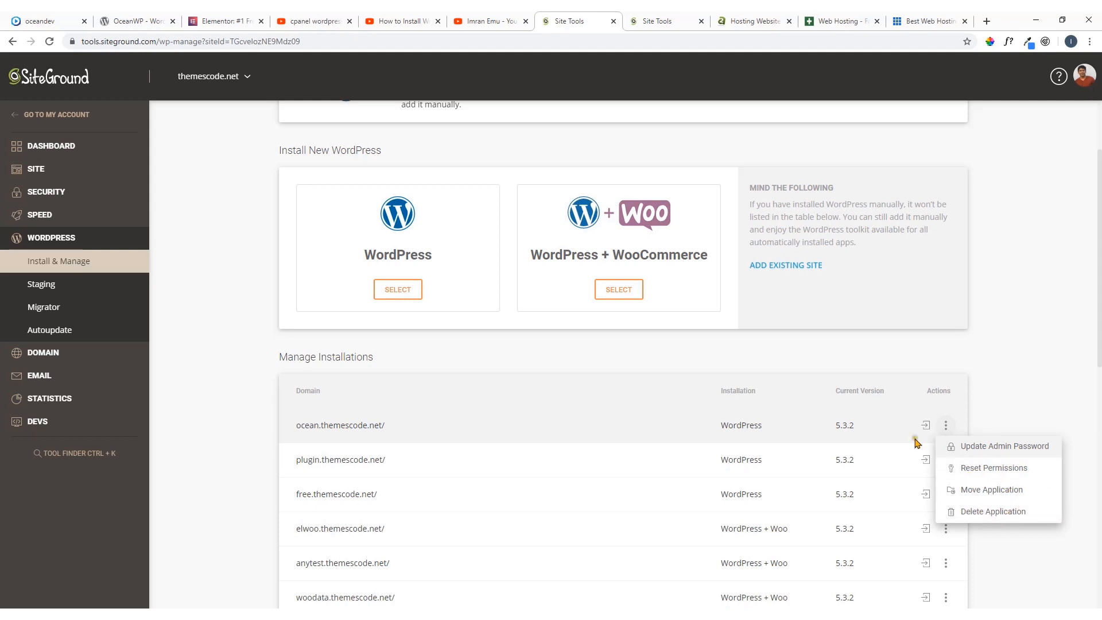
left_click(994, 395)
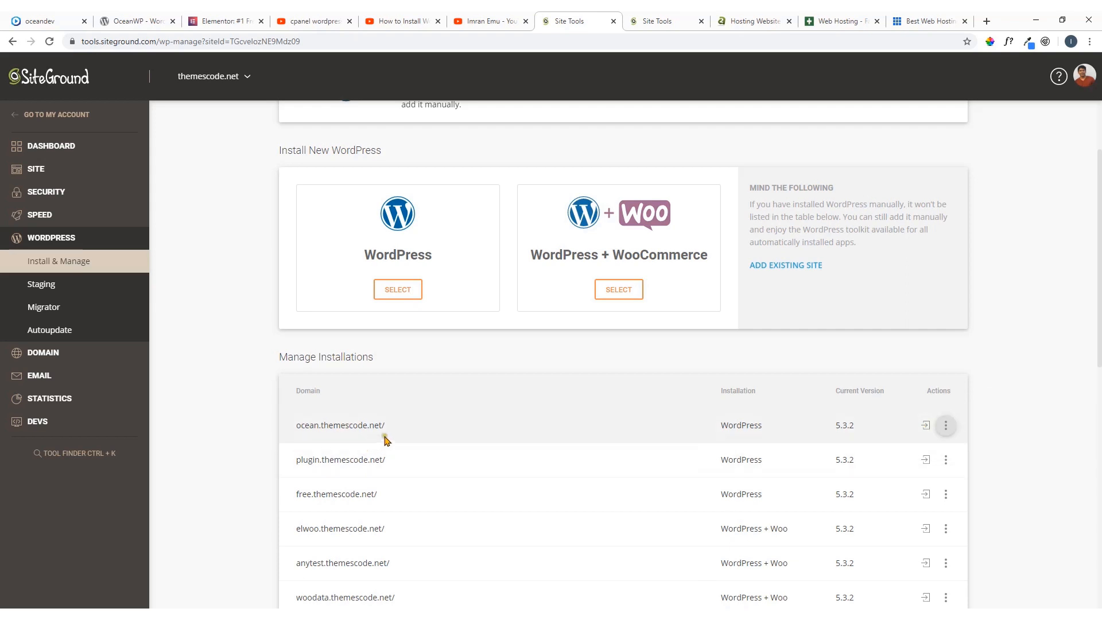
Open the ocean.themescode.net address from the installations list in a new browser tab
left_click_drag(384, 425, 291, 425)
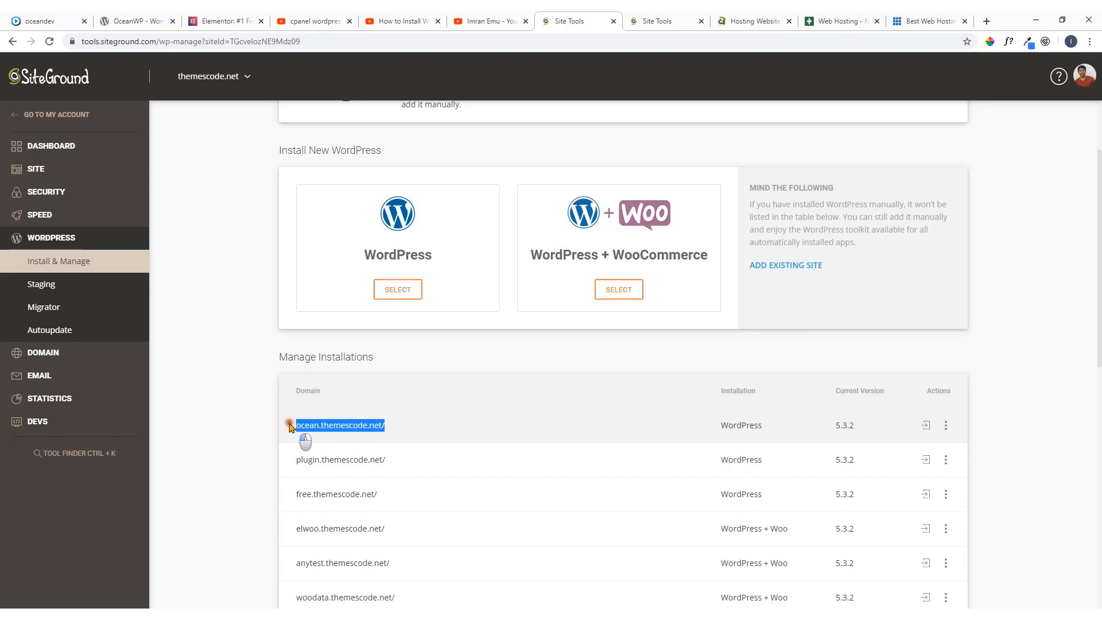
right_click(323, 428)
left_click(372, 448)
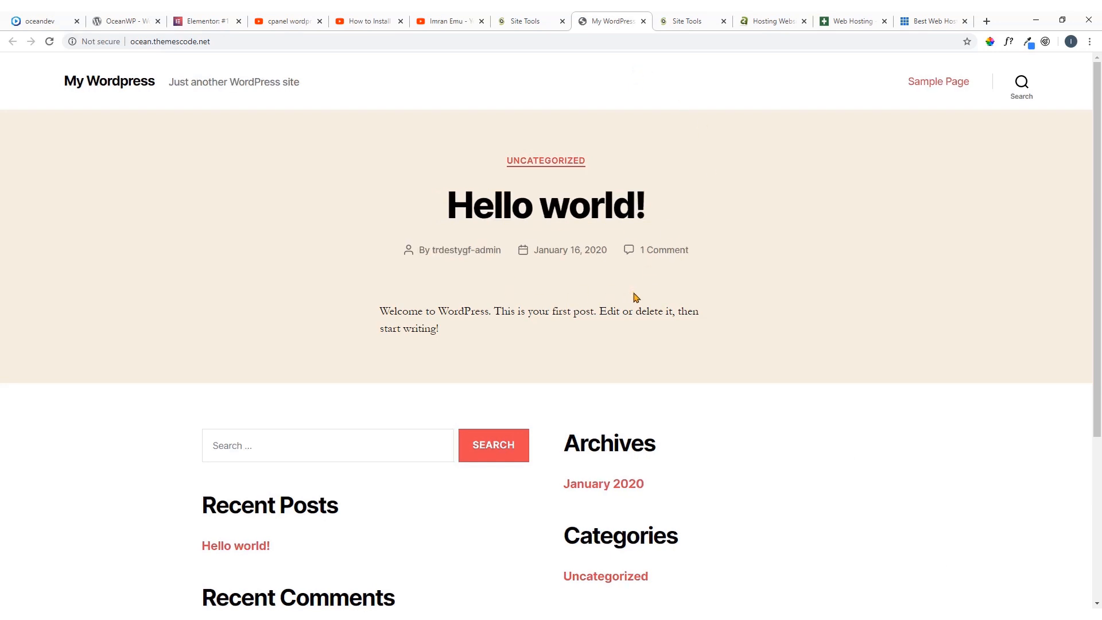
Return to SiteGround Site Tools and log in to the admin panel of the ocean.themescode.net installation
left_click(506, 17)
left_click(535, 395)
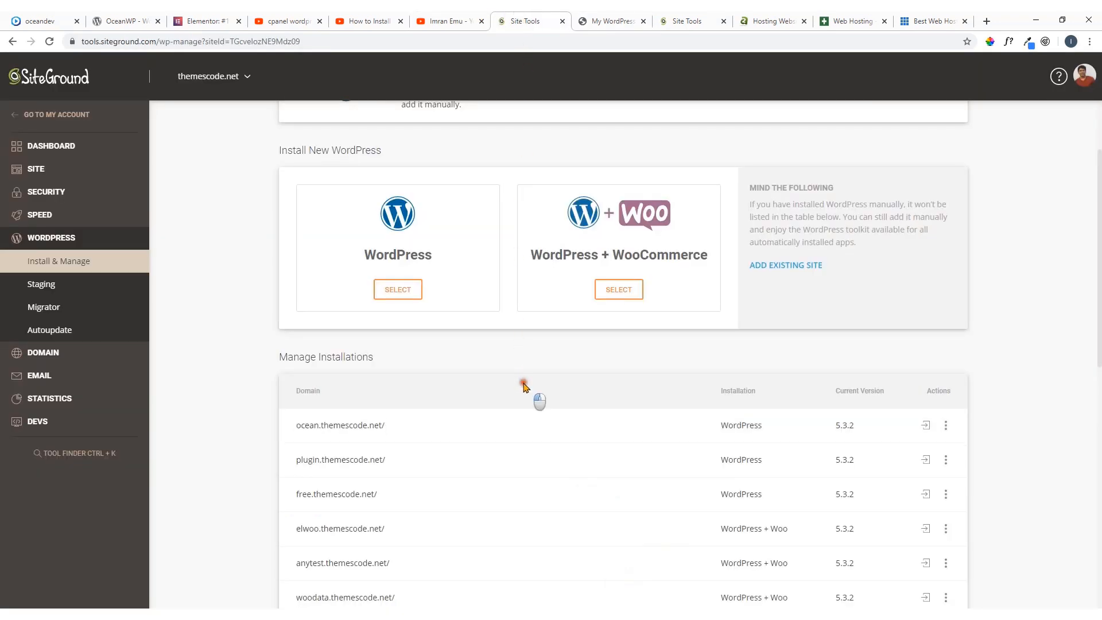
left_click(926, 427)
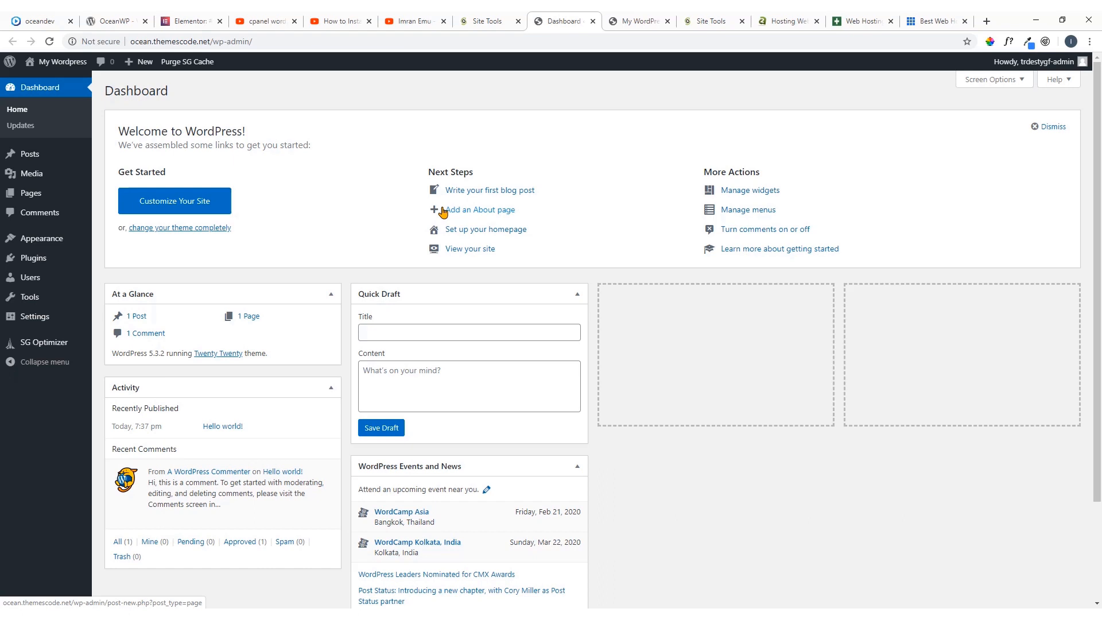
Open the WordPress dashboard from the site's own tab through the address ocean.themescode.net/wp-admin
left_click(637, 22)
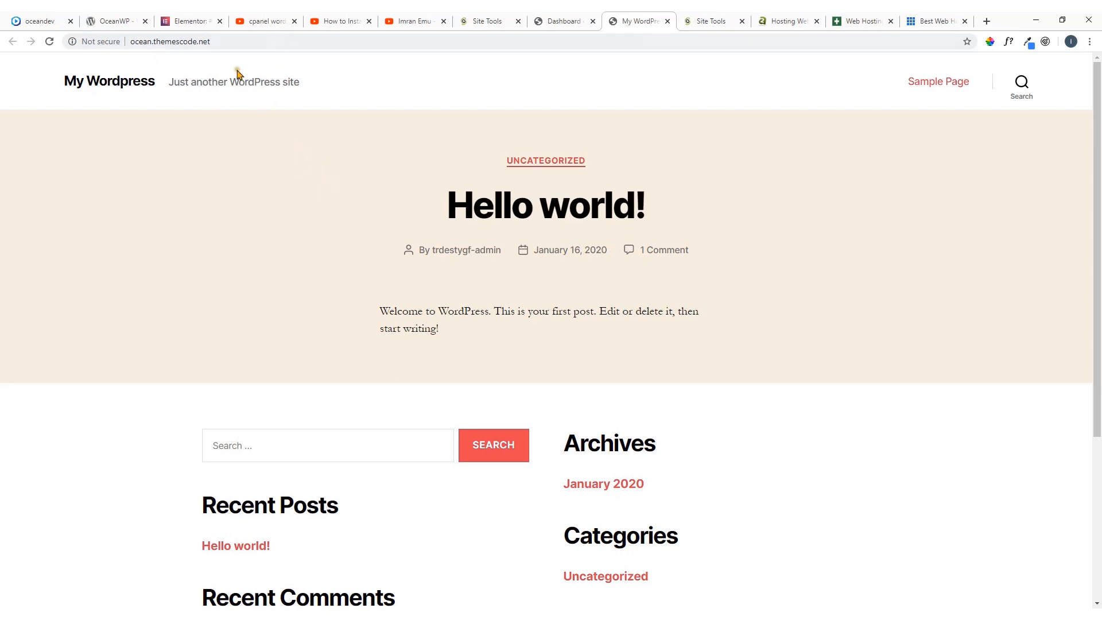
left_click(224, 42)
left_click(235, 45)
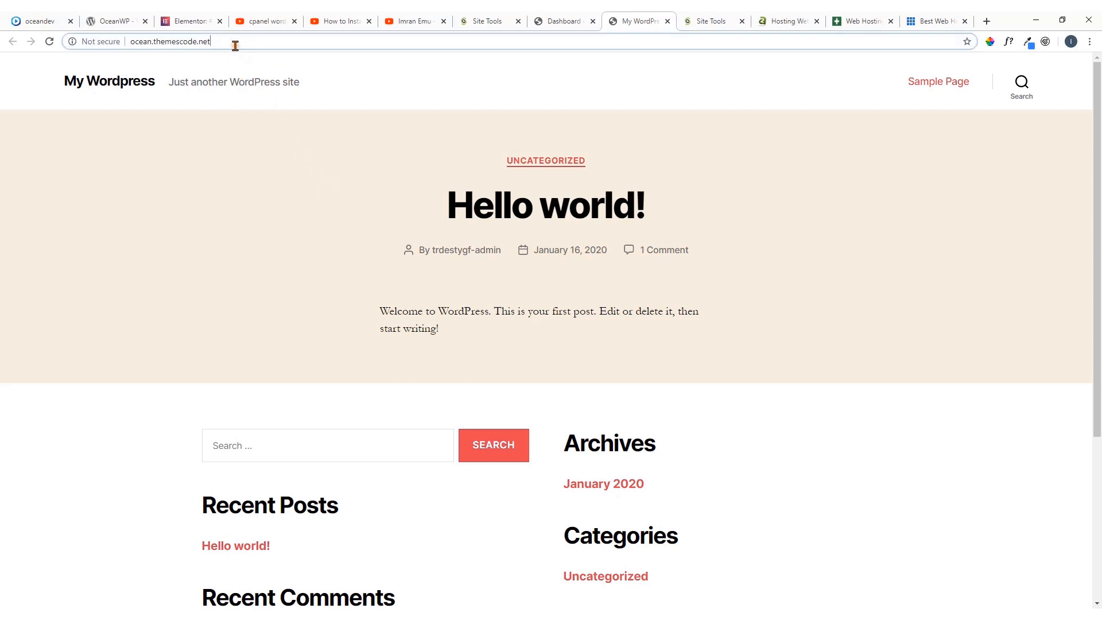
type("/")
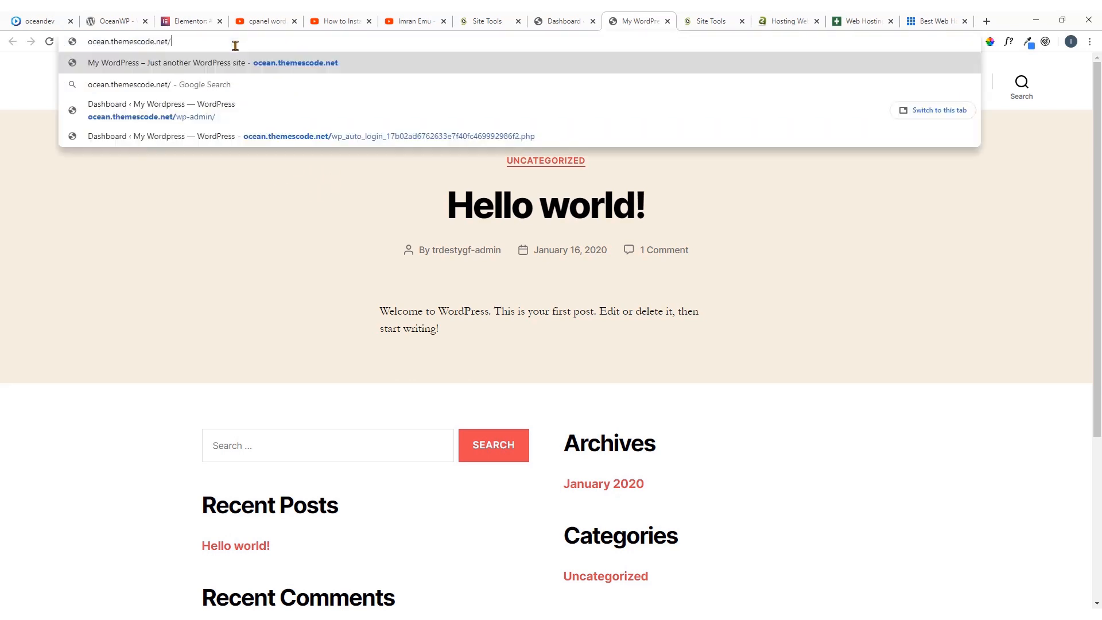
type("w")
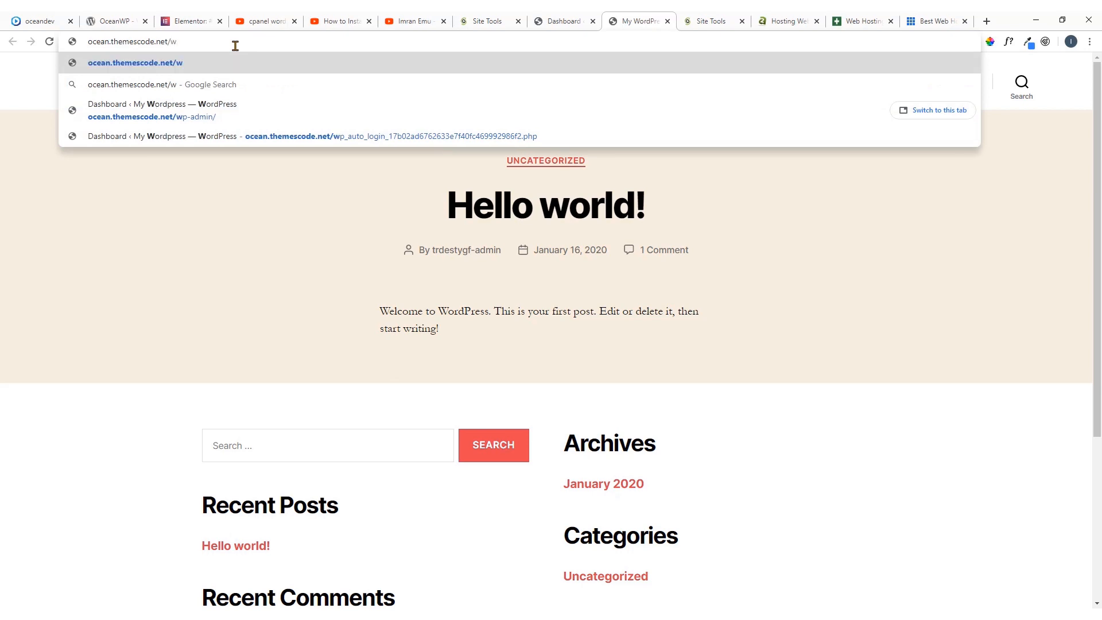
type("p-a")
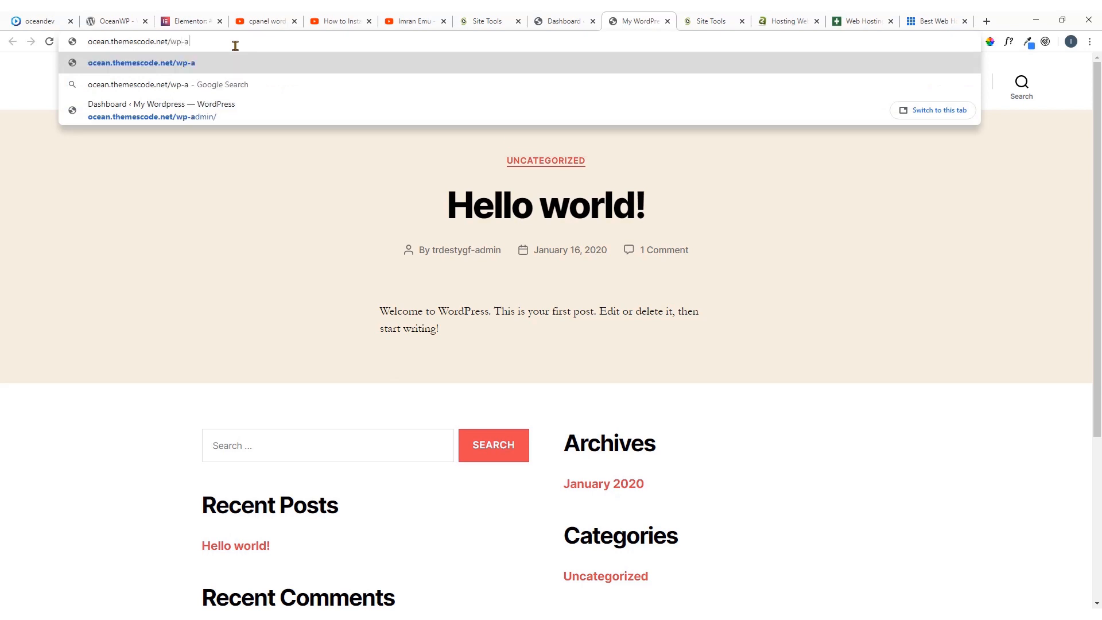
type("dmin")
key("Return")
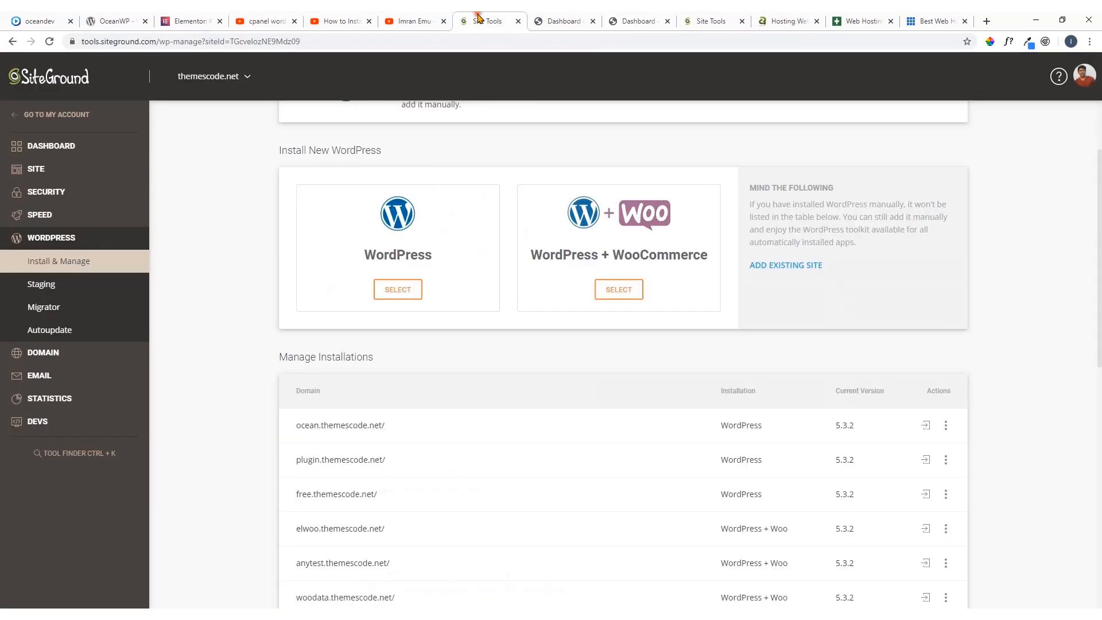
Look over the Site Tools WordPress installation page and the A2 Hosting, GreenGeeks and Bluehost home pages
left_click(479, 21)
scroll(257, 295, "up", 2)
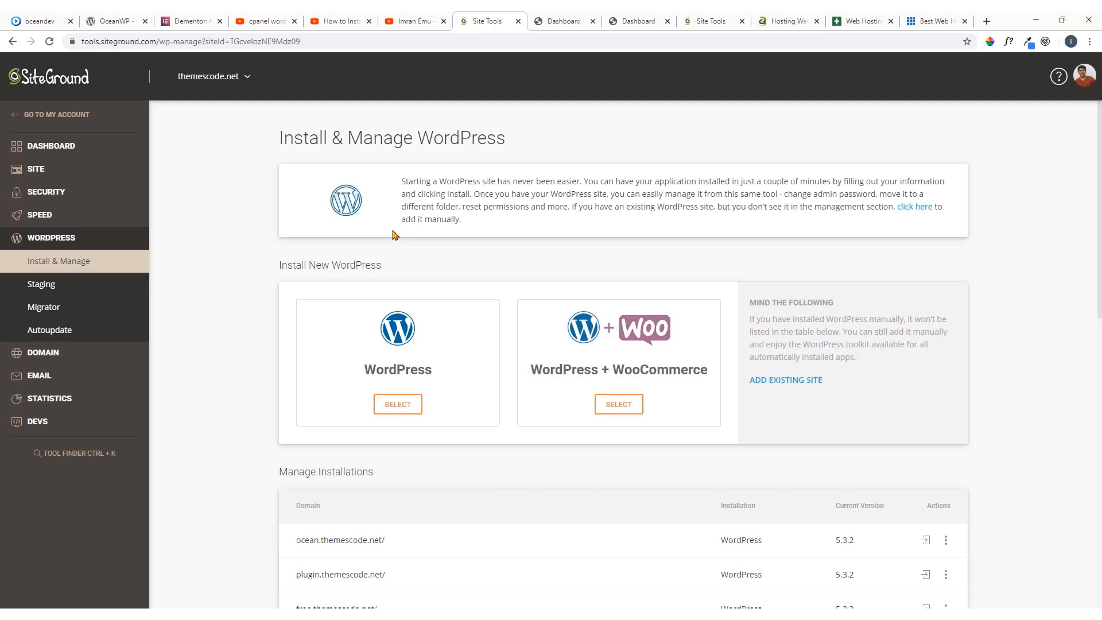
left_click(784, 21)
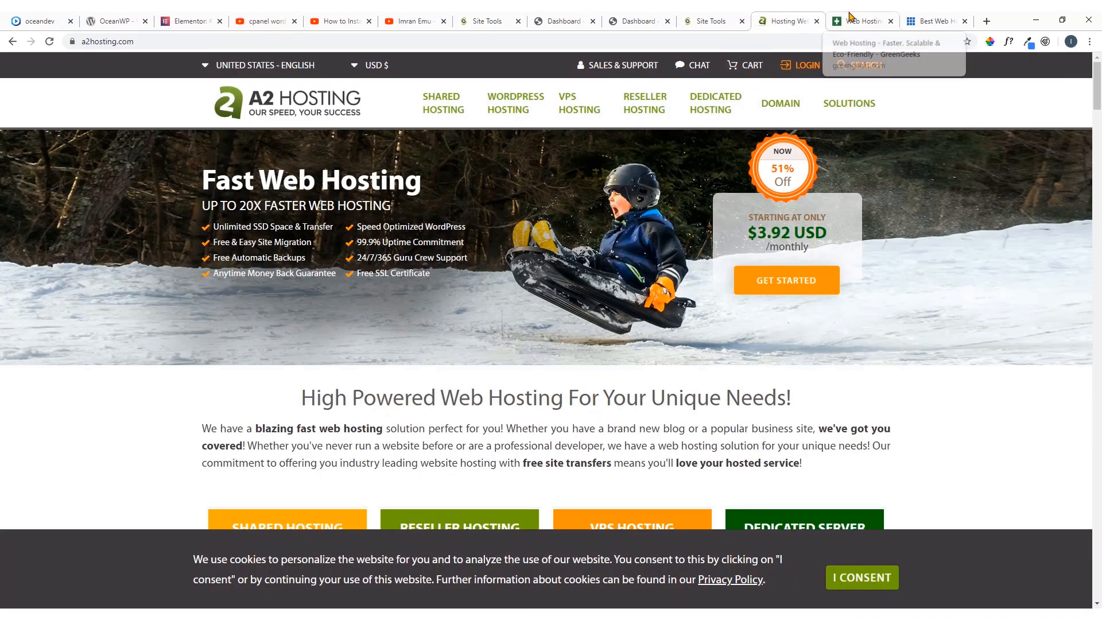
left_click(852, 21)
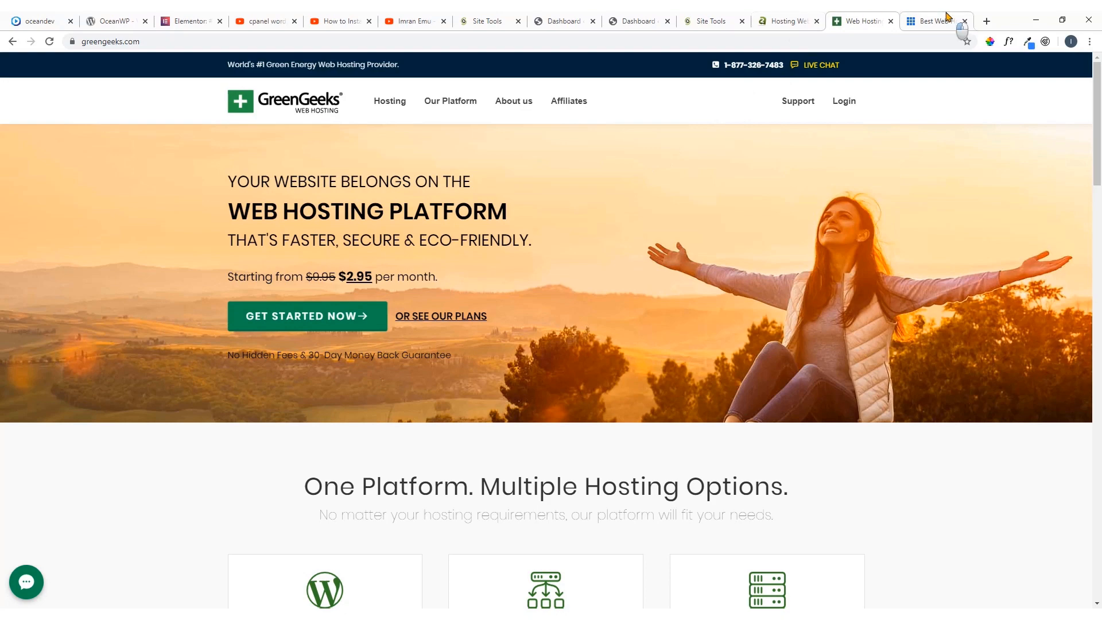
left_click(948, 21)
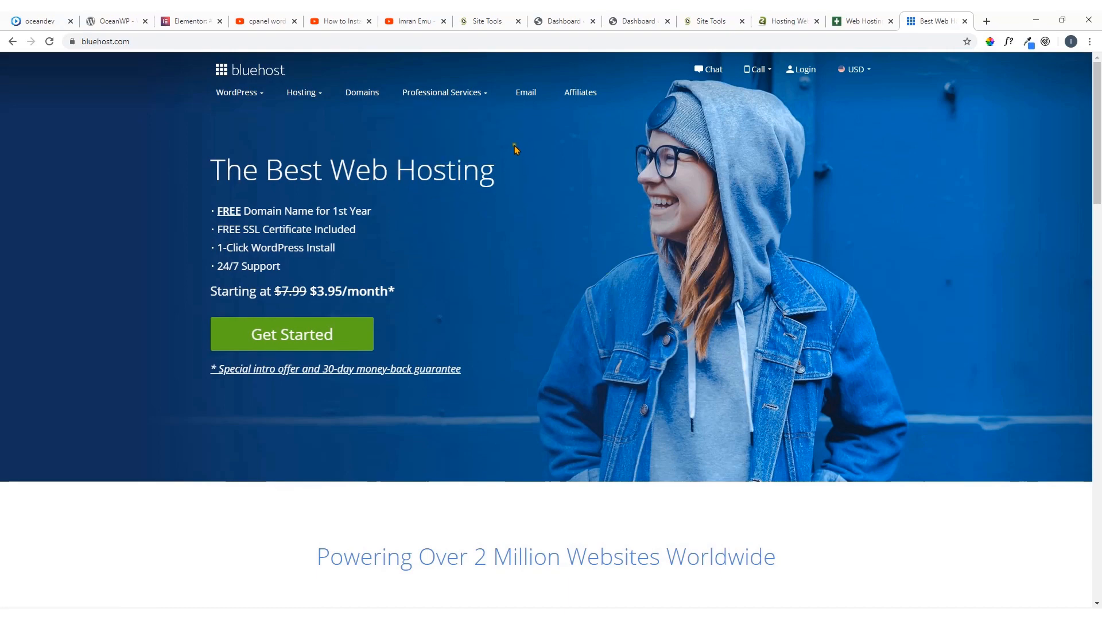
View the YouTube video on installing WordPress in cPanel manually and browse the channel's uploaded videos
left_click(412, 20)
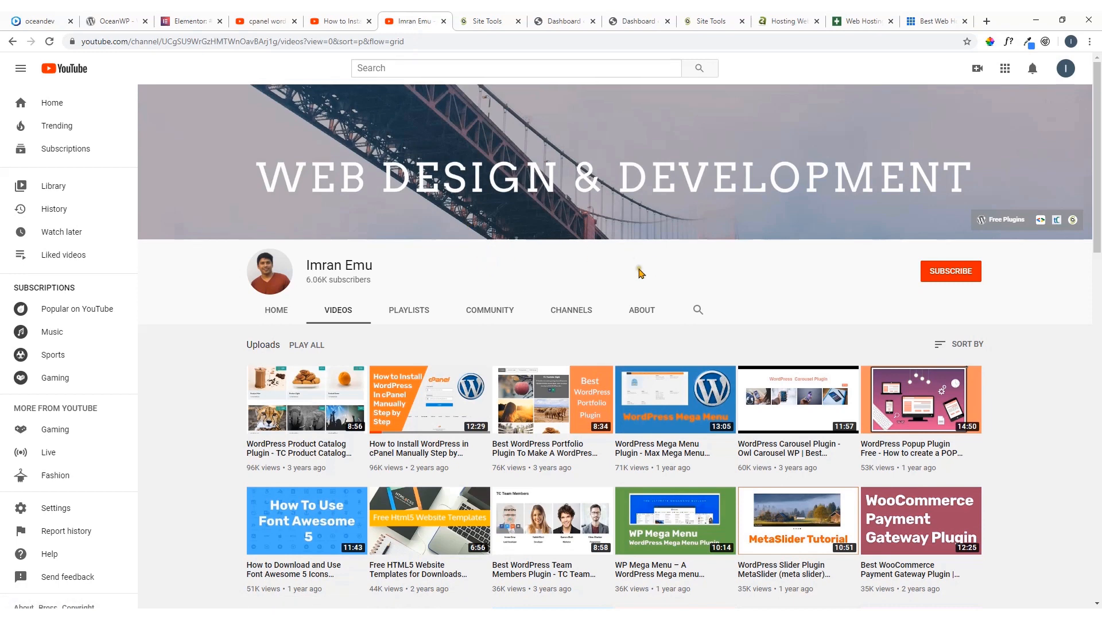
left_click(335, 19)
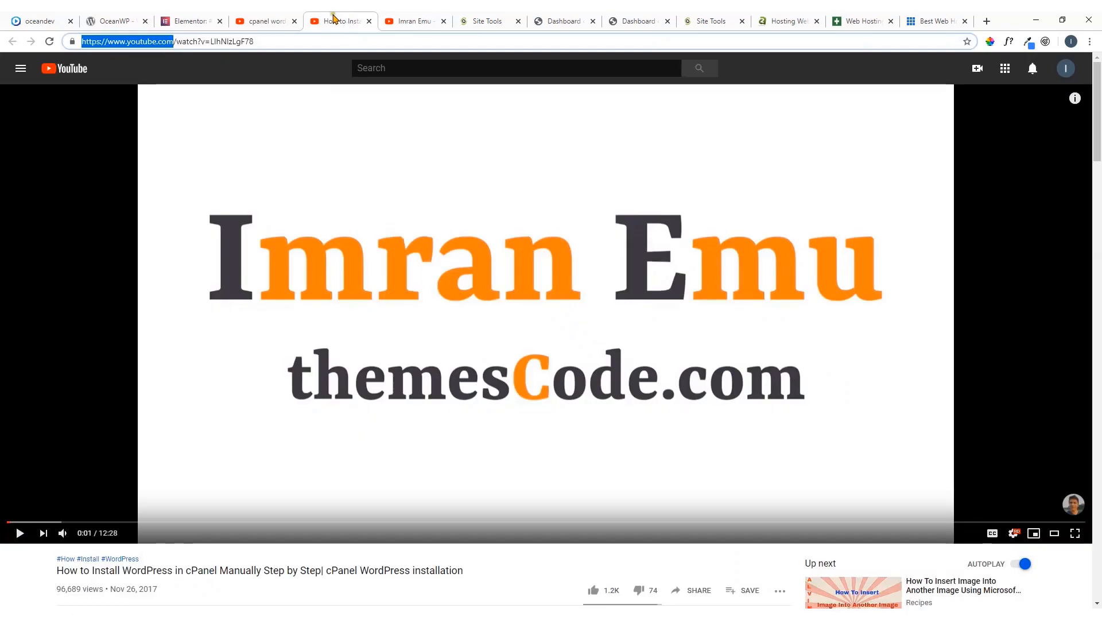
scroll(480, 264, "down", 3)
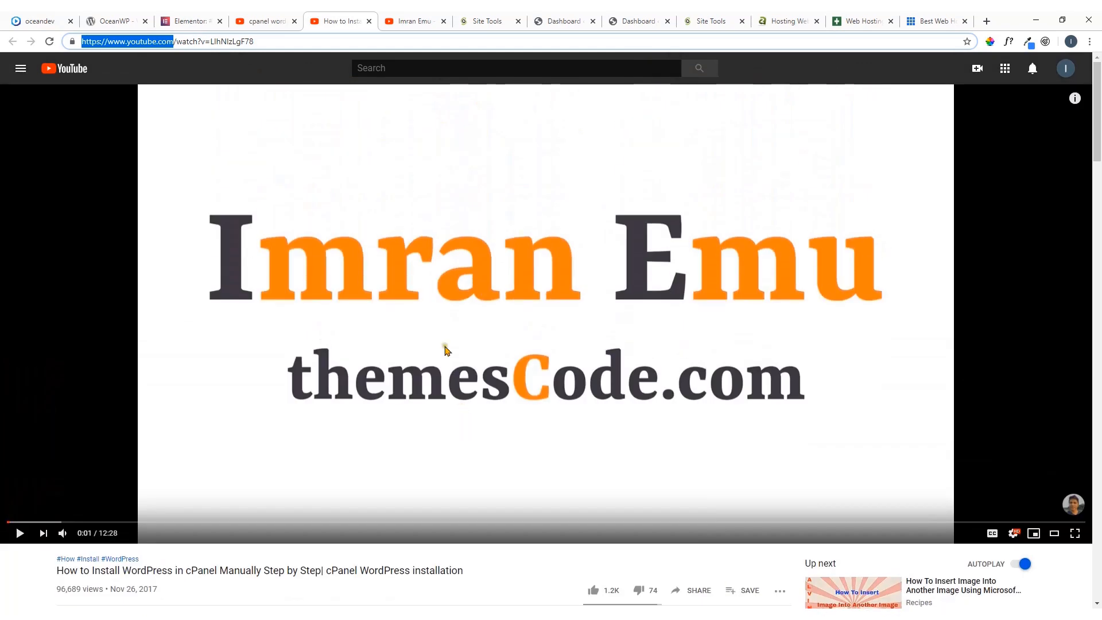
left_click(410, 17)
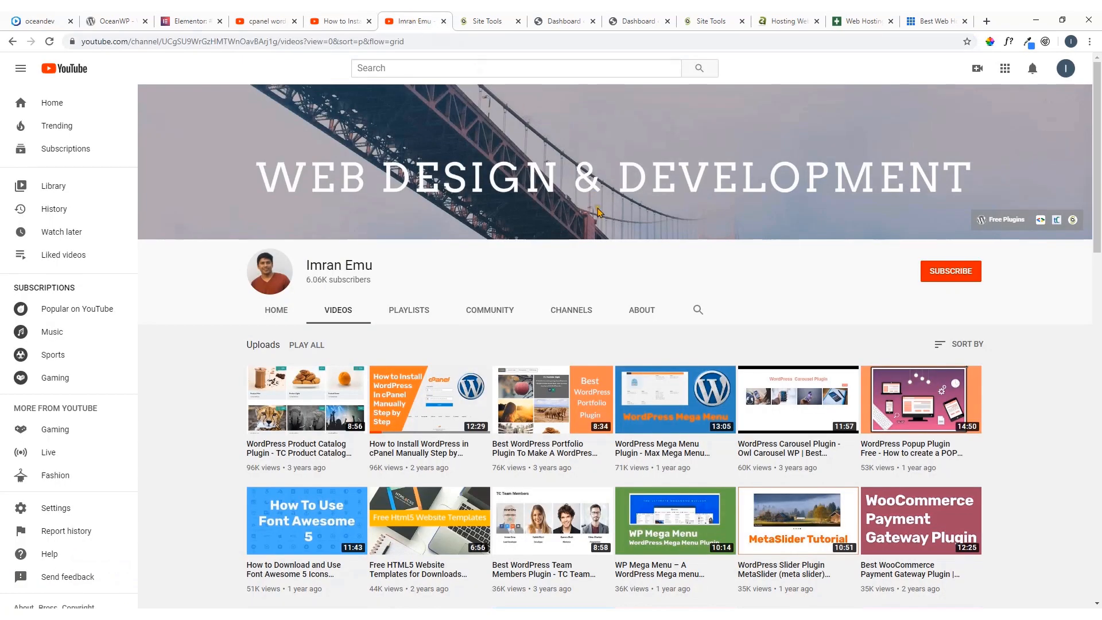
scroll(599, 215, "down", 5)
scroll(598, 220, "down", 4)
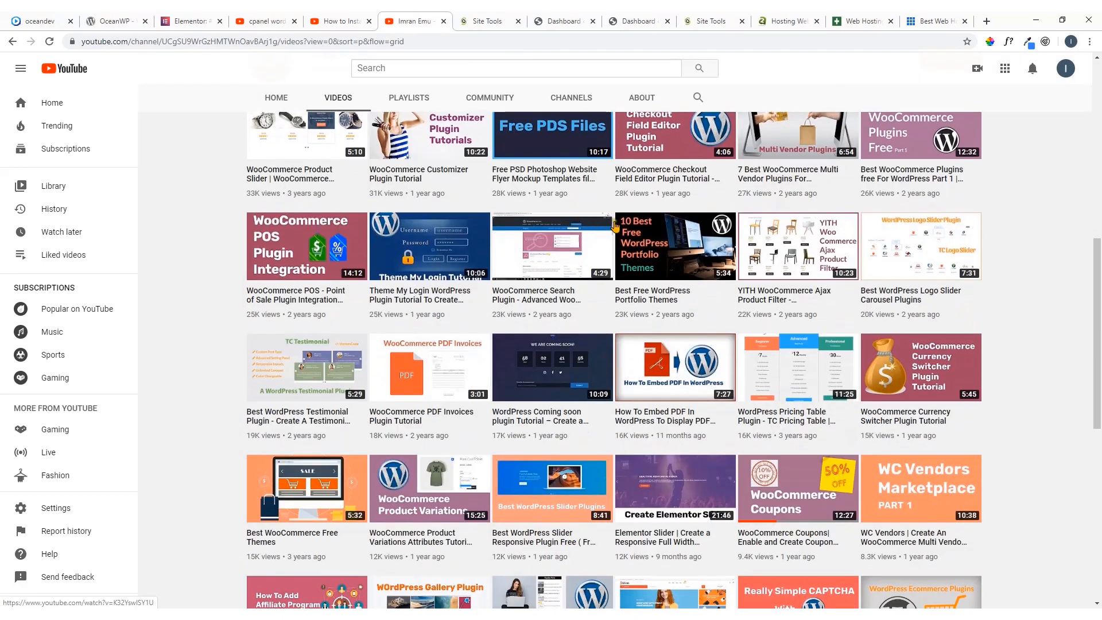
Find the video on installing WordPress in cPanel using Softaculous among the channel's uploads and open it in a new tab
scroll(694, 275, "down", 7)
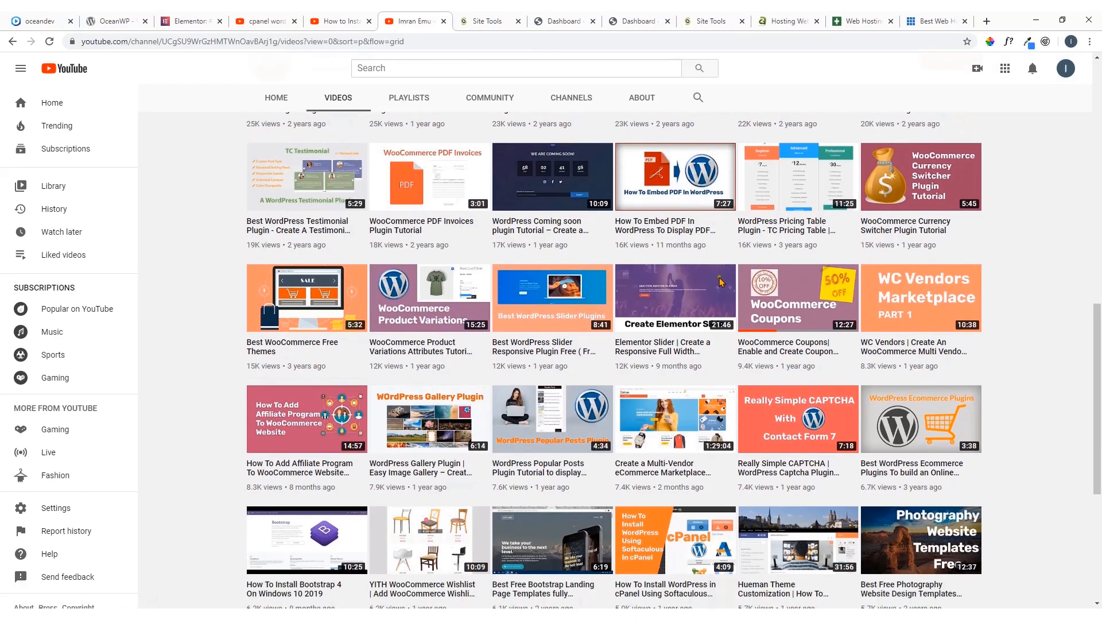
scroll(677, 268, "down", 4)
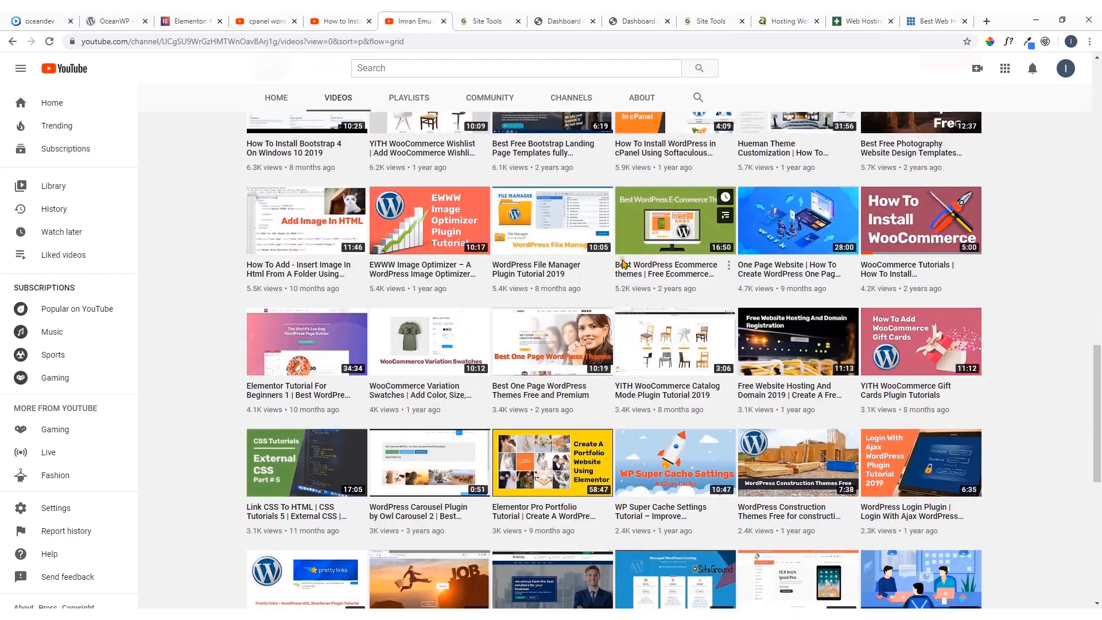
scroll(625, 264, "down", 3)
scroll(626, 264, "down", 4)
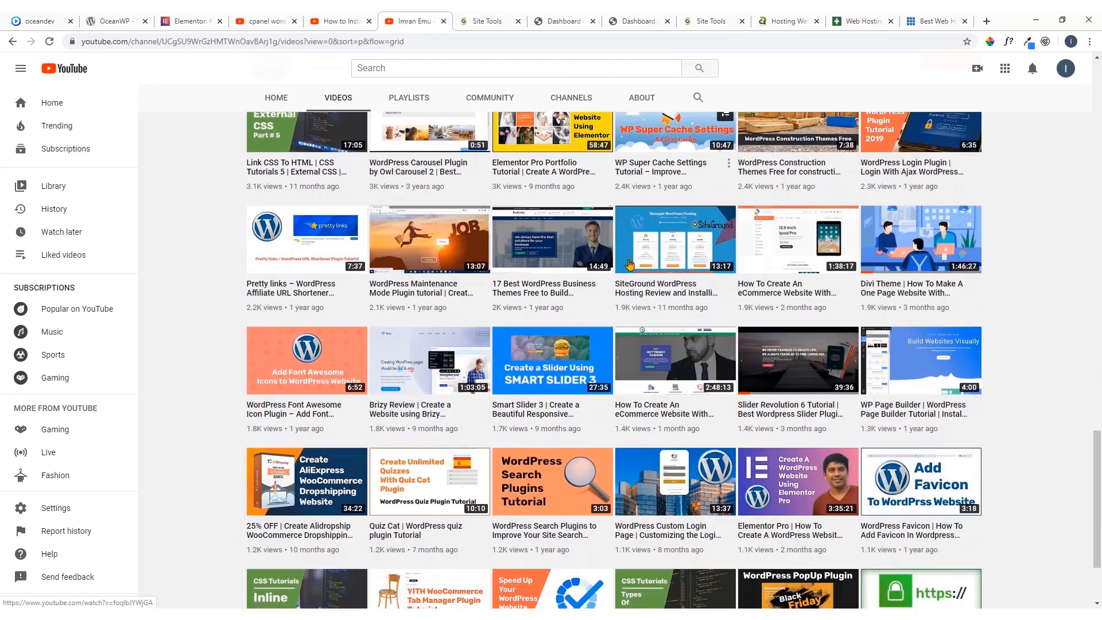
scroll(630, 264, "down", 2)
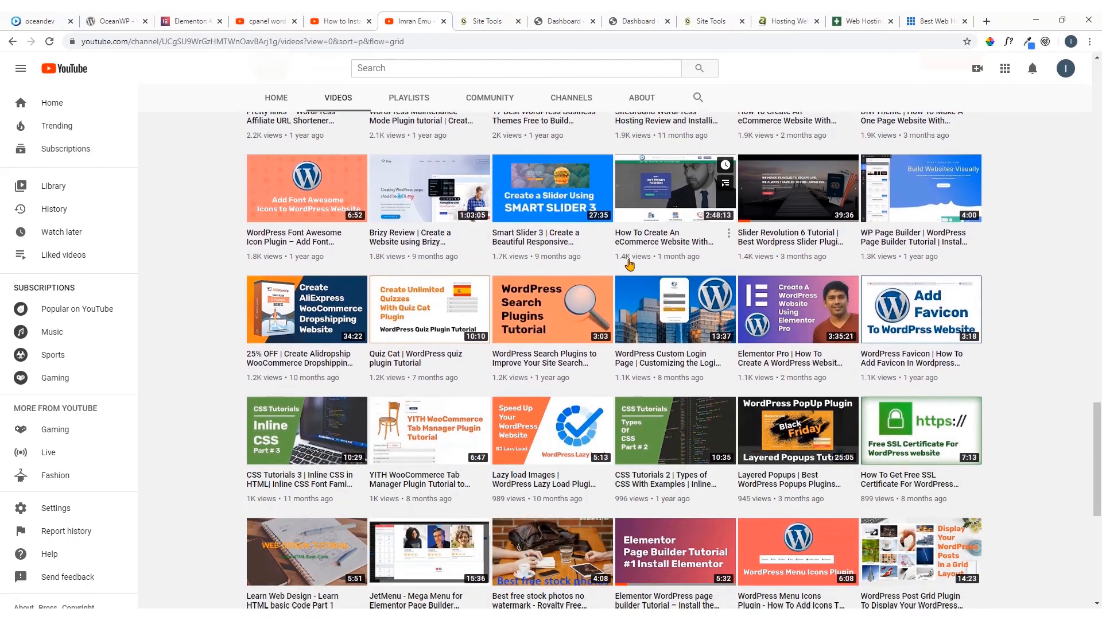
scroll(630, 265, "down", 4)
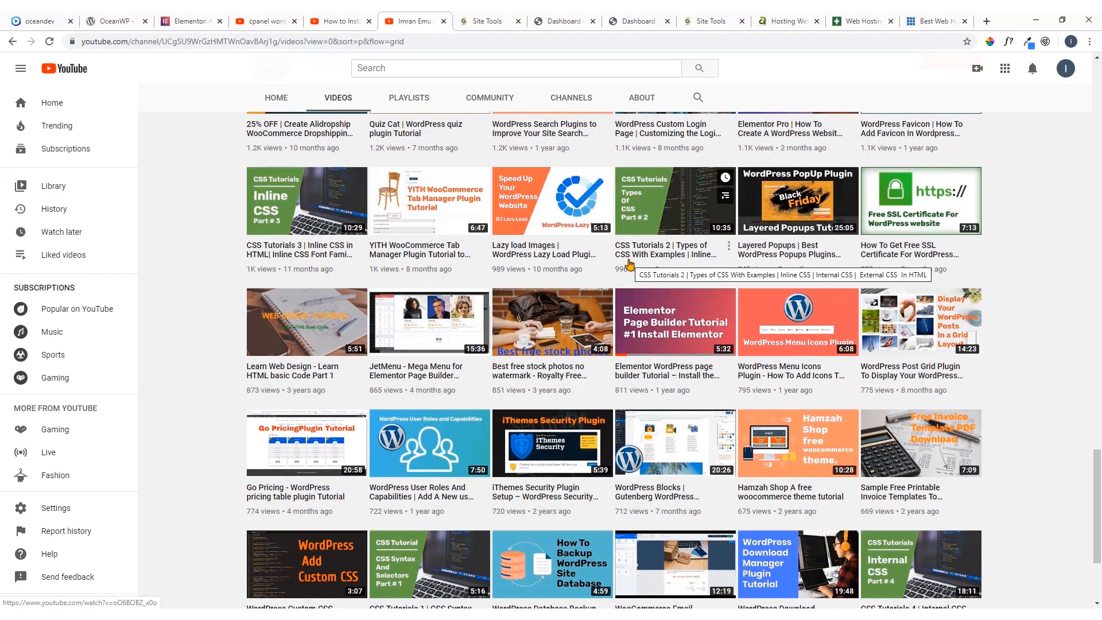
scroll(630, 265, "down", 4)
scroll(603, 263, "up", 9)
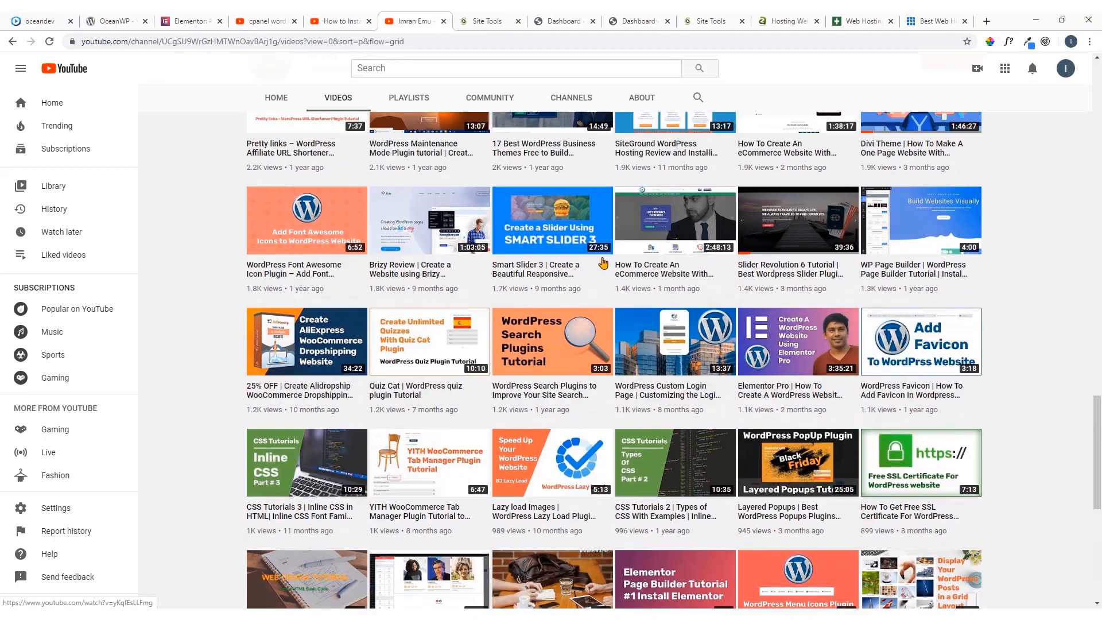
scroll(603, 262, "up", 11)
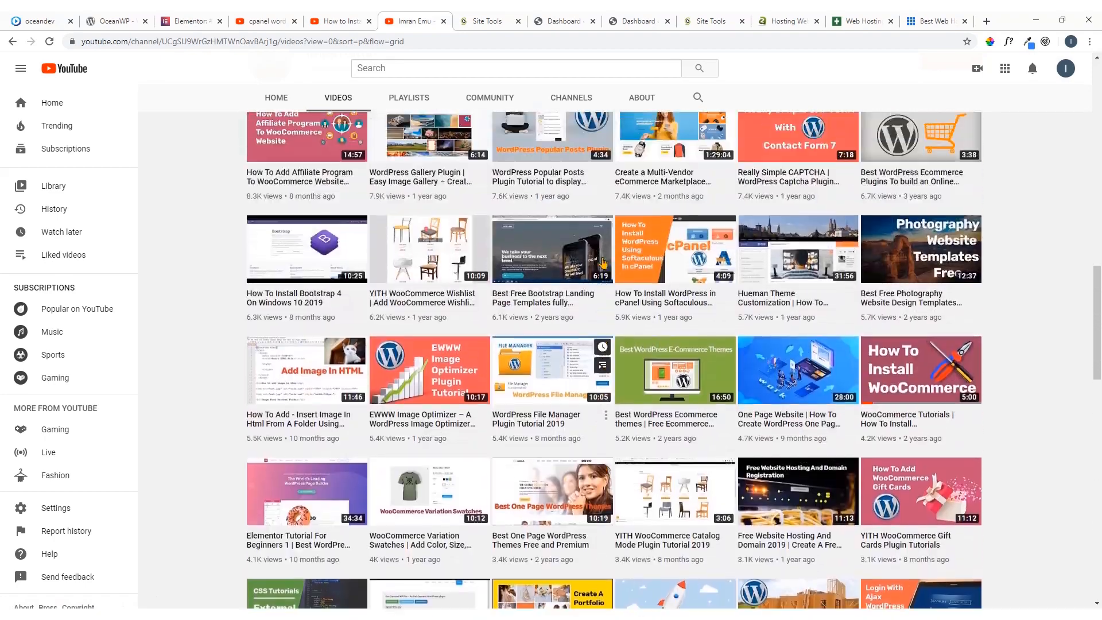
scroll(603, 263, "up", 2)
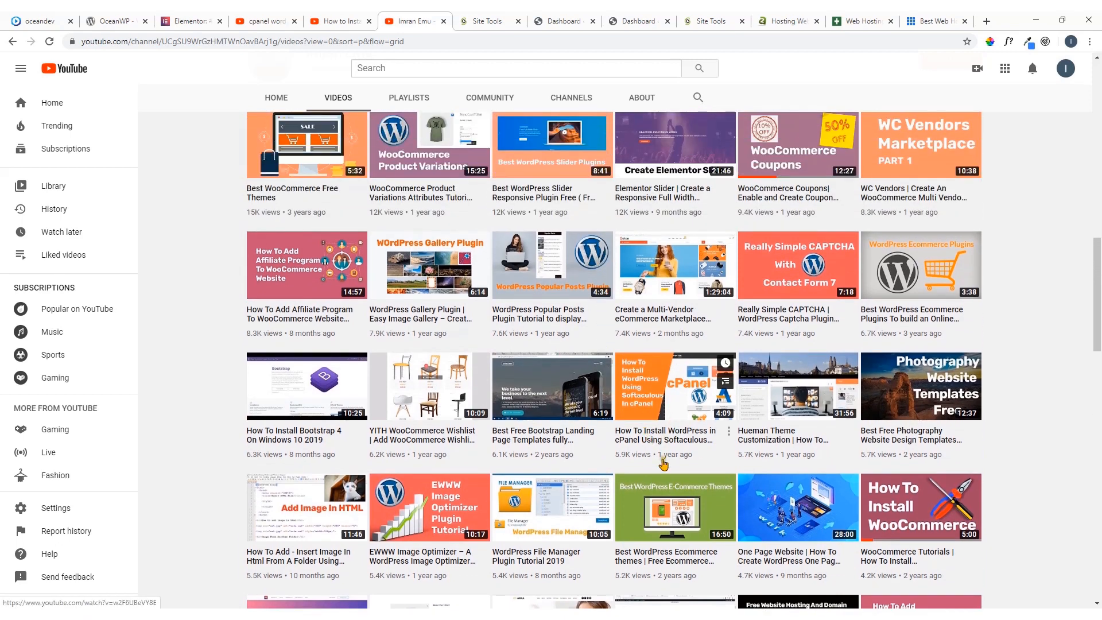
right_click(656, 396)
left_click(686, 402)
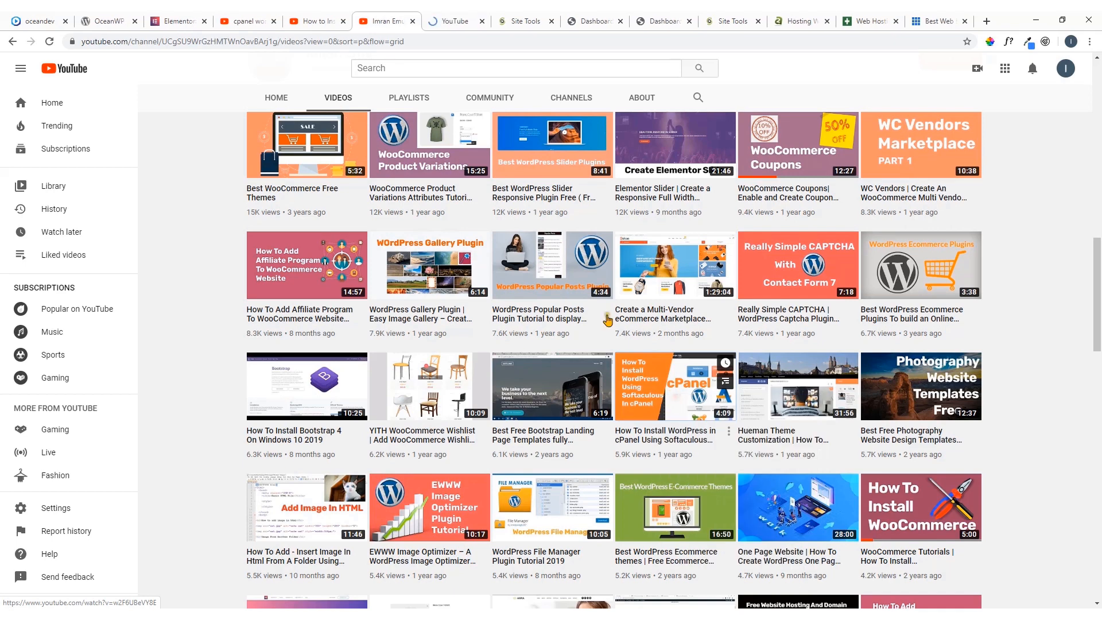
left_click(454, 21)
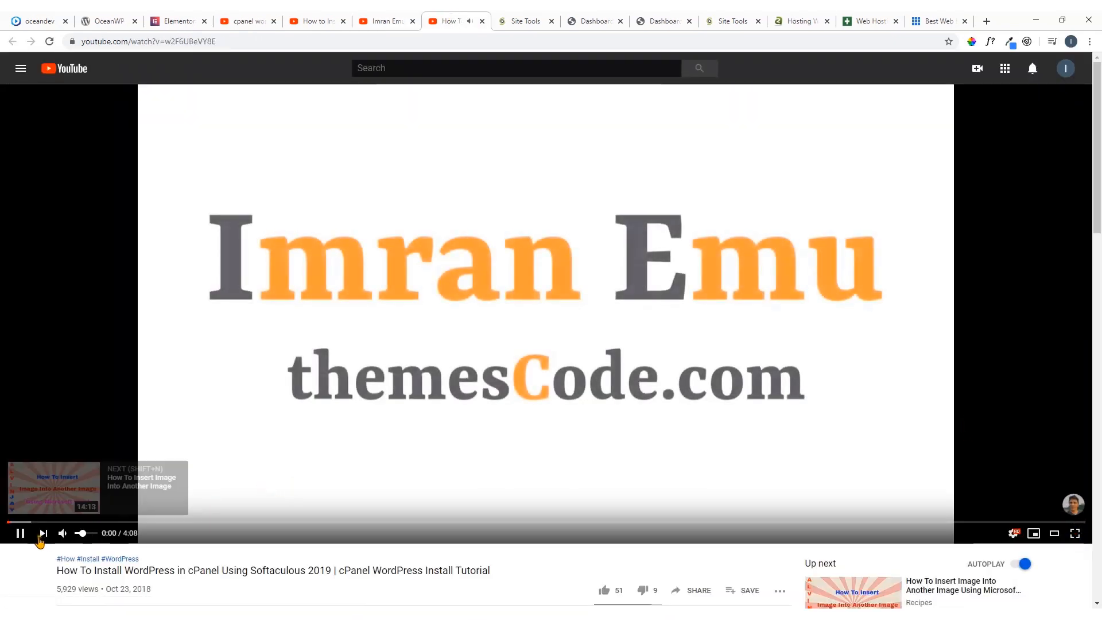
Pause the Softaculous video, switch it to the default view and highlight the word cPanel in its title
left_click(20, 533)
scroll(648, 386, "down", 3)
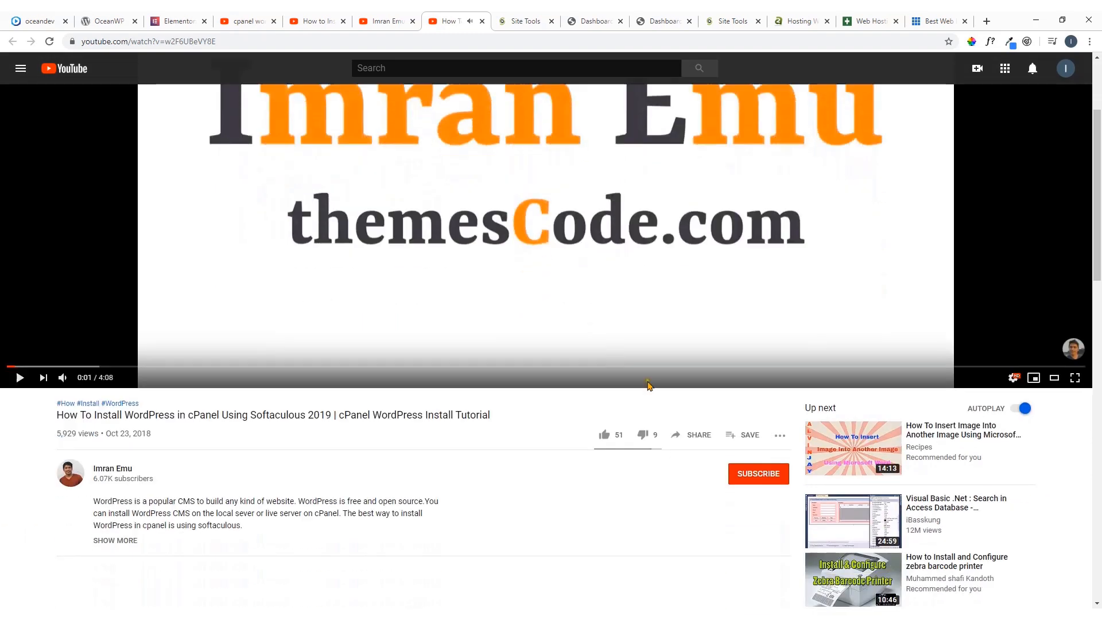
left_click(1055, 378)
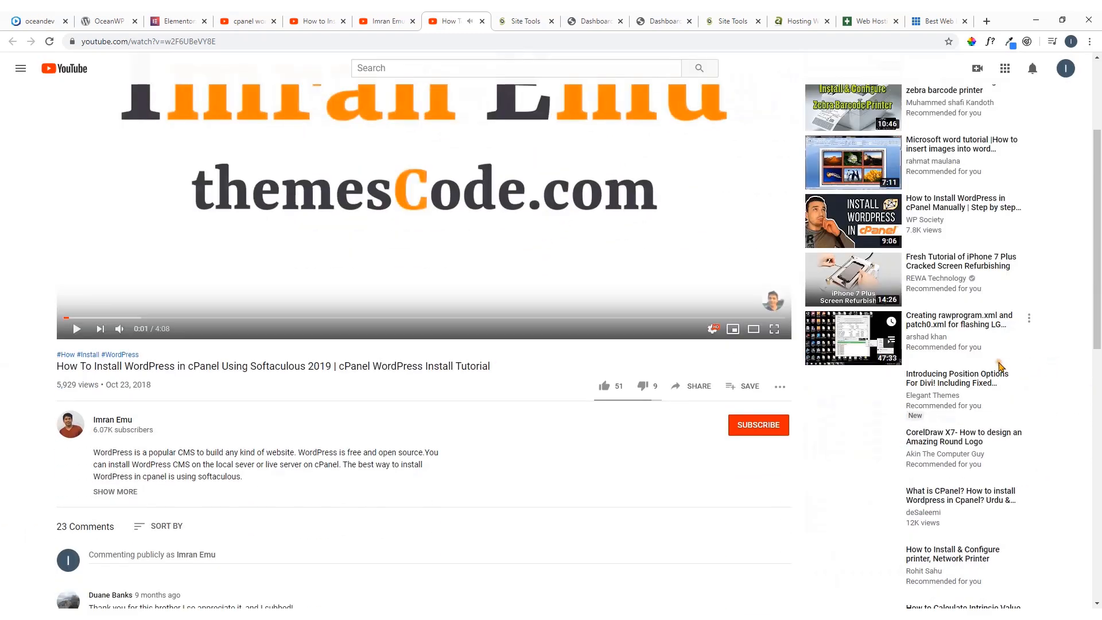
scroll(507, 340, "up", 3)
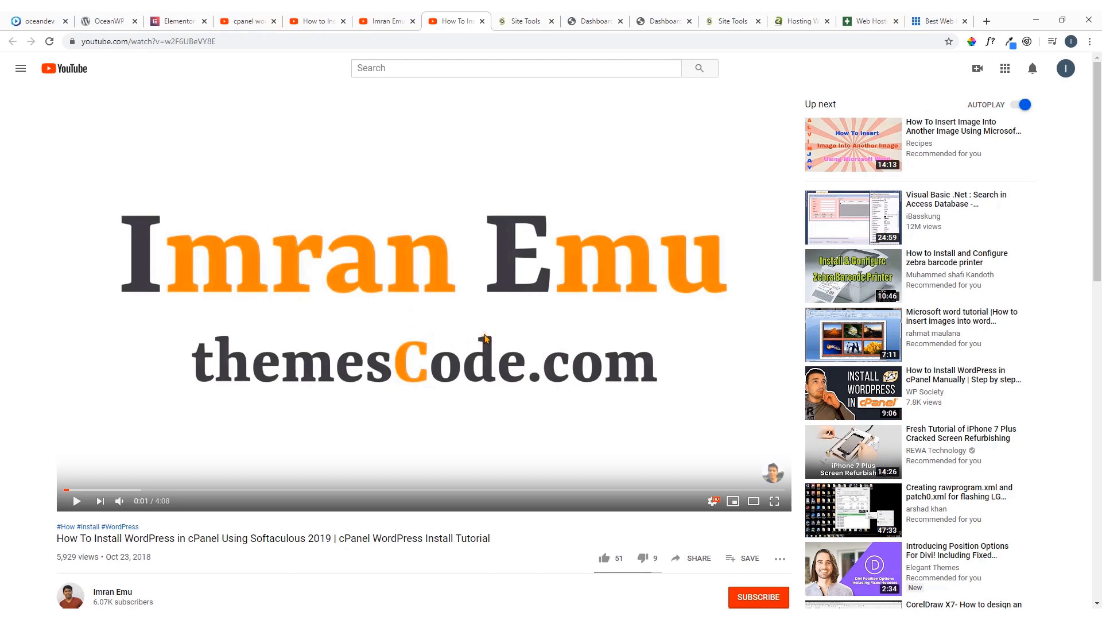
scroll(497, 328, "down", 2)
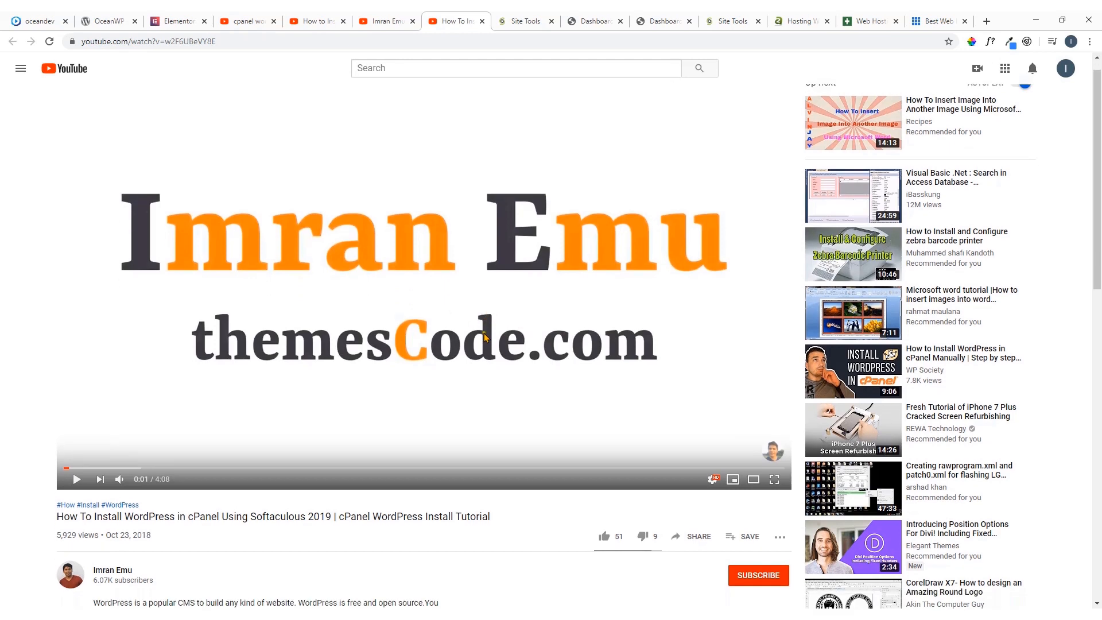
left_click_drag(188, 427, 222, 426)
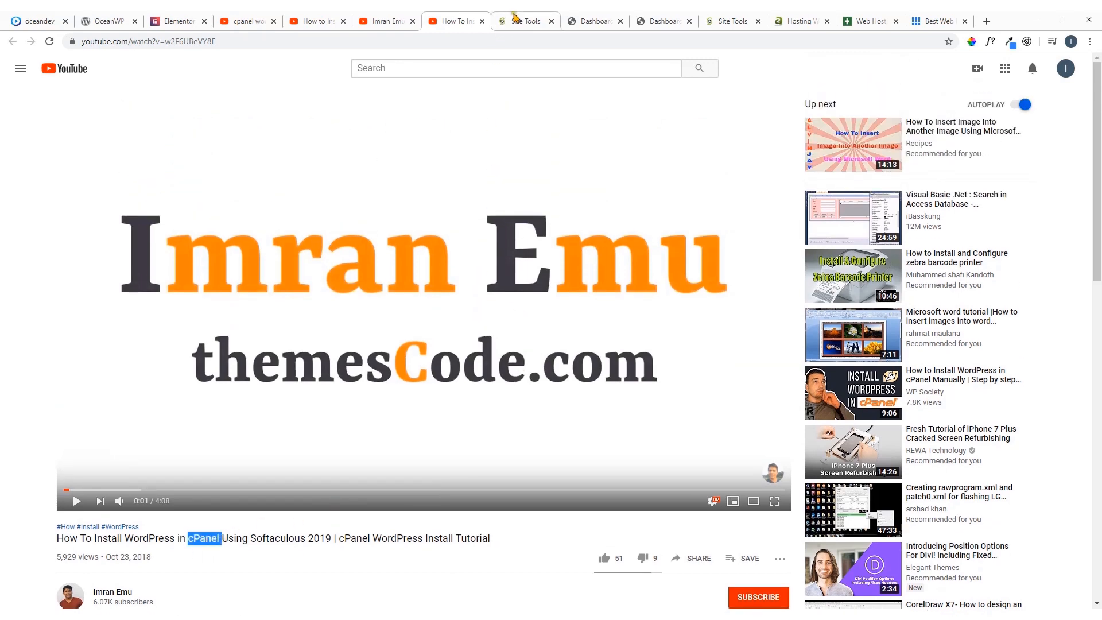
Review the Site Tools WordPress page, the OceanWP theme page, the Elementor home page and the oceandev.io demo site
left_click(525, 21)
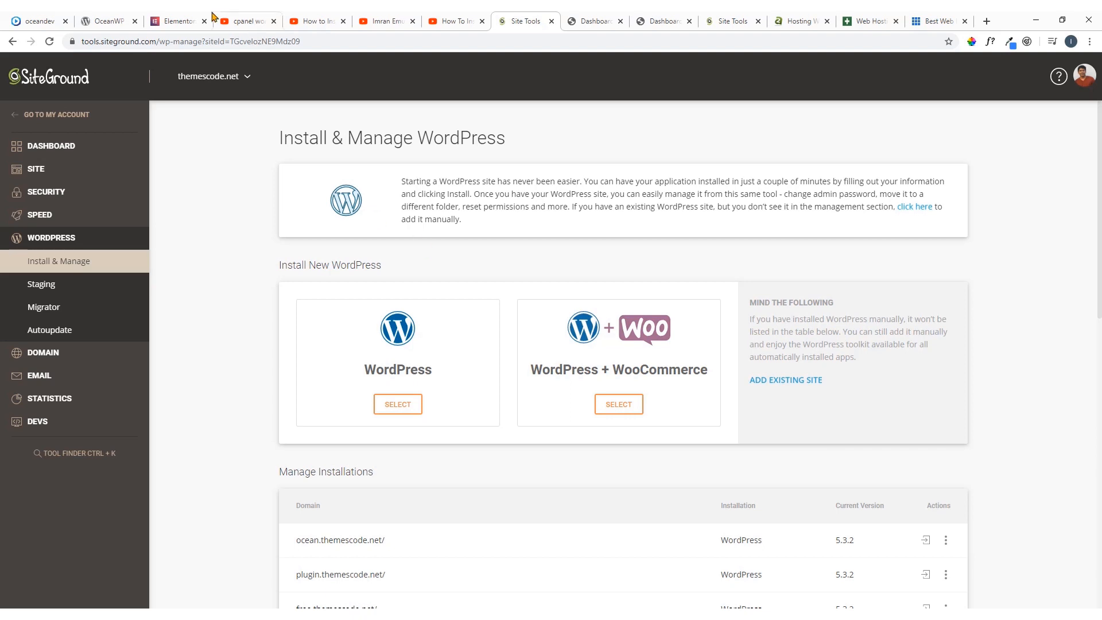
left_click(106, 21)
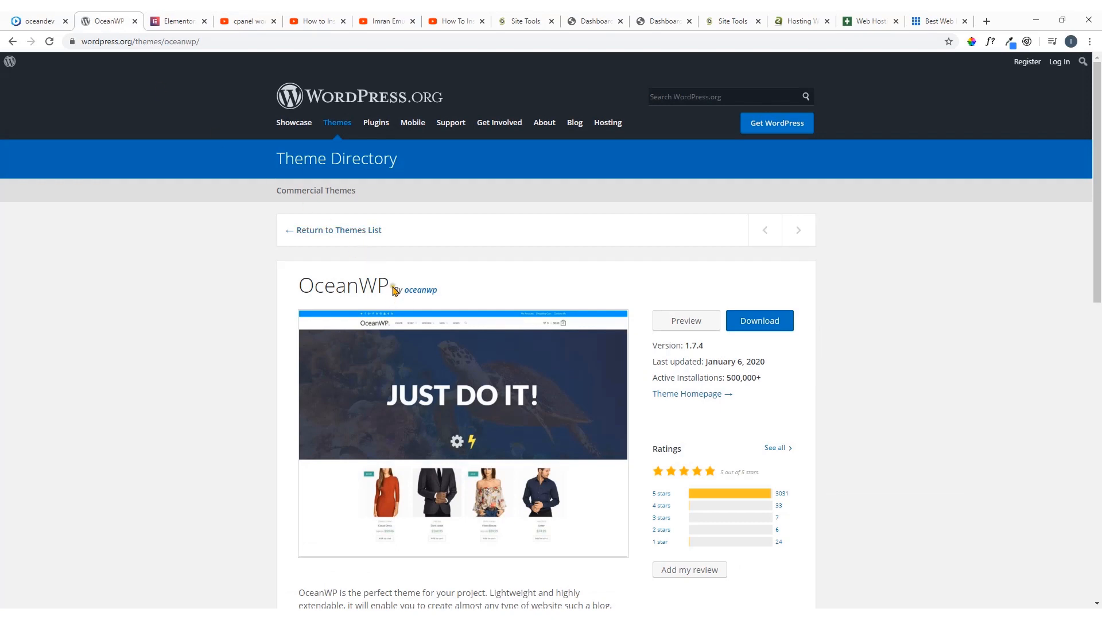
left_click(187, 17)
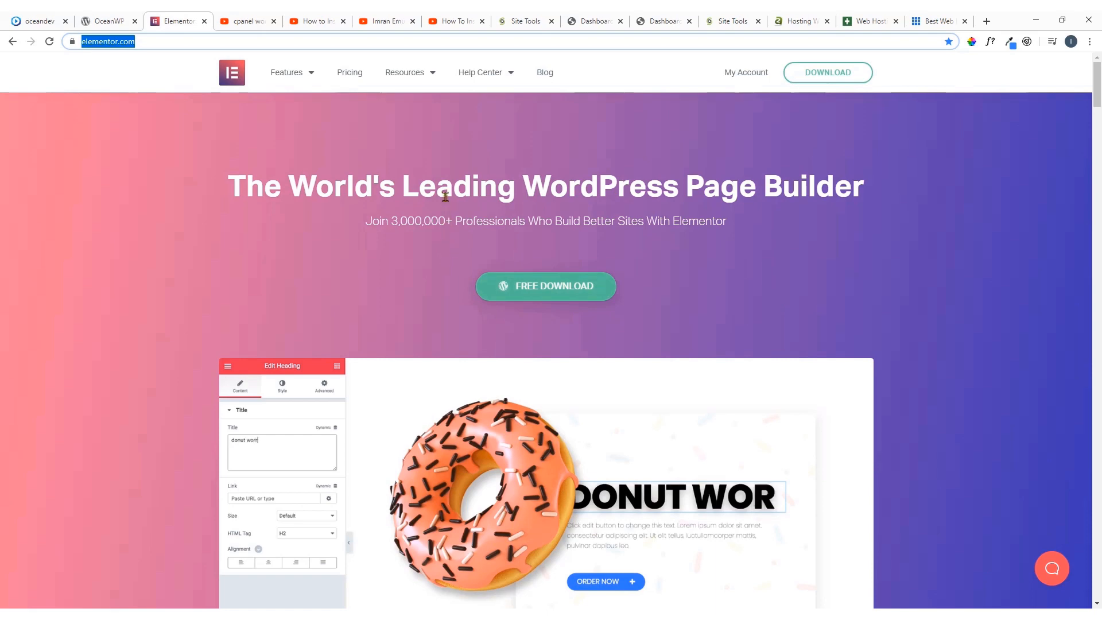
left_click(45, 25)
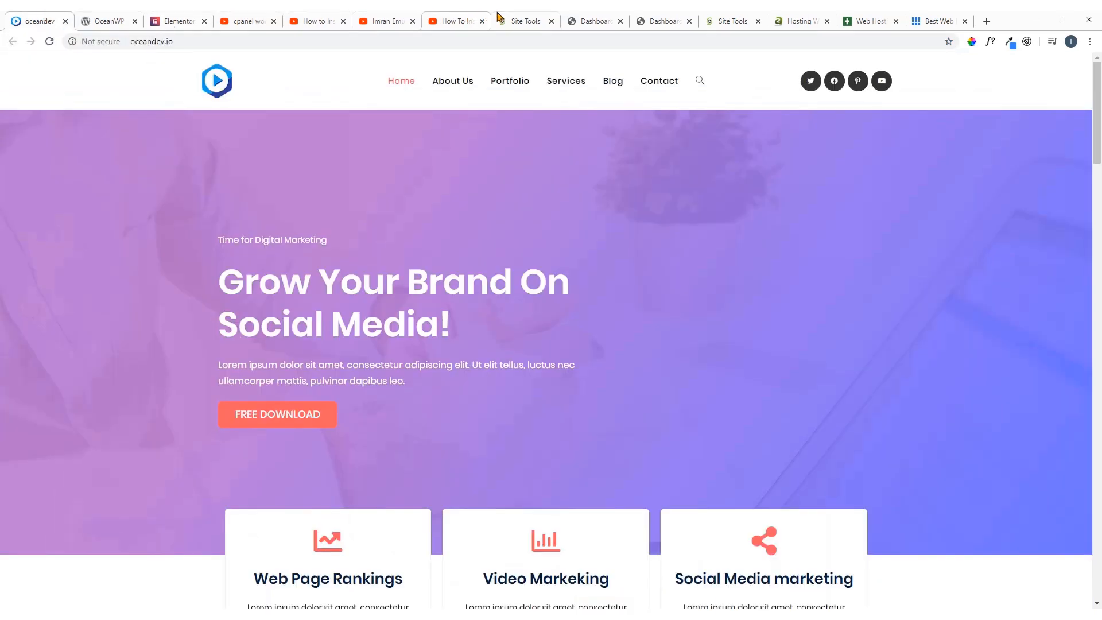
Return to the ocean.themescode.net WordPress dashboard and highlight the /wp-admin/ part of its address
left_click(604, 19)
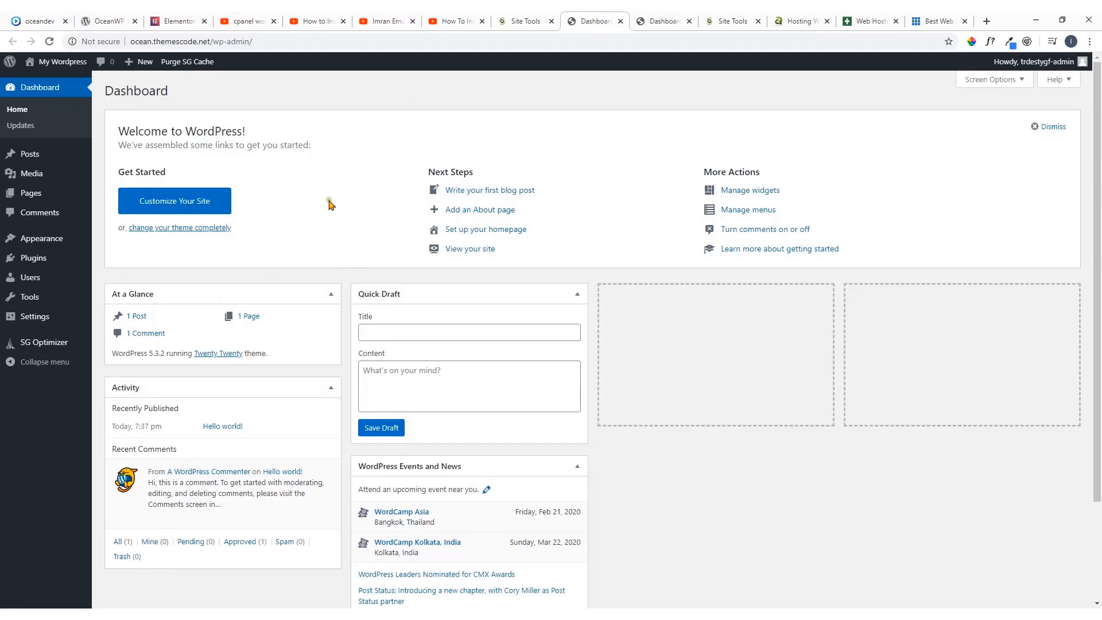
left_click(664, 20)
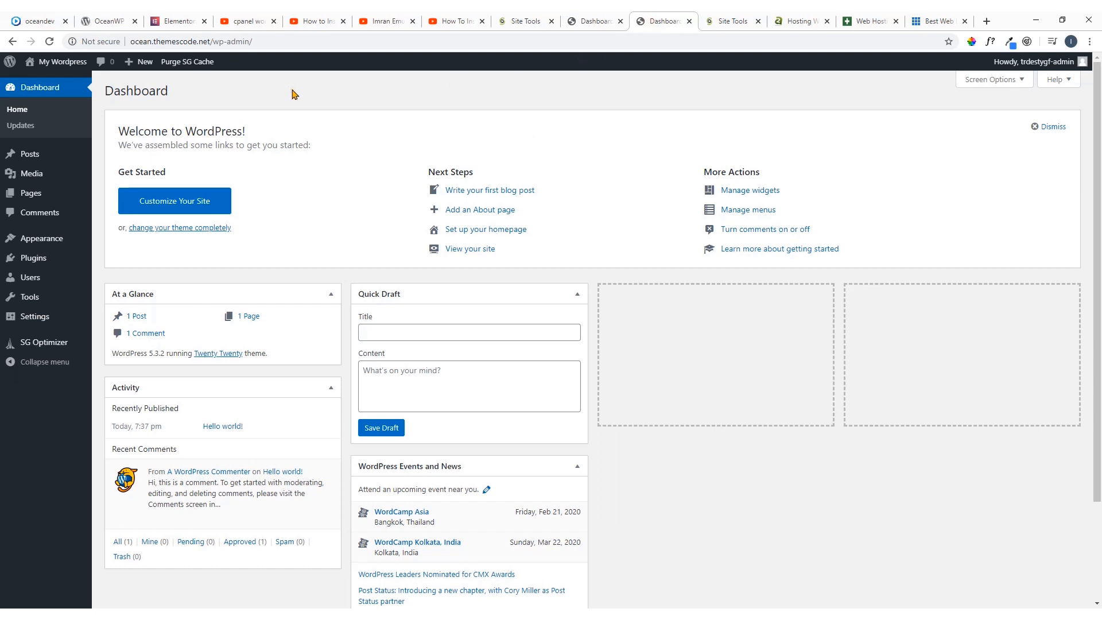
left_click(213, 42)
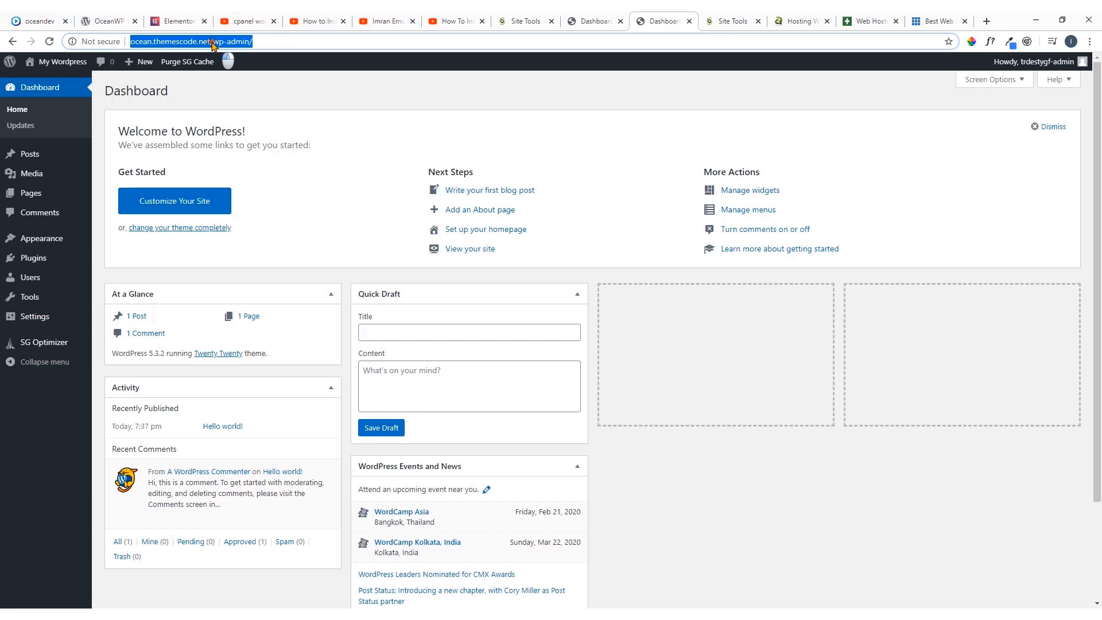
left_click_drag(210, 43, 266, 45)
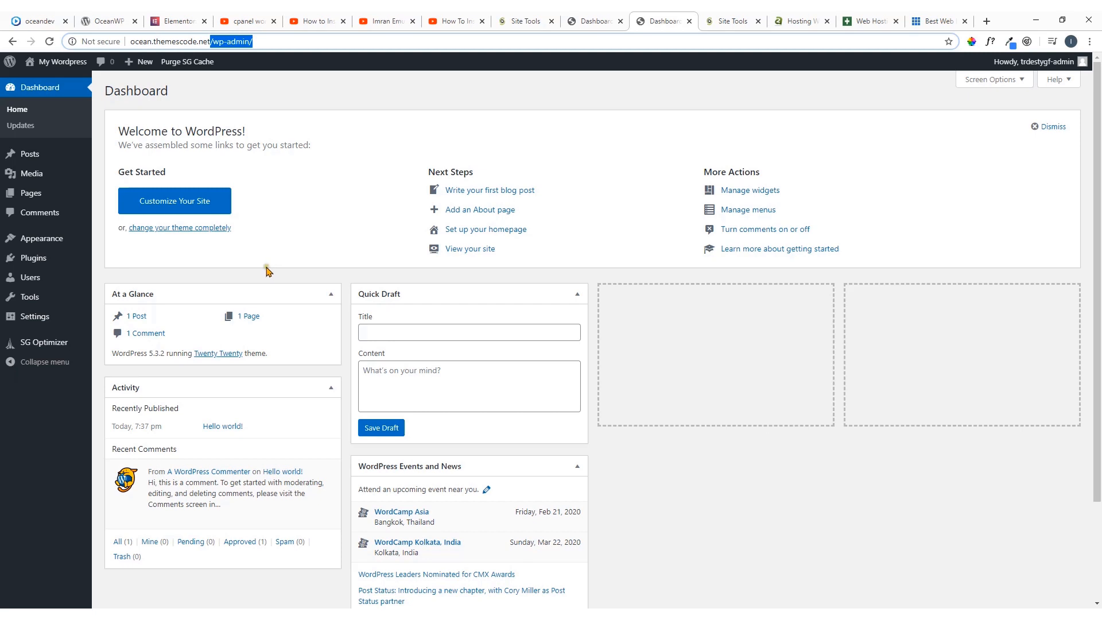
Open the front page of the WordPress site in a new tab from the dashboard
mouse_move(51, 257)
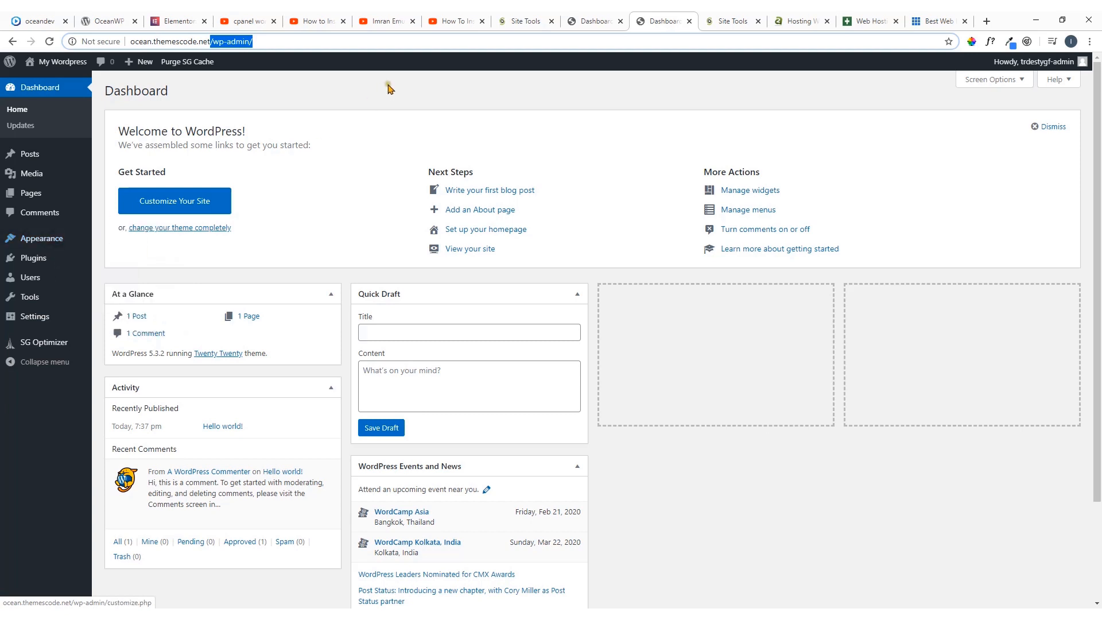
mouse_move(57, 62)
right_click(45, 85)
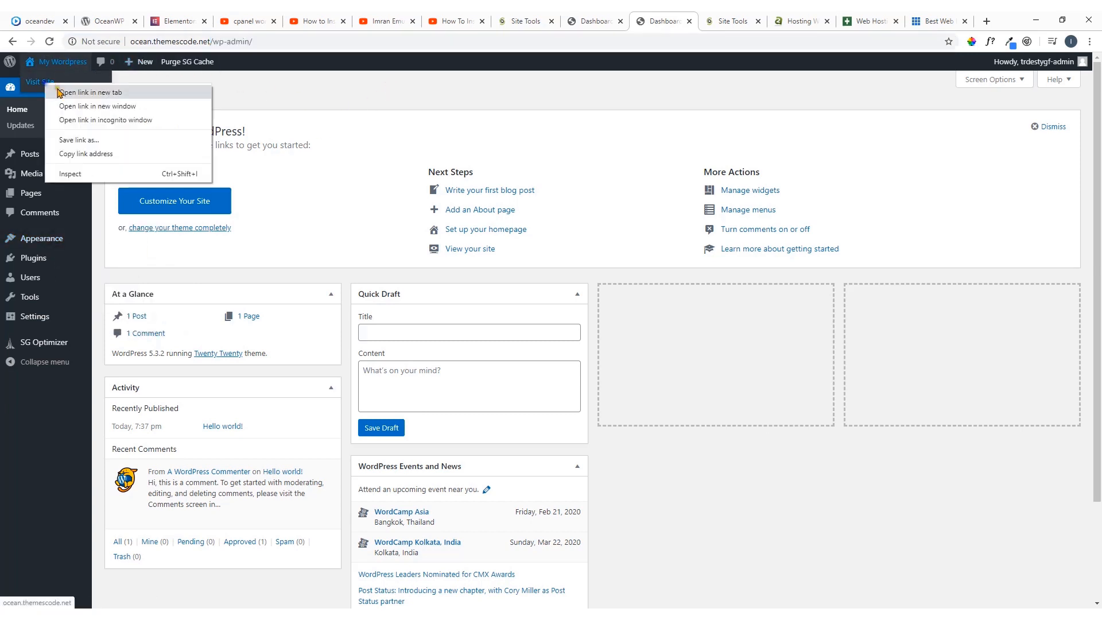
left_click(80, 93)
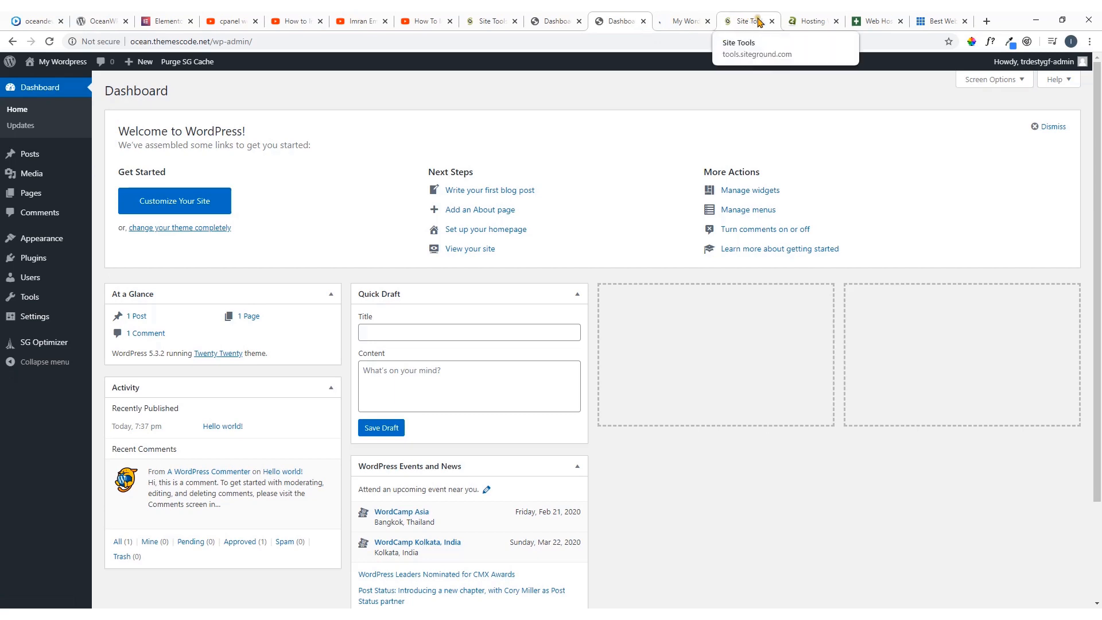
Close the A2 Hosting, GreenGeeks and Bluehost tabs
left_click(819, 21)
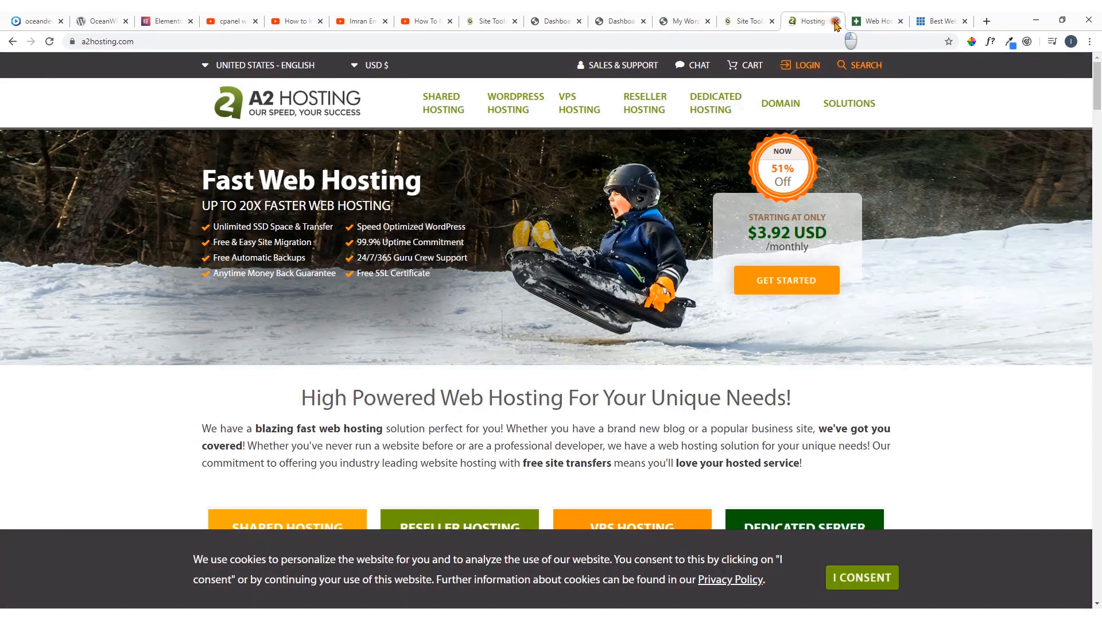
left_click(835, 21)
left_click(836, 21)
left_click(836, 22)
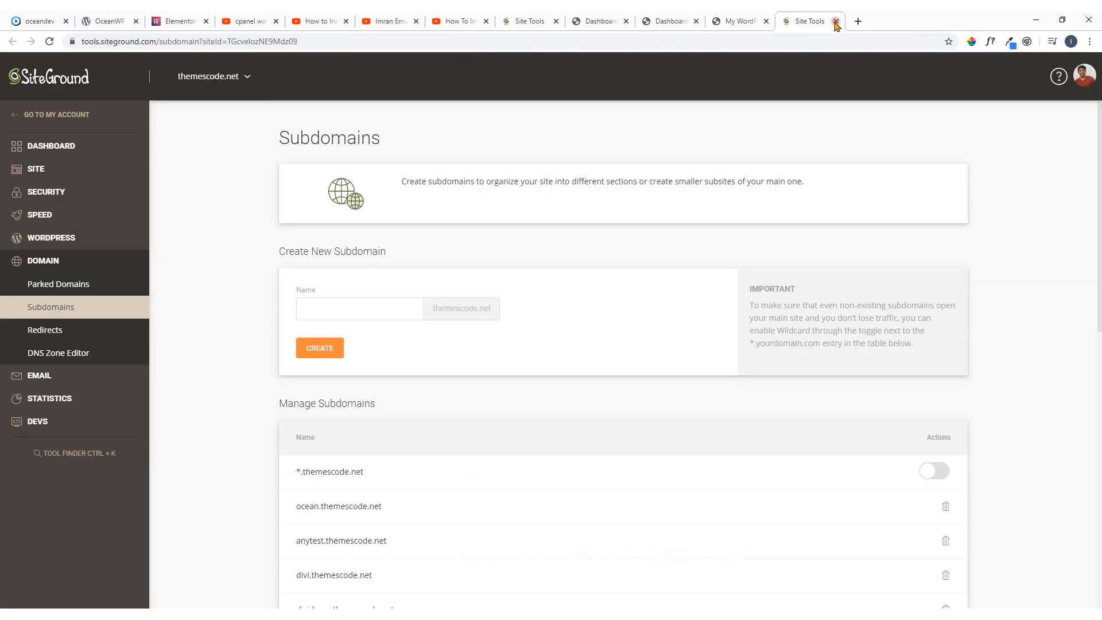
Close the tabs with the YouTube search results, the manual cPanel installation video and the channel's uploads
left_click(305, 19)
left_click(248, 17)
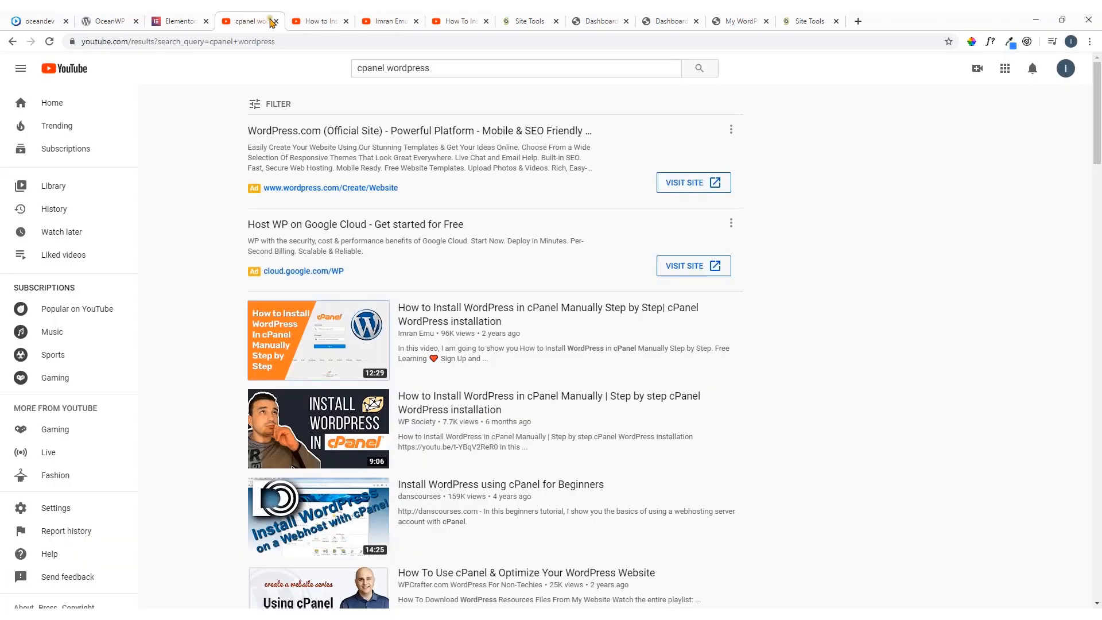
left_click(276, 21)
left_click(276, 21)
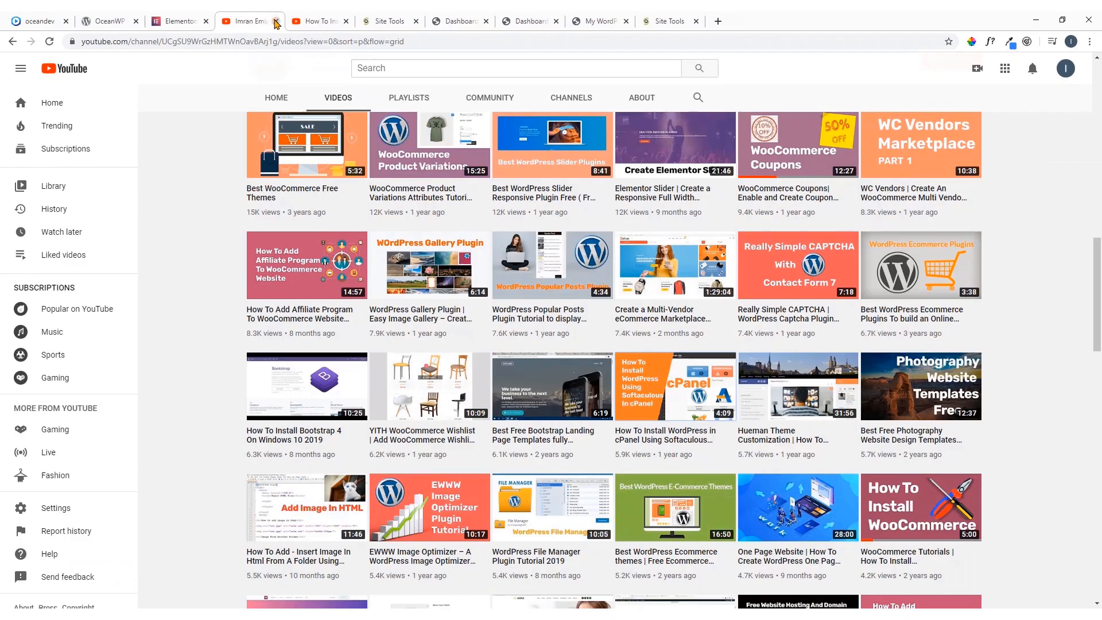
left_click(276, 21)
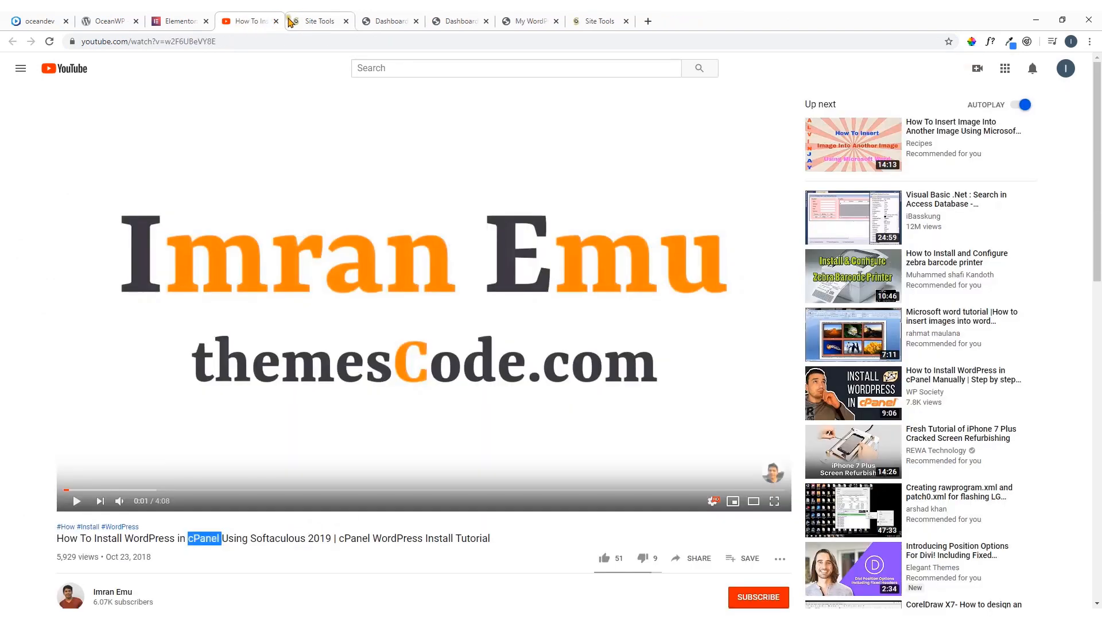
Close the duplicate WordPress dashboard tab and look over the front page of ocean.themescode.net
left_click(465, 21)
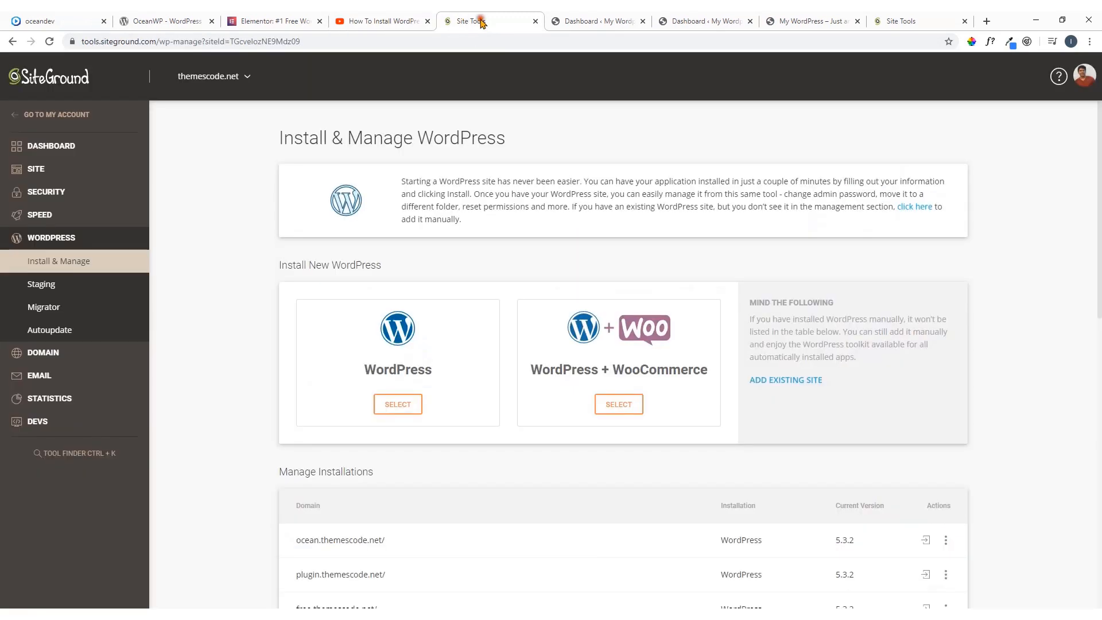
left_click(597, 21)
left_click(712, 21)
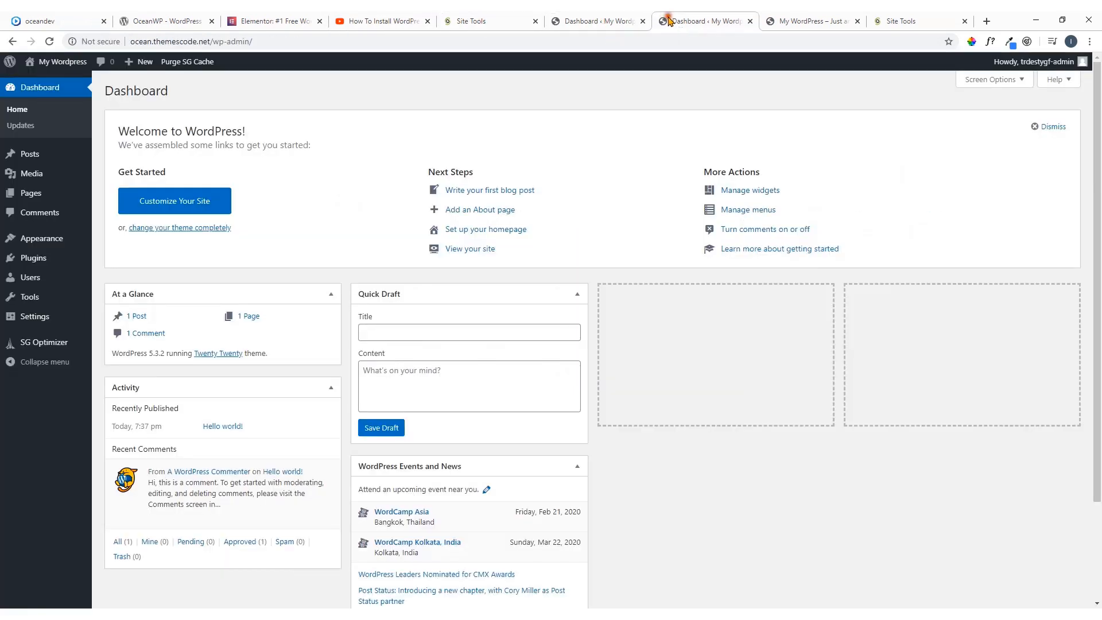
left_click(751, 21)
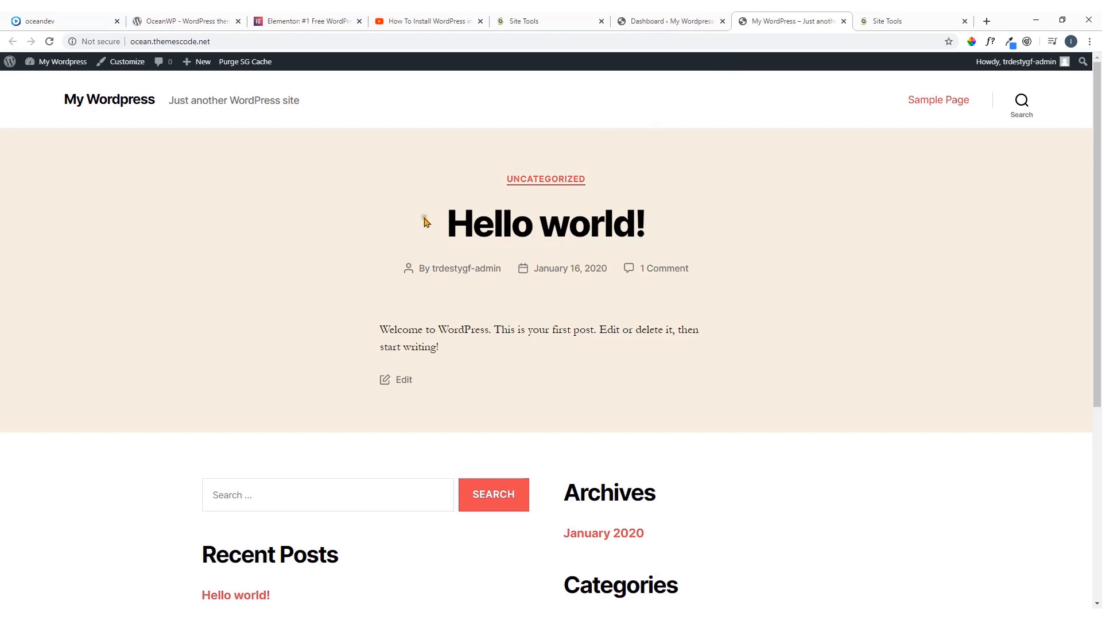
scroll(630, 300, "down", 5)
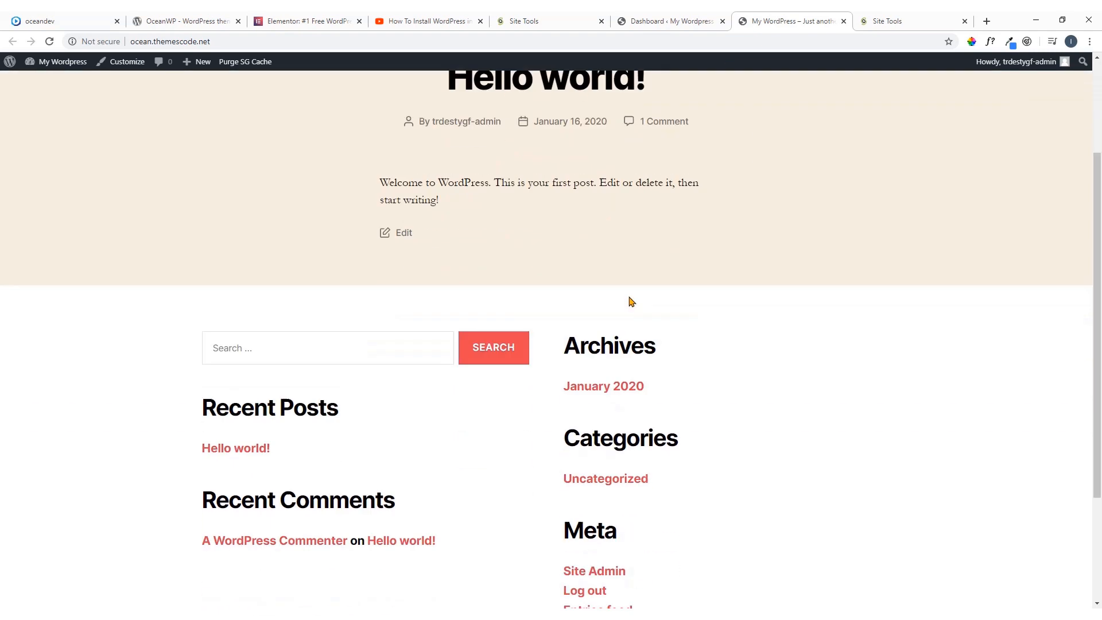
Return to the WordPress dashboard and open the page of installed themes
scroll(629, 300, "up", 1)
scroll(629, 300, "up", 4)
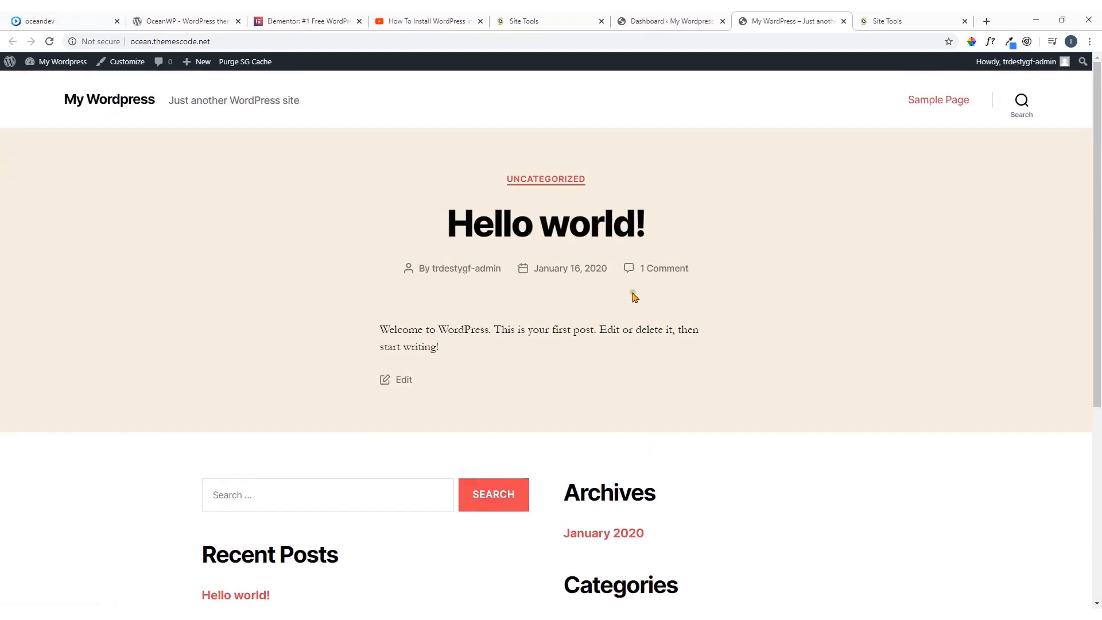
left_click(675, 21)
mouse_move(70, 279)
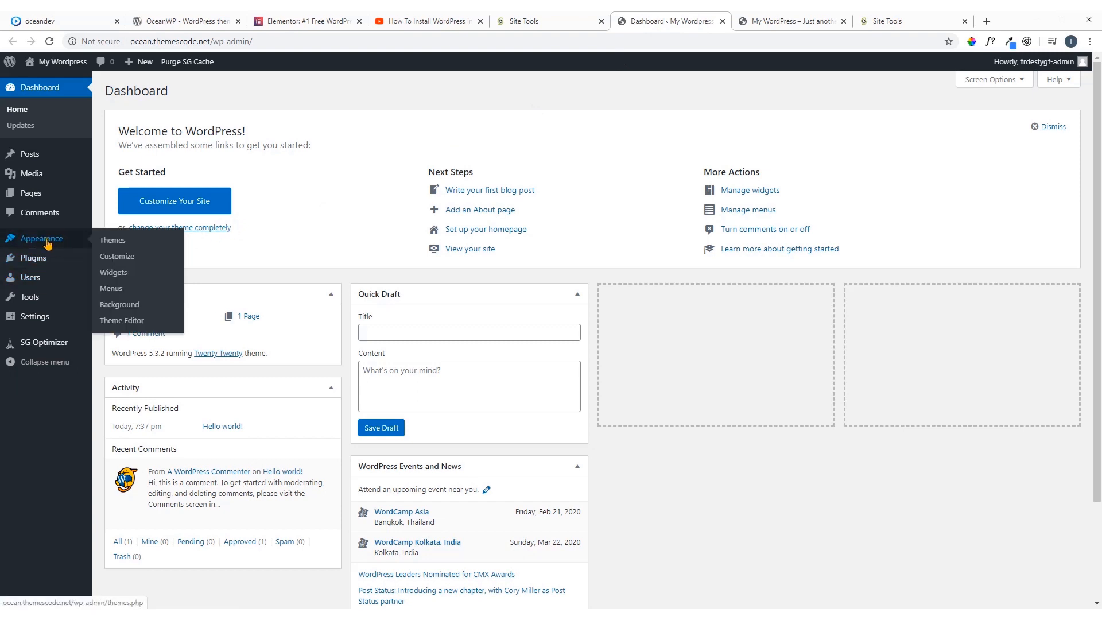
left_click(113, 241)
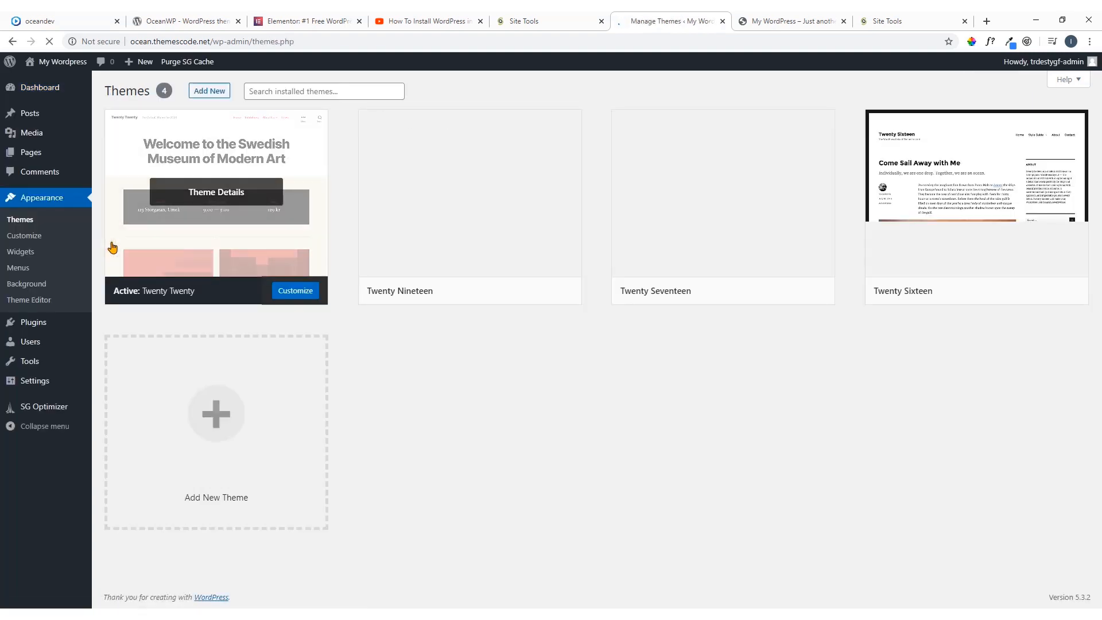
Look over the installed default themes and check the OceanWP theme page on WordPress.org
mouse_move(407, 248)
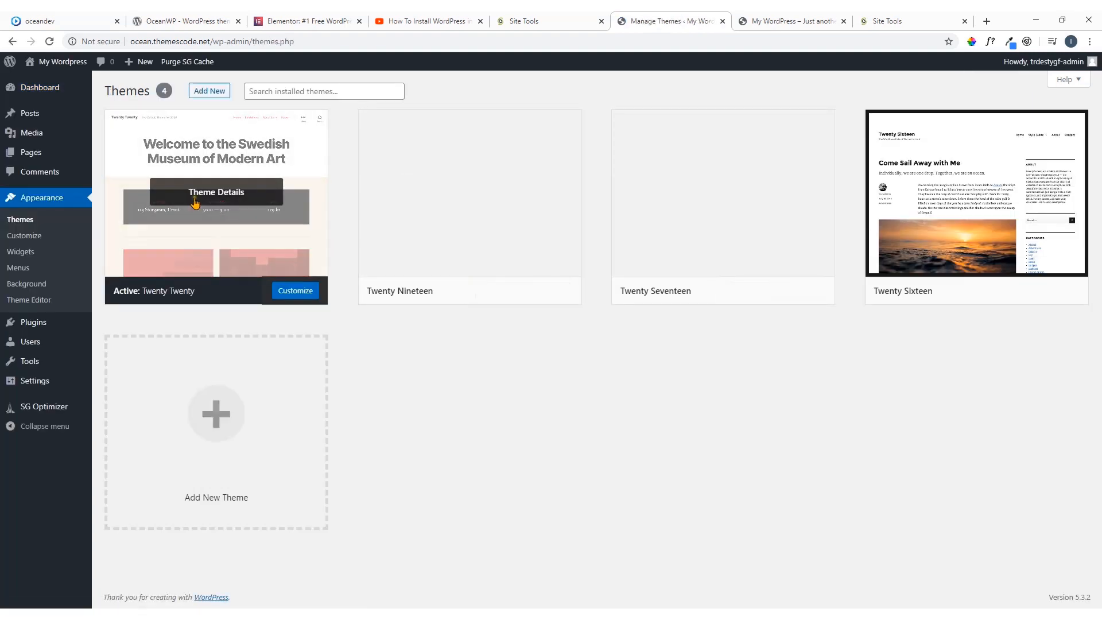
double_click(159, 93)
left_click(167, 93)
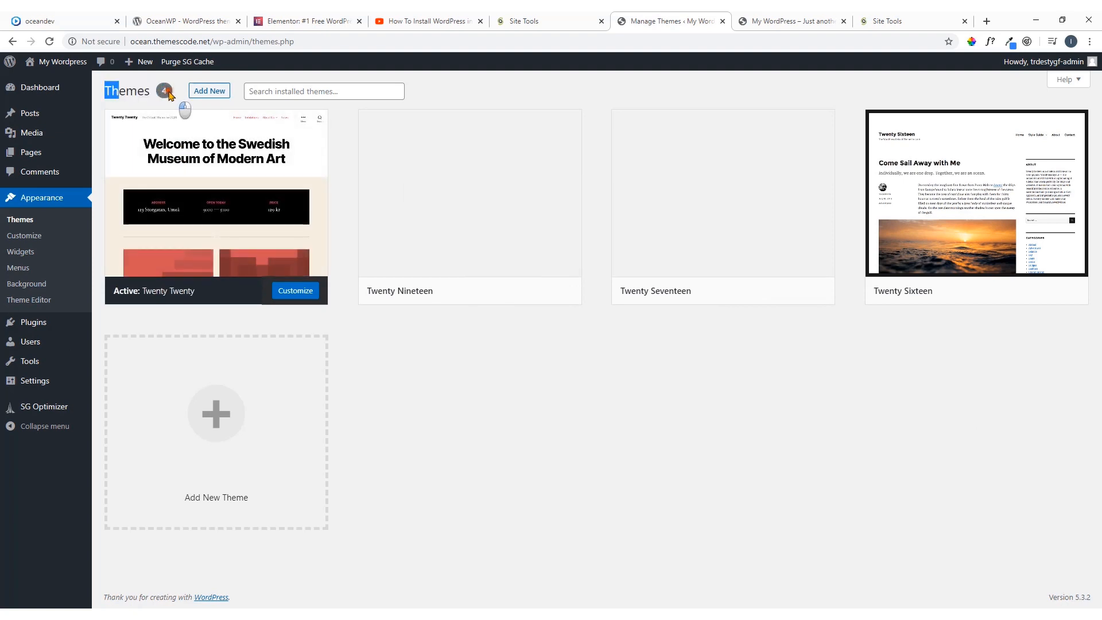
left_click(176, 93)
mouse_move(184, 189)
mouse_move(914, 232)
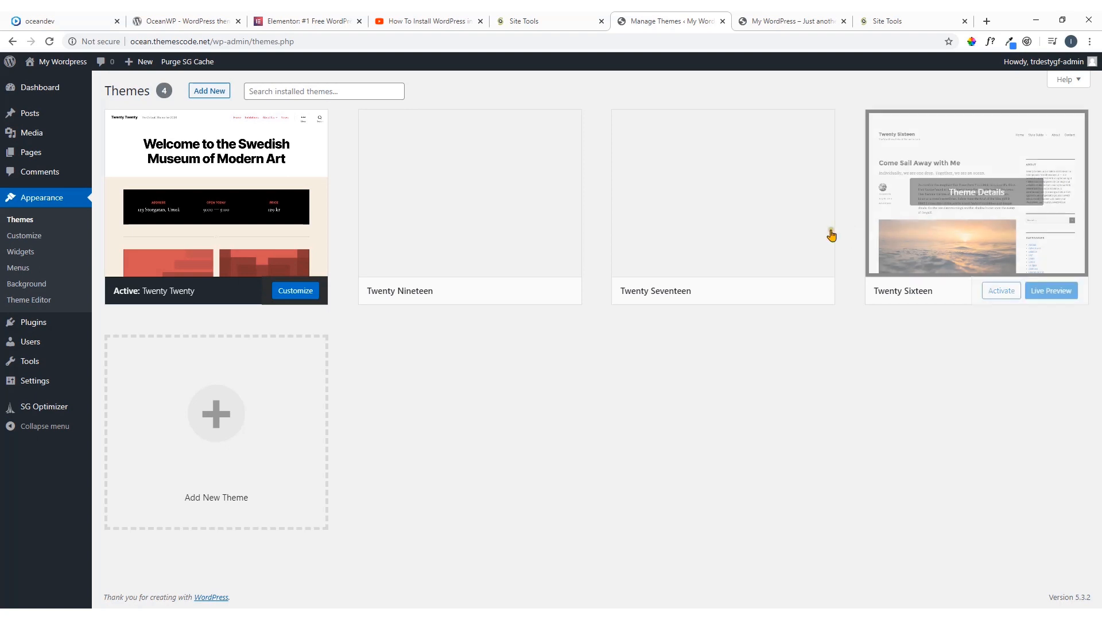
mouse_move(544, 247)
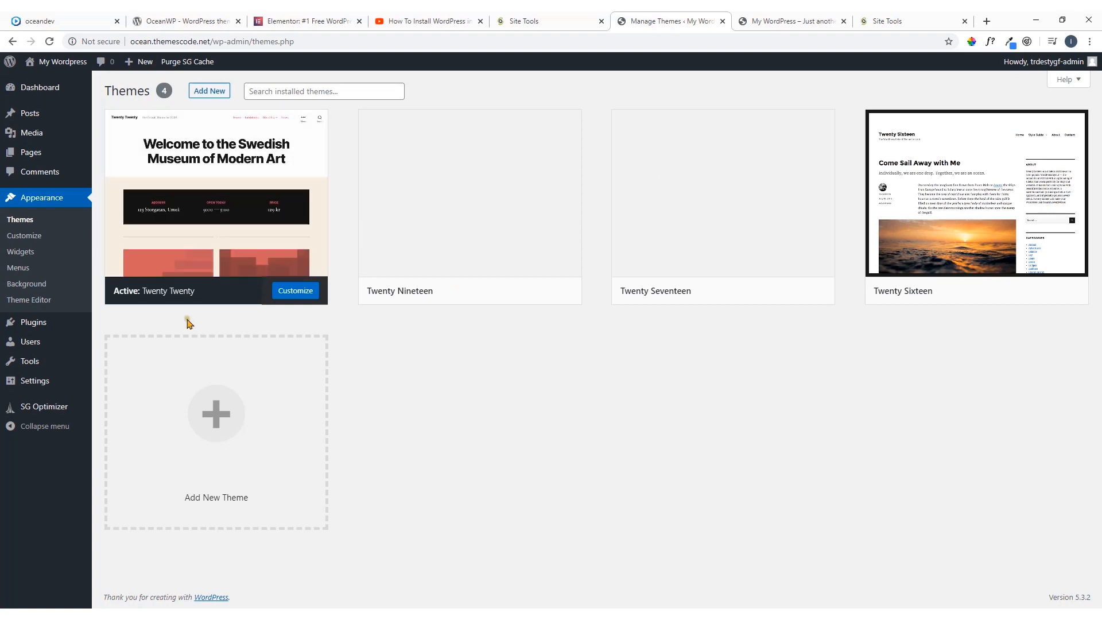
mouse_move(192, 304)
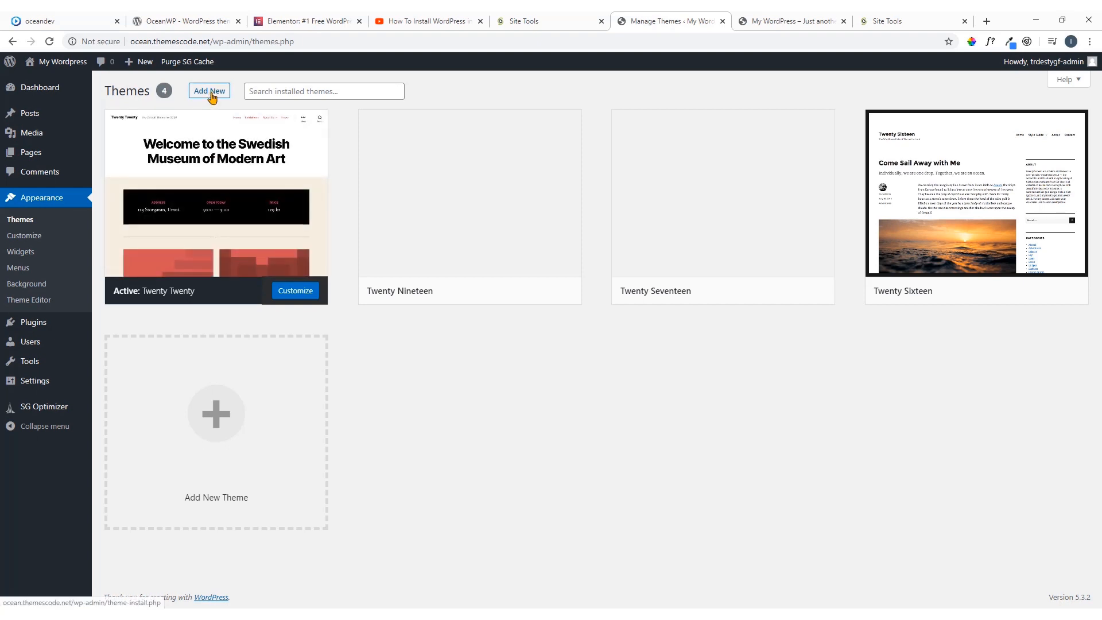
left_click(154, 21)
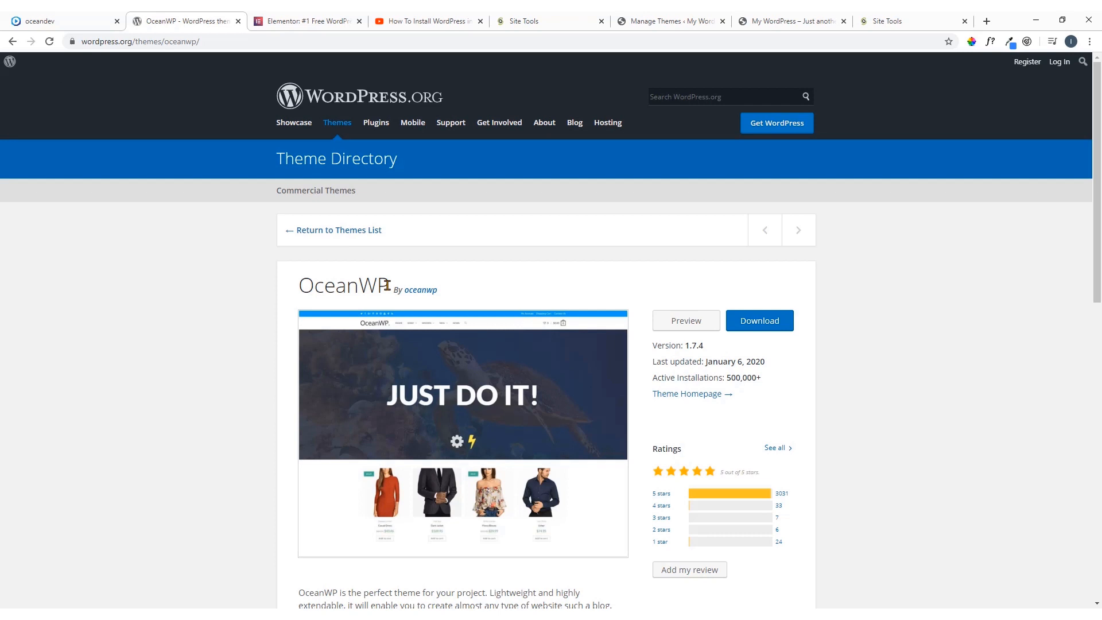
left_click(672, 20)
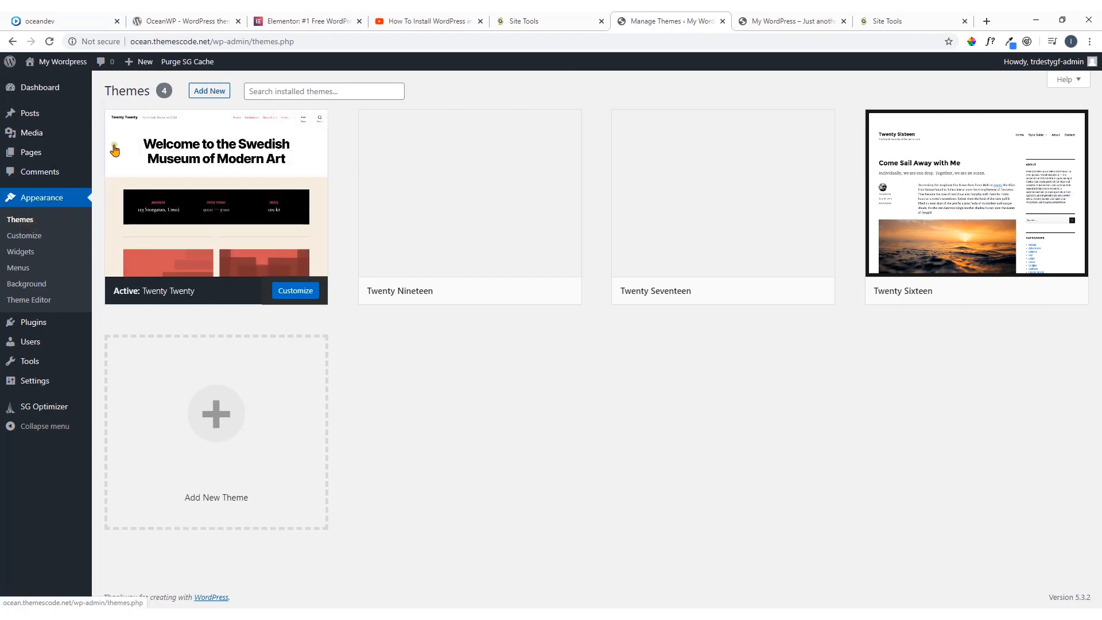
Open the page for adding new themes and browse the popular themes for OceanWP
left_click(209, 92)
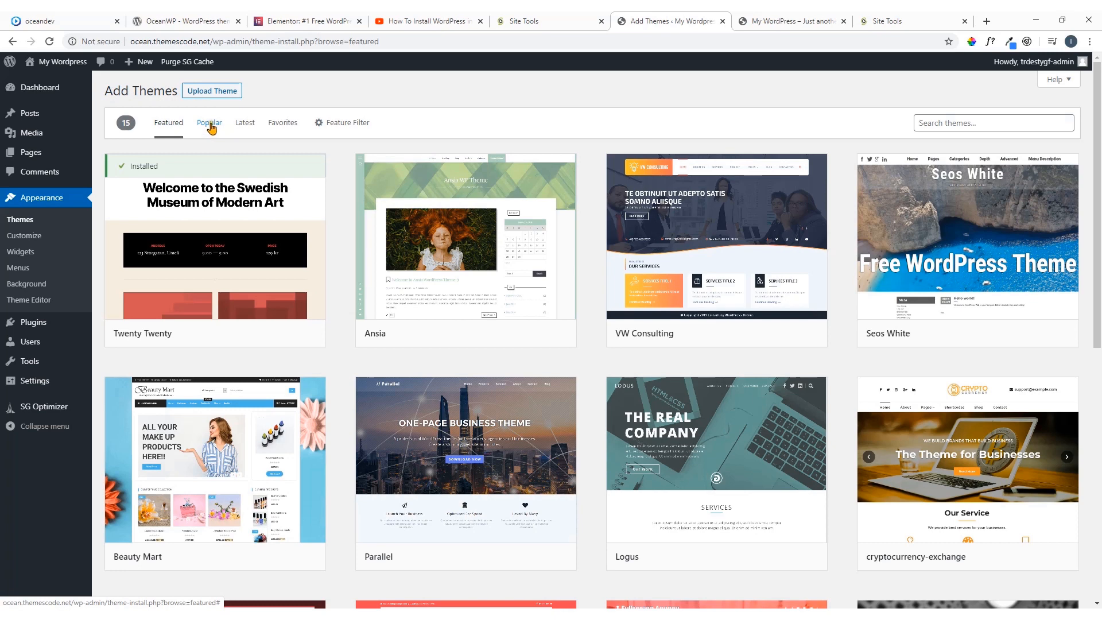
left_click(209, 124)
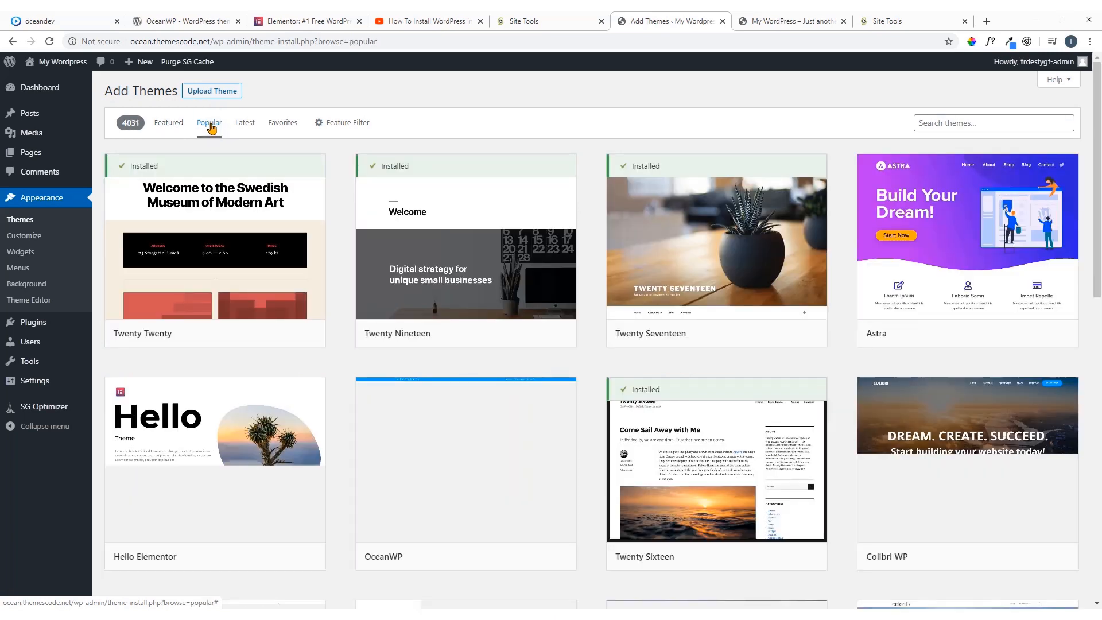
mouse_move(457, 184)
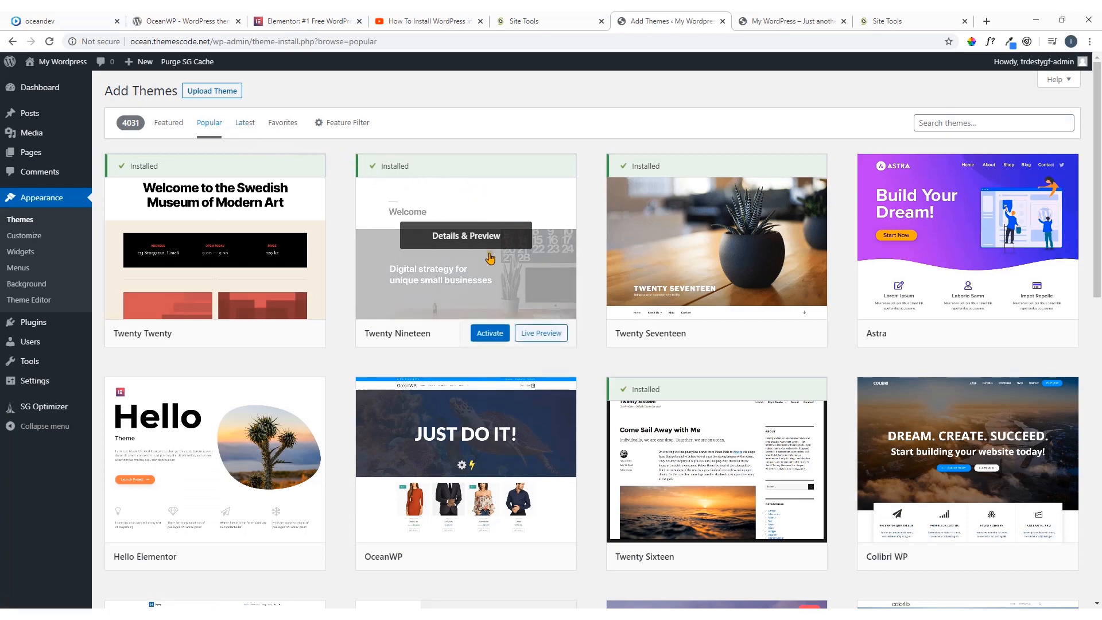
scroll(485, 270, "down", 2)
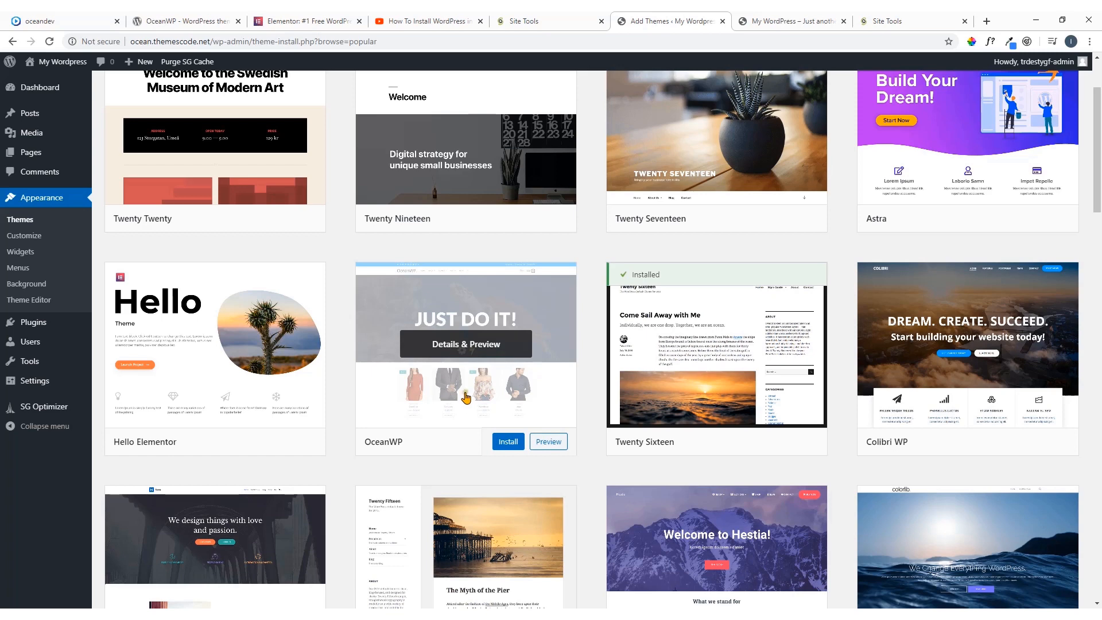
scroll(467, 402, "up", 2)
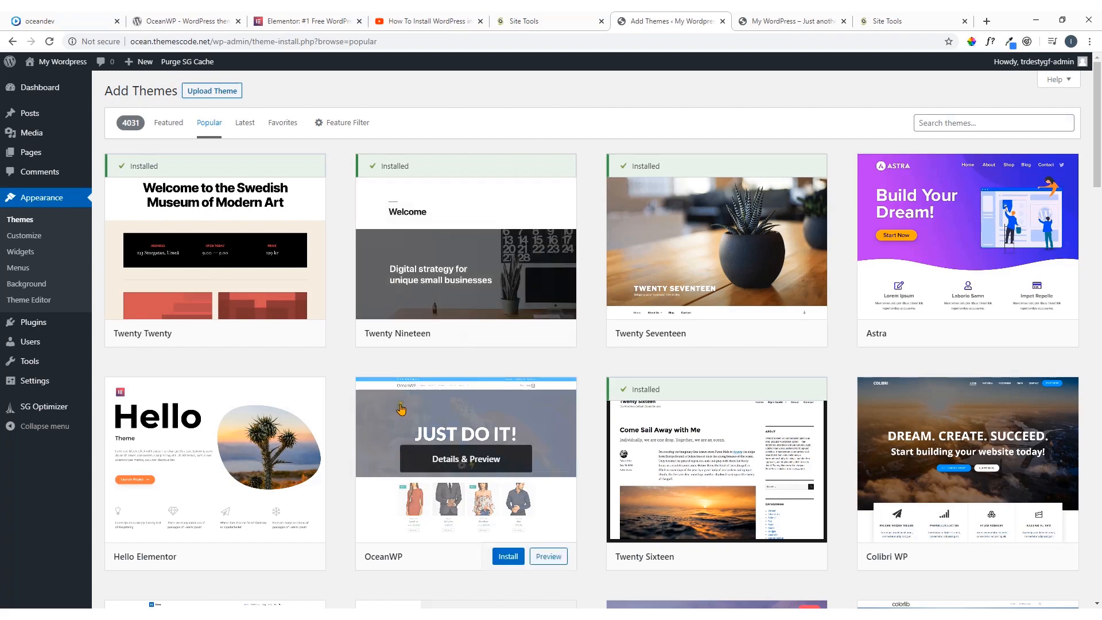
scroll(376, 222, "down", 3)
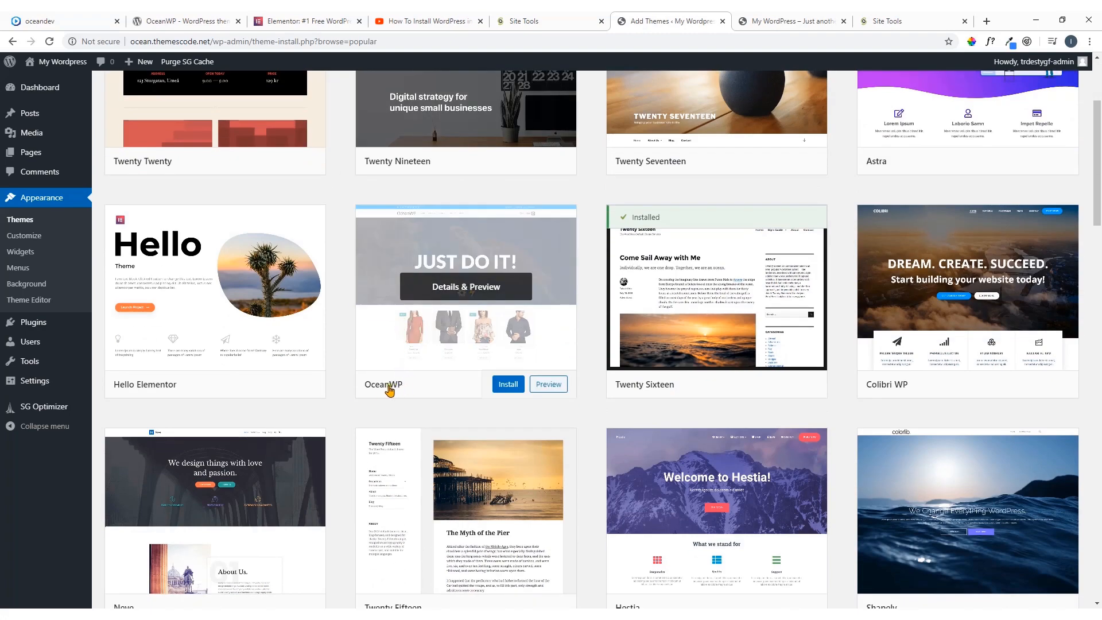
scroll(411, 387, "up", 3)
Search the available themes for "oceanwp", then install and activate the OceanWP theme
left_click(942, 124)
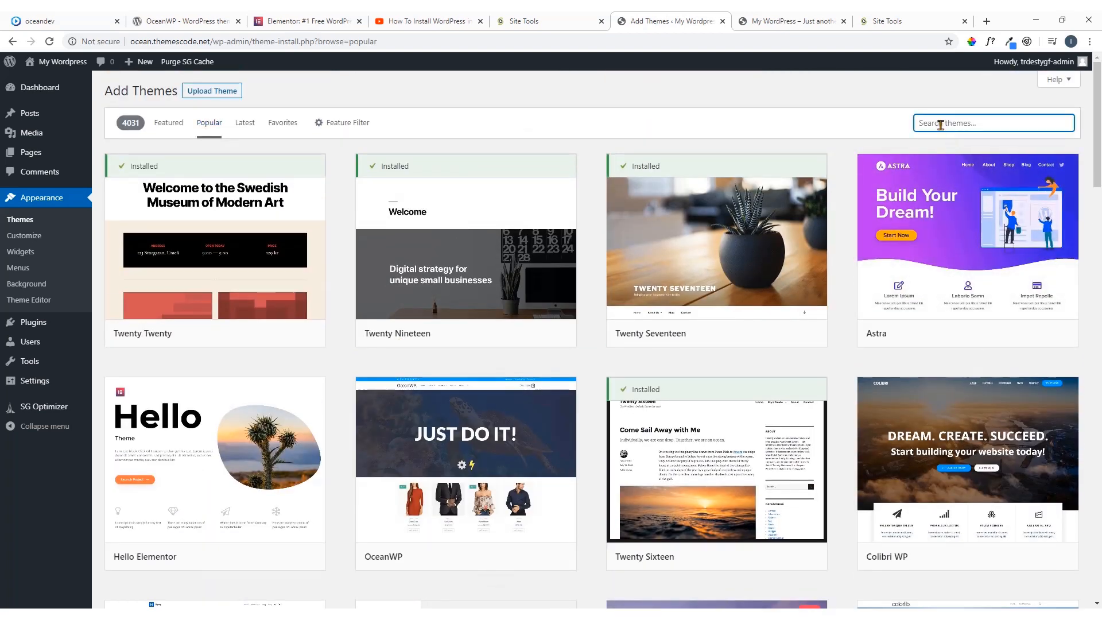
type("oc")
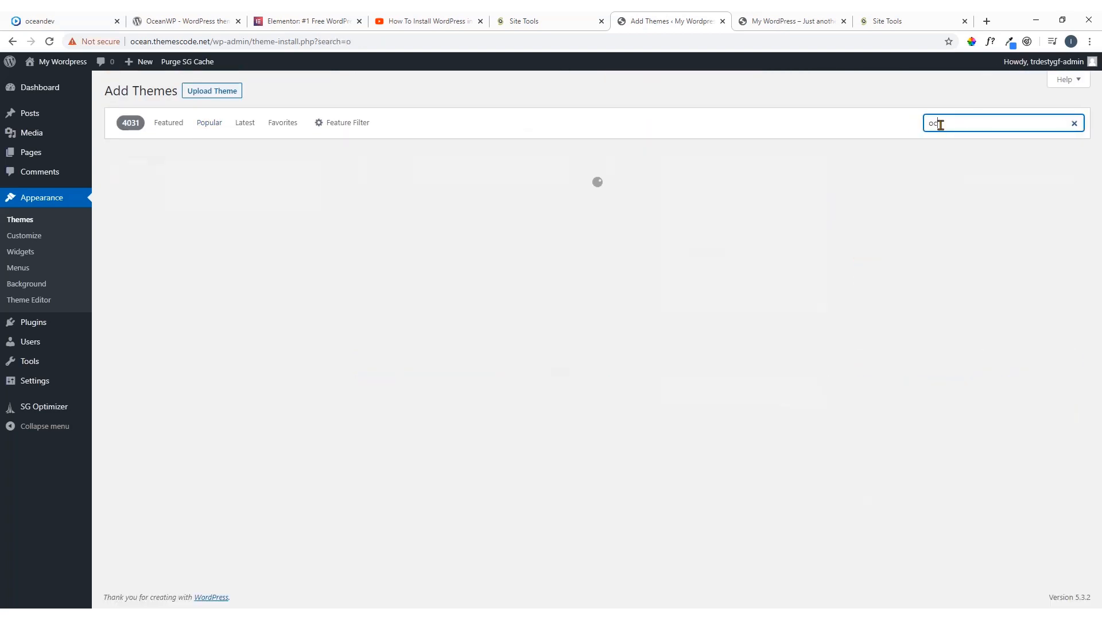
type("eanwp")
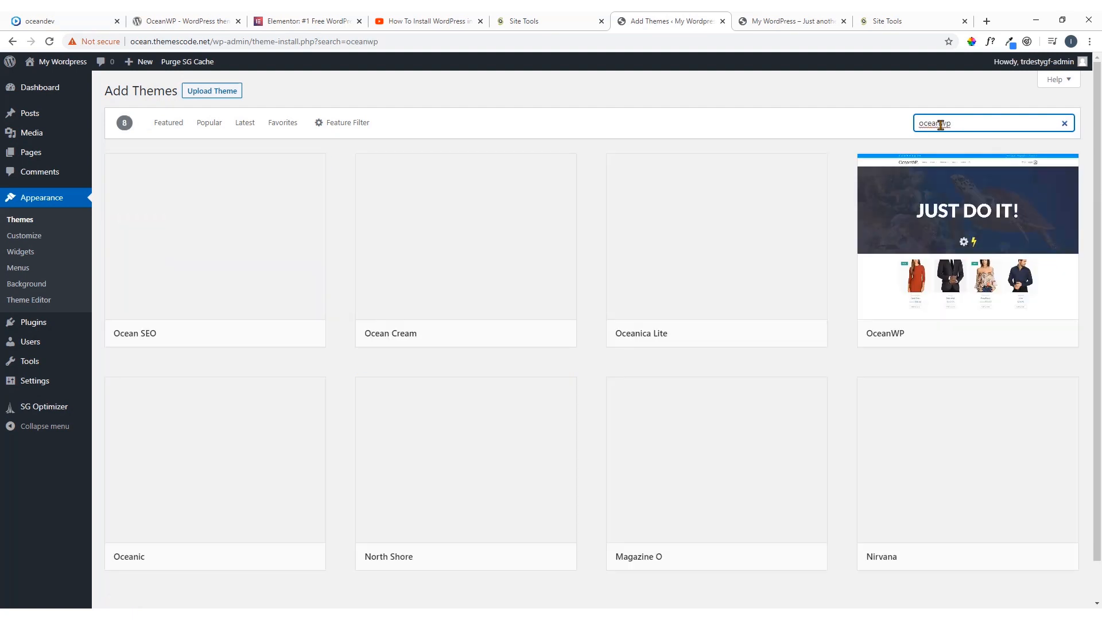
mouse_move(998, 308)
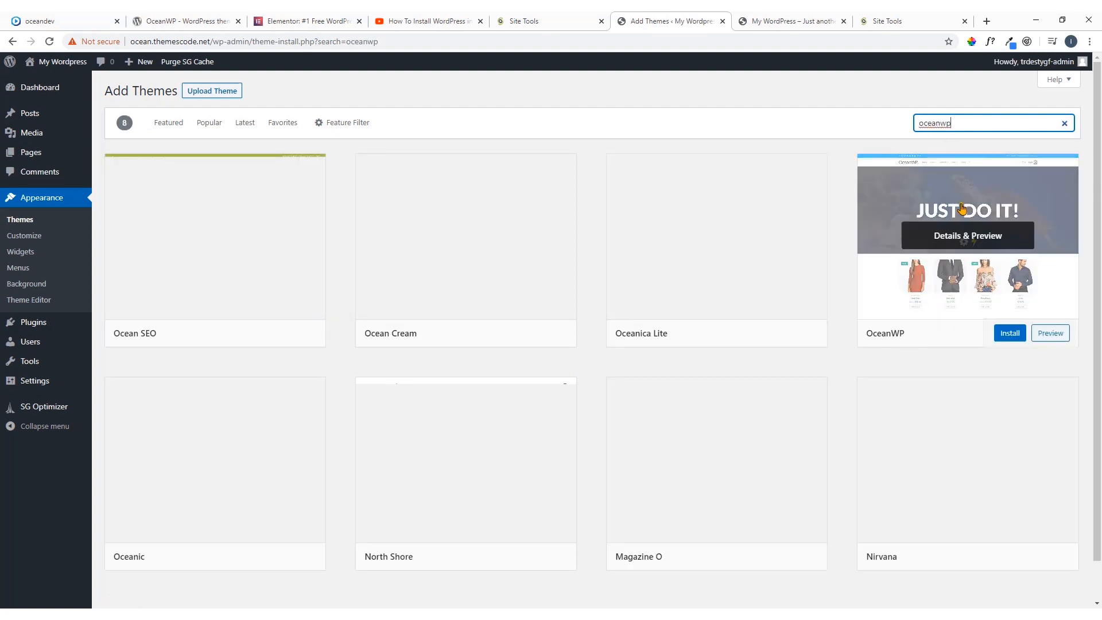
left_click(1010, 335)
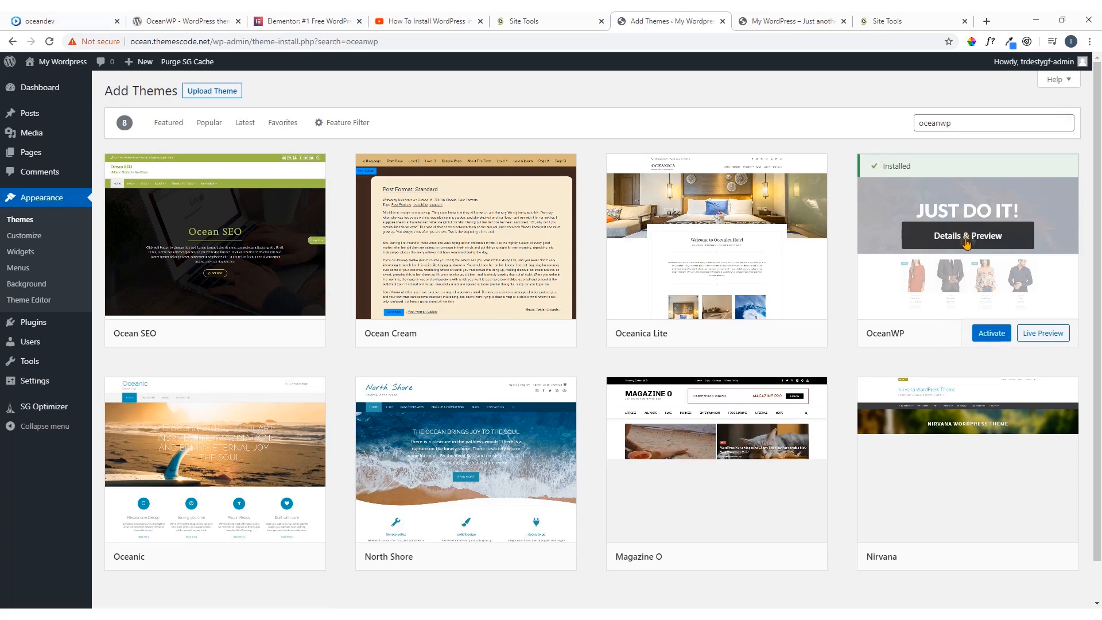
left_click(992, 336)
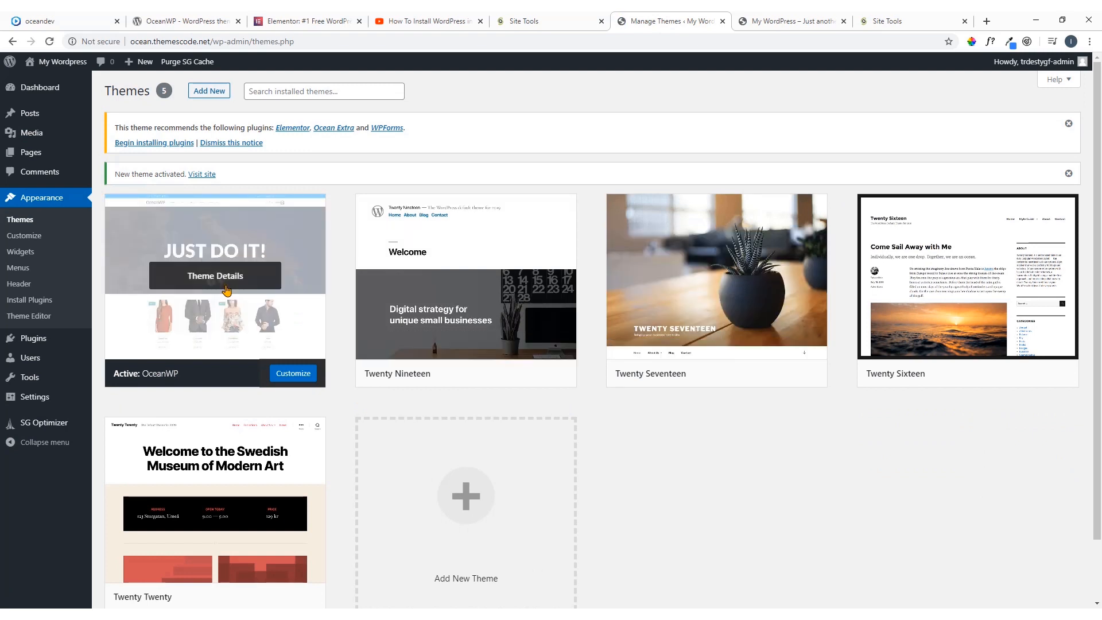
Reload the site's front page to check it with the OceanWP theme, and return to the installed themes page
left_click(781, 21)
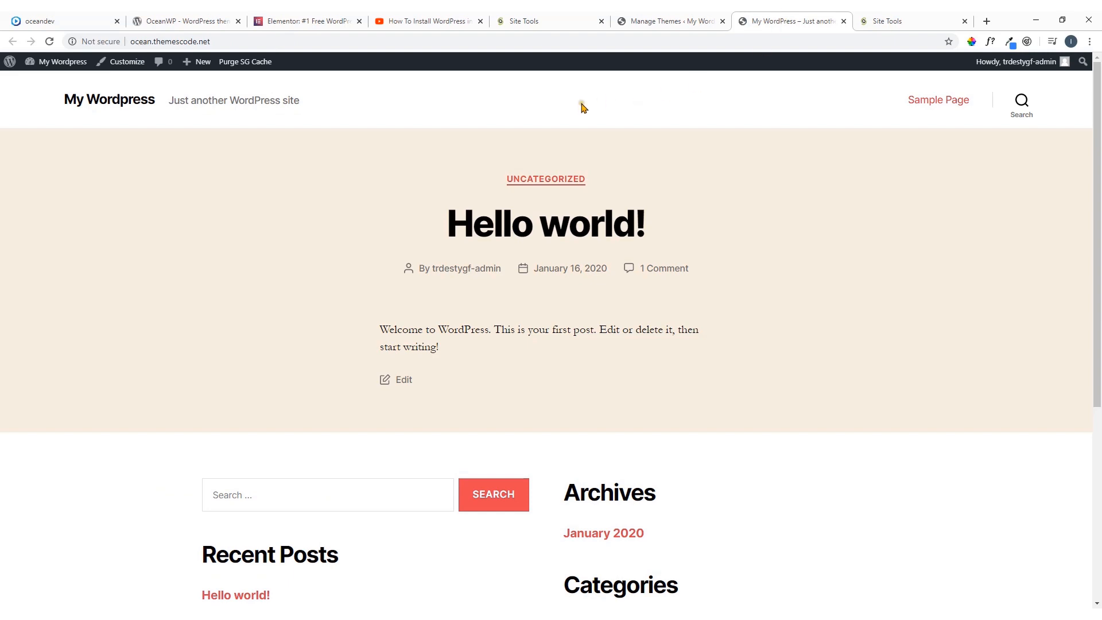
left_click(50, 41)
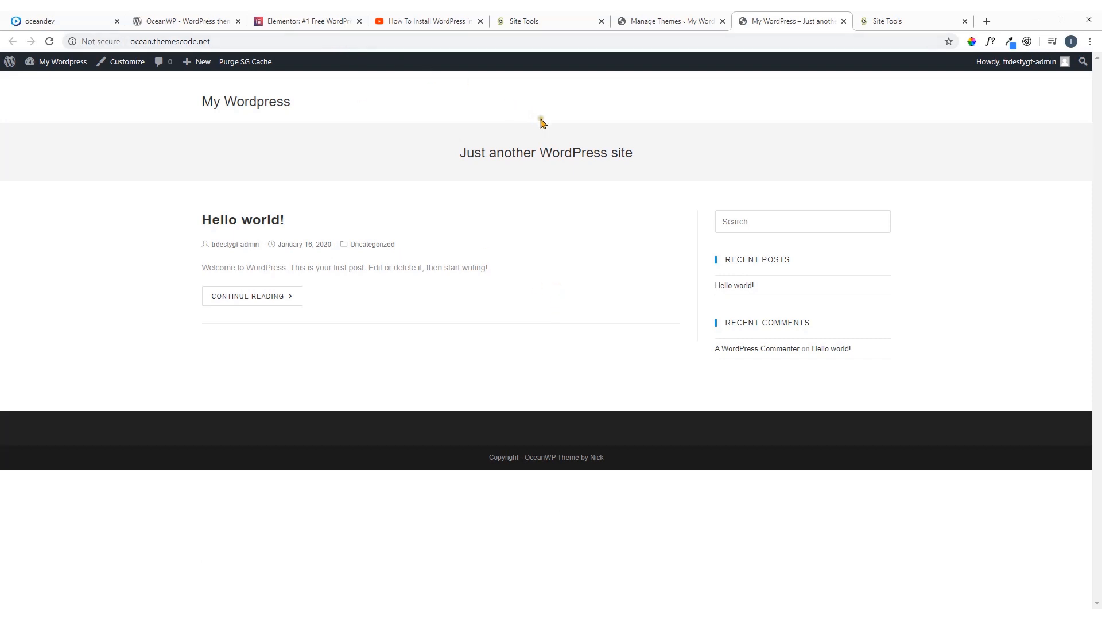
left_click(677, 19)
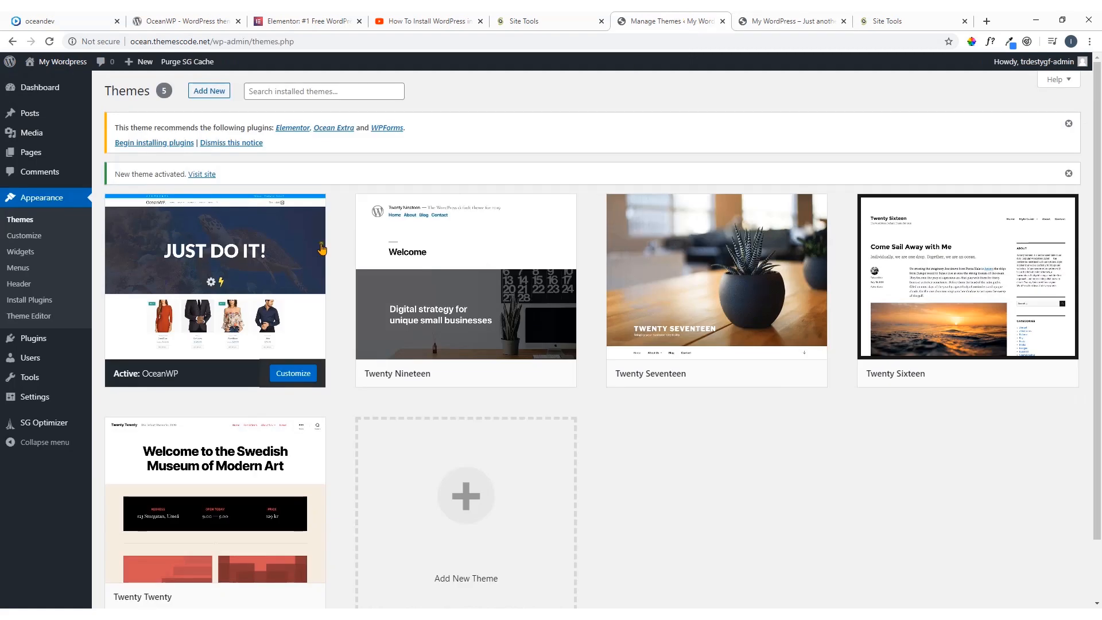
Read the notice listing the plugins recommended by the OceanWP theme
mouse_move(276, 279)
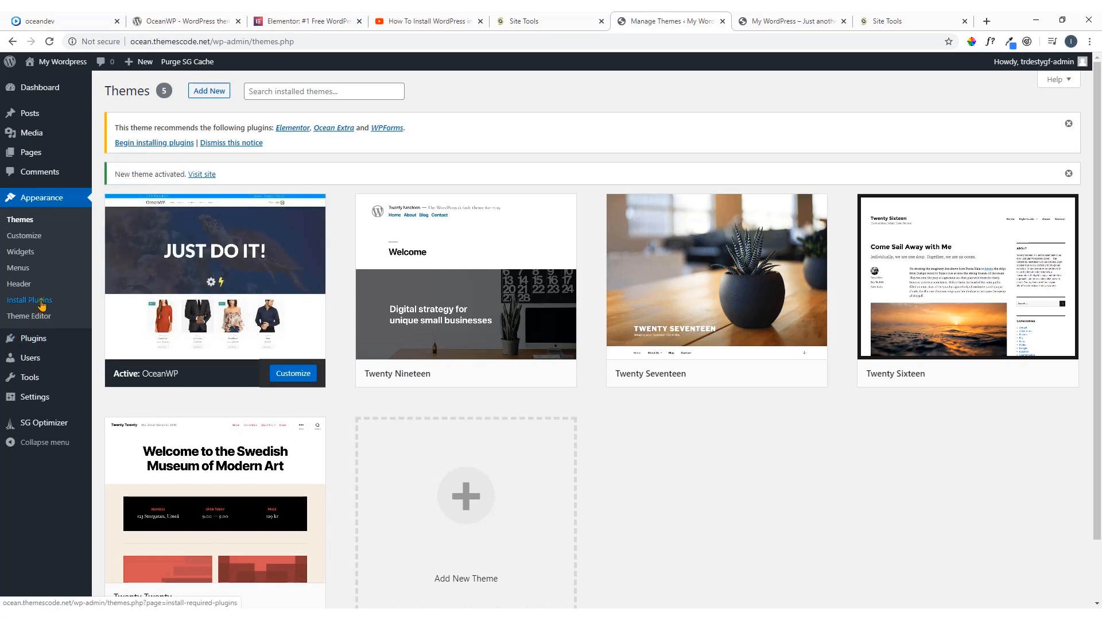
mouse_move(195, 277)
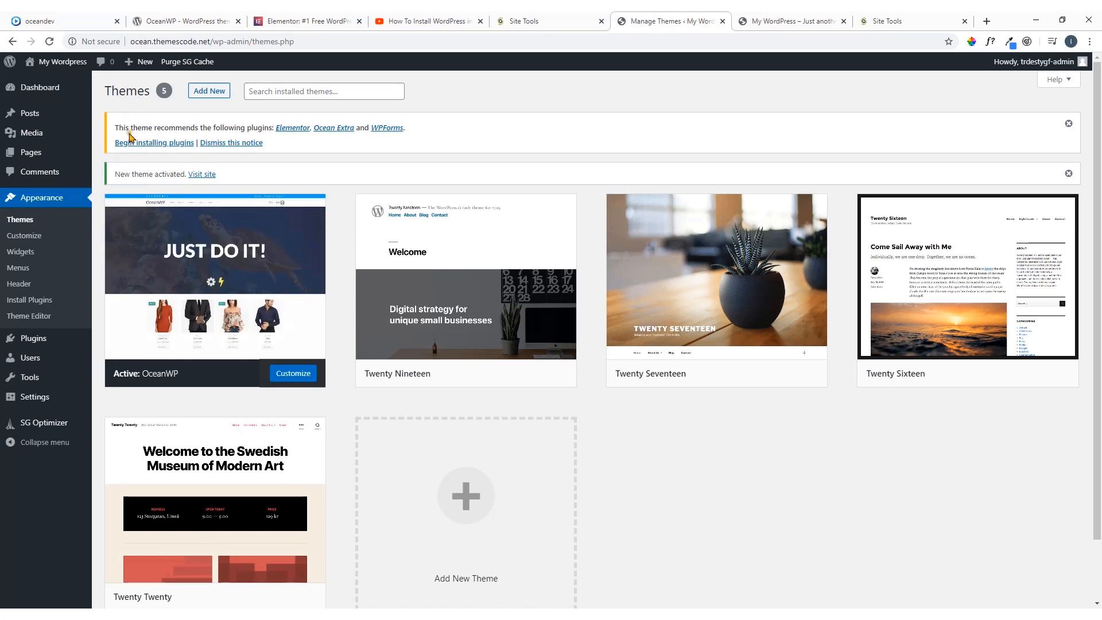
left_click_drag(116, 128, 199, 129)
left_click(204, 130)
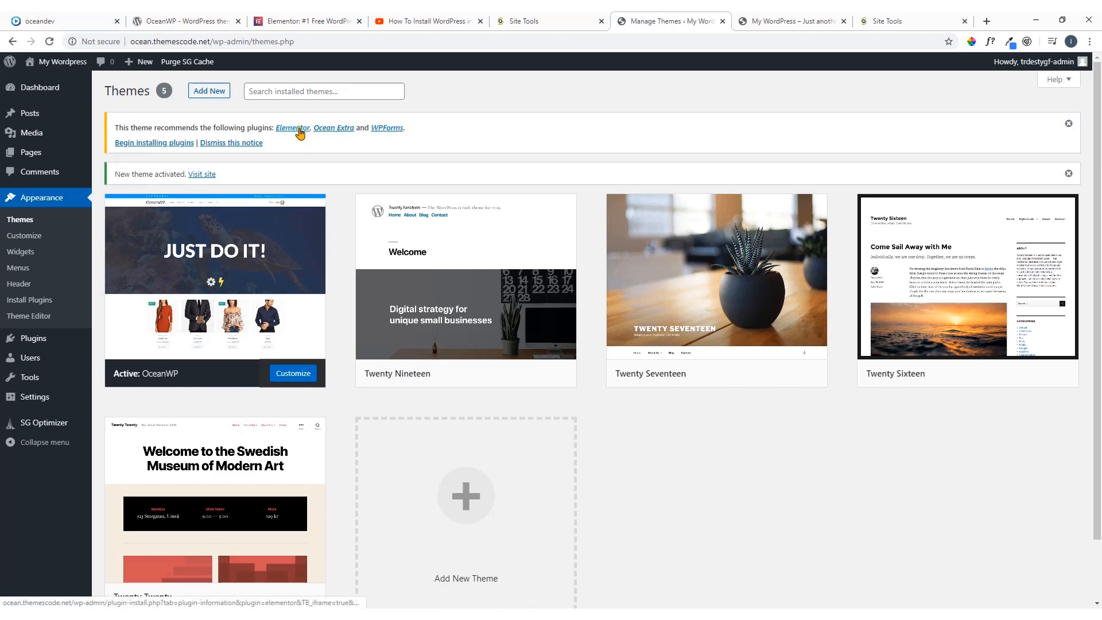
Revisit the elementor.com and oceandev.io pages, and return to the installed themes page
left_click(296, 23)
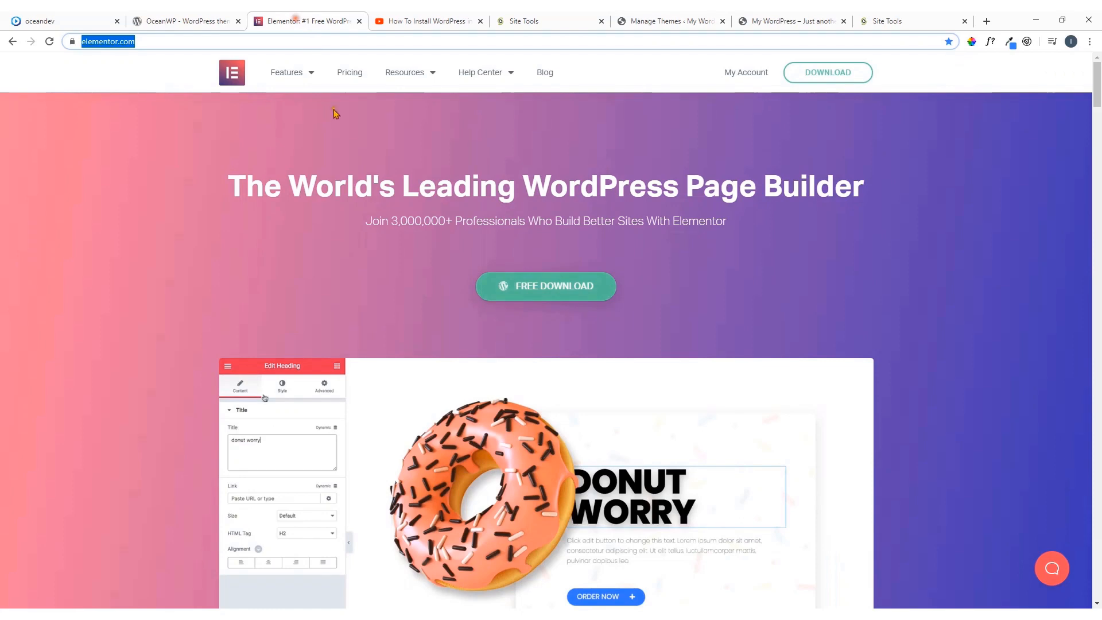
left_click(195, 16)
left_click(86, 18)
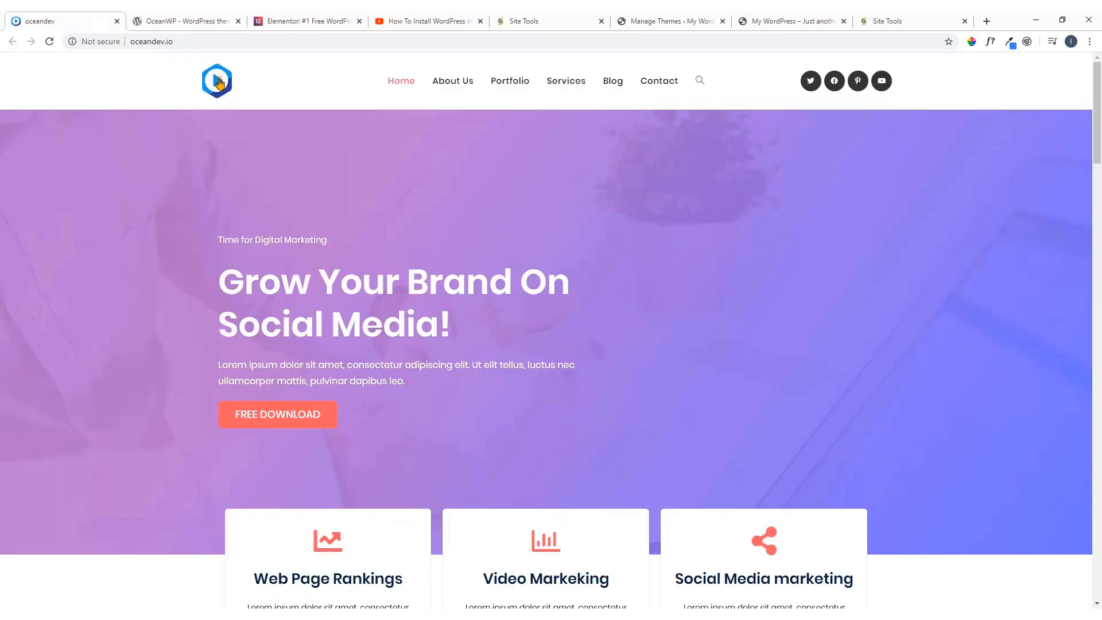
left_click(287, 21)
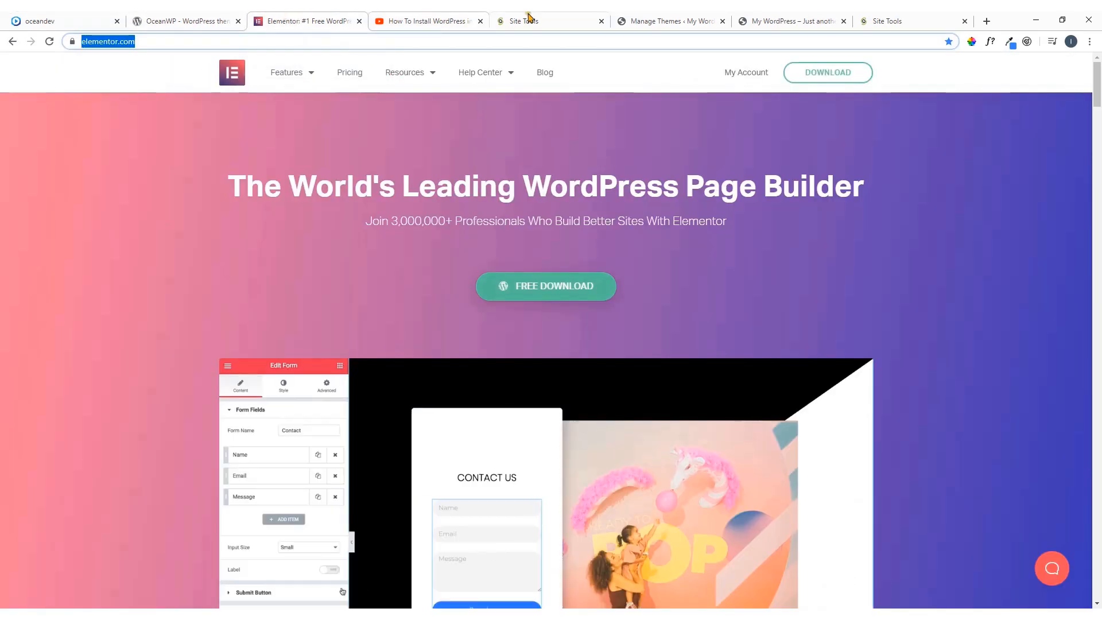
left_click(655, 15)
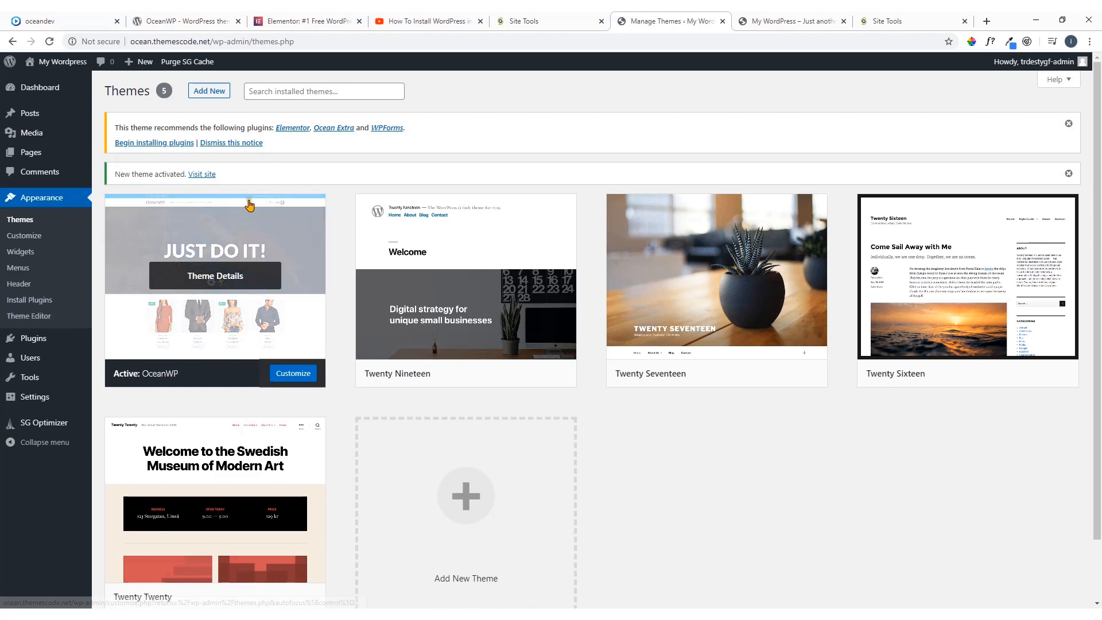
Bulk-install the recommended Elementor and Ocean Extra plugins from the required plugins list, leaving out WPForms
left_click(40, 302)
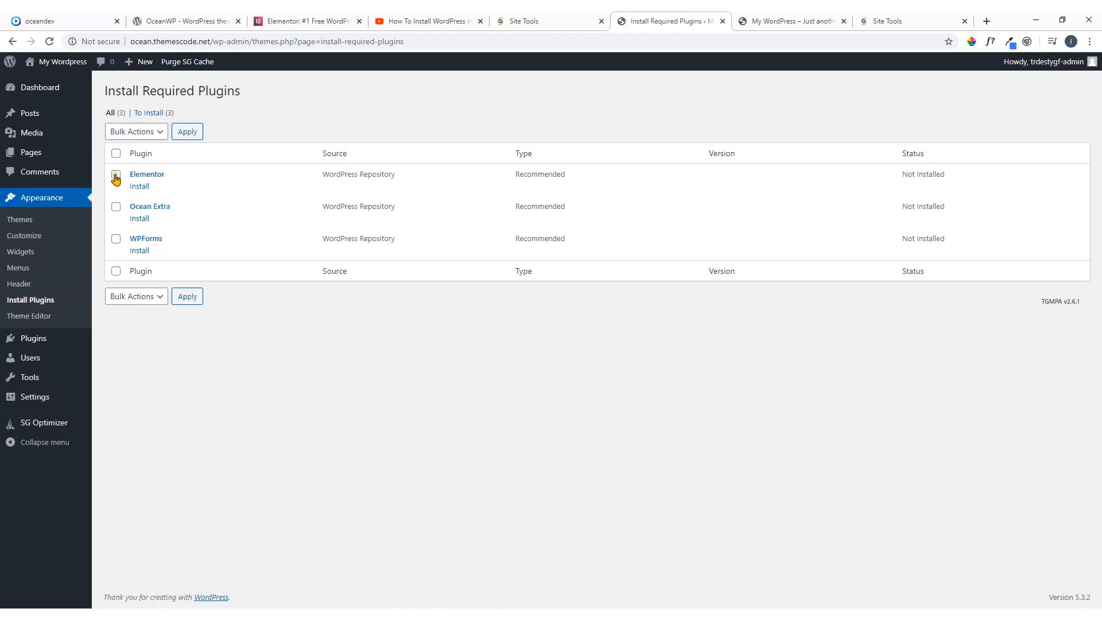
left_click(116, 208)
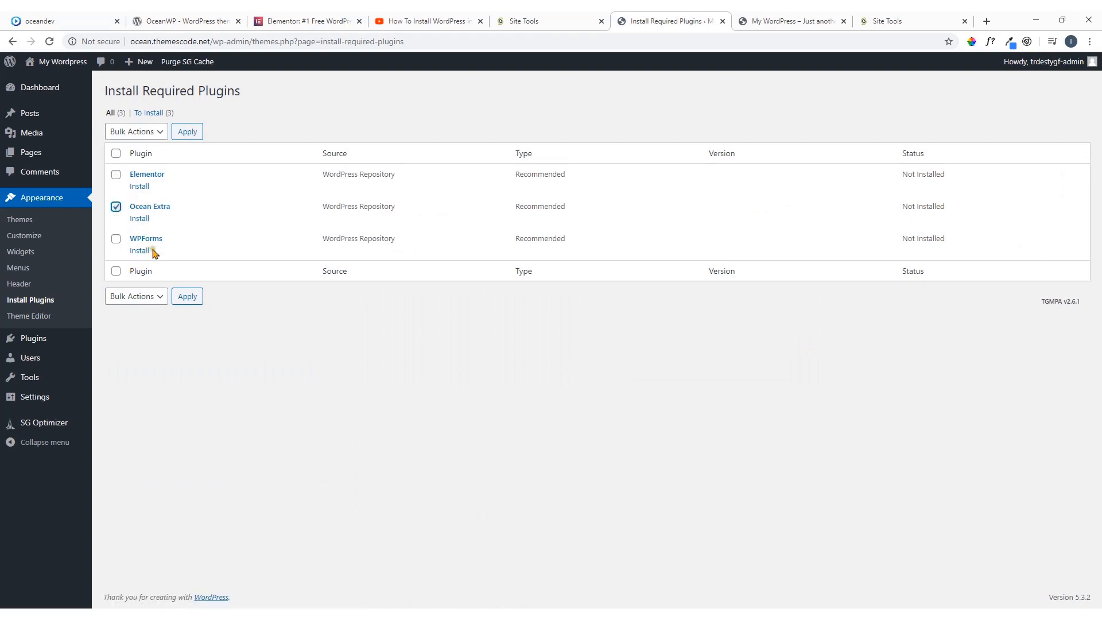
left_click(116, 176)
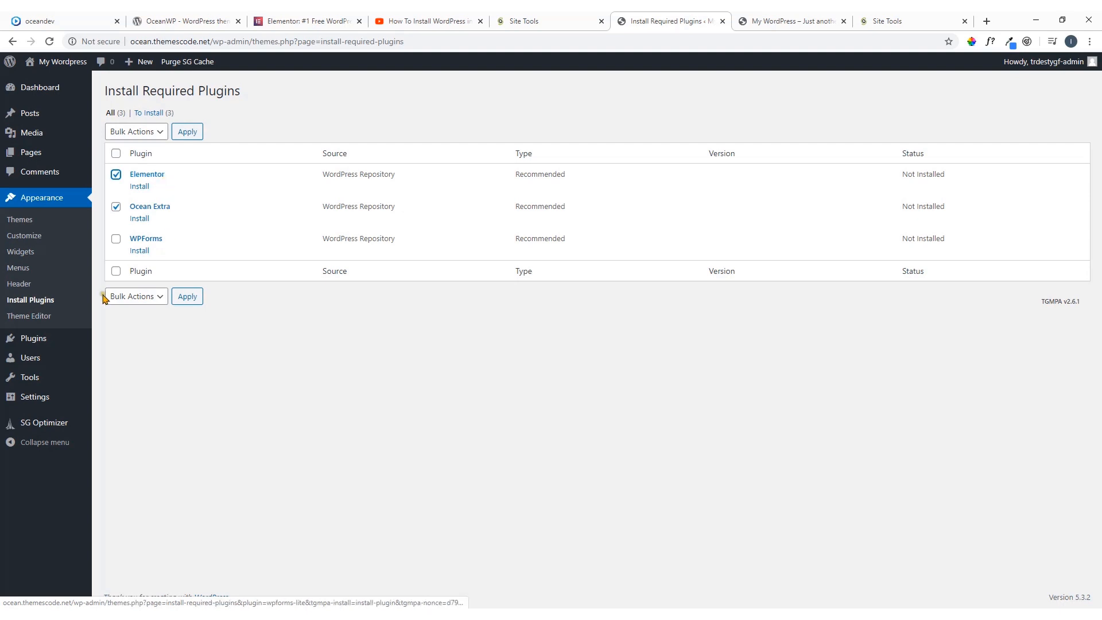
left_click(149, 134)
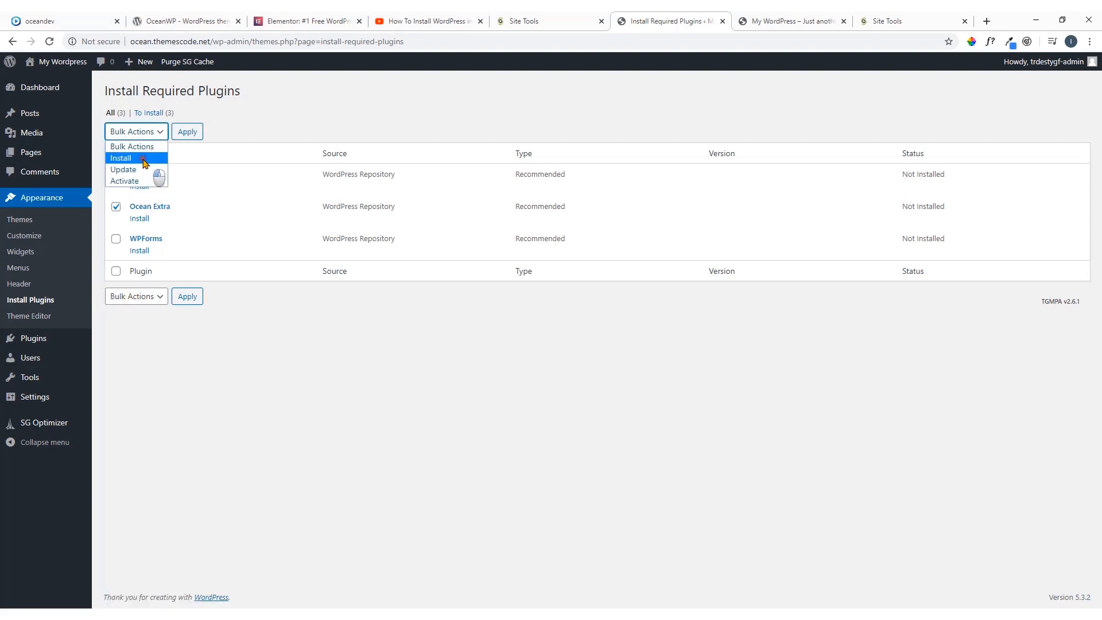
left_click(145, 159)
left_click(188, 133)
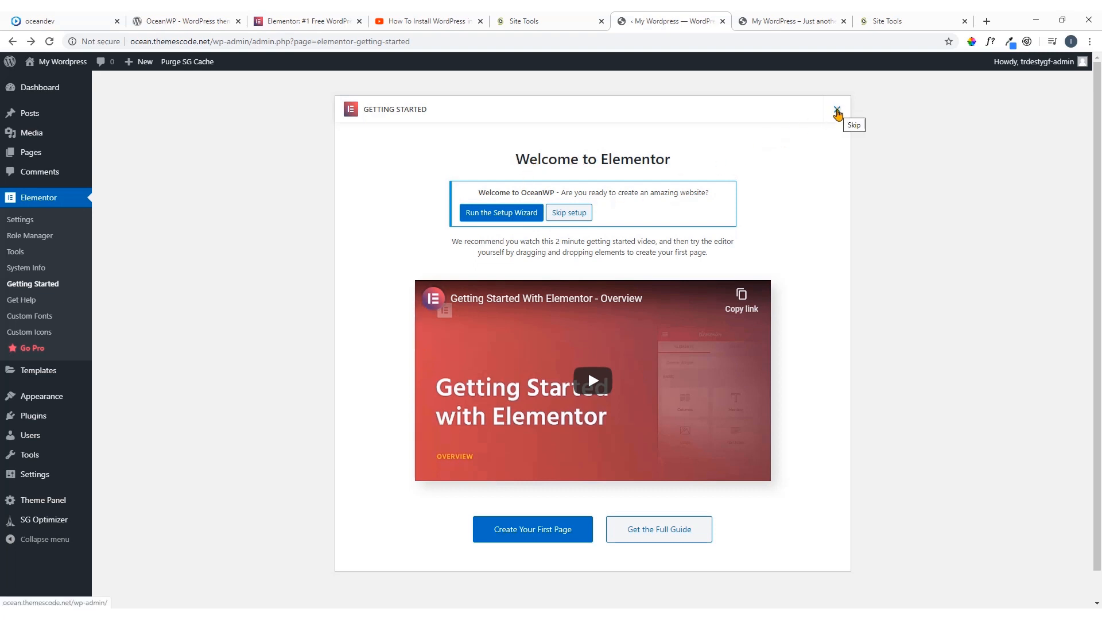
Skip Elementor's getting-started screen and the OceanWP setup wizard, and dismiss the OceanWP opt-in notice
left_click(837, 110)
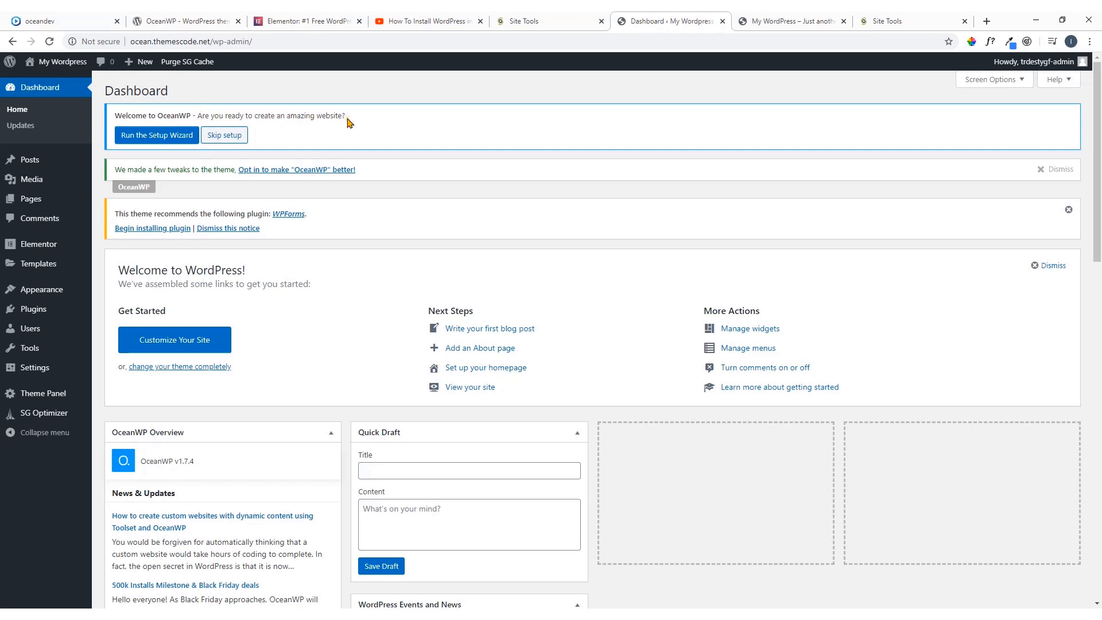
left_click(225, 136)
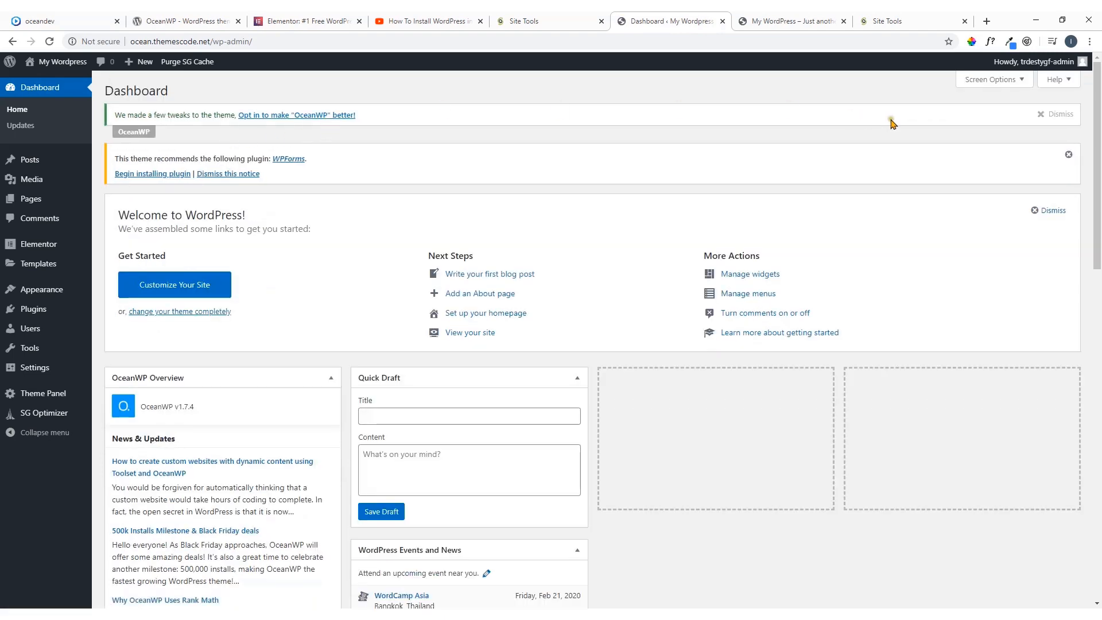
left_click(1059, 114)
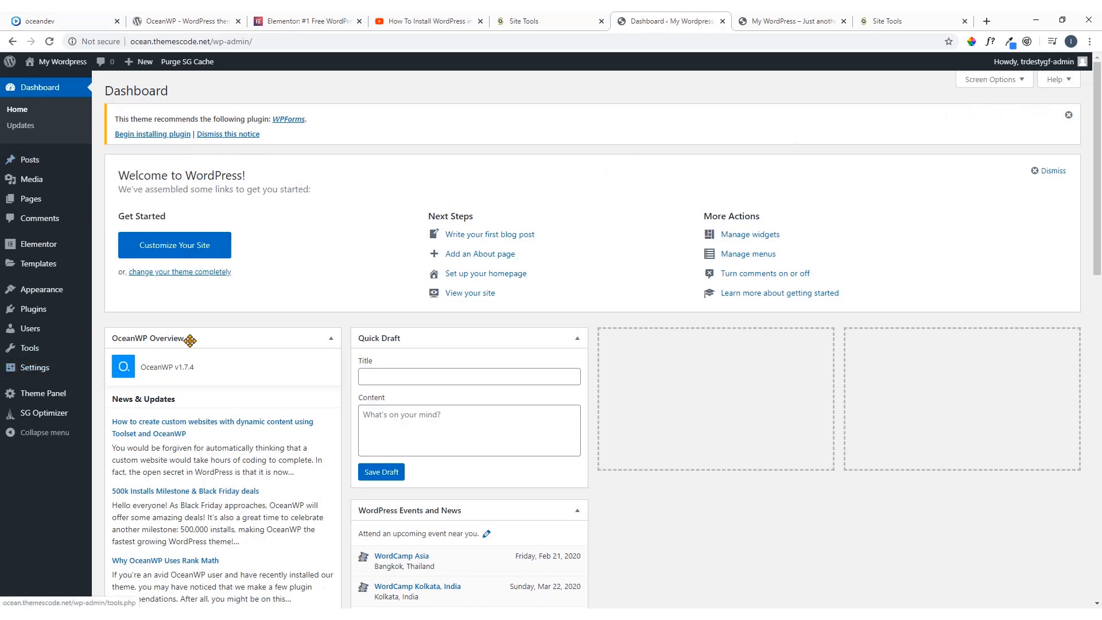
Review the installed plugins, and search the plugin directory for "elementor"
mouse_move(52, 246)
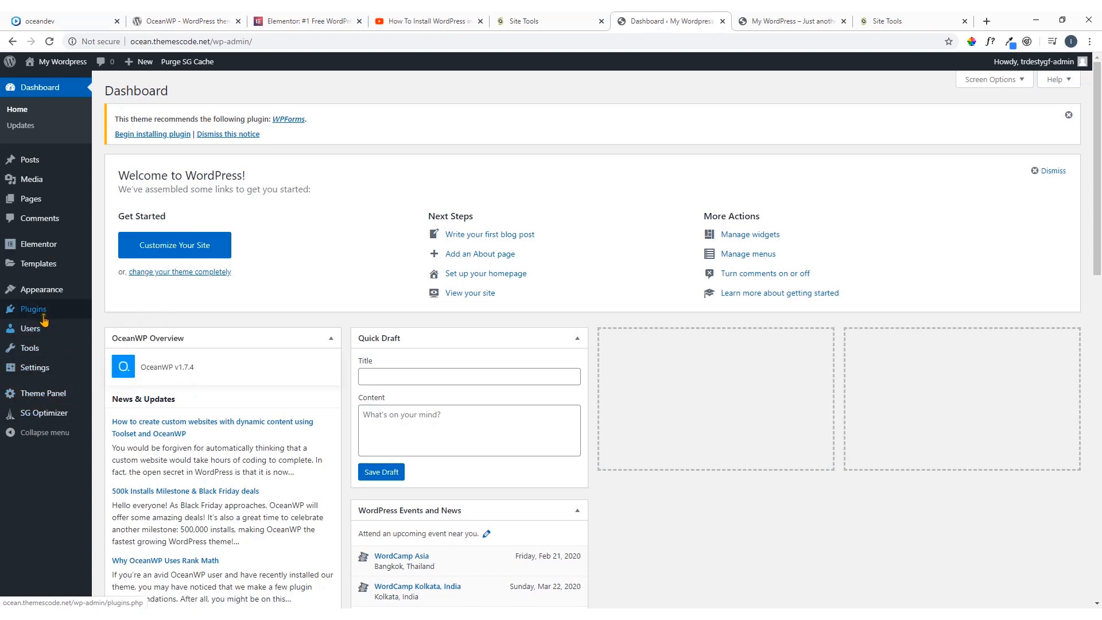
mouse_move(37, 314)
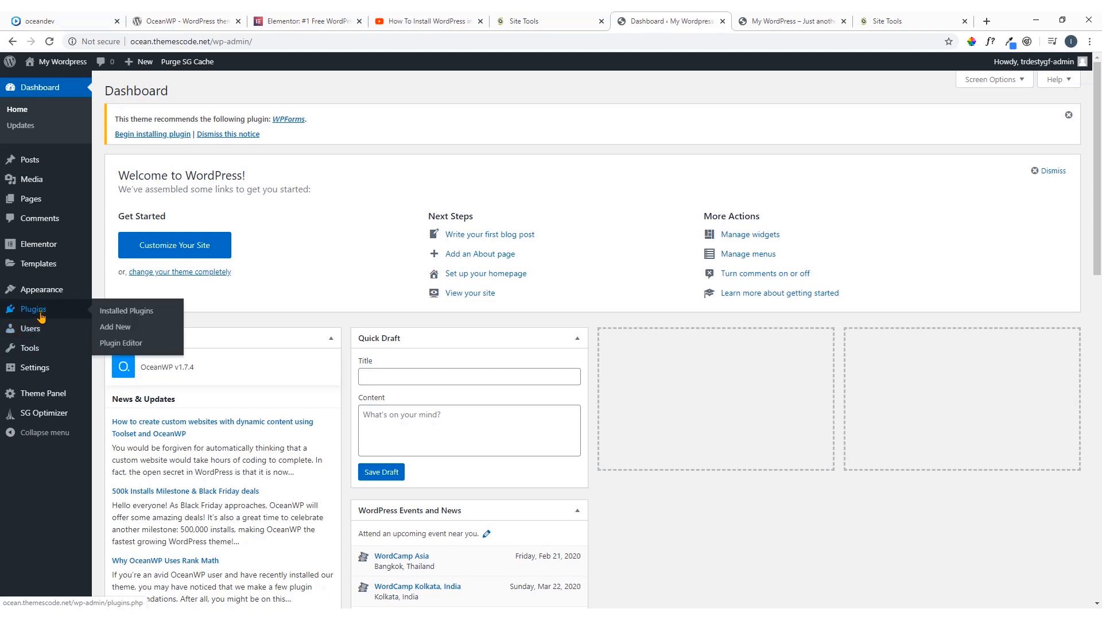
left_click(123, 312)
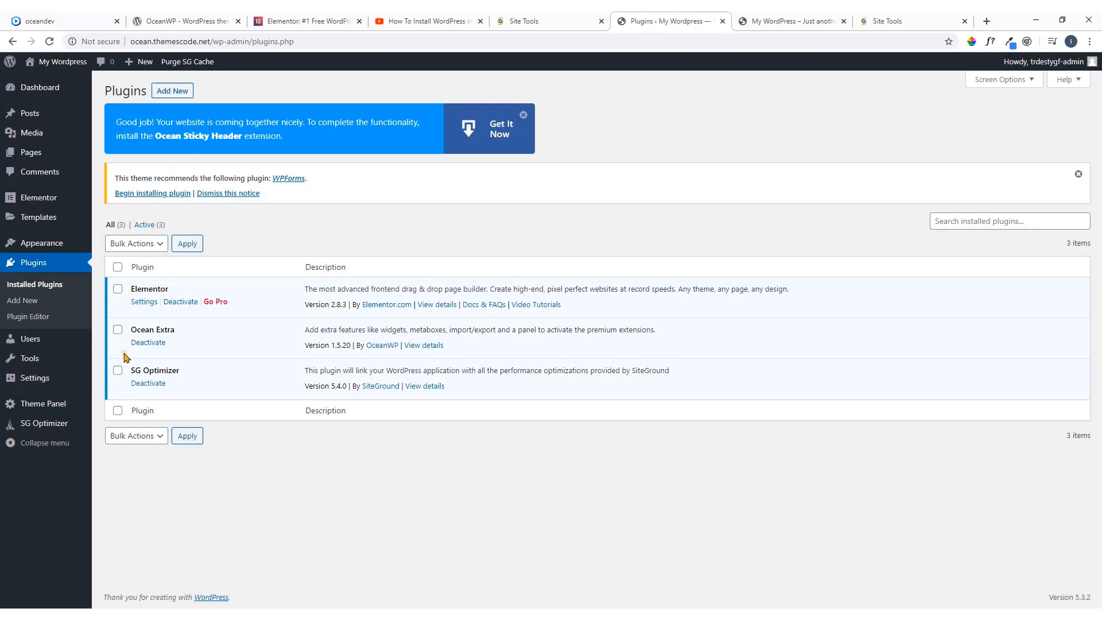
left_click(170, 91)
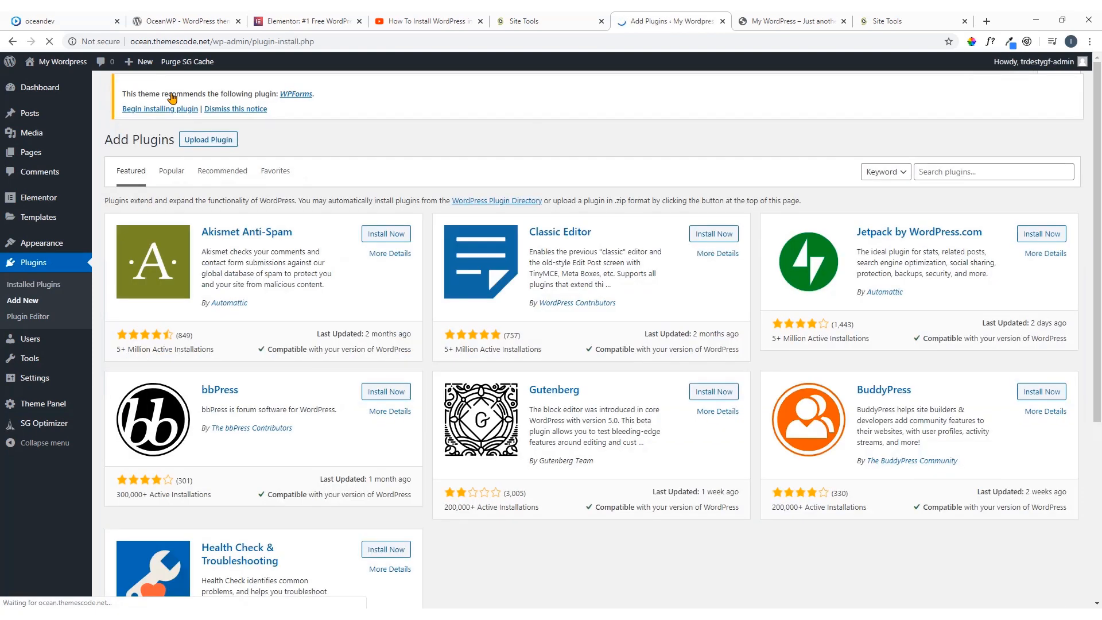
left_click(959, 174)
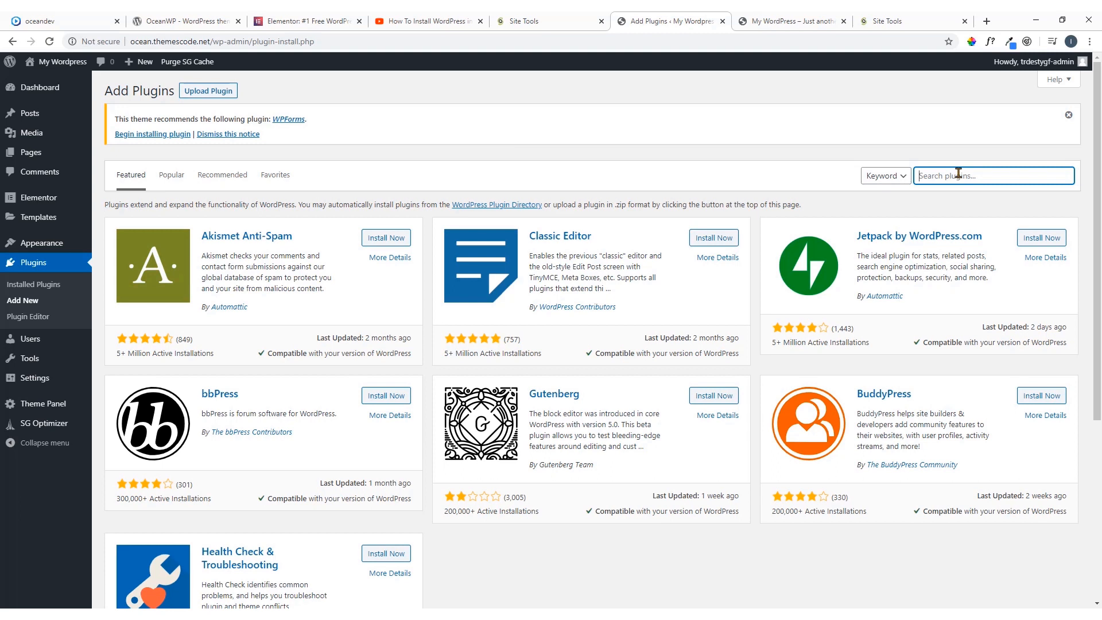
type("elementor")
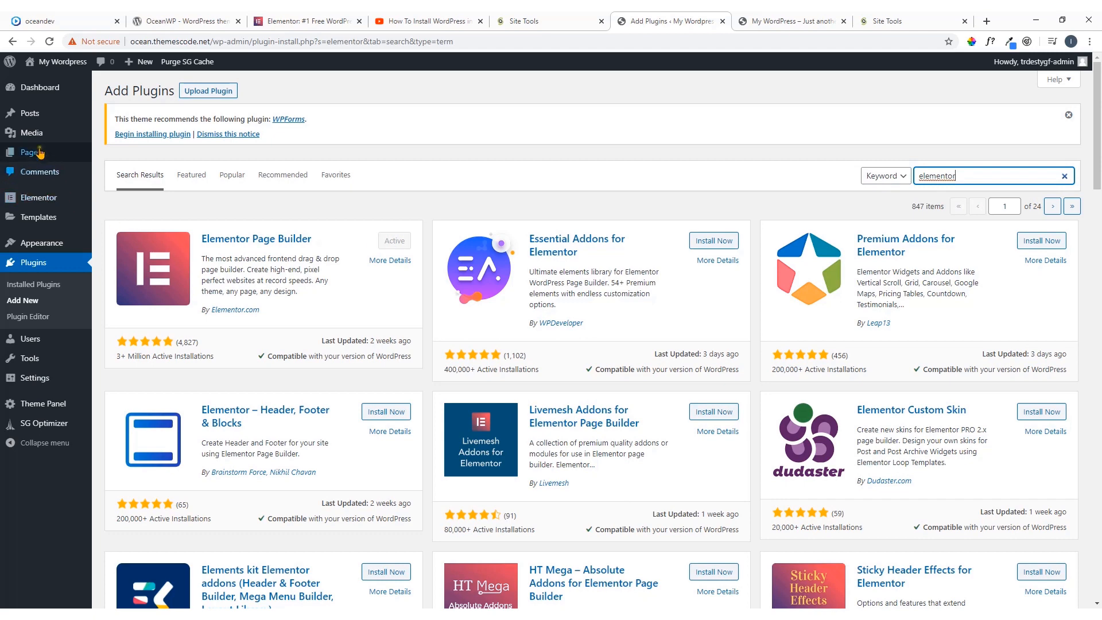
View the About Us, Portfolio and Contact pages of the oceandev.io demo, and return to the WordPress admin
left_click(33, 19)
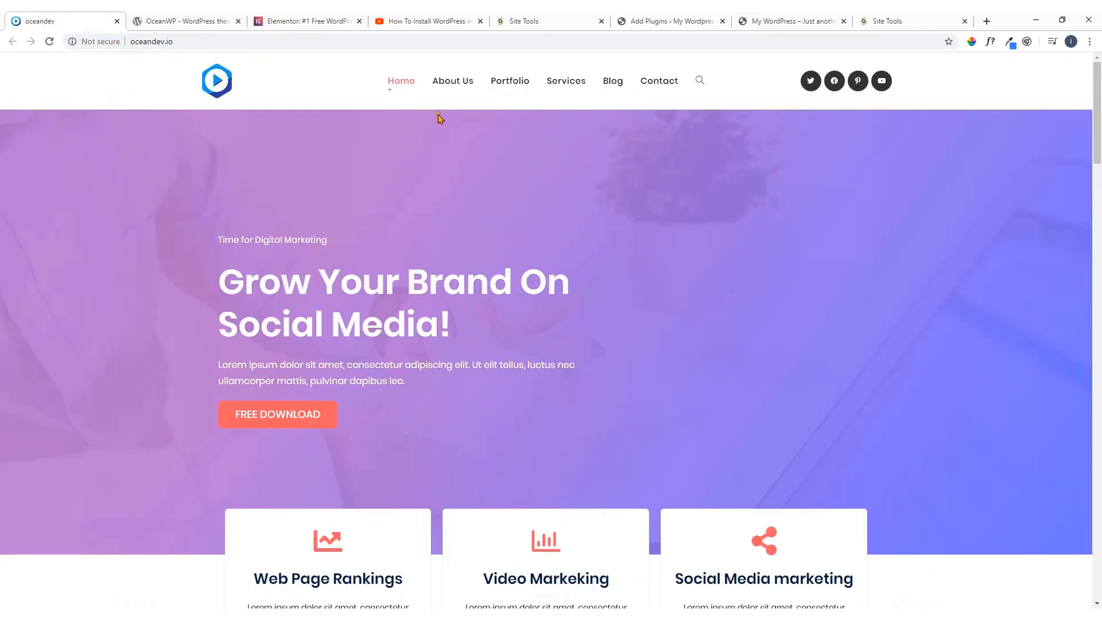
left_click(462, 92)
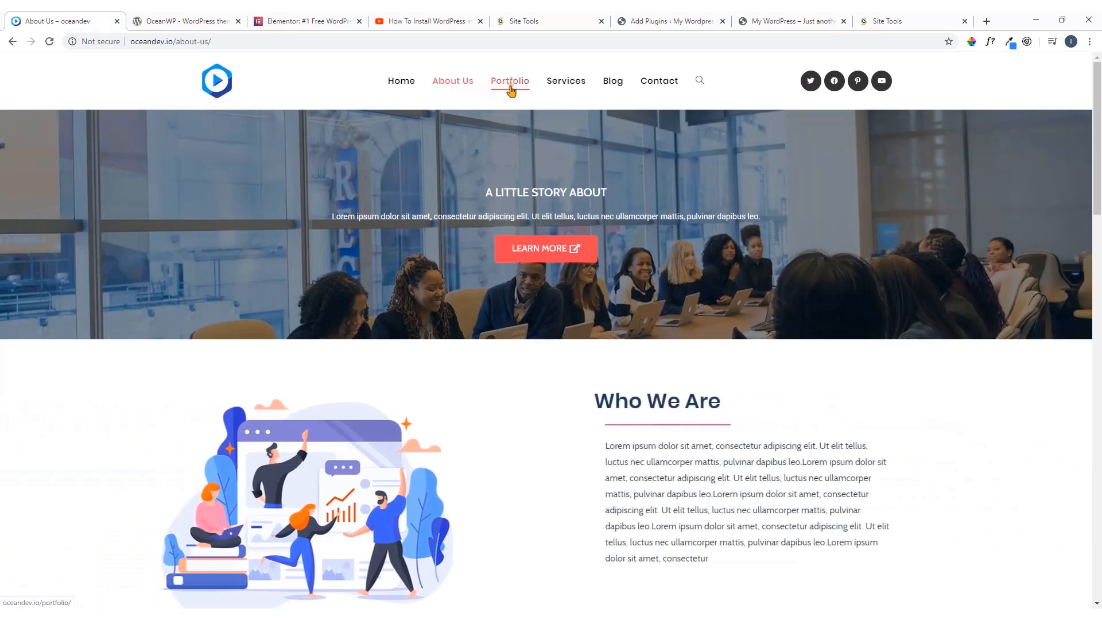
left_click(511, 91)
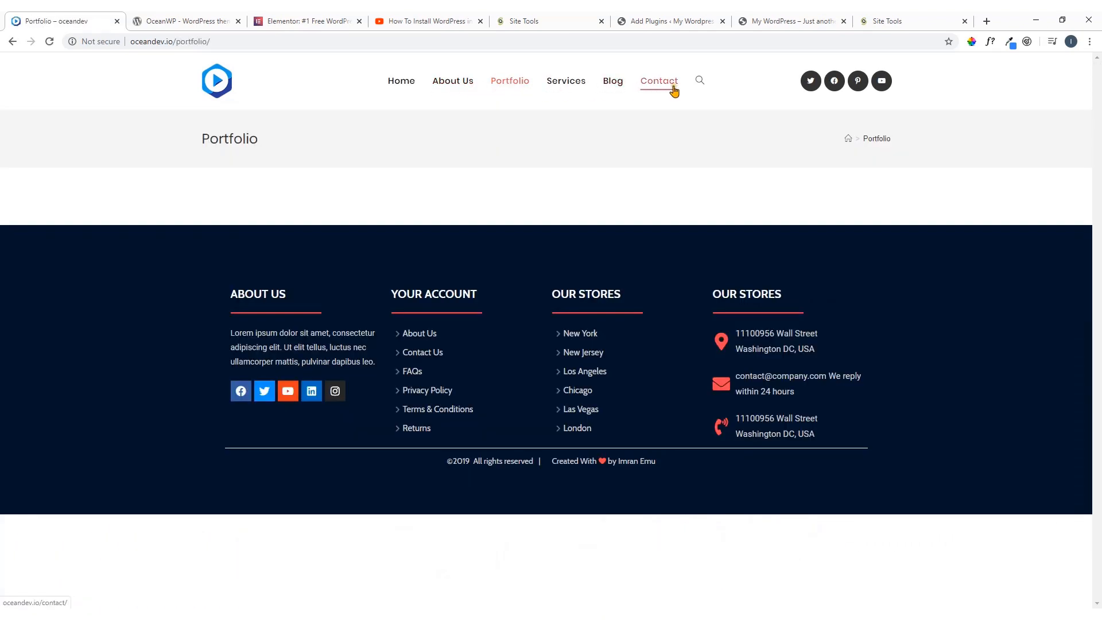
left_click(666, 91)
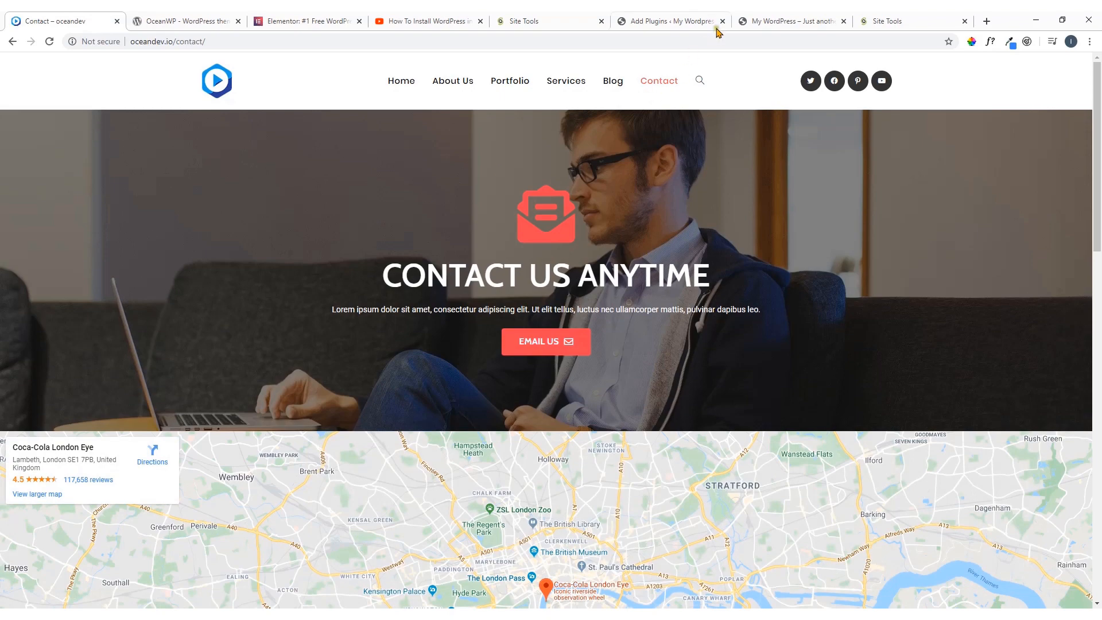
left_click(691, 21)
Create a new page titled "Home" and publish it
mouse_move(61, 154)
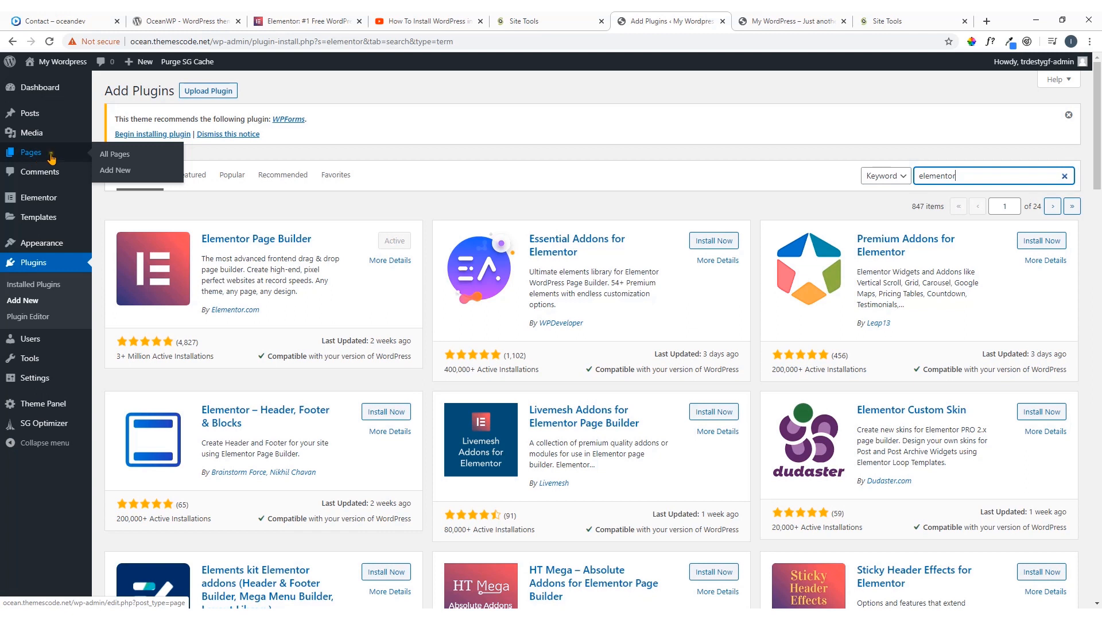
left_click(111, 155)
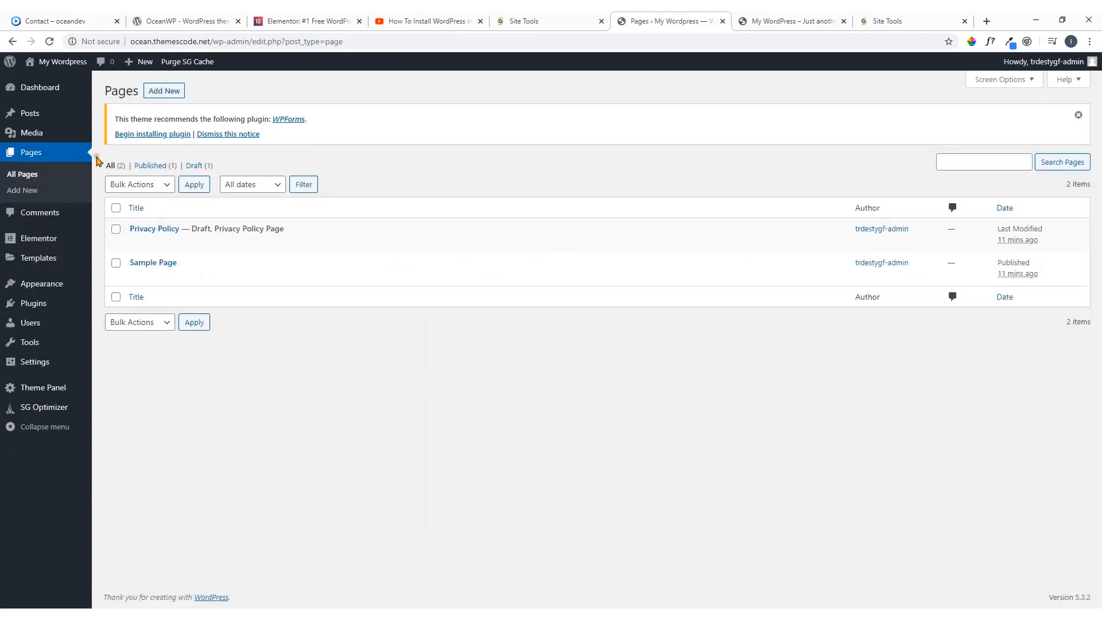
left_click(166, 93)
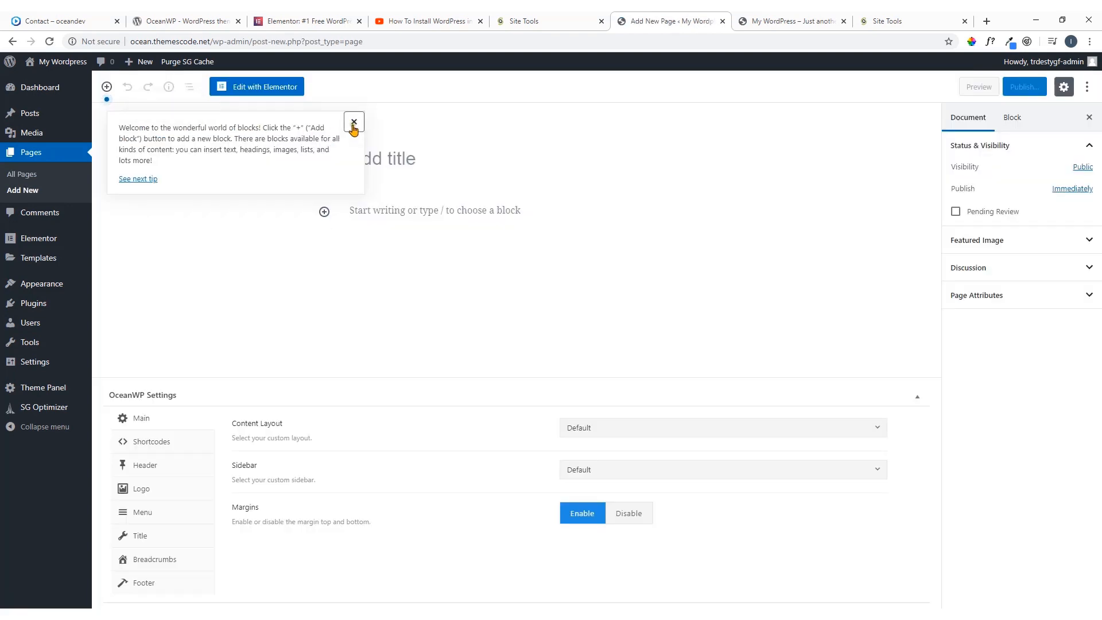
left_click(354, 122)
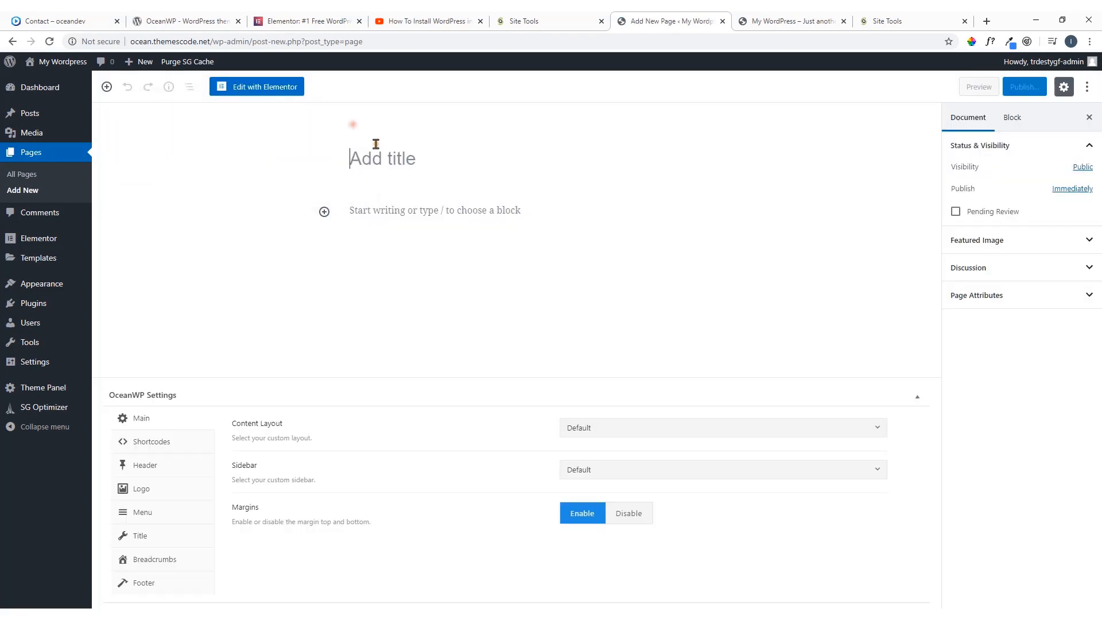
left_click(402, 161)
left_click(353, 159)
type("Home")
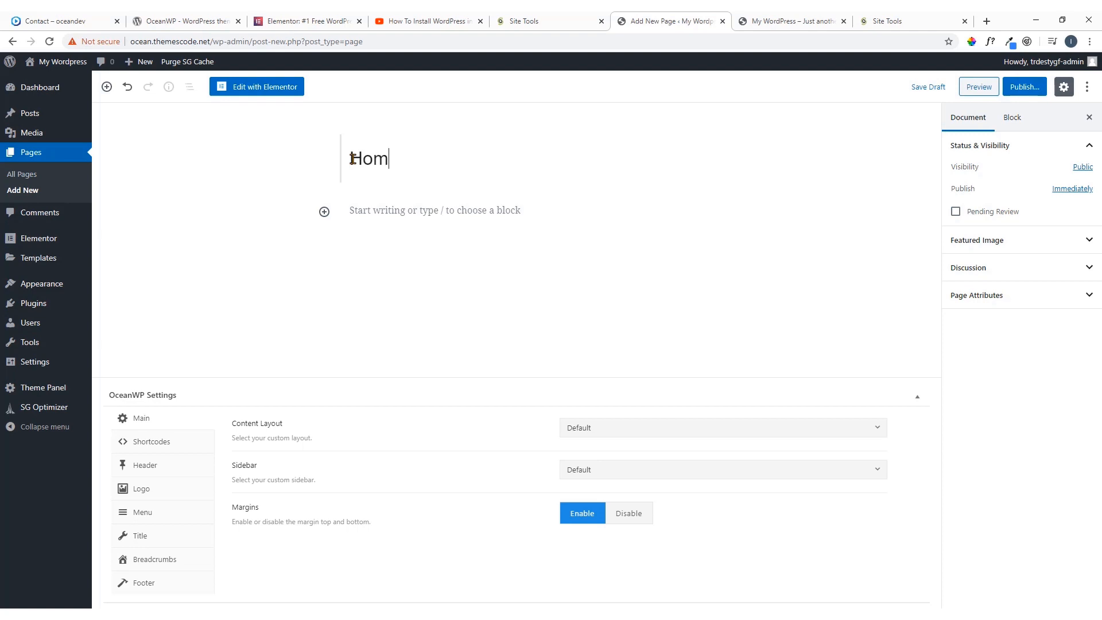
left_click(1027, 91)
left_click(1027, 89)
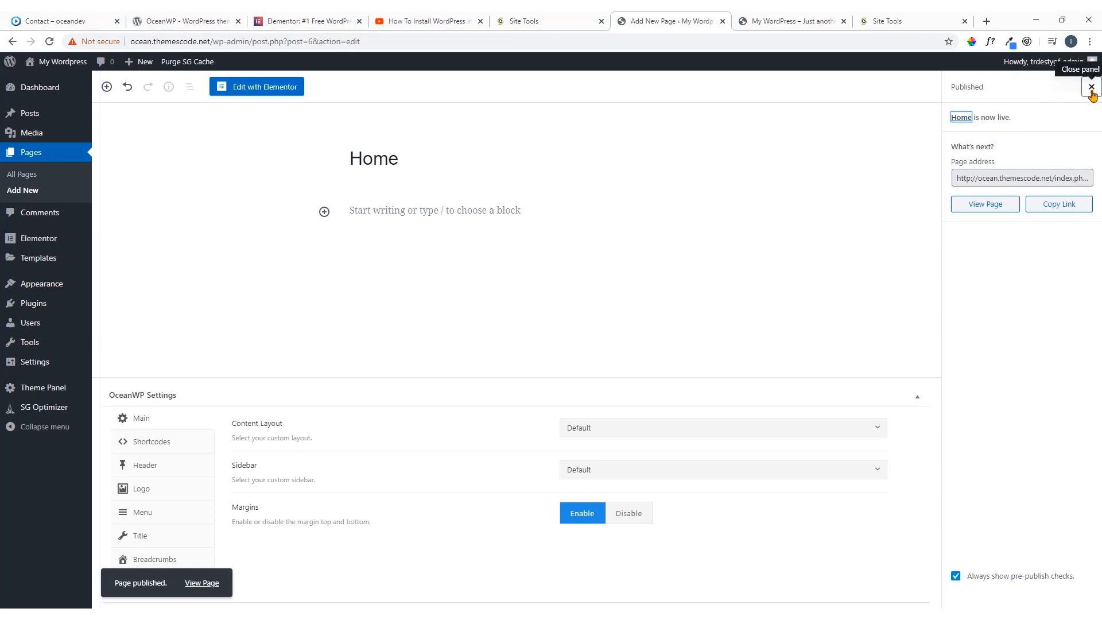
Add another page titled "About Us" and publish it
left_click(29, 195)
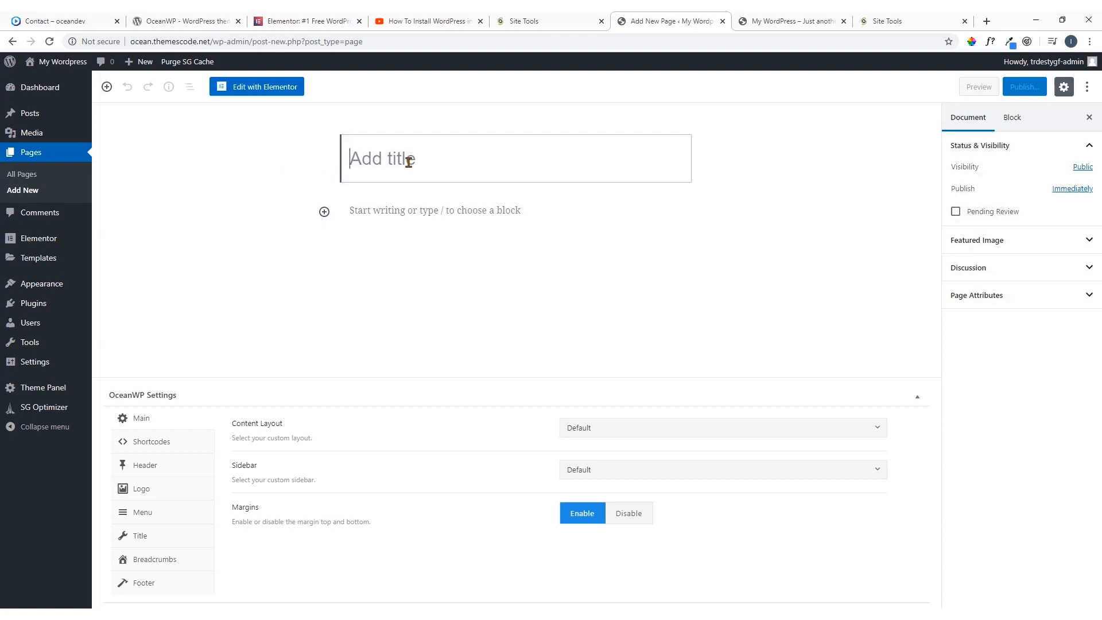
type("About")
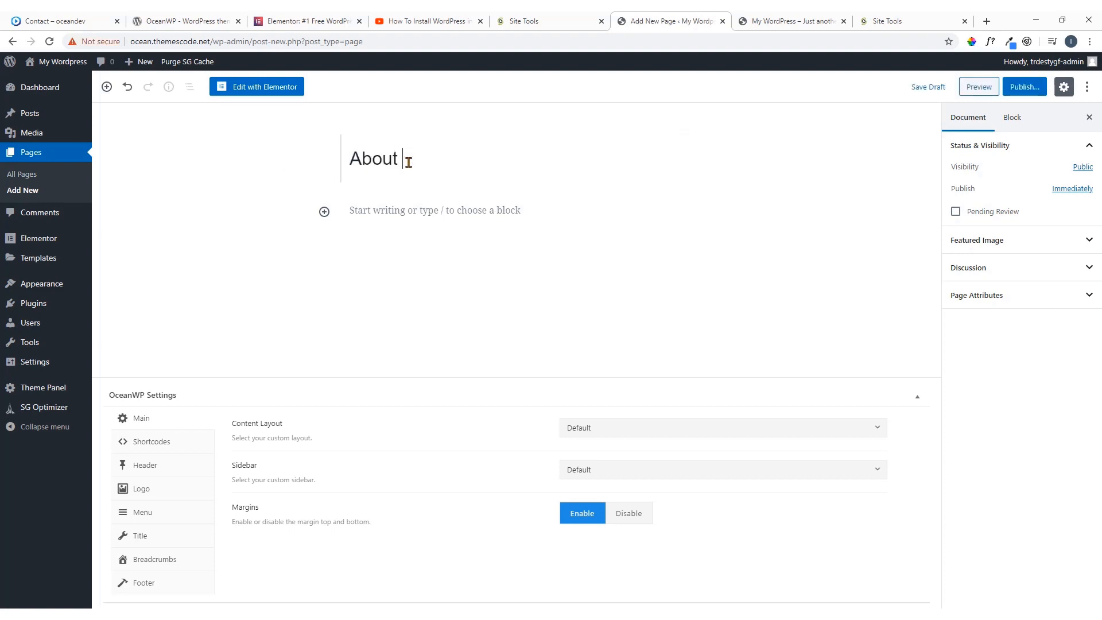
type(" Us")
left_click(1027, 89)
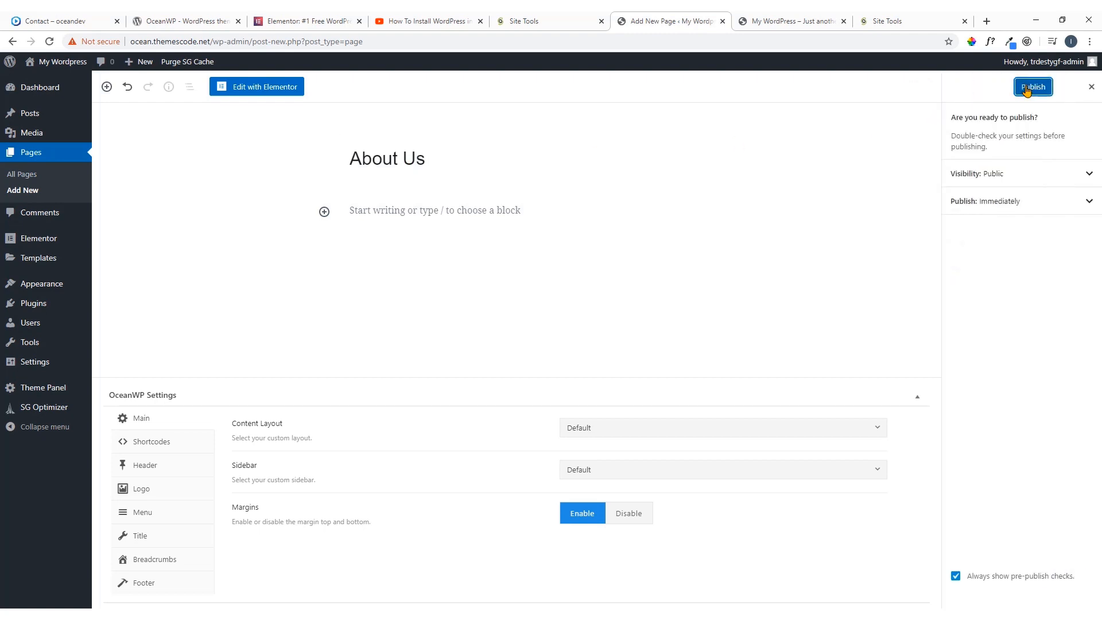
left_click(1027, 89)
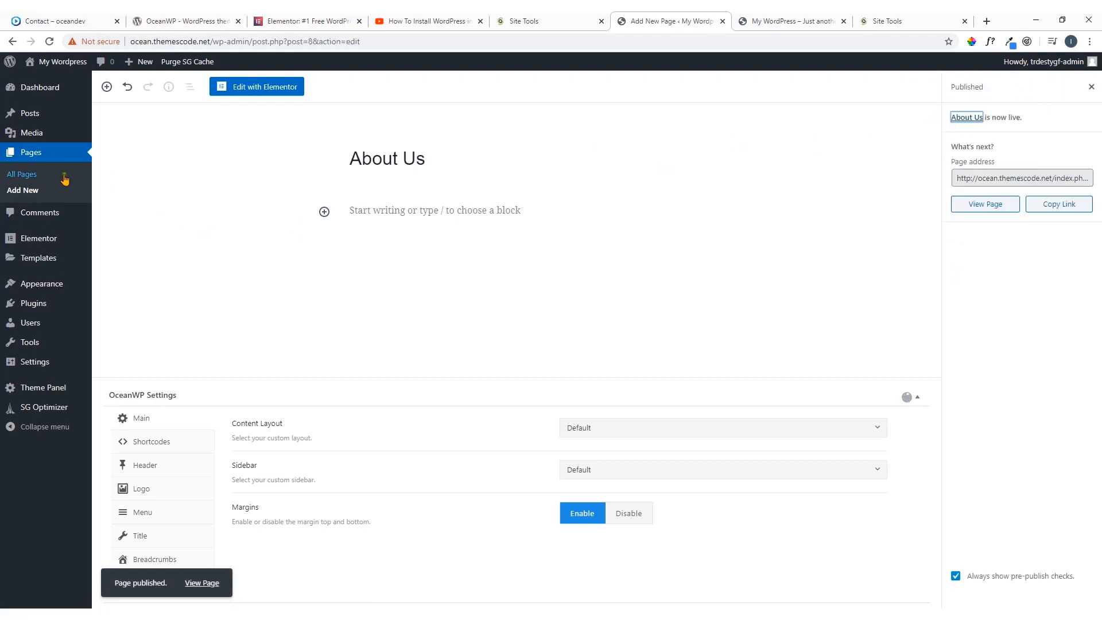
Add another page titled "Contact Us" and publish it
left_click(16, 194)
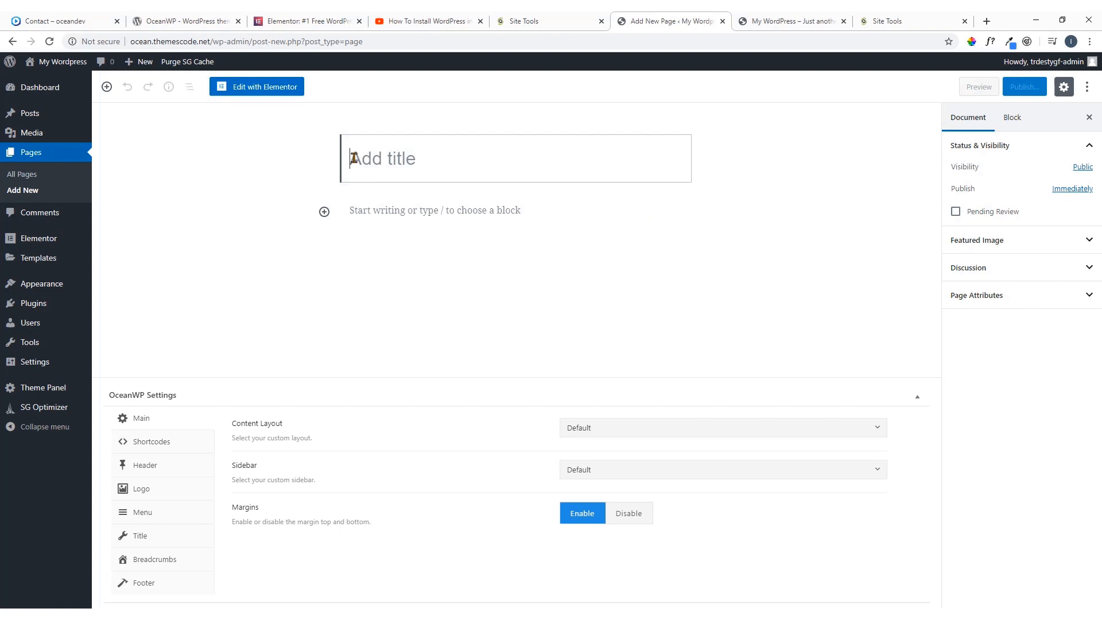
type("Contact")
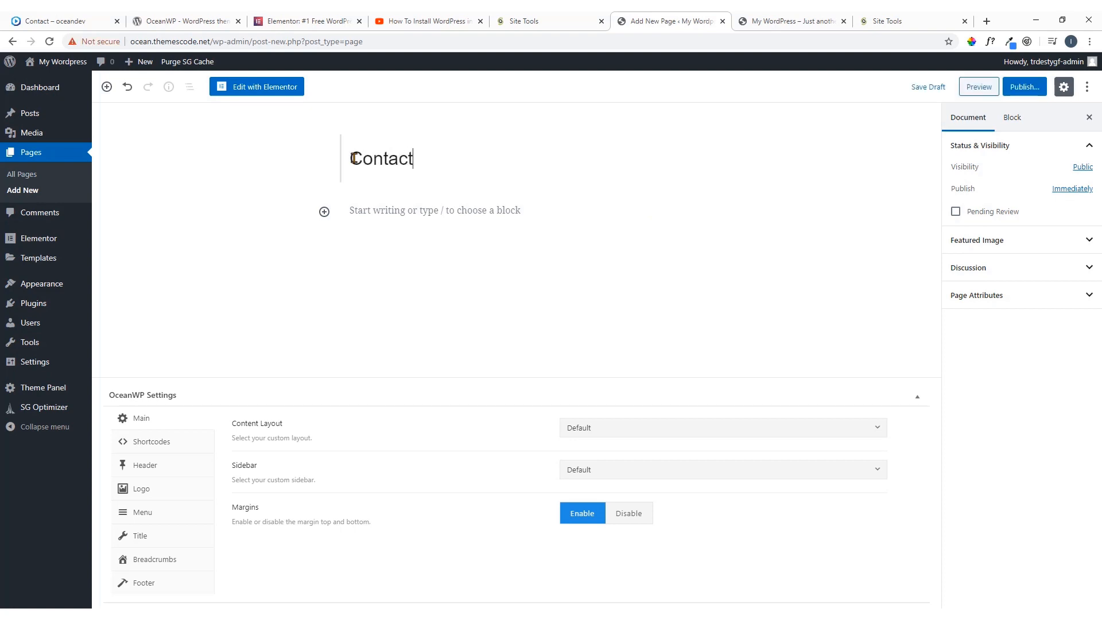
type(" Us")
left_click(1020, 89)
left_click(1020, 89)
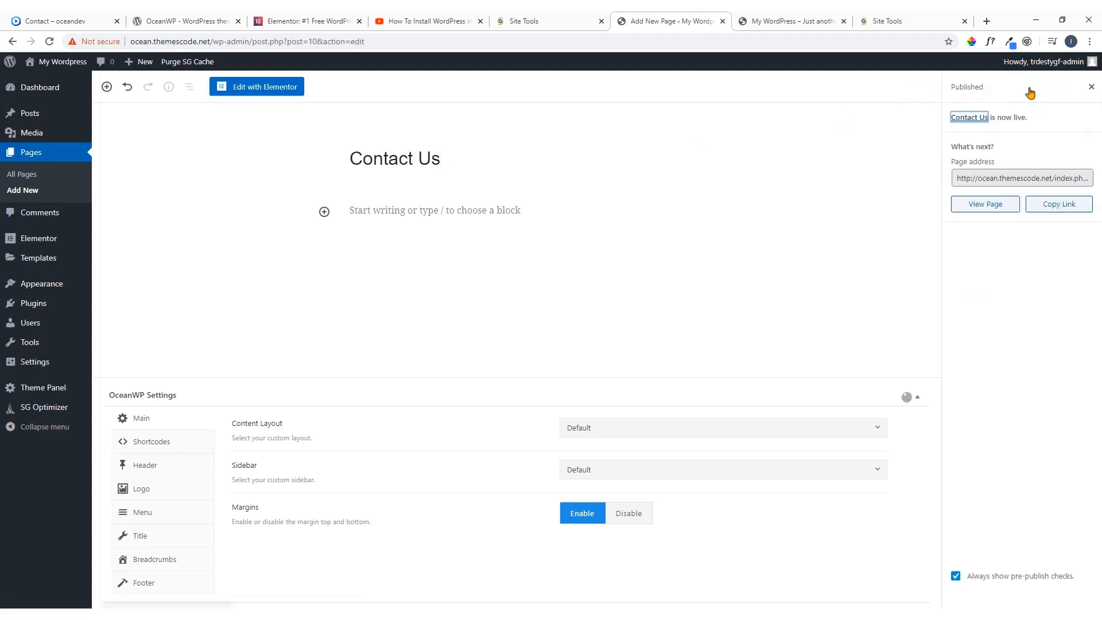
left_click(781, 205)
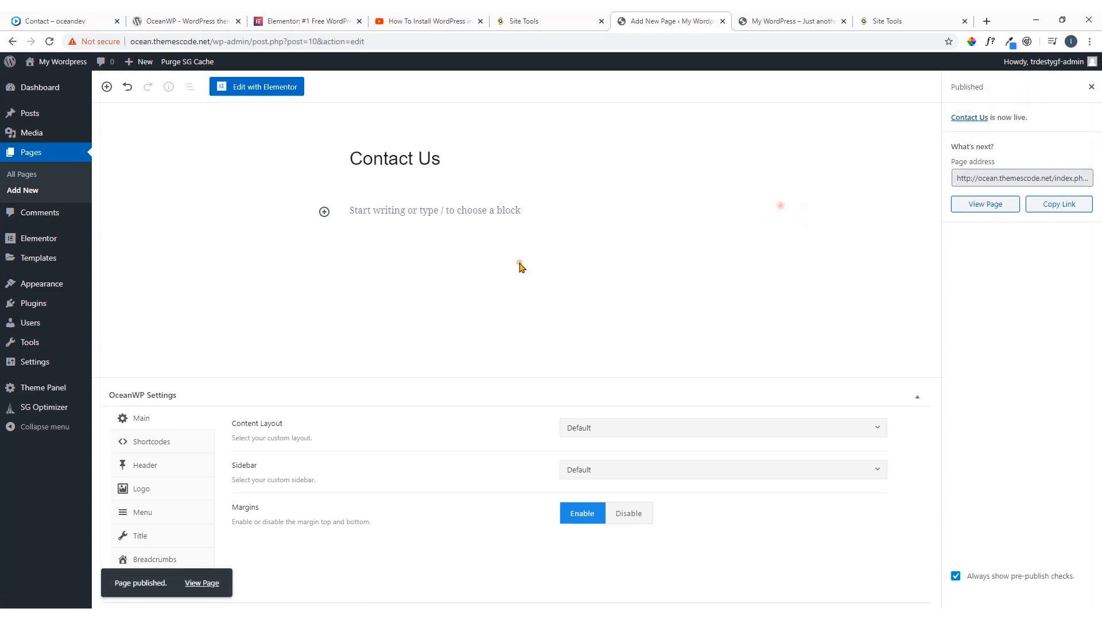
Move the Sample Page and the Privacy Policy draft to the trash from the list of all pages
left_click(27, 179)
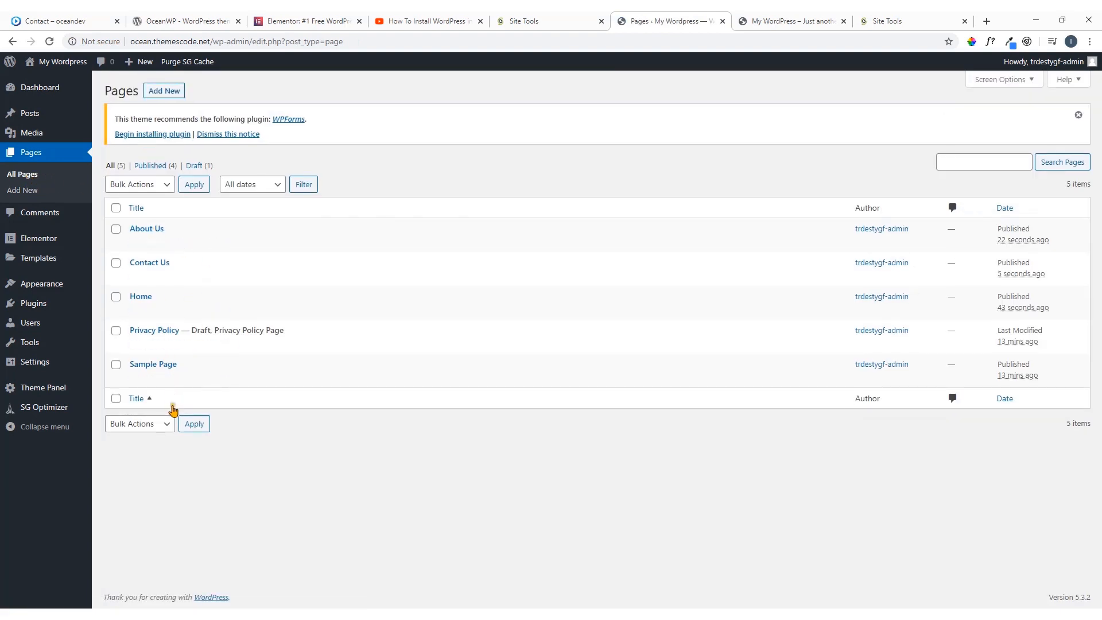
left_click(116, 365)
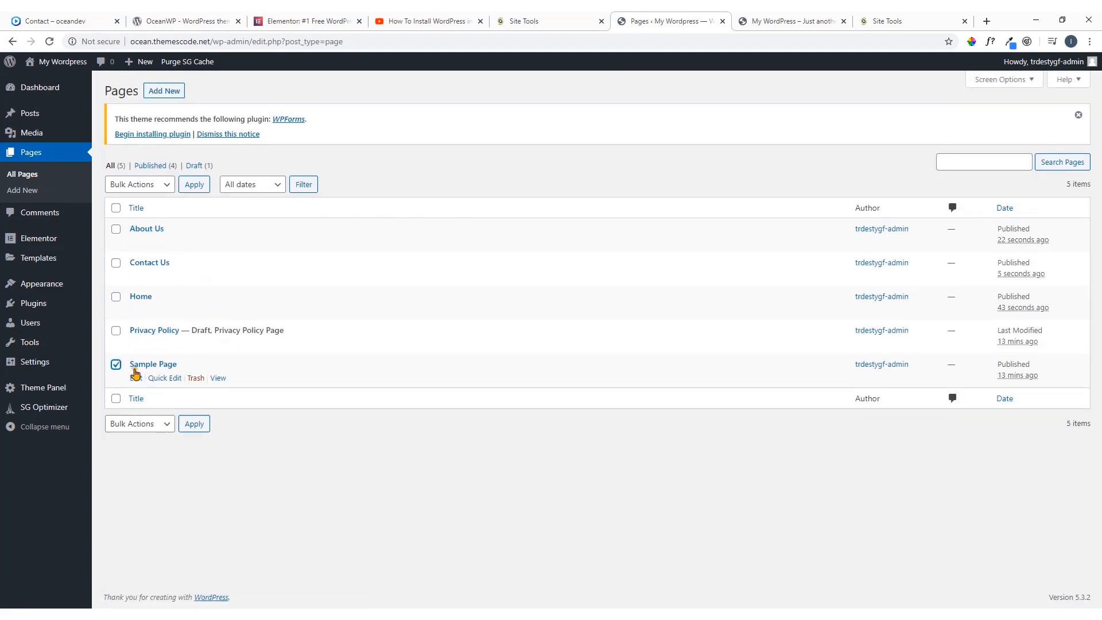
left_click(116, 331)
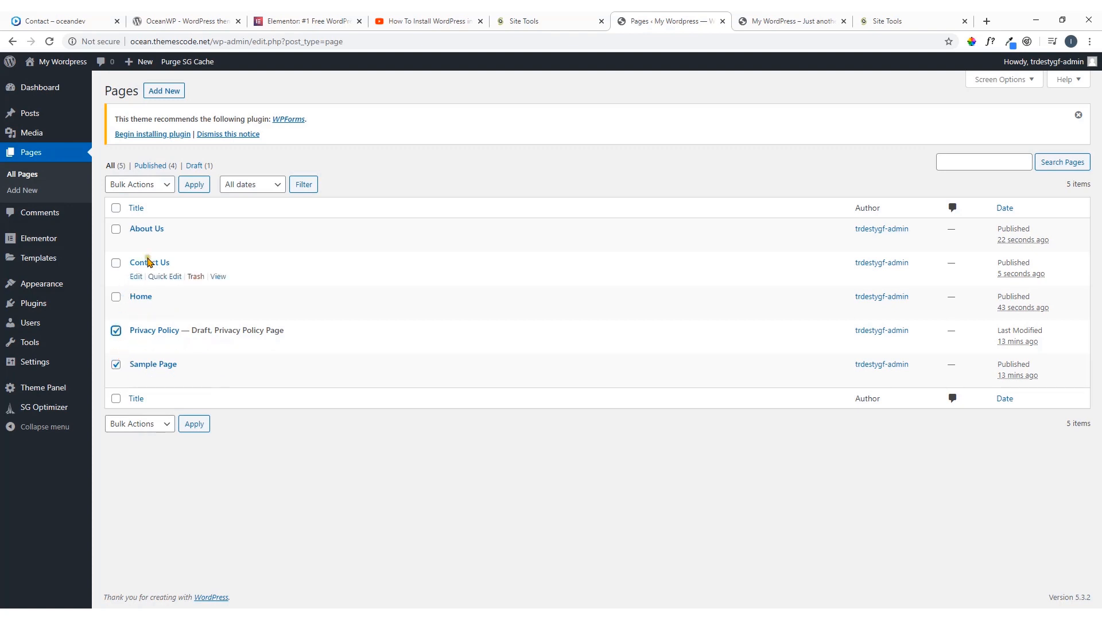
left_click(156, 183)
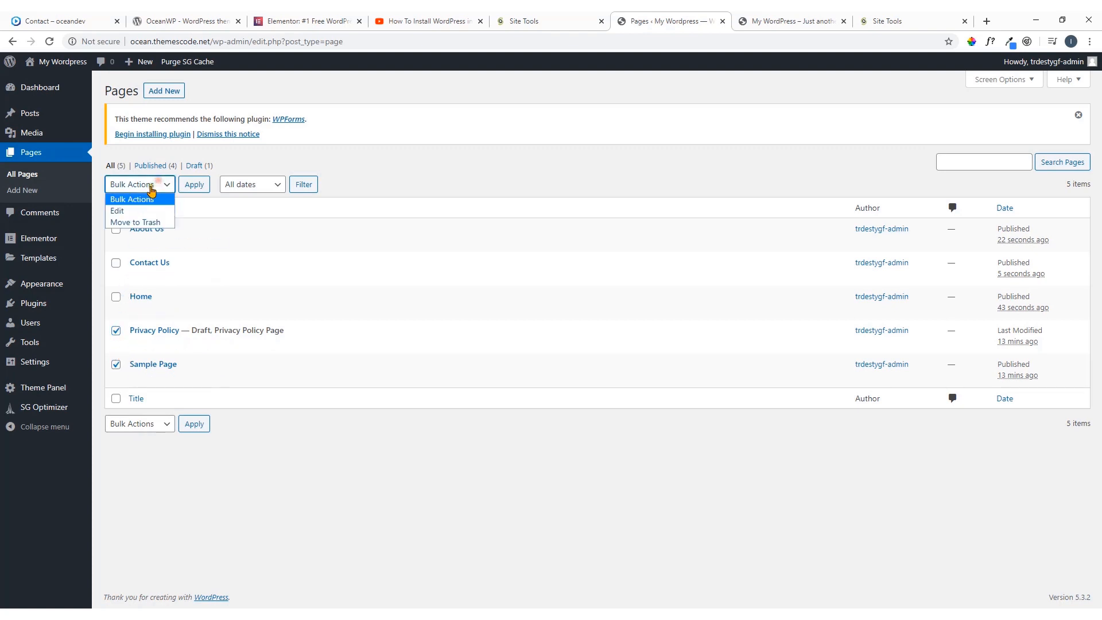
left_click(137, 223)
left_click(194, 186)
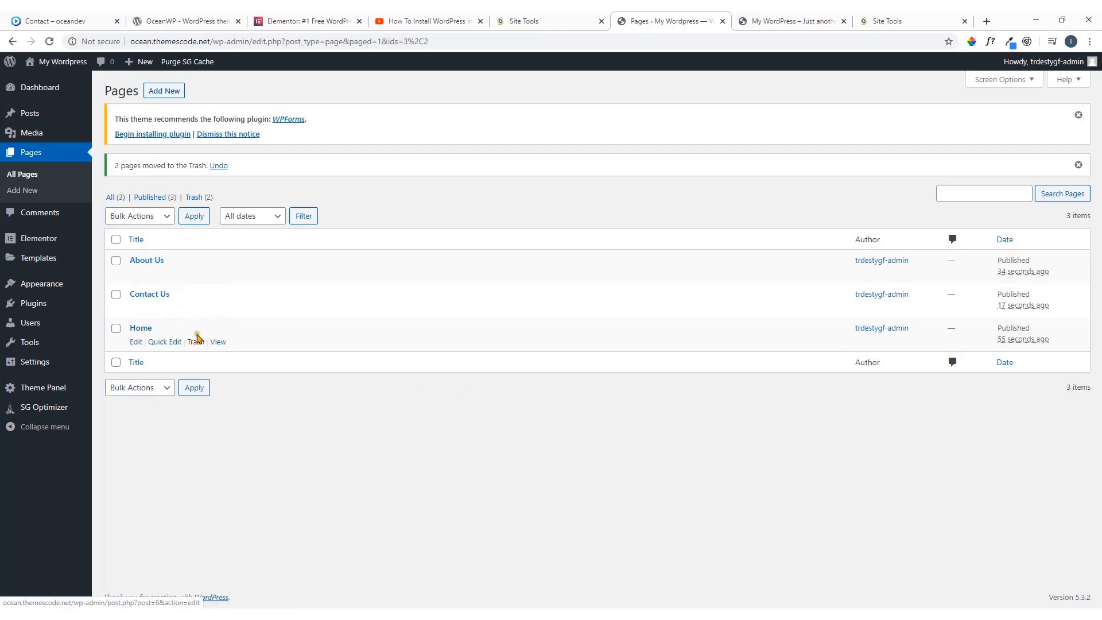
Open the Home page of the oceandev.io demo and look through its sections from the hero banner downwards
left_click(82, 19)
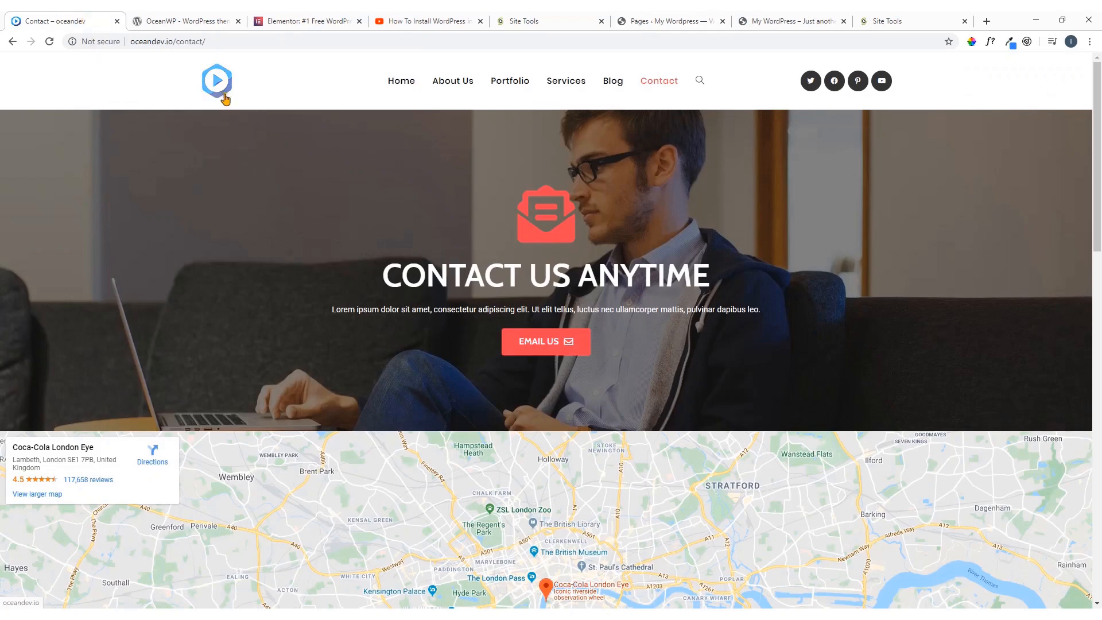
left_click(405, 82)
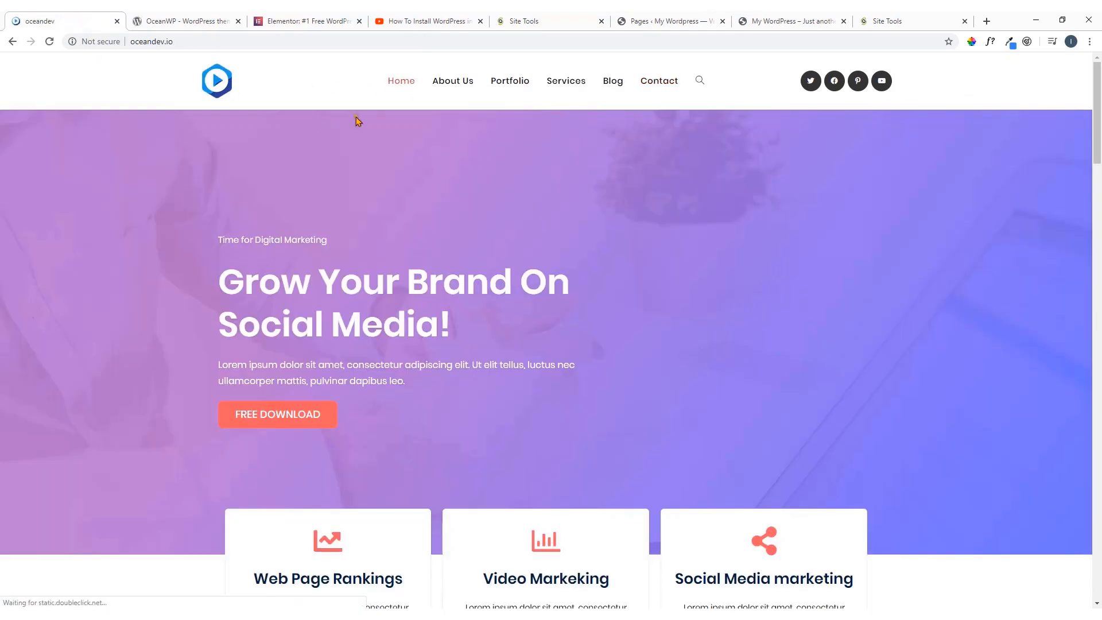
scroll(455, 209, "down", 20)
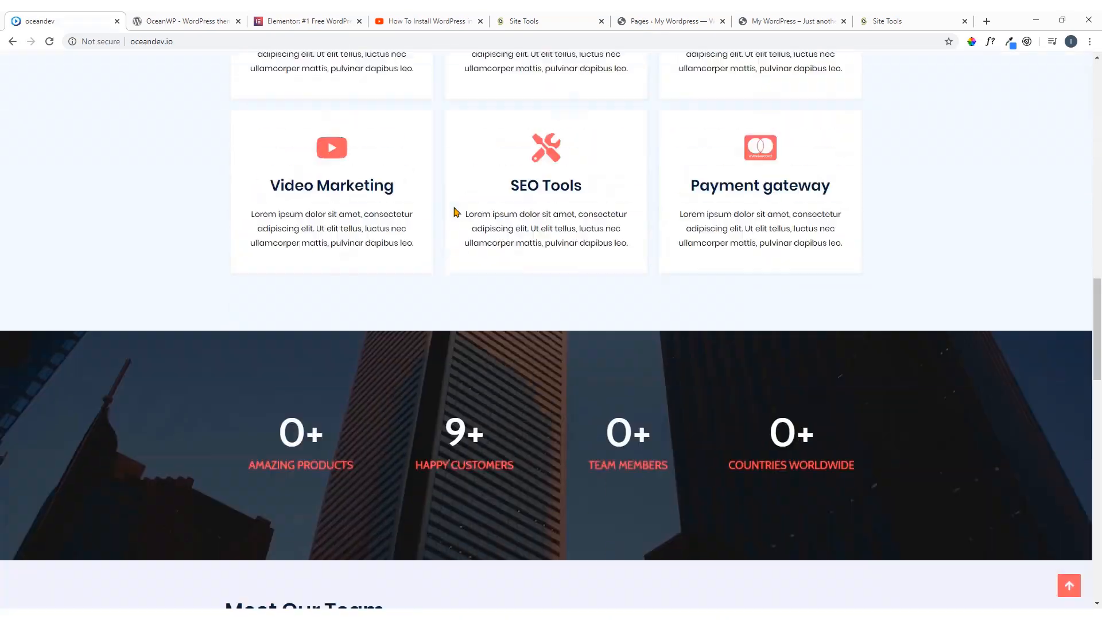
scroll(455, 211, "down", 5)
scroll(455, 211, "up", 10)
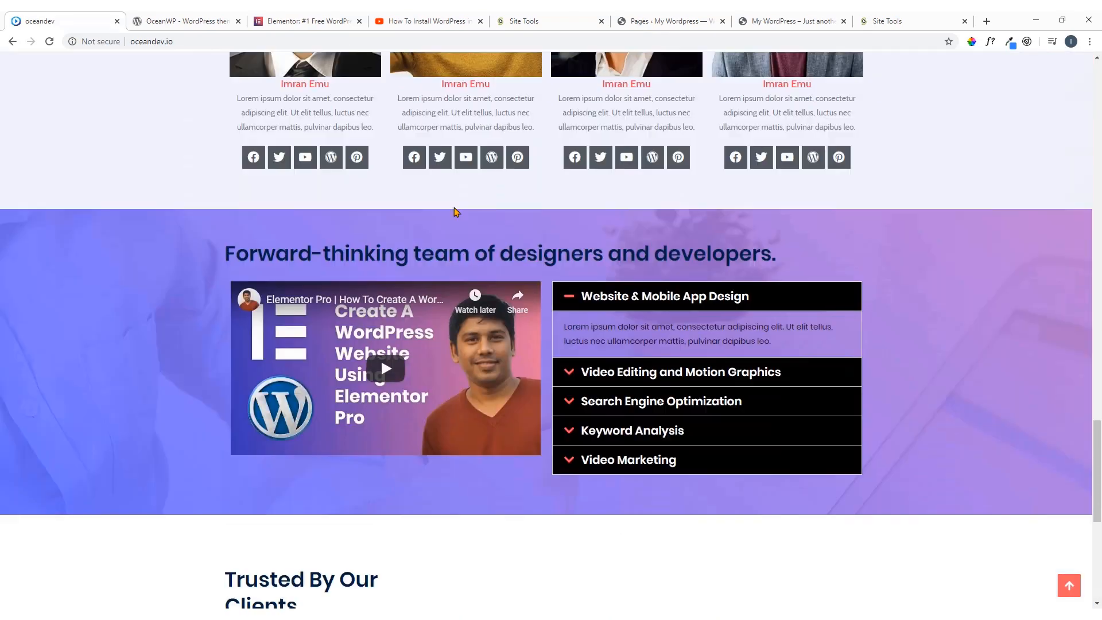
scroll(457, 211, "up", 15)
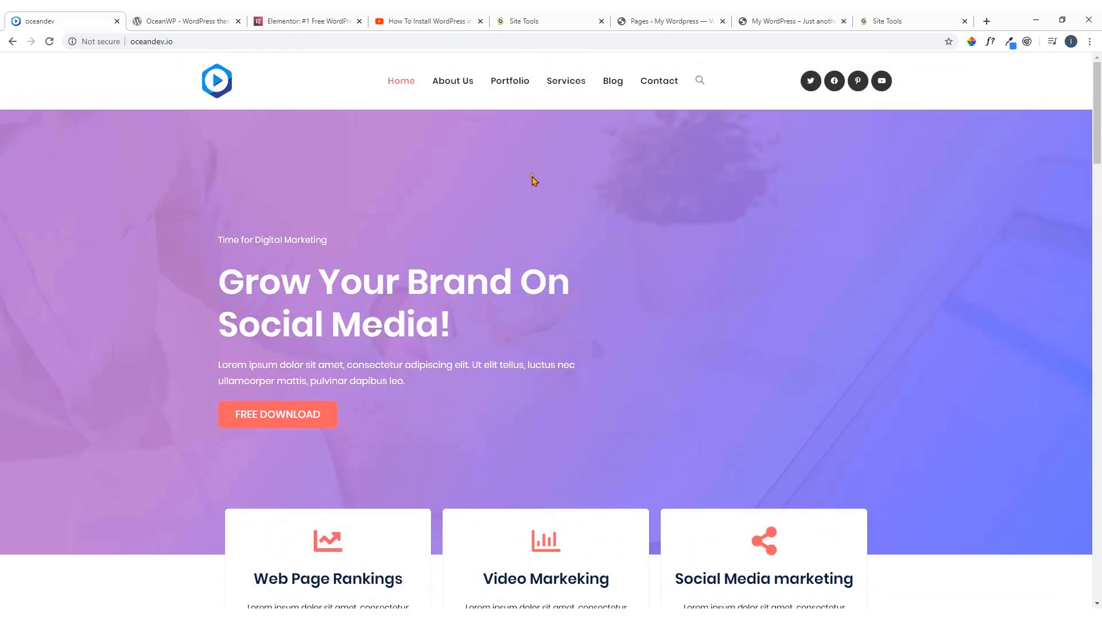
scroll(517, 222, "down", 18)
scroll(517, 224, "up", 8)
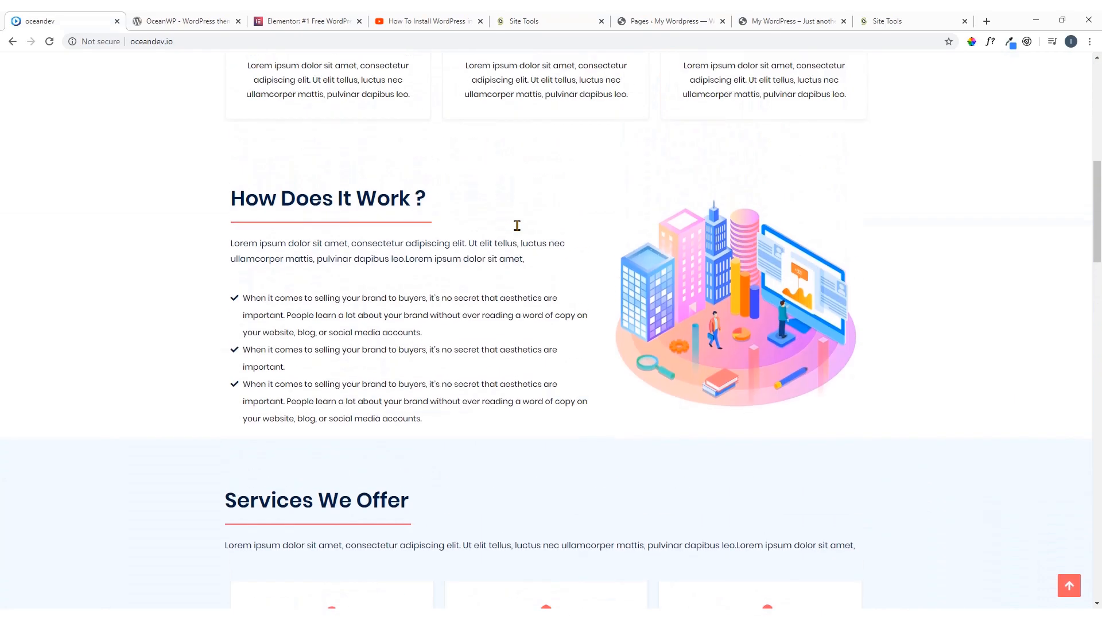
scroll(517, 225, "up", 10)
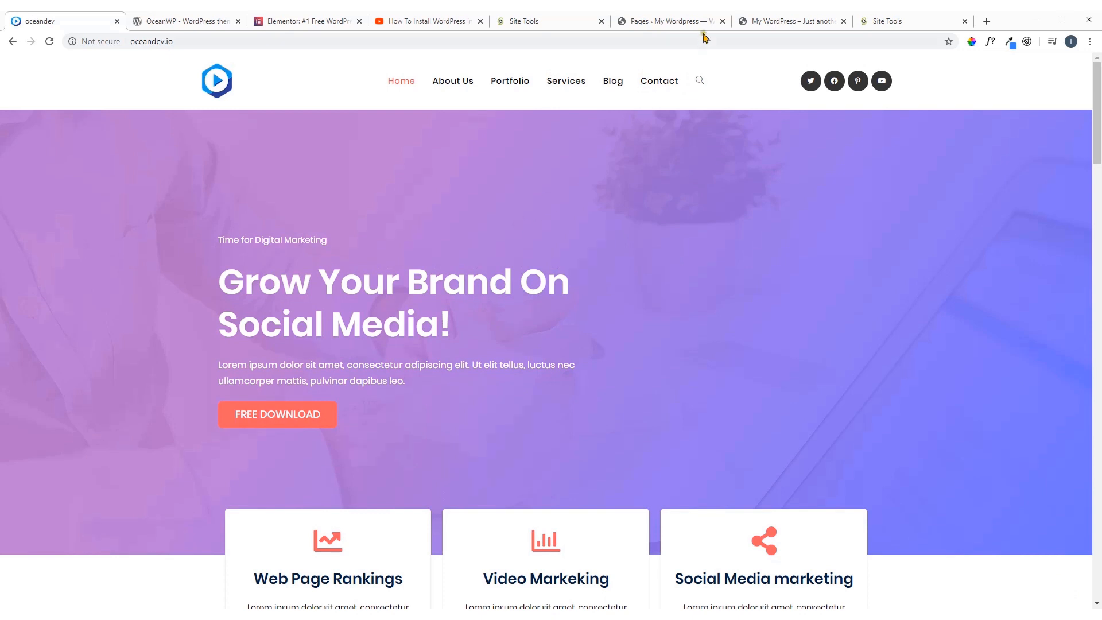
Return to the WordPress Pages list and dismiss the WPForms recommendation and the trash notice
left_click(693, 16)
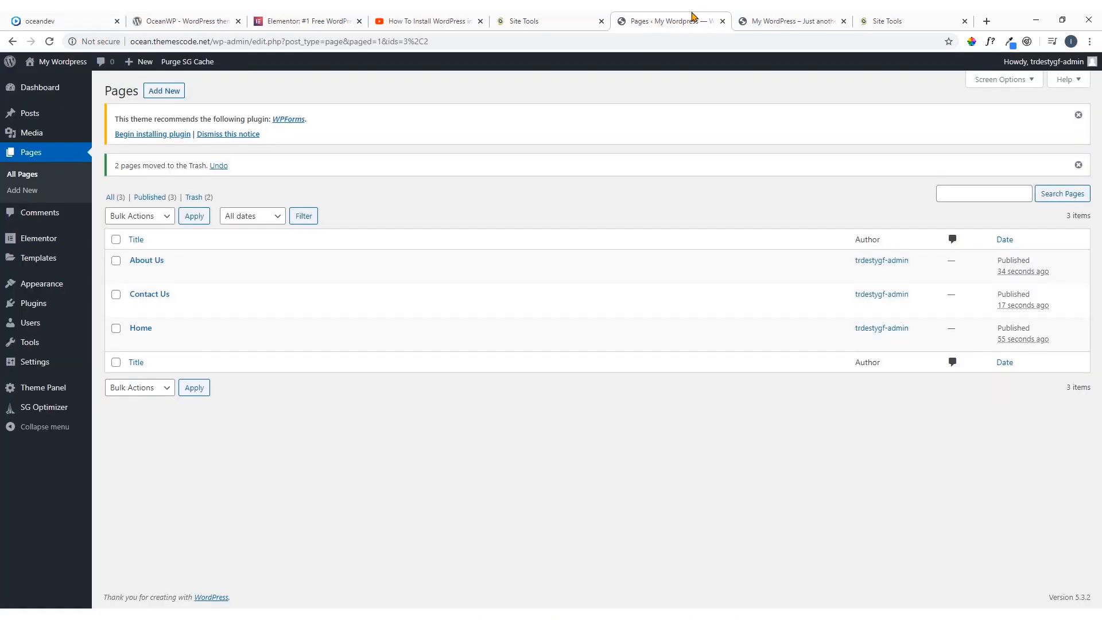
left_click(1079, 116)
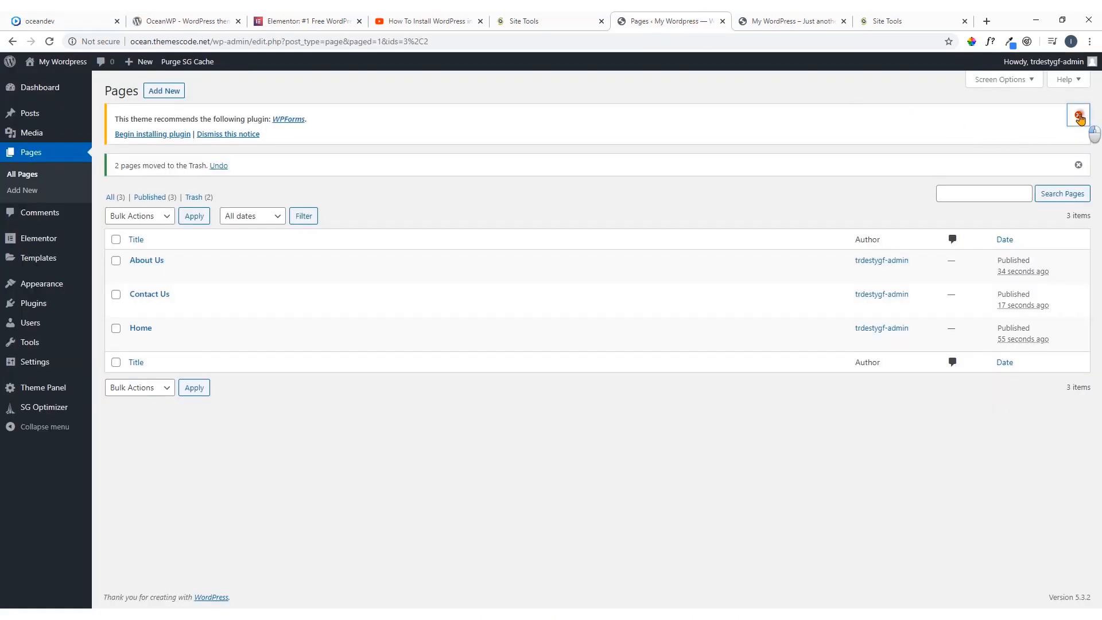
left_click(1079, 116)
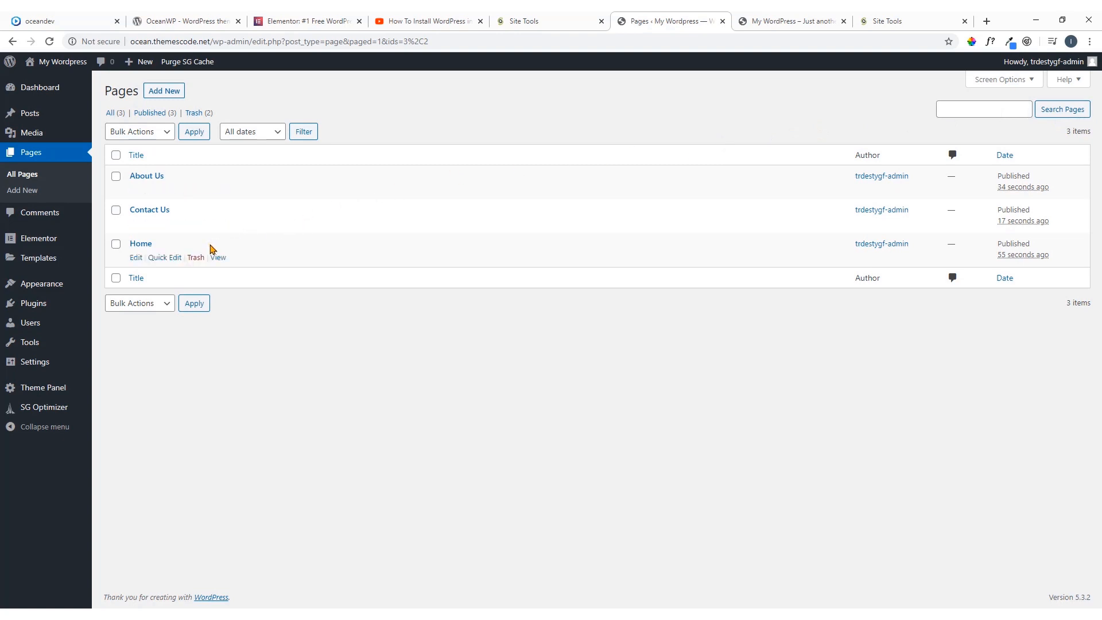
Check the demo's Home page once more, and open the site's own Home page for editing in WordPress
left_click(84, 22)
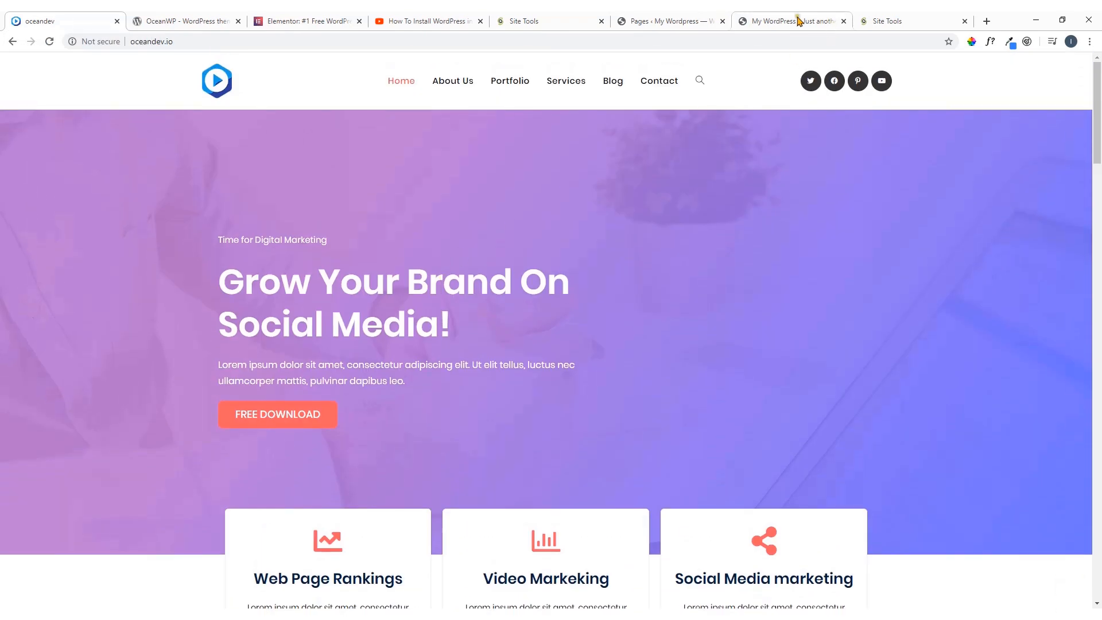
left_click(665, 21)
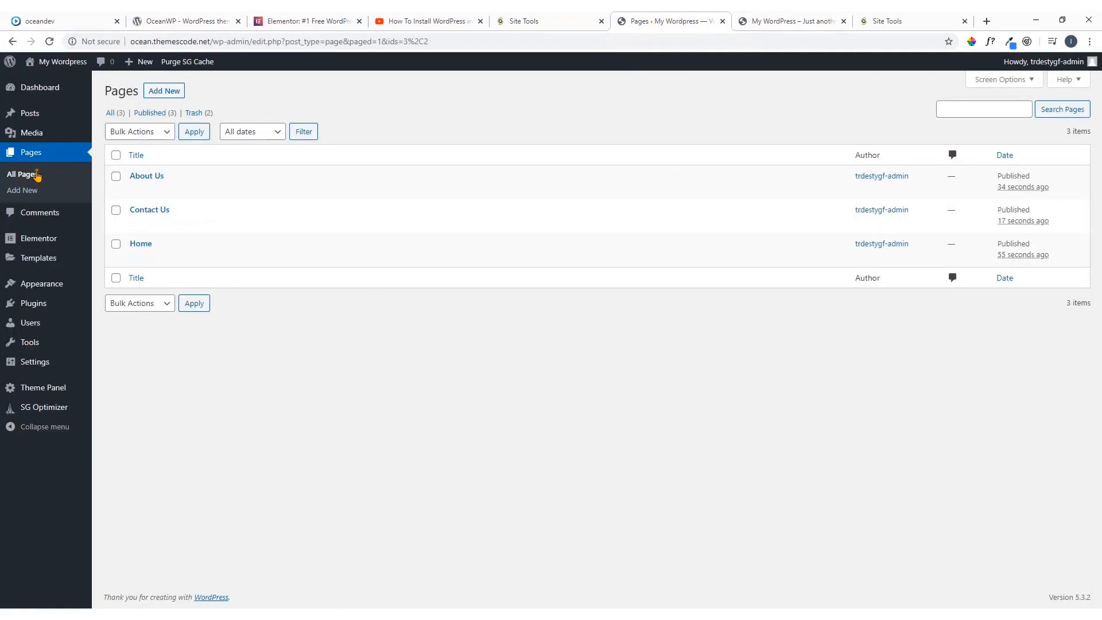
mouse_move(146, 252)
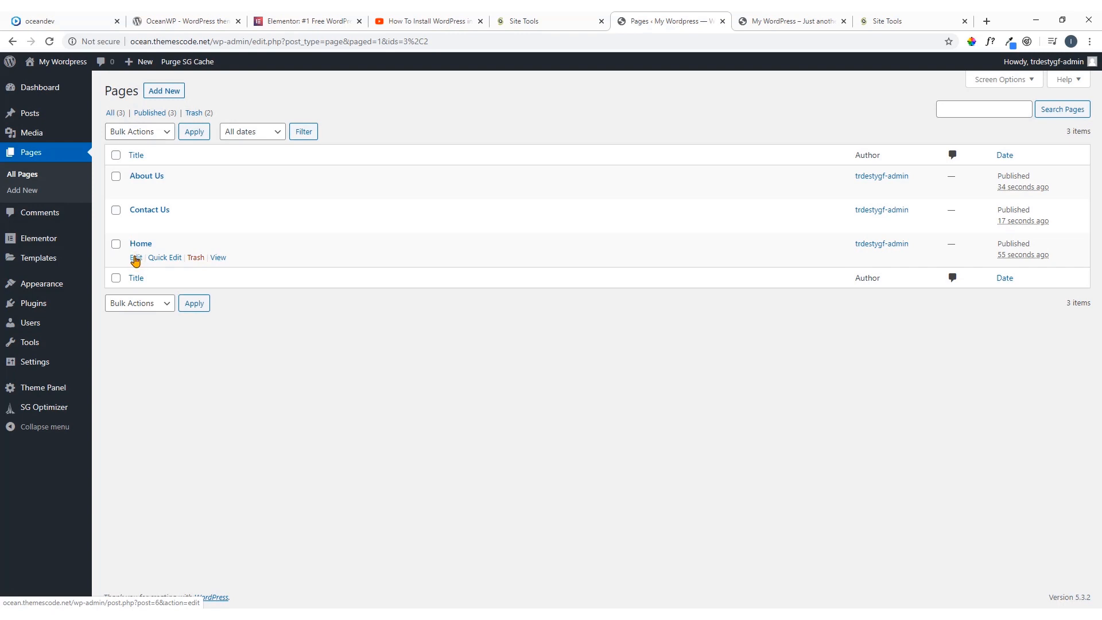
left_click(135, 258)
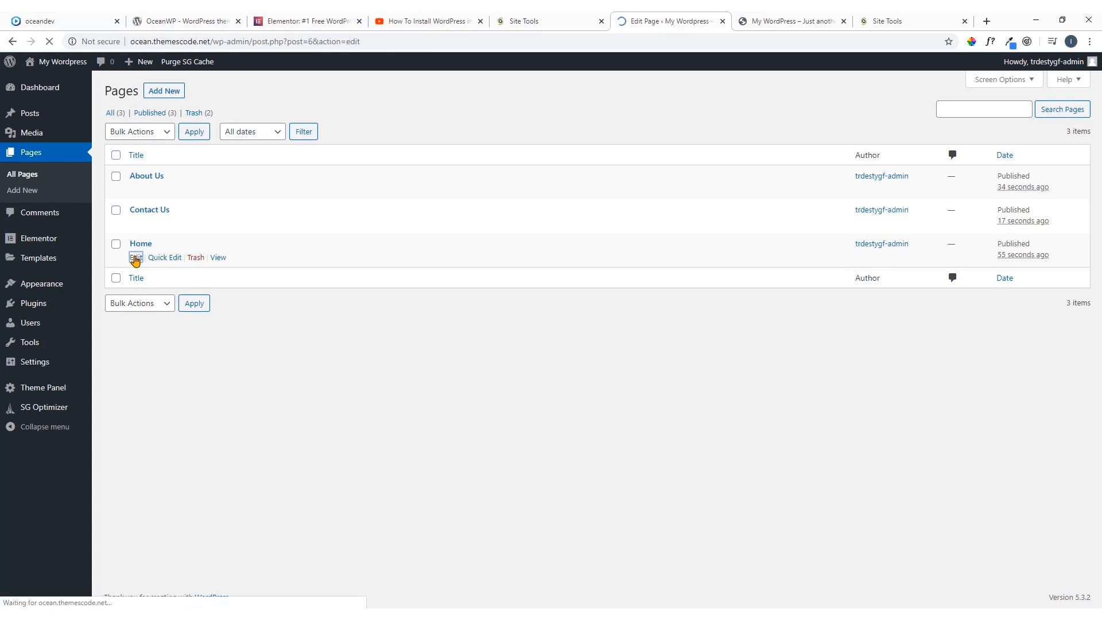
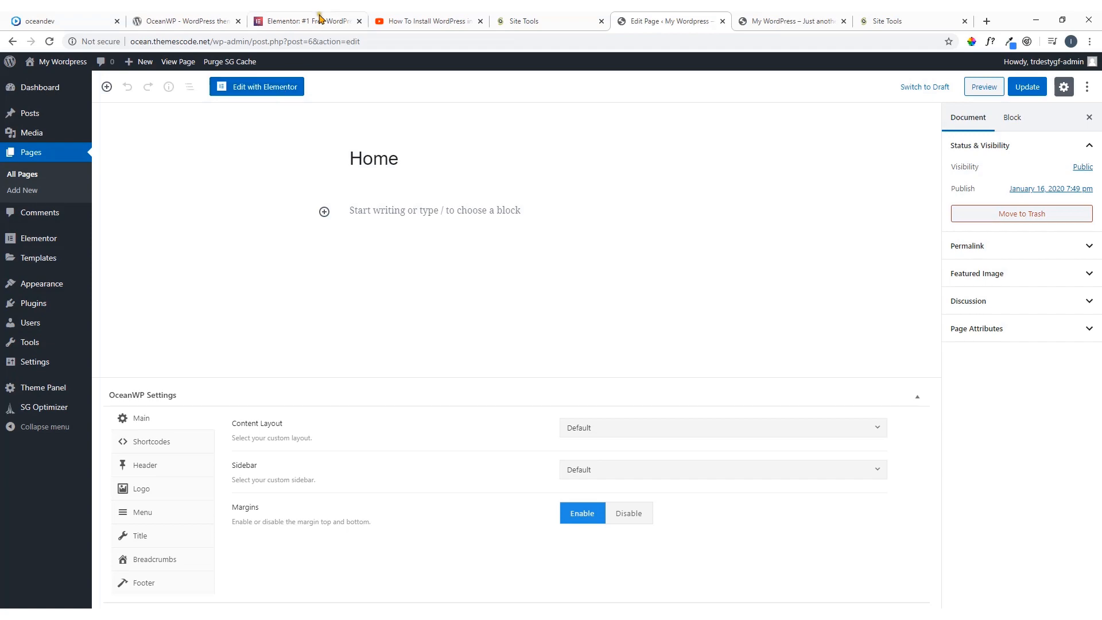
Switch to YouTube and search for "elementor" together with the tutorial channel's name
left_click(437, 22)
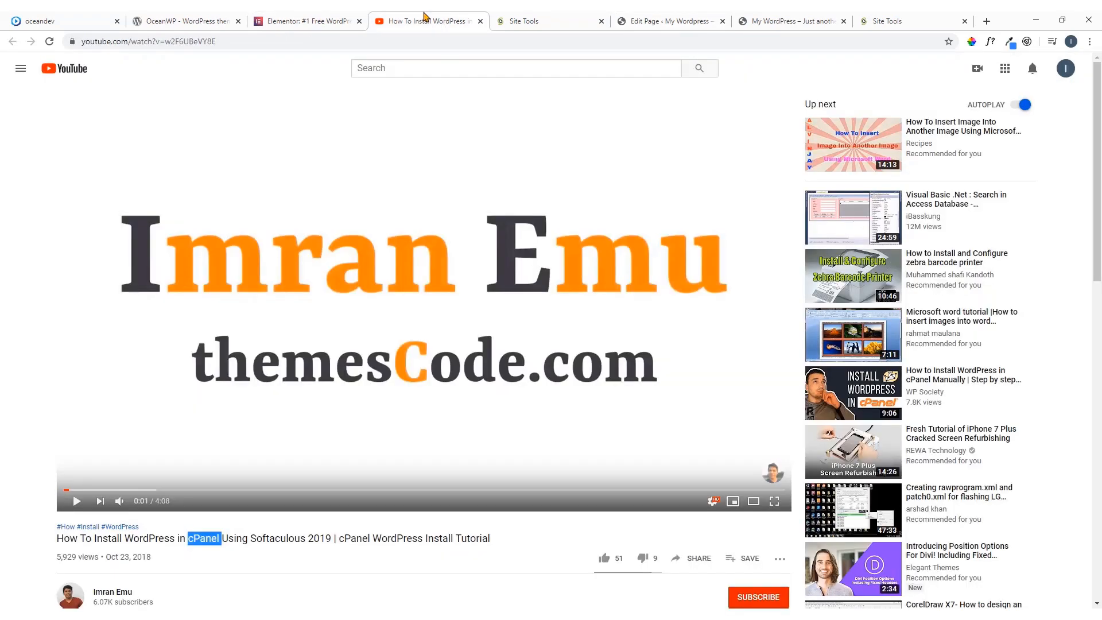
left_click(465, 68)
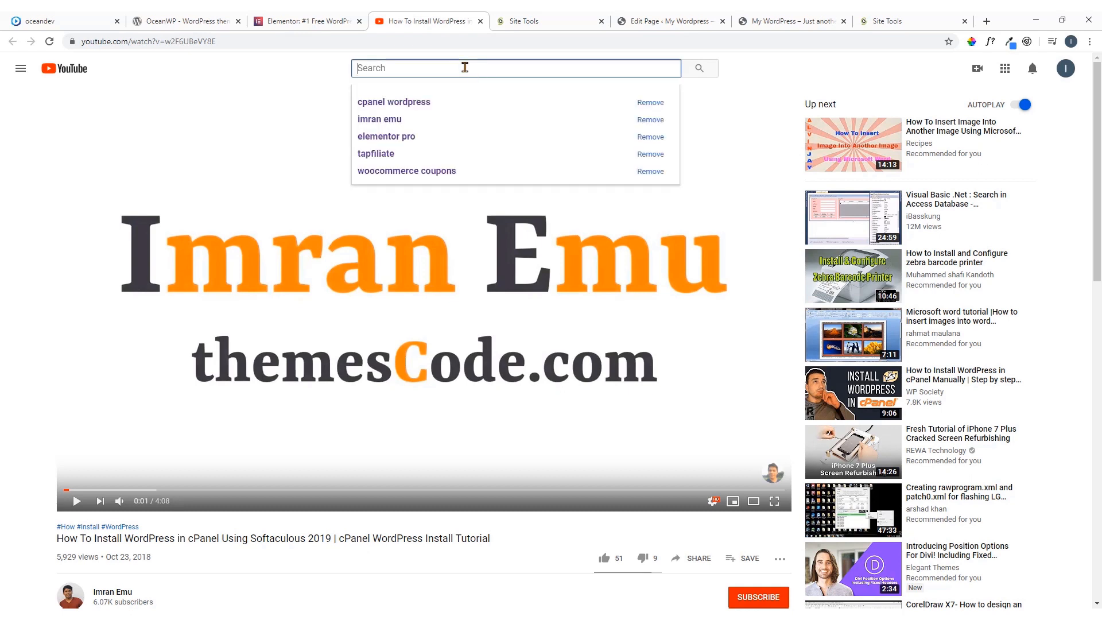
type("elem")
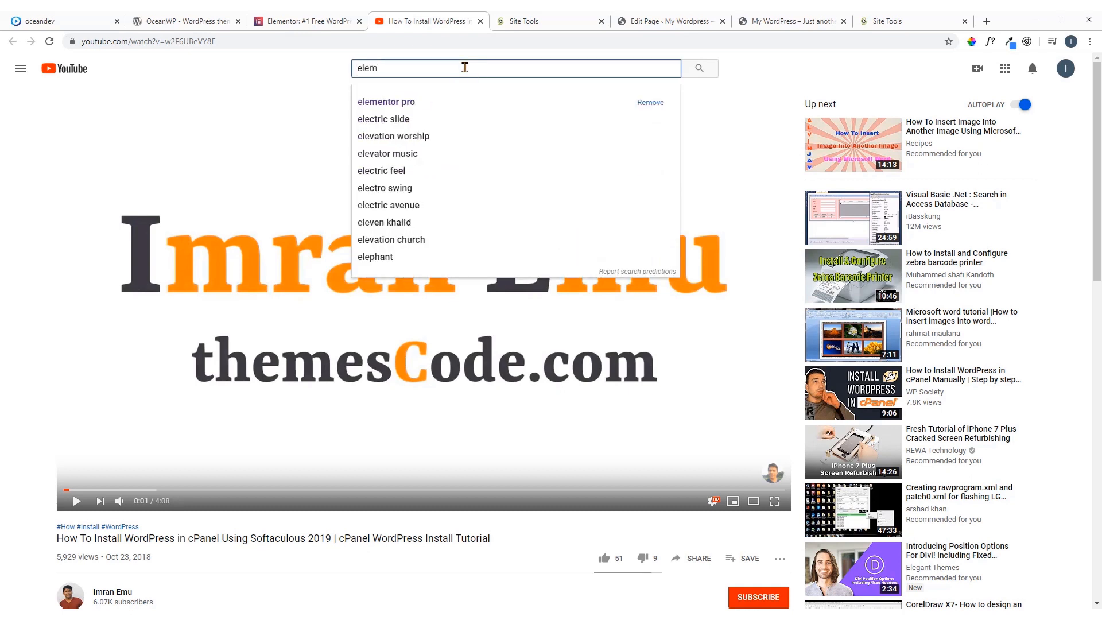
type("entor ")
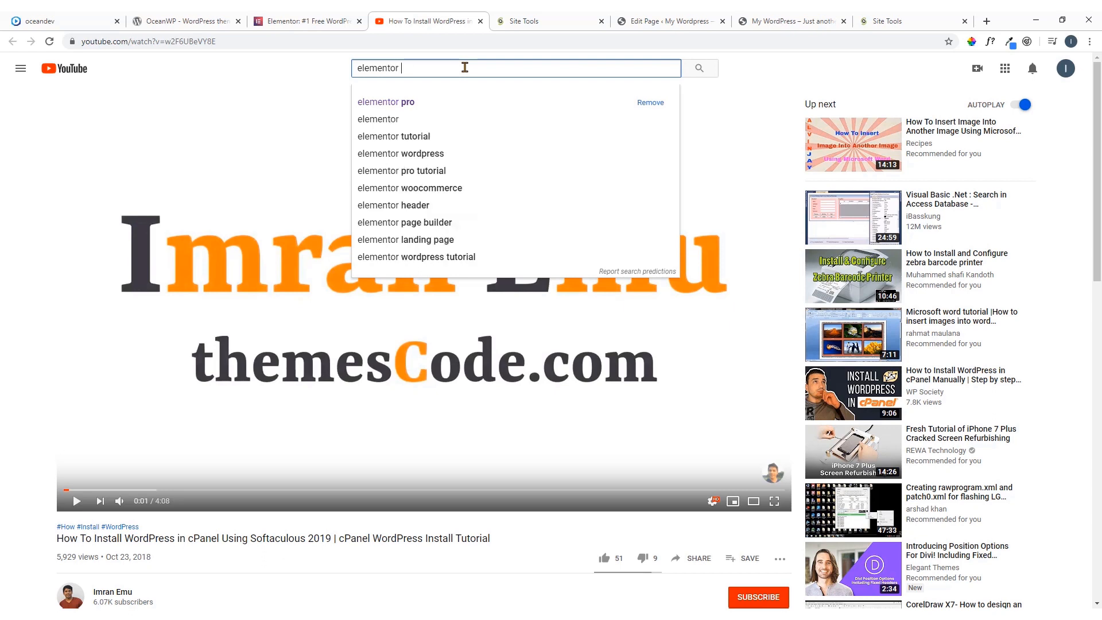
type("imran ")
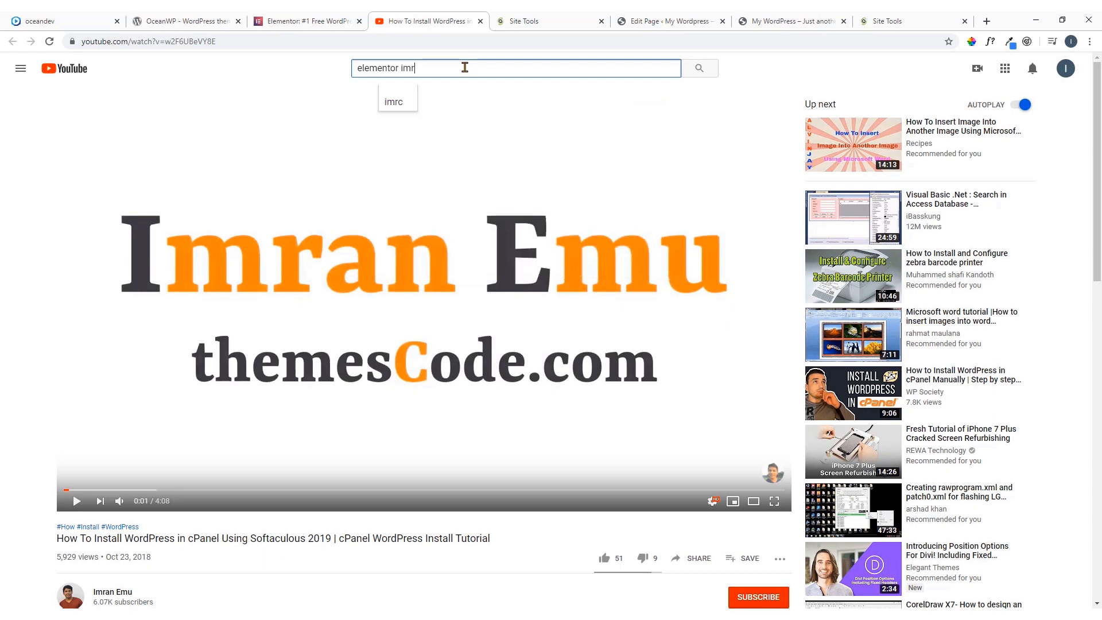
type("emu")
key("Return")
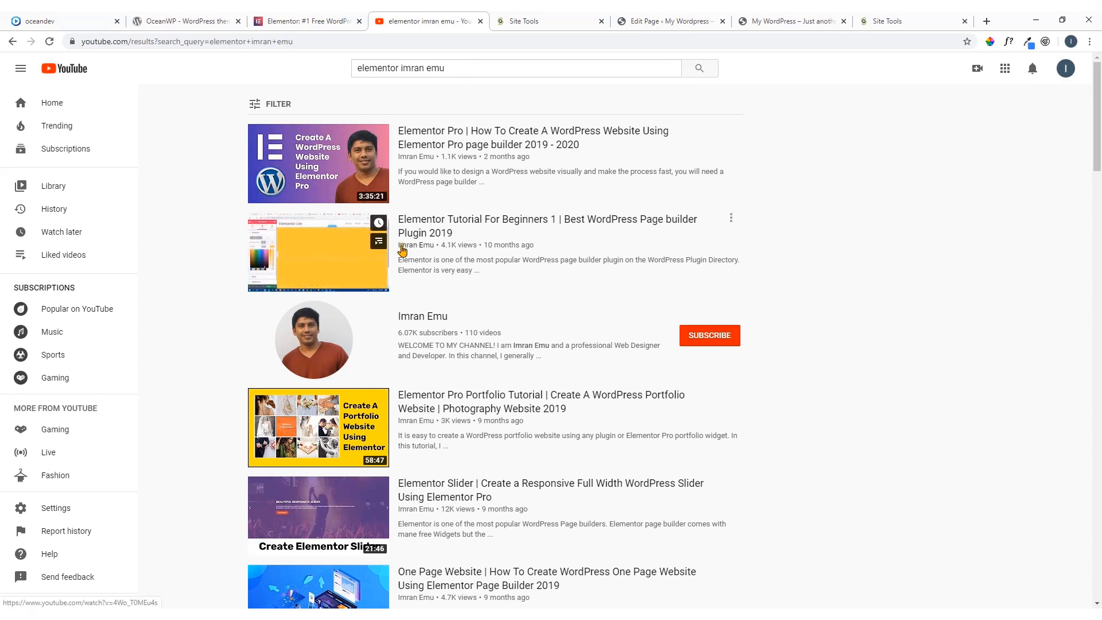
Open the video "Elementor Tutorial For Beginners 1" in a new tab, pause it and look over its page
right_click(327, 248)
left_click(339, 255)
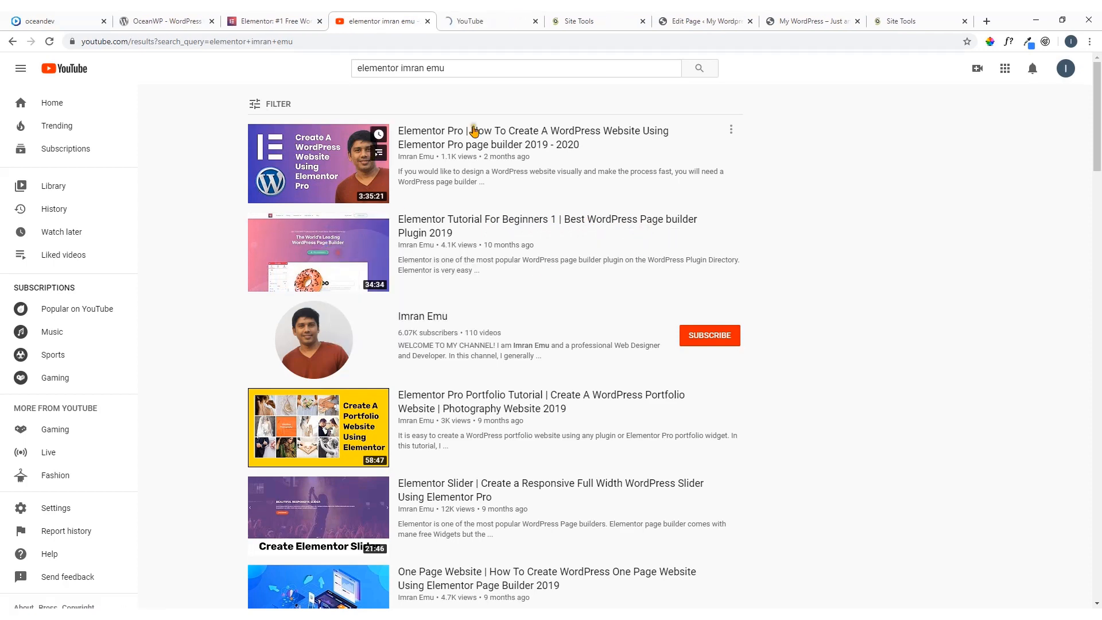
left_click(521, 18)
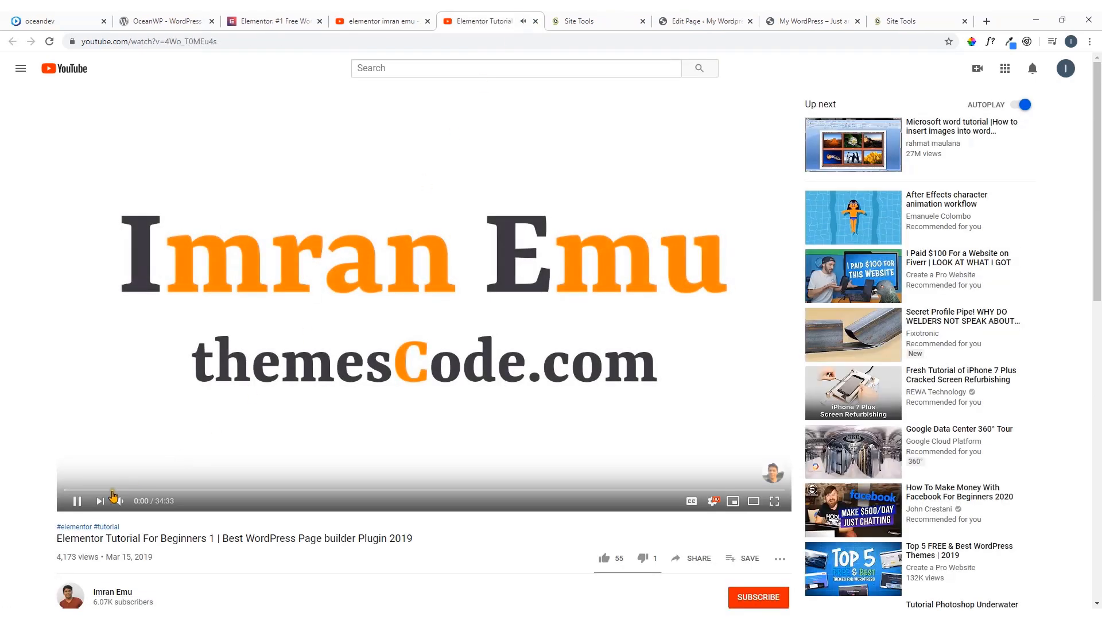
left_click(78, 501)
scroll(431, 477, "down", 4)
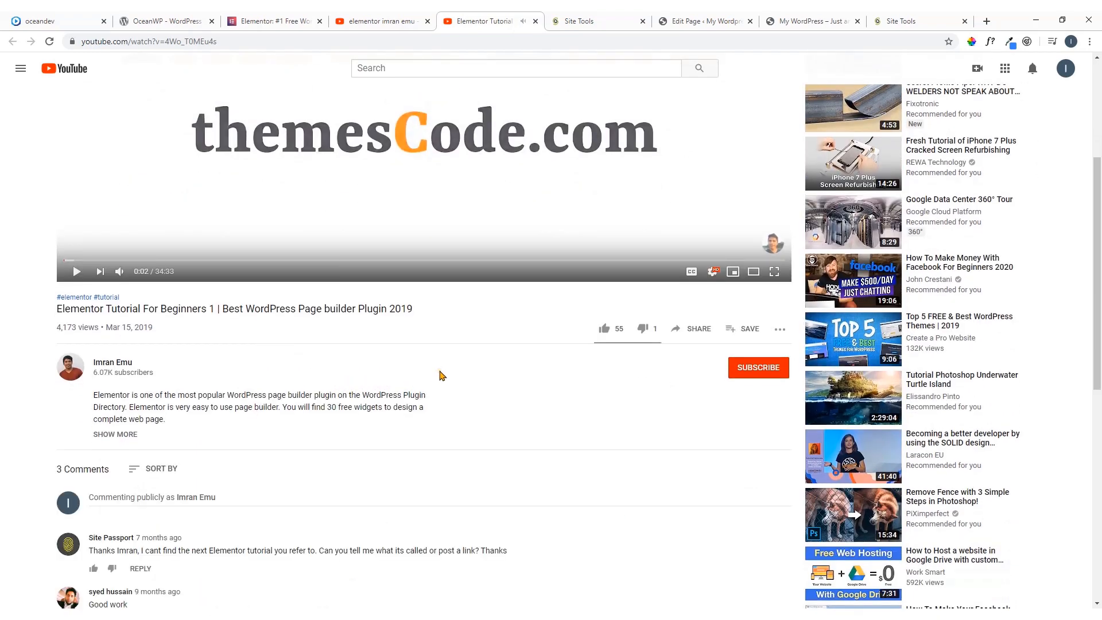
scroll(441, 375, "down", 4)
scroll(442, 375, "up", 8)
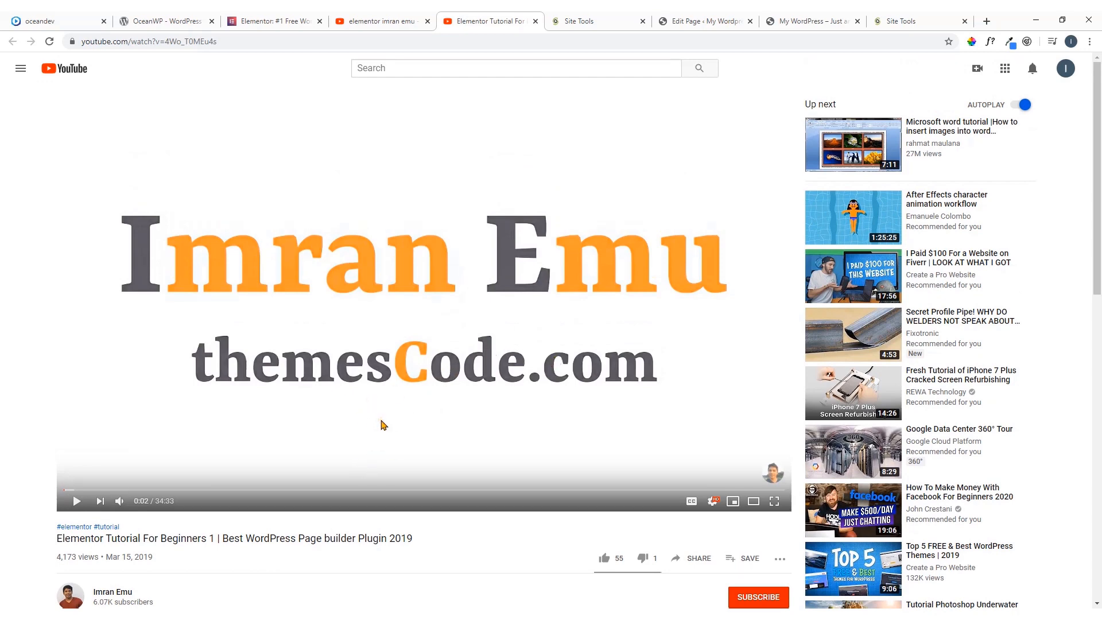
Return to the YouTube search results and look through the listed Elementor tutorials
left_click(381, 21)
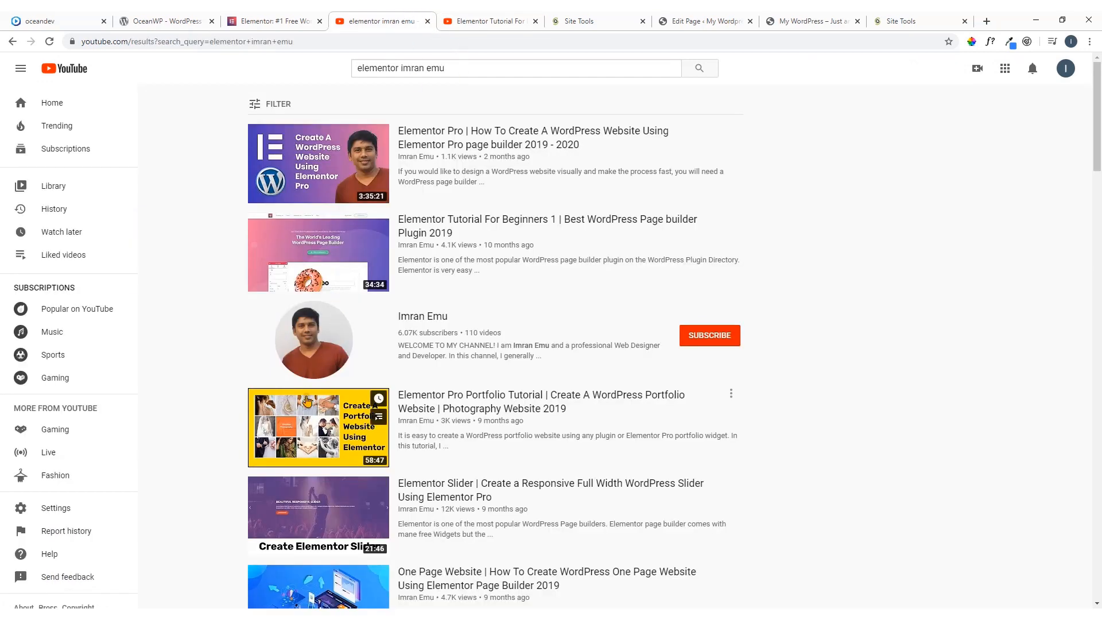
scroll(219, 333, "down", 3)
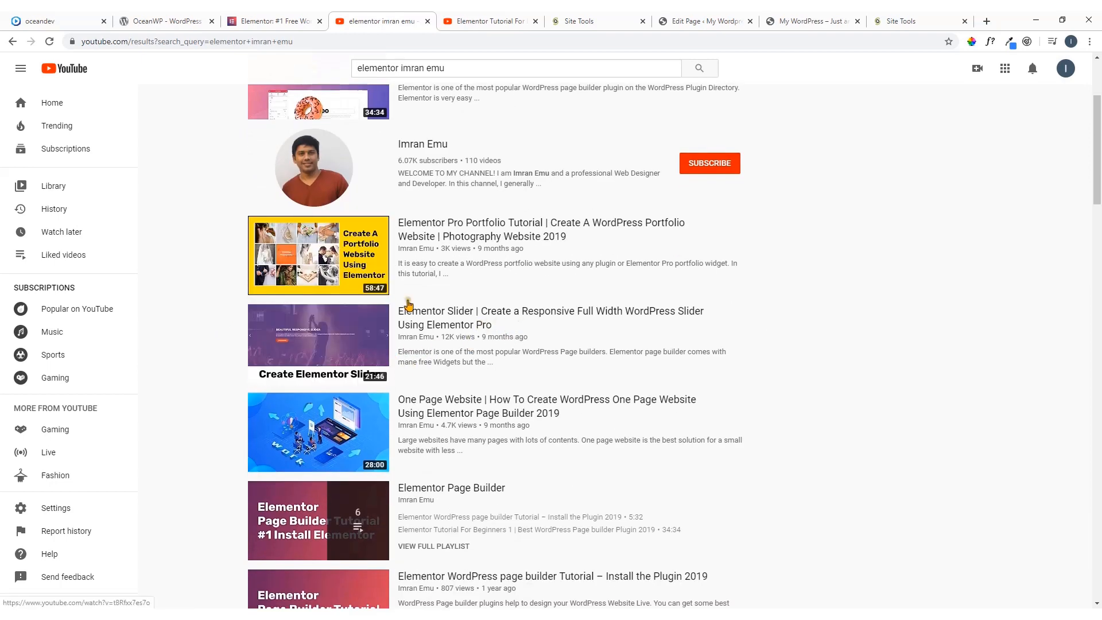
scroll(409, 305, "up", 3)
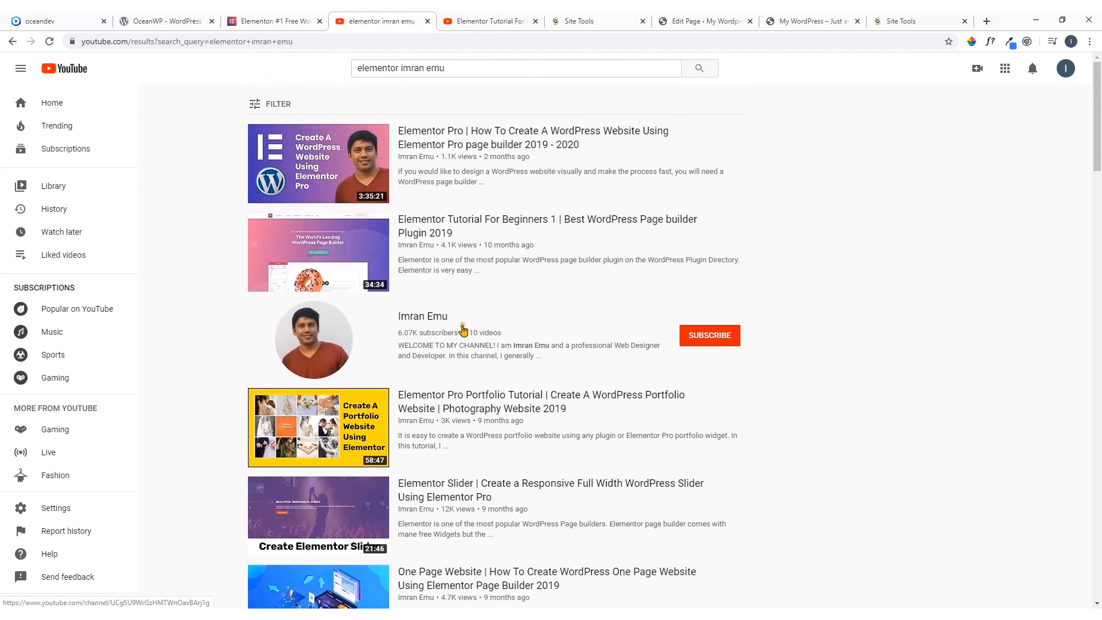
scroll(454, 332, "down", 4)
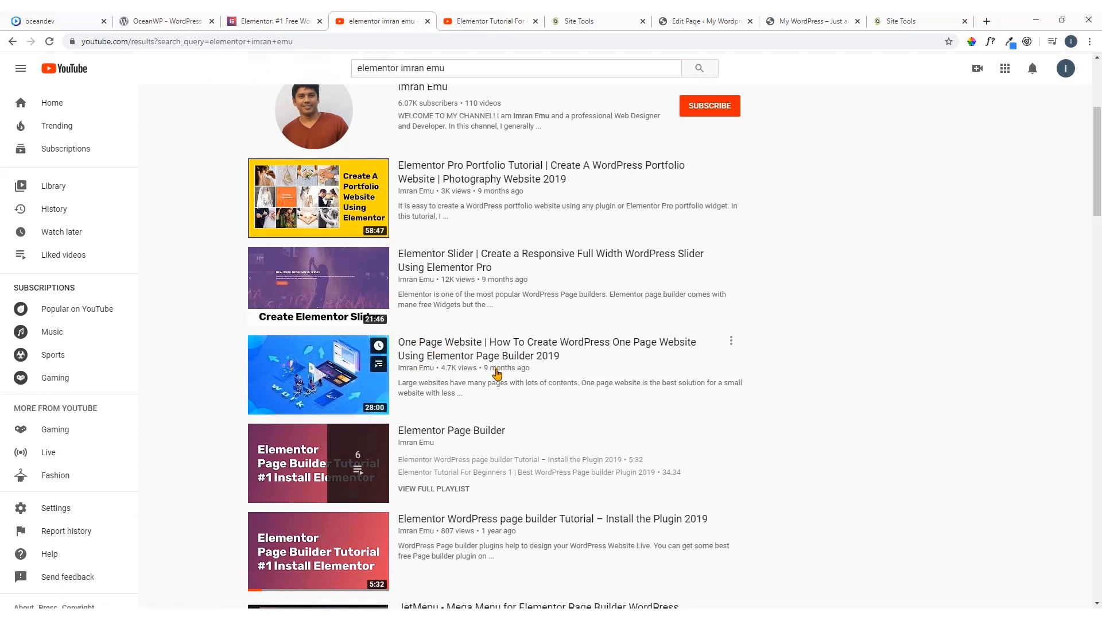
scroll(497, 373, "down", 2)
scroll(442, 395, "down", 2)
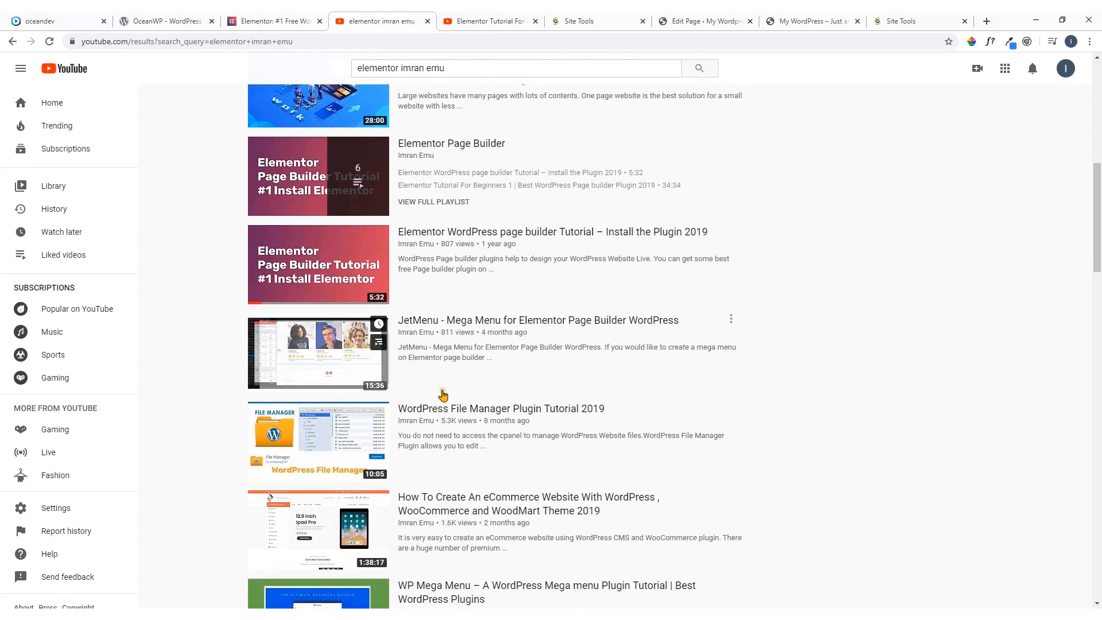
scroll(495, 376, "up", 8)
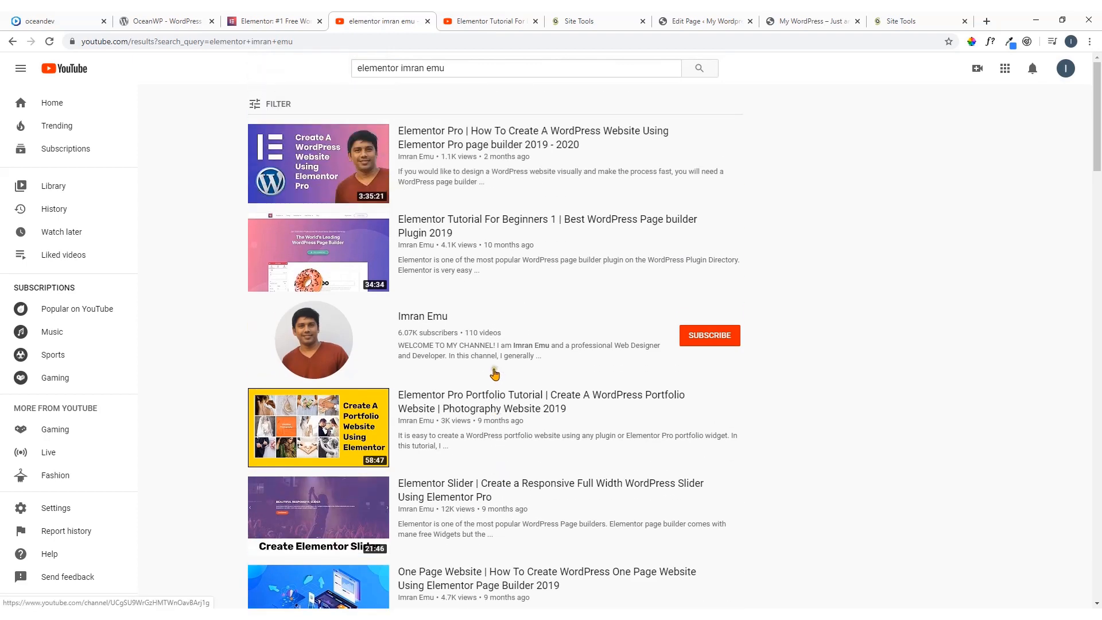
Shorten the YouTube search to the channel's name alone and look over the channel's latest videos
left_click_drag(400, 68, 340, 76)
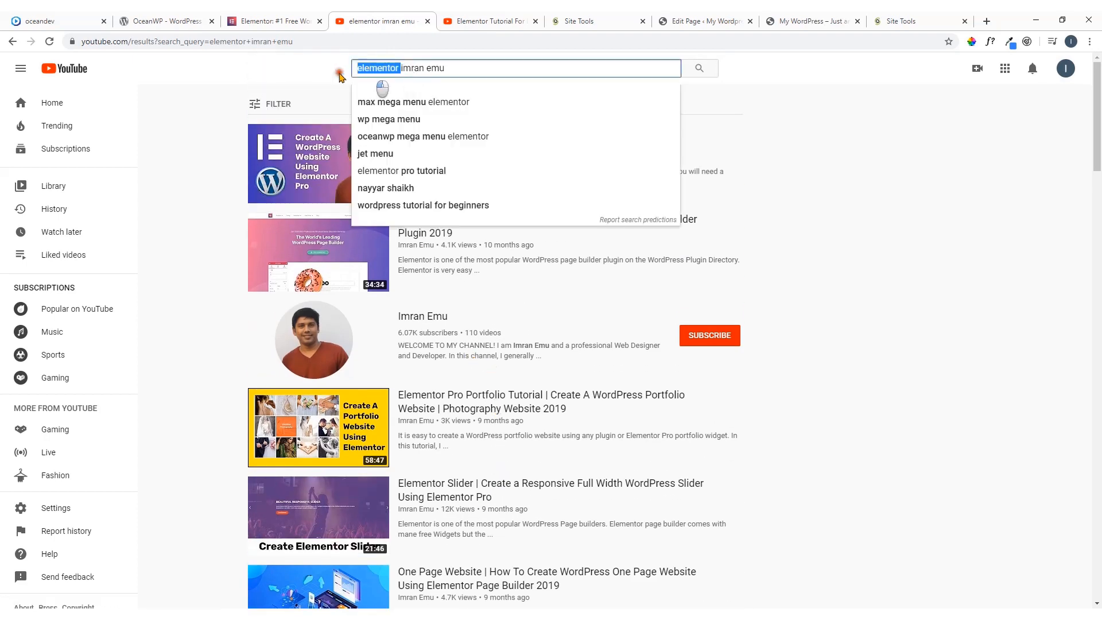
key("BackSpace")
key("Return")
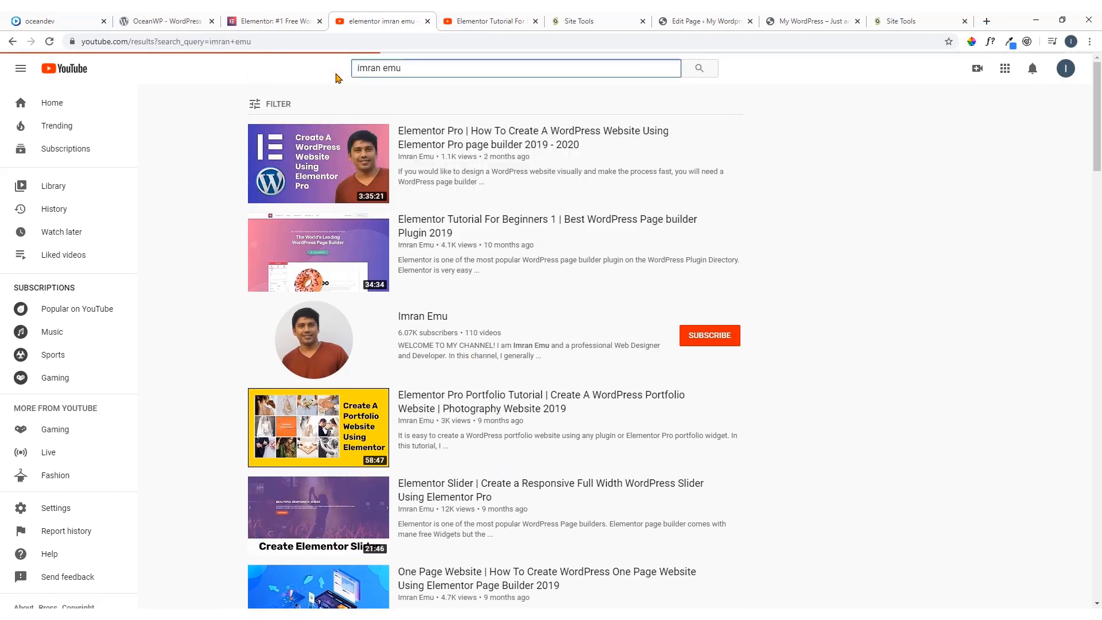
scroll(379, 267, "down", 1)
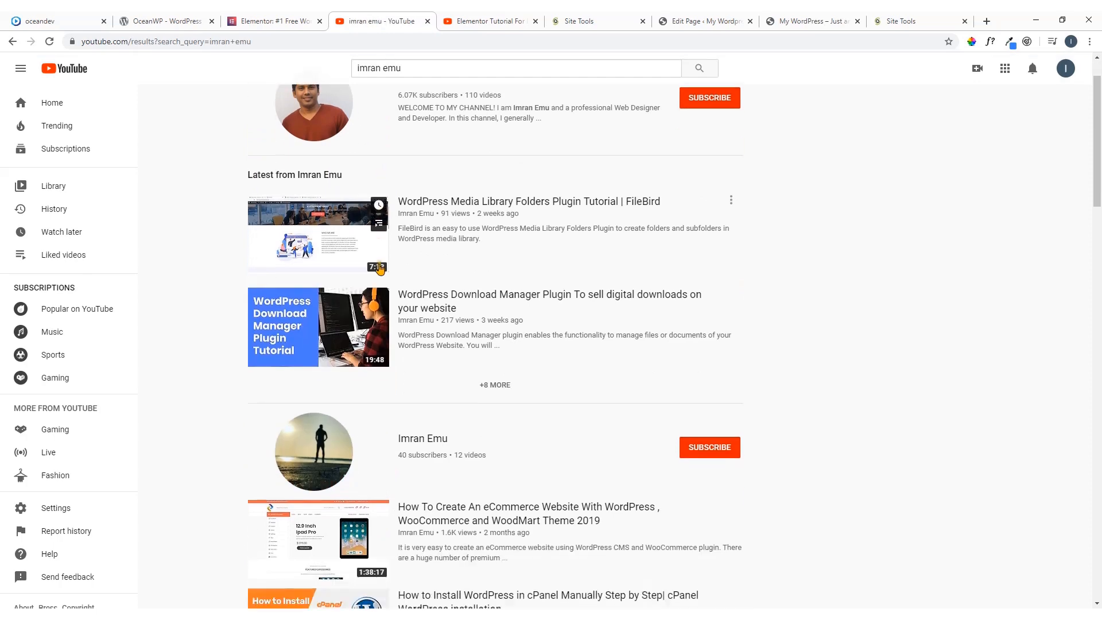
scroll(379, 267, "down", 2)
scroll(380, 268, "up", 3)
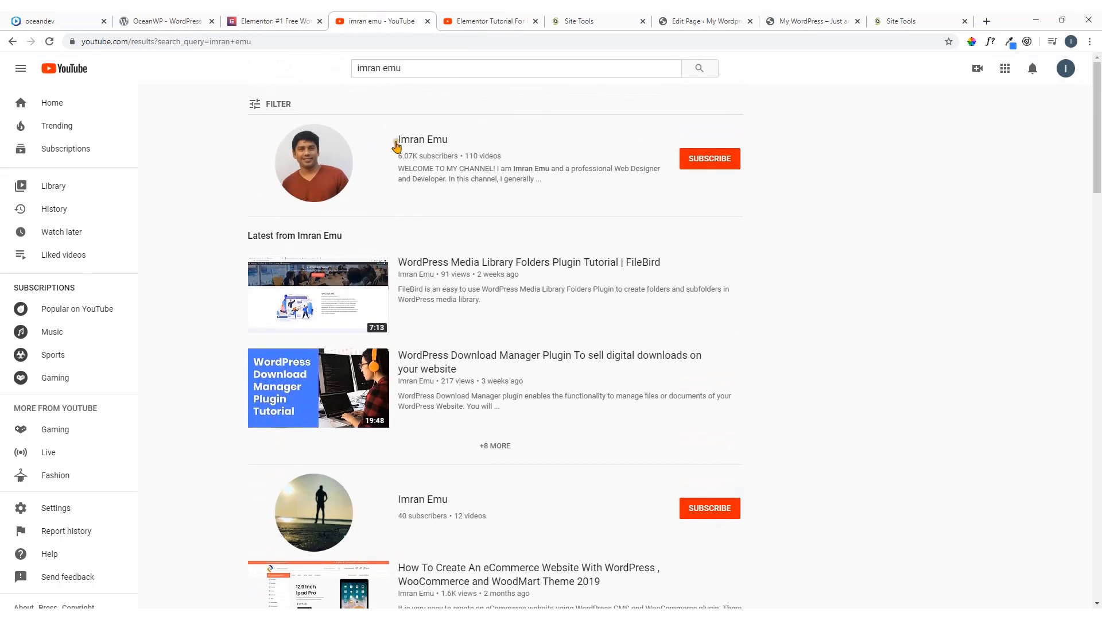
left_click(412, 68)
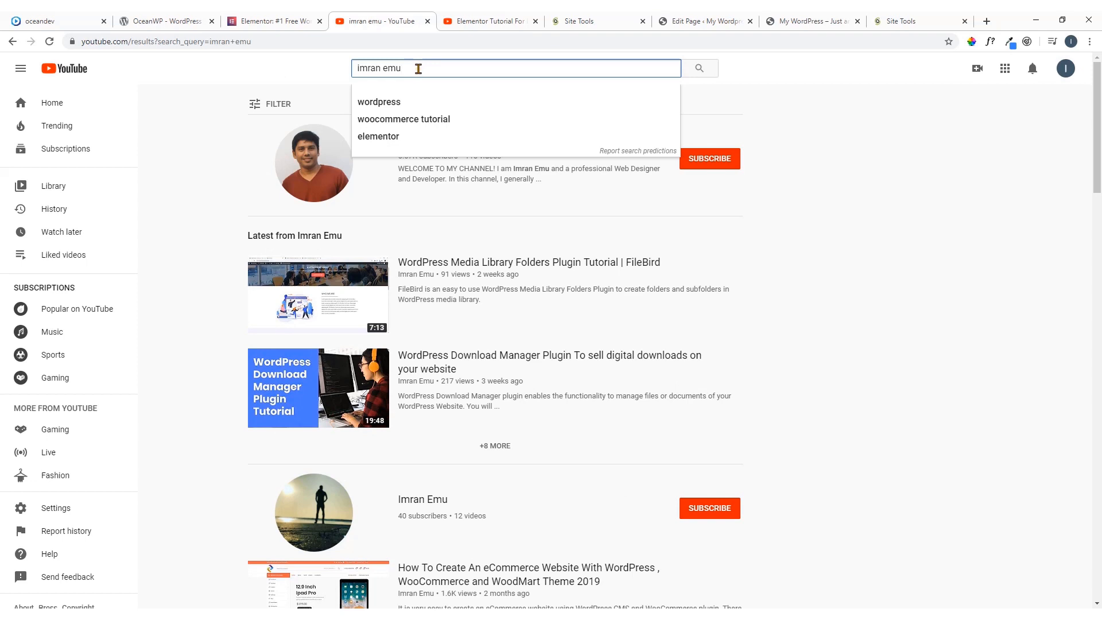
left_click(286, 71)
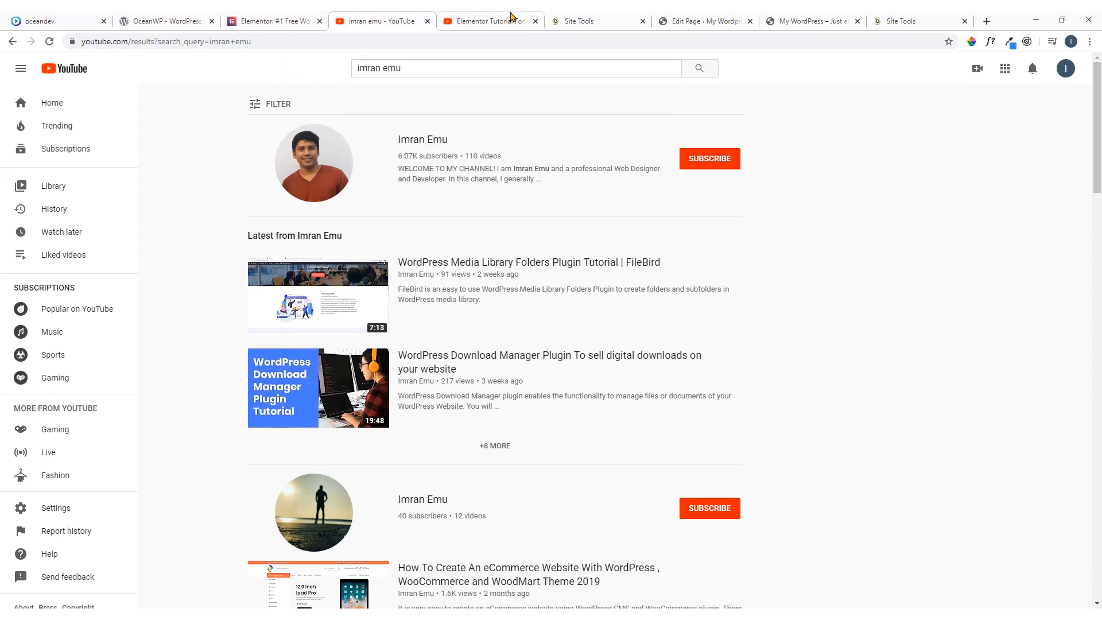
Switch back to WordPress, open the Home page in the Elementor editor and look through the available widgets
left_click(695, 17)
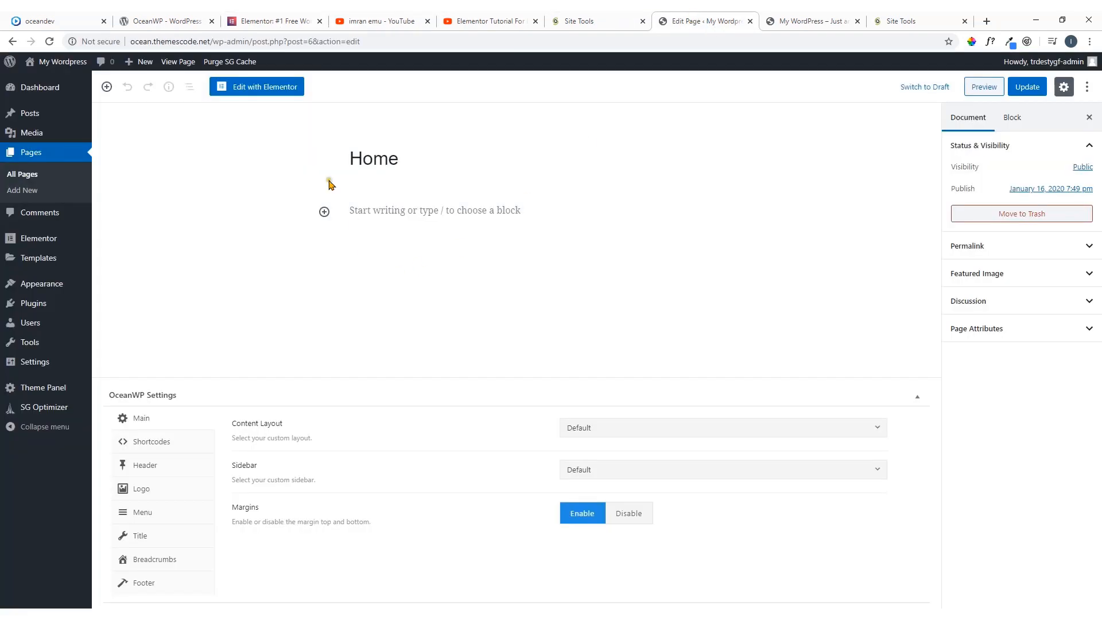
left_click(261, 87)
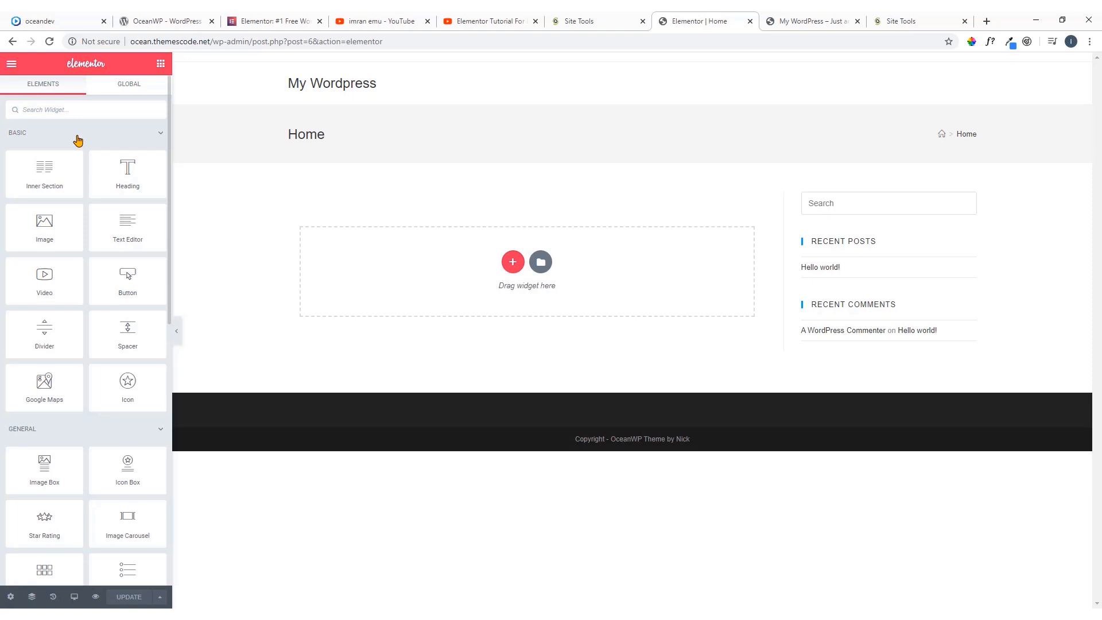
scroll(67, 212, "down", 9)
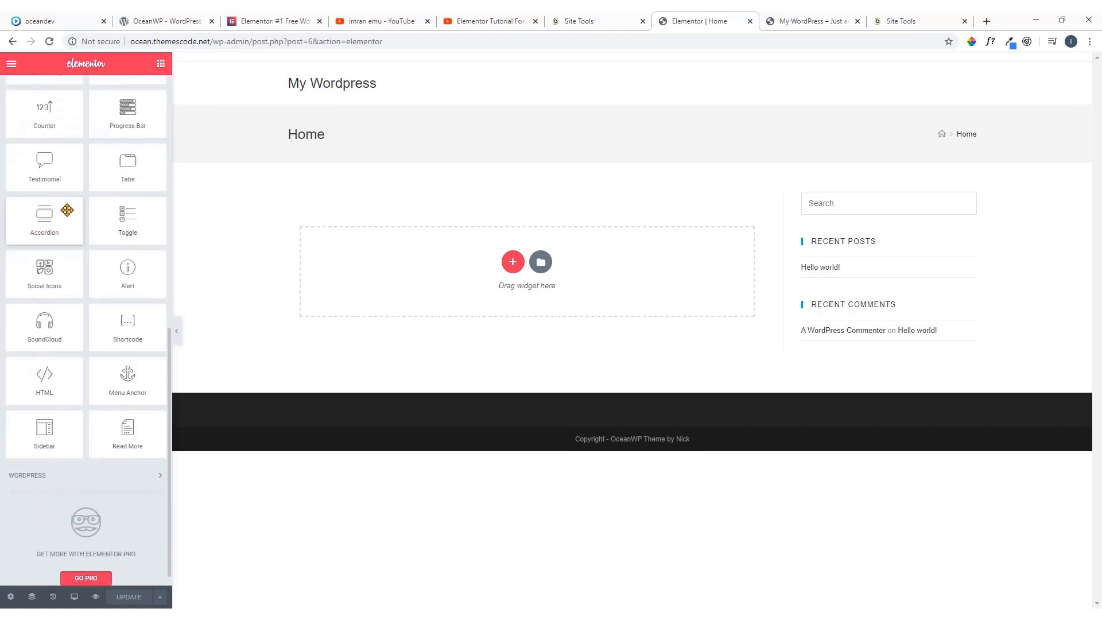
scroll(67, 211, "down", 1)
scroll(66, 210, "up", 10)
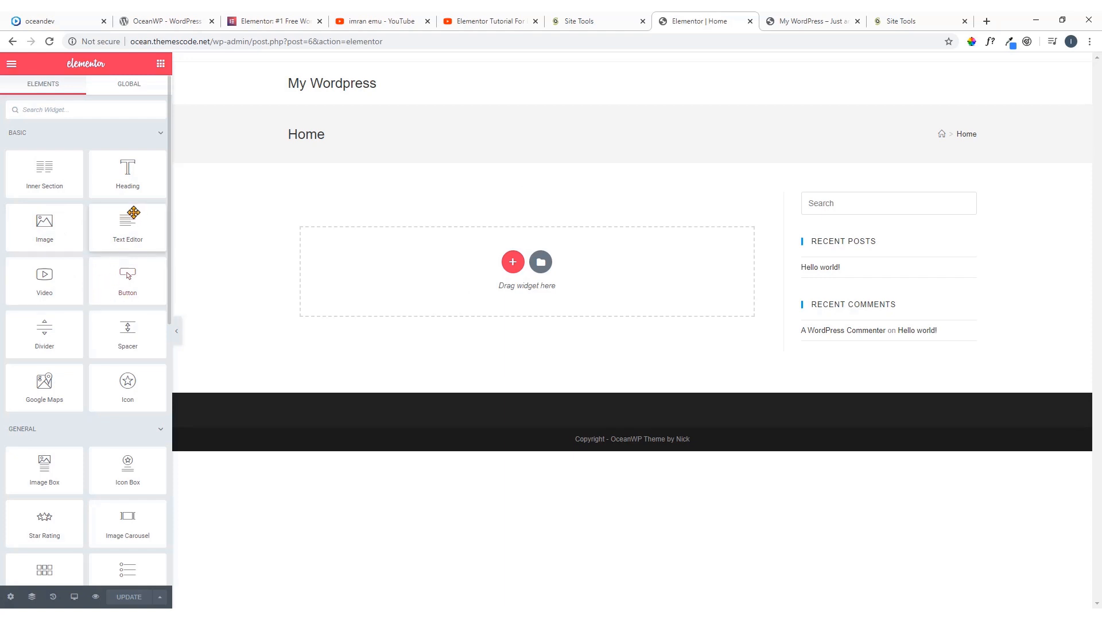
scroll(86, 224, "down", 2)
scroll(86, 215, "up", 2)
Check the widget search and the Global widgets section, and return to the Elements list
left_click(55, 109)
left_click(130, 84)
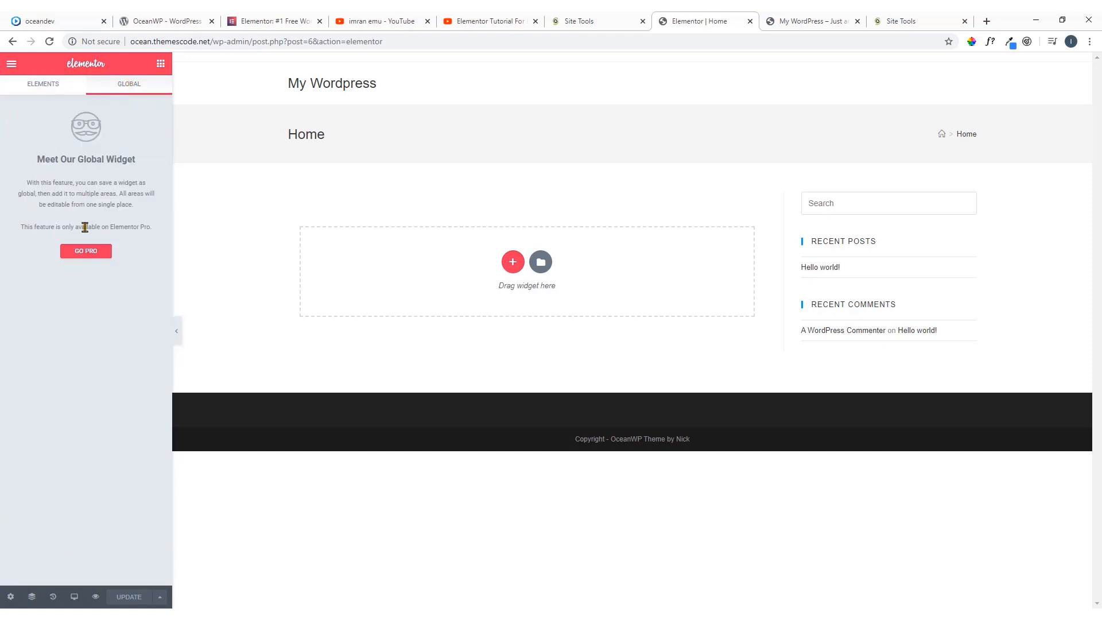
left_click(46, 86)
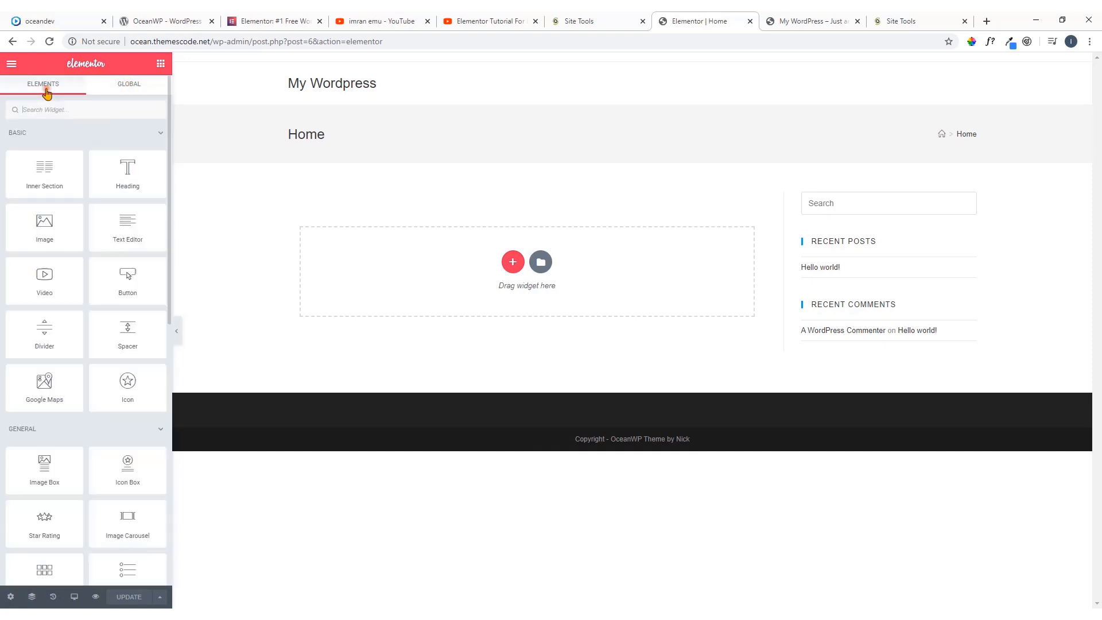
left_click(129, 85)
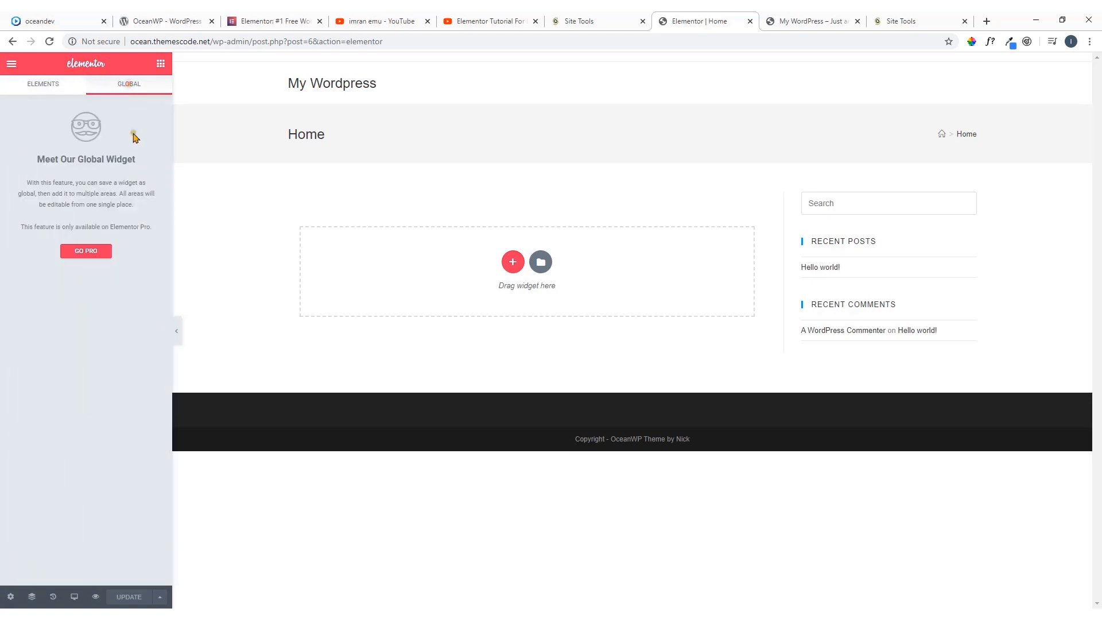
left_click(46, 86)
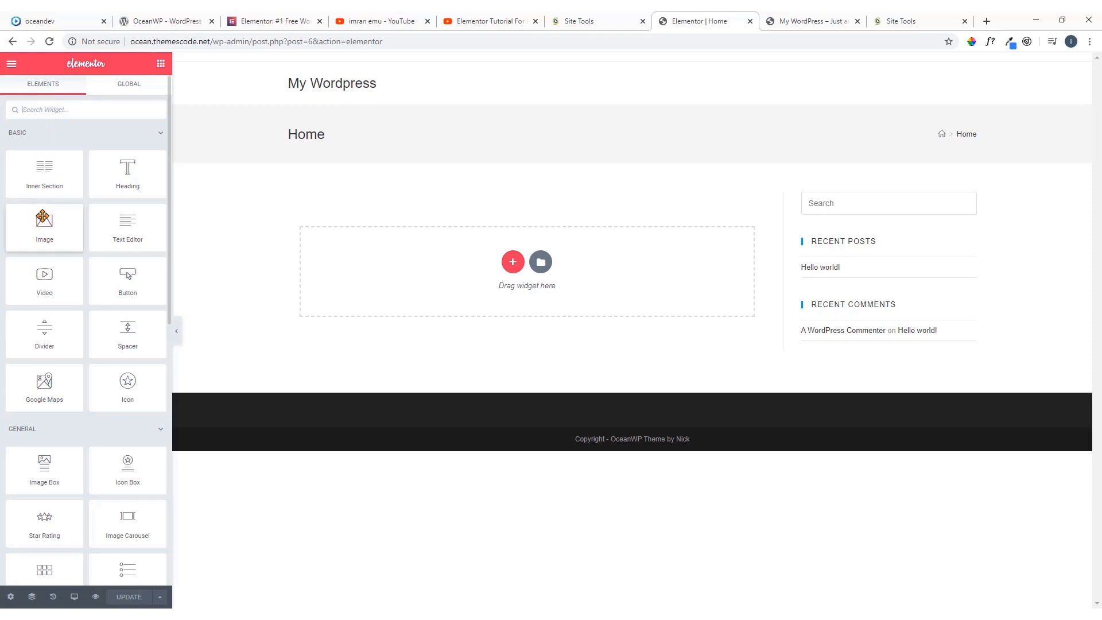
Compare the top of the oceandev.io demo's Home page with the site's own Home page in Elementor
left_click(58, 21)
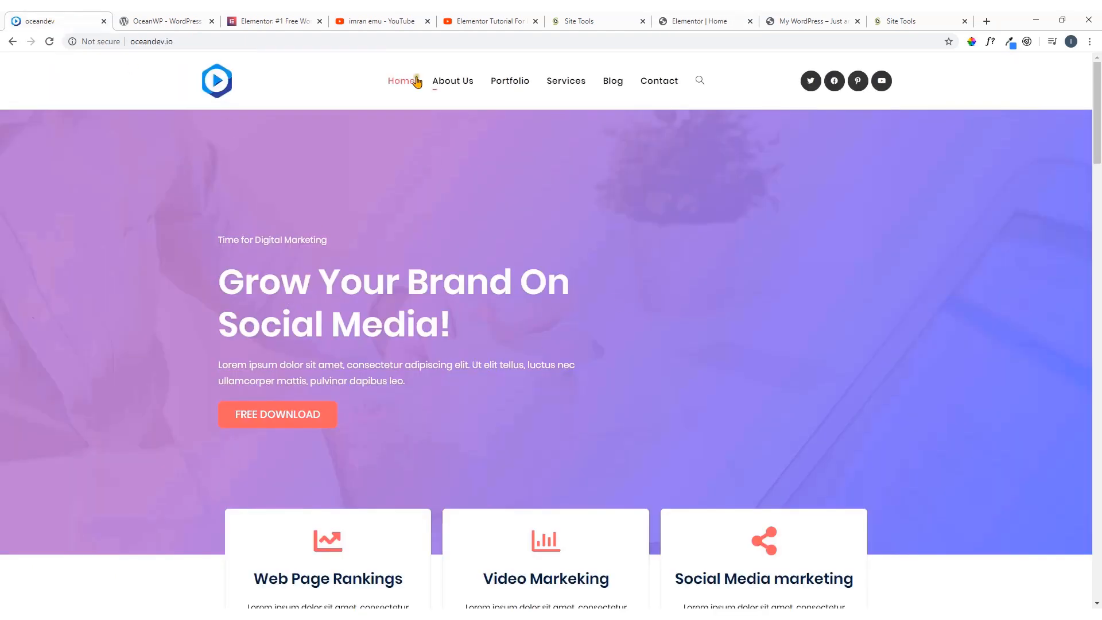
left_click(712, 20)
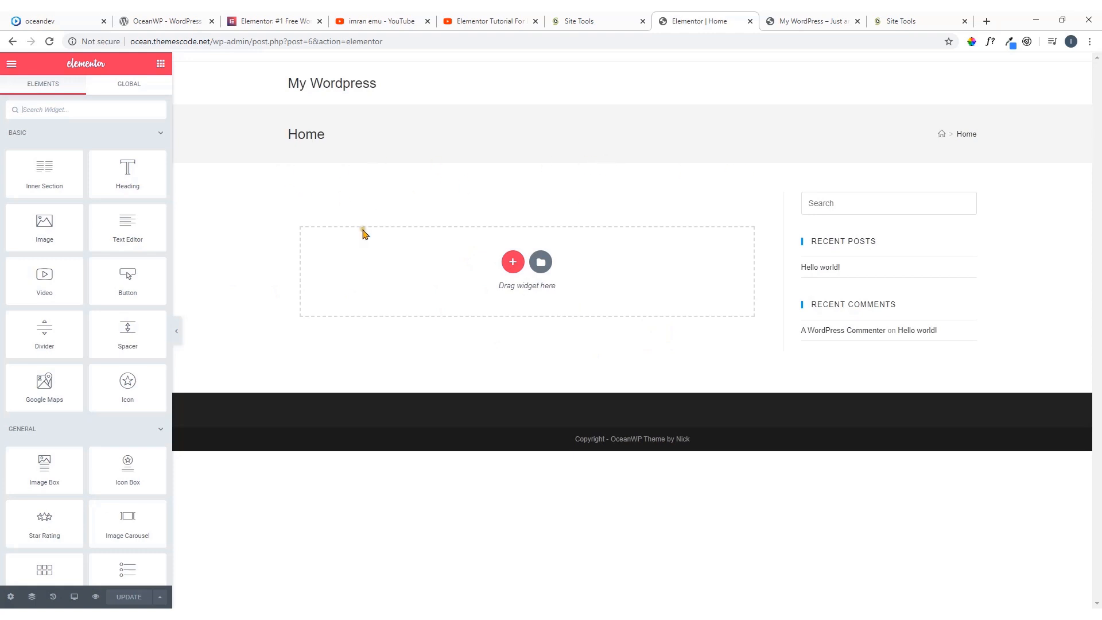
scroll(144, 416, "down", 3)
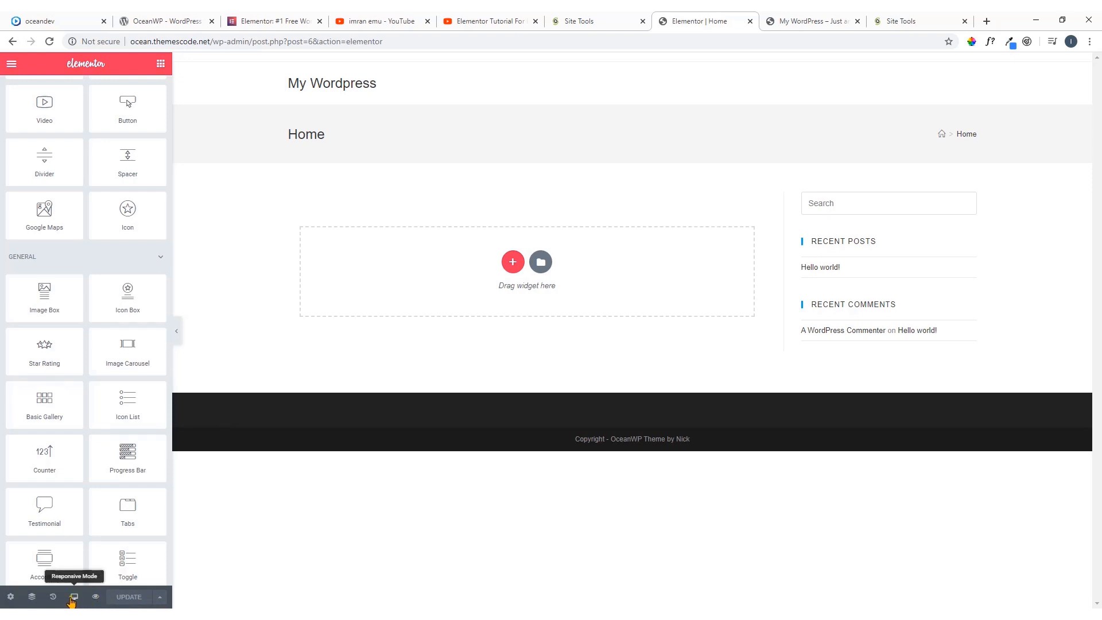
Set the Home page's layout to Elementor Full Width in its page settings, leaving the title shown, and update the page
left_click(11, 599)
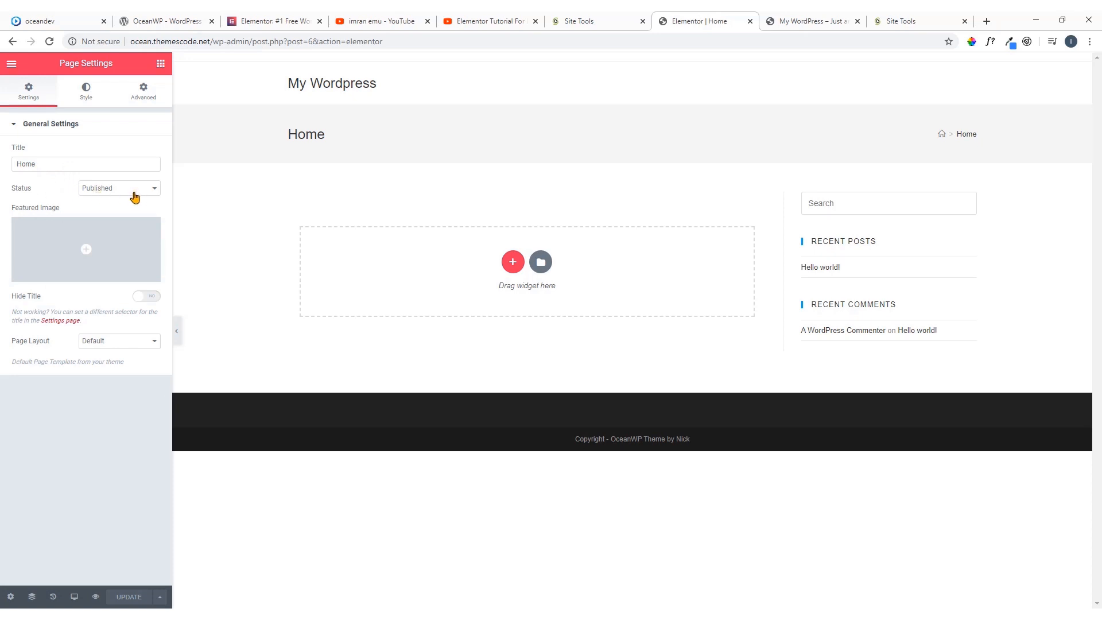
left_click(140, 298)
left_click(139, 297)
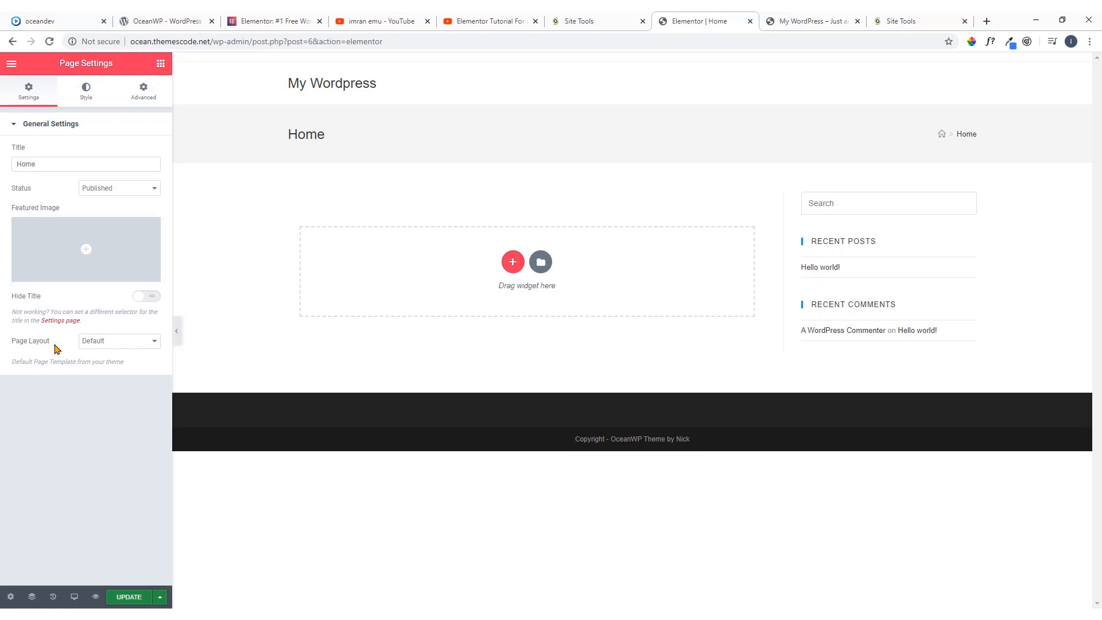
left_click(102, 343)
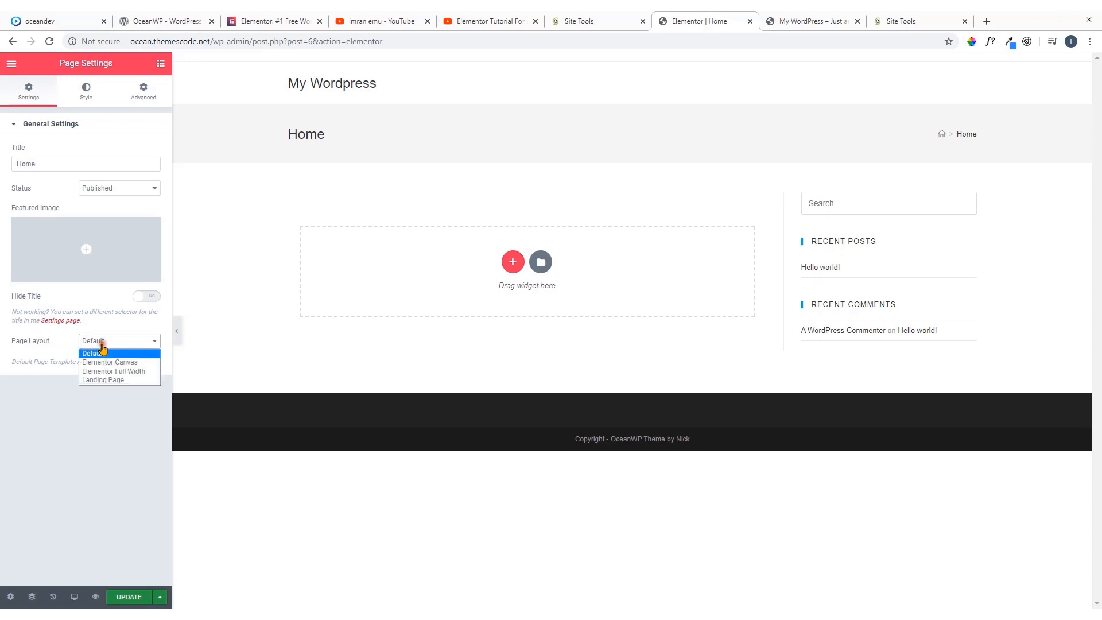
left_click(133, 373)
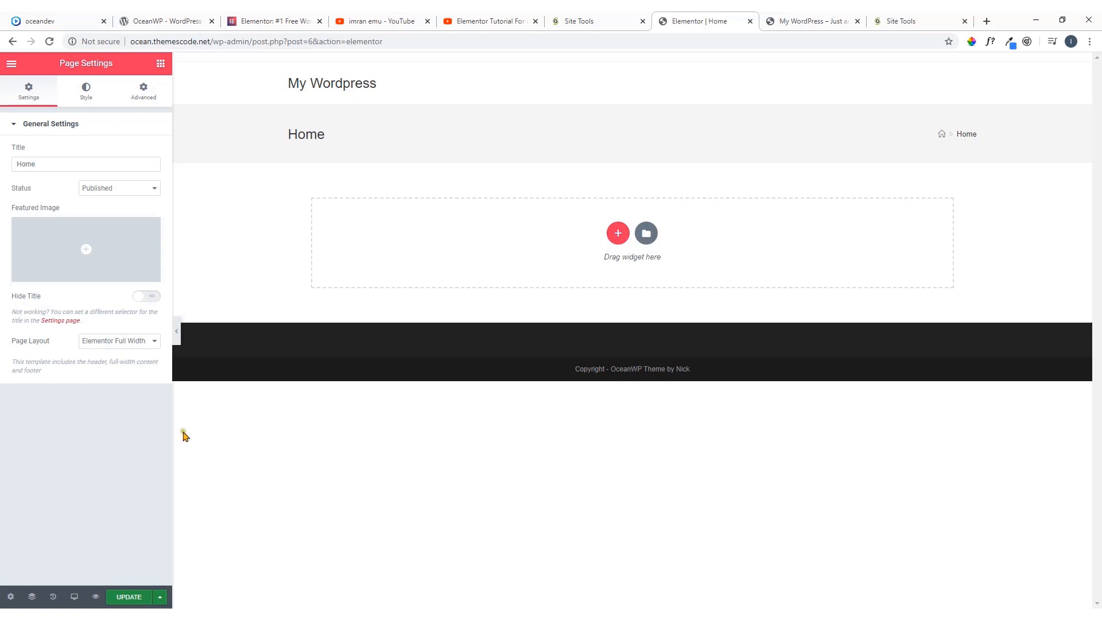
left_click(136, 599)
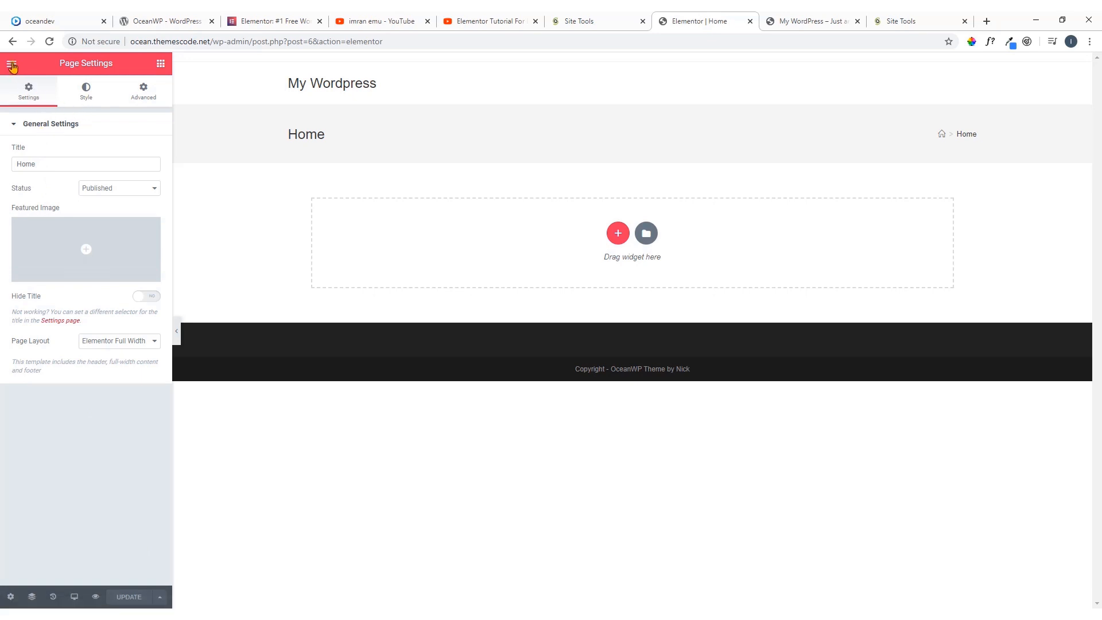
Look through Elementor's default colors, default fonts and global settings
left_click(11, 65)
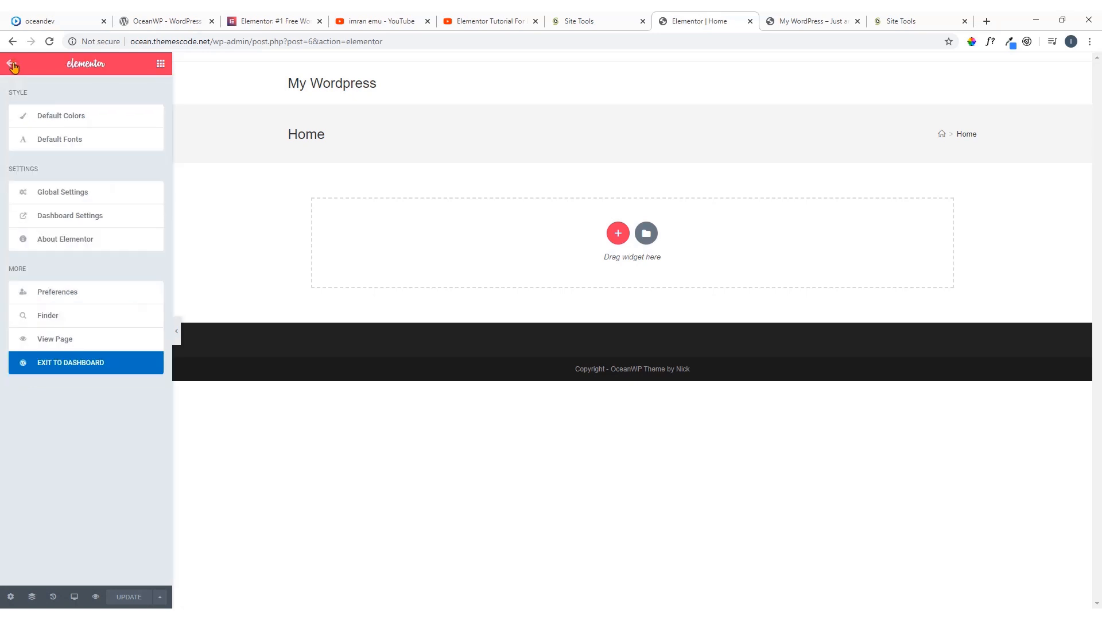
left_click(73, 115)
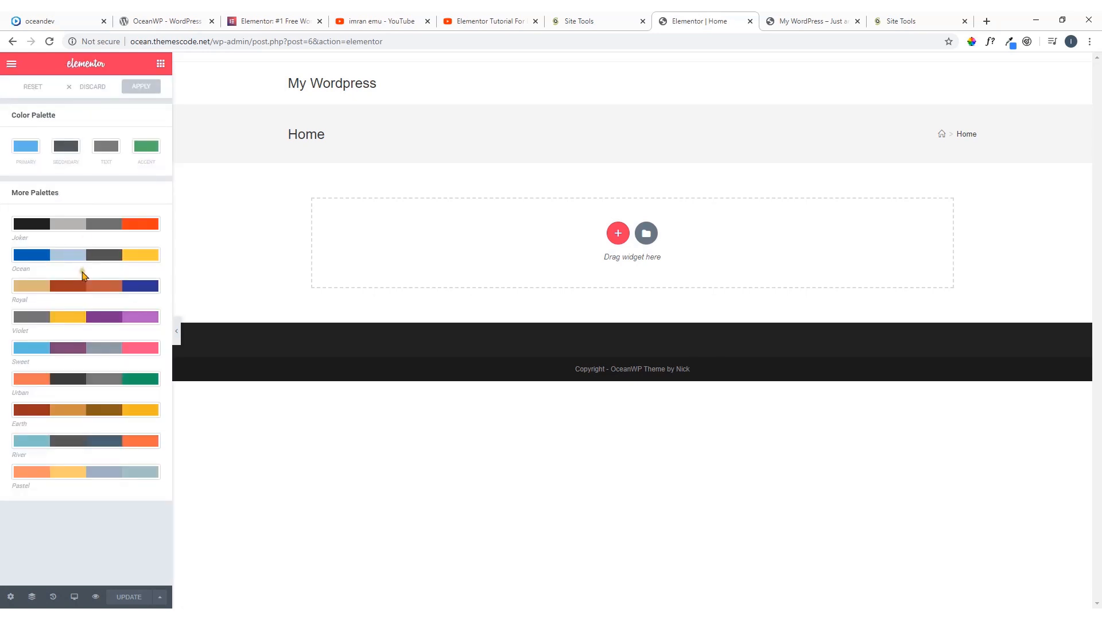
left_click(11, 64)
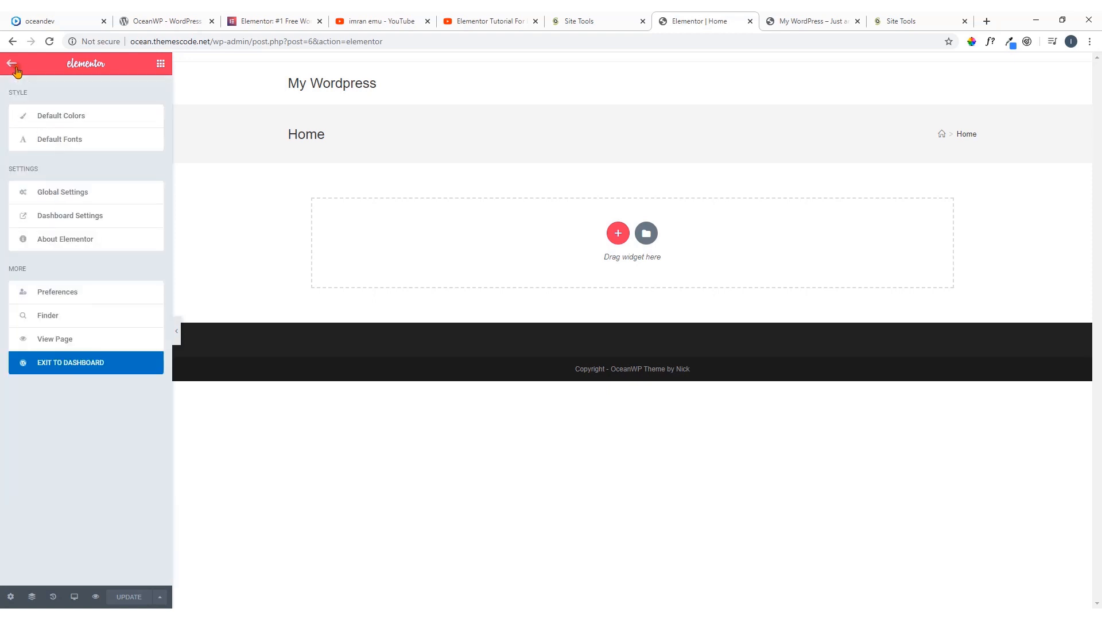
left_click(63, 144)
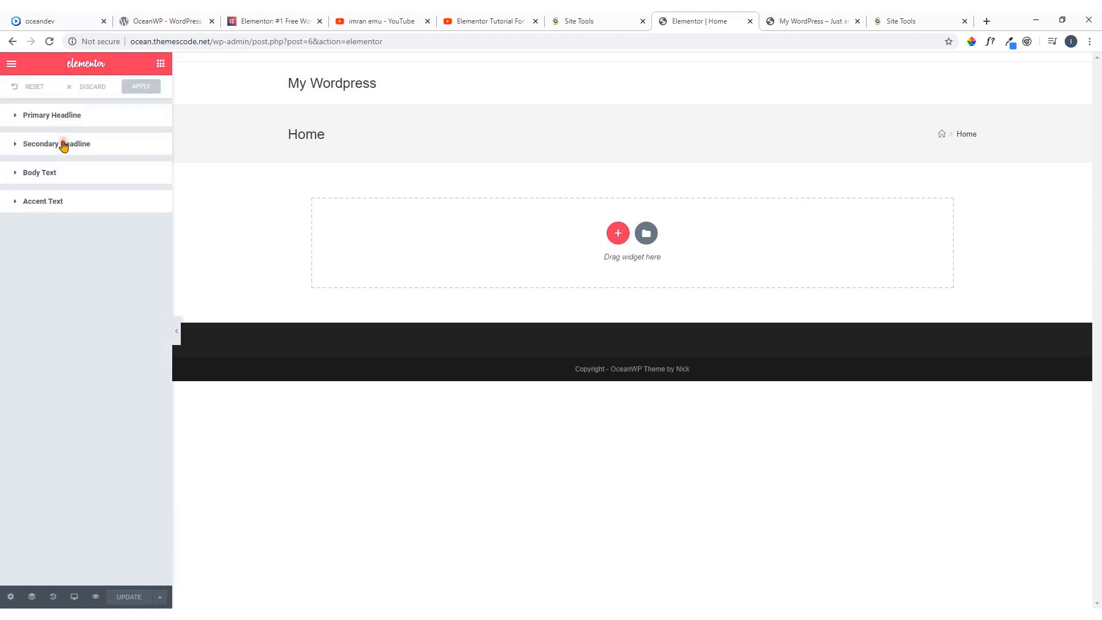
left_click(12, 64)
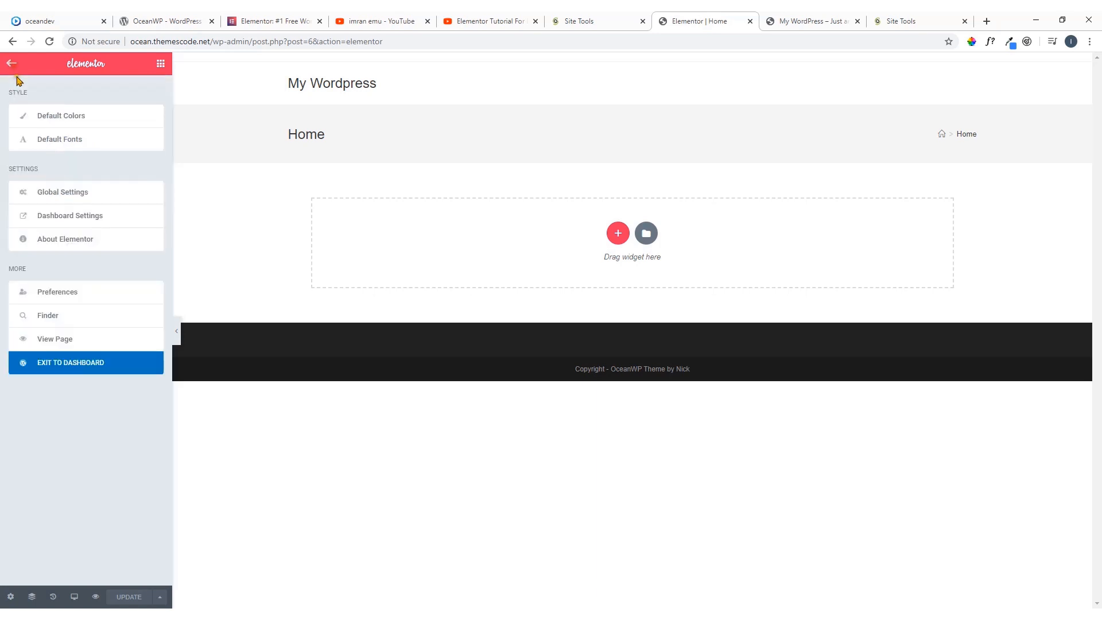
left_click(75, 198)
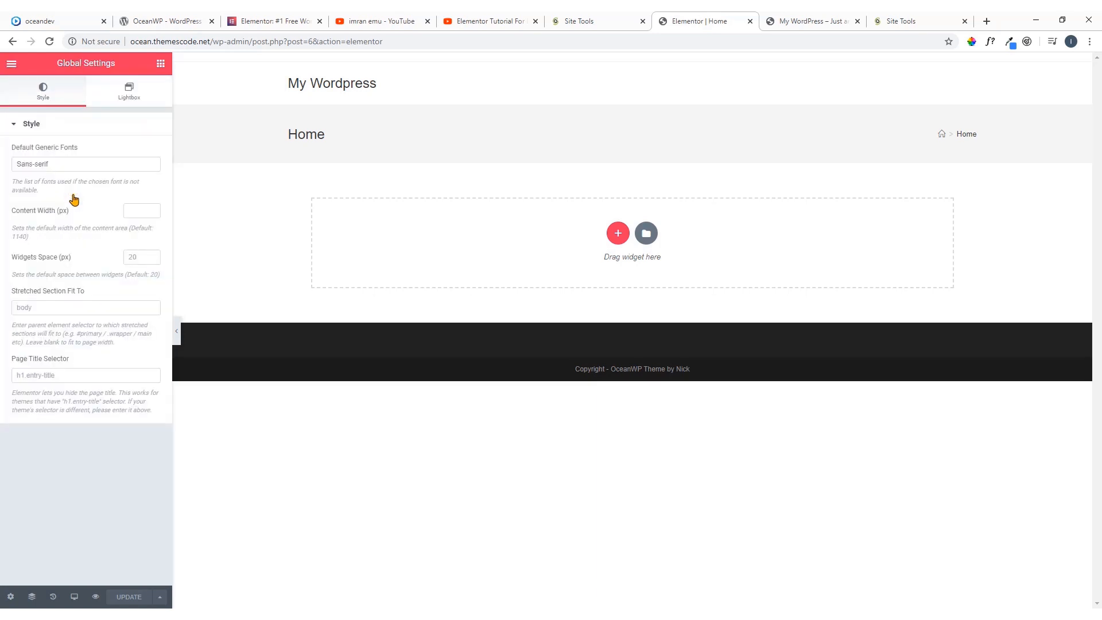
left_click(11, 63)
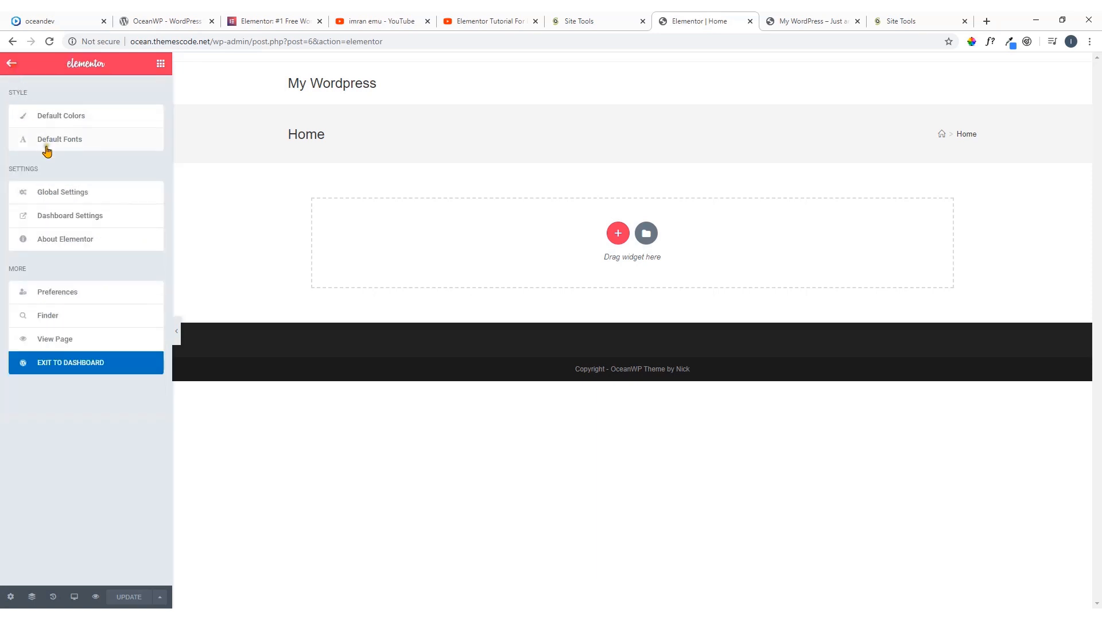
Check Elementor's dashboard settings and the editor preferences, and return to the Elements list
left_click(86, 219)
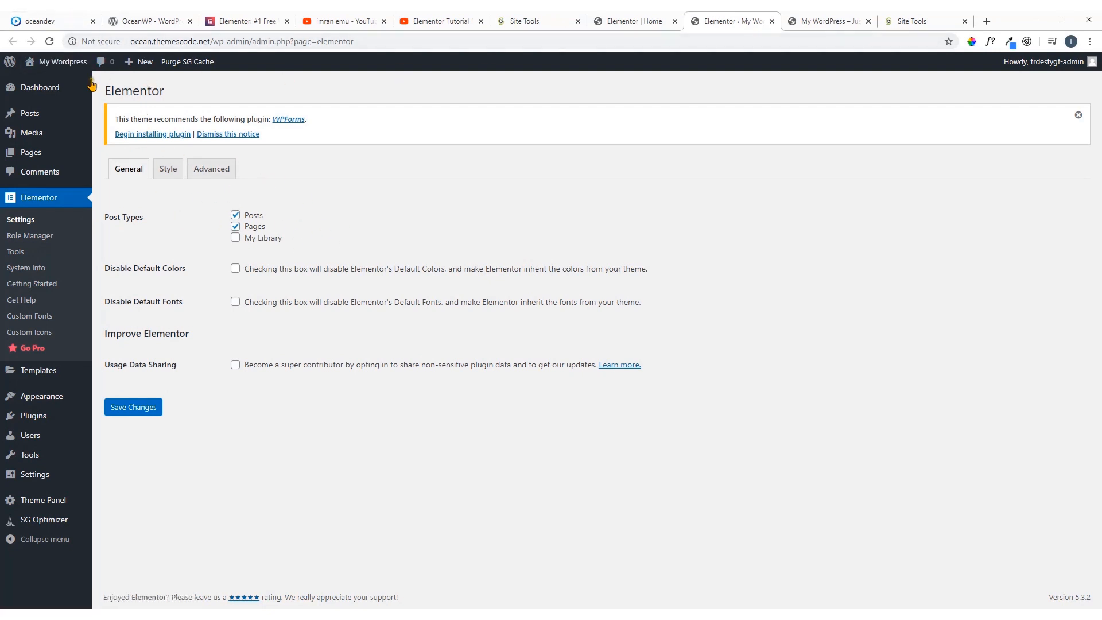
left_click(636, 22)
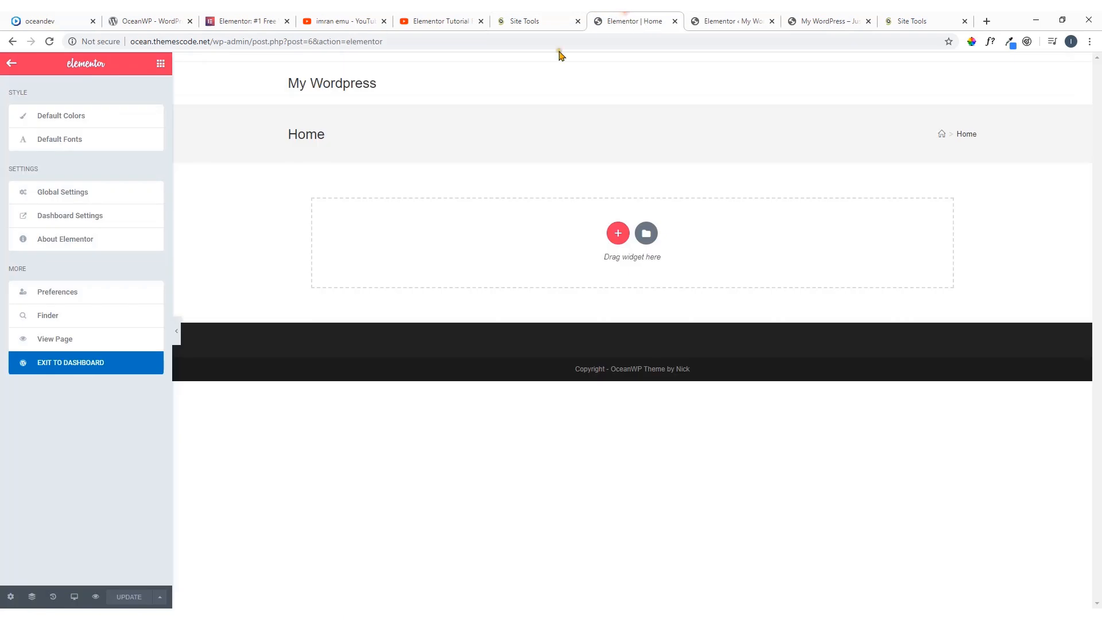
left_click(71, 294)
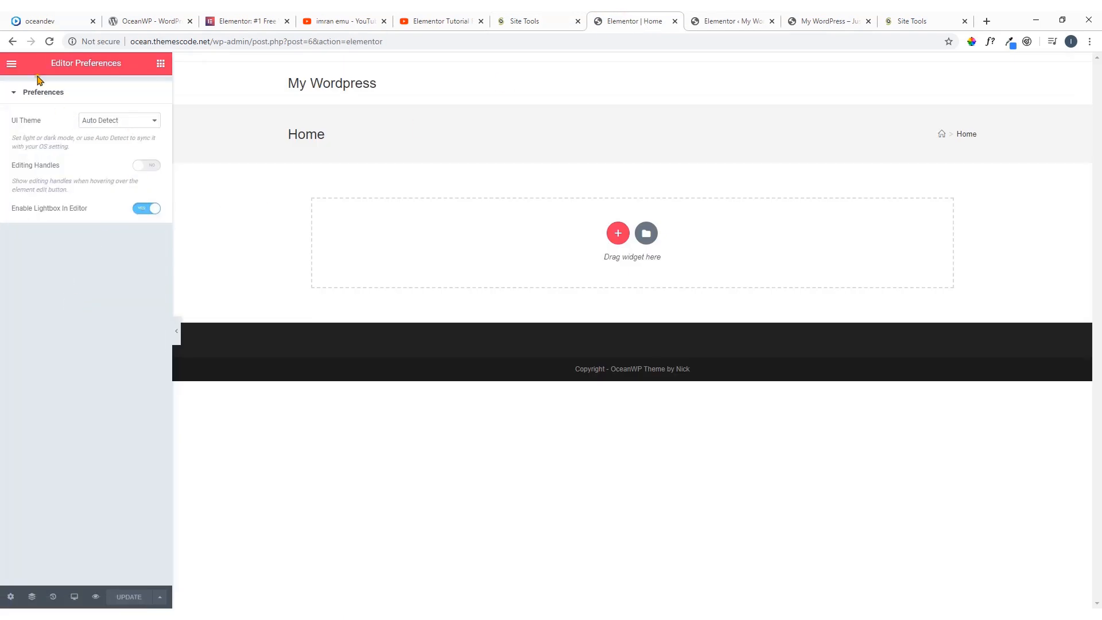
left_click(11, 64)
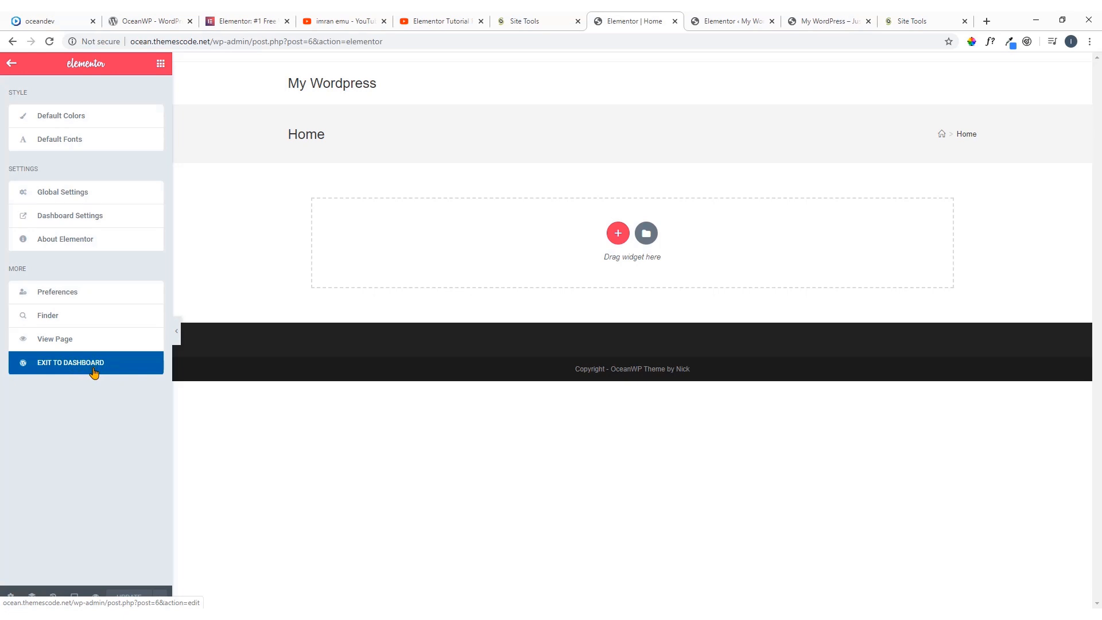
left_click(12, 65)
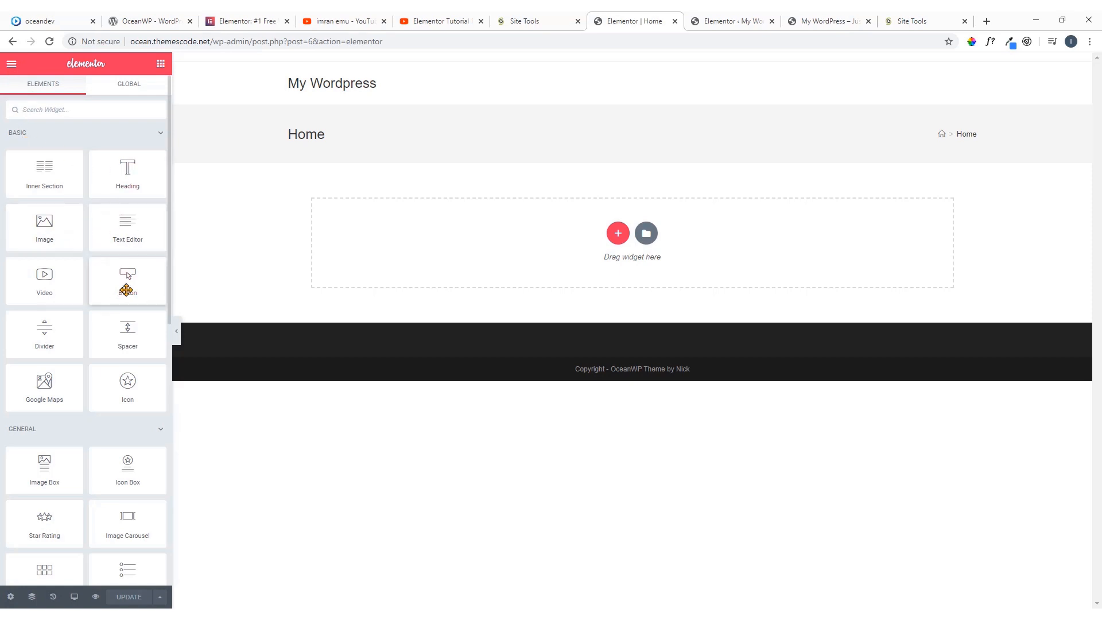
Look over the widget list, and check the Elementor website and the oceandev.io demo
scroll(126, 290, "down", 3)
scroll(125, 295, "up", 3)
scroll(120, 307, "down", 3)
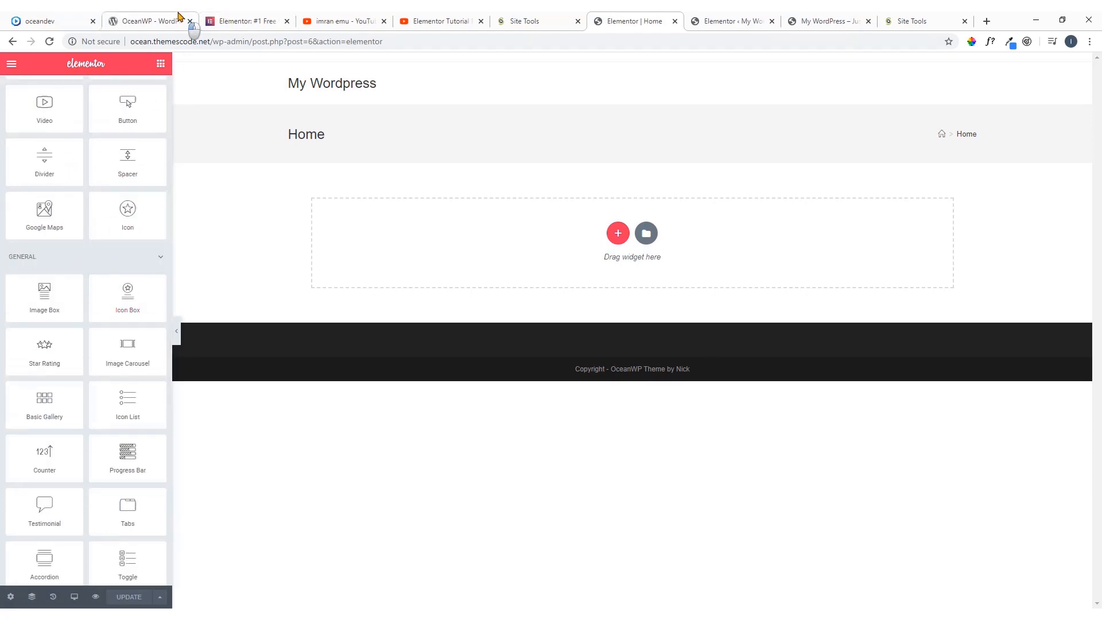
left_click(184, 20)
left_click(233, 19)
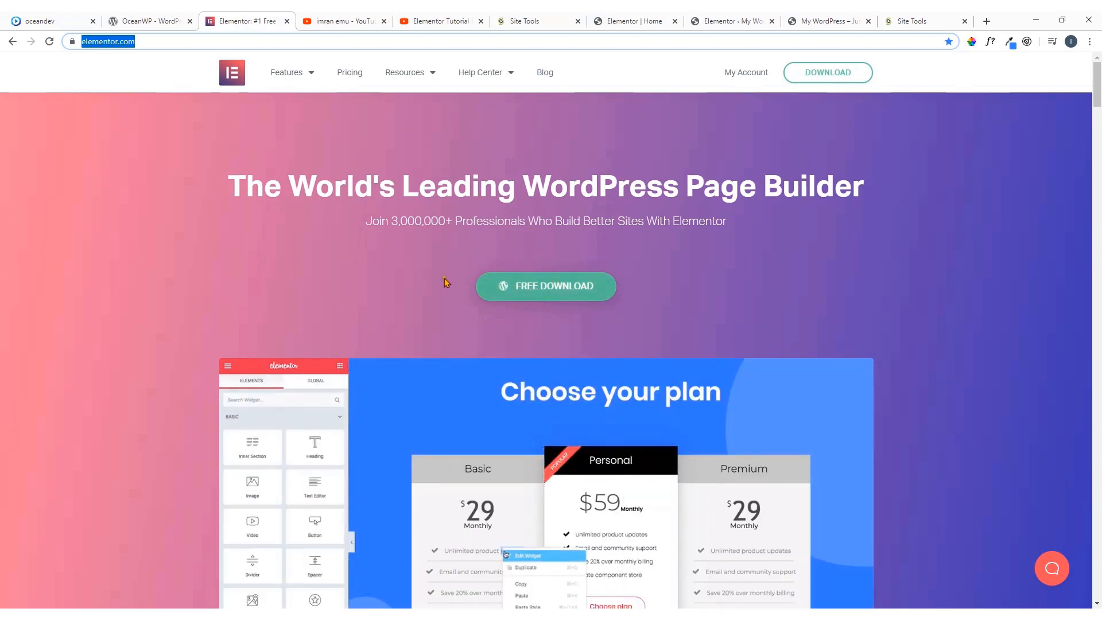
left_click(69, 19)
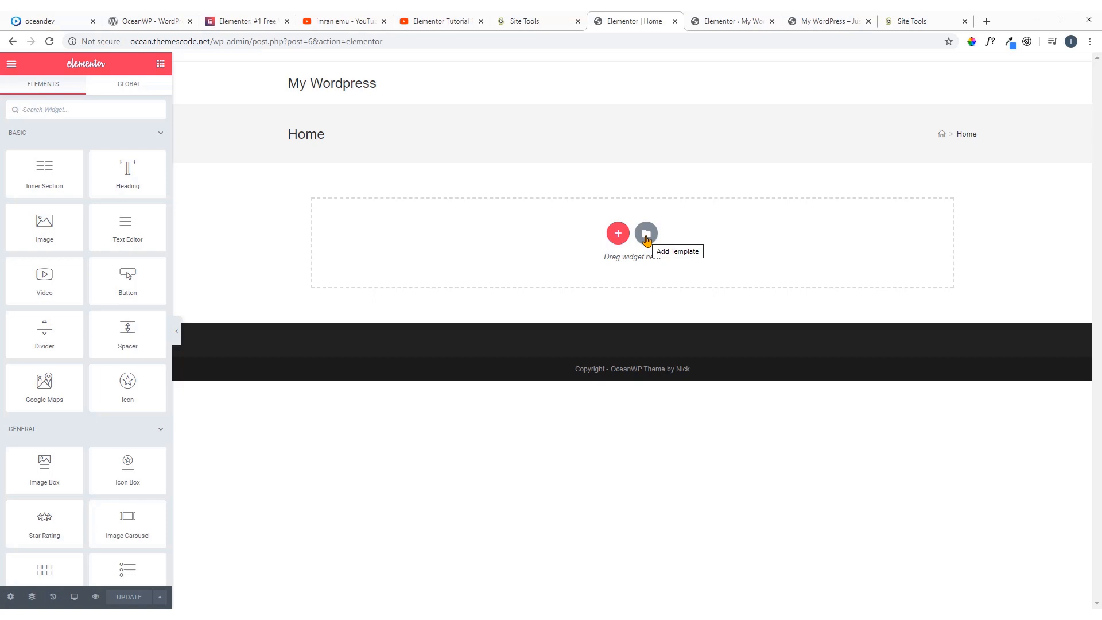
Browse the page templates in Elementor's library, preview the "Homepage – Study" template, and close the library
left_click(646, 233)
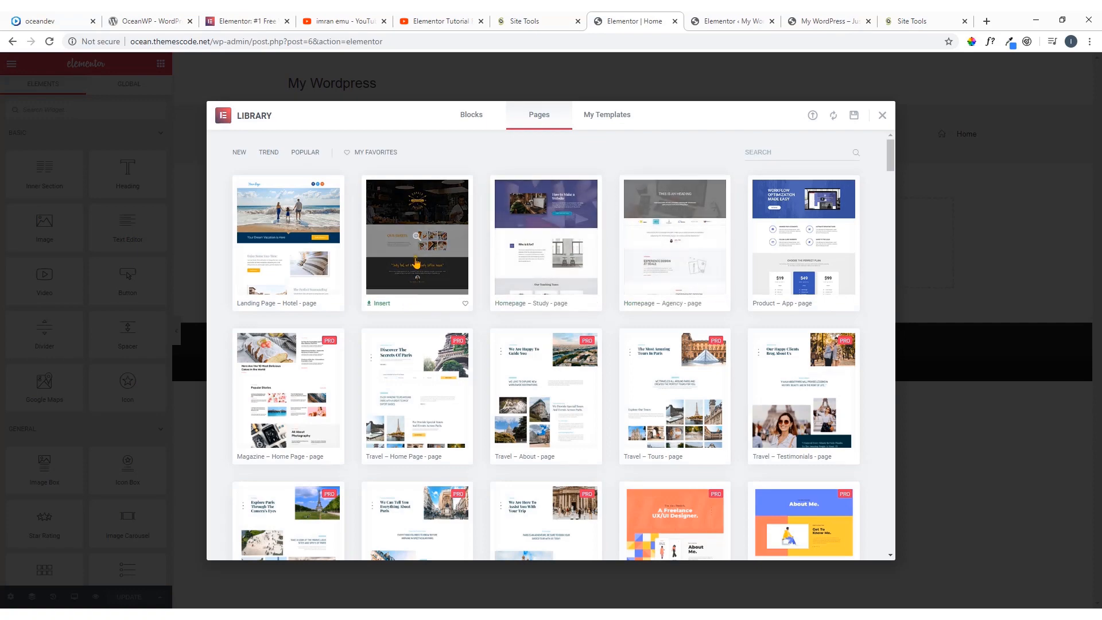
scroll(524, 270, "down", 5)
scroll(524, 270, "down", 15)
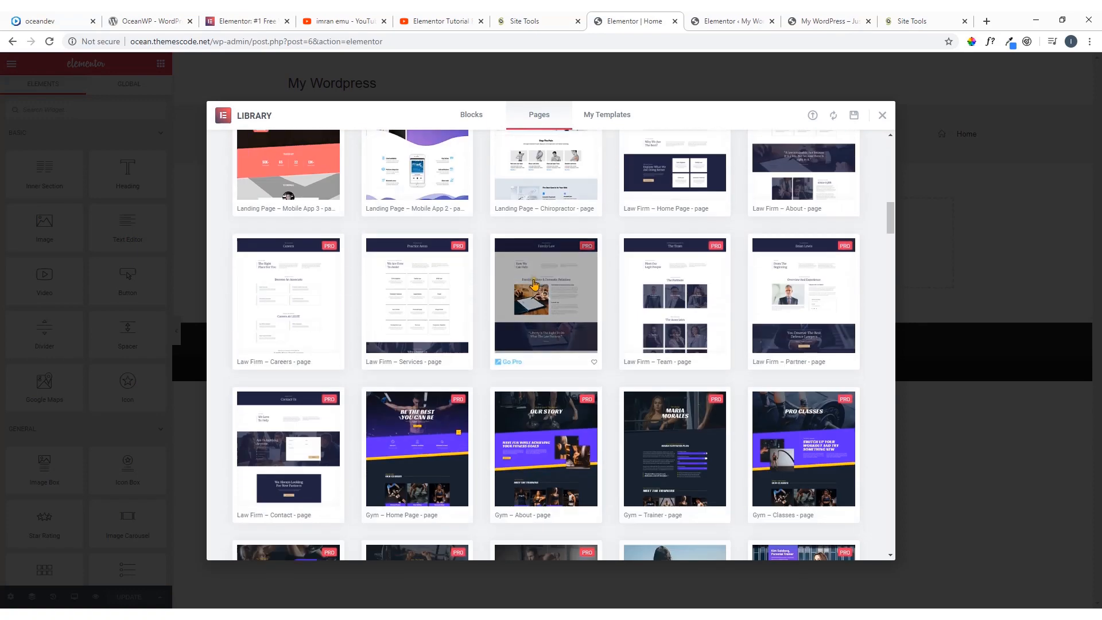
scroll(546, 287, "up", 10)
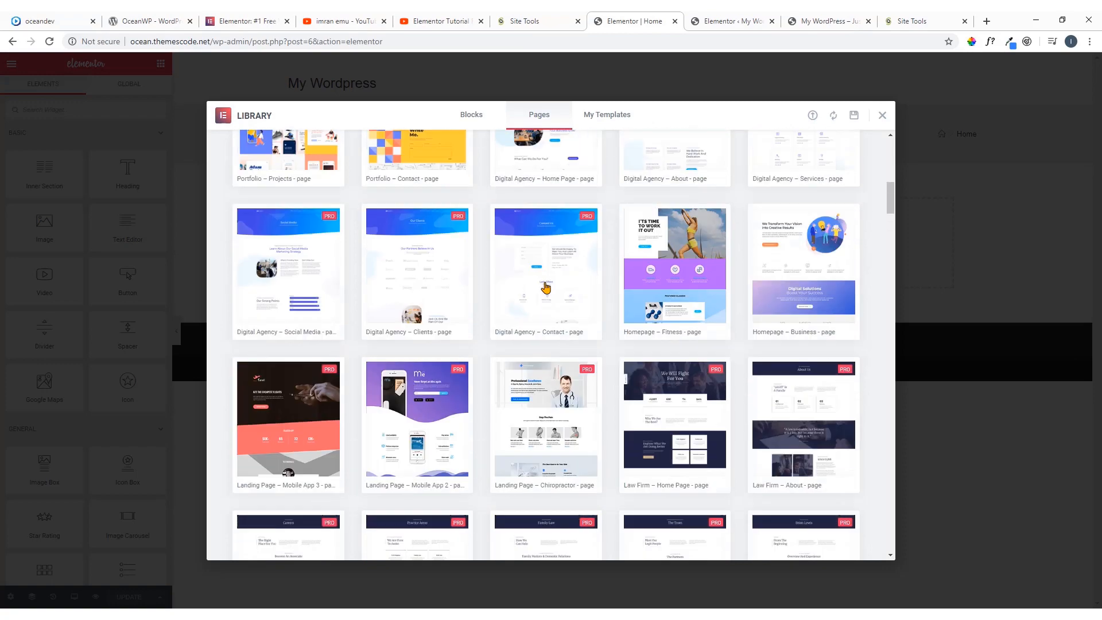
scroll(546, 287, "up", 2)
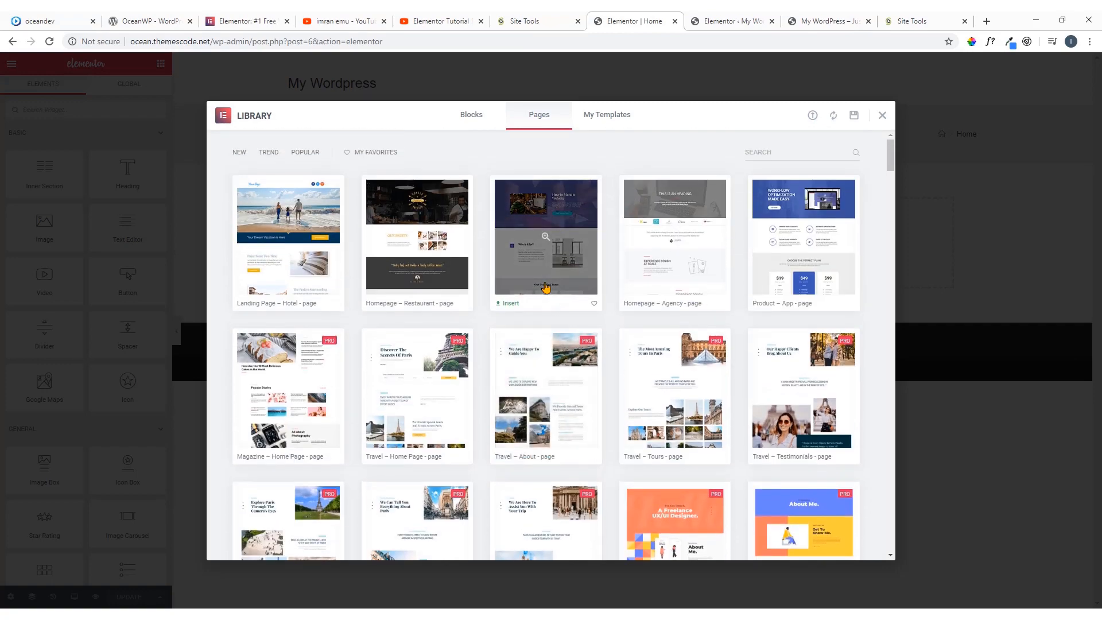
left_click(548, 244)
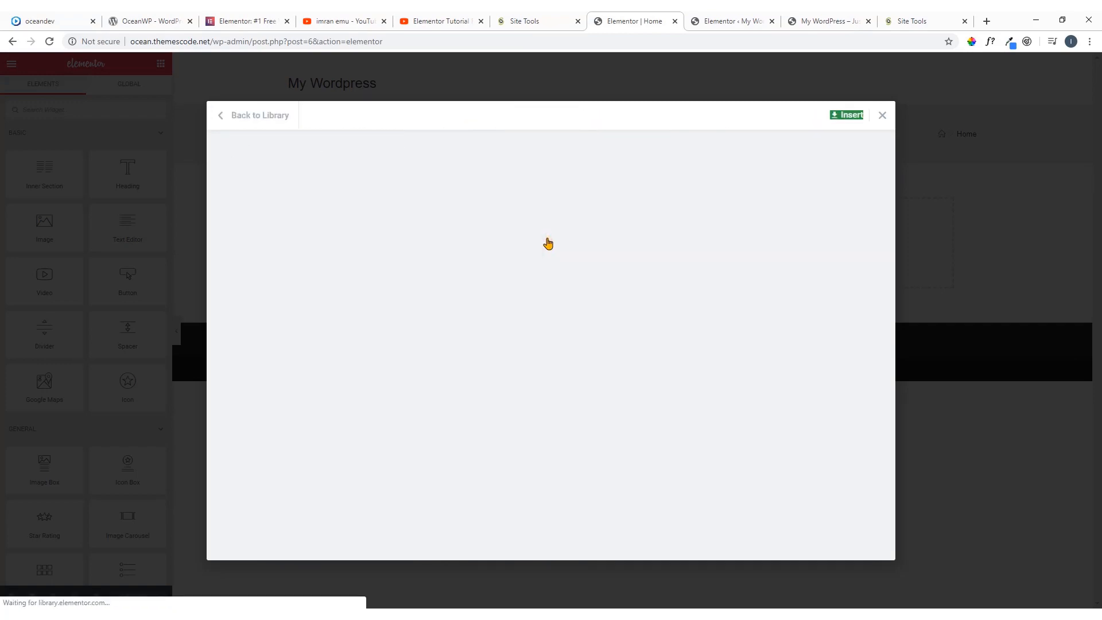
scroll(574, 264, "down", 10)
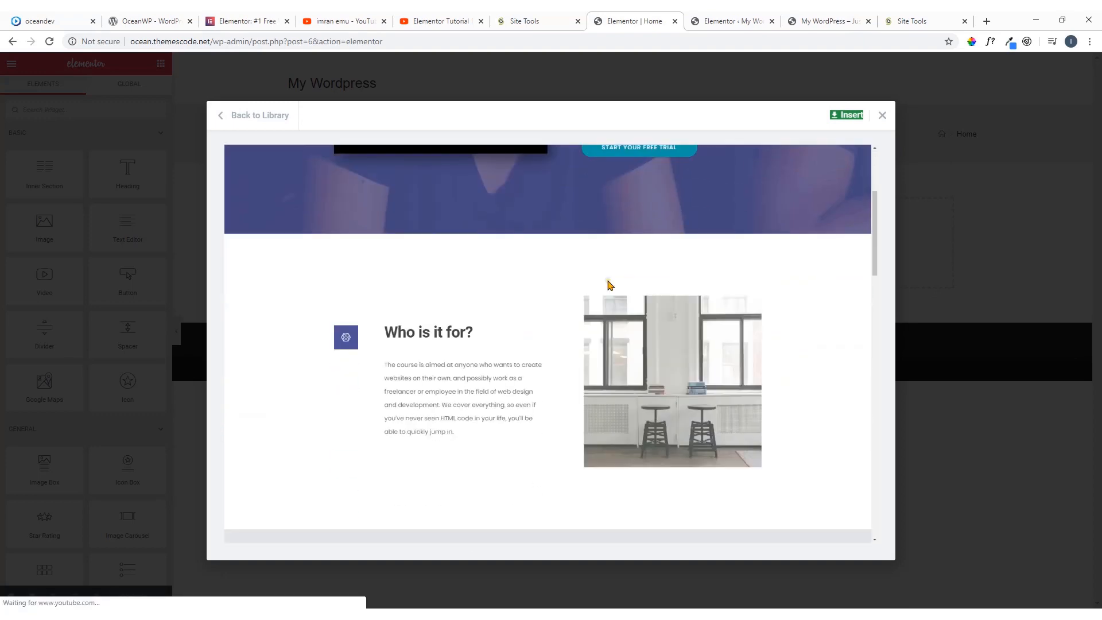
scroll(609, 288, "down", 8)
scroll(613, 288, "up", 3)
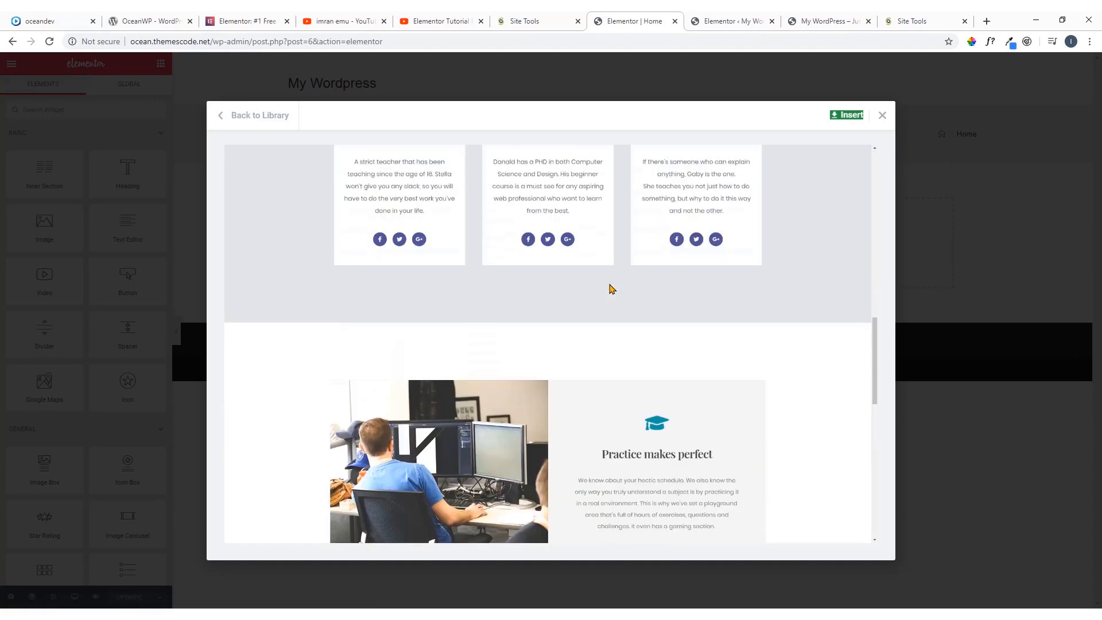
left_click(883, 115)
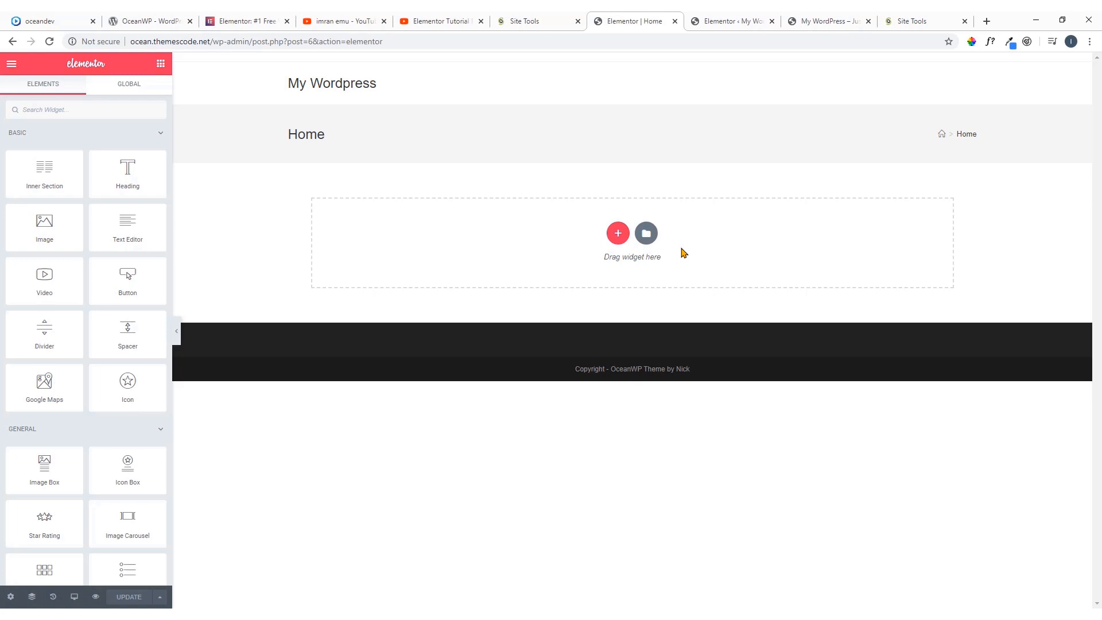
Start a new section, check the demo's hero text, and keep the editor tab beside the demo's, closing the Elementor website tab
left_click(618, 235)
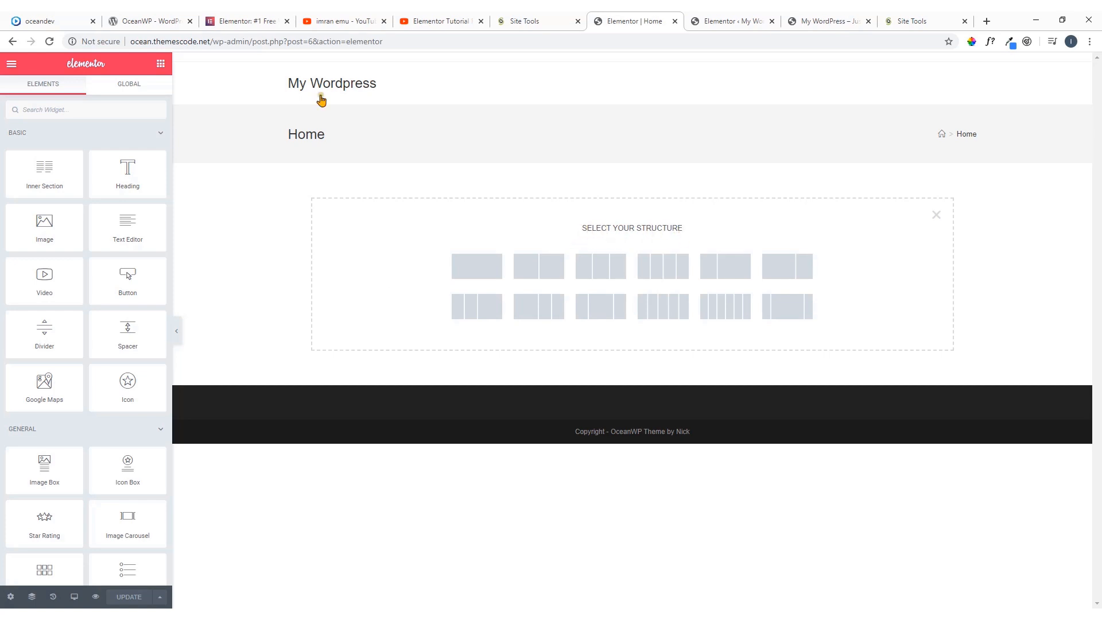
left_click(80, 20)
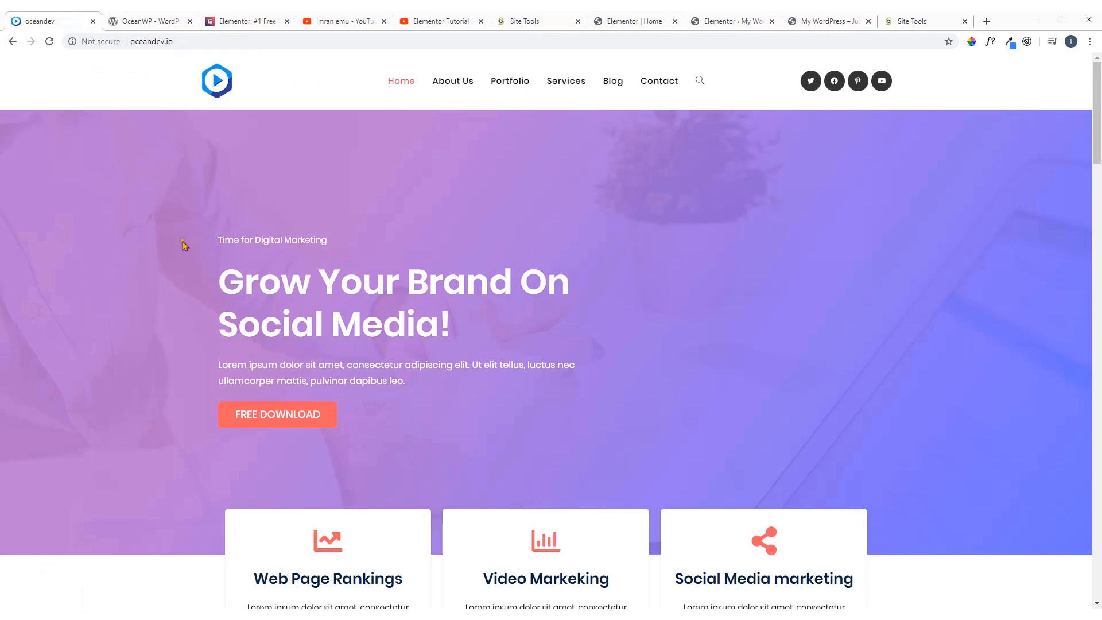
left_click_drag(211, 224, 448, 430)
left_click(618, 244)
left_click_drag(647, 17, 207, 20)
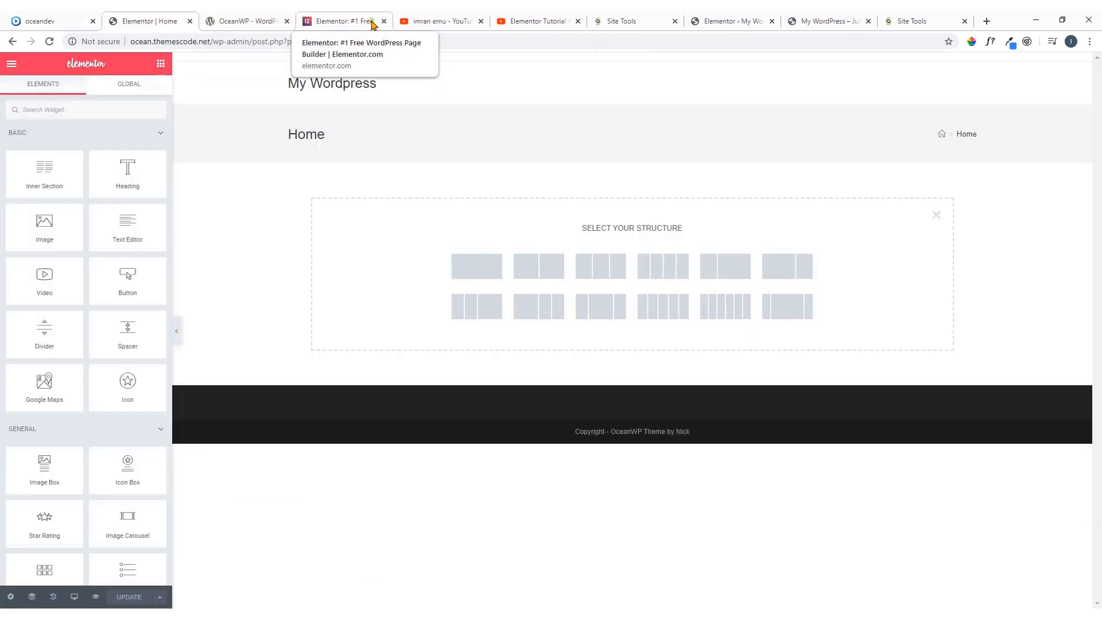
left_click(383, 21)
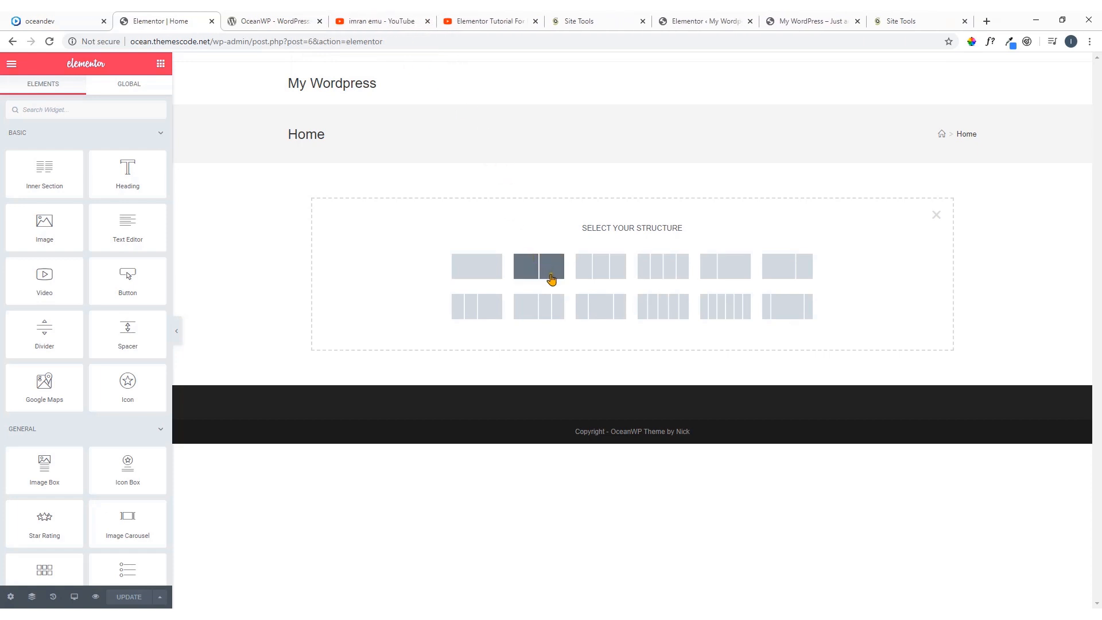
Try a two-column section with a wide first and narrow second column, compare it with the demo's hero, and delete it
left_click(789, 271)
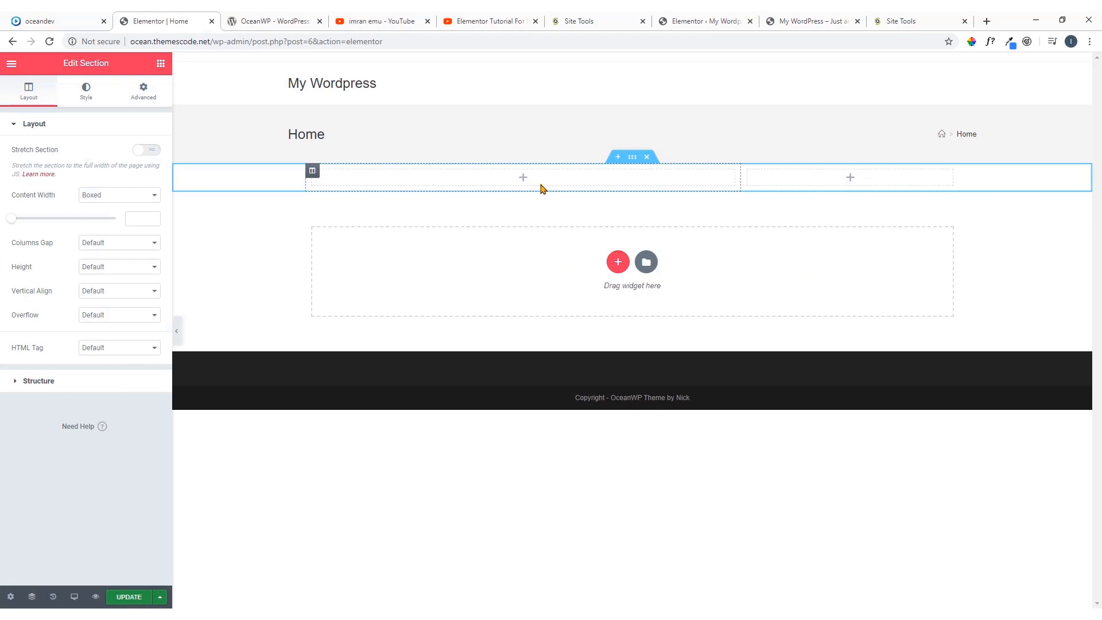
left_click(109, 17)
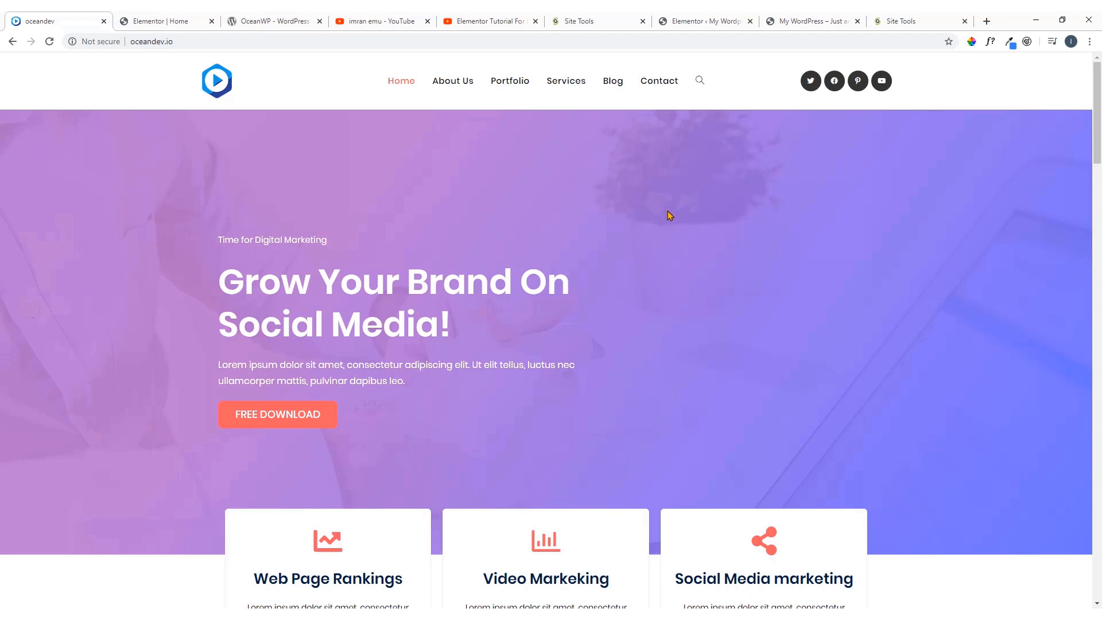
left_click(152, 18)
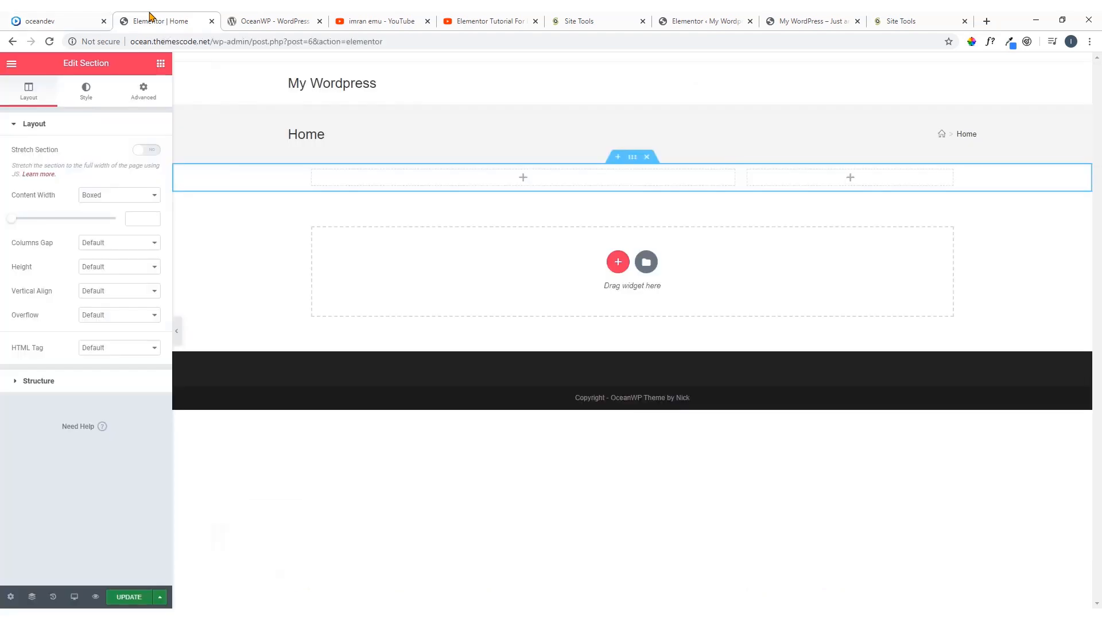
left_click(648, 158)
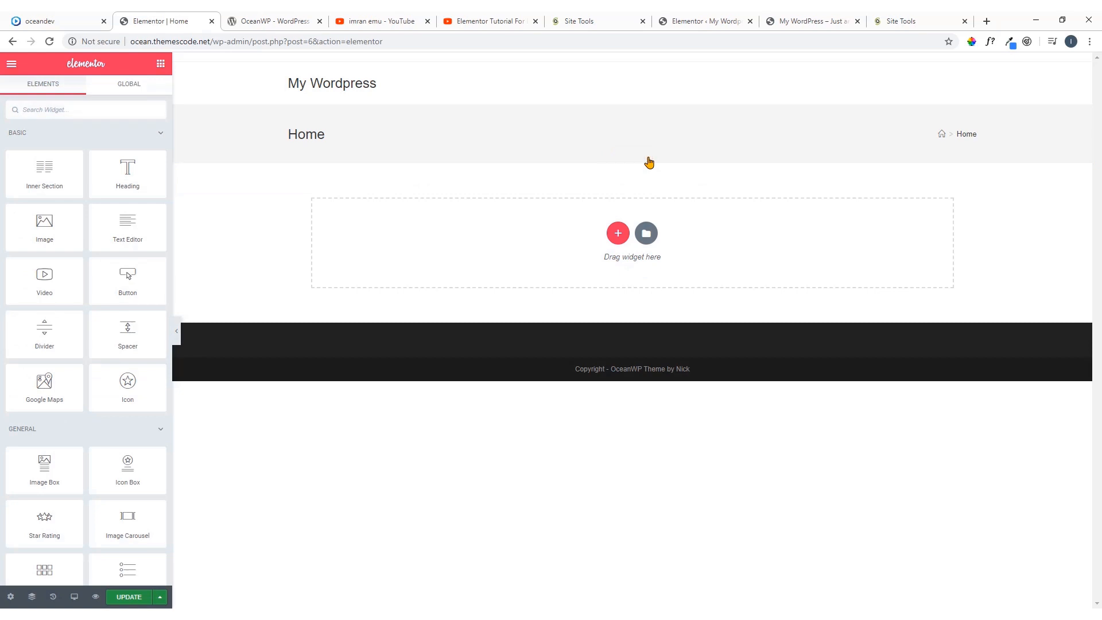
Add a two-column section with a wide first and narrow second column, and dismiss the right-click tip
left_click(618, 234)
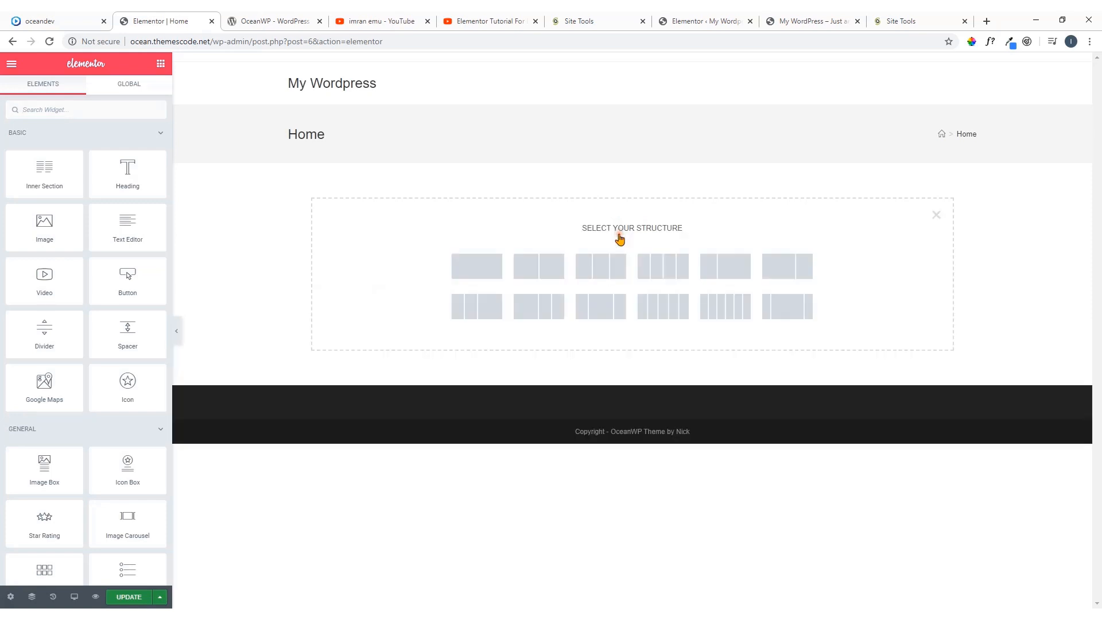
left_click(781, 271)
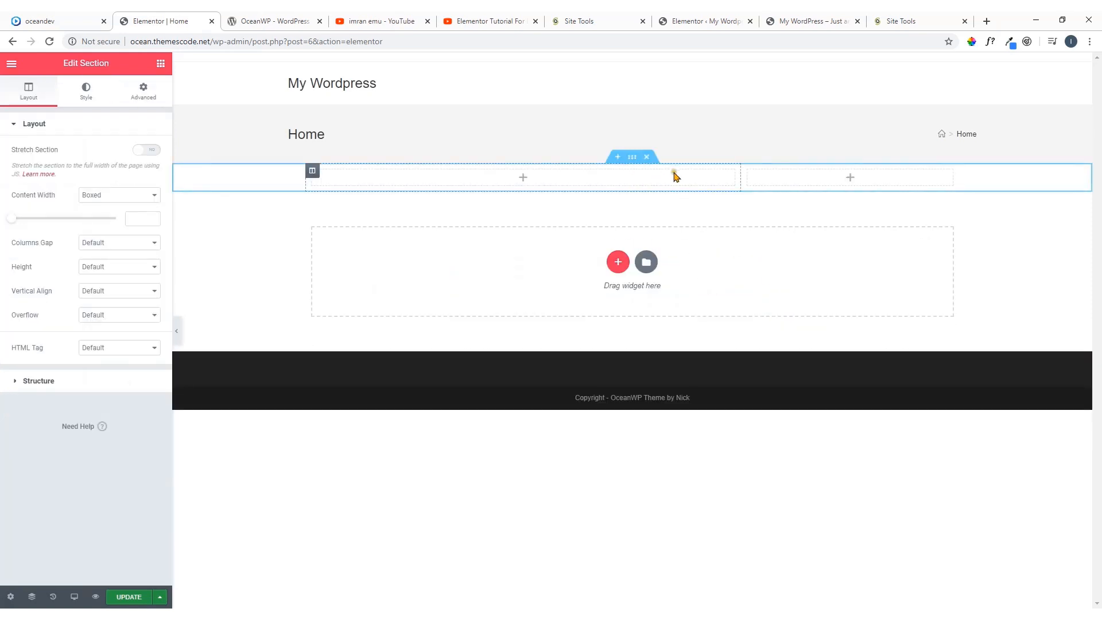
left_click(632, 158)
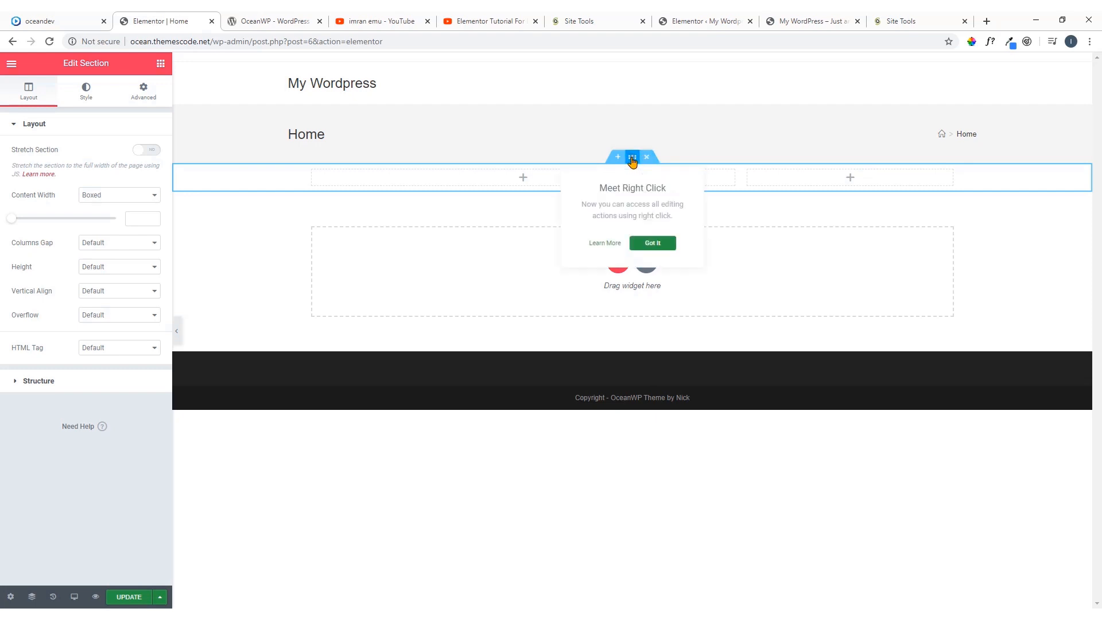
left_click(659, 247)
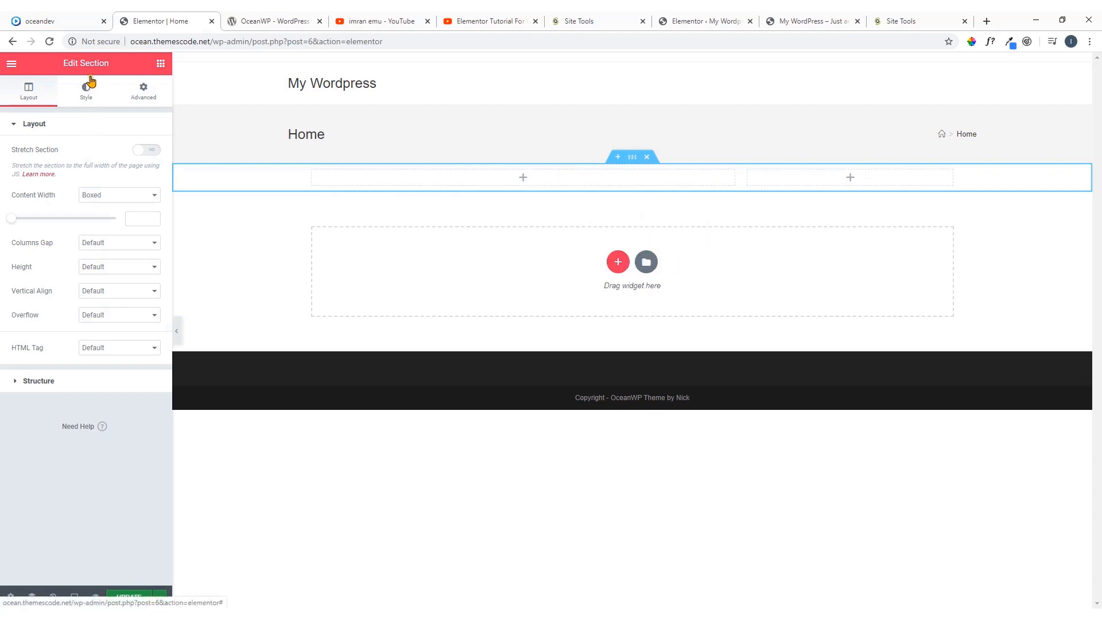
left_click_drag(110, 64, 62, 65)
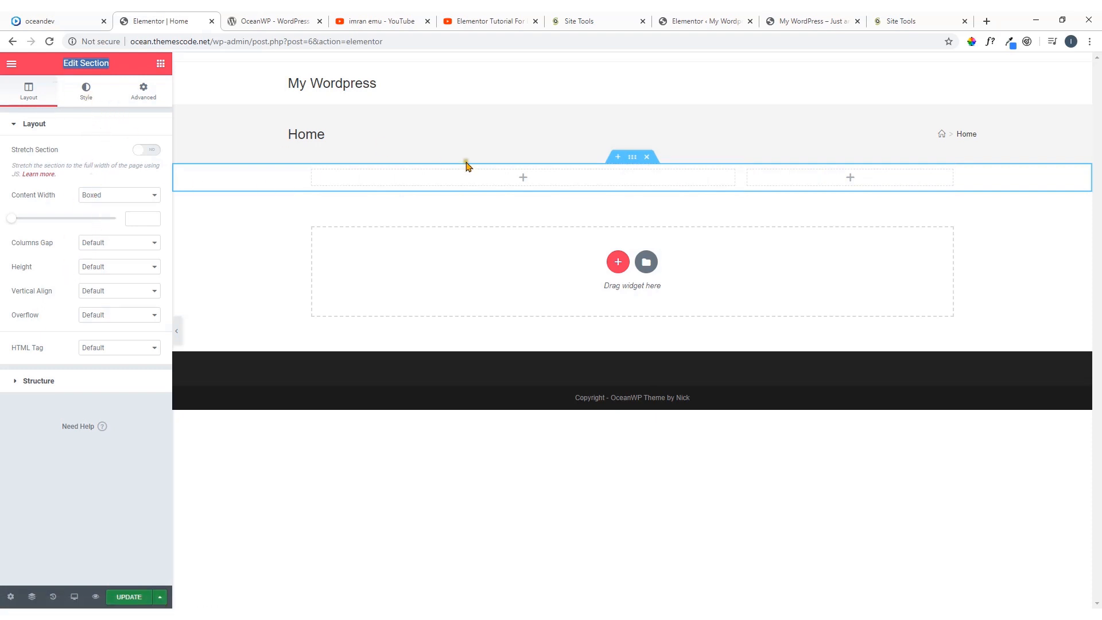
left_click(523, 178)
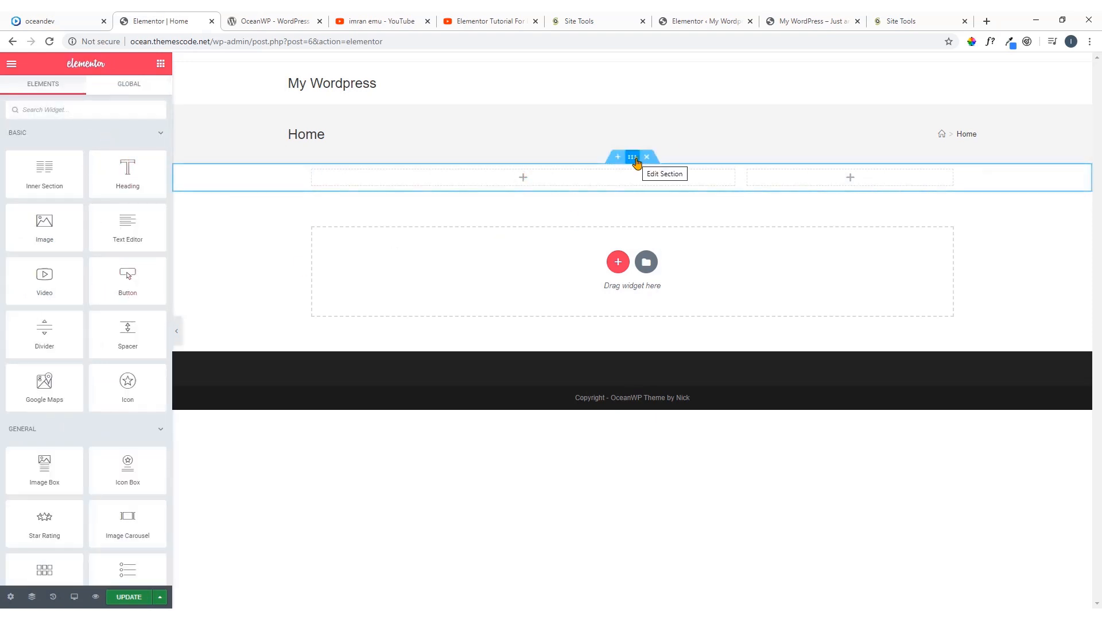
Stretch the new section to full width, with a boxed content width of 1200 and no gap between columns
left_click(634, 159)
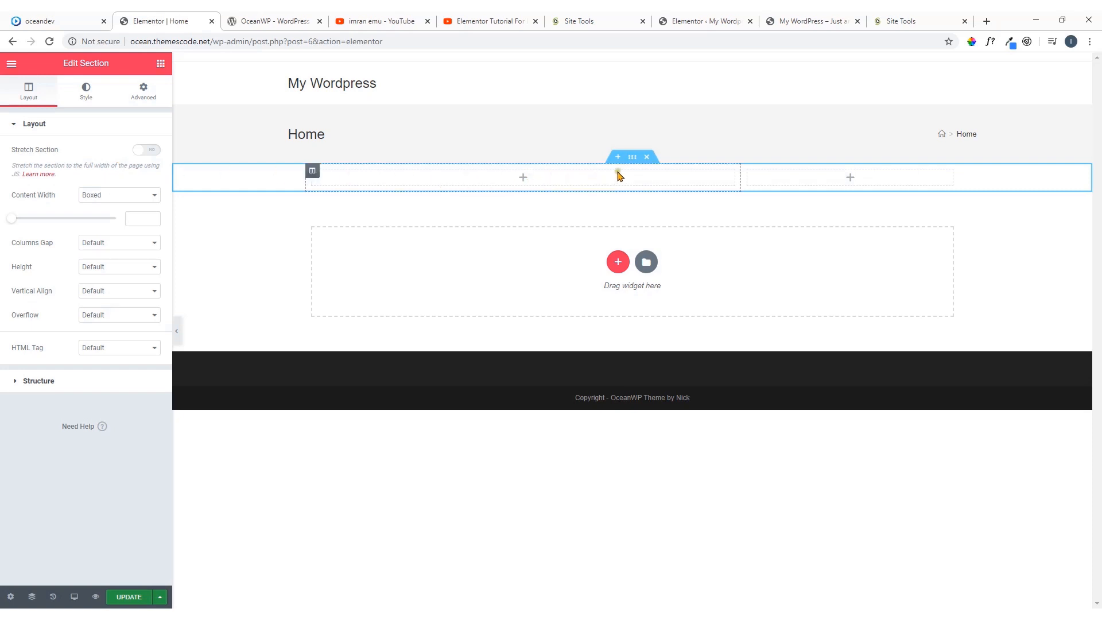
left_click(144, 151)
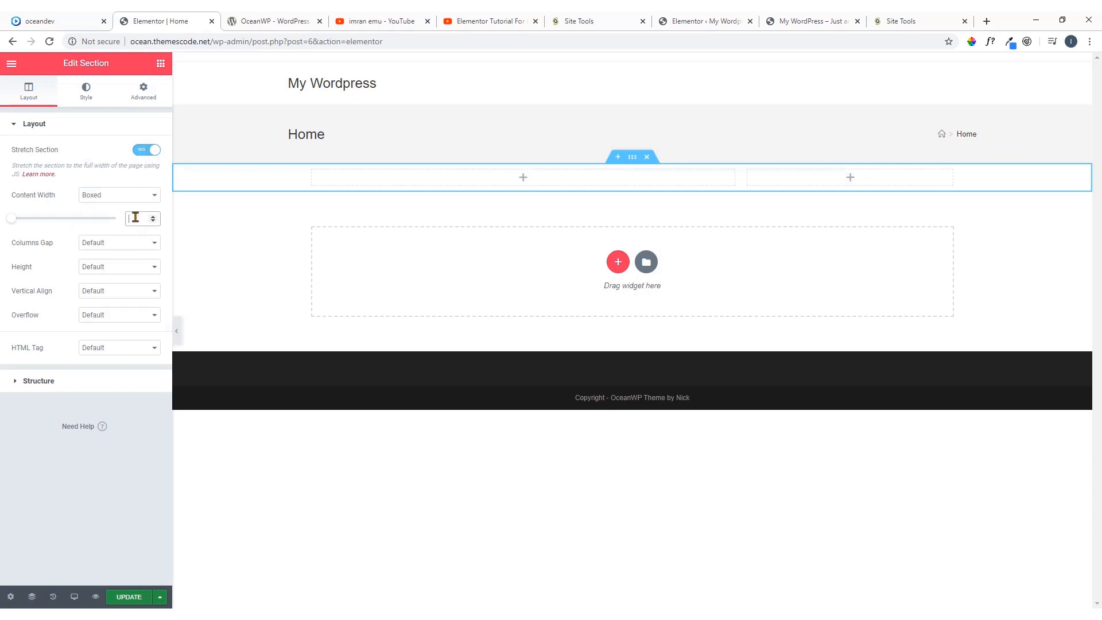
type("1200")
left_click(119, 246)
left_click(117, 261)
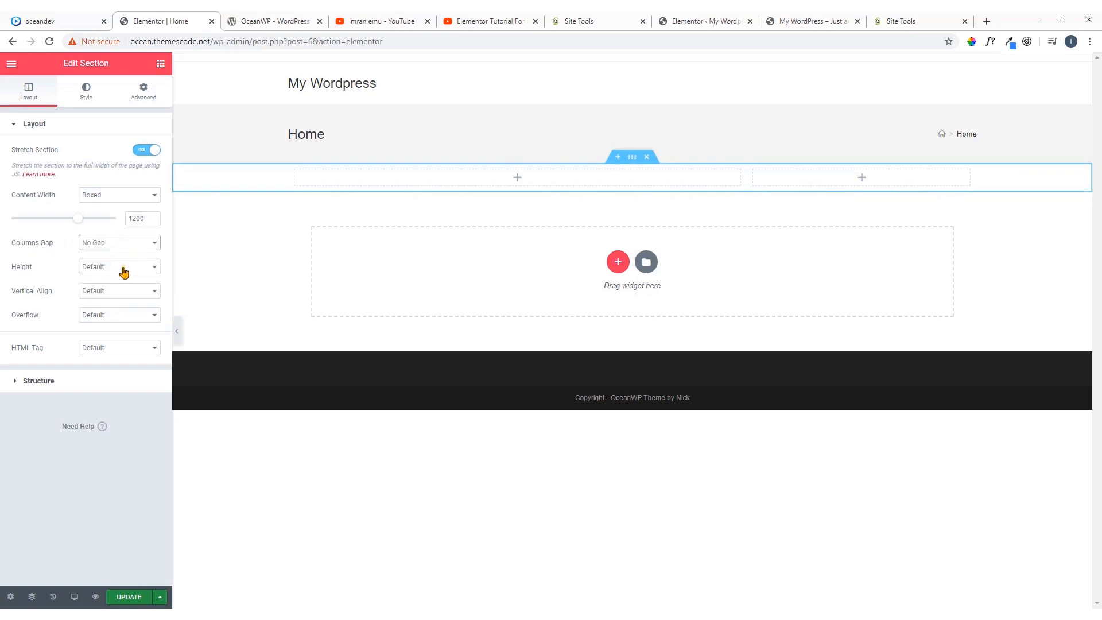
Set the section's height to Min Height and update the page
left_click(123, 268)
left_click(122, 298)
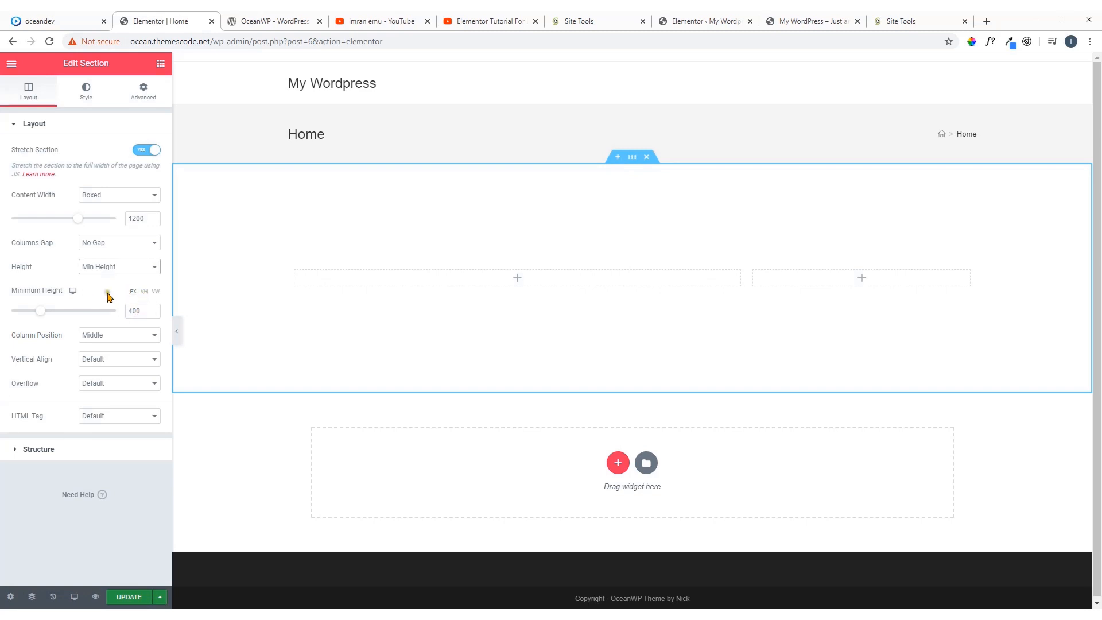
left_click(117, 598)
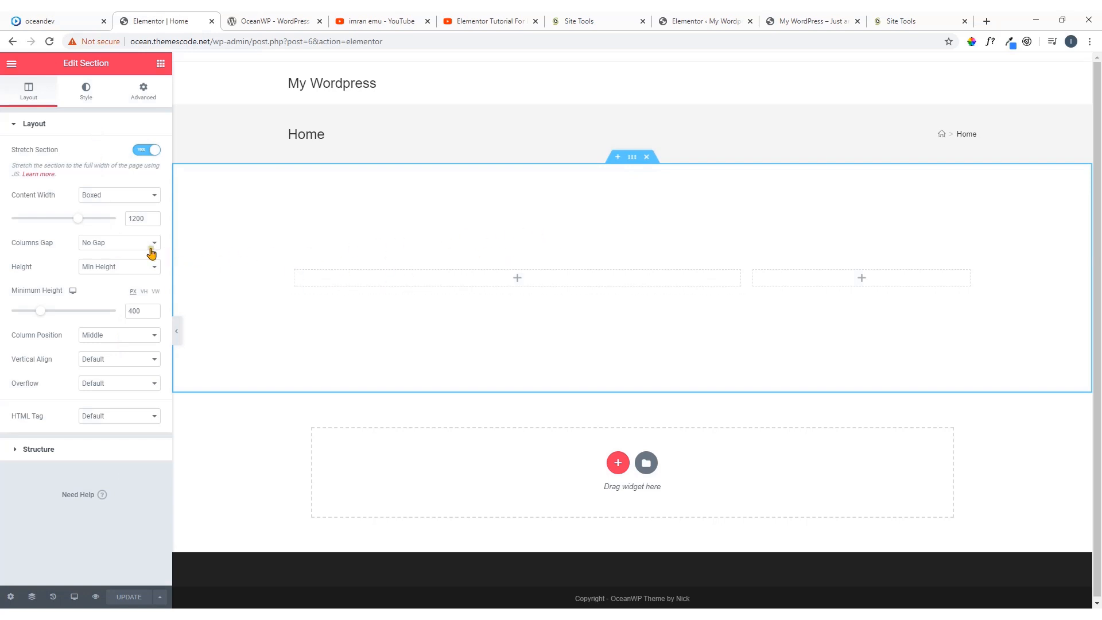
Give the section a classic background using an uploaded image, background-image.jpg
left_click(89, 98)
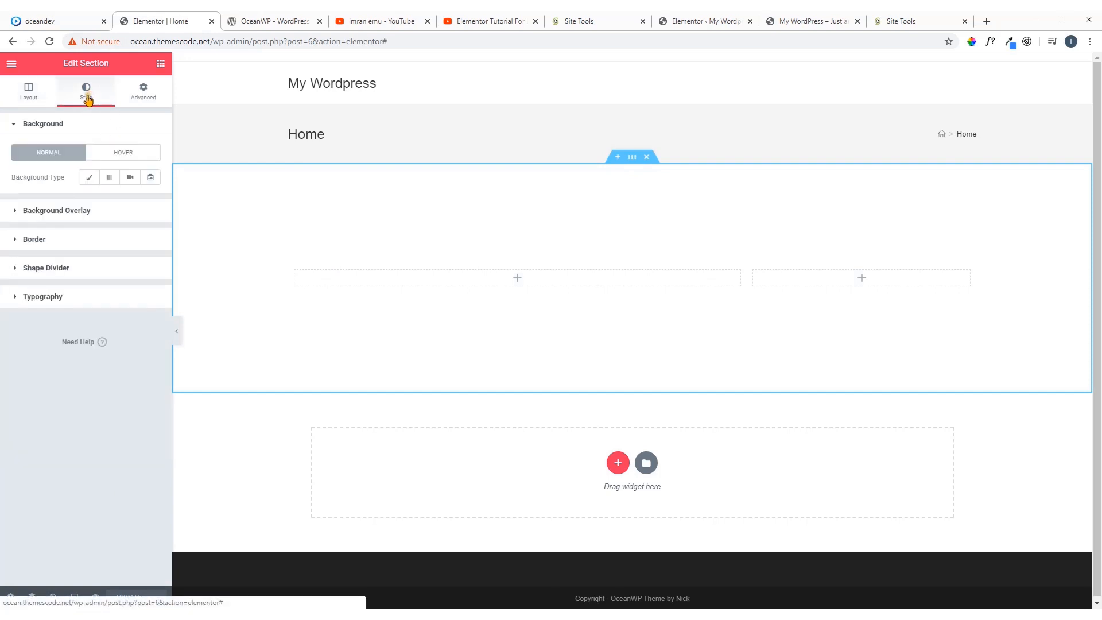
left_click(89, 178)
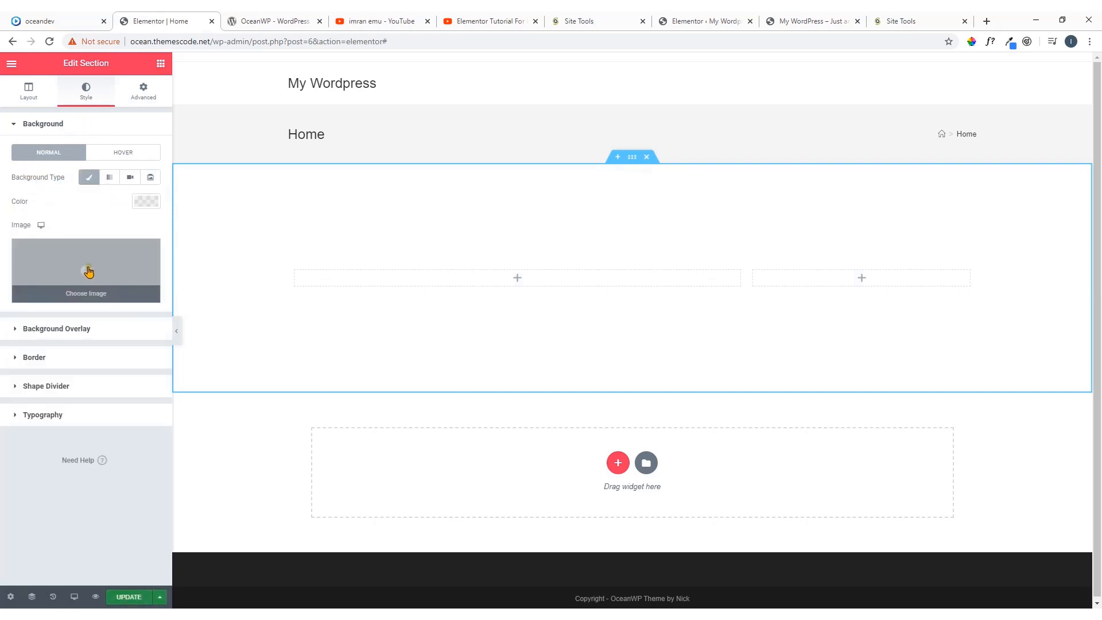
left_click(94, 290)
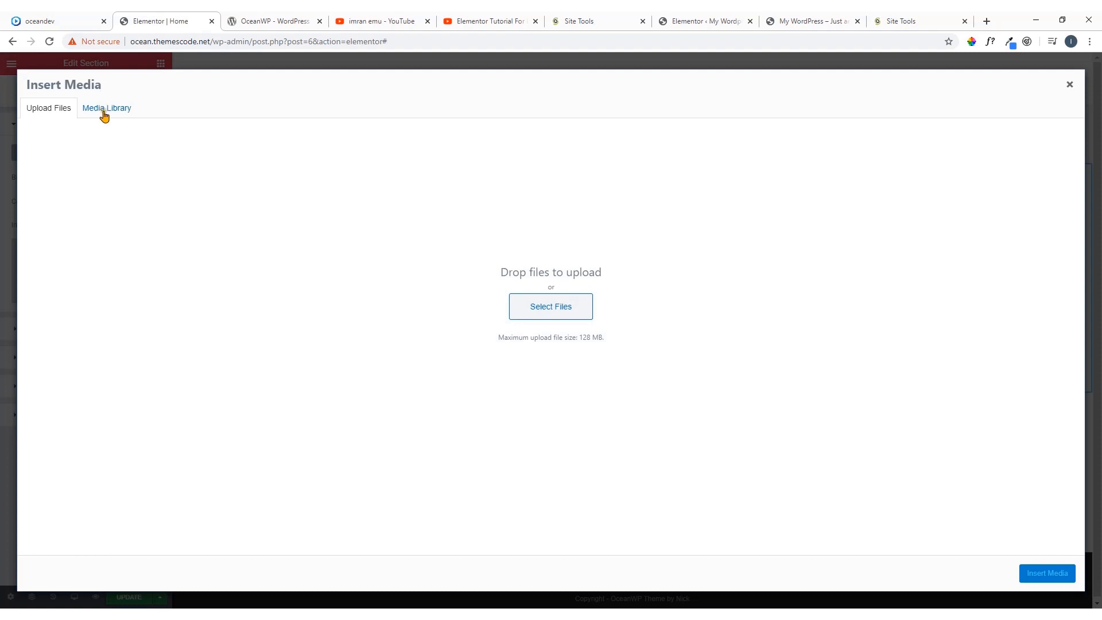
left_click(109, 113)
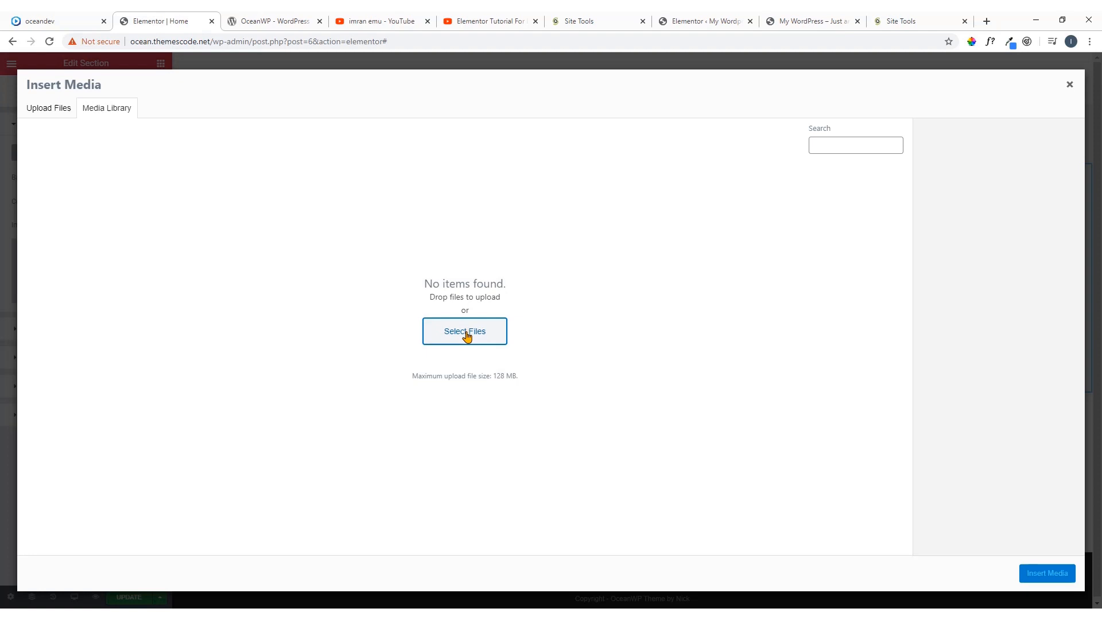
left_click(466, 336)
double_click(357, 172)
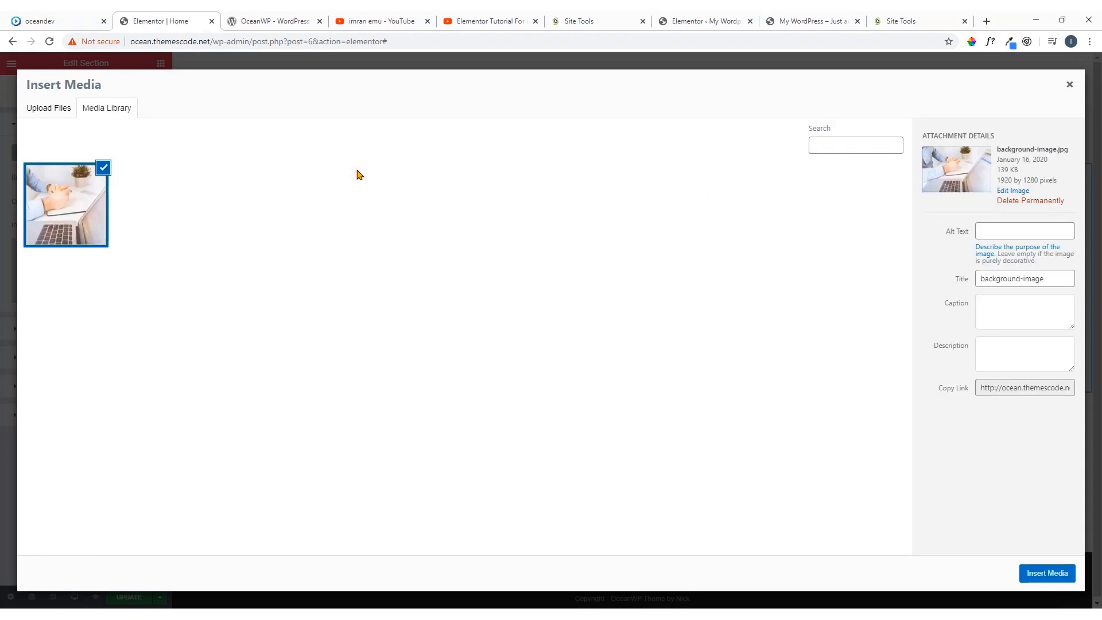
left_click(1041, 575)
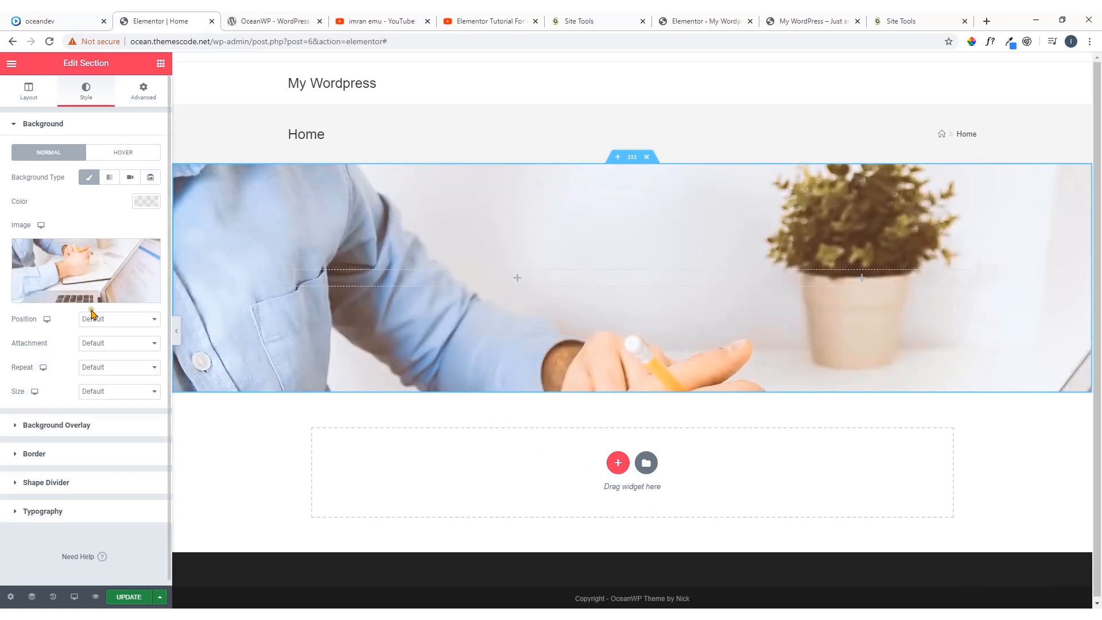
Set the background image's position to Center Left and keep its attachment at Default
left_click(107, 319)
left_click(111, 340)
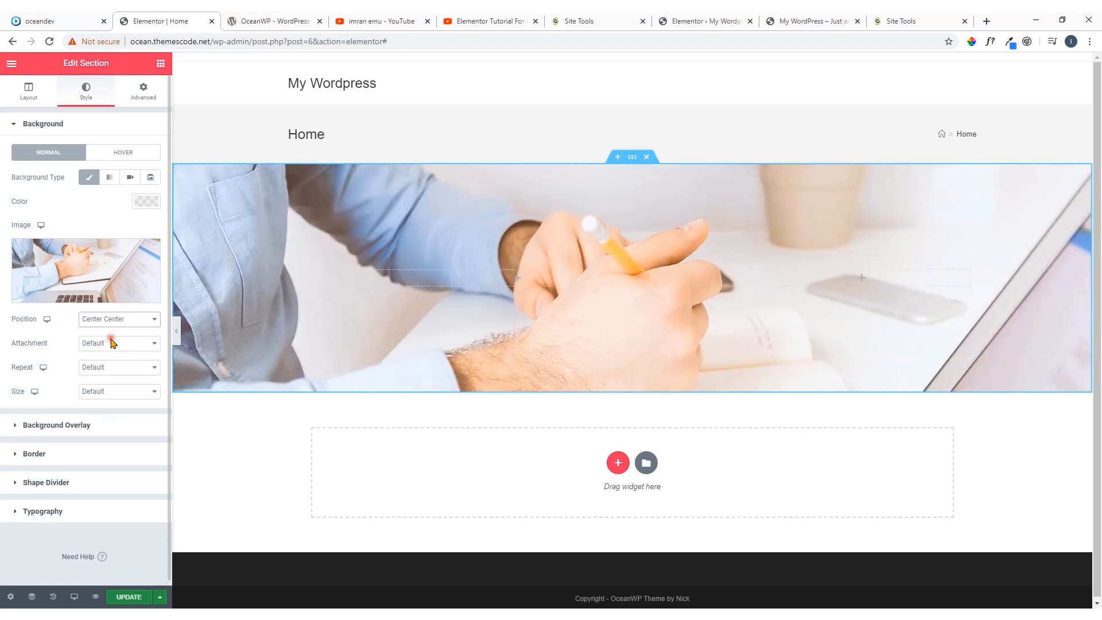
left_click(113, 319)
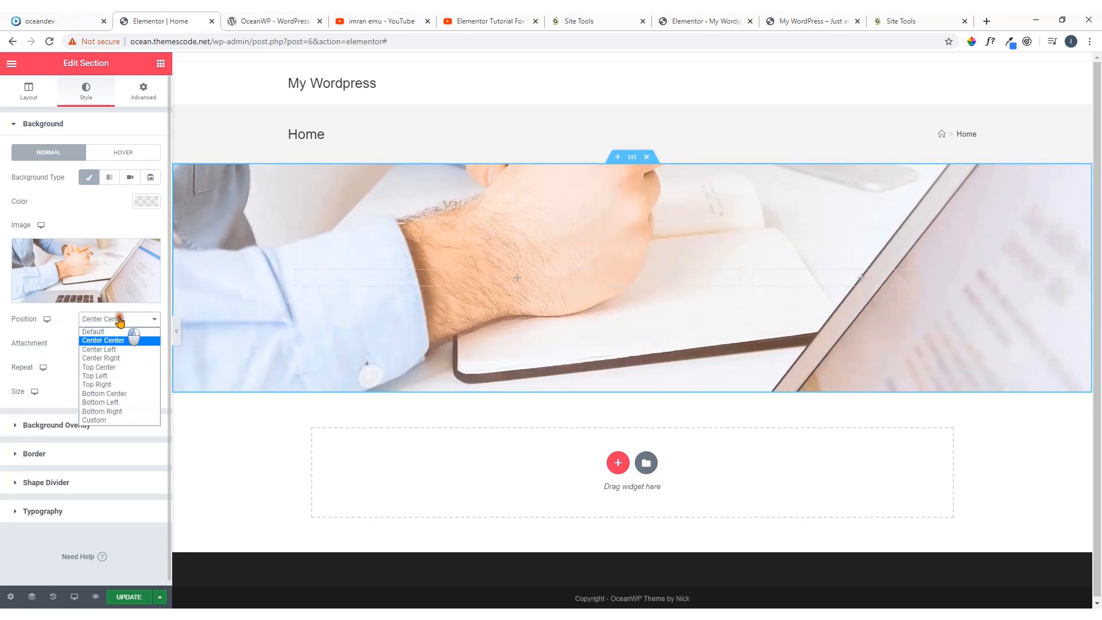
left_click(113, 347)
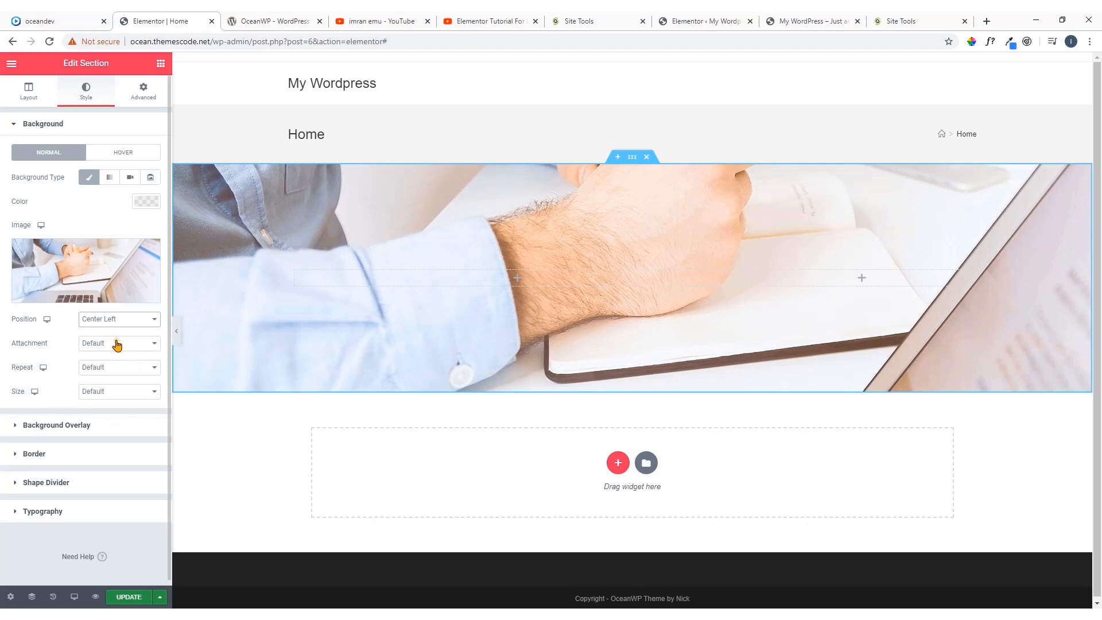
left_click(116, 343)
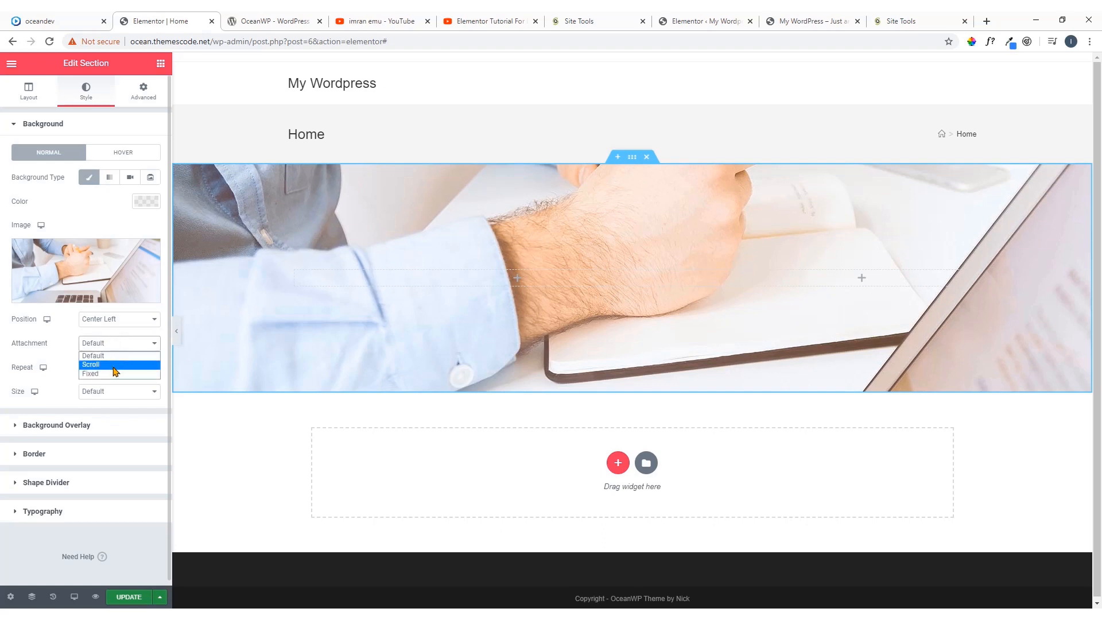
left_click(86, 355)
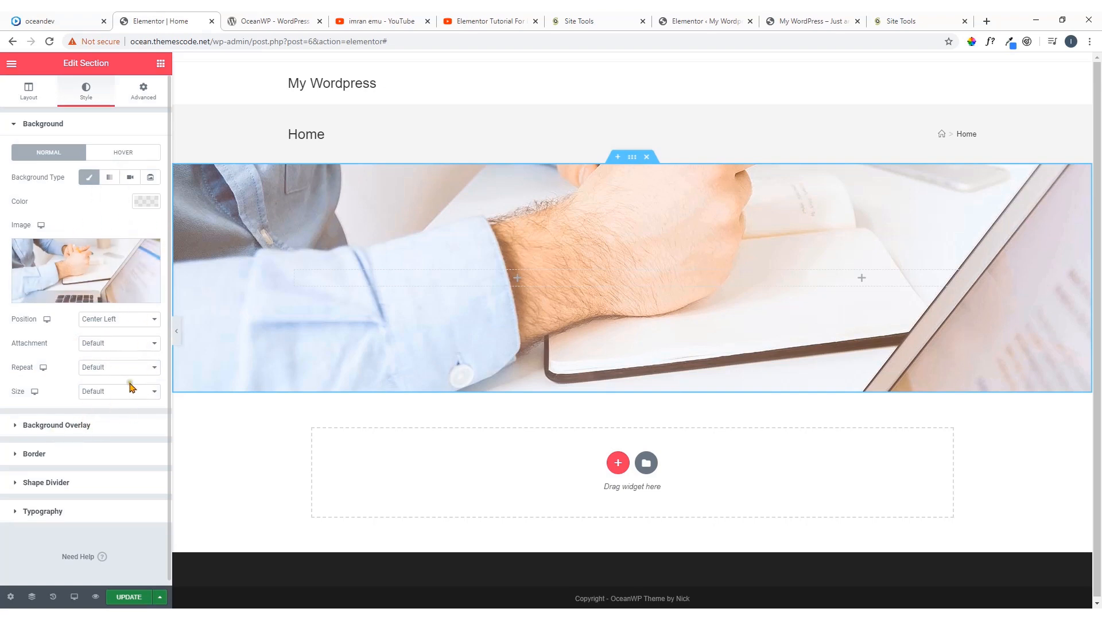
Set the section's minimum height to 80 VH and check how the background image fills the page
left_click(35, 100)
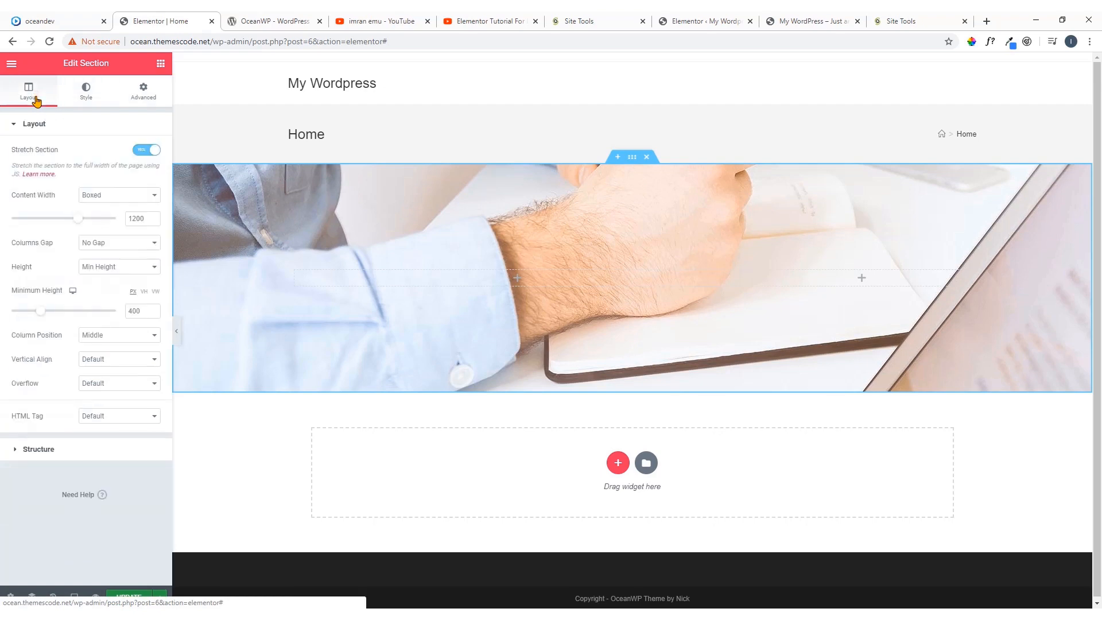
left_click(144, 291)
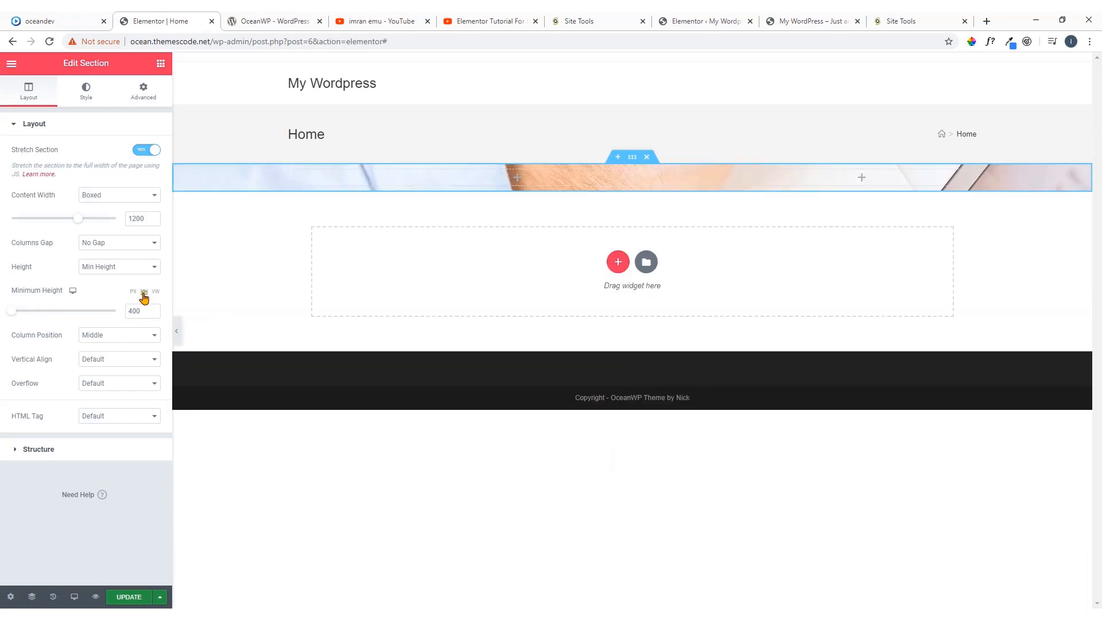
left_click_drag(139, 311, 124, 314)
type("80")
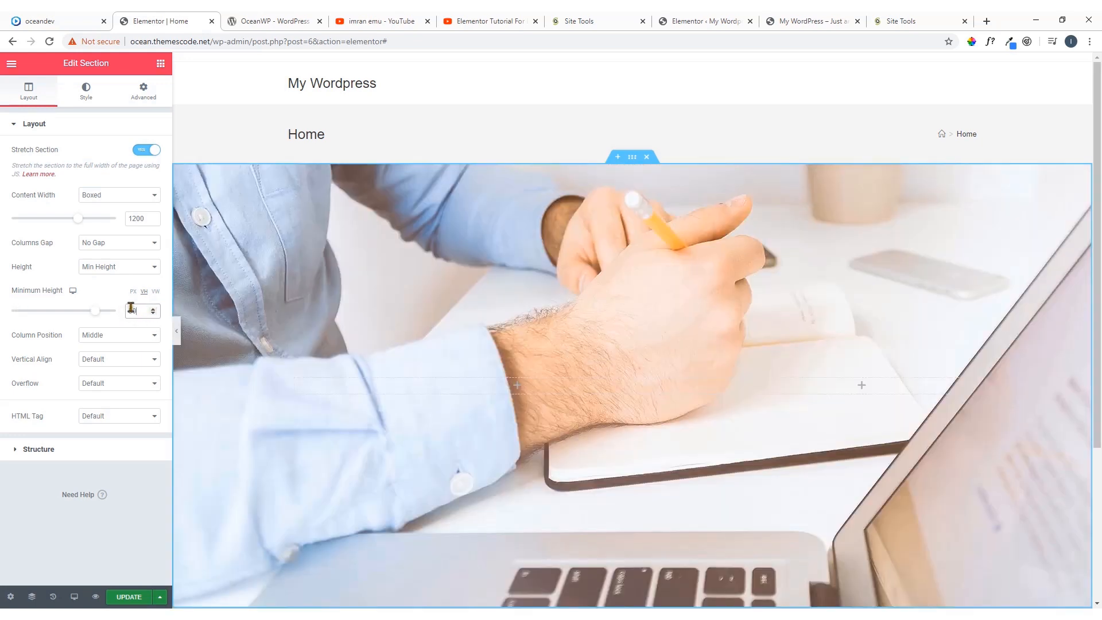
scroll(373, 282, "down", 3)
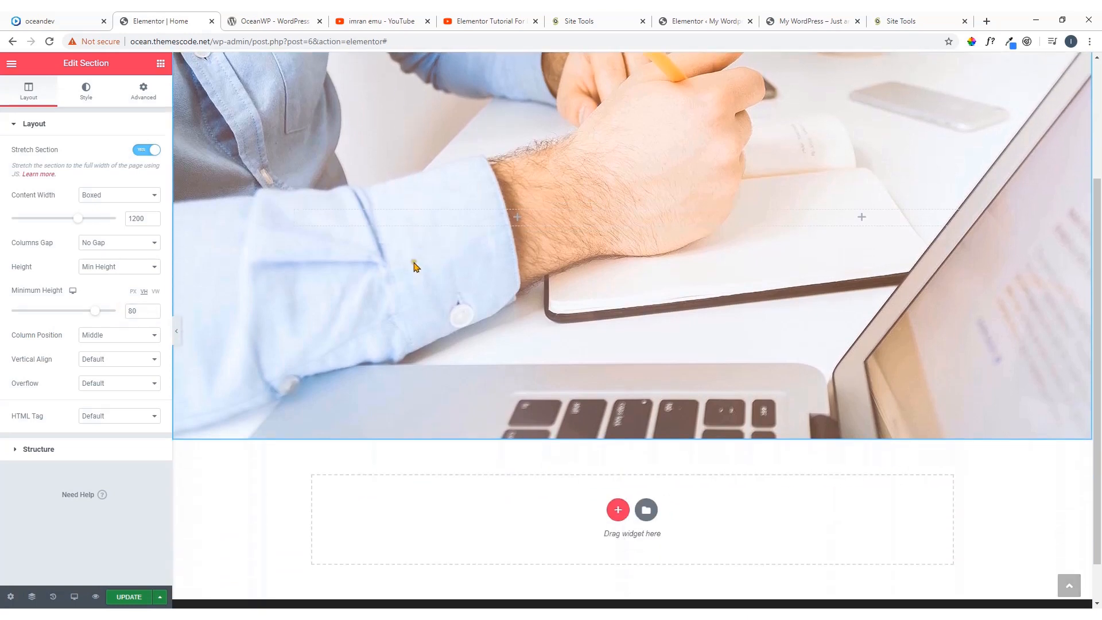
scroll(517, 287, "up", 3)
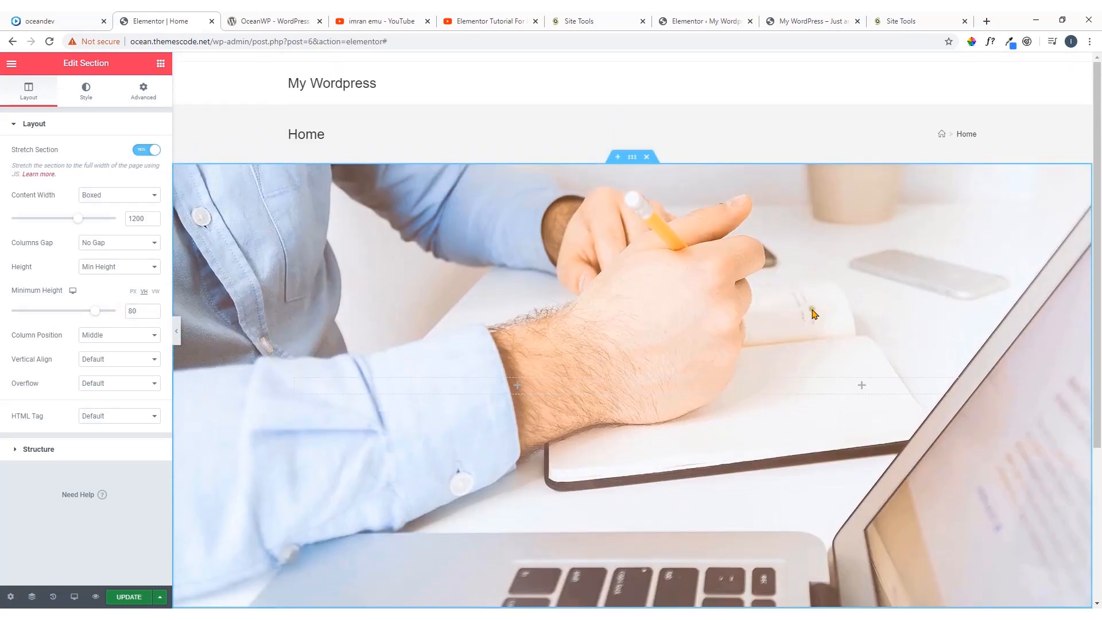
scroll(818, 344, "down", 2)
scroll(559, 268, "up", 2)
Try a minimum height of 90 VH for the section, then return it to 80 VH
left_click_drag(132, 311, 107, 314)
type("9")
scroll(448, 287, "down", 3)
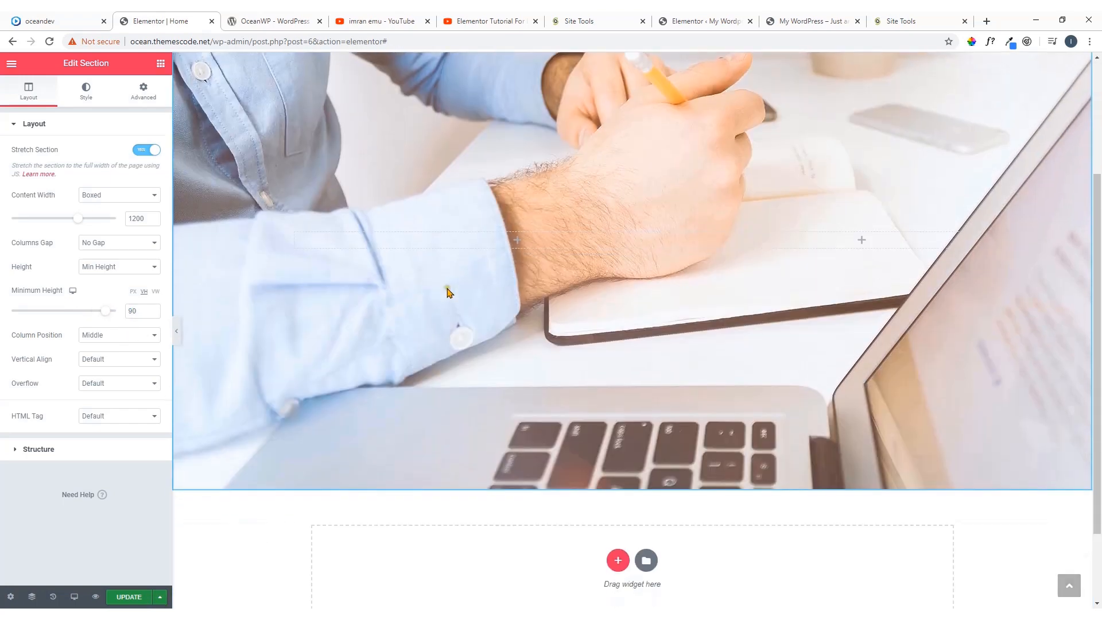
scroll(620, 268, "up", 3)
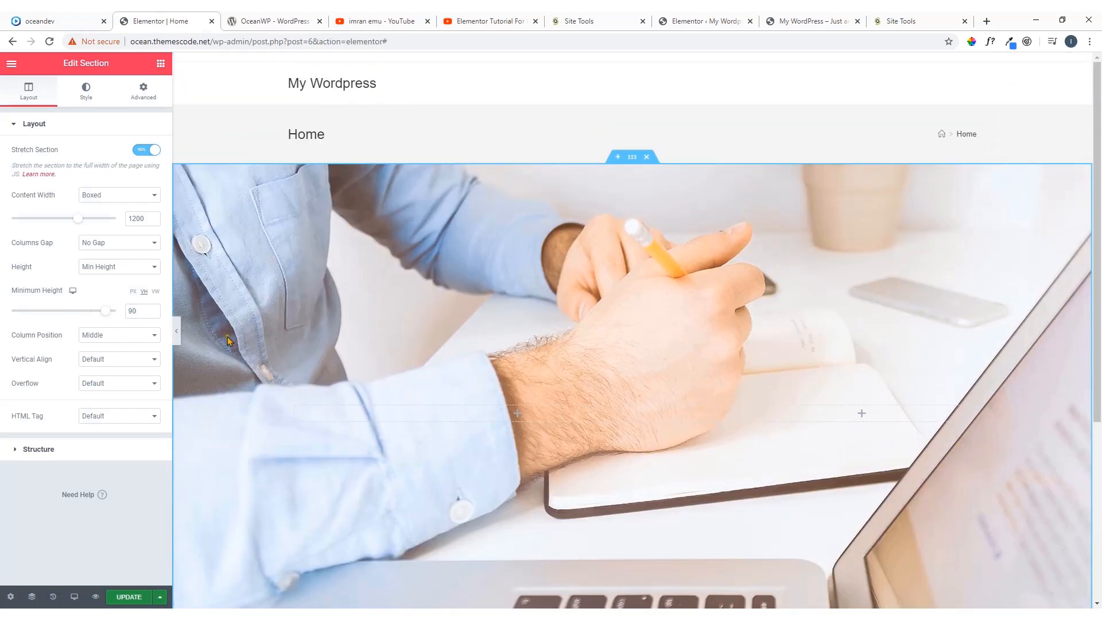
left_click_drag(132, 310, 125, 311)
type("8")
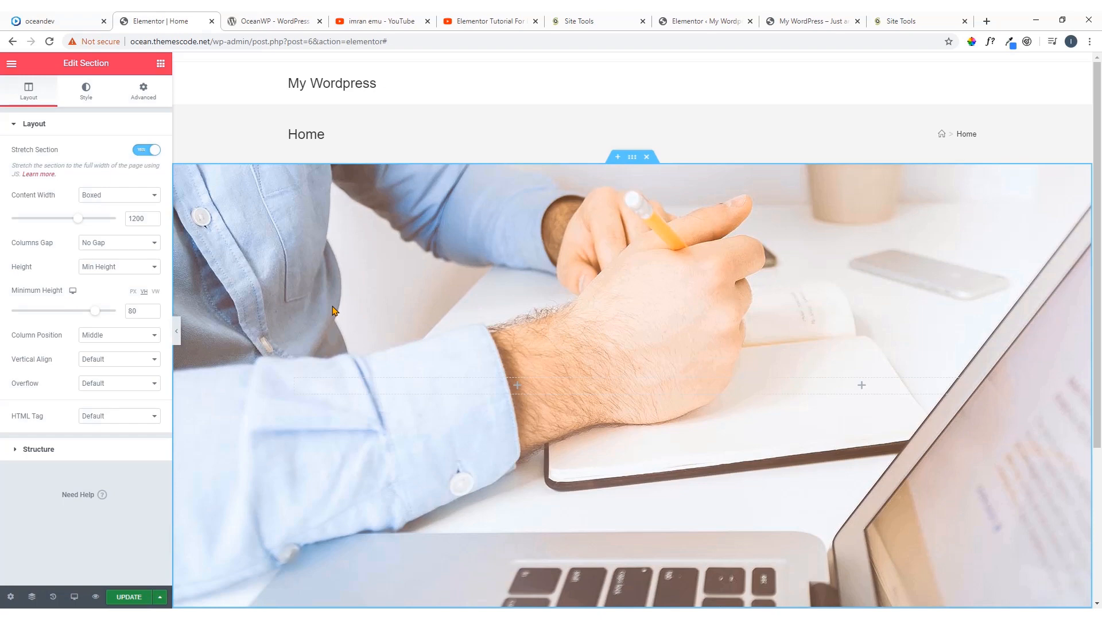
Update the page and compare the section's background style settings with the oceandev.io demo's hero
scroll(425, 345, "down", 1)
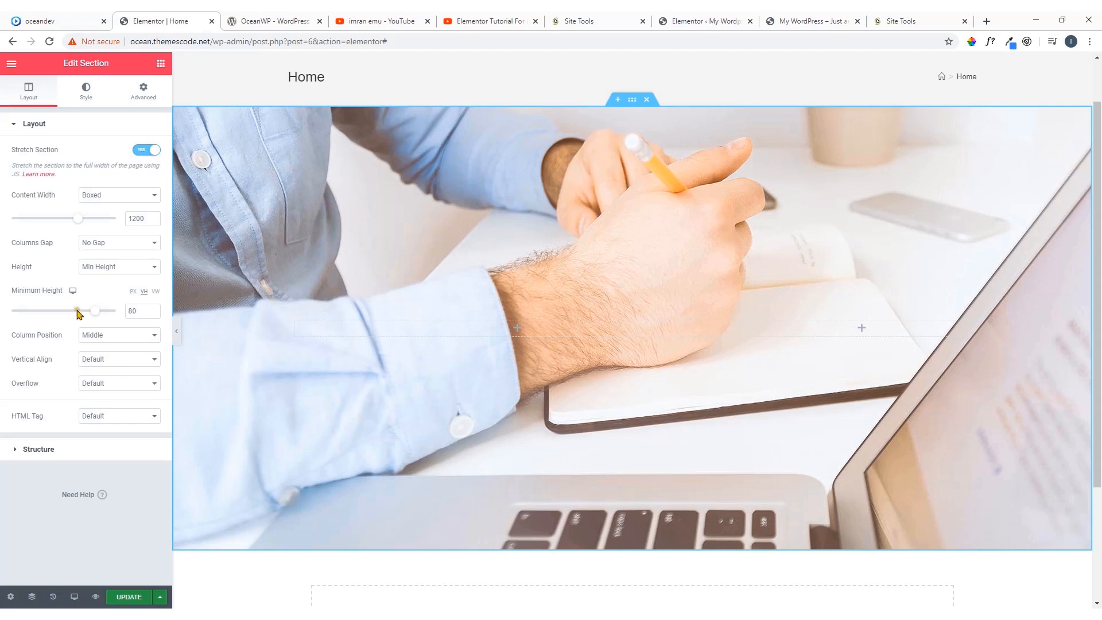
left_click(132, 598)
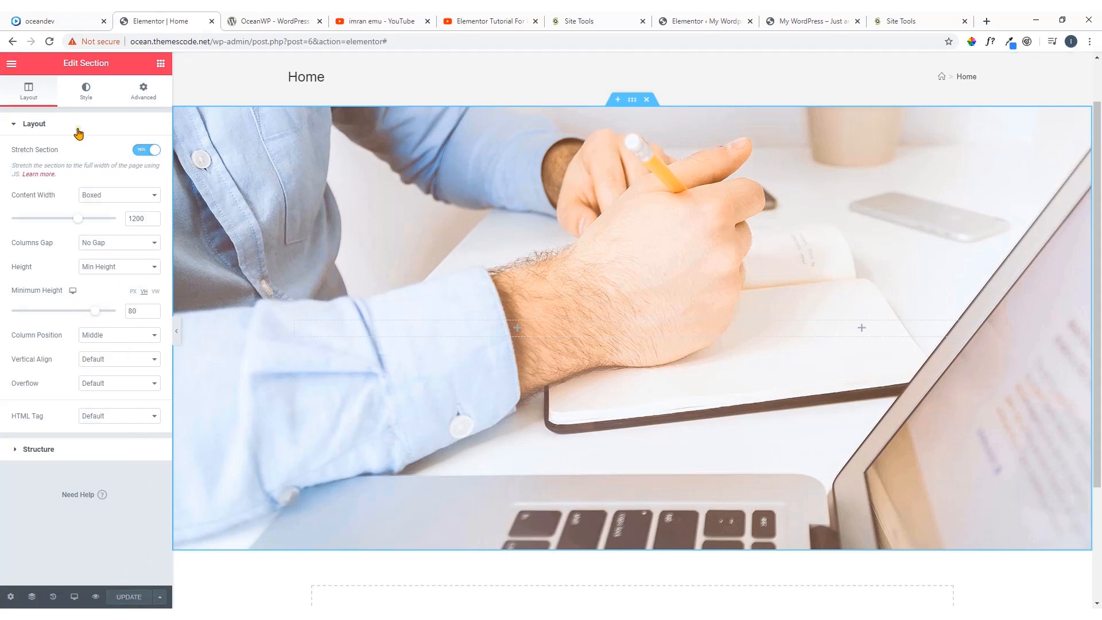
left_click(87, 92)
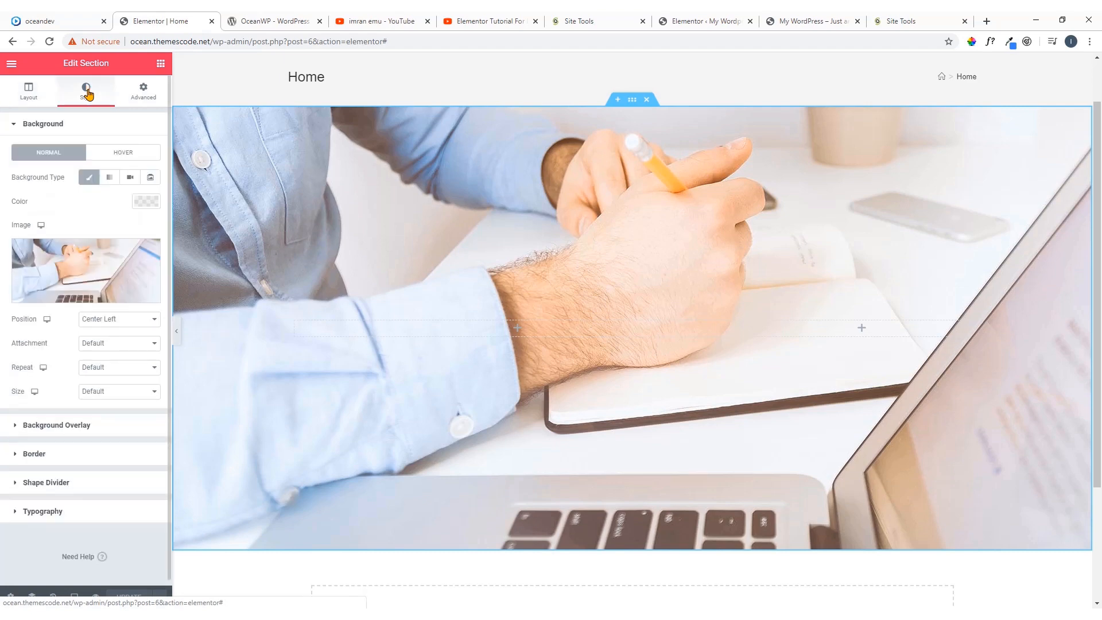
scroll(631, 331, "down", 1)
left_click(70, 18)
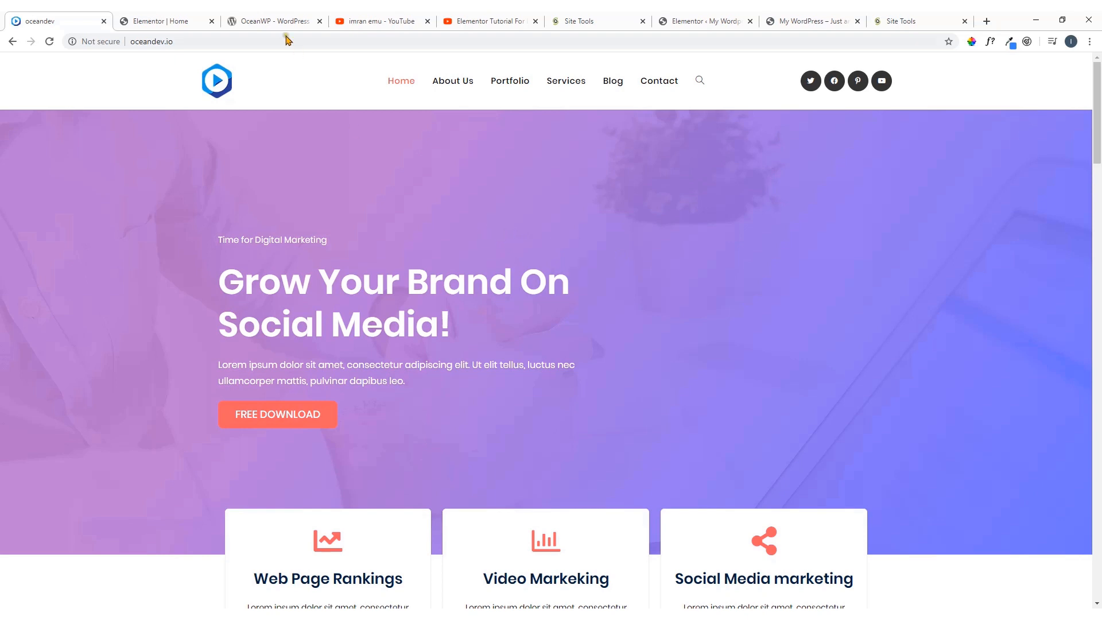
left_click(185, 19)
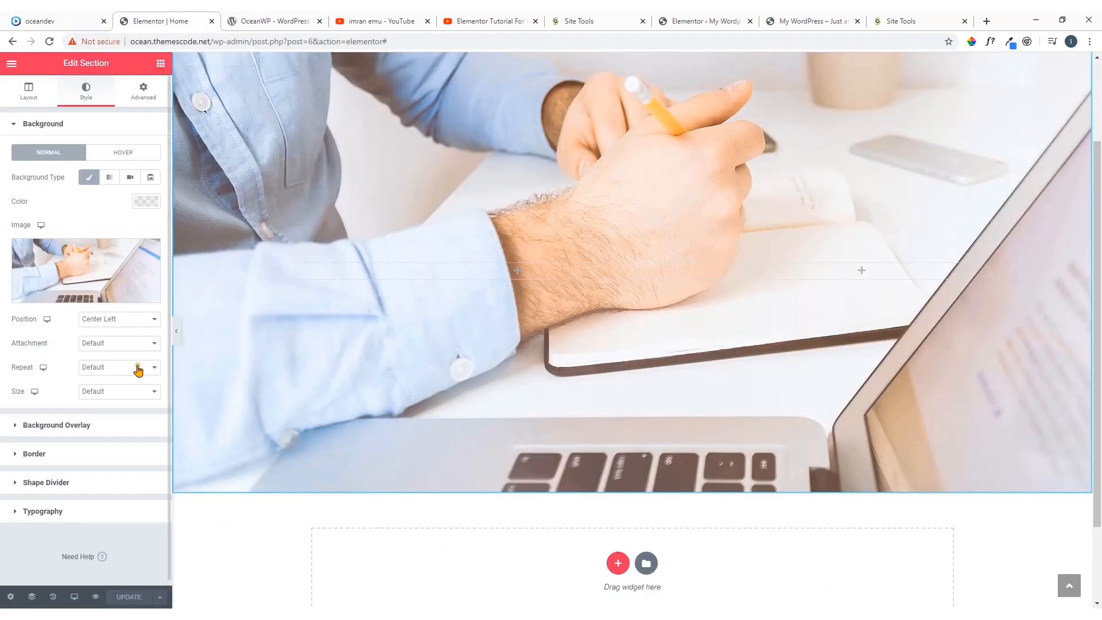
scroll(138, 371, "down", 1)
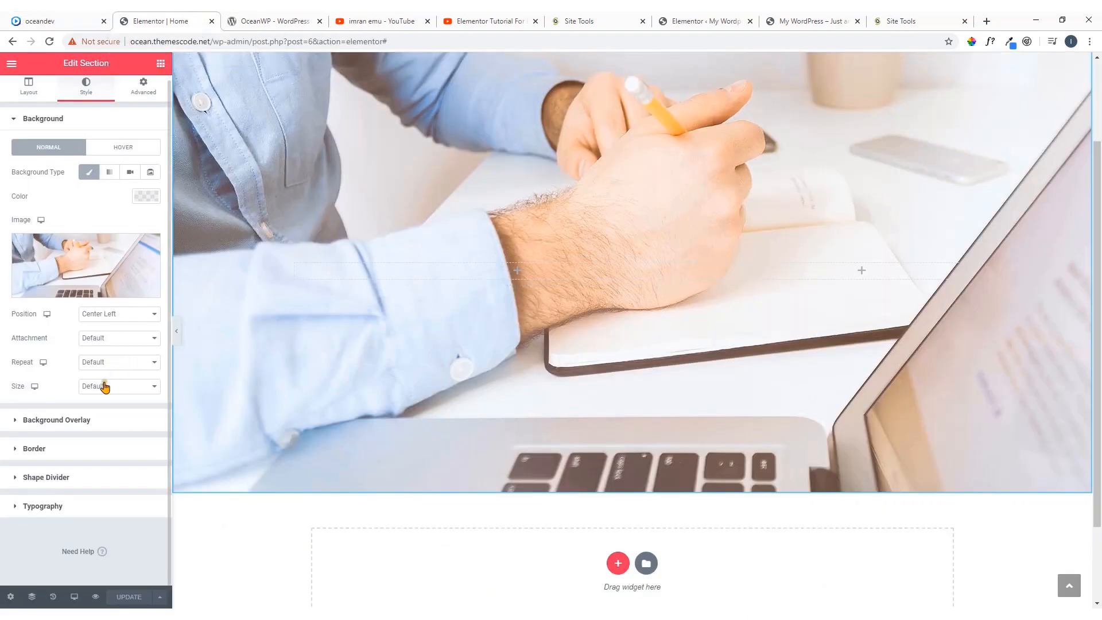
Try a solid red color as the section's background overlay, compare it with the oceandev.io demo's hero, and clear the color
left_click(62, 422)
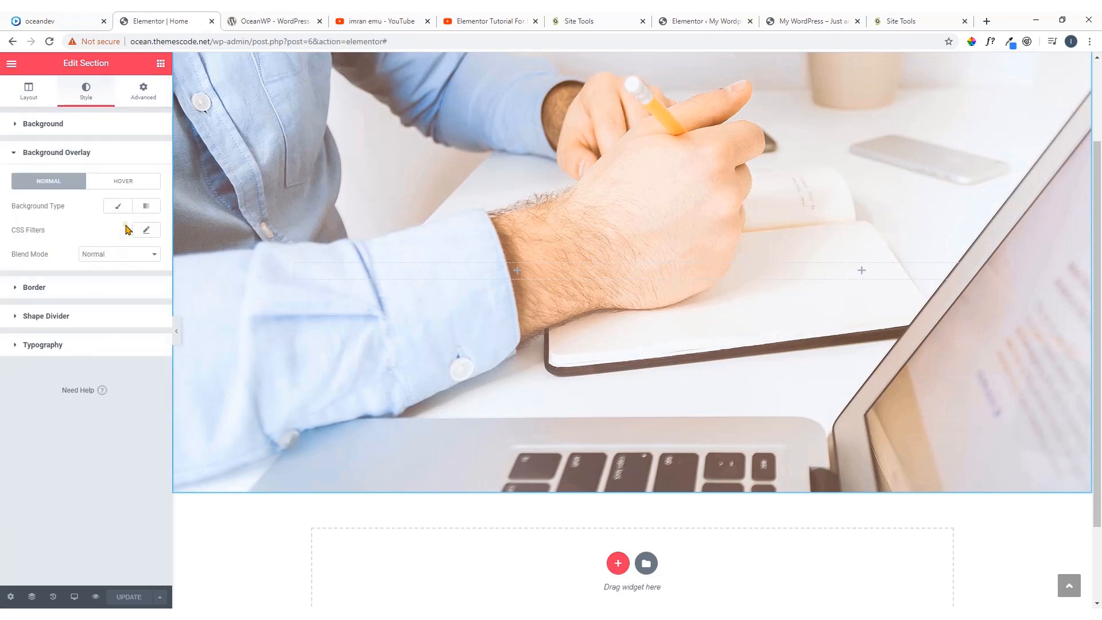
left_click(121, 206)
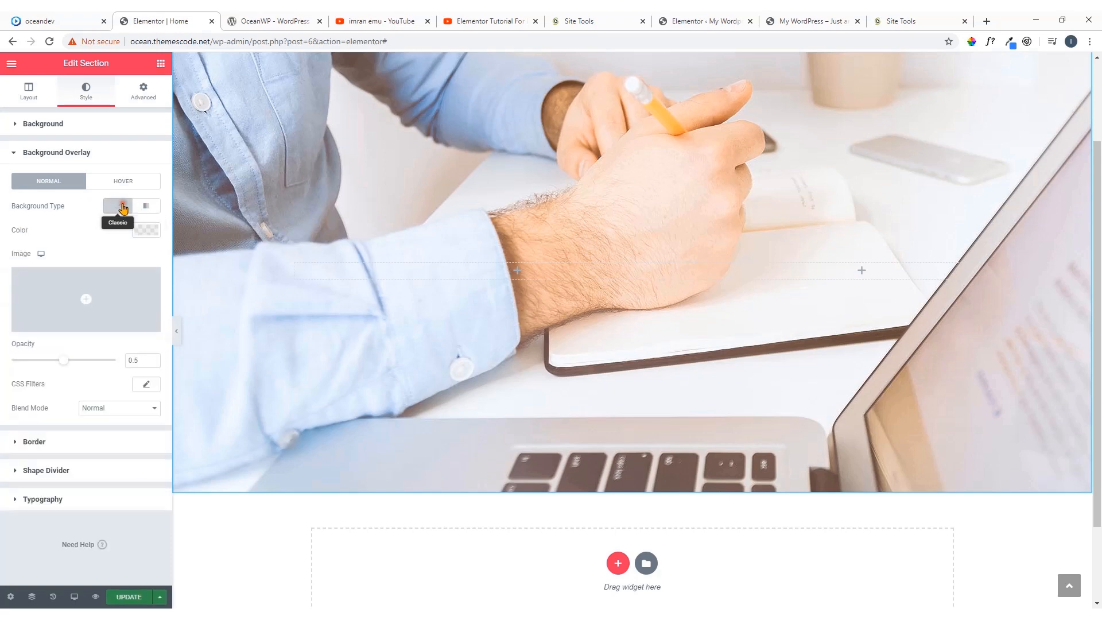
left_click(141, 230)
left_click(131, 328)
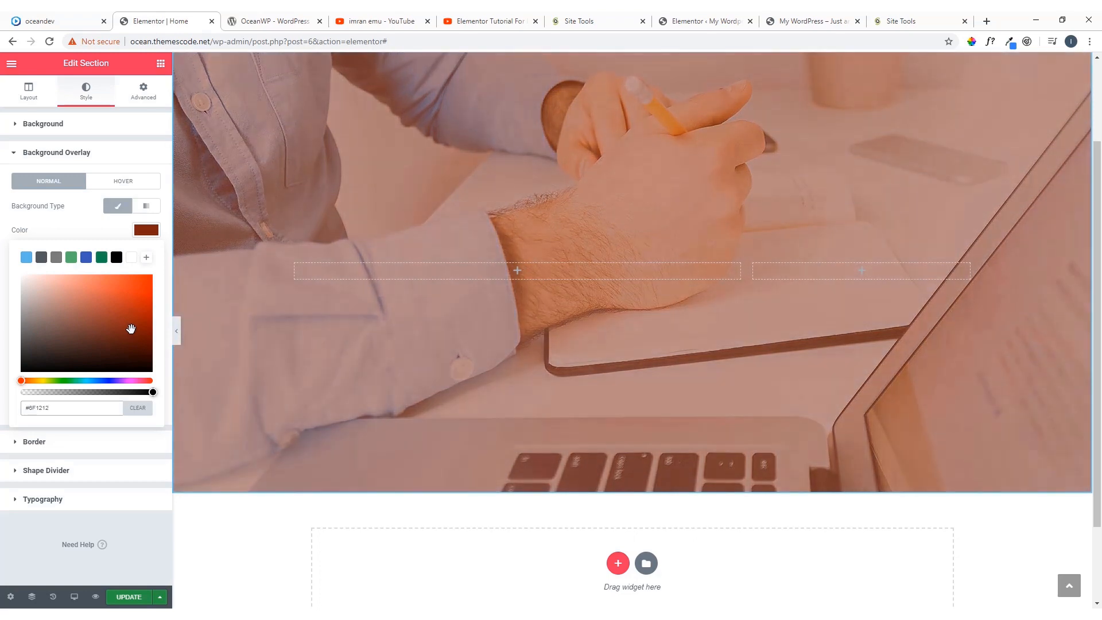
mouse_move(127, 300)
left_mouse_down()
mouse_move(157, 295)
mouse_move(147, 312)
mouse_move(138, 303)
left_mouse_up()
left_click(56, 20)
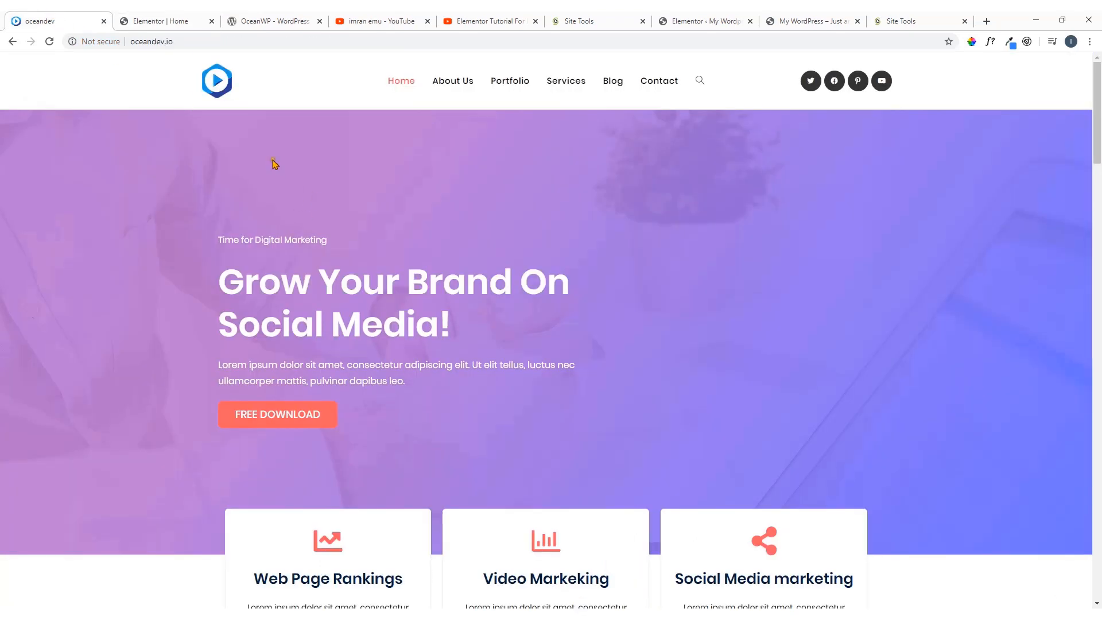
left_click(151, 18)
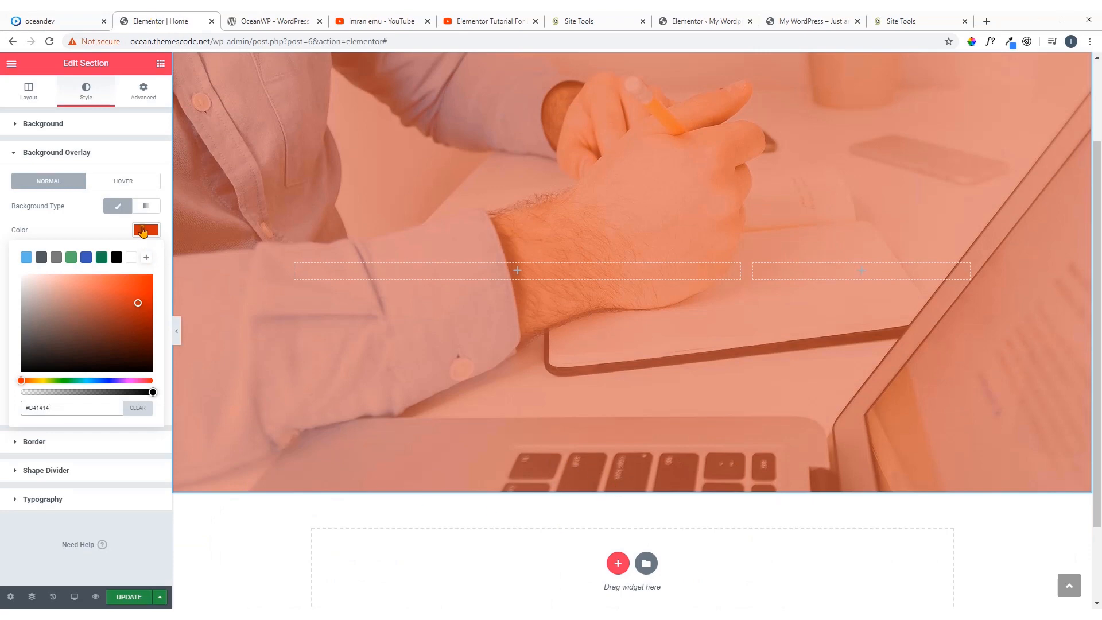
left_click(139, 409)
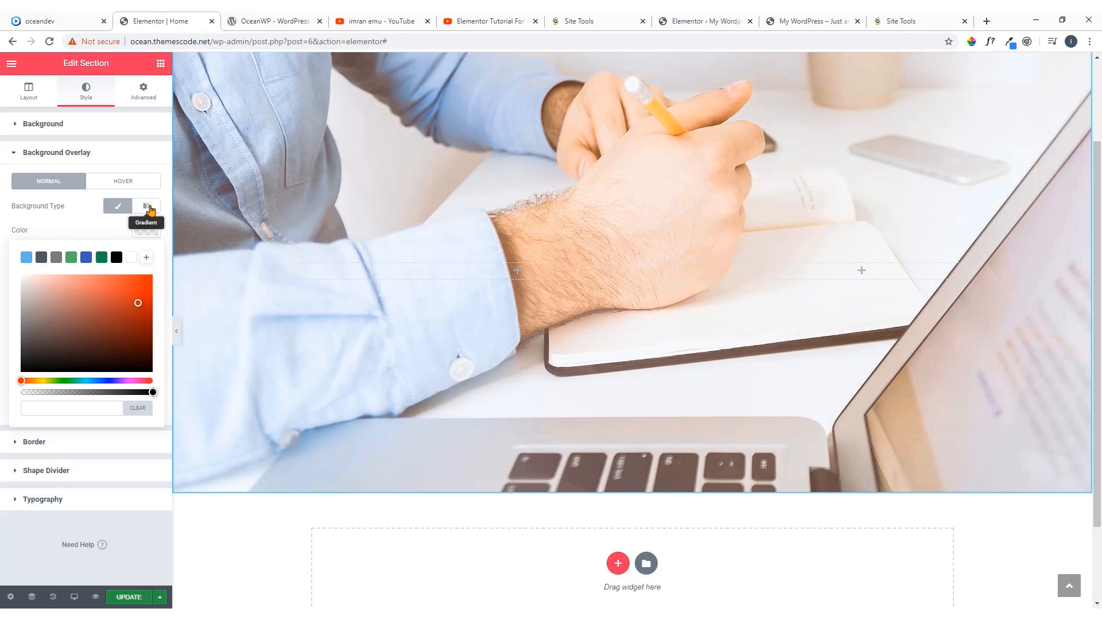
Switch the section's background overlay to a gradient and set its first color to the blue swatch #4054B2
left_click(149, 209)
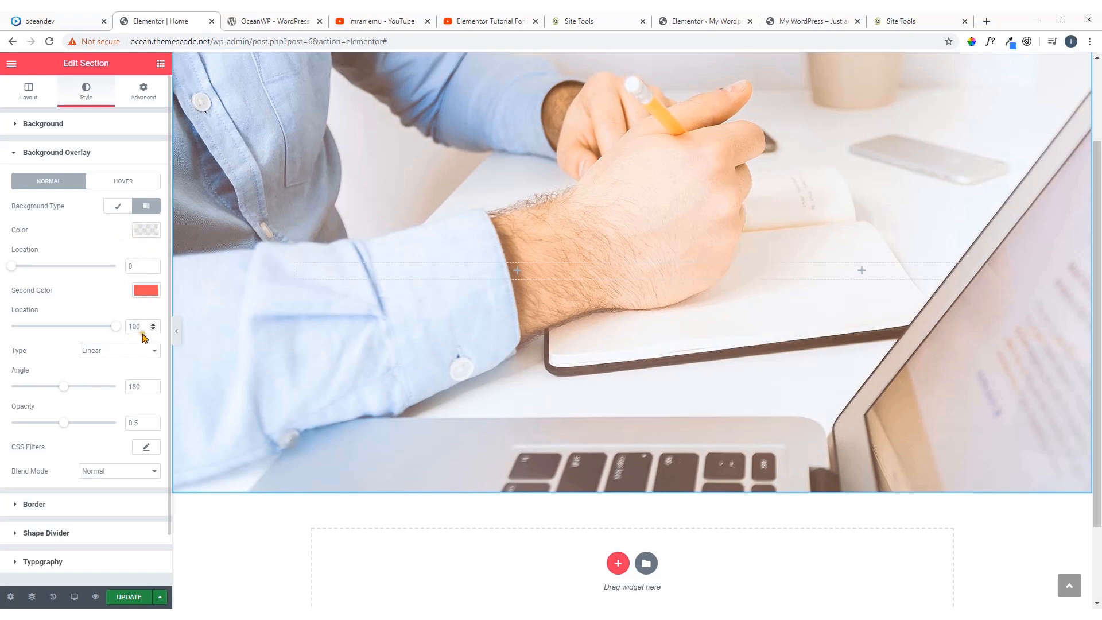
scroll(135, 409, "down", 1)
scroll(134, 402, "up", 1)
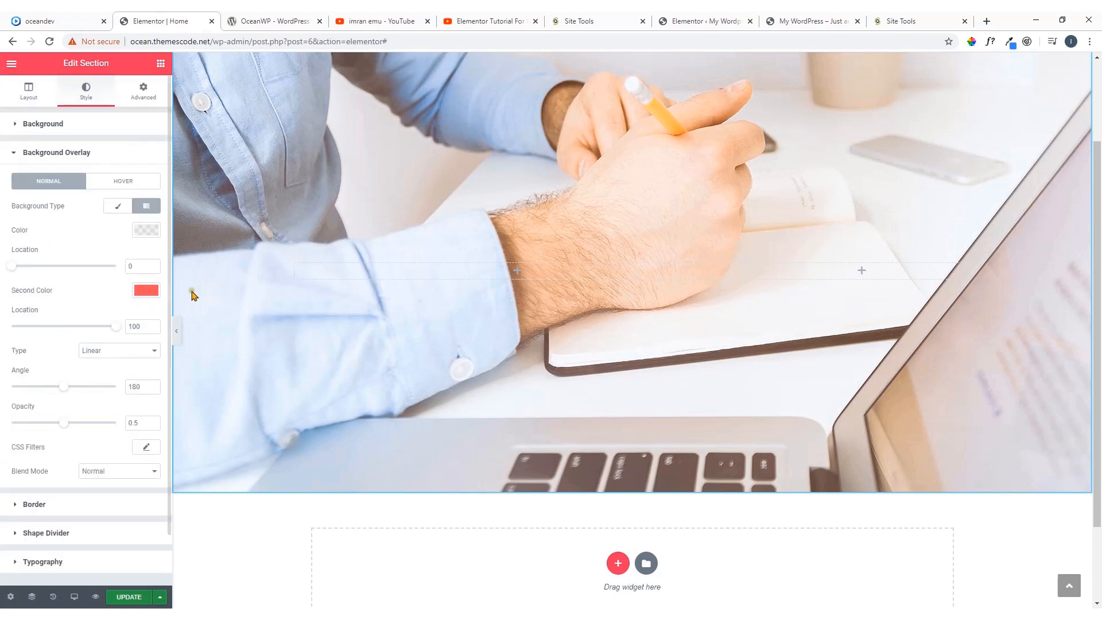
left_click(148, 231)
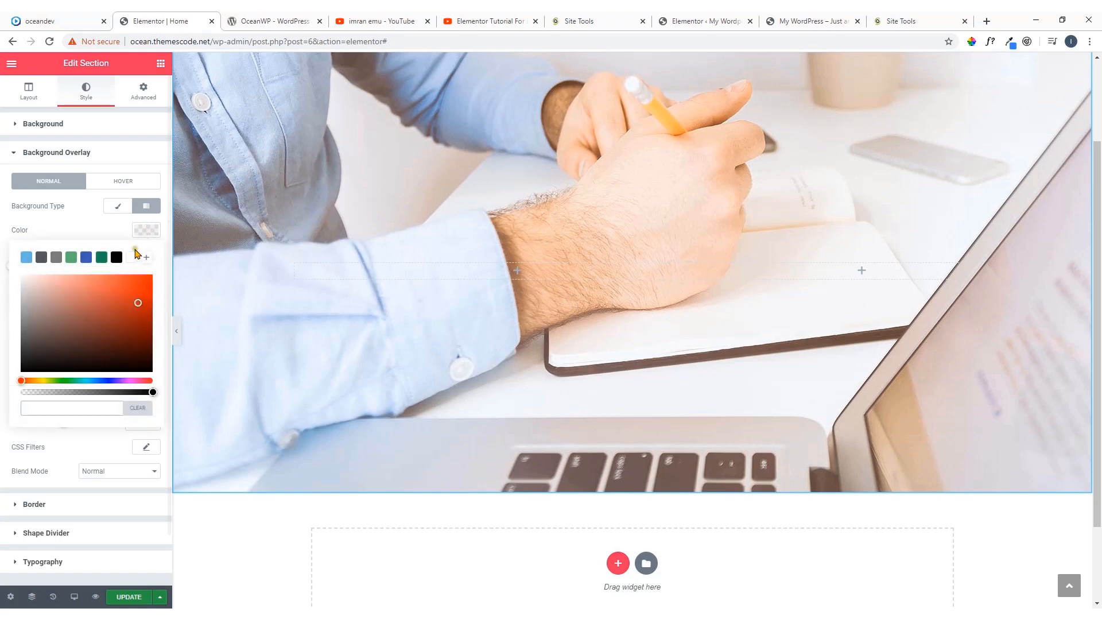
left_click(86, 259)
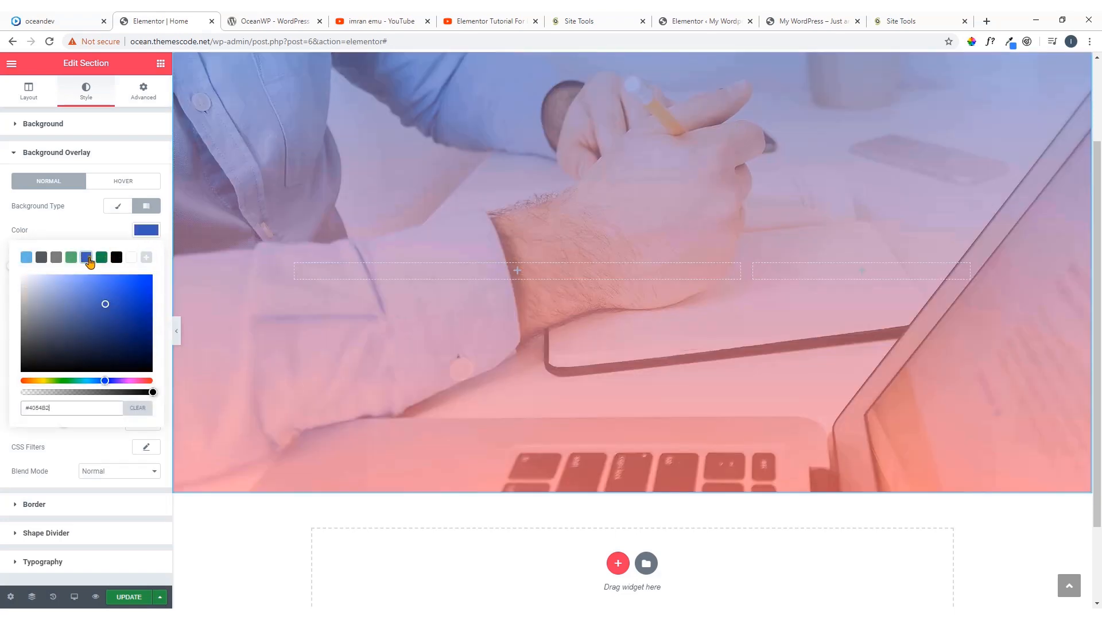
left_click(136, 234)
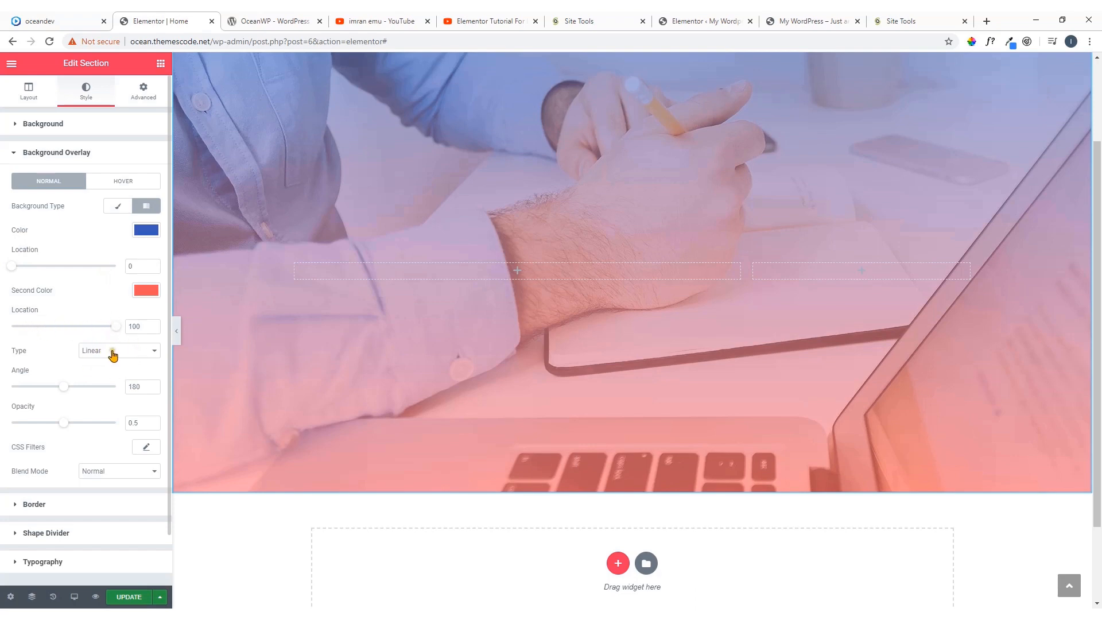
Set the overlay's opacity to 0.73 and the gradient's angle to 125, and check the result on the page
left_click(65, 423)
left_click_drag(66, 425, 91, 428)
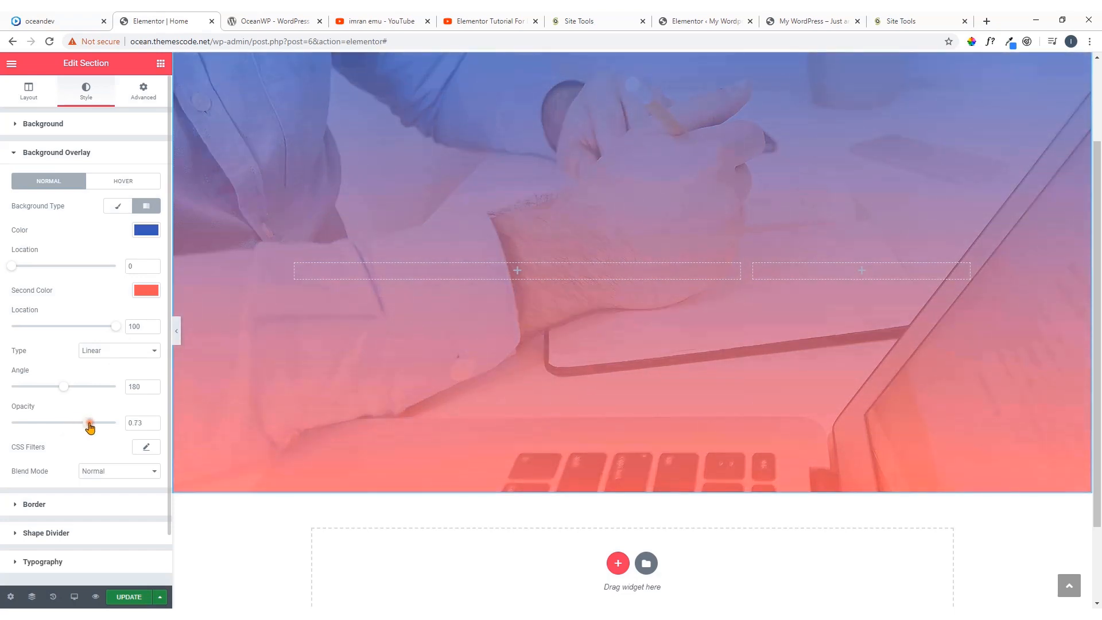
left_click_drag(66, 389, 46, 389)
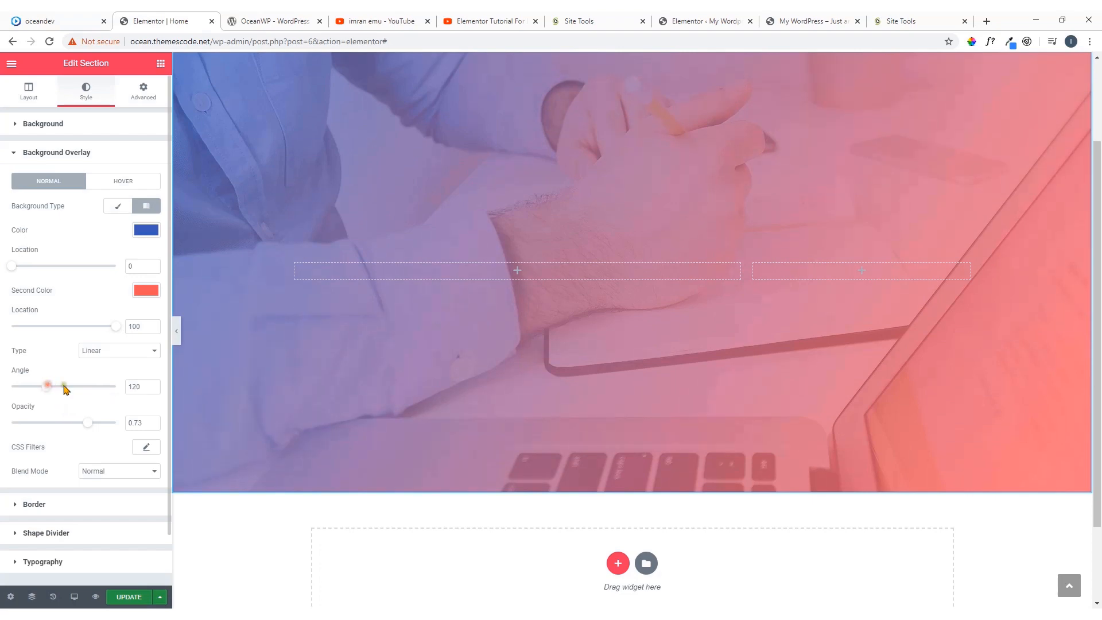
left_click(152, 389)
left_click(152, 384)
scroll(584, 330, "up", 2)
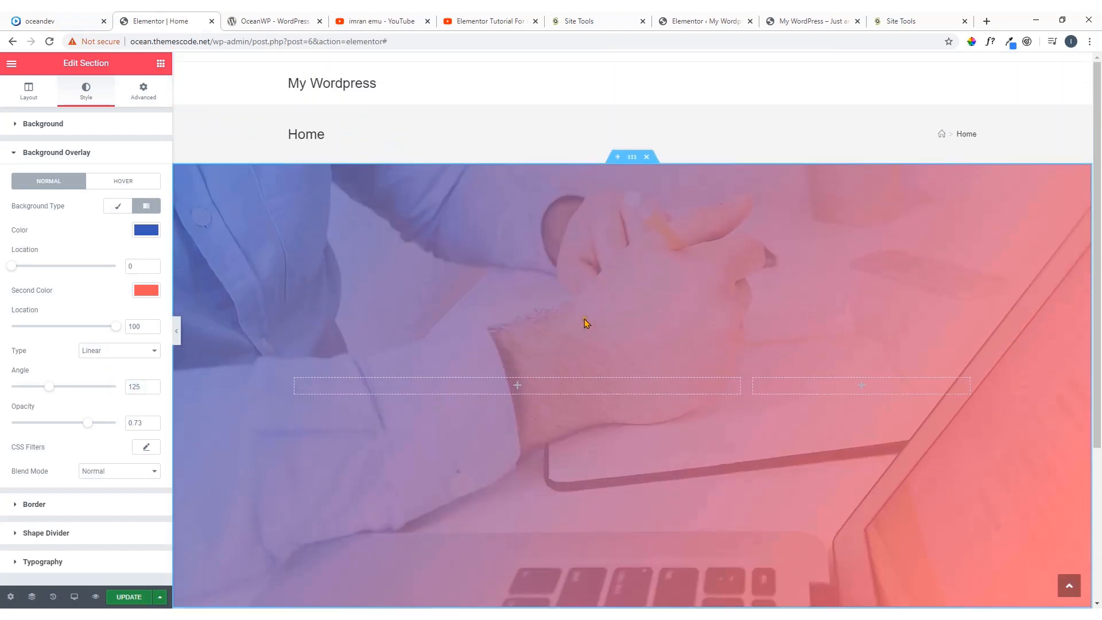
scroll(584, 321, "down", 1)
Compare the gradient with the oceandev.io demo's hero and enter the demo's admin address, oceandev.io/wp-admin
left_click(40, 21)
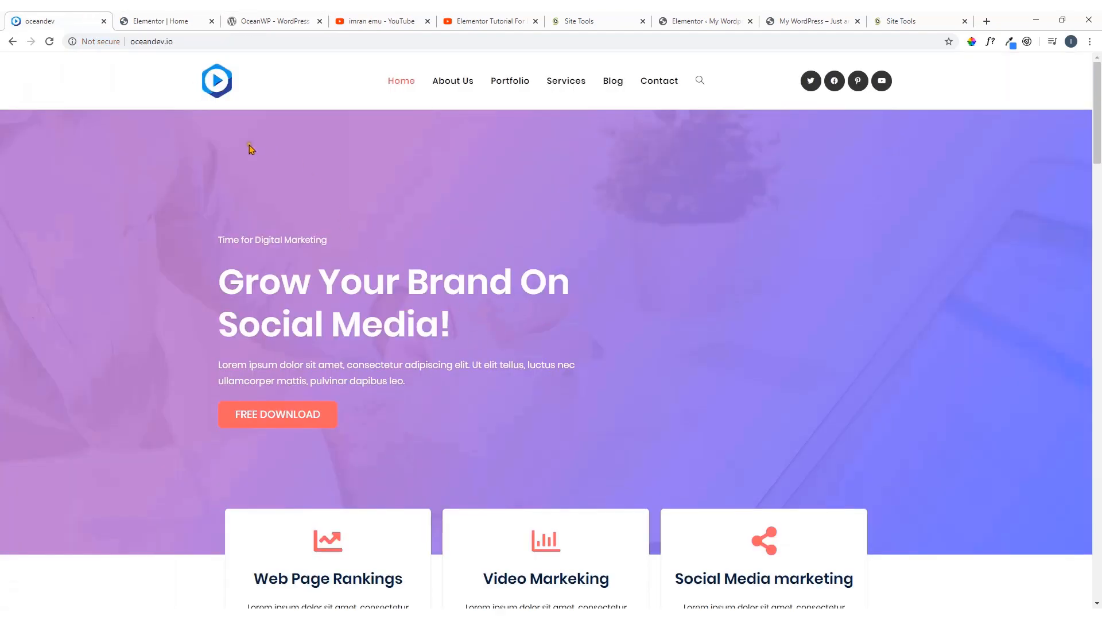
left_click(192, 44)
left_click(196, 45)
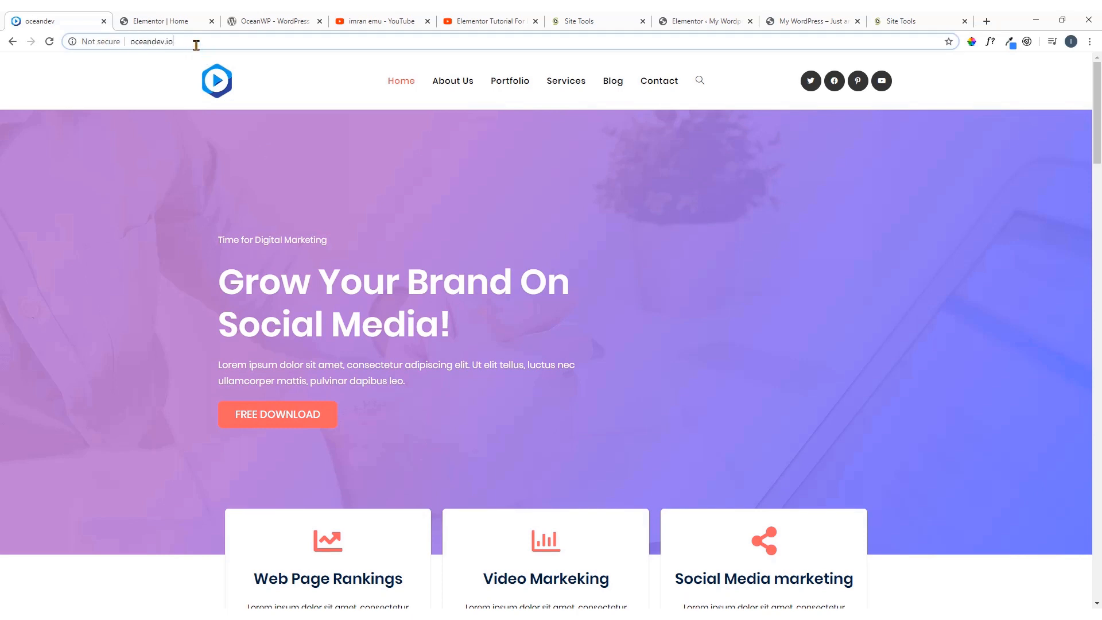
type("/")
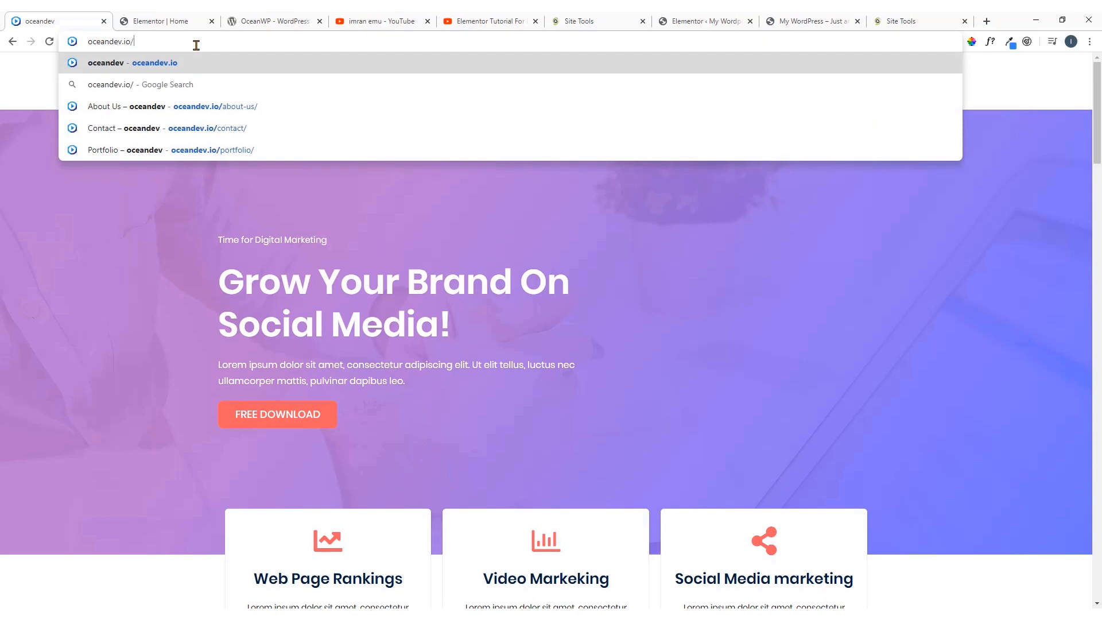
type("wp-ad")
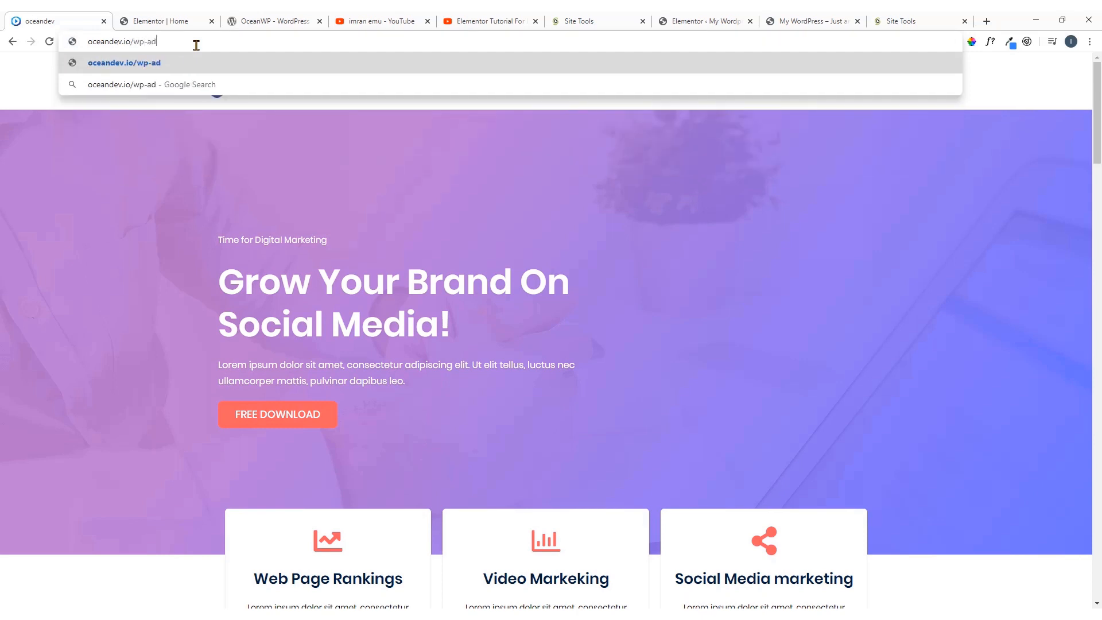
type("min")
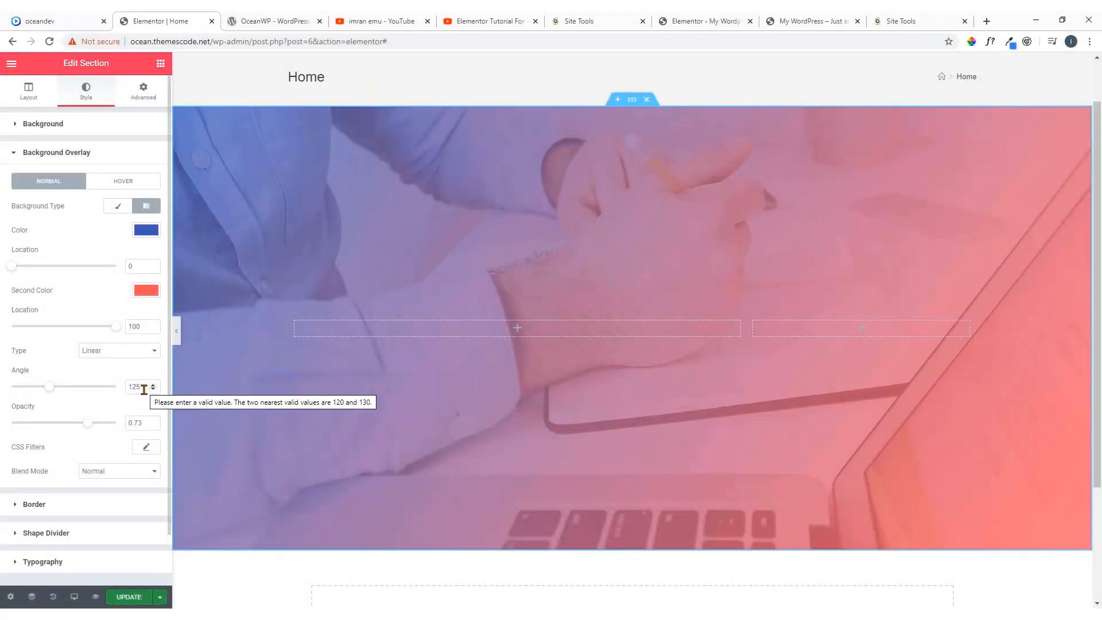
Set the overlay's opacity to 0.90 with the blend mode kept at Normal, and compare it with the oceandev.io demo's hero
left_click_drag(87, 423, 108, 427)
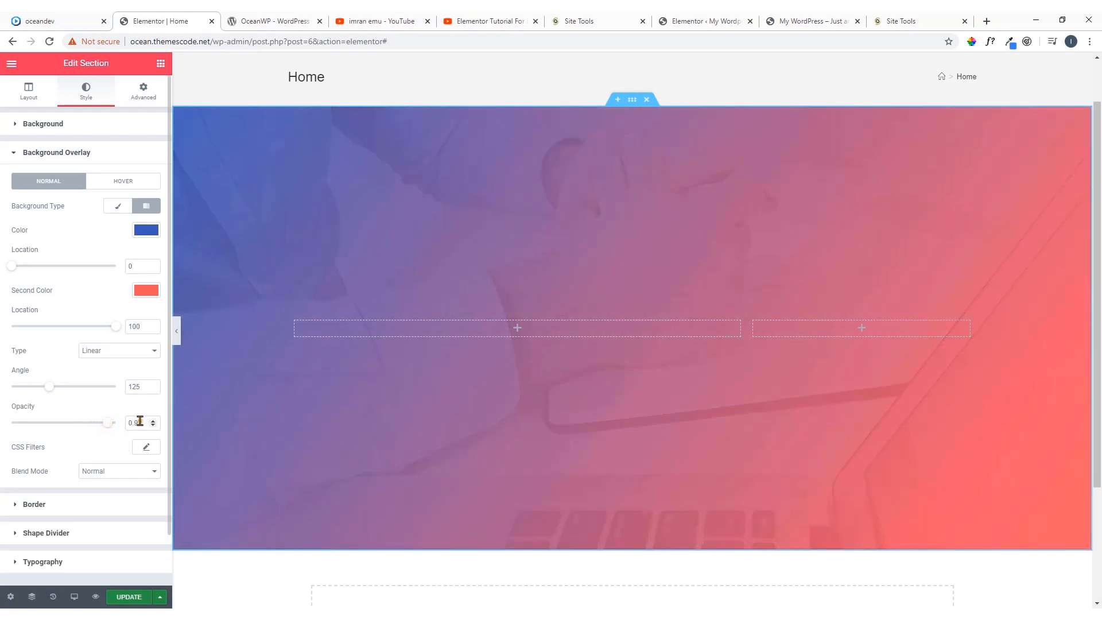
left_click(138, 423)
left_click(112, 403)
left_click(115, 476)
left_click(114, 475)
left_click(82, 18)
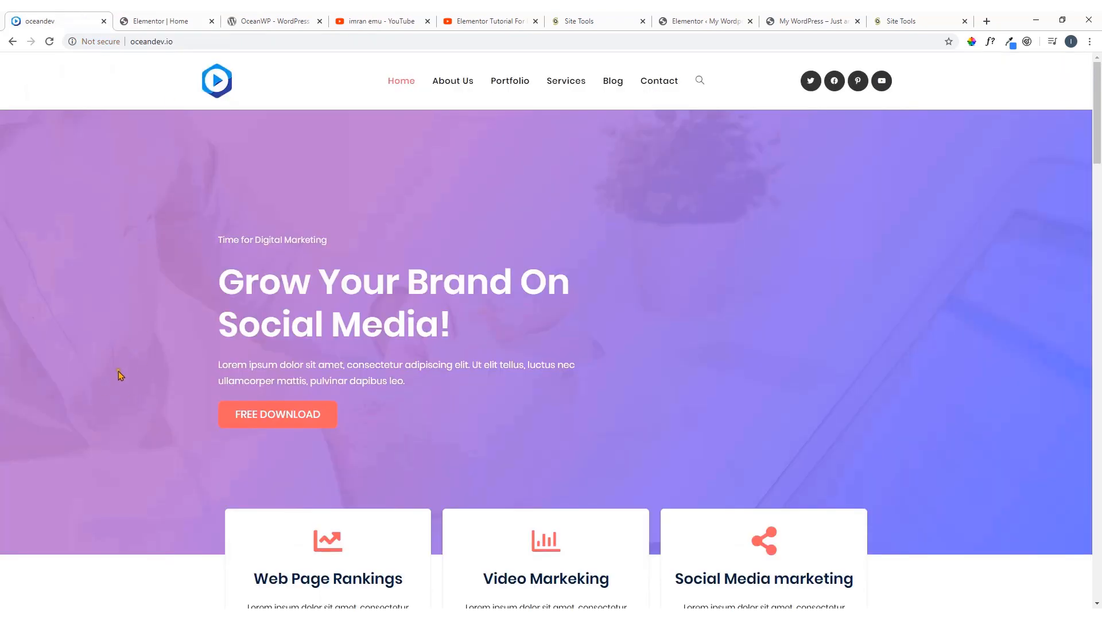
left_click(175, 21)
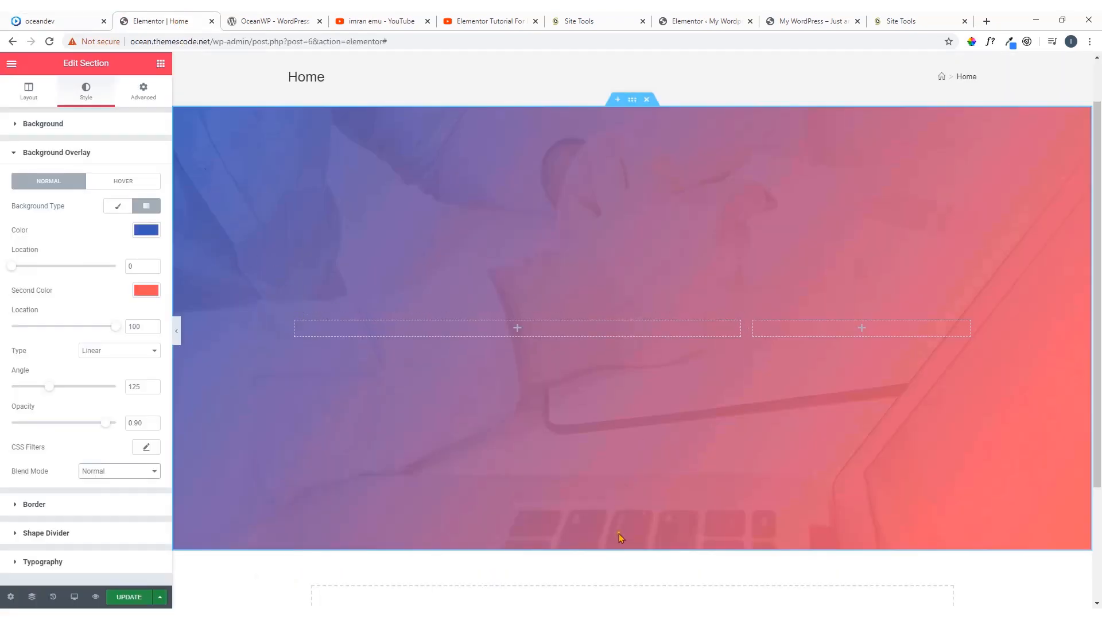
Copy #AE59CB from the TED Notepad note, apply it as the overlay gradient's first color, and save it as a swatch
key("alt+Tab")
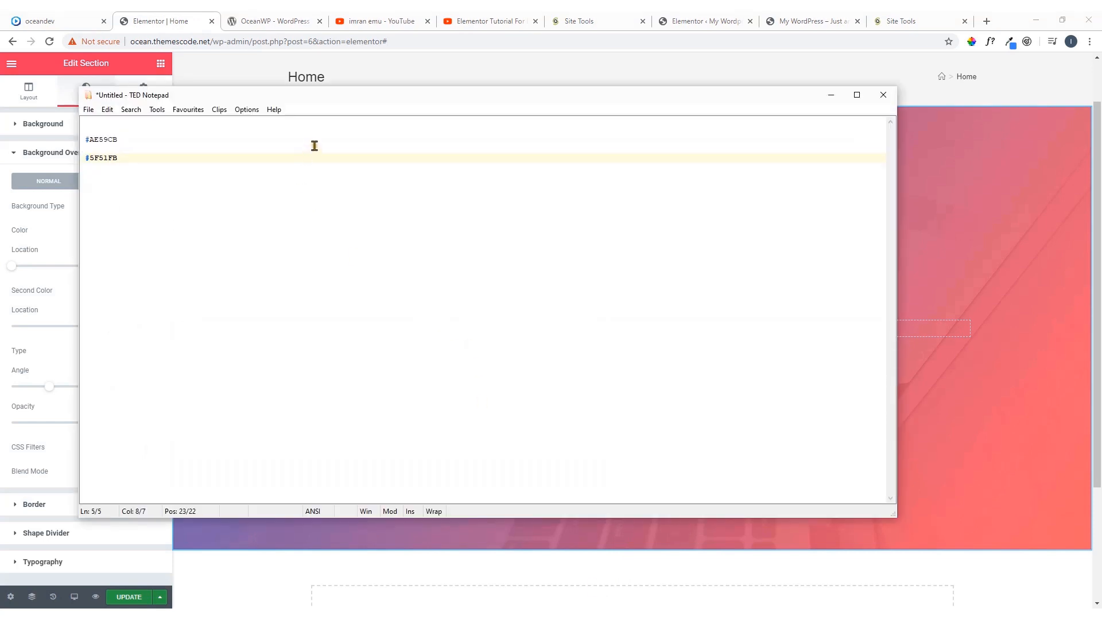
left_click_drag(324, 103, 689, 135)
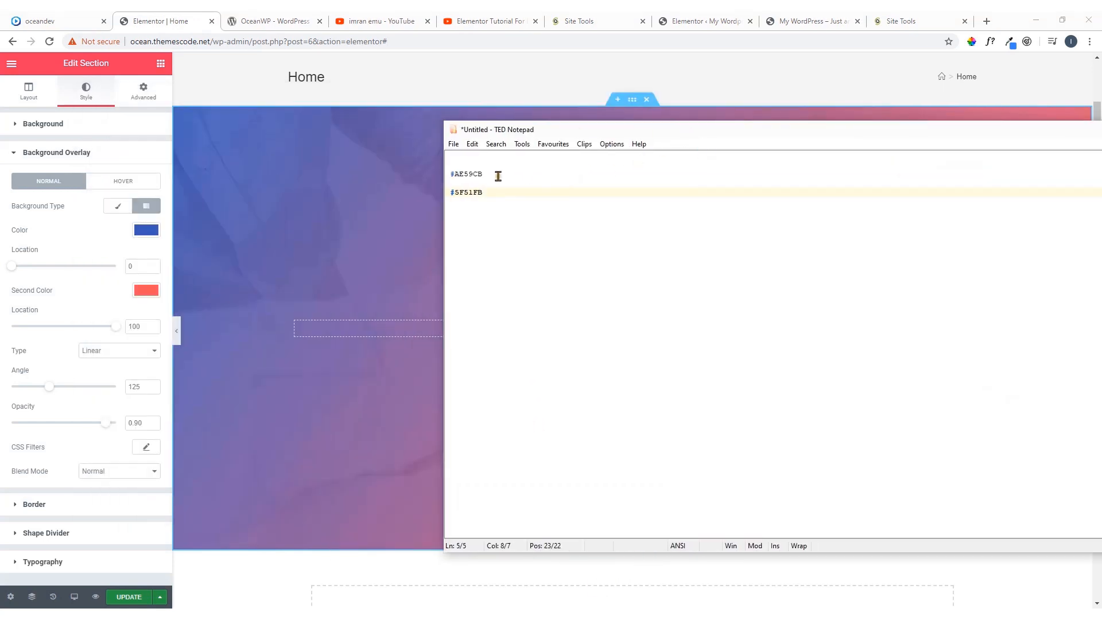
left_click_drag(486, 174, 452, 173)
key("ctrl+c")
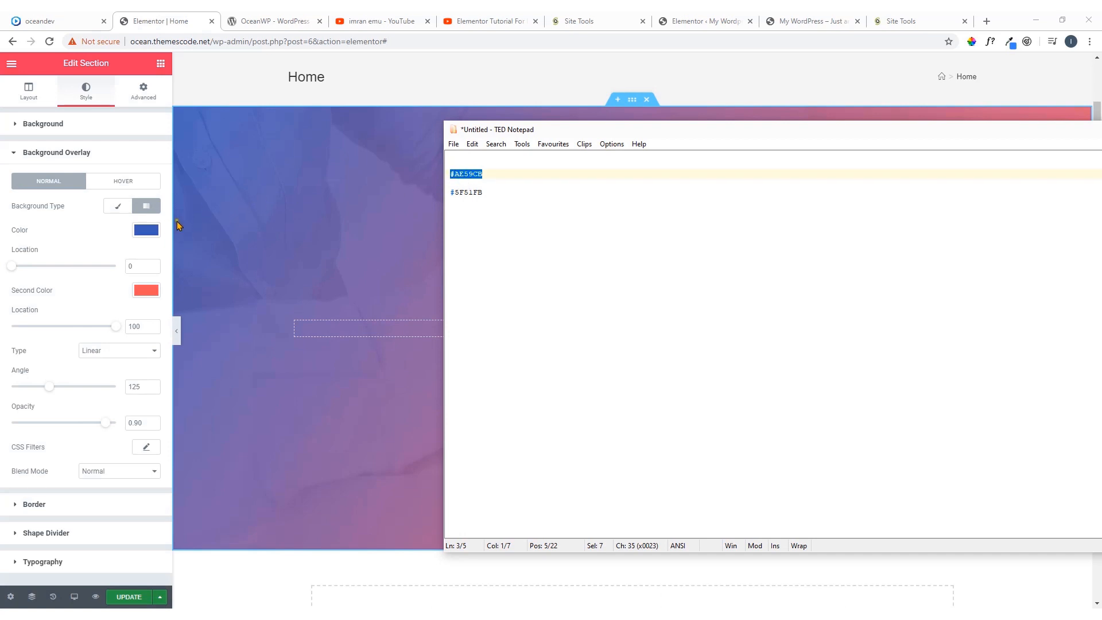
left_click(149, 229)
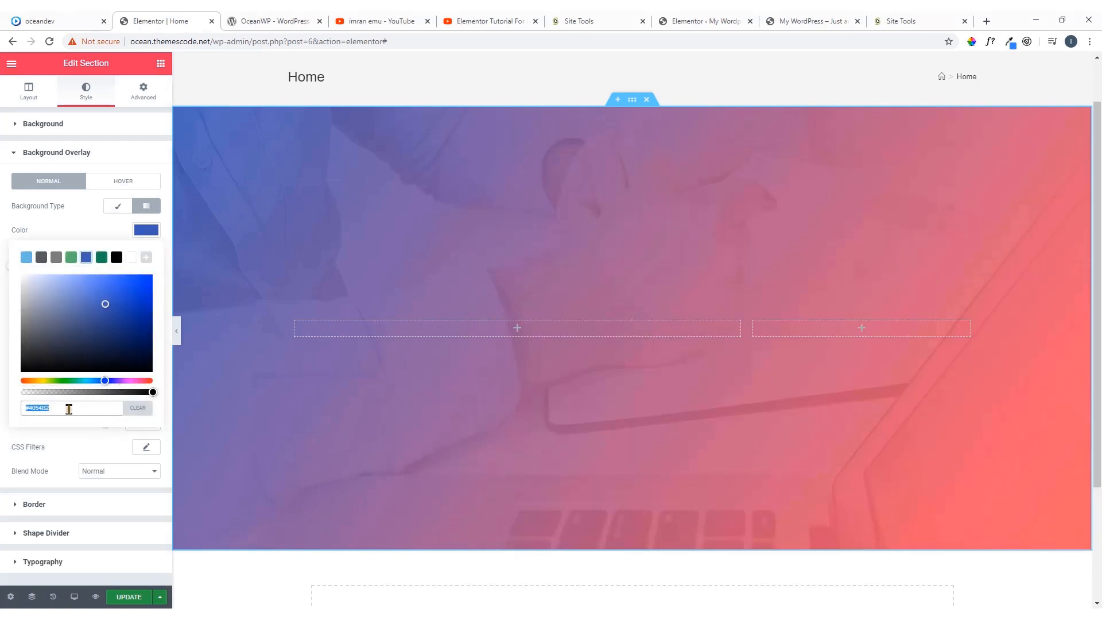
key("ctrl+v")
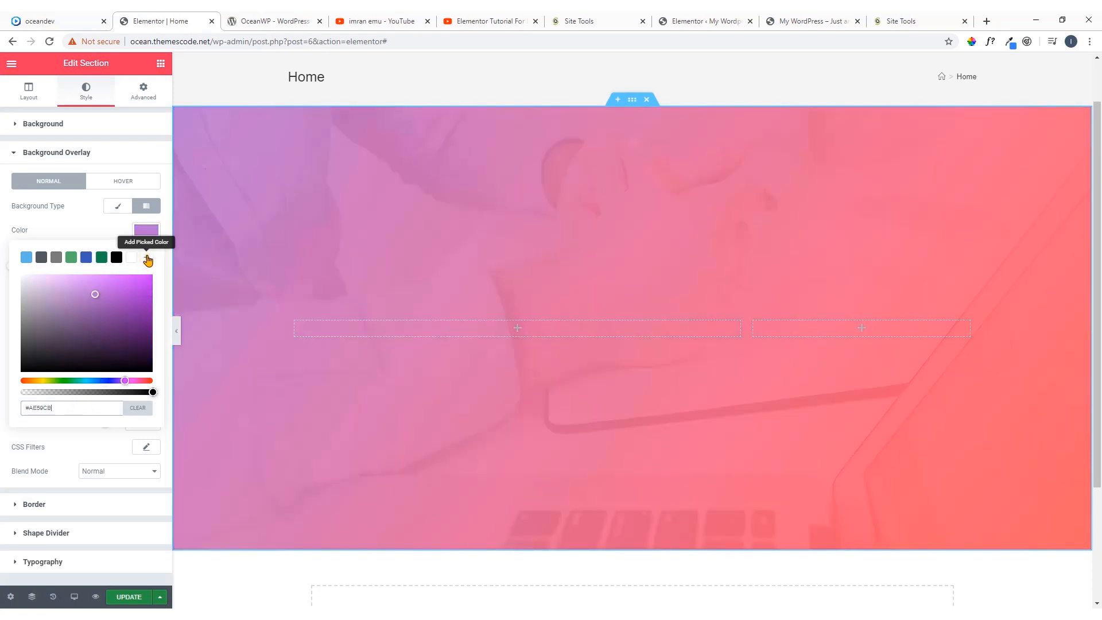
left_click(147, 258)
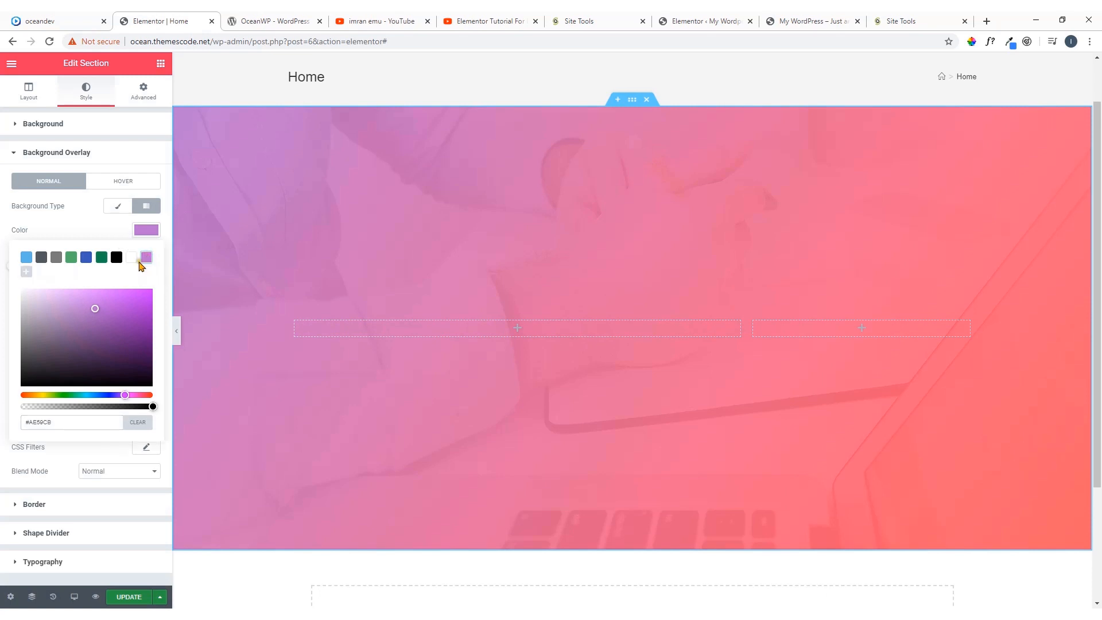
left_click(119, 232)
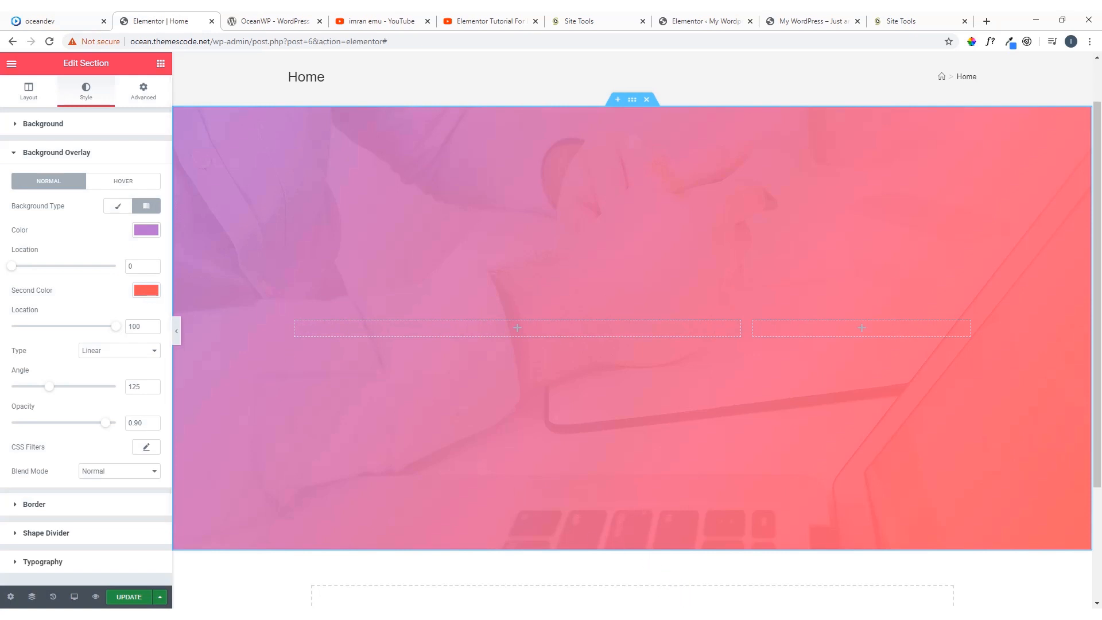
Set the overlay gradient's second color to #5F51FB, copied from the TED Notepad note, and compare it with the oceandev.io demo's hero
left_click(603, 615)
left_click_drag(485, 194, 445, 195)
key("ctrl+c")
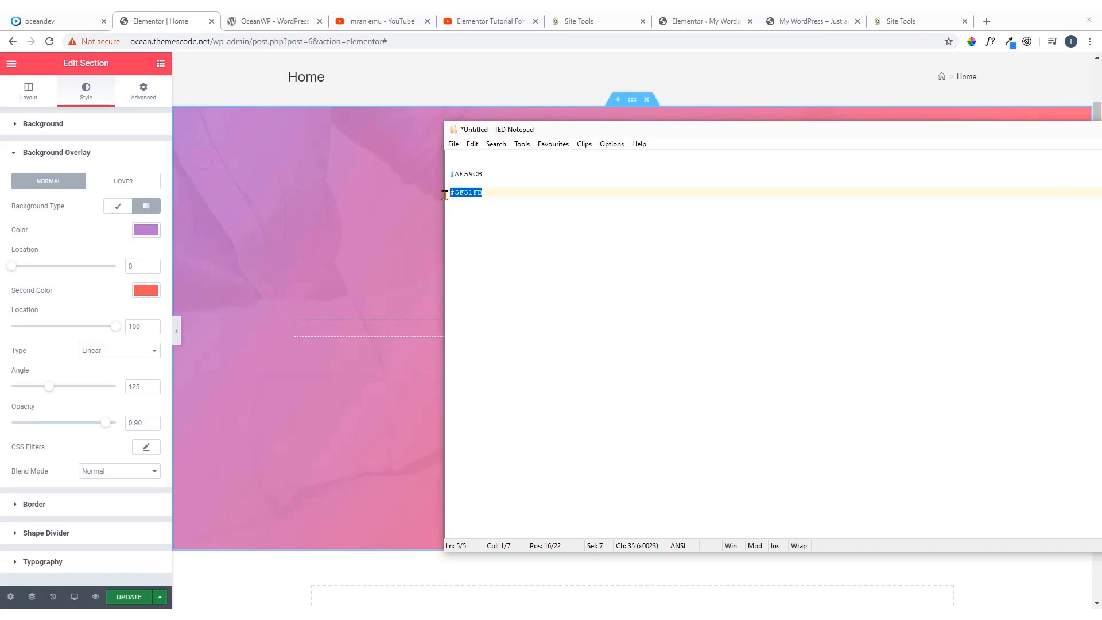
left_click(163, 296)
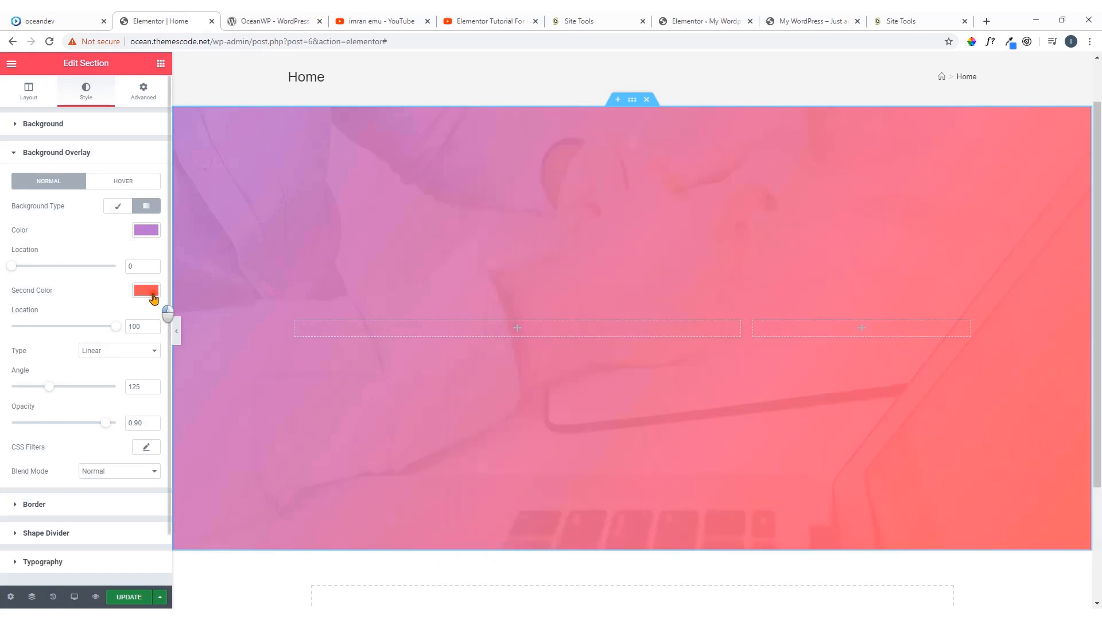
left_click(147, 291)
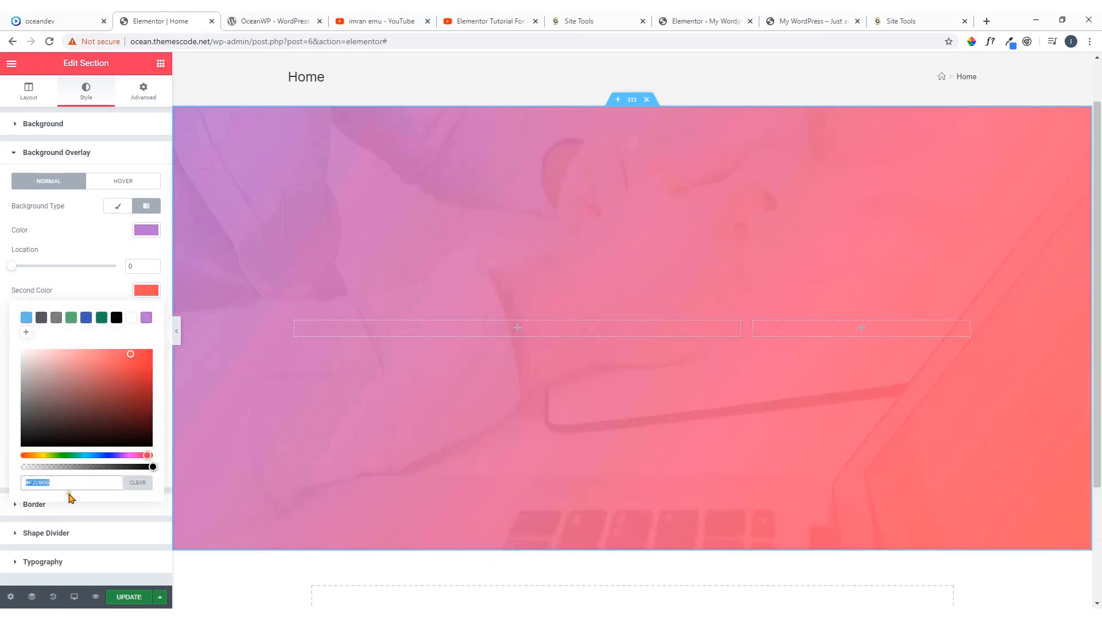
key("ctrl+v")
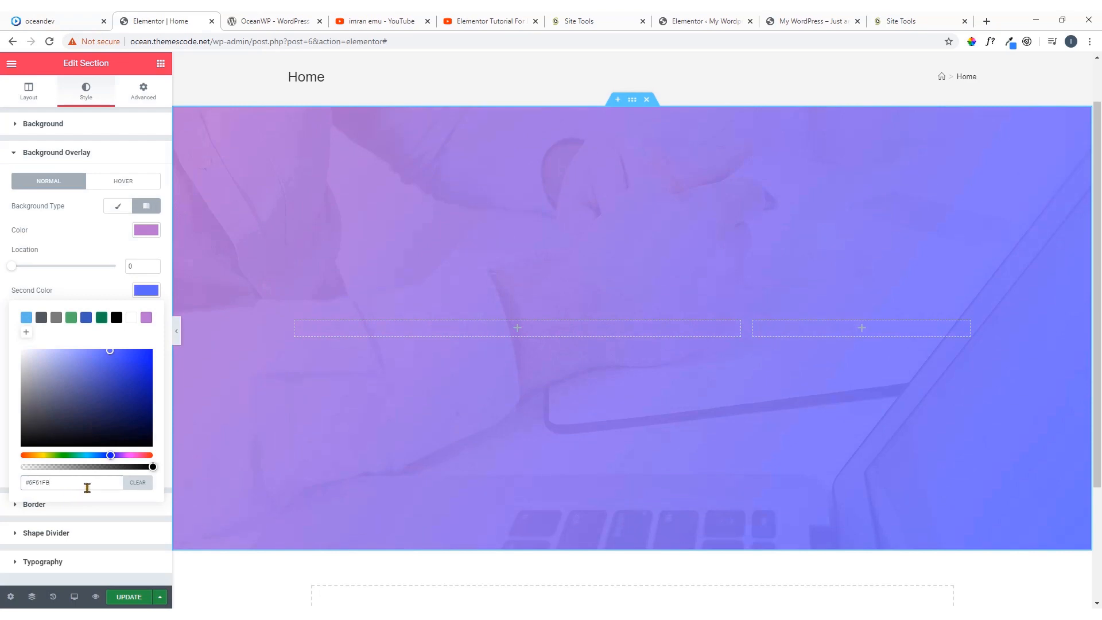
left_click(75, 18)
left_click(154, 20)
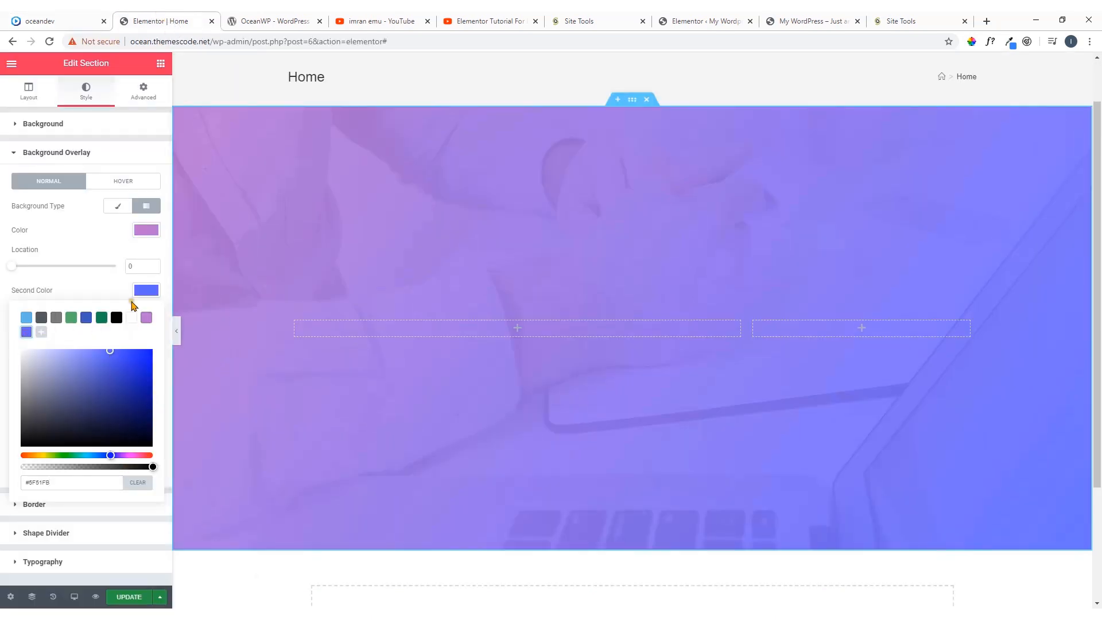
Close the second color's picker and compare the Home hero's finished gradient overlay with the oceandev.io demo page
left_click(178, 303)
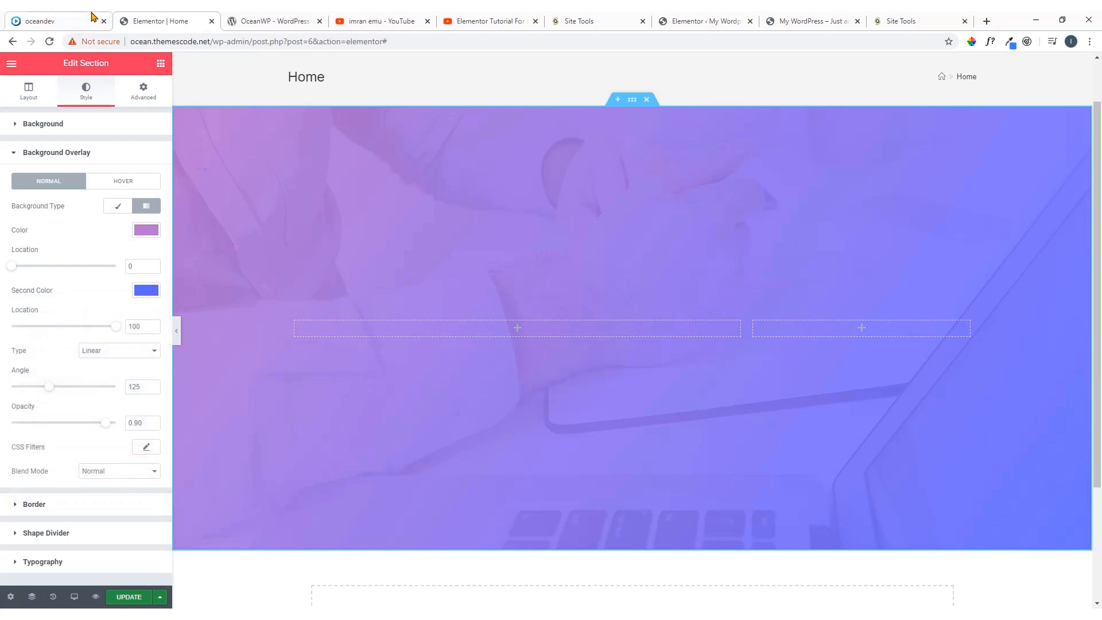
left_click(75, 20)
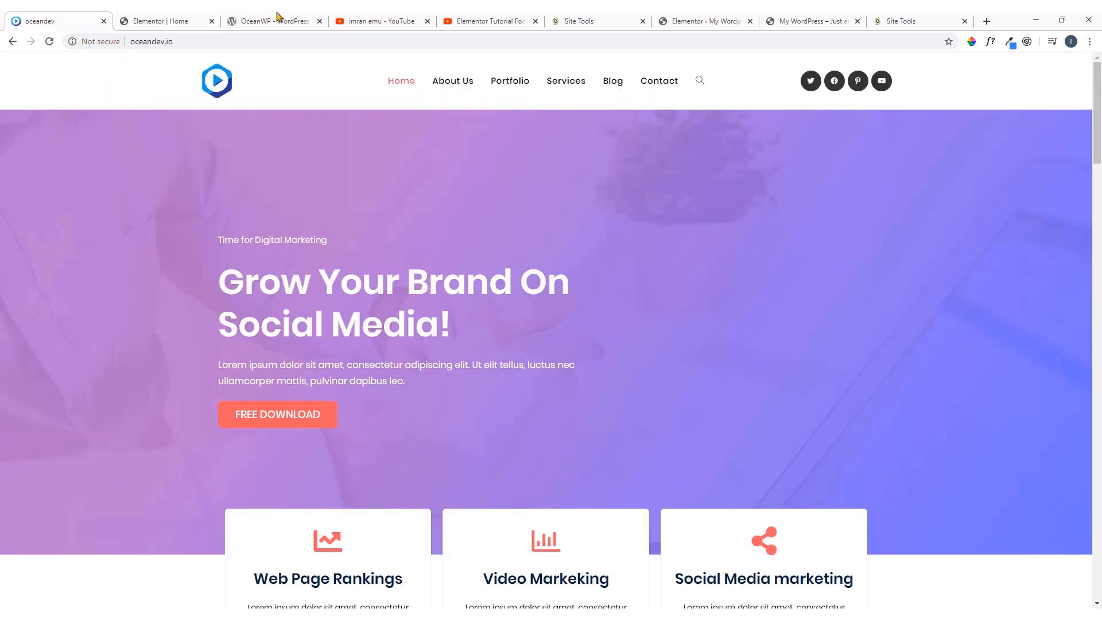
left_click(173, 21)
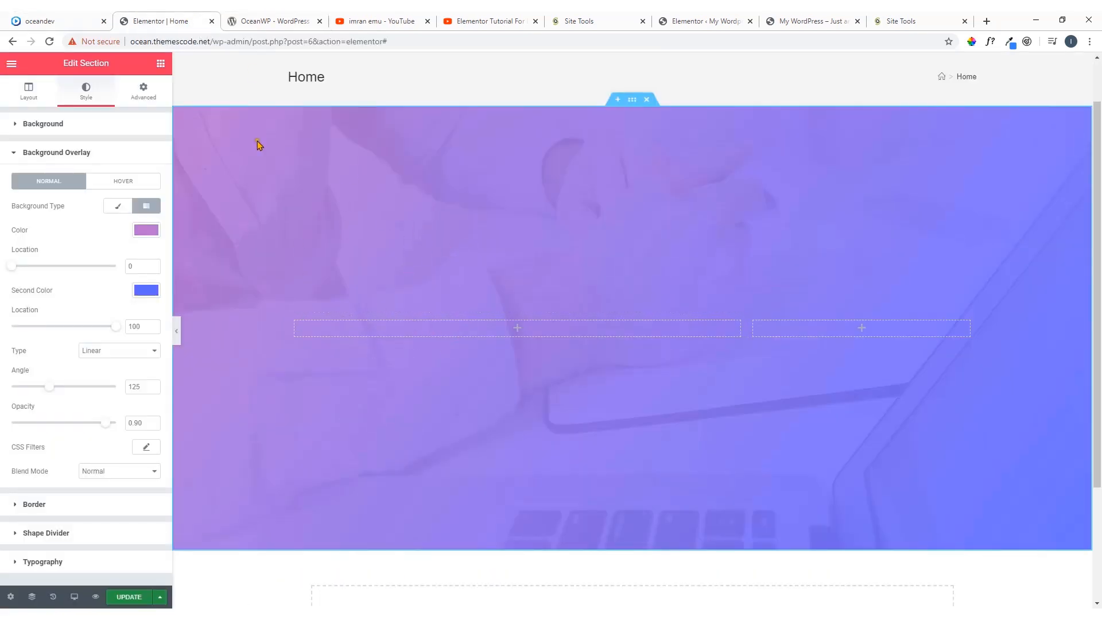
left_click(66, 18)
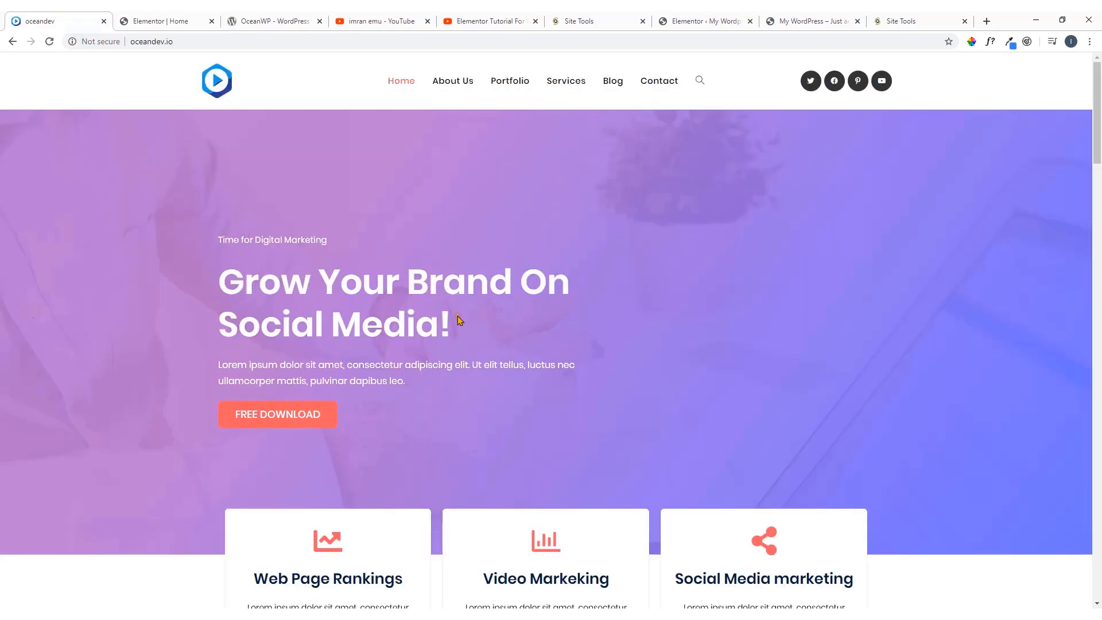
left_click(180, 15)
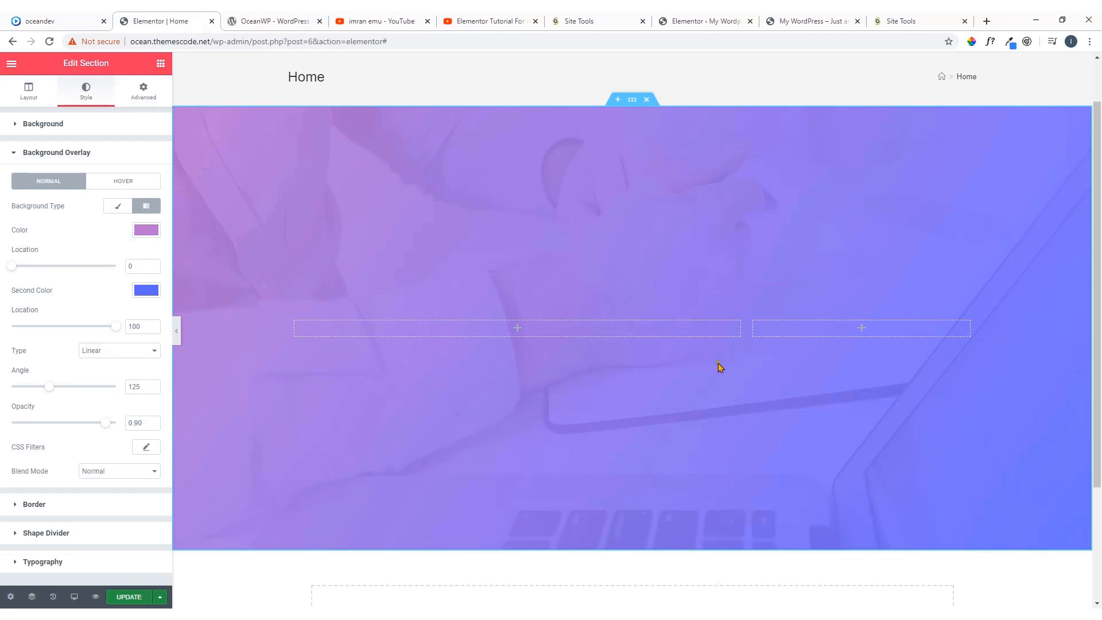
Copy the line "Time for Digital Marketing" from the oceandev.io demo's hero and return to the Elementor editor
left_click(57, 20)
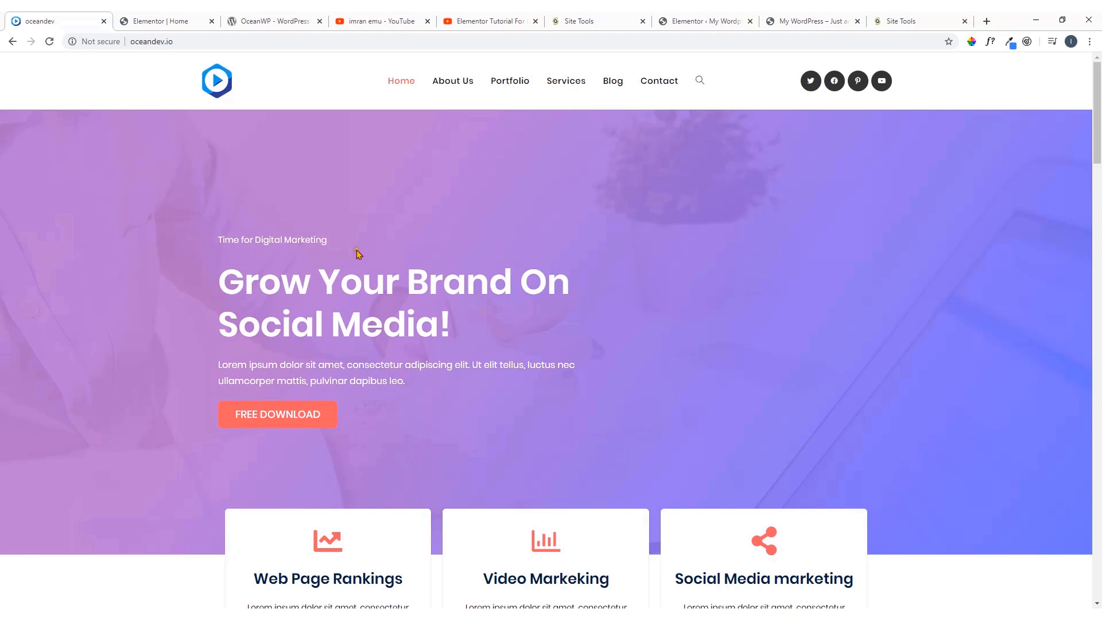
left_click_drag(329, 239, 221, 239)
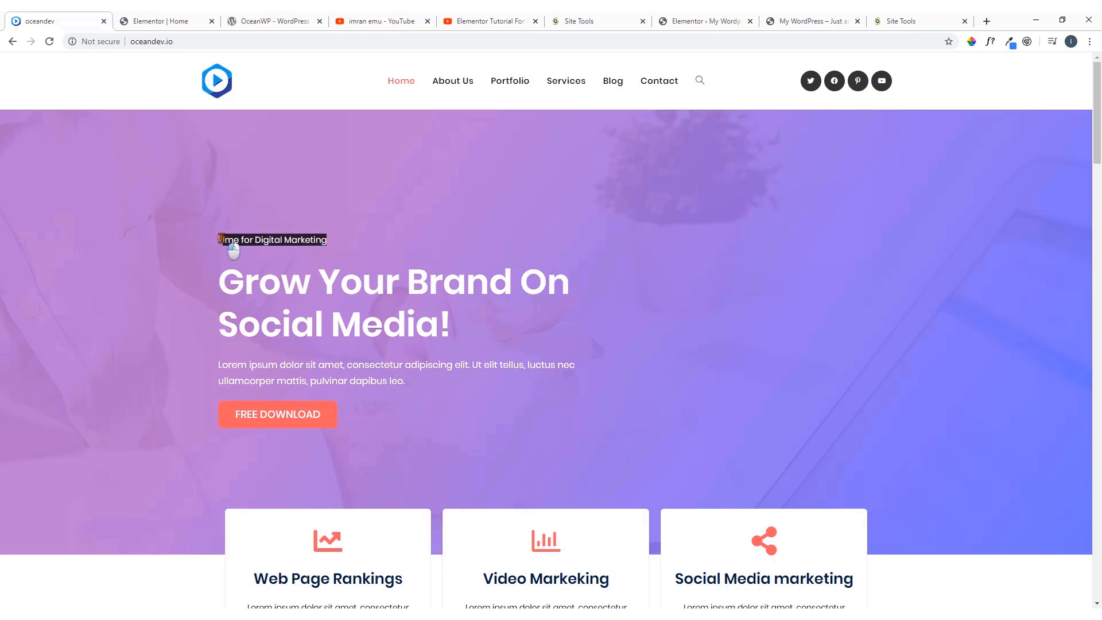
right_click(221, 239)
left_click(229, 249)
left_click(194, 17)
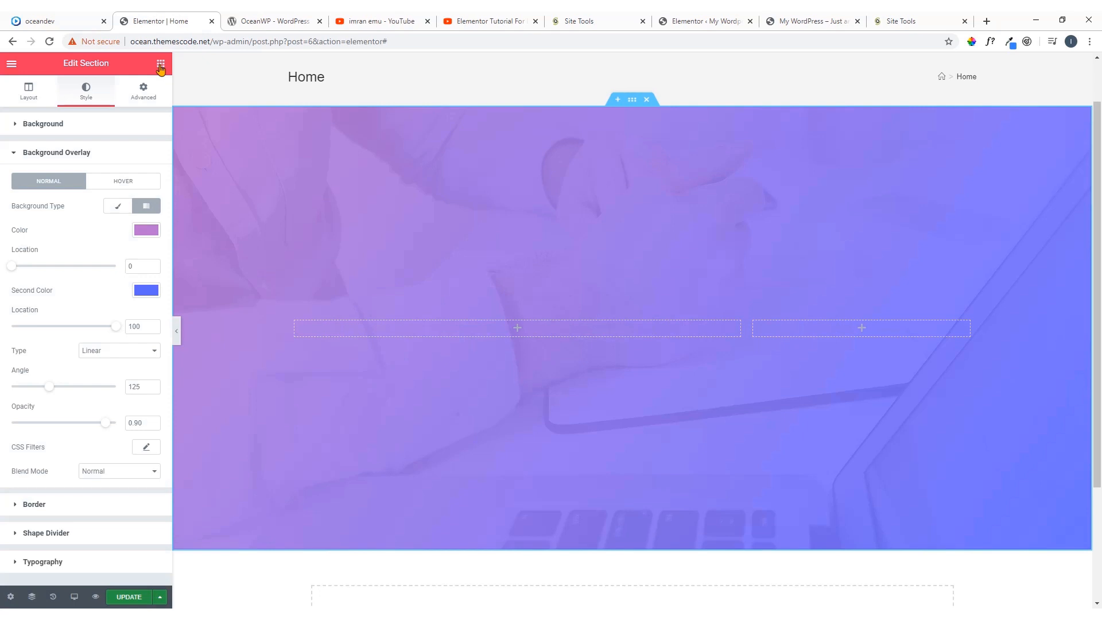
Add a Text Editor widget to the hero's wide column and replace its placeholder text with "Time for Digital Marketing"
left_click(518, 332)
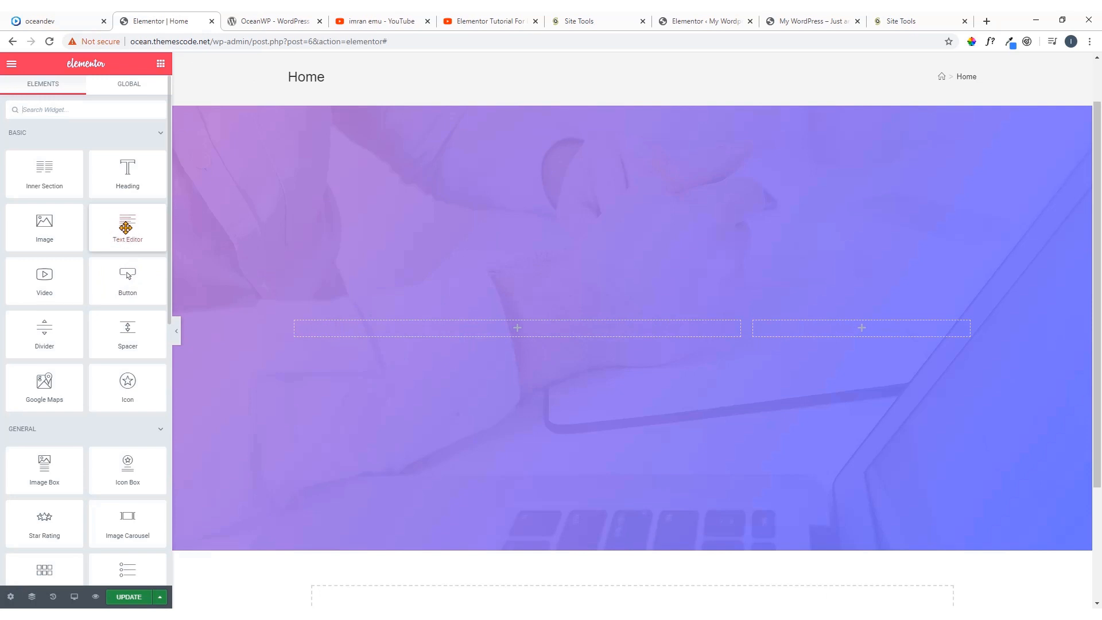
left_click_drag(140, 241, 511, 320)
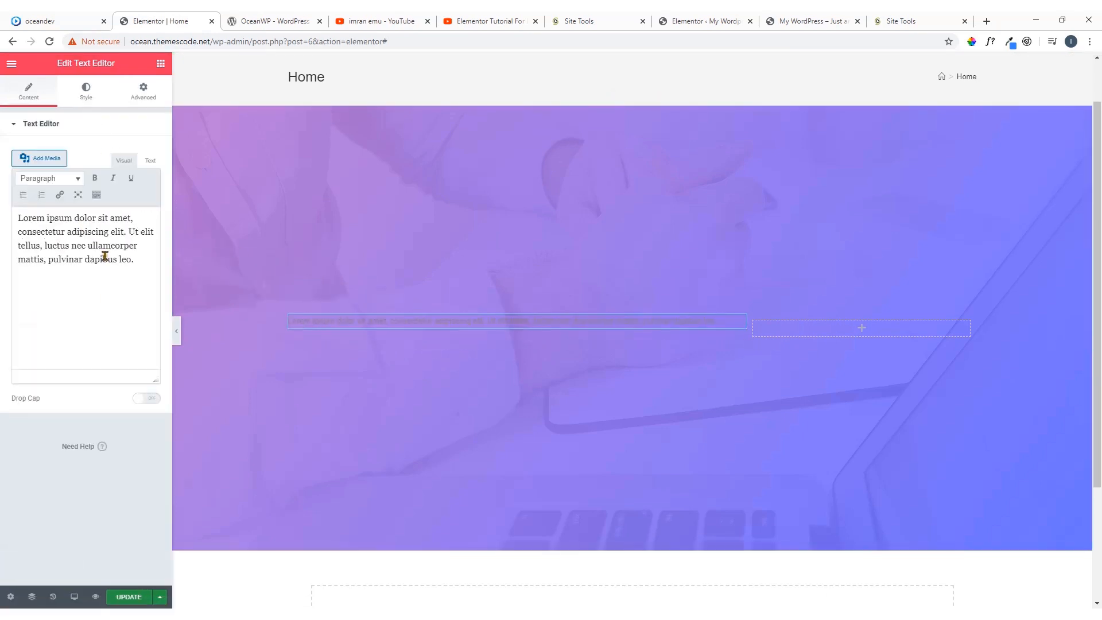
left_click_drag(144, 267, 3, 217)
key("ctrl+v")
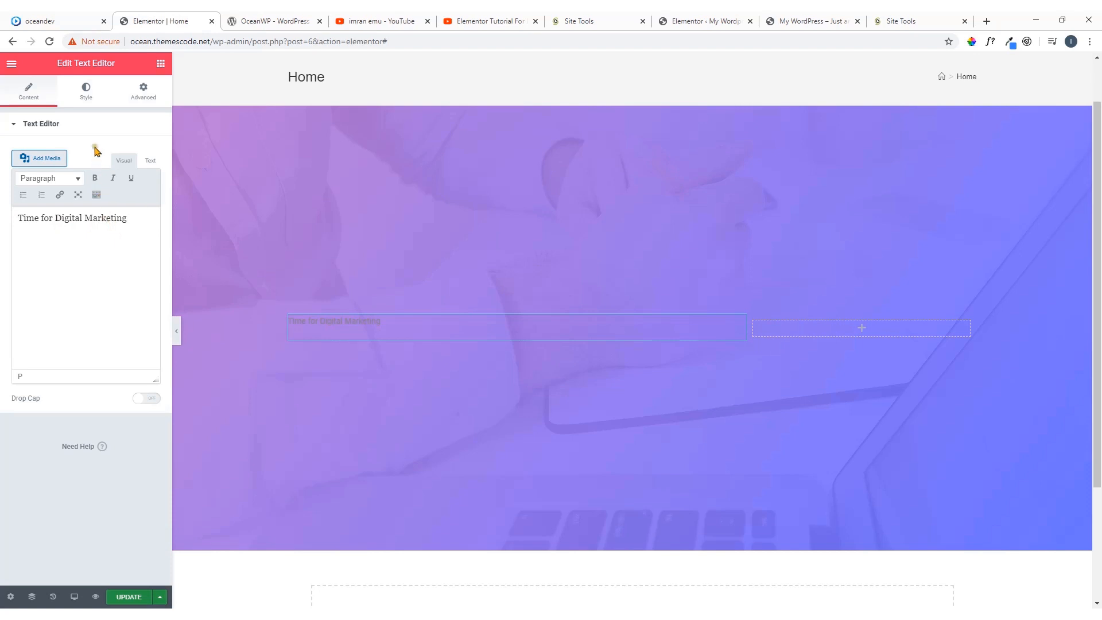
Set the "Time for Digital Marketing" text's color to white (#FFFFFF) and align it left
left_click(86, 97)
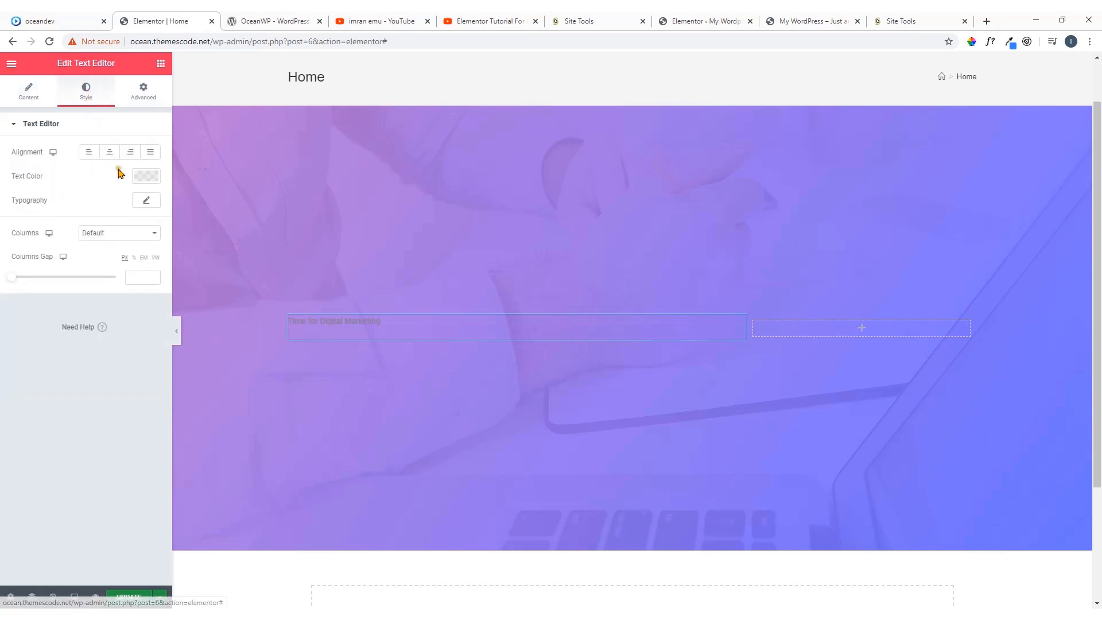
left_click(142, 179)
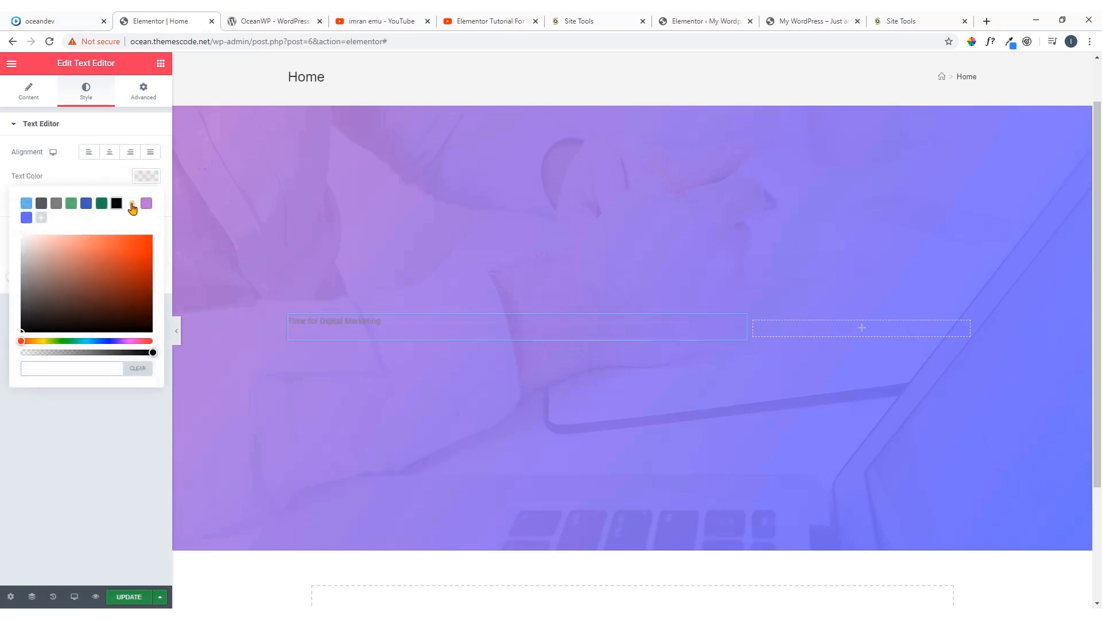
left_click(132, 203)
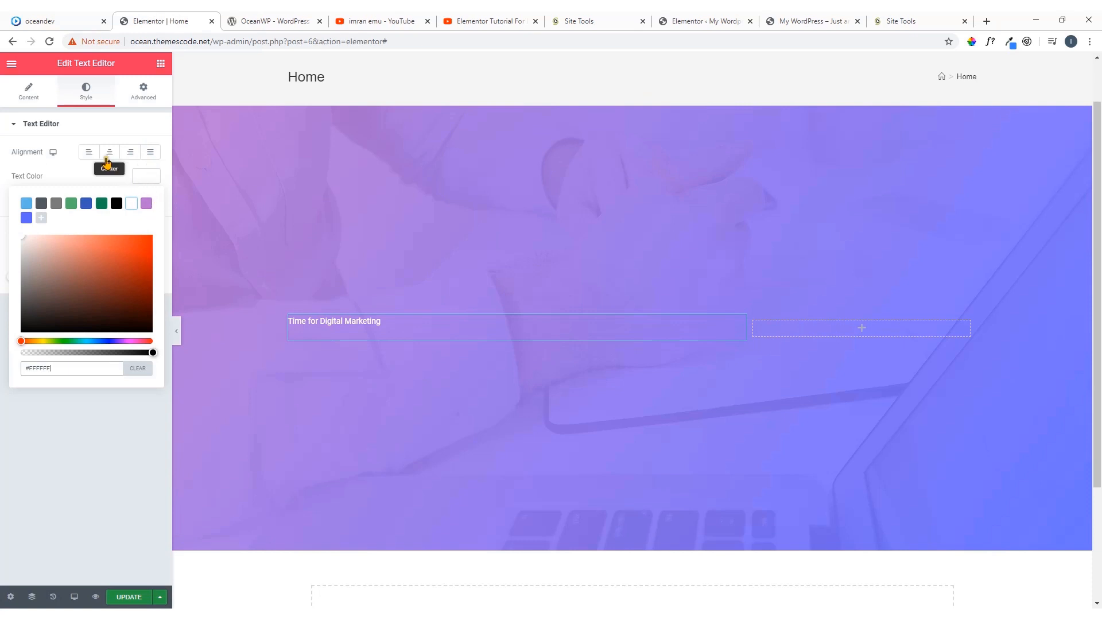
left_click(89, 153)
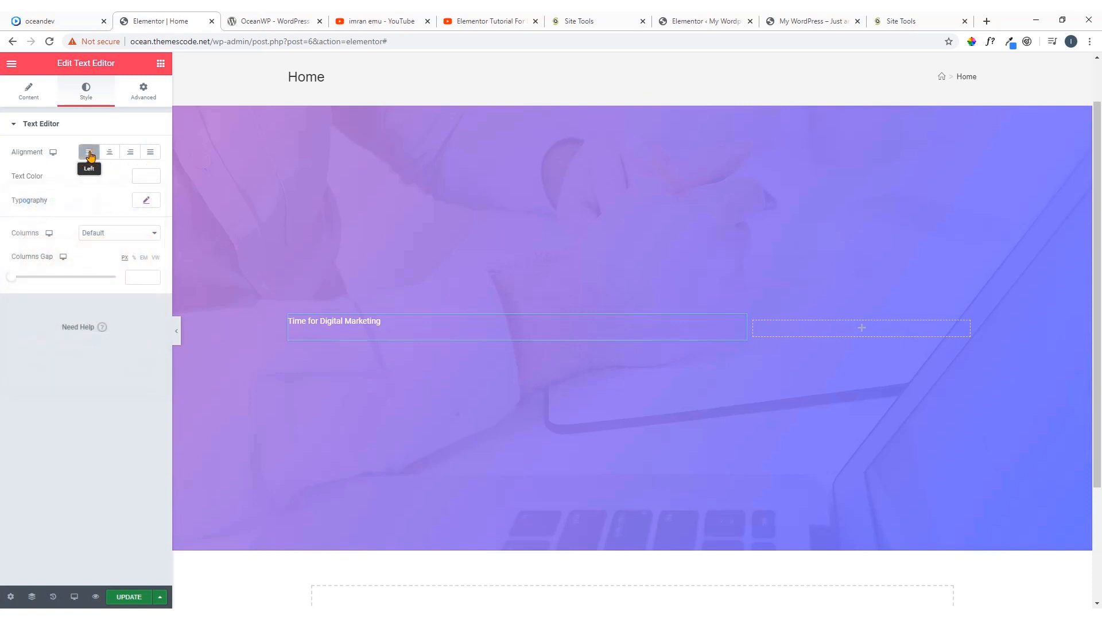
Set the "Time for Digital Marketing" text's typography to the Poppins font family at 16 px
left_click(145, 204)
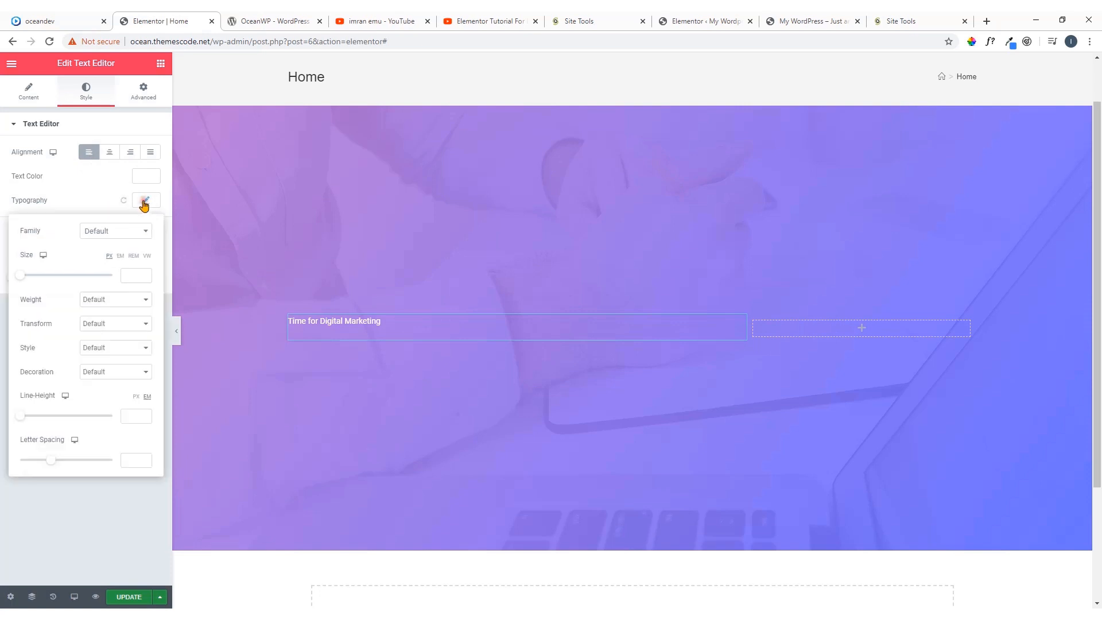
left_click(141, 232)
type("p")
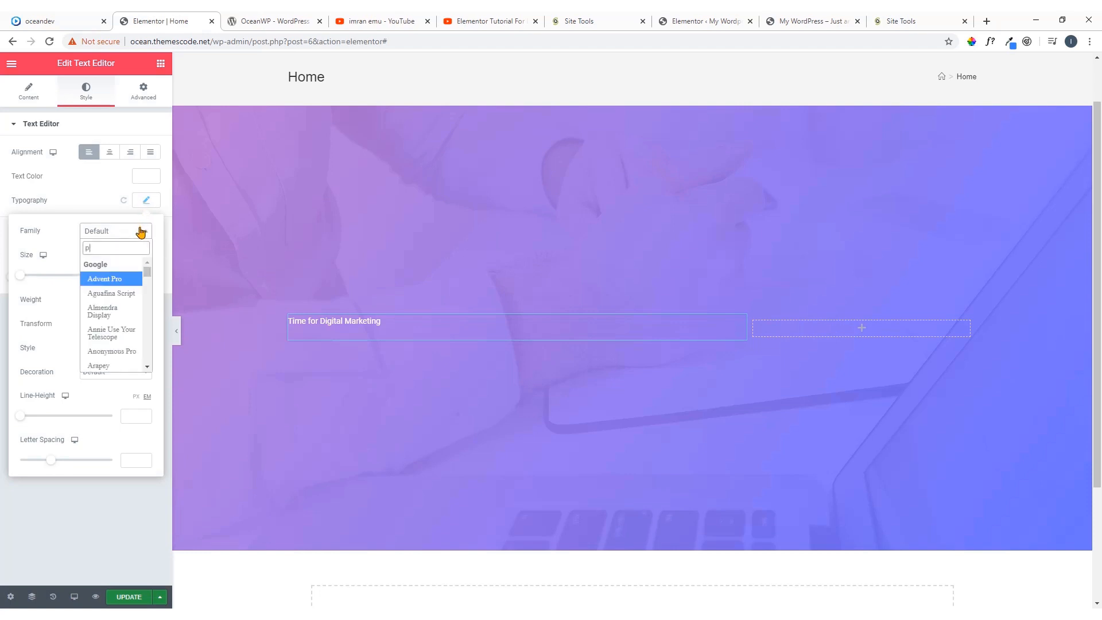
type("op")
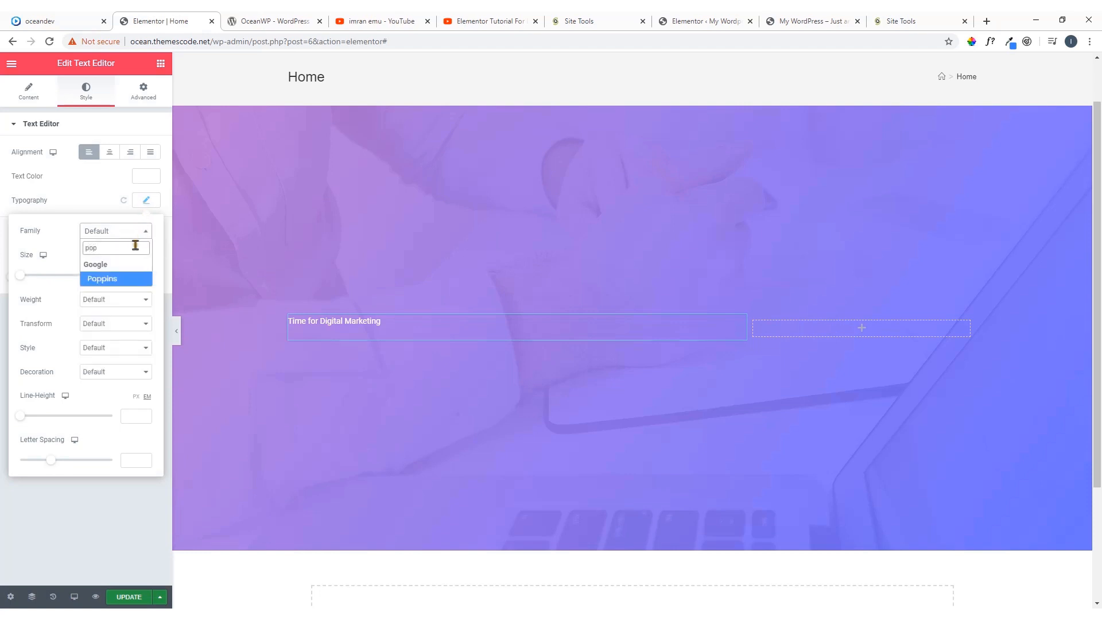
left_click(127, 279)
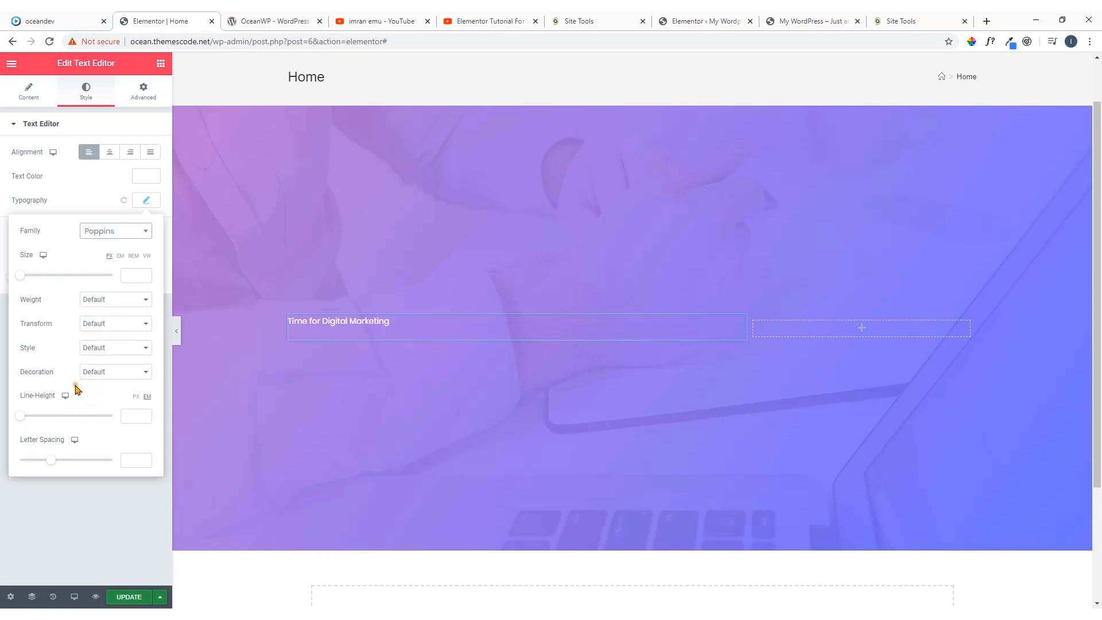
left_click(126, 273)
type("16")
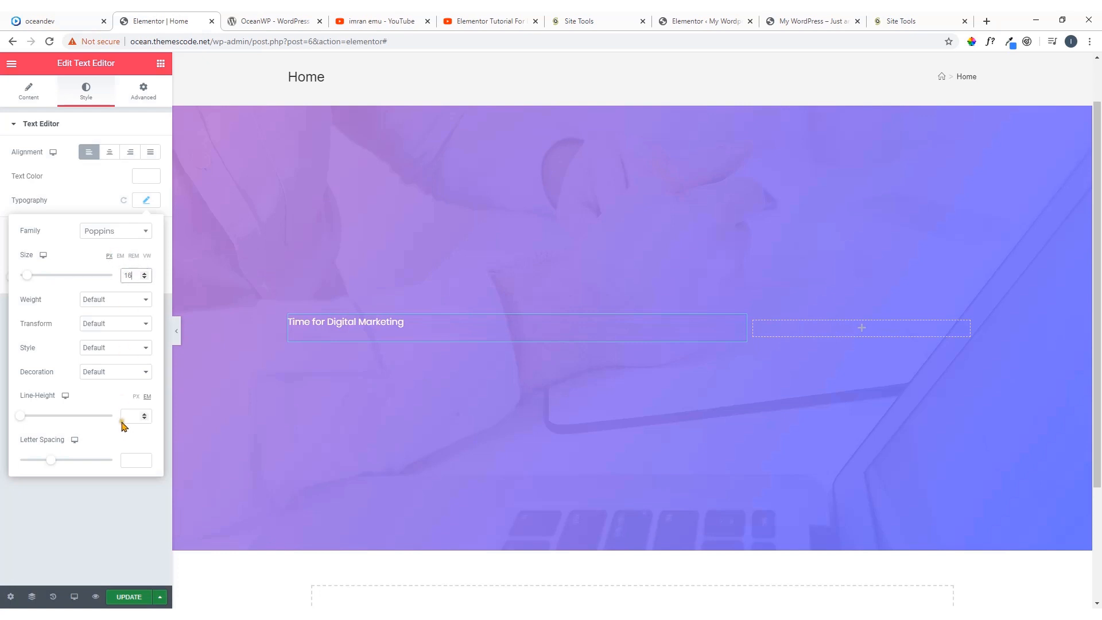
left_click(78, 501)
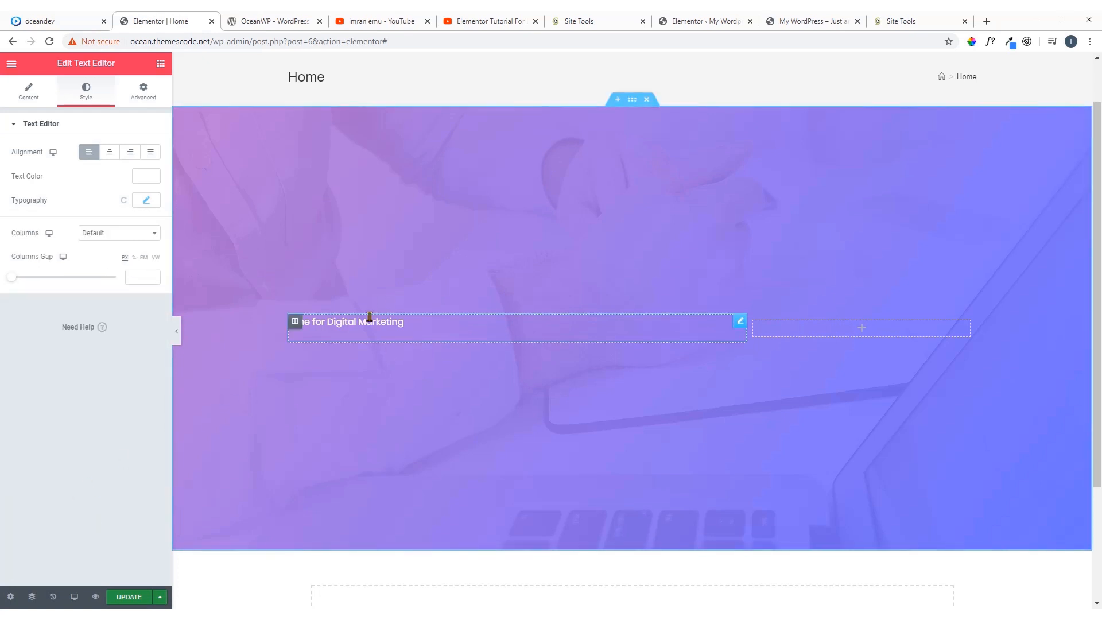
Bring up the widget list and copy the headline "Grow Your Brand On Social Media!" from the oceandev.io demo's hero
left_click(161, 64)
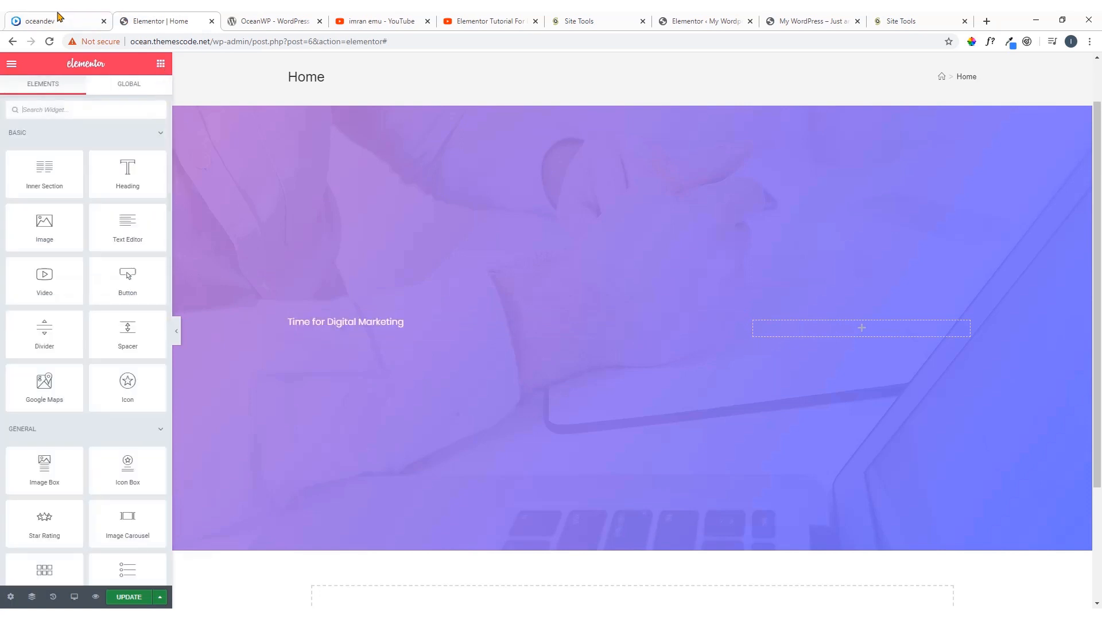
left_click(60, 21)
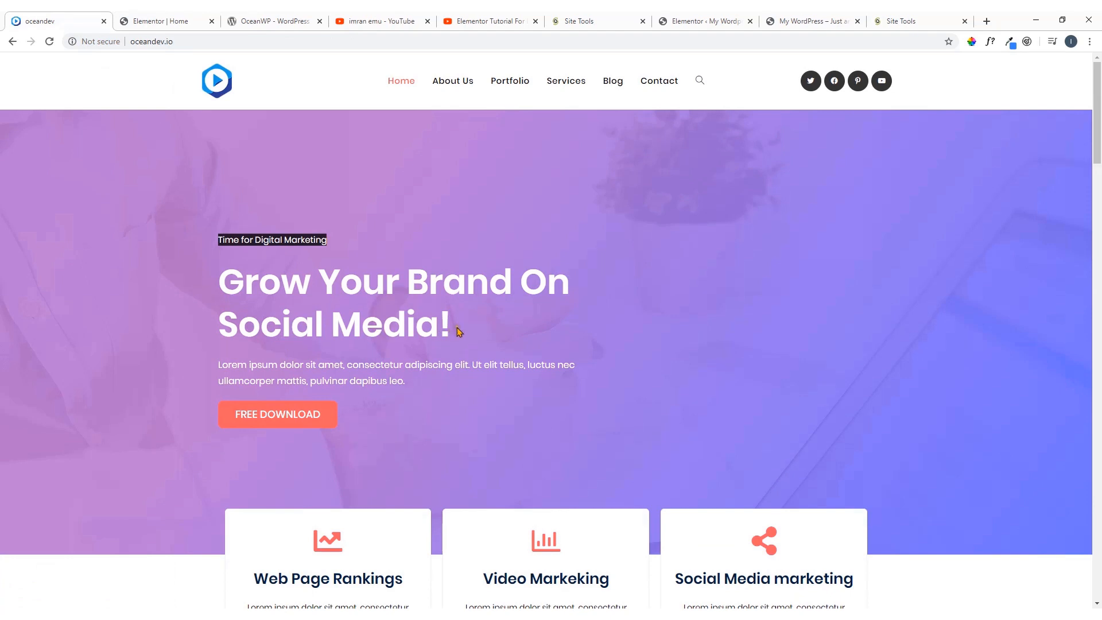
left_click_drag(220, 282, 465, 337)
right_click(428, 329)
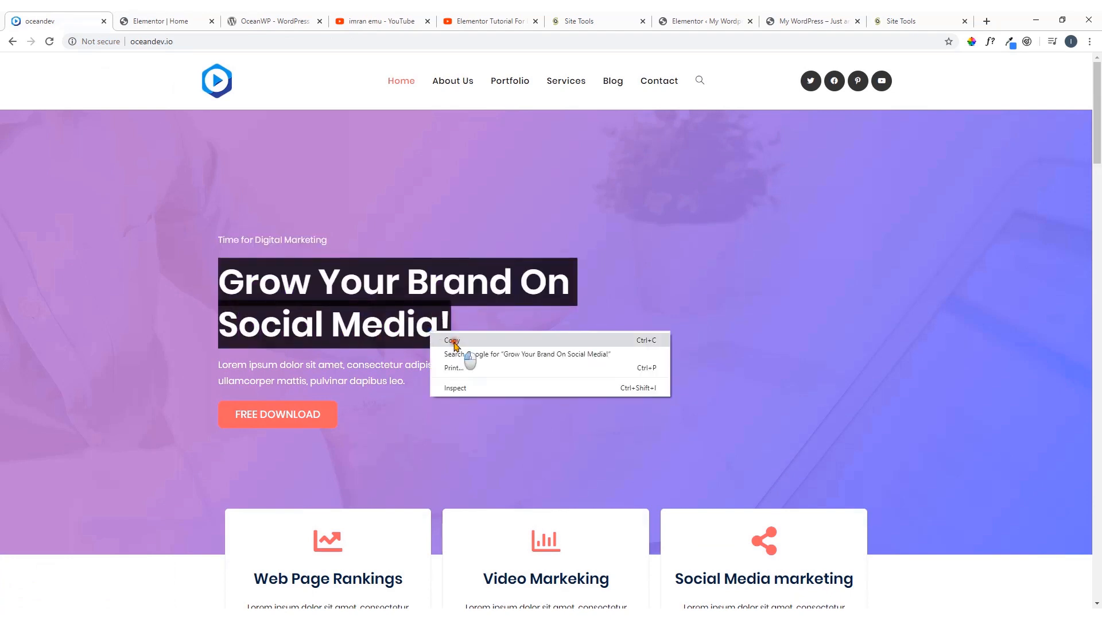
left_click(453, 340)
left_click(172, 16)
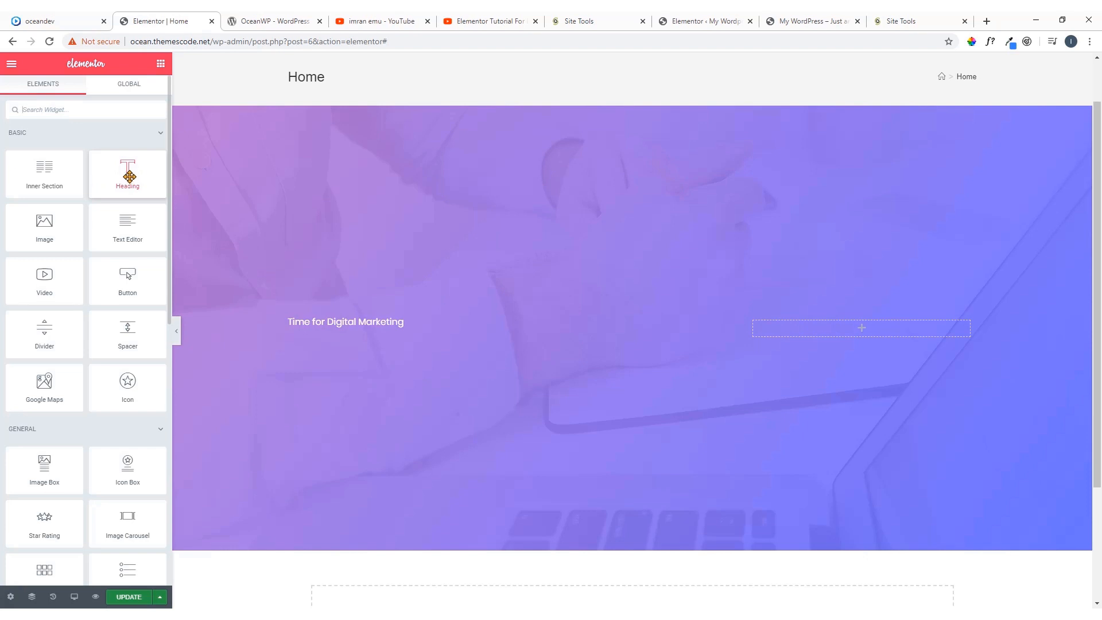
Place a Heading widget directly below the "Time for Digital Marketing" text in the hero's wide column
left_click_drag(121, 169, 314, 316)
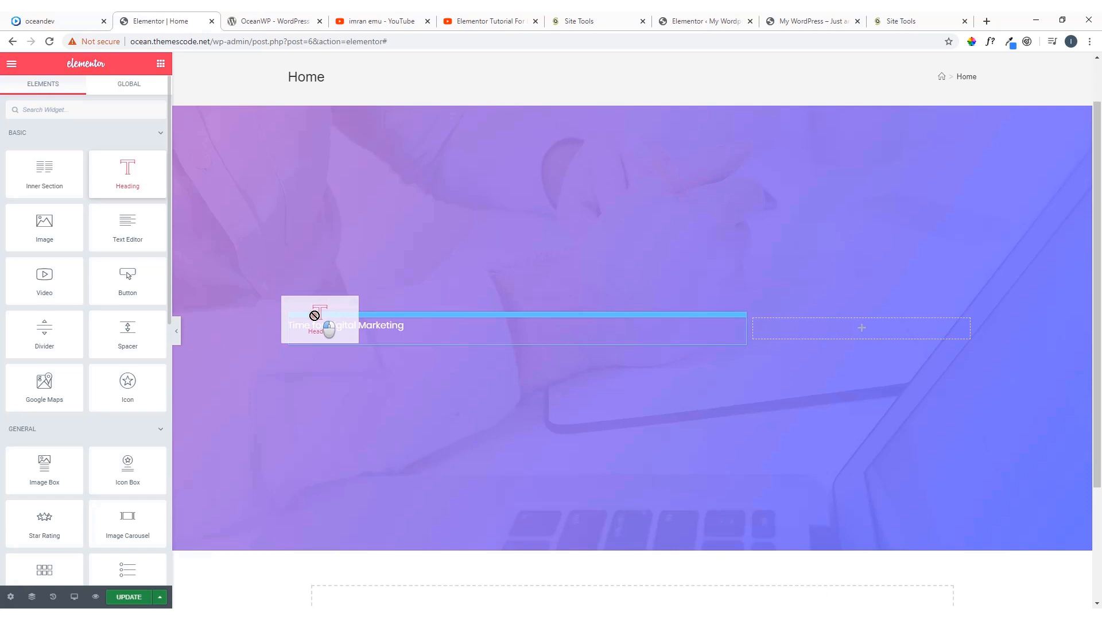
left_click_drag(315, 316, 357, 332)
mouse_move(373, 329)
left_mouse_down()
mouse_move(369, 322)
mouse_move(370, 336)
left_mouse_up()
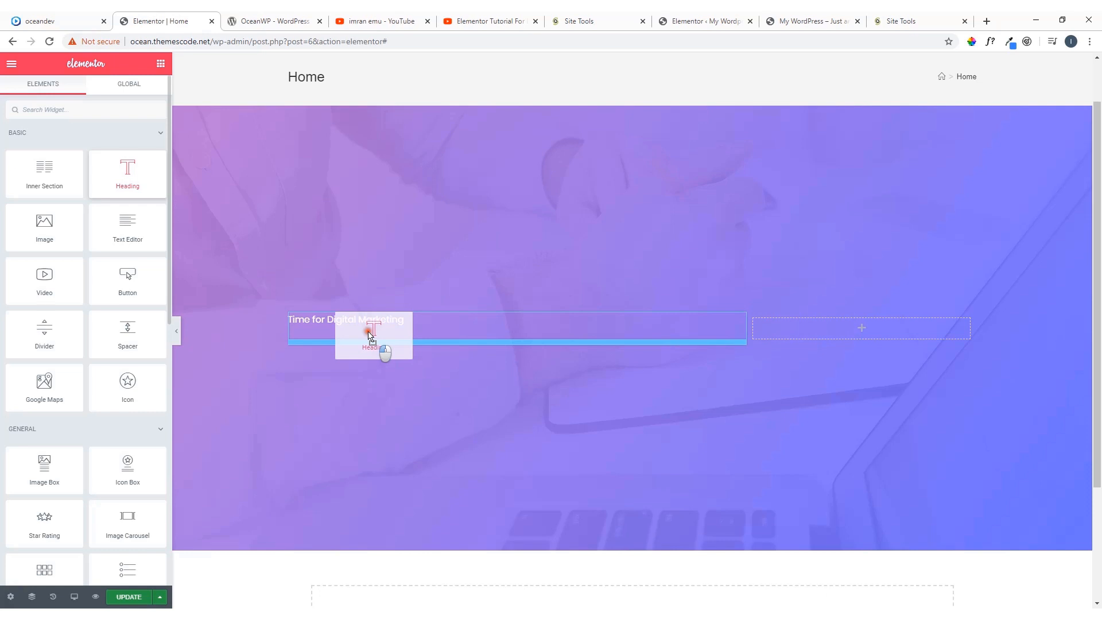
left_click_drag(371, 336, 371, 318)
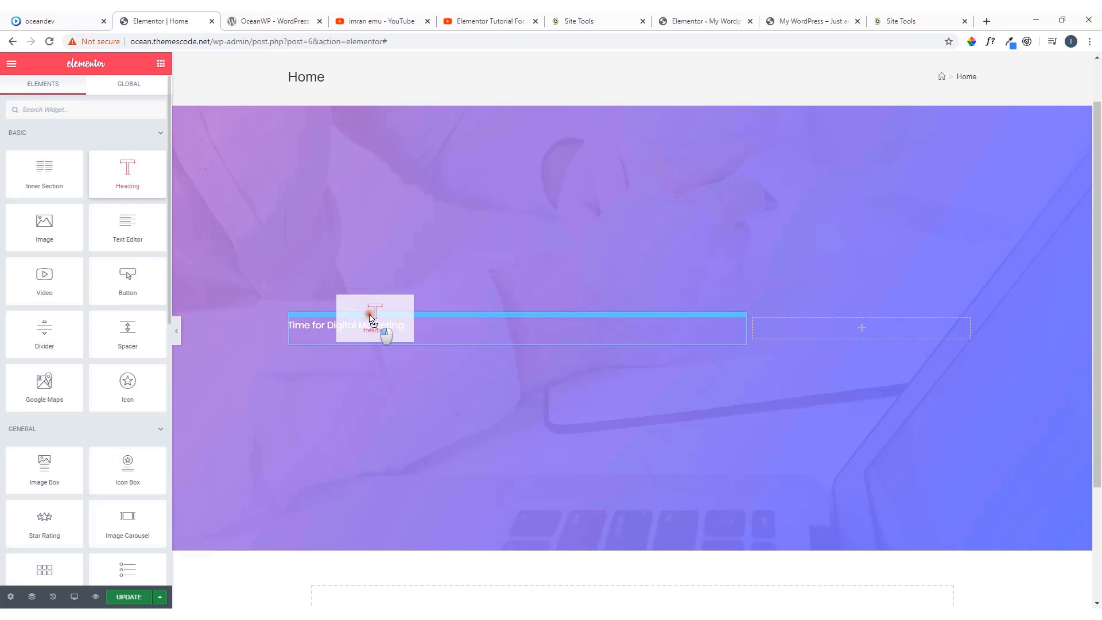
left_click_drag(370, 318, 369, 331)
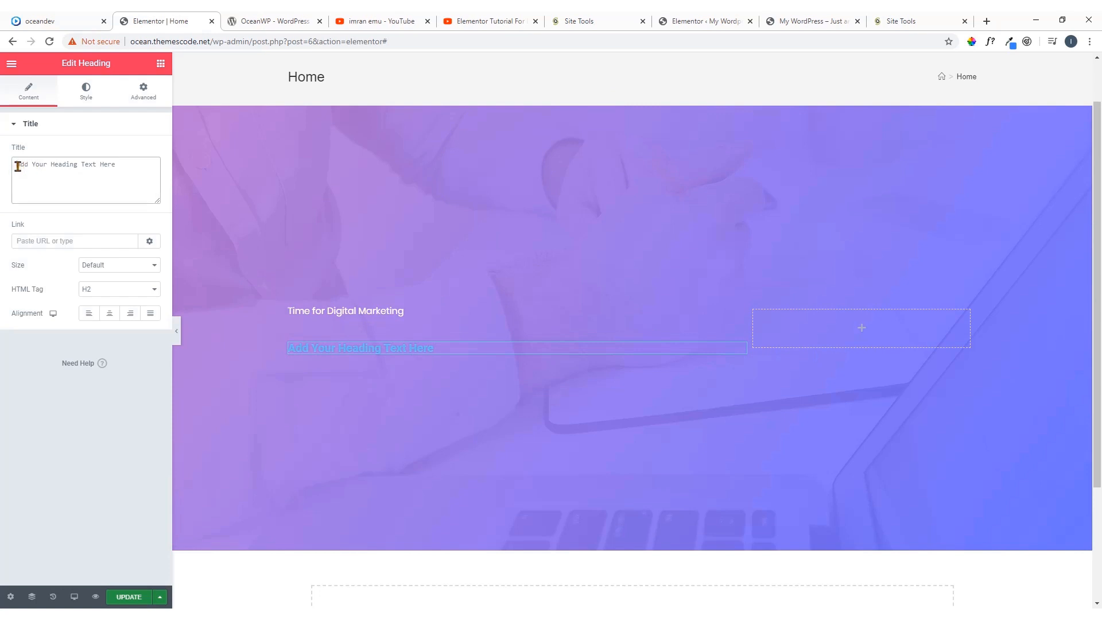
Replace the heading's placeholder title with "Grow Your Brand On Social Media!"
key("ctrl+v")
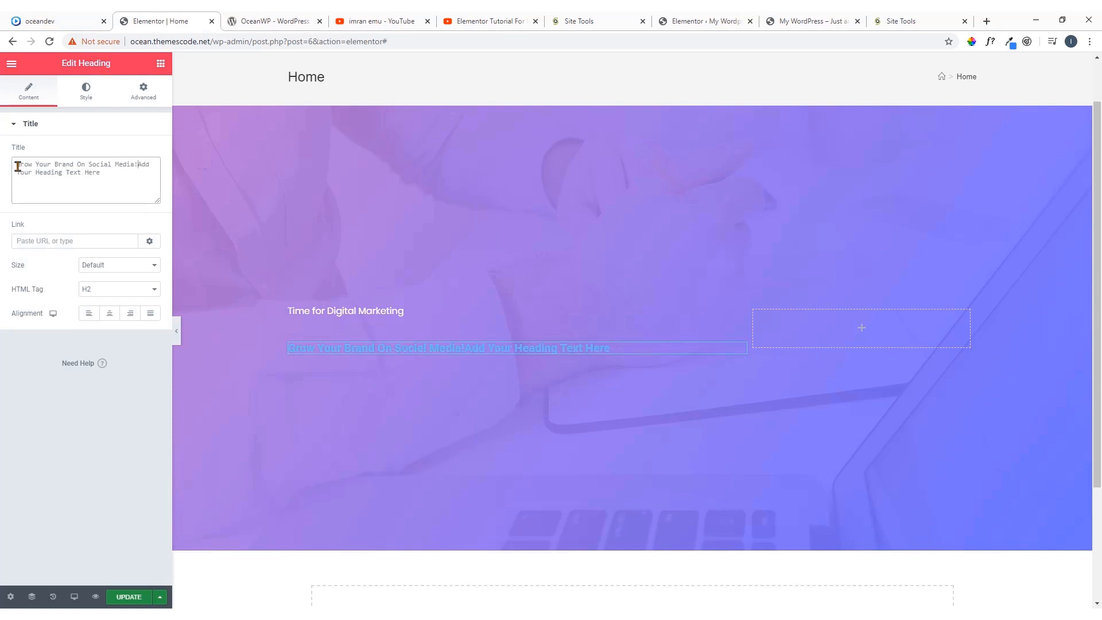
key("ctrl+z")
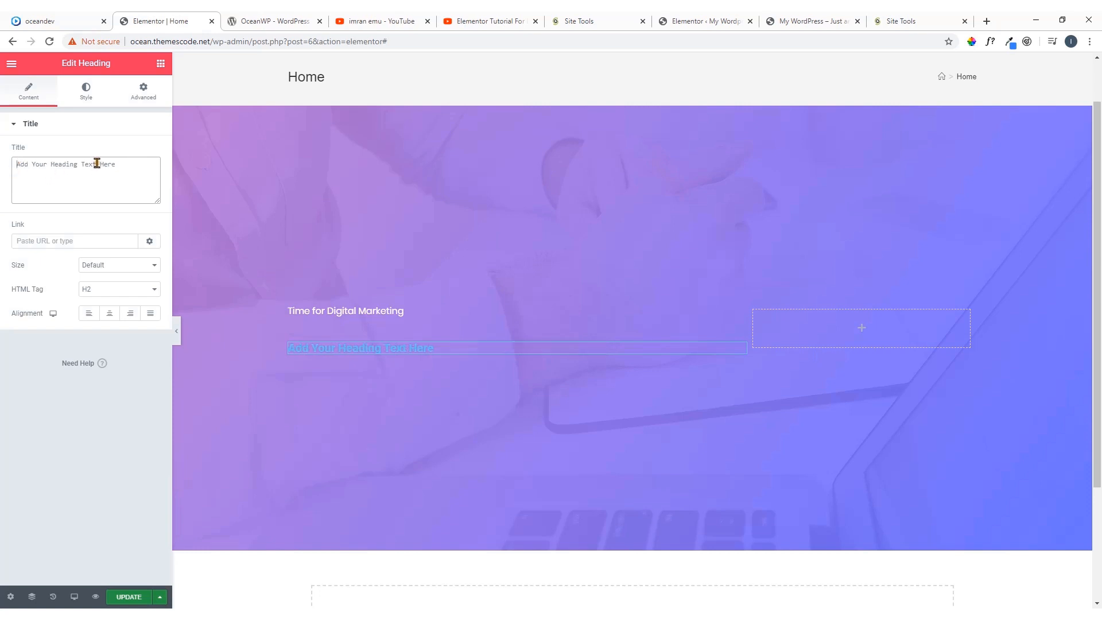
left_click_drag(125, 165, 2, 177)
key("ctrl+v")
left_click(112, 244)
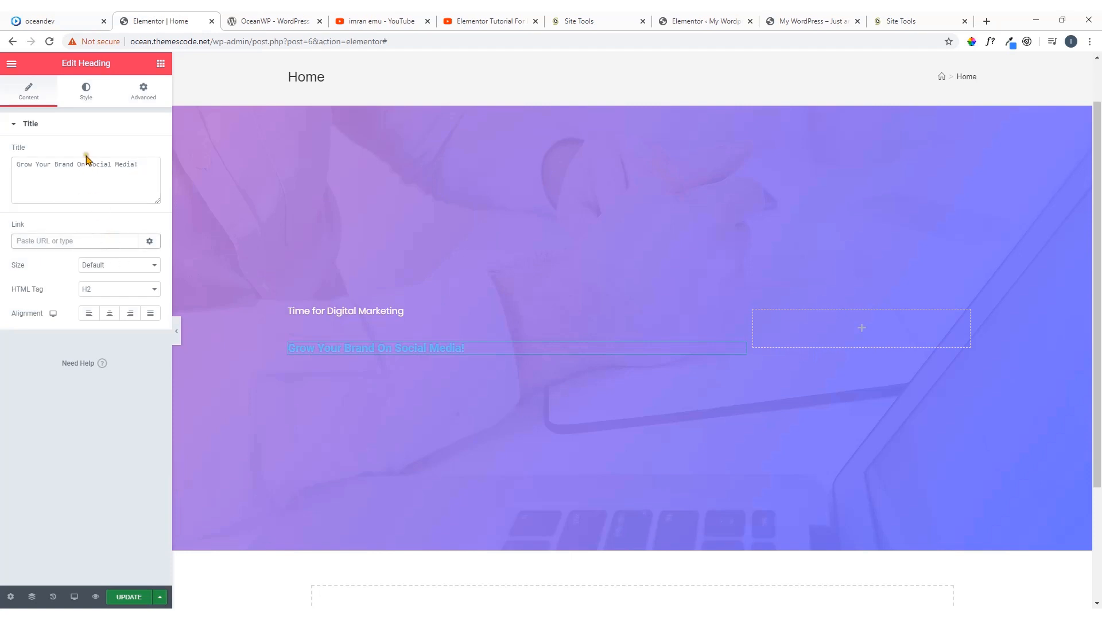
Set the text color of the "Grow Your Brand On Social Media!" heading to white, #FFFFFF
left_click(86, 92)
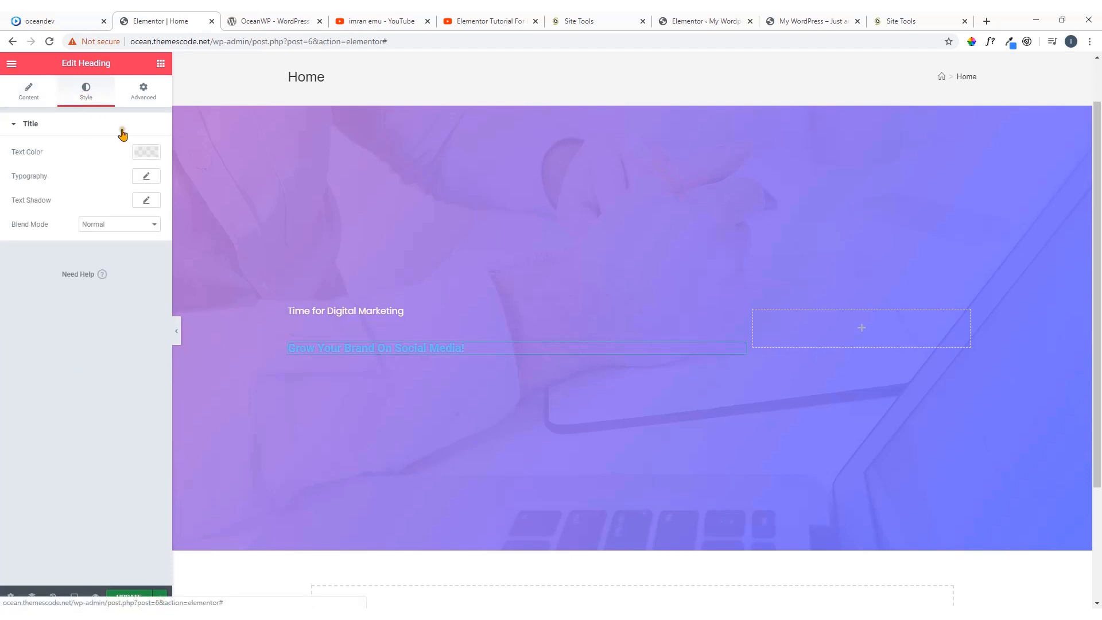
left_click(145, 152)
left_click(132, 180)
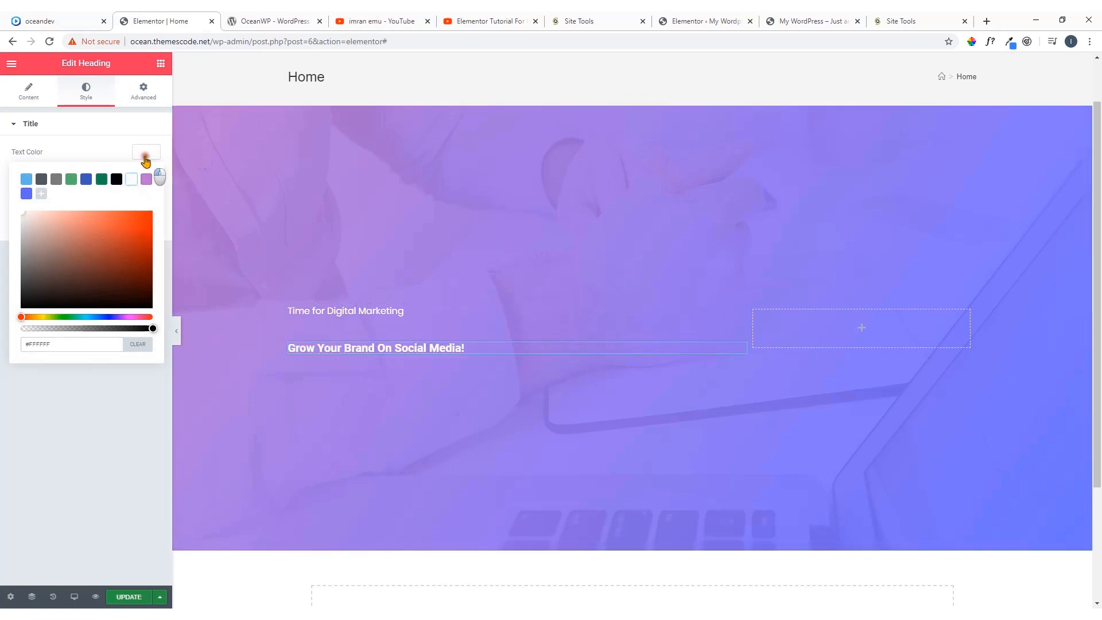
left_click(146, 152)
Set the heading's typography to the Poppins font family
left_click(147, 180)
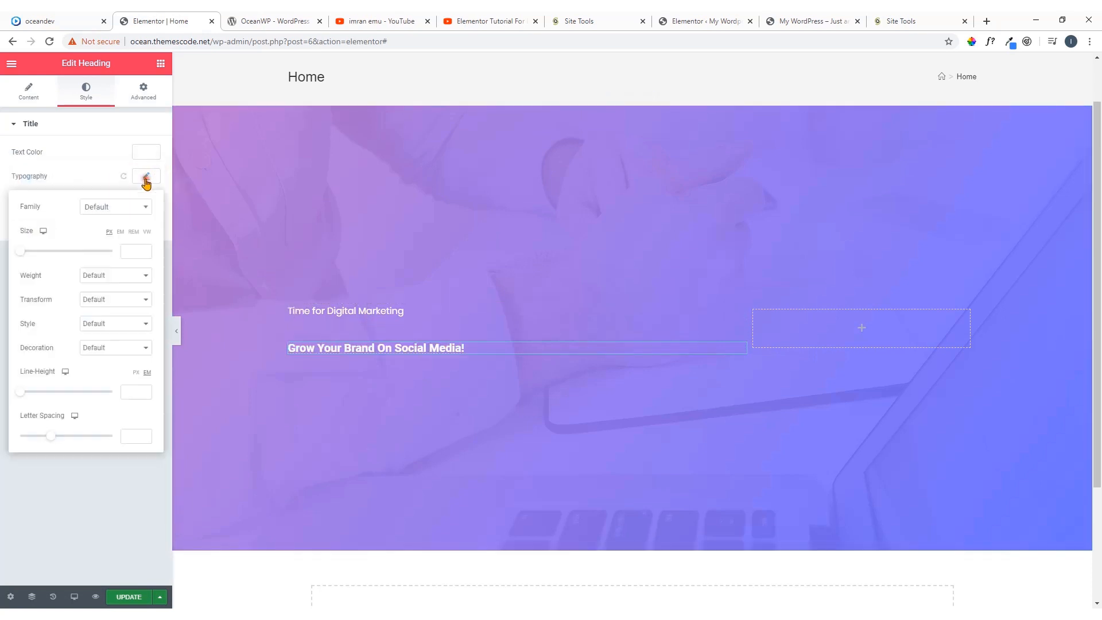
left_click(144, 209)
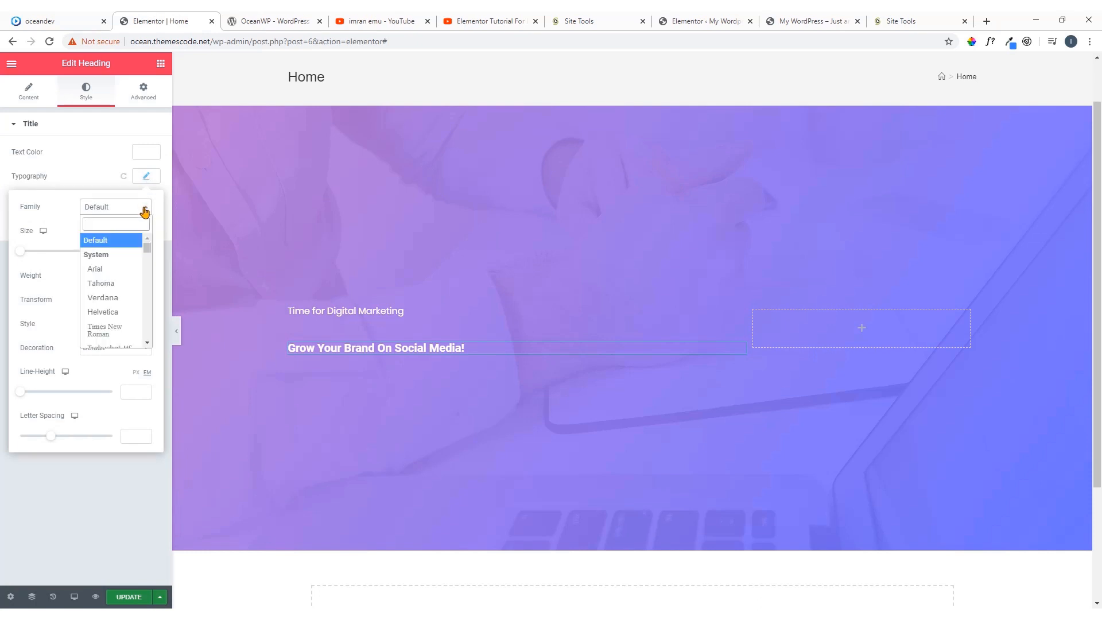
type("p")
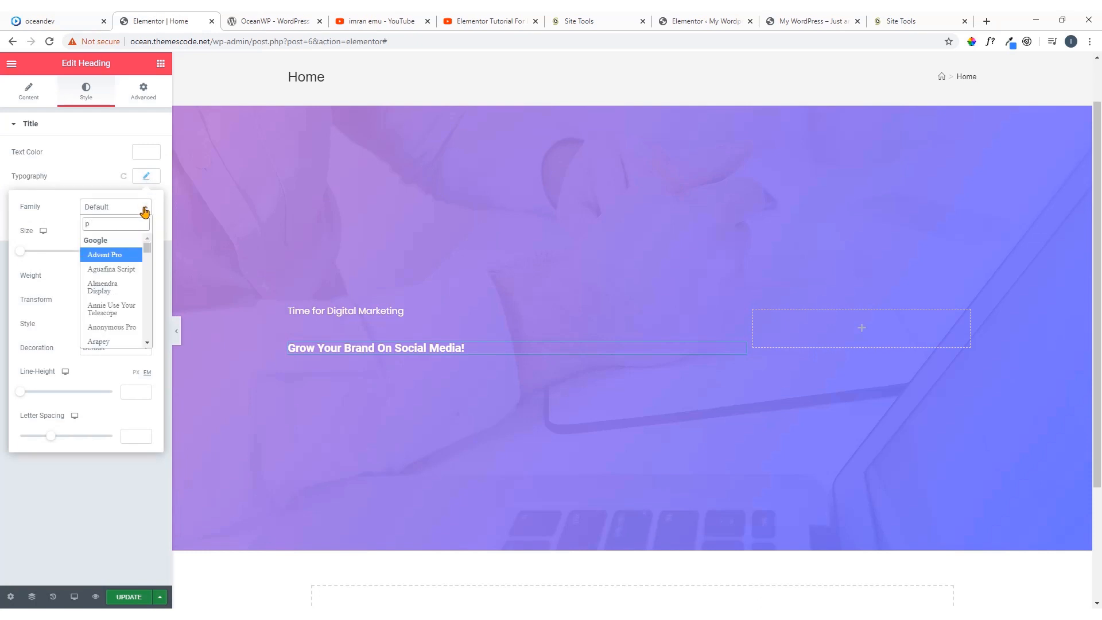
type("op")
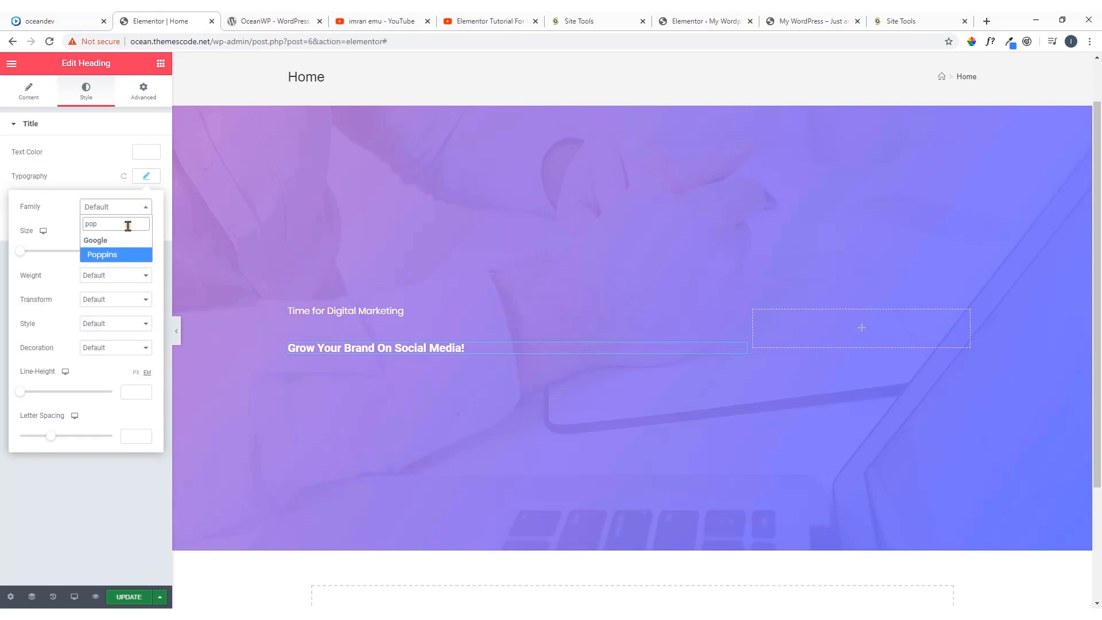
left_click(121, 256)
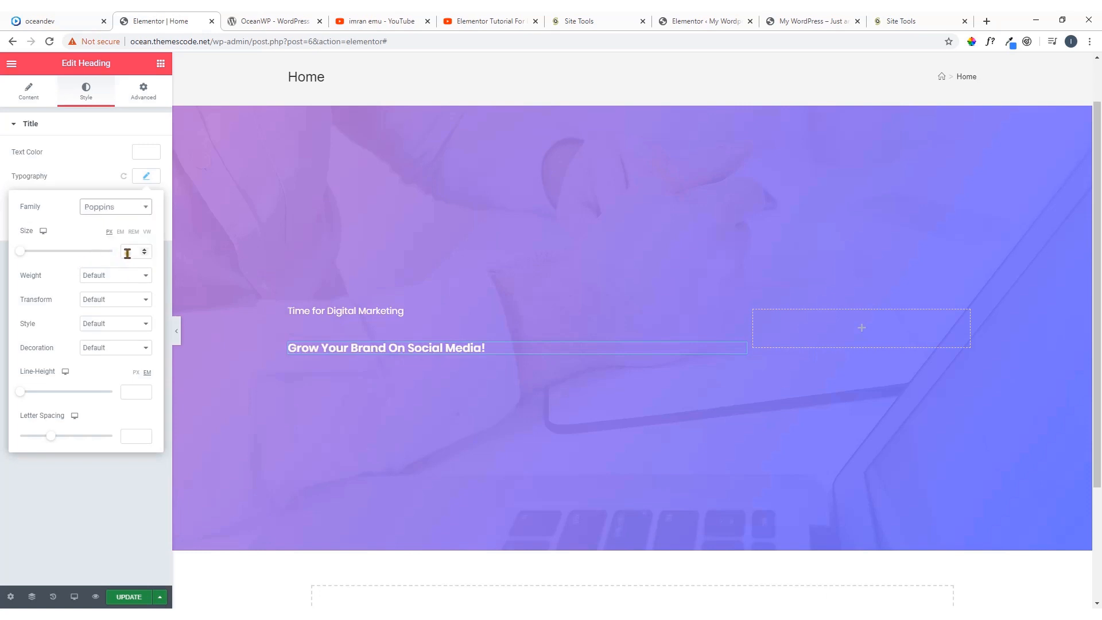
Inspect the hero headline on the oceandev.io demo with WhatFont to read its font size and line height
left_click(37, 21)
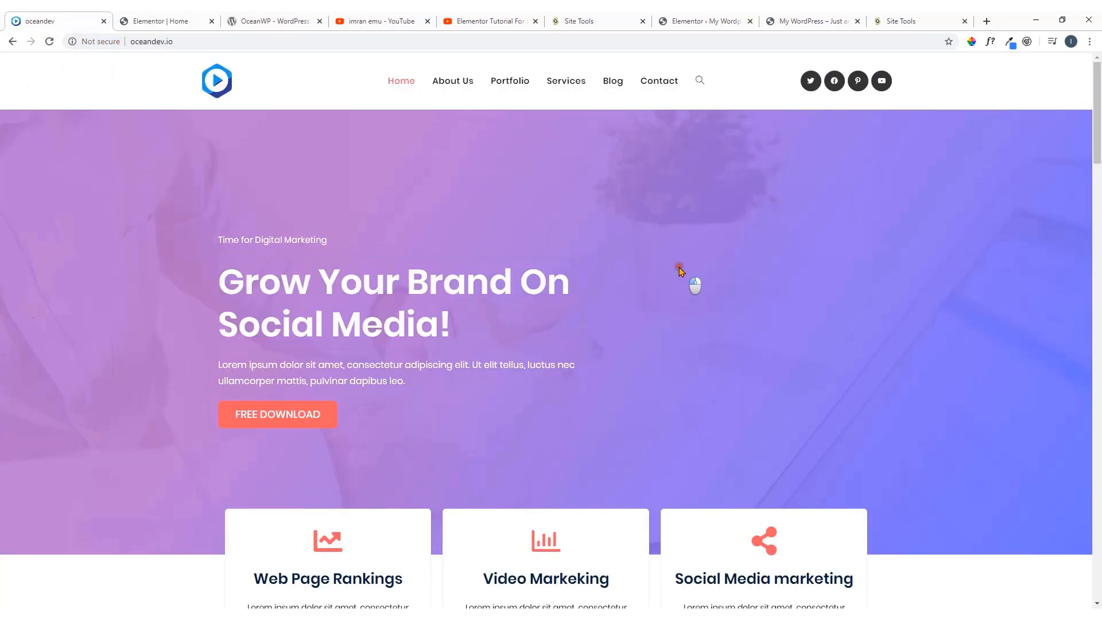
left_click(990, 42)
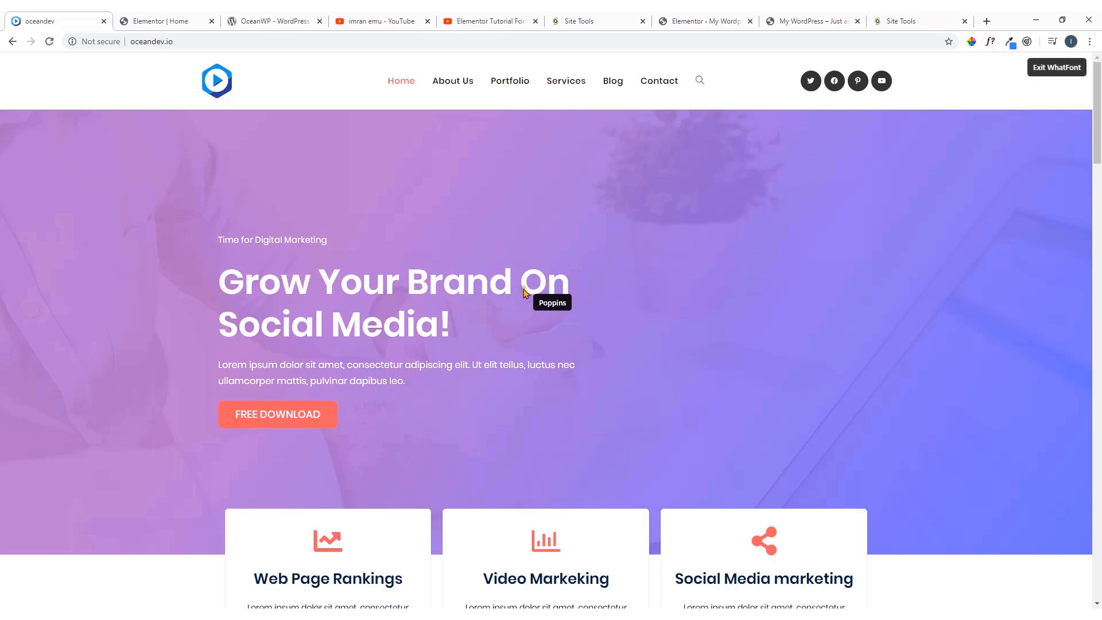
left_click(503, 291)
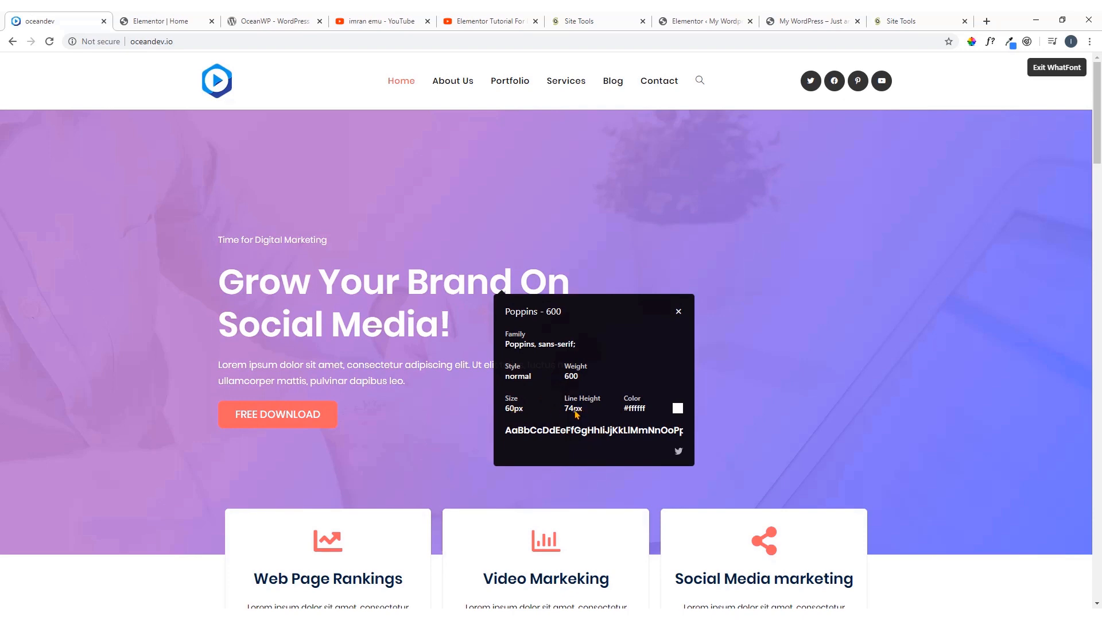
Back in the Elementor editor, set the heading's font size to 60 px and its line height to 72 px
left_click(167, 22)
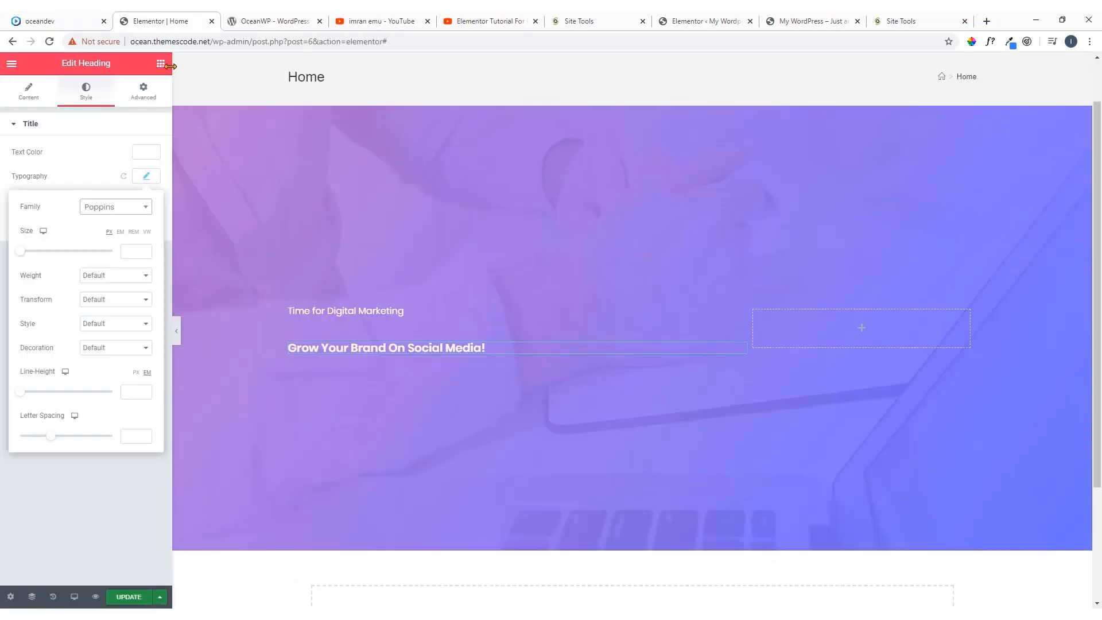
left_click(132, 251)
type("60")
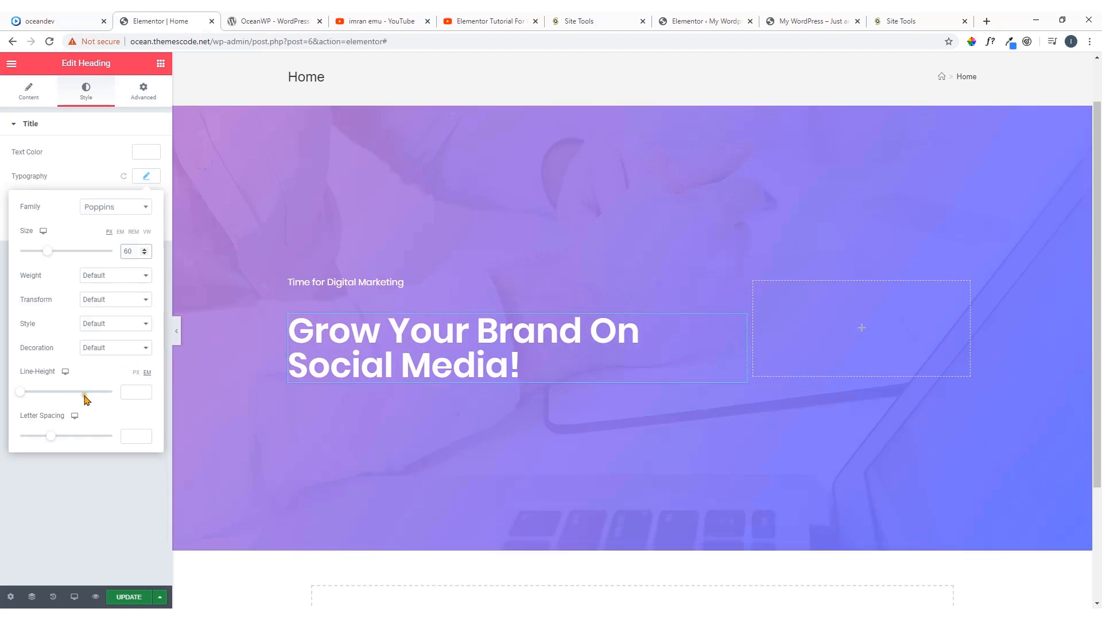
left_click(131, 388)
type("72")
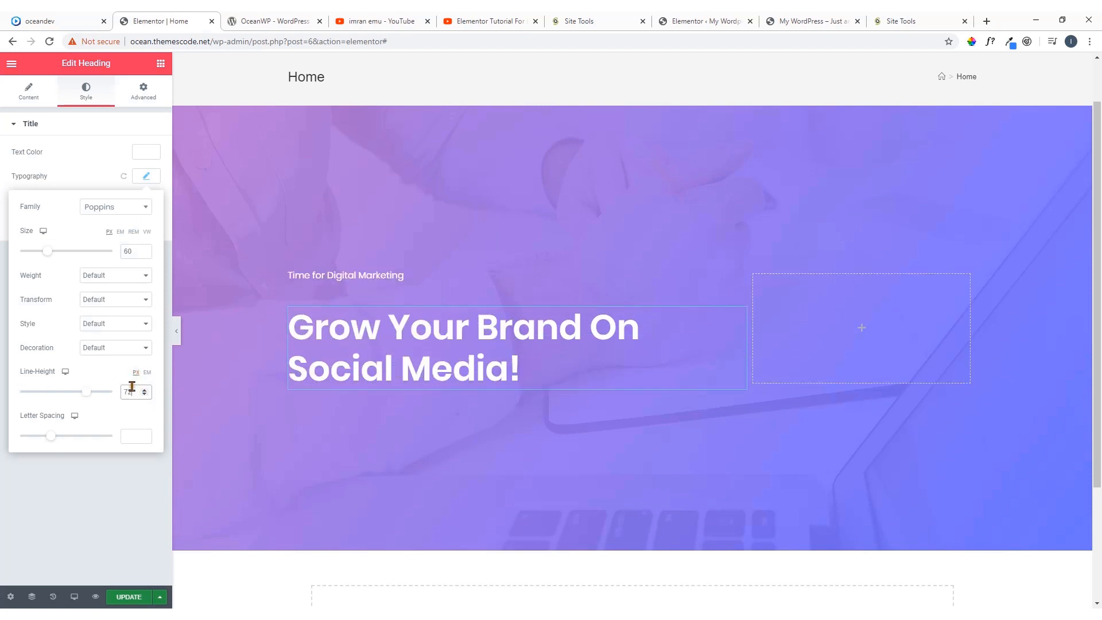
left_click(113, 420)
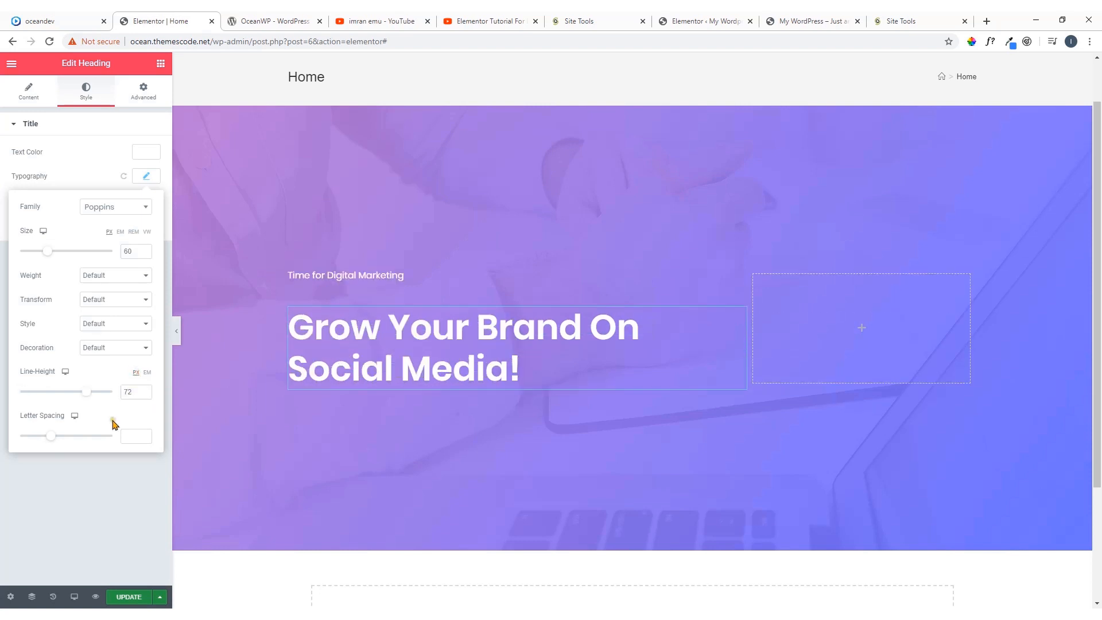
Set the heading's text transform to Uppercase and compare it with the headline on the oceandev.io demo
left_click(108, 300)
left_click(110, 323)
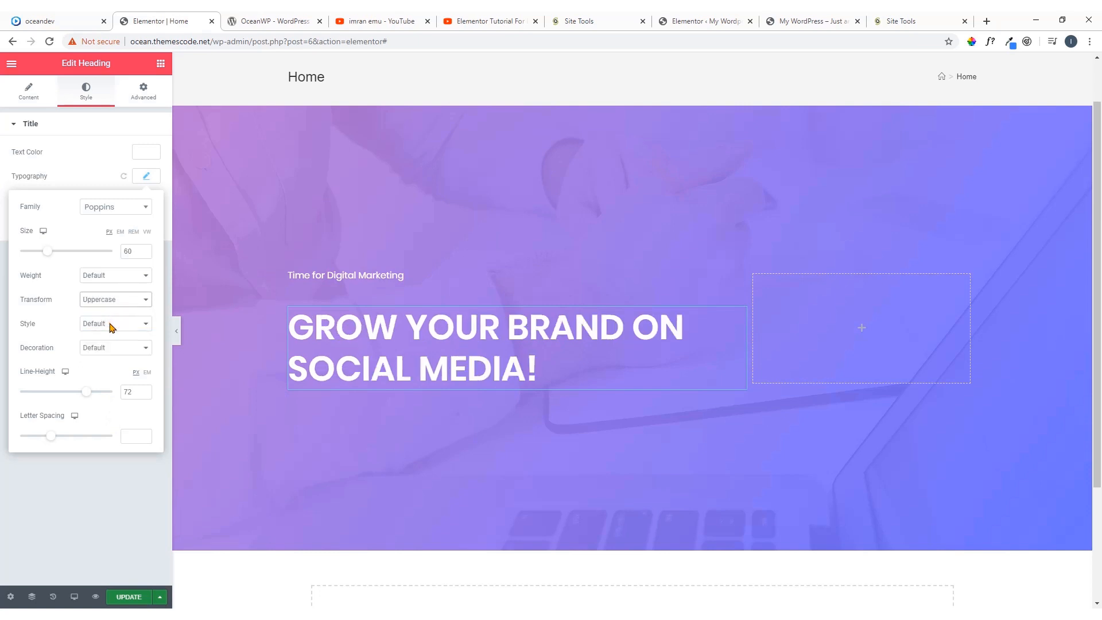
left_click(84, 21)
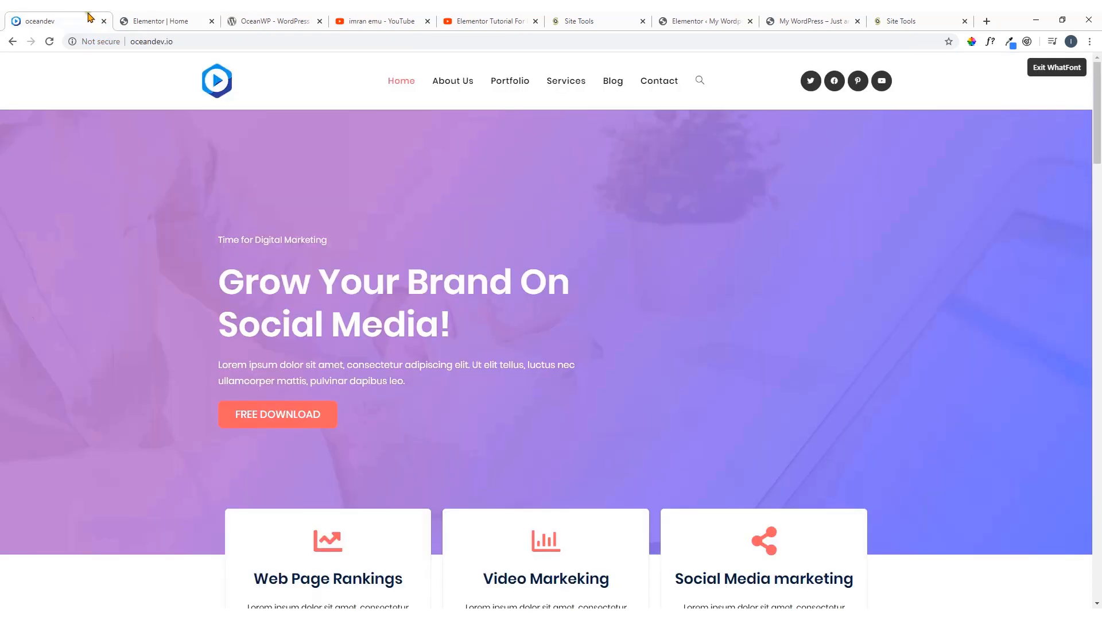
left_click(155, 21)
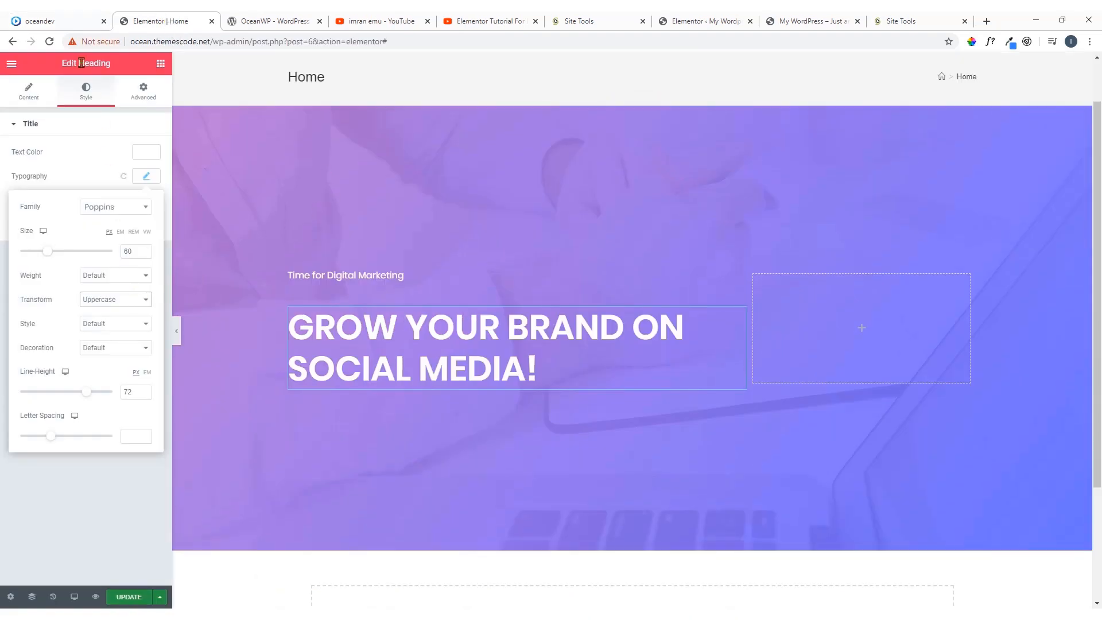
left_click(76, 22)
left_click(154, 22)
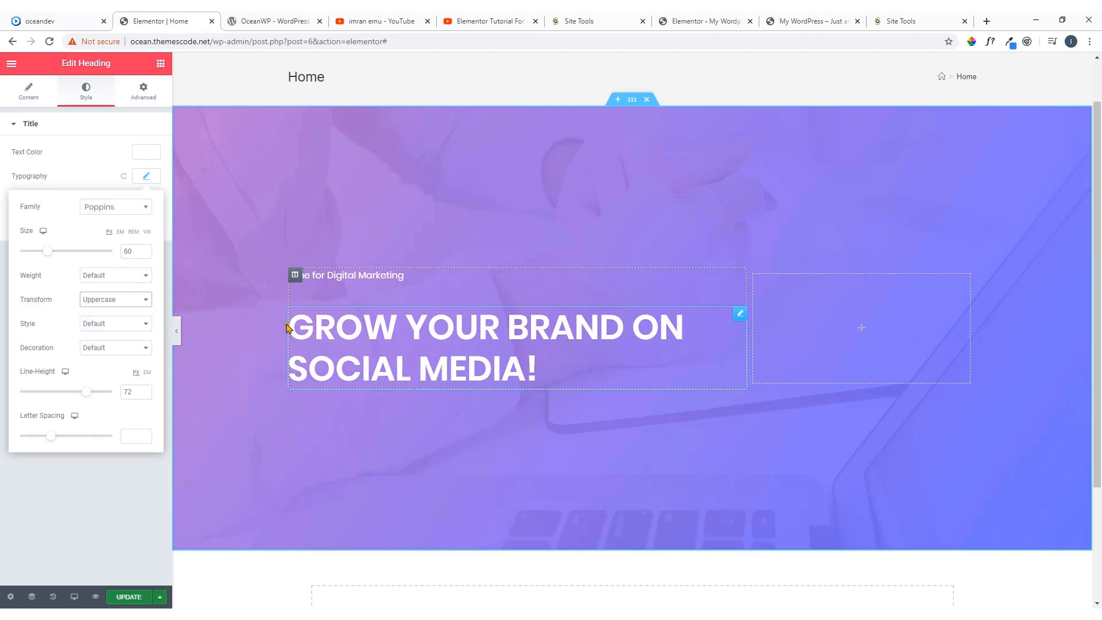
Set the heading's font style to Normal and close its typography settings
left_click(143, 325)
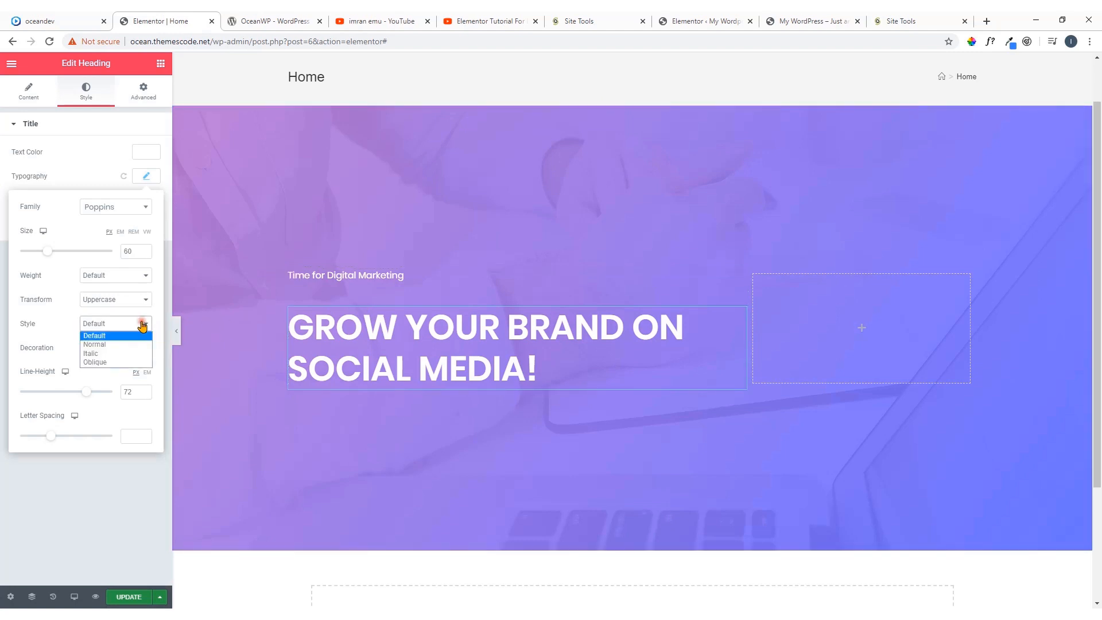
left_click(117, 349)
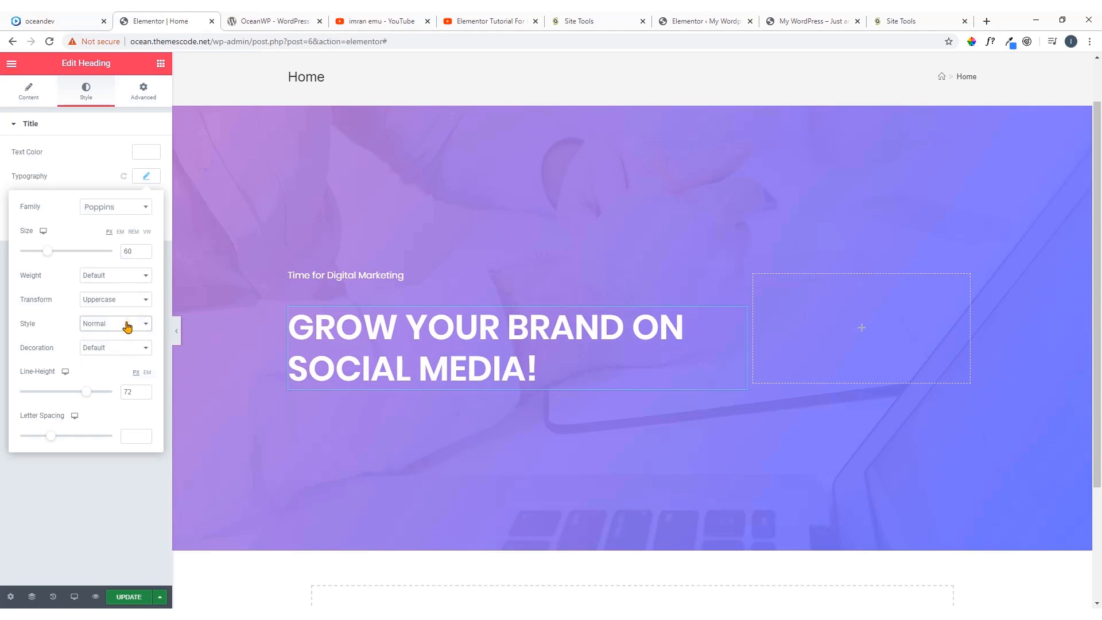
left_click(146, 182)
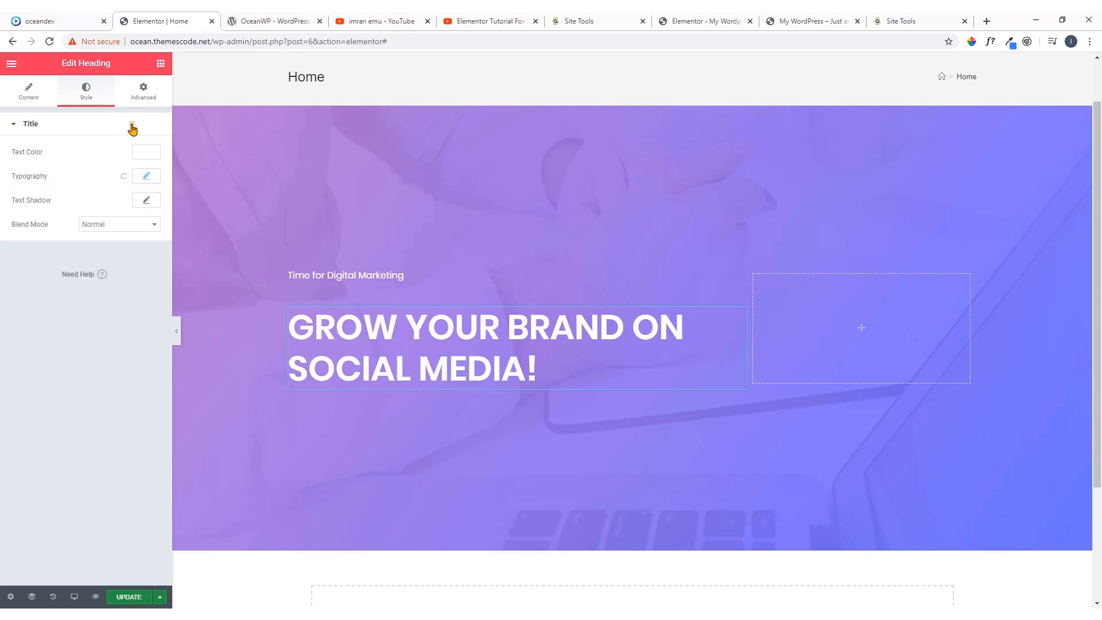
Exit WhatFont on the oceandev.io demo and return to the Elementor editor
left_click(57, 21)
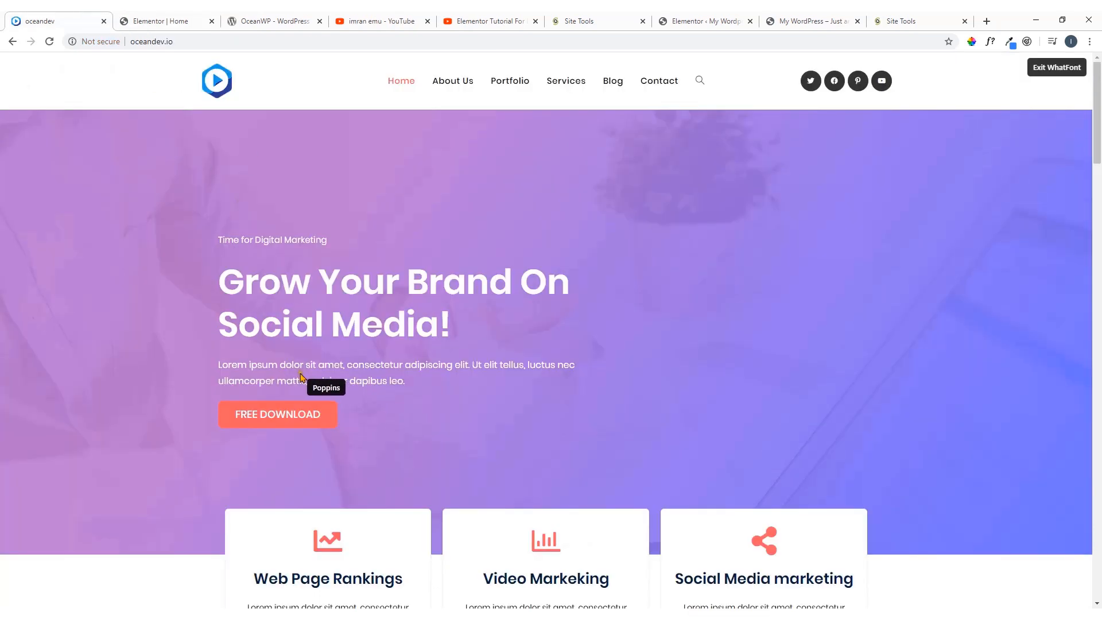
left_click(1055, 68)
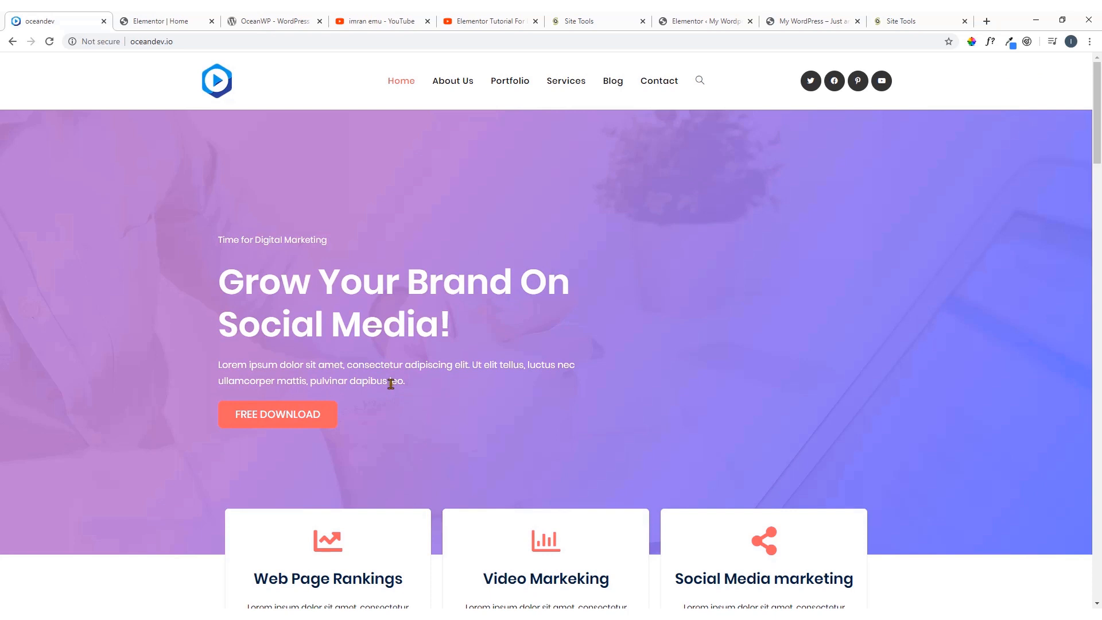
left_click(154, 20)
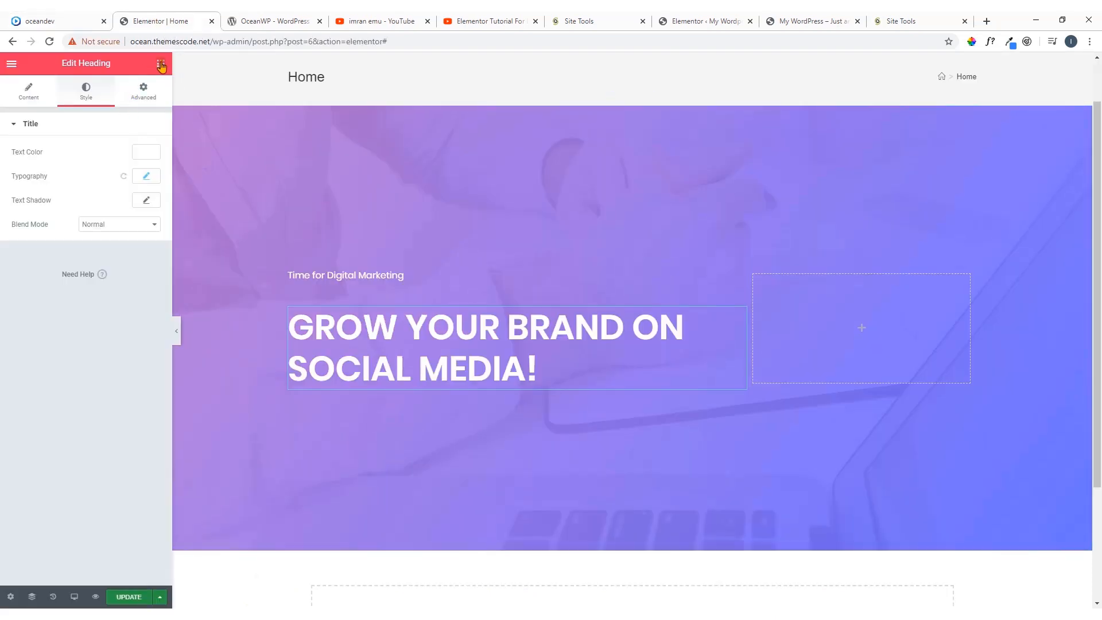
Place a Text Editor widget directly below the hero heading and set its text color to white, #FFFFFF
left_click(160, 65)
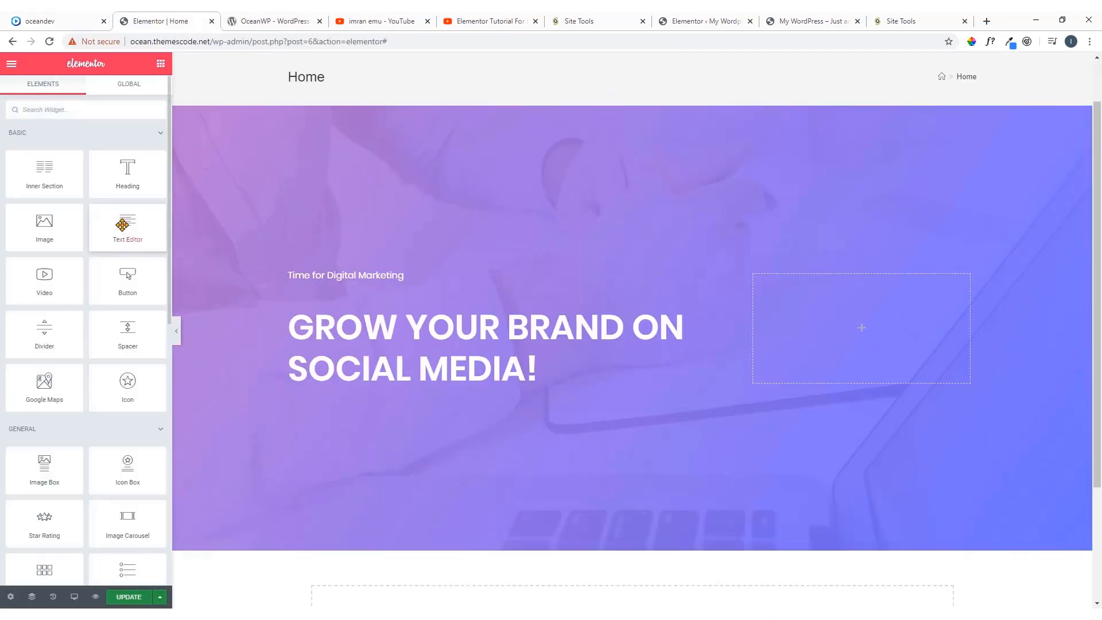
left_click_drag(119, 226, 366, 383)
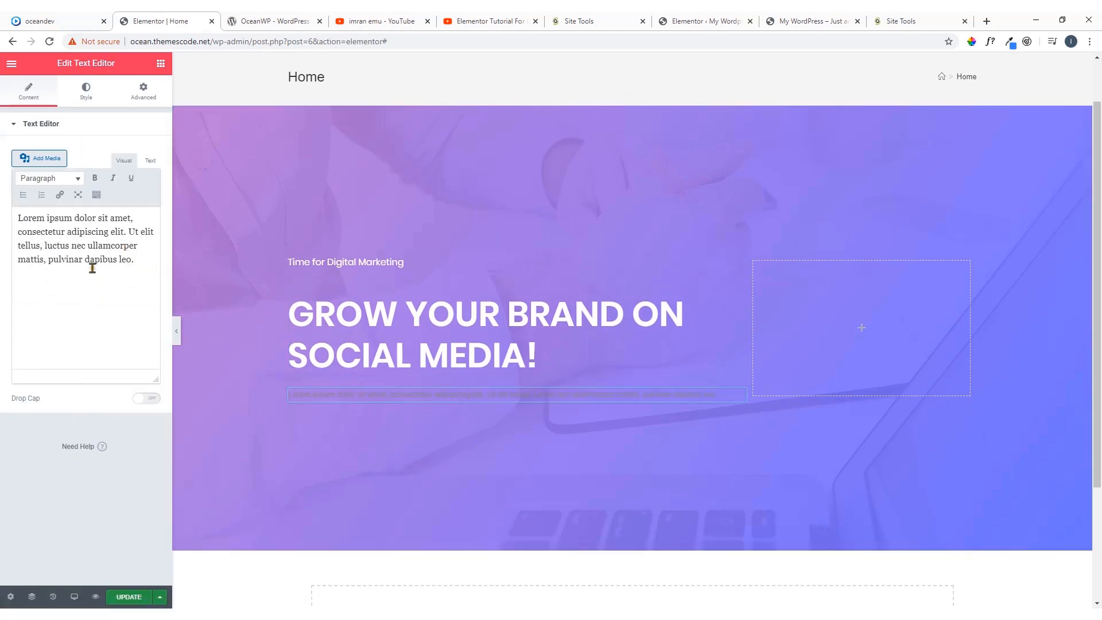
left_click(86, 92)
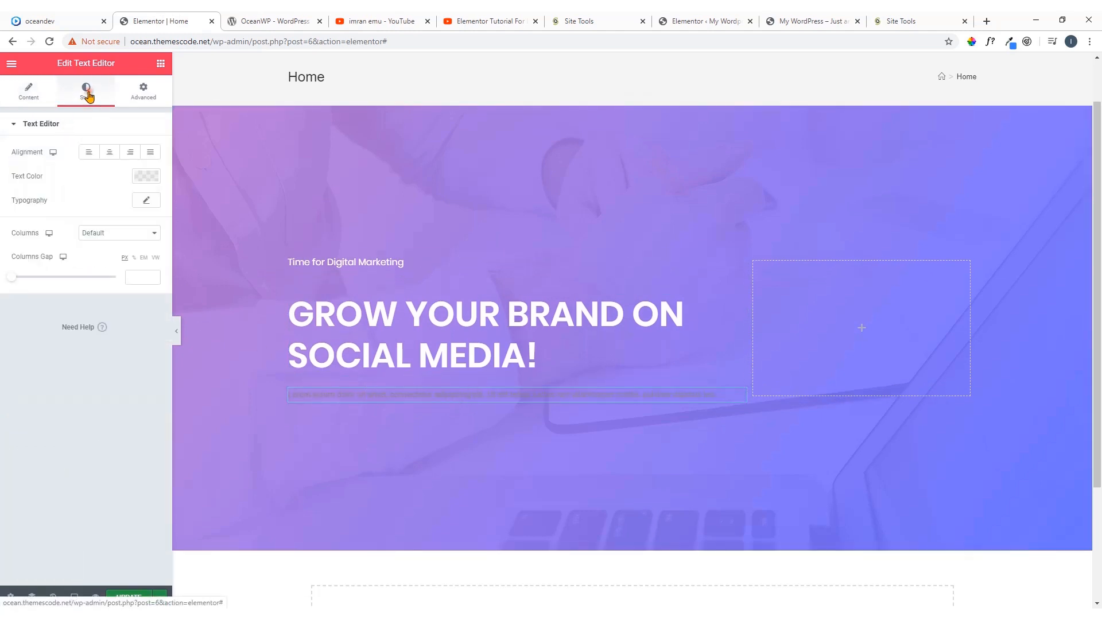
left_click(142, 181)
left_click(131, 204)
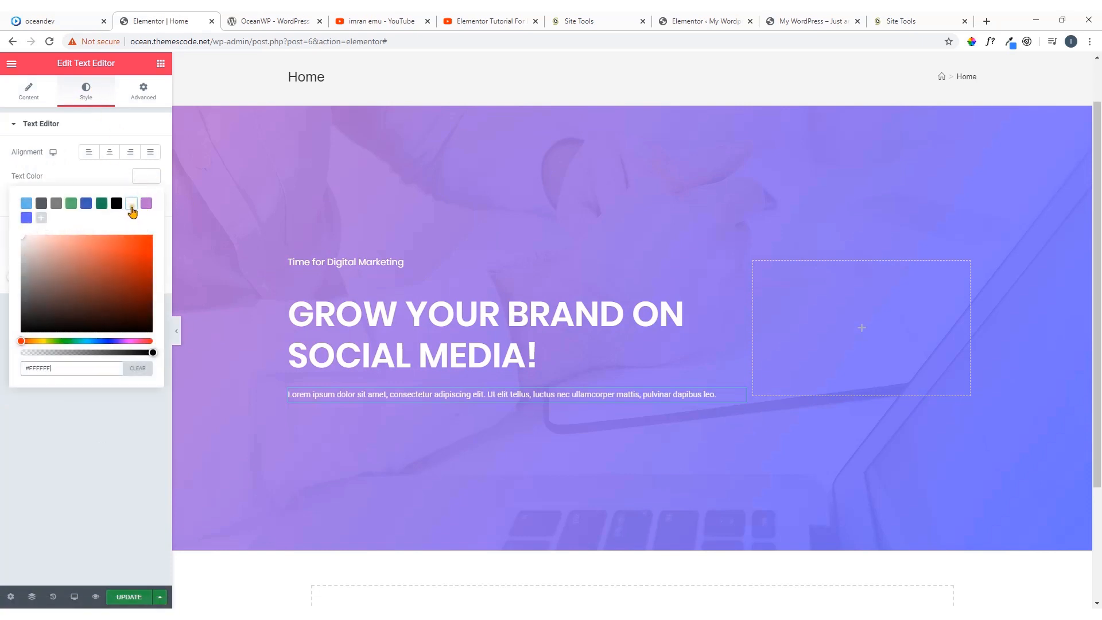
left_click(147, 178)
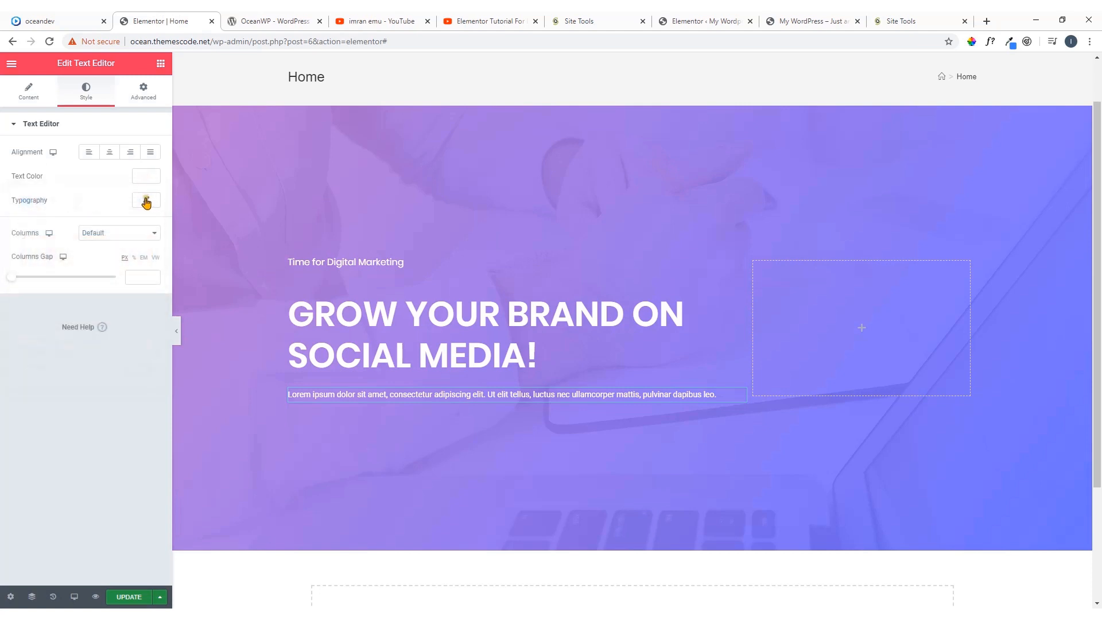
Set the lorem ipsum paragraph's typography to Poppins at 15 px and compare it with the oceandev.io demo
left_click(148, 201)
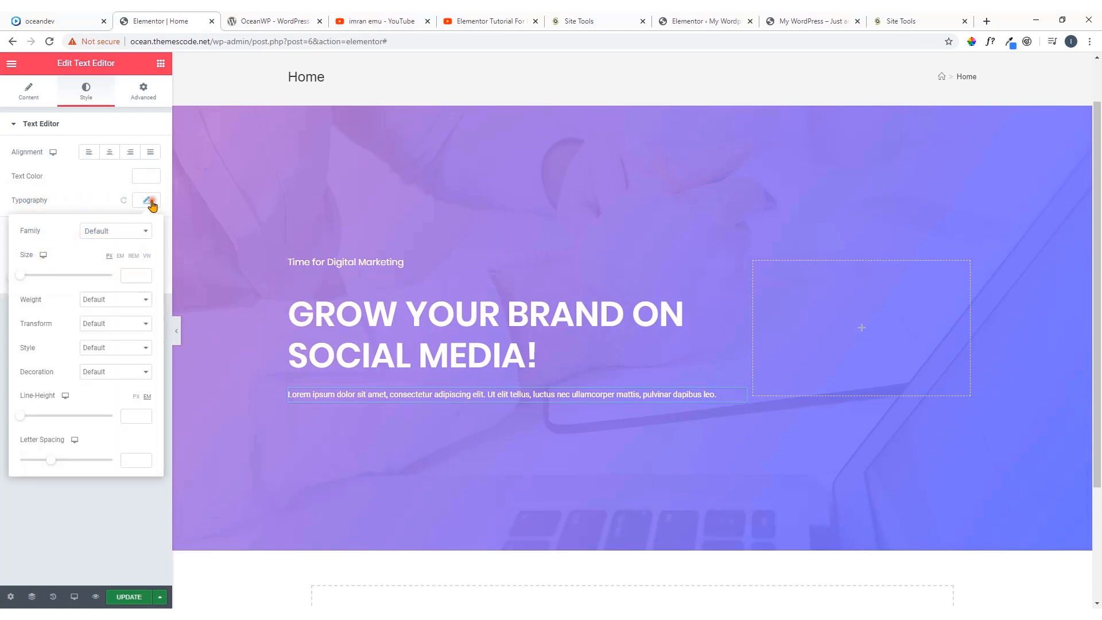
left_click(138, 233)
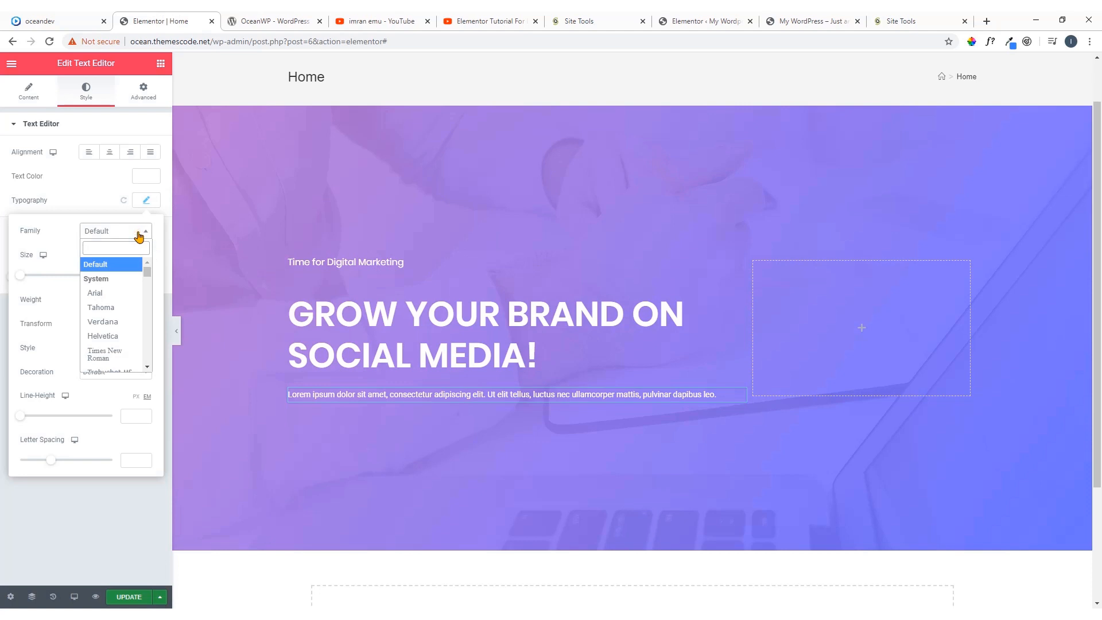
type("p")
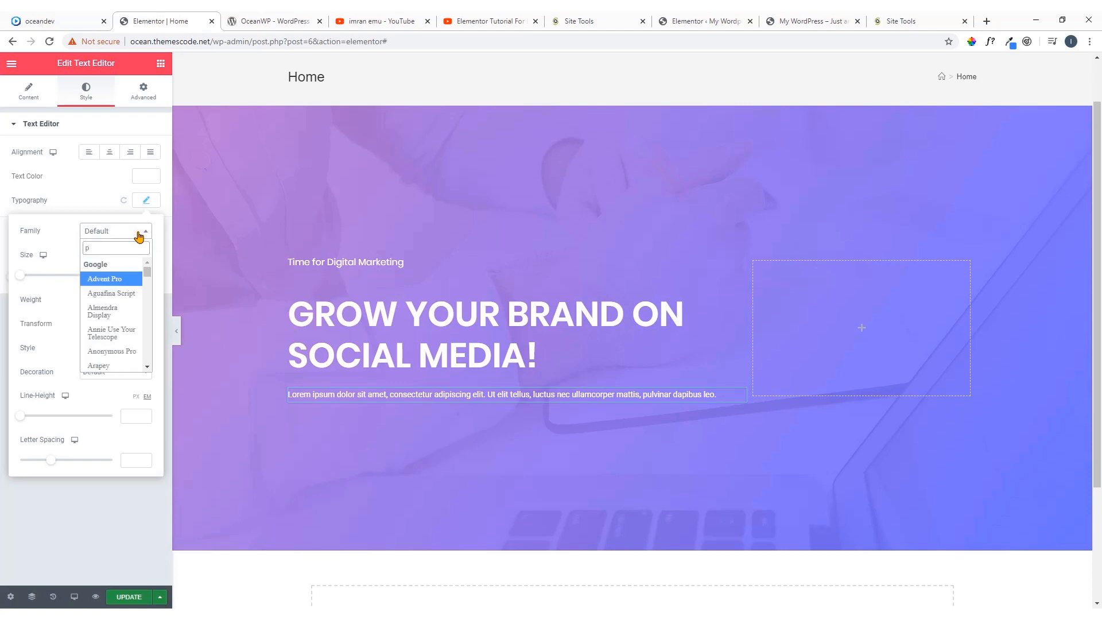
type("op")
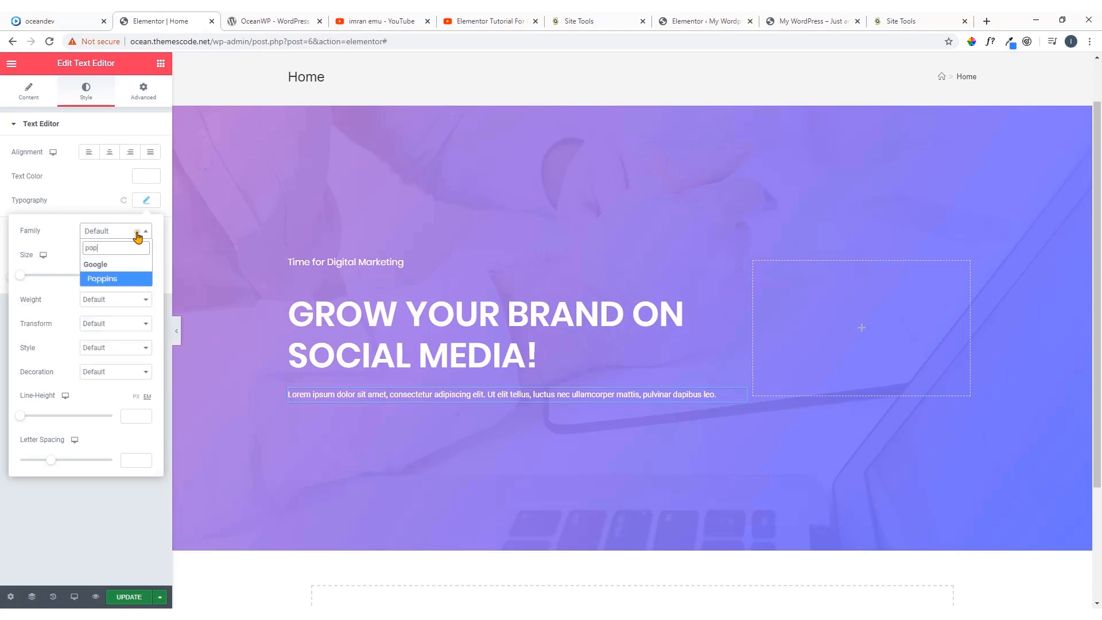
left_click(124, 280)
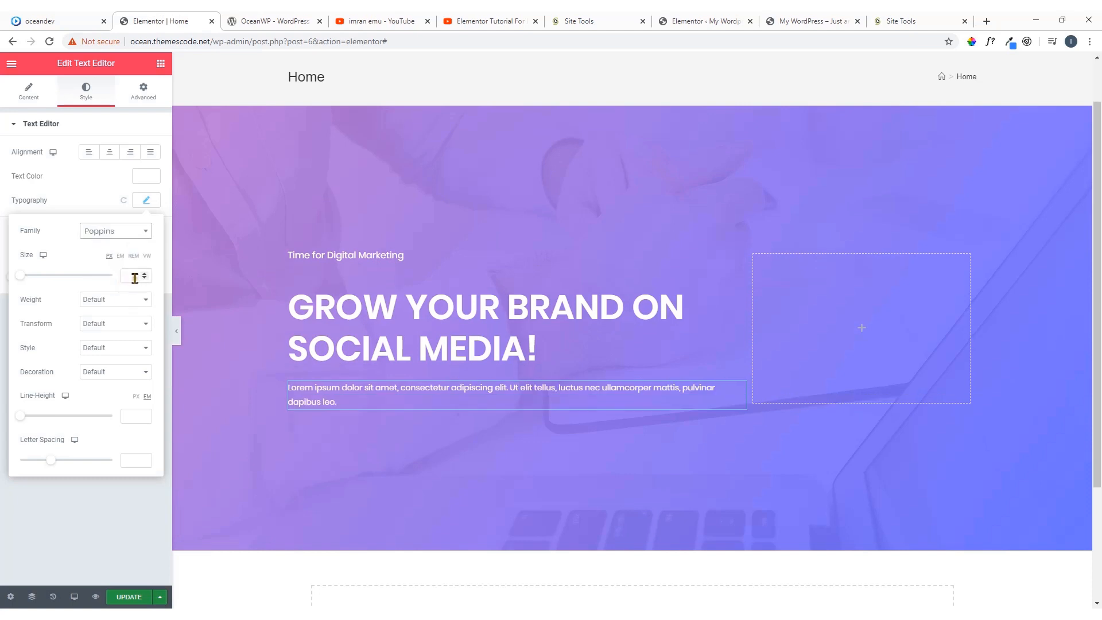
left_click(135, 277)
type("15")
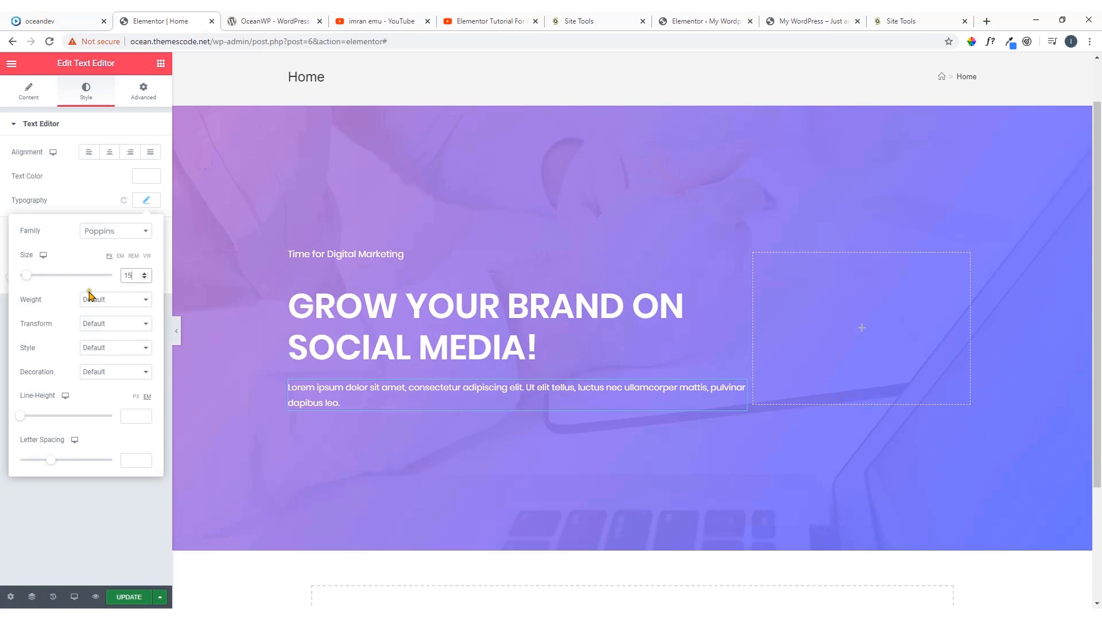
left_click(69, 289)
left_click(79, 18)
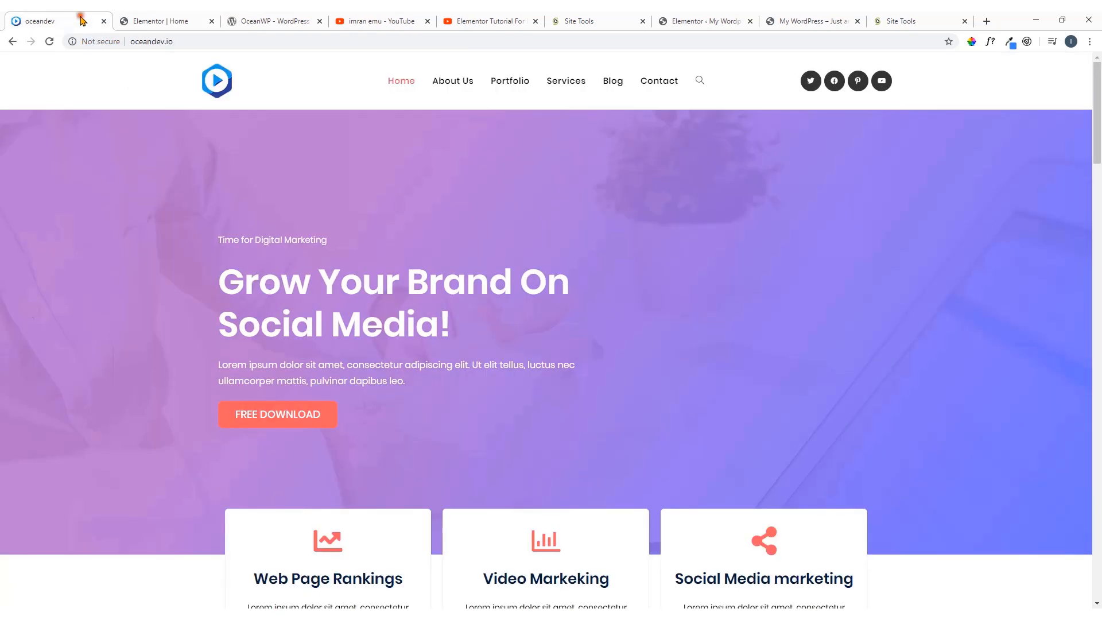
Place a Button widget directly below the hero paragraph and give it Medium size and left alignment
left_click(146, 22)
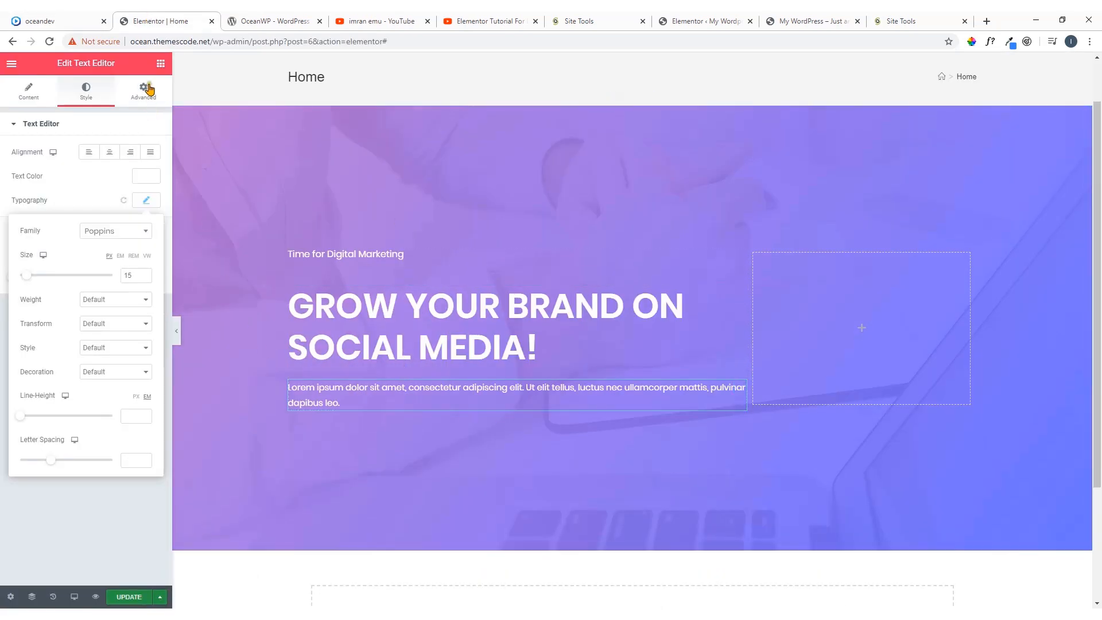
left_click(161, 64)
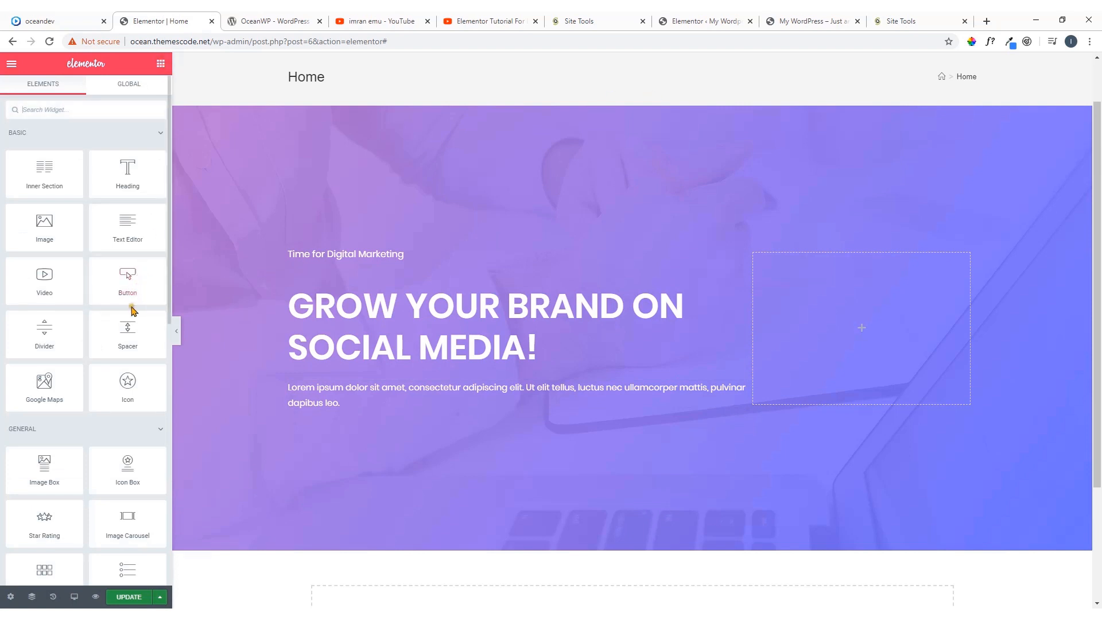
left_click_drag(123, 278, 341, 409)
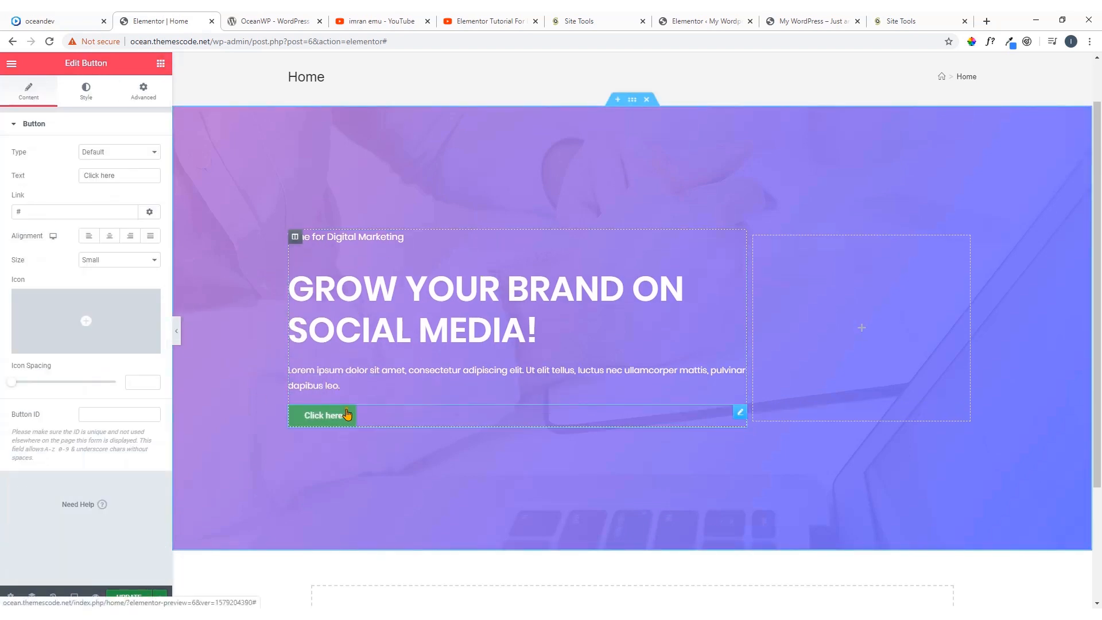
left_click(144, 263)
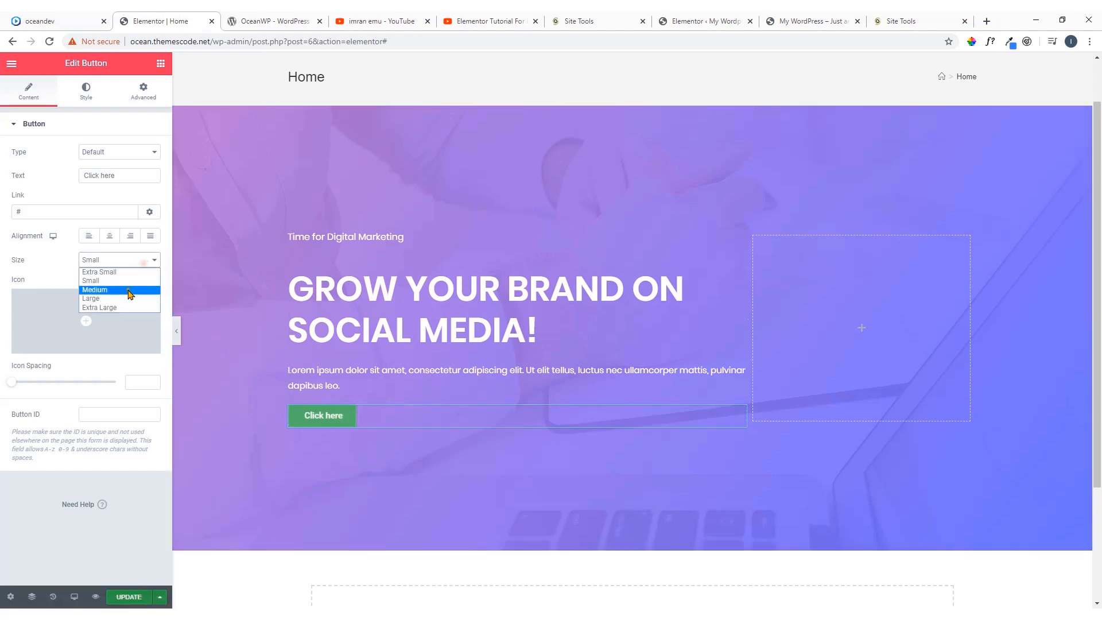
left_click(93, 290)
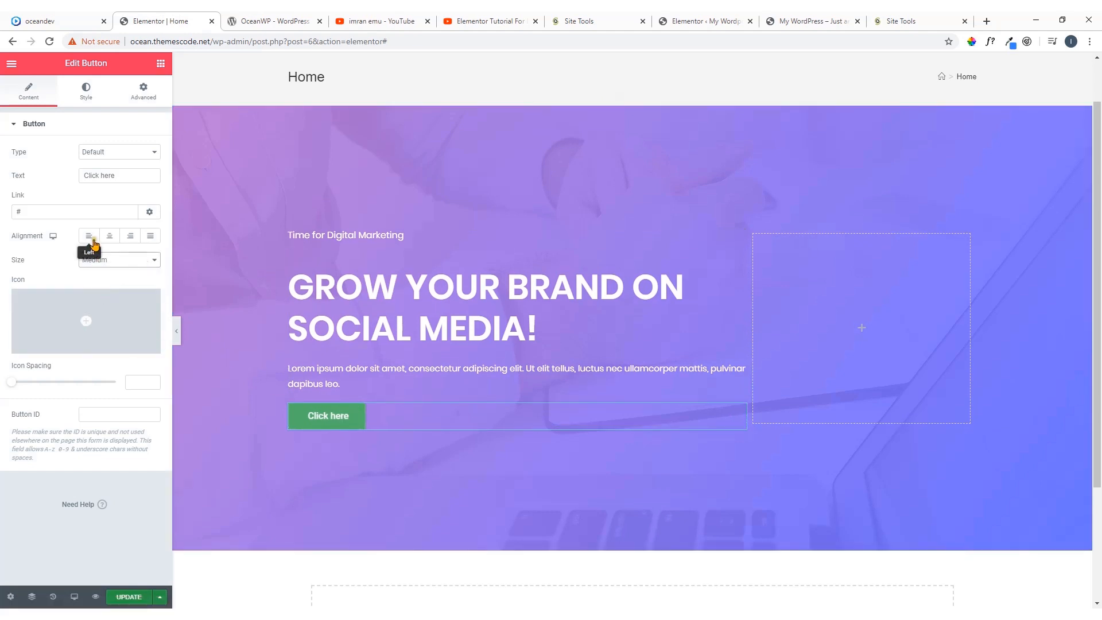
left_click(89, 235)
Set the button's text to "Free Download", checking it against the button on the oceandev.io demo
left_click(51, 21)
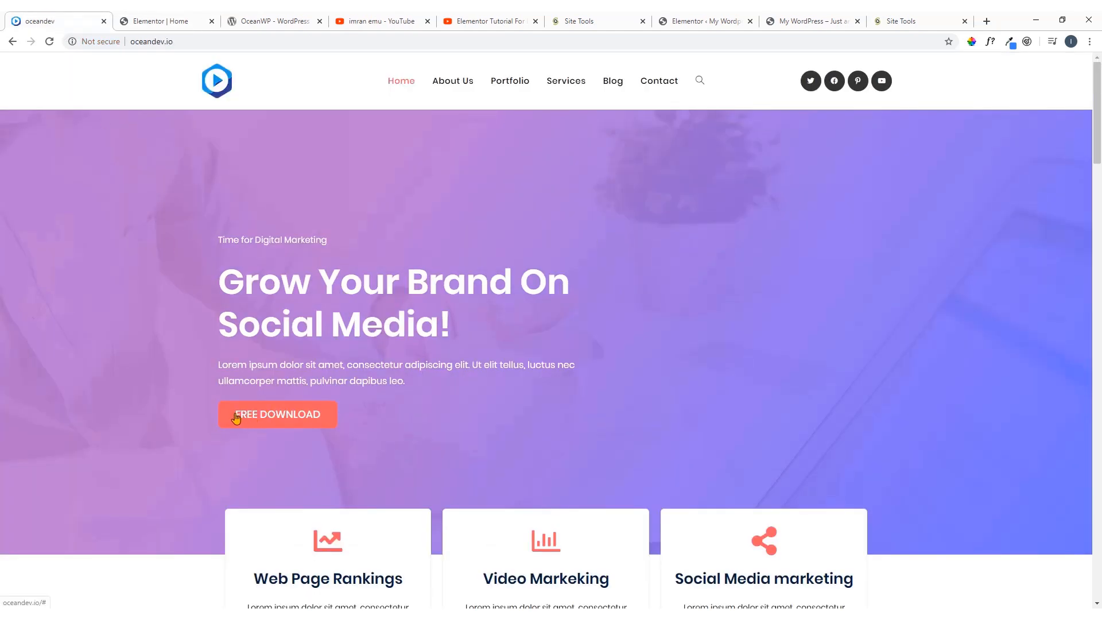
left_click(160, 20)
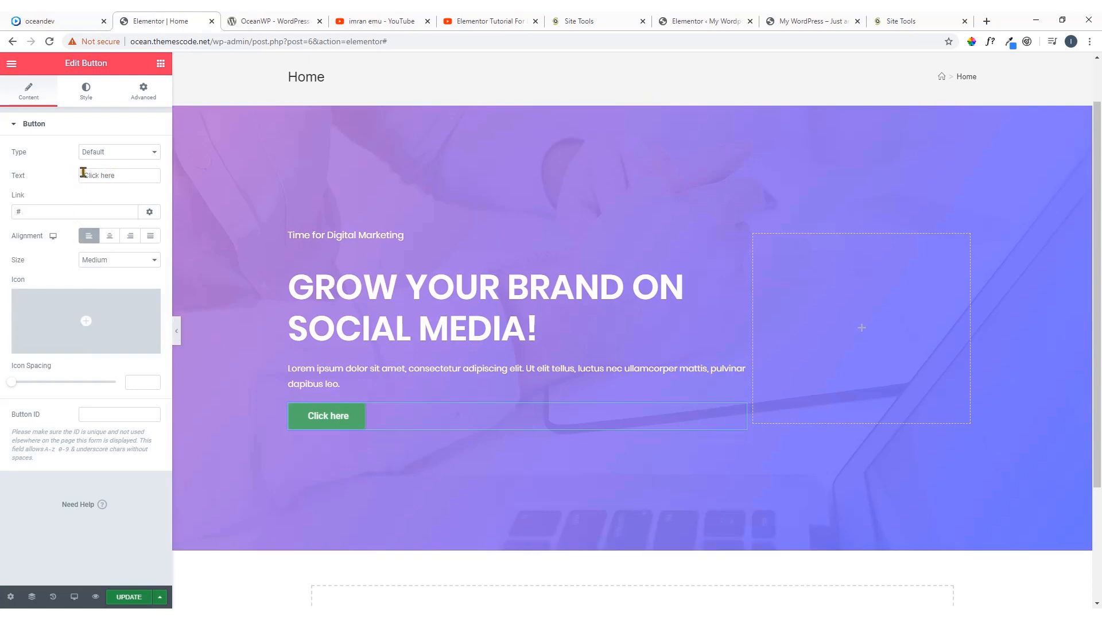
left_click_drag(120, 175, 68, 191)
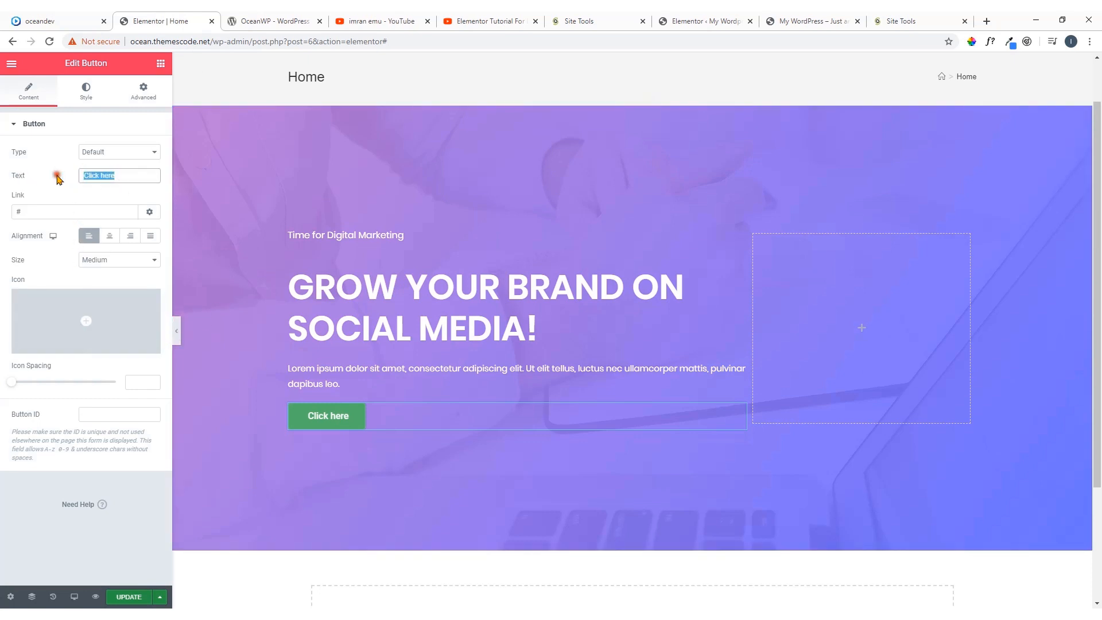
left_click(57, 17)
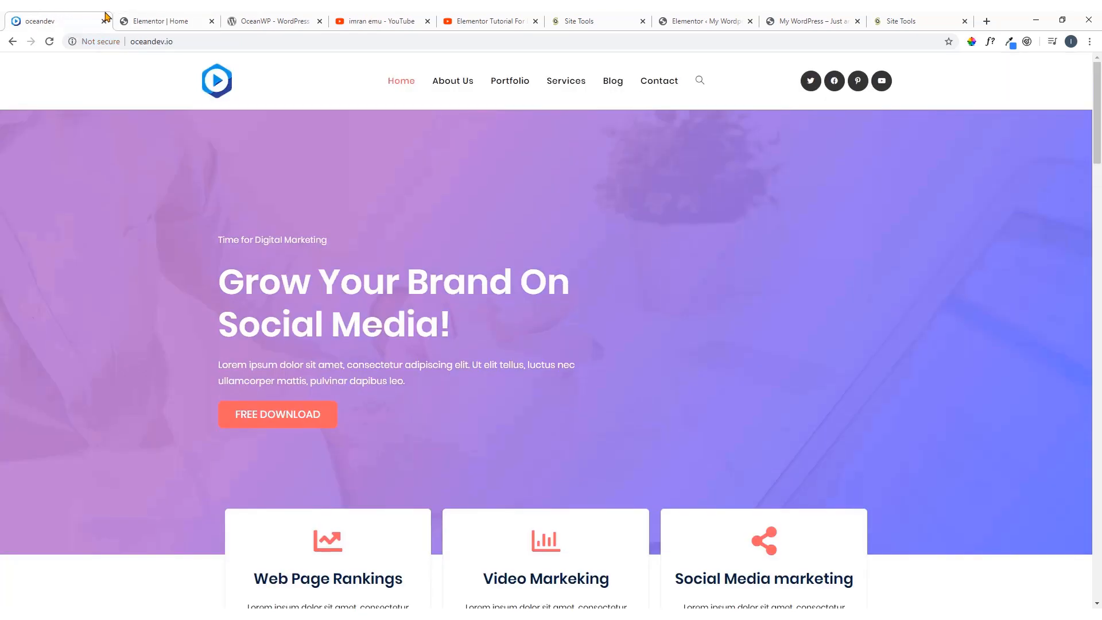
left_click(140, 20)
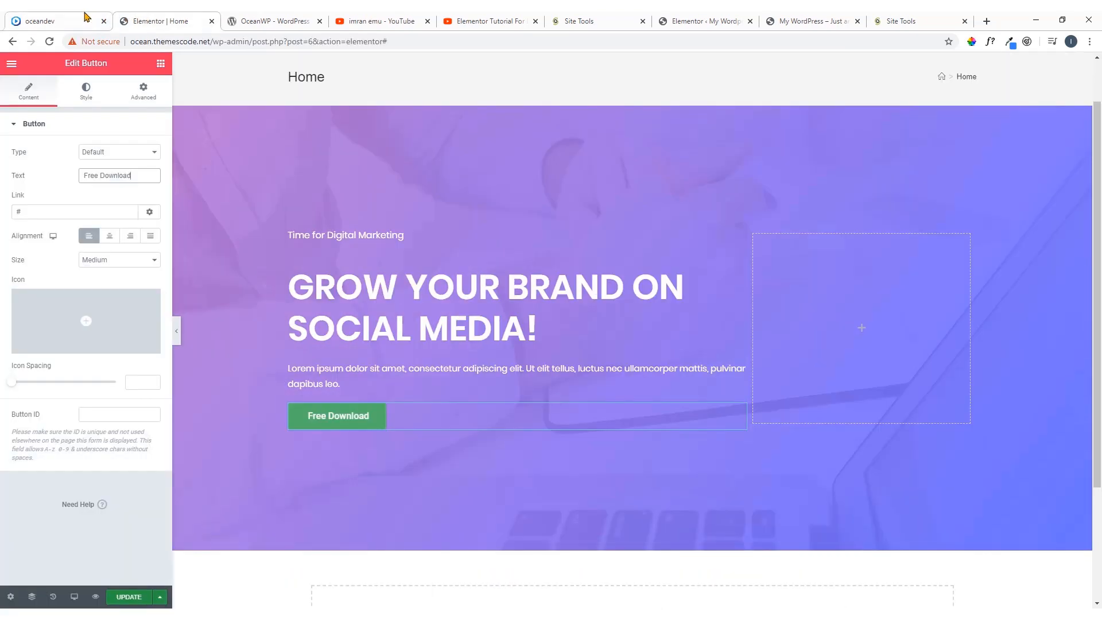
left_click(87, 17)
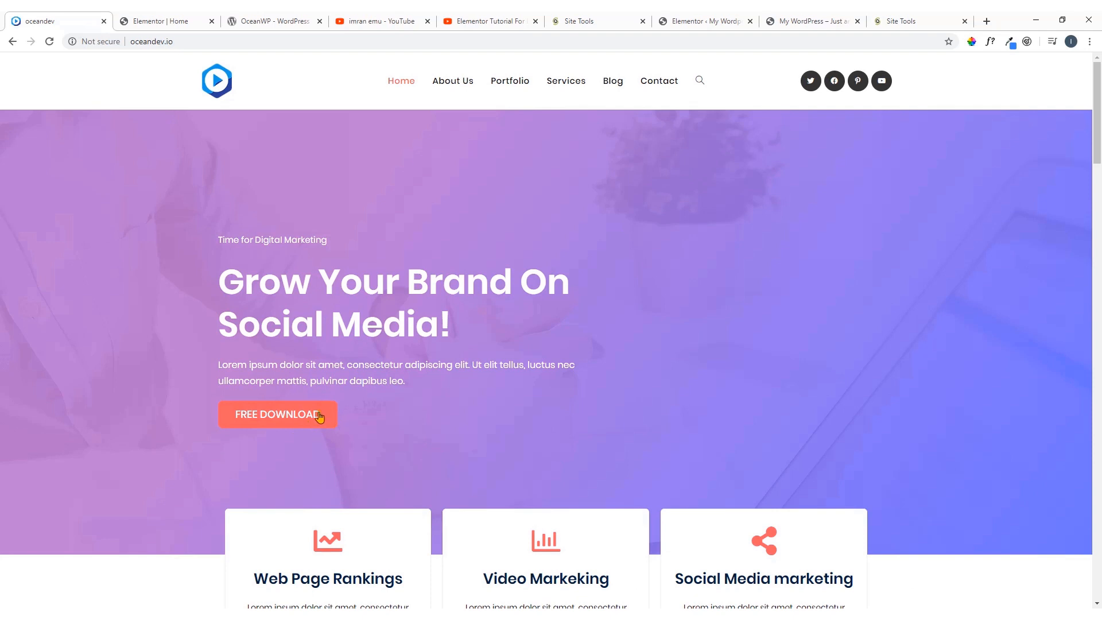
left_click(193, 21)
Search the icon library for "downloa" and insert the Download icon into the button
mouse_move(87, 321)
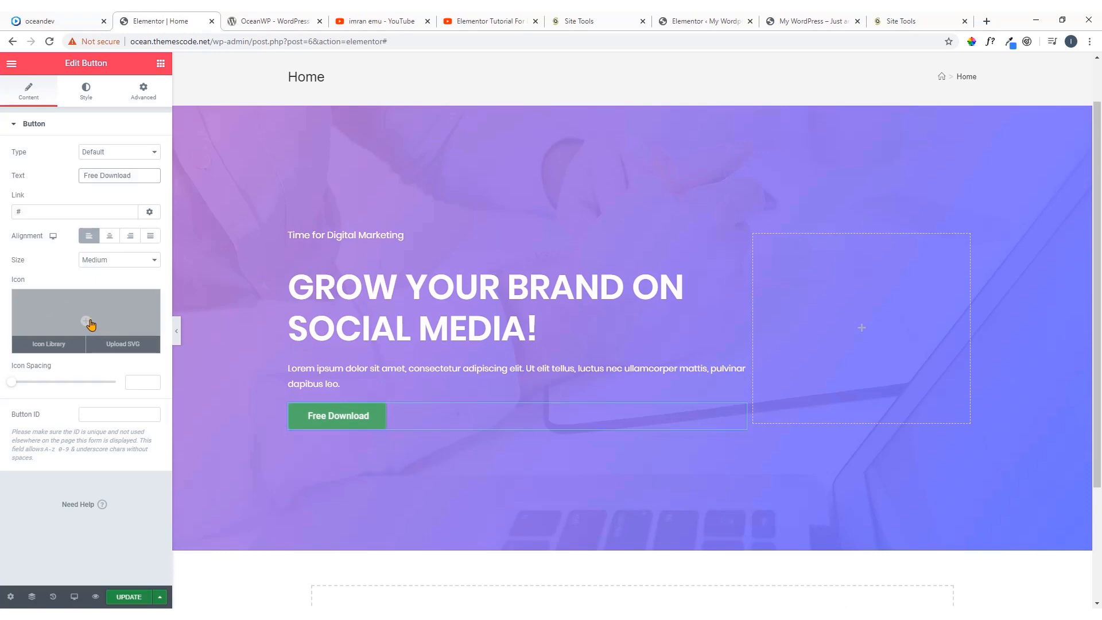
left_click(90, 323)
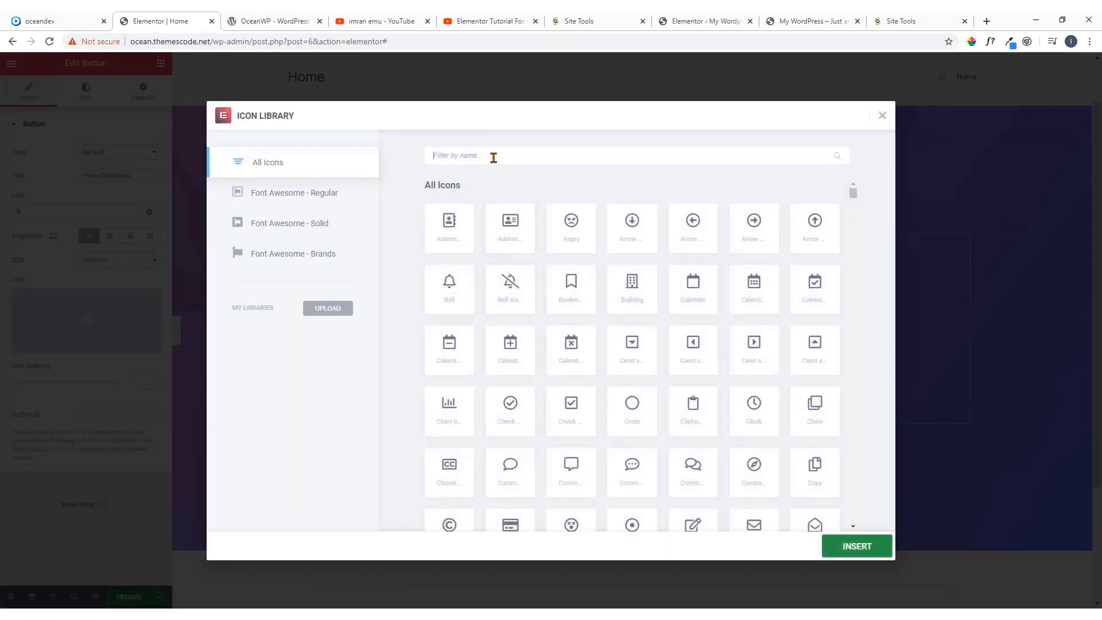
type("d")
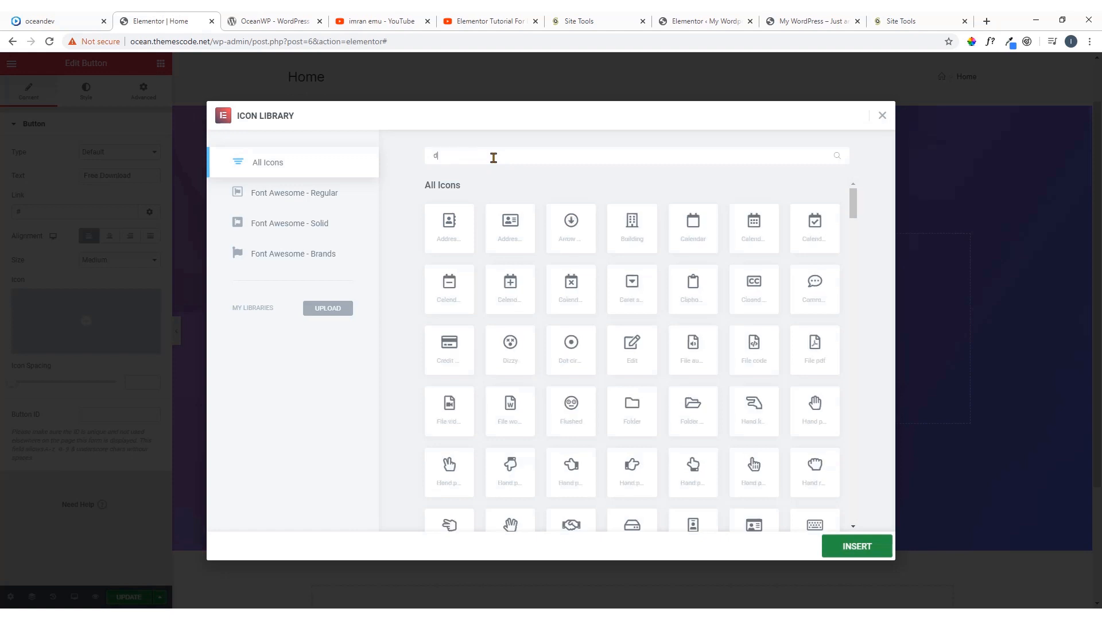
type("ow")
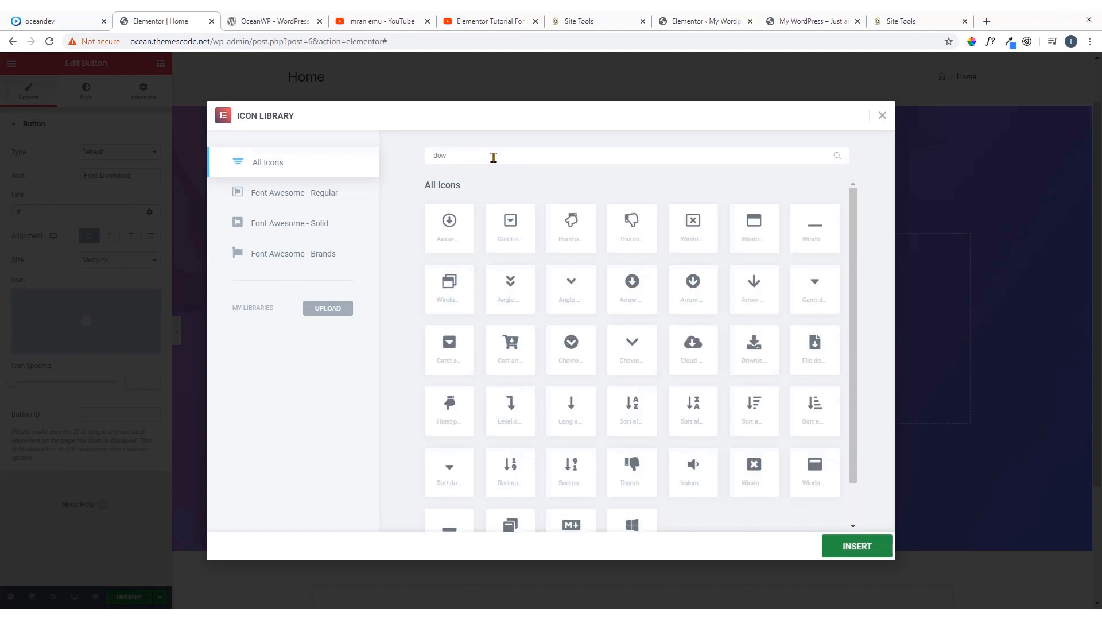
type("nloa")
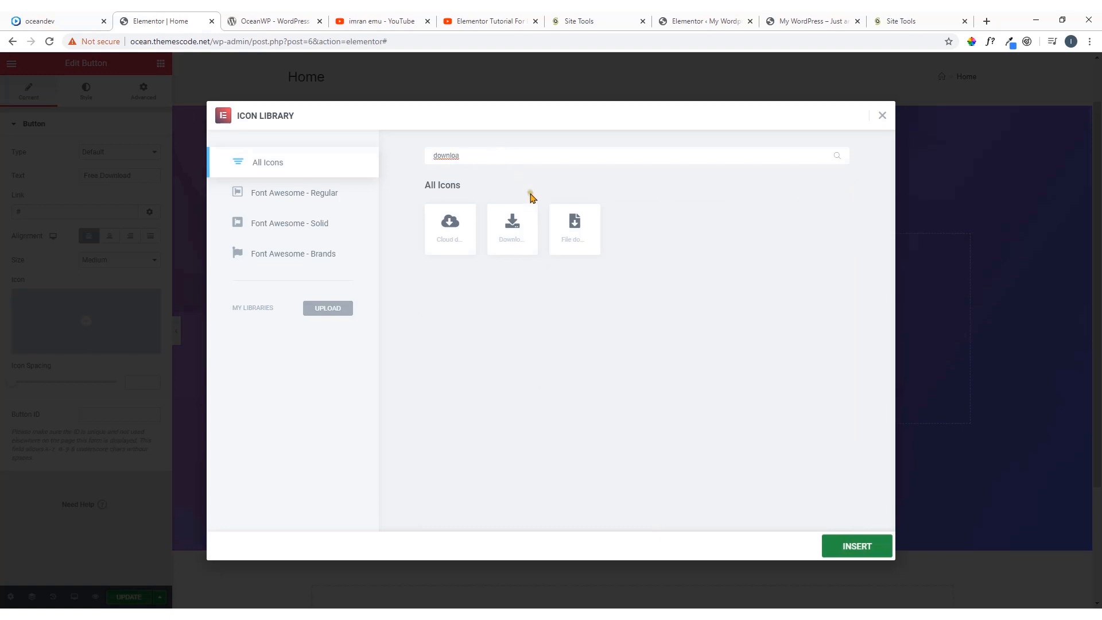
left_click(524, 225)
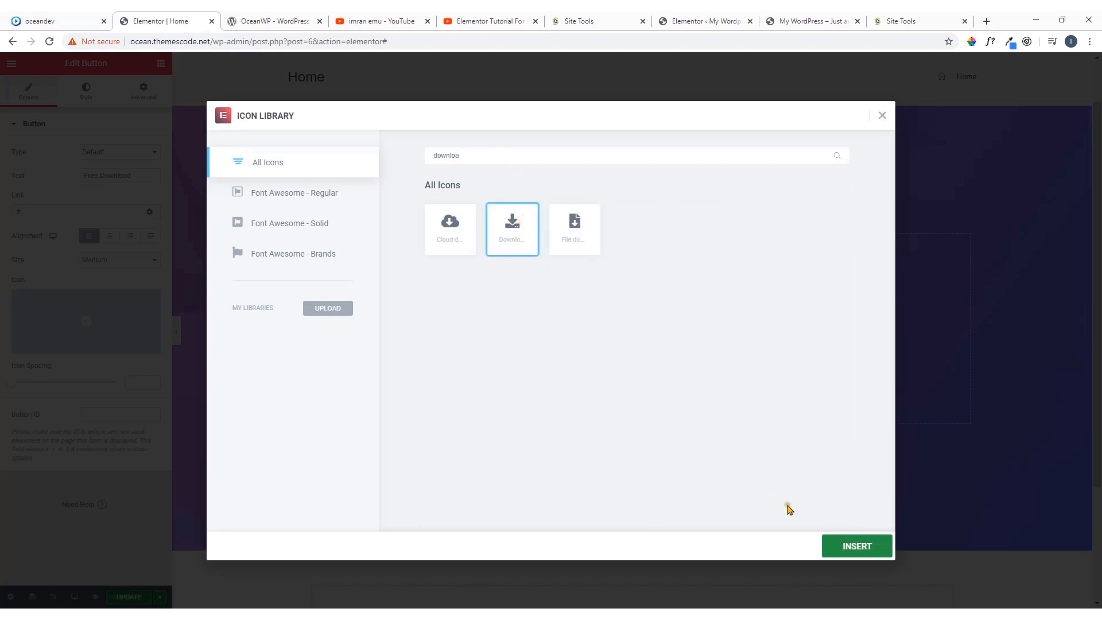
left_click(855, 546)
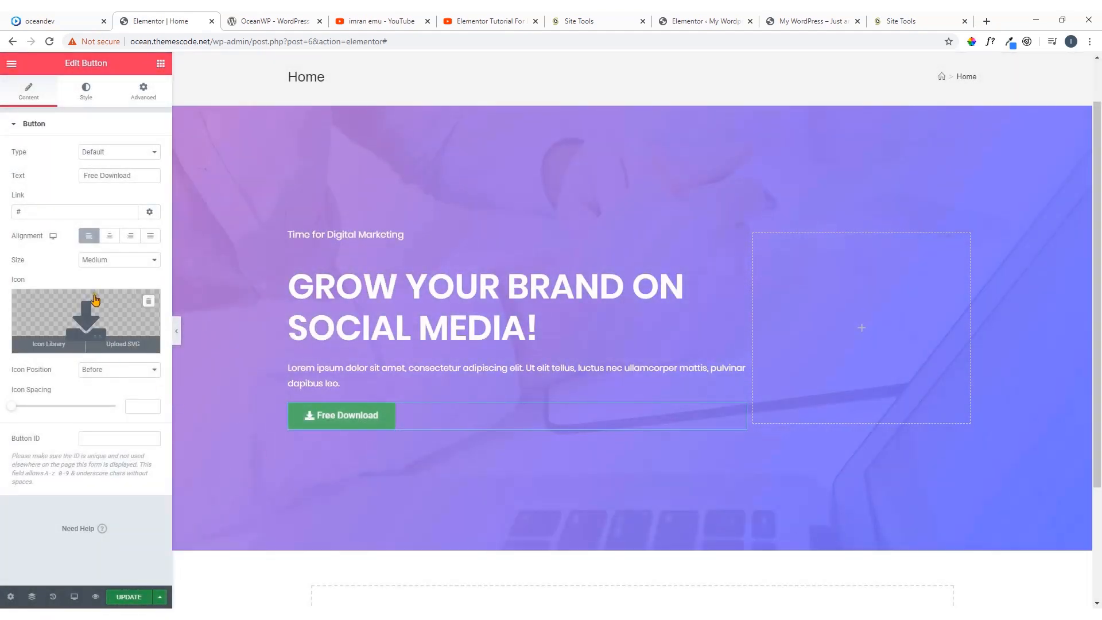
Position the download icon after the button text with an icon spacing of 12
left_click(118, 372)
left_click(115, 390)
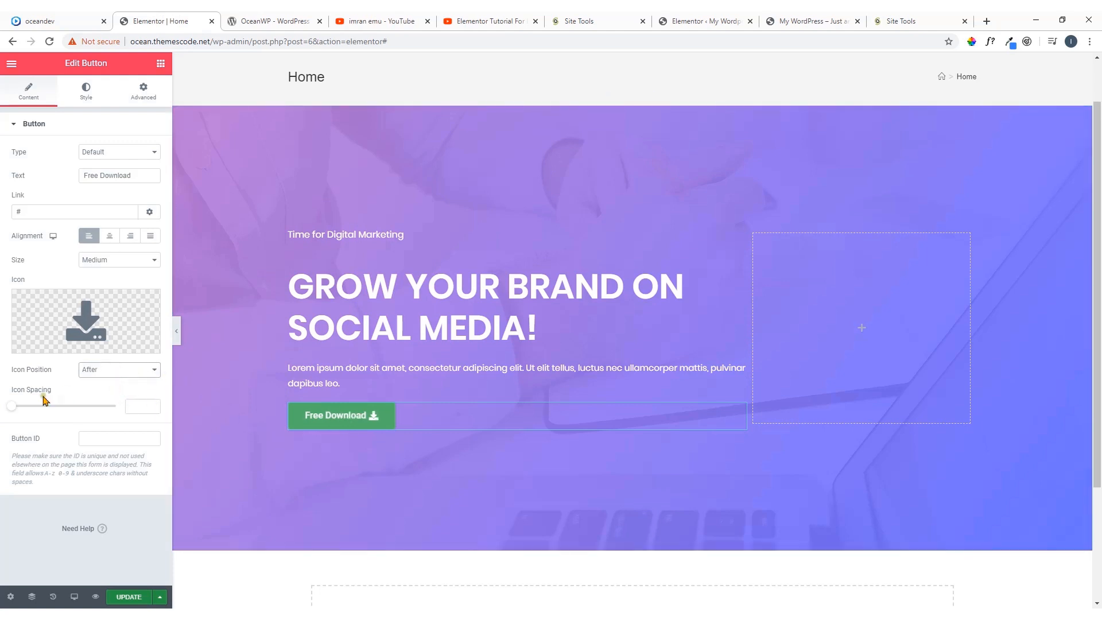
left_click_drag(12, 406, 38, 413)
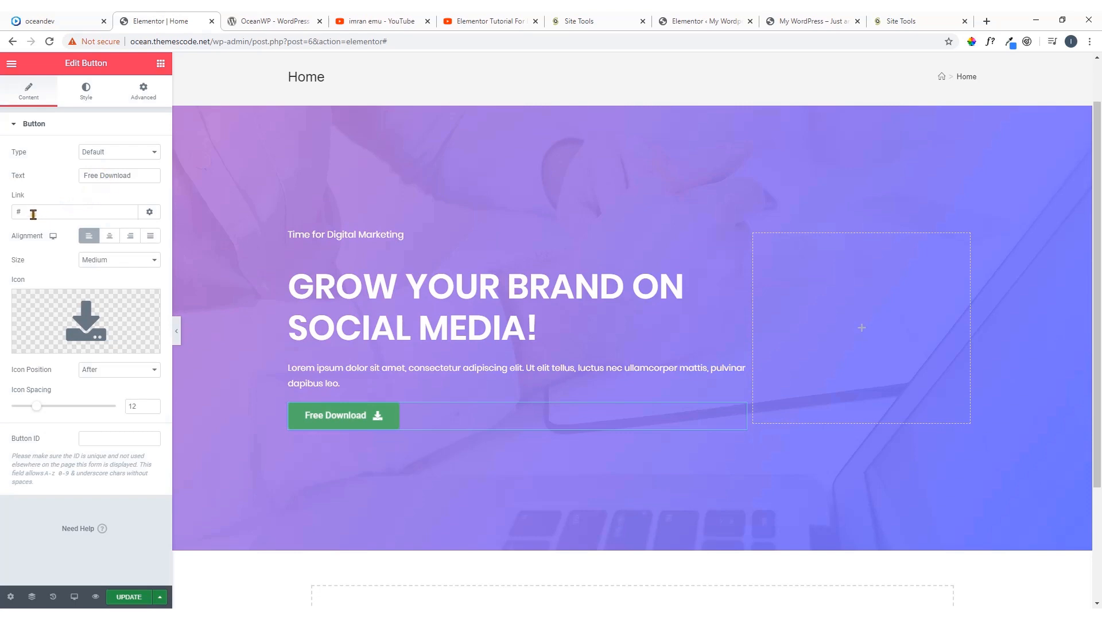
Link the button to the URL of the open YouTube video "Elementor Tutorial For Beginners 1" and make it open in a new window
left_click_drag(33, 215, 2, 224)
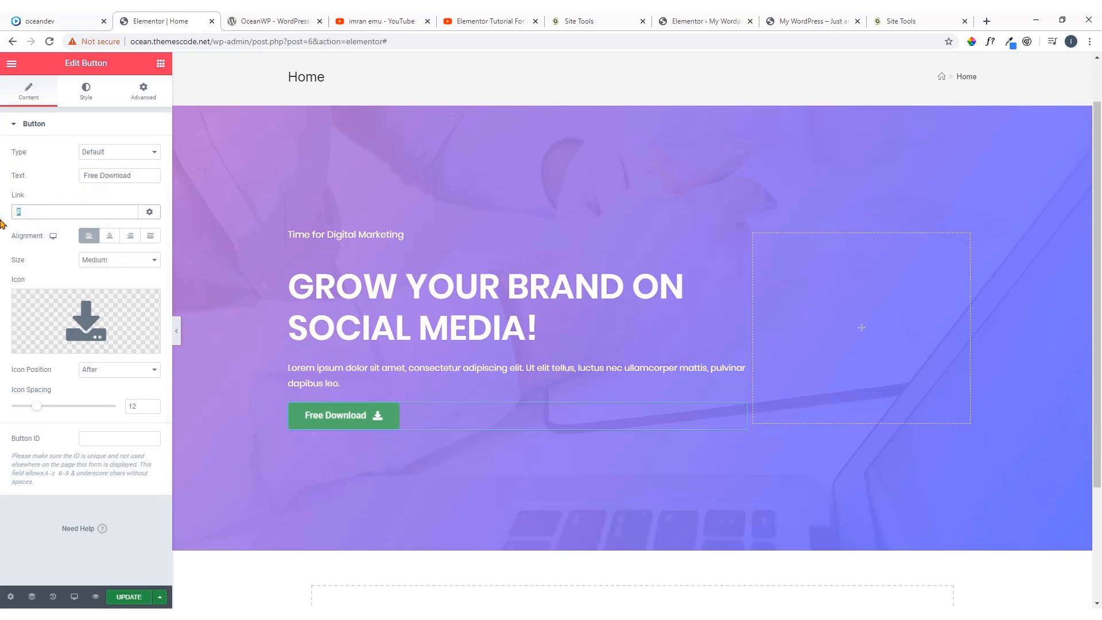
left_click(456, 22)
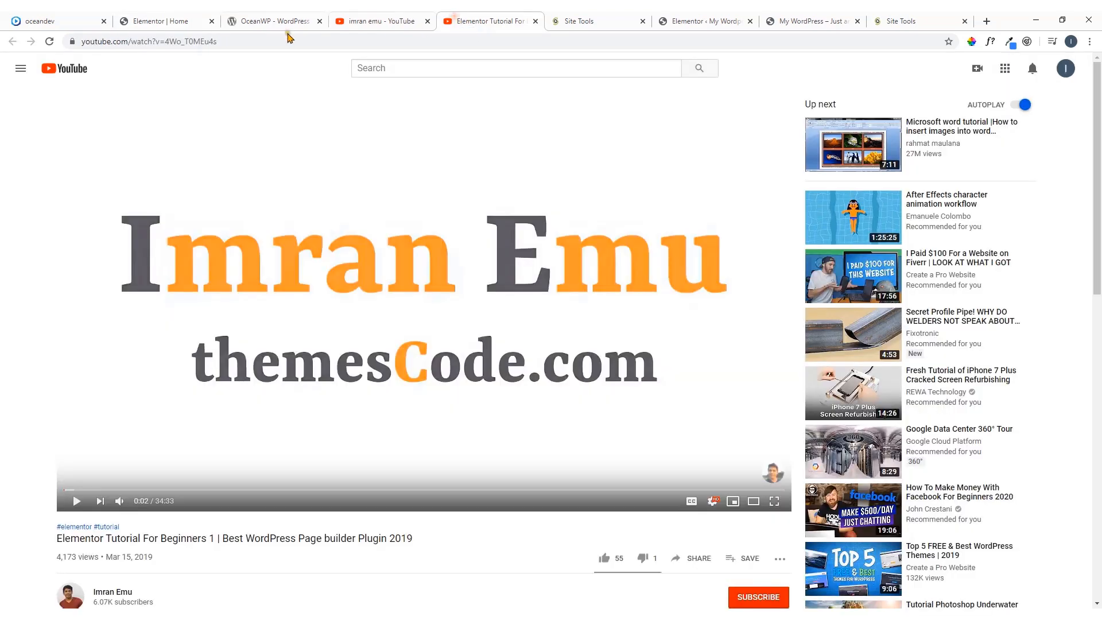
left_click(188, 40)
right_click(191, 42)
left_click(211, 104)
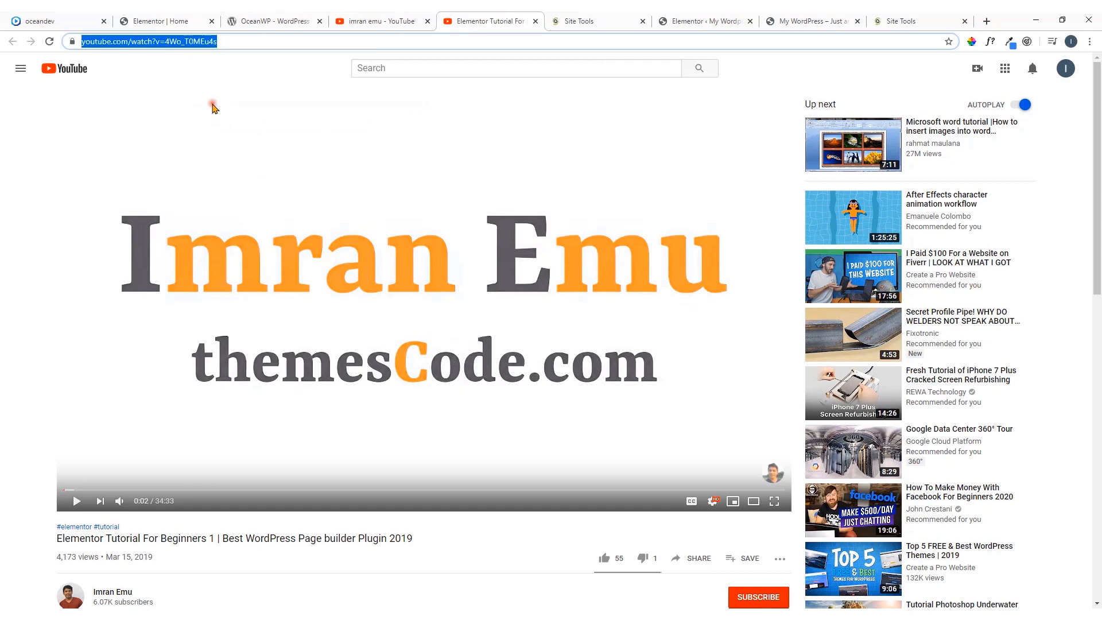
left_click(77, 17)
left_click(163, 21)
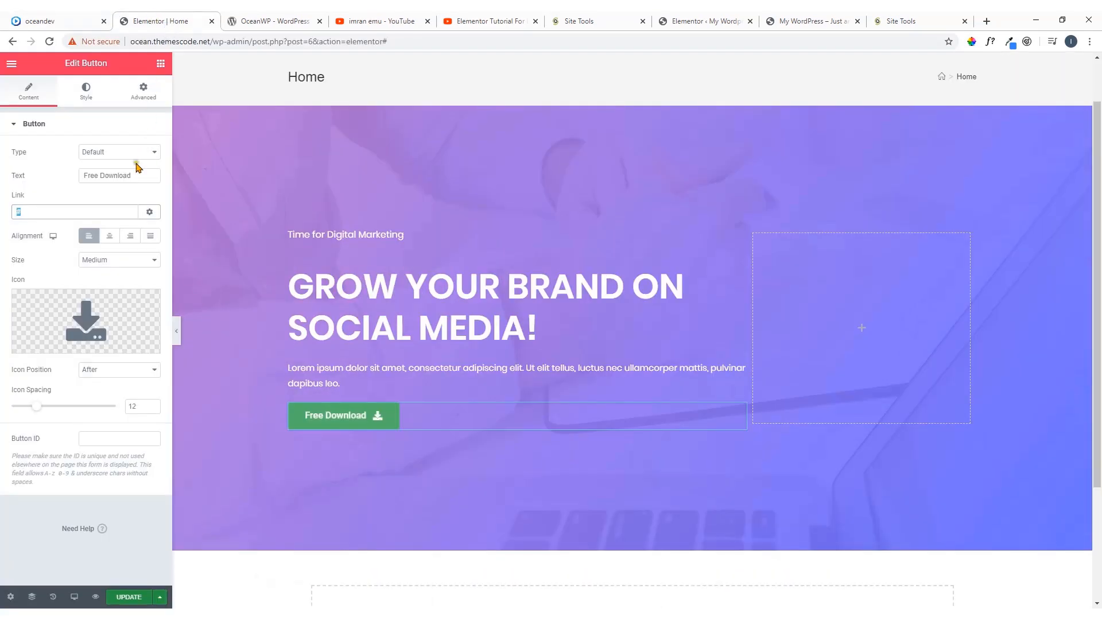
key("ctrl+v")
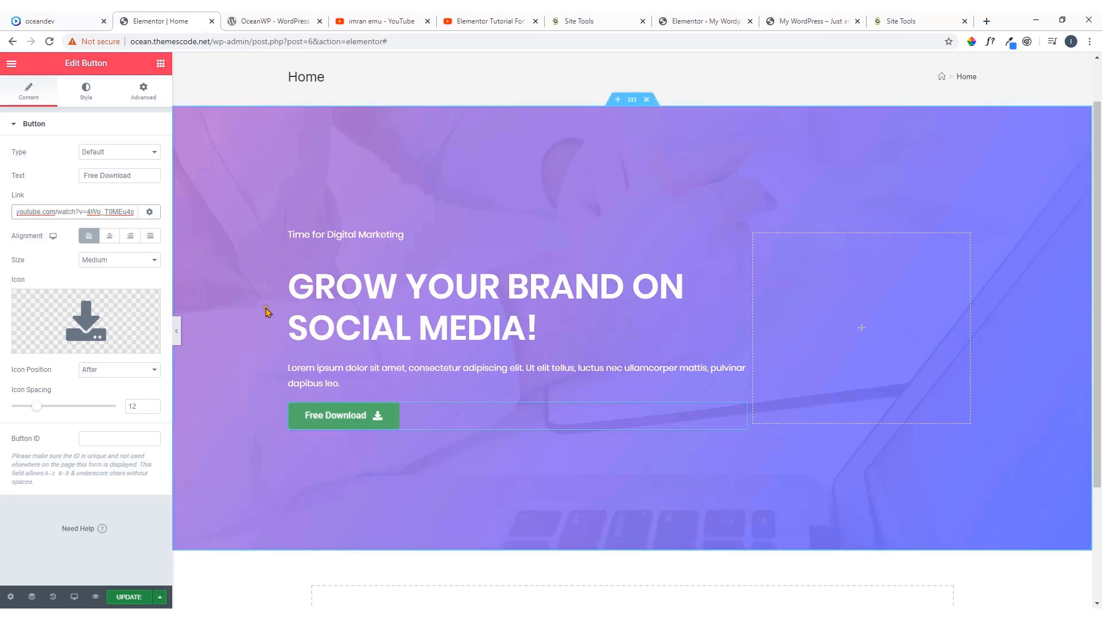
left_click(150, 213)
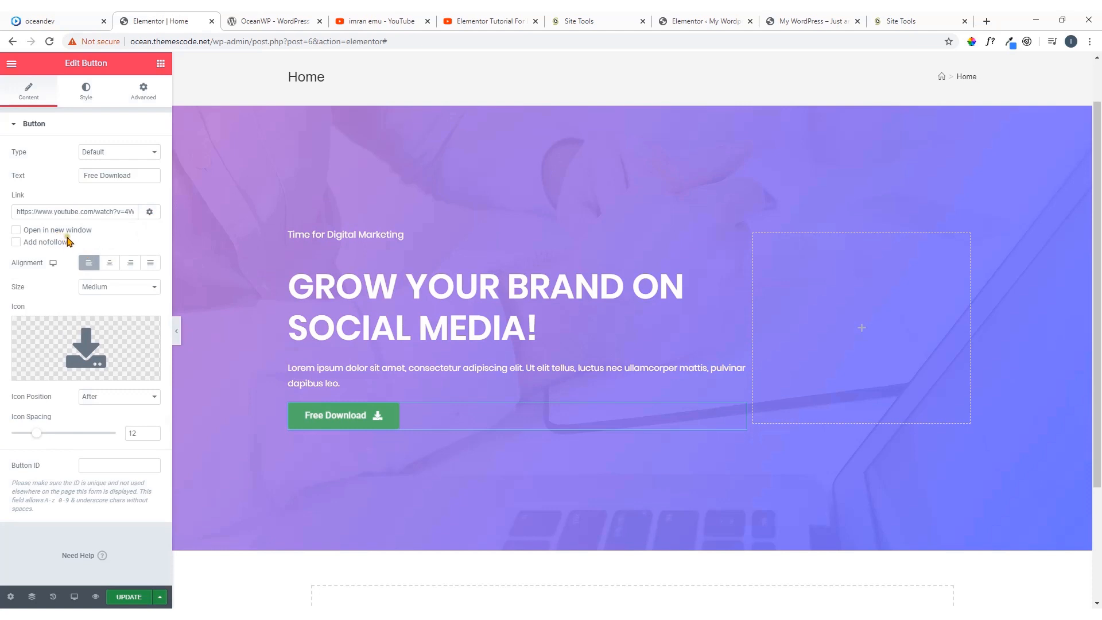
left_click(38, 230)
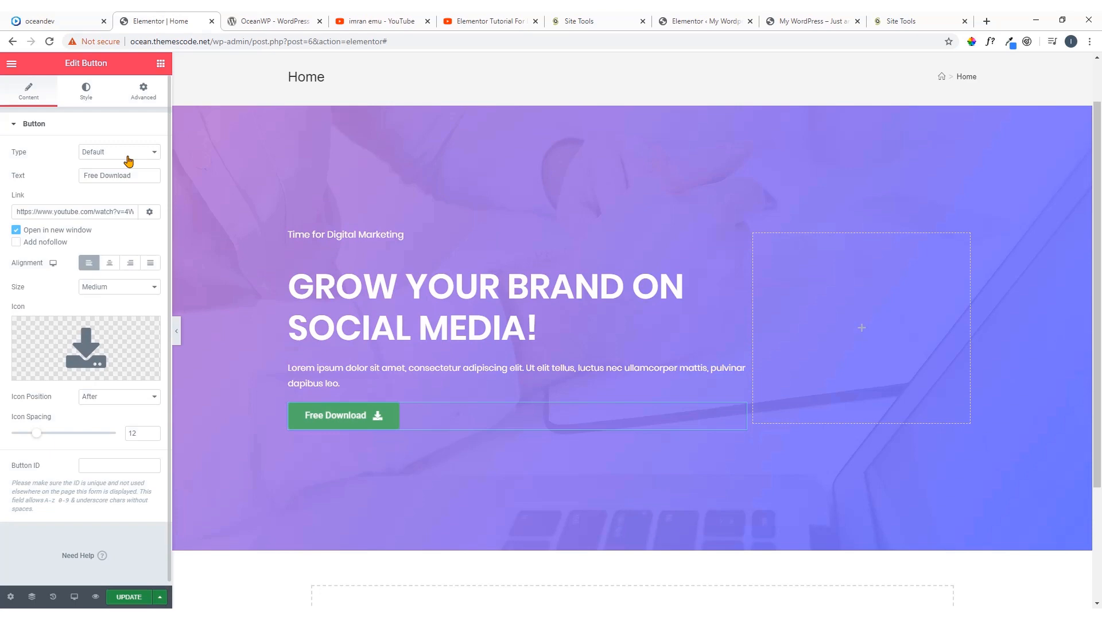
Compare the button with the one on the oceandev.io demo and set its typography to Poppins at size 18
left_click(70, 18)
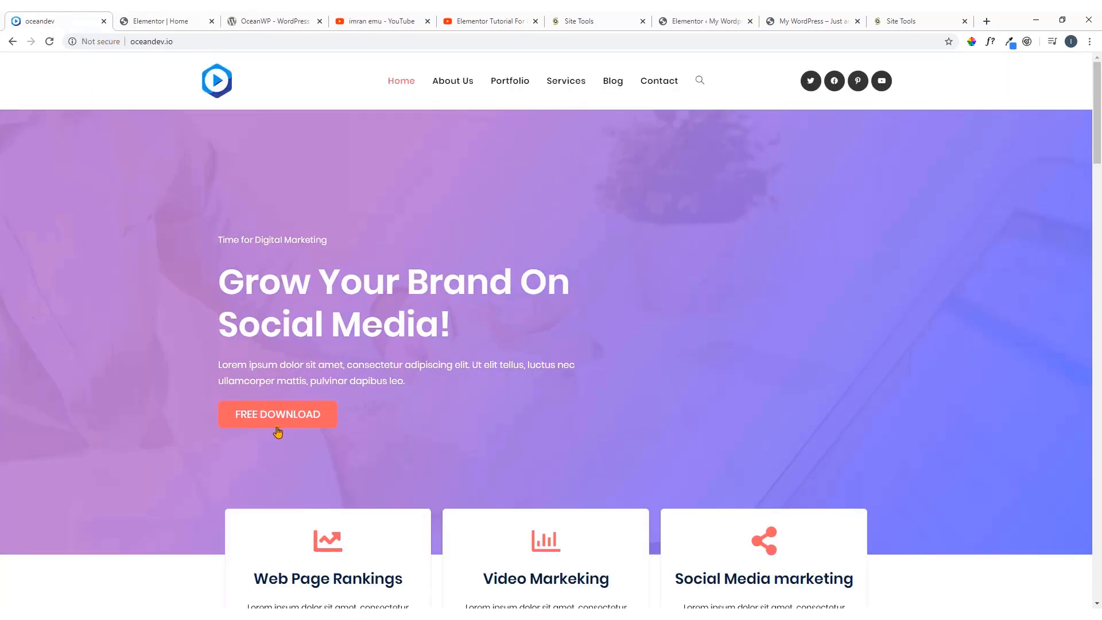
left_click(187, 18)
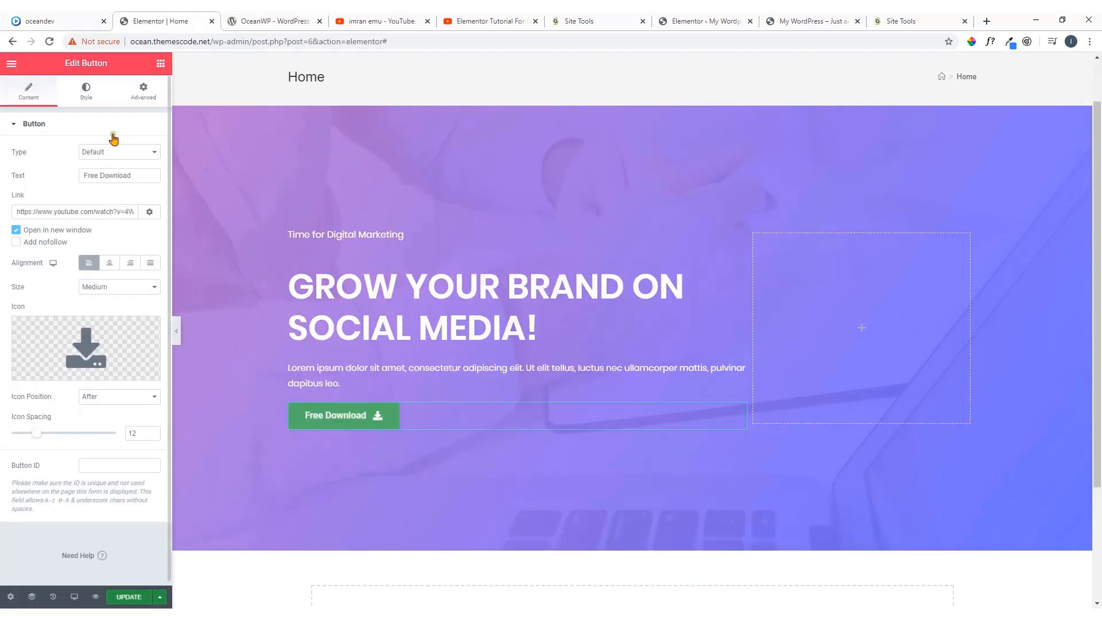
left_click(86, 97)
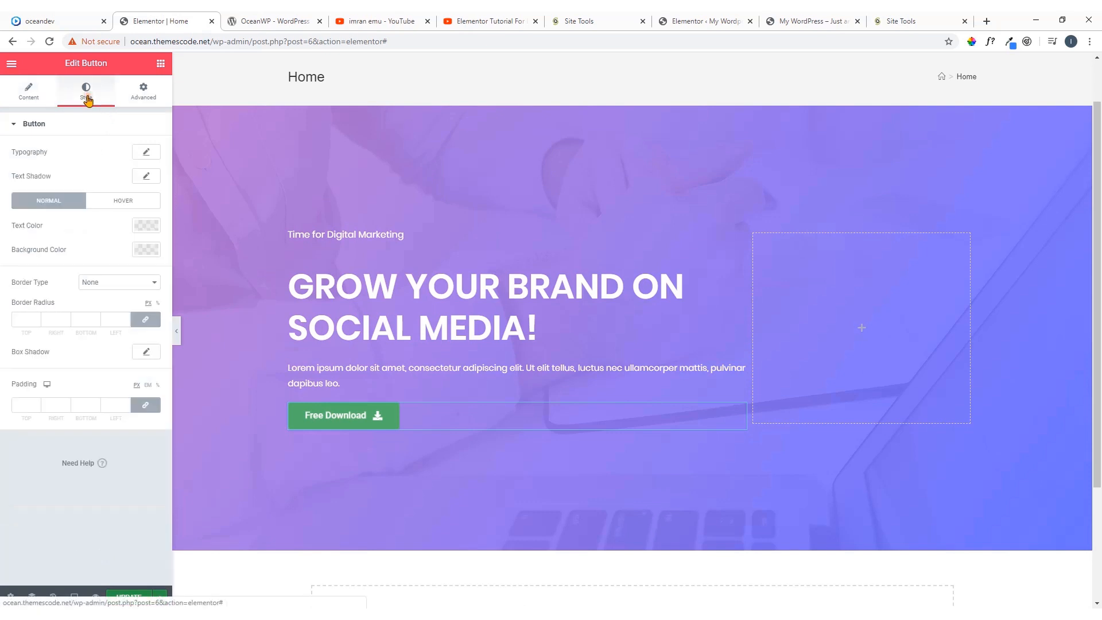
left_click(146, 152)
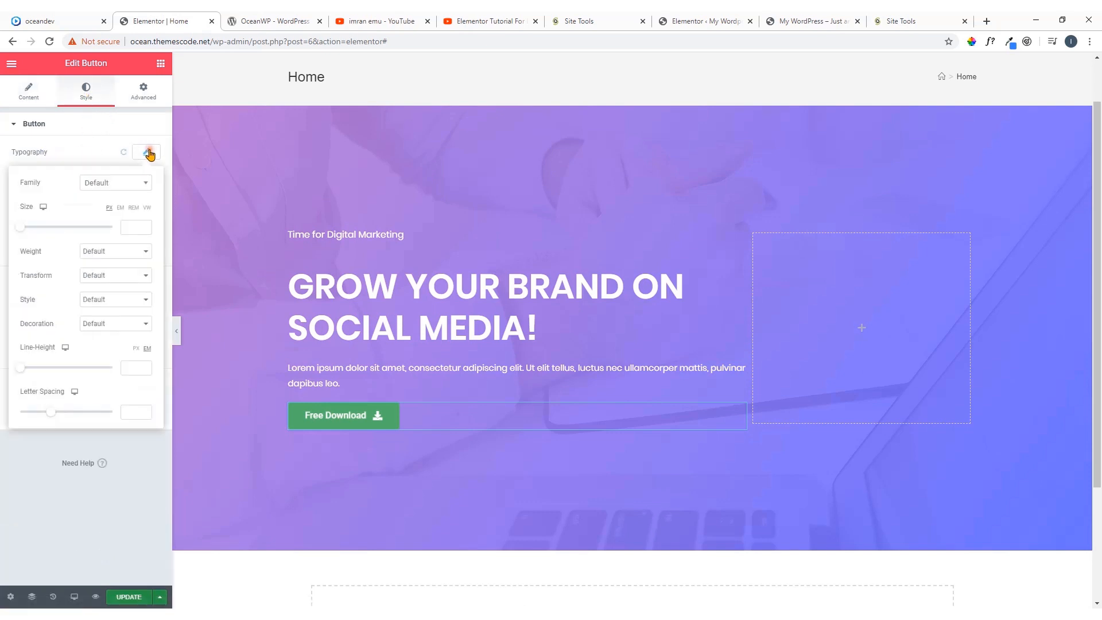
left_click(131, 184)
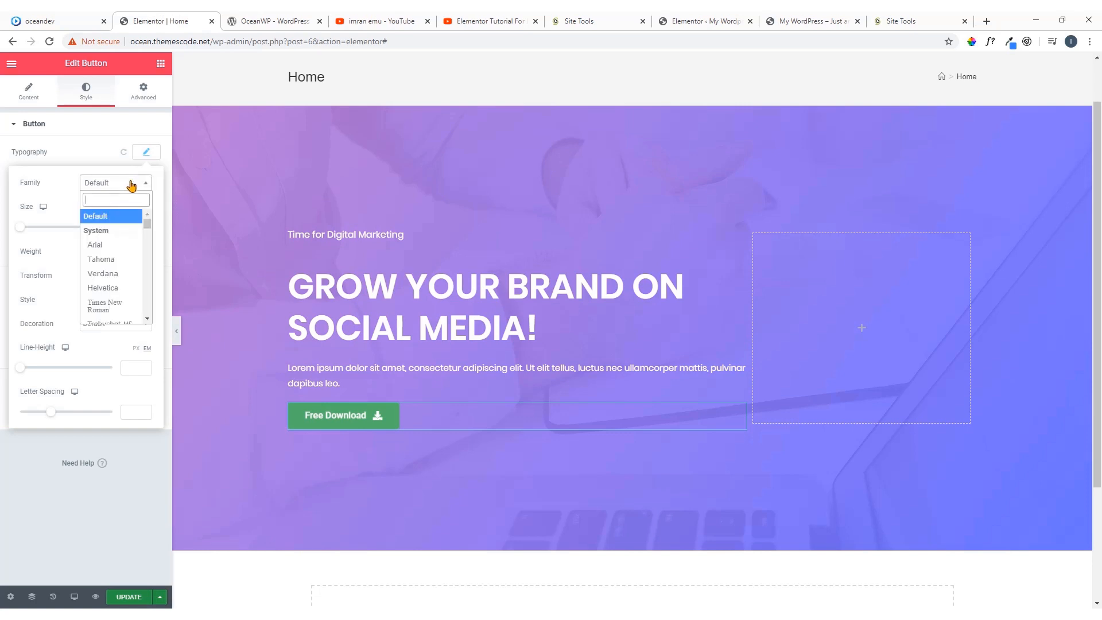
left_click(127, 229)
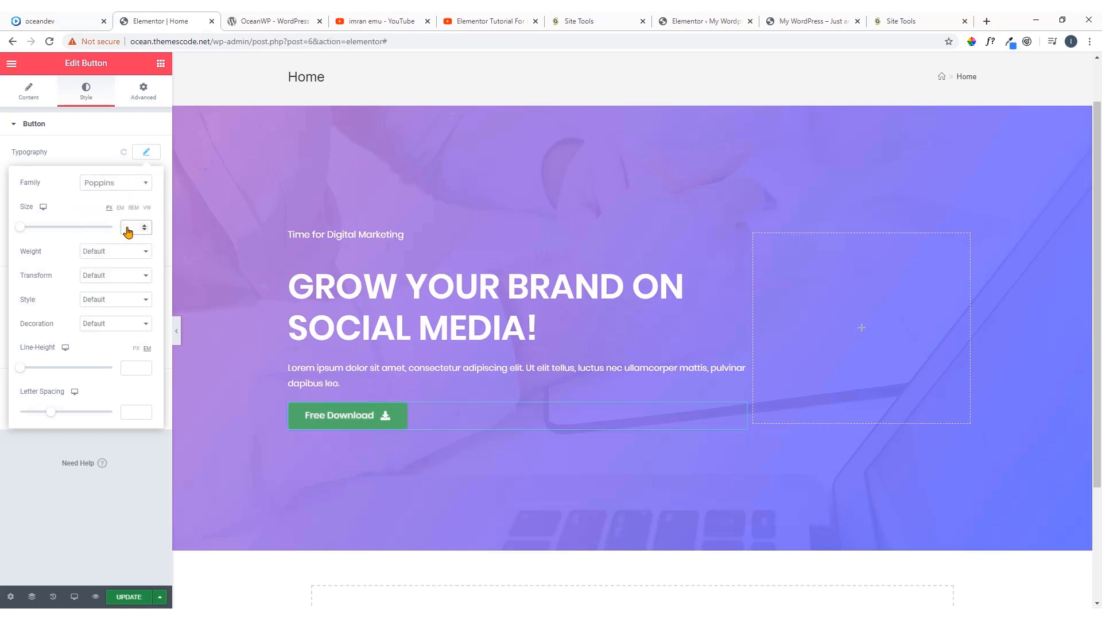
type("15")
left_click(144, 225)
left_click(145, 225)
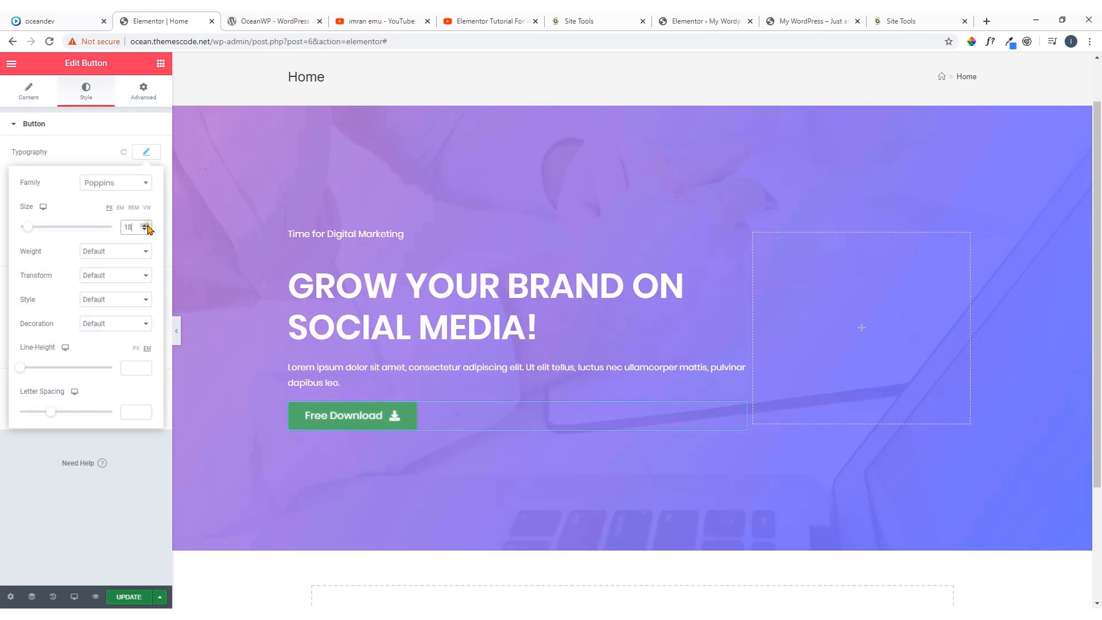
Transform the button's text to uppercase in its typography settings
left_click(113, 276)
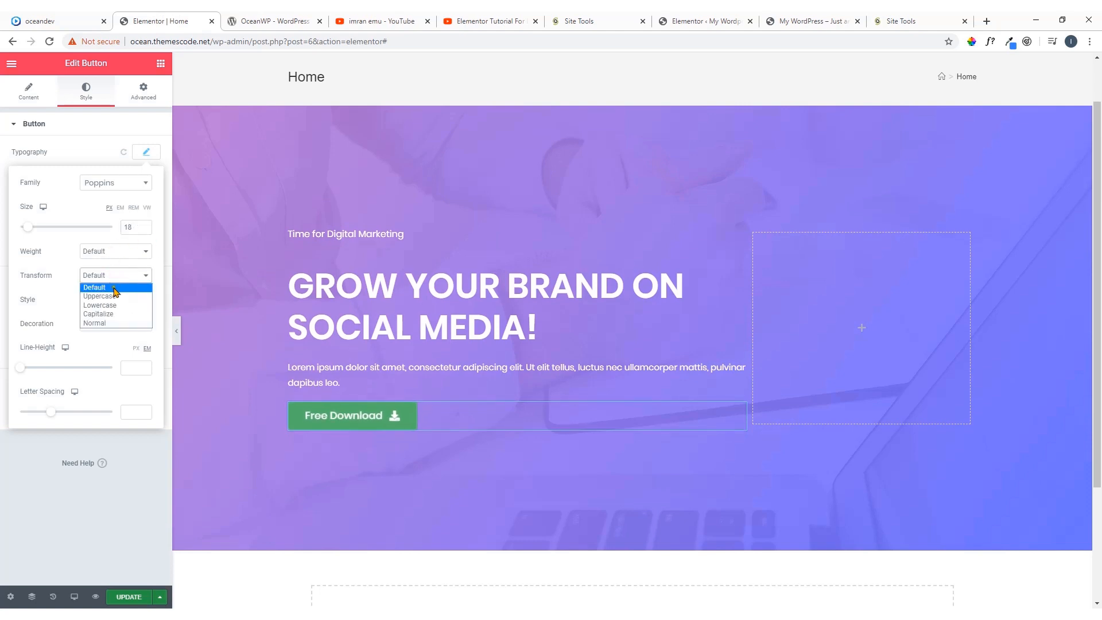
left_click(115, 297)
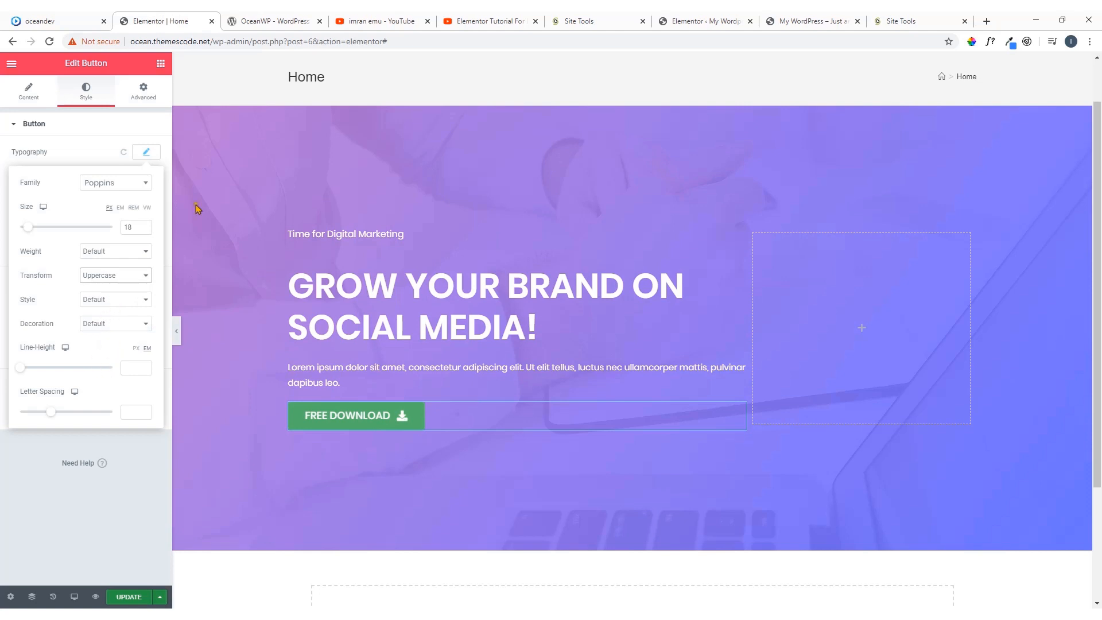
left_click(158, 159)
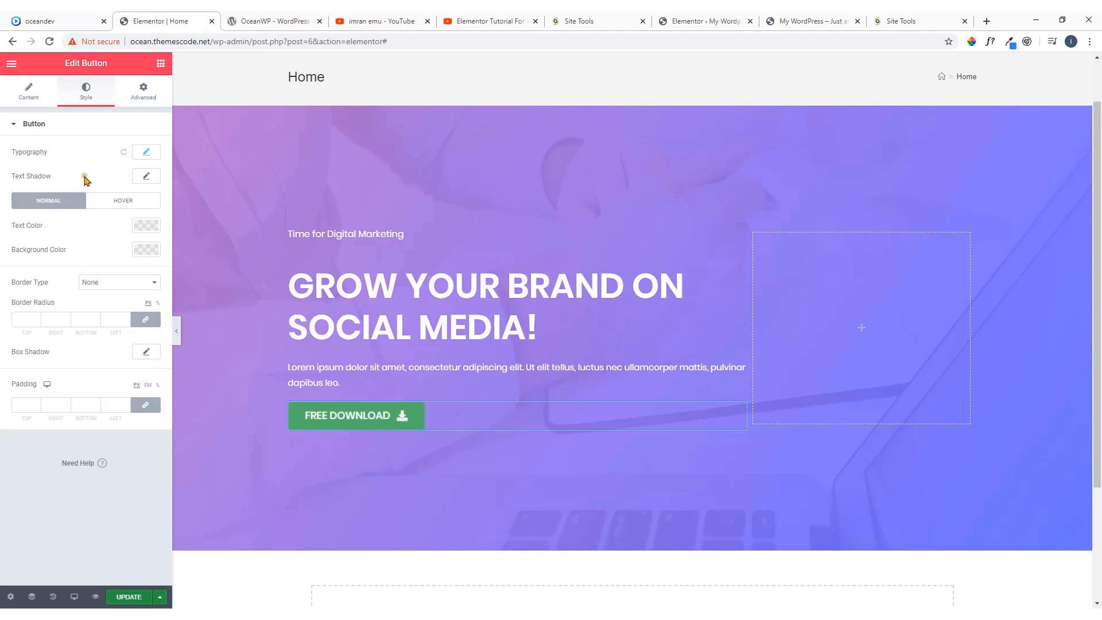
Set the button's normal background color to the saved purple swatch
left_click(144, 251)
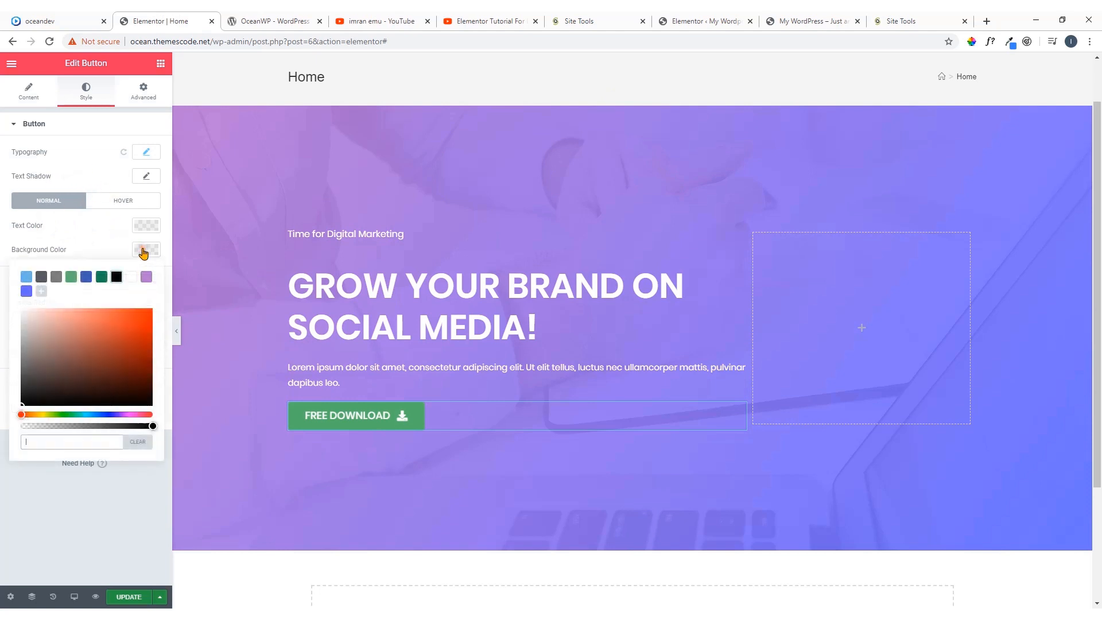
left_click(146, 277)
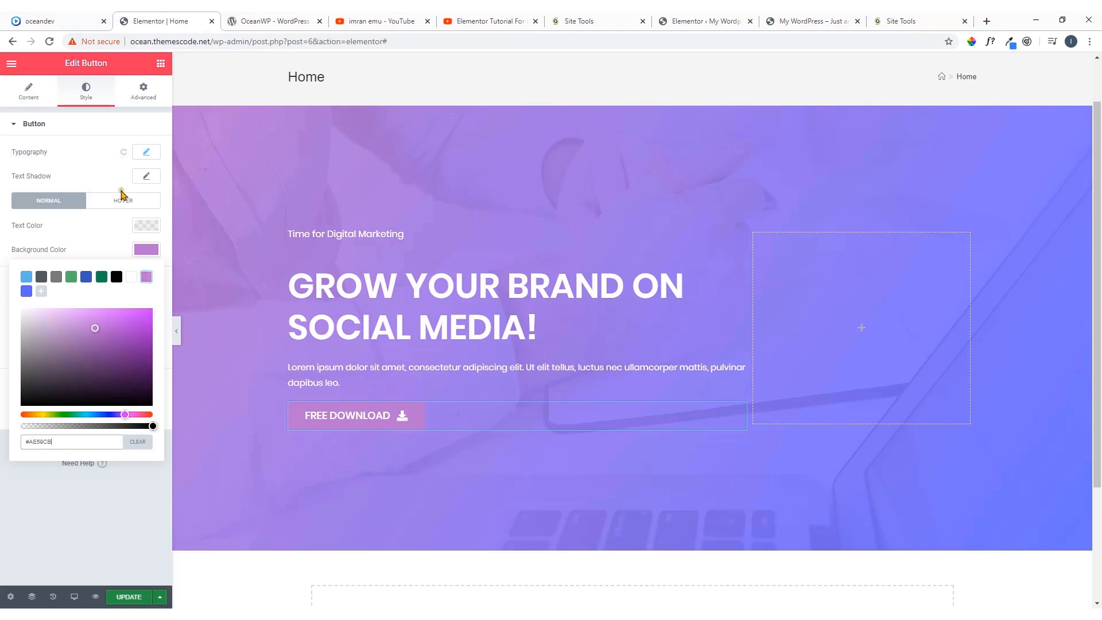
left_click(96, 166)
Sample the orange-red fill of the oceandev.io demo's Free Download button with ColorPick Eyedropper and copy its hex code EC3963
left_click(62, 18)
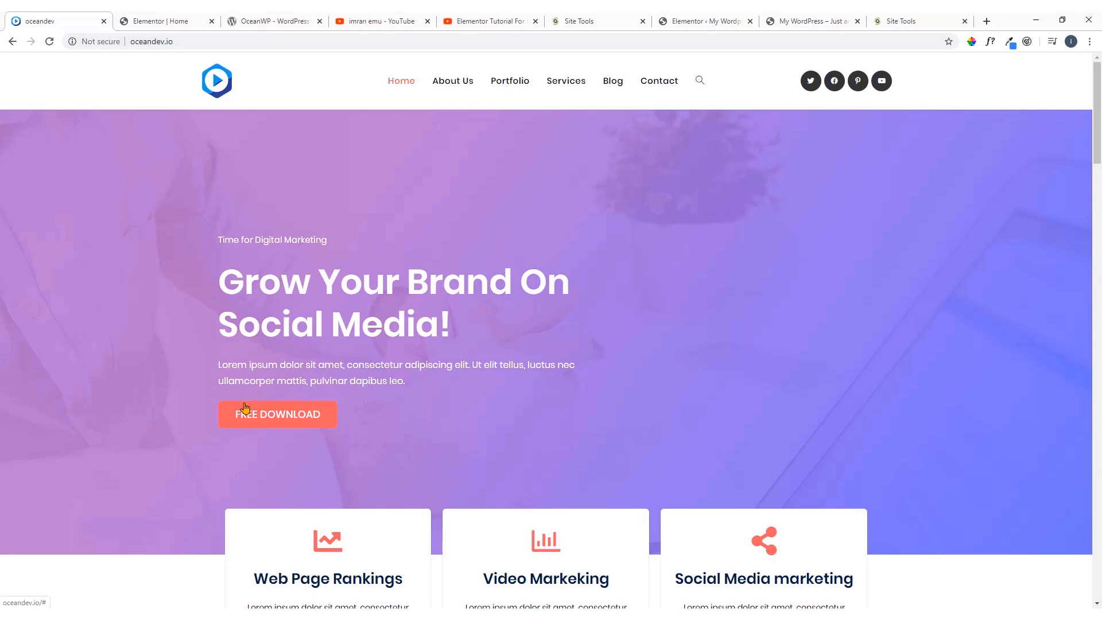
left_click(485, 21)
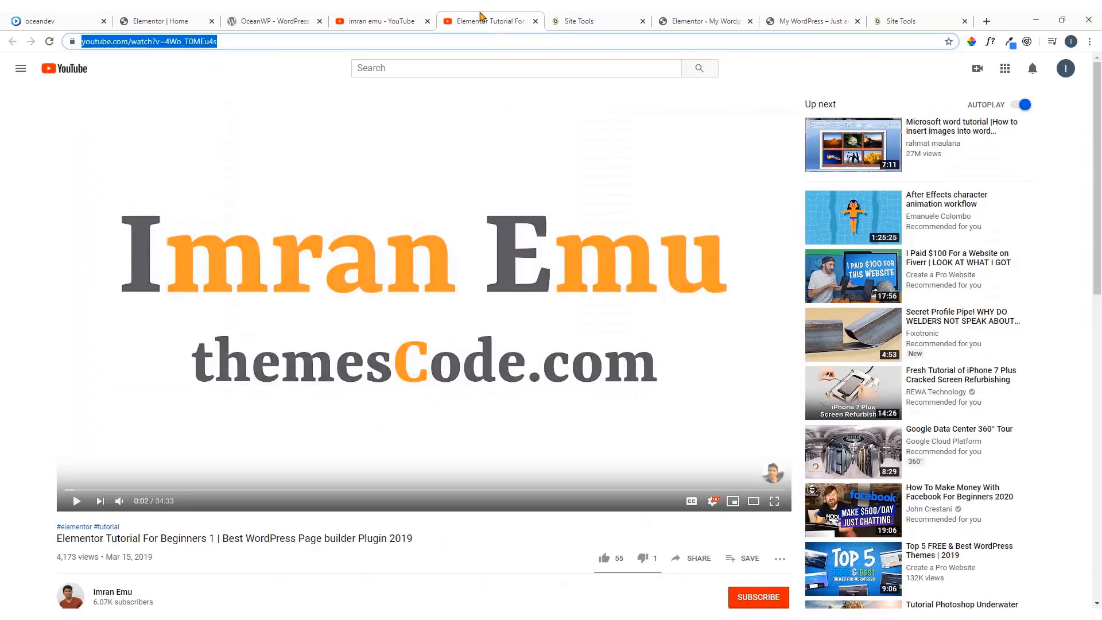
left_click(86, 18)
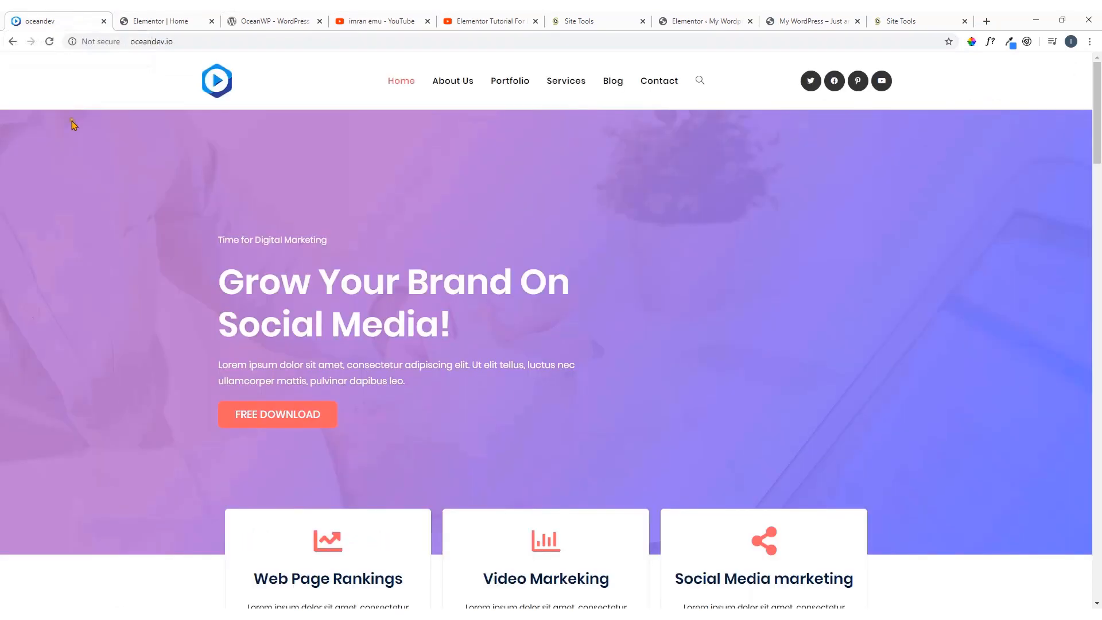
left_click(972, 41)
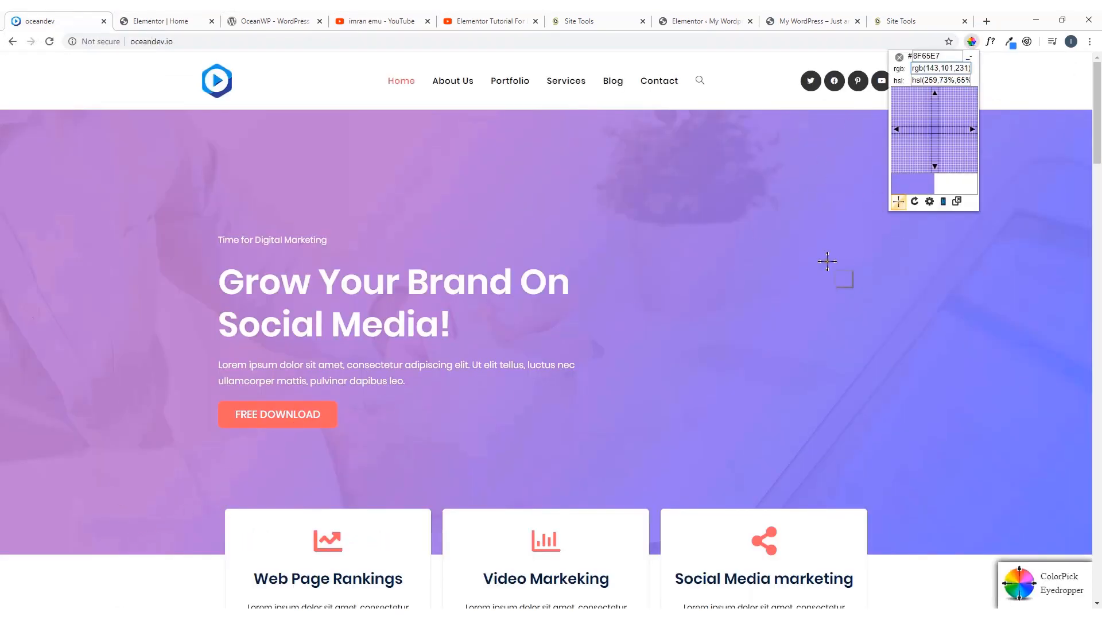
left_click(323, 424)
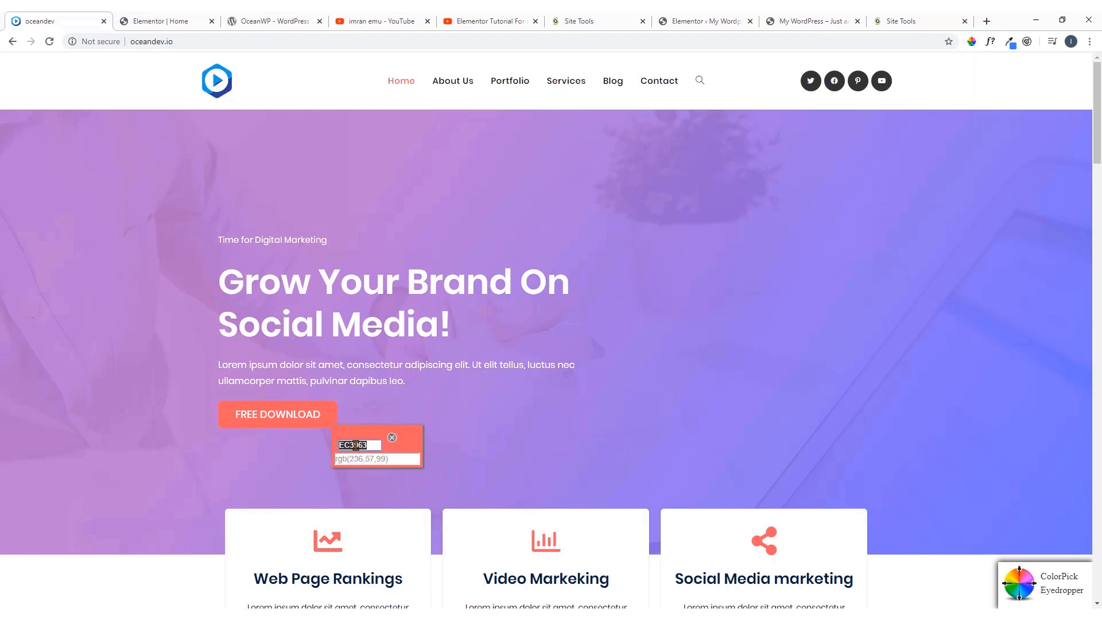
right_click(355, 445)
left_click(374, 453)
Set the normal background color of the button in the Elementor Home page to #EC3963
left_click(163, 15)
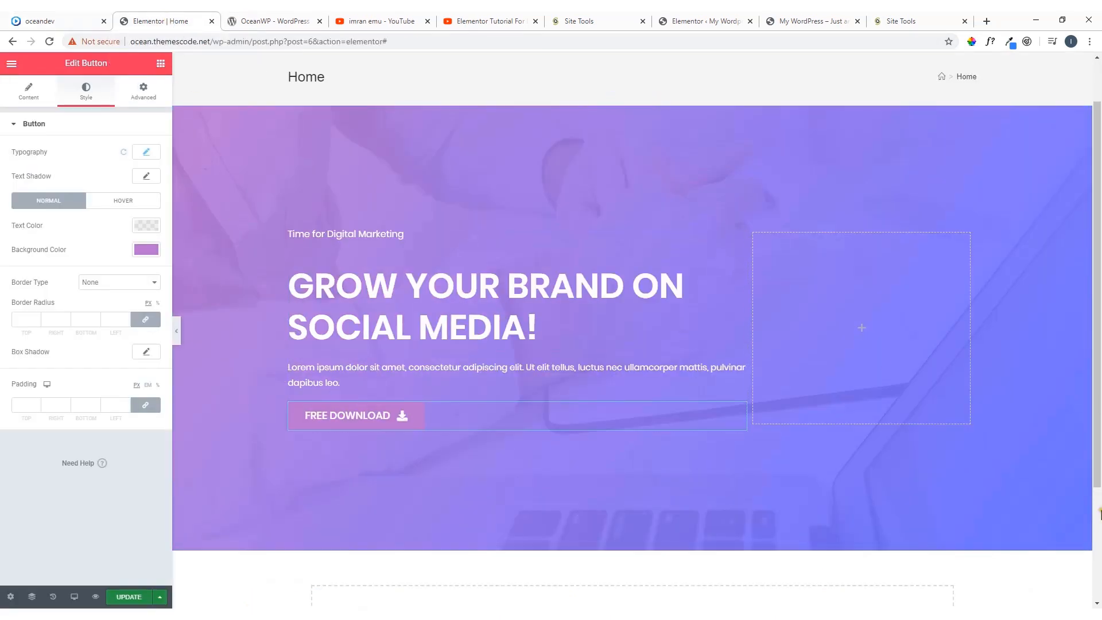
left_click(147, 251)
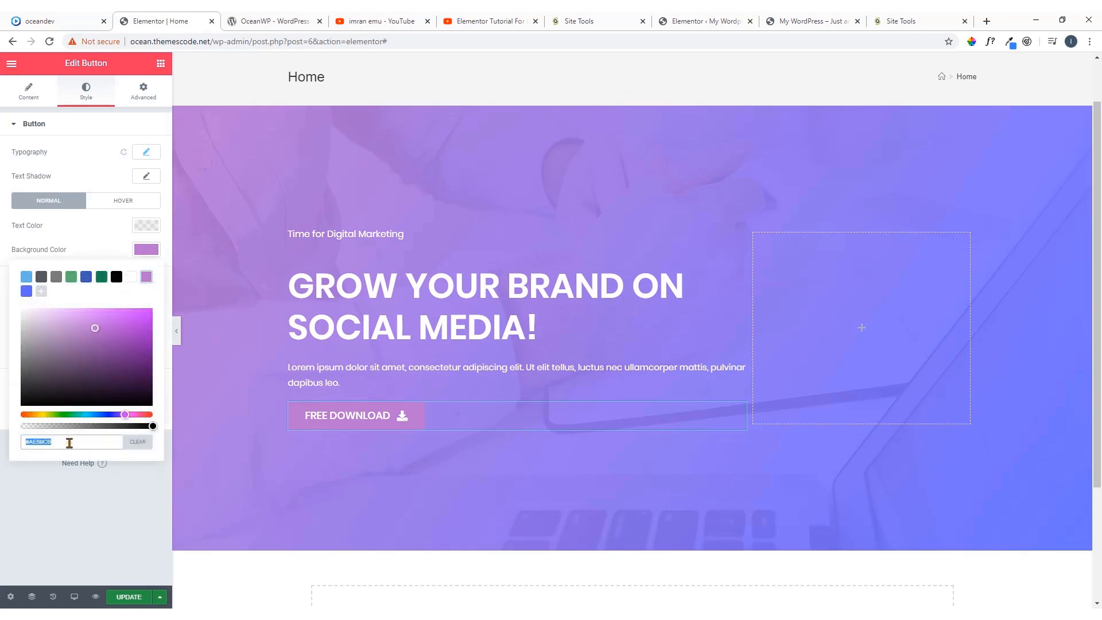
type("#EC3963")
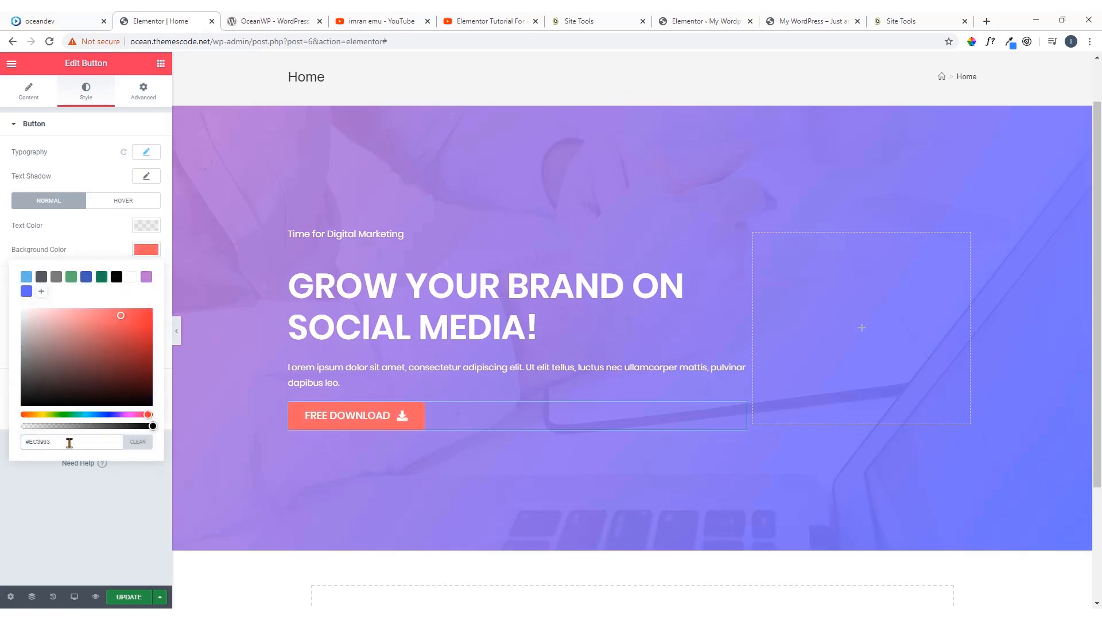
left_click(146, 250)
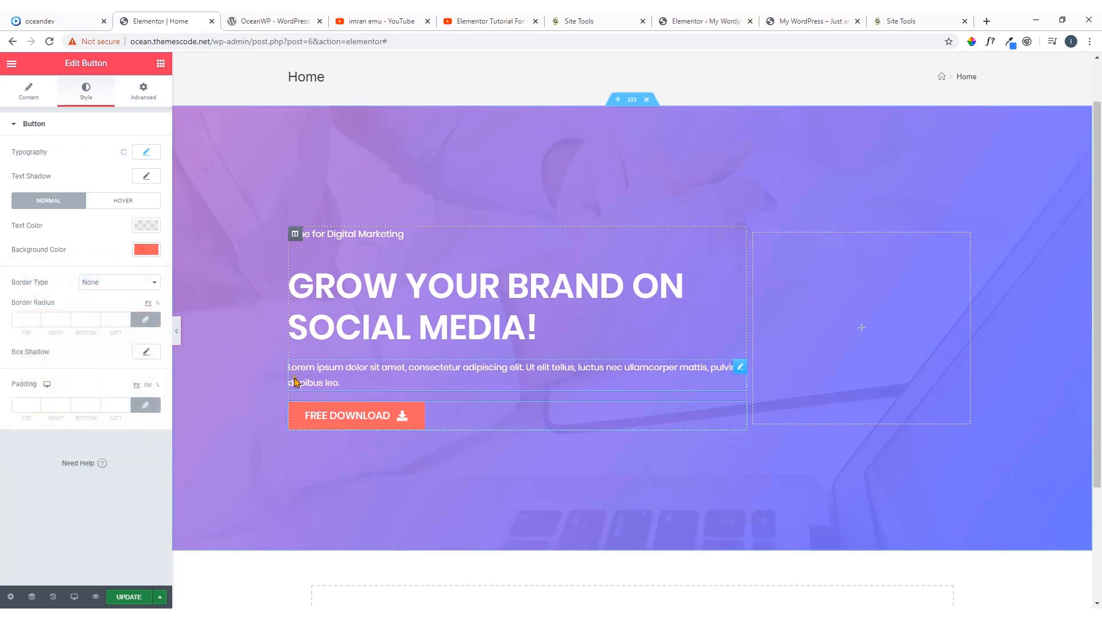
left_click(55, 20)
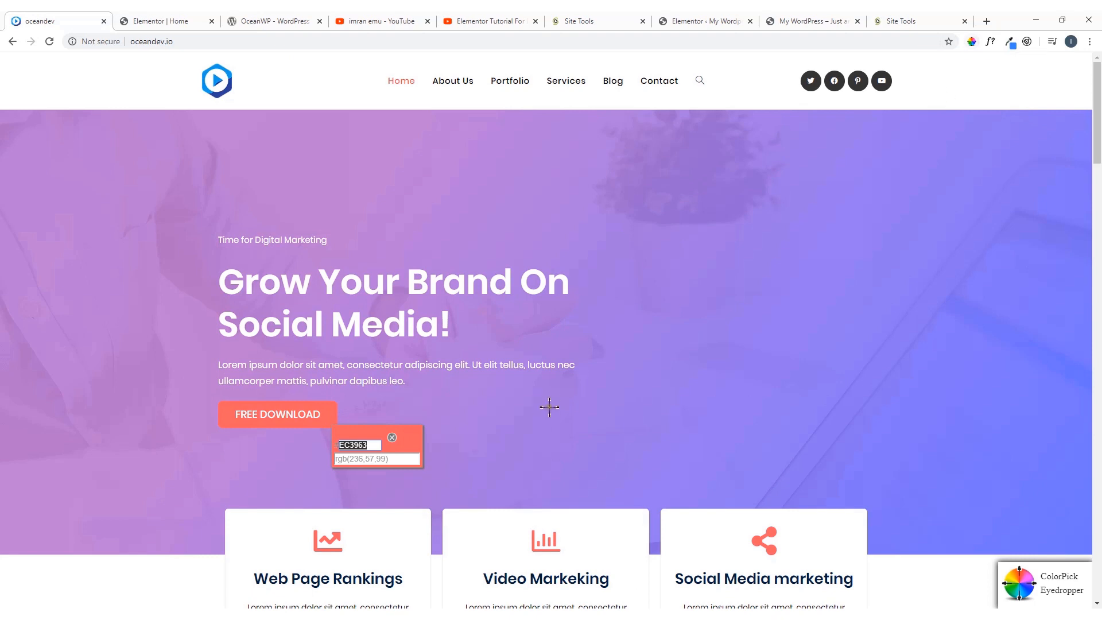
left_click(392, 438)
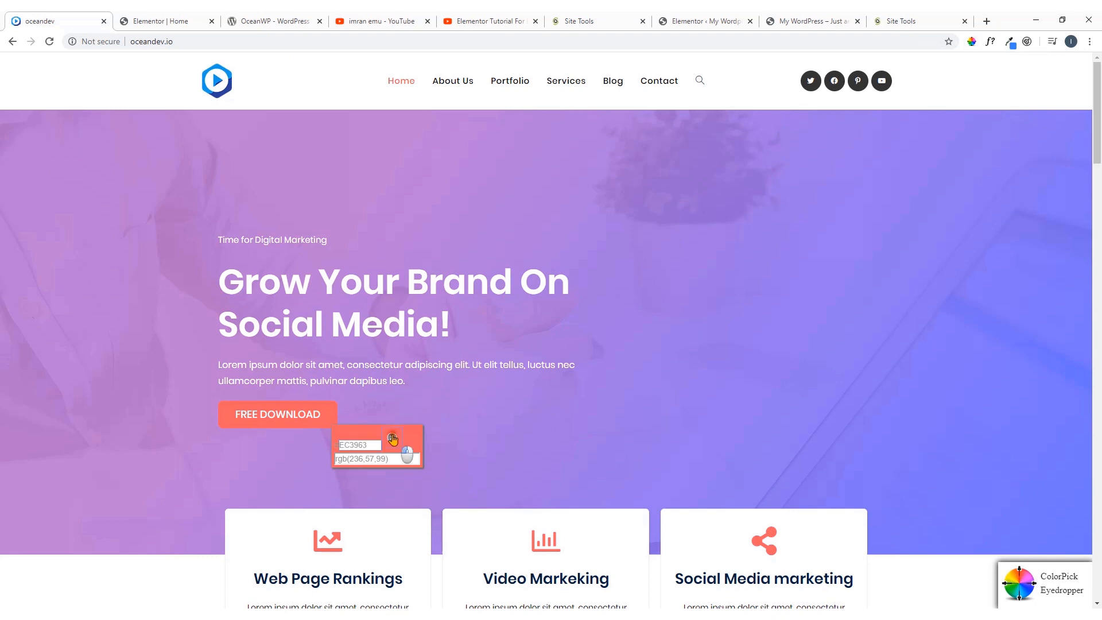
left_click(971, 42)
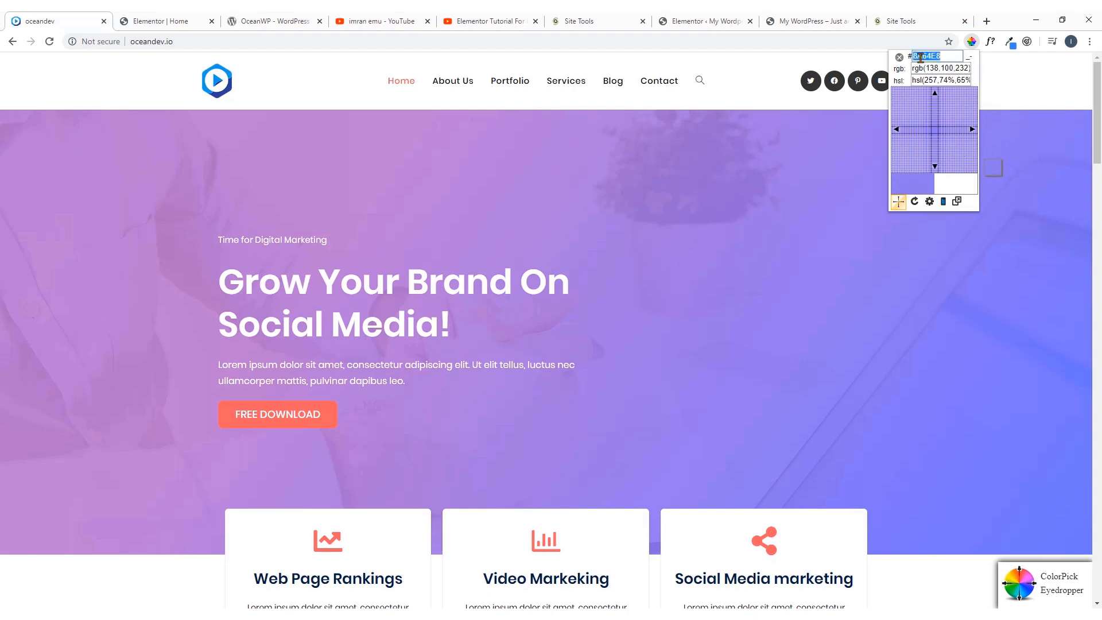
left_click(897, 58)
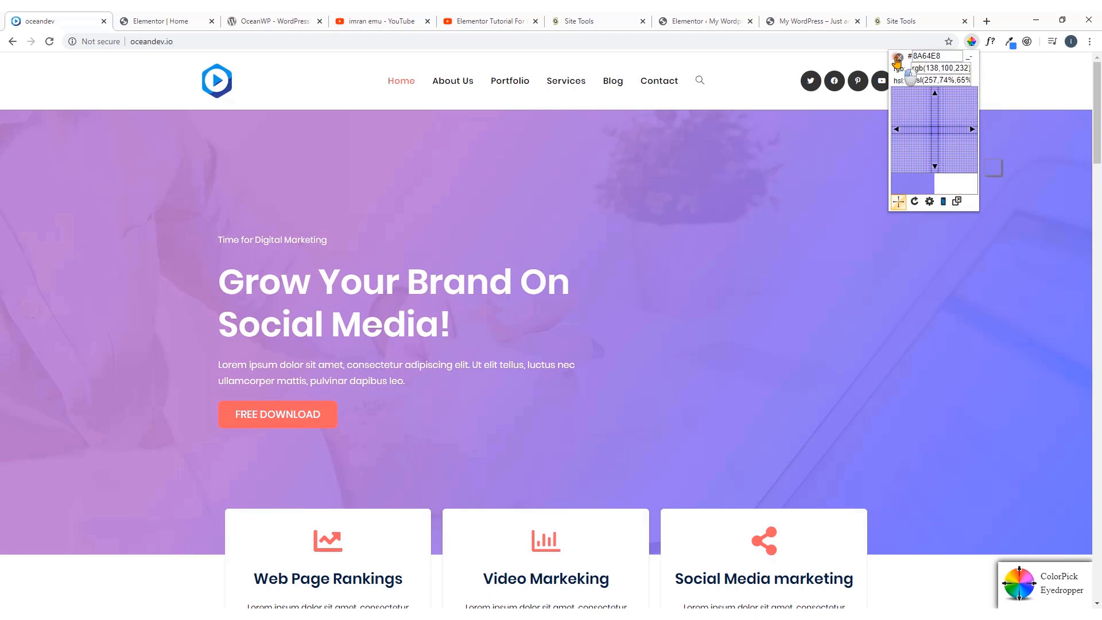
left_click(1094, 45)
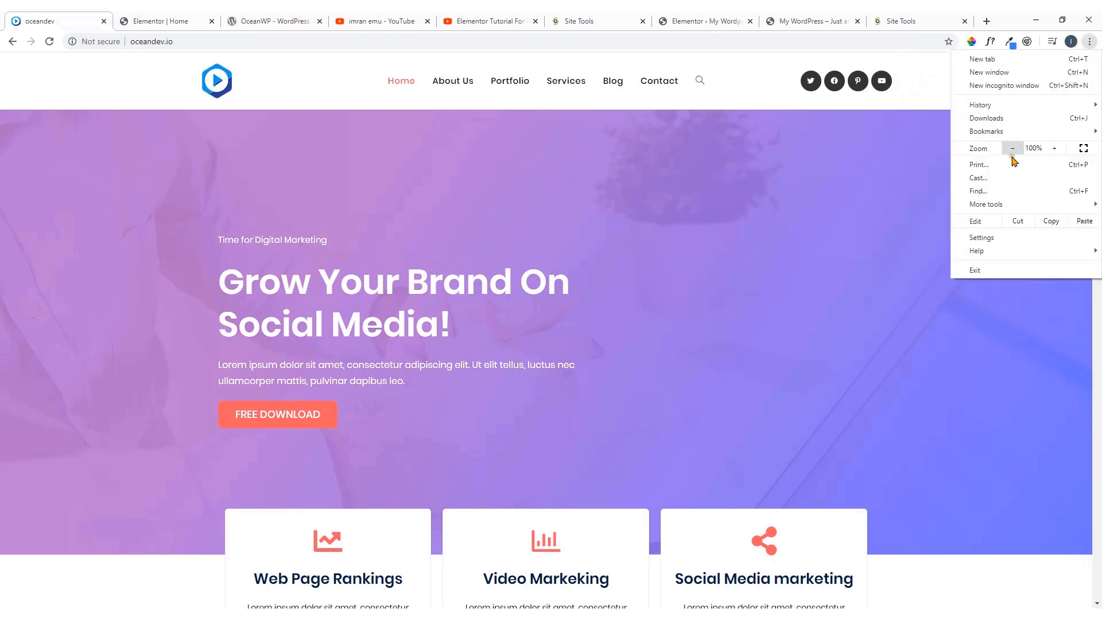
left_click(933, 65)
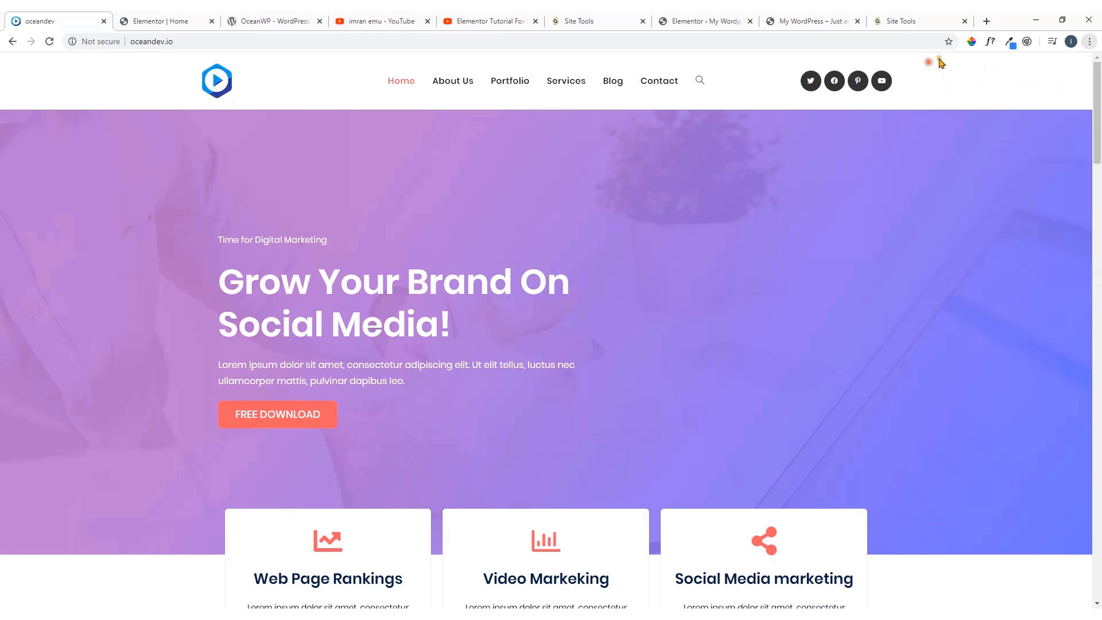
Open the ColorPick Eyedropper extension's details and view its Chrome Web Store page
right_click(972, 43)
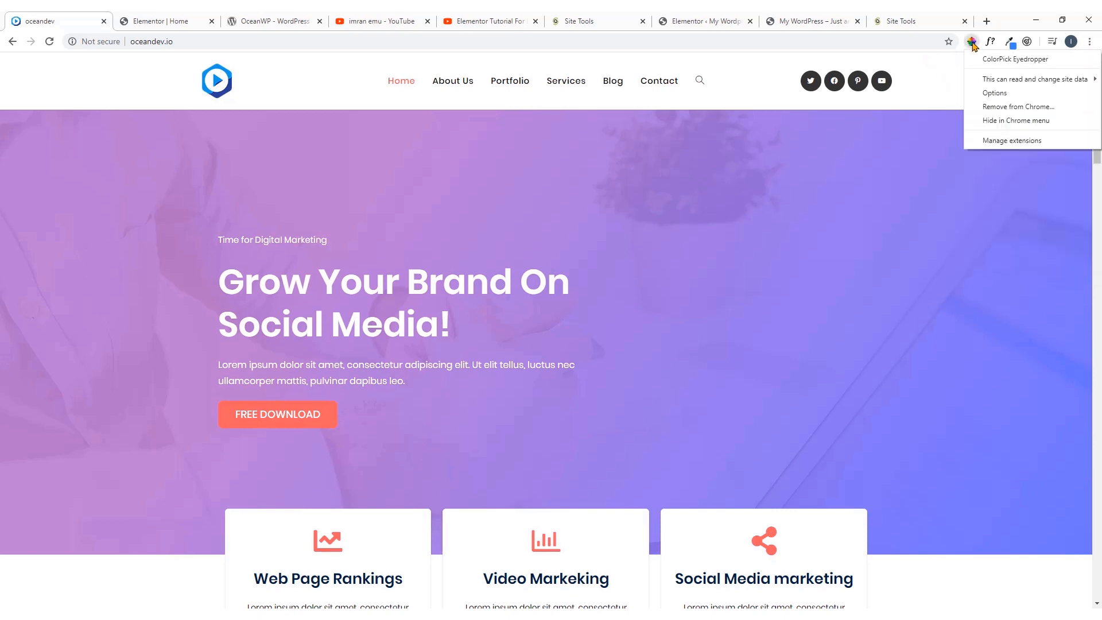
left_click(997, 142)
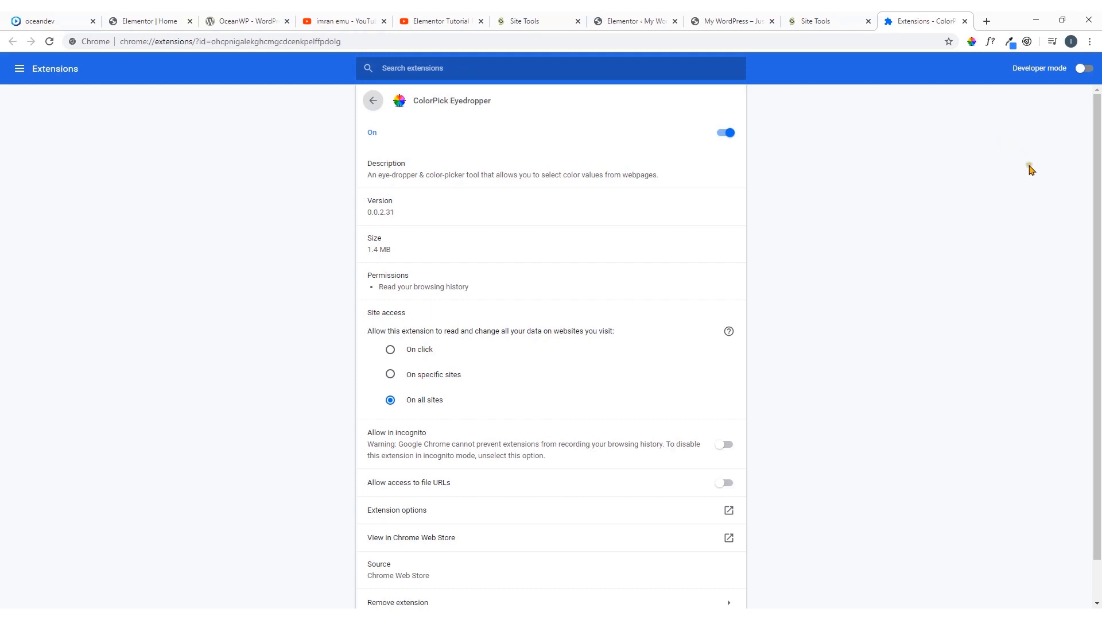
scroll(521, 246, "down", 1)
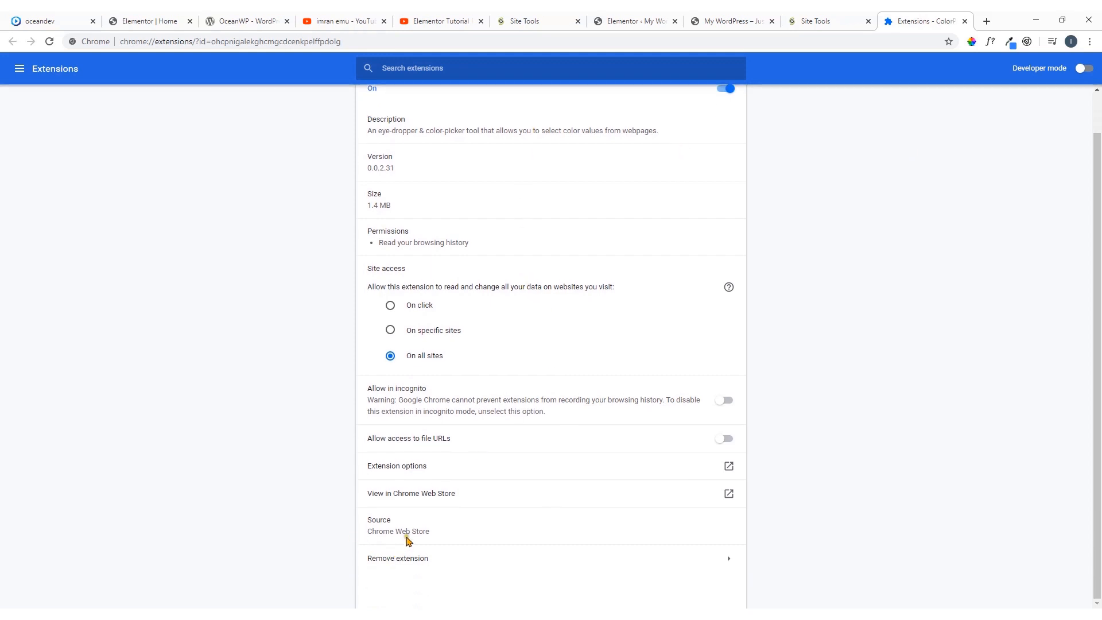
left_click(419, 499)
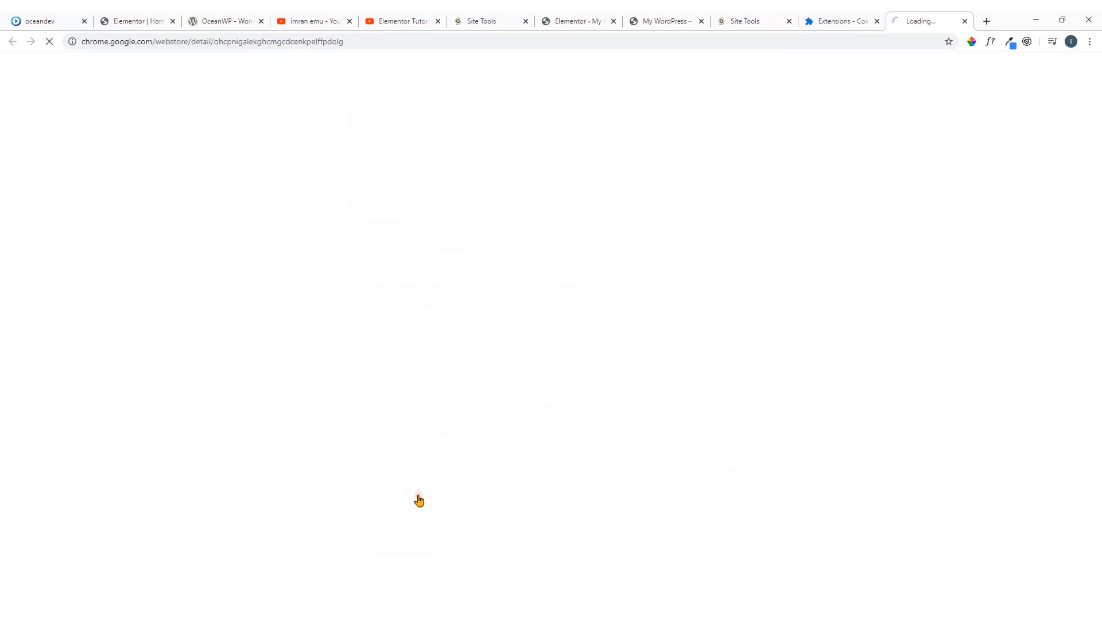
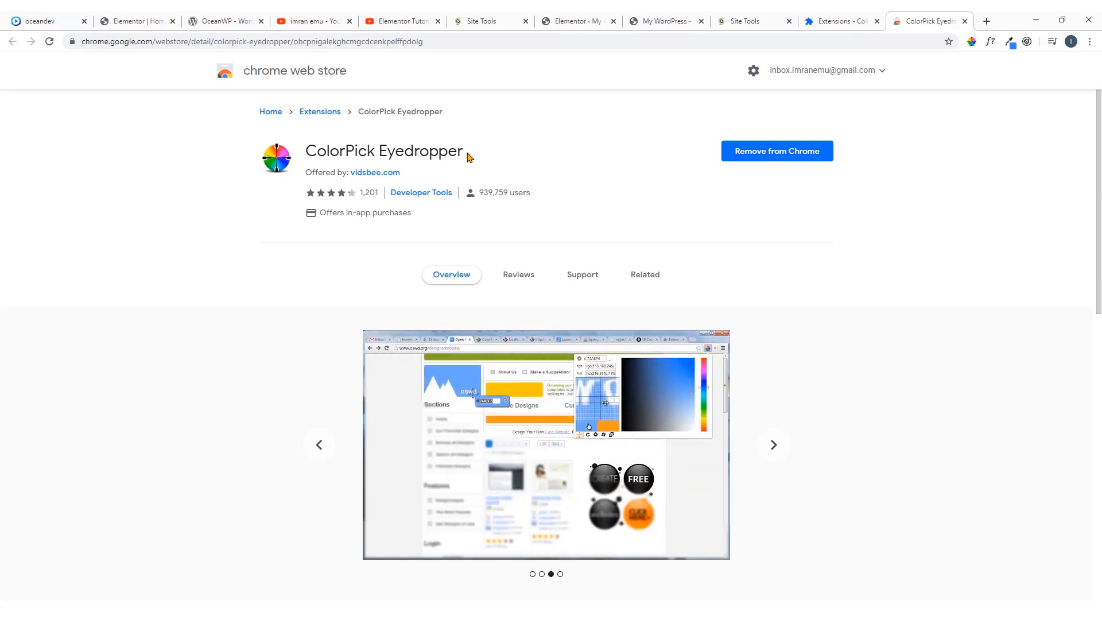
Compare the hero's Free Download button with the oceandev.io demo and set its border radius to 8 px on all corners
left_click(74, 21)
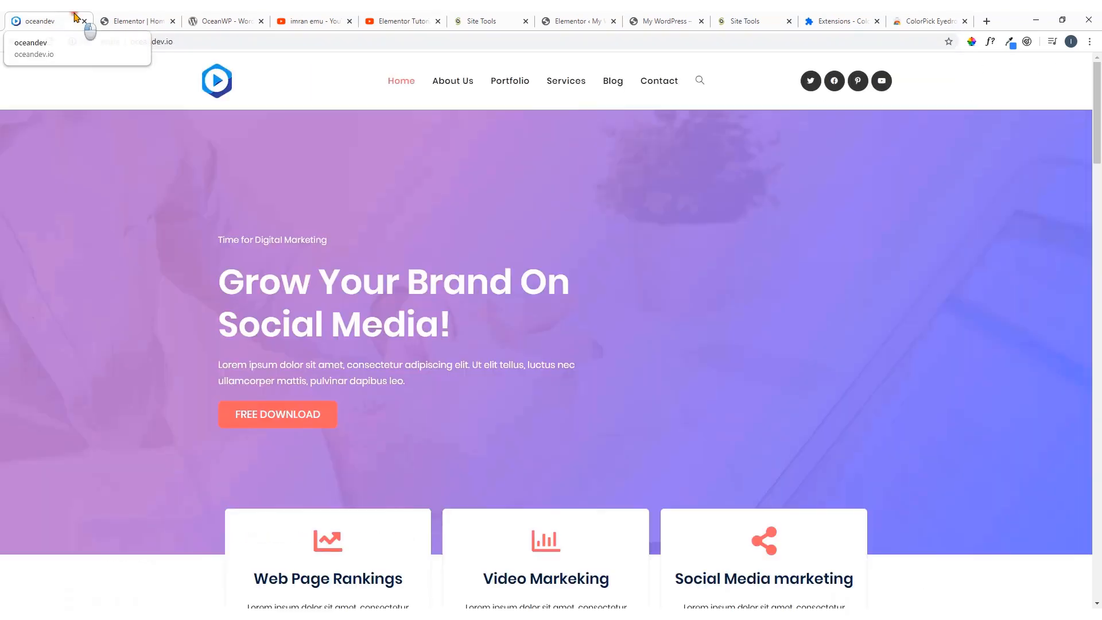
left_click(152, 23)
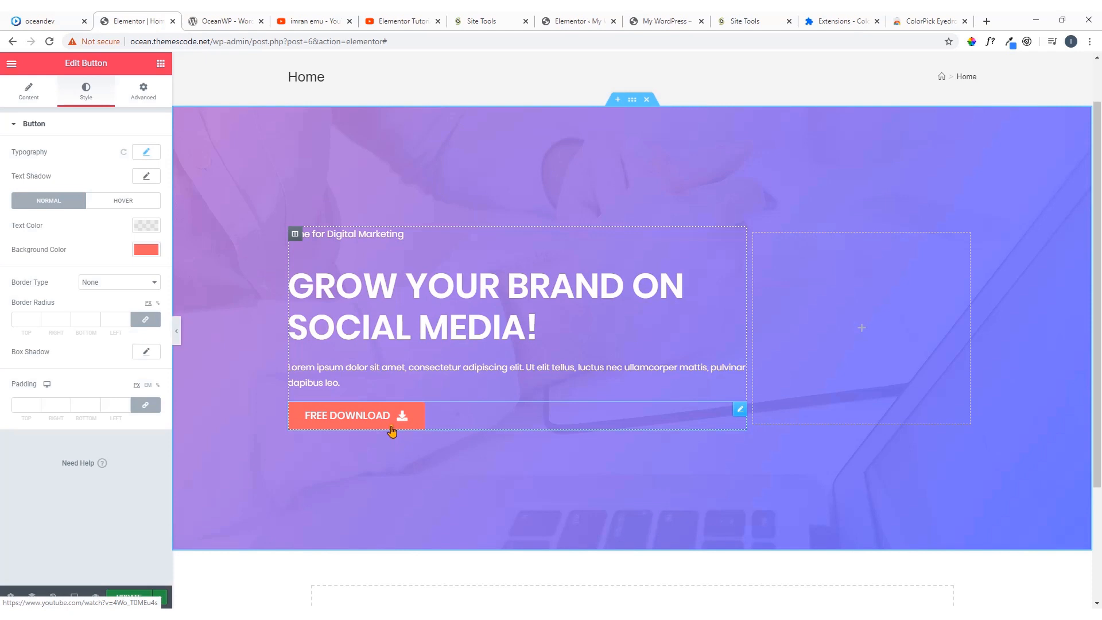
left_click(31, 24)
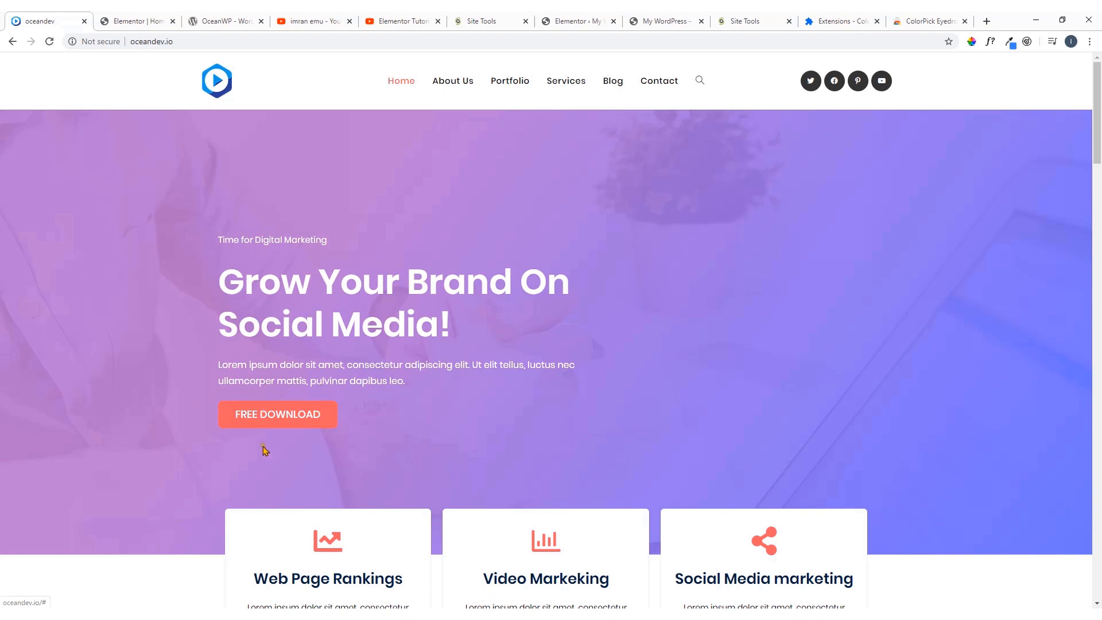
left_click(147, 17)
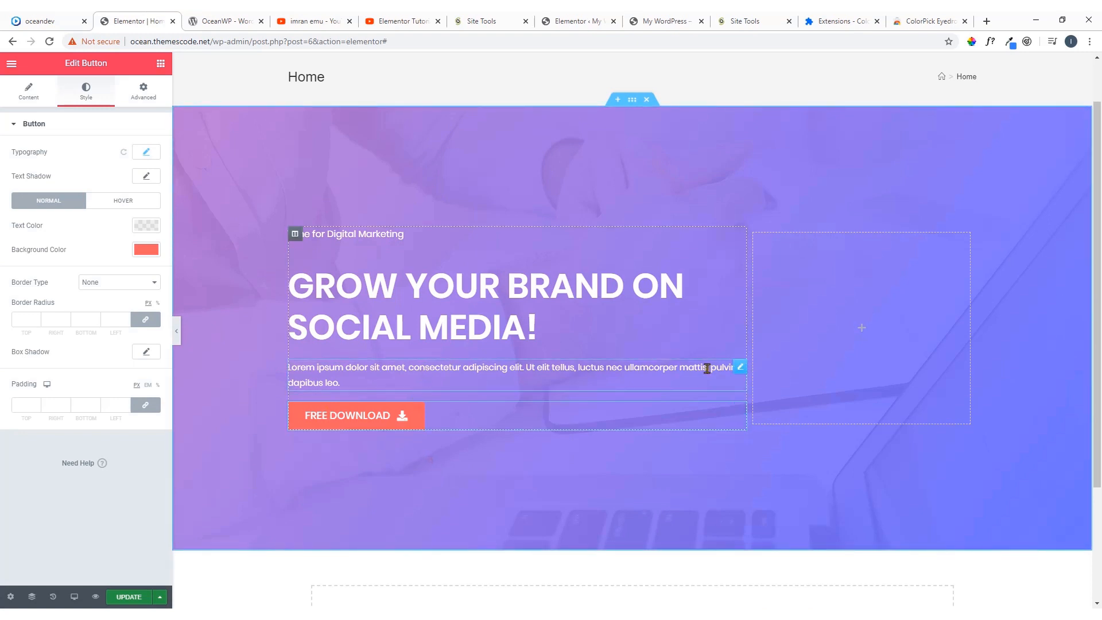
left_click(725, 381)
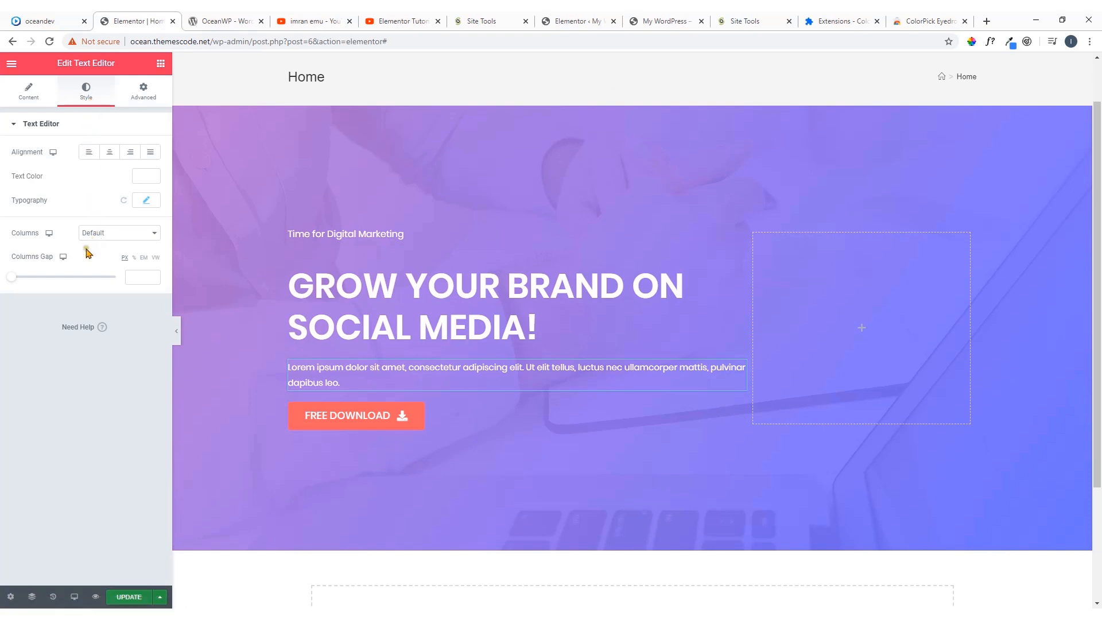
left_click(32, 102)
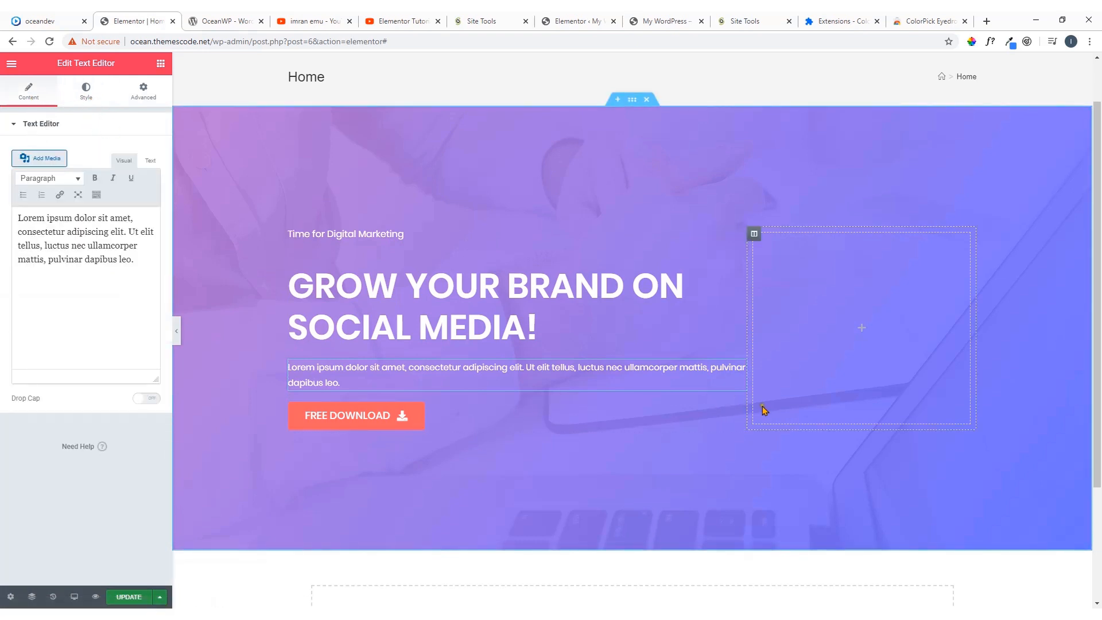
left_click(739, 409)
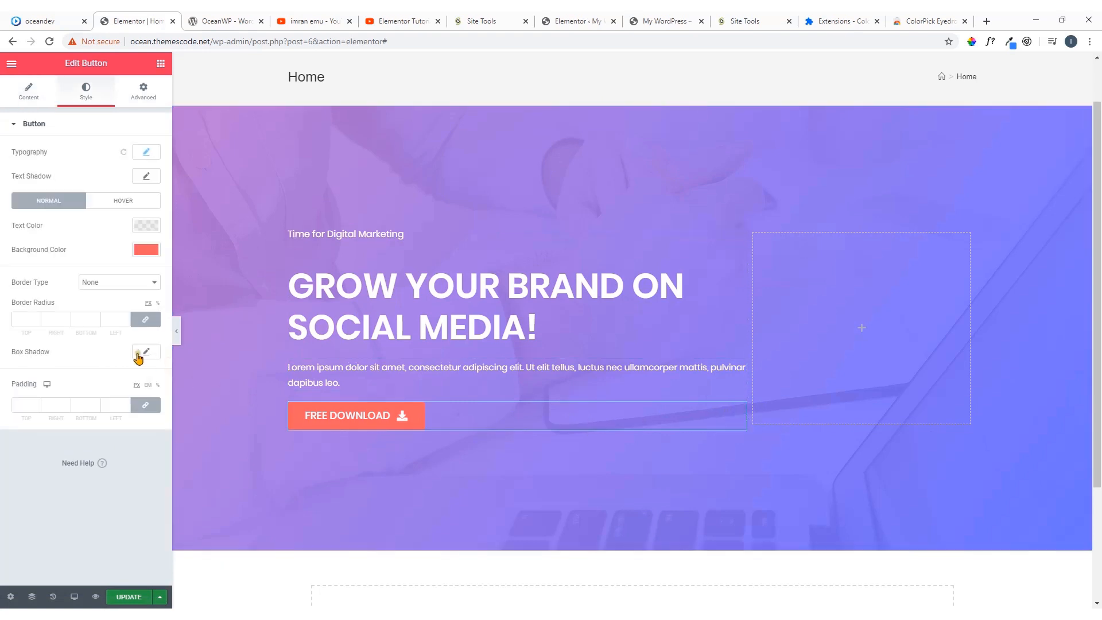
left_click(31, 320)
Set the Free Download button's hover background color to the saved gray swatch #7A7A7A and update the page
left_click(120, 202)
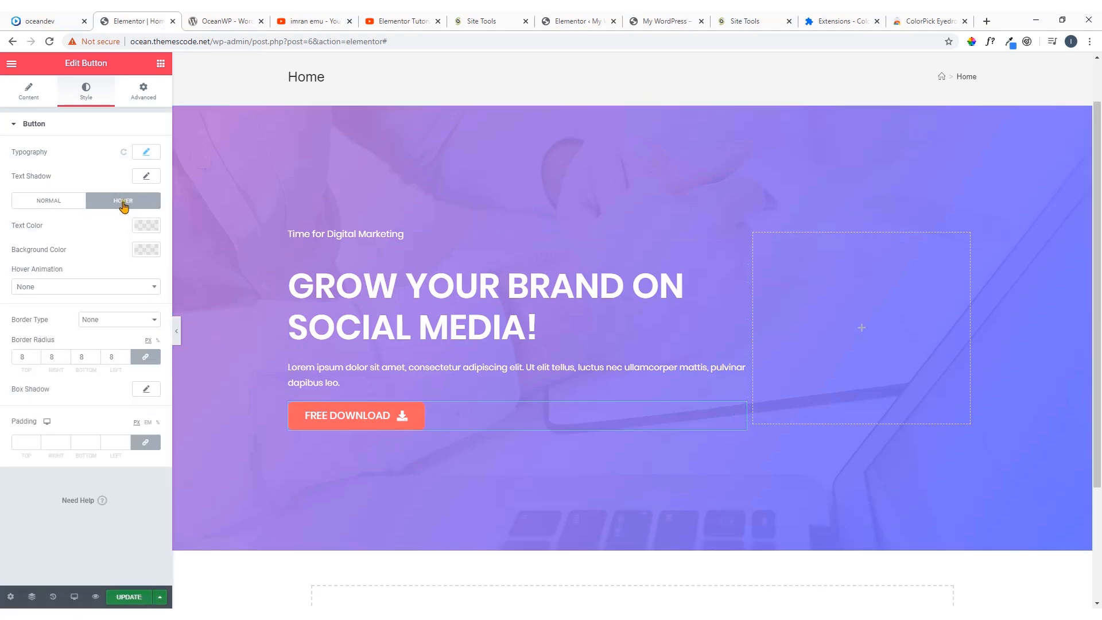
left_click(142, 250)
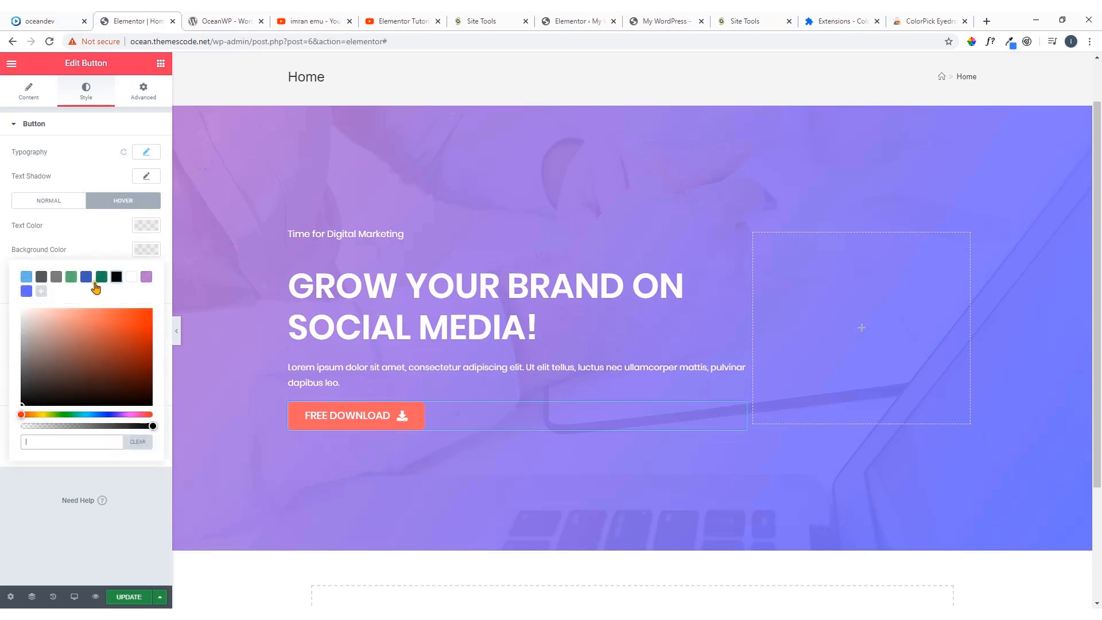
left_click(56, 277)
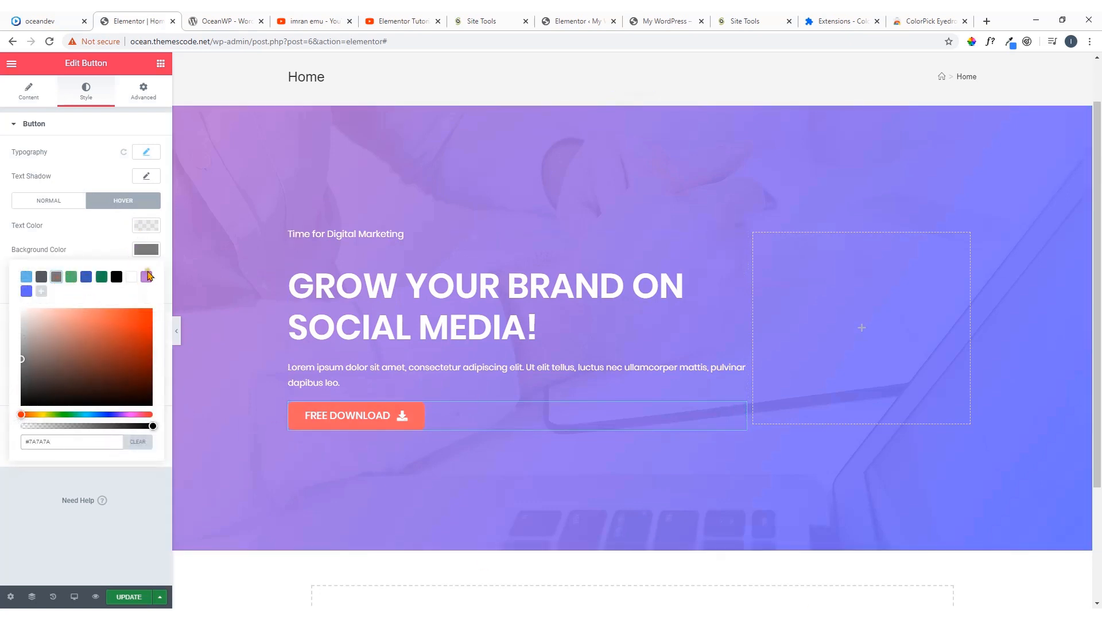
left_click(147, 251)
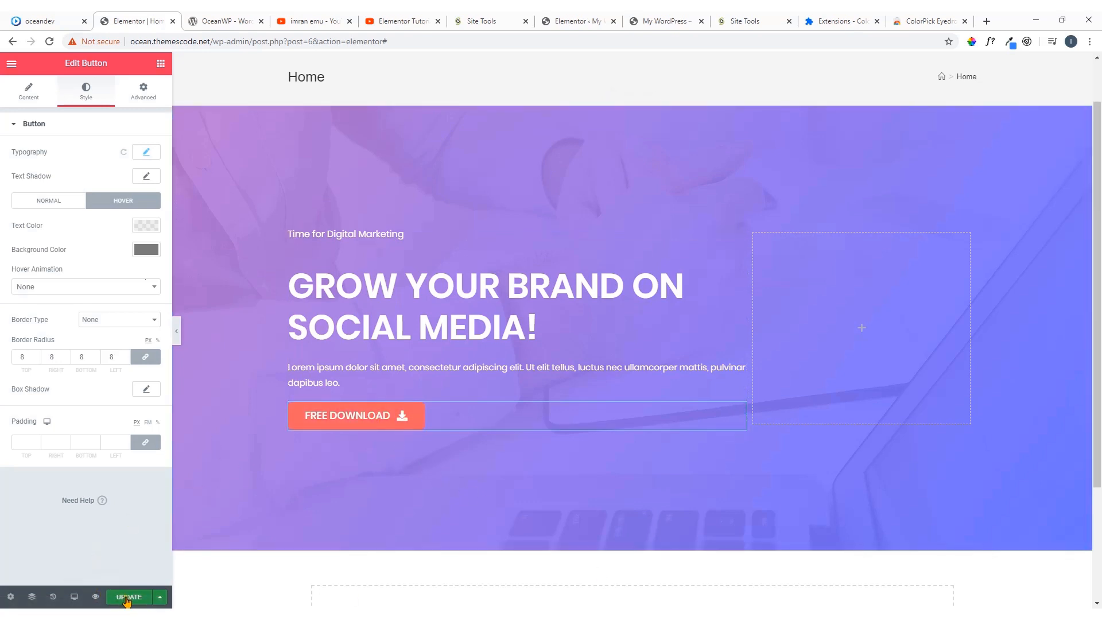
left_click(127, 598)
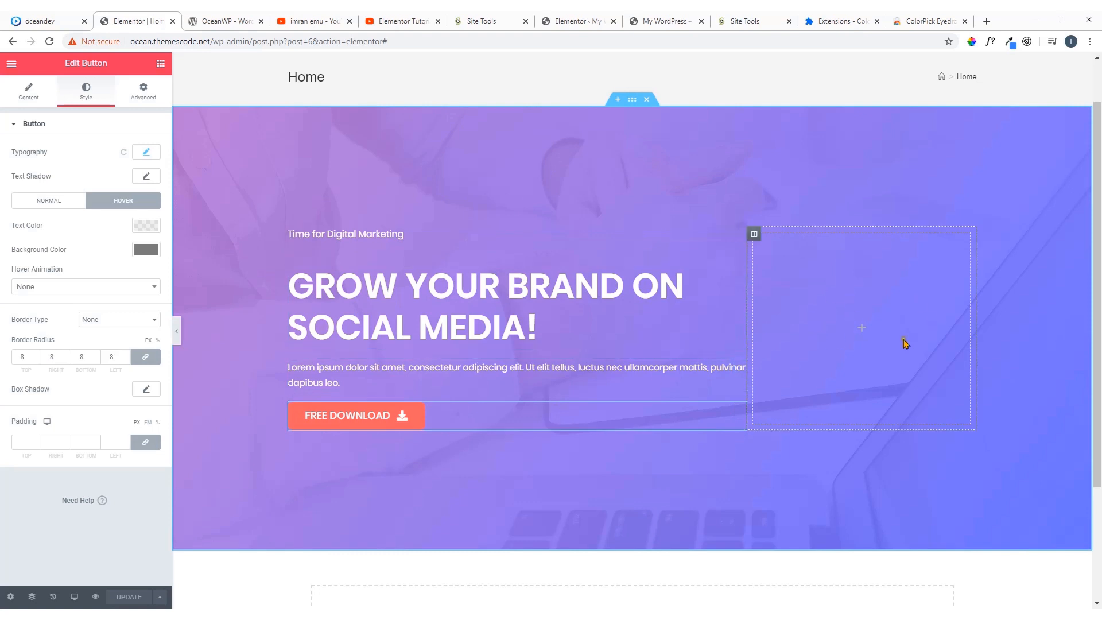
Narrow the hero's text column slightly by moving the divider between it and the empty column
left_click(749, 320)
left_click_drag(748, 319, 702, 323)
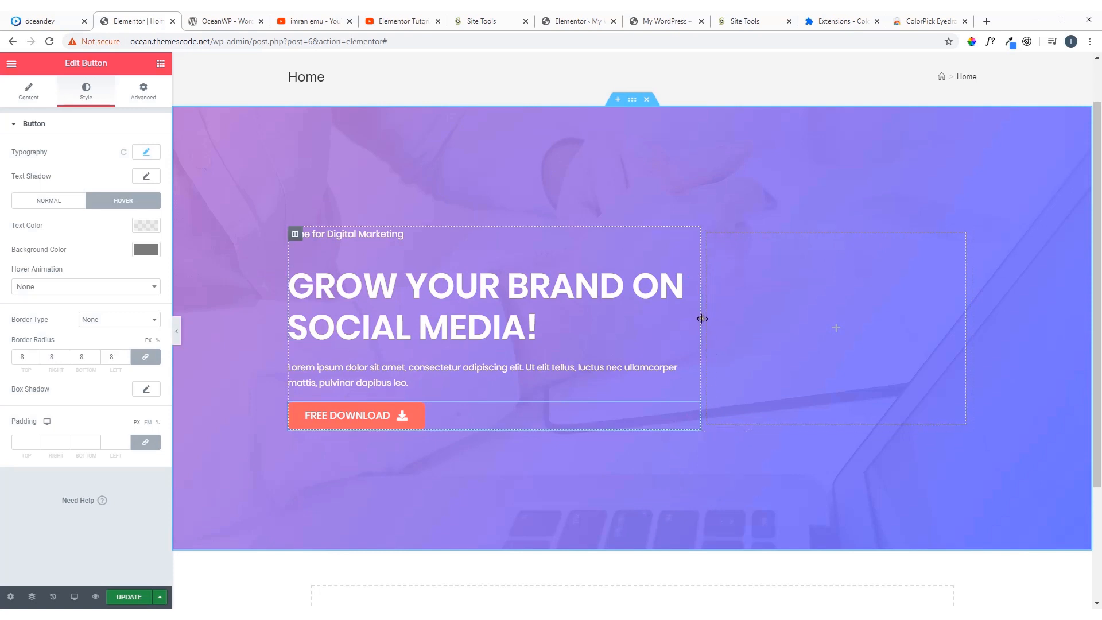
left_click_drag(701, 319, 730, 309)
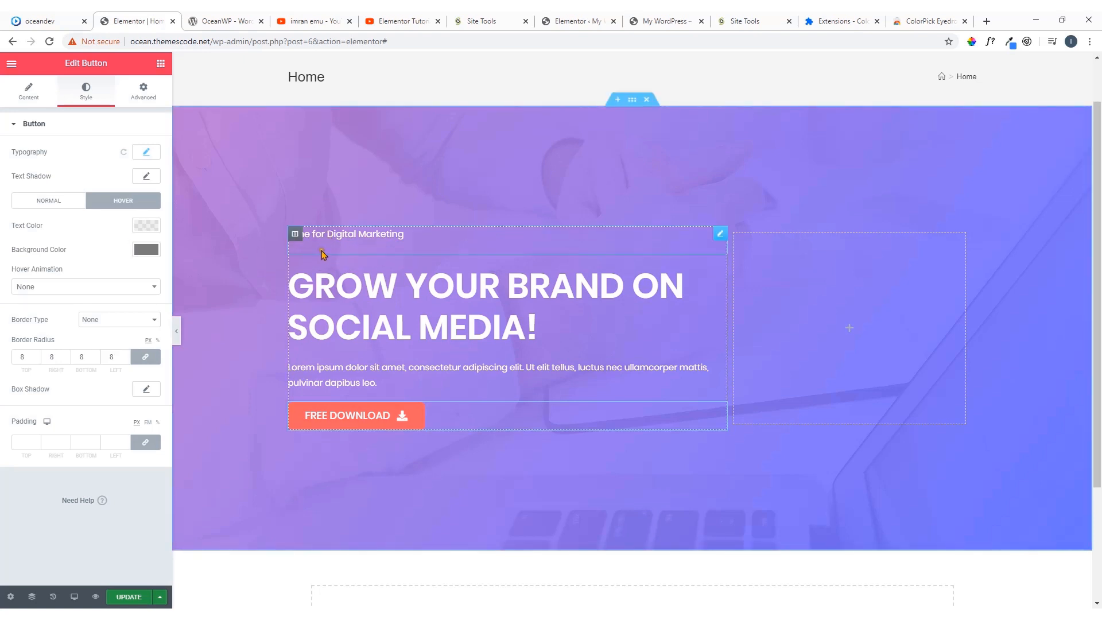
Unlink the margin values of the "Time for Digital Marketing" text and set its bottom margin to -10 px
left_click(721, 236)
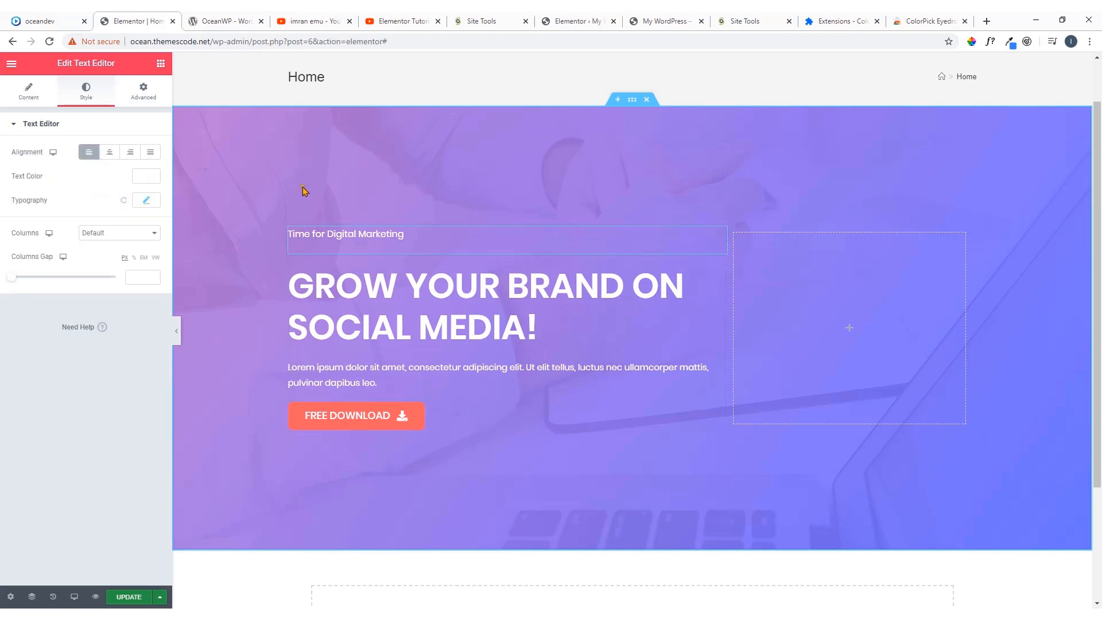
left_click(143, 94)
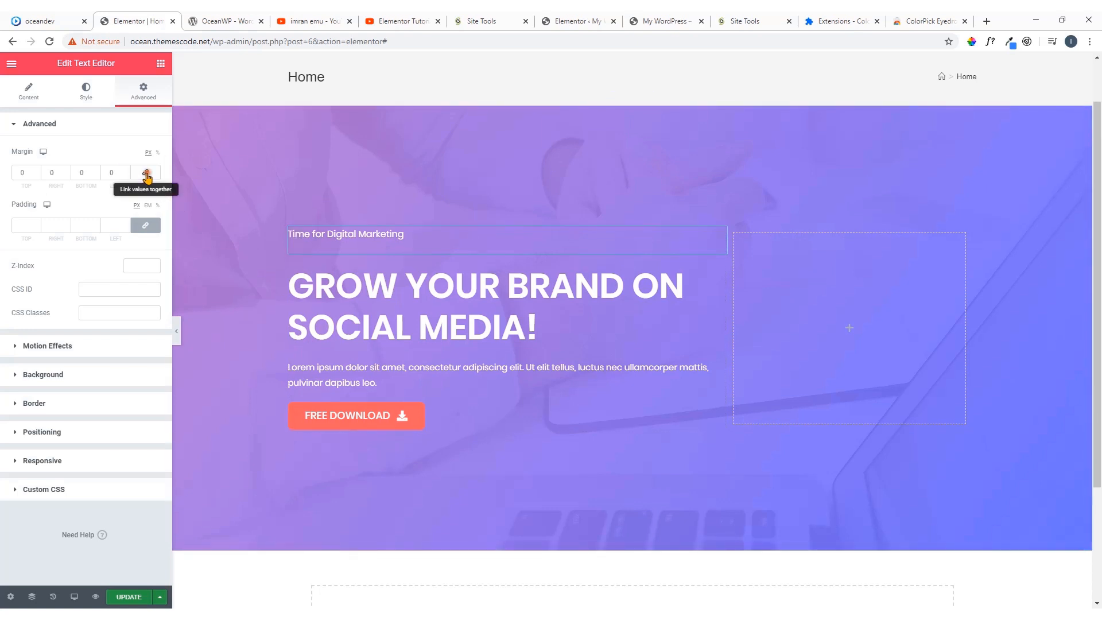
left_click(146, 174)
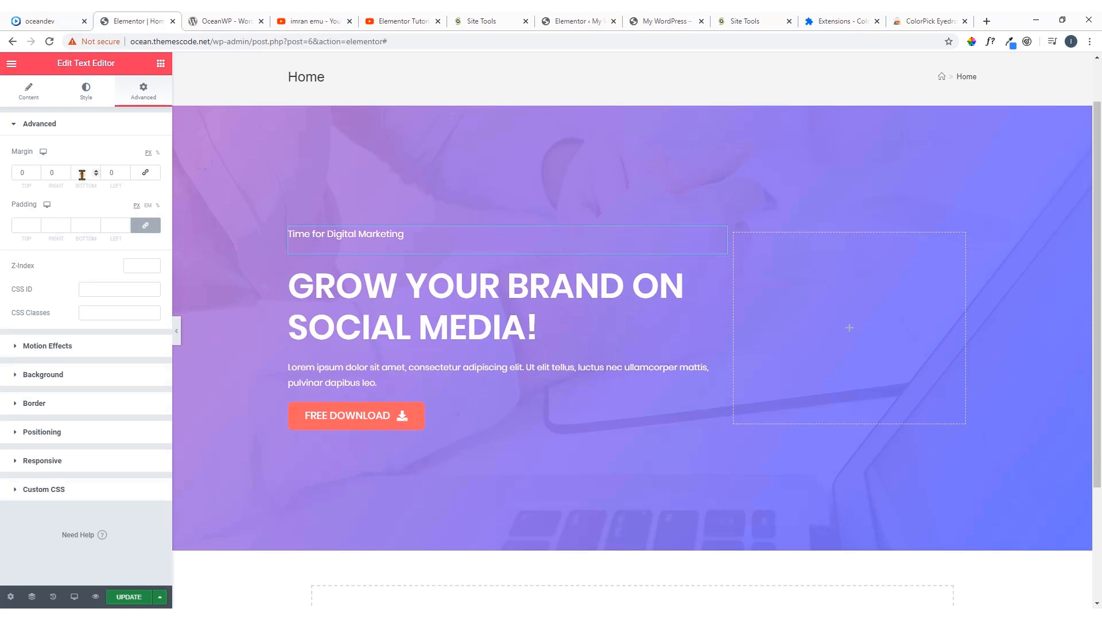
left_click(87, 172)
scroll(97, 178, "down", 9)
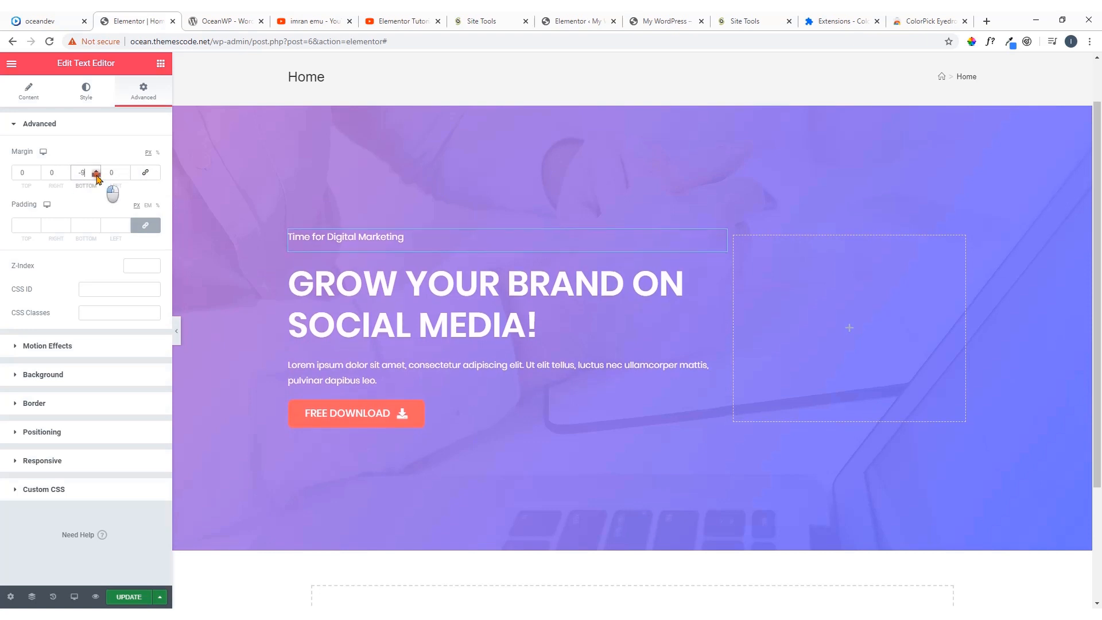
scroll(97, 179, "down", 9)
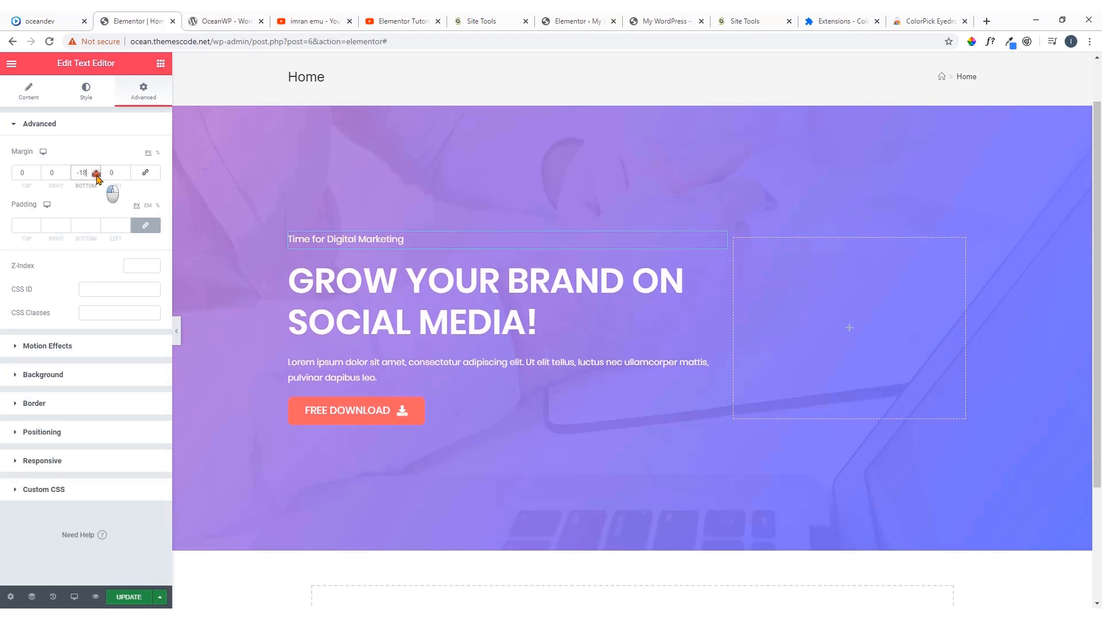
scroll(97, 179, "up", 6)
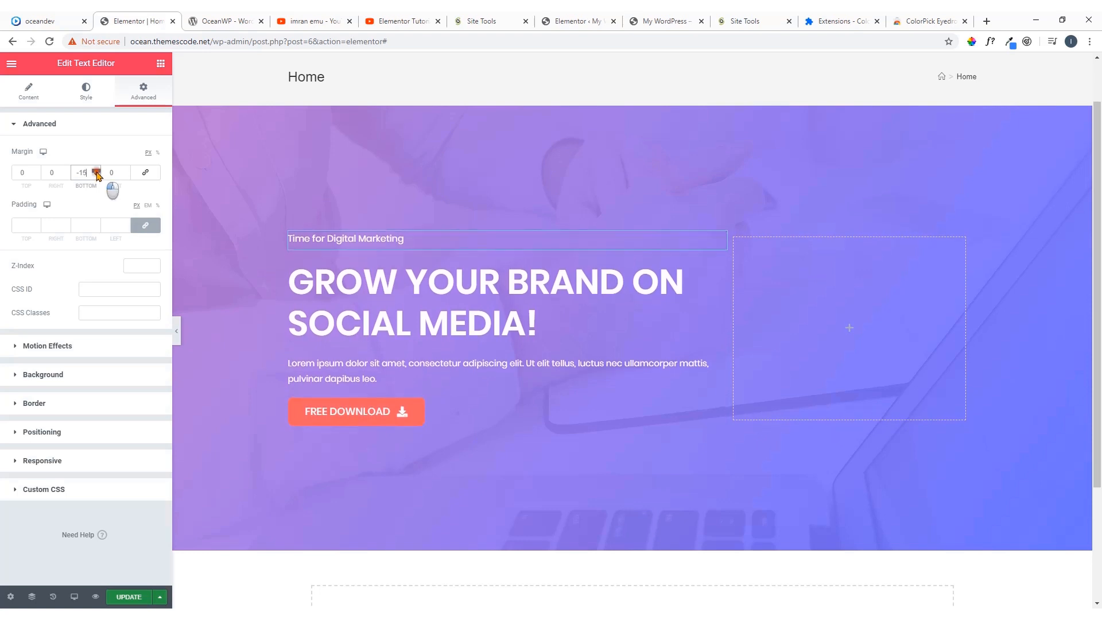
scroll(97, 175, "up", 2)
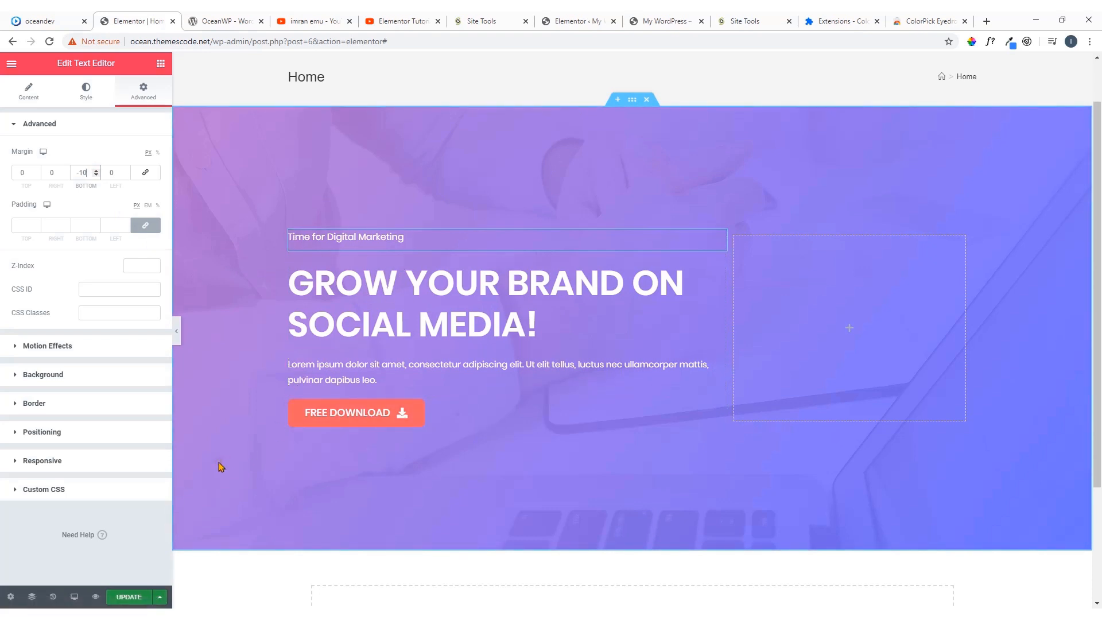
Compare the hero section's layout, spacing and background in the Elementor Home page with the oceandev.io demo
scroll(390, 290, "down", 2)
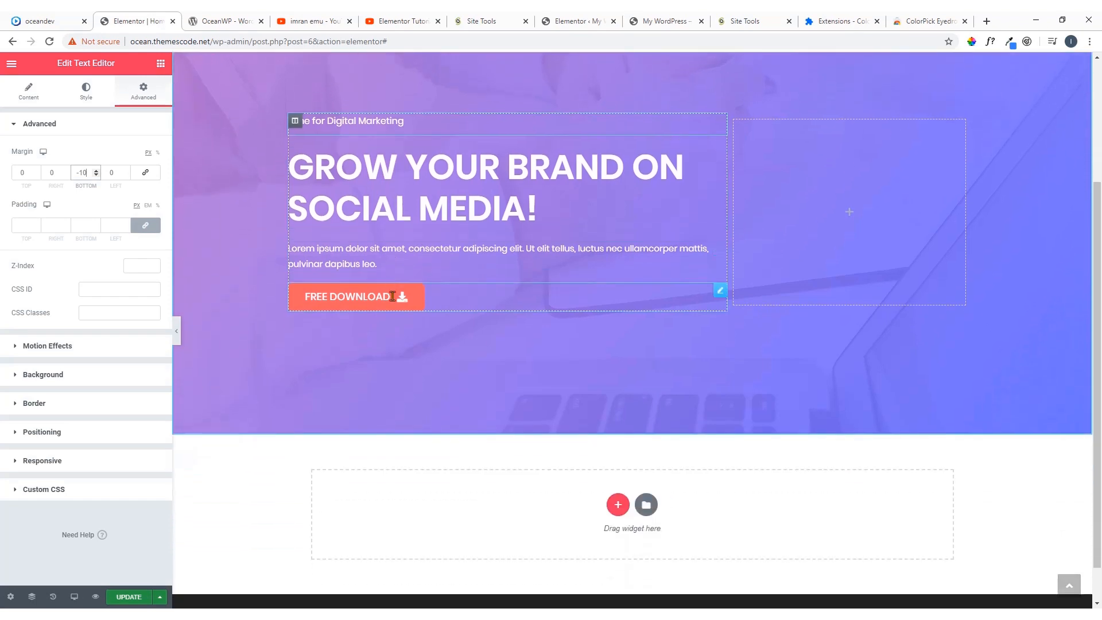
scroll(393, 296, "up", 3)
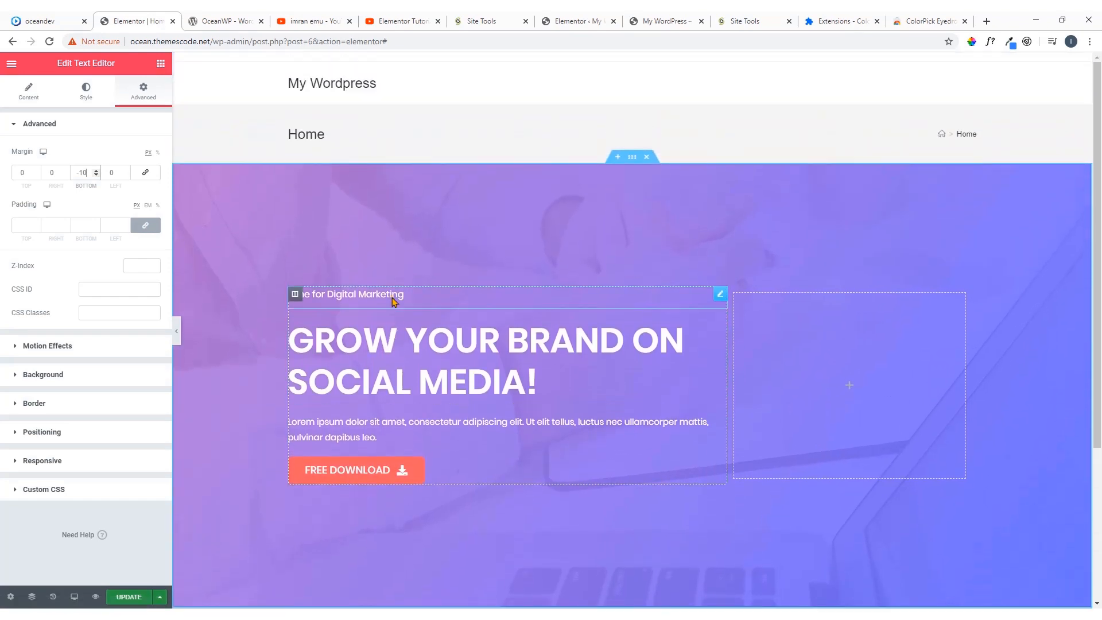
left_click(45, 22)
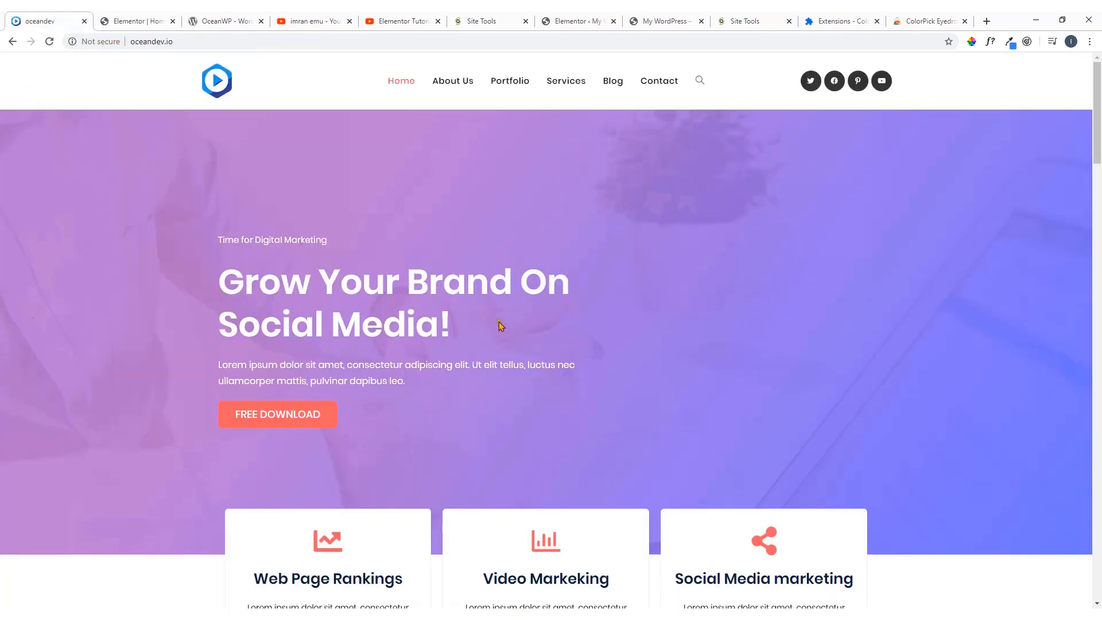
scroll(483, 324, "down", 3)
scroll(492, 310, "up", 3)
left_click(165, 21)
scroll(556, 216, "down", 3)
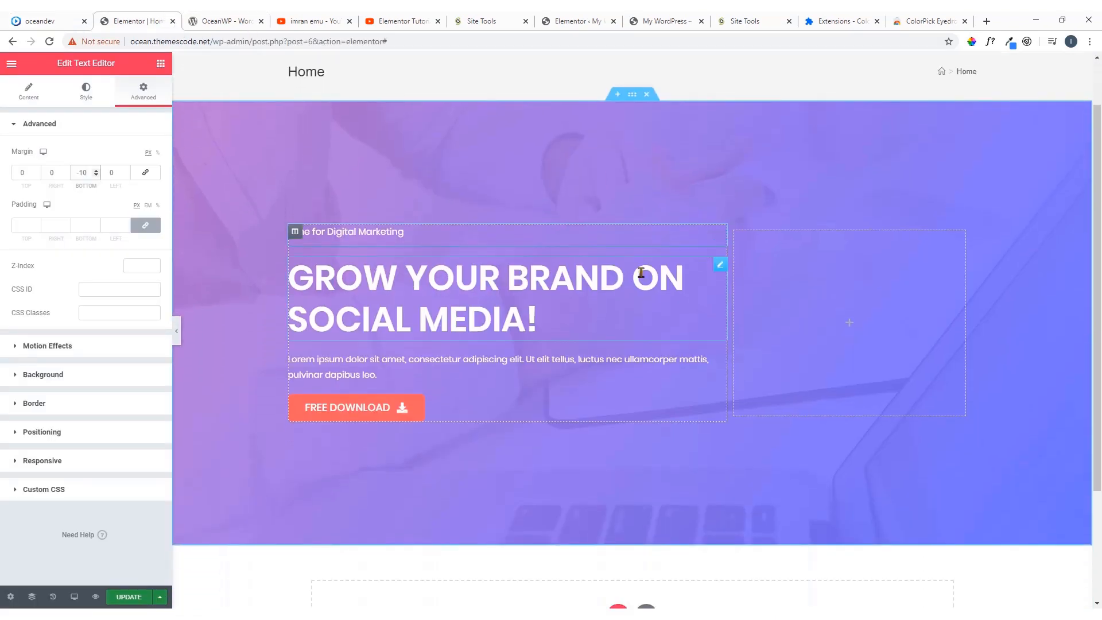
scroll(631, 272, "up", 3)
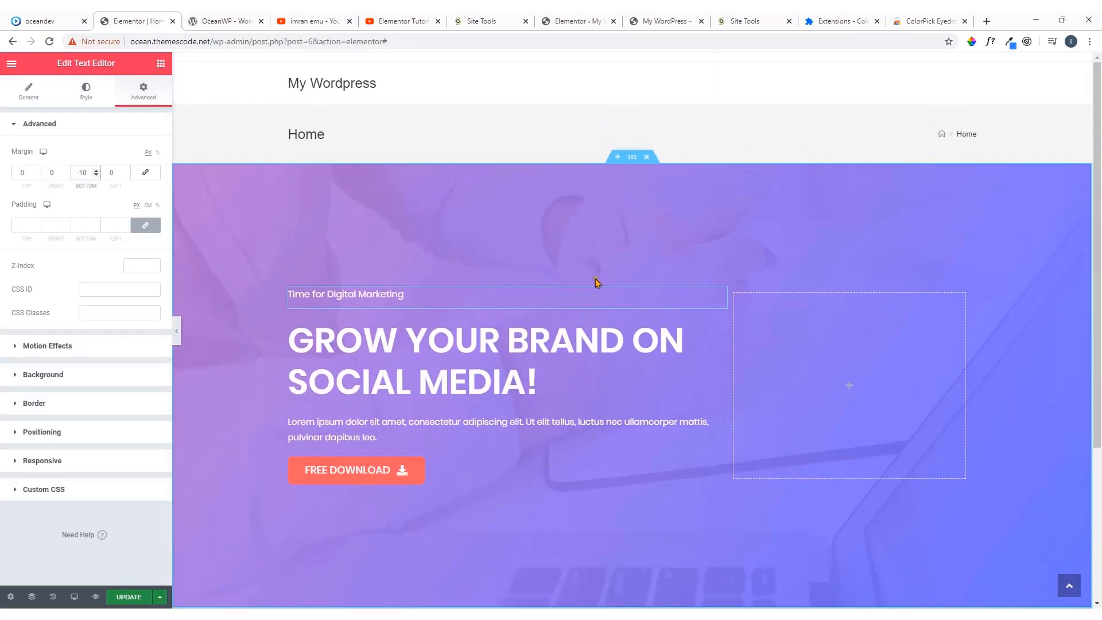
left_click(72, 17)
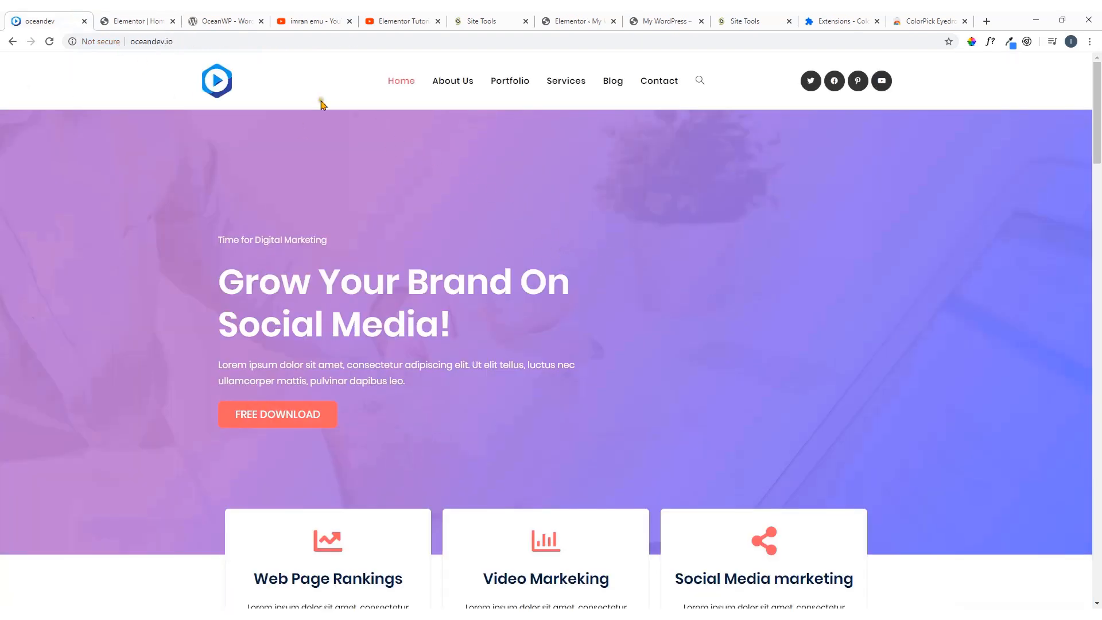
left_click(138, 19)
left_click(71, 25)
left_click(138, 21)
scroll(715, 306, "down", 2)
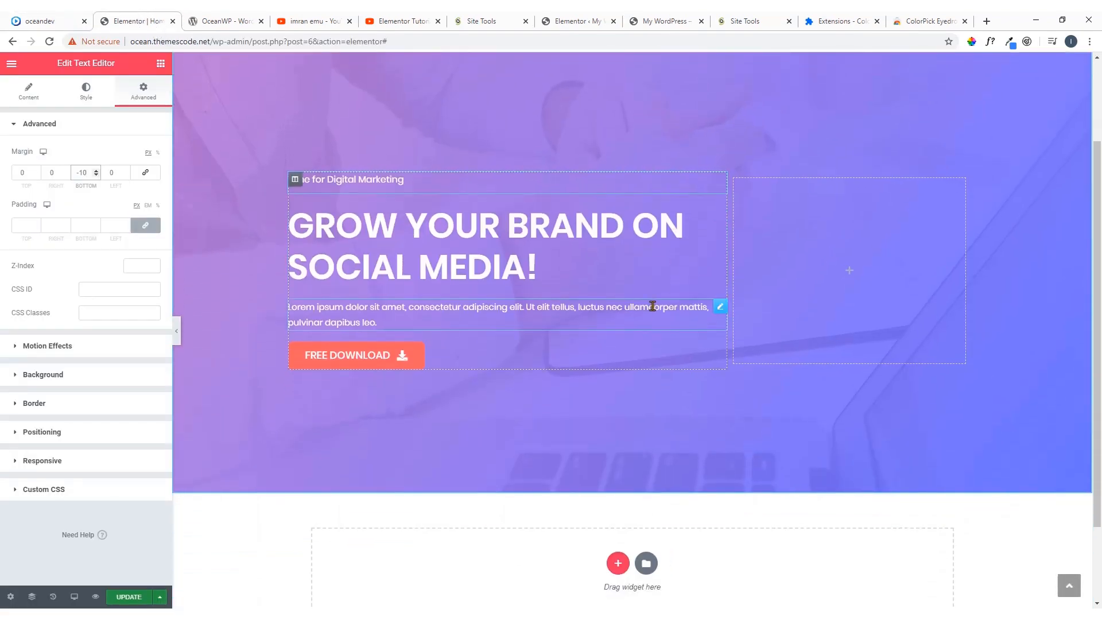
scroll(647, 310, "up", 2)
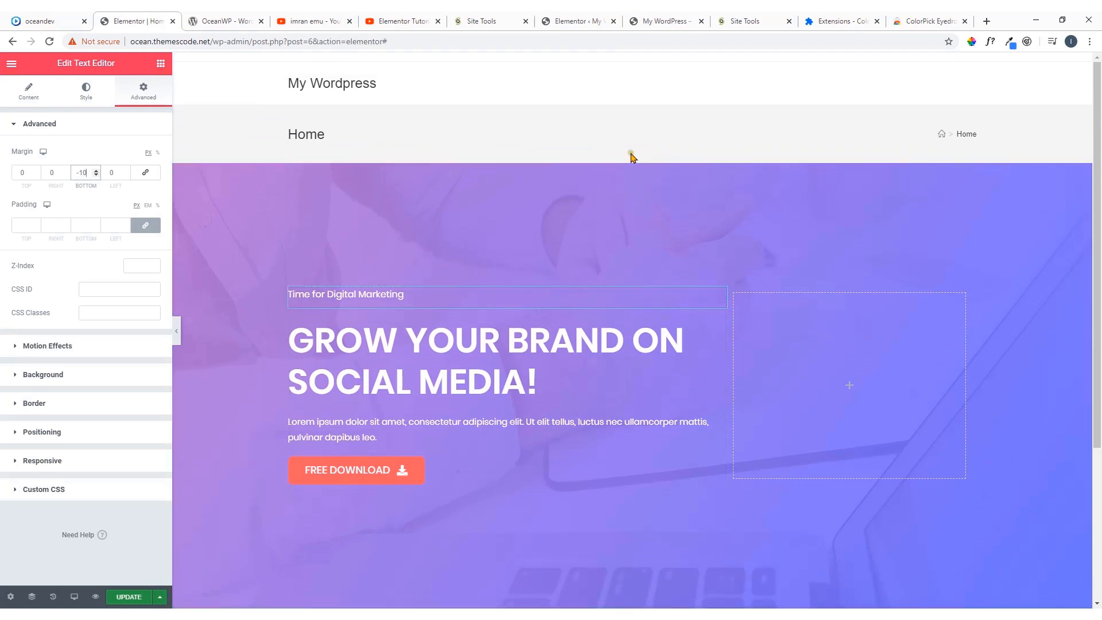
Open the background settings of the hero section for editing
mouse_move(637, 165)
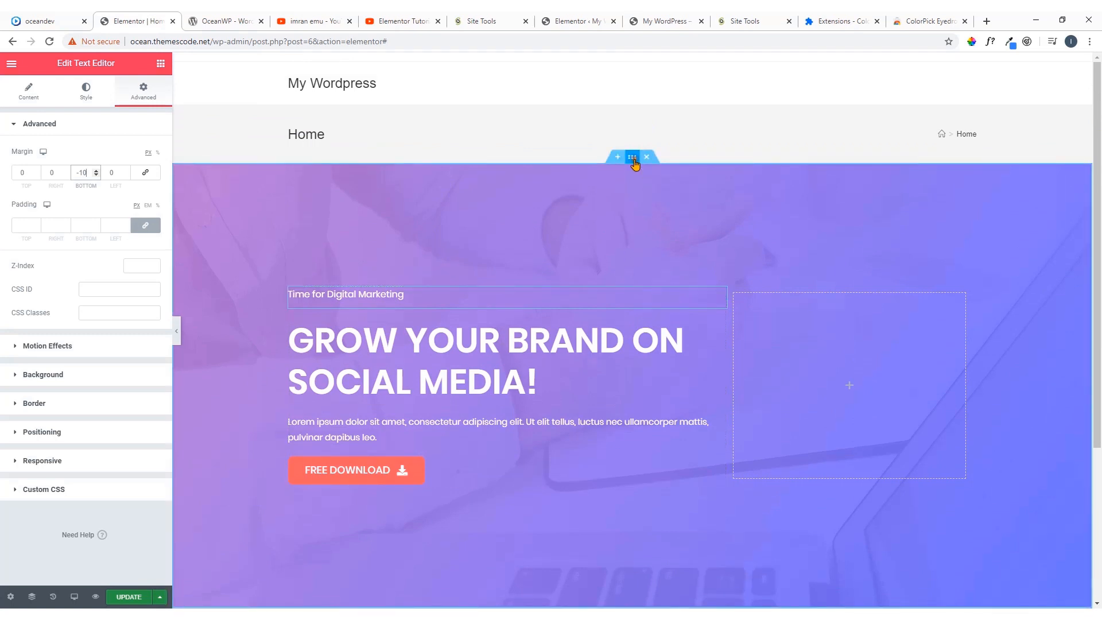
left_click(633, 157)
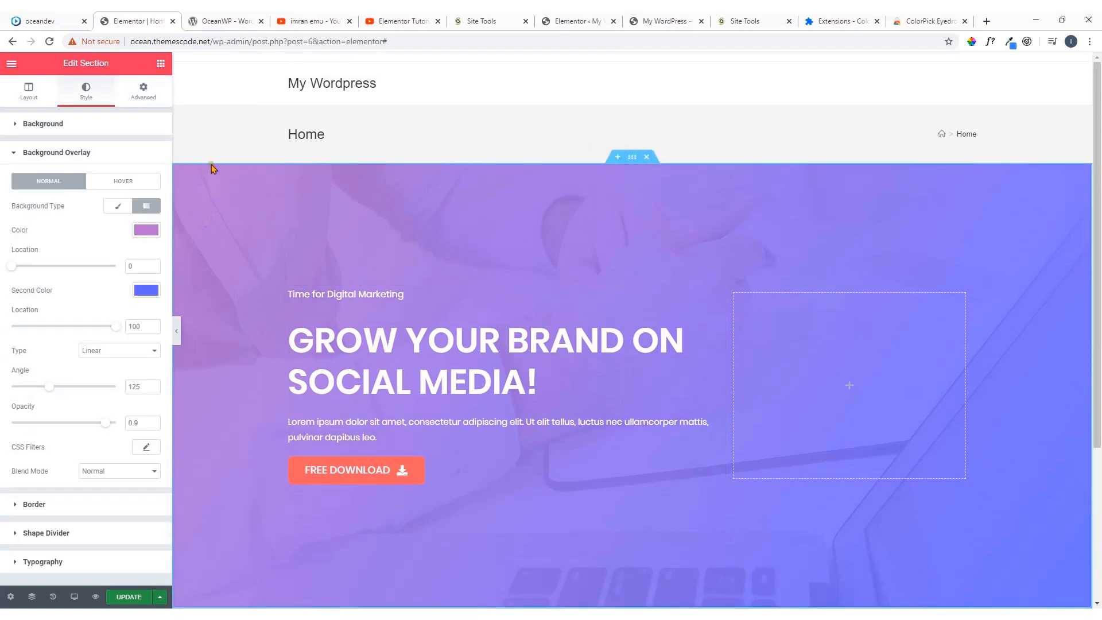
left_click(81, 126)
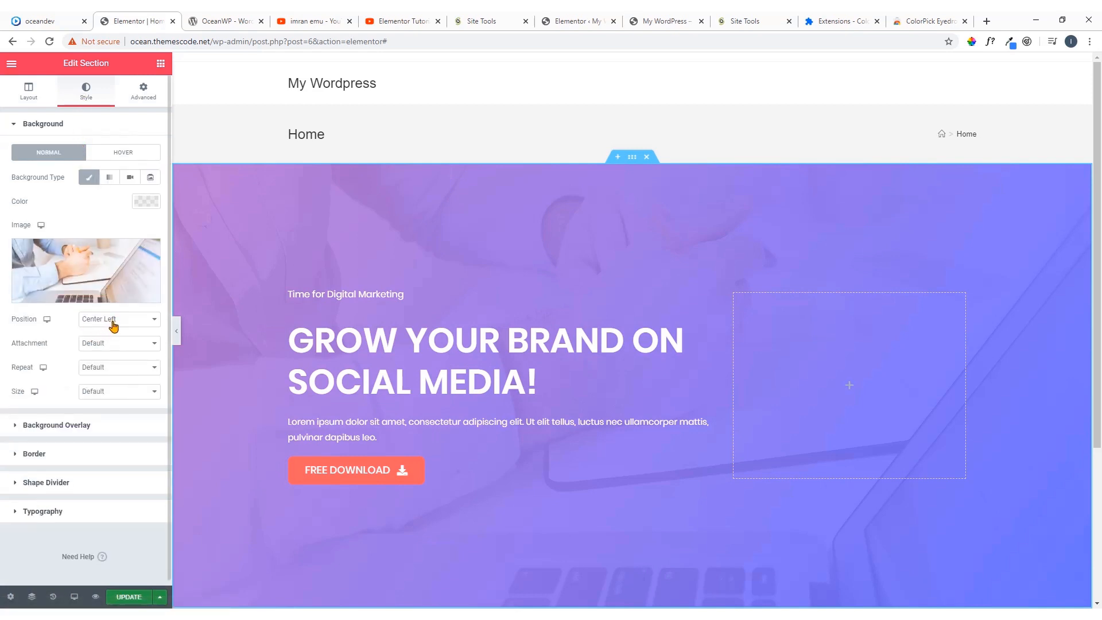
Try the Center Center, Center Left and Bottom Center positions for the hero section's background image
left_click(113, 323)
left_click(116, 342)
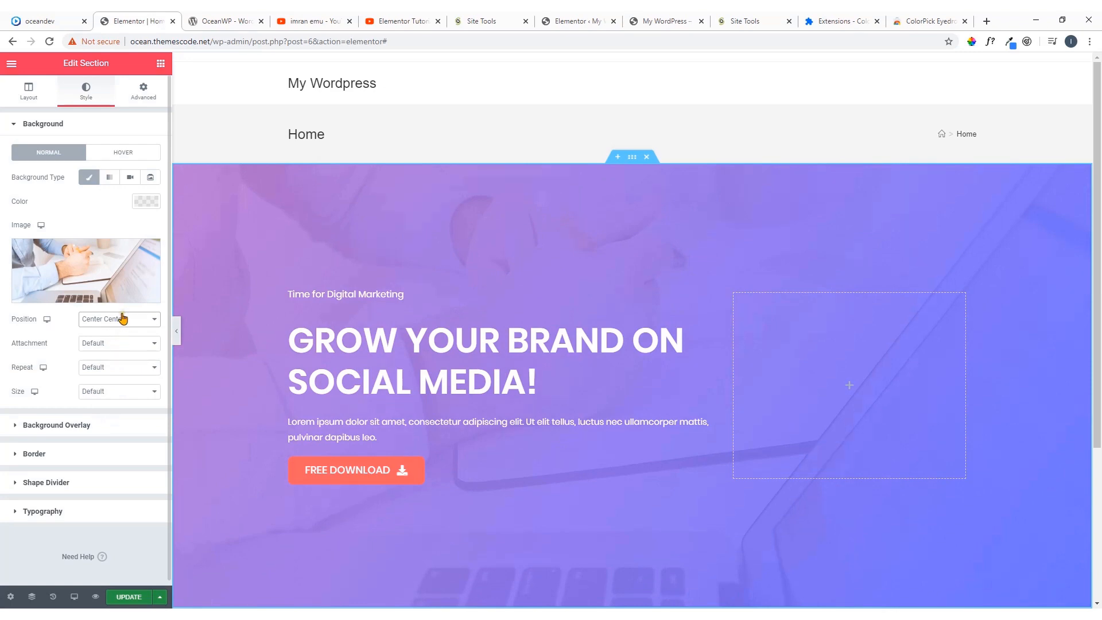
left_click(121, 317)
left_click(122, 350)
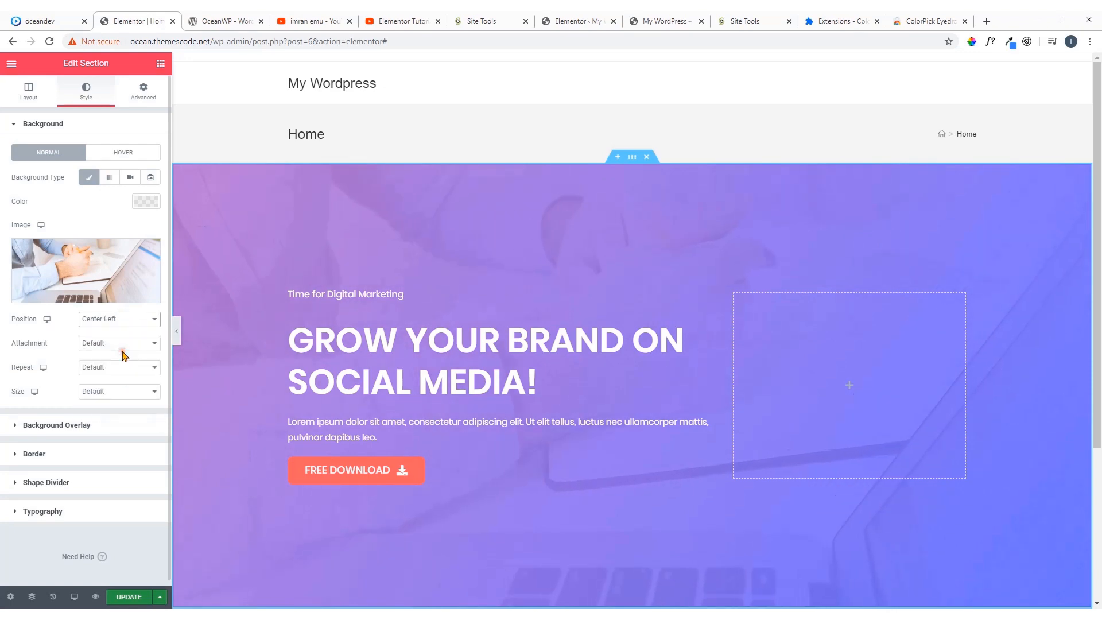
left_click(119, 320)
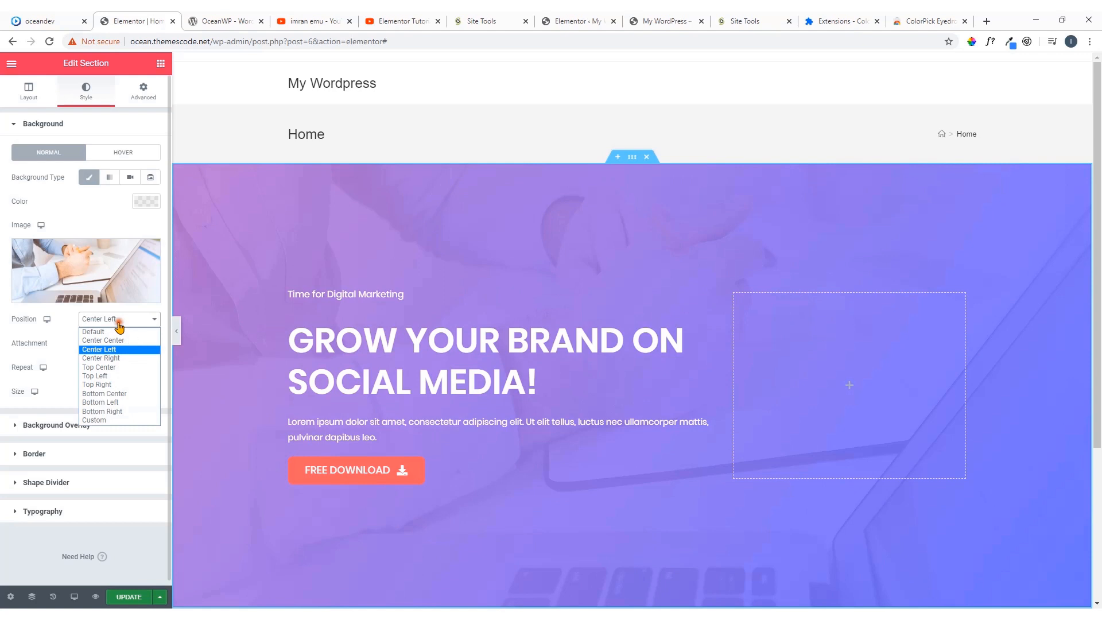
left_click(119, 393)
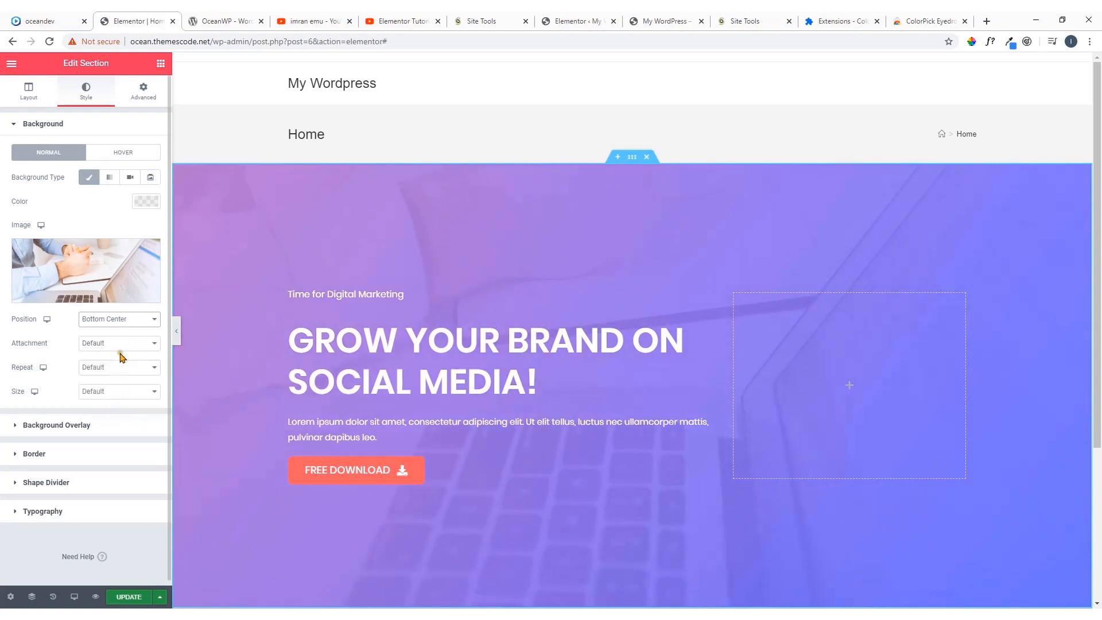
Set the hero section's background image position to Custom
left_click(121, 321)
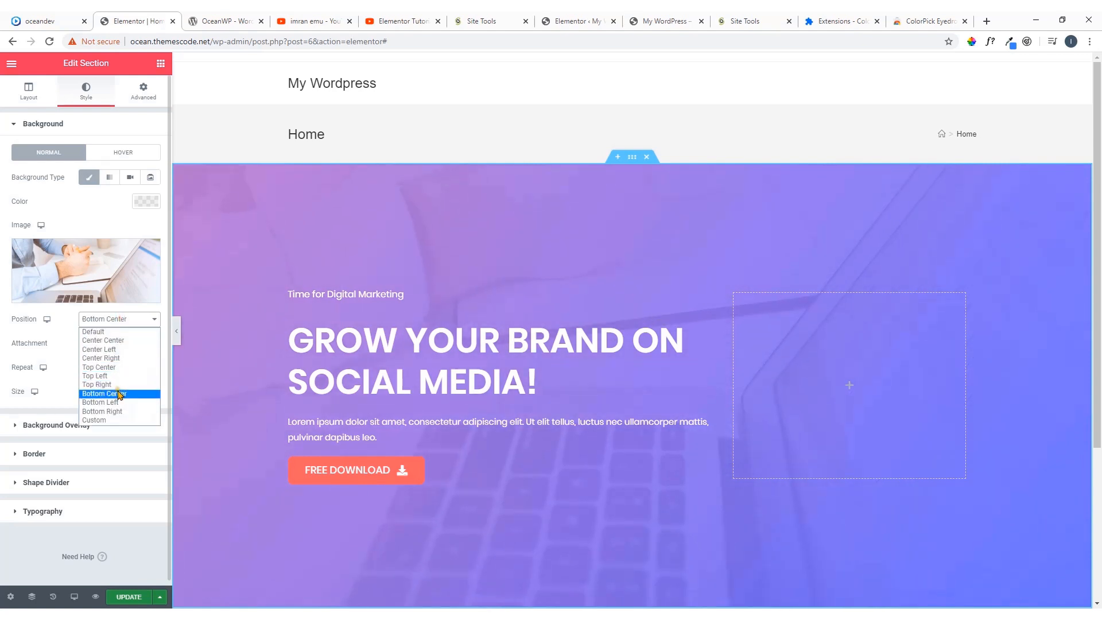
left_click(121, 421)
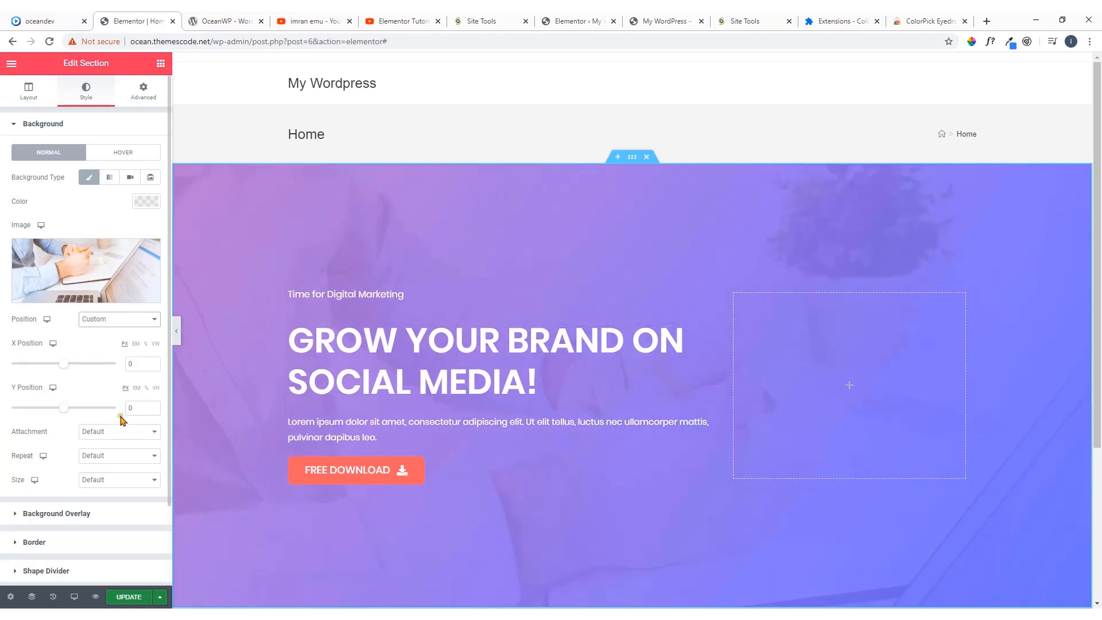
scroll(453, 247, "down", 3)
scroll(455, 252, "up", 2)
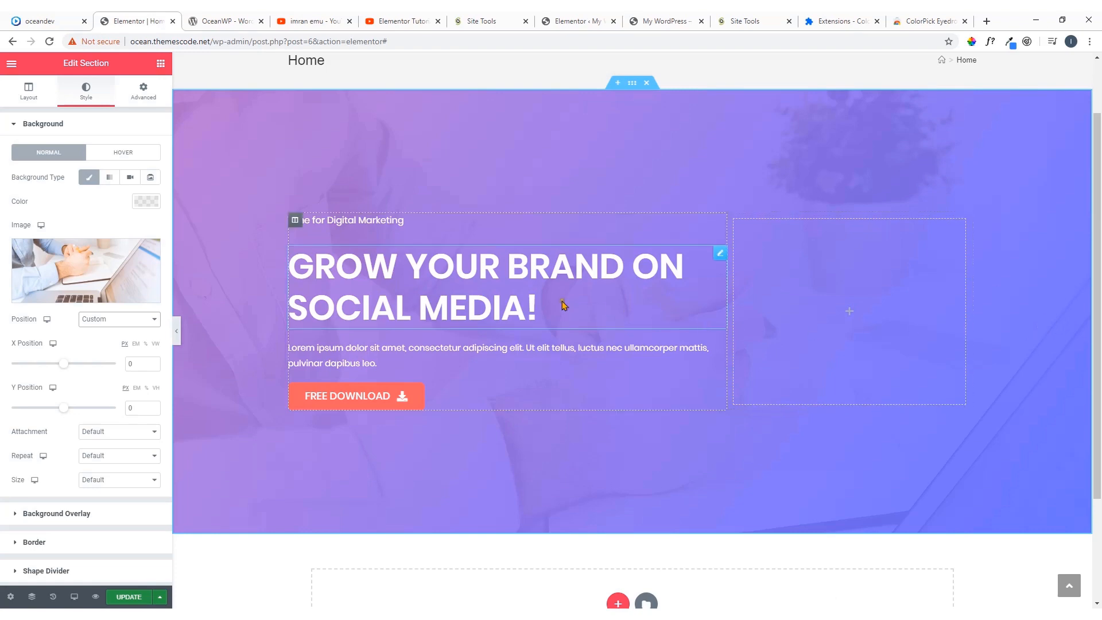
Compare the hero background with the oceandev.io demo and examine the demo's service boxes below its hero
left_click(38, 21)
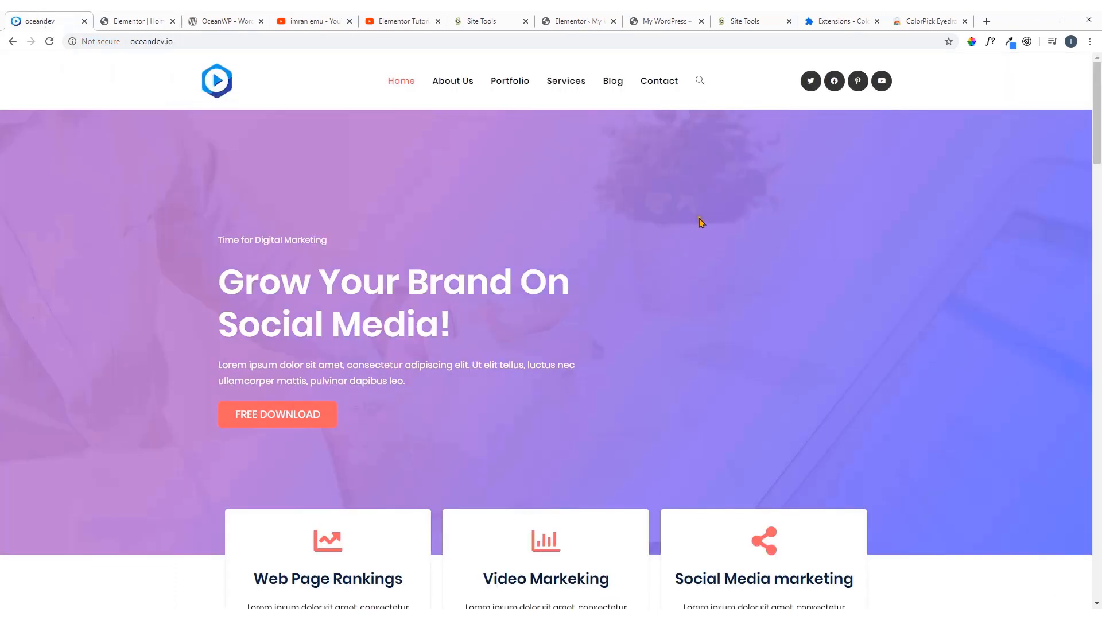
left_click(166, 21)
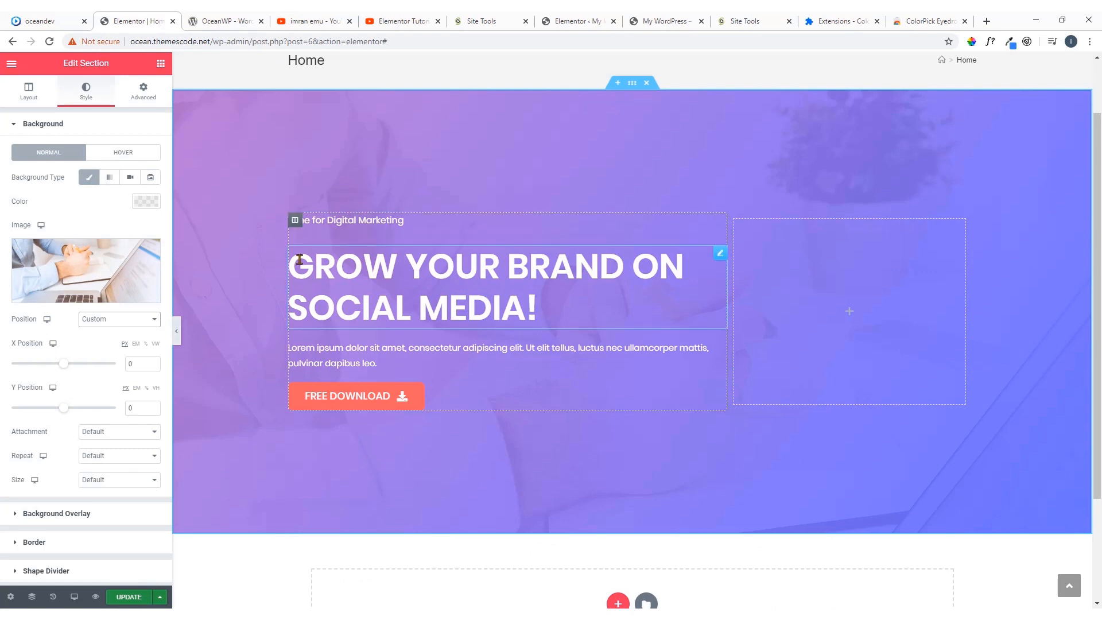
scroll(299, 257, "up", 2)
scroll(453, 266, "down", 4)
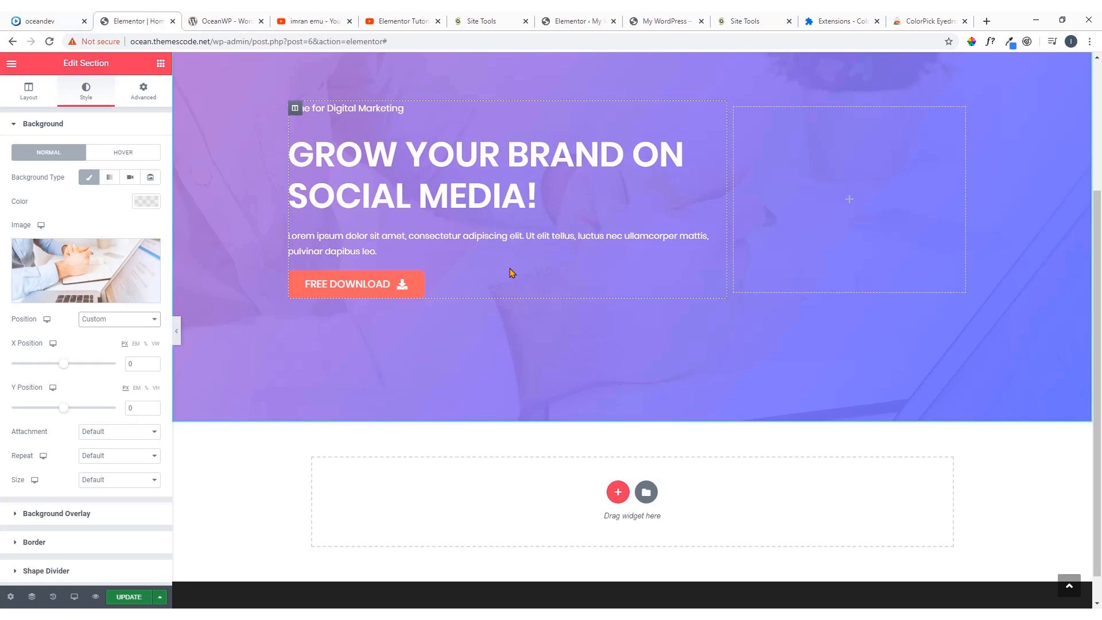
left_click(70, 20)
scroll(463, 278, "down", 1)
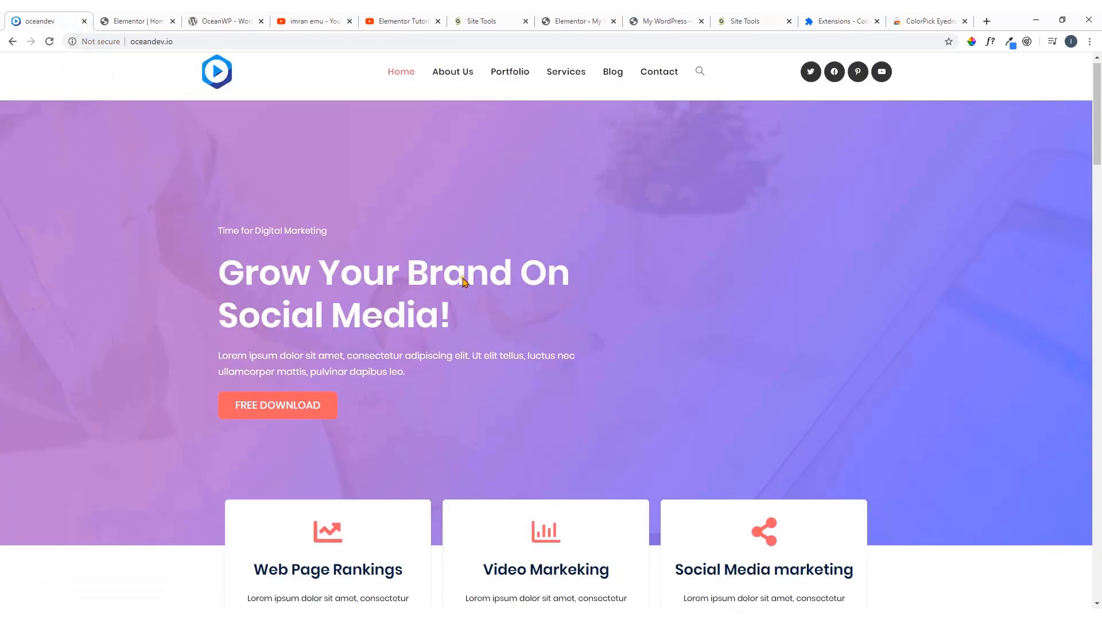
scroll(463, 278, "down", 3)
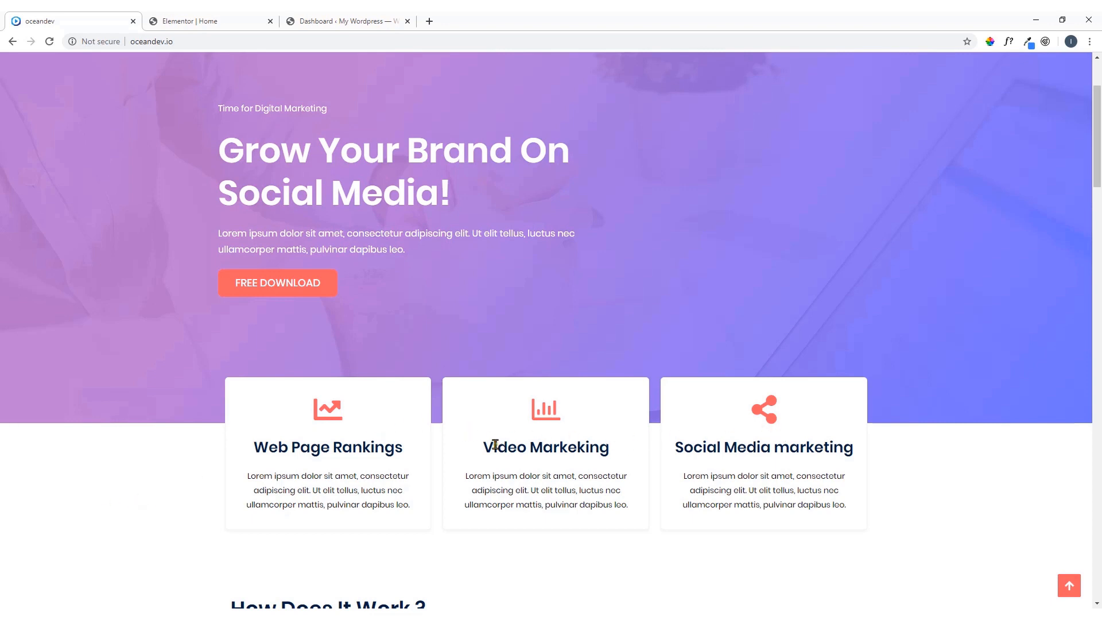
scroll(659, 423, "down", 2)
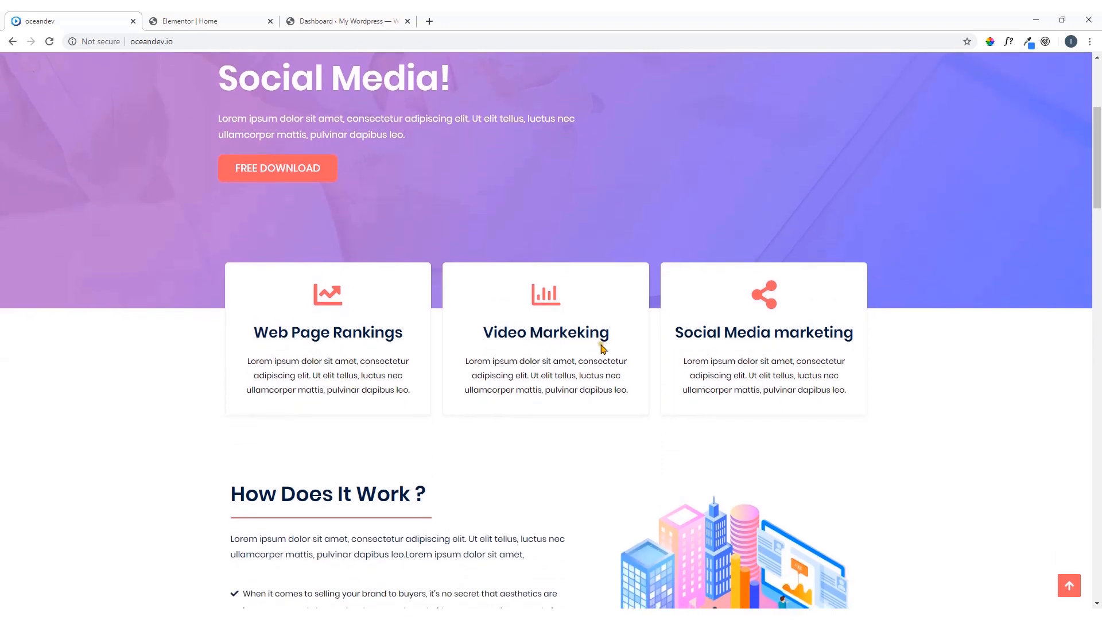
Add a new section with three equal columns below the hero on the Elementor Home page
left_click(237, 22)
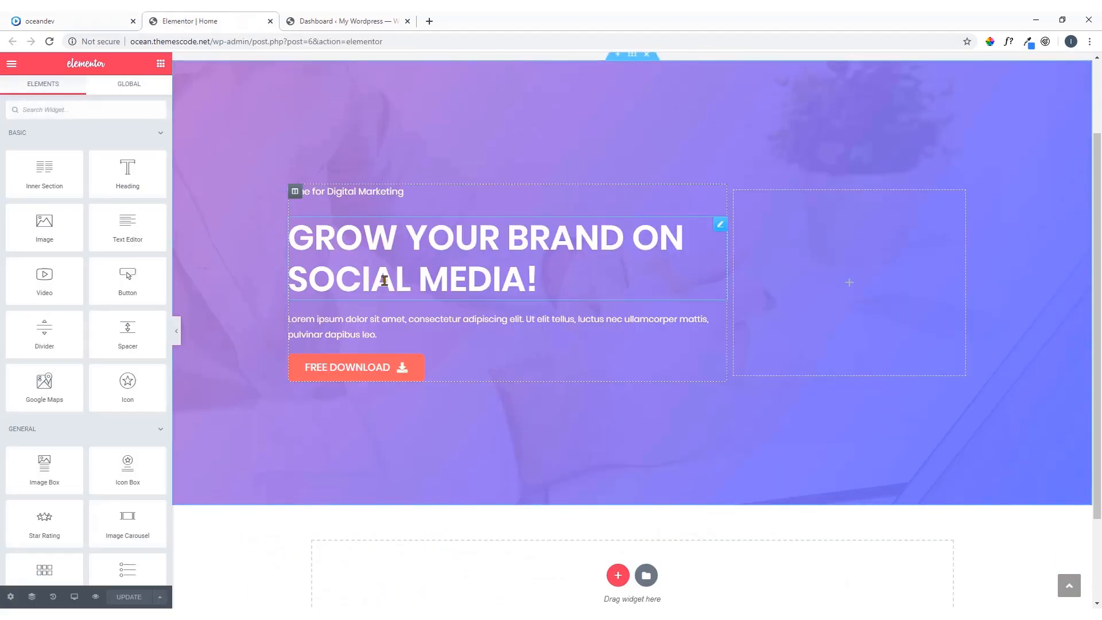
scroll(385, 280, "down", 2)
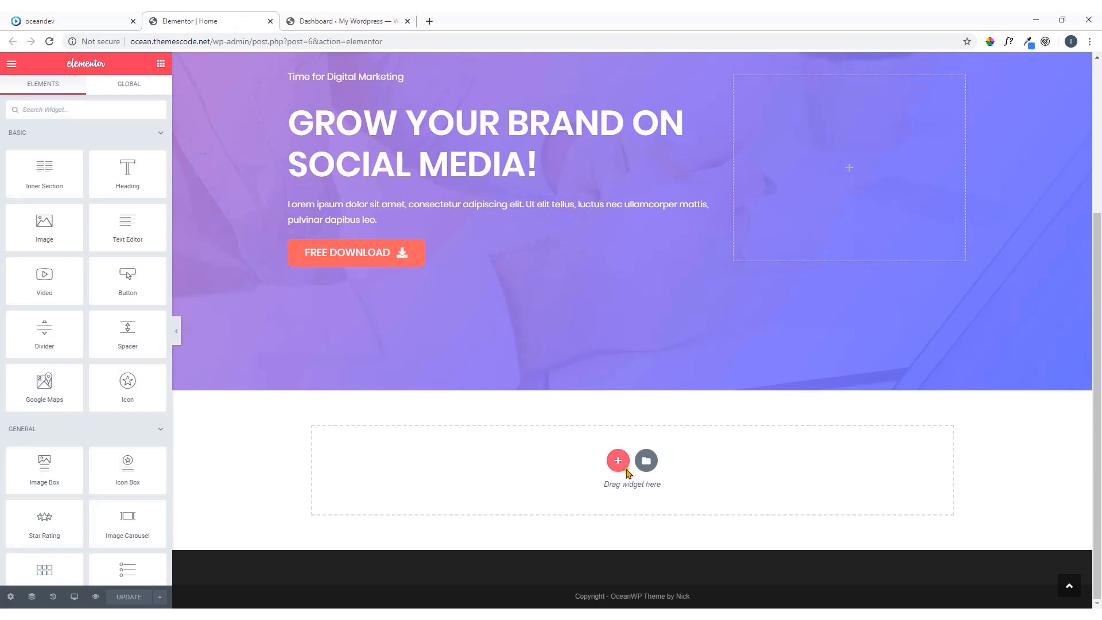
left_click(613, 457)
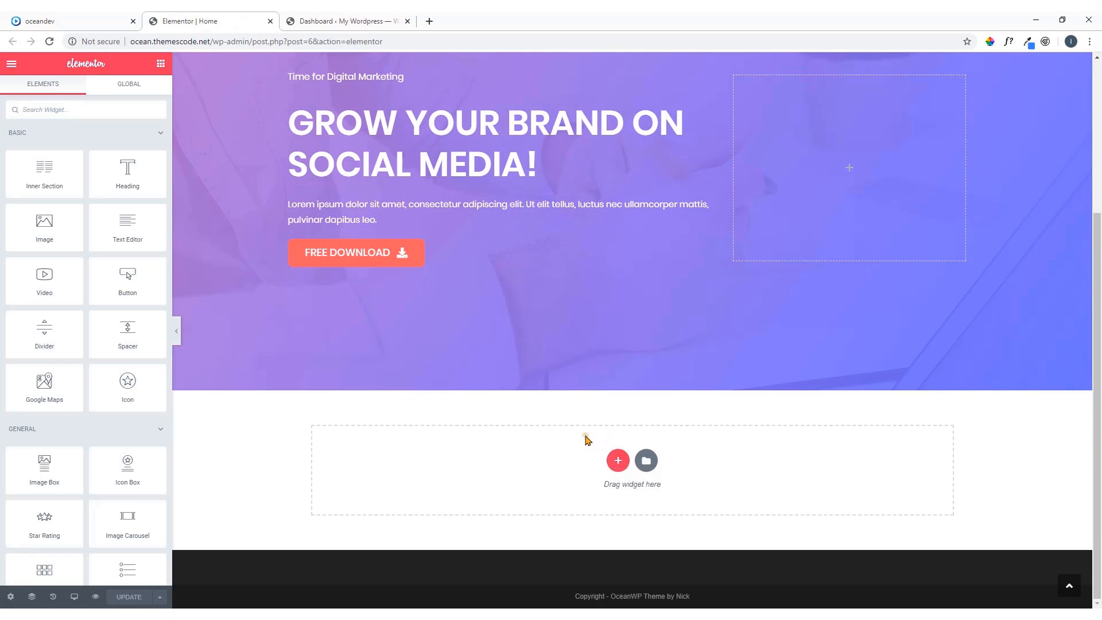
left_click(619, 462)
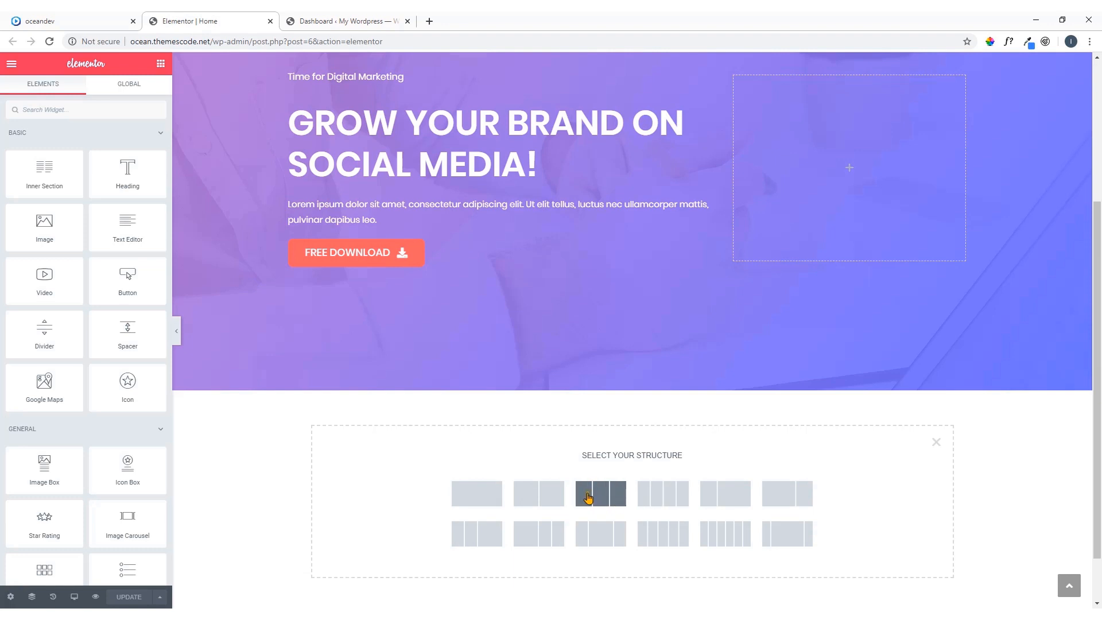
left_click(612, 498)
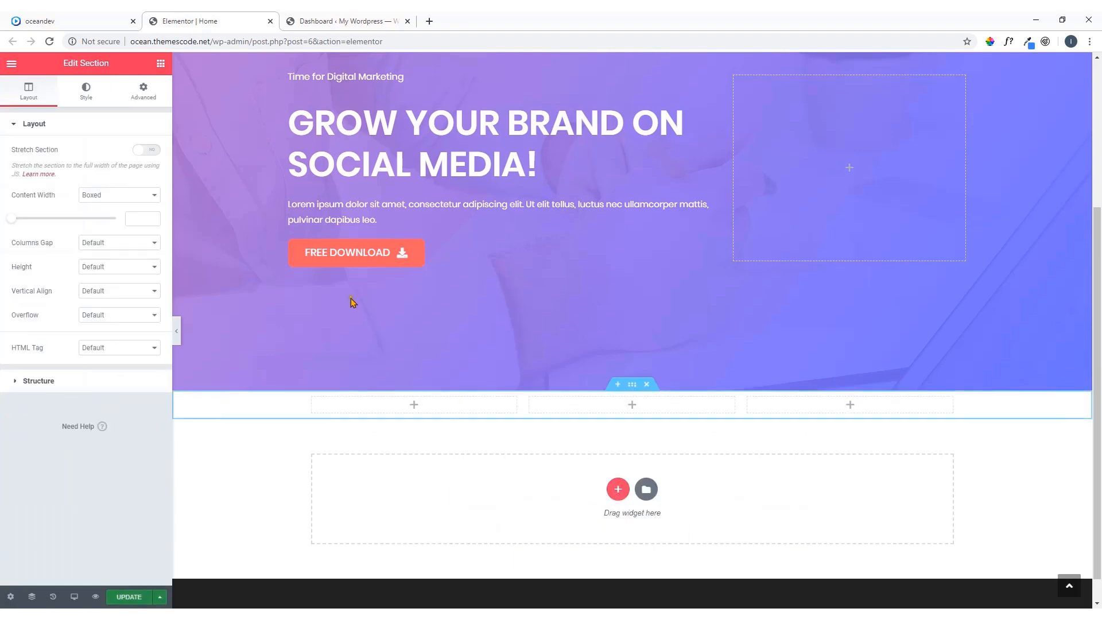
Add an Icon Box widget to the new section's first column, checking the oceandev.io demo's service boxes for reference
left_click(118, 21)
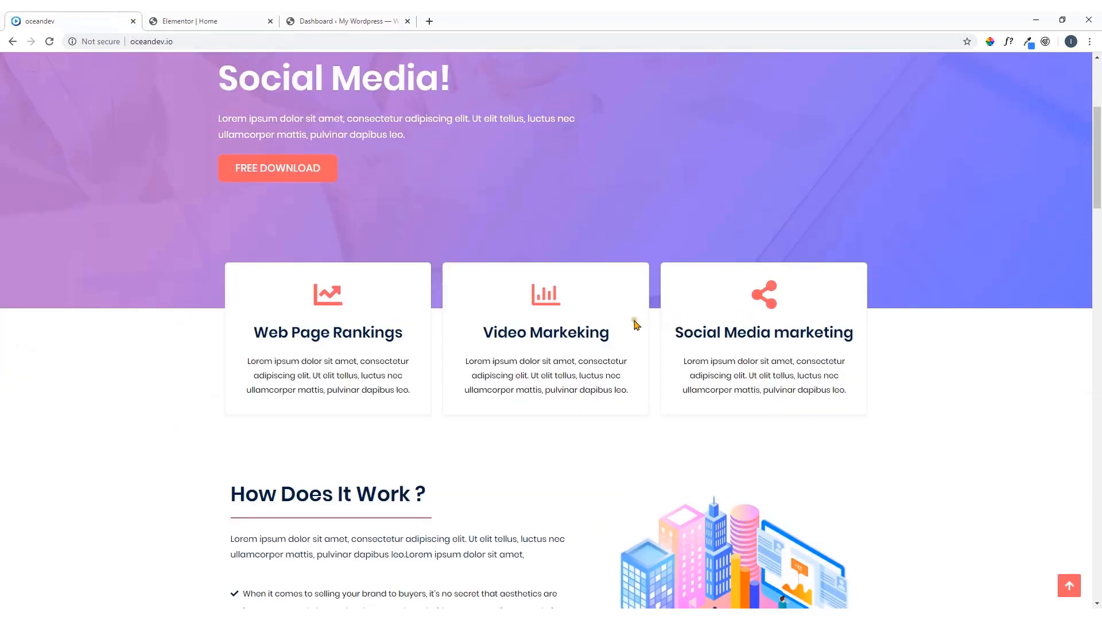
left_click(262, 21)
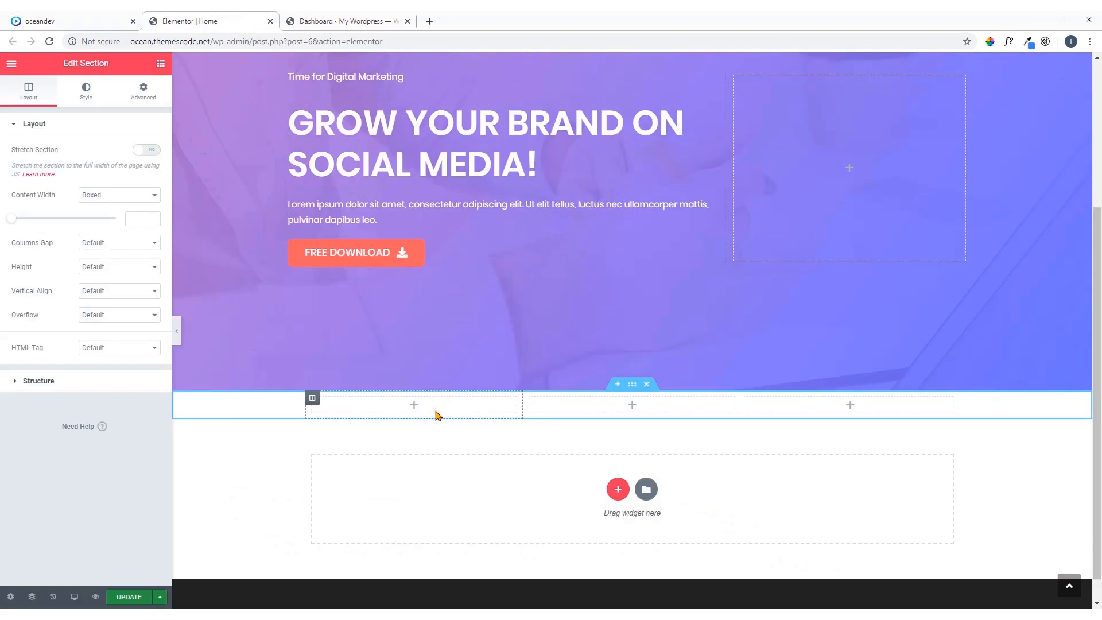
left_click(93, 21)
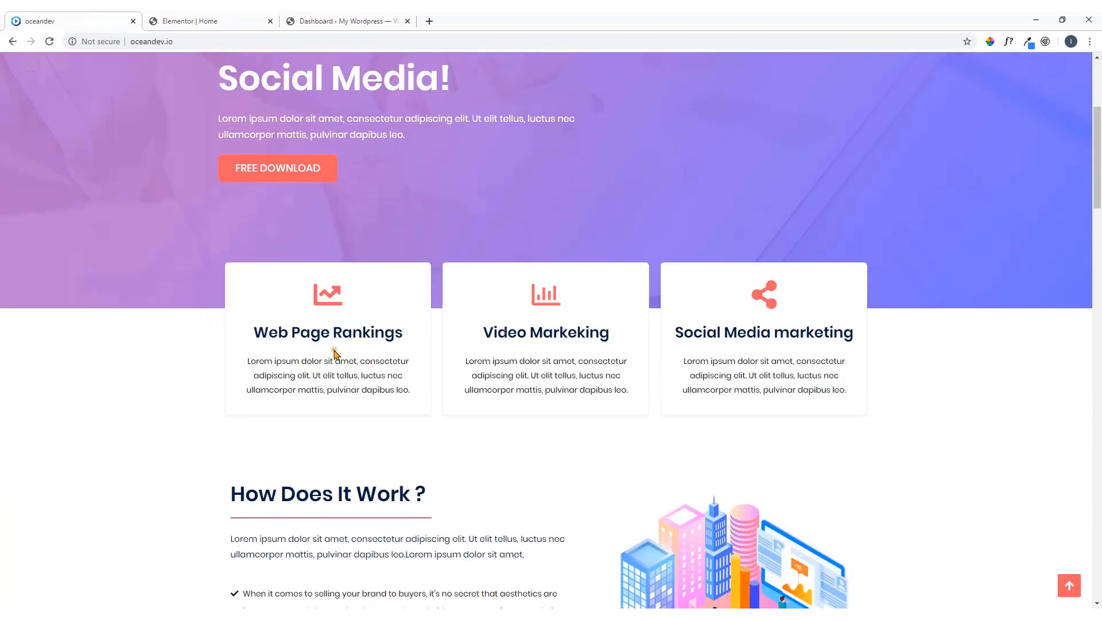
left_click(239, 22)
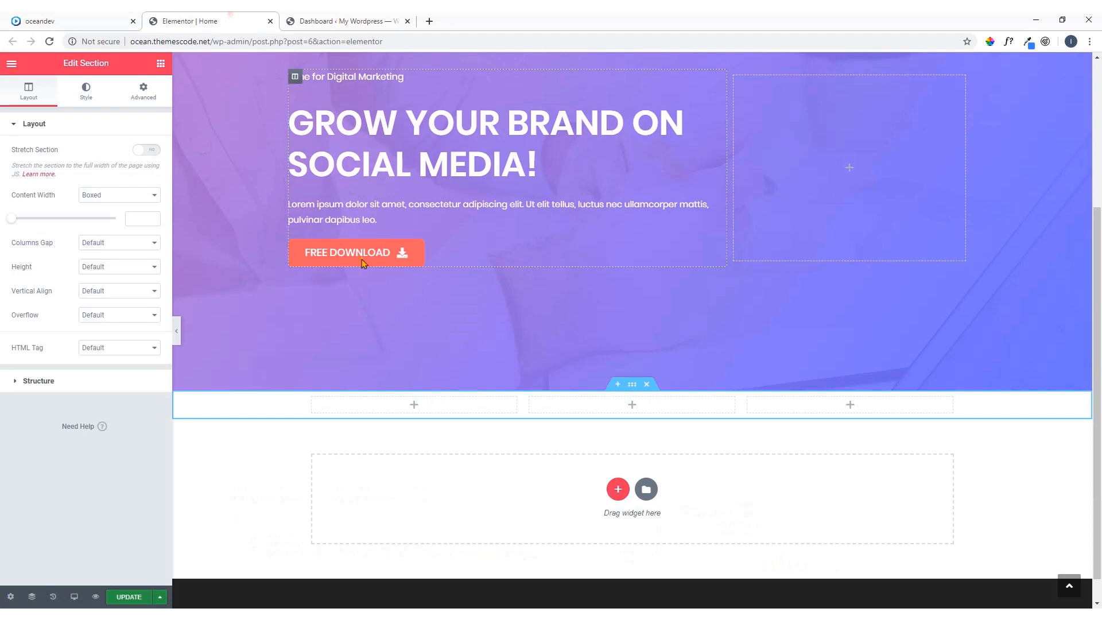
left_click(414, 406)
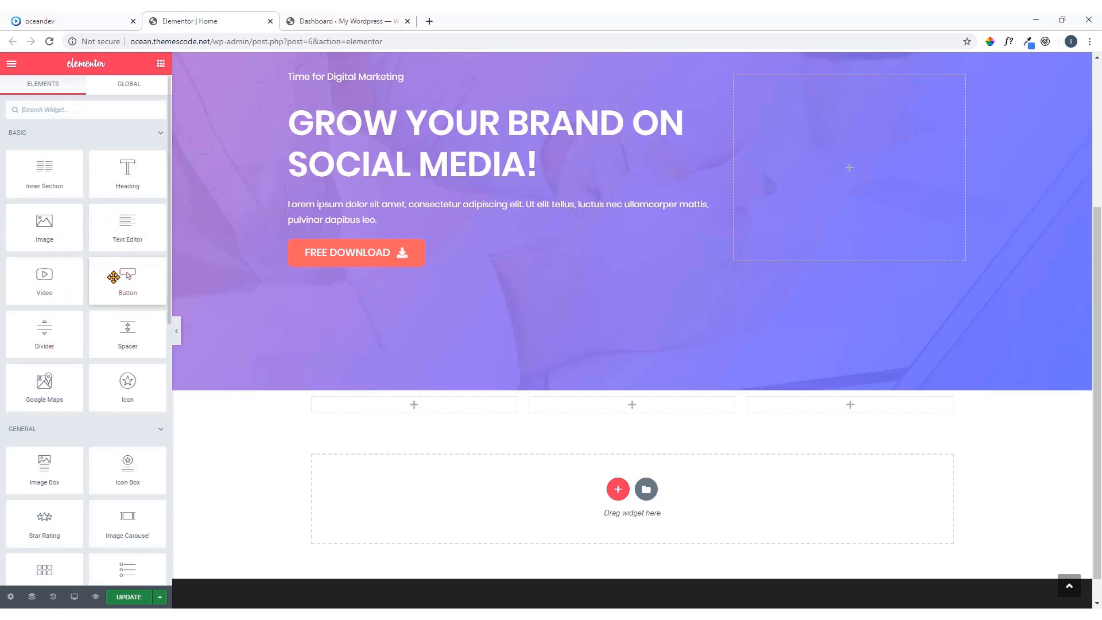
scroll(113, 278, "down", 2)
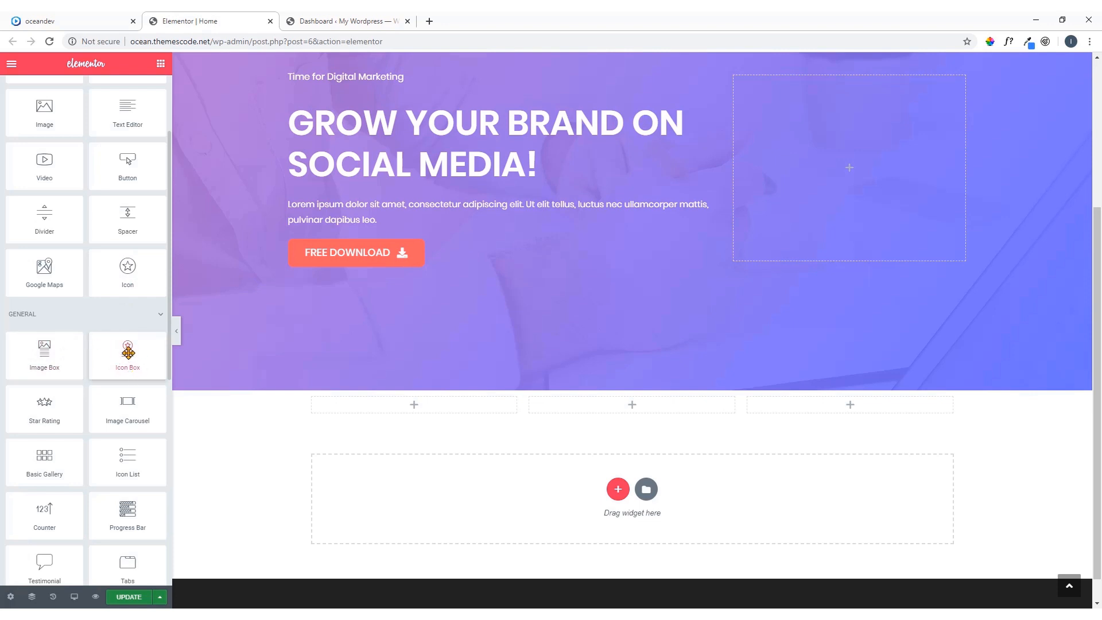
left_click_drag(128, 352, 405, 405)
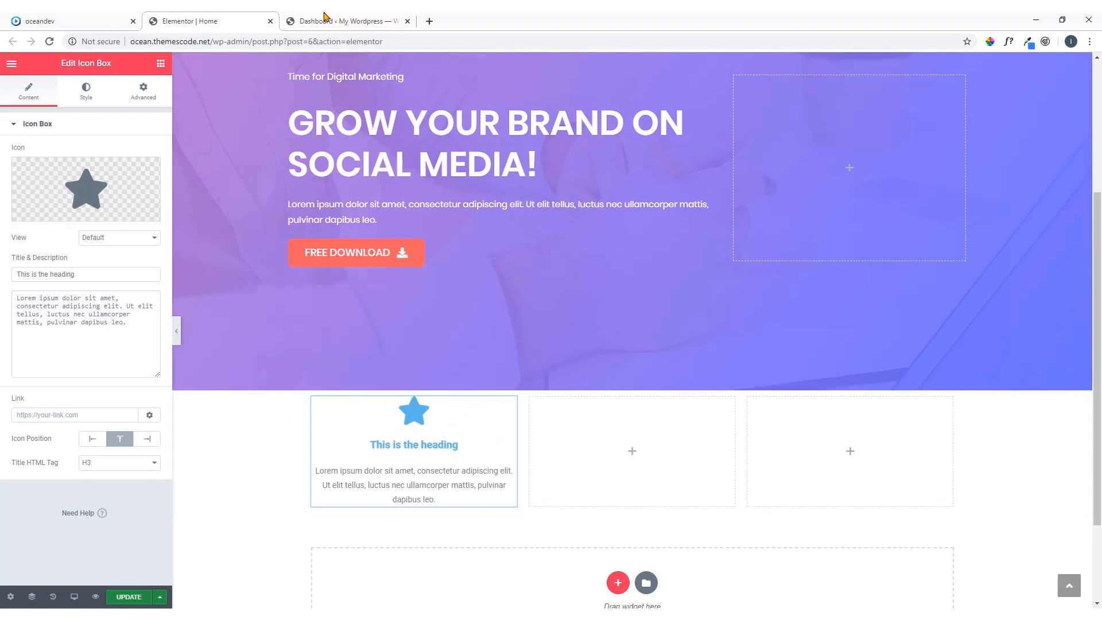
Add an Icon Box widget to each of the second and third columns of the new section
scroll(406, 218, "down", 2)
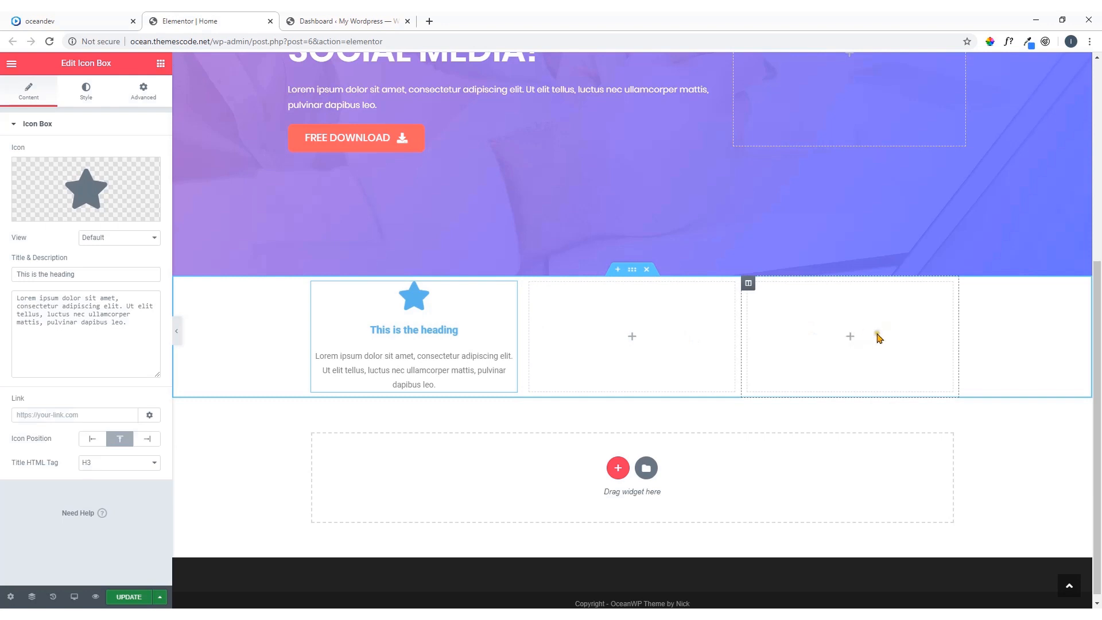
left_click(161, 65)
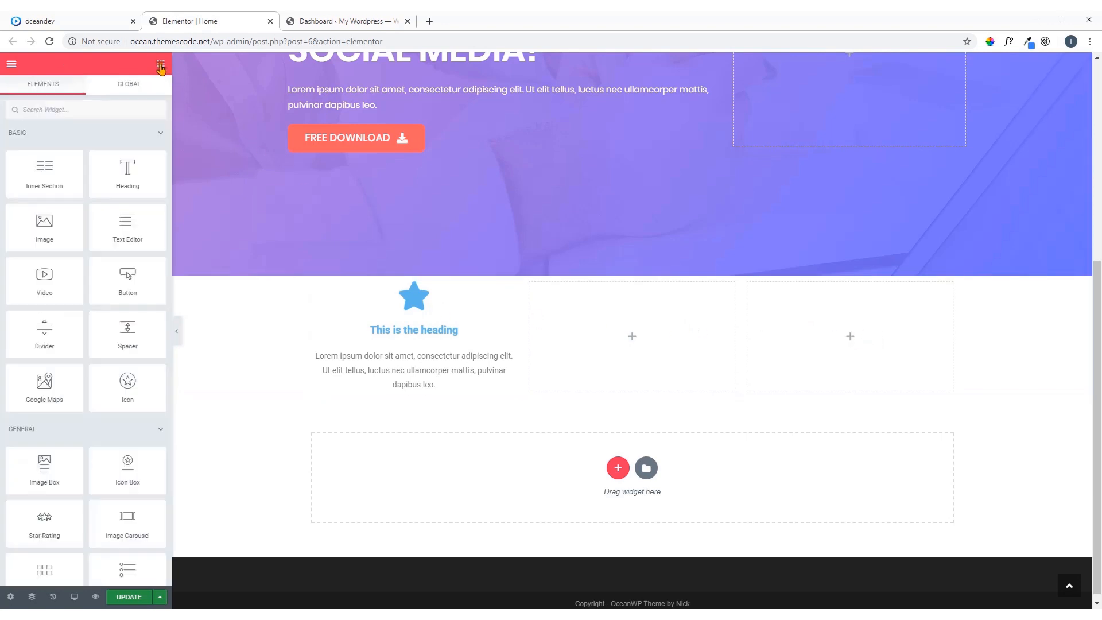
scroll(158, 382, "down", 2)
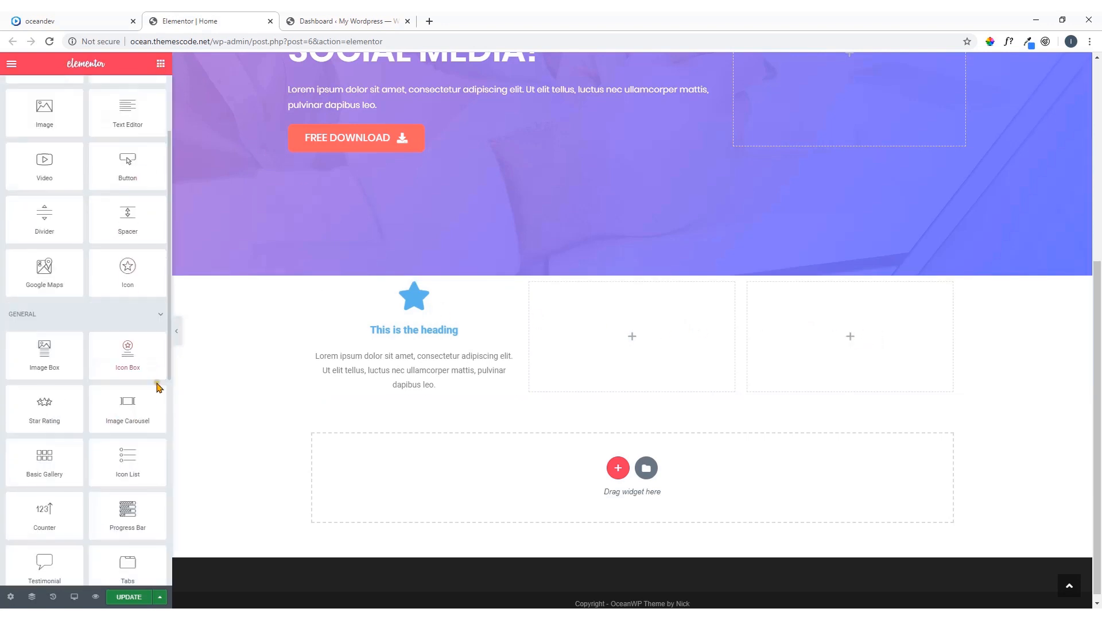
left_click_drag(138, 344, 633, 338)
left_click(160, 65)
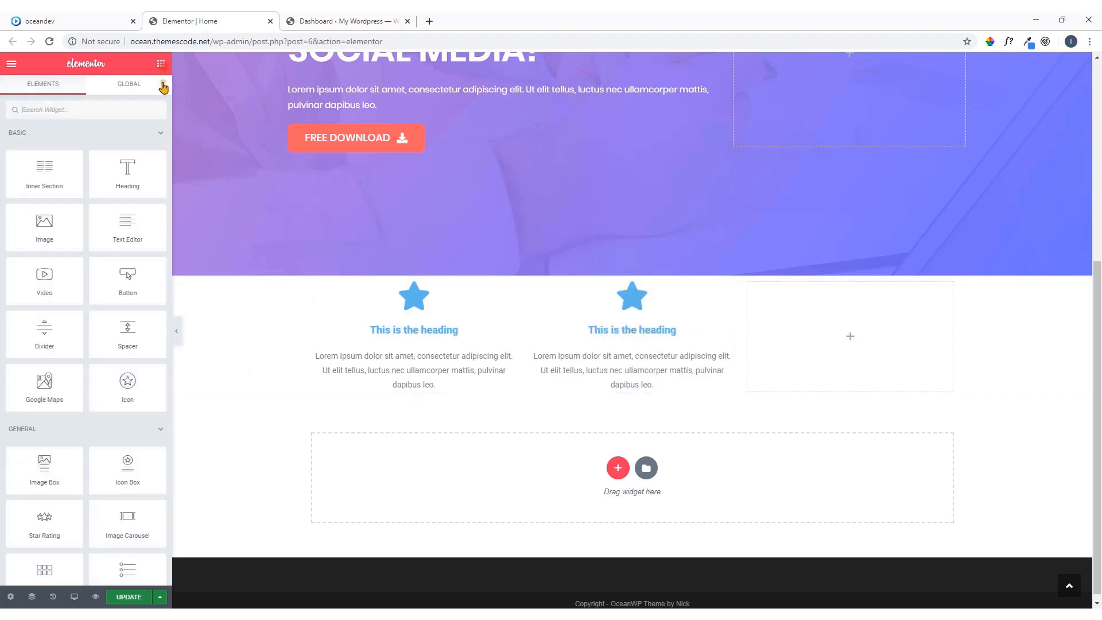
left_click_drag(140, 465, 851, 327)
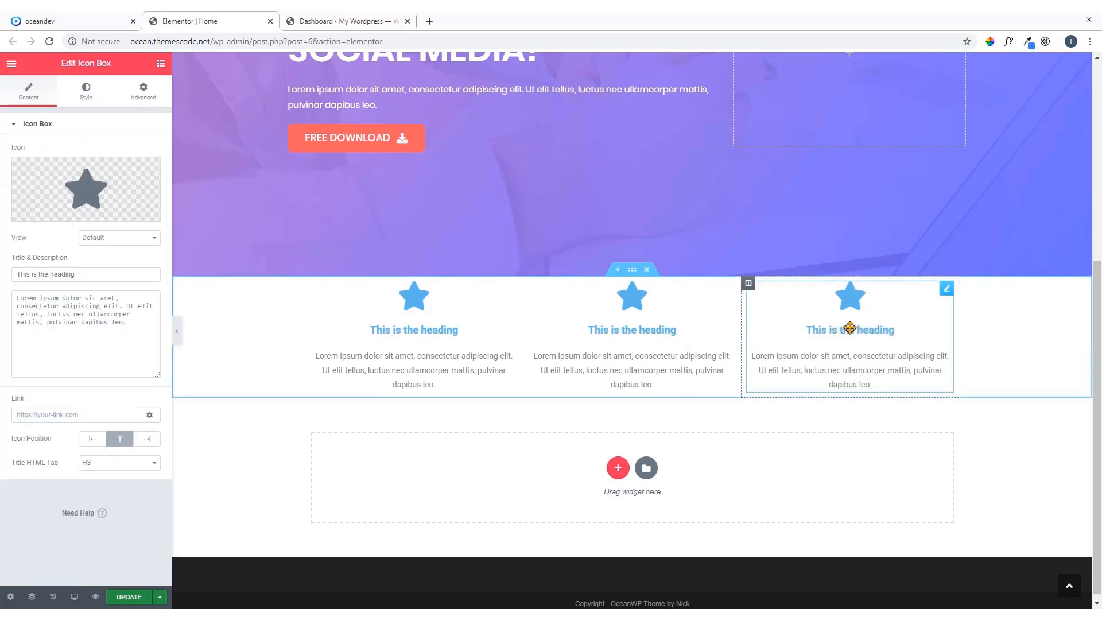
Copy the title "Web Page Rankings" from the oceandev.io demo and use it as the first Icon Box's title
left_click(73, 17)
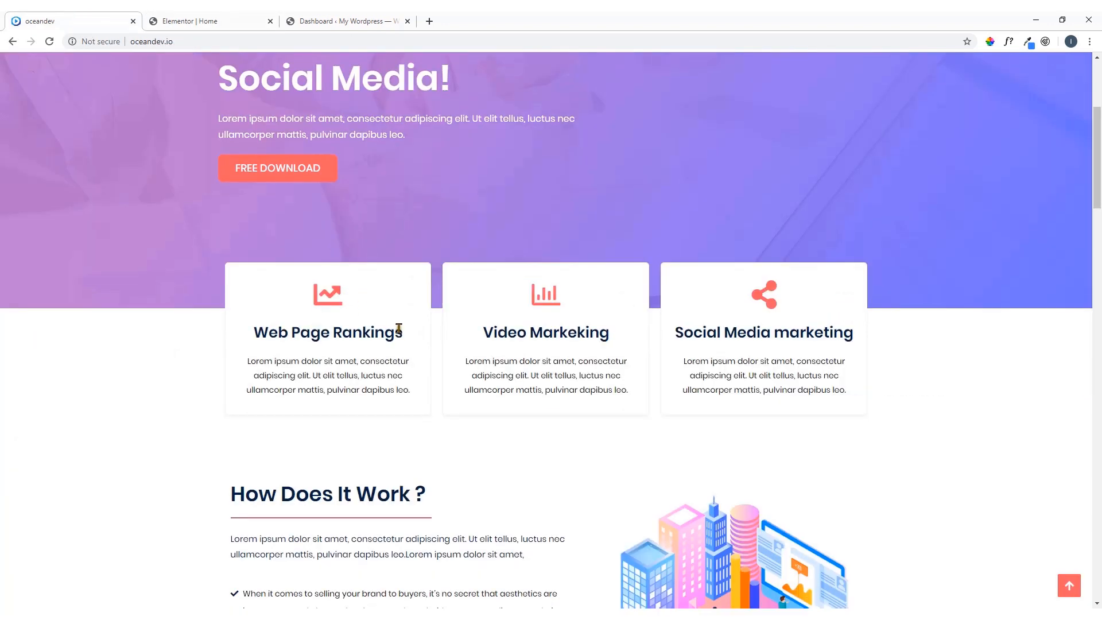
left_click_drag(399, 328, 254, 333)
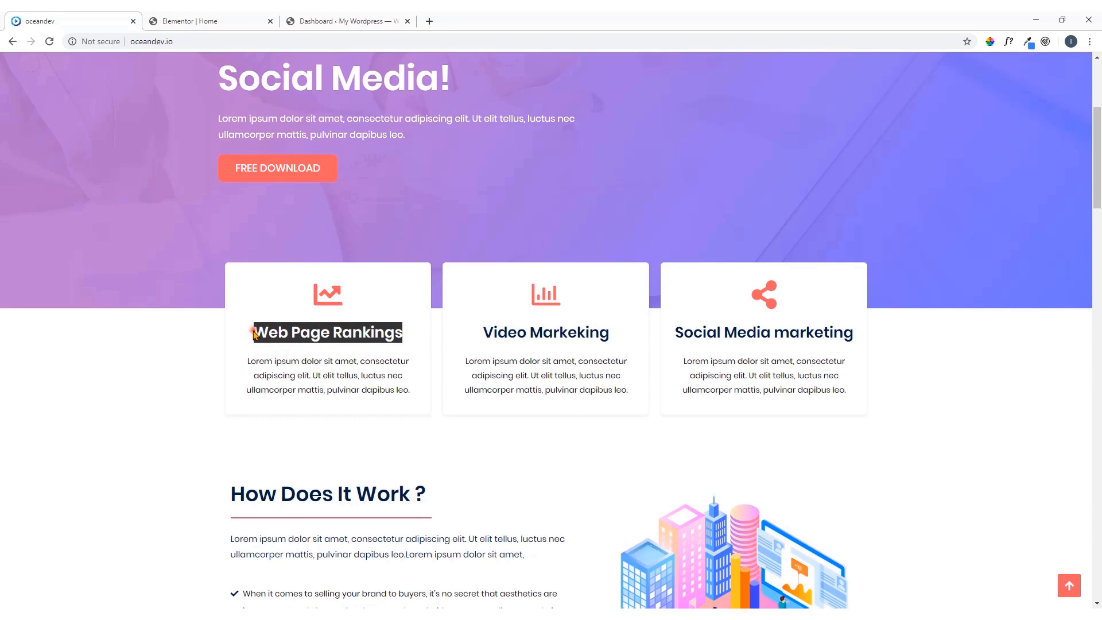
right_click(255, 333)
left_click(279, 340)
left_click(241, 18)
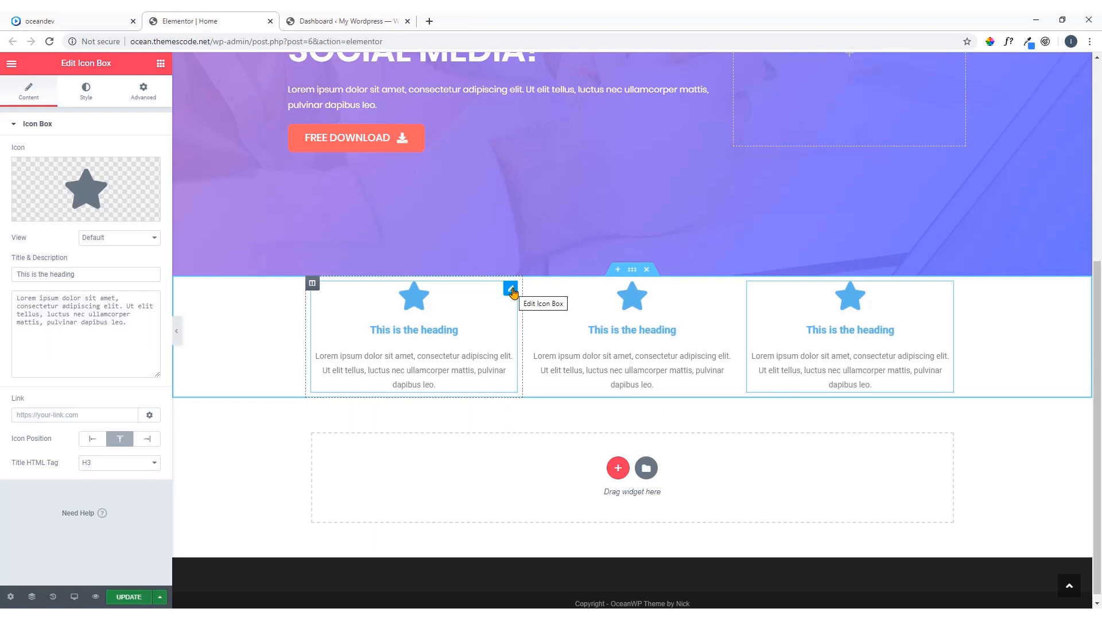
left_click(512, 290)
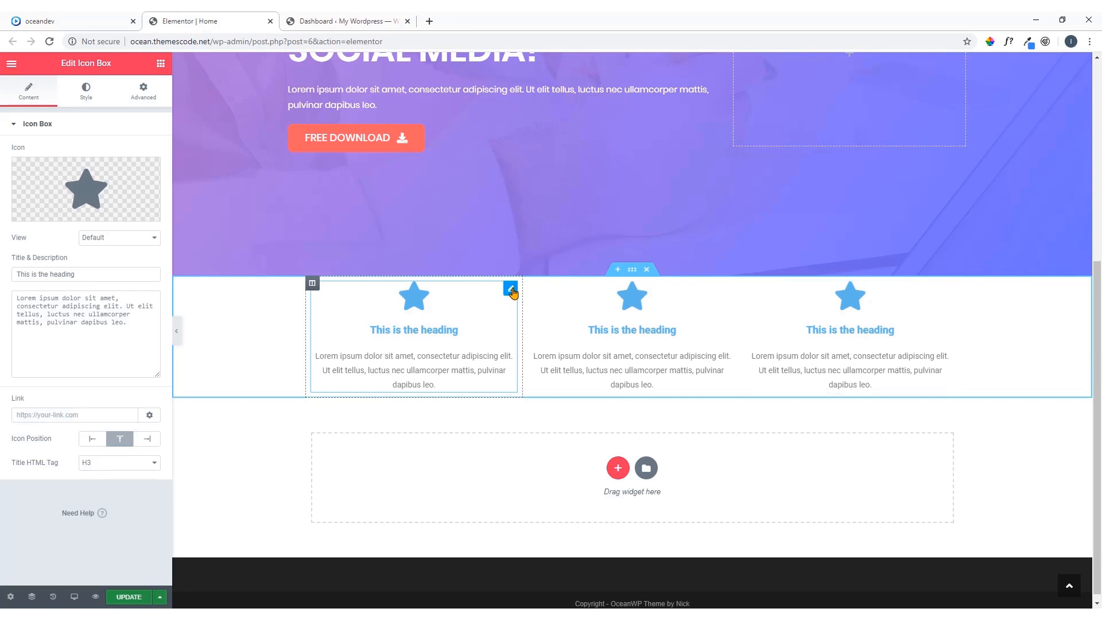
triple_click(87, 275)
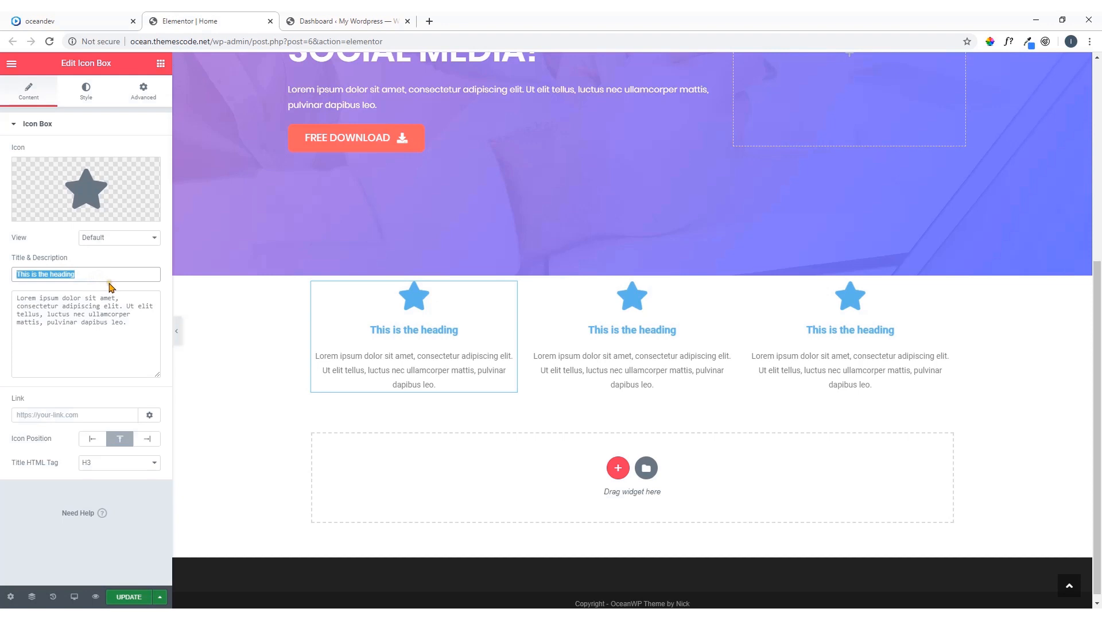
key("ctrl+v")
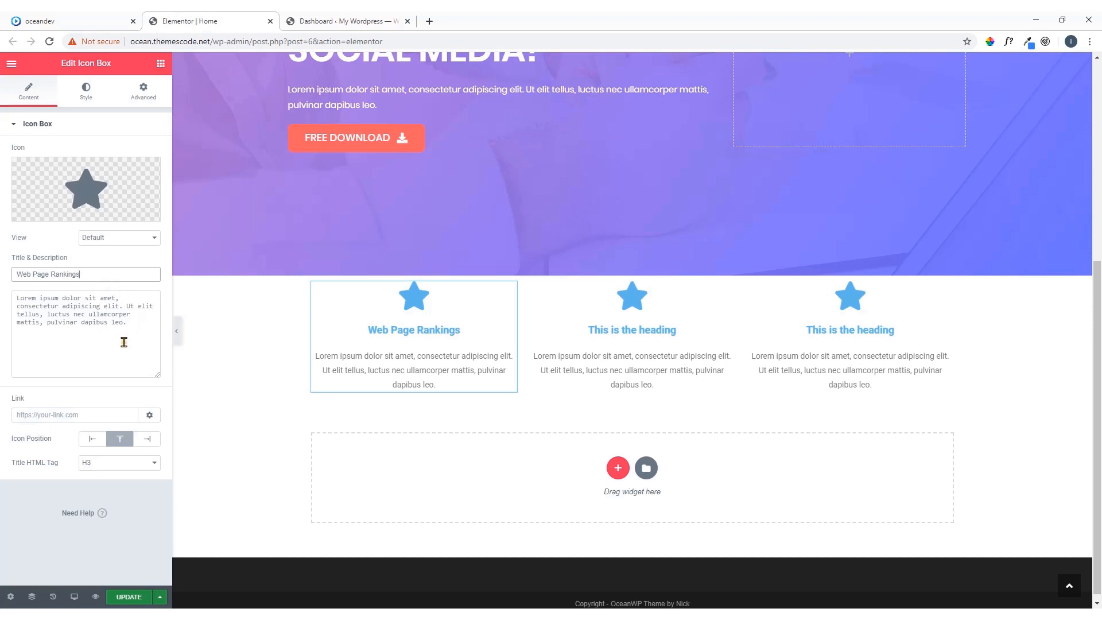
Replace the first Icon Box's star with the line chart icon, found by filtering the icon library for "line"
mouse_move(104, 198)
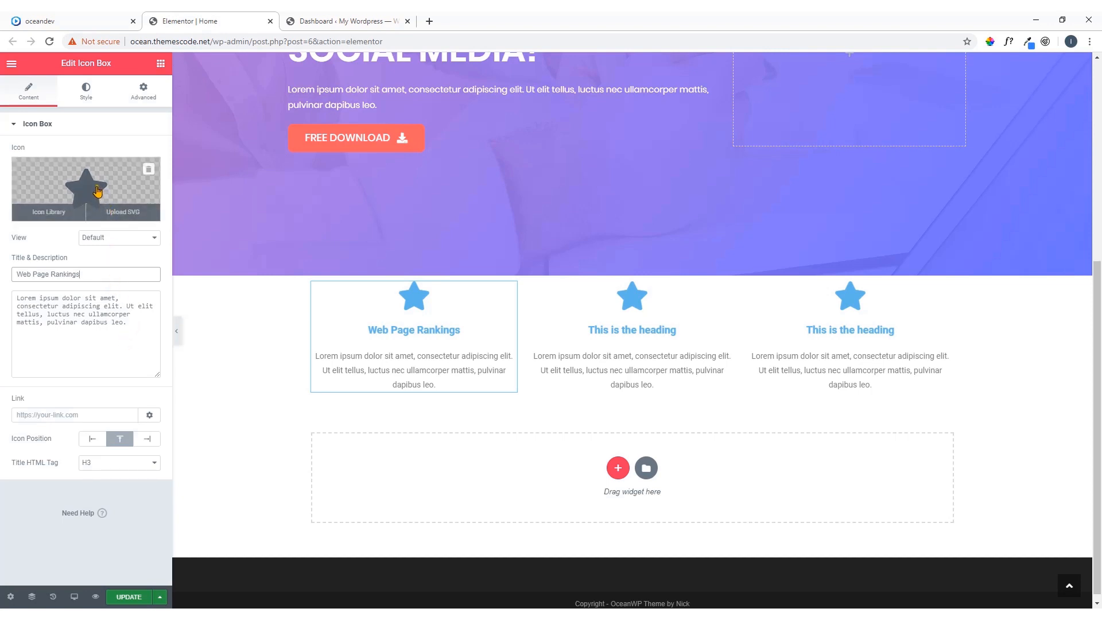
left_click(98, 191)
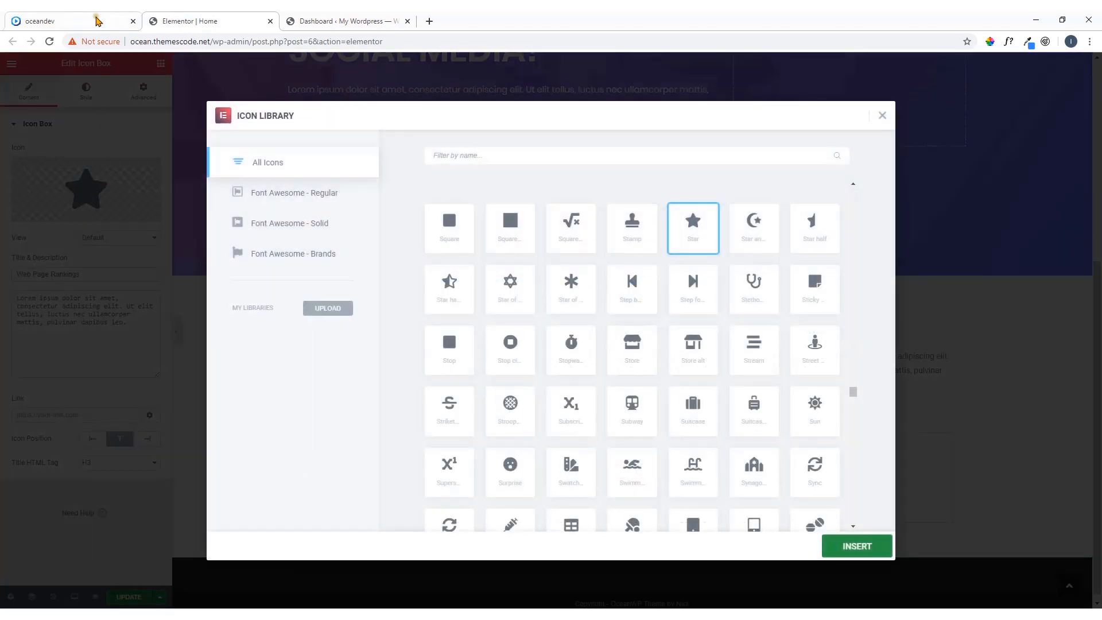
left_click(93, 21)
left_click(209, 23)
left_click(490, 159)
type("line")
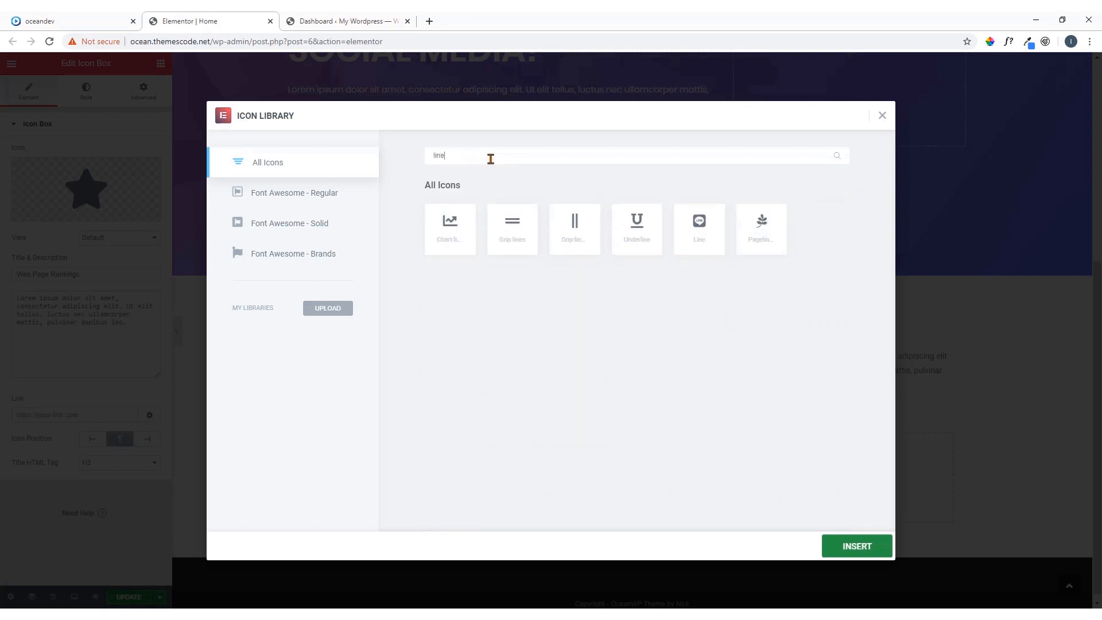
left_click(466, 230)
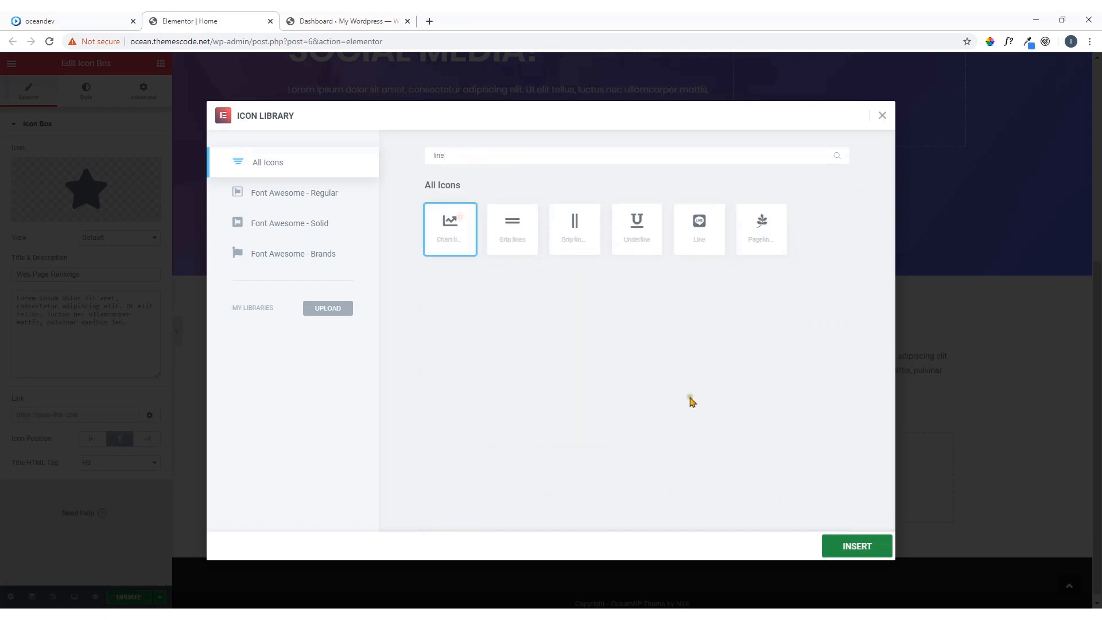
left_click(857, 546)
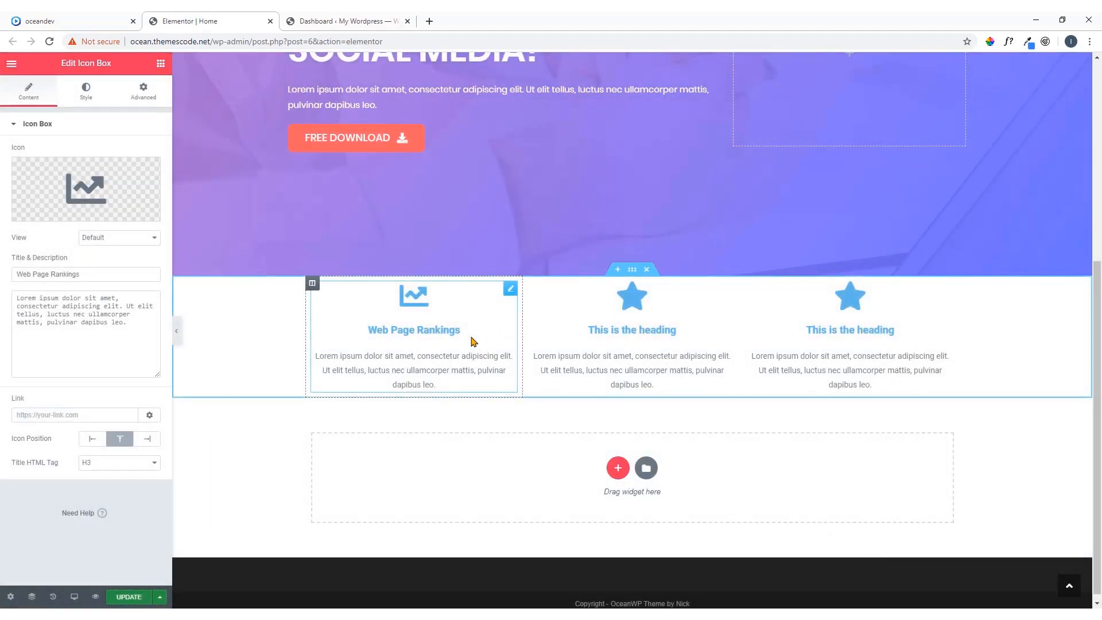
Sample the Web Page Rankings icon's color on the oceandev.io demo with ColorPick Eyedropper and copy its hex code
left_click(92, 20)
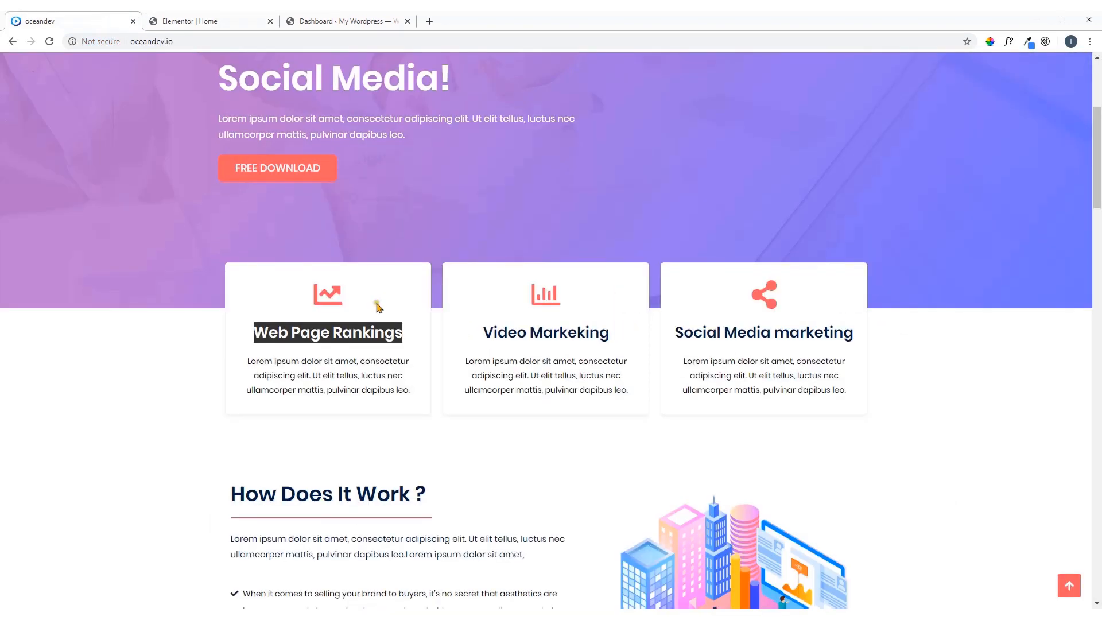
left_click(344, 306)
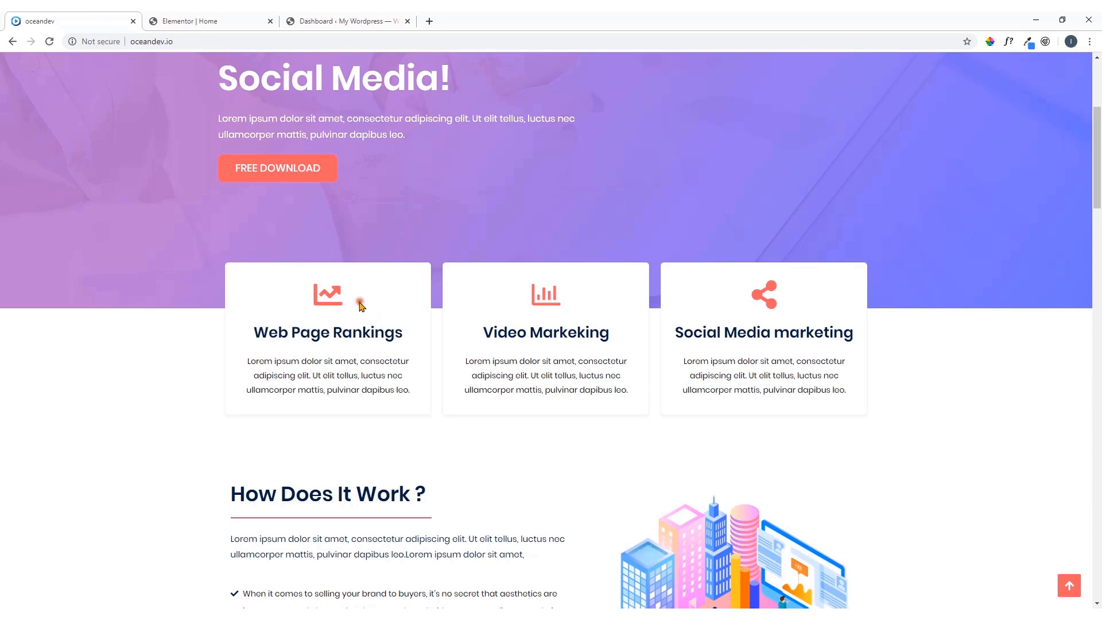
left_click(990, 41)
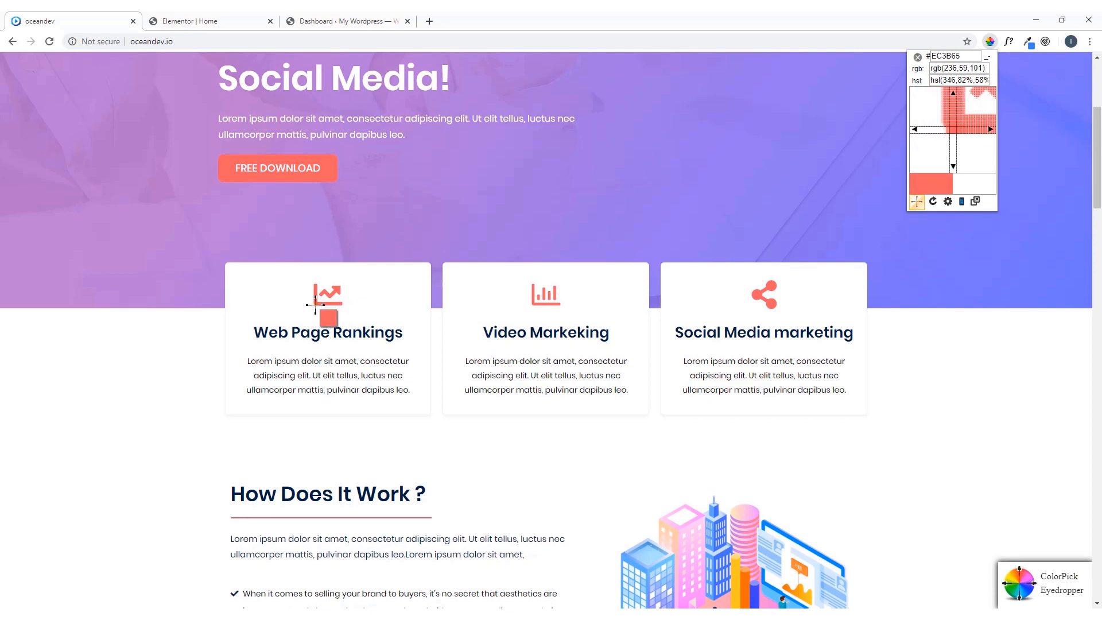
left_click(315, 304)
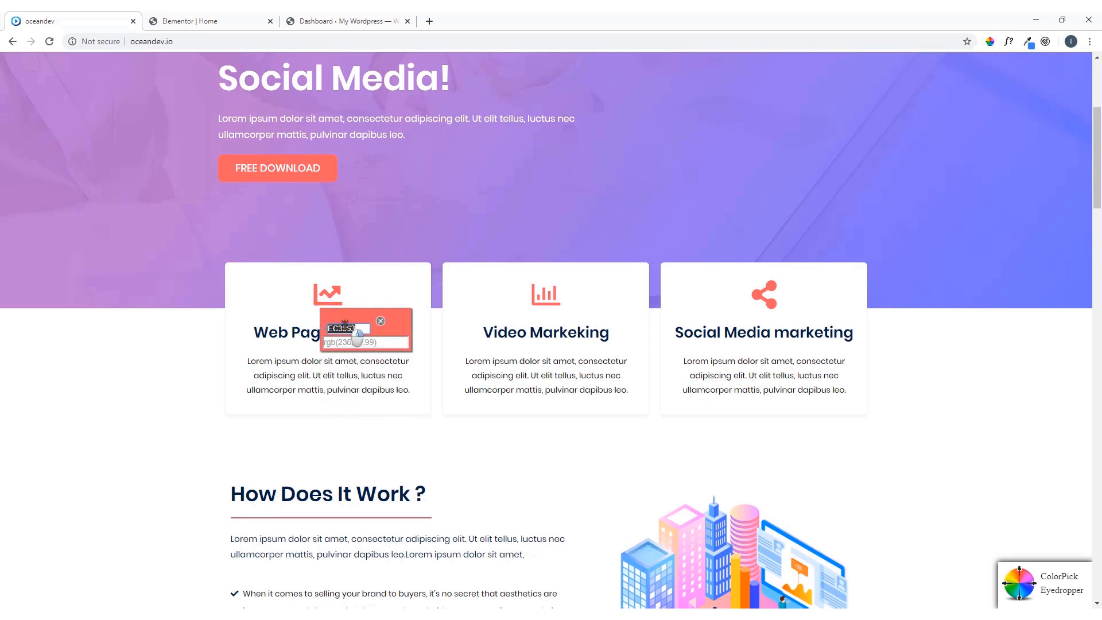
right_click(345, 326)
left_click(363, 331)
left_click(381, 321)
left_click(241, 22)
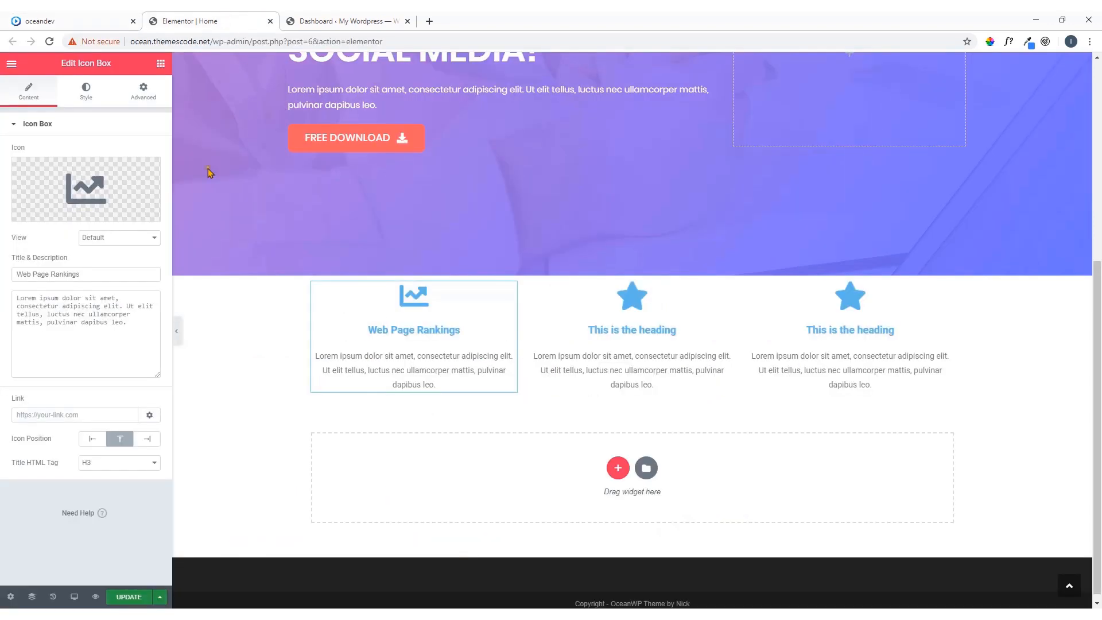
Set the first Icon Box's primary icon color to #EC3963 and add that color to the saved swatches
mouse_move(88, 191)
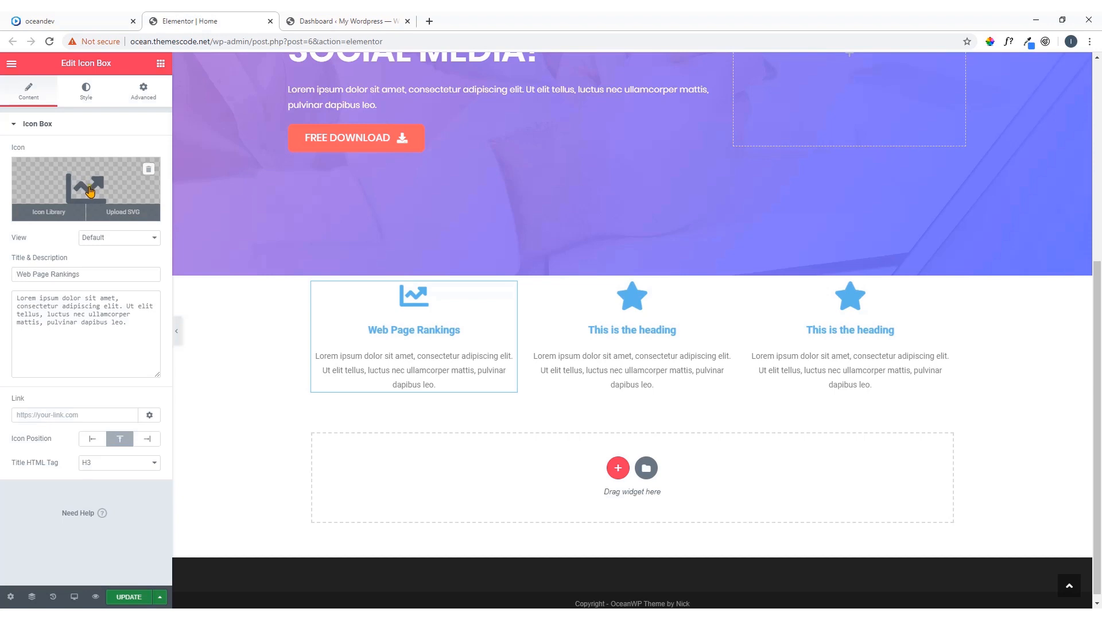
left_click(87, 97)
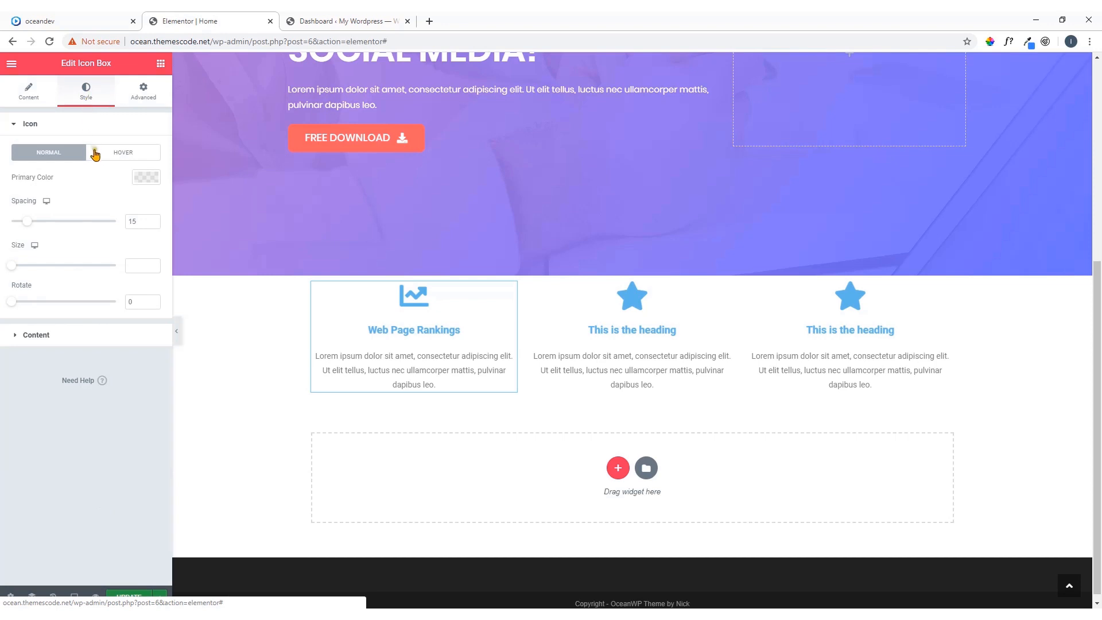
left_click(145, 179)
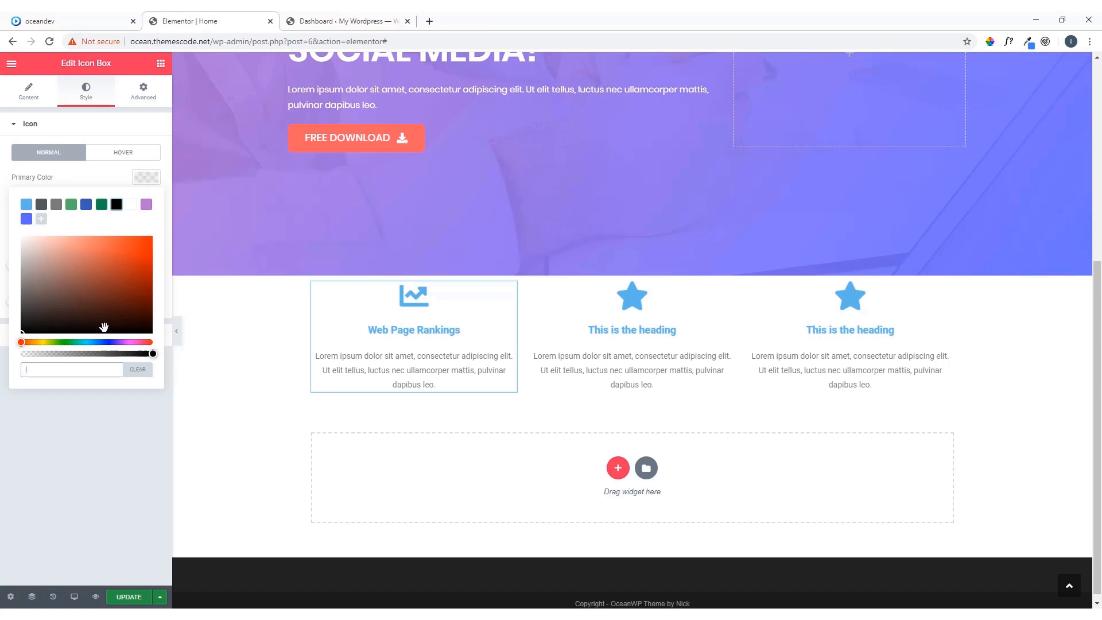
key("ctrl+v")
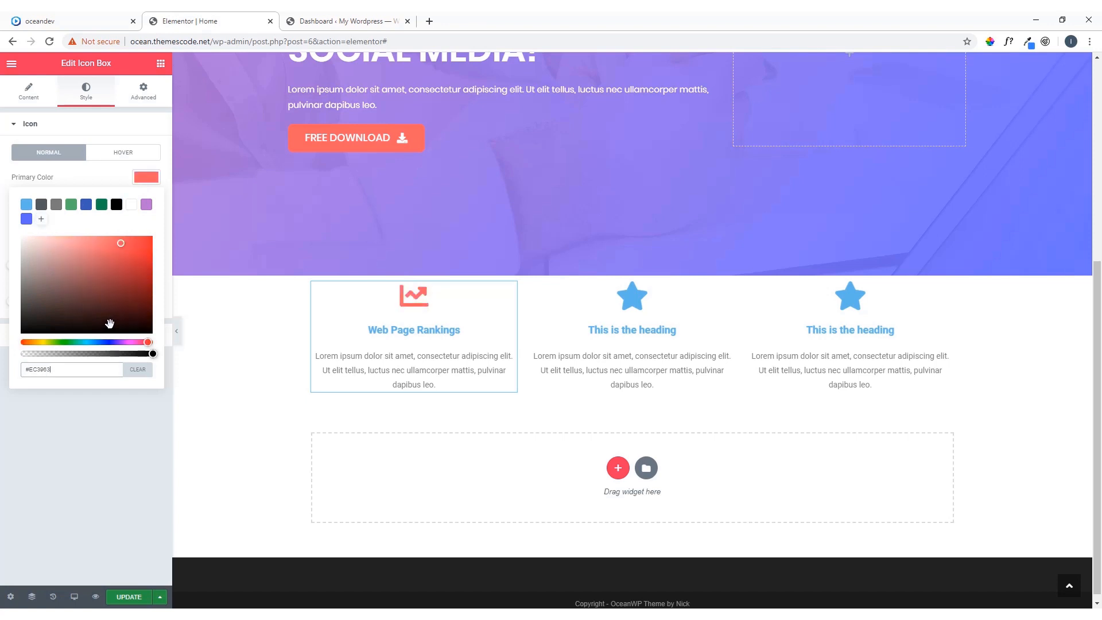
left_click(43, 220)
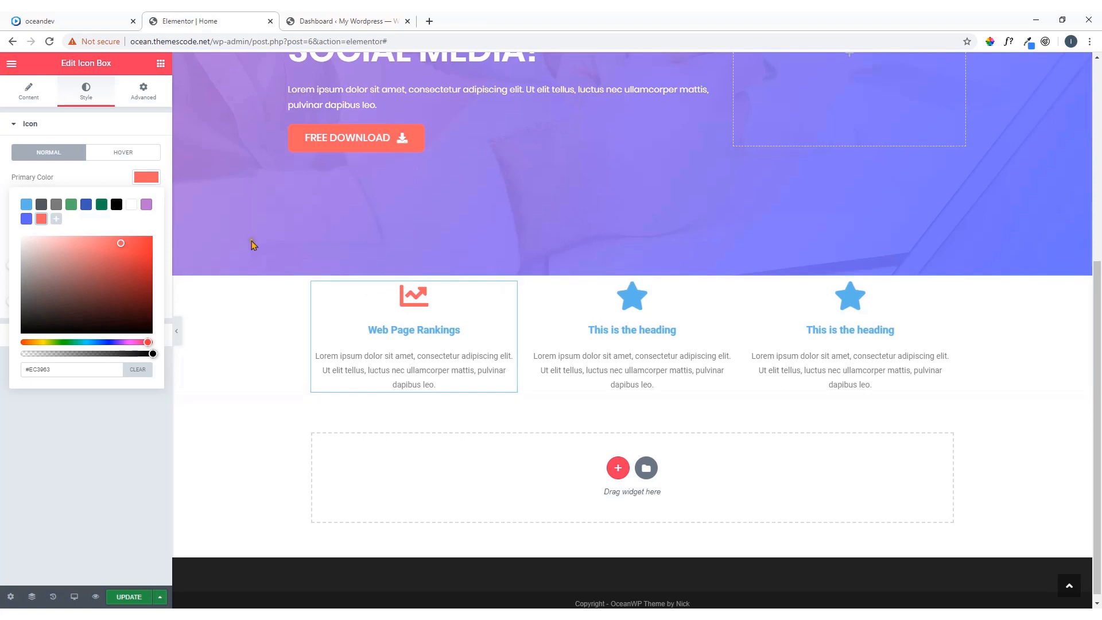
left_click(154, 182)
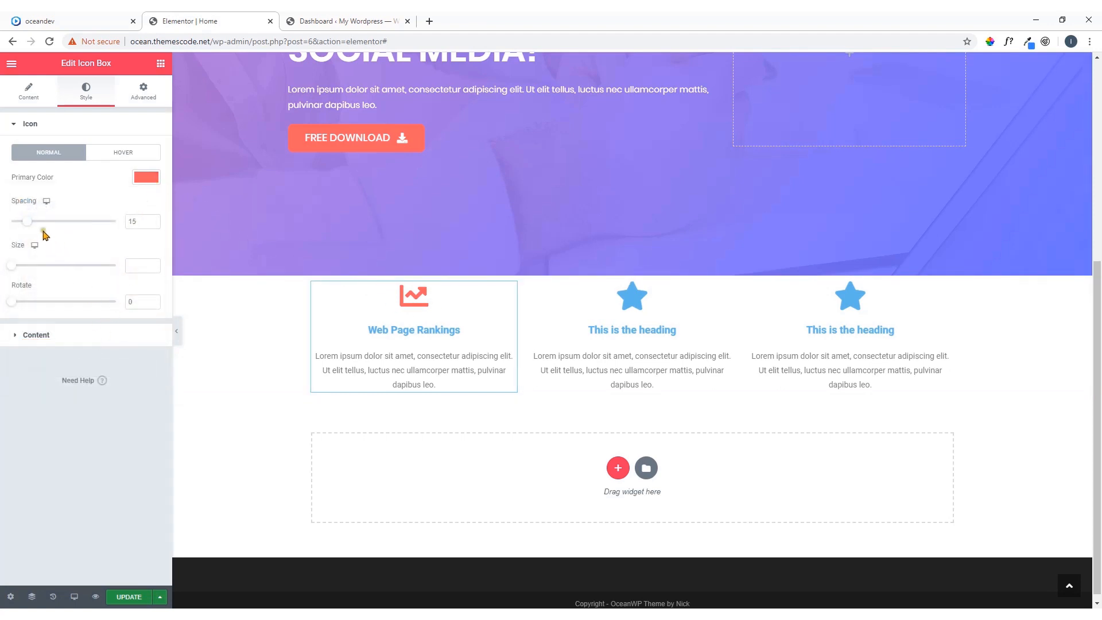
Set the first Icon Box's icon spacing to 22 and its icon size to 100, comparing with the oceandev.io demo
left_click_drag(27, 221, 100, 228)
left_click_drag(58, 227, 35, 226)
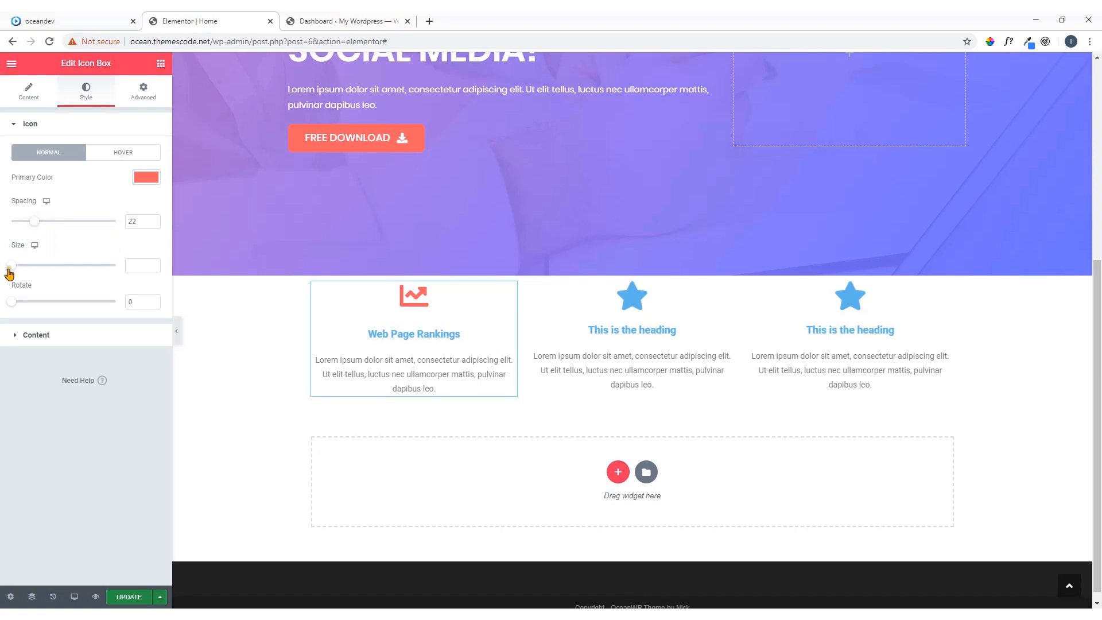
left_click_drag(9, 268, 50, 271)
left_click(43, 21)
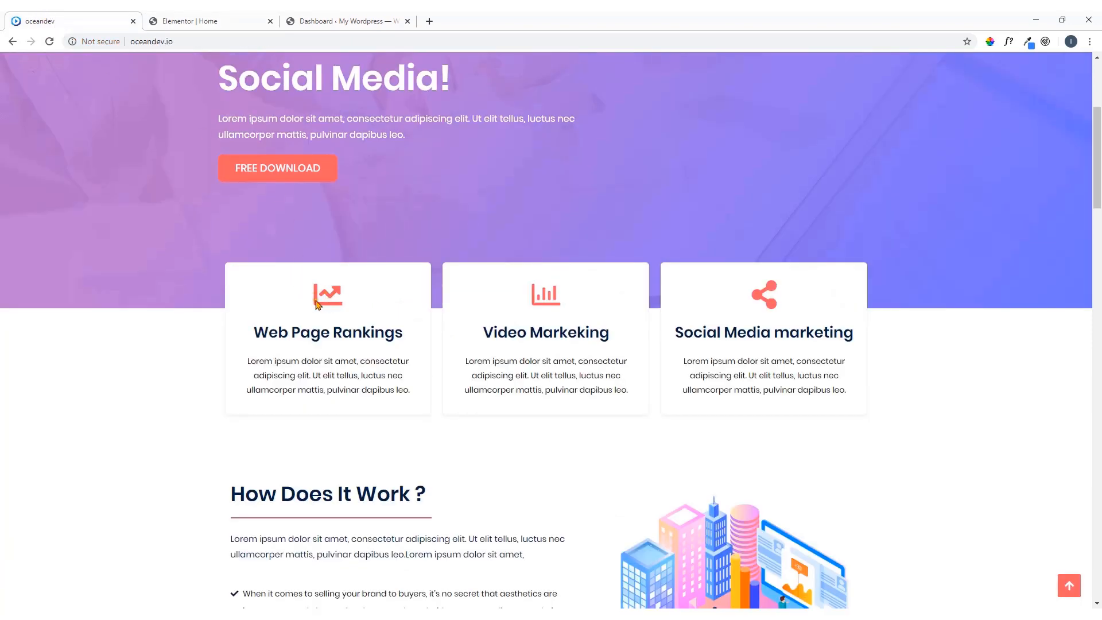
left_click(256, 19)
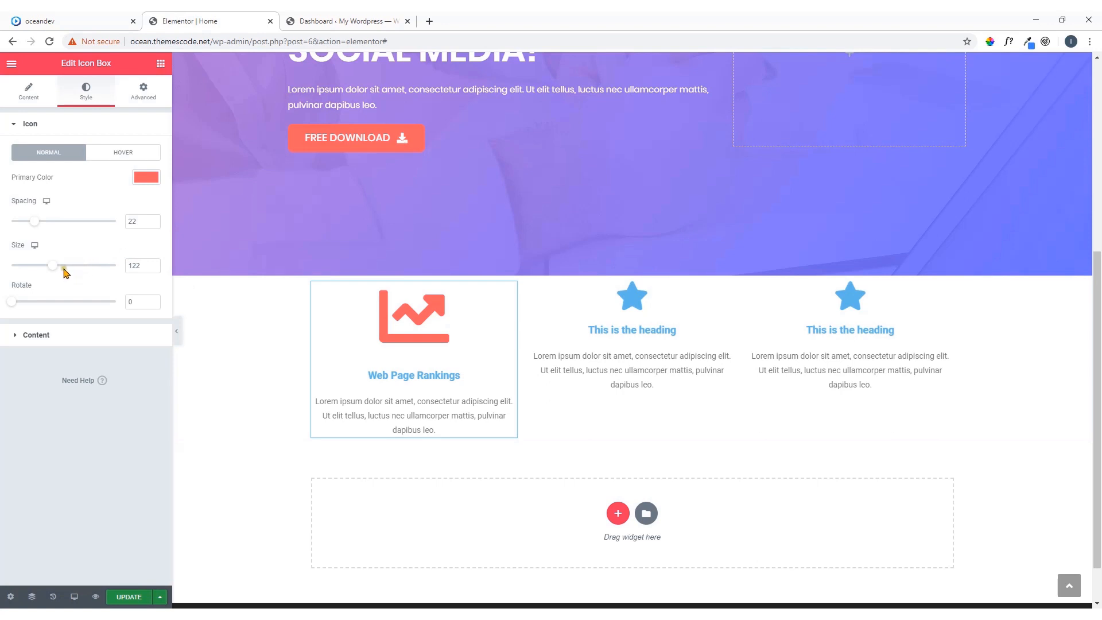
left_click_drag(58, 271, 44, 270)
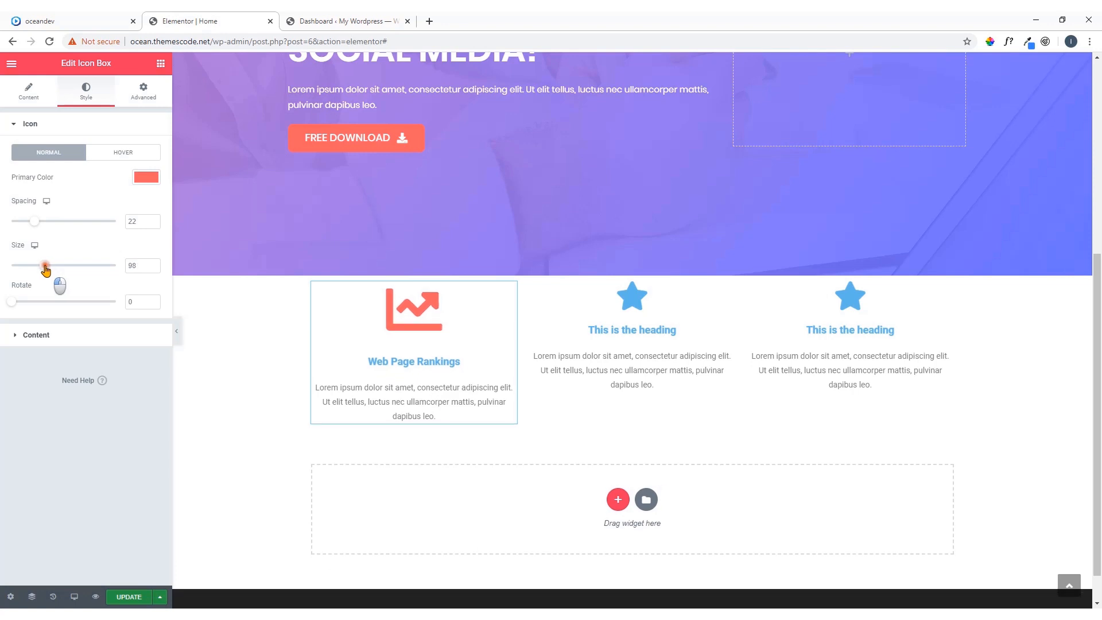
left_click(152, 263)
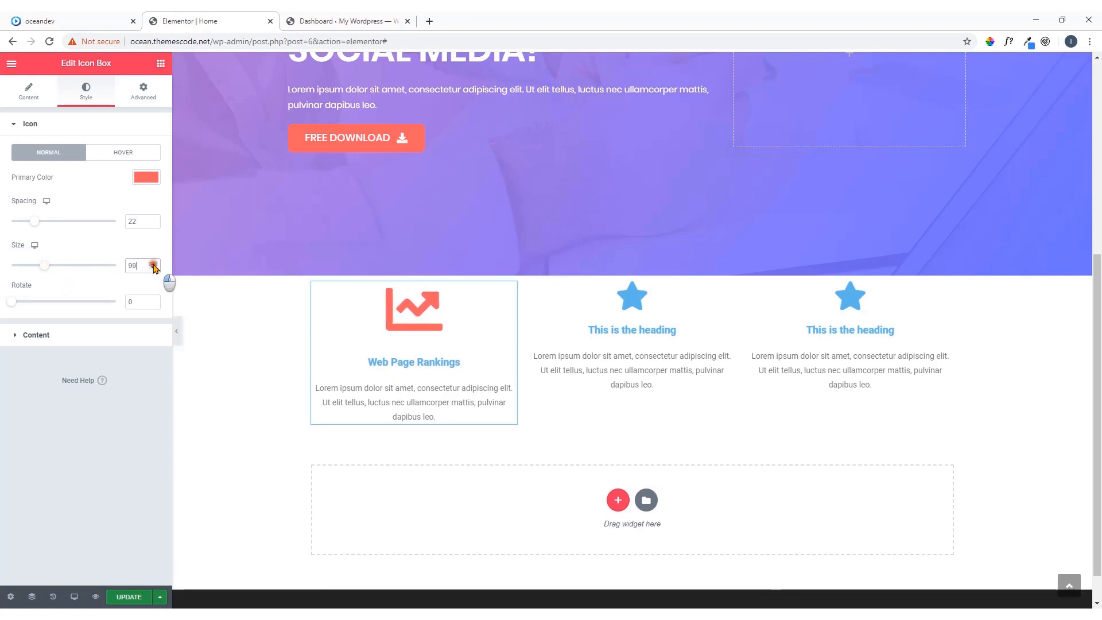
left_click(153, 263)
left_click(153, 263)
left_click(153, 268)
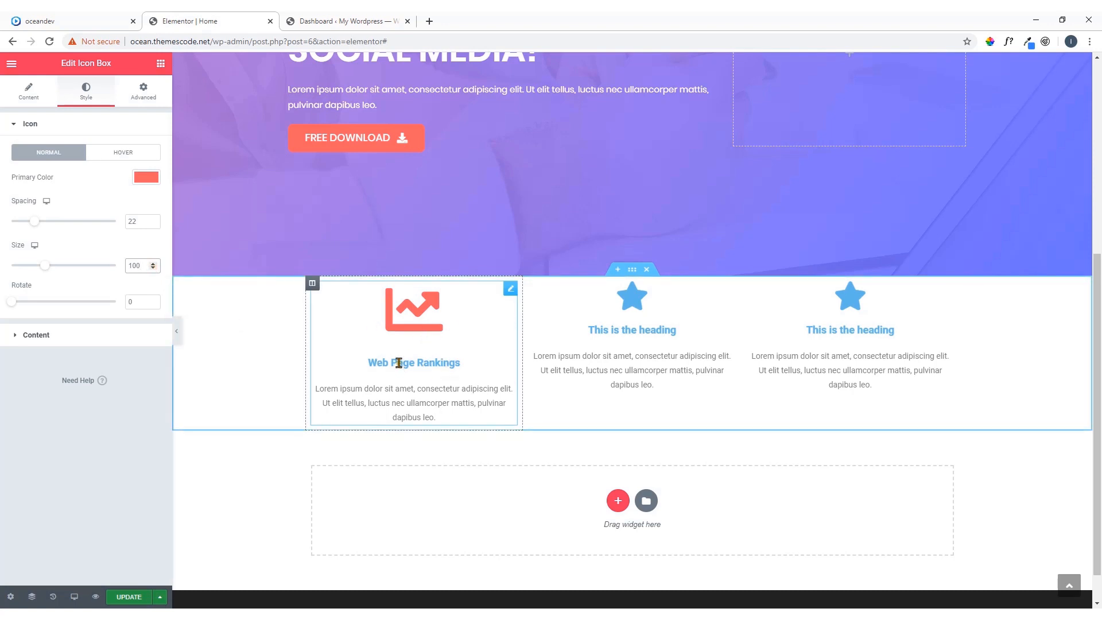
Sample the Web Page Rankings title color on the oceandev.io demo and set the first Icon Box's title color to #032042
left_click(98, 336)
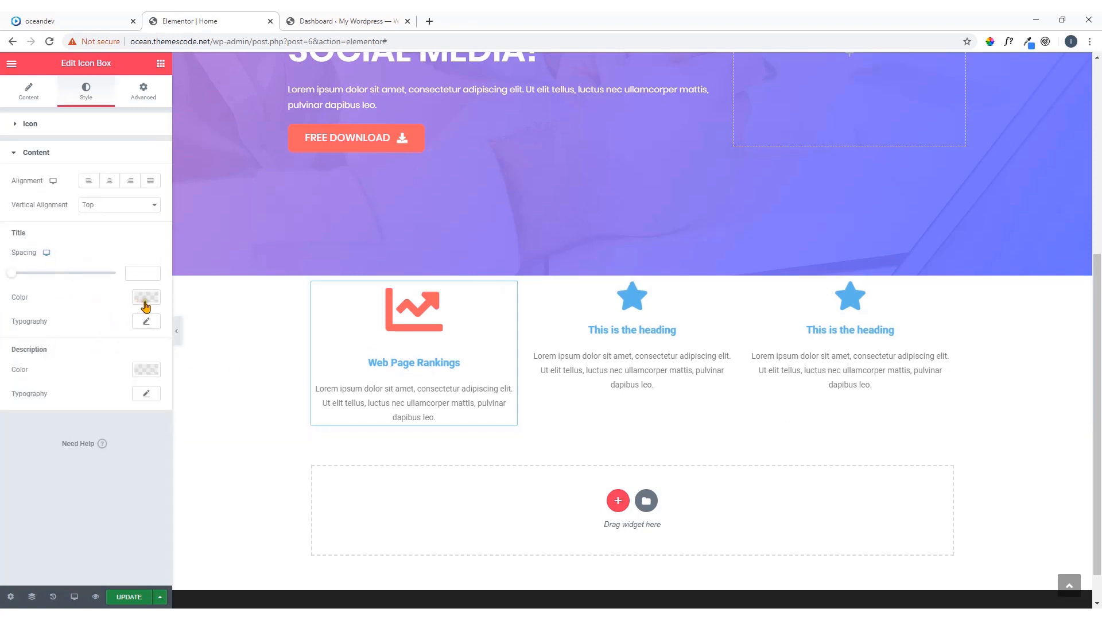
left_click(113, 19)
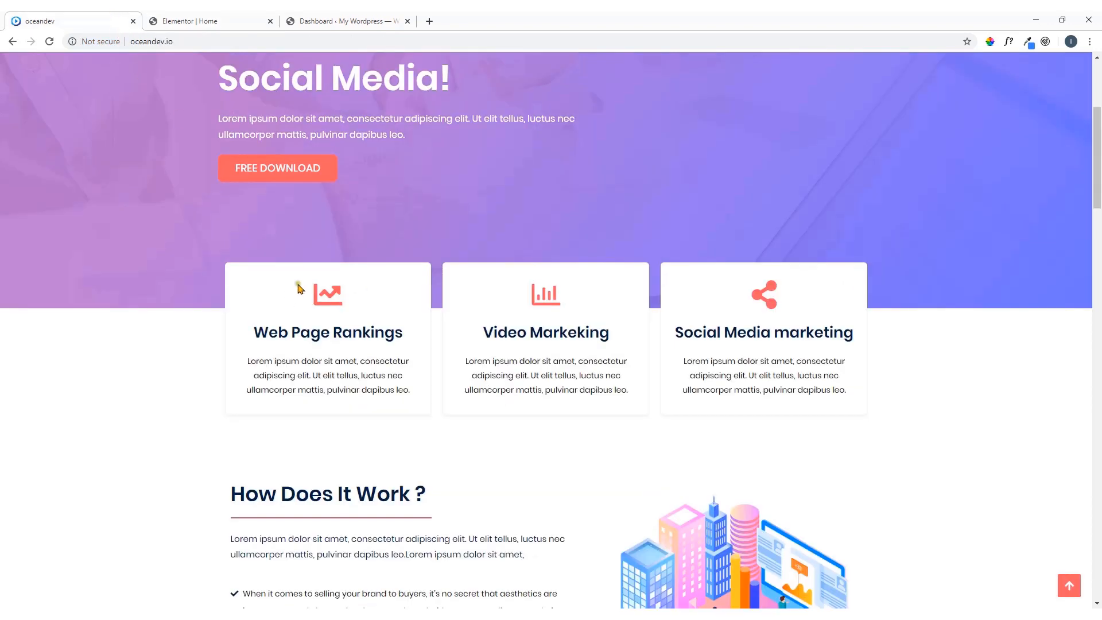
left_click(990, 42)
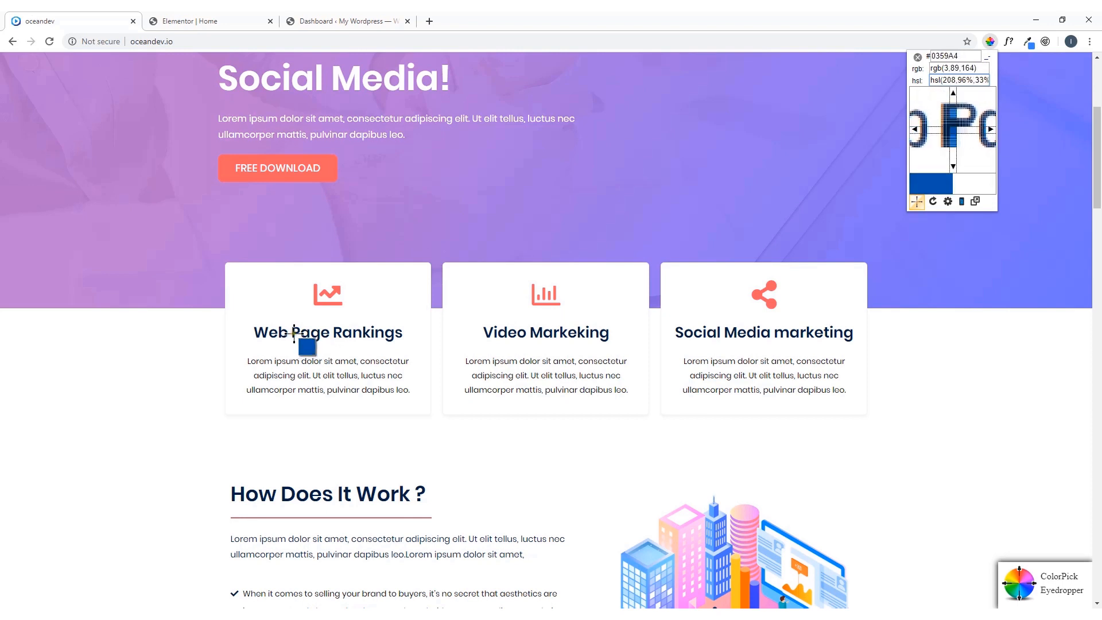
left_click(293, 334)
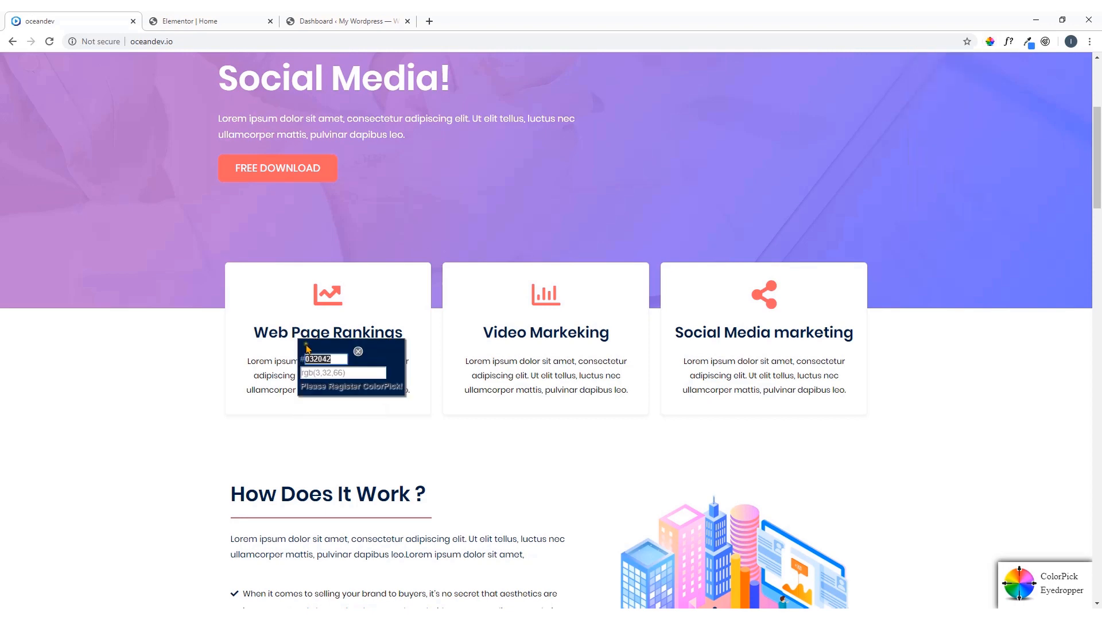
right_click(317, 353)
left_click(326, 363)
left_click(261, 21)
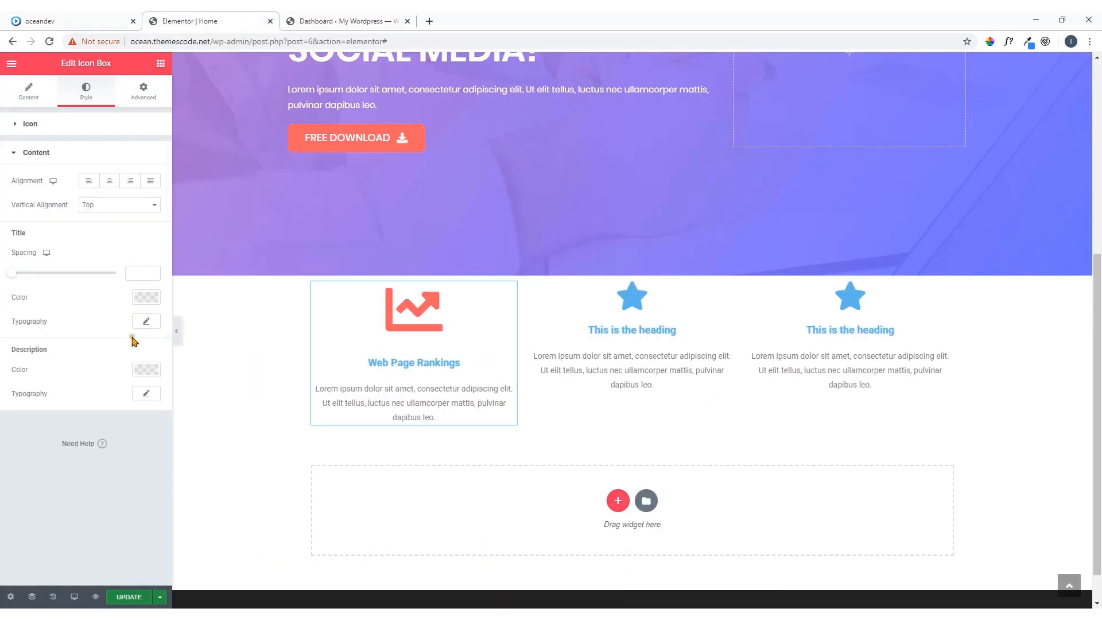
left_click(144, 298)
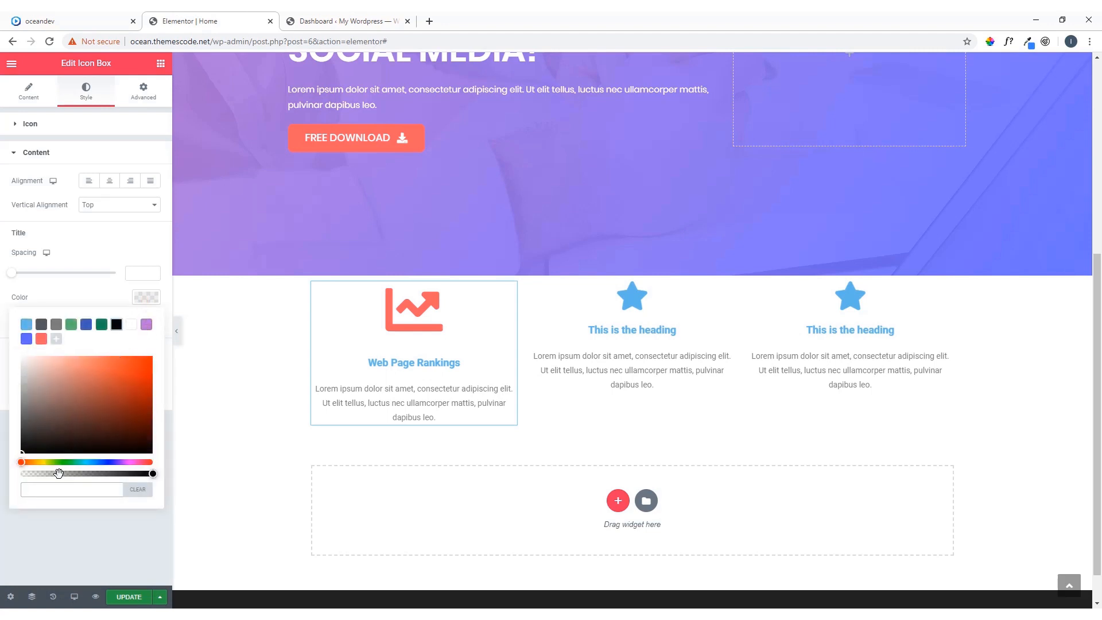
key("ctrl+v")
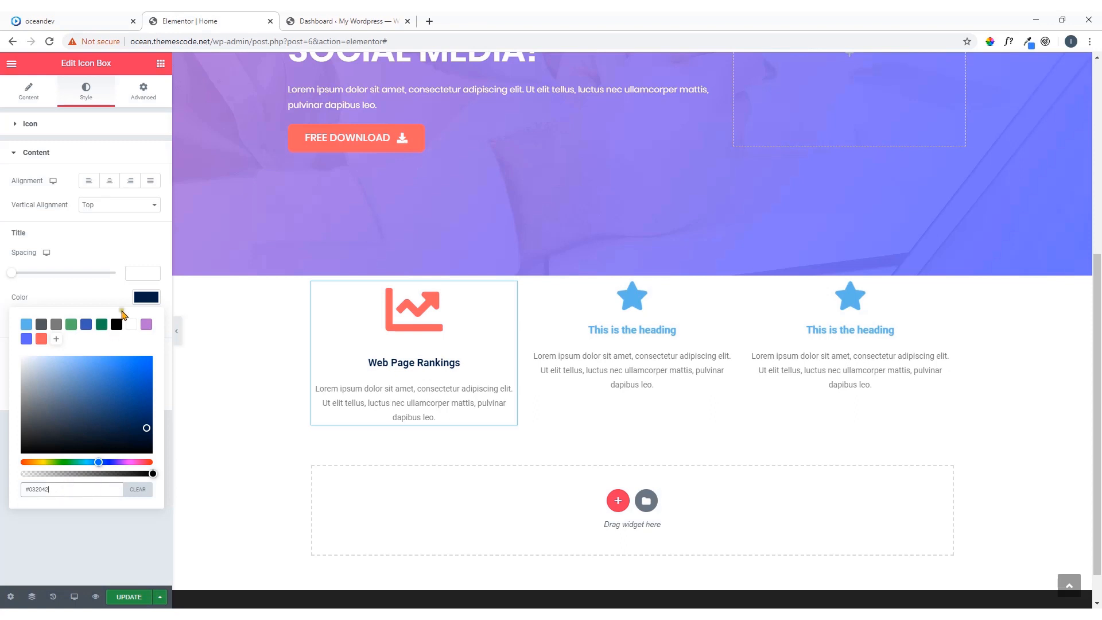
Save the picked title color as a swatch and set the first Icon Box's title typography to Poppins, size 36
left_click(56, 338)
left_click(151, 302)
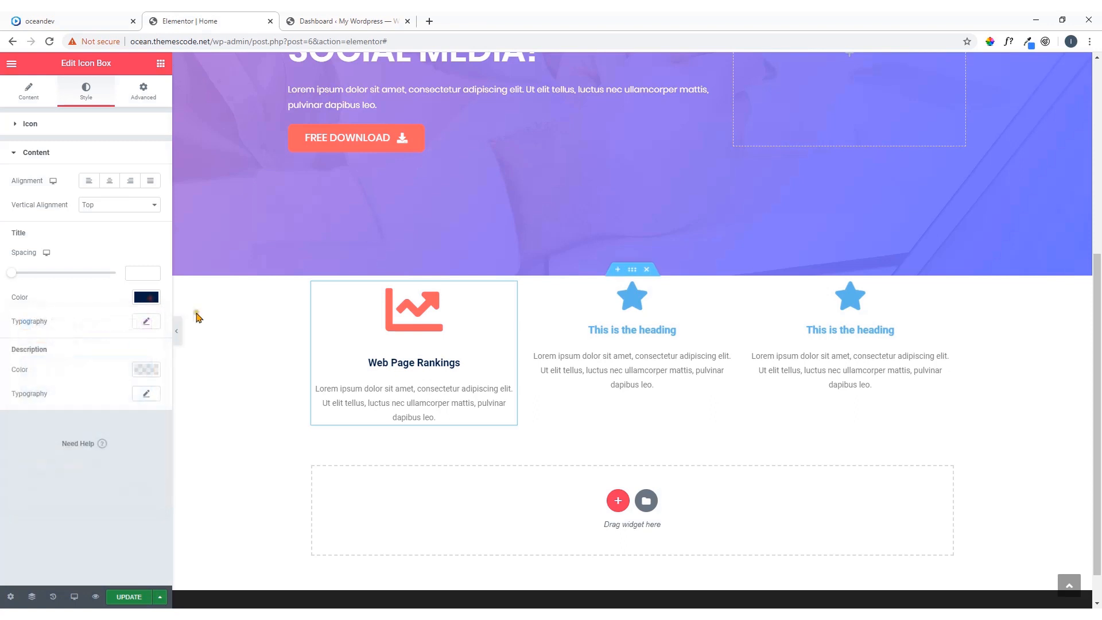
left_click(147, 322)
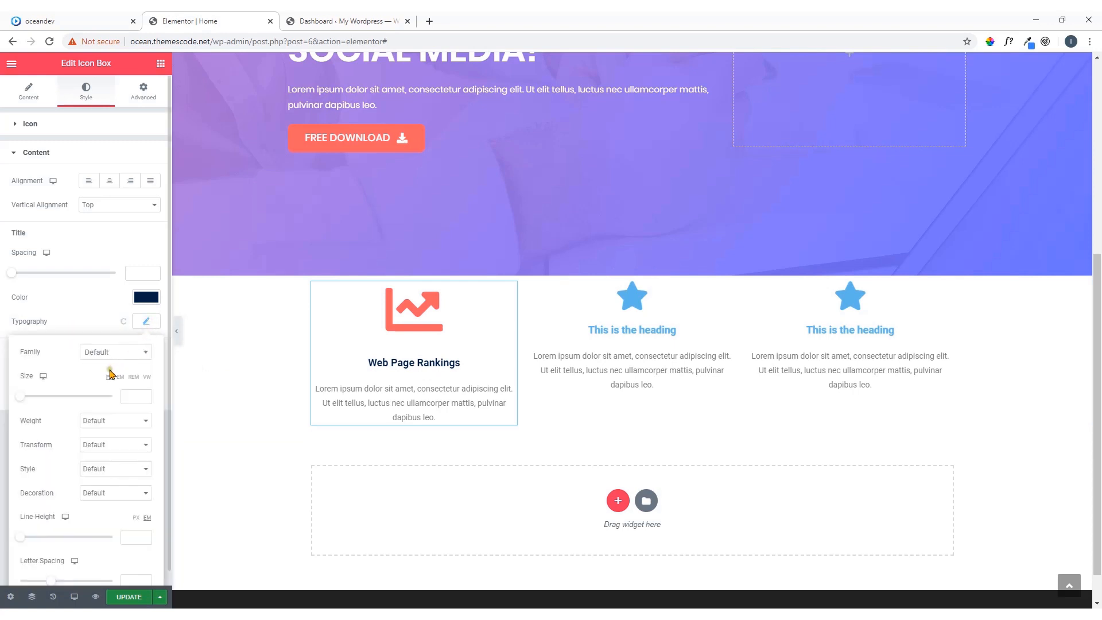
left_click(114, 355)
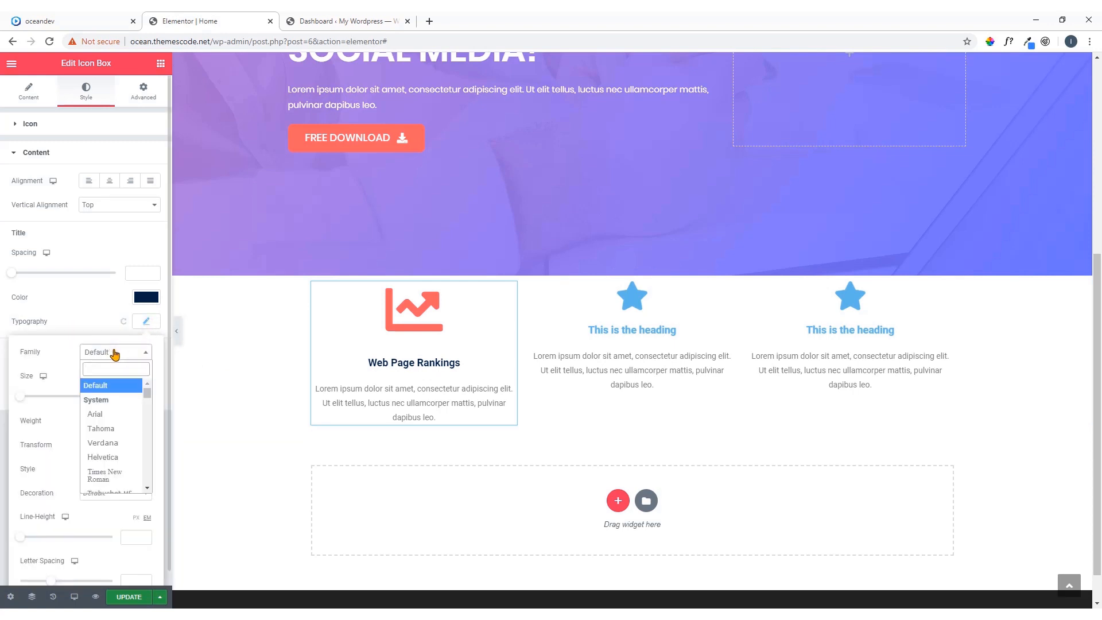
type("pop")
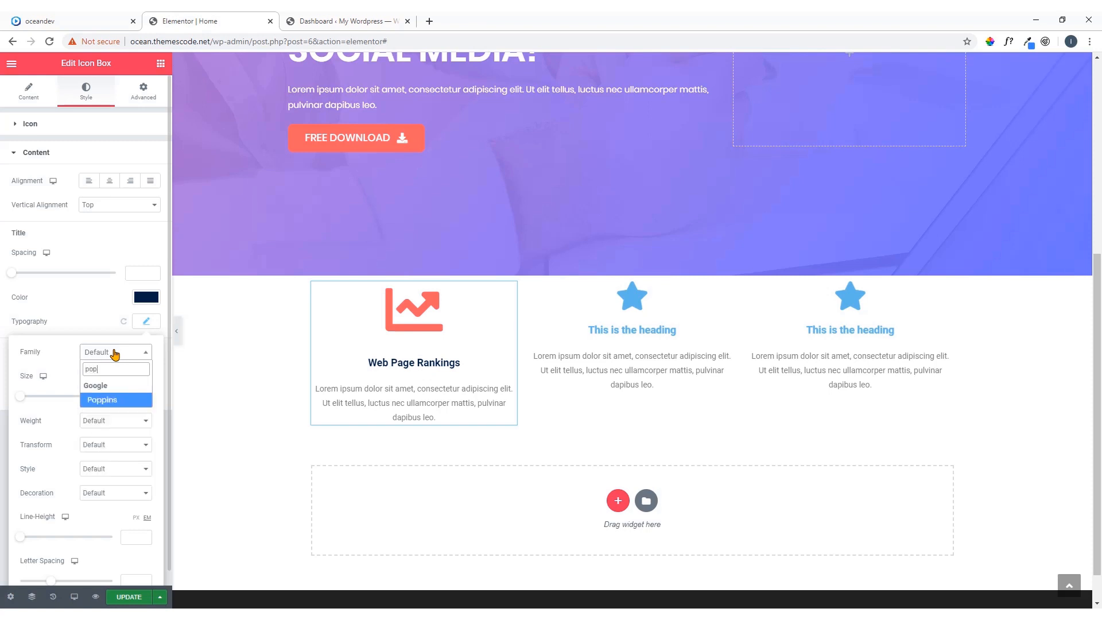
left_click(117, 402)
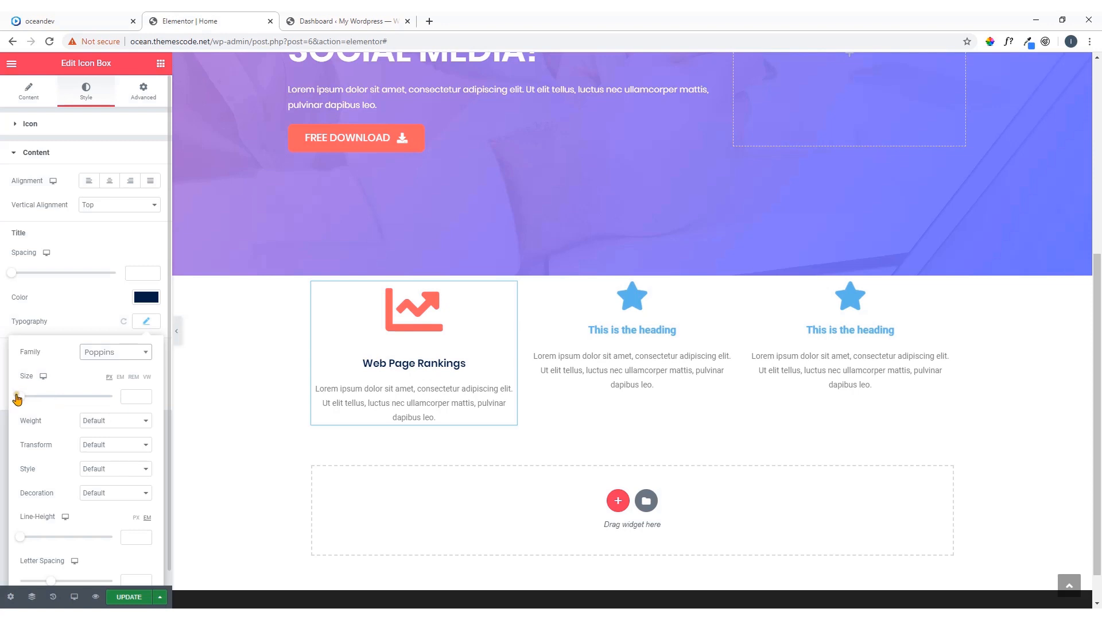
left_click_drag(21, 400, 35, 402)
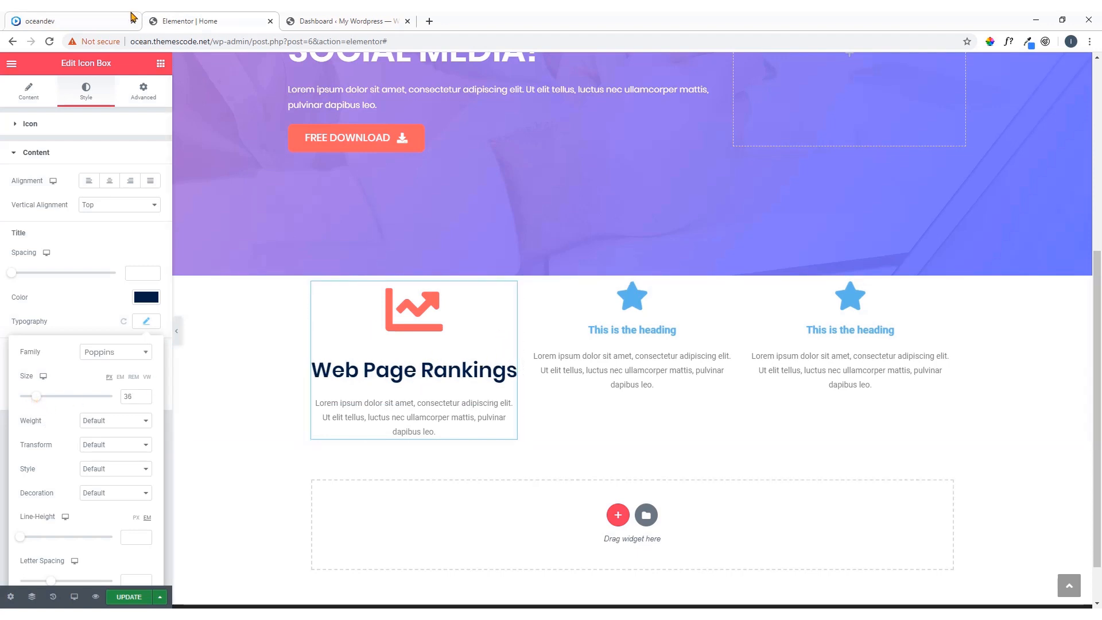
Close the color sample on the oceandev.io demo and inspect the Web Page Rankings title's font with WhatFont
left_click(92, 20)
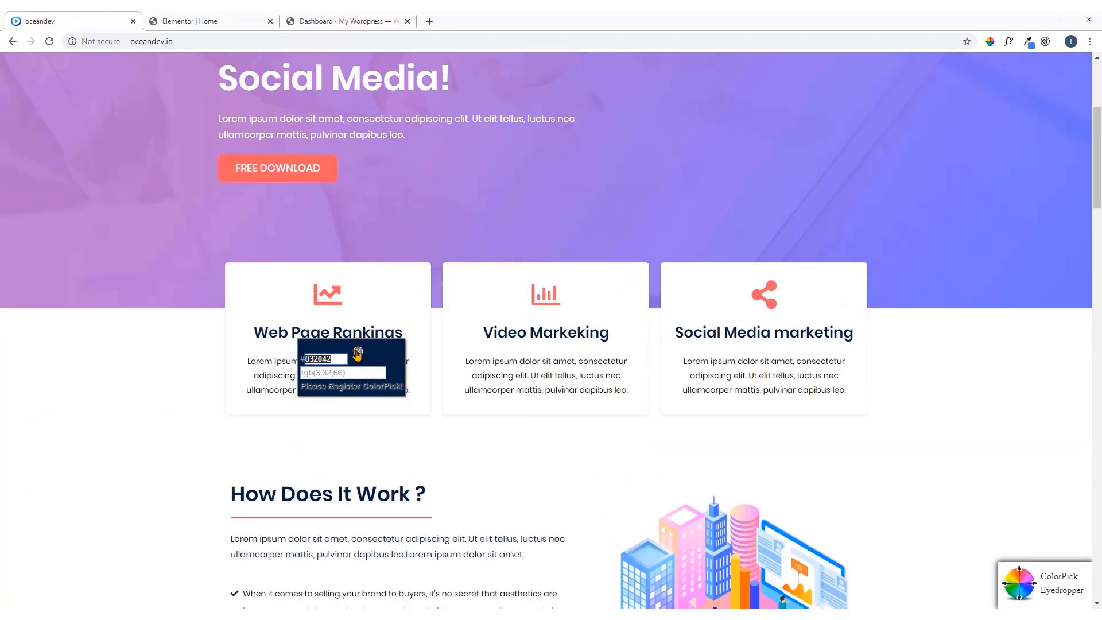
left_click(357, 353)
left_click(1009, 41)
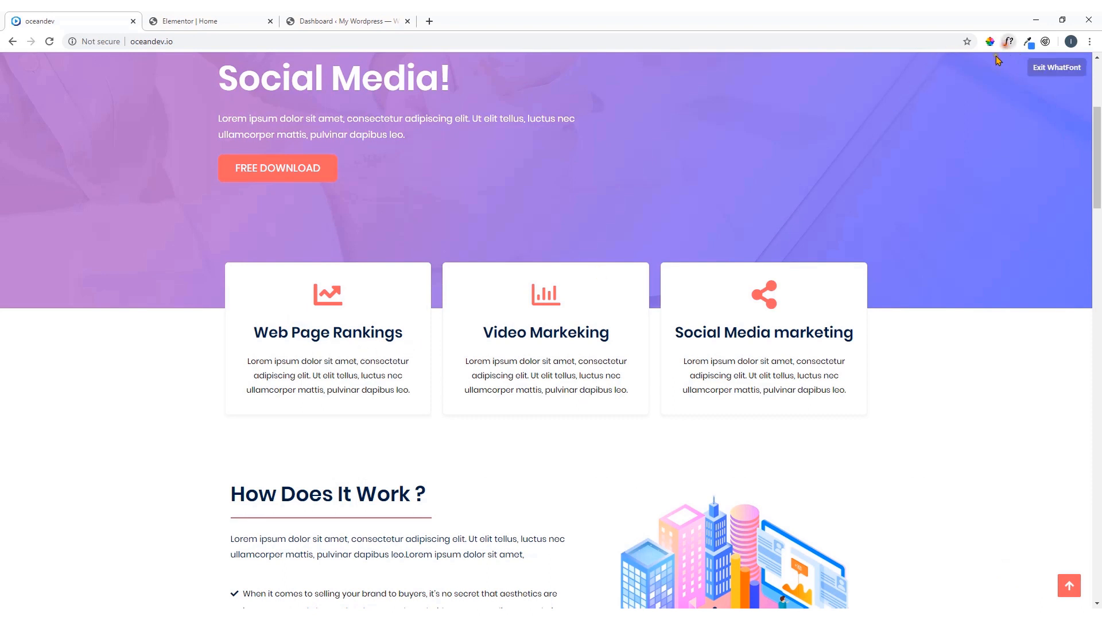
left_click(347, 348)
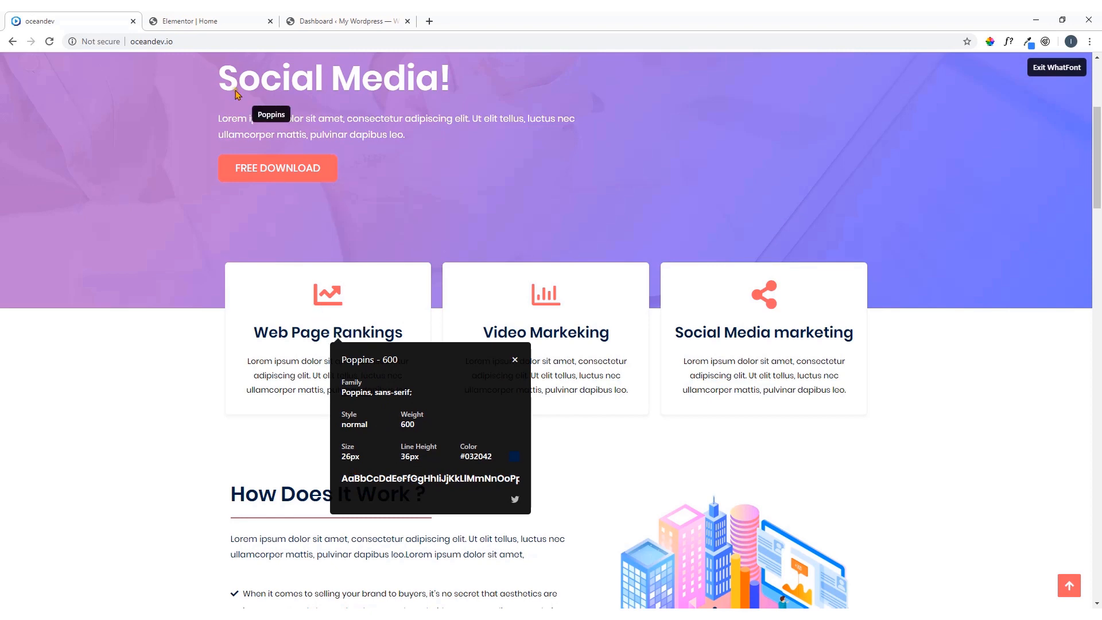
Return to the Elementor editor and set the first Icon Box's title font size to 26 px
left_click(193, 21)
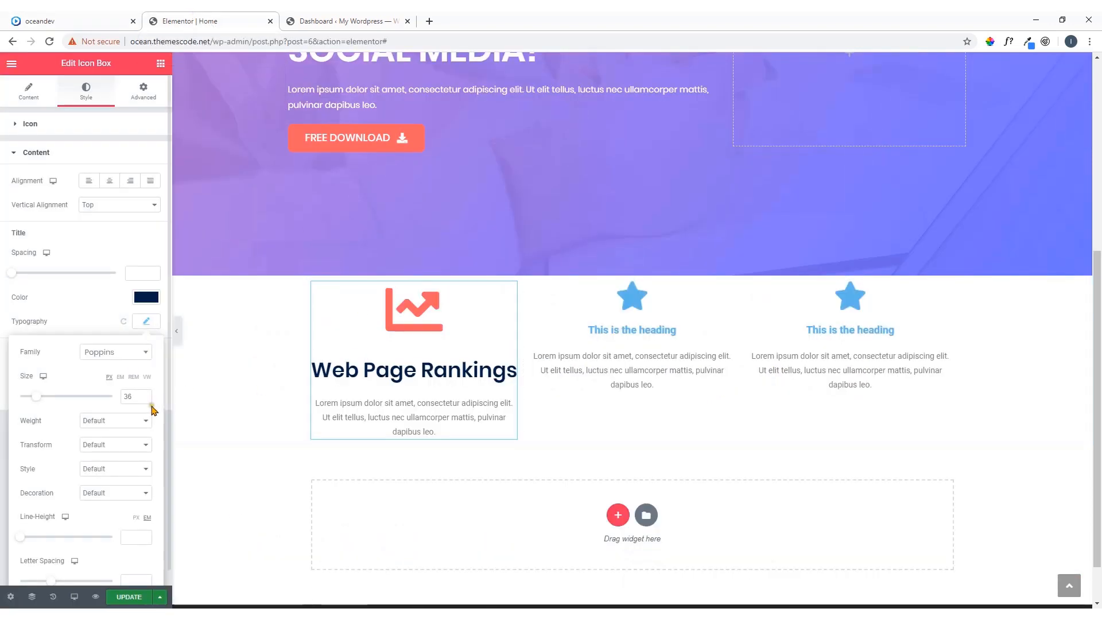
left_click_drag(131, 397, 103, 401)
left_click(131, 397)
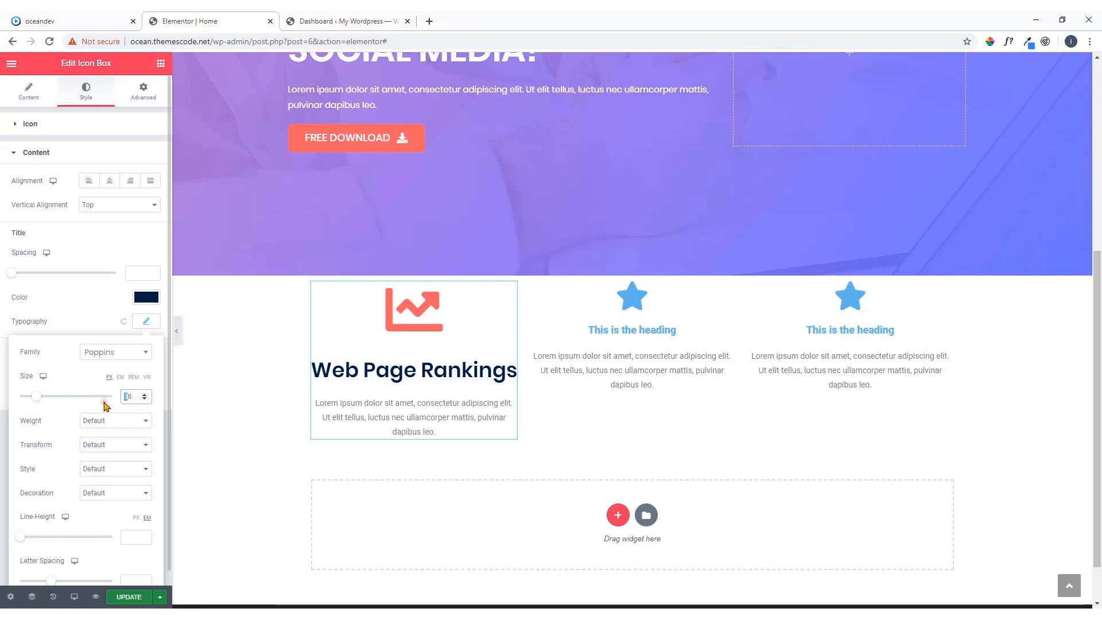
type("2")
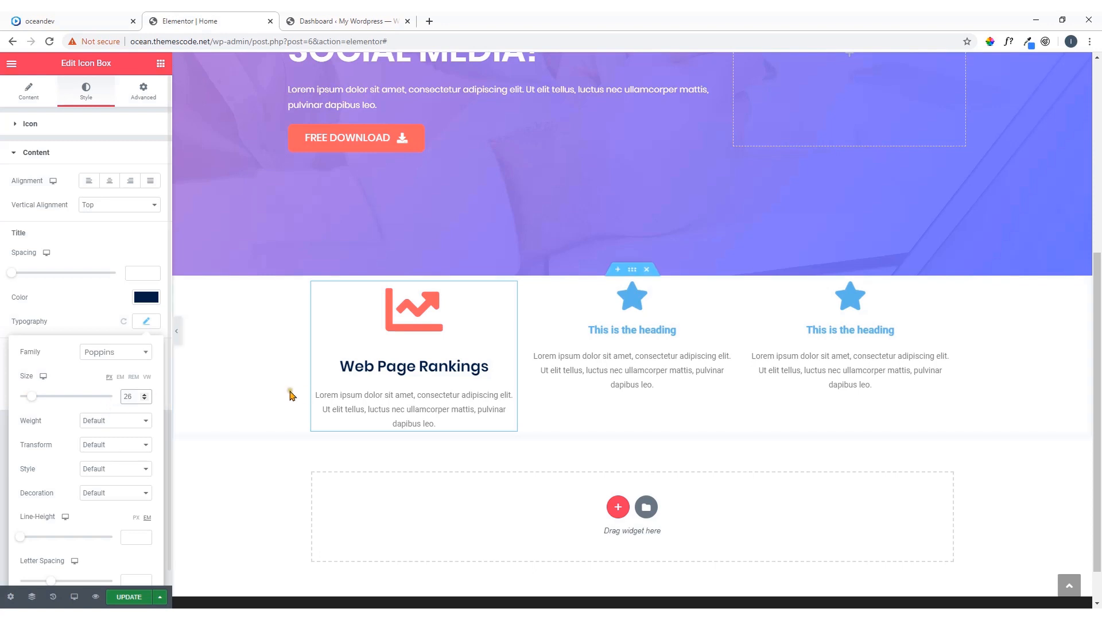
Inspect the font, size and color of the Web Page Rankings description on the oceandev.io demo with WhatFont
left_click(92, 19)
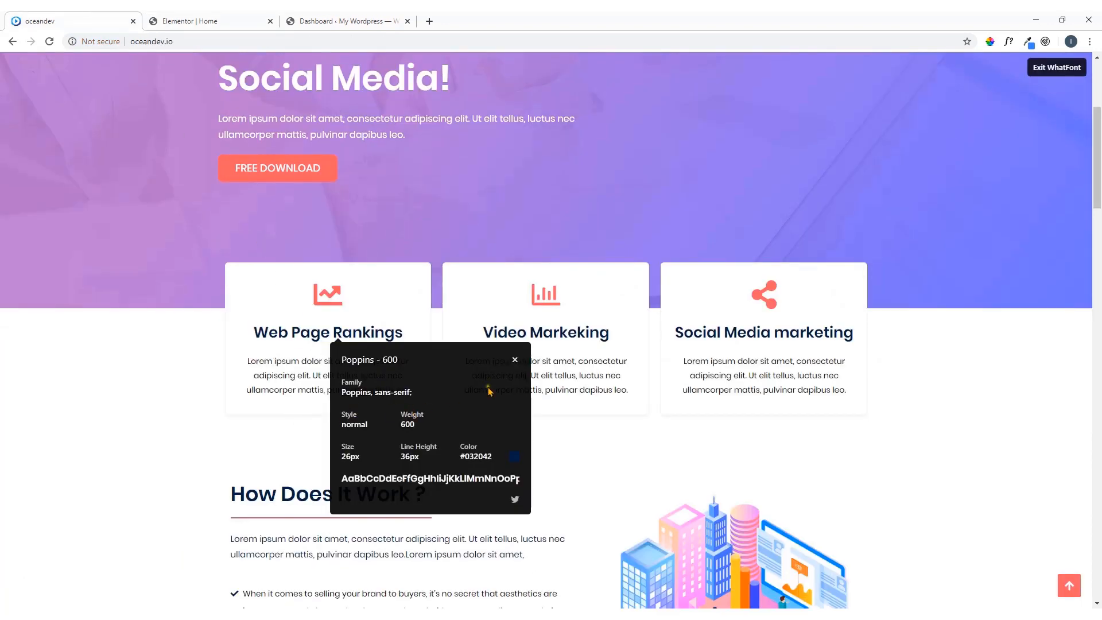
left_click(515, 360)
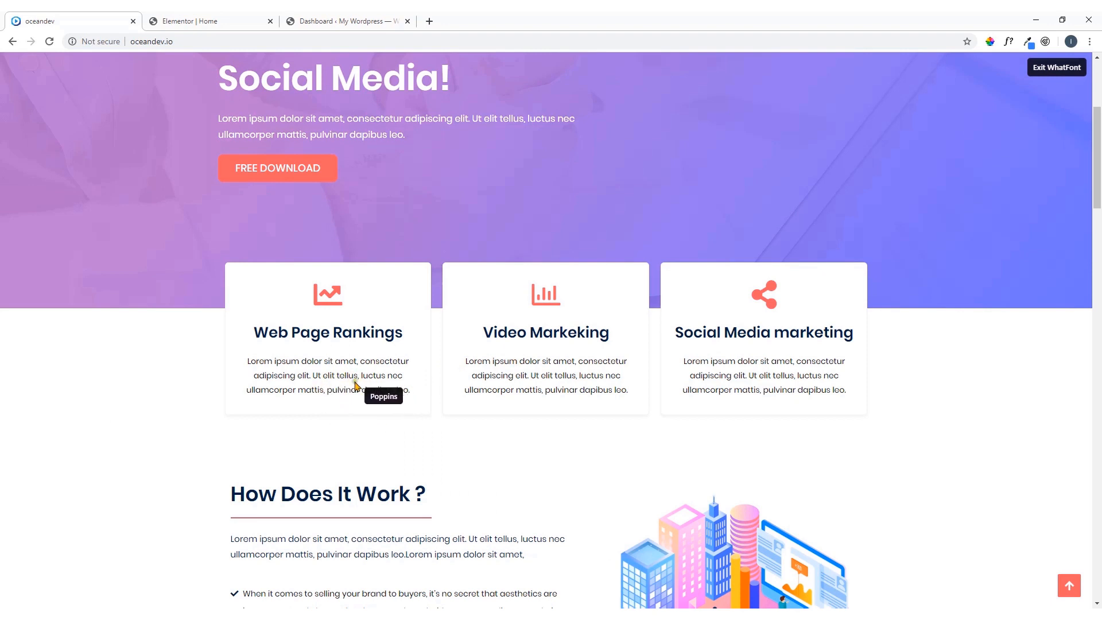
left_click(346, 391)
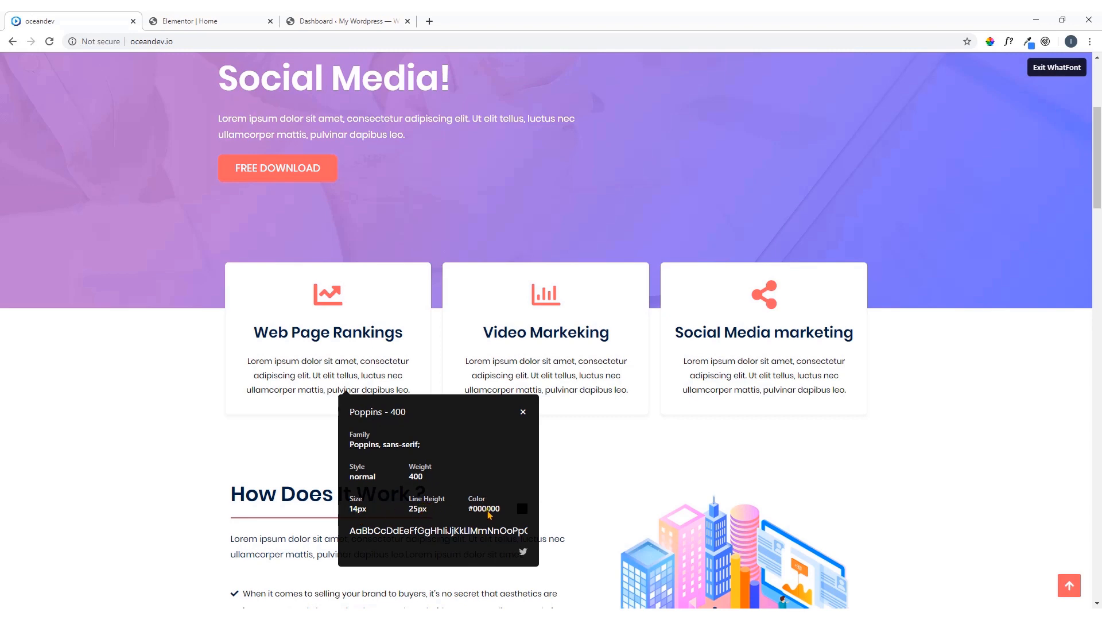
Back in the Elementor editor, set the first Icon Box's description color to black, #000000
left_click(213, 28)
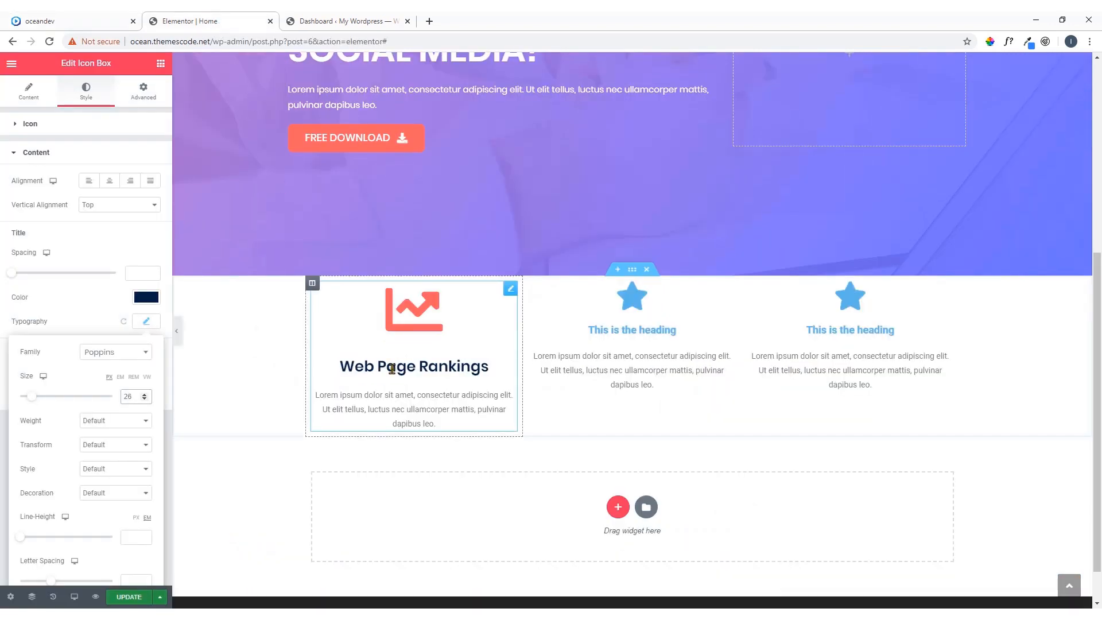
left_click(144, 298)
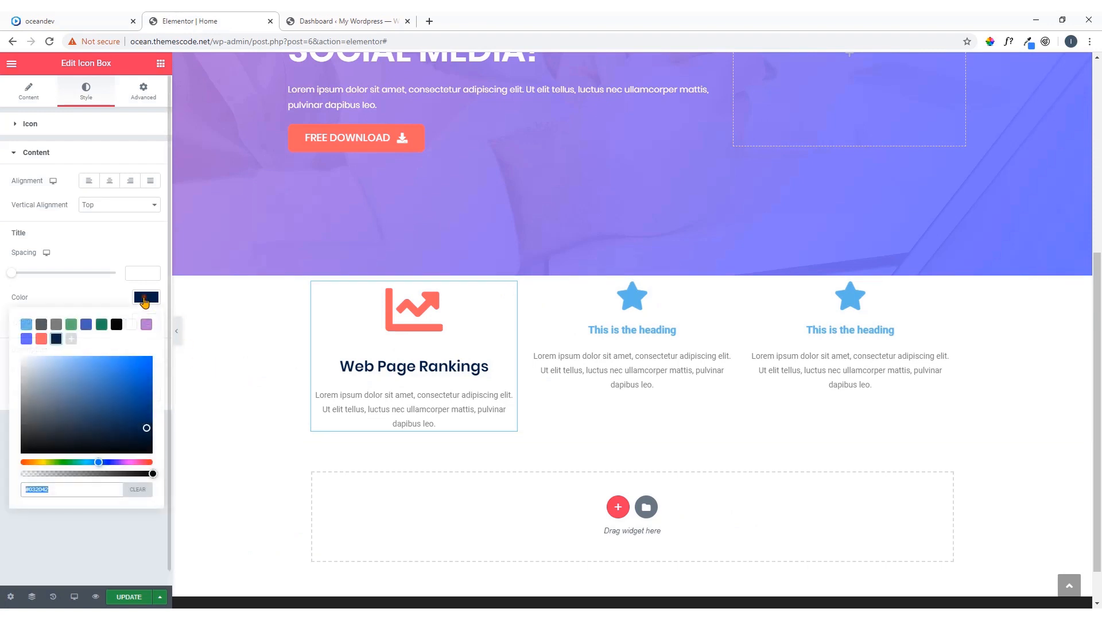
left_click(144, 307)
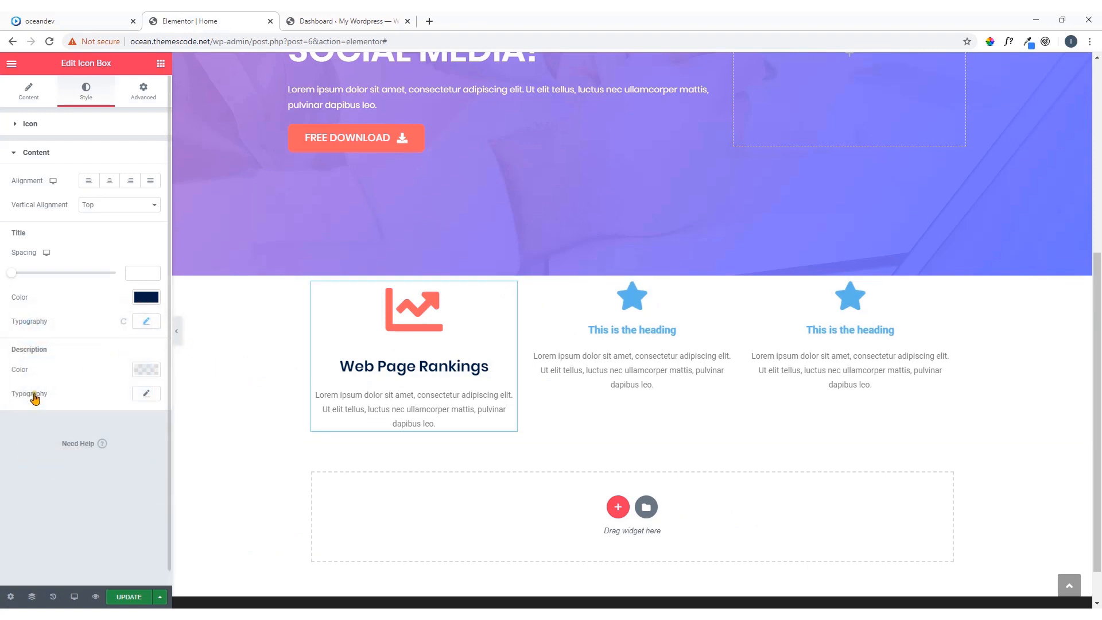
left_click(149, 374)
left_click(57, 411)
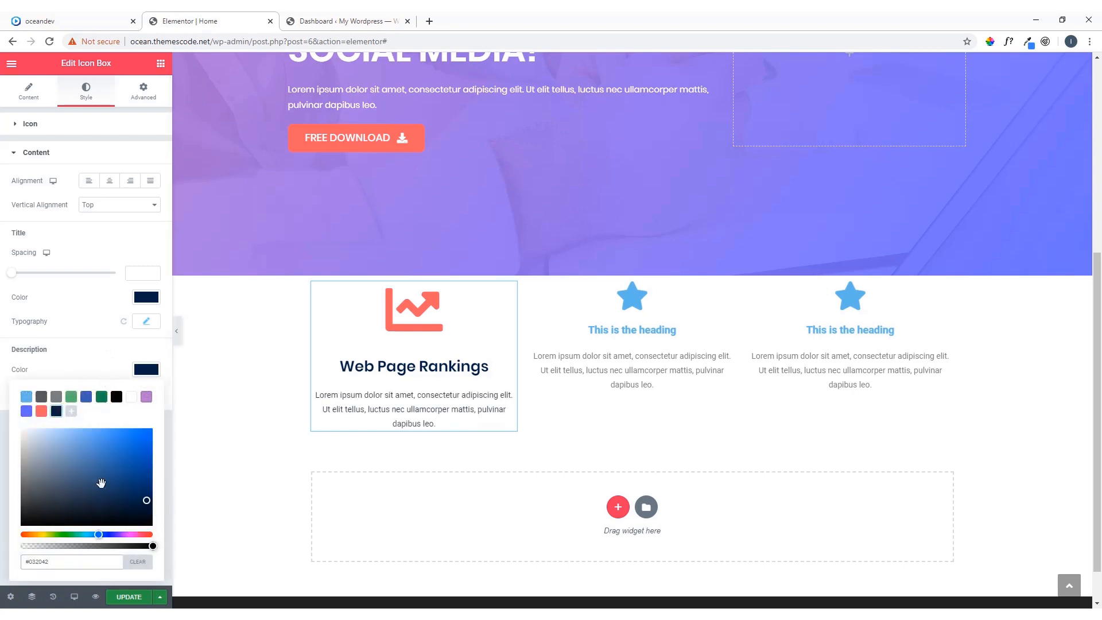
left_click(116, 399)
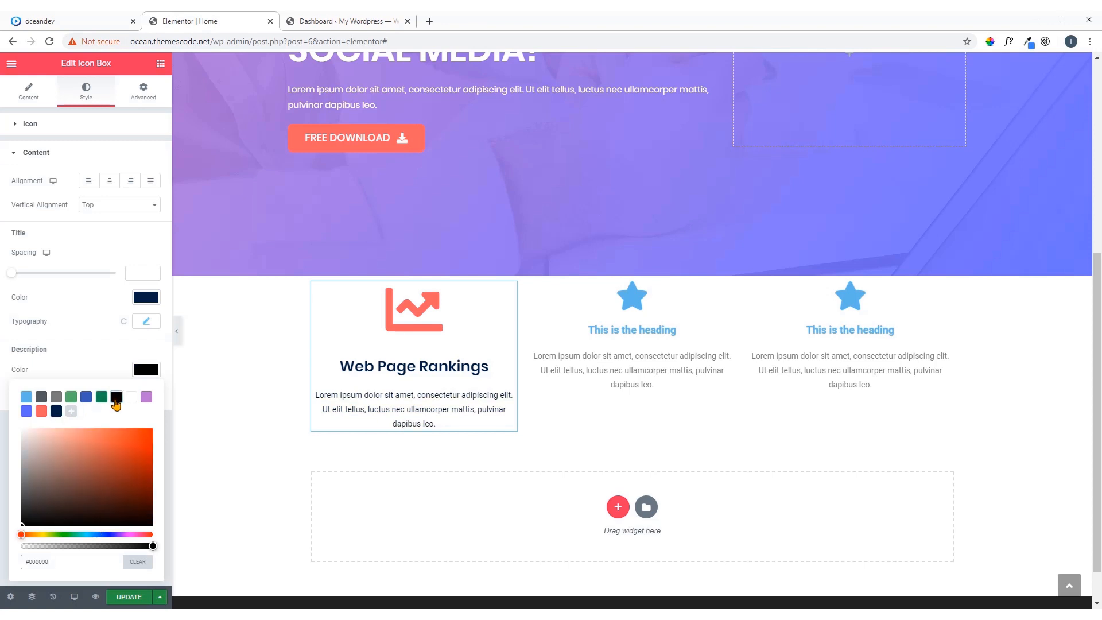
left_click(141, 376)
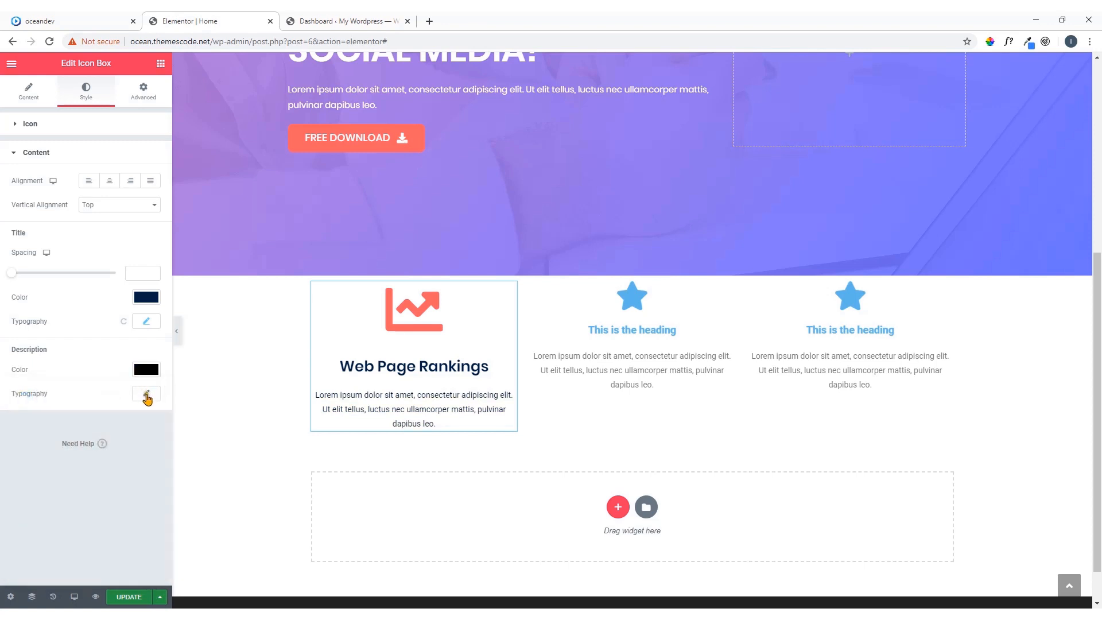
Set the first Icon Box's description typography to the Poppins family with a size of 14 px
left_click(147, 395)
left_click(135, 425)
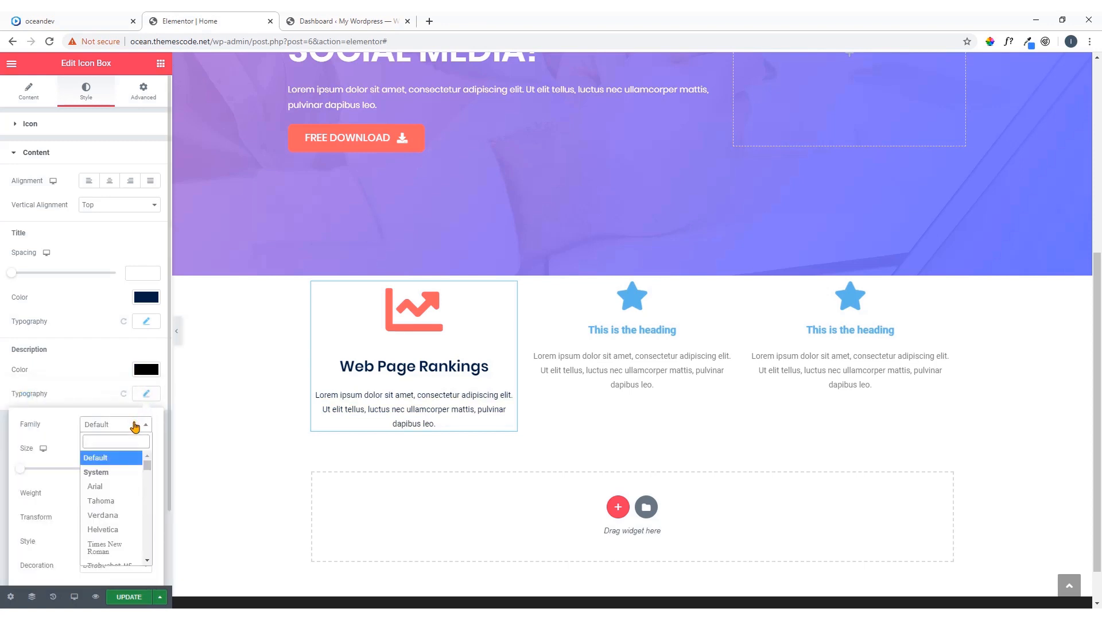
type("pop")
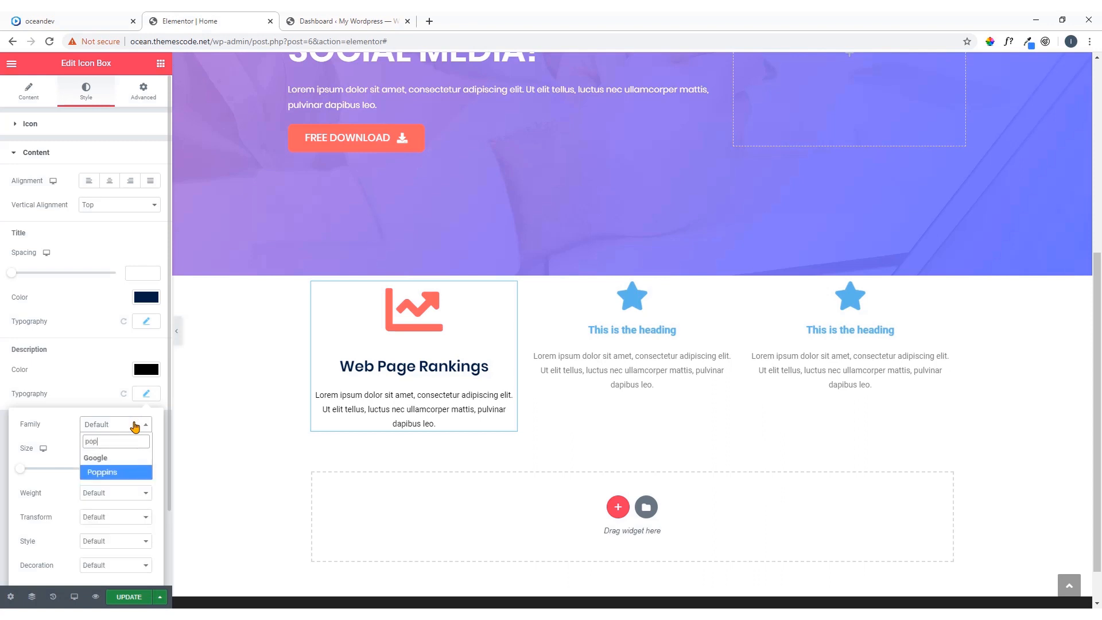
left_click(125, 471)
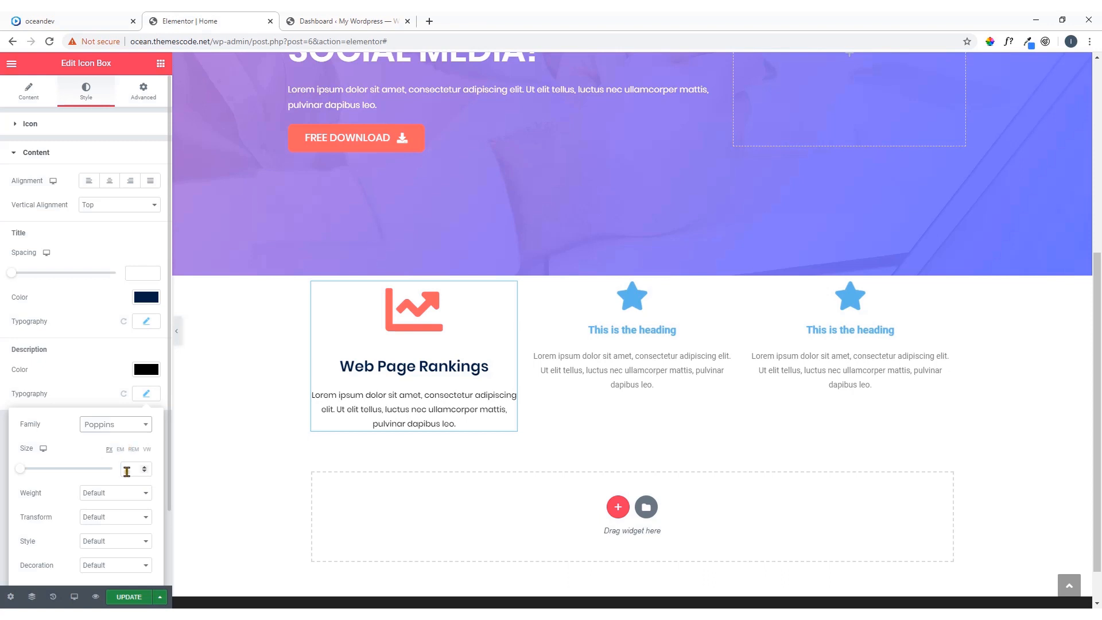
left_click(126, 471)
type("14")
left_click(87, 398)
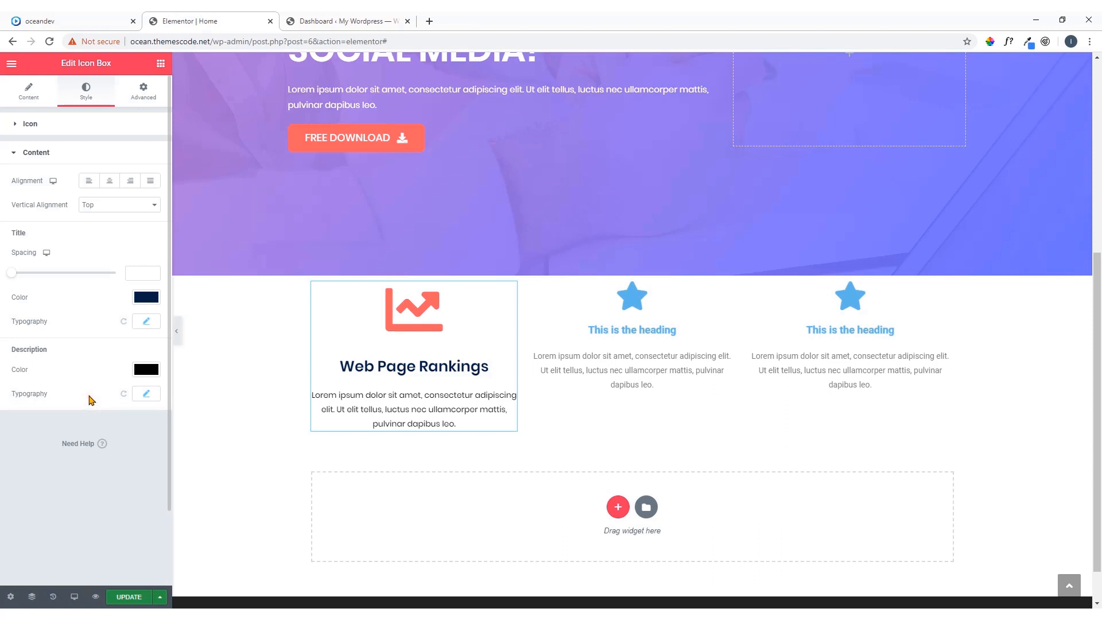
Unlink the first Icon Box's margin values and set its right and left margins to 10 px
left_click(146, 98)
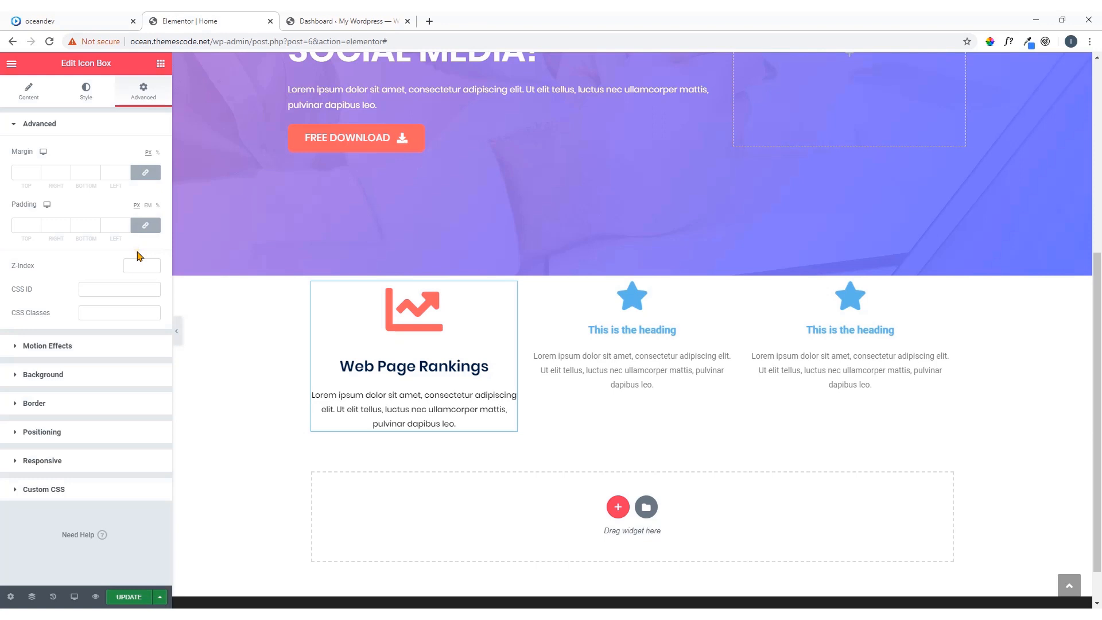
left_click(145, 174)
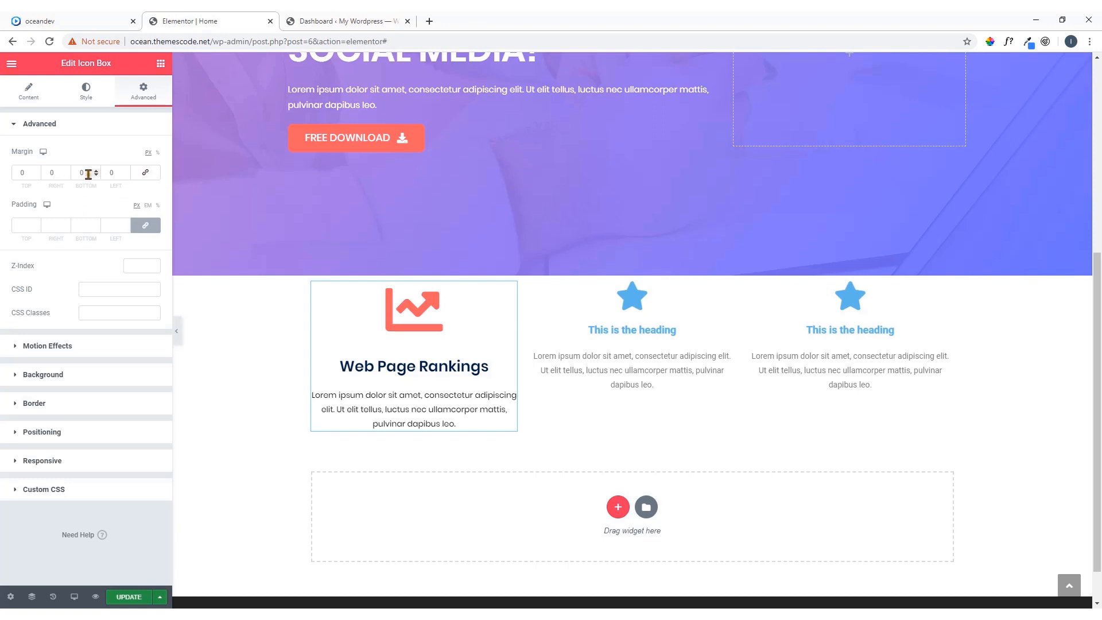
left_click_drag(59, 174, 44, 178)
type("10")
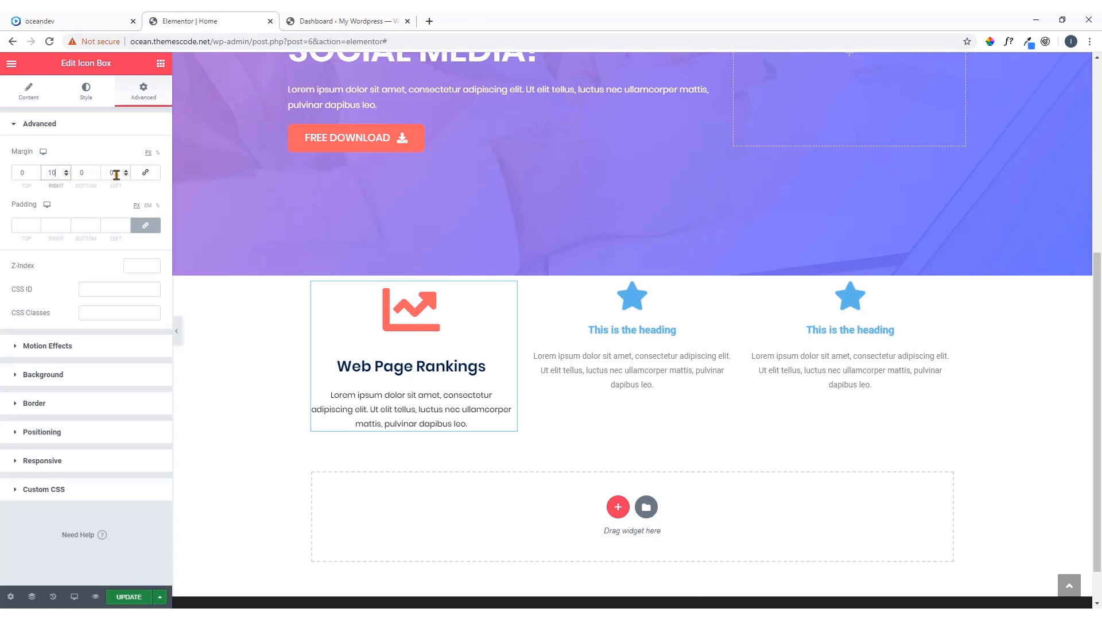
left_click_drag(116, 175, 108, 175)
type("10")
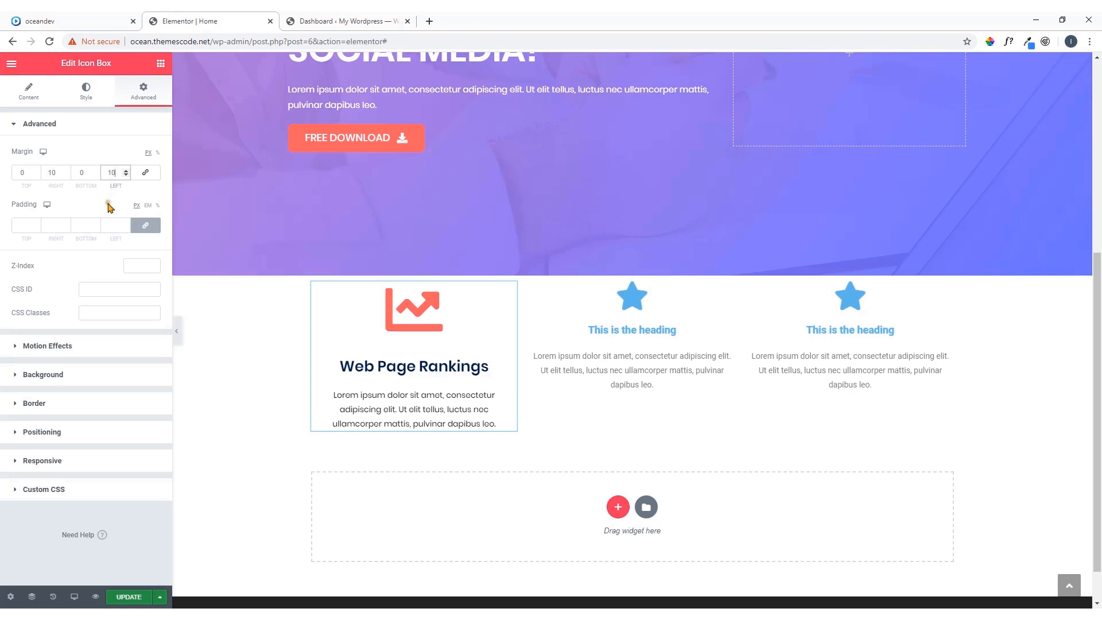
left_click(103, 142)
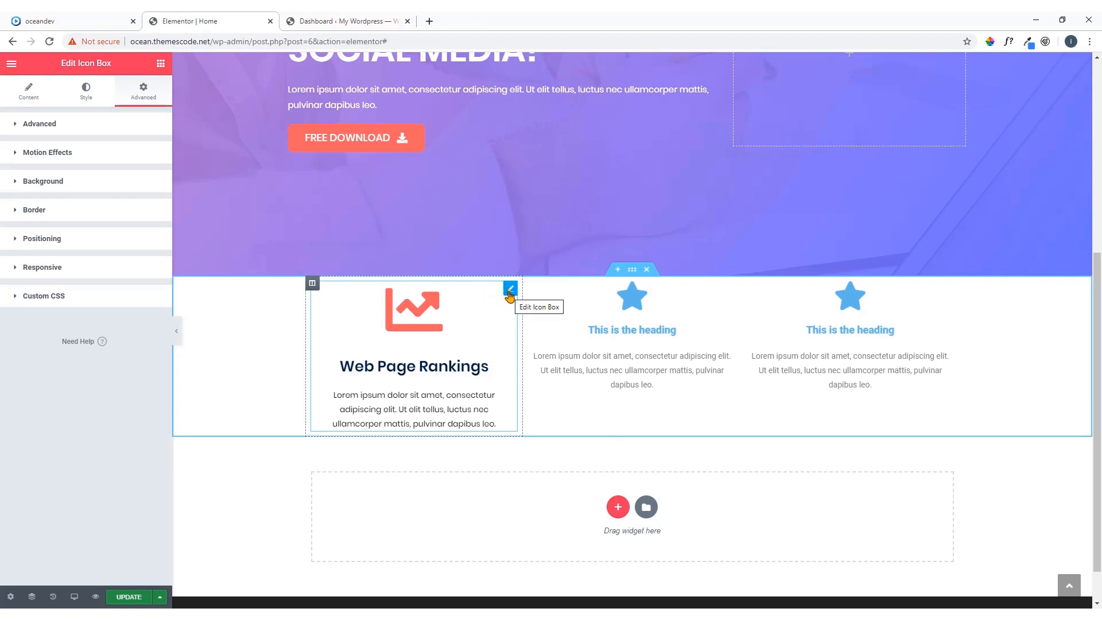
Copy the Web Page Rankings Icon Box and paste its style onto the second and third Icon Boxes
right_click(508, 293)
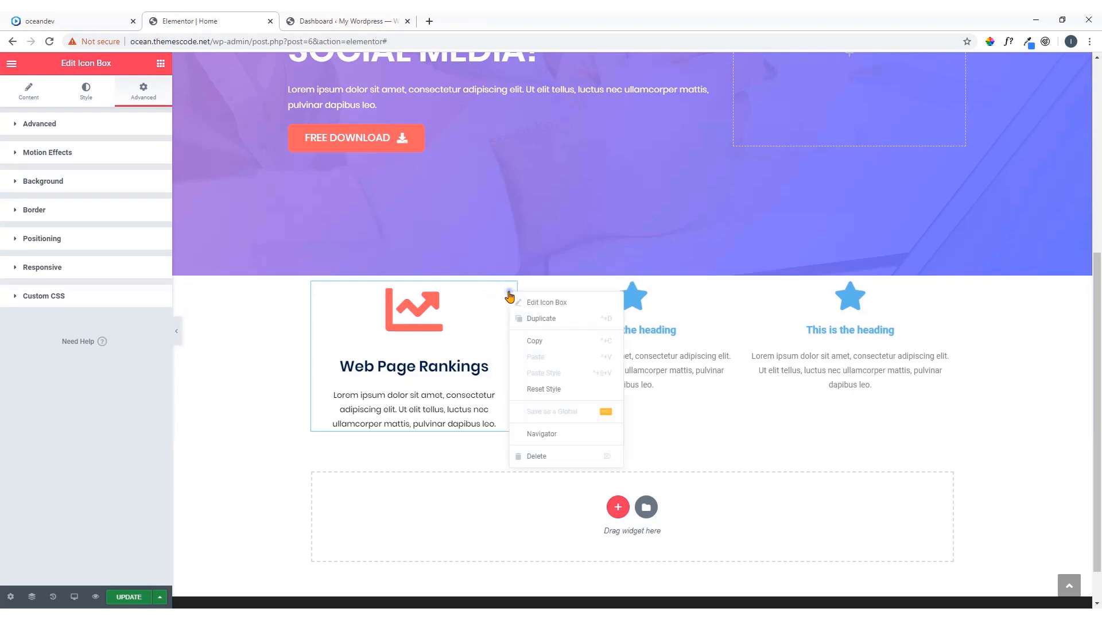
left_click(535, 343)
right_click(727, 290)
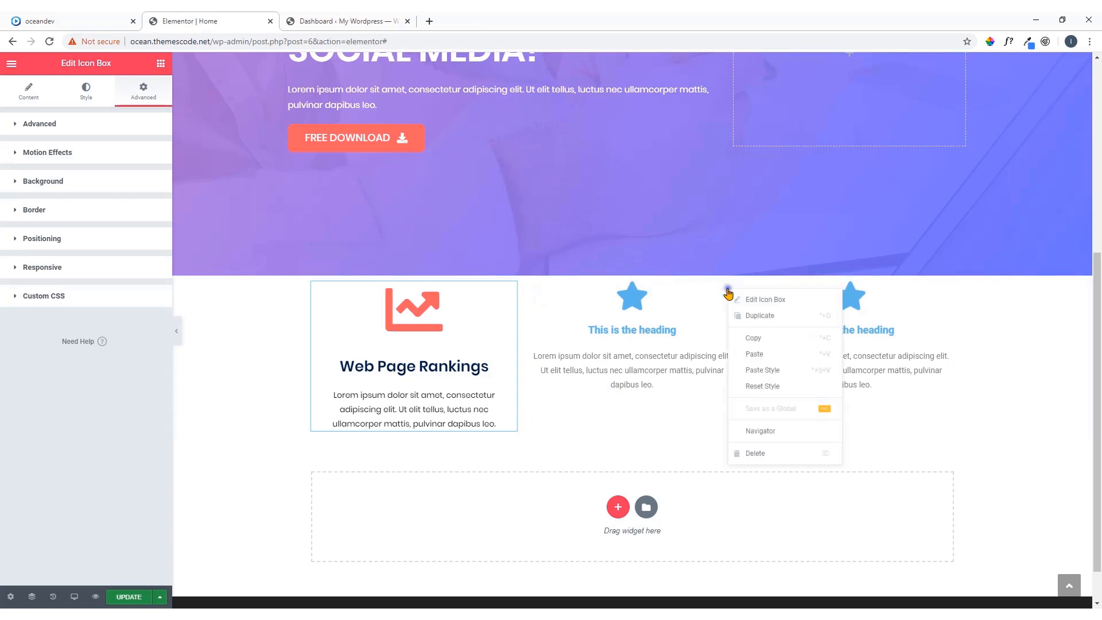
left_click(763, 372)
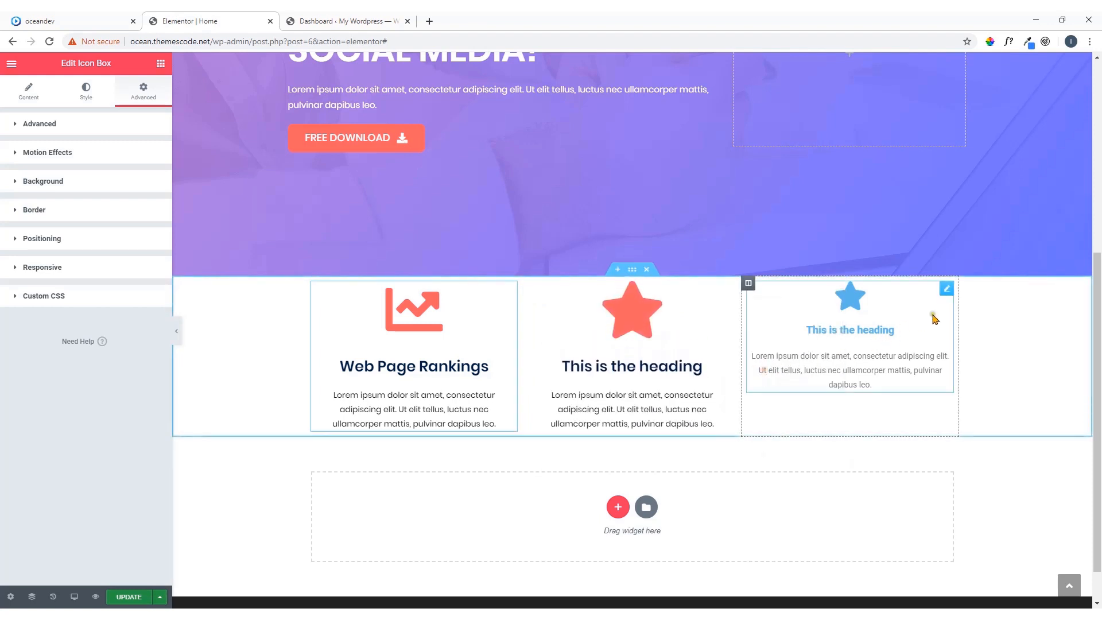
right_click(949, 292)
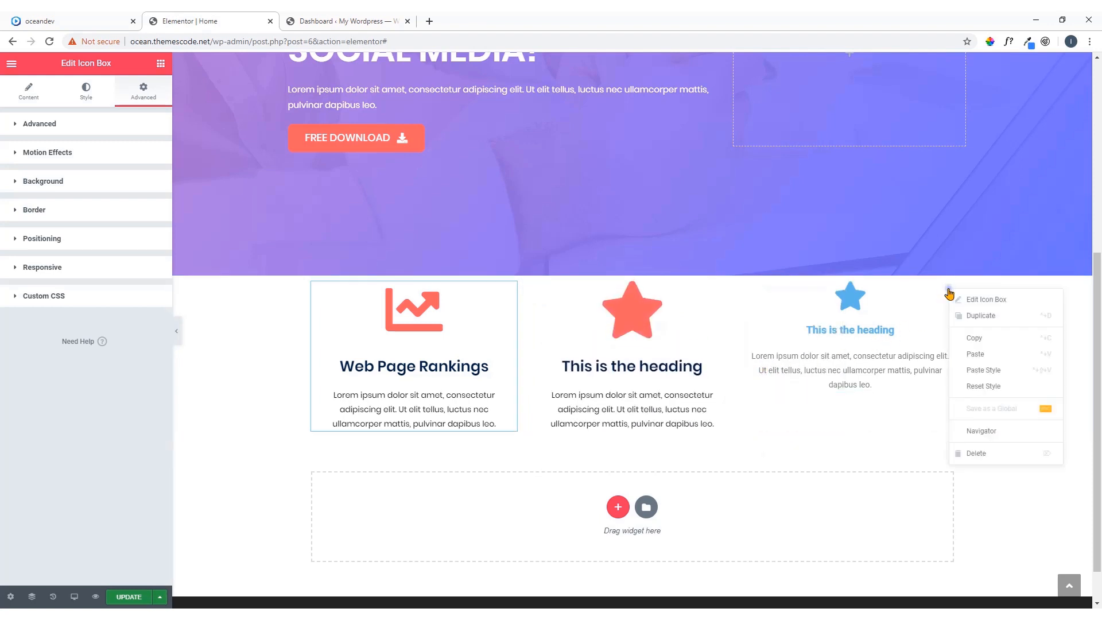
left_click(976, 369)
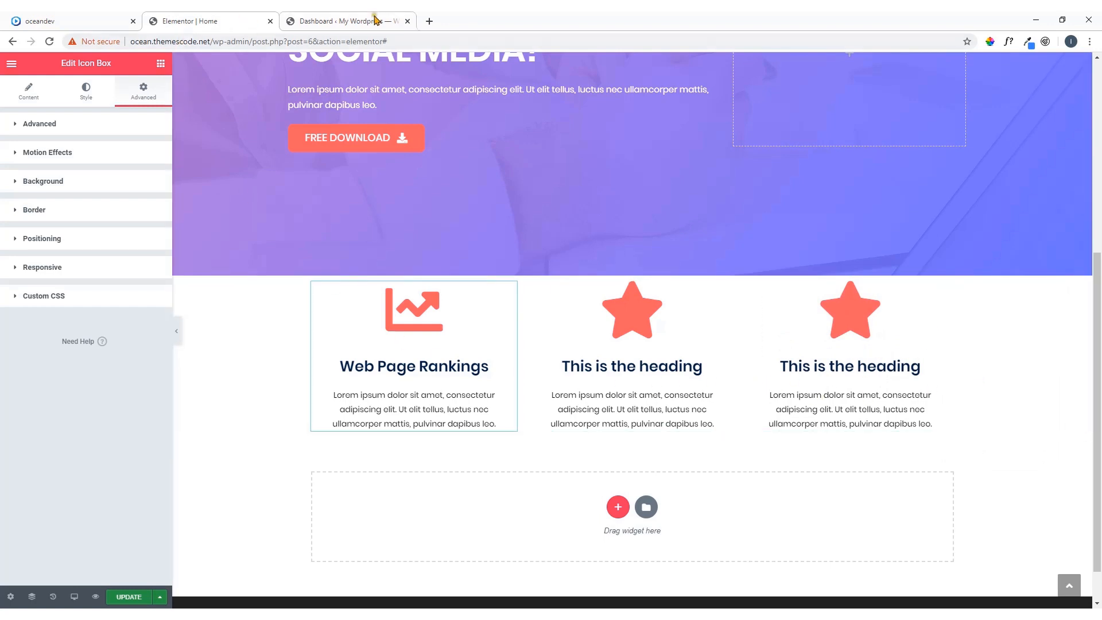
Switch to the oceandev demo page, close the font details popup and exit WhatFont
left_click(81, 19)
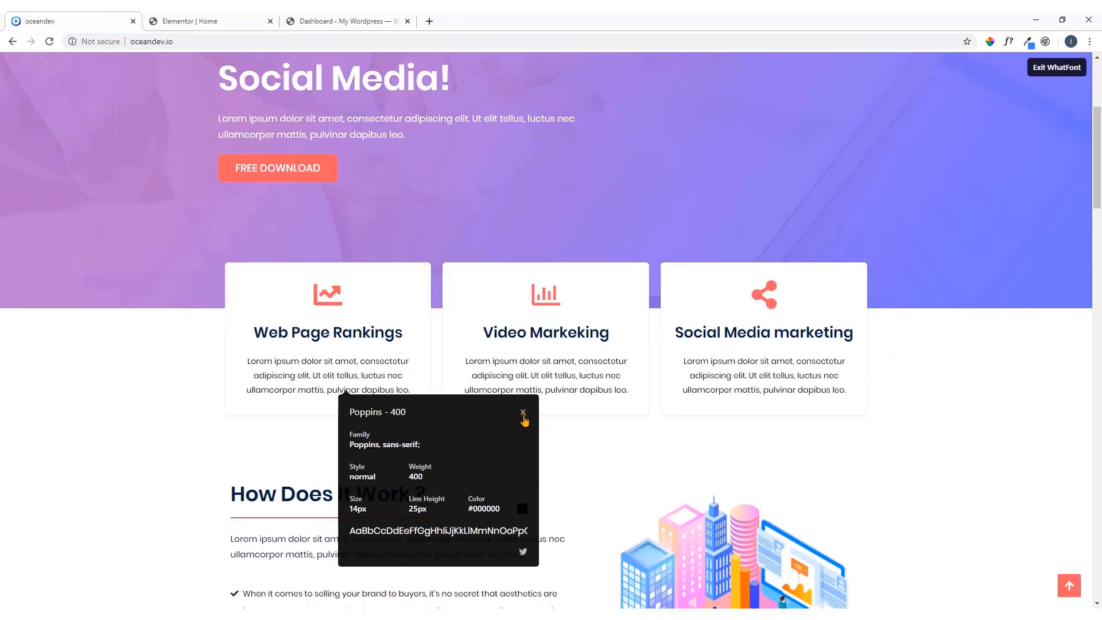
left_click(523, 411)
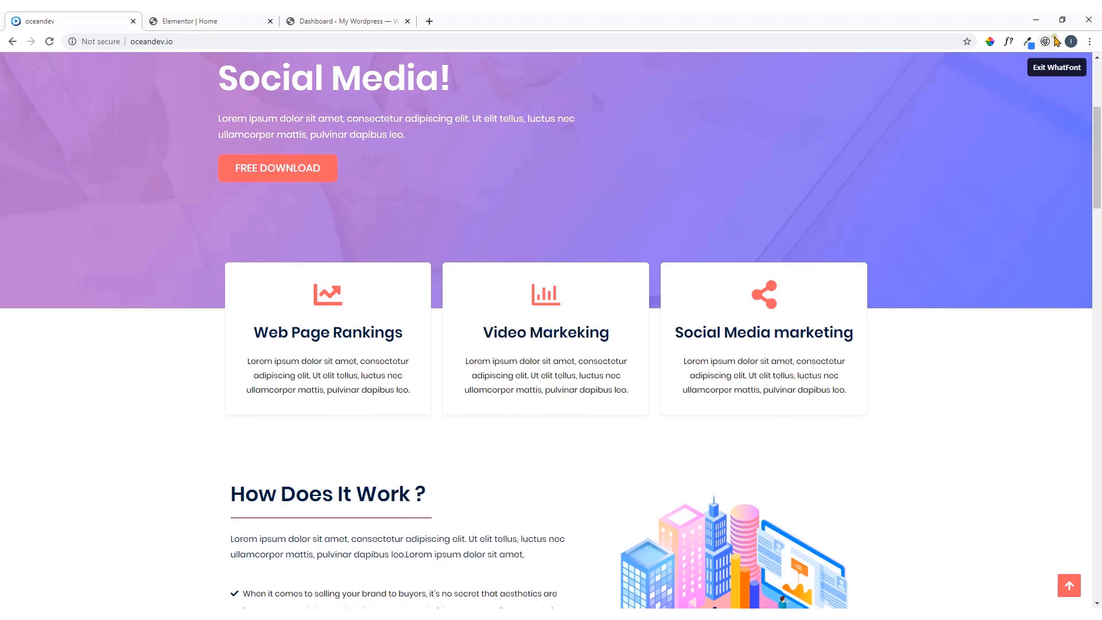
left_click(1060, 75)
left_click(1060, 70)
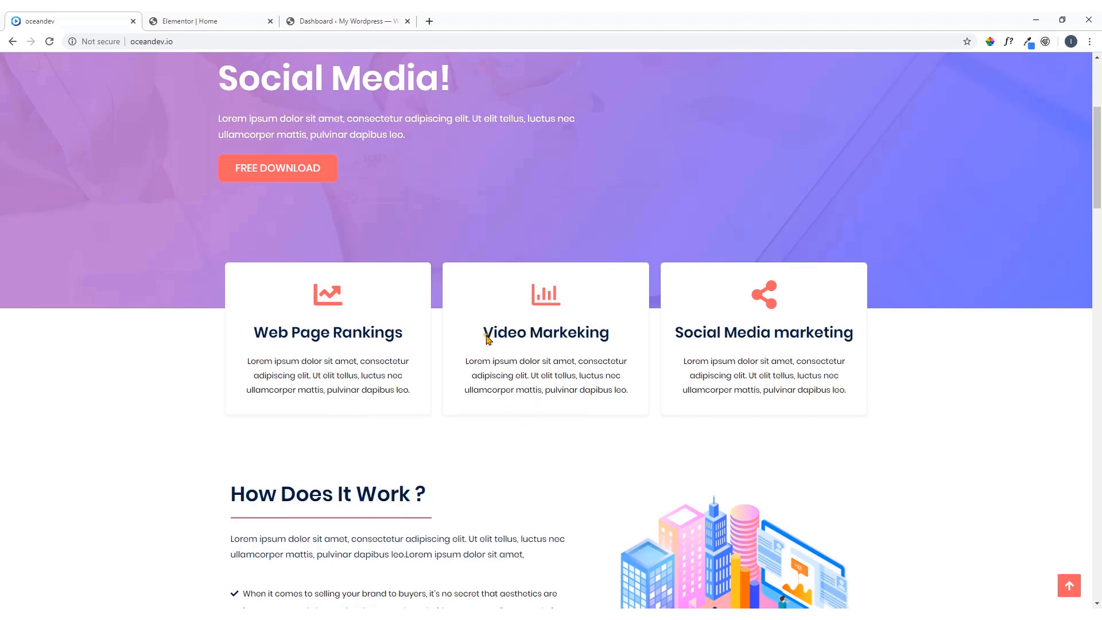
Copy the "Video Markeking" title from the demo and use it as the second Icon Box's title in the Elementor editor
left_click_drag(551, 339, 609, 341)
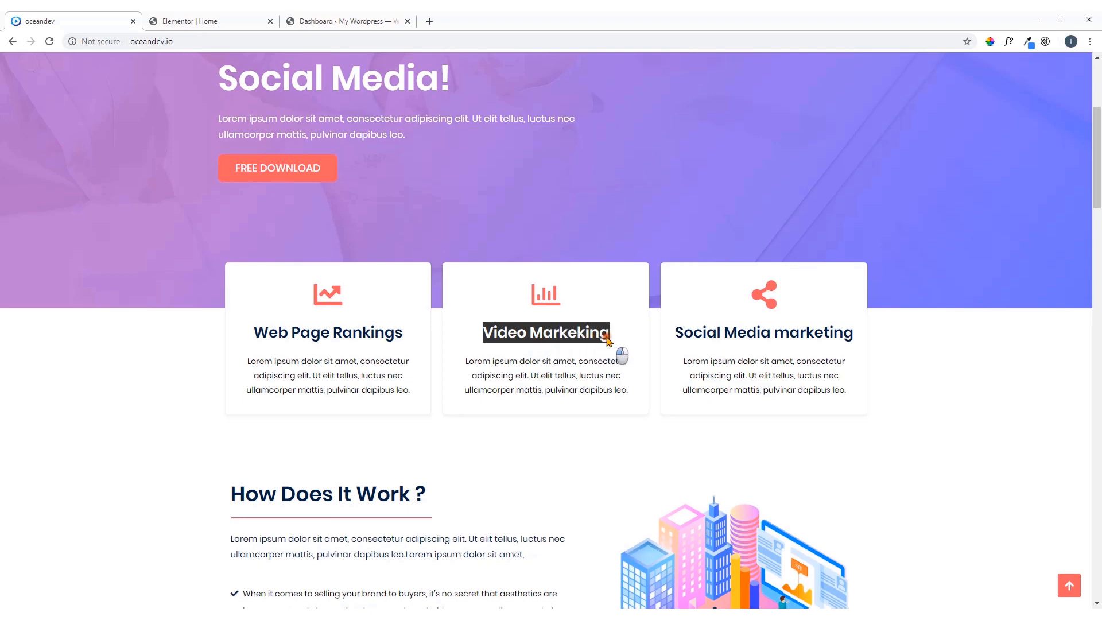
right_click(604, 340)
left_click(613, 346)
left_click(211, 21)
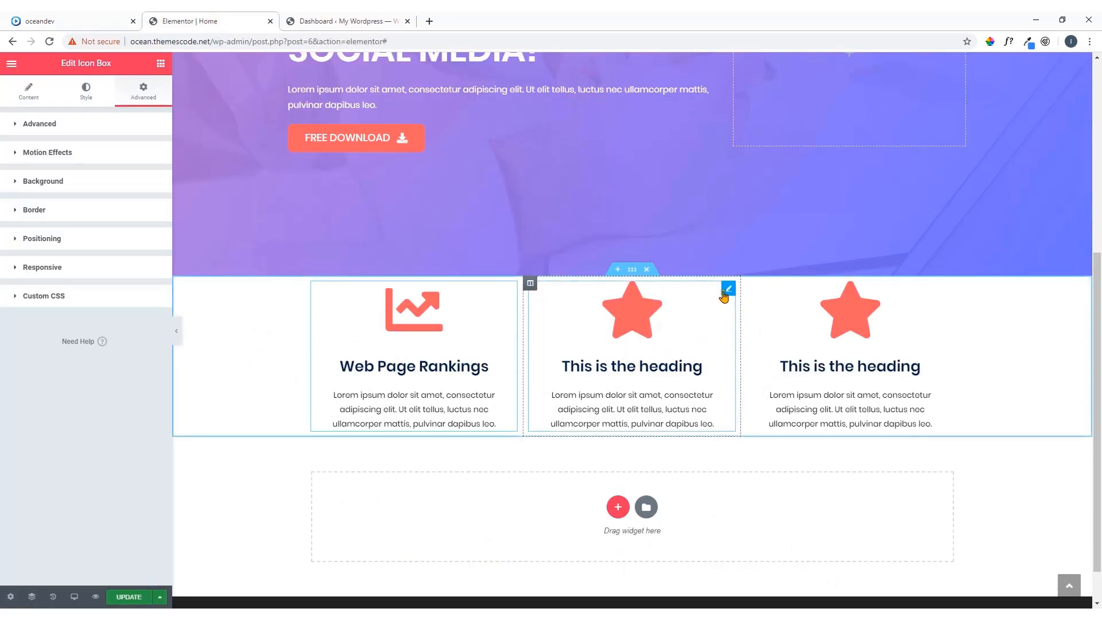
left_click(729, 289)
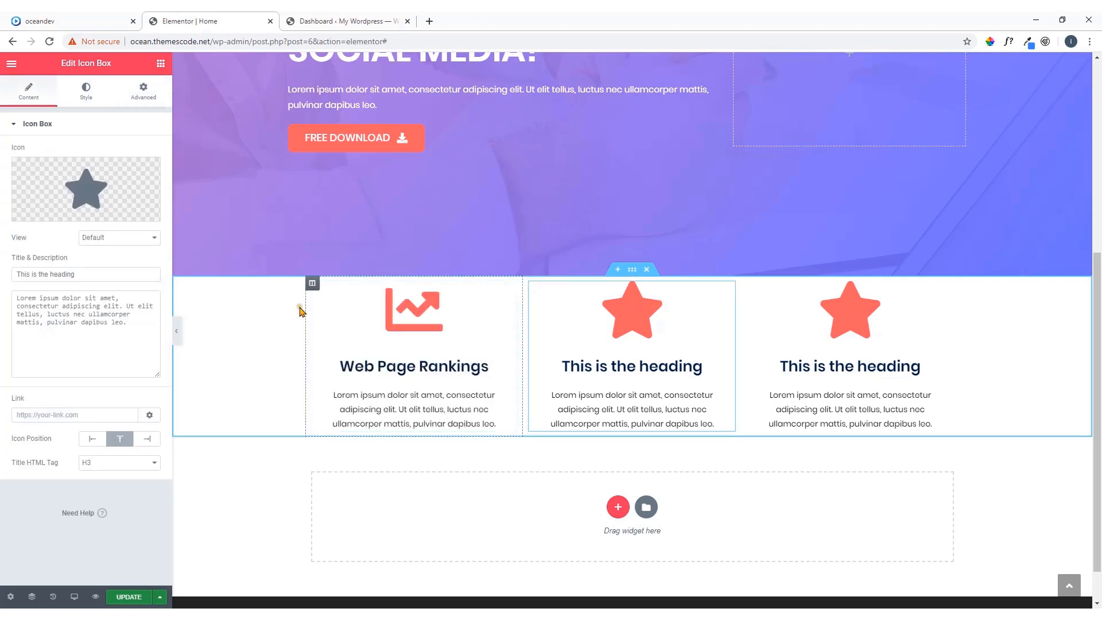
left_click_drag(87, 278, 12, 294)
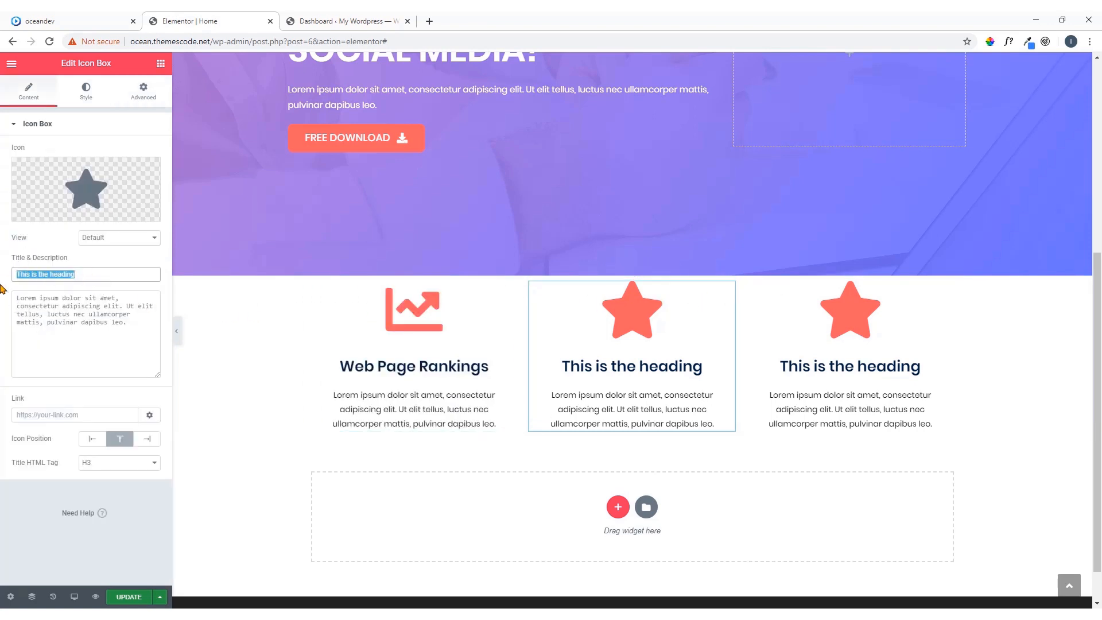
type("Video Markeking")
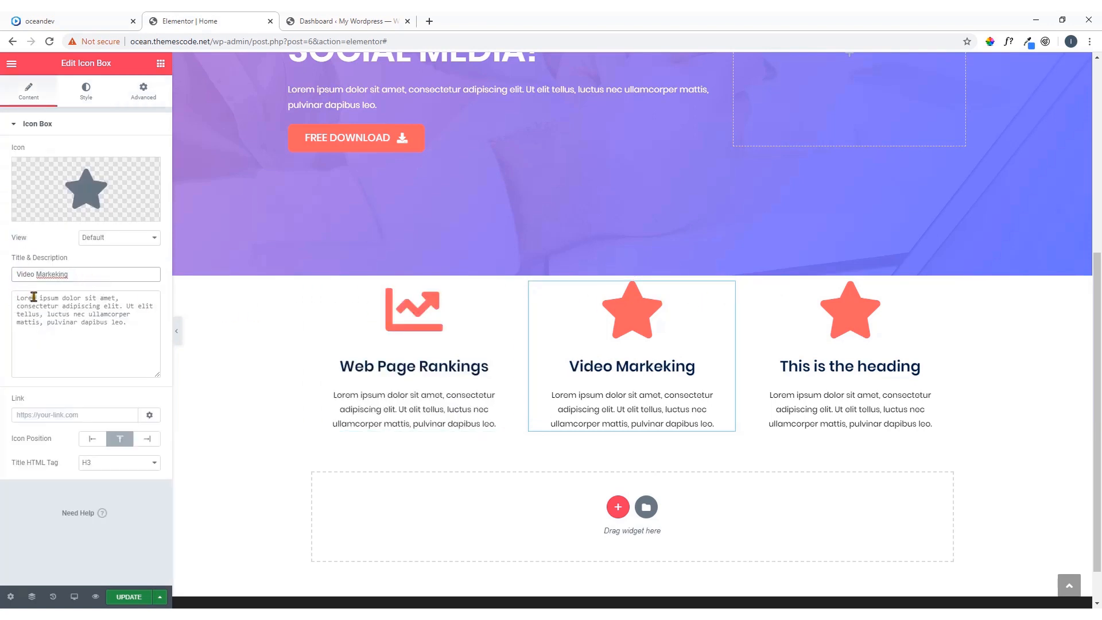
Replace the second Icon Box's star with the Chart bar icon, filtering the icon library by "cha"
left_click(107, 199)
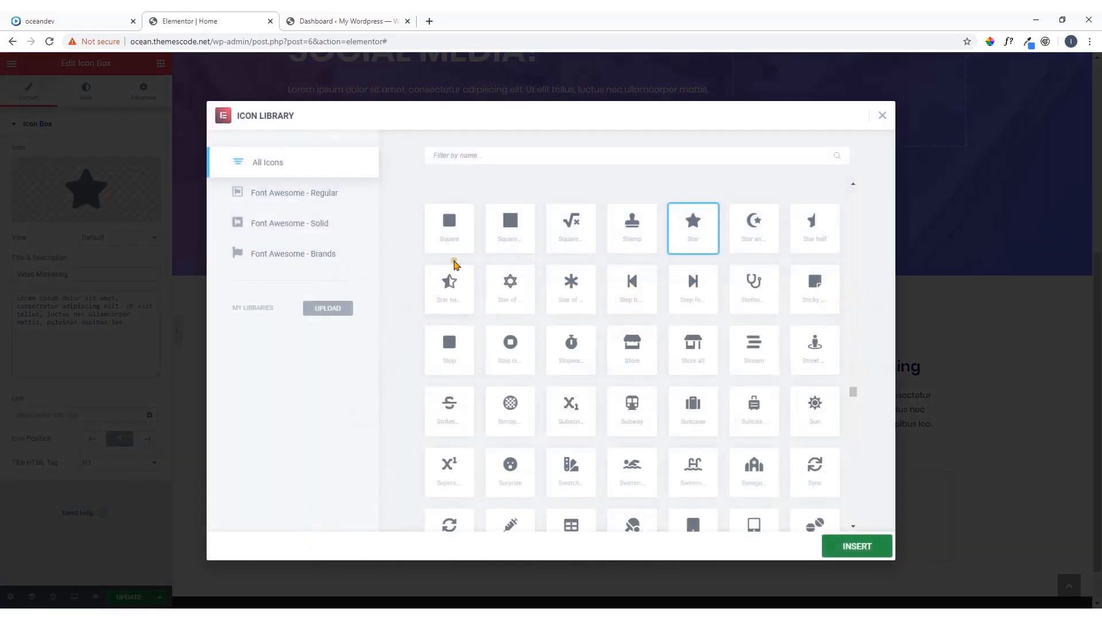
left_click(487, 156)
type("ch")
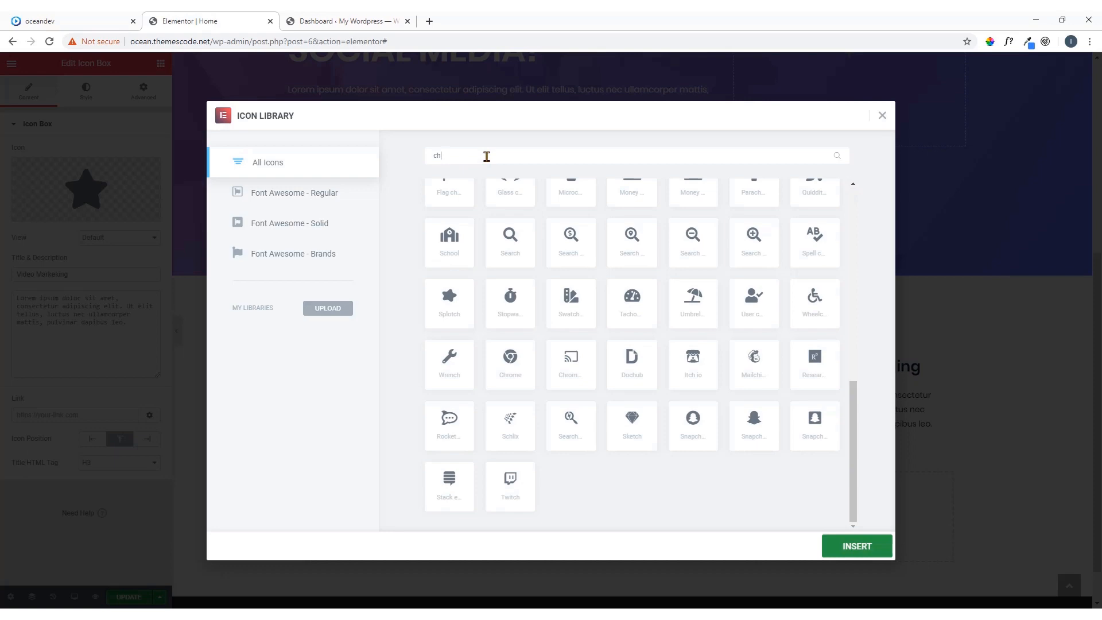
type("a")
left_click(472, 244)
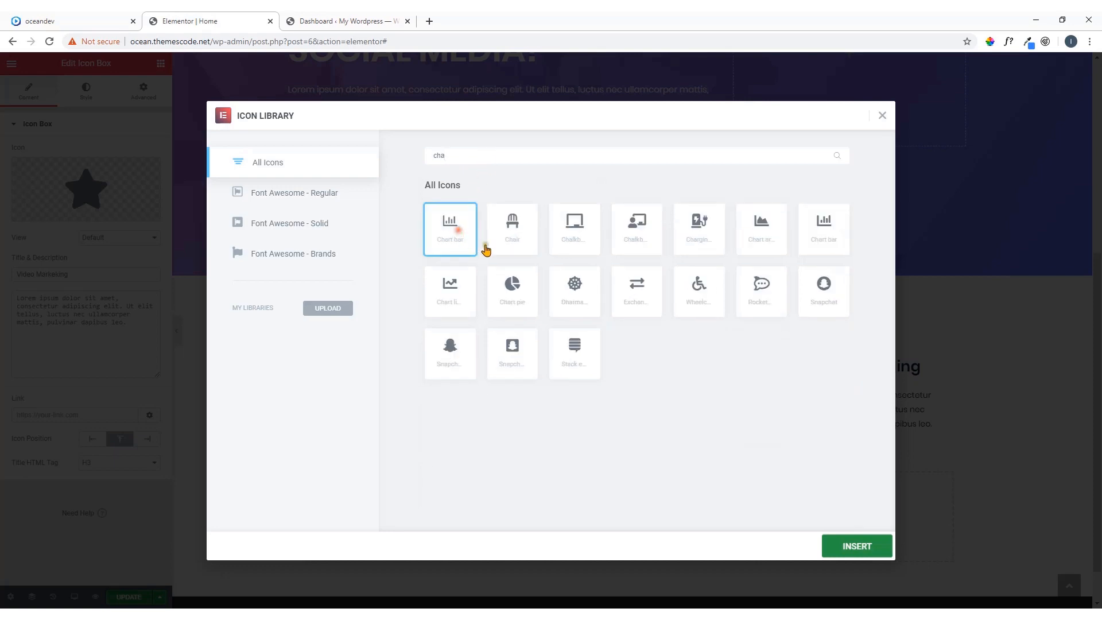
left_click(849, 550)
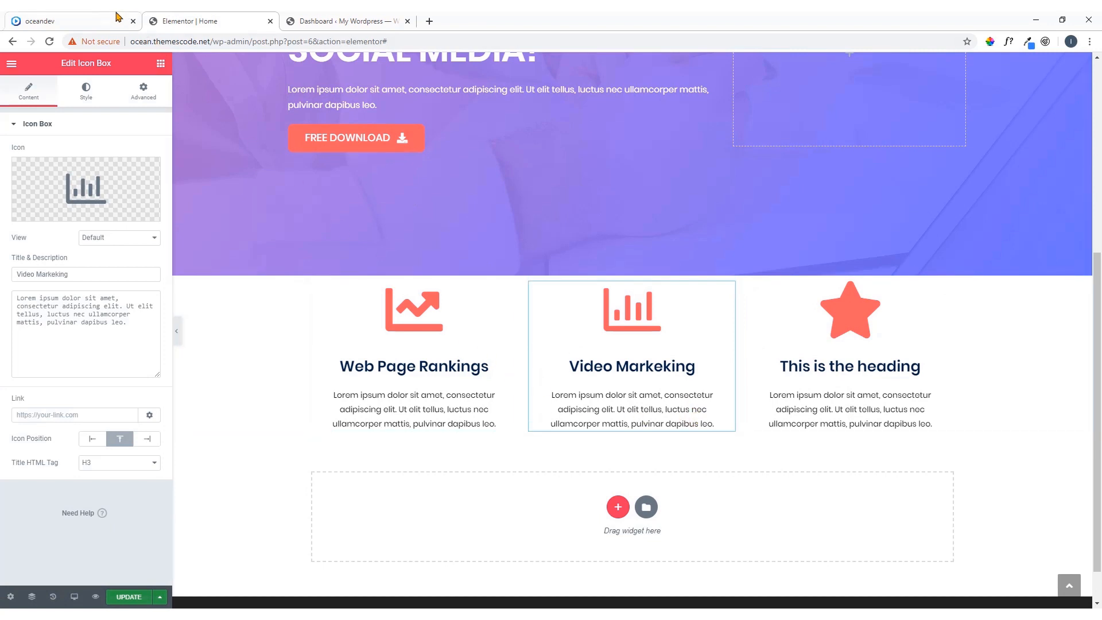
Copy the "Social Media marketing" title from the oceandev demo and use it as the third Icon Box's title in Elementor
left_click(81, 18)
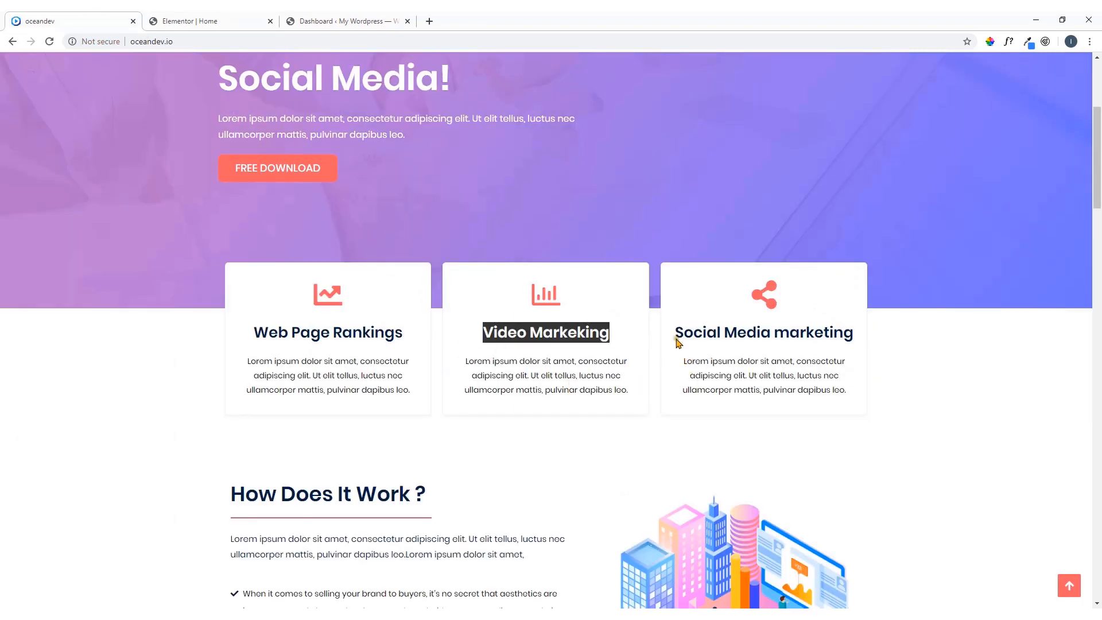
left_click_drag(678, 335, 853, 336)
right_click(854, 336)
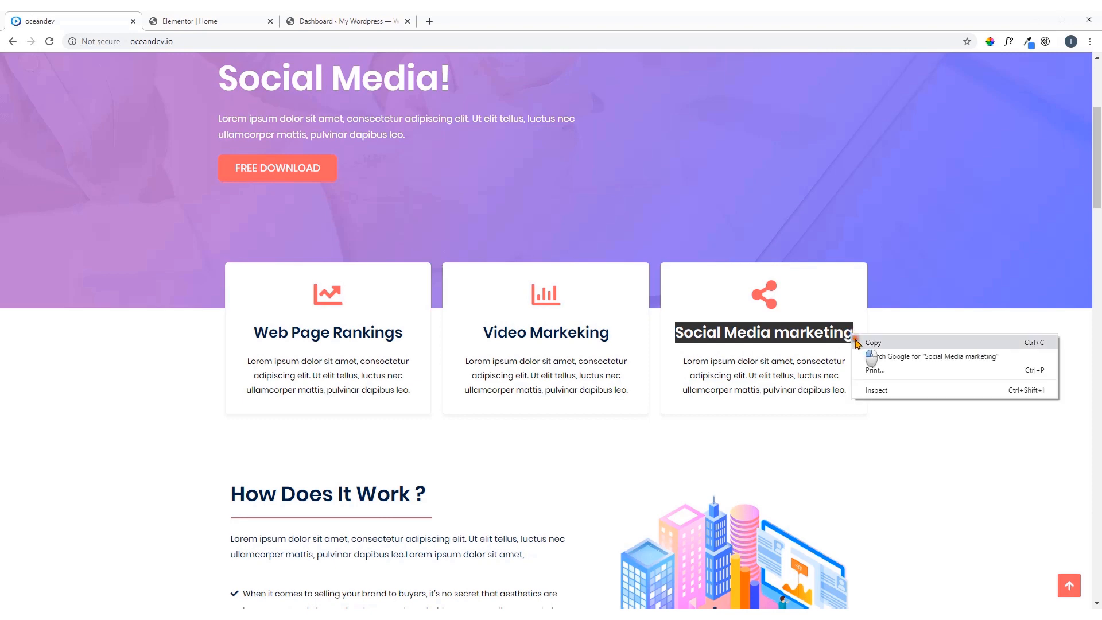
left_click(867, 342)
left_click(258, 21)
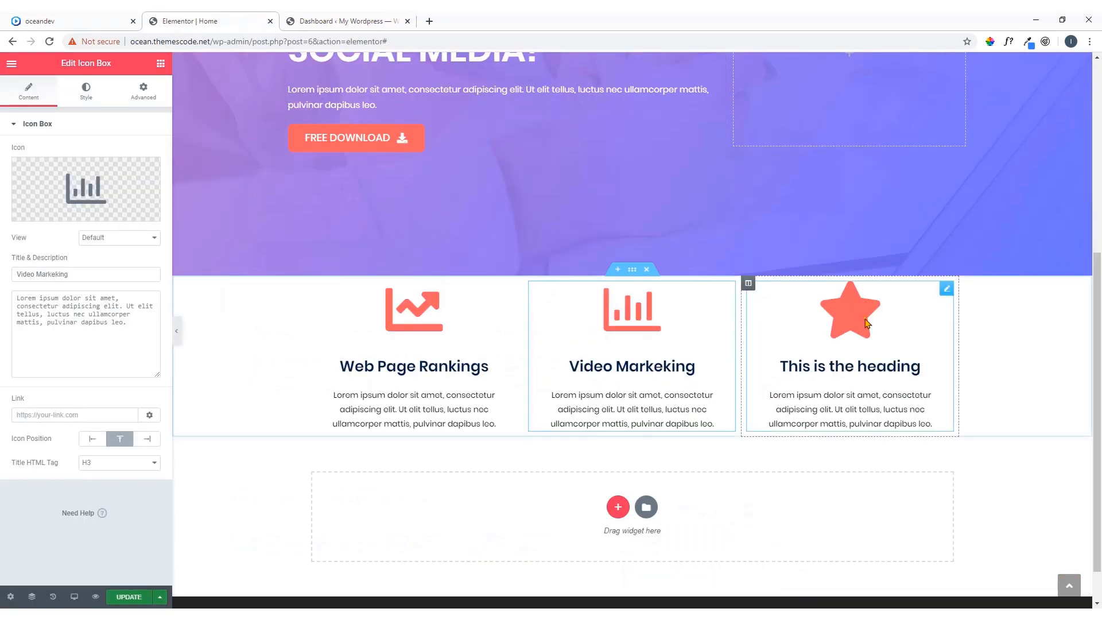
left_click(947, 291)
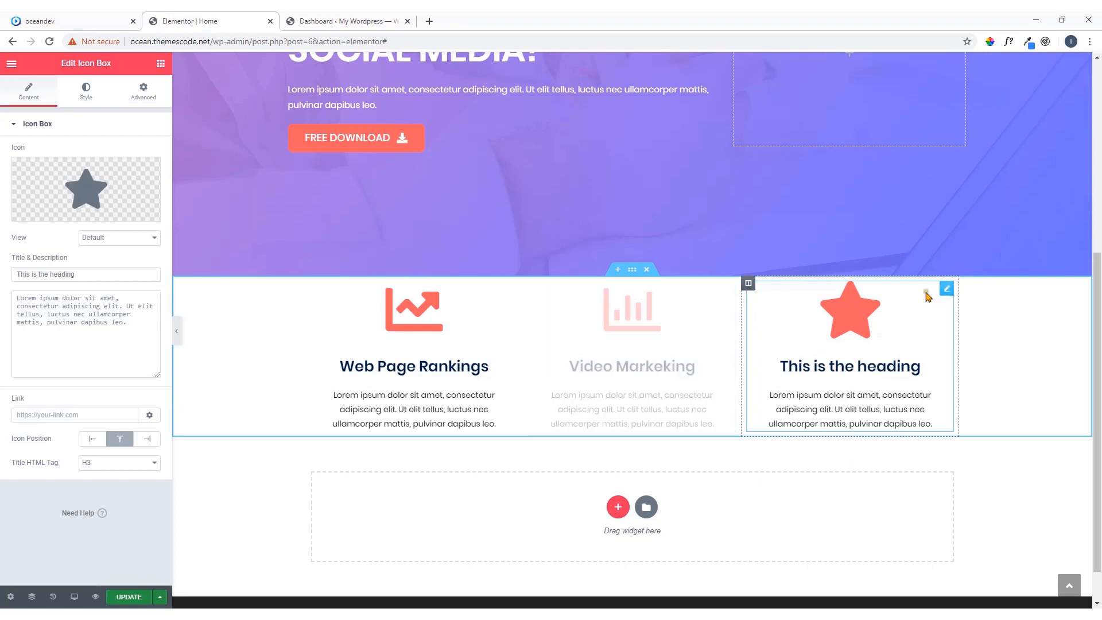
left_click_drag(116, 275, 1, 278)
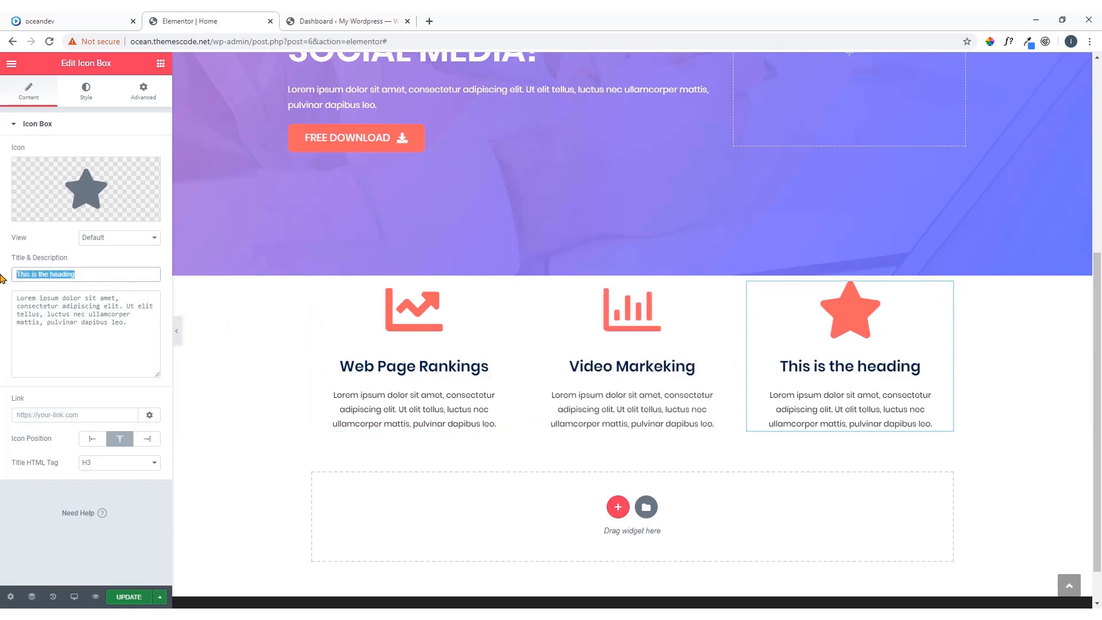
type("Social Media marketing")
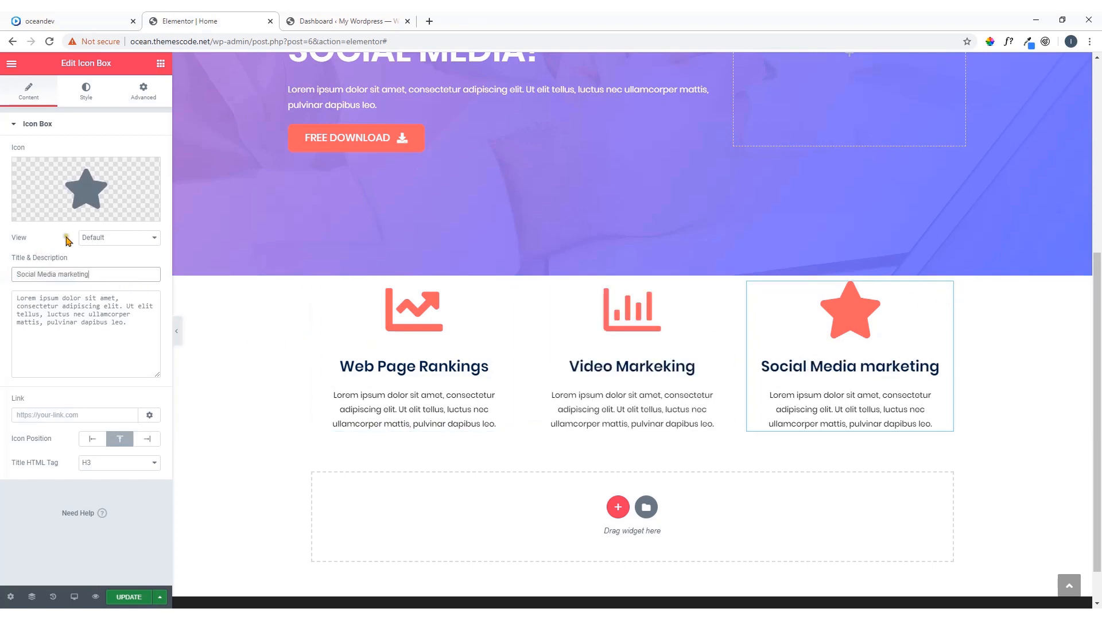
Replace the third Icon Box's star with the Share alt icon, filtering the icon library by "sha"
left_click(103, 193)
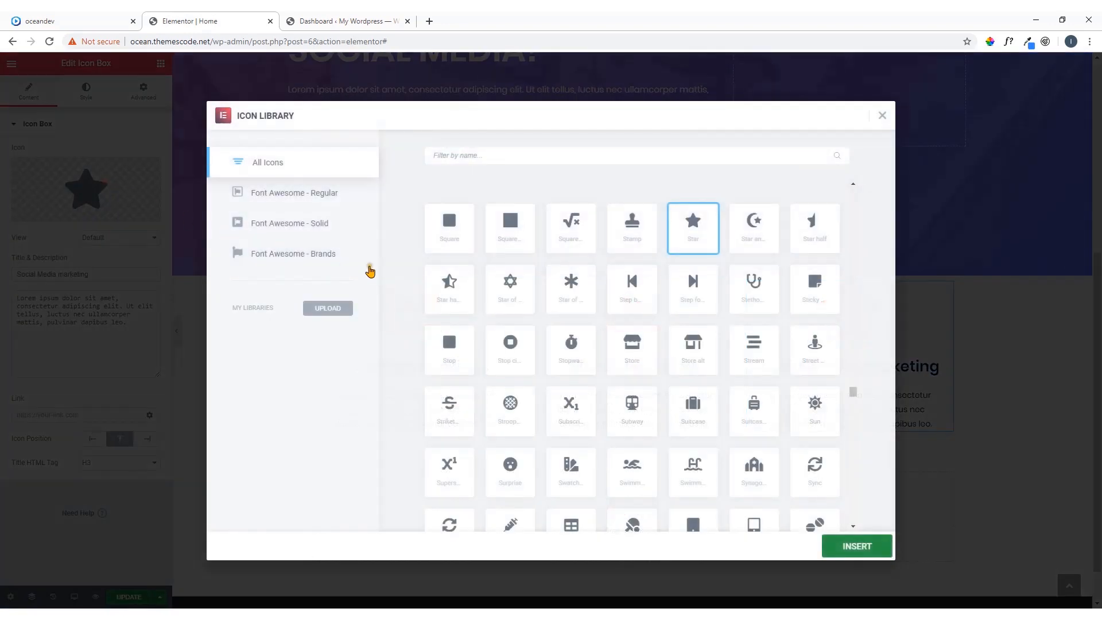
left_click(516, 163)
type("sha")
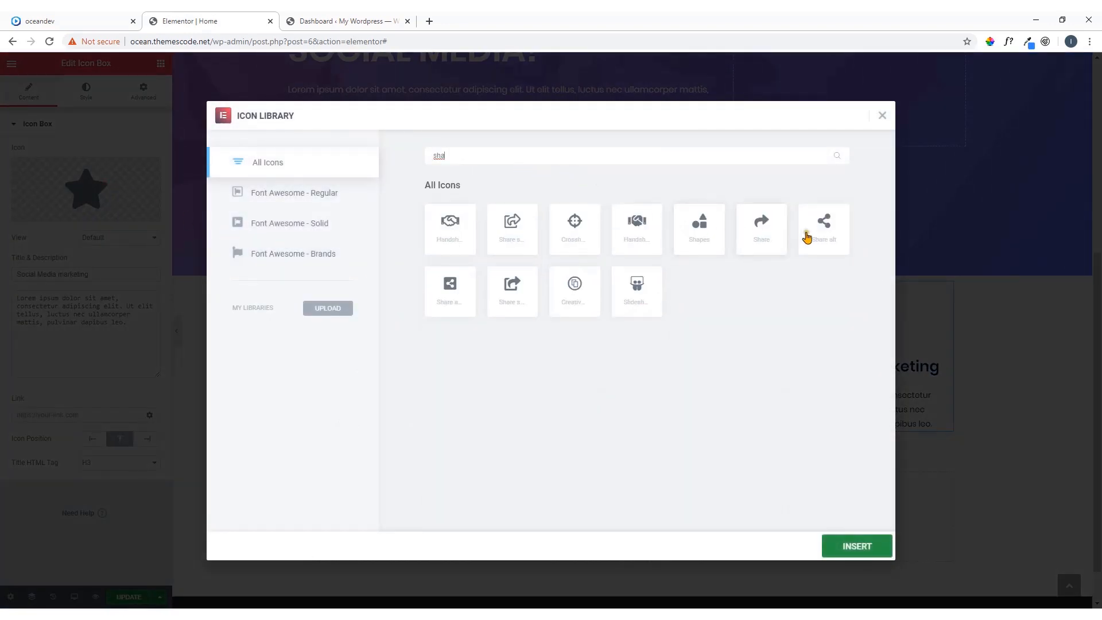
left_click(825, 231)
left_click(821, 546)
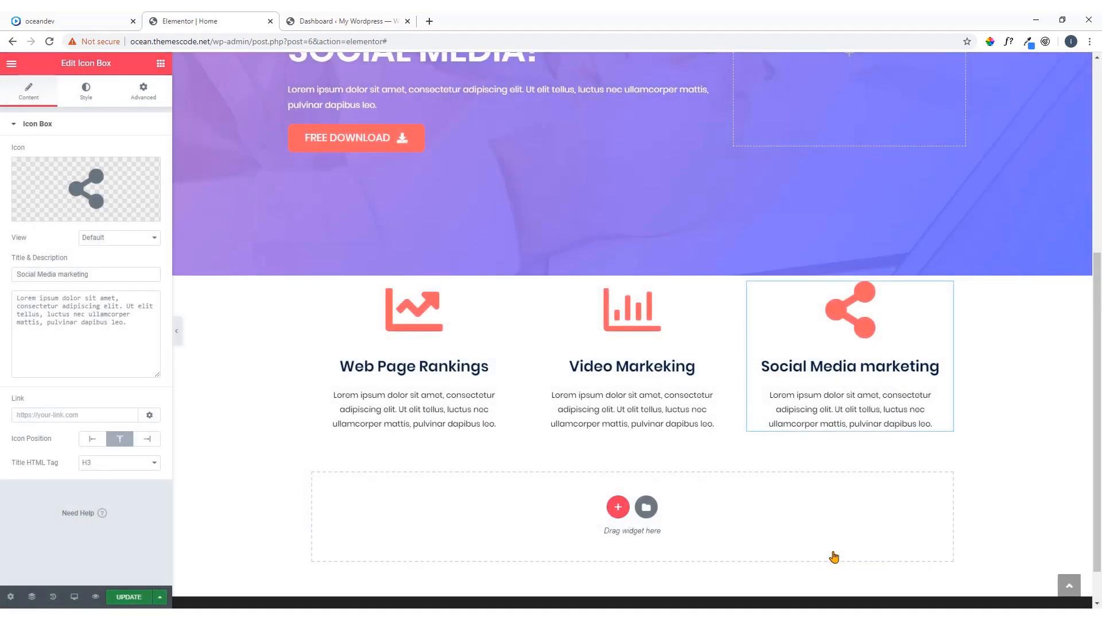
Check the service boxes' position over the hero on the oceandev demo and open the three-column section's advanced settings in Elementor
left_click(99, 19)
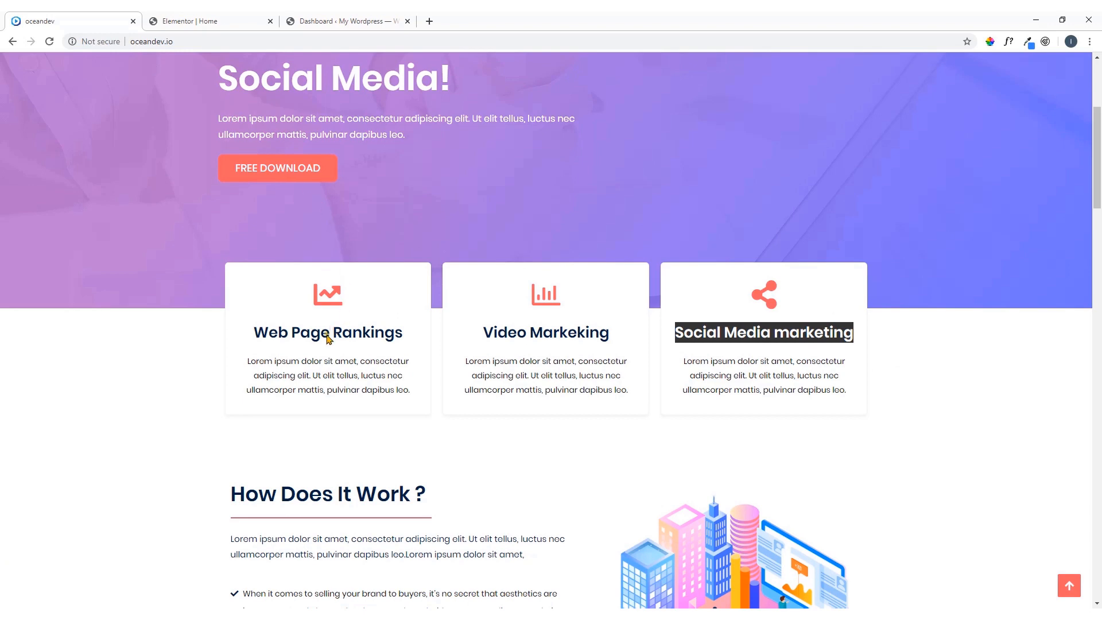
left_click(815, 307)
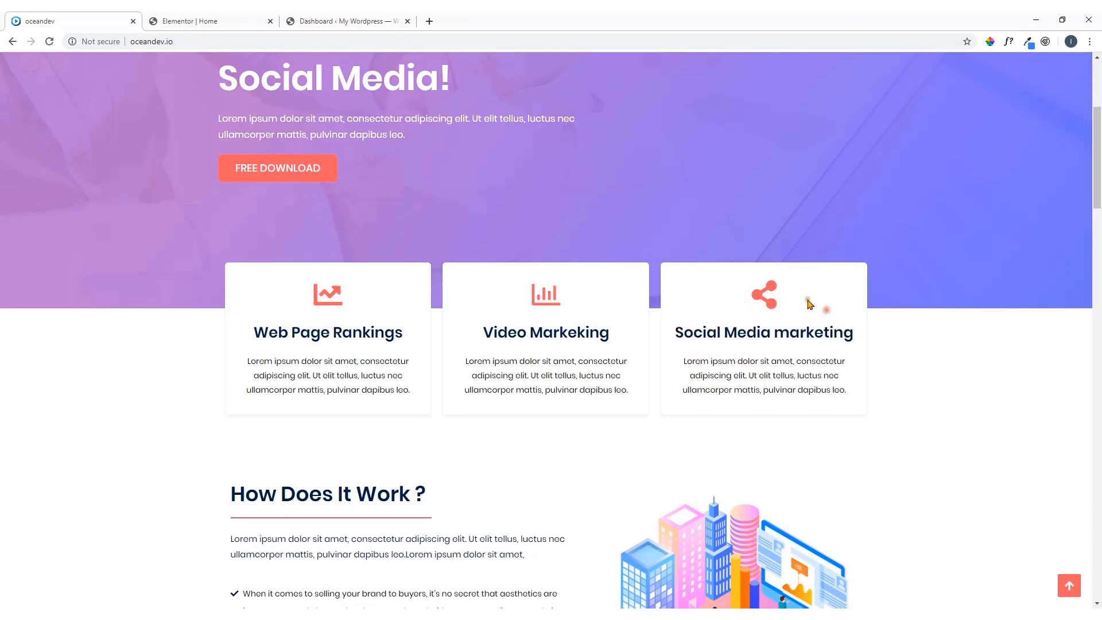
scroll(761, 248, "up", 2)
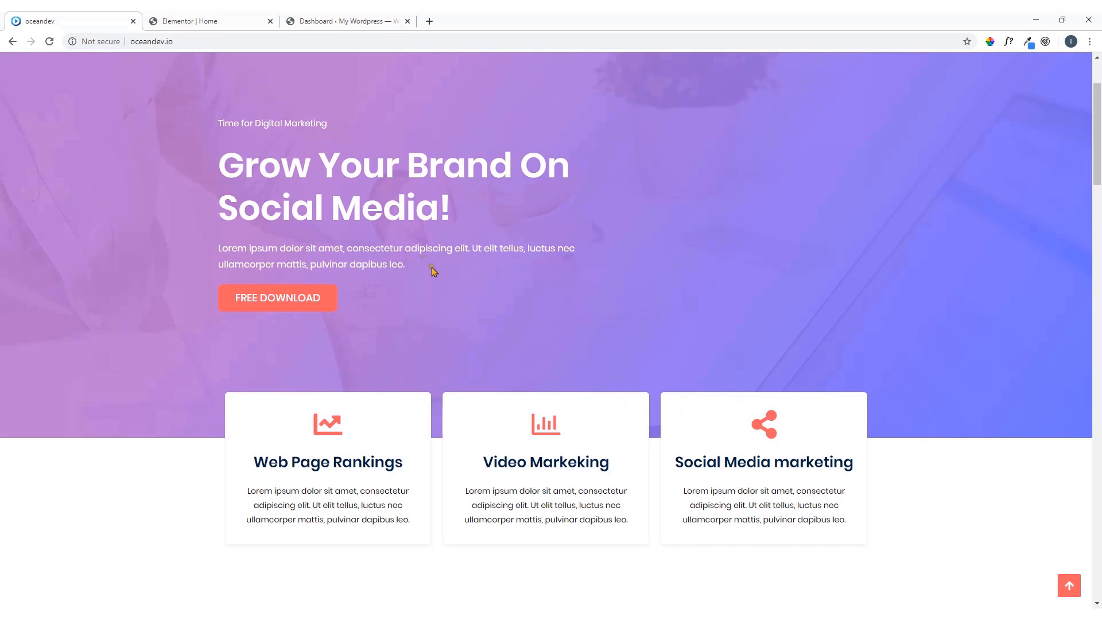
left_click(241, 20)
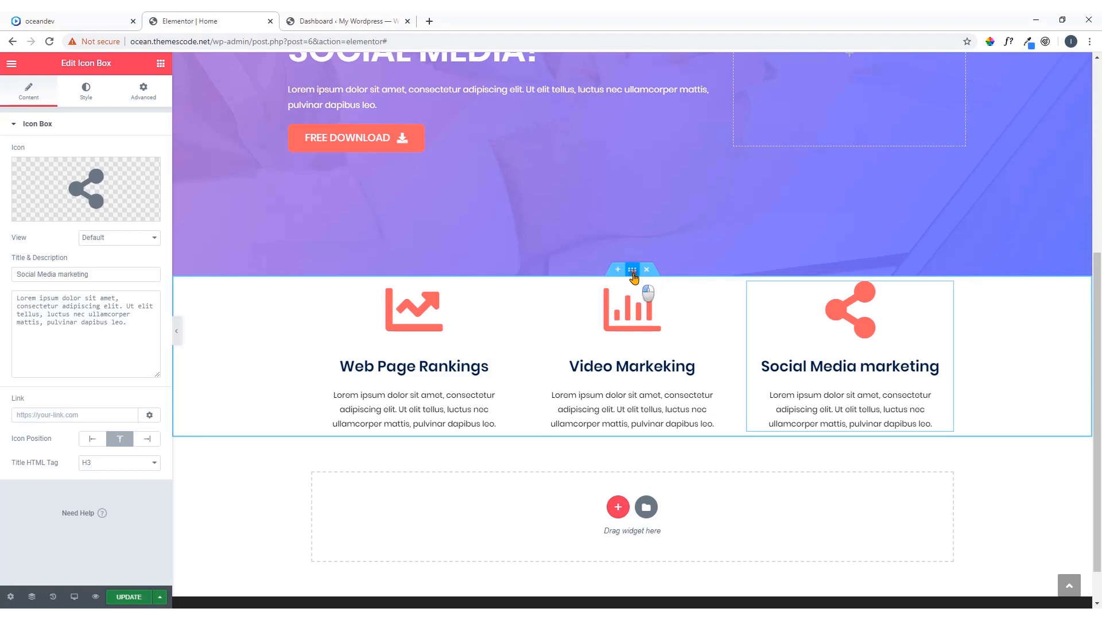
left_click(633, 274)
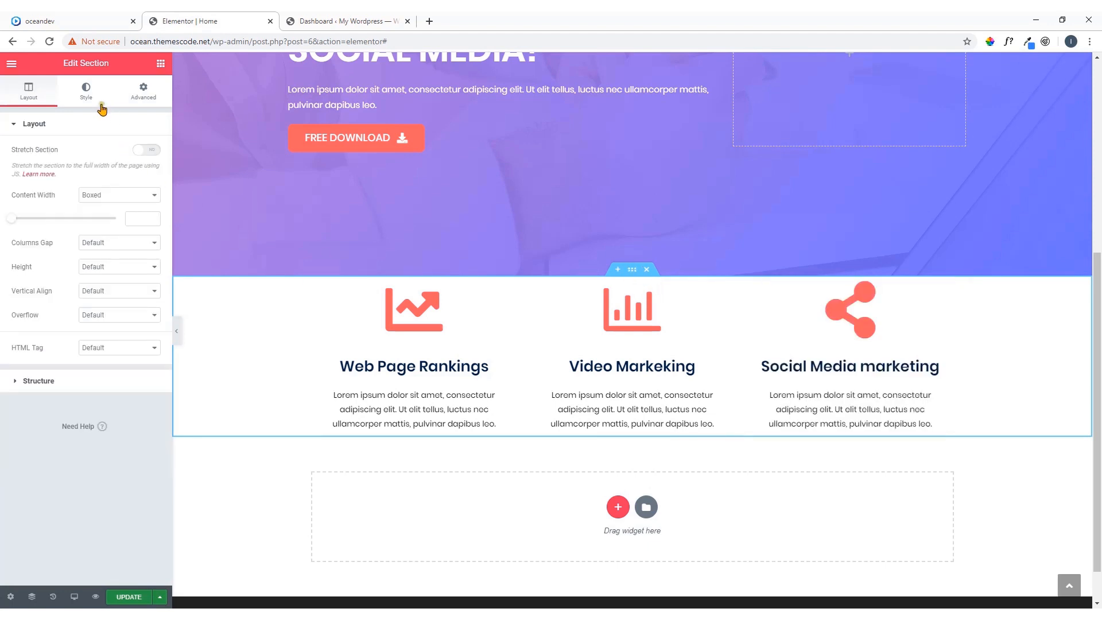
left_click(141, 97)
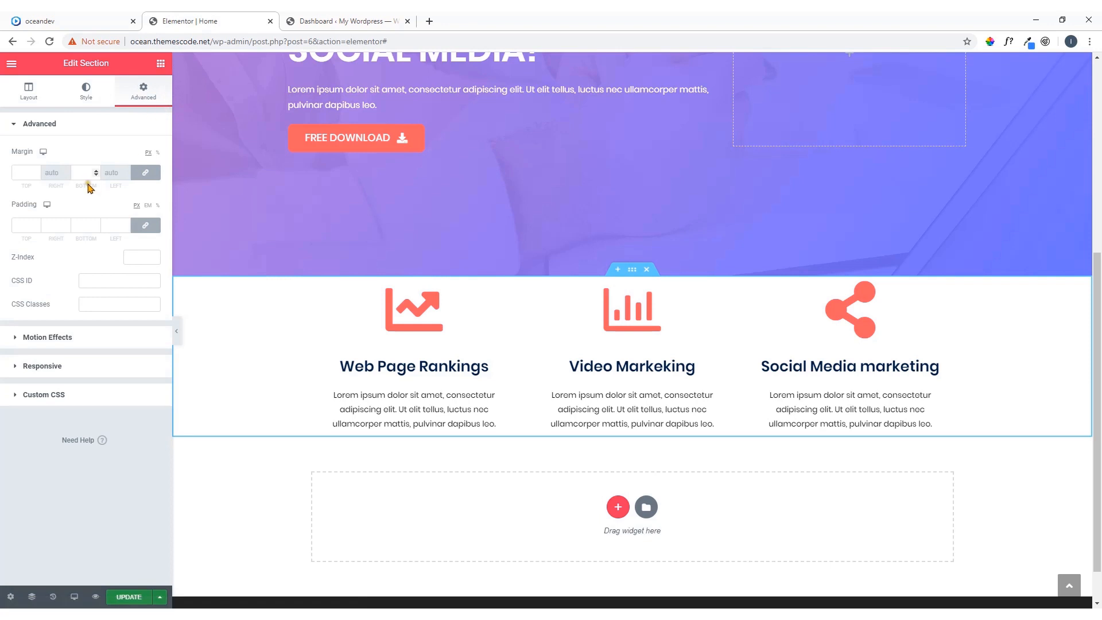
left_click(106, 21)
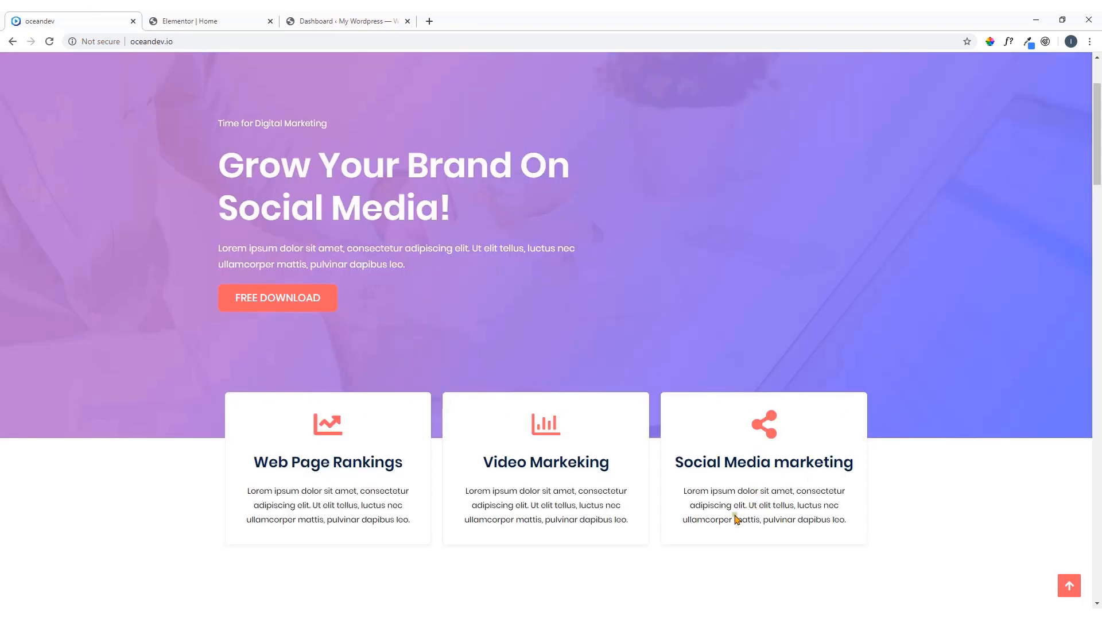
left_click(235, 16)
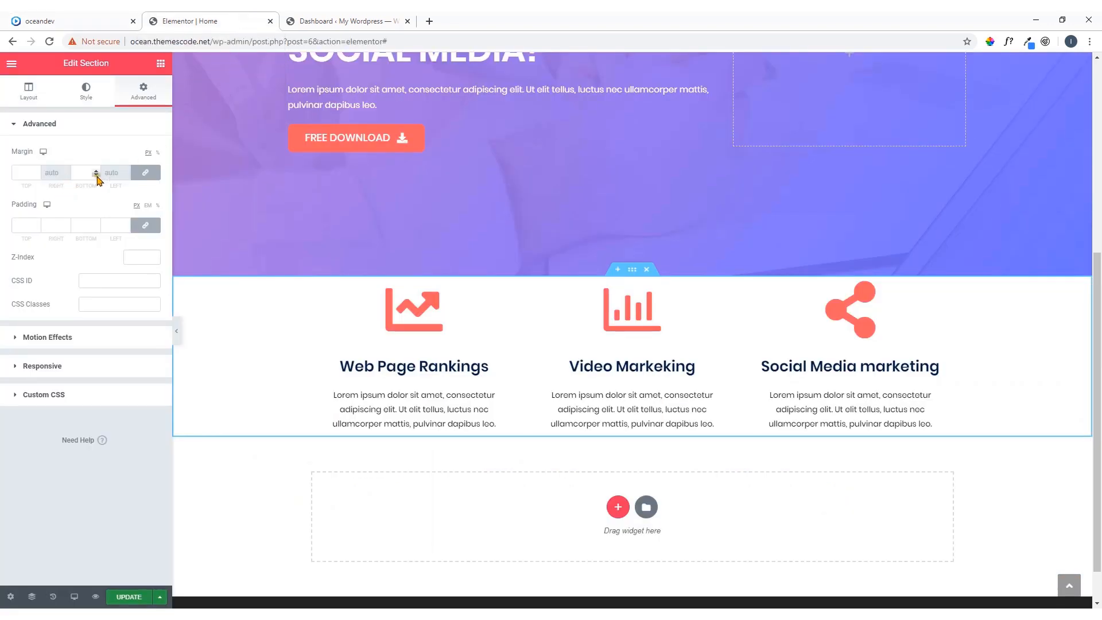
Unlink the three-column section's margin values, set its top margin to -100 px and compare the overlap with the oceandev demo
left_click(147, 173)
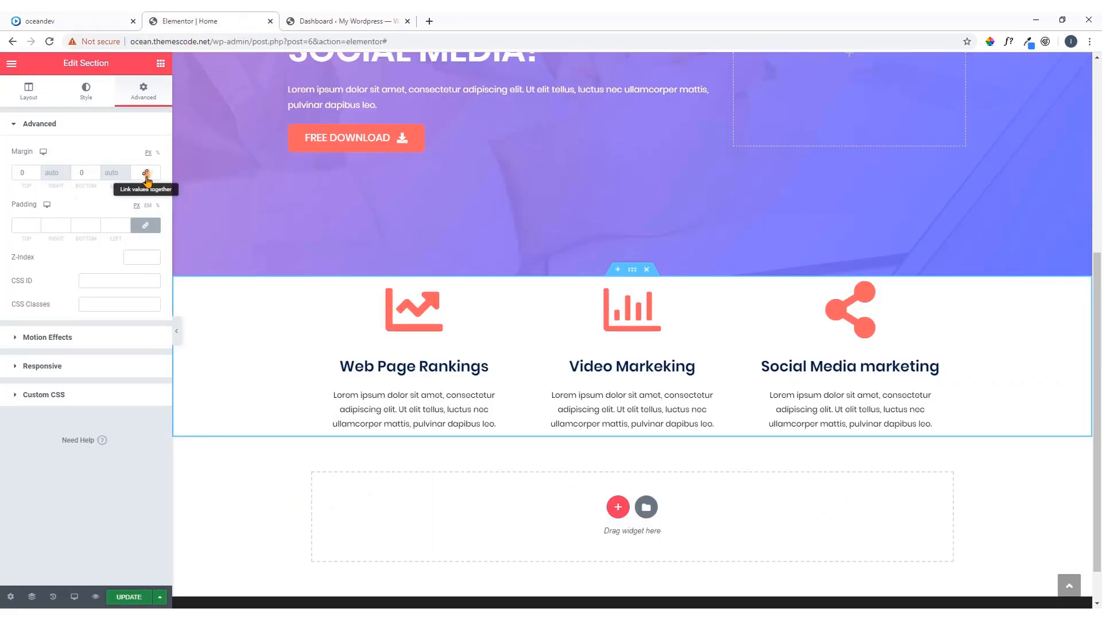
double_click(26, 173)
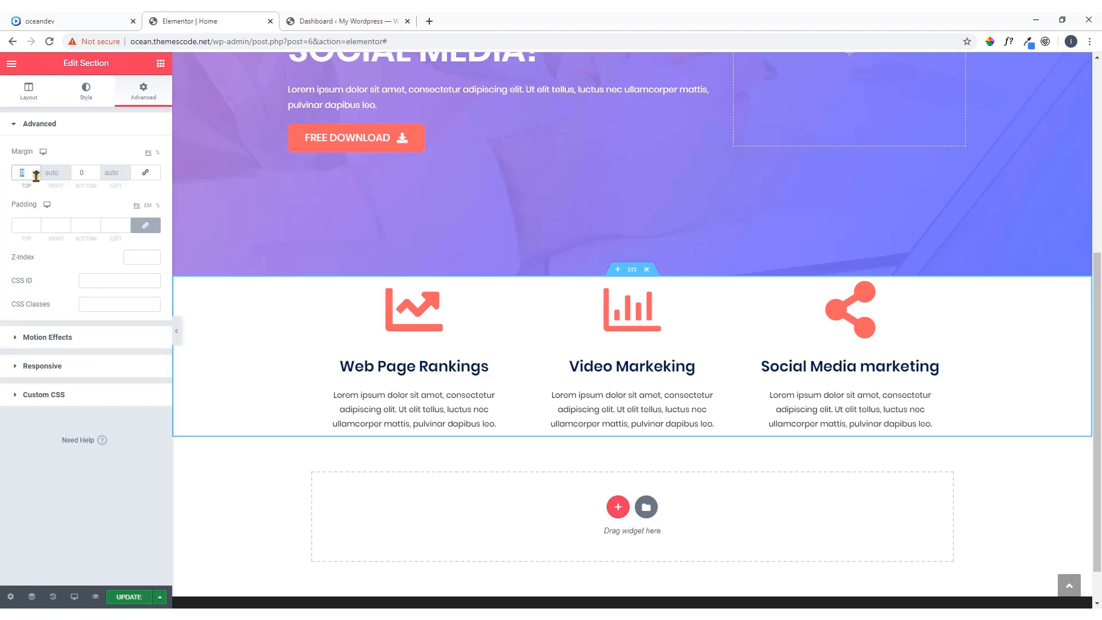
left_click(36, 175)
left_click(36, 176)
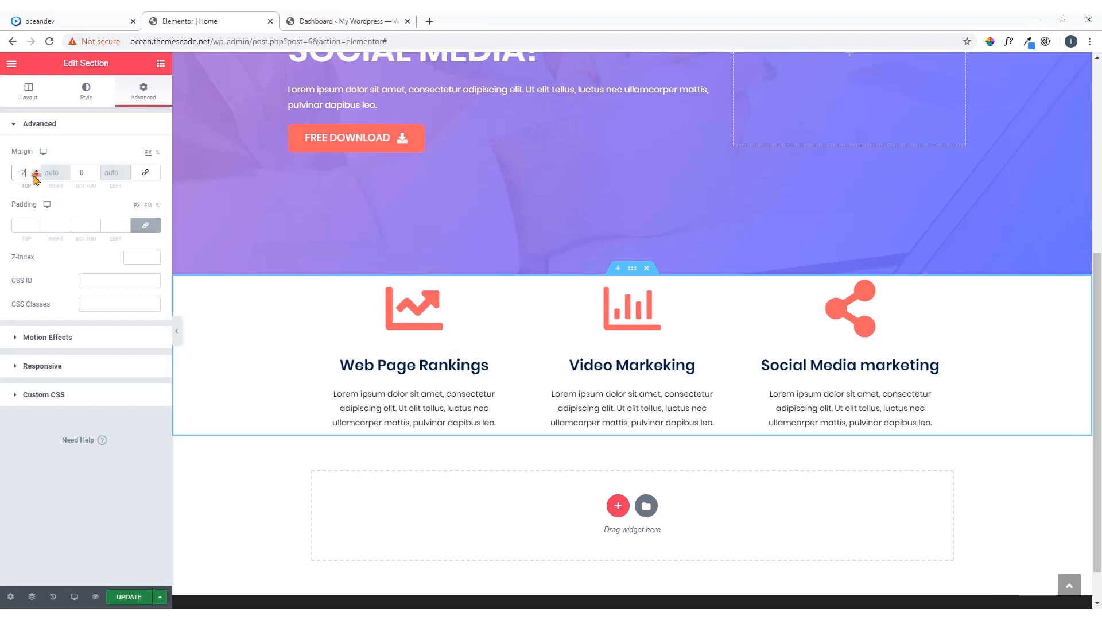
left_click(24, 173)
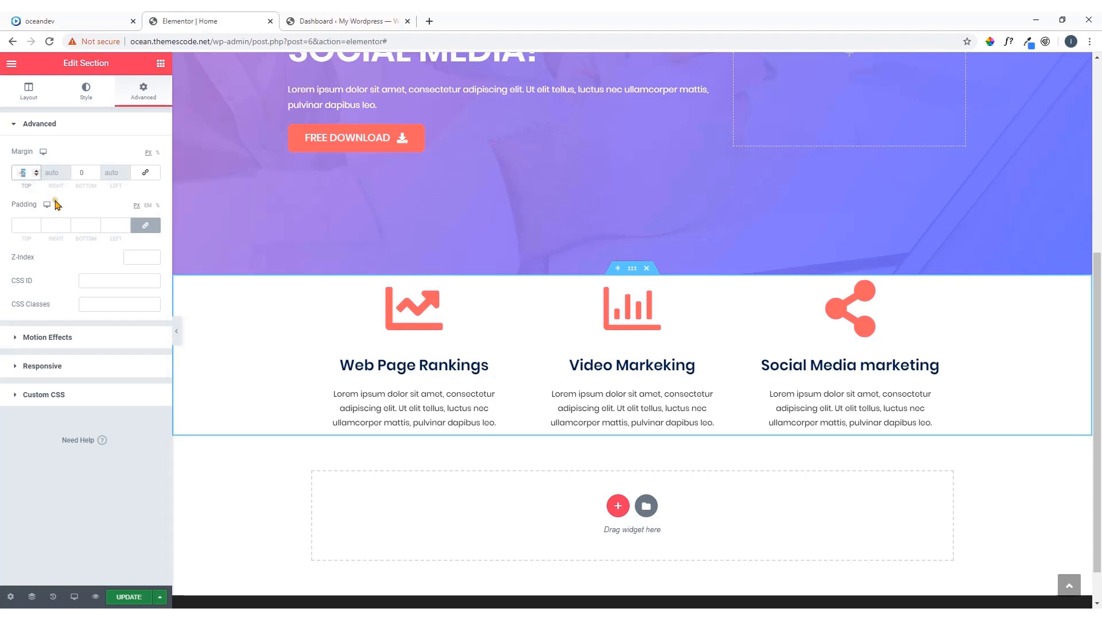
type("-100")
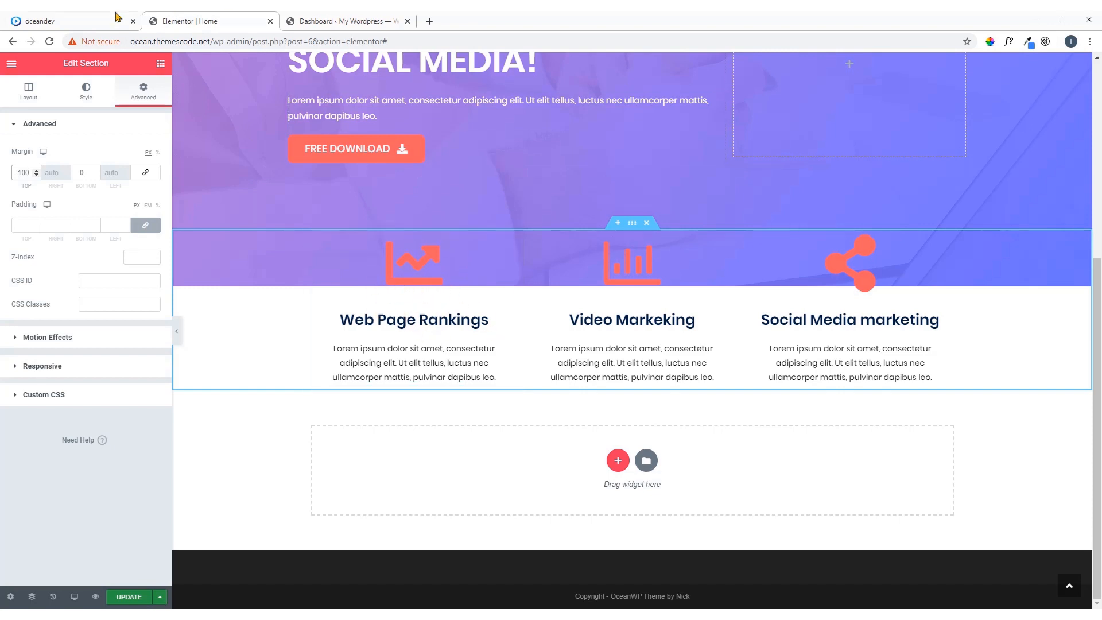
left_click(80, 20)
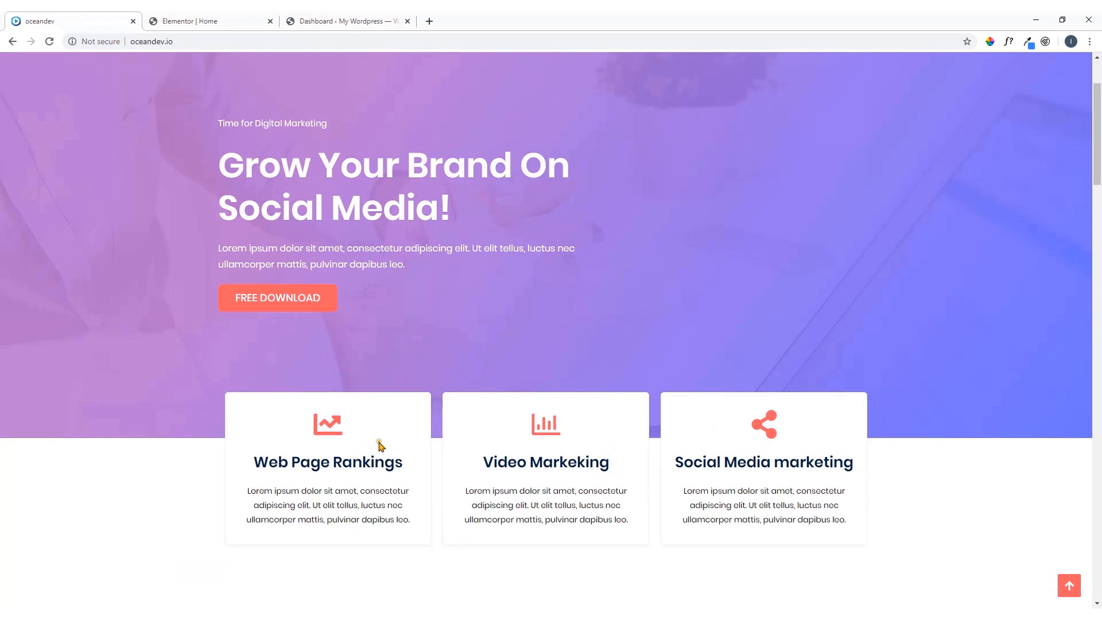
left_click(237, 17)
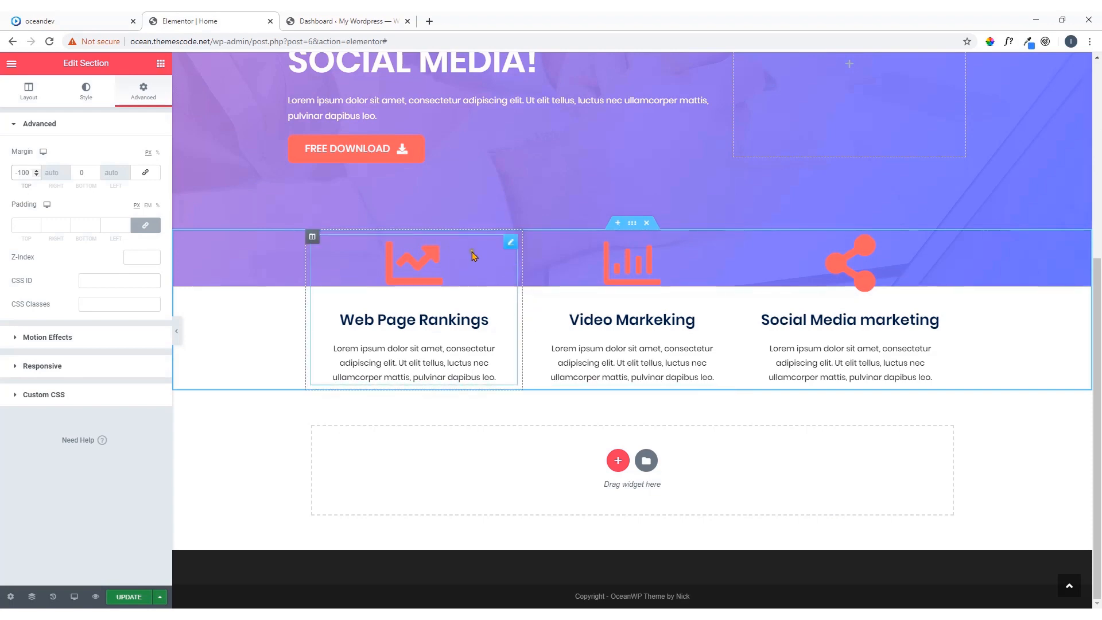
Check the service boxes on the oceandev demo and give the Web Page Rankings column a classic white background (#FFFFFF) in Elementor
left_click(109, 22)
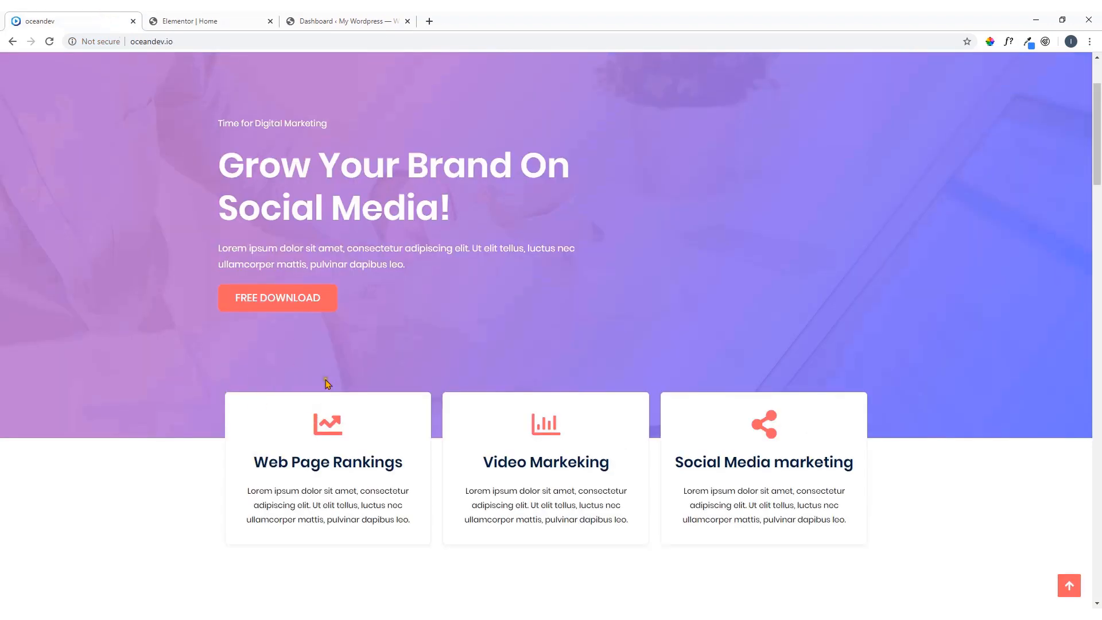
left_click(215, 18)
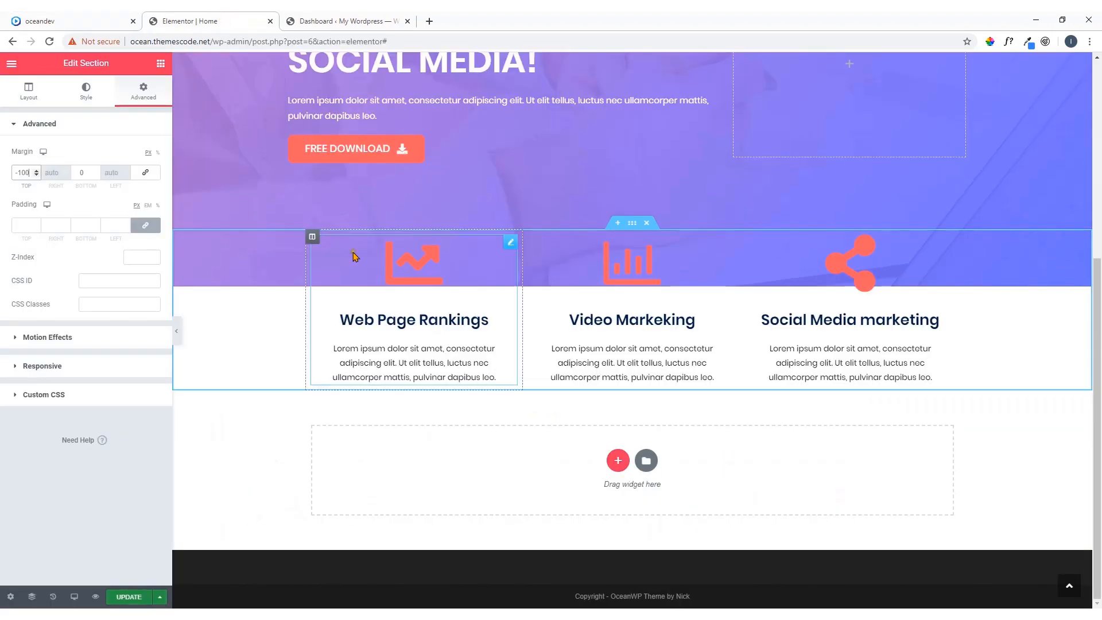
left_click(312, 237)
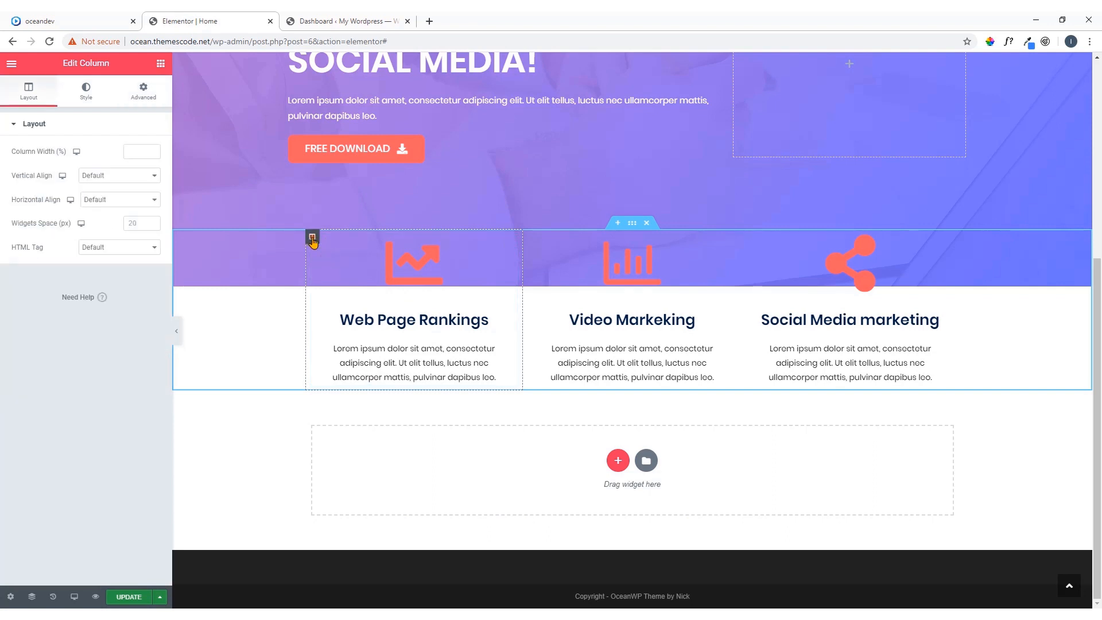
left_click(87, 92)
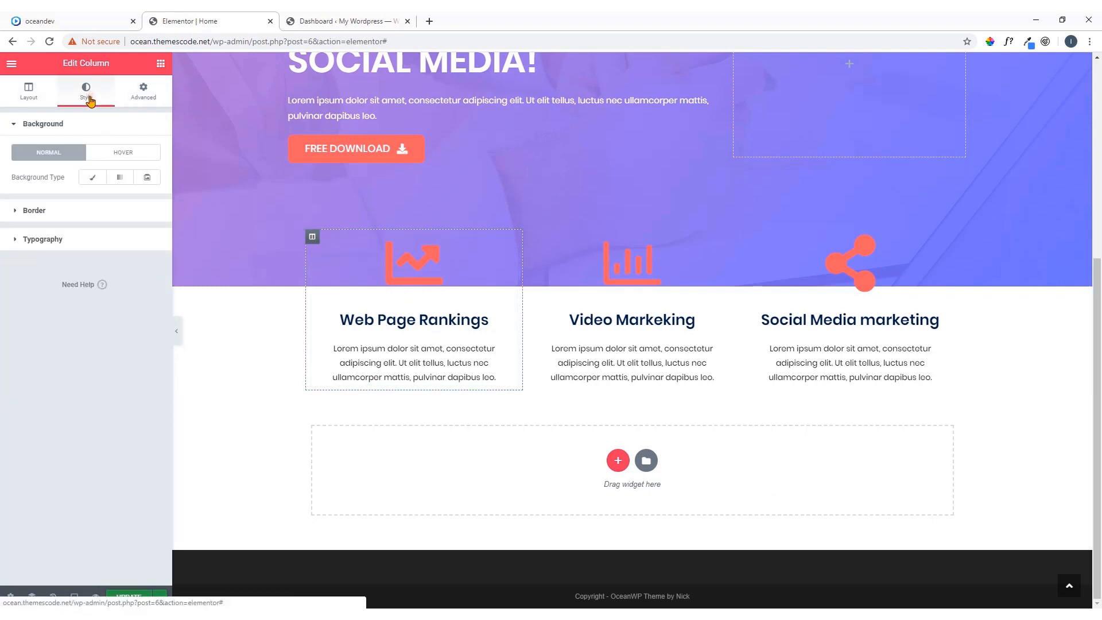
left_click(92, 177)
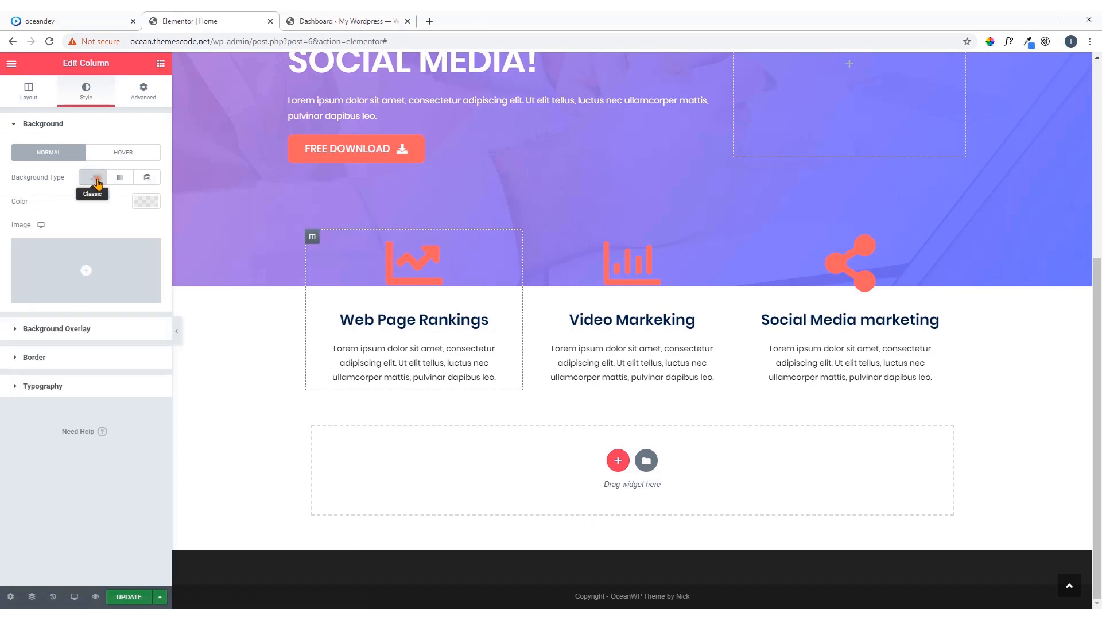
left_click(143, 201)
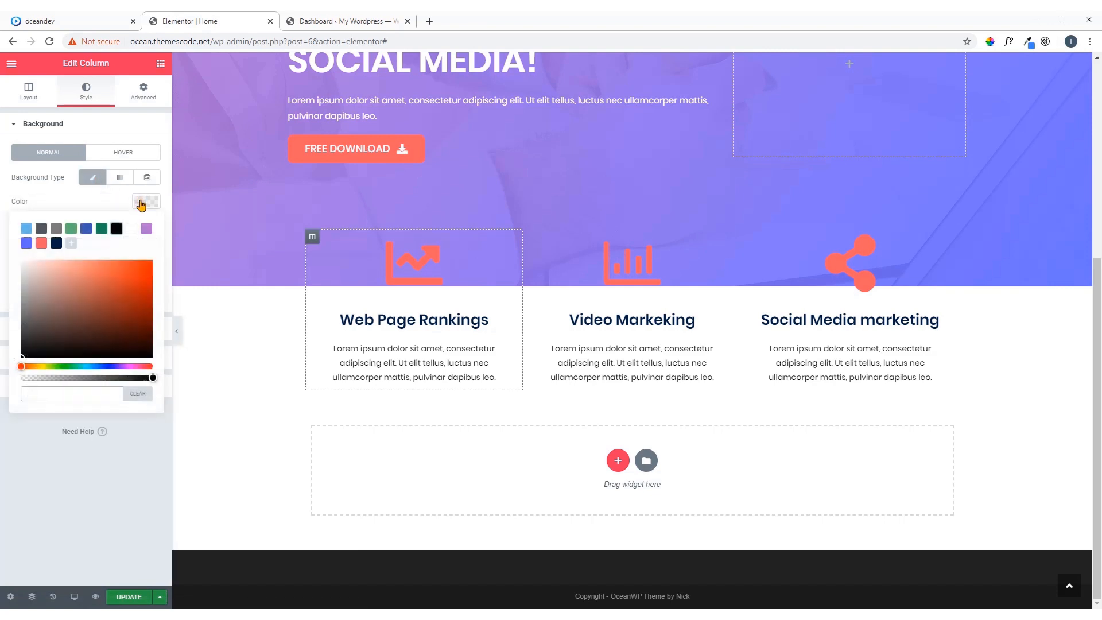
left_click(132, 229)
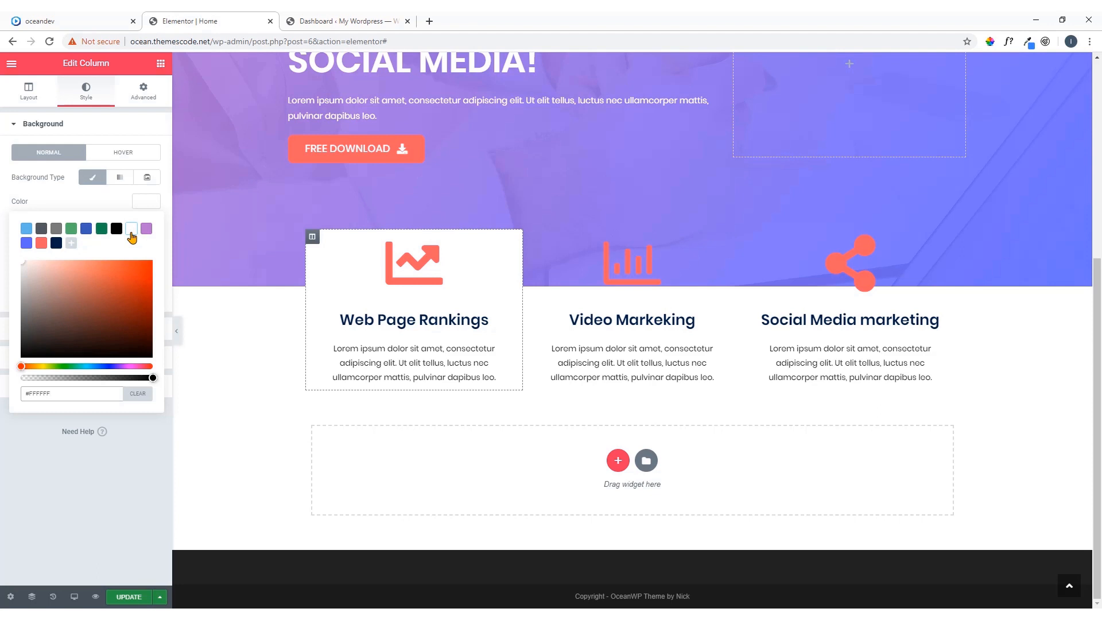
Check the box corners on the oceandev demo and set the Web Page Rankings column's border radius to 8 px on all corners in Elementor
left_click(52, 21)
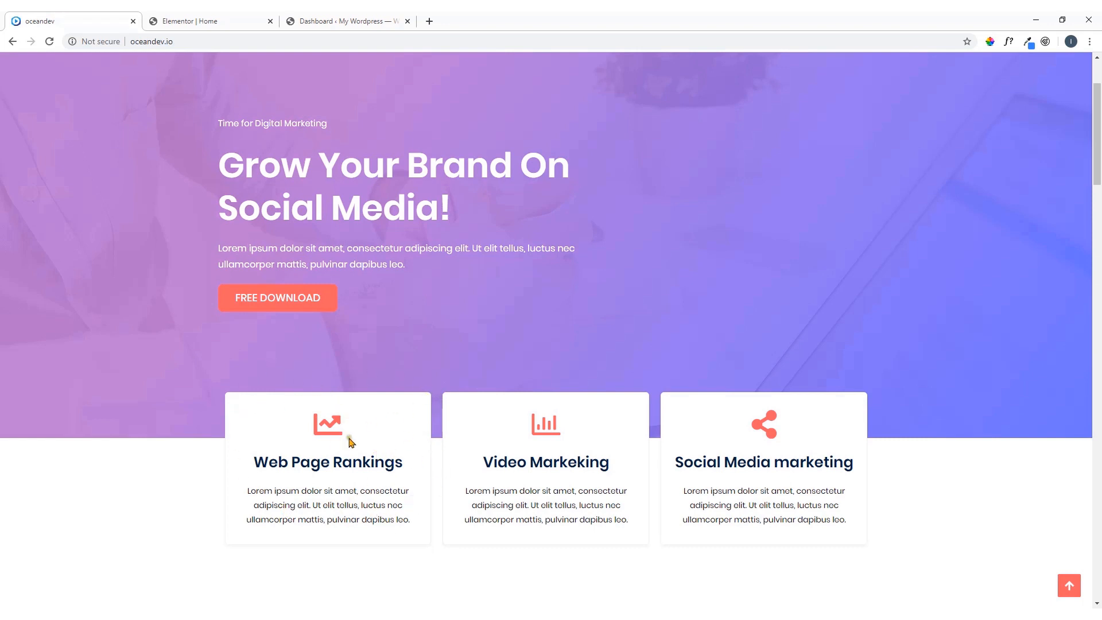
left_click(239, 21)
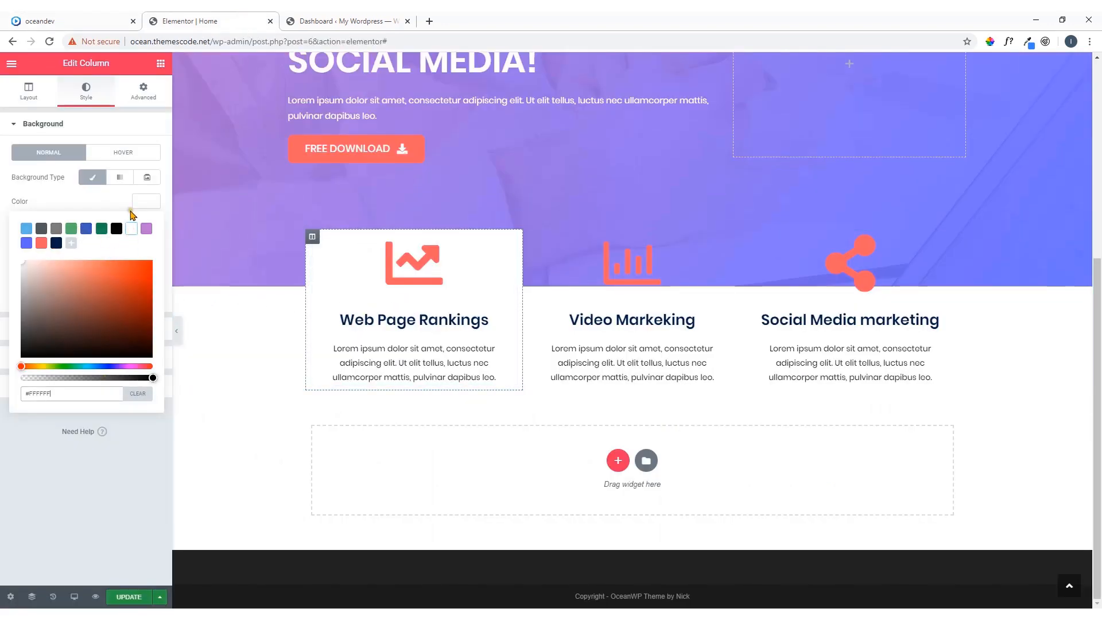
left_click(167, 200)
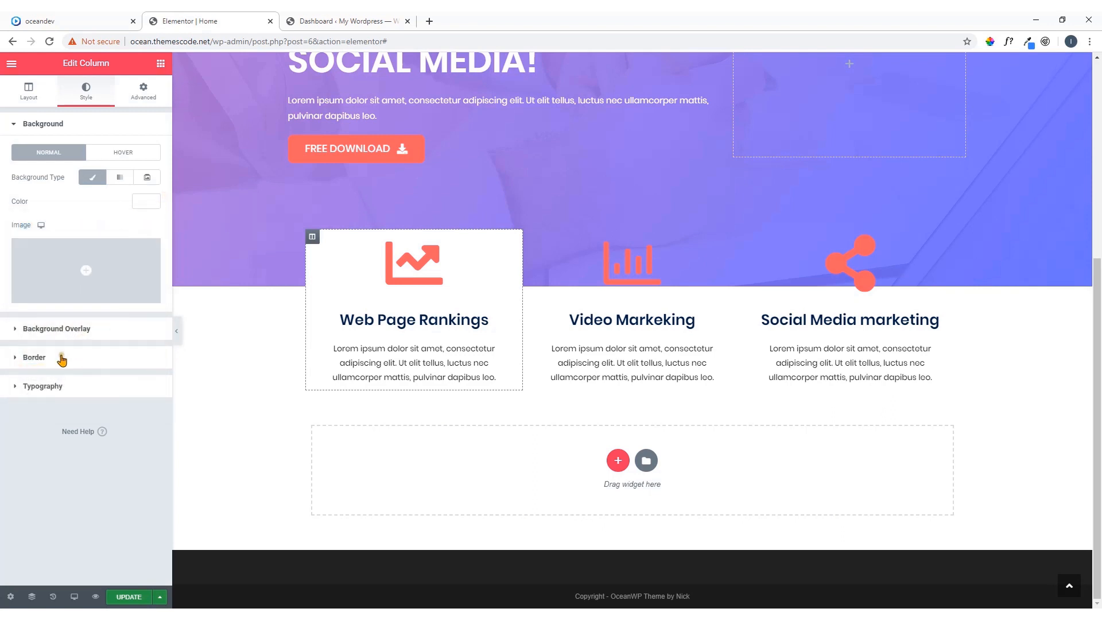
left_click(61, 361)
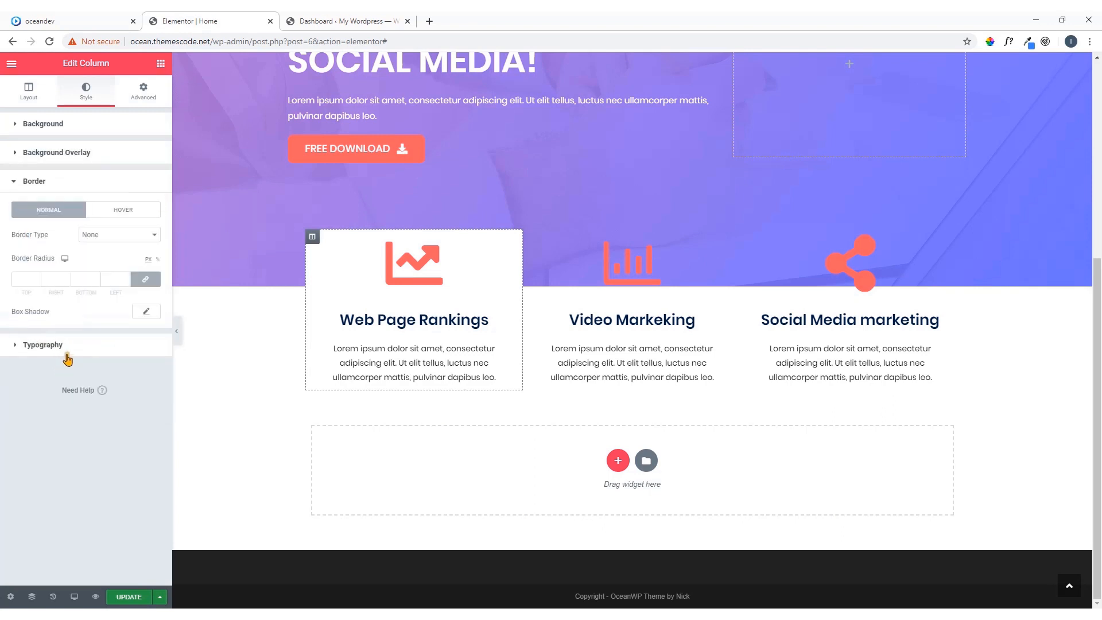
left_click(29, 278)
left_click(545, 302)
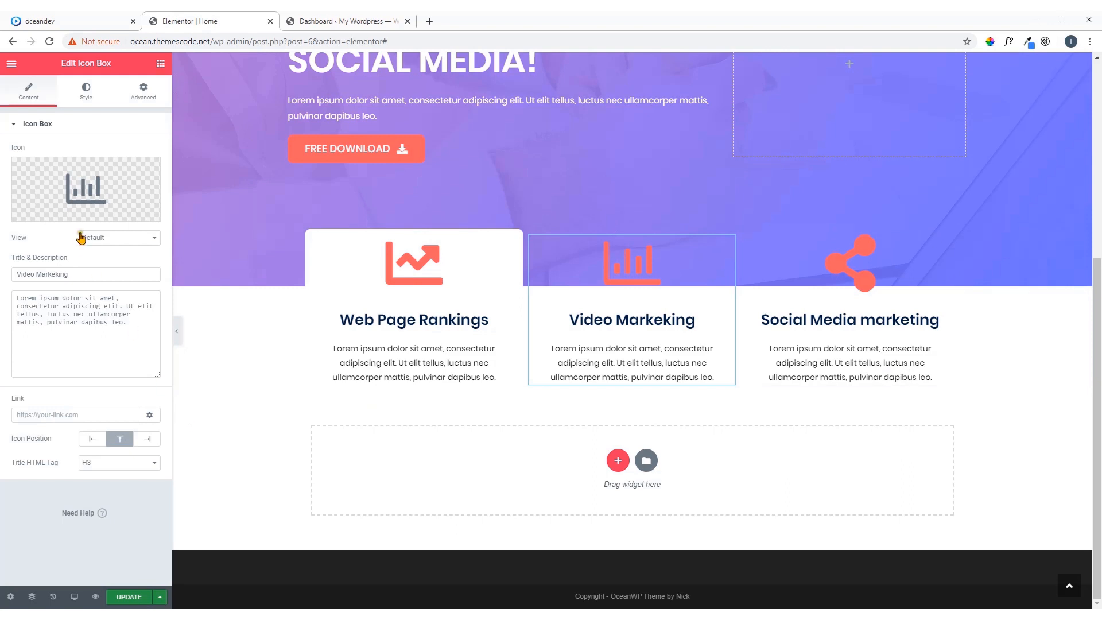
left_click(87, 95)
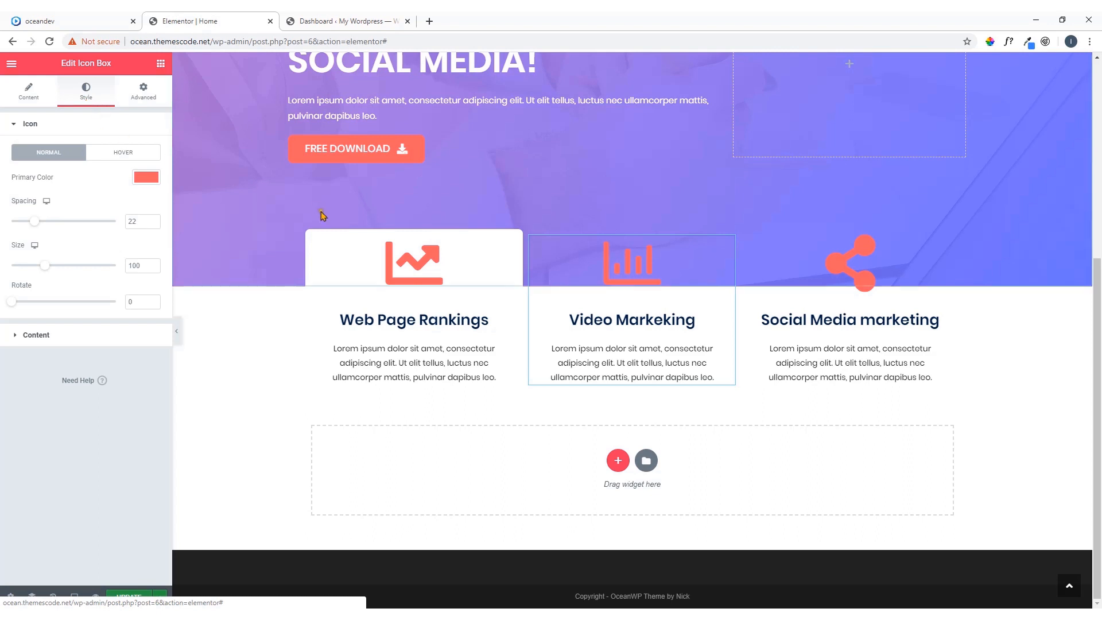
Add a box shadow to the Web Page Rankings column, using the colour F8F8F8 sampled from a service box's lower edge on the oceandev demo
left_click(314, 241)
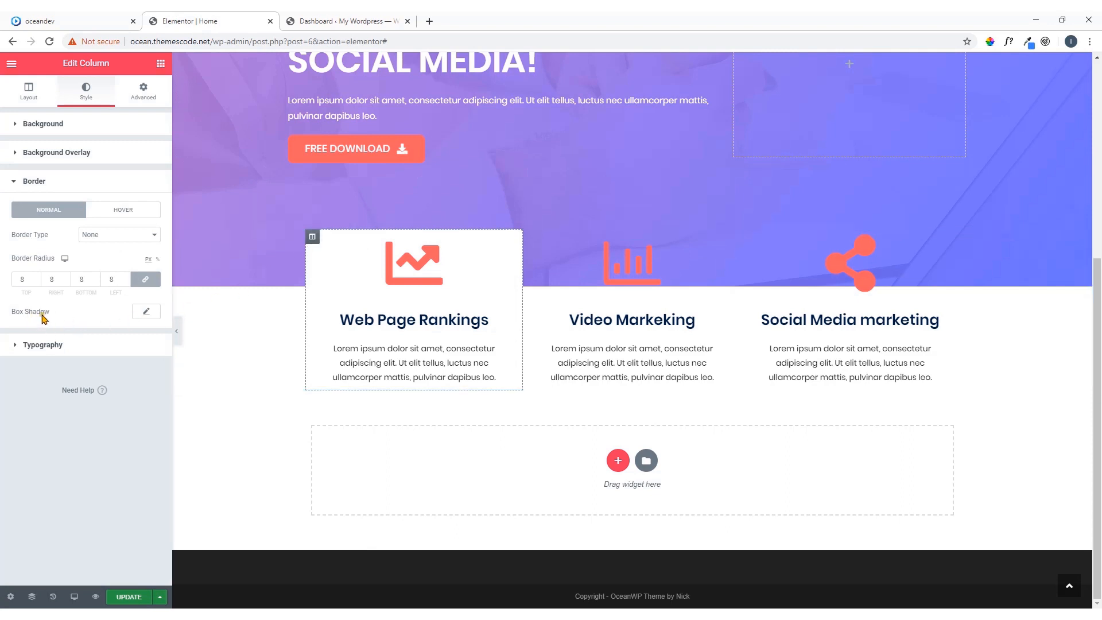
left_click(147, 314)
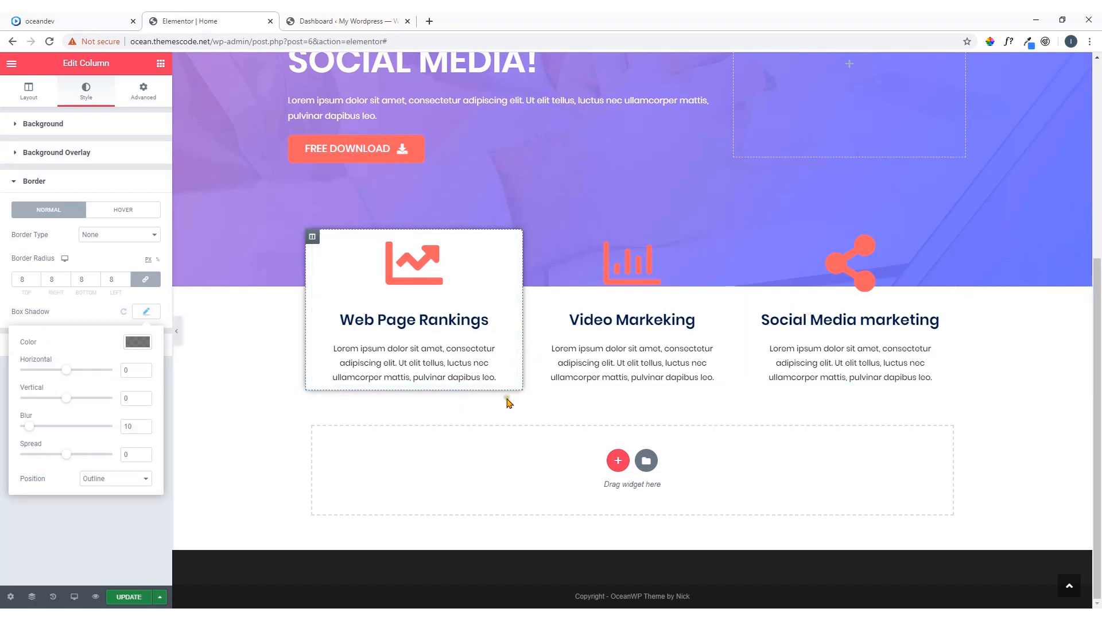
left_click(141, 348)
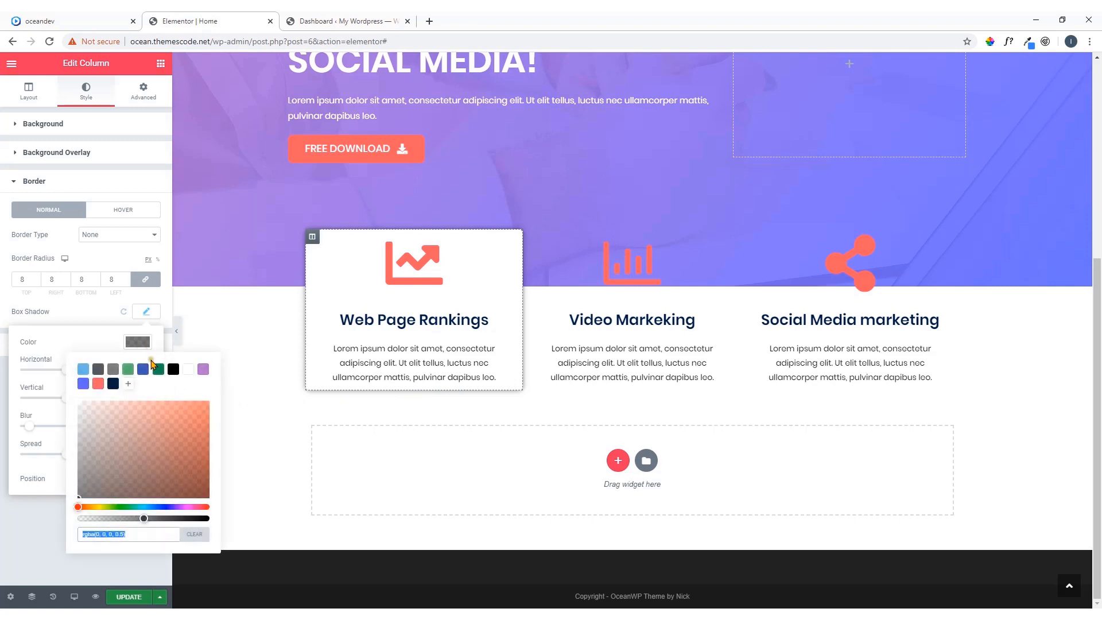
left_click(138, 15)
scroll(421, 428, "down", 2)
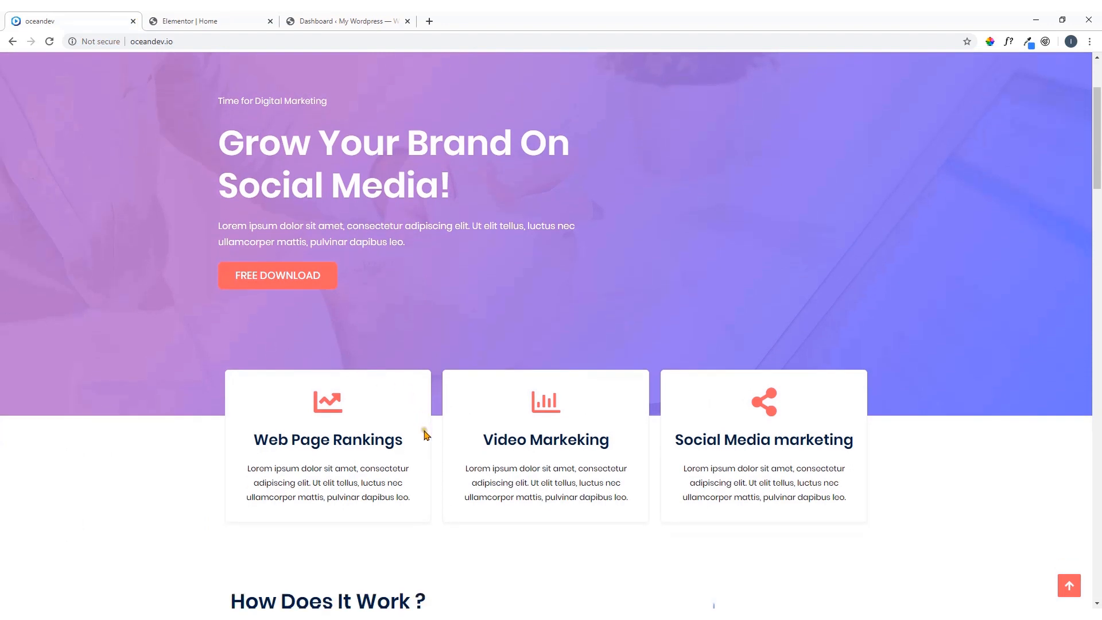
left_click(990, 41)
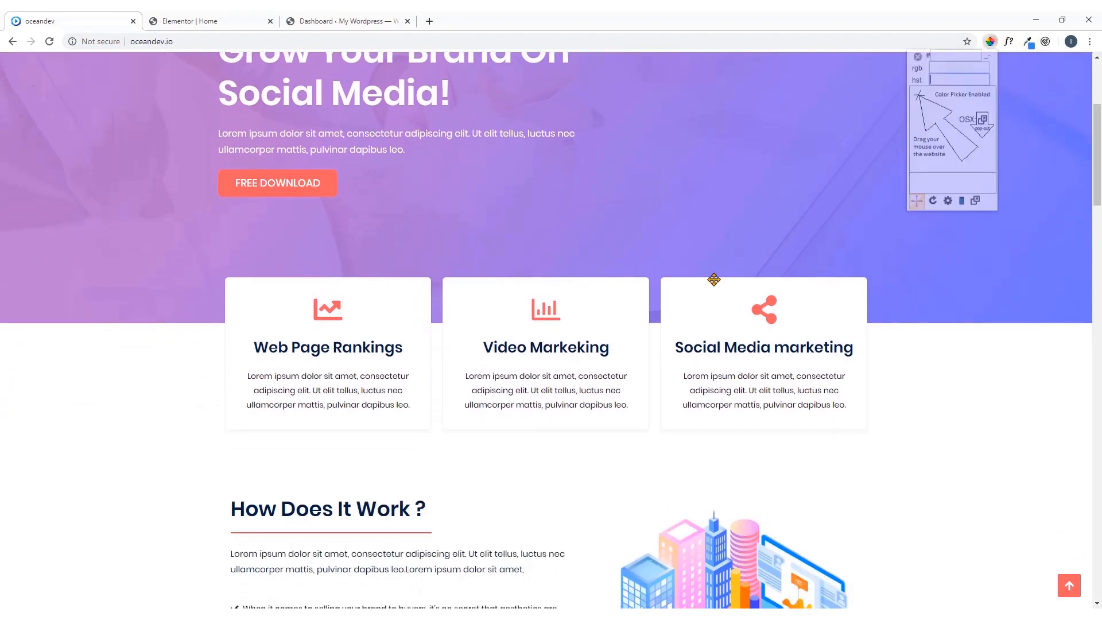
left_click(427, 430)
key("ctrl+c")
right_click(458, 455)
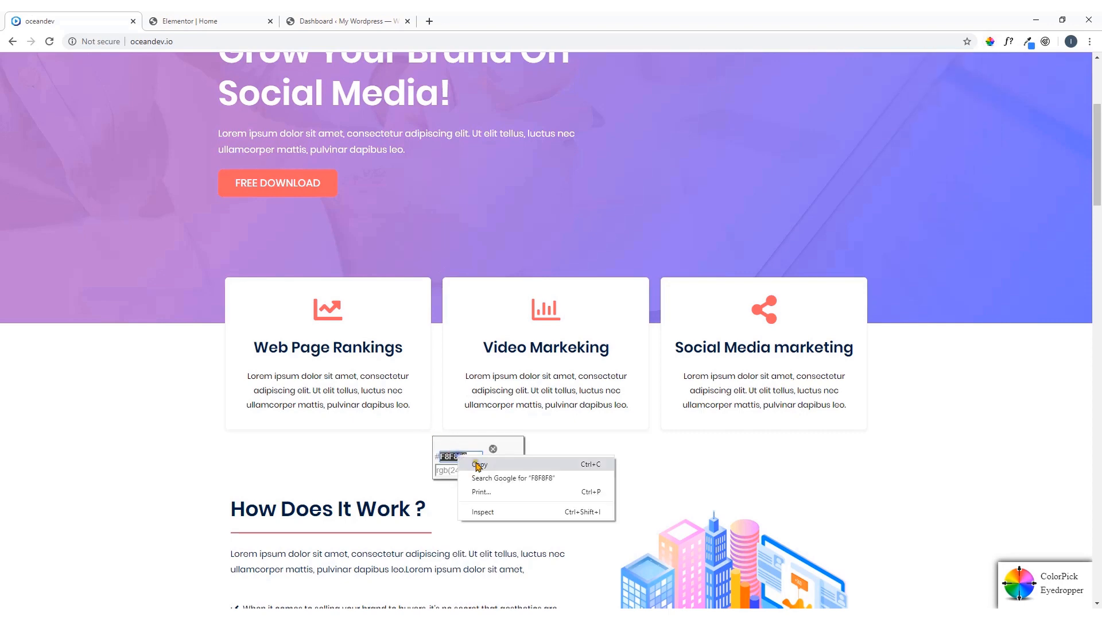
left_click(479, 463)
left_click(253, 18)
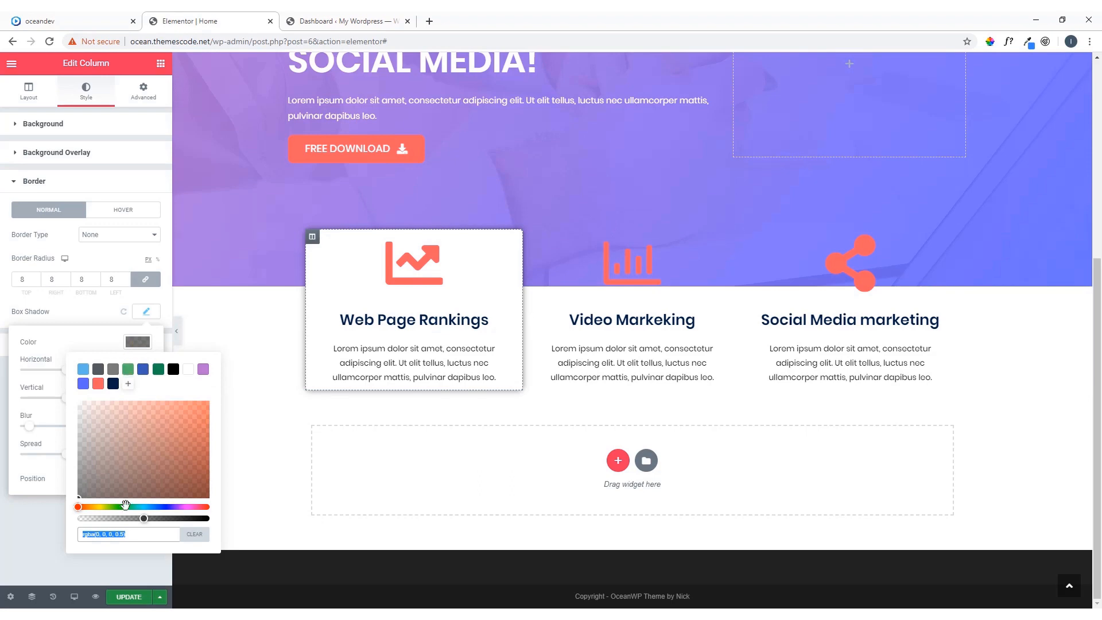
key("ctrl+v")
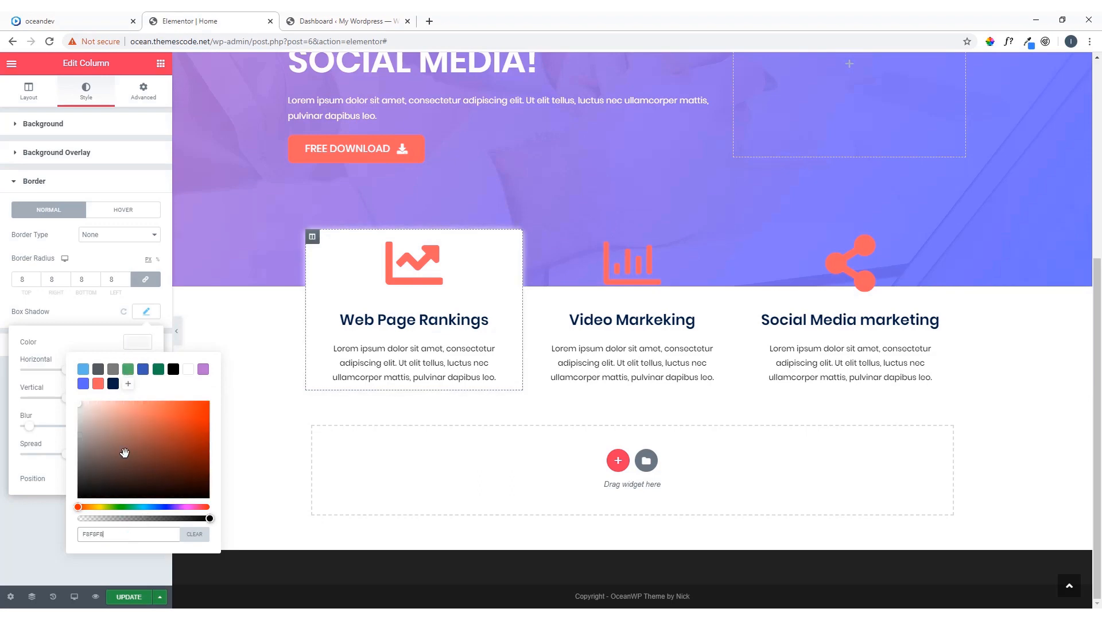
left_click(143, 345)
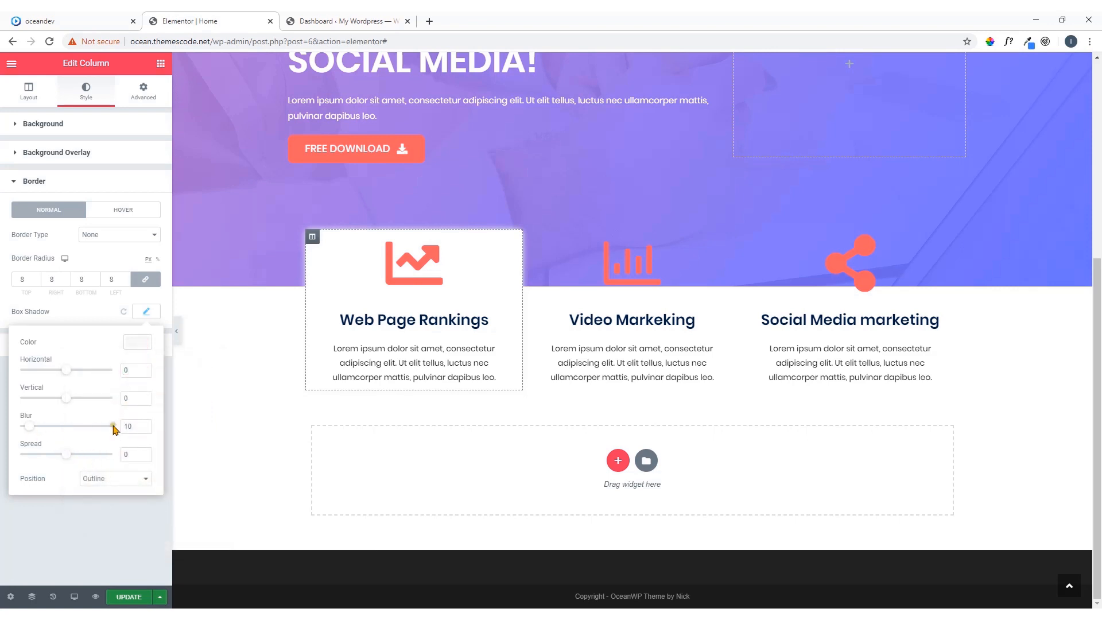
Set the Web Page Rankings column's box shadow to a blur of 2 and a vertical offset of 4
left_click(143, 429)
left_click(143, 429)
left_click(143, 429)
left_click(143, 429)
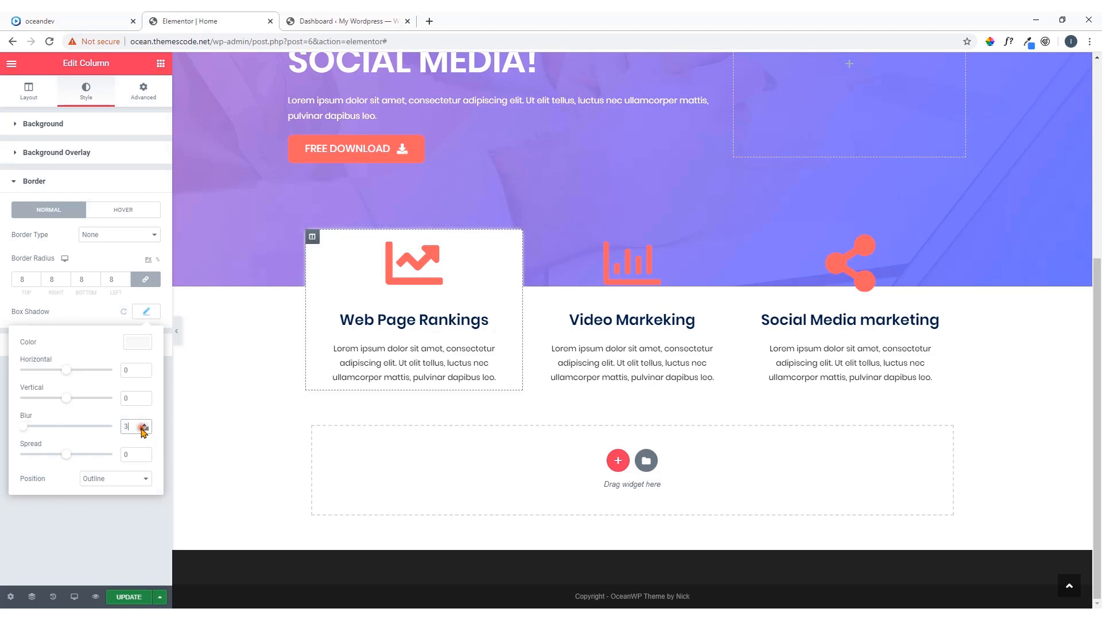
left_click(143, 429)
left_click(65, 399)
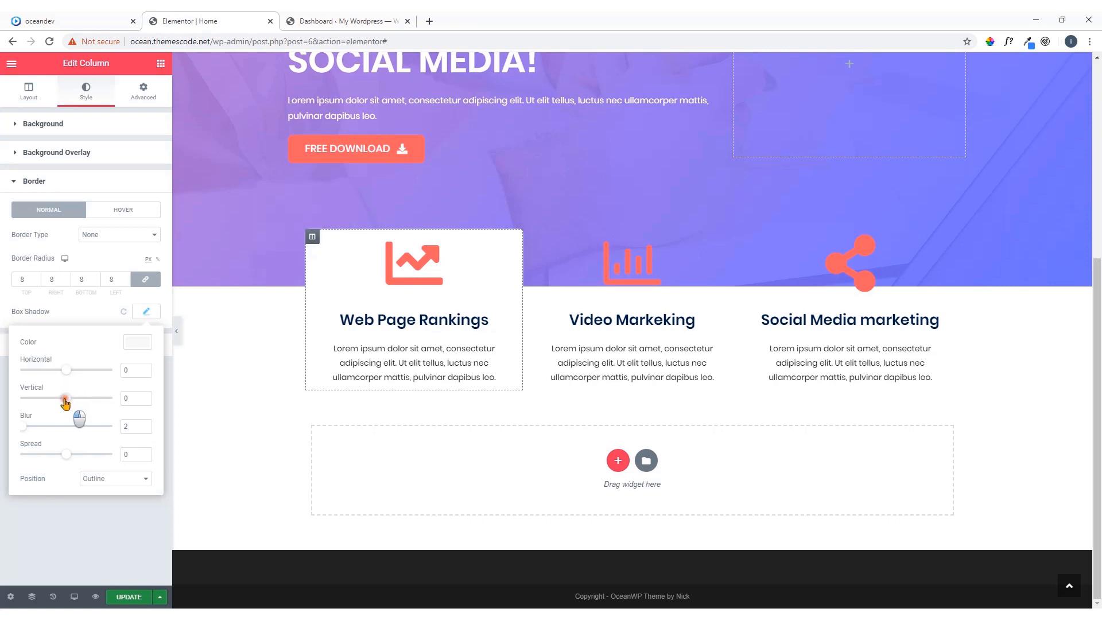
left_click_drag(64, 399, 67, 405)
left_click(241, 463)
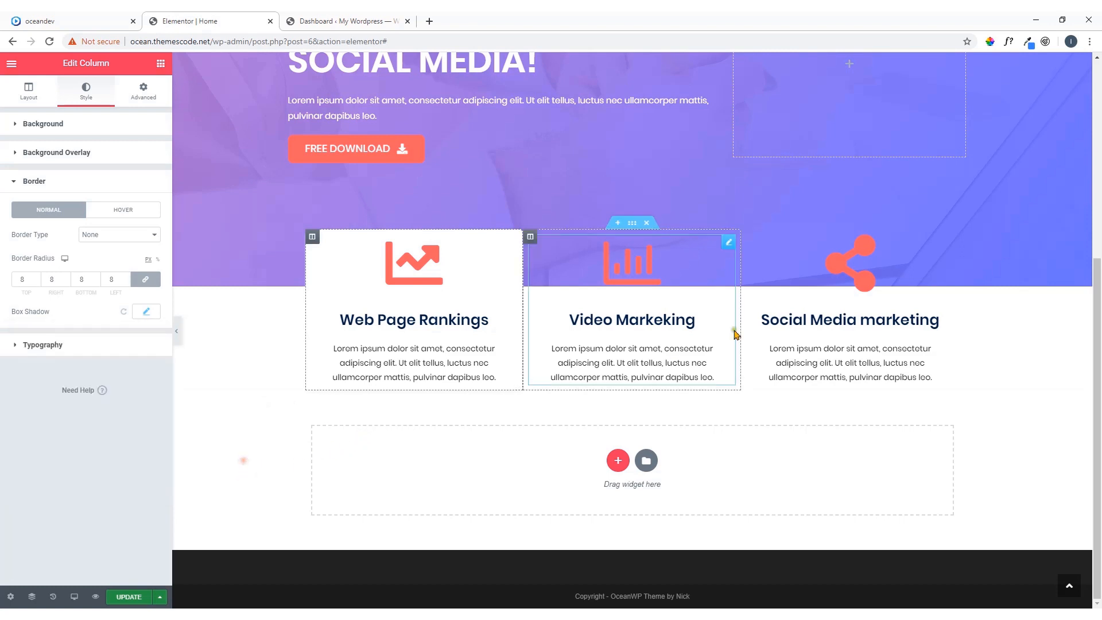
Copy the Web Page Rankings column's style onto the Video Markeking and Social Media marketing columns and compare the boxes with the oceandev demo
left_click(729, 241)
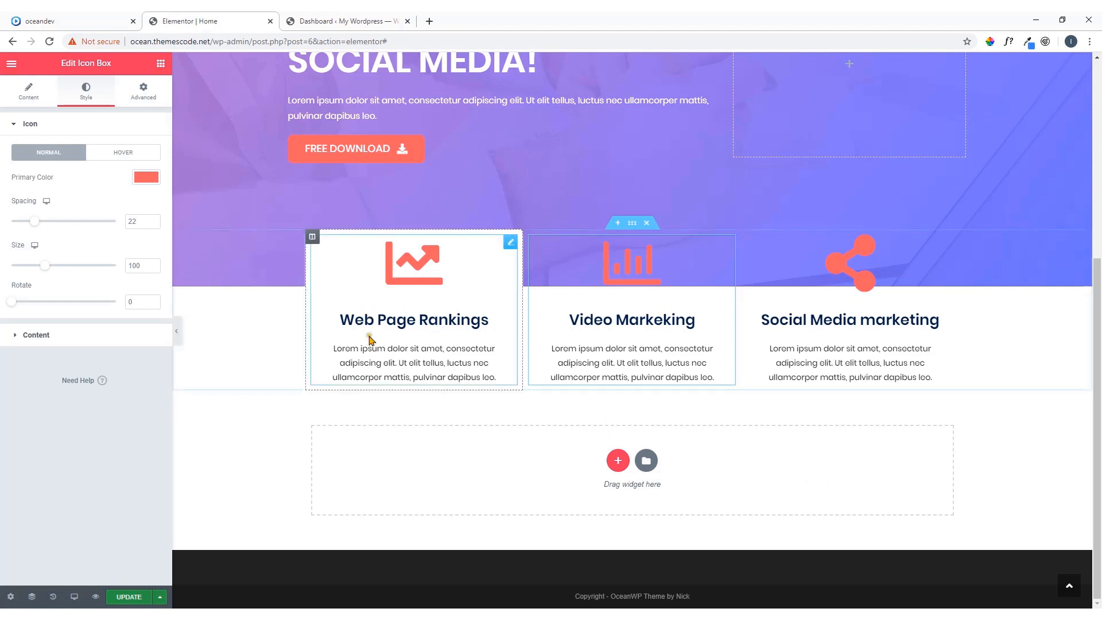
right_click(313, 243)
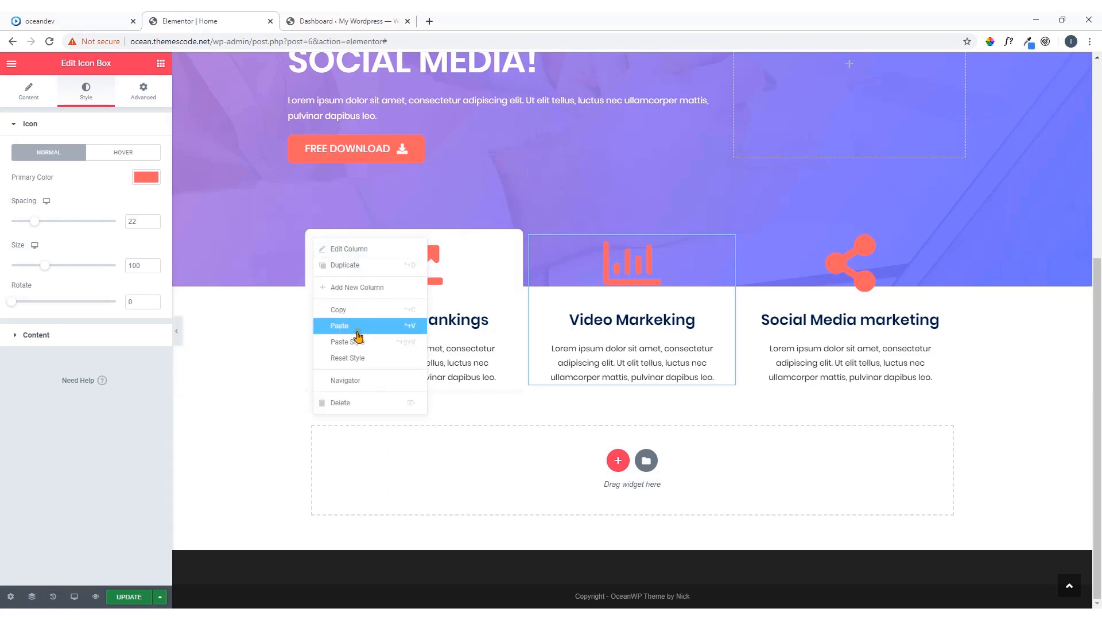
left_click(356, 317)
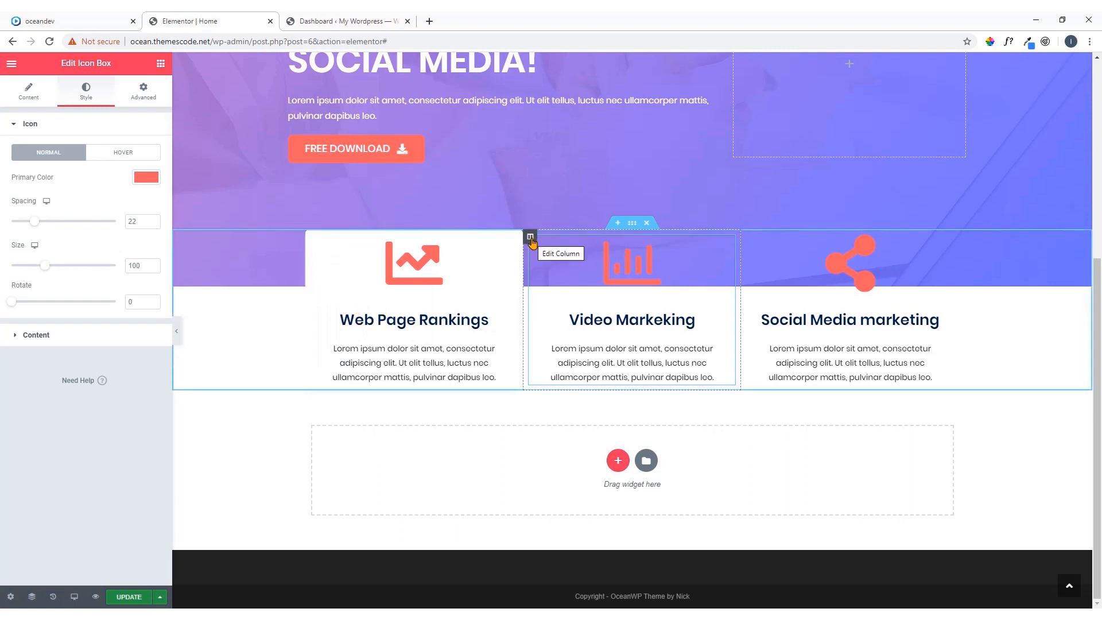
right_click(530, 239)
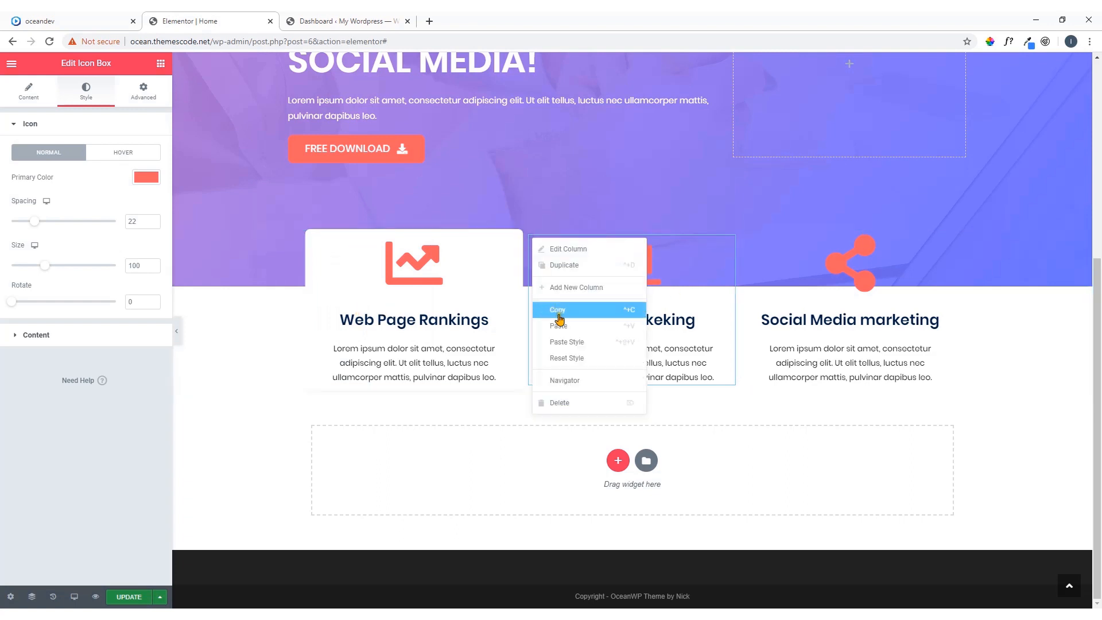
left_click(566, 345)
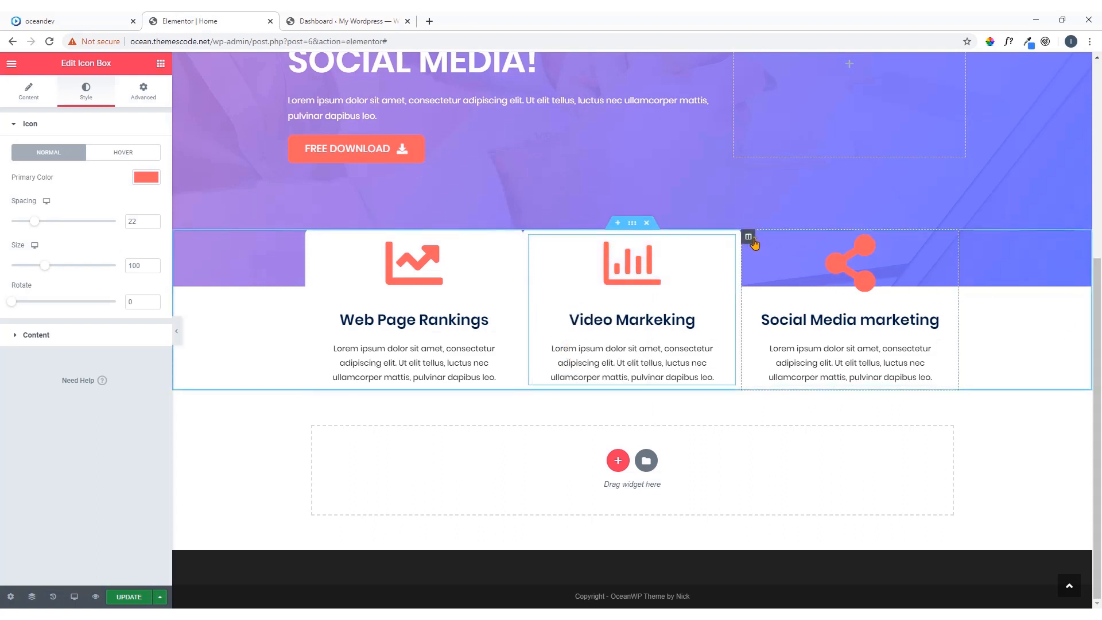
right_click(753, 242)
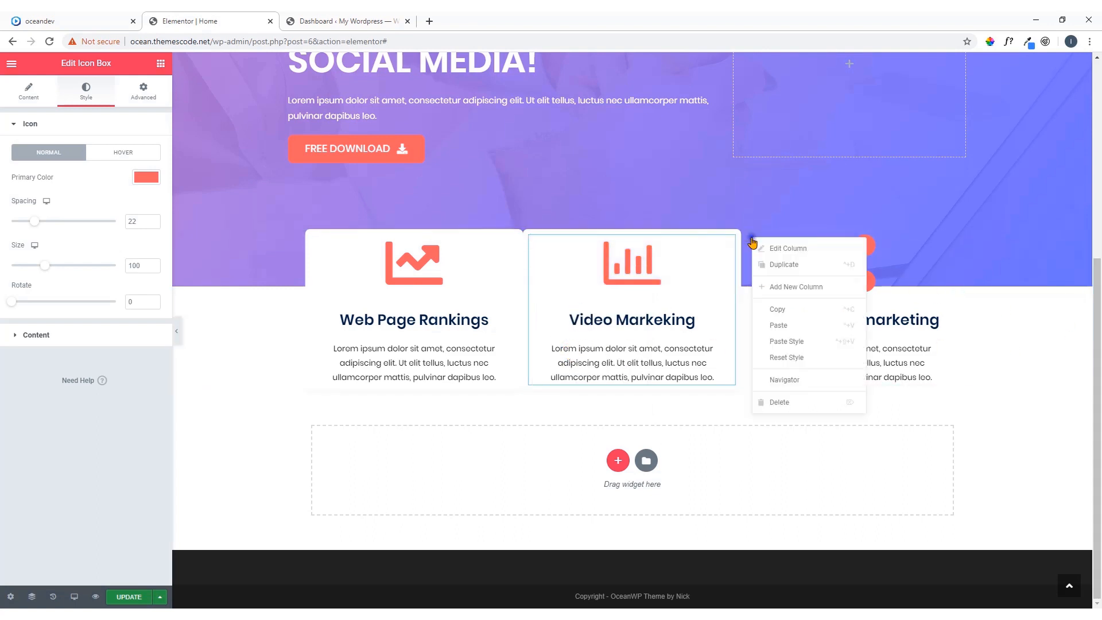
left_click(786, 342)
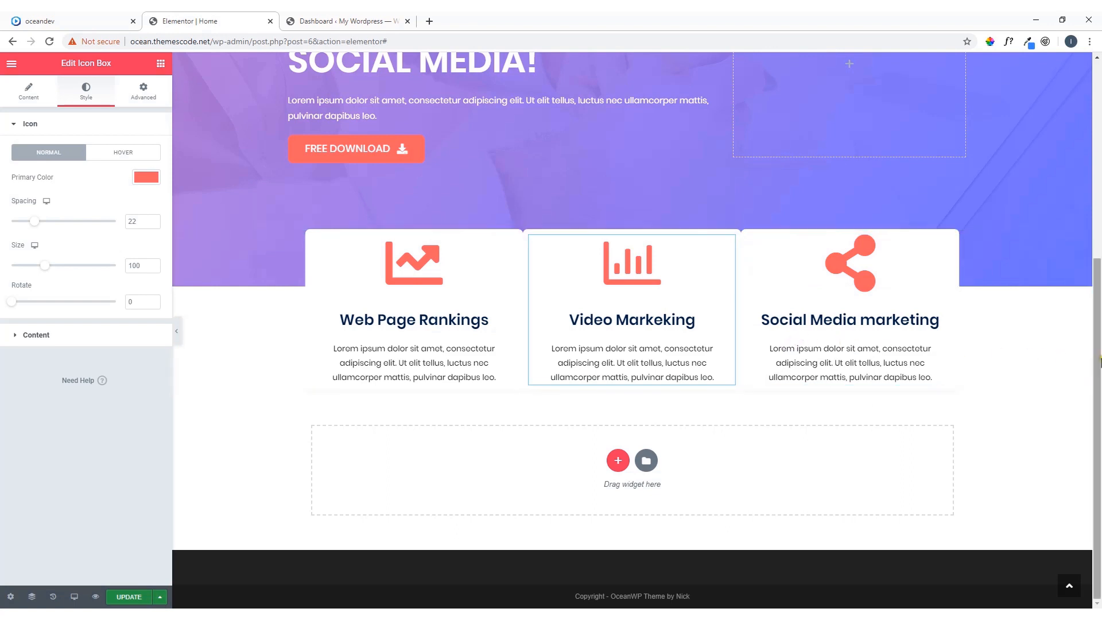
left_click(109, 19)
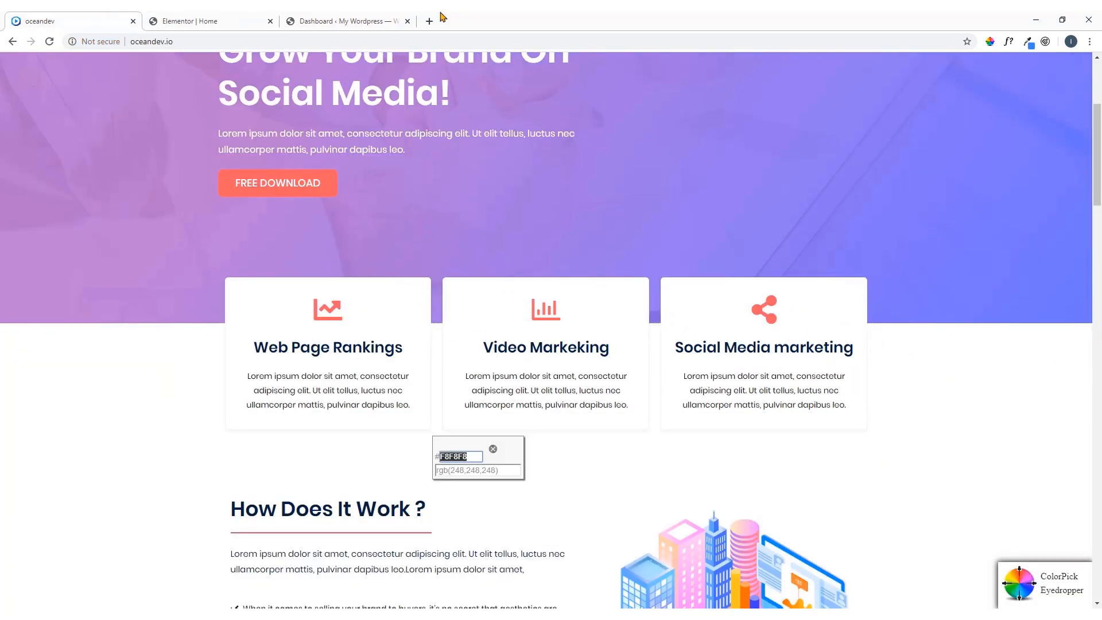
left_click(224, 21)
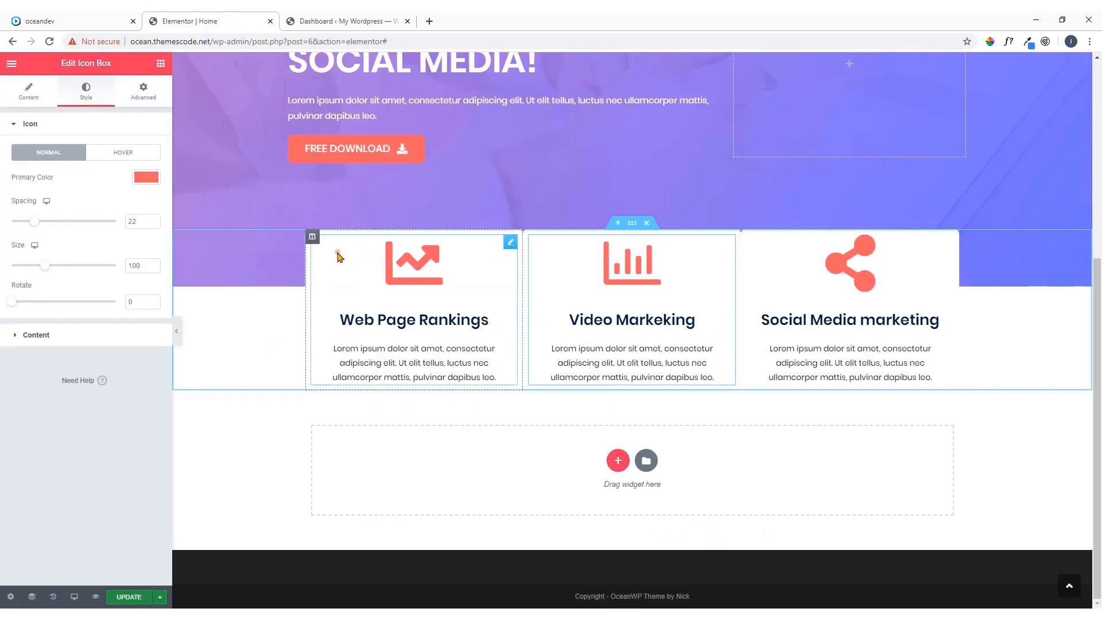
Unlink the Web Page Rankings column's margins and set its right and left margins to 10 px
left_click(313, 241)
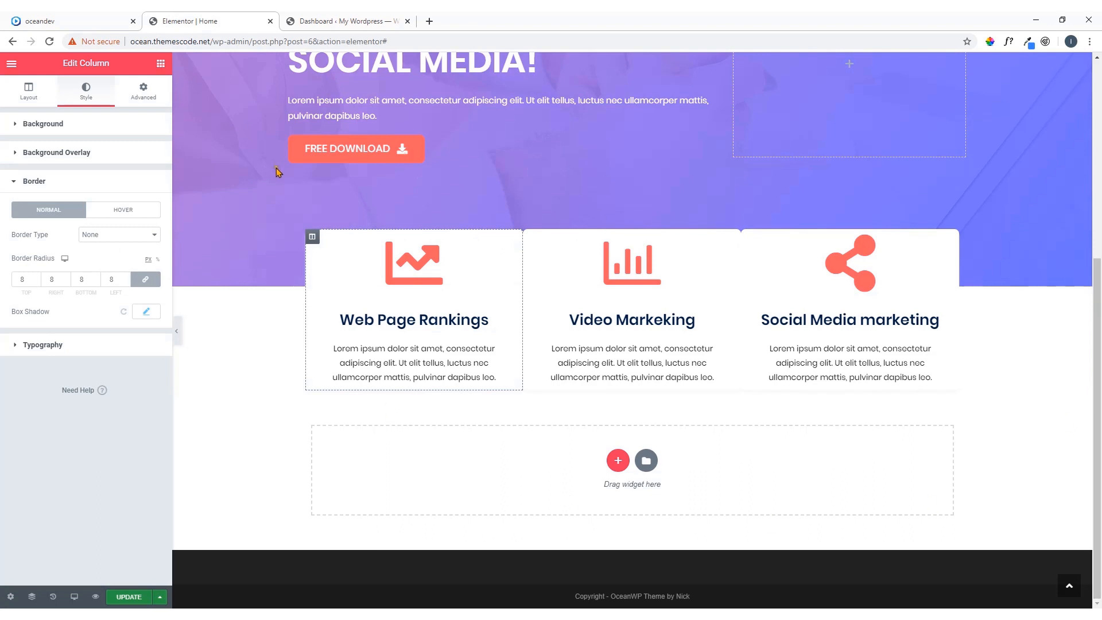
left_click(148, 93)
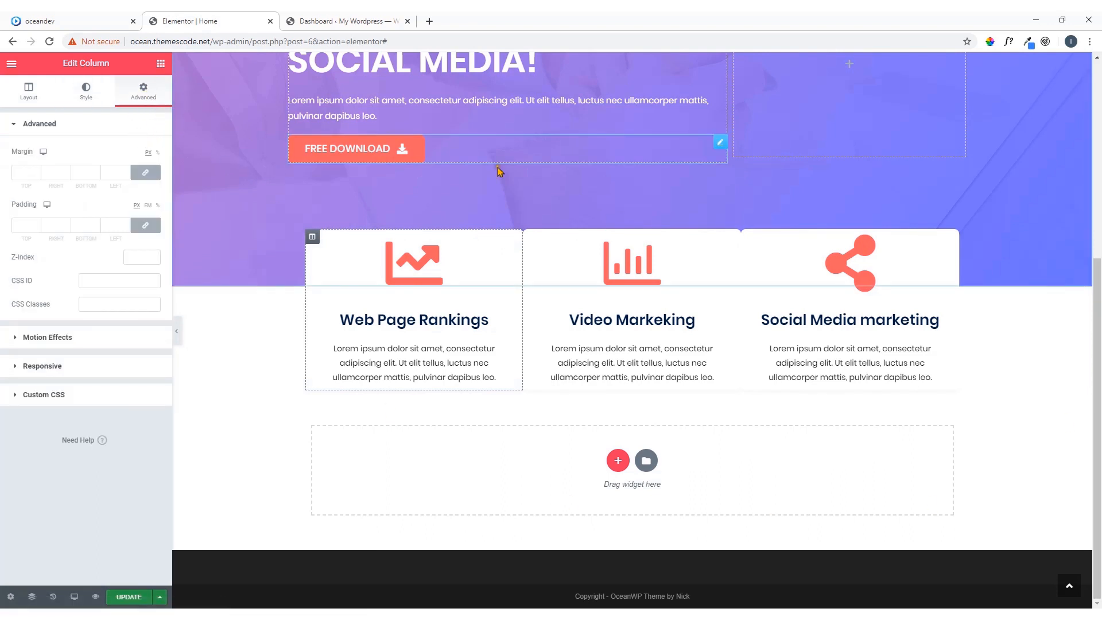
left_click(146, 174)
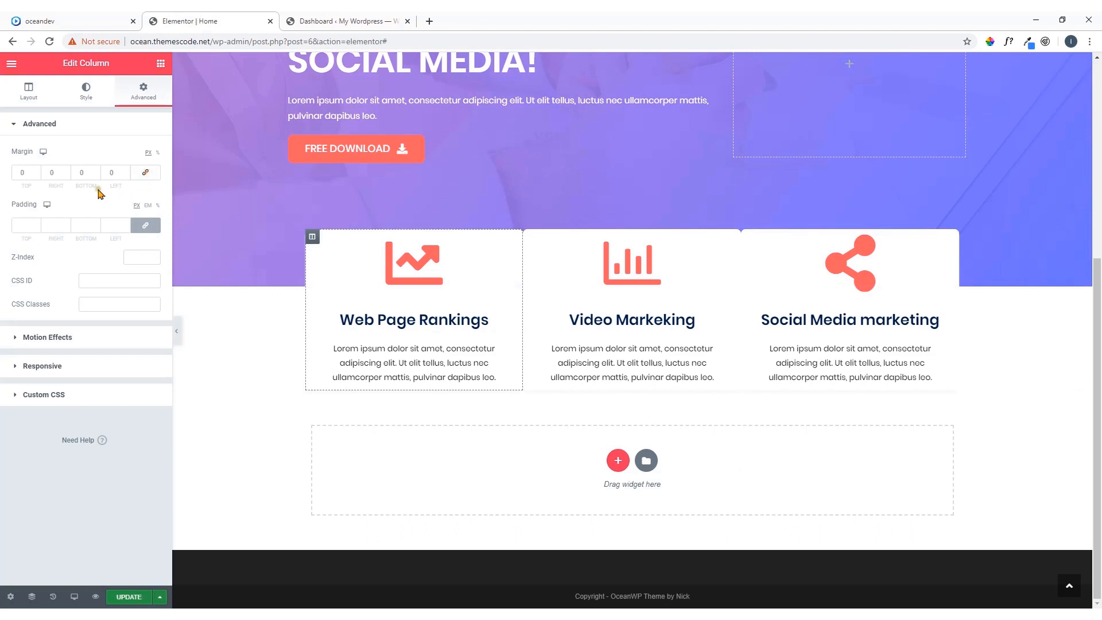
left_click(57, 174)
type("10")
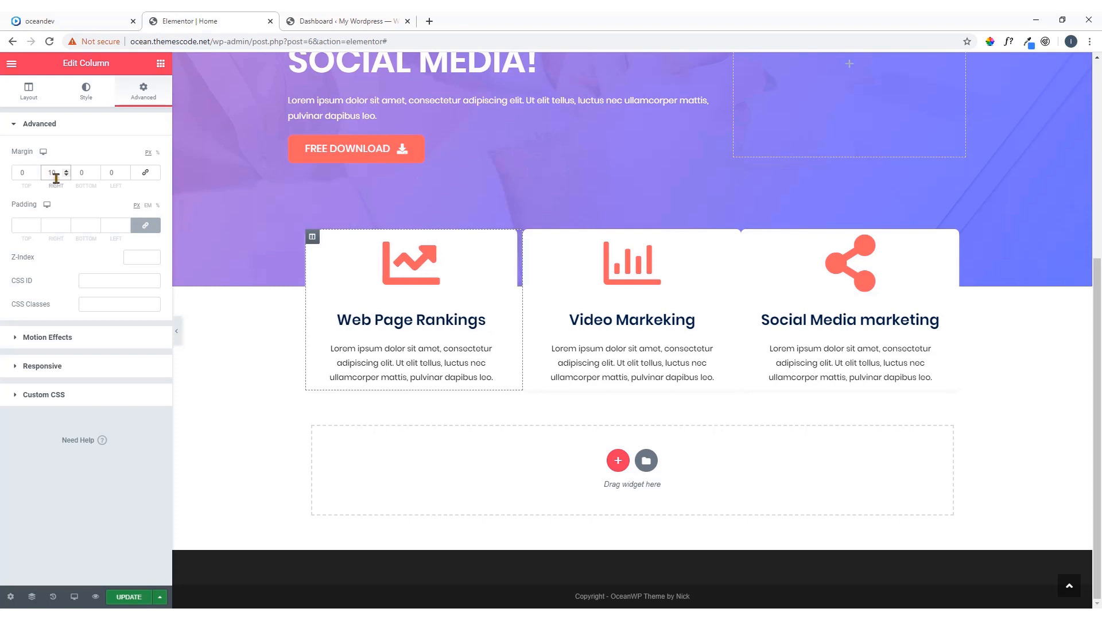
left_click(109, 172)
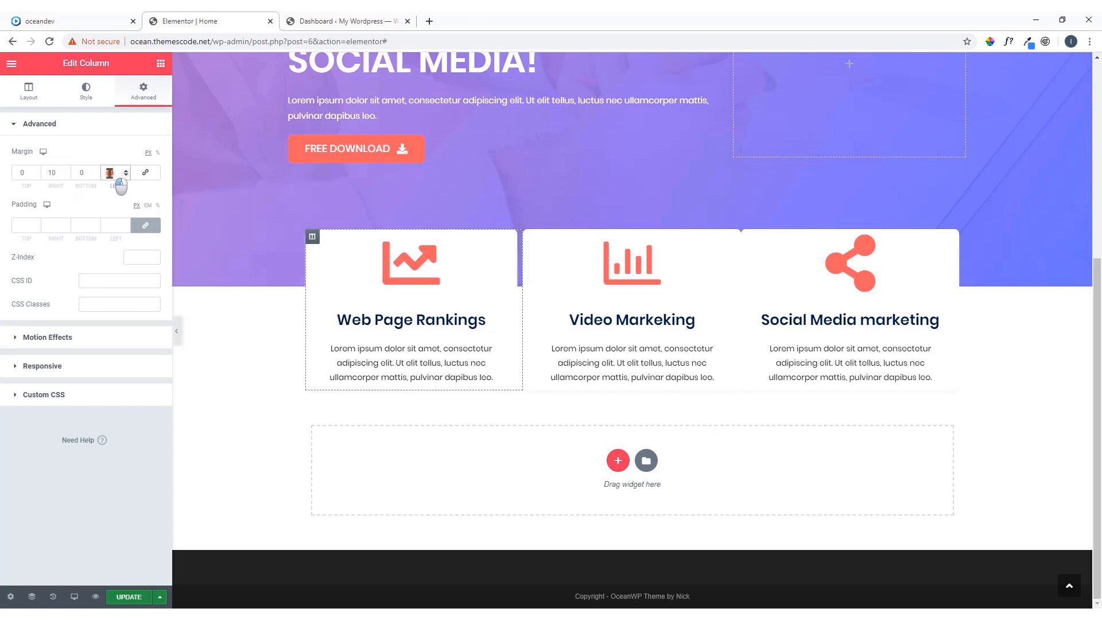
type("10")
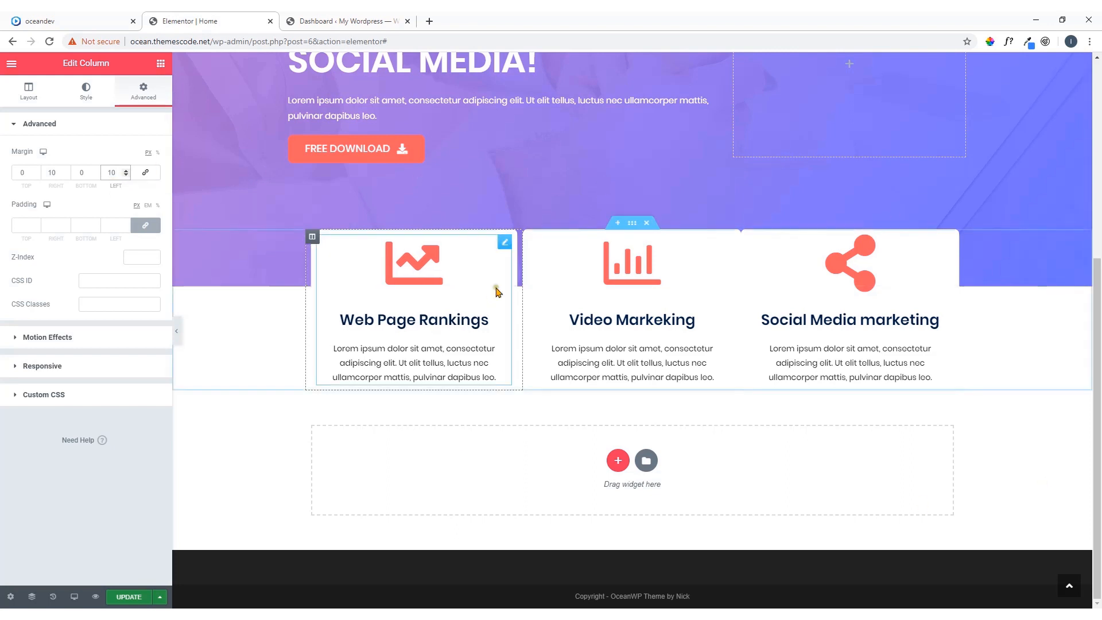
Copy the Web Page Rankings column and paste its style onto the Video Markeking column
left_click(312, 237)
right_click(313, 237)
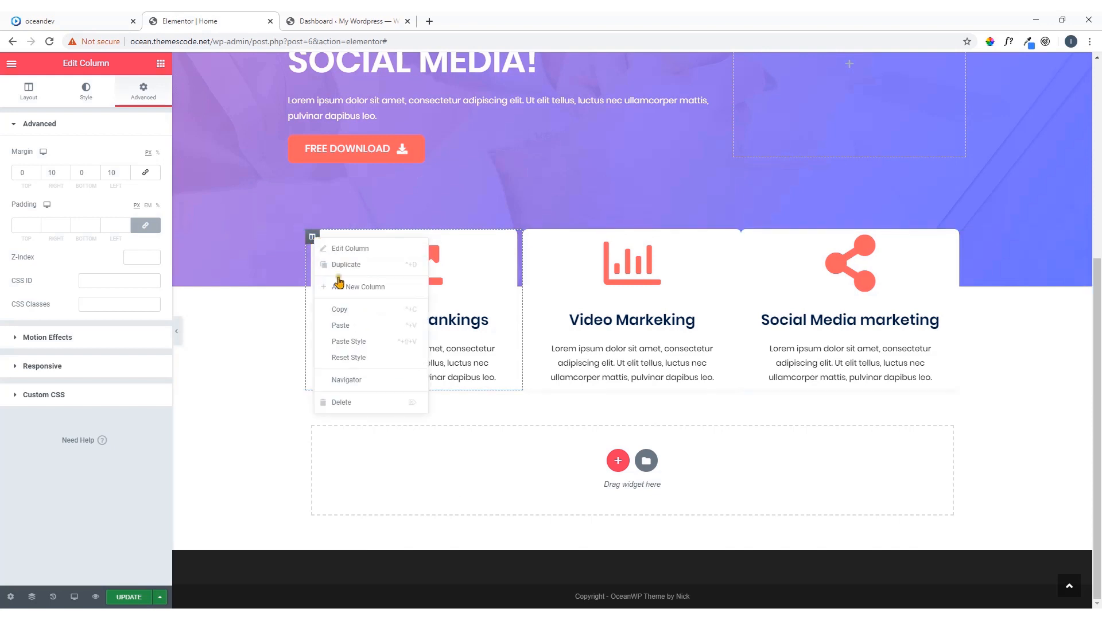
left_click(344, 308)
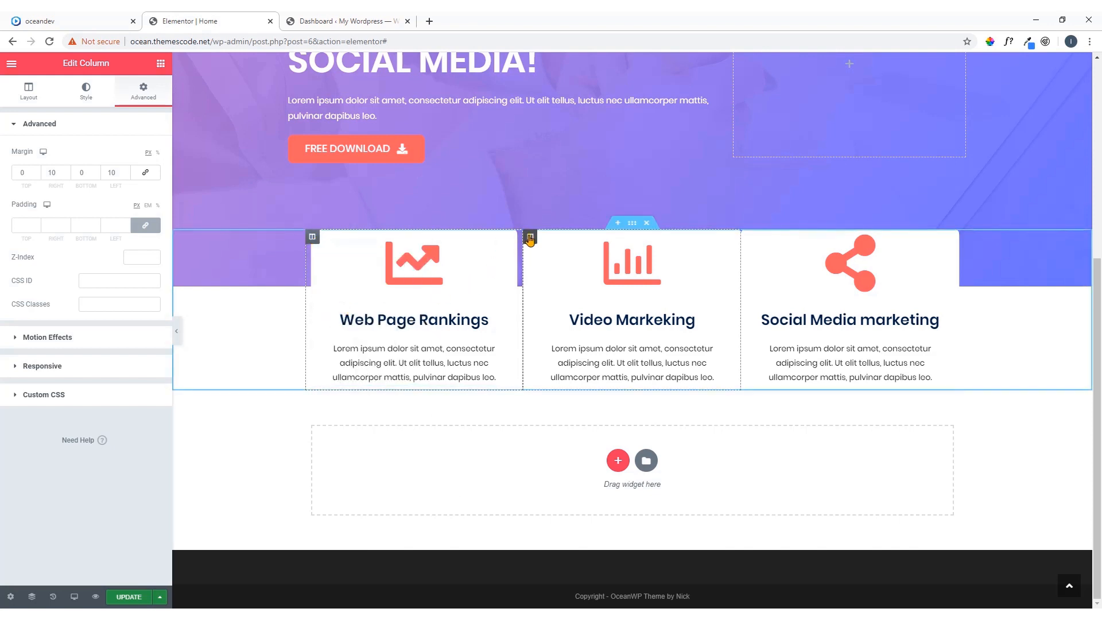
left_click(530, 237)
right_click(530, 239)
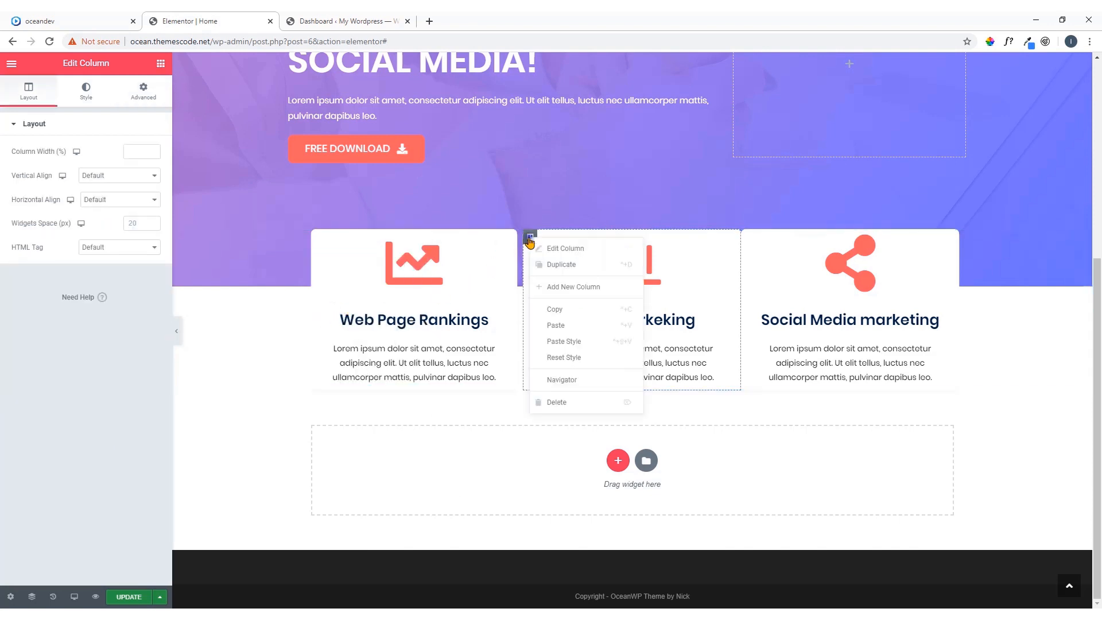
left_click(565, 342)
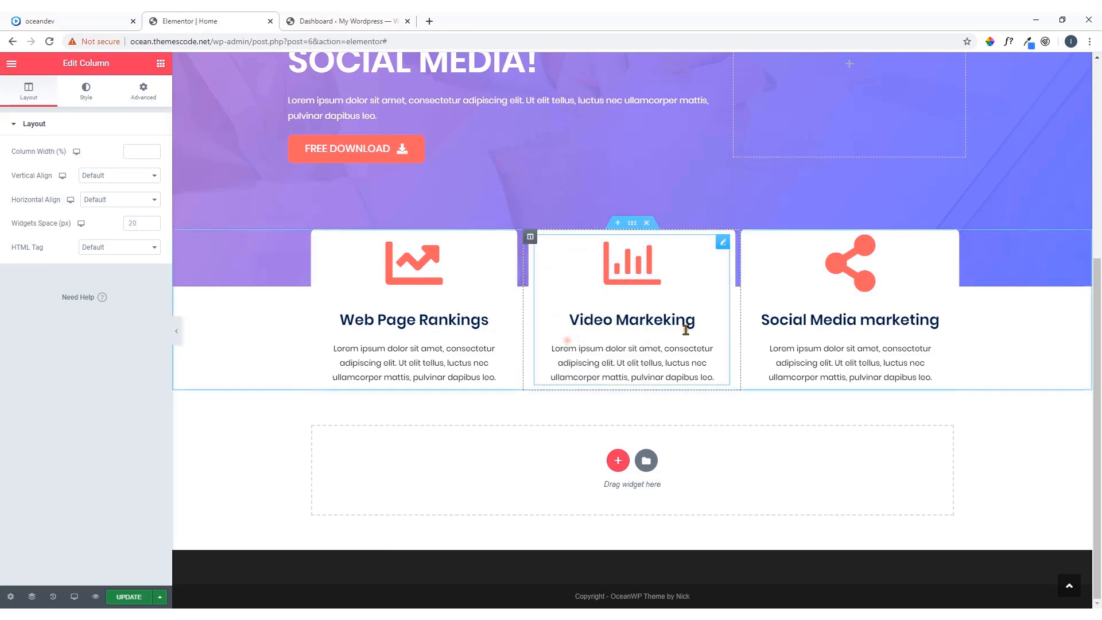
left_click(749, 239)
right_click(749, 240)
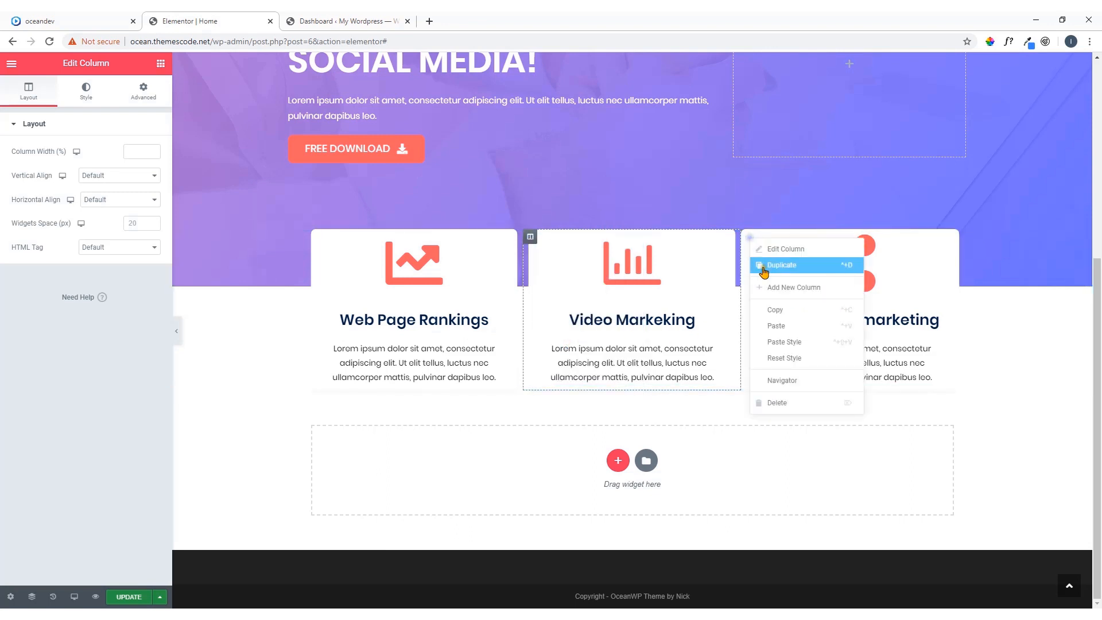
left_click(774, 328)
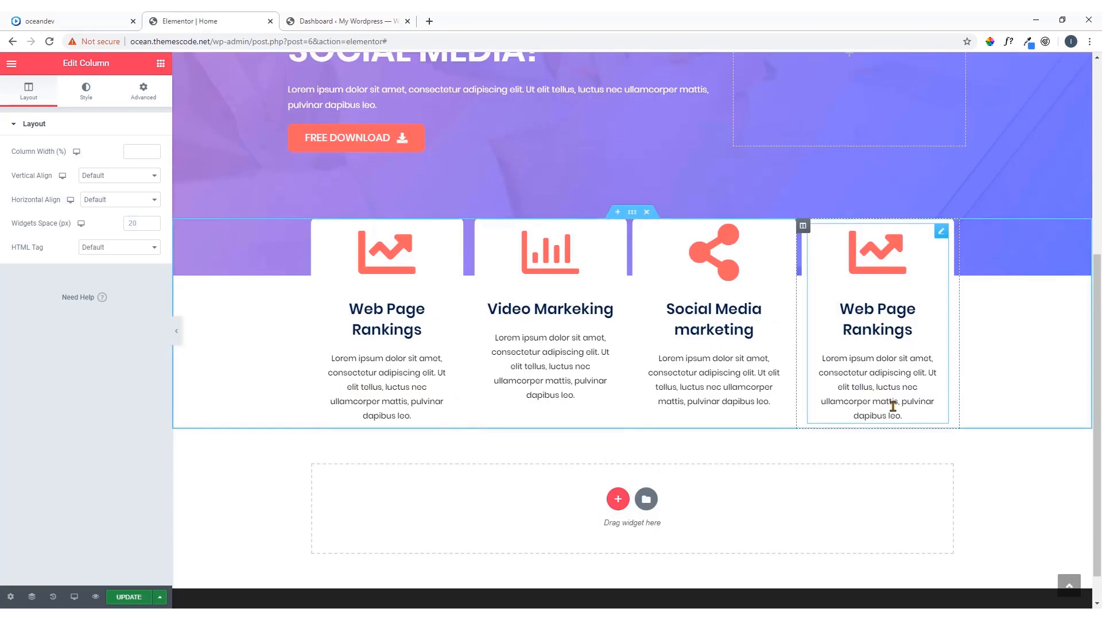
key("ctrl+z")
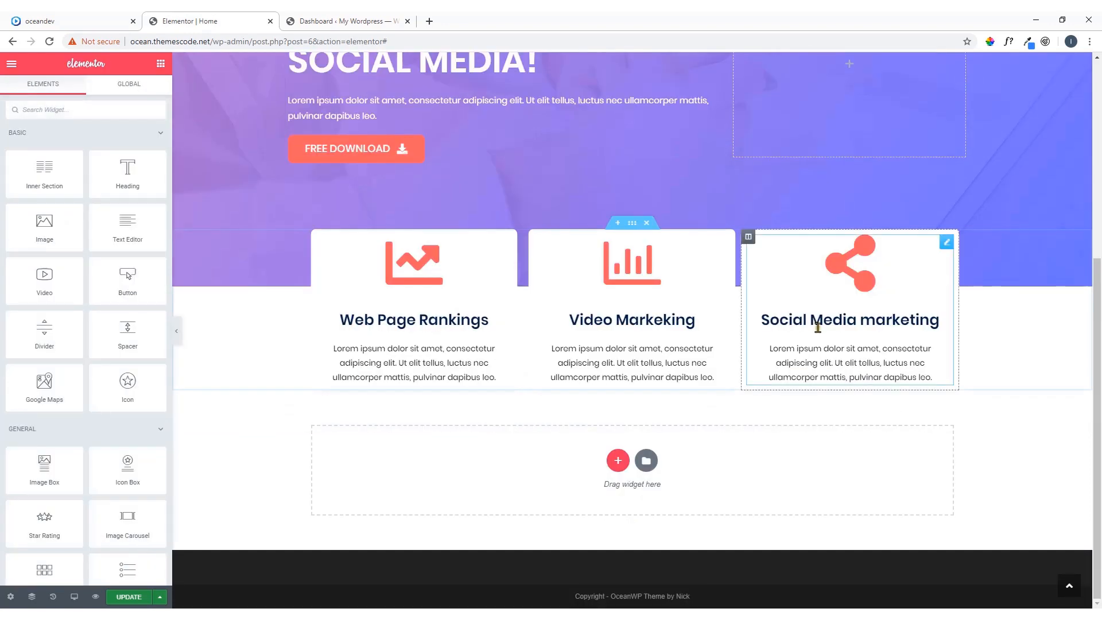
Paste the copied column style onto the Social Media marketing column and compare the box spacing with the oceandev demo
right_click(749, 238)
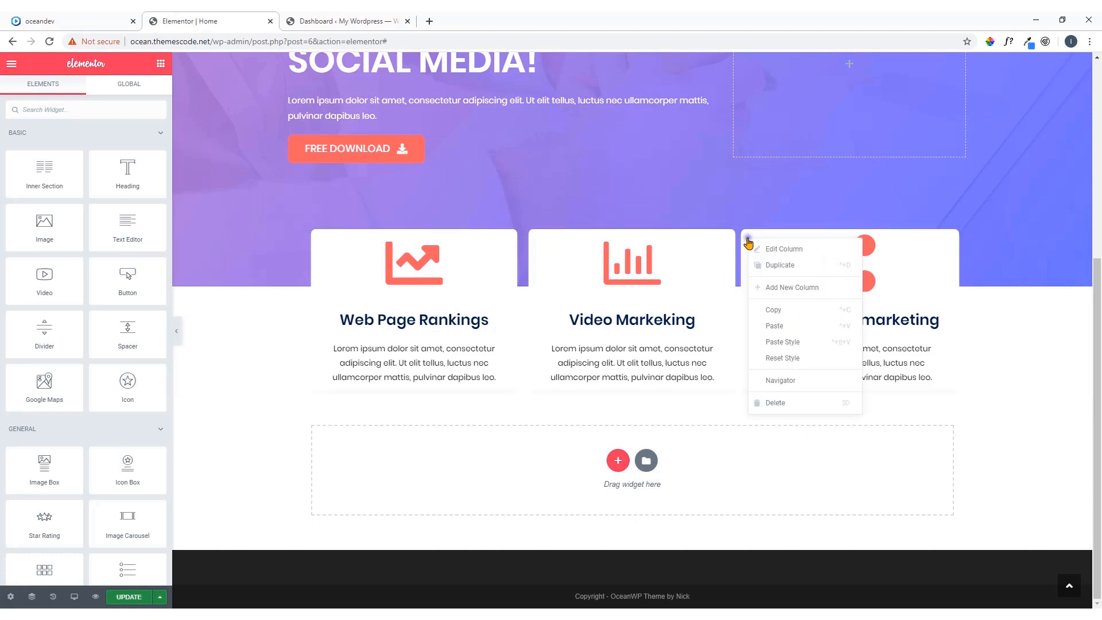
left_click(788, 349)
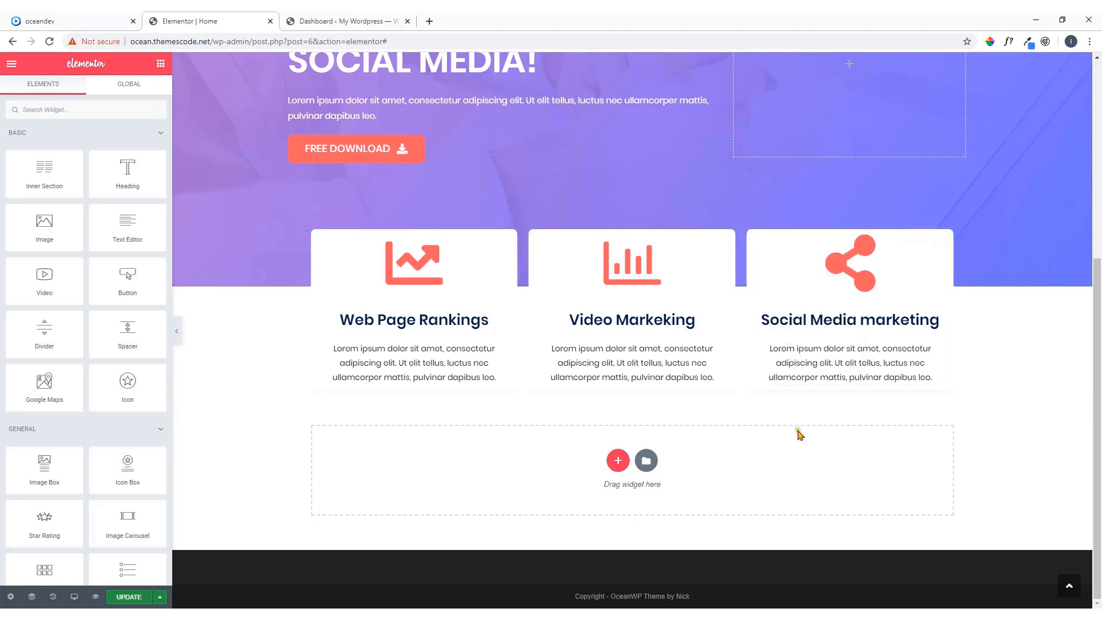
left_click(131, 17)
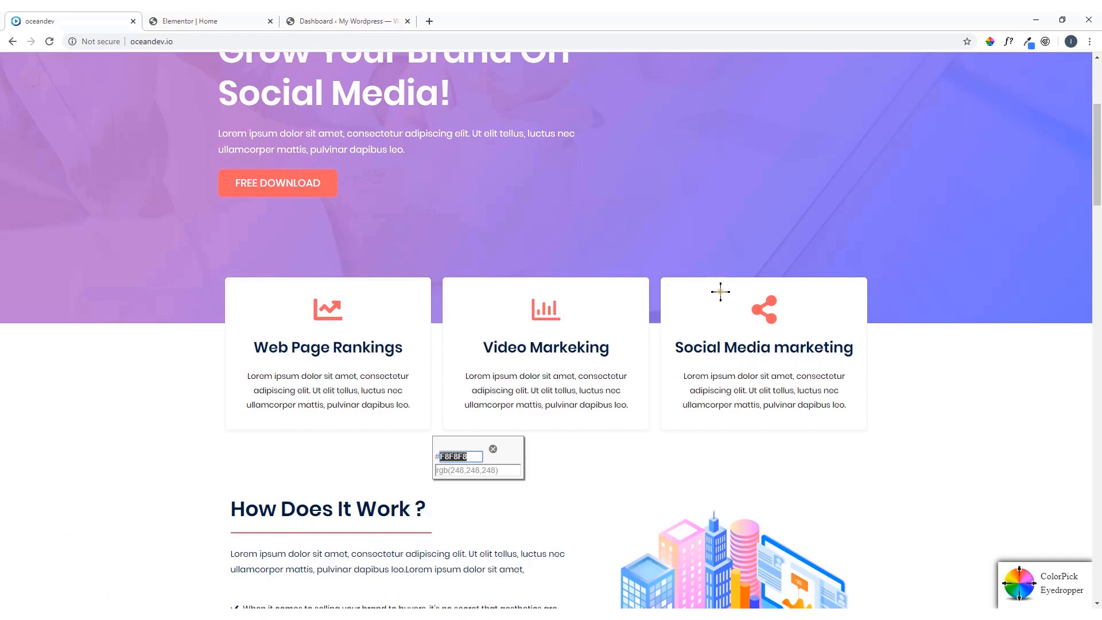
left_click(492, 451)
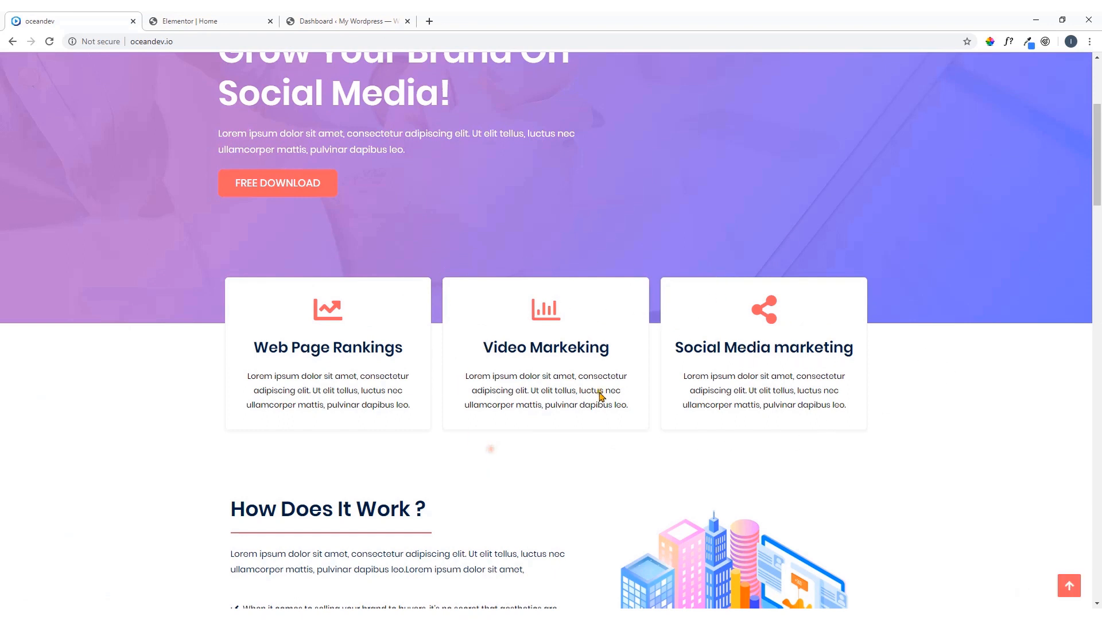
left_click(233, 23)
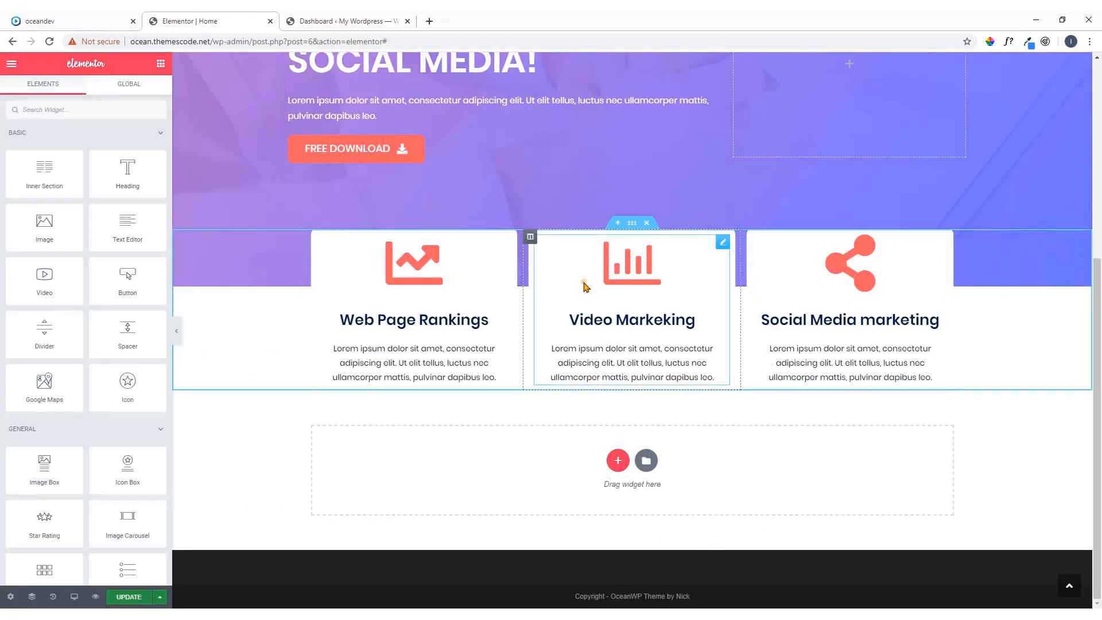
Update the page and preview the changes, checking the three service boxes on the Home page
scroll(591, 286, "up", 2)
scroll(599, 285, "down", 2)
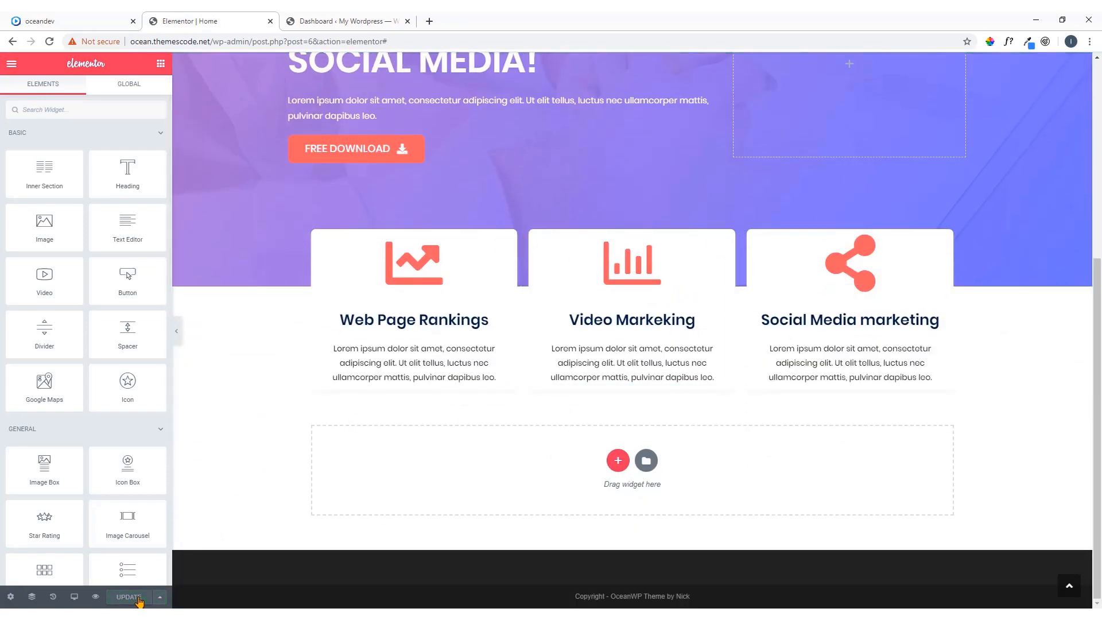
left_click(96, 598)
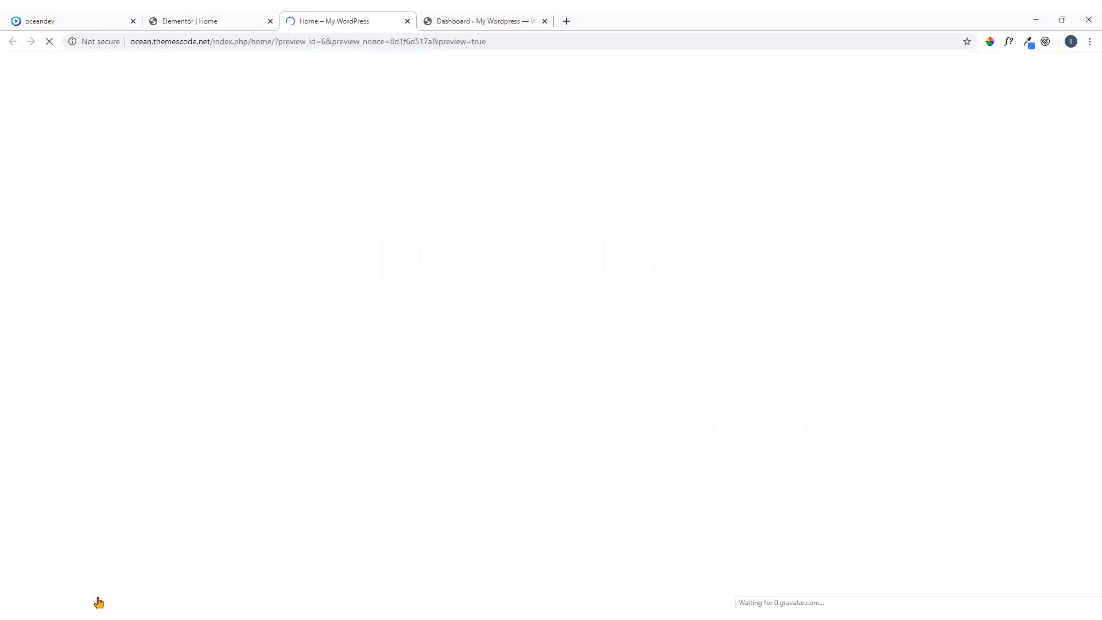
scroll(555, 353, "down", 3)
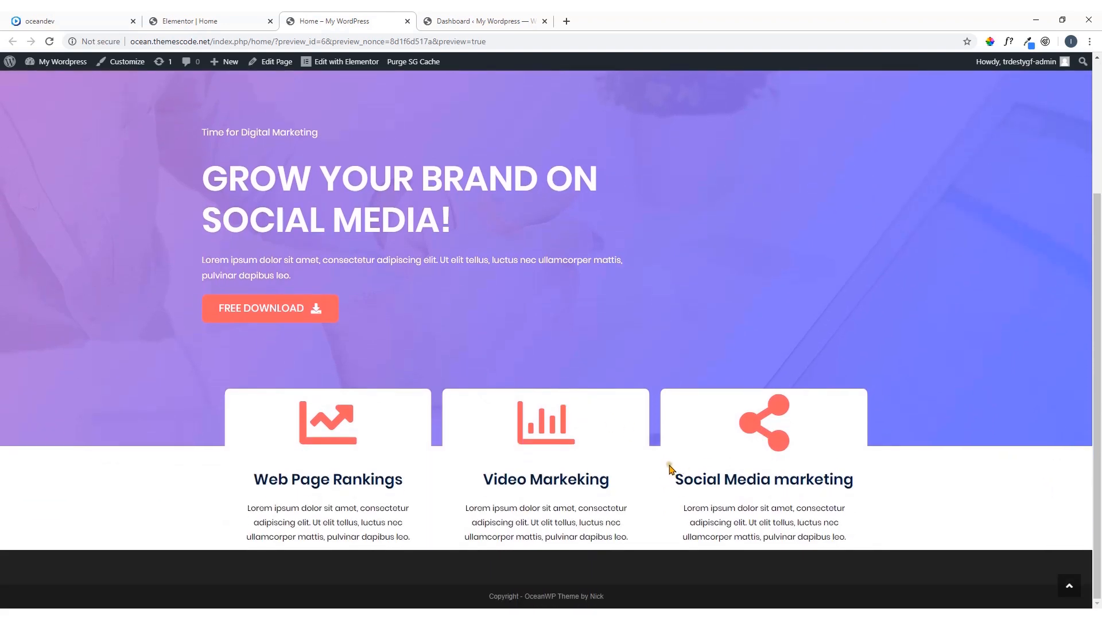
Examine the service boxes and the How Does It Work ? section on the oceandev demo
left_click(106, 20)
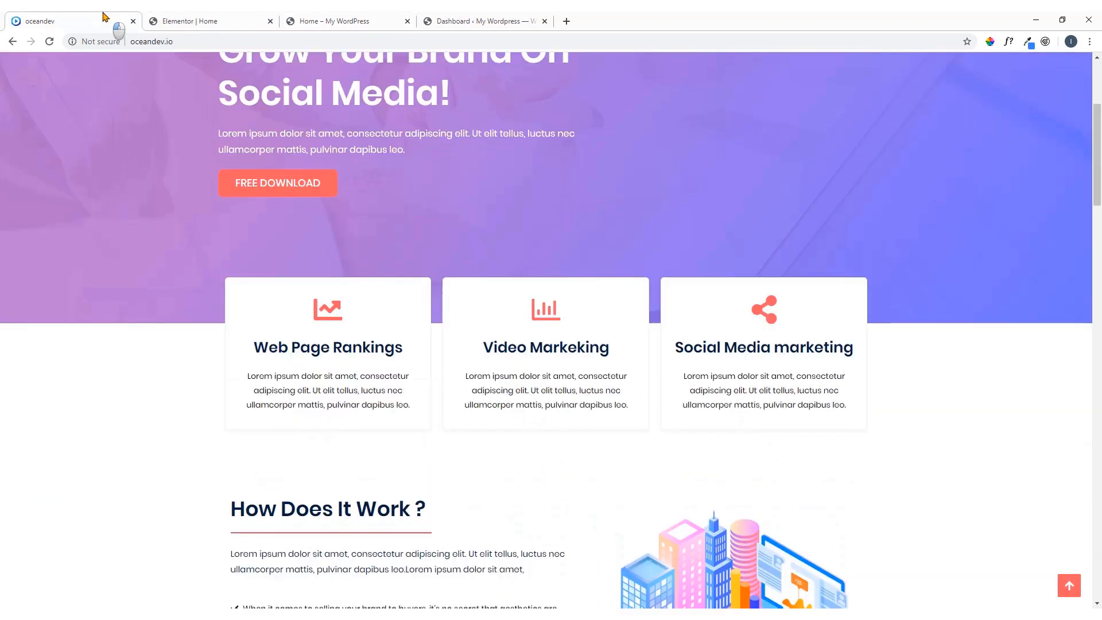
scroll(247, 274, "down", 2)
scroll(247, 274, "down", 3)
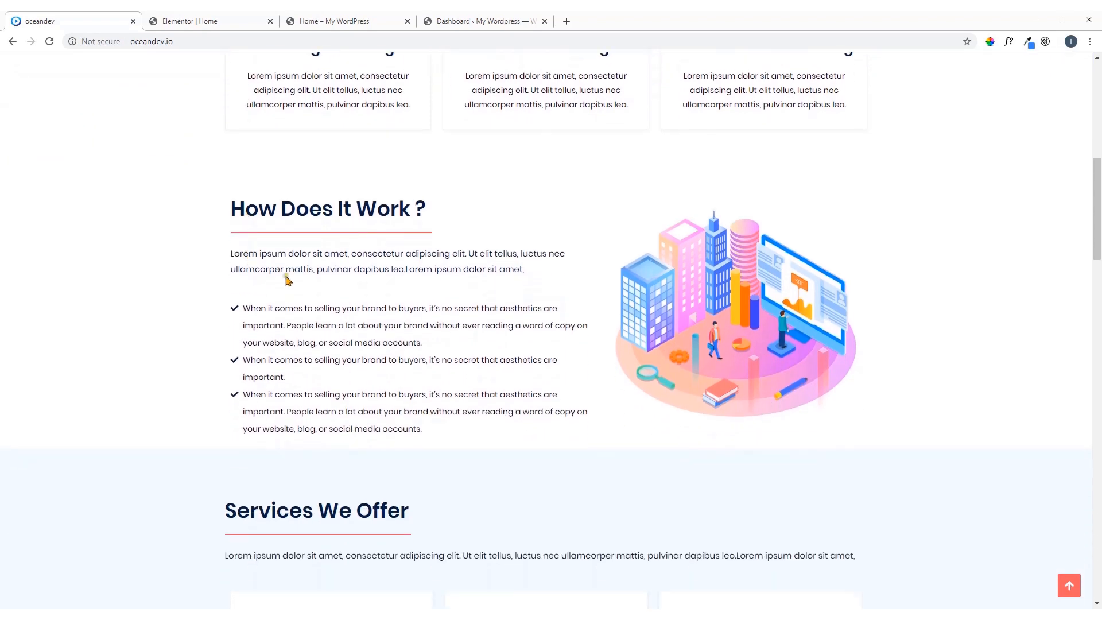
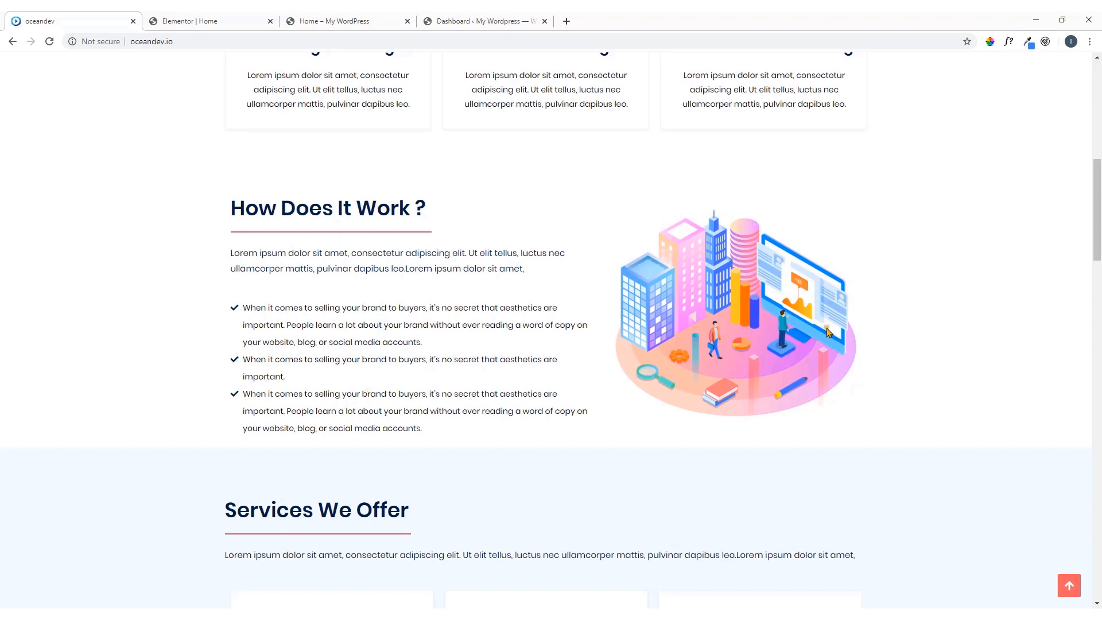
Switch to the Elementor editor and add a new two-column section below the three service boxes
left_click(213, 22)
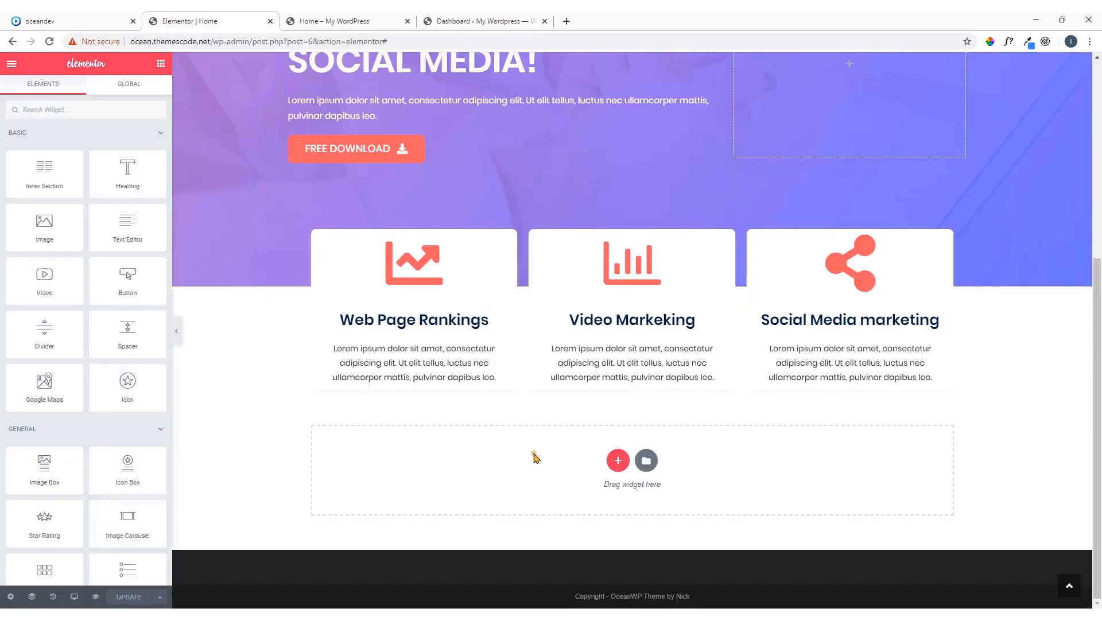
left_click(618, 461)
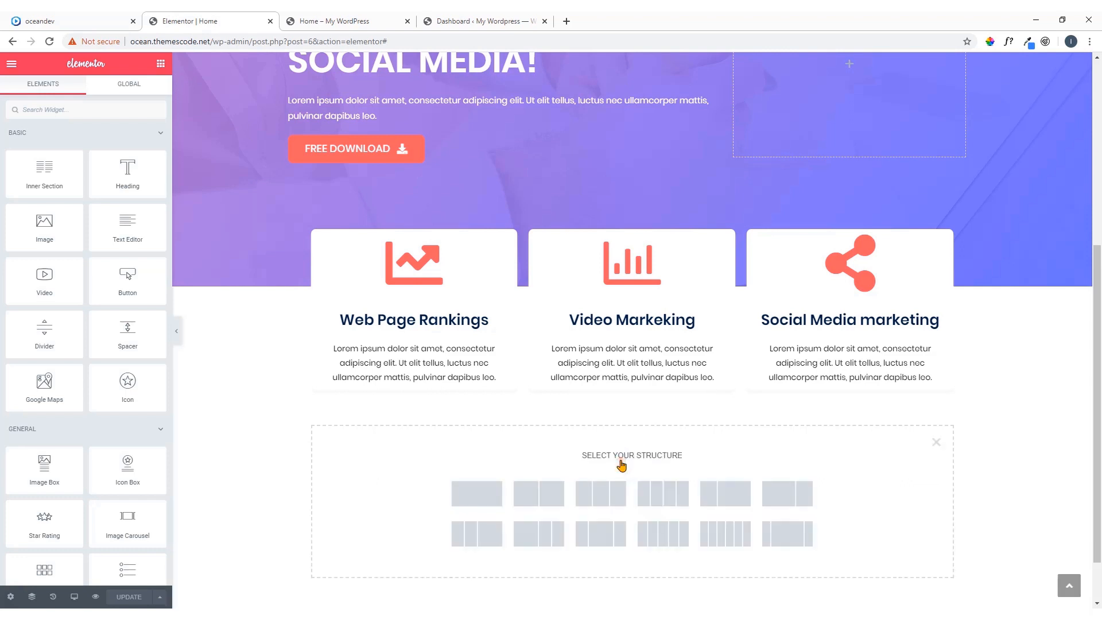
left_click(541, 499)
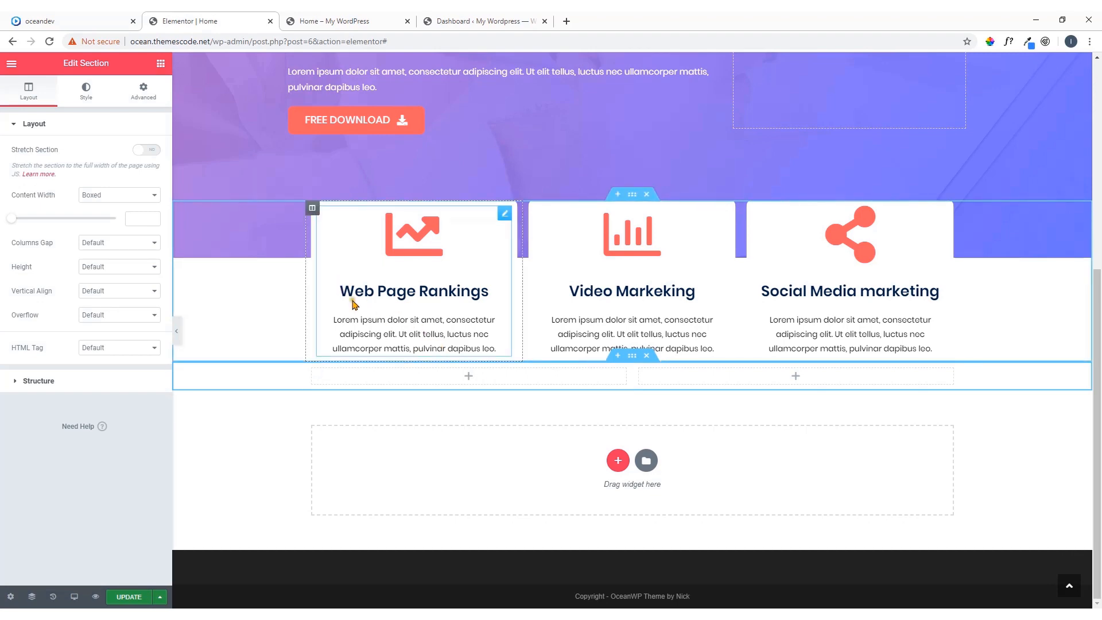
Check the How Does It Work ? section on the oceandev demo and add a Heading widget to the new section's first column
left_click(95, 21)
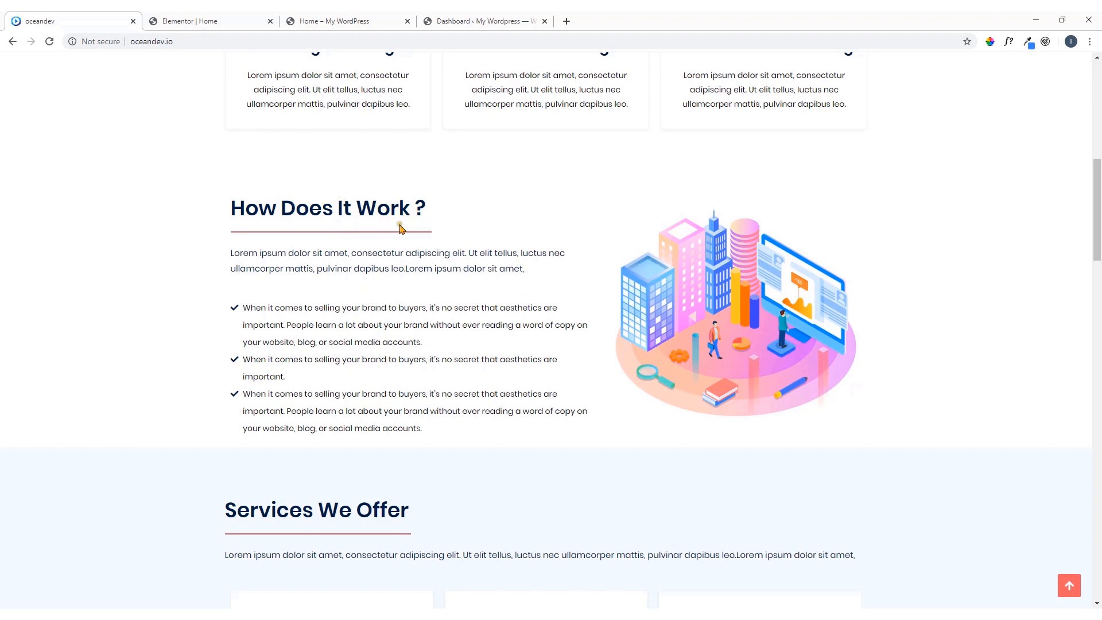
left_click(250, 16)
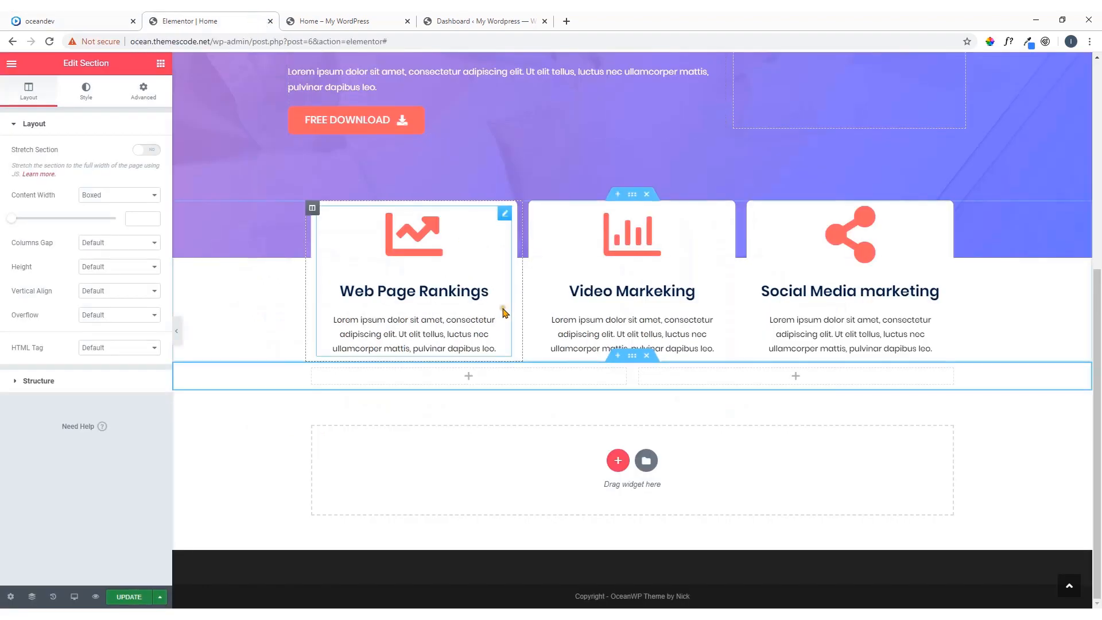
left_click(468, 377)
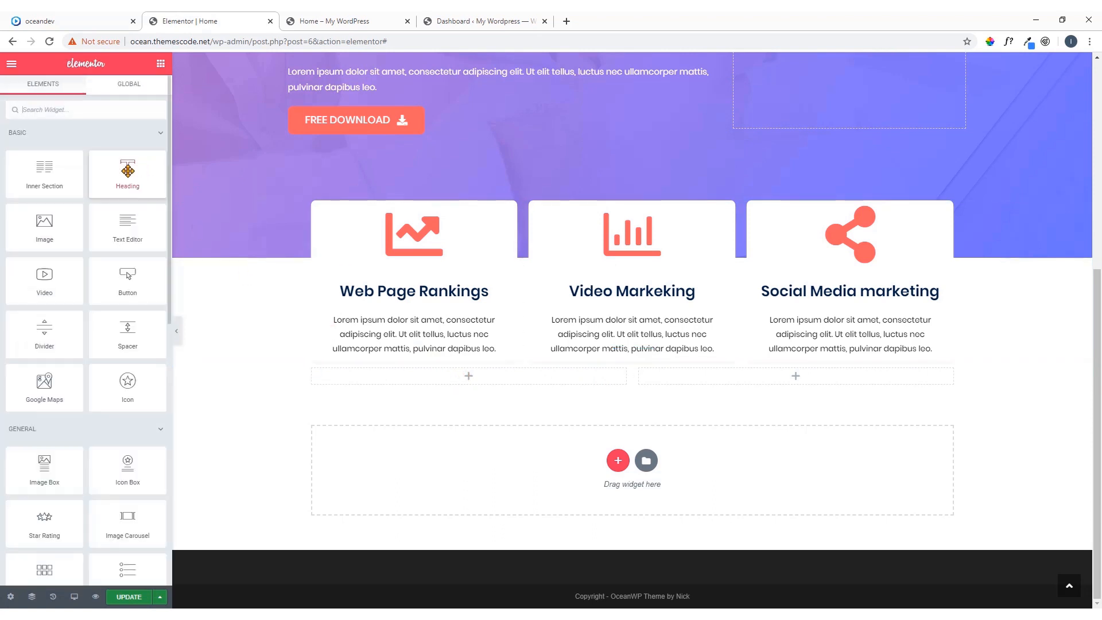
left_click_drag(128, 171, 445, 382)
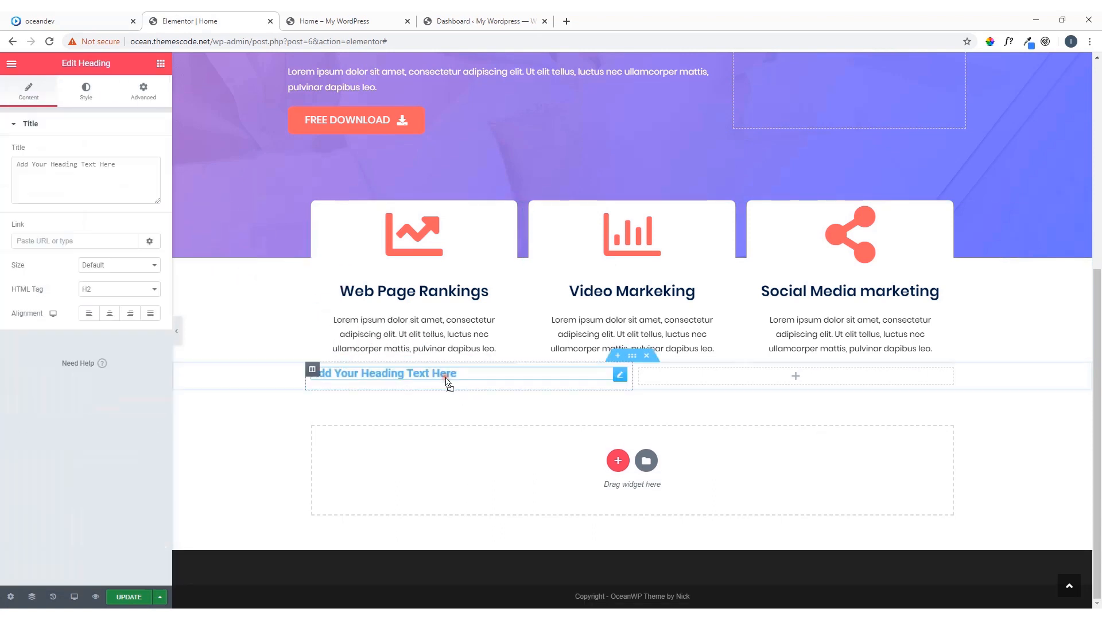
Check the demo again and add a Text Editor widget below the heading in the first column
left_click(32, 19)
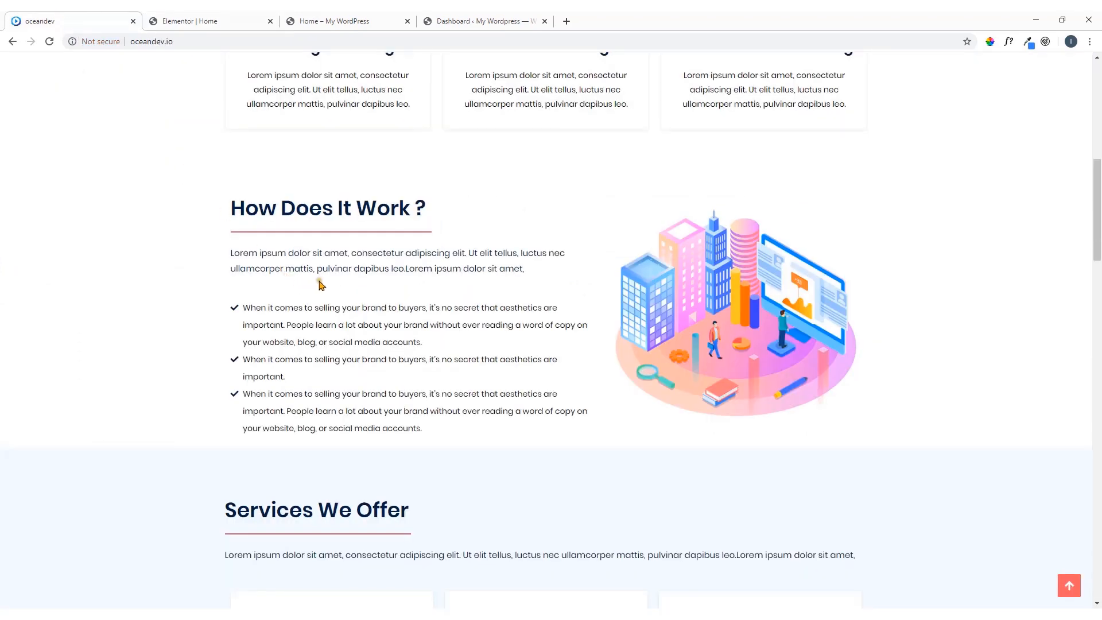
left_click(226, 16)
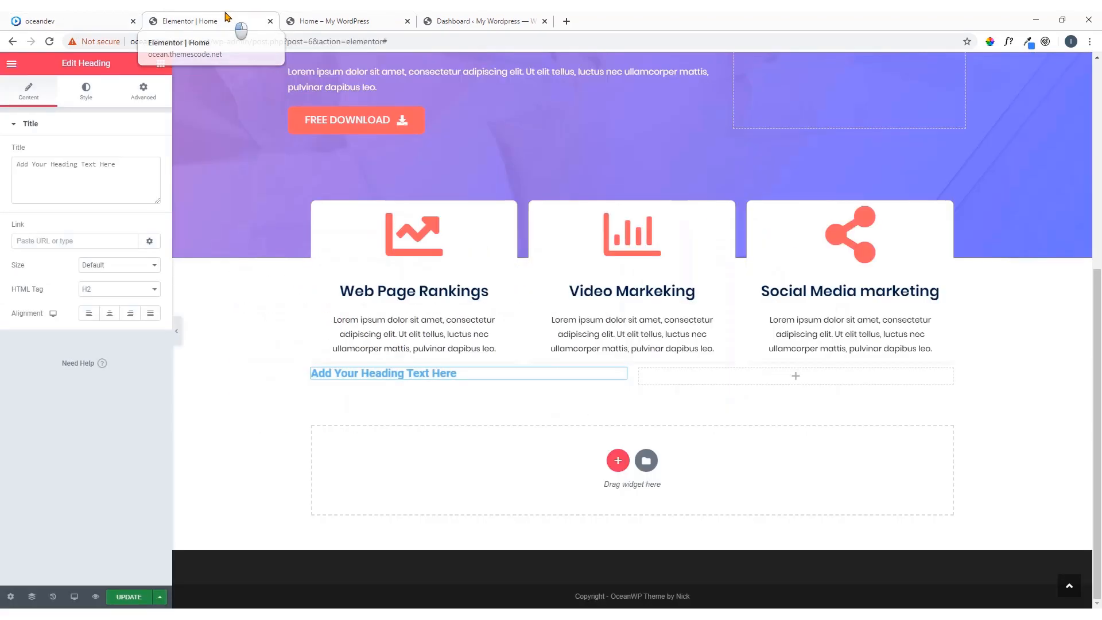
left_click(162, 64)
left_click_drag(138, 239, 366, 376)
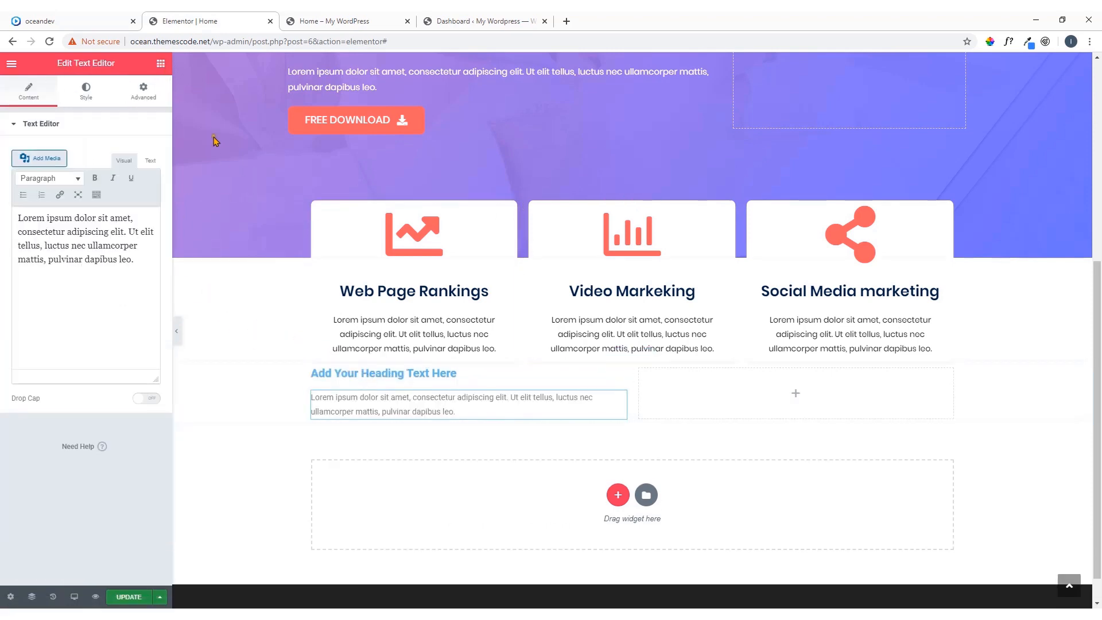
Check the demo's bullet points, search the widgets for a list and place an Icon List below the paragraph
left_click(117, 23)
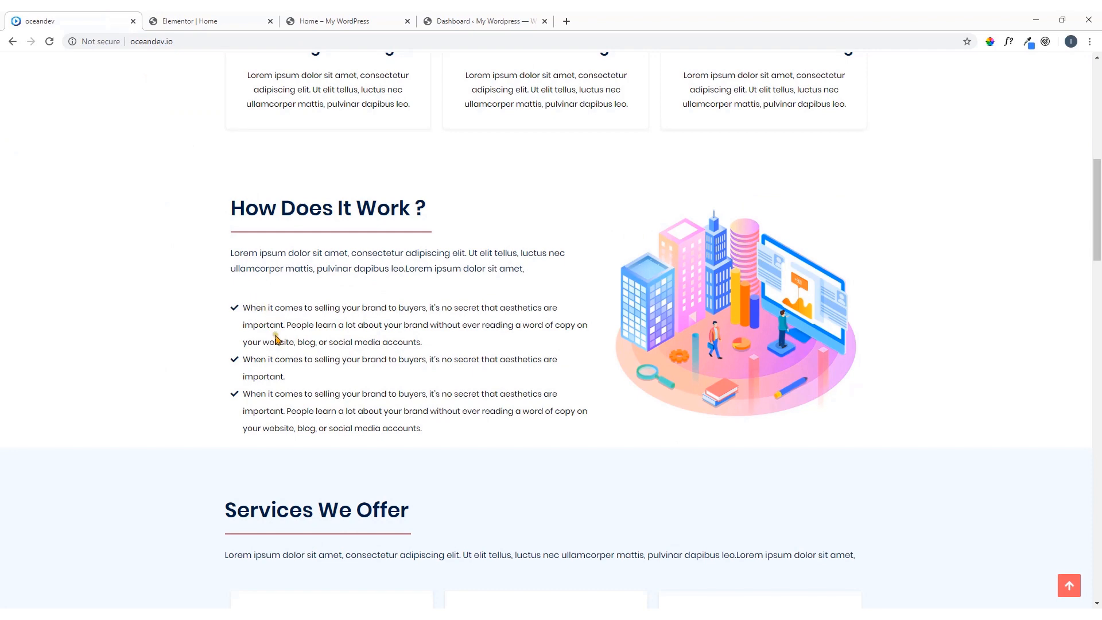
left_click(209, 21)
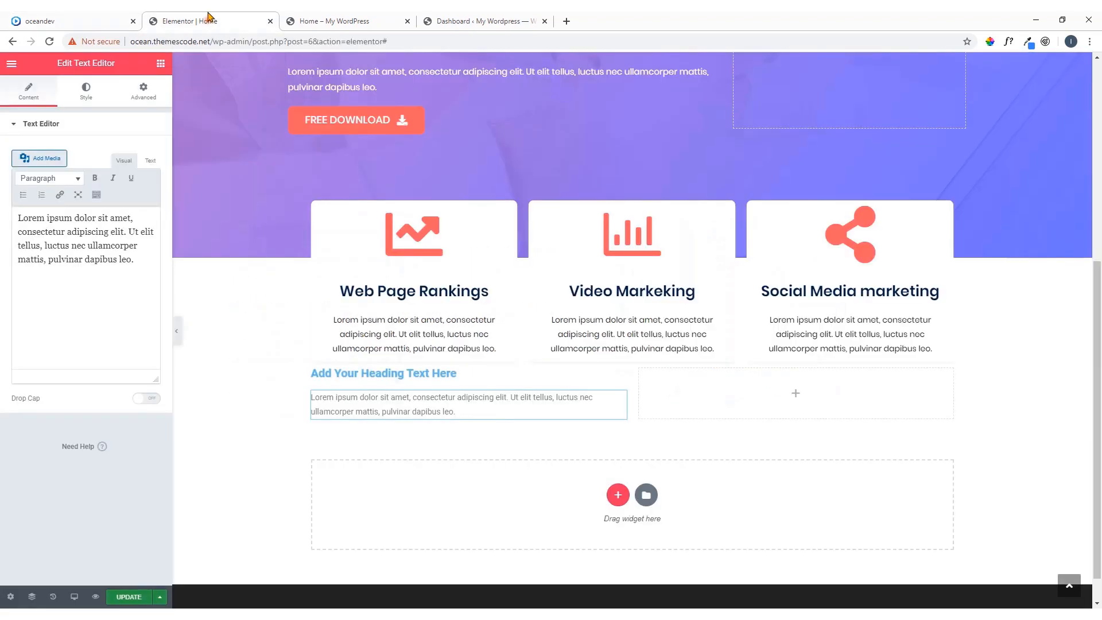
left_click(161, 65)
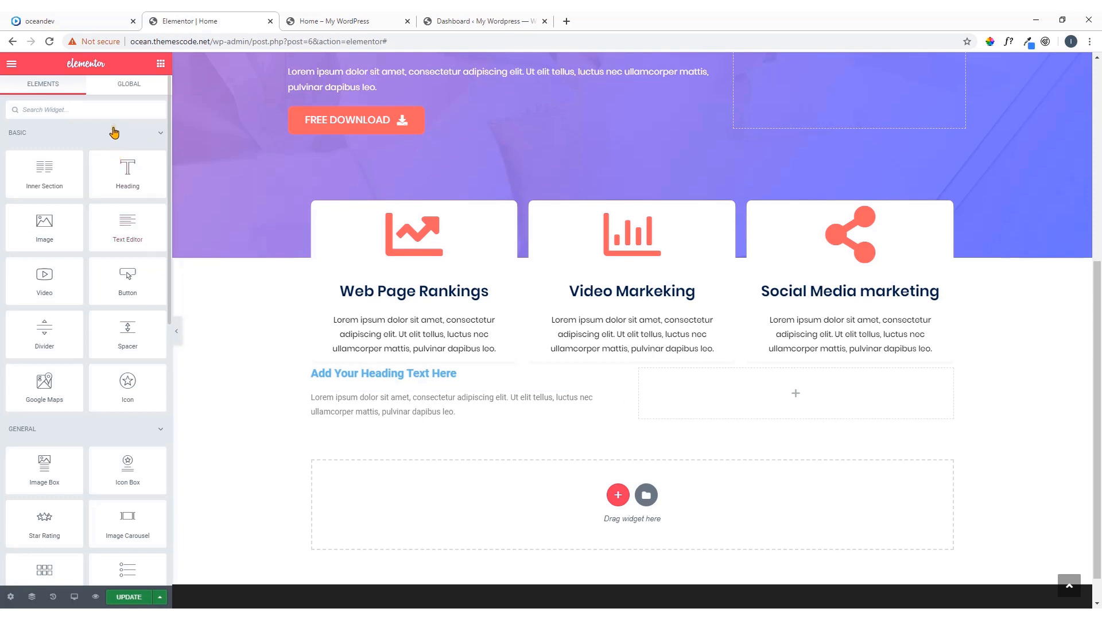
type("l")
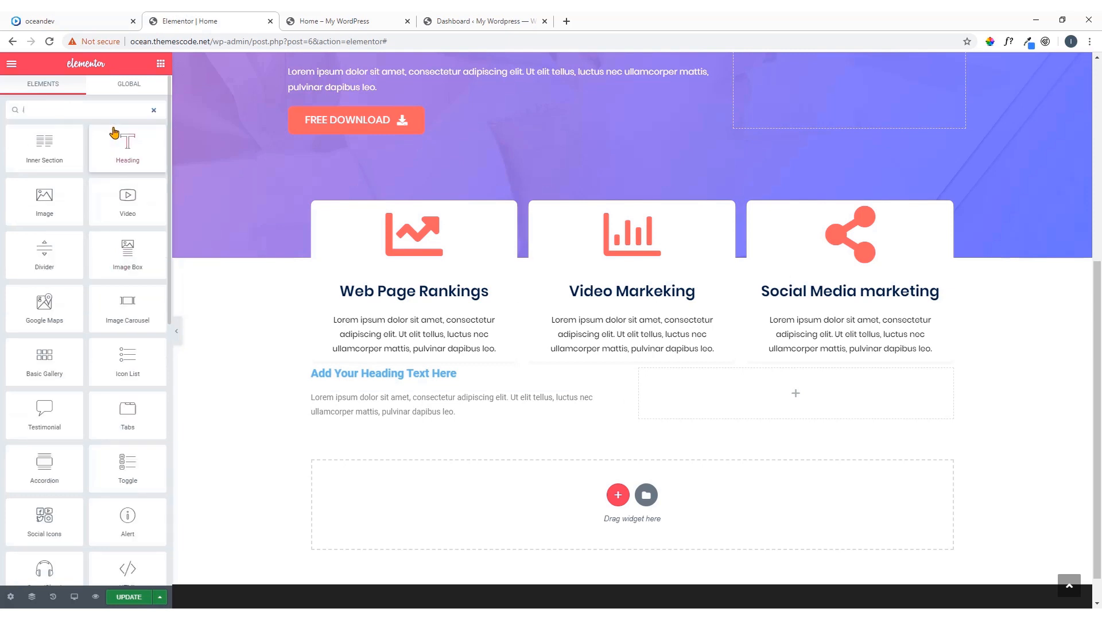
type("ist")
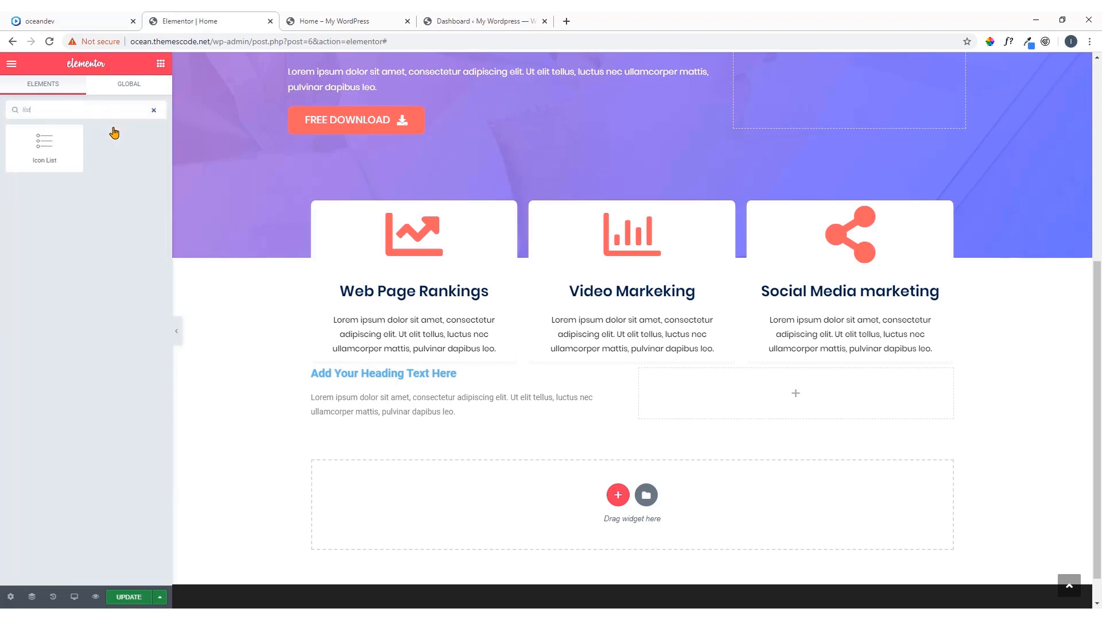
left_click_drag(45, 143, 49, 150)
left_click_drag(399, 382, 382, 425)
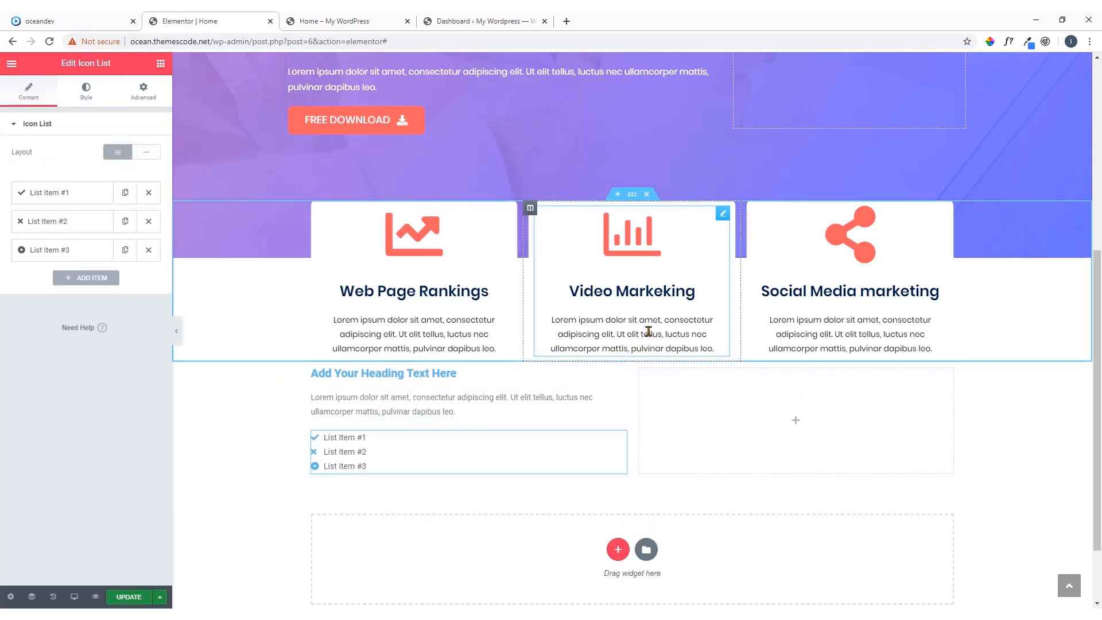
Compare with the demo layout and add an Image widget to the new section's empty second column
left_click(103, 22)
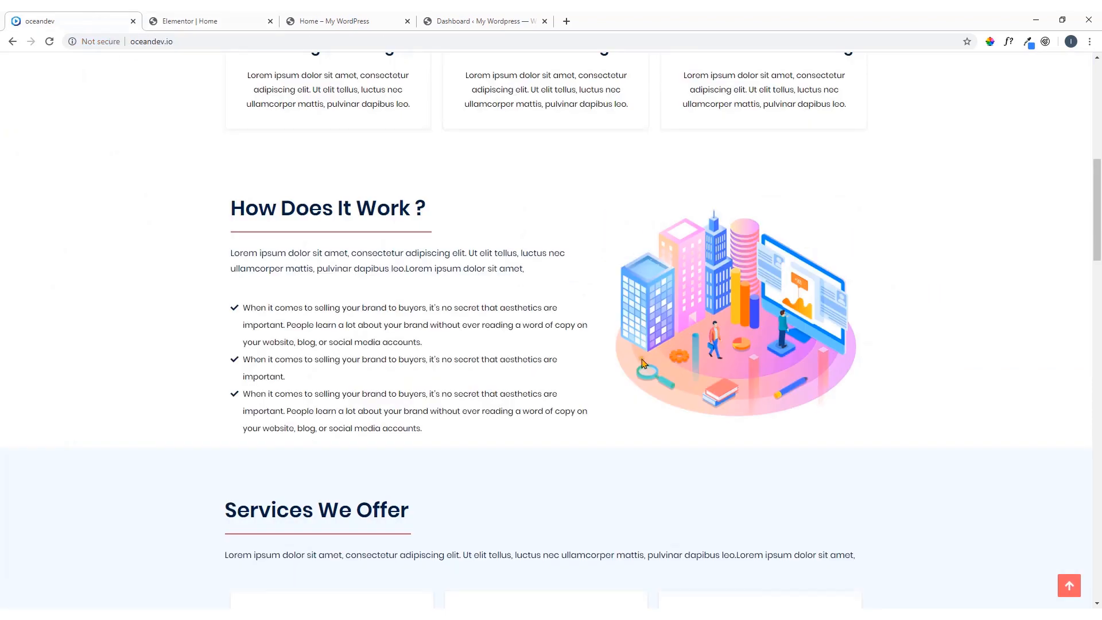
left_click(221, 20)
left_click(795, 423)
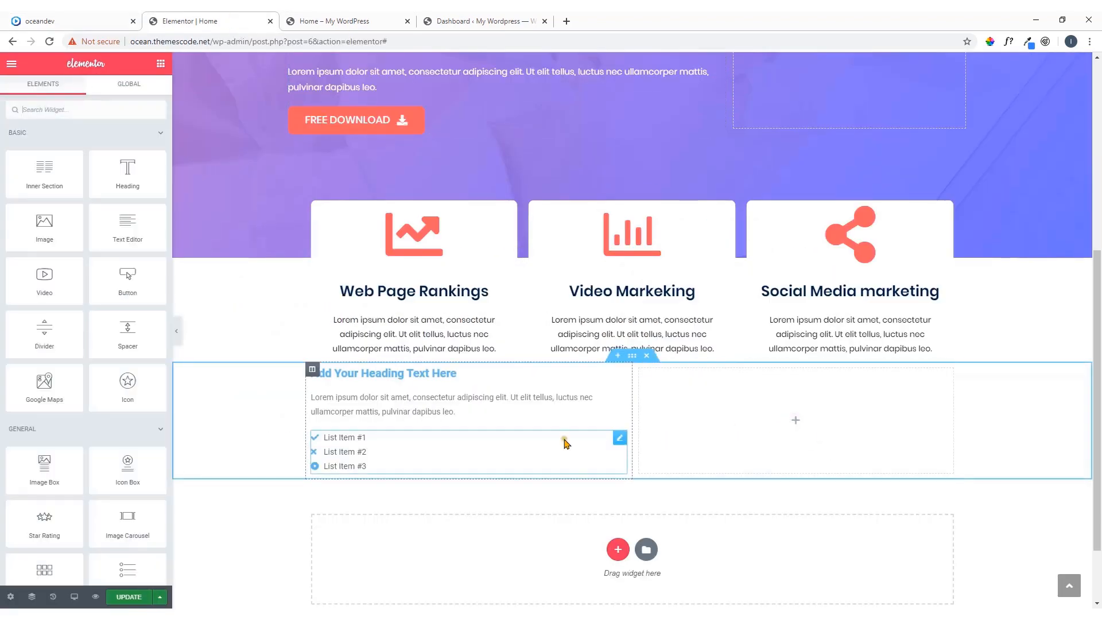
left_click_drag(37, 237, 803, 414)
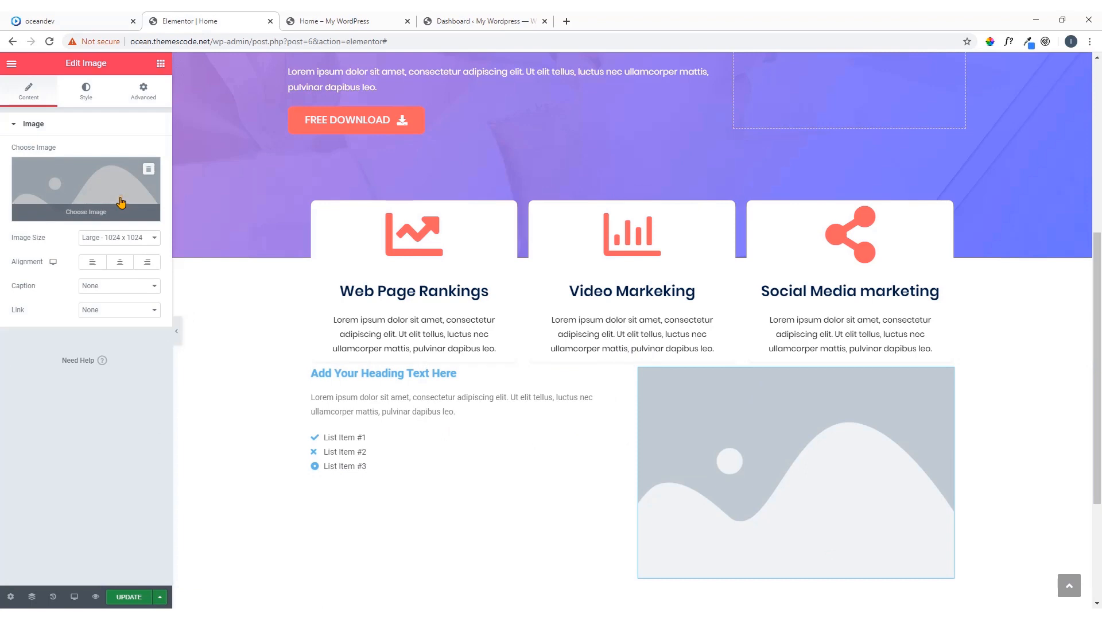
Upload how-it-works.png from the Agency folder inside TutsFile and insert it into the Image widget
left_click(103, 190)
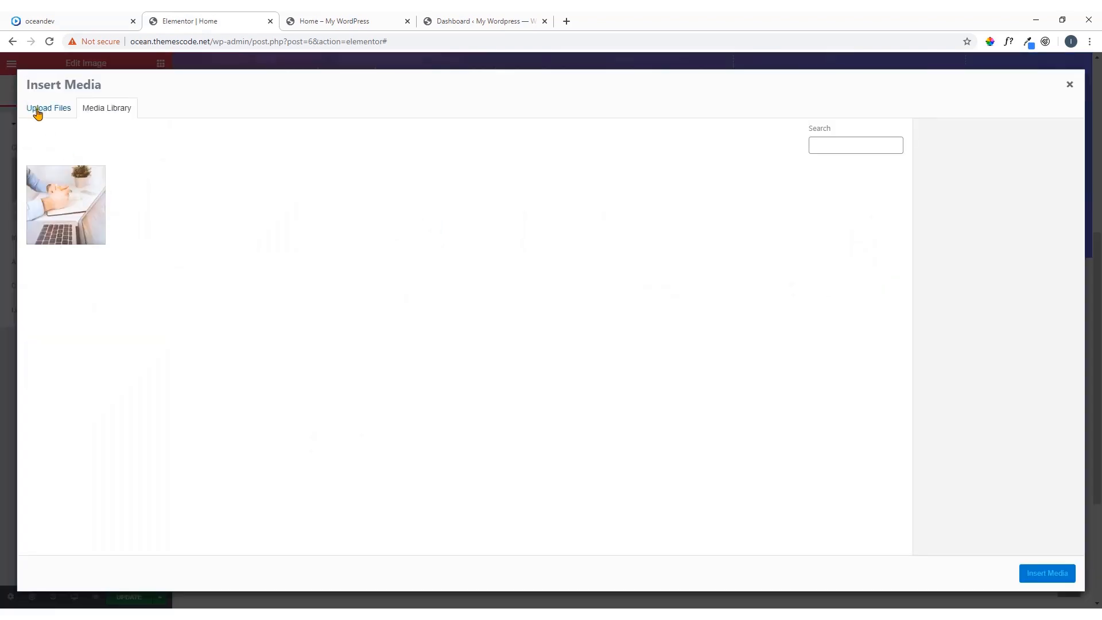
left_click(36, 111)
left_click(529, 306)
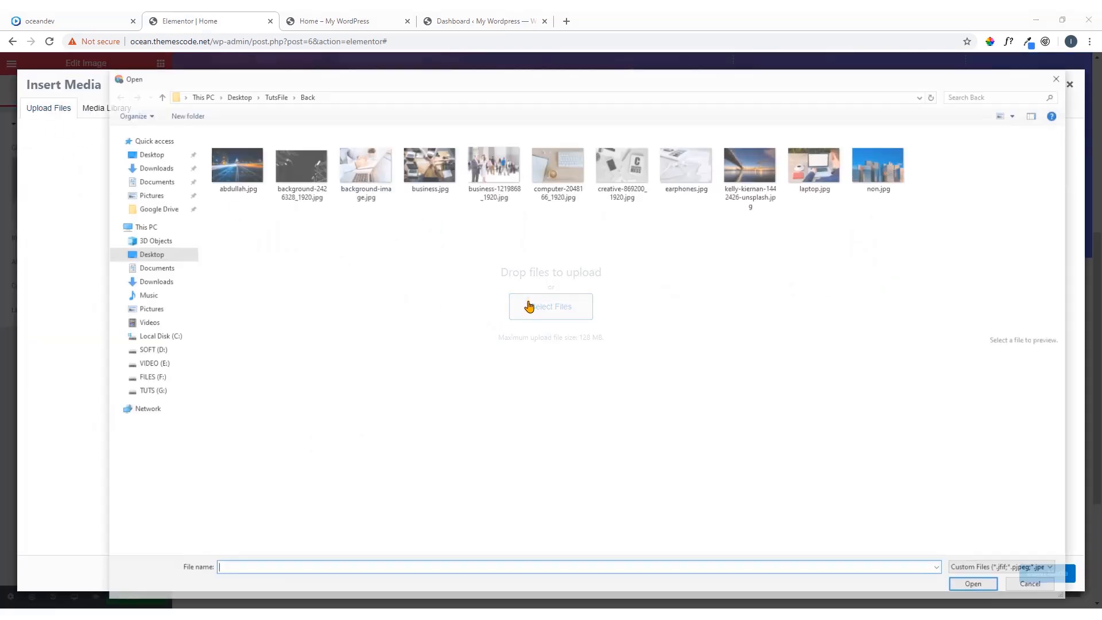
left_click(274, 95)
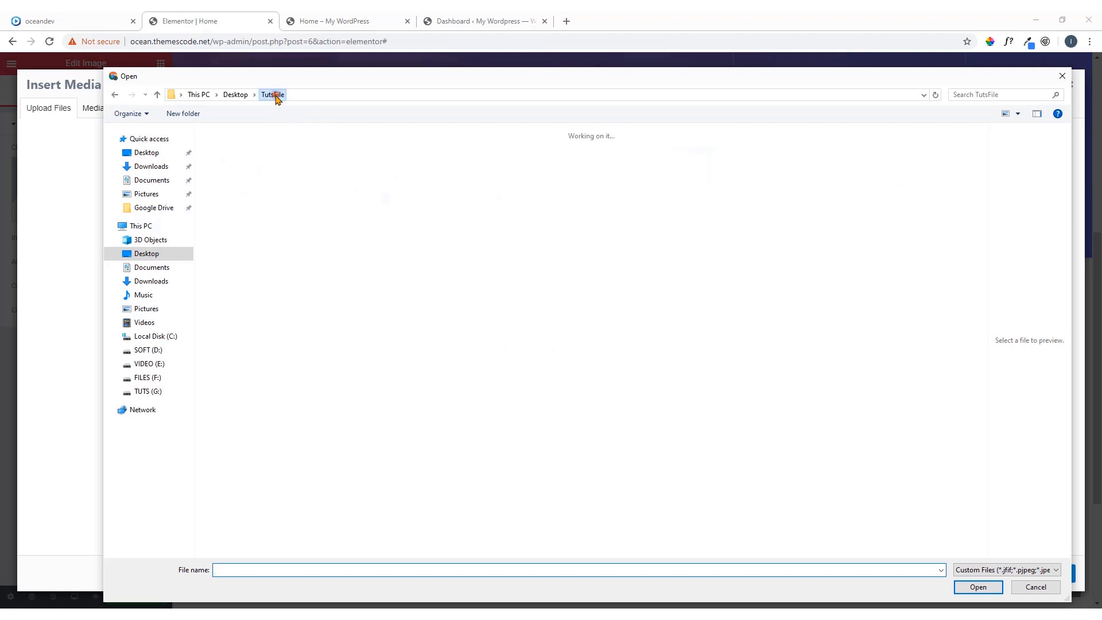
double_click(296, 154)
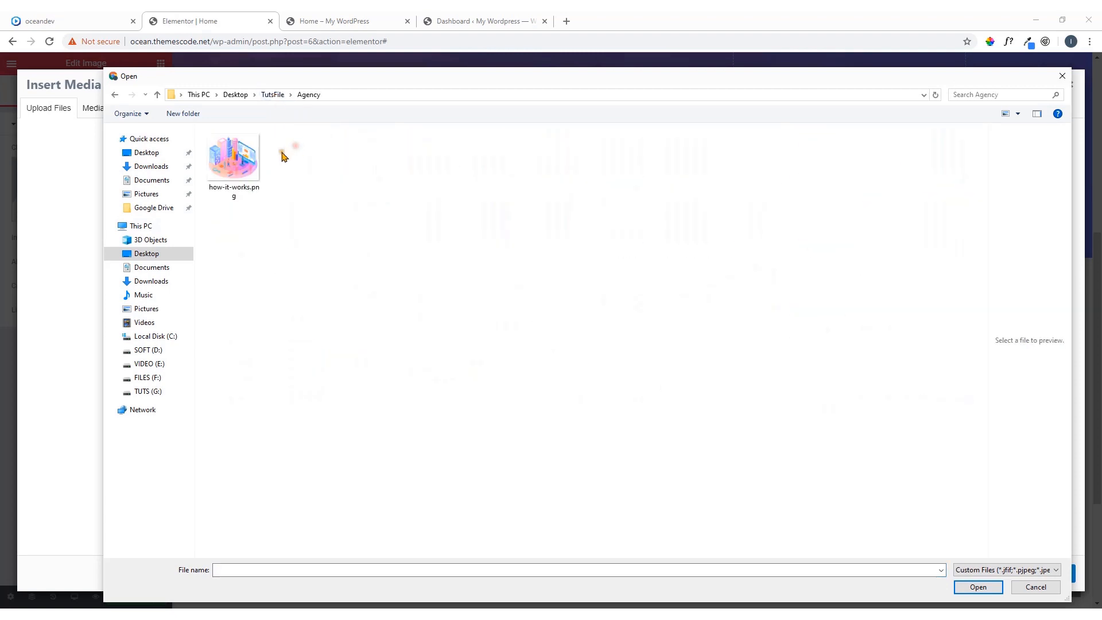
double_click(240, 167)
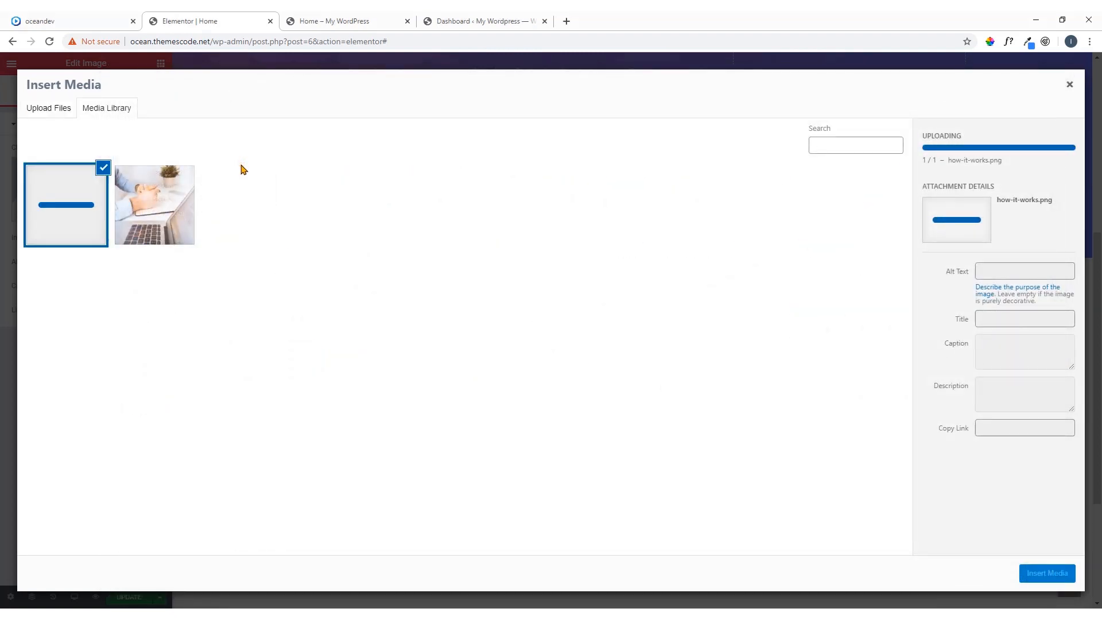
left_click(1040, 577)
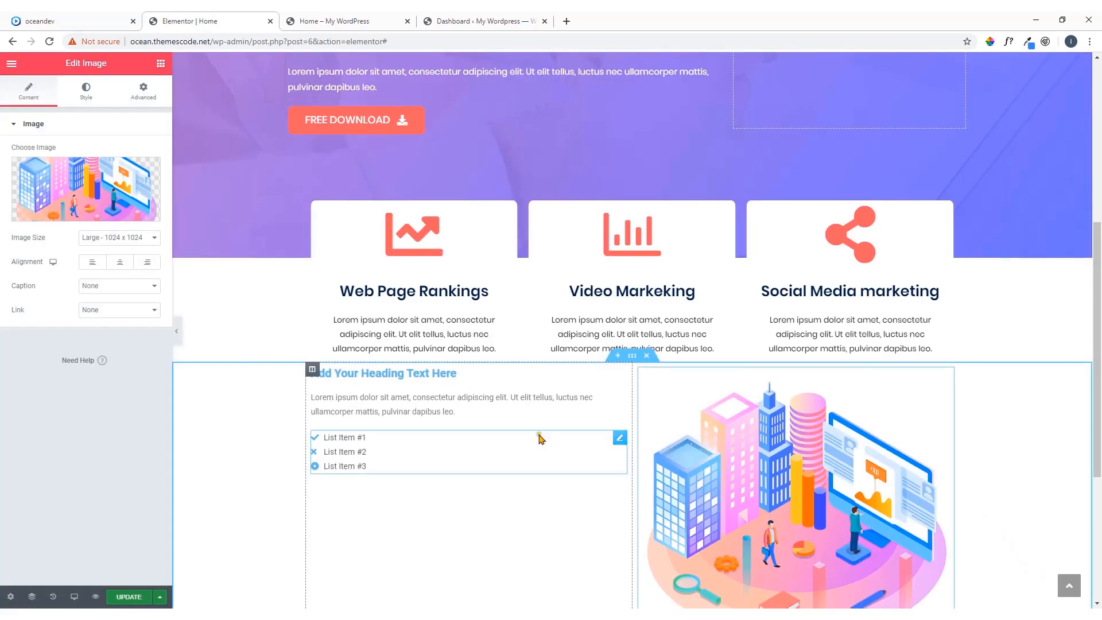
Compare the gap above the new section with the oceandev demo, unlink the section's padding values and set its top padding to 60 px
scroll(523, 432, "down", 2)
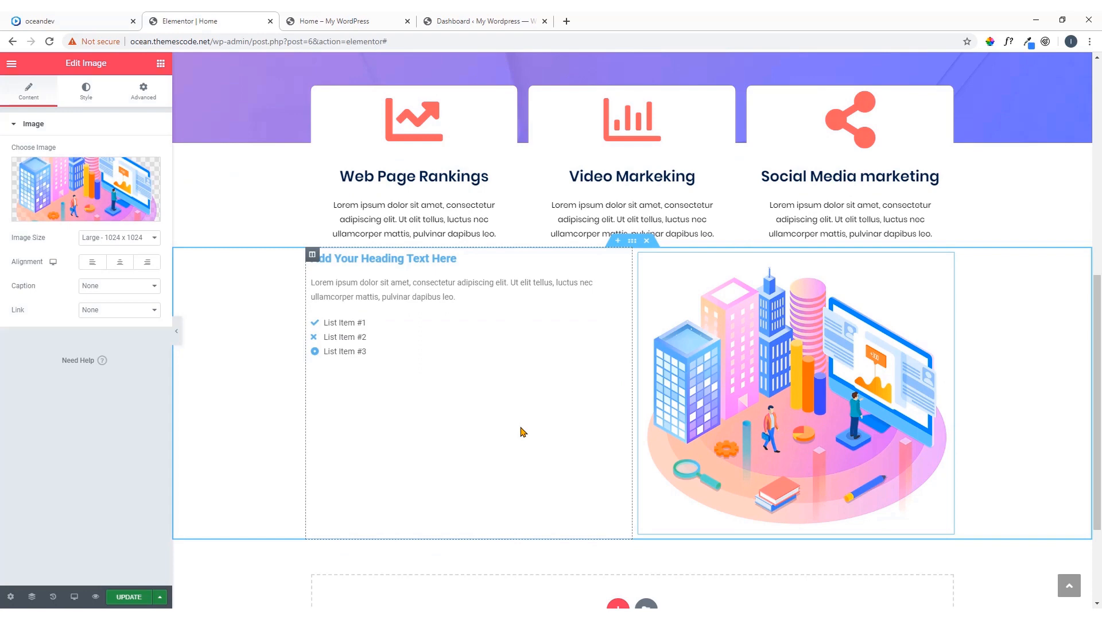
left_click(118, 18)
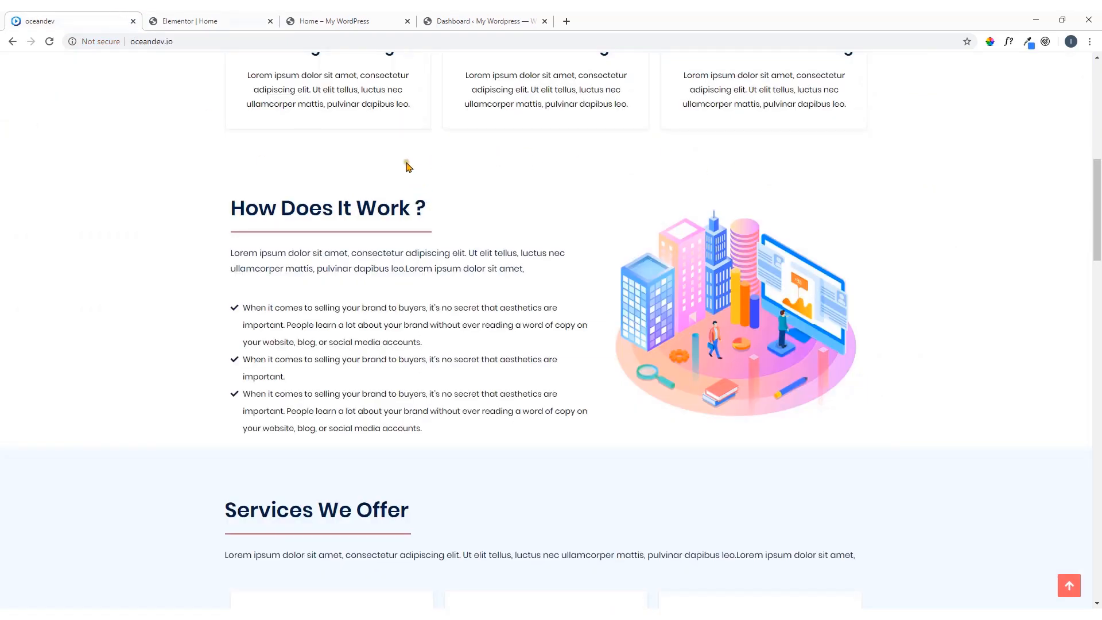
scroll(591, 184, "up", 2)
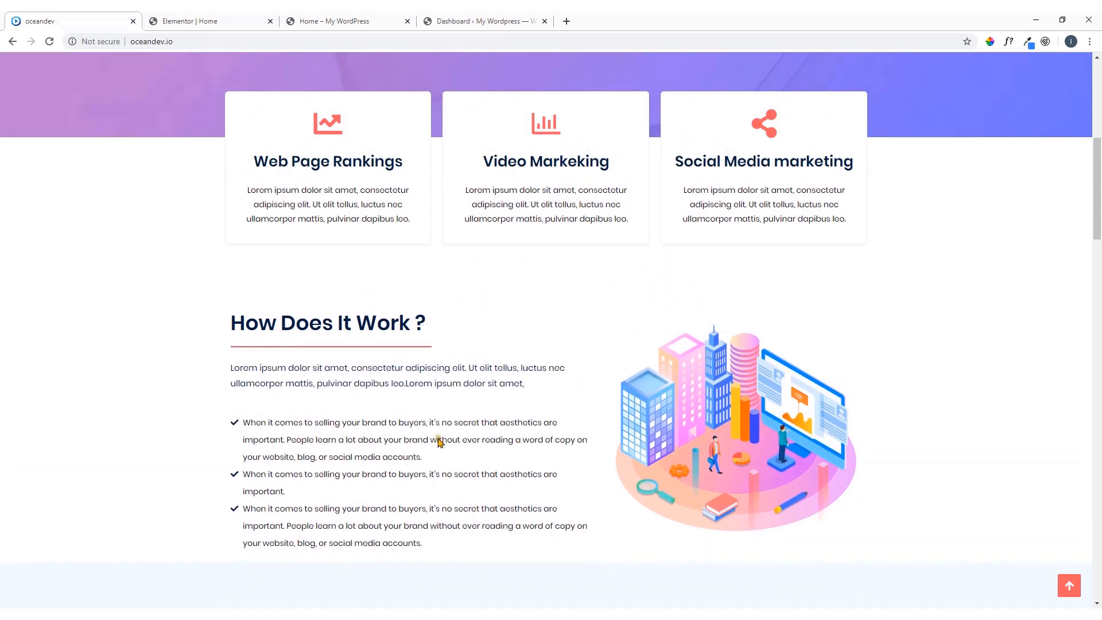
left_click(195, 17)
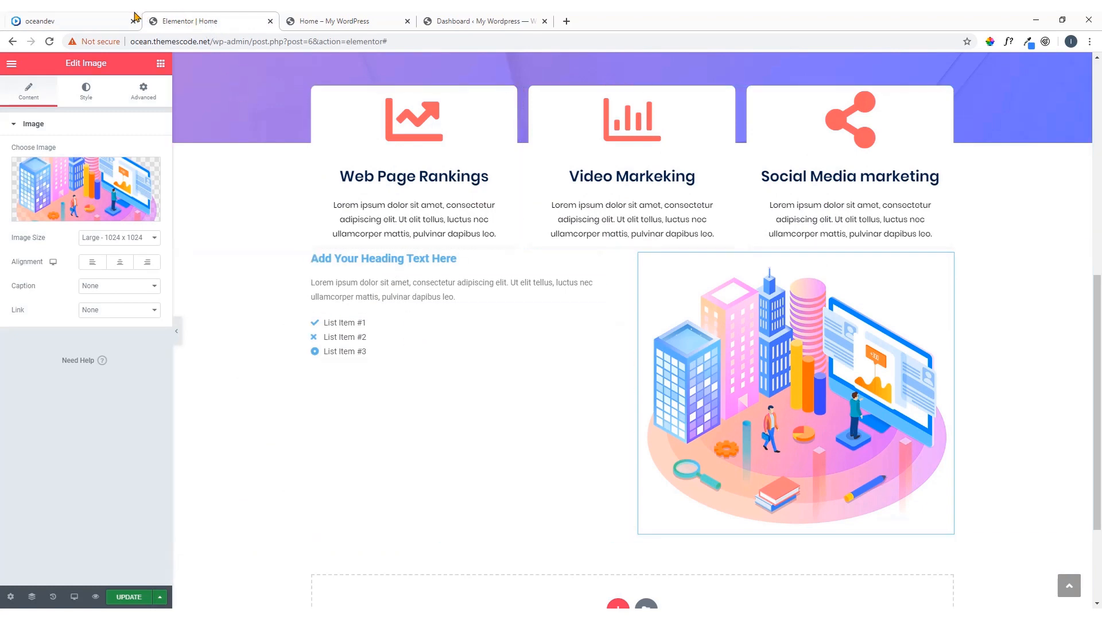
left_click(118, 18)
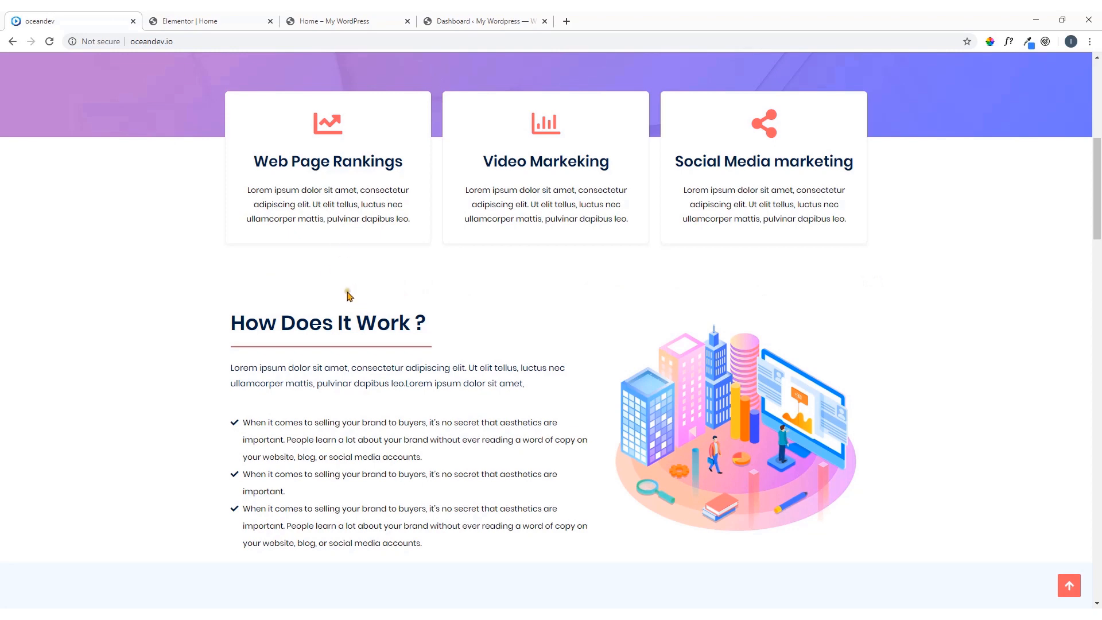
left_click(241, 21)
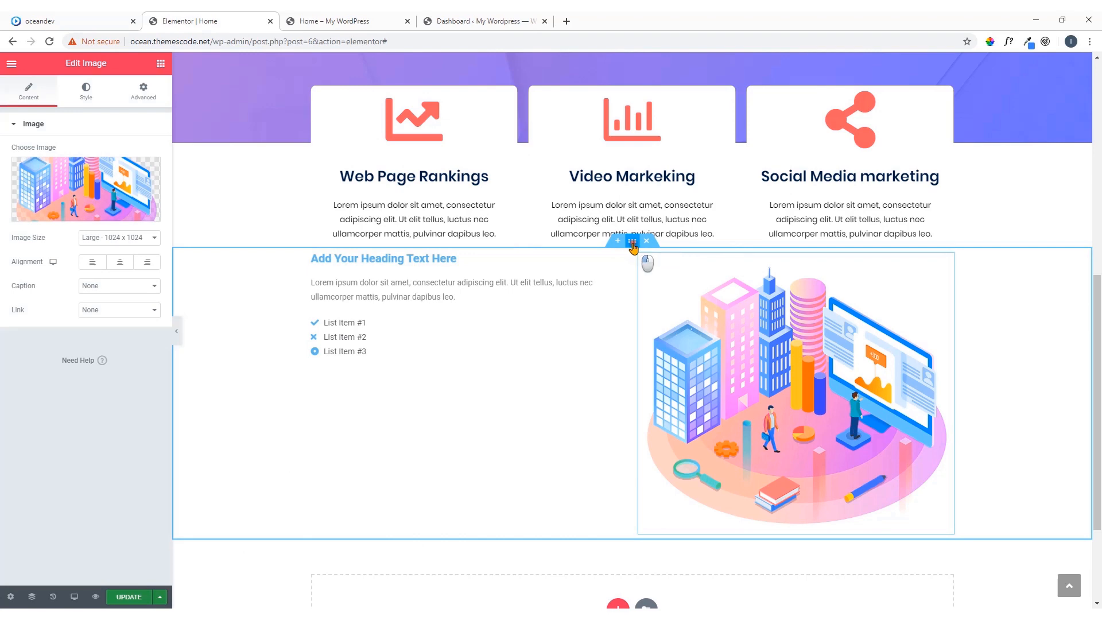
left_click(632, 240)
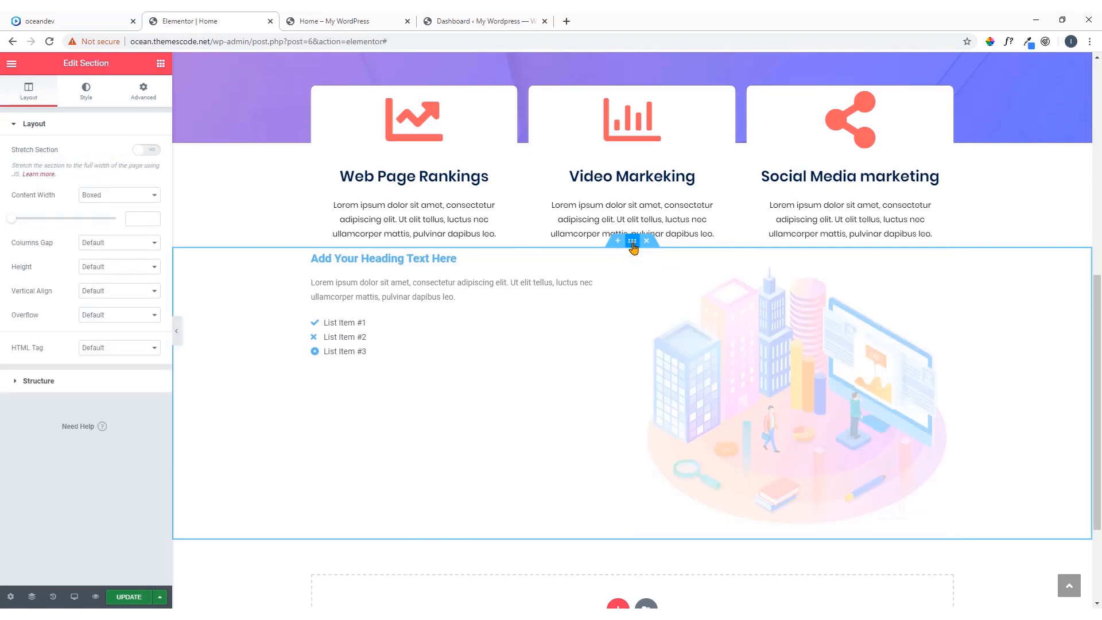
left_click(145, 95)
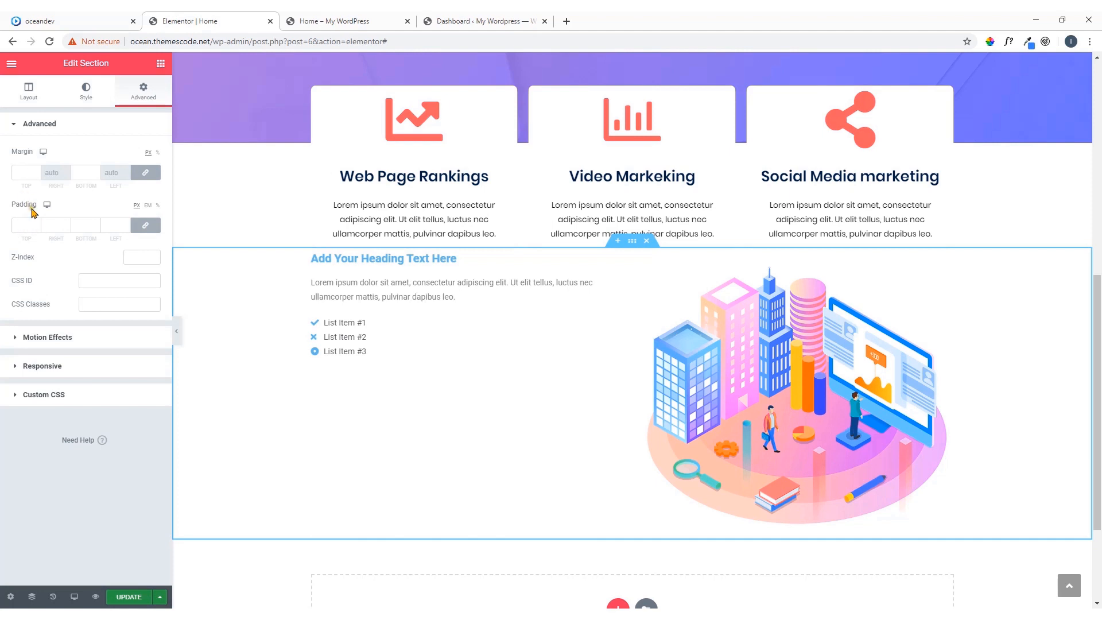
left_click(147, 227)
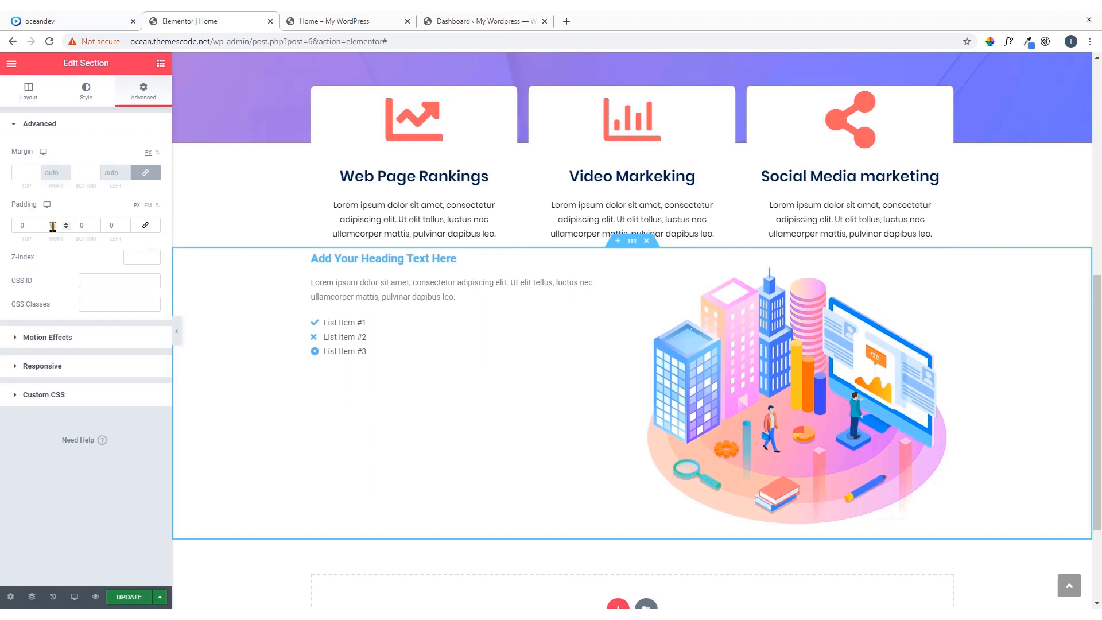
left_click_drag(32, 227, 12, 225)
type("60")
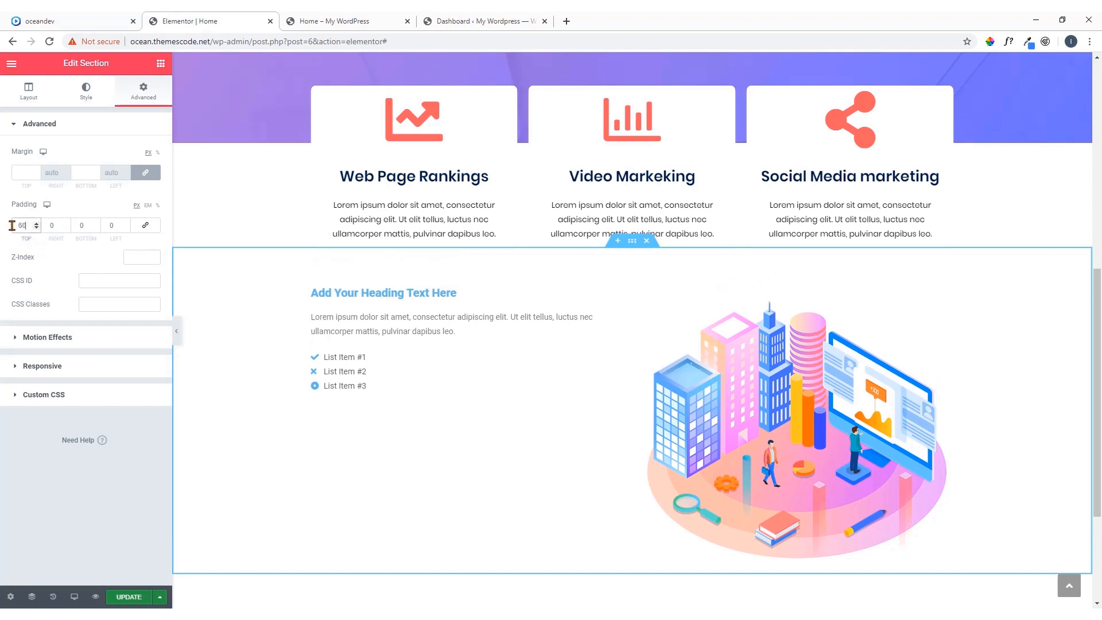
Set the section's bottom padding to 60 px and top padding to 80 px, and update the page
left_click_drag(85, 226, 74, 229)
type("60")
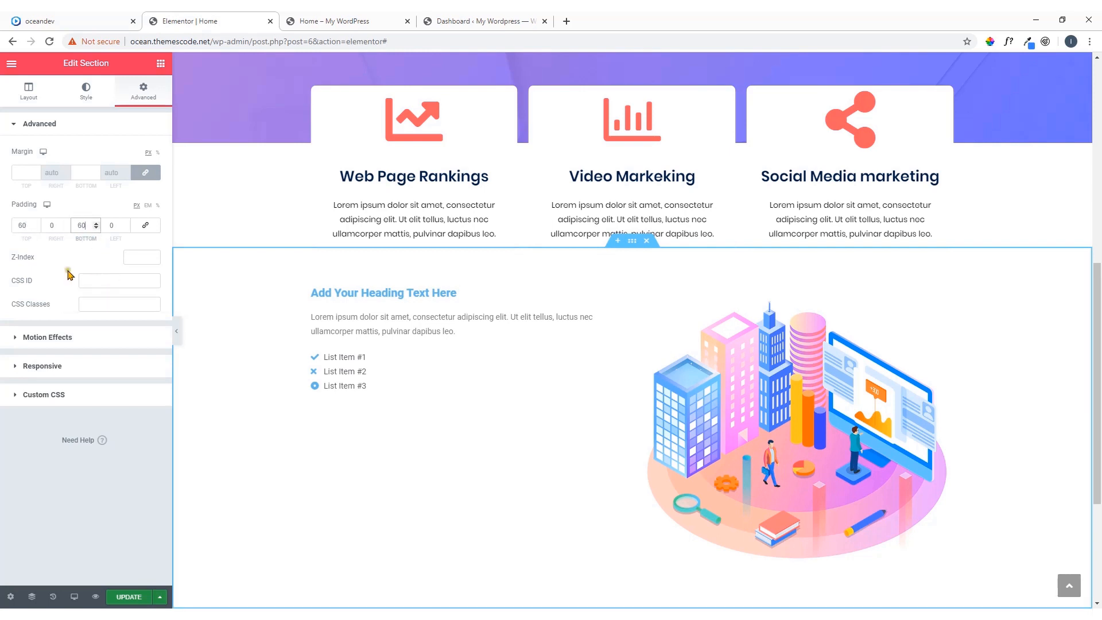
double_click(23, 225)
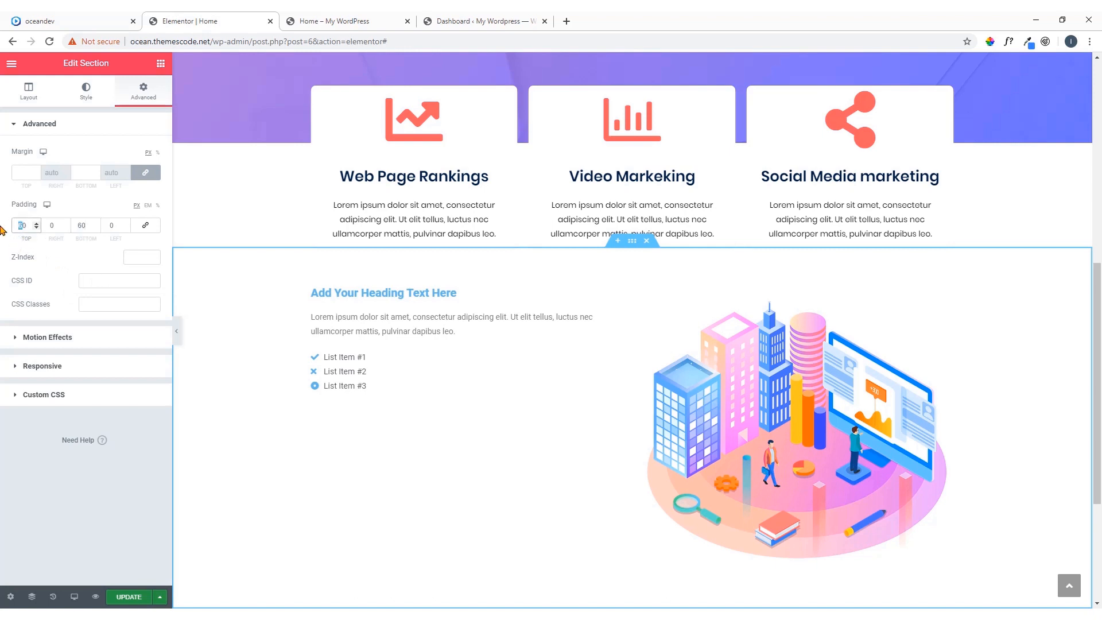
type("80")
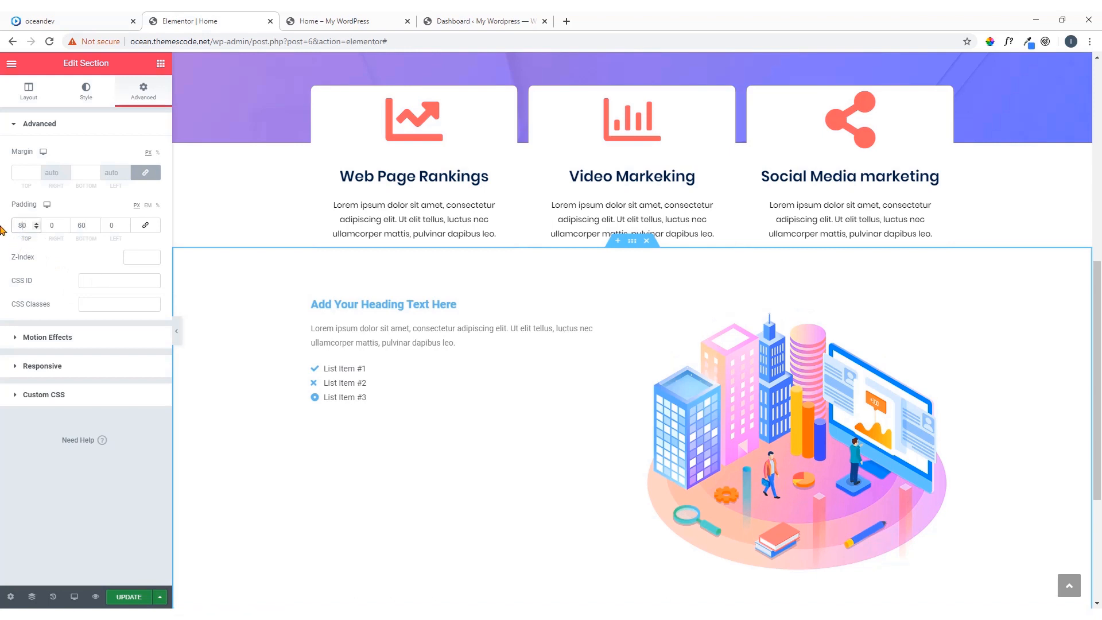
left_click(131, 597)
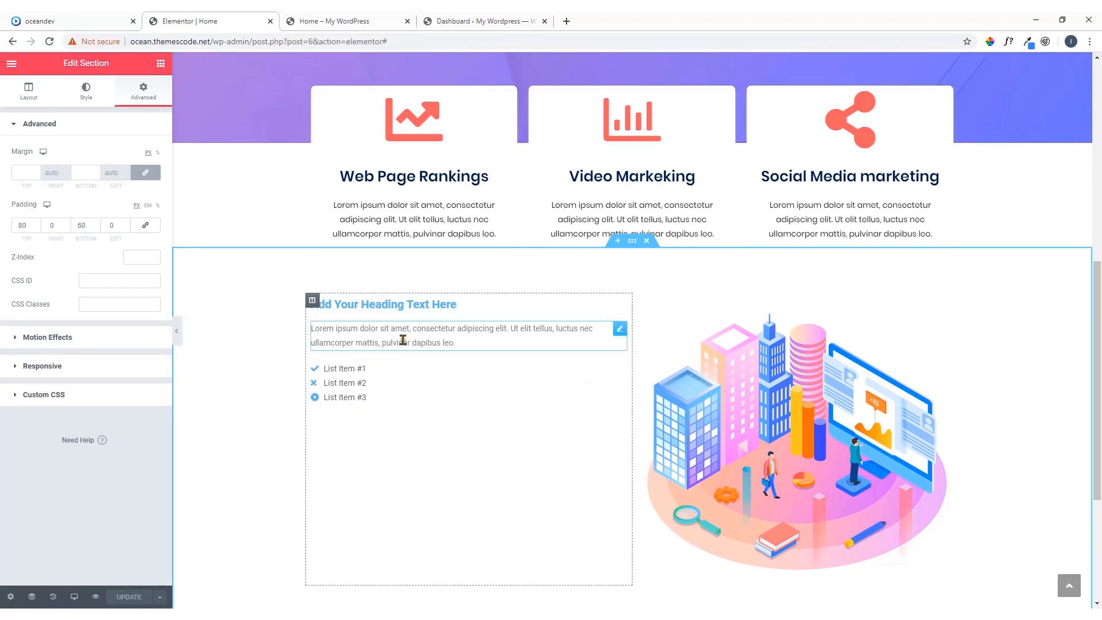
Copy the "How Does It Work ?" heading text from the oceandev demo and replace the new section's placeholder heading with it
left_click(78, 21)
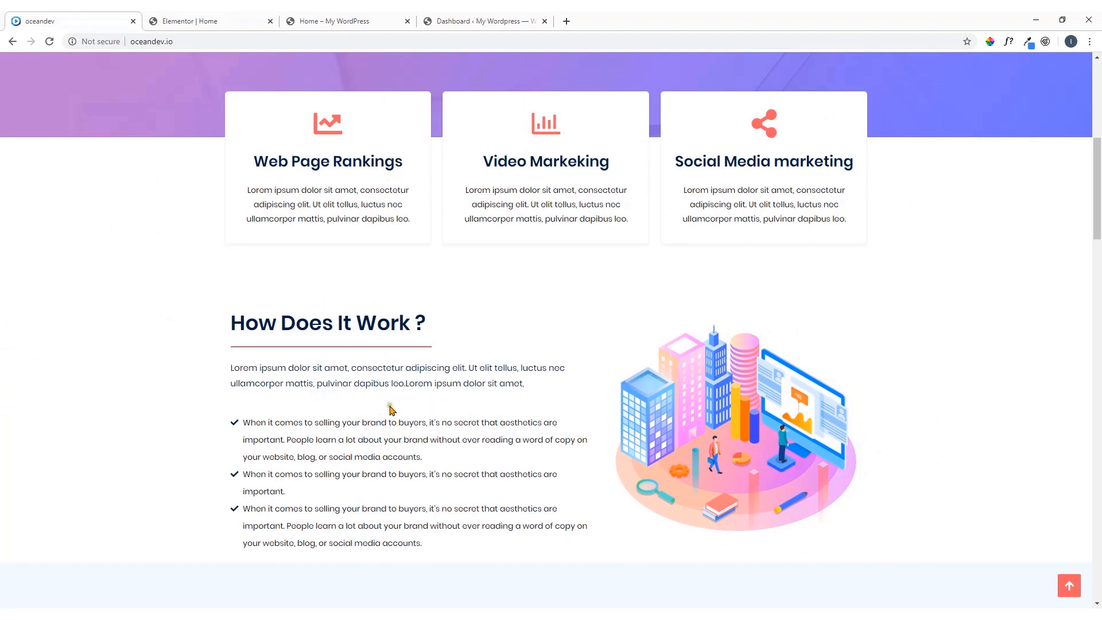
scroll(386, 395, "down", 1)
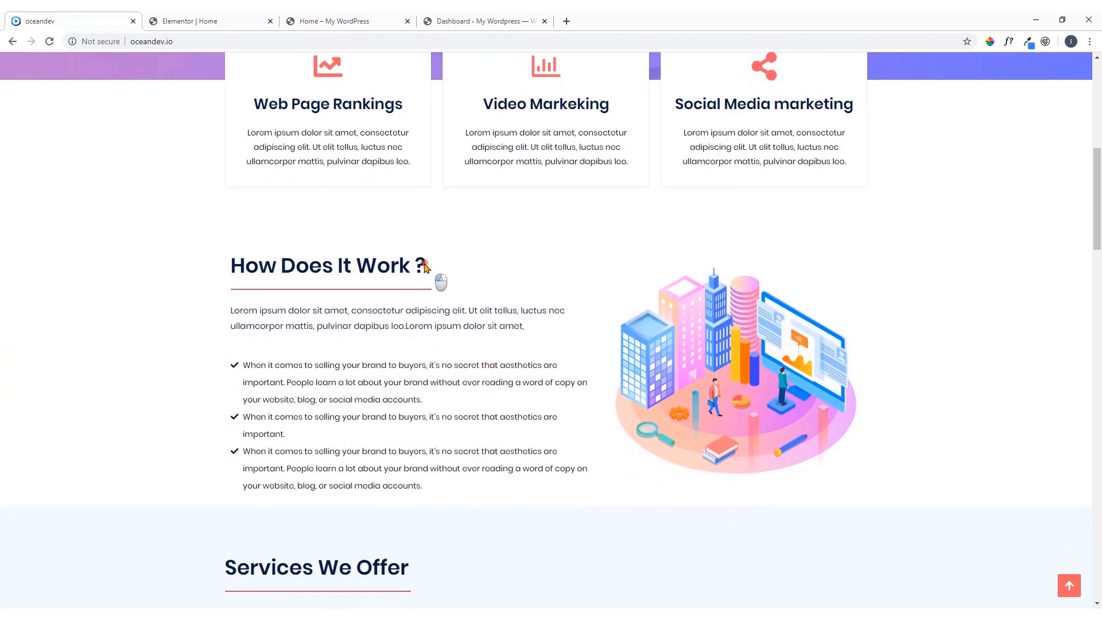
left_click_drag(428, 270, 237, 274)
key("ctrl+c")
right_click(267, 280)
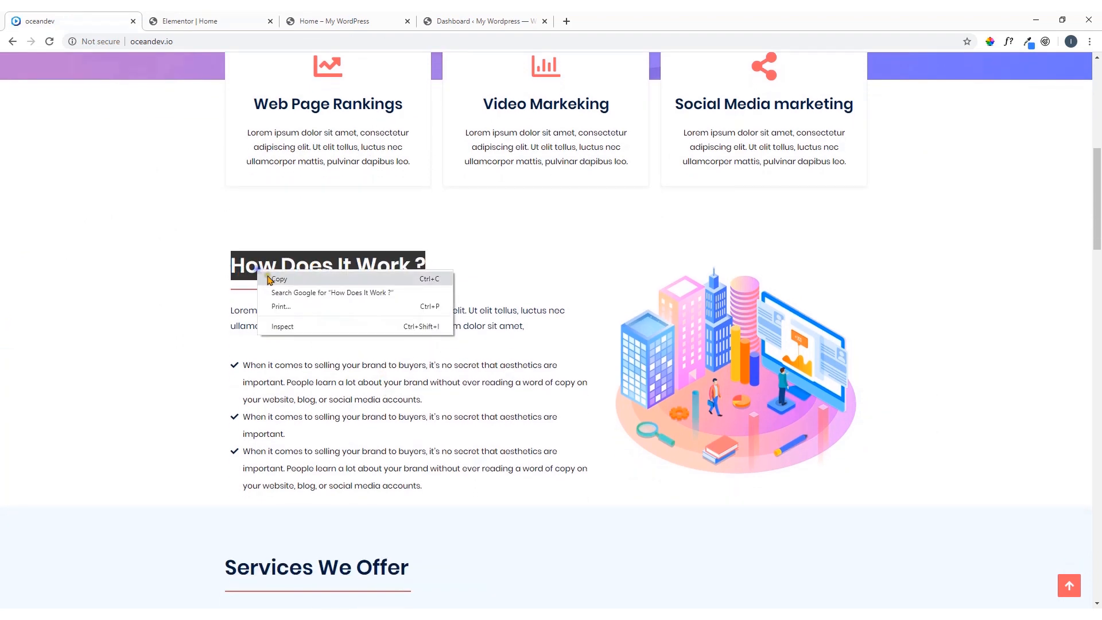
left_click(268, 281)
left_click(247, 17)
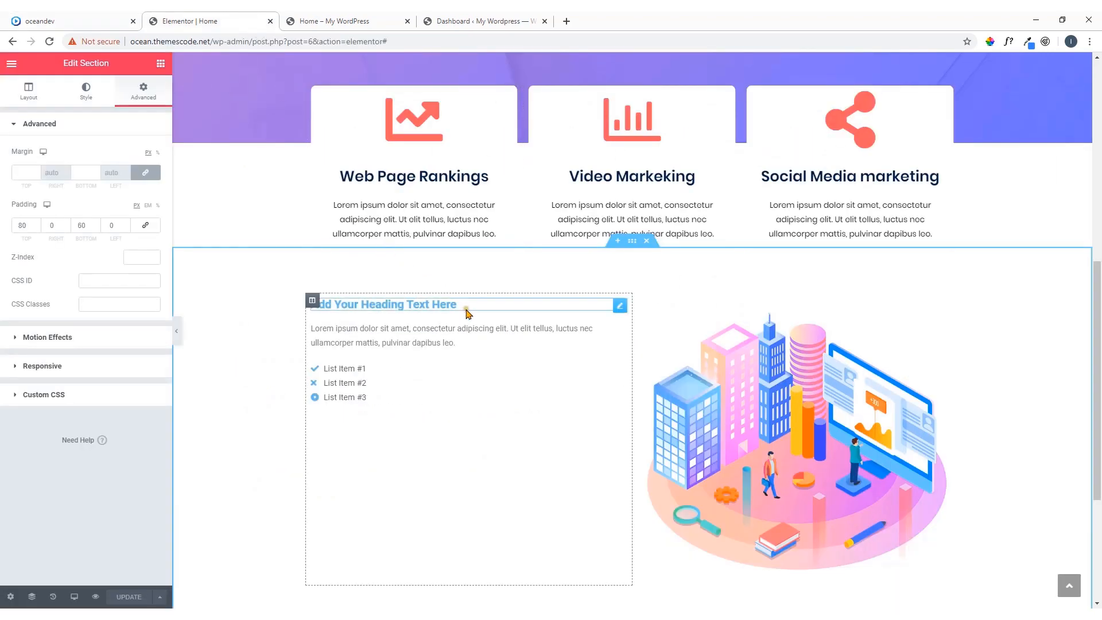
left_click(619, 305)
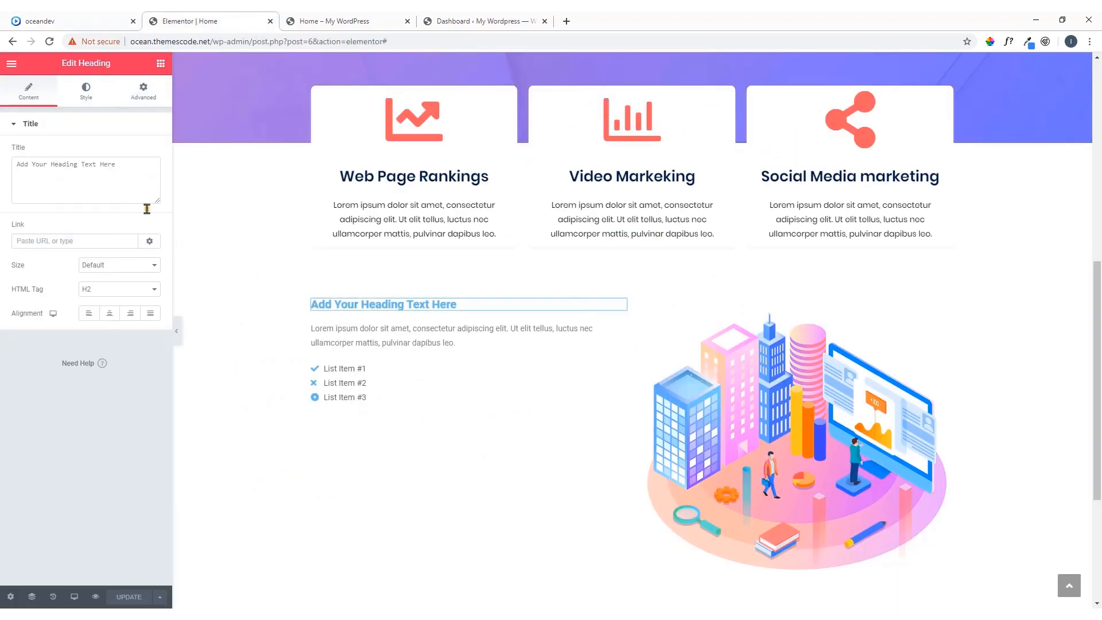
left_click_drag(123, 167, 2, 174)
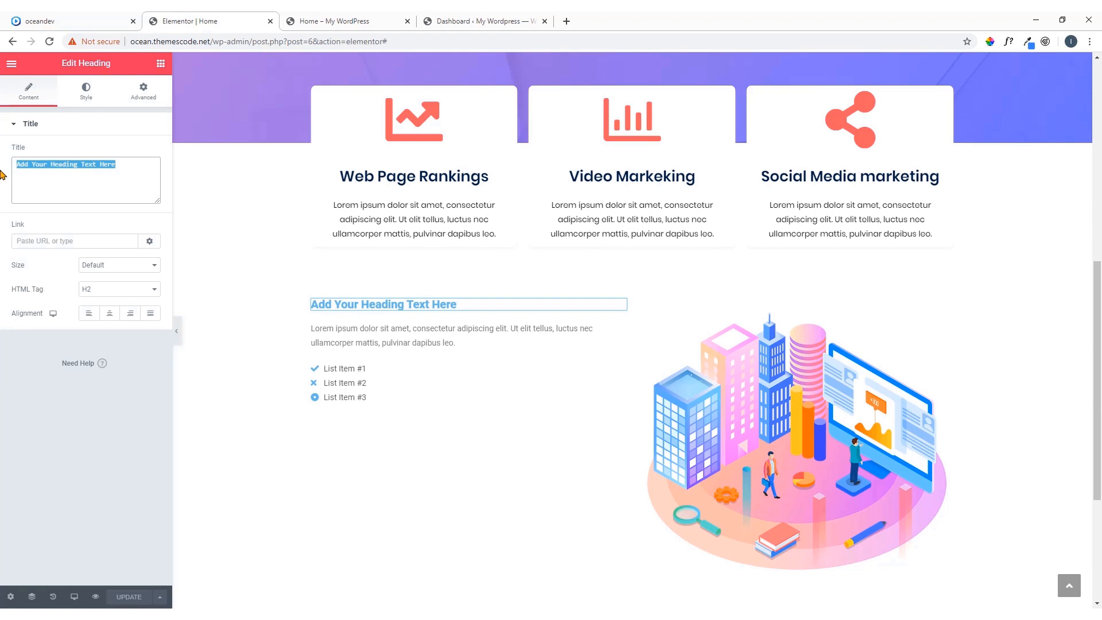
key("ctrl+v")
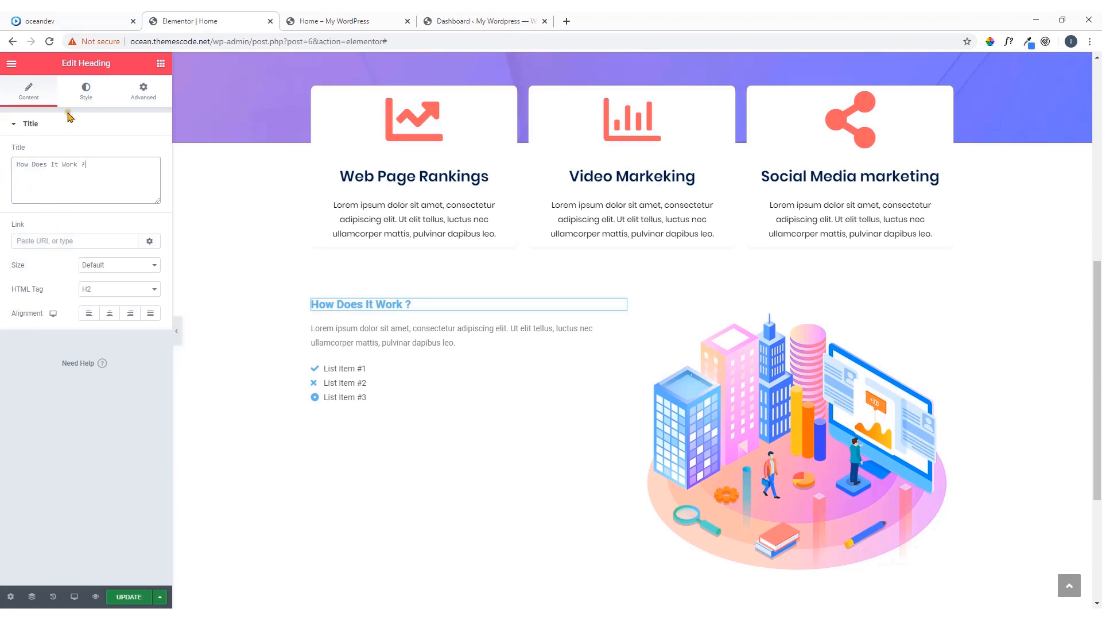
Check the line under the demo's heading and place a Divider widget between the heading and the paragraph
left_click(72, 21)
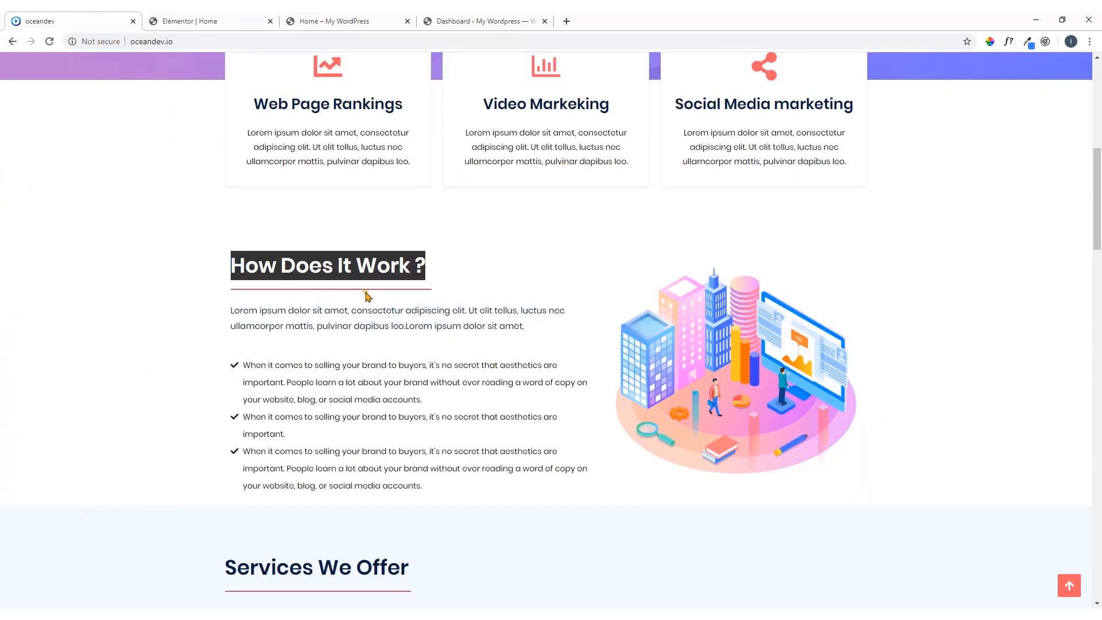
left_click(397, 293)
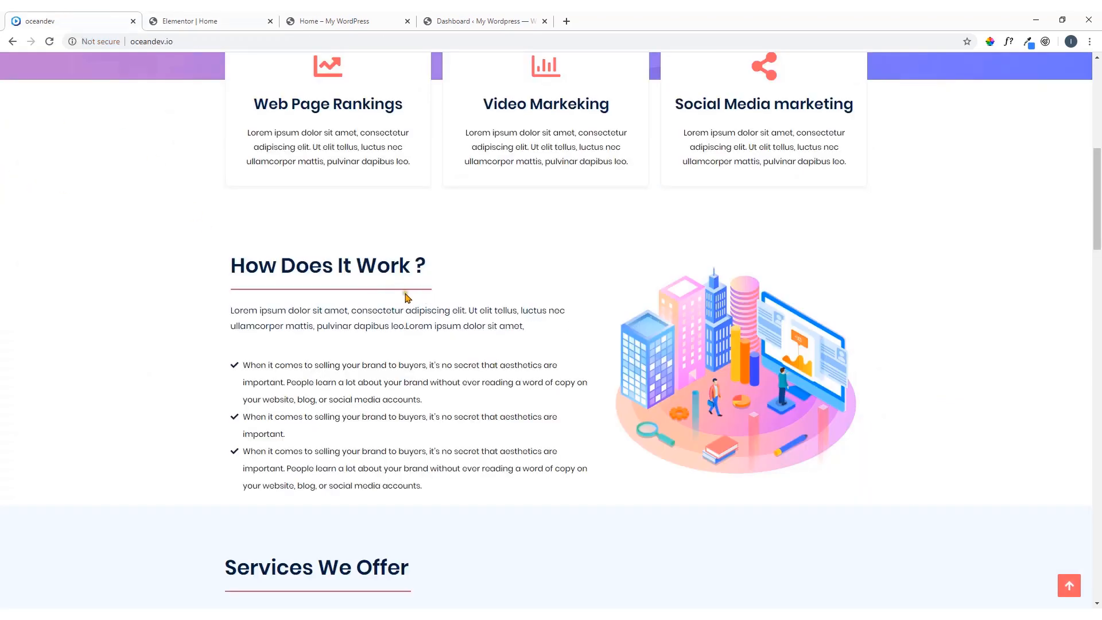
left_click(226, 18)
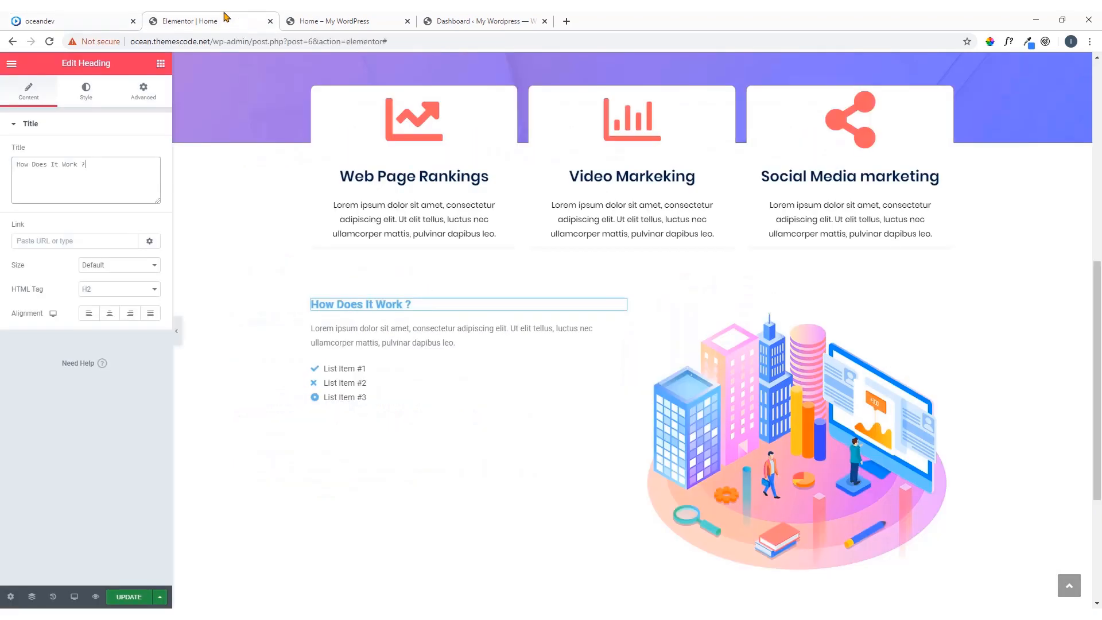
left_click(161, 64)
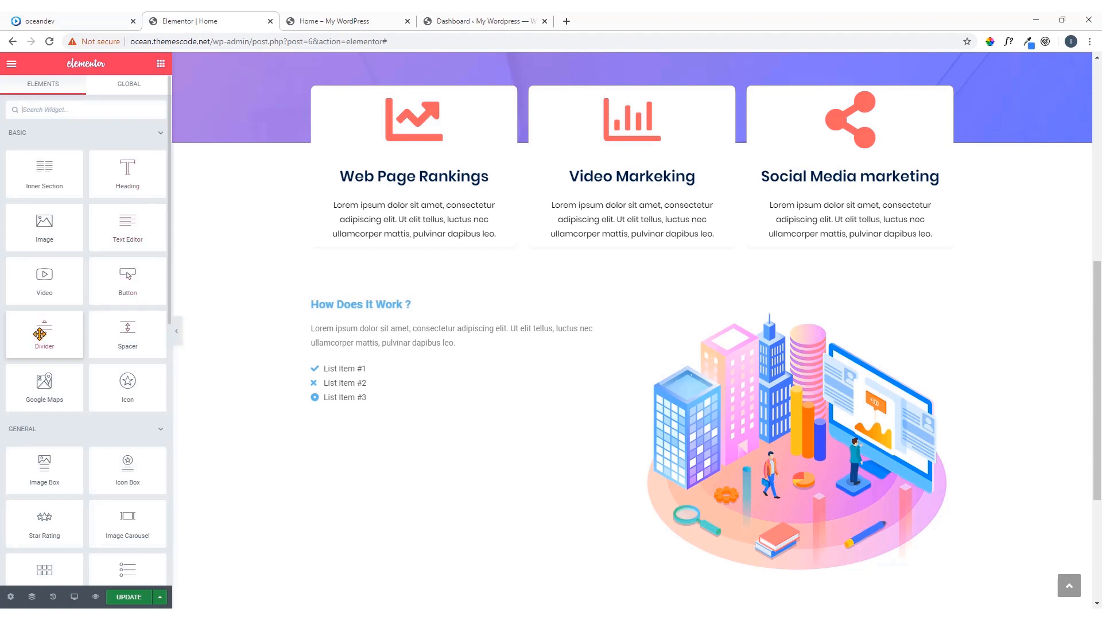
left_click_drag(39, 334, 350, 323)
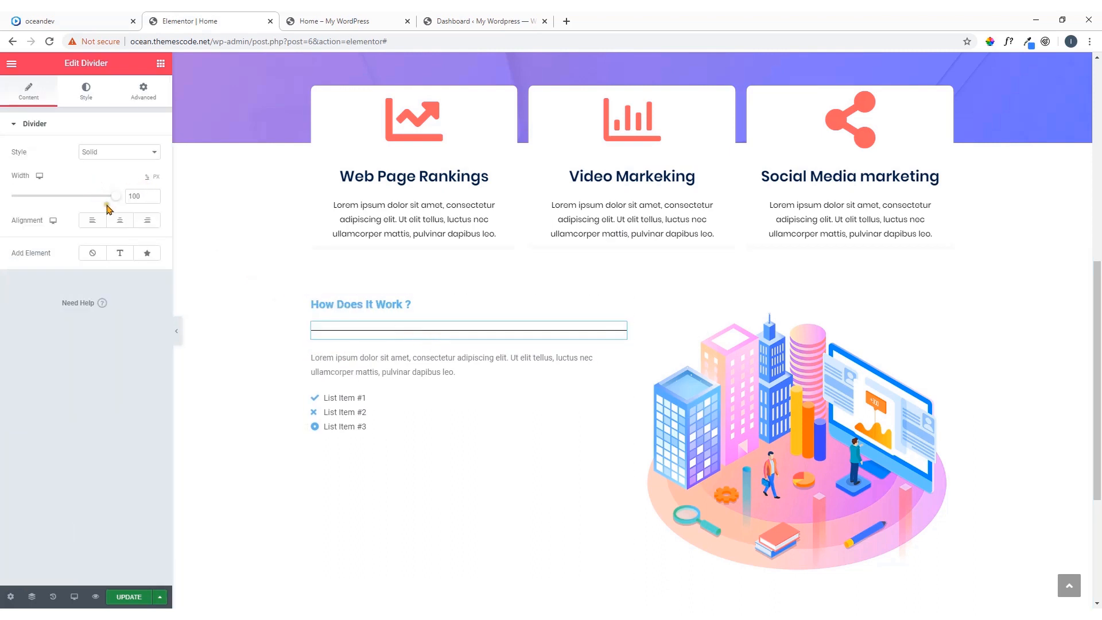
mouse_move(117, 201)
left_mouse_down()
mouse_move(48, 209)
mouse_move(126, 211)
left_mouse_up()
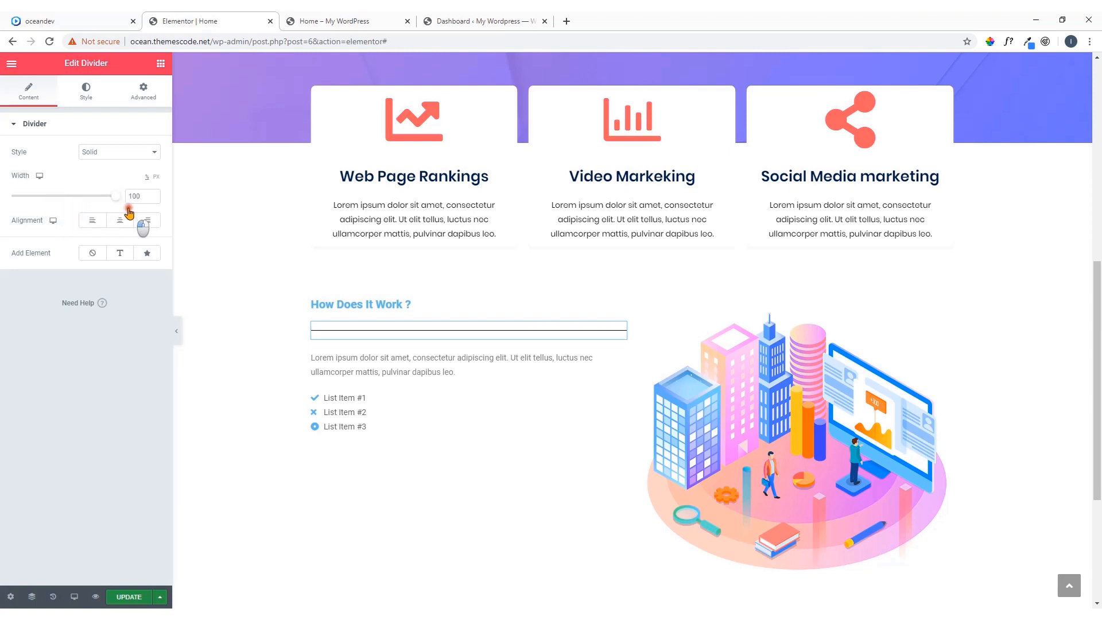
Open the "How Does It Work ?" heading for editing, inspect the demo heading's font with WhatFont and copy its color code #032042
left_click(375, 305)
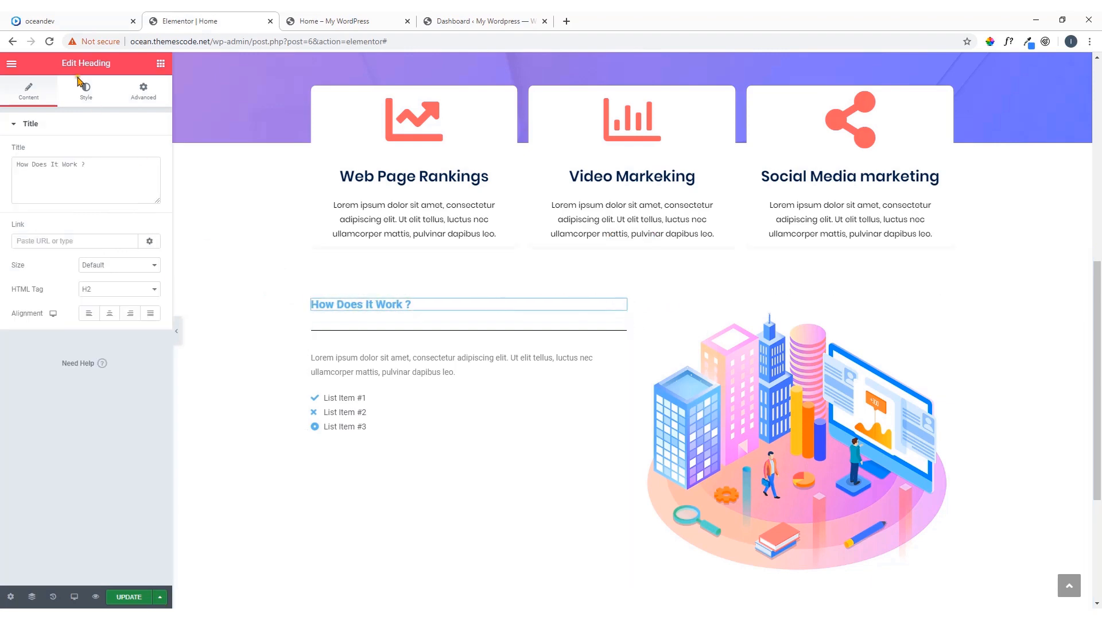
left_click(52, 22)
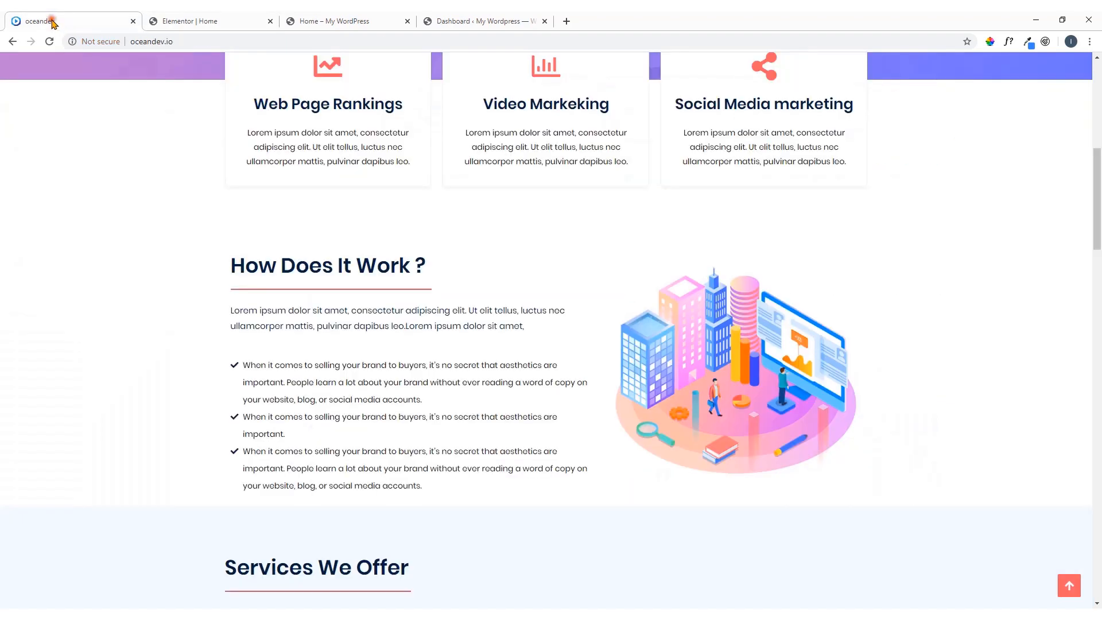
left_click(990, 43)
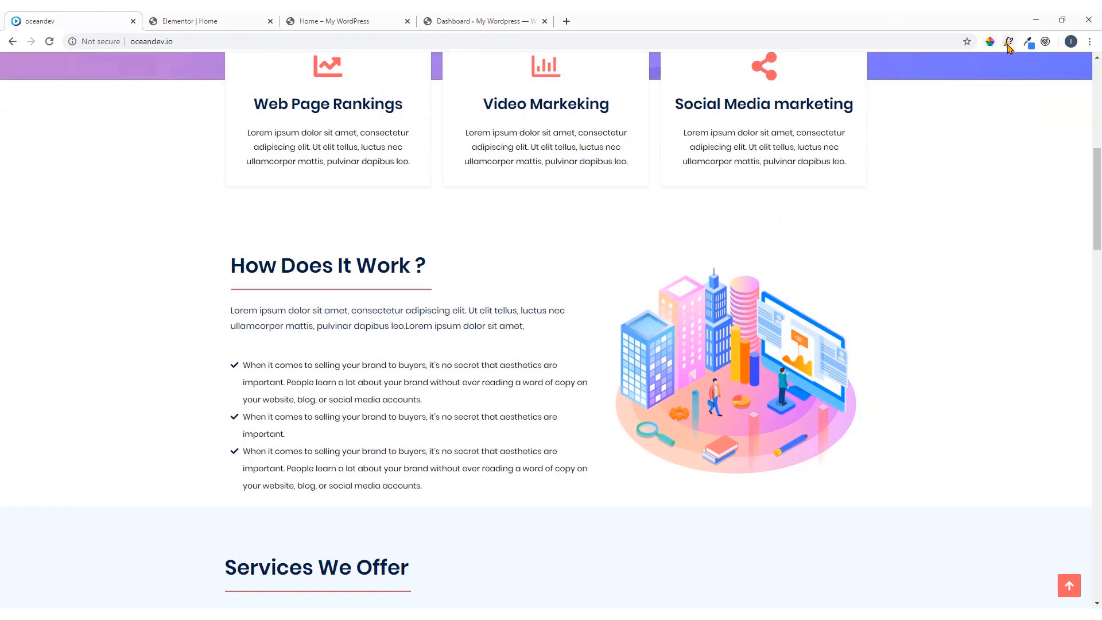
left_click(387, 268)
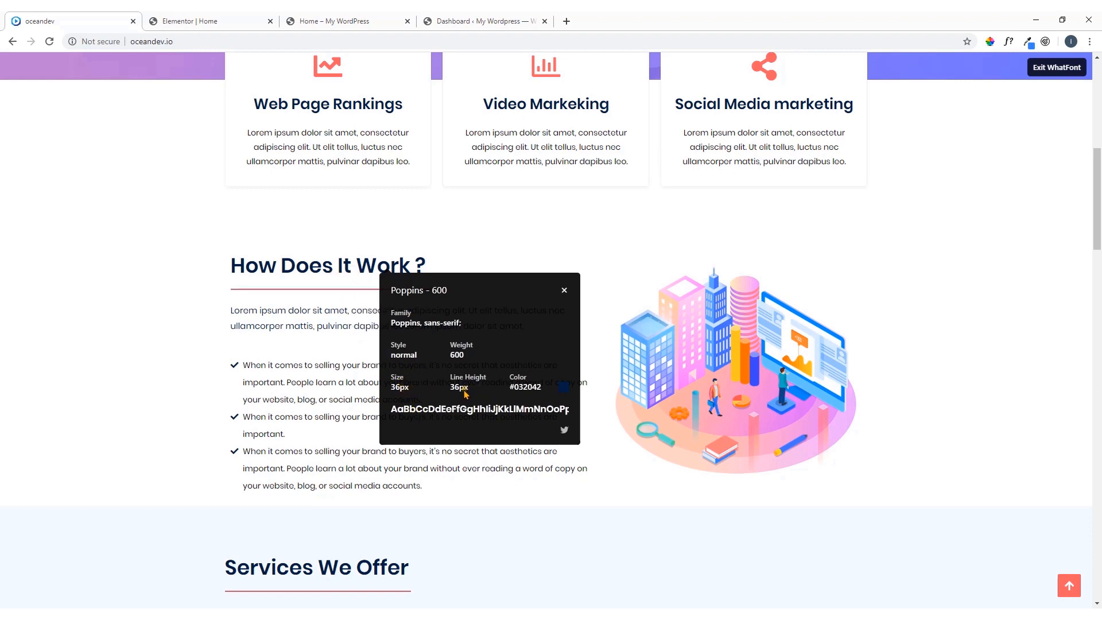
left_click_drag(545, 389, 510, 388)
left_click(541, 388)
right_click(509, 388)
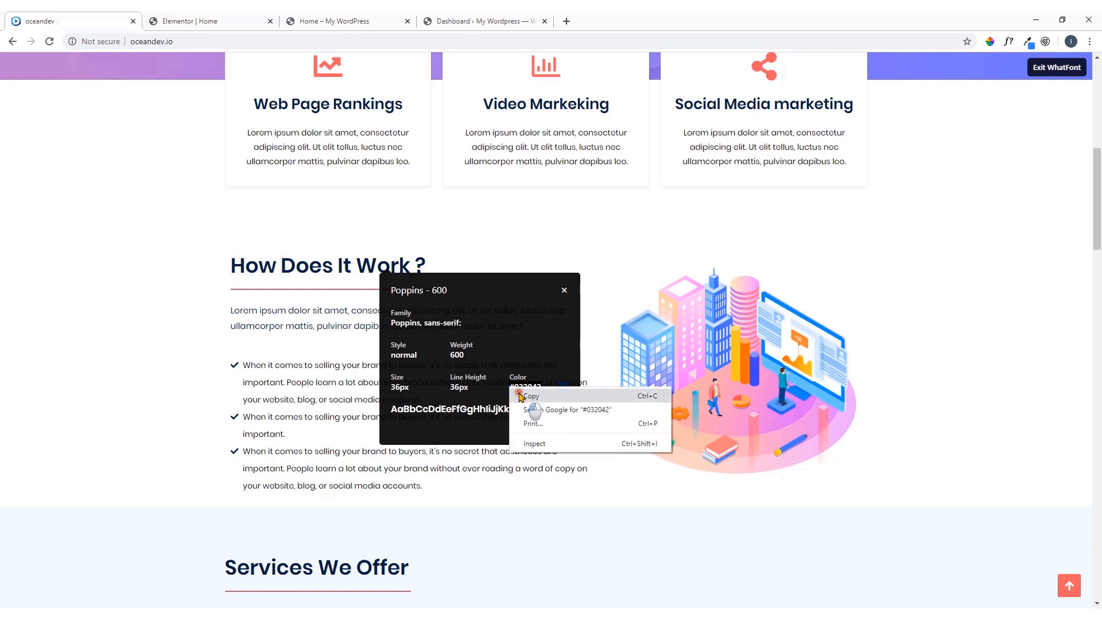
left_click(520, 398)
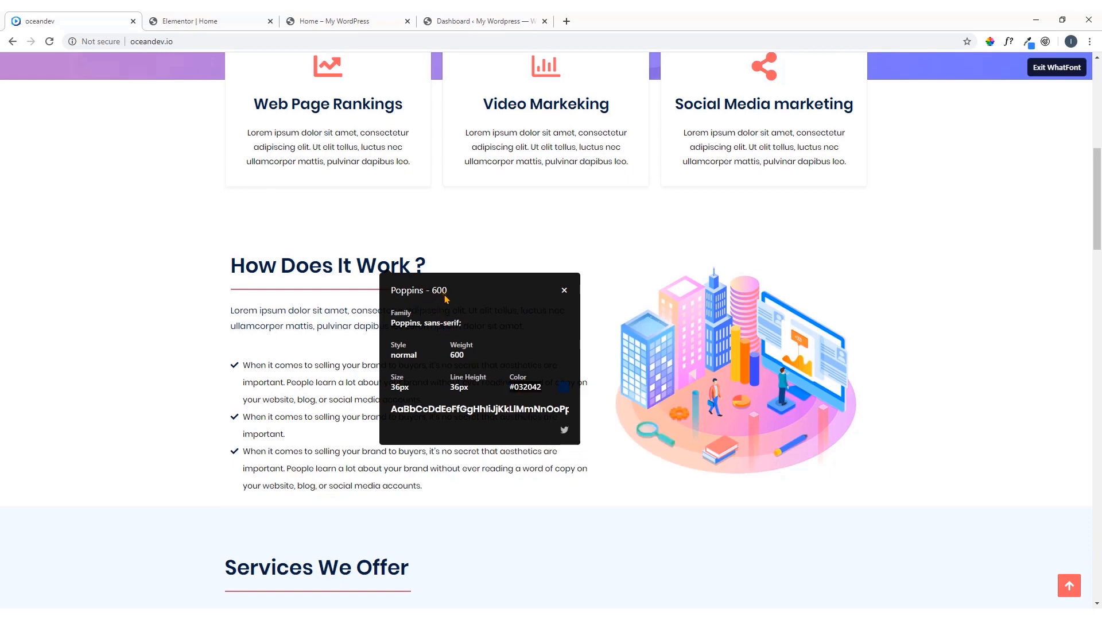
left_click(566, 293)
Return to the Elementor editor and set the heading's text color to #032042
left_click(238, 22)
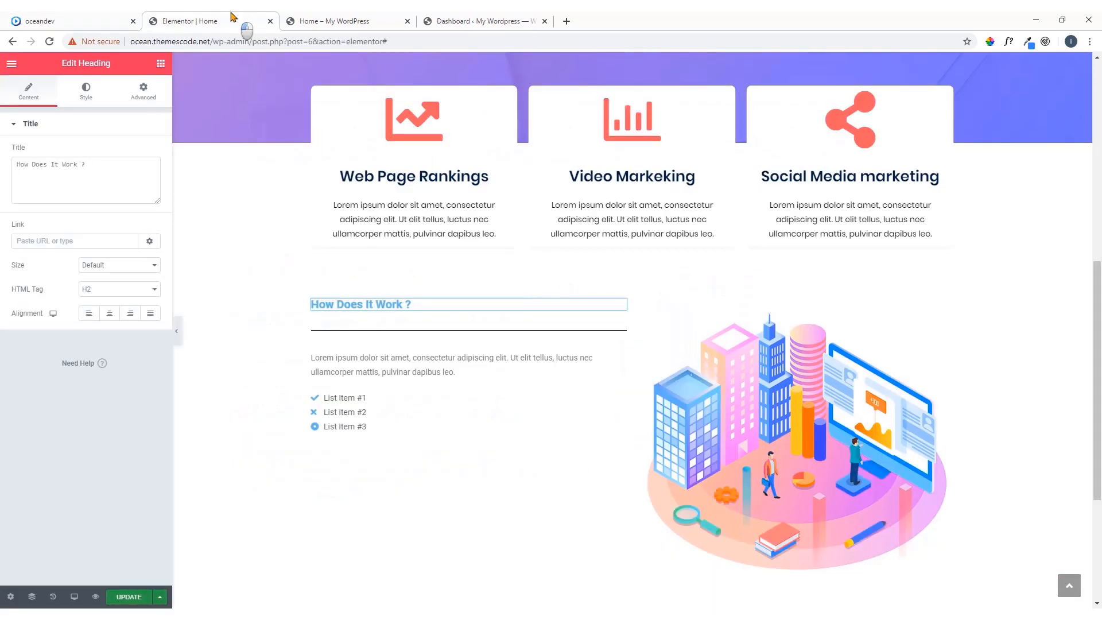
left_click(90, 90)
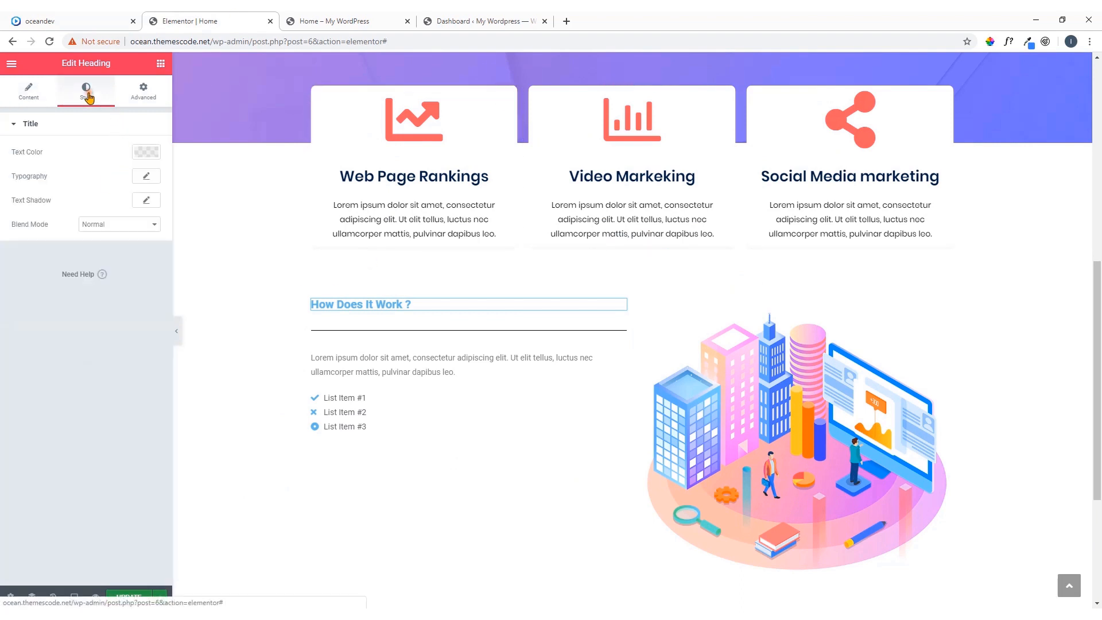
left_click(146, 152)
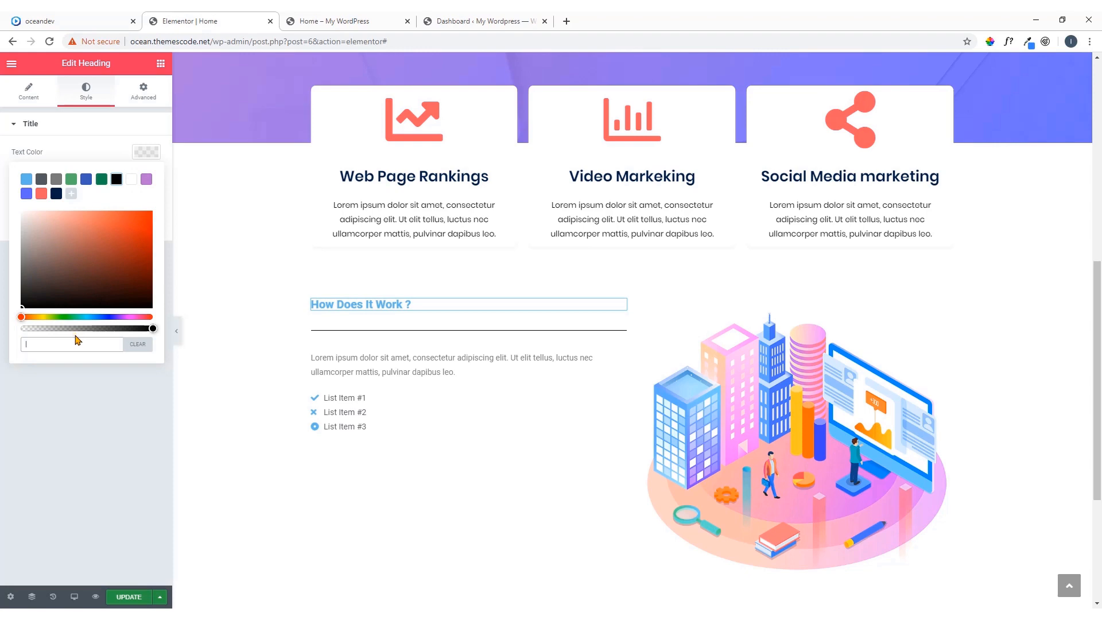
key("ctrl+v")
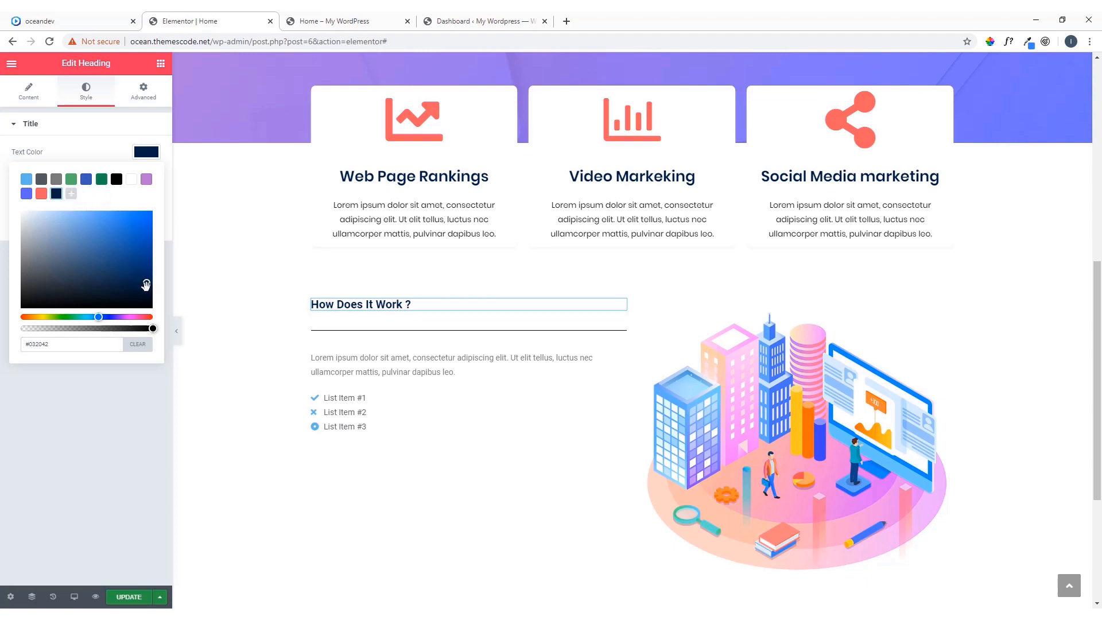
left_click(122, 365)
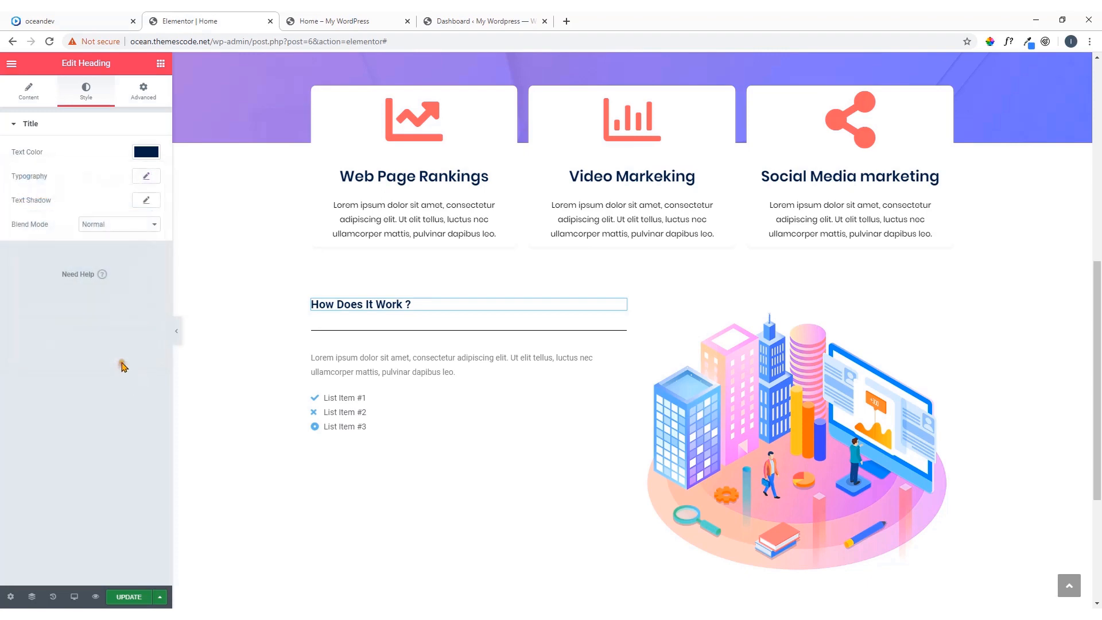
Set the "How Does It Work ?" heading's font family to Poppins
left_click(146, 177)
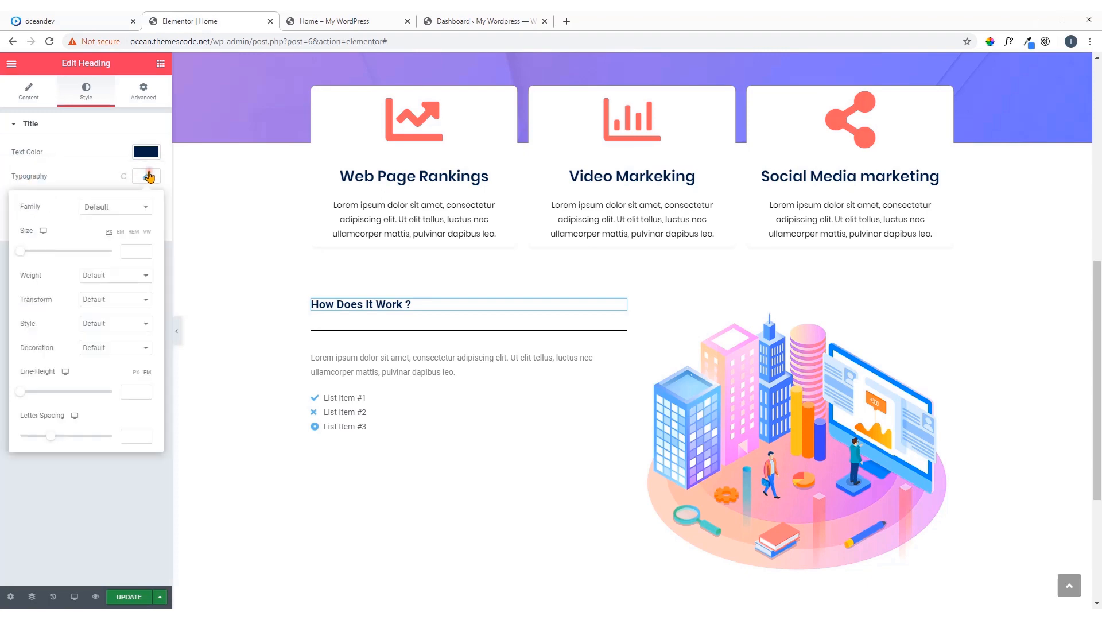
left_click(125, 212)
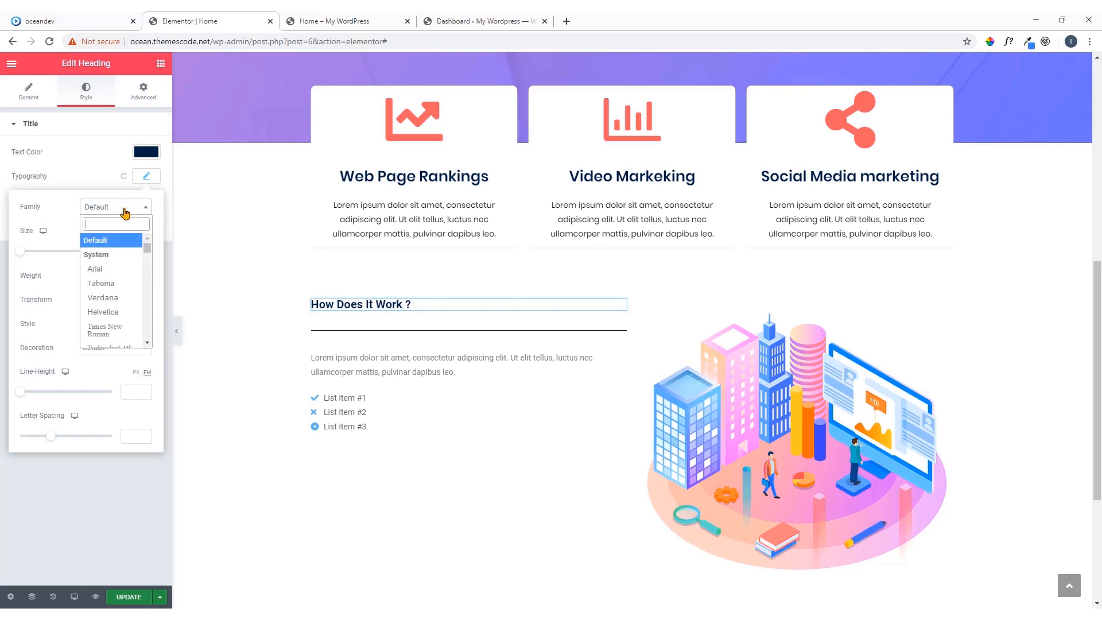
type("pop")
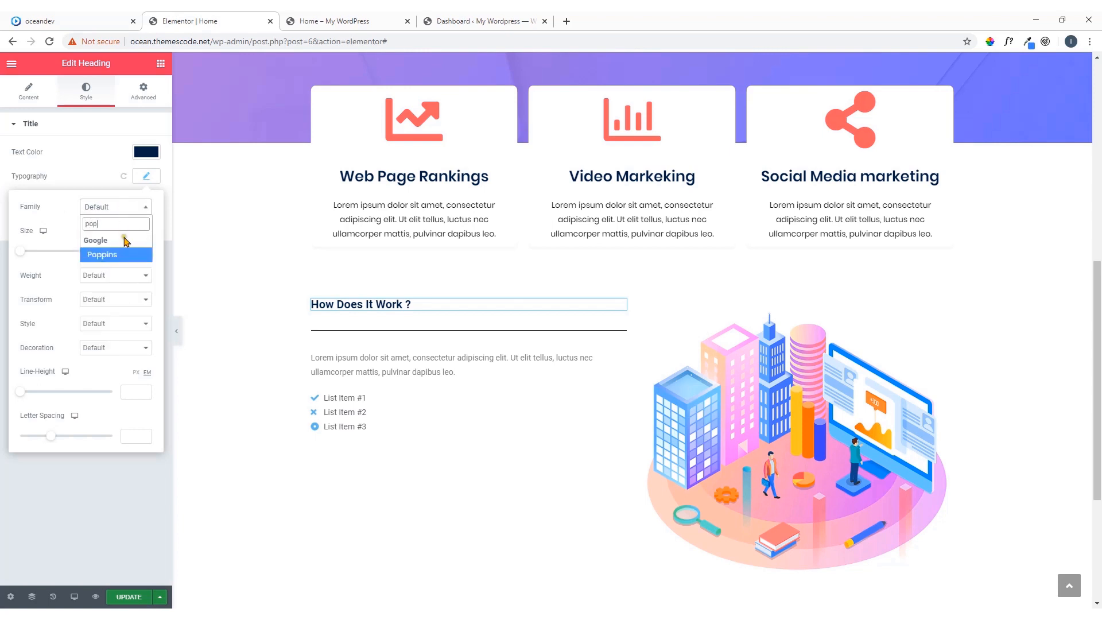
left_click(115, 254)
Check the demo heading's font size and set the "How Does It Work ?" heading's size to 36 px
left_click(35, 19)
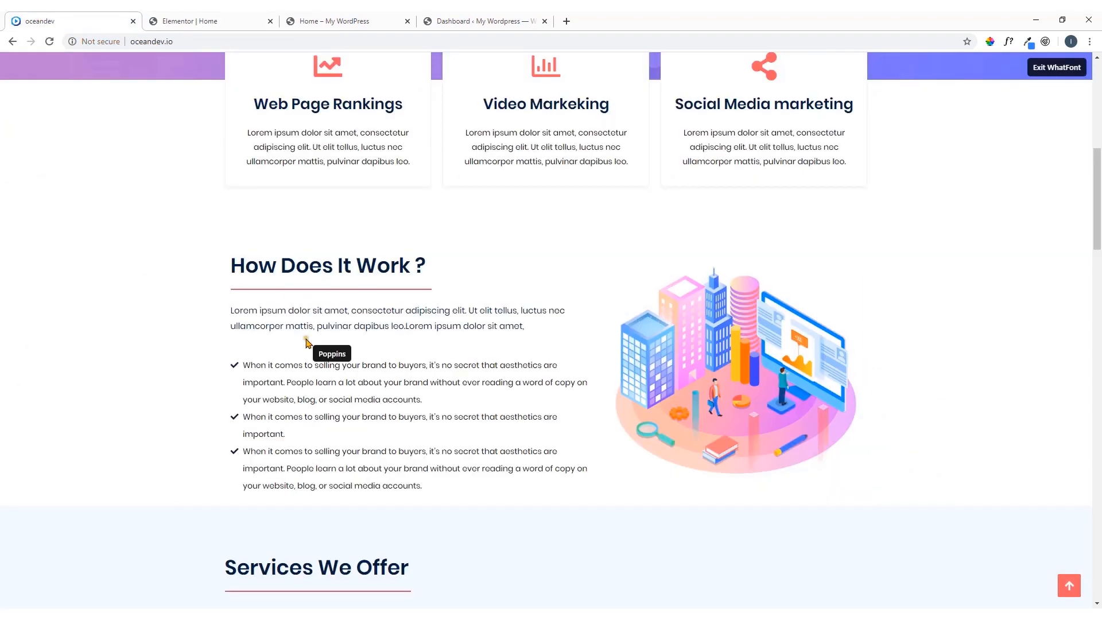
left_click(409, 266)
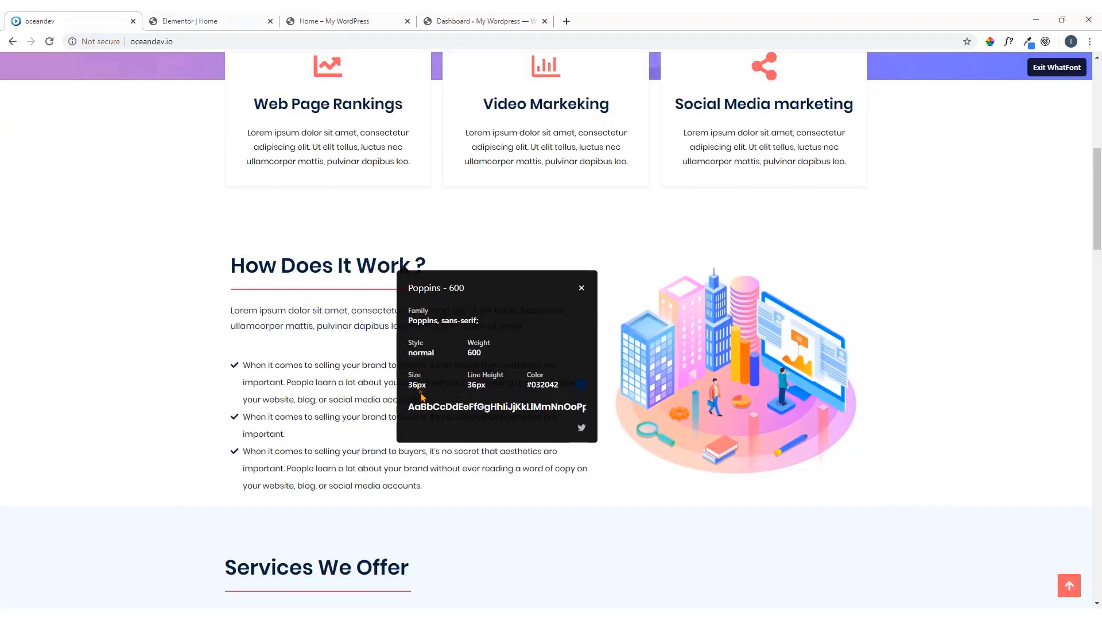
left_click(166, 21)
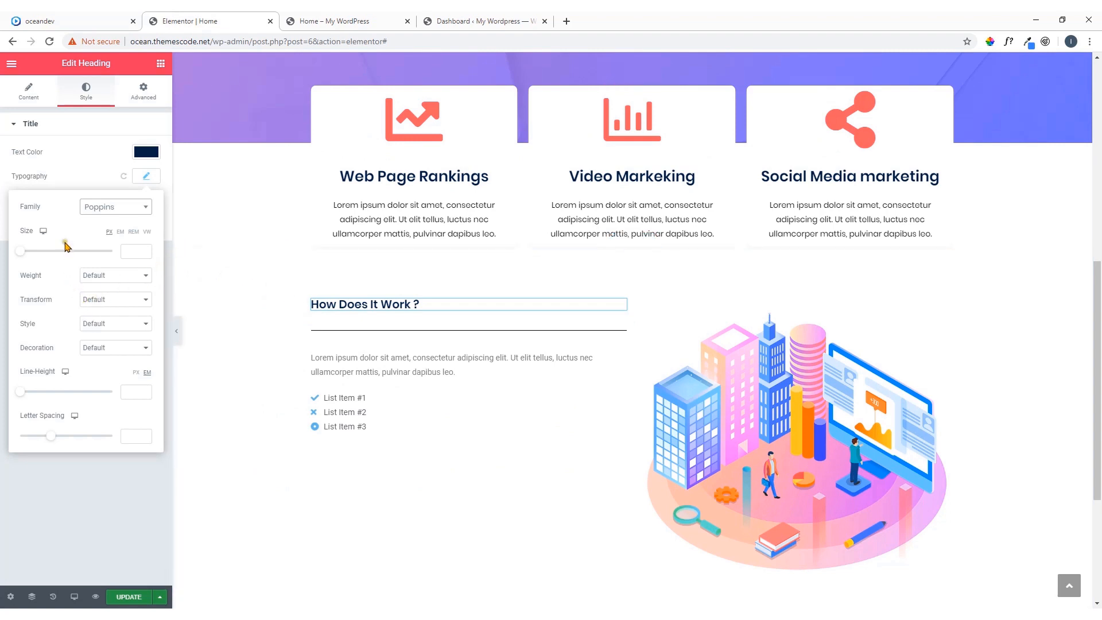
left_click(129, 248)
type("35")
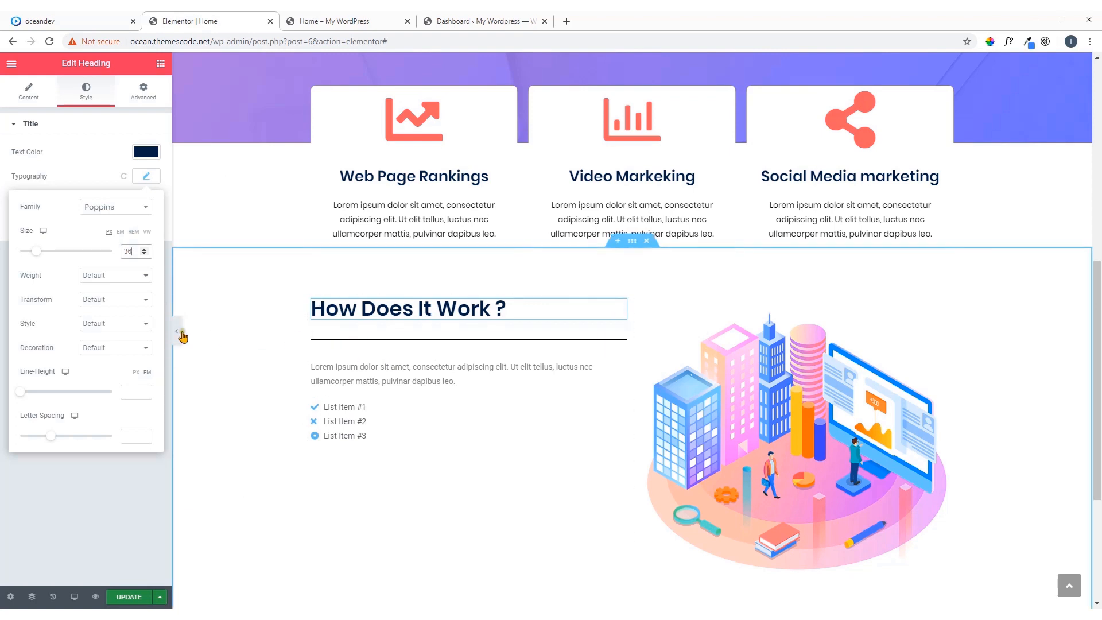
Try the Uppercase and Lowercase transforms on the "How Does It Work ?" heading and settle on Capitalize
left_click(112, 299)
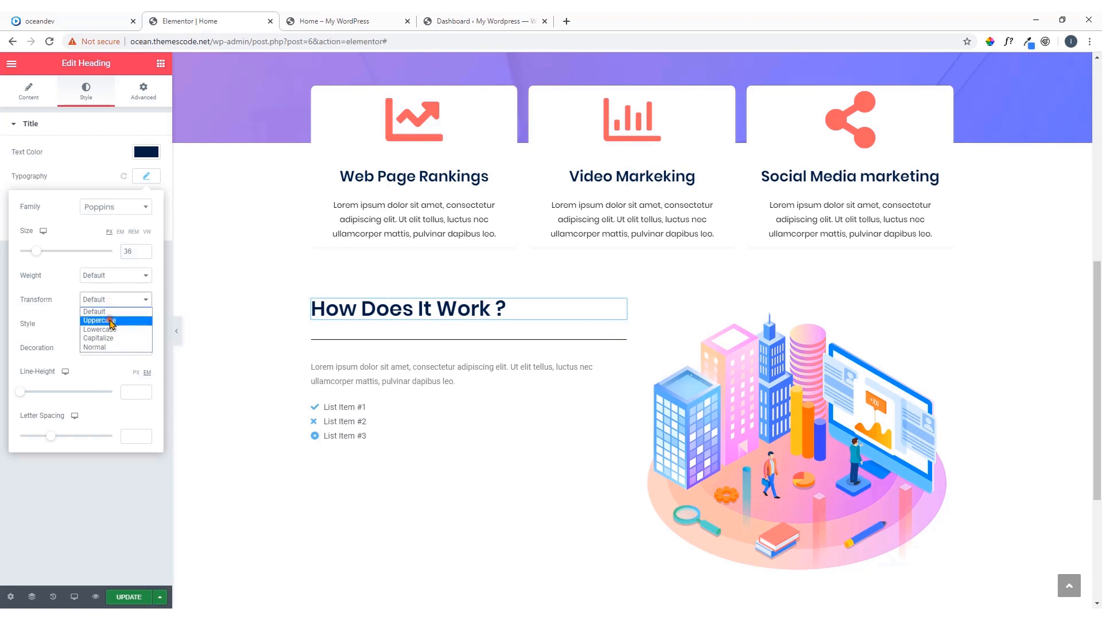
left_click(110, 320)
left_click(116, 299)
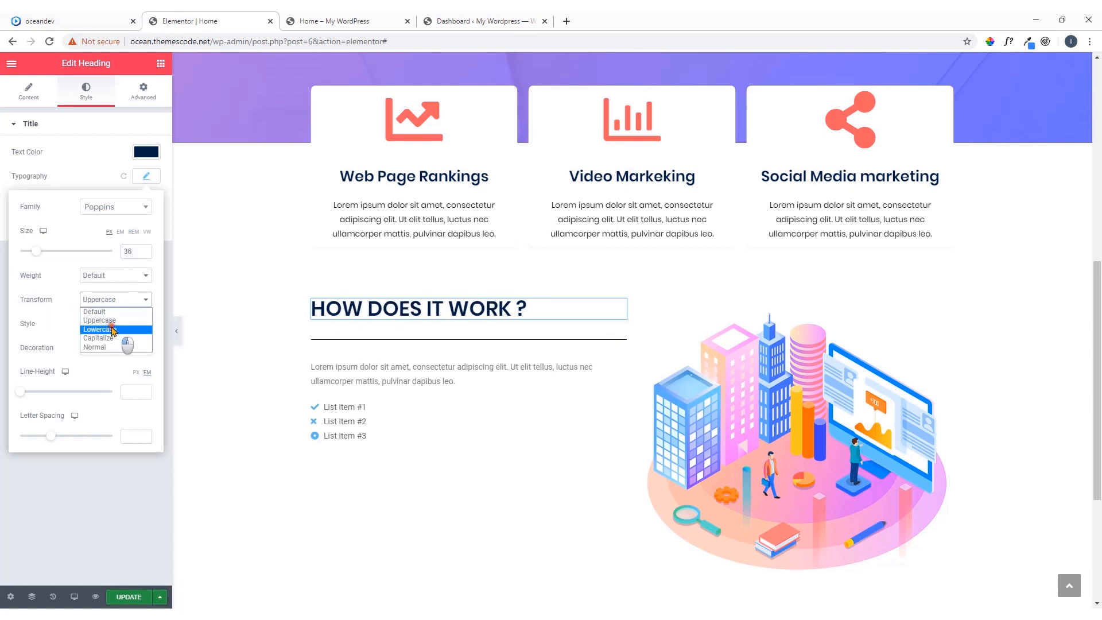
left_click(113, 330)
left_click(122, 303)
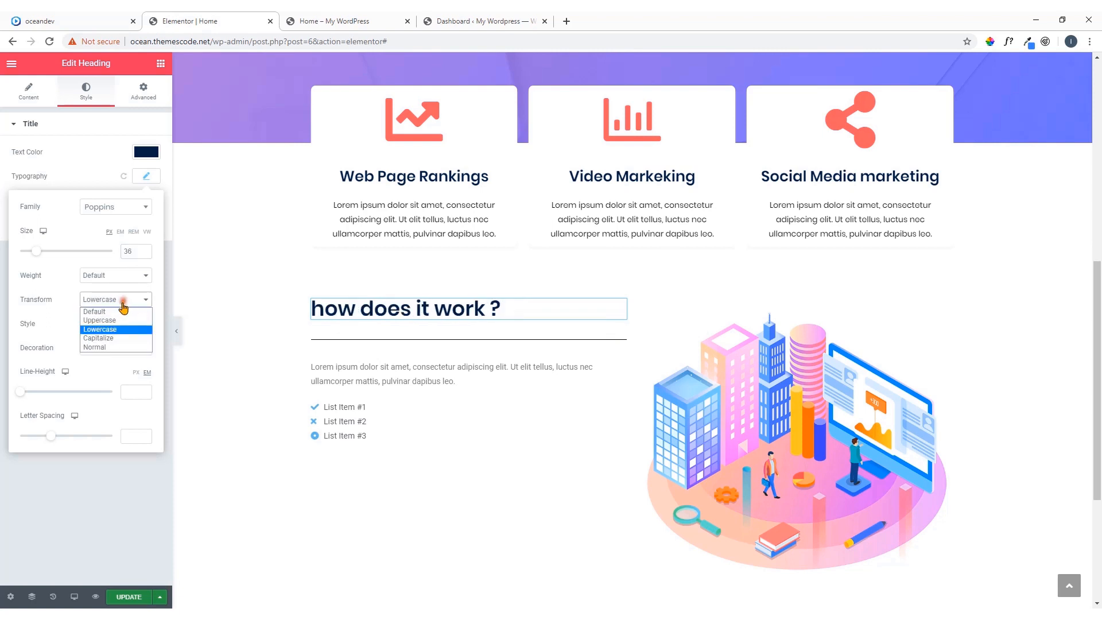
left_click(115, 338)
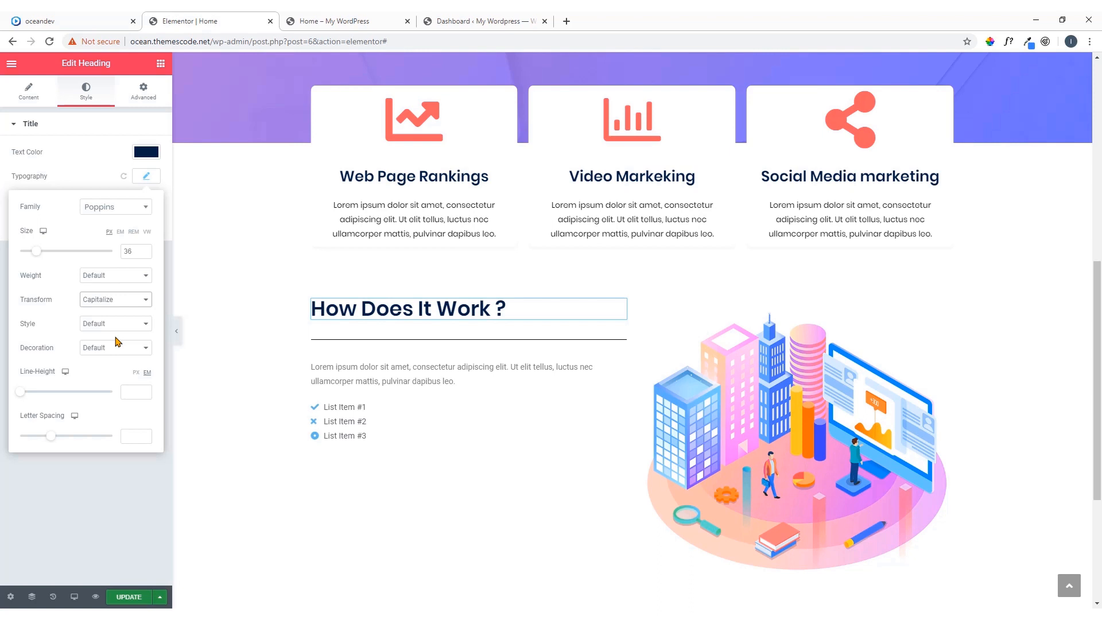
Set the "How Does It Work ?" heading's line height to 36 px and close its typography settings
left_click(142, 391)
left_click_drag(138, 392, 112, 394)
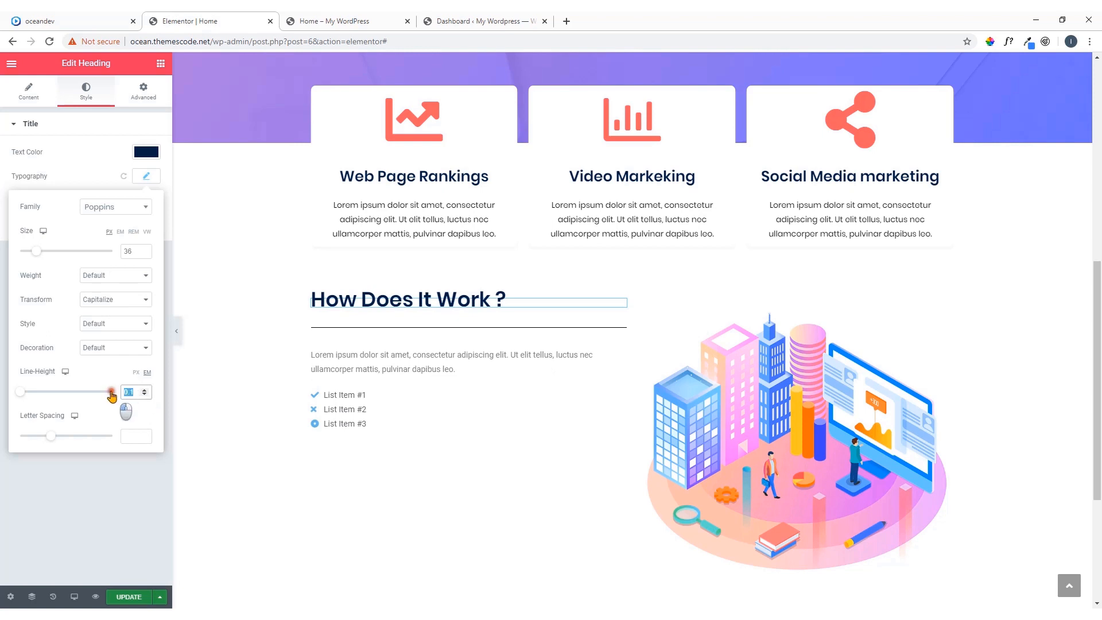
left_click(137, 373)
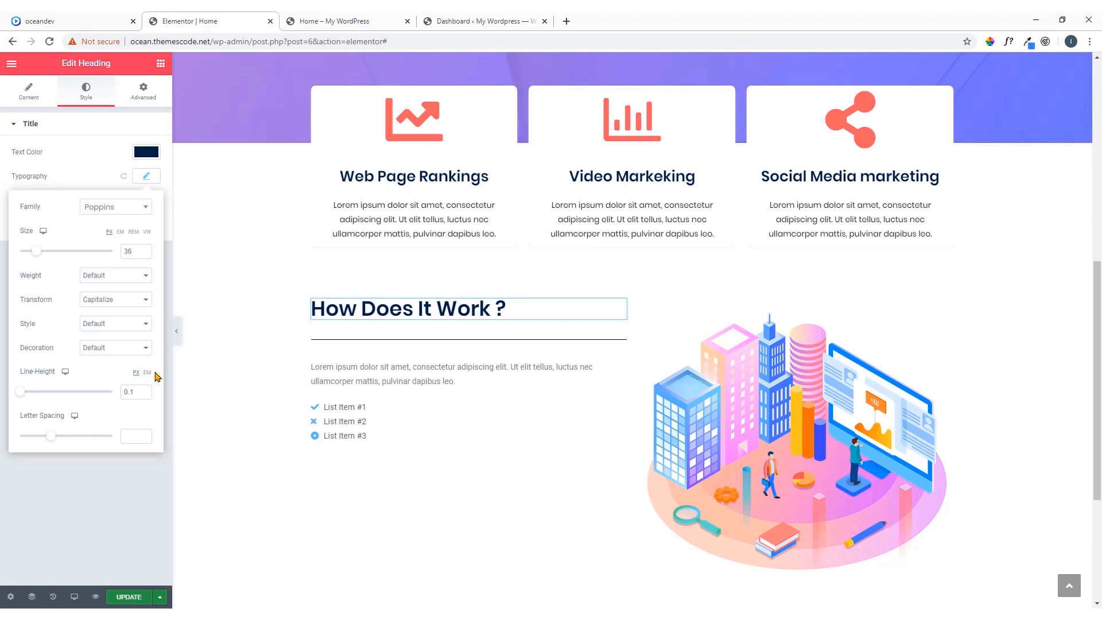
double_click(123, 392)
type("36")
left_click(148, 177)
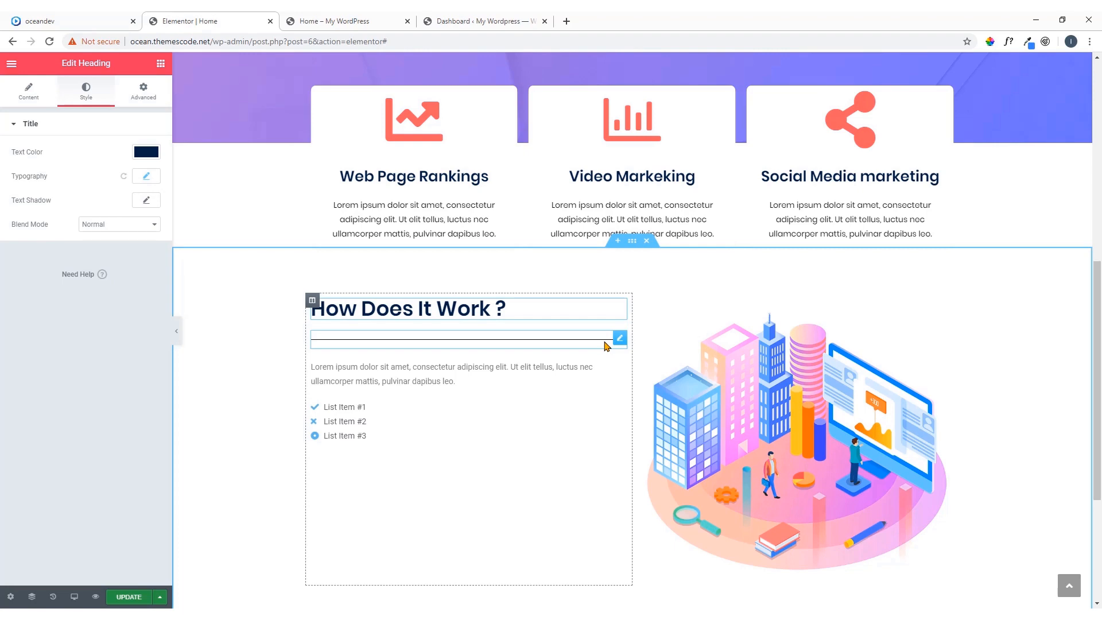
Check the divider below the demo's "How Does It Work ?" heading and open the matching divider in the Elementor editor for editing
left_click(98, 21)
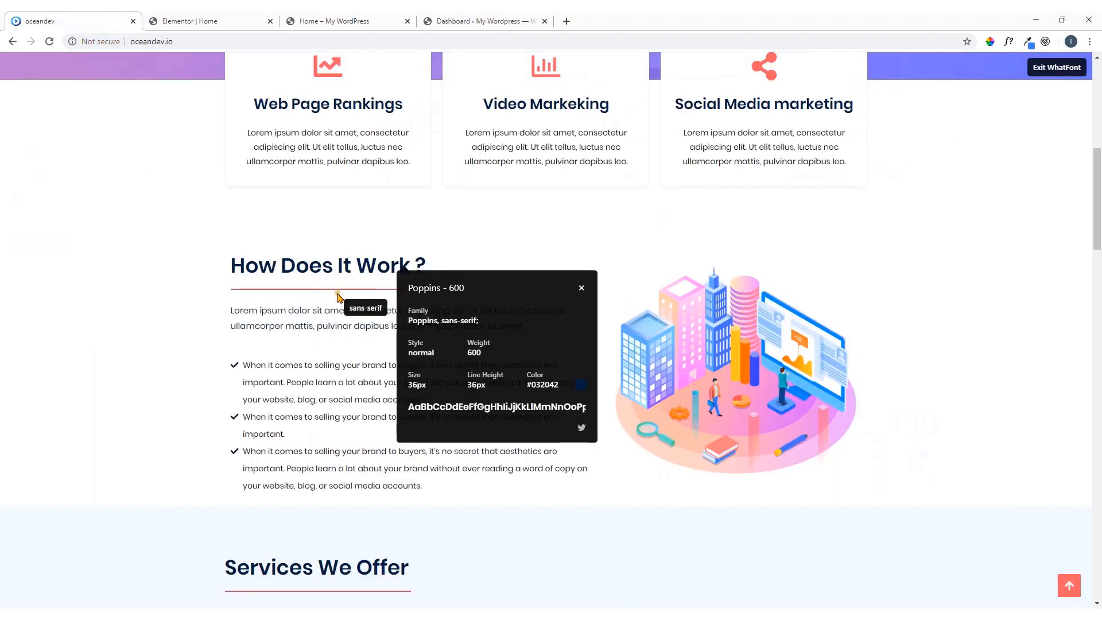
left_click(581, 288)
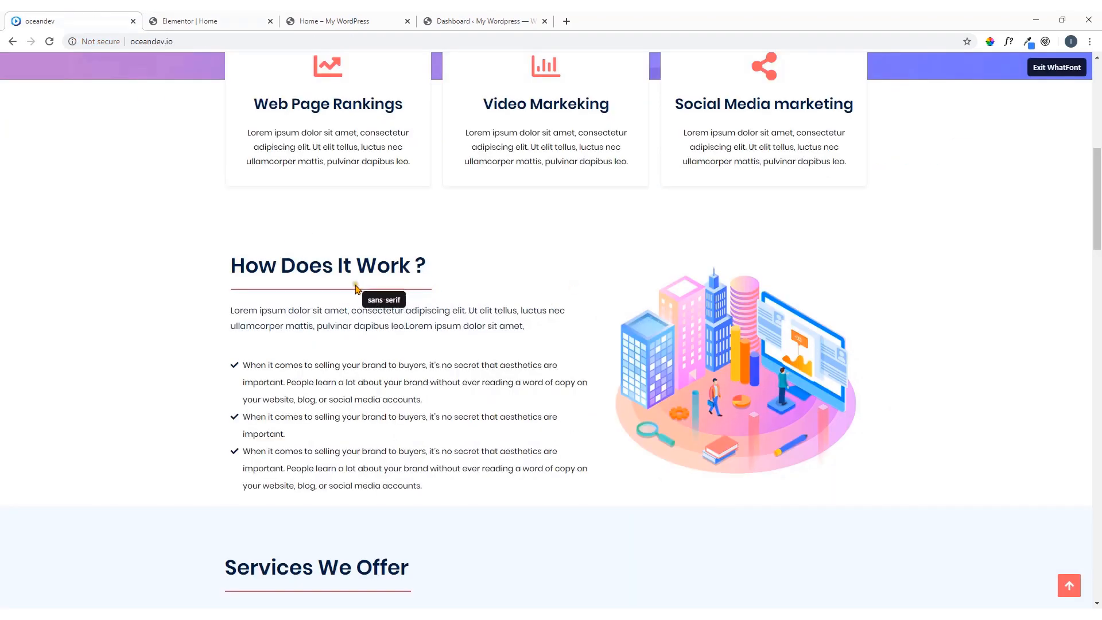
left_click(232, 17)
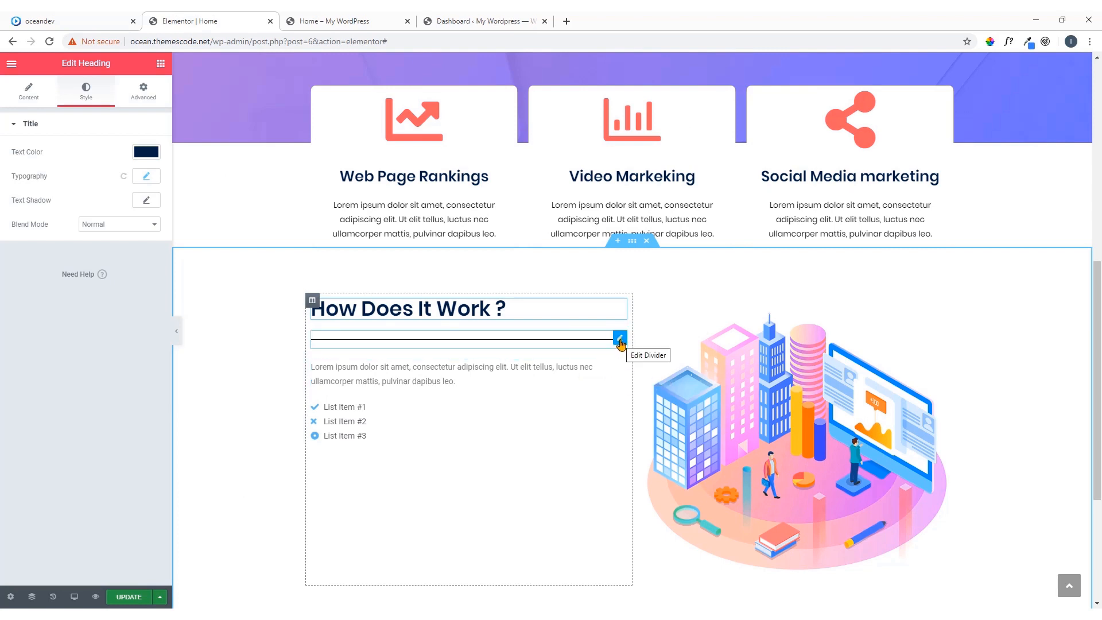
left_click(620, 340)
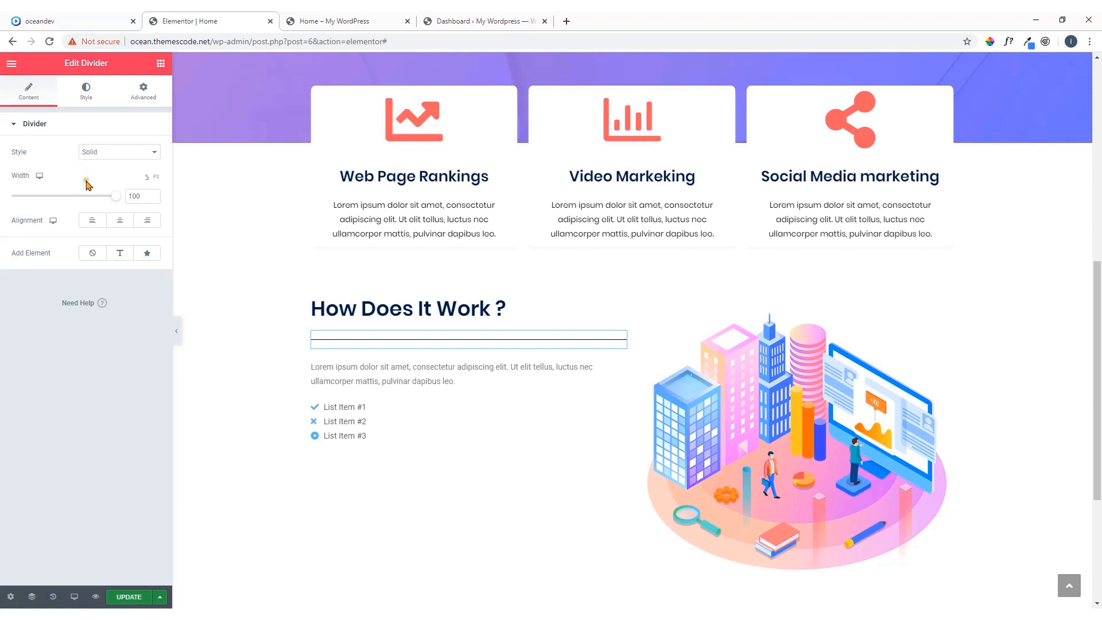
Try the Double and Dotted line styles on the divider and set it back to Solid
left_click(111, 150)
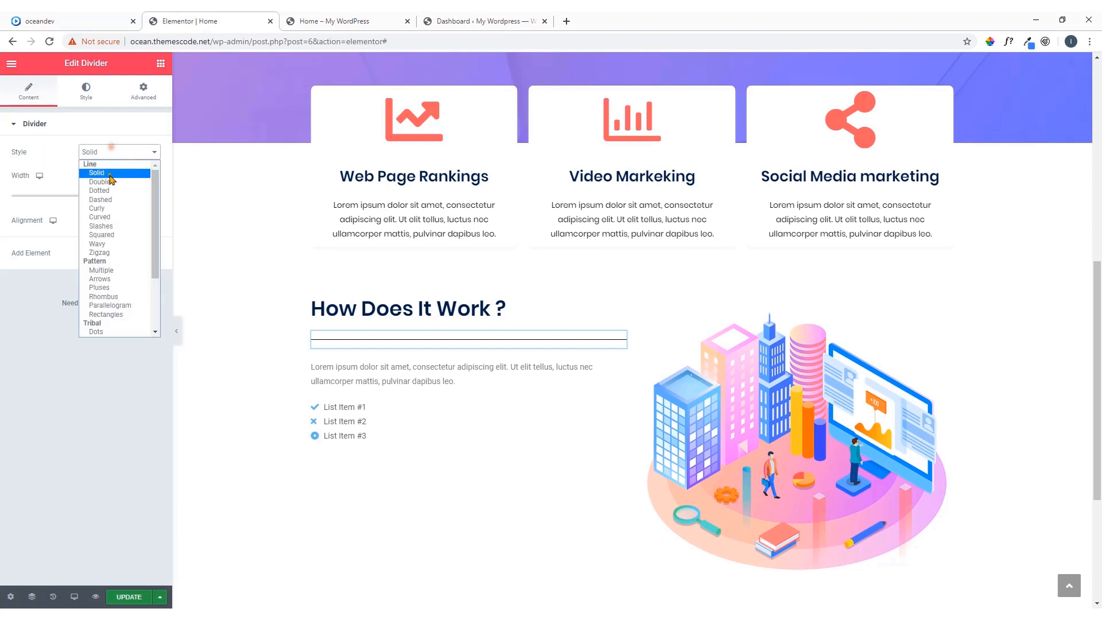
left_click(110, 181)
left_click(119, 154)
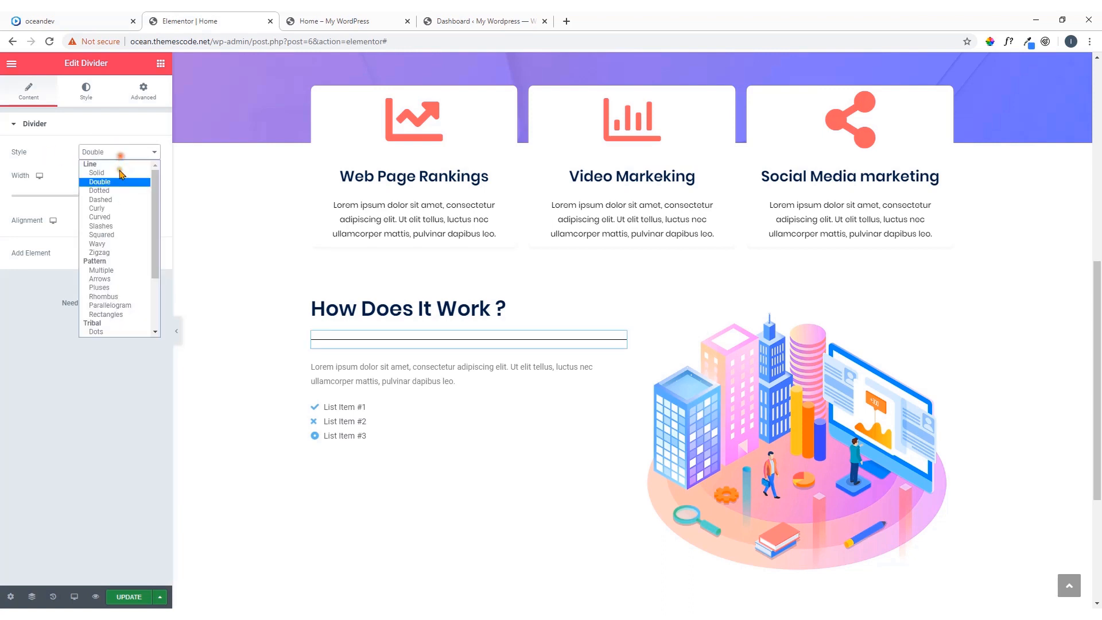
left_click(120, 190)
left_click(129, 154)
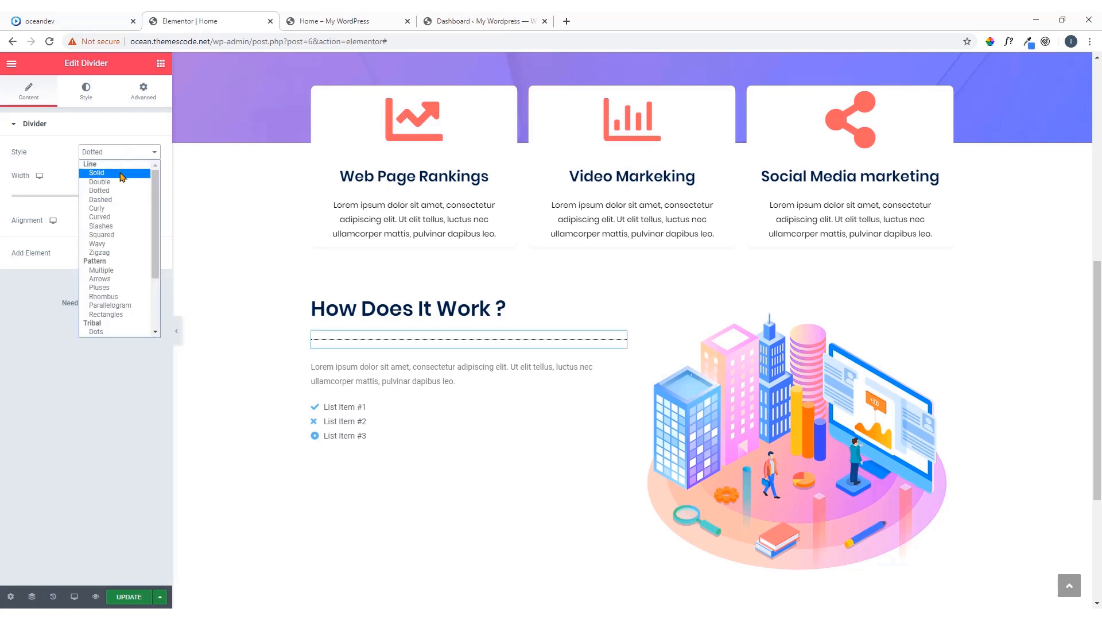
left_click(121, 172)
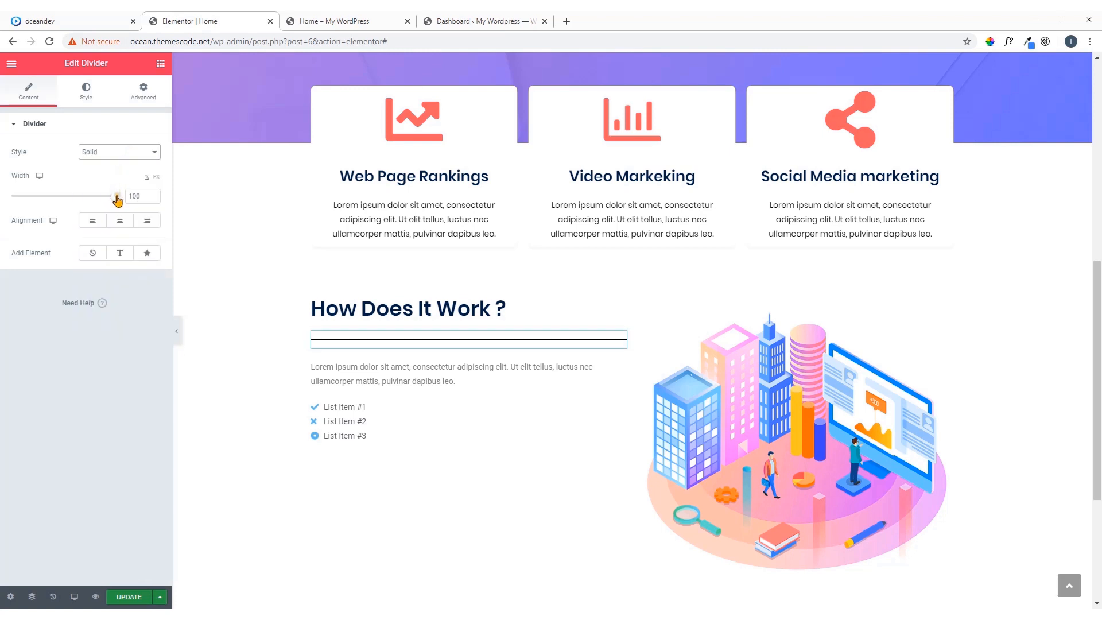
Set the width of the divider below the heading to 60% and align it left
left_click_drag(117, 195, 75, 201)
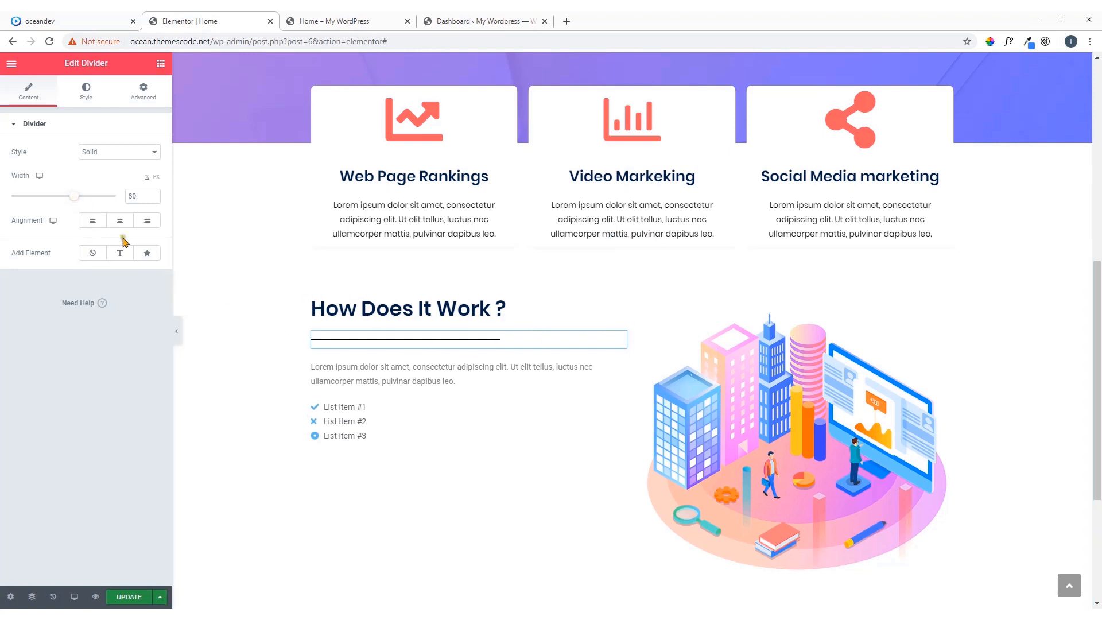
left_click(92, 220)
Try adding a text element and a star icon to the divider and reset the added element to none
left_click(120, 254)
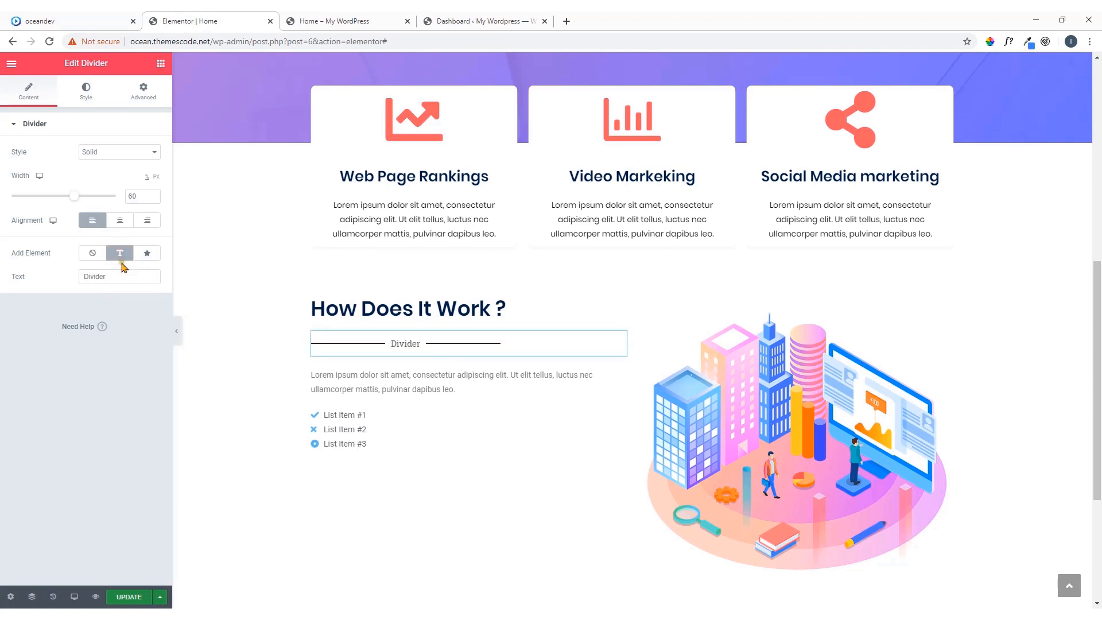
left_click(148, 256)
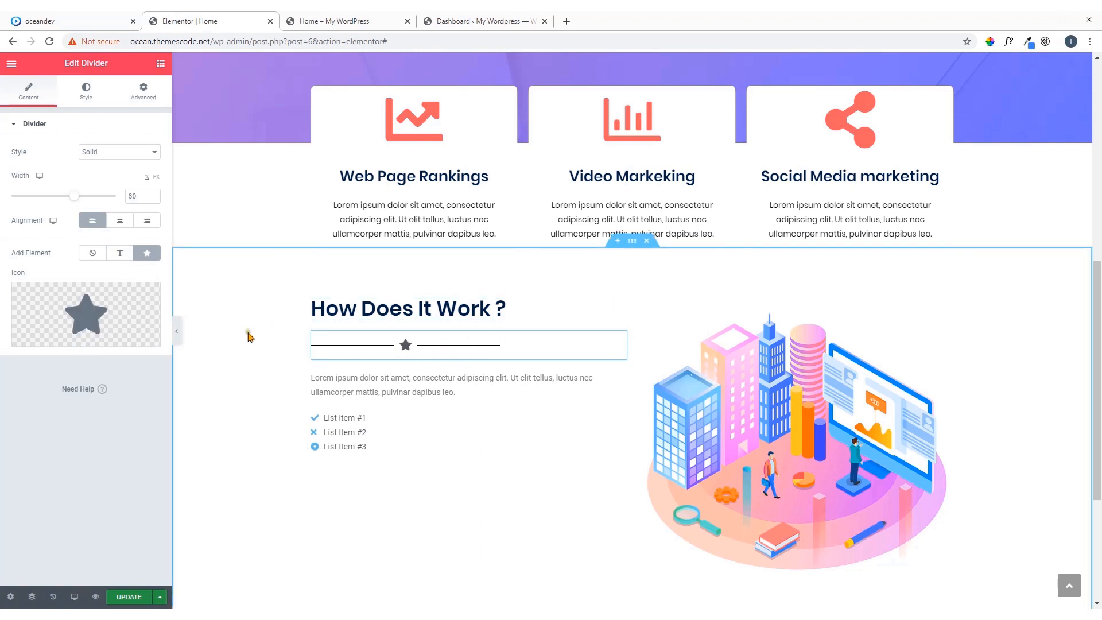
left_click(94, 256)
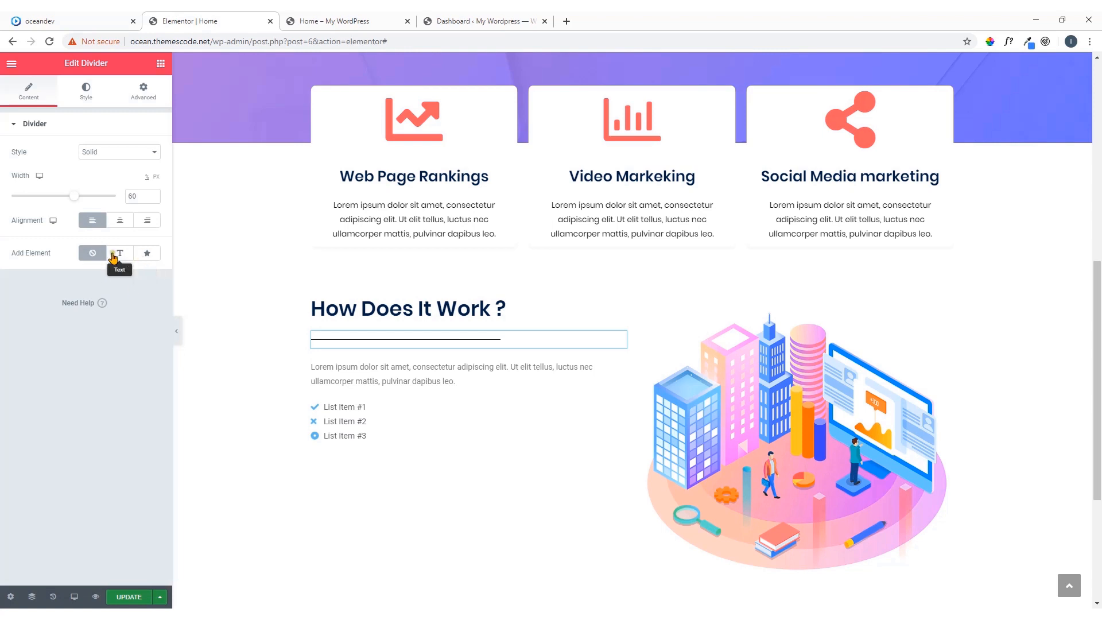
left_click(121, 255)
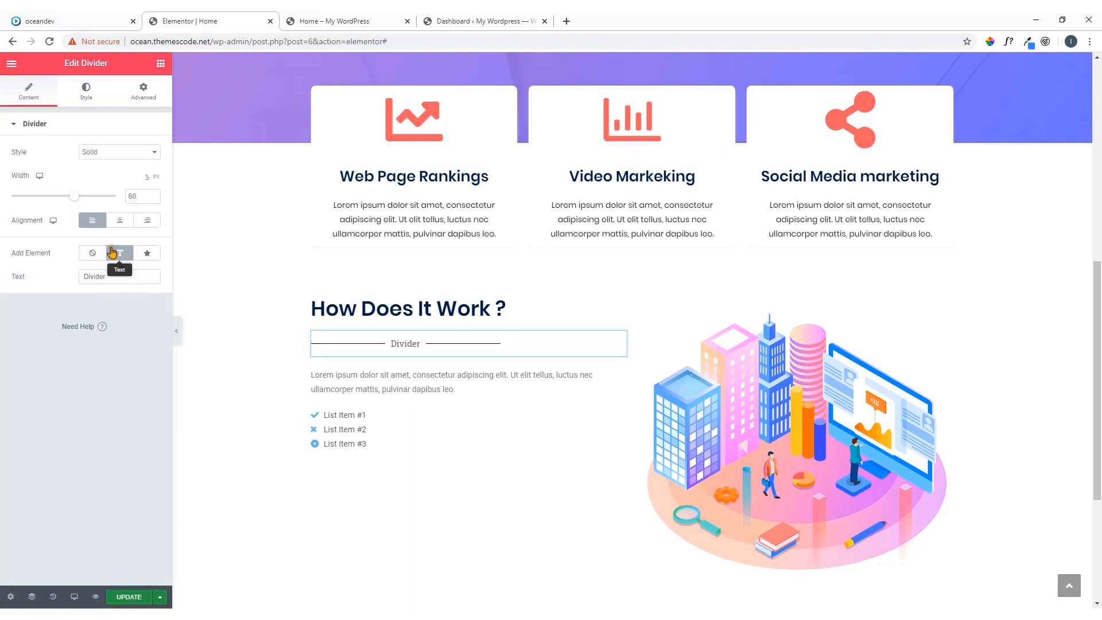
left_click(93, 254)
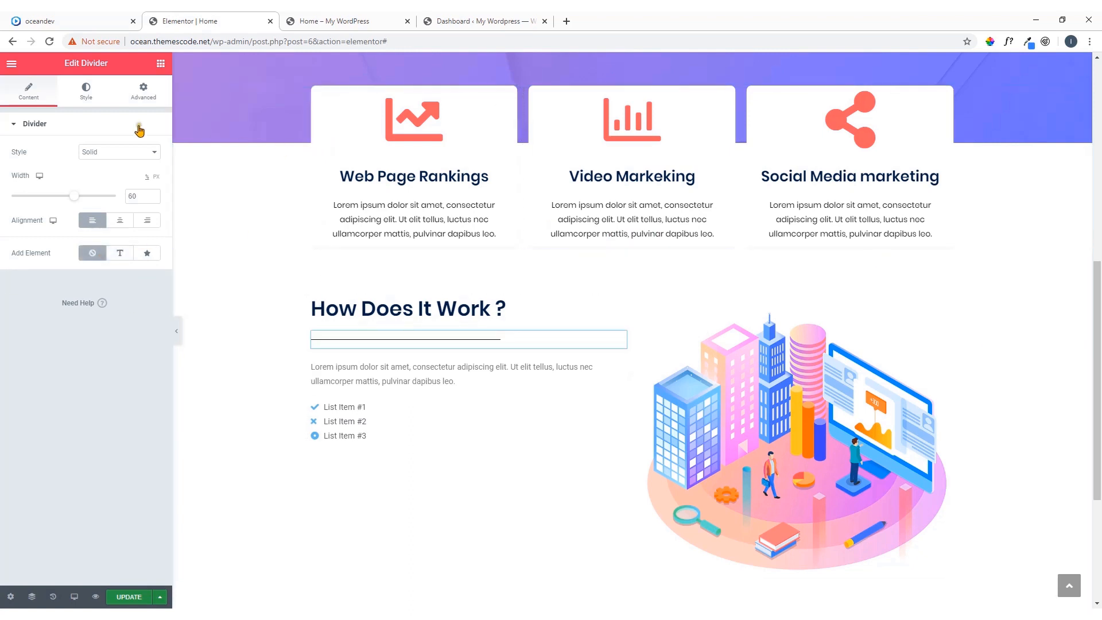
Change the divider's color to the saved coral red swatch
left_click(86, 91)
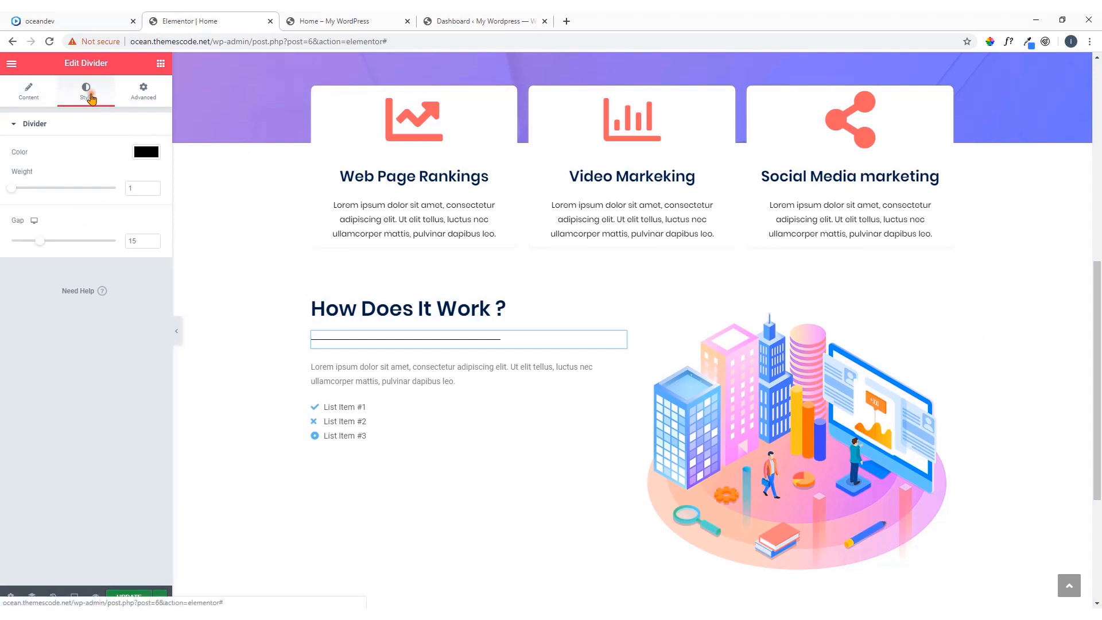
left_click(146, 152)
left_click(41, 194)
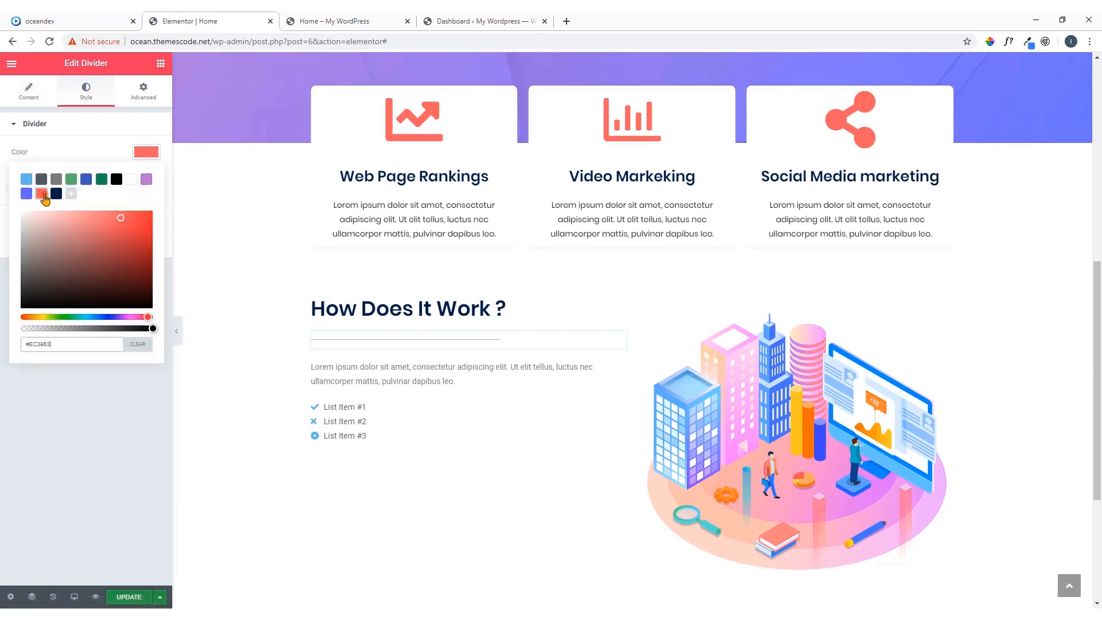
left_click(150, 160)
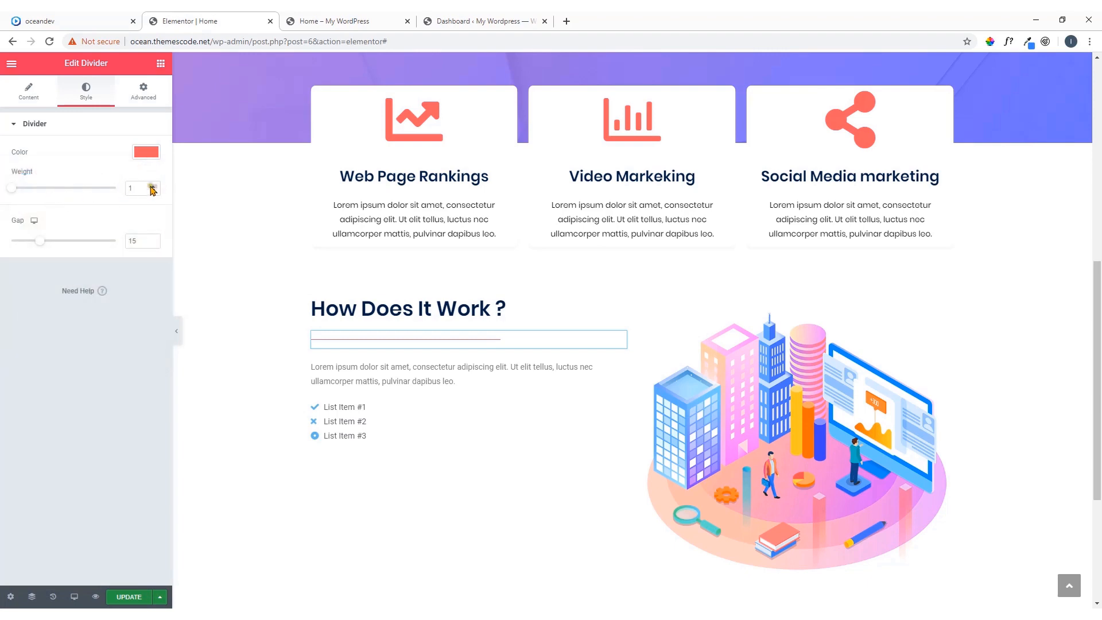
Set the divider's weight to 2 and its gap to 2
left_click(151, 185)
left_click(154, 186)
left_click(154, 187)
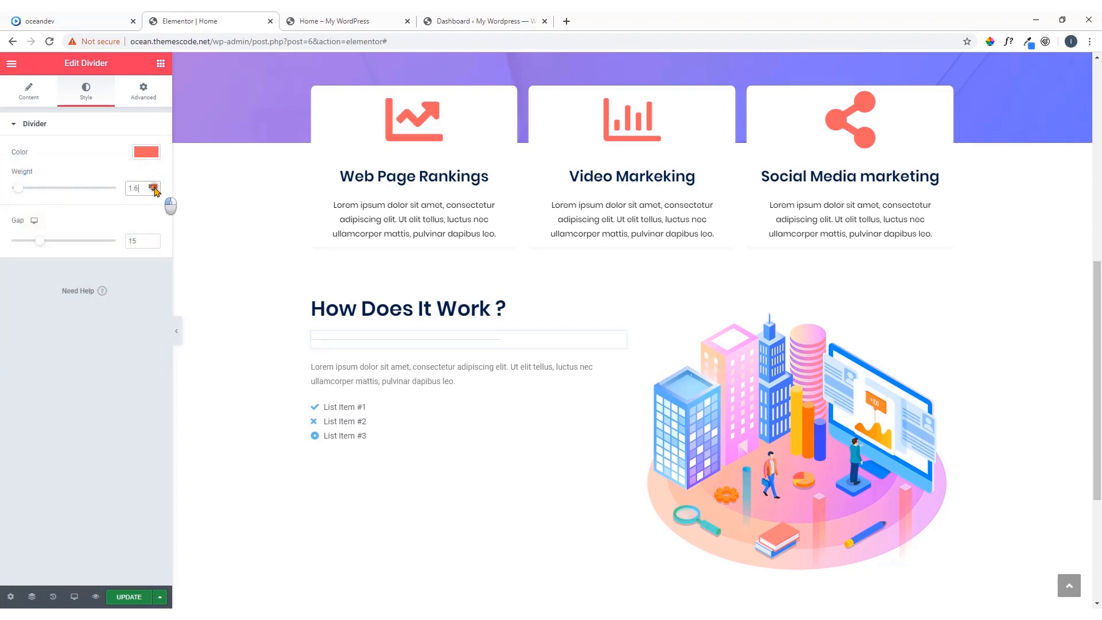
left_click(154, 186)
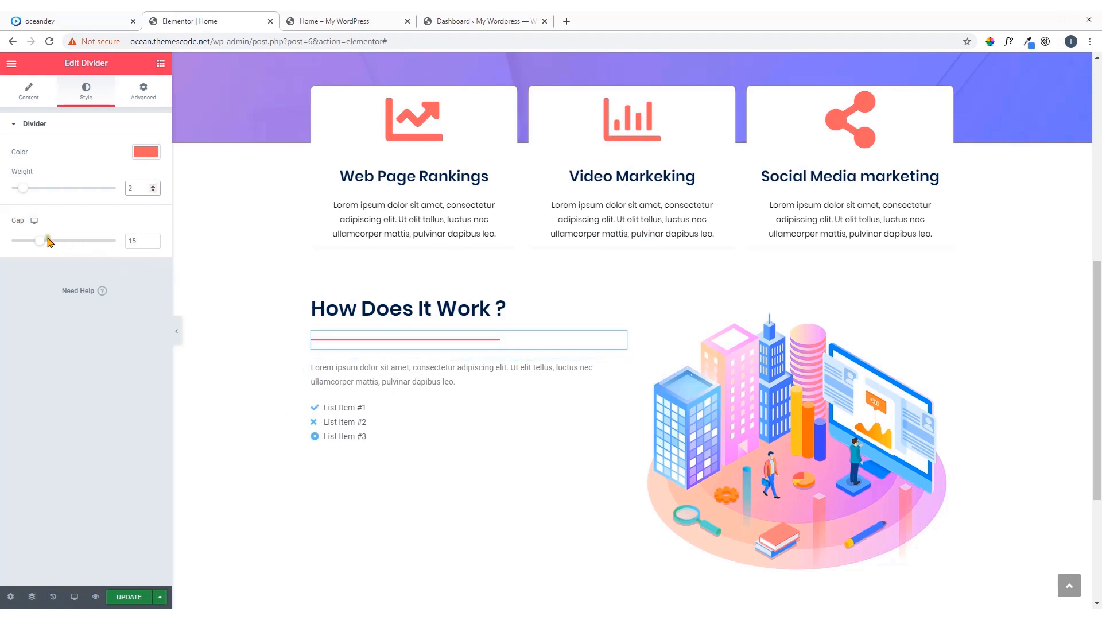
left_click_drag(40, 241, 2, 246)
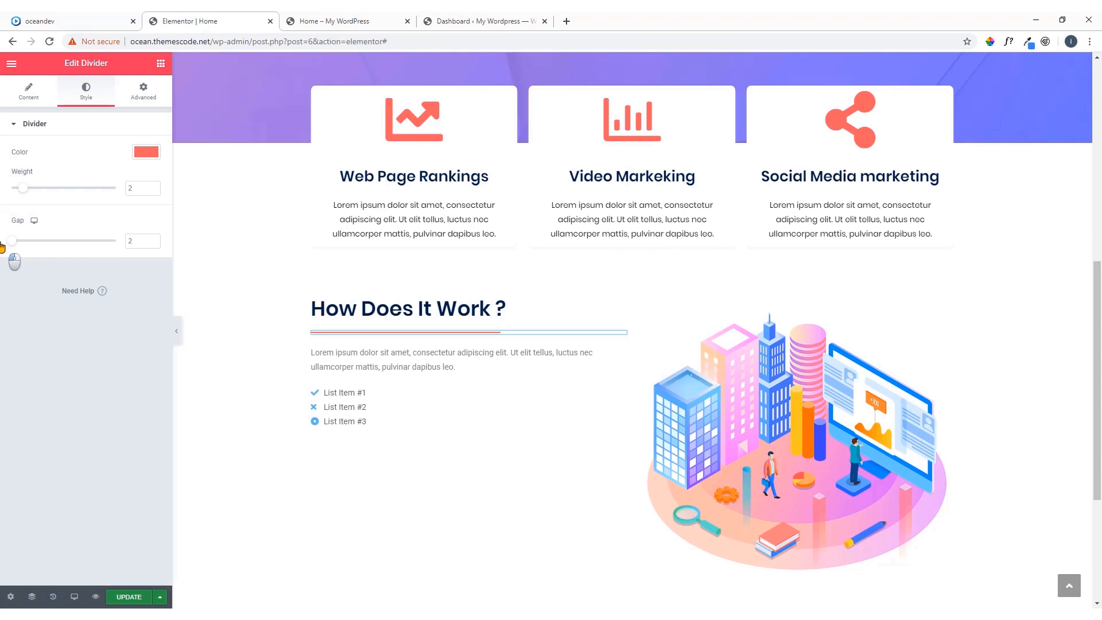
left_click(156, 244)
left_click(138, 348)
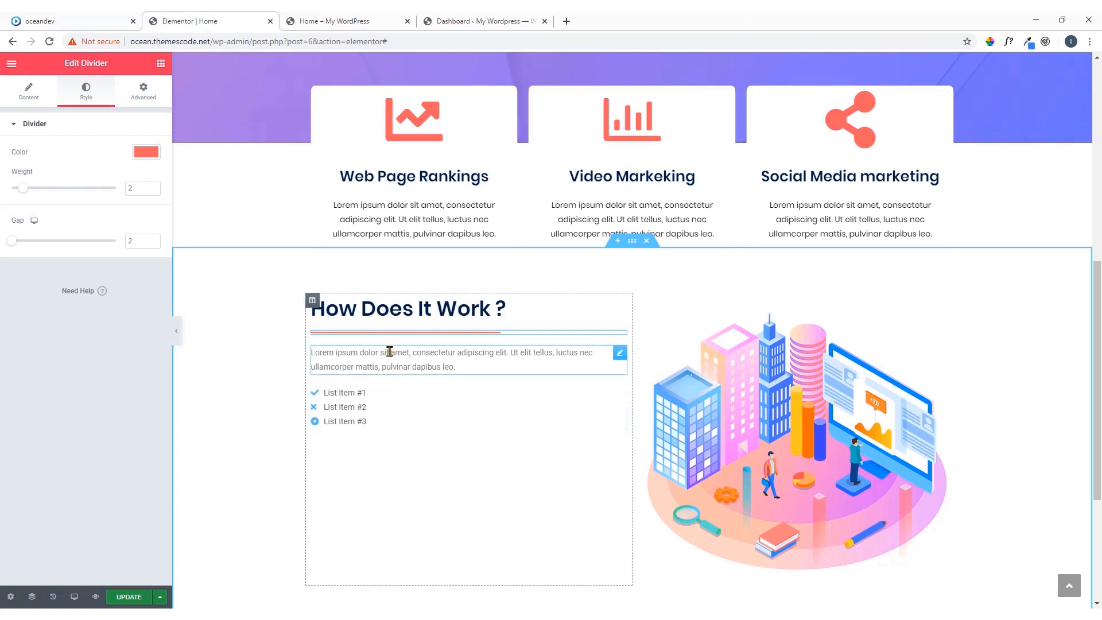
Set the text color of the lorem ipsum paragraph below the divider to the saved dark blue #032042
left_click(619, 353)
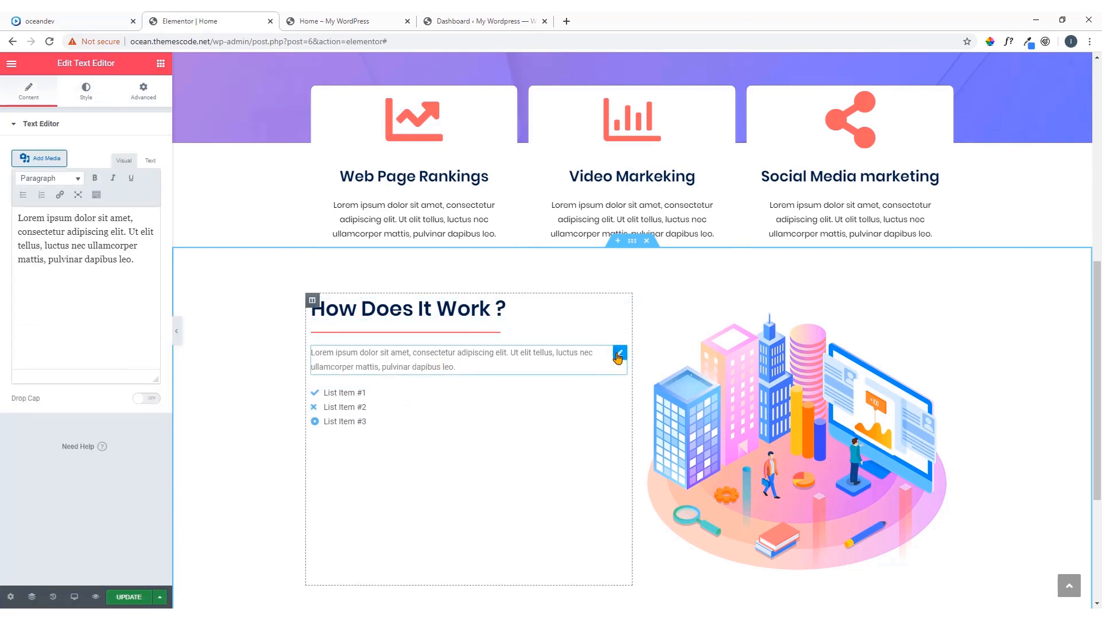
left_click(88, 97)
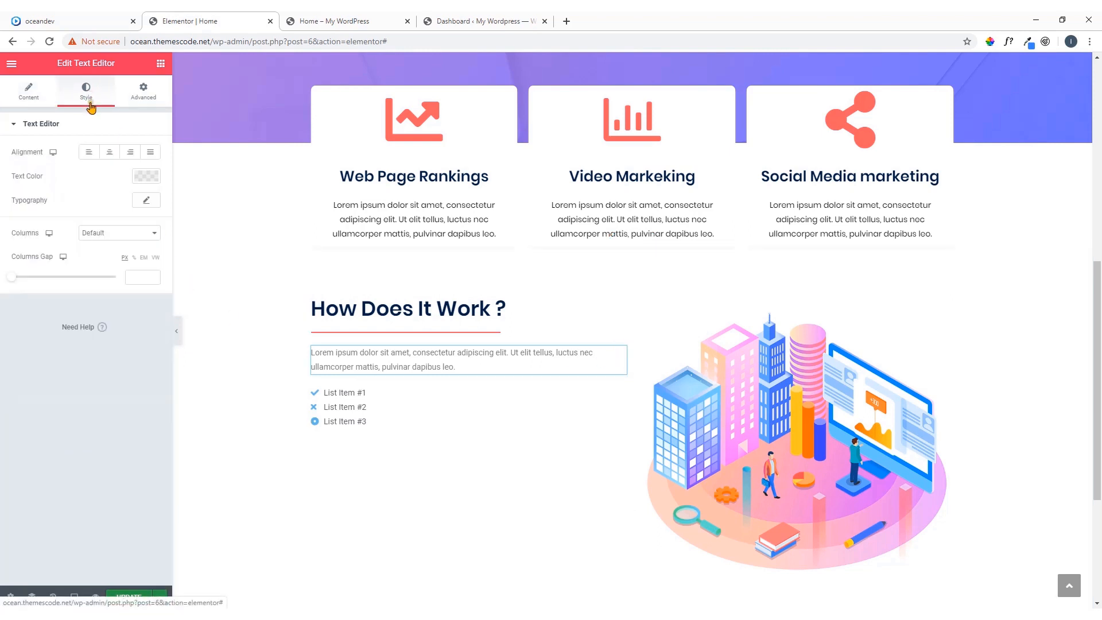
left_click(153, 180)
left_click(56, 218)
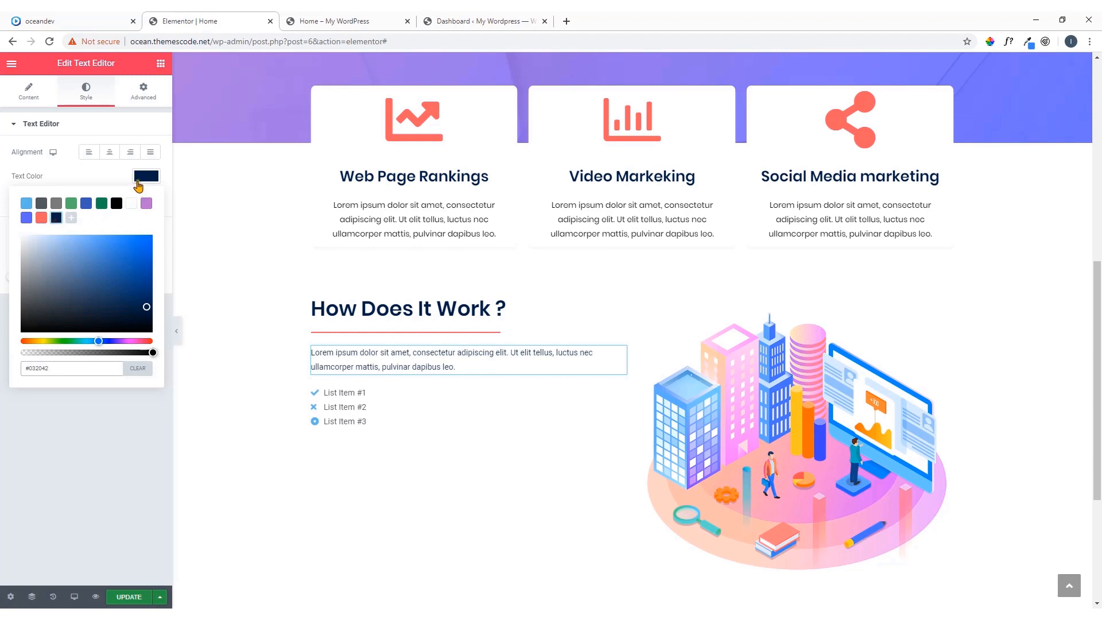
left_click(145, 177)
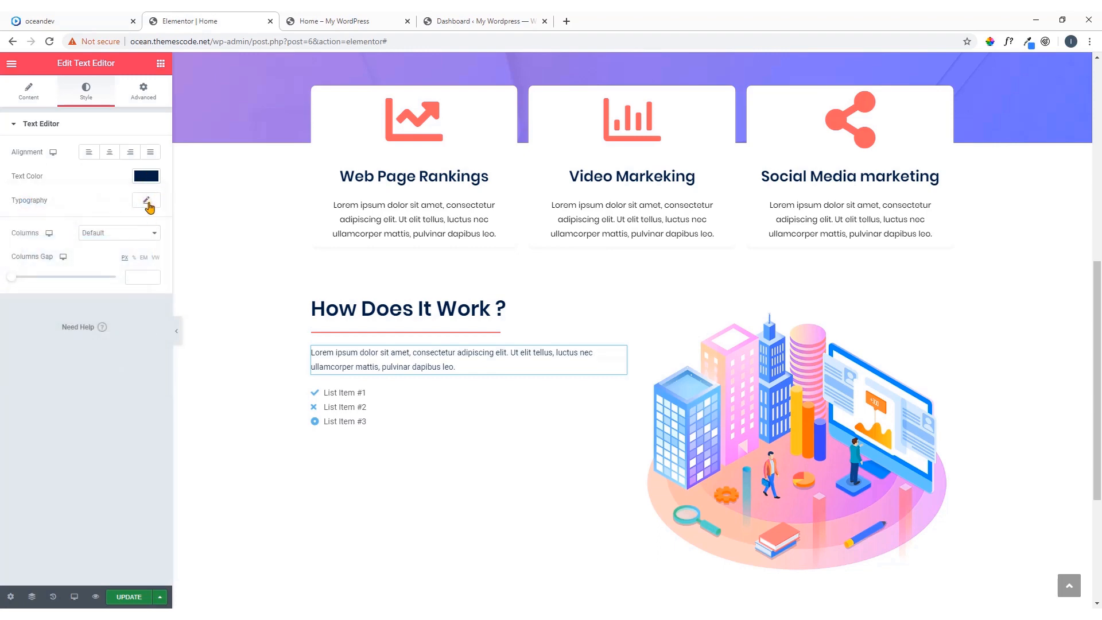
Set the font family of the paragraph below the divider to Poppins
left_click(147, 201)
left_click(145, 230)
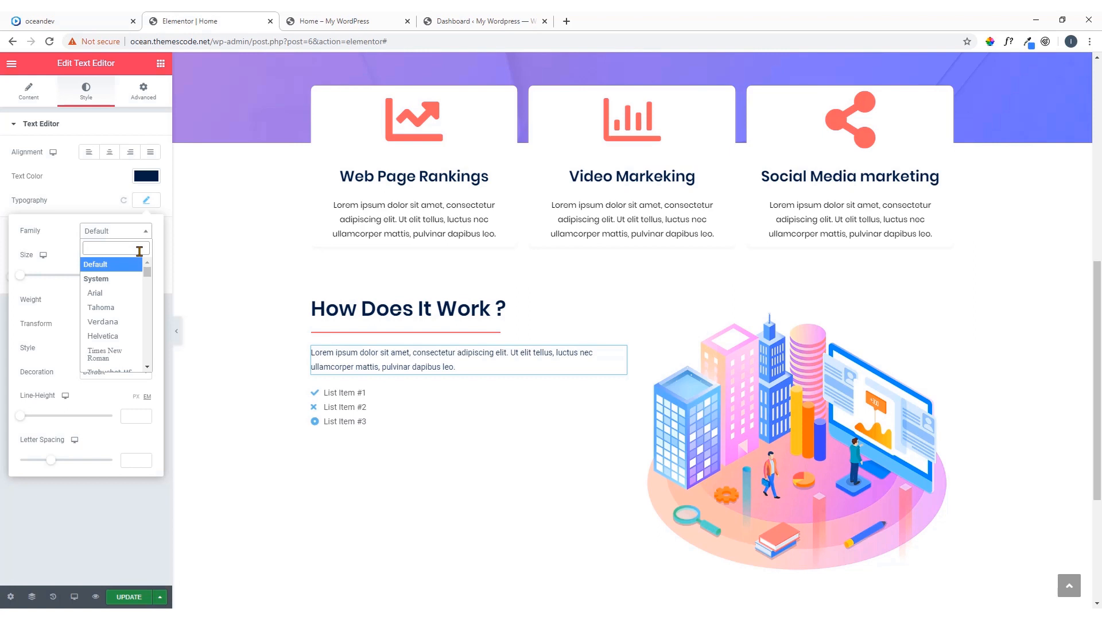
type("popp")
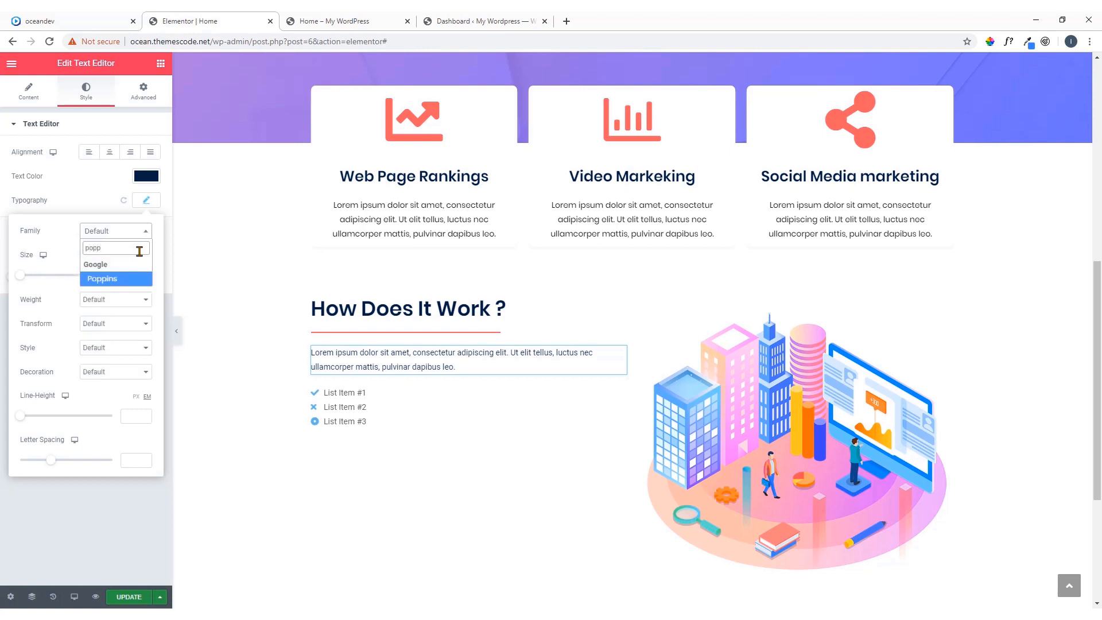
left_click(130, 279)
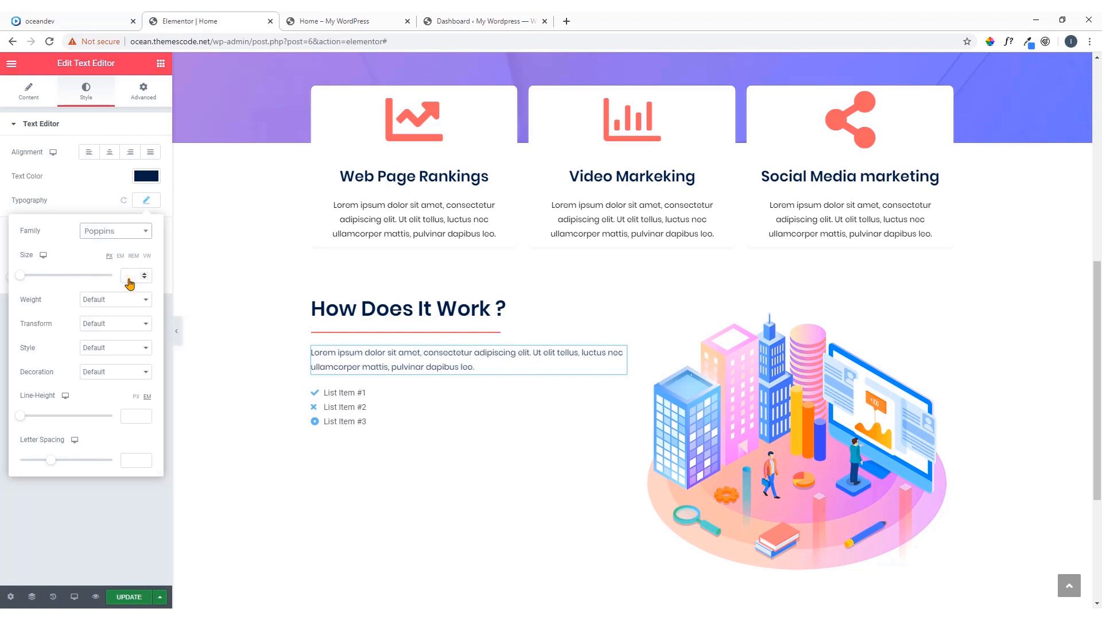
Try the Racing Sans One font family on the paragraph below the How Does It Work ? divider
left_click(140, 231)
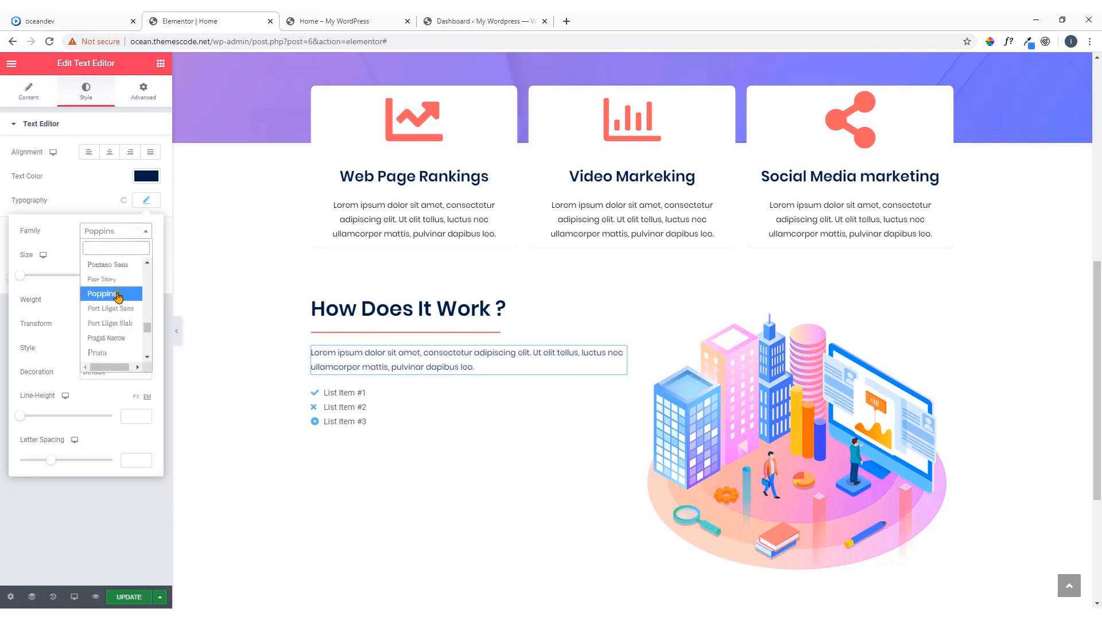
scroll(116, 310, "down", 2)
scroll(116, 310, "down", 3)
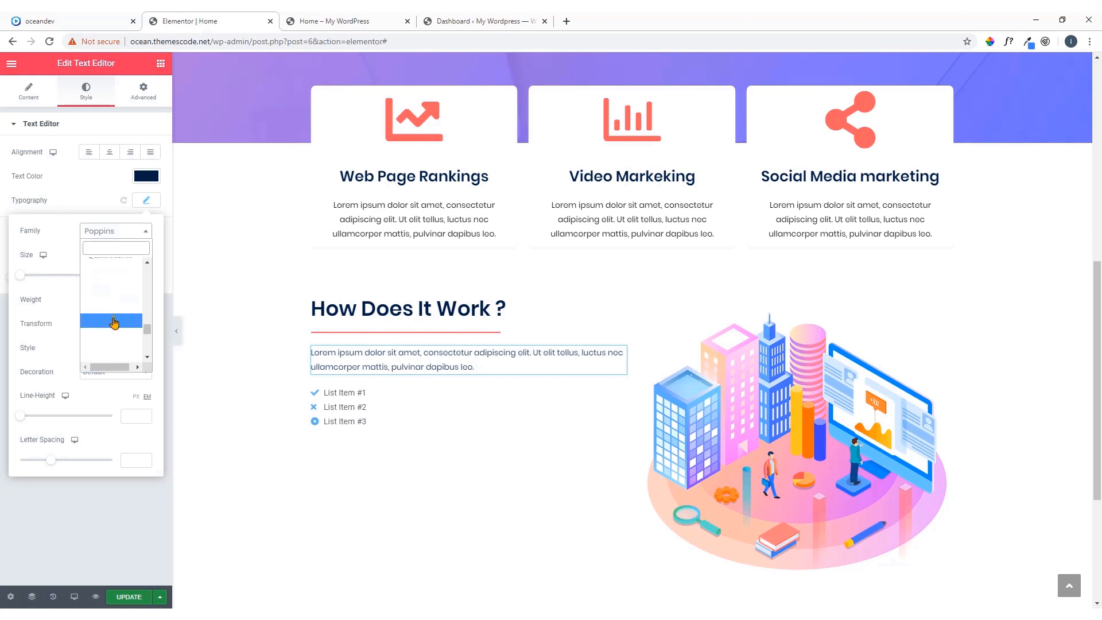
scroll(112, 322, "down", 2)
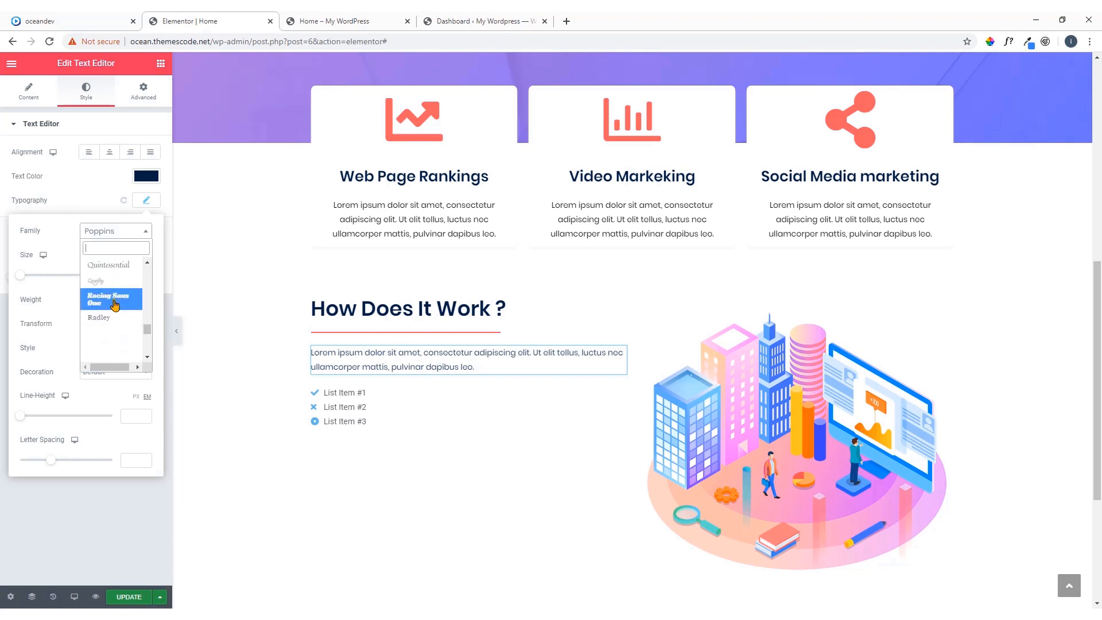
left_click(115, 304)
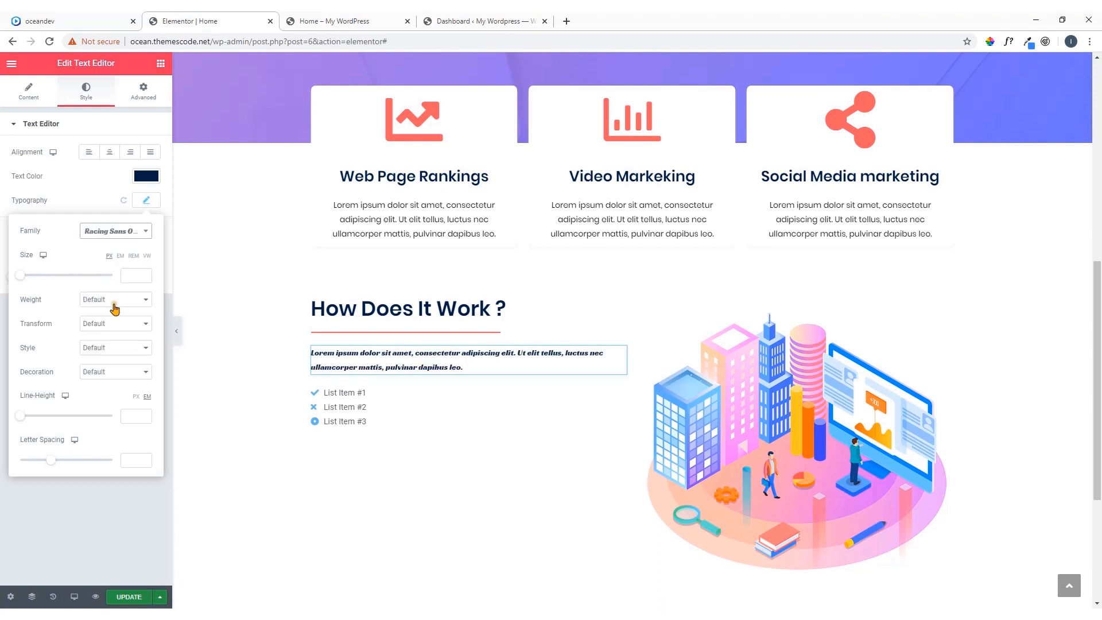
Set the paragraph's font family back to Poppins by searching the font list for pop
left_click(118, 232)
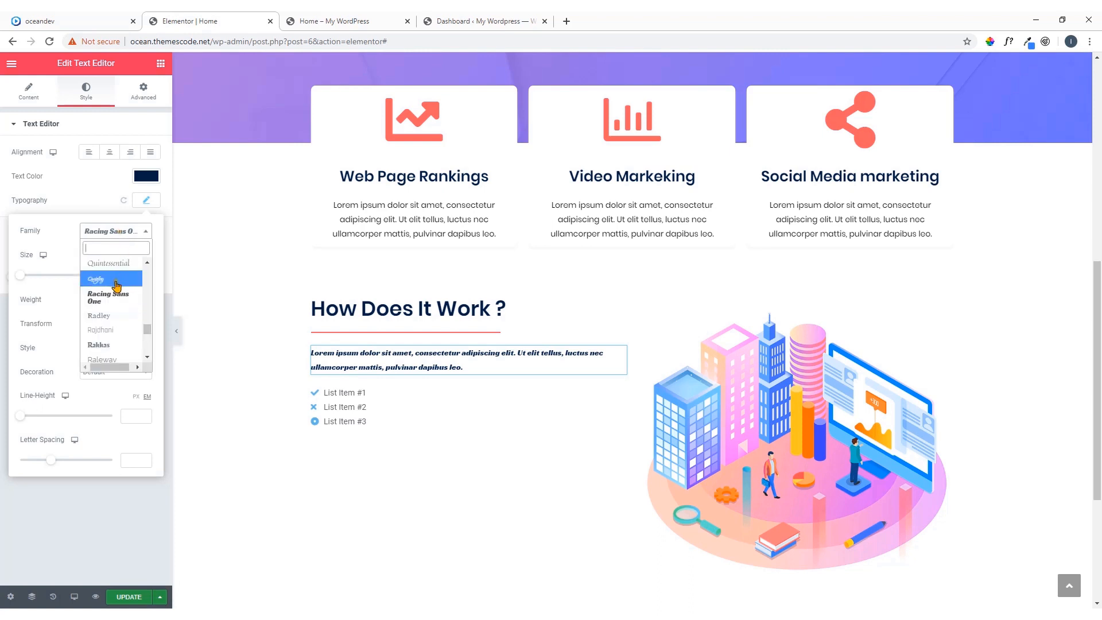
scroll(116, 285, "up", 3)
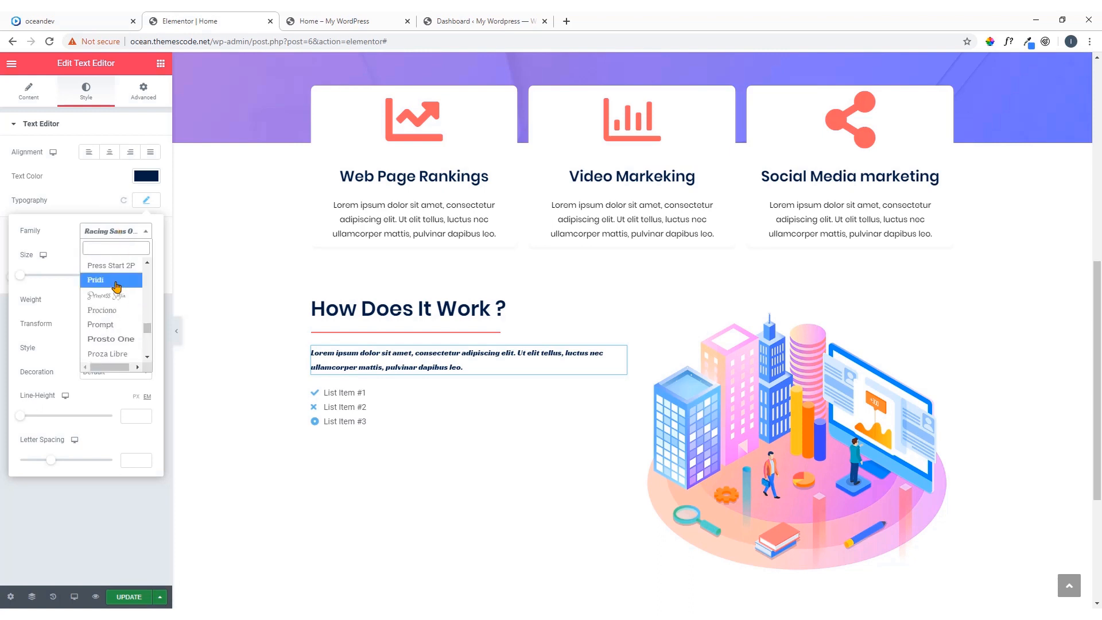
scroll(117, 285, "up", 3)
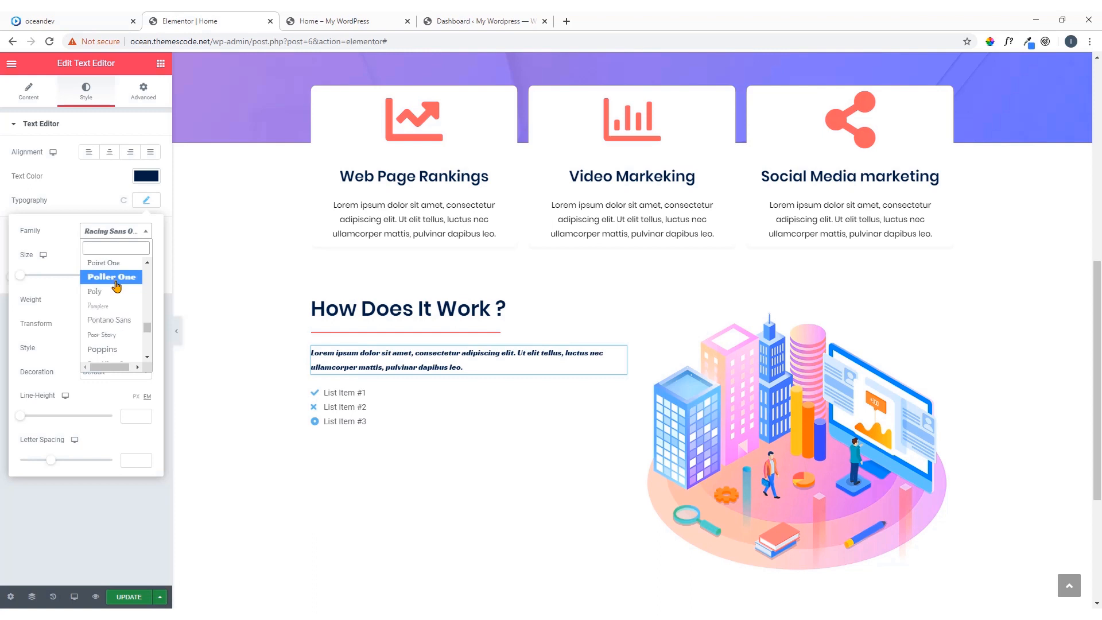
type("pop")
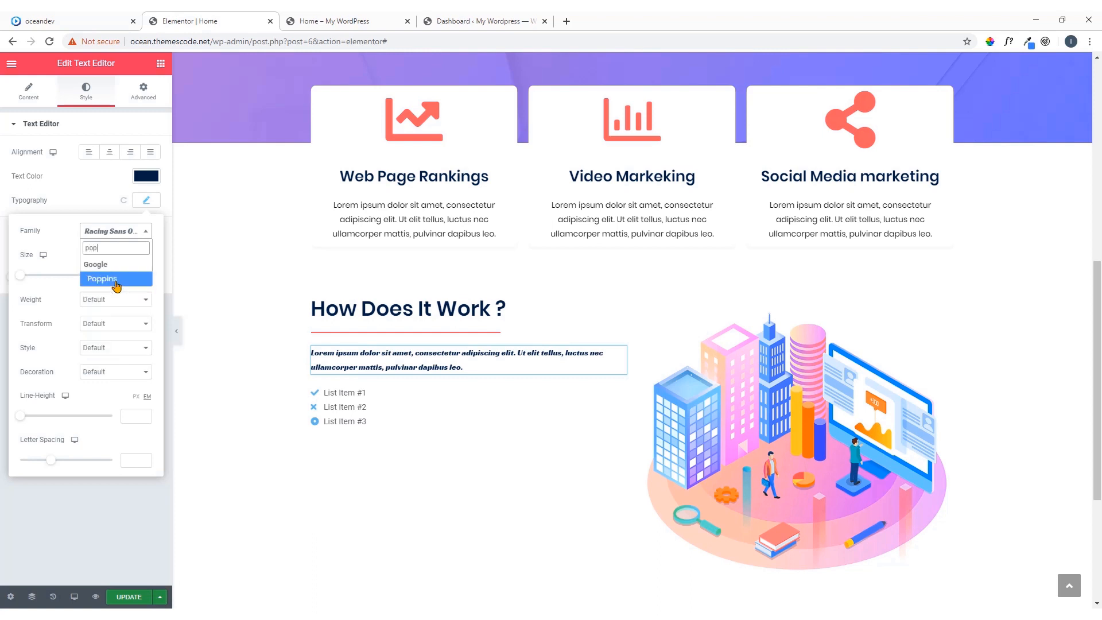
left_click(115, 280)
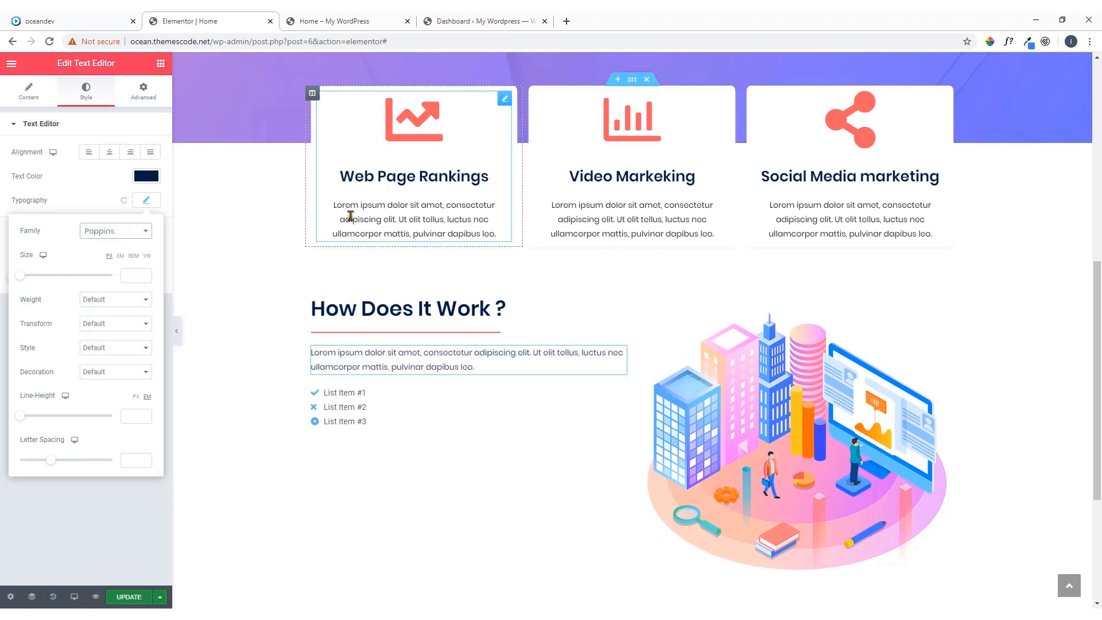
Search the web for google fonts in a new browser tab and browse the Google Fonts catalog
left_click(567, 21)
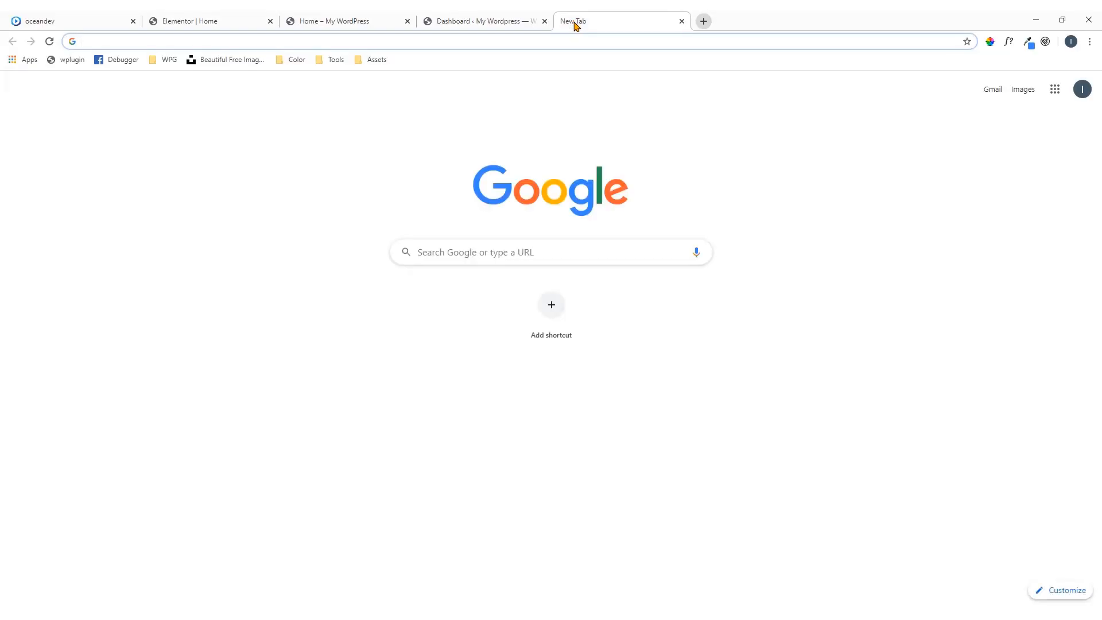
type("google")
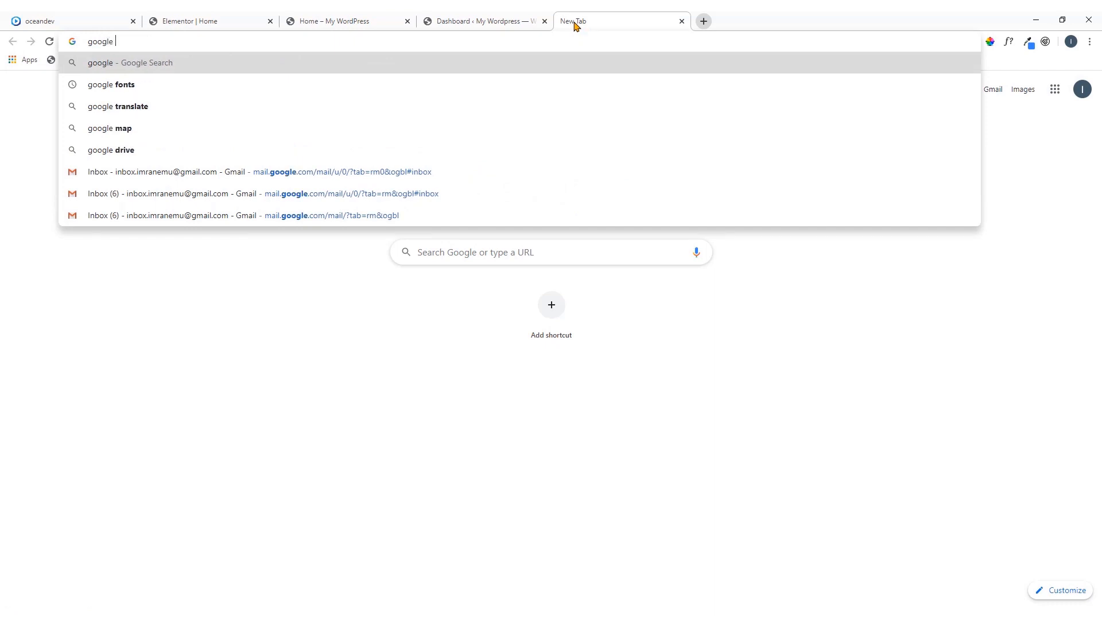
key("Down")
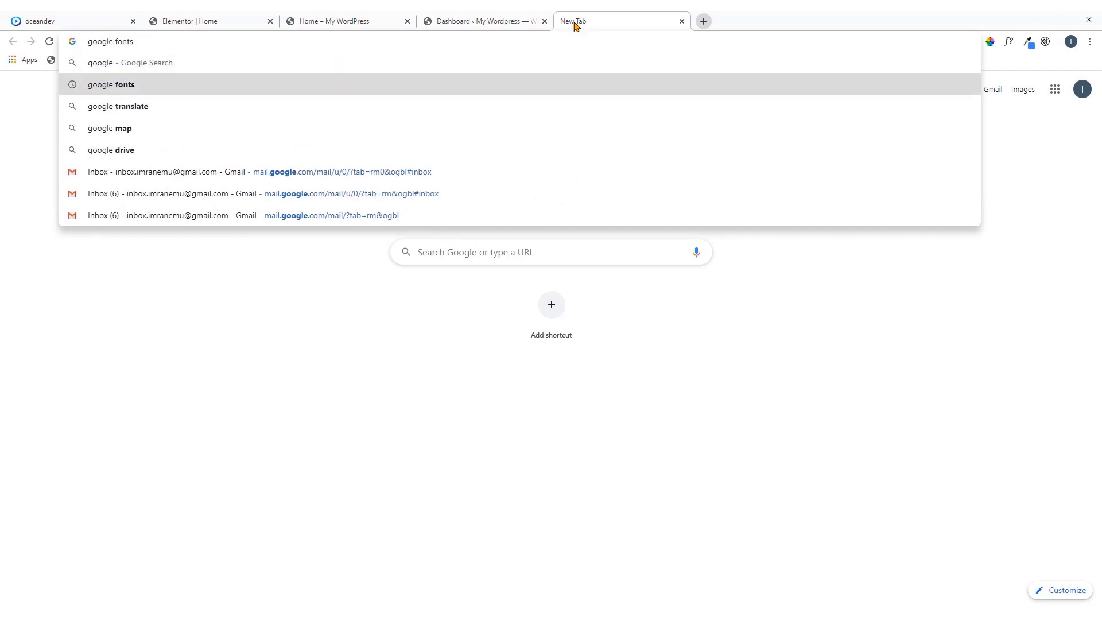
key("Return")
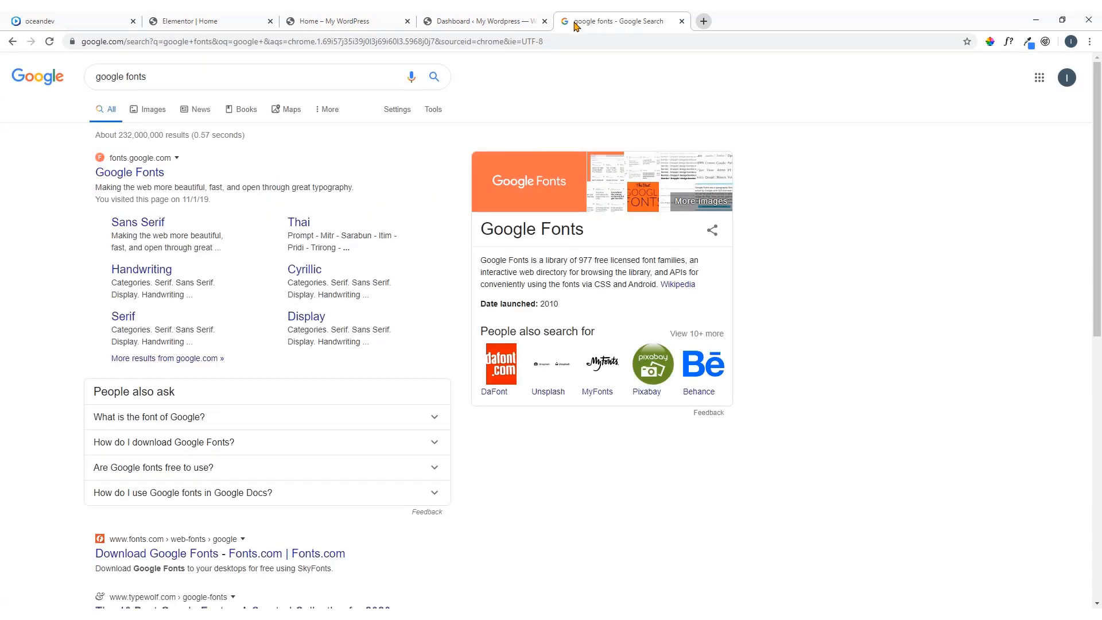
left_click(149, 176)
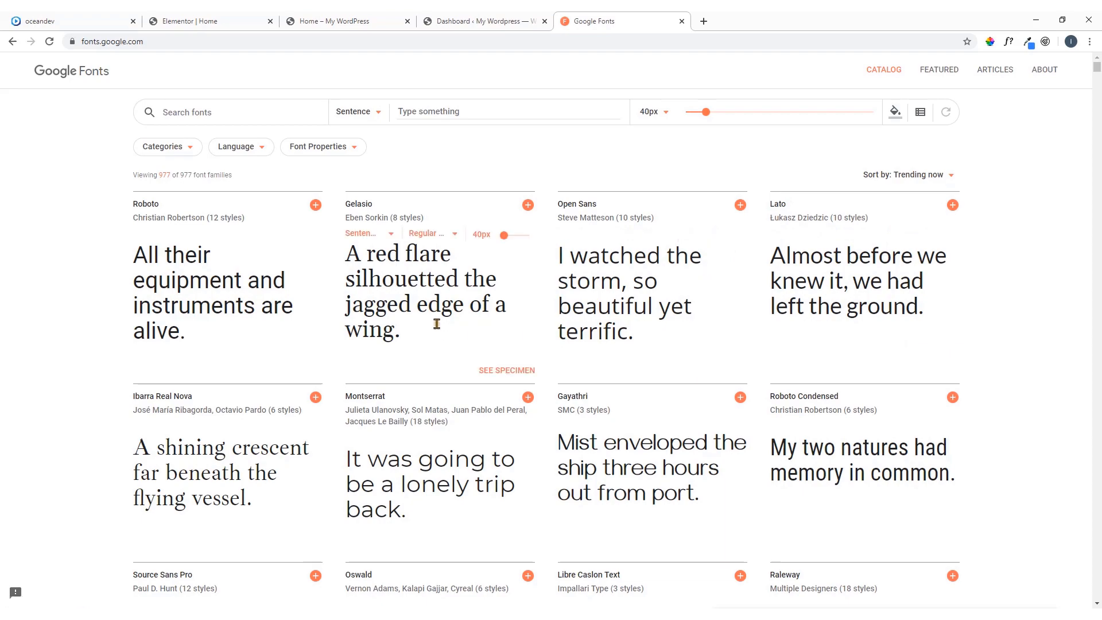
scroll(435, 320, "down", 3)
scroll(433, 313, "up", 3)
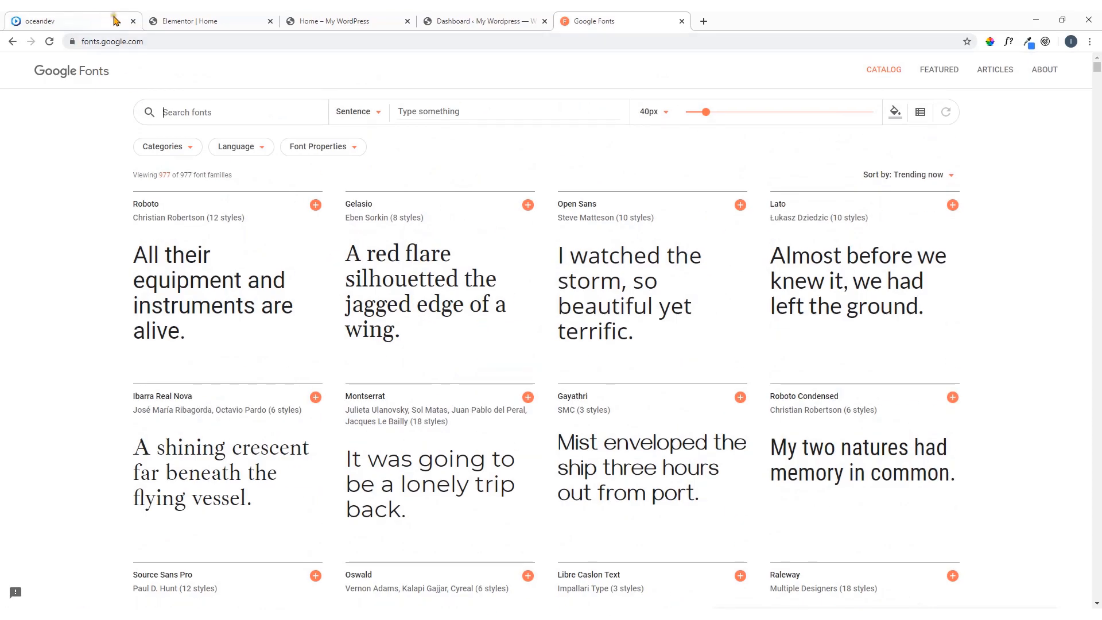
Check the Lato font in the Google Fonts catalog, and set the paragraph's font family to Lato in the Elementor editor
left_click(173, 21)
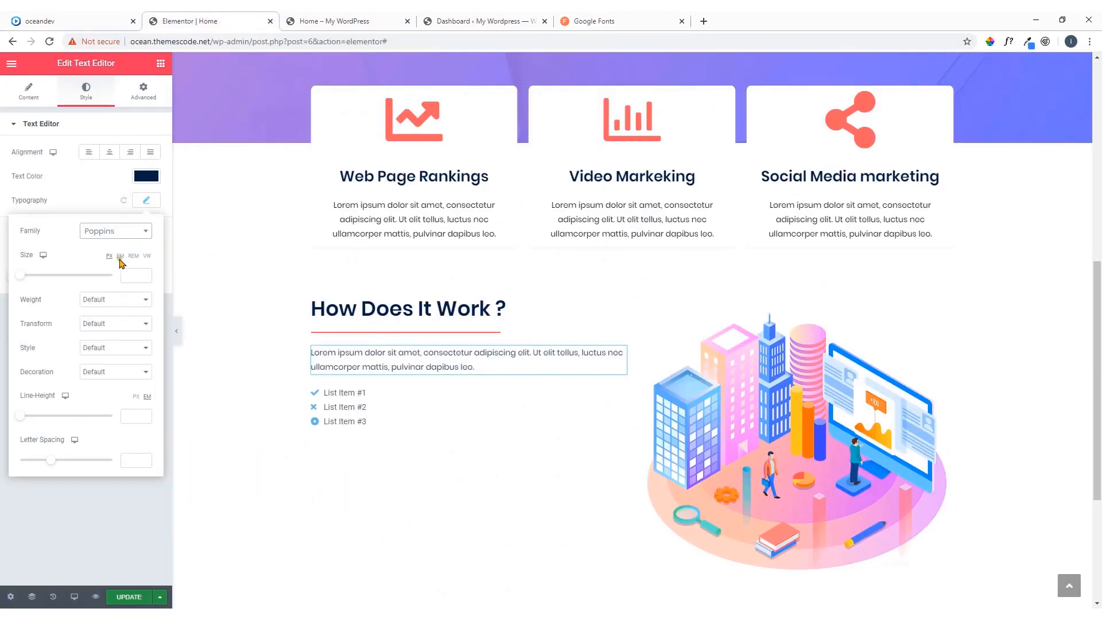
left_click(627, 23)
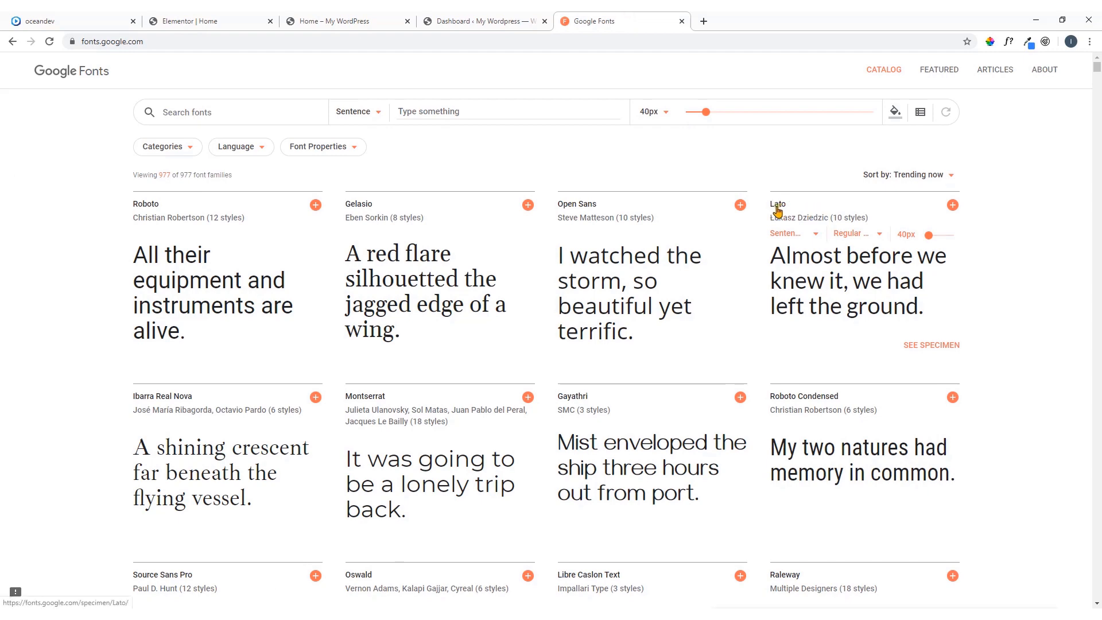
left_click(310, 21)
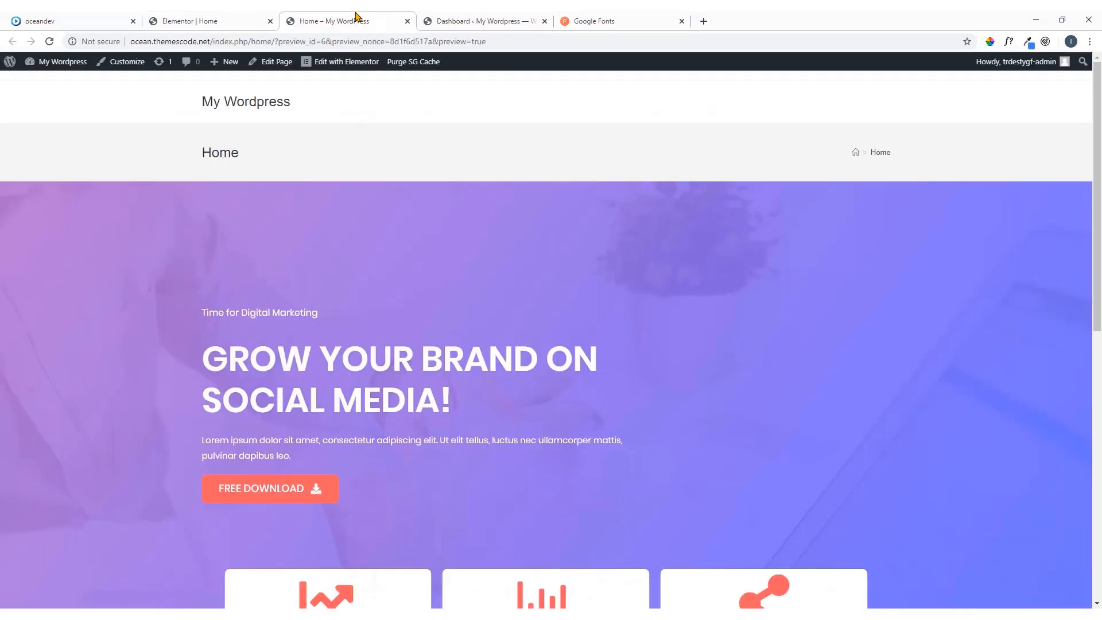
left_click(235, 18)
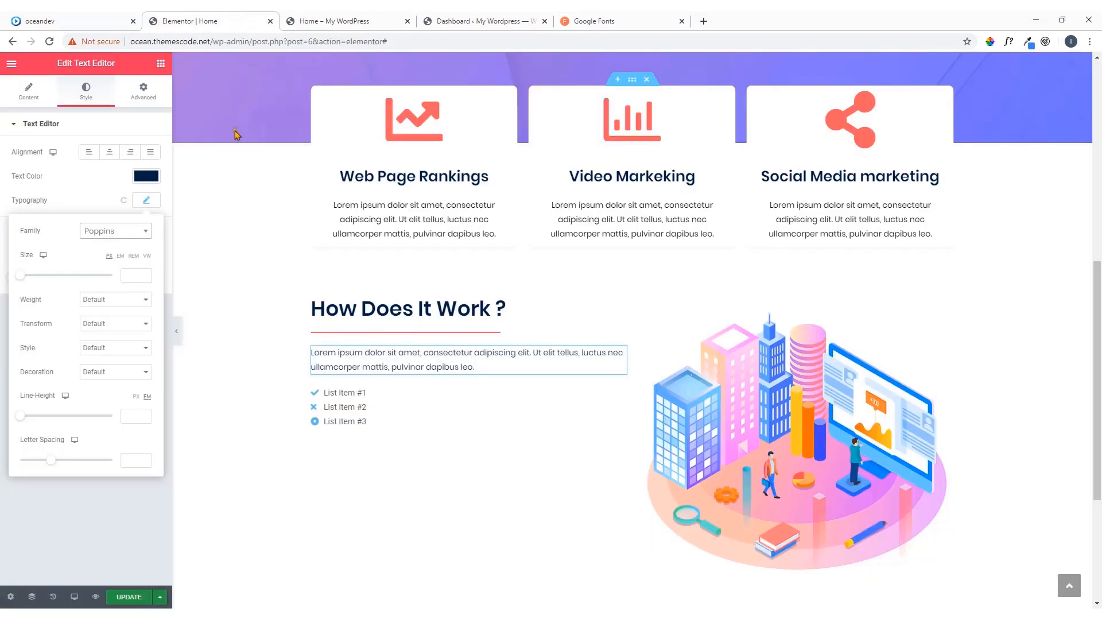
left_click(117, 235)
type("lato")
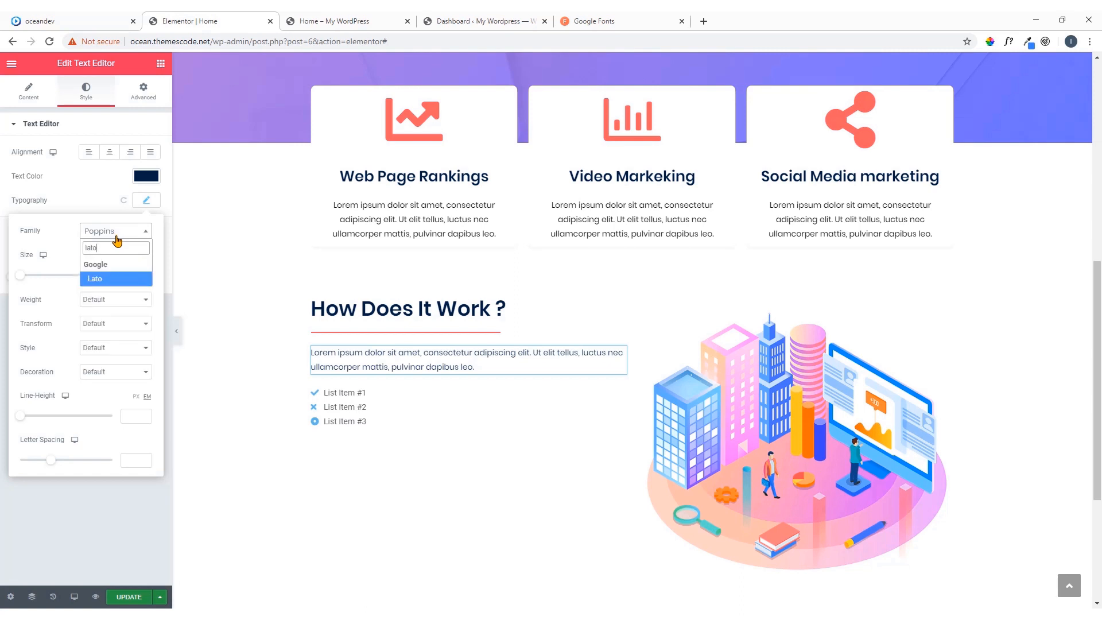
left_click(116, 280)
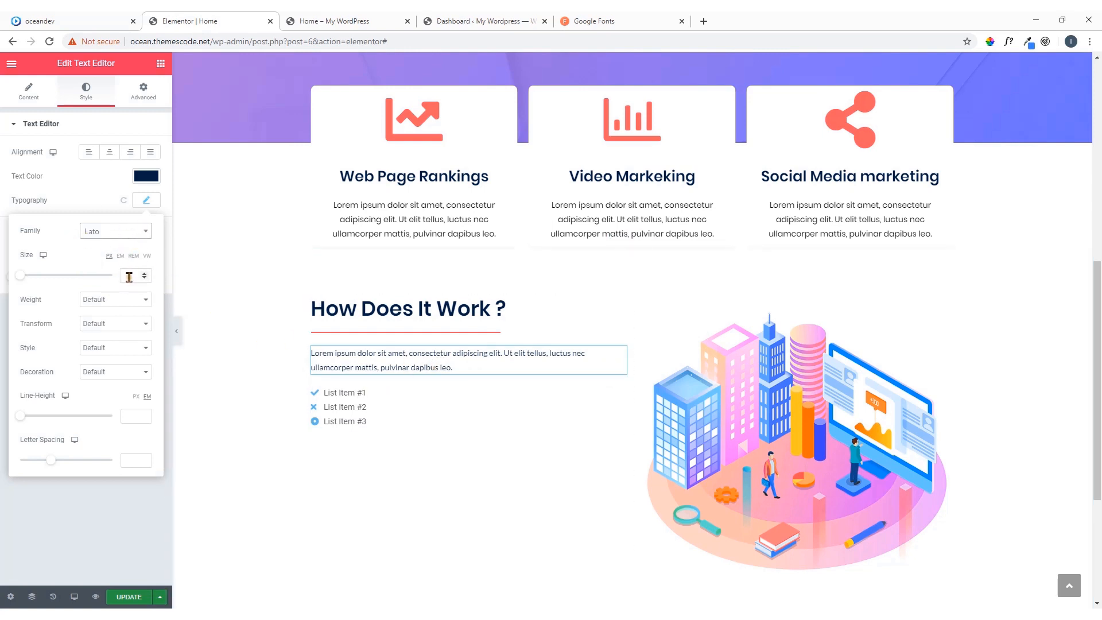
Set the paragraph's font size to 14 px and its line height to 26 px
left_click(94, 210)
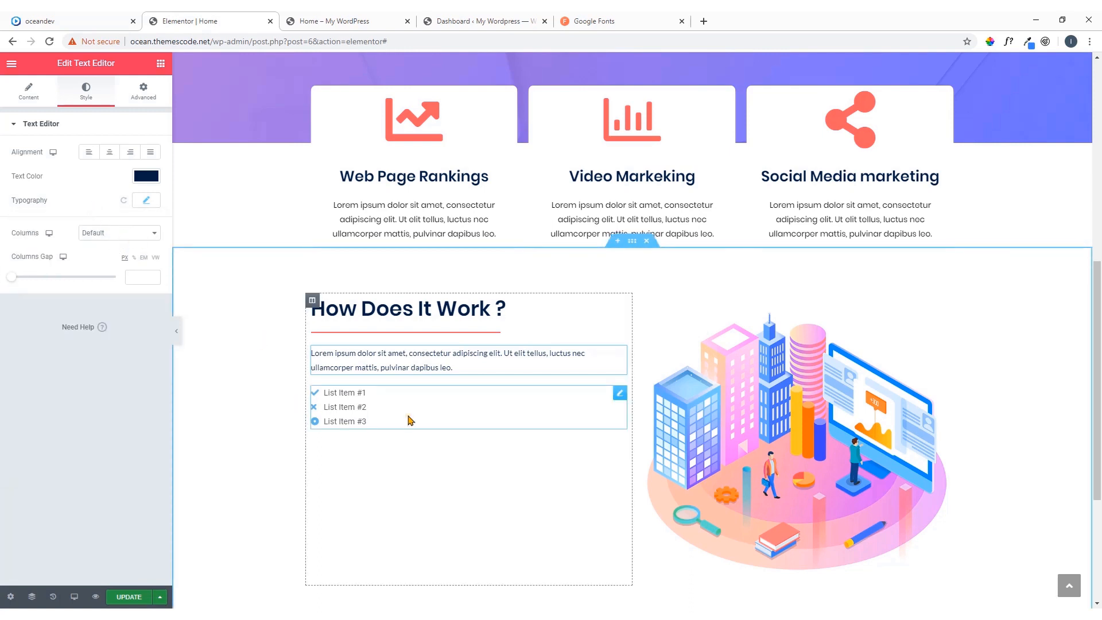
left_click(146, 200)
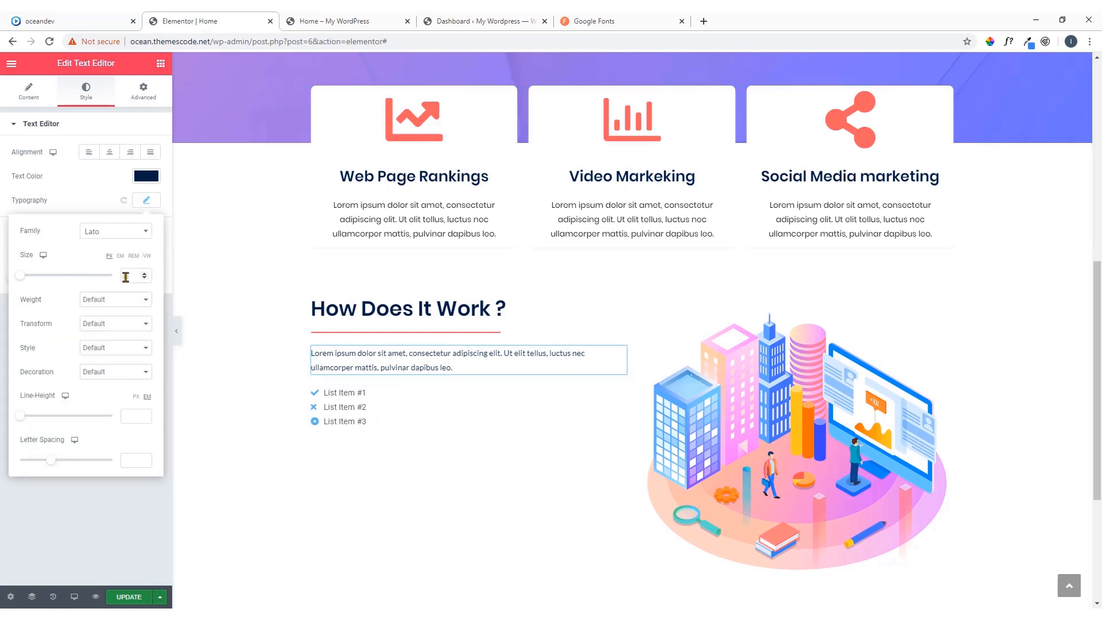
type("14")
left_click(132, 414)
type("2")
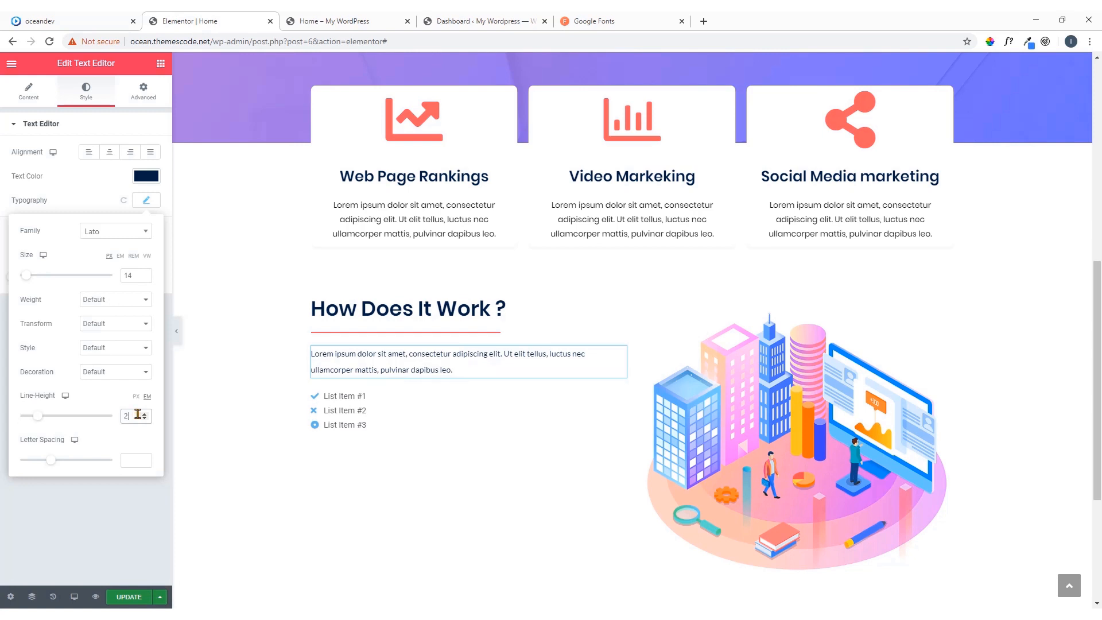
type("6")
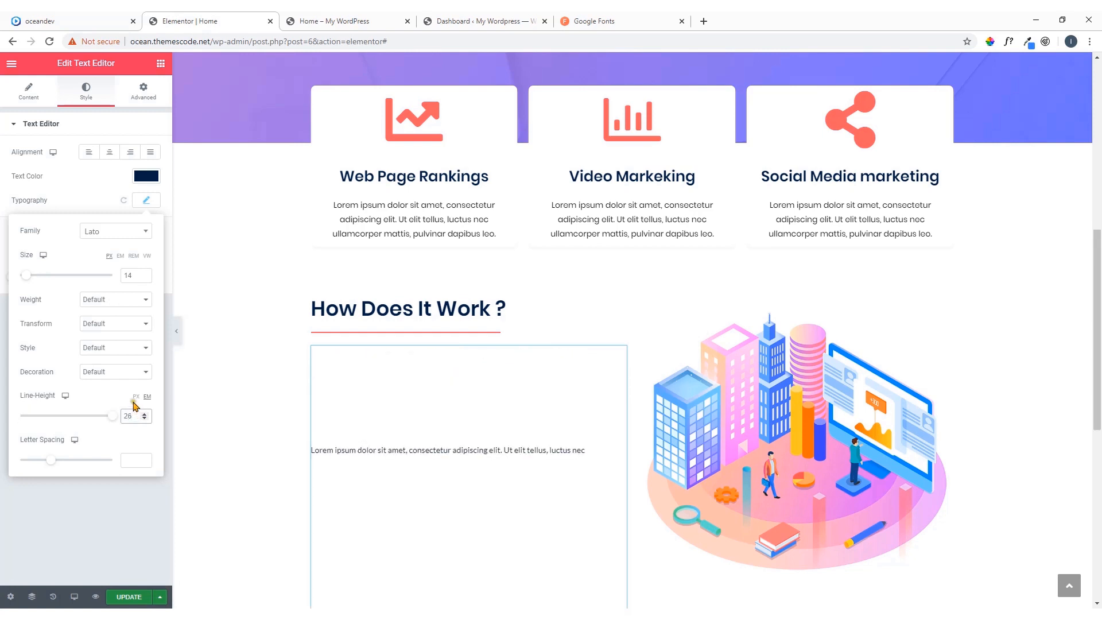
left_click(136, 397)
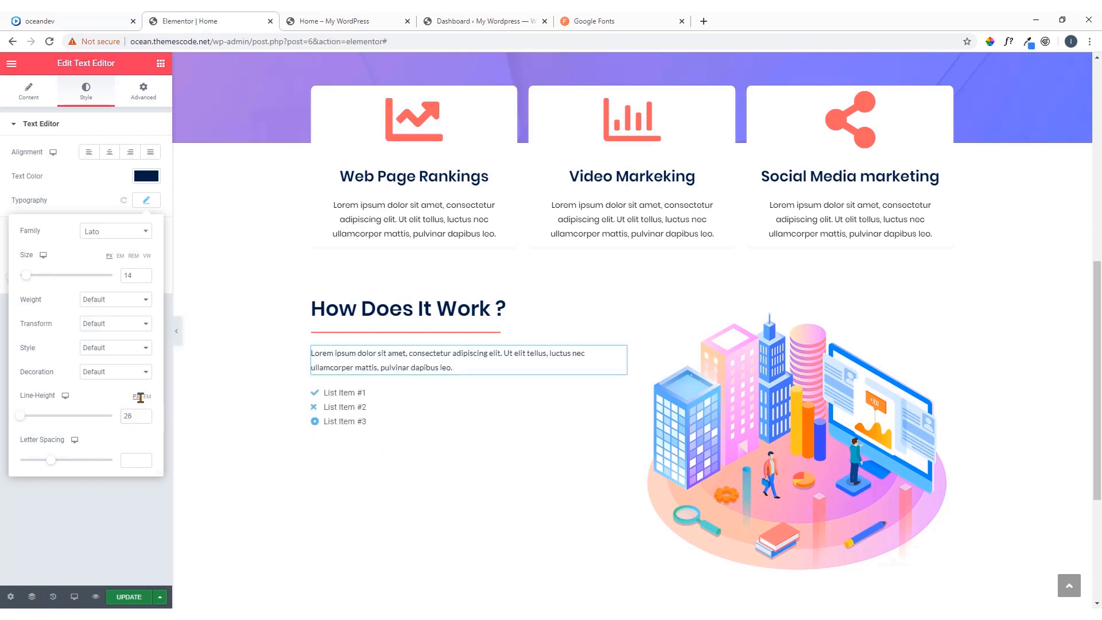
left_click(147, 176)
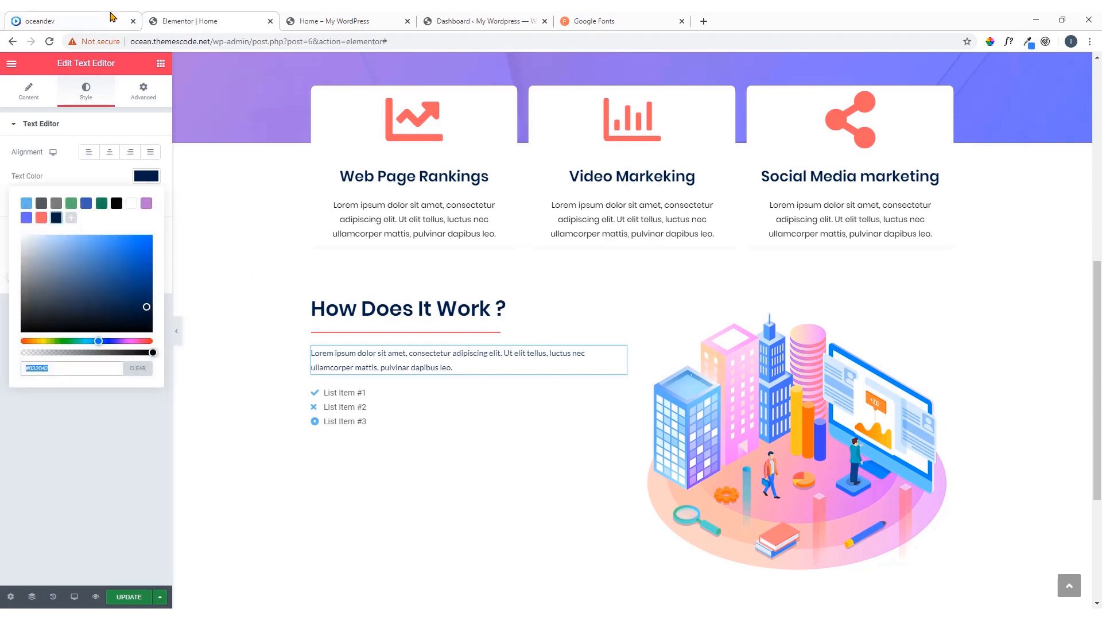
Switch to the oceandev demo page, exit WhatFont and copy the first list item's full text under How Does It Work ?
left_click(69, 21)
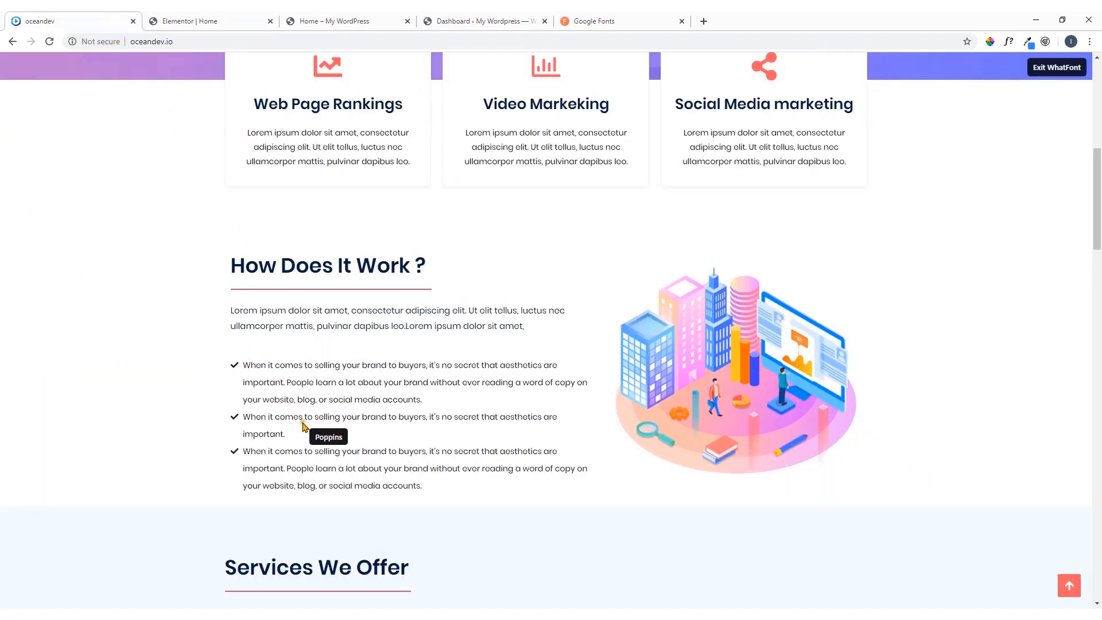
left_click(270, 372)
right_click(270, 372)
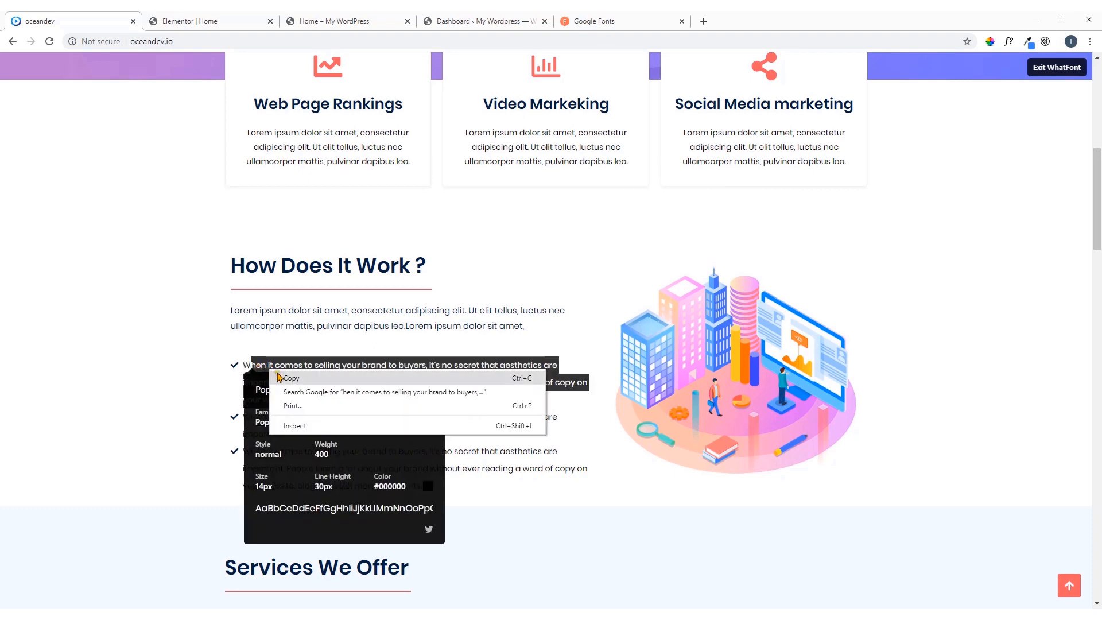
left_click(208, 362)
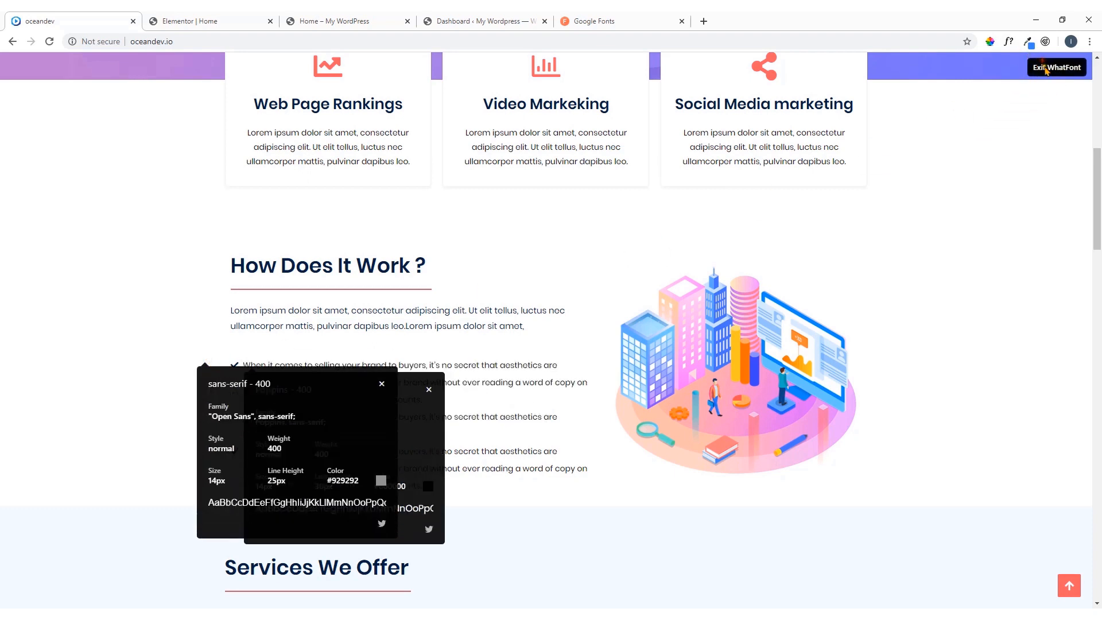
left_click(1044, 67)
left_click_drag(423, 404, 246, 362)
right_click(251, 369)
left_click(253, 369)
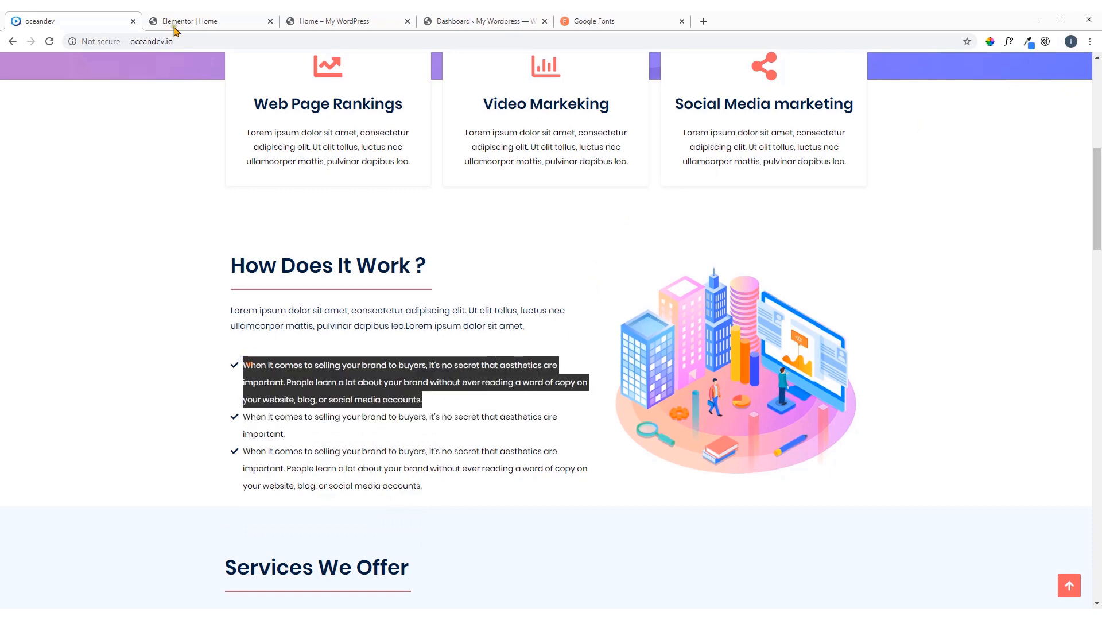
Back in the Elementor editor, delete List Item #2 and List Item #3 from the icon list and open List Item #1 for editing
left_click(195, 20)
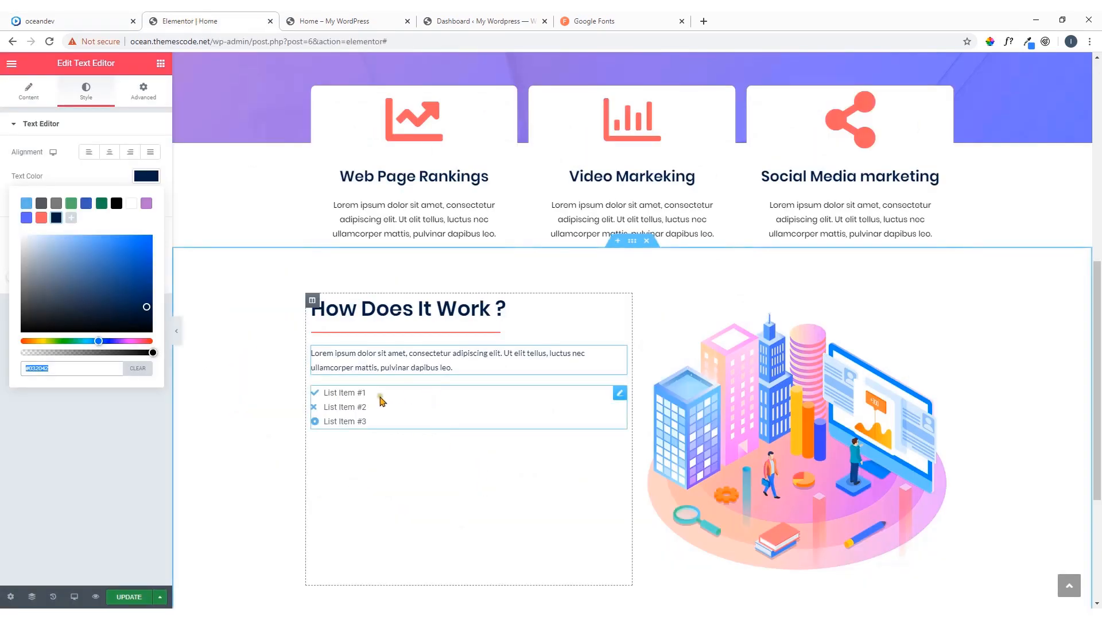
left_click(620, 395)
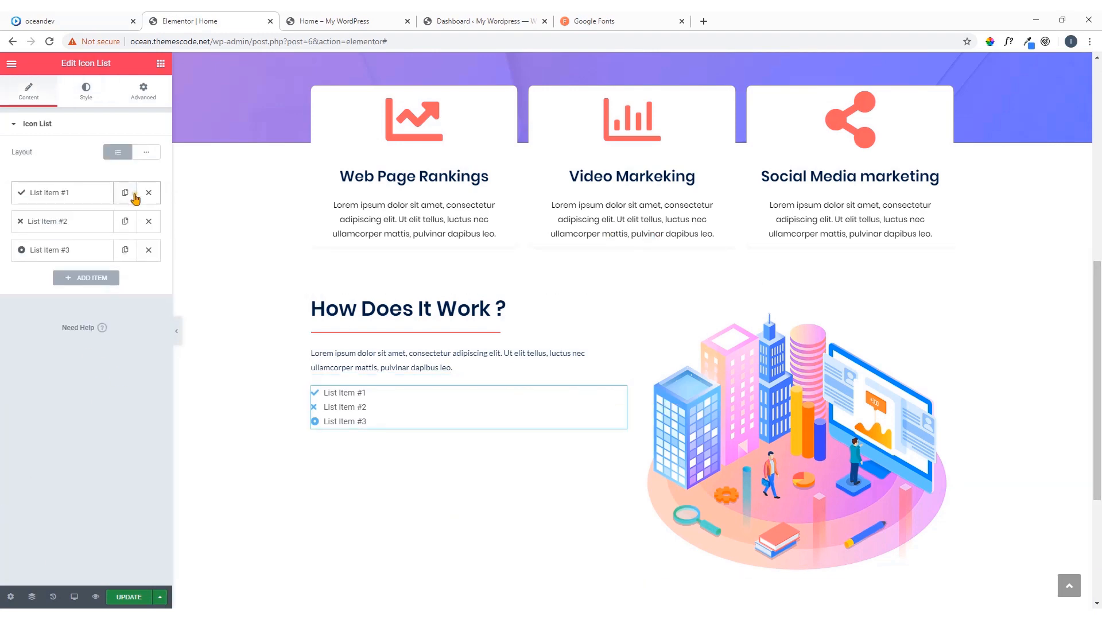
left_click(148, 224)
left_click(148, 224)
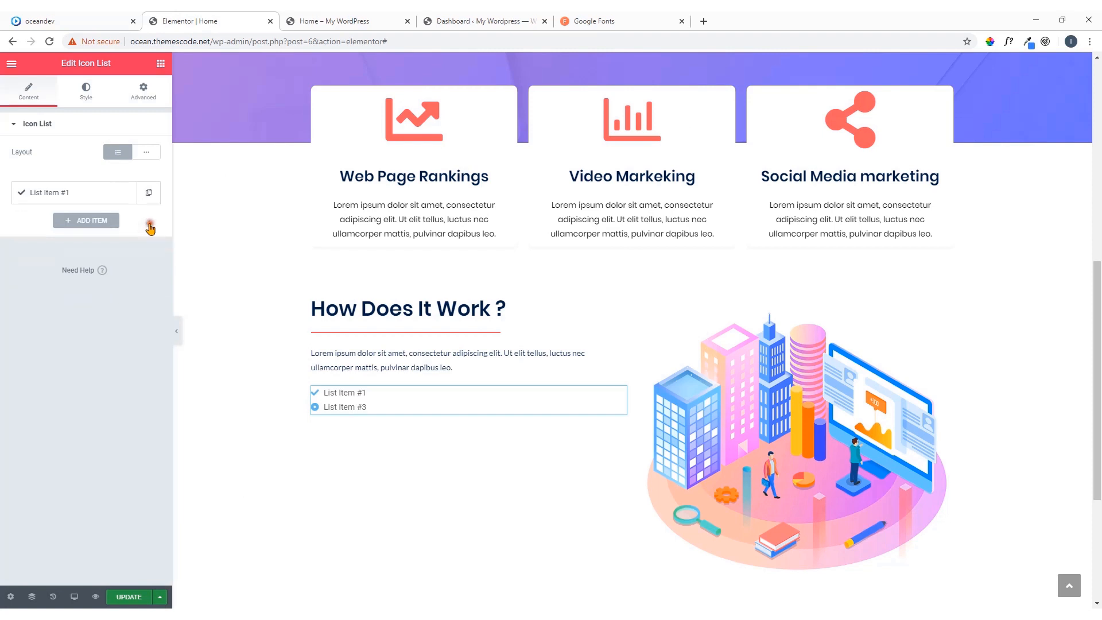
left_click(102, 192)
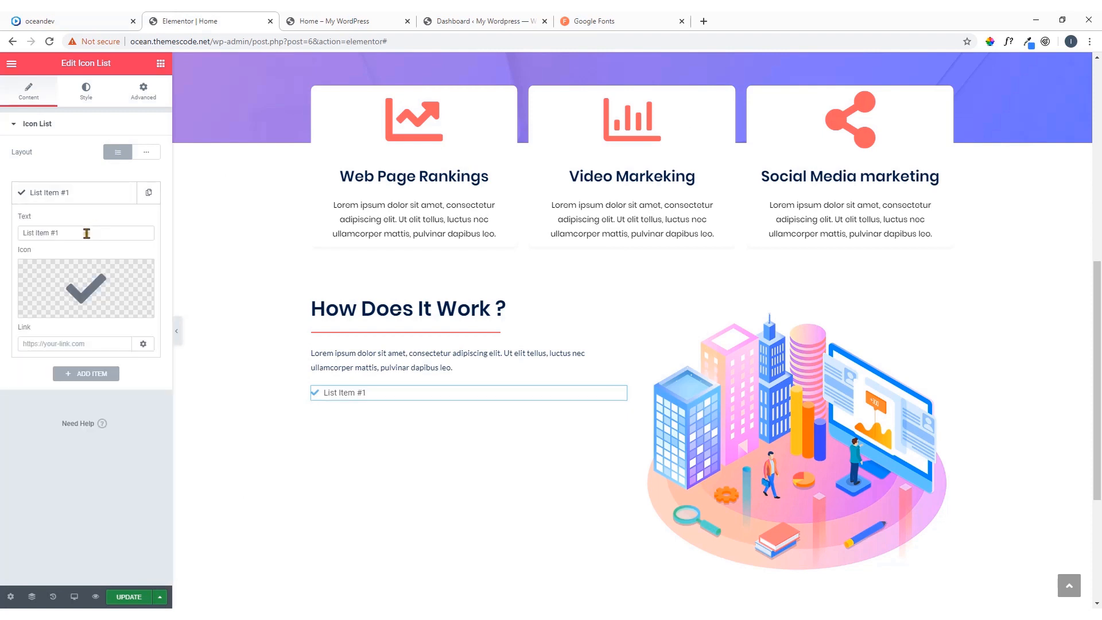
Replace the List Item #1 text with the copied sentence from the demo page
left_click_drag(77, 233, 0, 238)
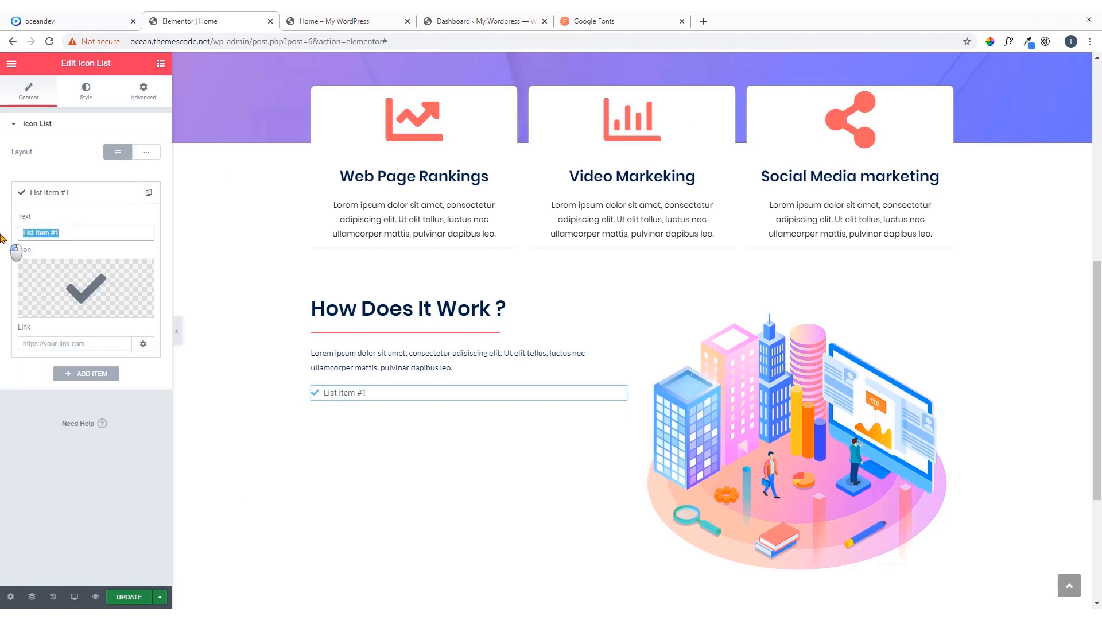
key("ctrl+v")
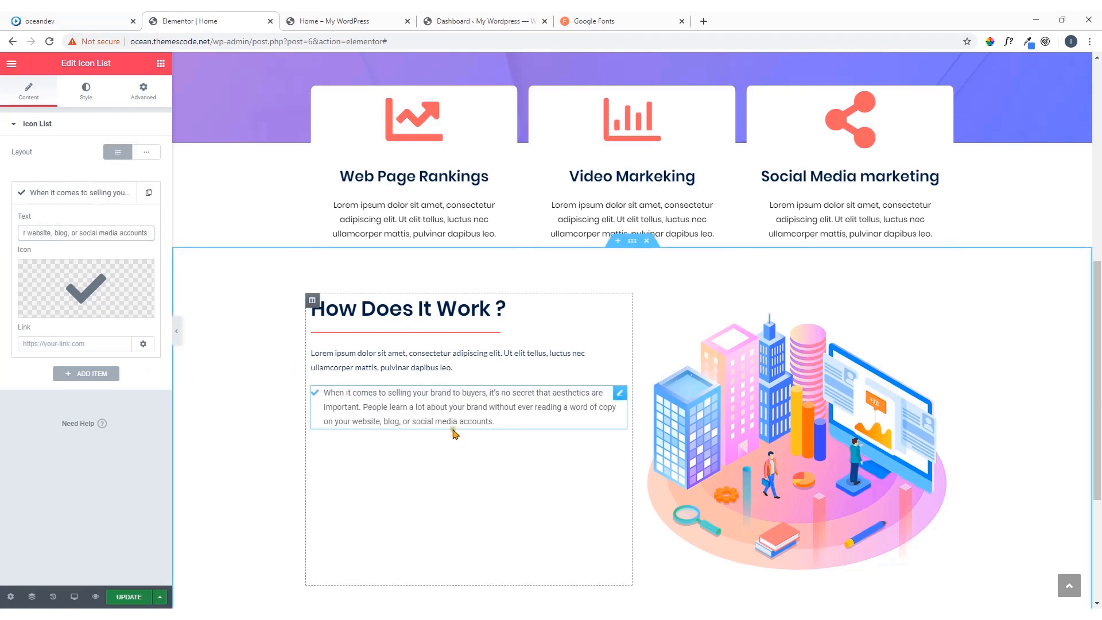
Set the list icon's color to the saved dark navy swatch and its hover color to the saved coral swatch
left_click(89, 102)
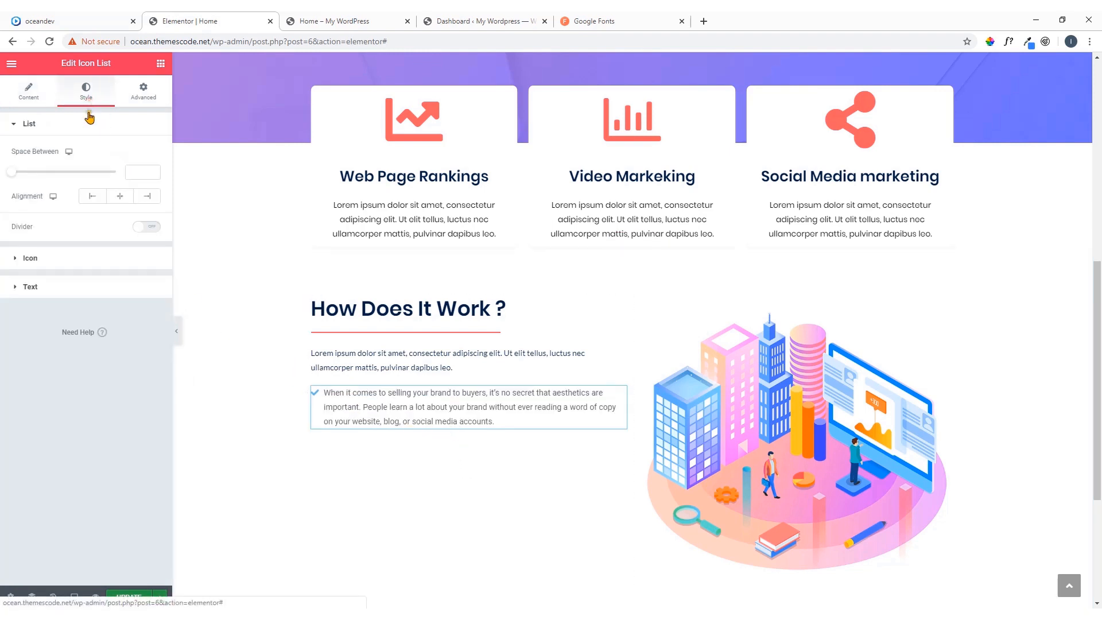
left_click(48, 267)
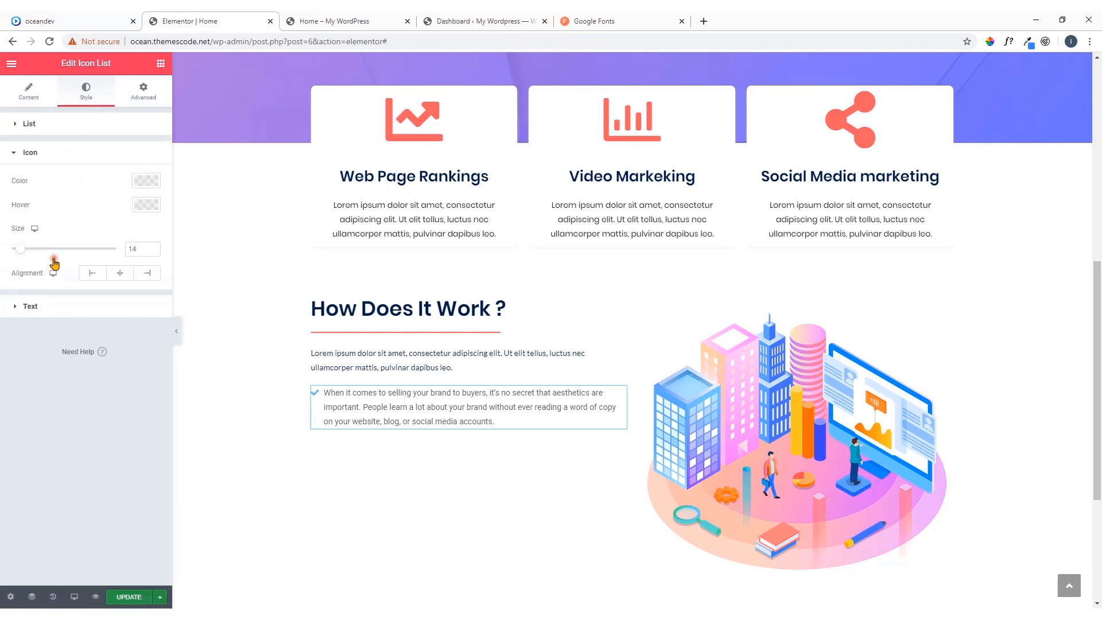
left_click(97, 306)
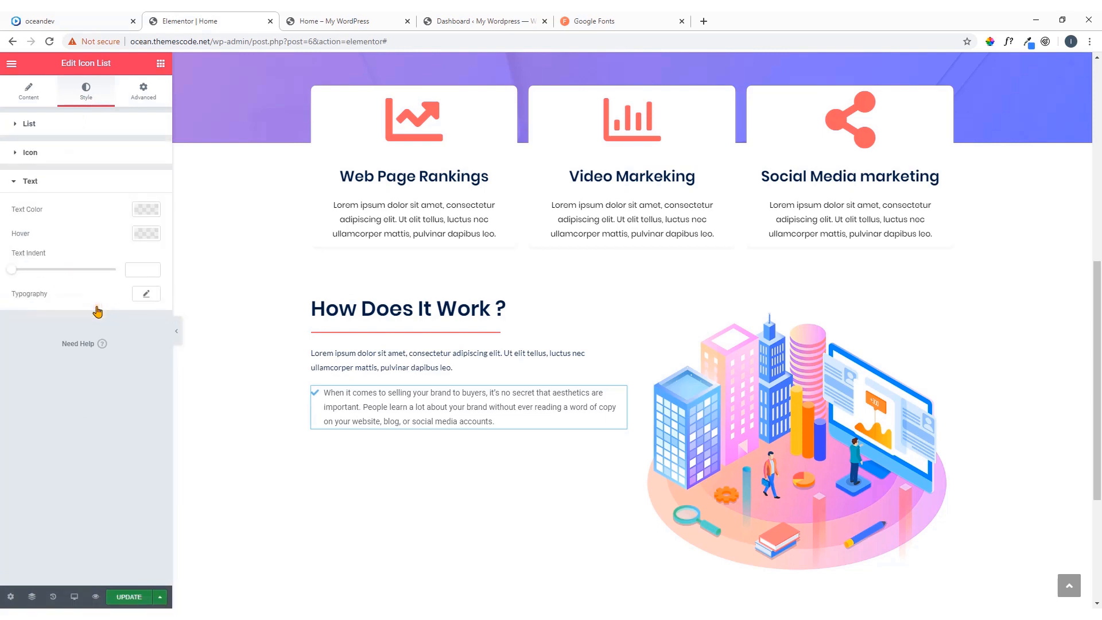
left_click(82, 153)
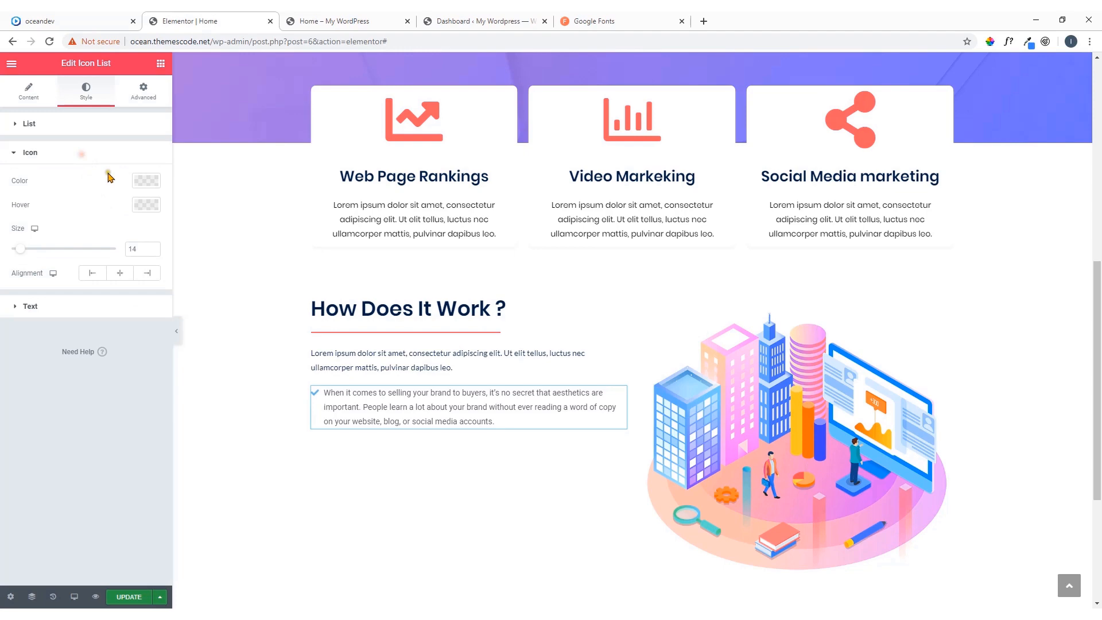
left_click(145, 181)
left_click(39, 18)
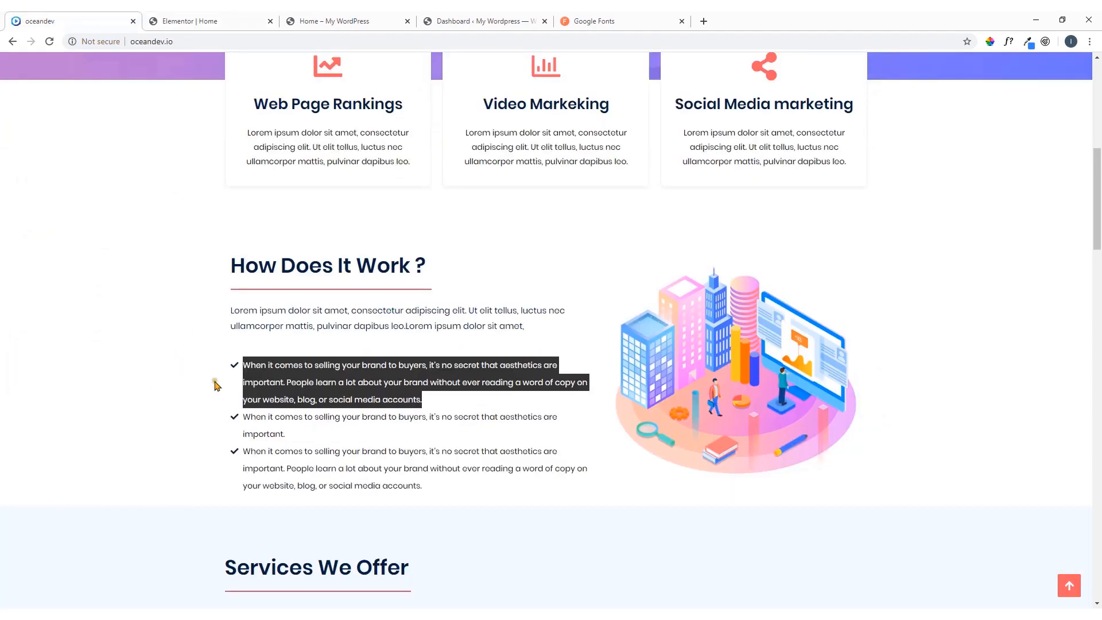
left_click(186, 21)
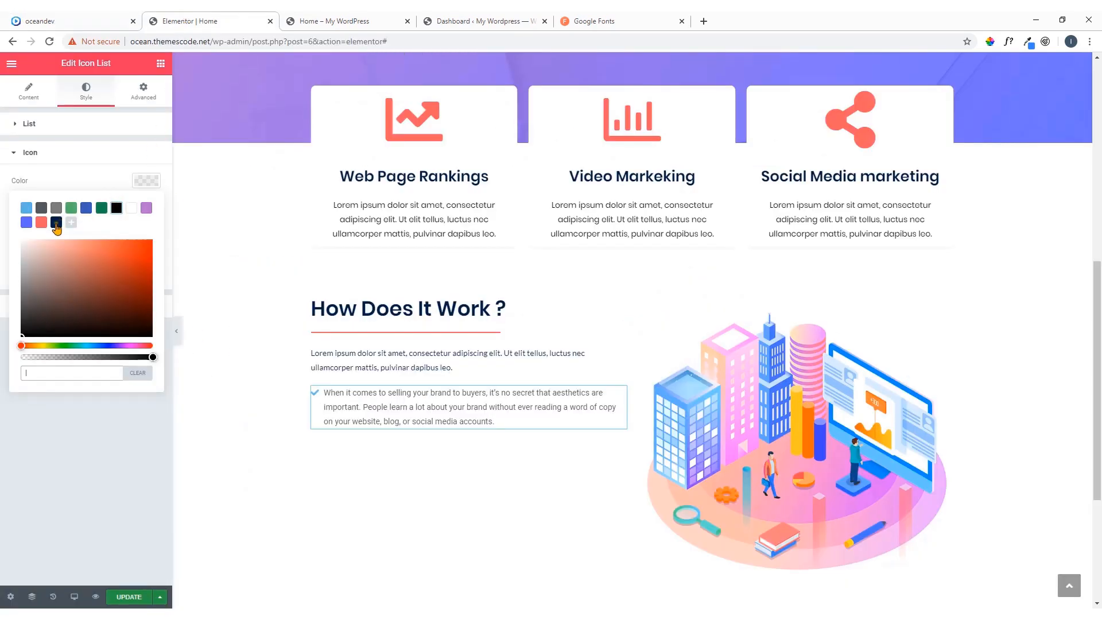
left_click(56, 224)
left_click(139, 187)
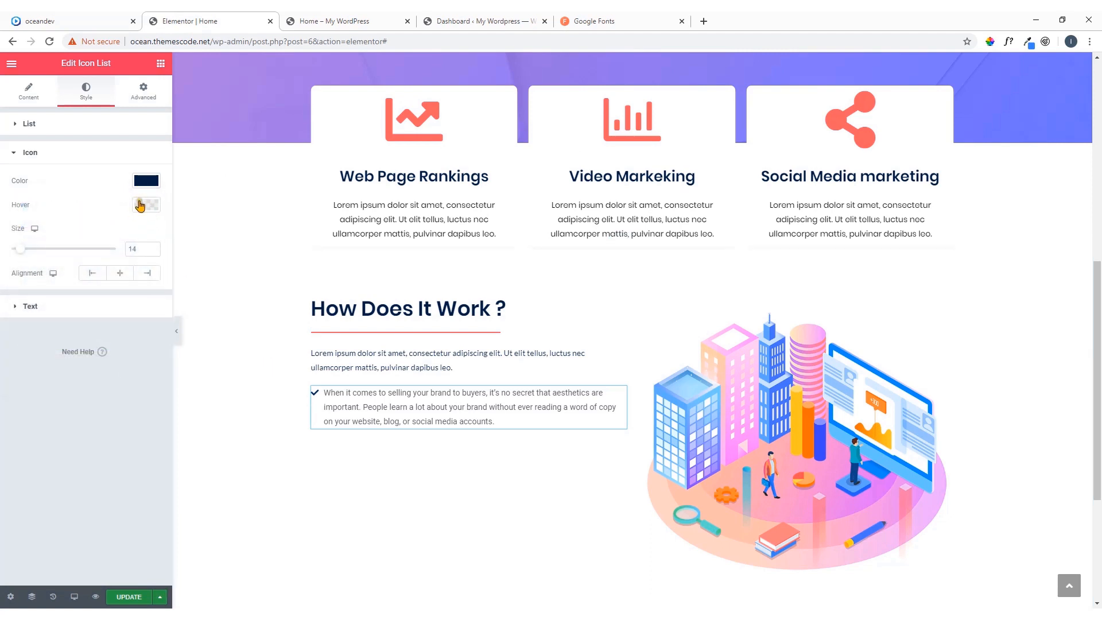
left_click(146, 205)
left_click(41, 246)
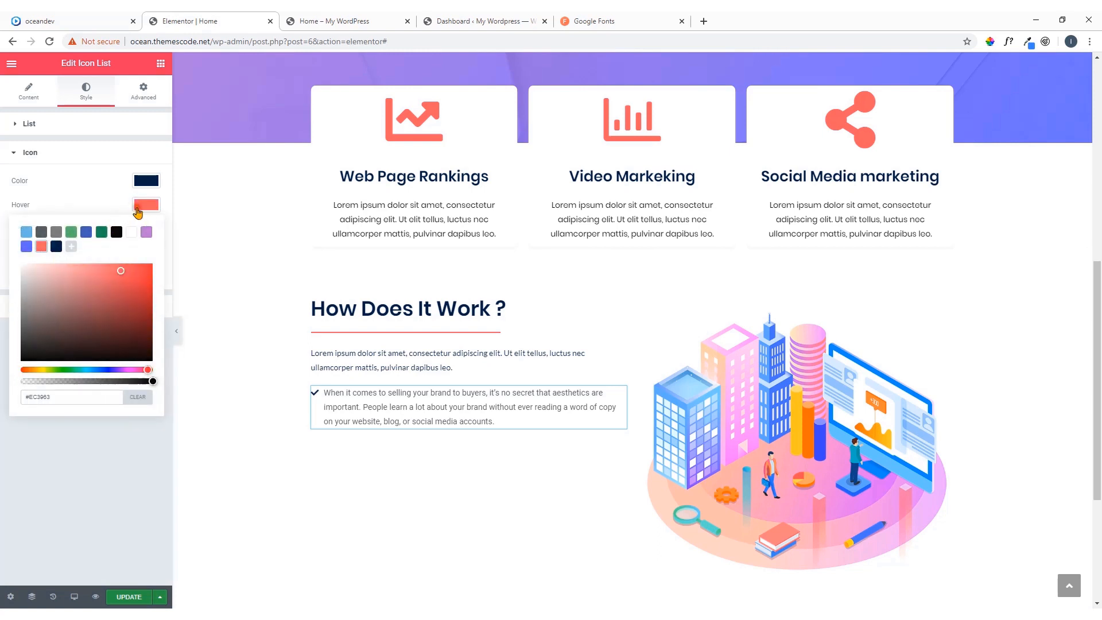
left_click(323, 408)
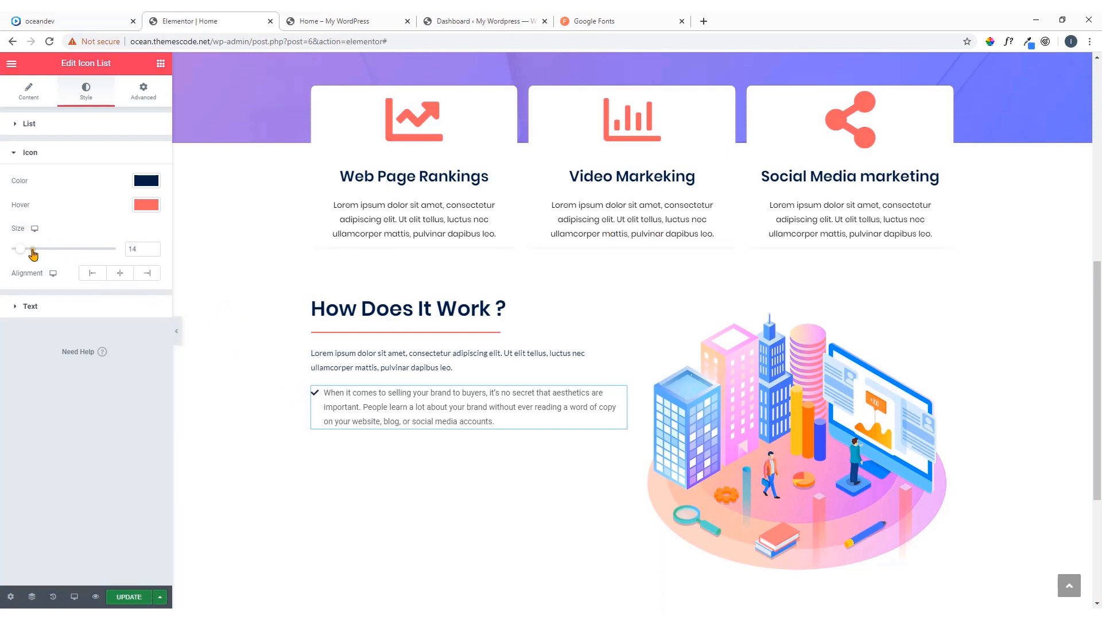
Set the list icon's size to 16 and its alignment to Left
left_click_drag(21, 248, 139, 267)
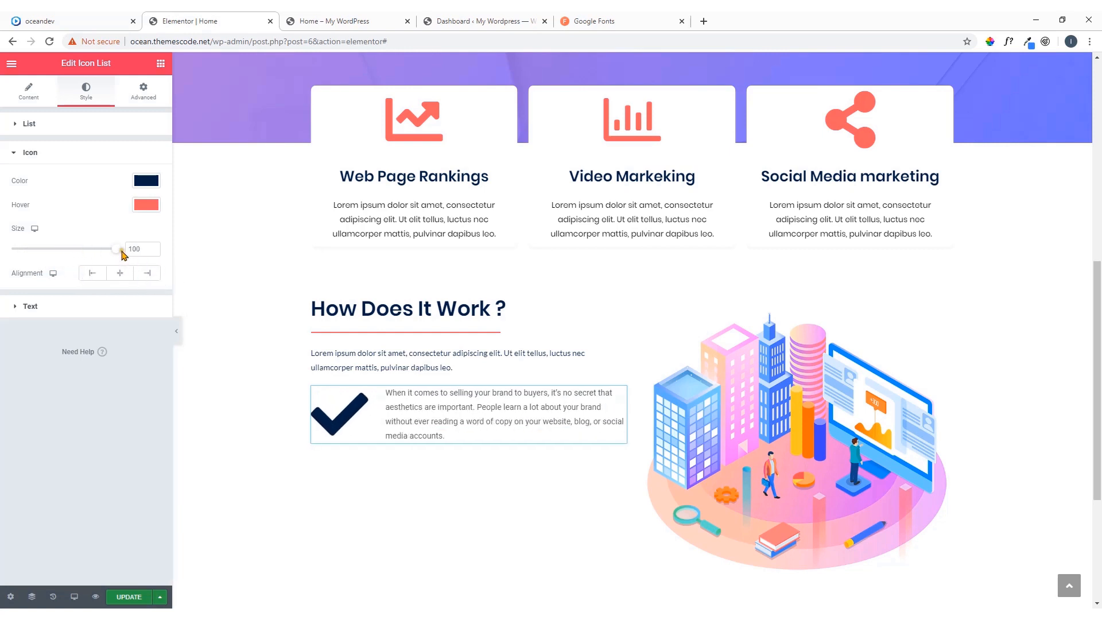
left_click_drag(122, 254, 29, 251)
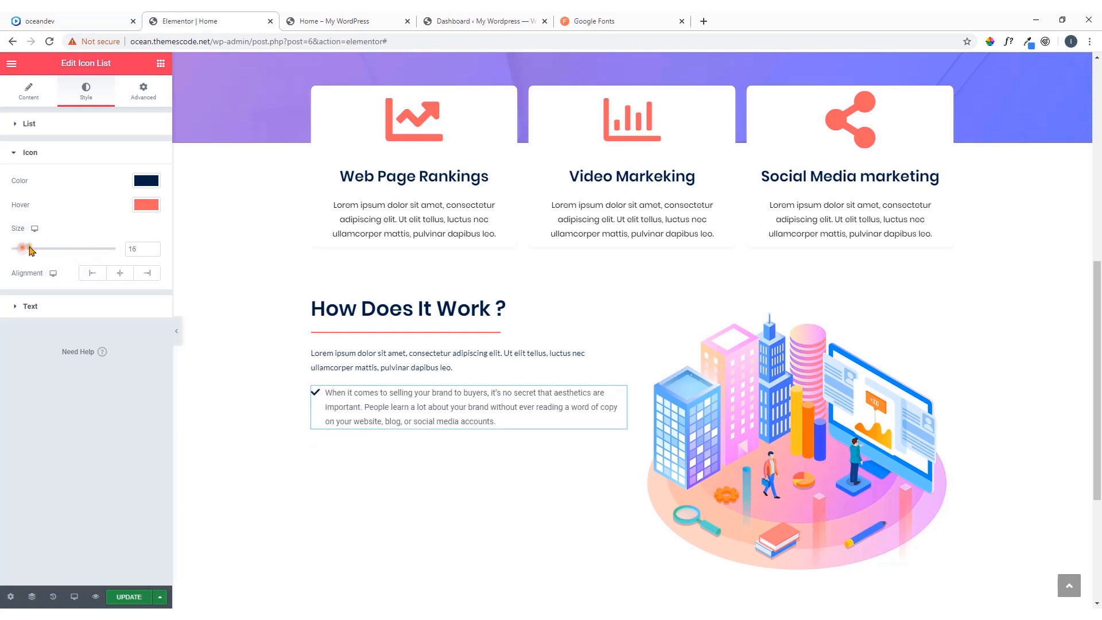
left_click(92, 274)
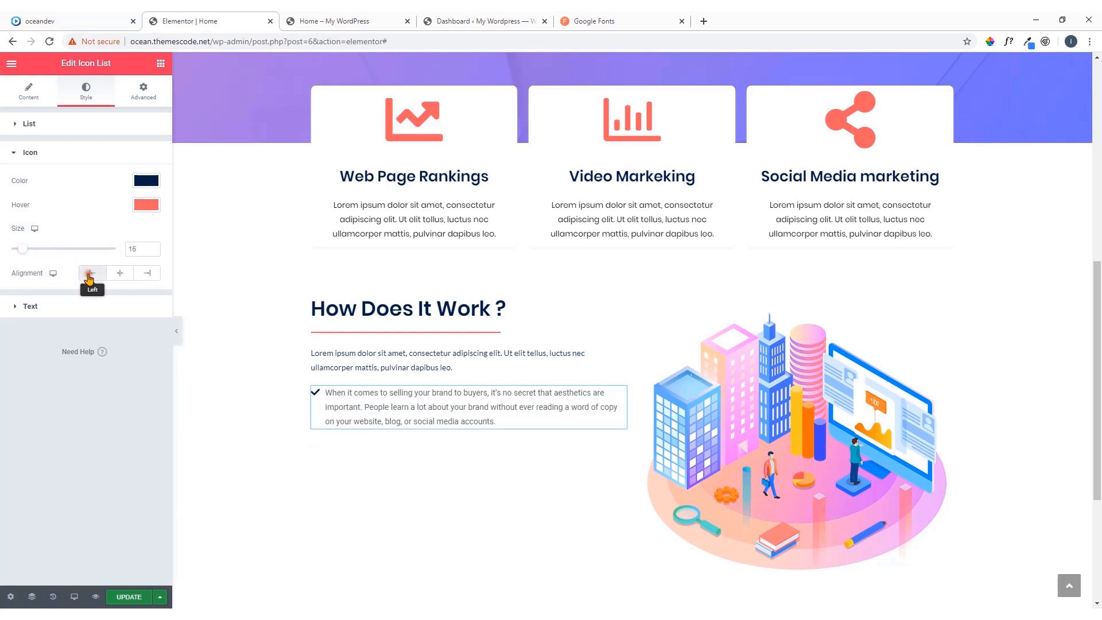
left_click(119, 278)
left_click(144, 276)
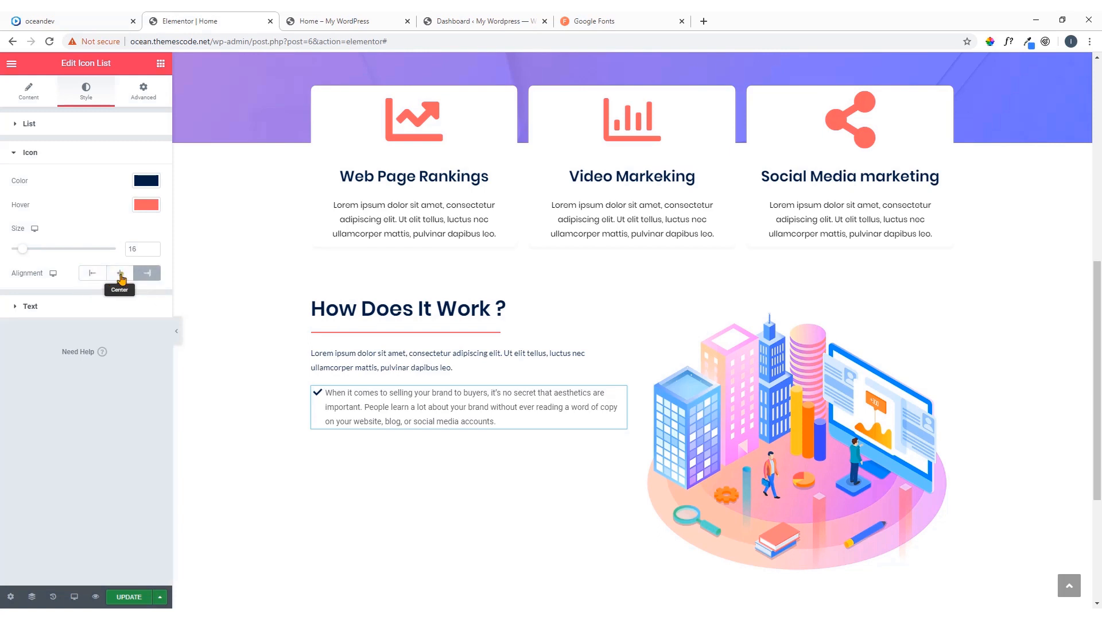
left_click(96, 275)
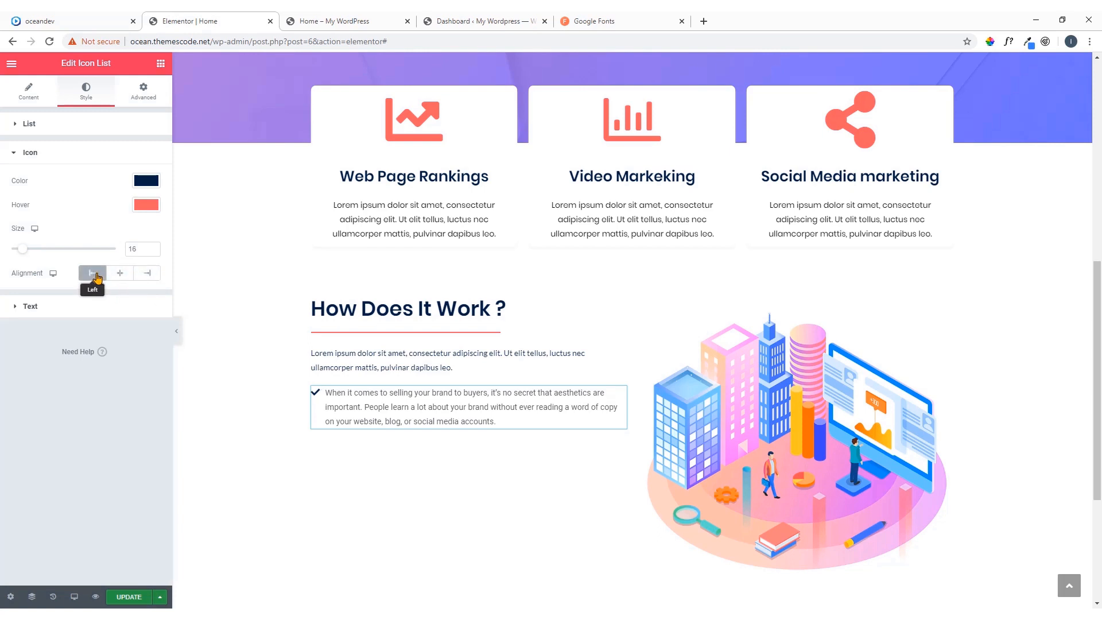
Set the icon list's text color to dark navy #032042 and its text indent to 0
left_click(95, 307)
left_click(144, 211)
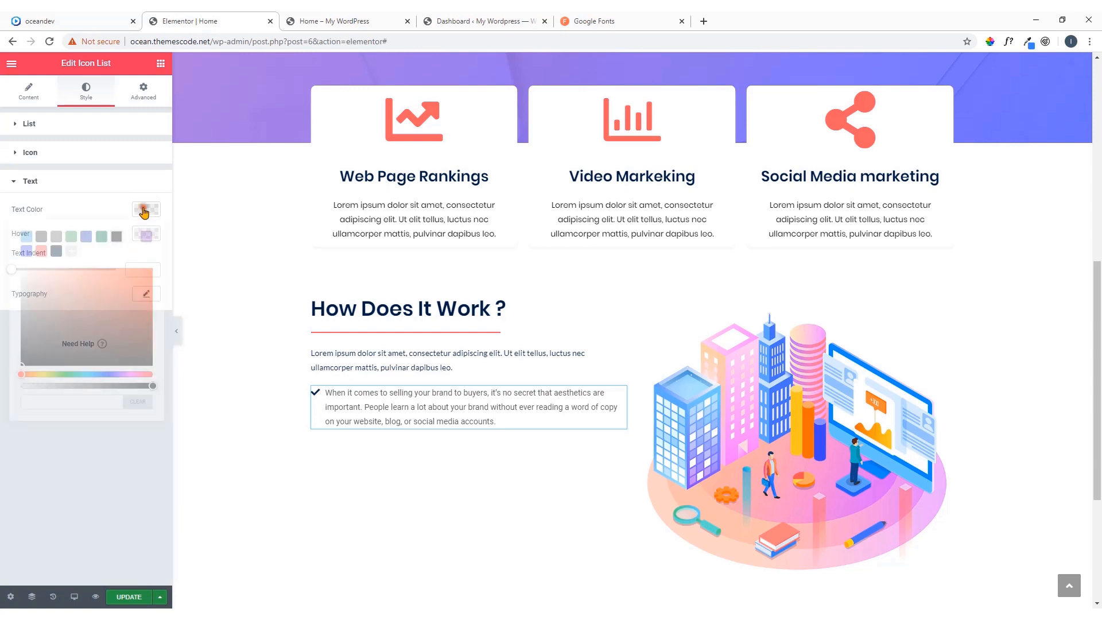
left_click(117, 236)
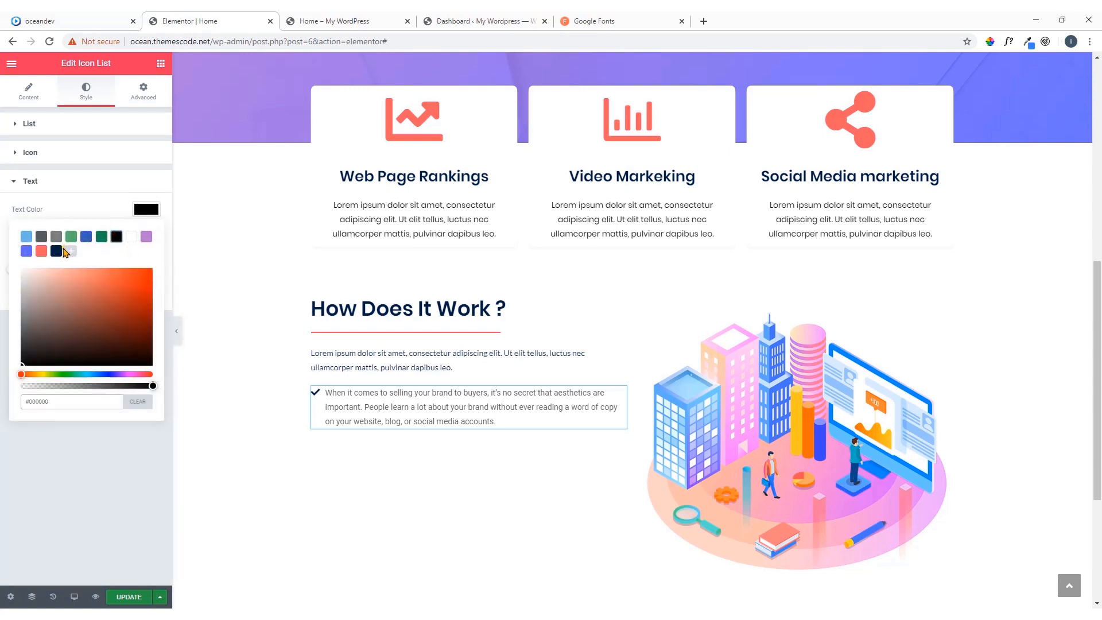
left_click(56, 250)
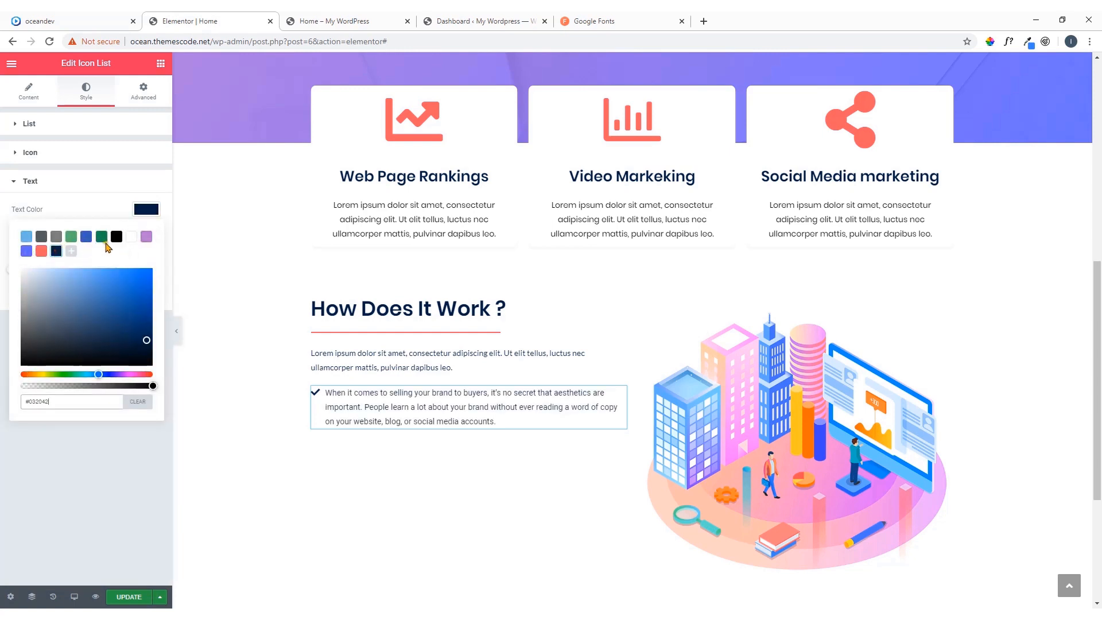
left_click(147, 212)
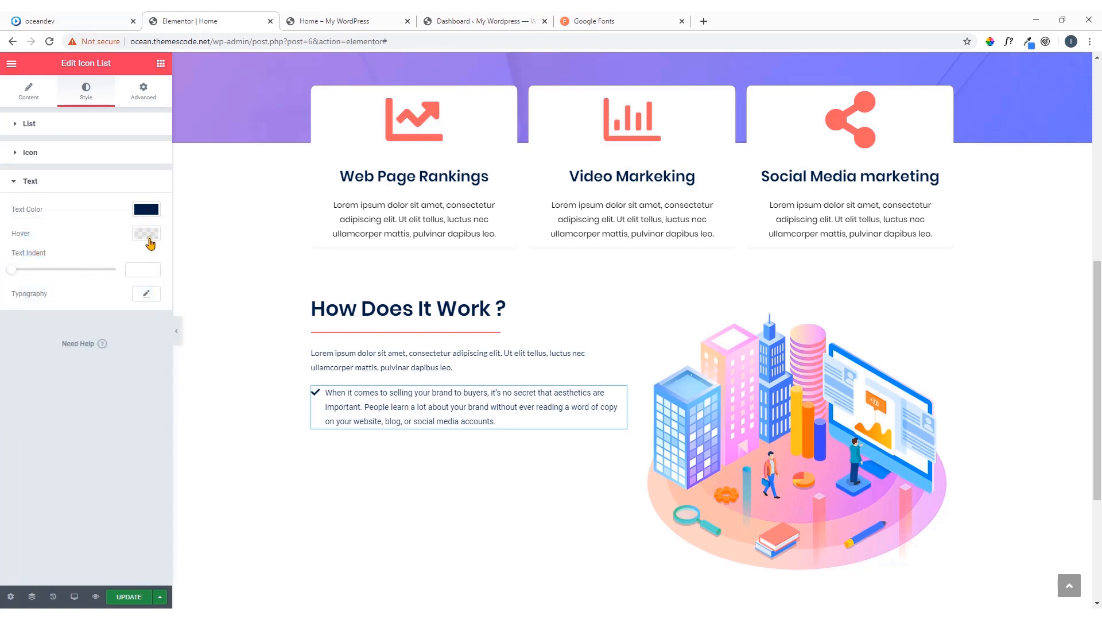
mouse_move(21, 272)
left_mouse_down()
mouse_move(32, 290)
mouse_move(119, 286)
mouse_move(8, 274)
left_mouse_up()
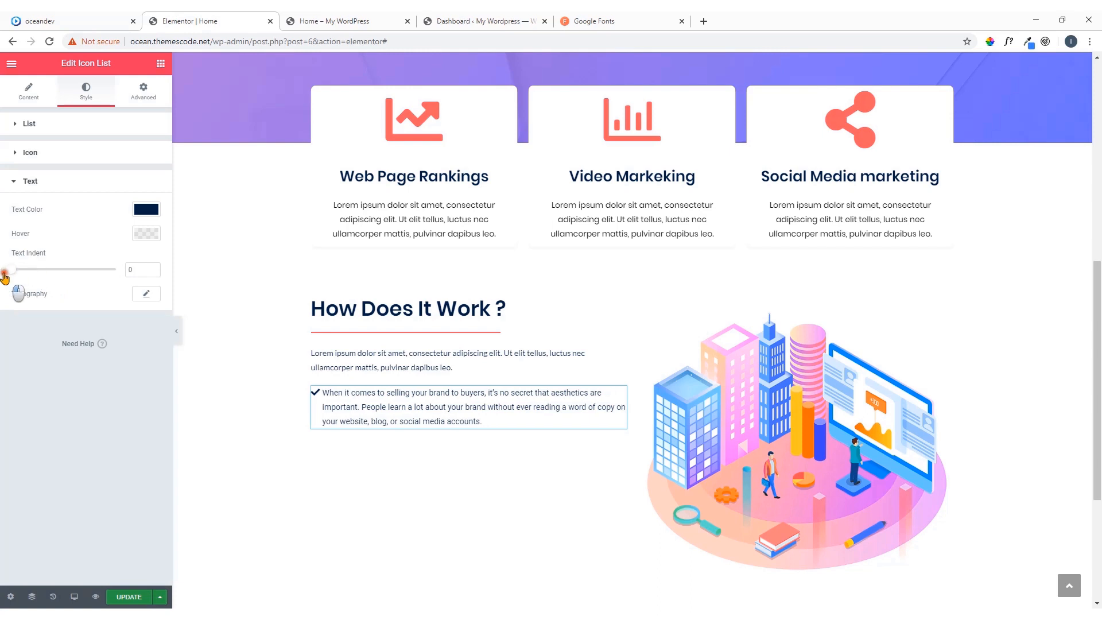
Set the icon list text's font family to Poppins and its size to 14 px
left_click(149, 294)
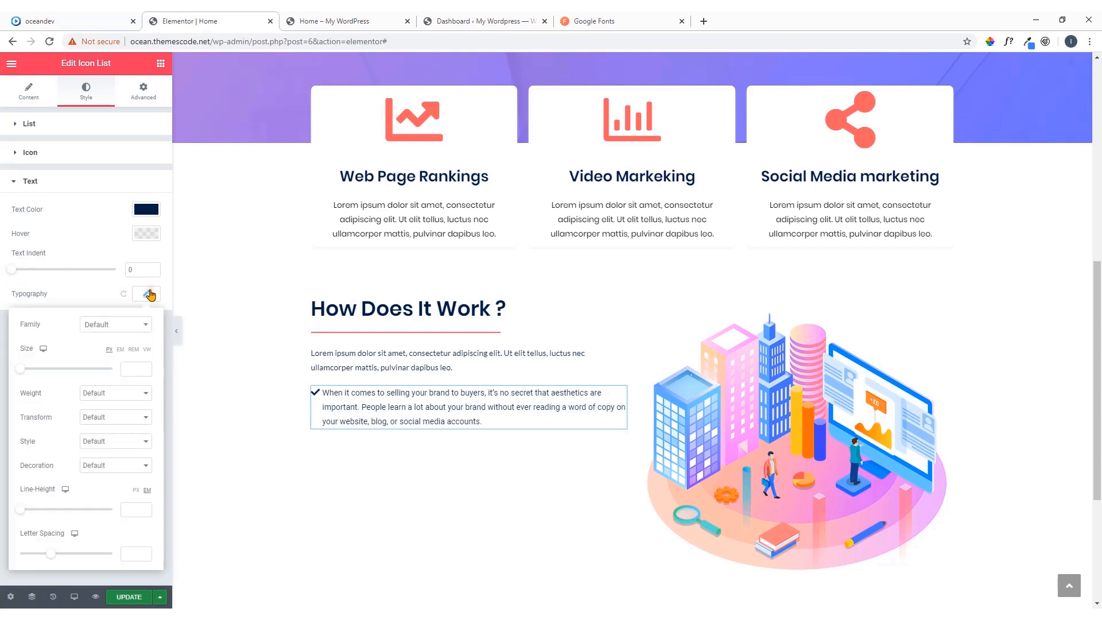
left_click(143, 326)
type("pop")
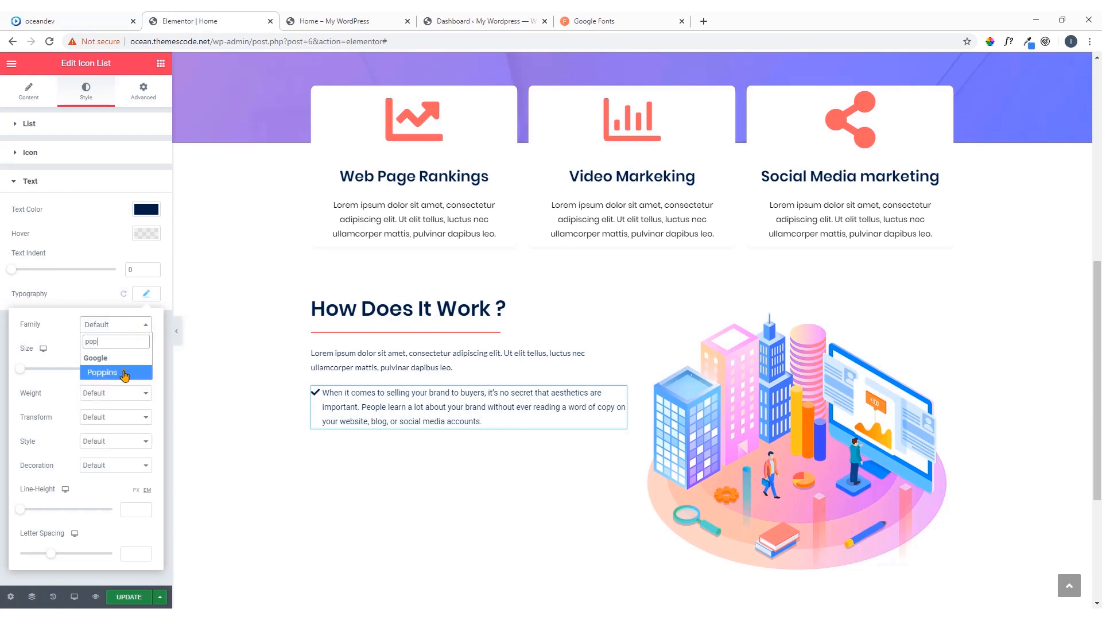
left_click(125, 373)
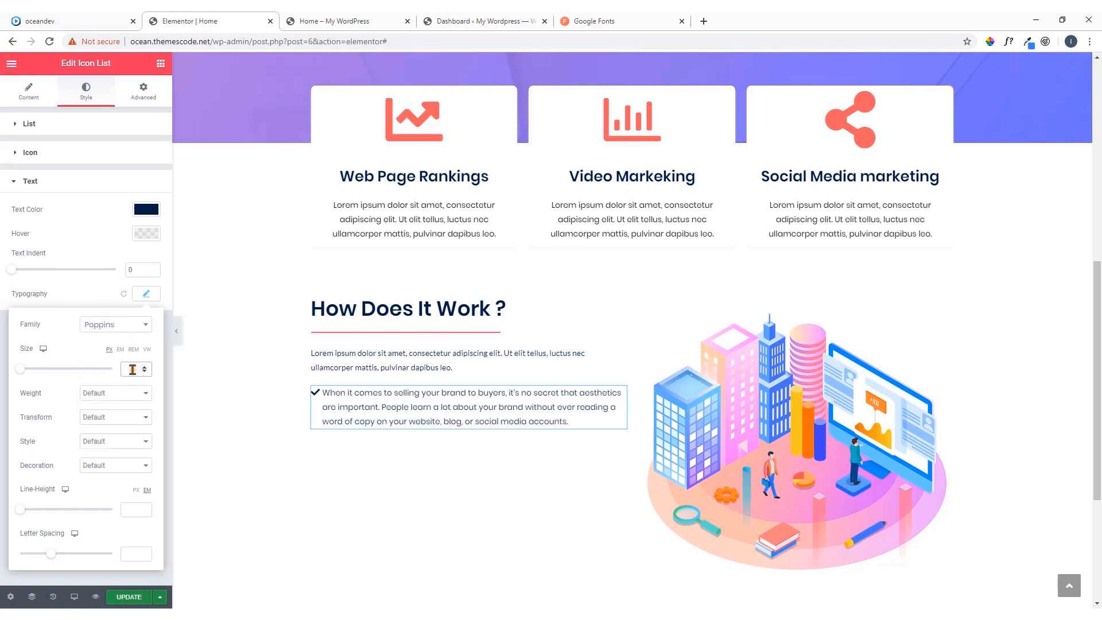
type("14")
left_click(145, 293)
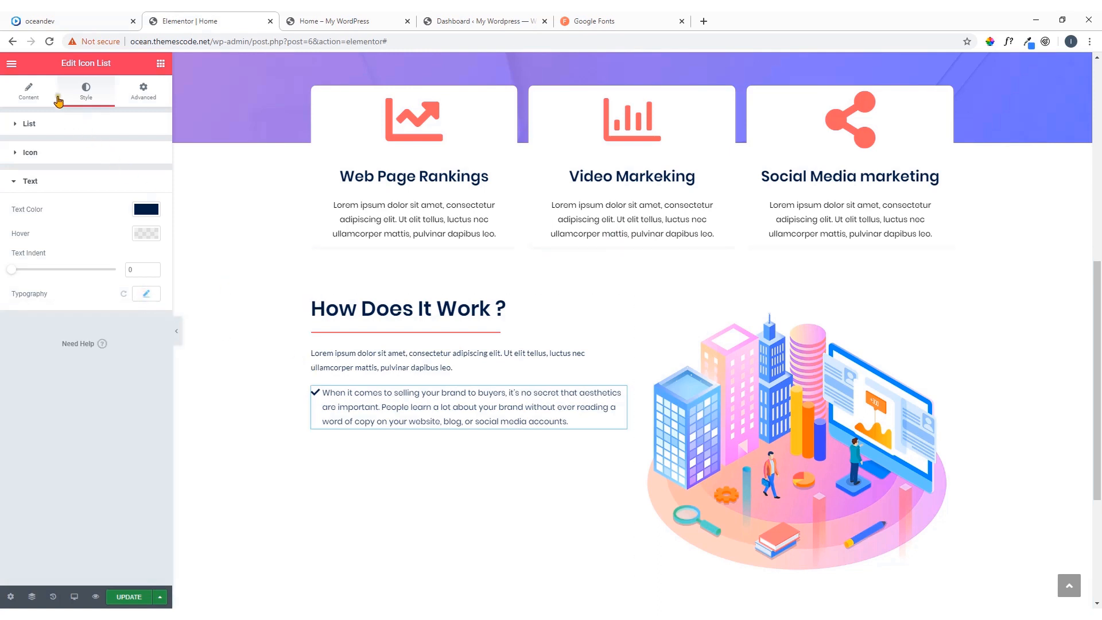
Duplicate the icon list item twice to make three items
left_click(28, 92)
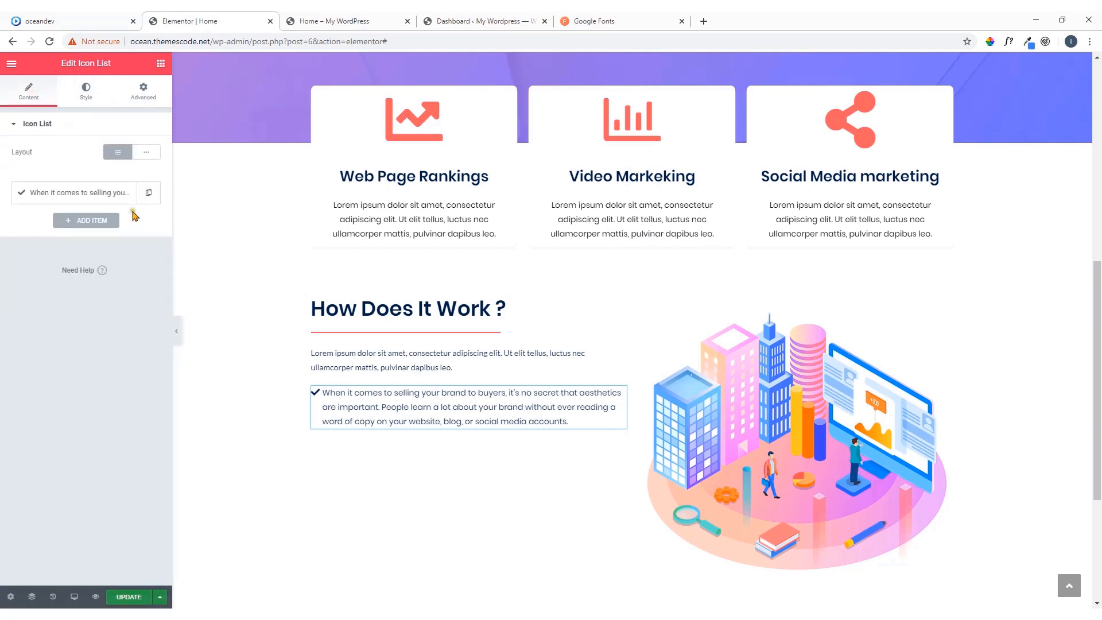
left_click(149, 194)
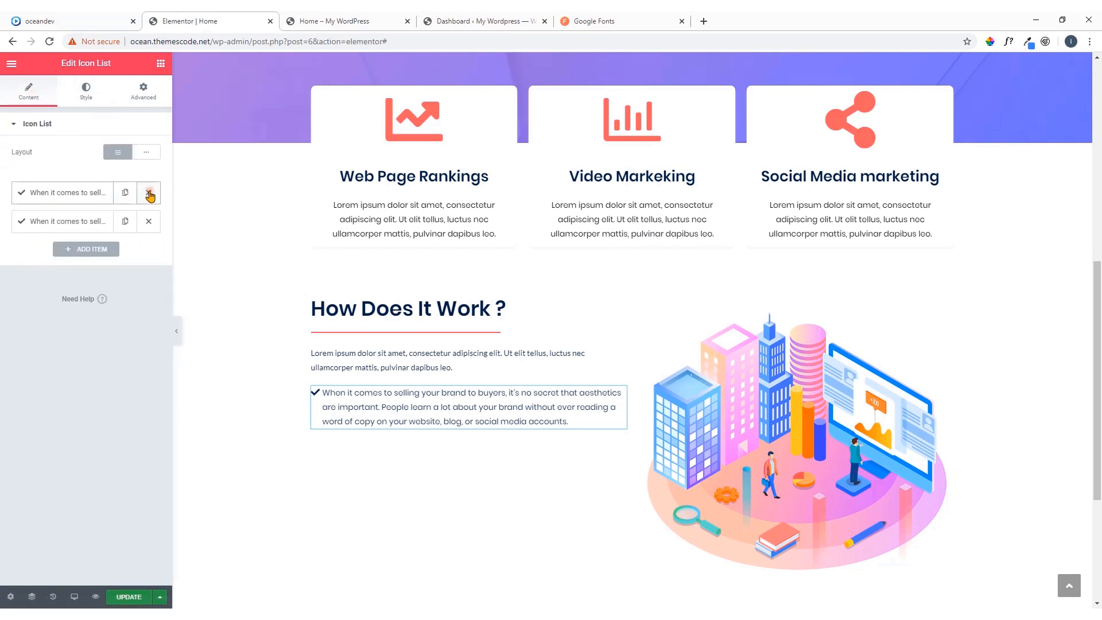
left_click(127, 223)
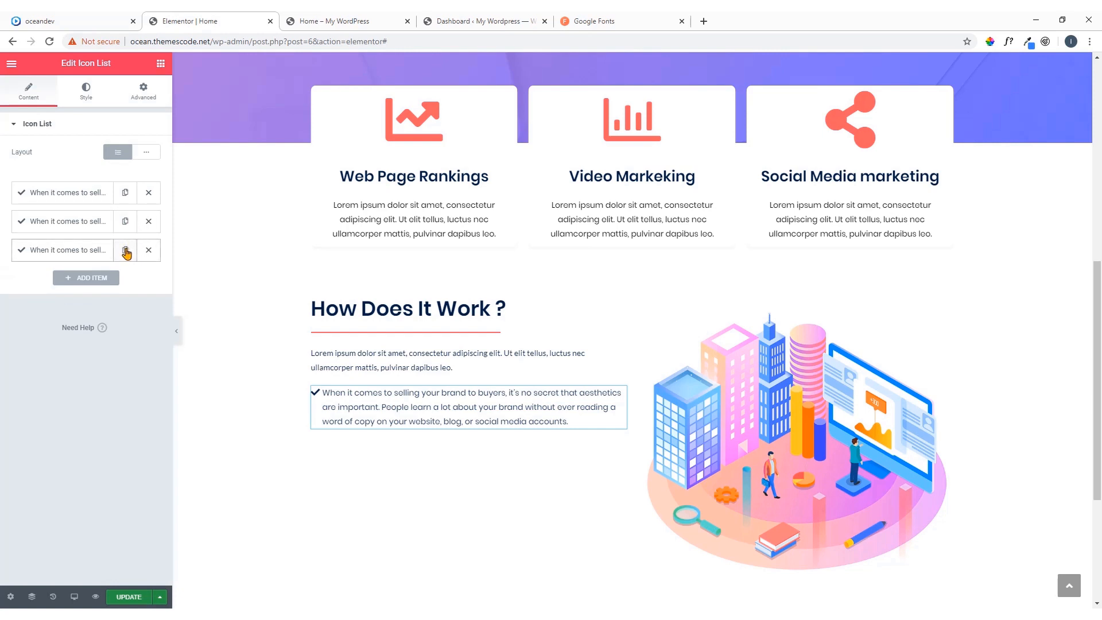
Check the demo page's list under How Does It Work ? and inspect the duplicated items in the Elementor editor
left_click(95, 21)
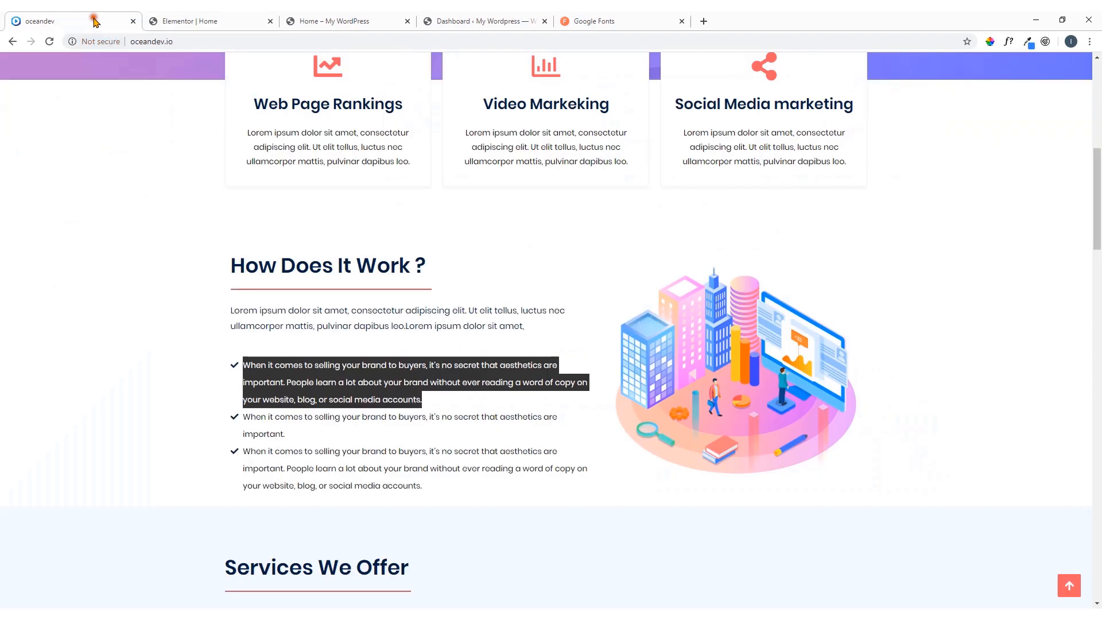
left_click(208, 28)
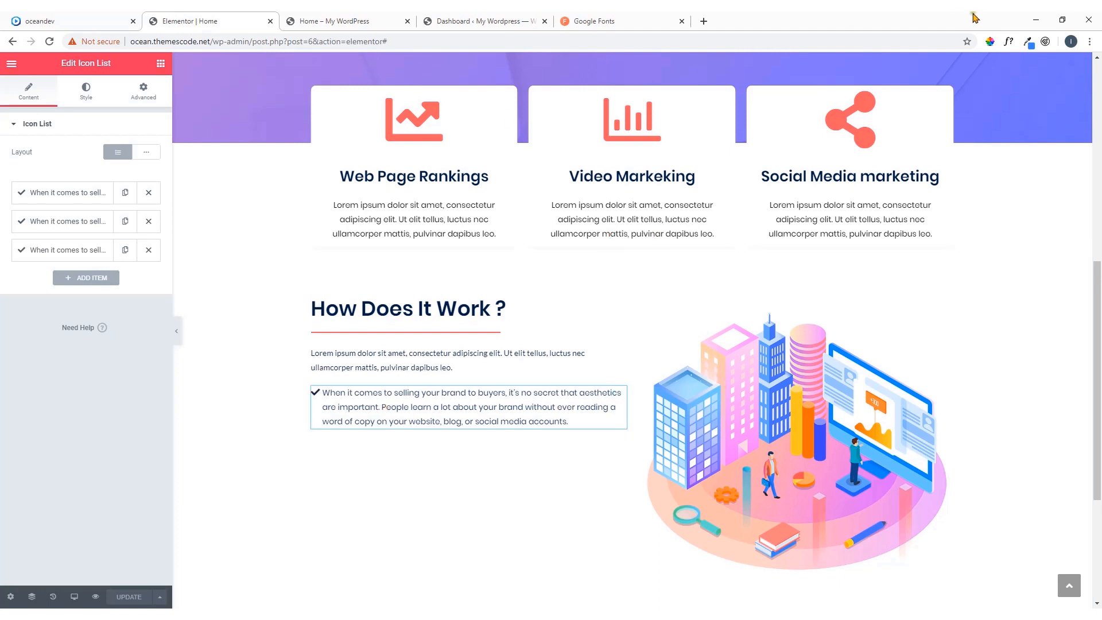
left_click(85, 226)
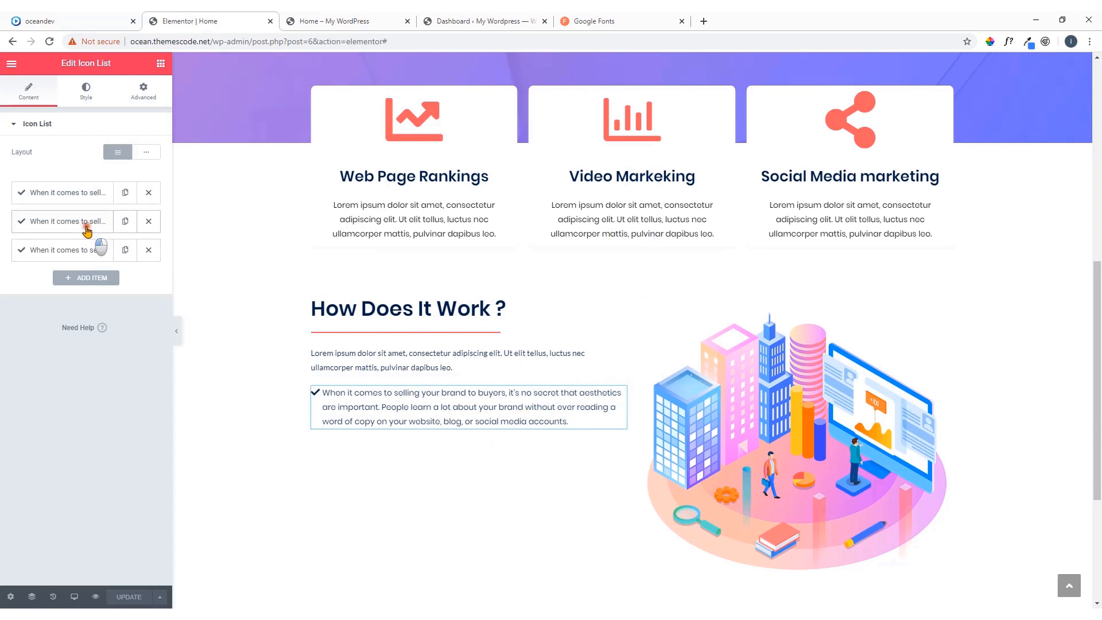
left_click(86, 229)
left_click(87, 228)
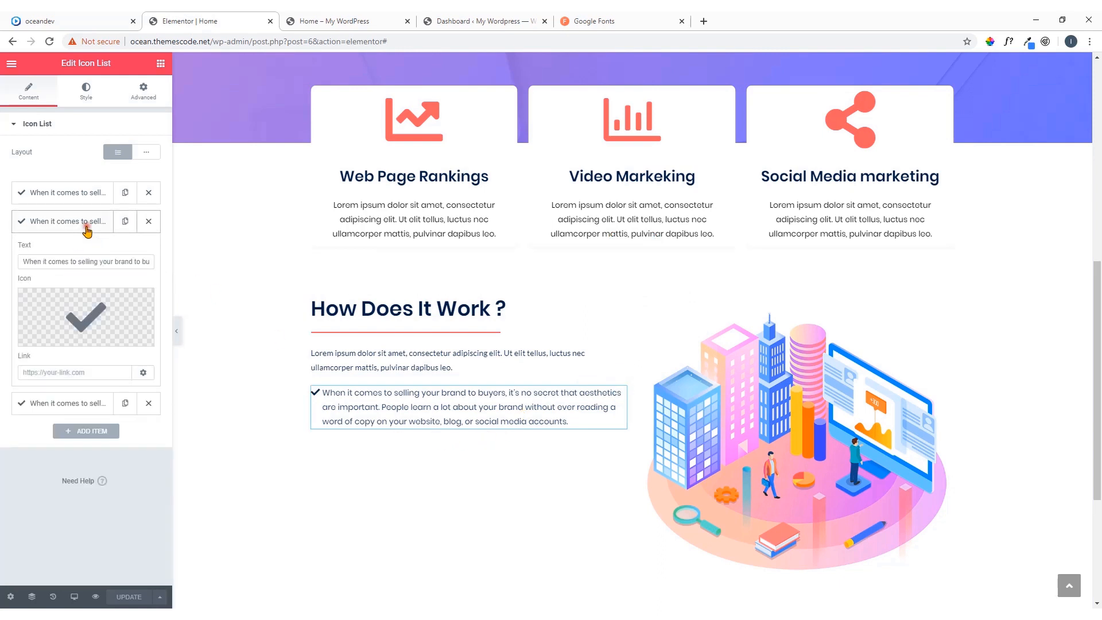
left_click(87, 229)
left_click(89, 256)
left_click(89, 258)
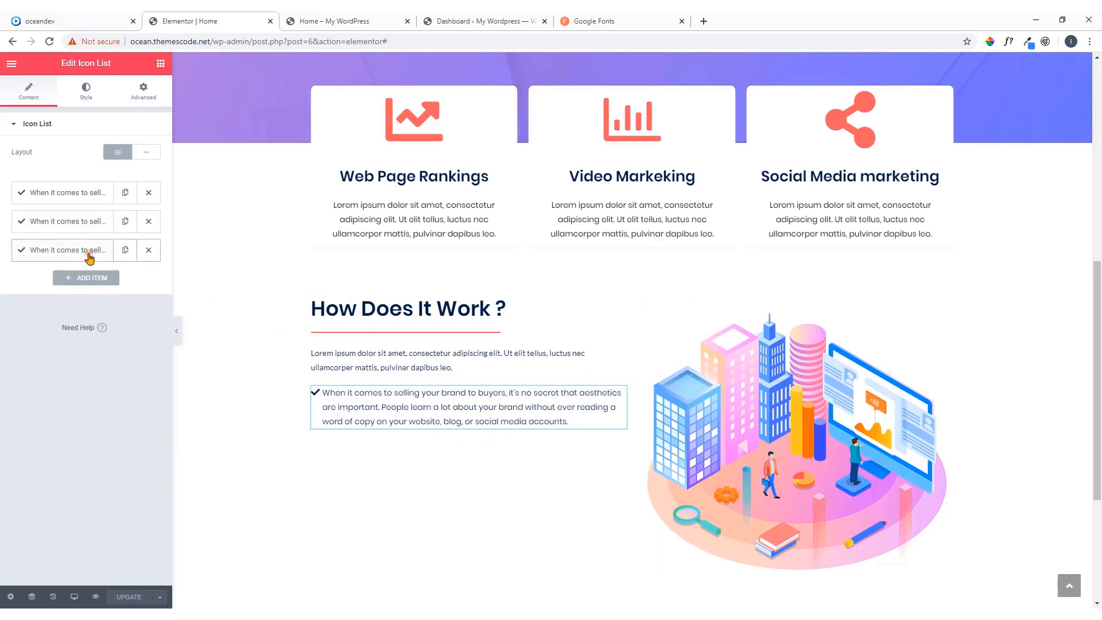
Replace the second icon list item's text with the demo page's "When it comes to selling your brand to buyers, it's no secret that aesthetics are important."
left_click(82, 23)
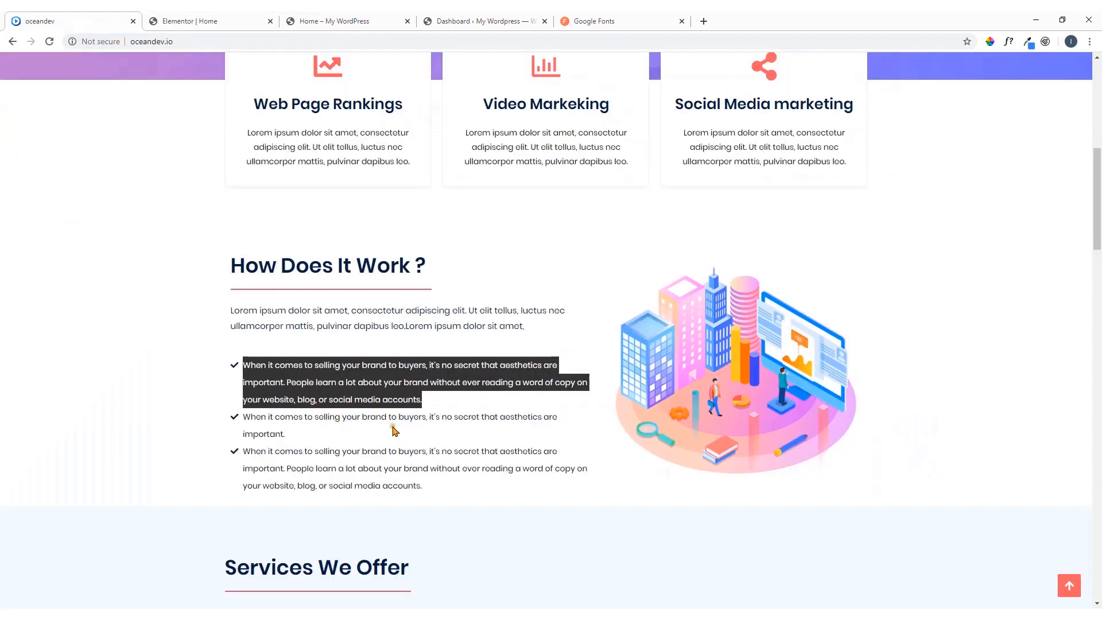
triple_click(285, 435)
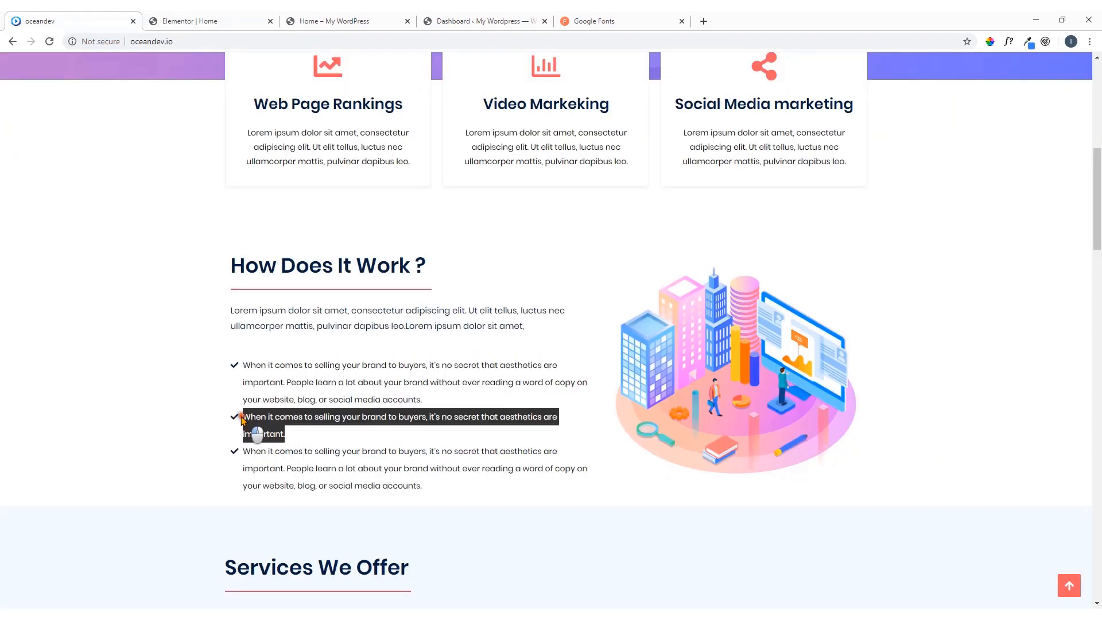
right_click(270, 424)
left_click(277, 429)
left_click(195, 20)
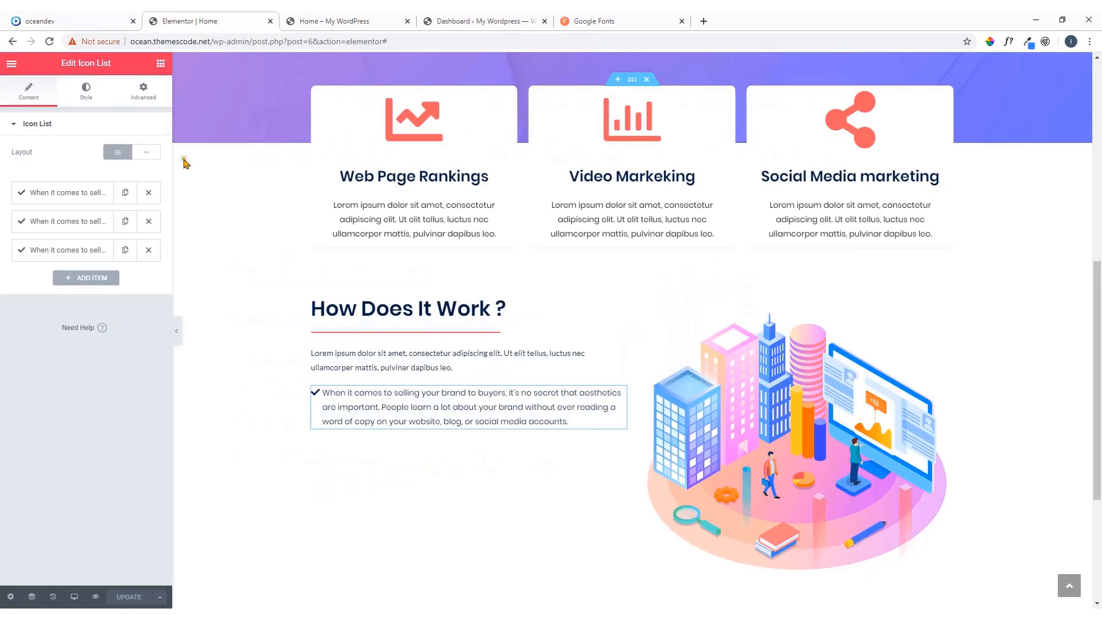
left_click(92, 222)
left_click(99, 259)
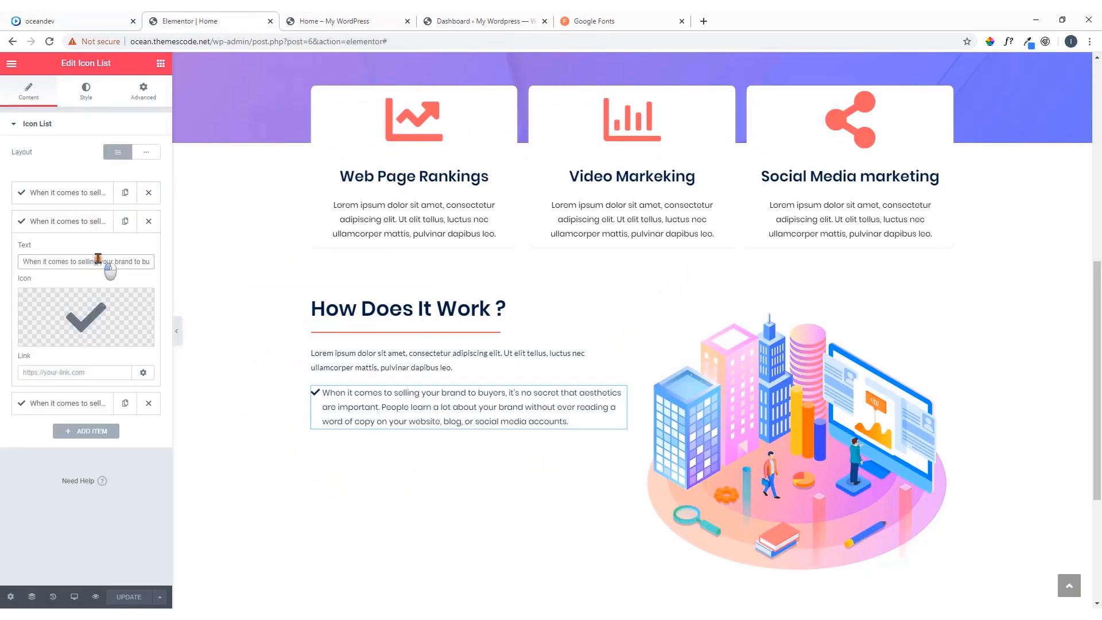
key("ctrl+a")
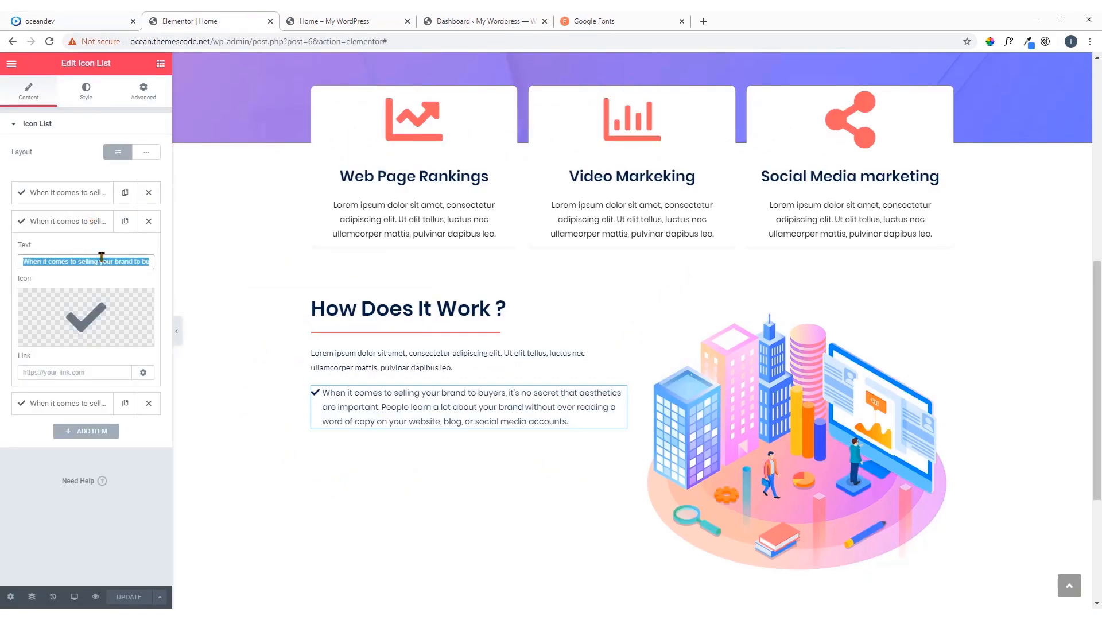
key("BackSpace")
key("ctrl+v")
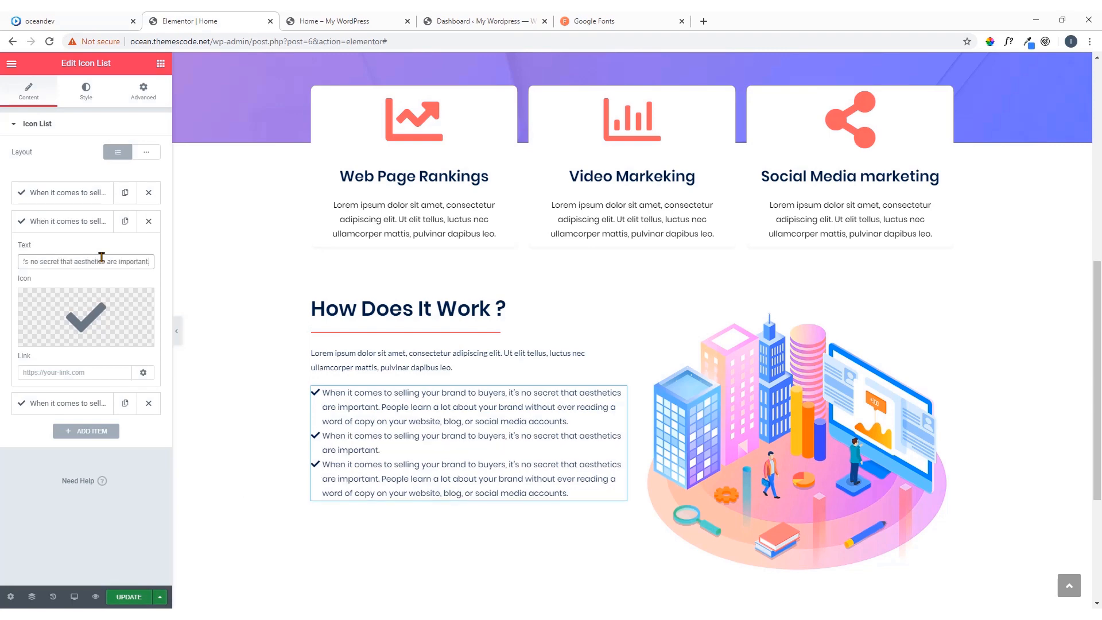
Compare the list with the demo page and set the icon list's space between items to 13
left_click(55, 18)
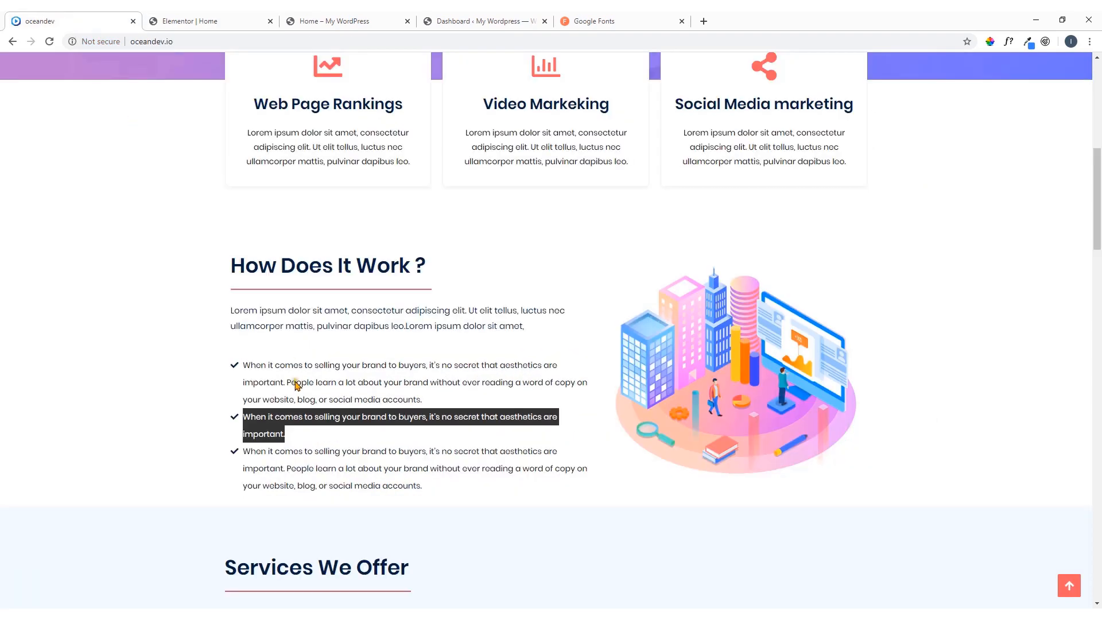
left_click(294, 438)
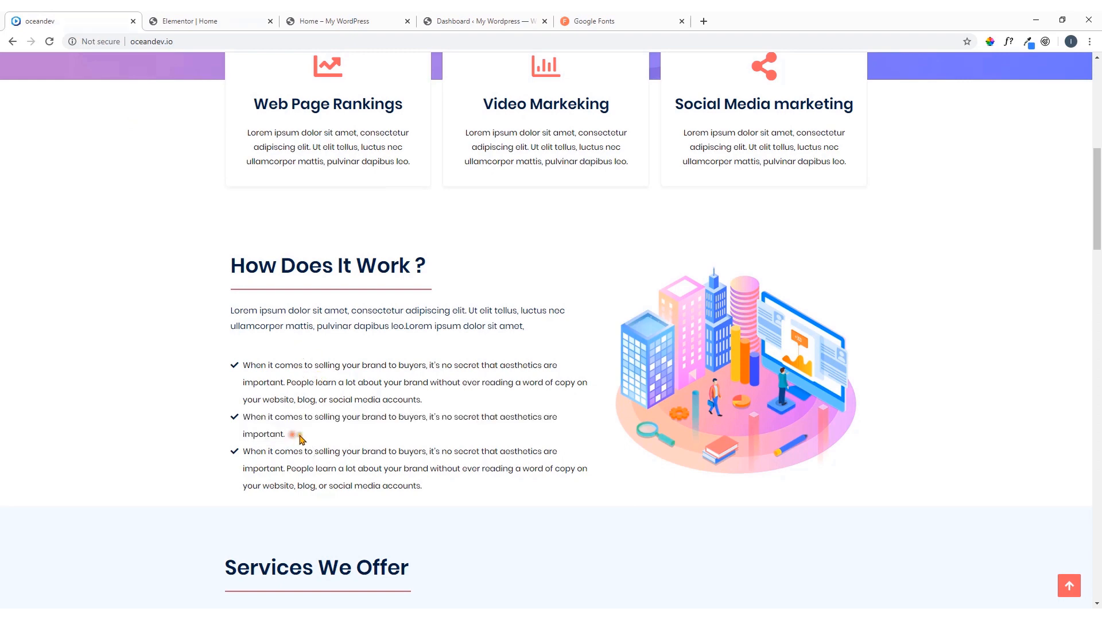
left_click(185, 28)
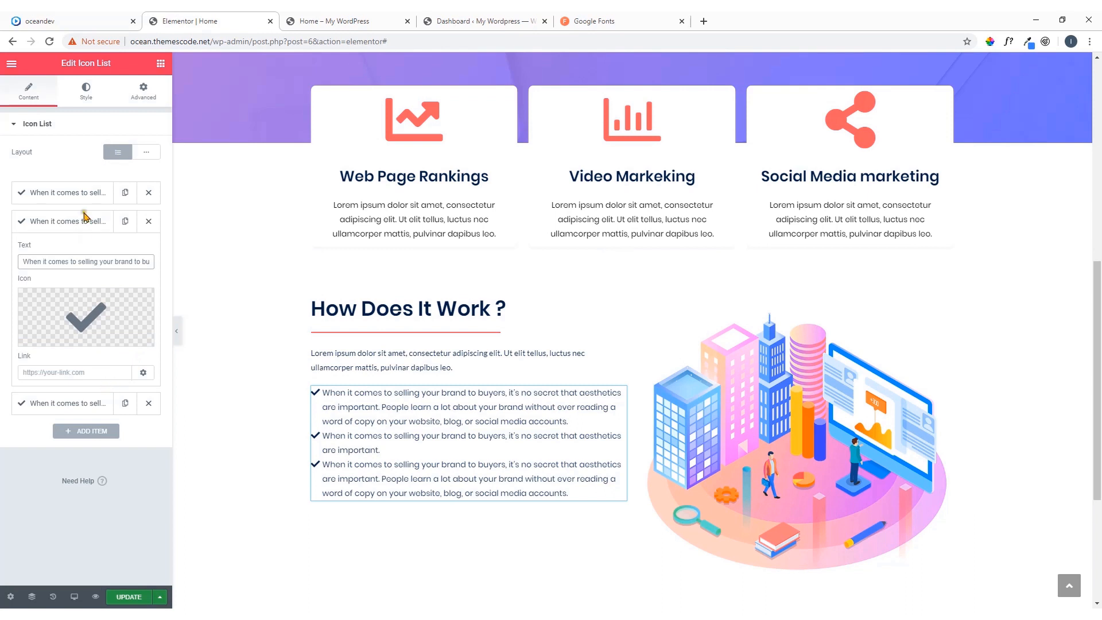
left_click(86, 103)
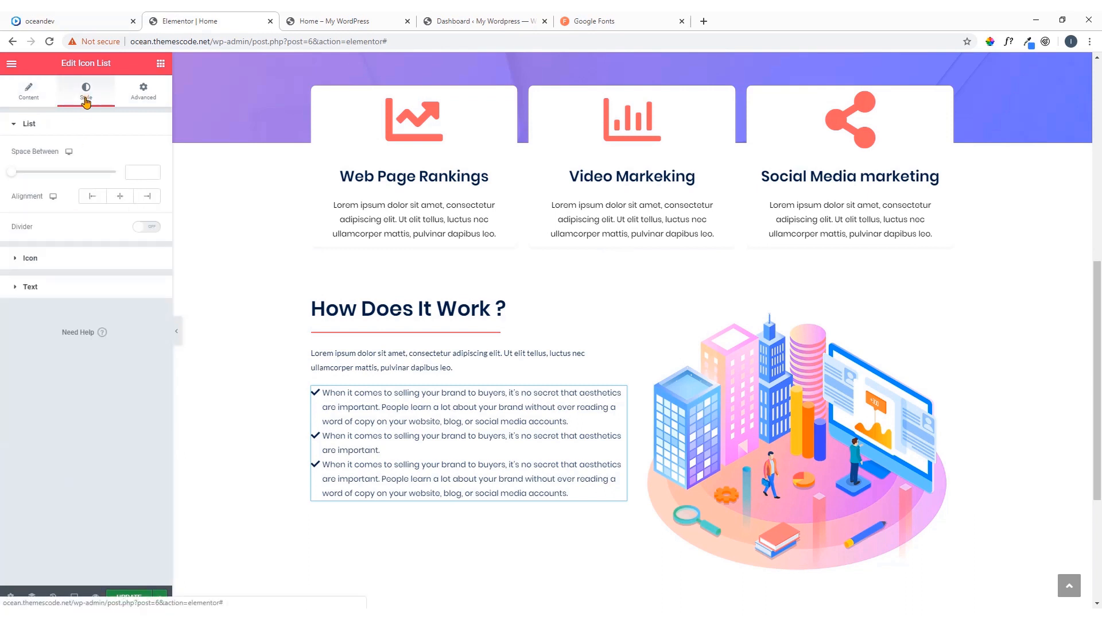
left_click(17, 173)
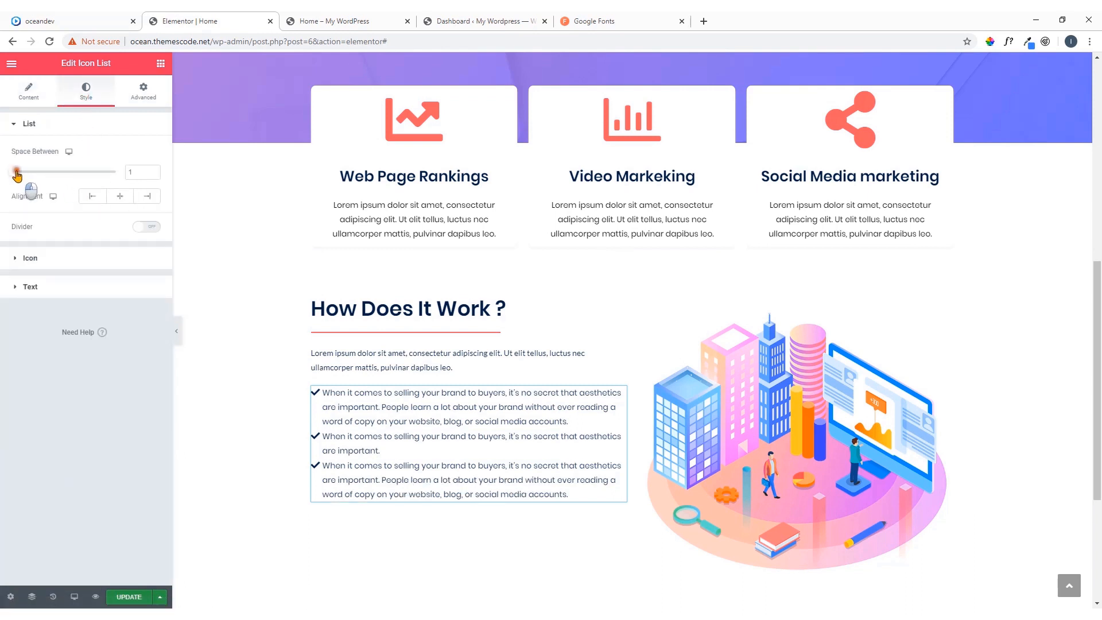
left_click_drag(16, 175, 42, 180)
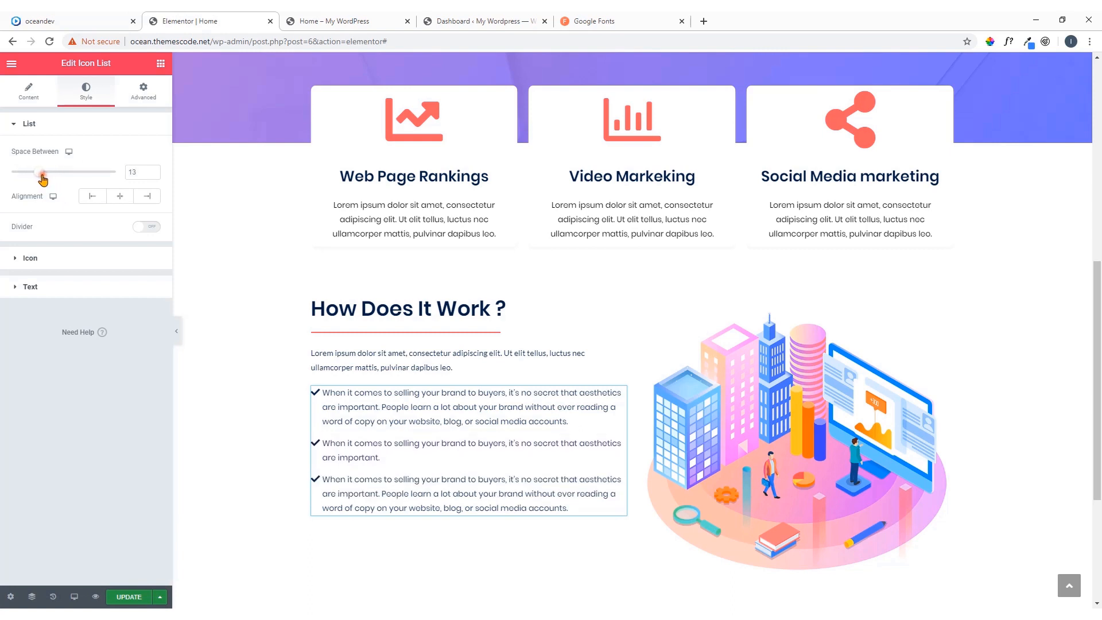
Check the demo page's layout and slightly widen the How Does It Work ? text column against the image column
scroll(511, 318, "down", 3)
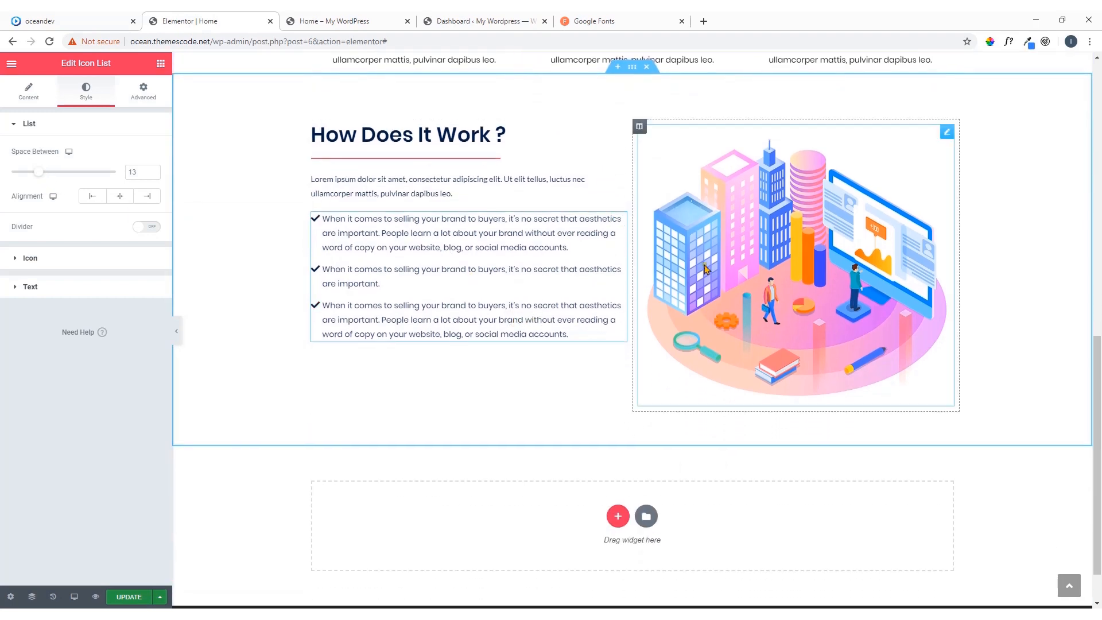
left_click(57, 16)
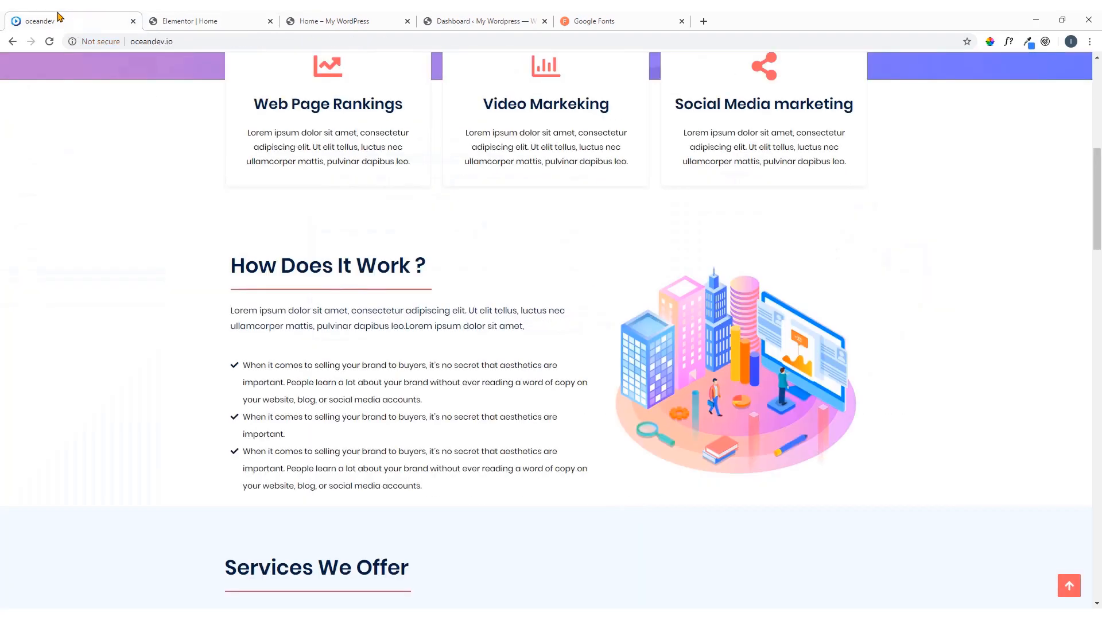
left_click(214, 21)
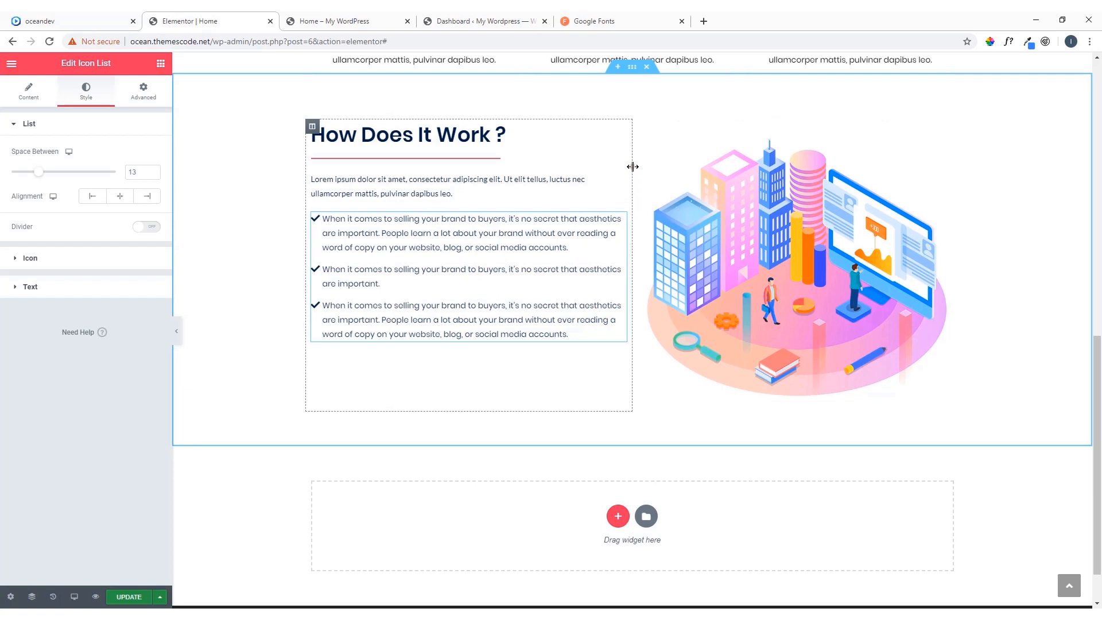
left_click_drag(635, 165, 649, 203)
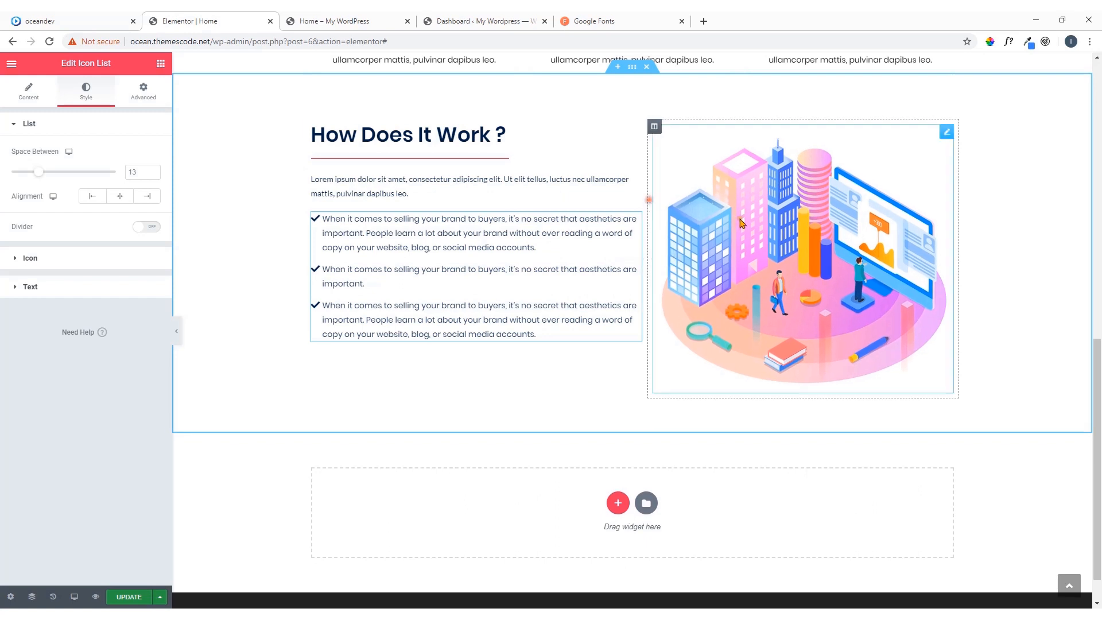
Set the How Does It Work ? illustration's image size to Medium Large - 768 x 0
left_click(946, 133)
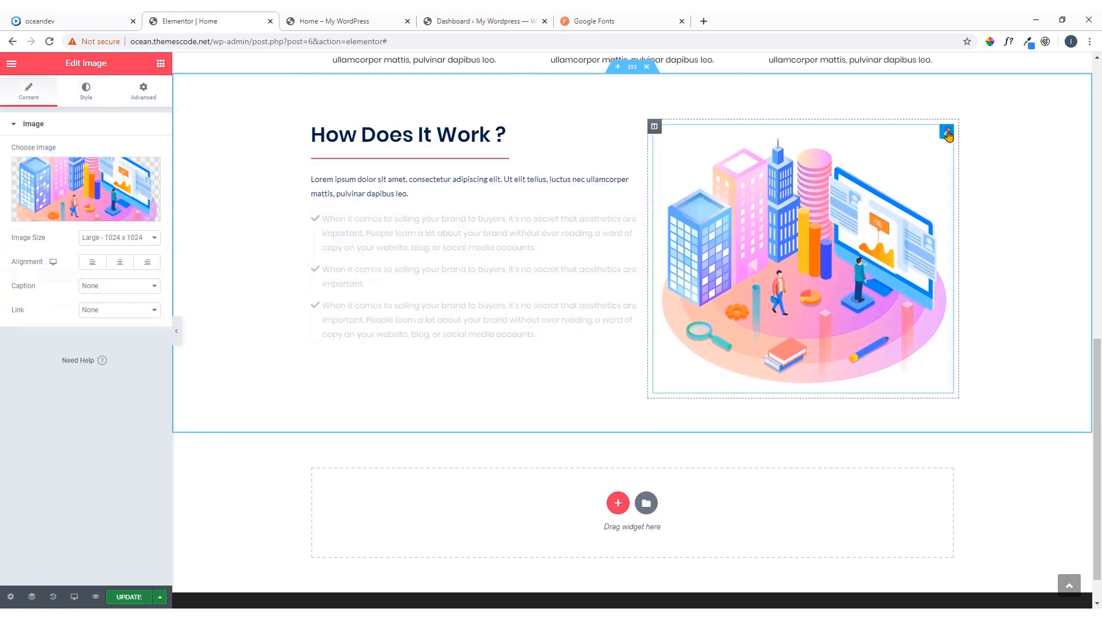
left_click(132, 238)
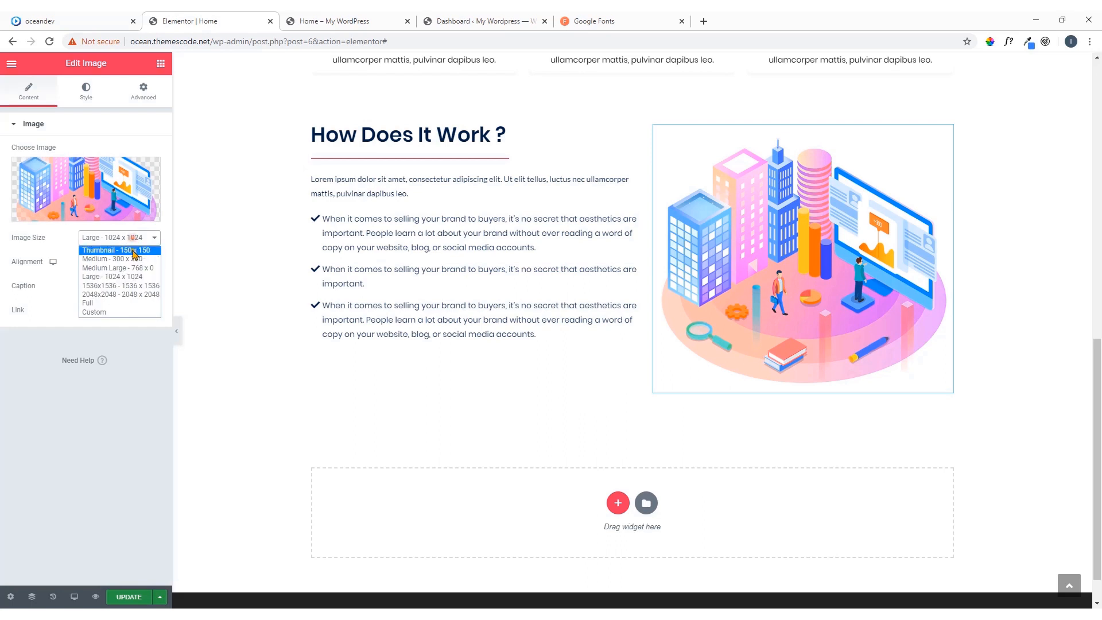
left_click(134, 269)
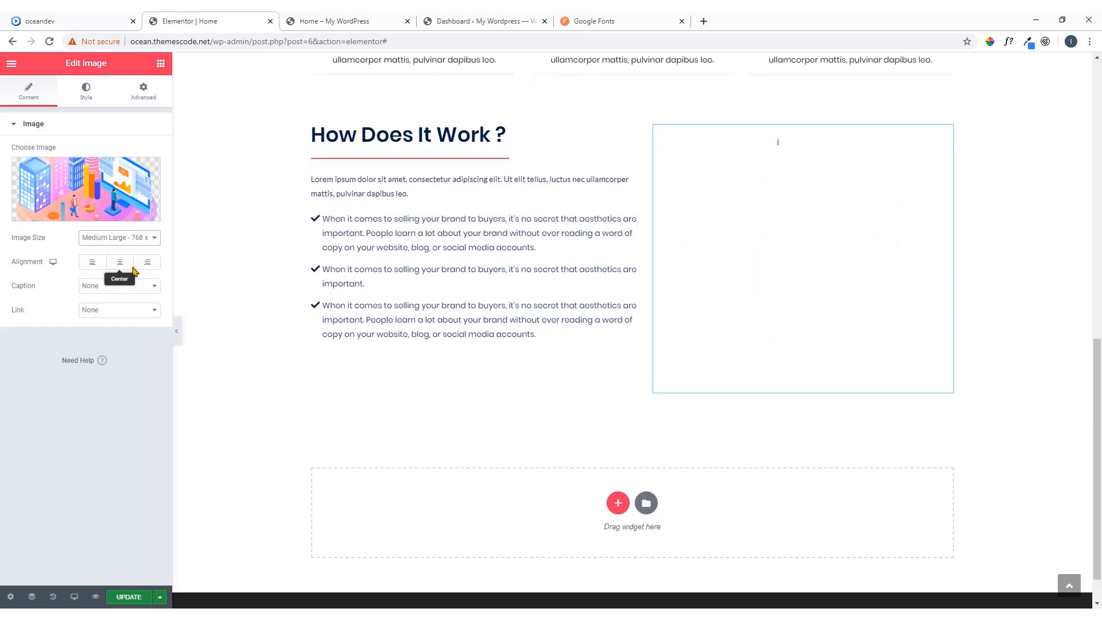
left_click(142, 244)
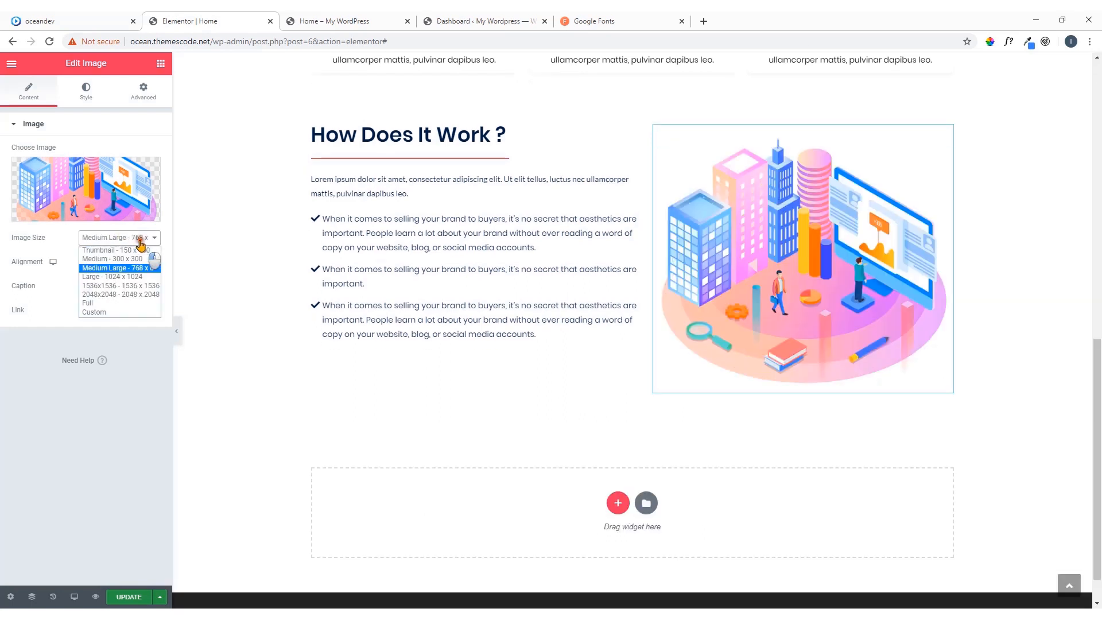
left_click(119, 303)
left_click(122, 240)
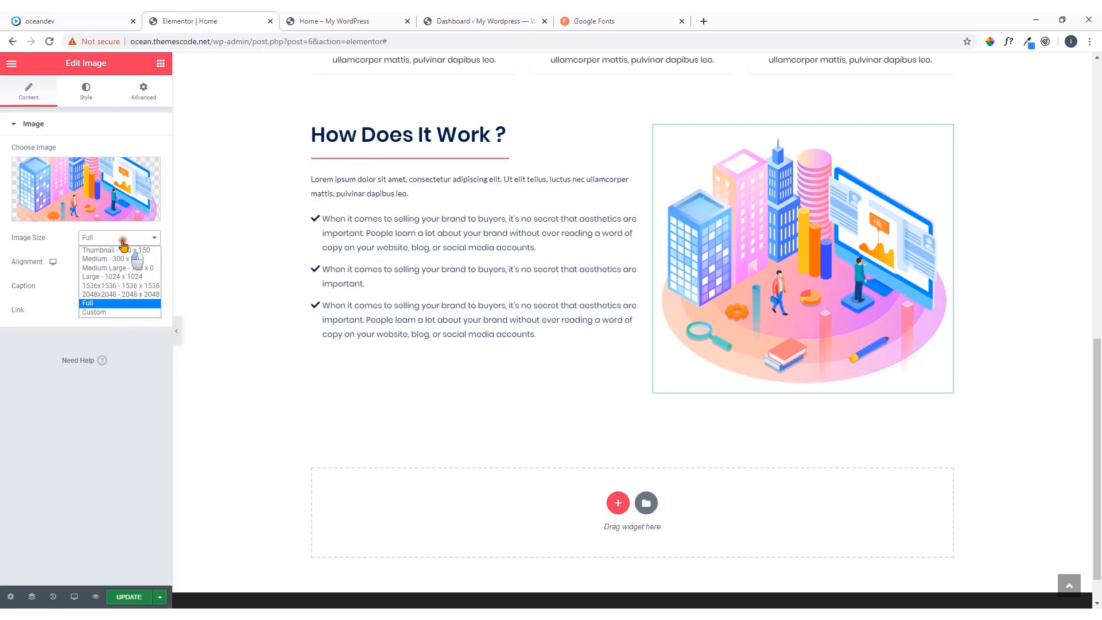
left_click(140, 270)
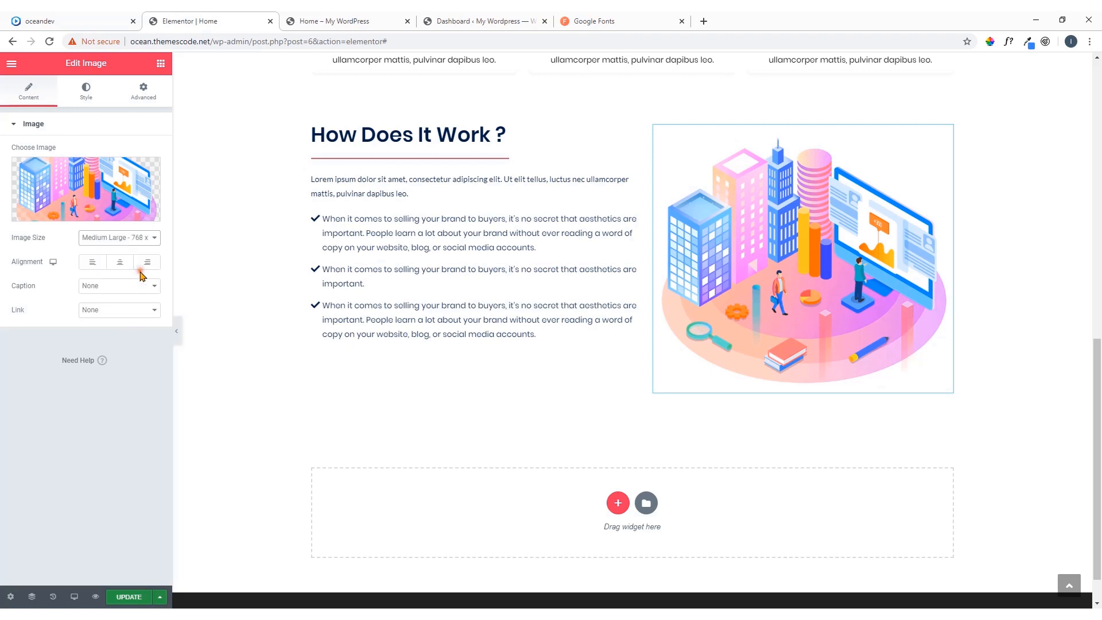
Align the illustration to the left and keep its caption and link set to None
left_click(93, 263)
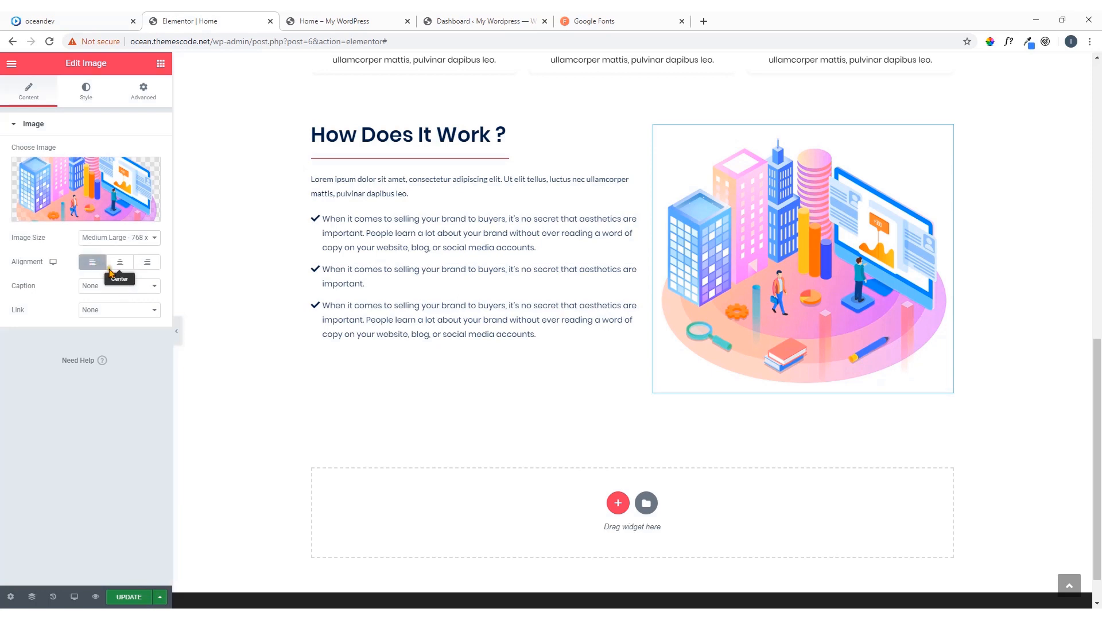
left_click(112, 289)
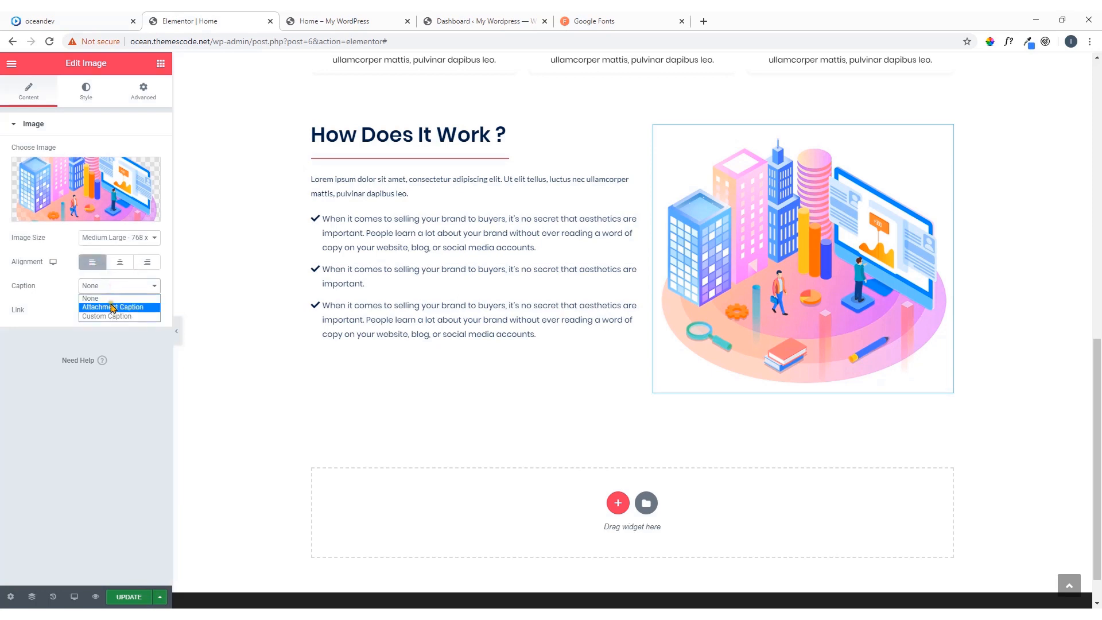
left_click(114, 290)
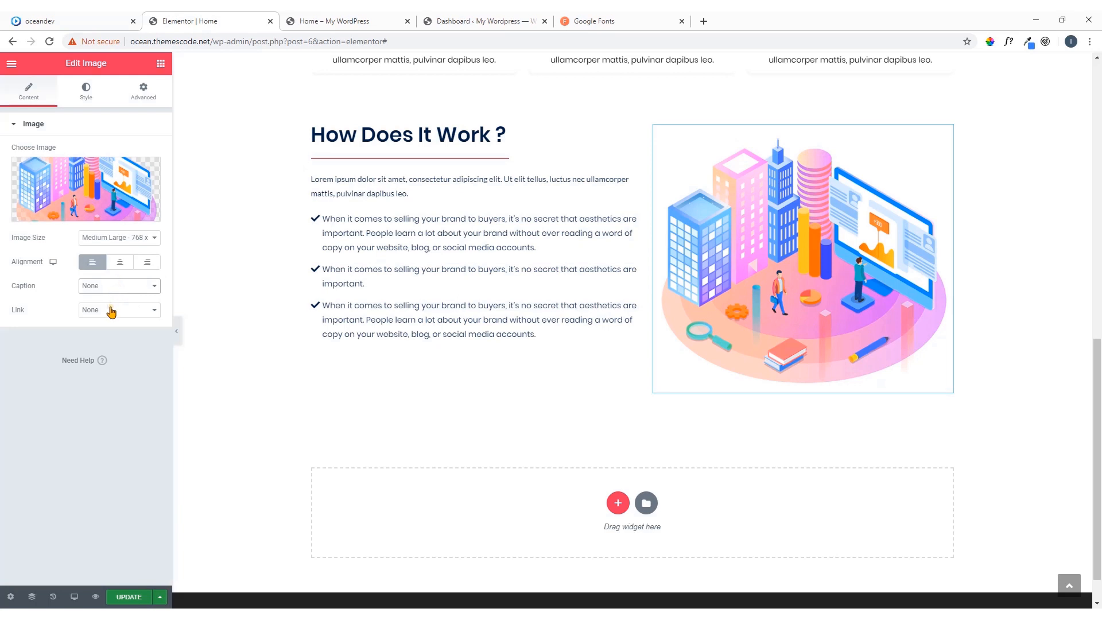
left_click(111, 311)
left_click(111, 311)
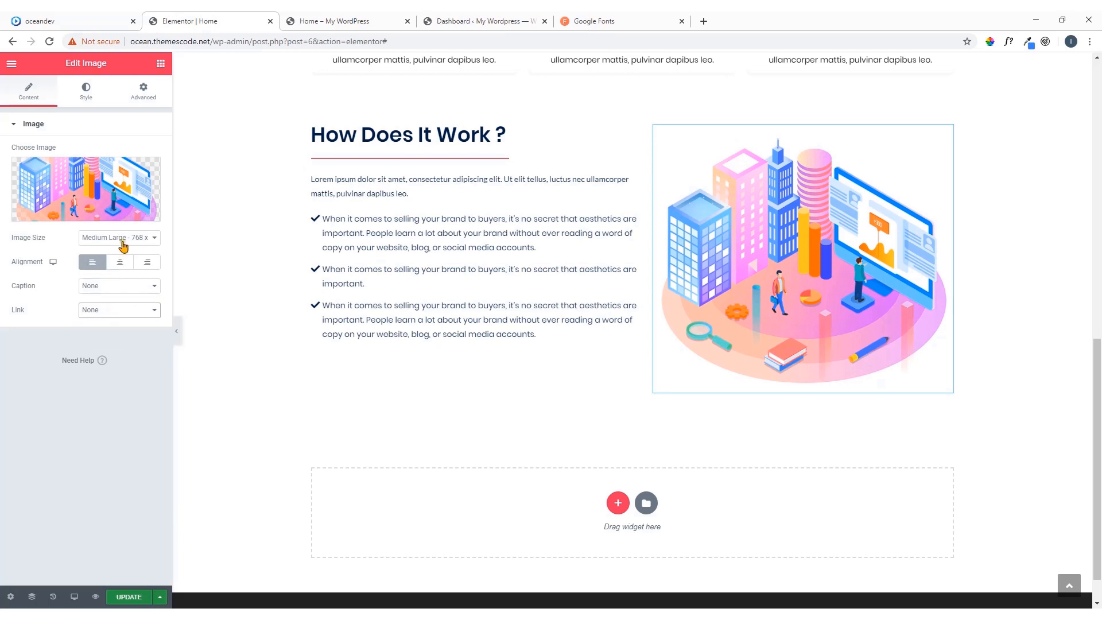
Set the How Does It Work ? illustration's width to 92%
left_click(101, 124)
left_click(88, 94)
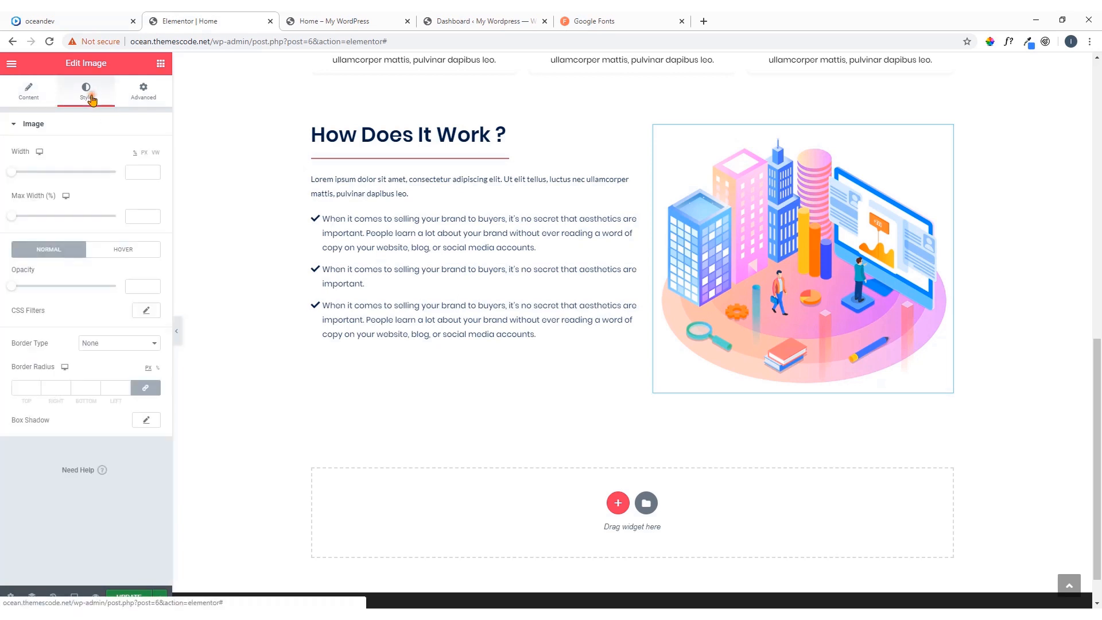
left_click(9, 172)
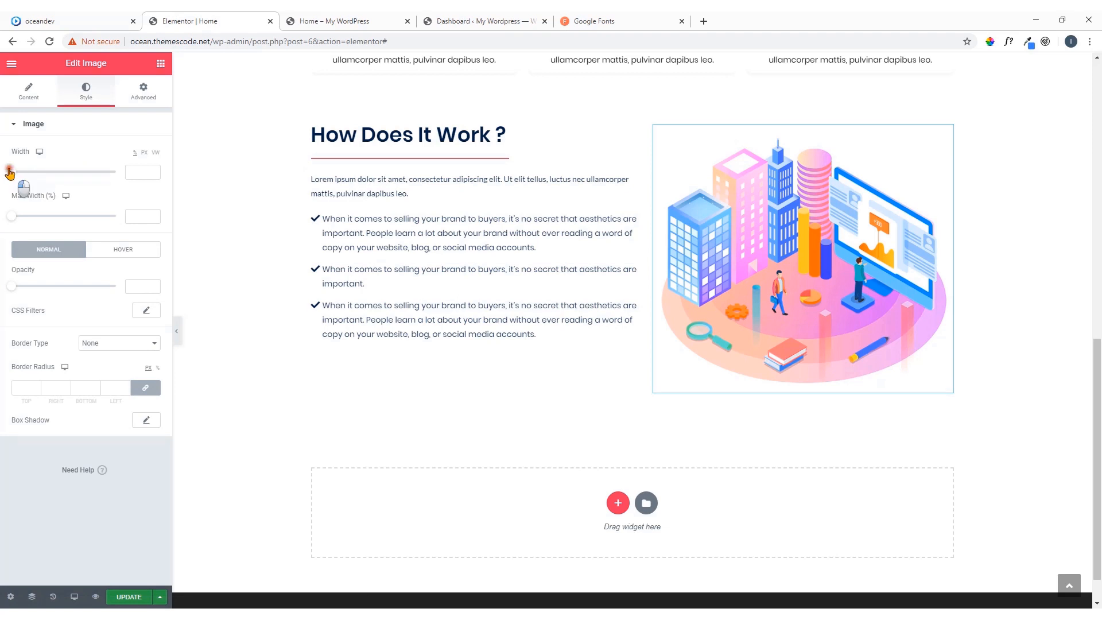
left_click_drag(9, 173, 106, 187)
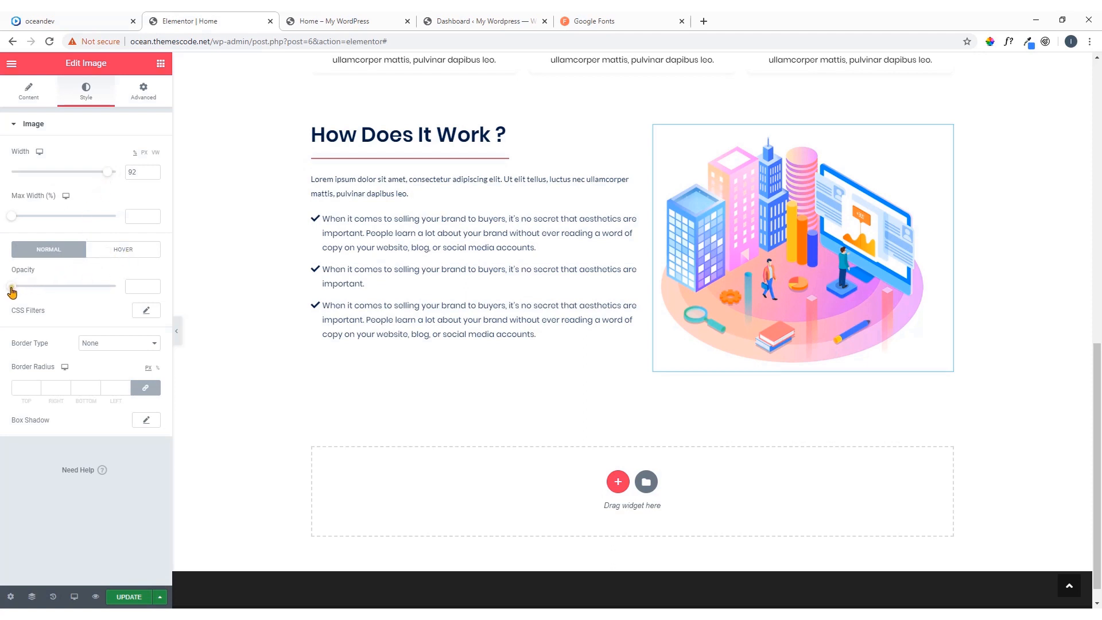
mouse_move(11, 288)
left_mouse_down()
mouse_move(42, 295)
mouse_move(1, 294)
left_mouse_up()
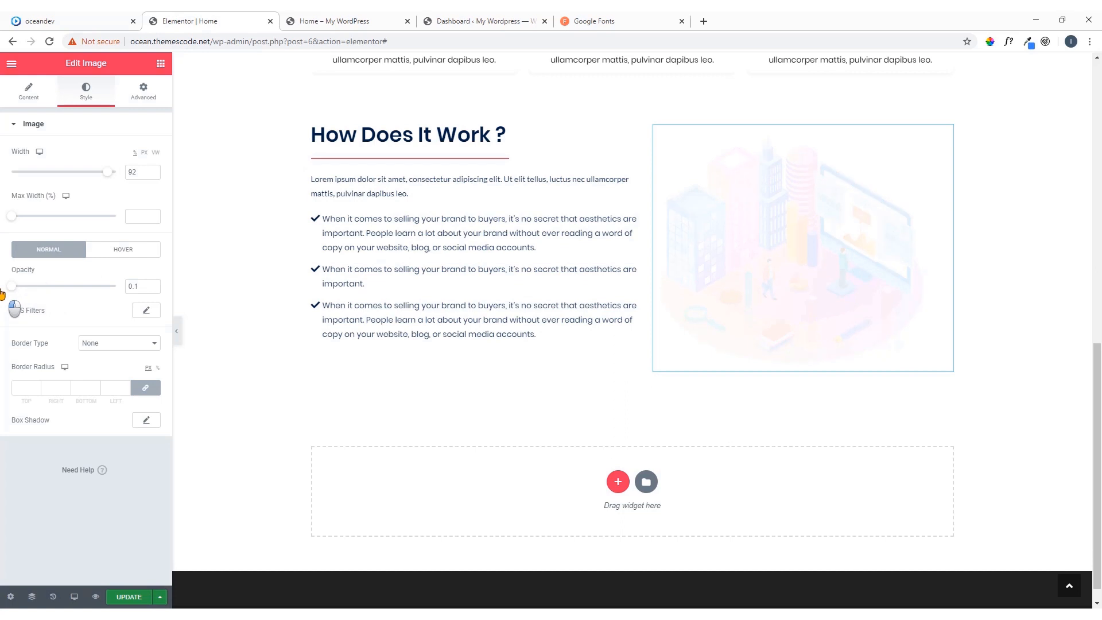
left_click_drag(141, 287, 118, 292)
key("BackSpace")
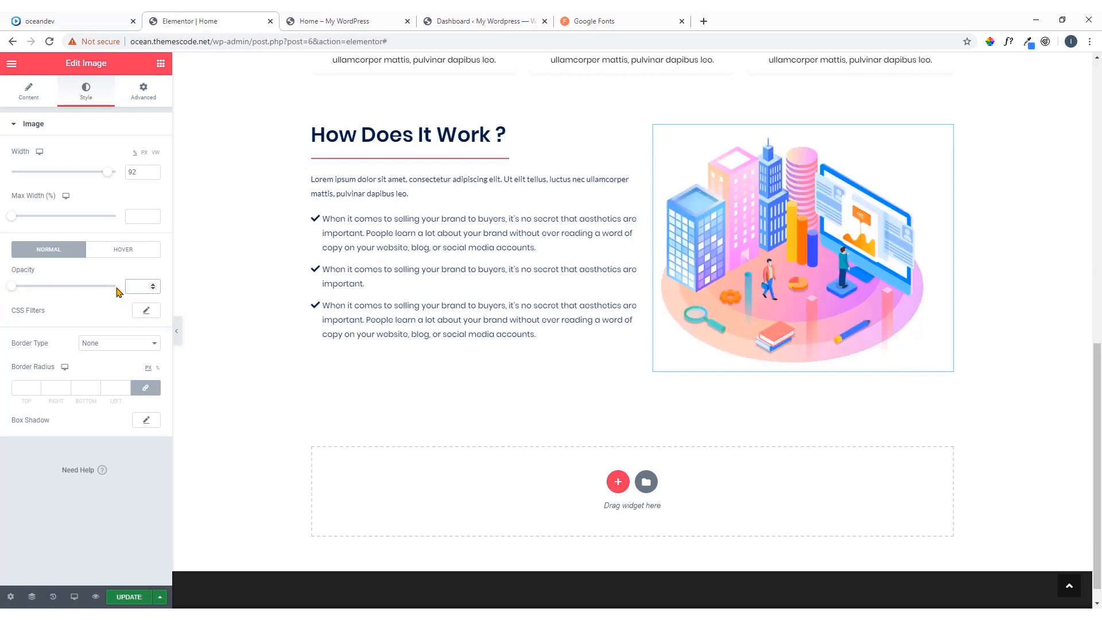
left_click(109, 315)
Check the illustration's advanced settings and the How Does It Work ? section on the page, and update the page
left_click(144, 101)
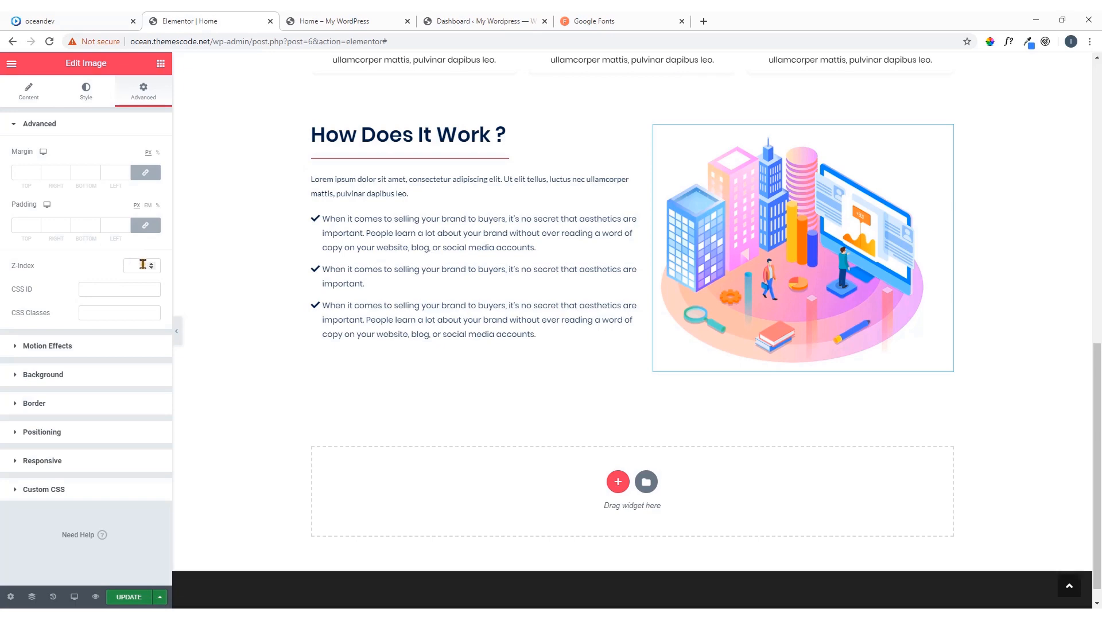
scroll(425, 278, "up", 6)
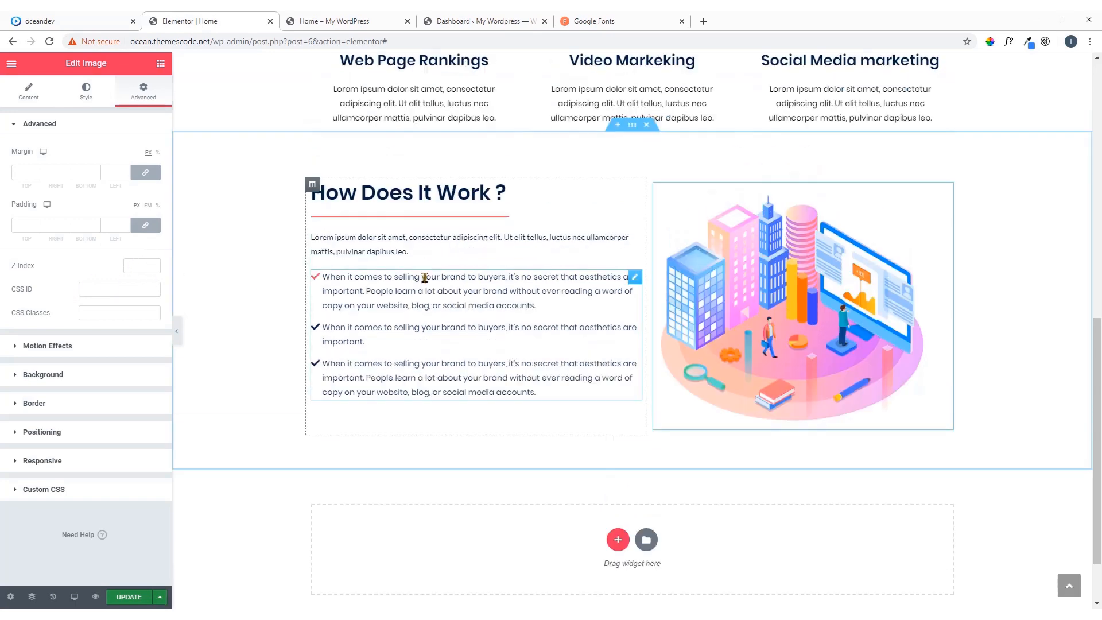
scroll(620, 327, "down", 4)
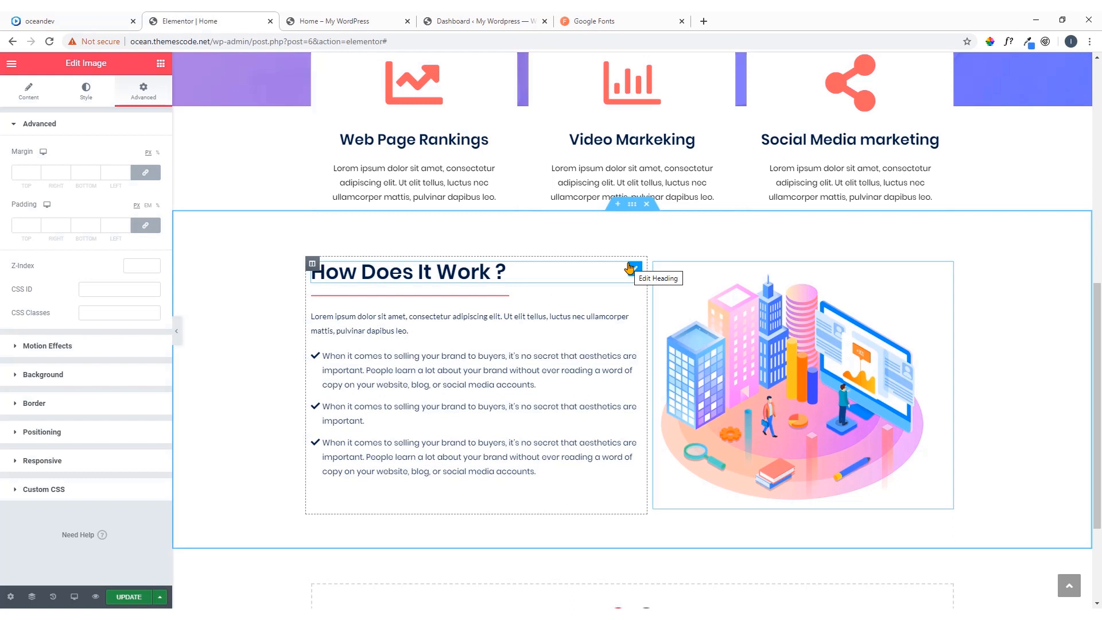
scroll(632, 258, "up", 2)
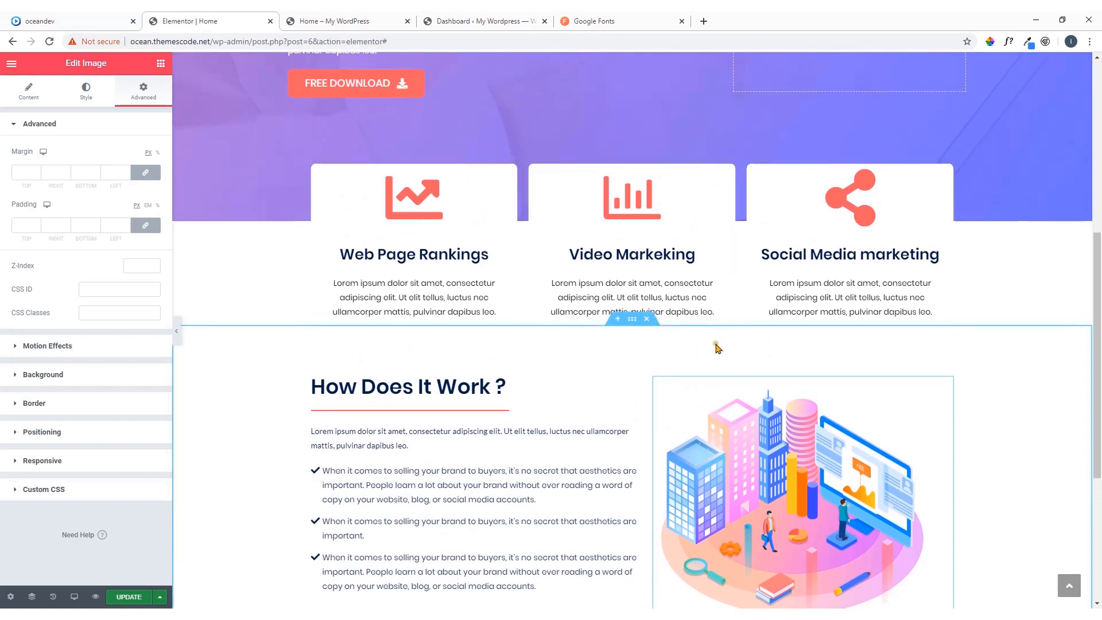
scroll(246, 424, "down", 3)
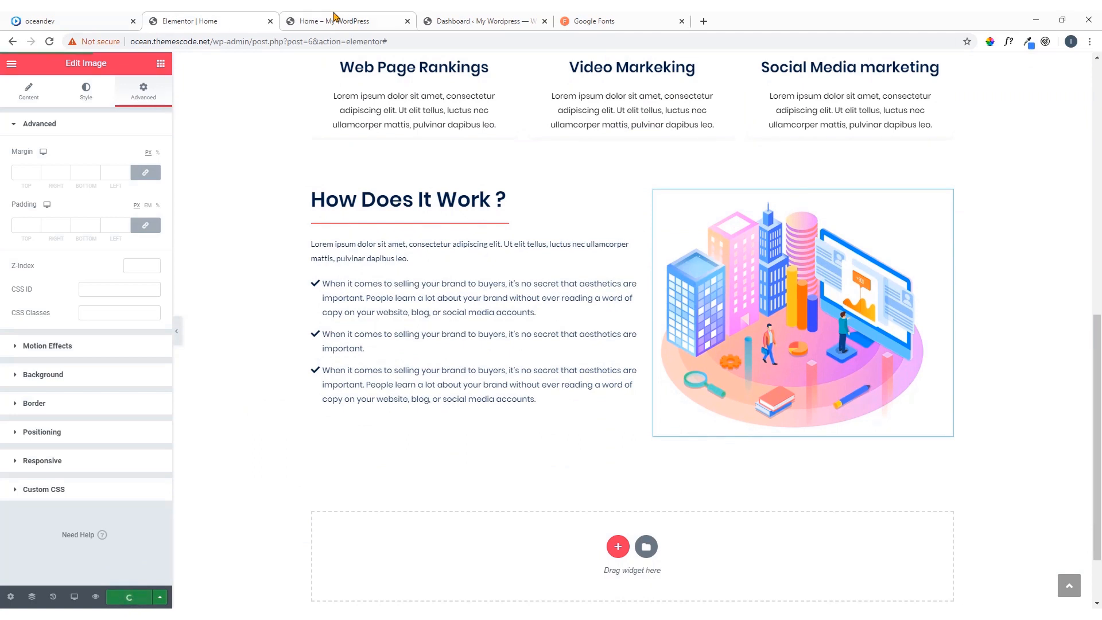
Look at the home page preview and examine the page from hero to How Does It Work ? in the Tablet preview
left_click(336, 18)
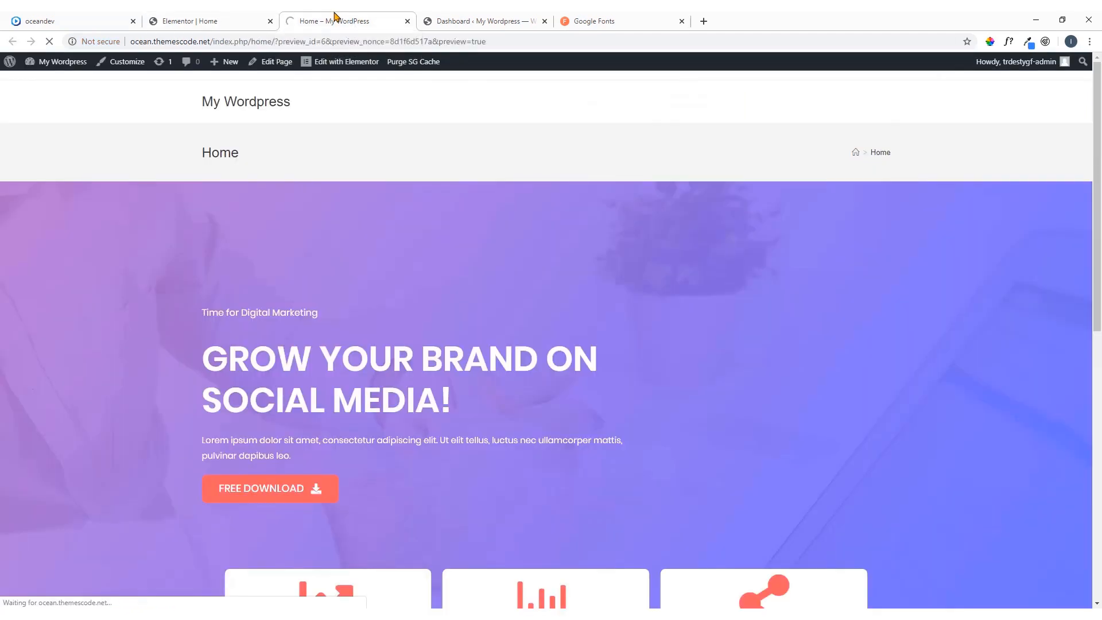
left_click(234, 20)
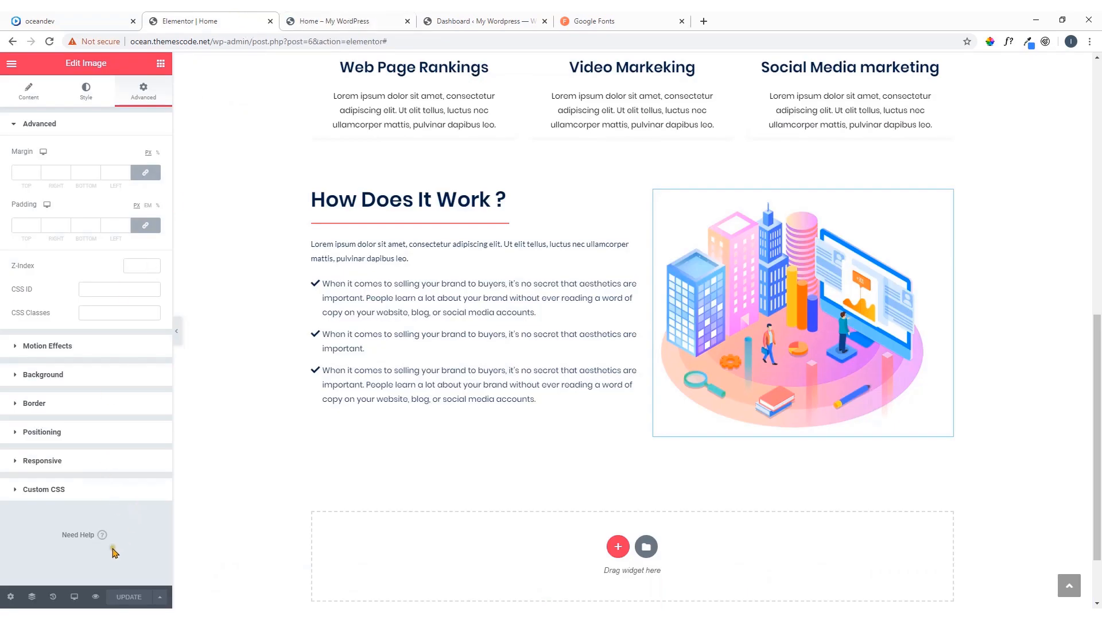
left_click(74, 597)
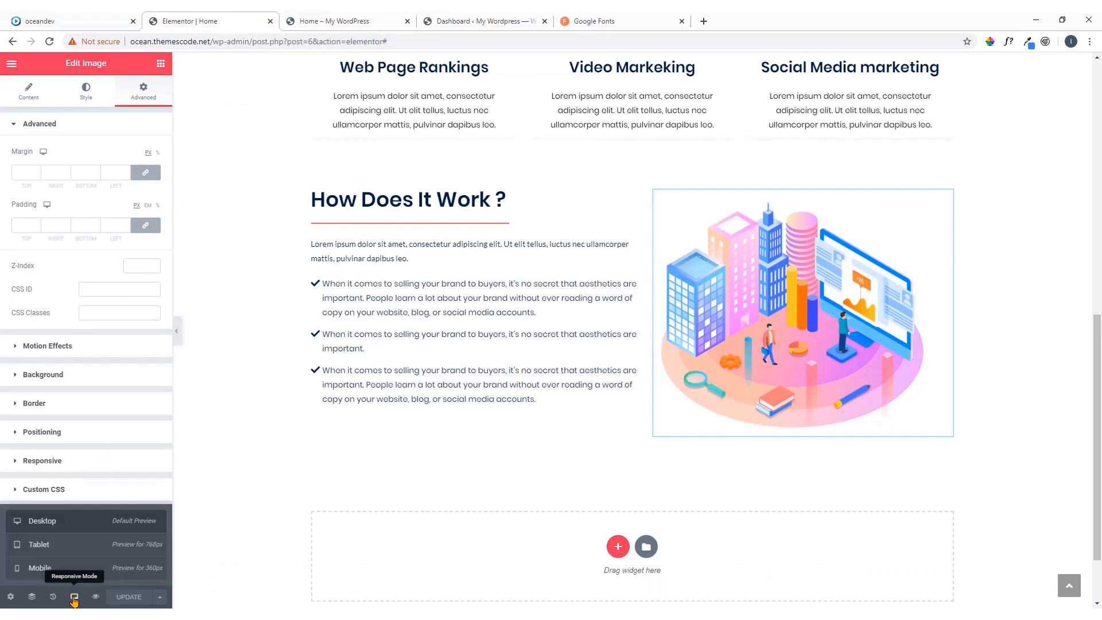
left_click(64, 544)
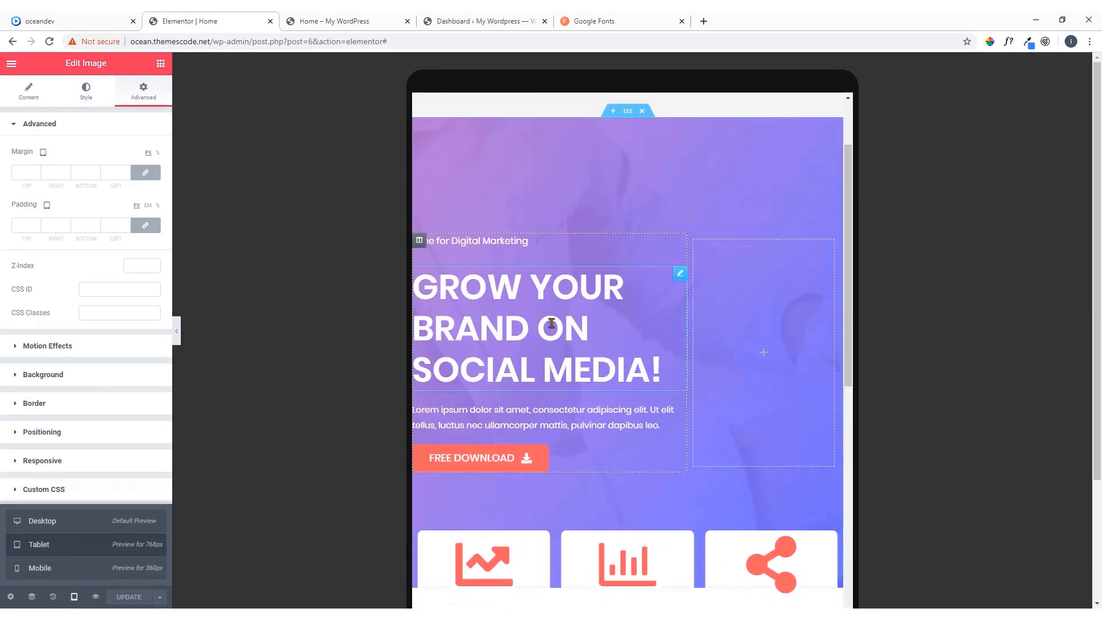
scroll(557, 317, "down", 6)
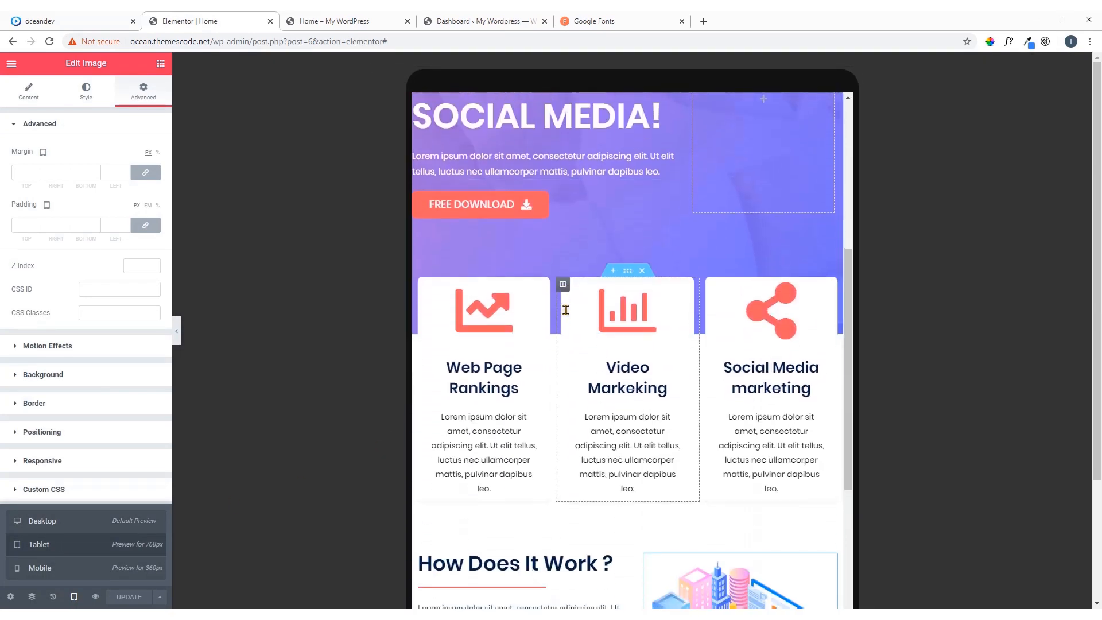
scroll(565, 313, "down", 7)
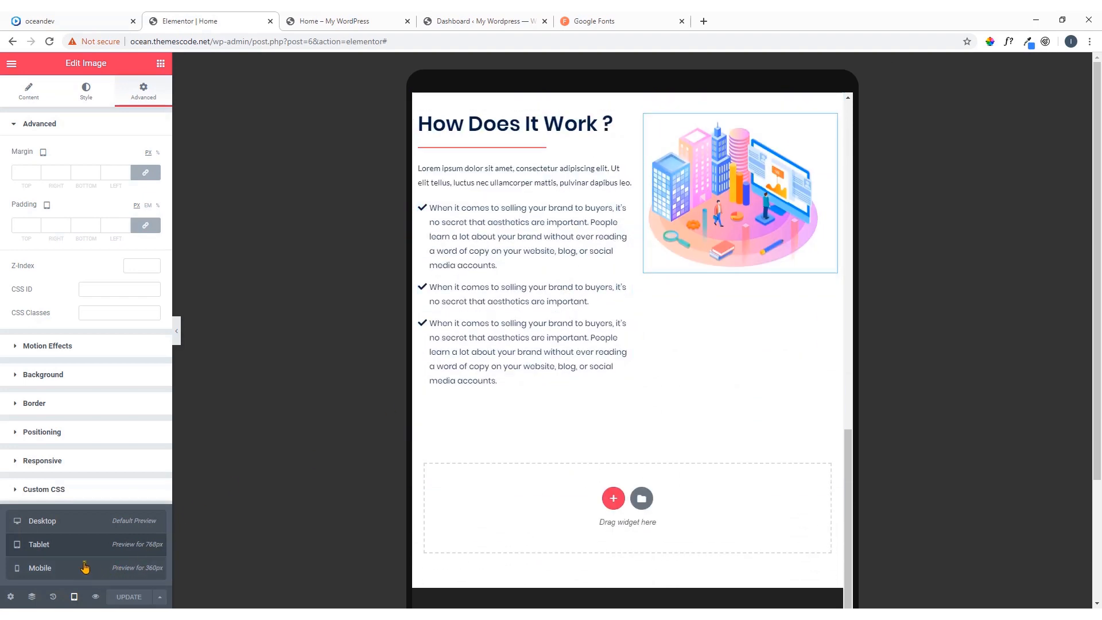
Examine the hero, service boxes and How Does It Work ? section in the Mobile preview, and return to the Desktop preview
left_click(84, 567)
scroll(677, 281, "down", 5)
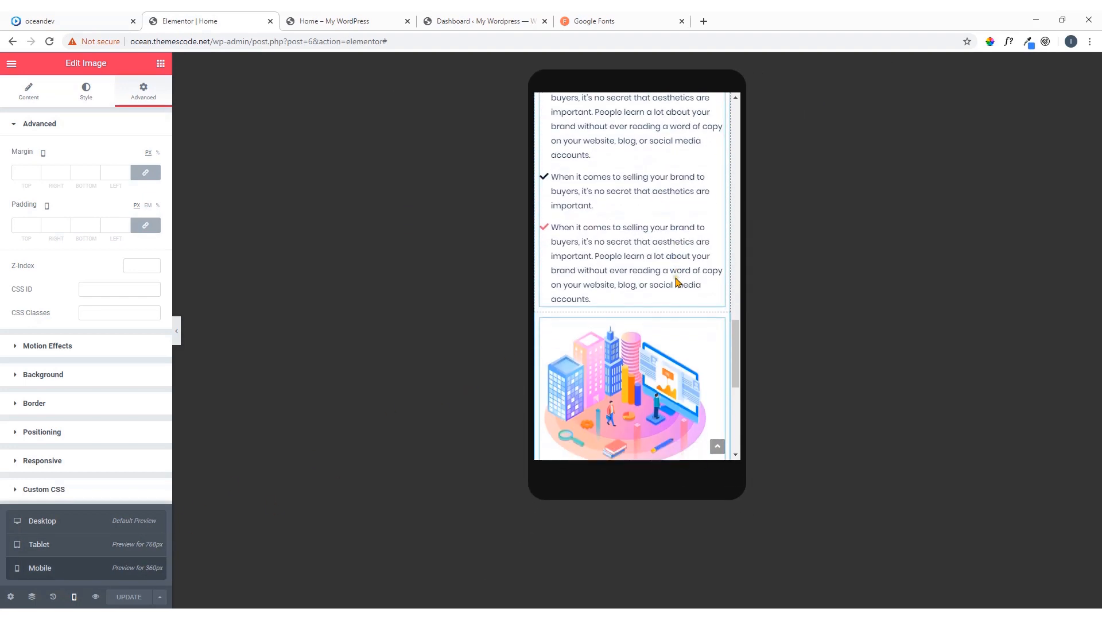
scroll(676, 280, "up", 15)
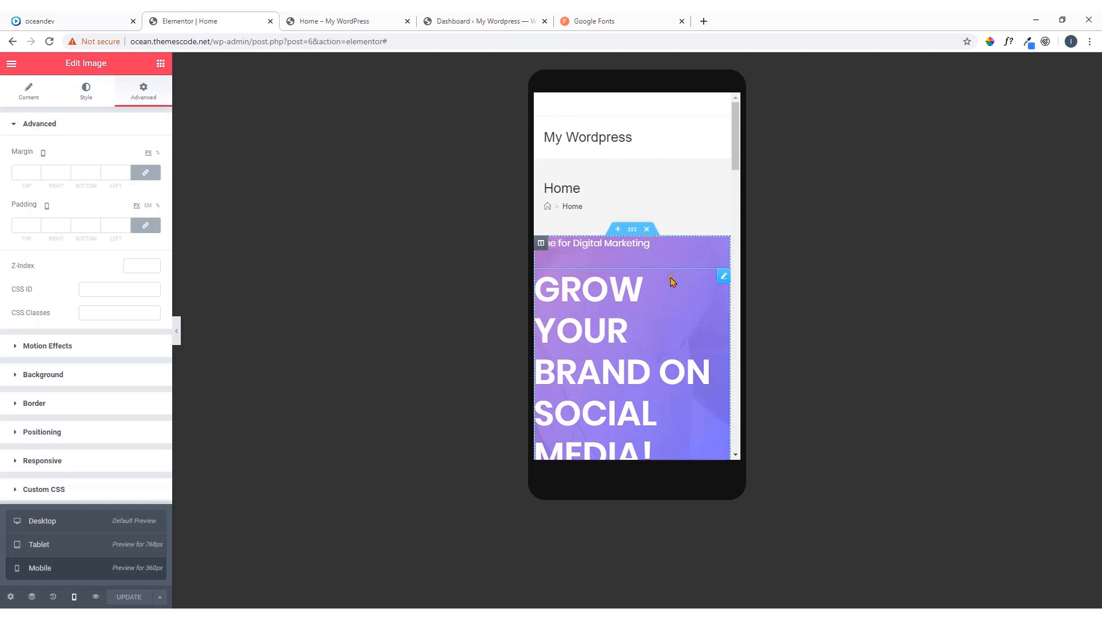
scroll(673, 280, "down", 2)
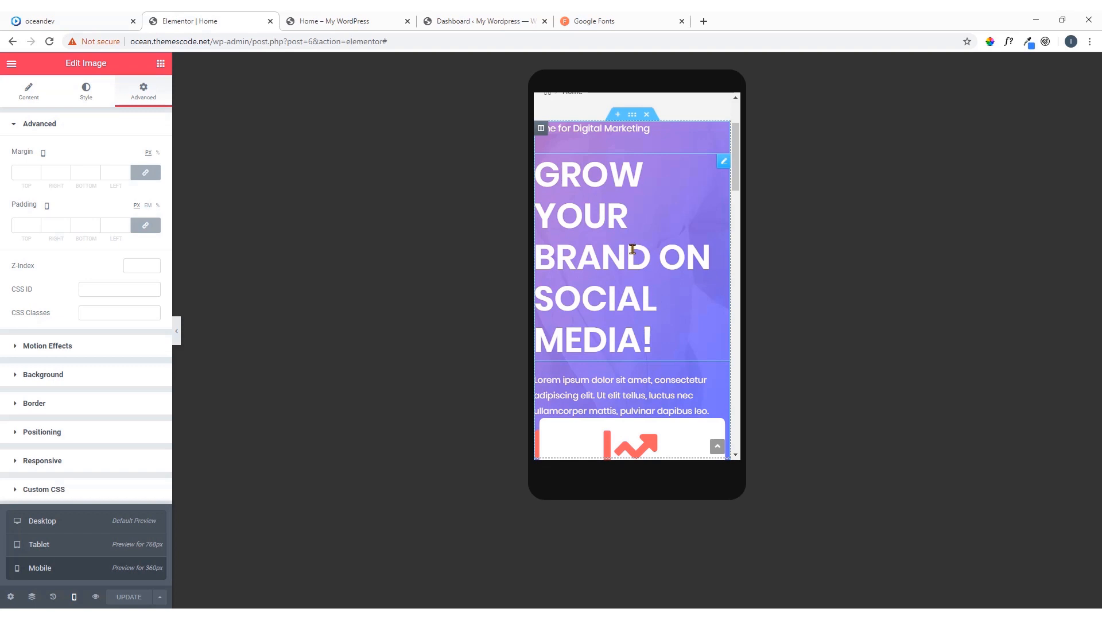
scroll(632, 249, "up", 2)
scroll(634, 258, "down", 2)
scroll(632, 260, "down", 15)
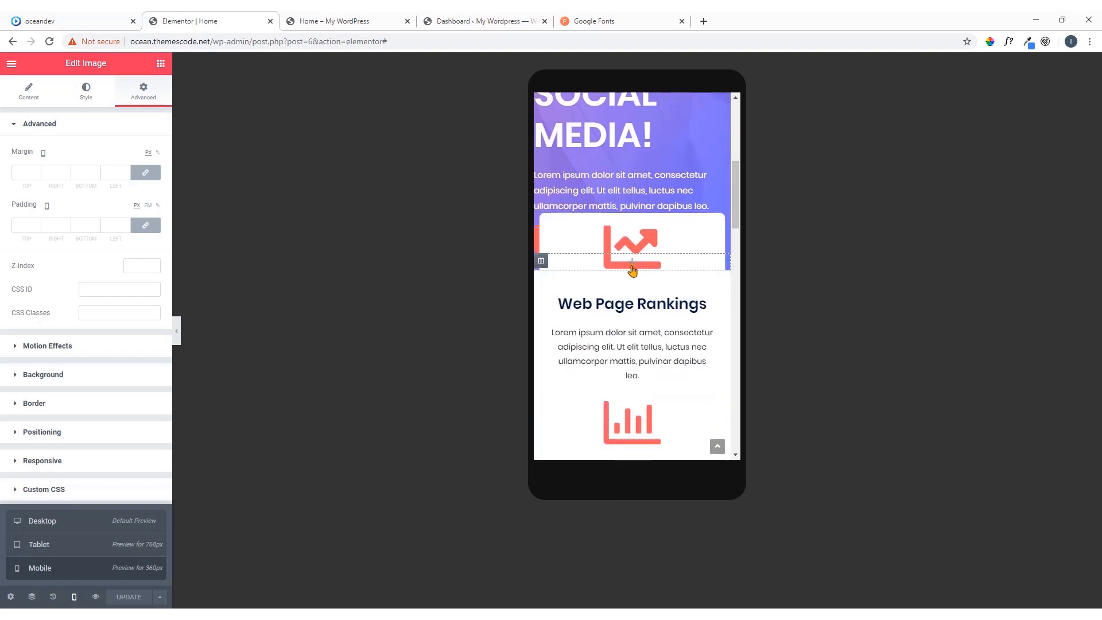
scroll(634, 269, "up", 10)
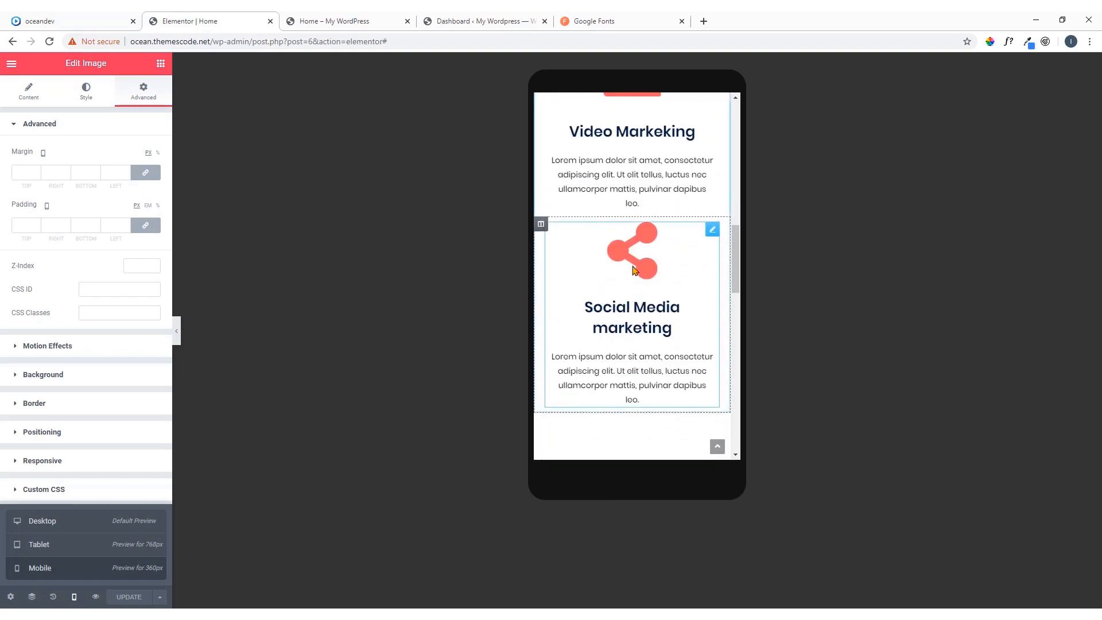
left_click(87, 528)
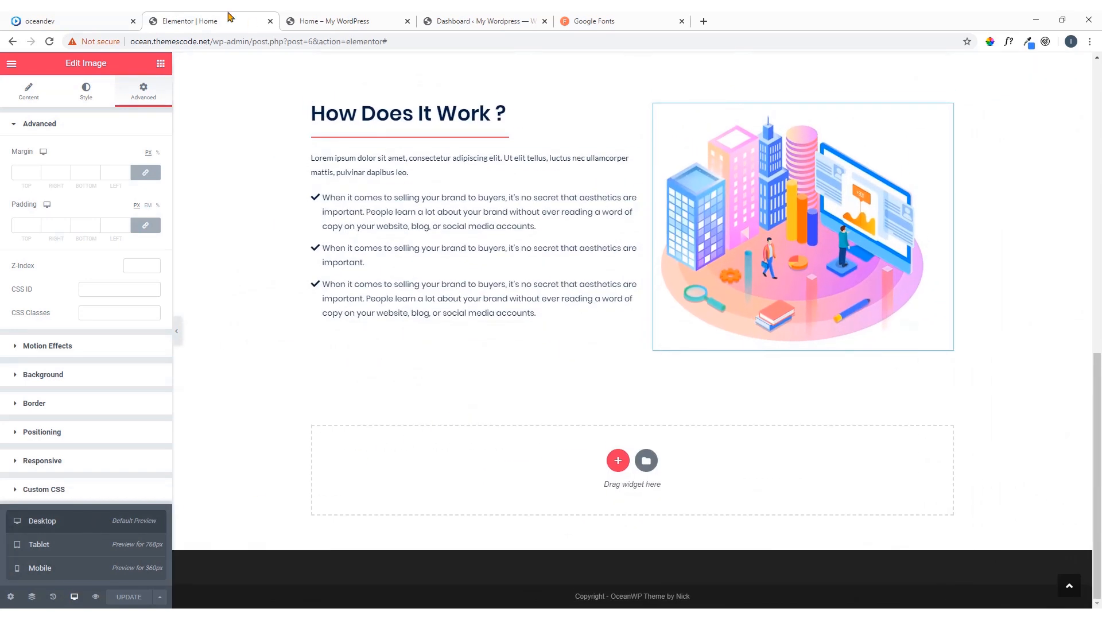
Examine the heading, divider, text and card layout of the oceandev.io demo's Services We Offer section, and return to the Elementor editor
left_click(86, 21)
scroll(310, 259, "down", 4)
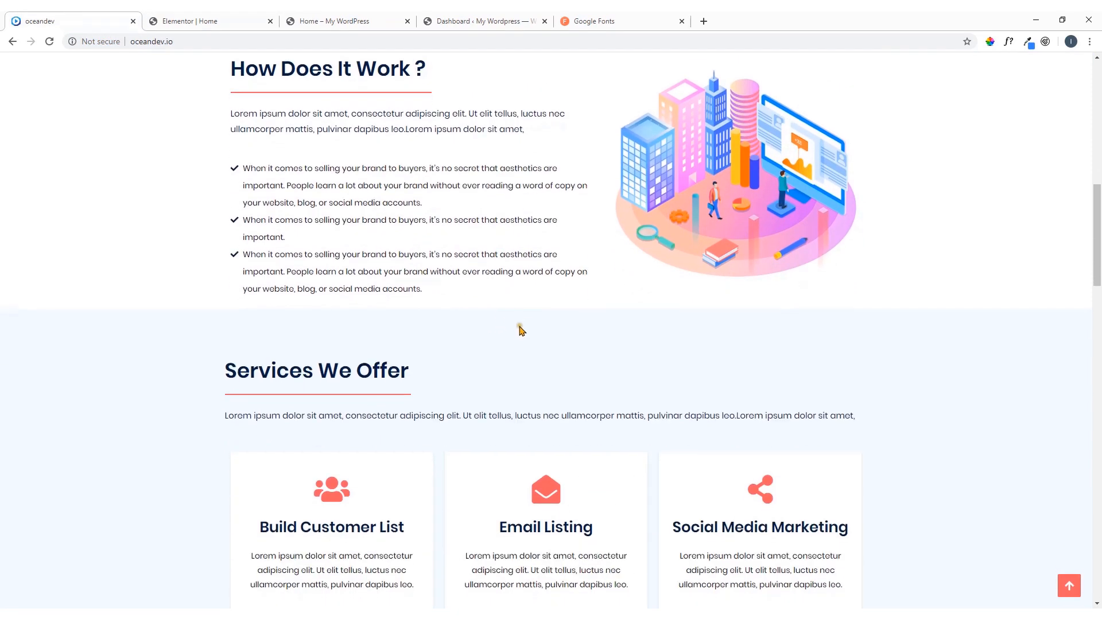
scroll(521, 329, "down", 3)
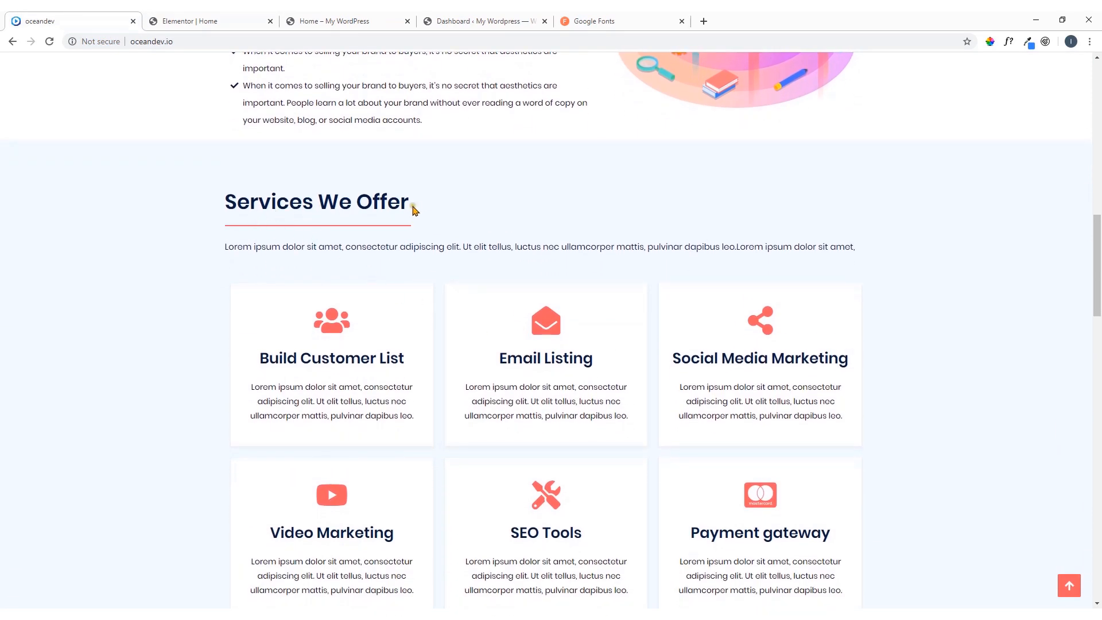
scroll(415, 270, "down", 2)
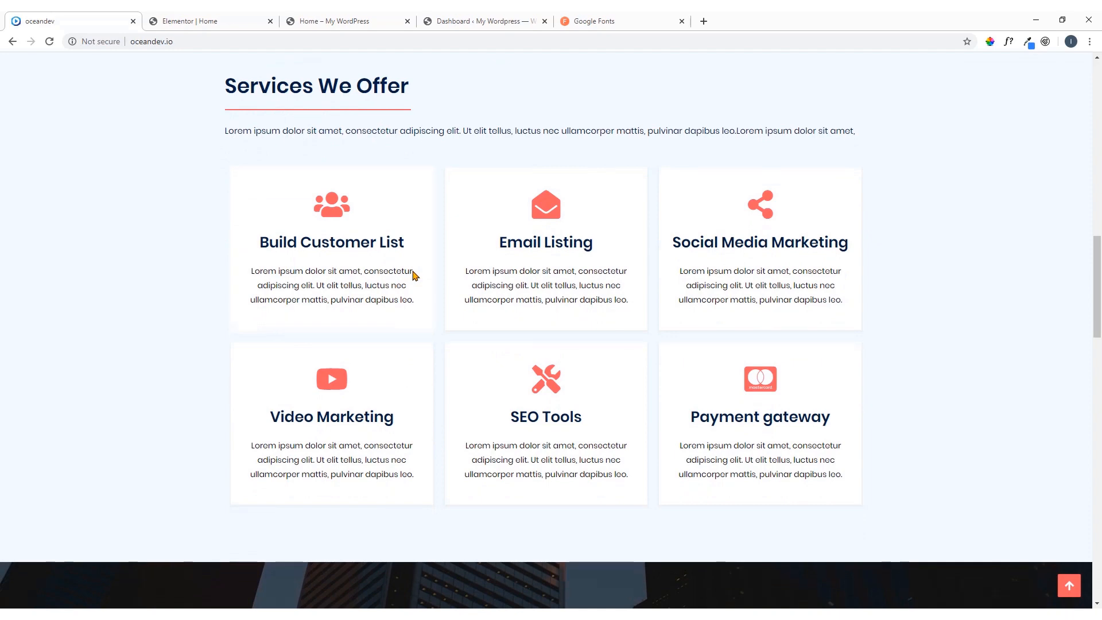
scroll(412, 275, "up", 2)
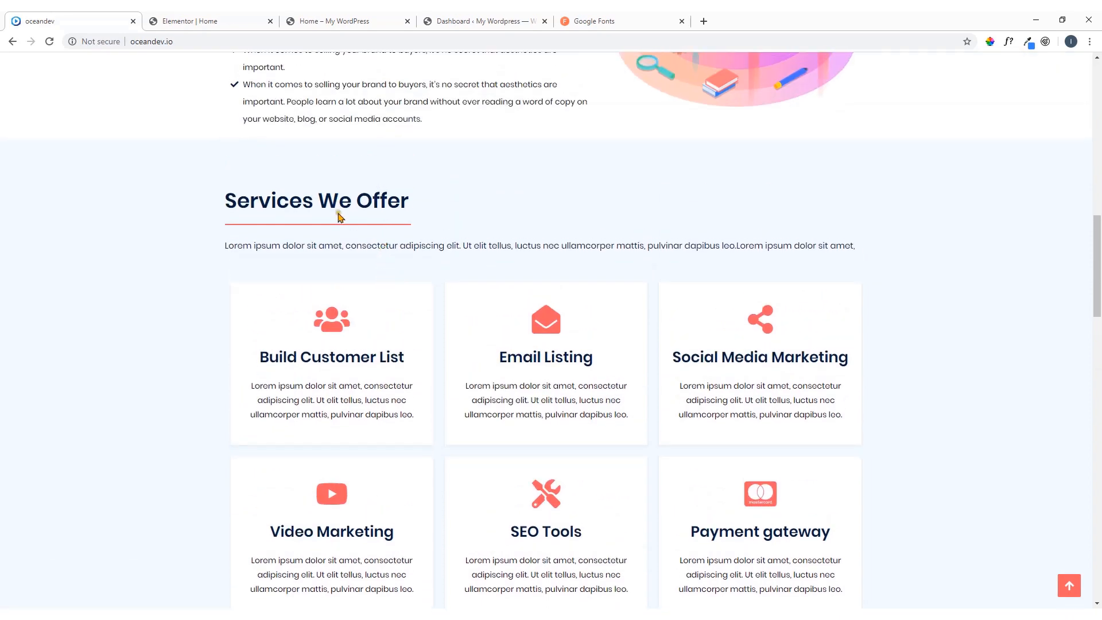
scroll(345, 229, "down", 1)
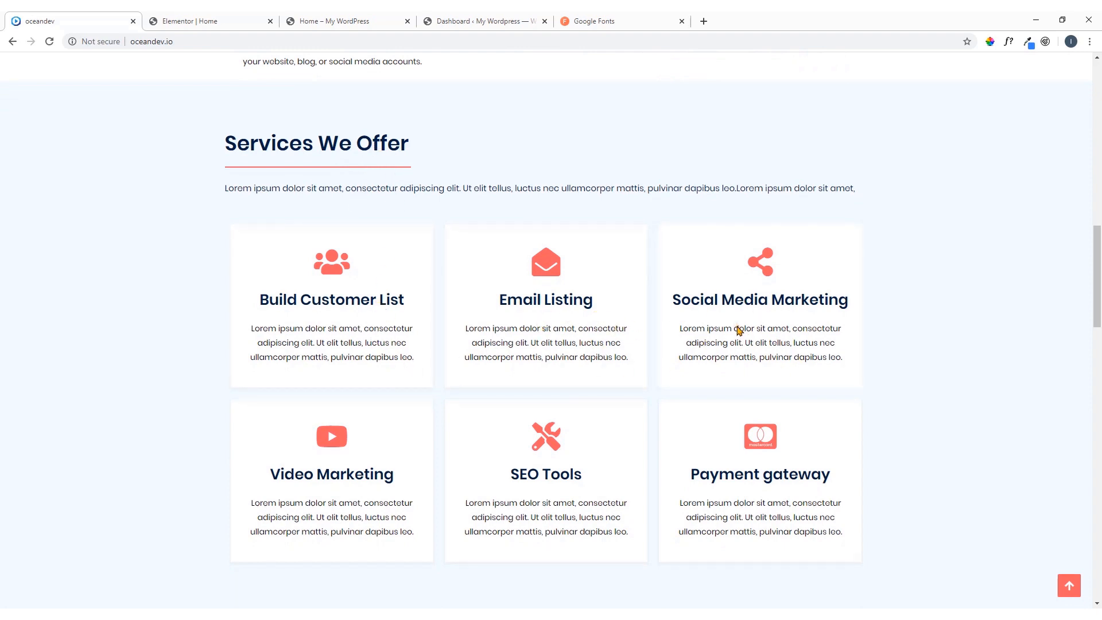
left_click(233, 20)
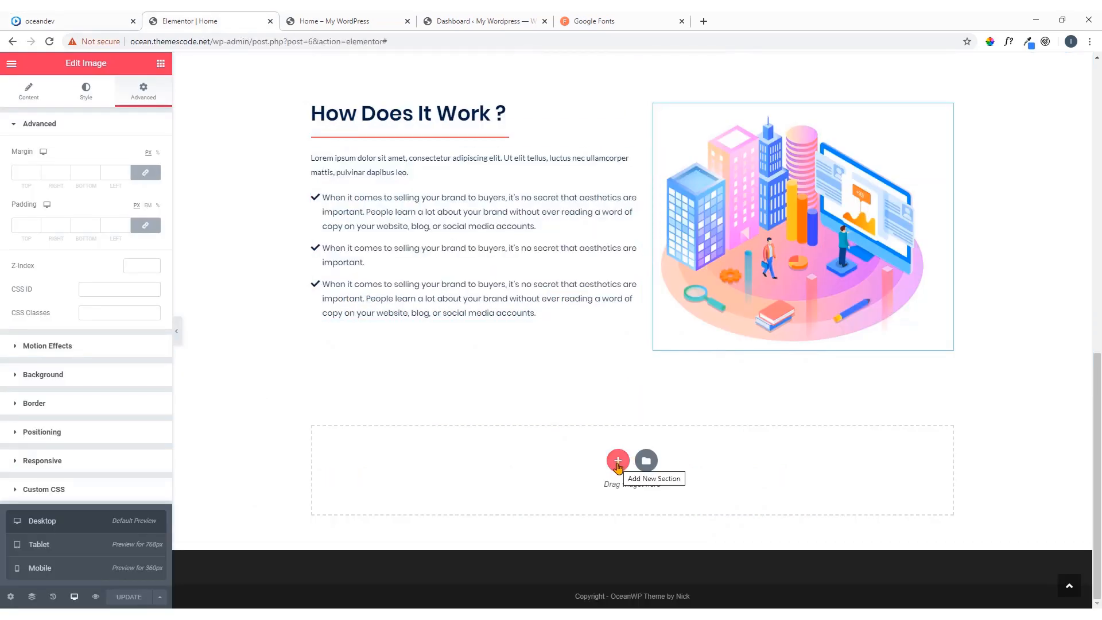
left_click(617, 460)
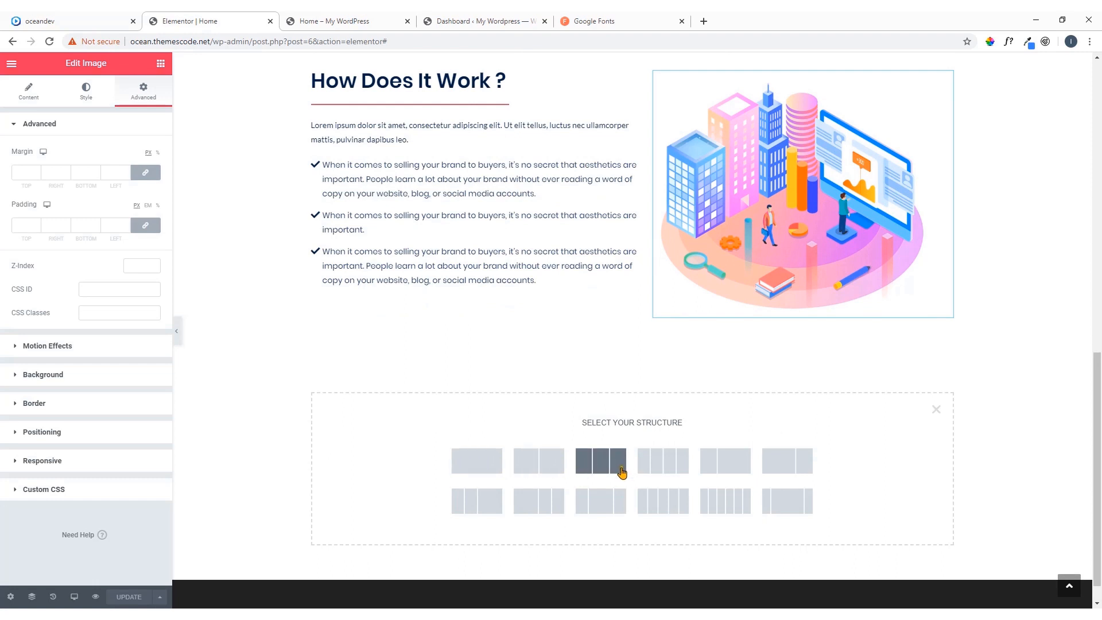
left_click(600, 463)
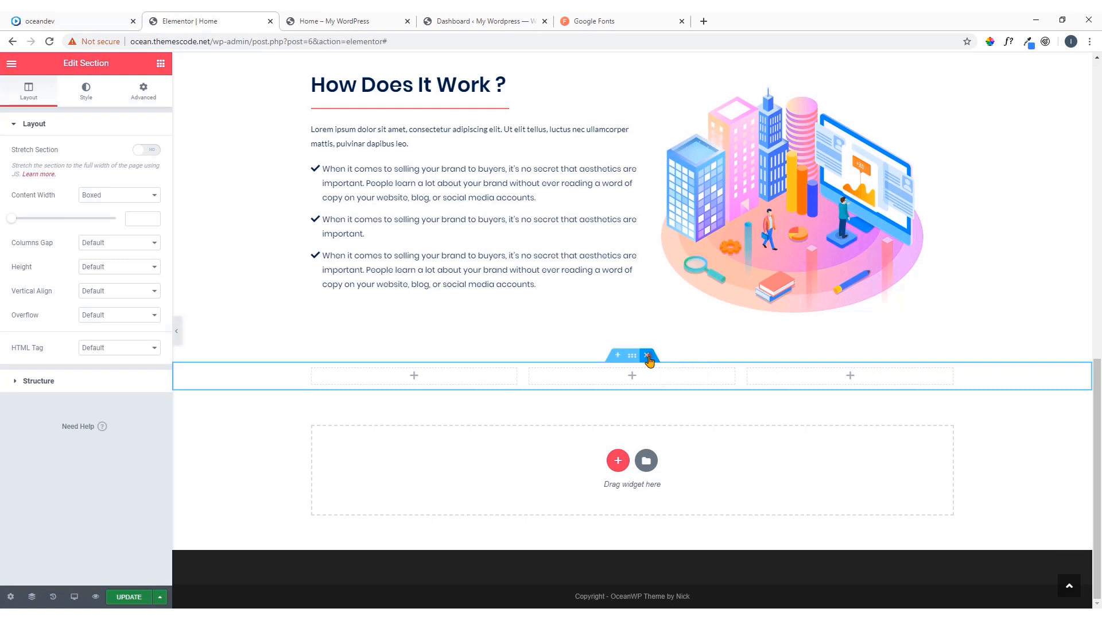
left_click(648, 356)
Add a one-column section below the How Does It Work ? section and place a Heading widget in it
left_click(618, 461)
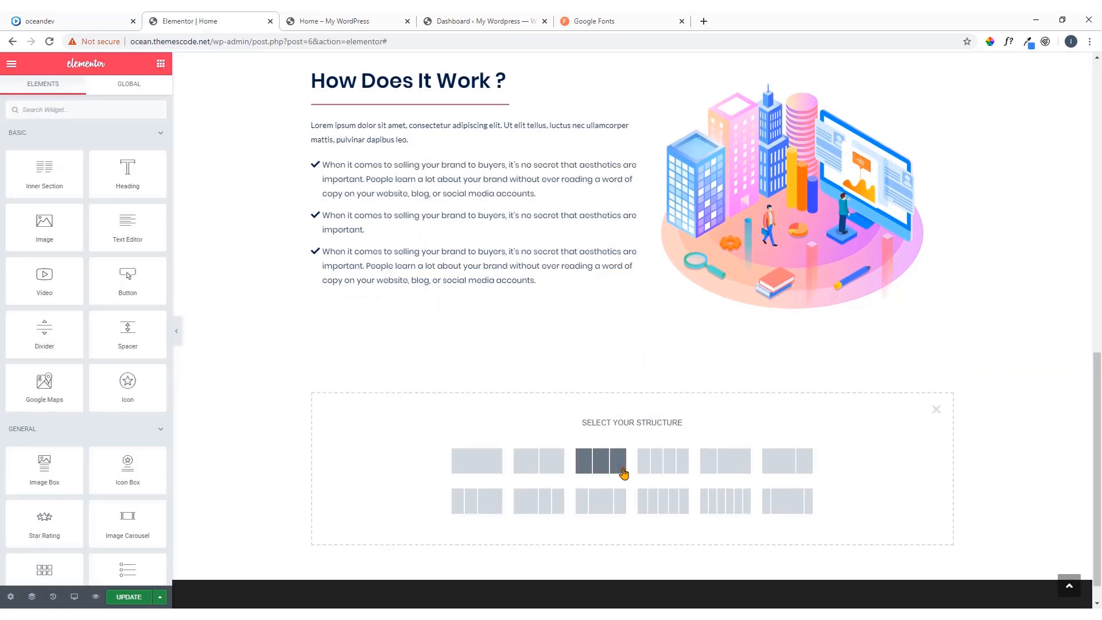
left_click(485, 469)
left_click(140, 15)
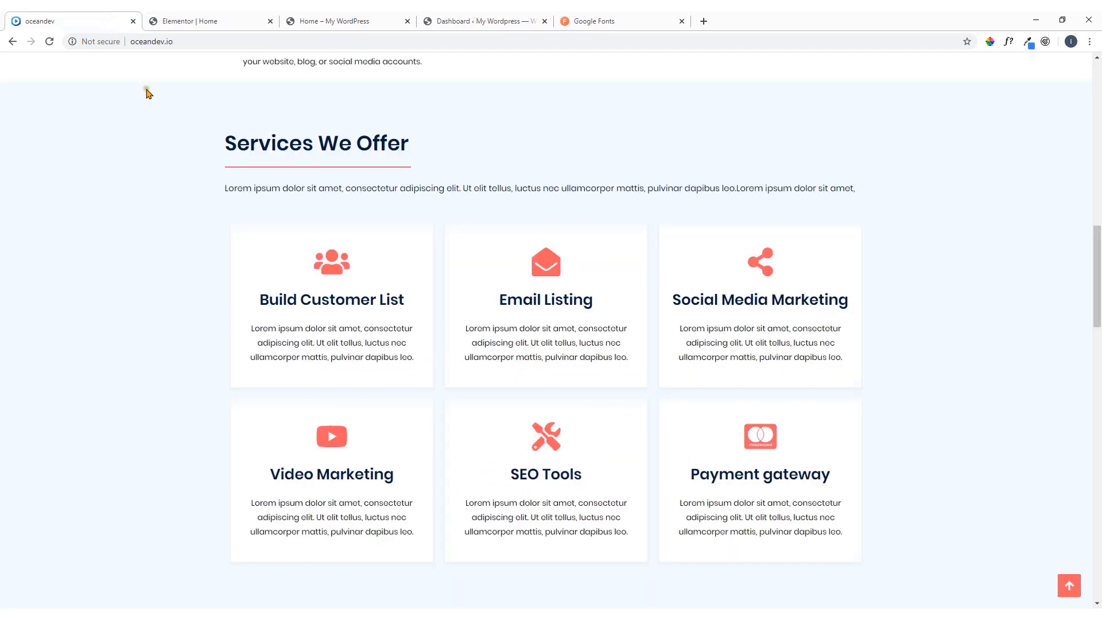
left_click(201, 23)
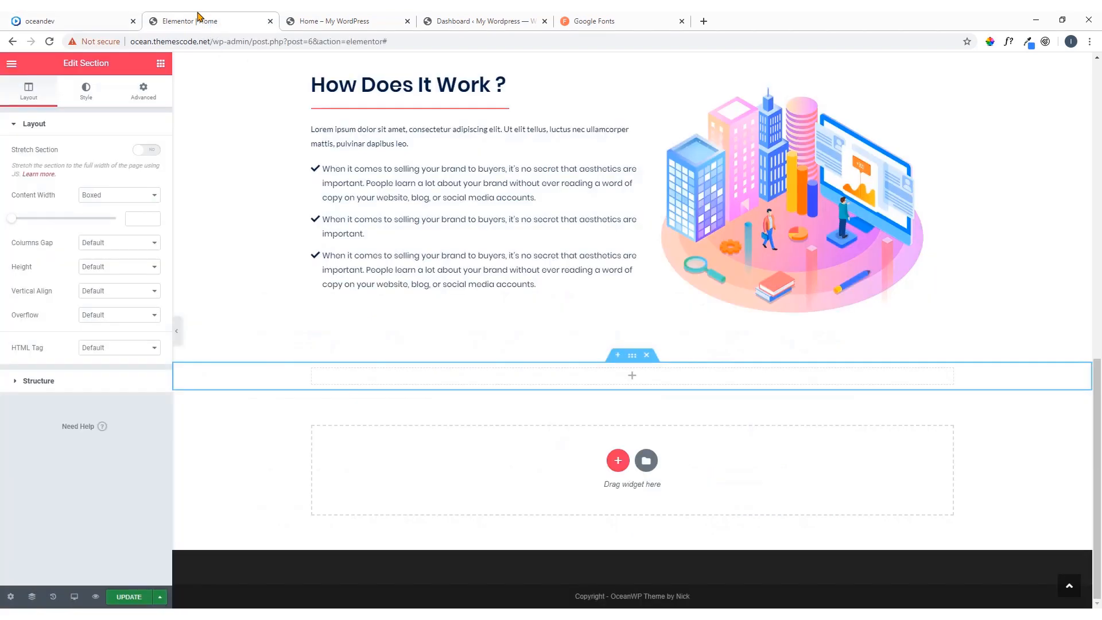
left_click(161, 64)
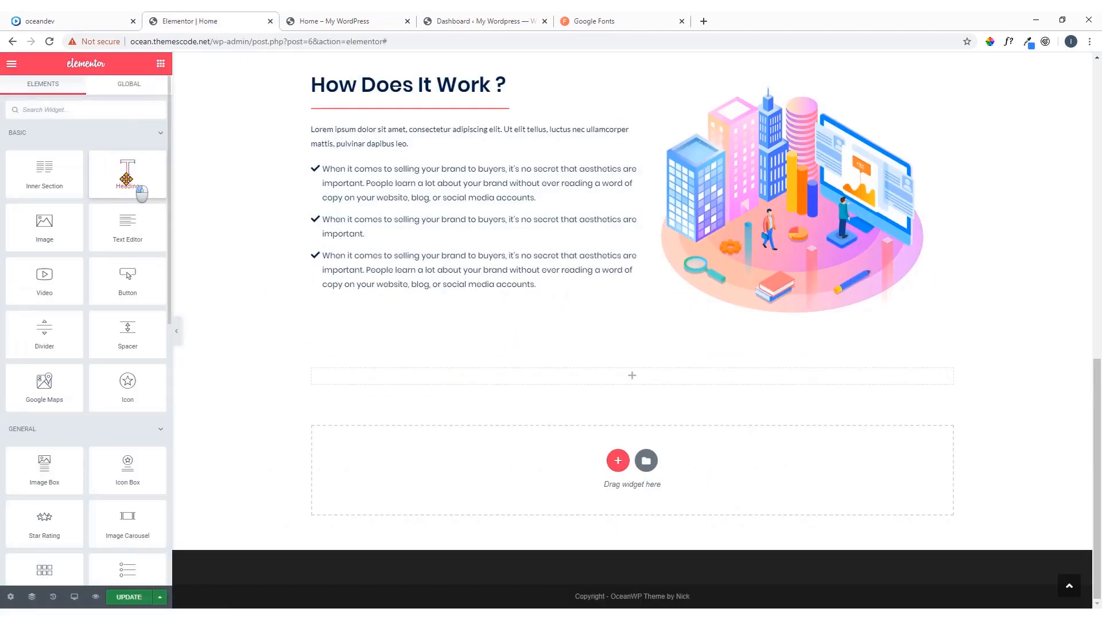
left_click_drag(138, 186, 634, 384)
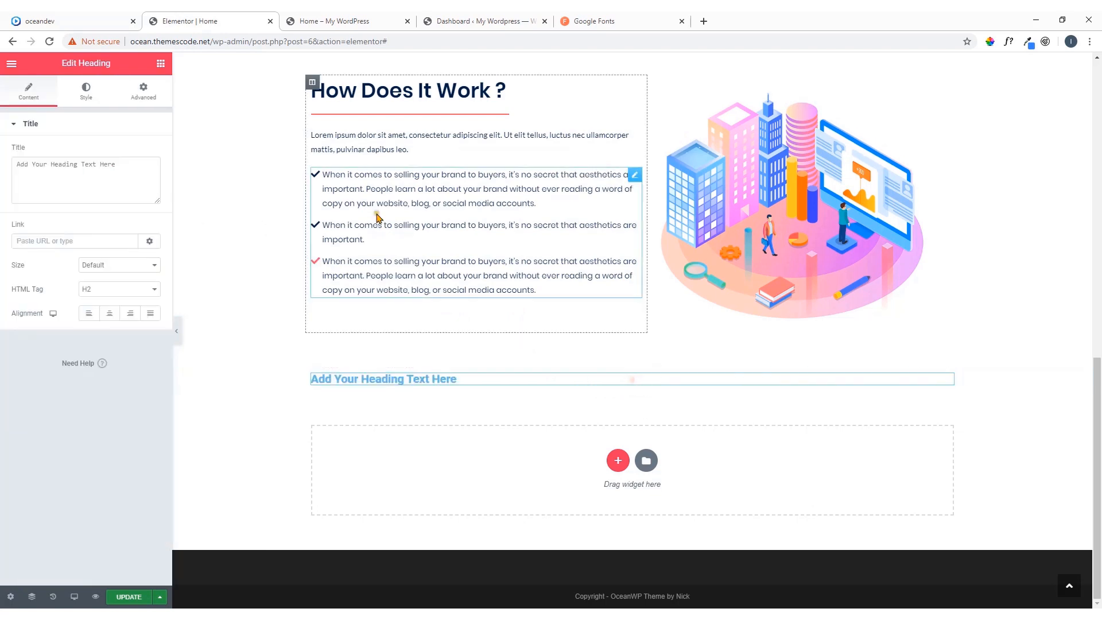
Copy the divider under the How Does It Work ? heading and paste it beneath the new section's heading
left_click(91, 21)
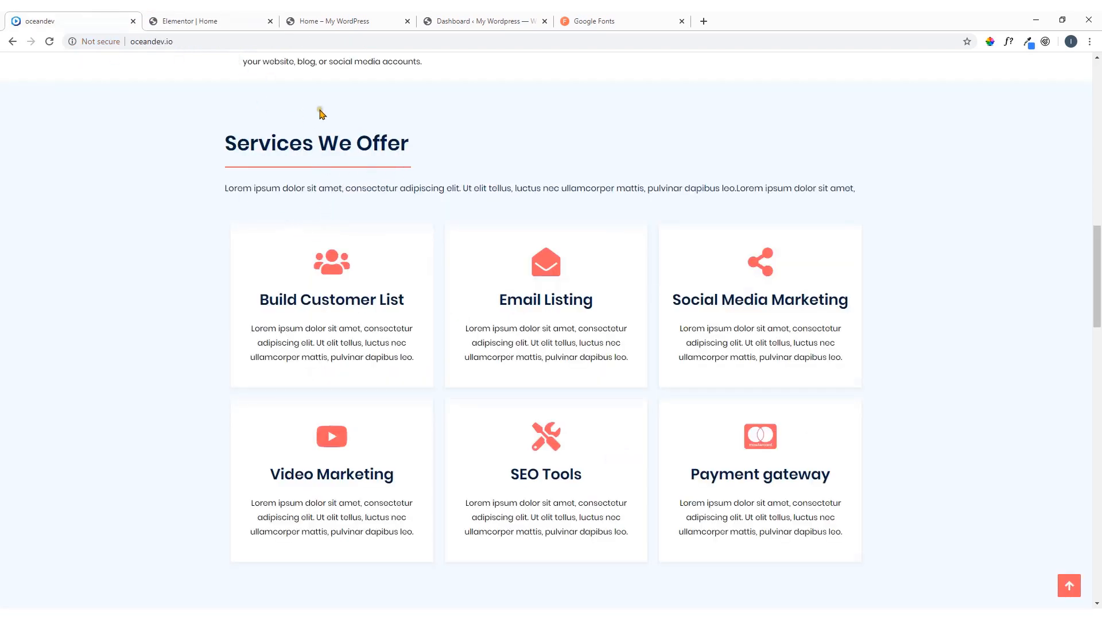
left_click(191, 20)
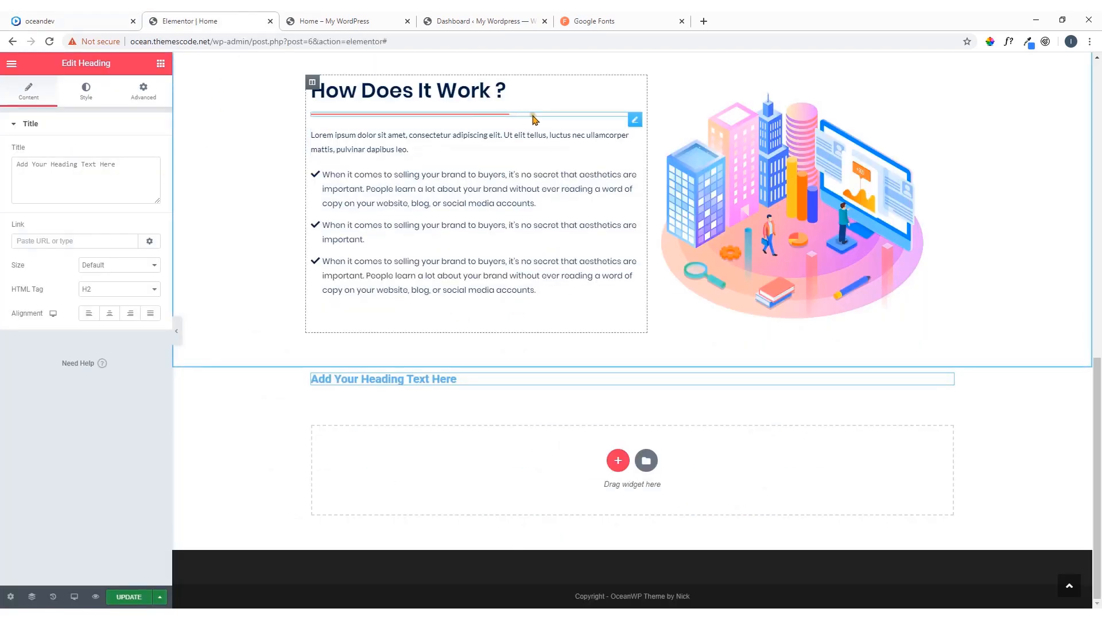
right_click(636, 121)
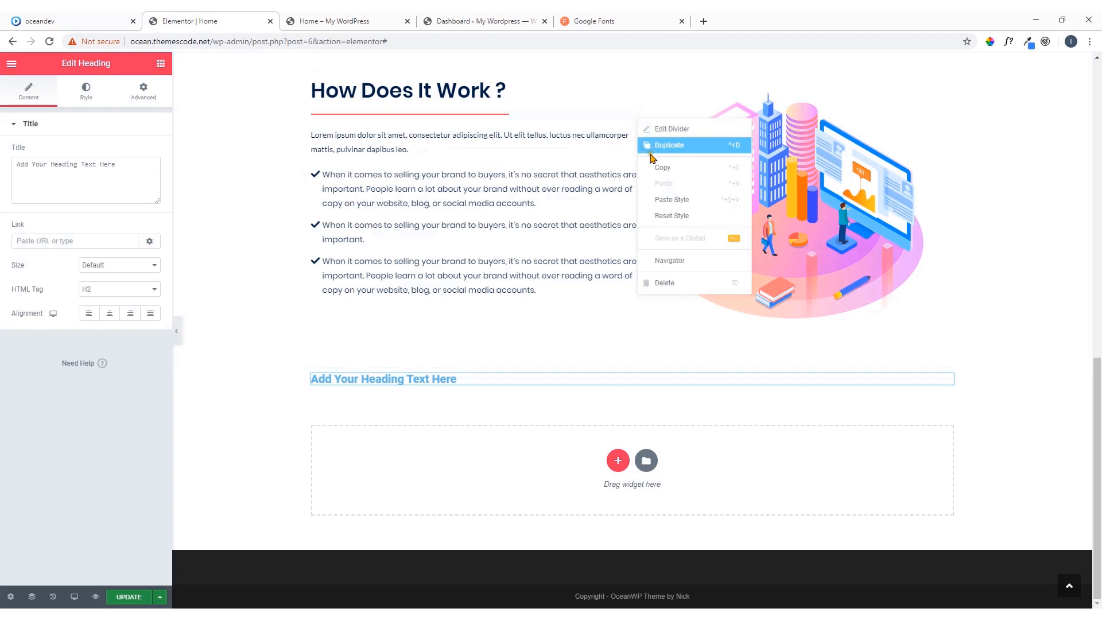
left_click(664, 165)
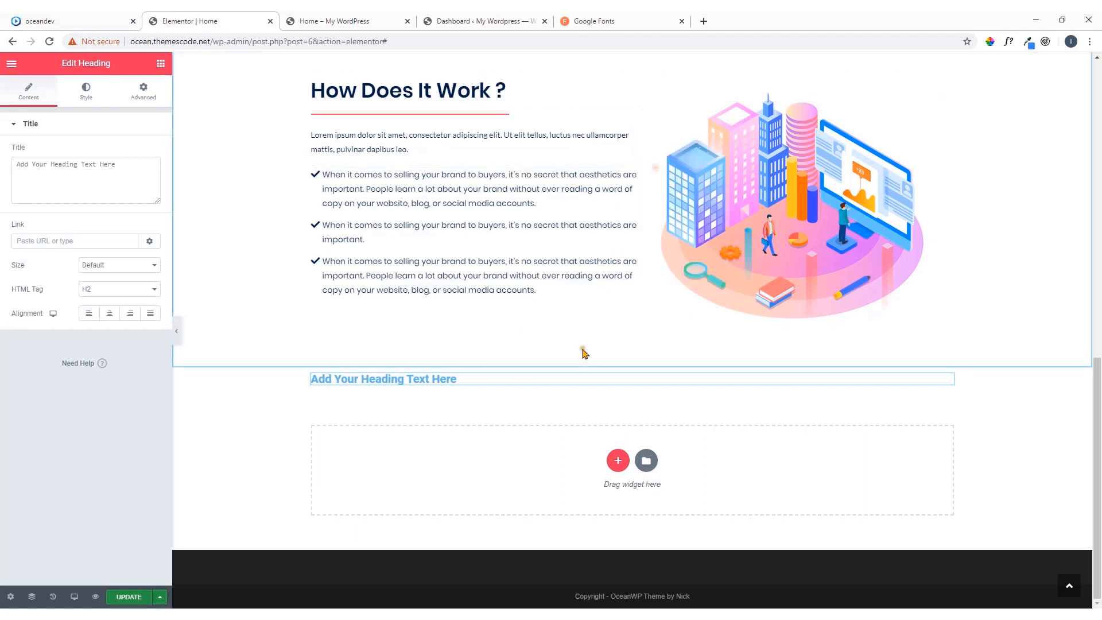
right_click(947, 380)
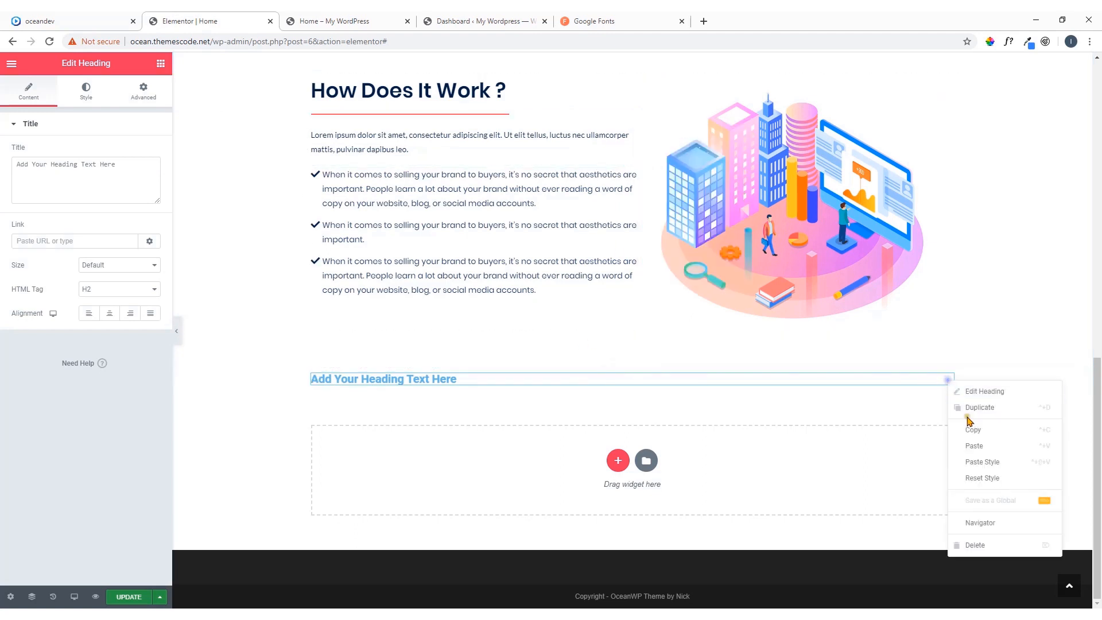
left_click(972, 453)
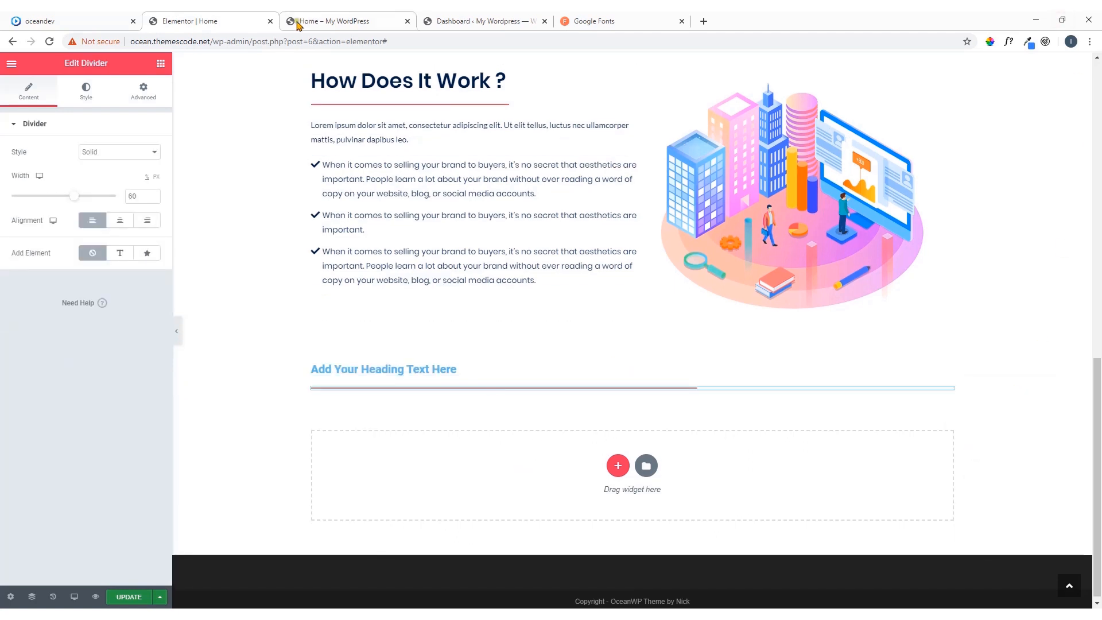
Add a Text Editor widget beneath the divider in the new section
left_click(160, 64)
left_click_drag(125, 228, 358, 393)
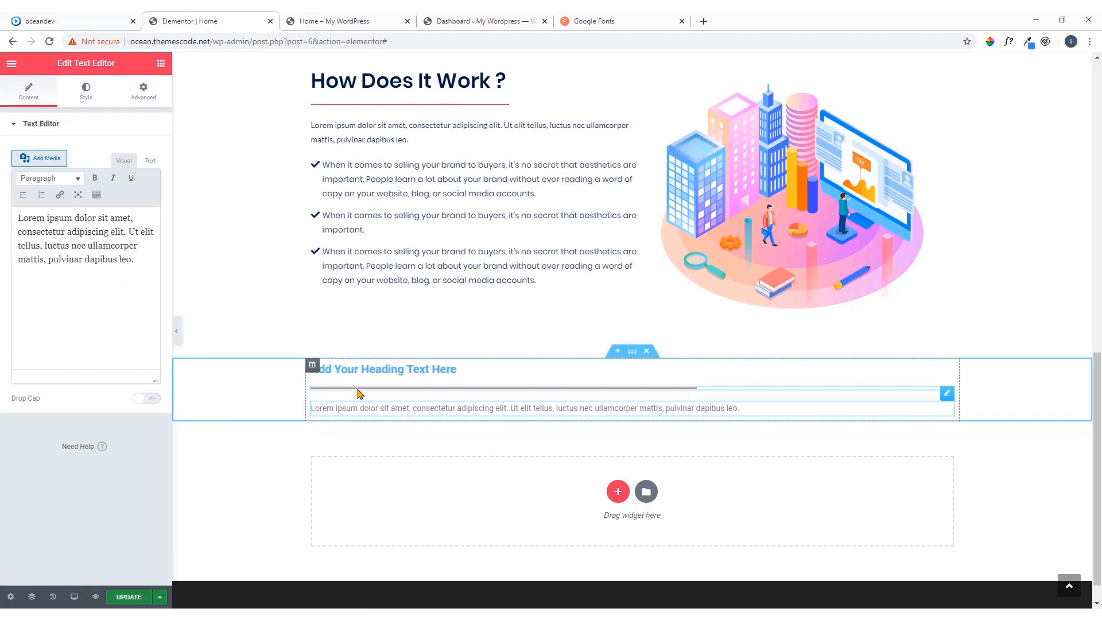
scroll(443, 369, "down", 1)
Add an Inner Section beneath the new section's text and give it a third column, matching the oceandev.io demo's card row
left_click(57, 21)
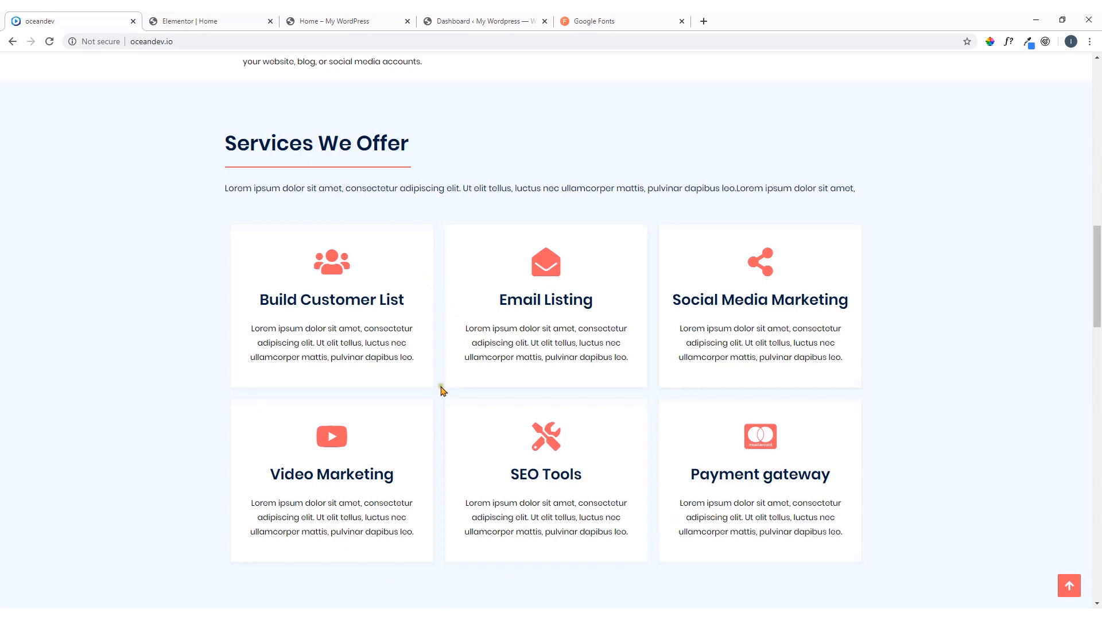
left_click(198, 18)
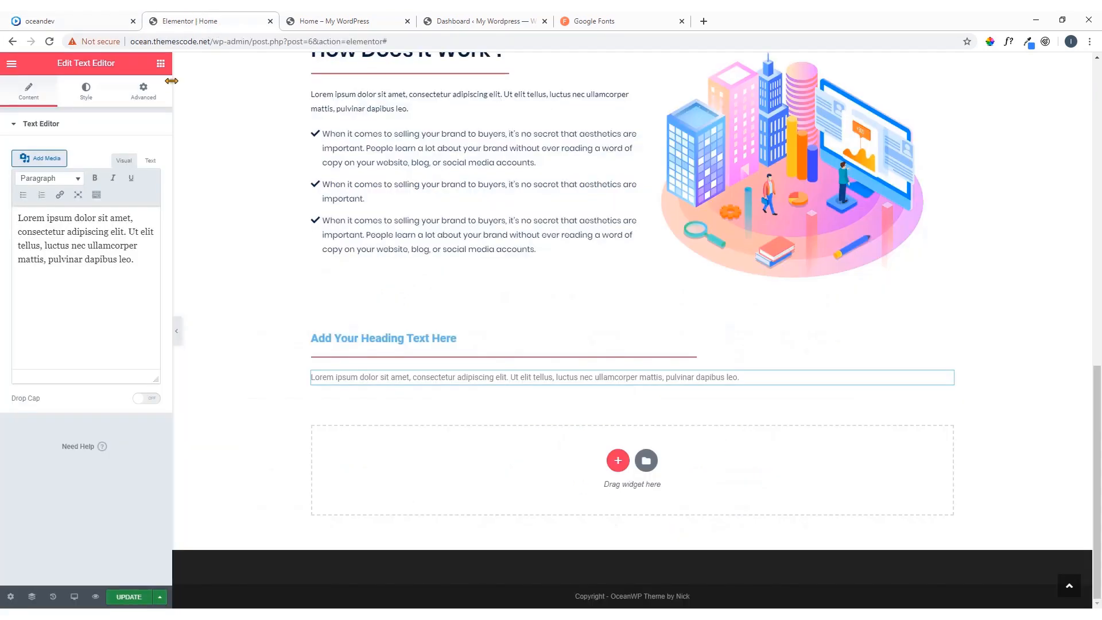
left_click(161, 63)
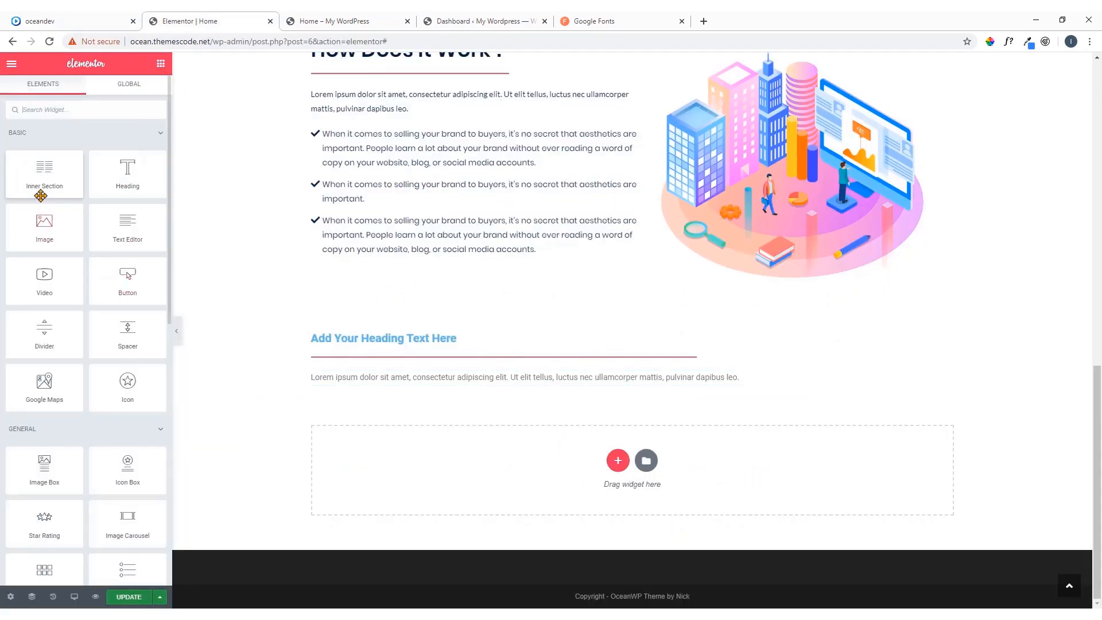
left_click_drag(32, 174, 353, 389)
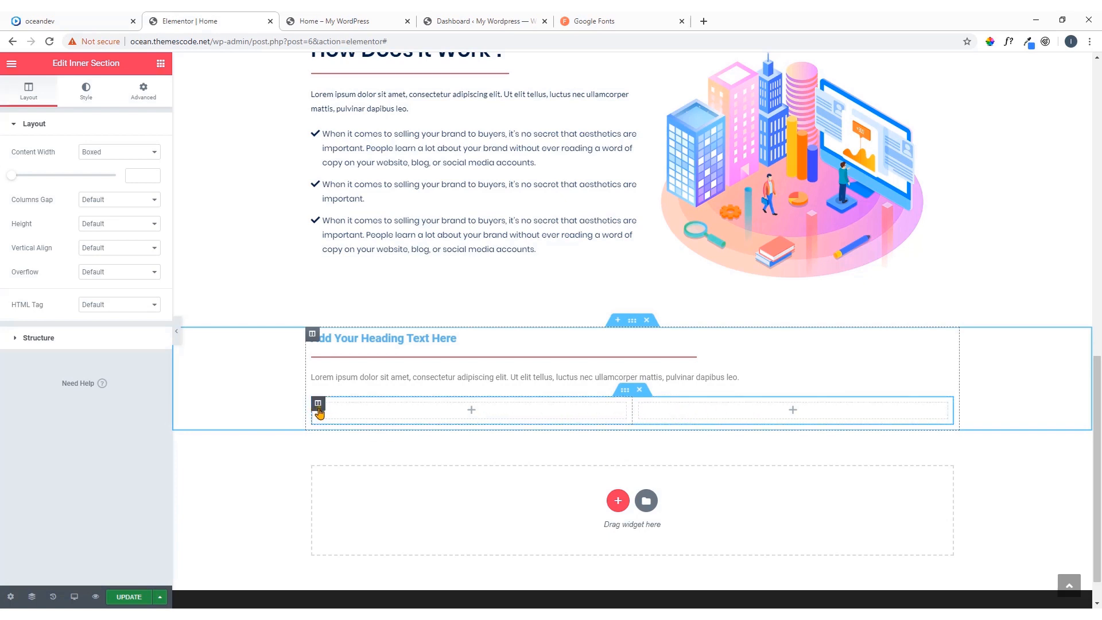
right_click(318, 407)
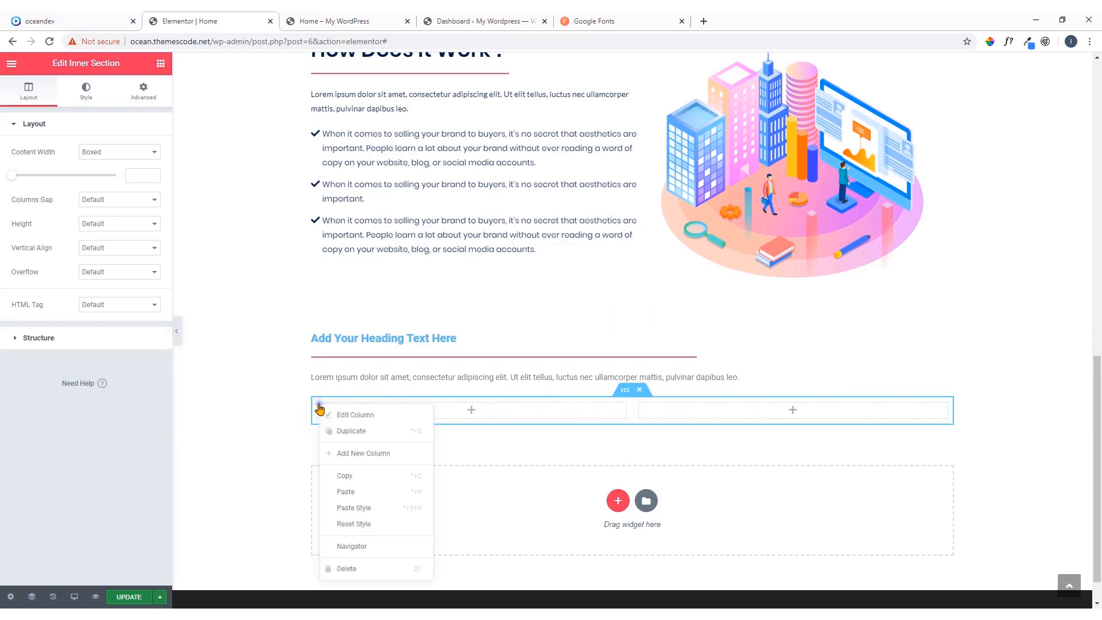
left_click(357, 453)
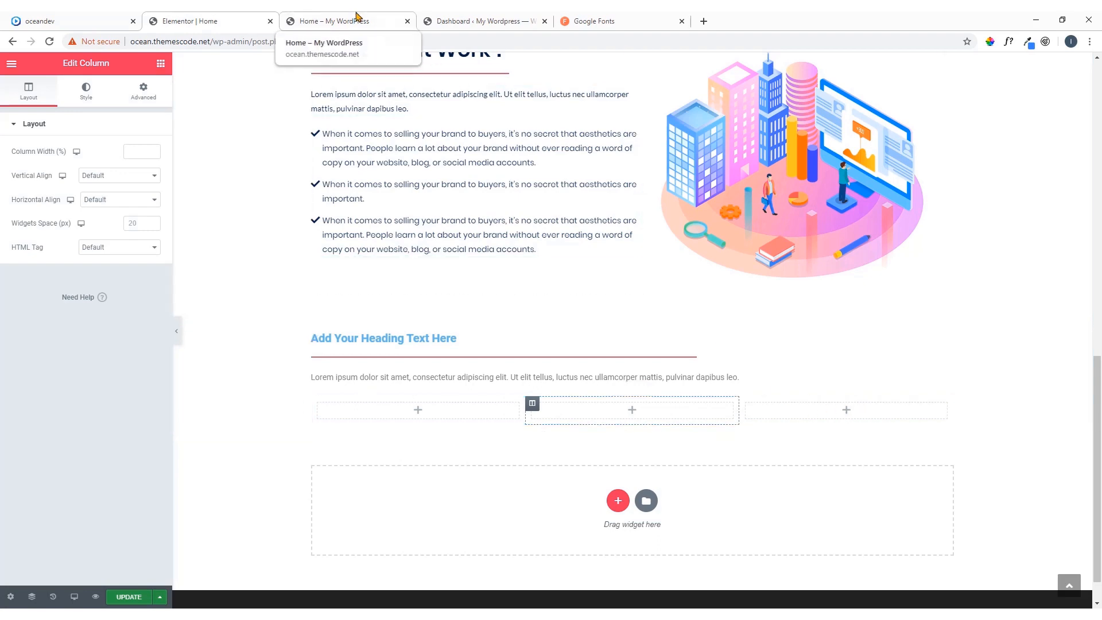
Compare the oceandev.io demo's service cards with the Web Page Rankings card row already on the Elementor page
left_click(99, 17)
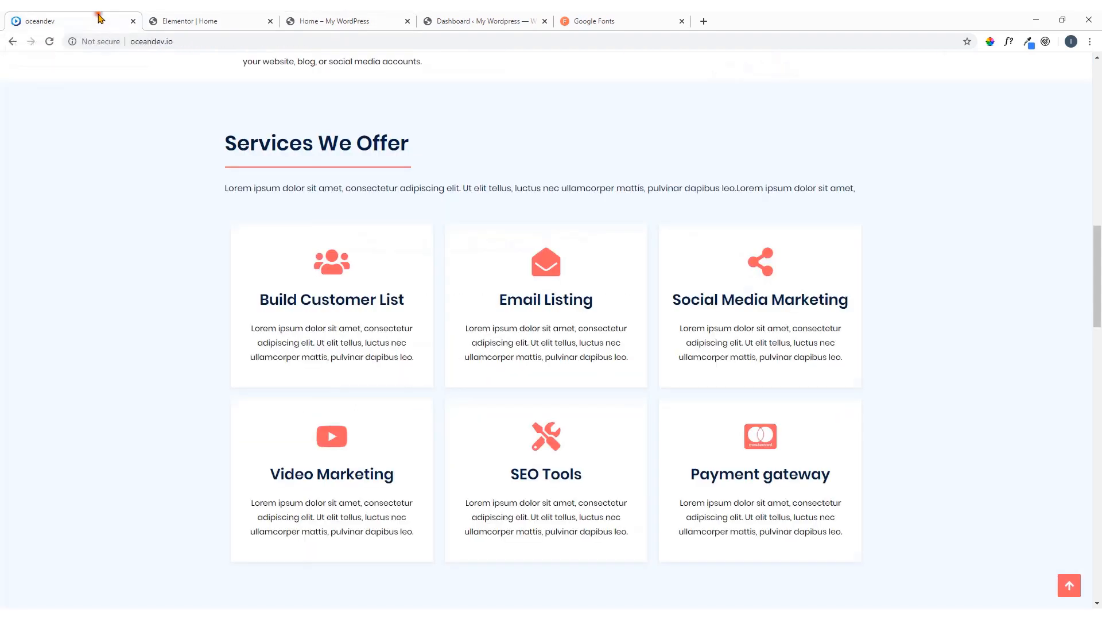
left_click(269, 28)
scroll(459, 253, "up", 5)
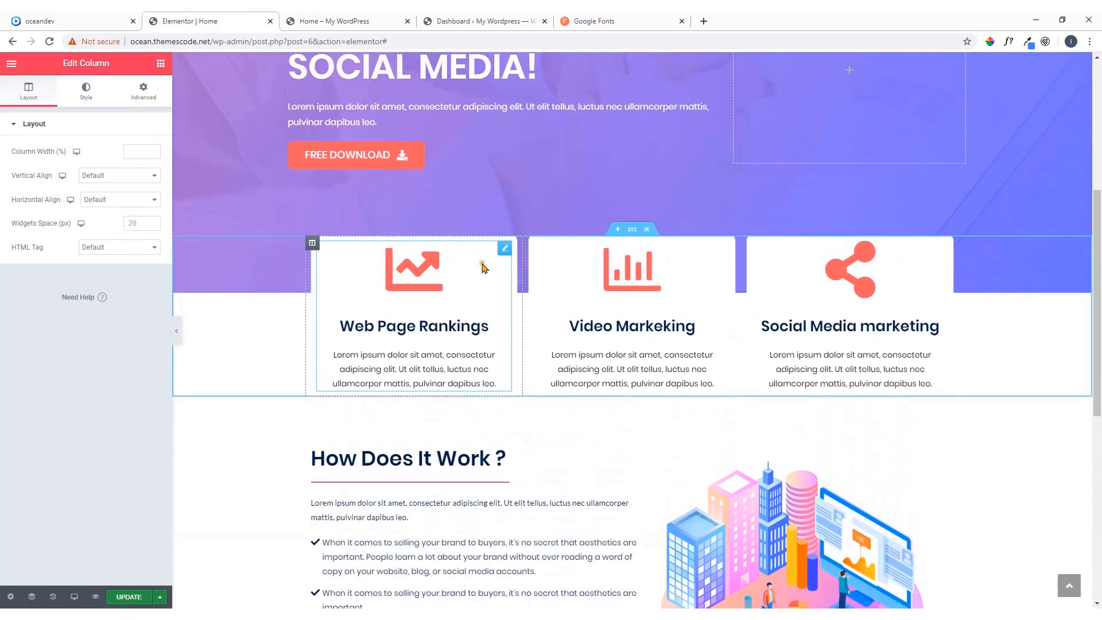
scroll(341, 251, "down", 3)
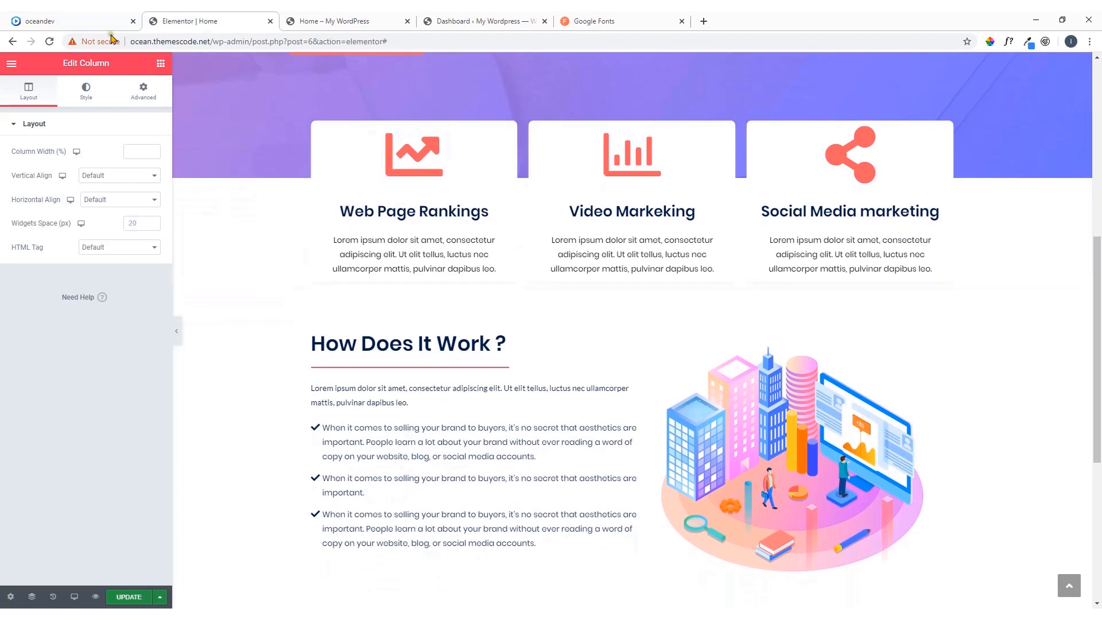
left_click(92, 19)
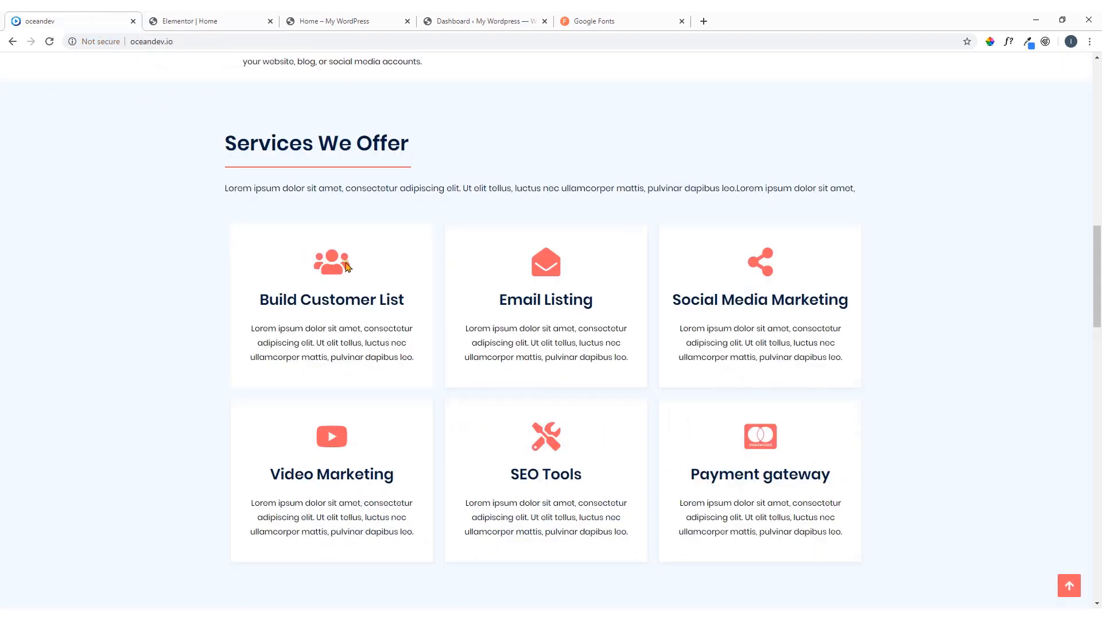
left_click(200, 16)
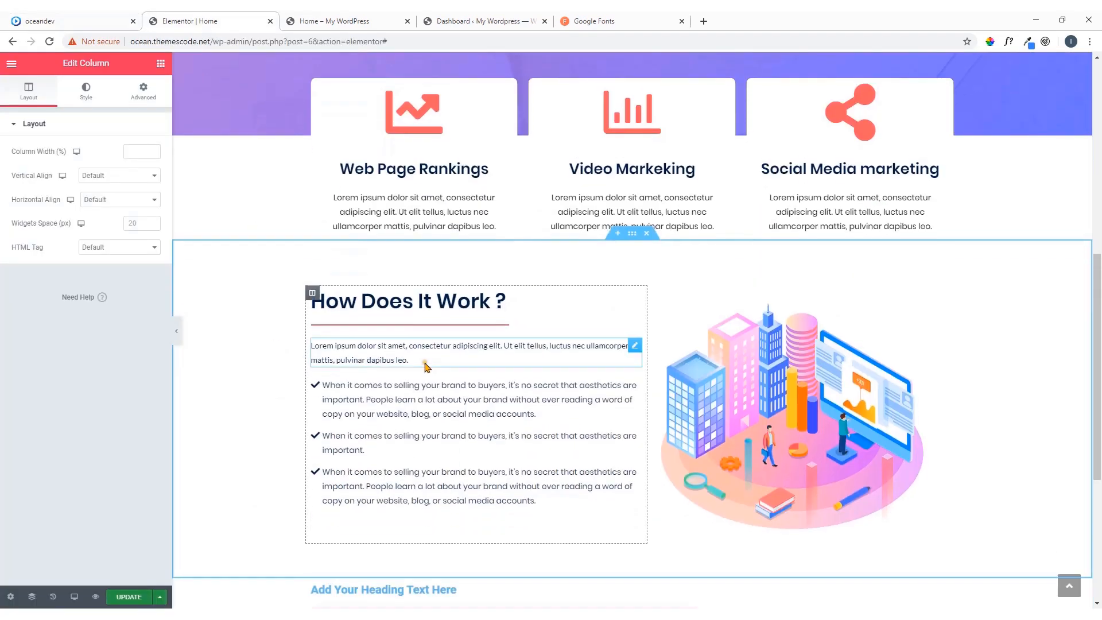
Place an Icon Box widget in each of the inner section's three columns
scroll(433, 375, "down", 5)
scroll(433, 375, "down", 1)
left_click(418, 375)
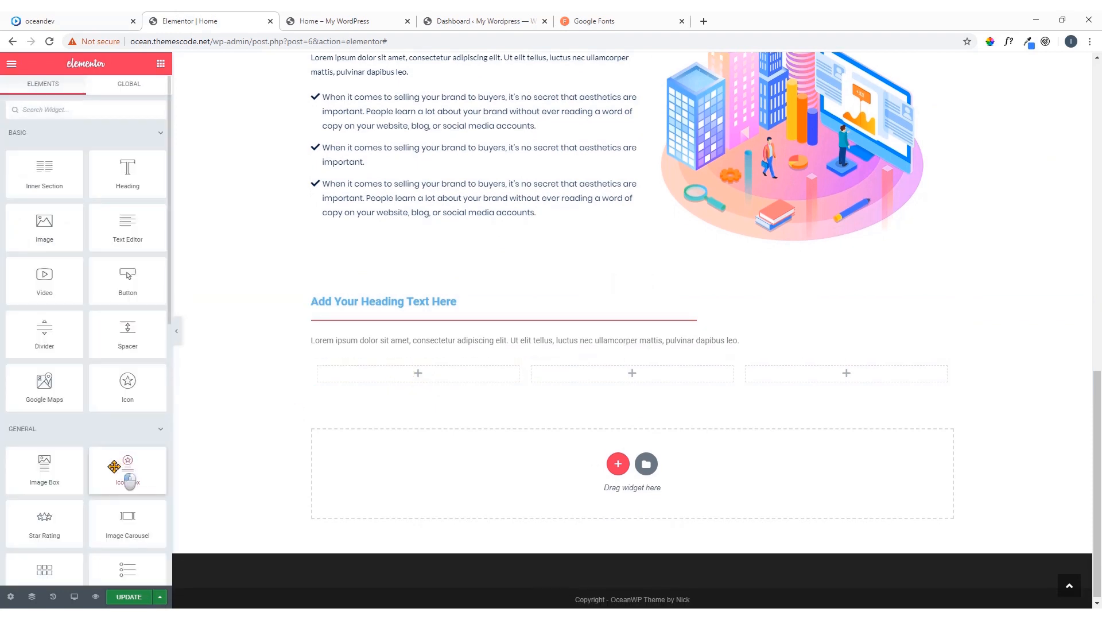
left_click_drag(128, 471, 419, 374)
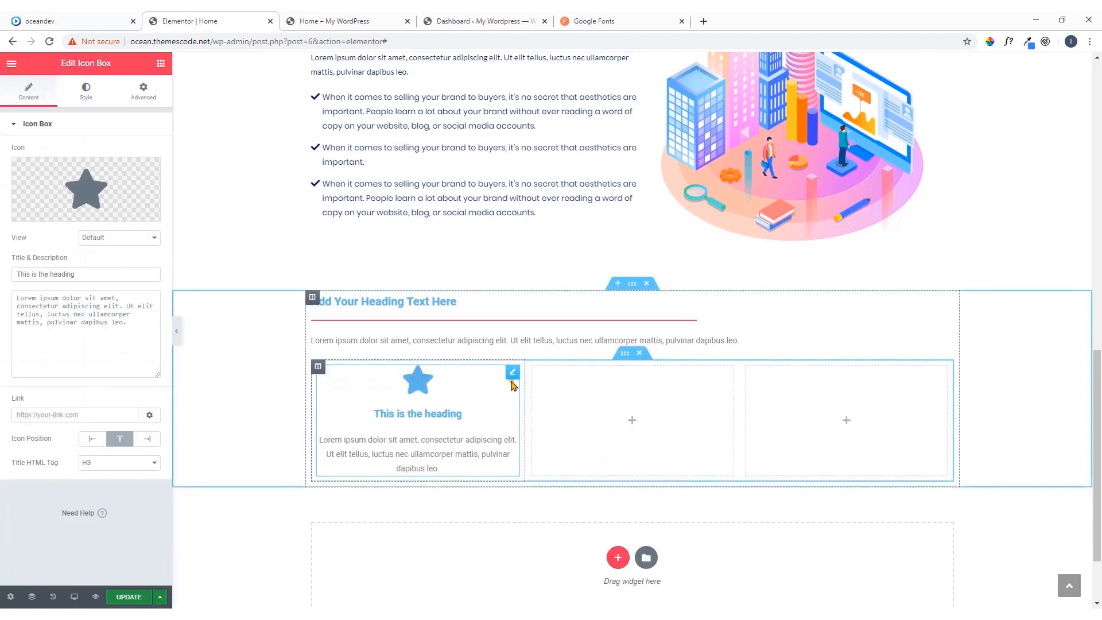
left_click(161, 65)
left_click_drag(137, 465, 610, 425)
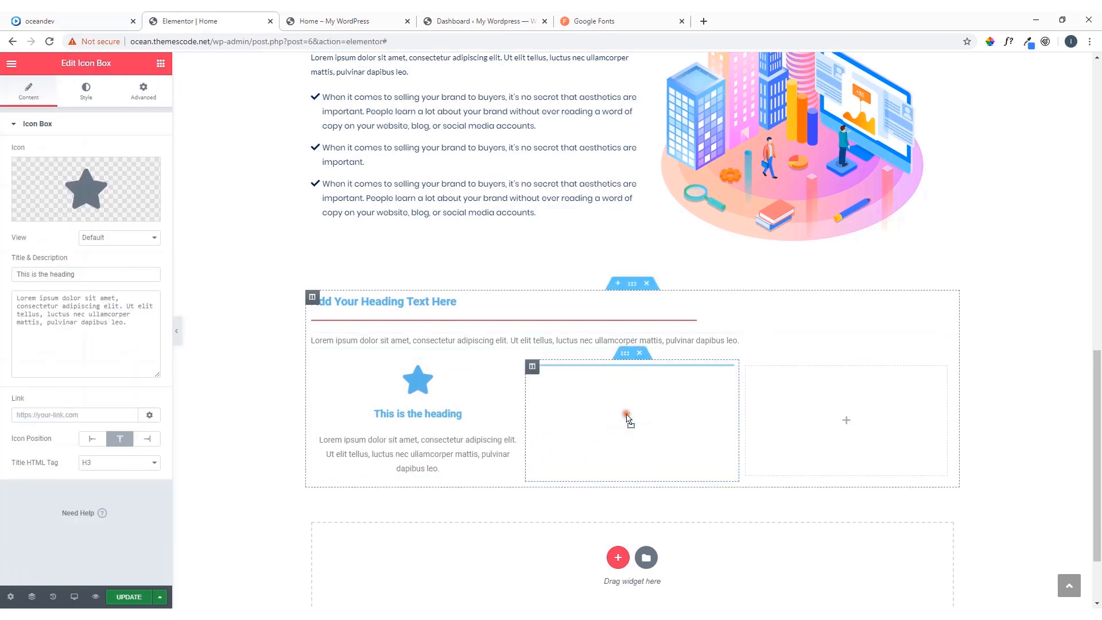
left_click(164, 64)
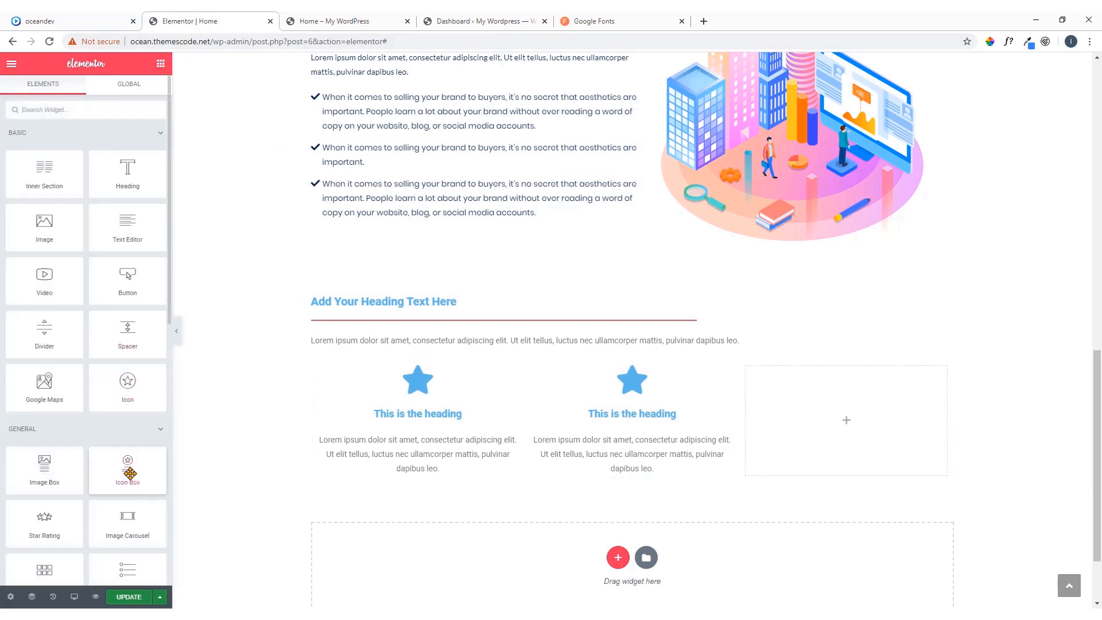
left_click_drag(124, 471, 859, 423)
Duplicate the inner section of three icon boxes and check the two rows against the oceandev.io demo's card layout
scroll(509, 197, "down", 2)
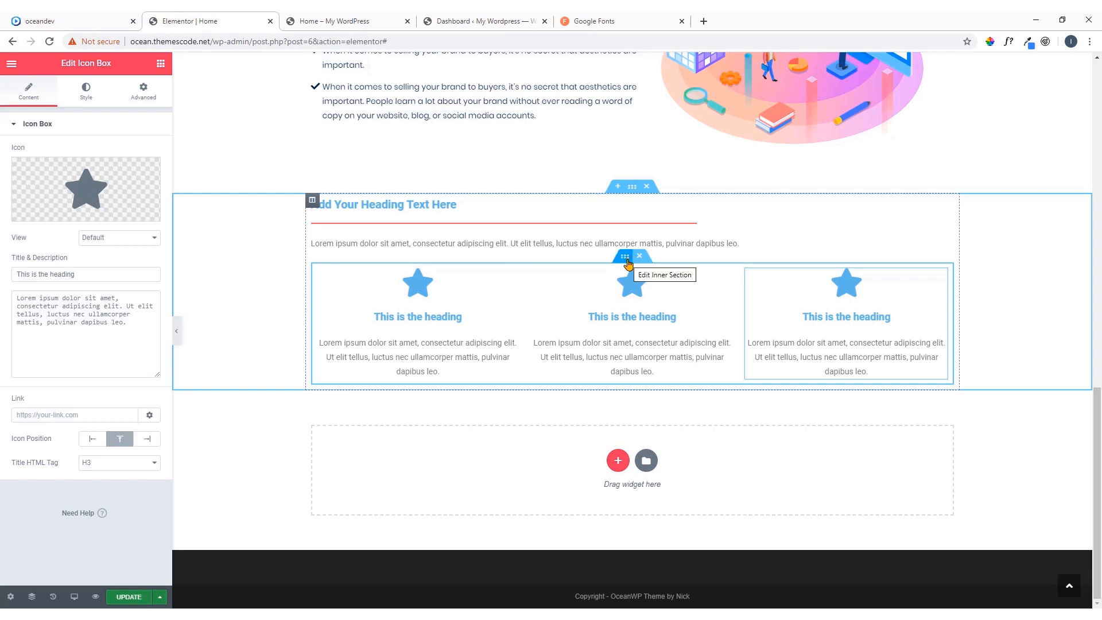
right_click(627, 264)
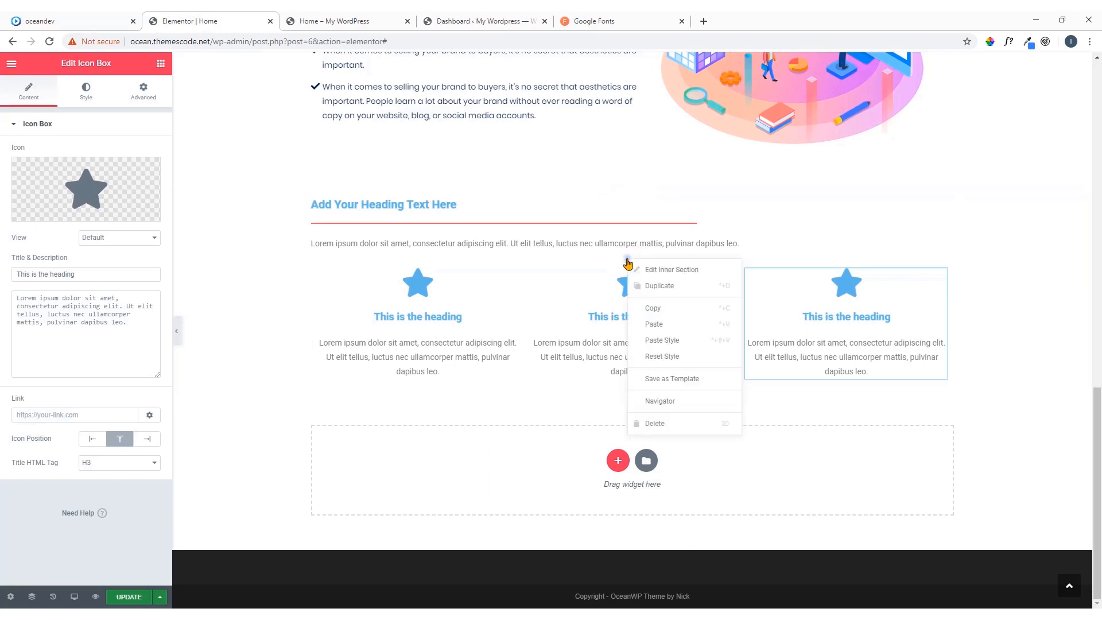
left_click(648, 286)
scroll(693, 290, "down", 2)
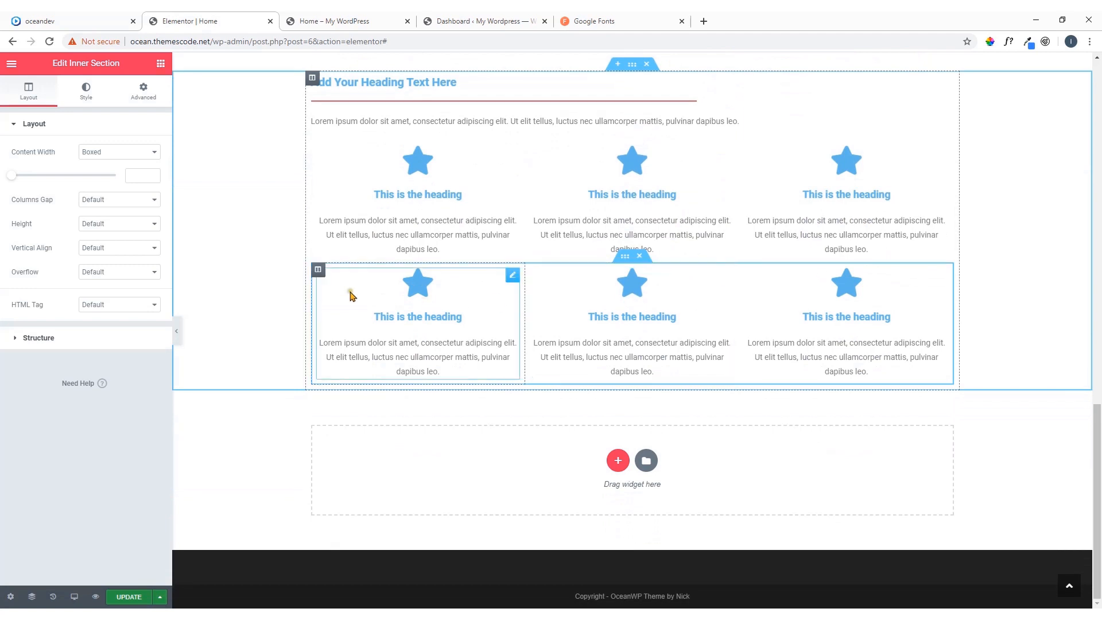
scroll(624, 221, "up", 1)
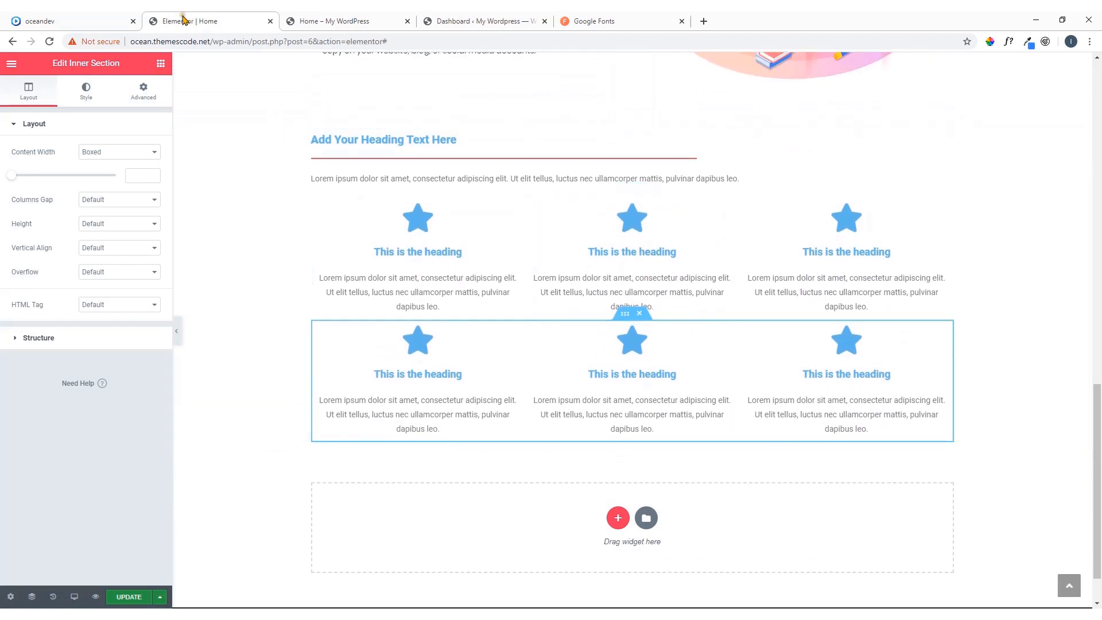
left_click(89, 17)
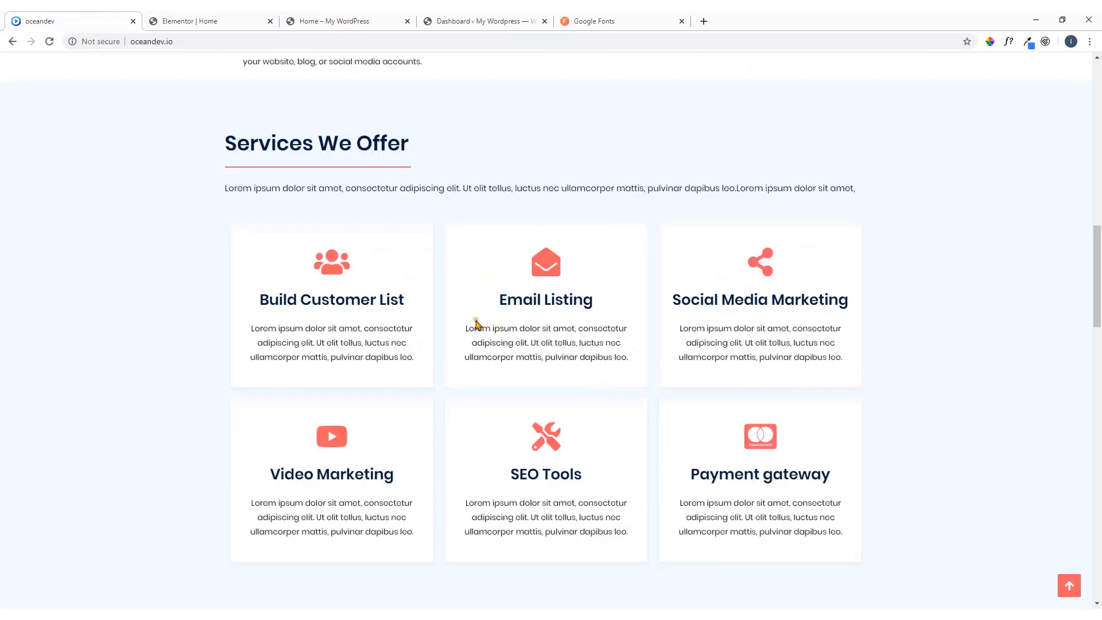
left_click(224, 23)
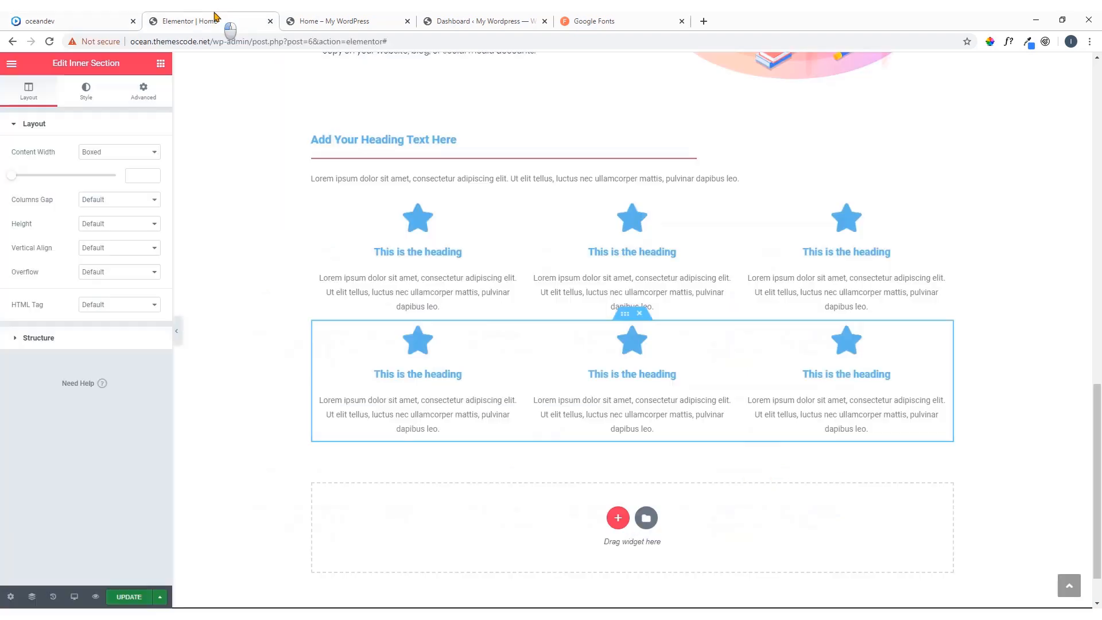
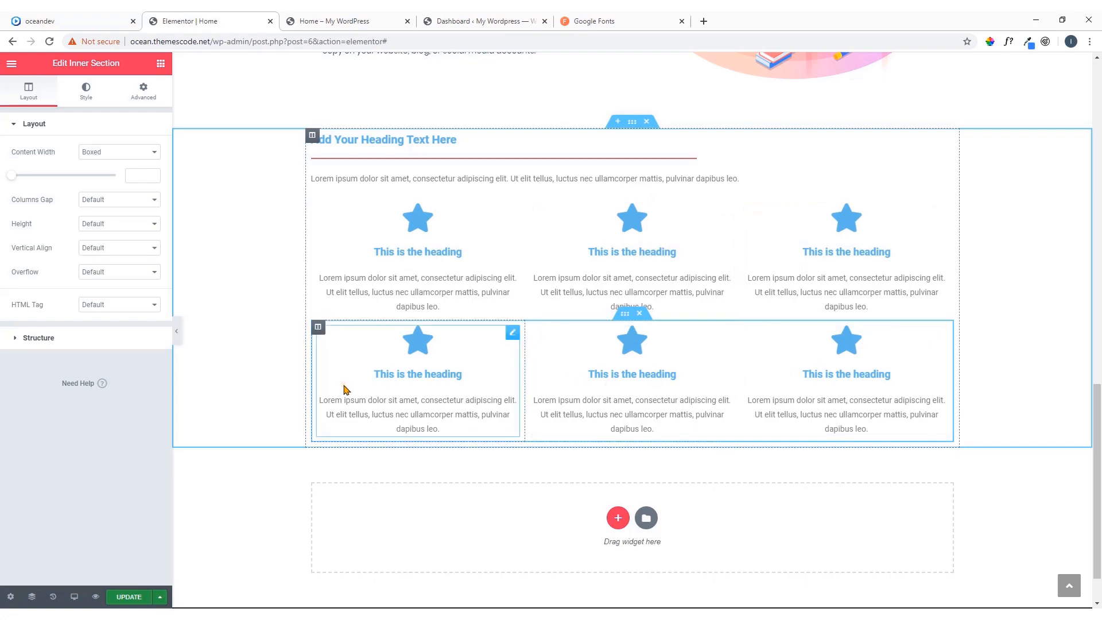
Copy the Web Page Rankings icon box and paste its style onto all three icon boxes in the upper row of the new section
scroll(406, 291, "up", 10)
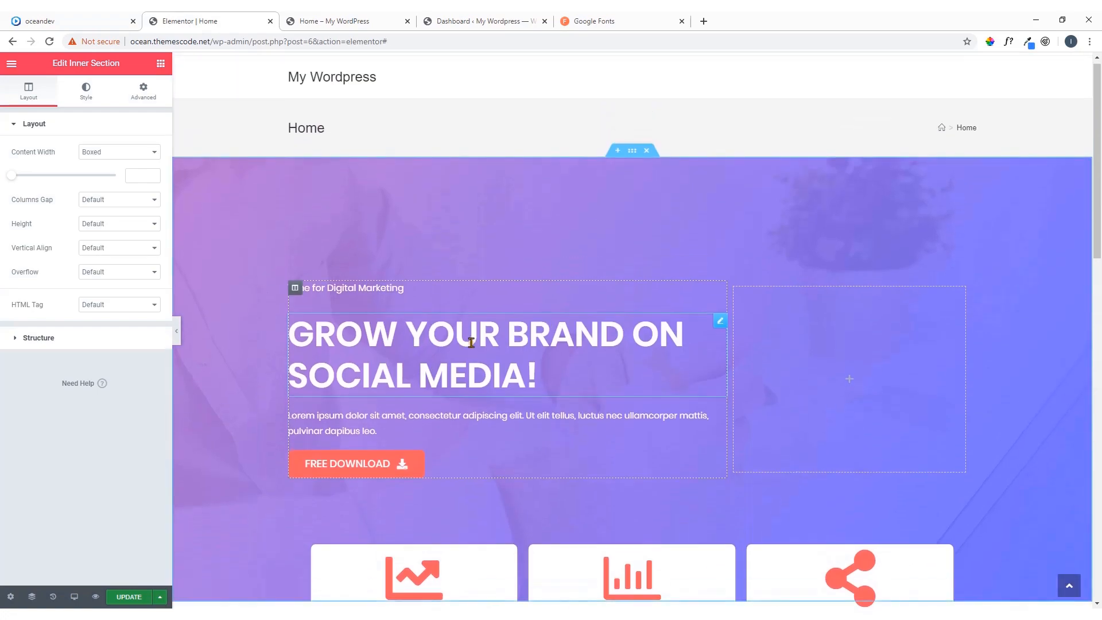
scroll(538, 328, "down", 1)
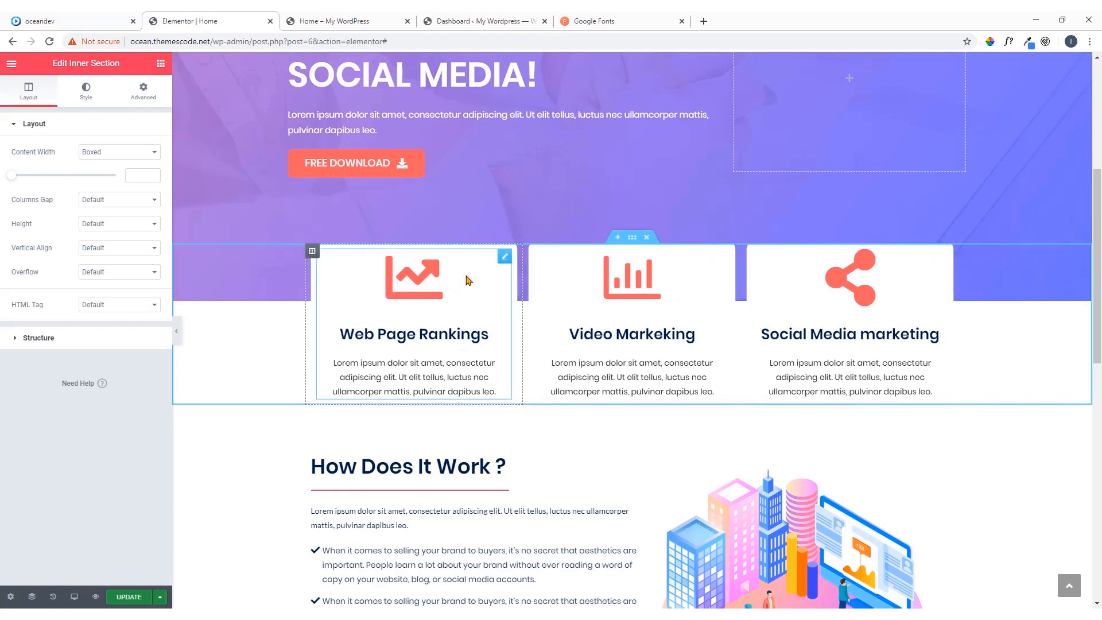
right_click(505, 261)
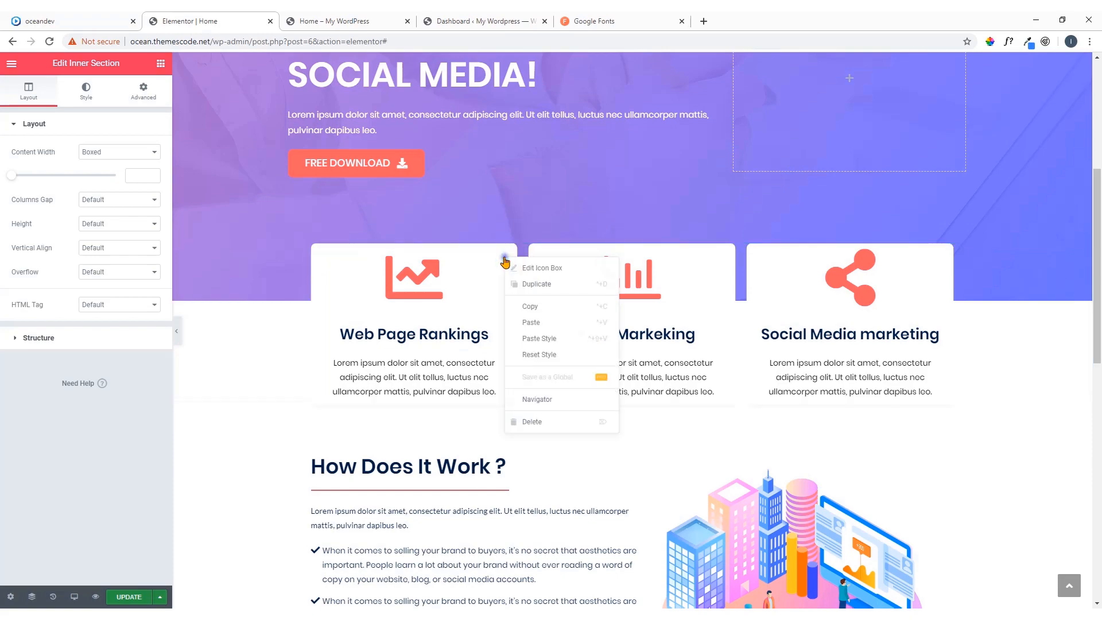
left_click(534, 308)
scroll(534, 310, "down", 10)
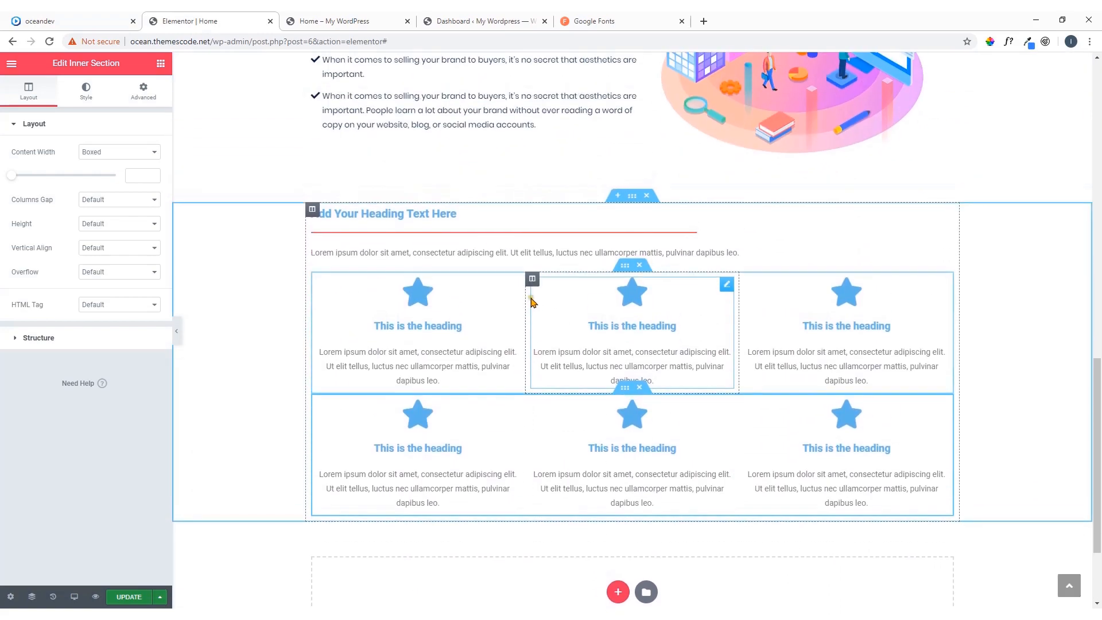
right_click(512, 282)
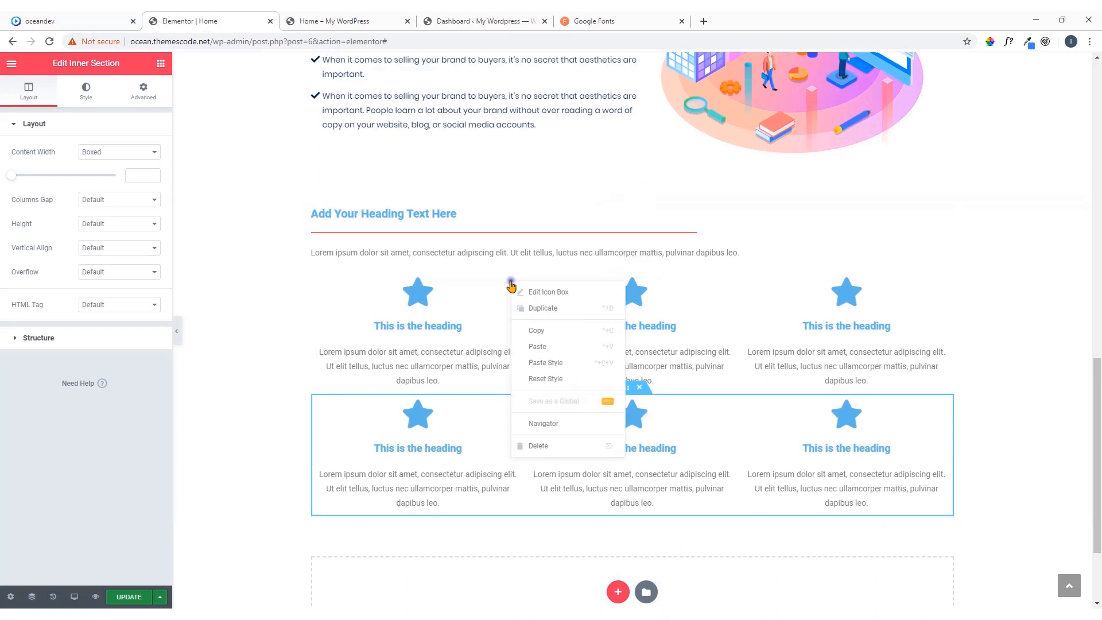
left_click(544, 353)
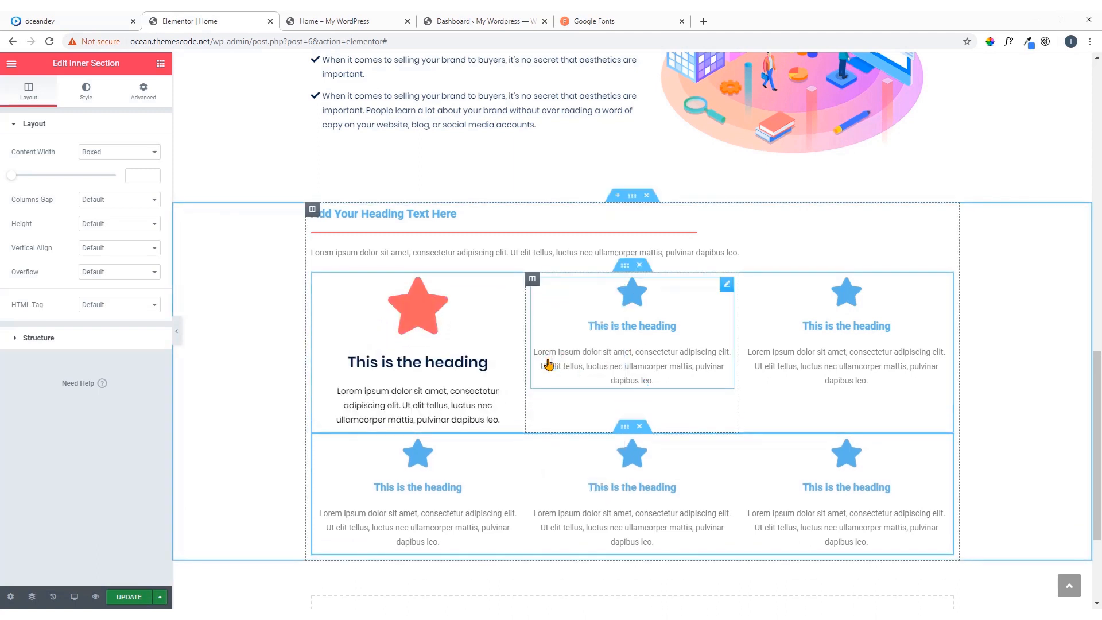
right_click(732, 287)
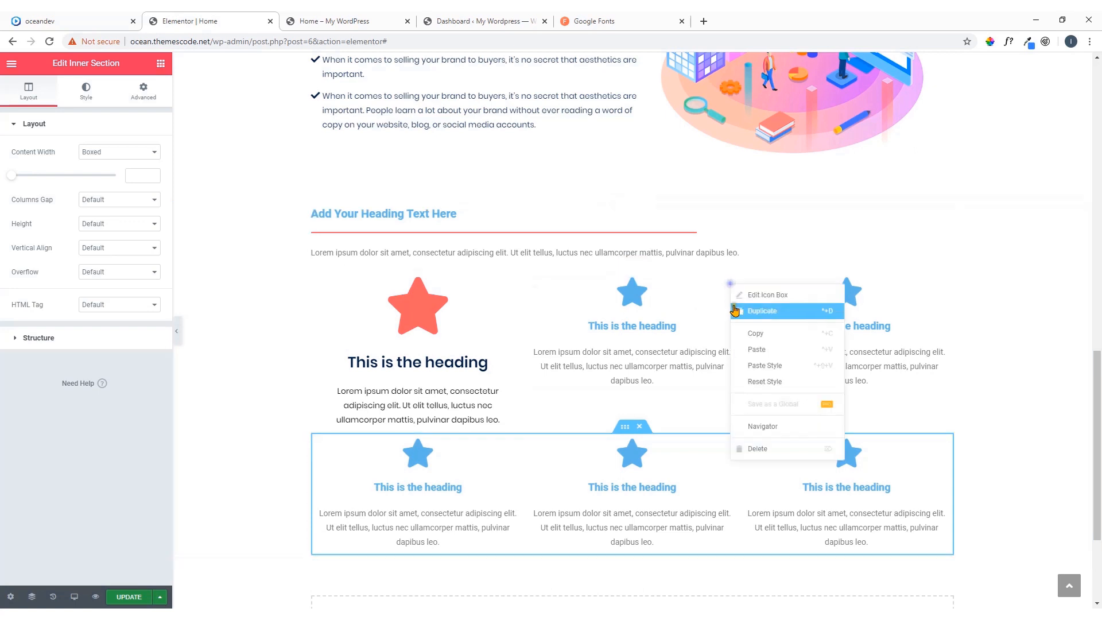
left_click(748, 354)
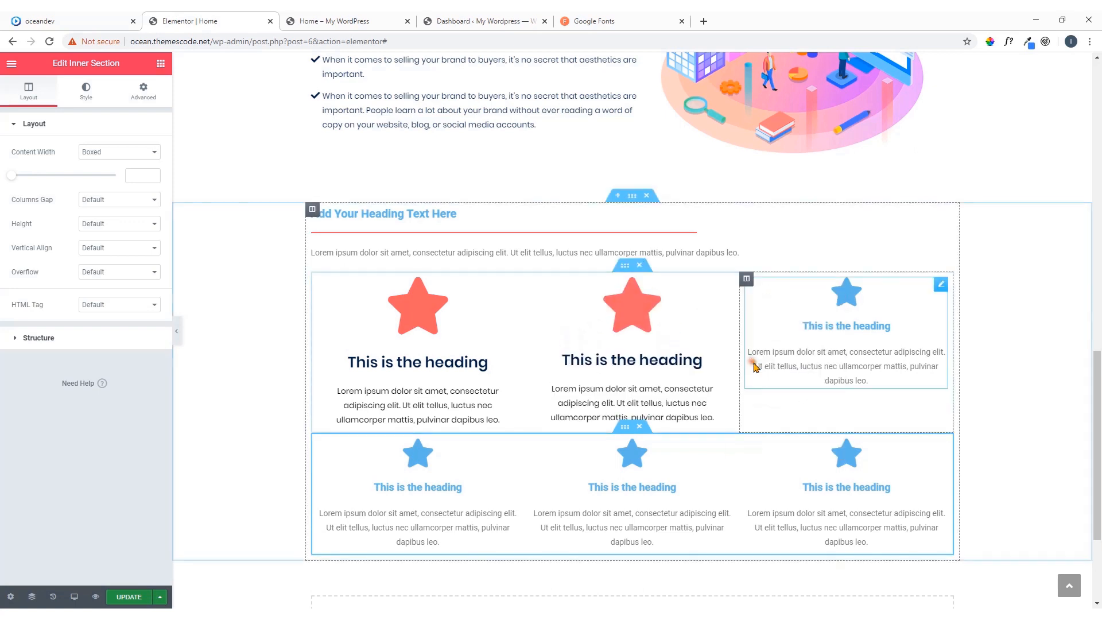
right_click(947, 285)
left_click(987, 368)
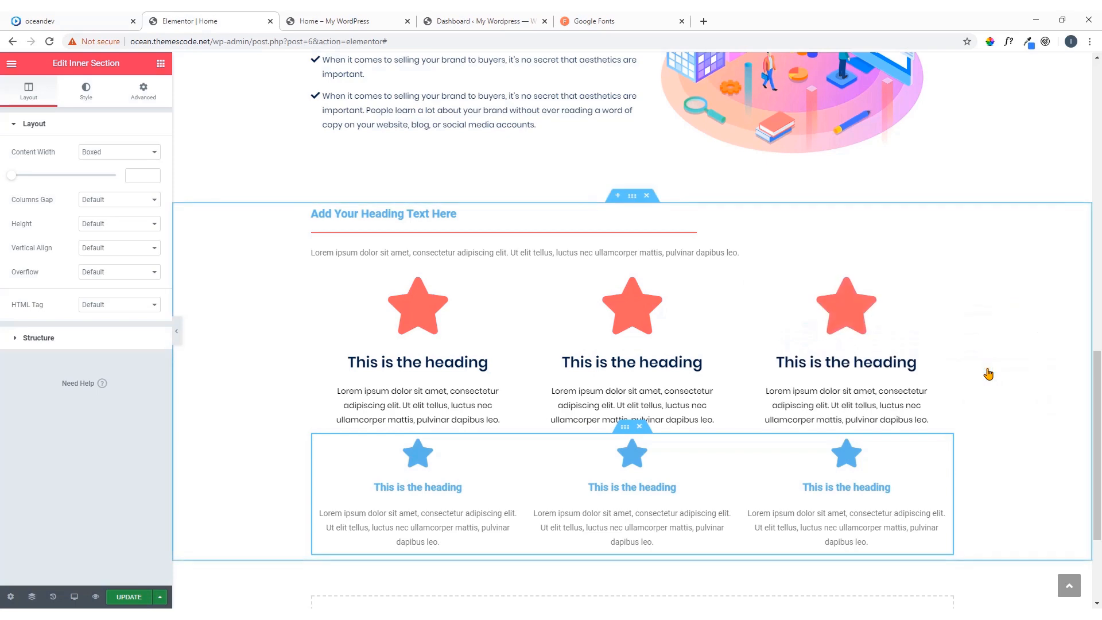
Paste the copied icon box style onto all three icon boxes in the lower row
scroll(631, 310, "up", 7)
scroll(613, 282, "up", 2)
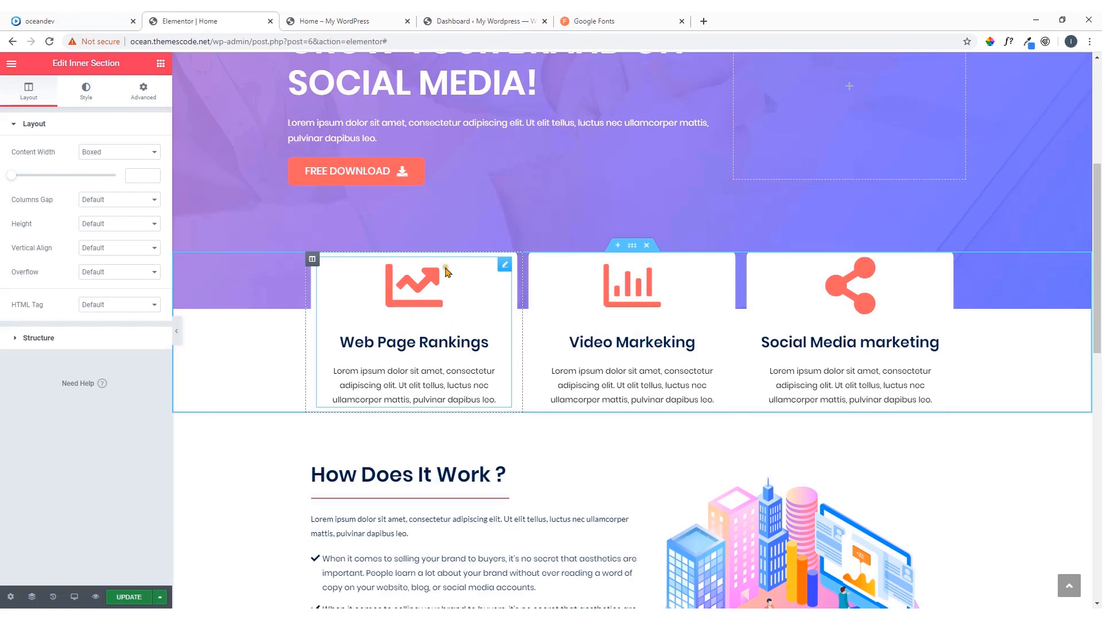
scroll(413, 315, "down", 12)
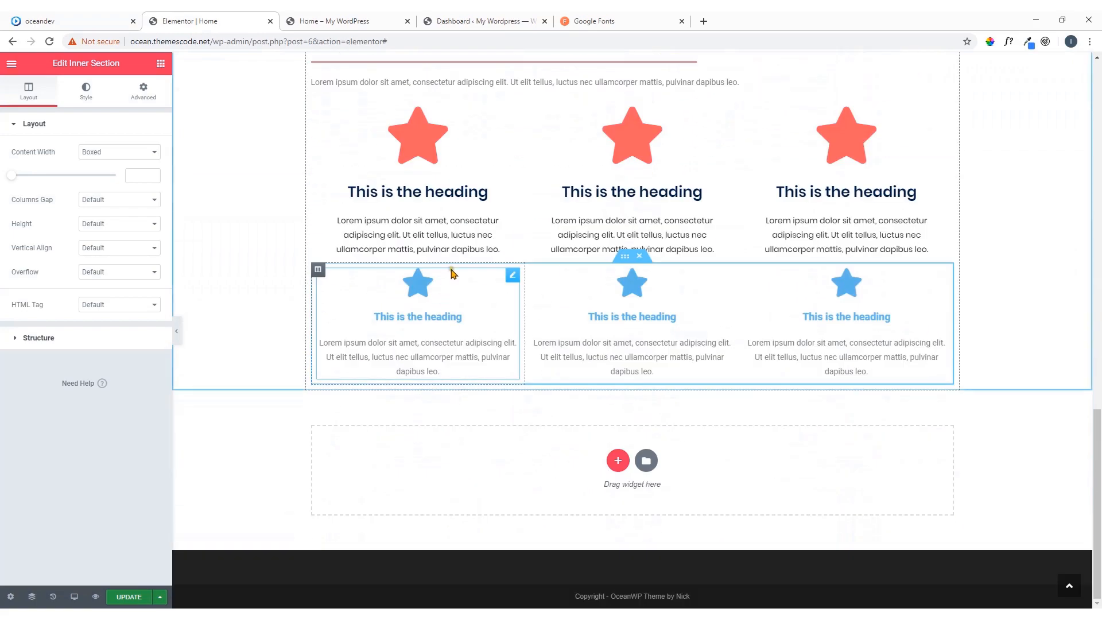
right_click(512, 279)
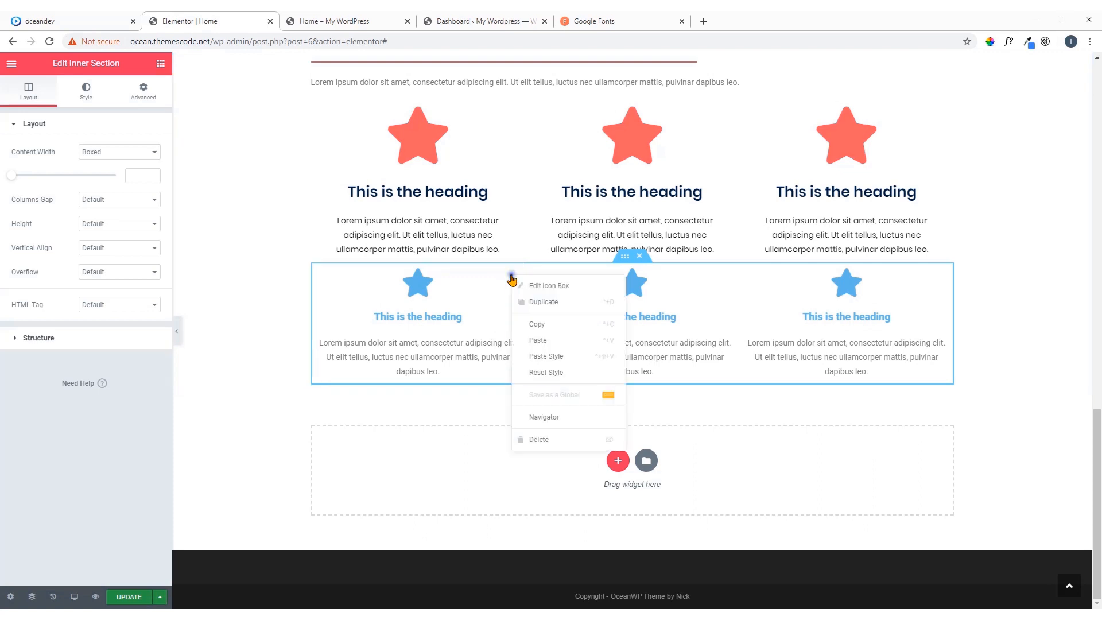
left_click(546, 357)
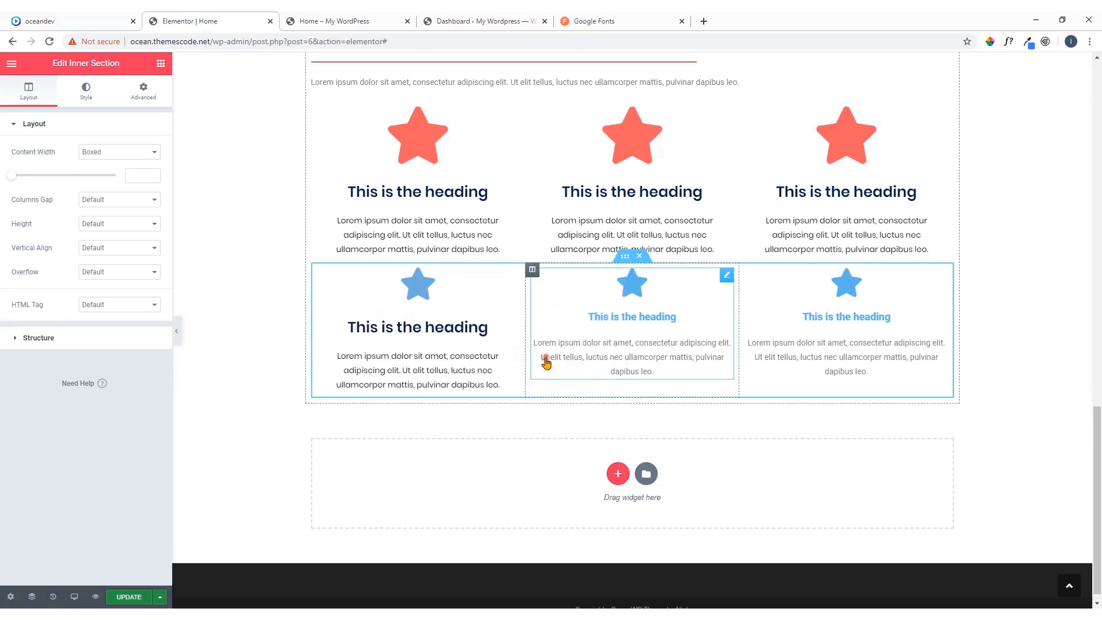
right_click(726, 275)
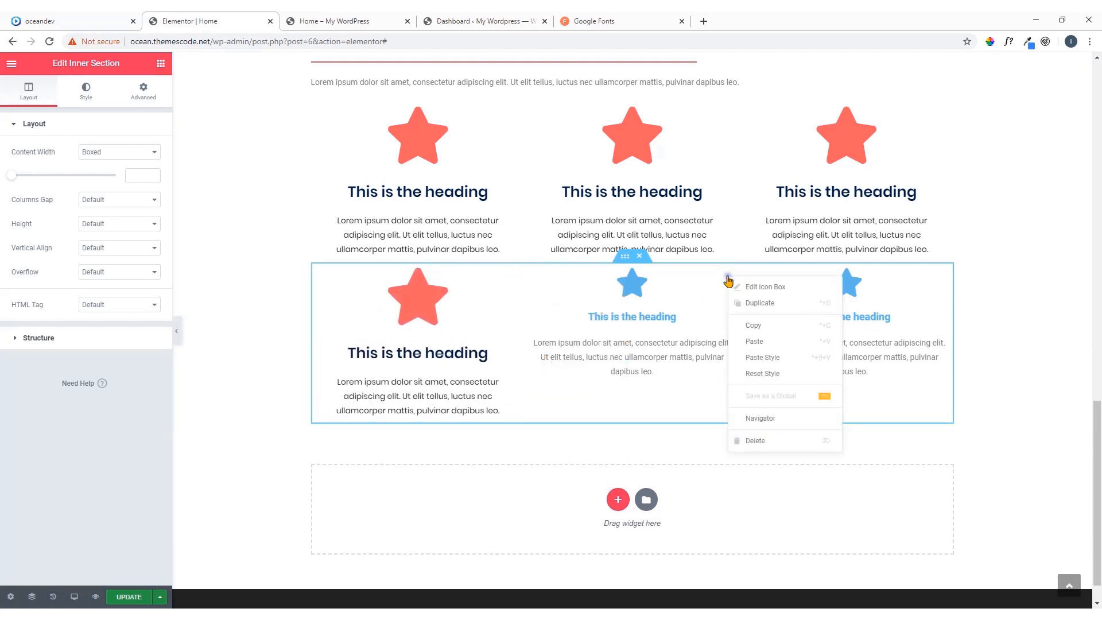
left_click(761, 357)
right_click(940, 276)
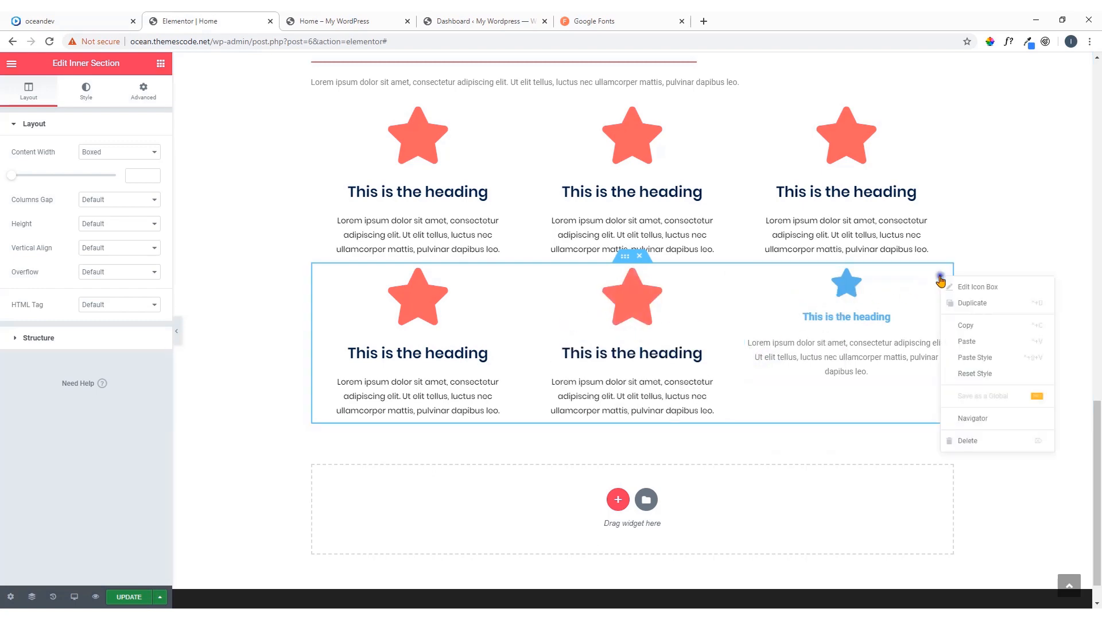
left_click(968, 358)
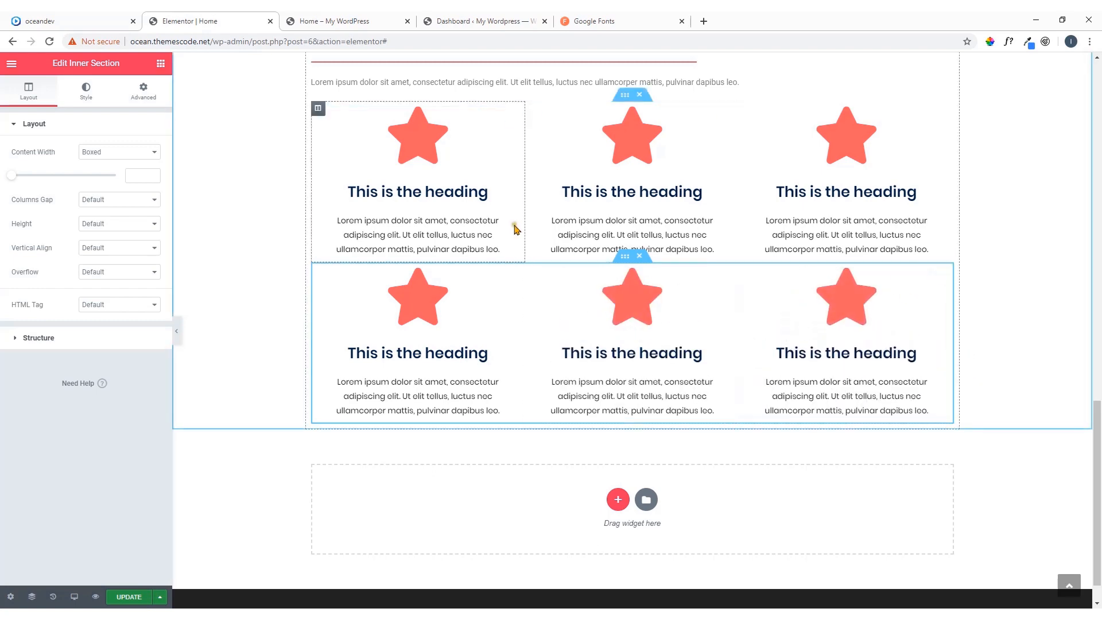
Copy the Web Page Rankings column and paste its style onto the three columns of the upper star icon row
scroll(505, 221, "up", 6)
scroll(474, 207, "up", 5)
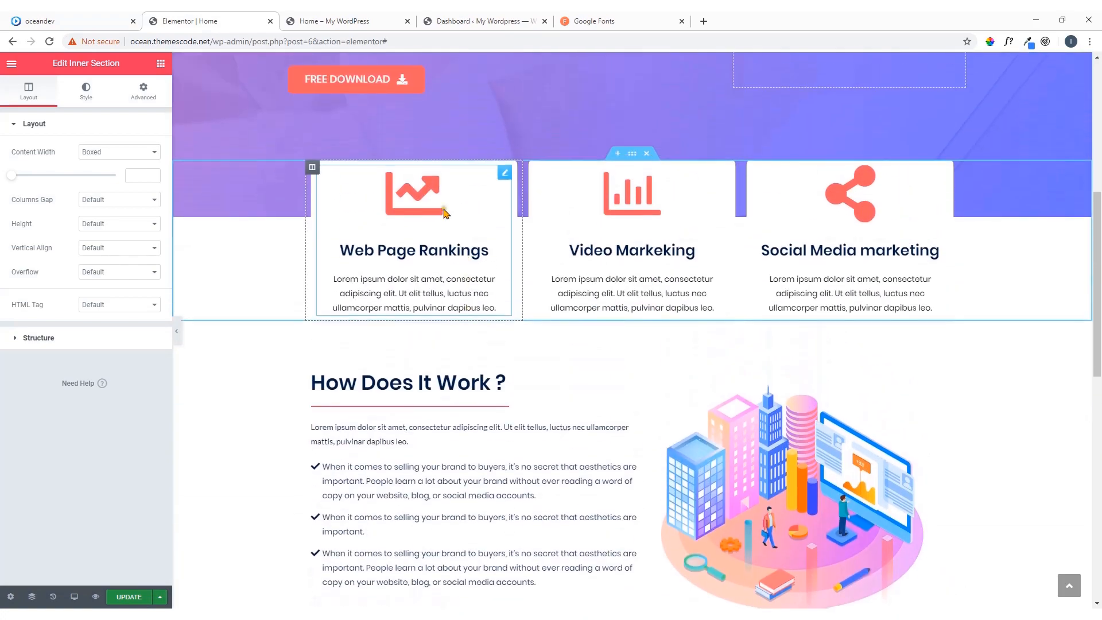
right_click(313, 178)
left_click(359, 255)
scroll(359, 254, "down", 9)
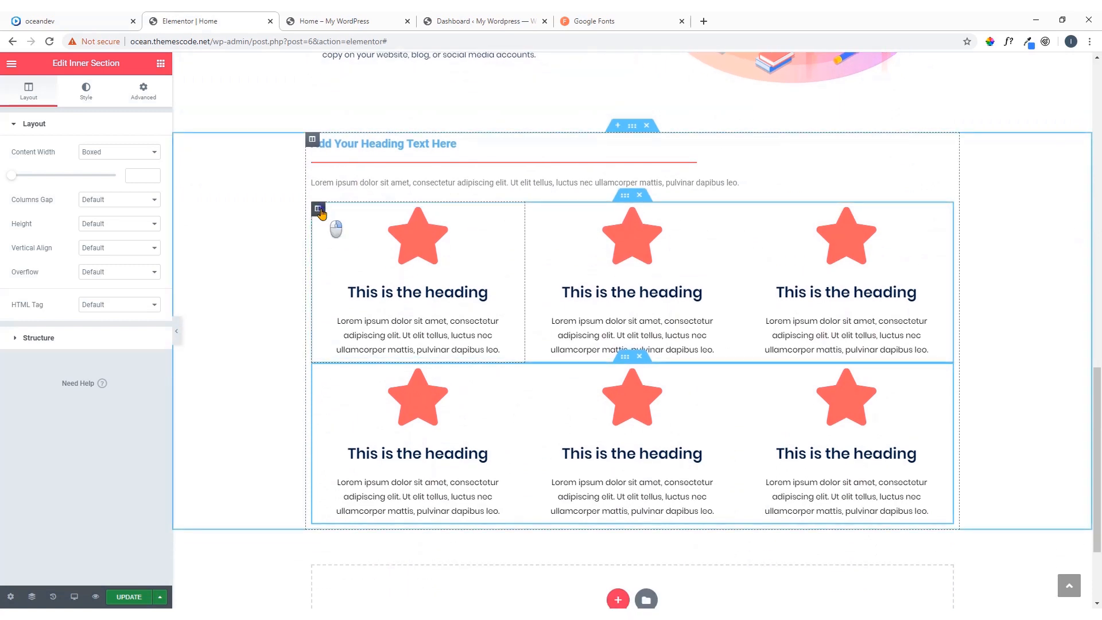
right_click(318, 210)
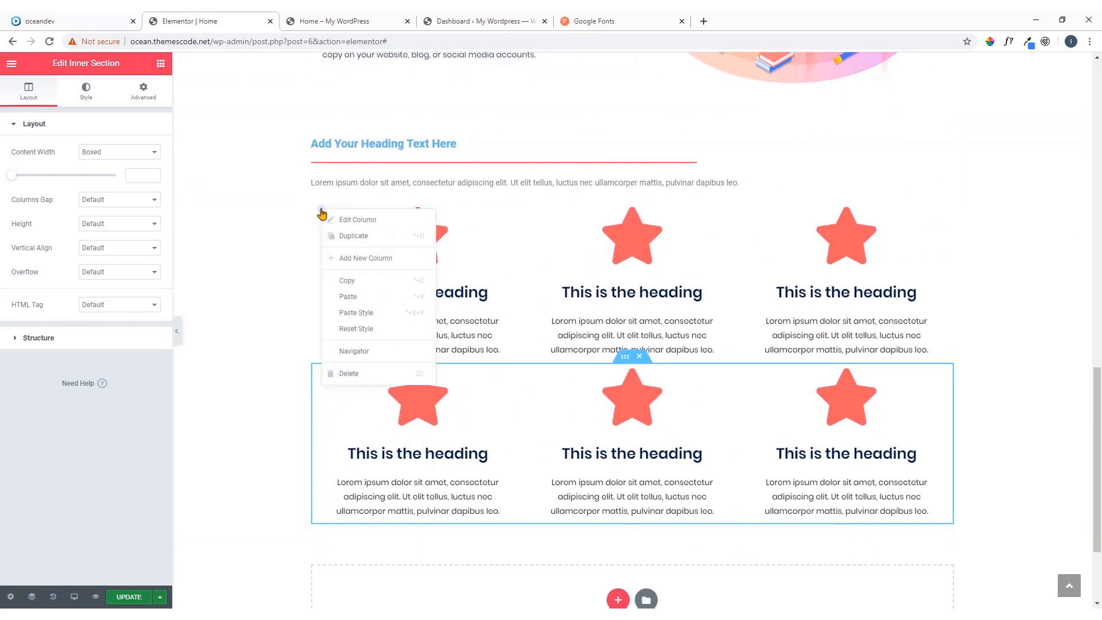
left_click(370, 313)
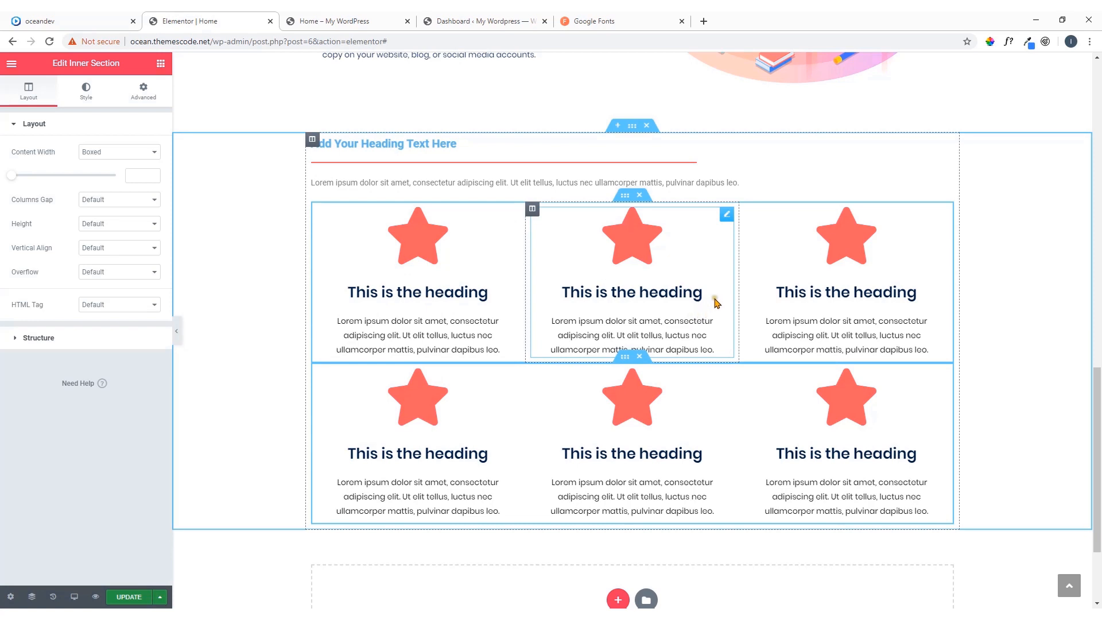
right_click(532, 210)
left_click(583, 315)
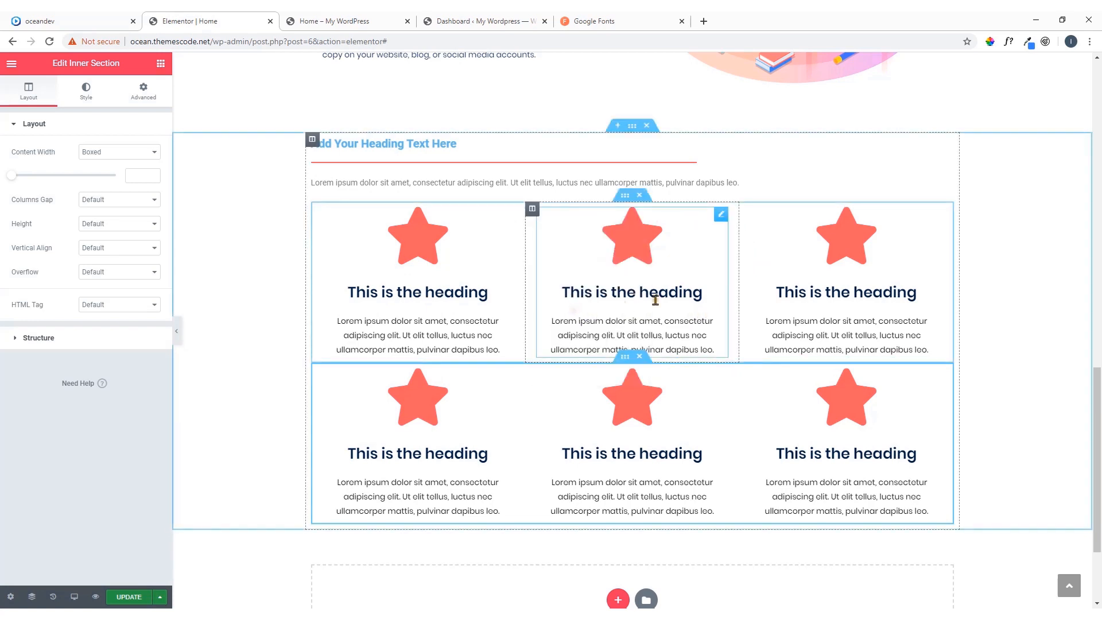
right_click(746, 209)
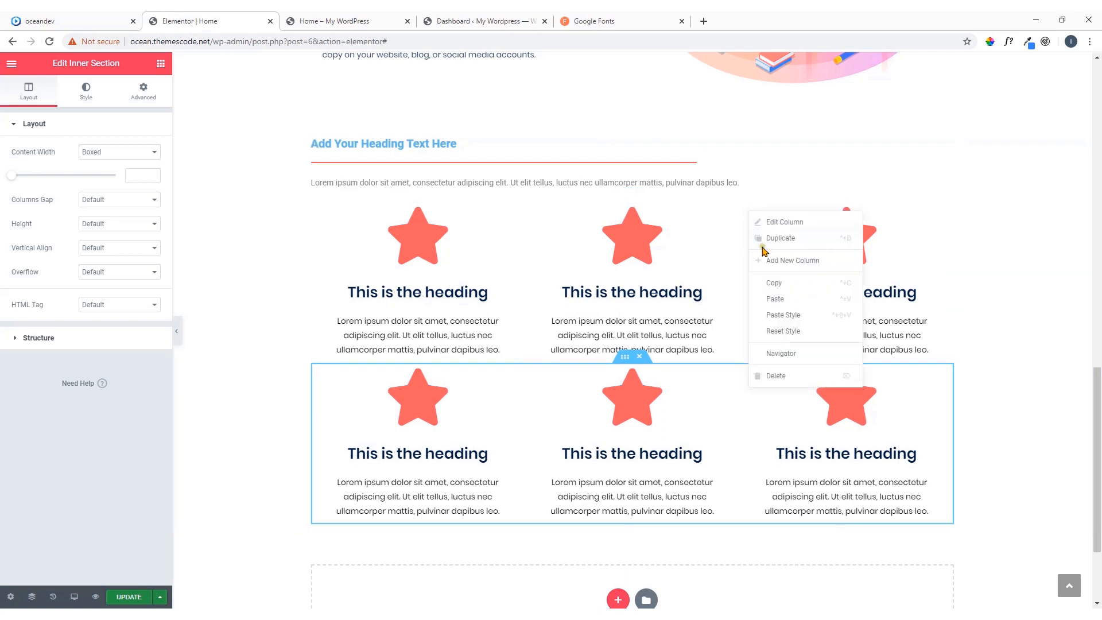
left_click(788, 315)
Paste the copied column style onto the three columns of the lower star icon row
scroll(572, 372, "down", 1)
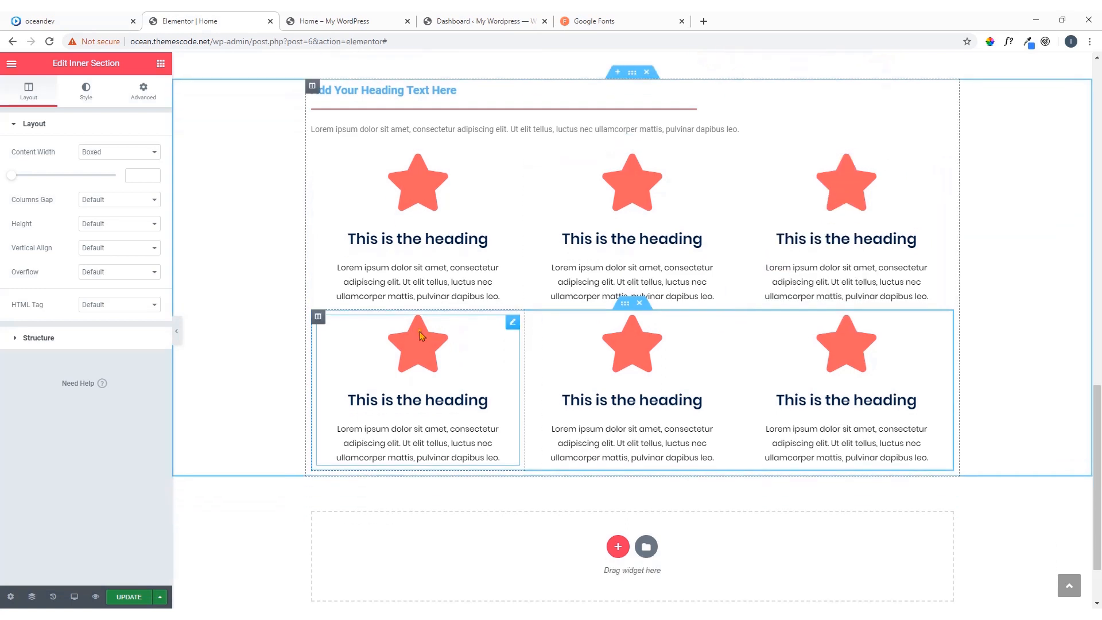
right_click(319, 313)
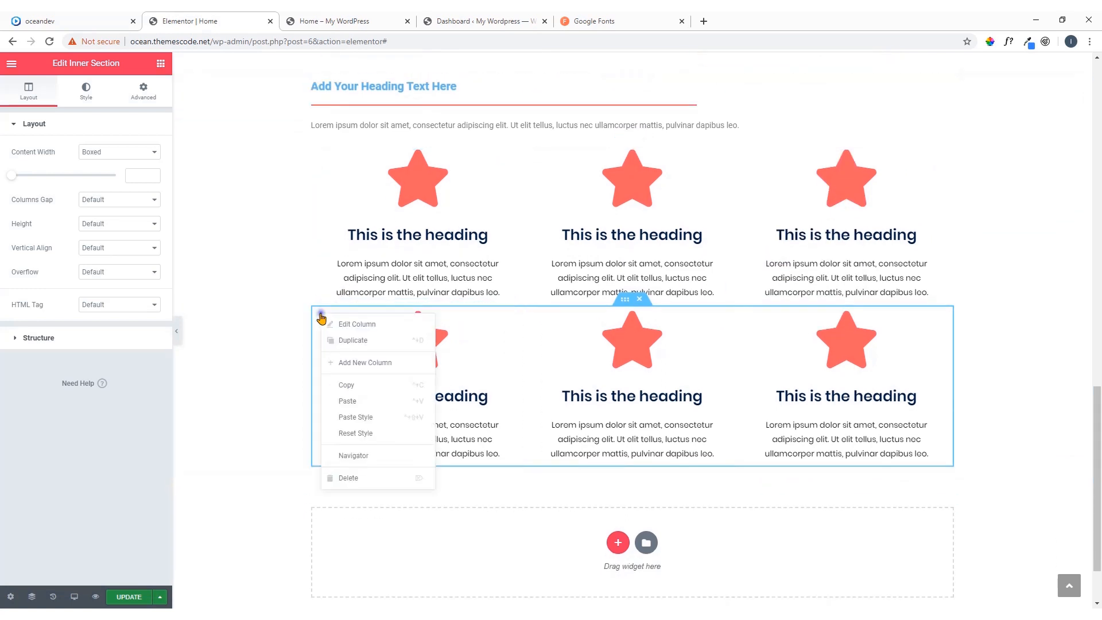
left_click(355, 420)
right_click(532, 316)
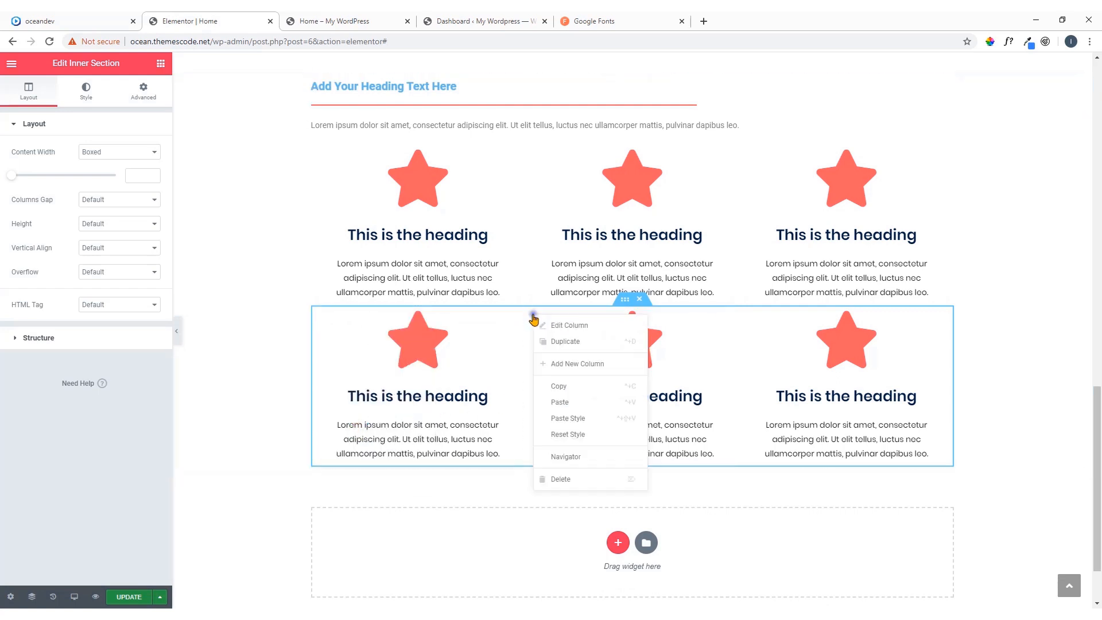
left_click(555, 419)
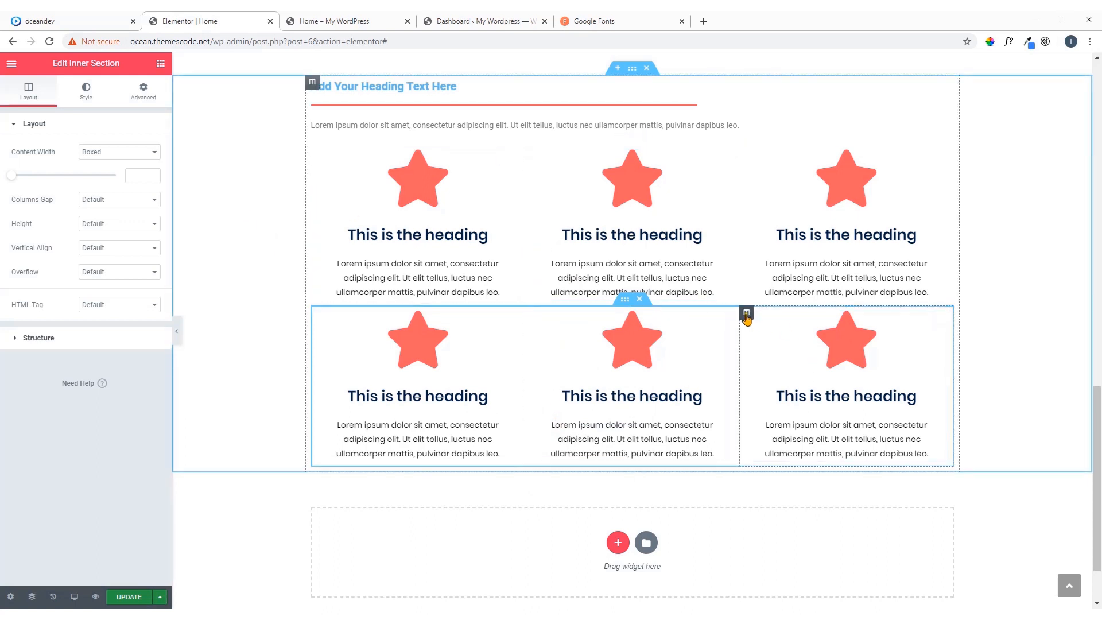
right_click(747, 315)
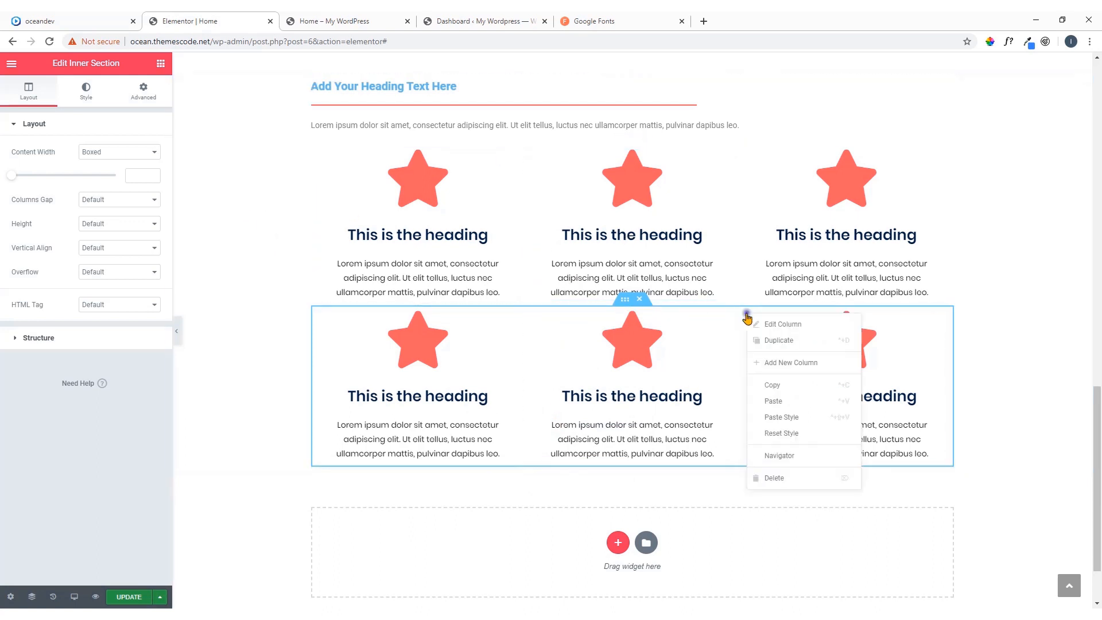
left_click(783, 417)
Switch to the oceandev reference page, sample the light blue Services We Offer background with ColorPick Eyedropper and copy its color code F5FAFF
left_click(103, 26)
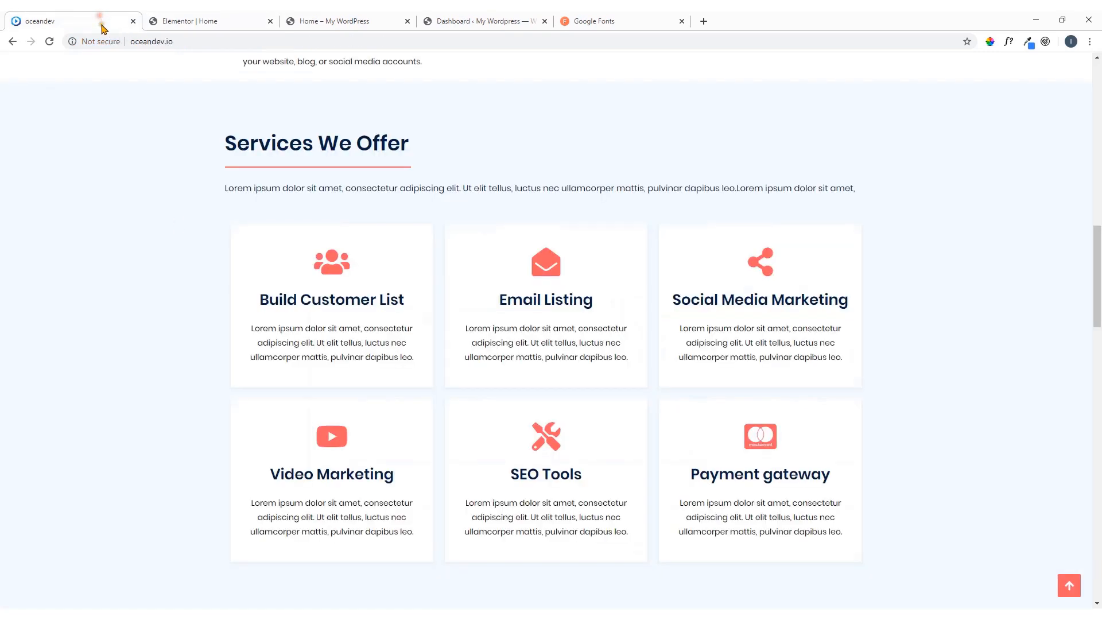
scroll(115, 281, "up", 1)
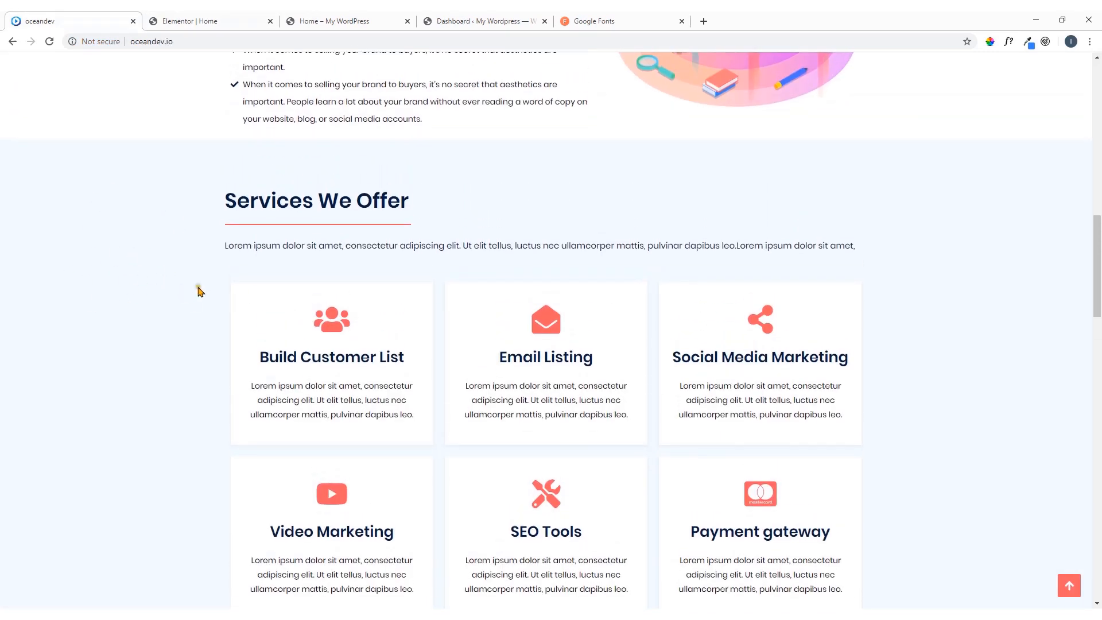
left_click(990, 42)
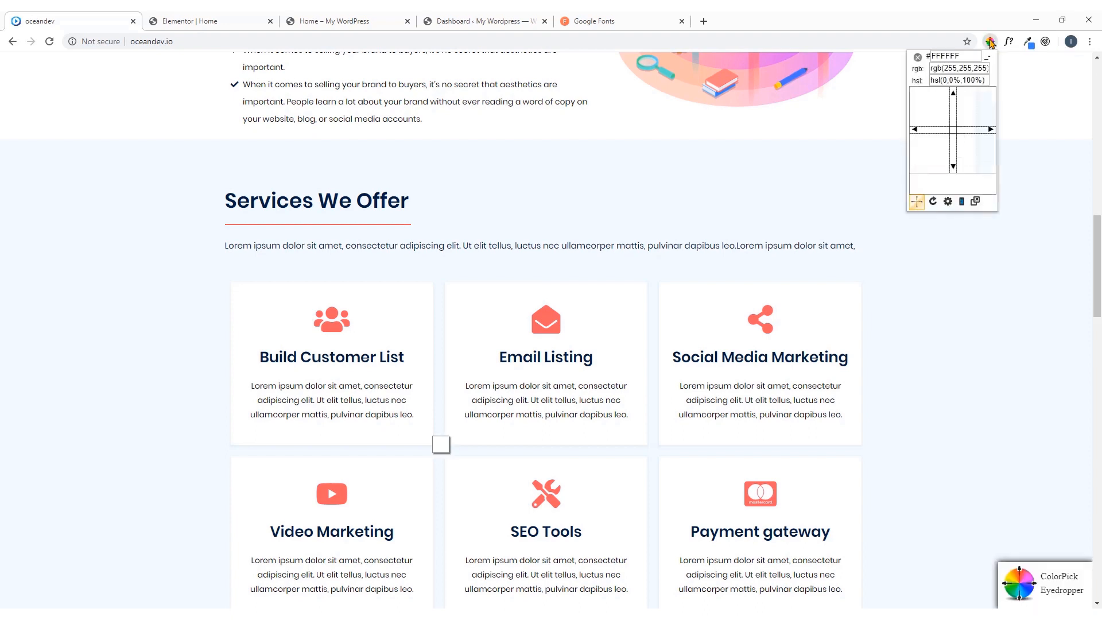
left_click(746, 176)
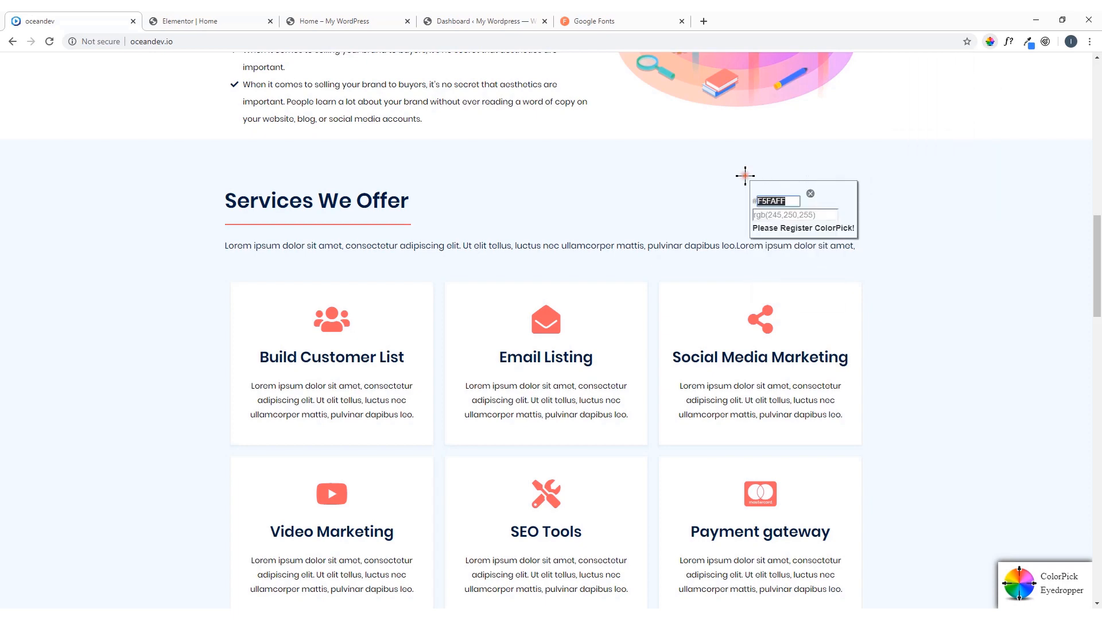
right_click(771, 206)
left_click(788, 214)
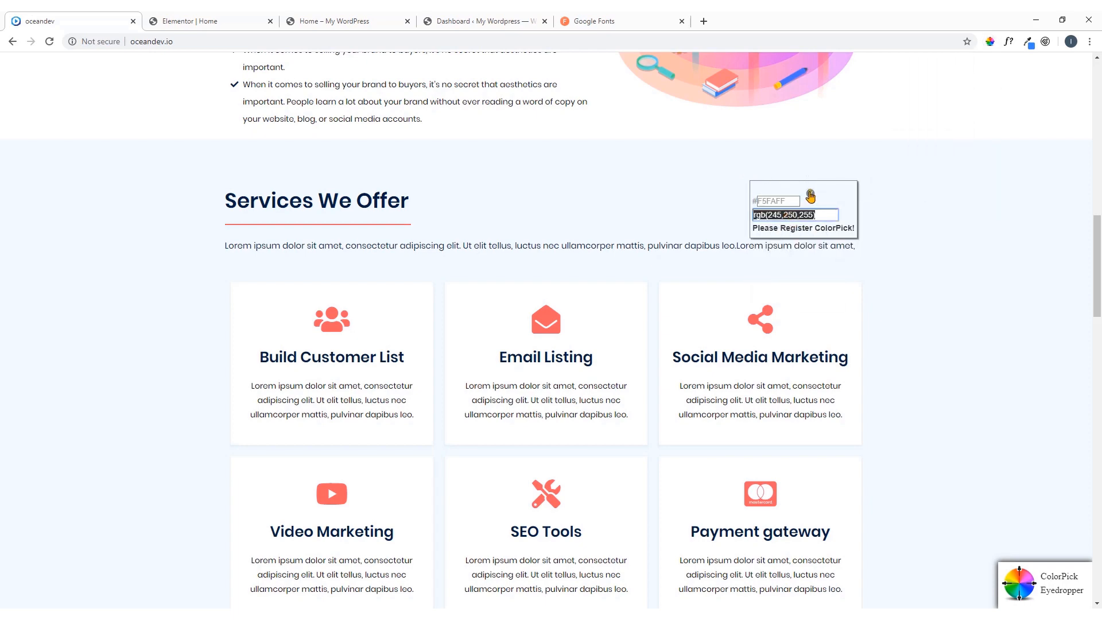
left_click(810, 194)
Switch back to the Elementor page and give the section holding the six icon boxes a Classic background in color #F5FAFF
left_click(249, 17)
scroll(248, 269, "up", 2)
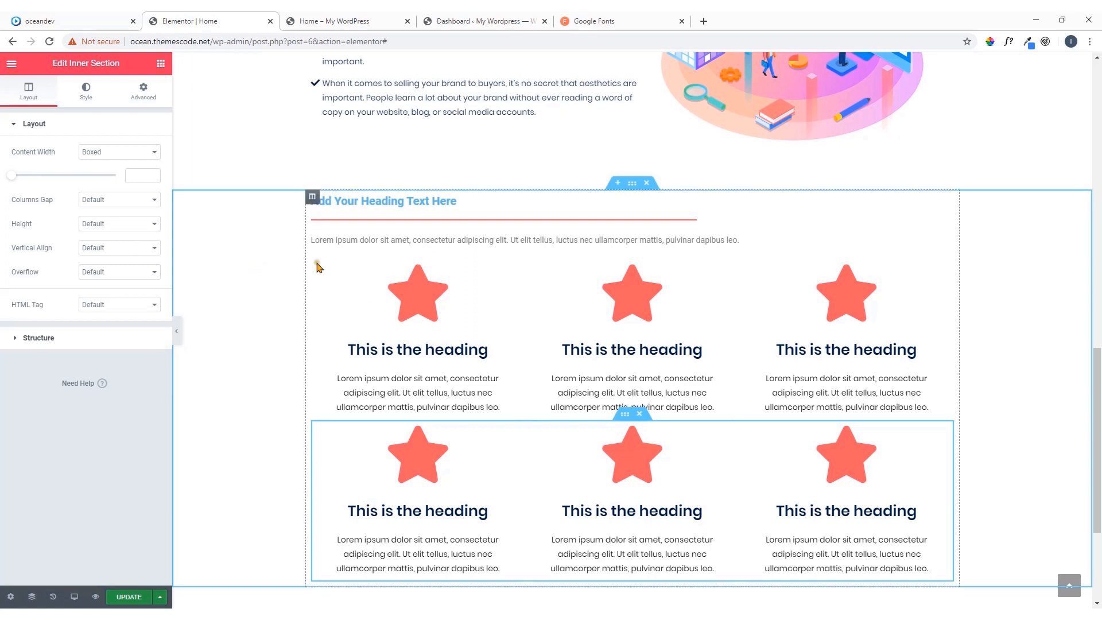
left_click(632, 183)
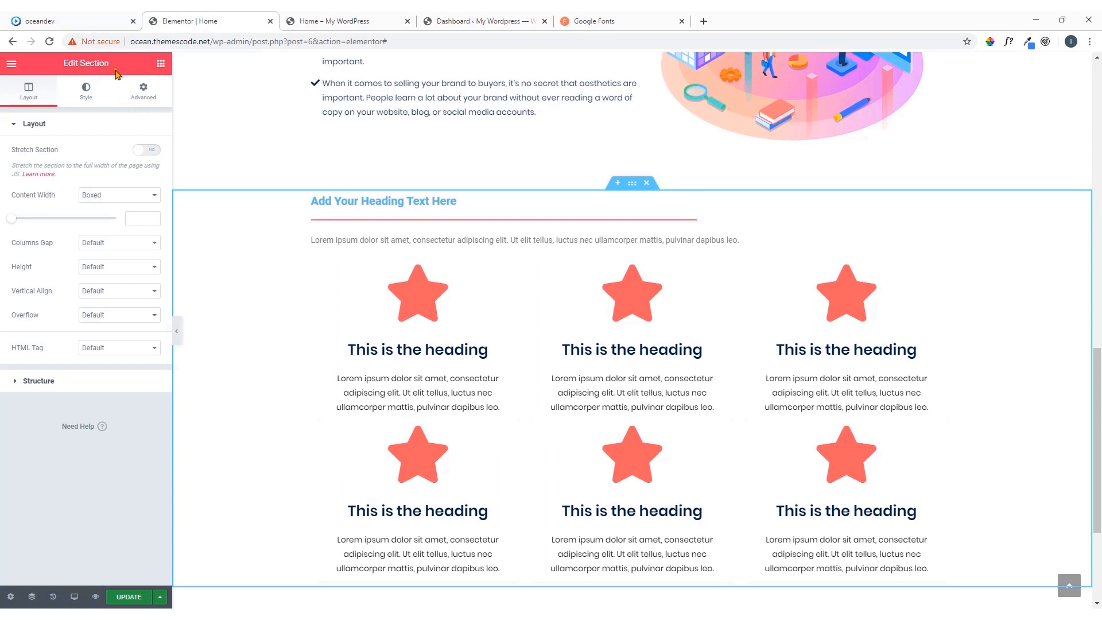
left_click(87, 95)
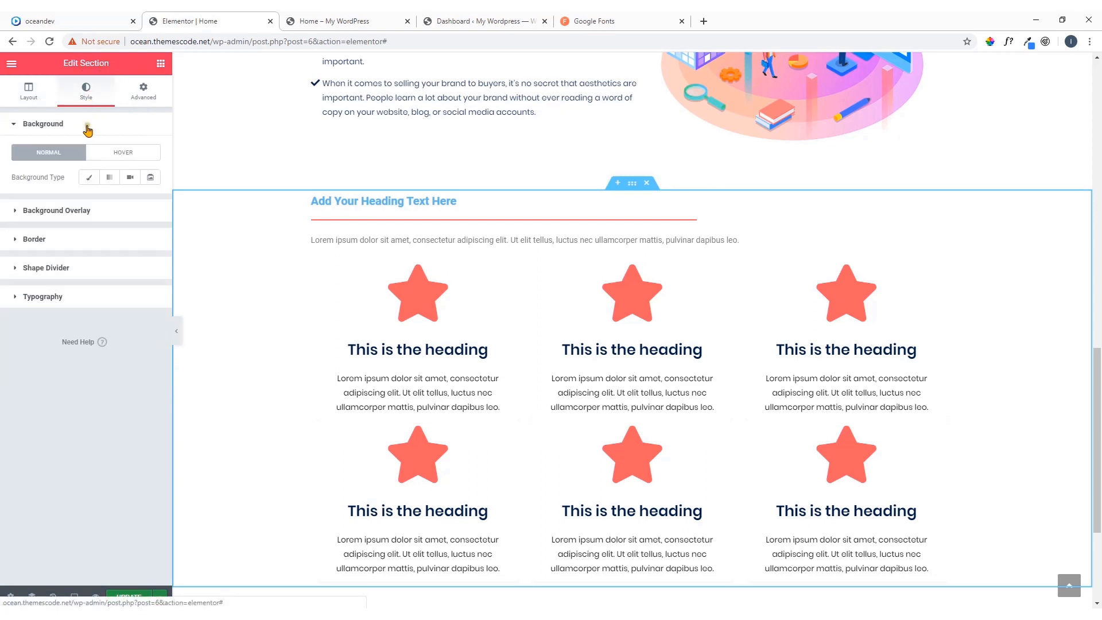
left_click(89, 178)
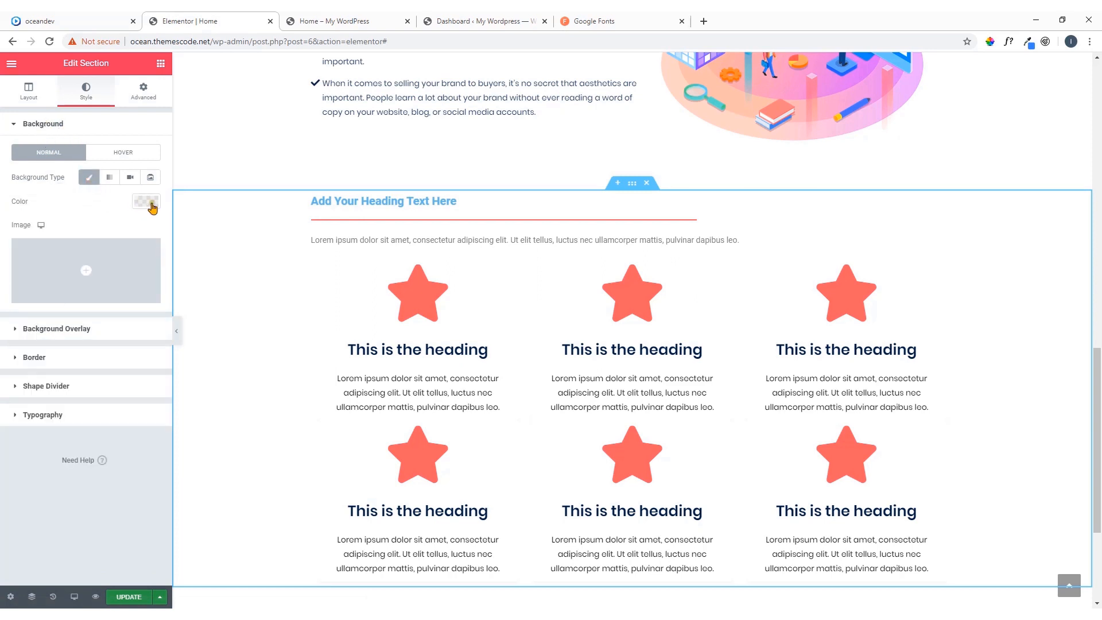
left_click(151, 206)
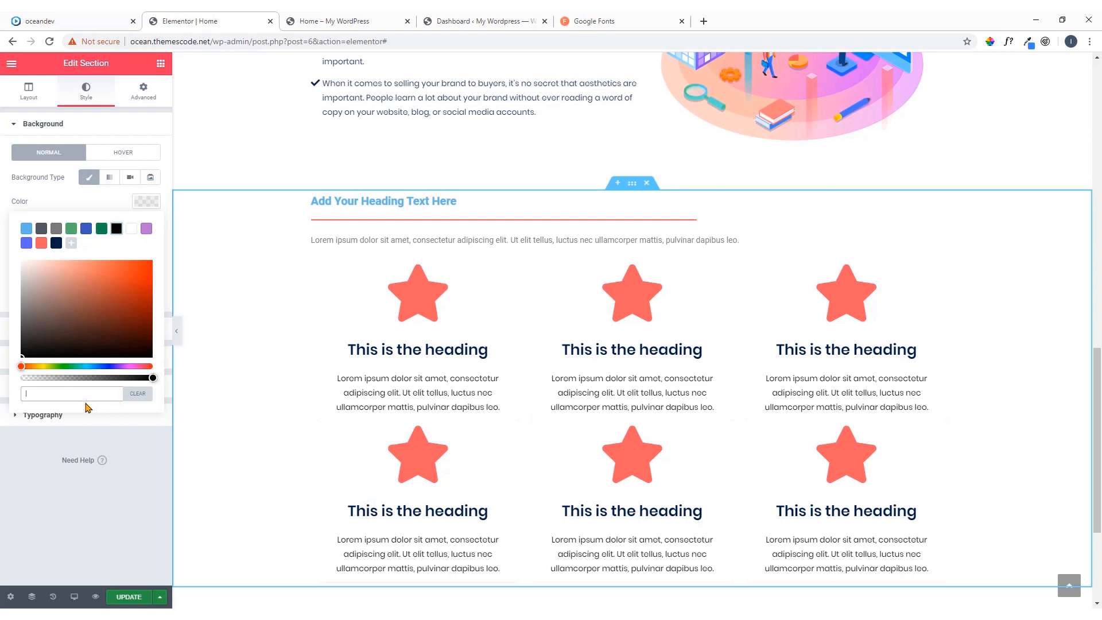
key("ctrl+v")
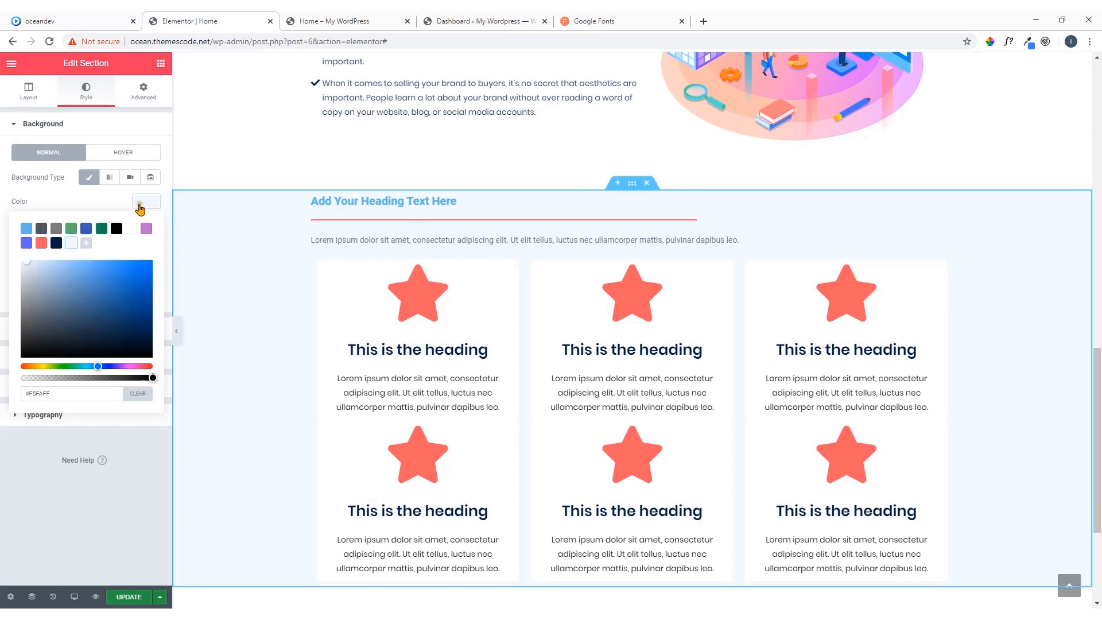
left_click(142, 206)
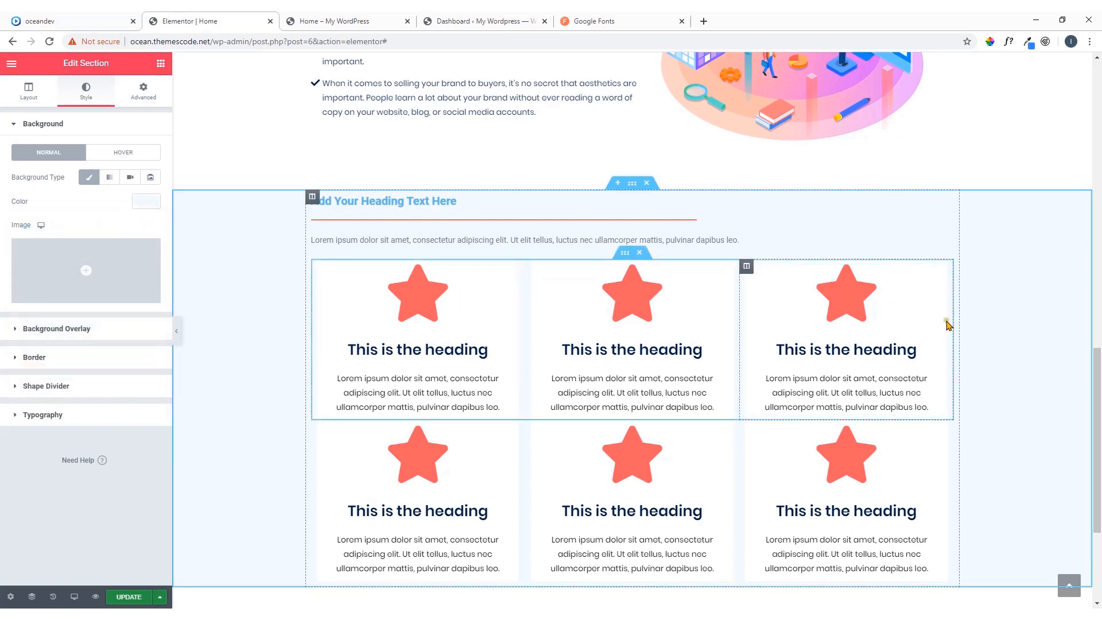
scroll(1022, 379, "down", 2)
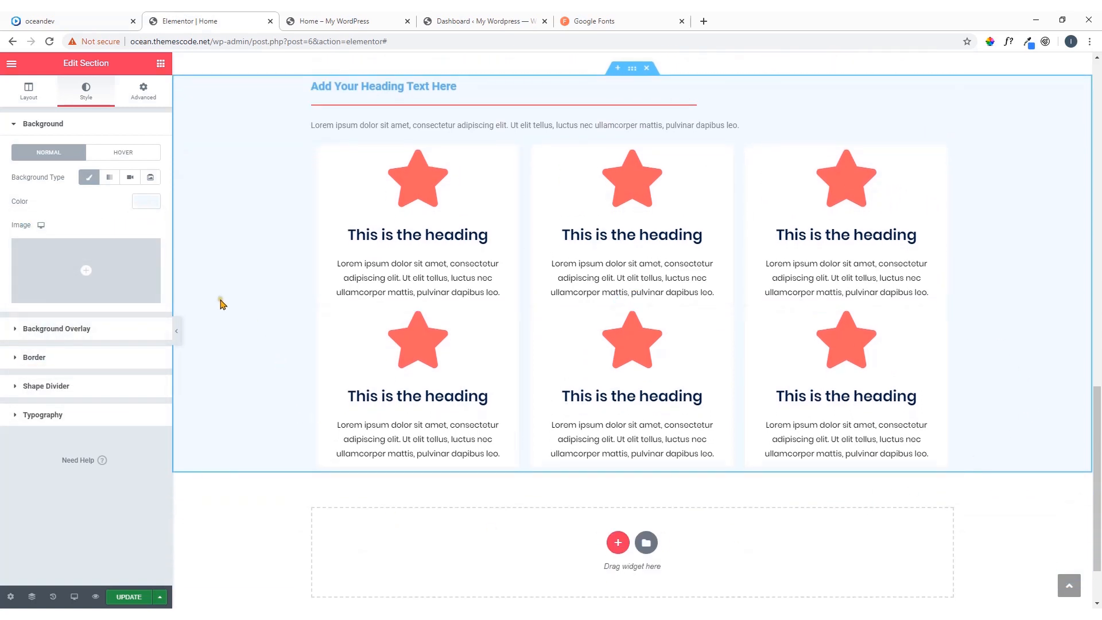
scroll(224, 307, "up", 2)
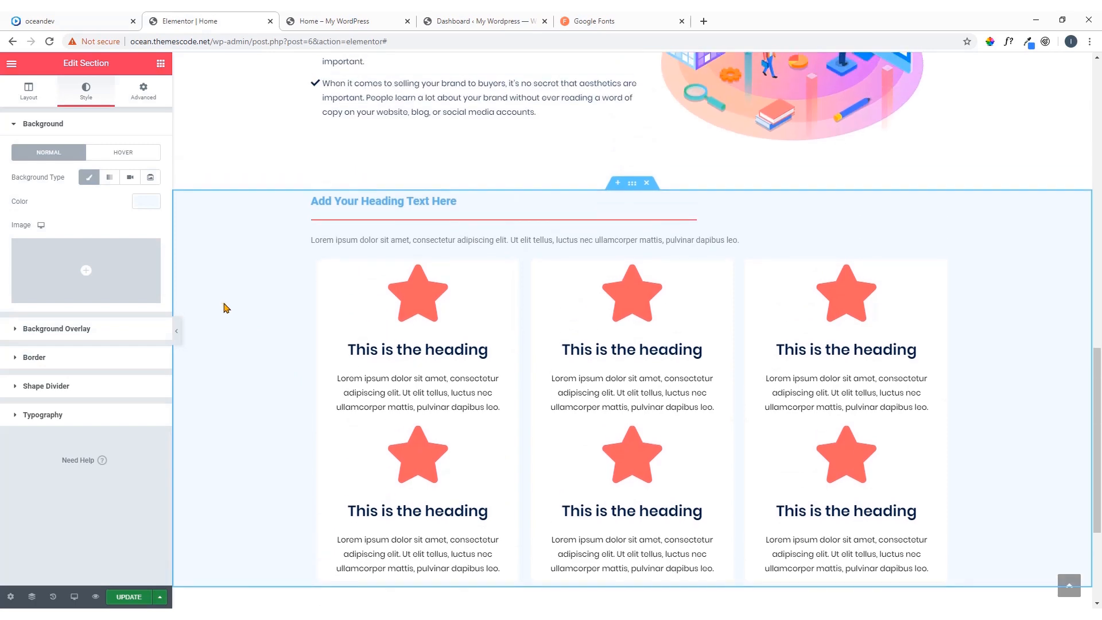
Compare with the oceandev reference page, then unlink the section's padding values and set top padding to 80 and bottom padding to 60
left_click(43, 18)
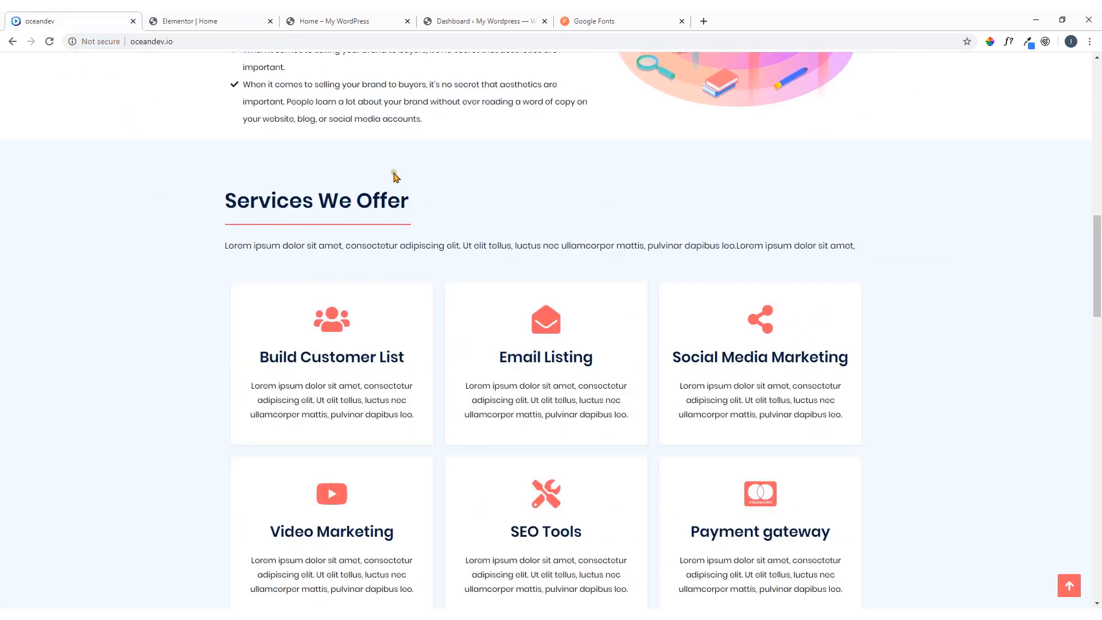
left_click(201, 17)
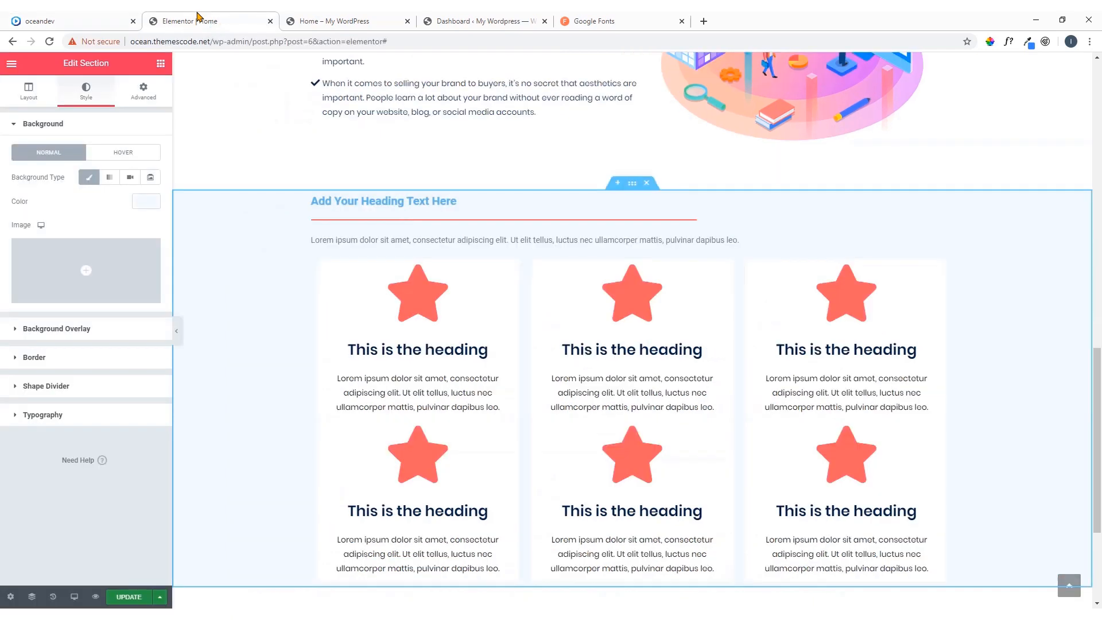
scroll(285, 152, "up", 1)
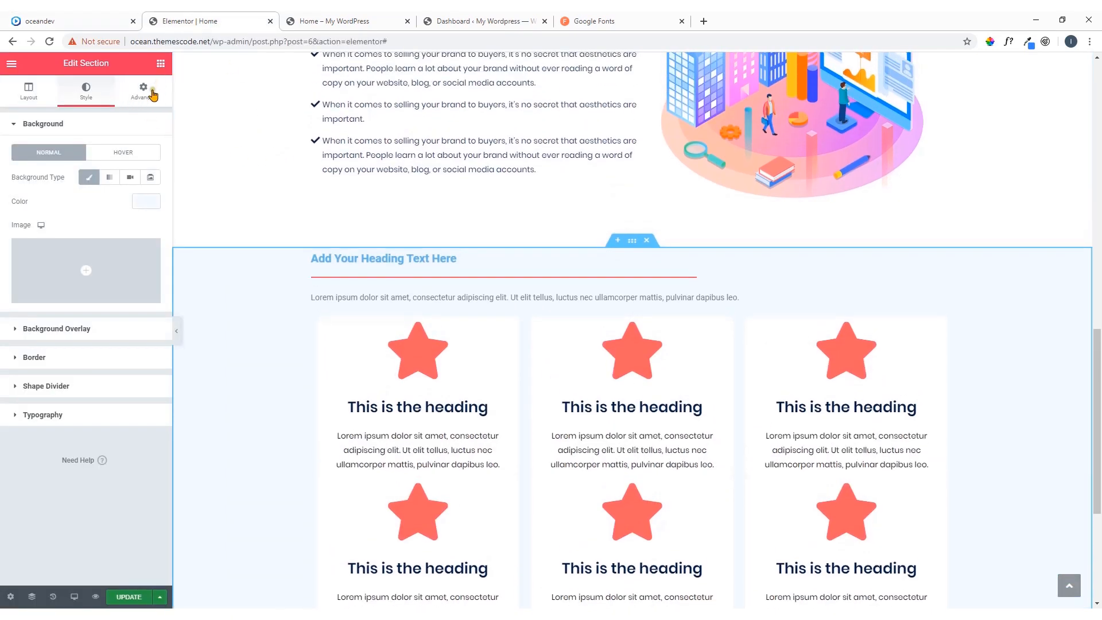
left_click(153, 93)
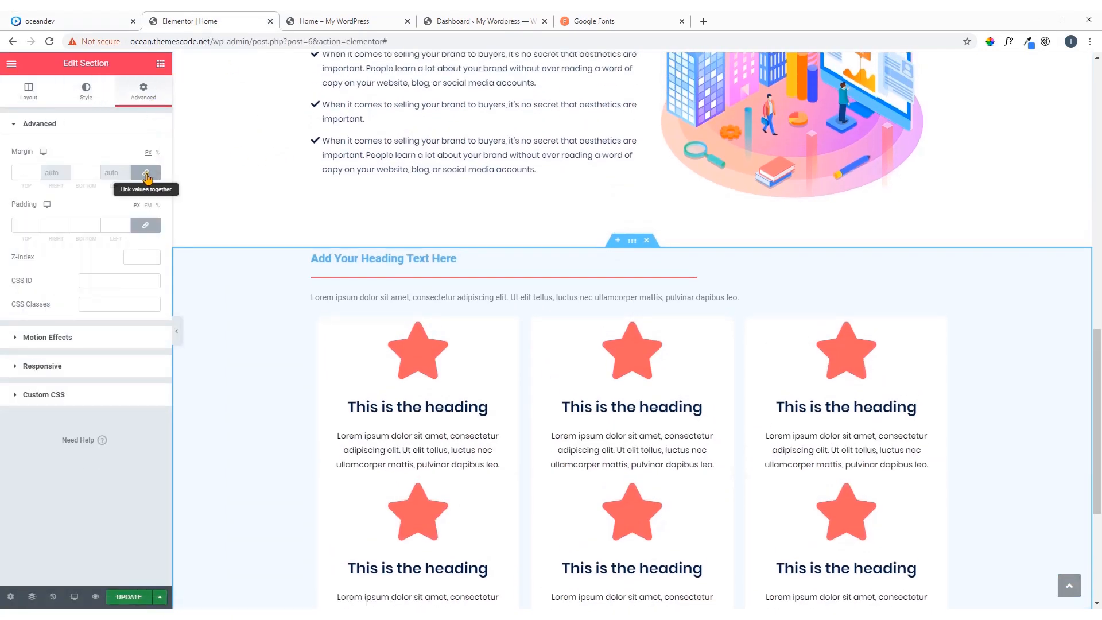
left_click(145, 228)
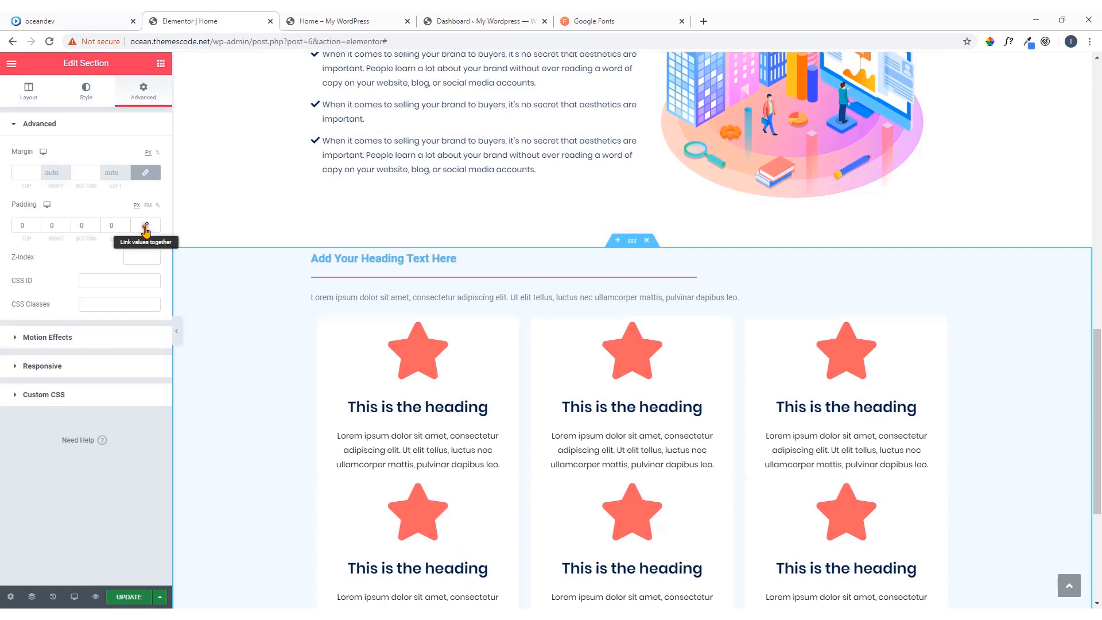
left_click_drag(26, 223, 5, 228)
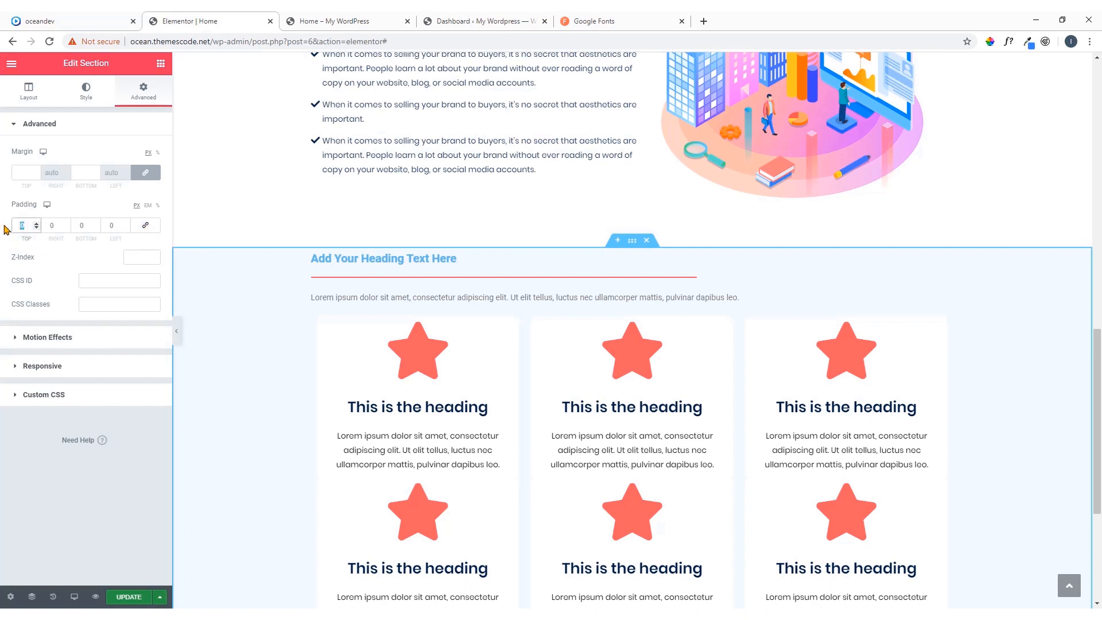
type("80")
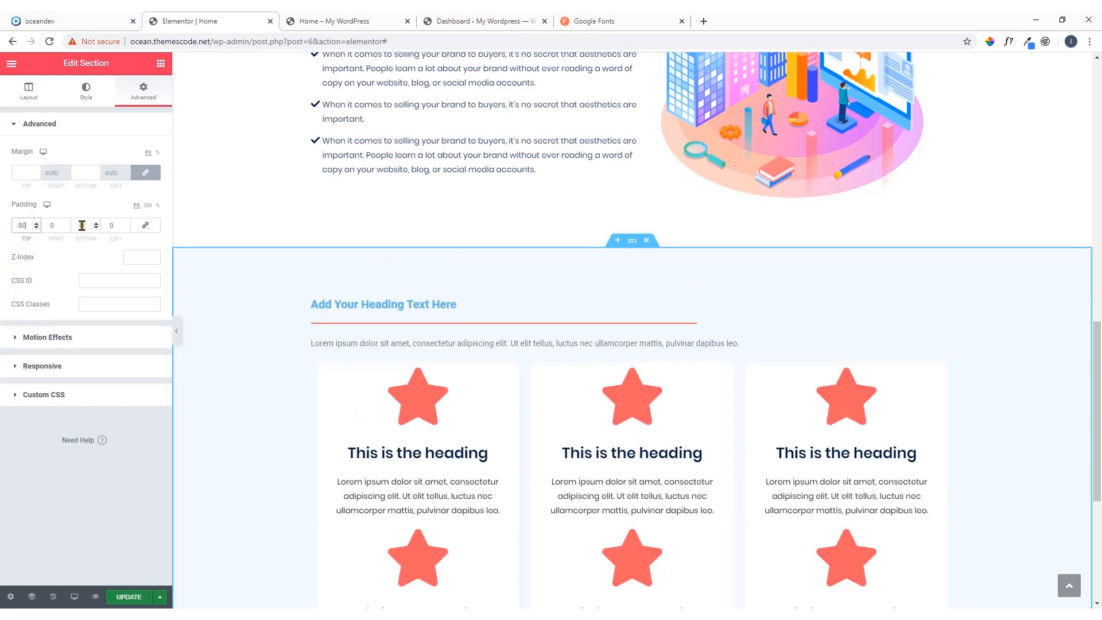
left_click_drag(83, 225, 68, 230)
type("60")
scroll(369, 239, "down", 6)
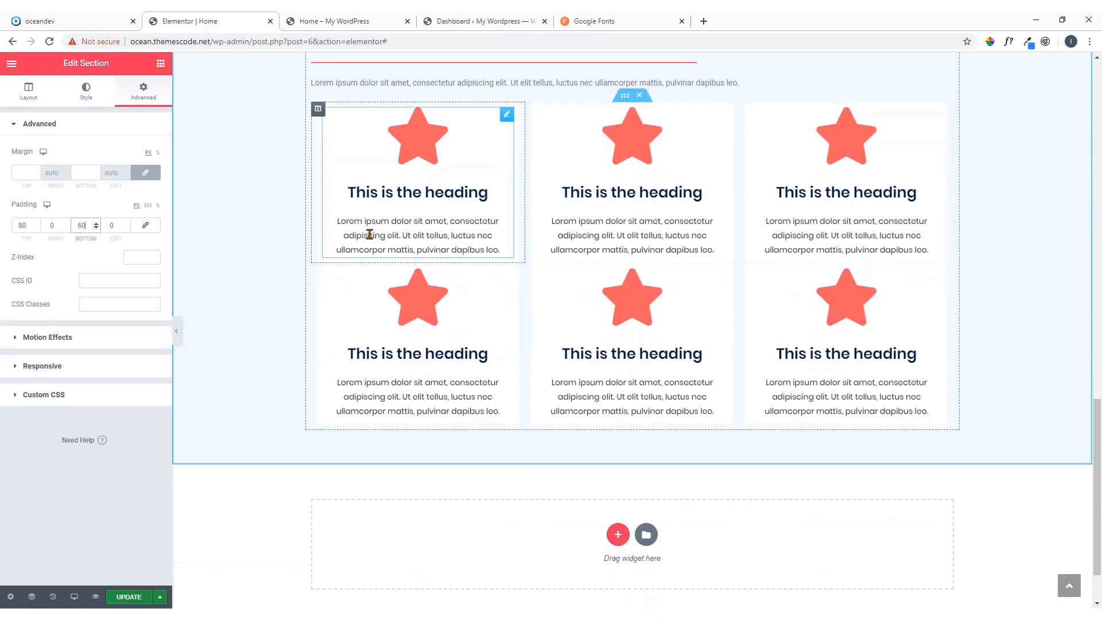
scroll(926, 269, "up", 3)
scroll(1028, 293, "up", 1)
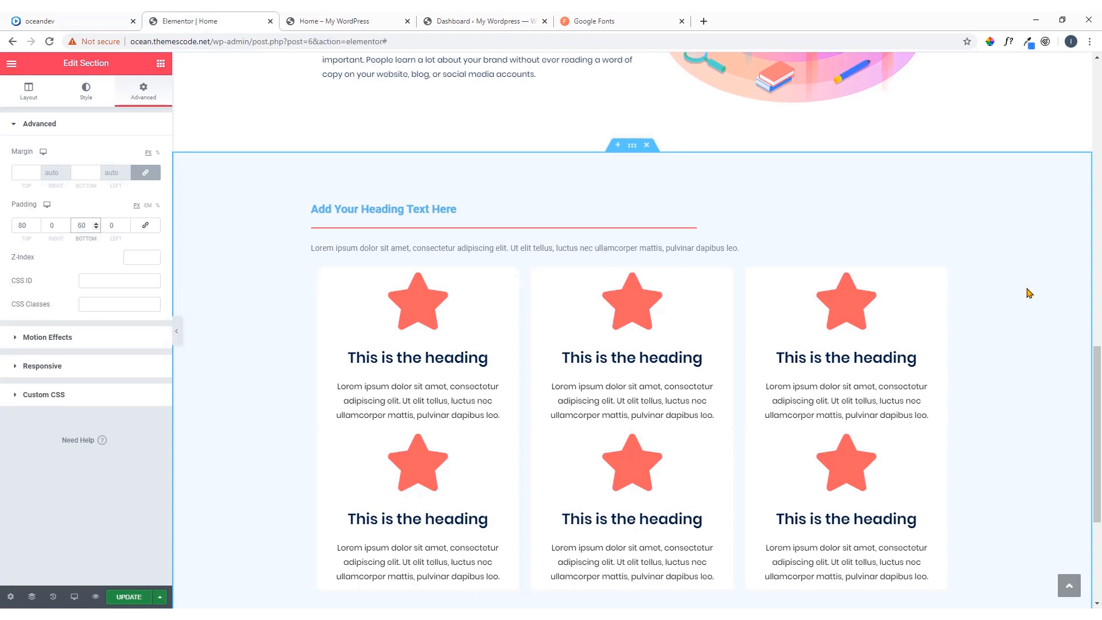
Check the Services We Offer heading on the oceandev reference page, then copy the "How Does It Work ?" heading widget in Elementor
left_click(76, 21)
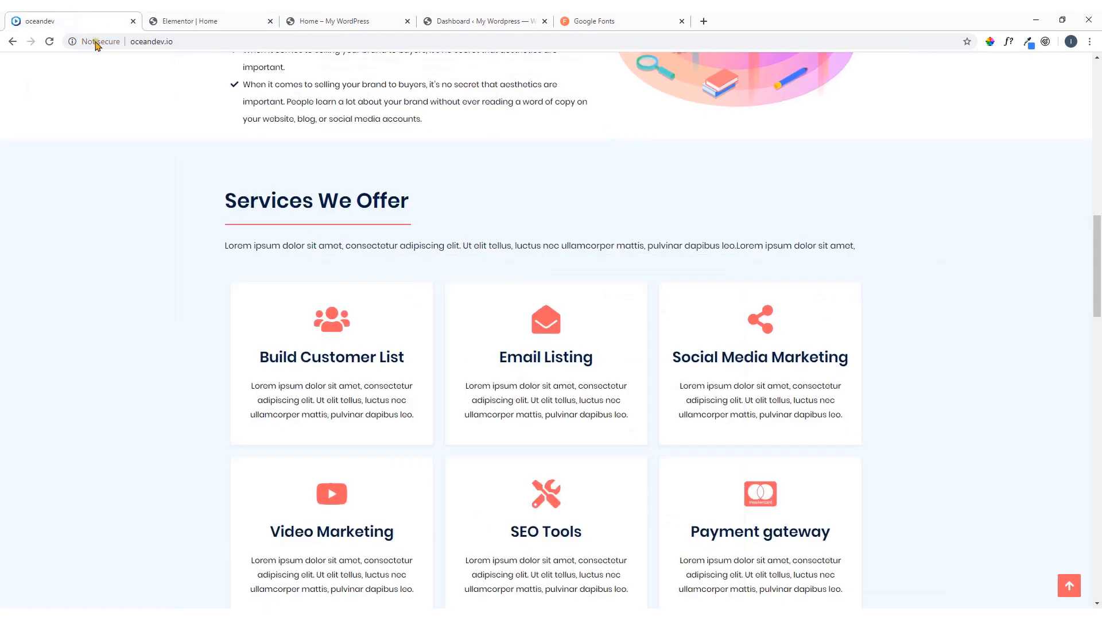
left_click_drag(412, 204, 224, 197)
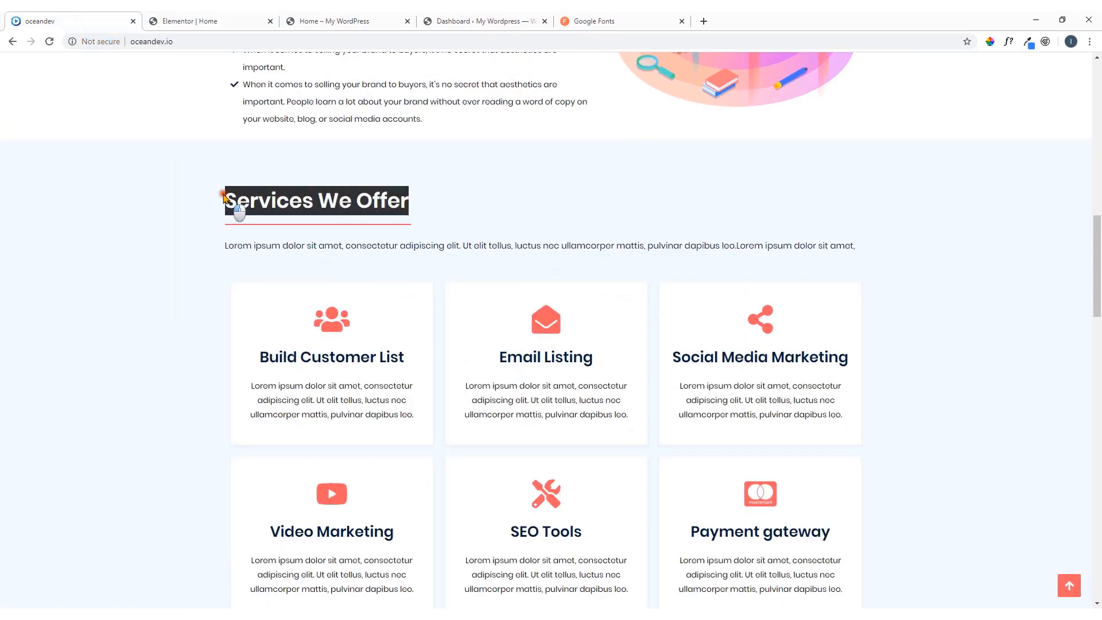
left_click(180, 230)
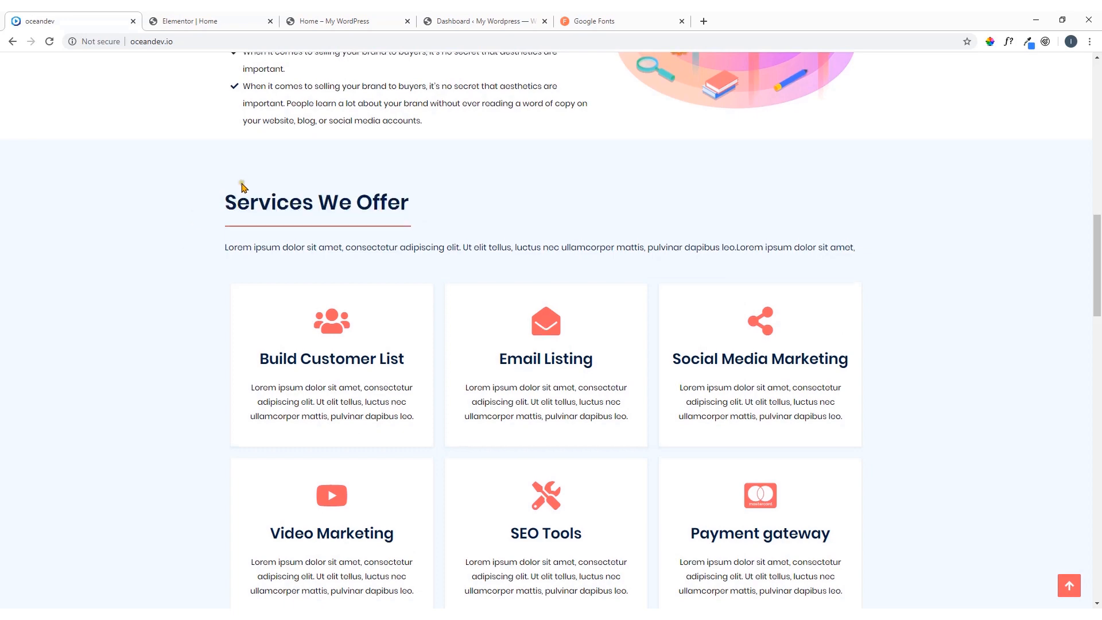
scroll(241, 187, "up", 3)
left_click(220, 21)
scroll(303, 149, "up", 5)
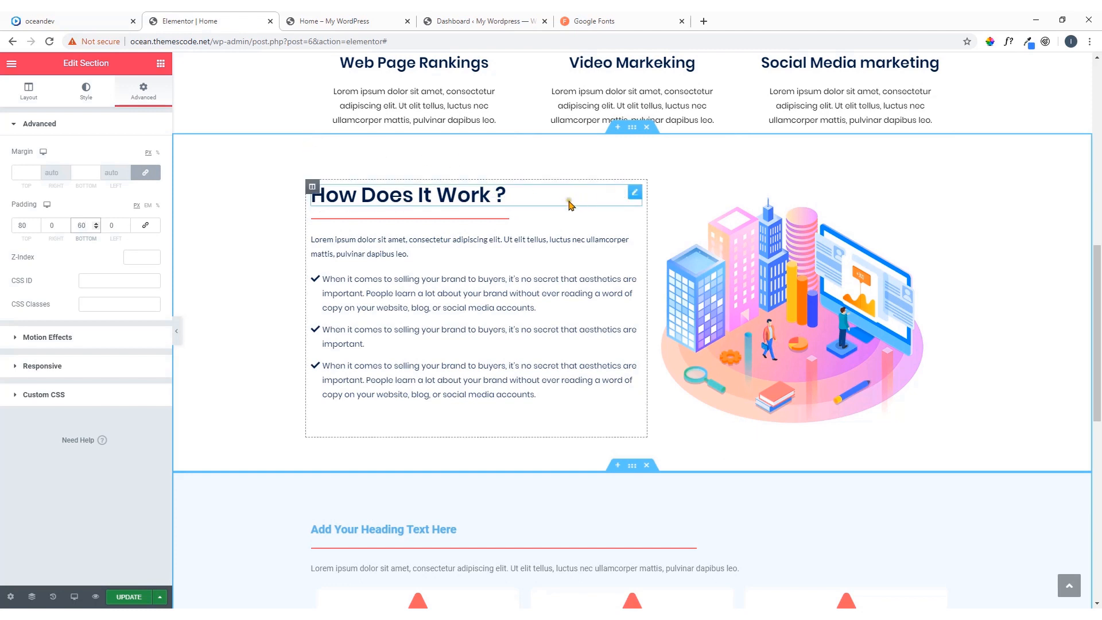
left_click(275, 209)
right_click(635, 196)
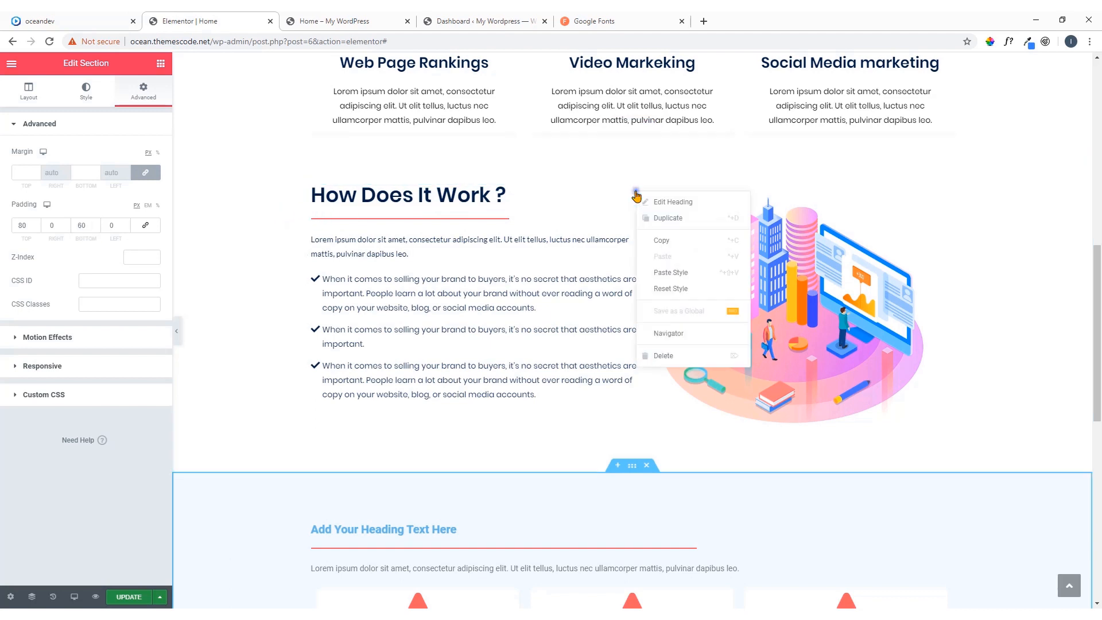
left_click(661, 240)
Paste the copied heading style onto the "Add Your Heading Text Here" heading in the light blue section
scroll(745, 76, "down", 4)
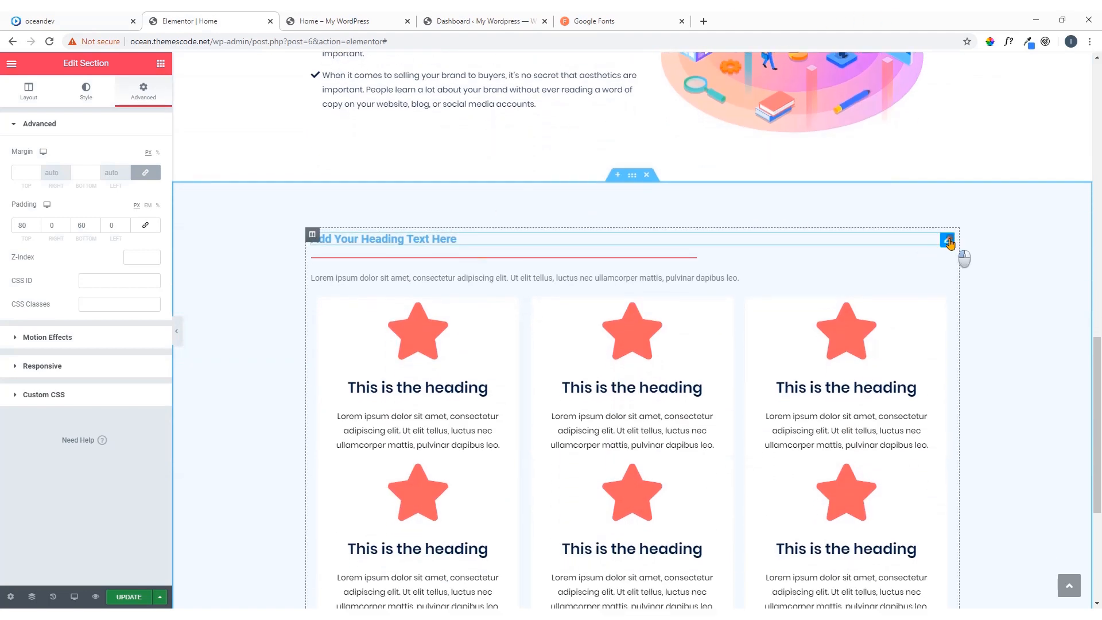
left_click(947, 242)
right_click(948, 243)
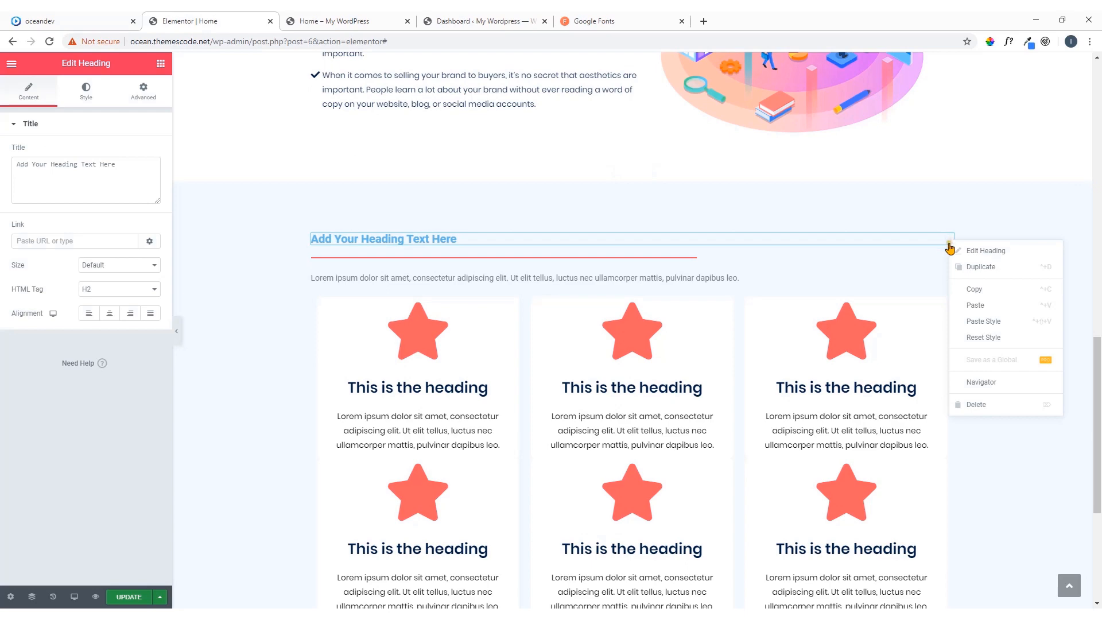
left_click(970, 323)
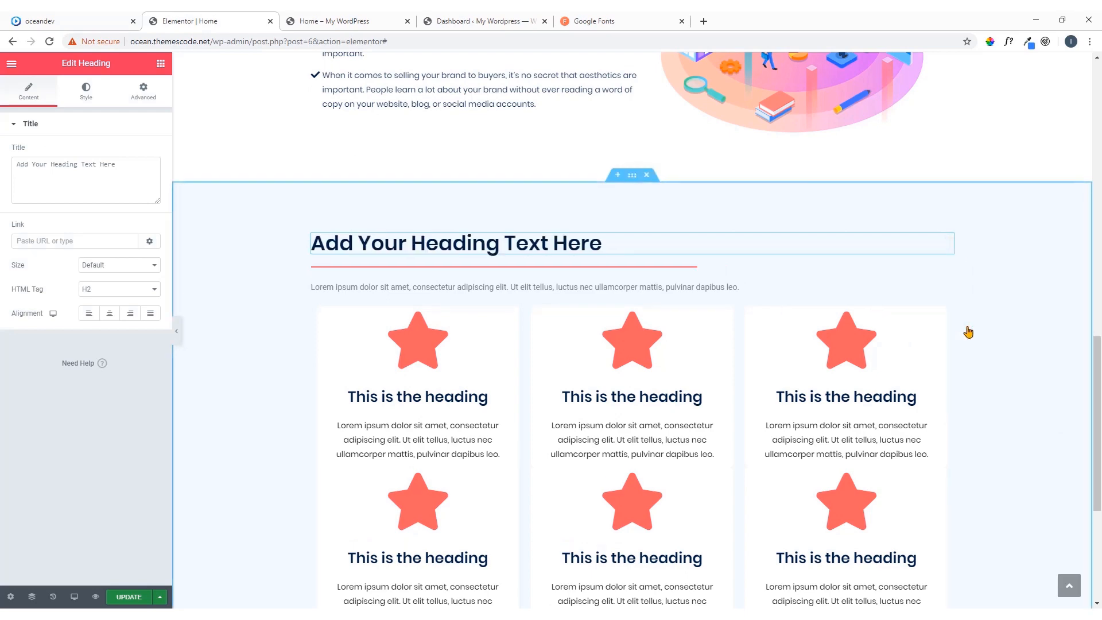
Copy the heading text "Services We Offer" from the oceandev reference page and replace the placeholder heading's title with it
left_click(84, 19)
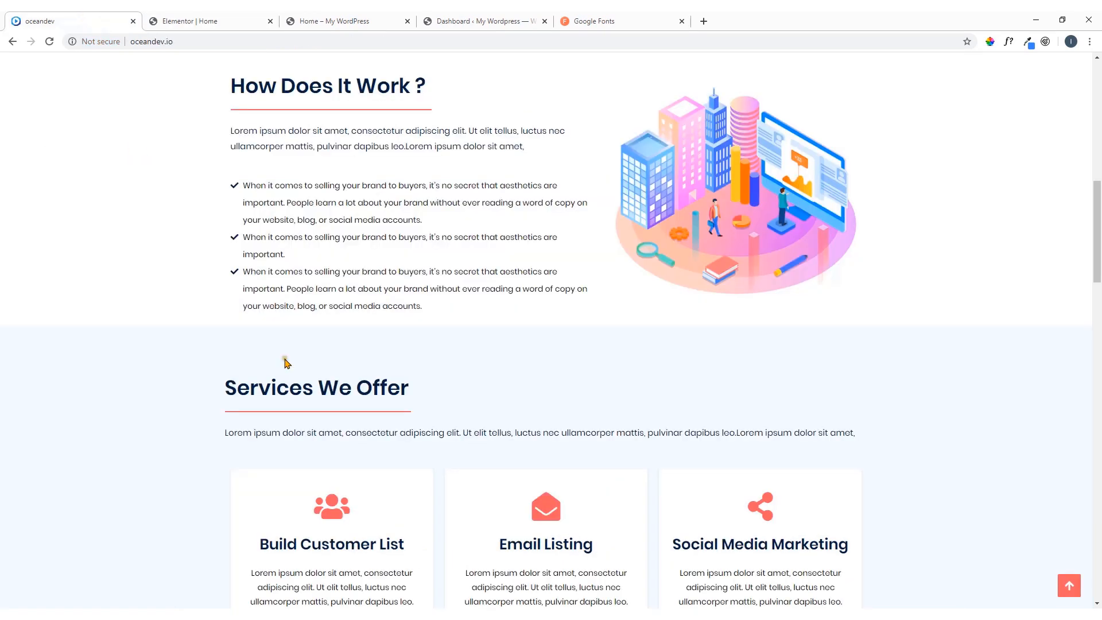
left_click_drag(408, 390, 225, 386)
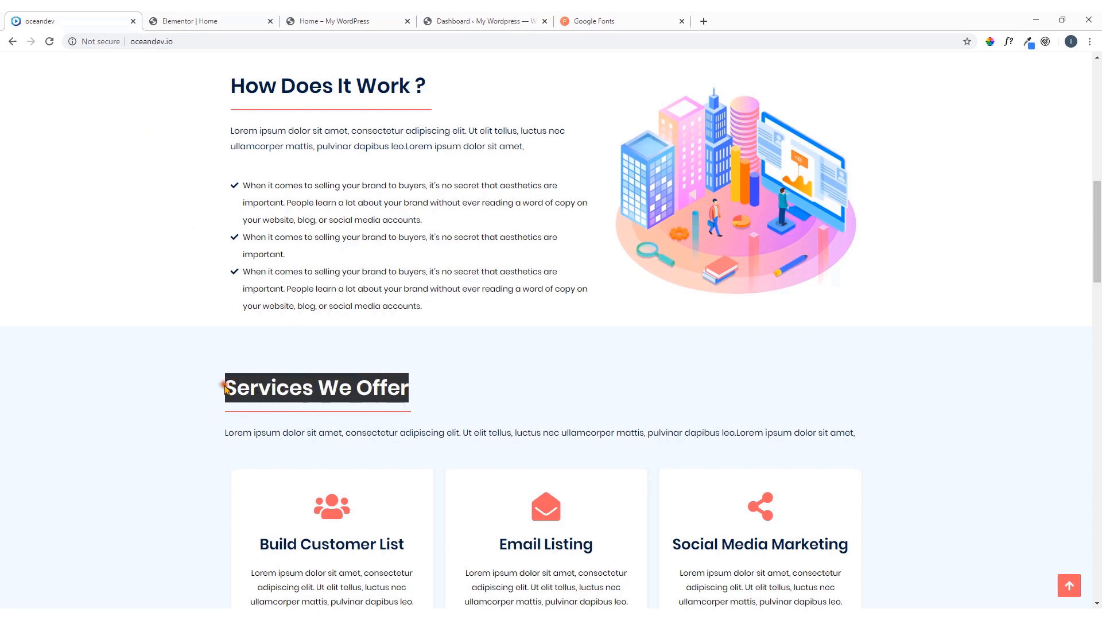
right_click(226, 387)
left_click(246, 395)
left_click(173, 19)
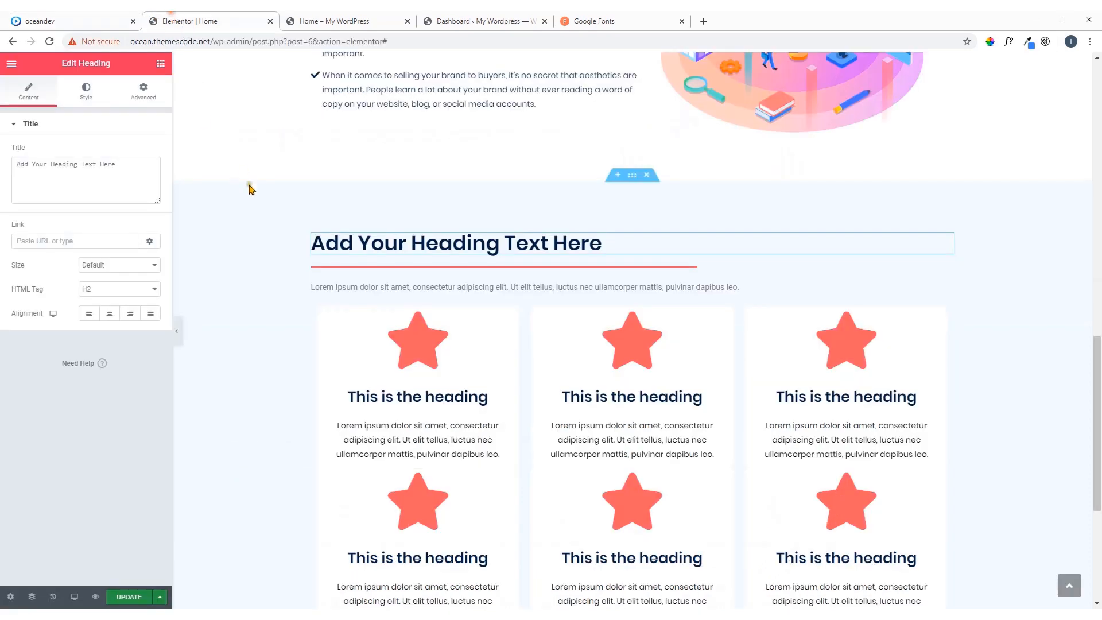
left_click_drag(124, 168, 16, 194)
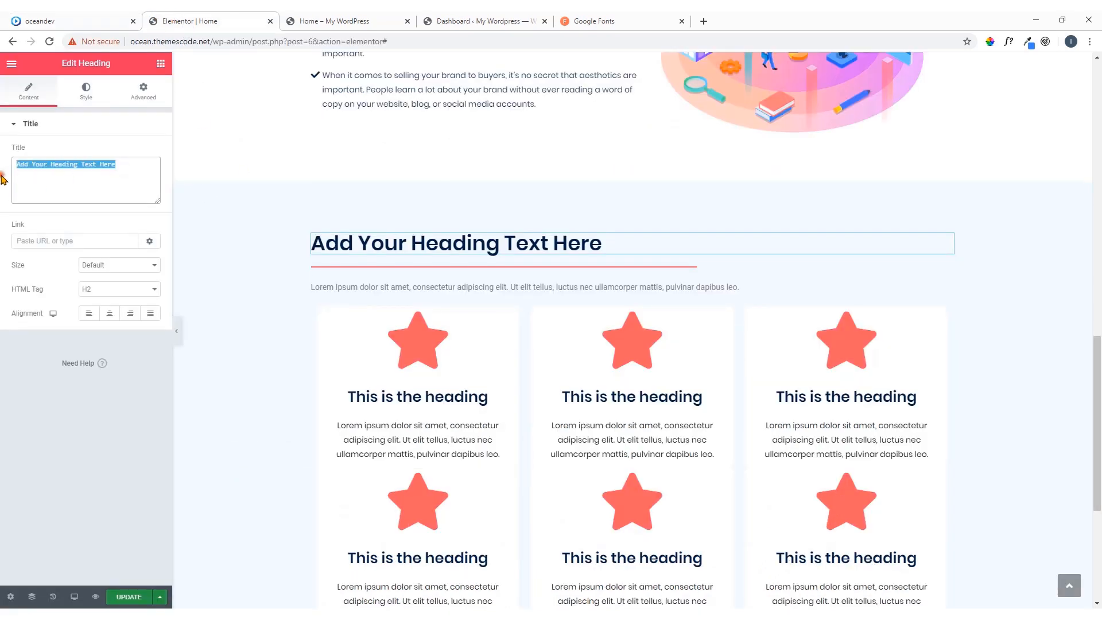
key("ctrl+v")
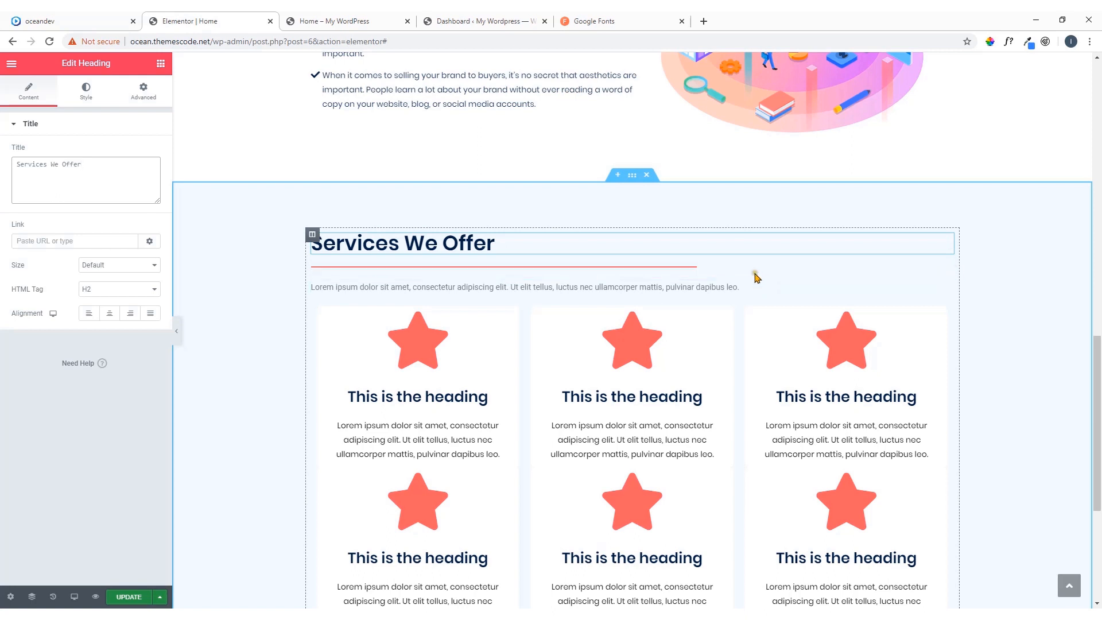
Reduce the width of the red divider under the Services We Offer heading to 30%
left_click(664, 270)
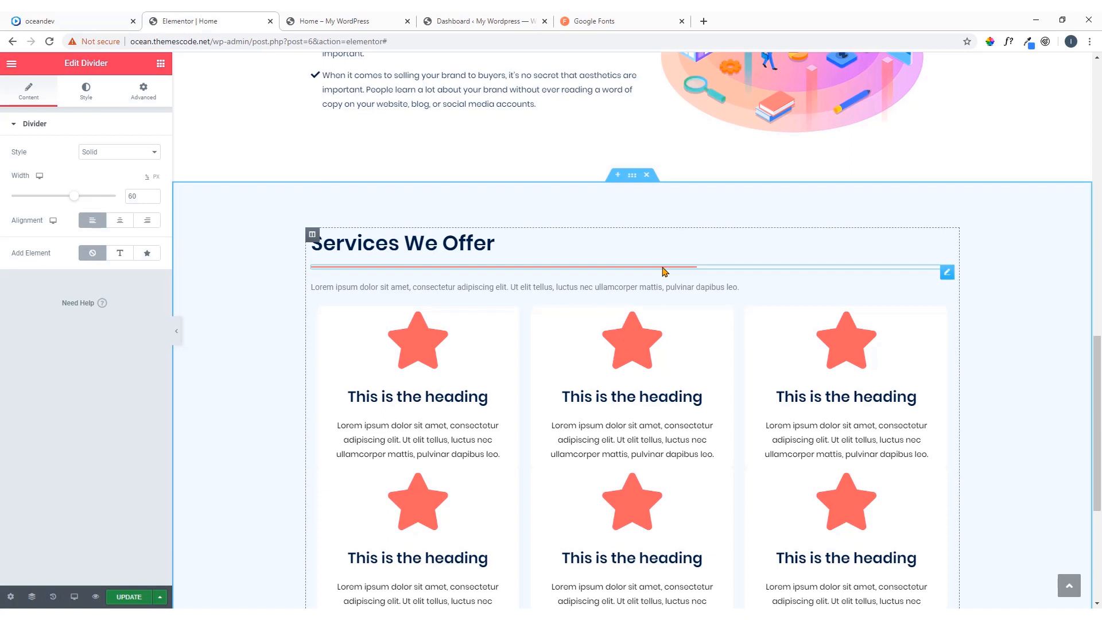
left_click(947, 272)
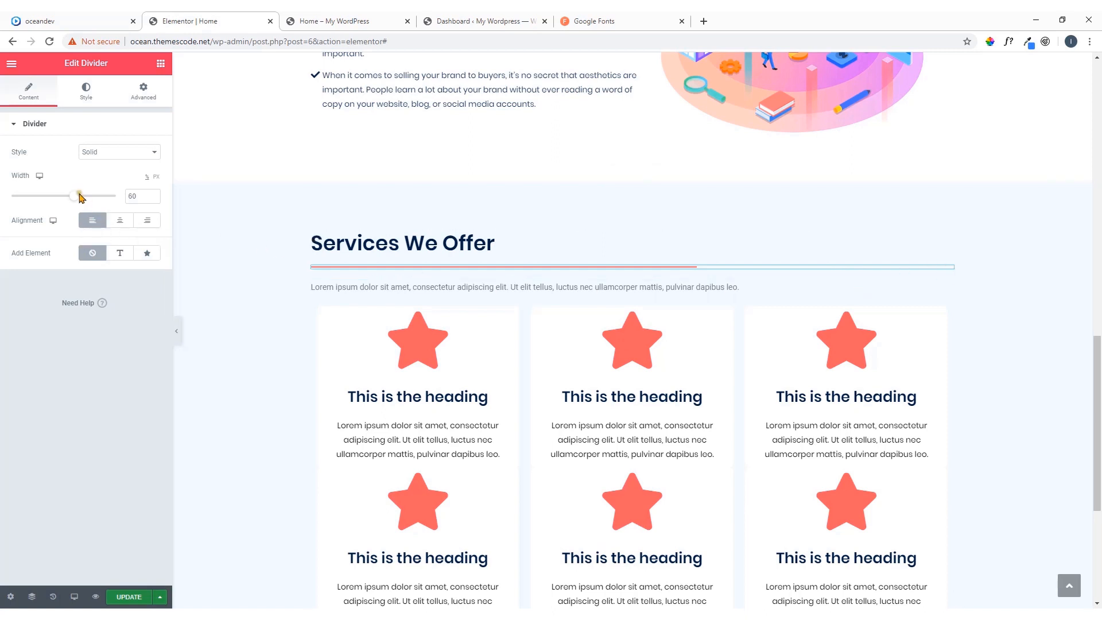
left_click_drag(75, 198, 44, 199)
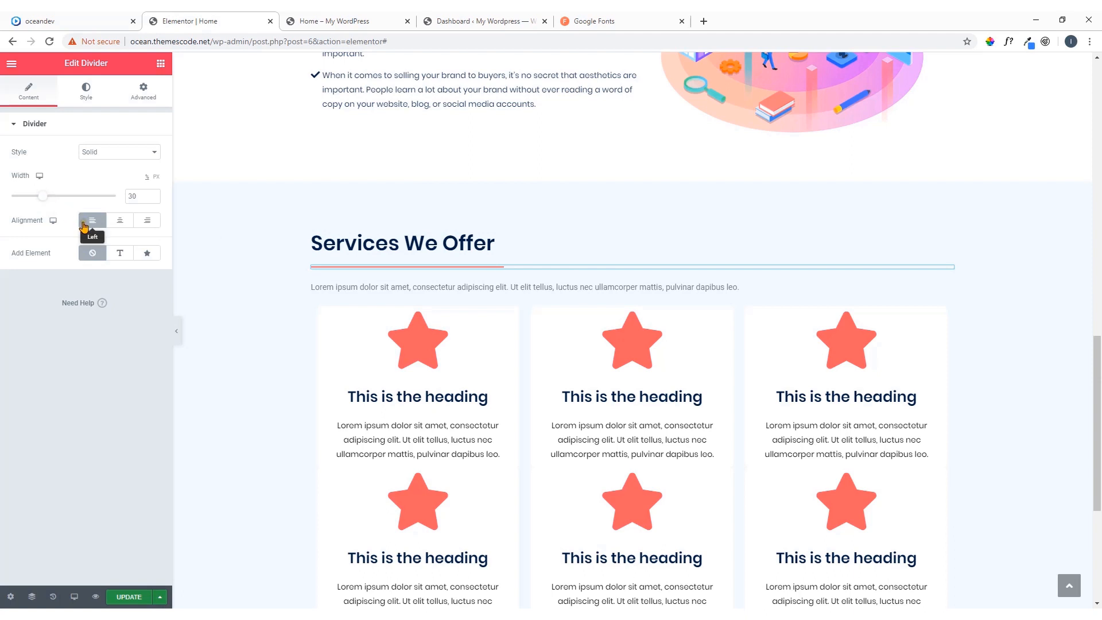
scroll(446, 347, "down", 1)
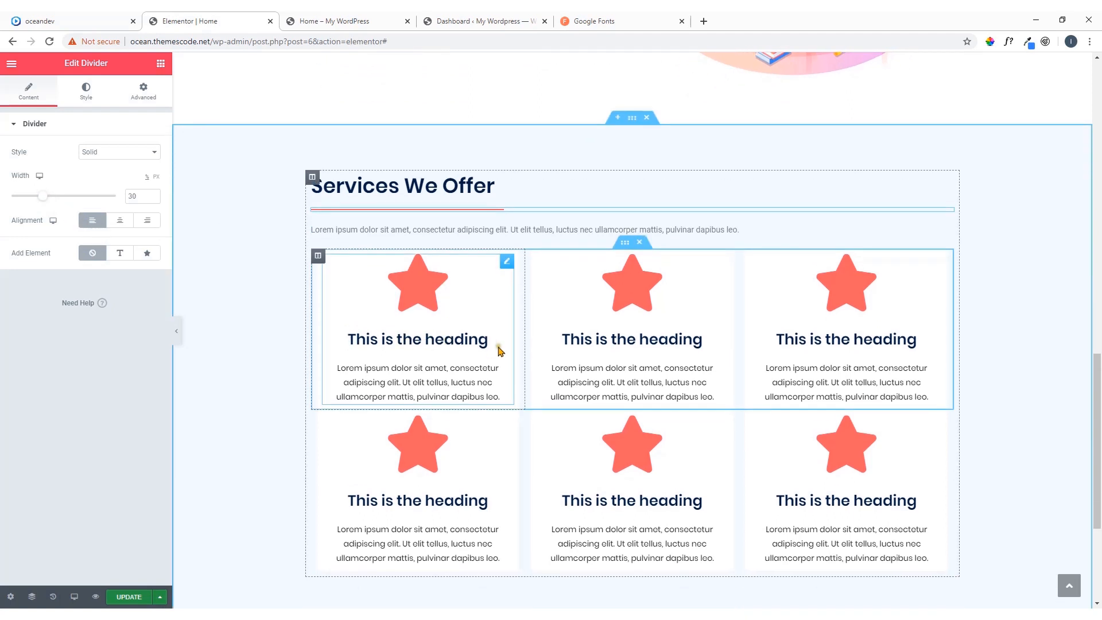
Copy the title "Build Customer List" from the oceandev reference page and paste it as the first icon box's title in Elementor
left_click(98, 20)
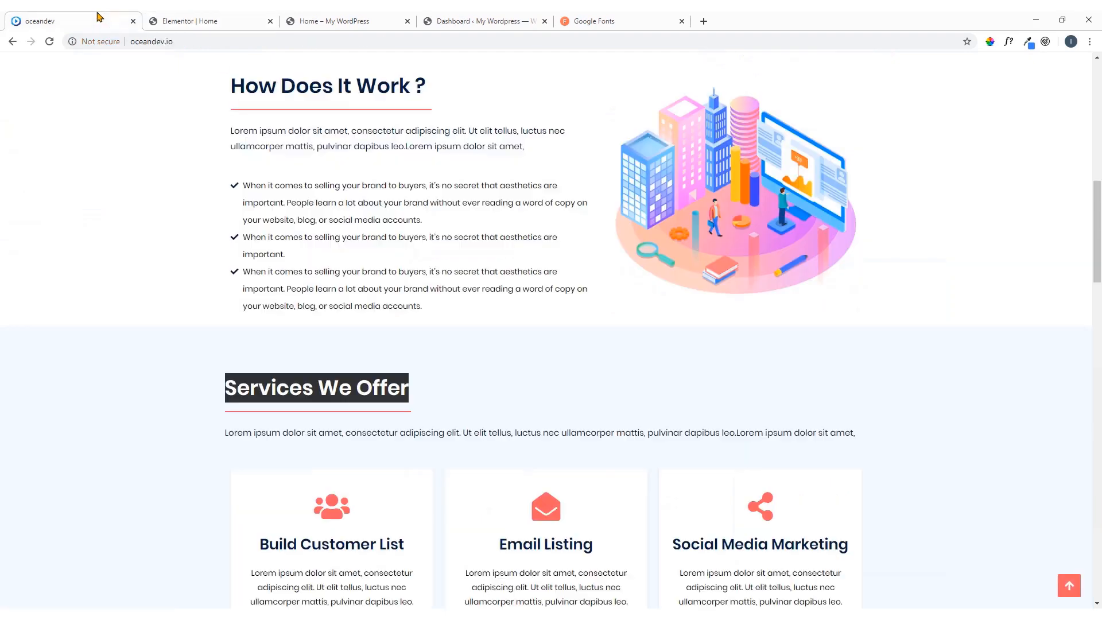
scroll(396, 361, "down", 5)
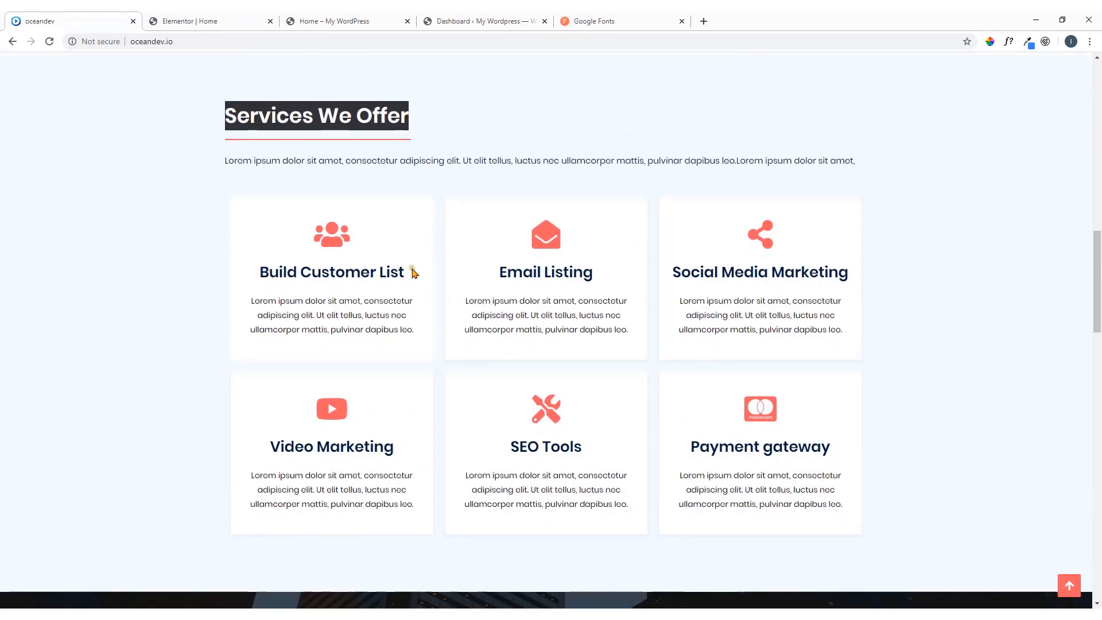
left_click_drag(414, 273, 264, 270)
right_click(264, 270)
left_click(275, 274)
left_click(262, 21)
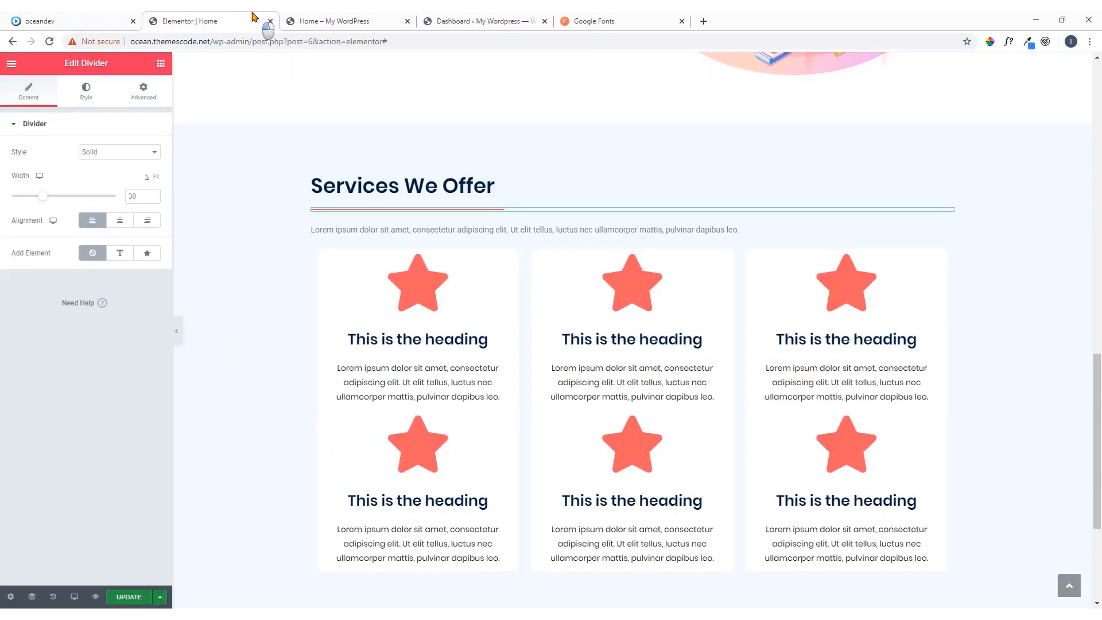
left_click(507, 261)
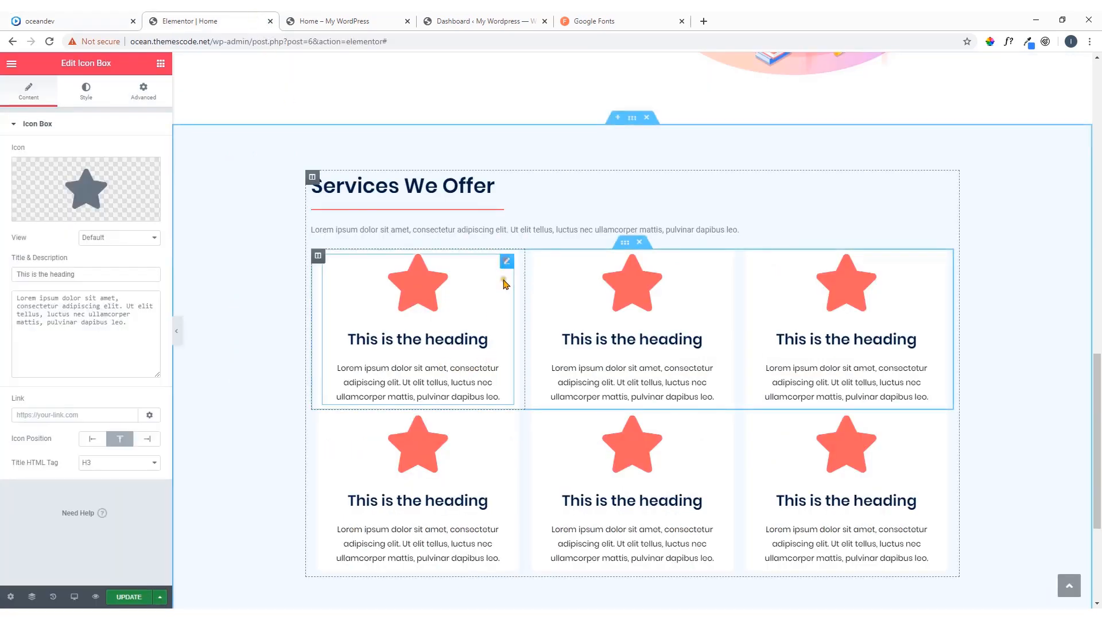
left_click_drag(83, 274, 17, 275)
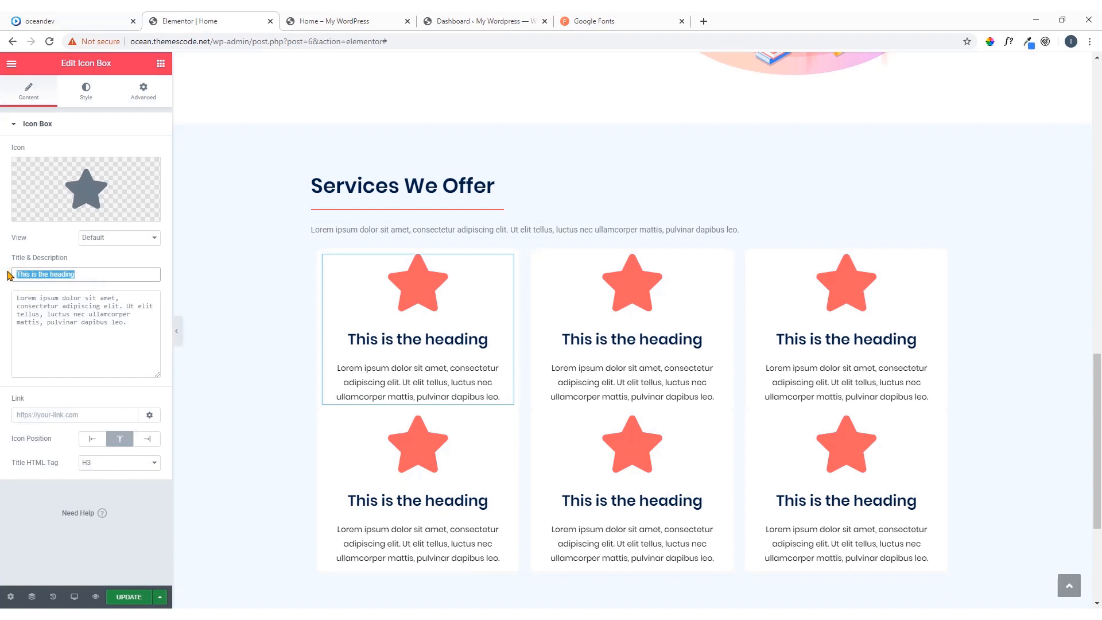
key("ctrl+v")
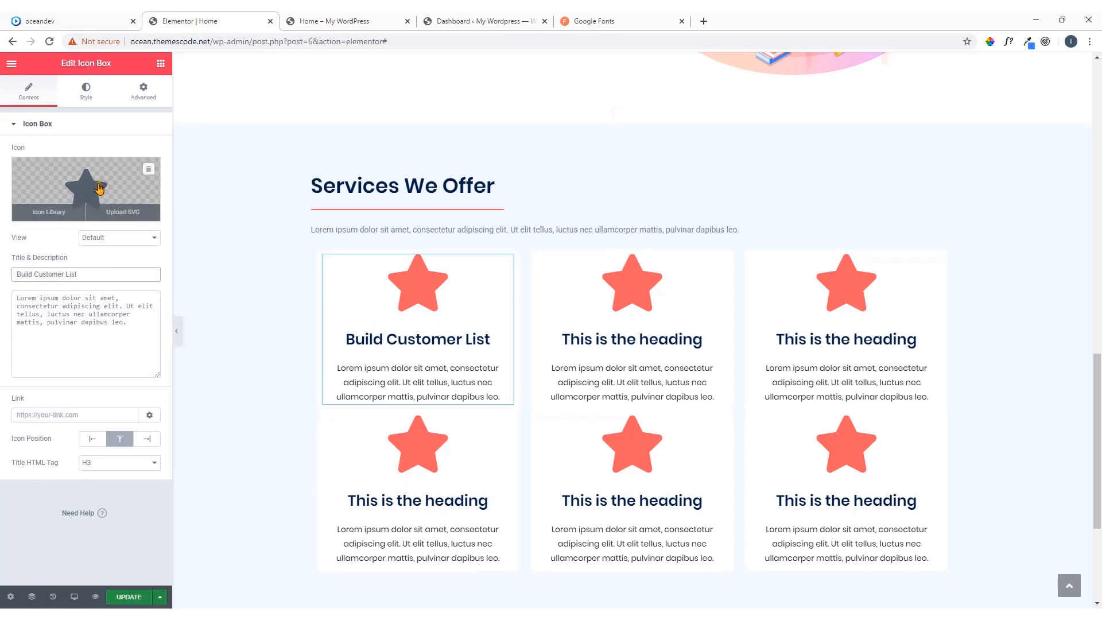
Replace the Build Customer List box's star with the three-person users icon, found by filtering the icon library for "user" and matching the reference page
left_click(99, 189)
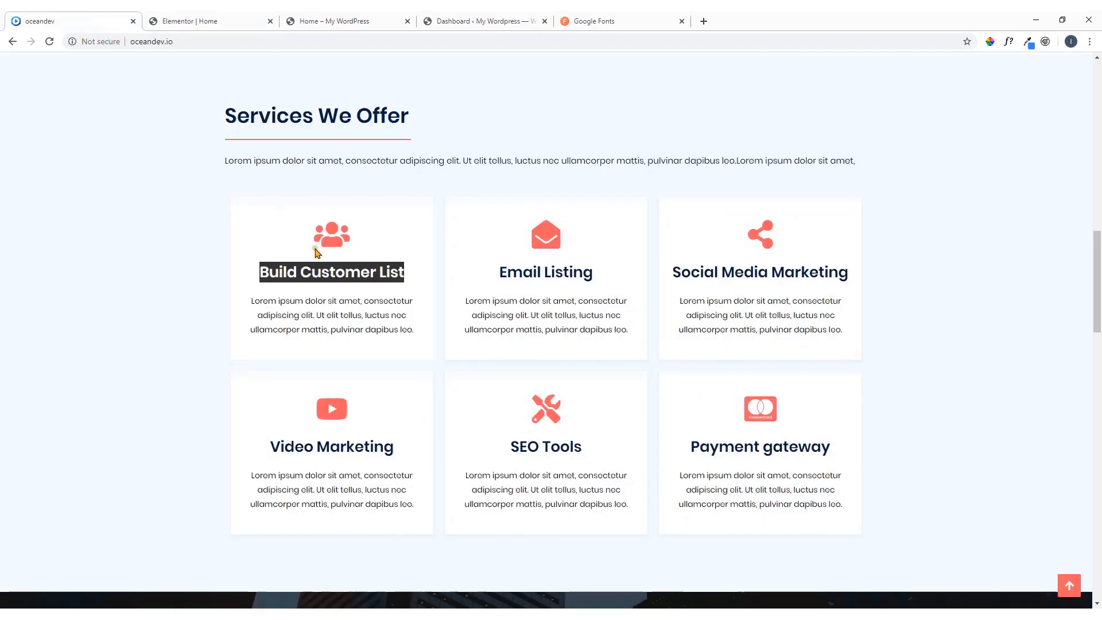
left_click(167, 19)
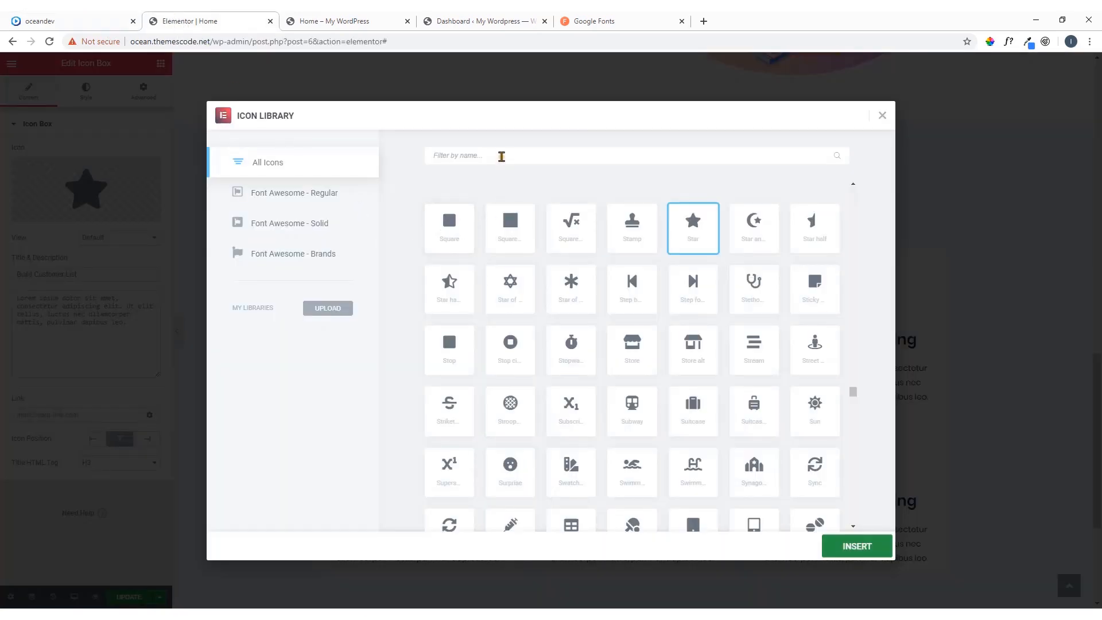
left_click(502, 155)
type("user")
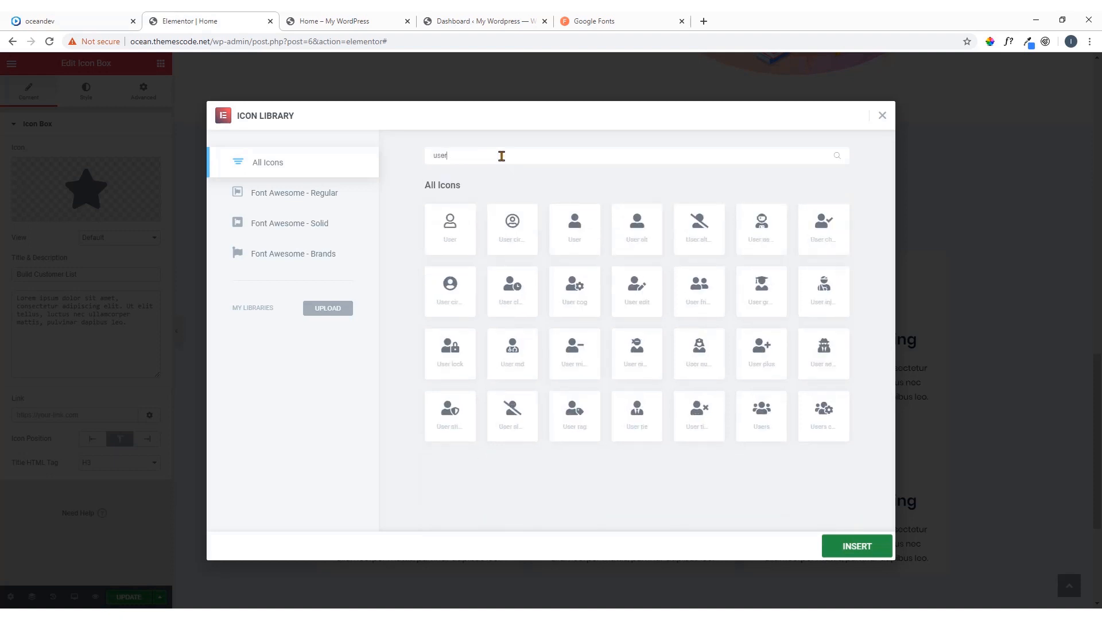
left_click(776, 417)
left_click(80, 17)
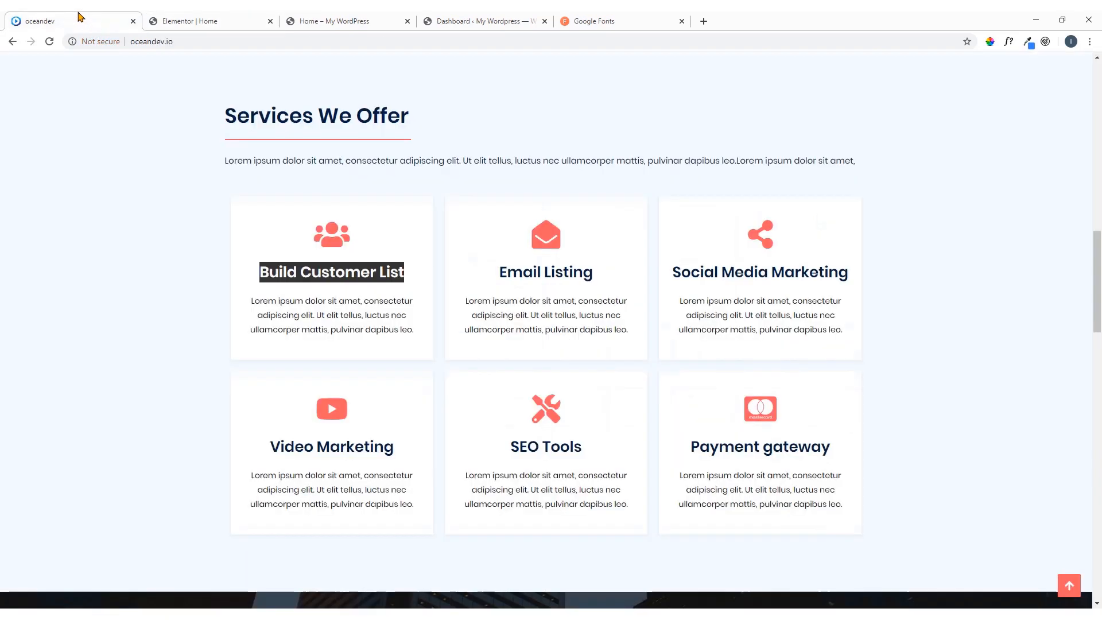
left_click(178, 23)
left_click(855, 548)
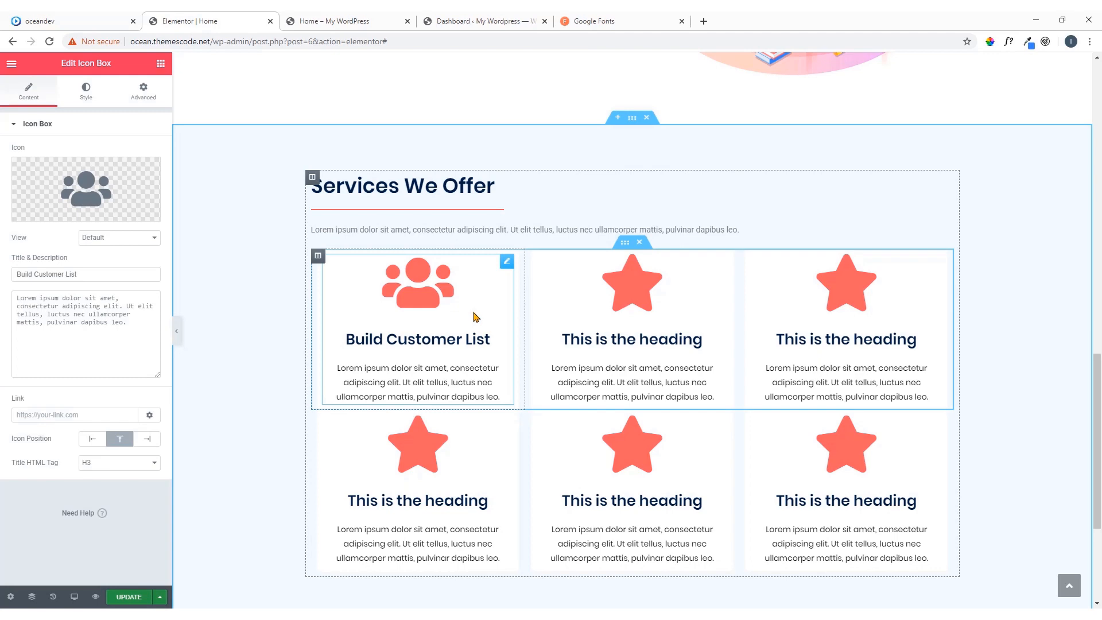
Copy the title "Email Listing" from the oceandev reference page and use it as the title of the middle icon box in the first row
left_click(80, 21)
left_click_drag(593, 277, 509, 276)
right_click(508, 276)
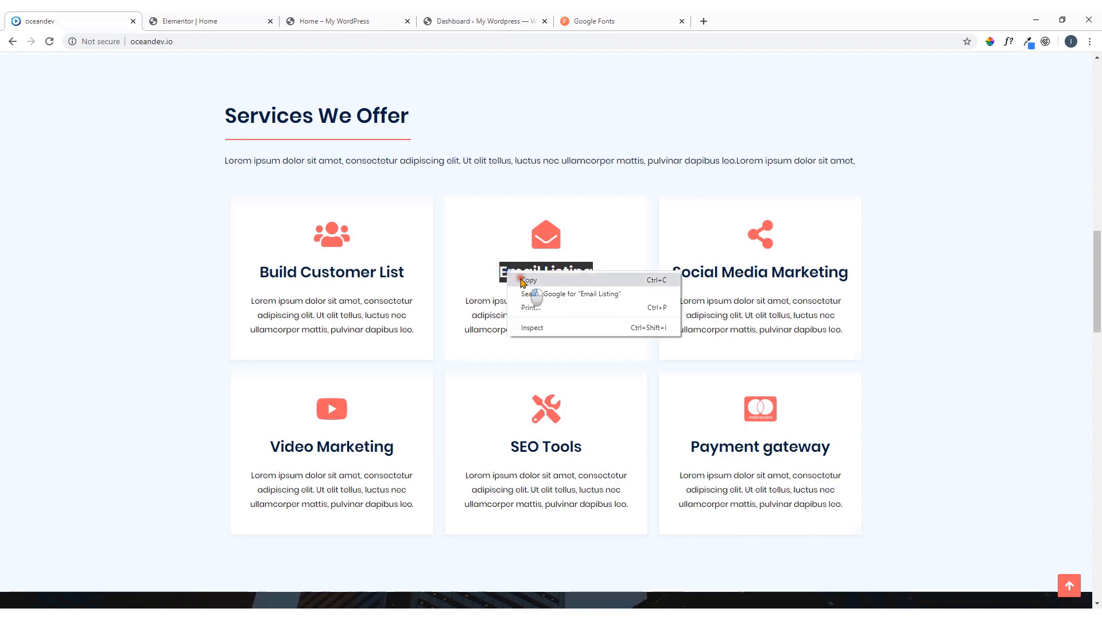
left_click(531, 285)
left_click(195, 21)
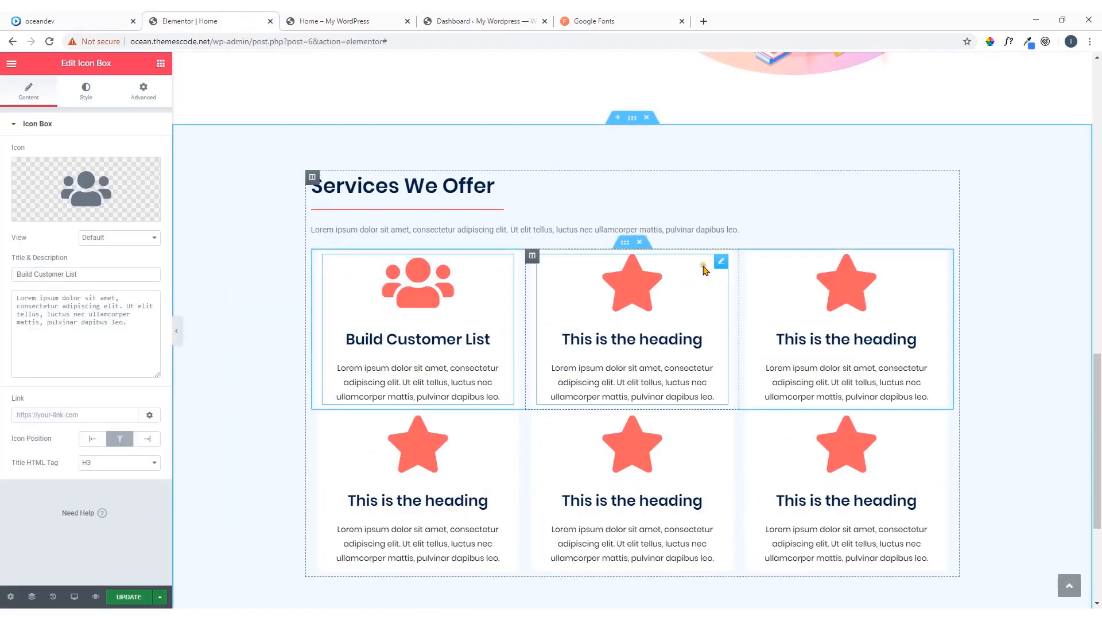
left_click(721, 263)
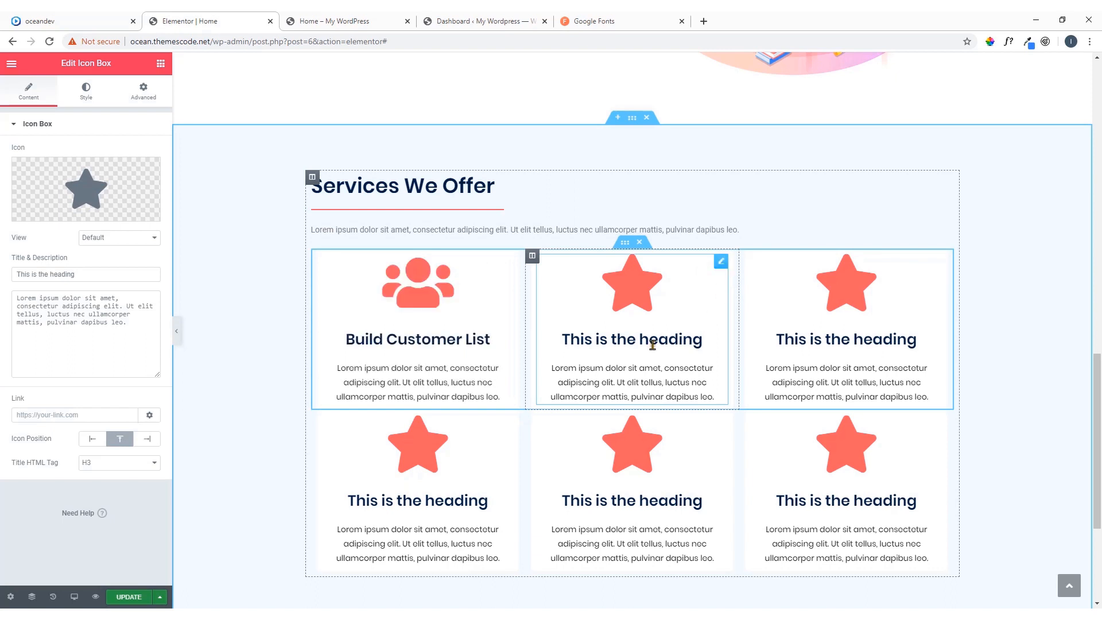
left_click_drag(92, 274, 1, 278)
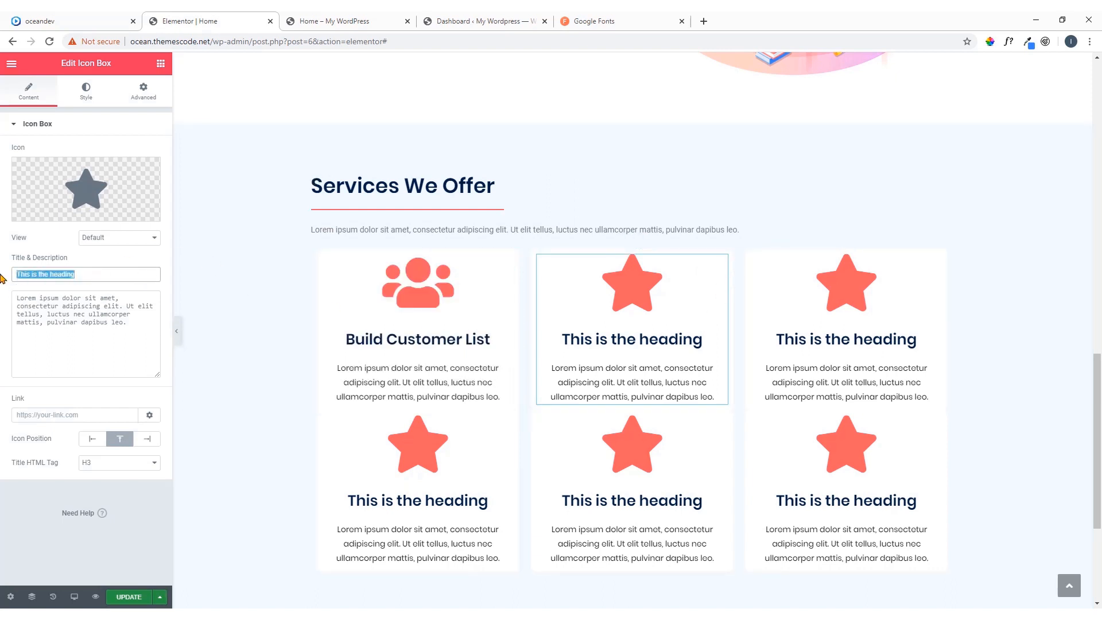
type("Email Listing")
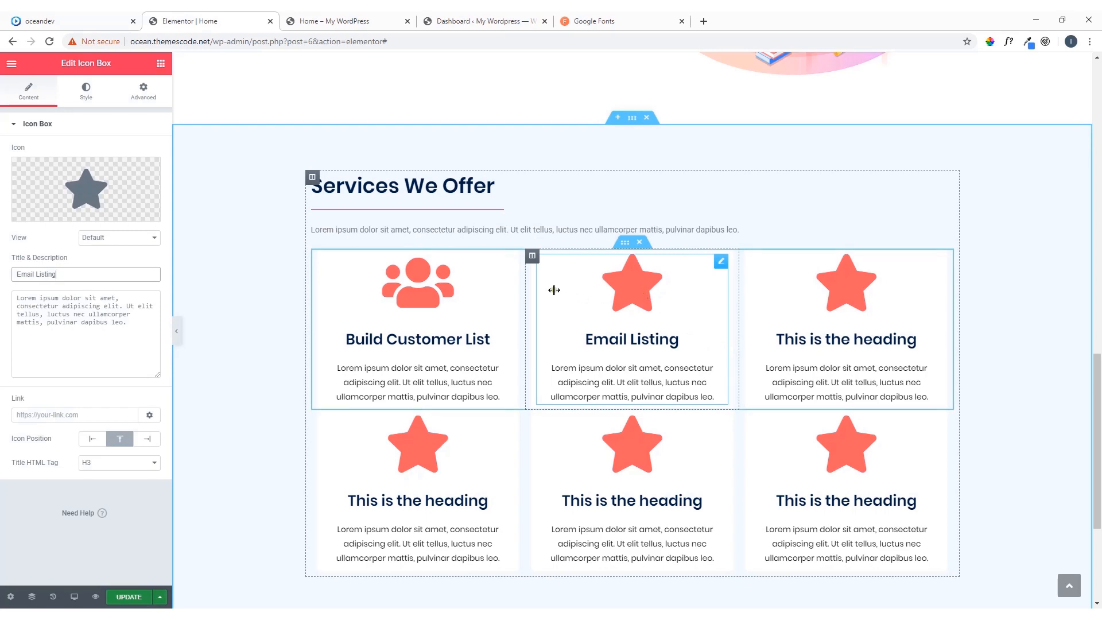
Replace the Email Listing box's star with the solid open envelope icon, filtering the icon library for "env" and checking the reference page
left_click(120, 190)
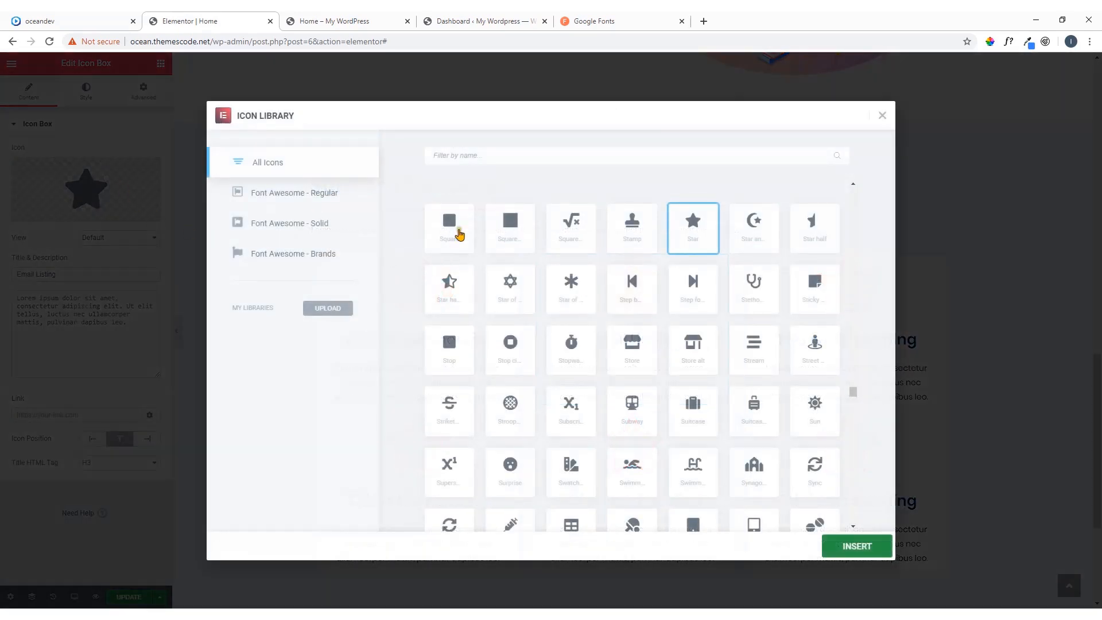
left_click(446, 155)
type("ema")
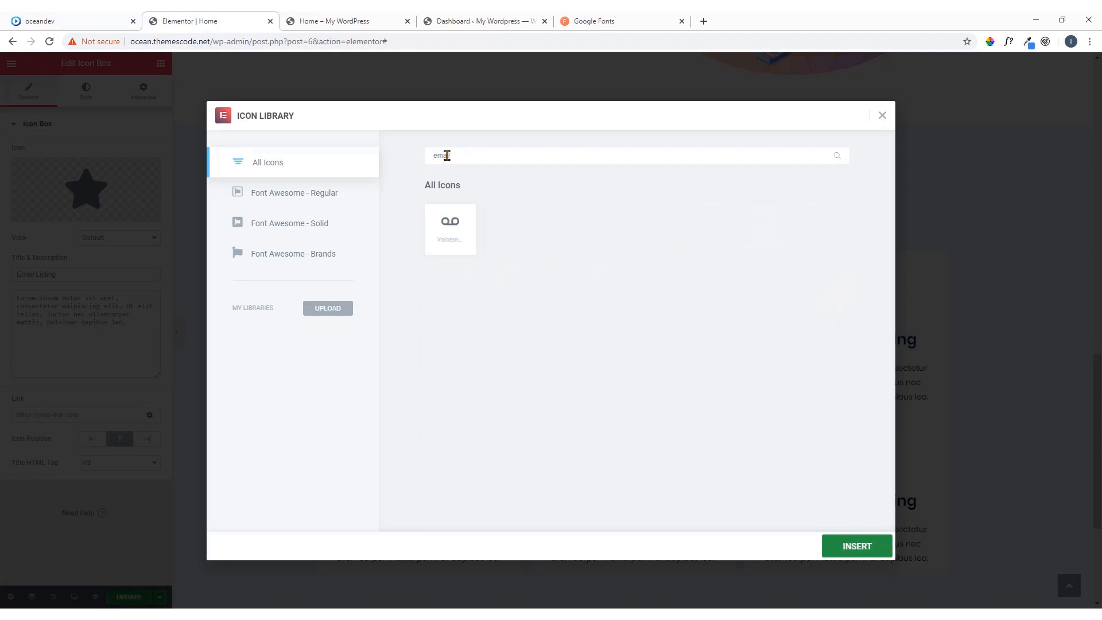
key("BackSpace")
key("BackSpace")
key("BackSpace")
type("env")
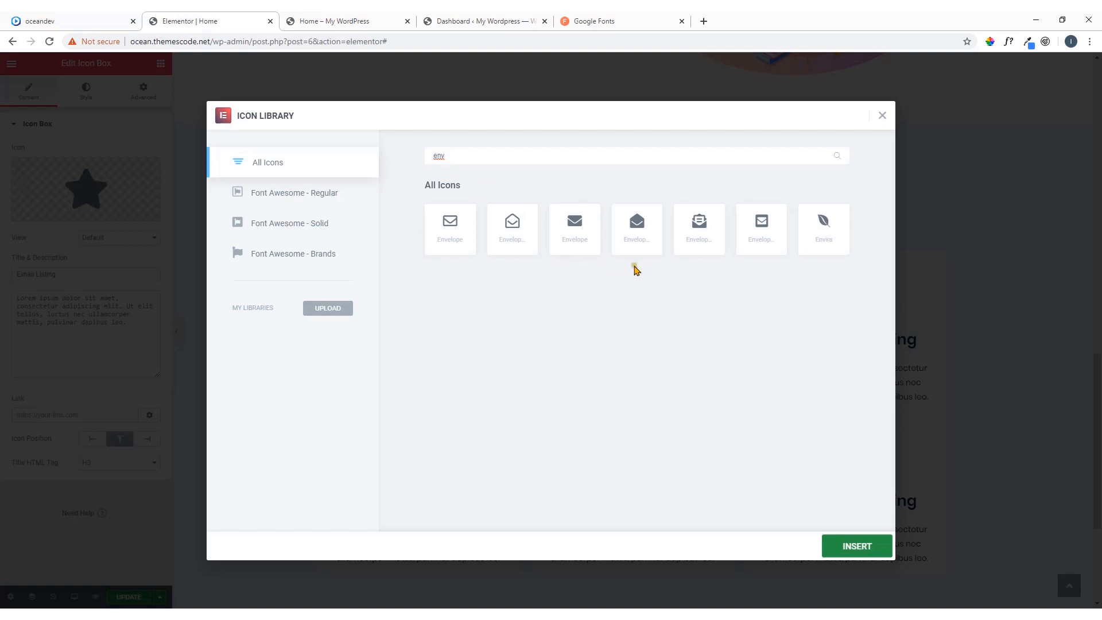
left_click(97, 21)
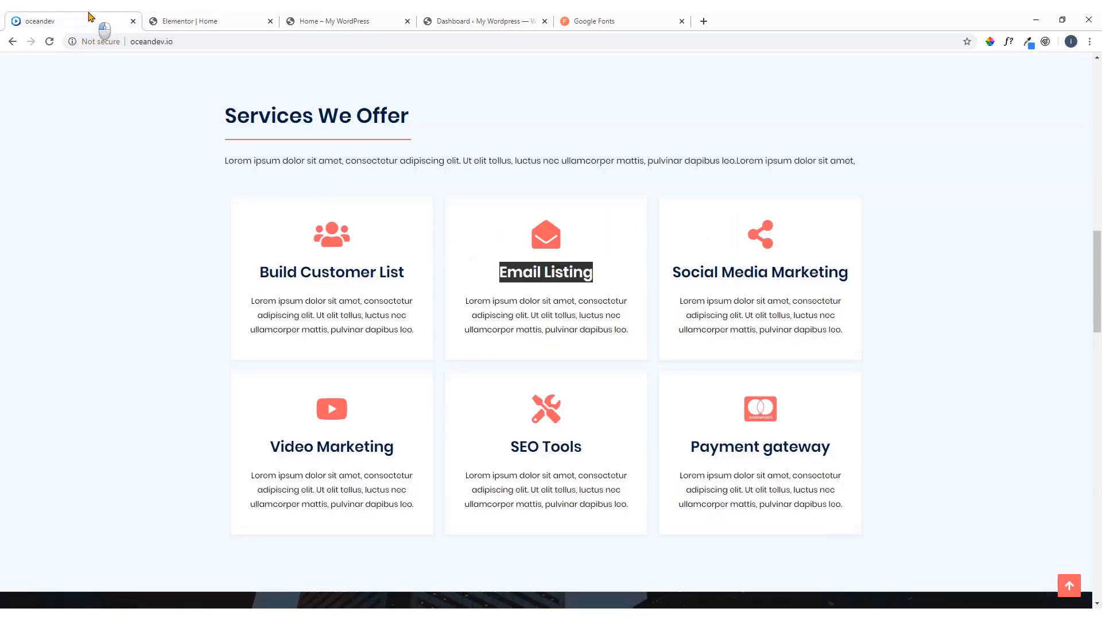
left_click(209, 18)
left_click(636, 235)
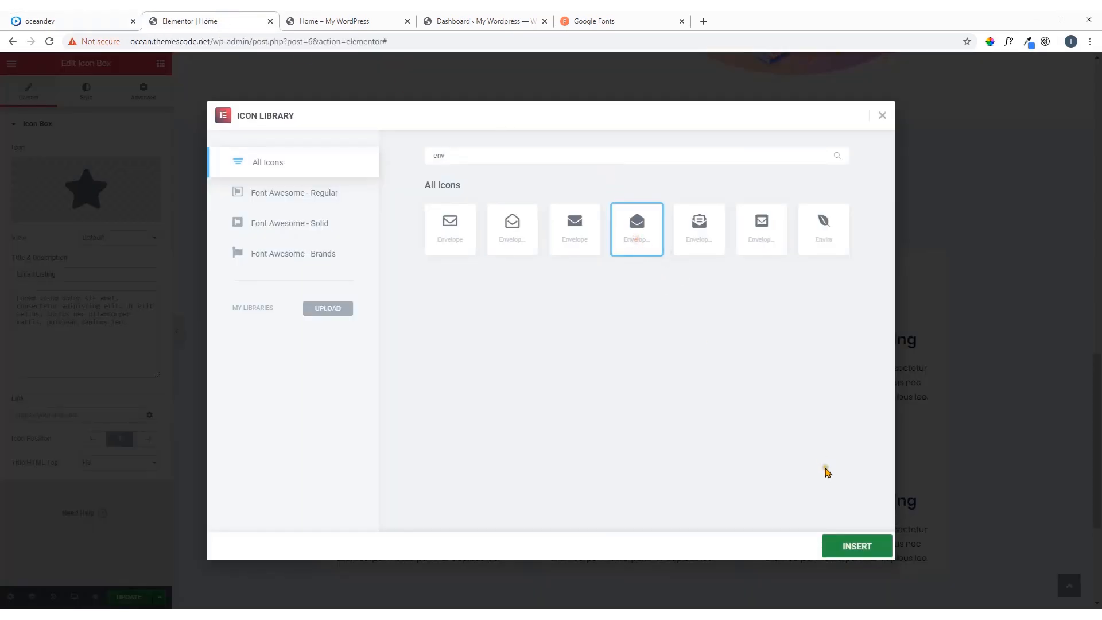
left_click(841, 545)
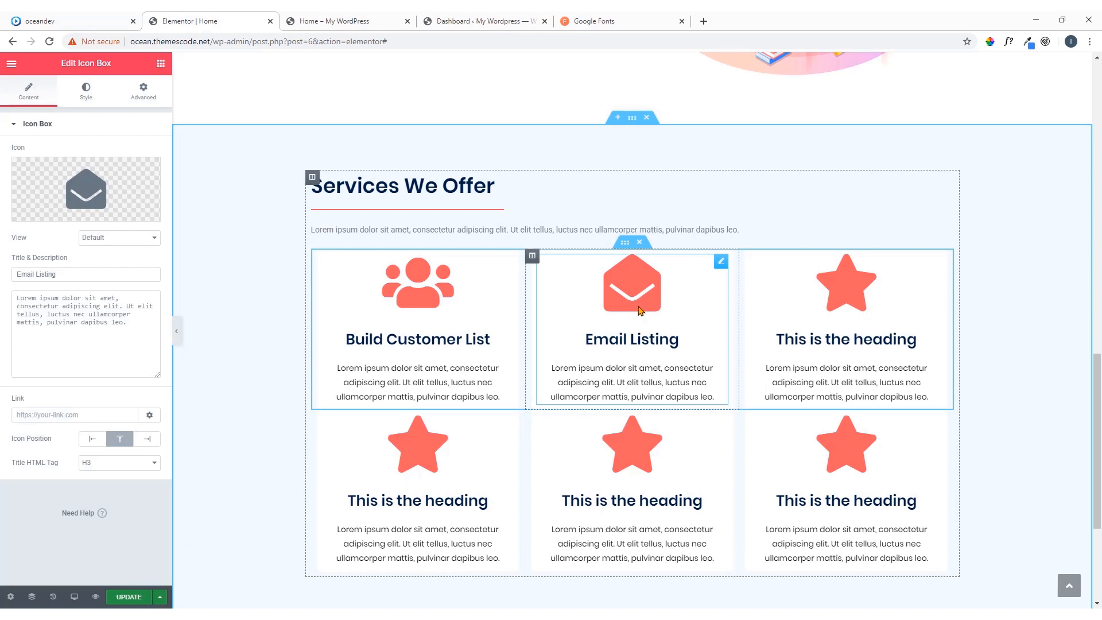
Try an icon size of 98 on the Email Listing box and restore it to 100
left_click(94, 93)
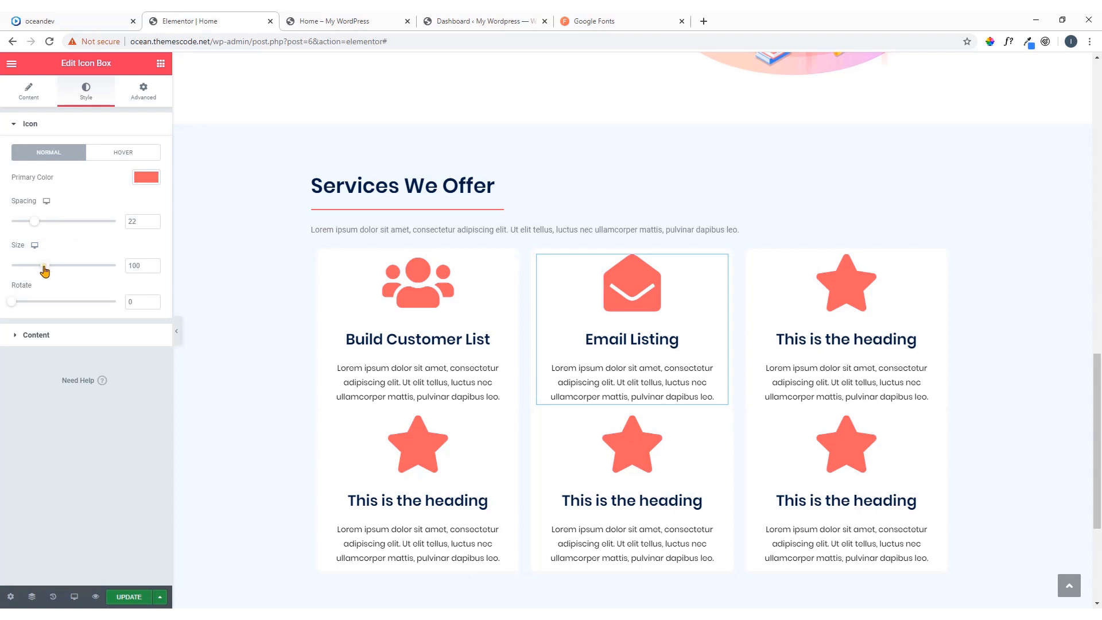
mouse_move(45, 271)
left_mouse_down()
mouse_move(23, 270)
mouse_move(44, 271)
left_mouse_up()
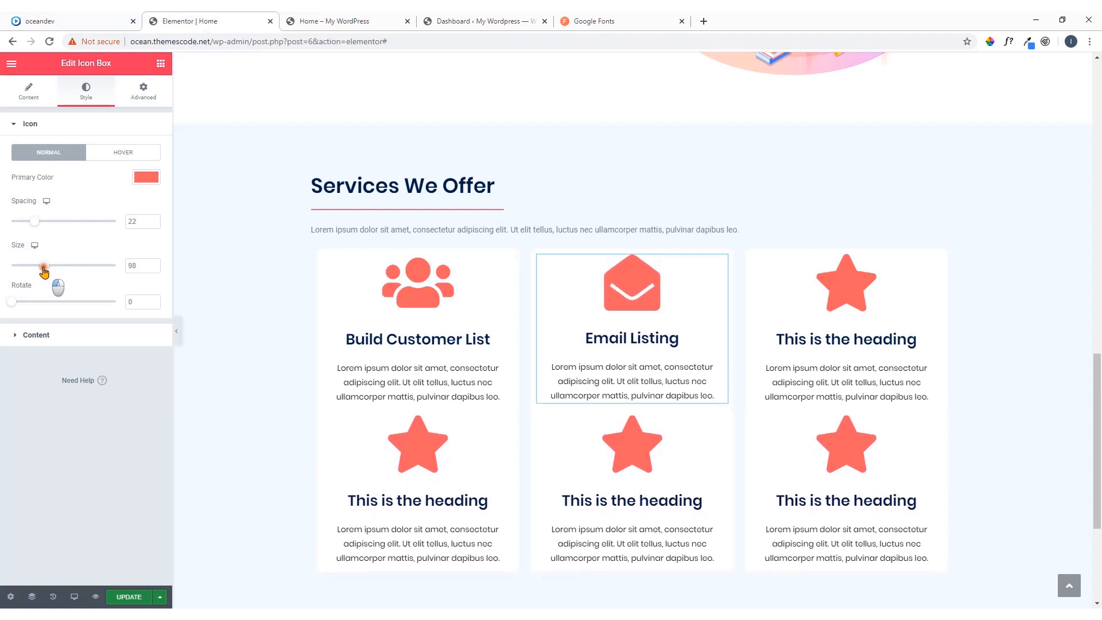
left_click(152, 263)
left_click(153, 264)
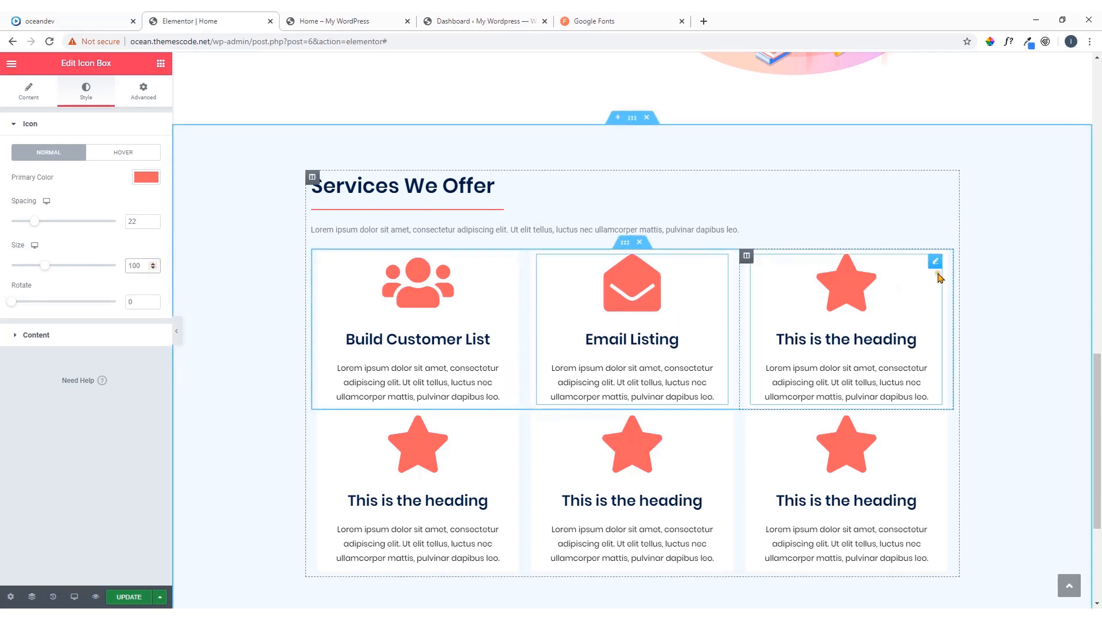
Copy the title "Social Media Marketing" from the oceandev reference page and paste it as the title of the first row's third icon box
left_click(935, 261)
left_click(101, 16)
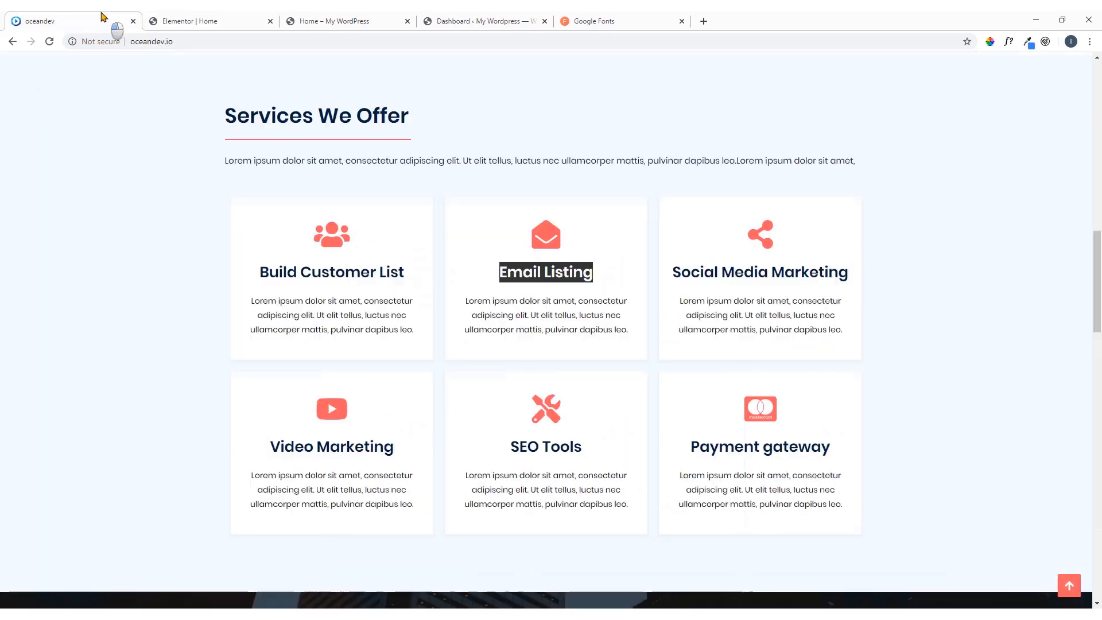
left_click_drag(668, 272, 845, 278)
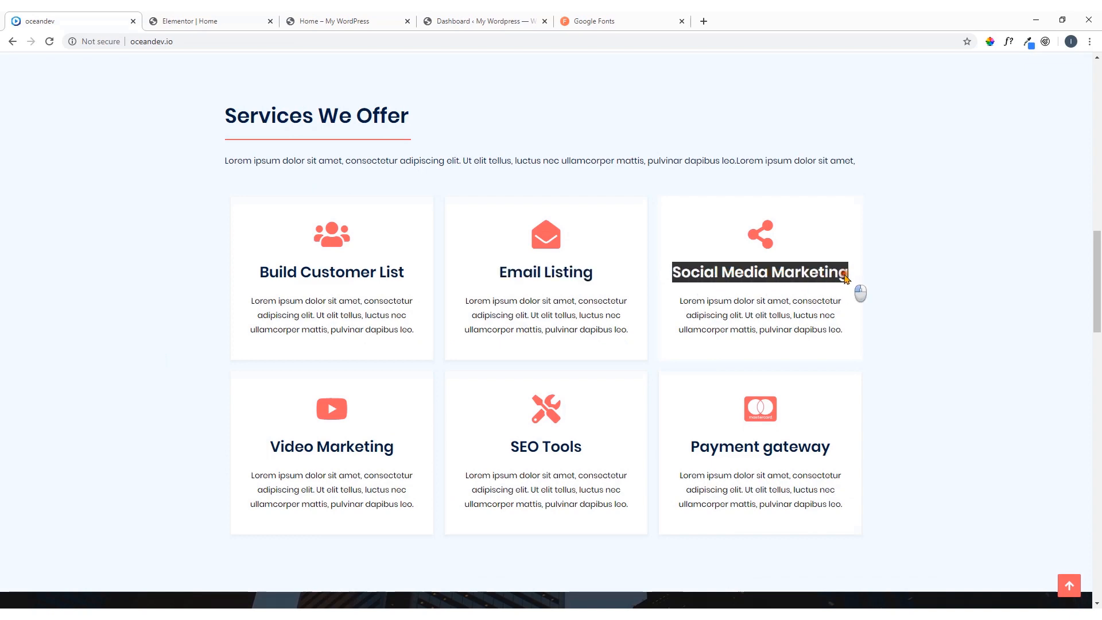
right_click(845, 278)
left_click(858, 288)
left_click(178, 19)
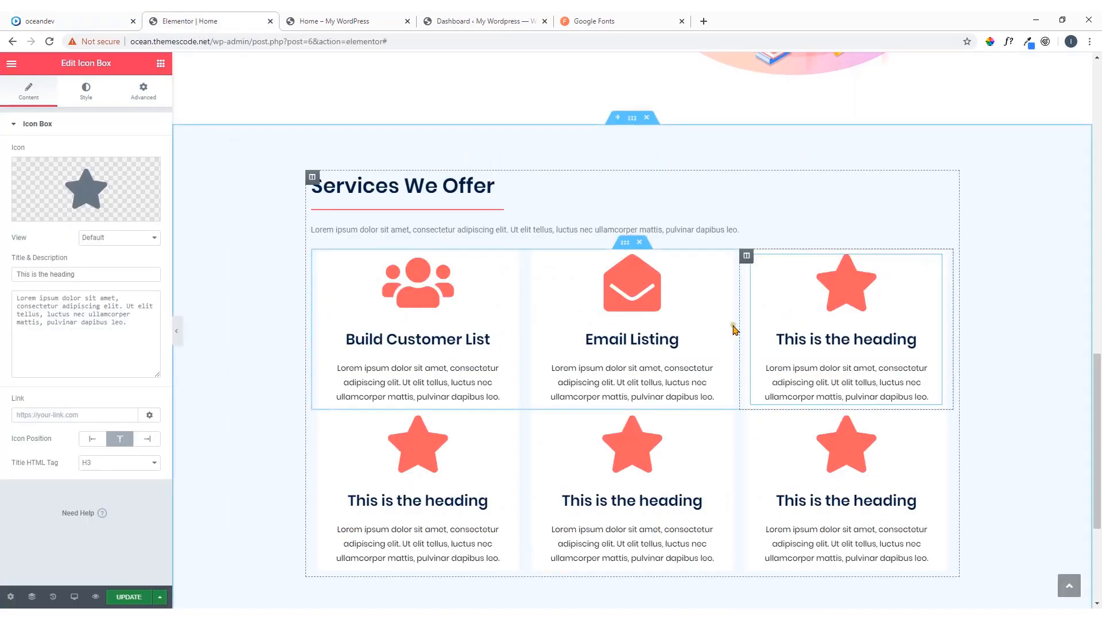
left_click_drag(137, 279, 2, 278)
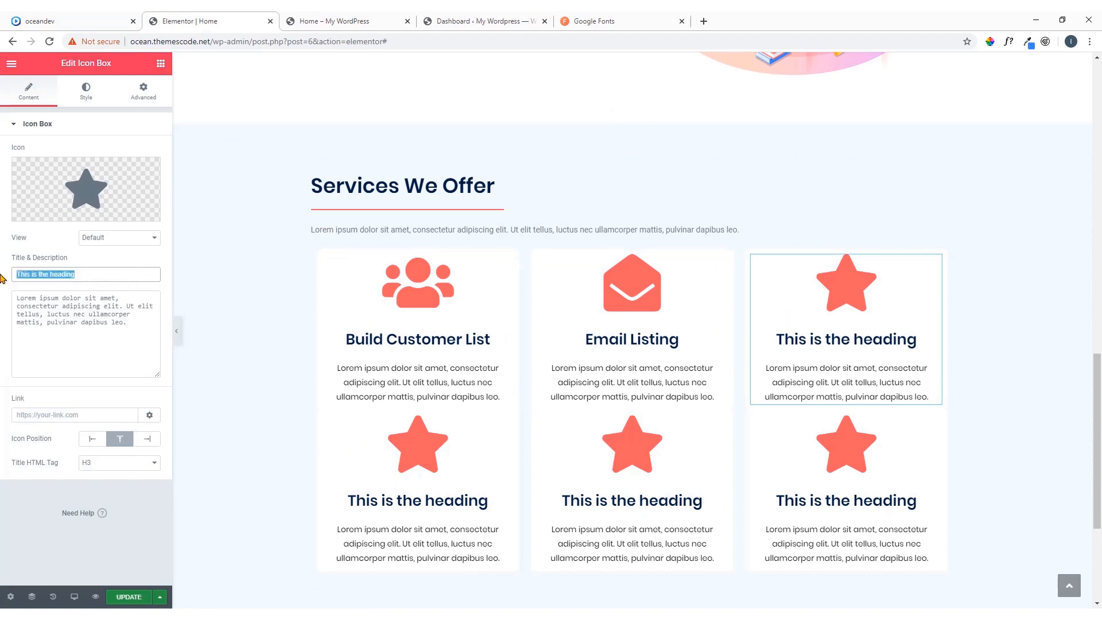
key("ctrl+v")
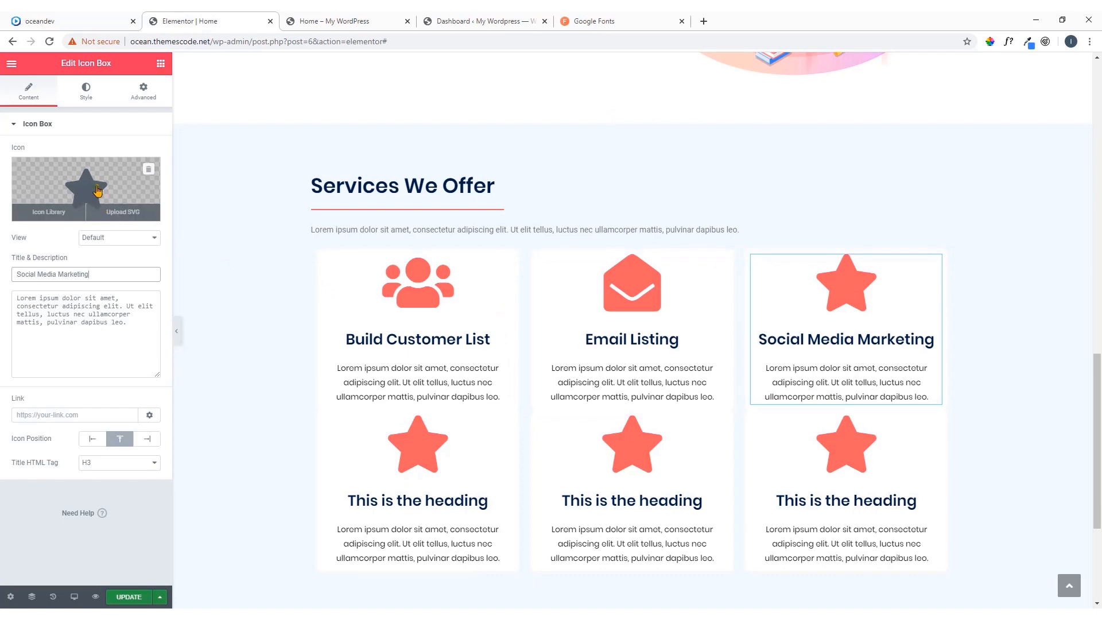
Replace the Social Media Marketing box's star with the three-node share icon from the reference page, filtering the icon library for "shar"
left_click(109, 204)
left_click(51, 21)
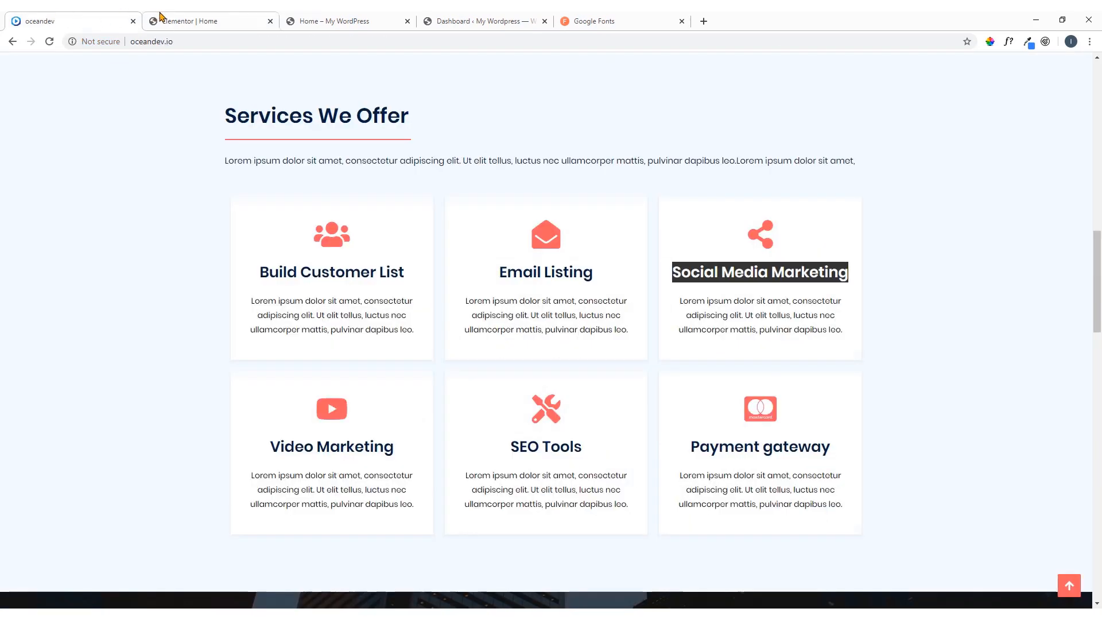
left_click(195, 20)
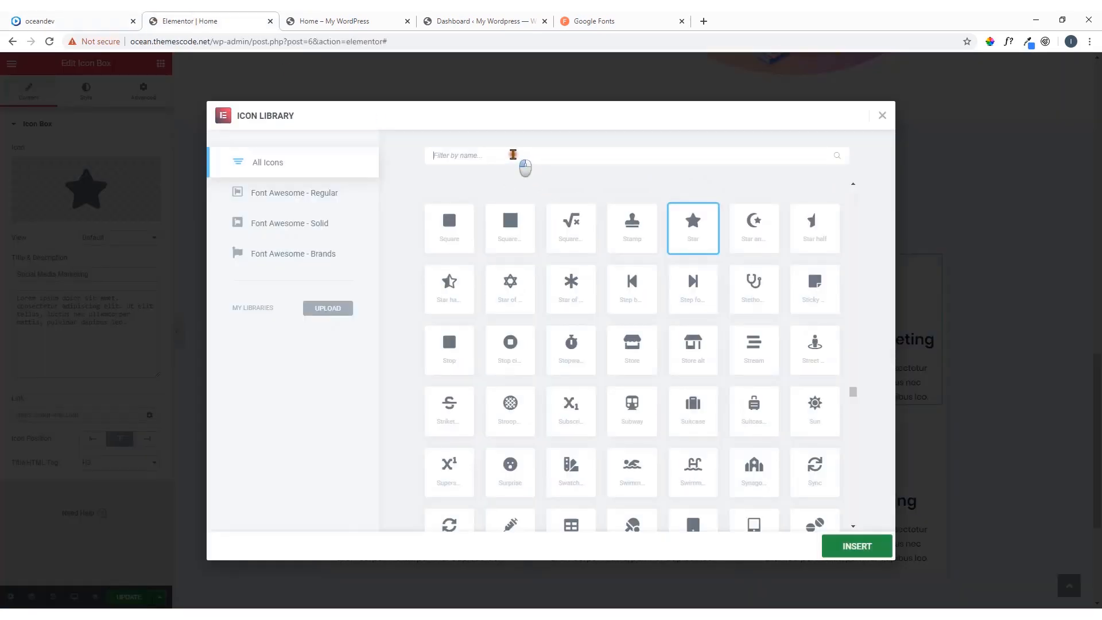
left_click(511, 153)
type("shar")
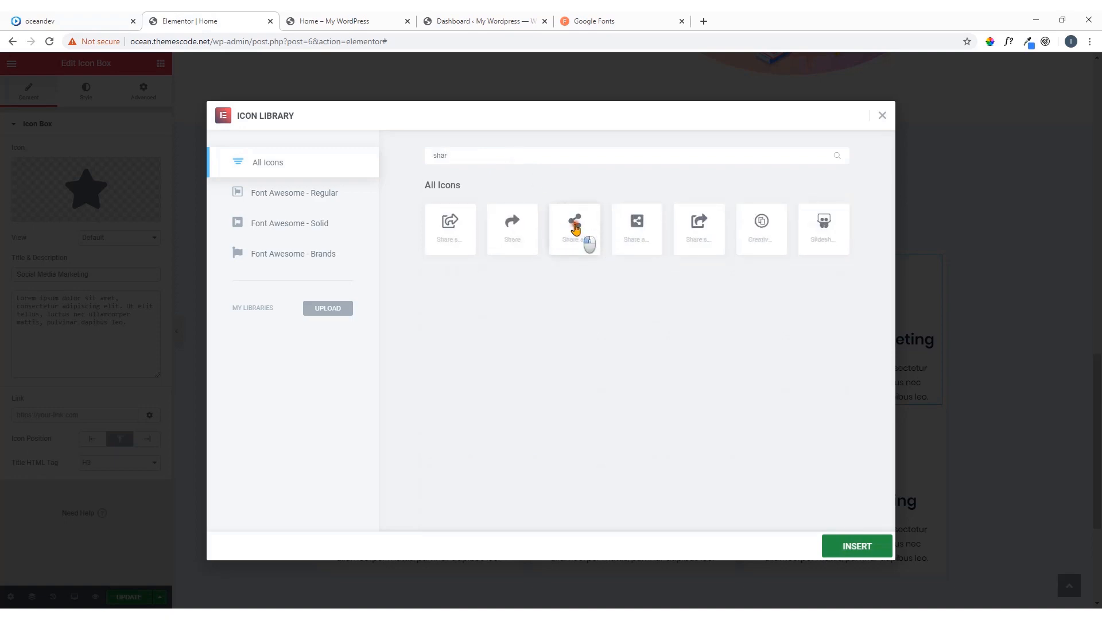
left_click(584, 242)
left_click(866, 547)
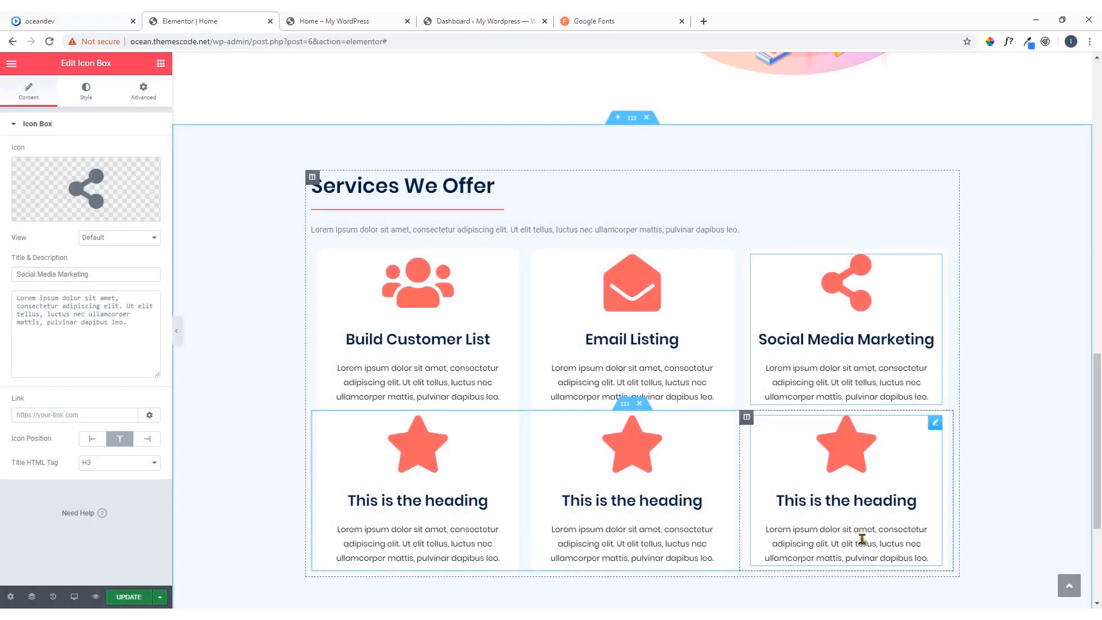
scroll(766, 451, "down", 2)
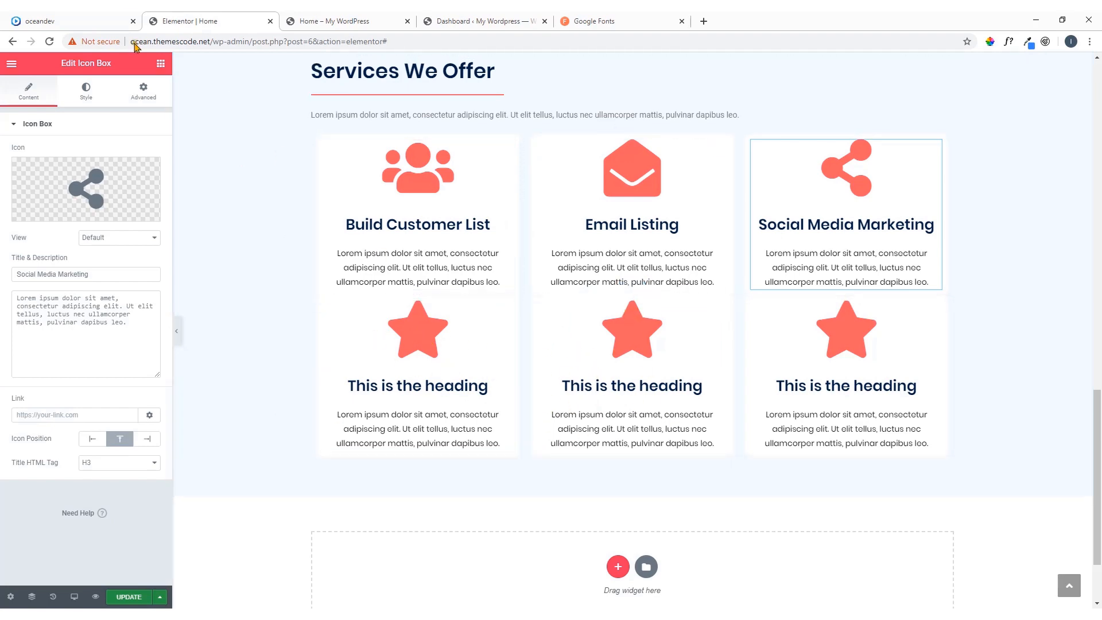
Copy the title "Video Marketing" from the oceandev reference page and paste it as the title of the second row's first icon box
left_click(111, 17)
scroll(376, 454, "down", 2)
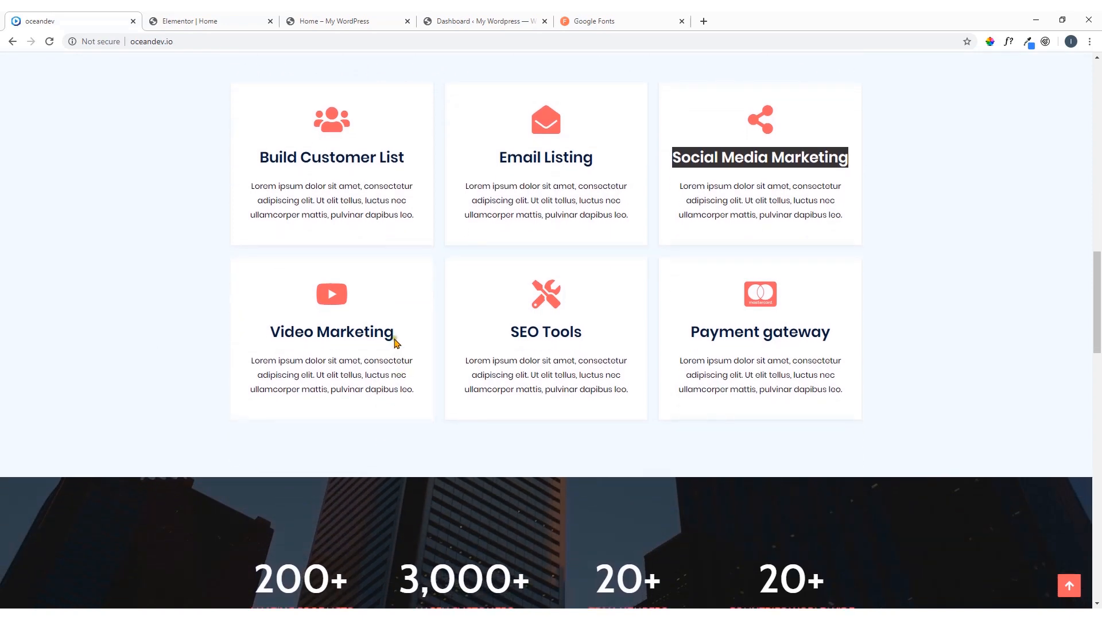
left_click_drag(395, 334, 270, 333)
right_click(287, 339)
left_click(304, 343)
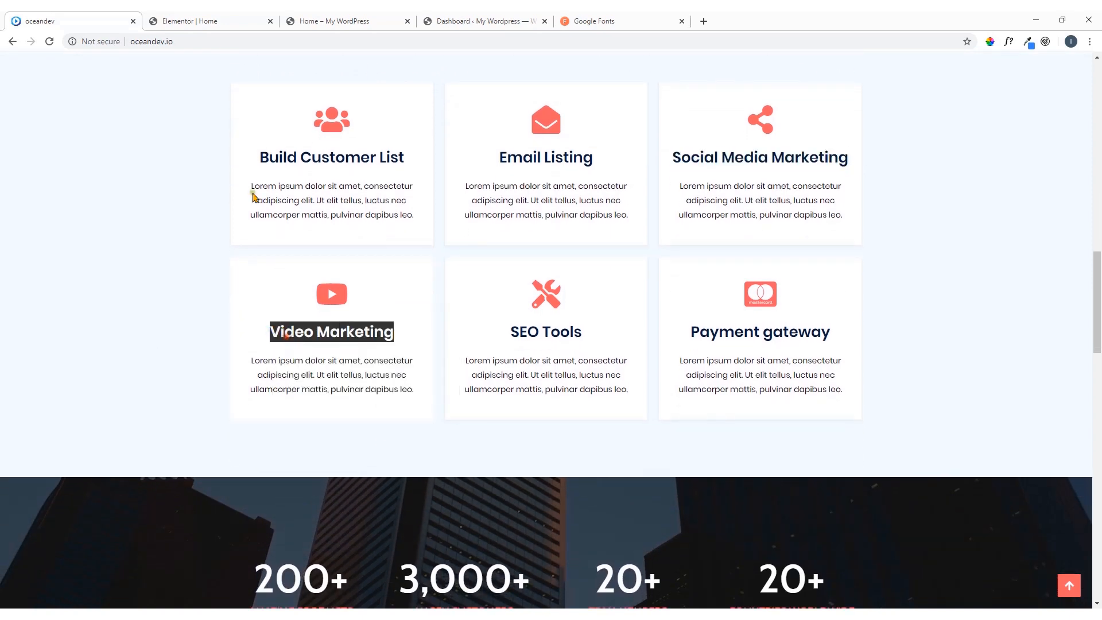
left_click(230, 17)
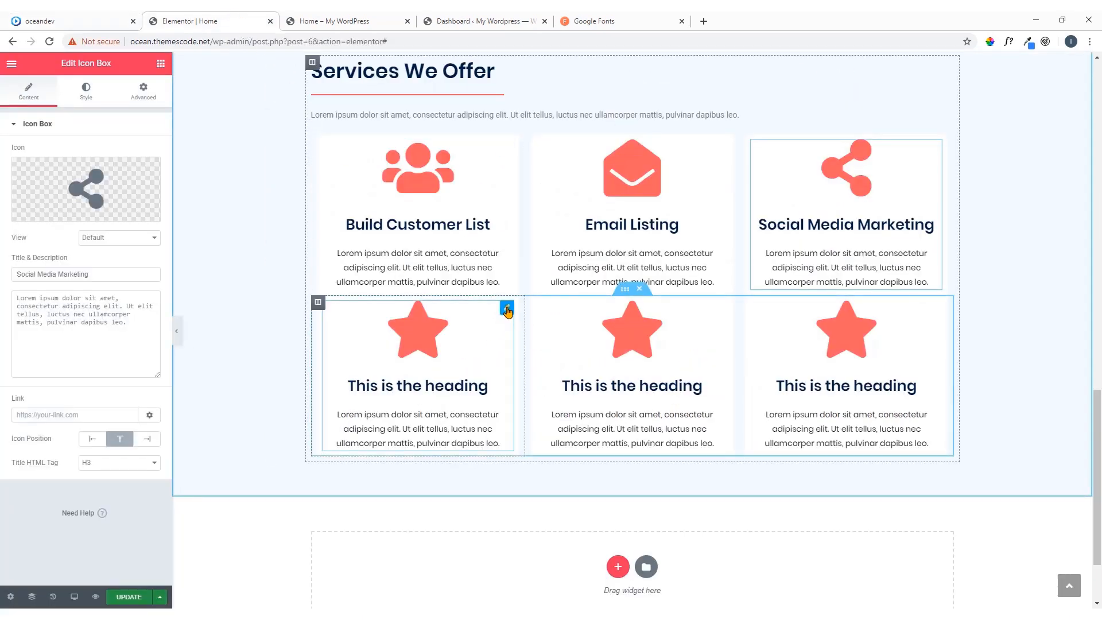
left_click(507, 311)
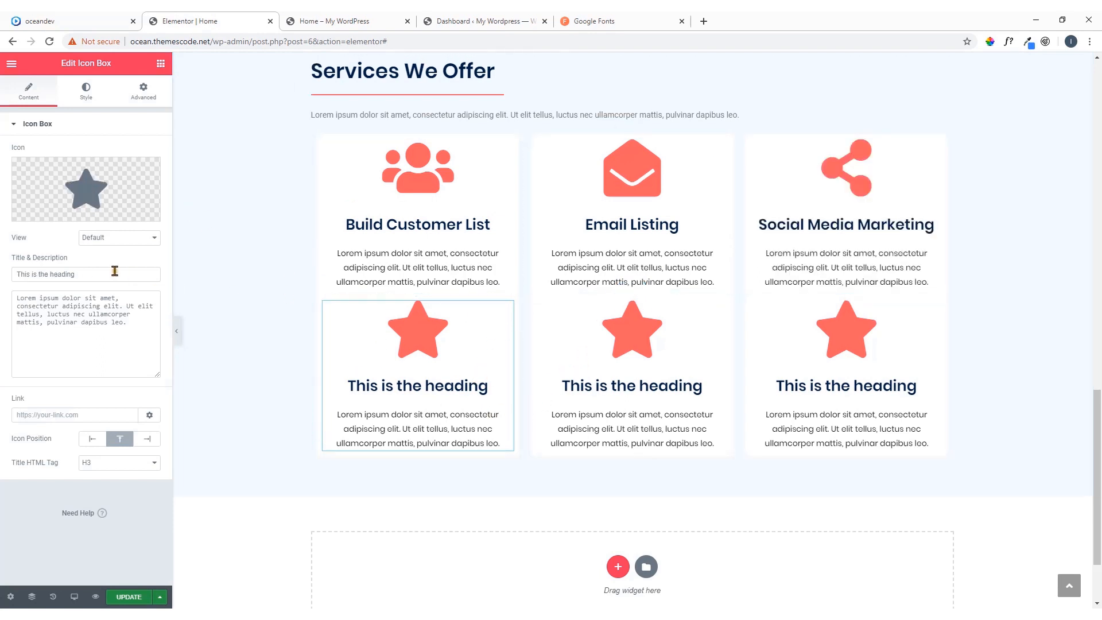
left_click_drag(86, 274, 2, 278)
key("ctrl+v")
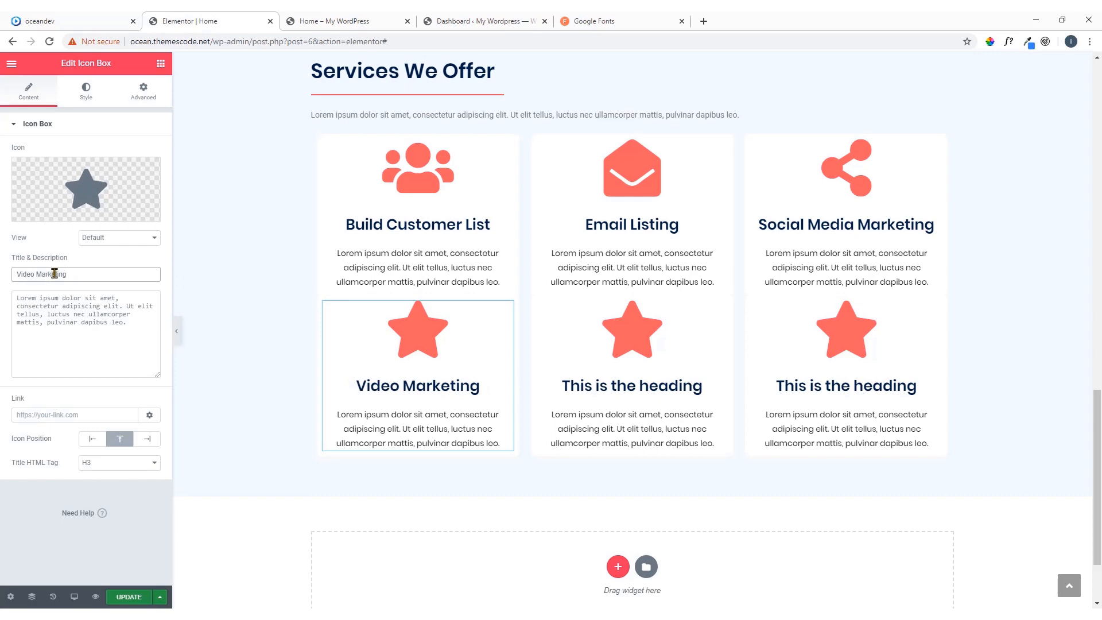
Replace the Video Marketing box's star with the Youtube play icon, filtering the icon library for "you"
left_click(46, 212)
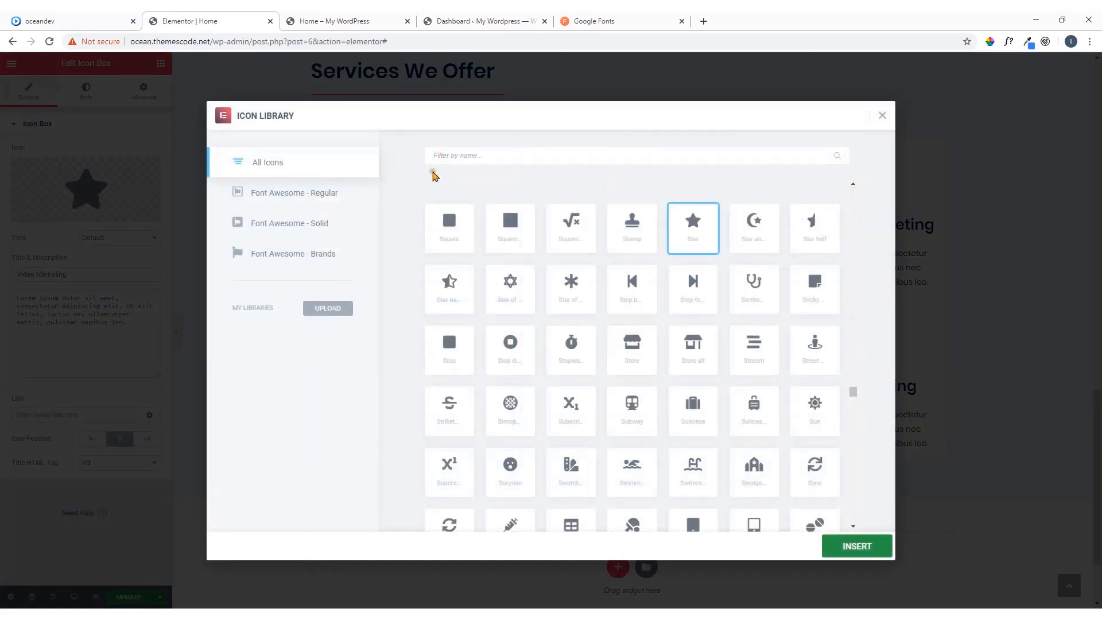
left_click(439, 155)
type("vi")
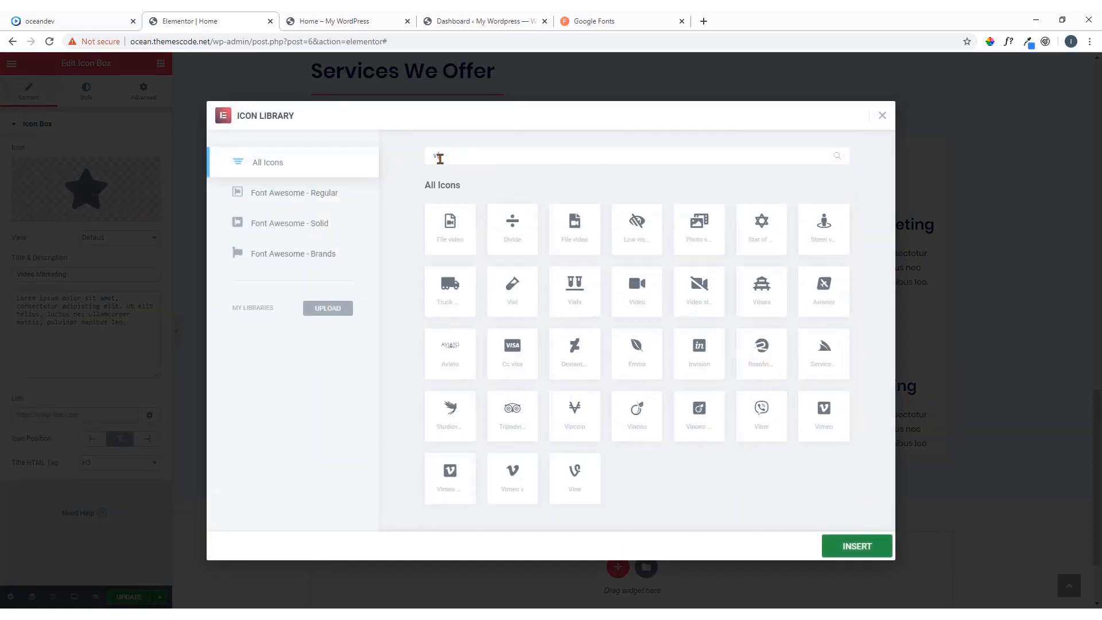
key("BackSpace")
key("BackSpace")
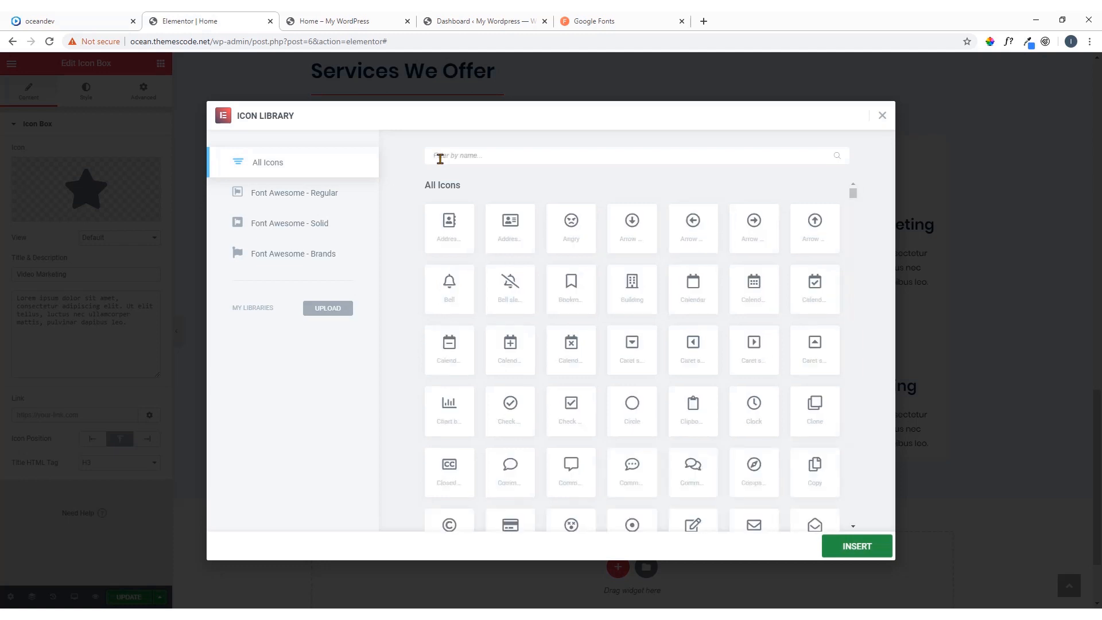
type("you")
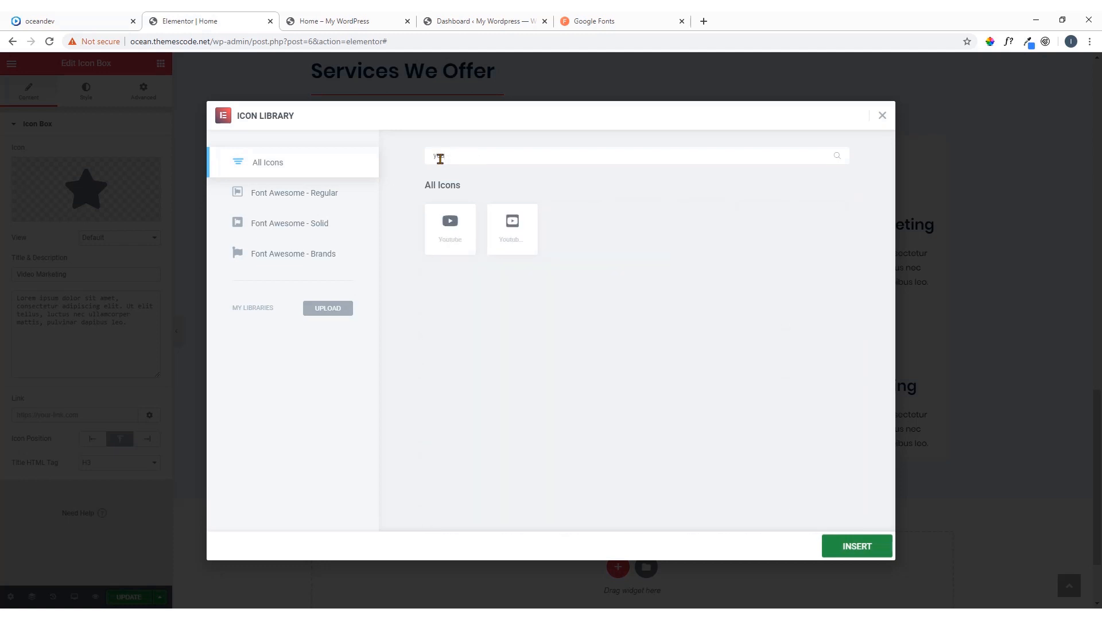
left_click(454, 230)
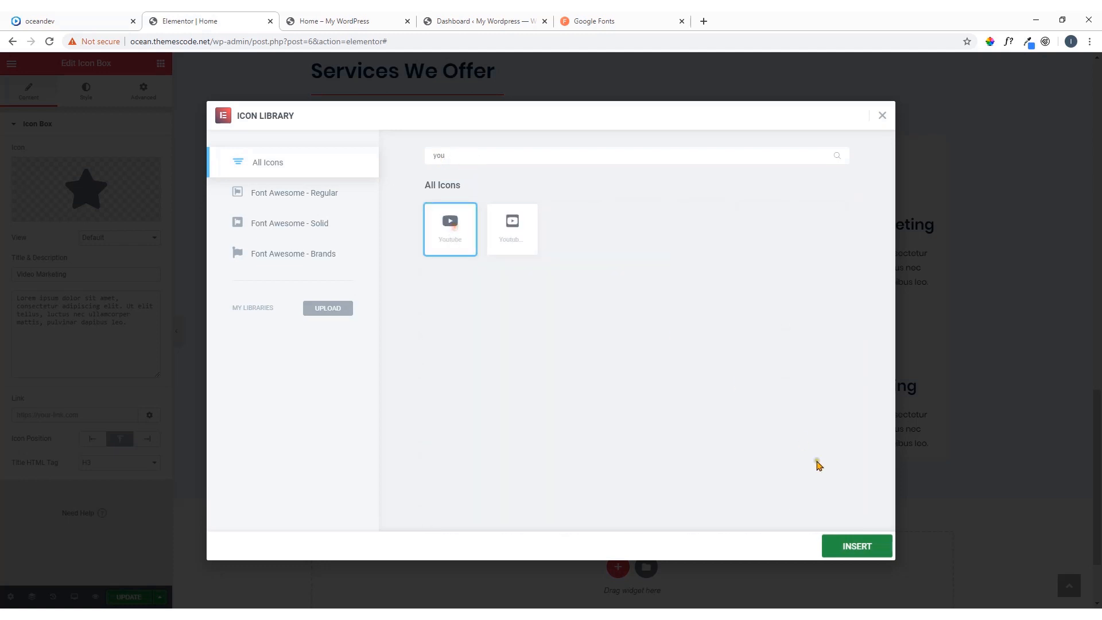
left_click(841, 543)
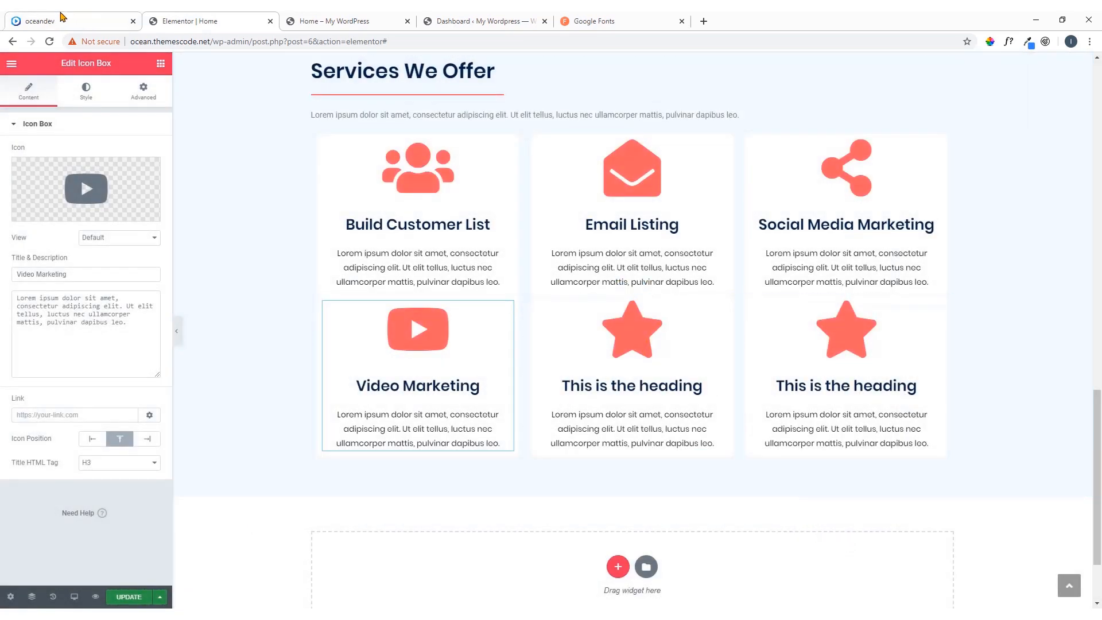
Copy the title "SEO Tools" from the oceandev reference page and paste it as the title of the second row's middle icon box
left_click(63, 20)
left_click_drag(583, 336, 505, 329)
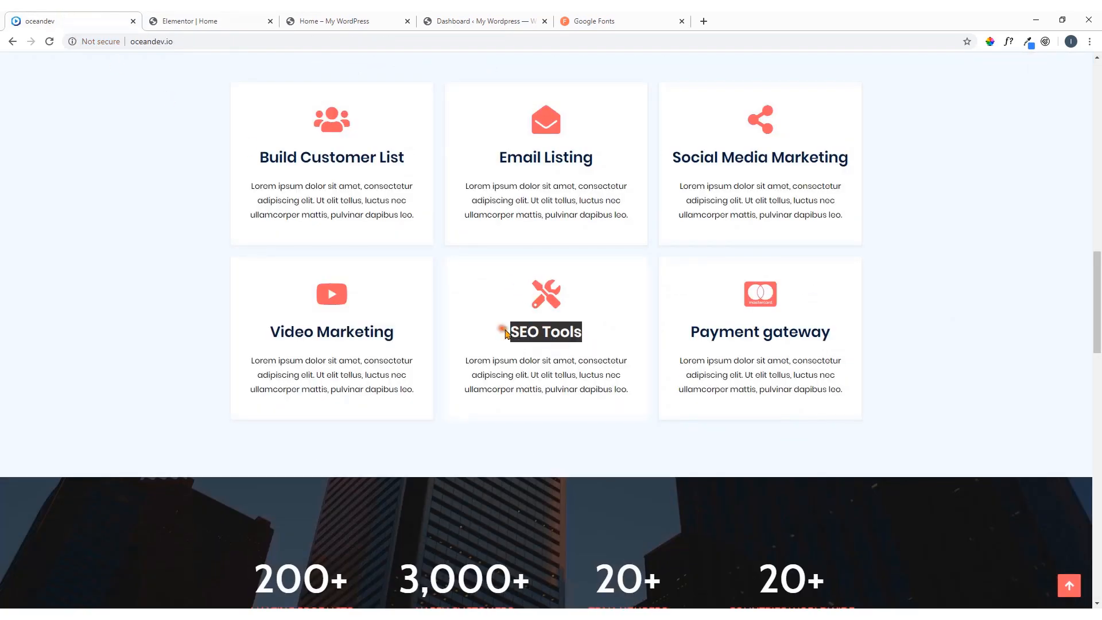
right_click(509, 329)
left_click(524, 338)
left_click(170, 21)
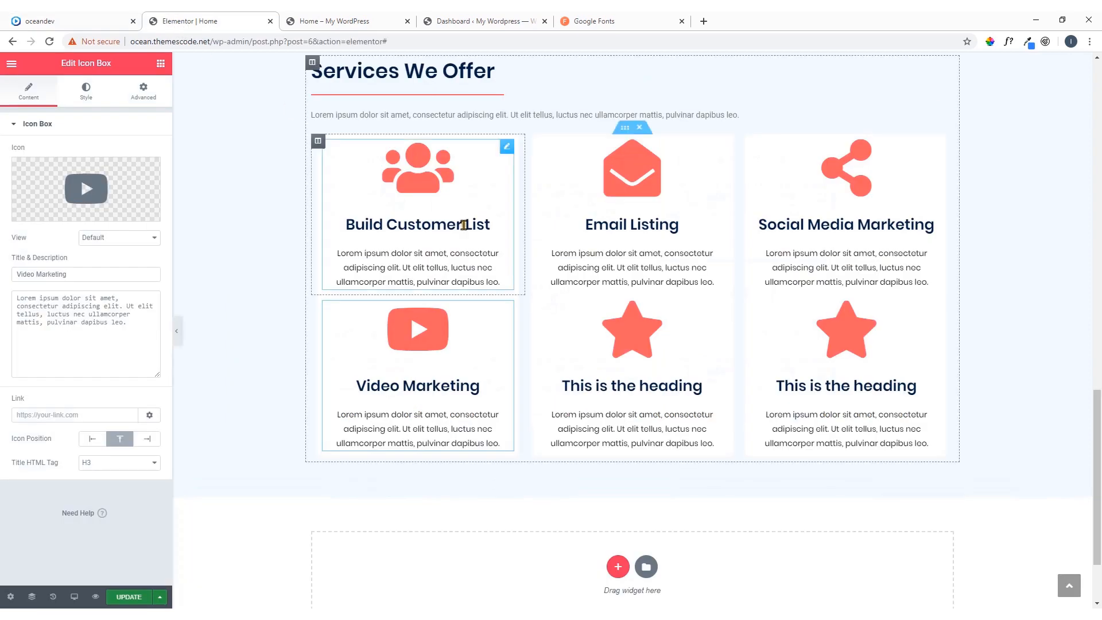
left_click(718, 310)
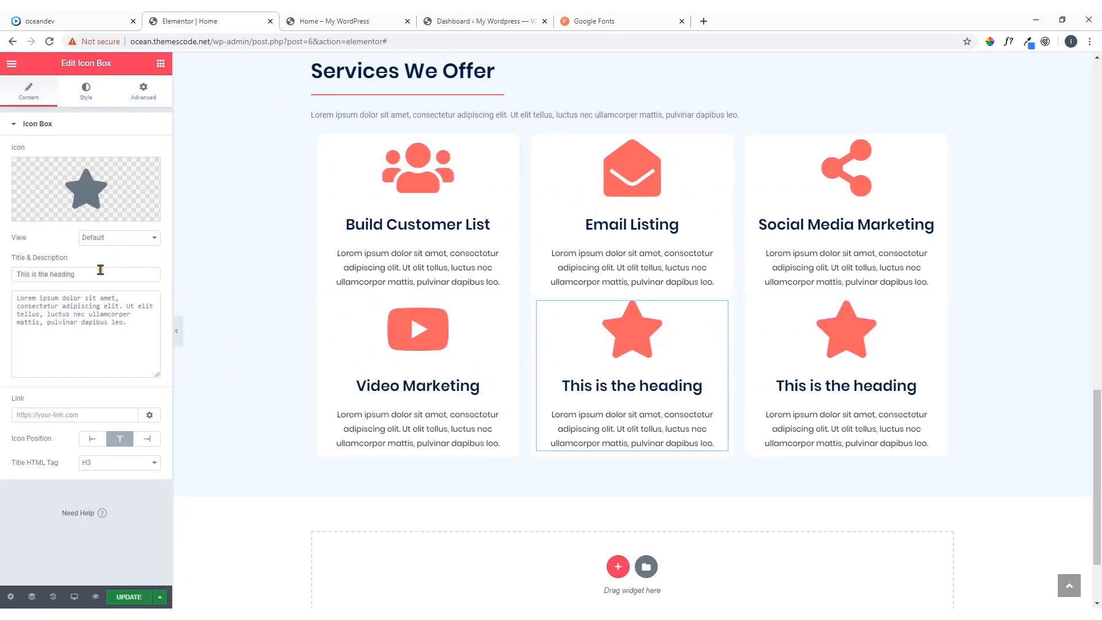
left_click_drag(101, 270, 3, 281)
type("SEO Tools")
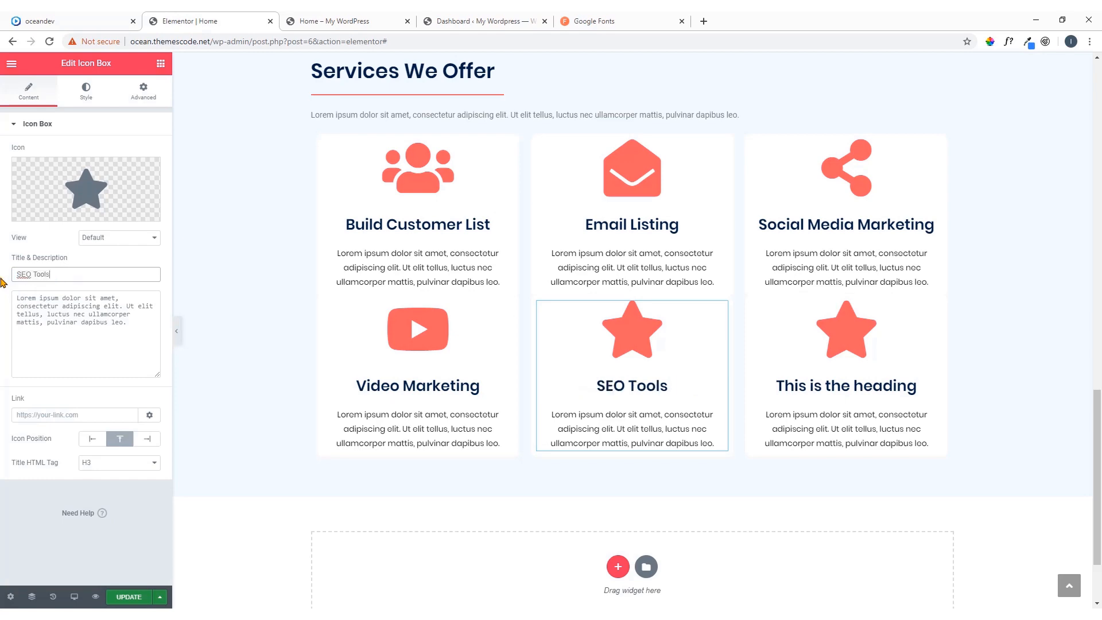
Replace the SEO Tools box's star with the Tools icon, filtering the icon library for "tools"
left_click(85, 215)
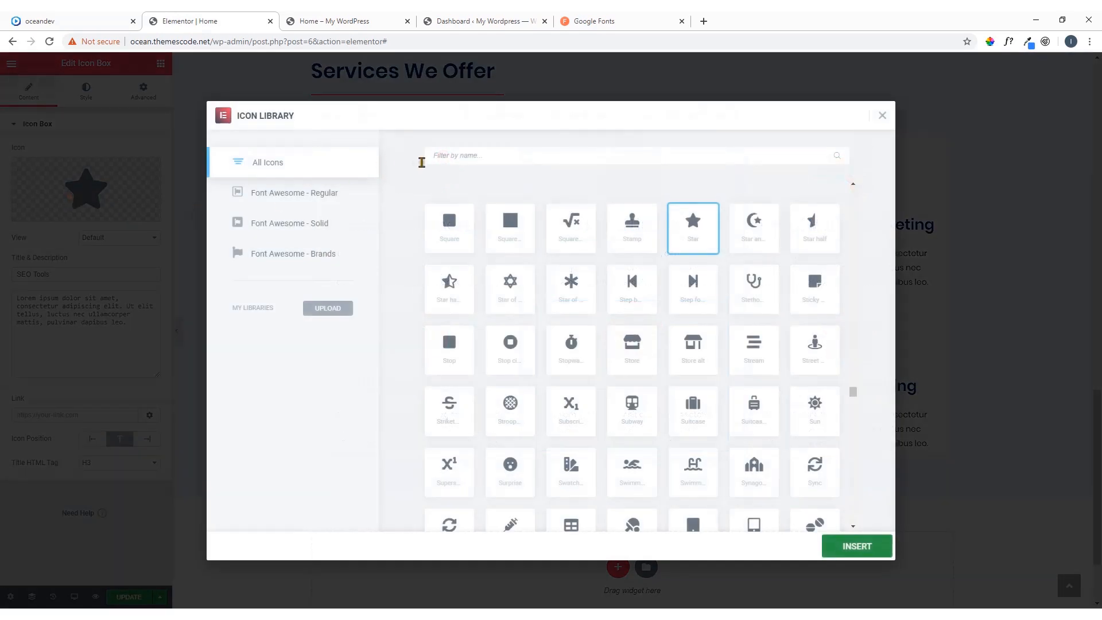
left_click(457, 157)
type("tools")
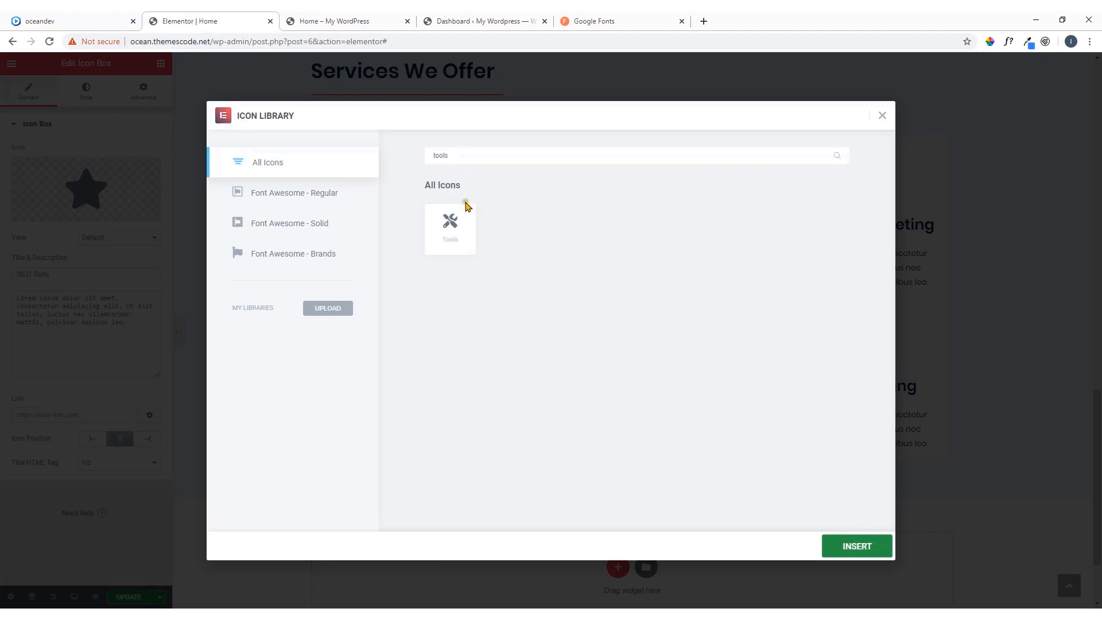
left_click(451, 226)
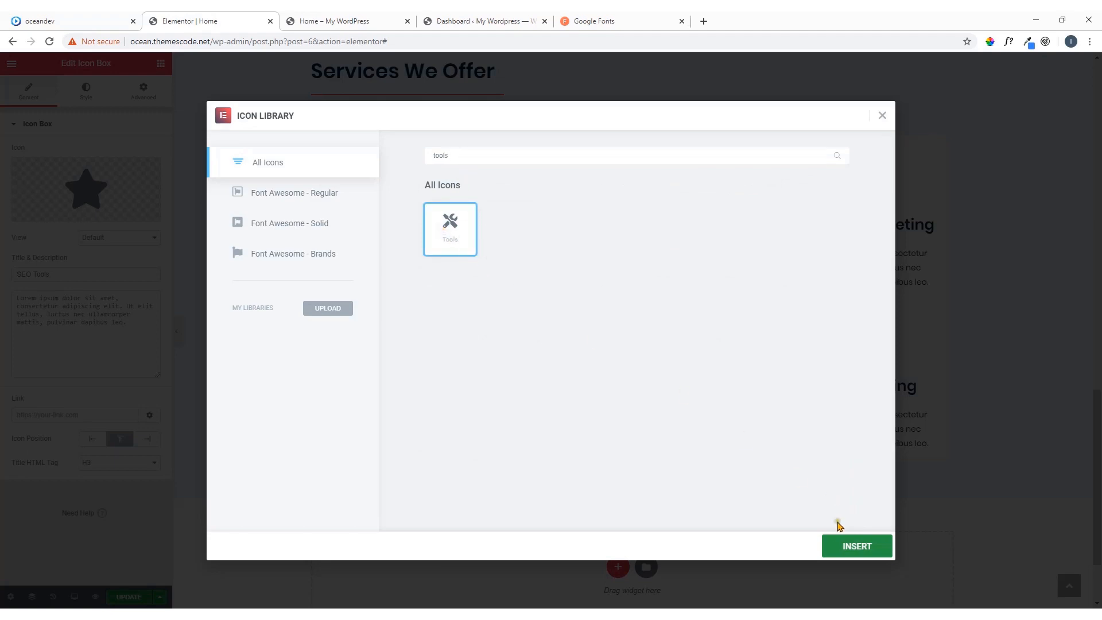
left_click(843, 546)
Copy the title "Payment gateway" from the oceandev reference page and paste it as the title of the second row's last icon box
left_click(95, 21)
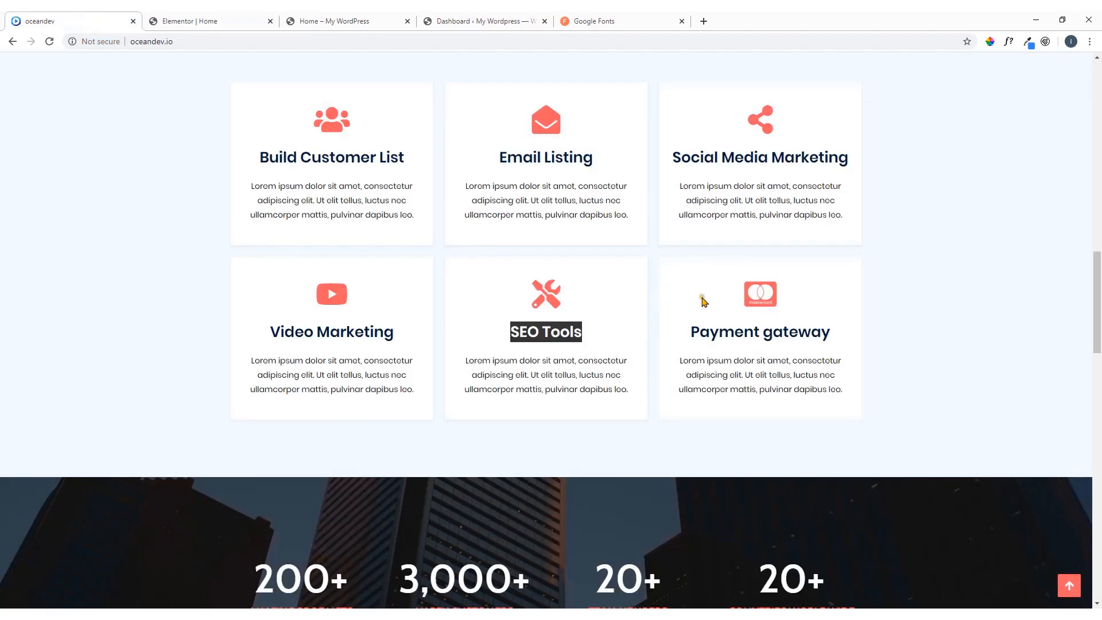
left_click_drag(688, 336, 832, 337)
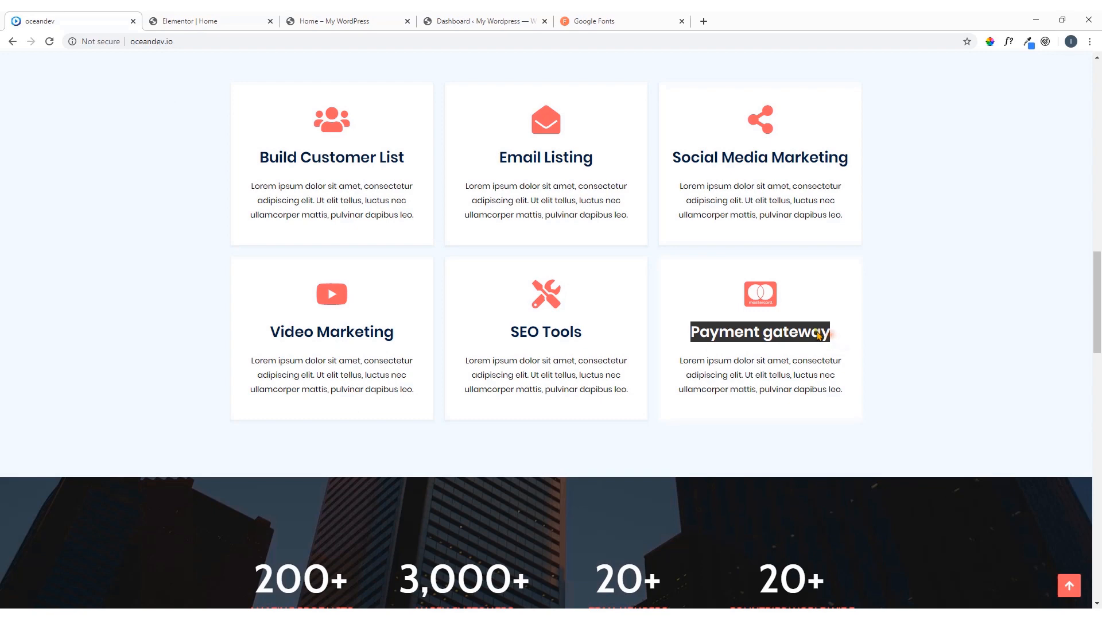
right_click(818, 335)
left_click(841, 344)
key("ctrl+Tab")
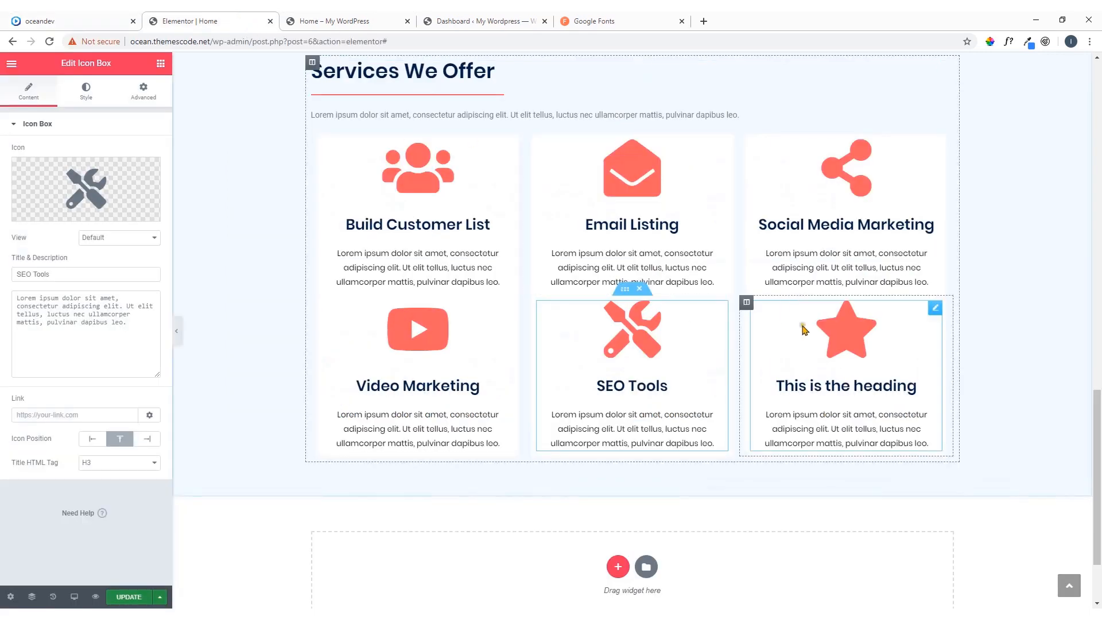
left_click(935, 309)
left_click(86, 276)
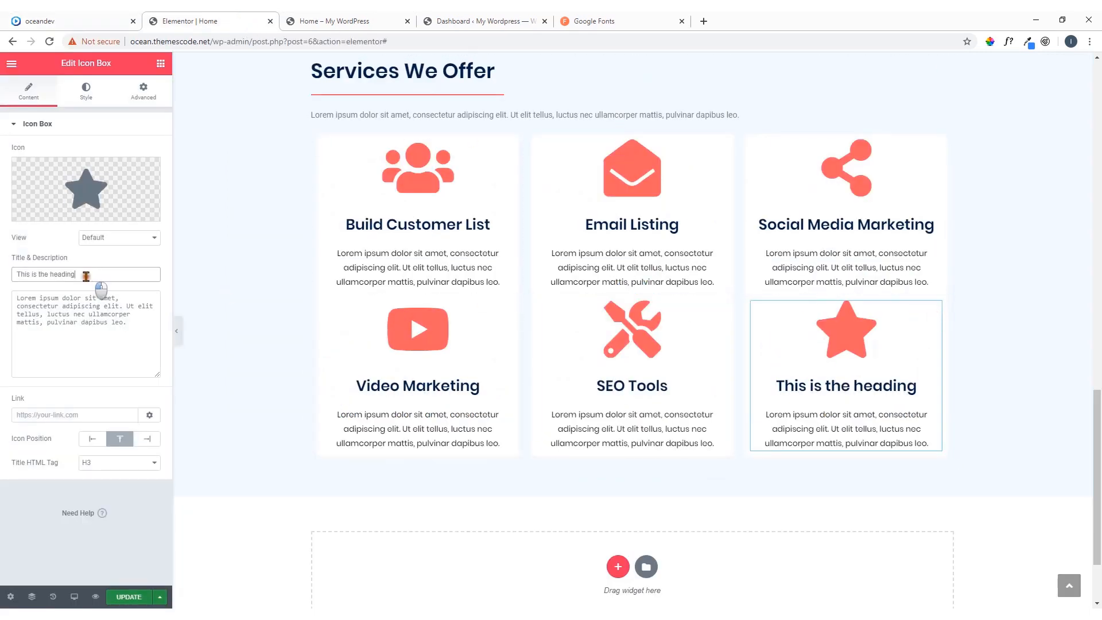
left_click_drag(86, 276, 2, 279)
key("ctrl+v")
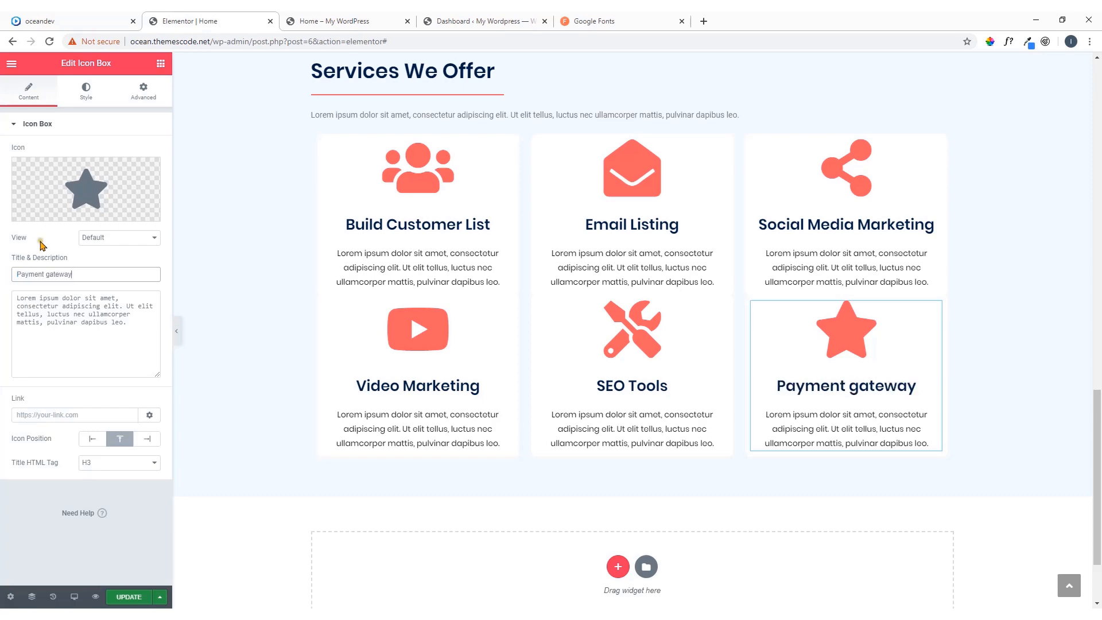
Replace the Payment gateway box's star with the Mastercard icon, filtering the icon library for "card"
left_click(64, 217)
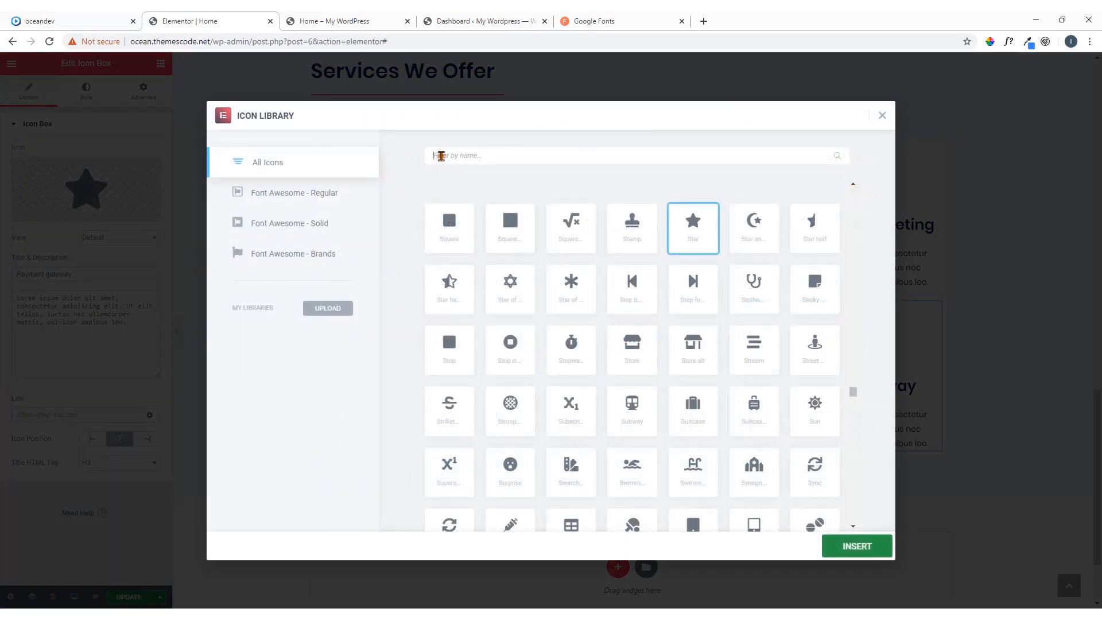
type("card")
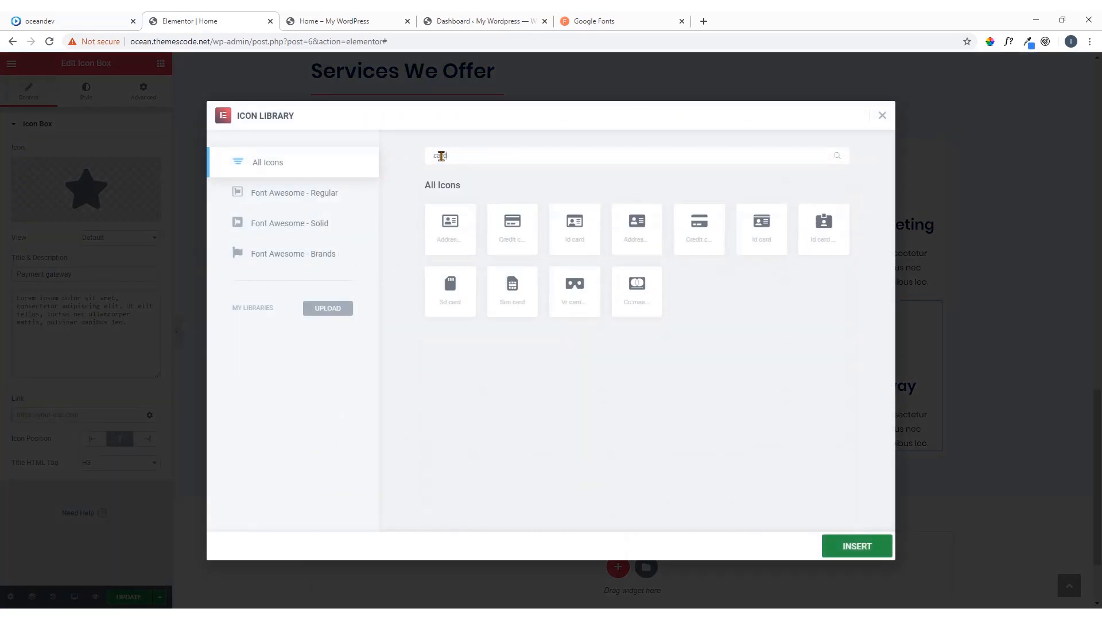
left_click(638, 281)
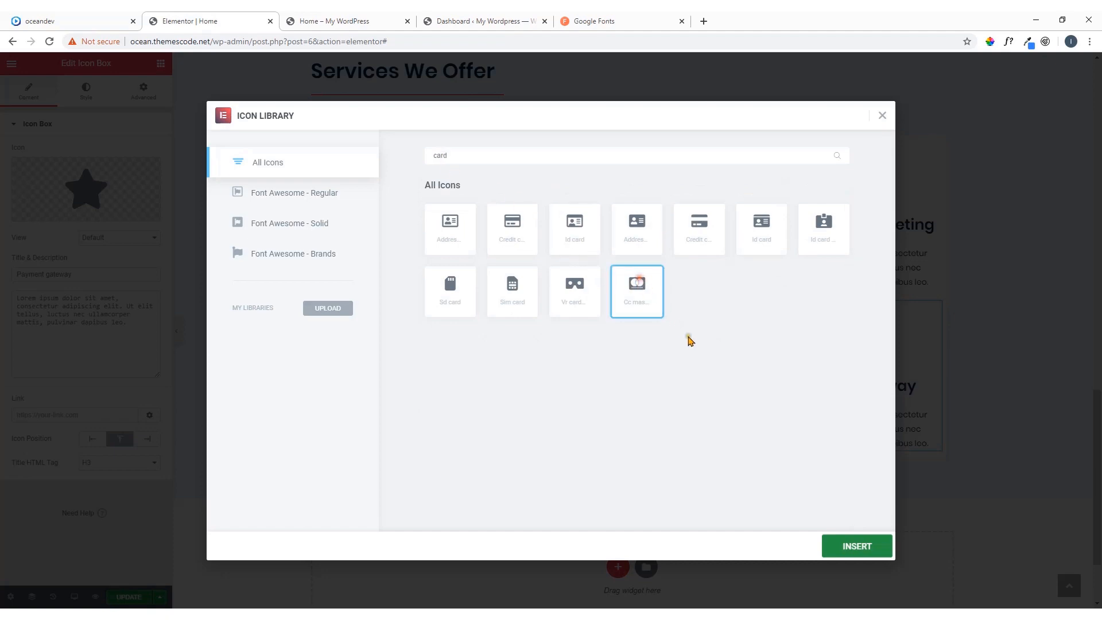
left_click(846, 548)
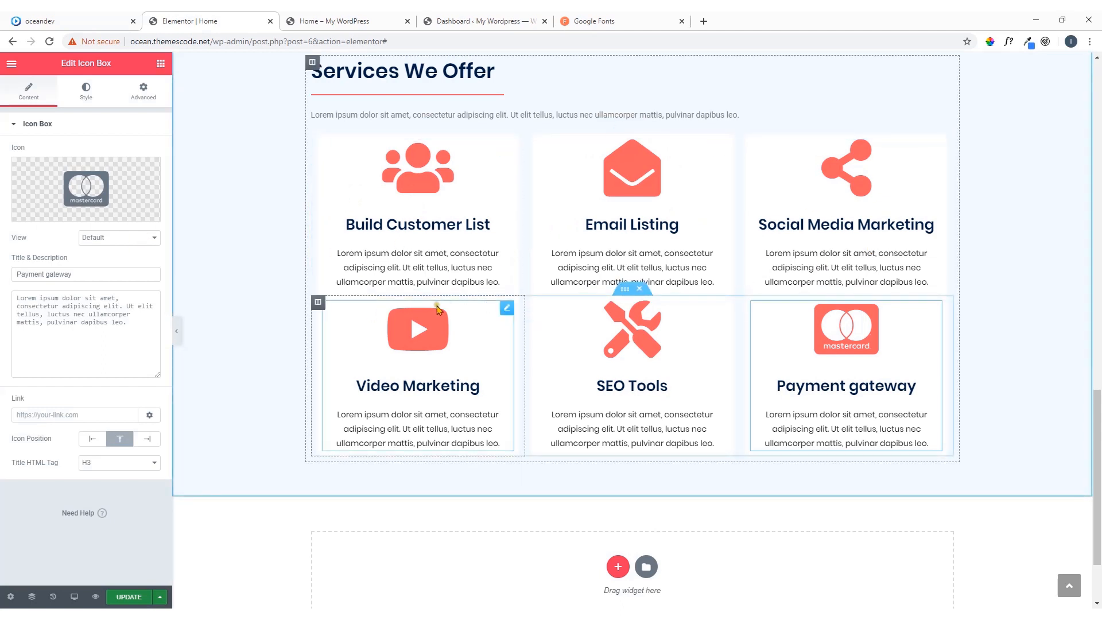
Unlink the padding values of the second icon box row's inner section, set its top padding to 40 px and update the page
left_click(626, 290)
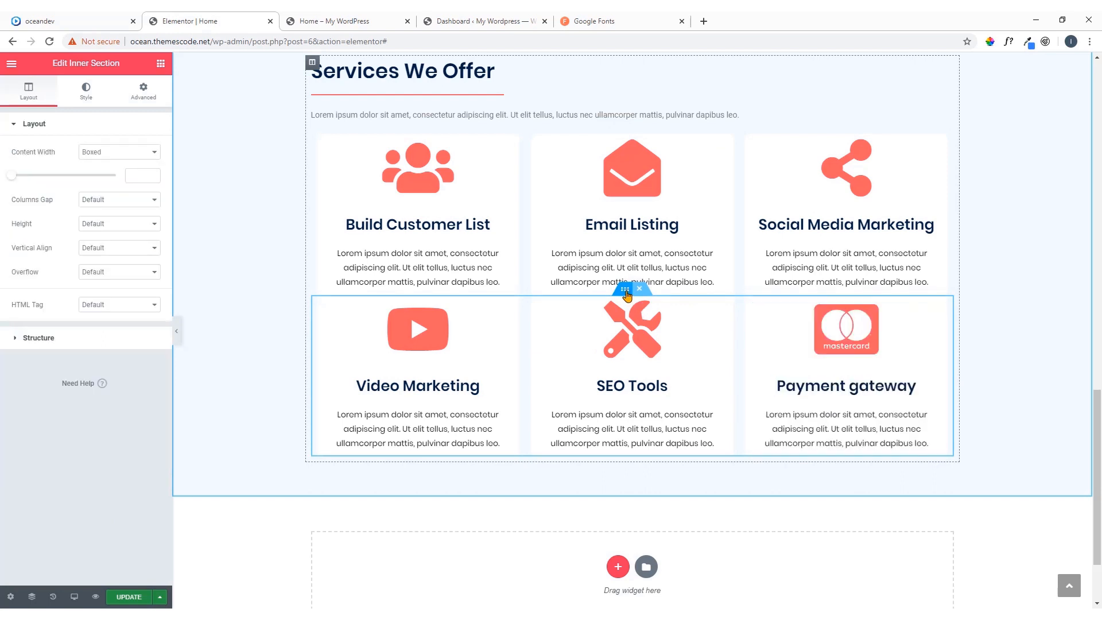
left_click(144, 91)
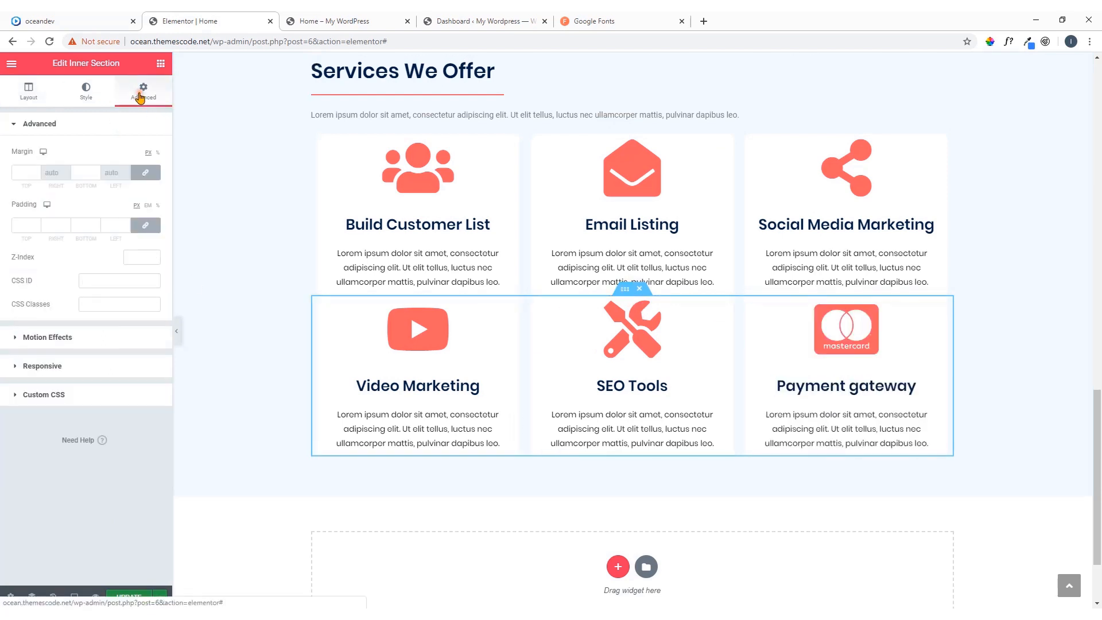
left_click(144, 225)
left_click(18, 225)
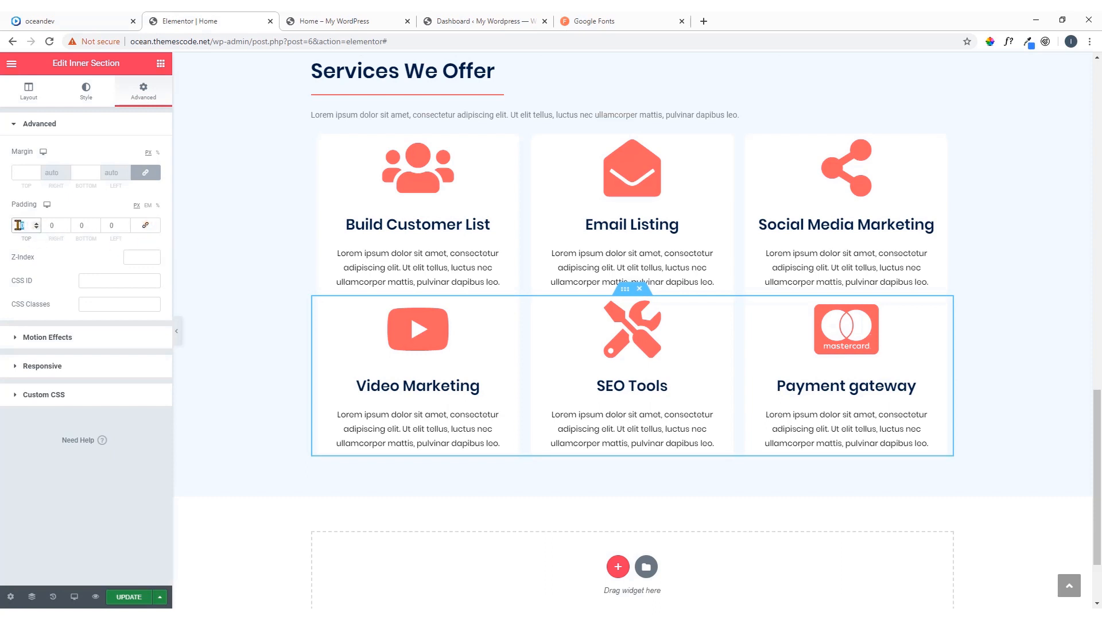
type("40")
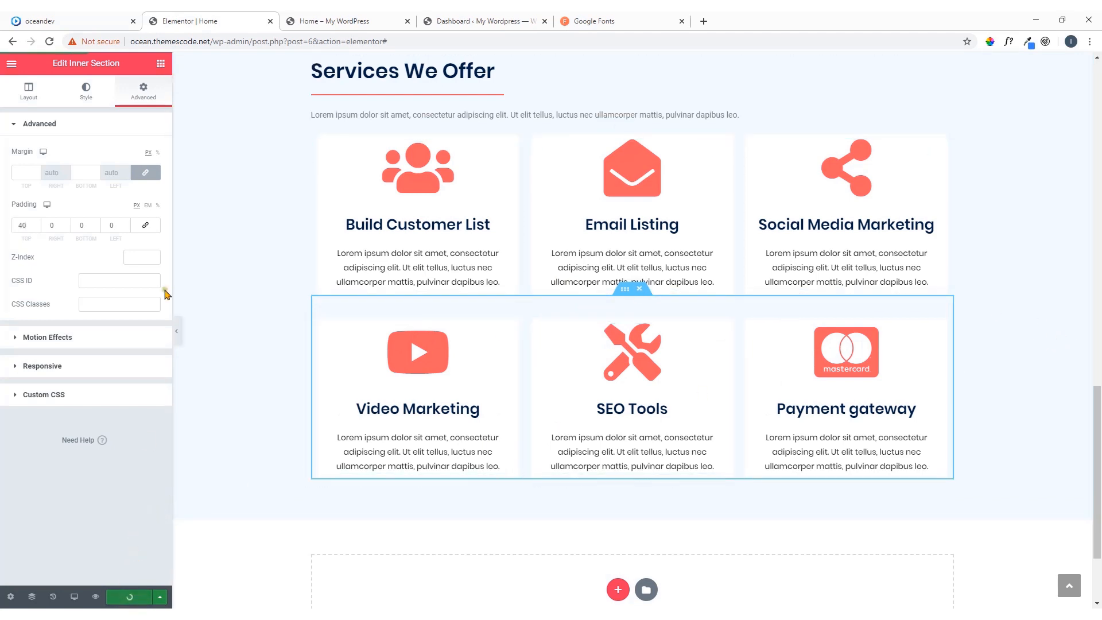
Compare the Services We Offer section in the Home page preview with the same section on the oceandev reference page
left_click(374, 21)
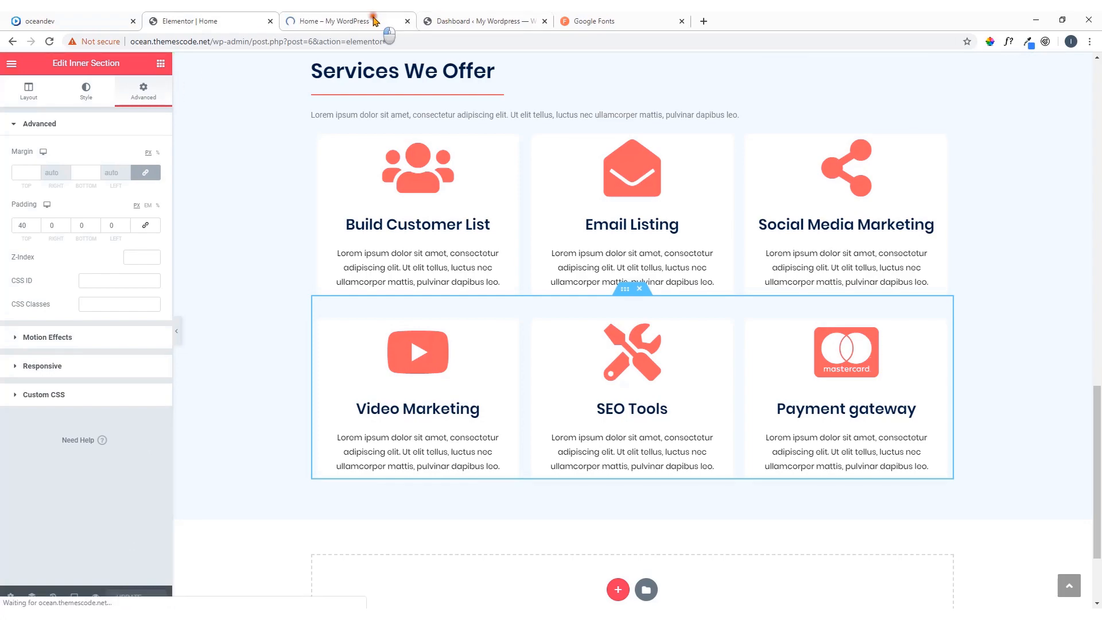
scroll(454, 296, "down", 15)
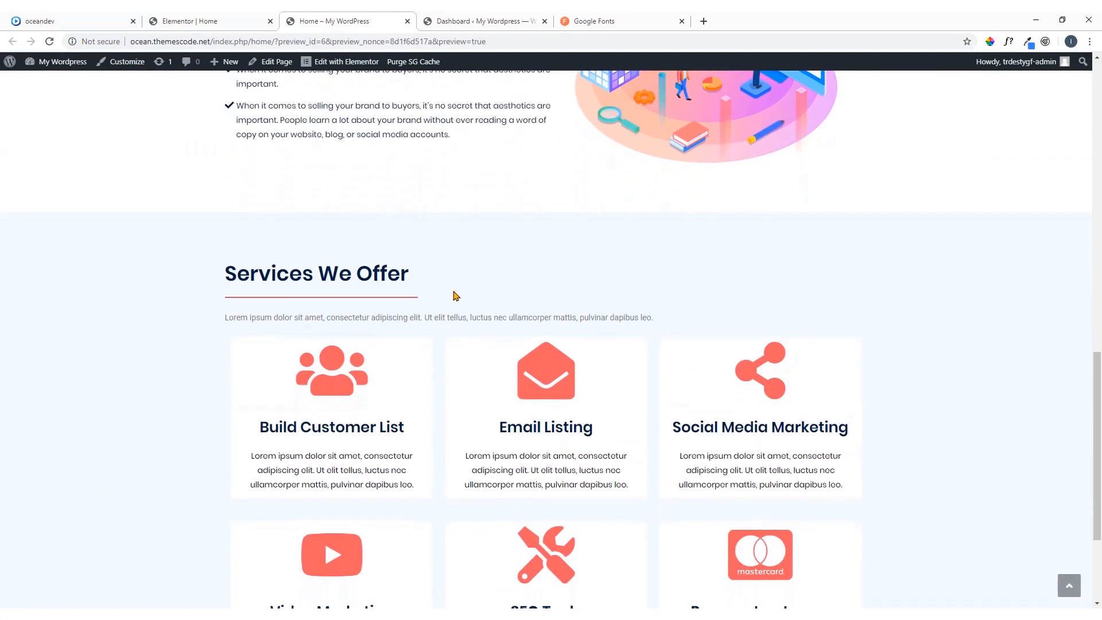
scroll(453, 296, "down", 3)
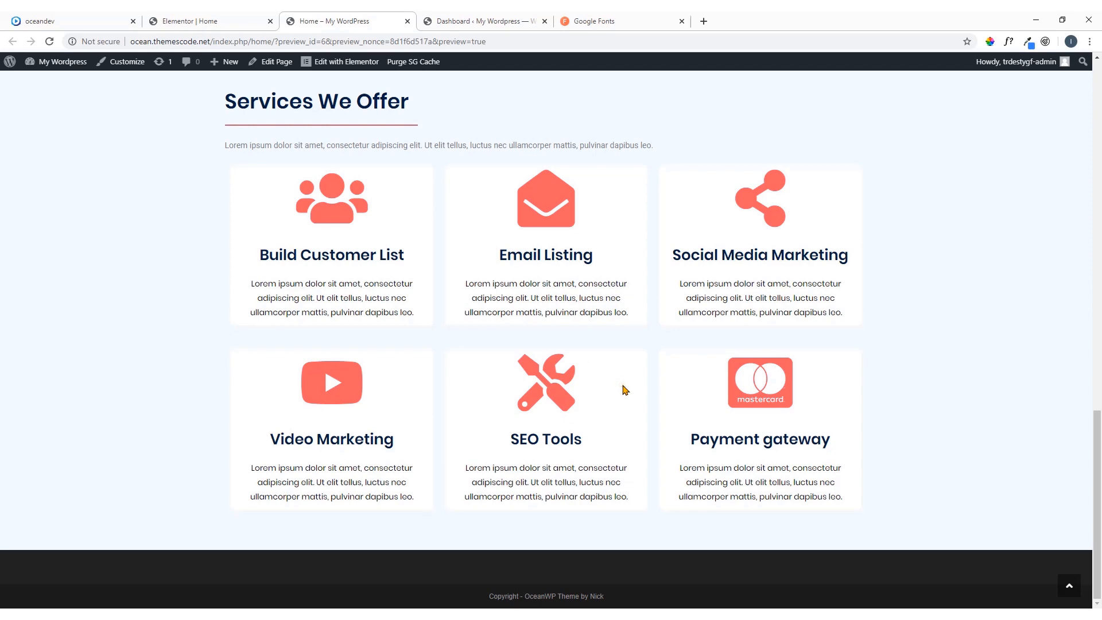
left_click(94, 22)
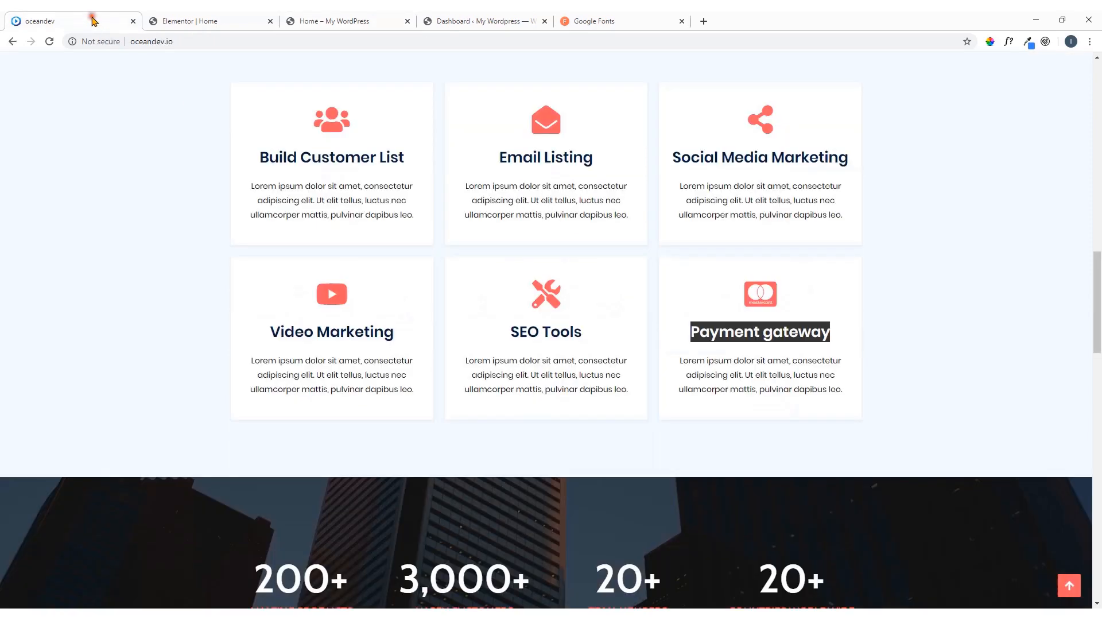
Examine the animated counter section below the service boxes on the oceandev reference page, reloading it to replay the count-up
scroll(345, 247, "down", 4)
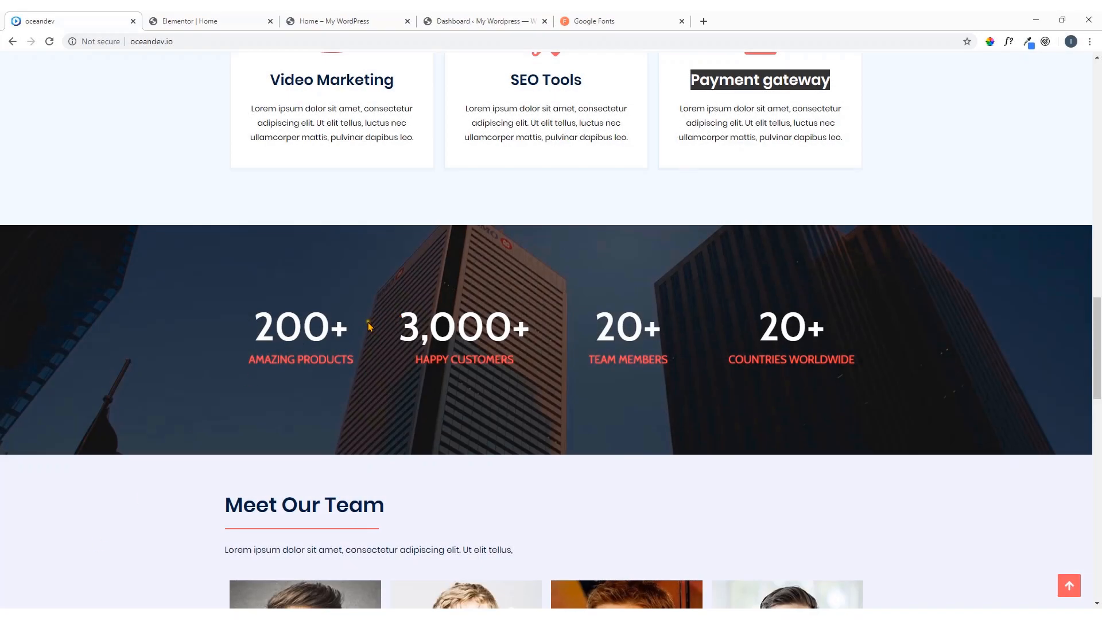
left_click(53, 43)
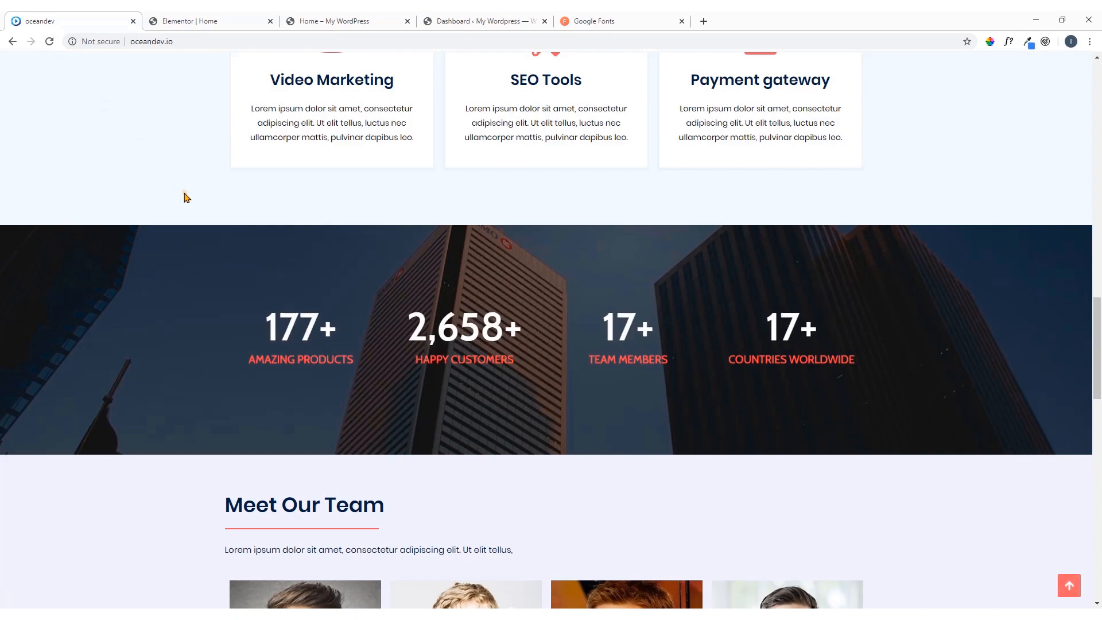
scroll(185, 197, "up", 20)
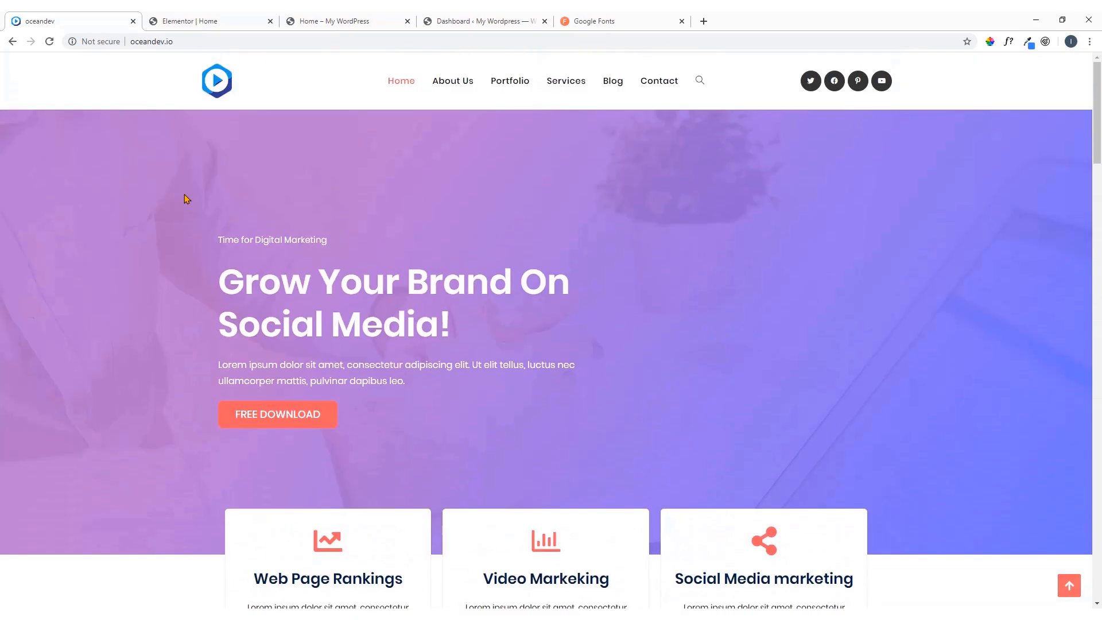
left_click(50, 42)
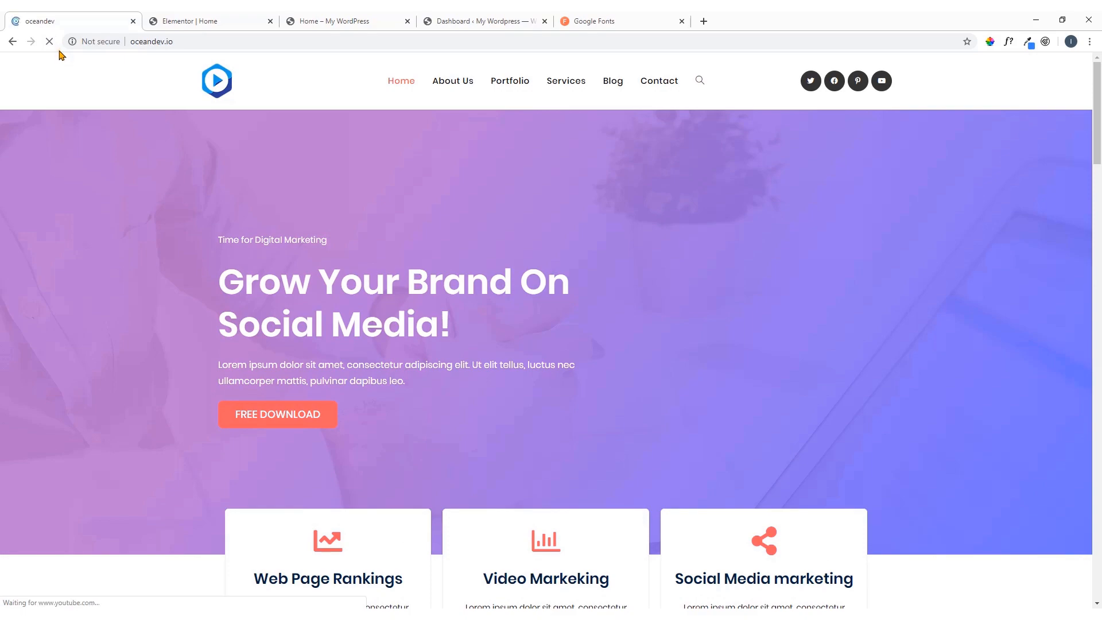
scroll(263, 219, "down", 10)
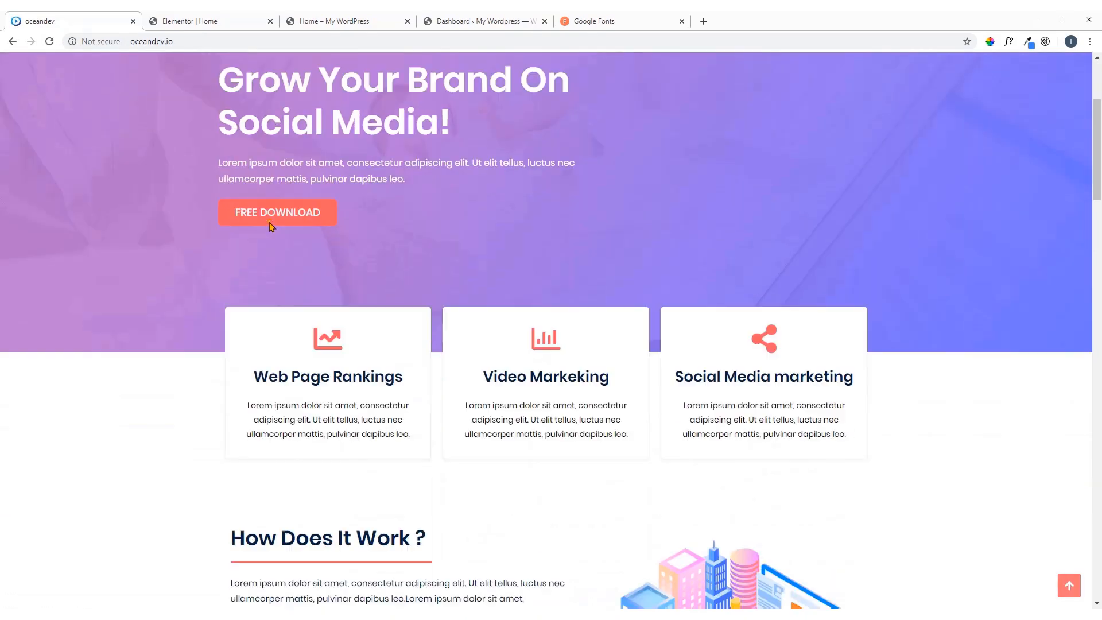
scroll(269, 226, "down", 10)
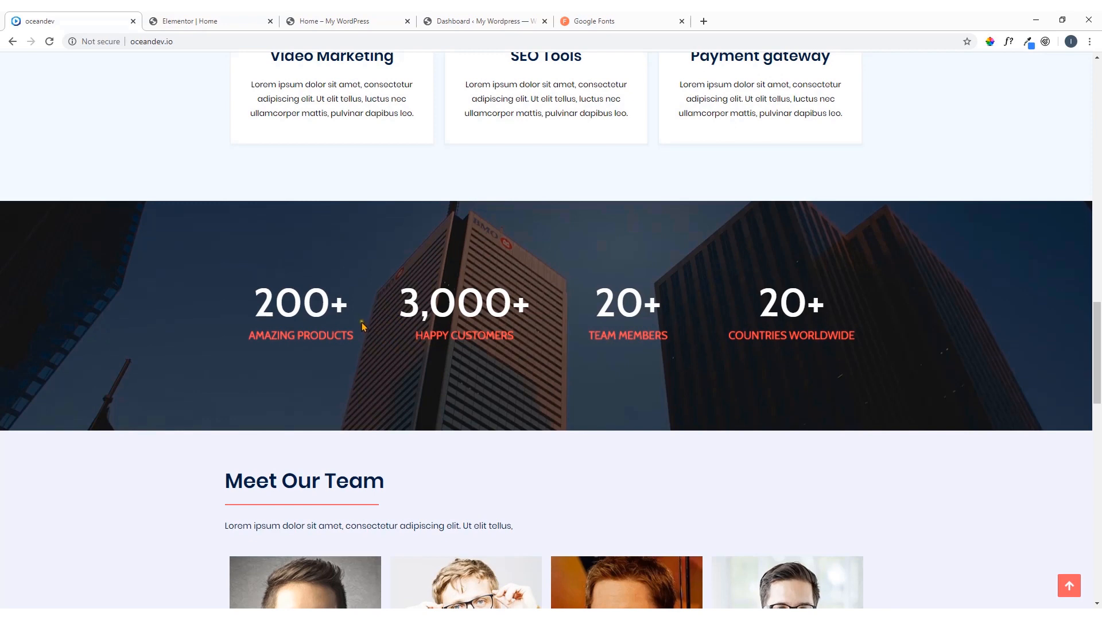
left_click(208, 22)
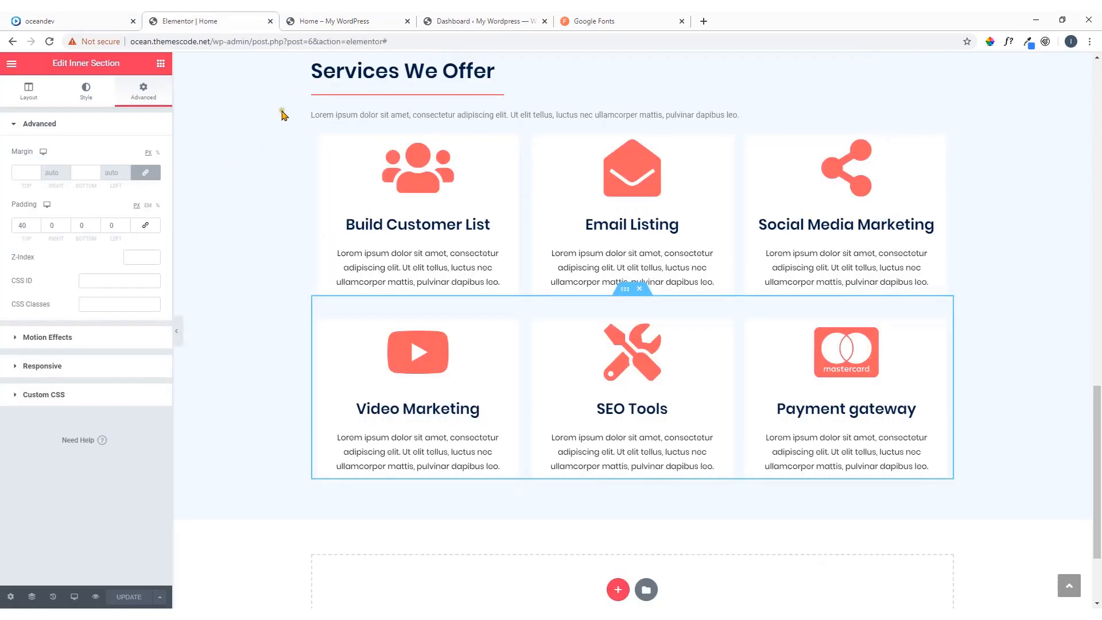
left_click(75, 22)
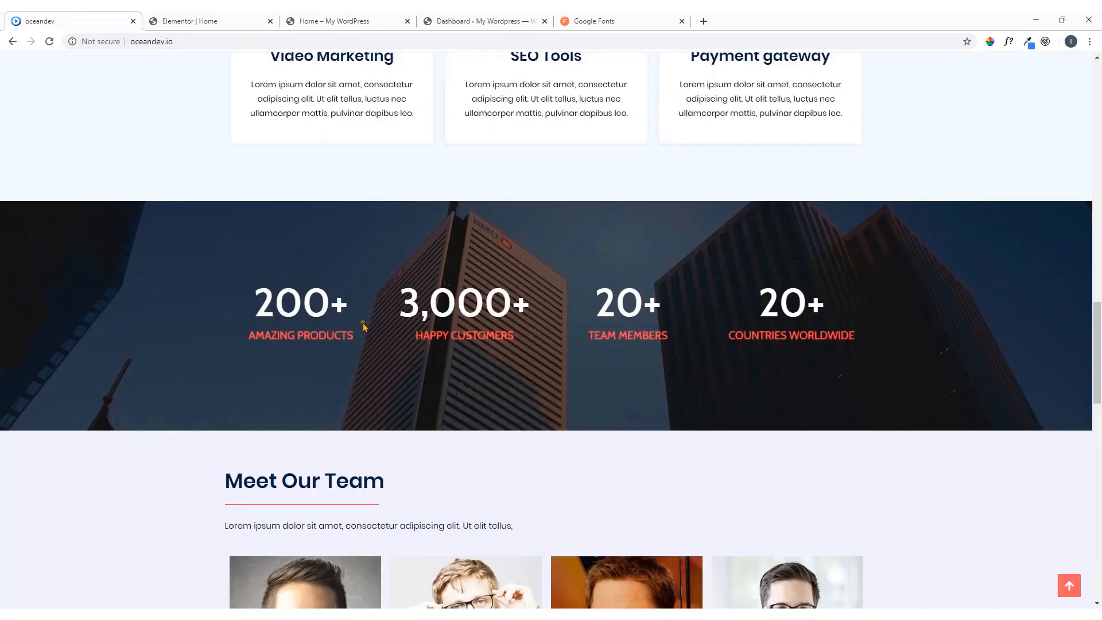
Add a new section with four equal columns below the Services We Offer section, matching the reference page's four counters
left_click(230, 21)
scroll(712, 428, "down", 3)
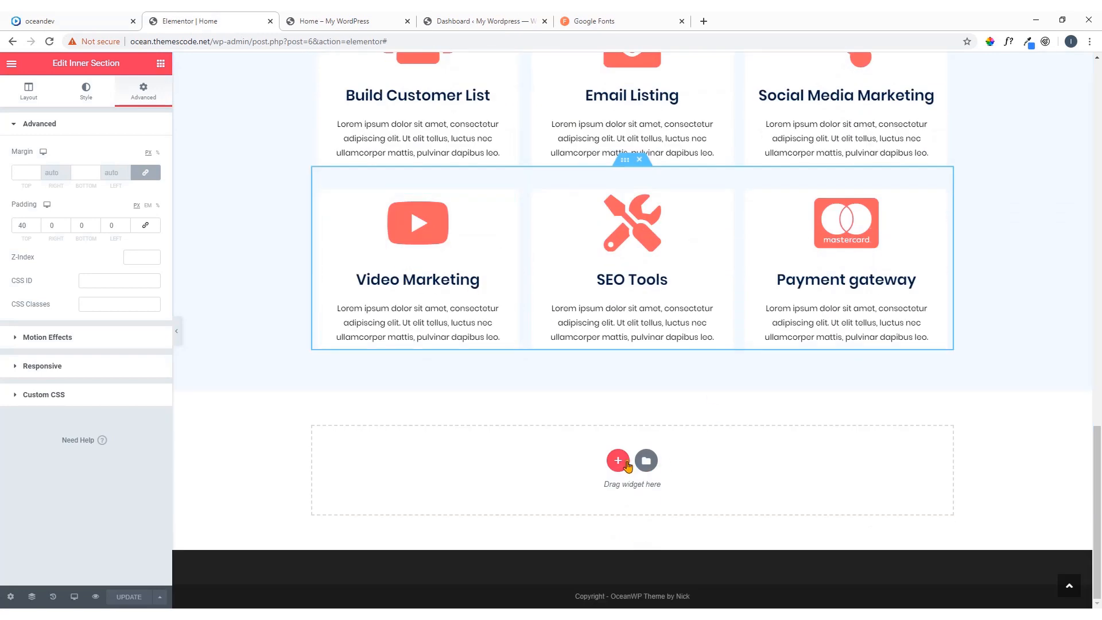
left_click(618, 461)
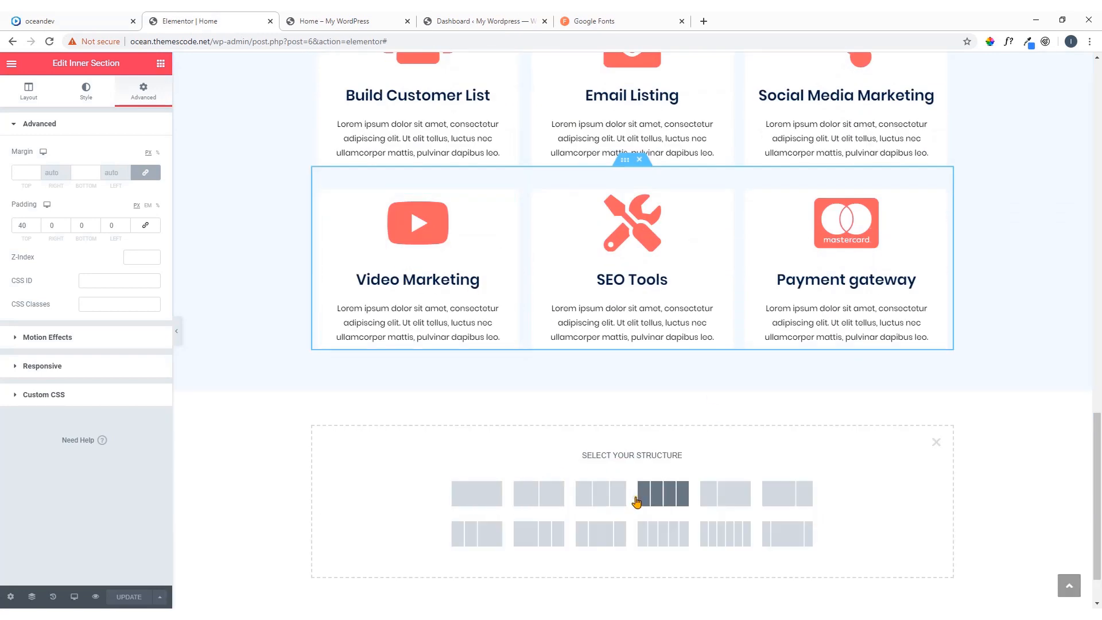
left_click(69, 21)
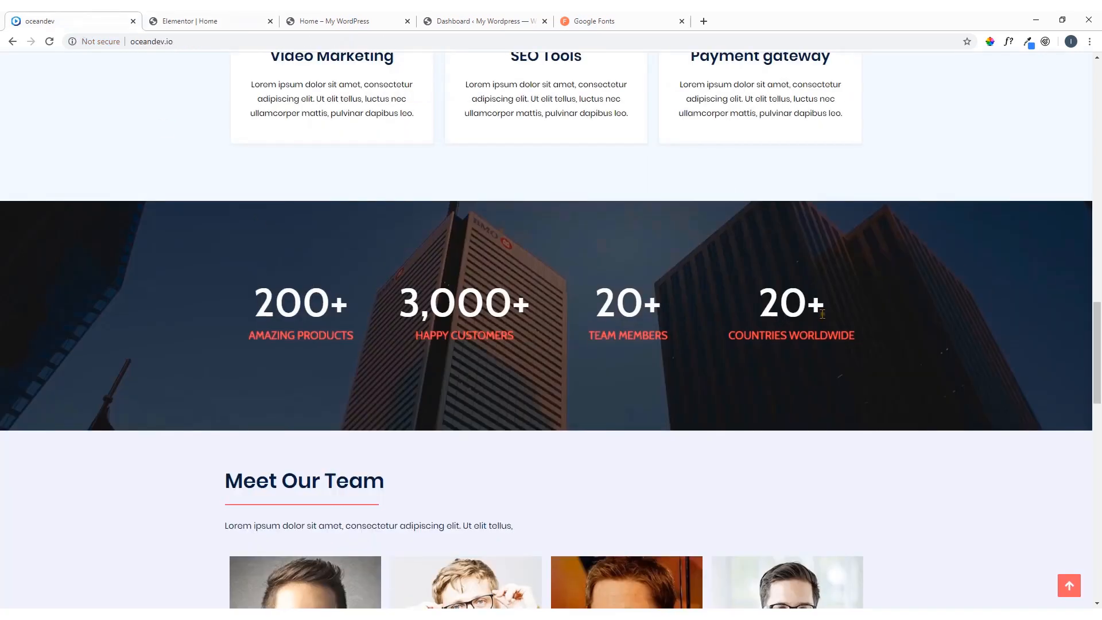
left_click(206, 21)
scroll(880, 337, "down", 1)
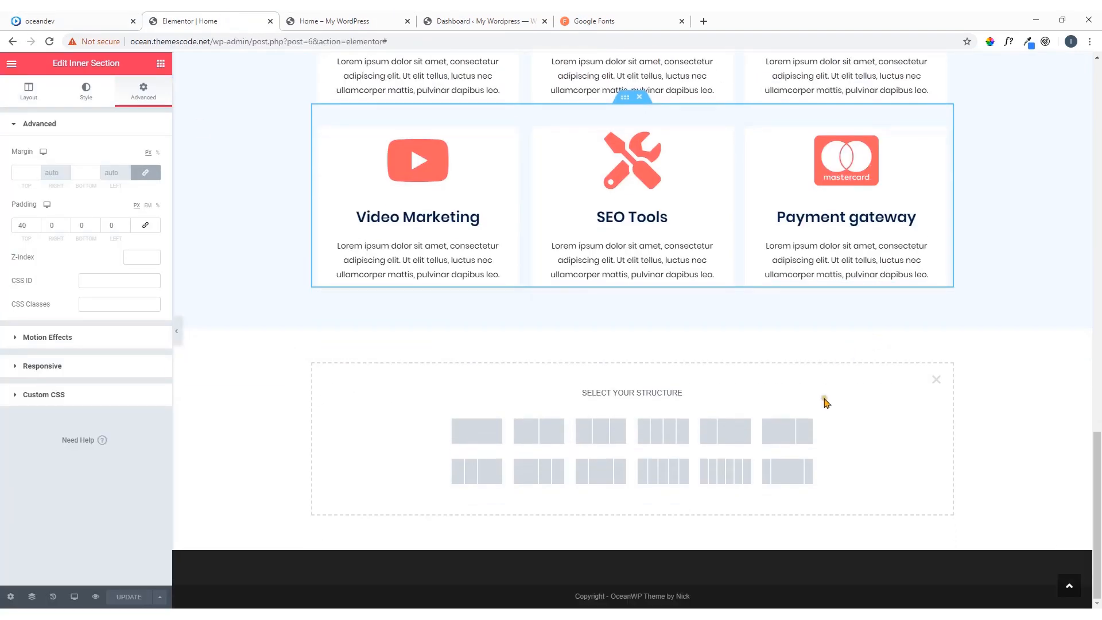
left_click(663, 432)
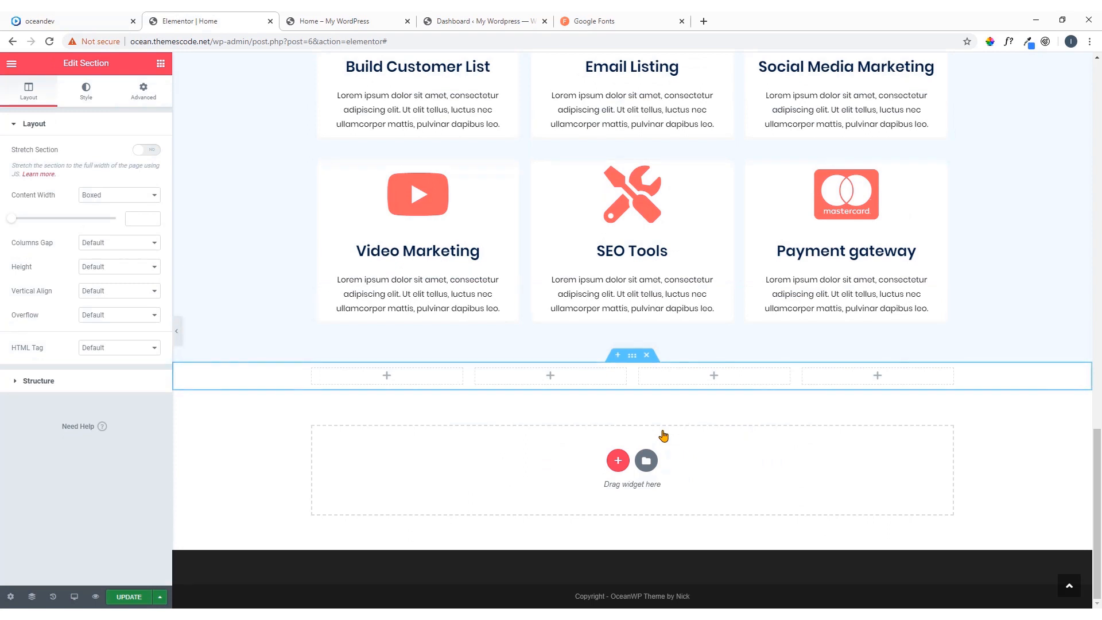
Find the Counter widget and place it in the first column of the new four-column section
left_click(388, 377)
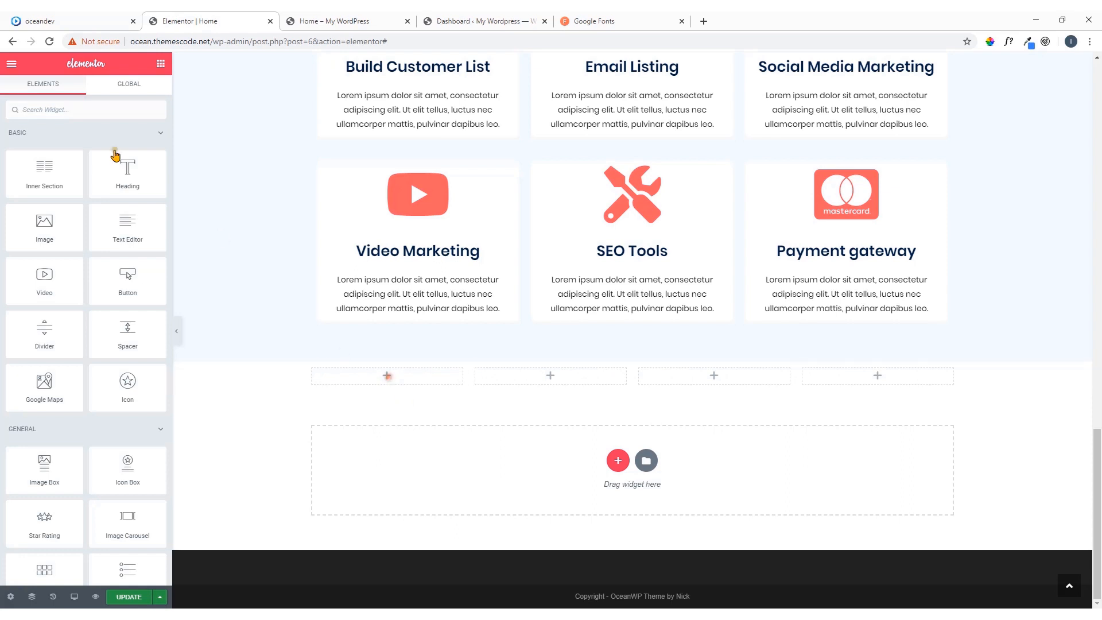
left_click(60, 111)
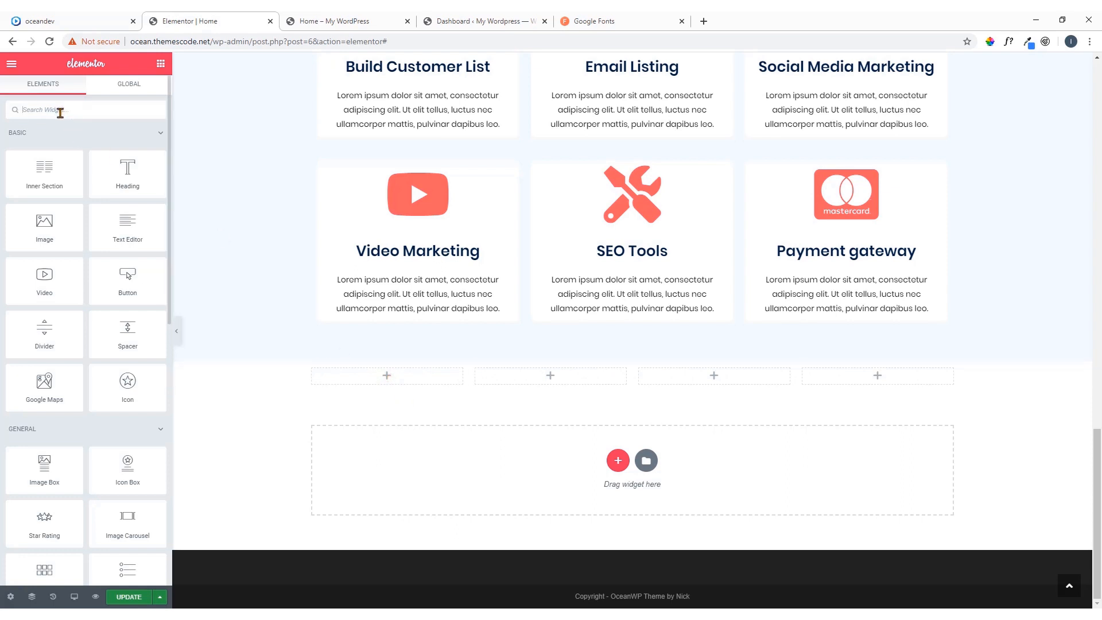
type("counter")
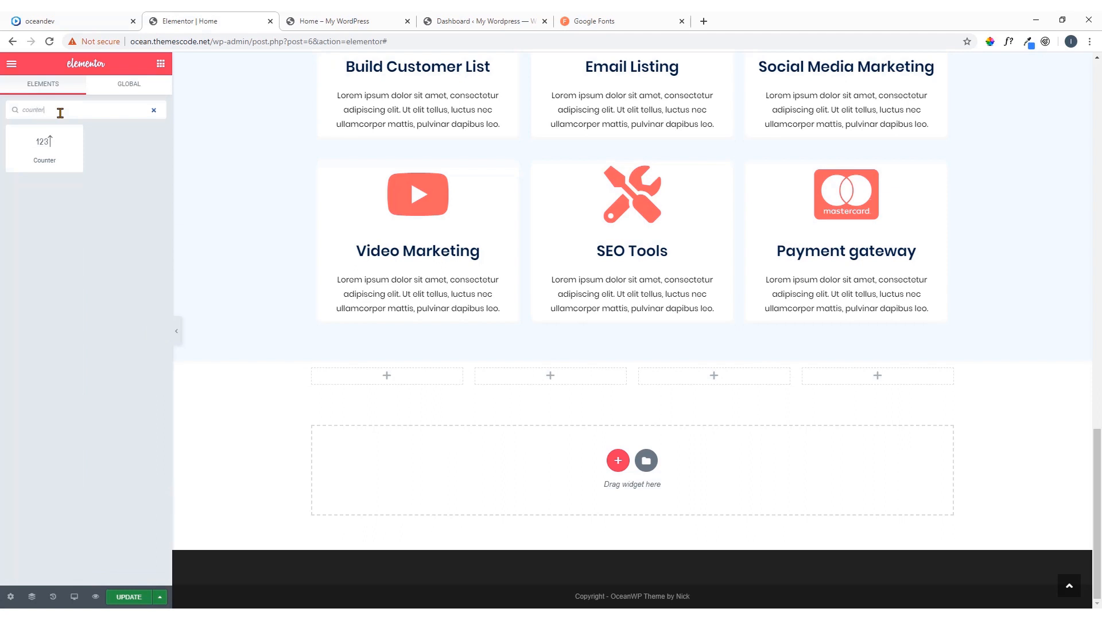
left_click_drag(43, 146, 395, 377)
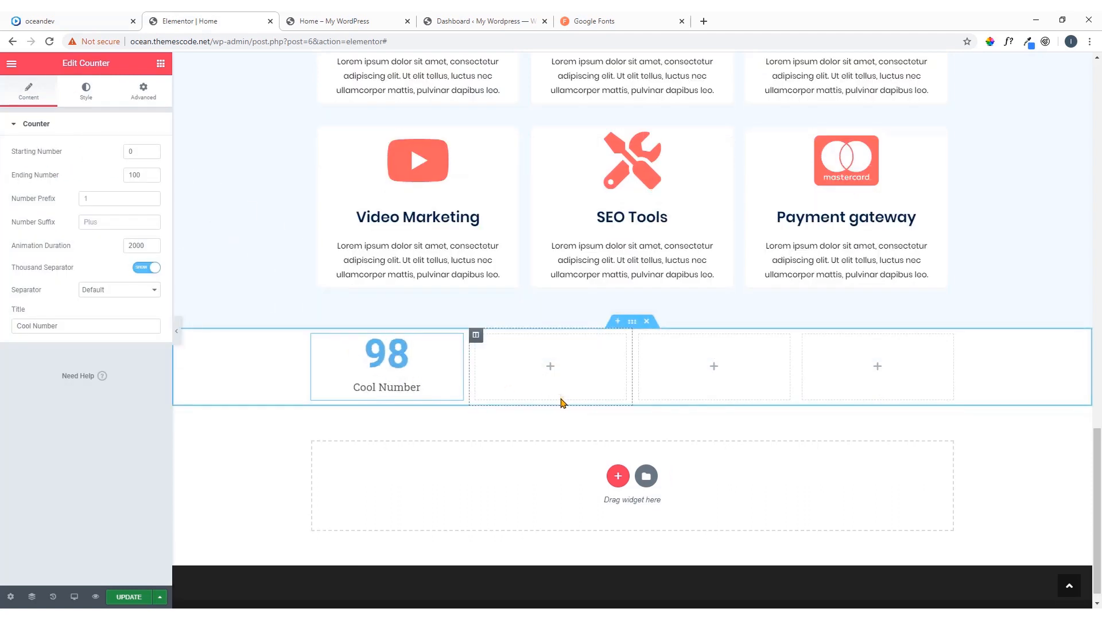
Copy the number 200 from the first counter on the oceandev reference page and paste it as the new counter's ending number
left_click(97, 16)
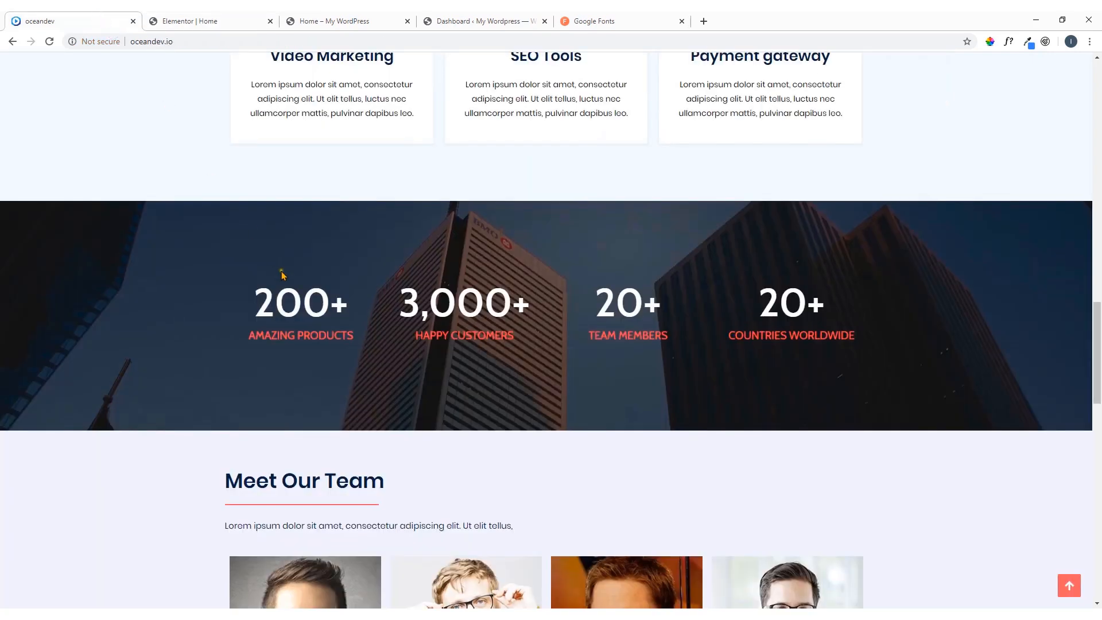
left_click_drag(327, 299, 238, 299)
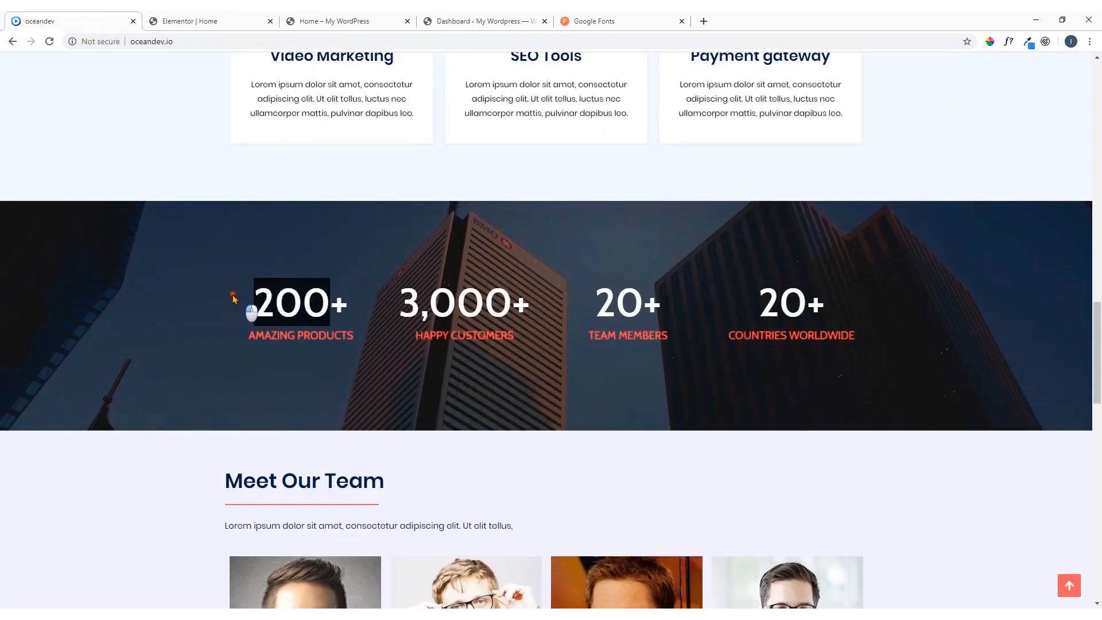
right_click(264, 297)
left_click(287, 304)
left_click(210, 21)
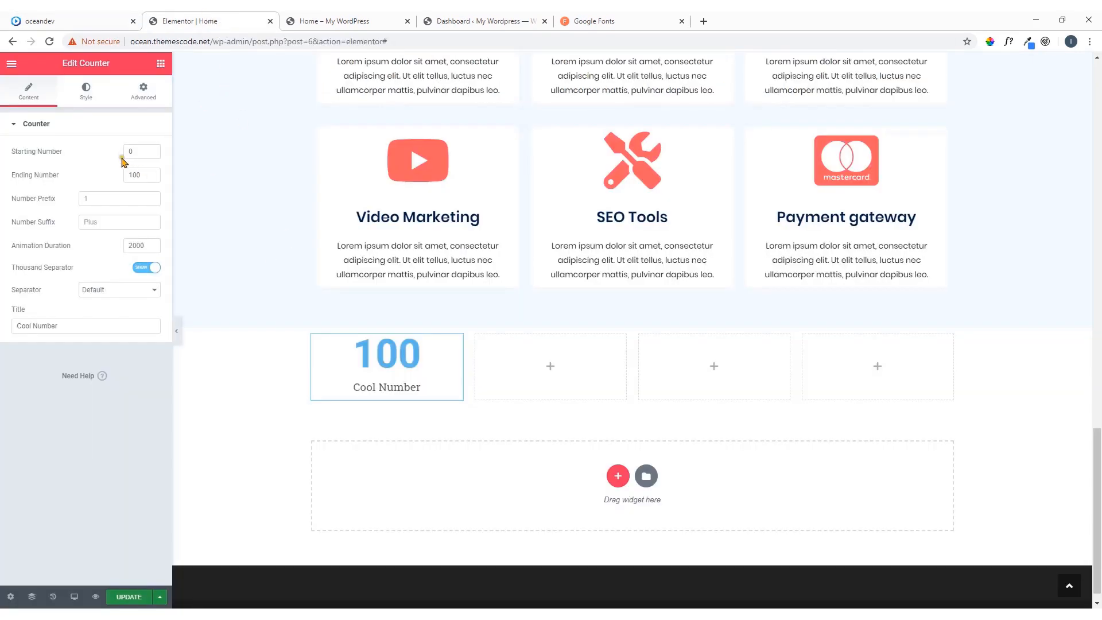
left_click(151, 172)
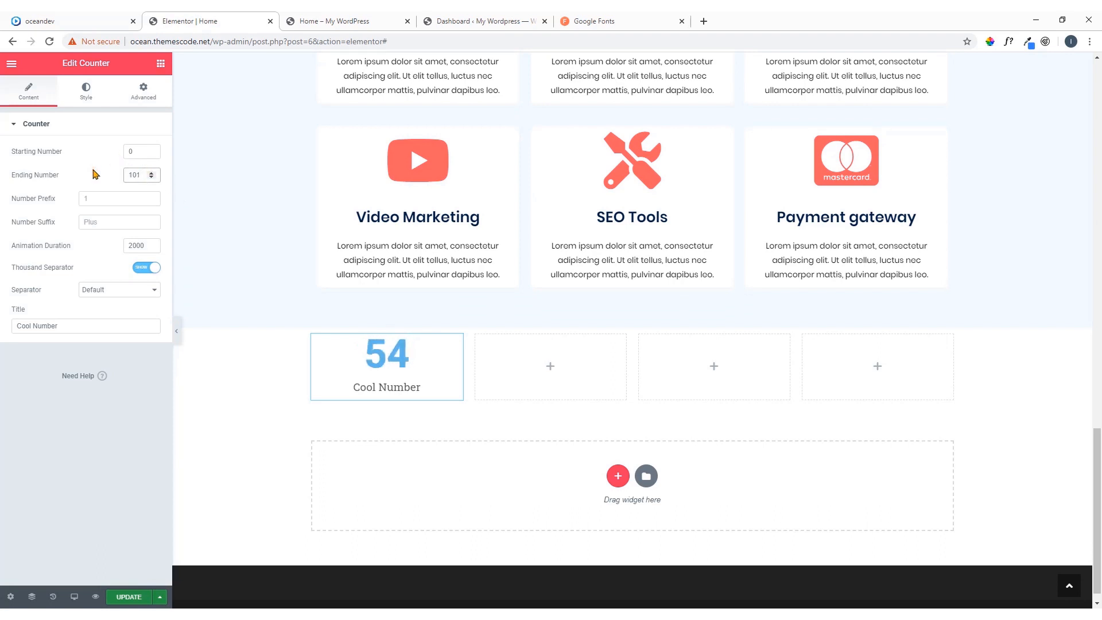
double_click(137, 175)
key("ctrl+v")
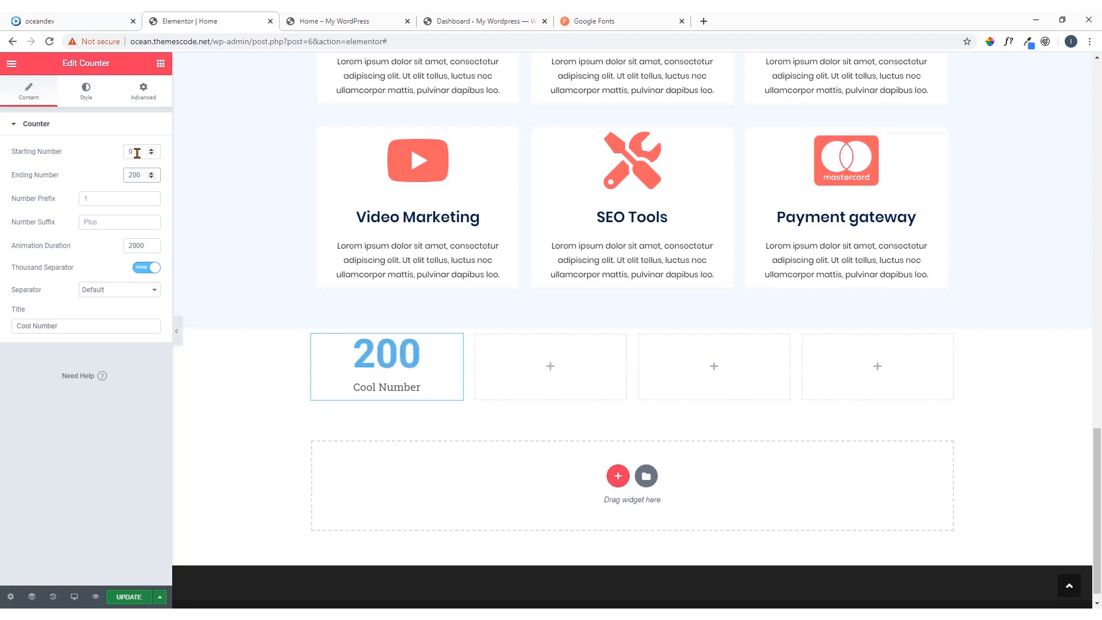
Set the counter's starting number to 100
double_click(122, 154)
type("100")
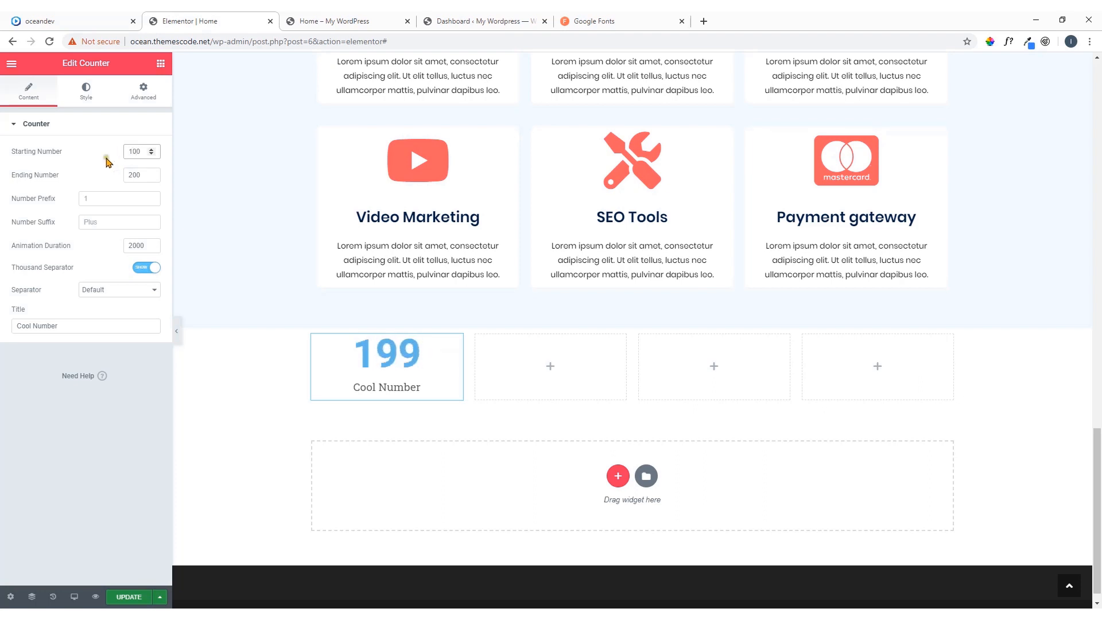
left_click(104, 158)
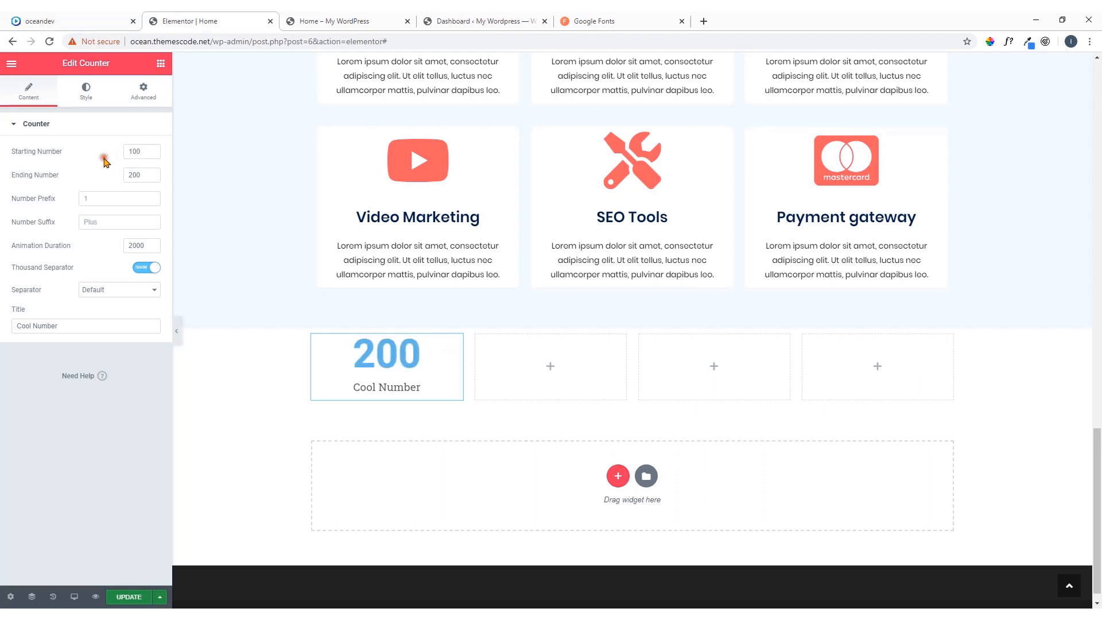
Check the number format on the reference page and set the counter's number suffix to "+", keeping the Default separator
left_click(102, 200)
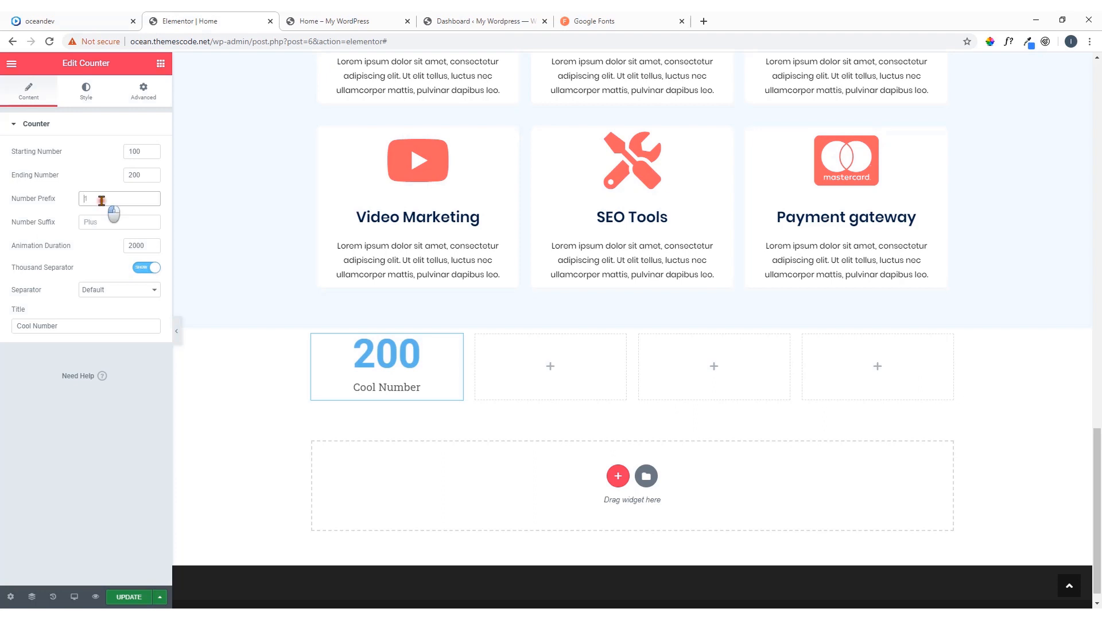
left_click(105, 228)
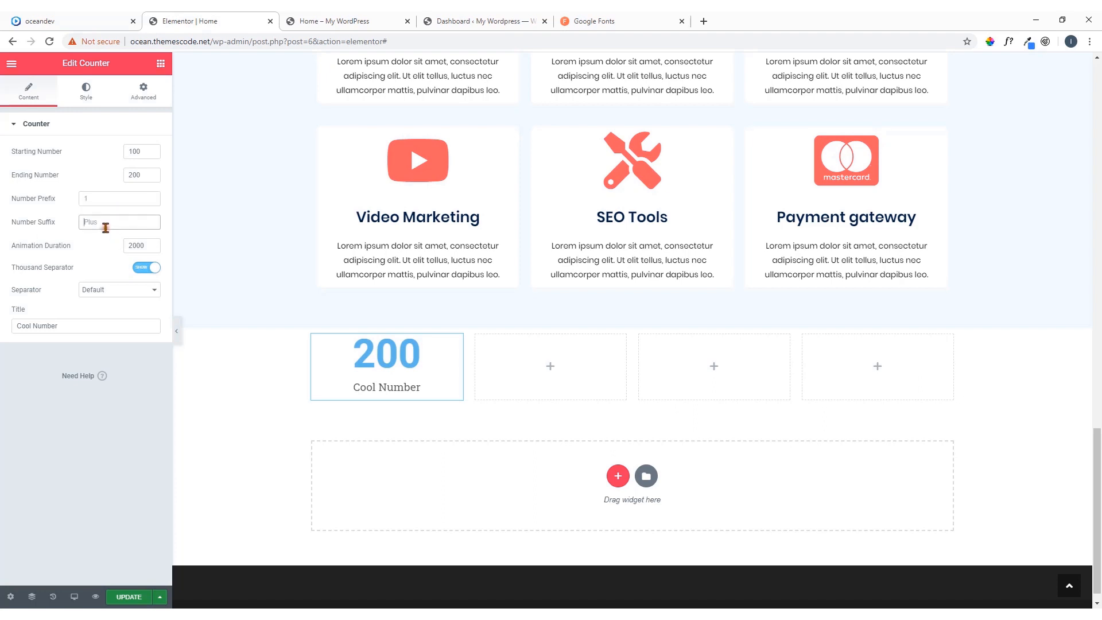
left_click(51, 13)
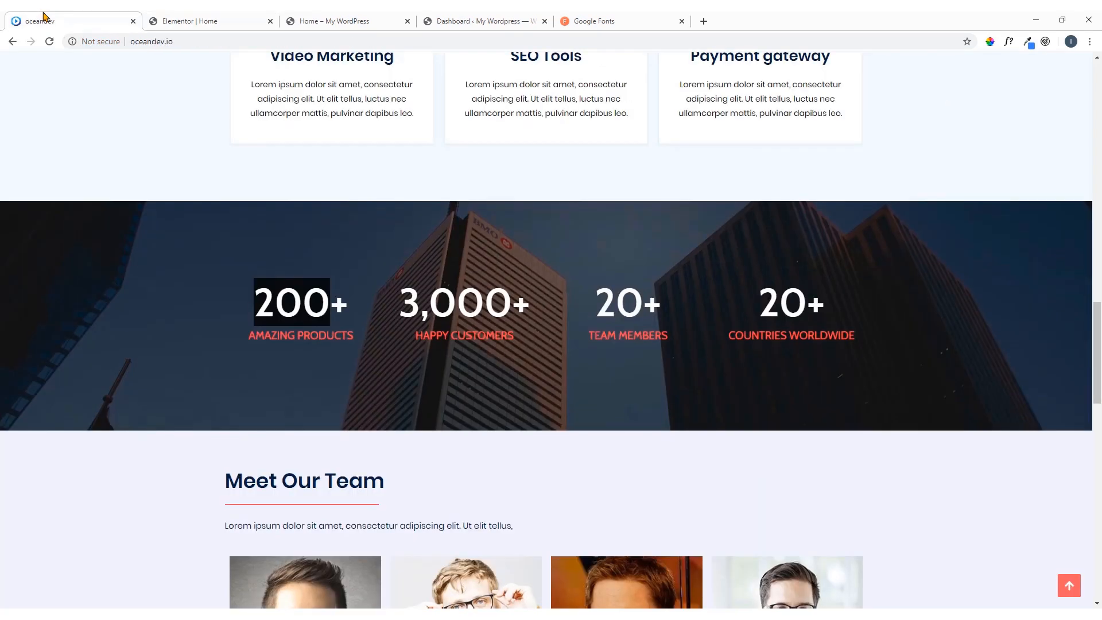
left_click(189, 19)
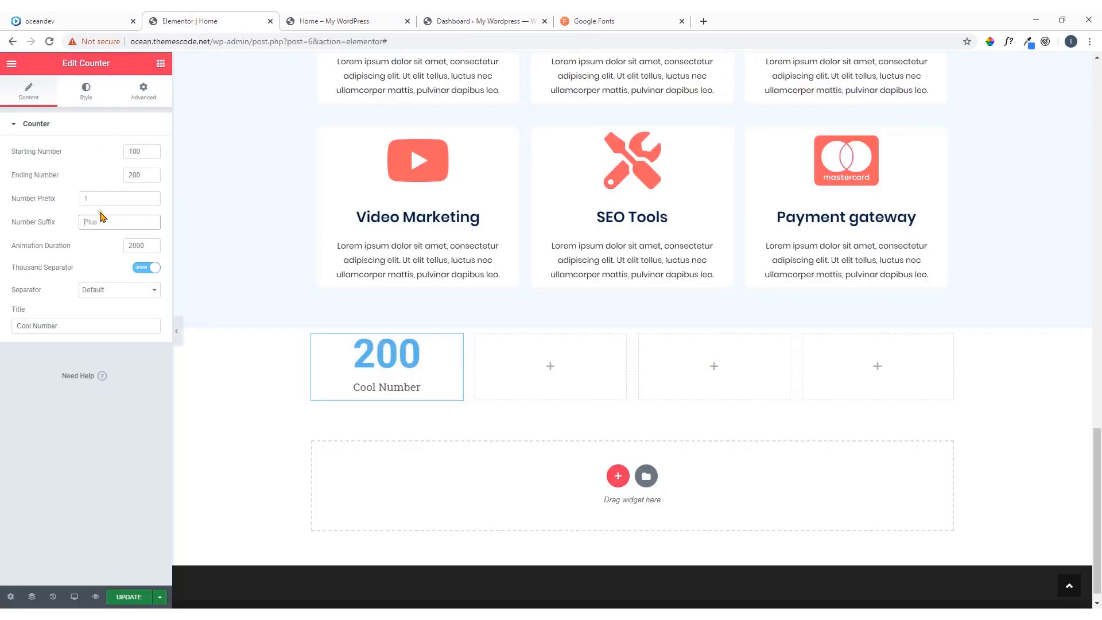
type("+")
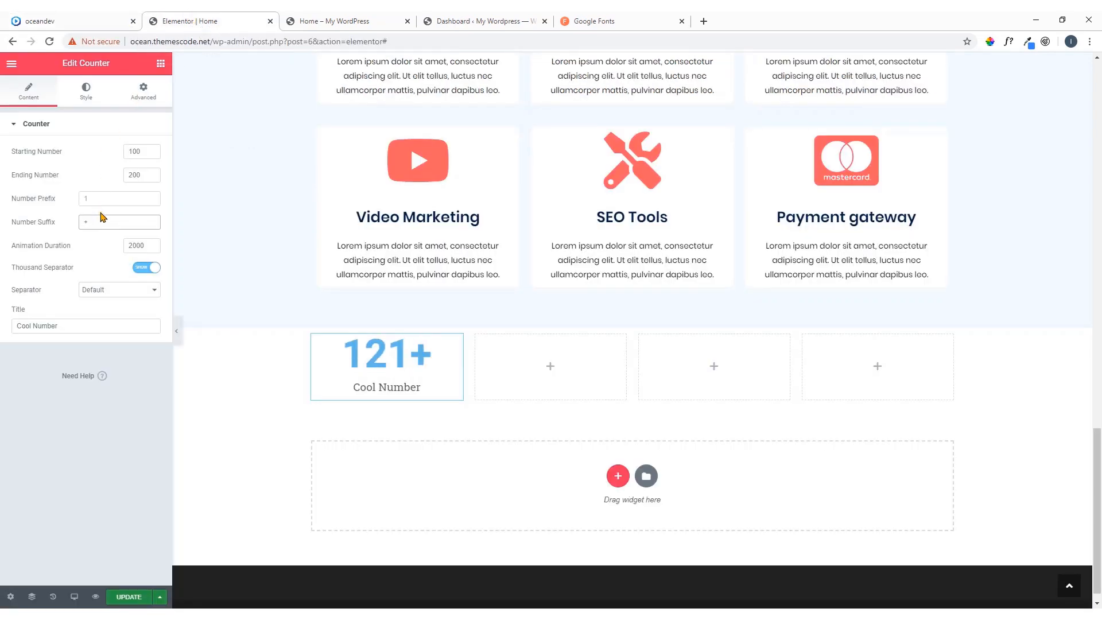
left_click(102, 263)
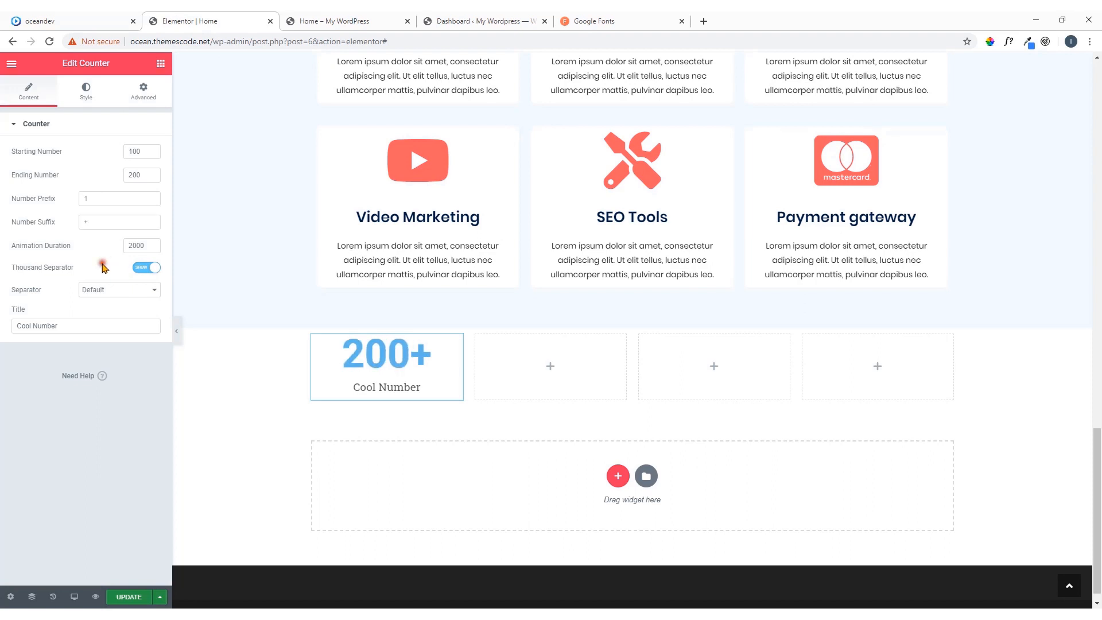
left_click(122, 294)
left_click(121, 293)
Copy the title "AMAZING PRODUCTS" from the oceandev reference page and paste it over the counter's default title
left_click(74, 21)
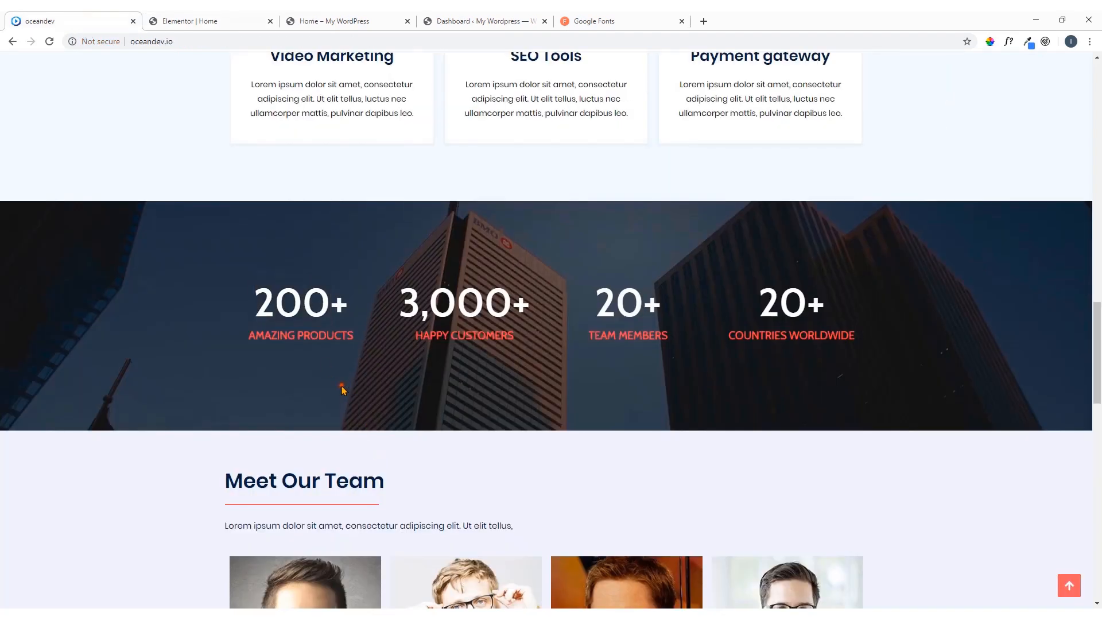
left_click_drag(353, 334, 248, 333)
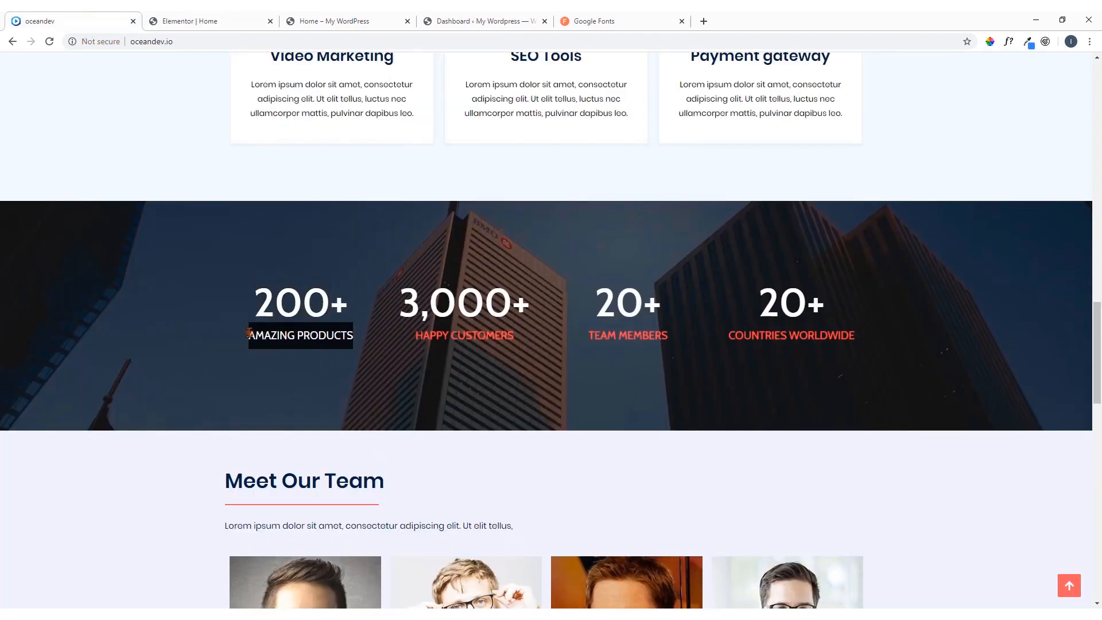
right_click(248, 333)
left_click(286, 354)
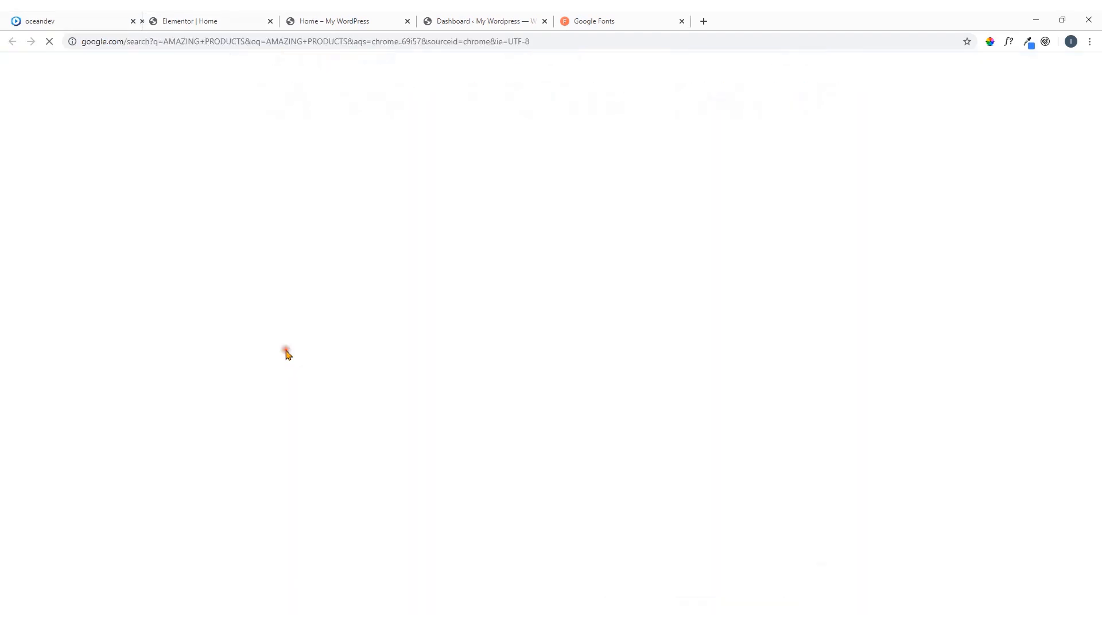
left_click(269, 22)
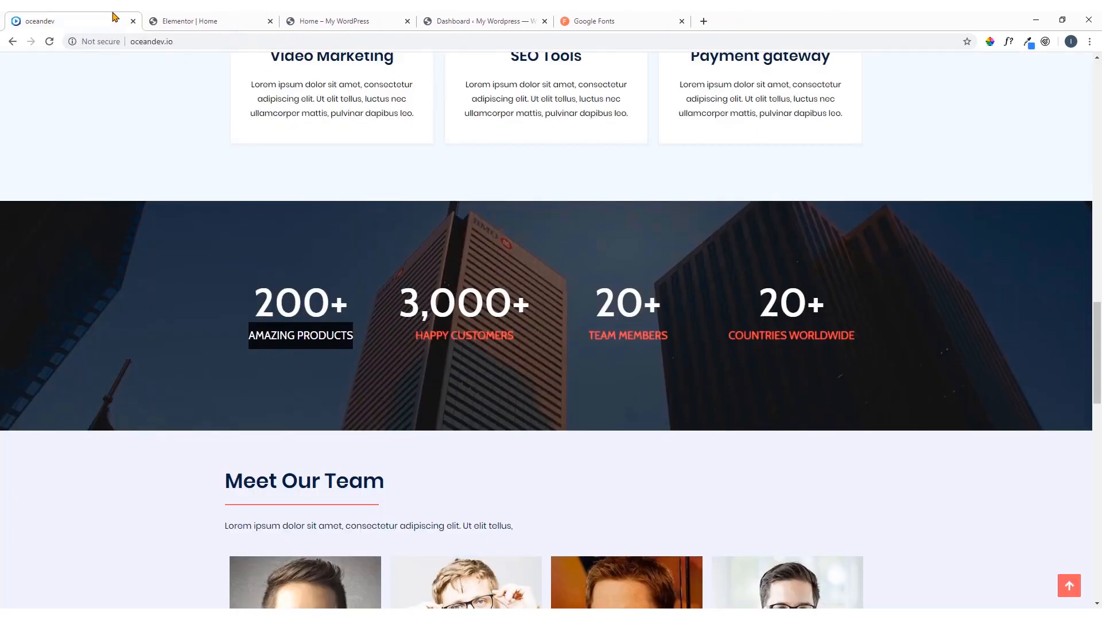
right_click(338, 347)
left_click(353, 346)
left_click(200, 16)
left_click_drag(116, 326, 30, 345)
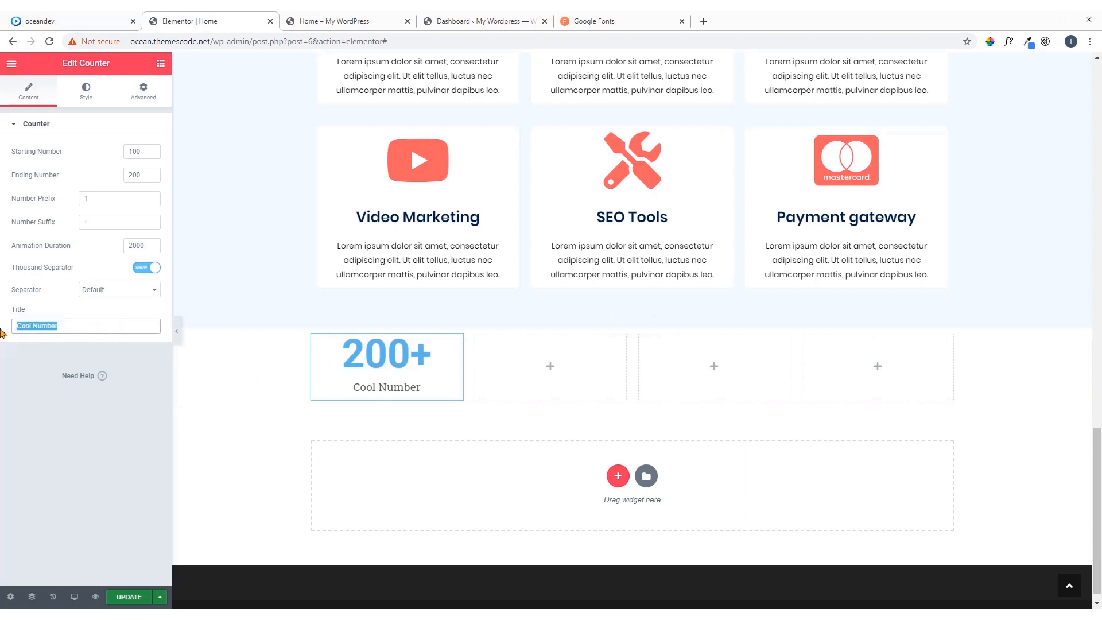
key("ctrl+v")
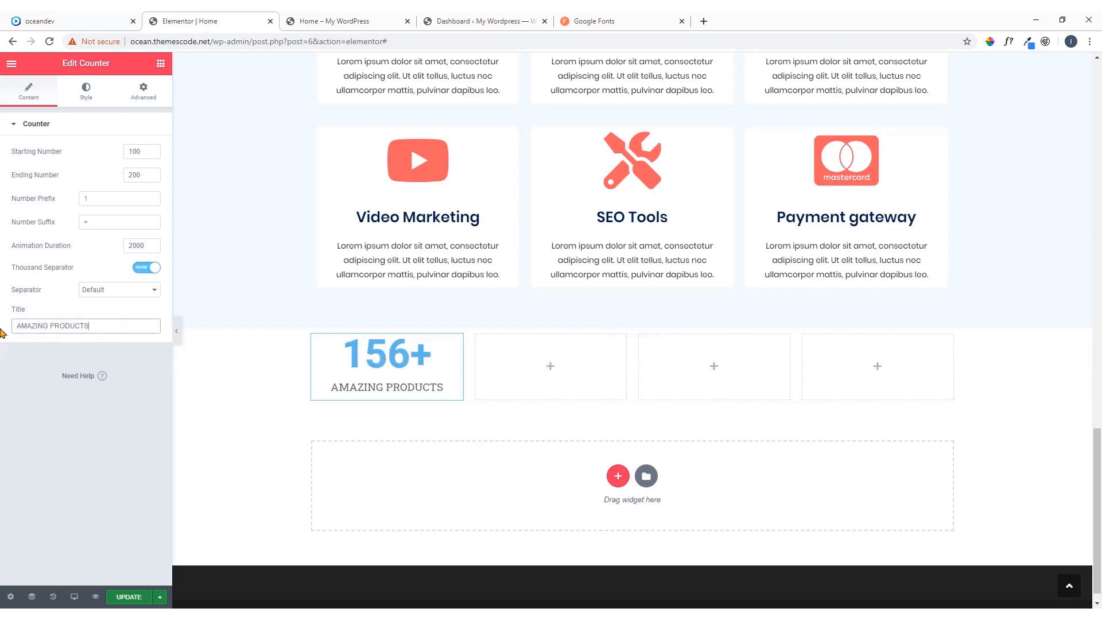
Inspect the font family, weight, size and colour of the 200+ counter number on the oceandev reference page with WhatFont
left_click(89, 95)
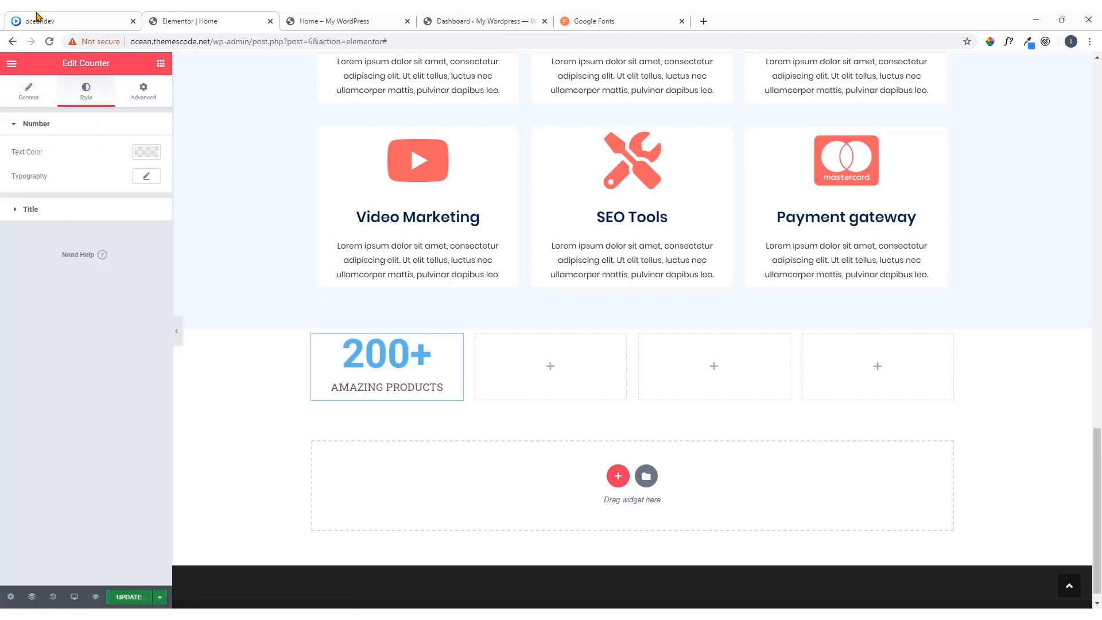
left_click(40, 19)
left_click(348, 327)
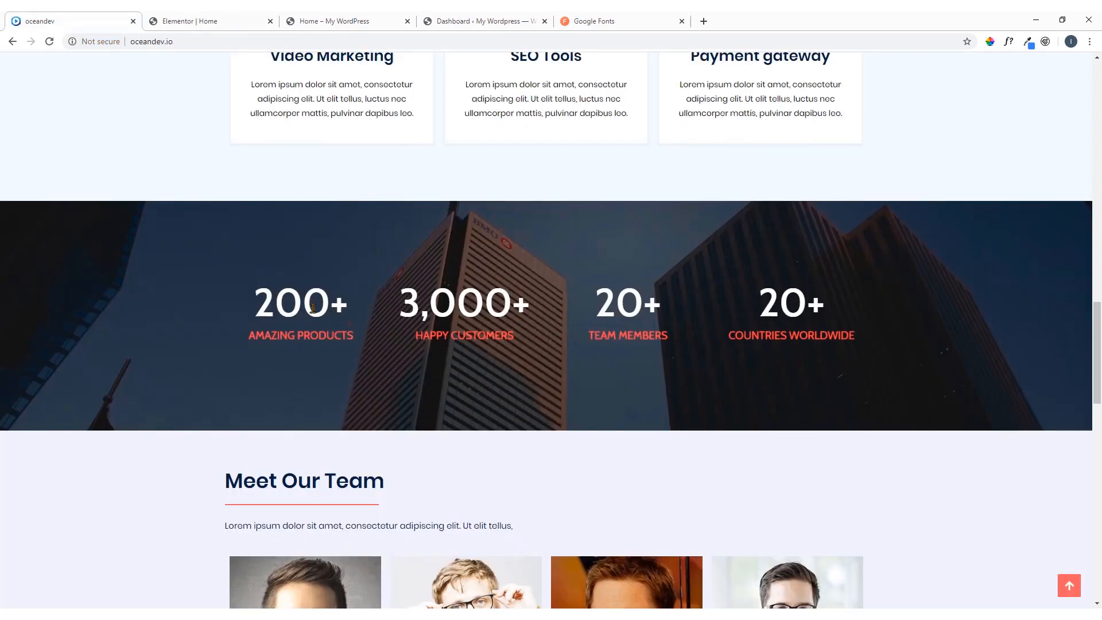
left_click(1008, 41)
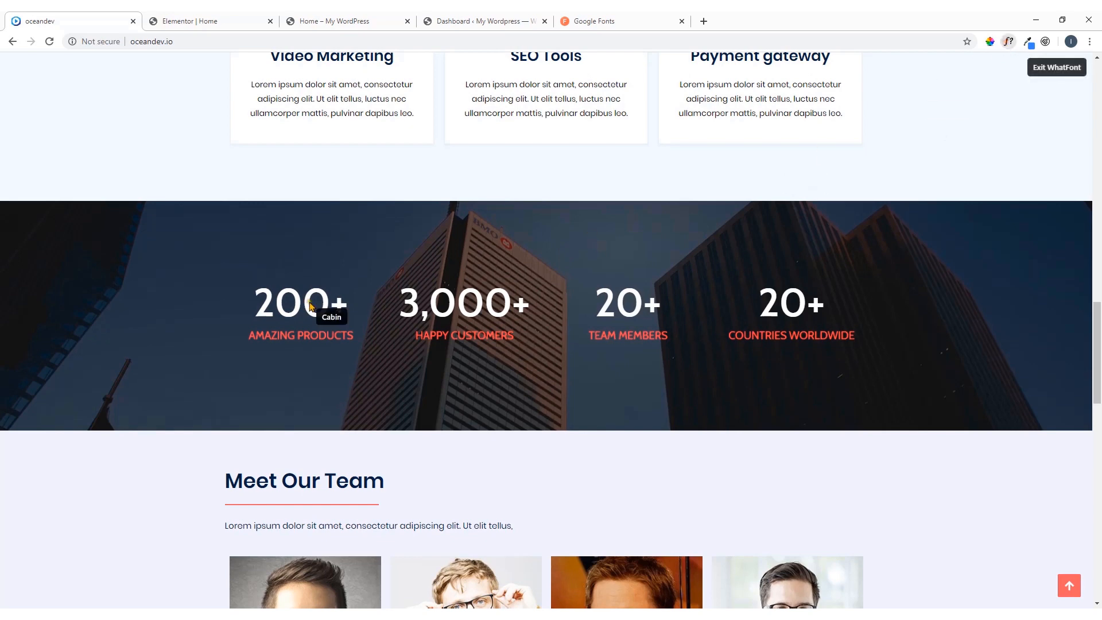
left_click(299, 305)
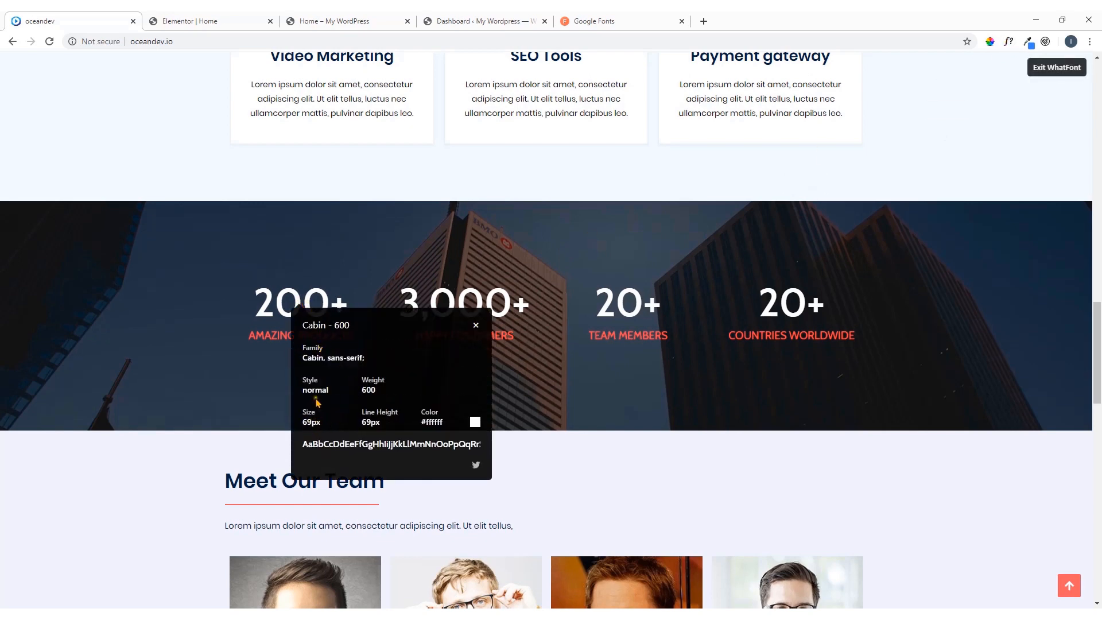
left_click(476, 325)
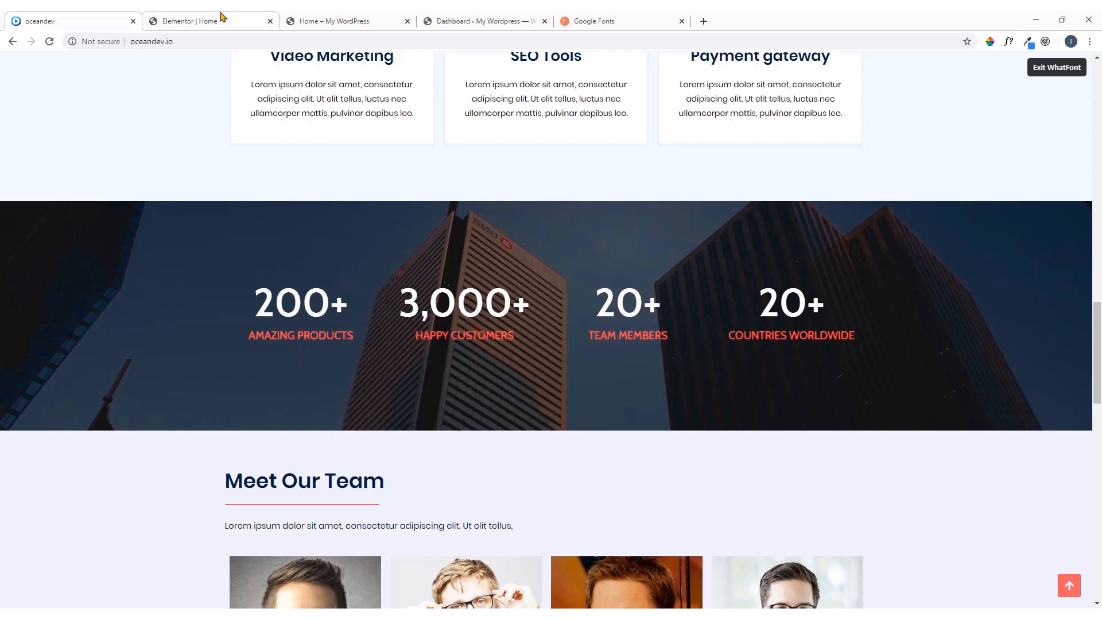
Set the counter number's text colour to the saved swatch #F5FAFF, comparing it with the oceandev reference page
left_click(223, 21)
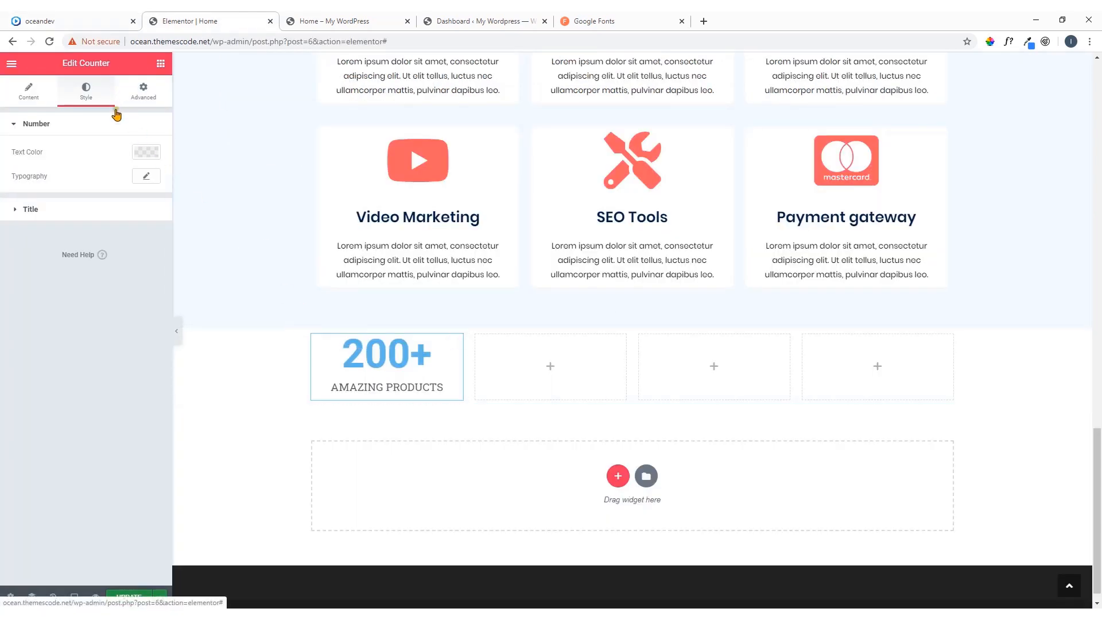
left_click(148, 153)
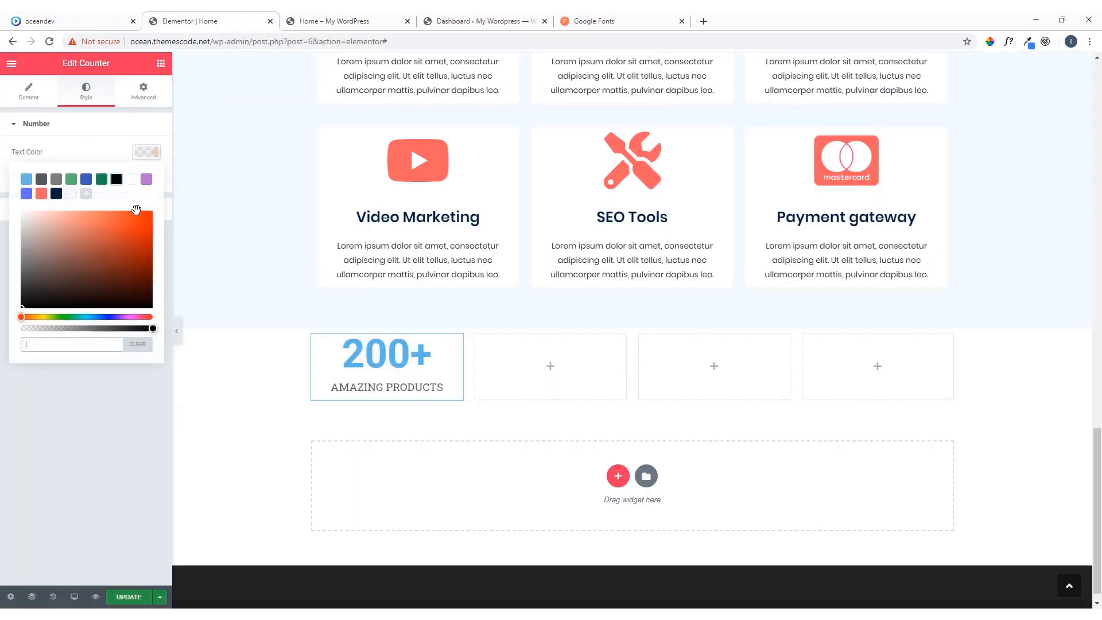
left_click(72, 194)
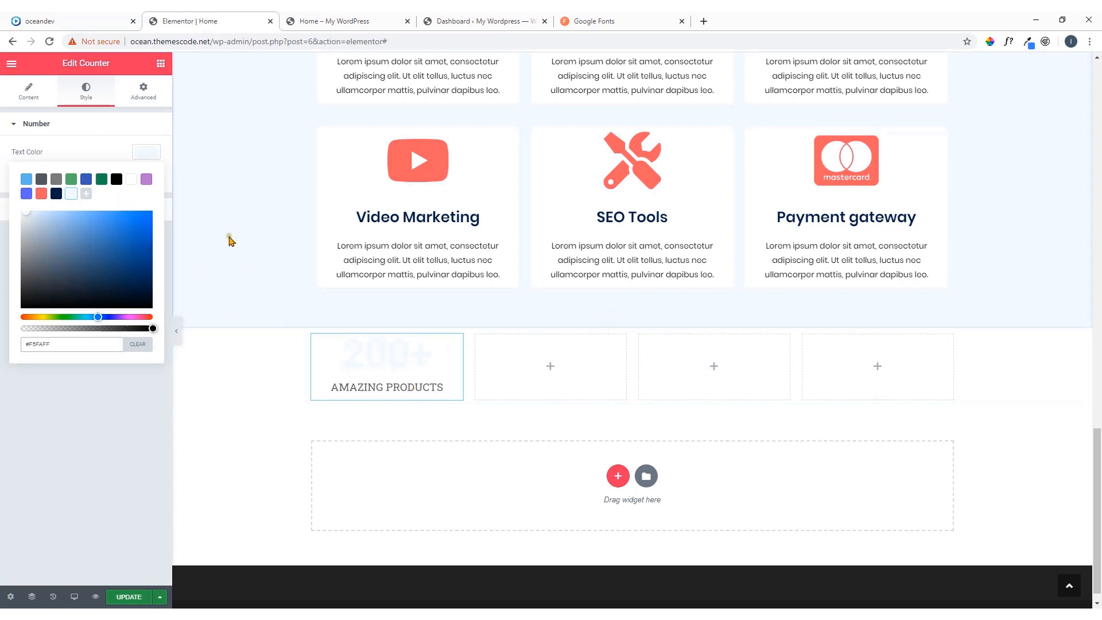
left_click(62, 23)
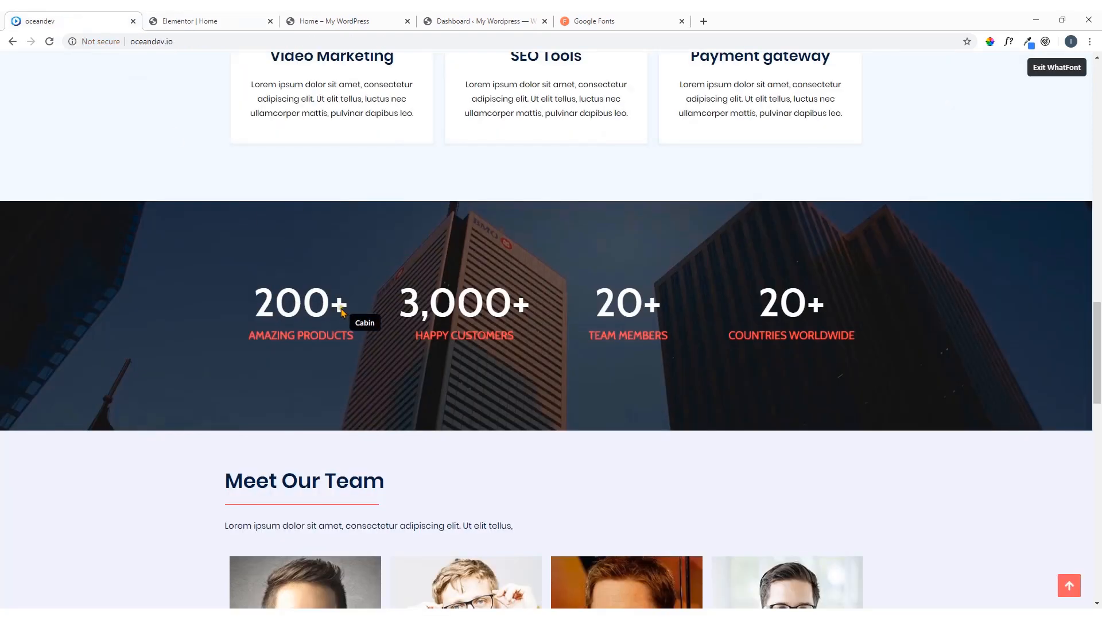
left_click(193, 26)
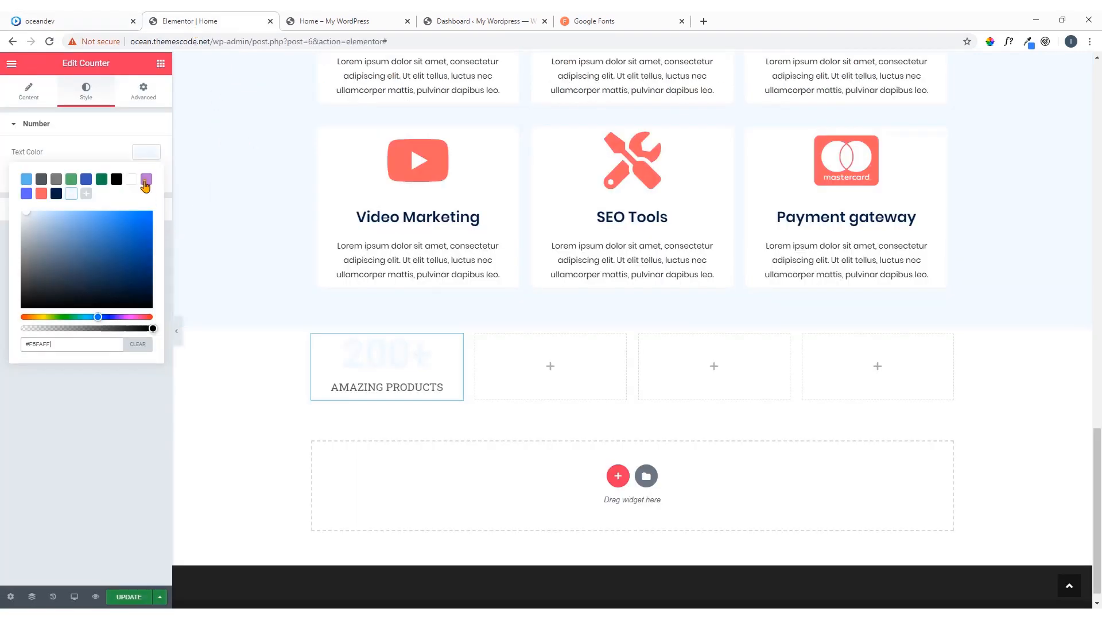
left_click(147, 152)
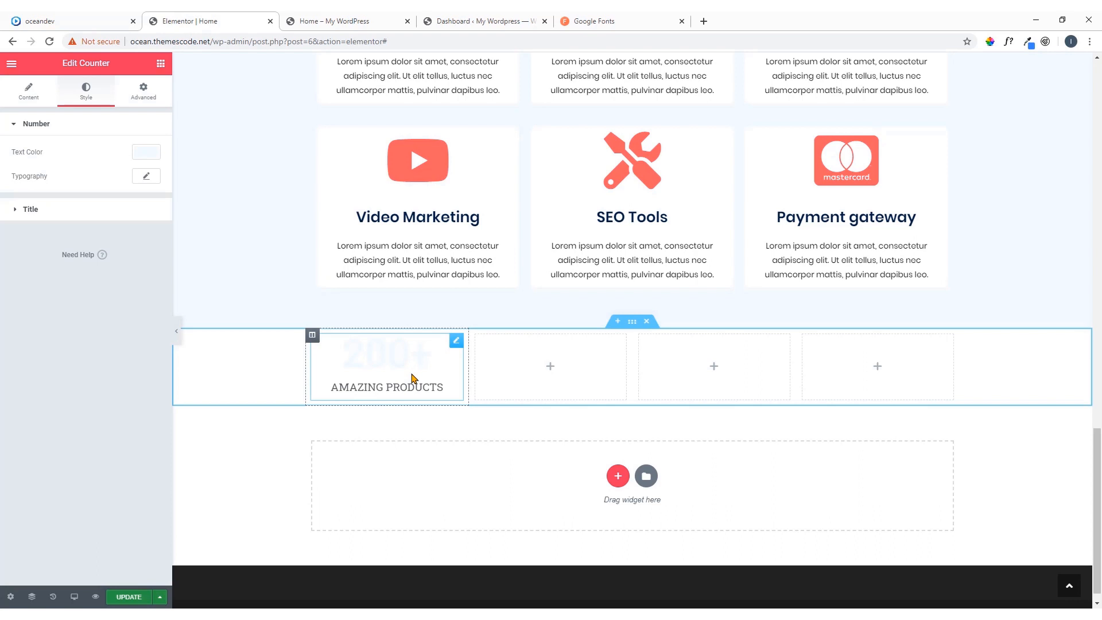
Give the counter section a classic background using the image tallbuilding1.jpg, uploaded from the TutsFile folder
left_click(633, 322)
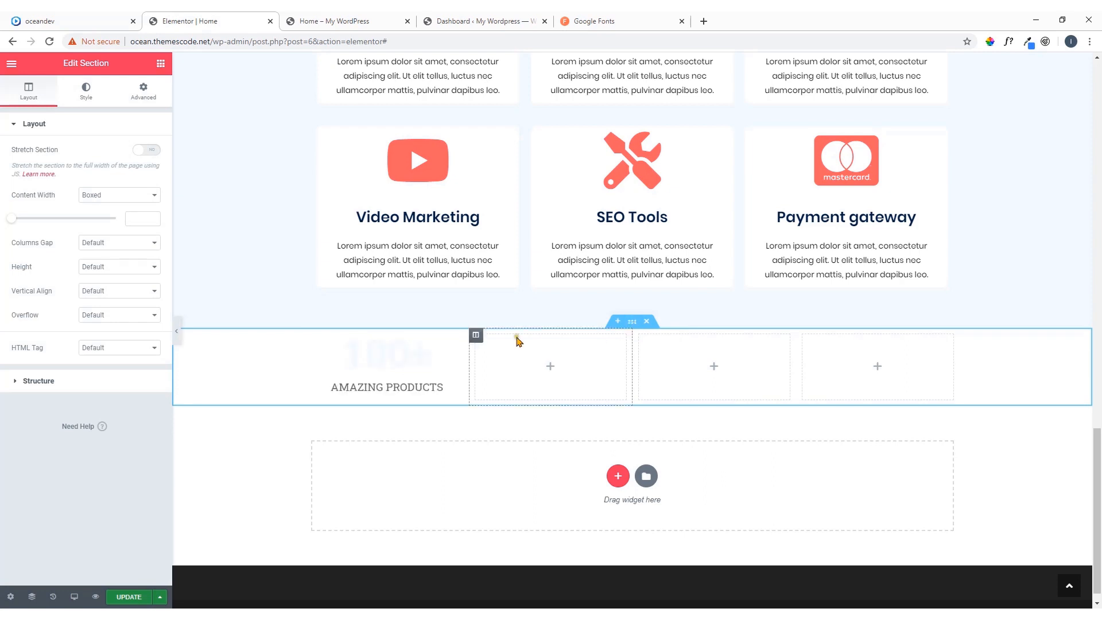
left_click(87, 95)
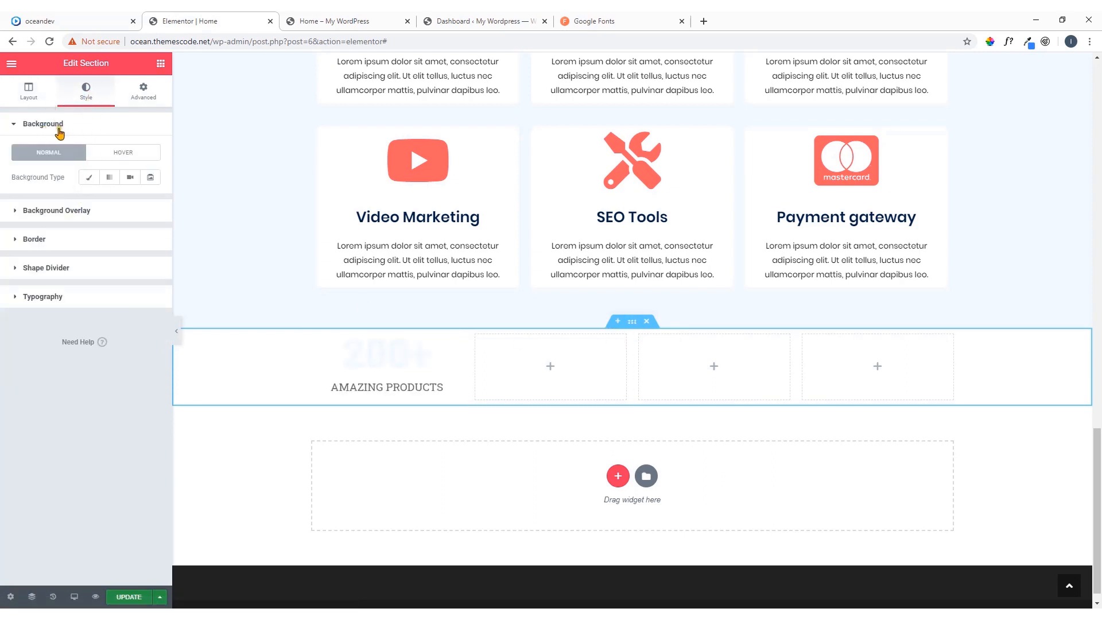
left_click(90, 179)
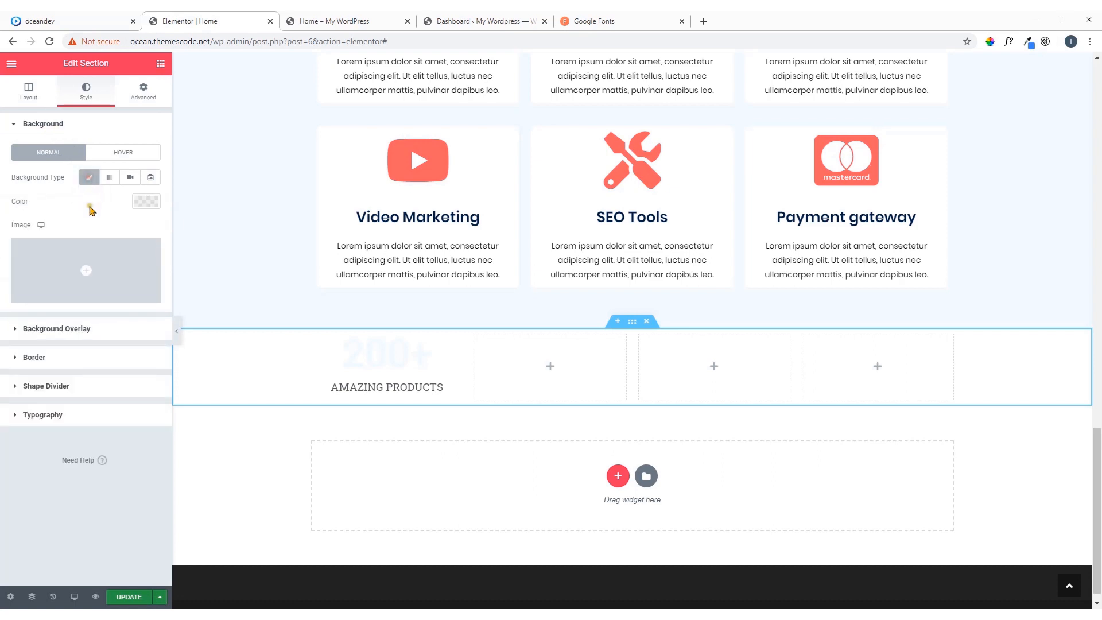
left_click(89, 277)
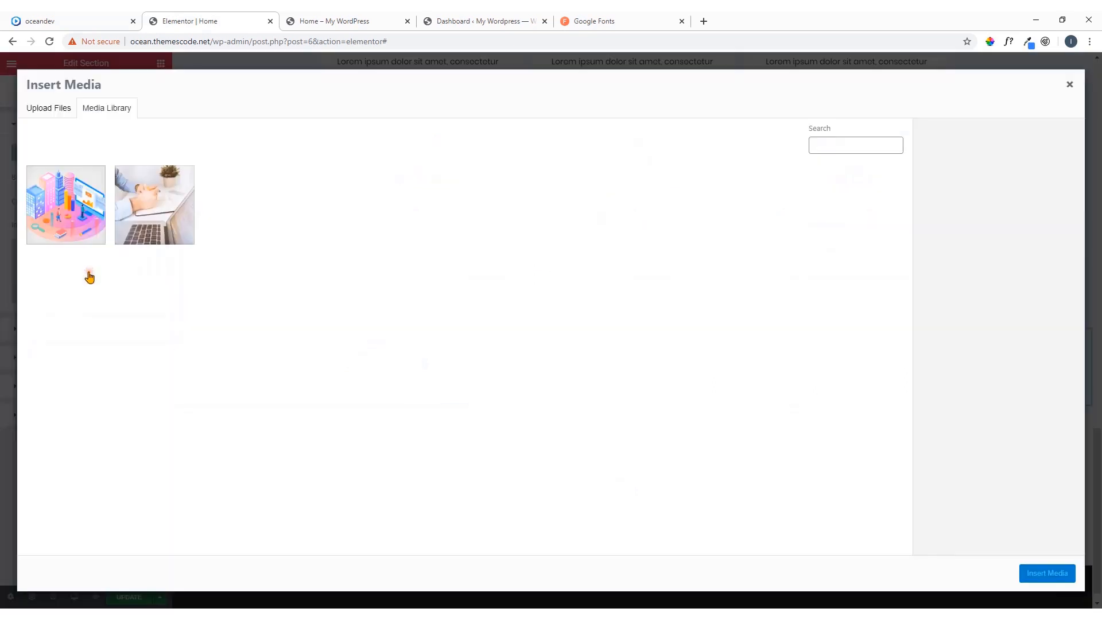
left_click(62, 109)
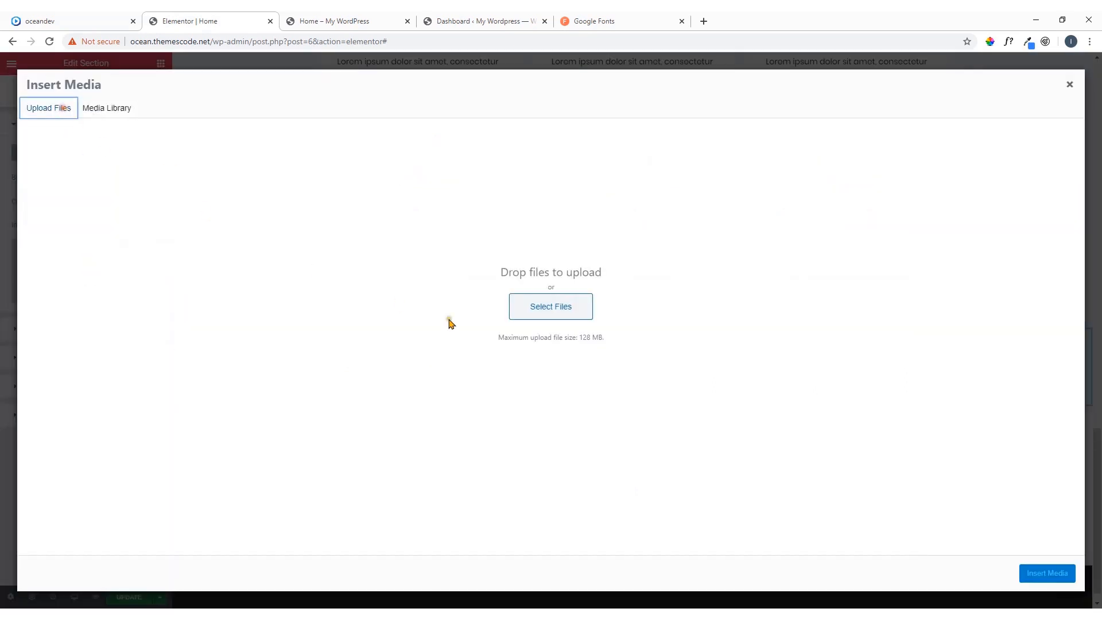
left_click(554, 308)
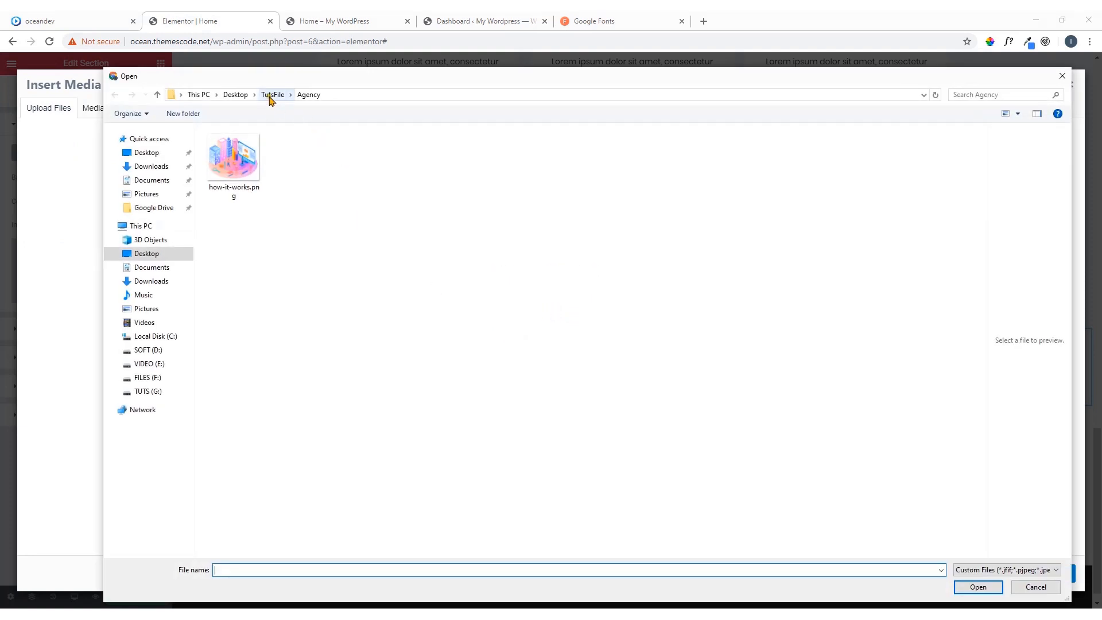
left_click(272, 94)
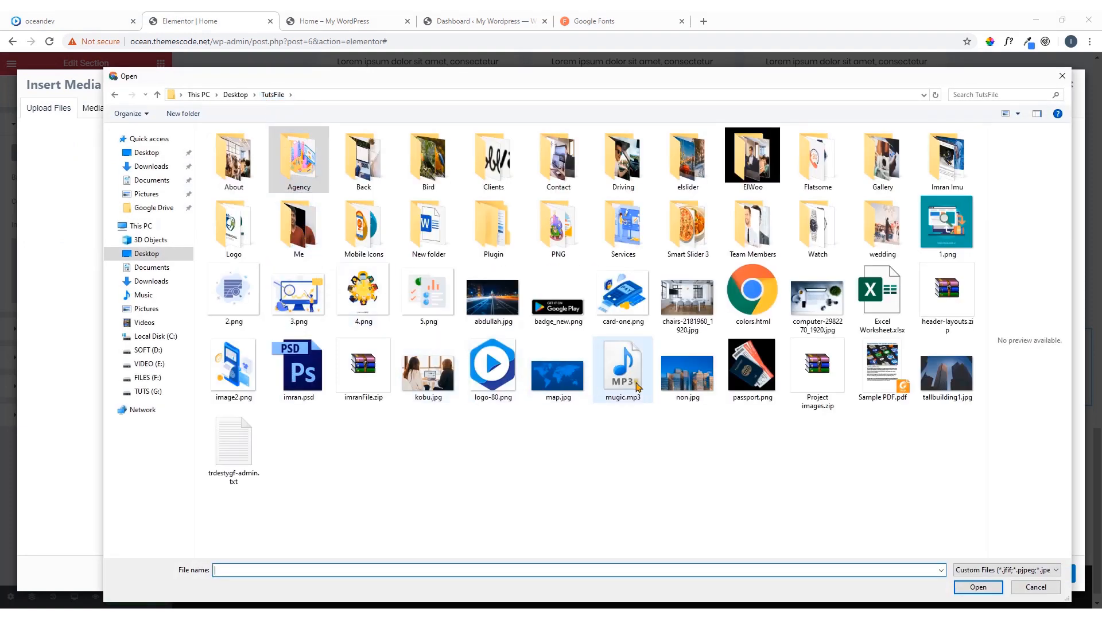
double_click(948, 376)
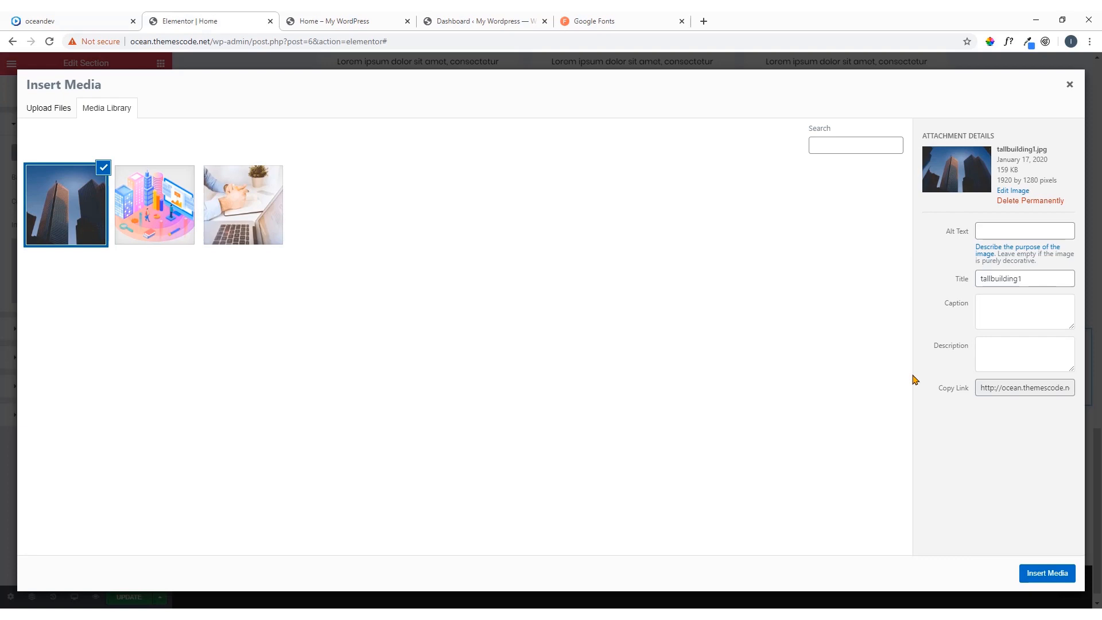
left_click(1043, 574)
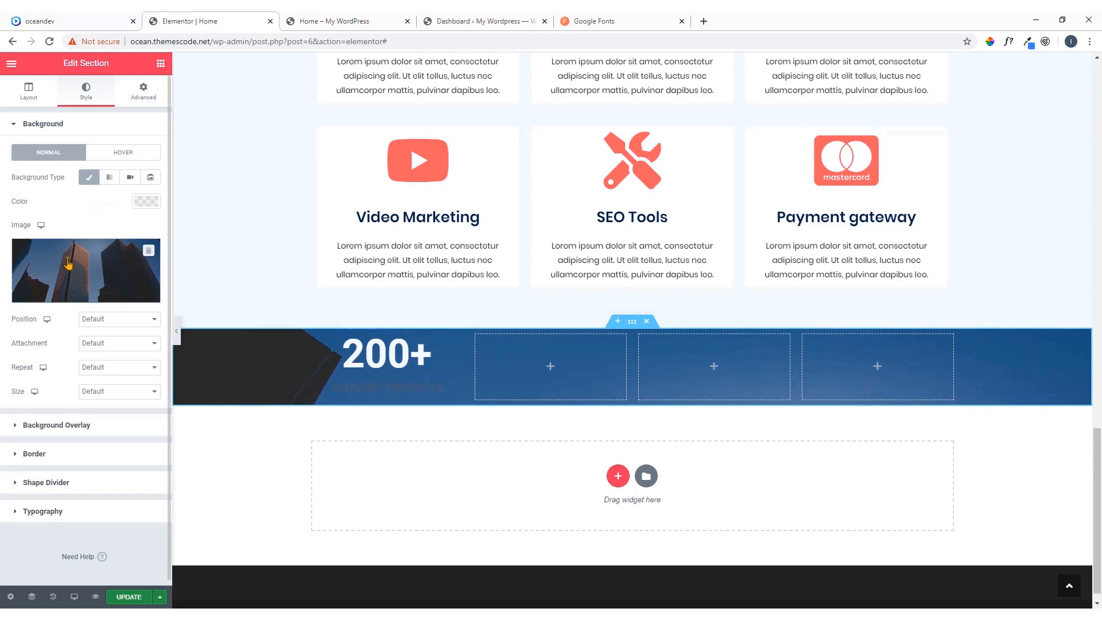
Add a classic background overlay to the counter section in dark navy #032042 with an opacity of 0.65
left_click(61, 425)
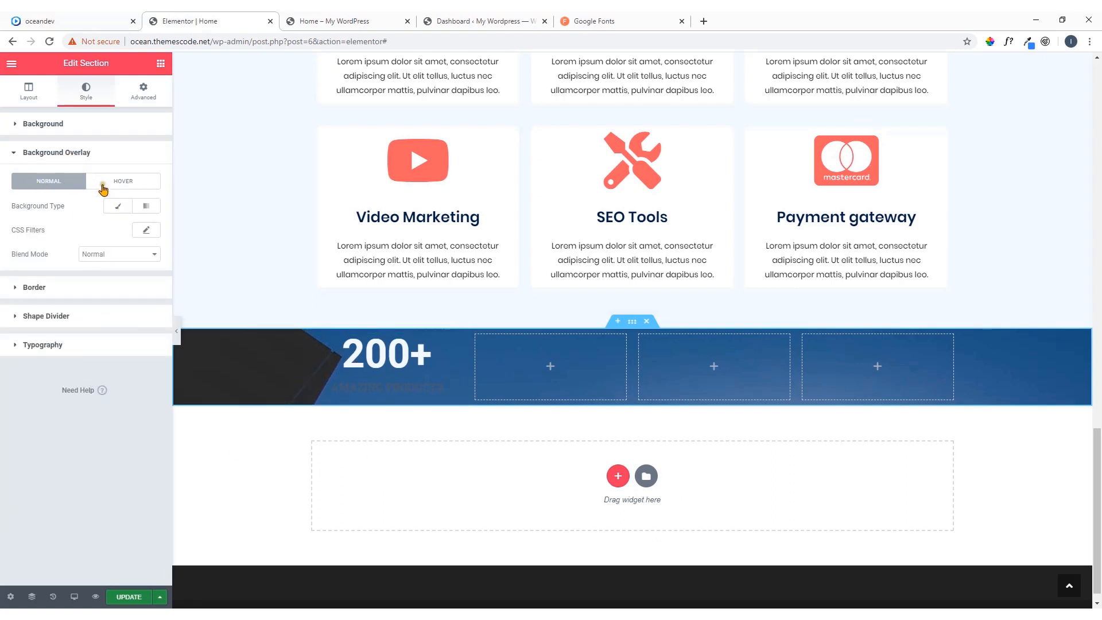
left_click(119, 207)
left_click(147, 230)
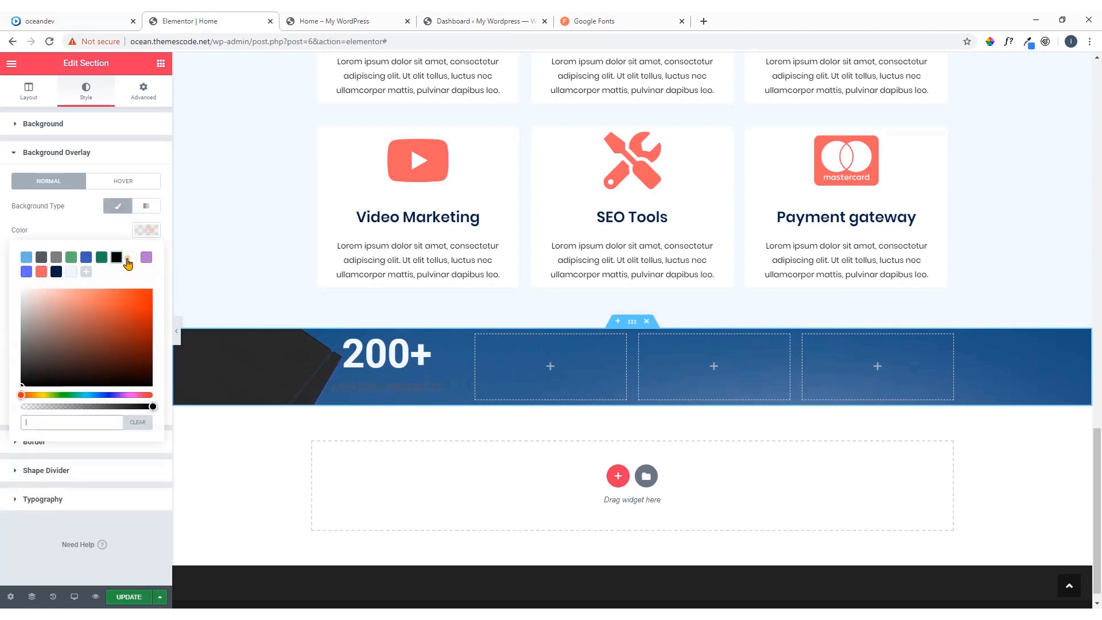
left_click(56, 271)
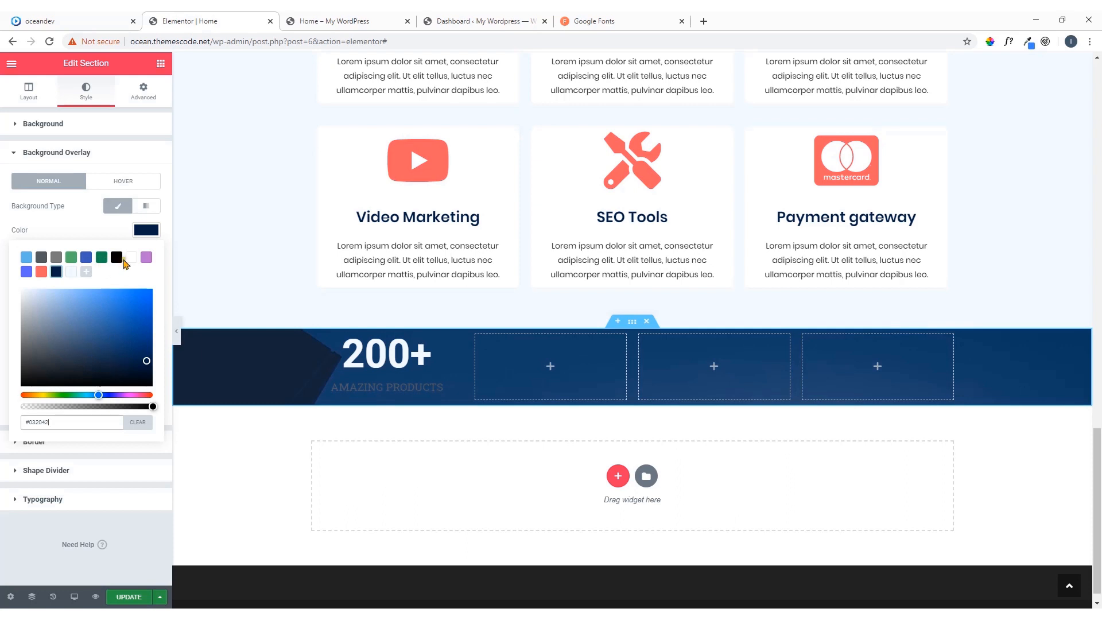
left_click(143, 231)
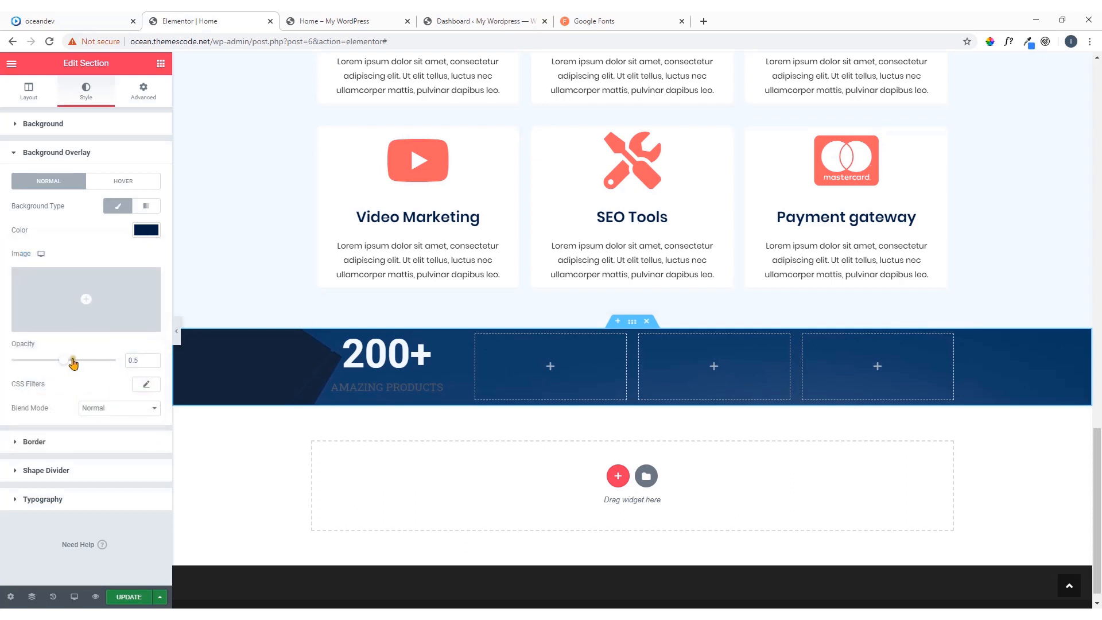
left_click_drag(72, 363, 80, 362)
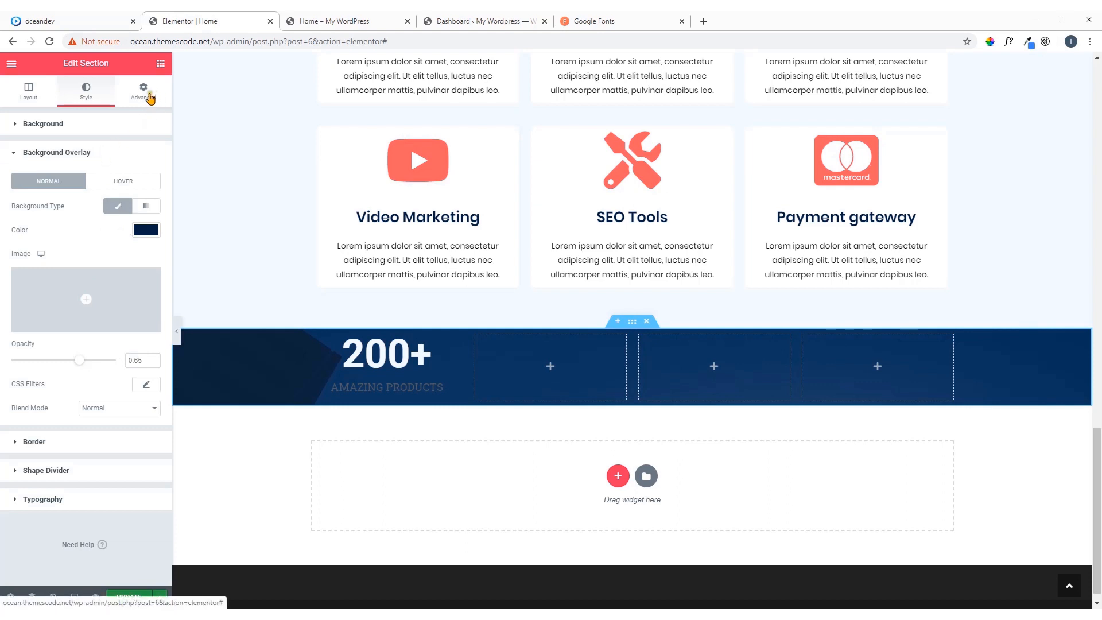
Change the counter section's height mode to Min Height and set the minimum height to 300 px
left_click(30, 99)
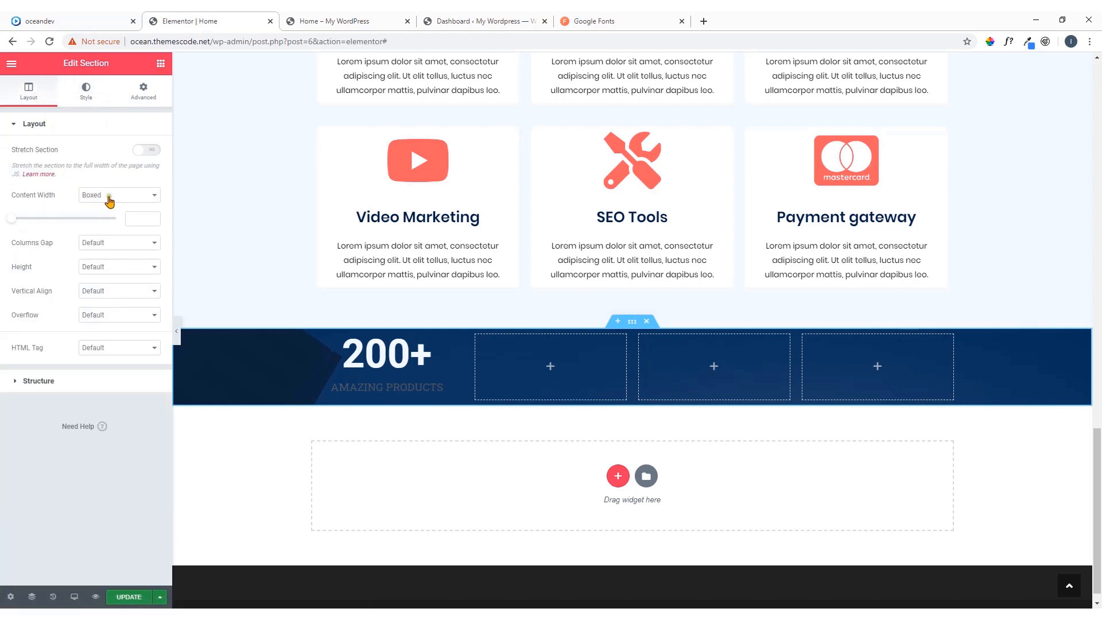
left_click(99, 266)
left_click(98, 297)
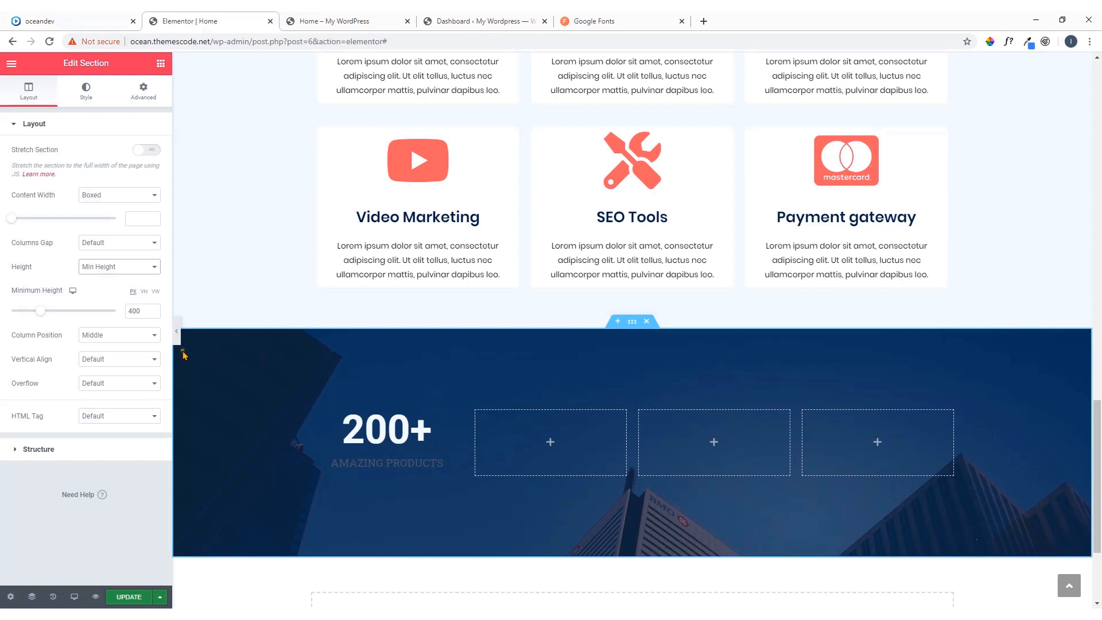
left_click_drag(132, 311, 120, 318)
type("3")
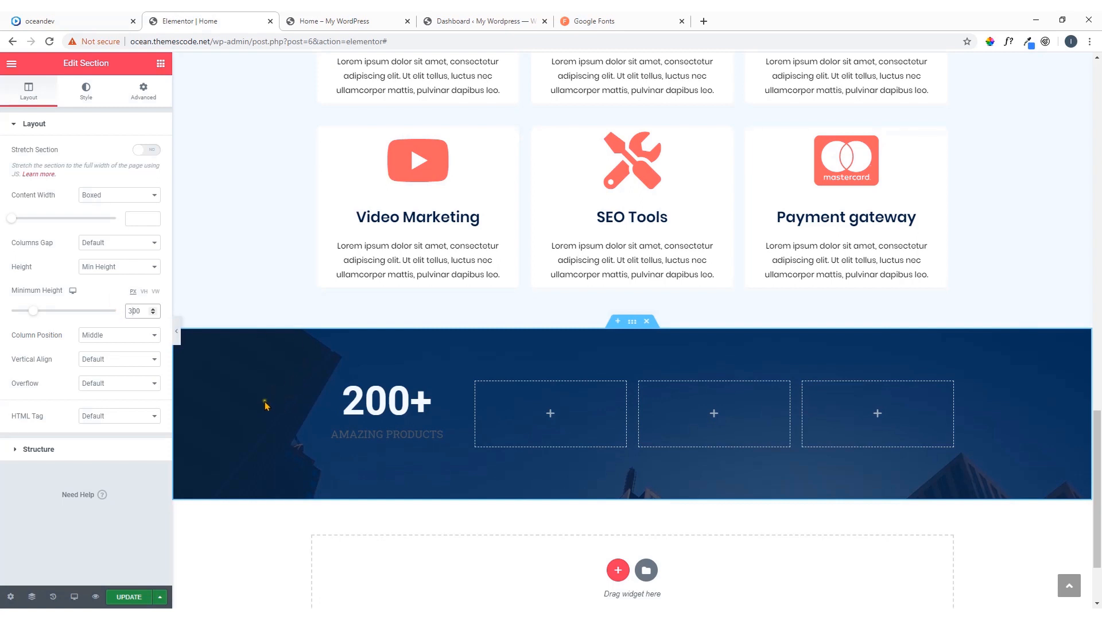
Set the section background image's position to Center Center and its attachment to Fixed, checking against the oceandev reference page
left_click(86, 92)
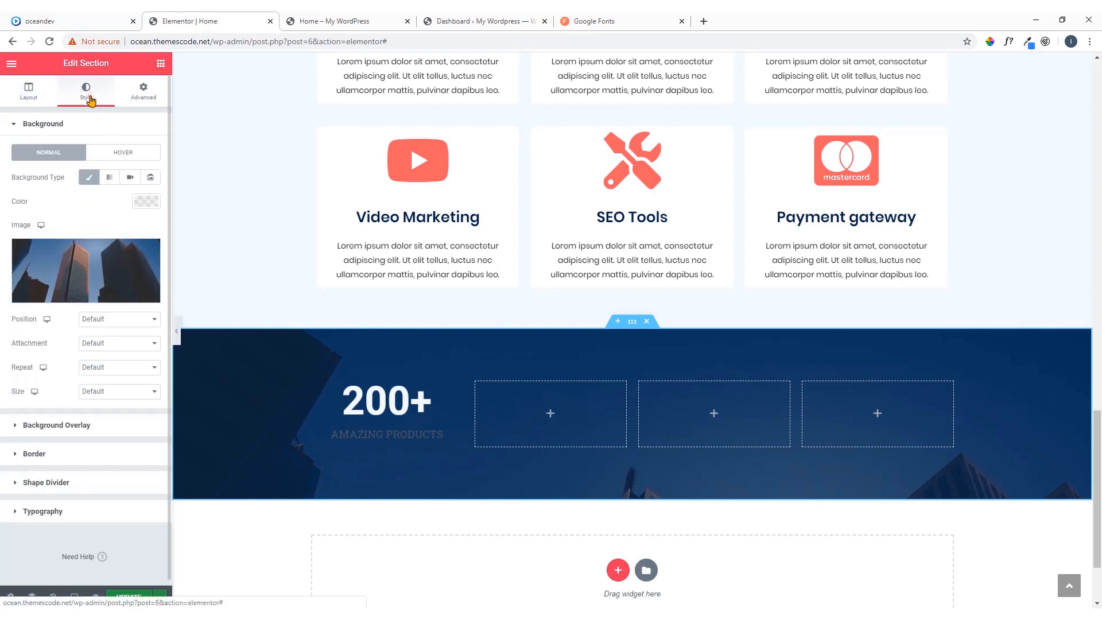
scroll(252, 290, "down", 2)
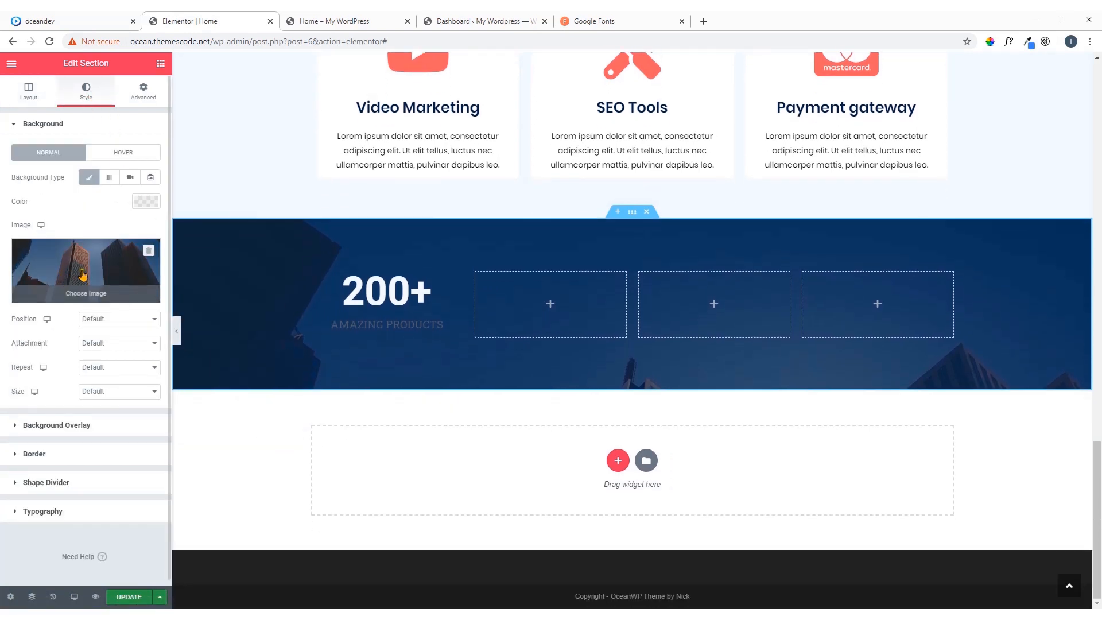
left_click(113, 321)
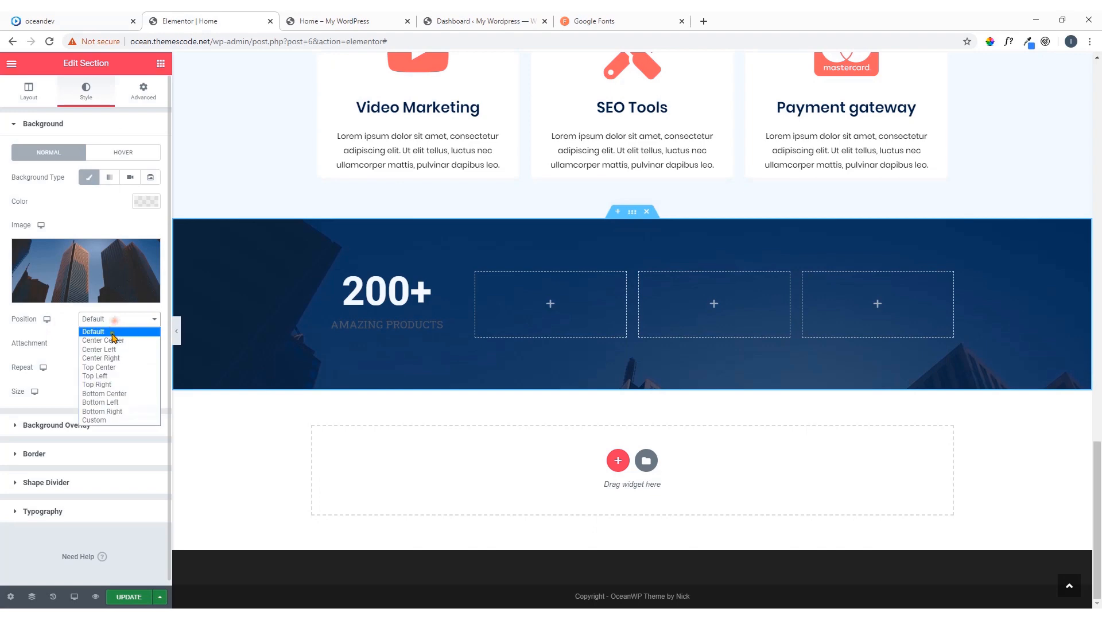
left_click(113, 339)
left_click(46, 21)
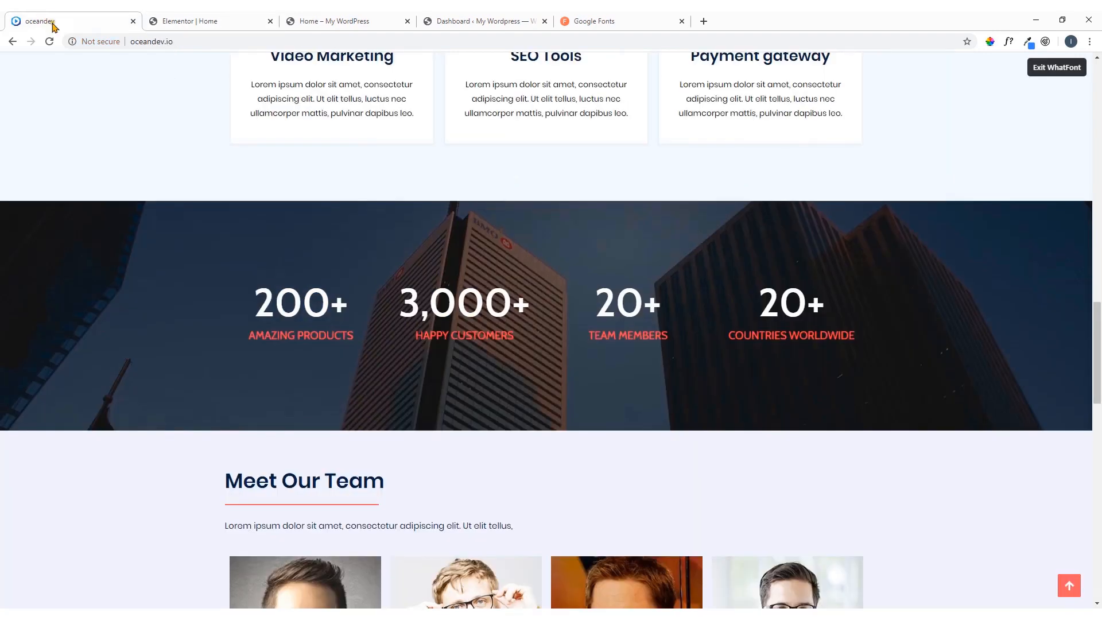
left_click(185, 20)
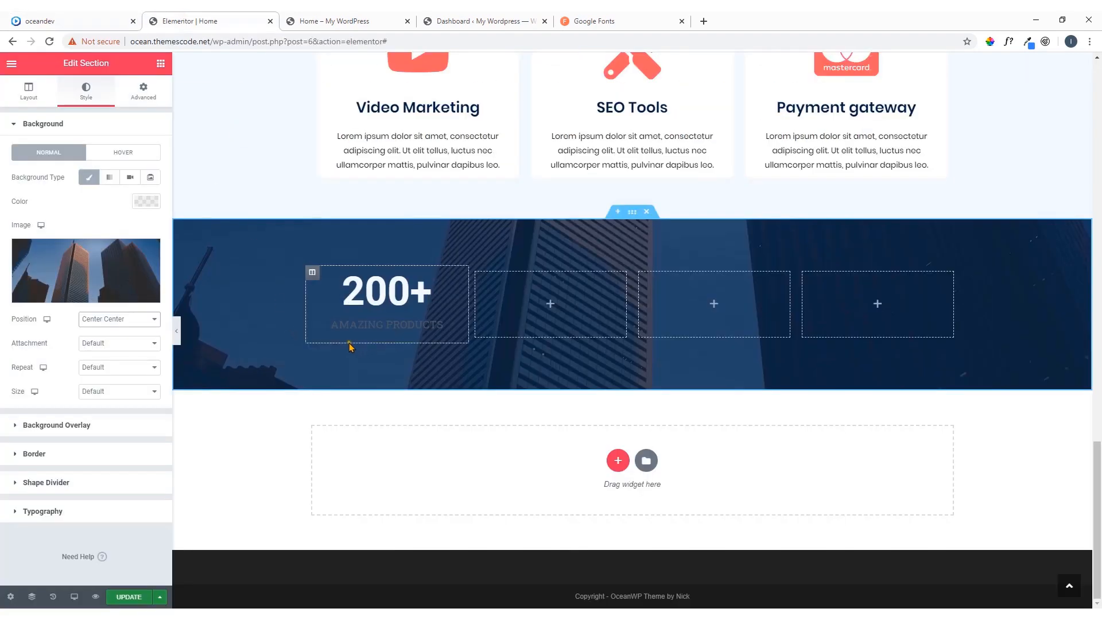
left_click(104, 343)
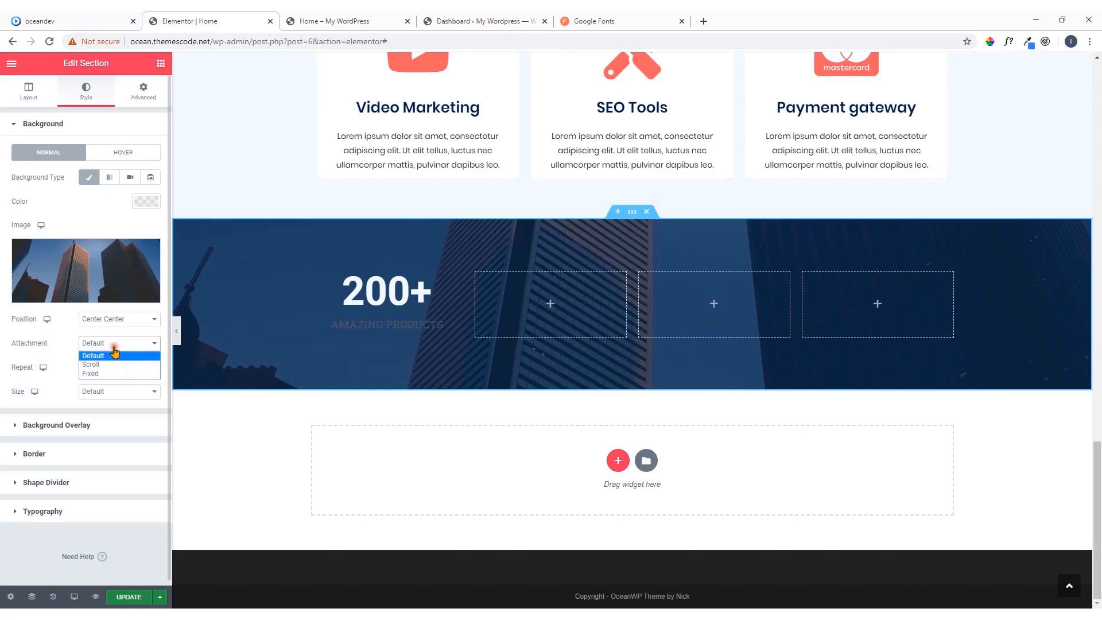
left_click(115, 372)
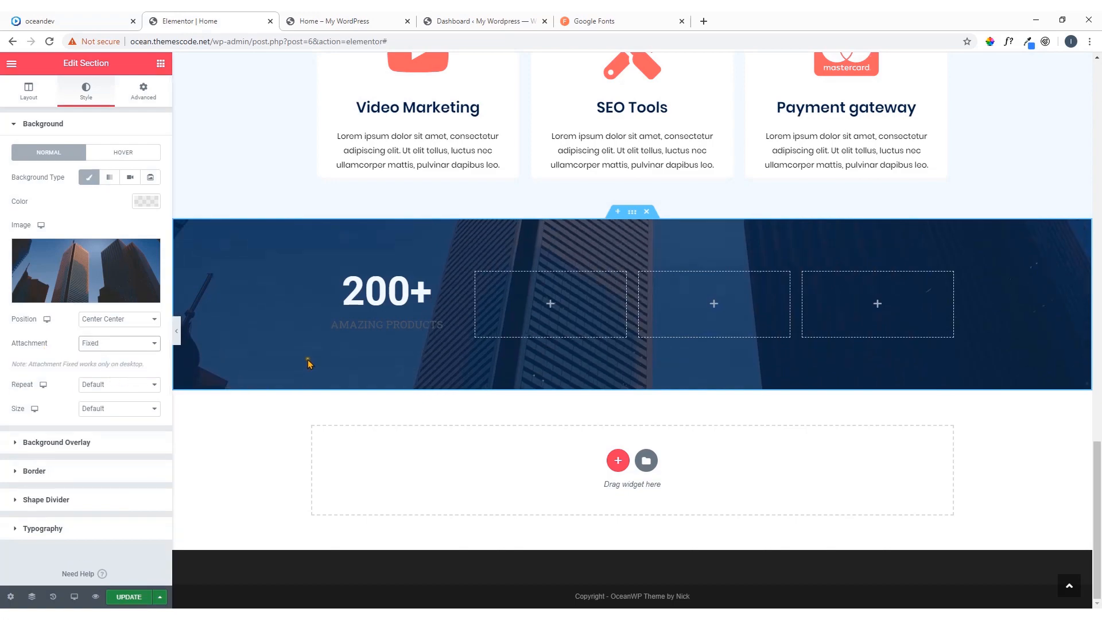
Examine how the counter section's fixed background image behaves as the page moves past it
scroll(327, 323, "up", 4)
scroll(328, 323, "down", 2)
scroll(331, 325, "down", 1)
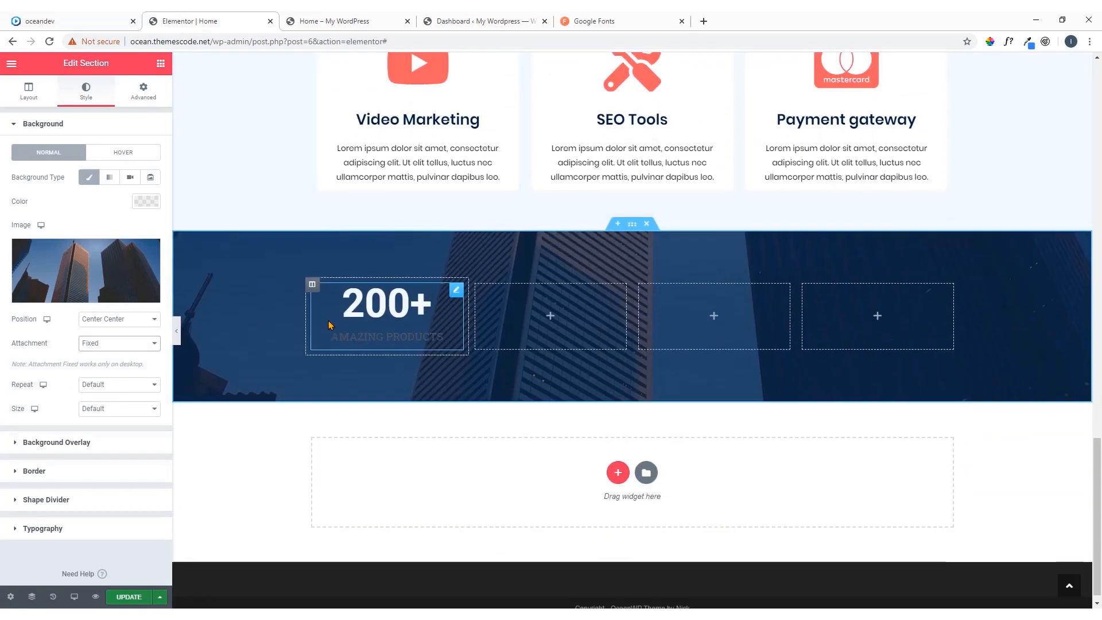
scroll(331, 324, "up", 3)
scroll(332, 322, "down", 3)
scroll(332, 322, "up", 1)
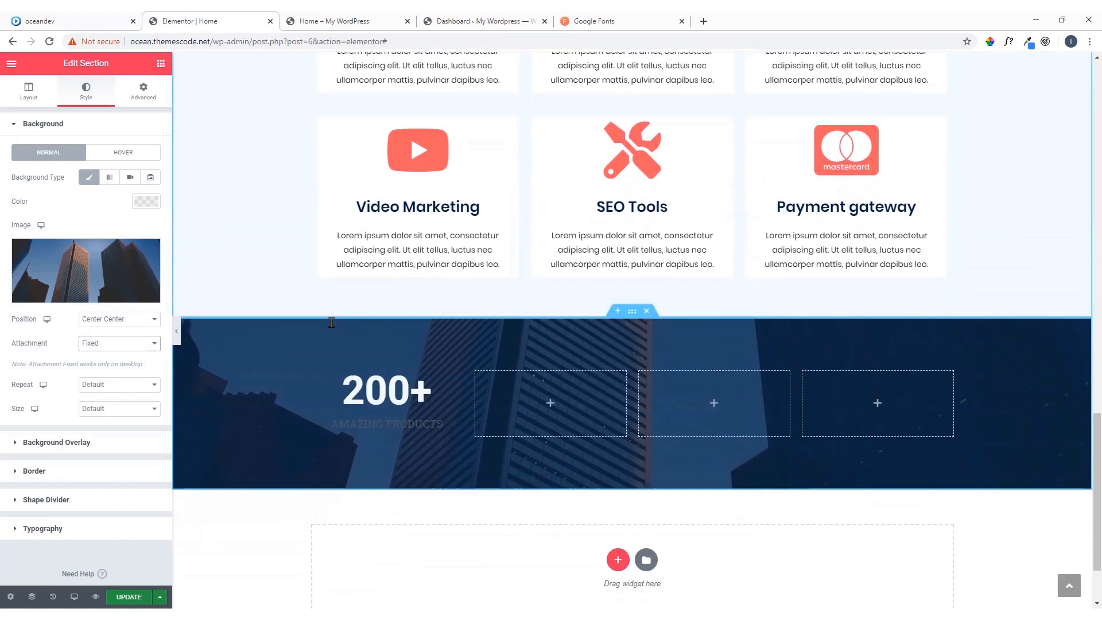
scroll(332, 323, "down", 2)
scroll(332, 322, "up", 2)
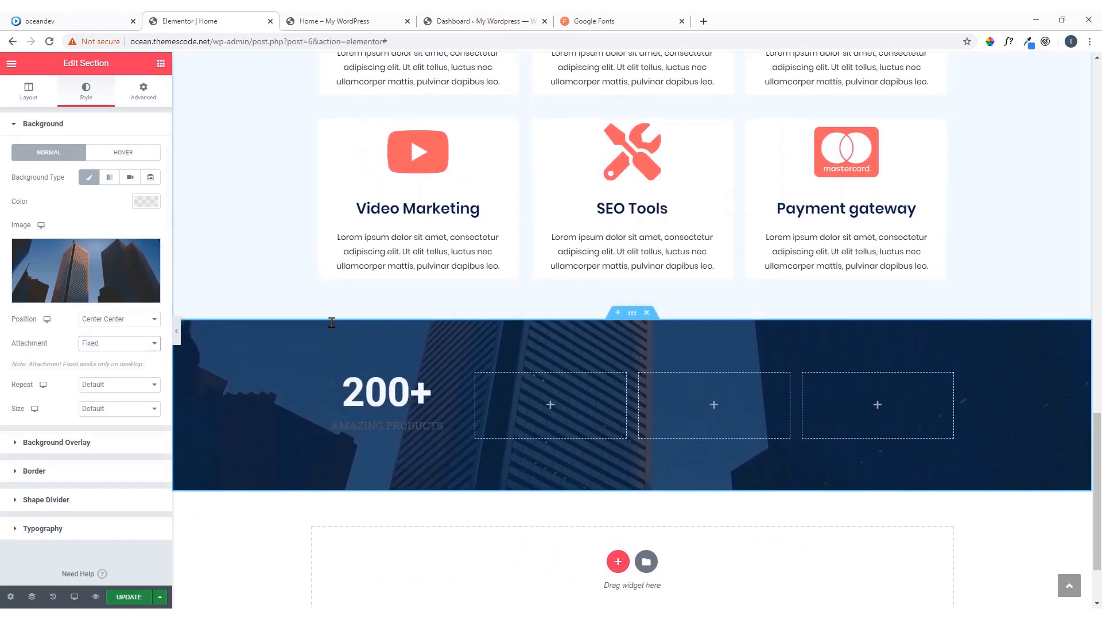
scroll(332, 322, "down", 2)
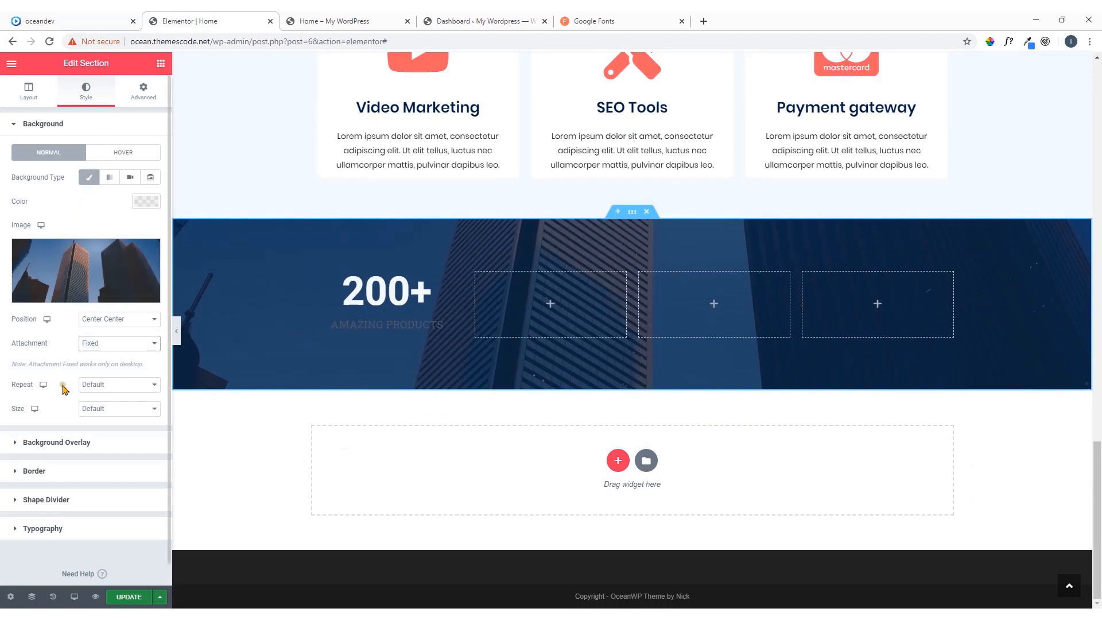
Change the counter section's background overlay to black #000000 with an opacity of 0.74, comparing it with the oceandev reference page
left_click(86, 442)
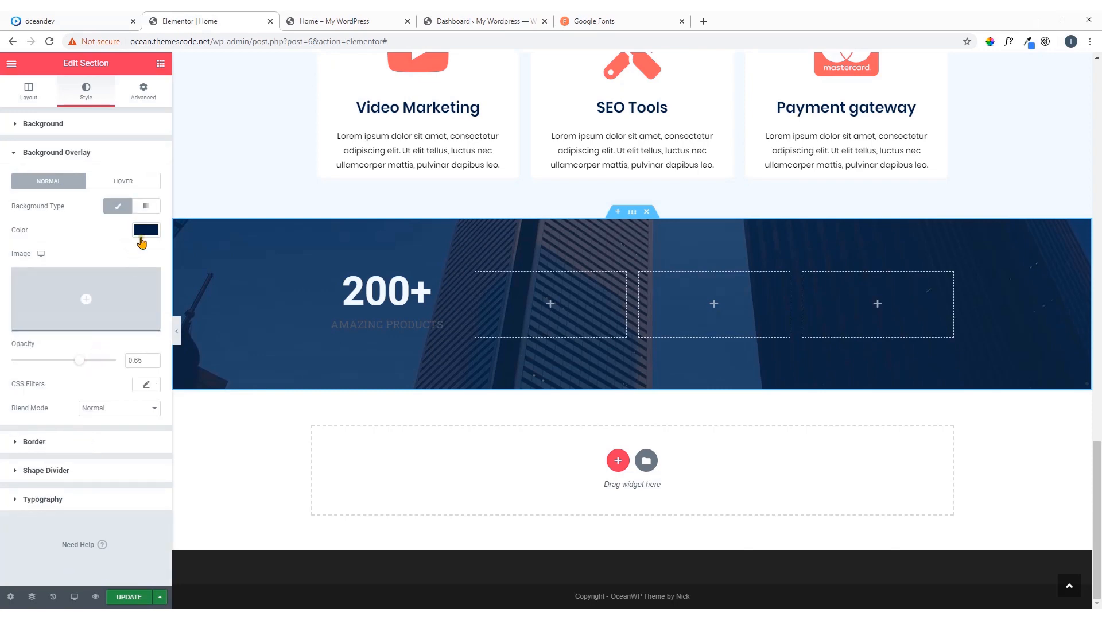
left_click(146, 231)
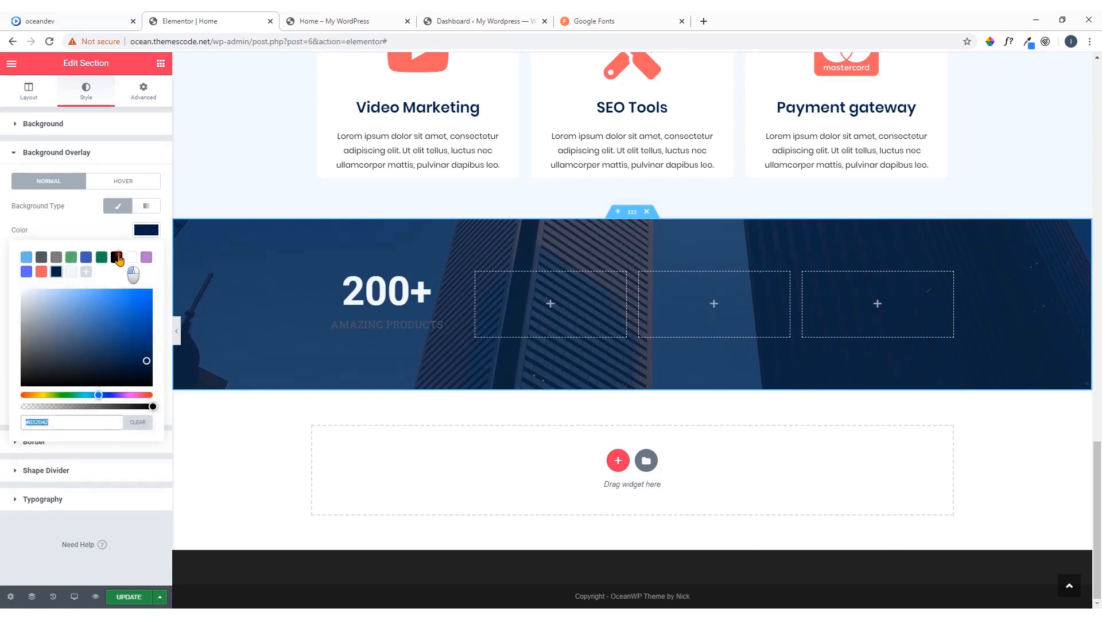
left_click(117, 257)
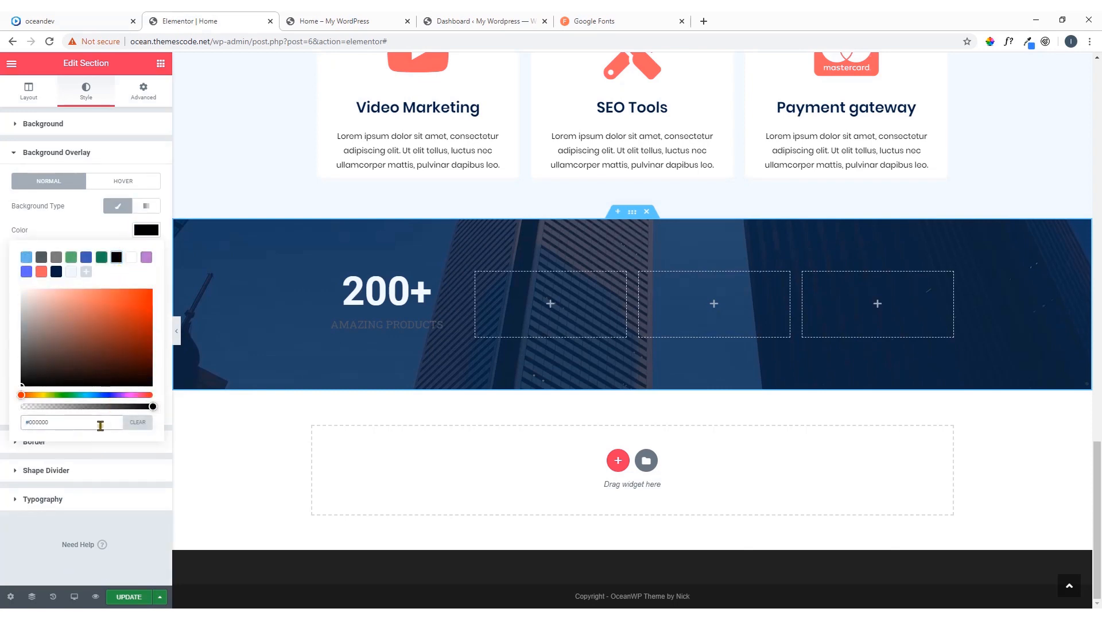
left_click(148, 233)
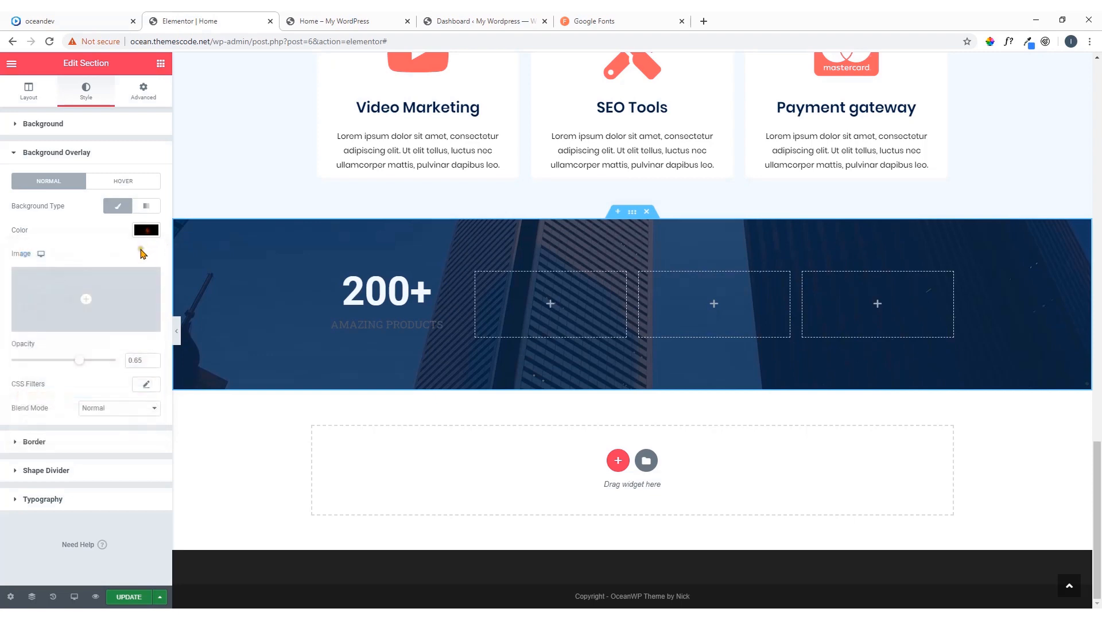
mouse_move(81, 362)
left_mouse_down()
mouse_move(127, 371)
mouse_move(84, 374)
left_mouse_up()
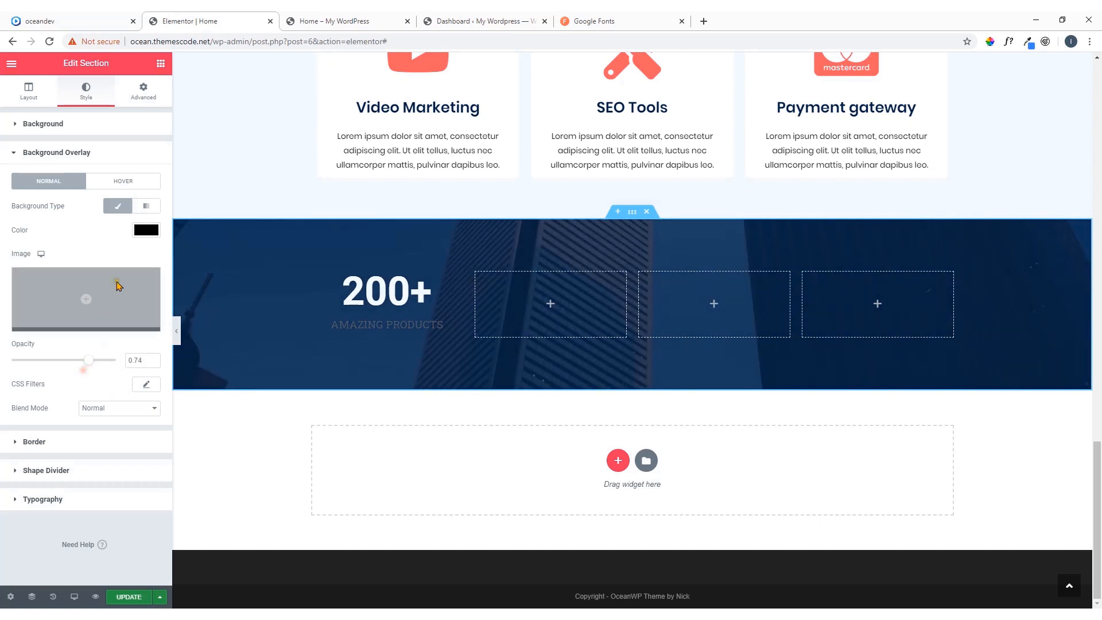
left_click(144, 232)
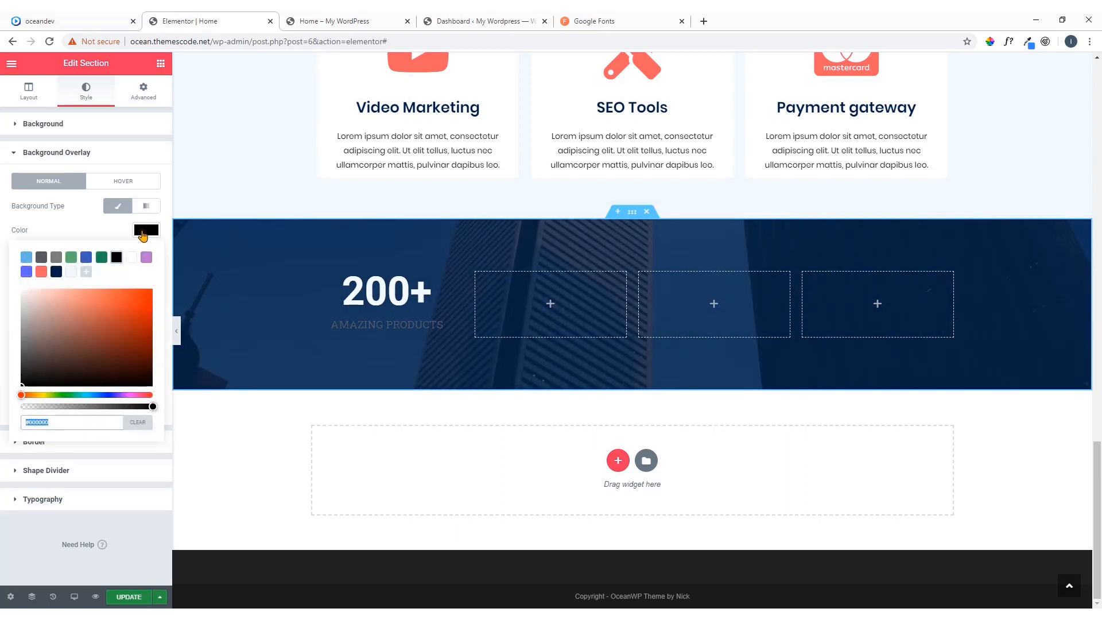
left_click(150, 228)
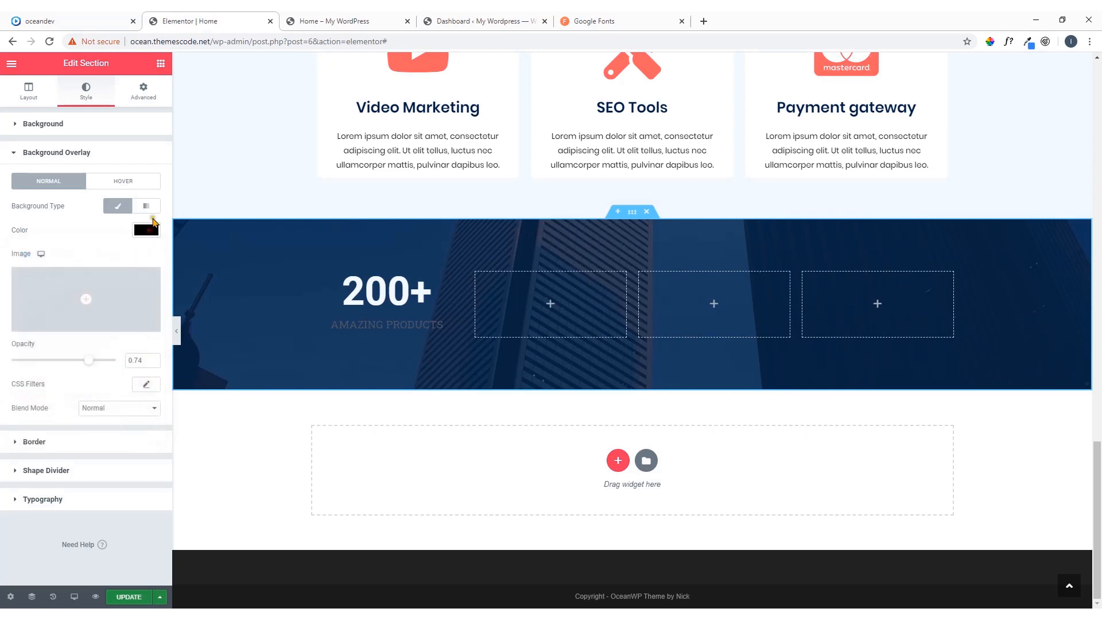
left_click(63, 21)
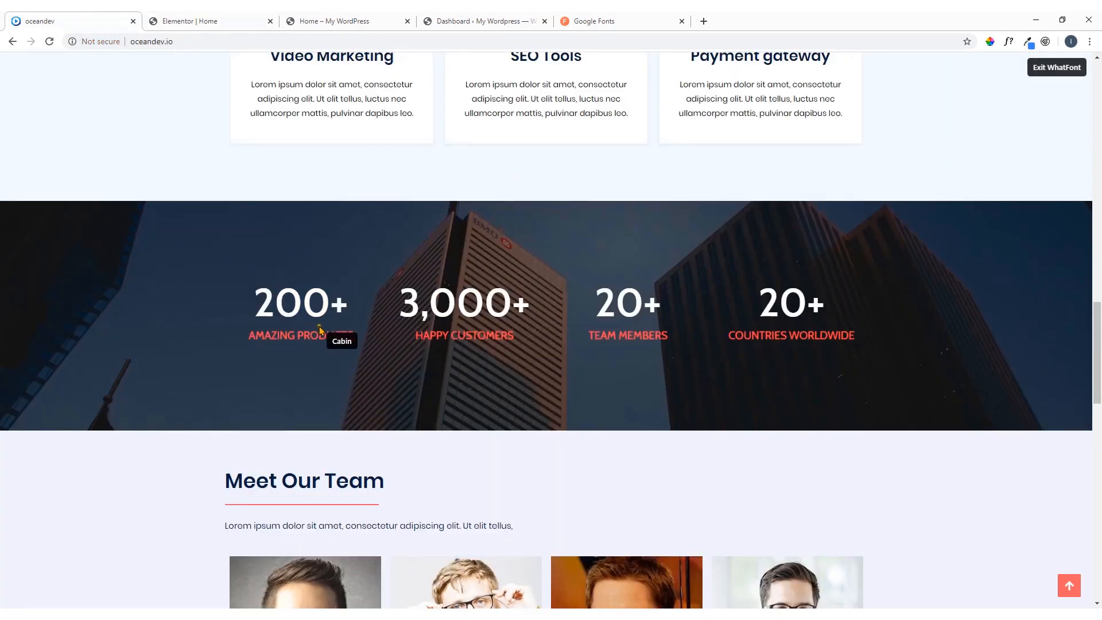
left_click(184, 21)
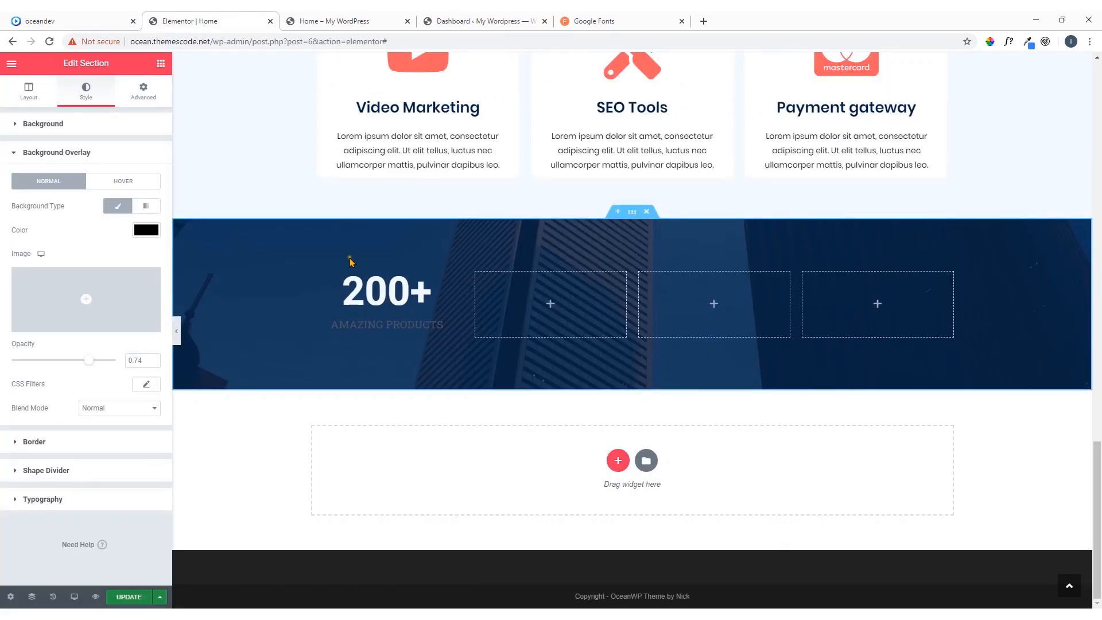
Set the title text color of the AMAZING PRODUCTS counter to the saved coral swatch
left_click(462, 300)
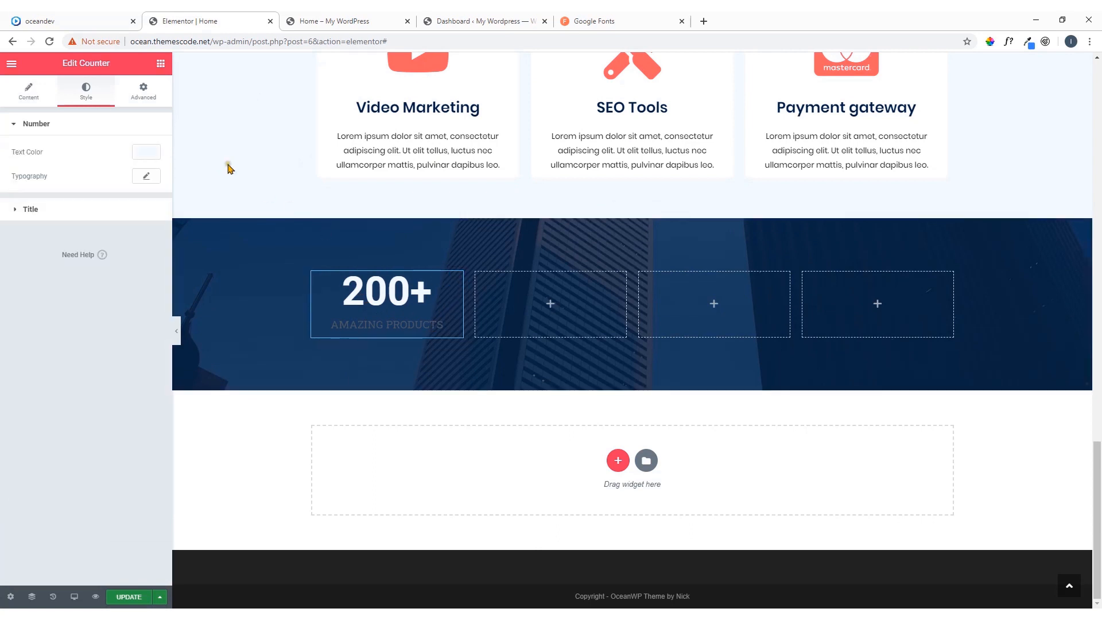
left_click(80, 209)
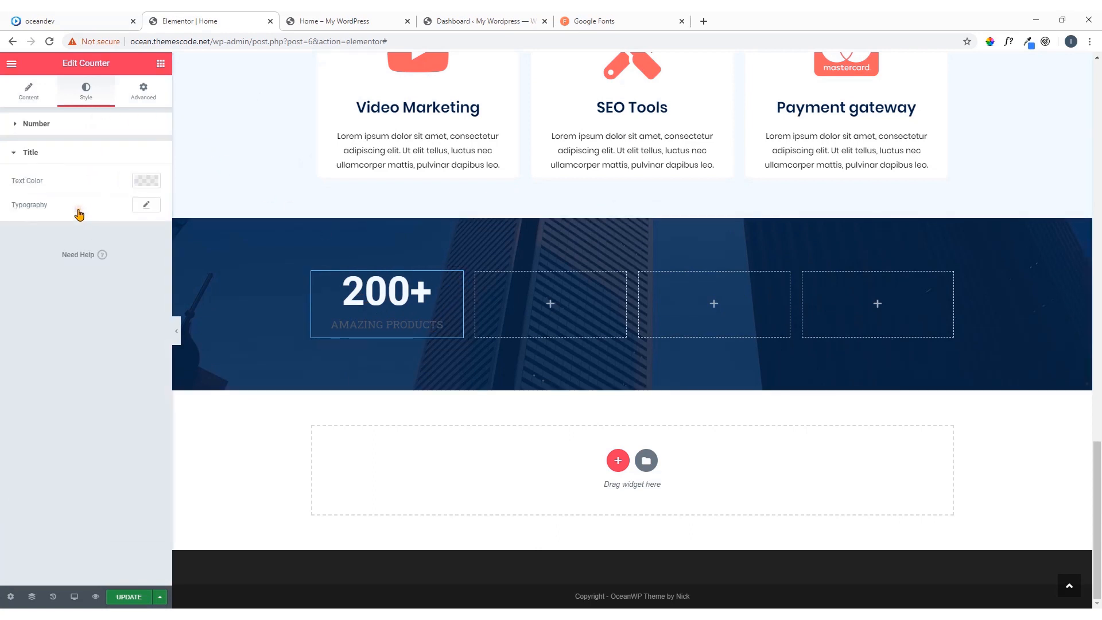
left_click(140, 183)
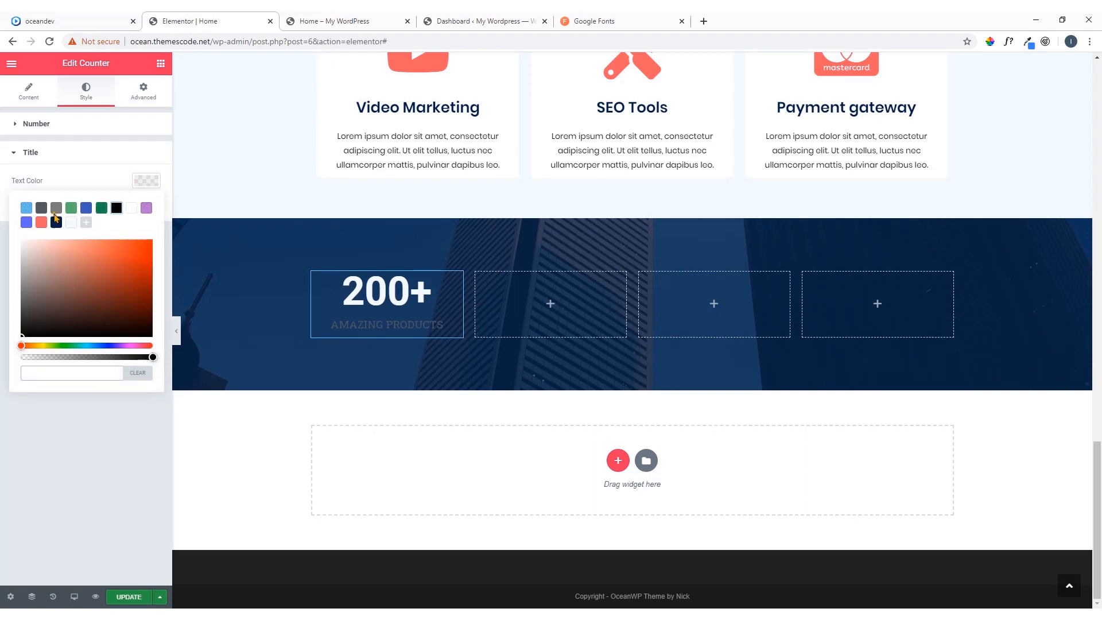
left_click(41, 223)
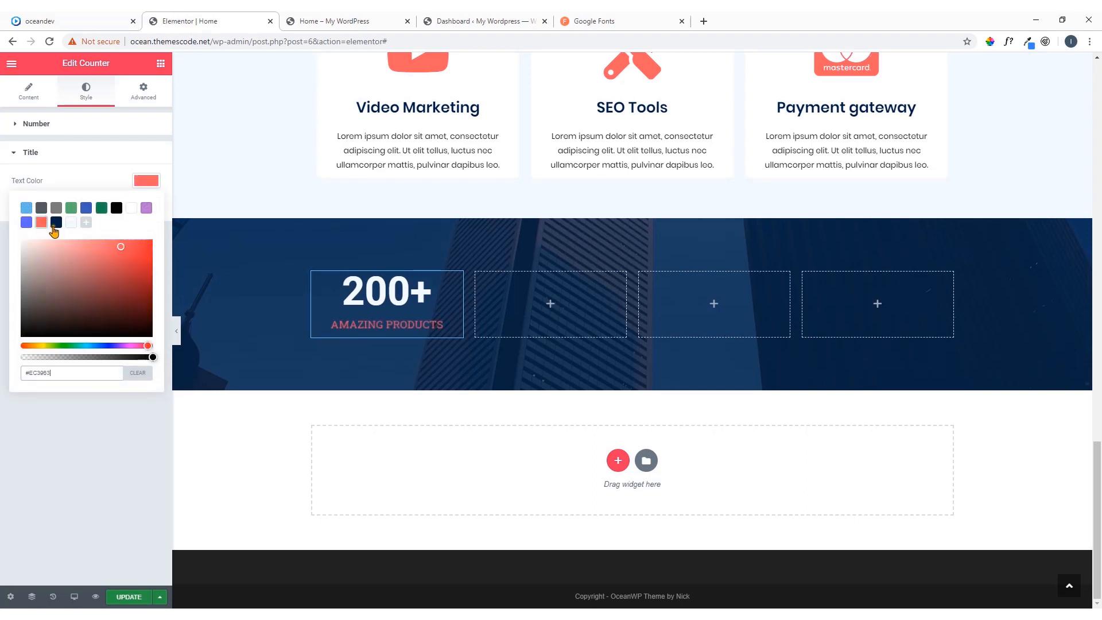
left_click(151, 179)
Set the counter title's typography to the Poppins family with a weight of 700
left_click(146, 205)
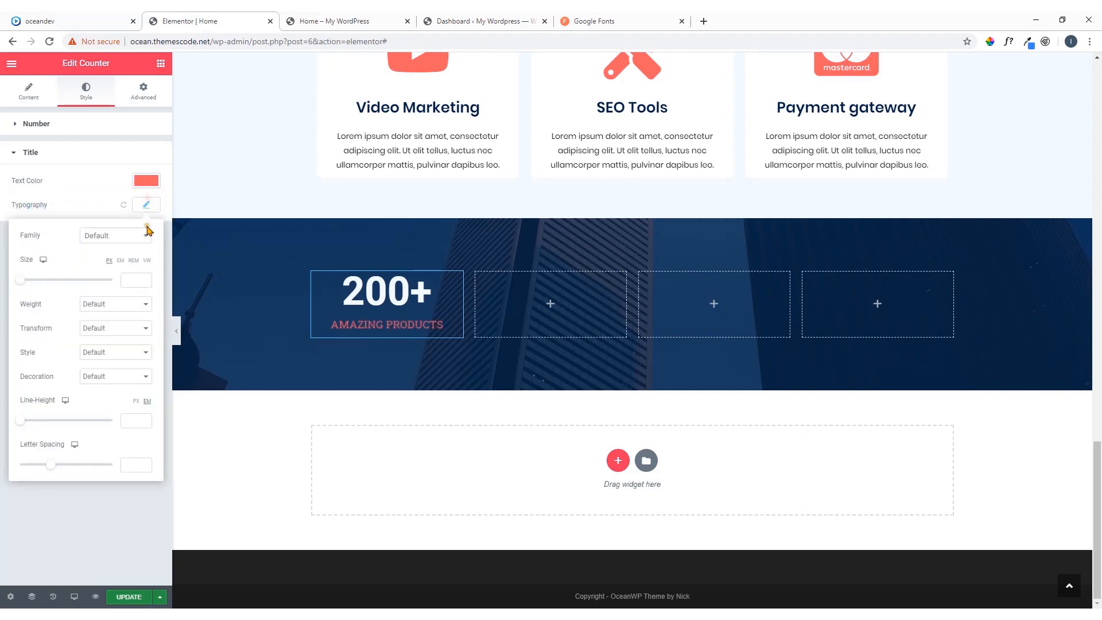
left_click(139, 237)
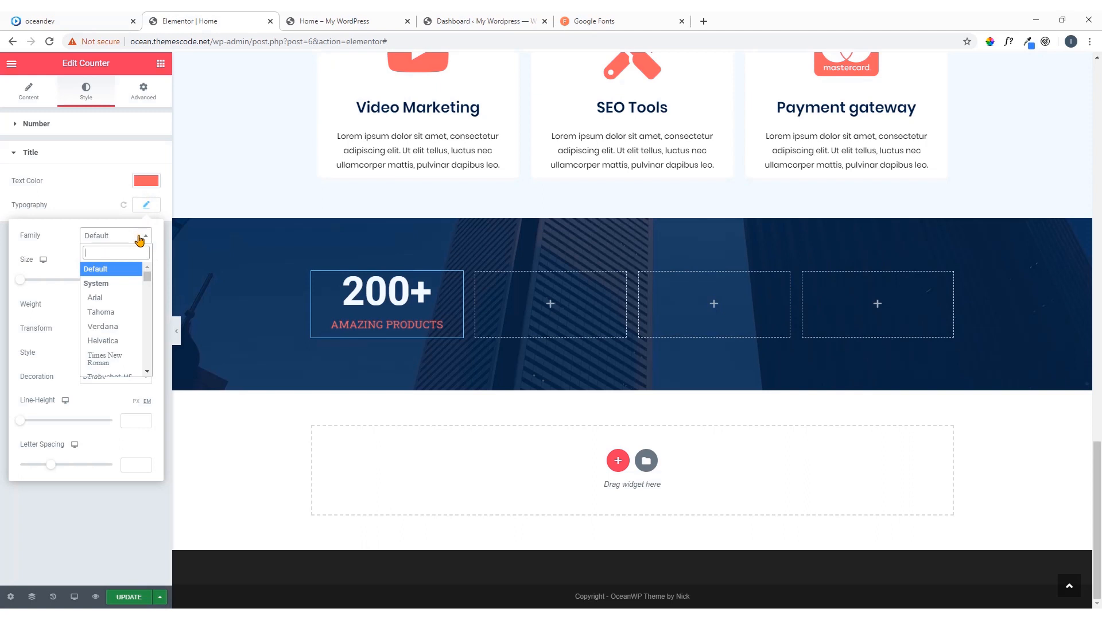
type("pop")
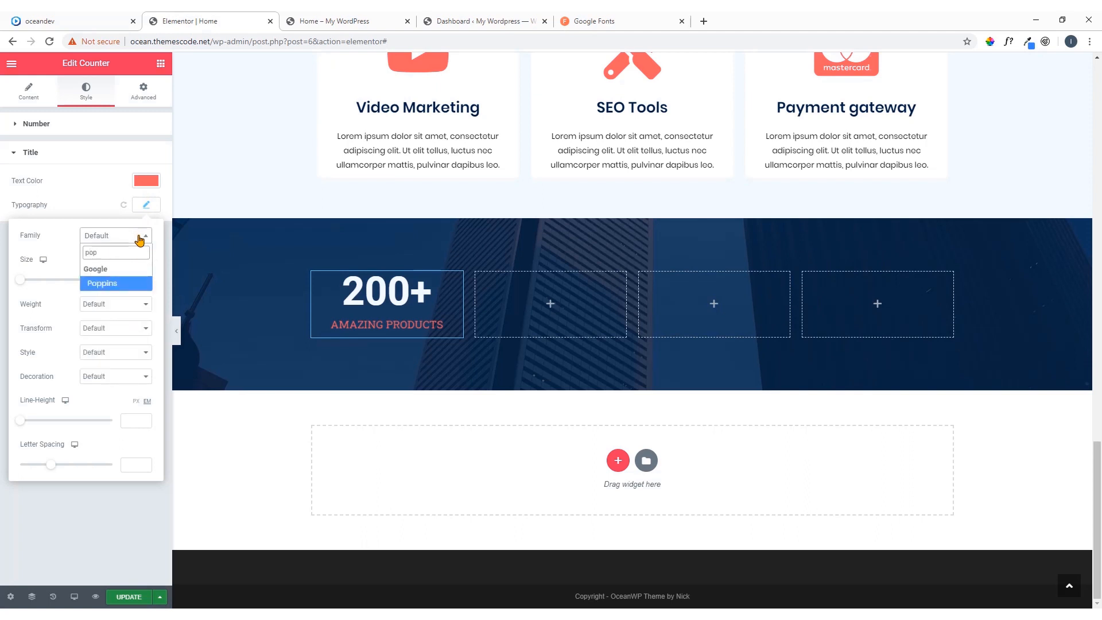
left_click(115, 284)
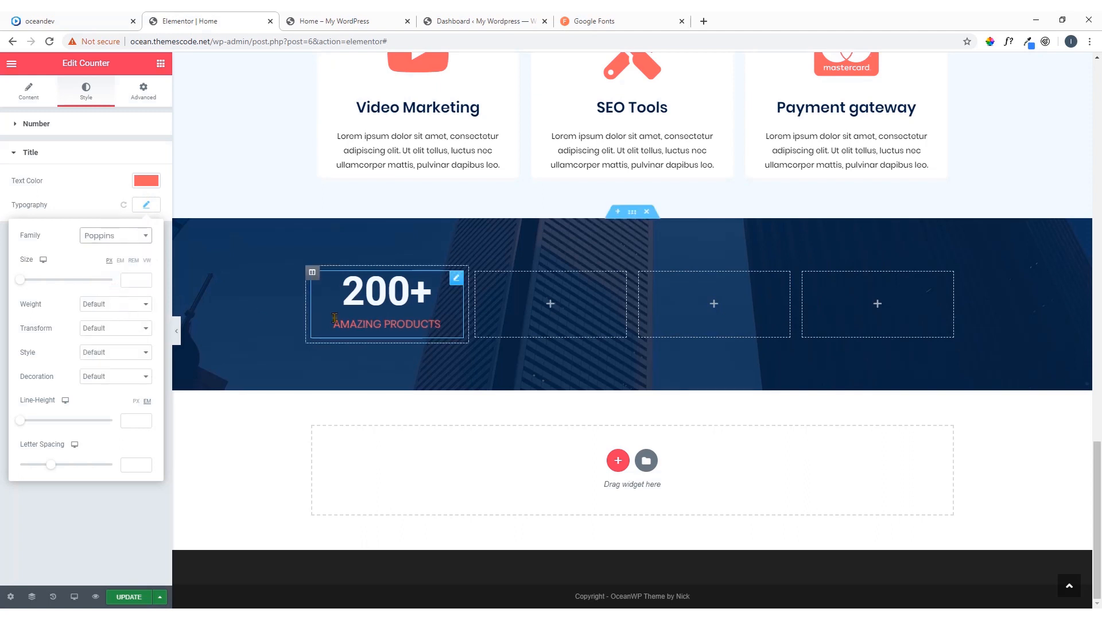
left_click(113, 308)
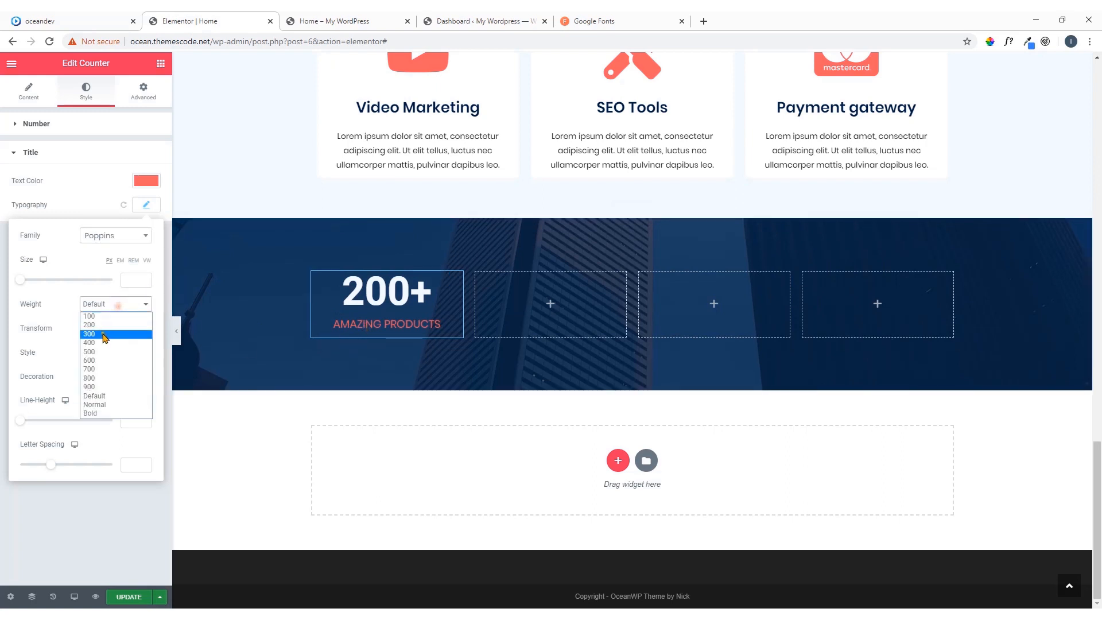
left_click(98, 363)
left_click(121, 305)
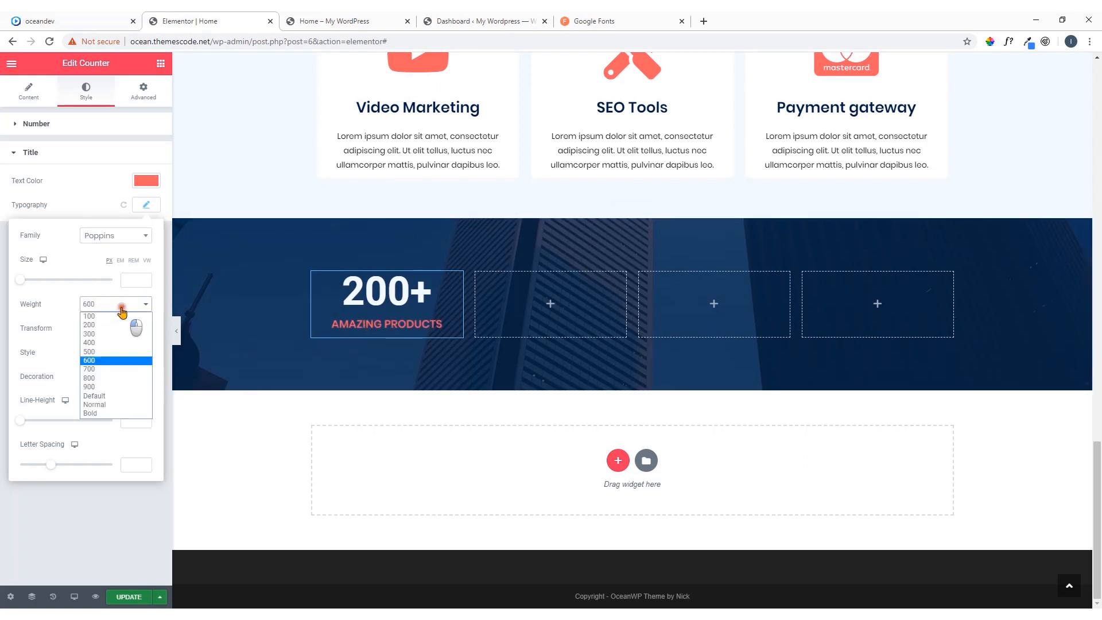
left_click(108, 371)
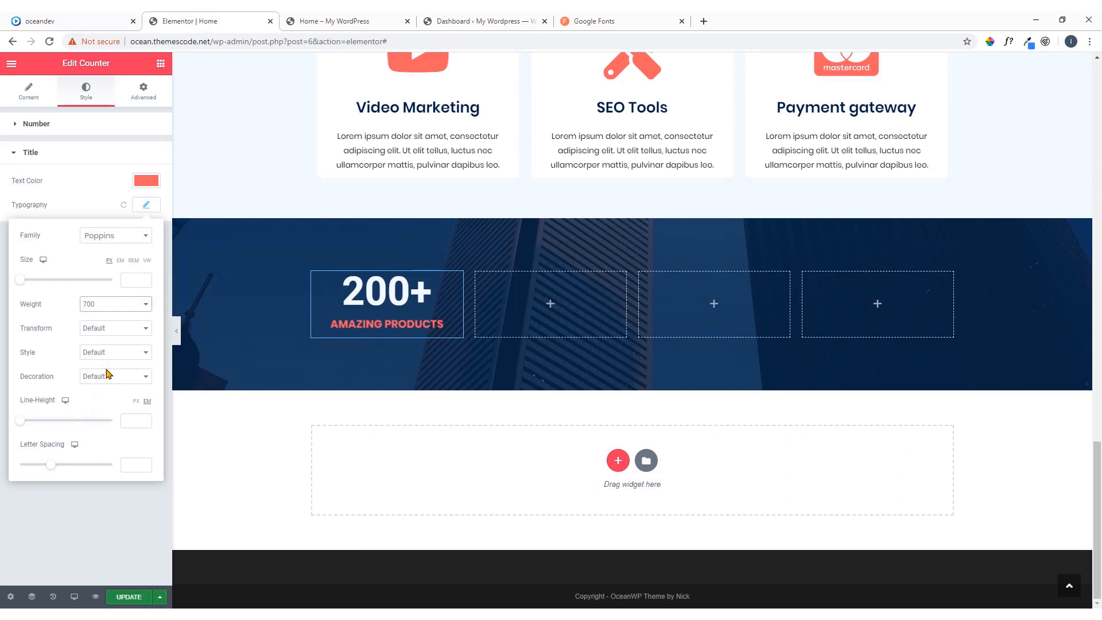
Set the counter title's font size to 20 px
left_click(129, 282)
type("25")
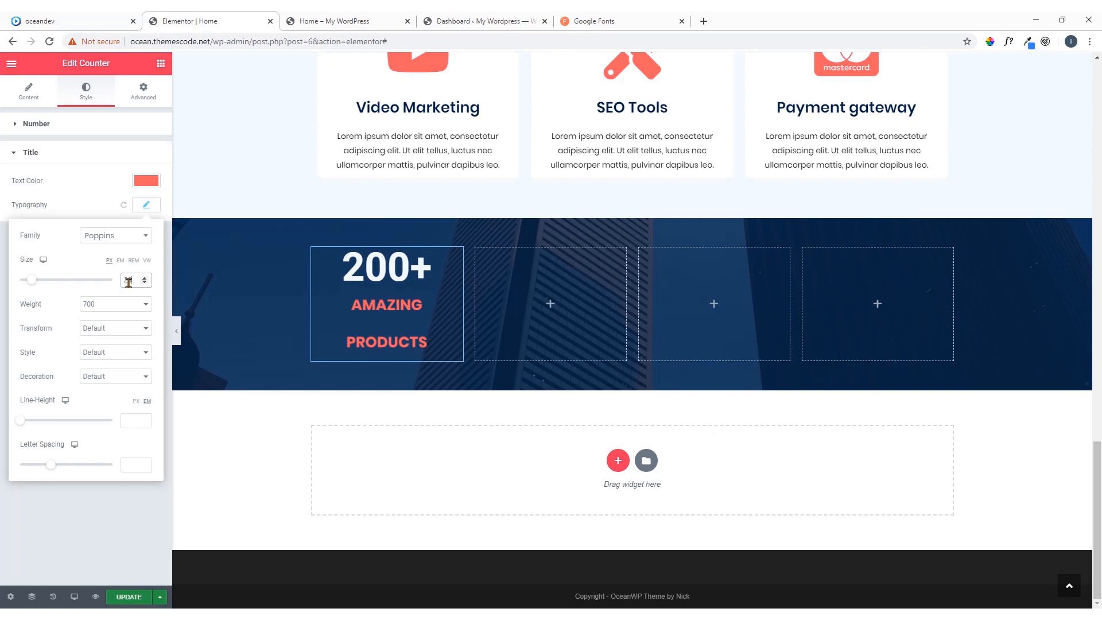
left_click(144, 282)
left_click(145, 283)
left_click(145, 282)
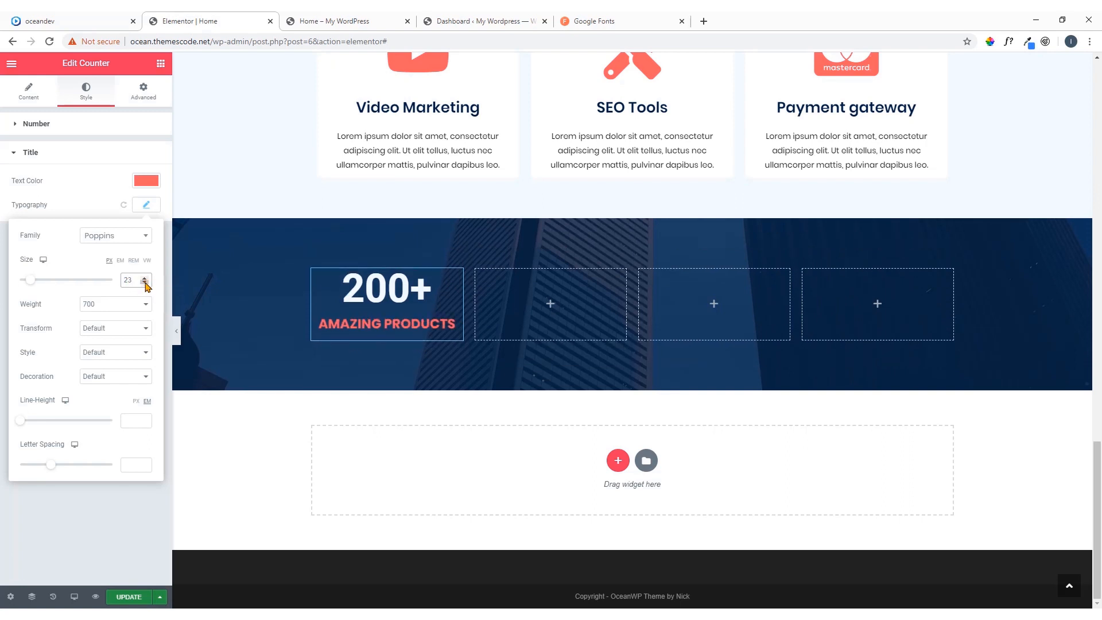
left_click(144, 282)
left_click(144, 282)
left_click(145, 282)
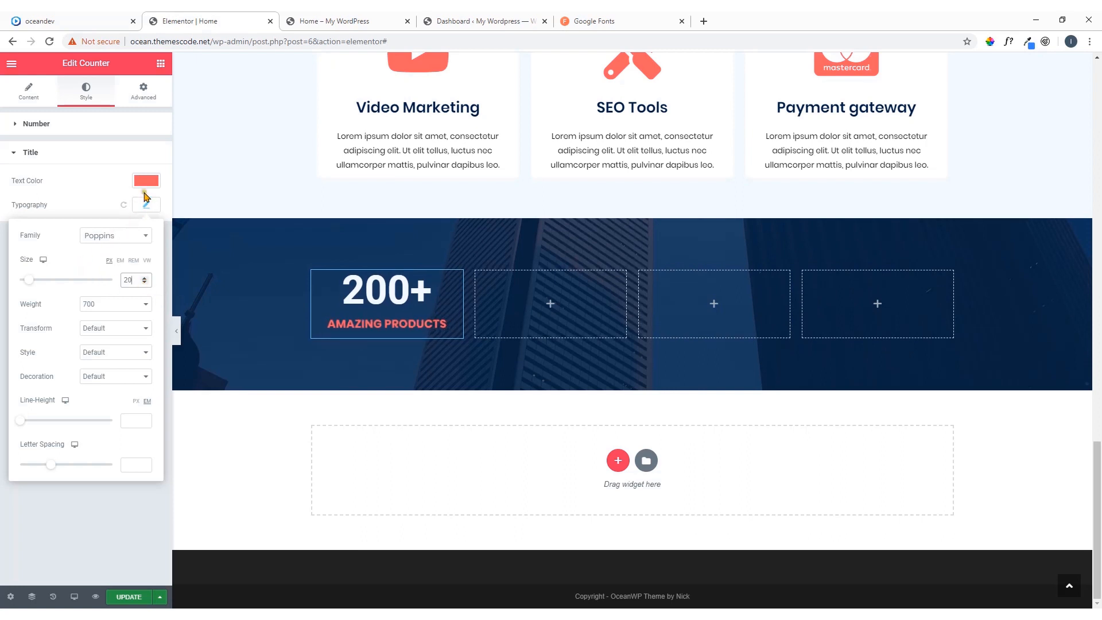
left_click(144, 205)
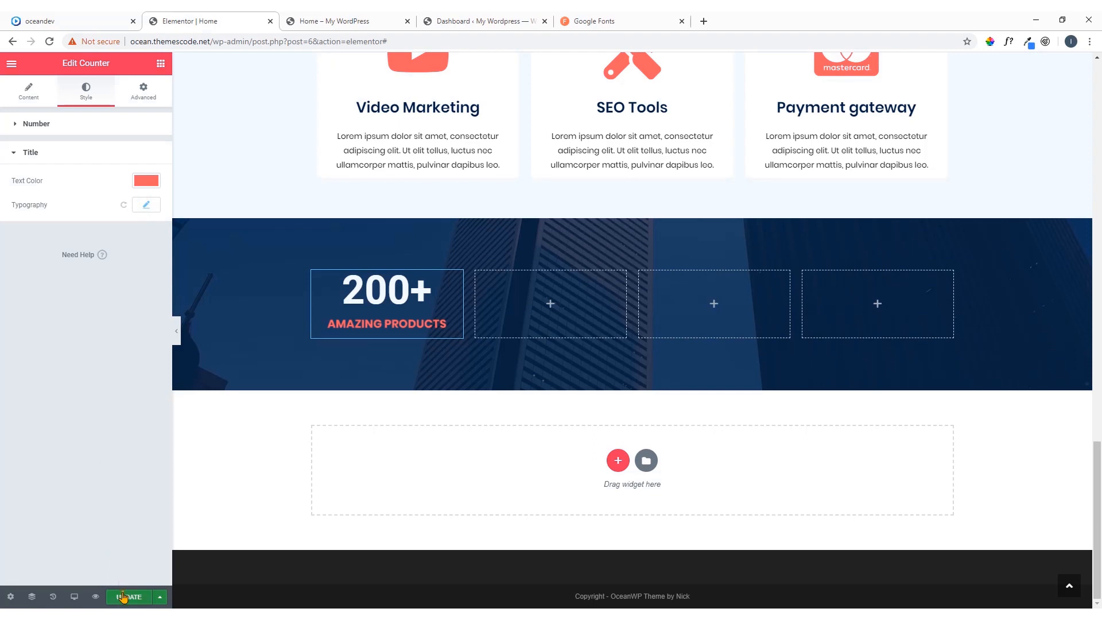
Update the page and check the counter section in the live preview against the oceandev reference page
left_click(127, 601)
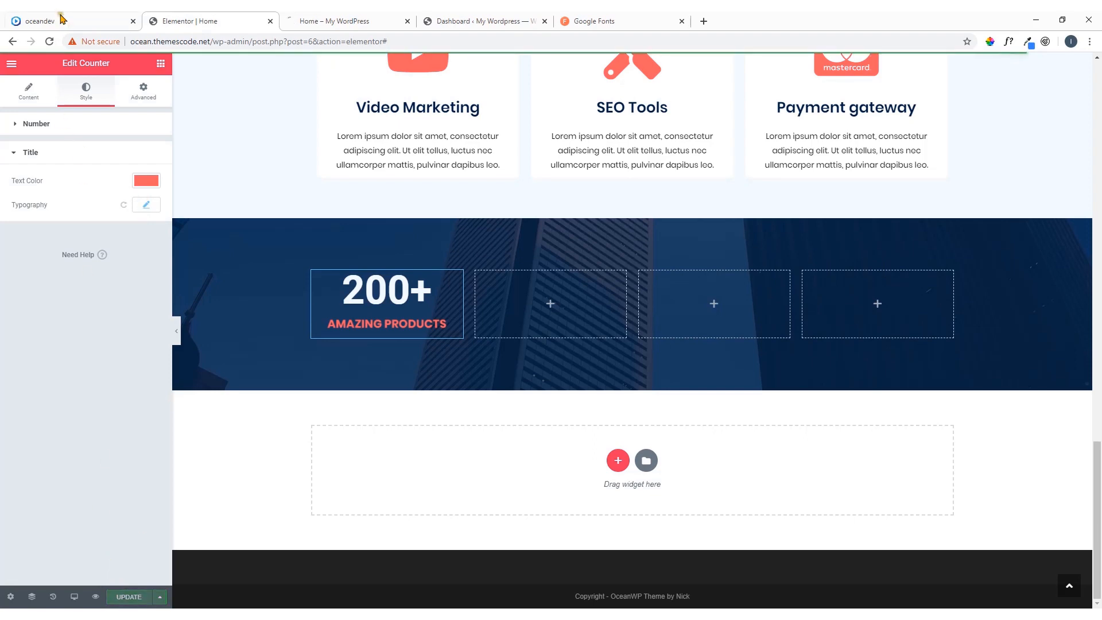
left_click(66, 21)
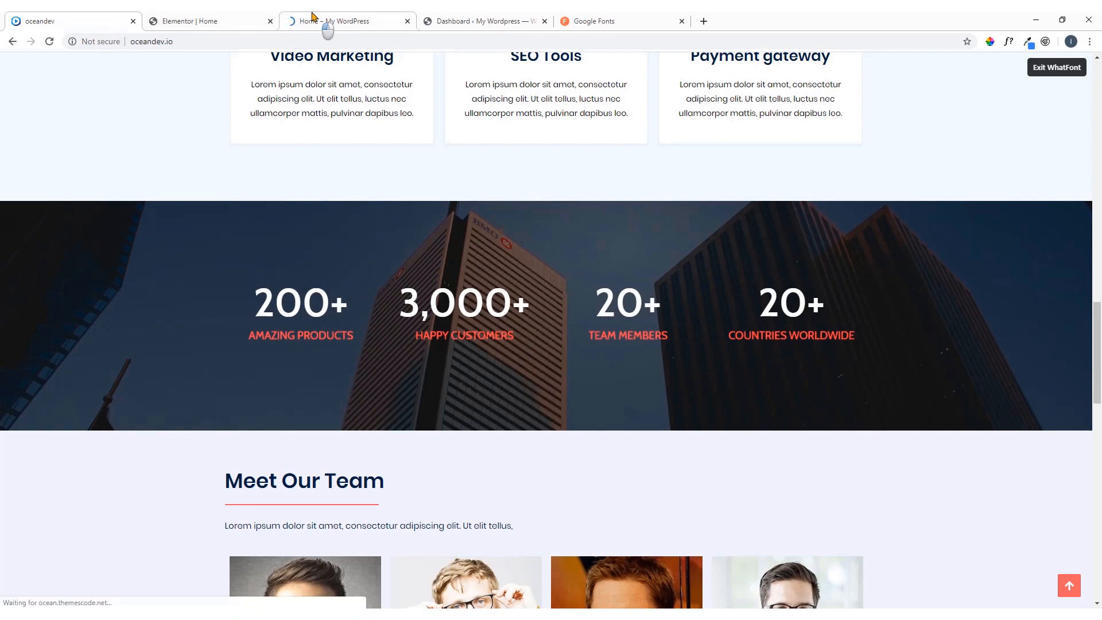
left_click(330, 21)
scroll(368, 216, "down", 10)
scroll(368, 216, "down", 8)
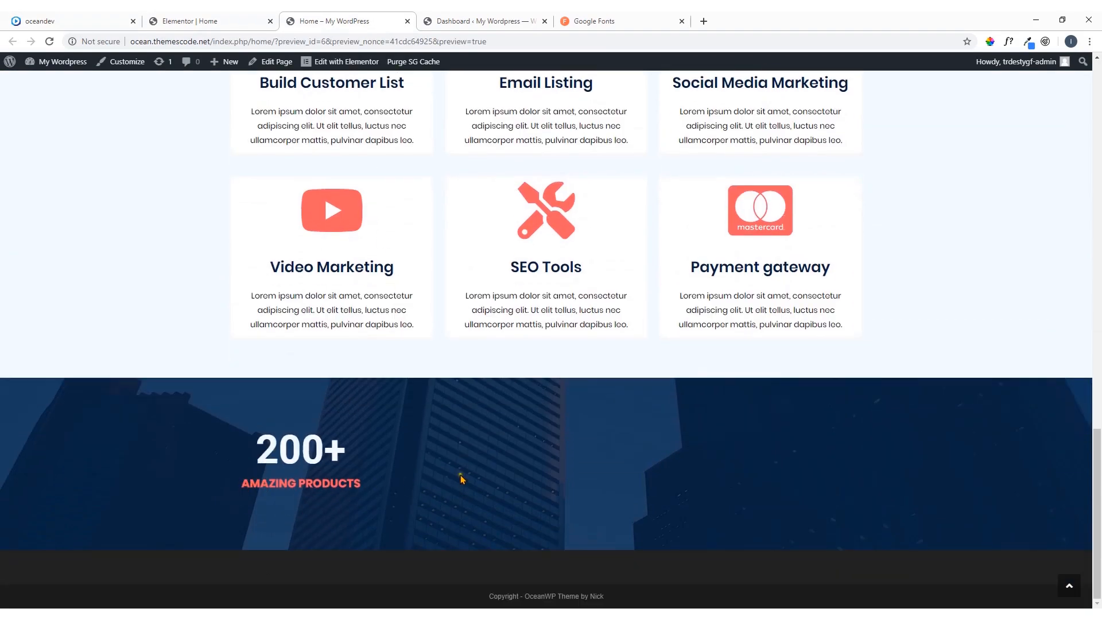
Copy the AMAZING PRODUCTS counter in the Elementor editor and paste it into the three empty columns of the section
left_click(233, 21)
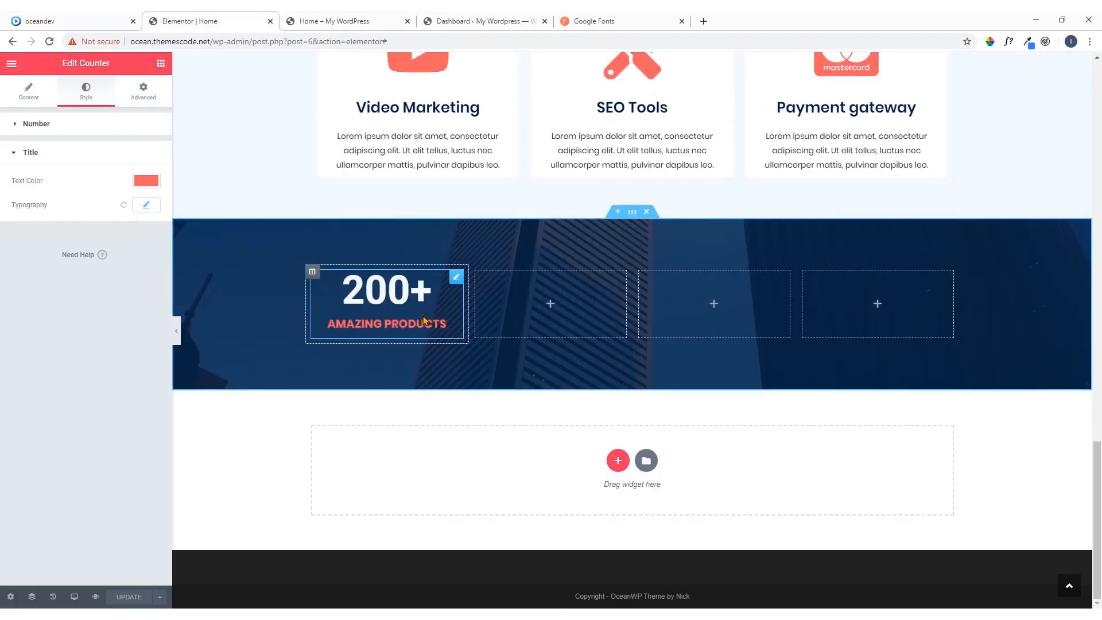
right_click(456, 280)
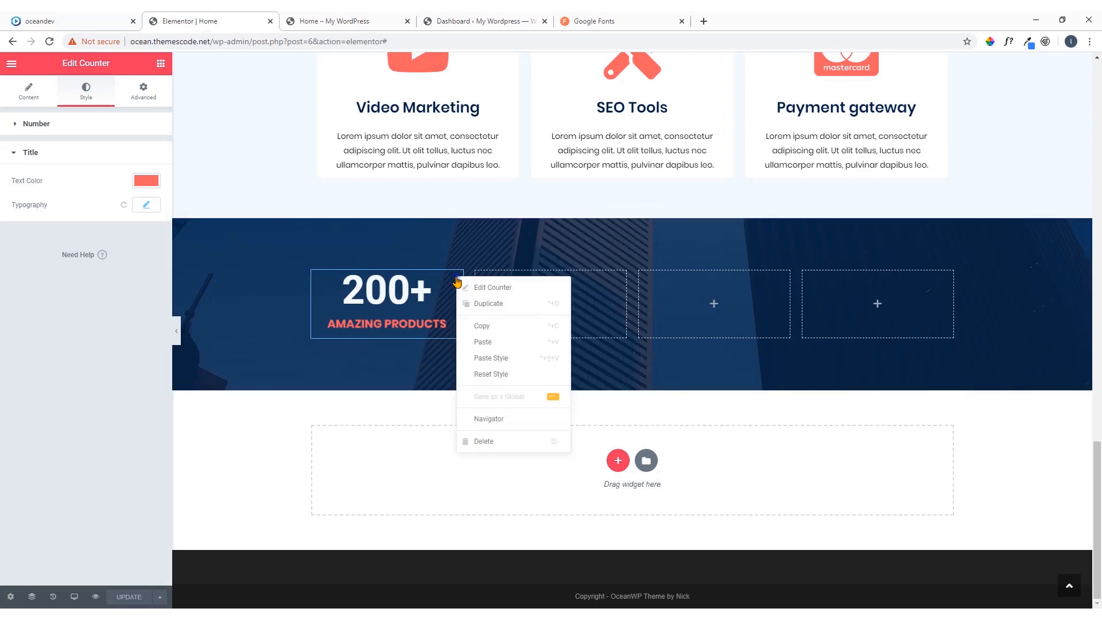
left_click(482, 326)
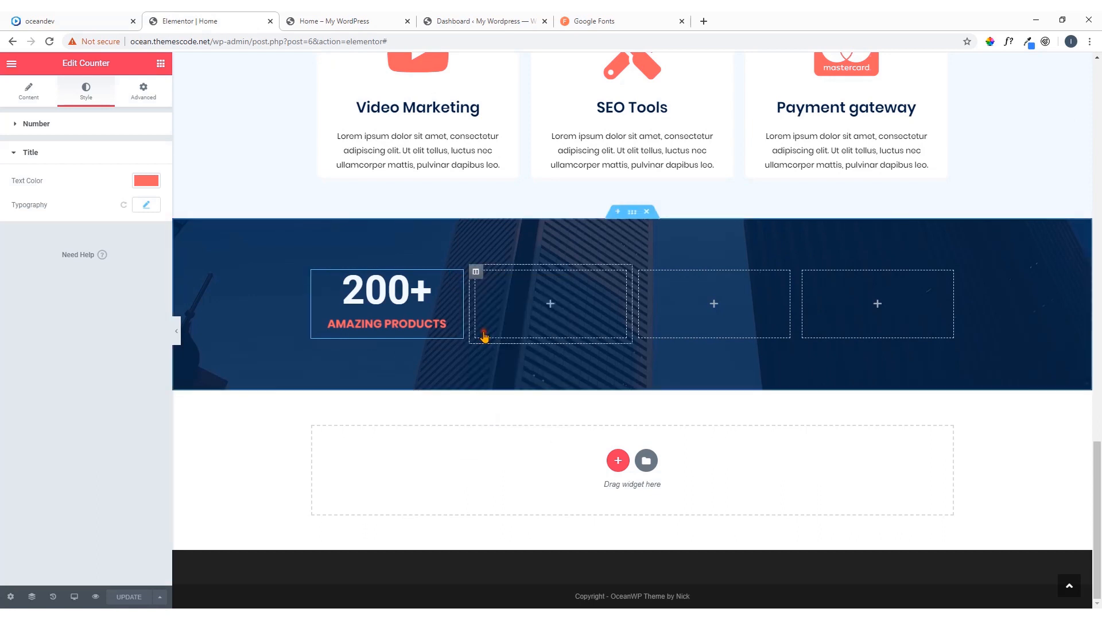
right_click(549, 307)
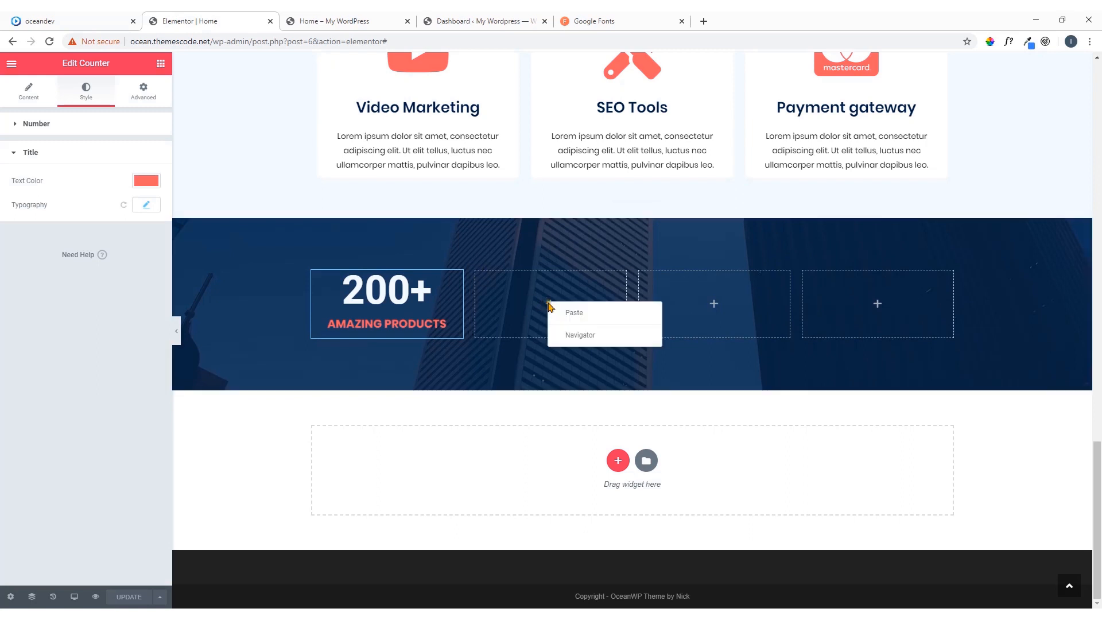
left_click(568, 314)
right_click(732, 306)
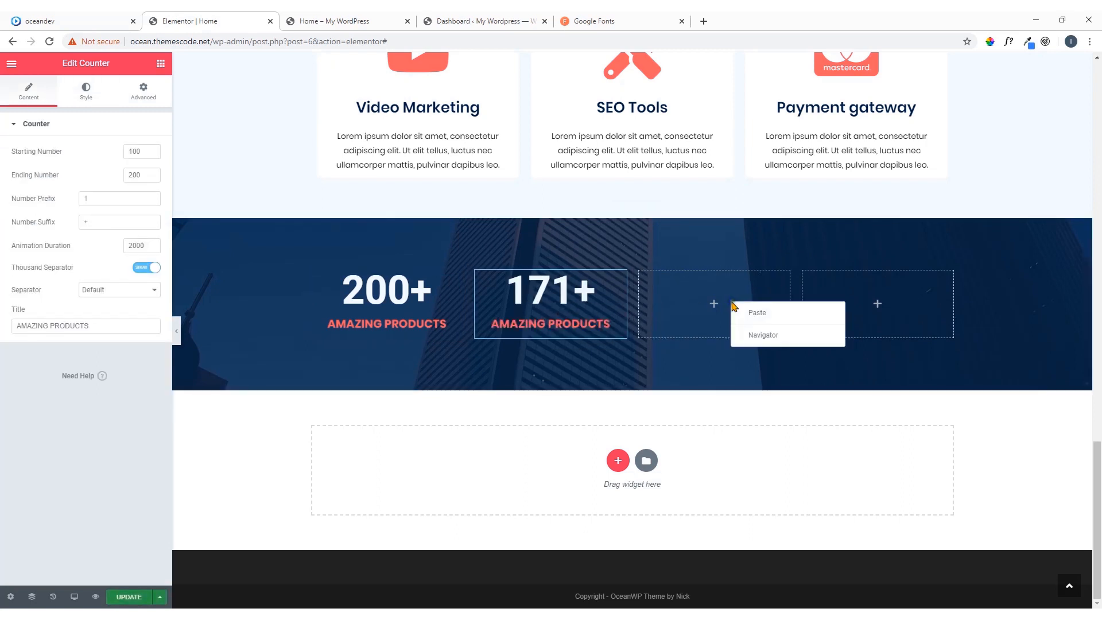
left_click(740, 313)
right_click(859, 304)
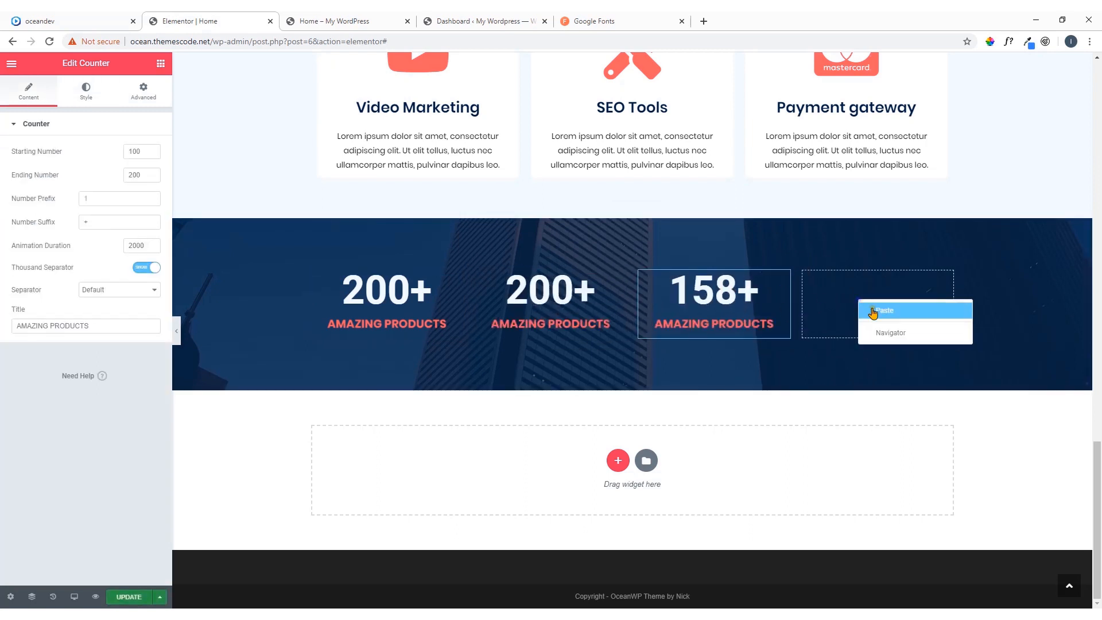
left_click(873, 313)
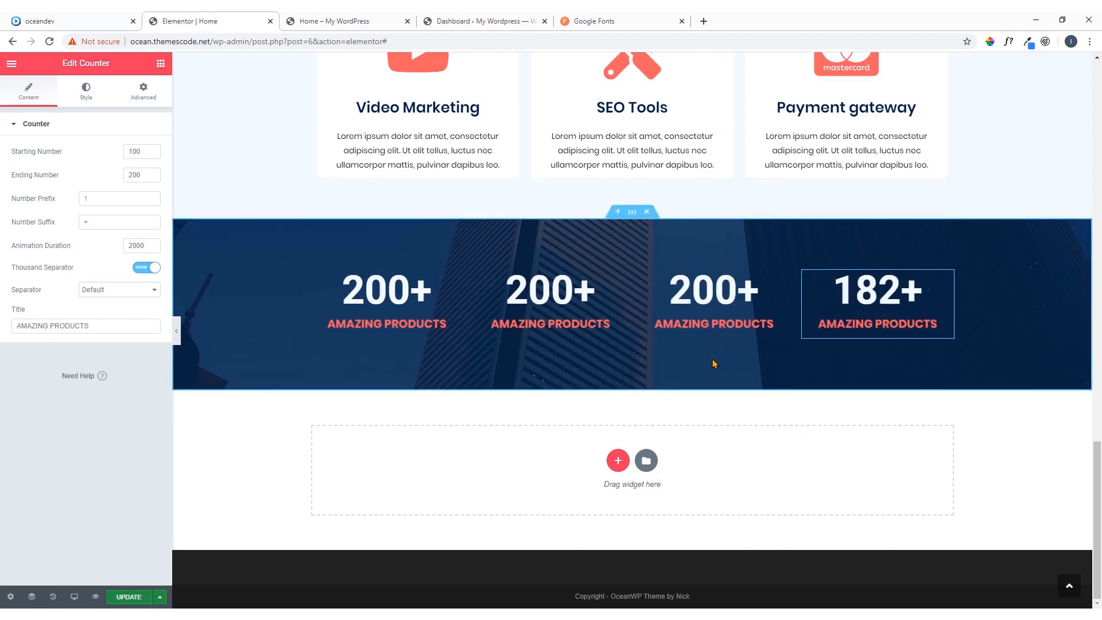
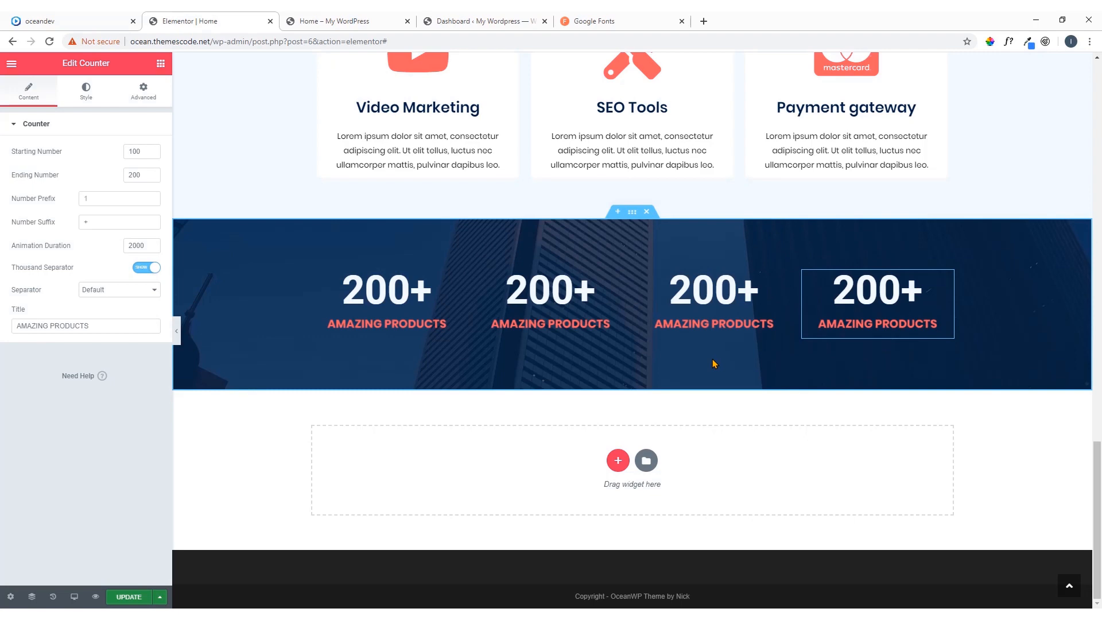
Switch to the oceandev reference page, exit WhatFont and copy the second counter's title text, HAPPY CUSTOMERS
left_click(23, 17)
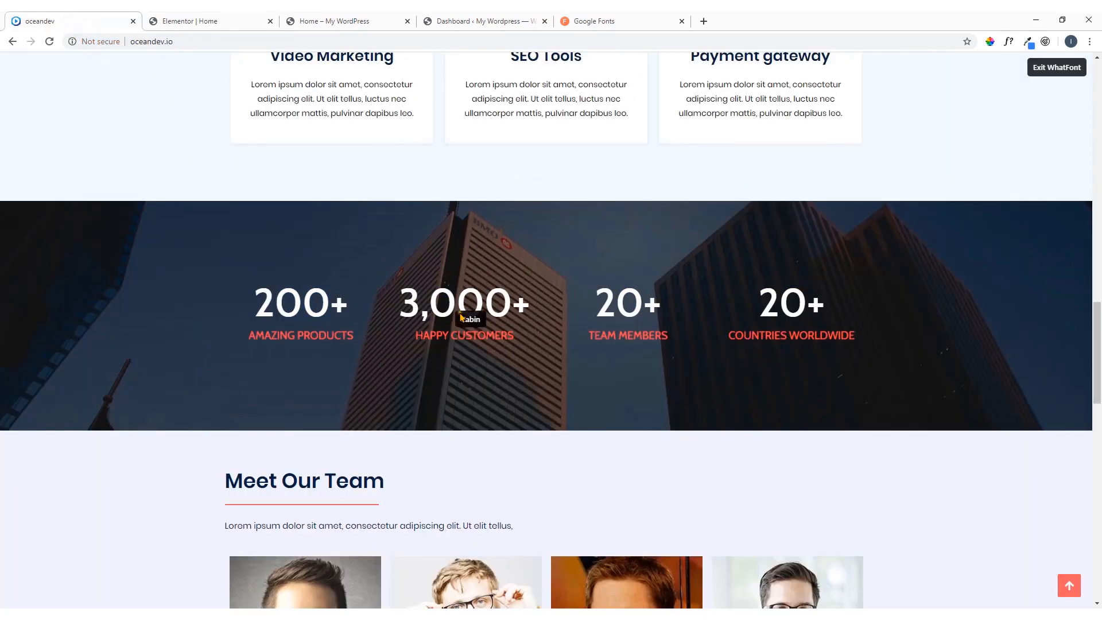
left_click(1046, 69)
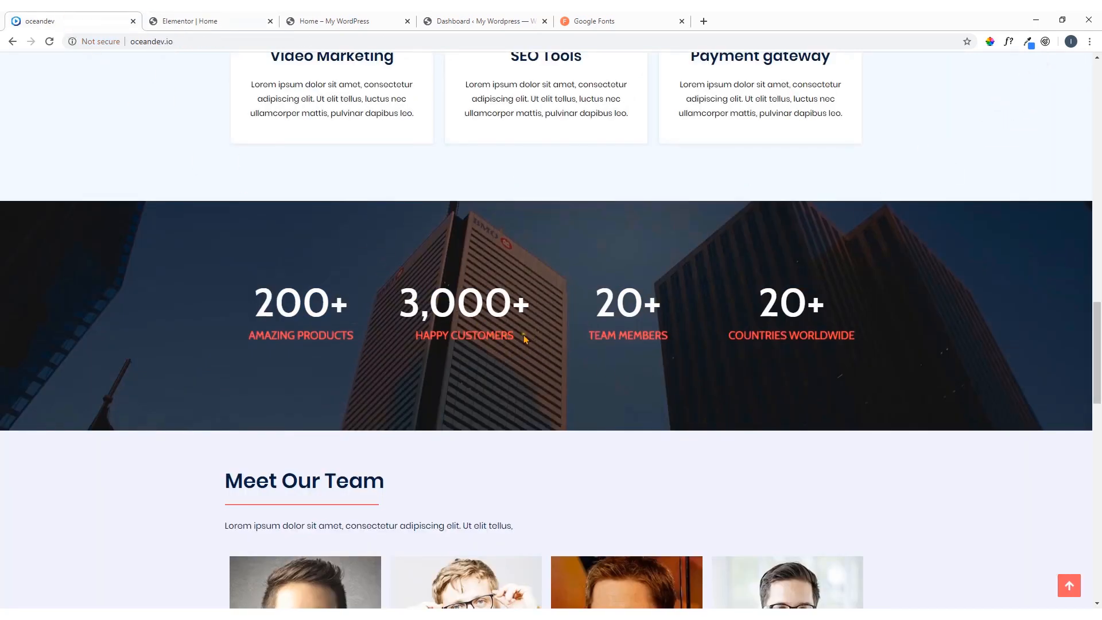
left_click_drag(524, 339, 425, 344)
right_click(410, 338)
left_click(425, 345)
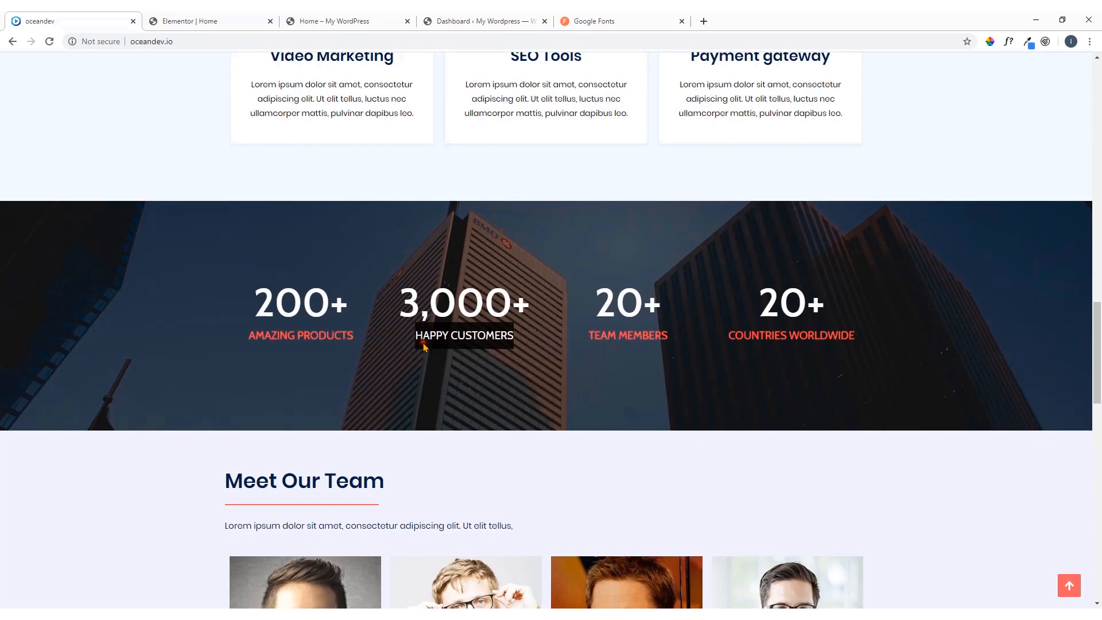
Back in the Elementor editor, replace the second counter's title with the copied text HAPPY CUSTOMERS
left_click(222, 20)
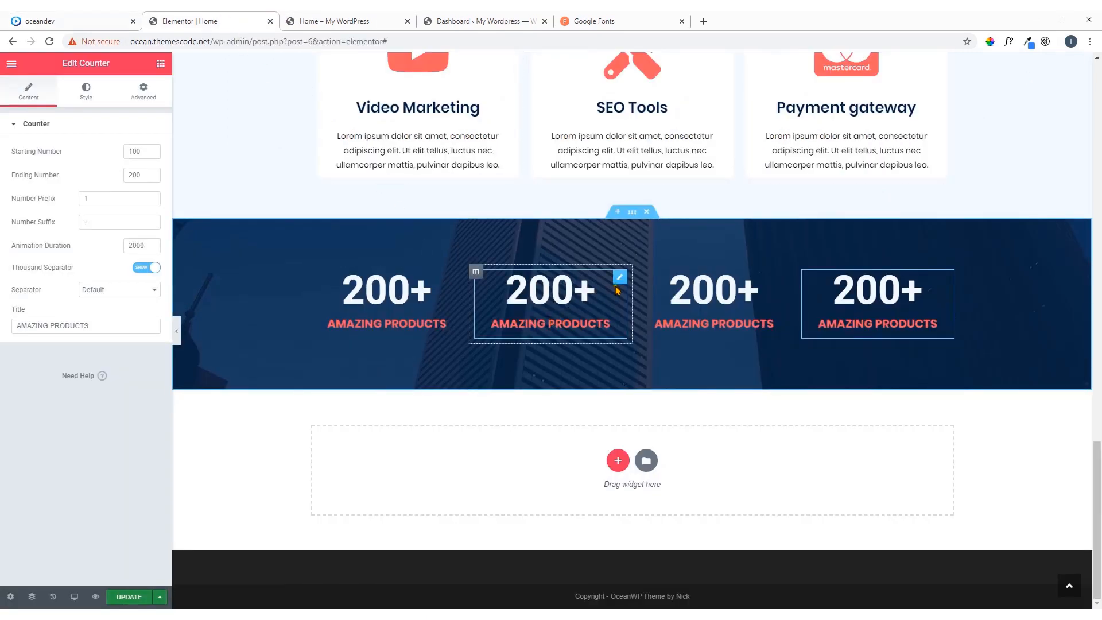
left_click(103, 17)
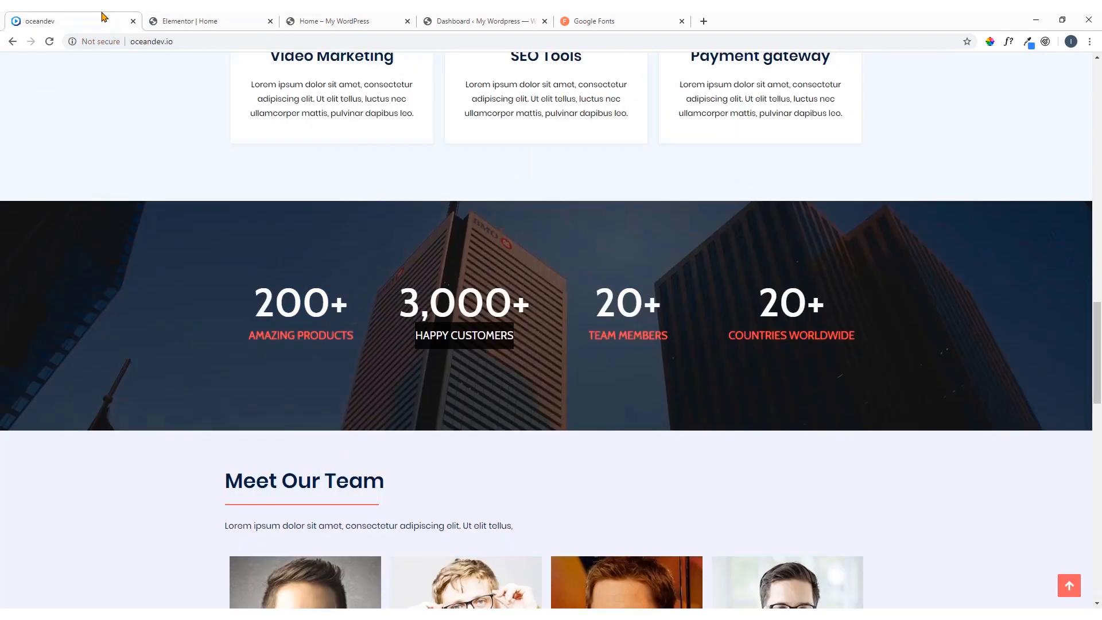
left_click(211, 17)
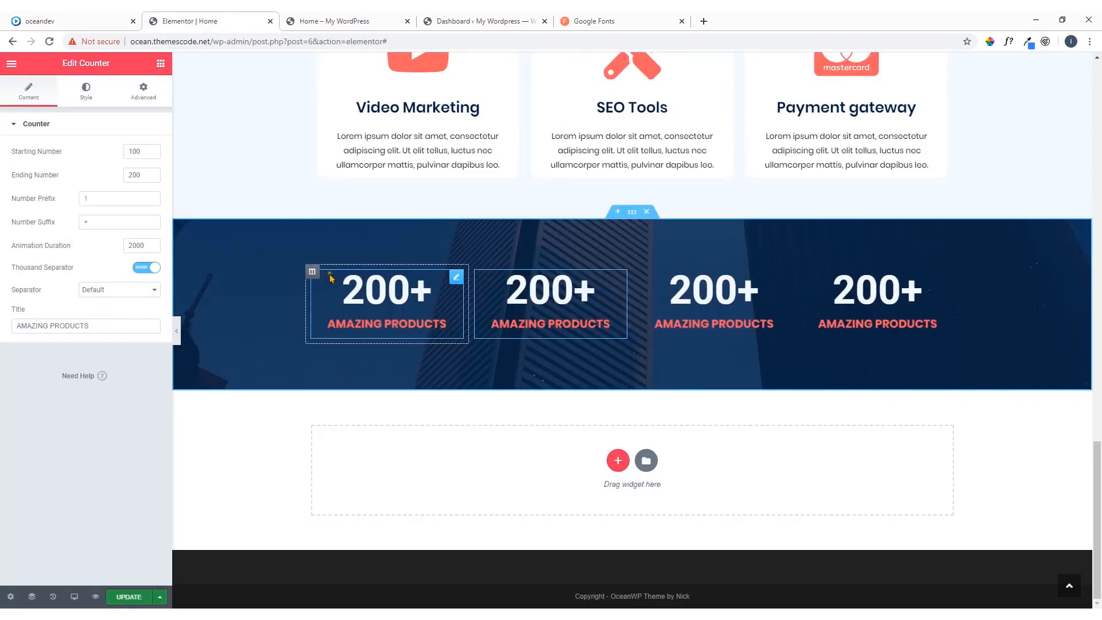
left_click_drag(136, 326, 3, 331)
key("ctrl+v")
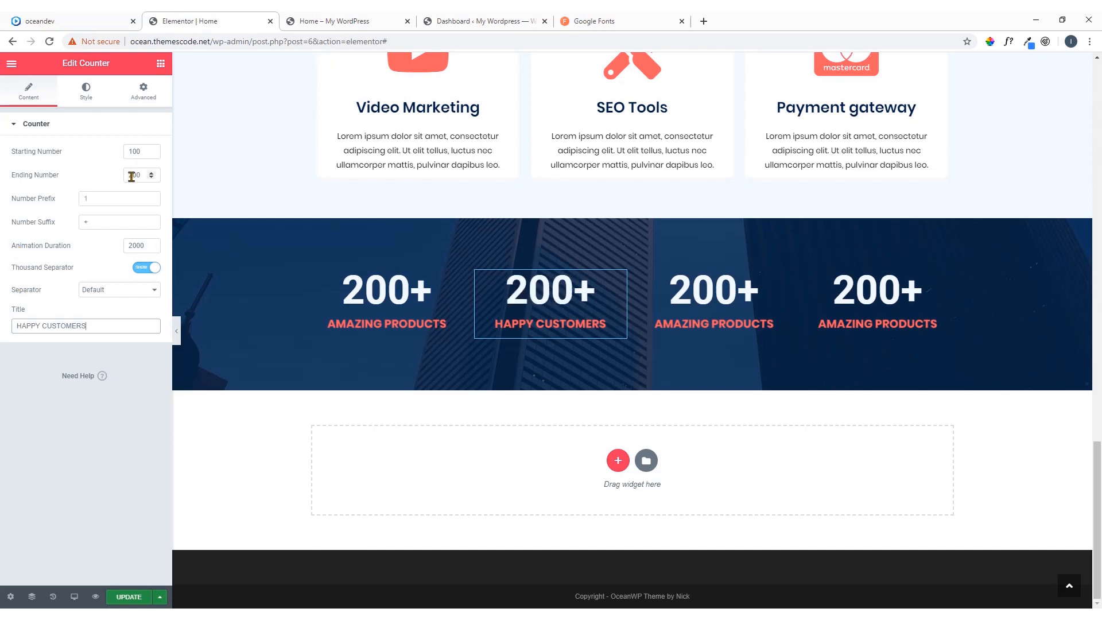
Set the HAPPY CUSTOMERS counter's ending number to 3000 and its starting number to 2500
left_click_drag(132, 175, 107, 182)
type("3000")
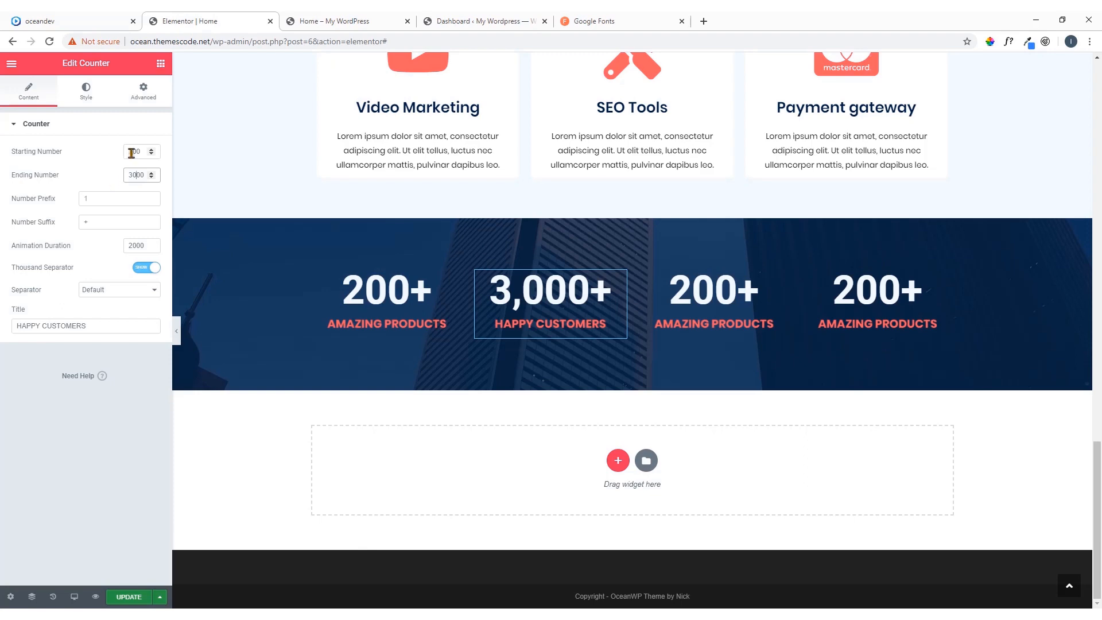
left_click_drag(134, 152, 116, 157)
type("25")
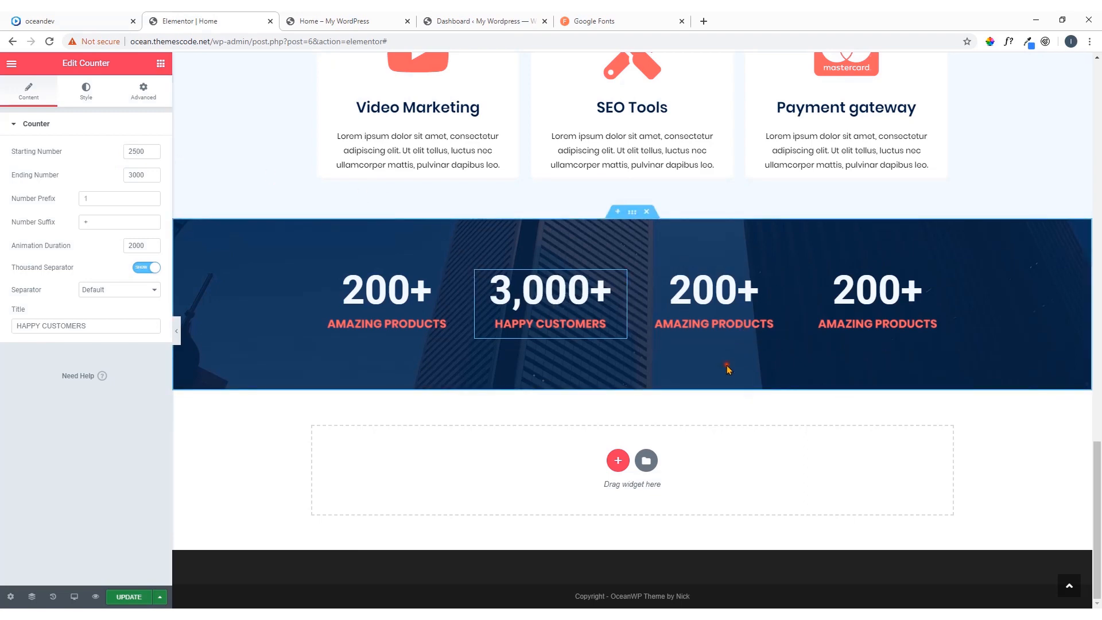
Copy the third counter's title text, TEAM MEMBERS, from the oceandev reference page
left_click(77, 19)
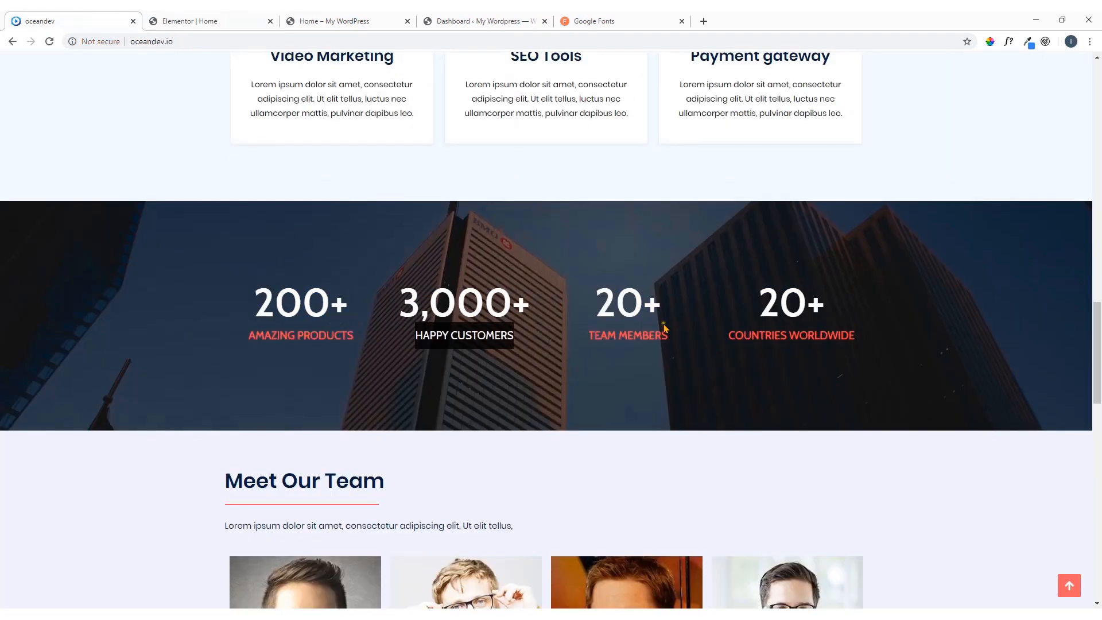
left_click_drag(667, 332, 587, 334)
right_click(588, 334)
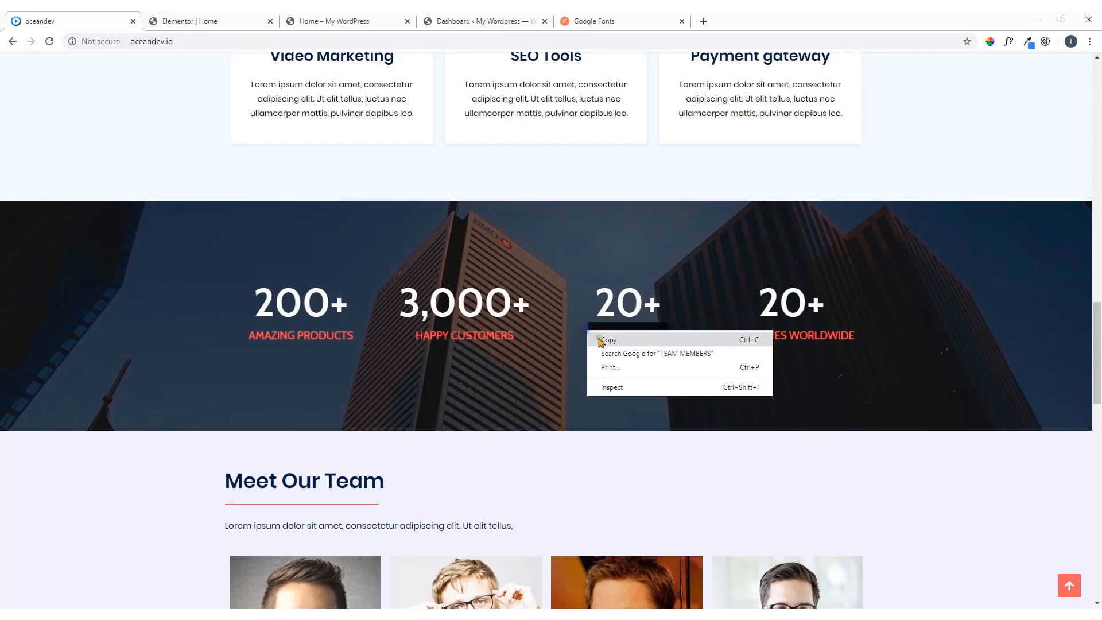
left_click(599, 341)
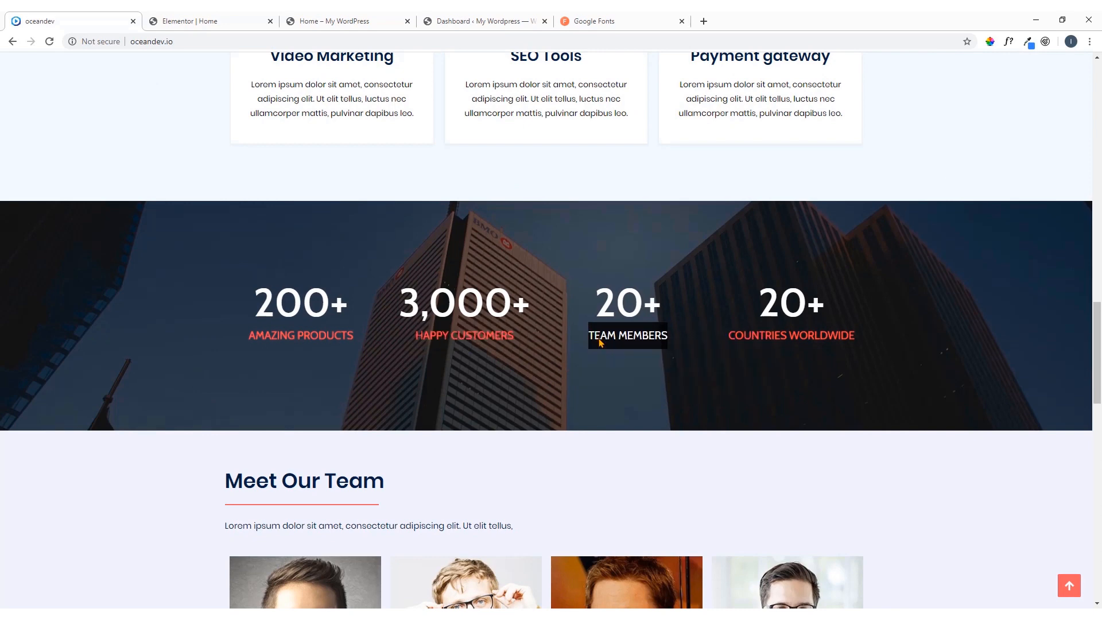
In the Elementor editor, make the third counter run from 10 to 20 and replace its title with TEAM MEMBERS
left_click(244, 22)
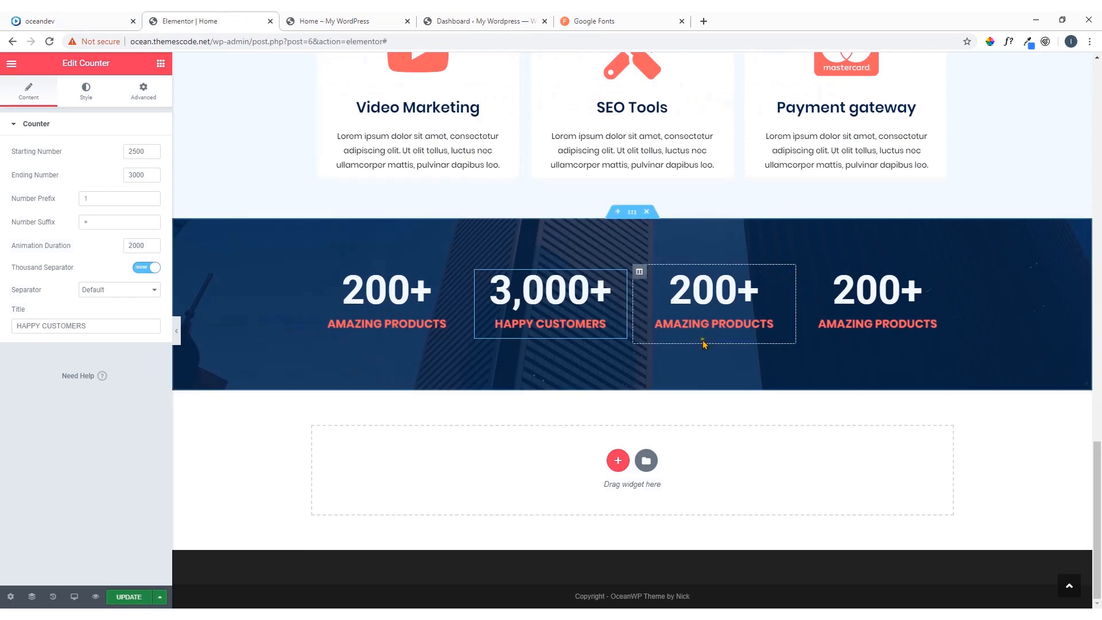
left_click(788, 294)
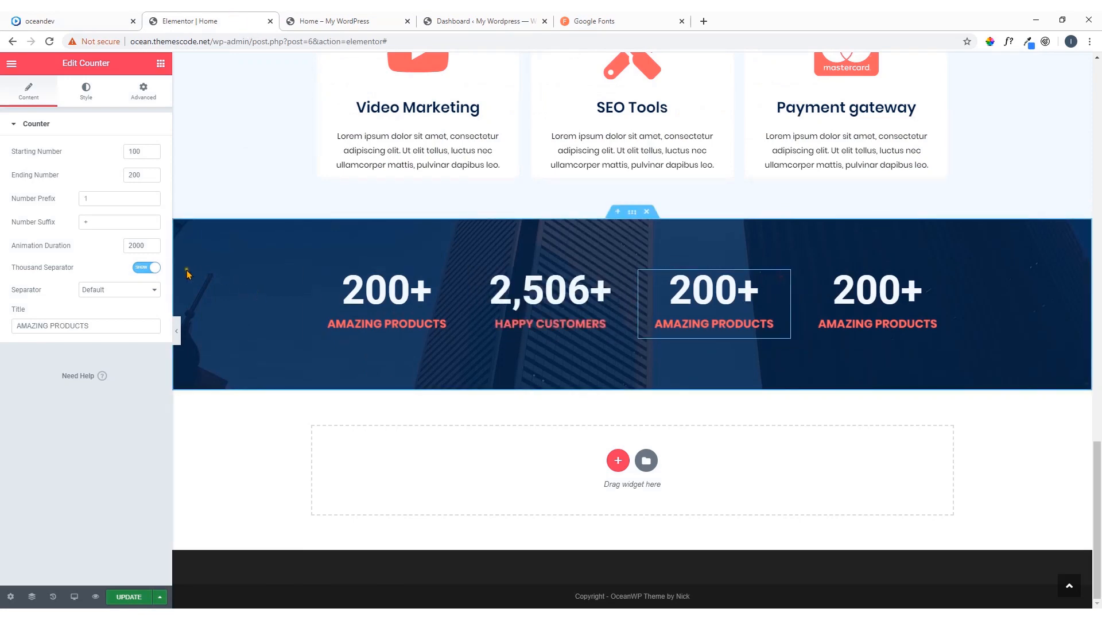
left_click_drag(135, 181, 157, 180)
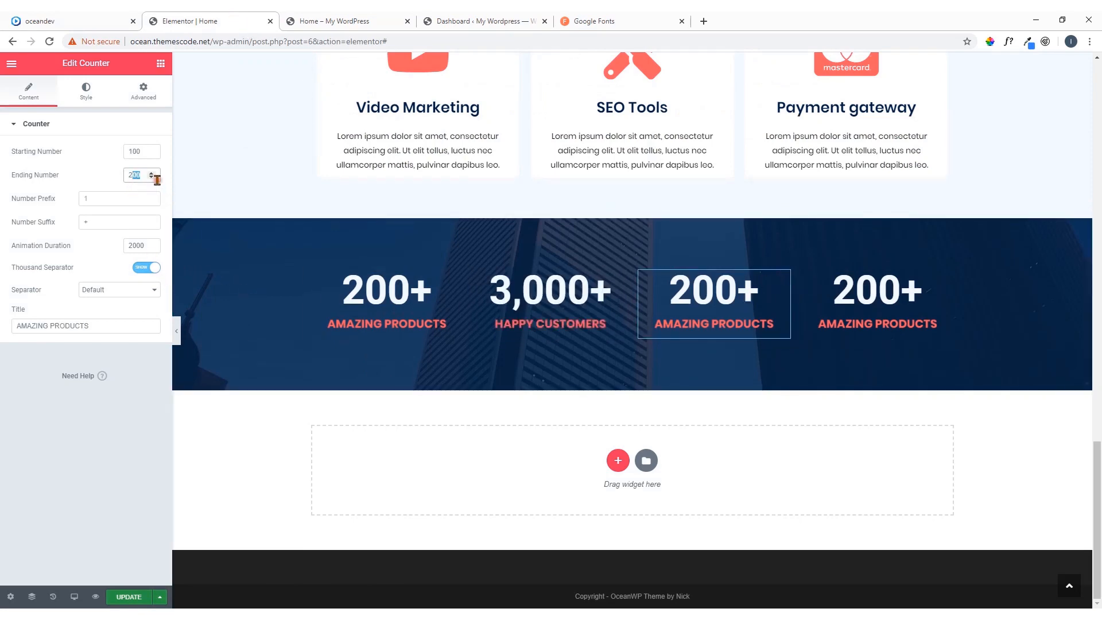
type("0")
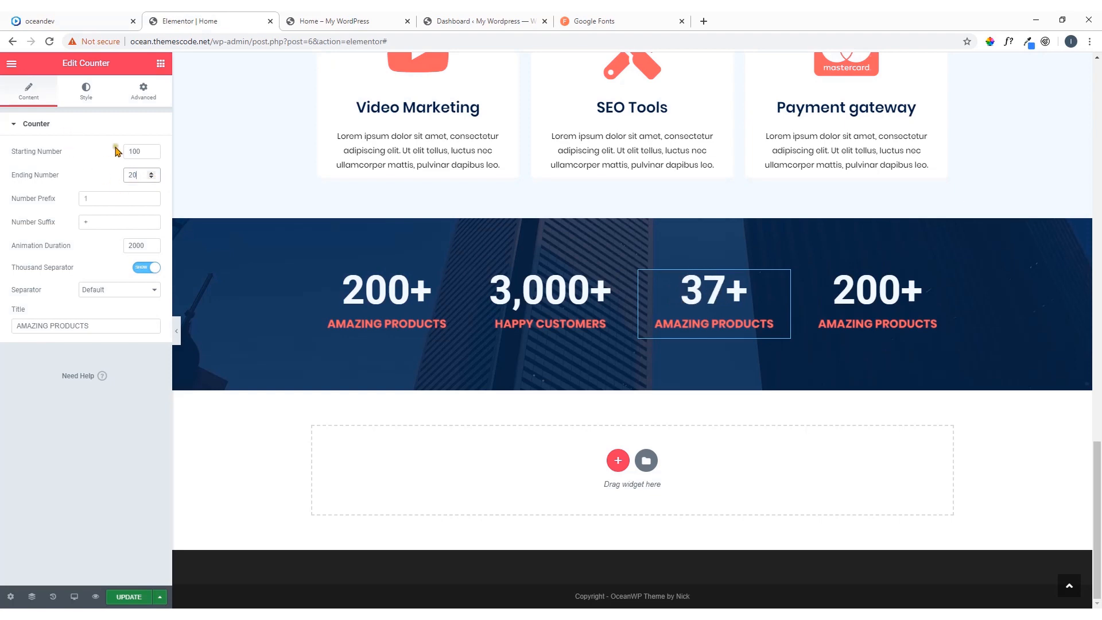
left_click(138, 150)
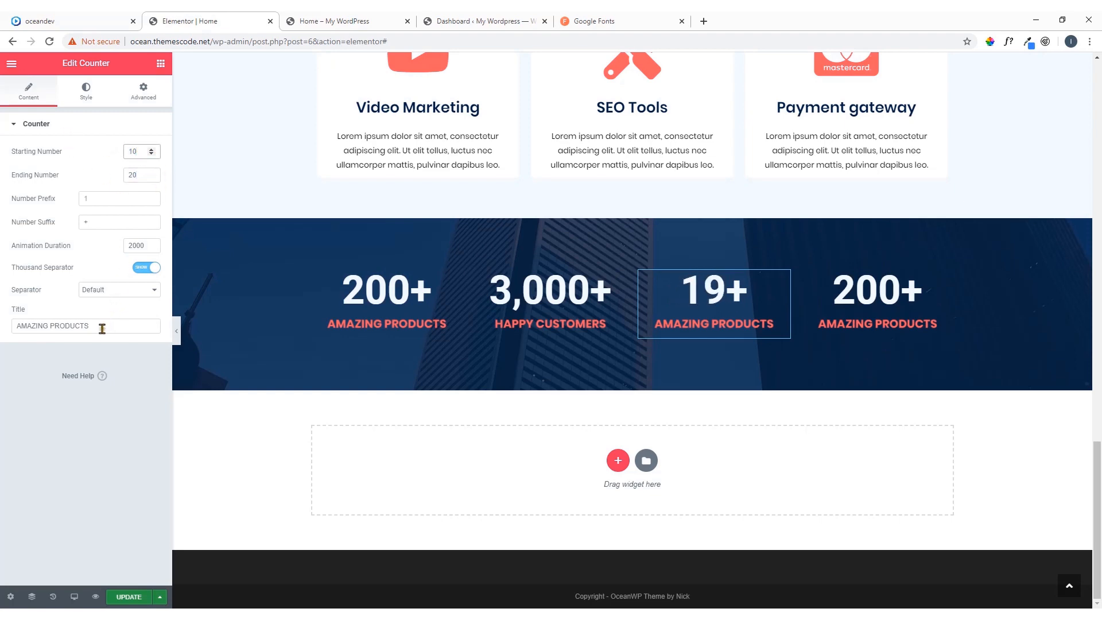
left_click_drag(101, 325, 1, 341)
key("ctrl+v")
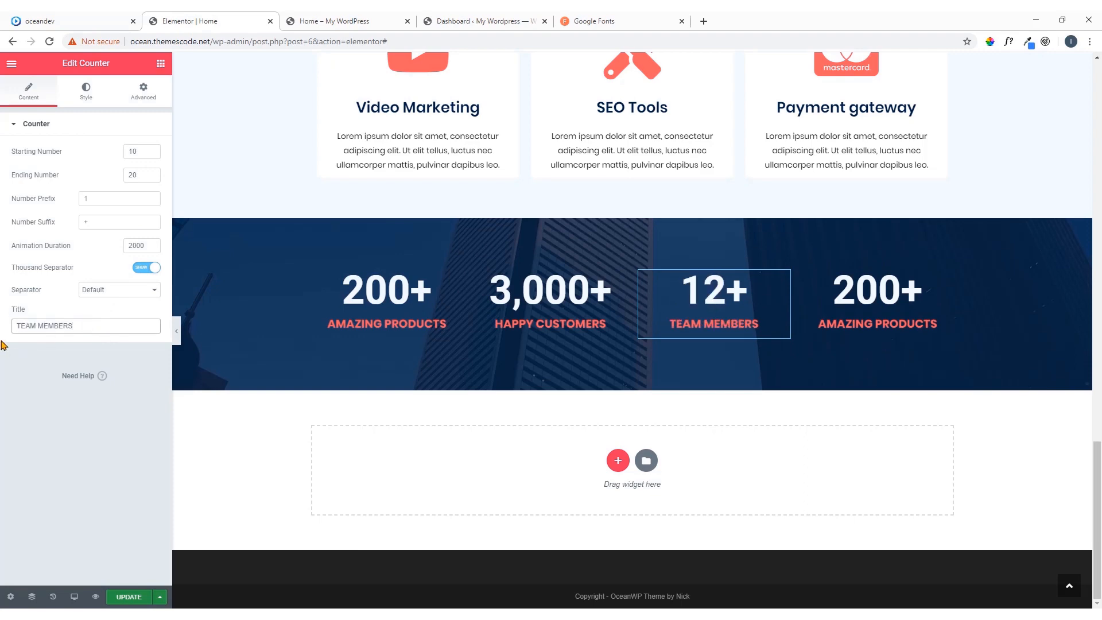
Copy the fourth counter's title text, COUNTRIES WORLDWIDE, from the oceandev reference page
left_click(37, 21)
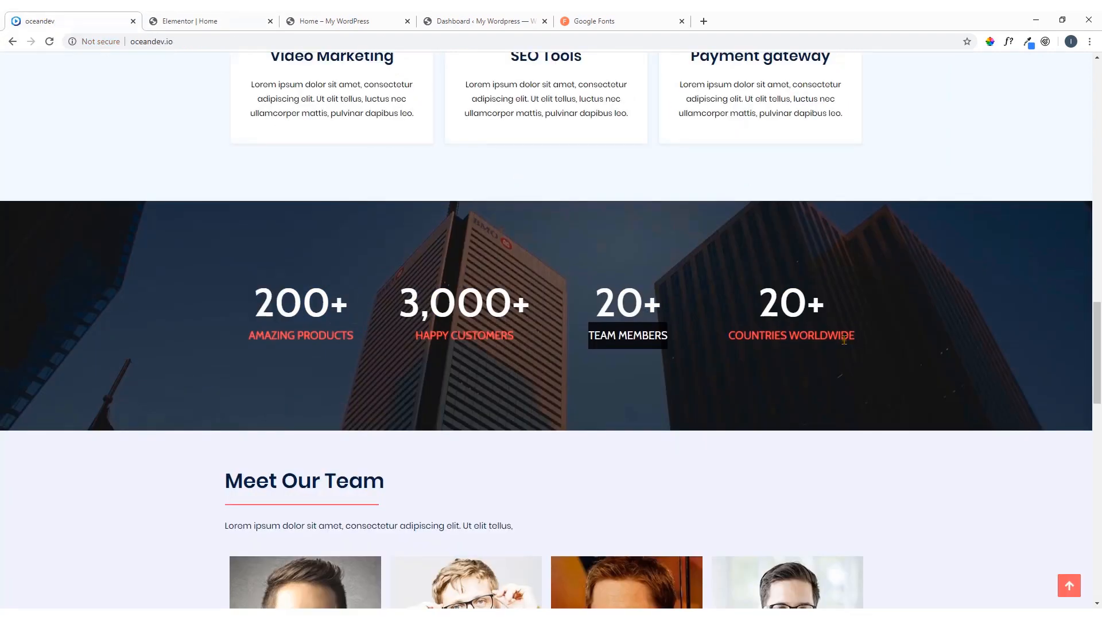
left_click_drag(864, 340, 732, 338)
right_click(728, 340)
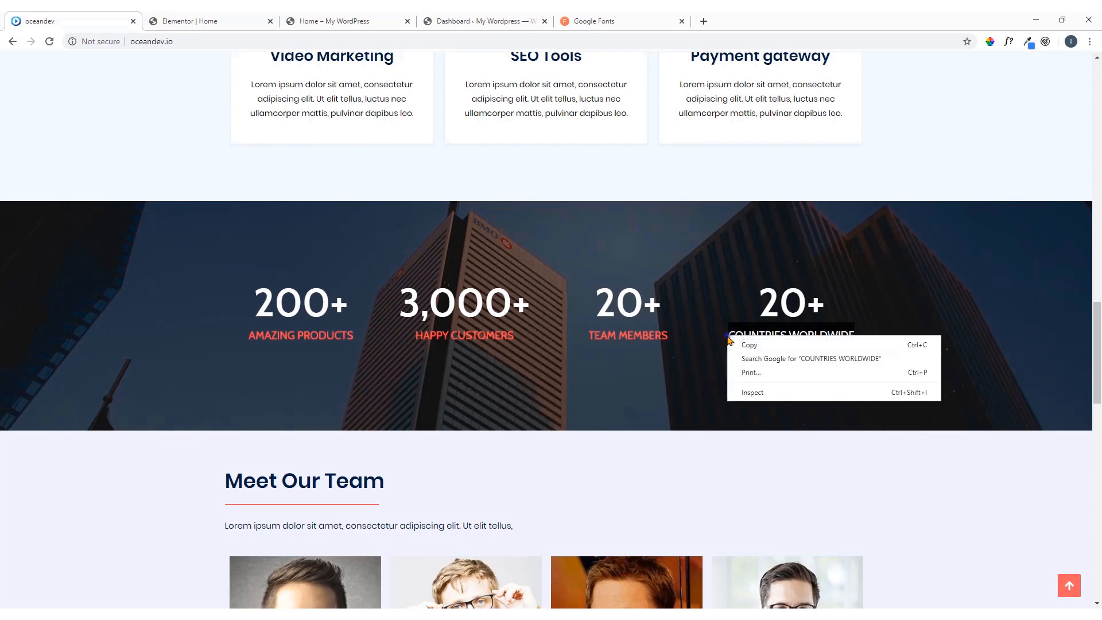
left_click(748, 345)
In the Elementor editor, make the fourth counter run from 10 to 20 and replace its title with COUNTRIES WORLDWIDE
left_click(228, 19)
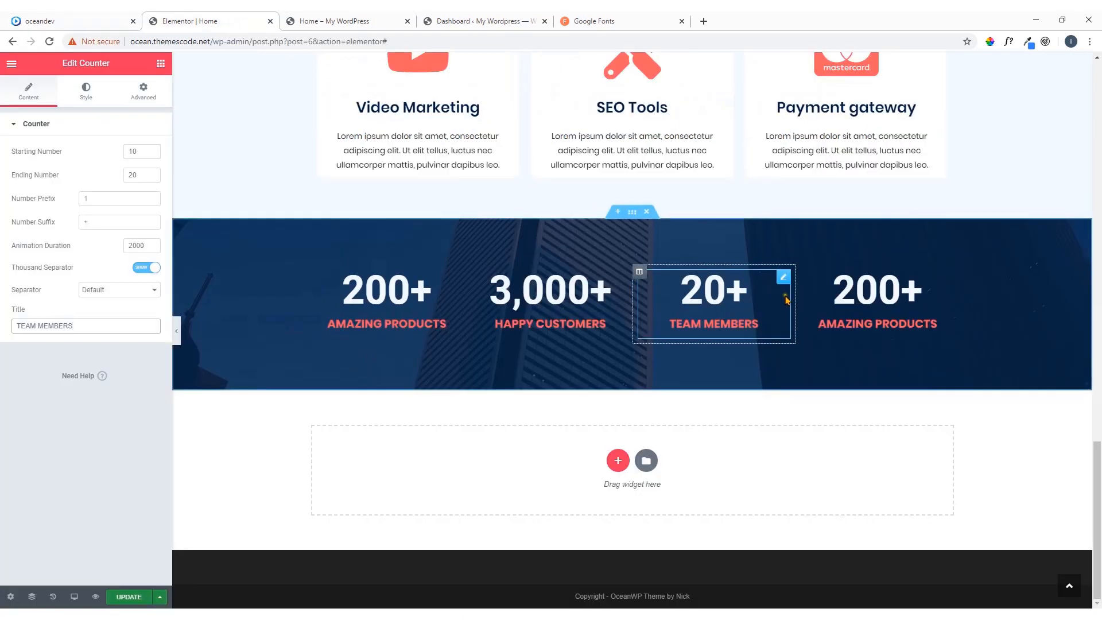
left_click(948, 278)
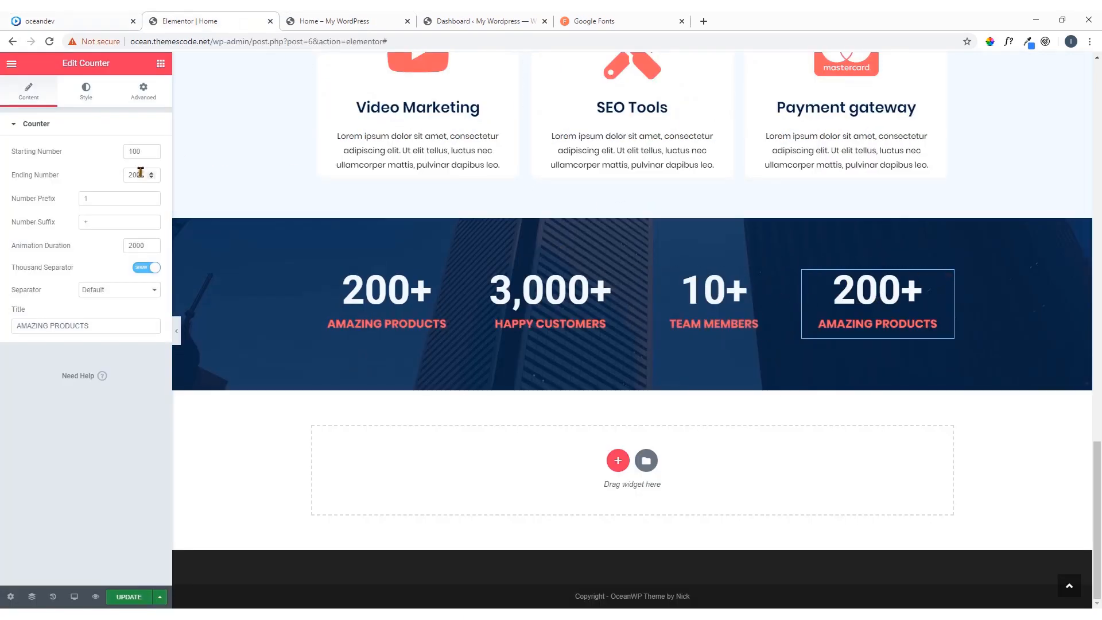
key("BackSpace")
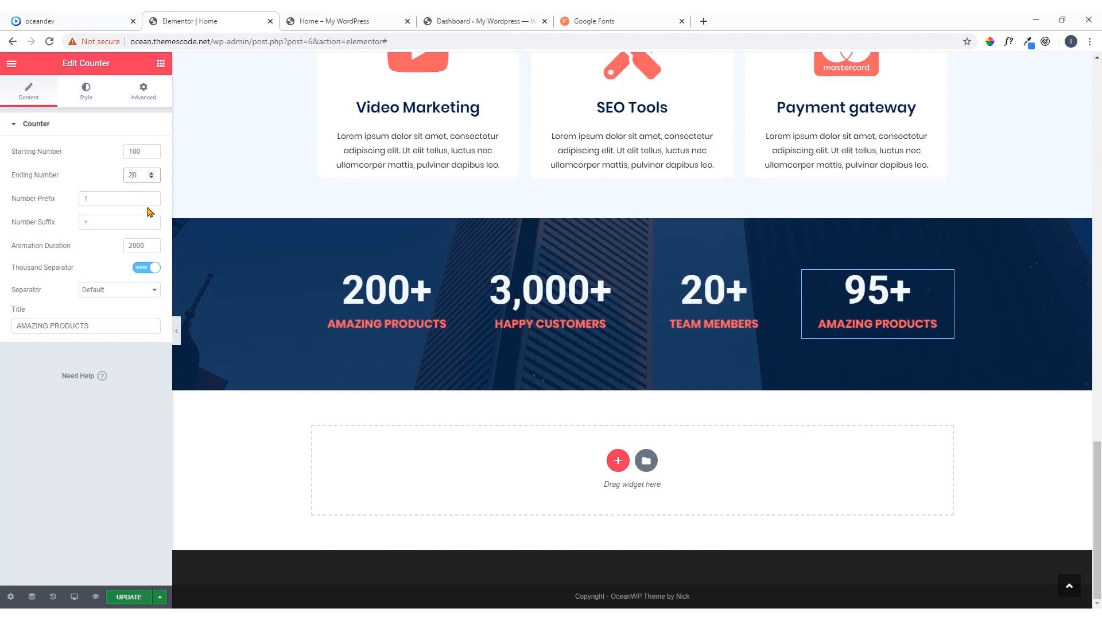
left_click(140, 151)
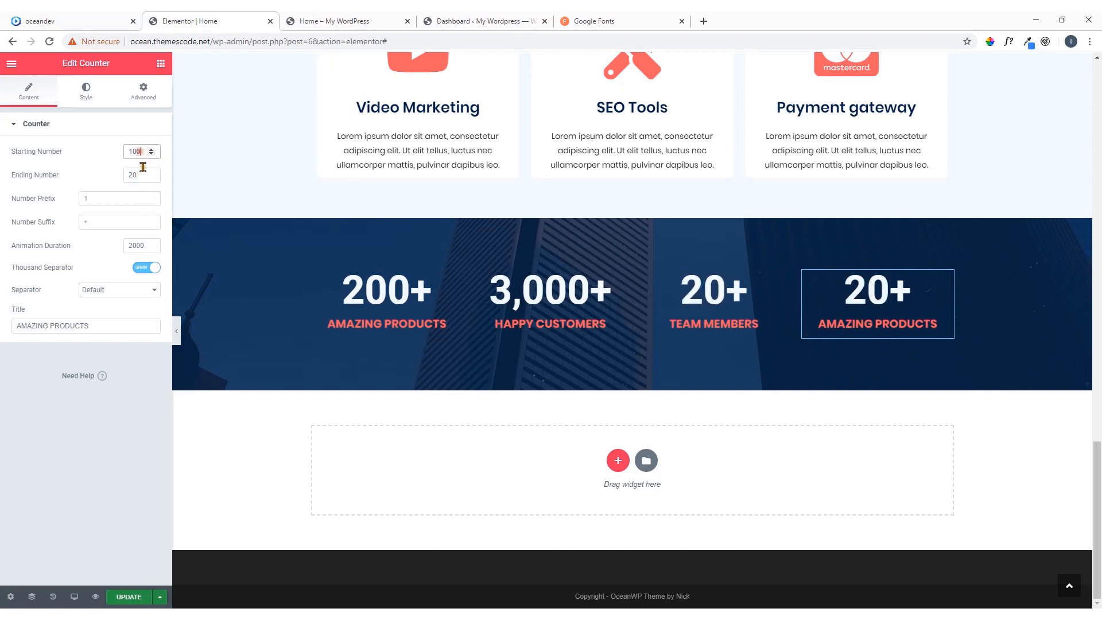
key("BackSpace")
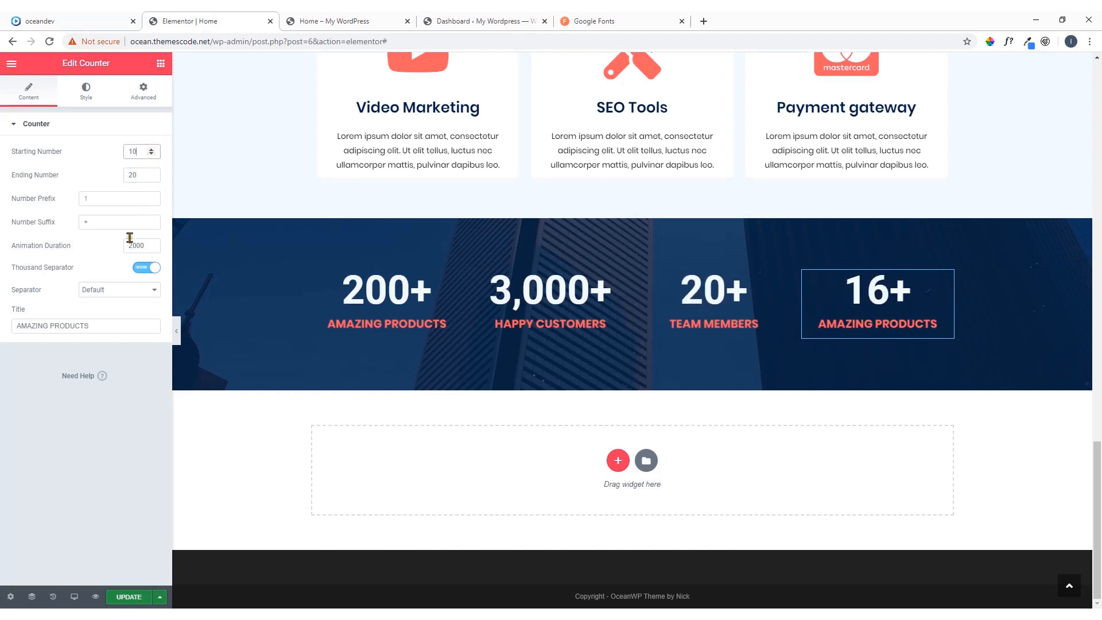
left_click_drag(92, 326, 3, 325)
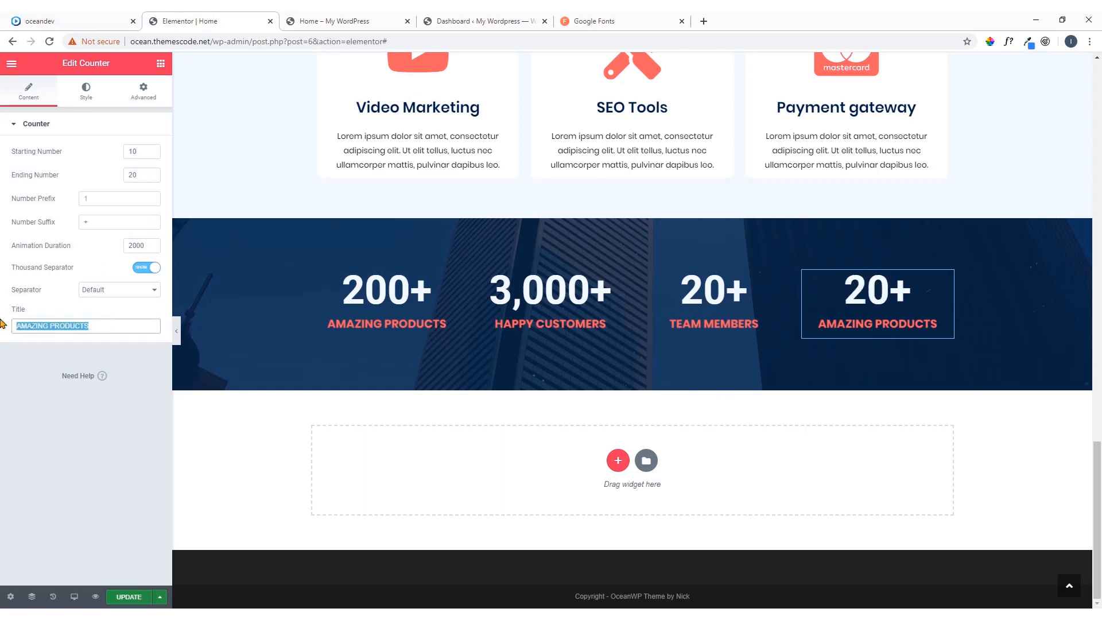
key("ctrl+v")
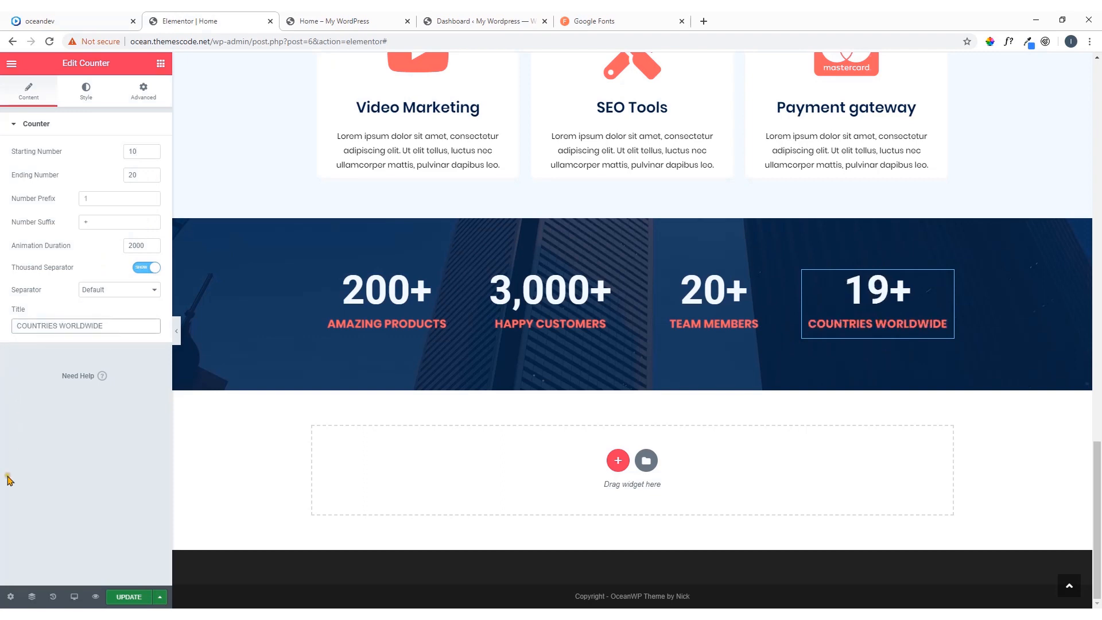
Update the page and check the four counters in the reloaded live preview
left_click(127, 598)
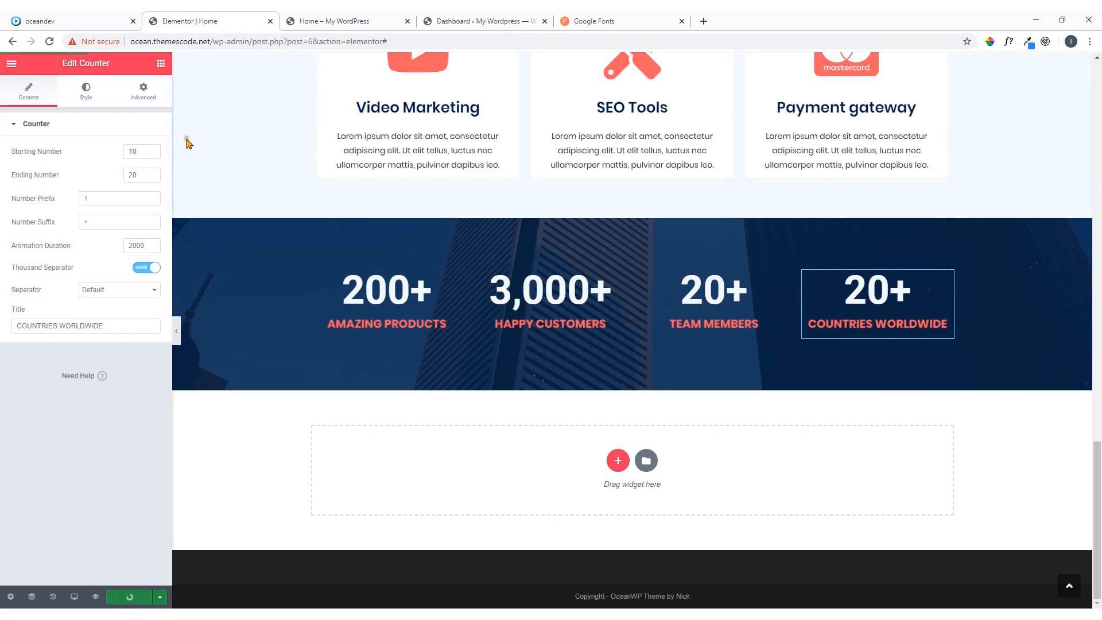
left_click(333, 20)
key("F5")
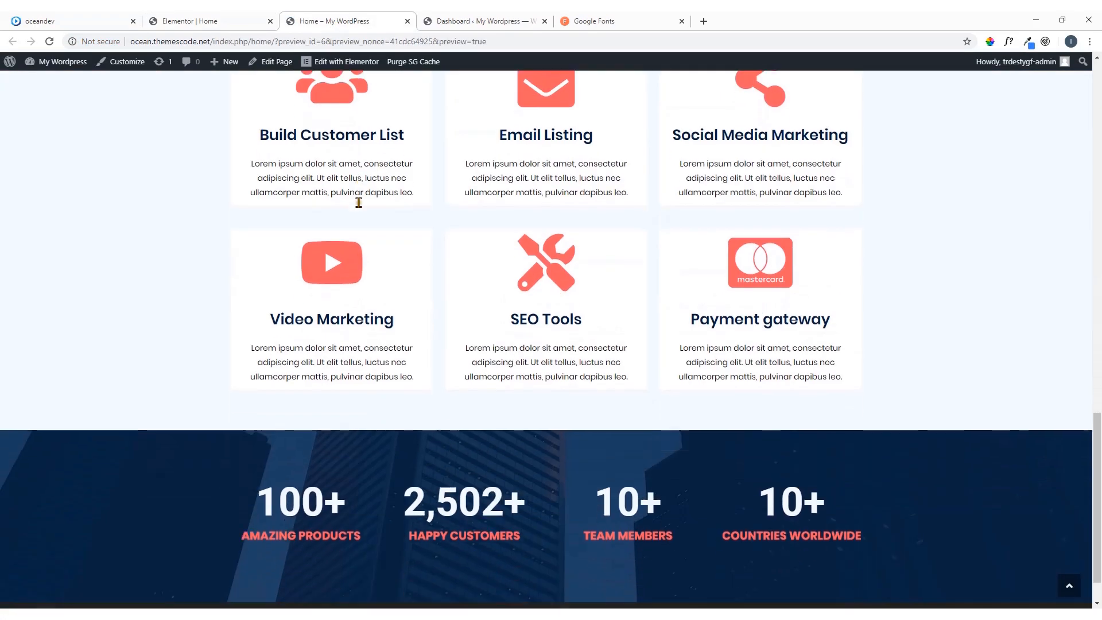
scroll(358, 202, "down", 1)
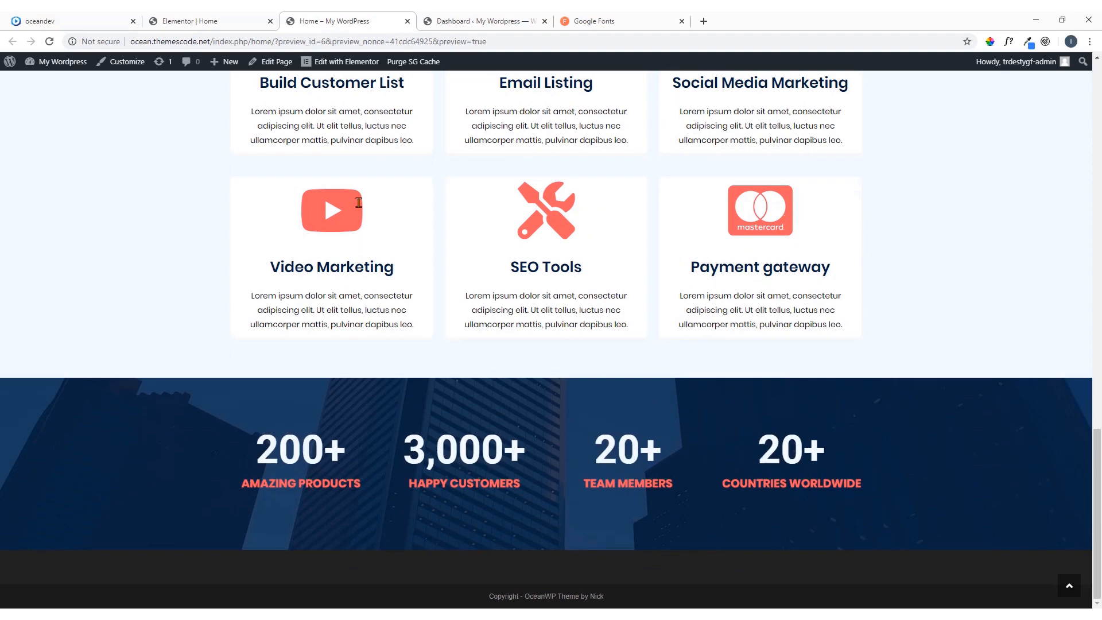
Review the Meet Our Team section on the oceandev reference page and add a single-column section below the counters in the Elementor editor
left_click(96, 18)
scroll(350, 310, "down", 3)
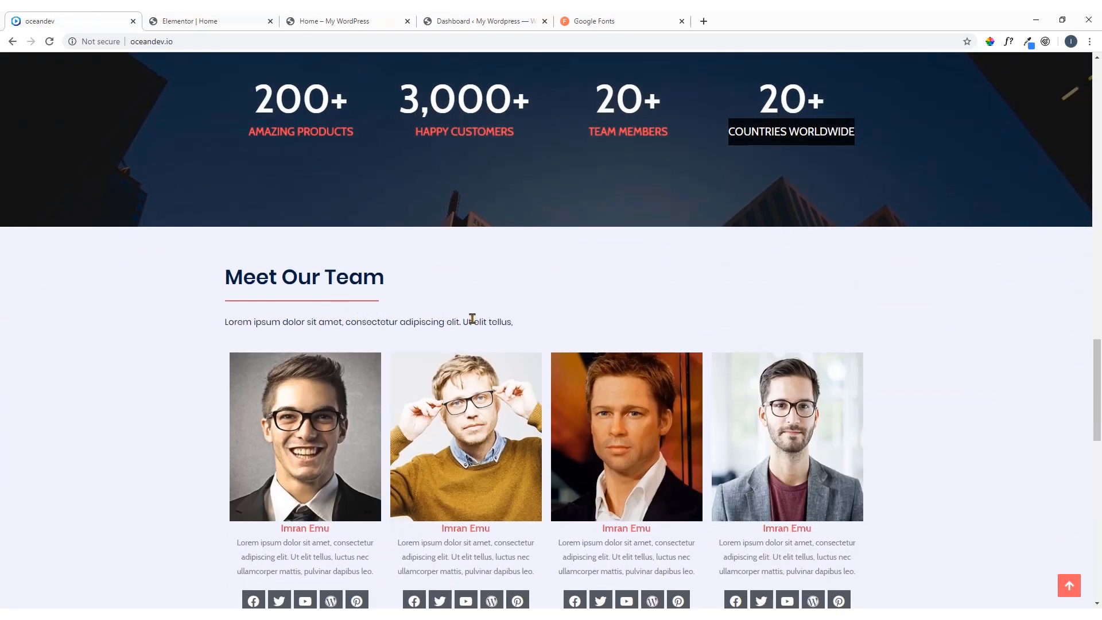
scroll(520, 319, "down", 2)
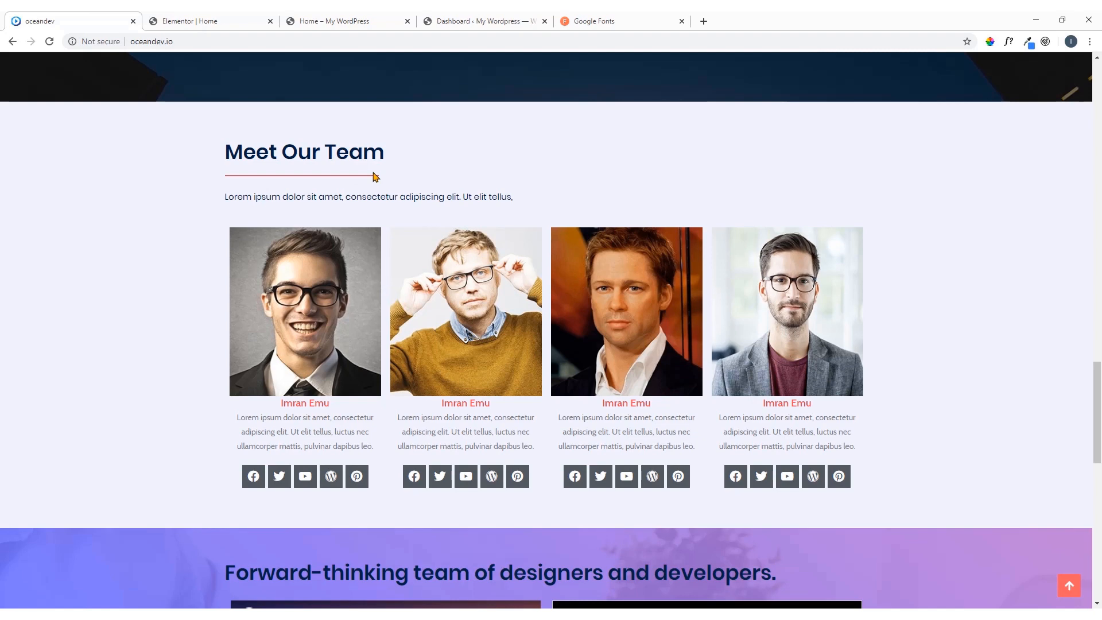
left_click(191, 16)
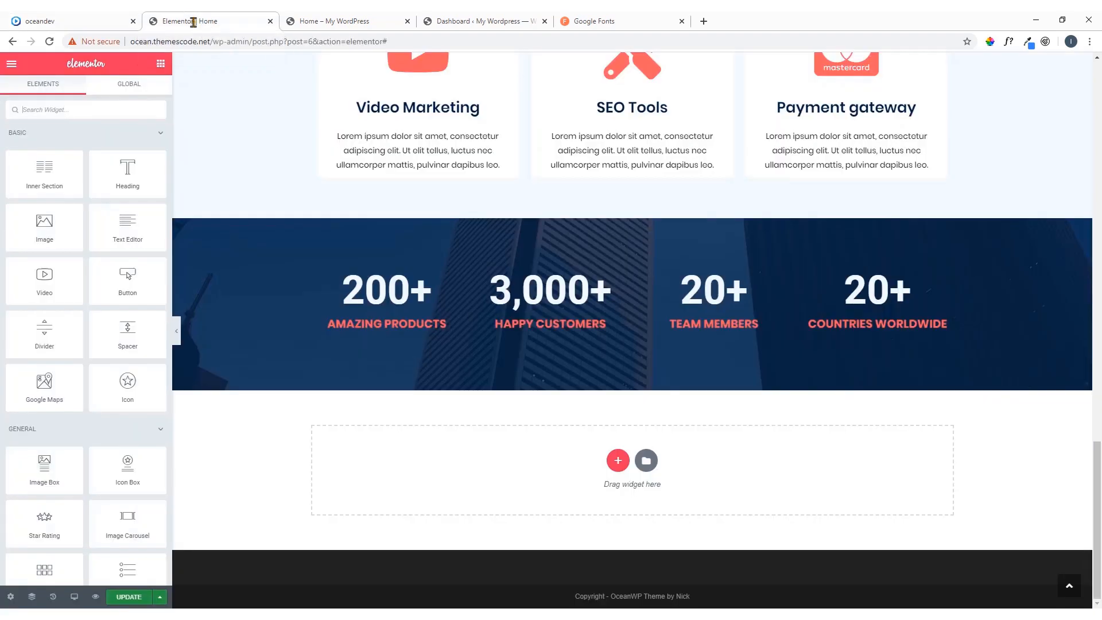
left_click(618, 460)
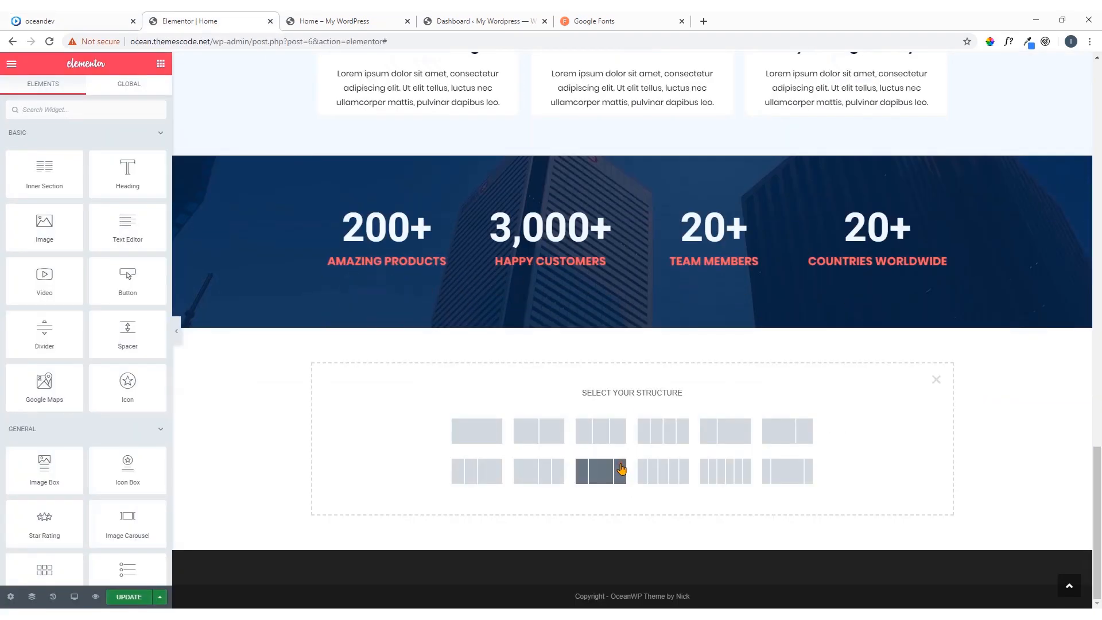
left_click(478, 438)
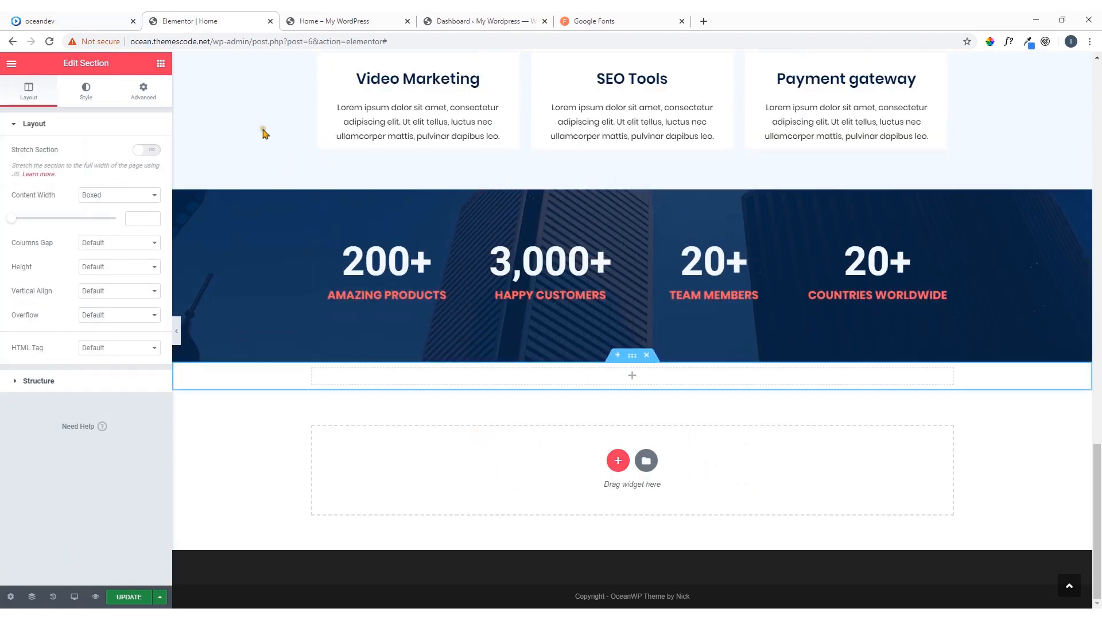
Copy the section heading text, Meet Our Team, from the oceandev reference page
left_click(112, 20)
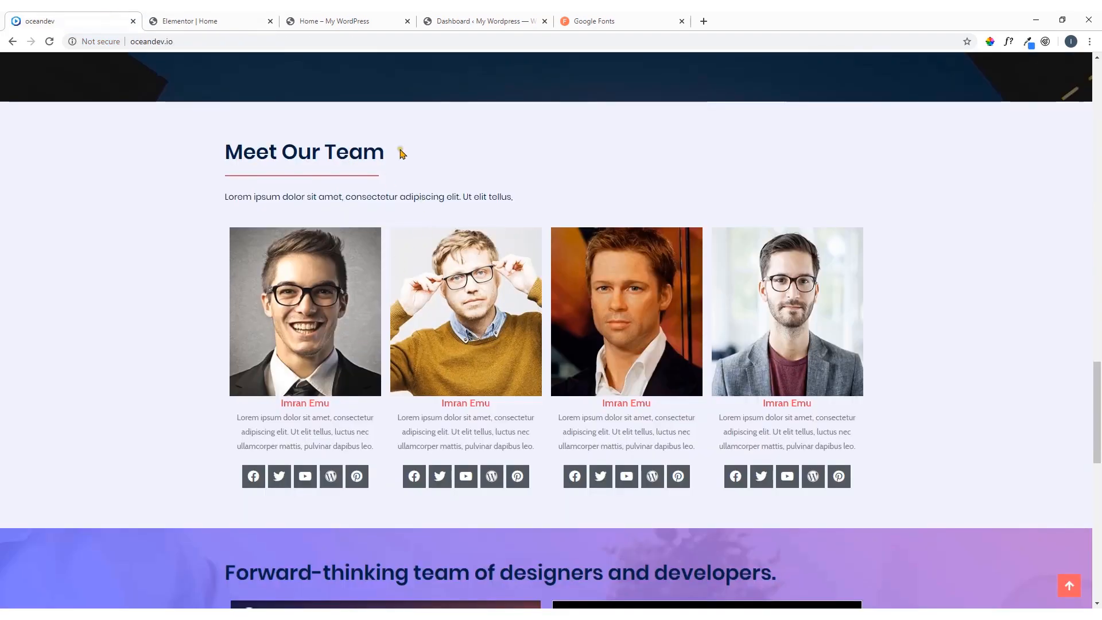
left_click_drag(400, 152, 232, 152)
right_click(232, 152)
left_click(248, 162)
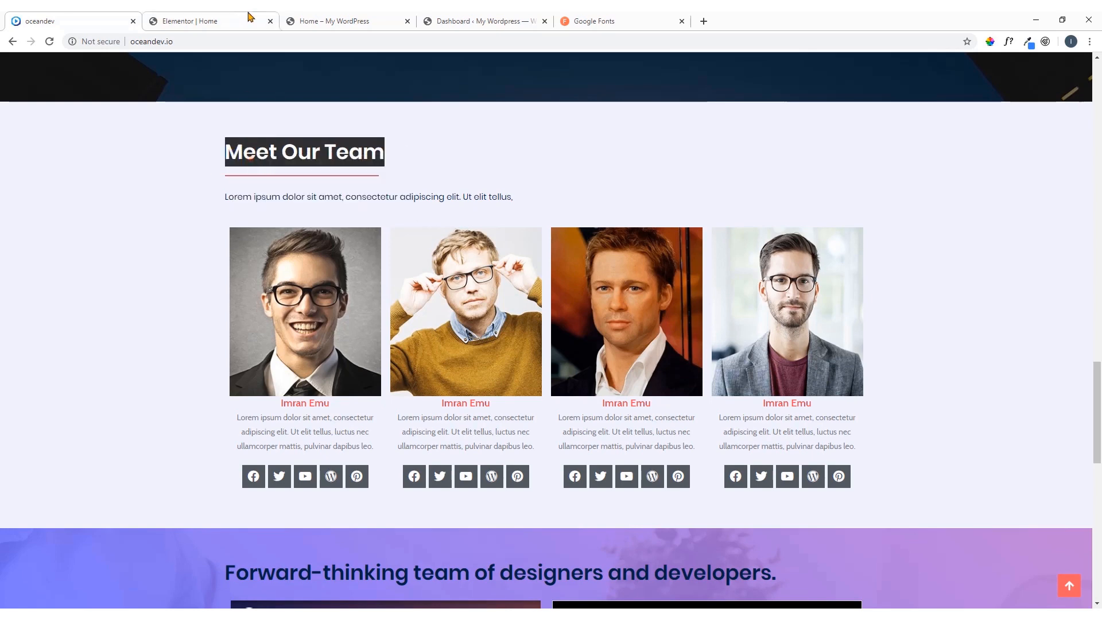
In the Elementor editor, add a Heading widget to the empty section below the counters and title it Meet Our Team
left_click(196, 20)
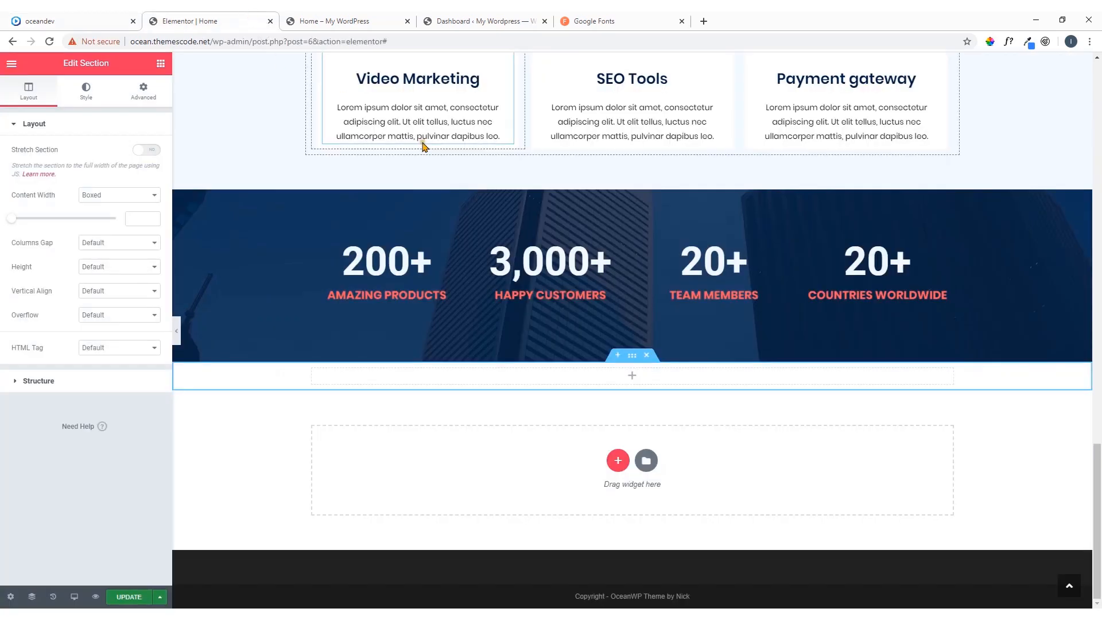
left_click(633, 378)
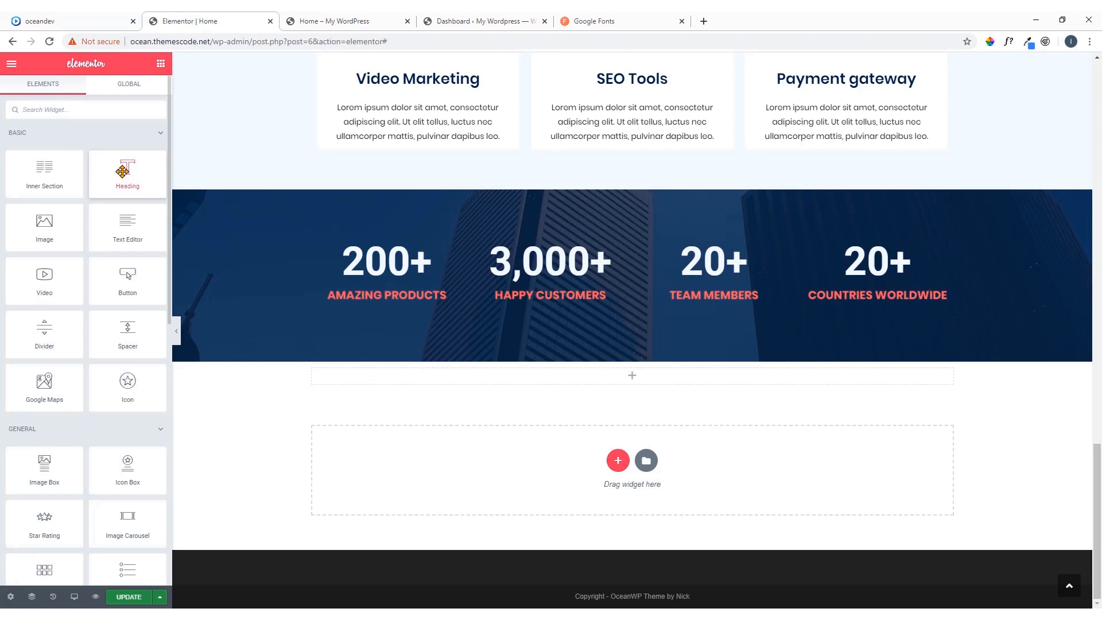
left_click_drag(128, 173, 545, 384)
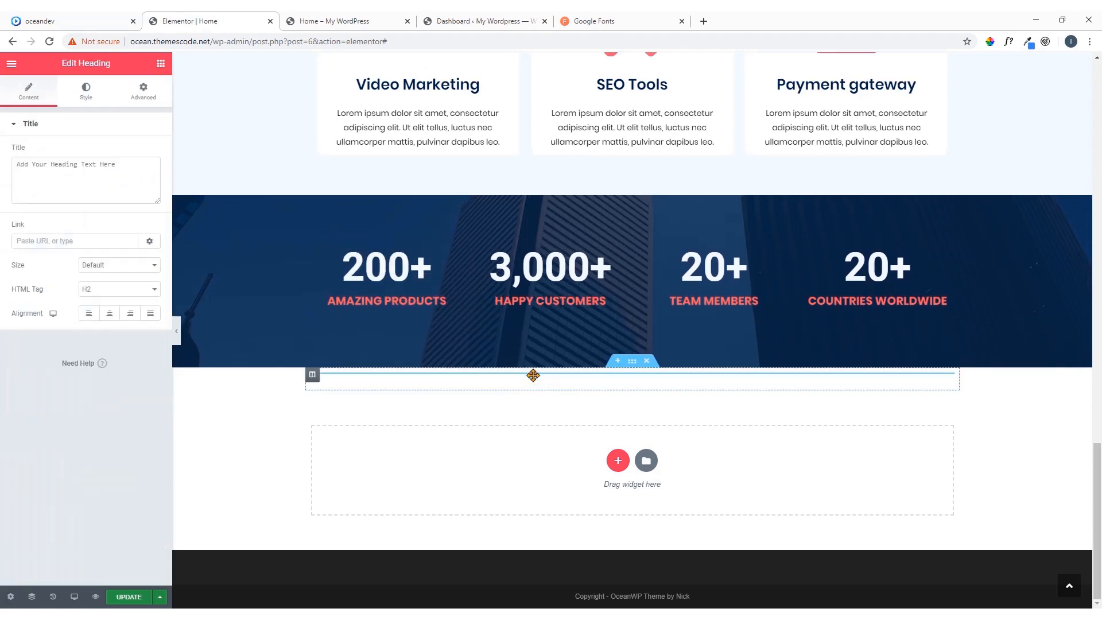
left_click_drag(141, 161, 2, 182)
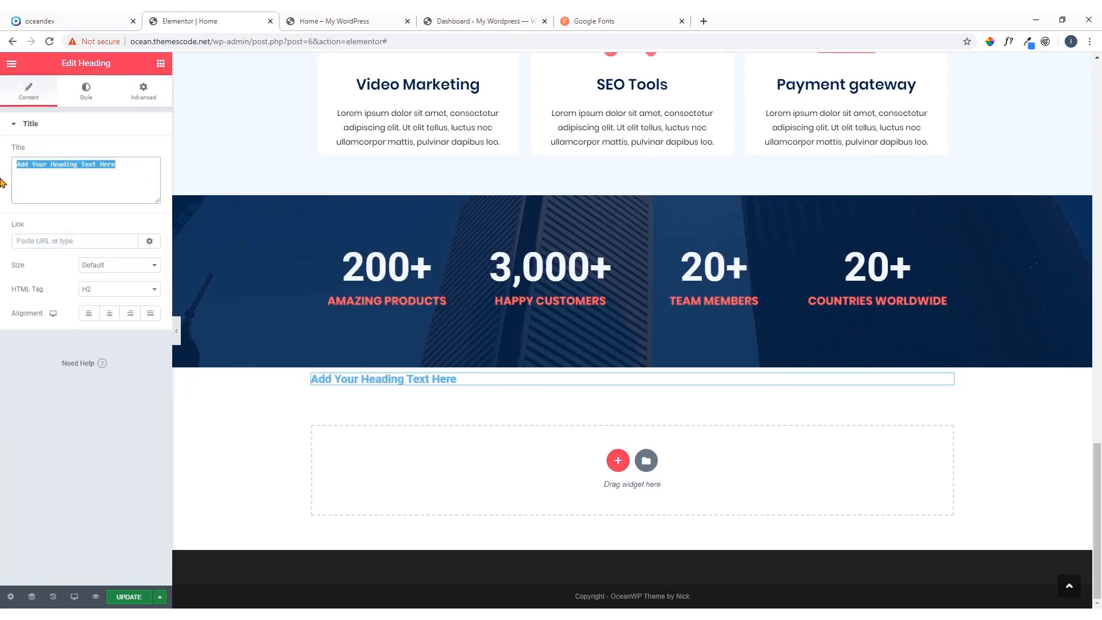
type("Meet Our Team")
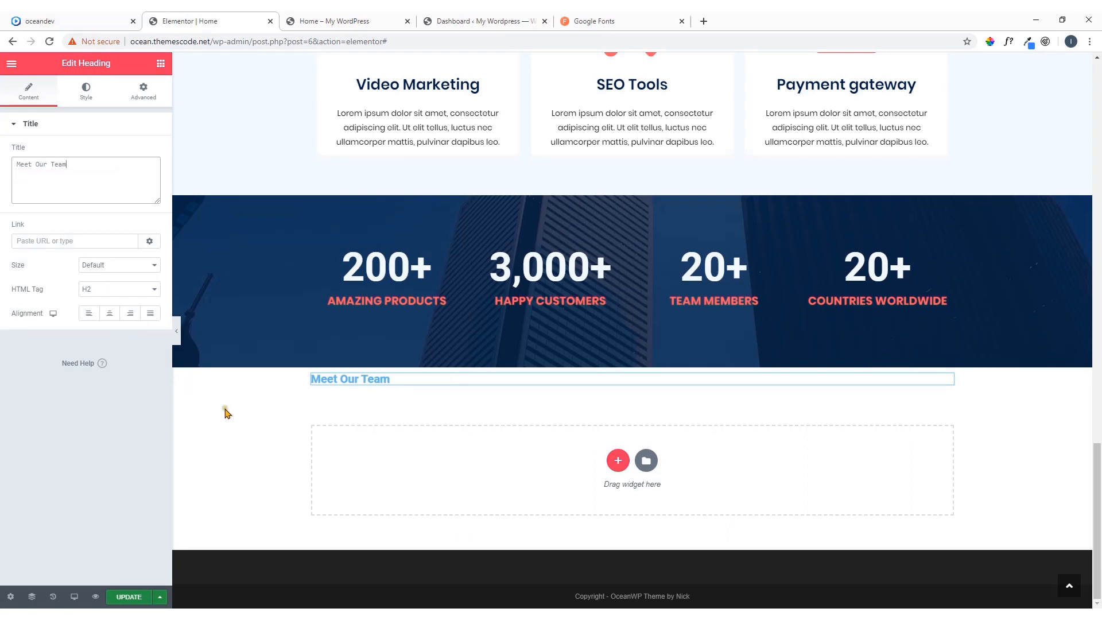
Check the heading's underline on the reference page and copy the divider from Services We Offer to below the Meet Our Team heading
left_click(80, 21)
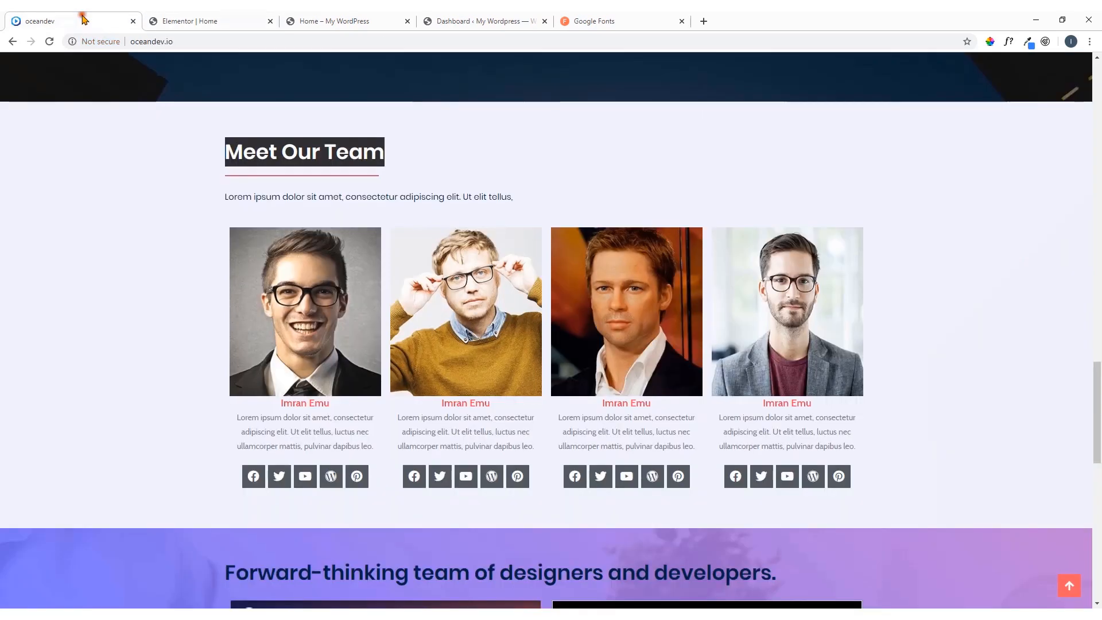
left_click(243, 17)
scroll(551, 230, "up", 3)
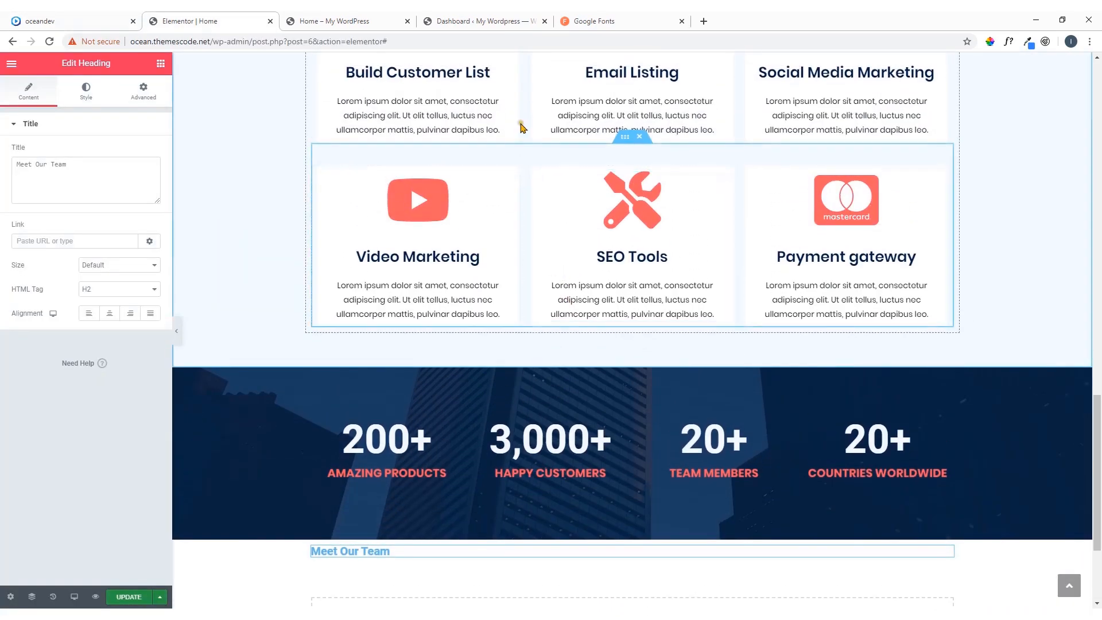
scroll(522, 127, "up", 4)
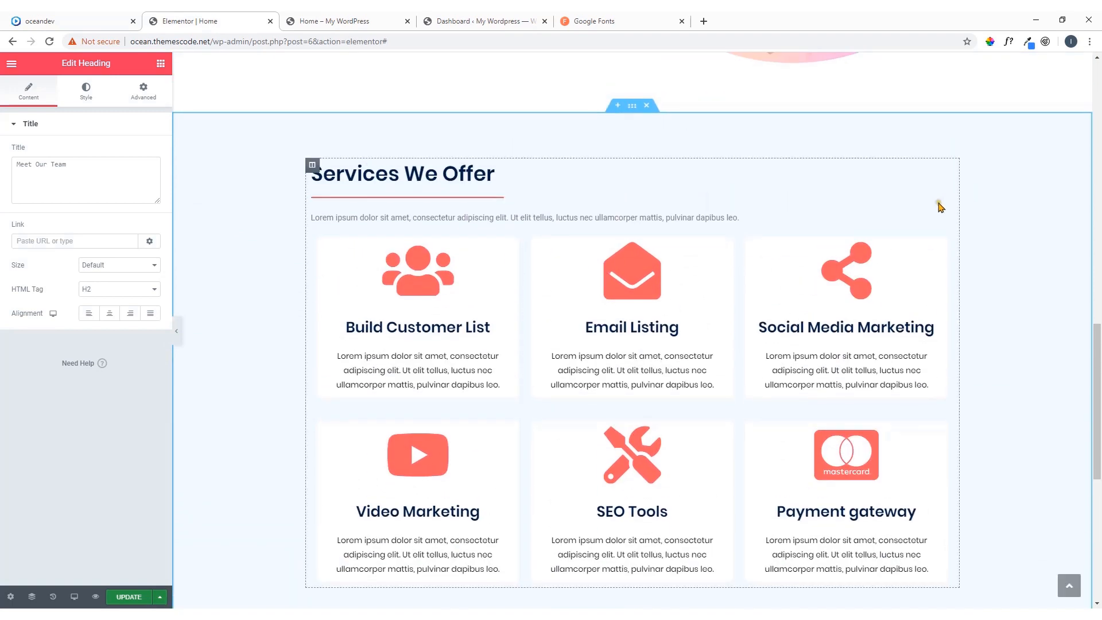
right_click(947, 205)
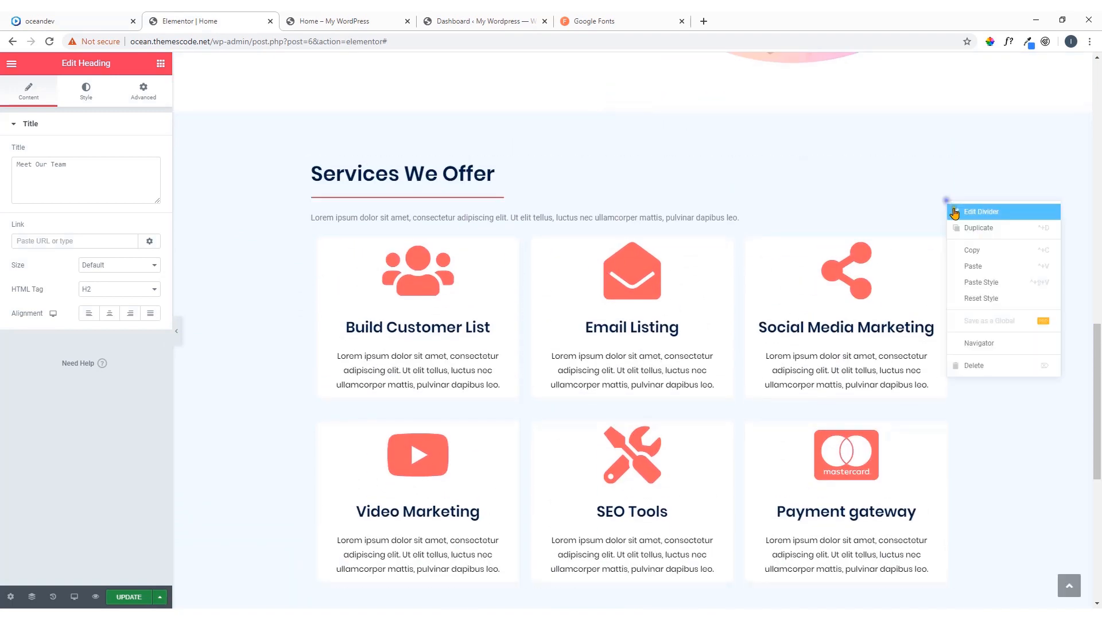
left_click(976, 249)
scroll(488, 259, "down", 7)
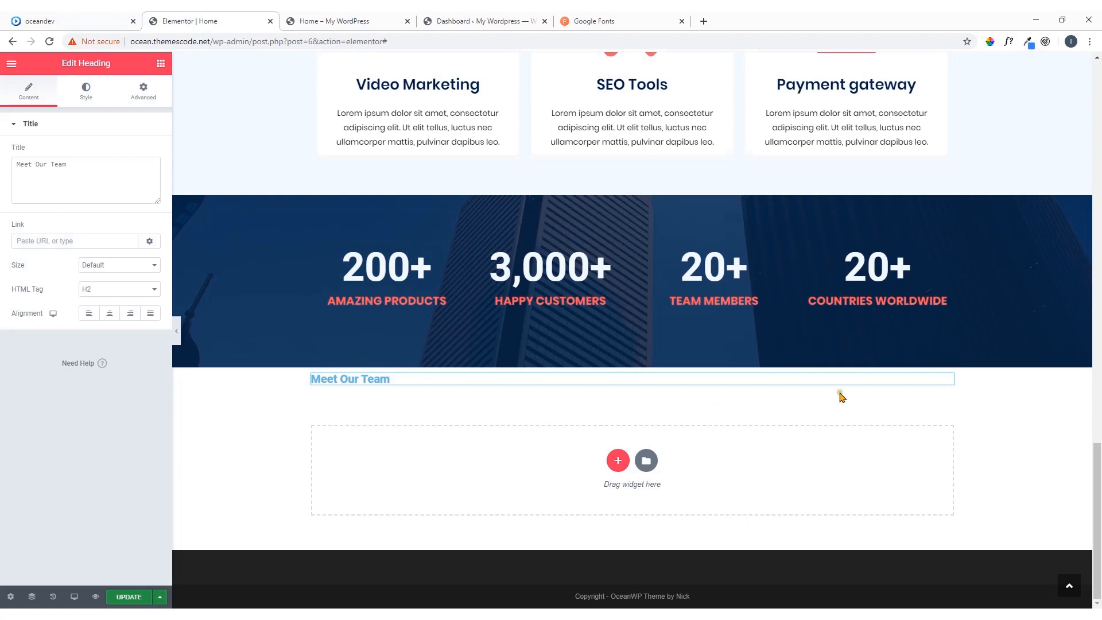
right_click(946, 385)
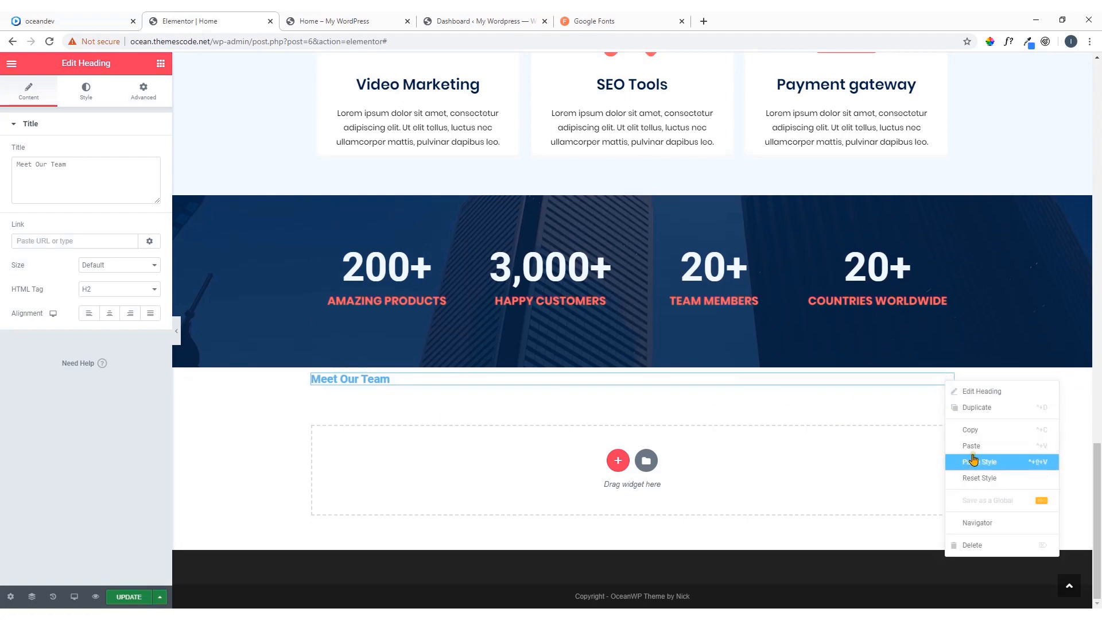
left_click(973, 446)
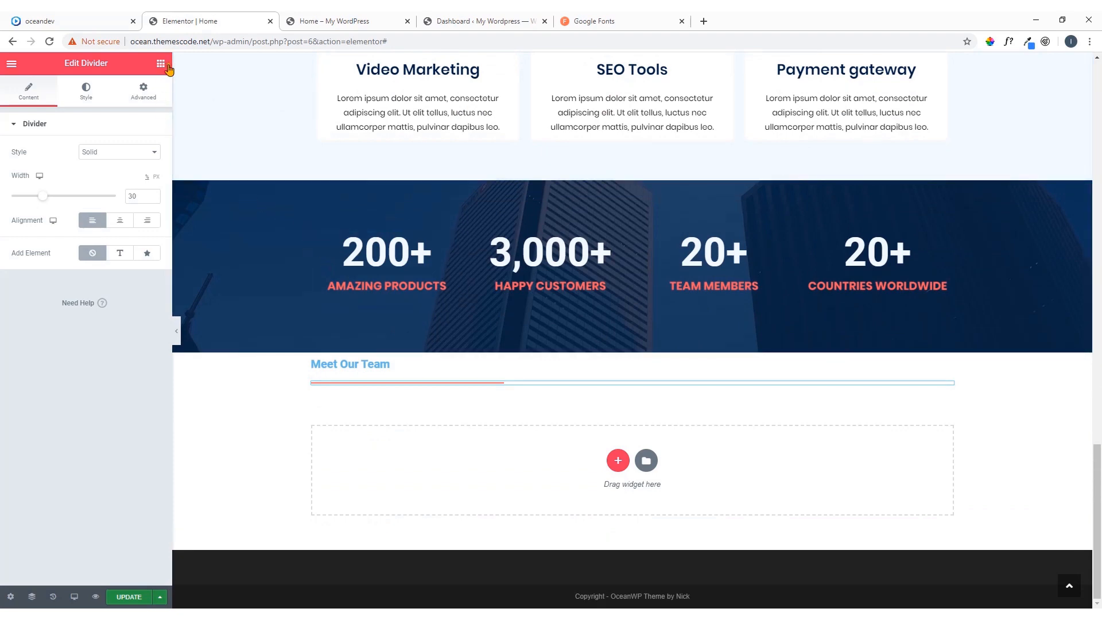
Add a Text Editor widget with the default paragraph below the divider and compare the section with the oceandev reference page
left_click(166, 66)
left_click_drag(129, 225, 408, 385)
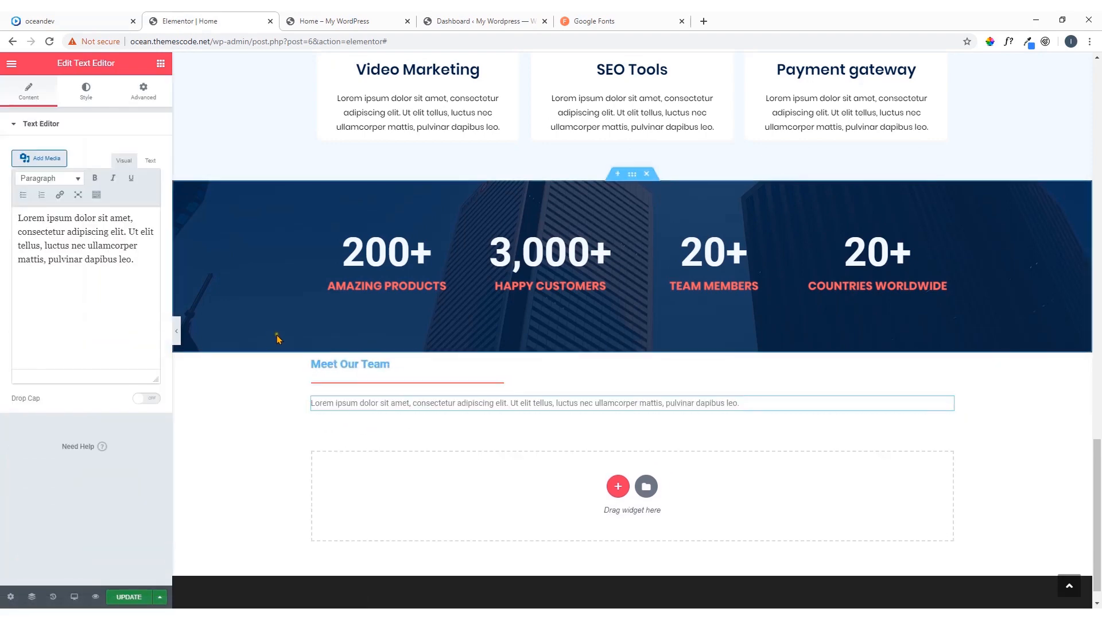
left_click(92, 17)
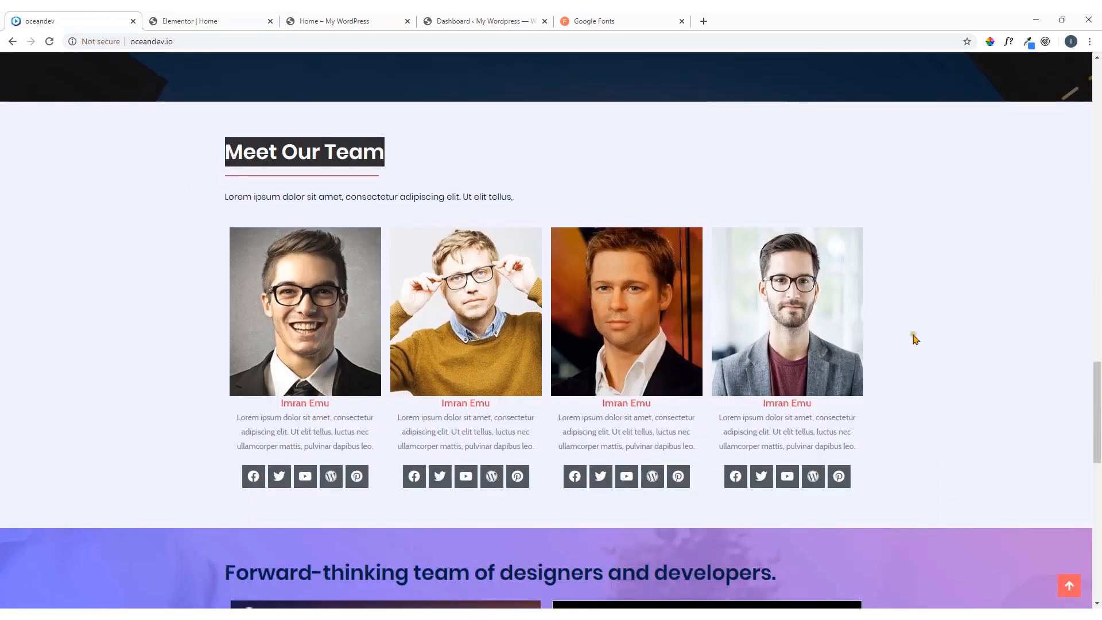
left_click(235, 21)
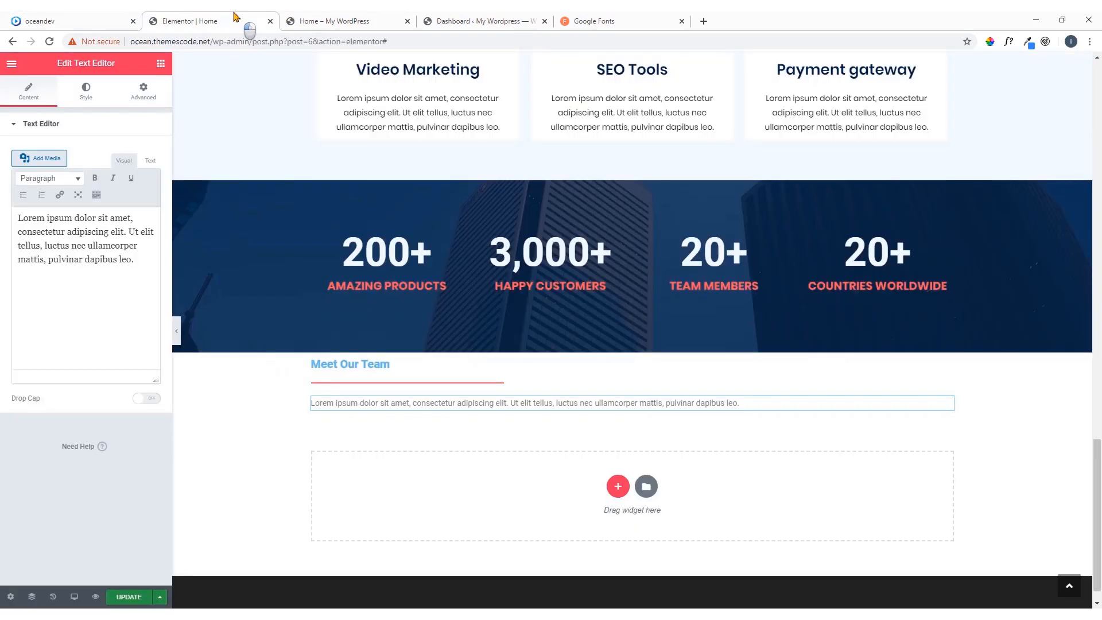
Insert an Inner Section below the Meet Our Team paragraph and extend it to four columns
left_click(161, 65)
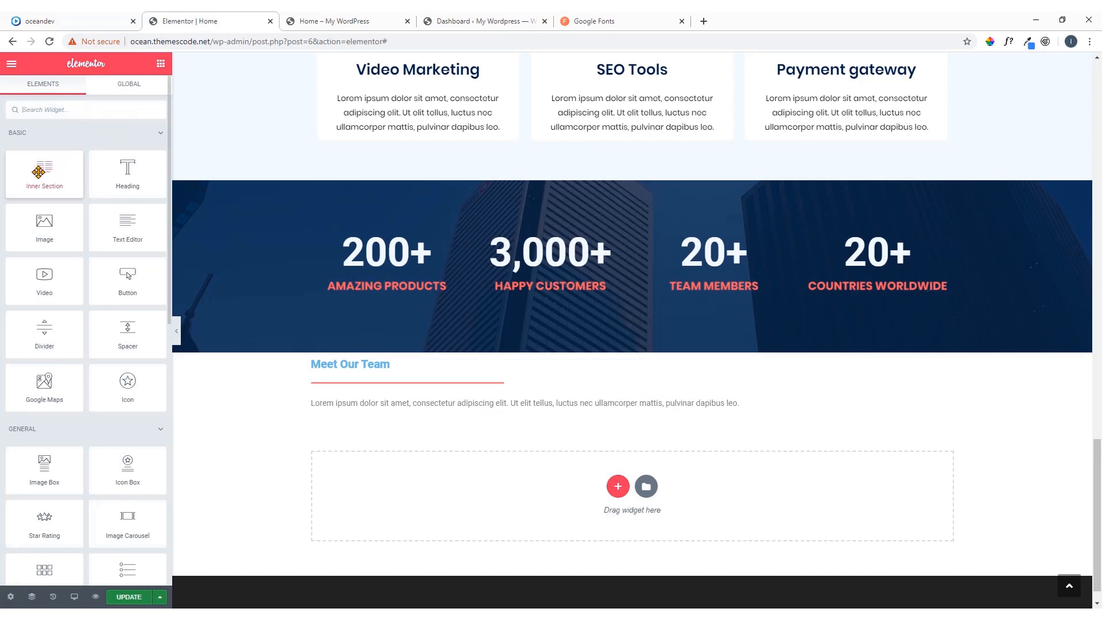
left_click_drag(38, 172, 361, 412)
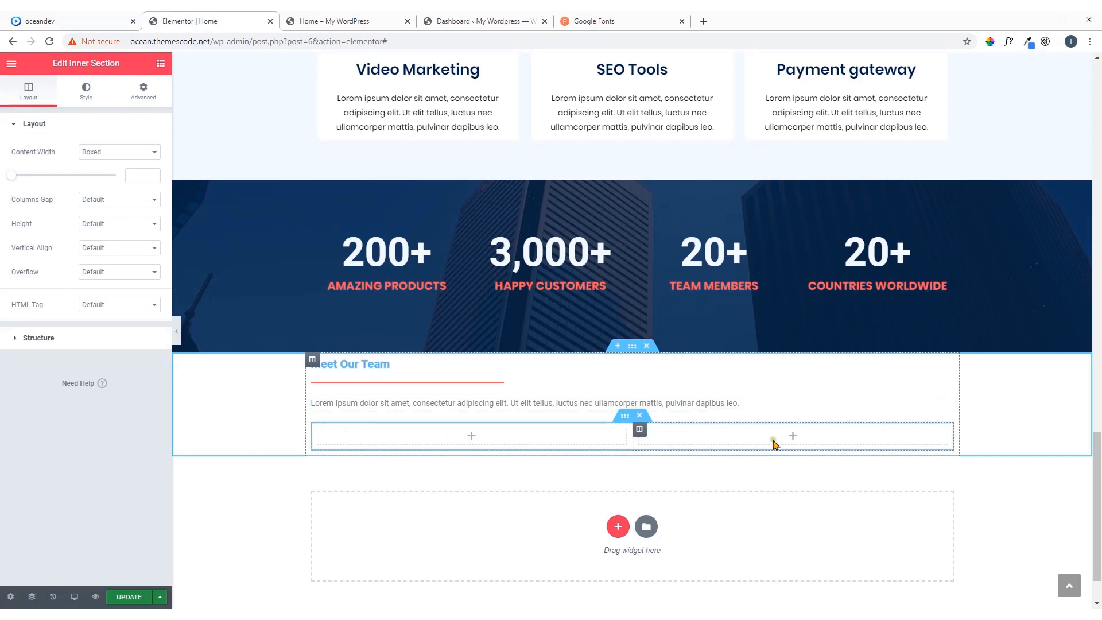
right_click(319, 431)
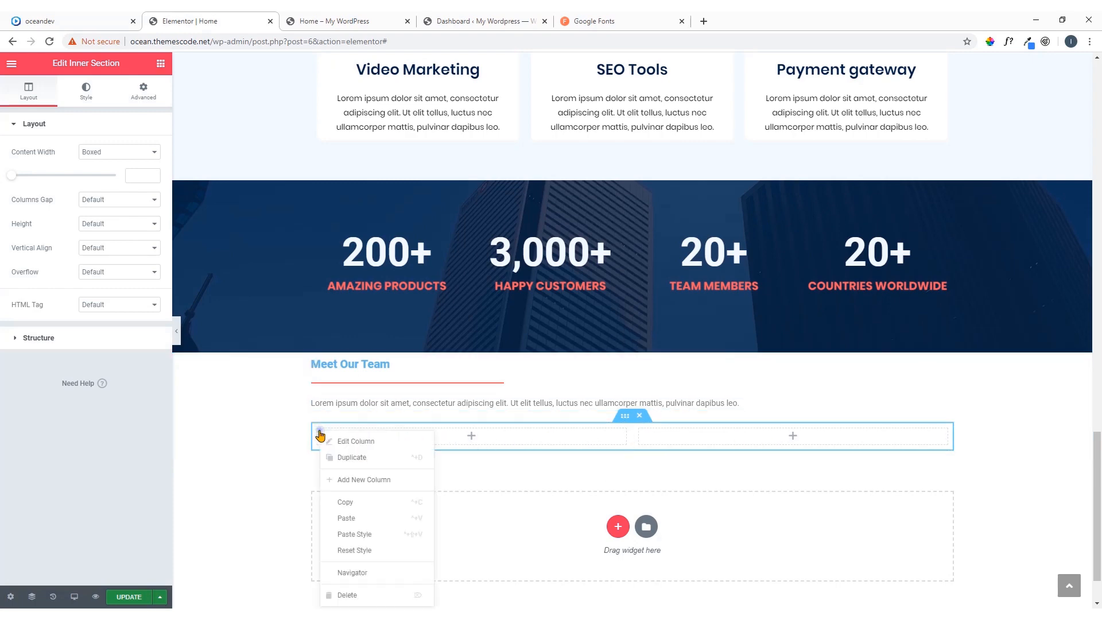
left_click(450, 438)
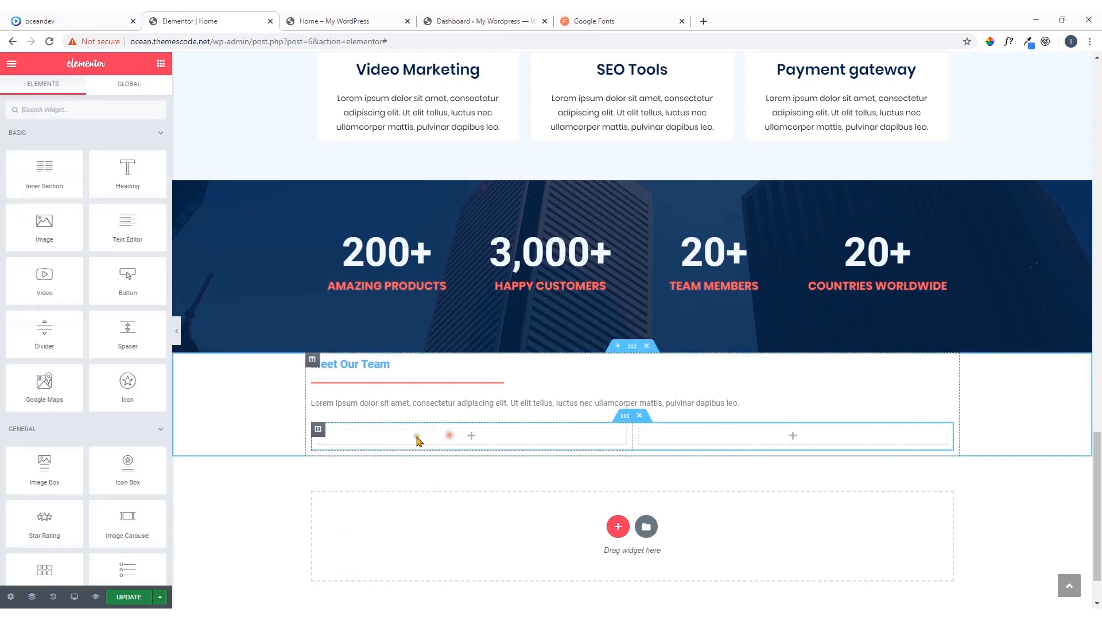
right_click(318, 431)
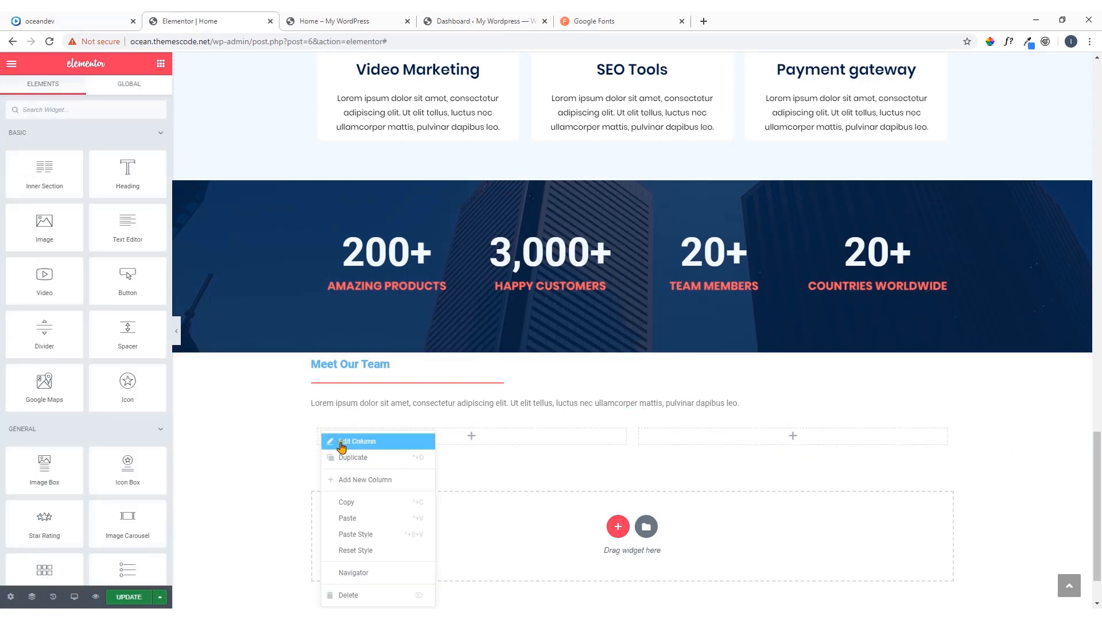
left_click(367, 481)
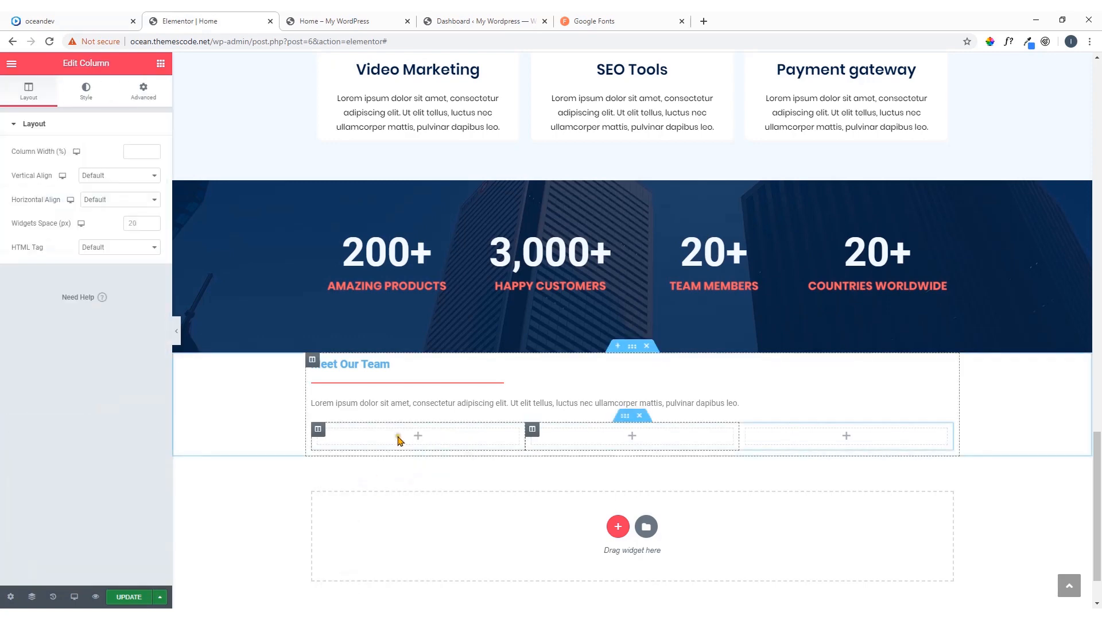
right_click(319, 432)
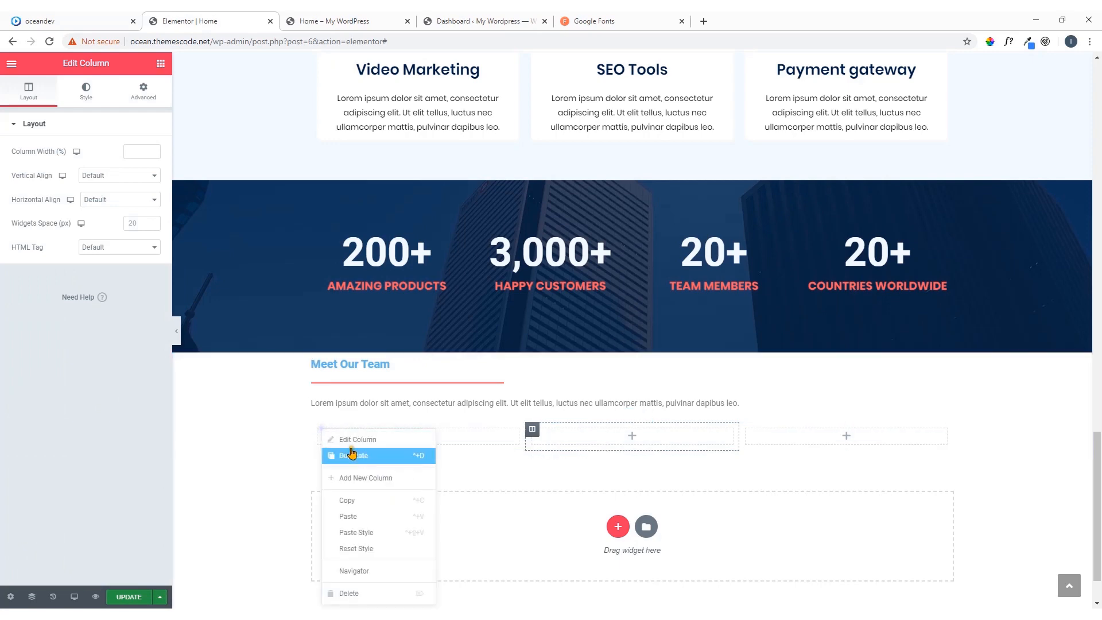
left_click(370, 480)
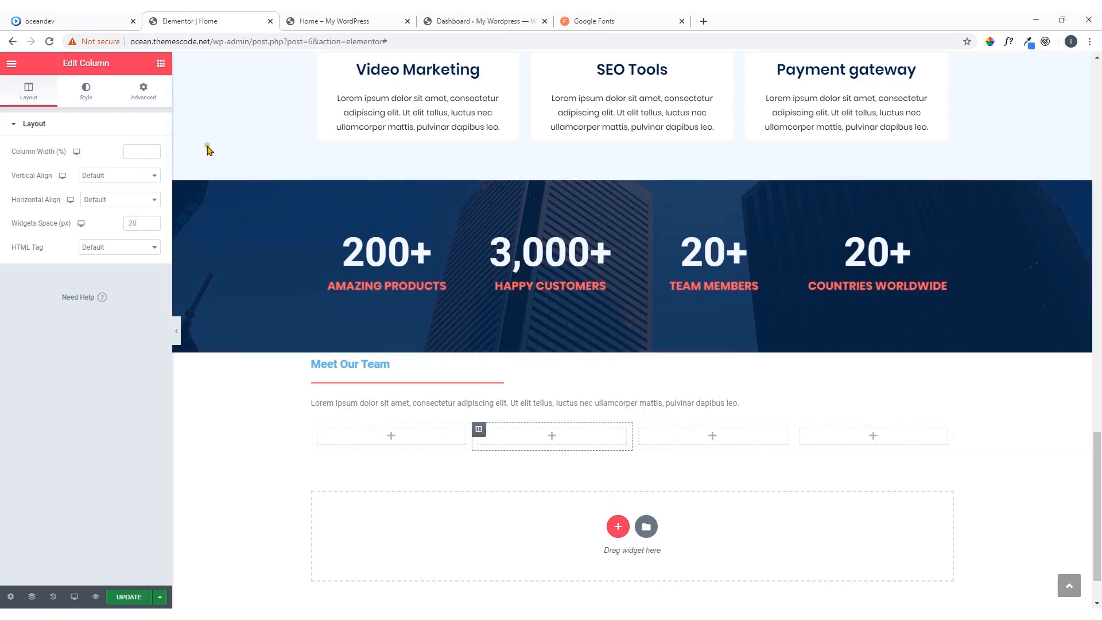
Check the team member layout on the reference page and place an Image Box widget in the inner section's first column
left_click(107, 25)
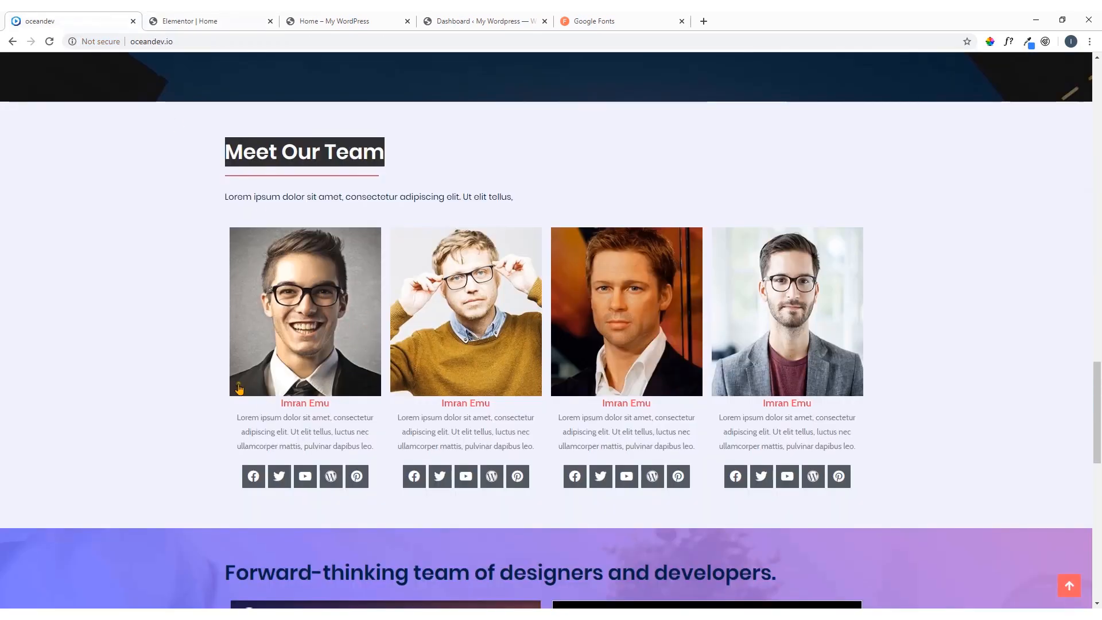
left_click(209, 19)
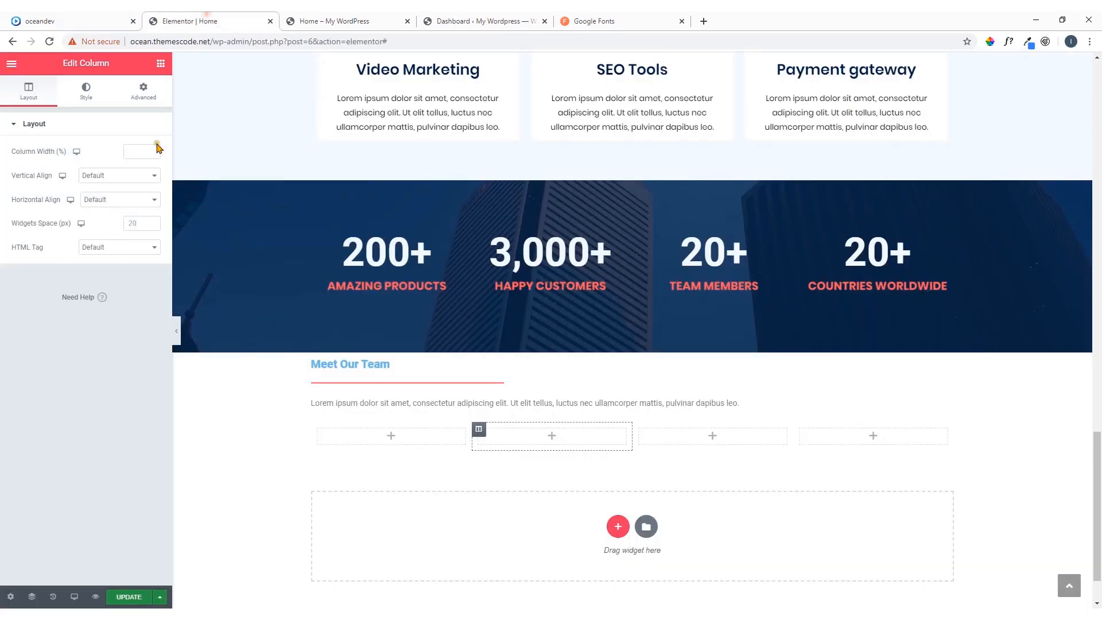
left_click(161, 64)
scroll(86, 271, "down", 2)
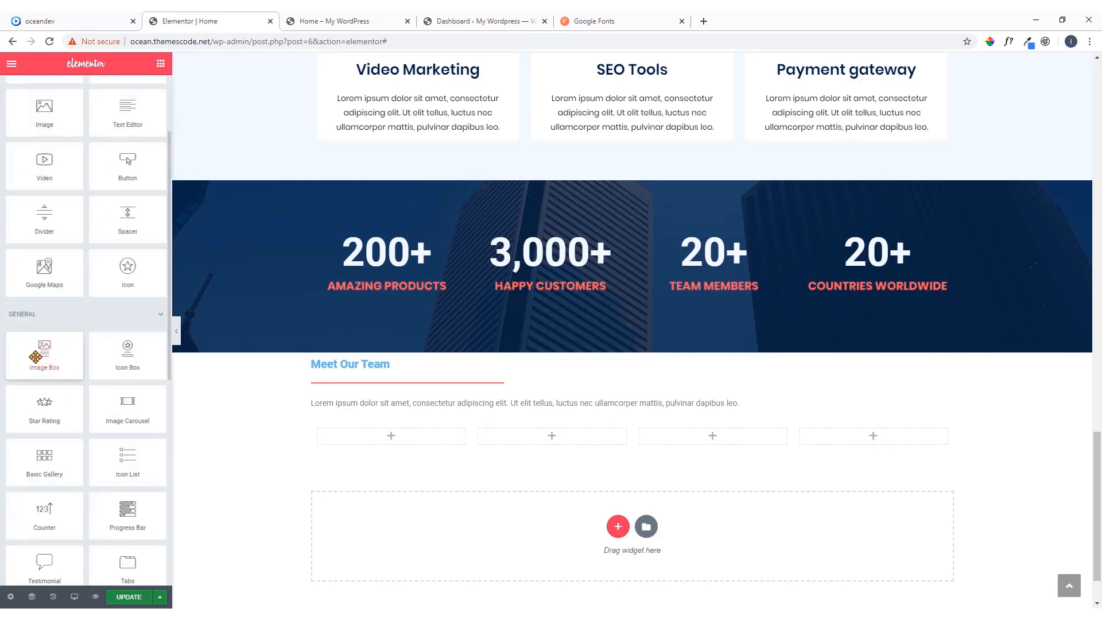
left_click_drag(36, 356, 383, 434)
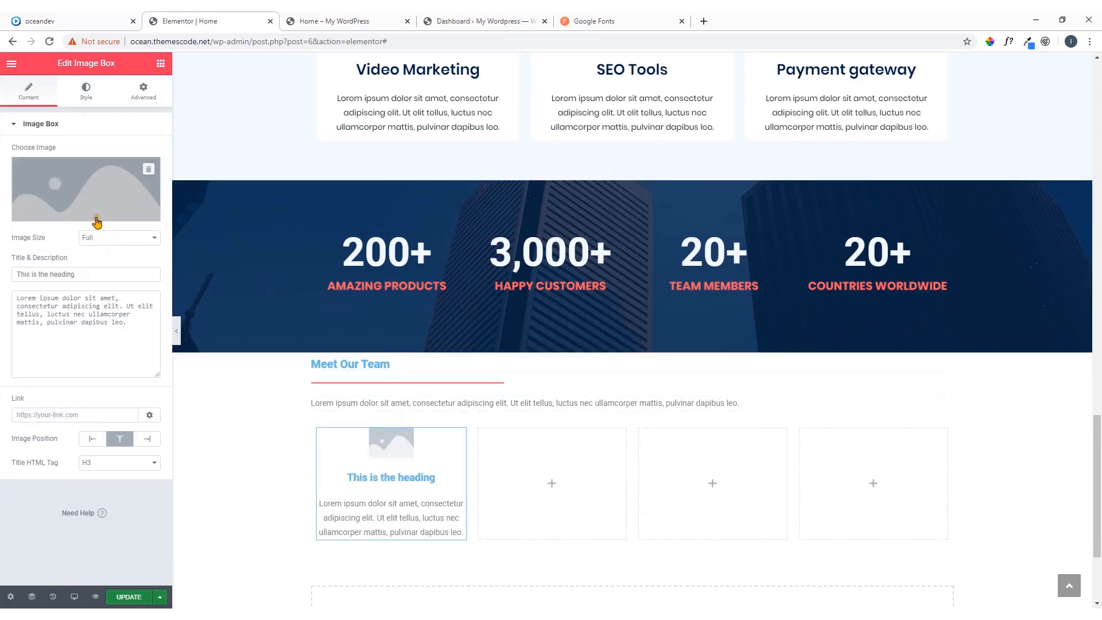
Open the image box's media upload, look through the Team Members folder and check the team photos on the oceandev reference page
left_click(100, 191)
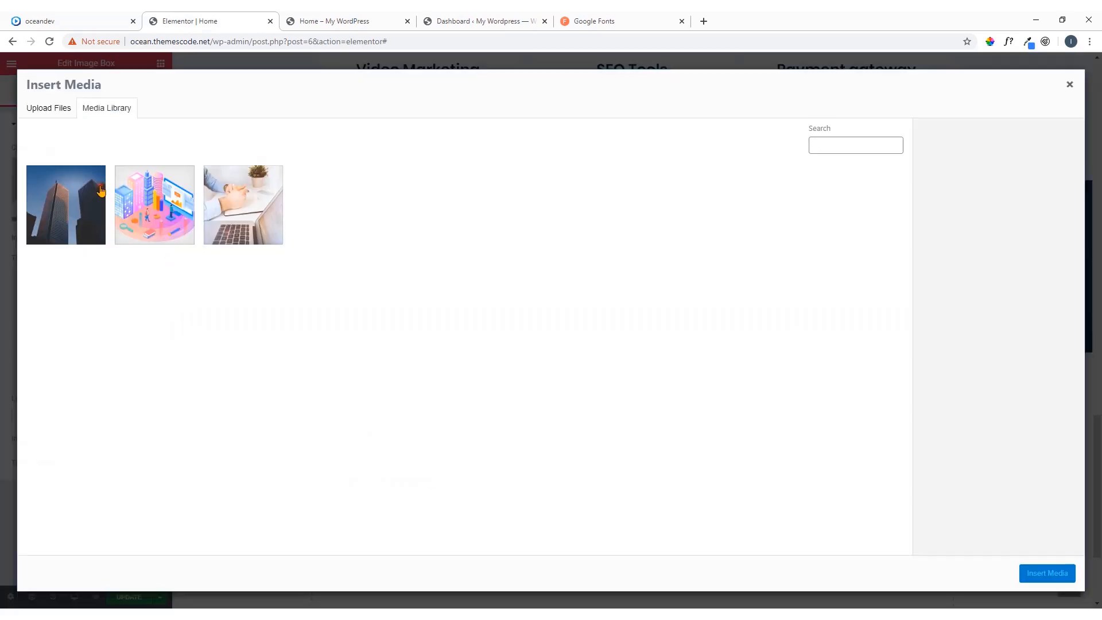
left_click(61, 109)
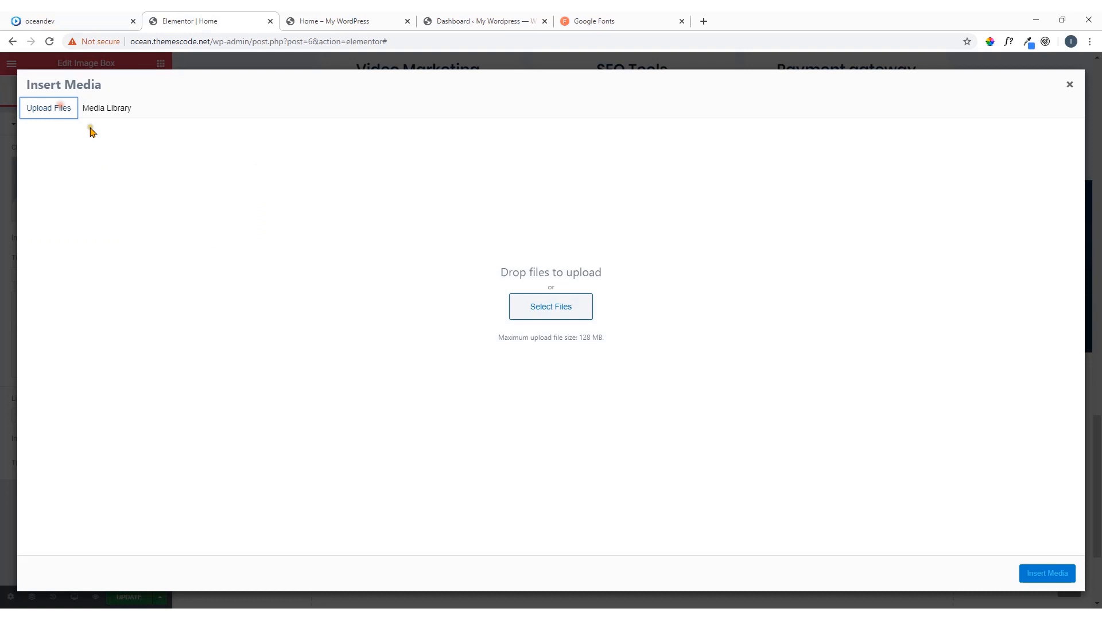
left_click(536, 308)
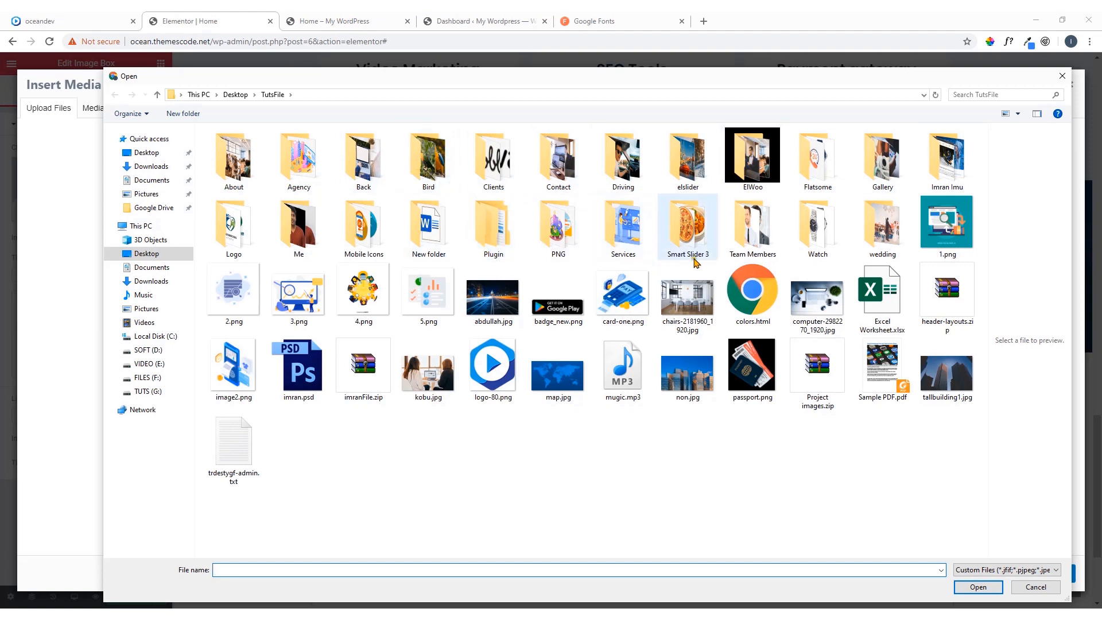
double_click(752, 235)
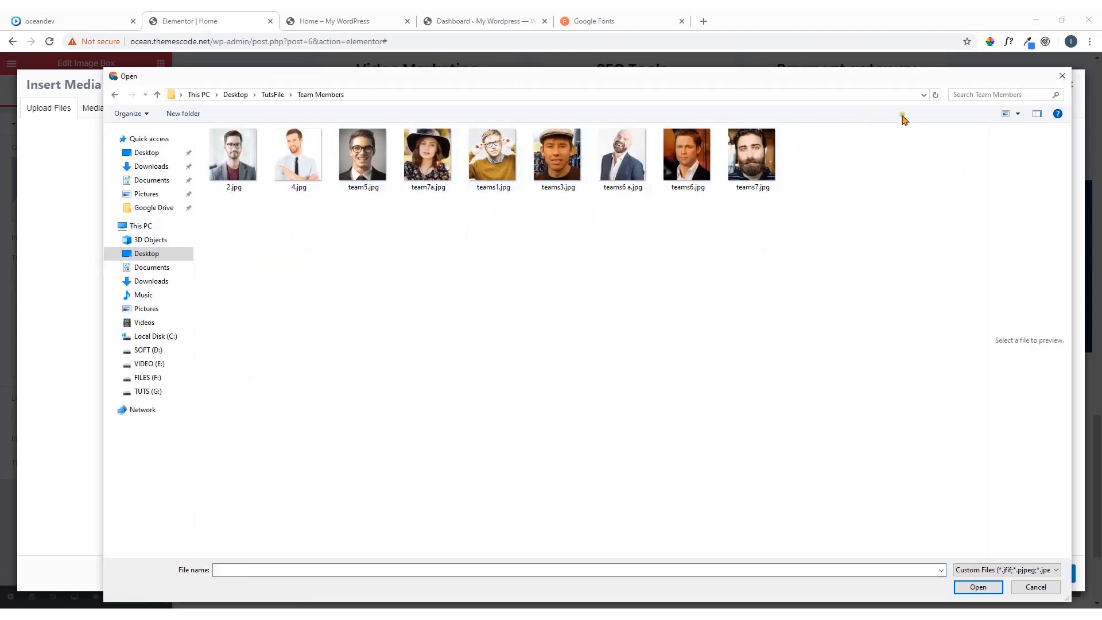
left_click(1062, 76)
left_click(80, 18)
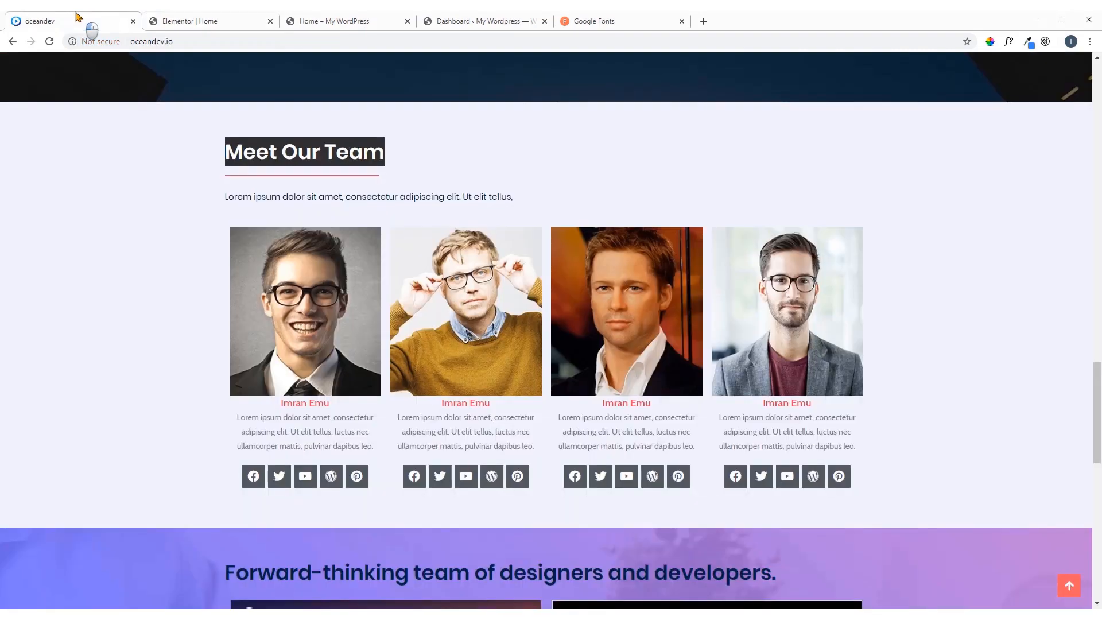
left_click(219, 17)
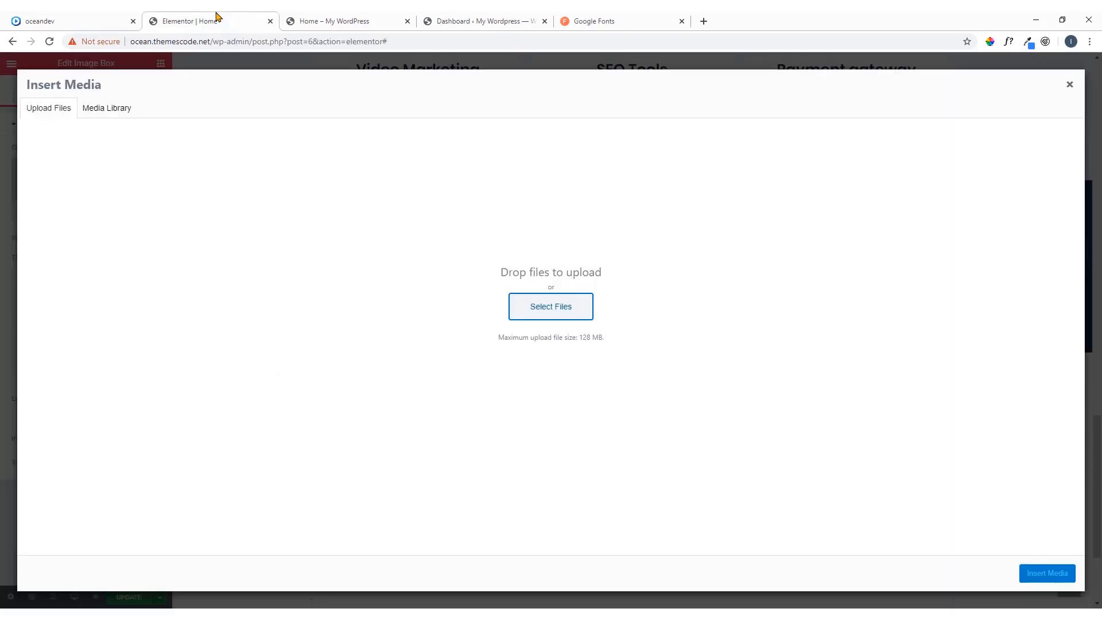
Upload all the photos from the Team Members folder to the media library
left_click(534, 300)
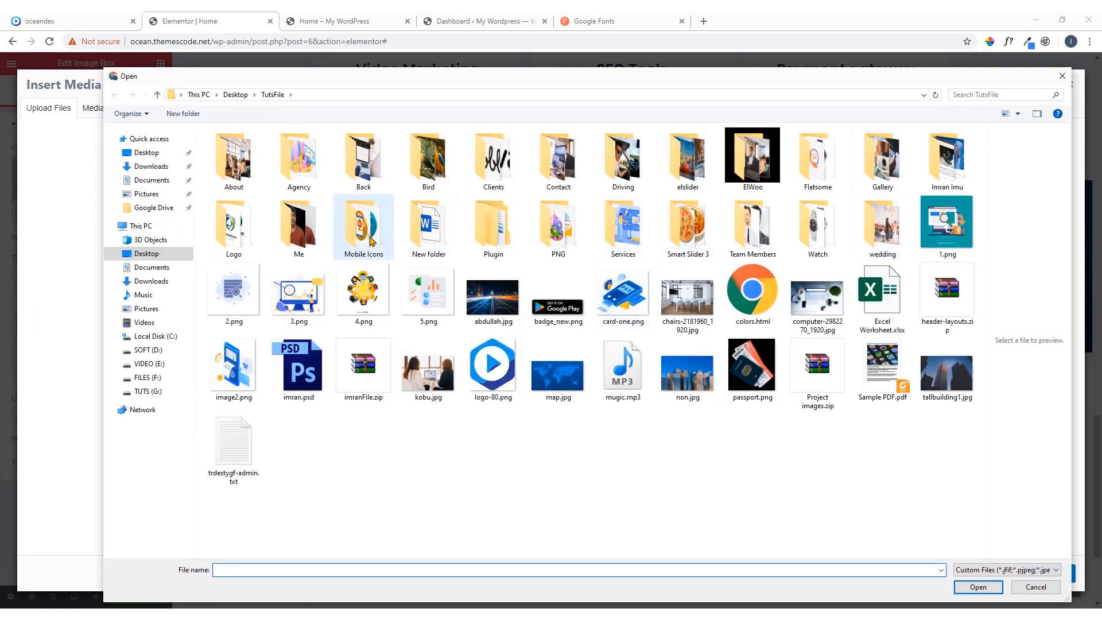
double_click(762, 231)
left_click_drag(825, 174, 241, 196)
left_click(975, 588)
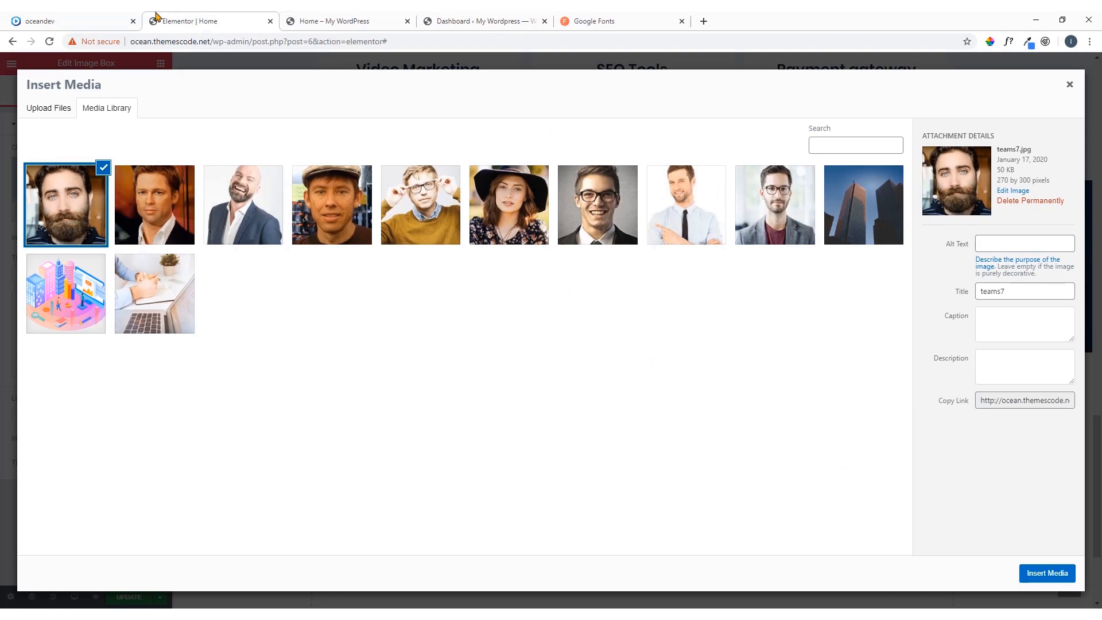
Insert teams1.jpg, the man with glasses in the mustard sweater, as the image box's picture
left_click(508, 205)
left_click(412, 208)
left_click(1044, 574)
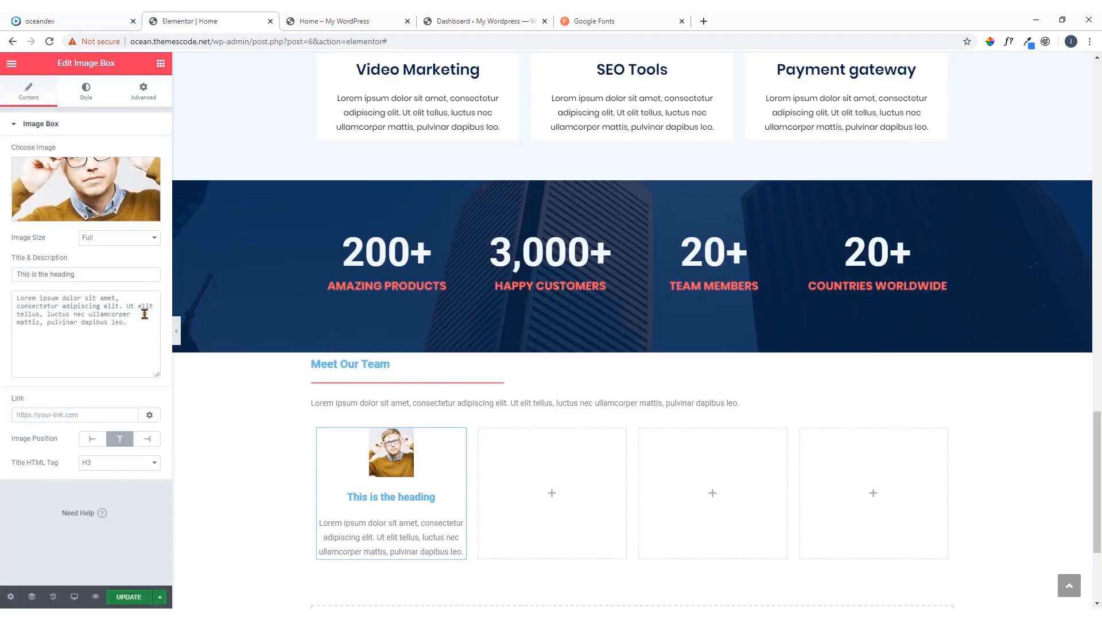
Copy the first team member's name from the oceandev reference page and use it as the image box's title
left_click(89, 23)
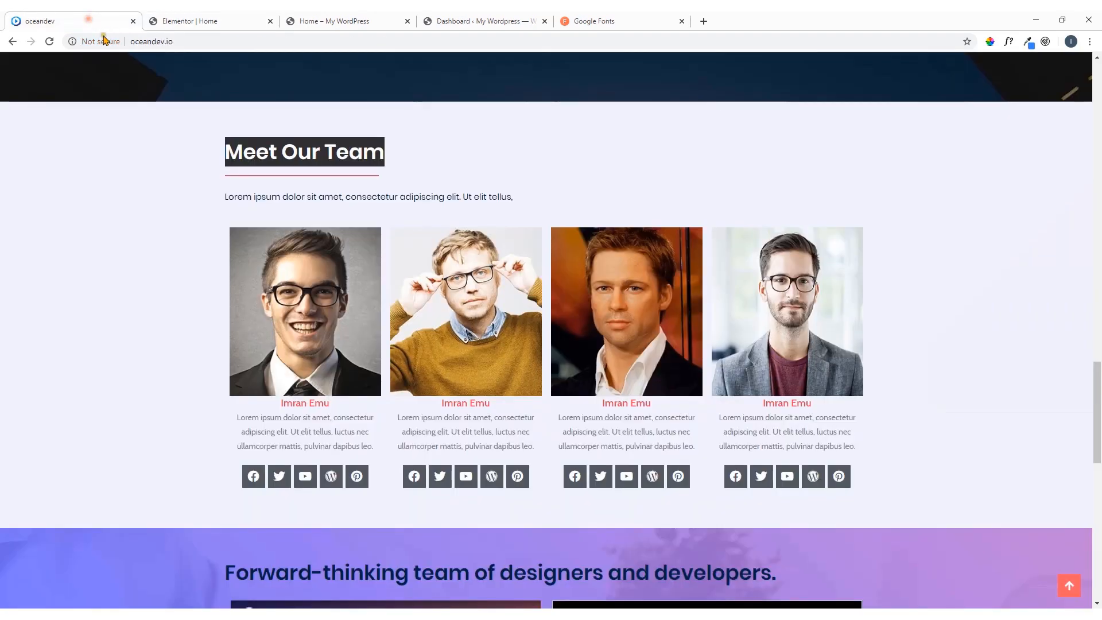
left_click_drag(333, 404, 280, 404)
right_click(283, 404)
left_click(262, 406)
right_click(281, 405)
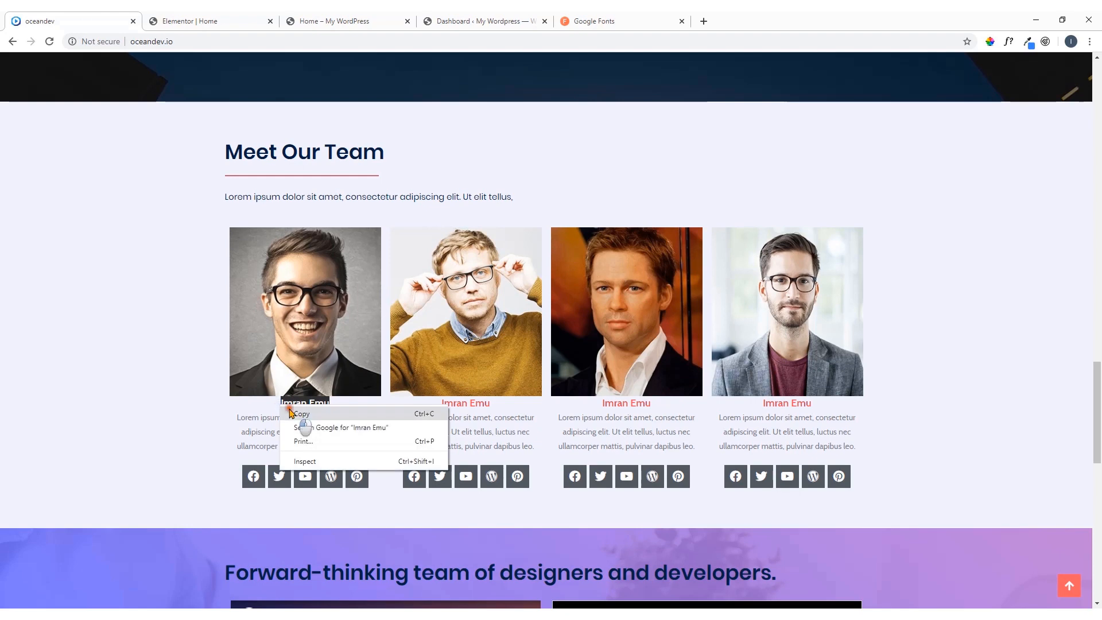
left_click(310, 412)
left_click(211, 22)
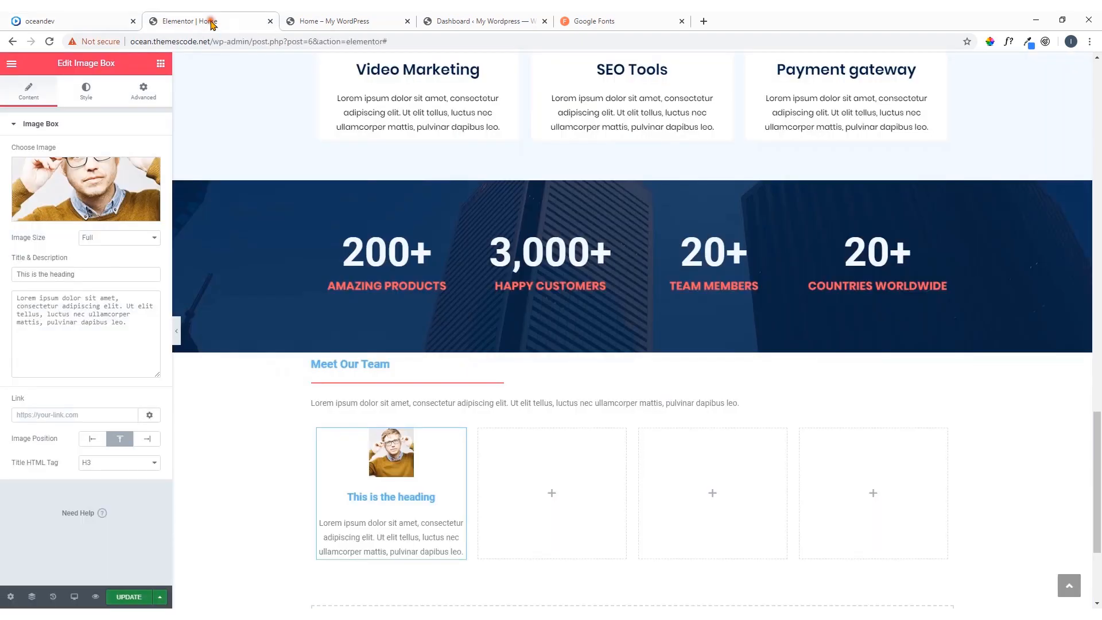
triple_click(106, 274)
key("ctrl+v")
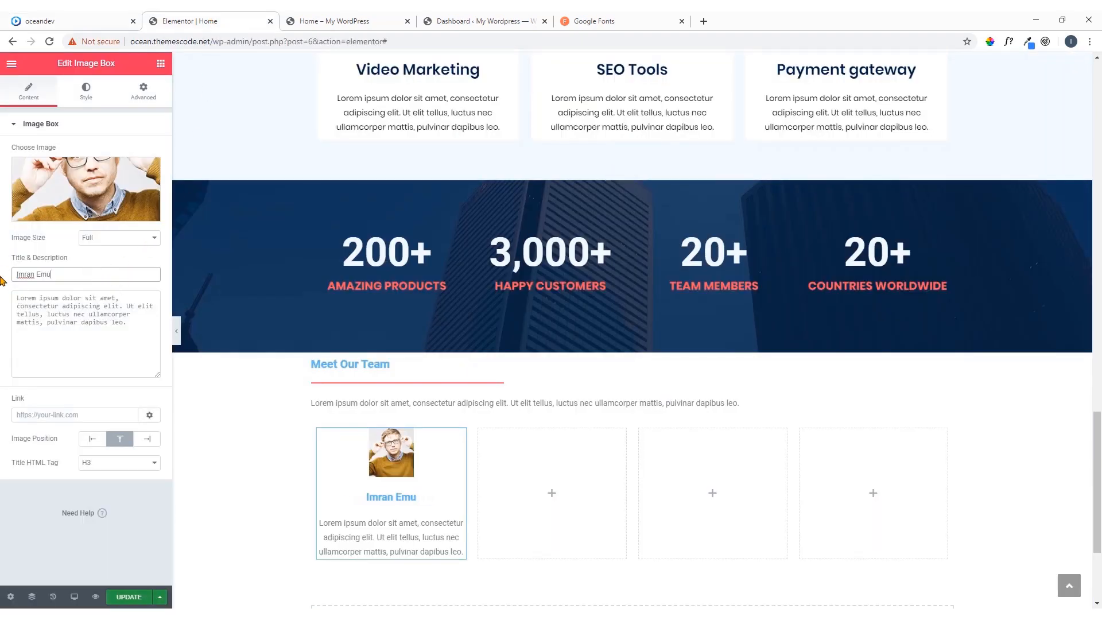
Compare the team member photo with the reference page and set the image box's image width to 100%
left_click(62, 14)
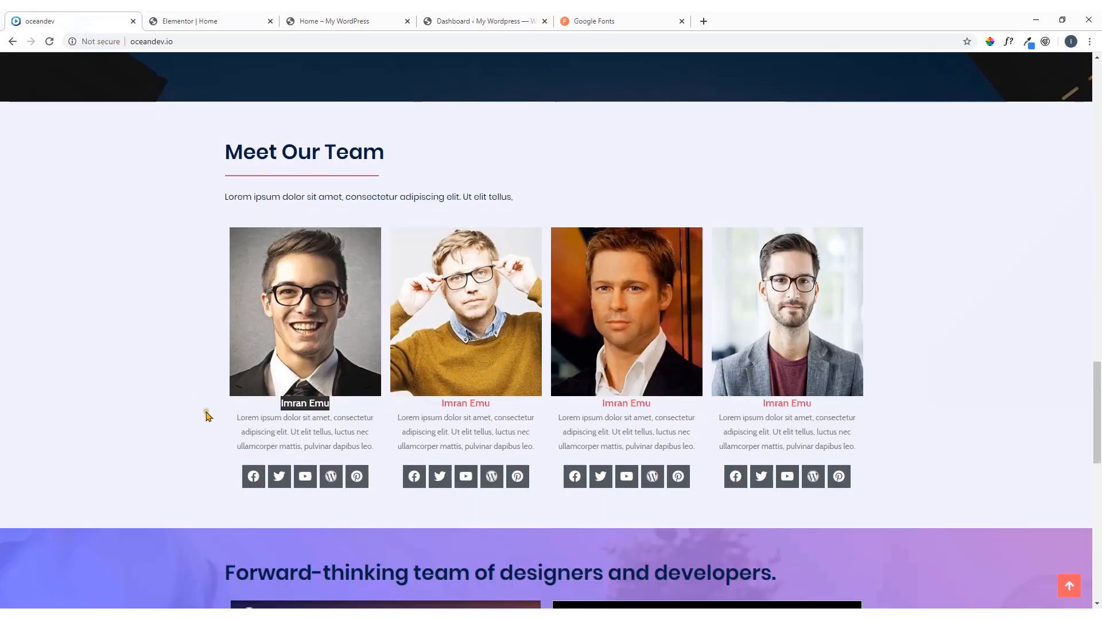
left_click(180, 17)
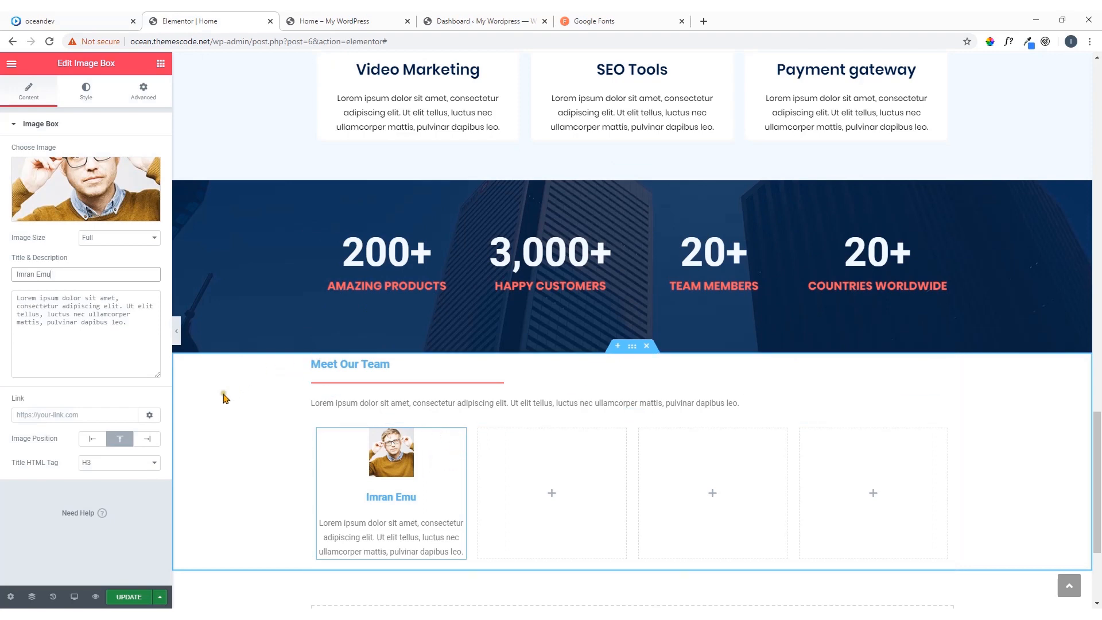
left_click(88, 94)
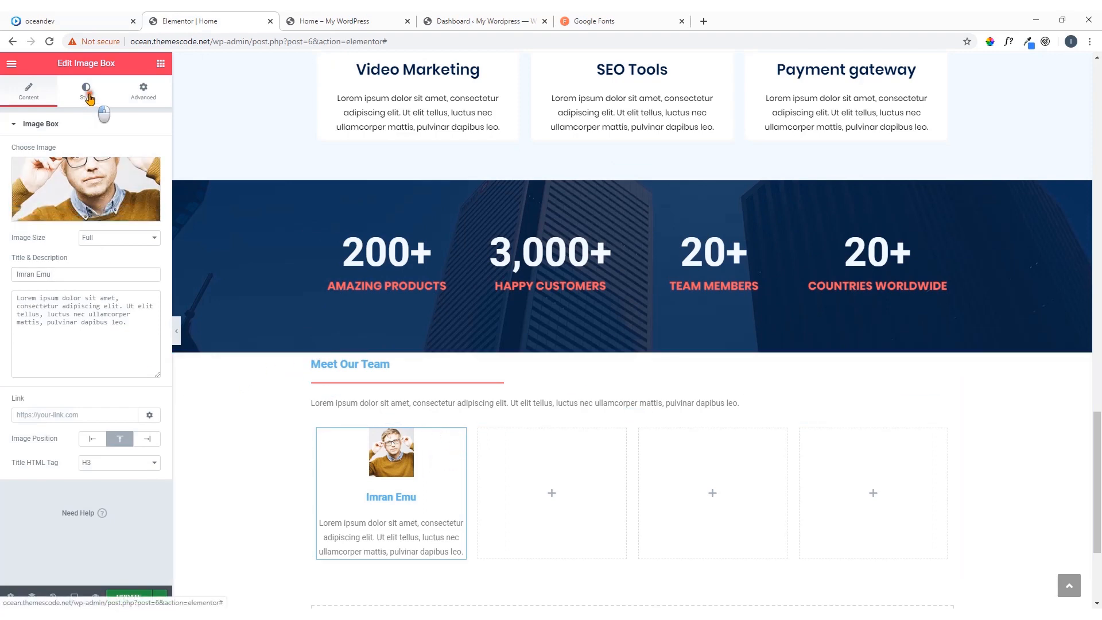
left_click_drag(42, 213, 124, 219)
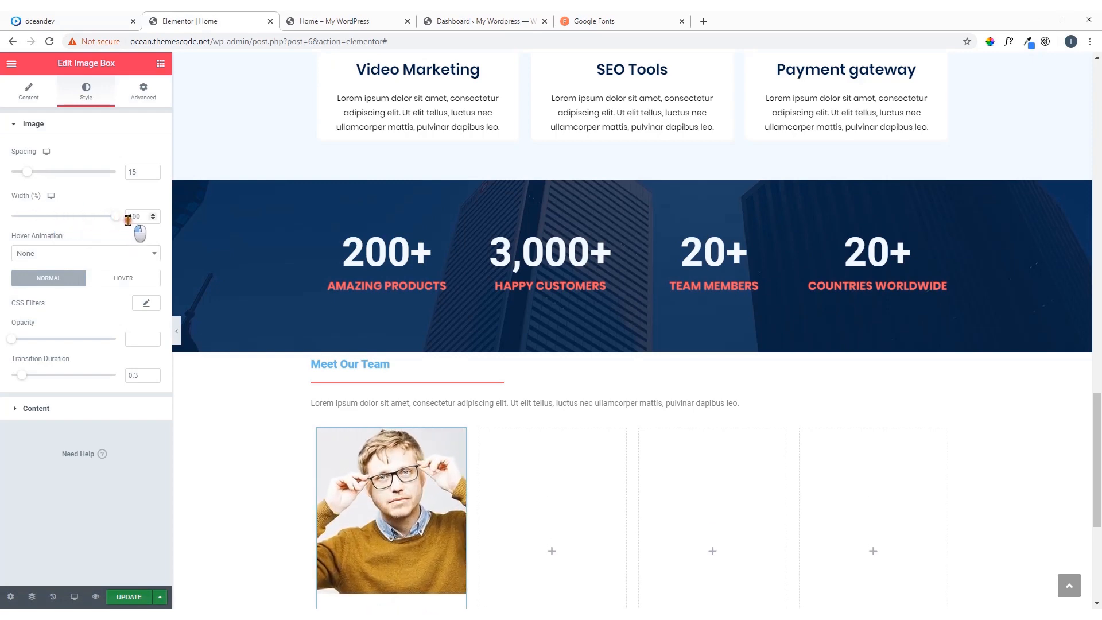
scroll(315, 364, "down", 1)
scroll(442, 406, "down", 3)
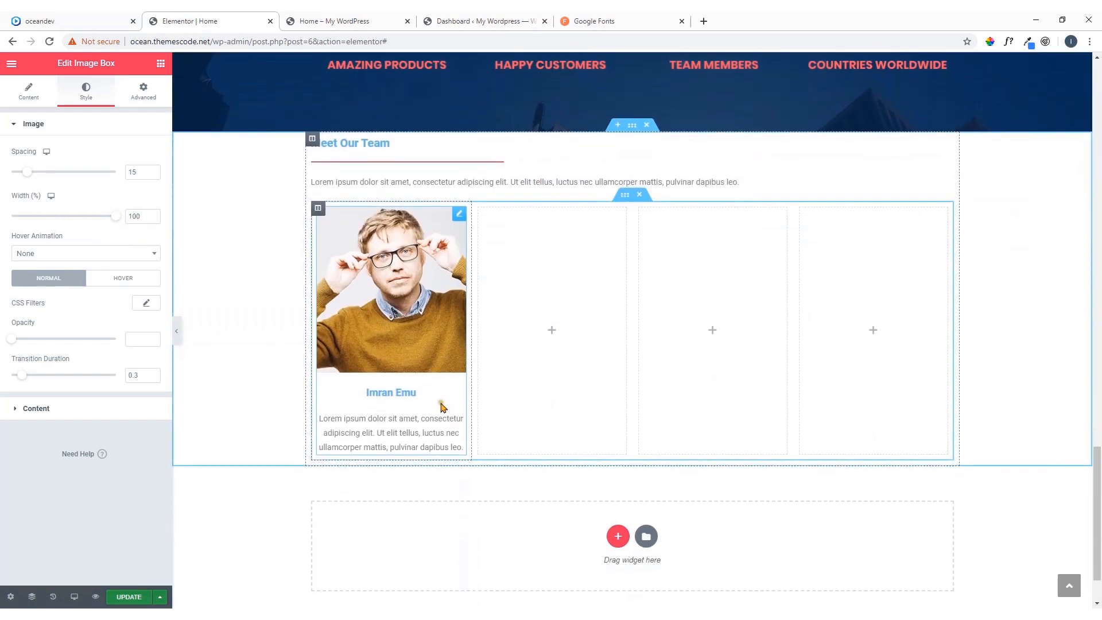
Check the team member name's styling on the reference page and set the image box's title color to the saved coral
left_click(83, 21)
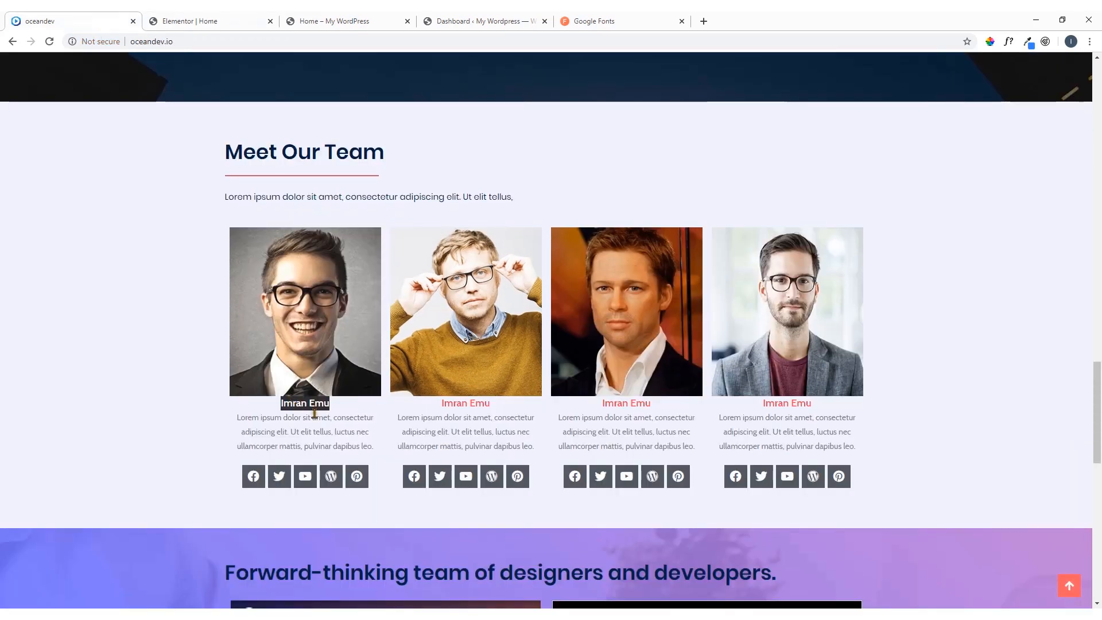
left_click(352, 412)
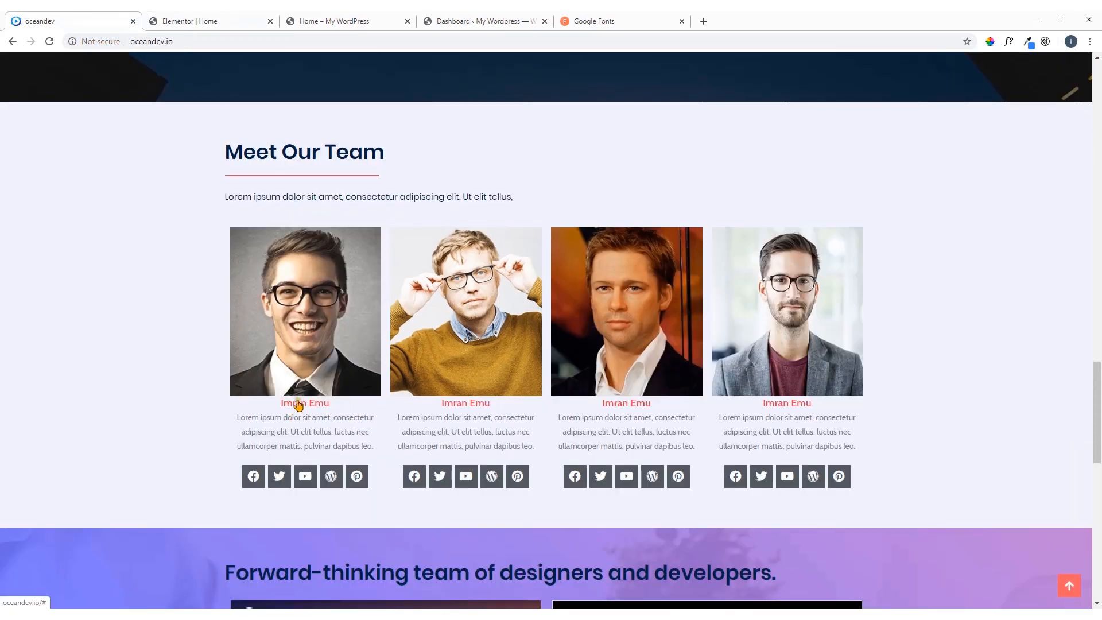
left_click(195, 22)
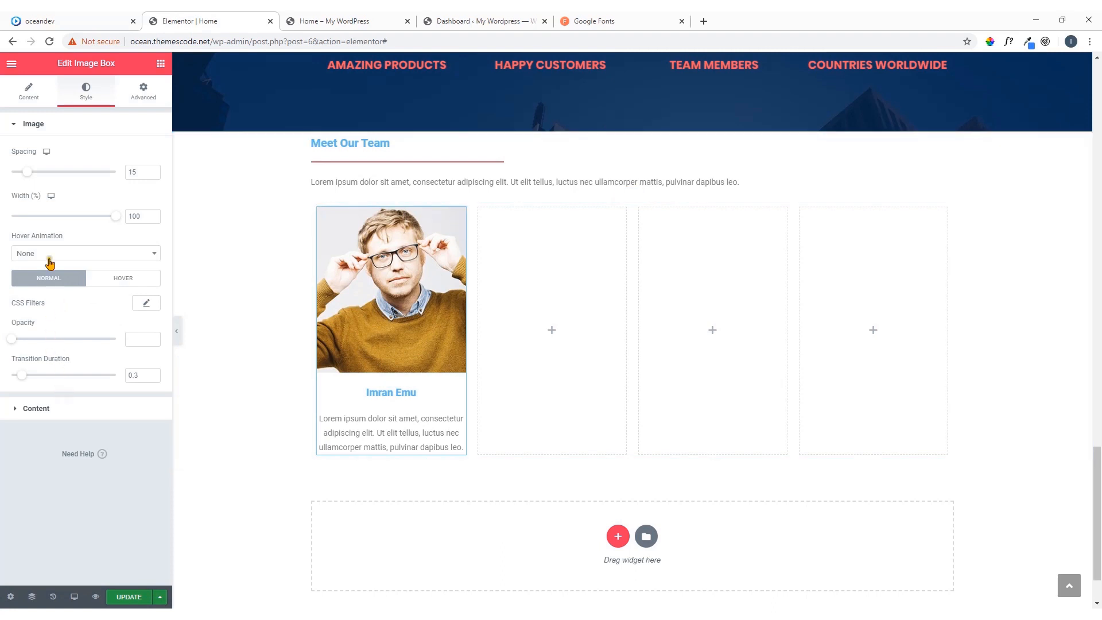
left_click(75, 413)
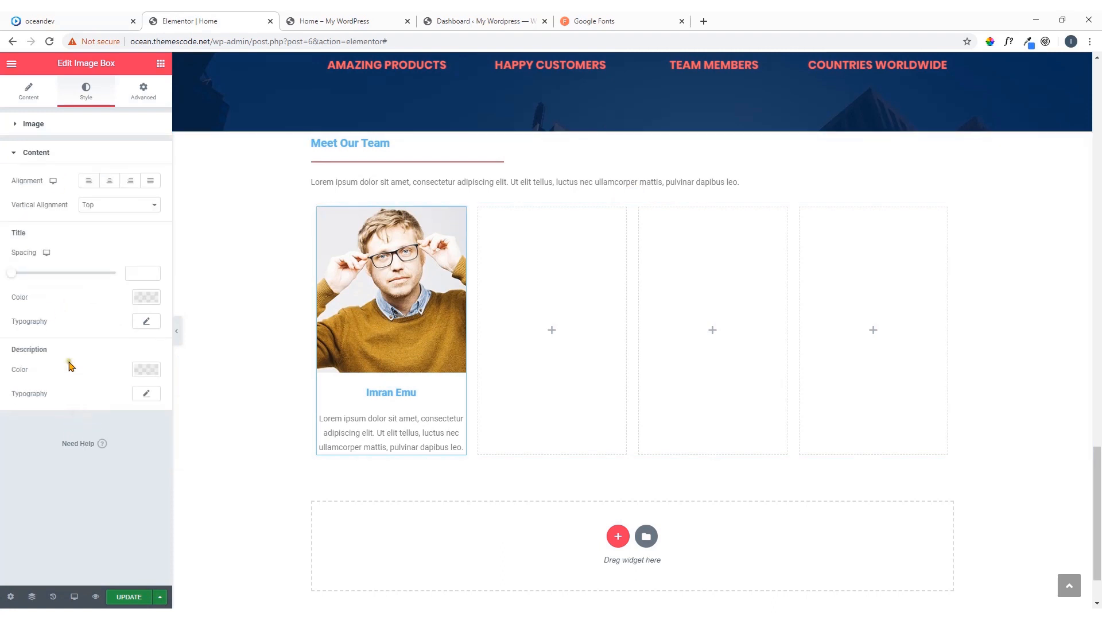
left_click(144, 298)
left_click(40, 340)
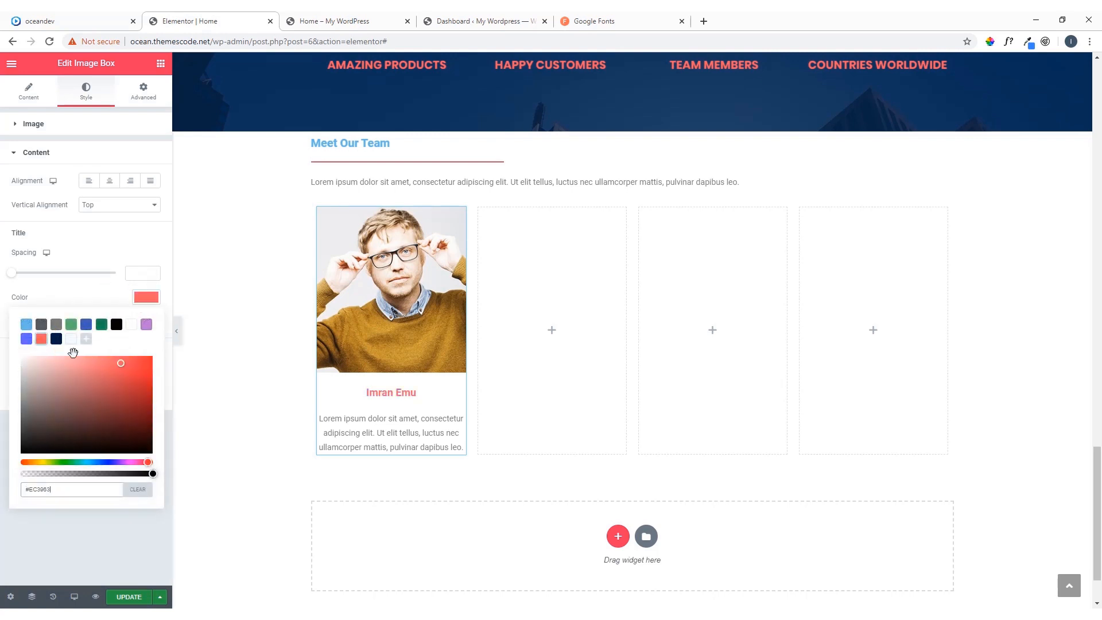
left_click(147, 300)
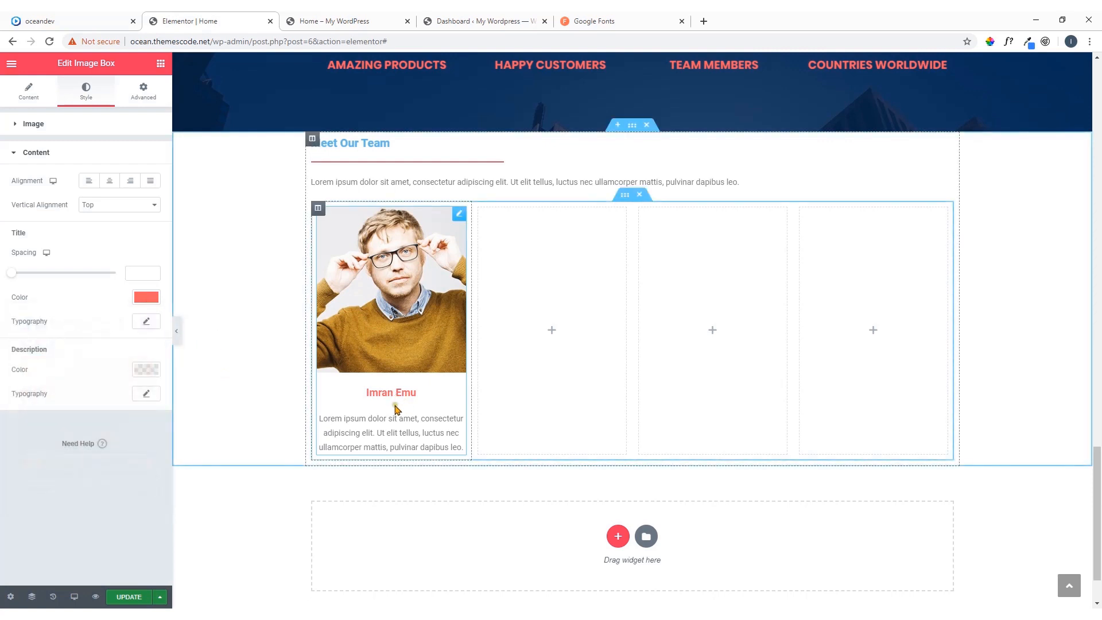
Set the image box's description color to the saved dark navy
left_click(146, 371)
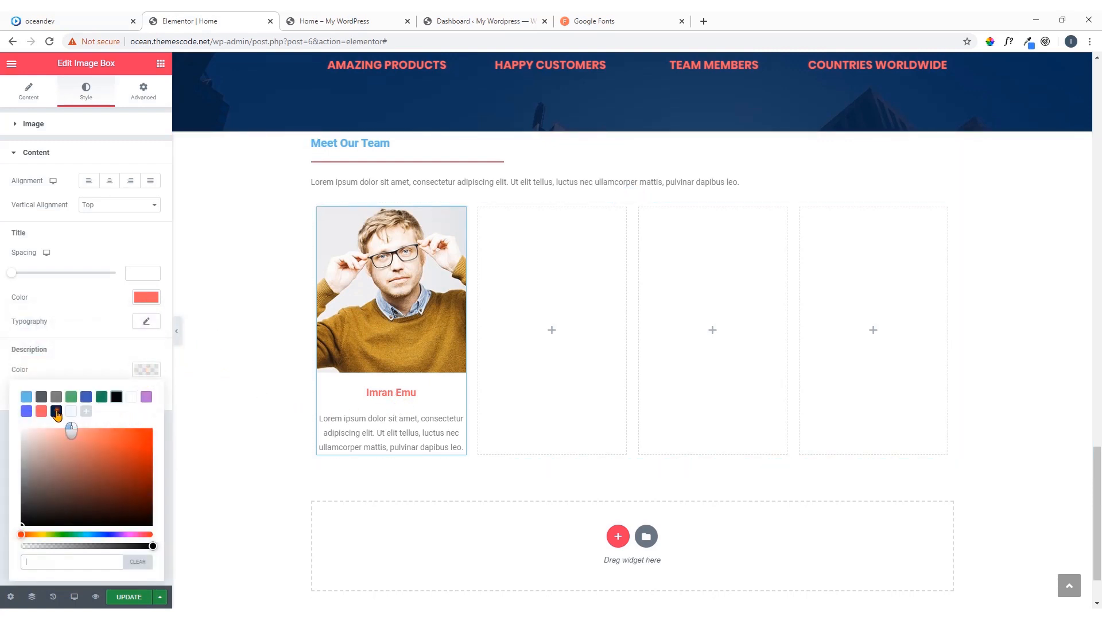
left_click(56, 411)
left_click(140, 375)
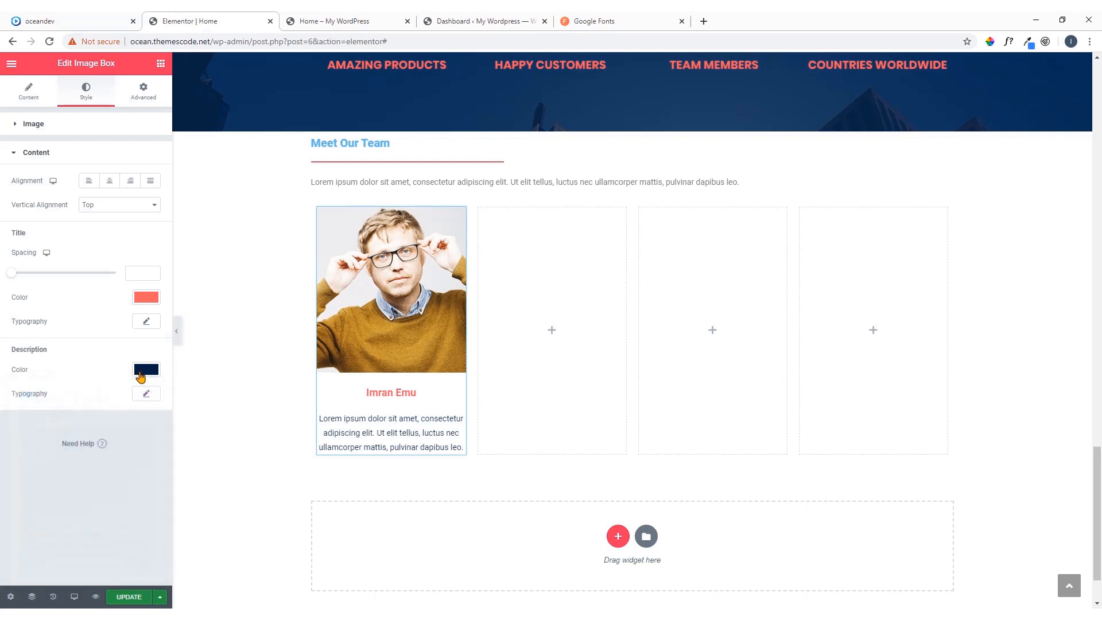
Set the image box title's typography to the Poppins family at a size of 30 px
left_click(149, 323)
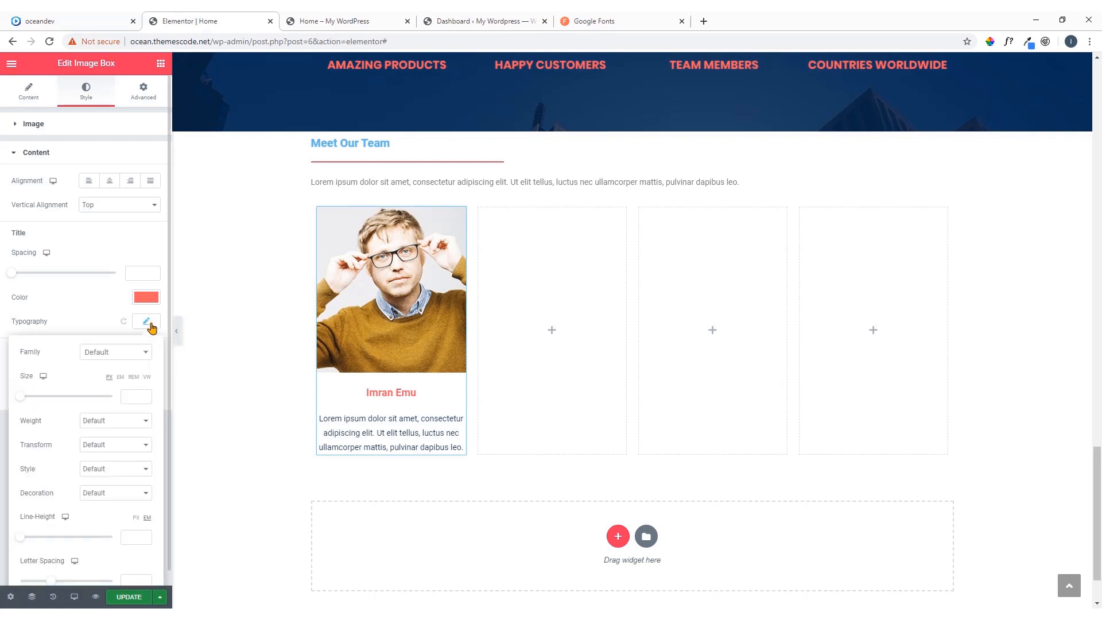
left_click(141, 352)
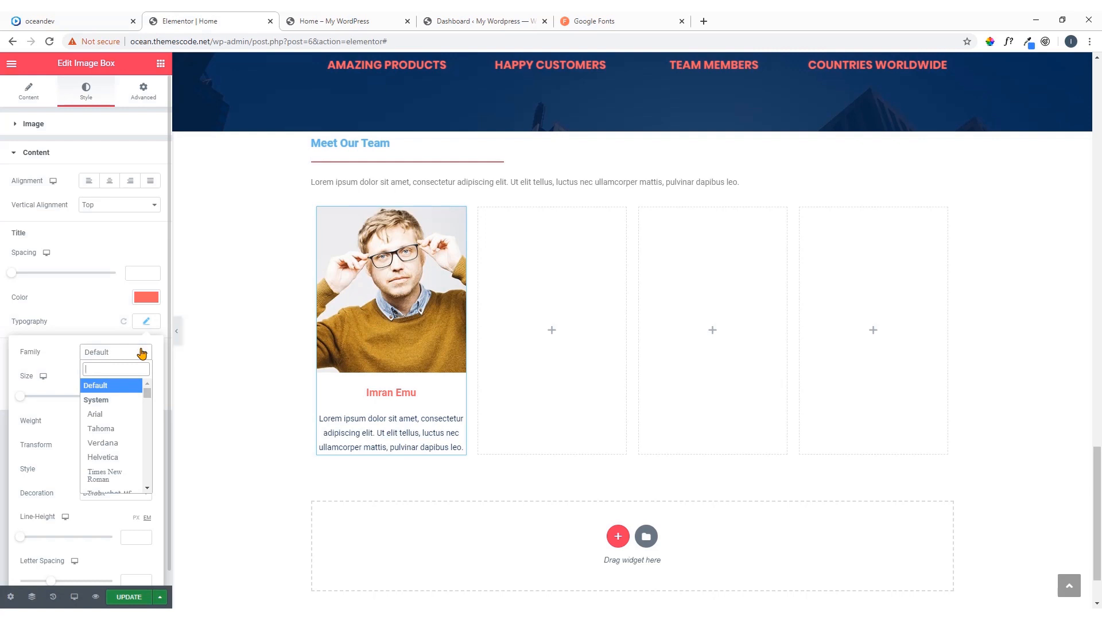
type("pop")
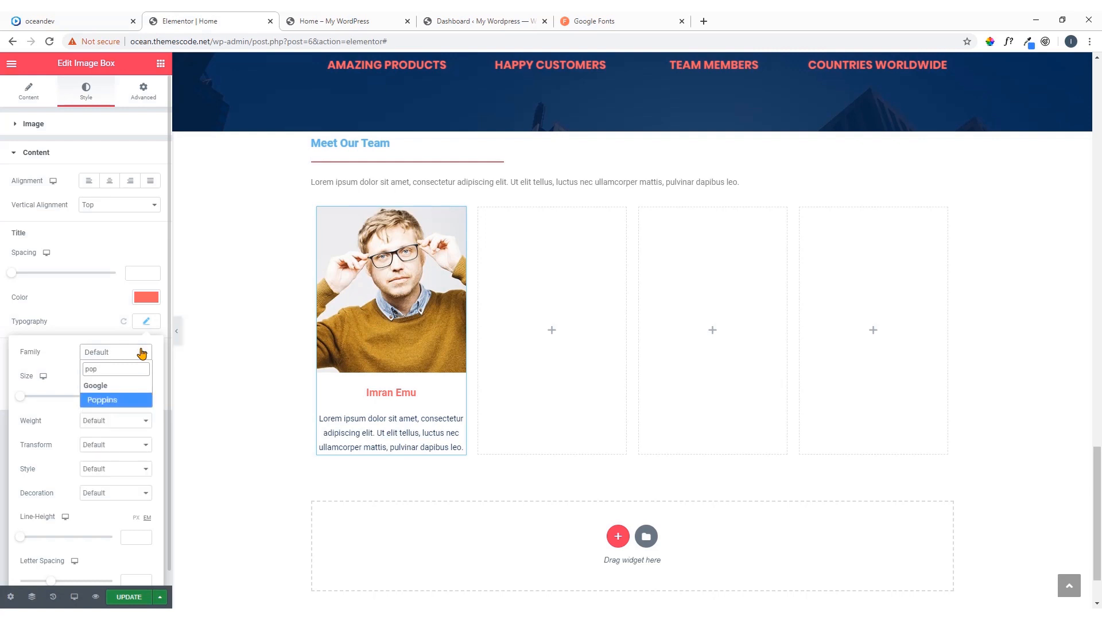
left_click(119, 402)
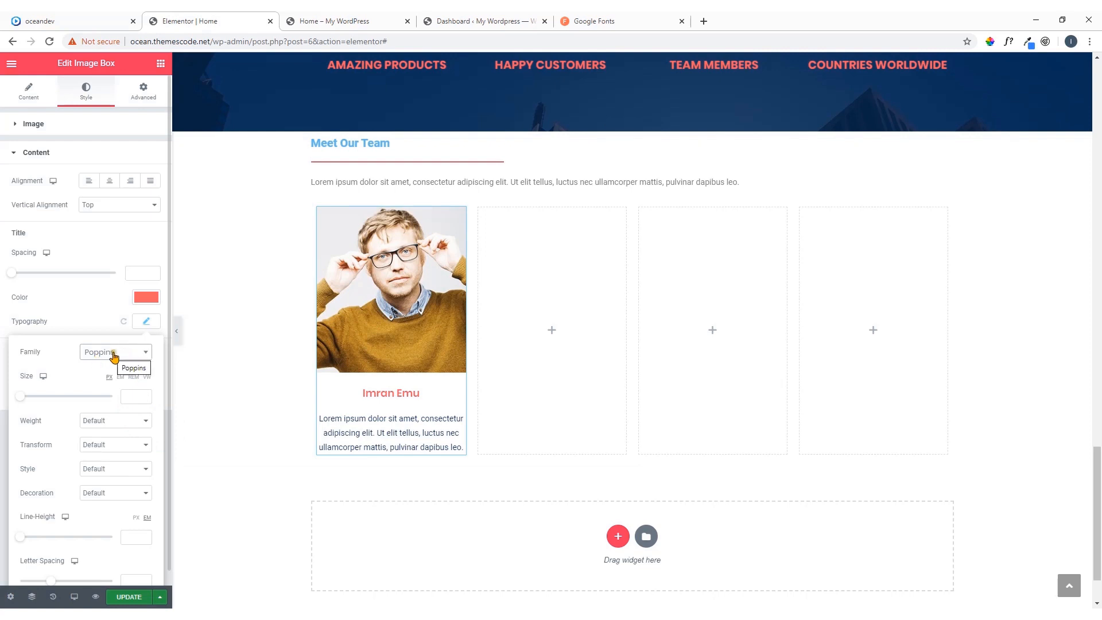
left_click_drag(20, 396, 35, 400)
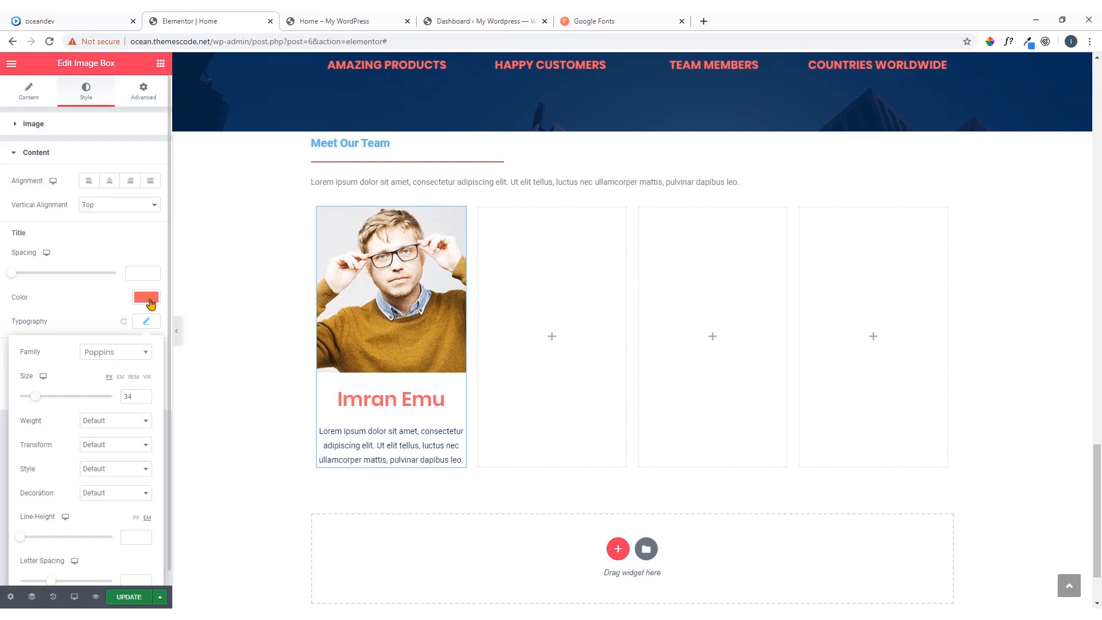
scroll(143, 398, "down", 4)
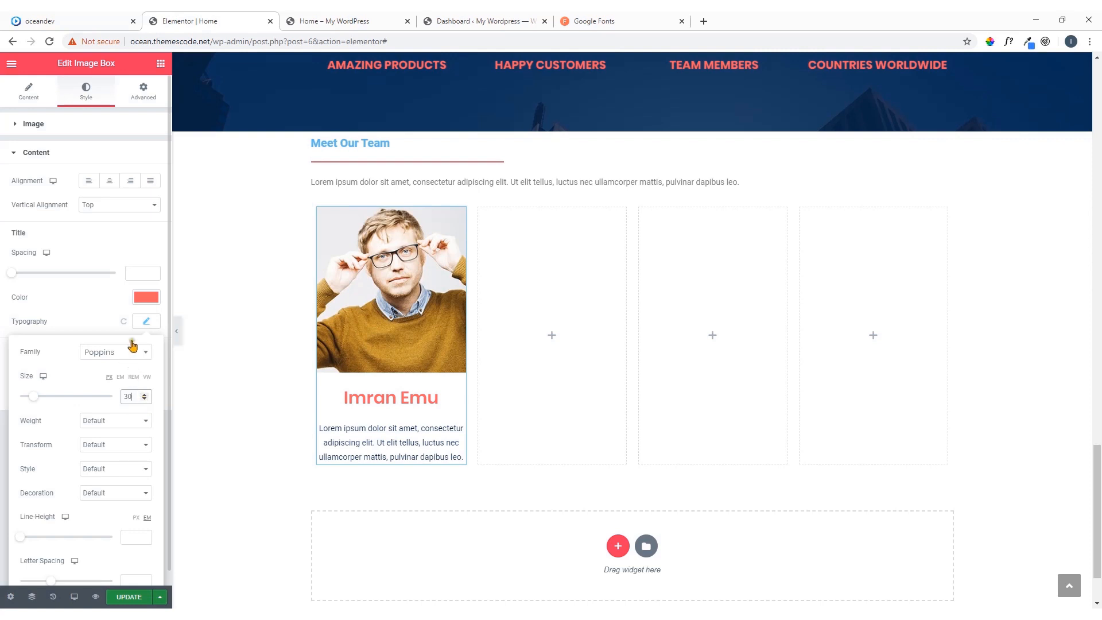
Compare the image box's title color with the team member styling on the oceandev reference page
left_click(153, 301)
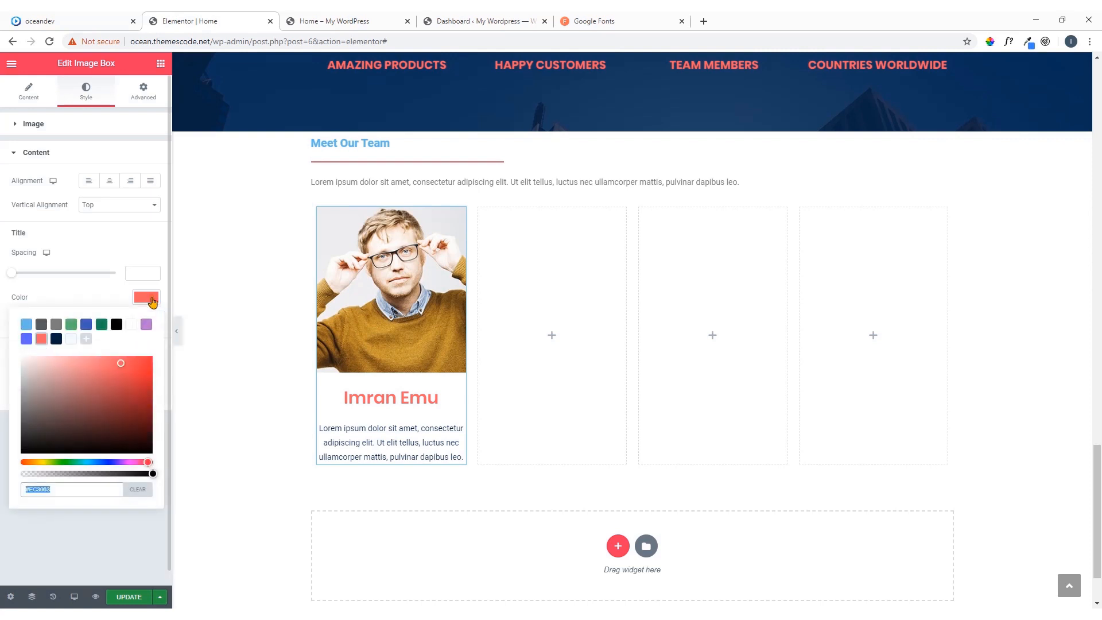
left_click(98, 21)
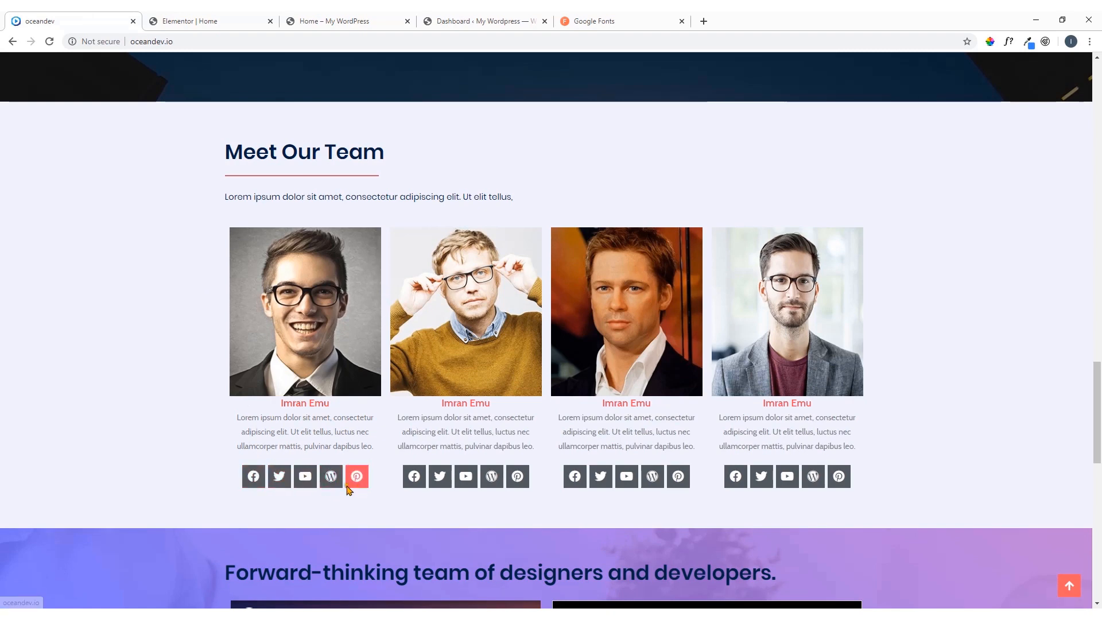
left_click(204, 18)
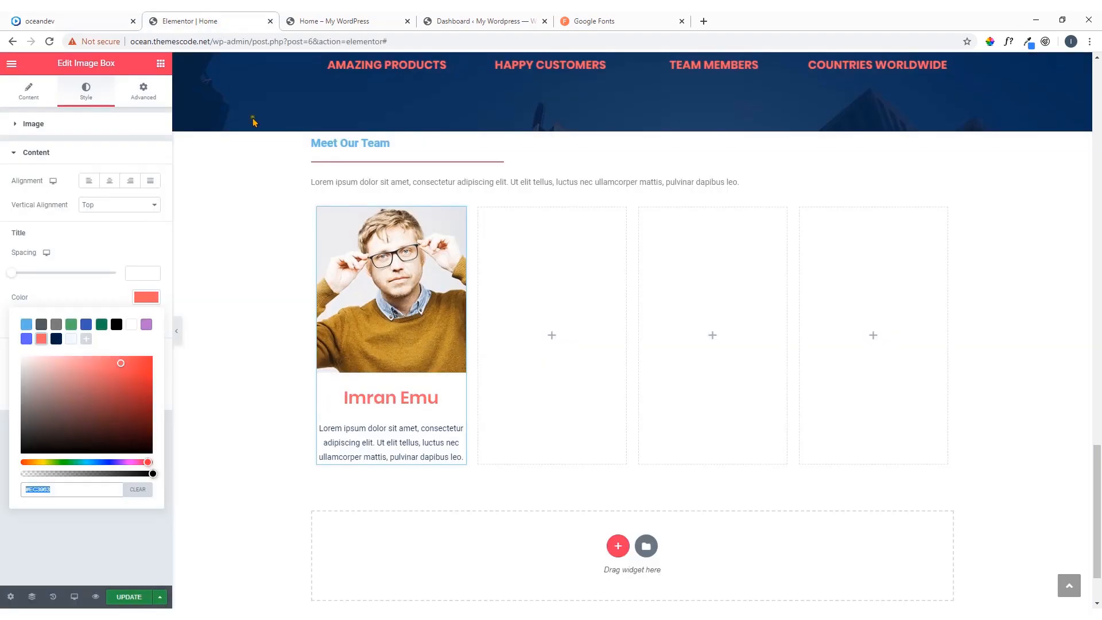
Place a Social Icons widget below the image box in the first team column
left_click(161, 63)
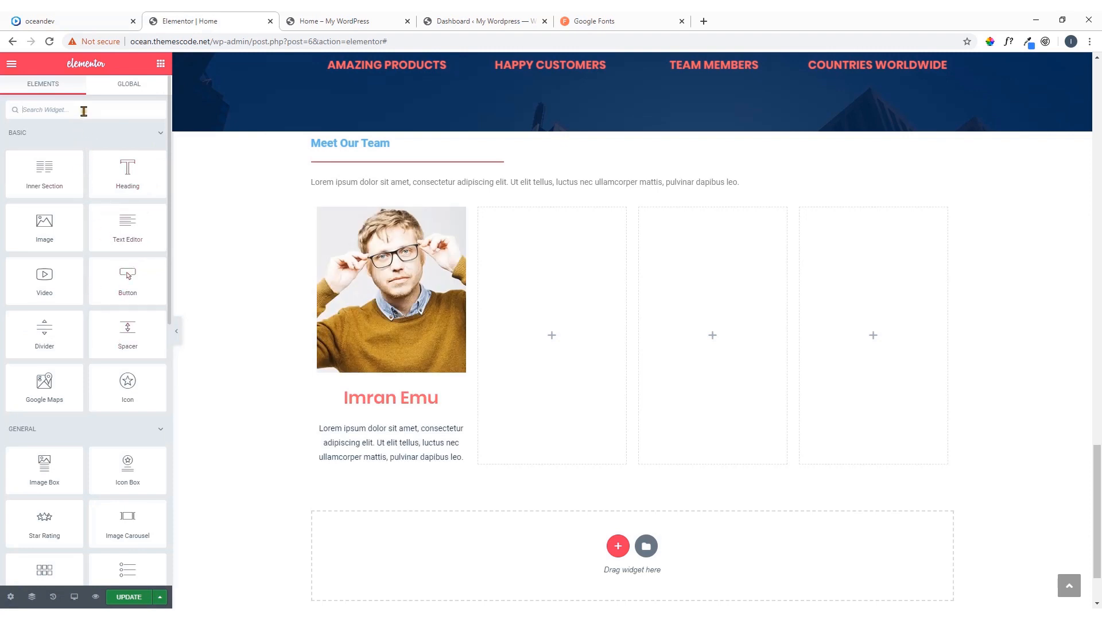
type("soci")
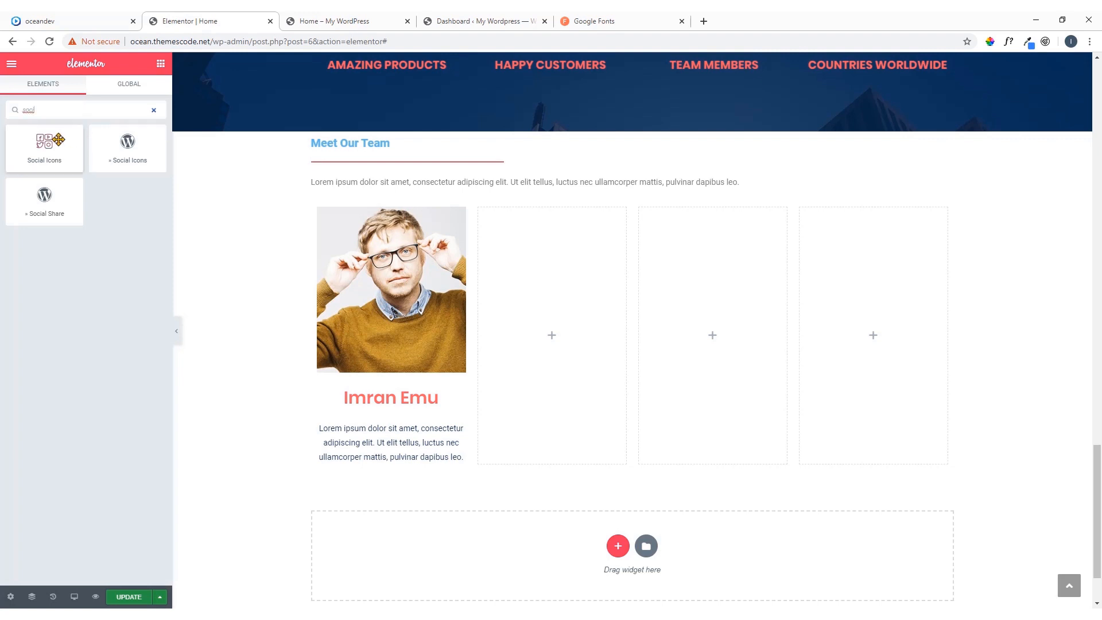
left_click_drag(46, 148, 373, 467)
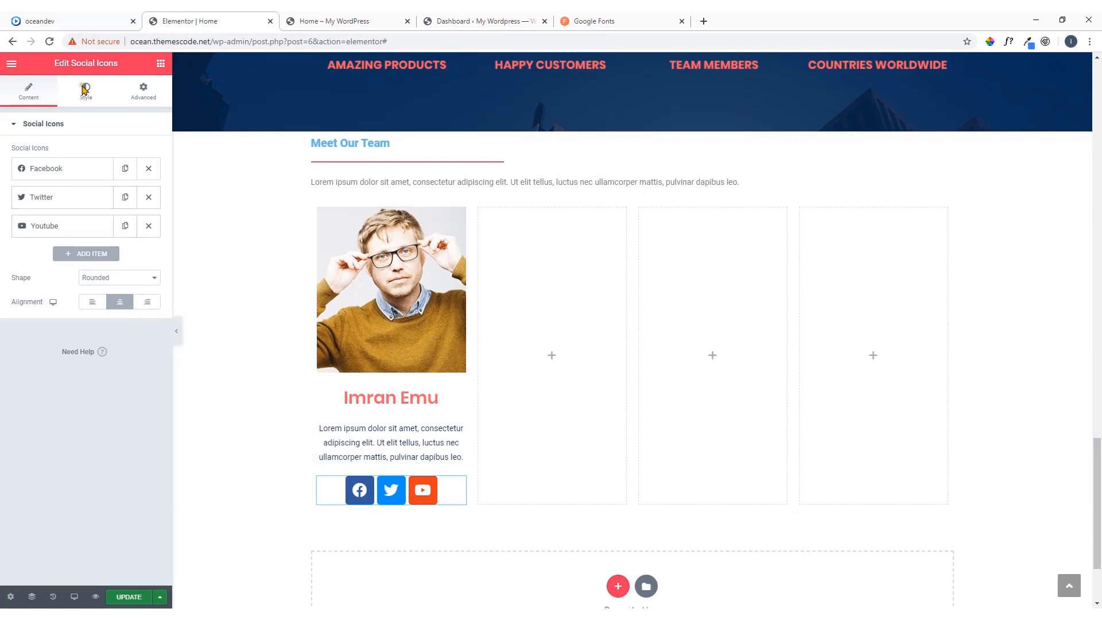
Add two more items to the social icons, checking the icon set against the oceandev reference page
left_click(68, 18)
left_click(171, 19)
left_click(106, 255)
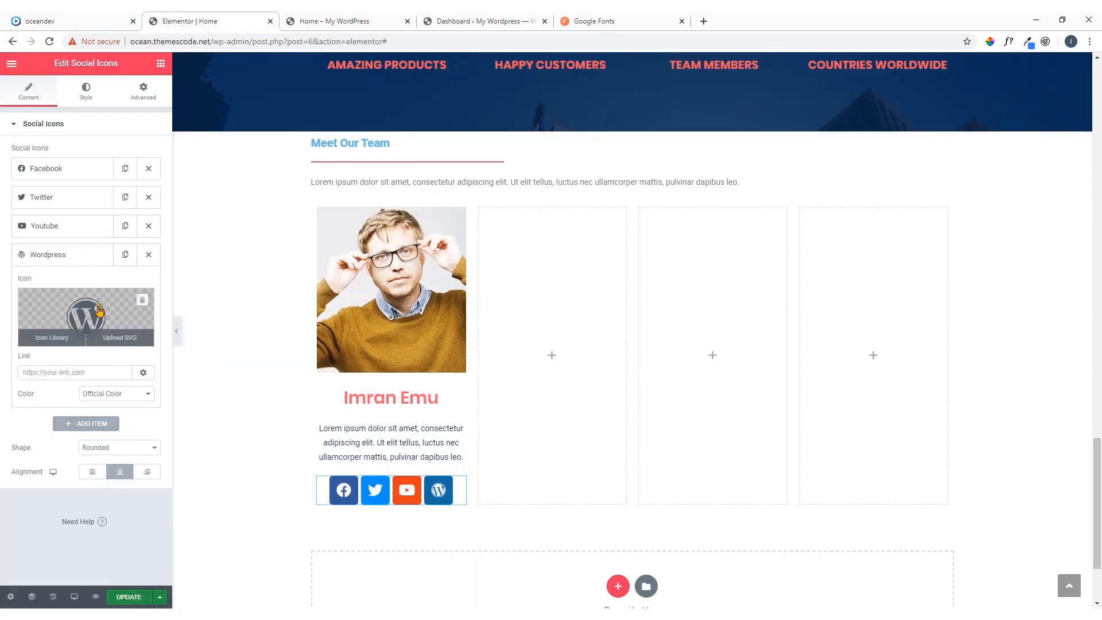
left_click(84, 258)
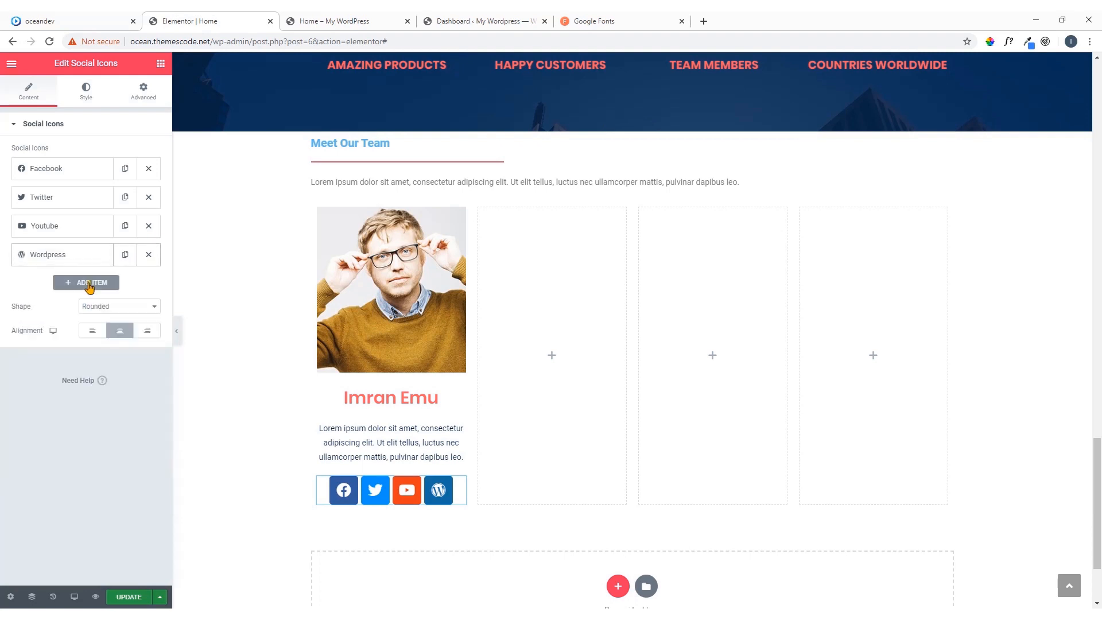
left_click(91, 283)
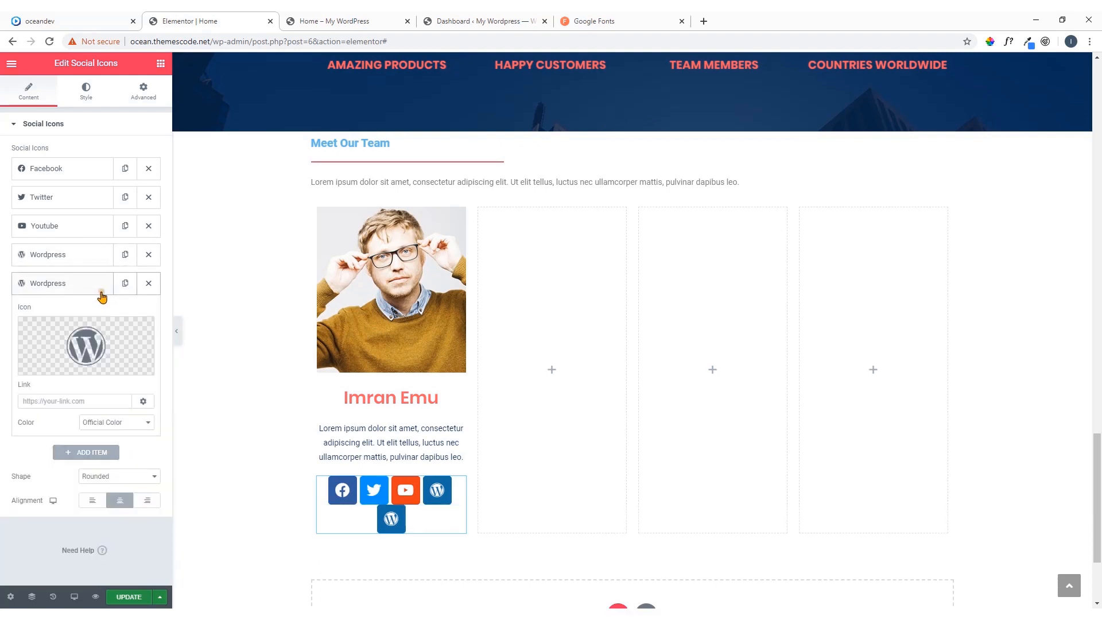
left_click(63, 21)
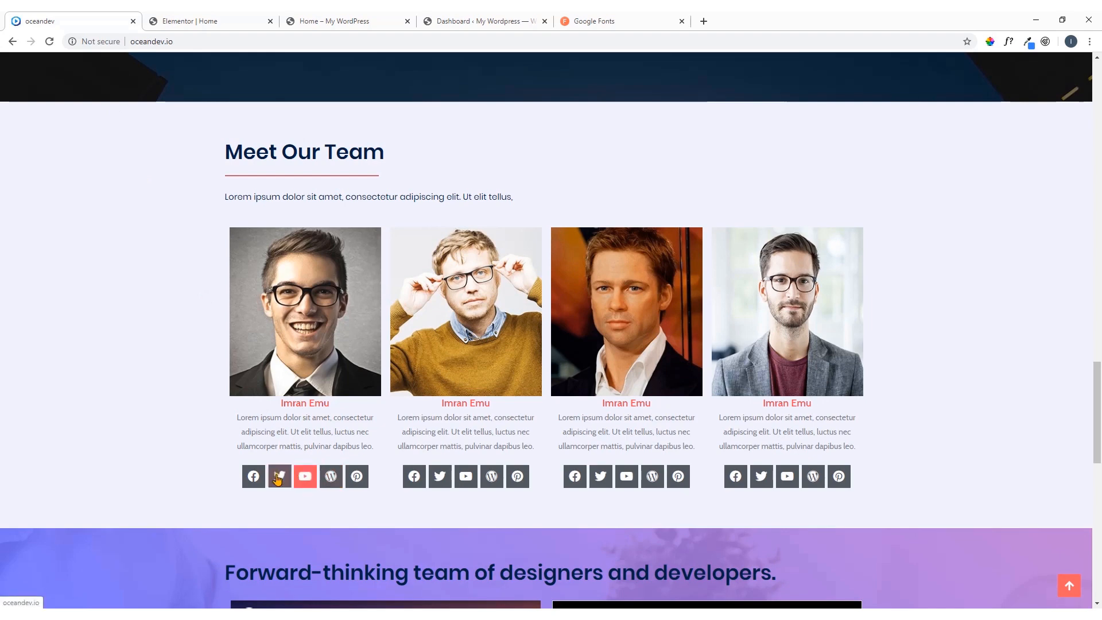
left_click(201, 21)
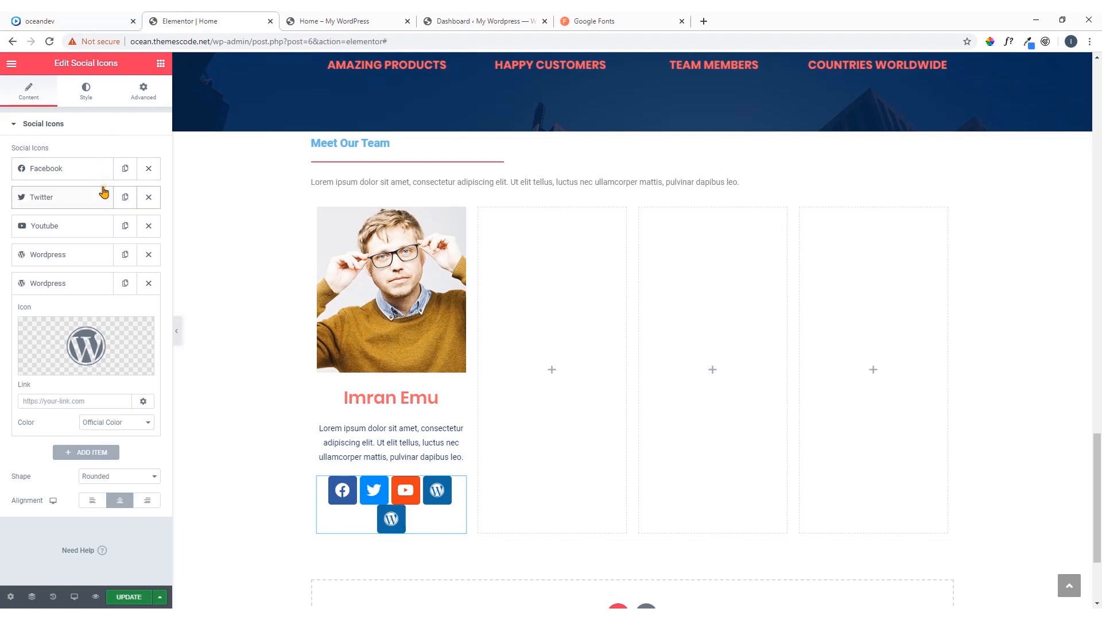
Expand the Facebook icon's link setting and load the team member's Facebook page in a new browser tab
left_click(76, 171)
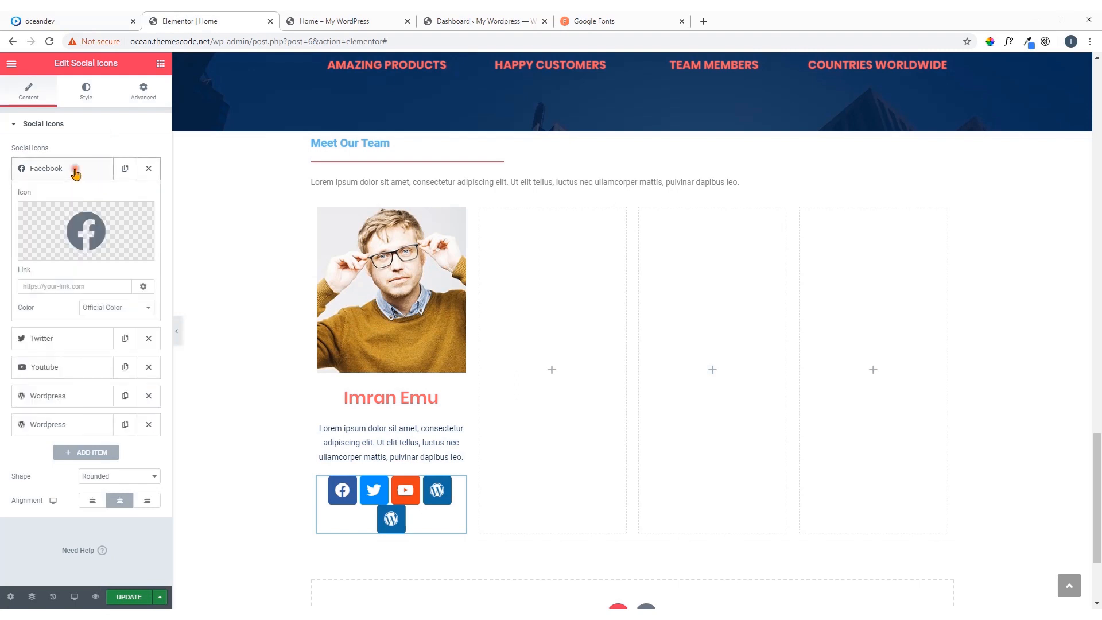
left_click(98, 288)
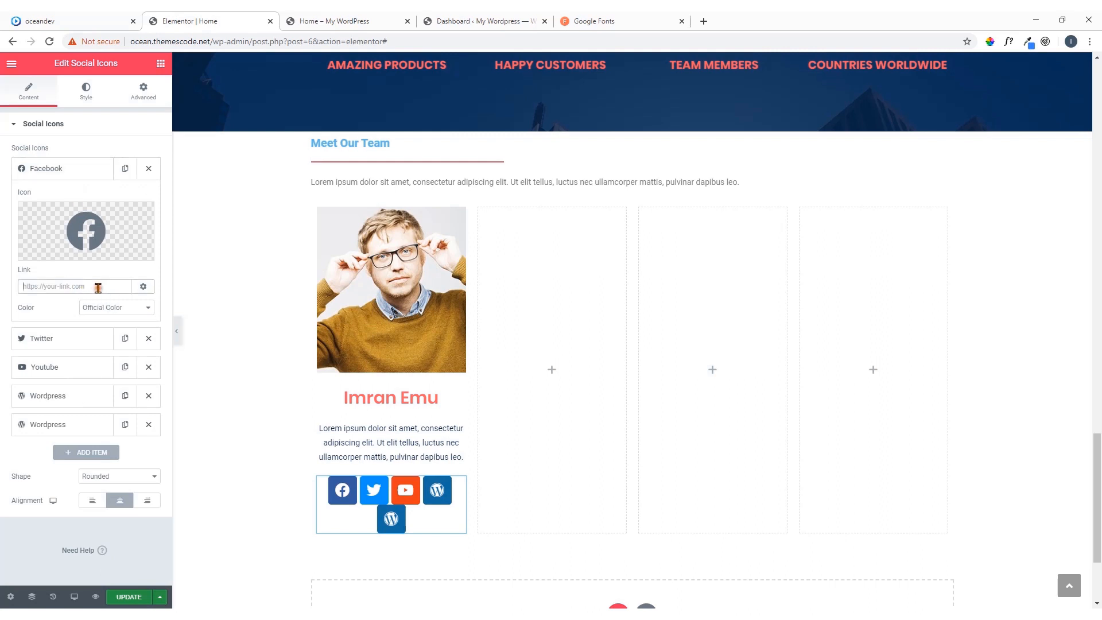
left_click(704, 21)
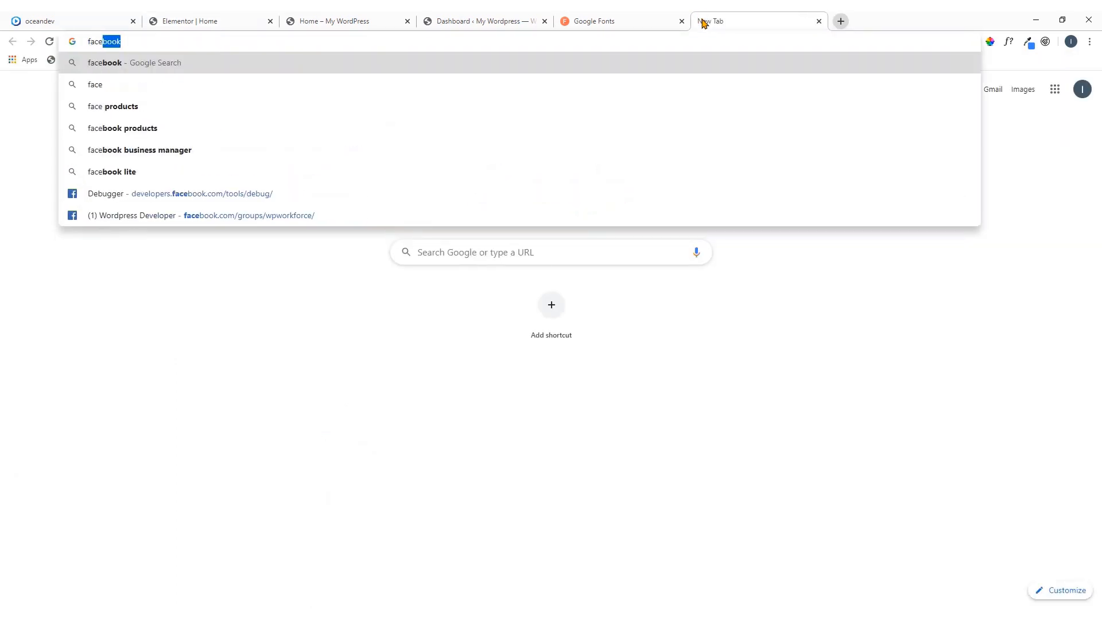
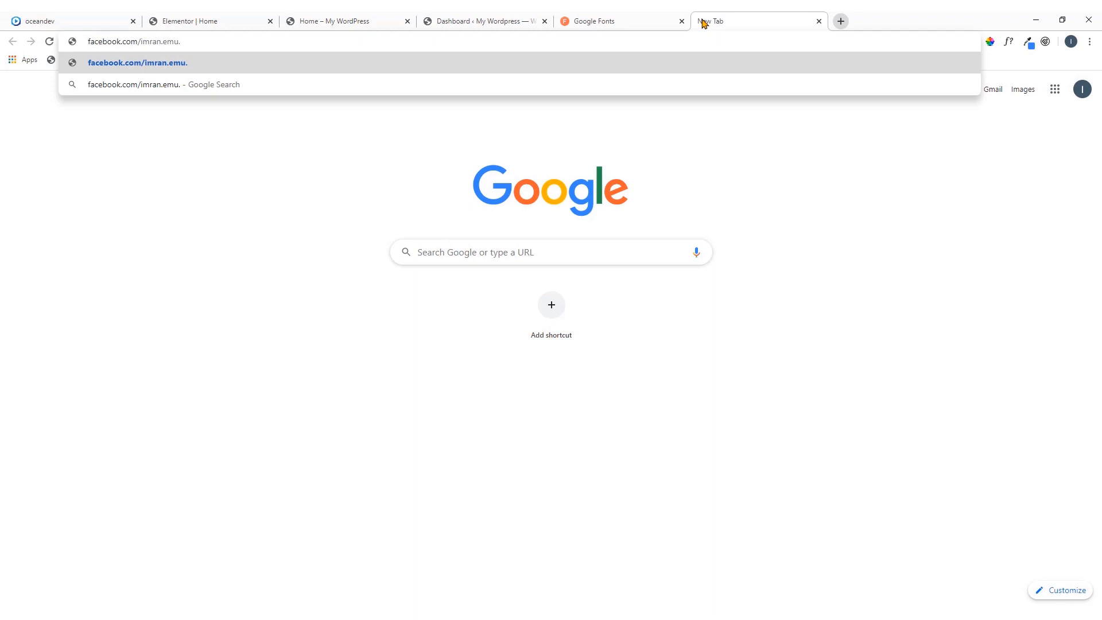
key("Return")
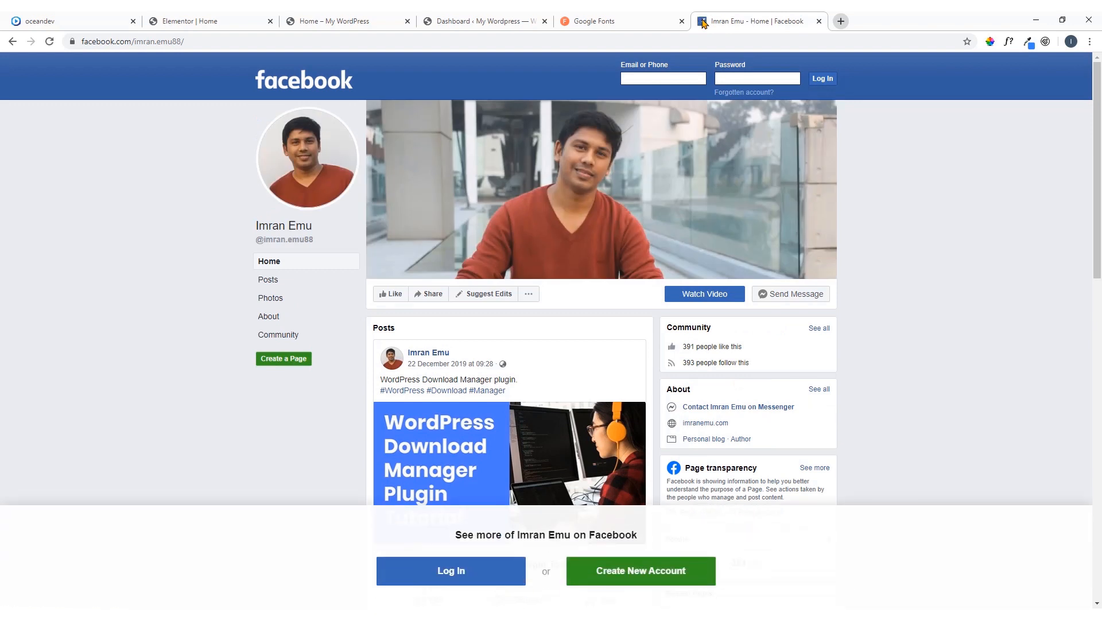
Copy the Facebook page's address and paste it as the Facebook icon's link in Elementor
left_click(170, 44)
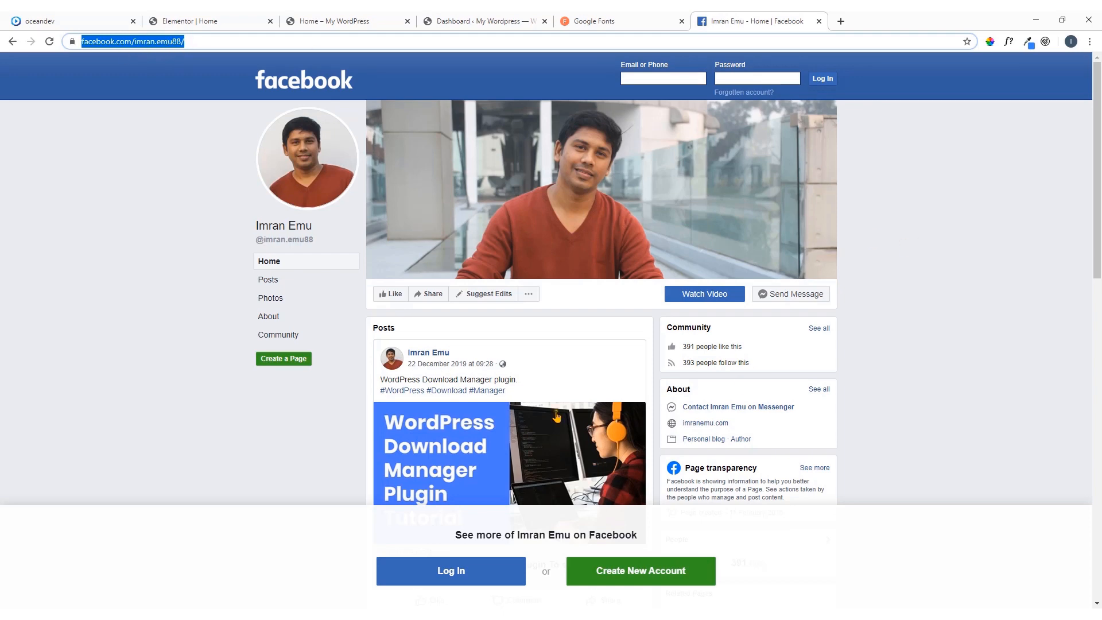
left_click(224, 21)
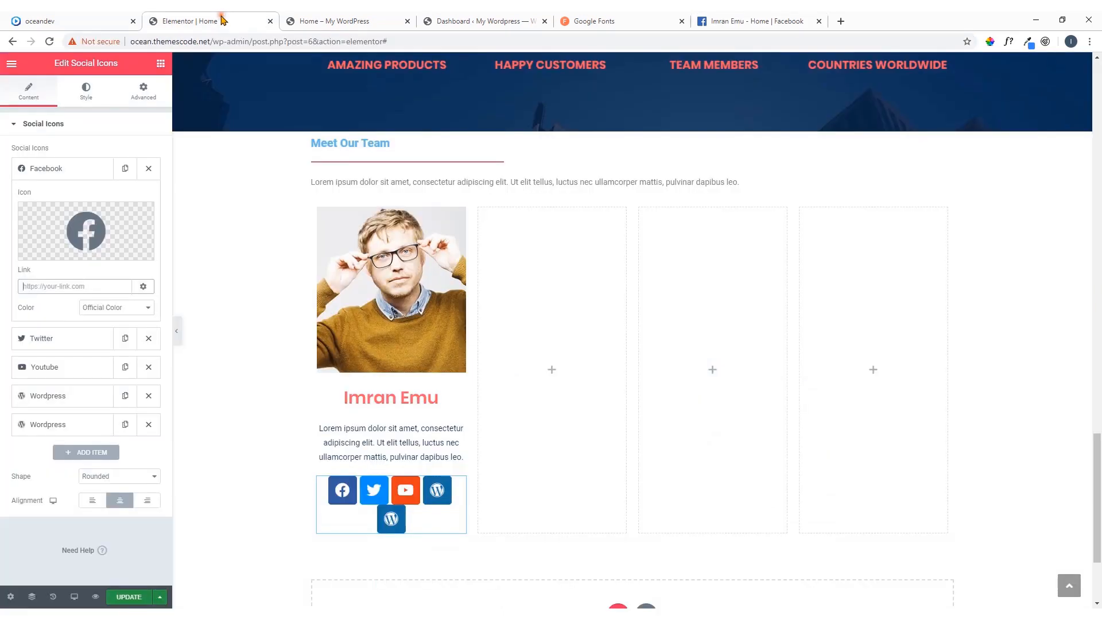
left_click(55, 289)
key("ctrl+v")
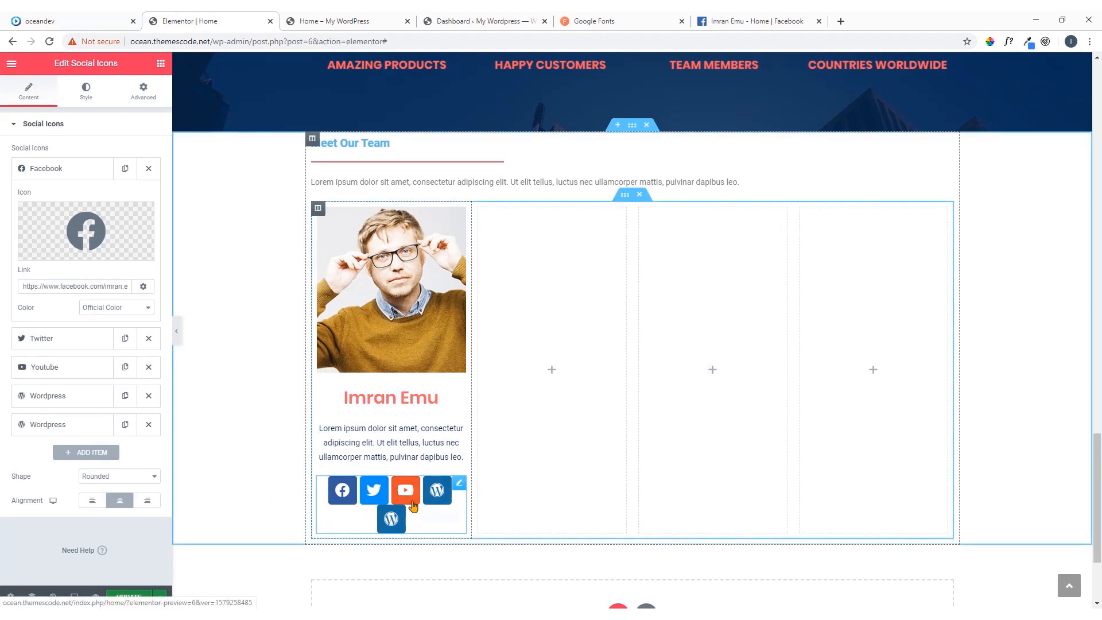
Try the Circle shape on the social icons, settle on Square and align the icons left
left_click(130, 476)
left_click(122, 497)
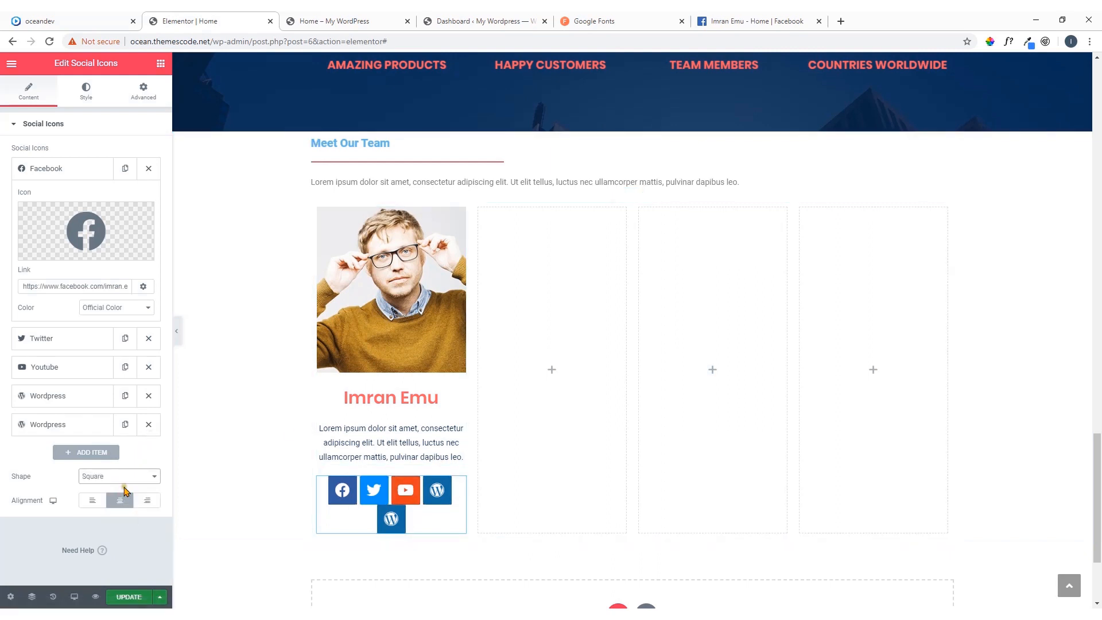
left_click(130, 475)
left_click(118, 506)
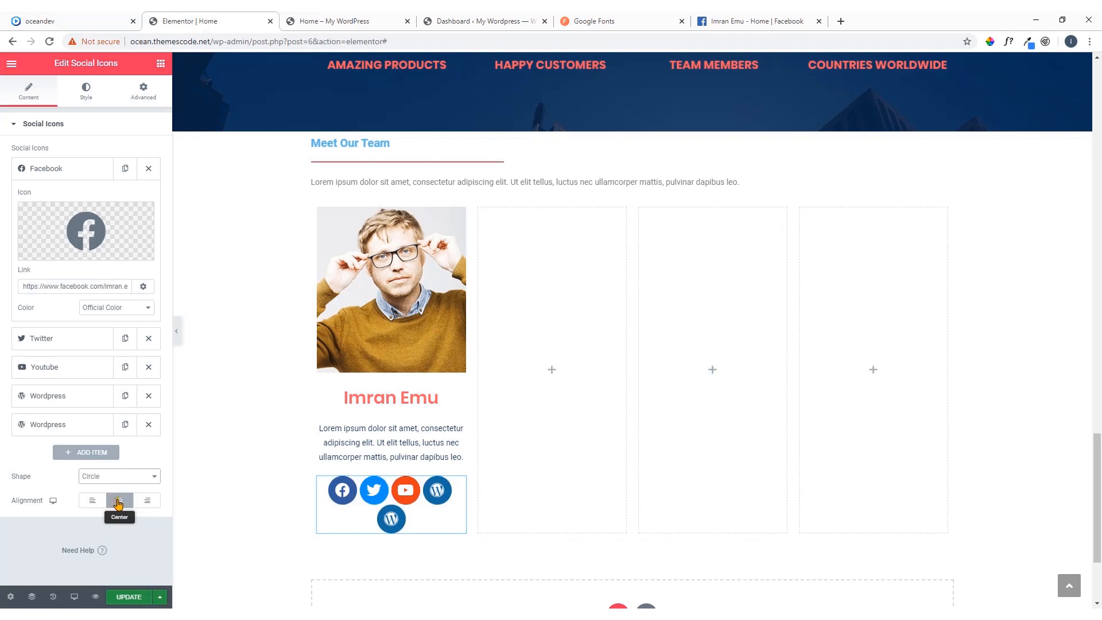
left_click(132, 484)
left_click(121, 497)
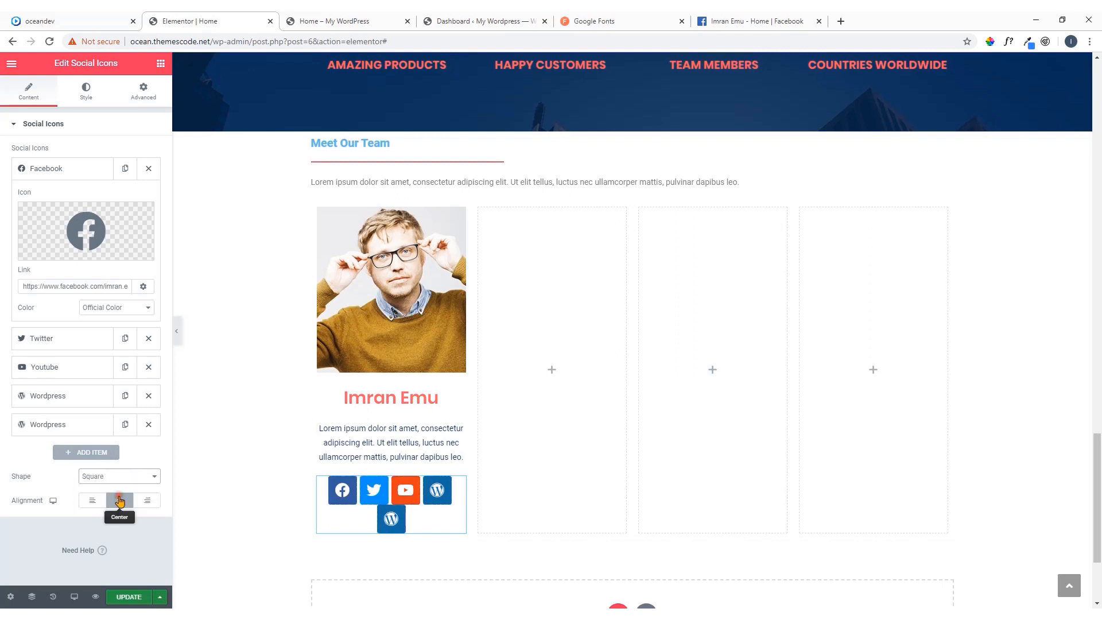
left_click(95, 503)
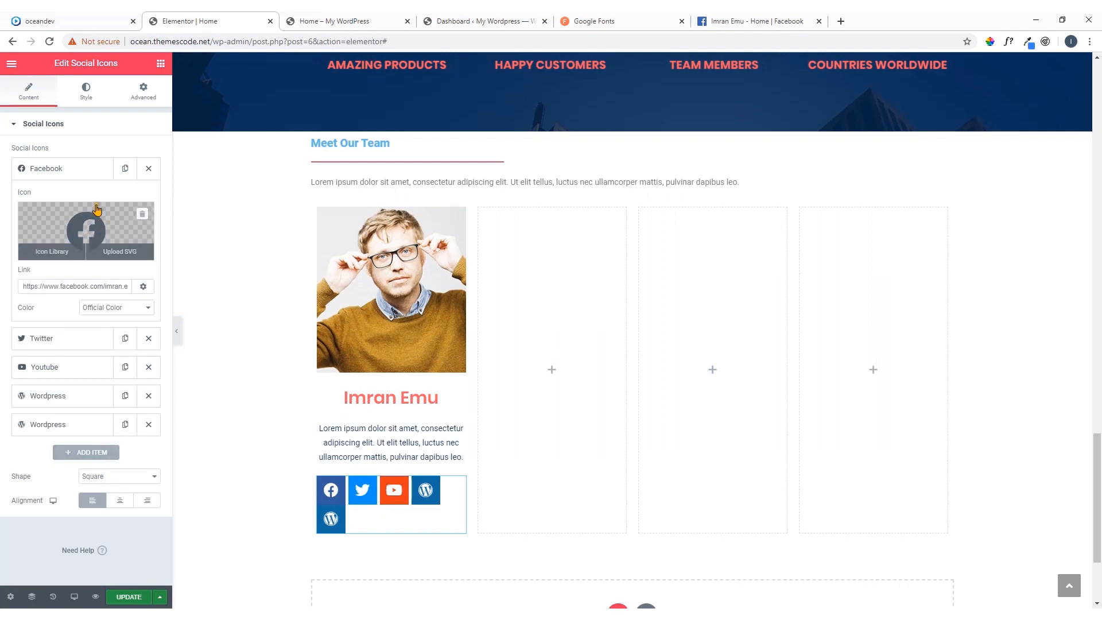
Compare the icon colors on the reference page and give the social icons a custom primary color of dark gray #54595F
left_click(87, 93)
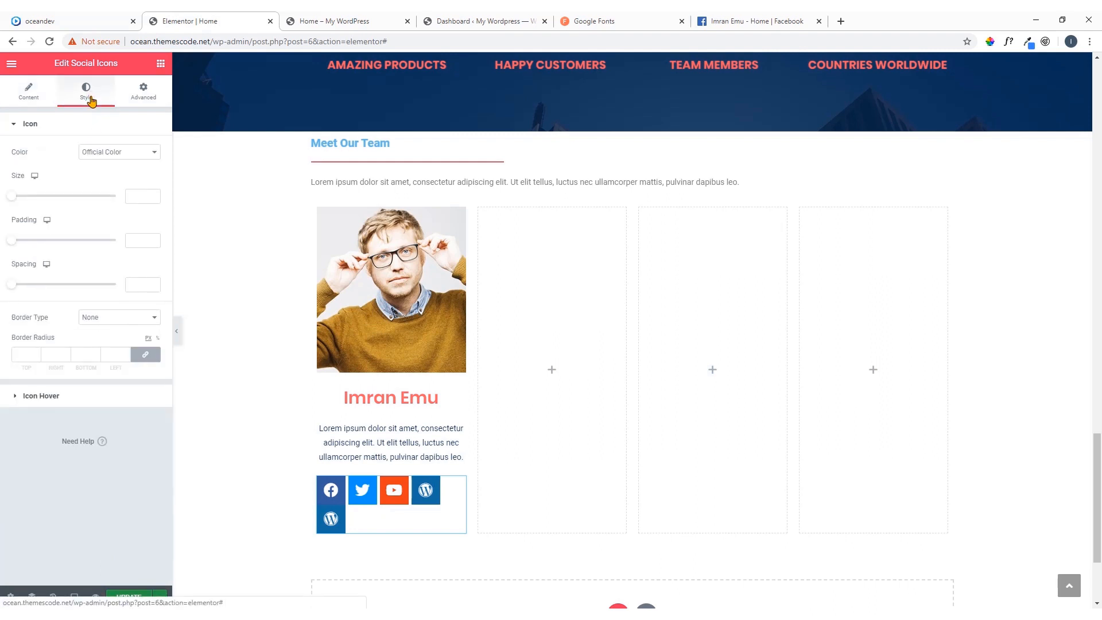
left_click(86, 23)
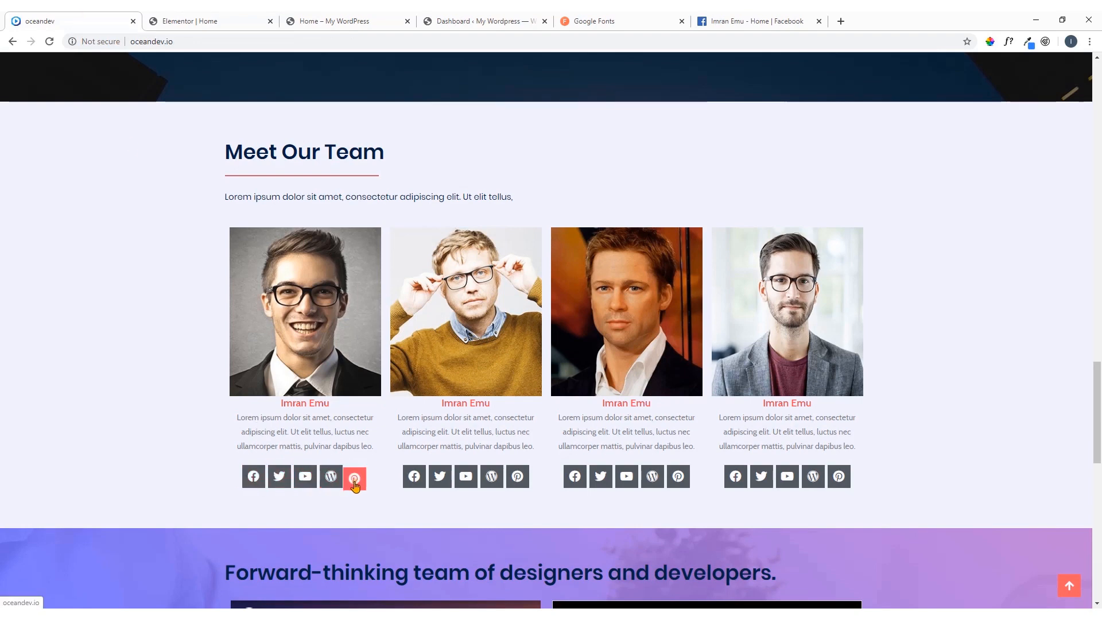
left_click(229, 22)
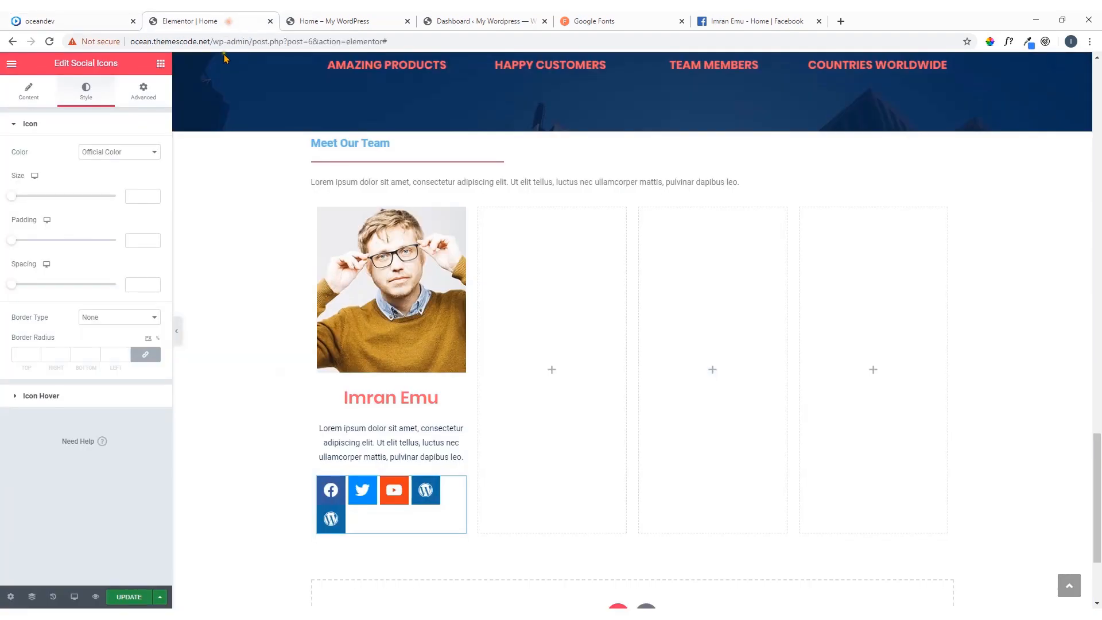
left_click(153, 151)
left_click(141, 173)
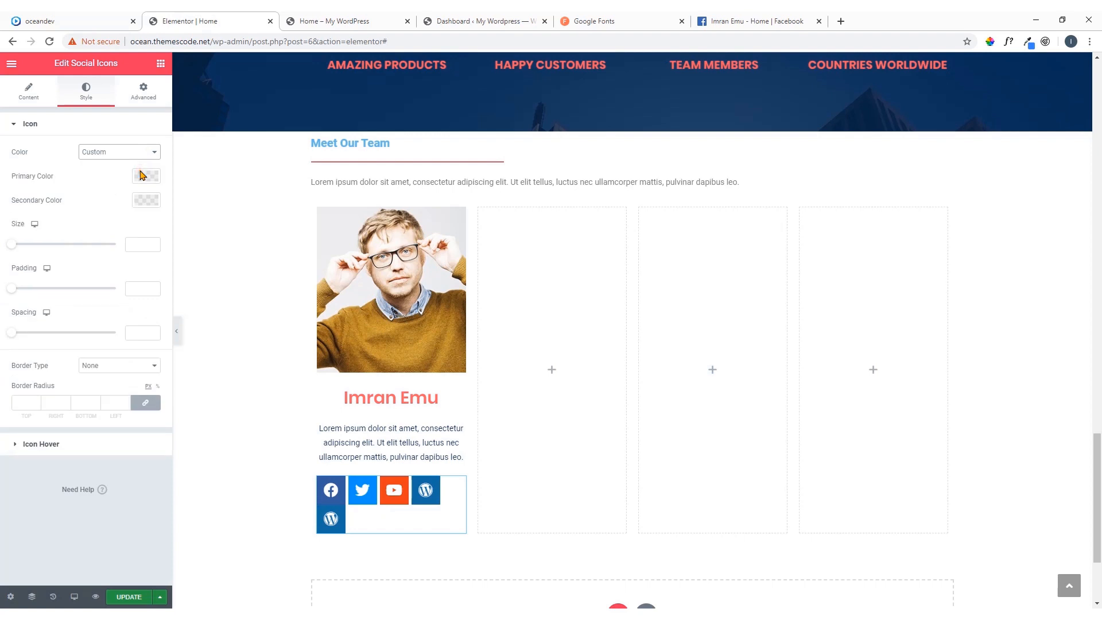
left_click(146, 175)
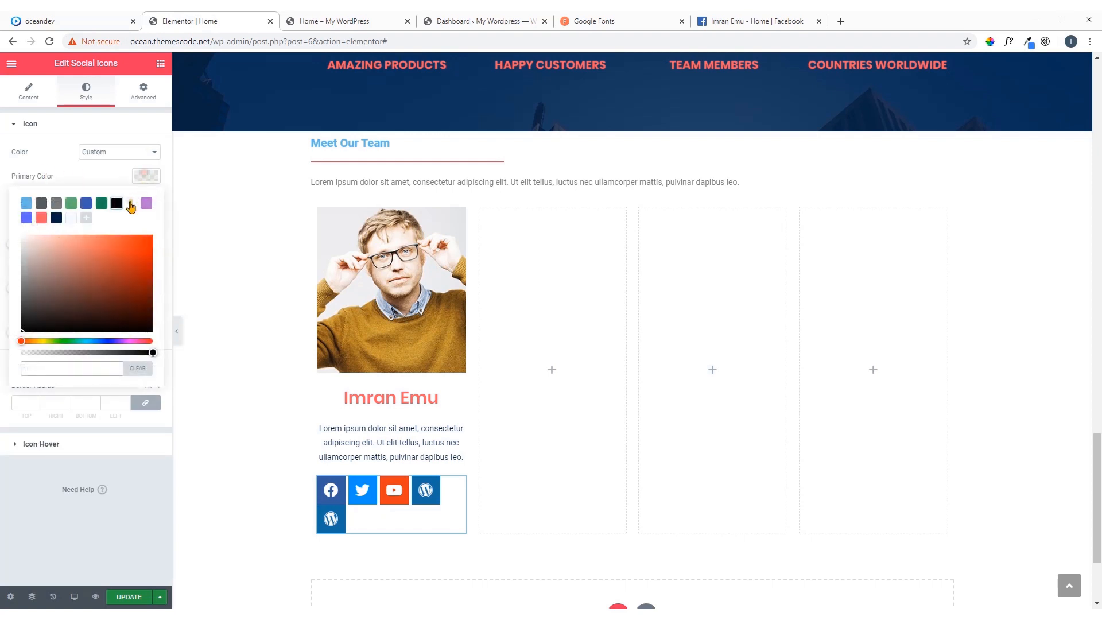
left_click(41, 204)
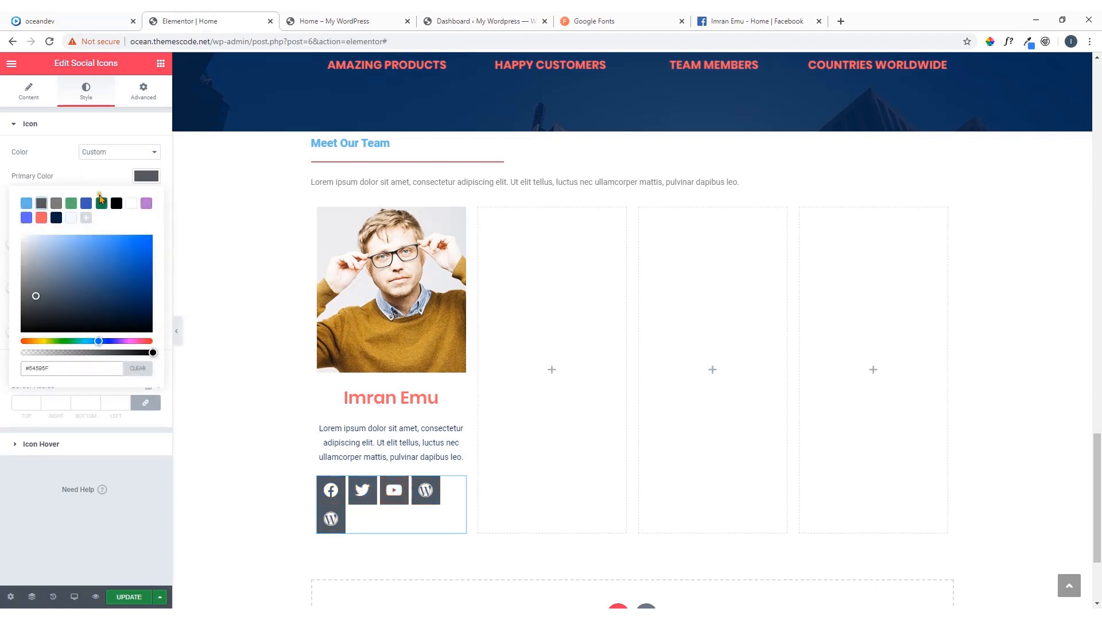
left_click(141, 176)
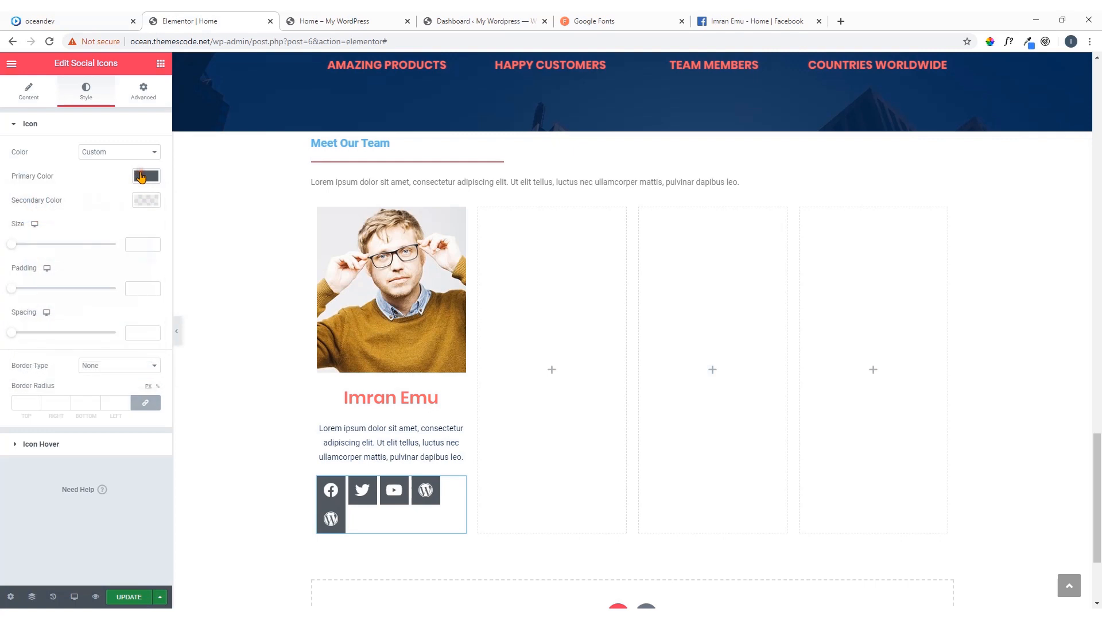
Try the saved coral as the social icons' secondary color and clear it again
left_click(145, 202)
left_click(42, 243)
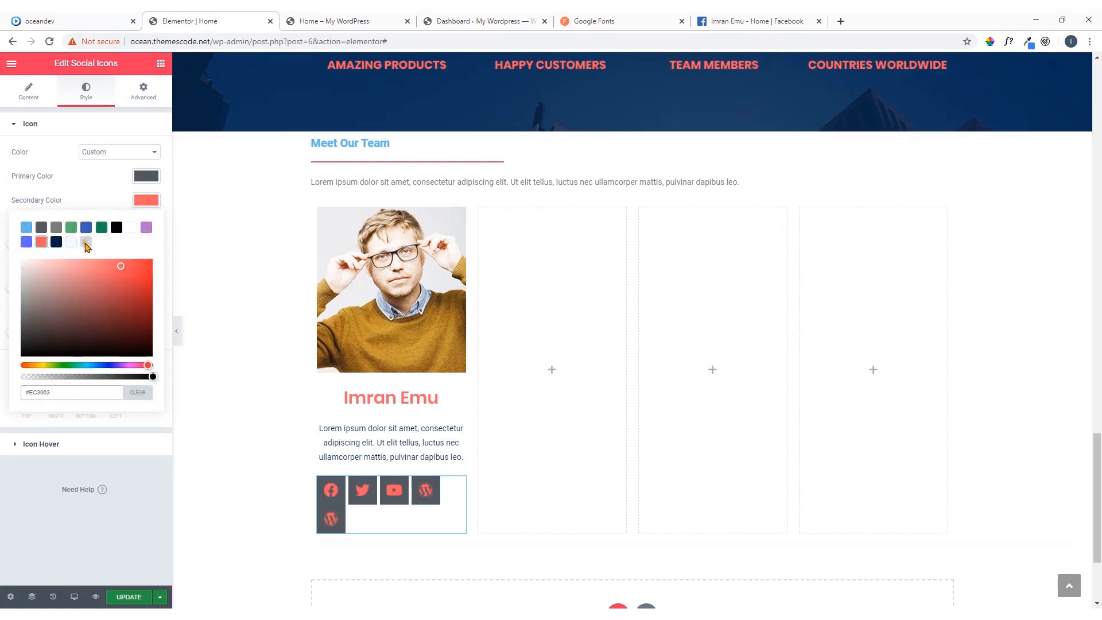
left_click(142, 393)
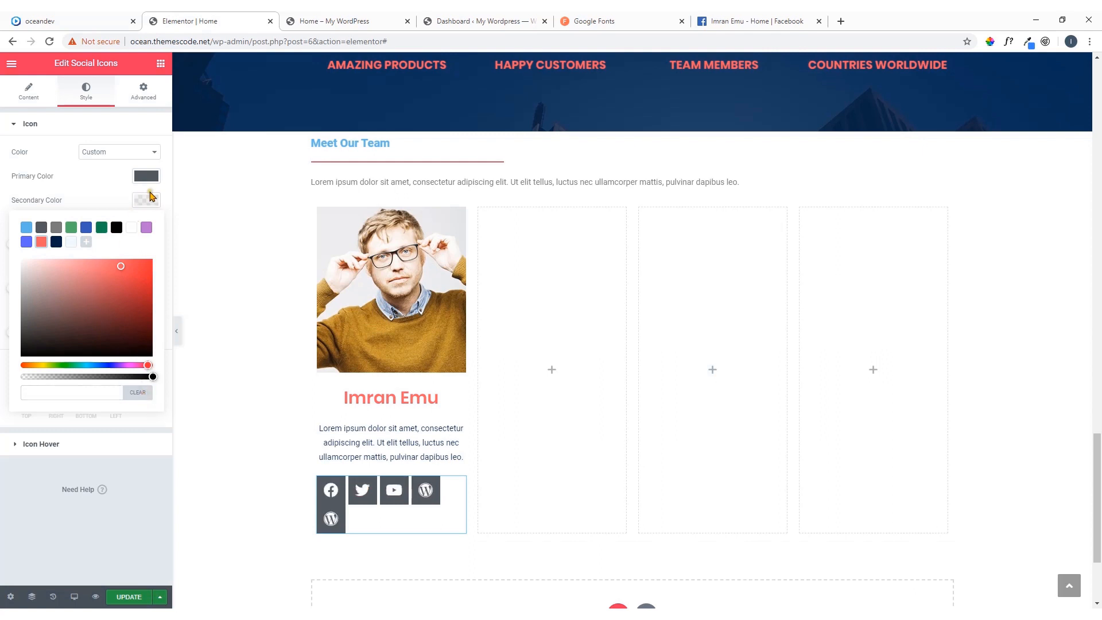
left_click(148, 202)
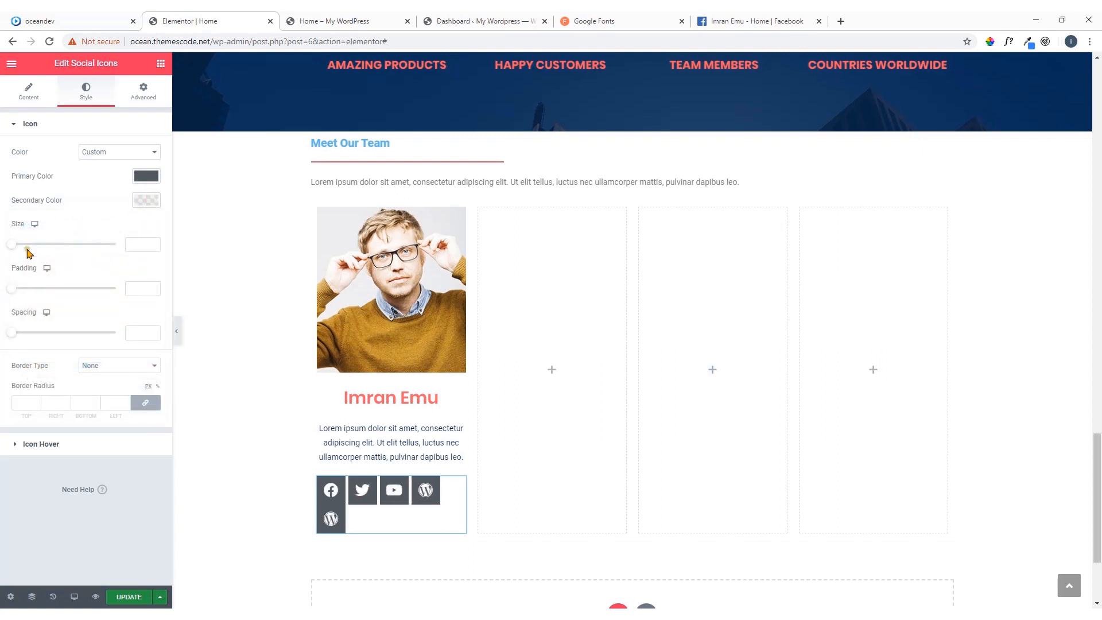
Reduce the social icons' size to 23 so that all five fit on one row
mouse_move(12, 244)
left_mouse_down()
mouse_move(36, 254)
mouse_move(20, 254)
left_mouse_up()
left_click(153, 247)
left_click(152, 247)
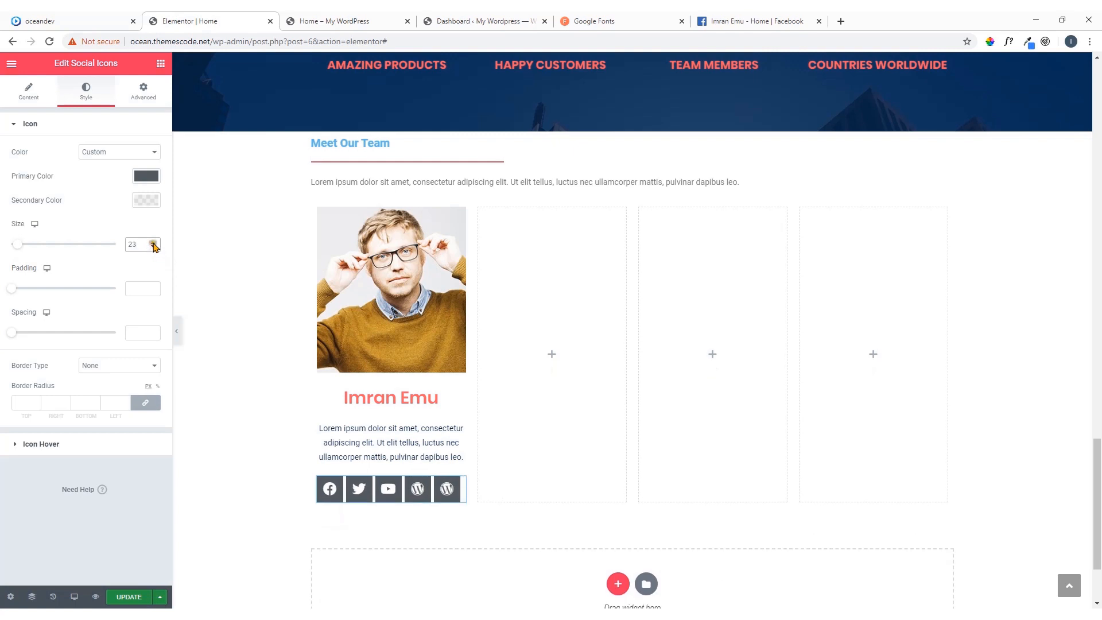
Set the social icons' size to 24 and give them the saved coral as hover primary color
left_click(153, 243)
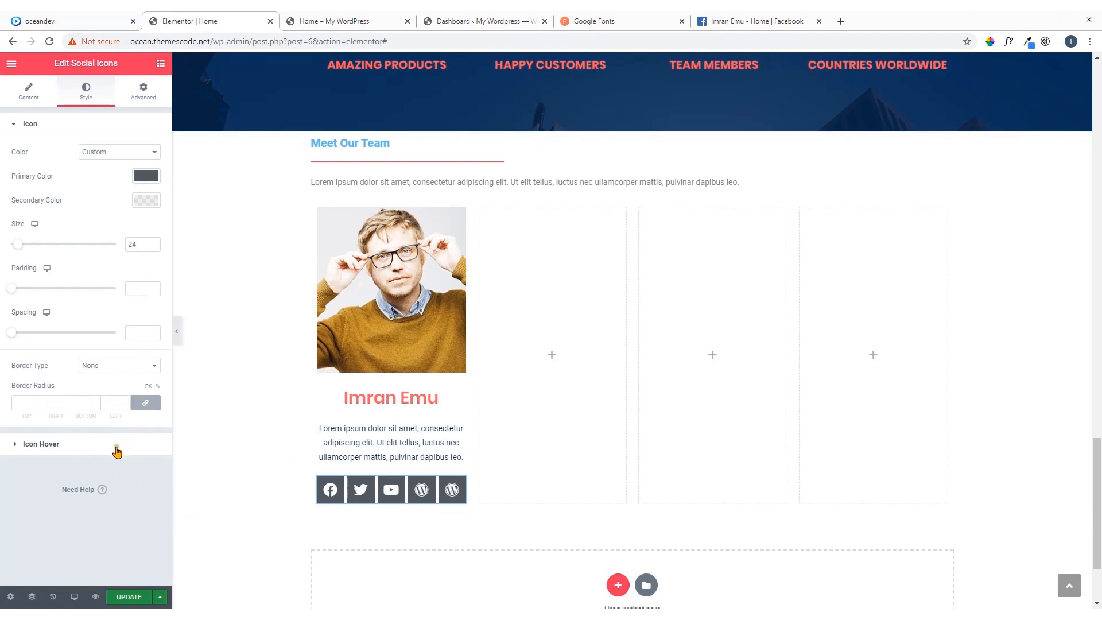
left_click(64, 452)
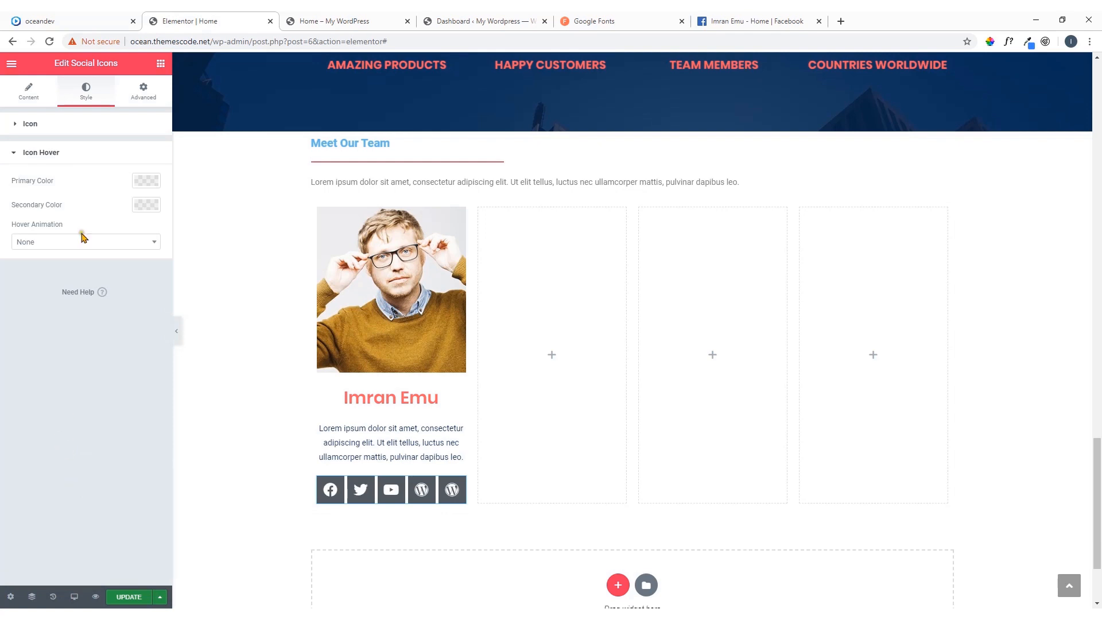
left_click(148, 183)
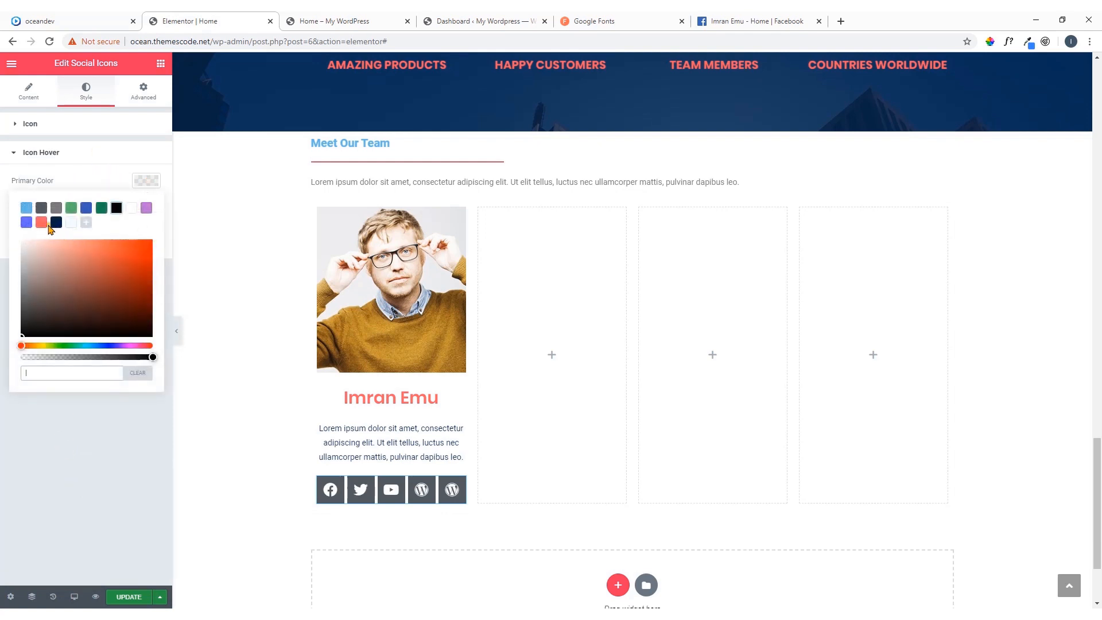
left_click(41, 223)
left_click(137, 182)
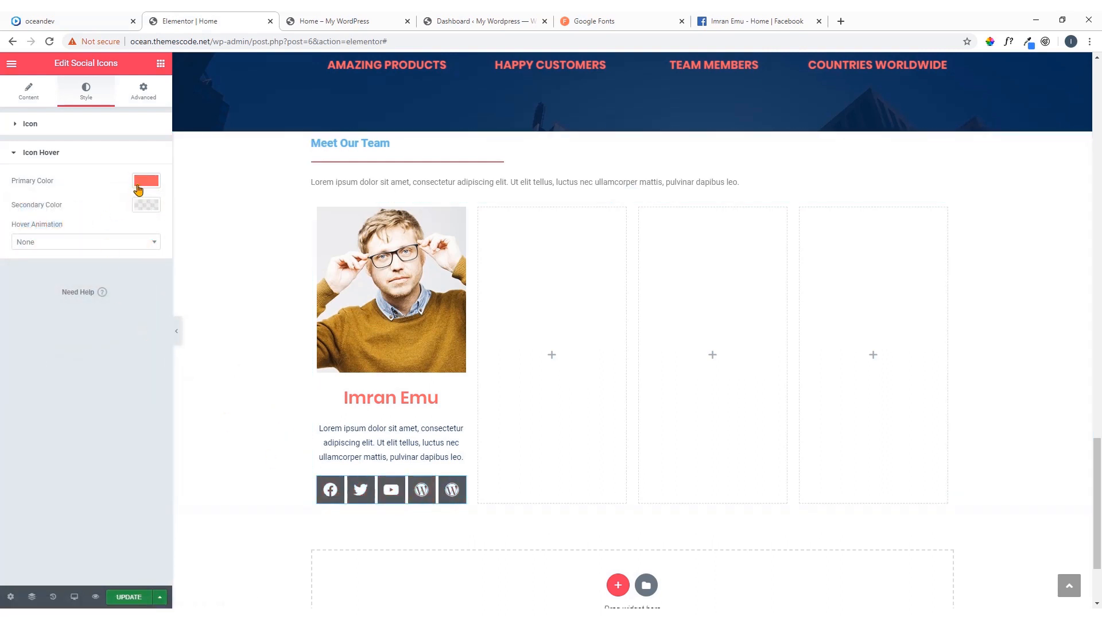
Apply the Pulse hover animation to the social icons and return to their content settings
left_click(61, 241)
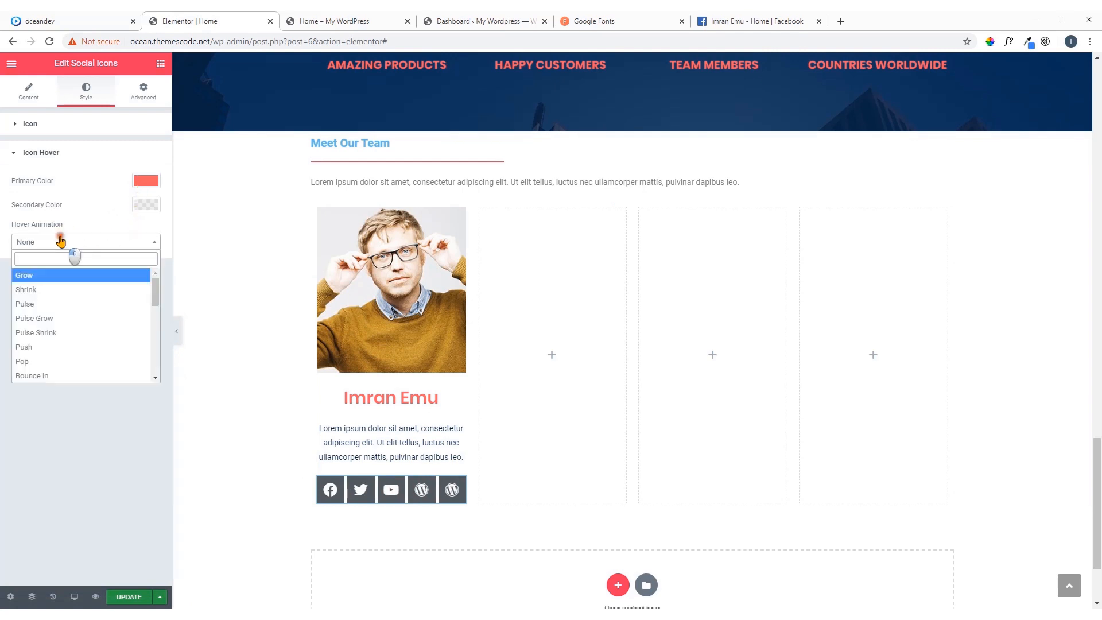
left_click(47, 304)
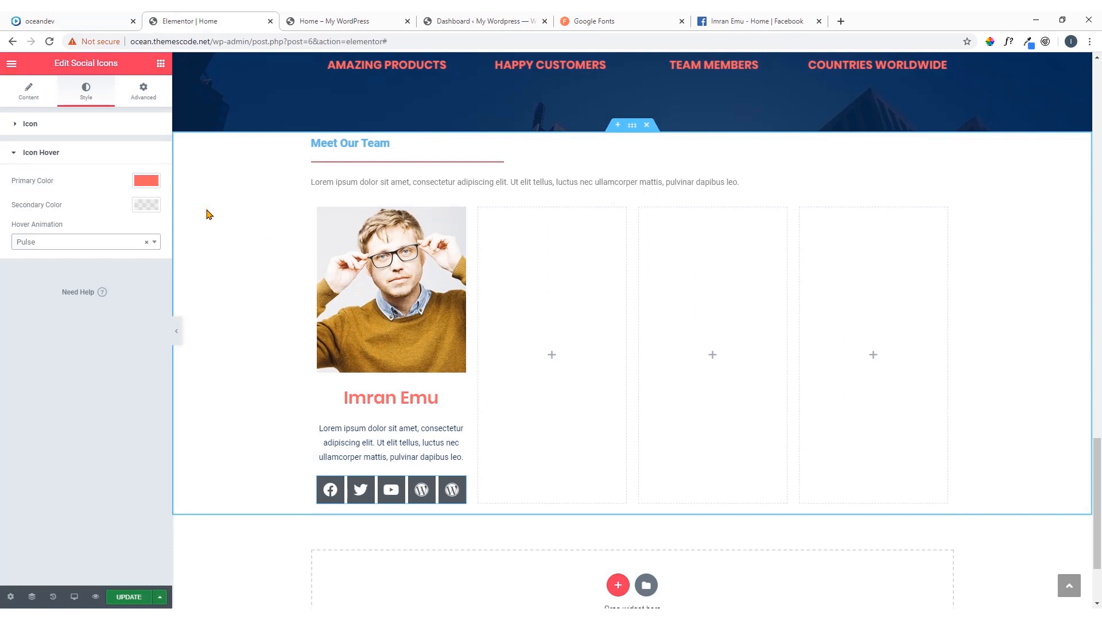
left_click(46, 102)
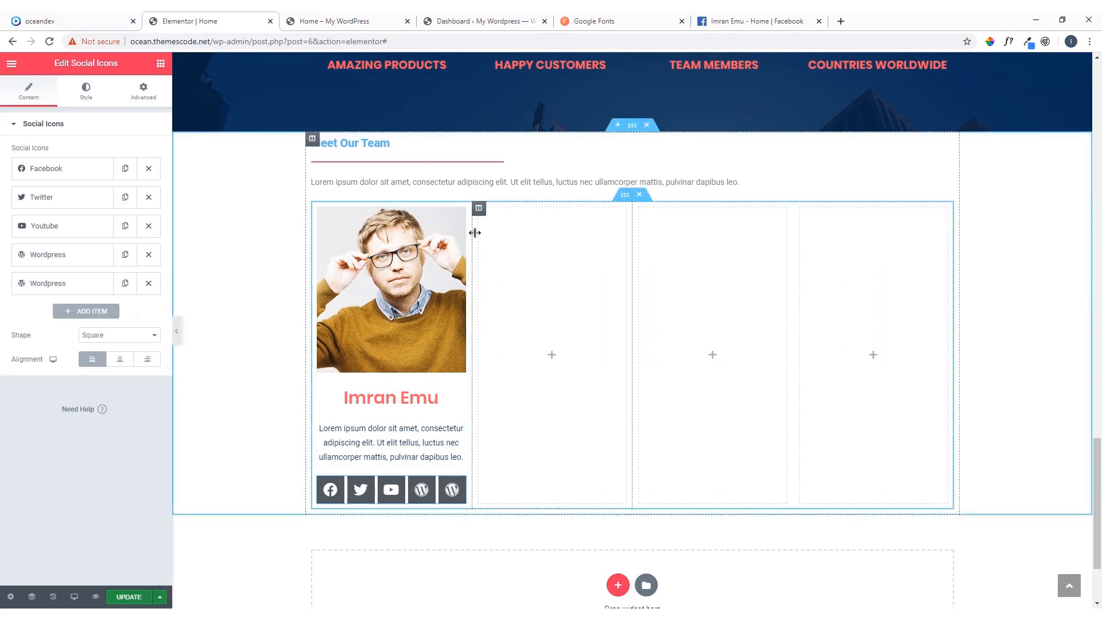
Copy the first team member's image box into the three empty columns of the Meet Our Team section
scroll(412, 258, "up", 2)
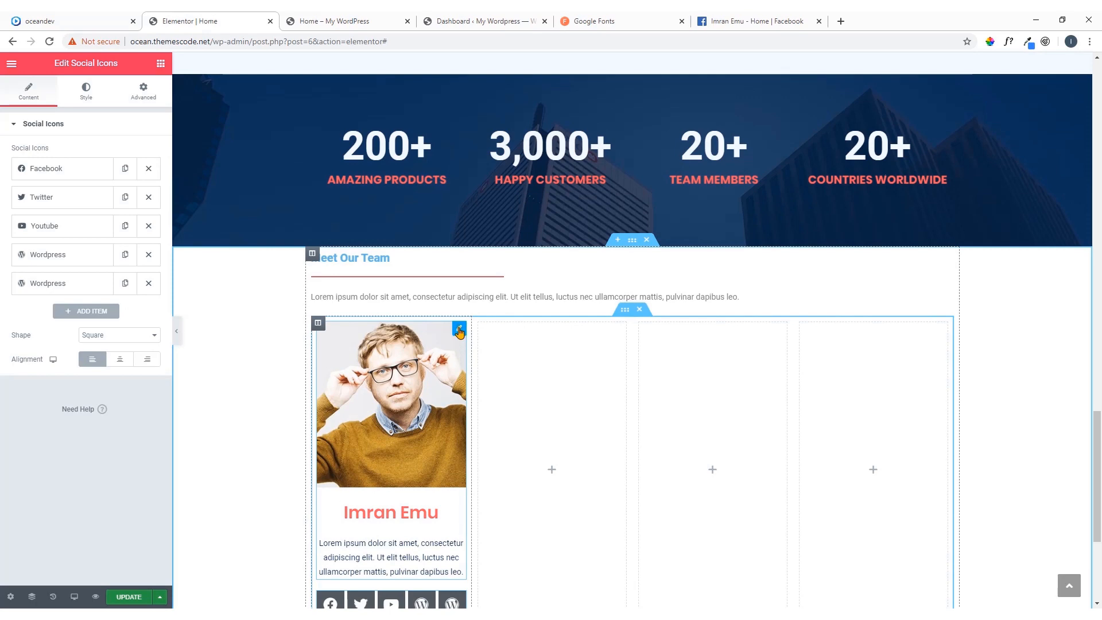
right_click(459, 332)
left_click(495, 379)
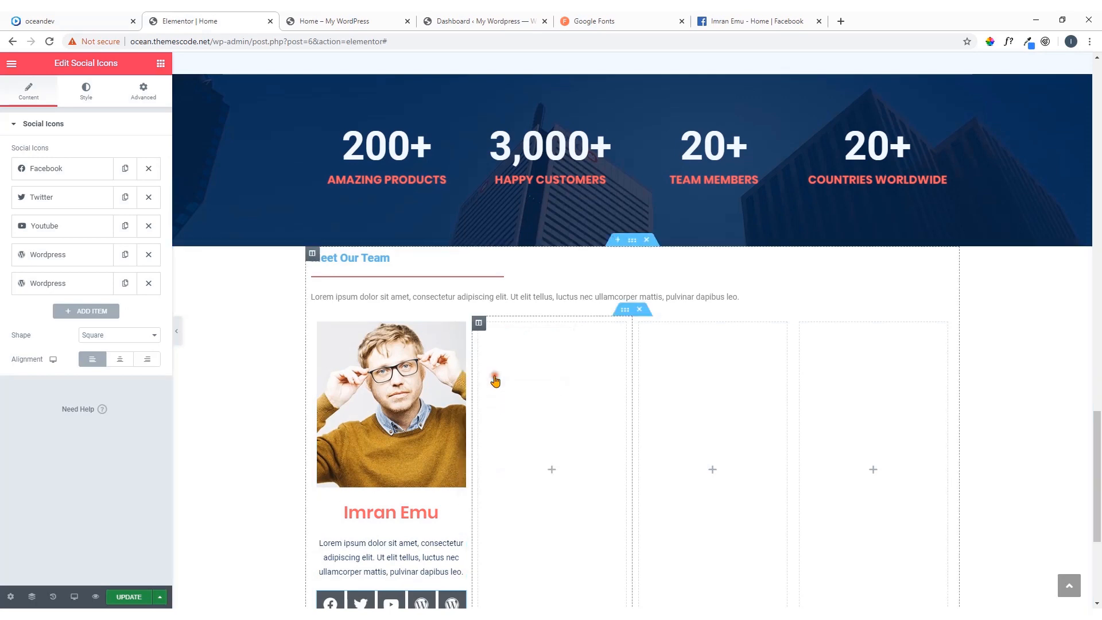
right_click(536, 390)
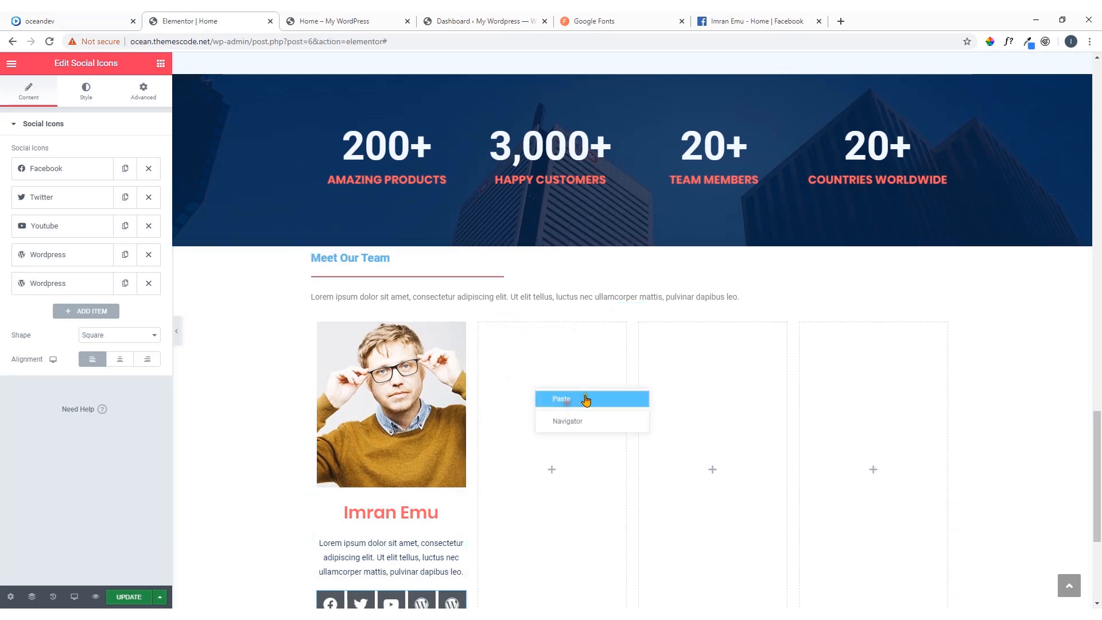
left_click(586, 400)
right_click(728, 390)
left_click(738, 398)
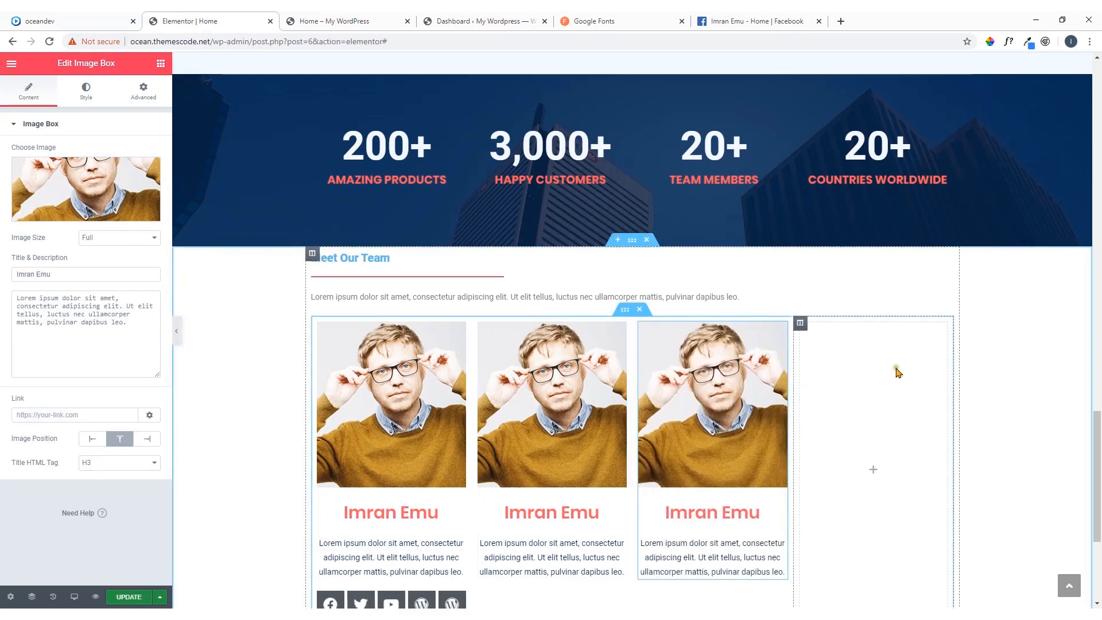
right_click(898, 372)
left_click(907, 379)
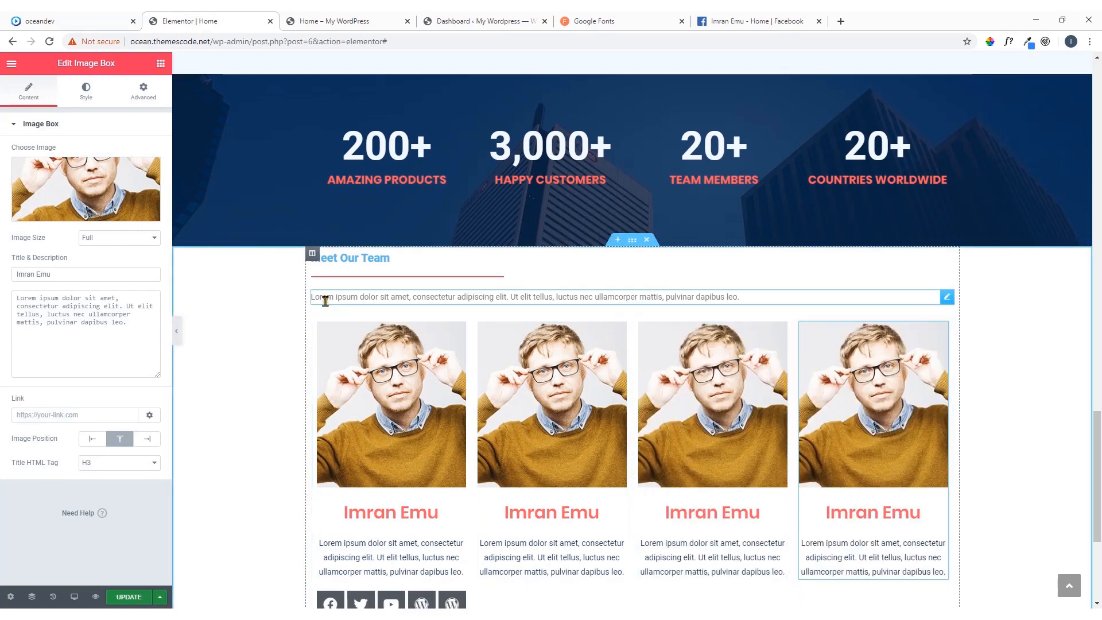
Copy the first column's social icons beneath the image boxes in the second, third and fourth team columns
scroll(325, 301, "down", 2)
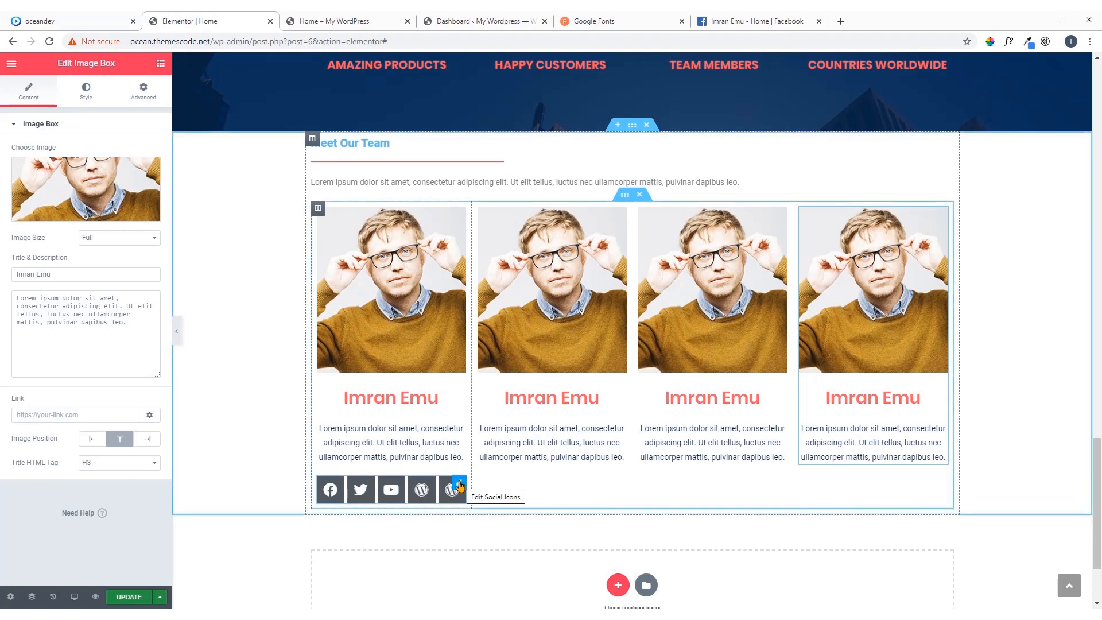
right_click(459, 486)
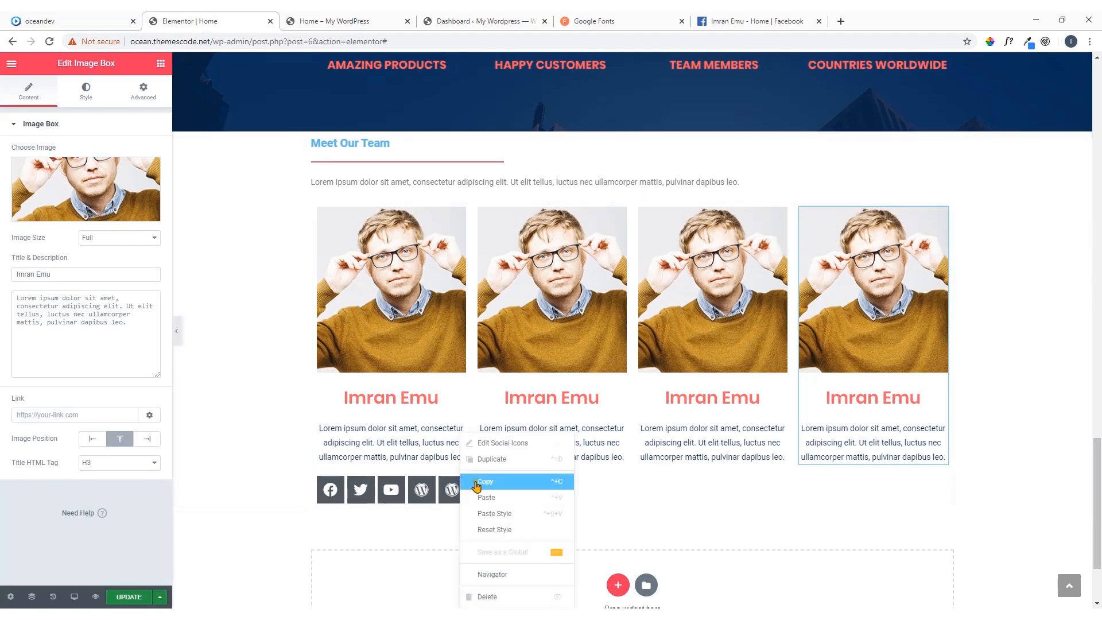
left_click(524, 472)
right_click(539, 475)
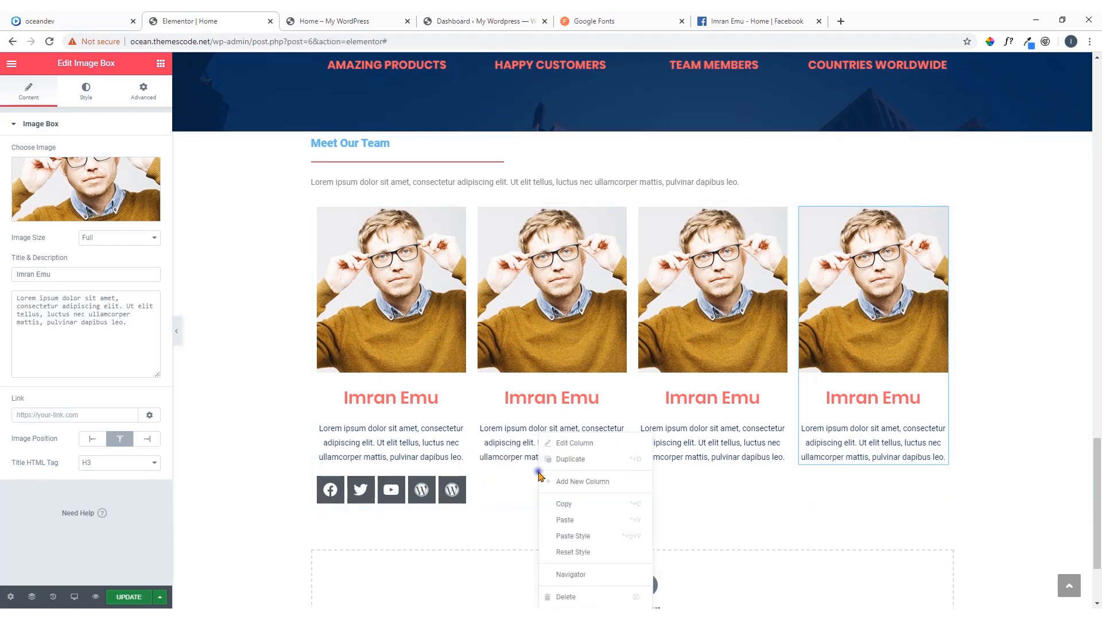
left_click(568, 520)
right_click(677, 491)
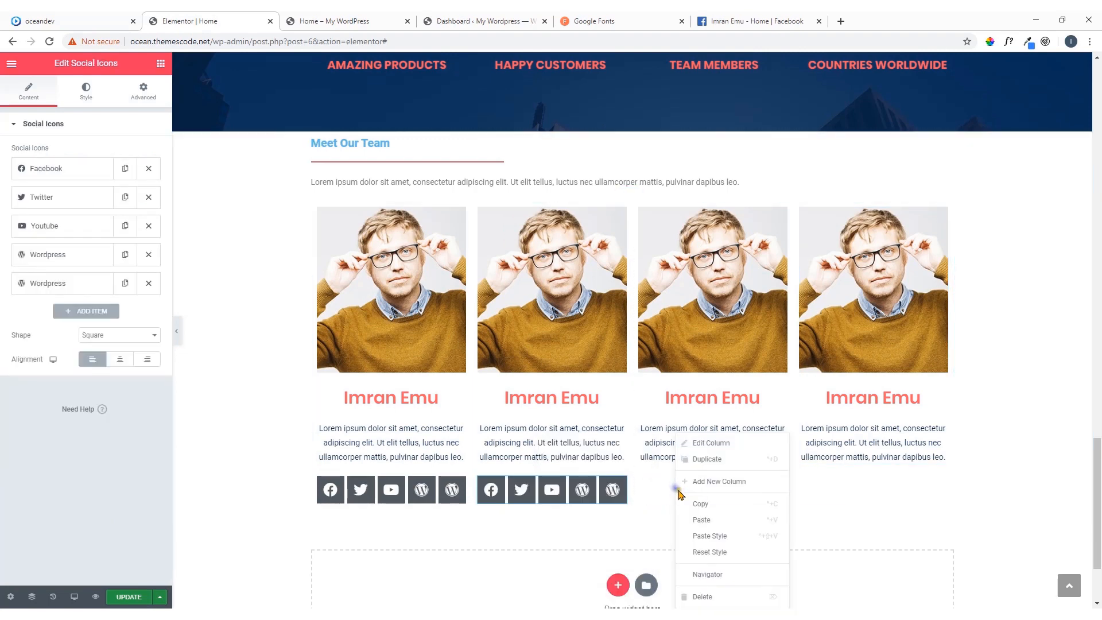
left_click(707, 521)
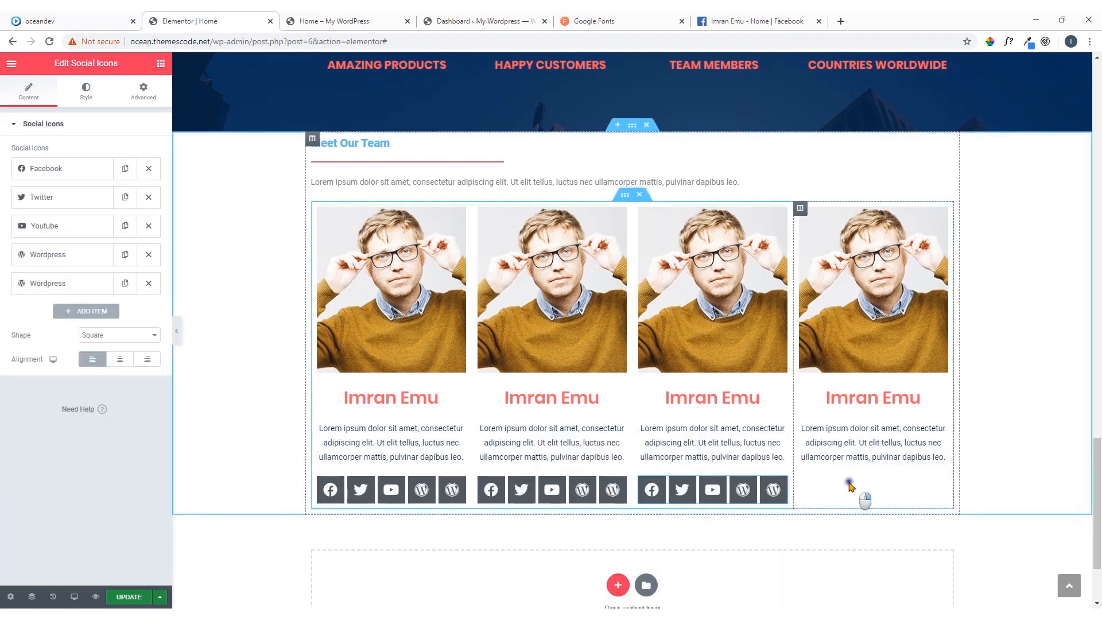
right_click(852, 495)
left_click(882, 520)
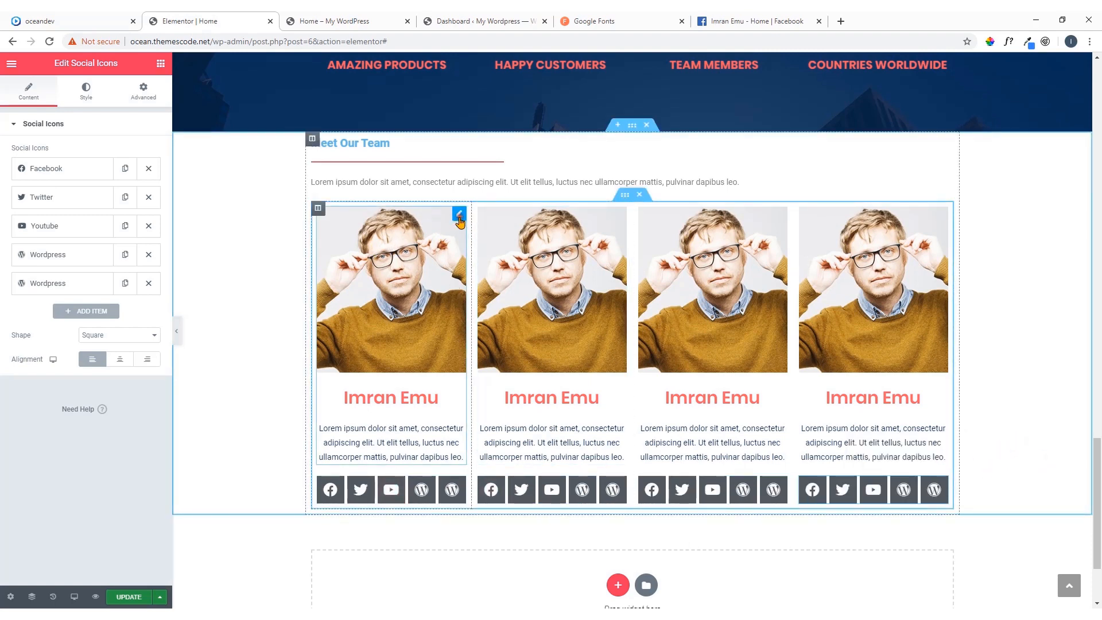
Replace the second team member's photo with team5.jpg from the media library
left_click(459, 218)
left_click(620, 216)
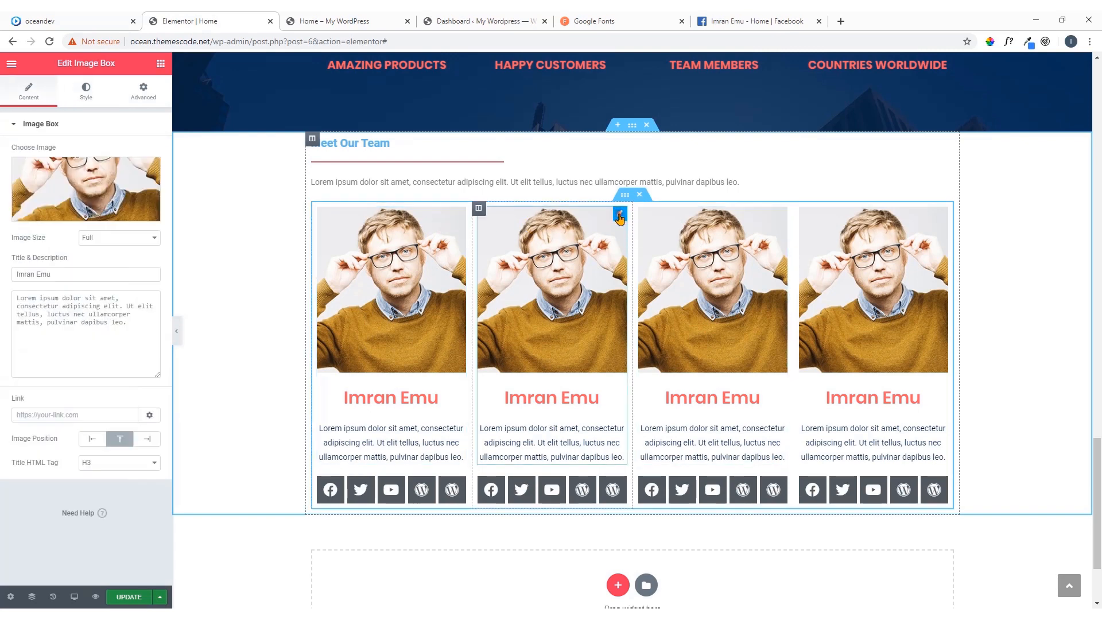
left_click(108, 195)
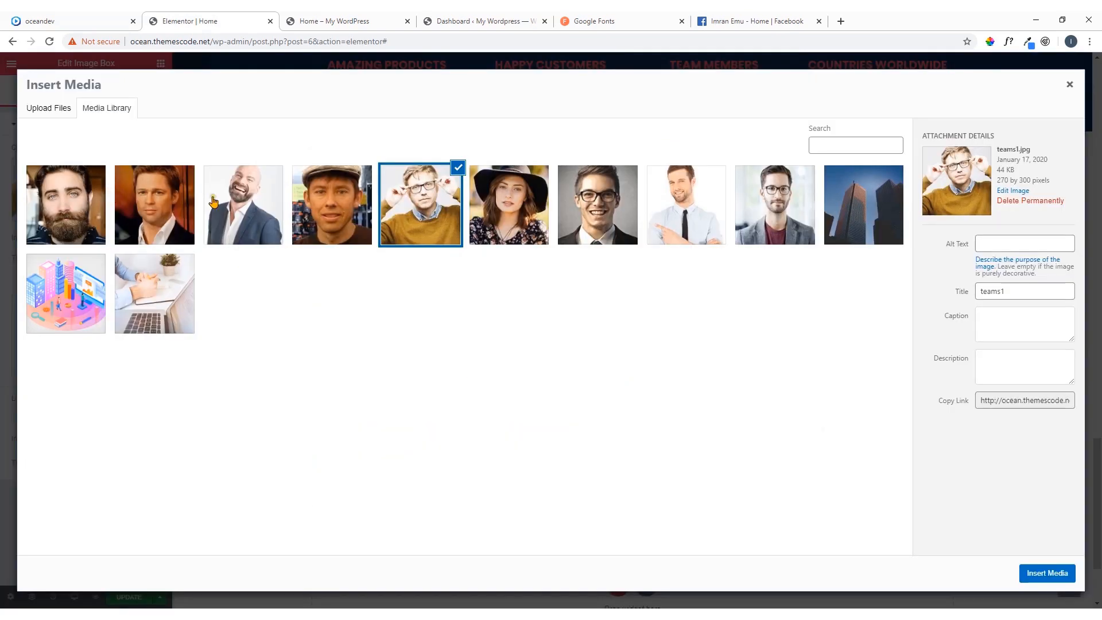
left_click(618, 204)
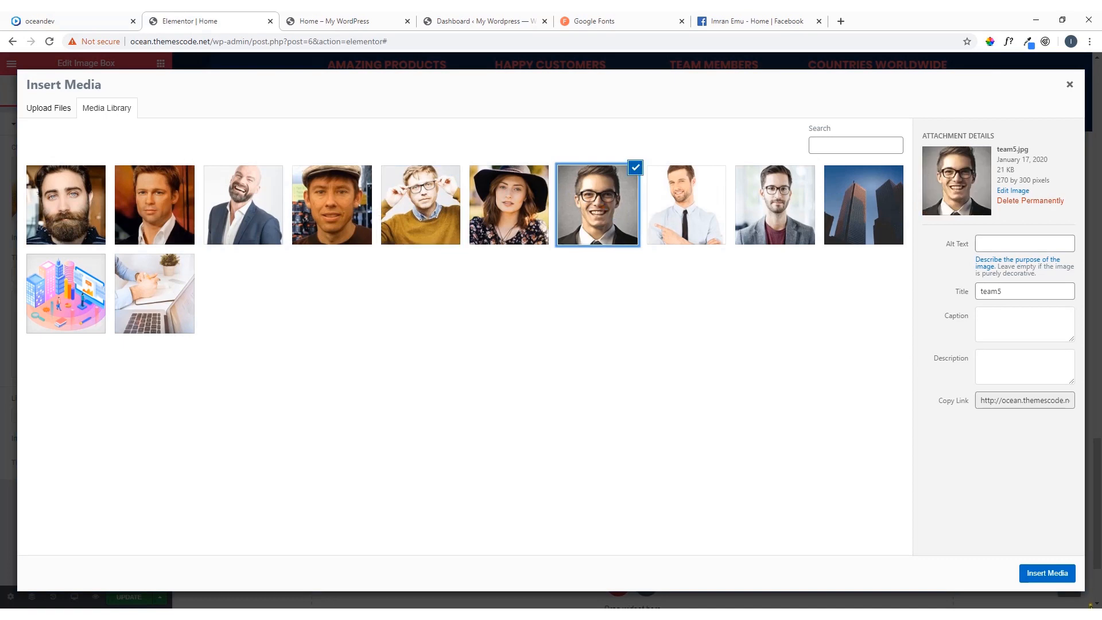
left_click(1047, 573)
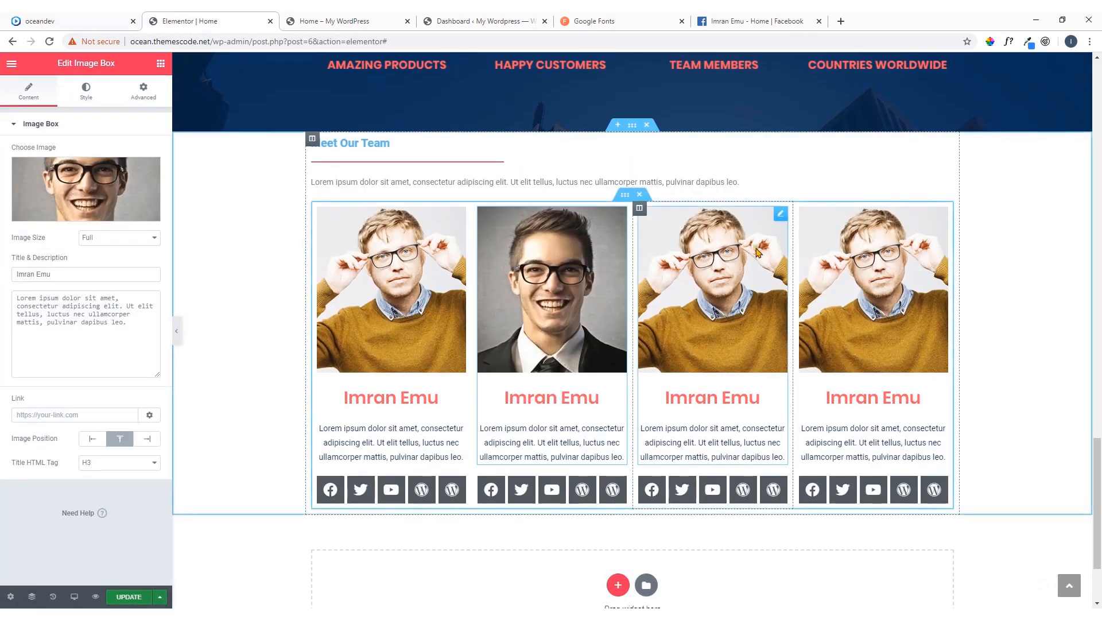
Replace the third team member's photo with the media library picture of the woman in a black hat
left_click(780, 216)
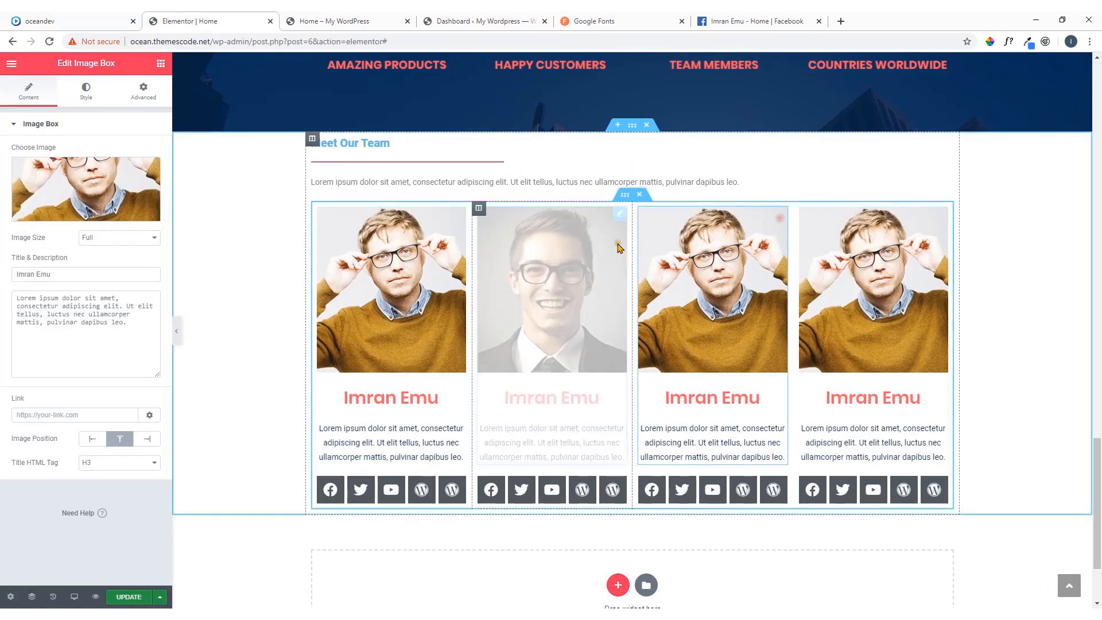
left_click(77, 191)
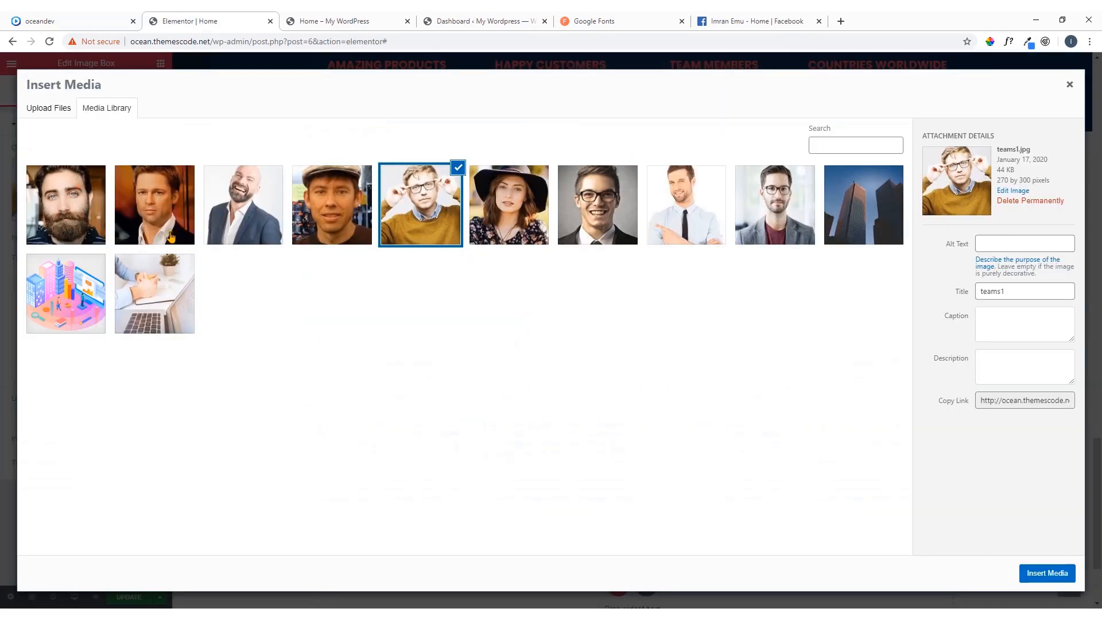
left_click(506, 207)
left_click(1047, 573)
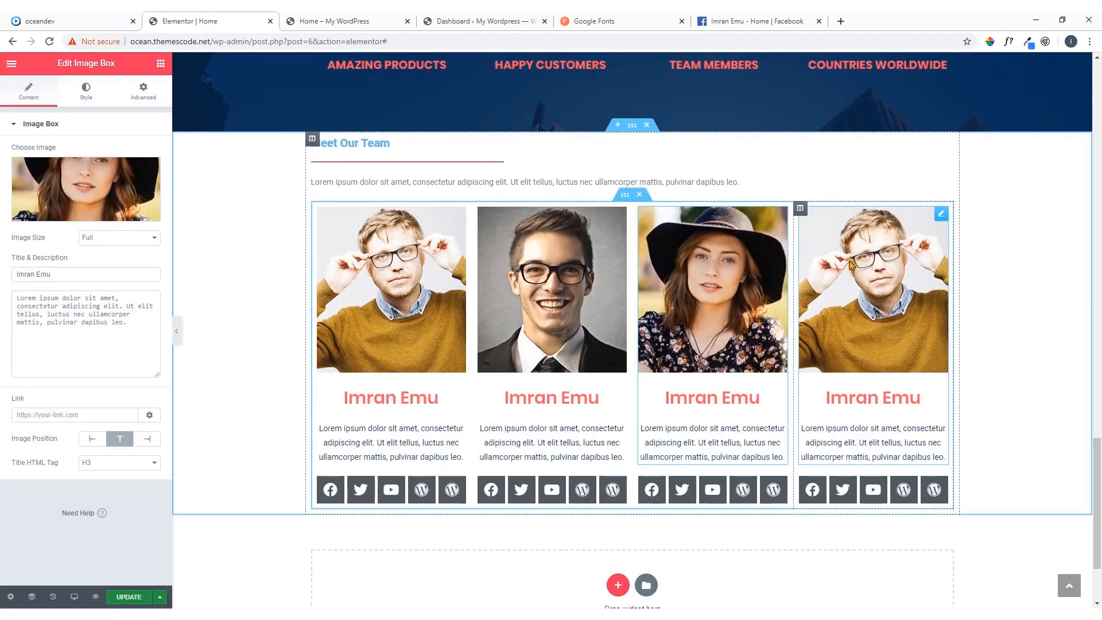
Replace the fourth team member's photo with teams7.jpg, the bearded man, from the media library
left_click(940, 216)
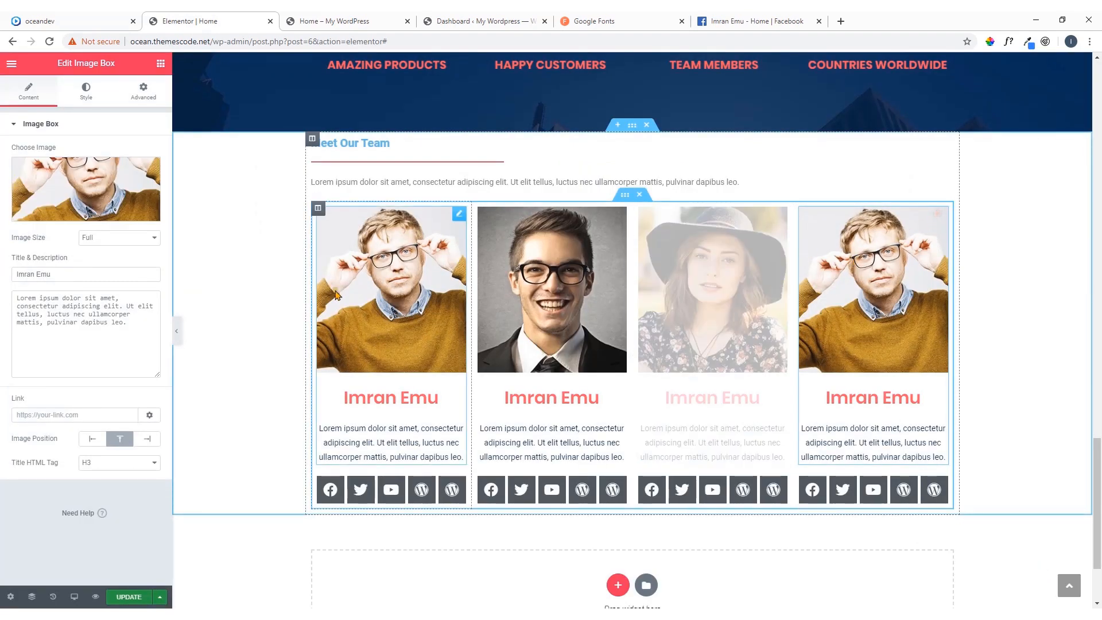
left_click(84, 197)
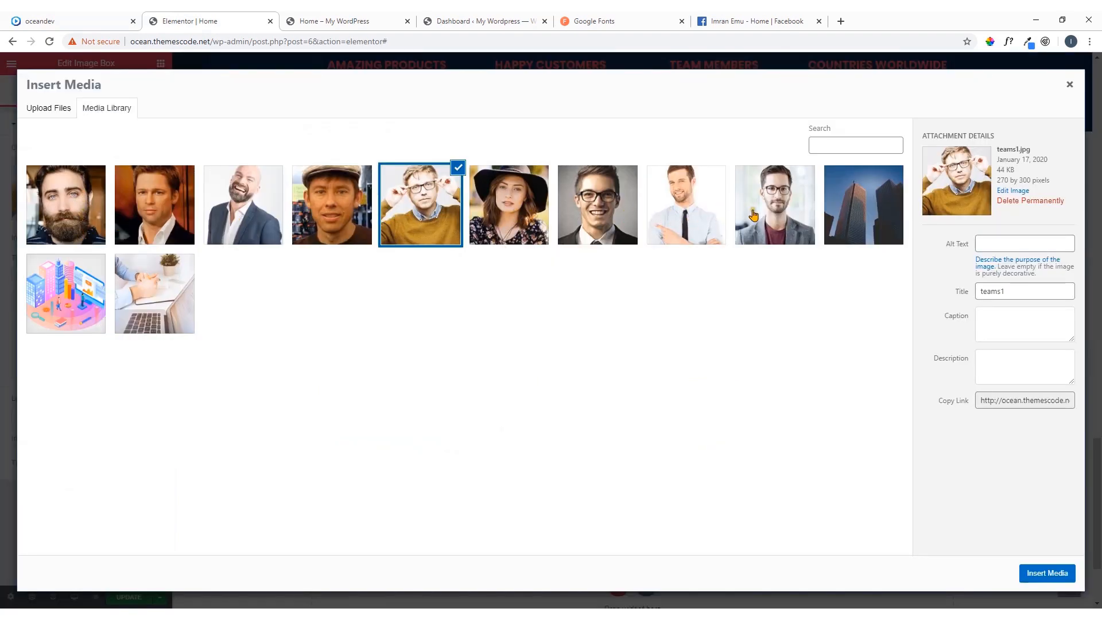
left_click(70, 215)
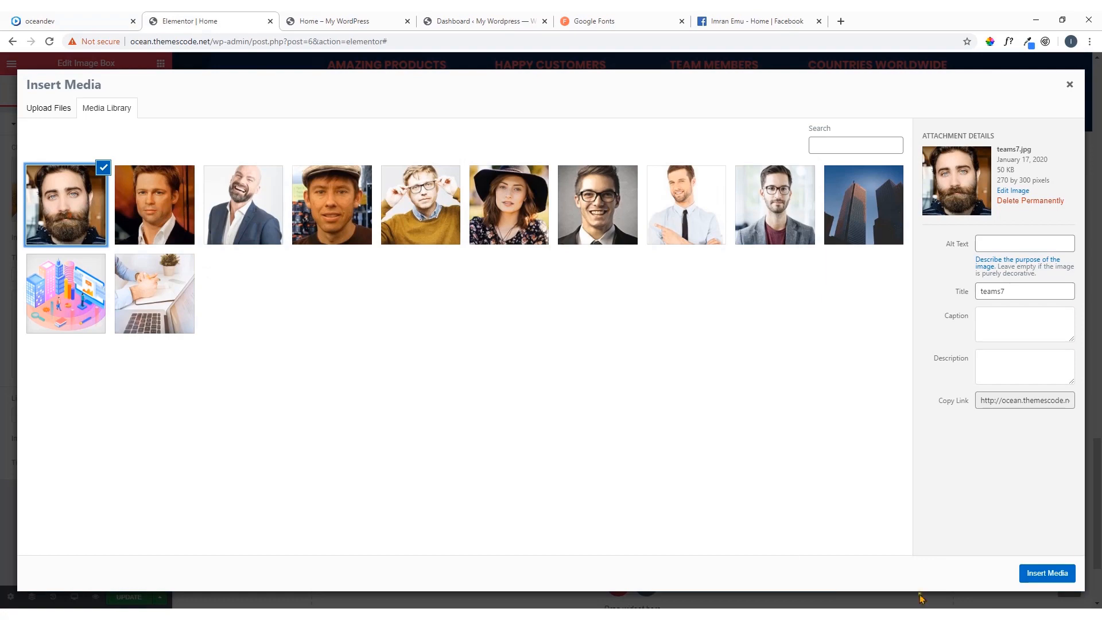
left_click(1048, 574)
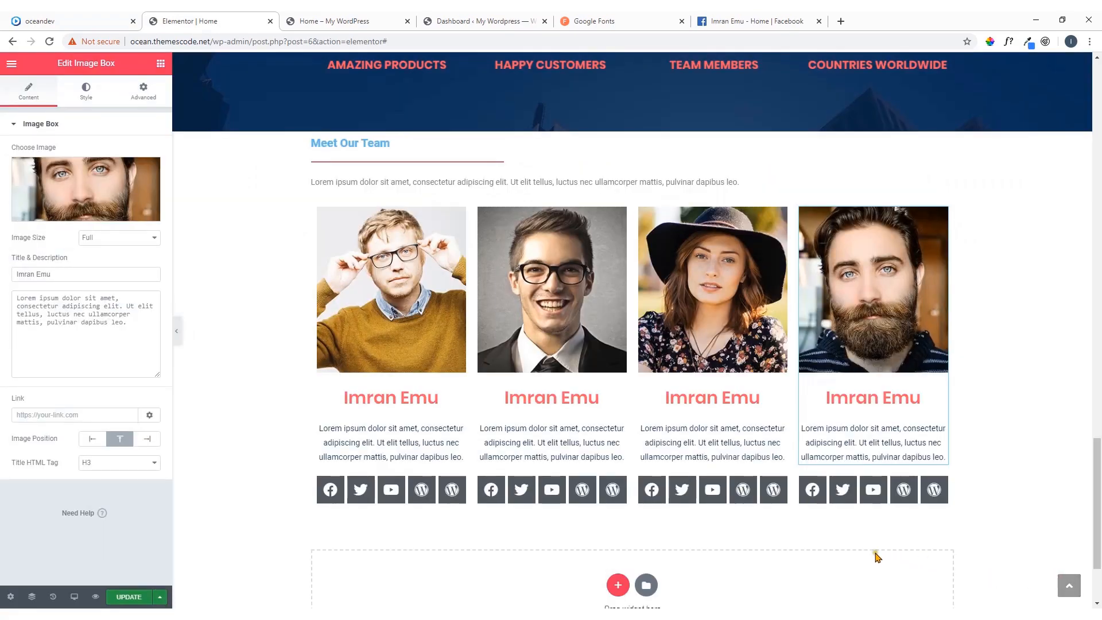
Copy the style of the Services We Offer heading onto the Meet Our Team heading
scroll(917, 370, "up", 6)
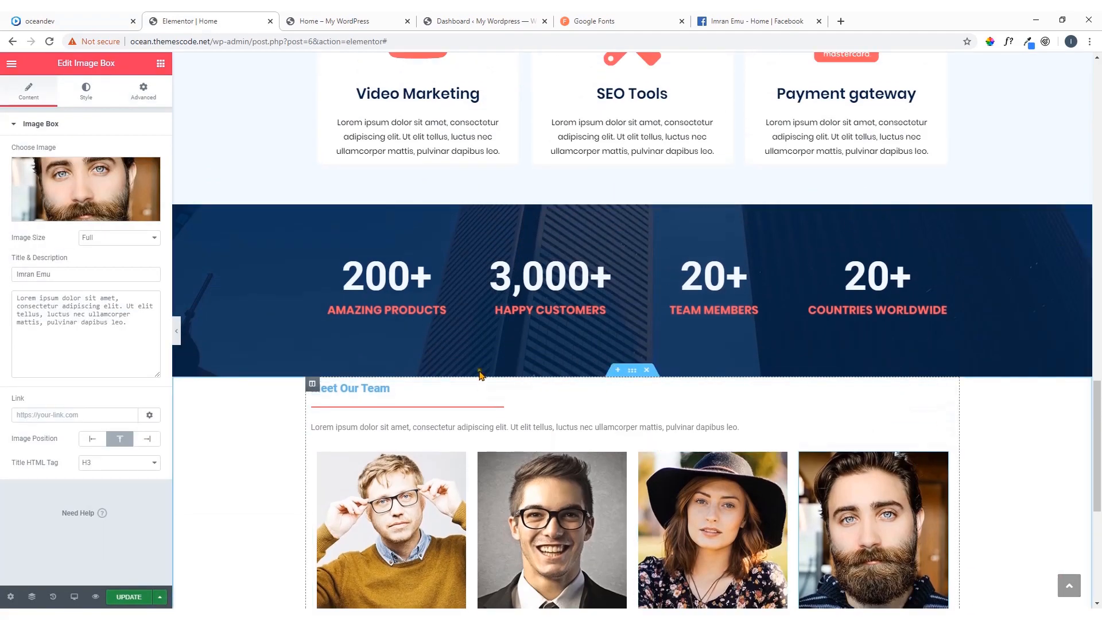
scroll(479, 373, "up", 3)
scroll(481, 356, "down", 5)
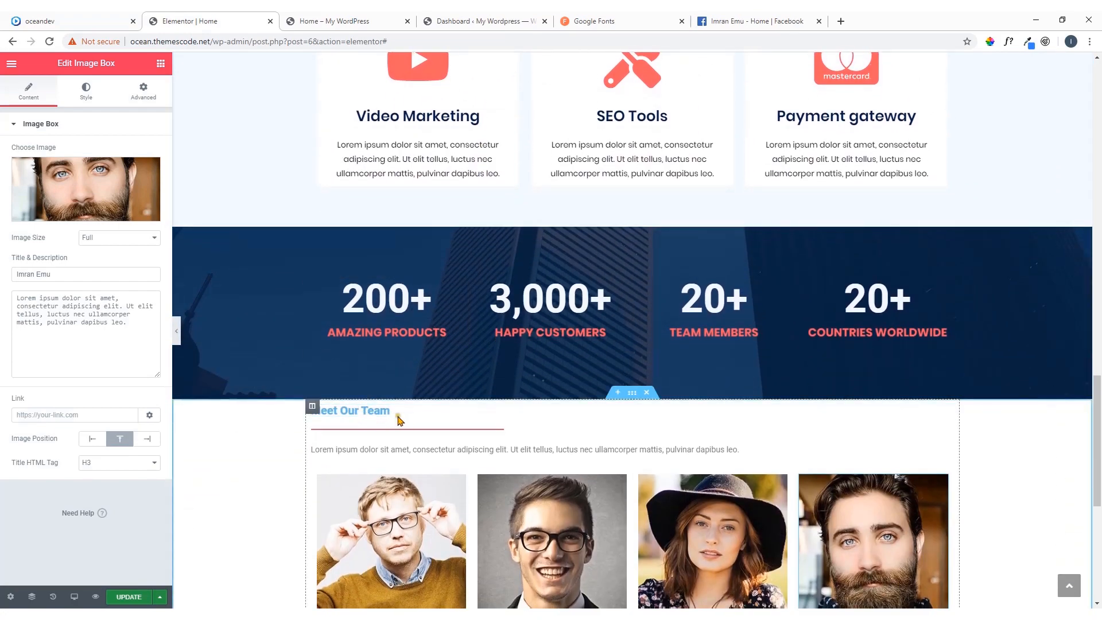
scroll(398, 419, "up", 6)
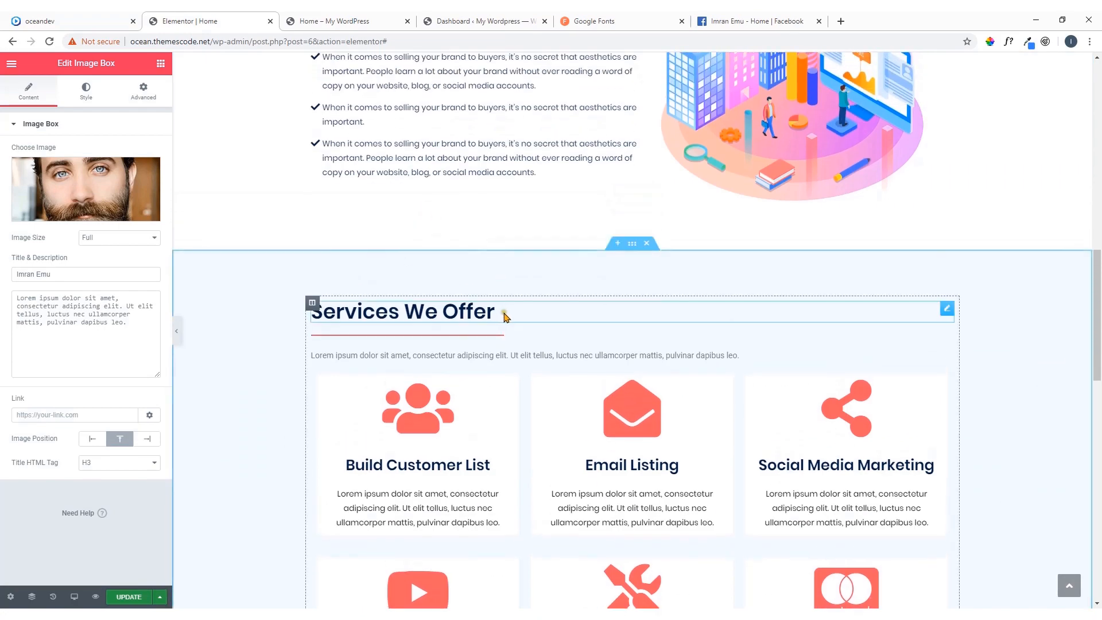
right_click(947, 314)
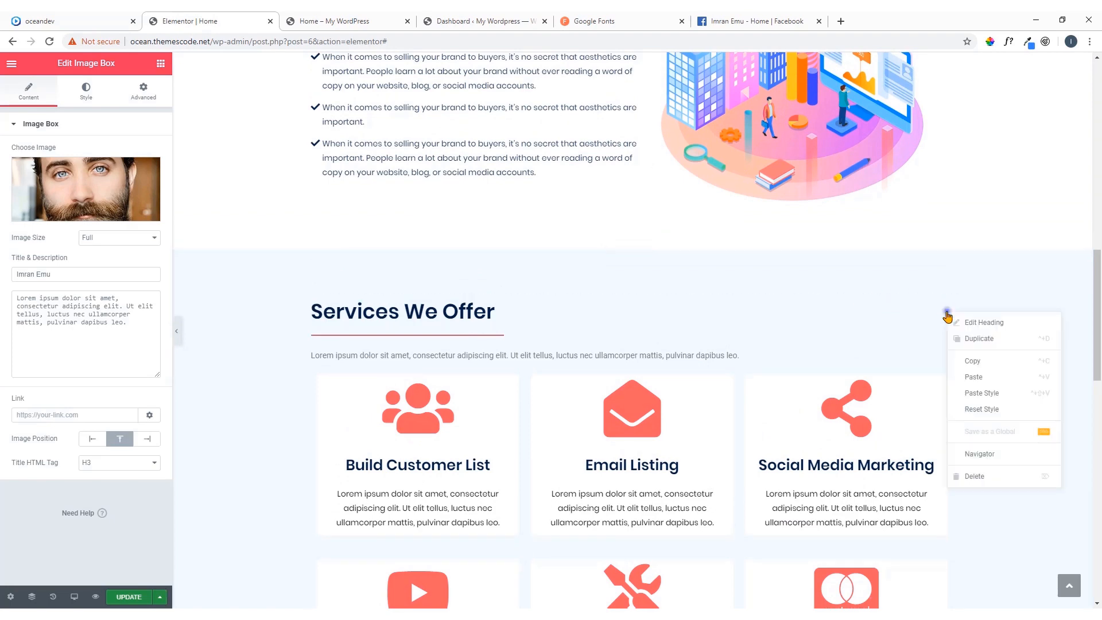
left_click(973, 360)
scroll(396, 413, "down", 5)
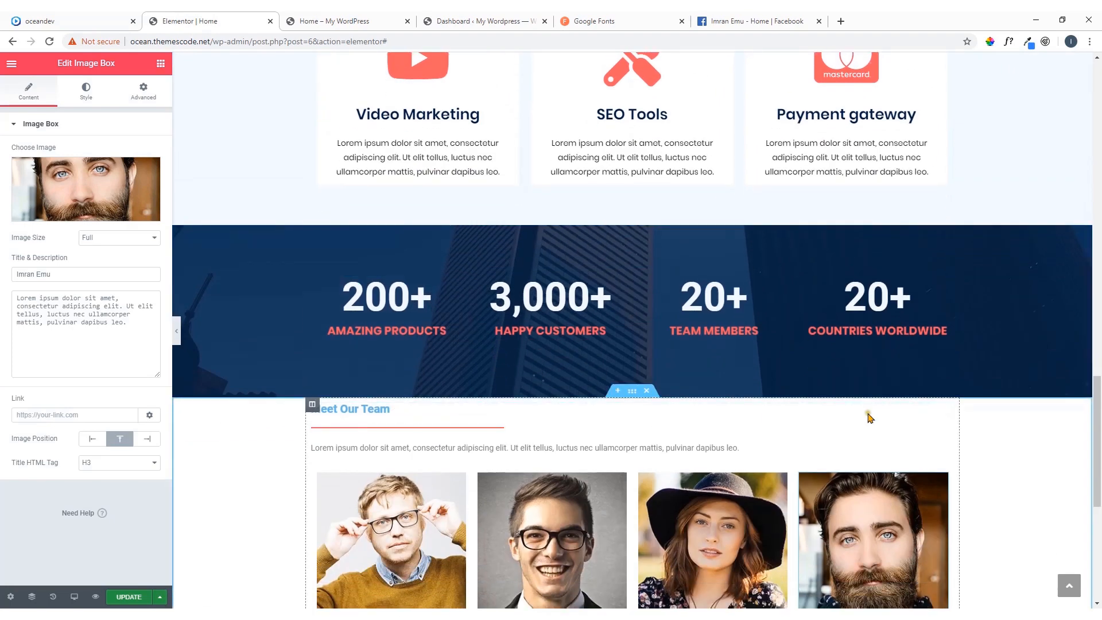
right_click(946, 413)
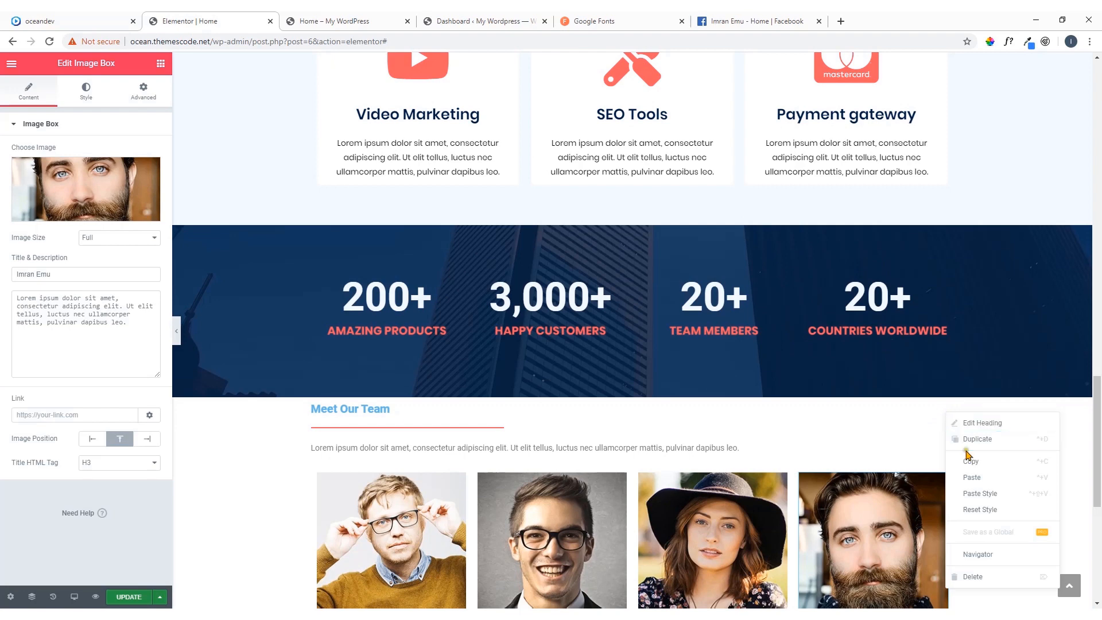
left_click(976, 495)
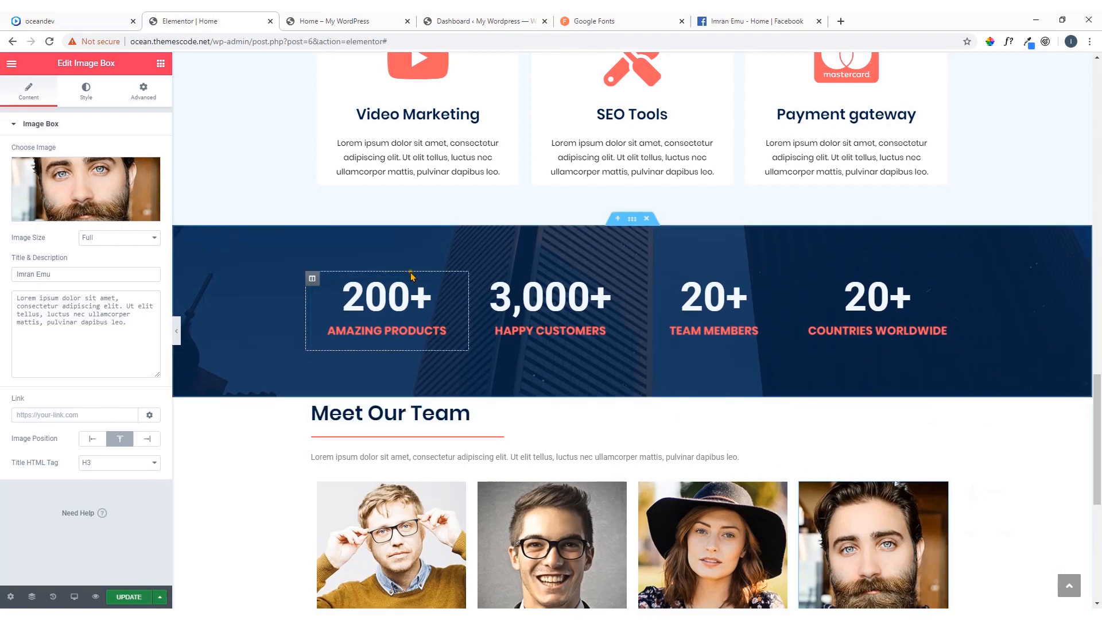
scroll(411, 273, "down", 5)
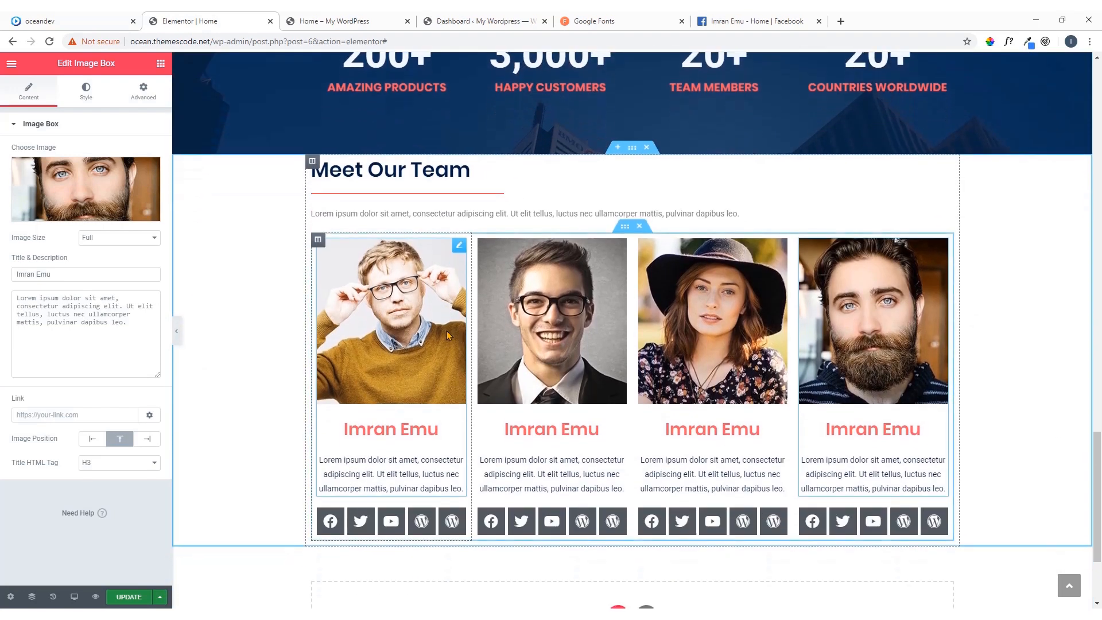
Switch to the oceandev reference page and sample the Meet Our Team section's background colour with ColorPick Eyedropper, copying its hex code
left_click(57, 21)
scroll(165, 268, "up", 2)
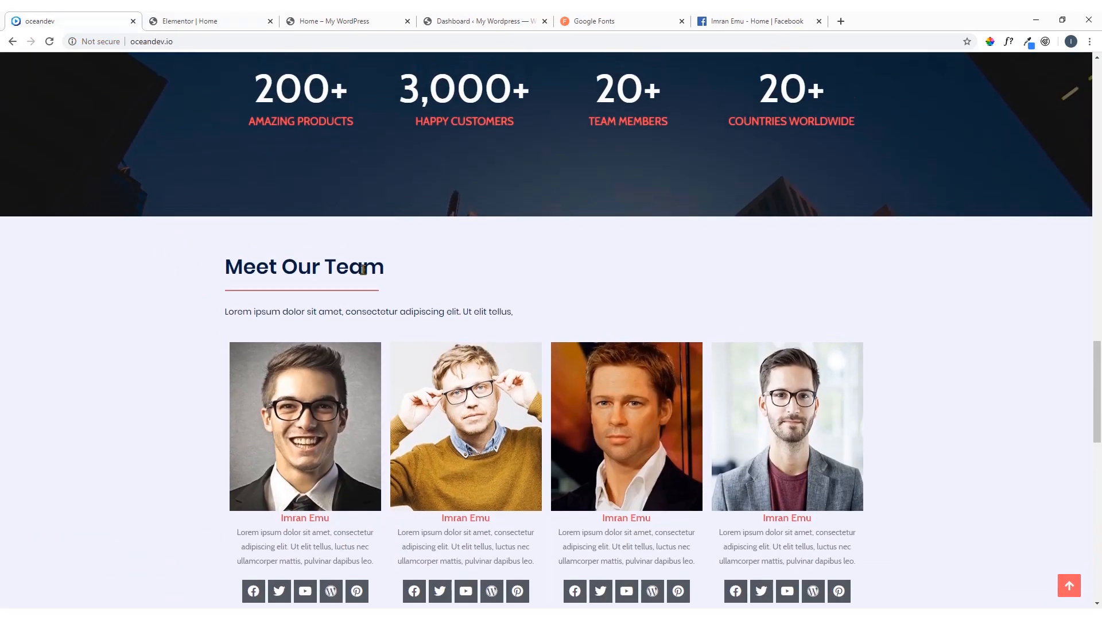
scroll(717, 276, "down", 2)
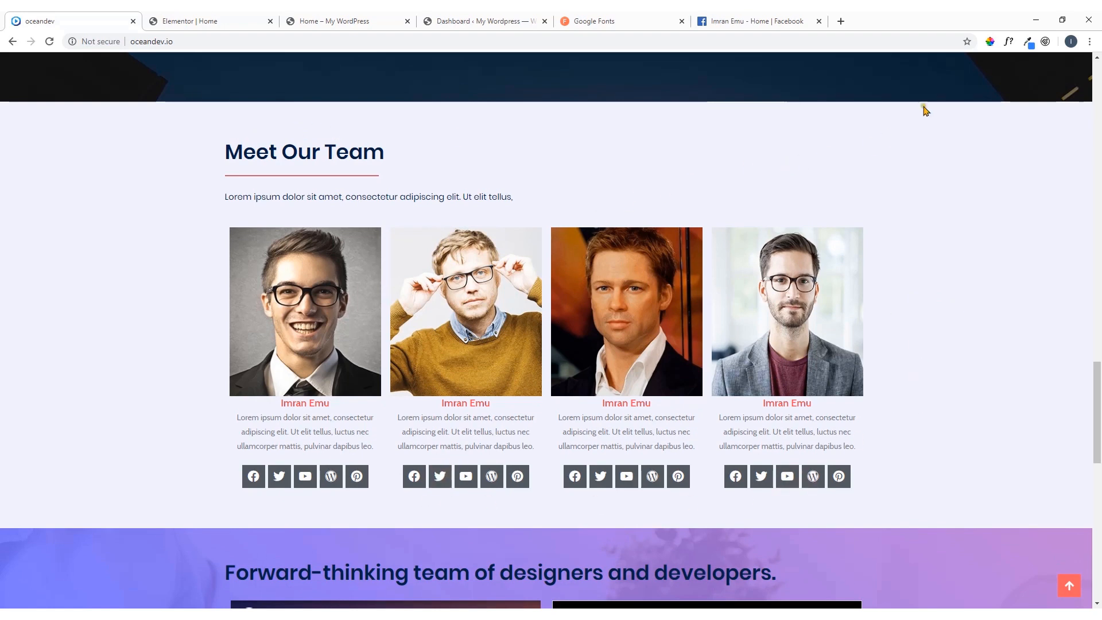
left_click(992, 42)
left_click(922, 267)
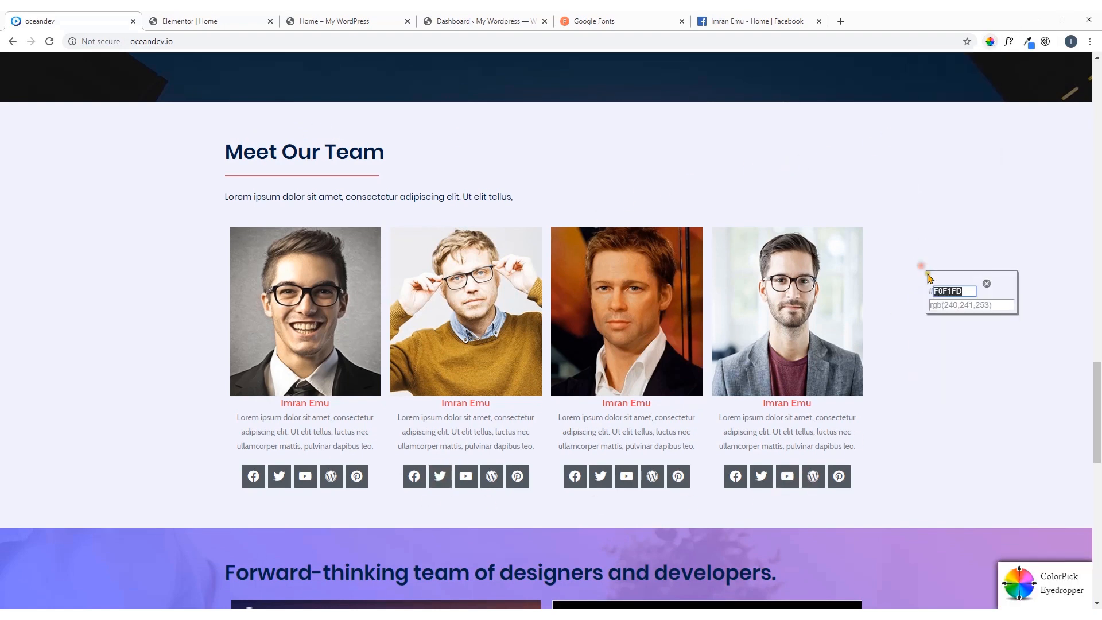
right_click(953, 293)
left_click(970, 327)
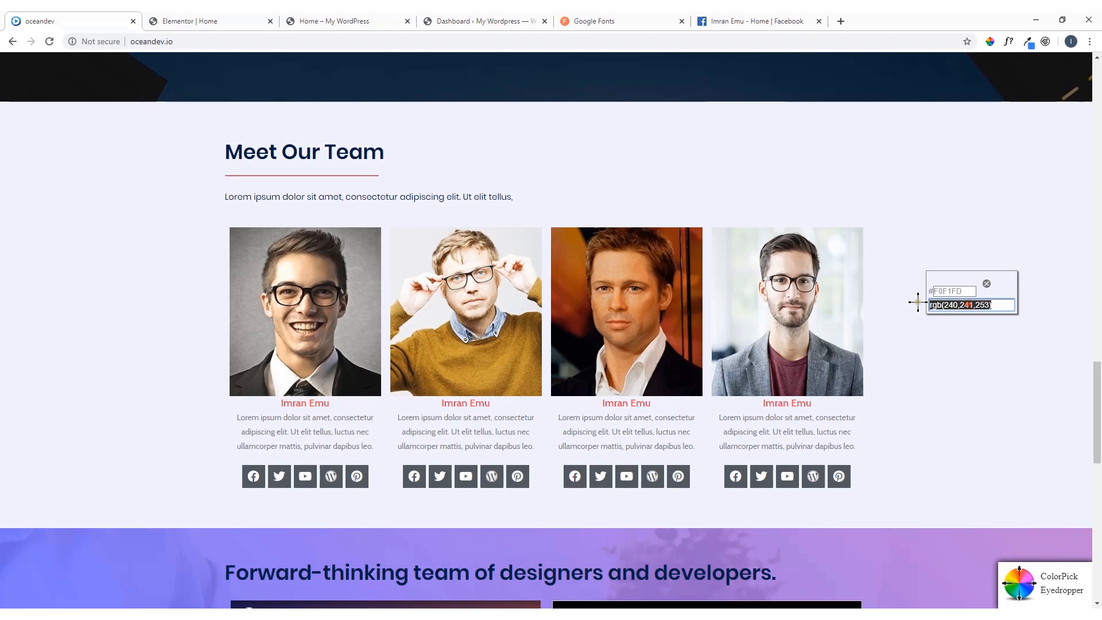
Back in Elementor, give the Meet Our Team section a classic background in the saved pale blue #F5FAFF
left_click(241, 21)
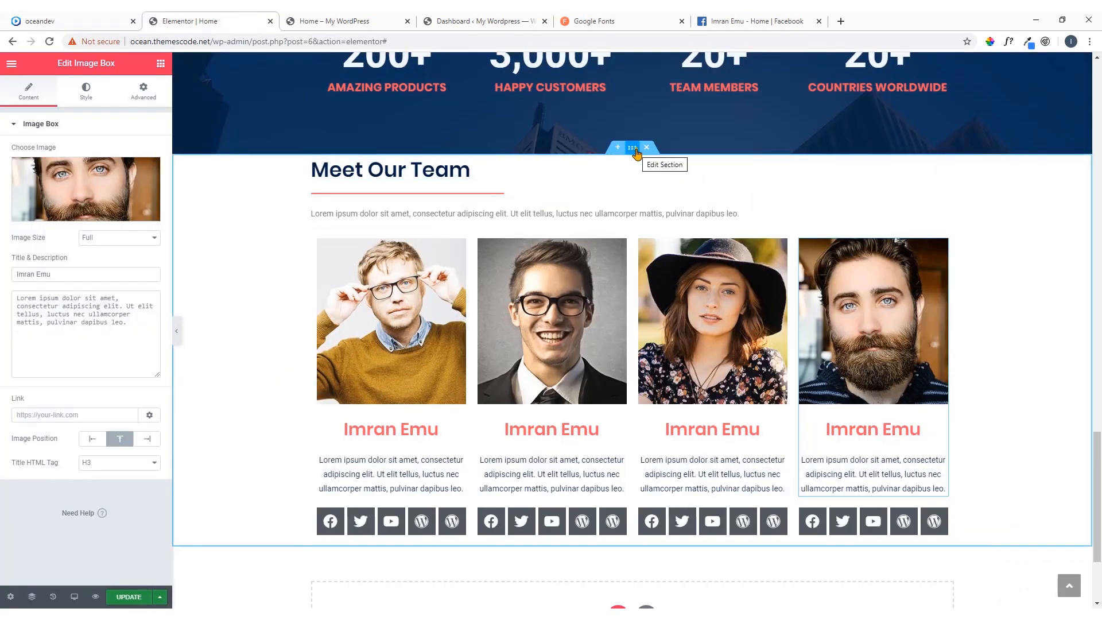
left_click(634, 150)
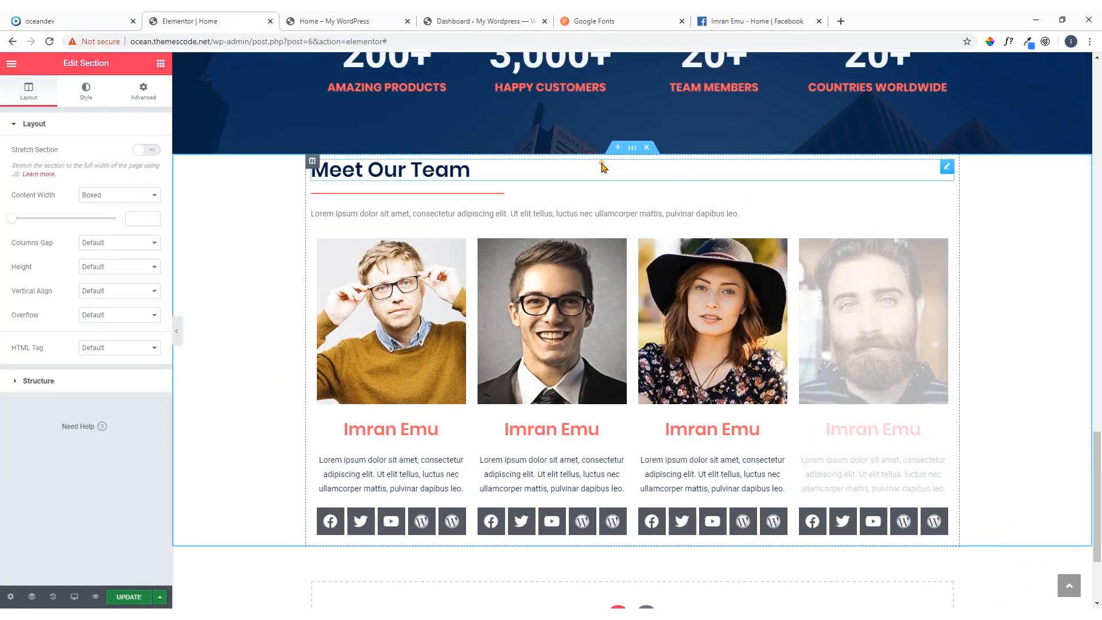
left_click(92, 102)
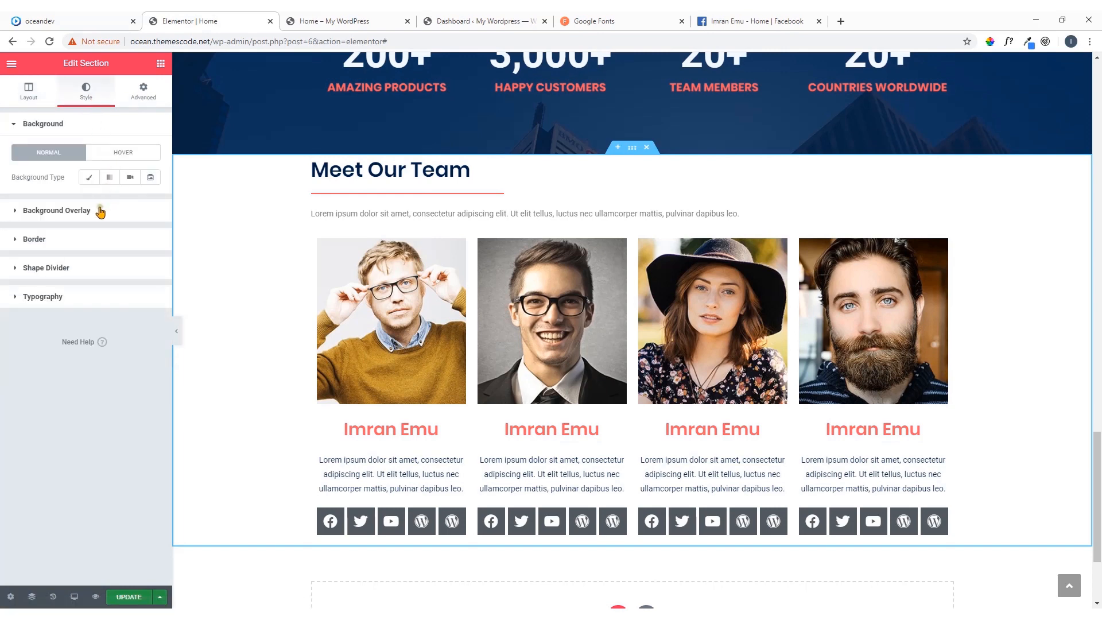
left_click(89, 177)
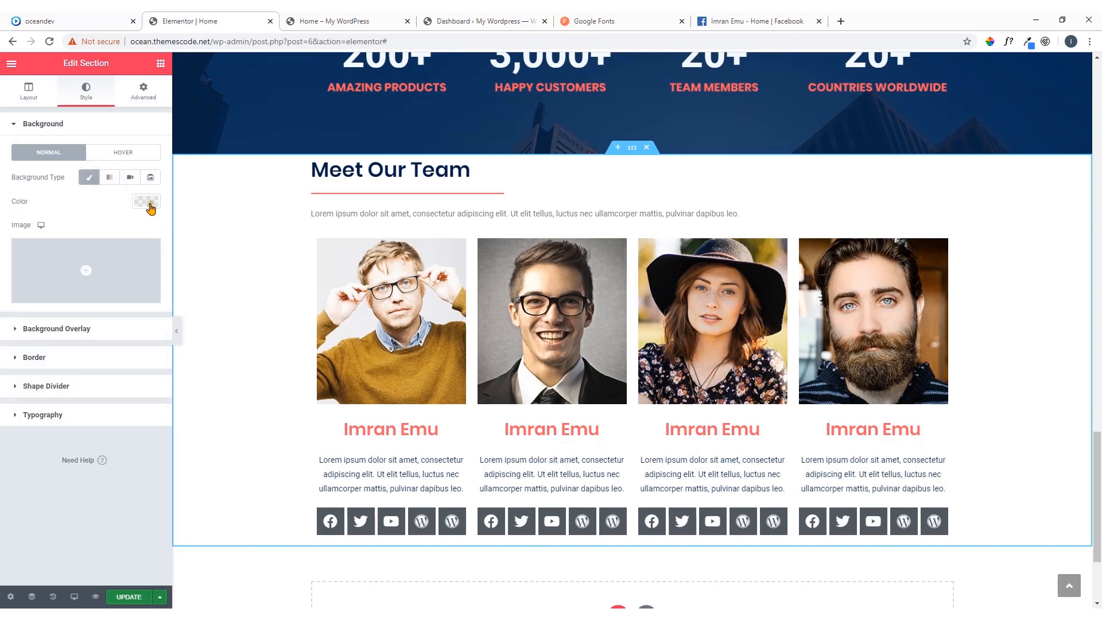
left_click(147, 201)
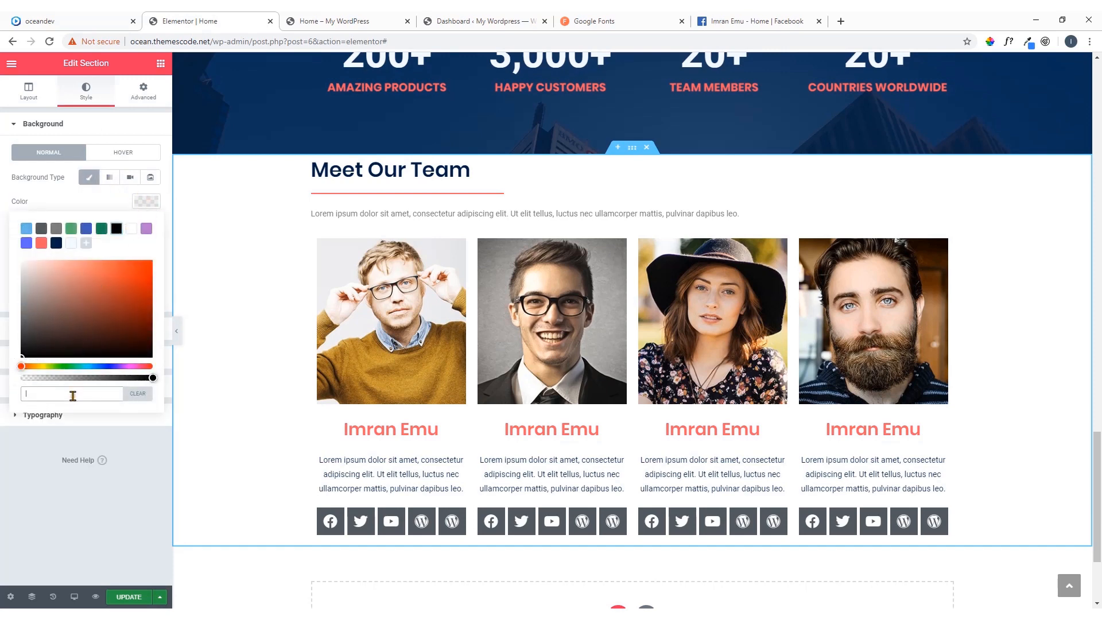
left_click(71, 244)
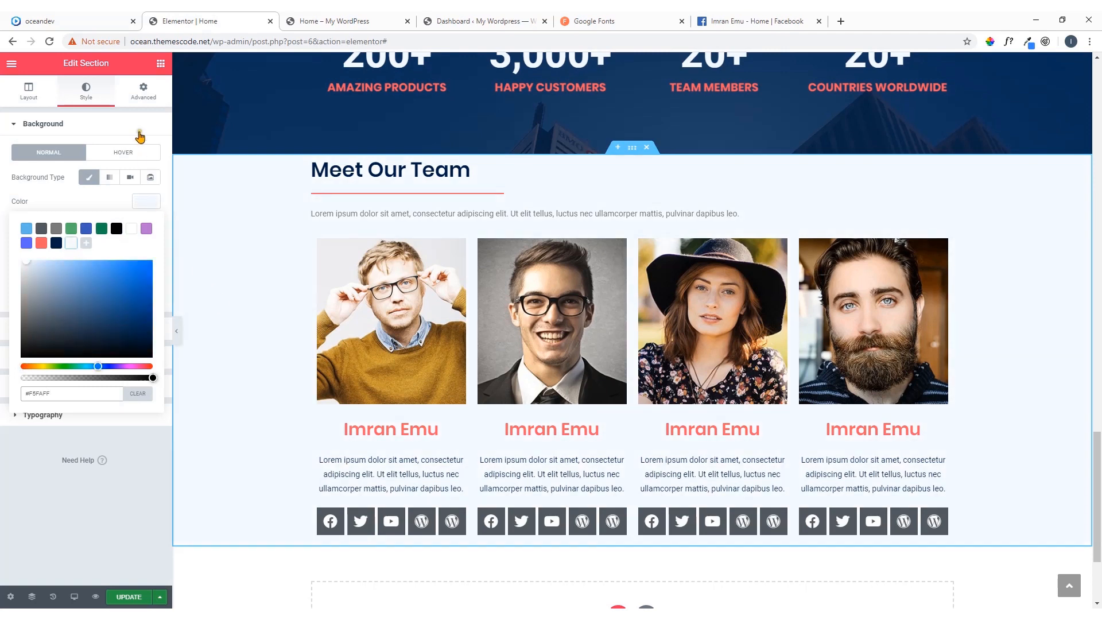
Try an 80 px top margin on the Meet Our Team section and reset it to 0
left_click(149, 99)
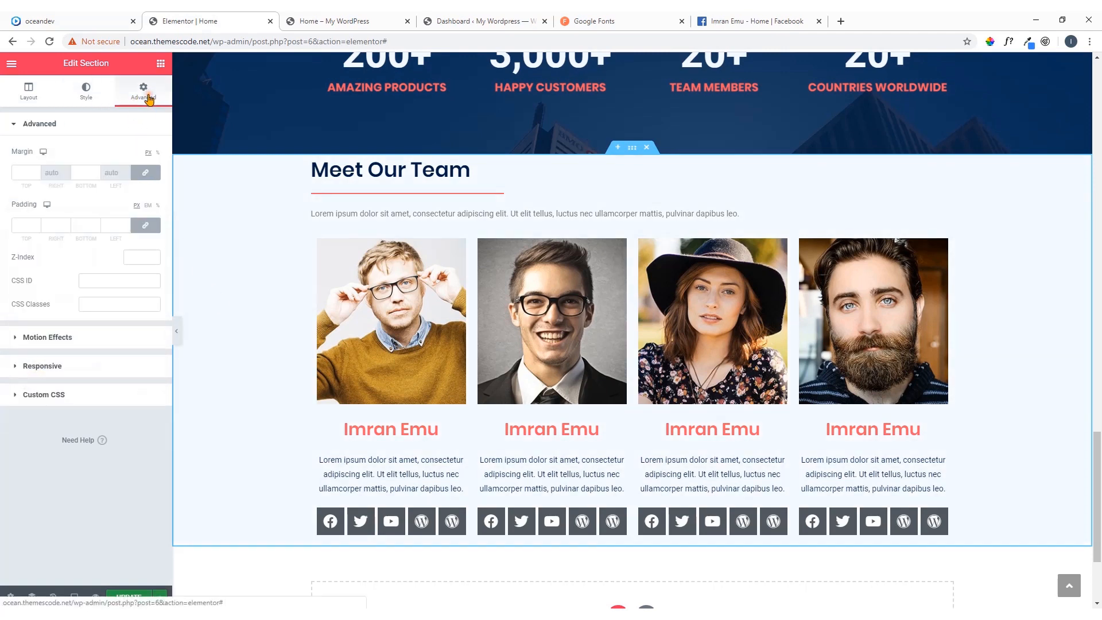
left_click(147, 173)
left_click_drag(36, 174, 11, 180)
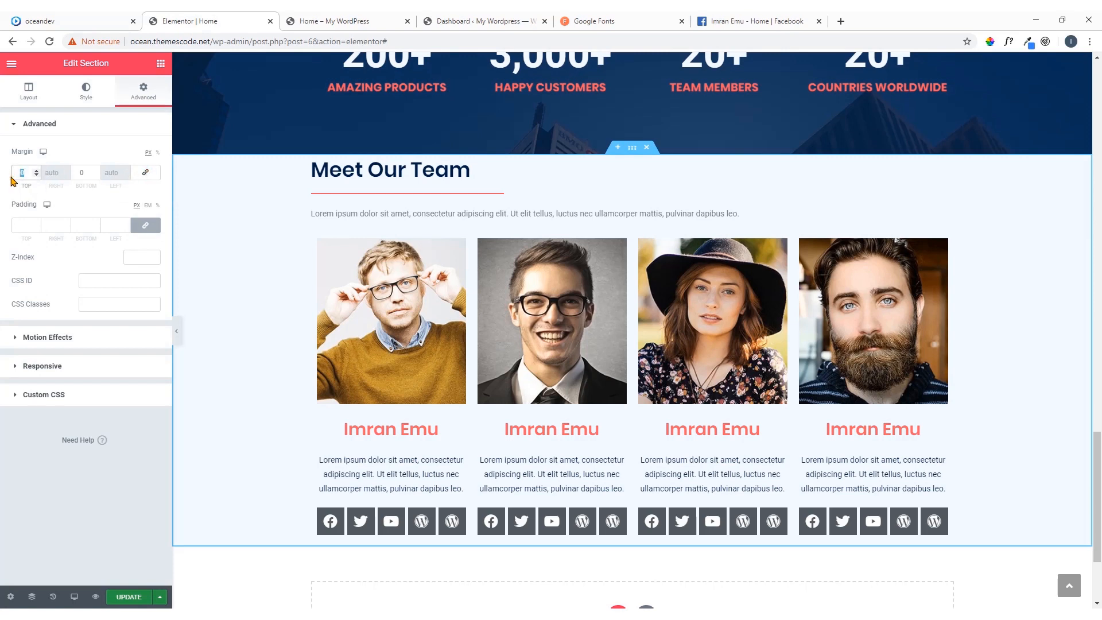
type("80")
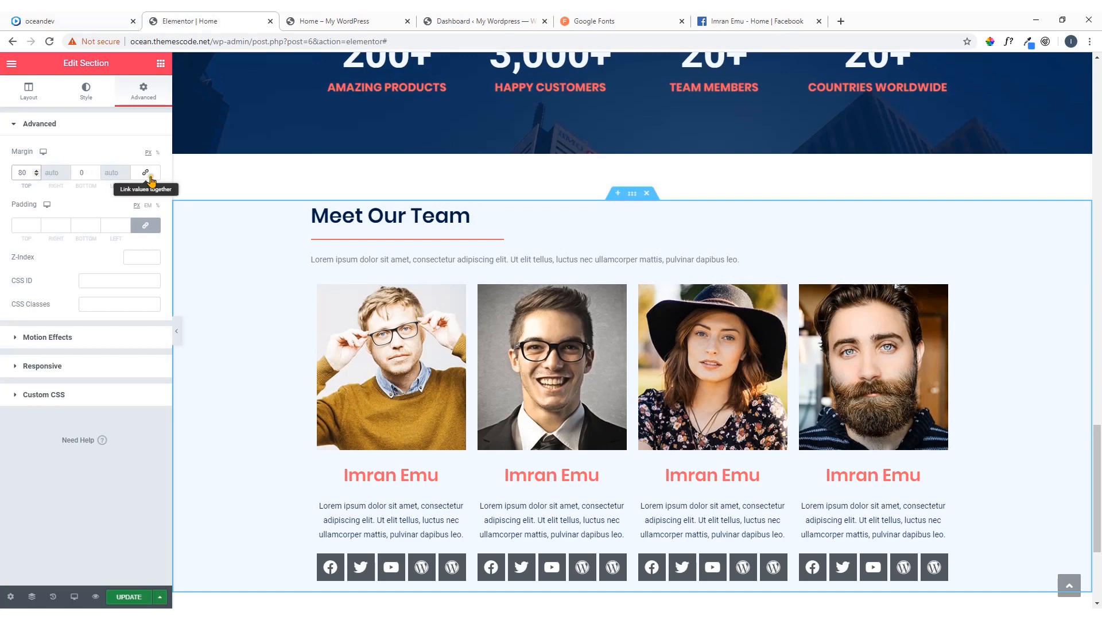
left_click_drag(27, 171, 1, 179)
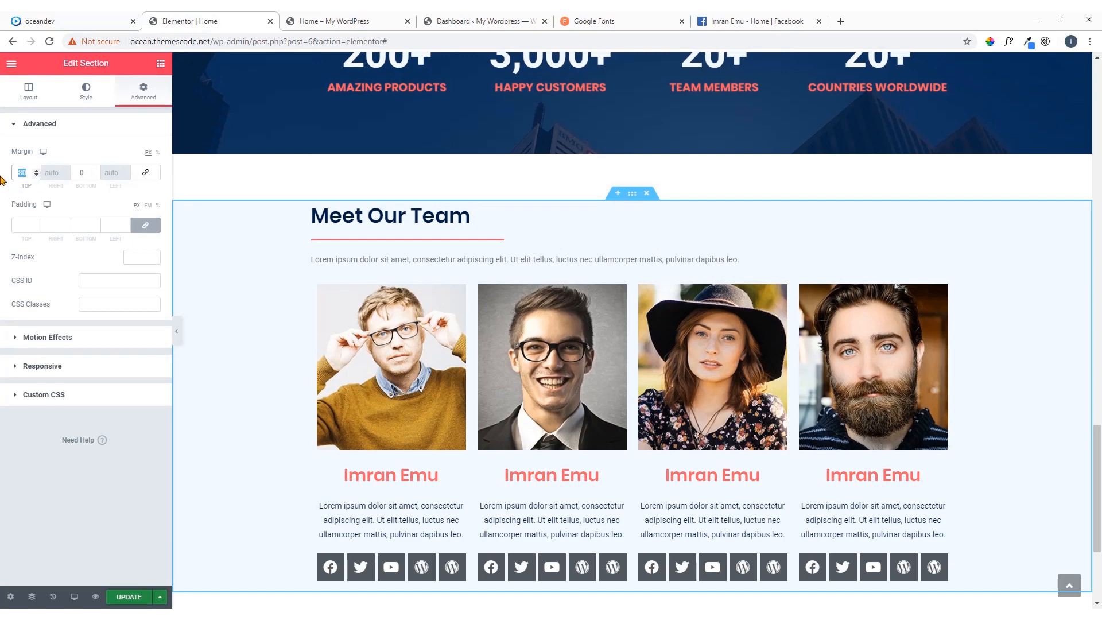
type("0")
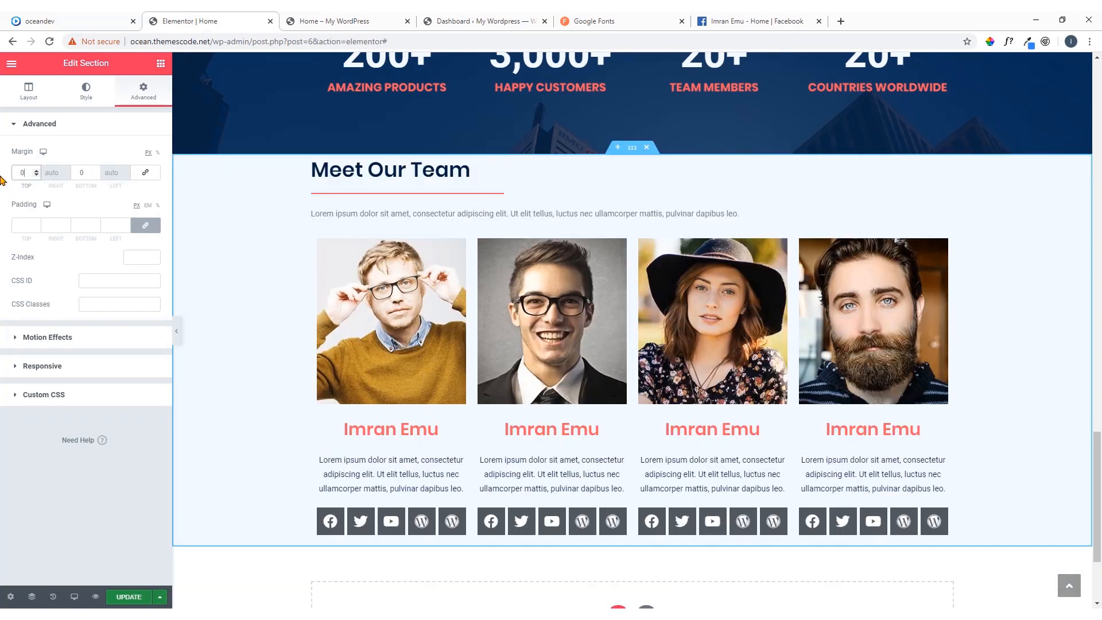
Unlink the Meet Our Team section's padding and set it to 80 px at the top and 60 px at the bottom
left_click(145, 225)
left_click_drag(30, 226, 7, 230)
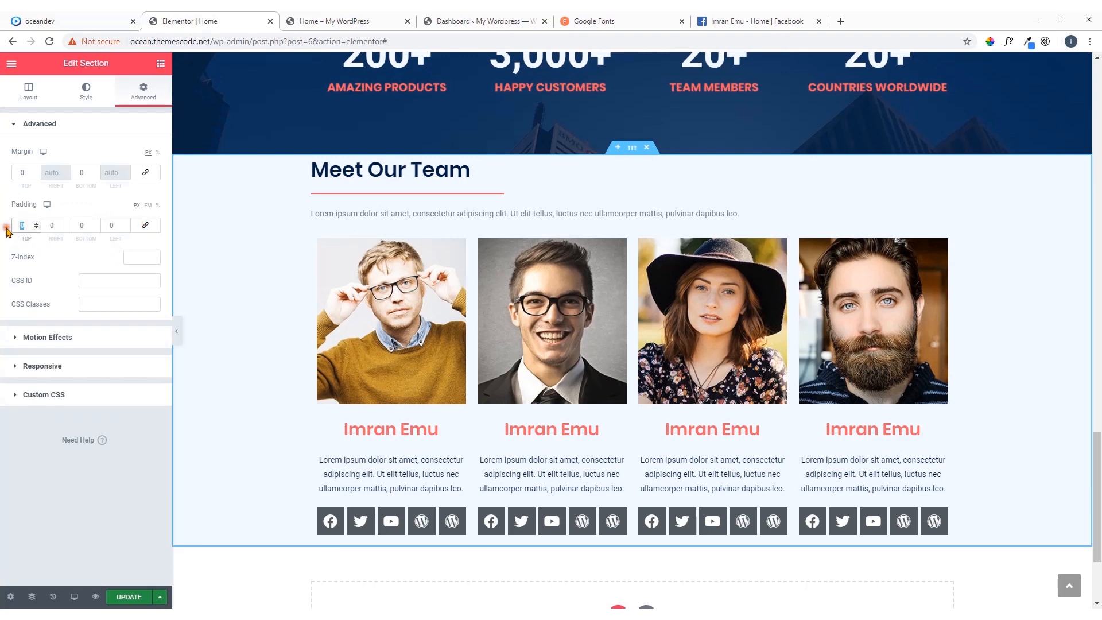
type("80")
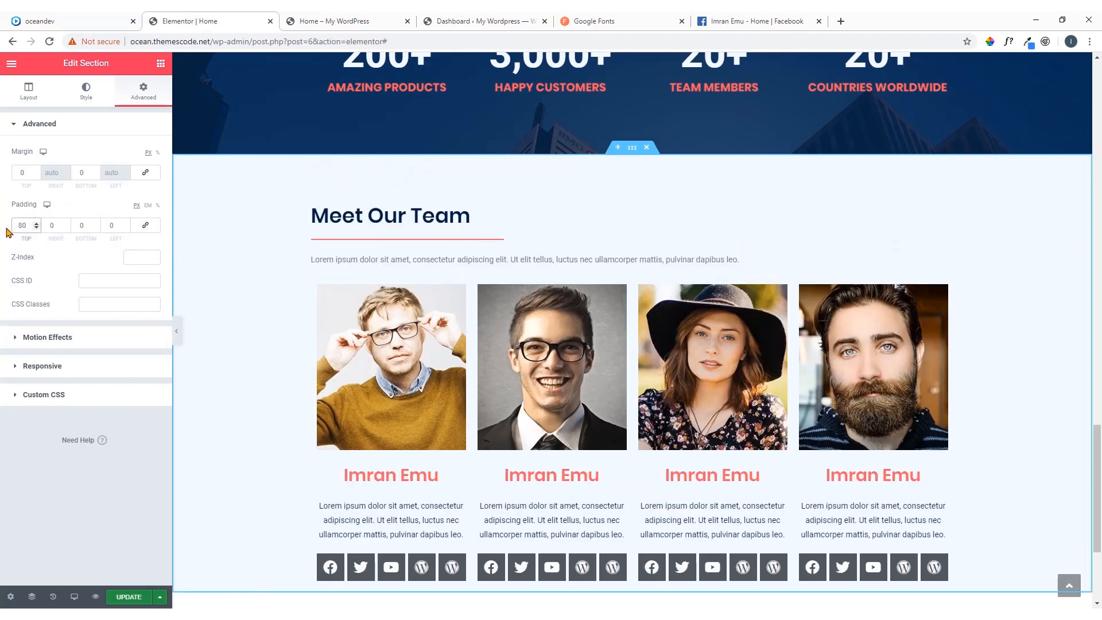
left_click_drag(85, 228, 73, 230)
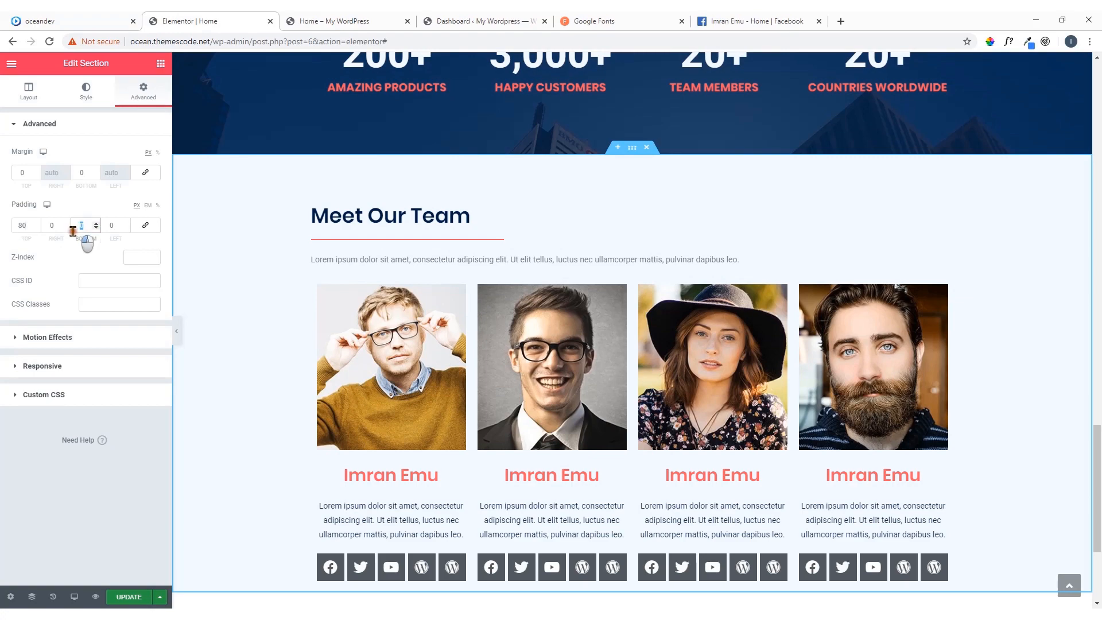
type("60")
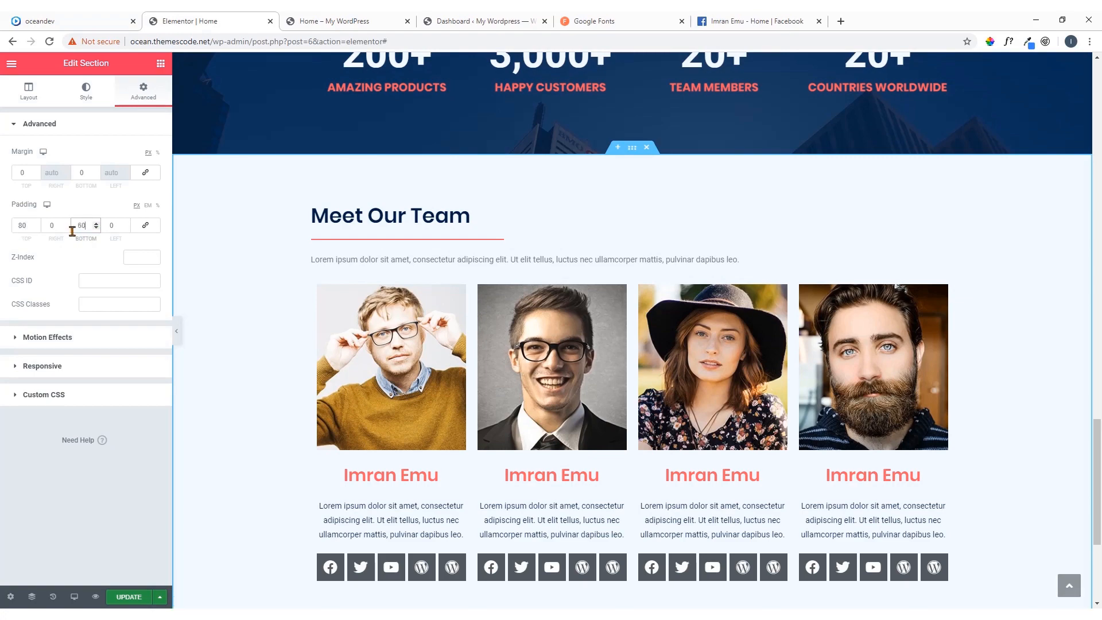
scroll(247, 293, "down", 4)
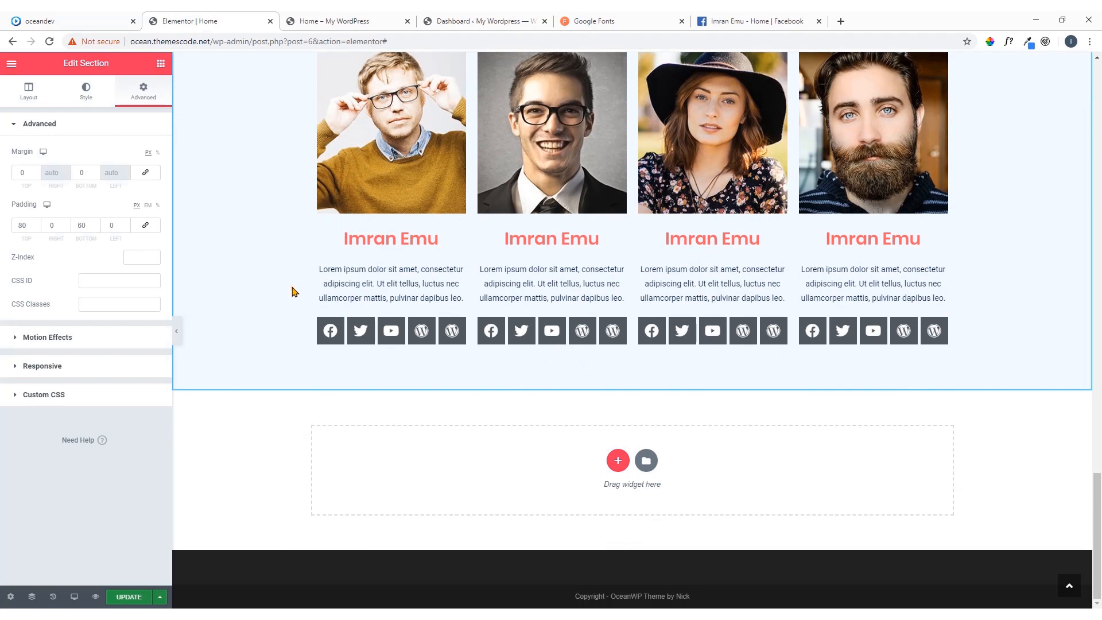
Set the text colour of the paragraph under the Meet Our Team heading to the saved dark navy #032042
scroll(418, 278, "up", 2)
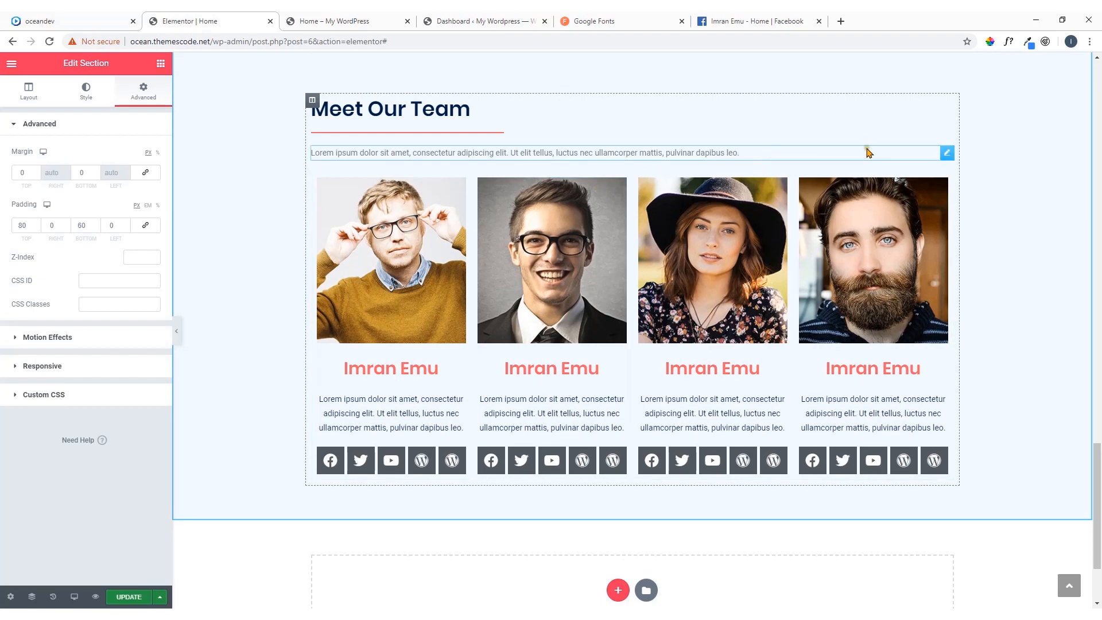
left_click(946, 154)
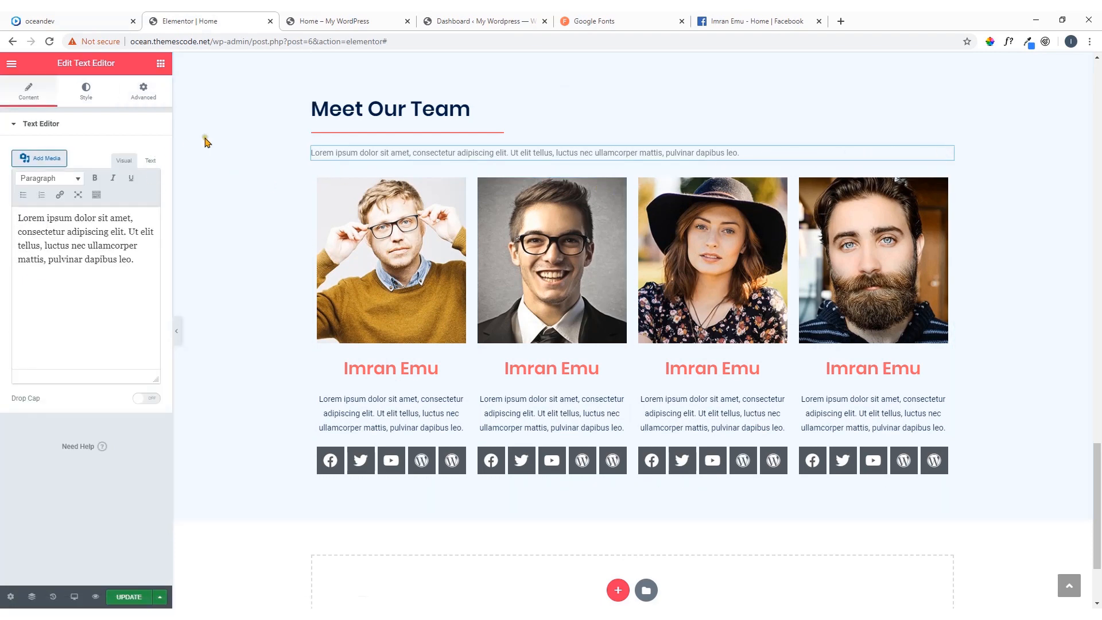
left_click(86, 92)
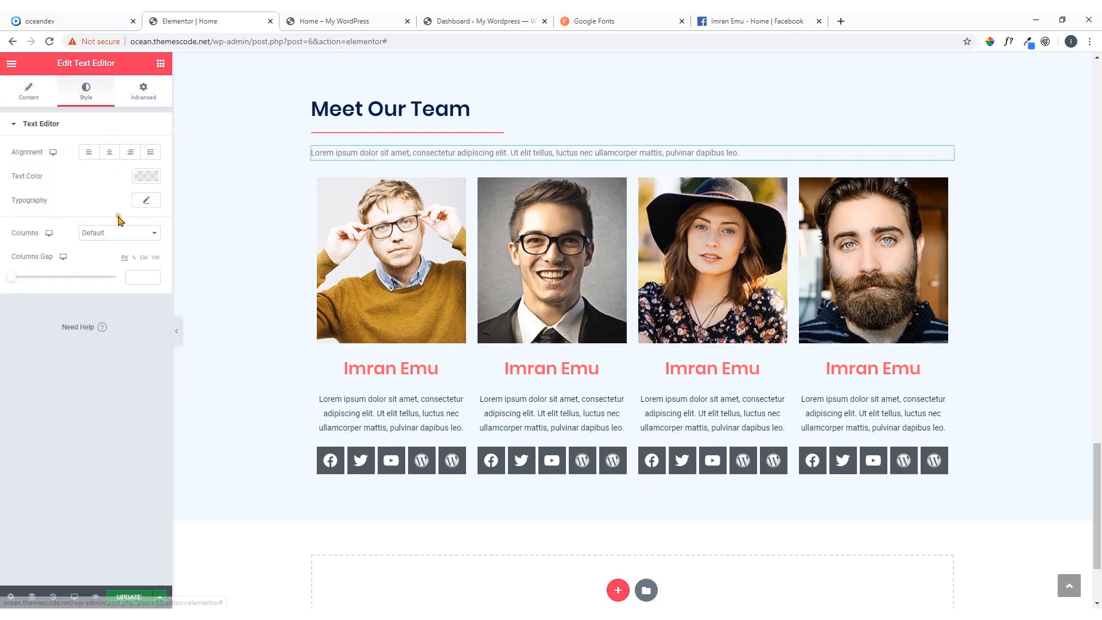
left_click(151, 179)
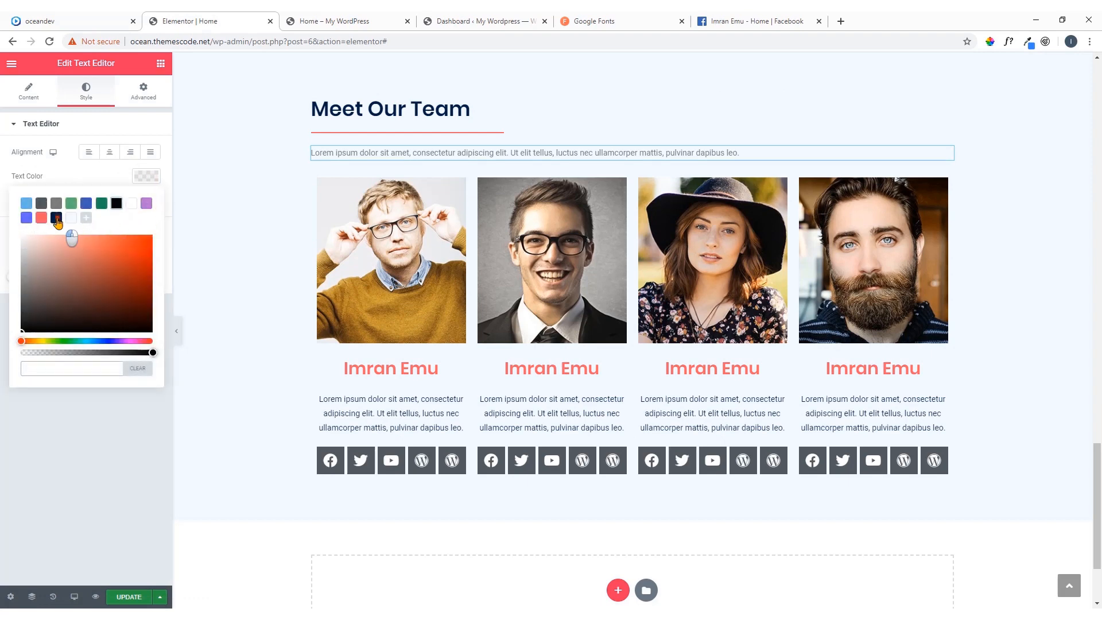
left_click(56, 218)
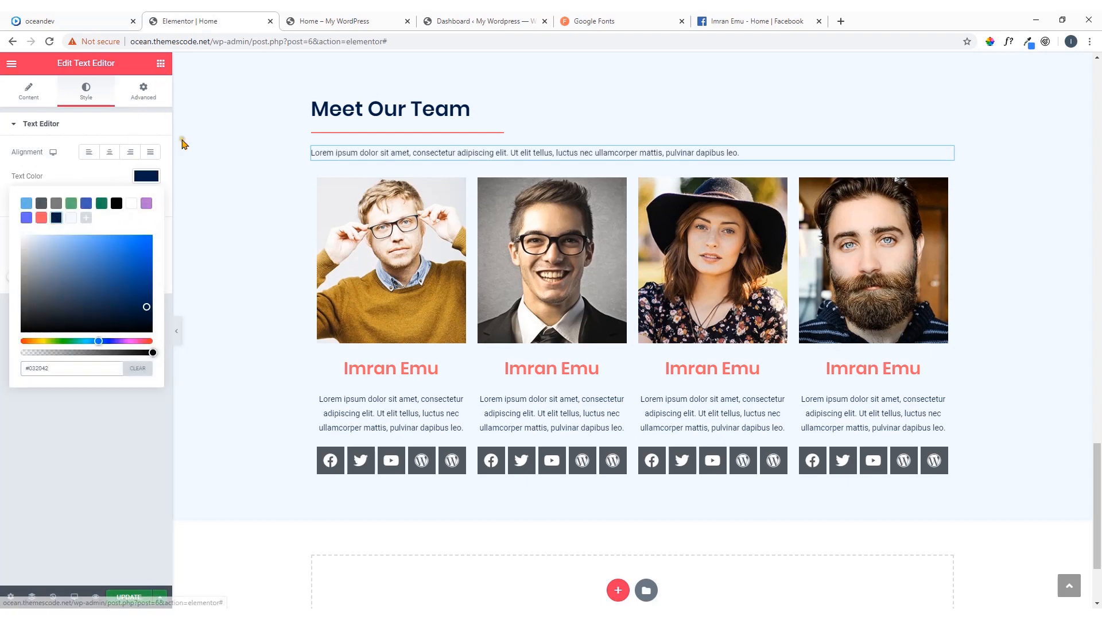
Review the finished Meet Our Team section and examine the Forward-thinking team section that follows it on the oceandev reference page
scroll(569, 290, "down", 2)
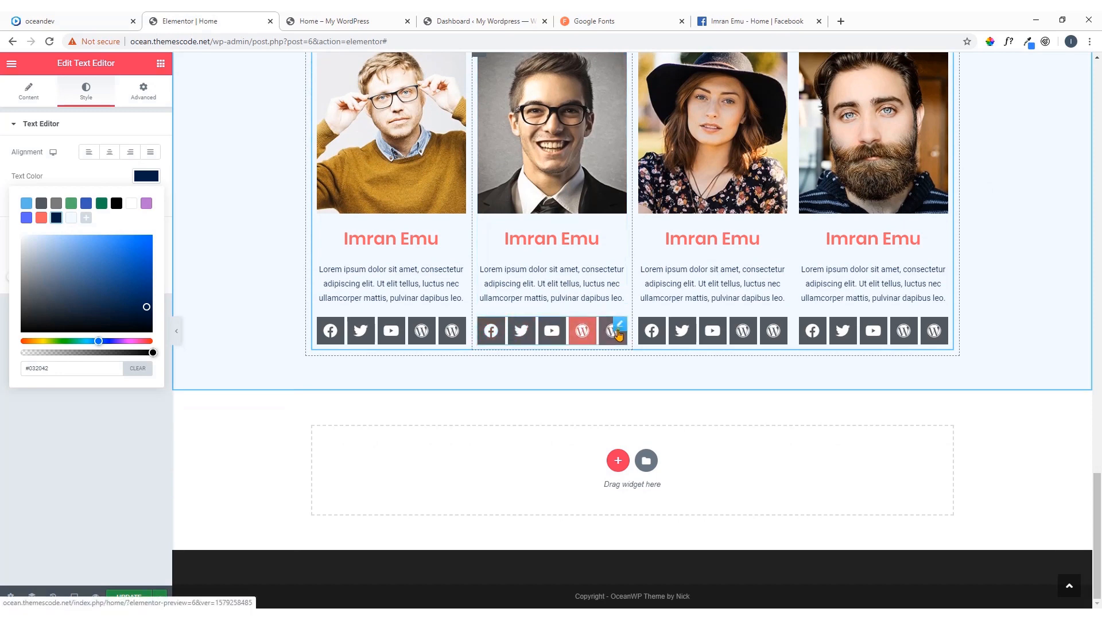
scroll(568, 314, "up", 3)
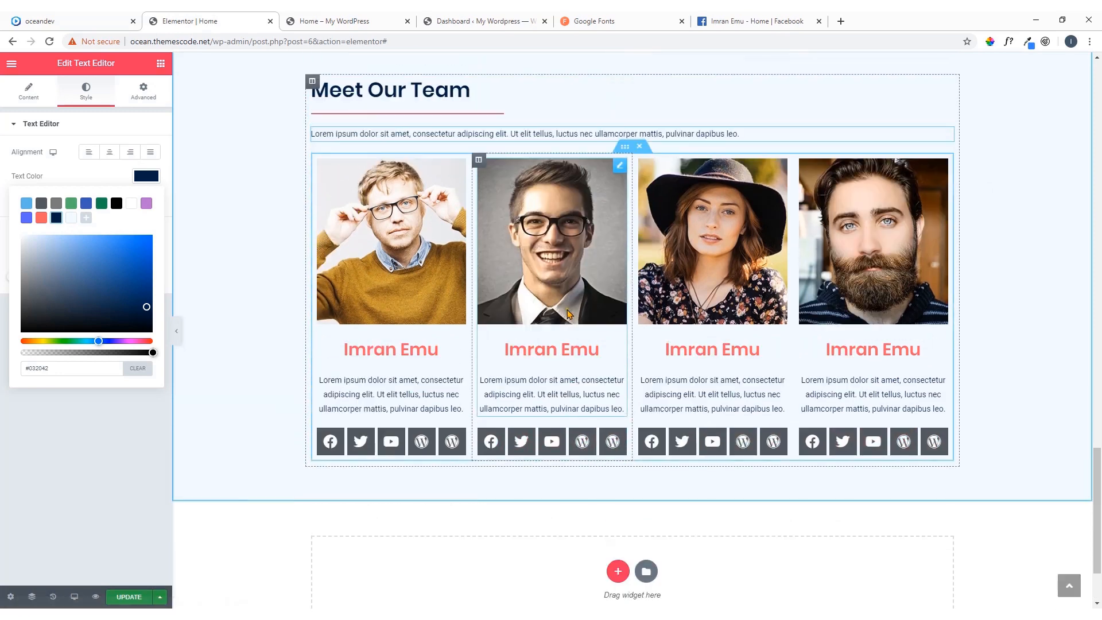
left_click(109, 20)
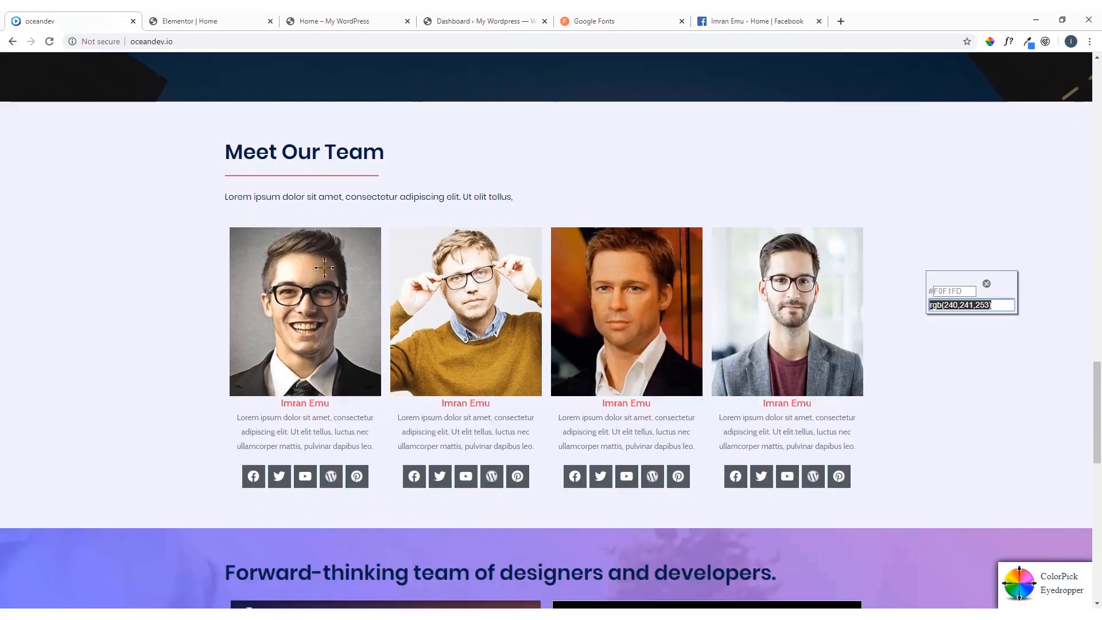
scroll(402, 345, "down", 4)
scroll(452, 352, "down", 3)
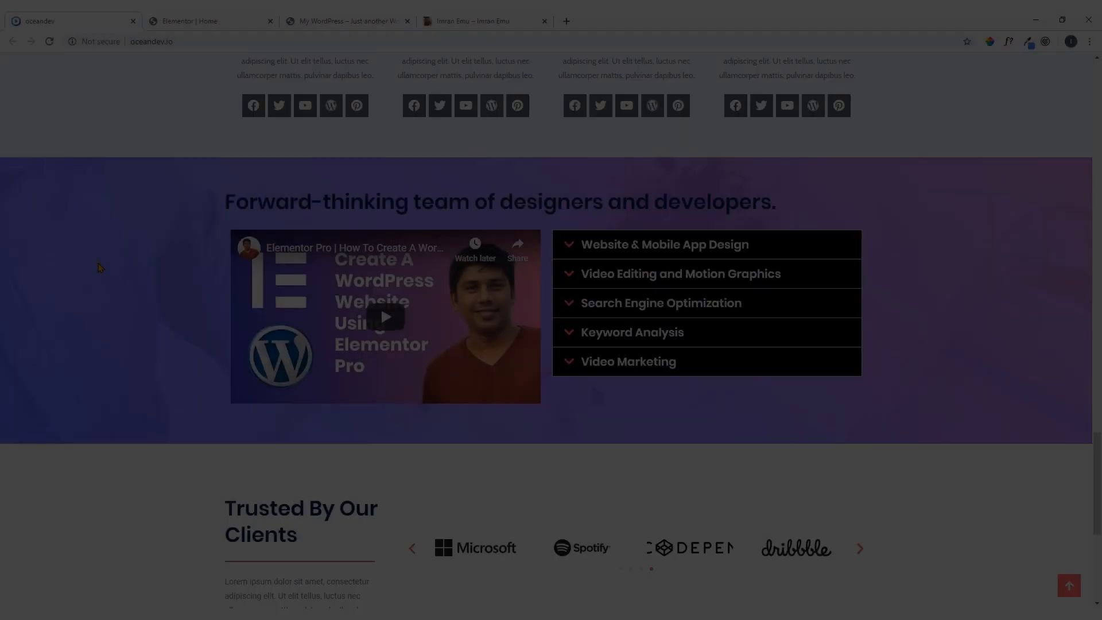
scroll(101, 268, "up", 1)
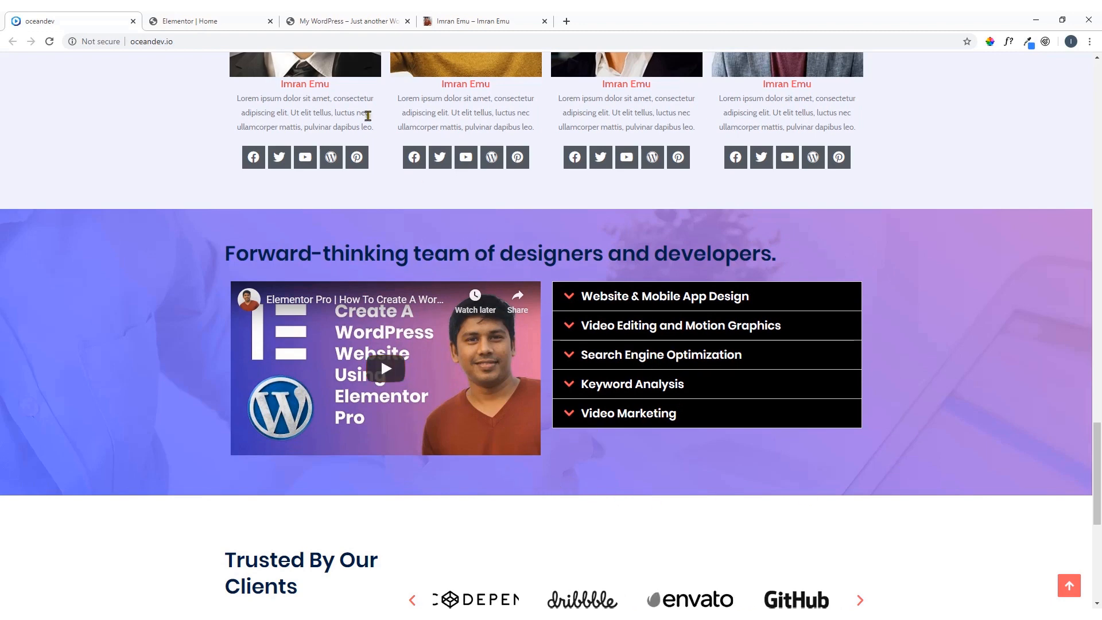
Back in Elementor, add a single-column section below Meet Our Team and place a Heading widget in it
left_click(256, 22)
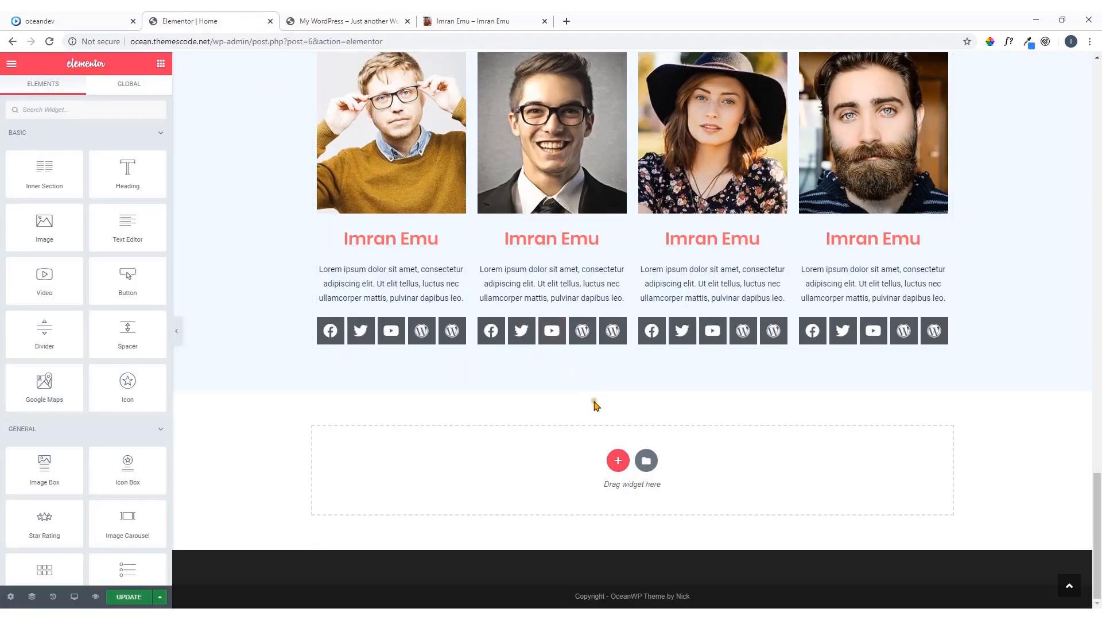
left_click(618, 461)
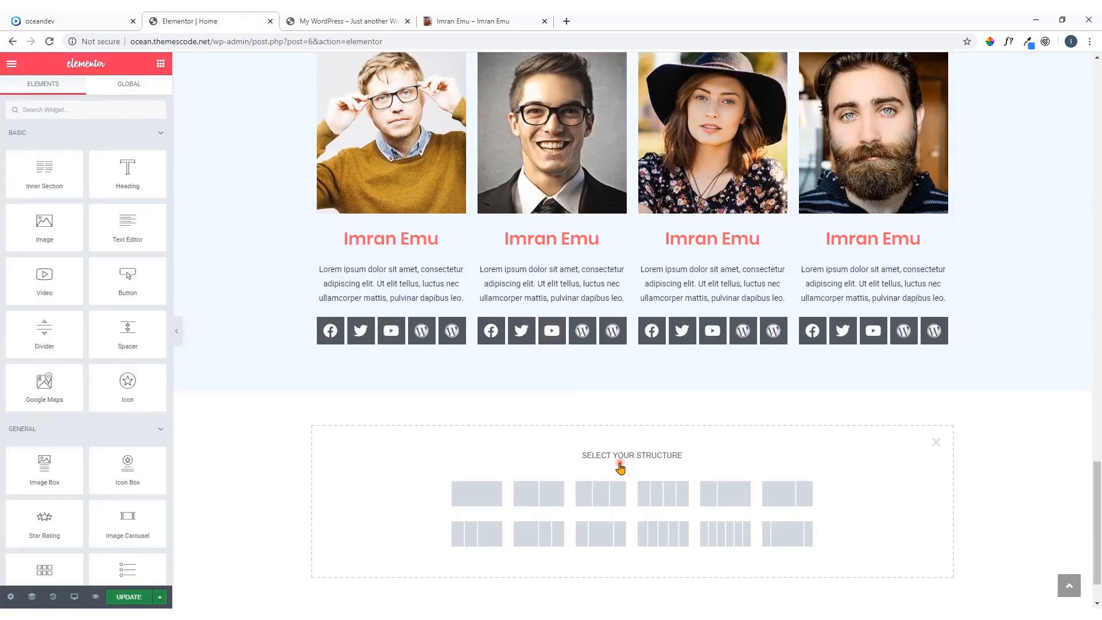
left_click(478, 498)
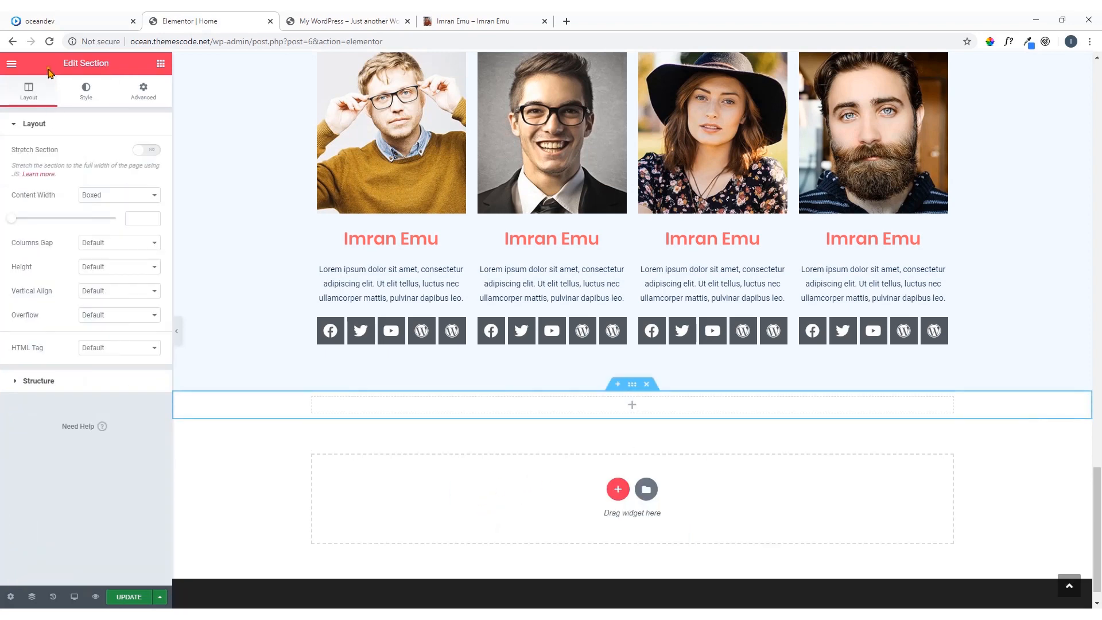
left_click(50, 19)
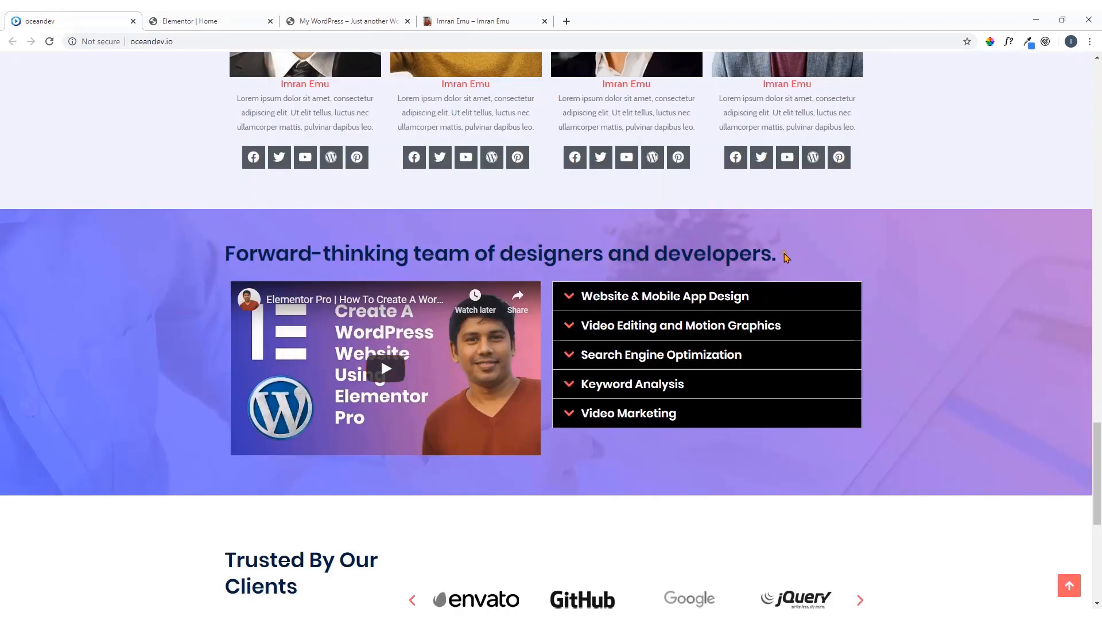
left_click(219, 14)
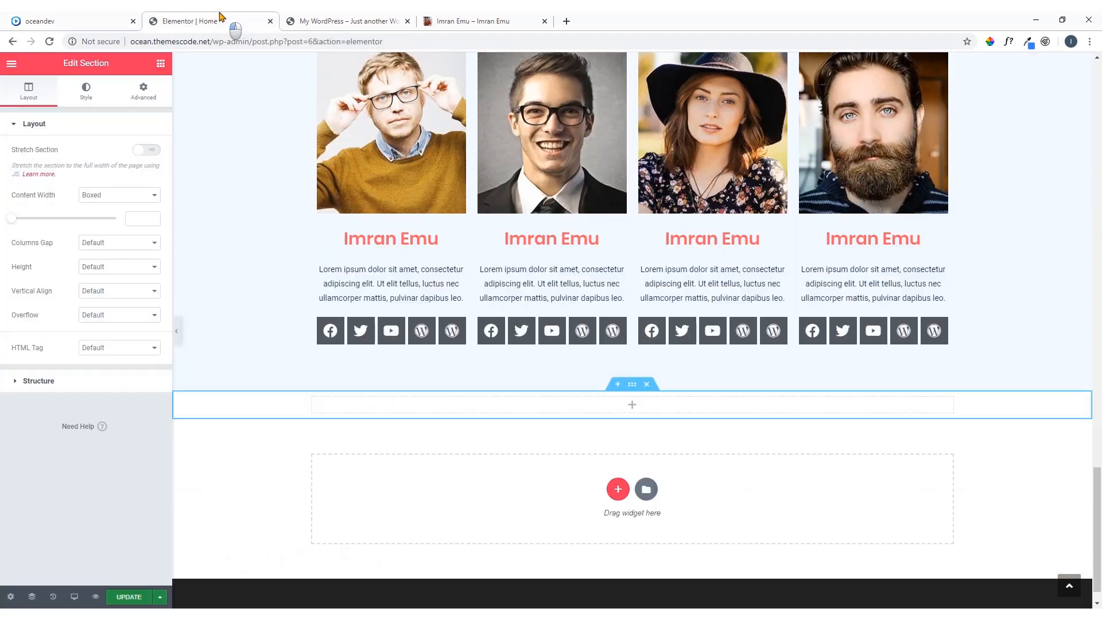
left_click(634, 408)
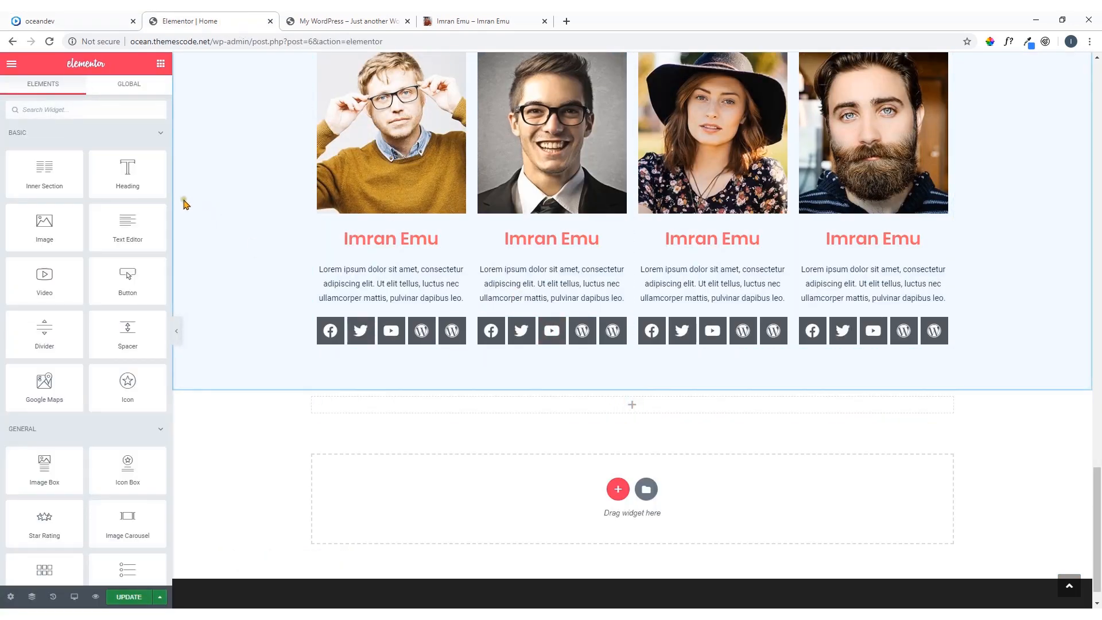
left_click_drag(141, 185, 635, 408)
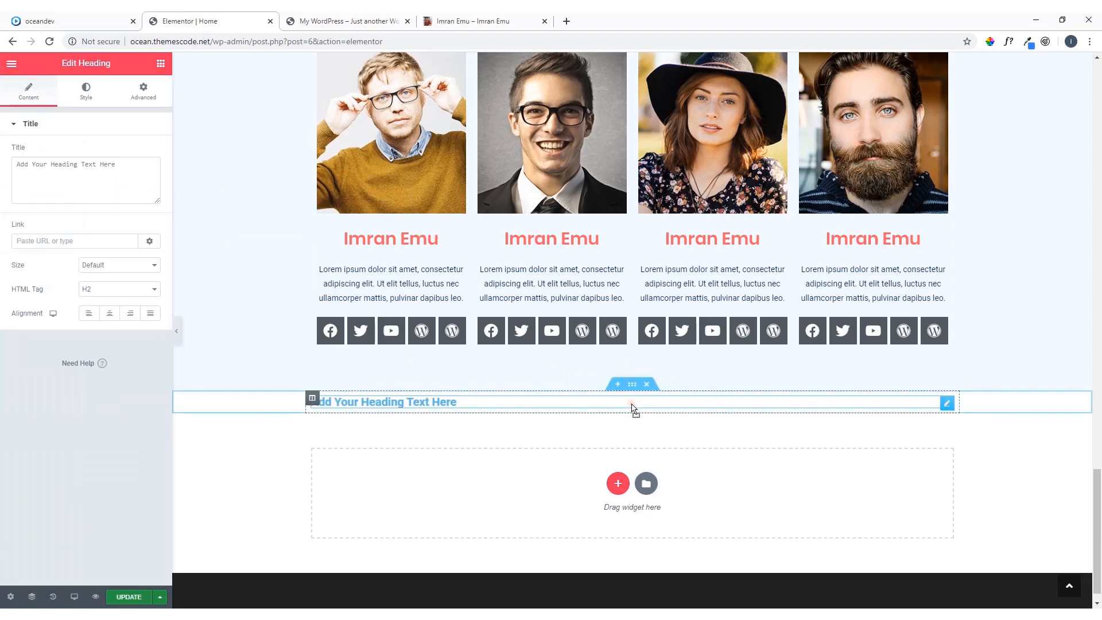
Copy the heading "Forward-thinking team of designers and developers." from the oceandev reference and paste it as the new heading's title in Elementor
left_click(118, 24)
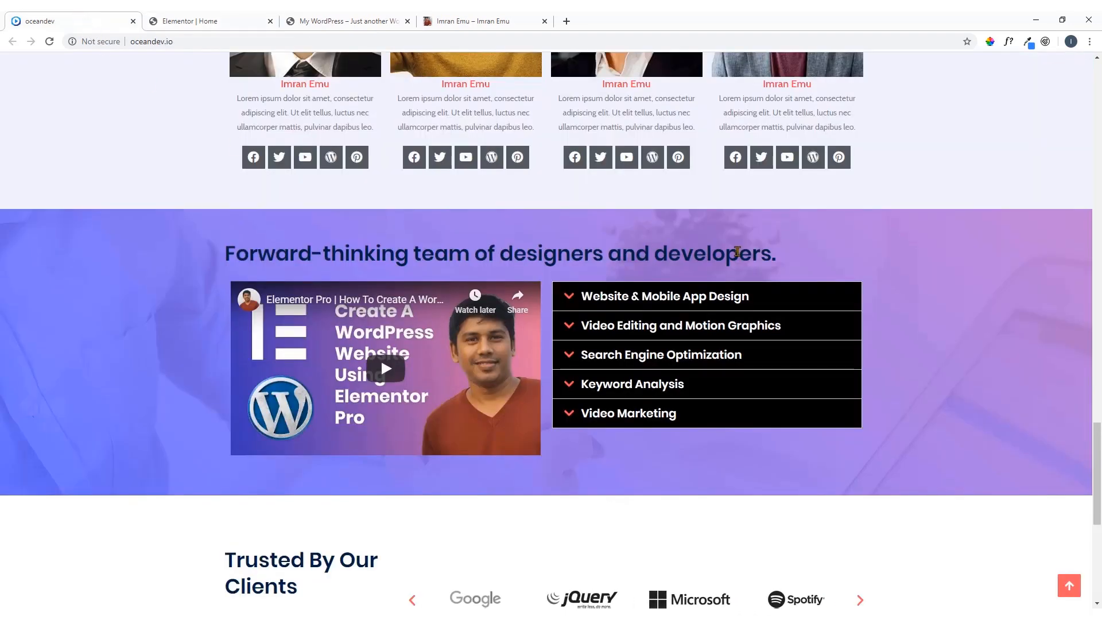
left_click_drag(782, 262, 640, 265)
left_click_drag(285, 264, 223, 261)
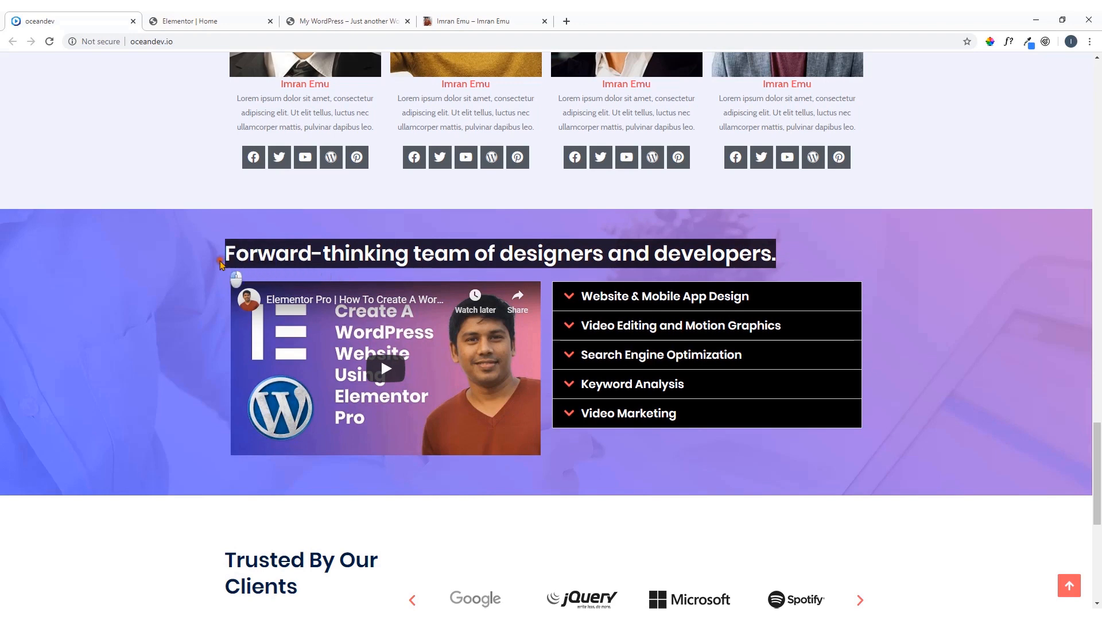
right_click(256, 256)
left_click(274, 263)
left_click(195, 20)
left_click_drag(139, 167, 2, 178)
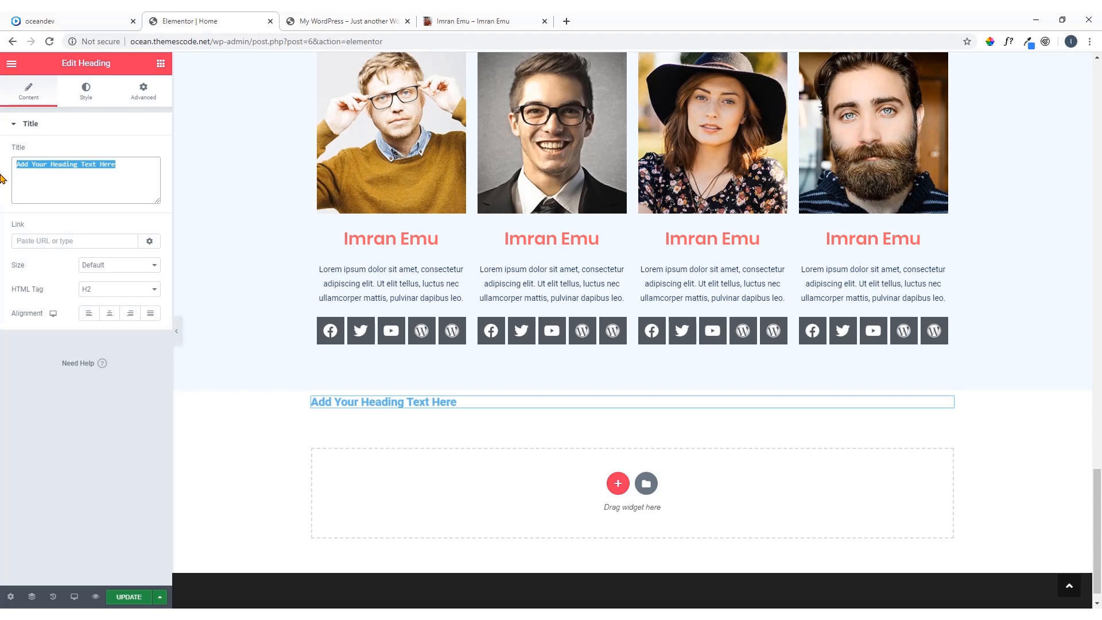
key("ctrl+v")
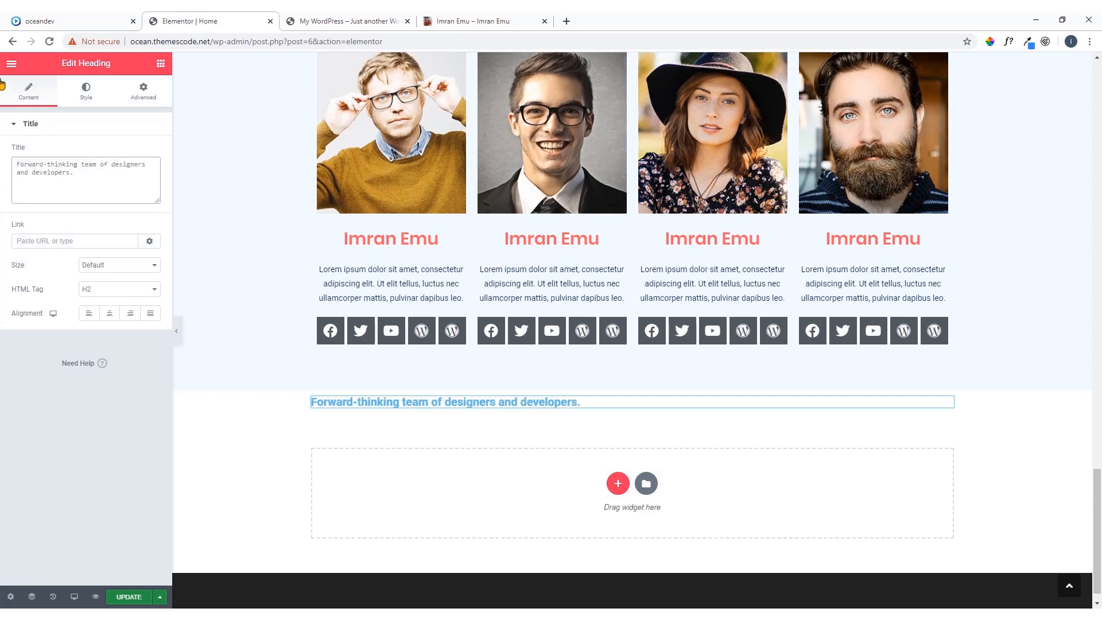
Check the reference layout and add a two-column Inner Section below the Forward-thinking heading in Elementor
left_click(69, 21)
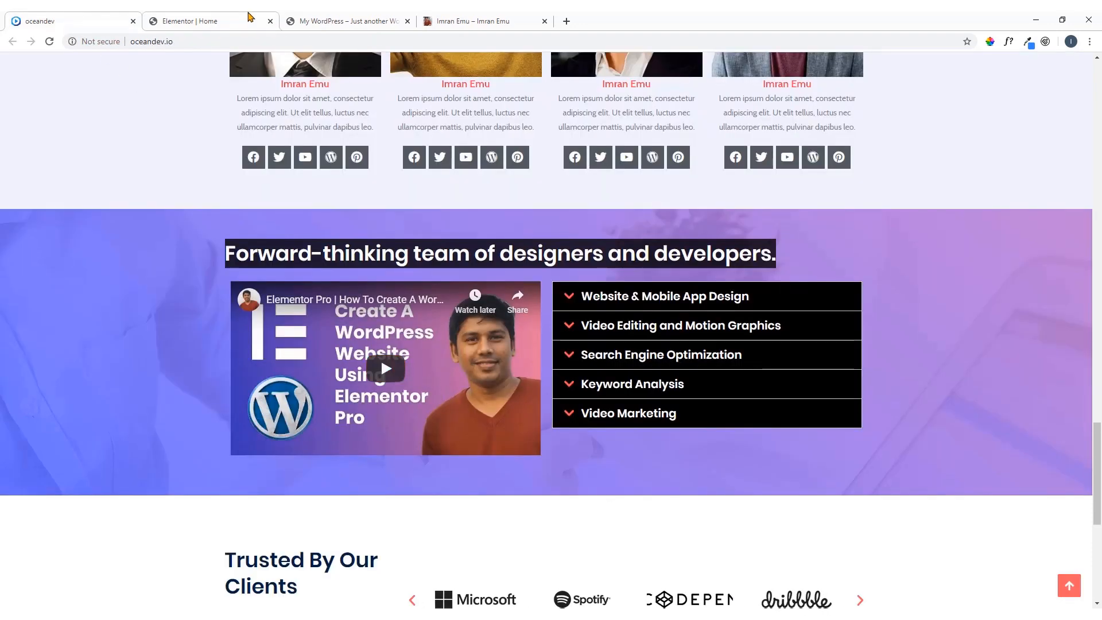
left_click(249, 14)
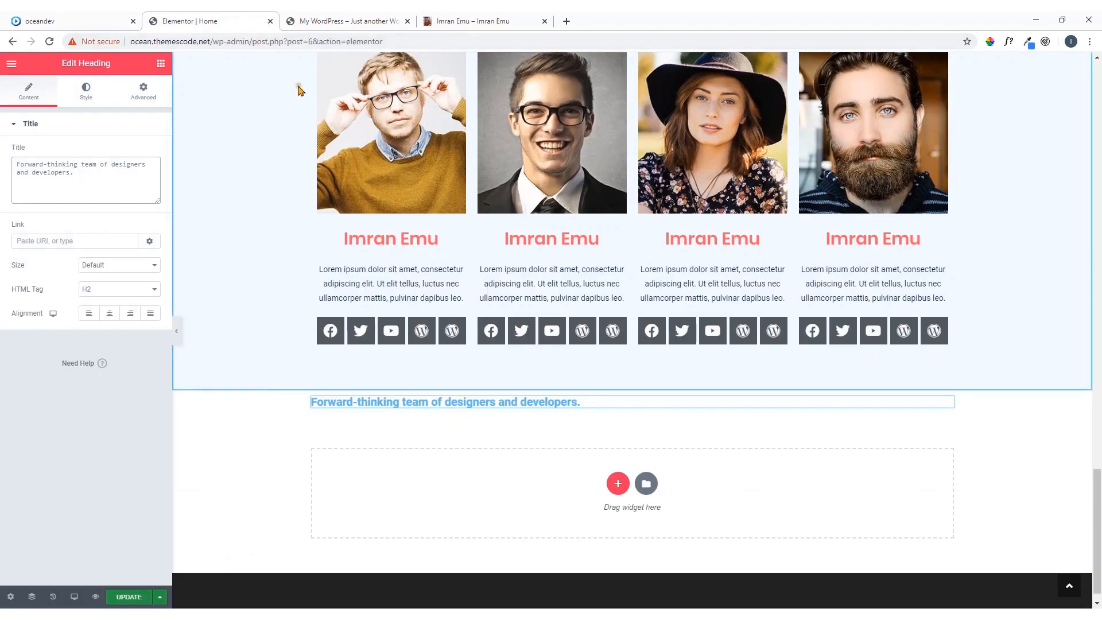
left_click(161, 63)
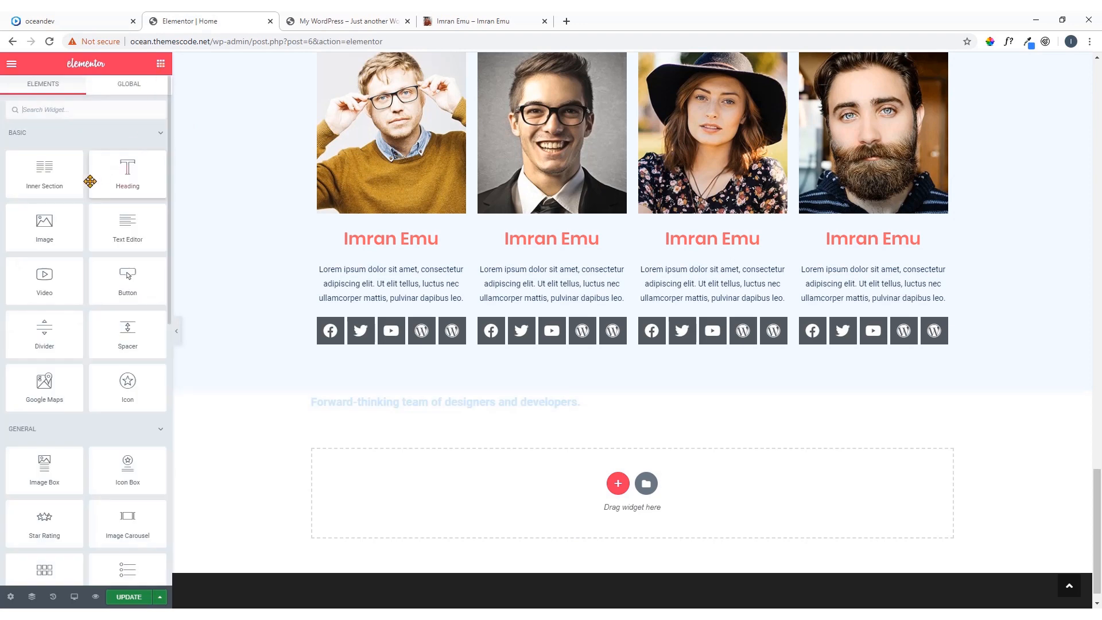
left_click_drag(51, 183, 482, 411)
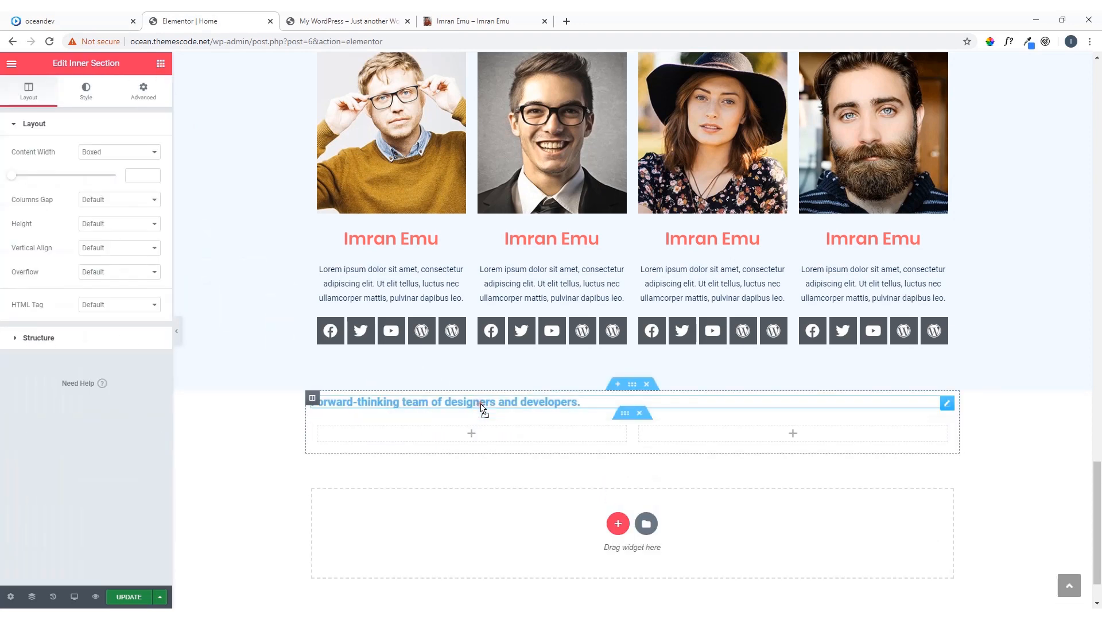
Place a Video widget in the left column of the inner section below the Forward-thinking heading
left_click(472, 434)
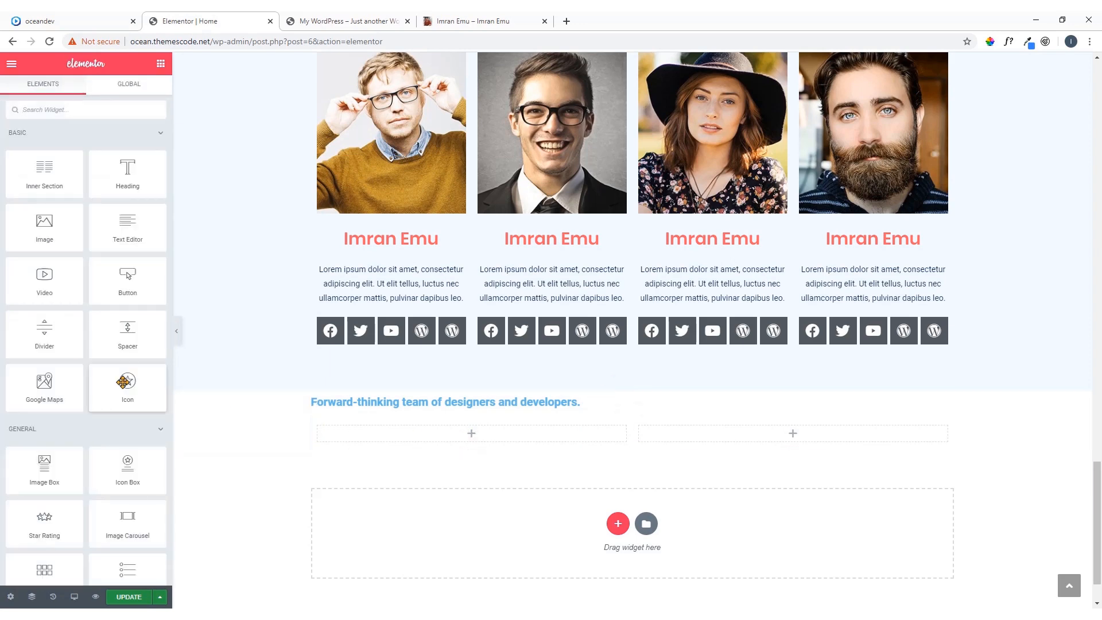
left_click_drag(43, 281, 468, 442)
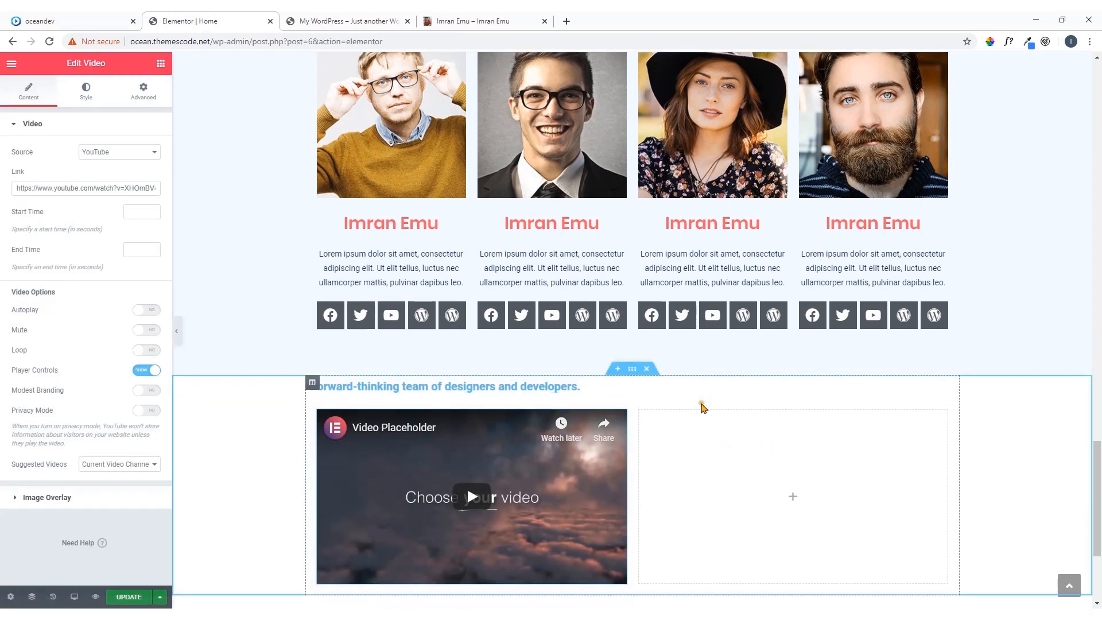
scroll(770, 345, "down", 4)
scroll(788, 321, "up", 2)
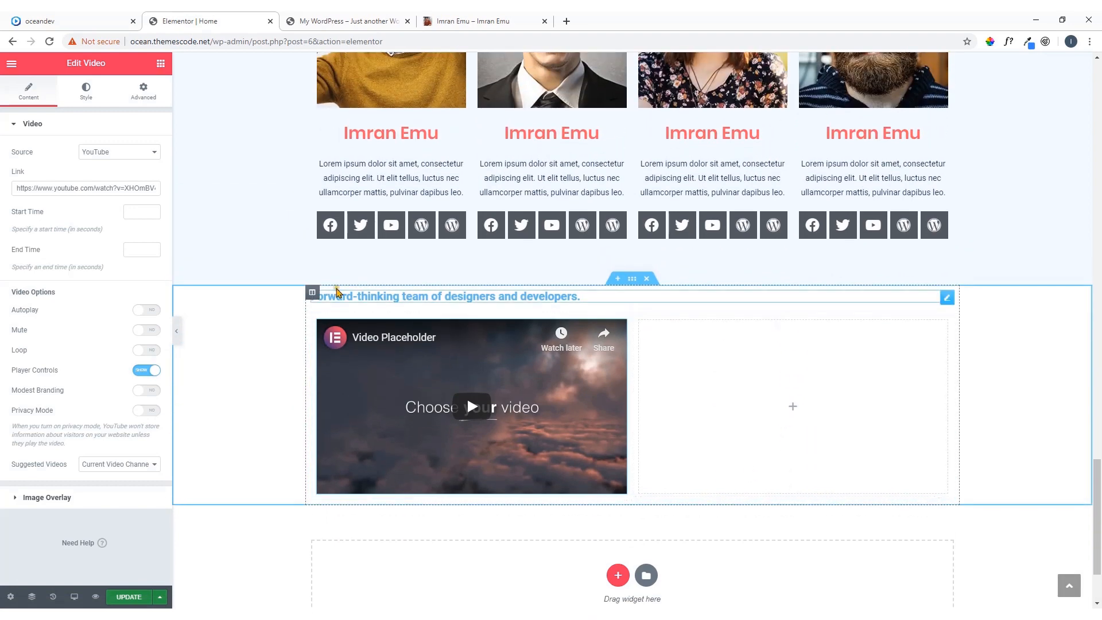
Test how the reference page's service list expands and collapses, and add an Accordion widget beside the video in Elementor
left_click(106, 20)
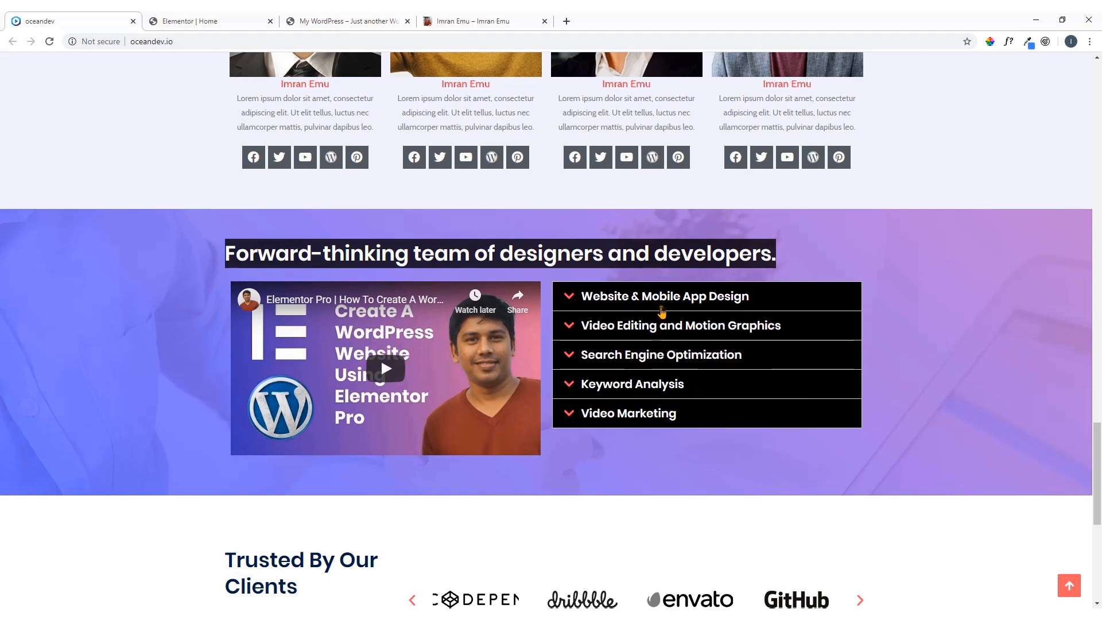
left_click(664, 300)
left_click(666, 300)
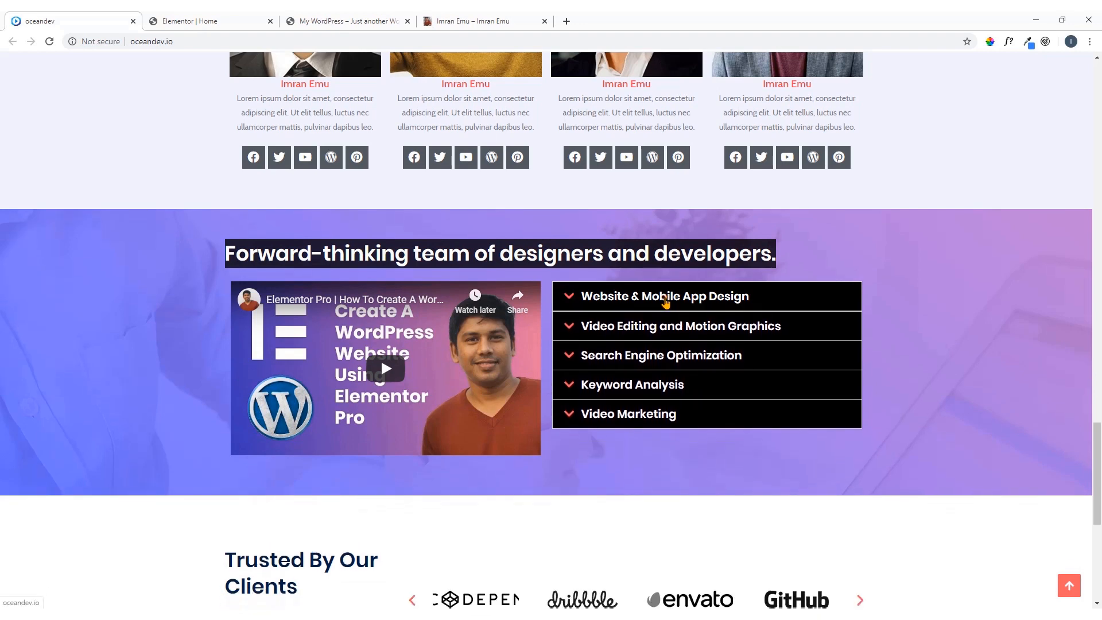
left_click(665, 300)
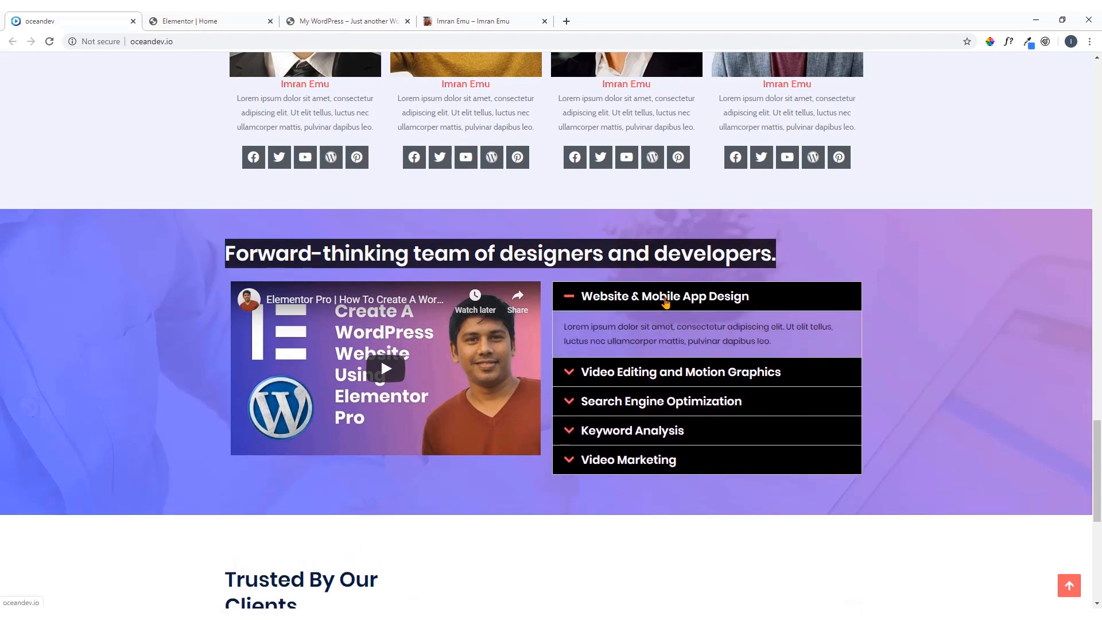
left_click(665, 300)
left_click(224, 20)
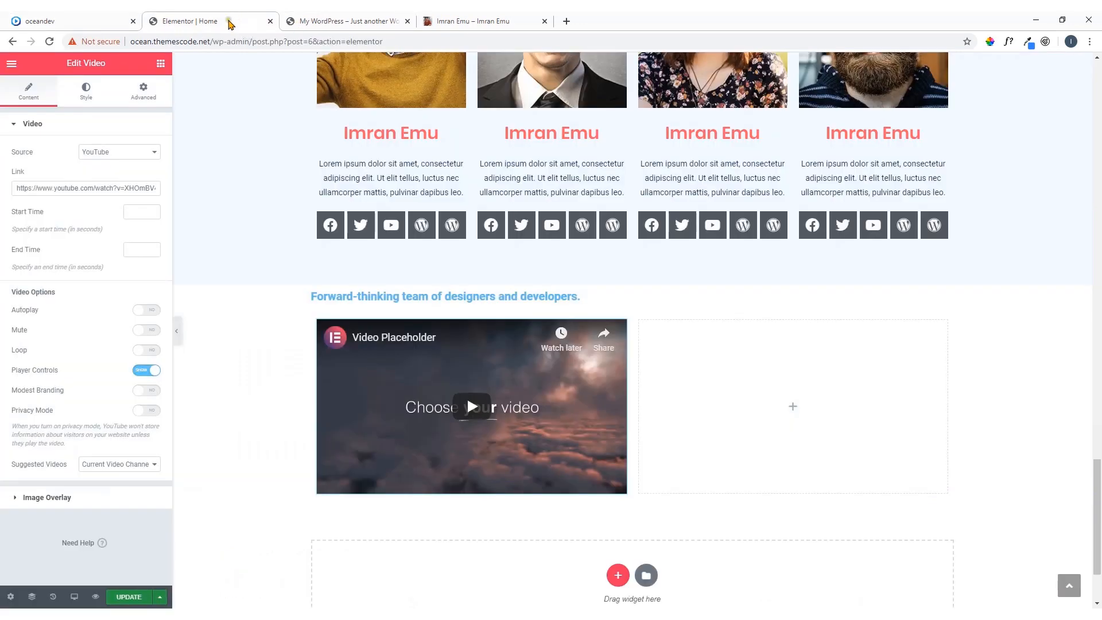
left_click(161, 64)
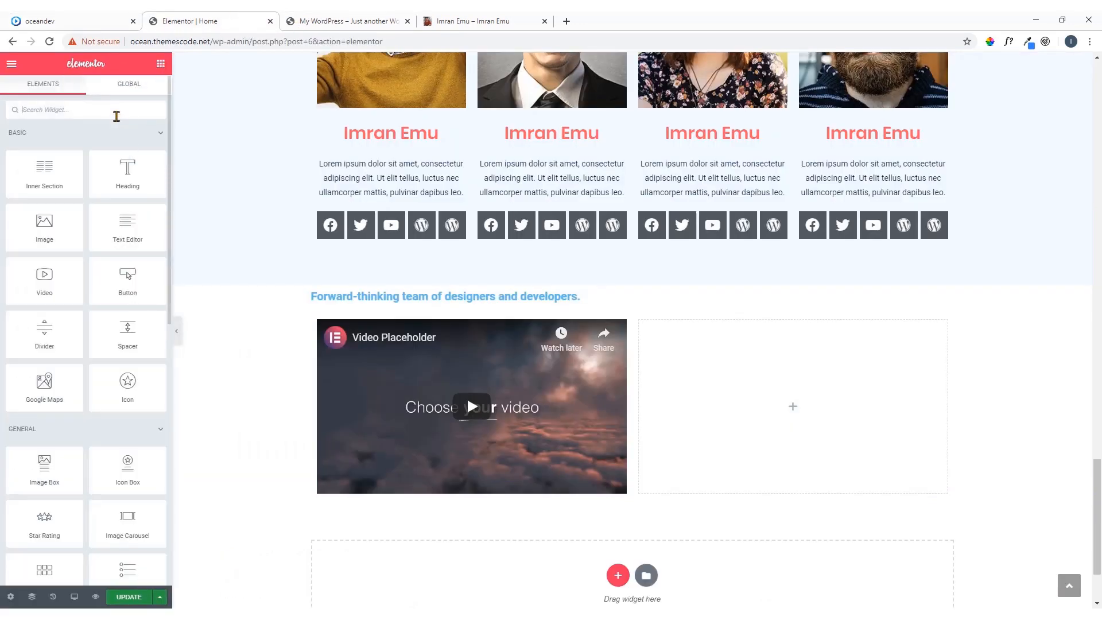
type("a")
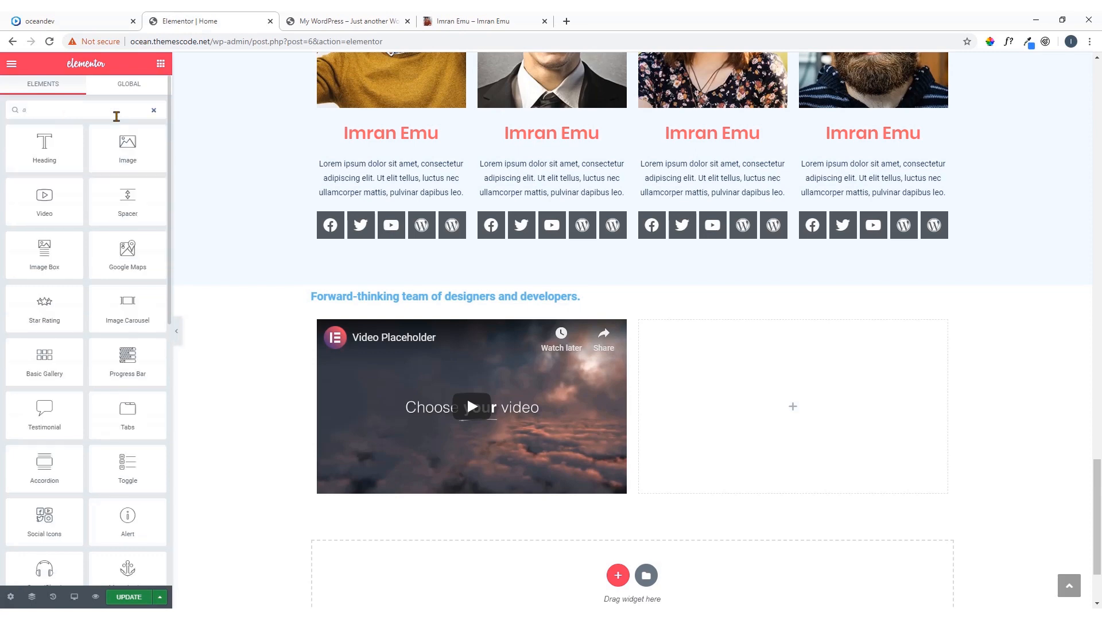
type("cc")
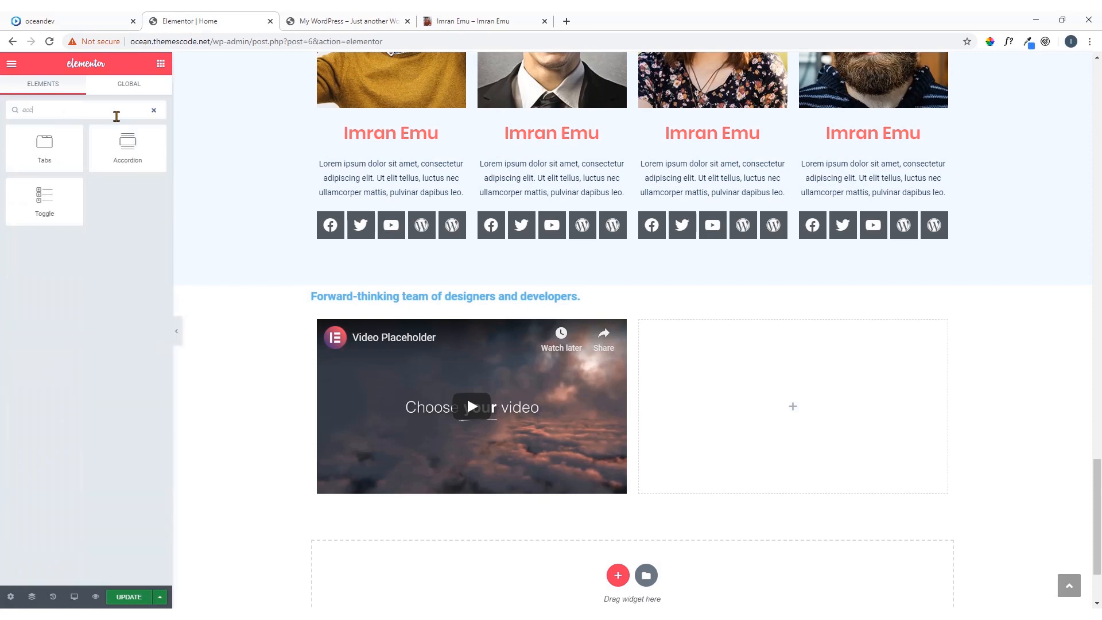
left_click_drag(127, 144, 802, 401)
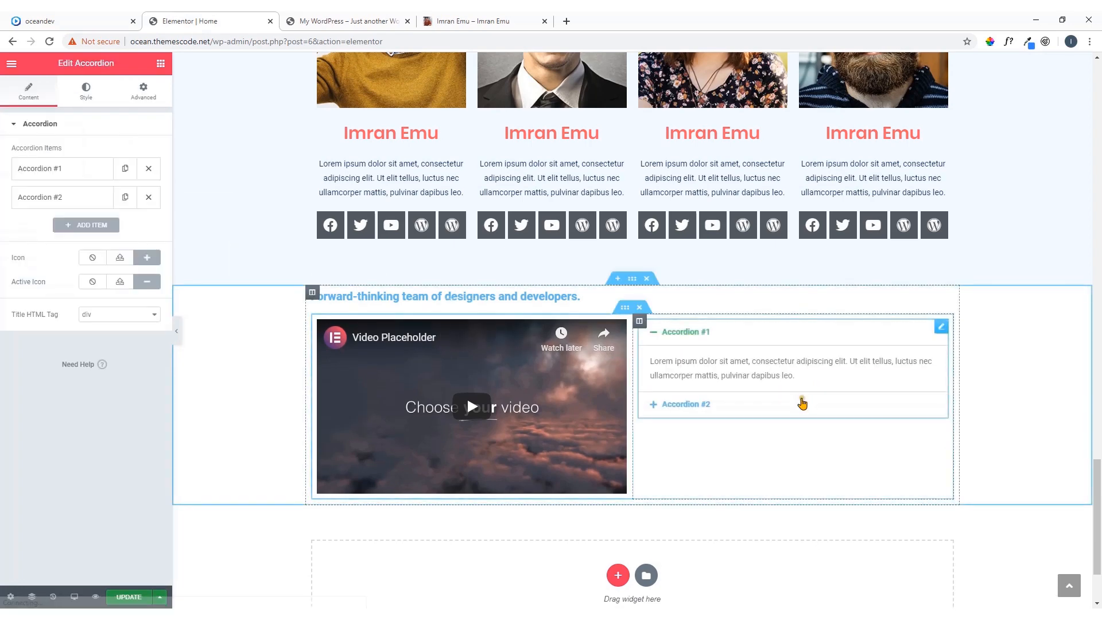
Check the first service title on the reference and rename the first accordion item "Website & Mobile App design" in Elementor
left_click(103, 23)
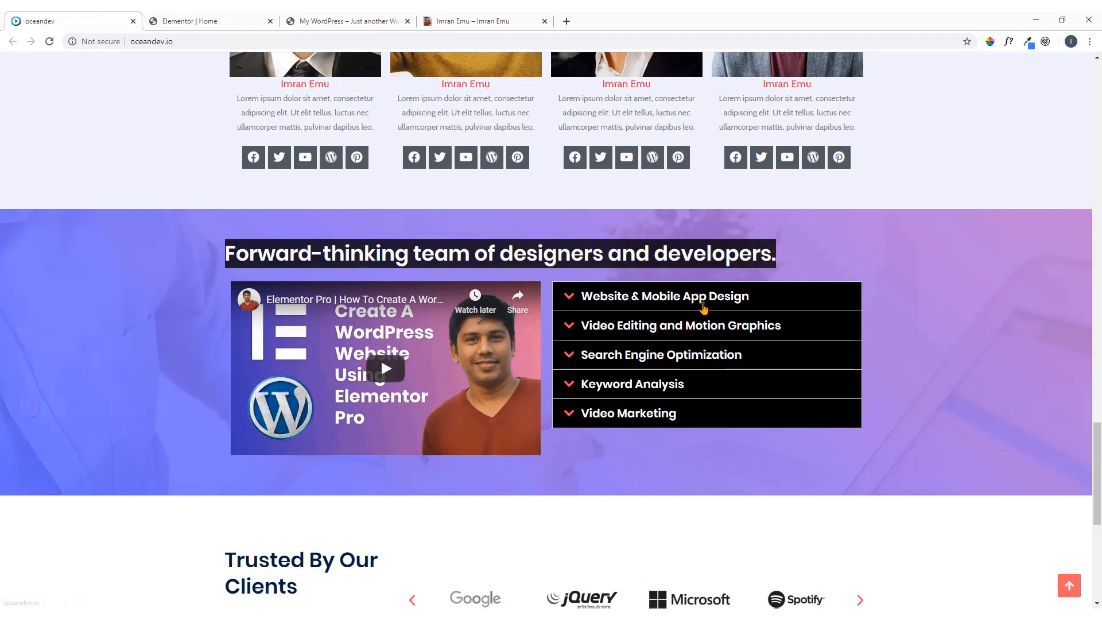
left_click(706, 303)
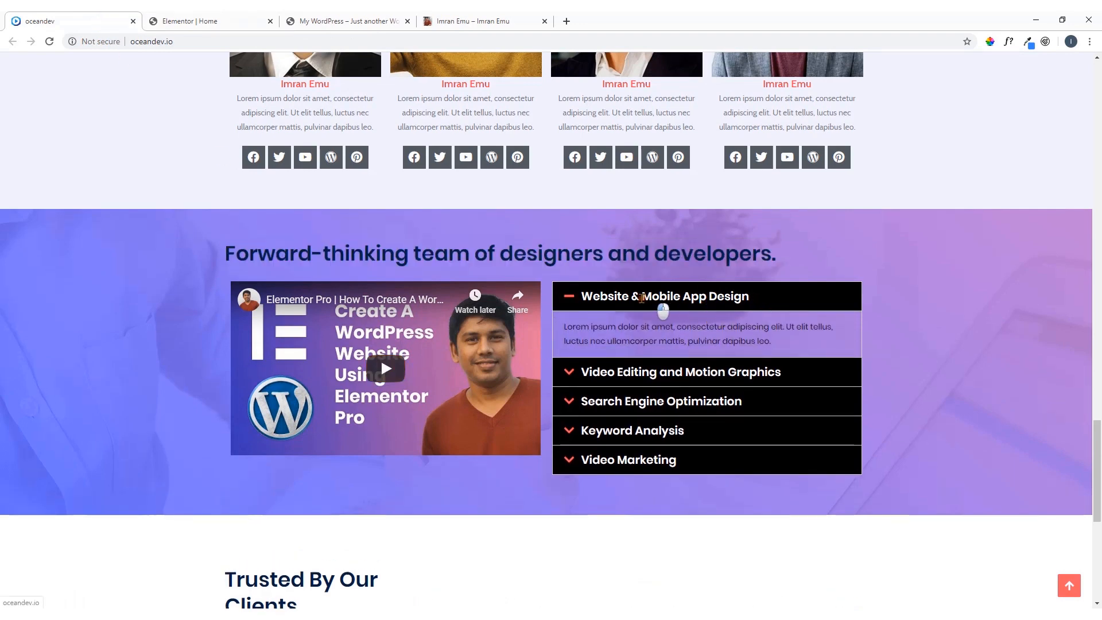
left_click(584, 296)
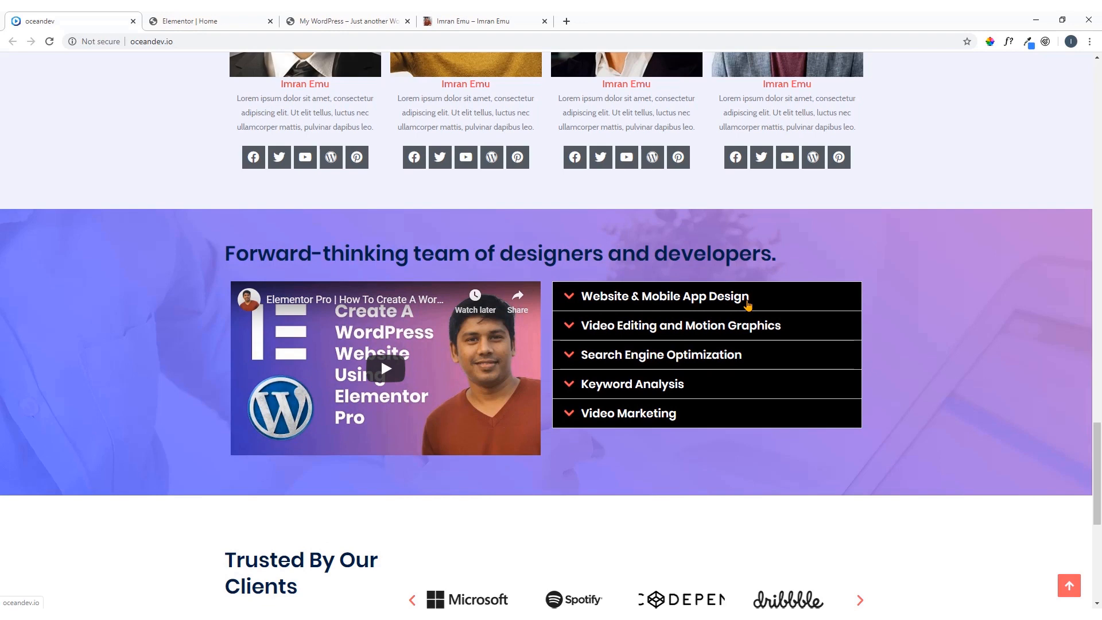
key("ctrl+Tab")
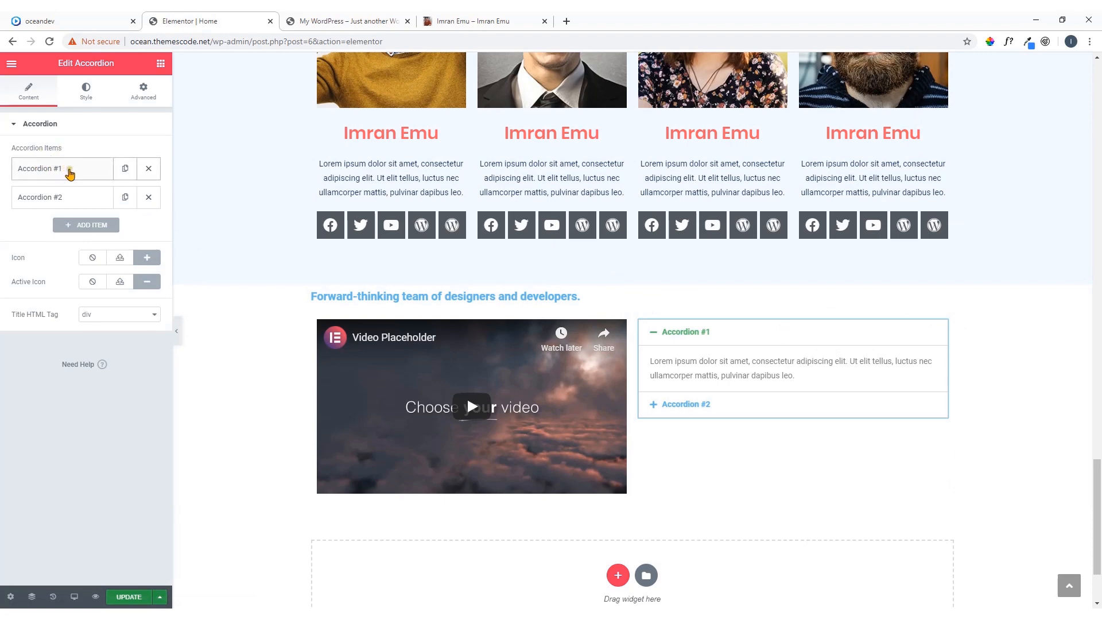
left_click(79, 171)
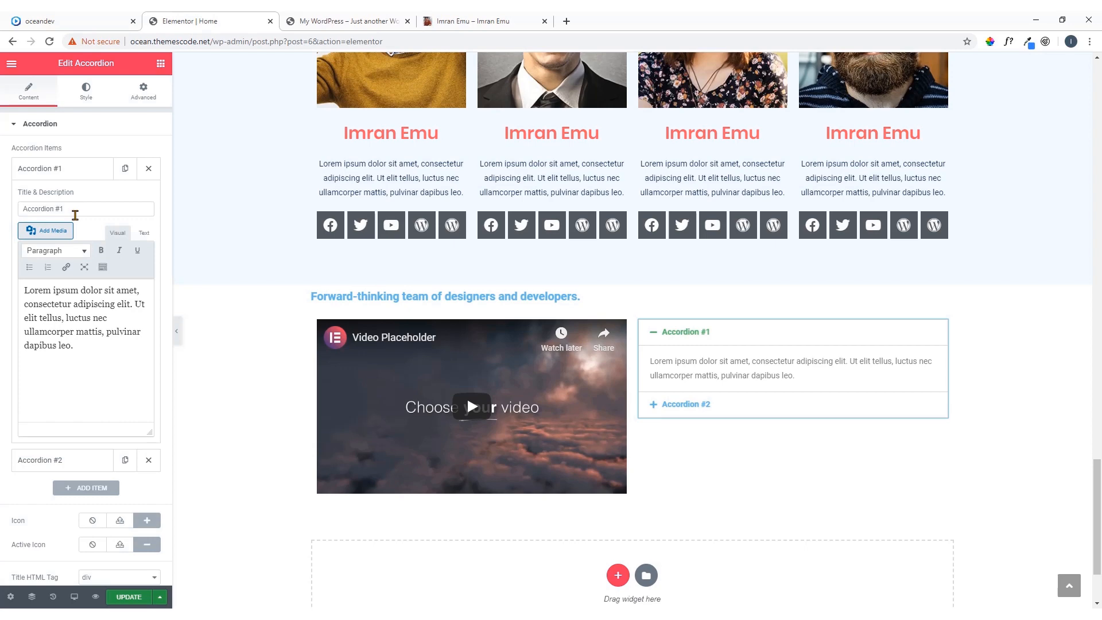
left_click_drag(76, 215, 2, 221)
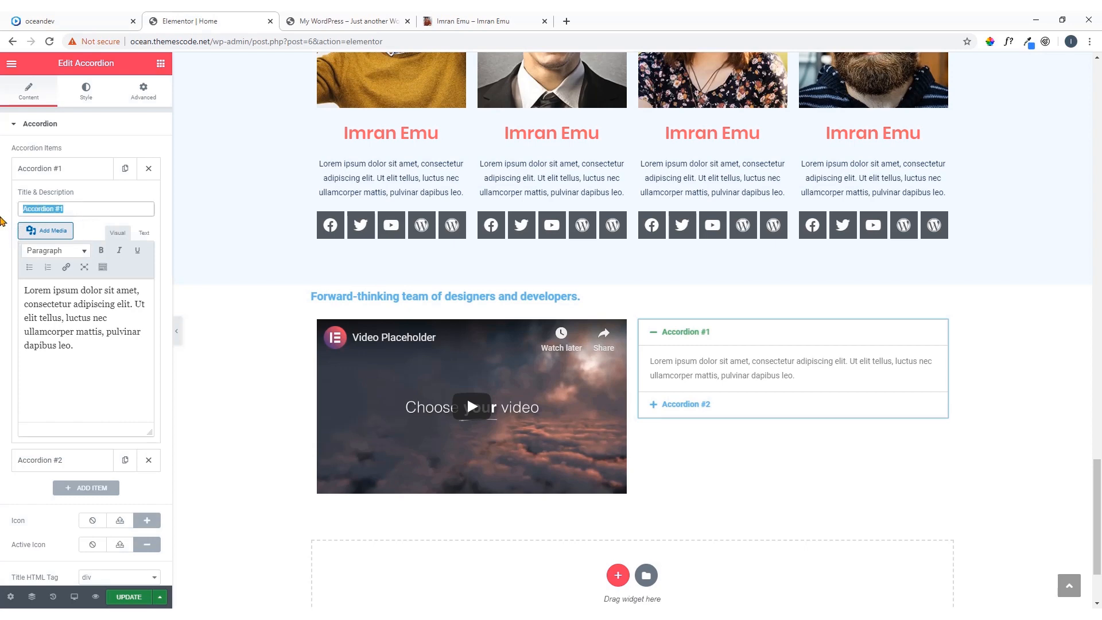
type("Website & Mobile App design")
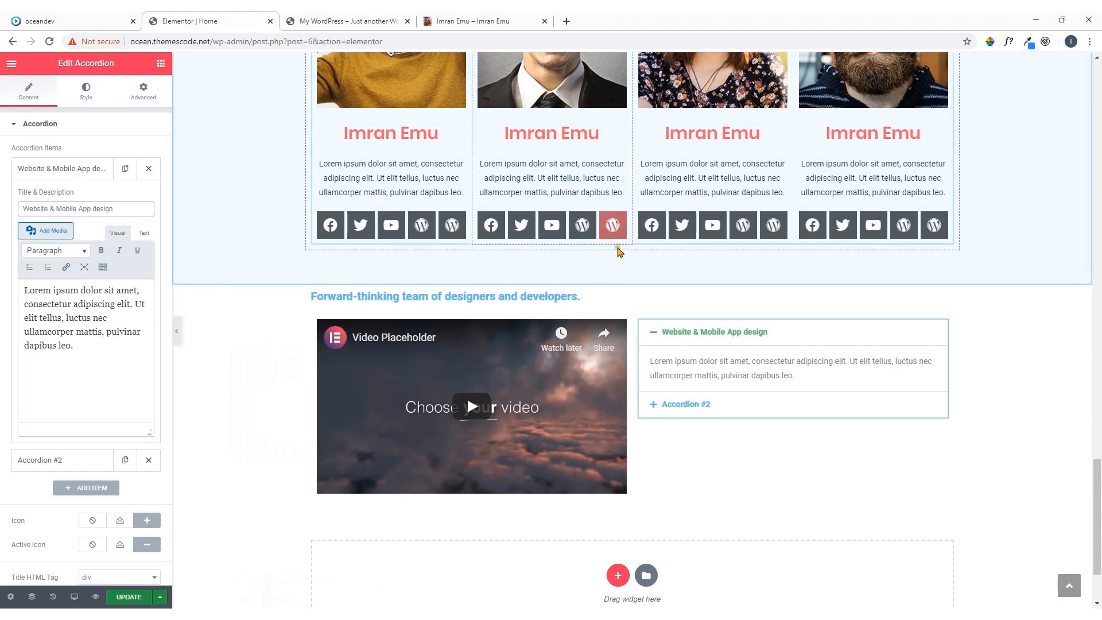
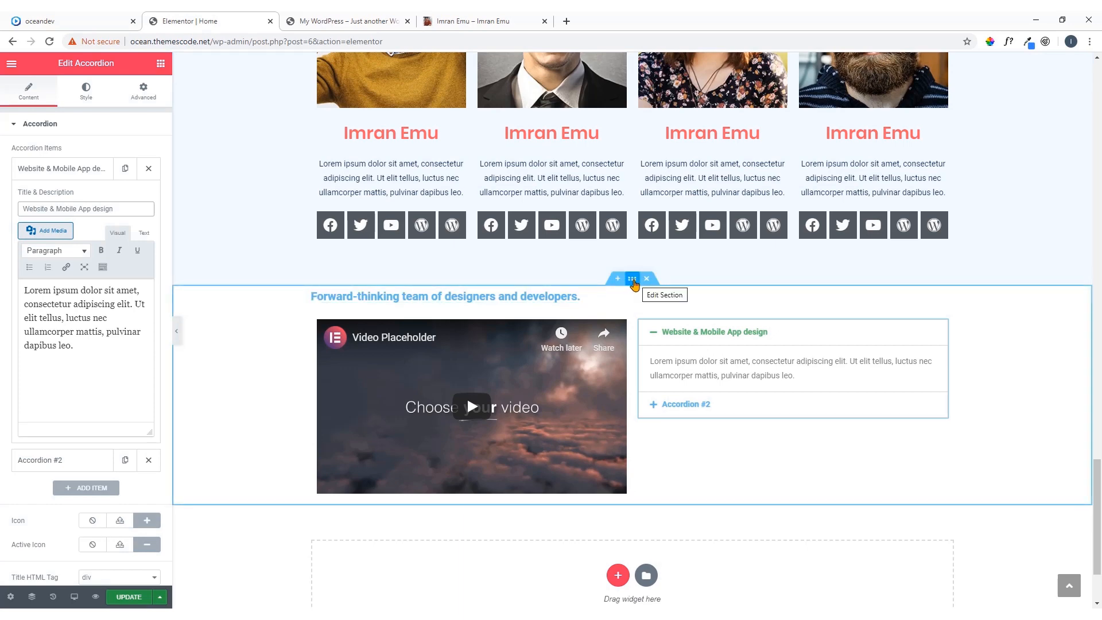
Unlink the padding values of the Forward-thinking section and set 80 px top and 60 px bottom padding
left_click(632, 279)
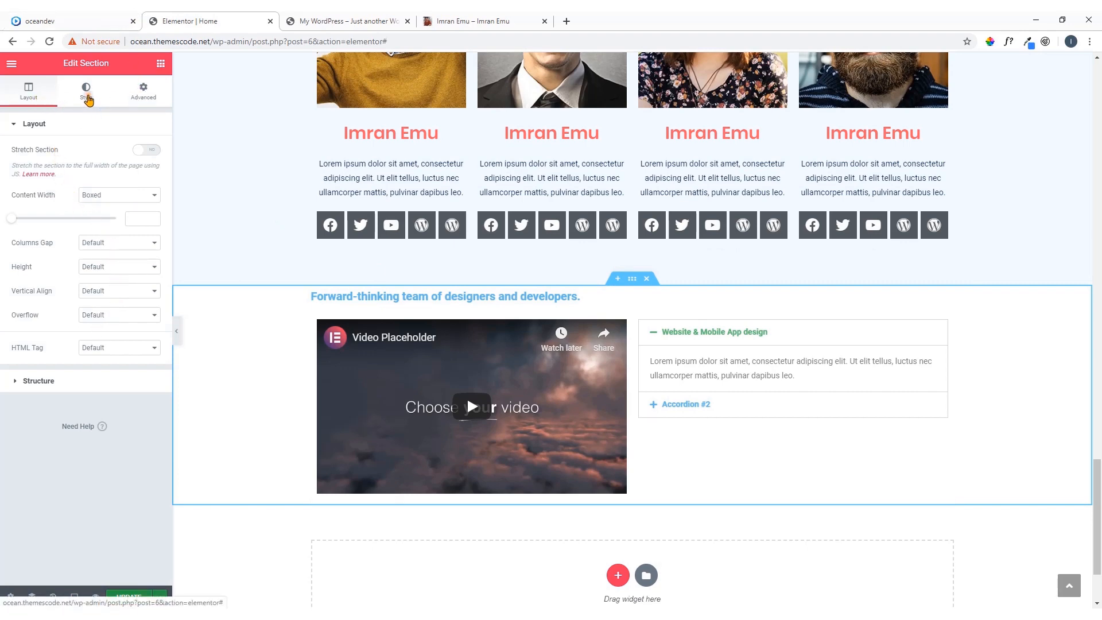
left_click(87, 96)
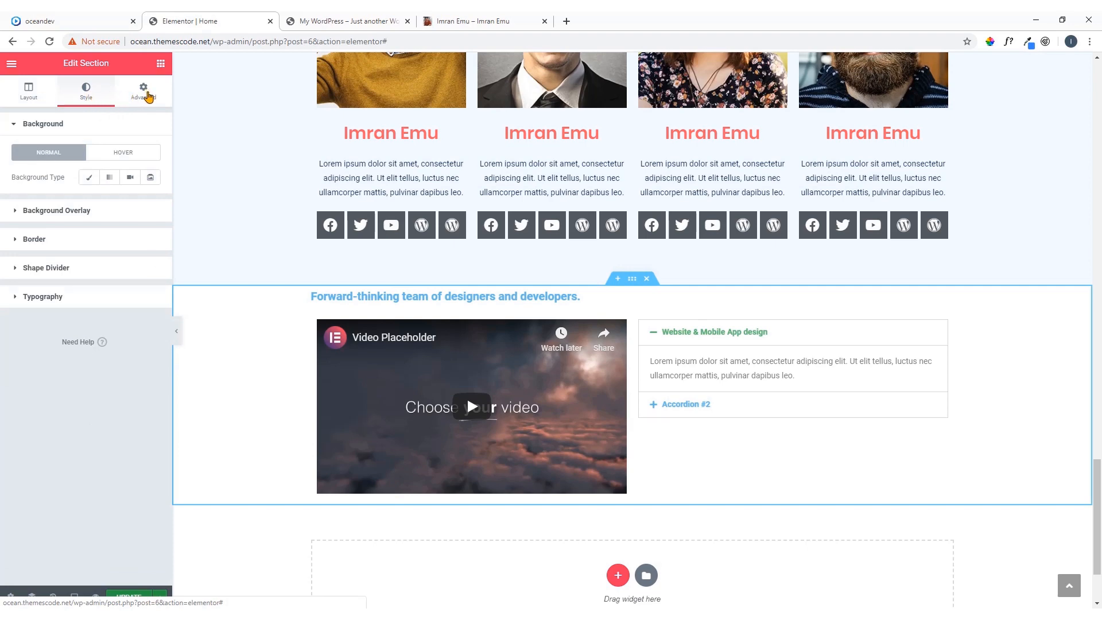
left_click(148, 97)
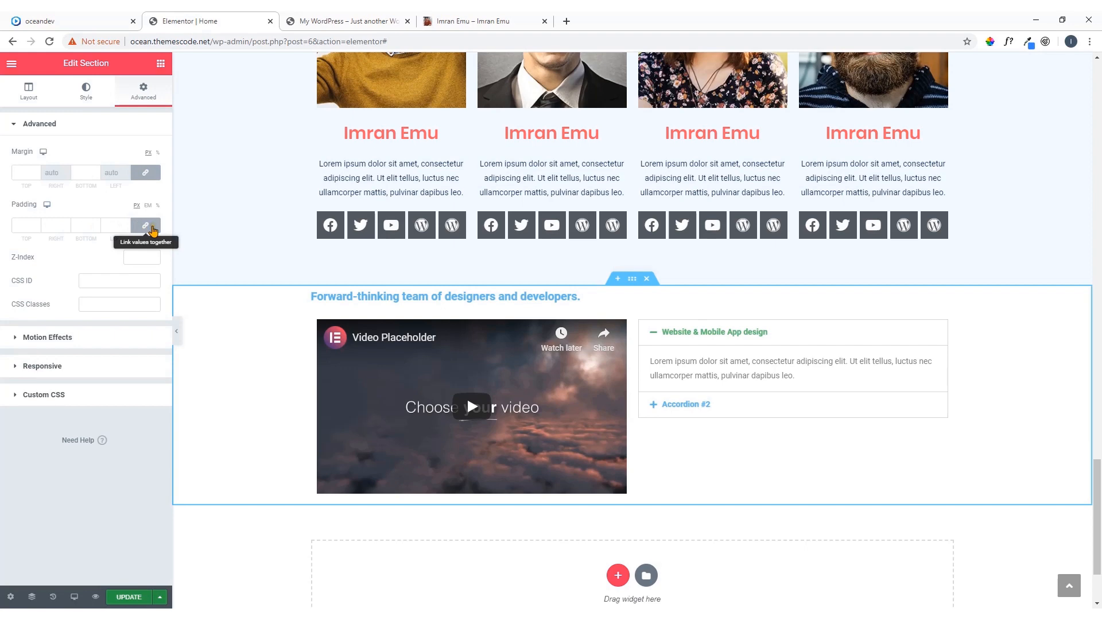
left_click(152, 228)
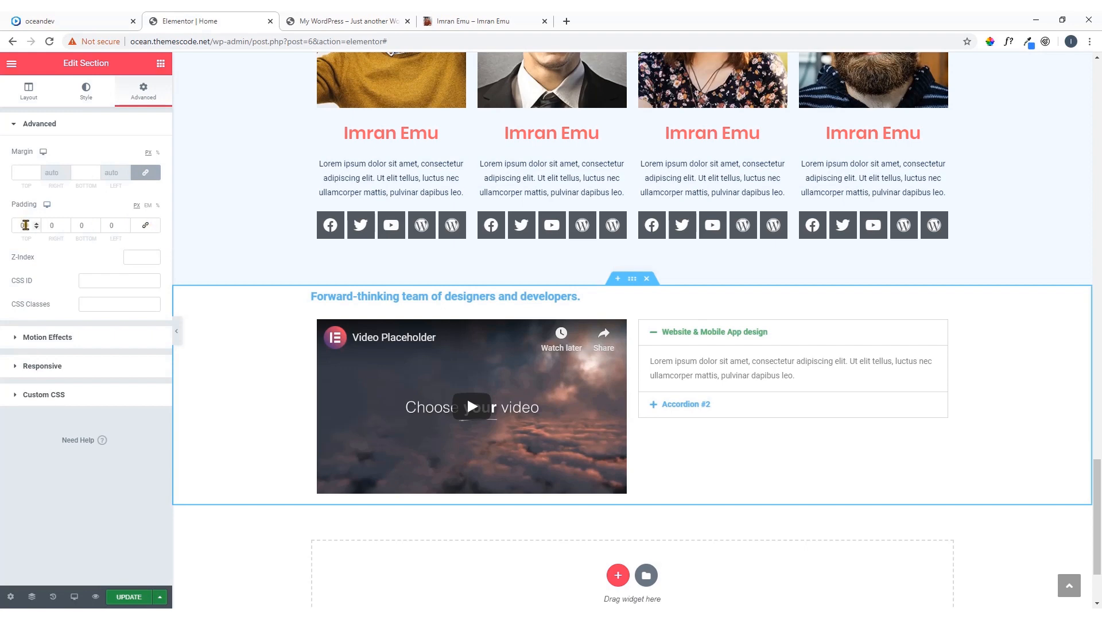
left_click(15, 225)
type("60")
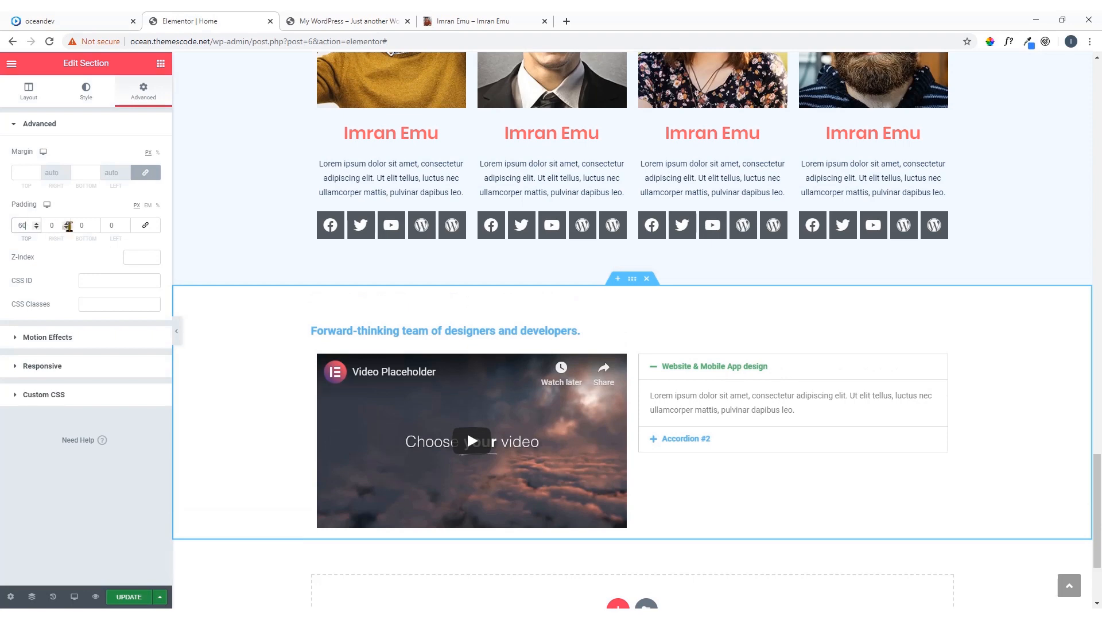
left_click(88, 225)
type("60")
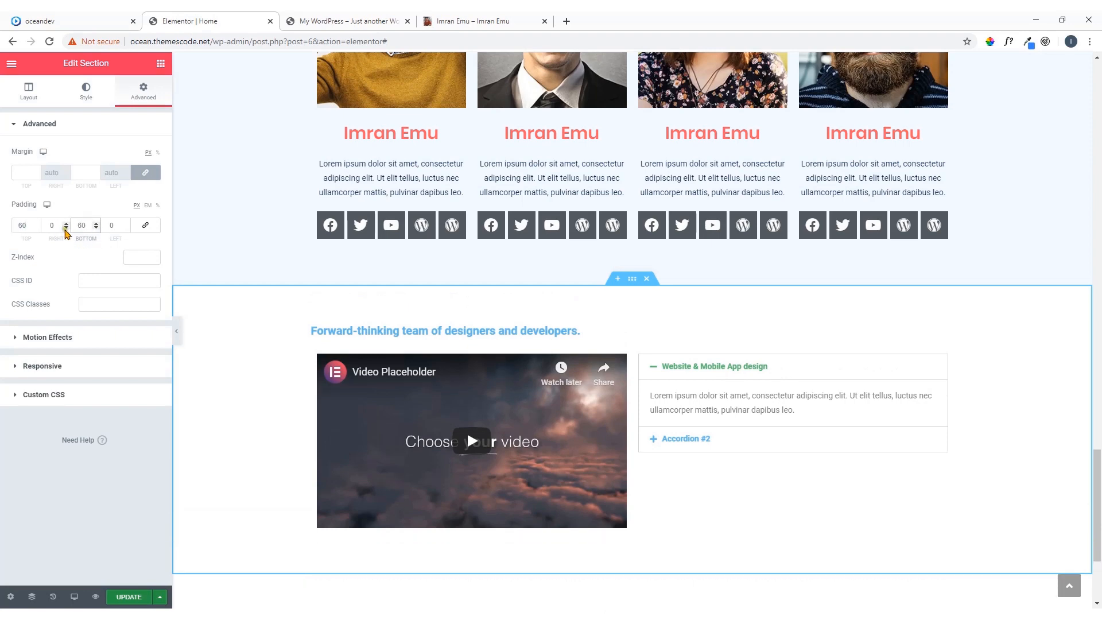
left_click_drag(21, 227, 10, 233)
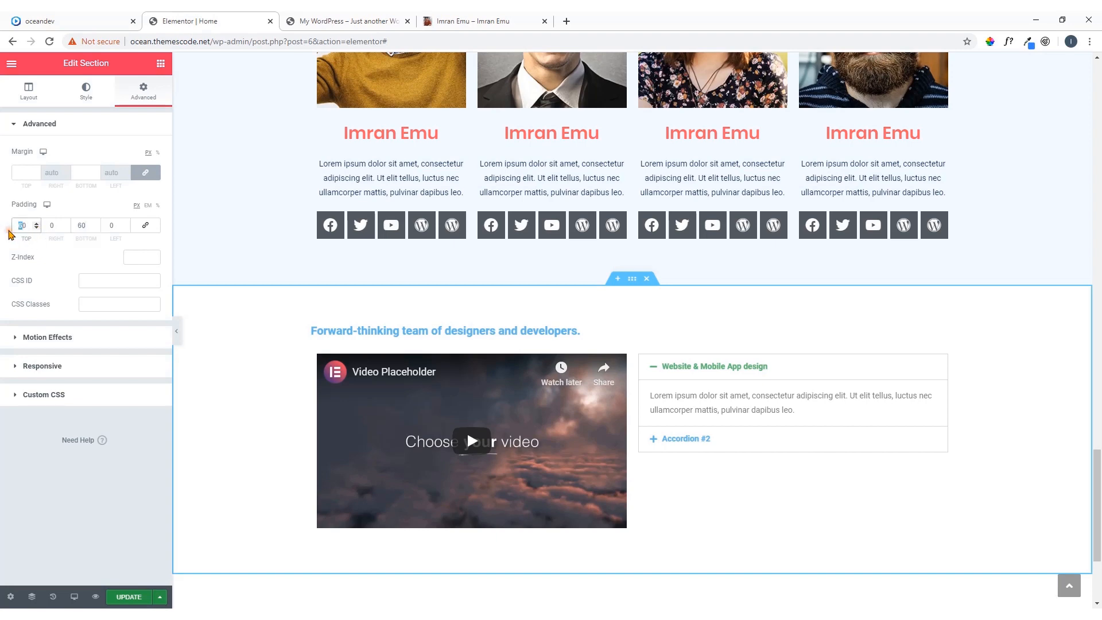
type("8")
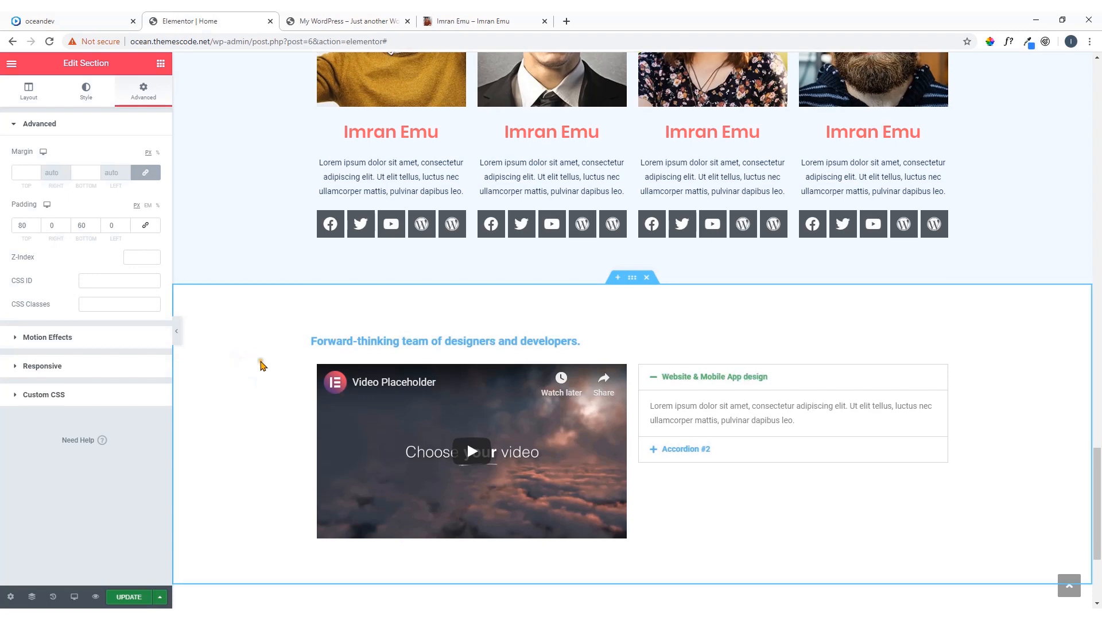
scroll(261, 364, "down", 2)
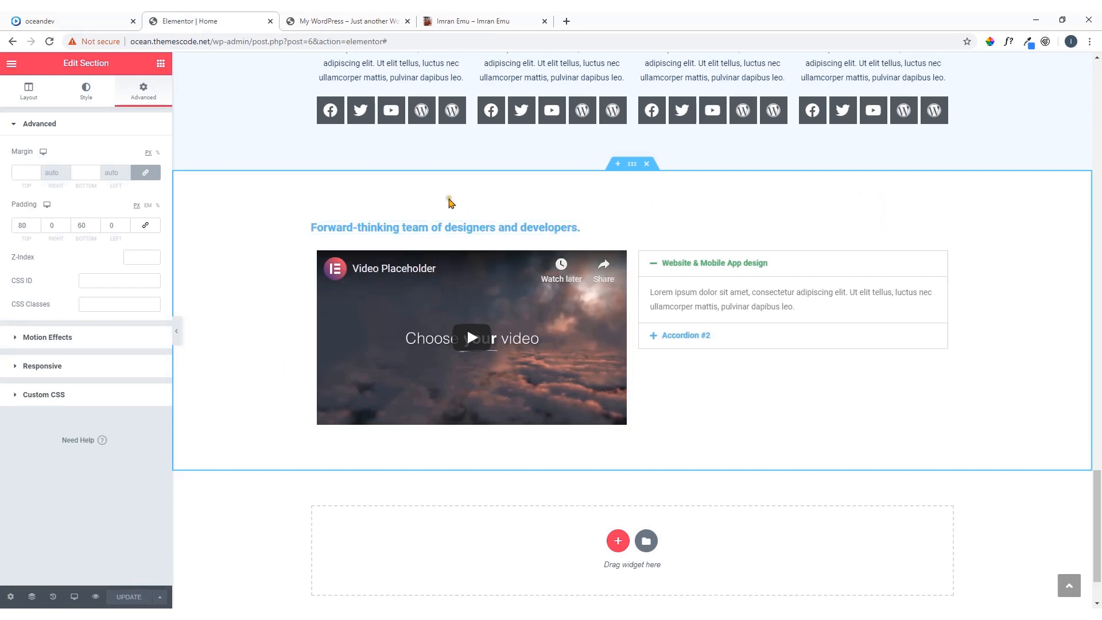
Copy the Meet Our Team heading and paste its style onto the Forward-thinking team heading
scroll(449, 199, "up", 10)
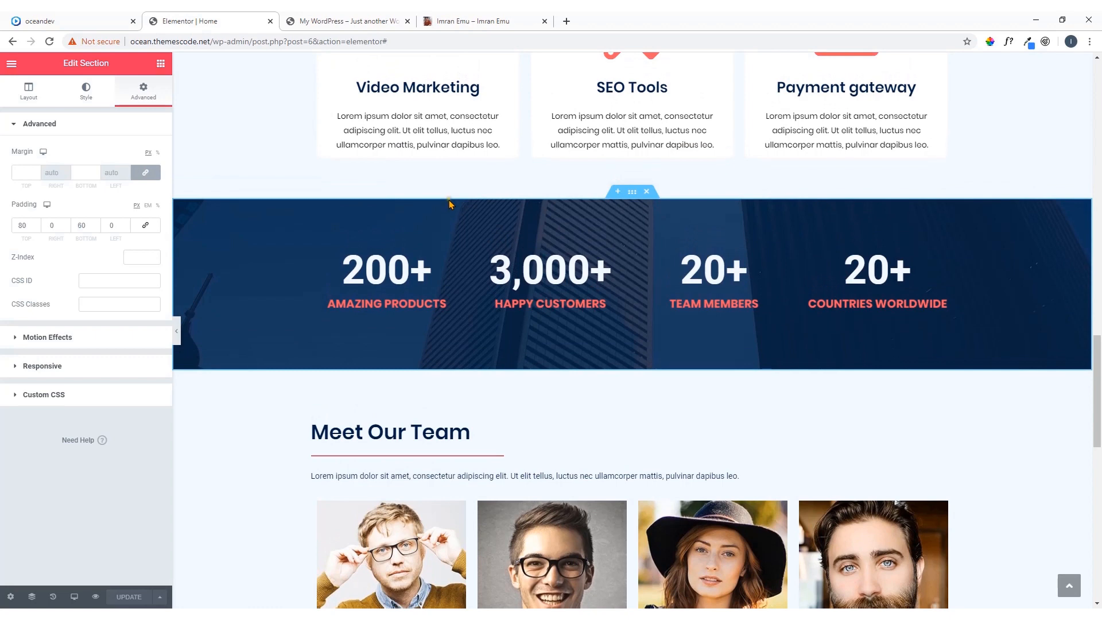
scroll(835, 313, "down", 2)
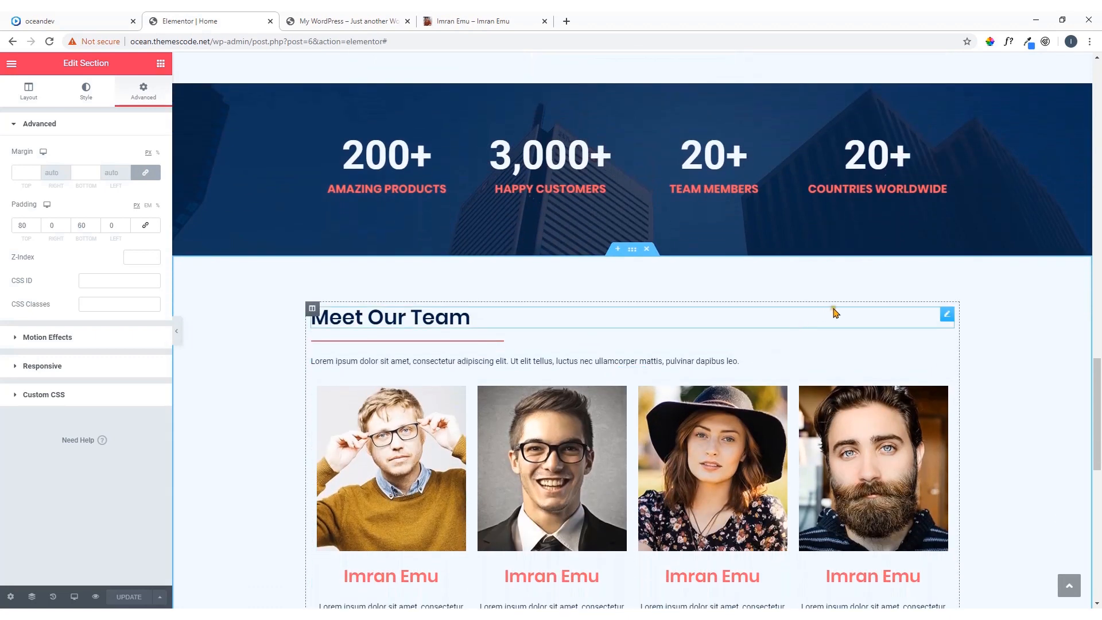
right_click(947, 316)
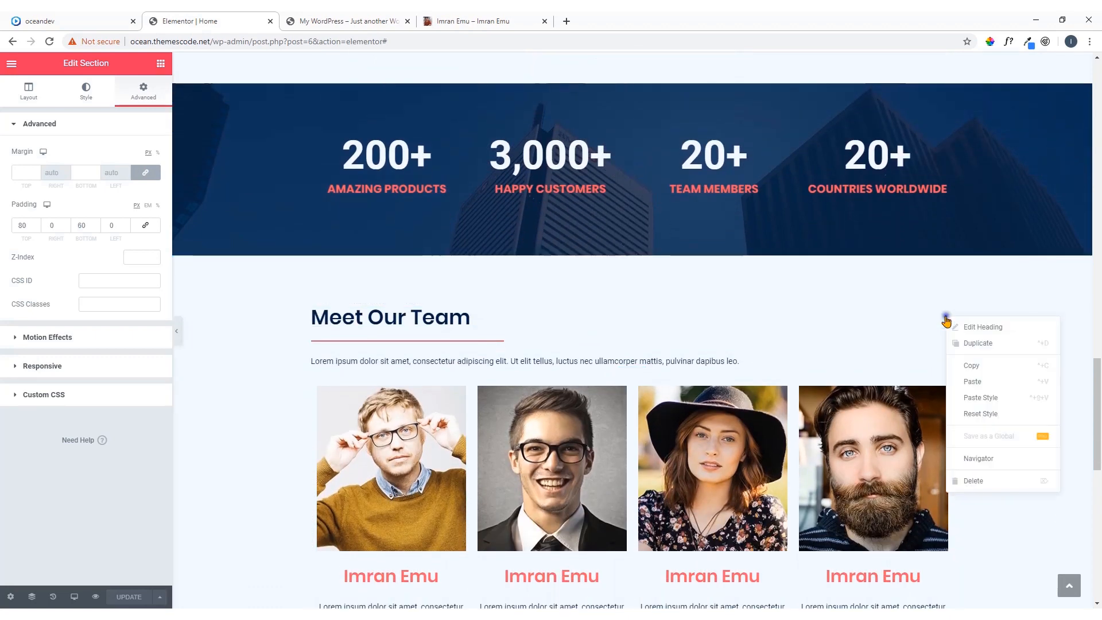
left_click(970, 381)
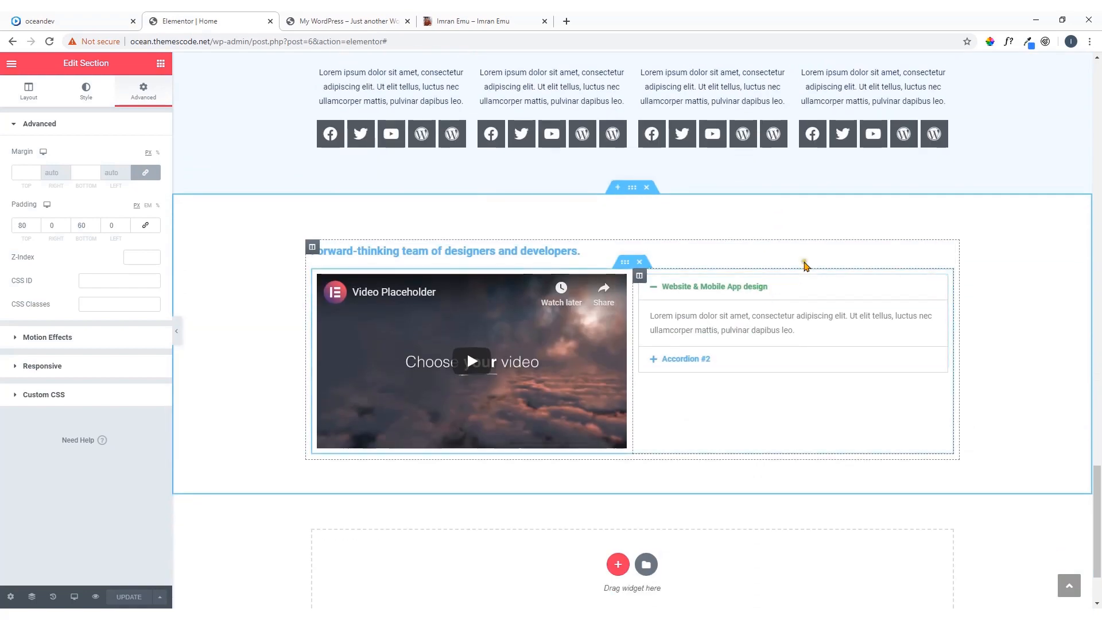
right_click(944, 256)
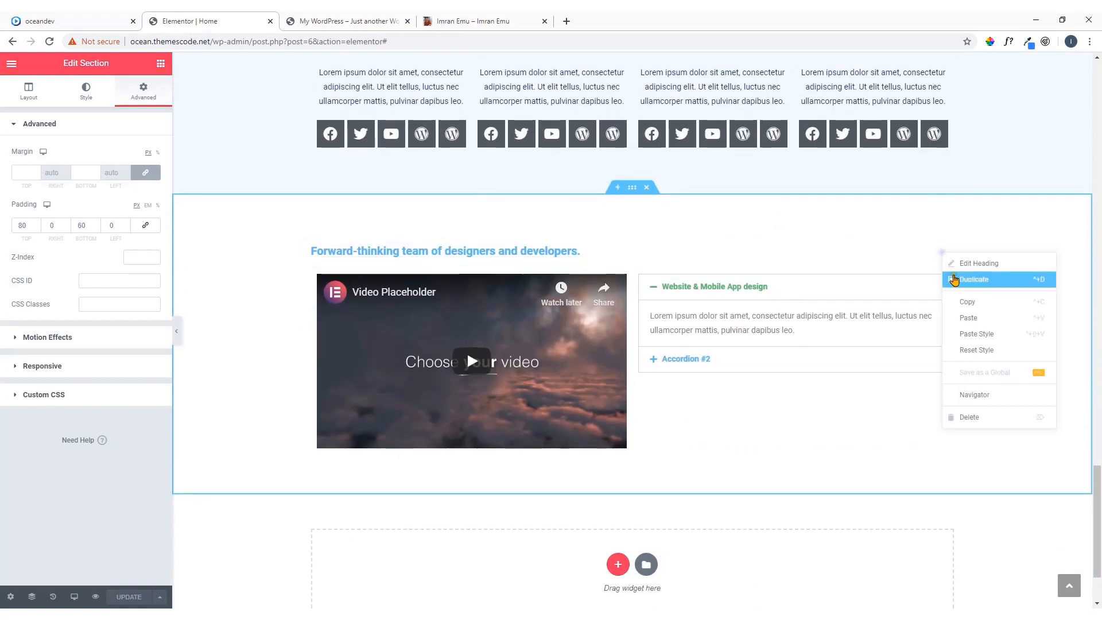
left_click(976, 334)
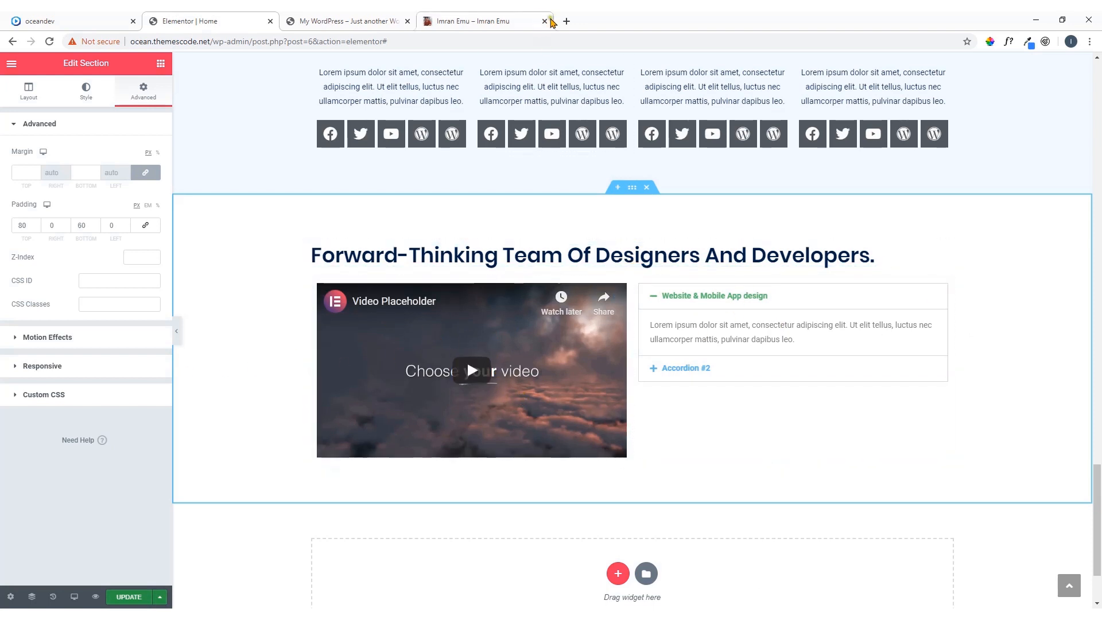
Search YouTube in a new browser tab for the channel's Elementor videos and copy the link of the "Elementor Pro | How To Create A WordPress Website" video
left_click(566, 21)
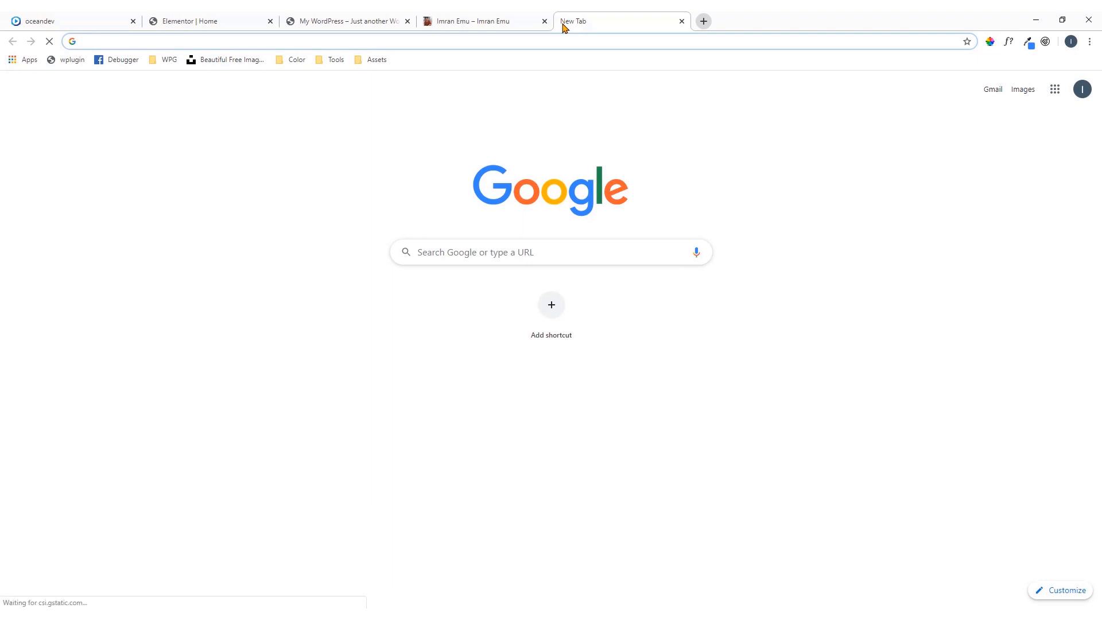
type("y")
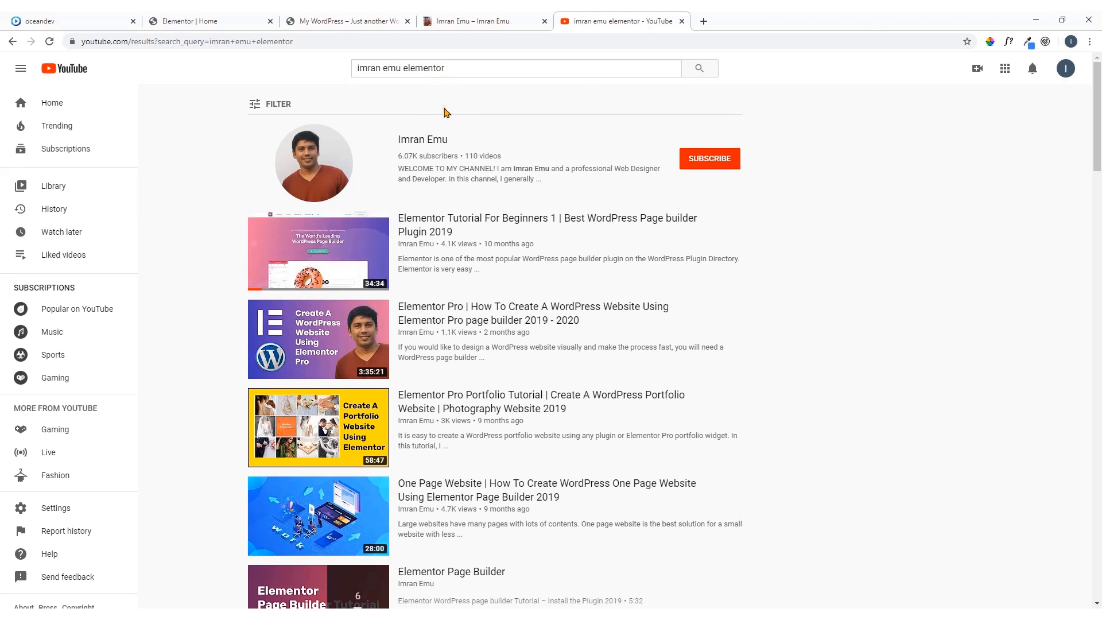
right_click(308, 341)
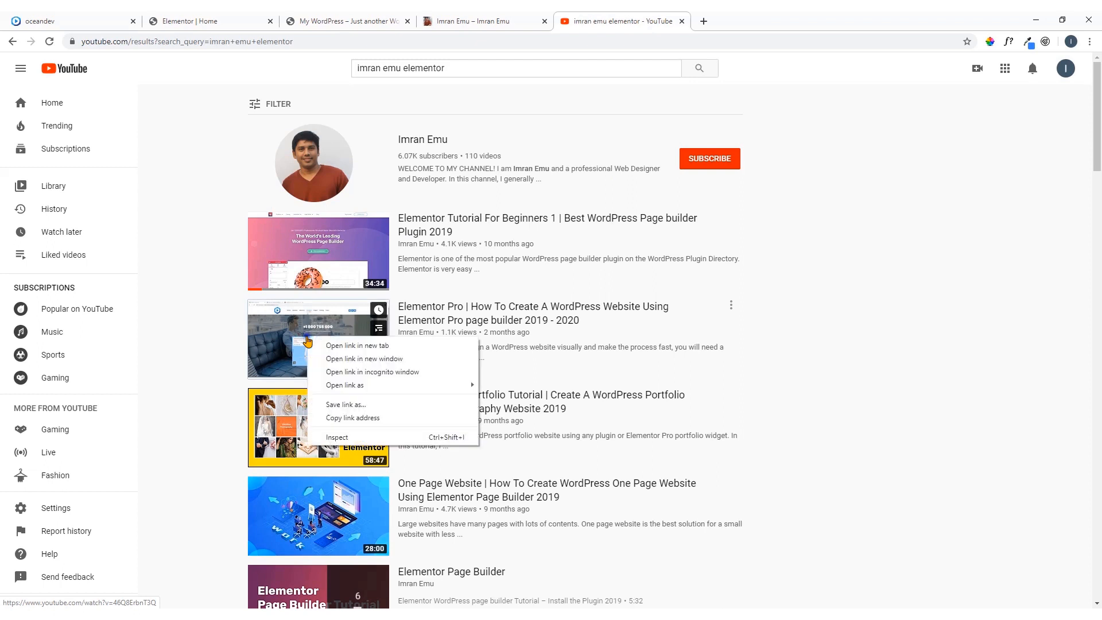
left_click(357, 418)
Switch back to Elementor and replace the Video widget's YouTube link with the copied address ending in watch?v=46Q8ErbnT3Q
left_click(480, 19)
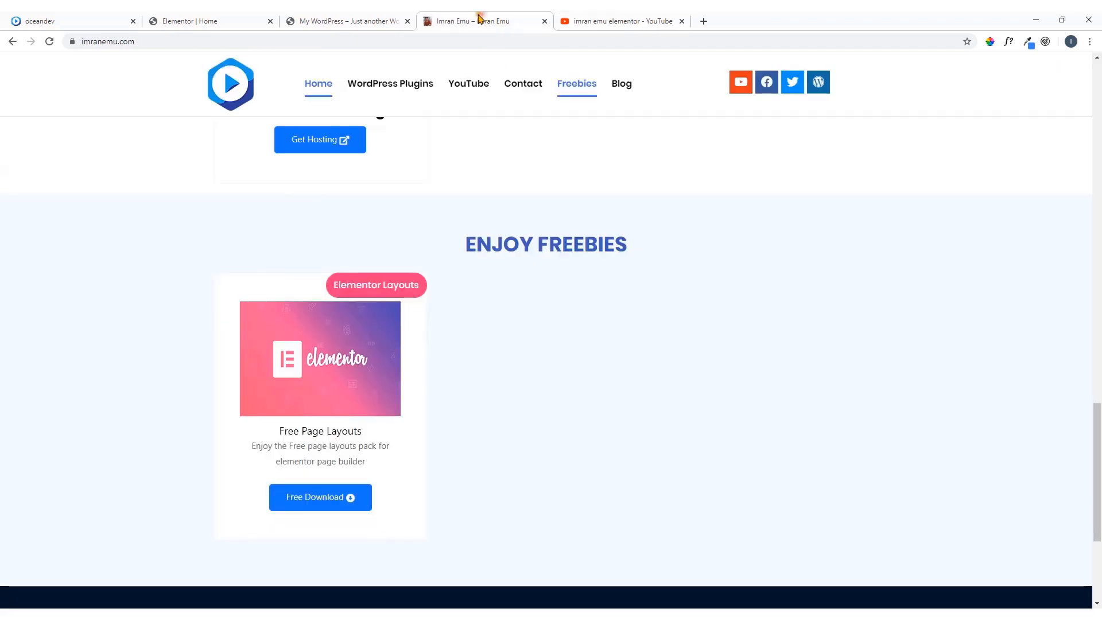
left_click(365, 20)
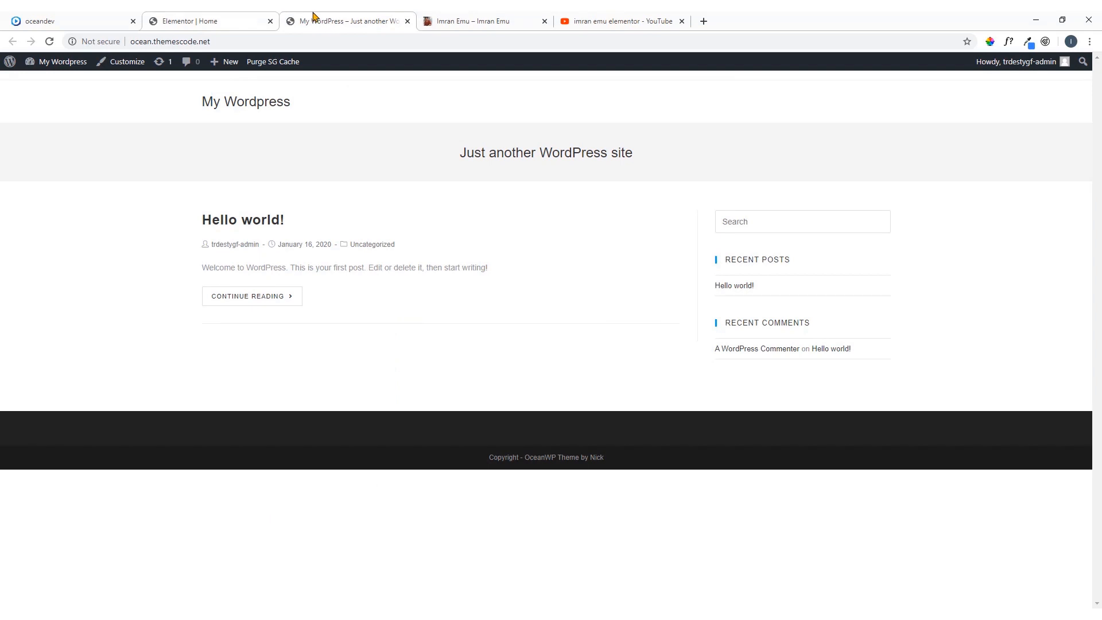
left_click(195, 21)
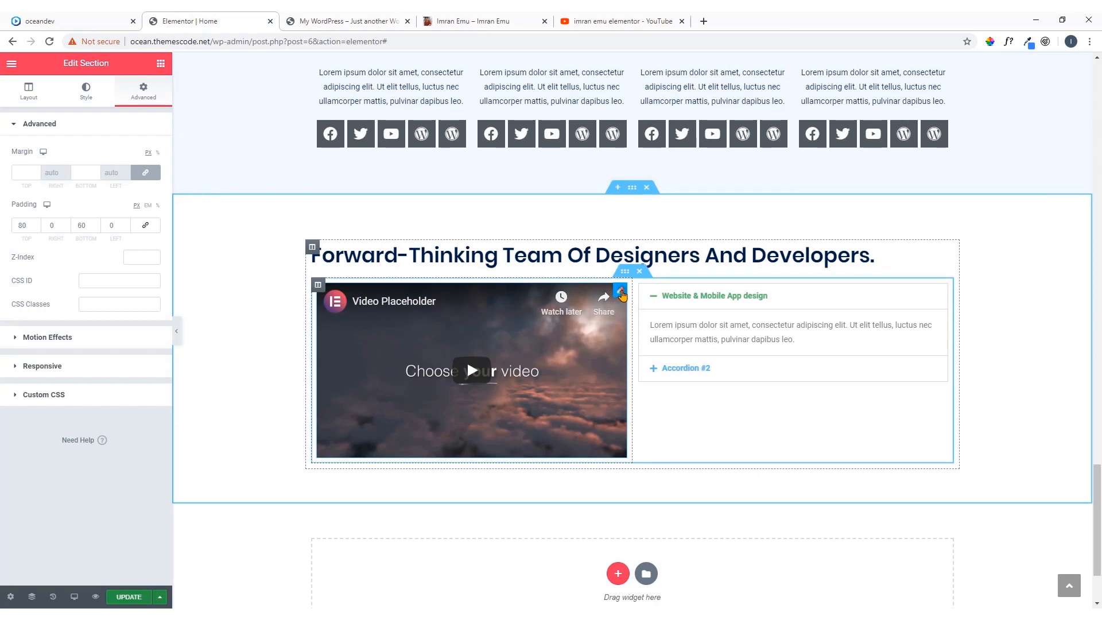
left_click(620, 293)
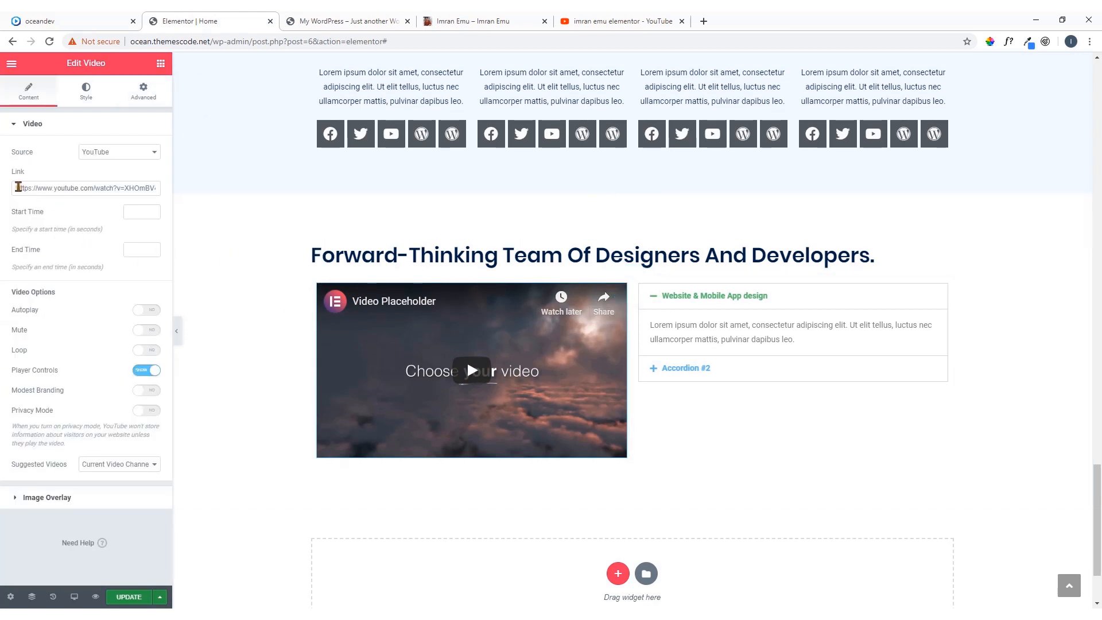
left_click_drag(18, 189, 136, 216)
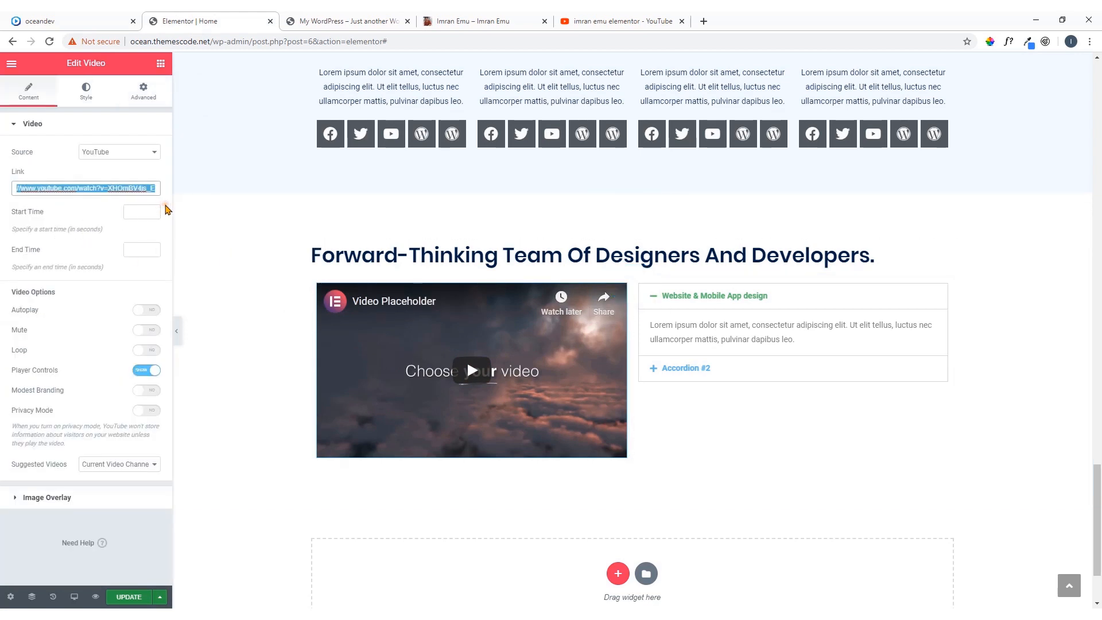
key("BackSpace")
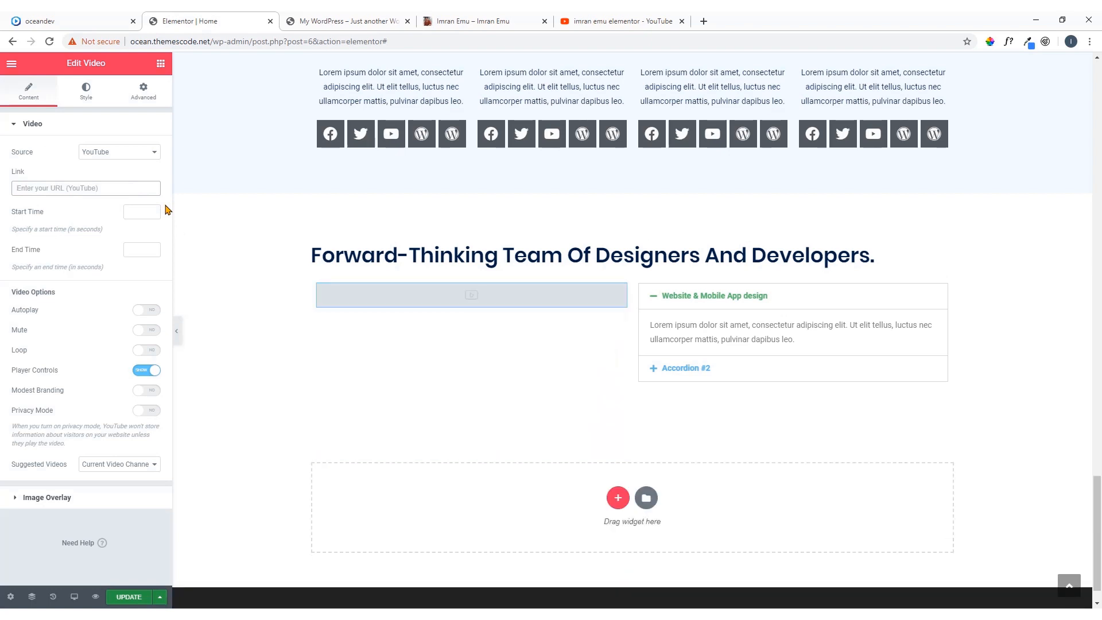
key("ctrl+v")
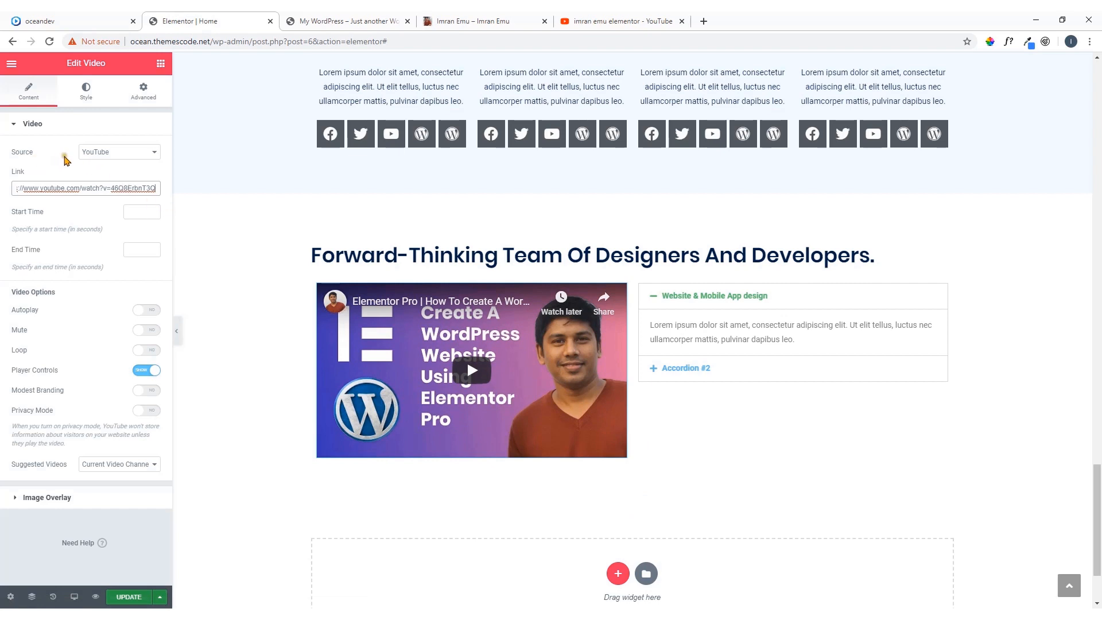
left_click(65, 161)
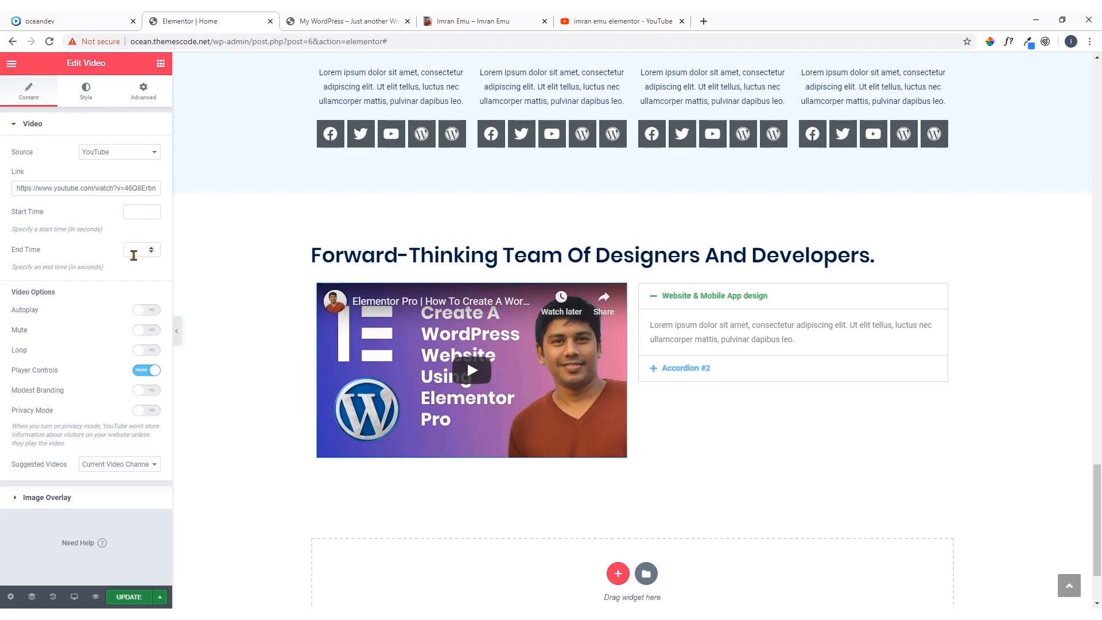
Enable Autoplay and Mute for the video, and pause its playback in the preview
left_click(146, 311)
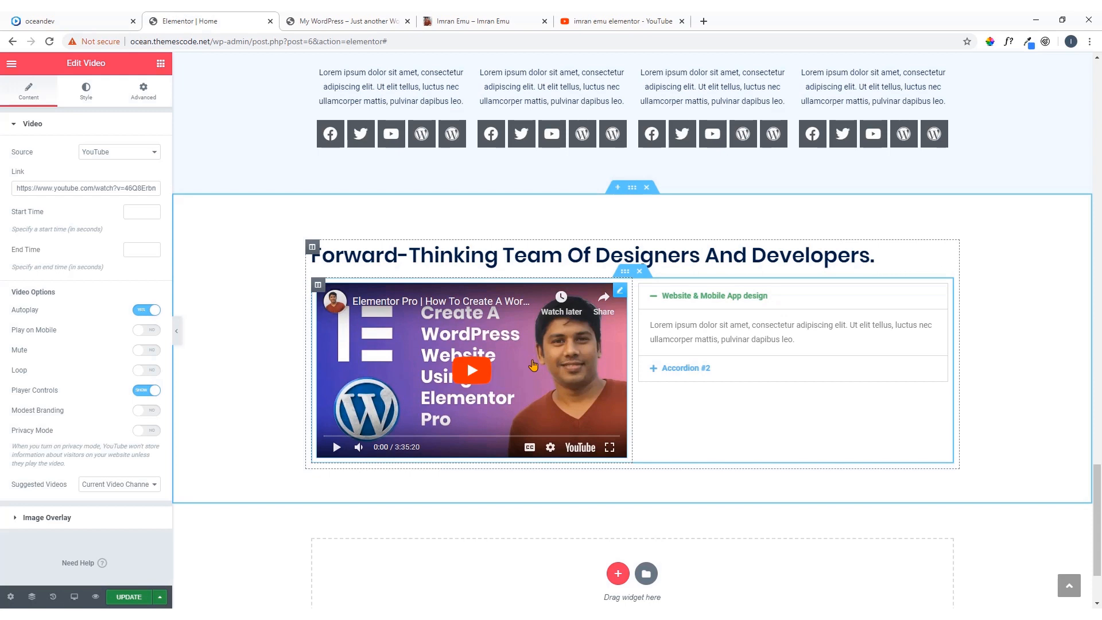
left_click(140, 355)
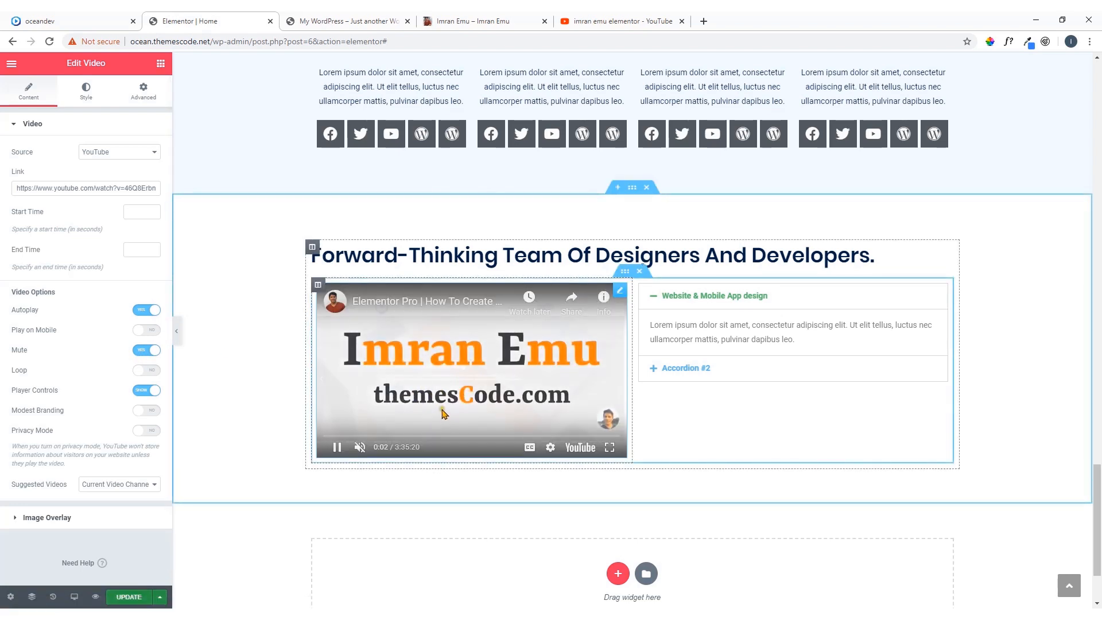
left_click(339, 449)
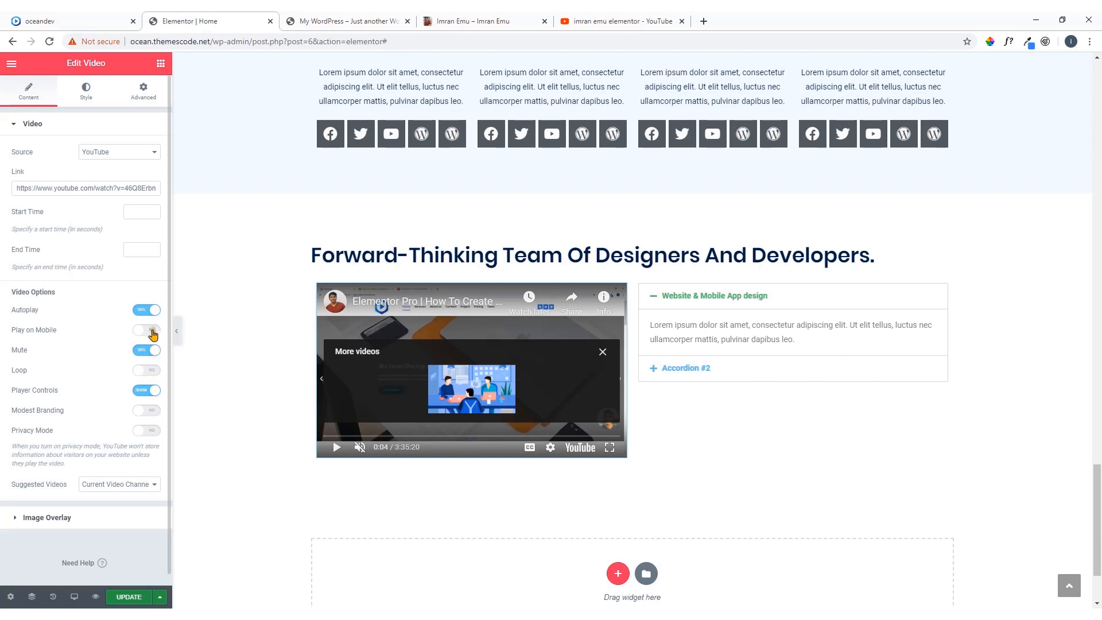
Enable the video's Image Overlay and insert background-image.jpg from the media library as the overlay image
scroll(104, 390, "down", 1)
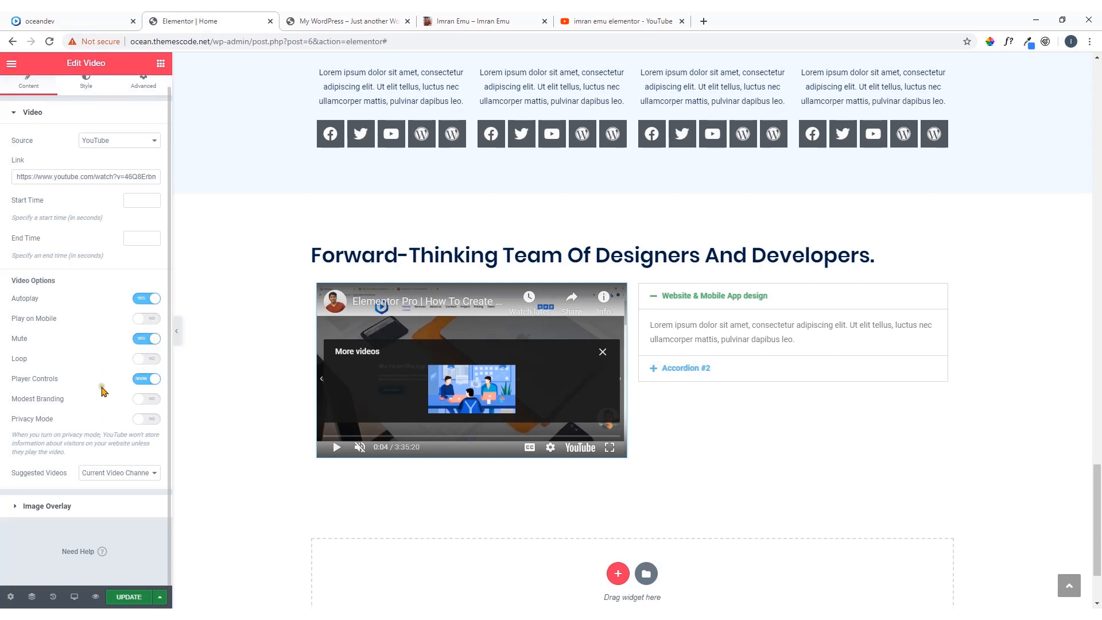
left_click(75, 509)
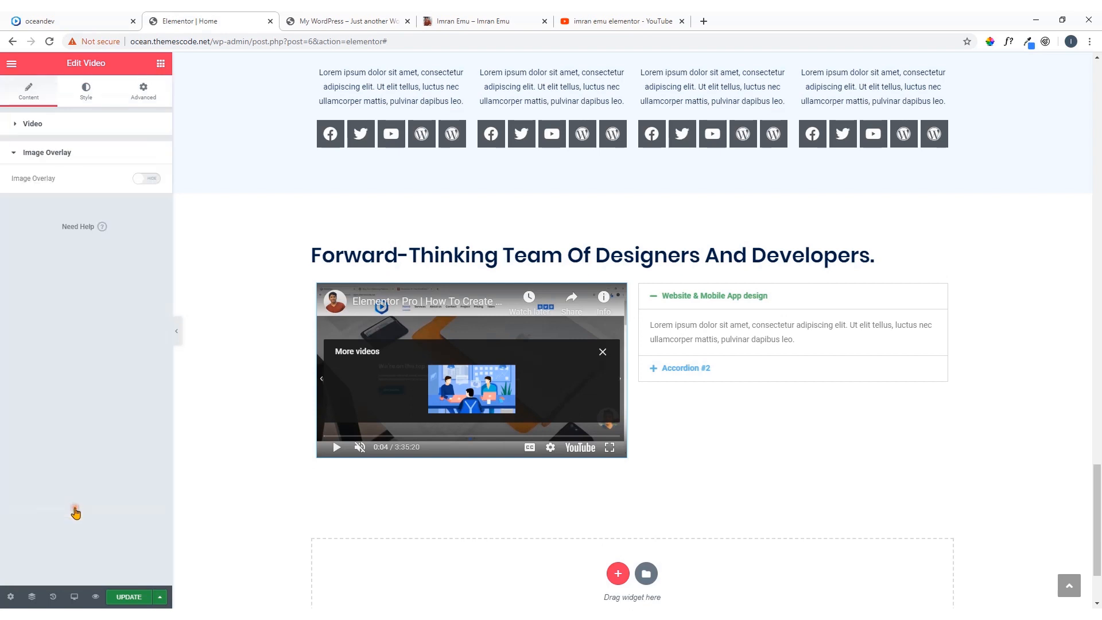
left_click(133, 180)
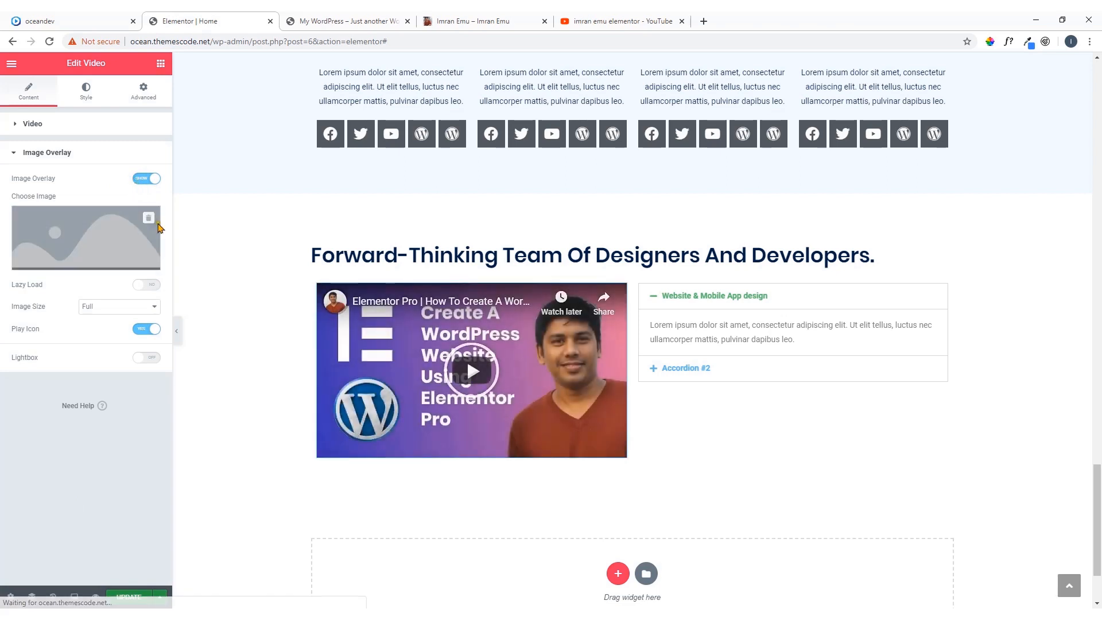
left_click(109, 245)
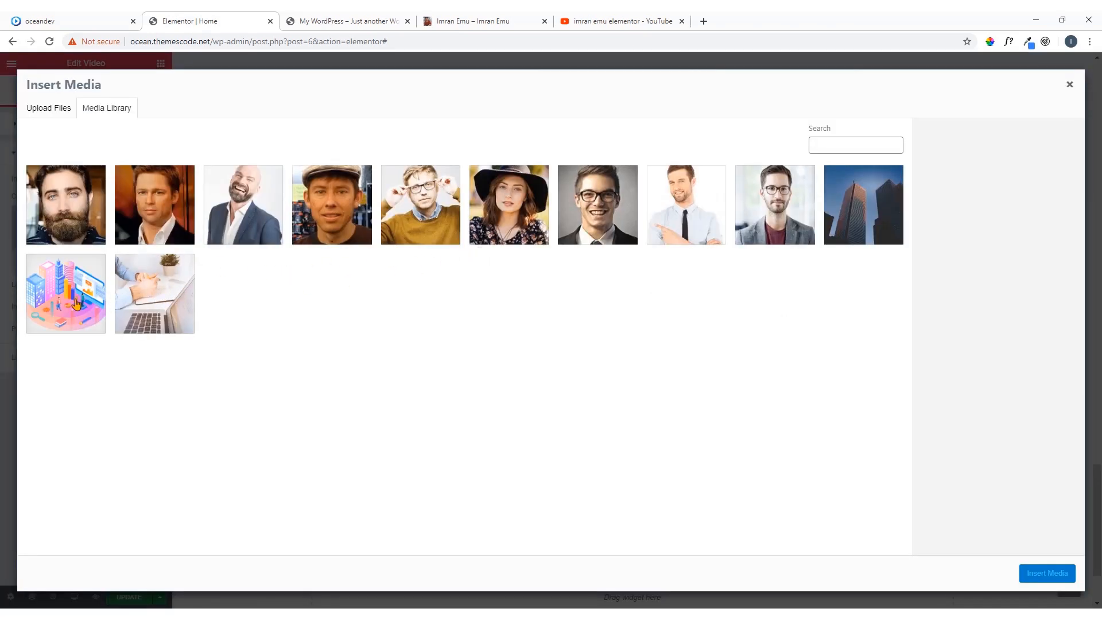
left_click(162, 303)
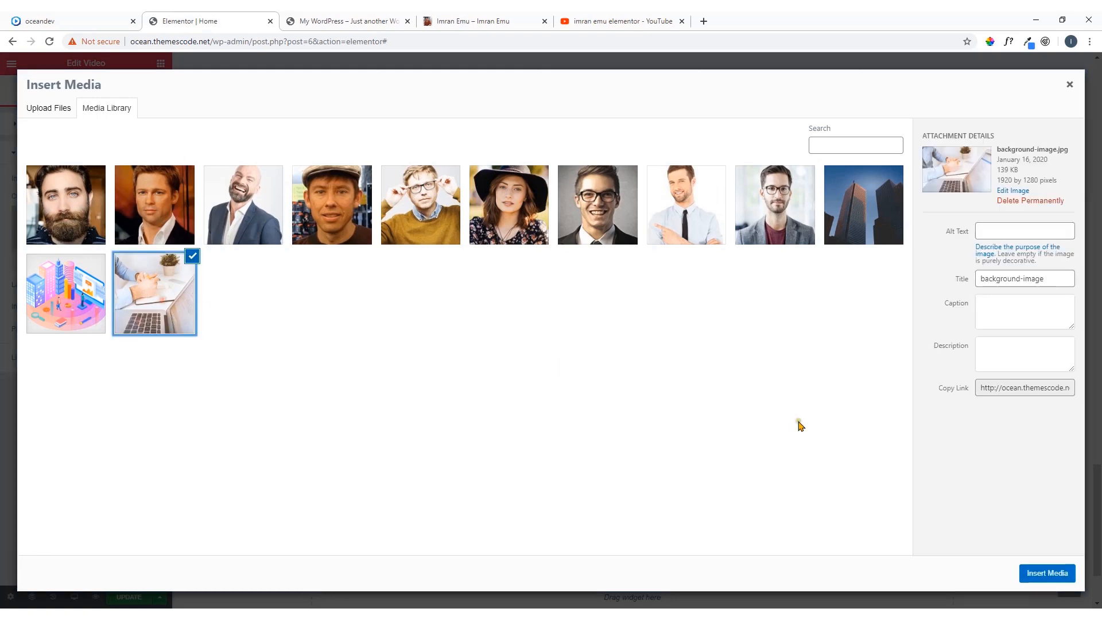
left_click(1039, 575)
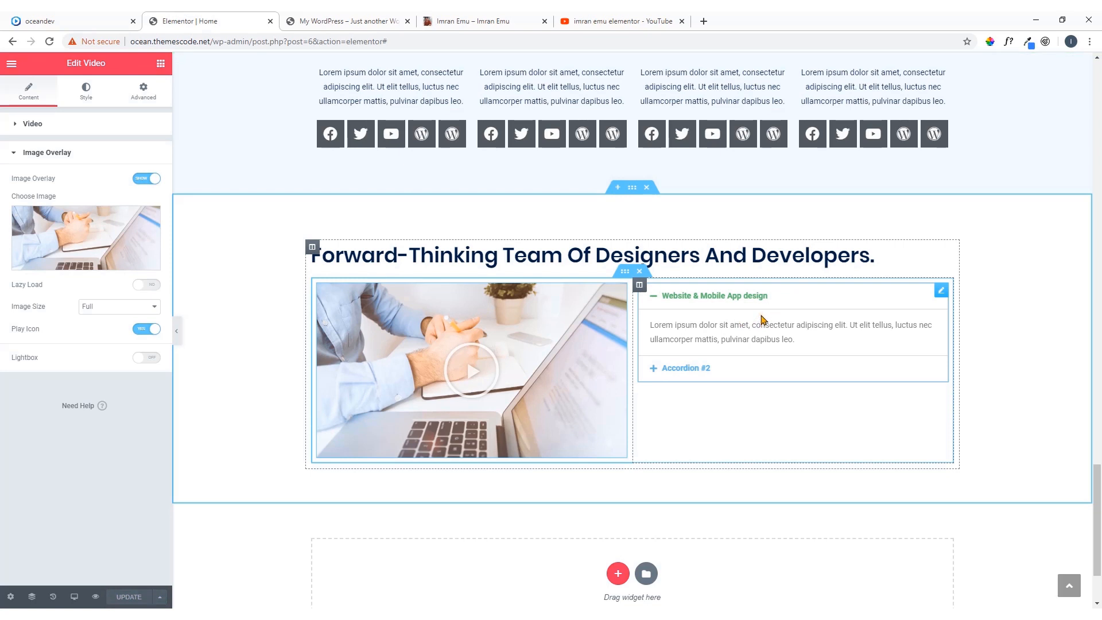
Give the services accordion a border width of 1 and a dark navy border color
left_click(940, 291)
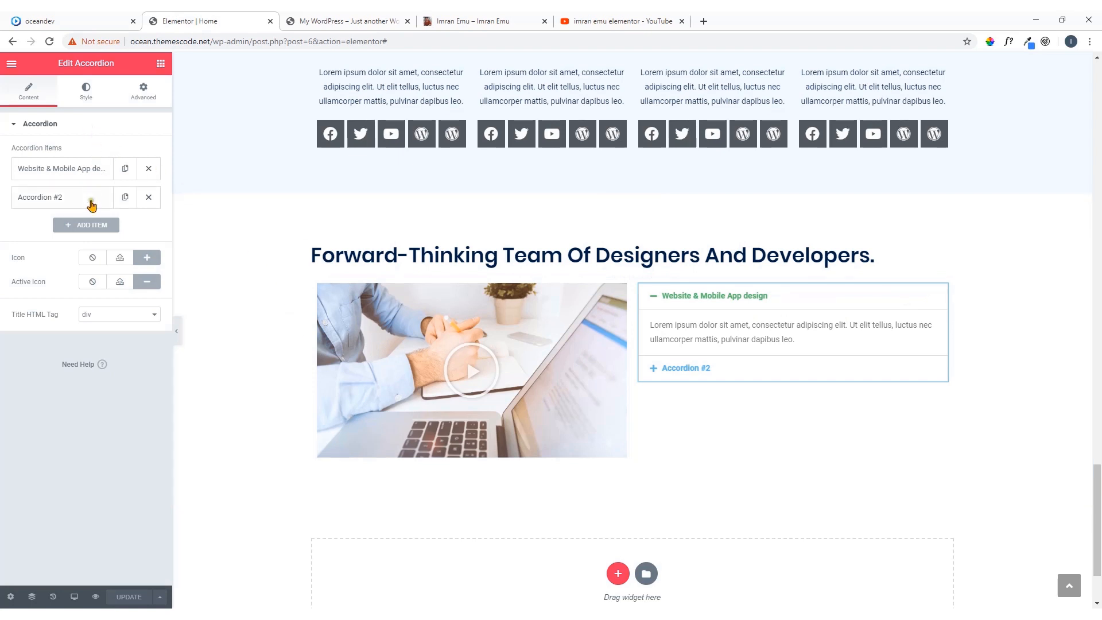
left_click(86, 94)
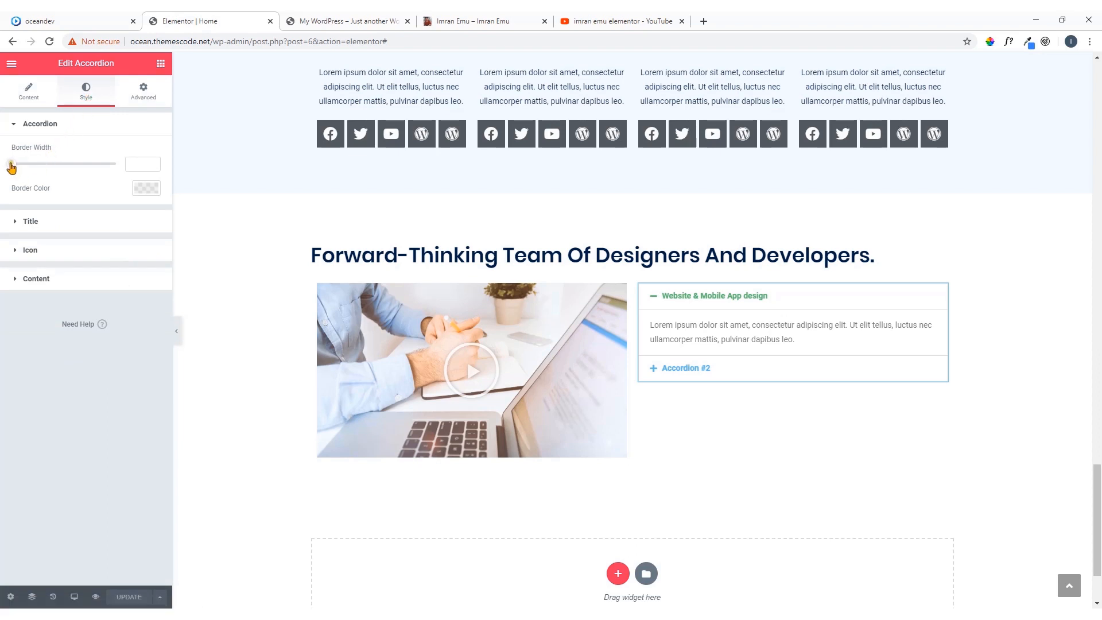
mouse_move(12, 166)
left_mouse_down()
mouse_move(50, 170)
mouse_move(1, 173)
left_mouse_up()
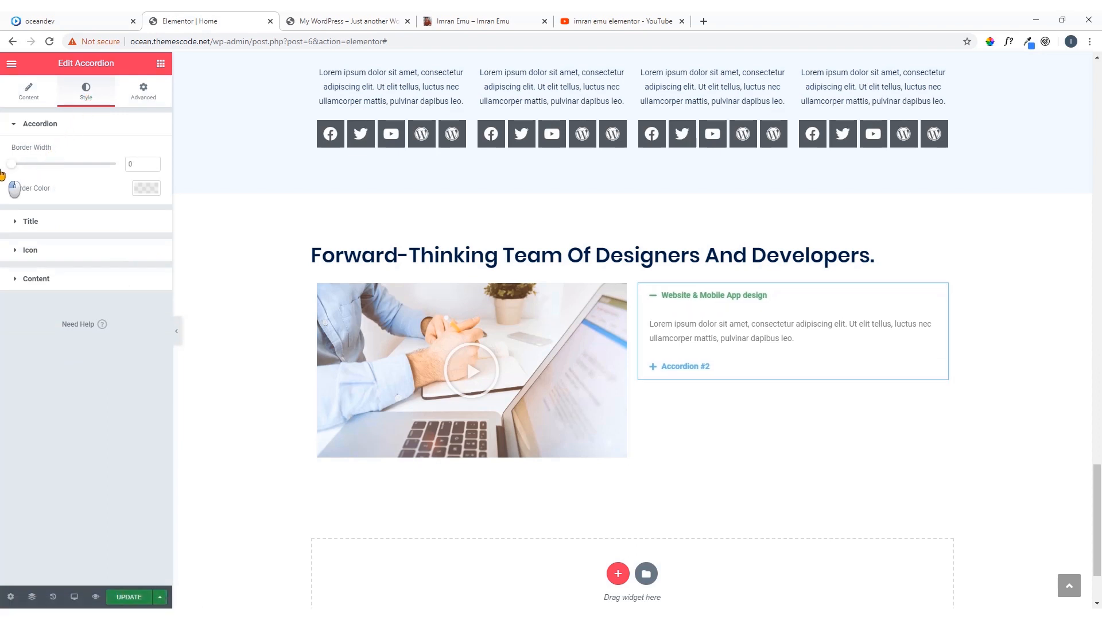
left_click(154, 162)
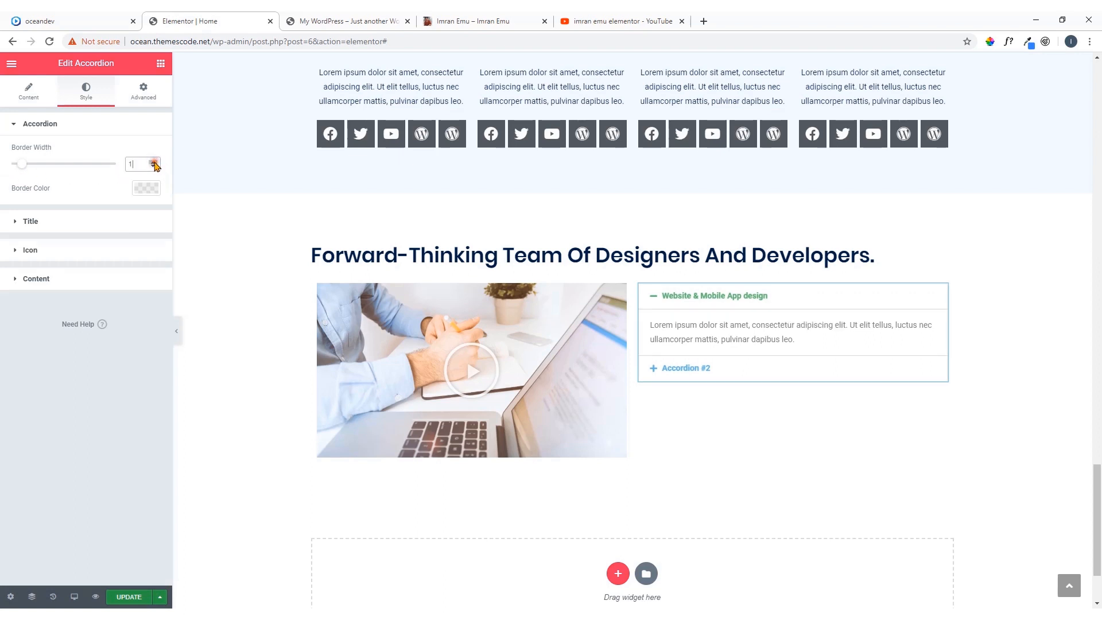
left_click(145, 188)
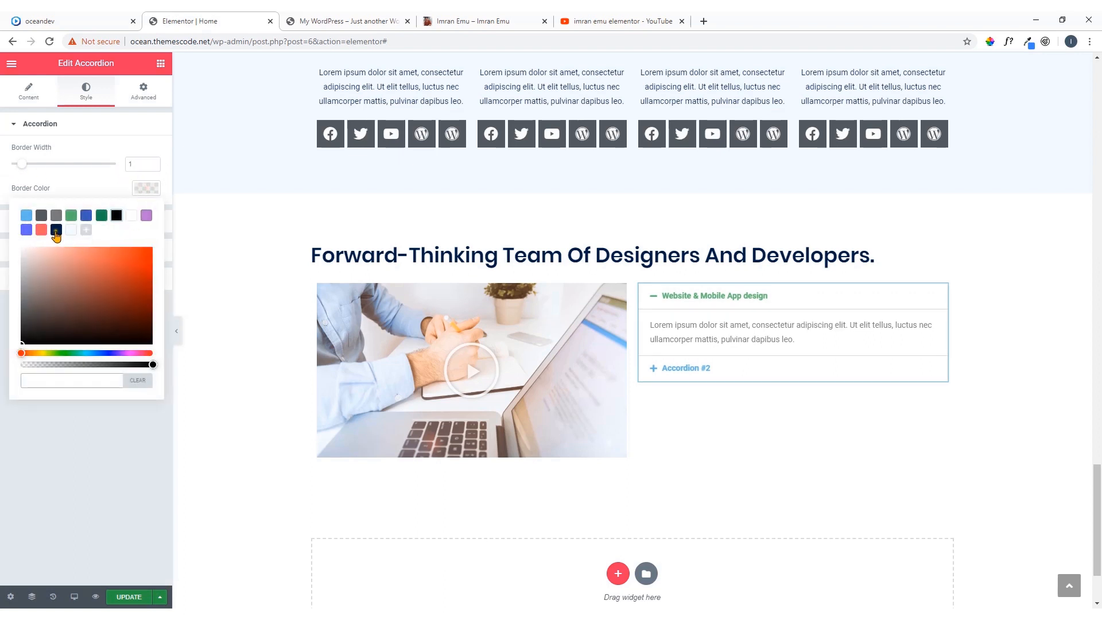
left_click(55, 230)
left_click(146, 189)
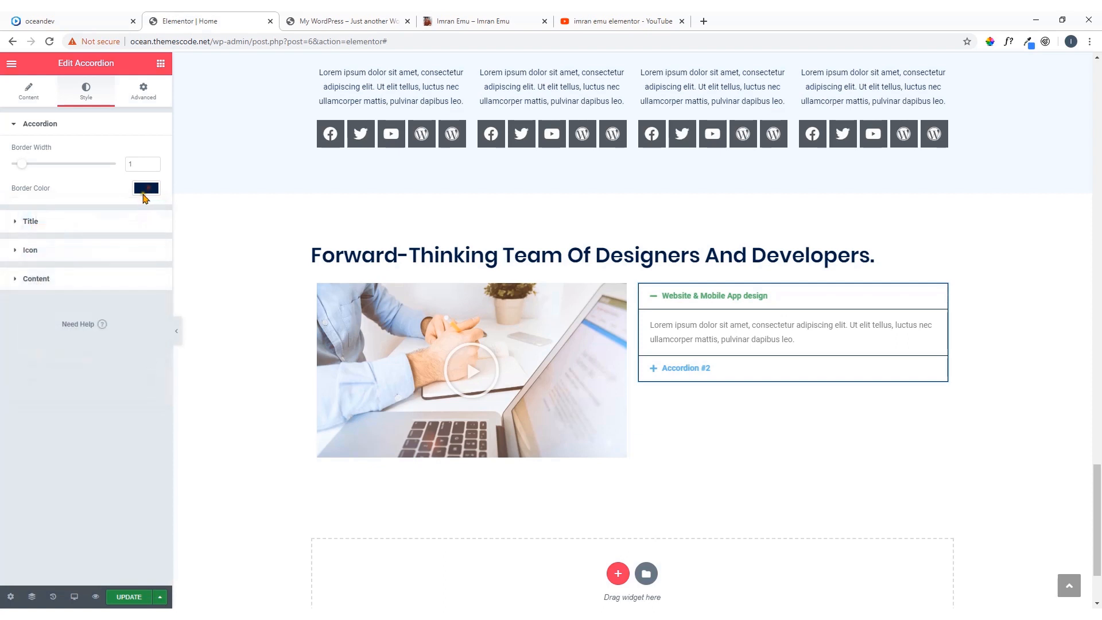
Set the accordion title background to dark navy and the title color to white #FFFFFF
left_click(126, 231)
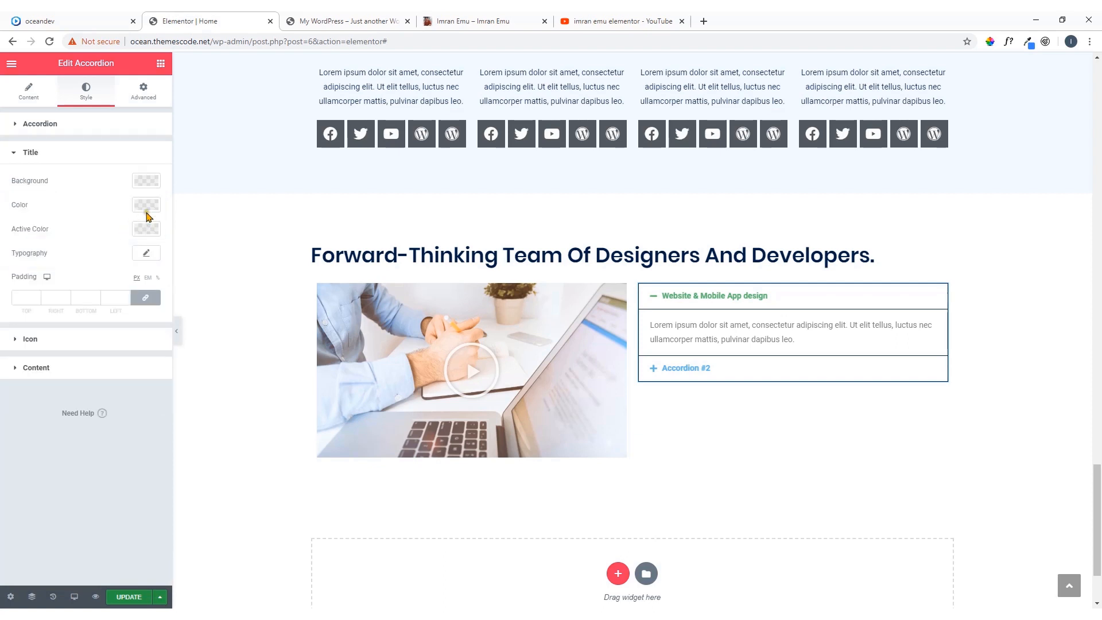
left_click(150, 183)
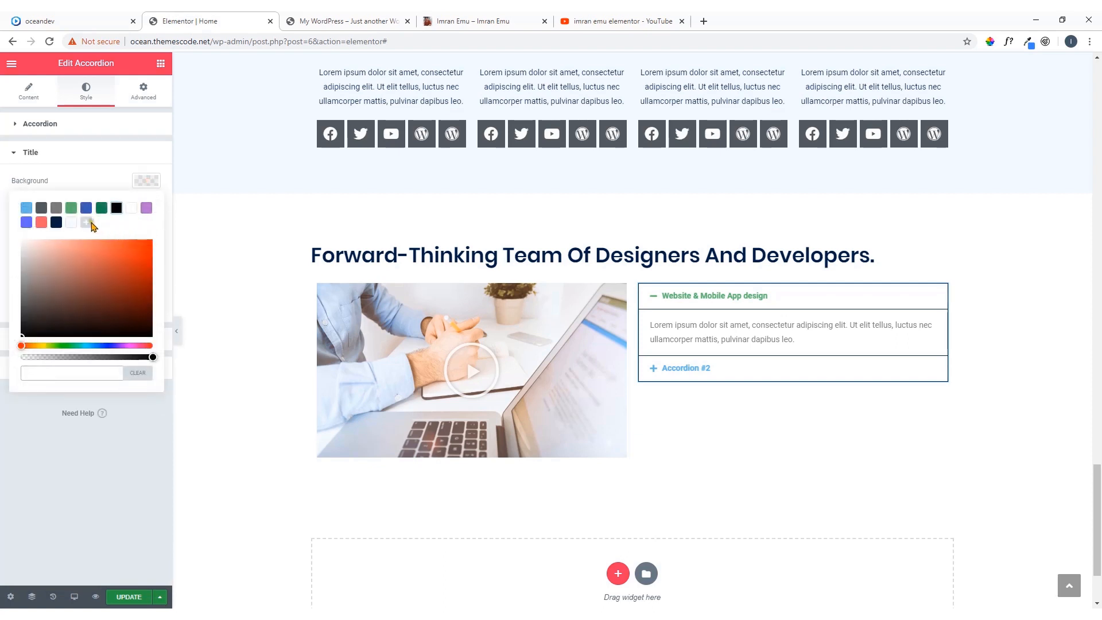
left_click(57, 222)
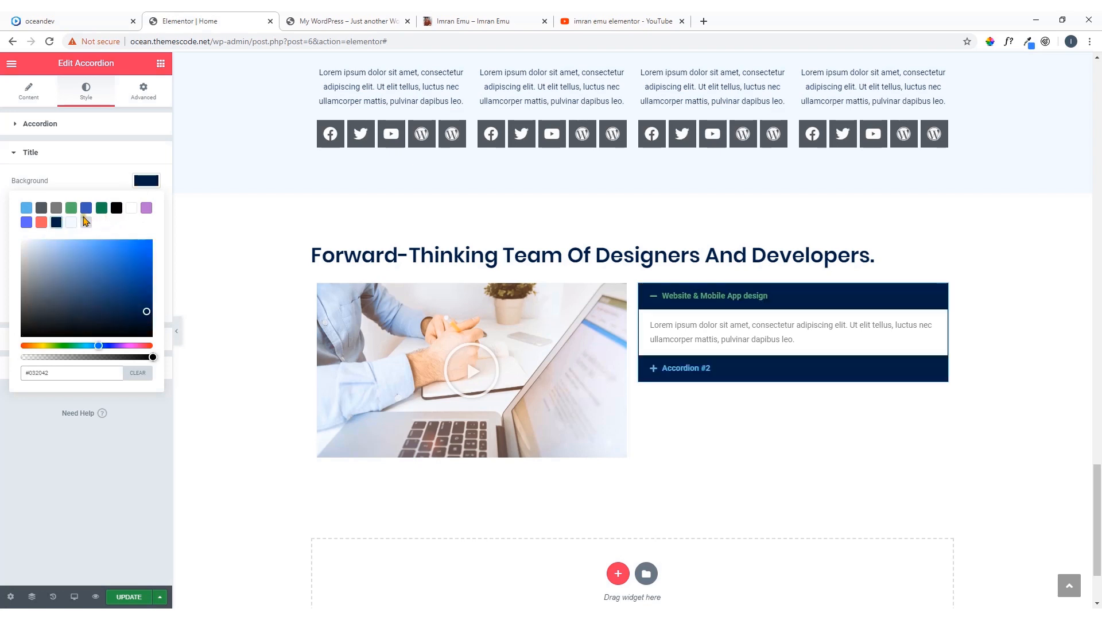
left_click(148, 184)
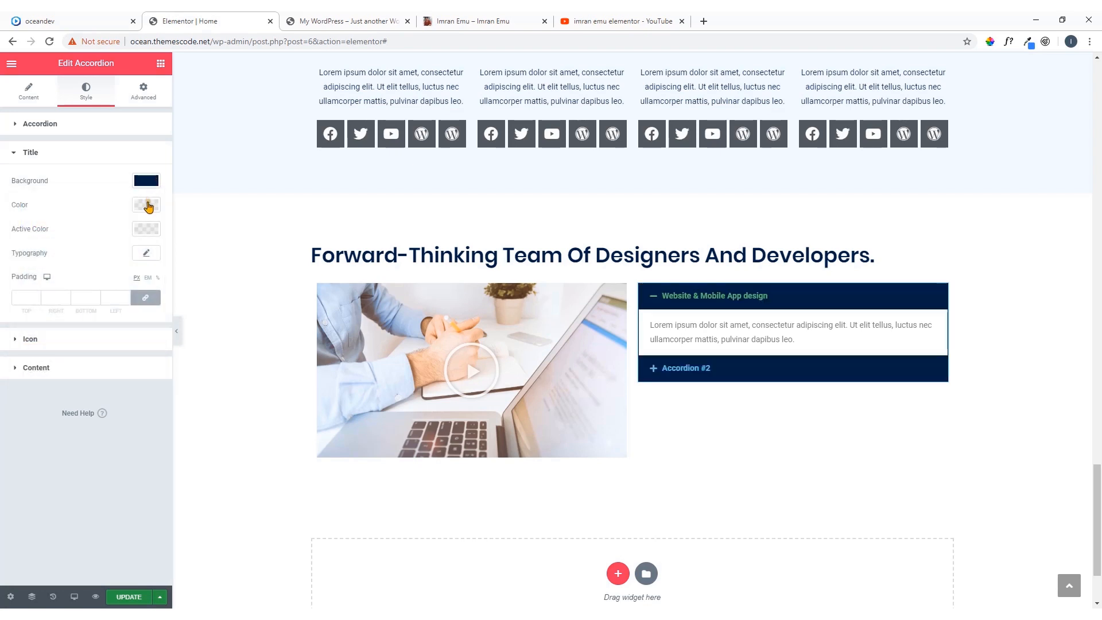
left_click(148, 205)
left_click(131, 232)
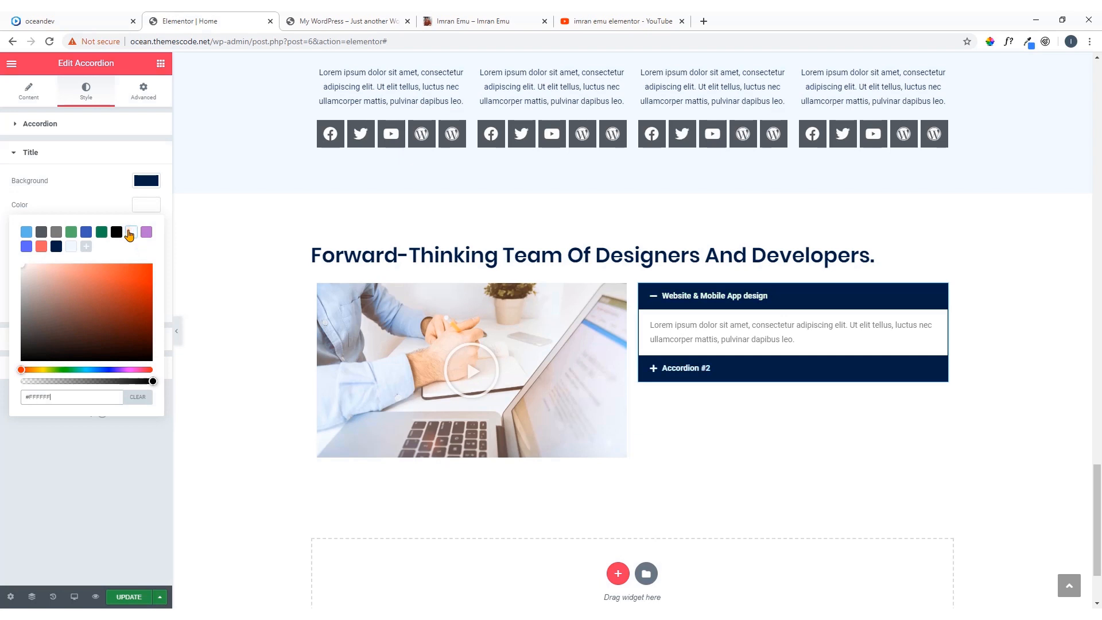
left_click(148, 205)
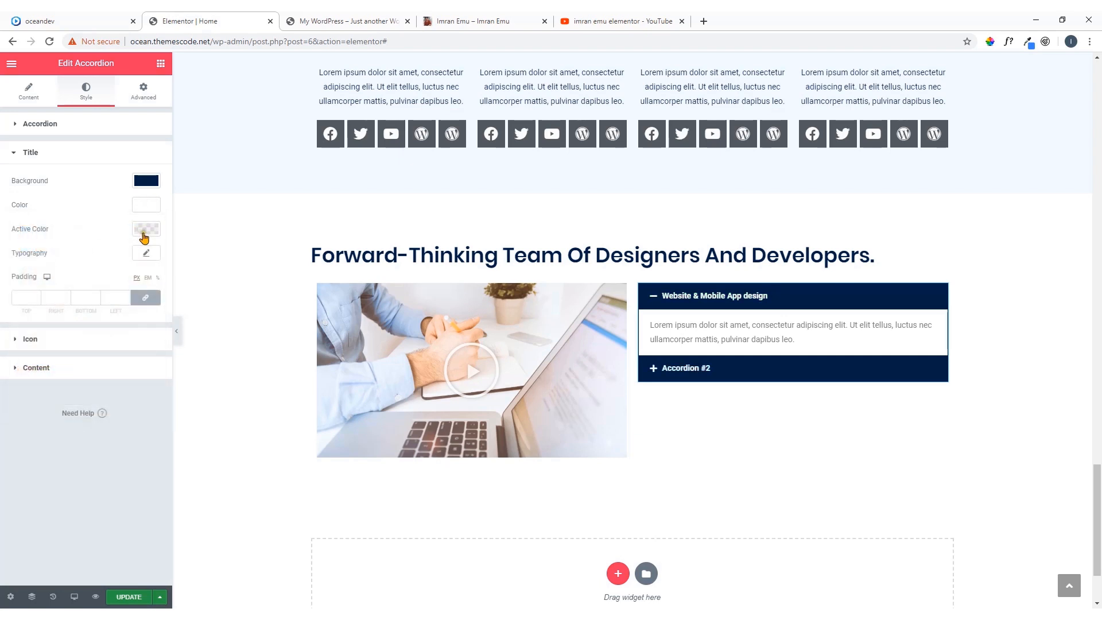
Set the accordion title's active color to the saved coral red
left_click(147, 255)
left_click(147, 254)
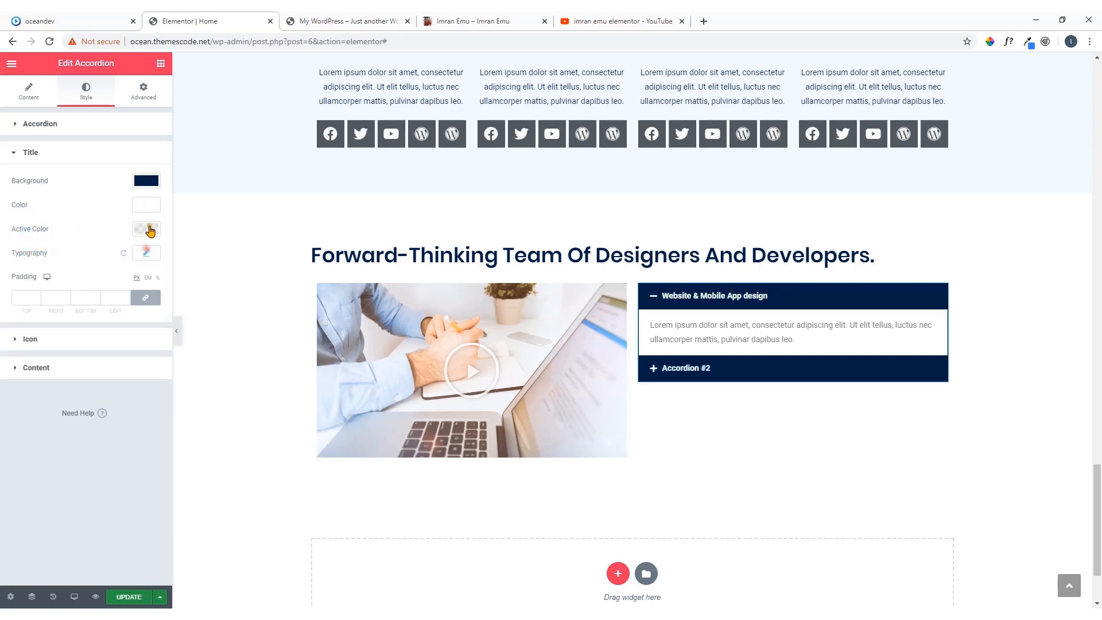
left_click(146, 228)
left_click(41, 271)
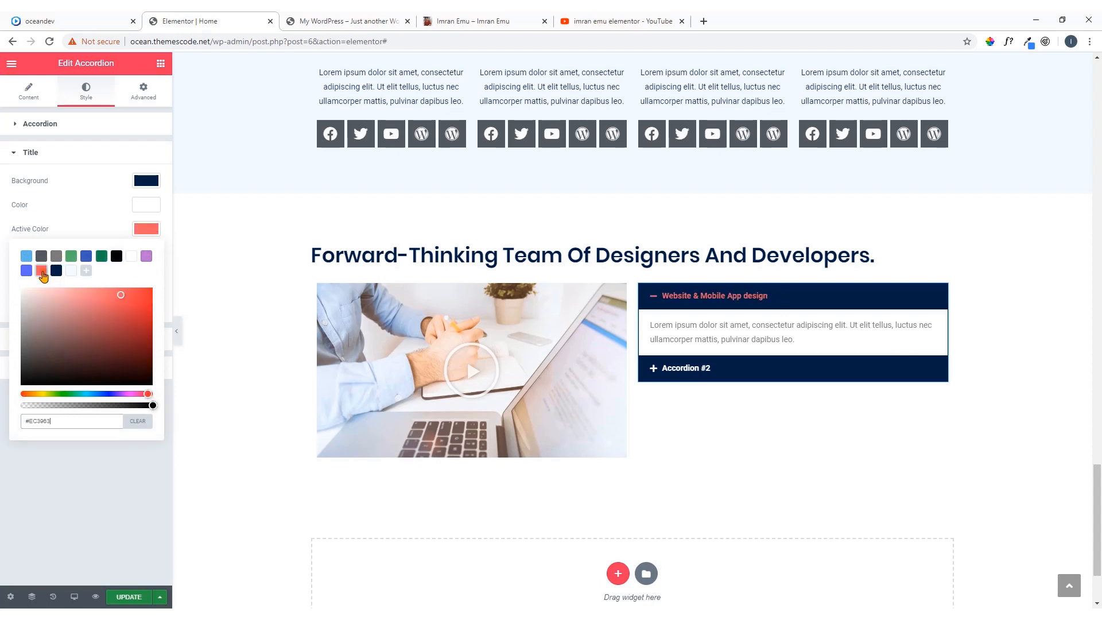
left_click(146, 232)
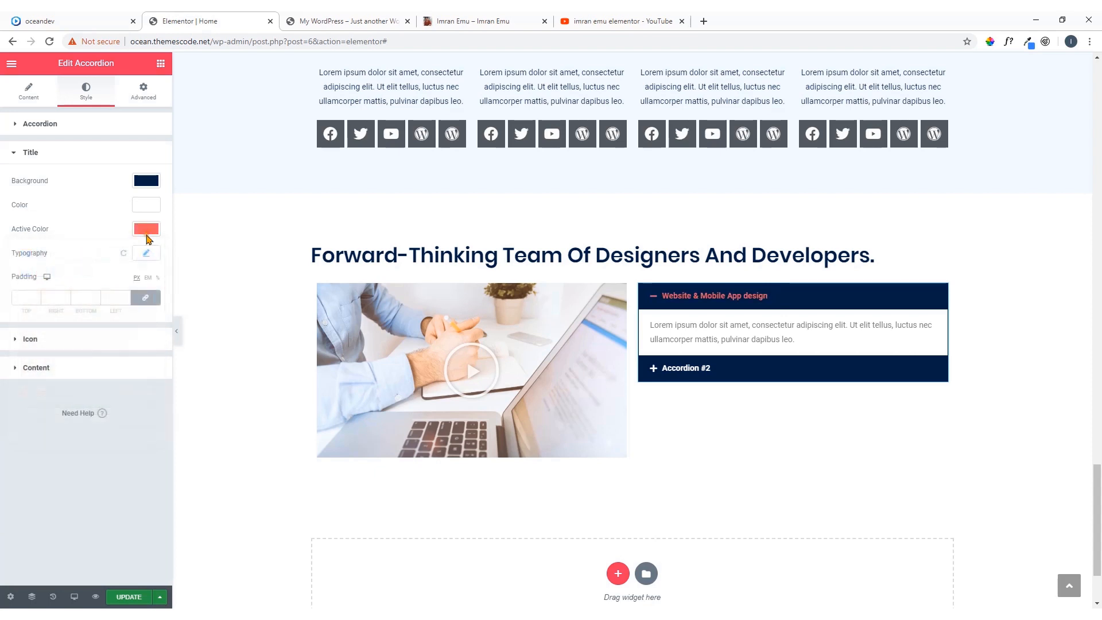
Set the accordion title typography to the Poppins family at 18 px
left_click(146, 255)
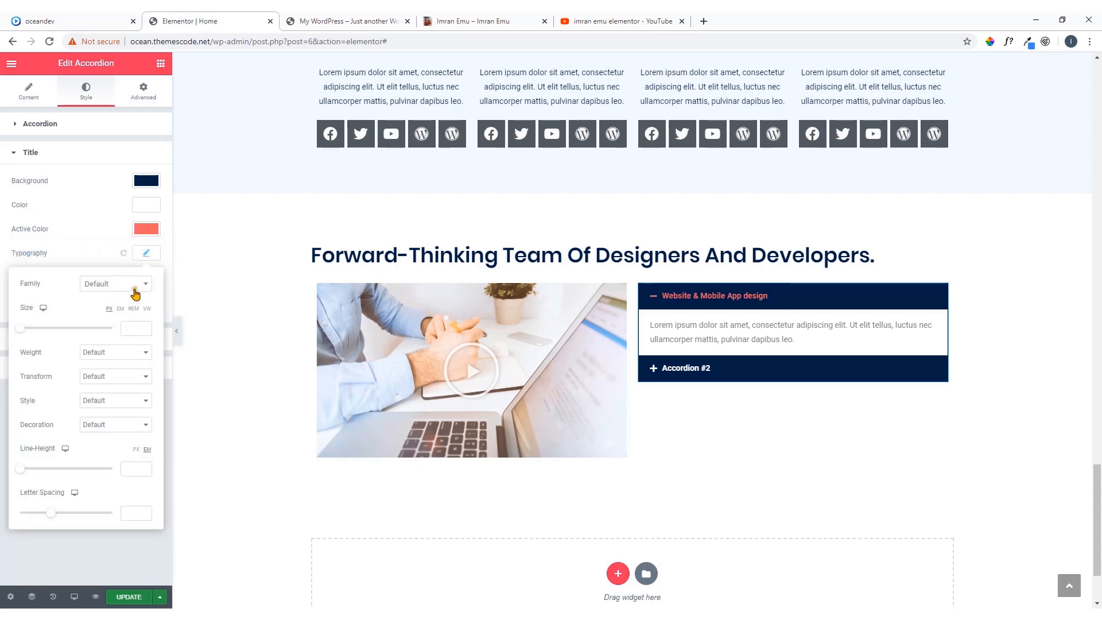
left_click(138, 287)
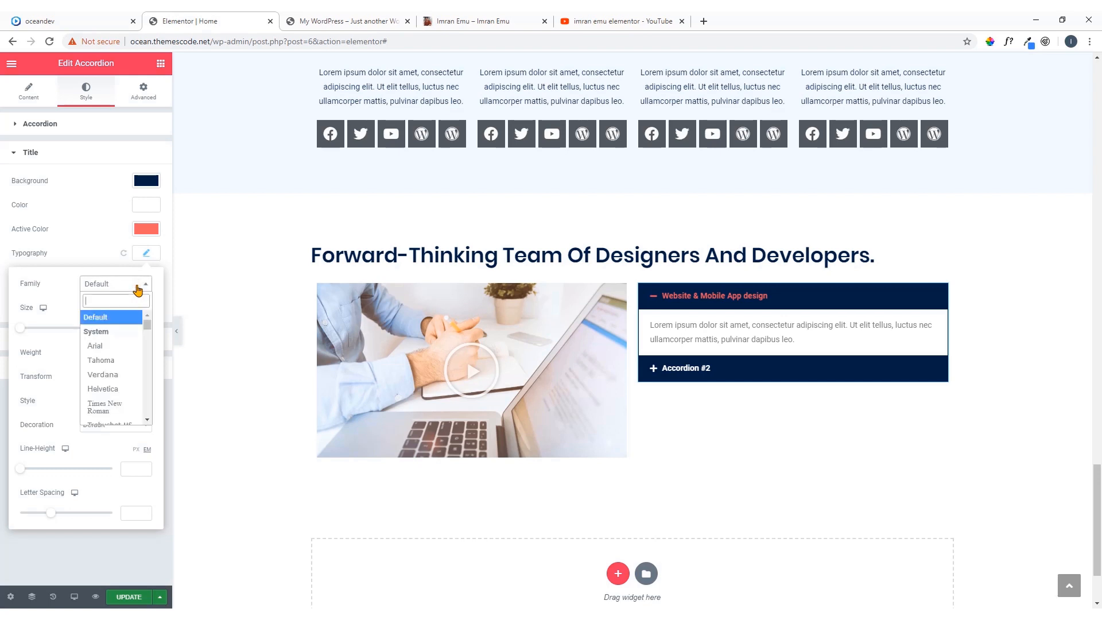
type("pop")
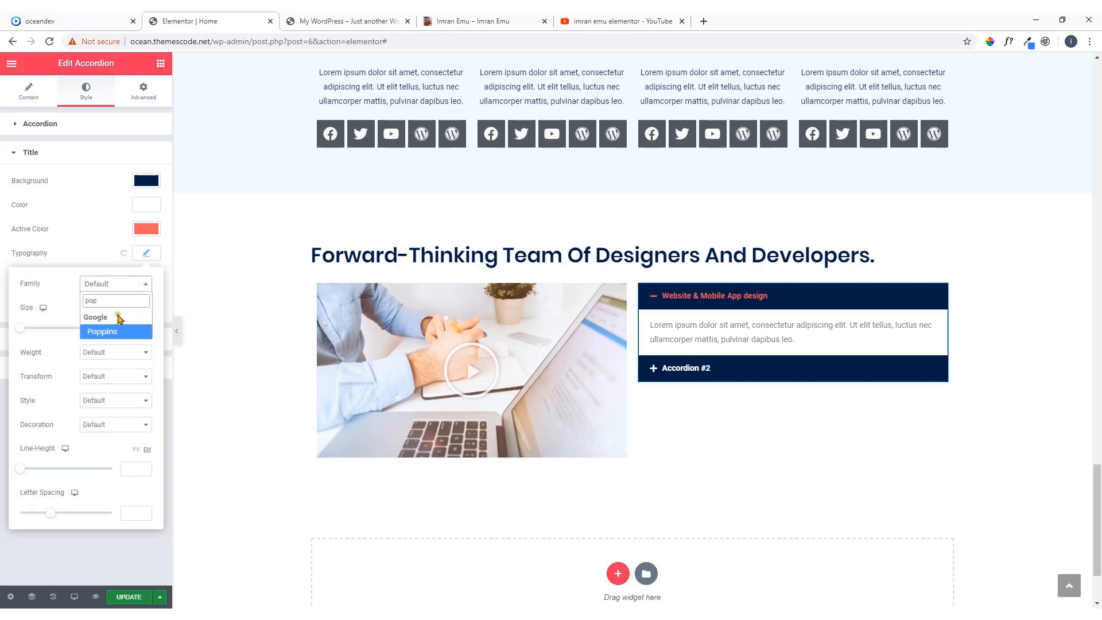
left_click(117, 331)
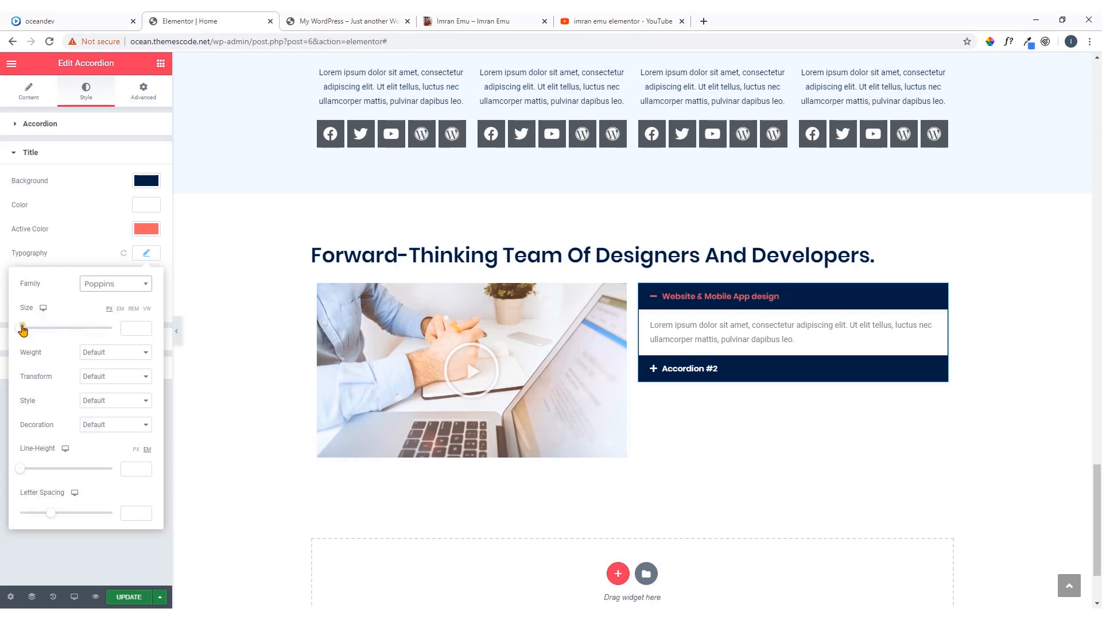
left_click_drag(23, 329, 33, 330)
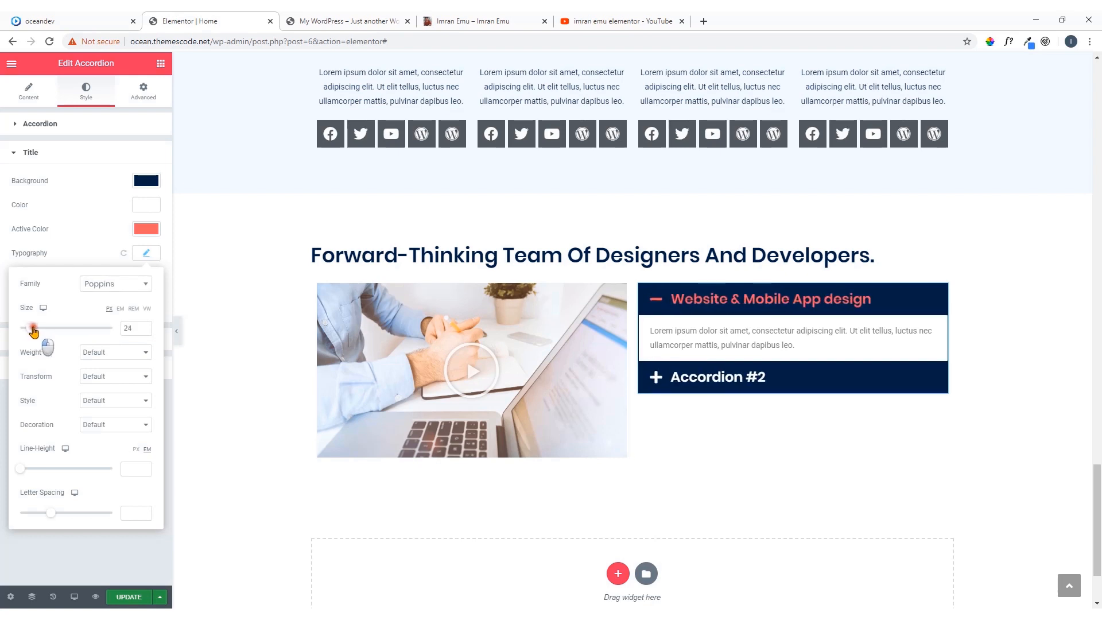
left_click(144, 331)
left_click(144, 331)
left_click(144, 331)
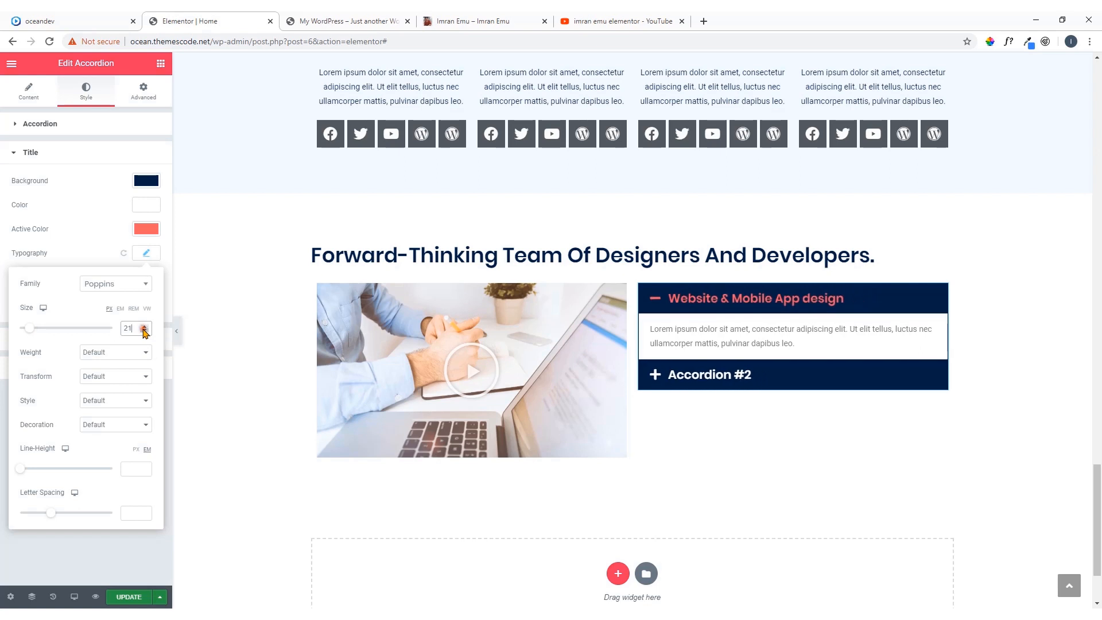
left_click(144, 331)
left_click(145, 331)
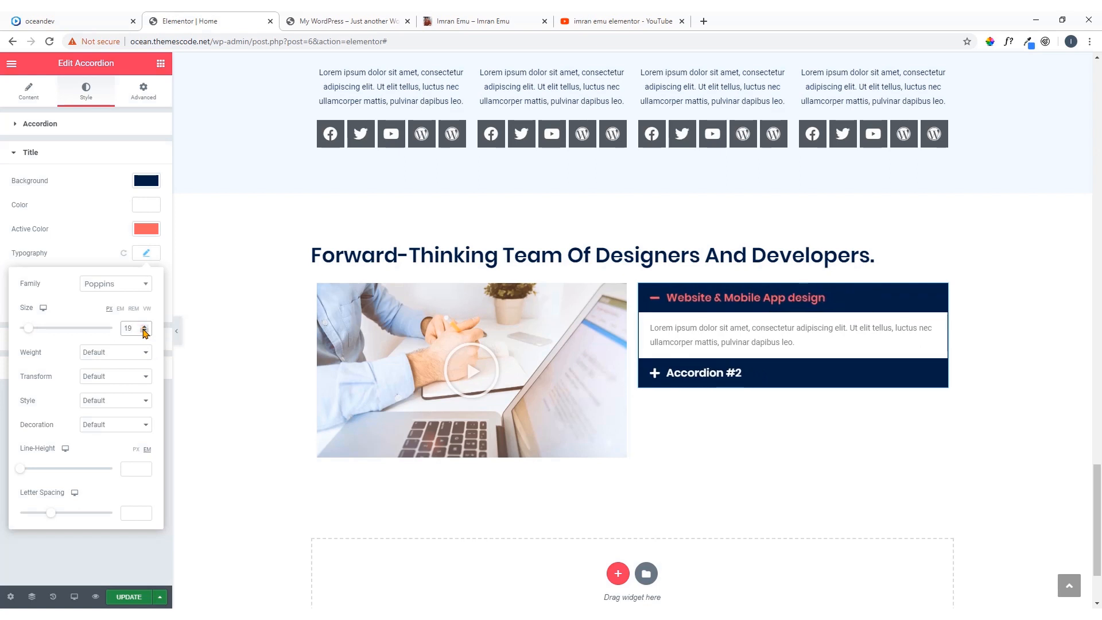
left_click(144, 331)
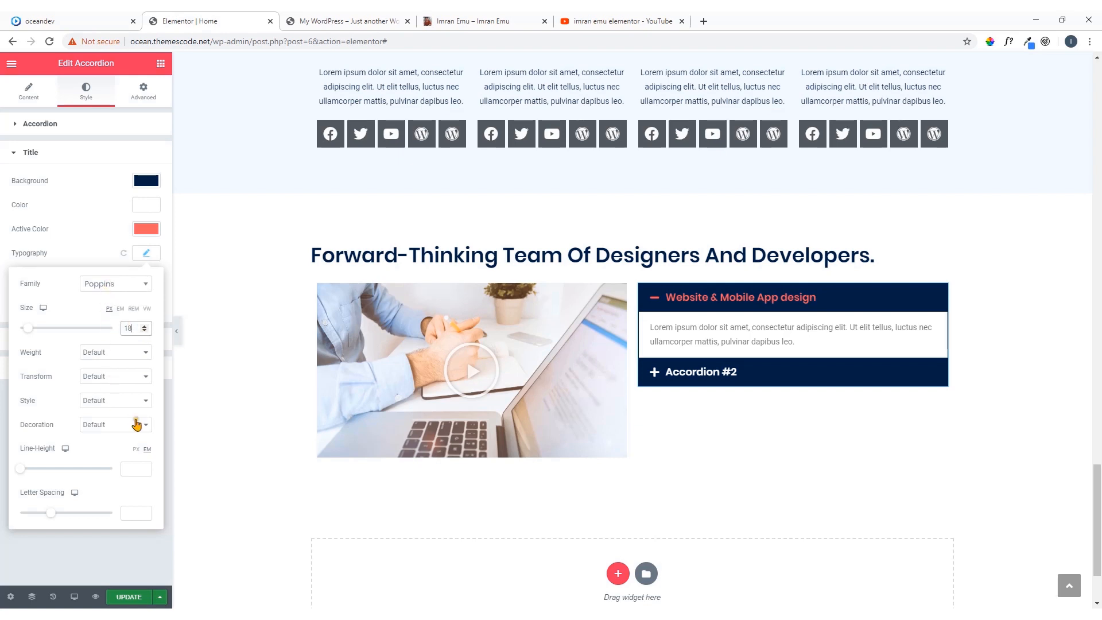
left_click(145, 255)
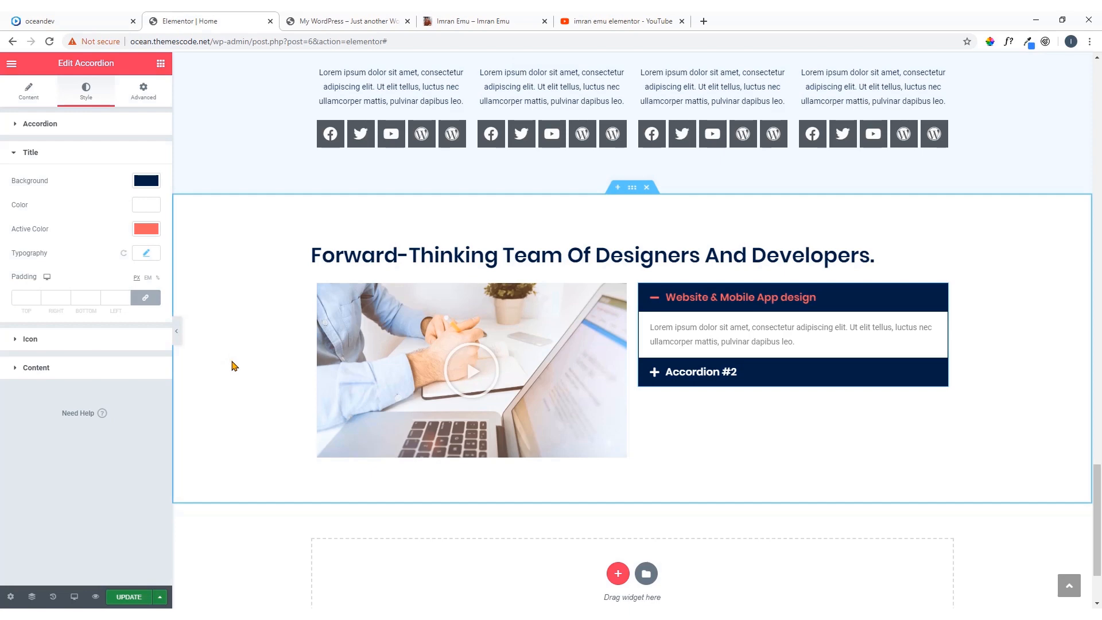
Check the oceandev reference page, then add a two-column section below the Forward-Thinking Team section in Elementor, narrowing its first column to roughly a third
scroll(706, 375, "down", 2)
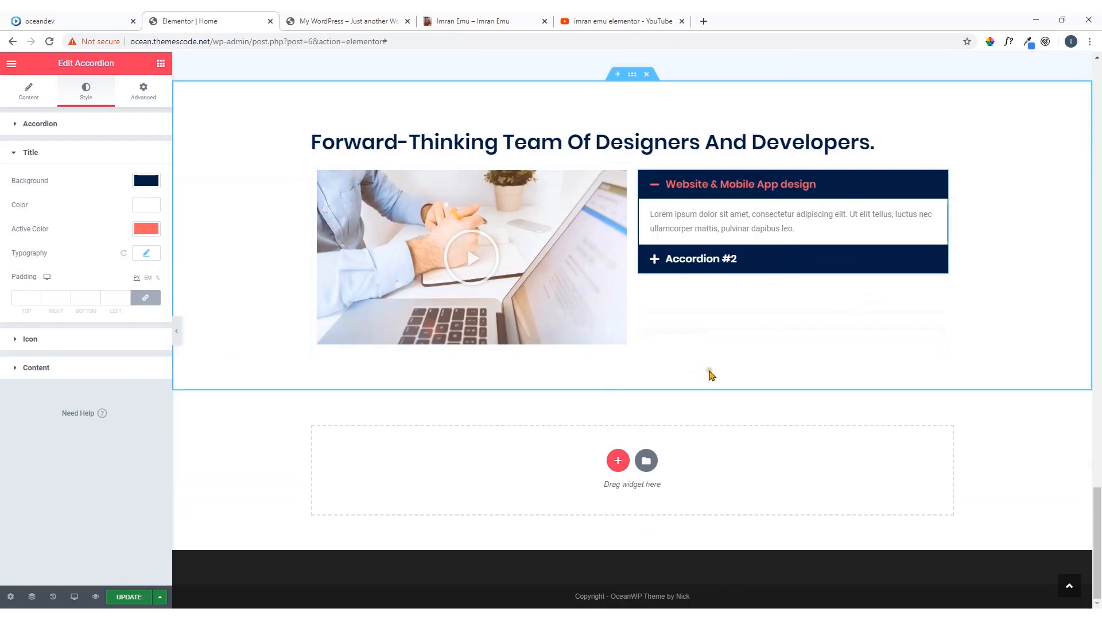
left_click(81, 21)
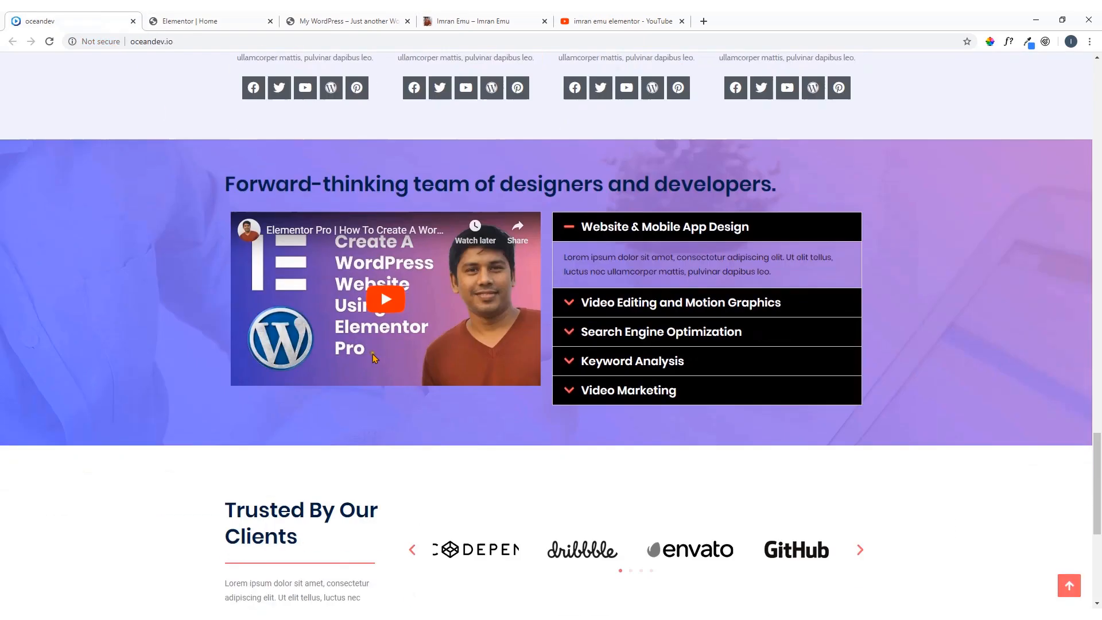
scroll(373, 356, "down", 3)
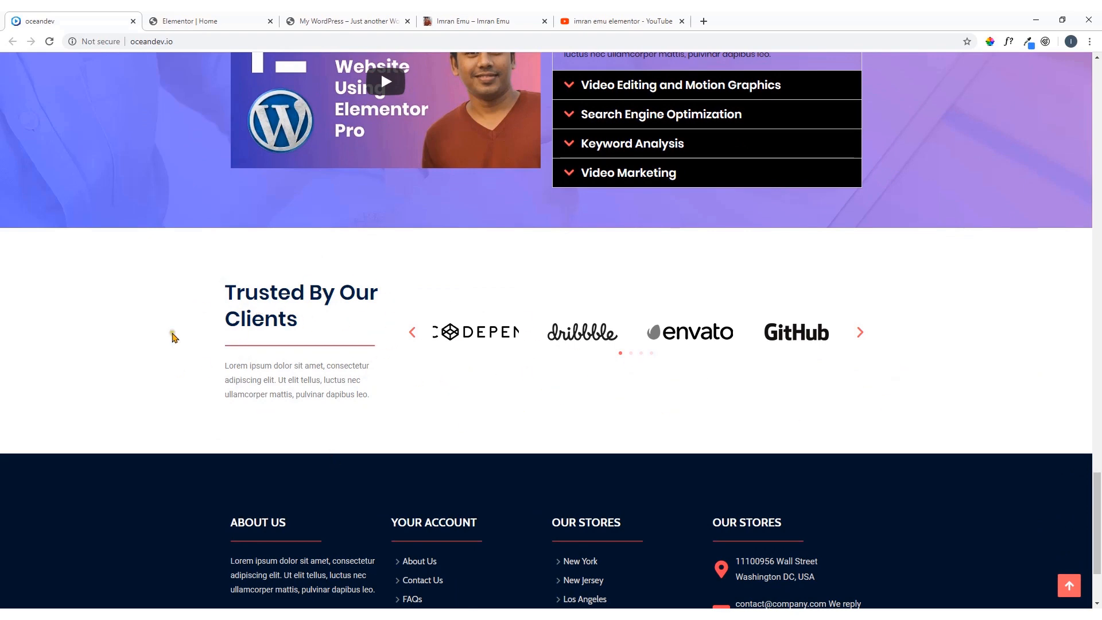
left_click(227, 18)
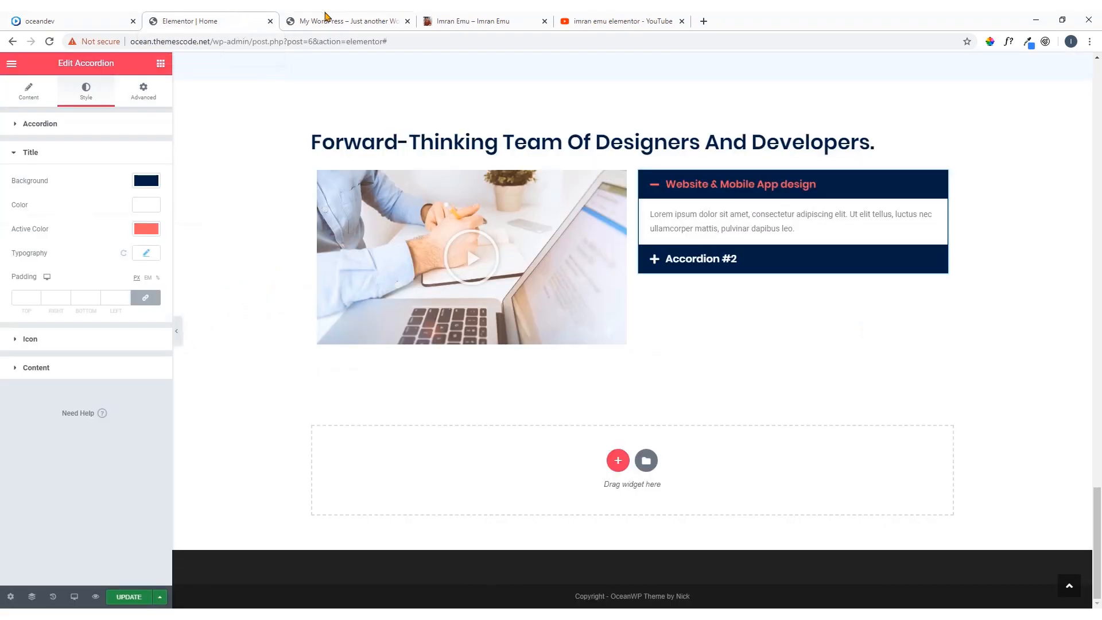
left_click(618, 460)
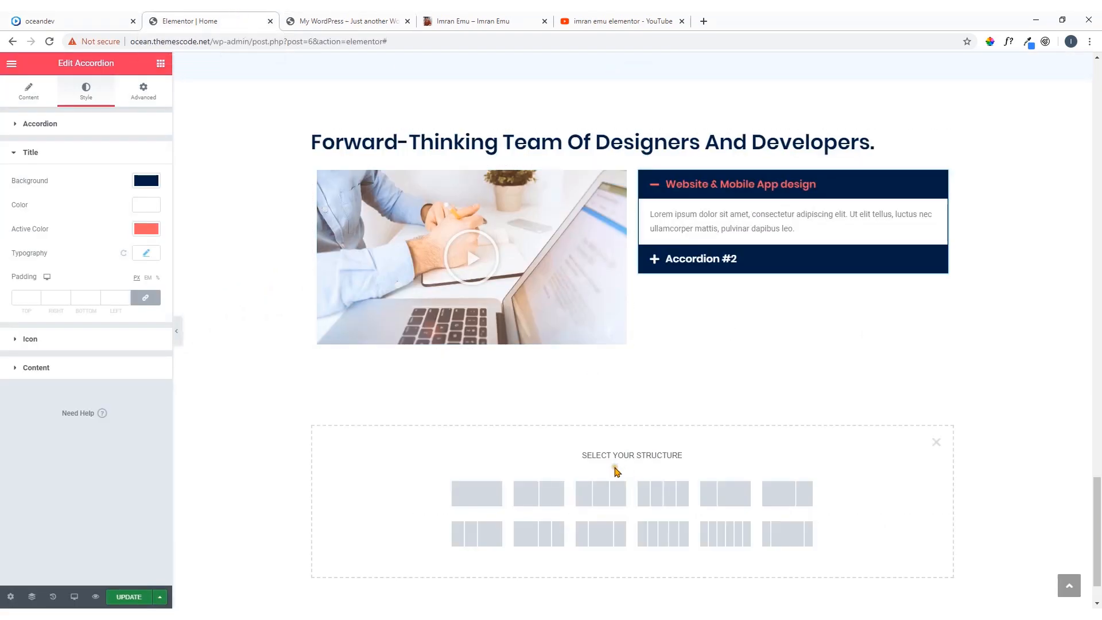
scroll(611, 473, "down", 1)
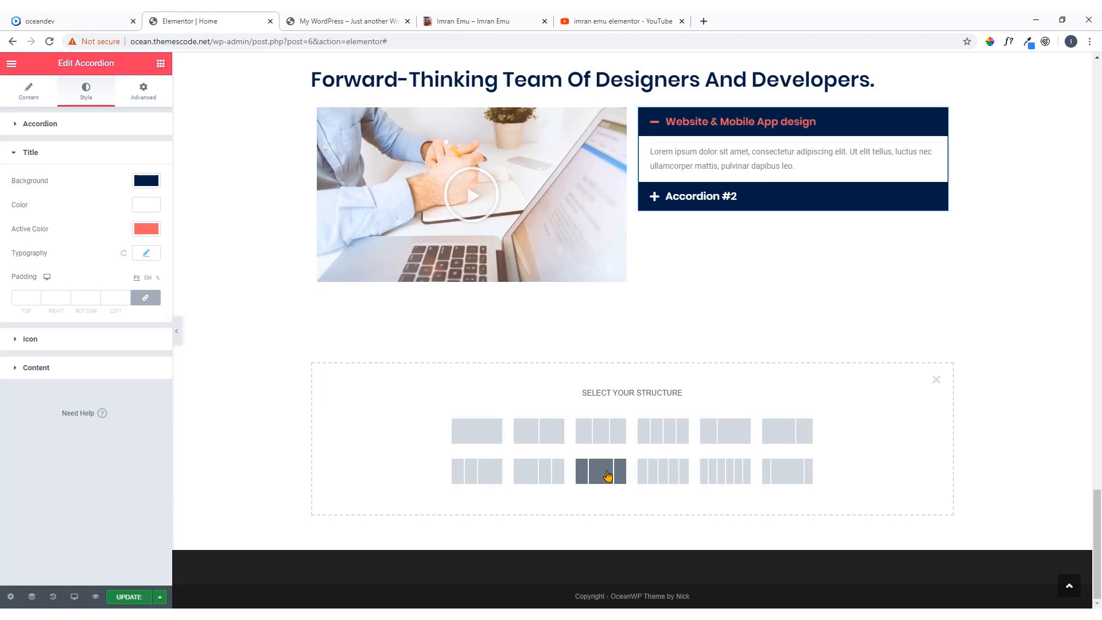
left_click(547, 439)
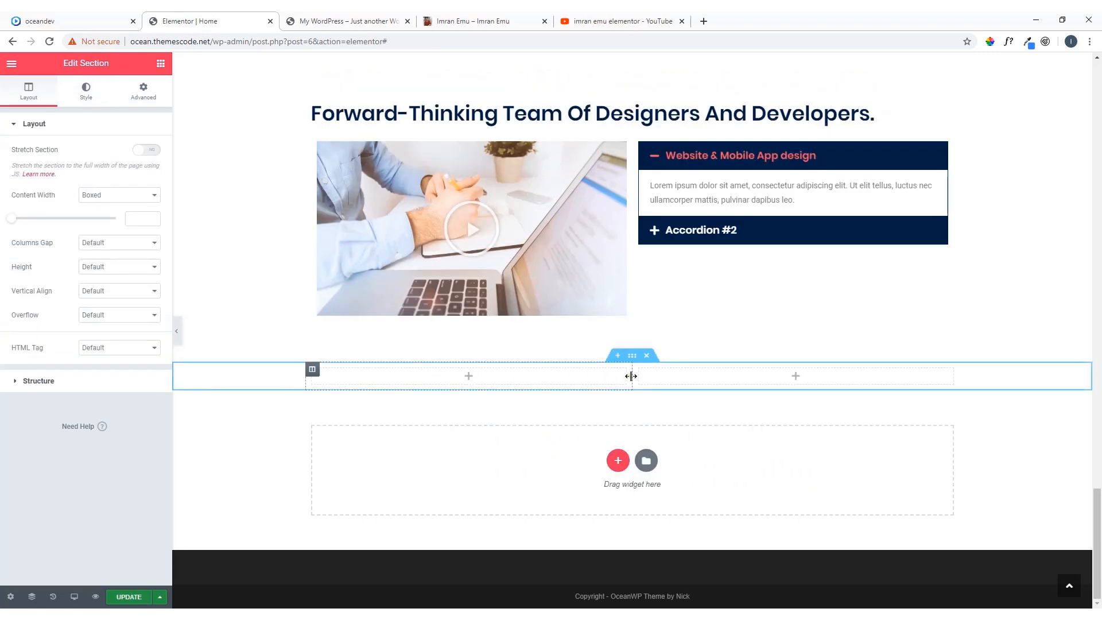
left_click_drag(631, 376, 535, 381)
Copy the "Trusted By Our Clients" heading text from the oceandev reference page and return to the Elementor editor
left_click(86, 21)
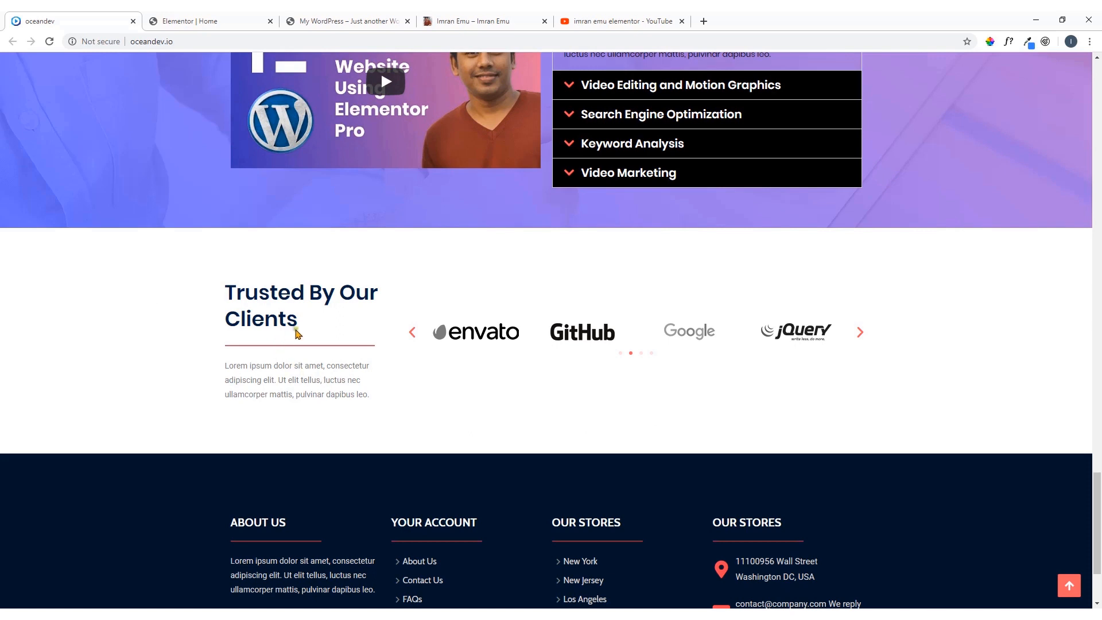
left_click_drag(296, 333, 228, 291)
right_click(236, 294)
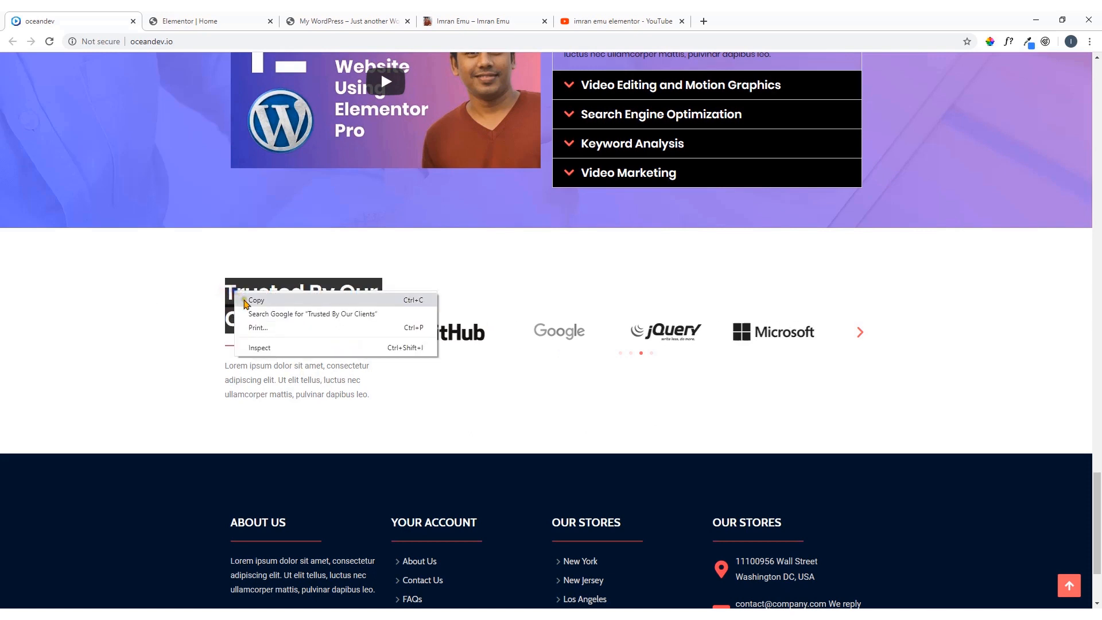
left_click(245, 301)
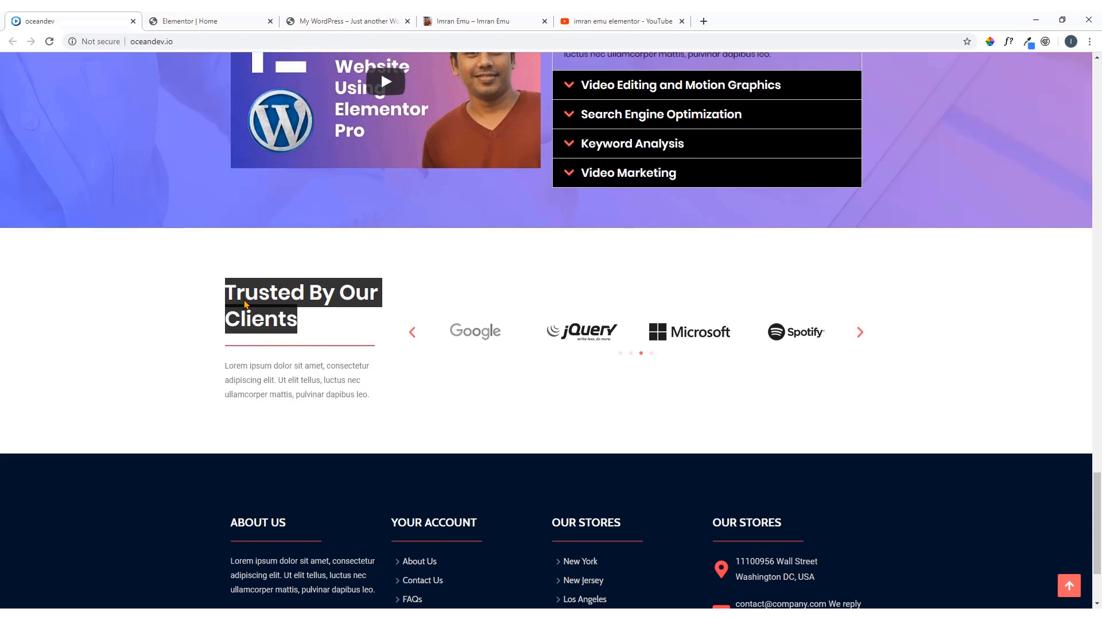
left_click(172, 19)
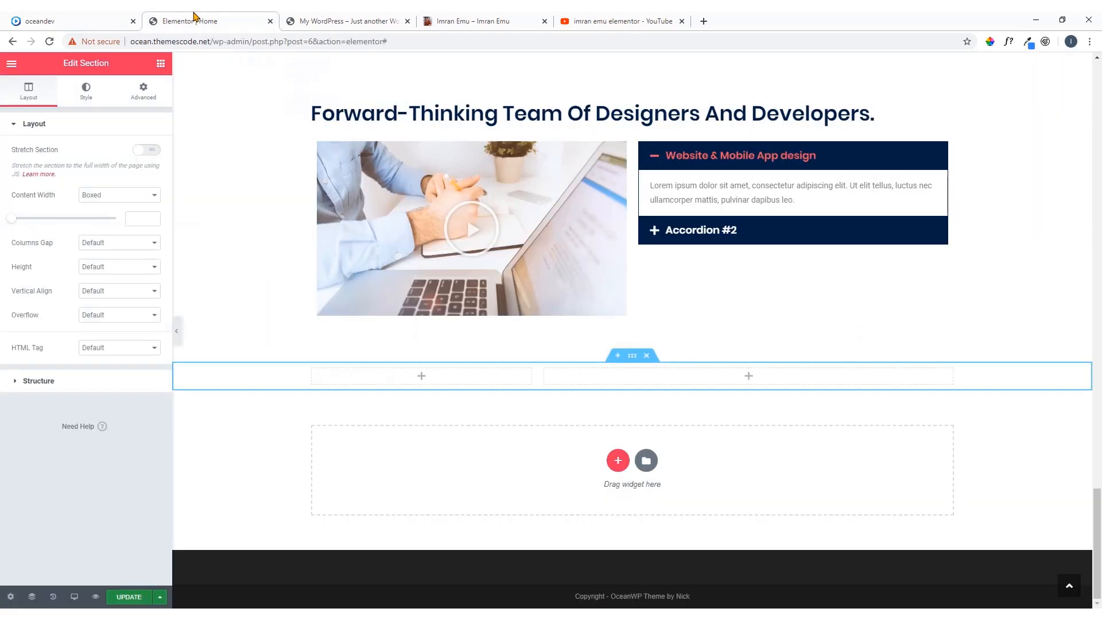
Add a Heading widget to the new section's first column and set its title to the copied "Trusted By Our Clients" text
left_click(422, 381)
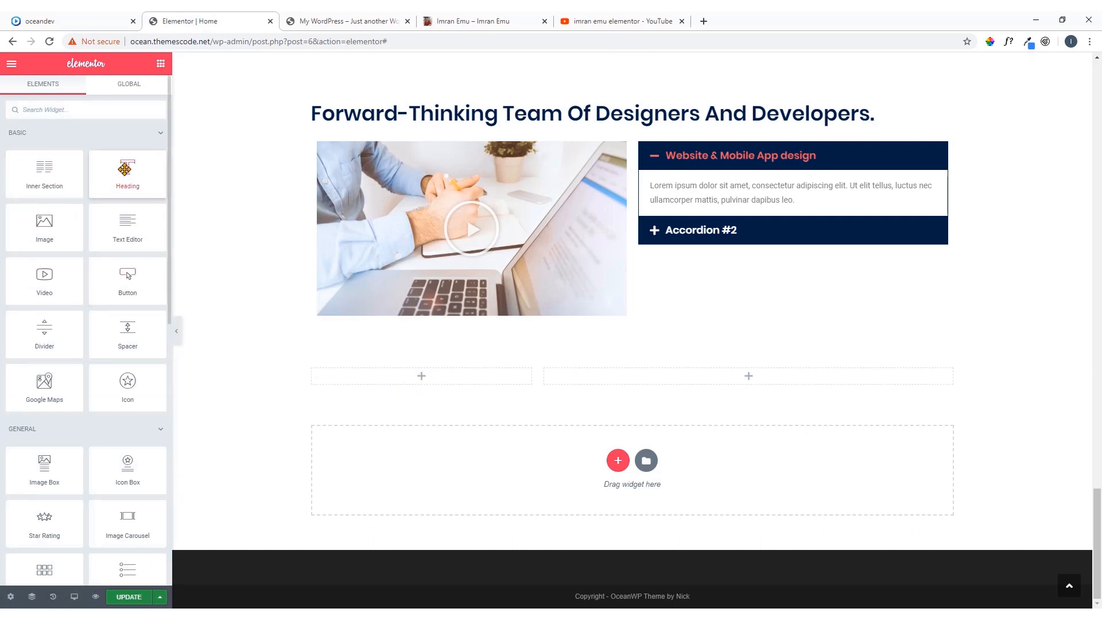
left_click_drag(121, 167, 402, 376)
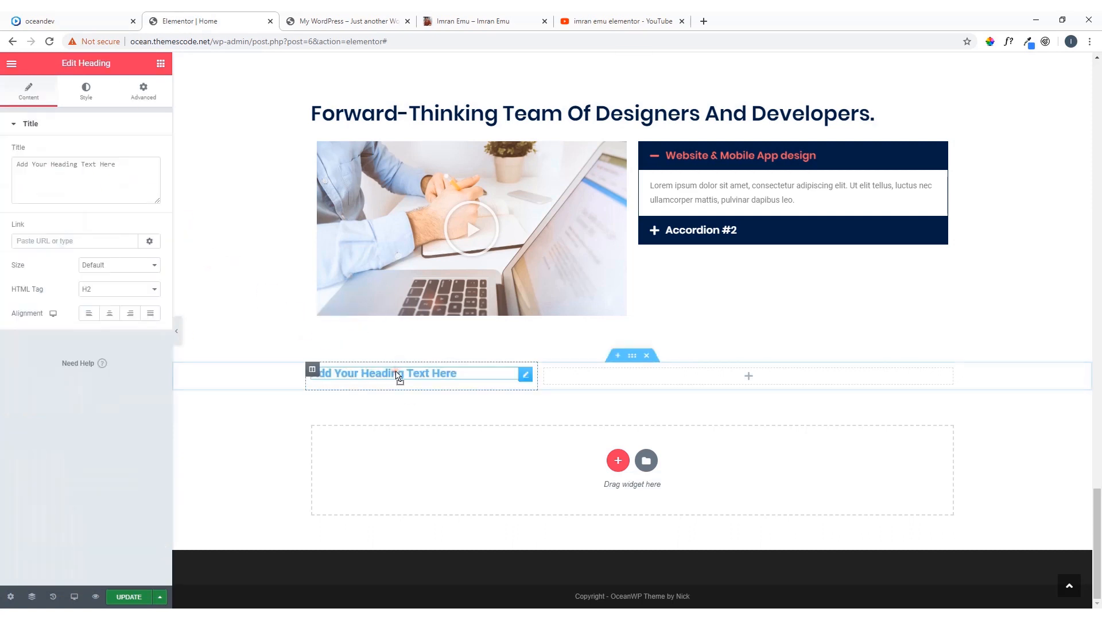
left_click(138, 177)
key("ctrl+a")
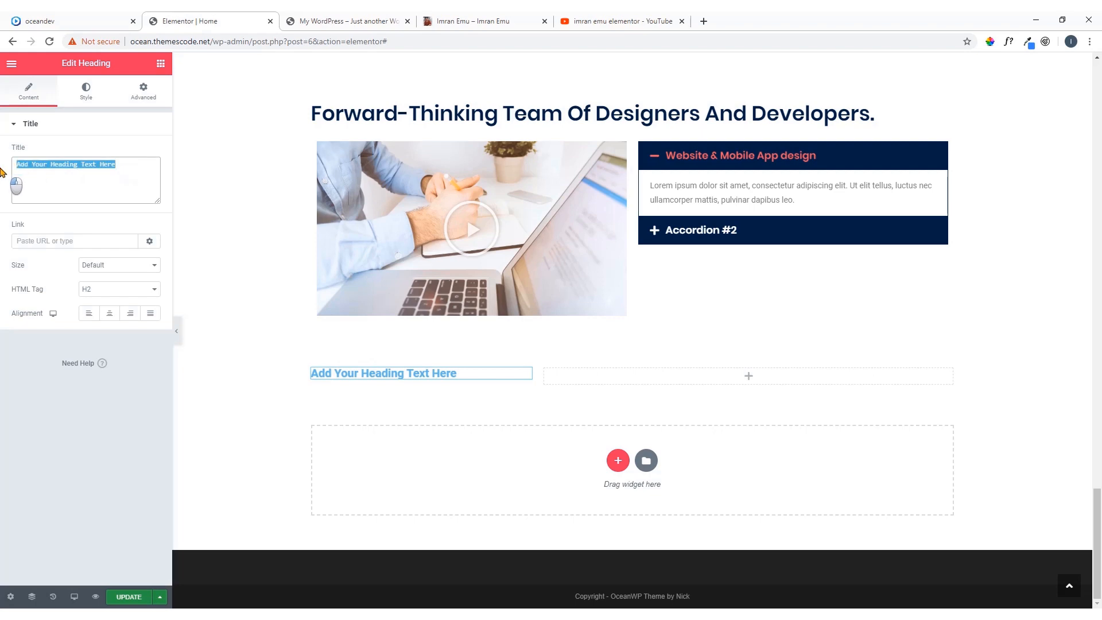
key("ctrl+v")
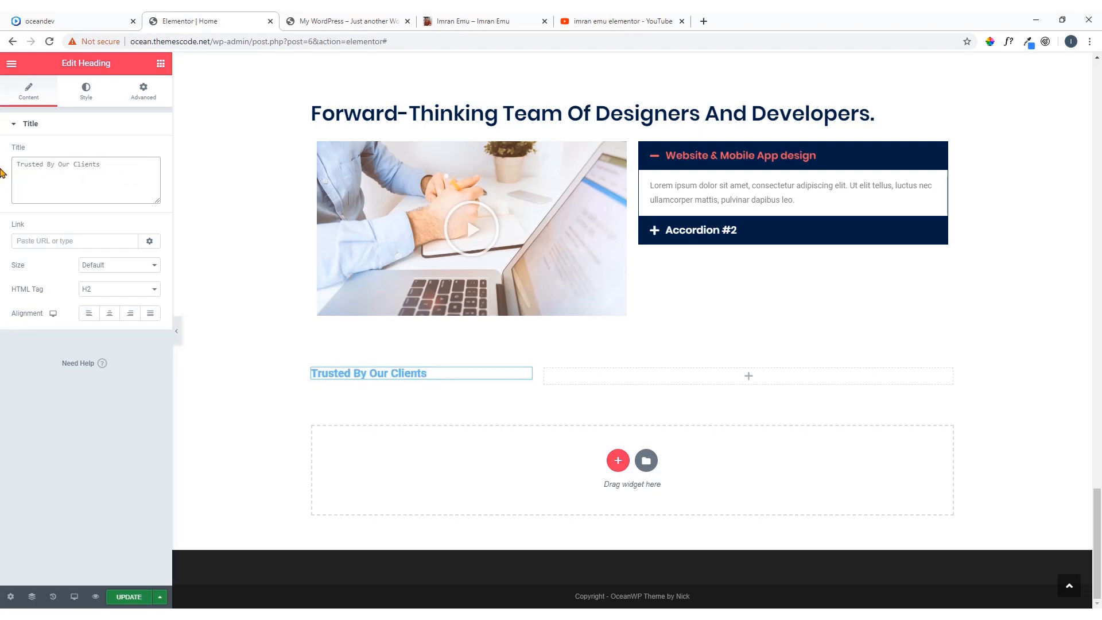
Check the oceandev reference page, then copy the Meet Our Team divider in Elementor and paste it below the Trusted By Our Clients heading
left_click(81, 21)
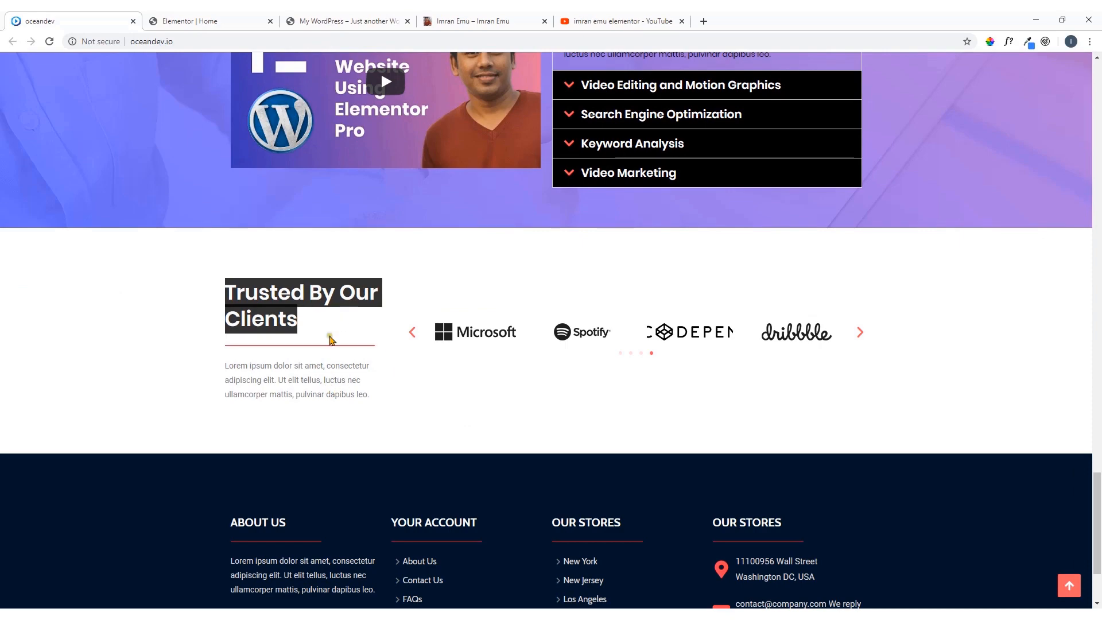
left_click(189, 21)
scroll(412, 226, "up", 5)
scroll(412, 226, "up", 3)
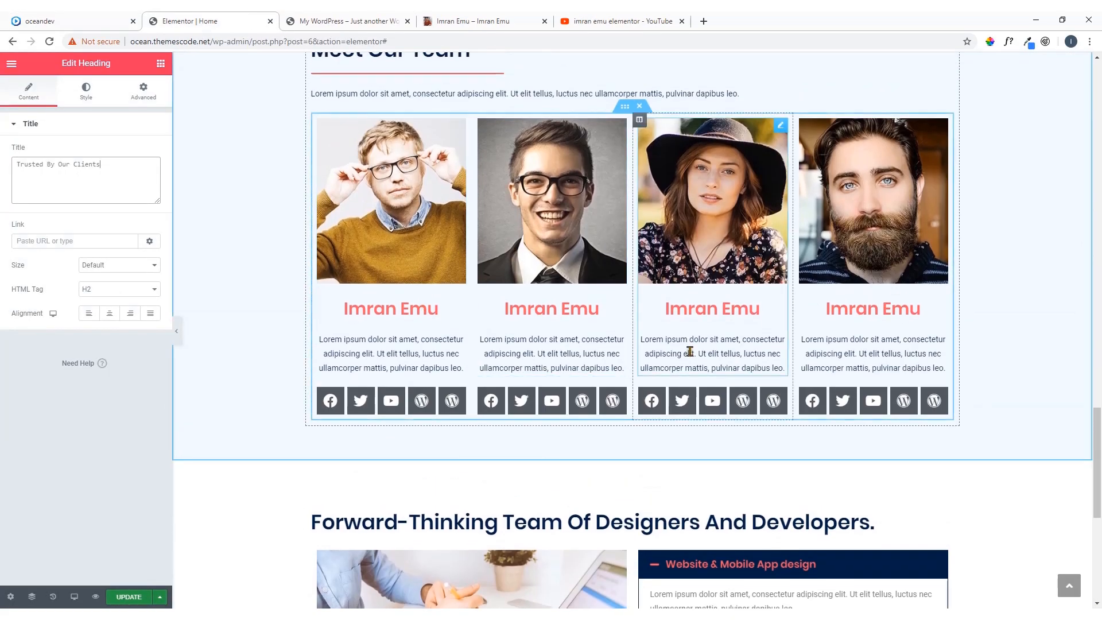
scroll(676, 342, "down", 2)
scroll(676, 342, "up", 5)
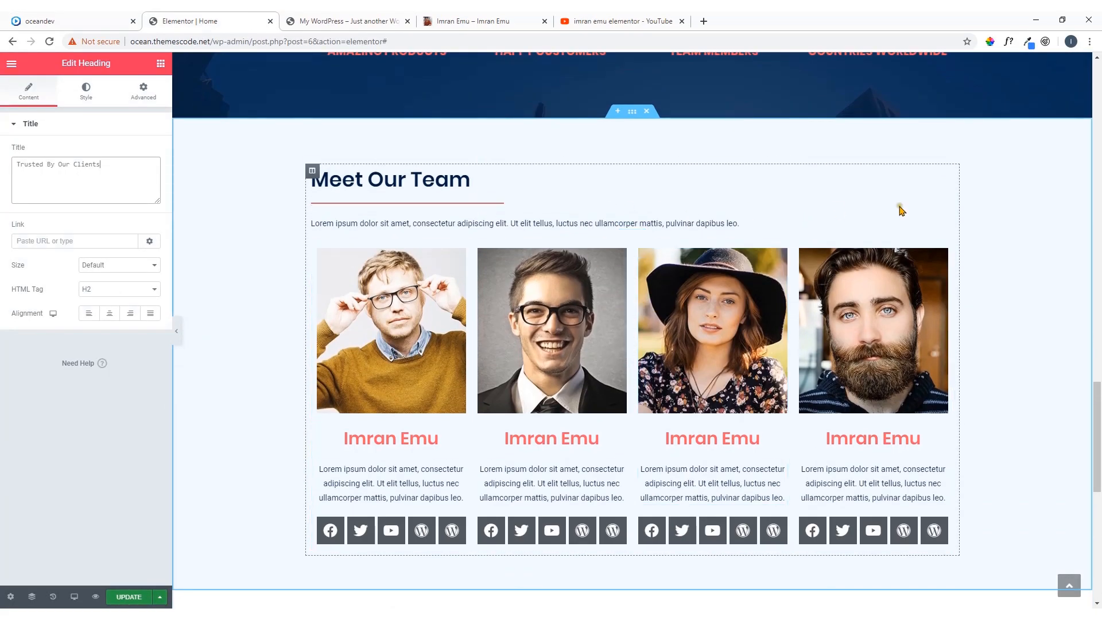
right_click(943, 205)
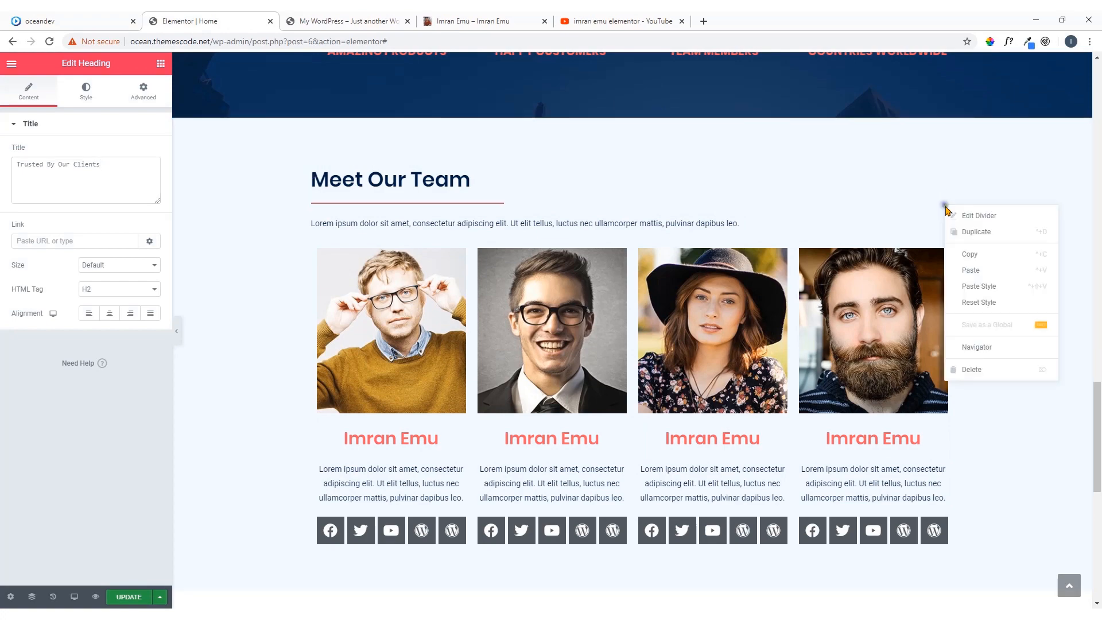
left_click(965, 255)
scroll(504, 328, "down", 9)
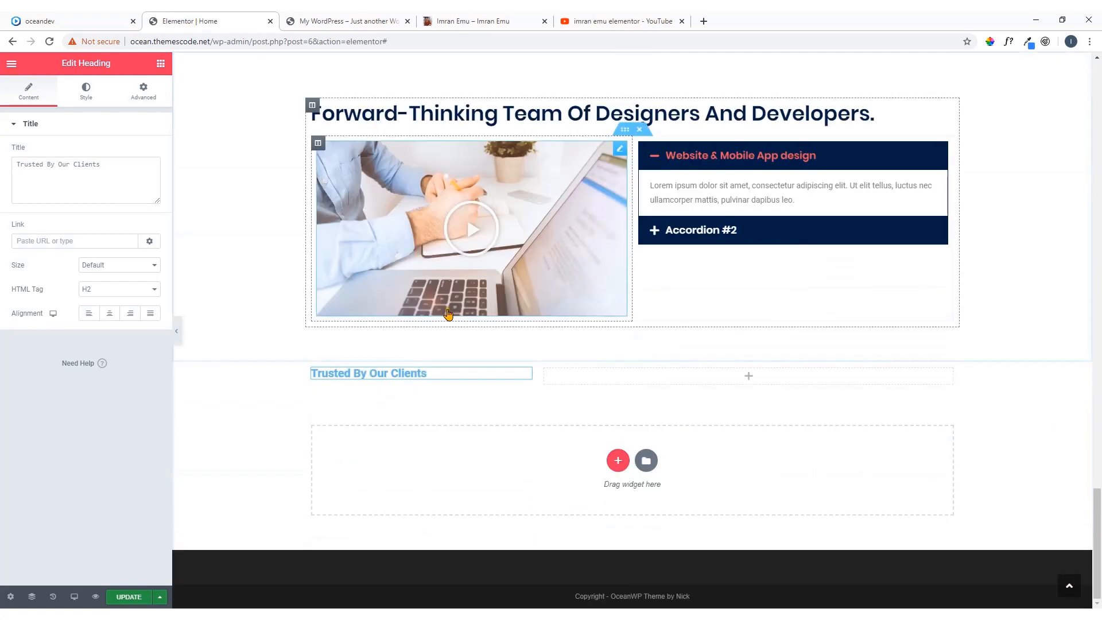
right_click(525, 374)
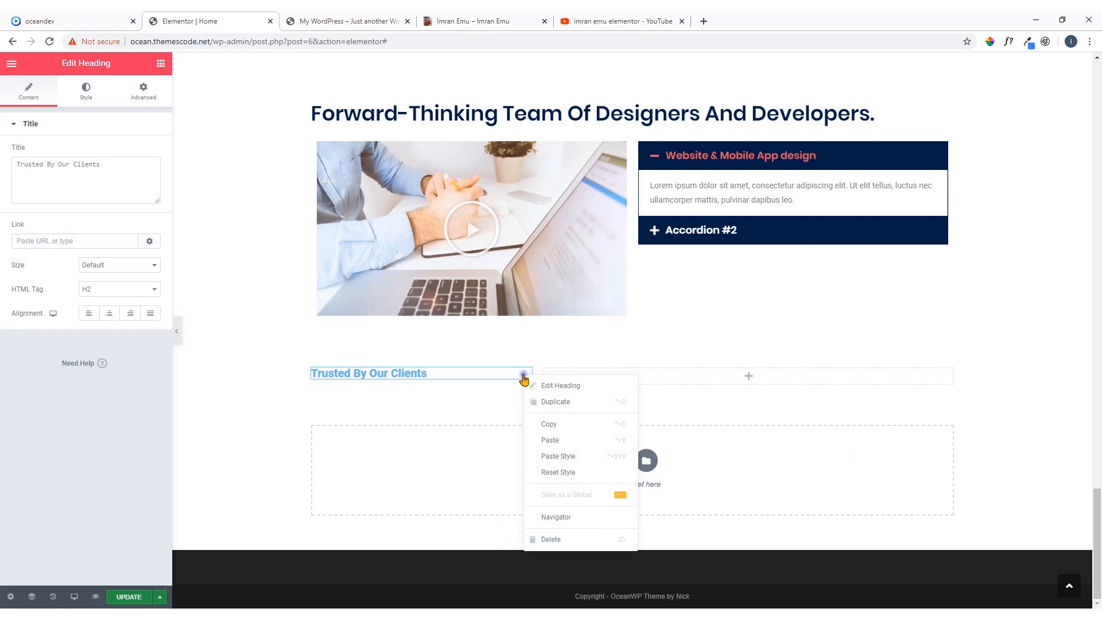
left_click(556, 440)
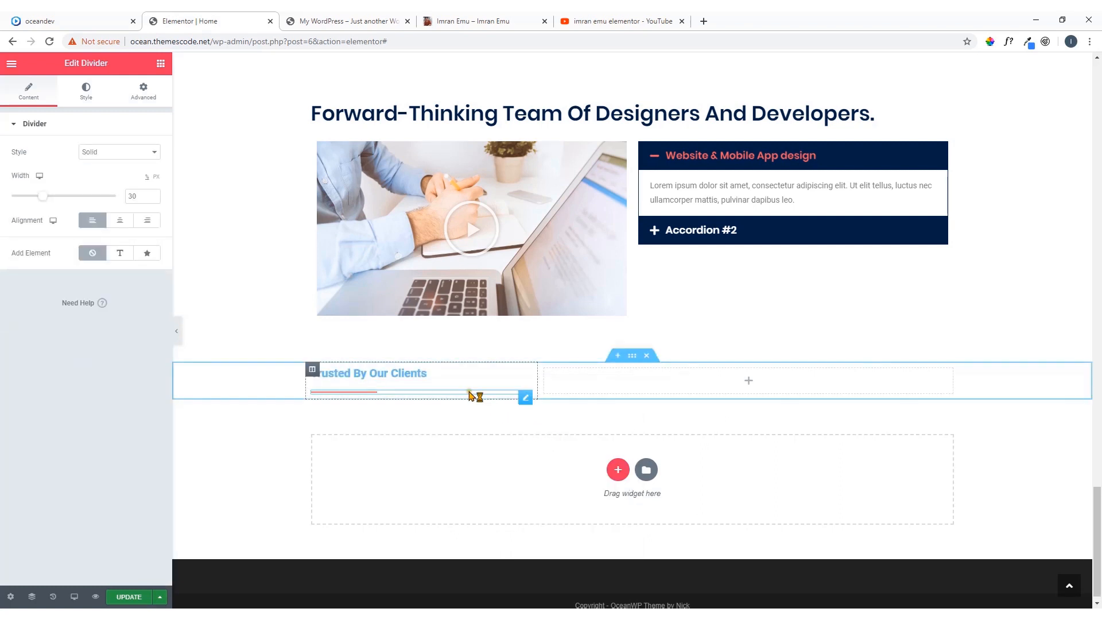
Add a Text Editor widget below the divider in the first column and compare the layout with the oceandev reference page
left_click(160, 64)
left_click_drag(128, 225, 345, 395)
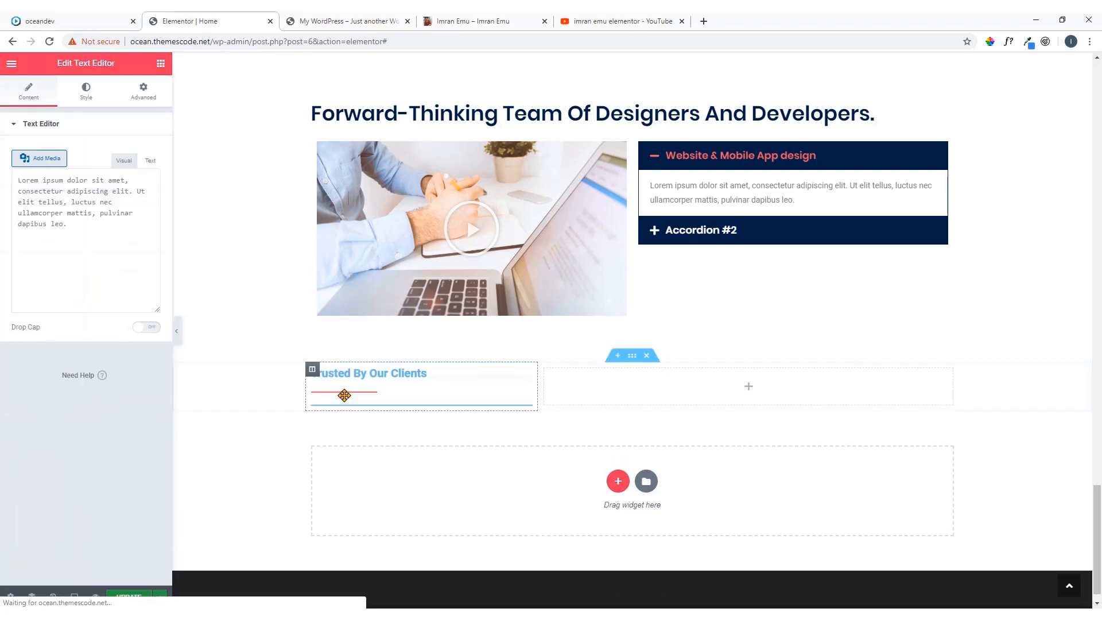
left_click(63, 21)
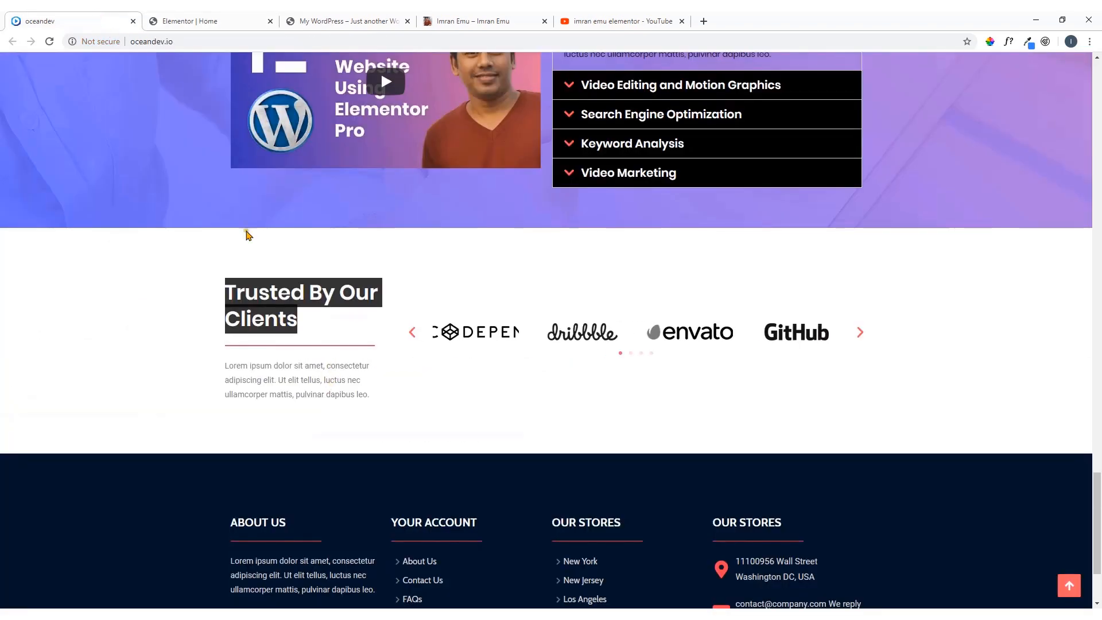
left_click(238, 18)
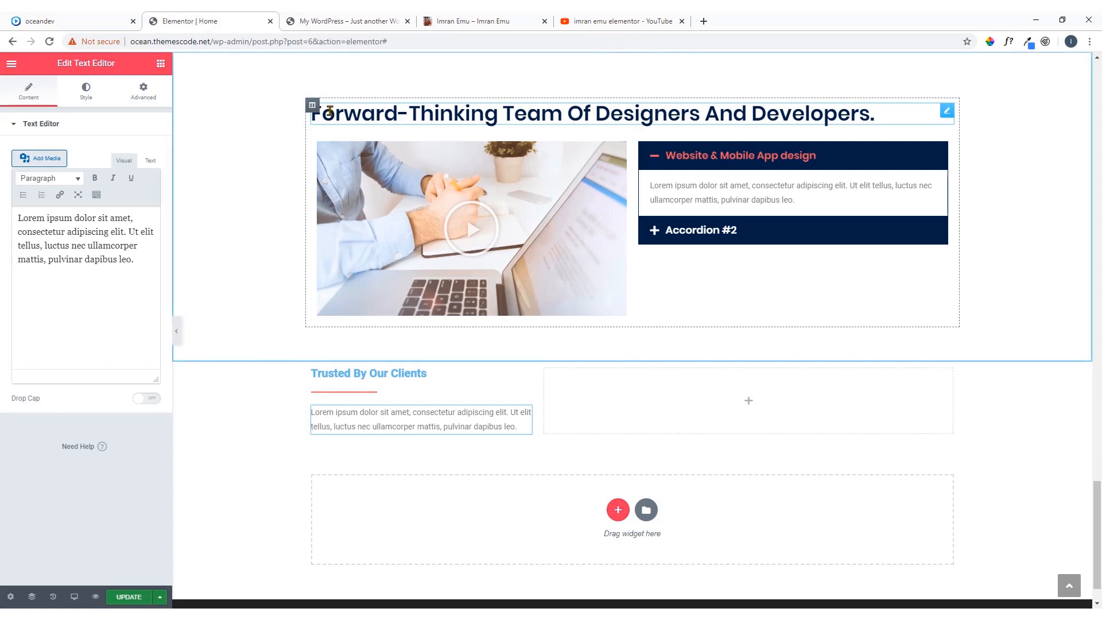
Apply the Forward-Thinking Team heading's style to the Trusted By Our Clients heading and set the width of the divider beneath it to 79%
right_click(944, 114)
left_click(955, 164)
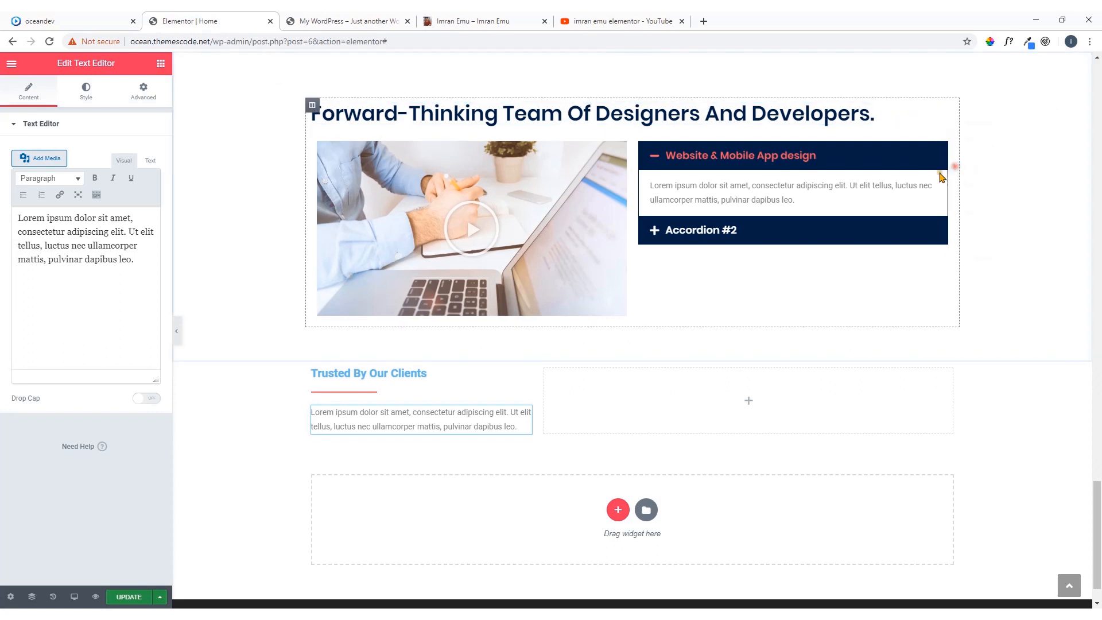
right_click(525, 376)
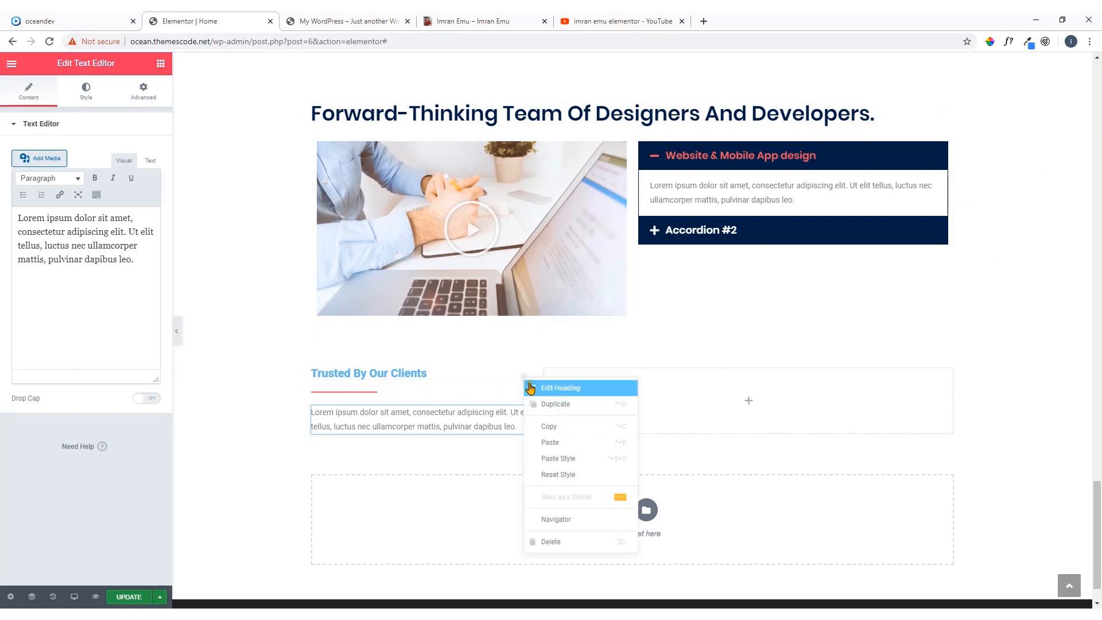
left_click(561, 459)
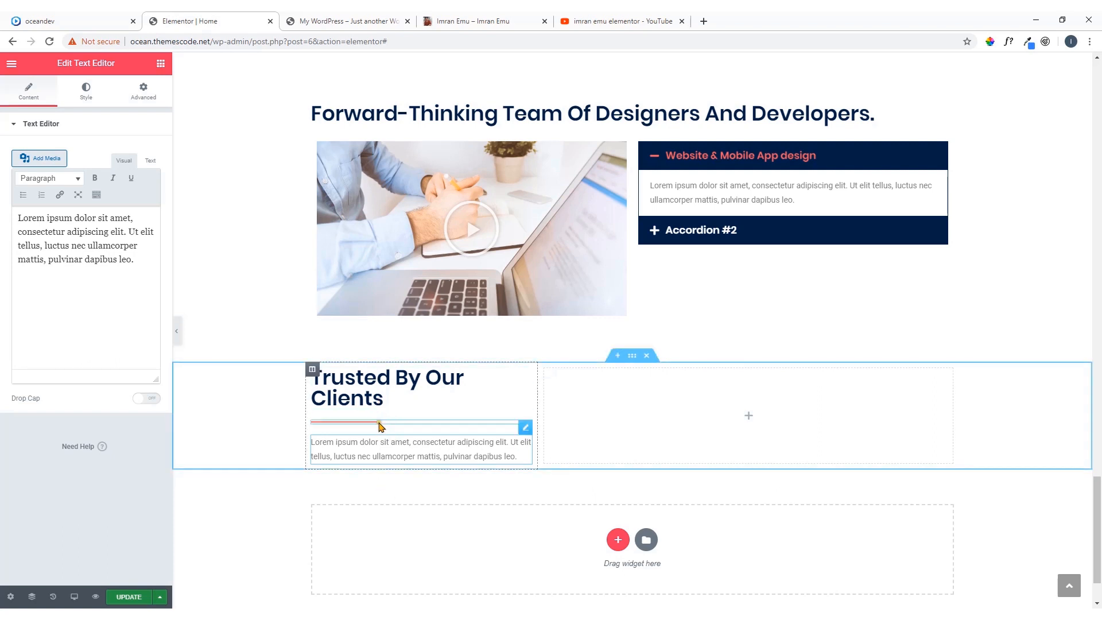
left_click(528, 428)
left_click_drag(43, 197, 92, 214)
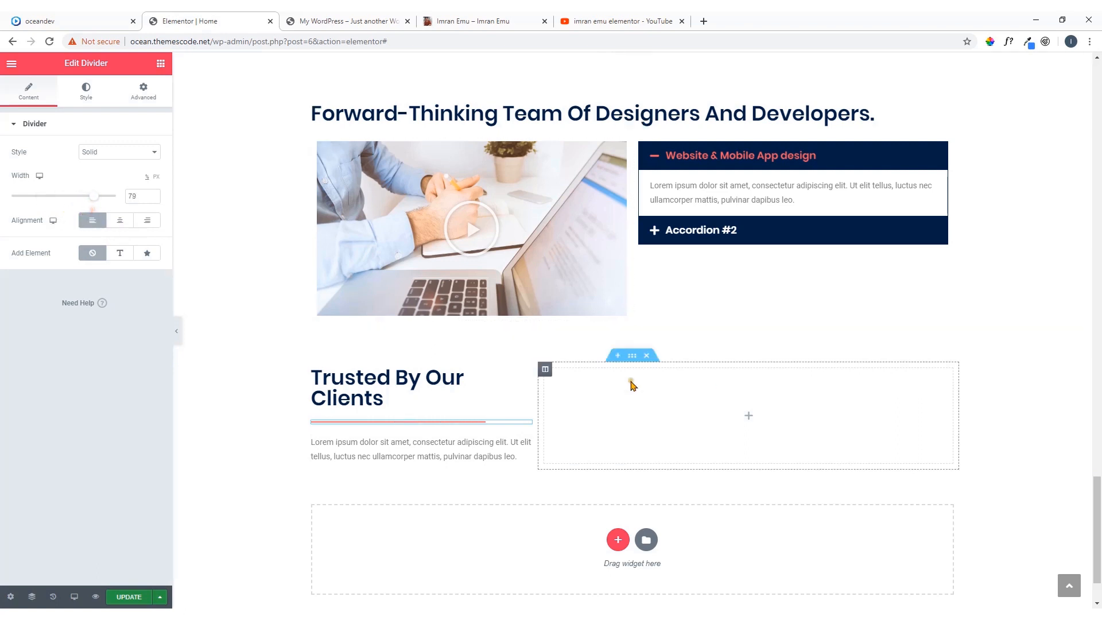
Review the client logo slider on the oceandev reference page, then add an Image Carousel widget to the section's second column in Elementor
left_click(751, 419)
left_click(74, 21)
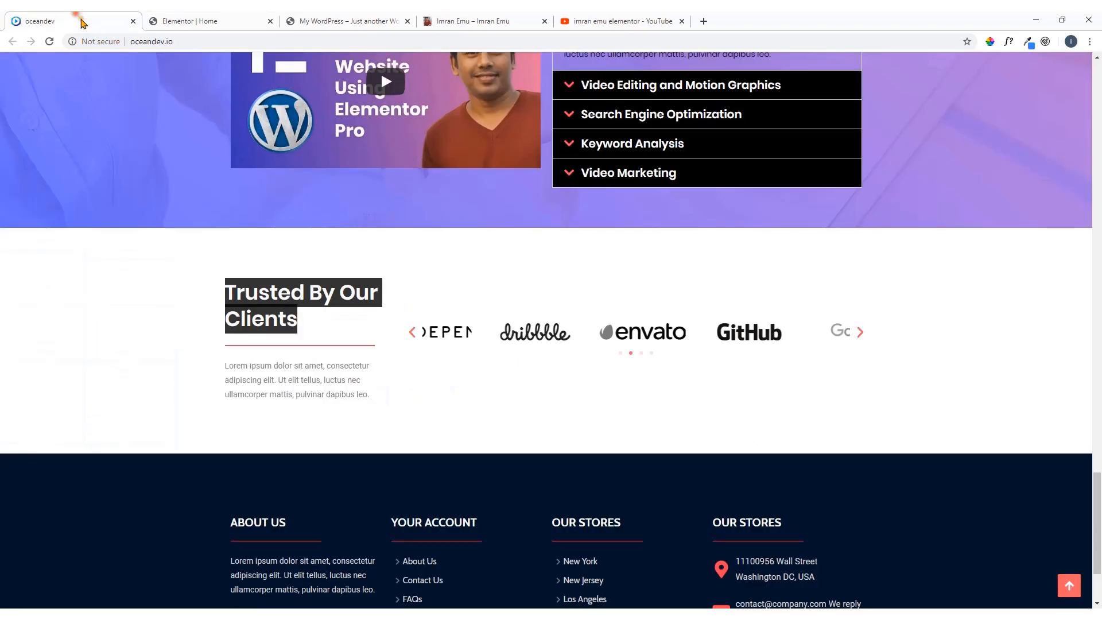
left_click(861, 333)
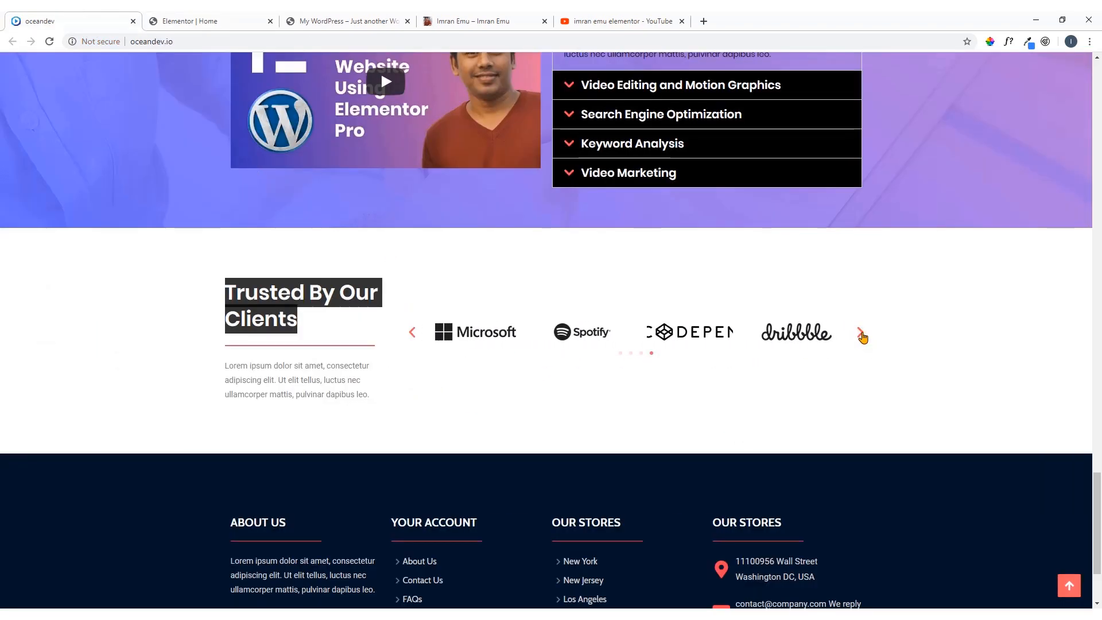
left_click(235, 17)
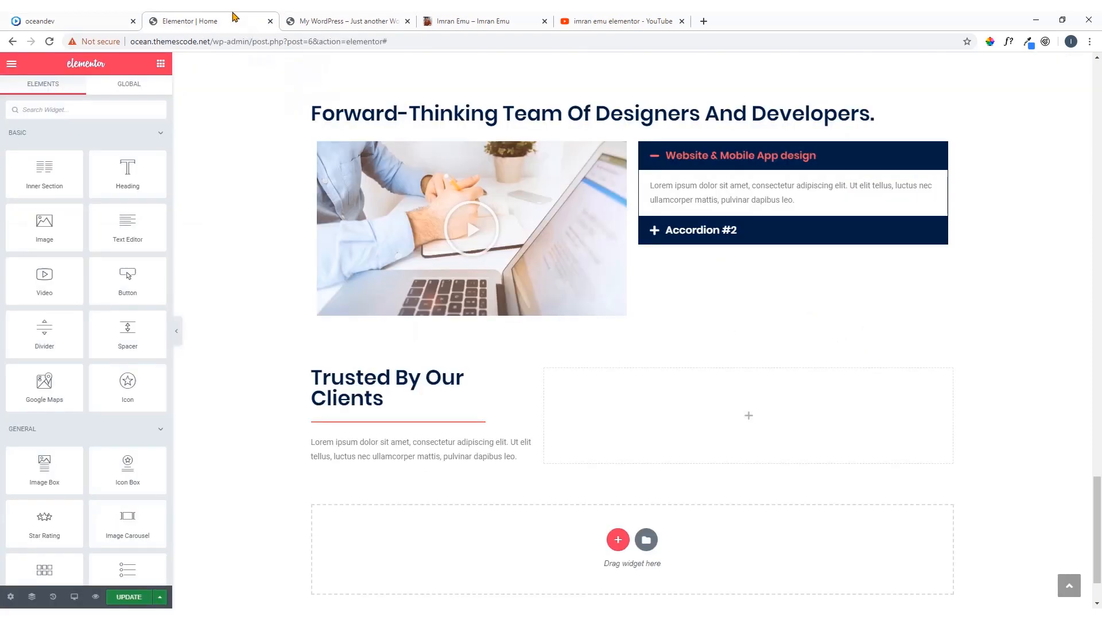
left_click(107, 109)
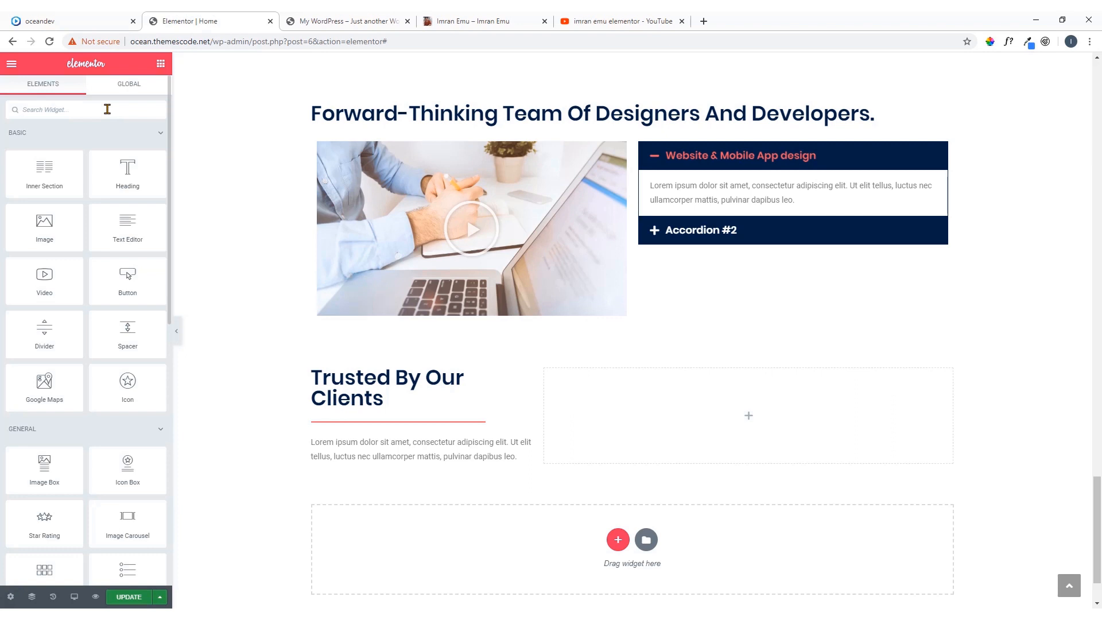
scroll(101, 241, "down", 2)
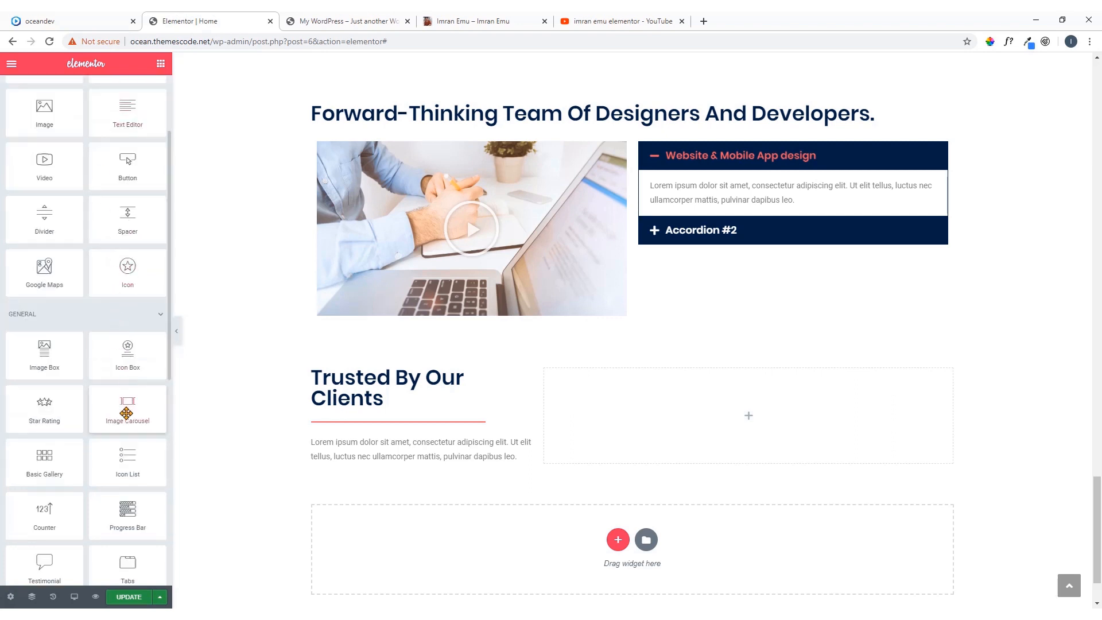
left_click_drag(123, 414, 721, 425)
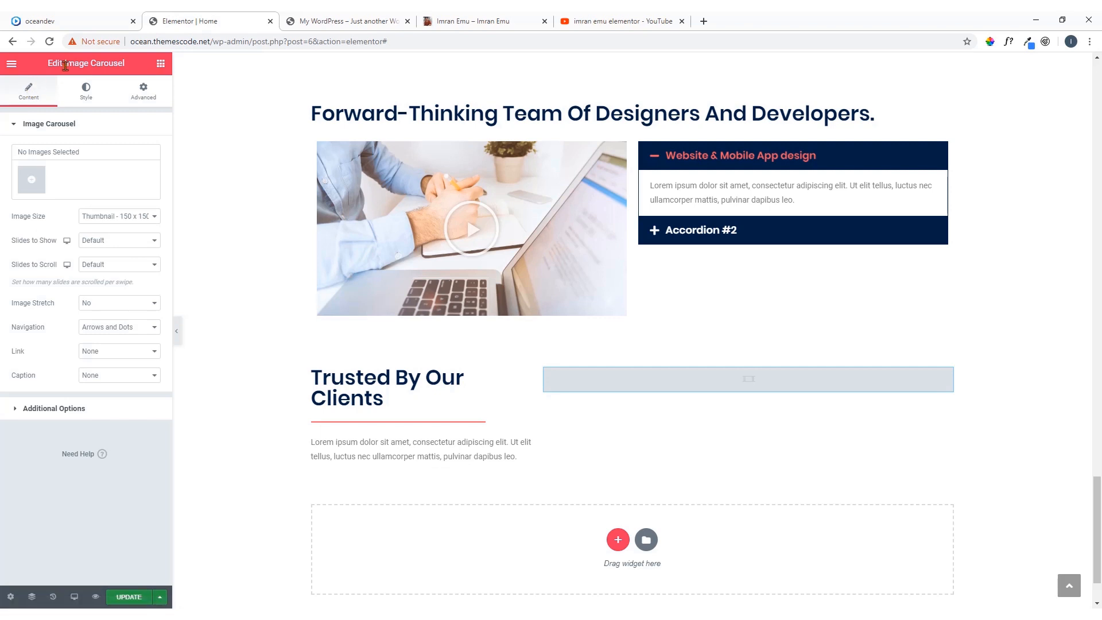
Upload all eight client logo PNGs from the TutsFile Clients folder and insert them into the carousel as a new gallery
left_click(32, 182)
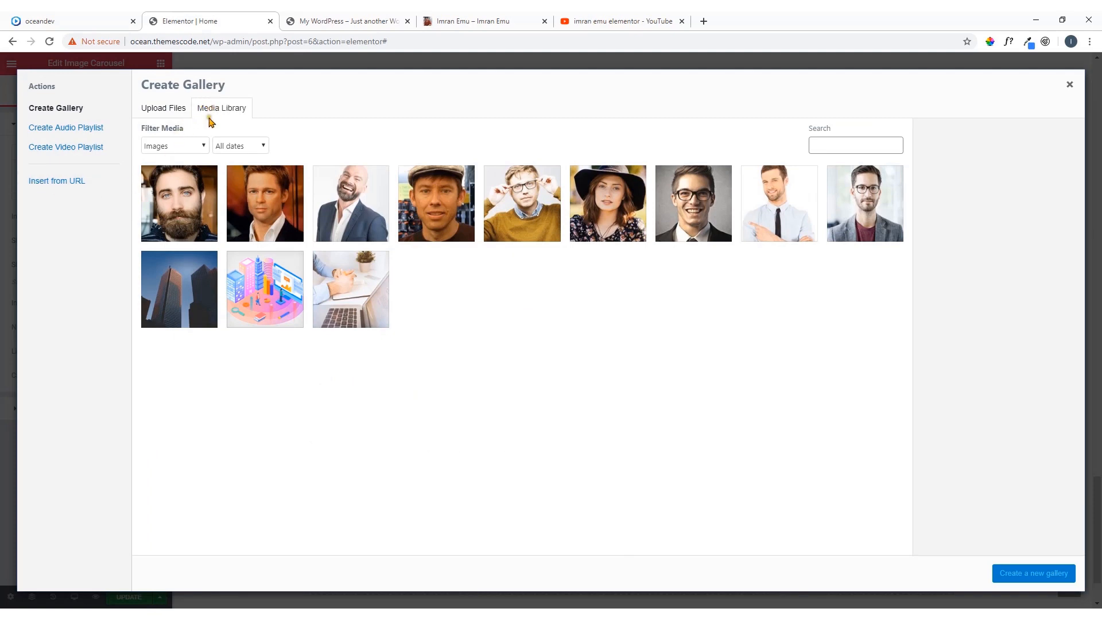
left_click(159, 113)
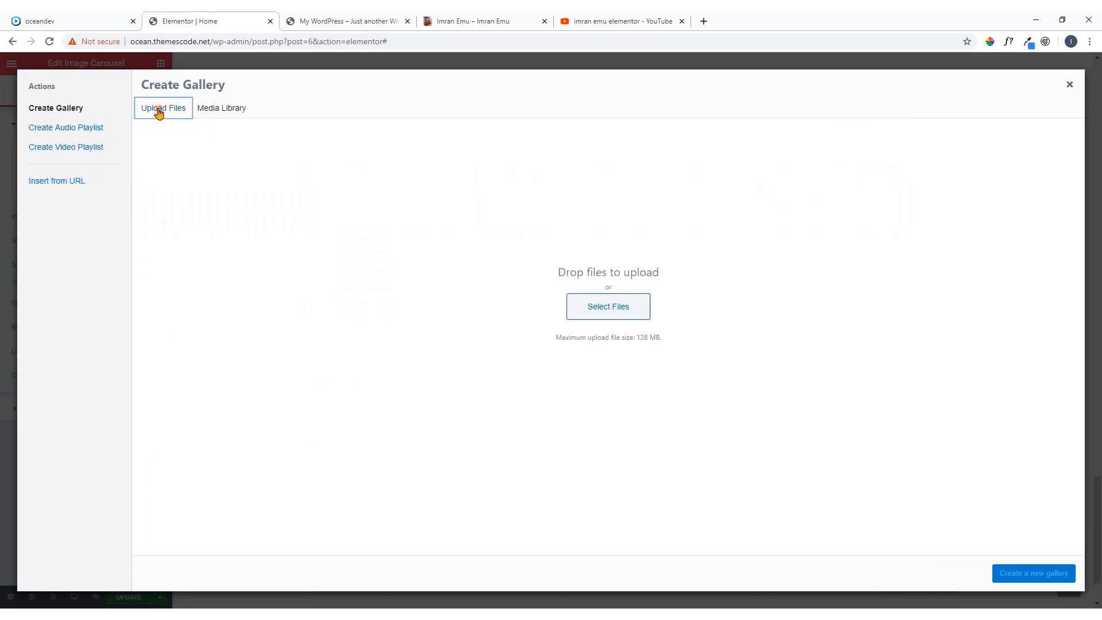
left_click(614, 315)
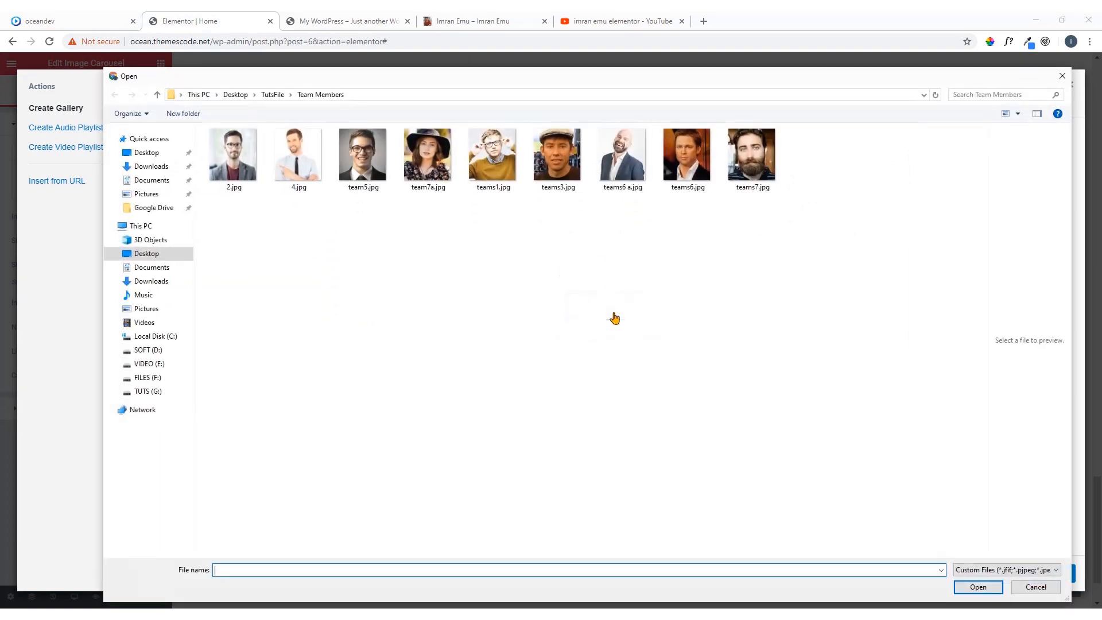
left_click(274, 96)
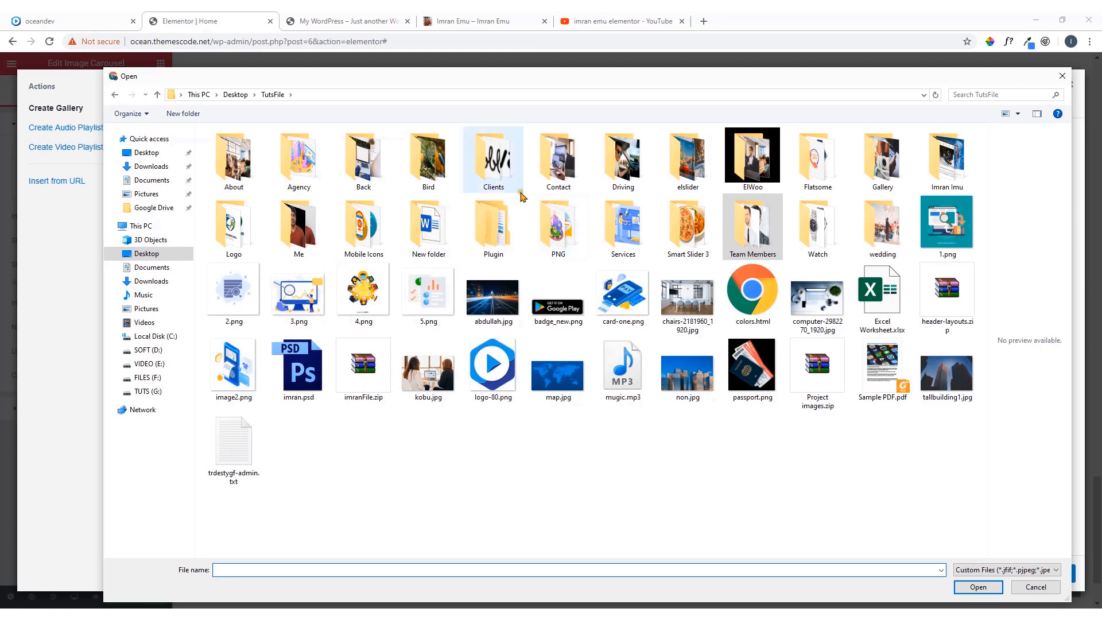
double_click(501, 175)
left_click_drag(776, 127, 225, 224)
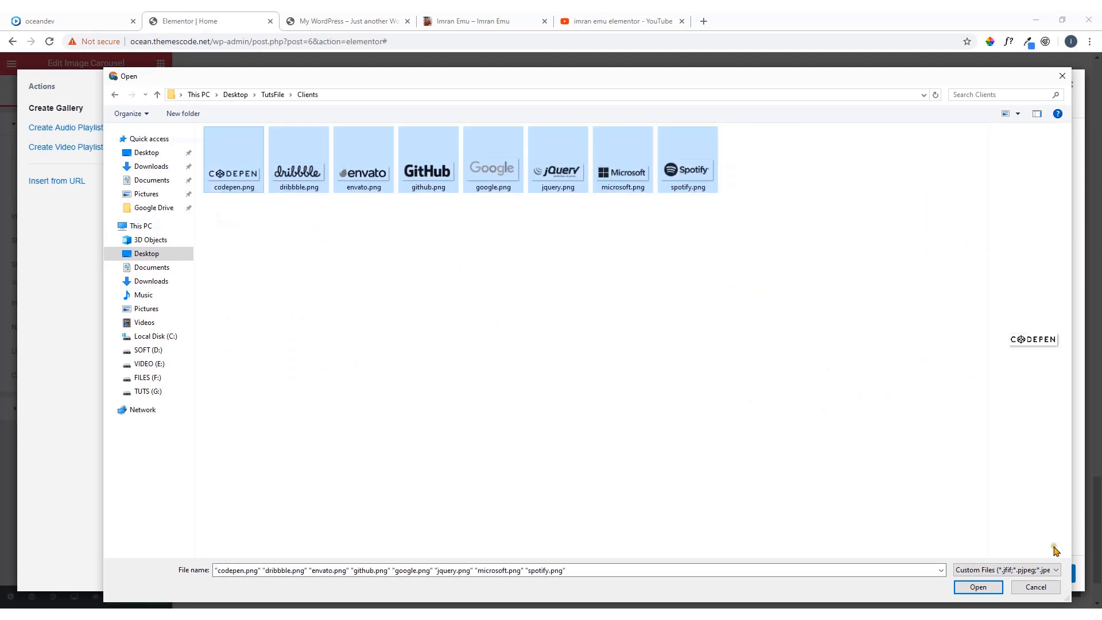
left_click(978, 586)
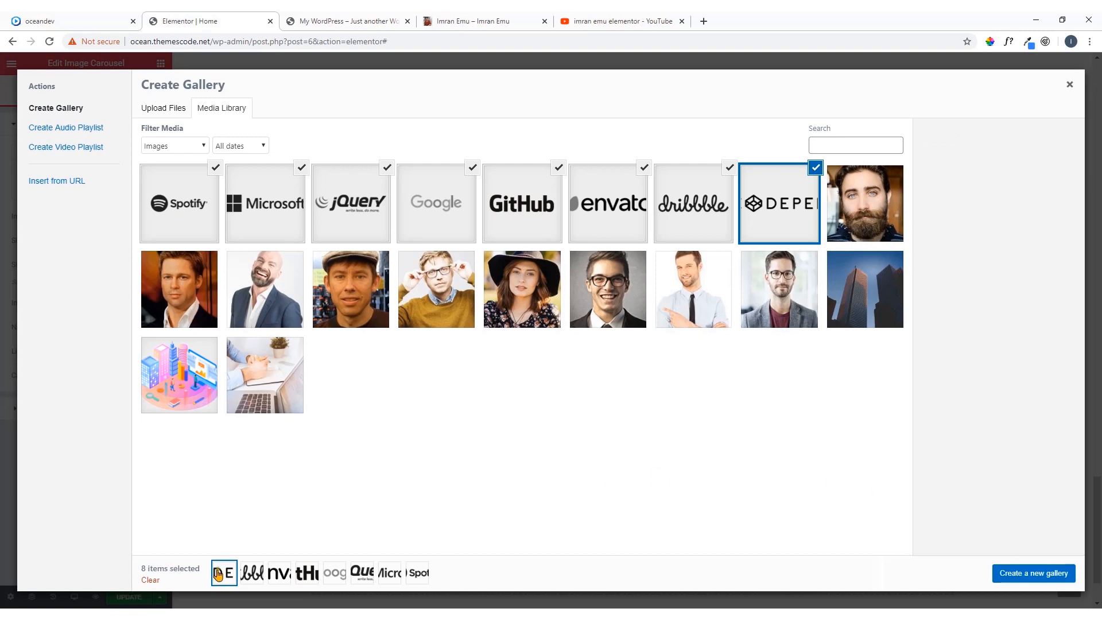
left_click(1032, 578)
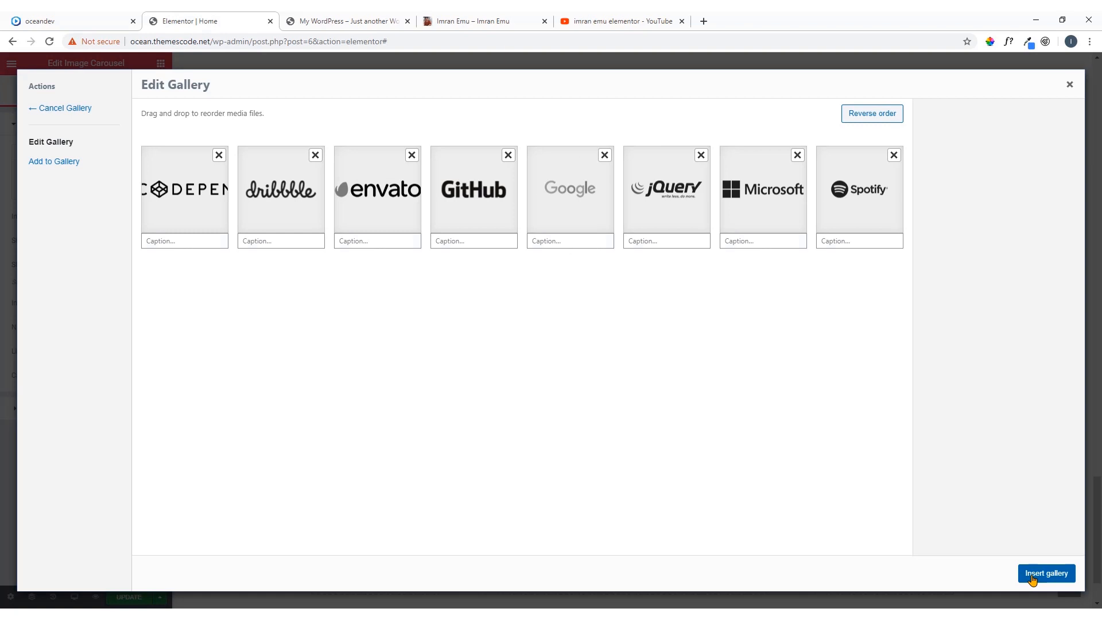
left_click(1045, 573)
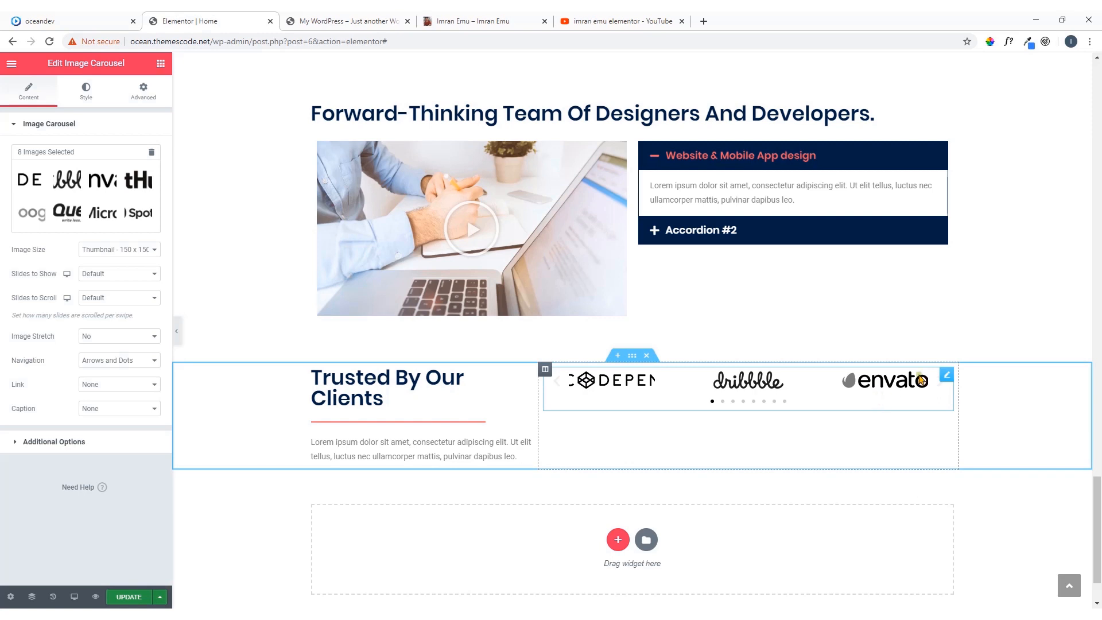
Try the Medium and Medium Large image sizes for the client logo carousel, and settle on Full
left_click(122, 252)
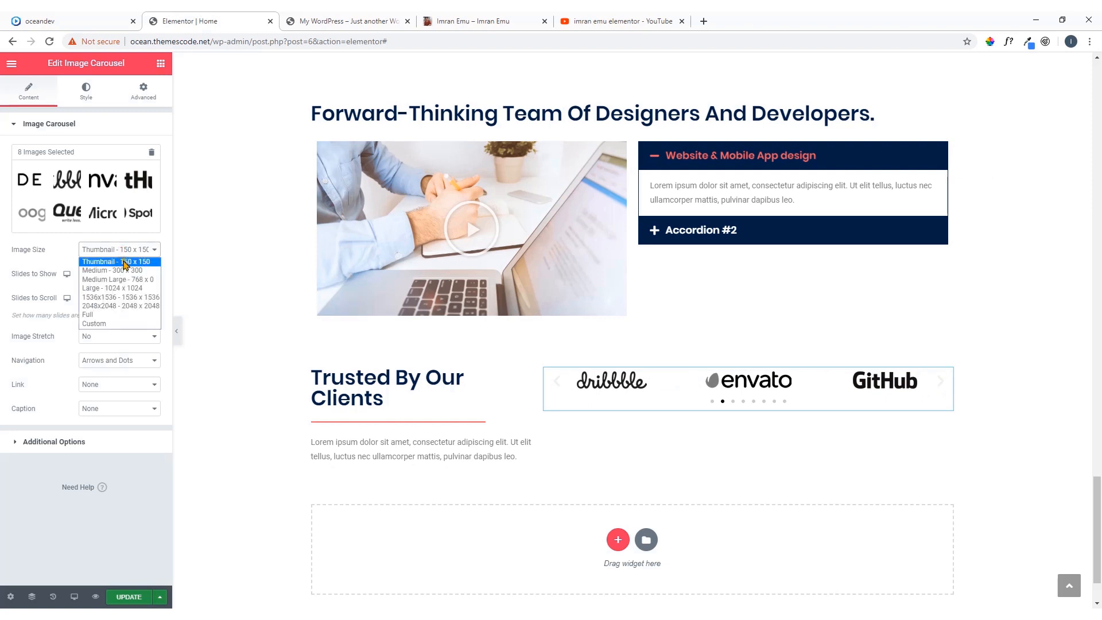
left_click(126, 270)
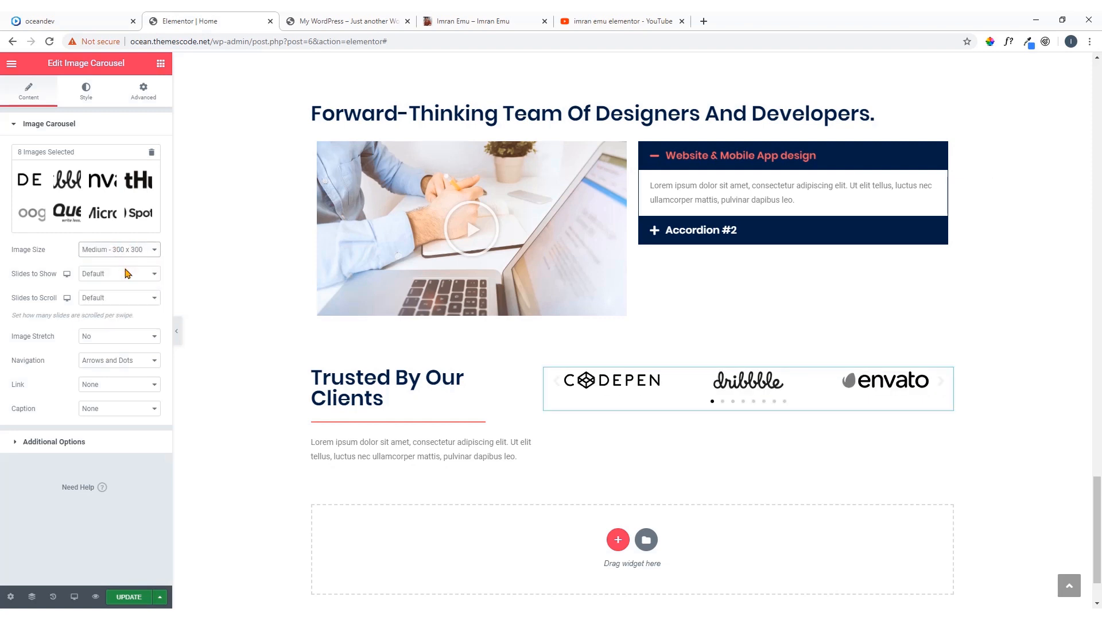
left_click(132, 251)
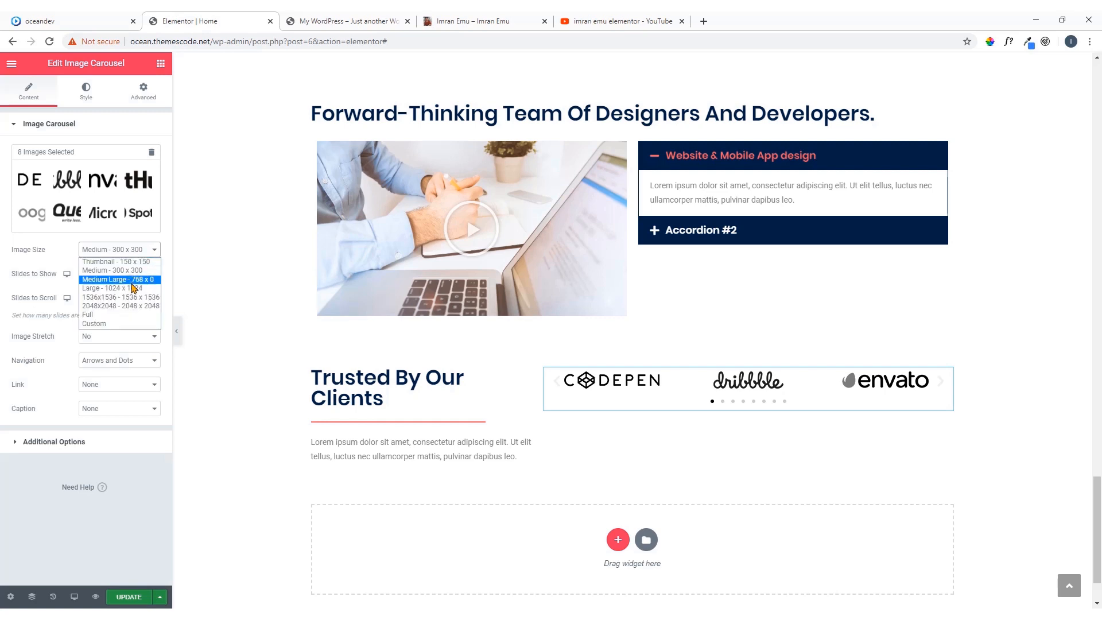
left_click(132, 282)
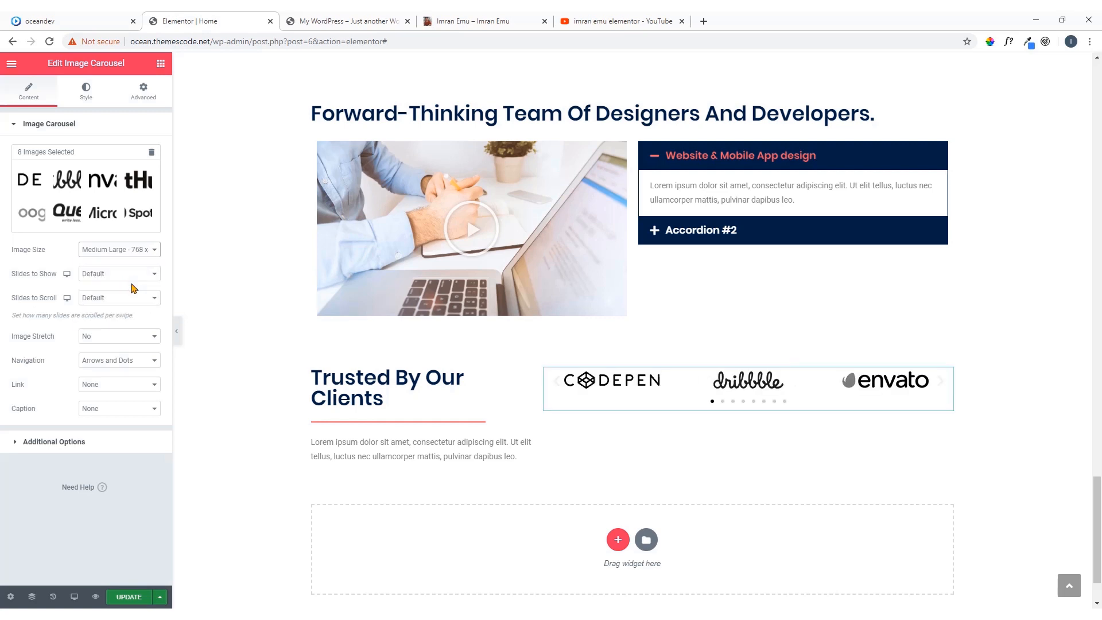
left_click(133, 250)
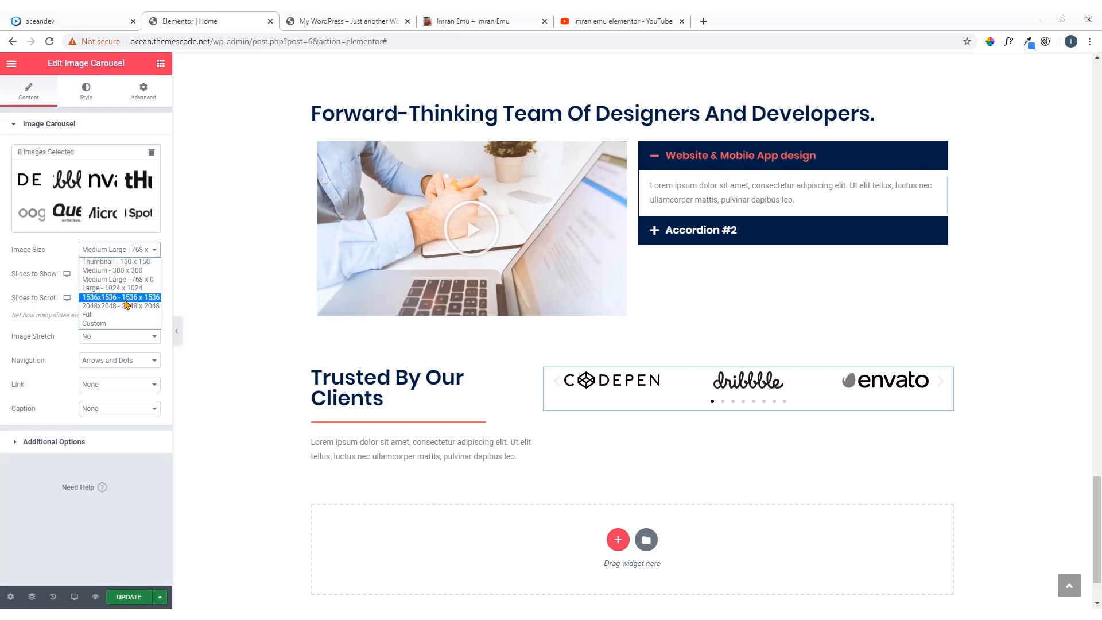
left_click(115, 314)
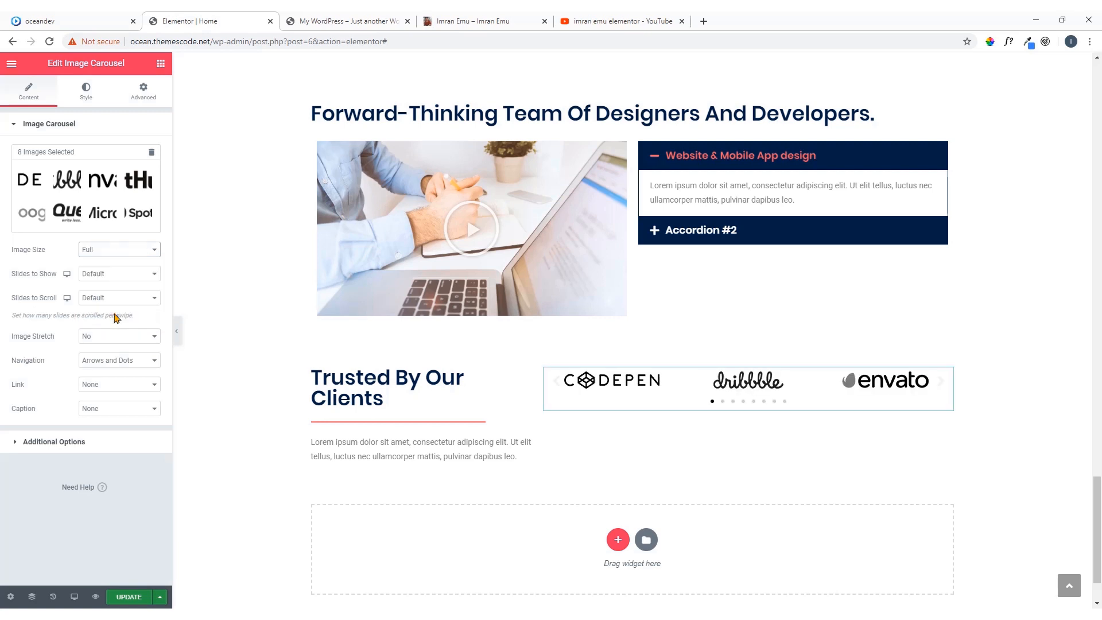
Check the logo slider on the oceandev reference page and set the carousel to show 4 slides
left_click(137, 278)
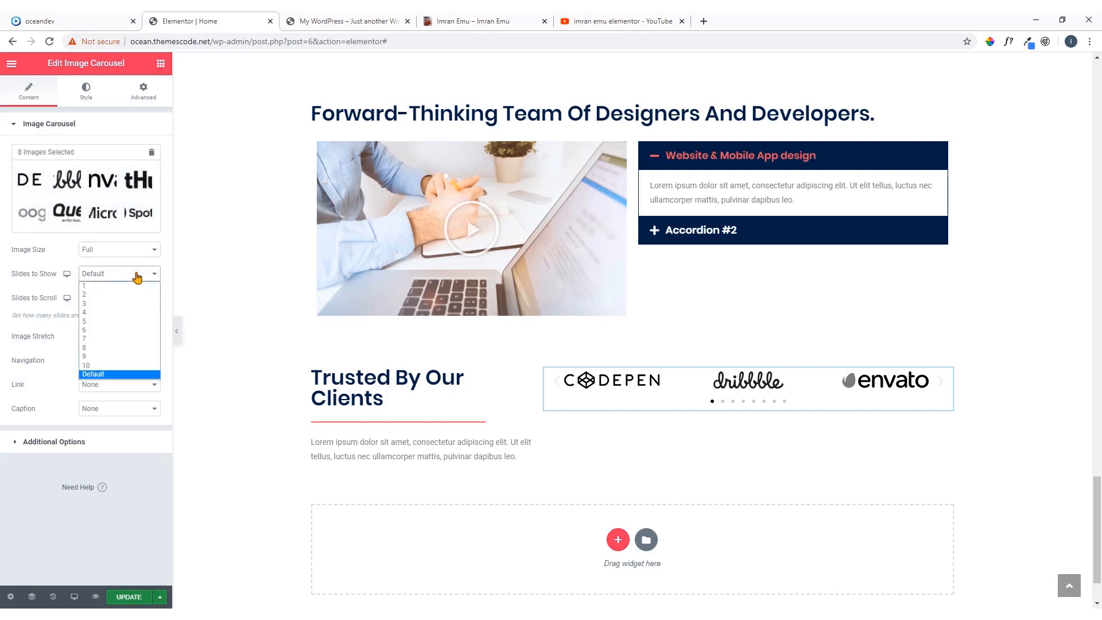
left_click(103, 21)
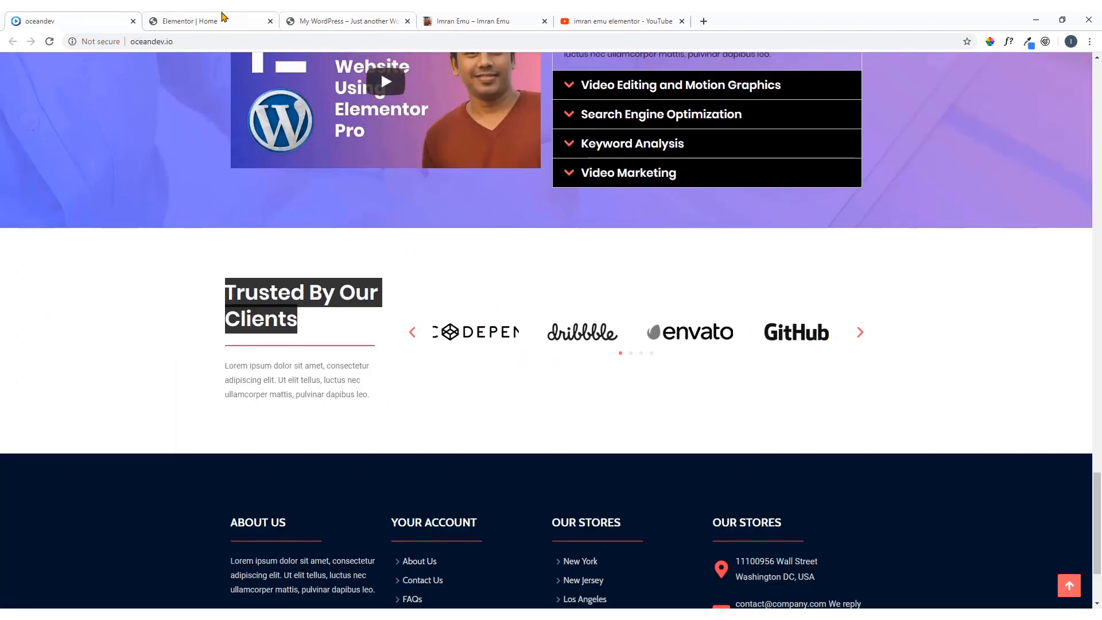
left_click(195, 21)
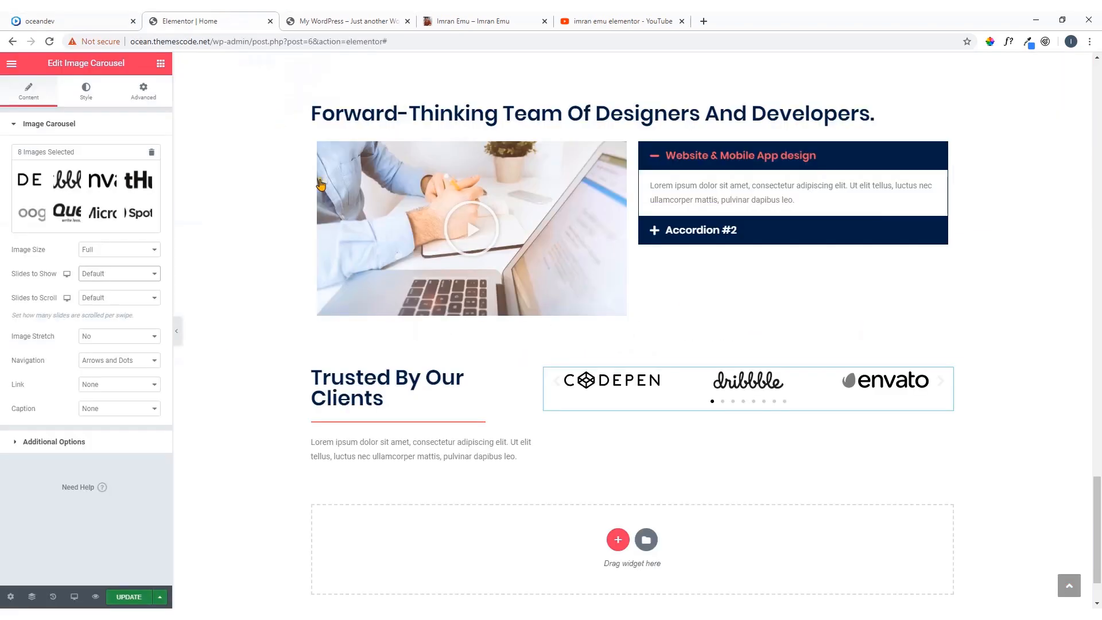
left_click(142, 277)
left_click(133, 314)
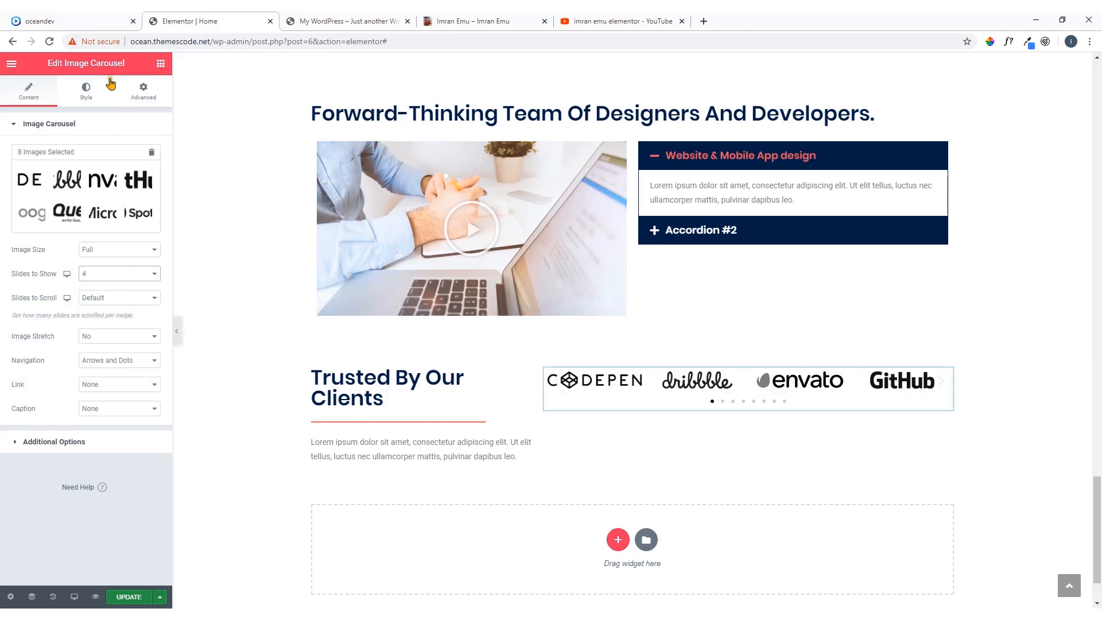
Set the carousel to scroll 3 slides per swipe and compare it with the logo slider on the oceandev reference page
left_click(139, 274)
left_click(141, 300)
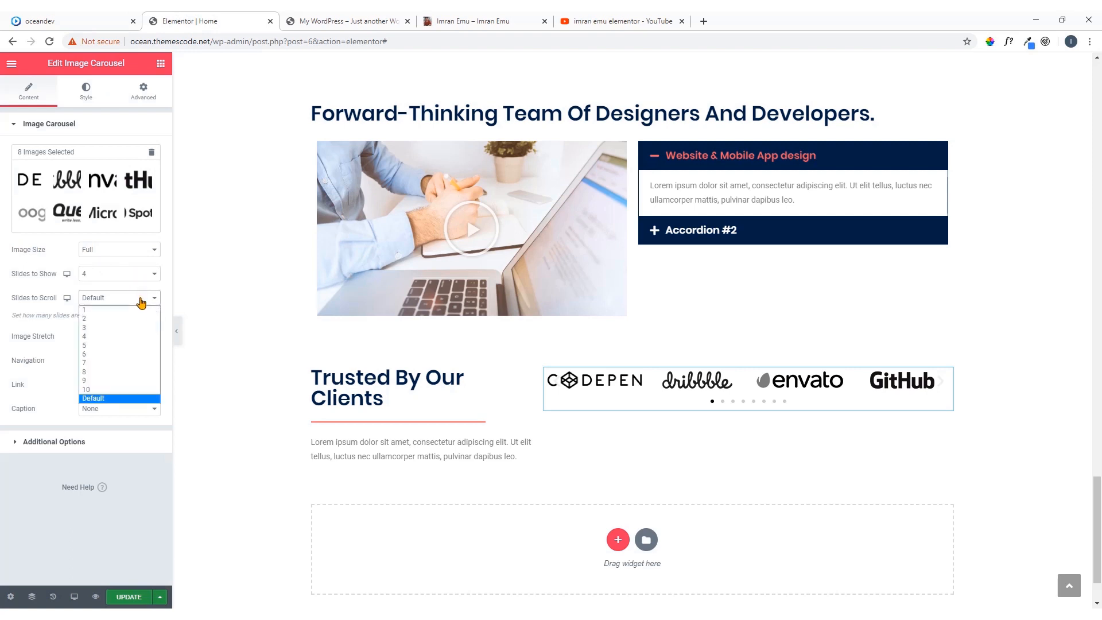
left_click(123, 327)
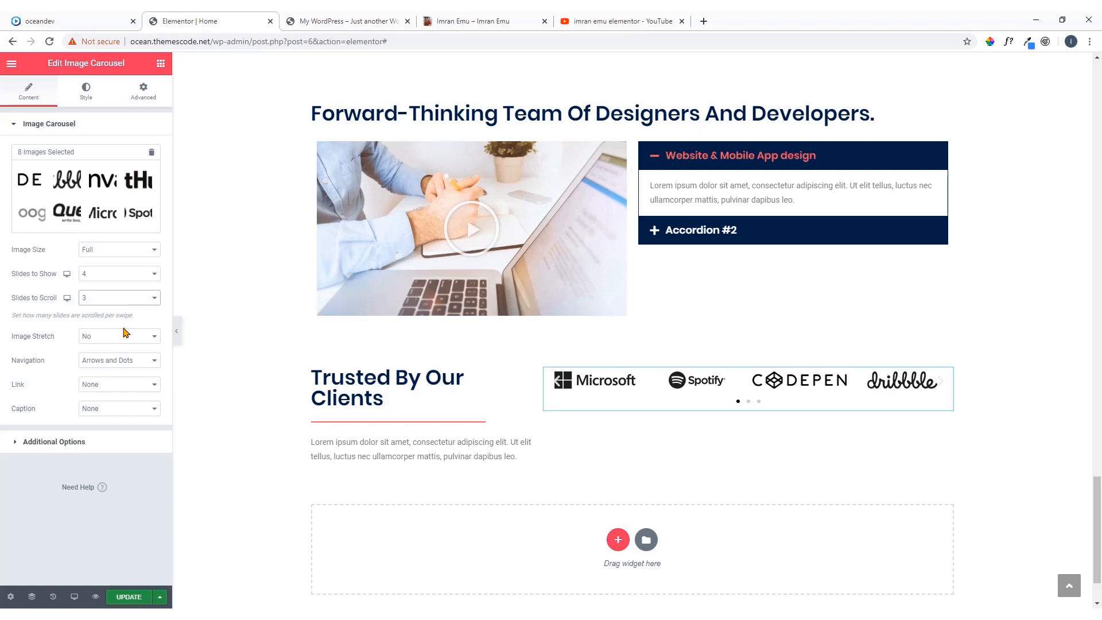
left_click(39, 19)
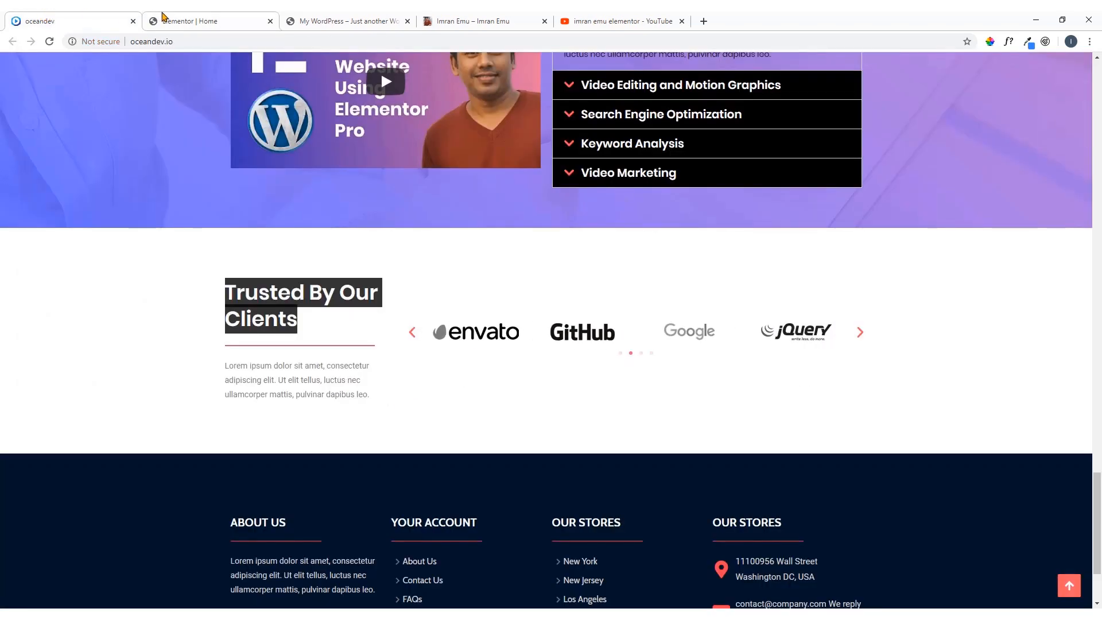
left_click(163, 18)
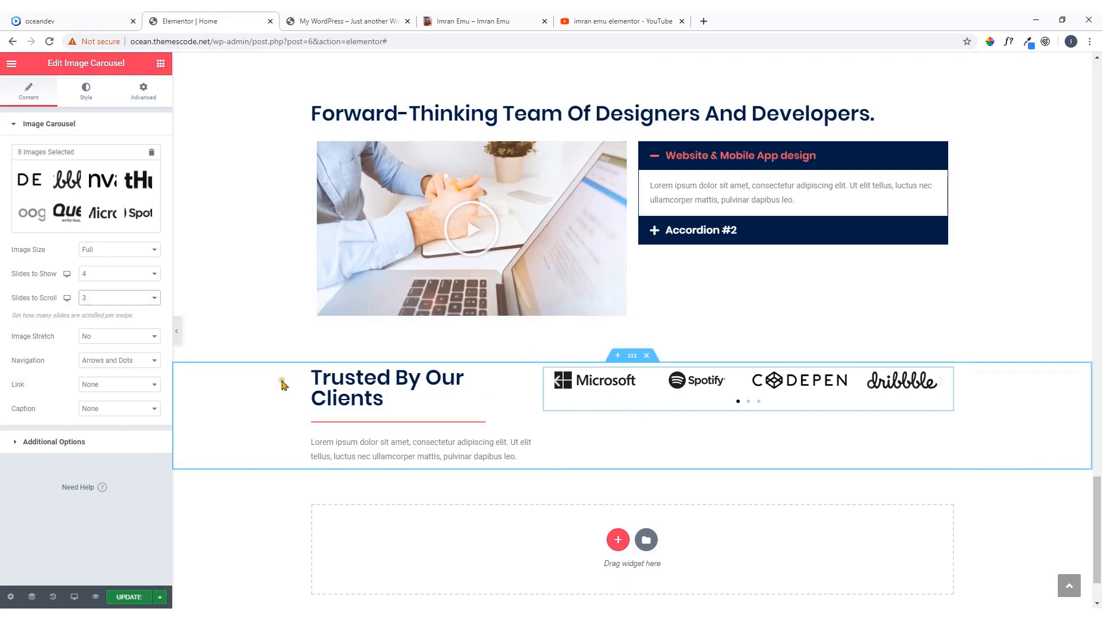
Preview the carousel navigation with Arrows only and with Dots only, and return it to Arrows and Dots
left_click(133, 366)
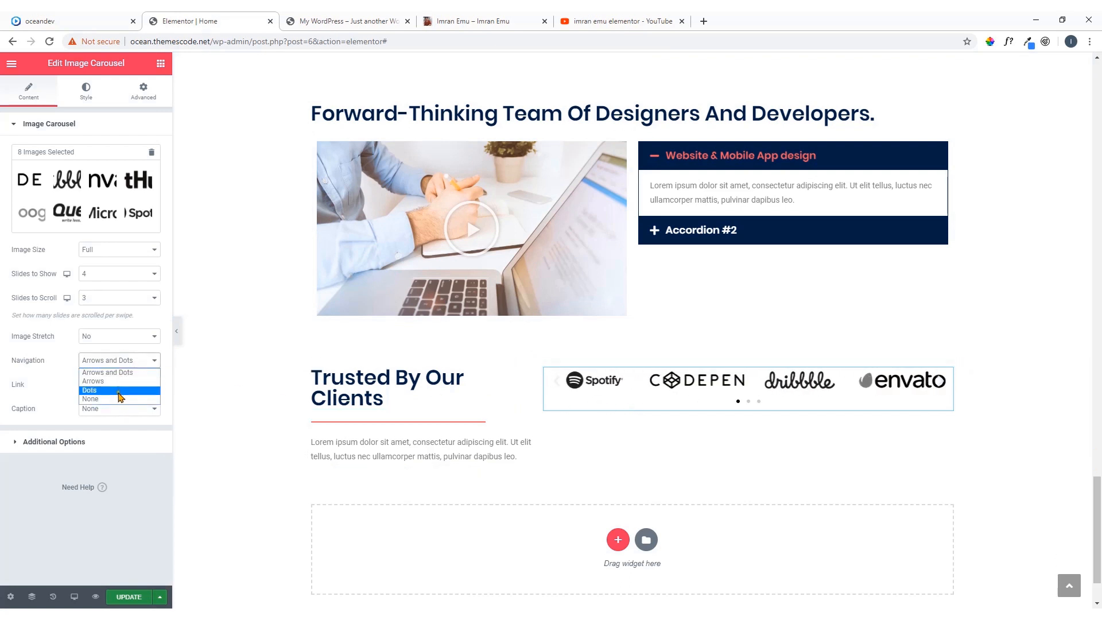
left_click(118, 381)
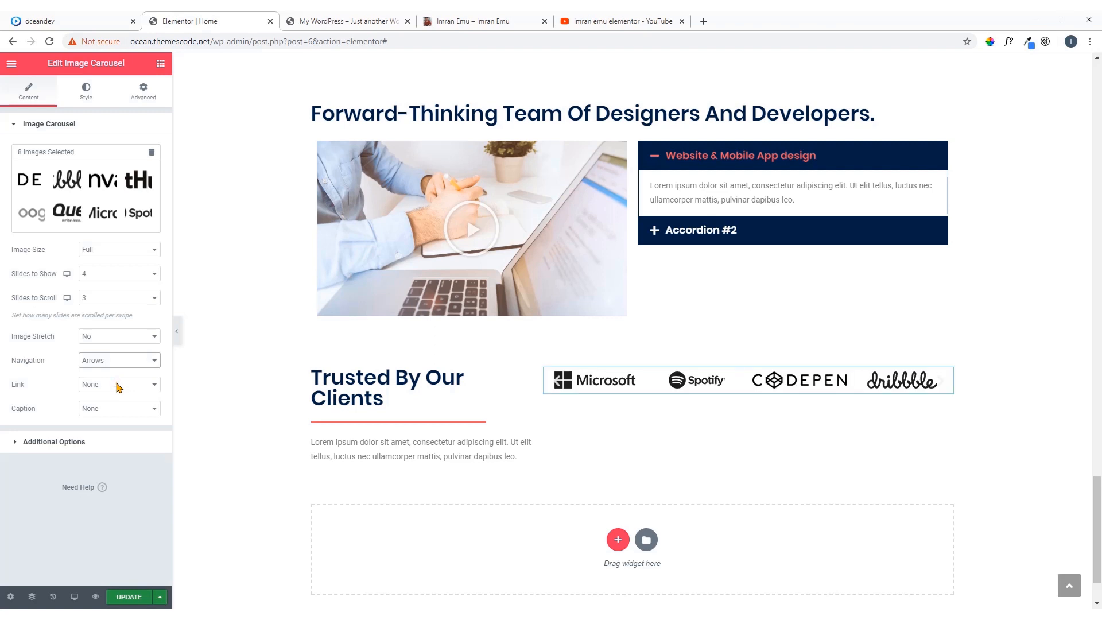
left_click(143, 363)
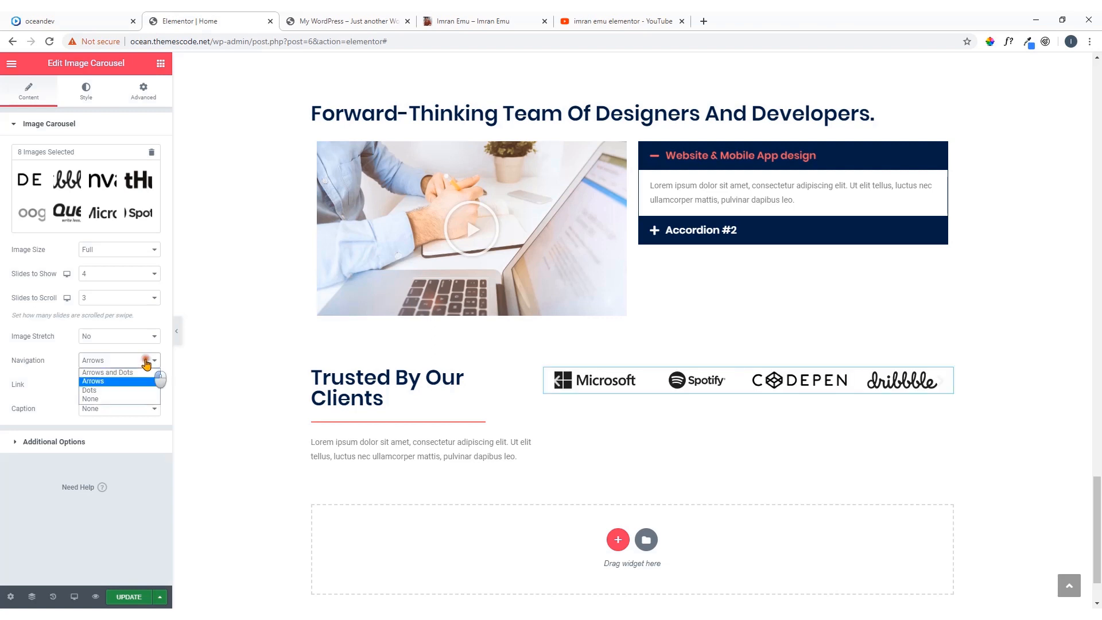
left_click(128, 389)
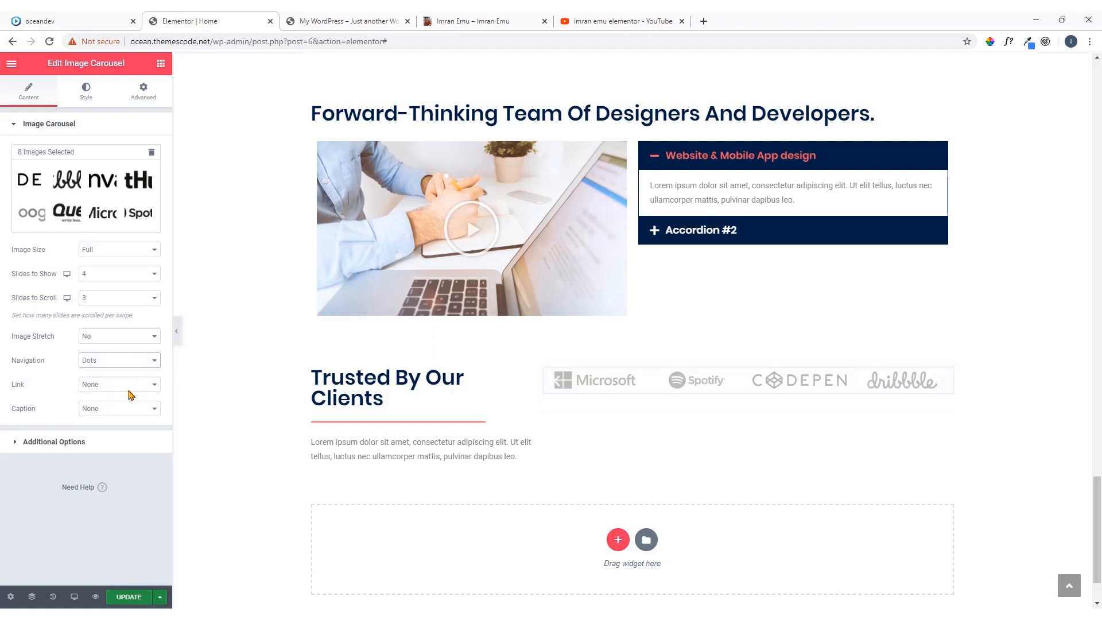
left_click(141, 360)
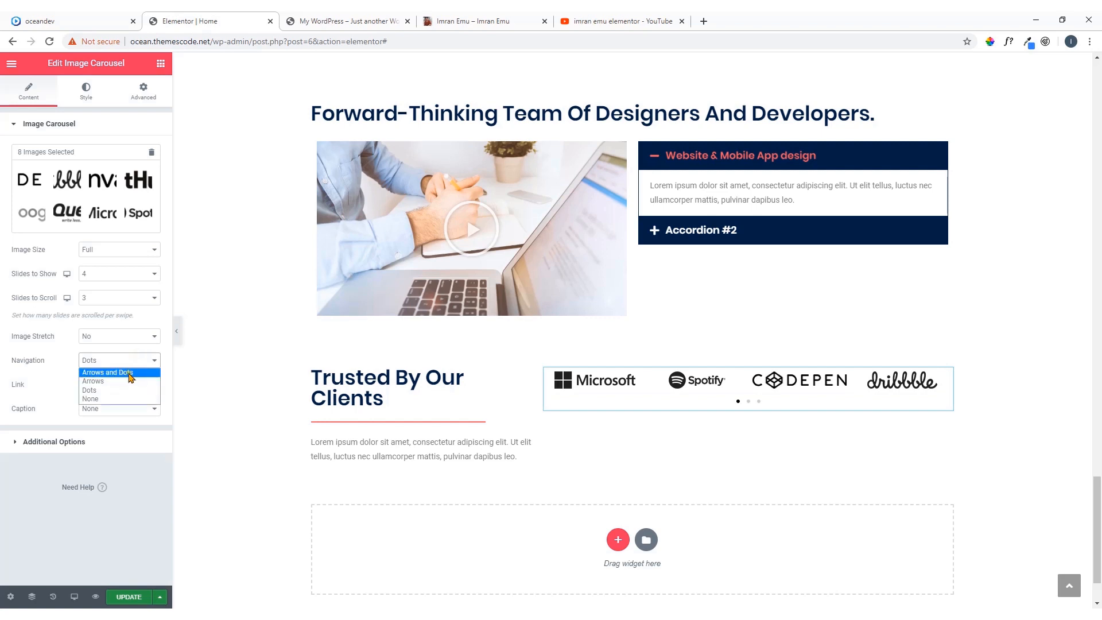
left_click(129, 374)
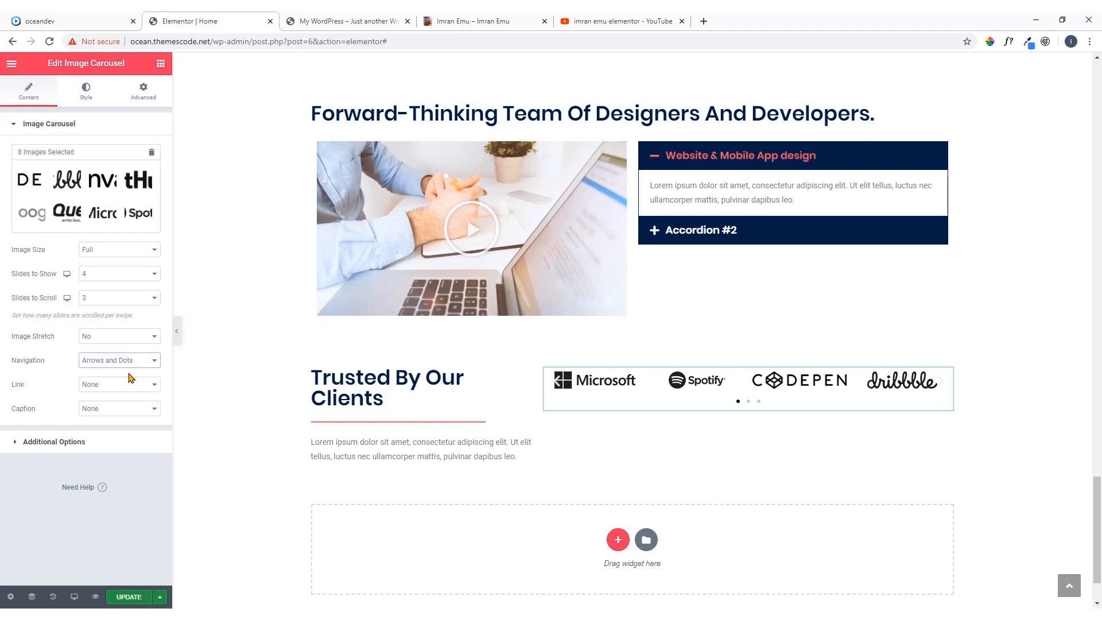
Review the carousel's autoplay and pause on hover options, keeping them at Yes, and set its direction to Right
left_click(97, 443)
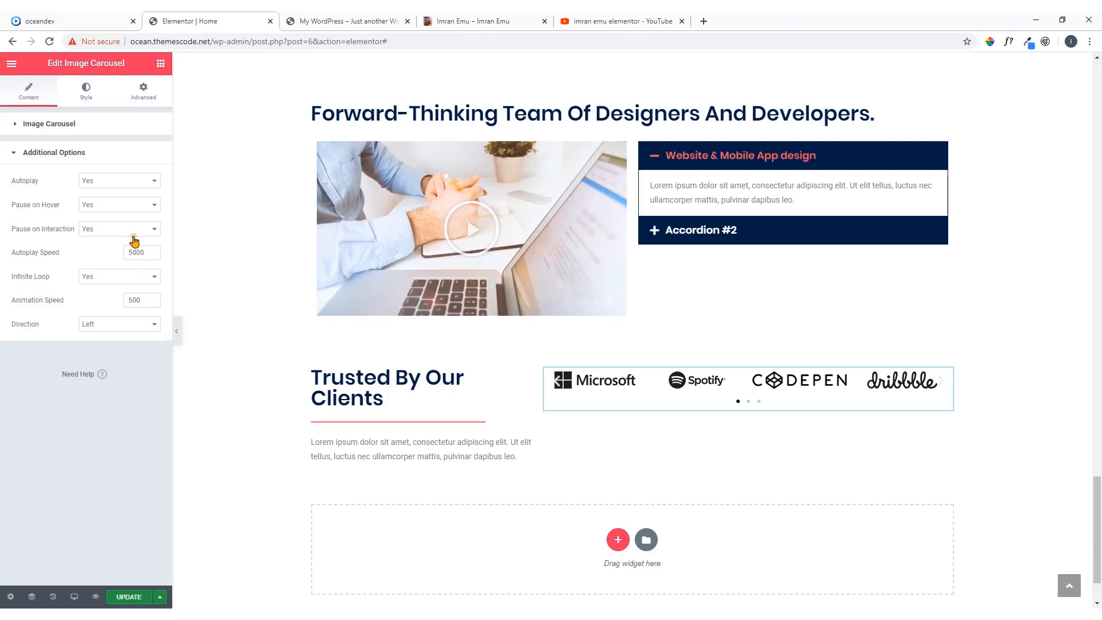
left_click(110, 187)
left_click(110, 185)
left_click(112, 208)
left_click(112, 204)
left_click(111, 329)
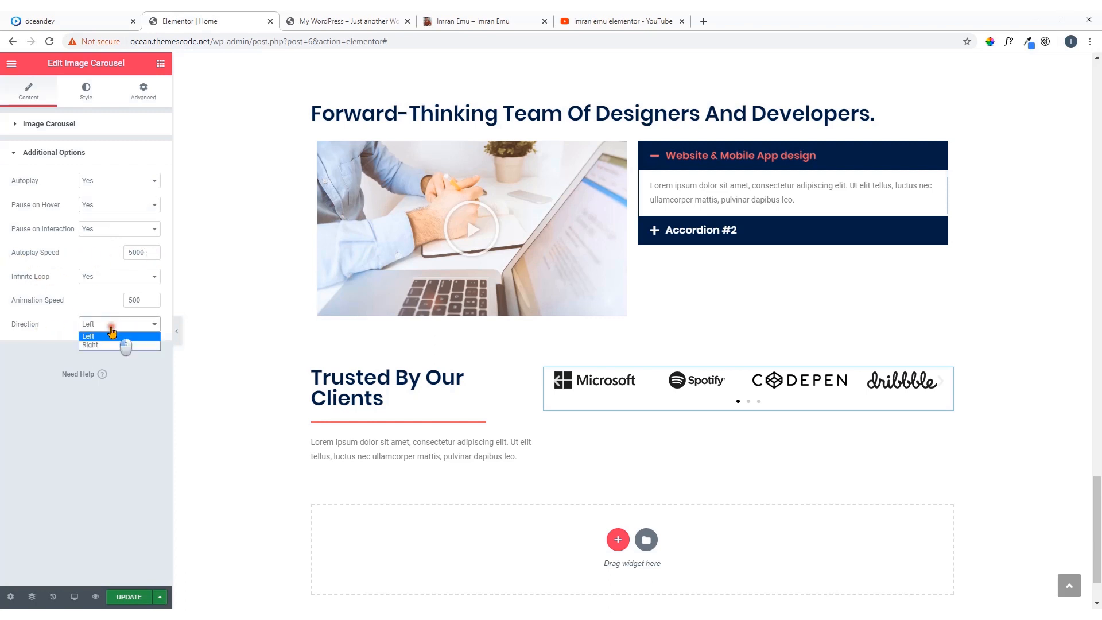
left_click(111, 345)
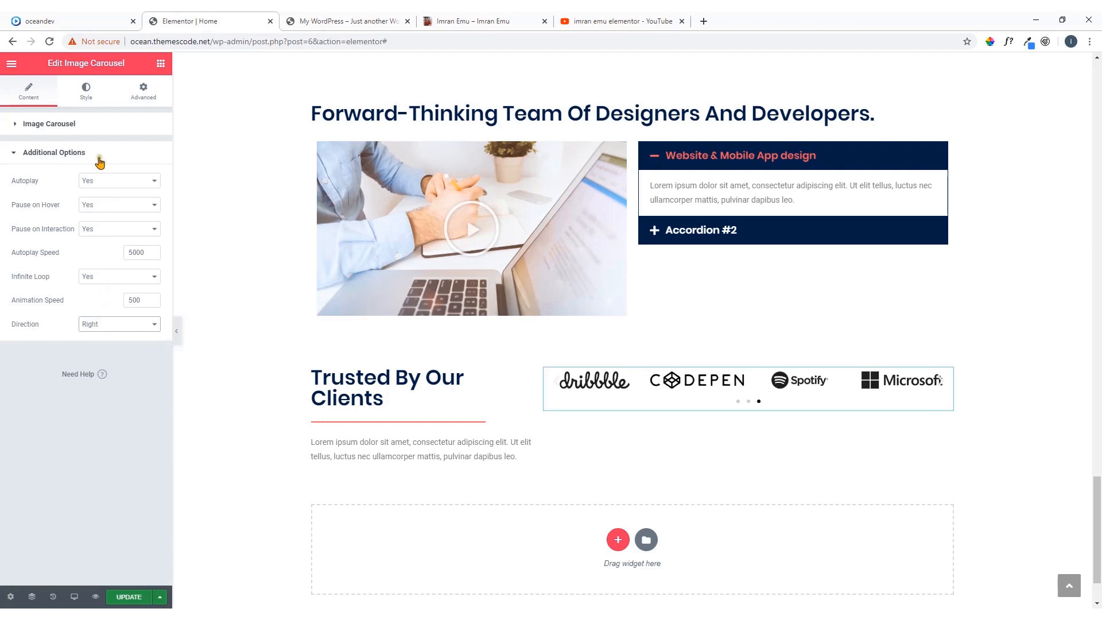
Style the carousel's navigation arrows with an Outside position, size 35 and the saved coral red color
left_click(86, 95)
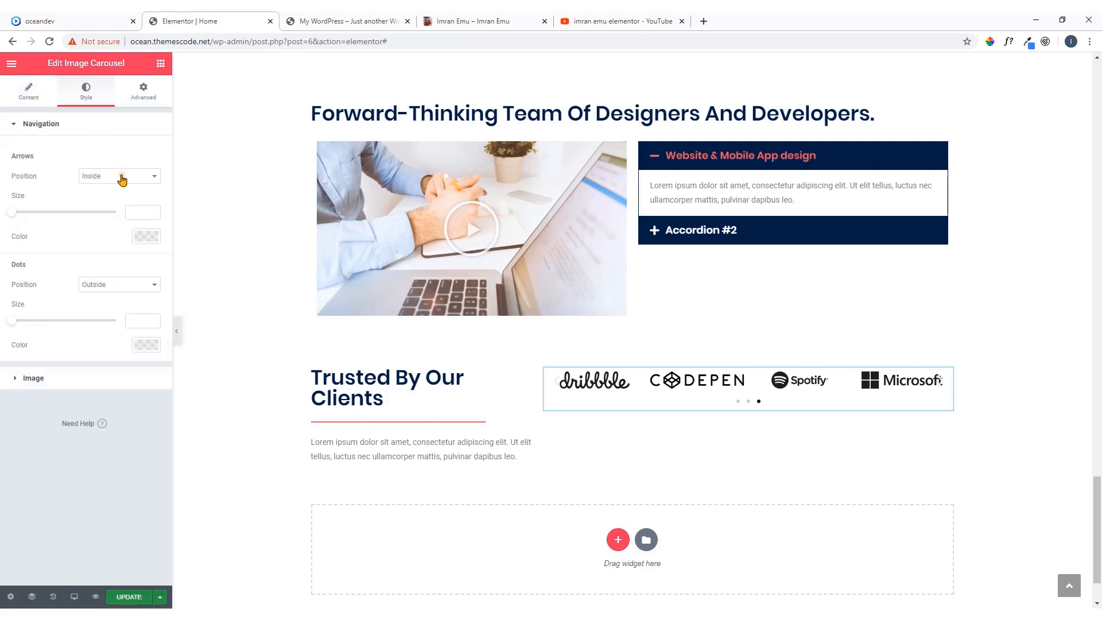
left_click(122, 179)
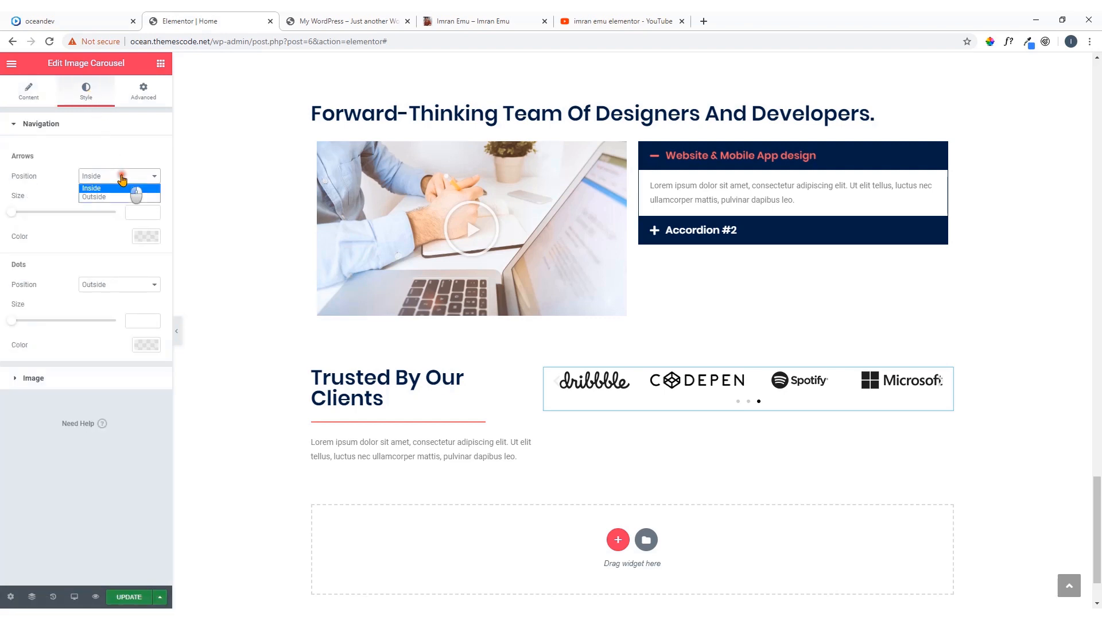
left_click(119, 196)
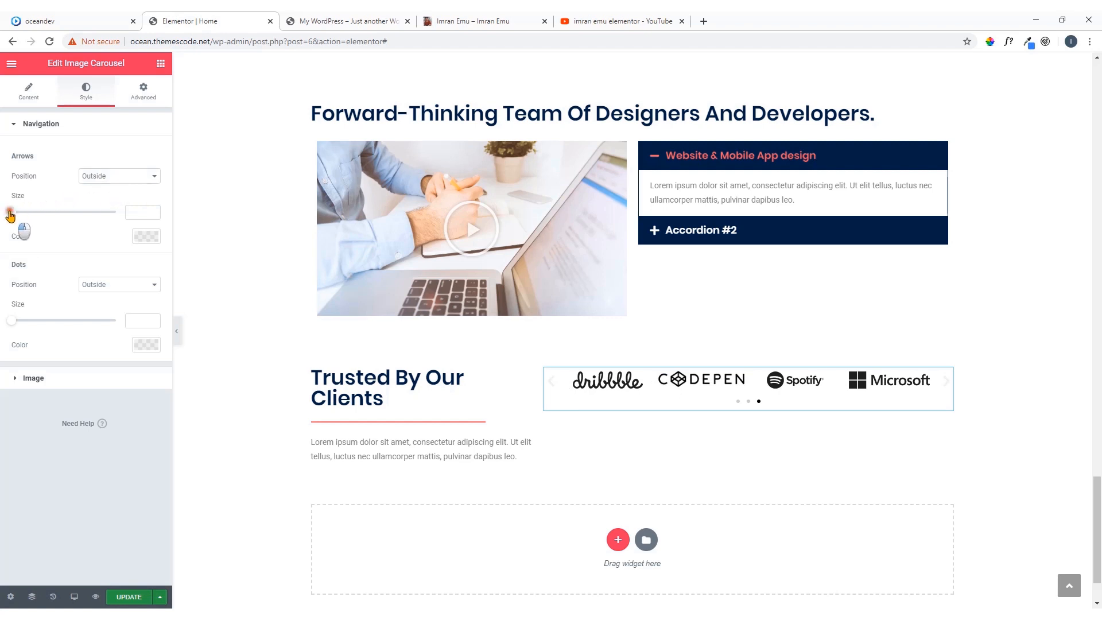
left_click_drag(12, 212, 48, 213)
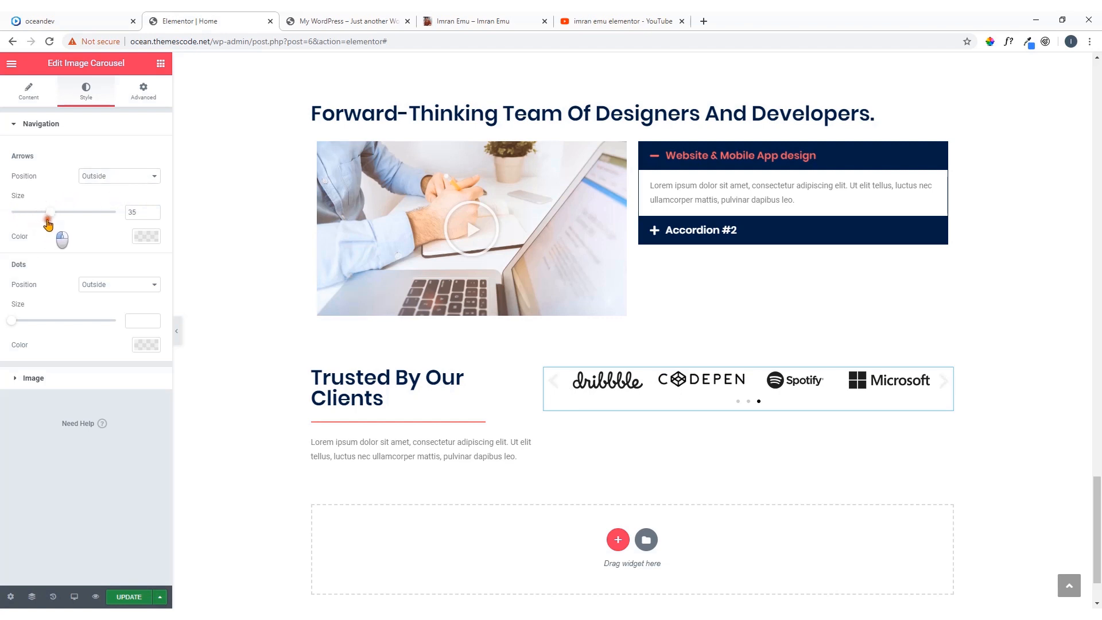
left_click(146, 236)
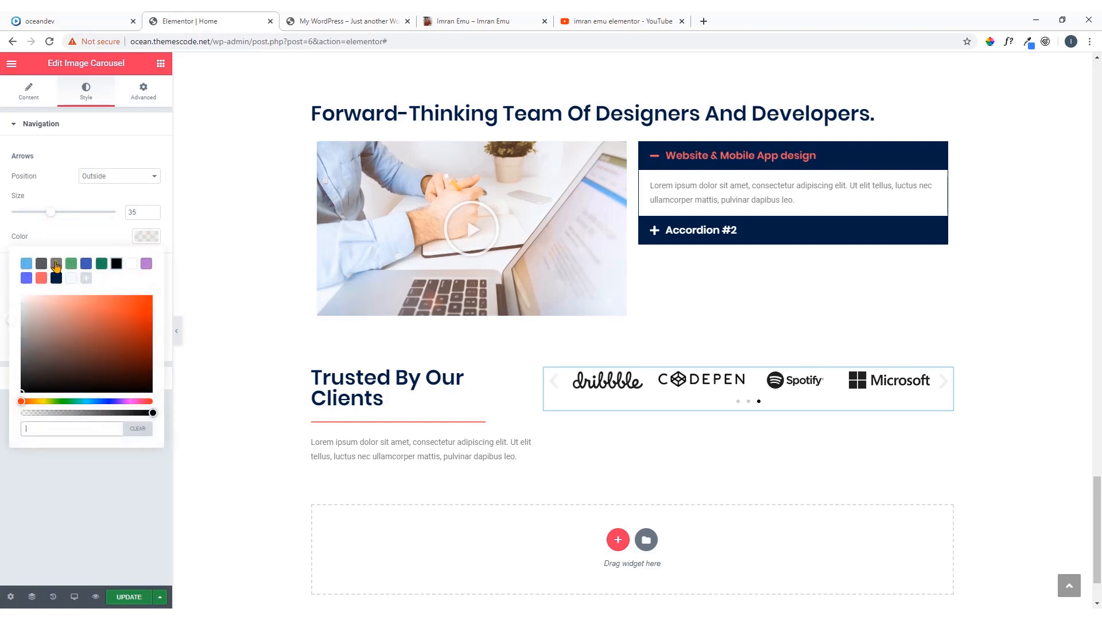
left_click(40, 279)
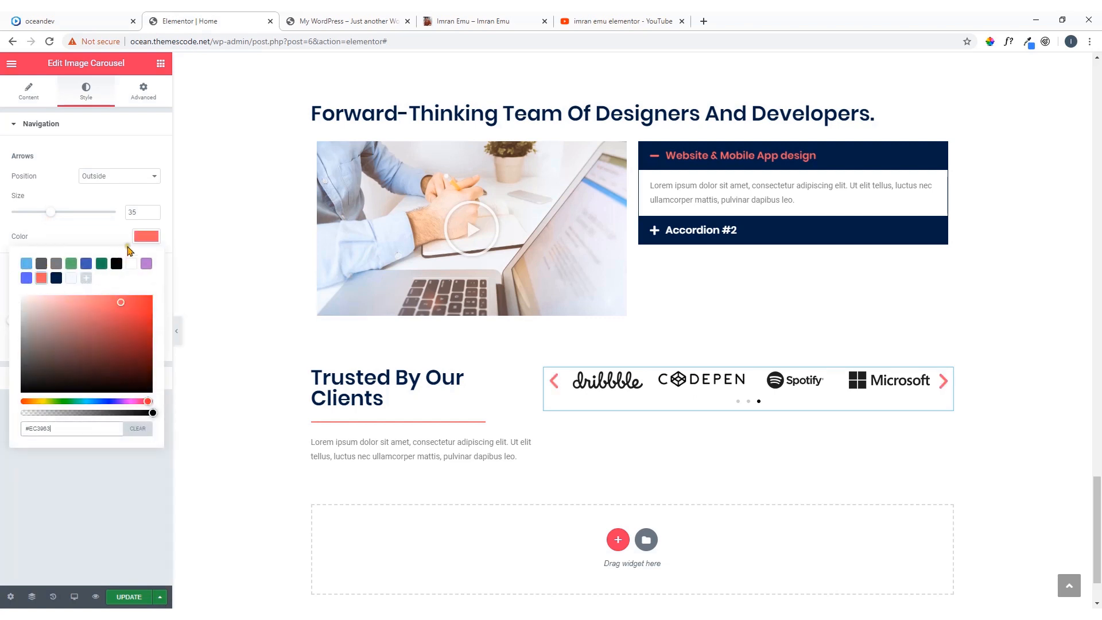
left_click(138, 244)
Keep the carousel's navigation dots positioned Outside, and set their size to 8 and their color to the saved coral red
left_click(123, 285)
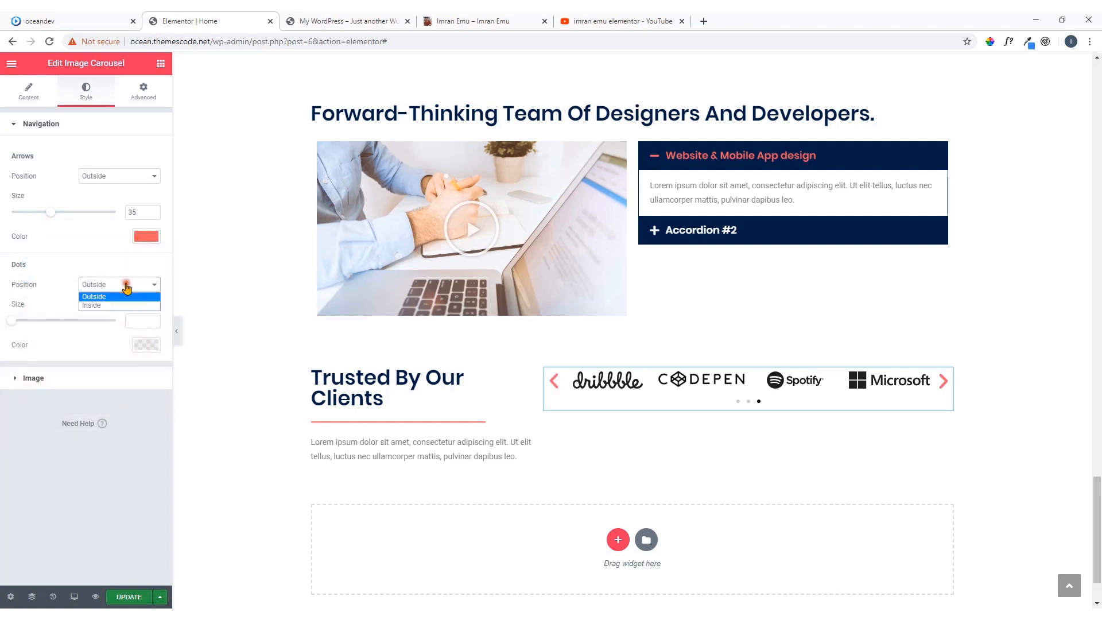
left_click(120, 297)
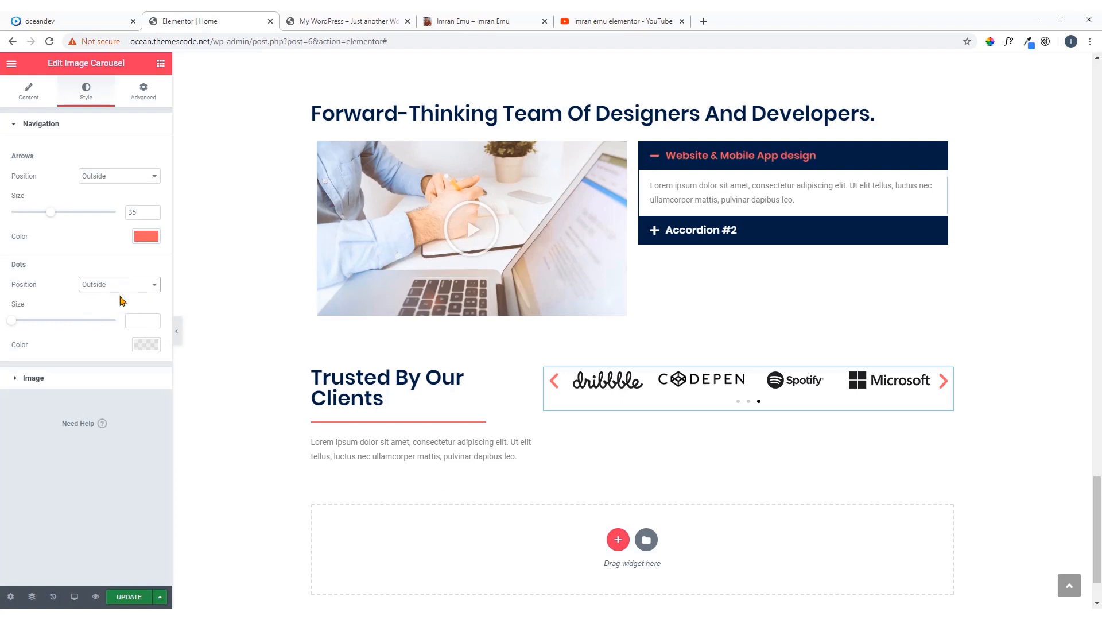
left_click_drag(14, 320, 75, 329)
left_click(146, 344)
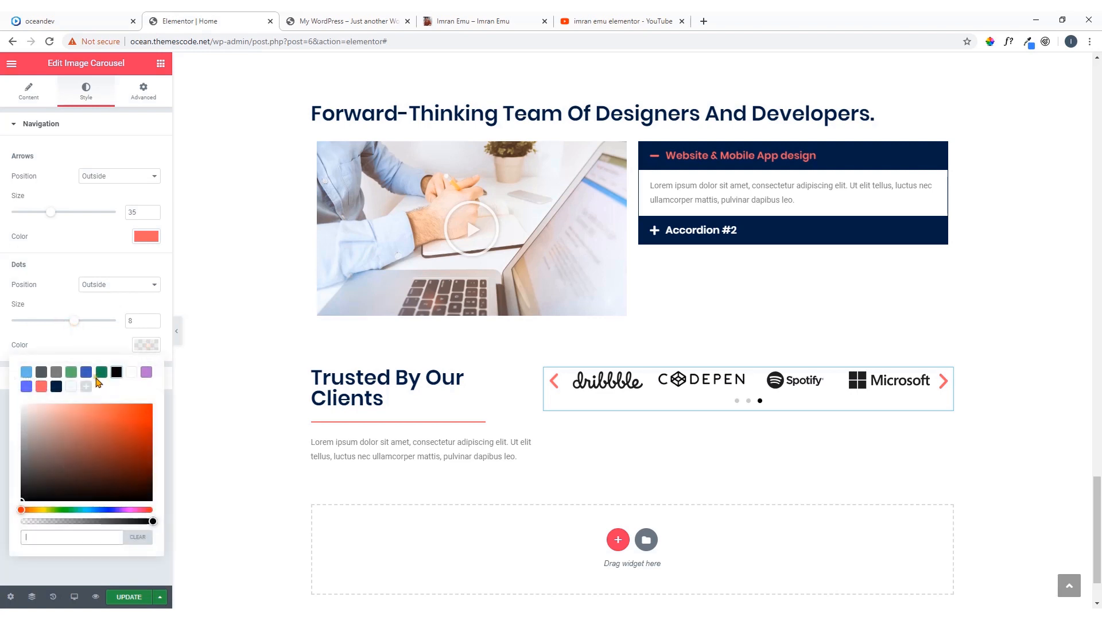
left_click(41, 386)
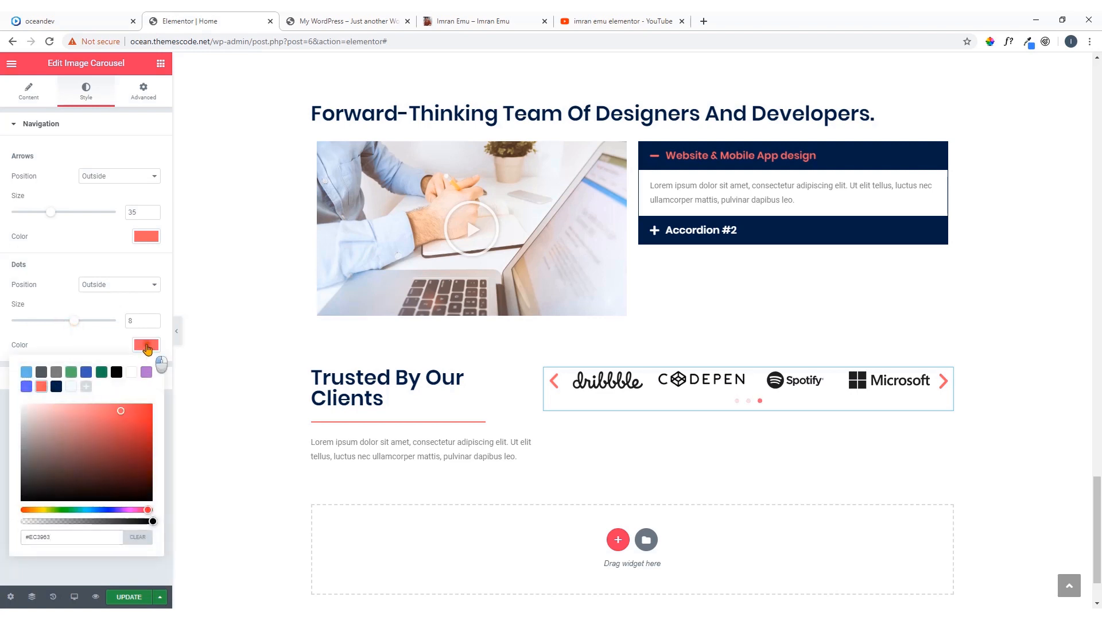
left_click(146, 346)
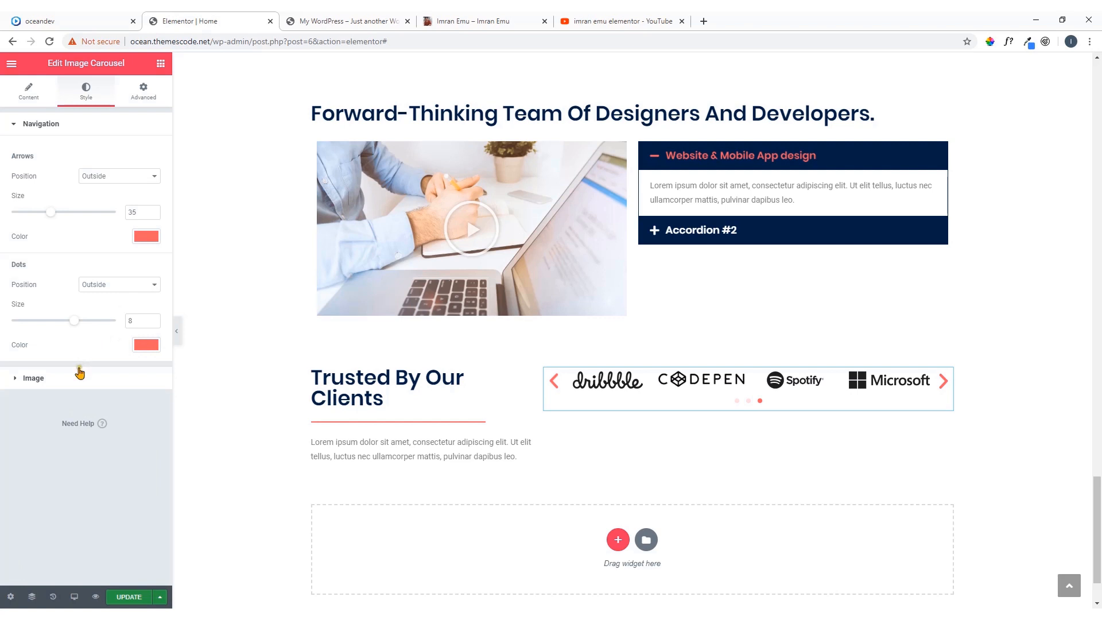
Align the client logo carousel's images vertically to the center, keeping their spacing at Default and border type at None
left_click(69, 380)
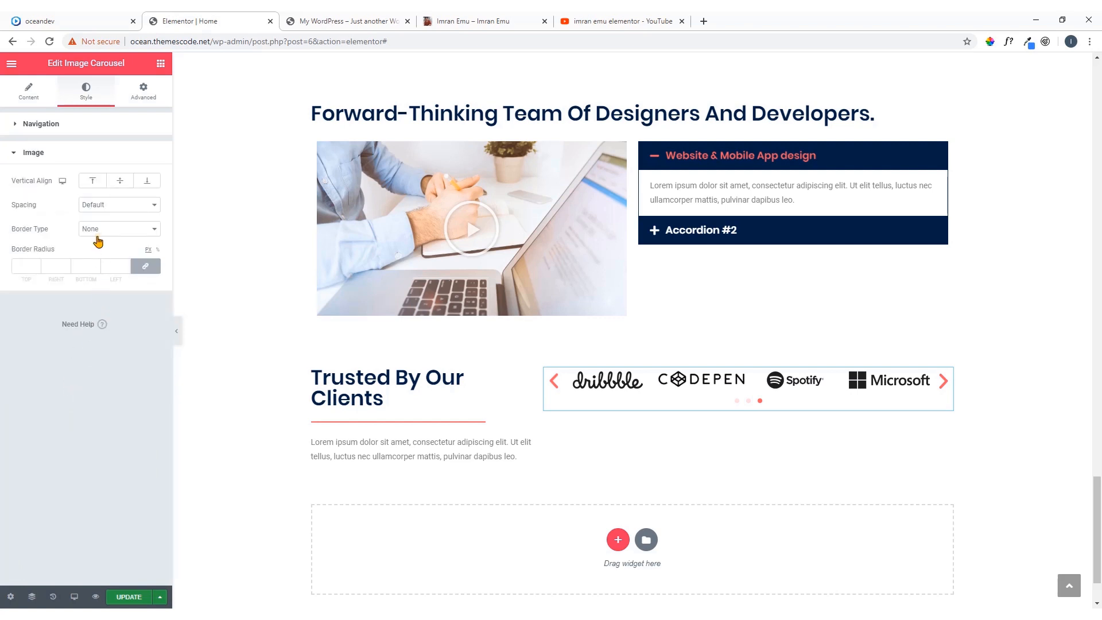
left_click(119, 183)
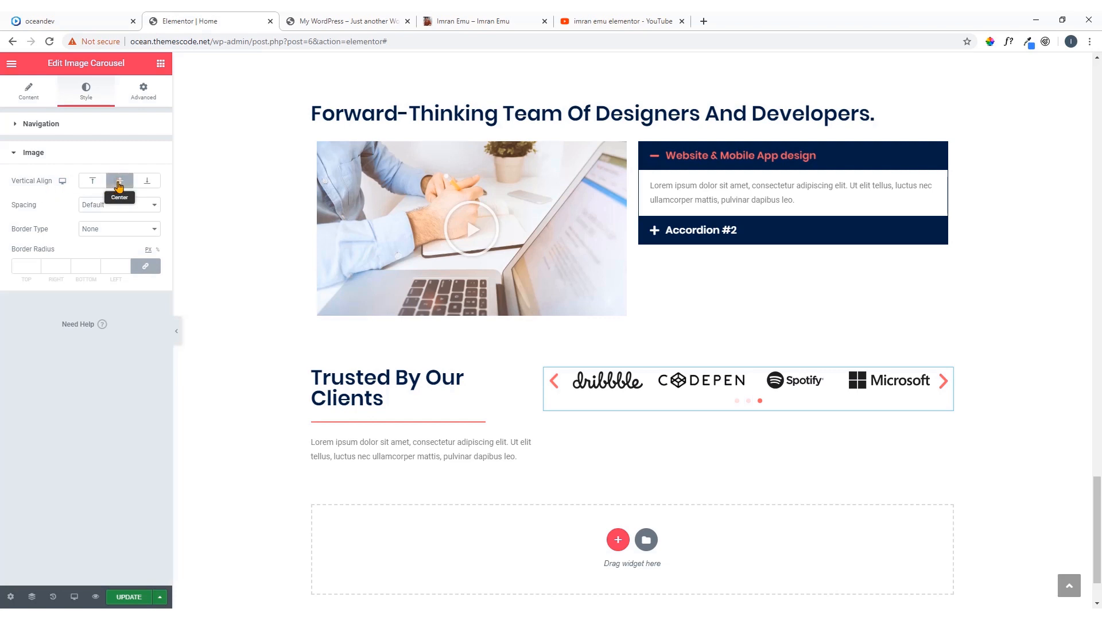
left_click(111, 209)
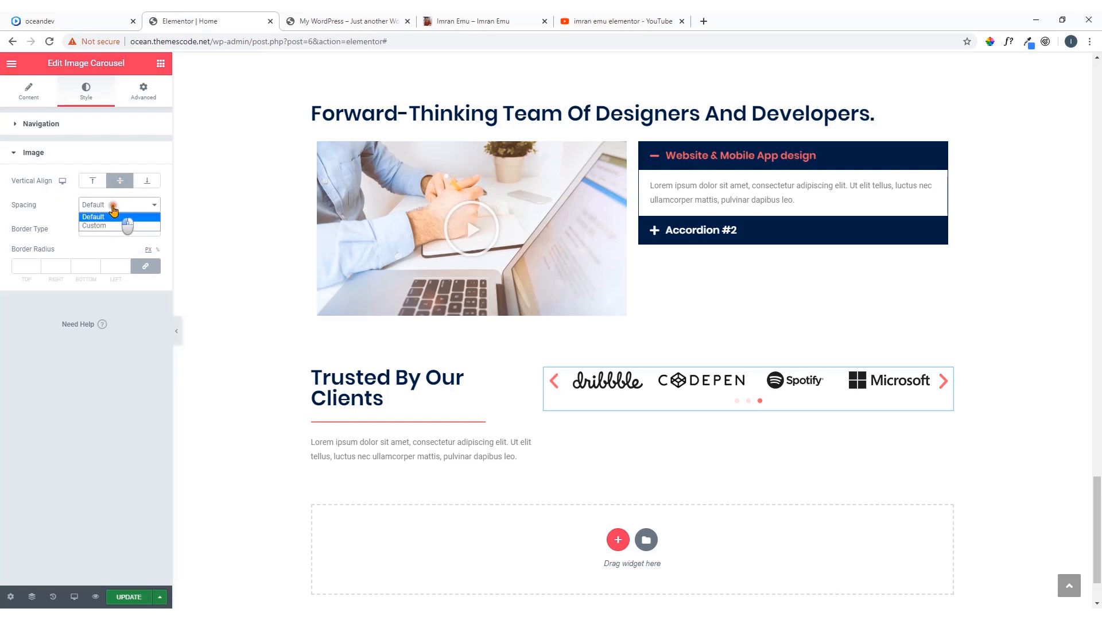
left_click(113, 207)
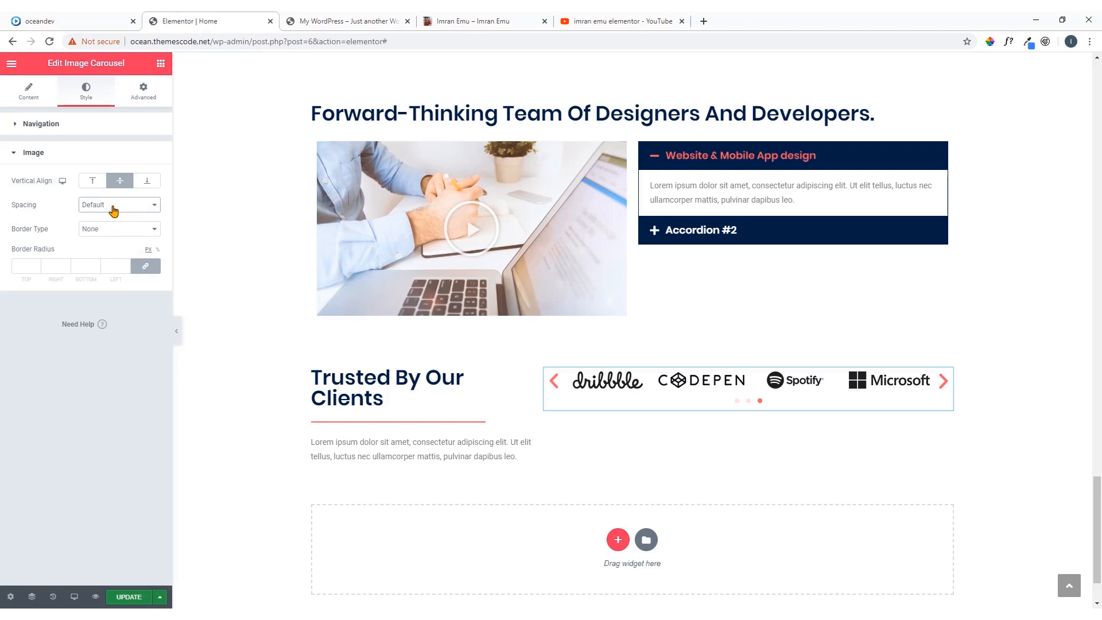
left_click(109, 228)
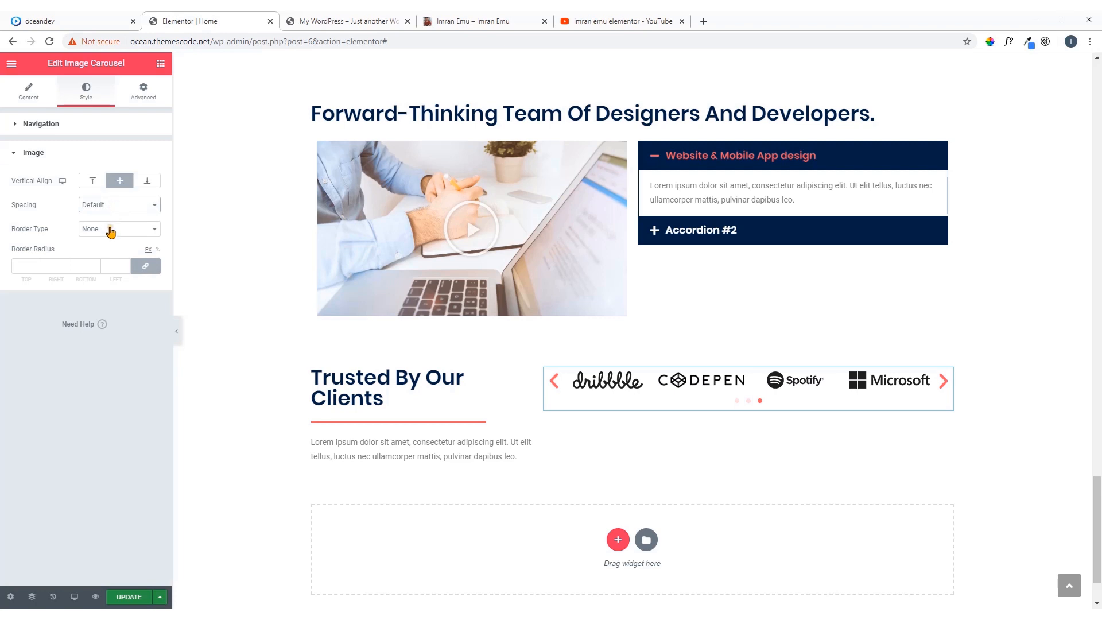
Compare the logo carousel's vertical placement with the Trusted By Our Clients section on the oceandev reference page
left_click(144, 94)
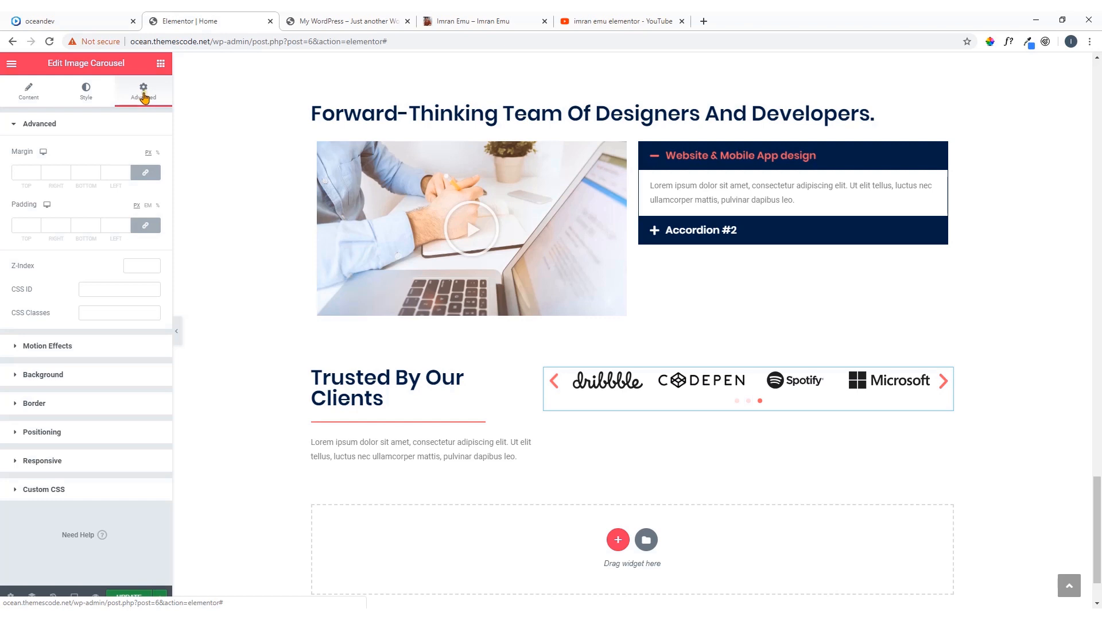
left_click(99, 18)
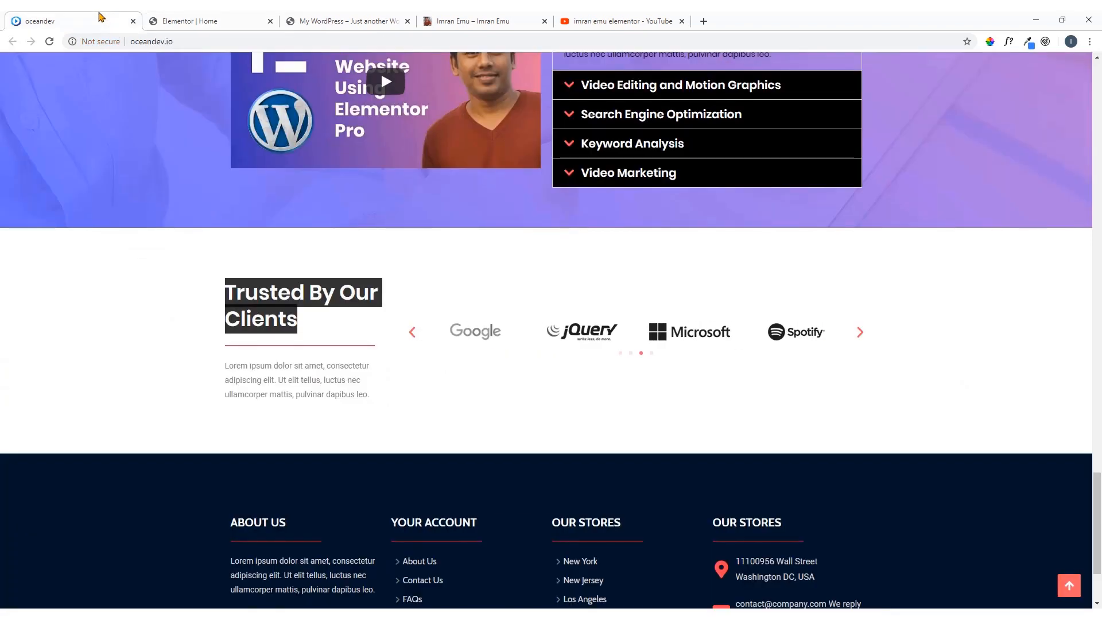
left_click(156, 303)
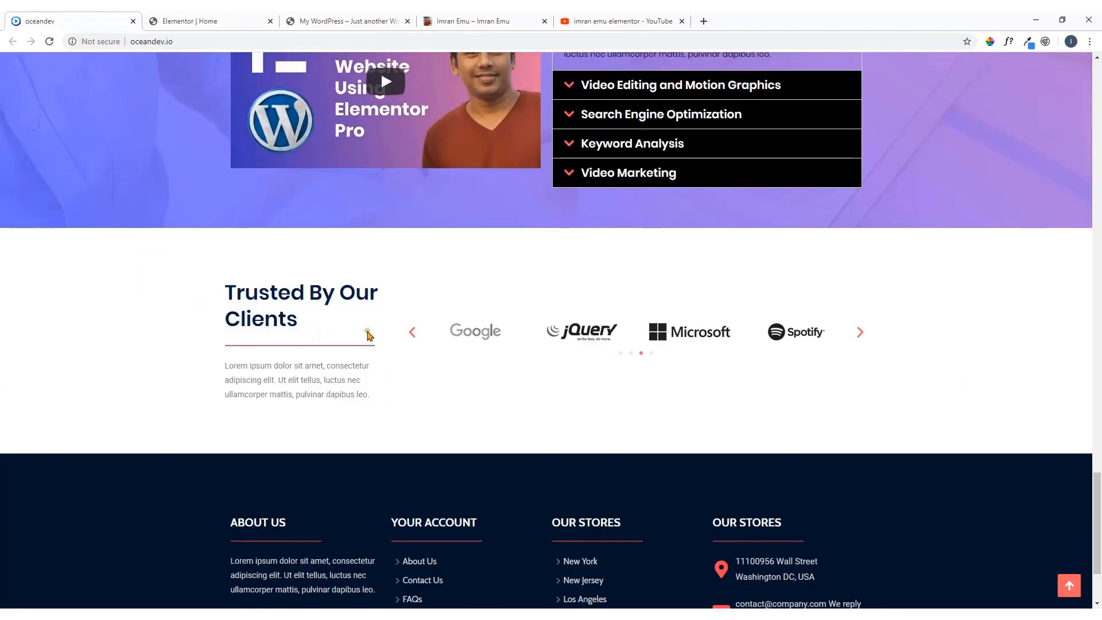
Set the vertical alignment of the column holding the logo carousel to Middle and update the Home page
left_click(202, 23)
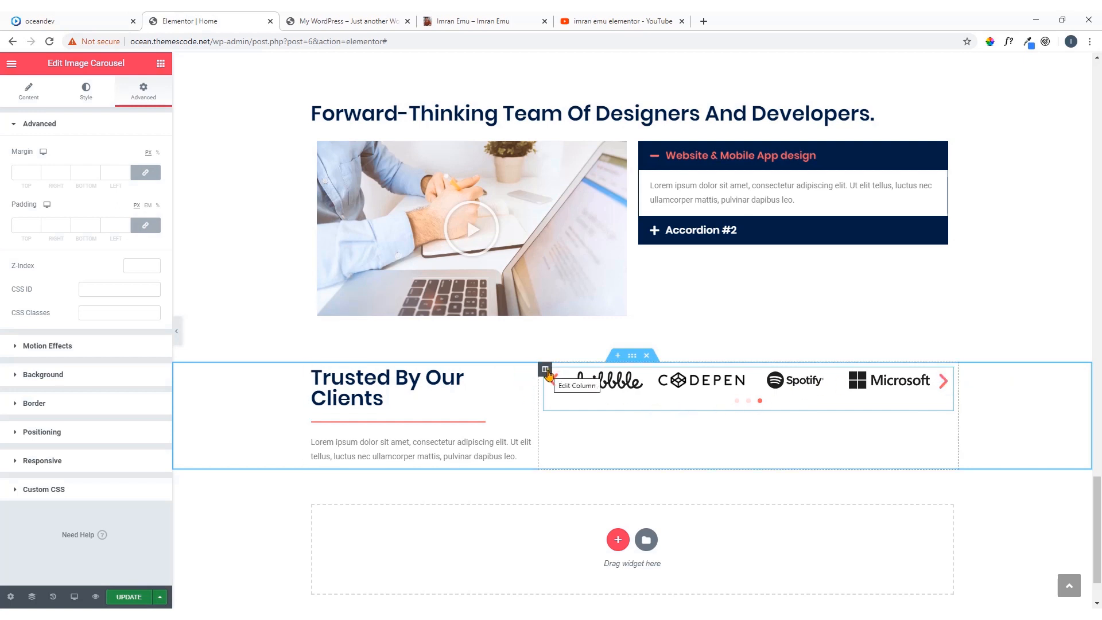
left_click(546, 370)
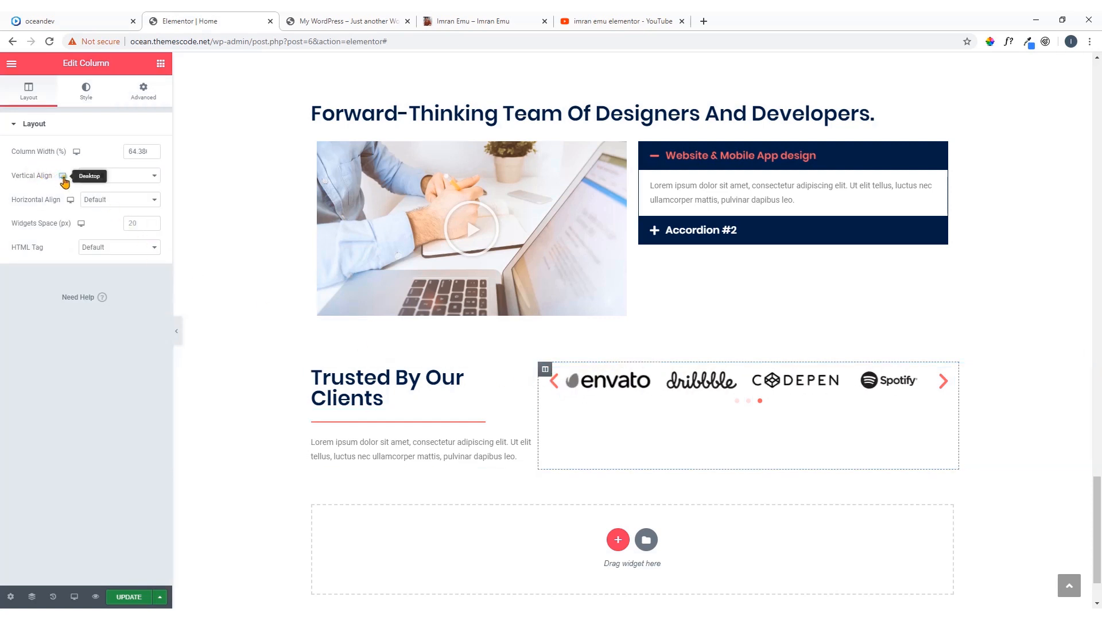
left_click(120, 176)
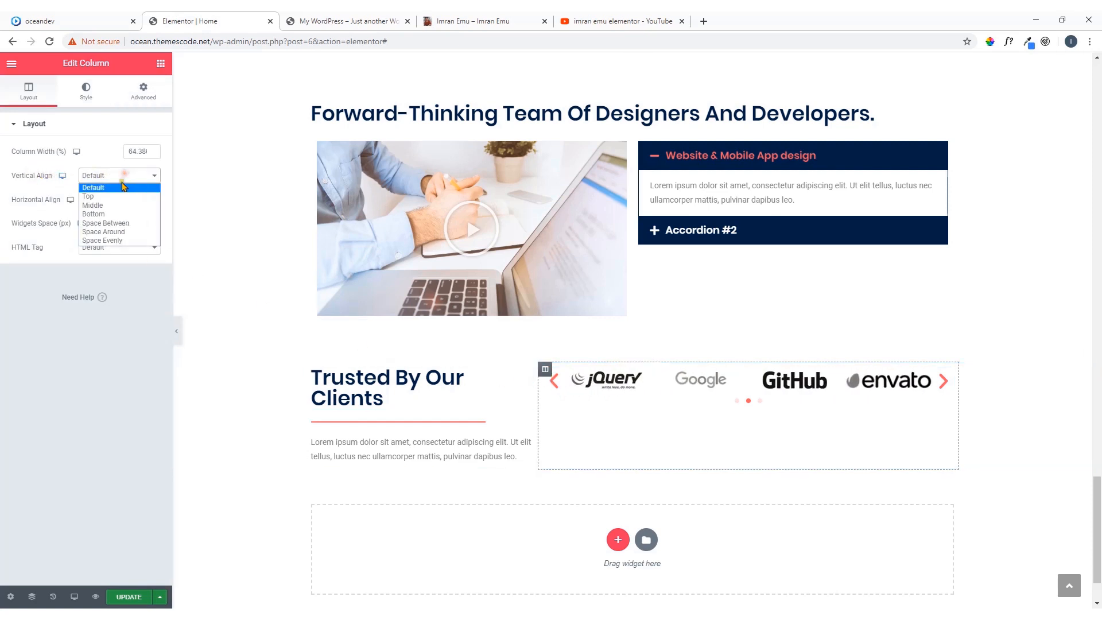
left_click(119, 205)
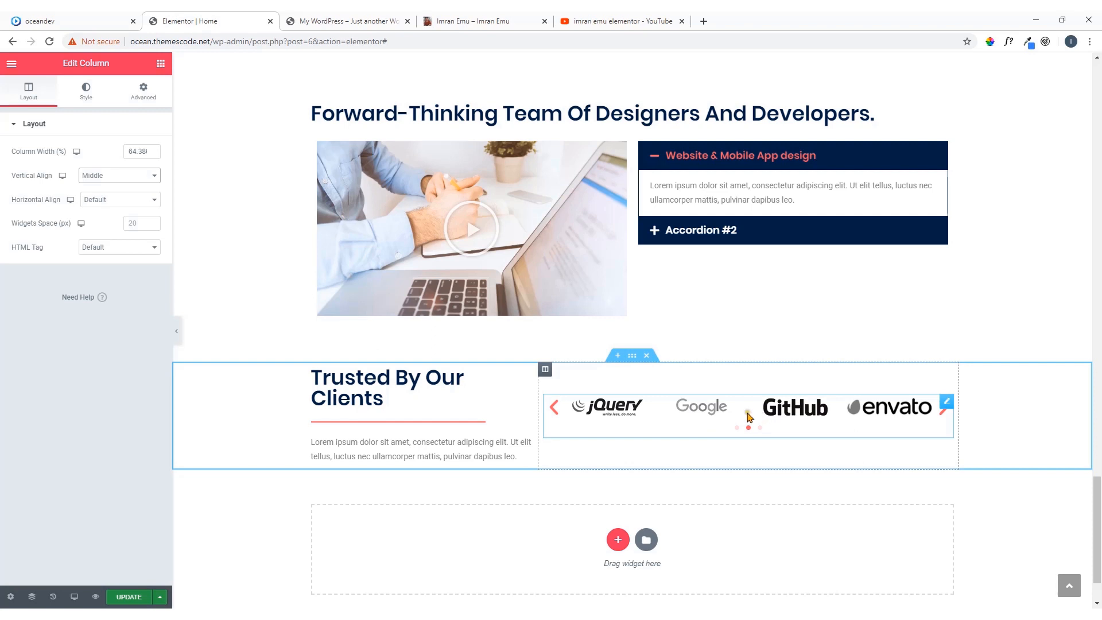
scroll(748, 416, "down", 2)
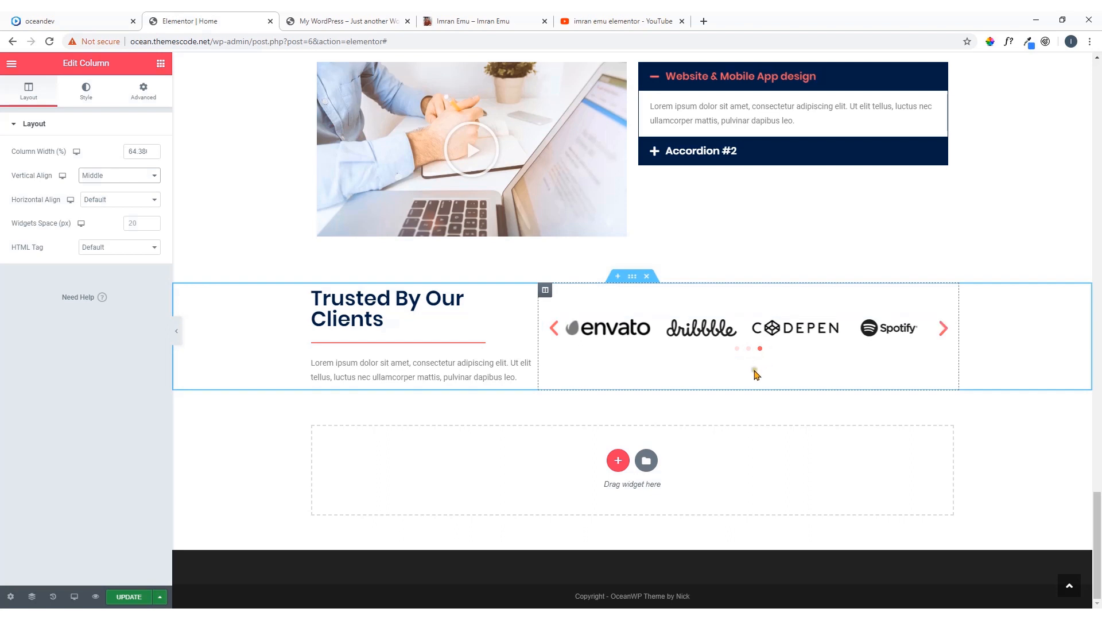
left_click(131, 598)
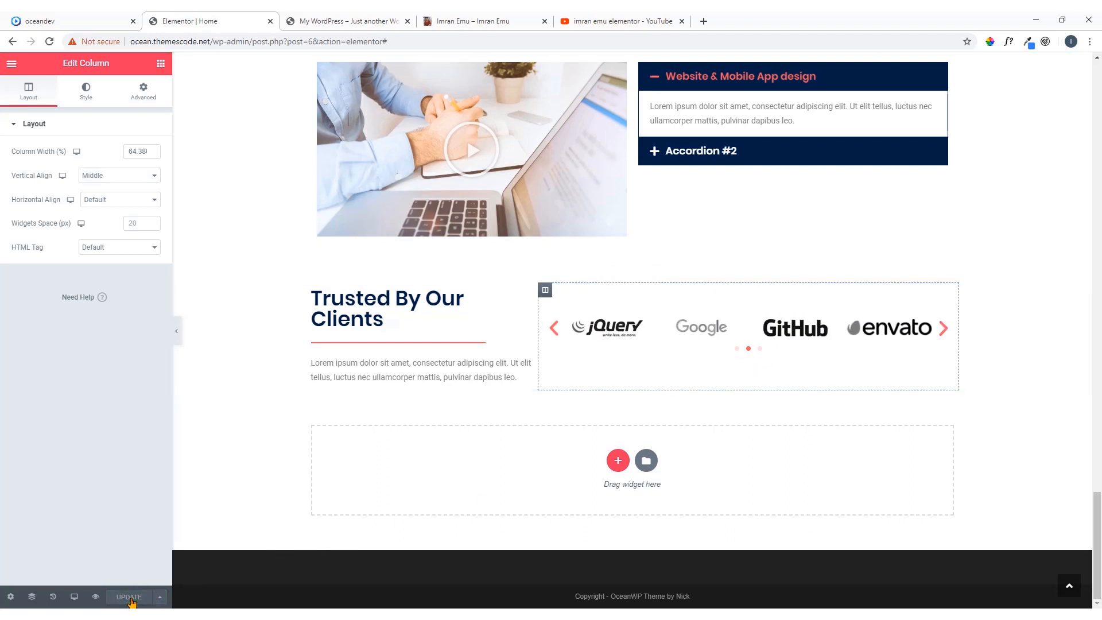
Review the oceandev reference home page from its footer to its hero, checking which sections the Elementor page still needs
left_click(86, 21)
scroll(345, 368, "down", 3)
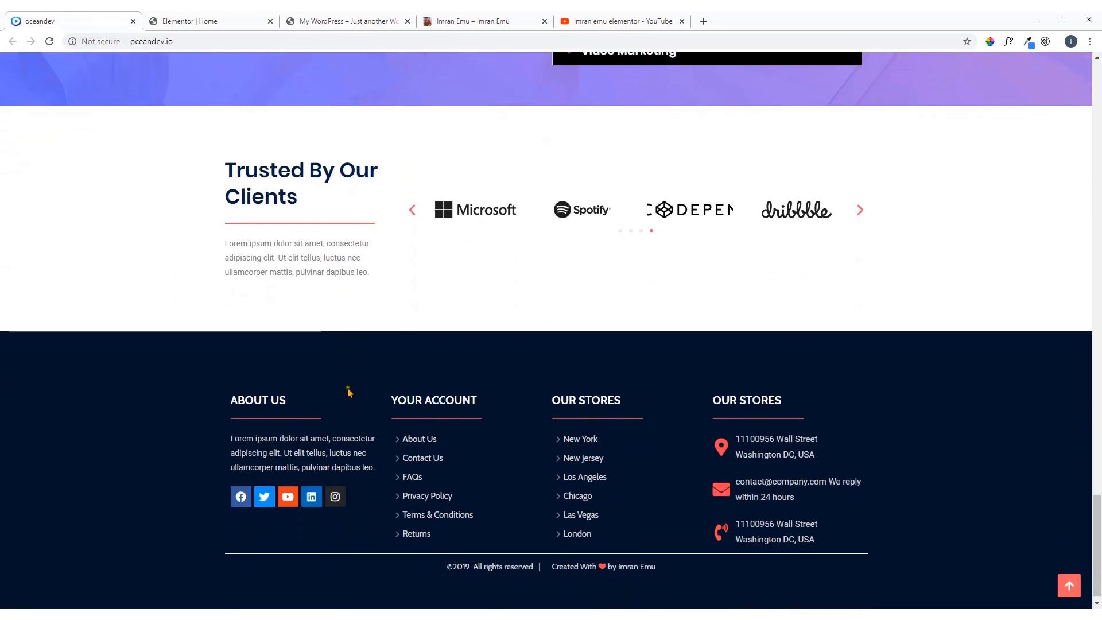
scroll(476, 276, "down", 1)
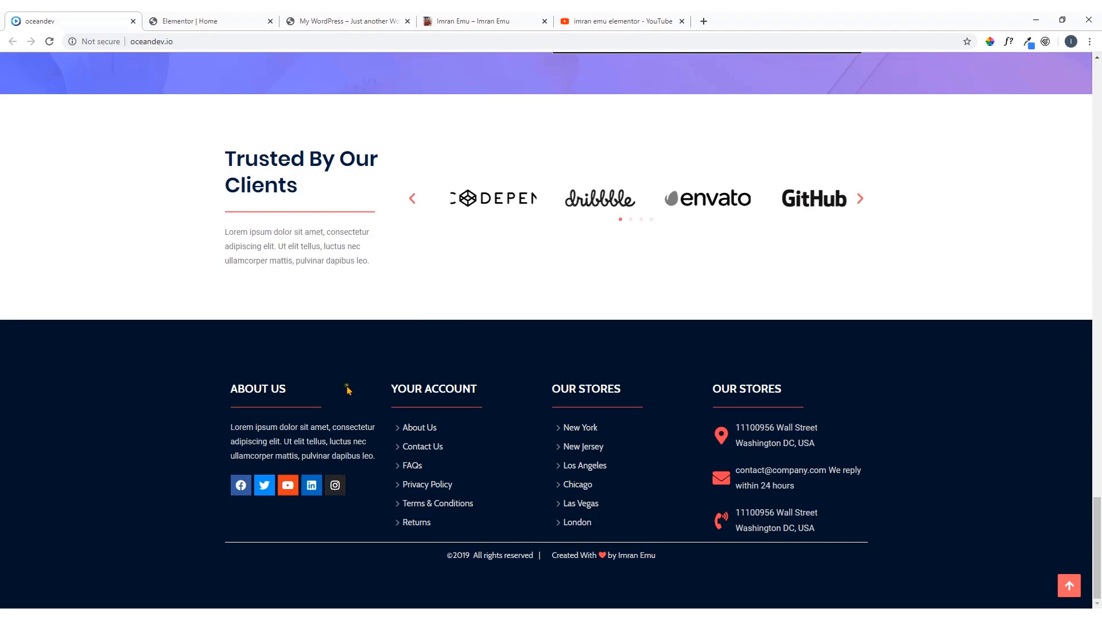
scroll(474, 376, "up", 10)
scroll(474, 376, "up", 15)
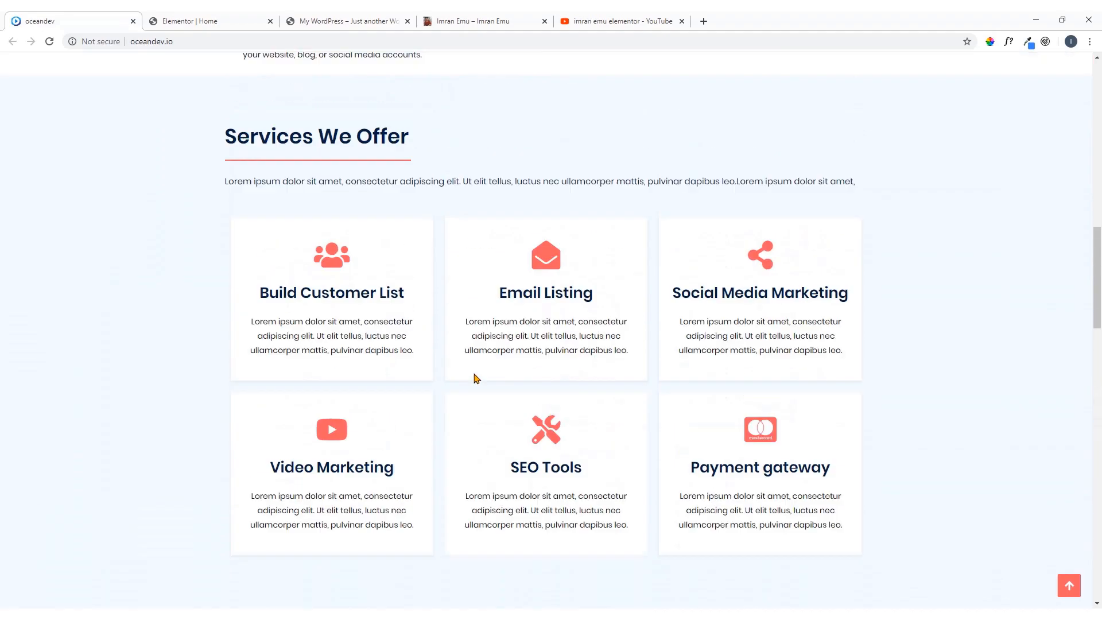
scroll(510, 351, "down", 20)
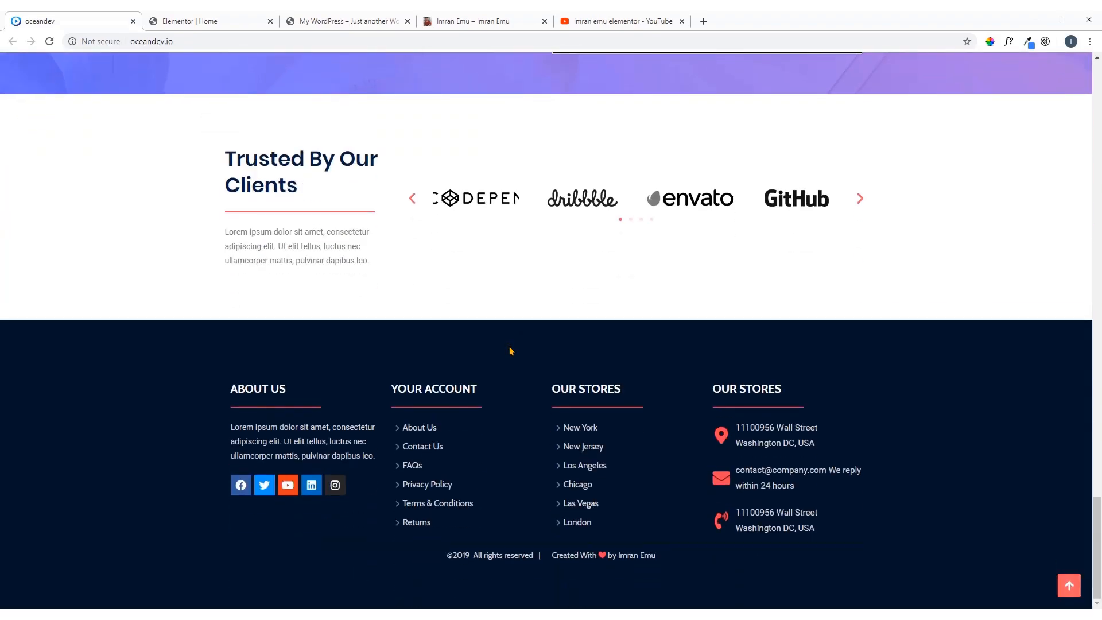
left_click(232, 19)
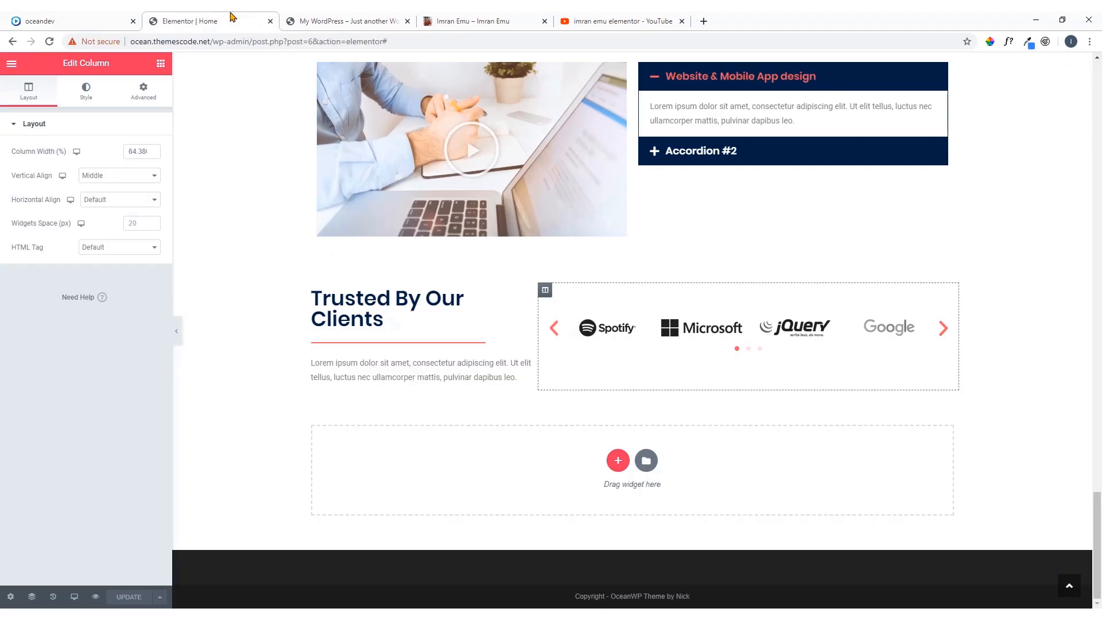
left_click(40, 21)
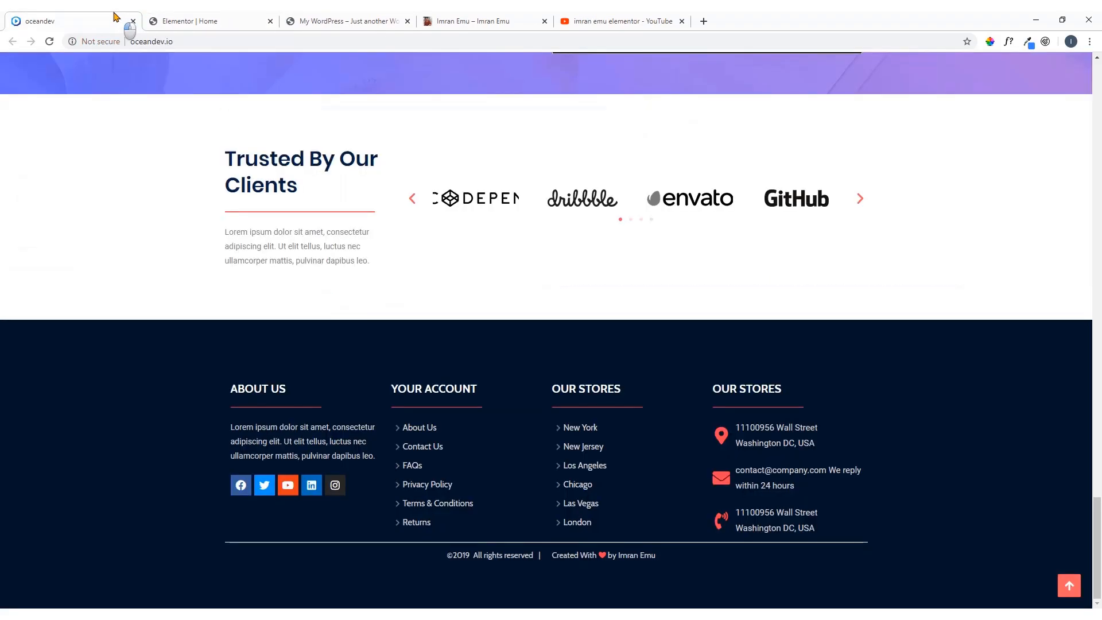
scroll(438, 182, "up", 20)
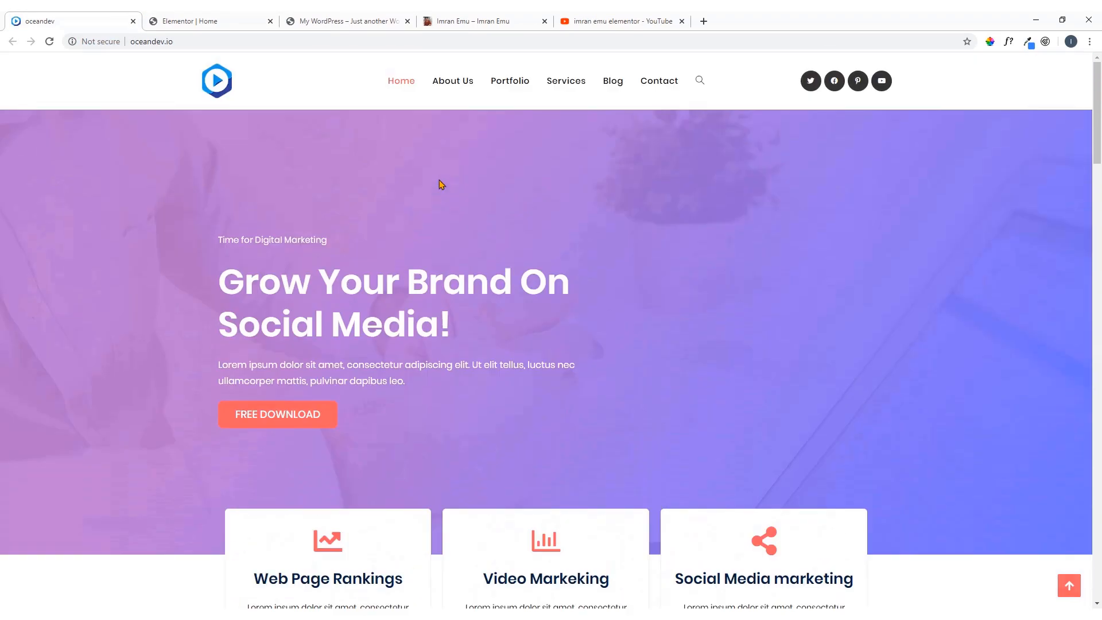
Open the reference site's About Us page and examine its header, story, counter and team sections
left_click(453, 89)
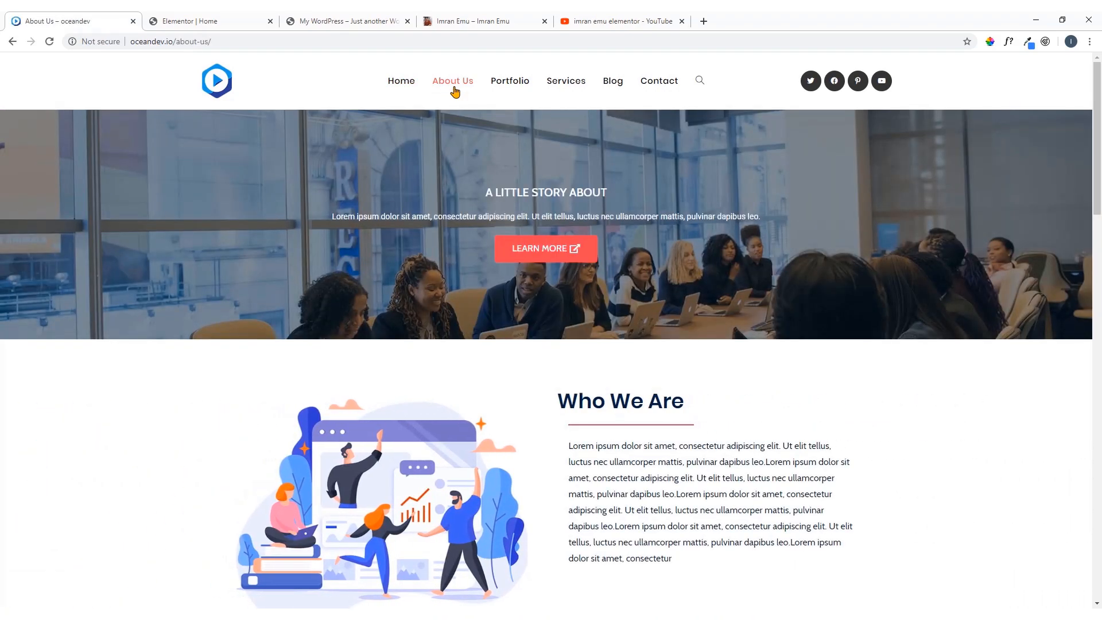
scroll(494, 199, "down", 20)
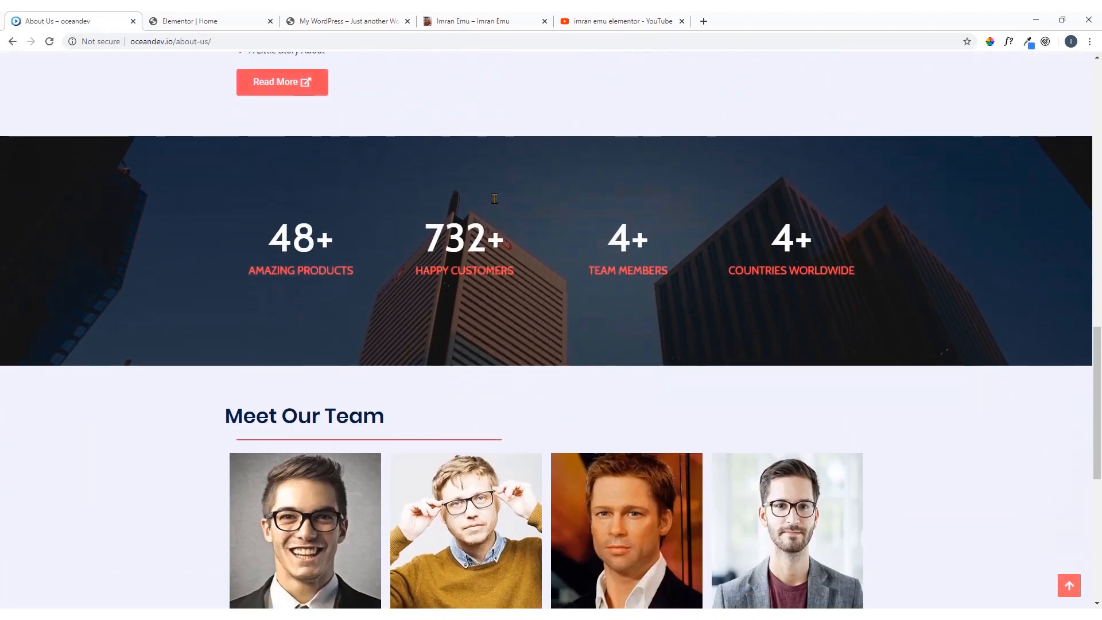
scroll(494, 199, "up", 5)
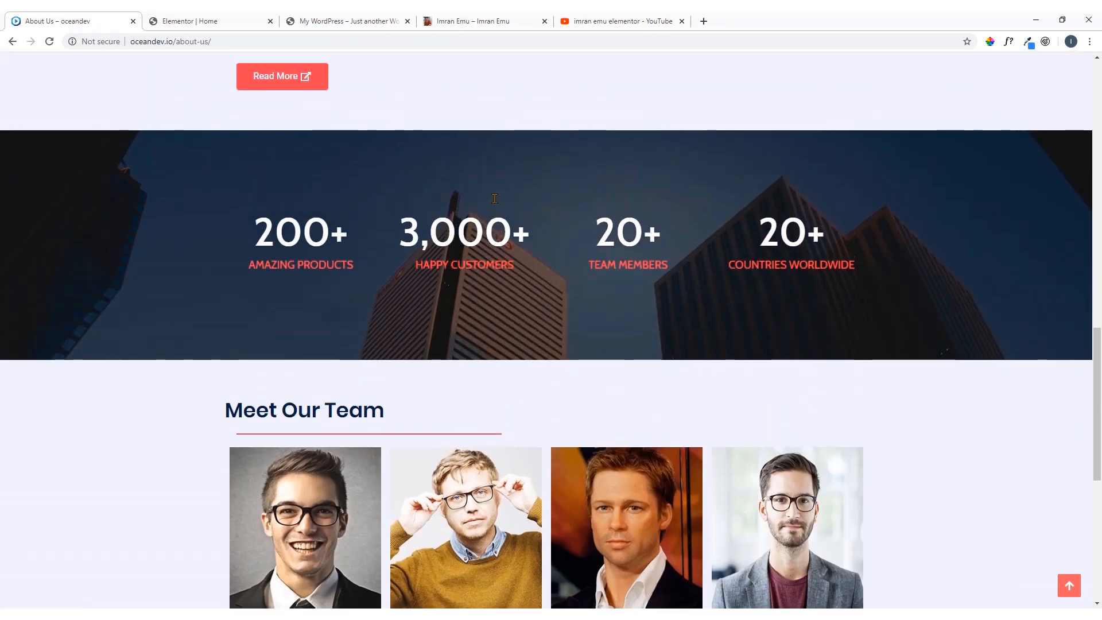
scroll(540, 240, "down", 6)
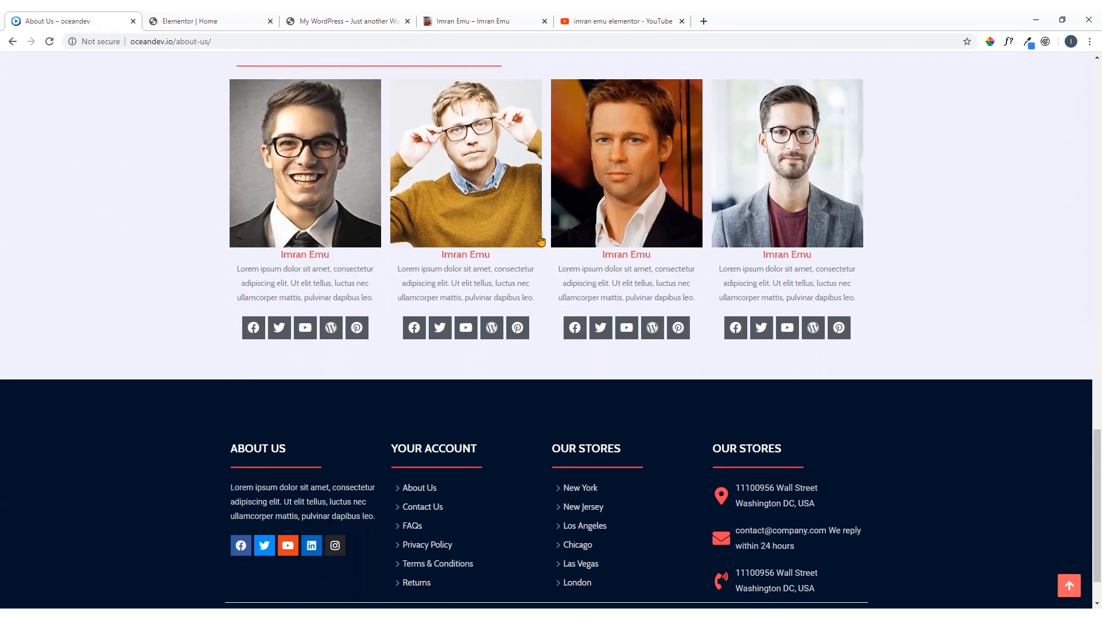
scroll(705, 192, "up", 8)
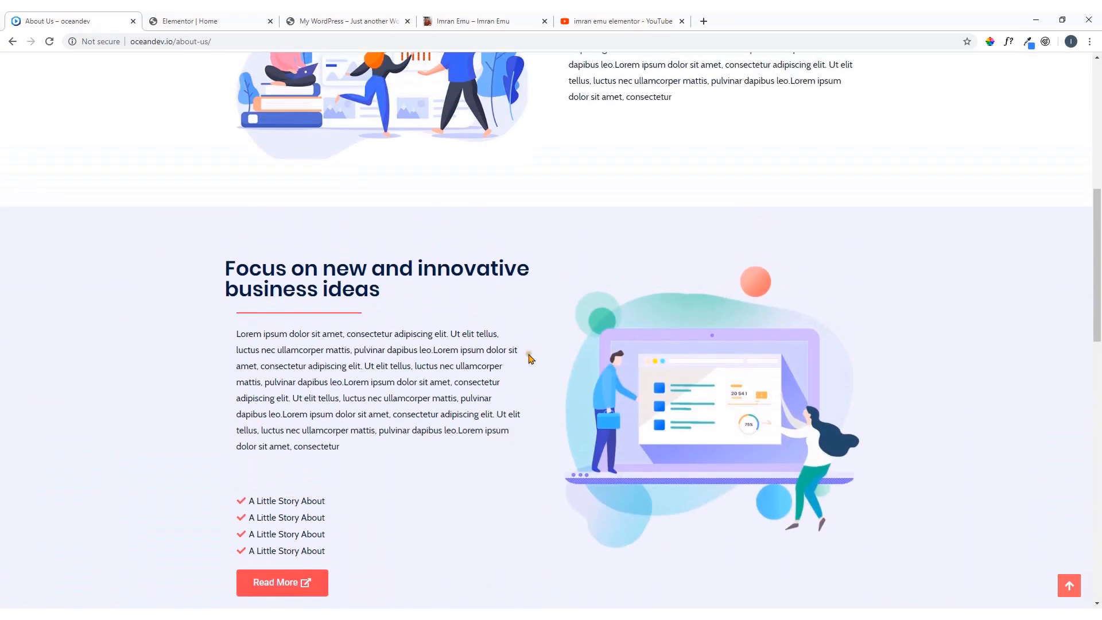
scroll(663, 332, "up", 8)
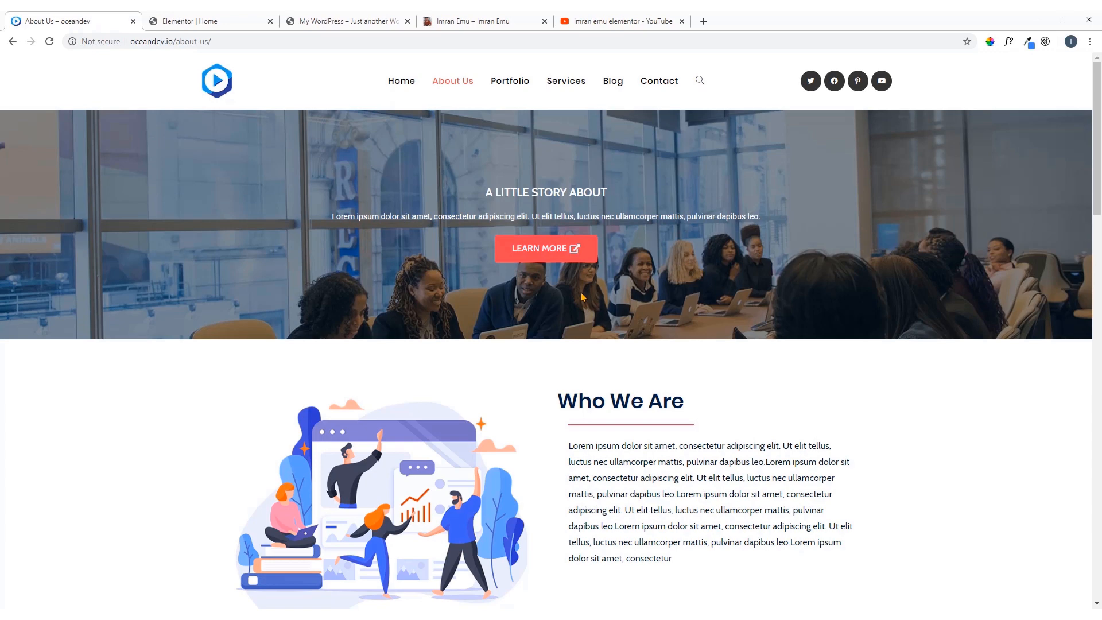
Switch to the template author's website and open the Free Page Layouts download for Elementor from its Freebies section
left_click(495, 18)
scroll(487, 137, "up", 20)
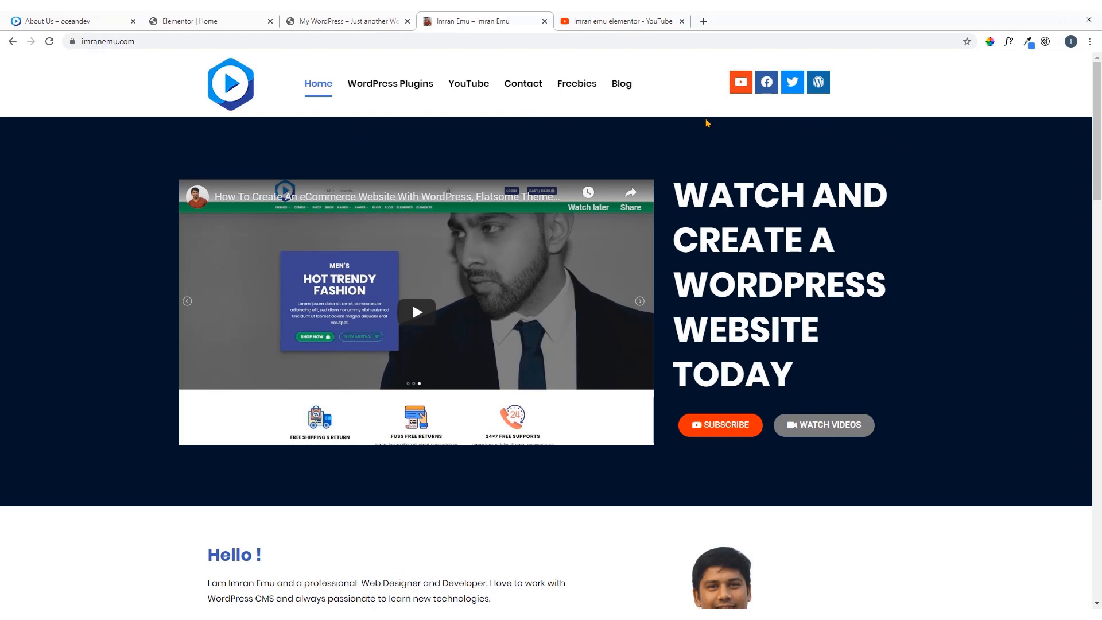
left_click(577, 87)
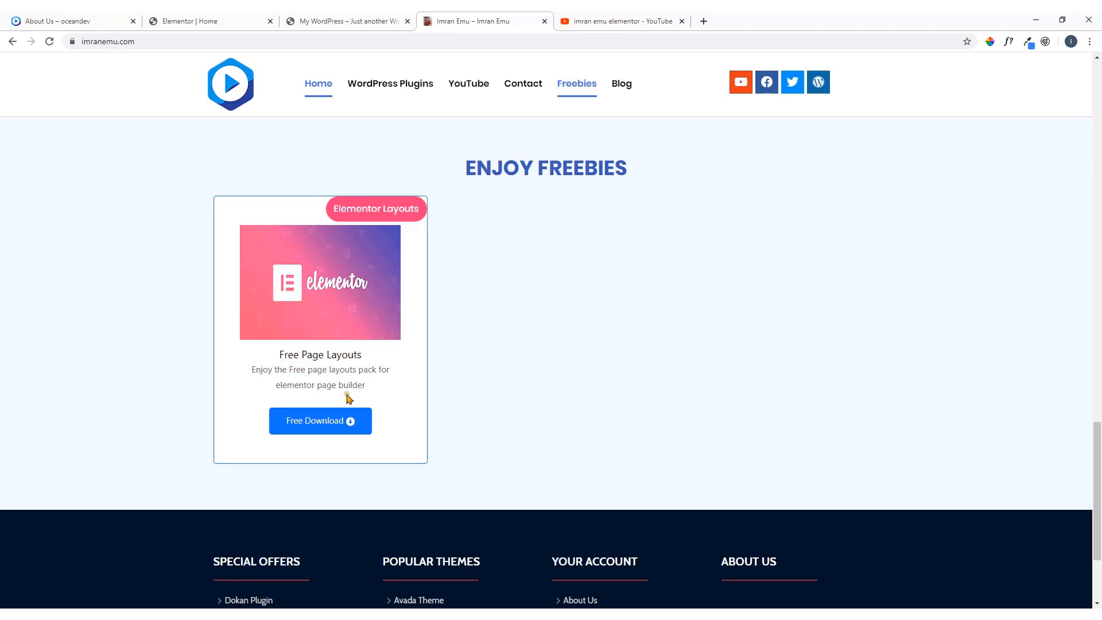
left_click(324, 426)
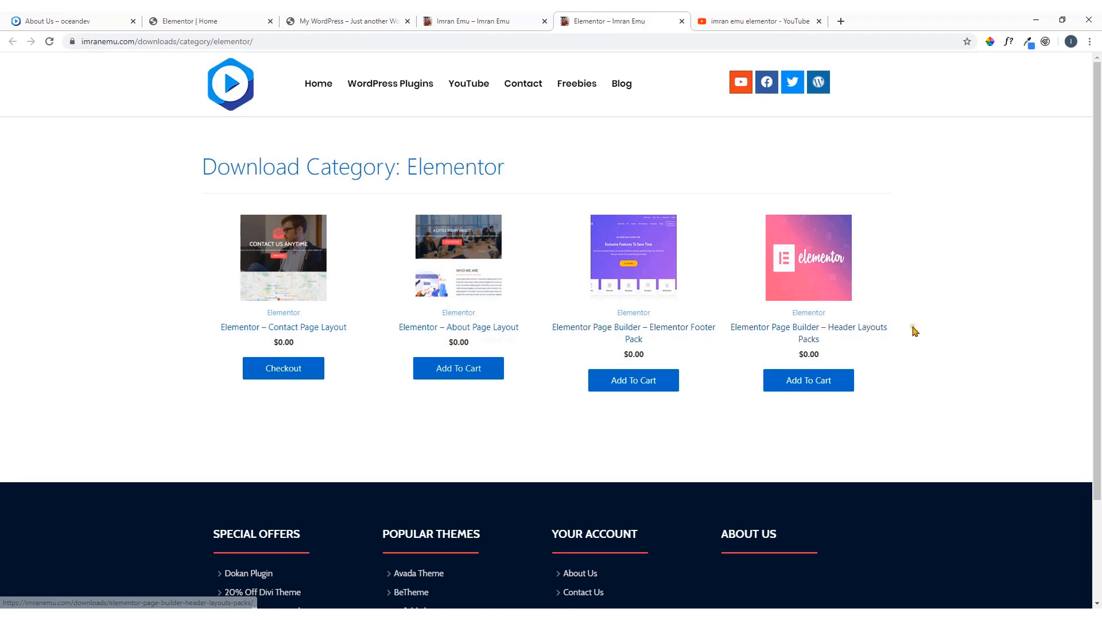
Add the Elementor About Page Layout, Elementor Footer Pack and Header Layouts Packs to the cart
left_click(467, 374)
left_click(635, 386)
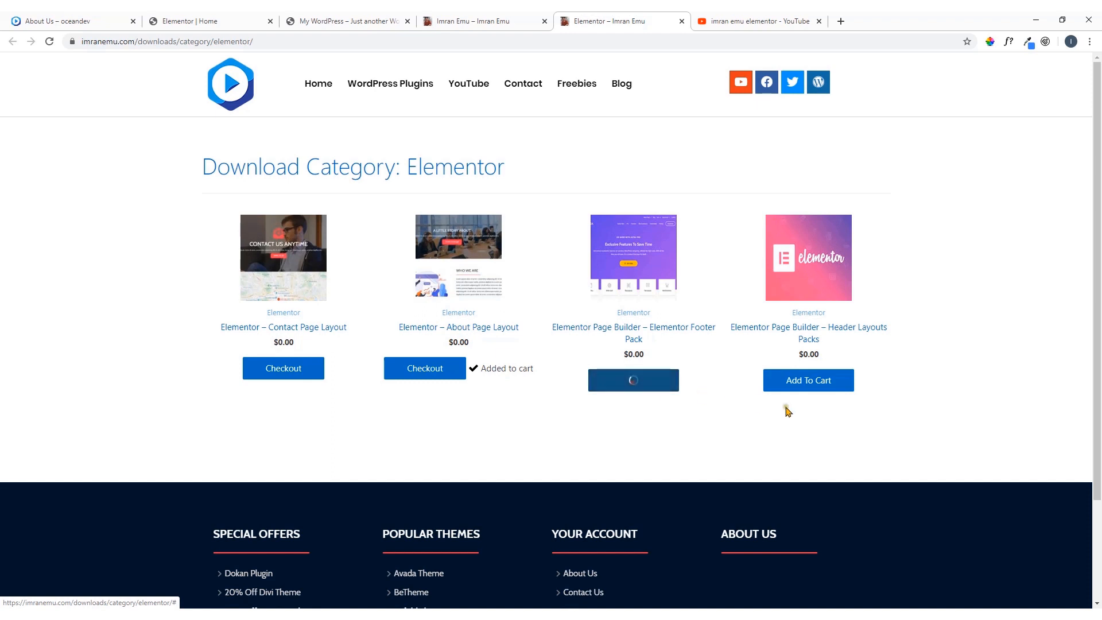
left_click(817, 384)
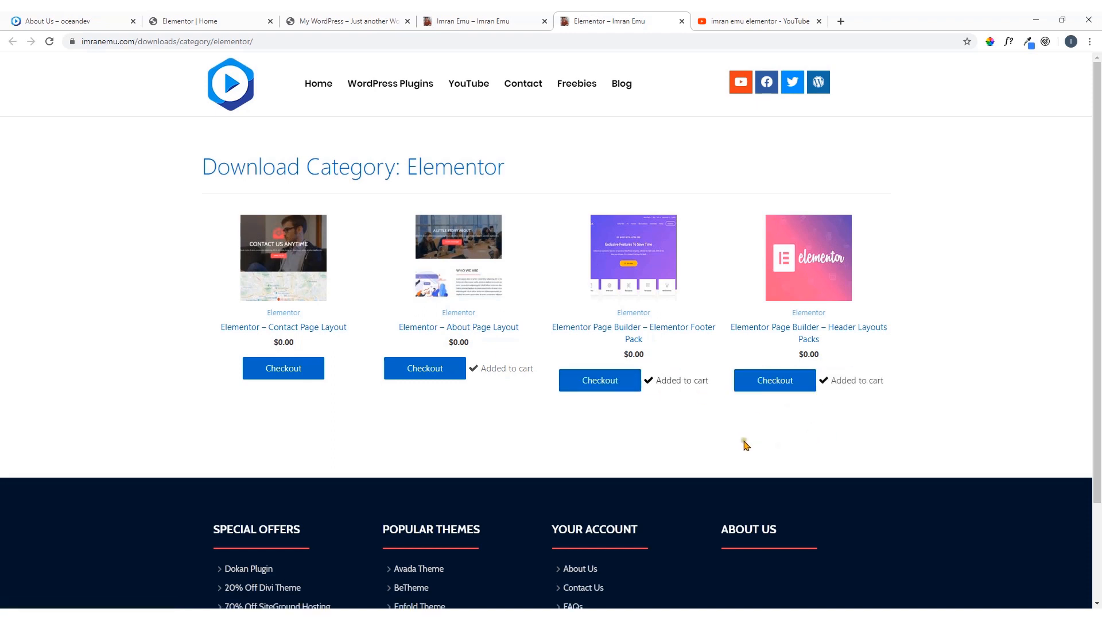
Open the checkout with the Contact Page Layout included and fill in the e-mail address copied from the Google account details in a new tab
left_click(289, 376)
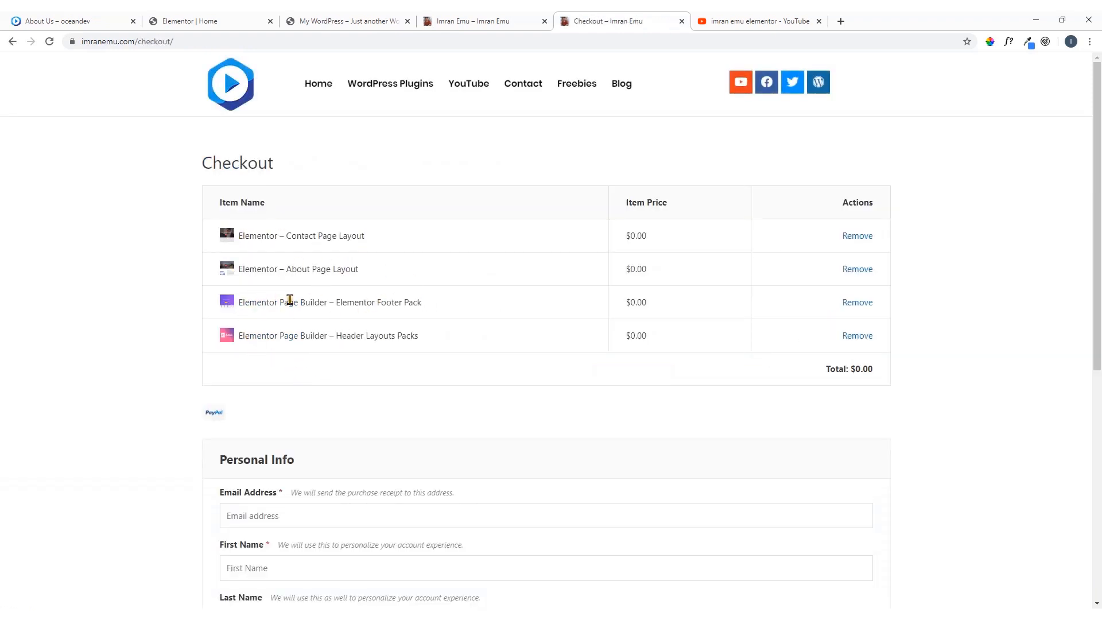
scroll(346, 315, "down", 3)
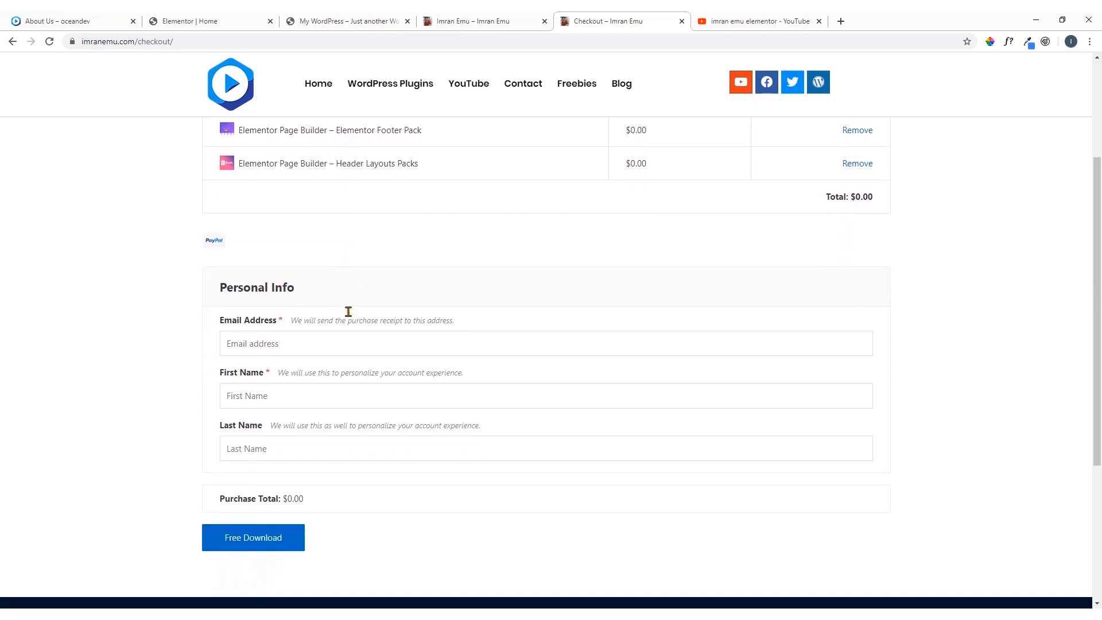
left_click(241, 342)
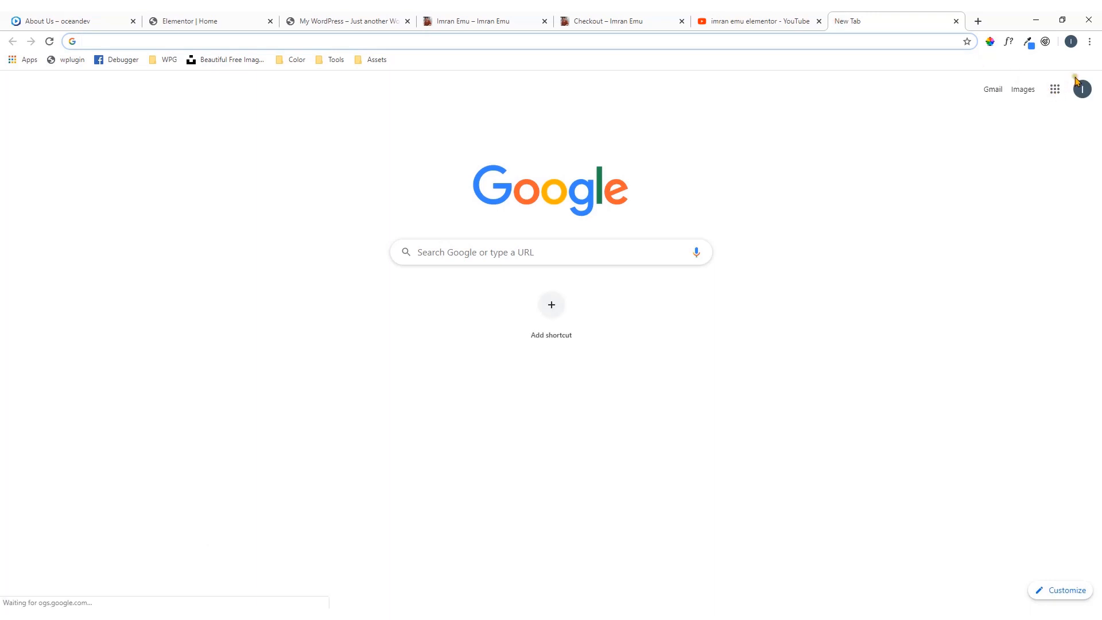
left_click(1082, 89)
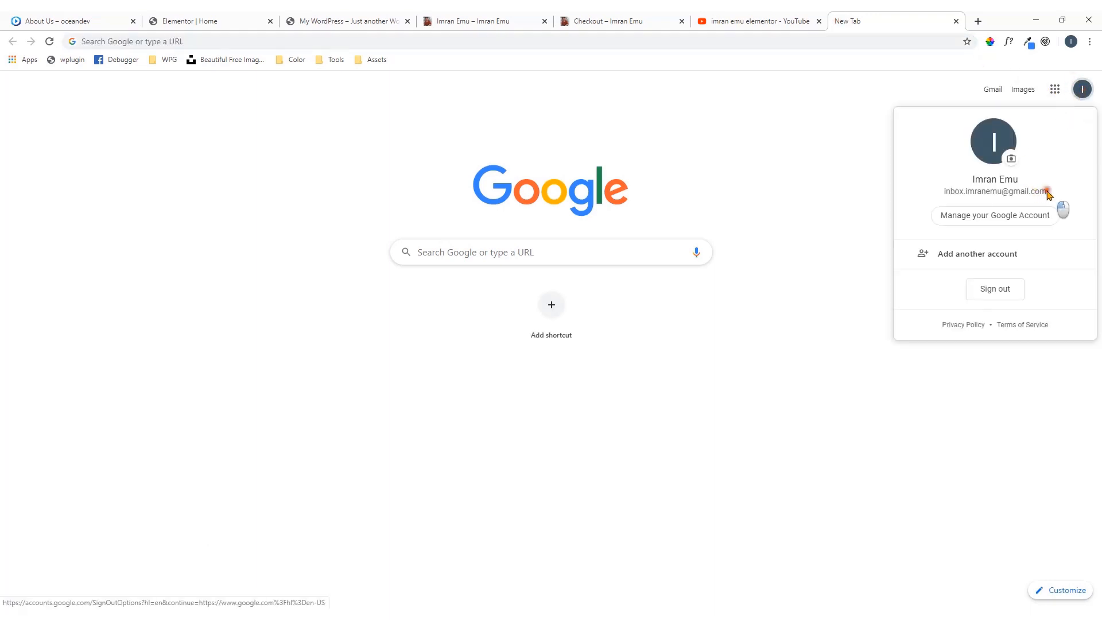
left_click_drag(1060, 207, 945, 200)
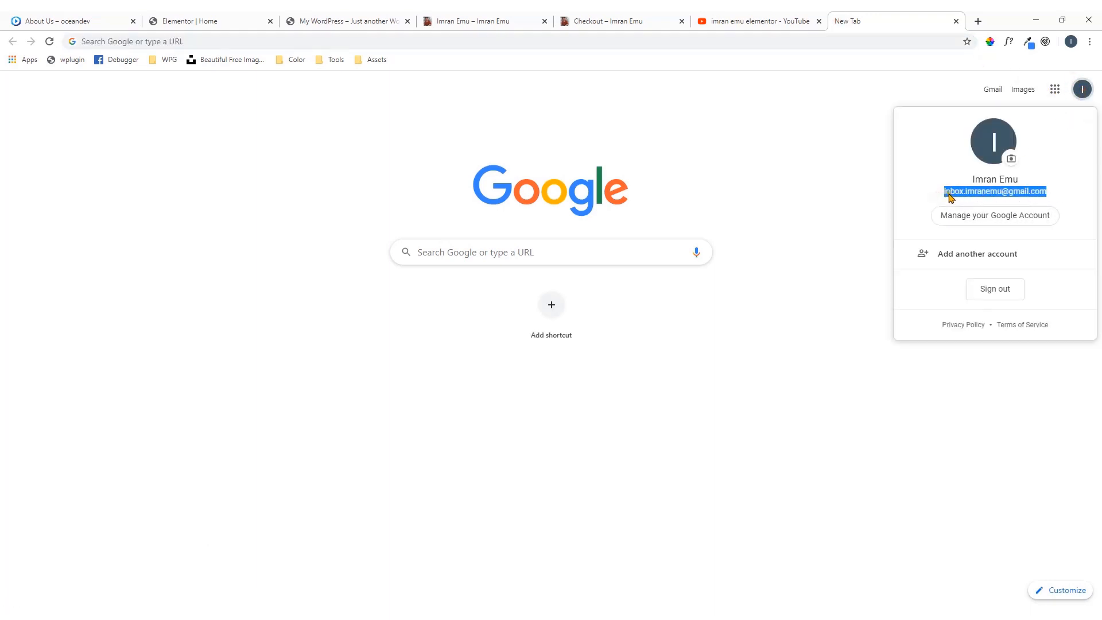
right_click(951, 198)
left_click(953, 200)
left_click(620, 17)
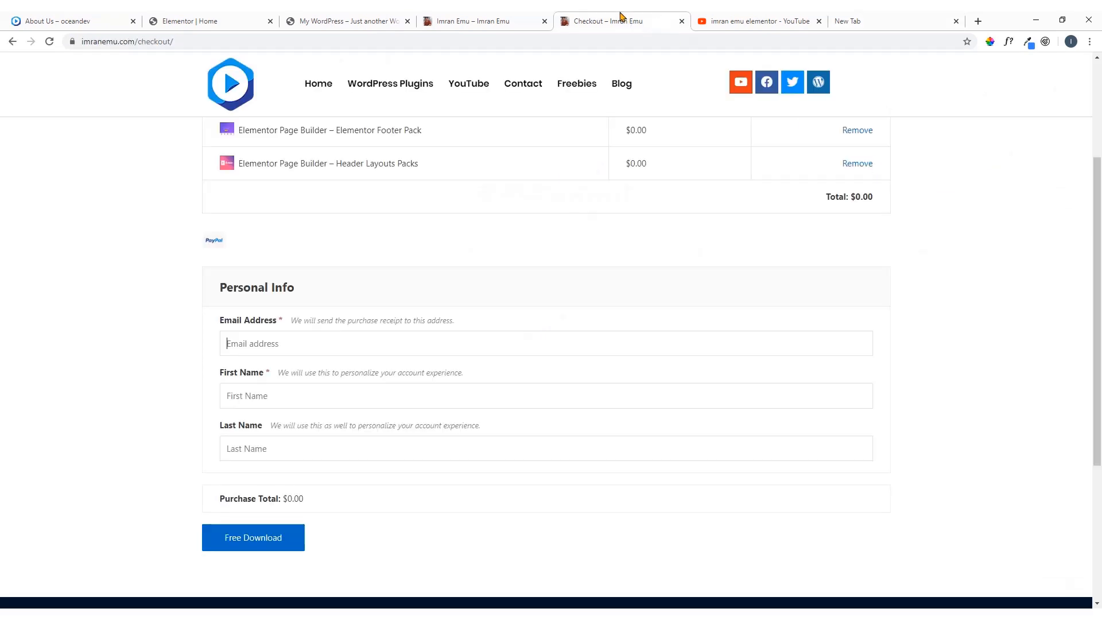
scroll(317, 276, "up", 3)
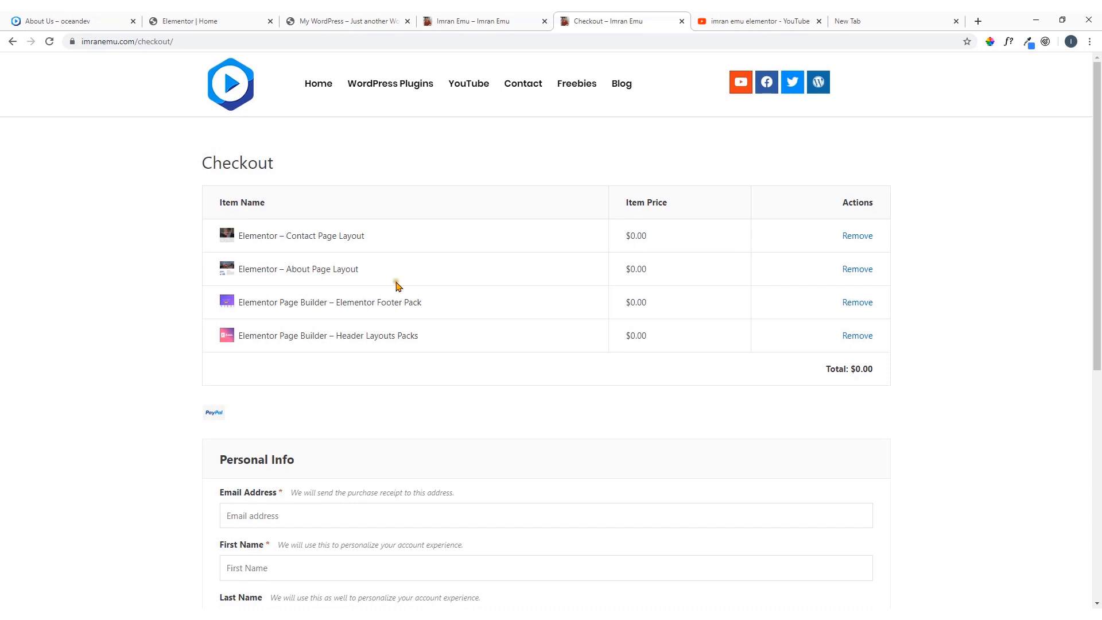
scroll(398, 285, "down", 3)
key("ctrl+v")
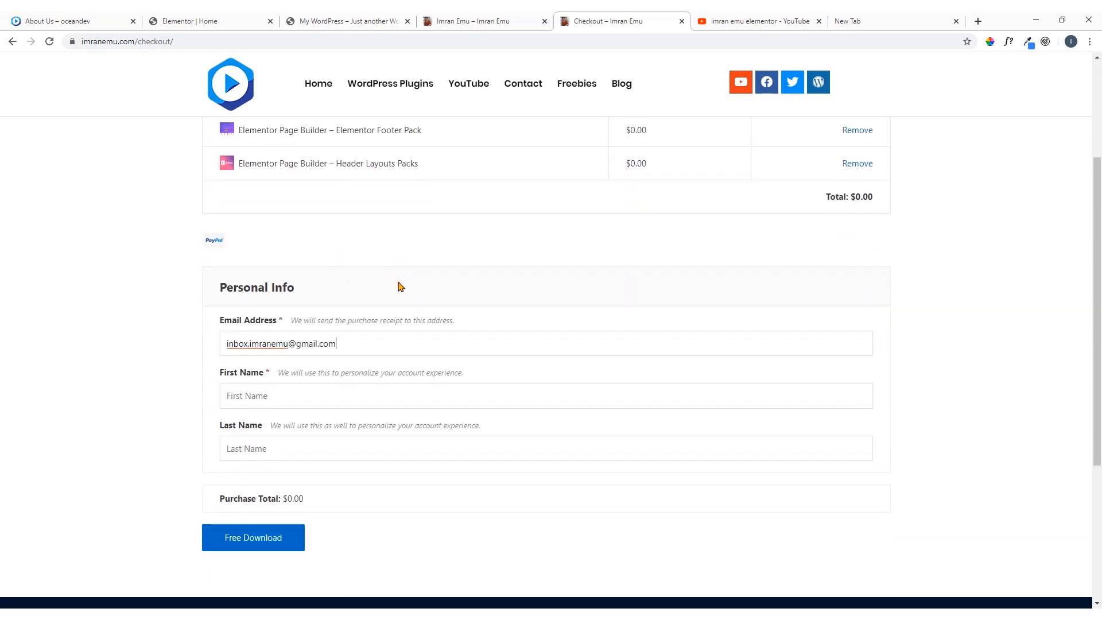
Enter the customer's first and last name in the Personal Info form and submit the free download order
left_click(377, 322)
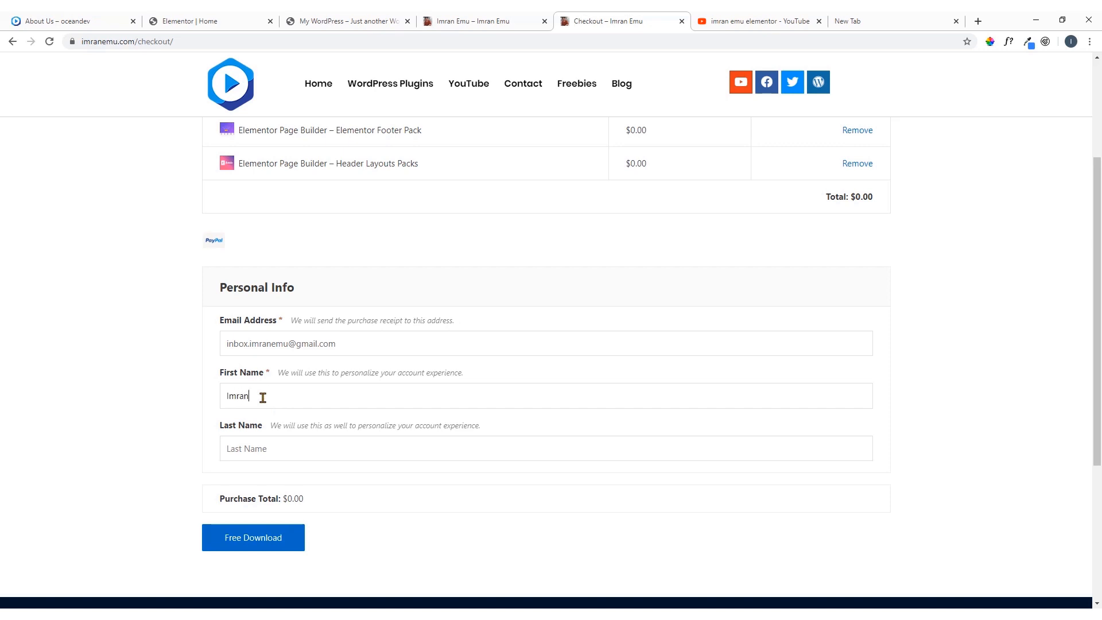
left_click(310, 458)
scroll(344, 492, "down", 2)
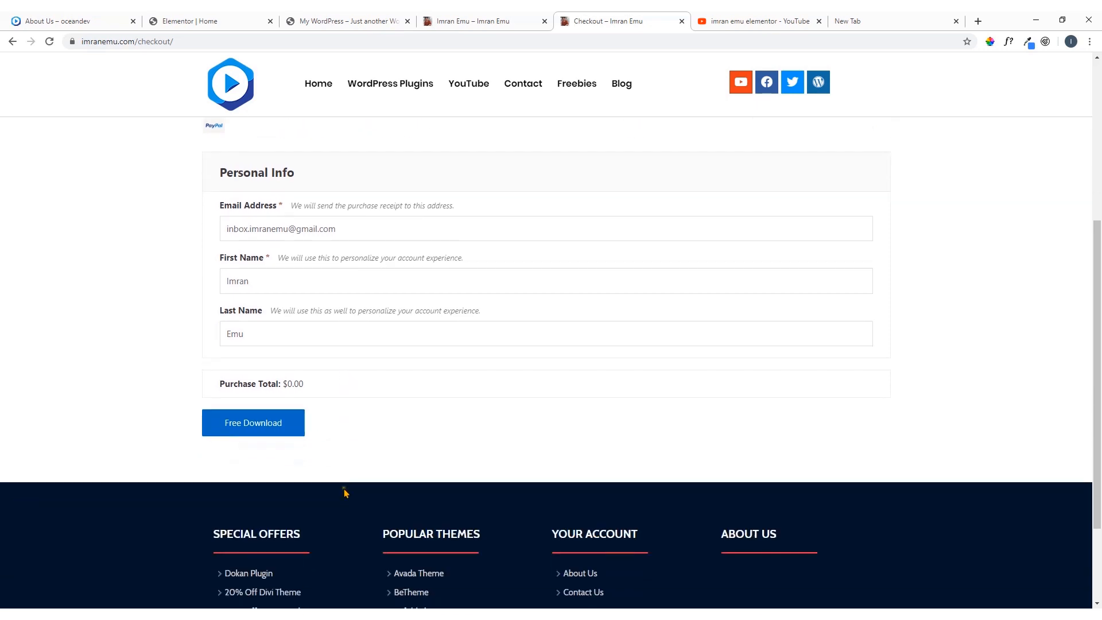
left_click(270, 430)
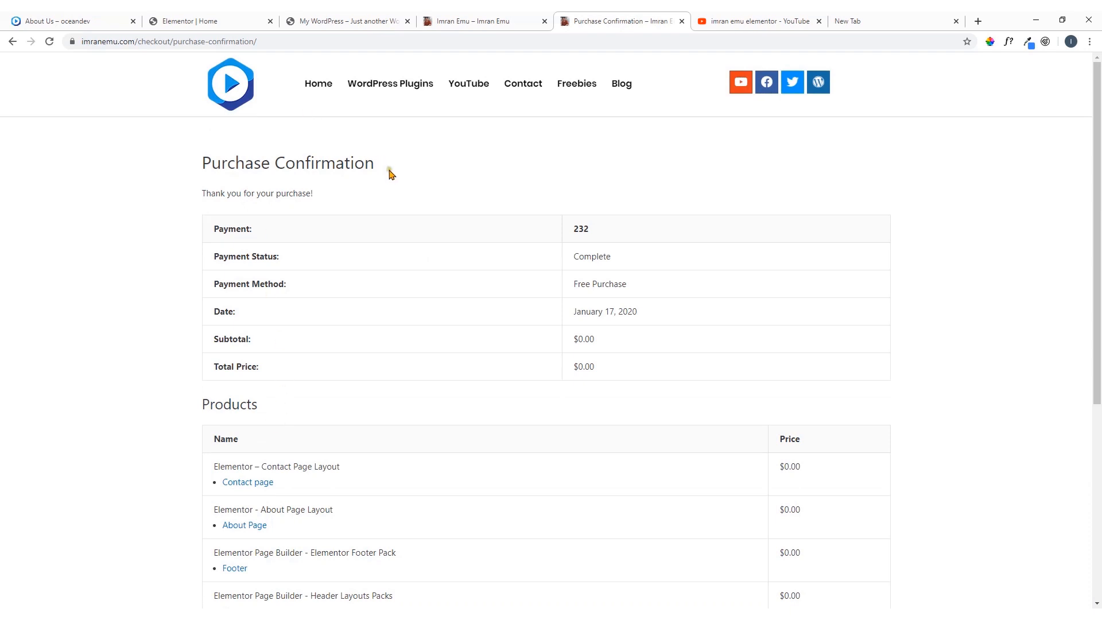
Check the order's product download links, then open the Purchase Receipt message in the account's Gmail inbox, dismissing the desktop notifications prompt
scroll(392, 175, "down", 4)
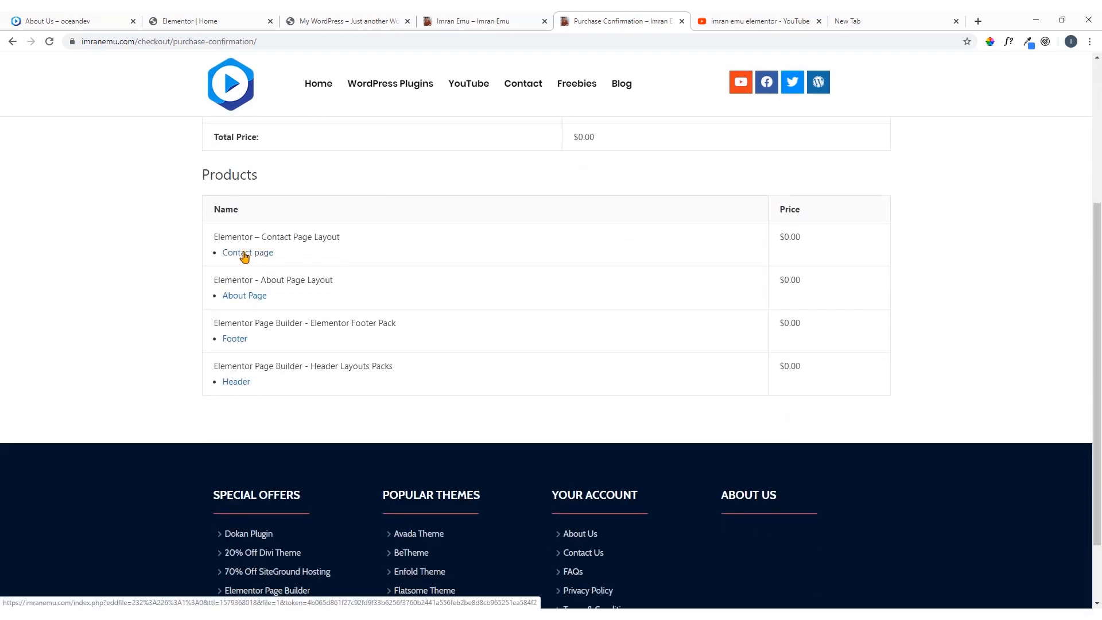
scroll(332, 251, "up", 4)
left_click(848, 20)
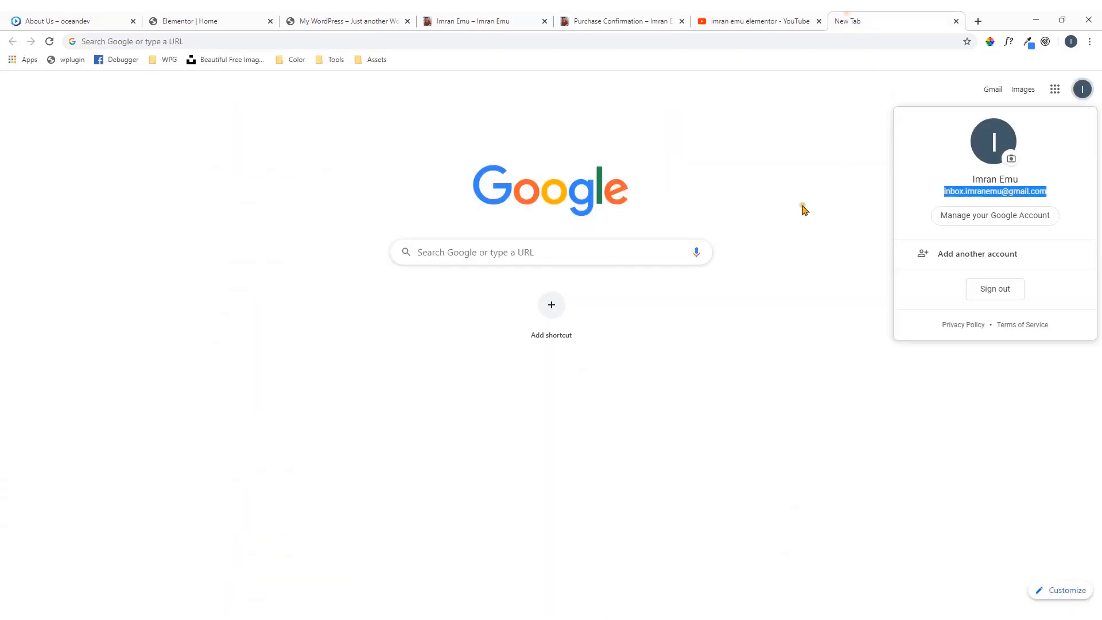
left_click(788, 221)
left_click(993, 91)
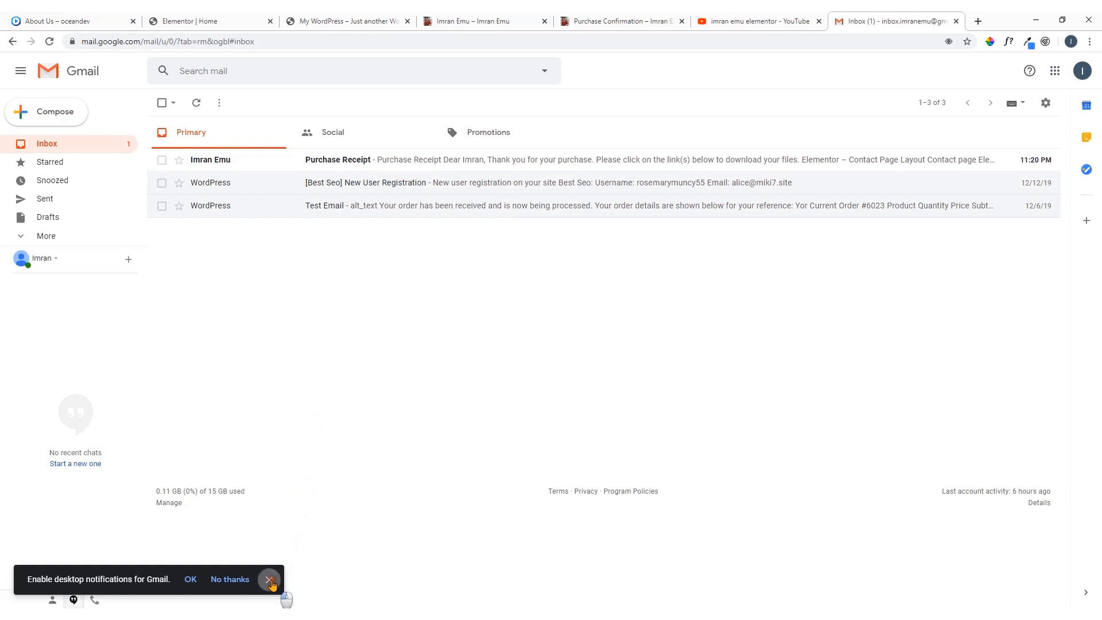
left_click(268, 580)
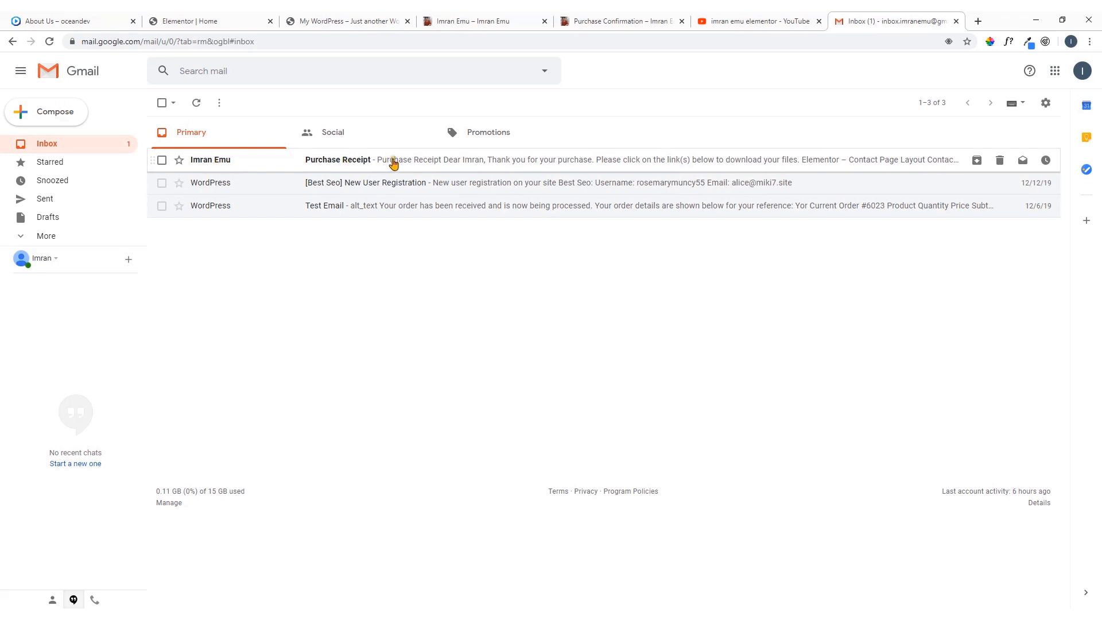
left_click(427, 161)
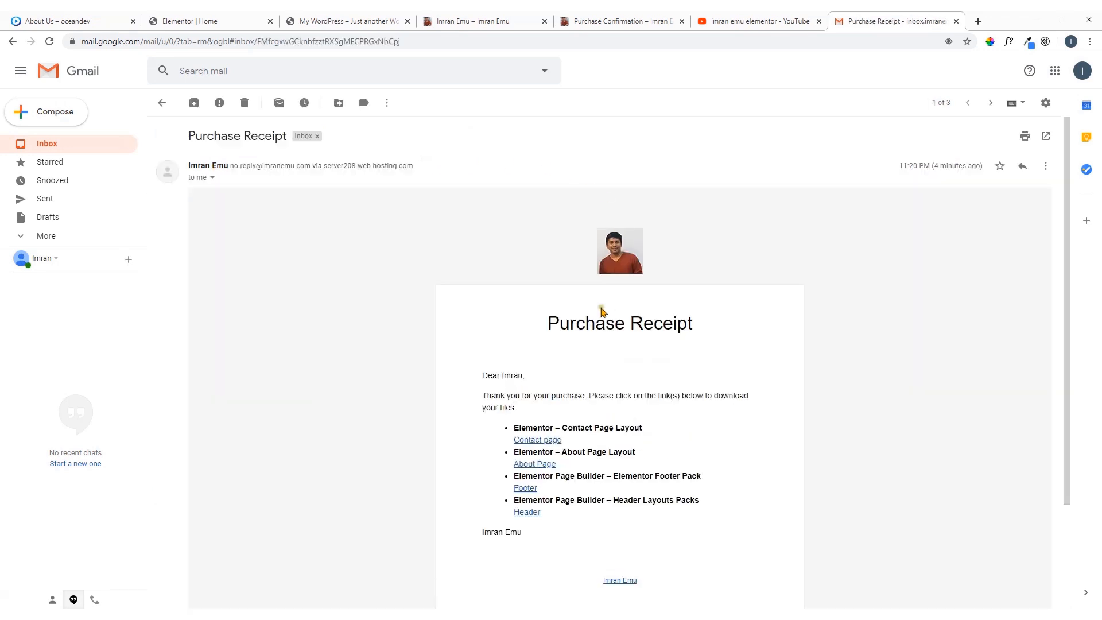
Download the Contact page layout file from the receipt e-mail and go back to the product links on the Purchase Confirmation page
scroll(602, 311, "down", 2)
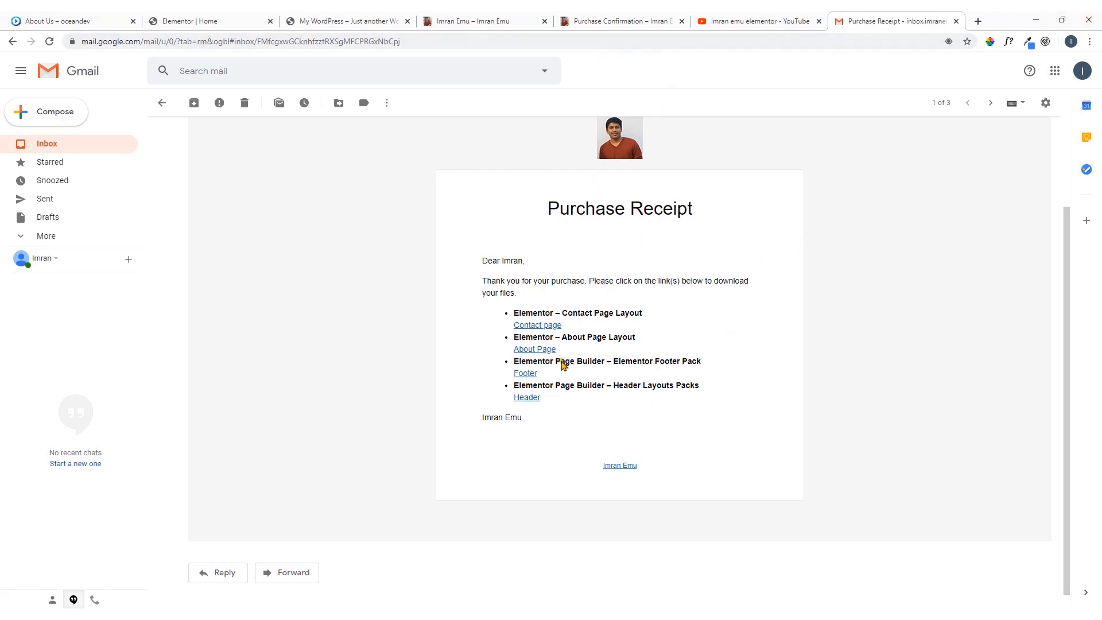
left_click(539, 328)
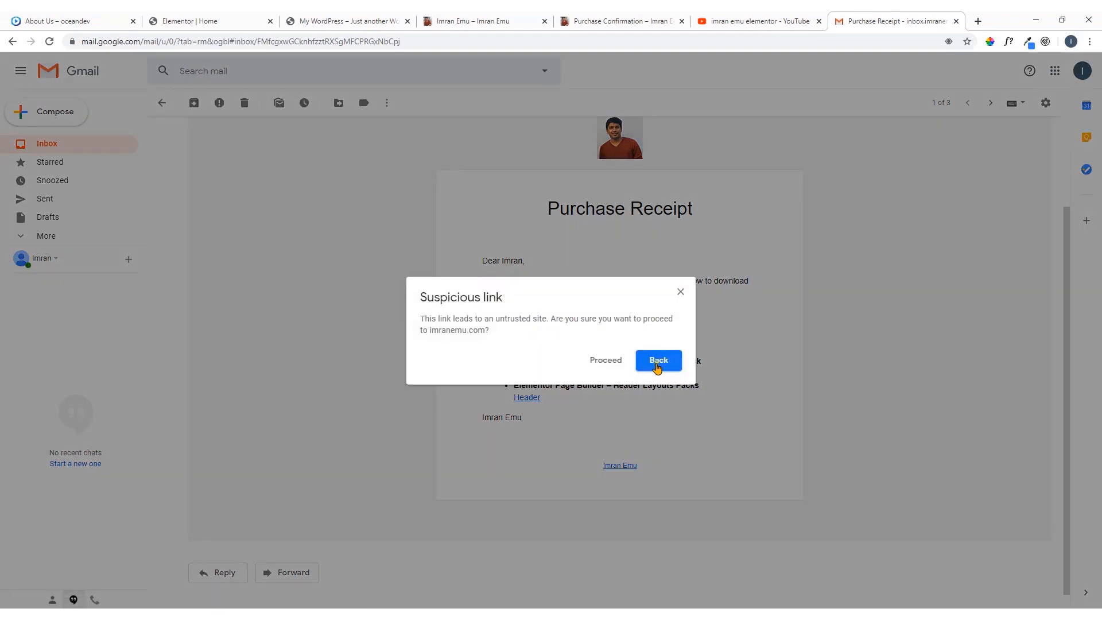
left_click(628, 365)
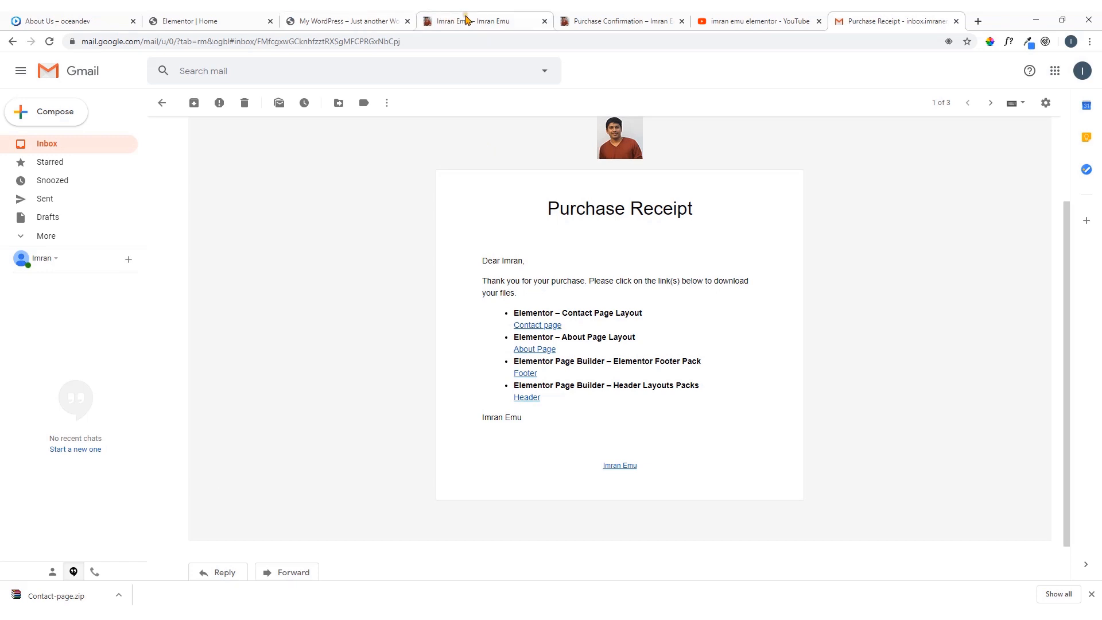
left_click(603, 16)
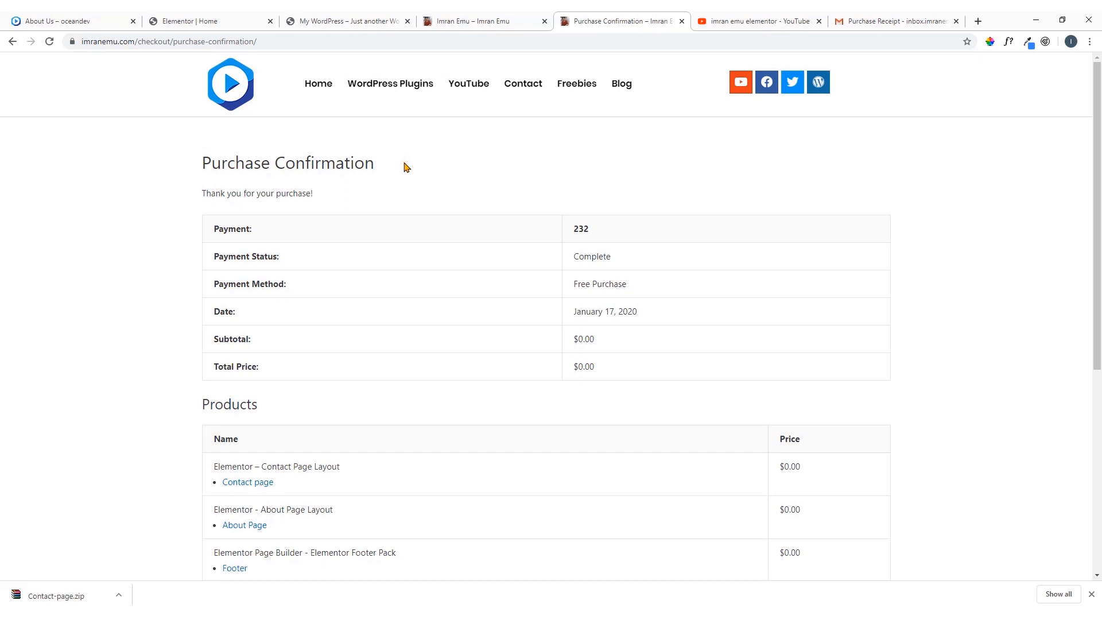
scroll(413, 168, "down", 3)
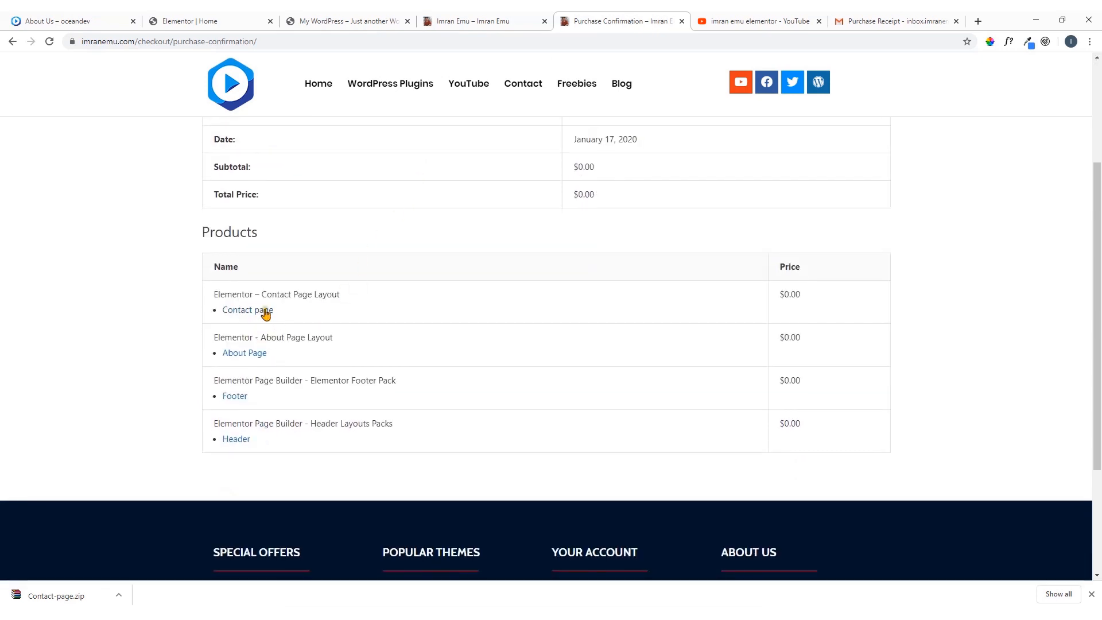
Switch to the Elementor editor of the Home page and exit it to the WordPress dashboard
left_click(324, 17)
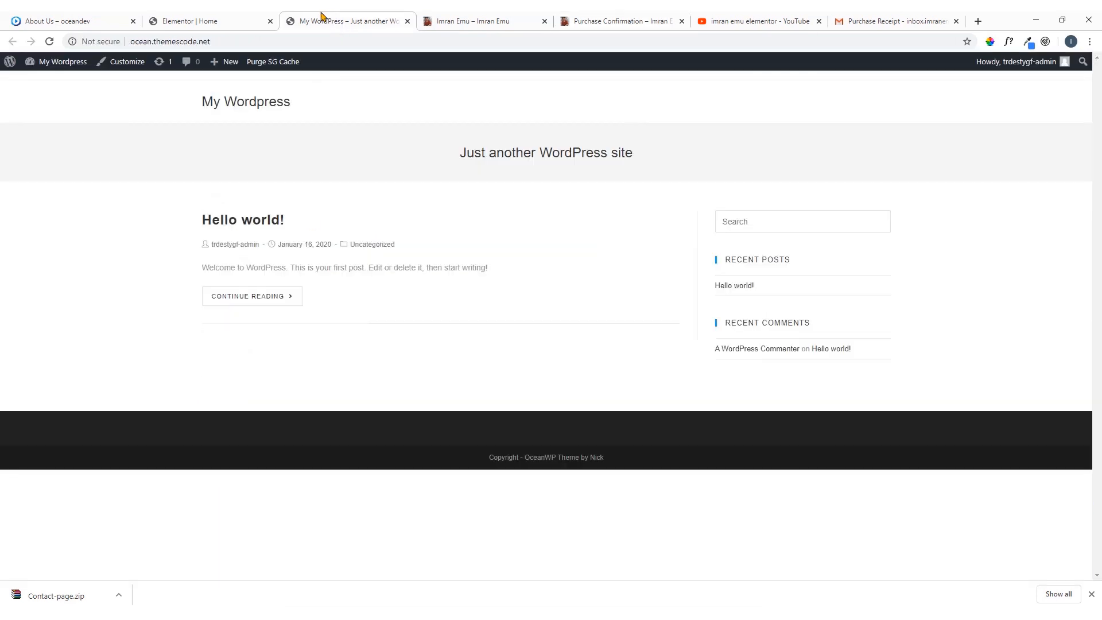
left_click(239, 22)
scroll(291, 187, "up", 8)
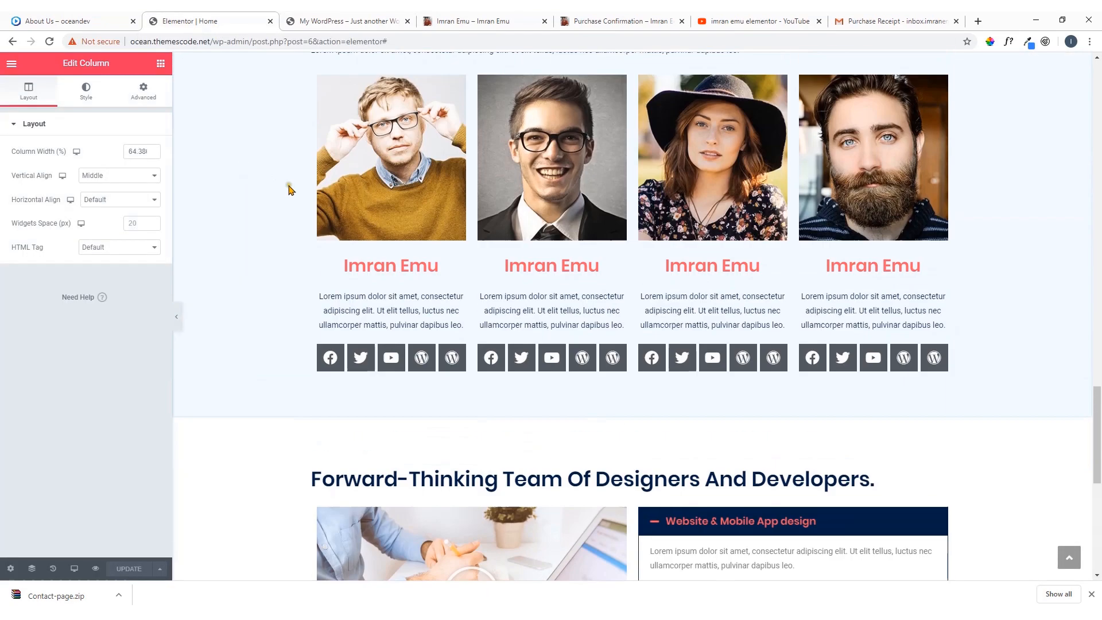
scroll(292, 192, "up", 7)
scroll(251, 135, "down", 8)
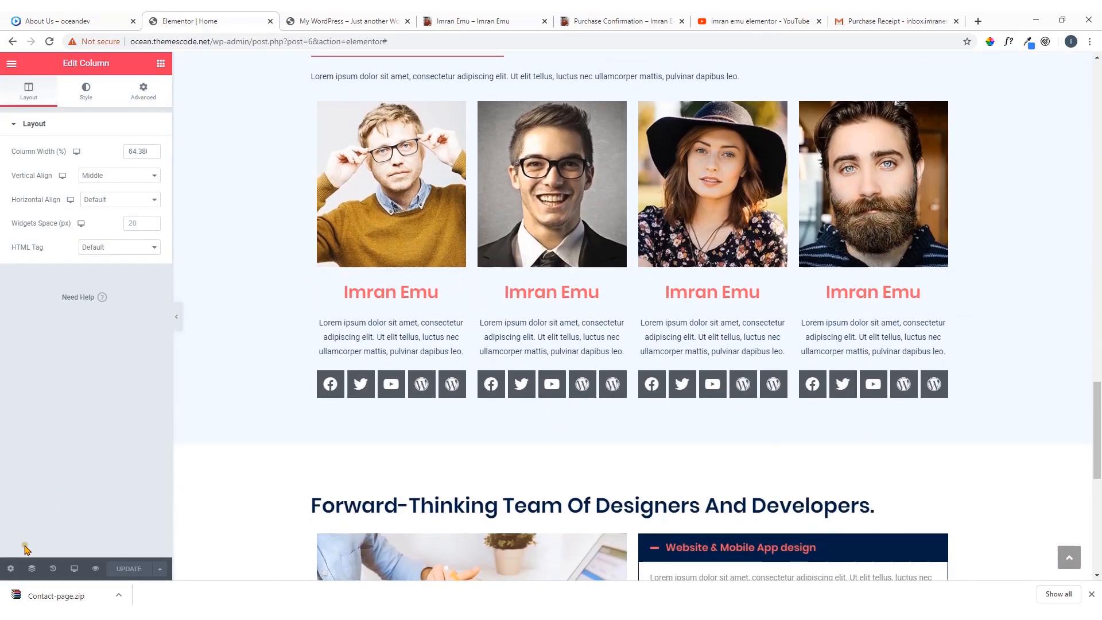
left_click(11, 568)
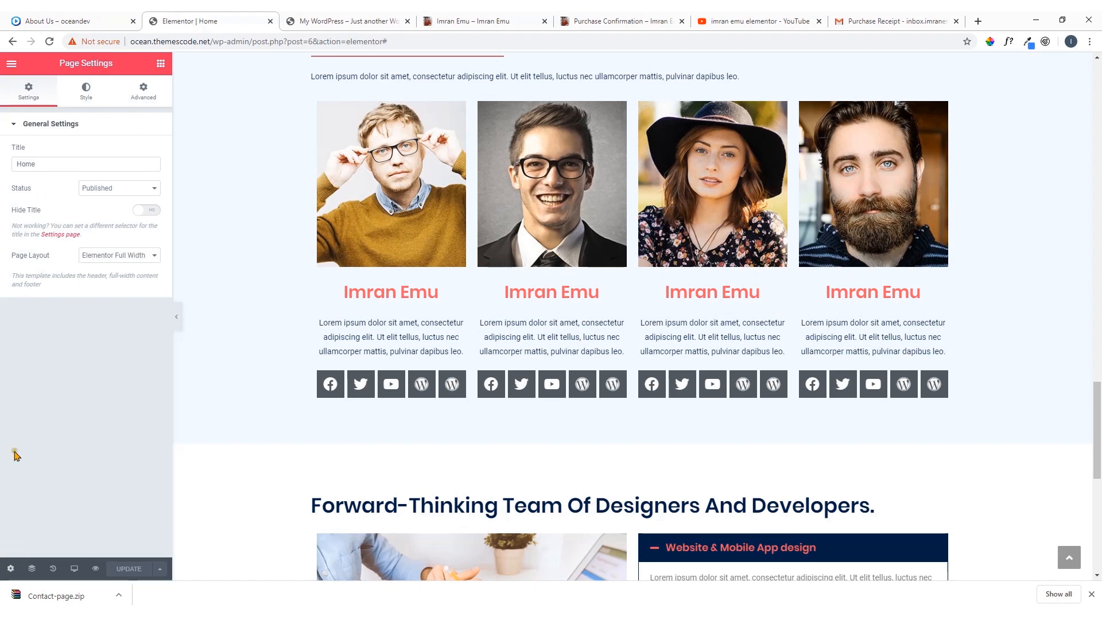
left_click(11, 64)
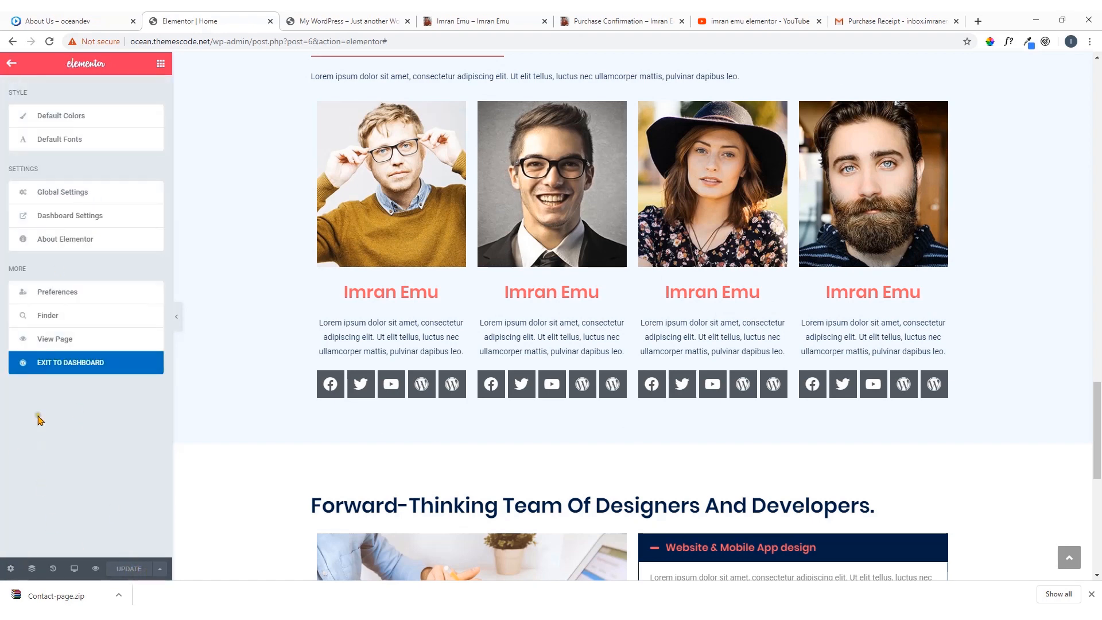
left_click(62, 368)
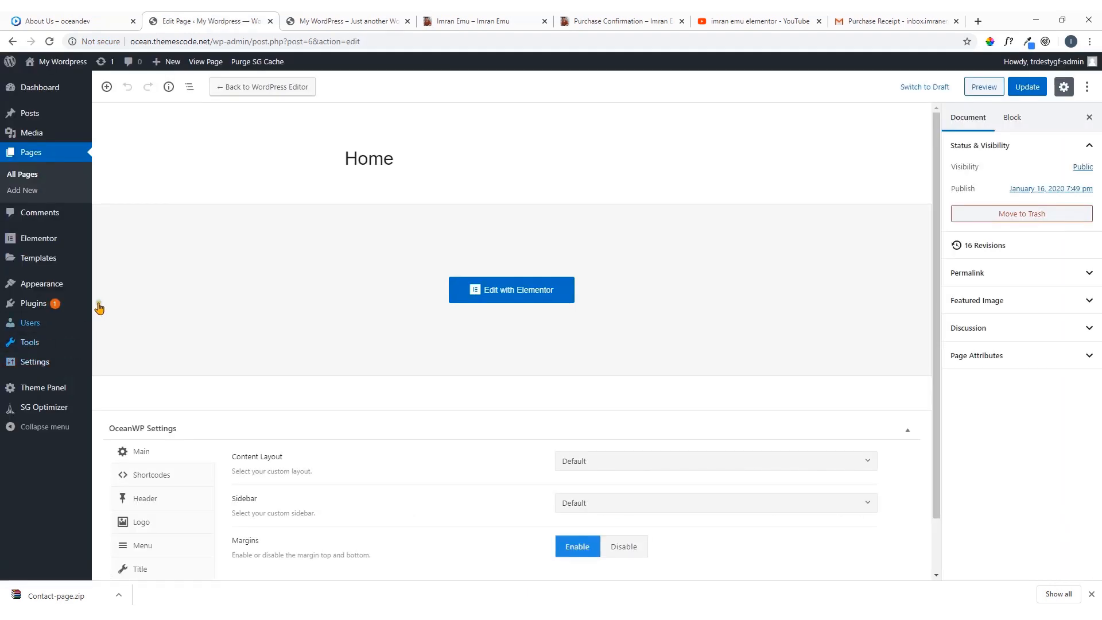
Open the About Us page from the list of all pages in a new tab and start editing it with Elementor
left_click(26, 175)
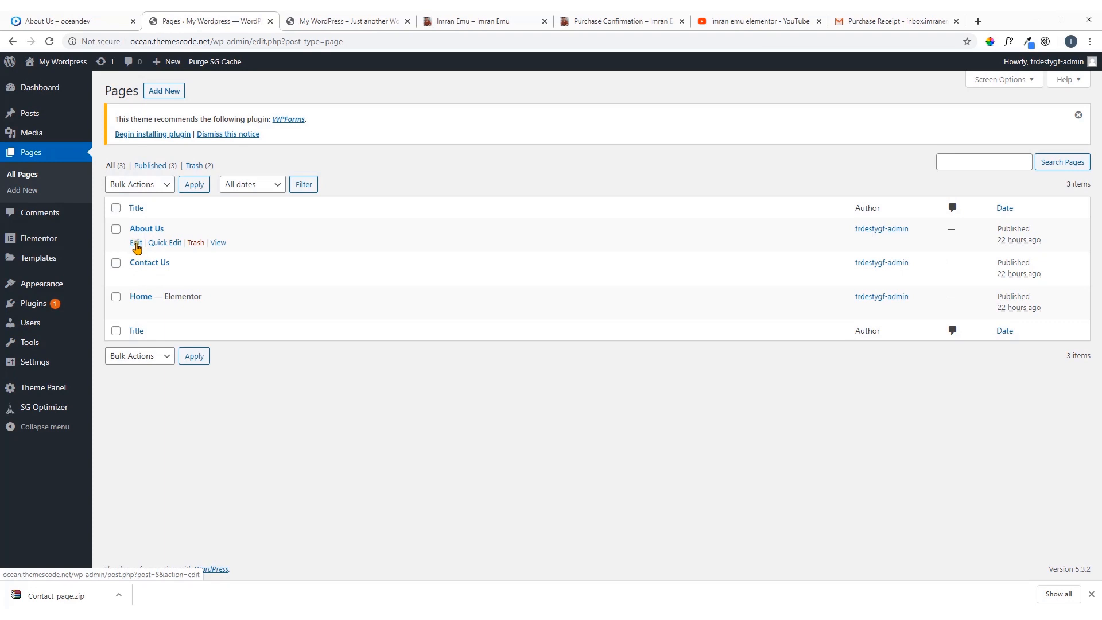
right_click(137, 245)
left_click(158, 253)
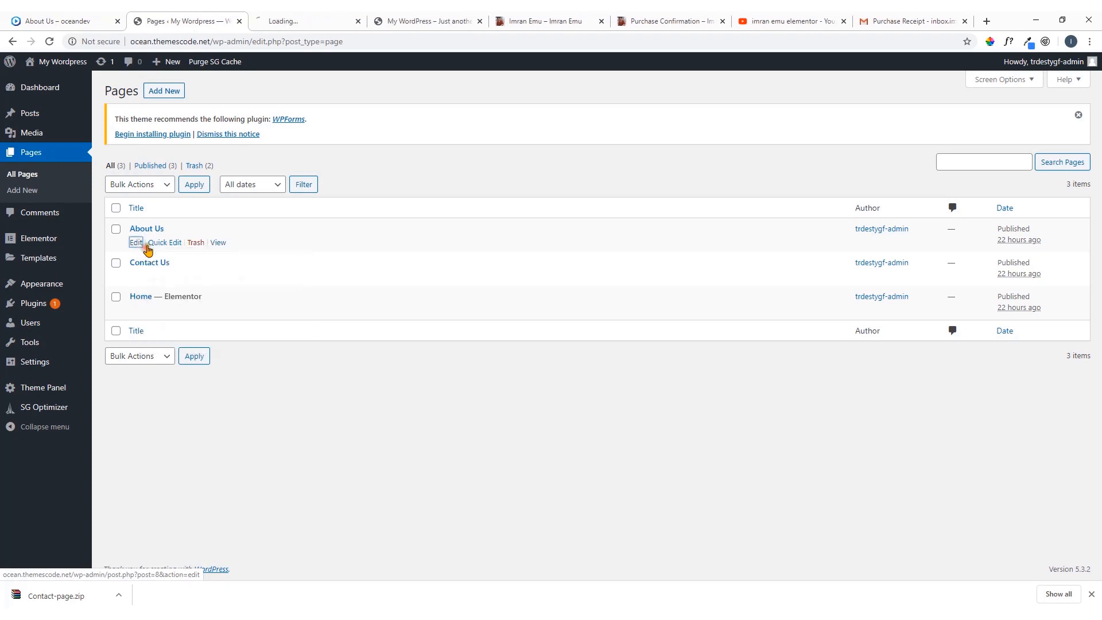
left_click(314, 20)
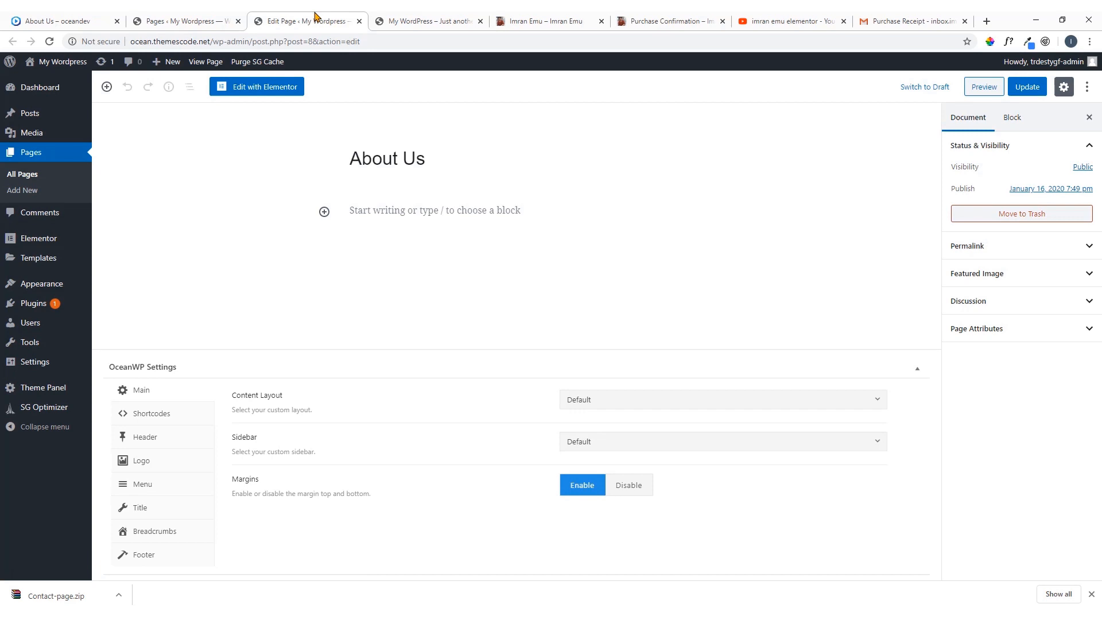
left_click(256, 87)
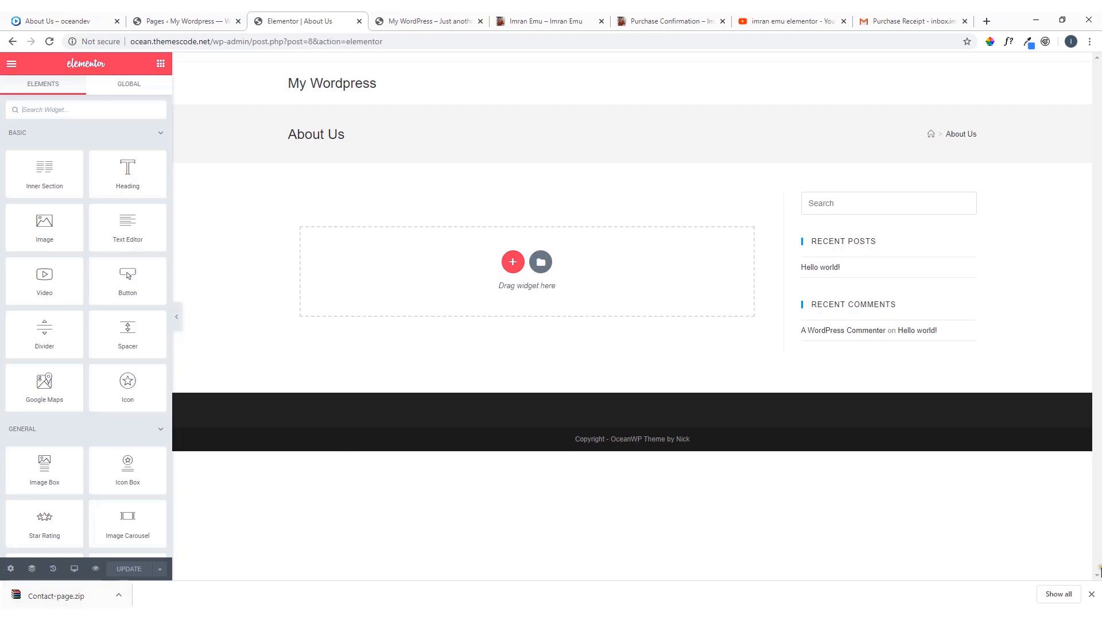
Close the browser's downloads bar and set the About Us page layout to Elementor Full Width
left_click(1092, 594)
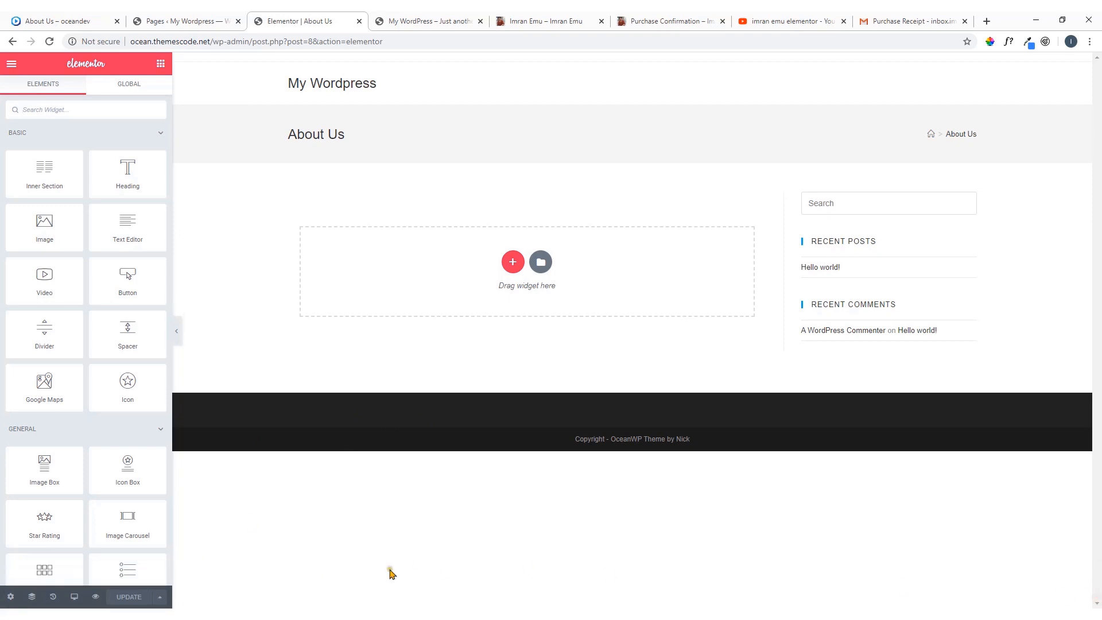
left_click(10, 597)
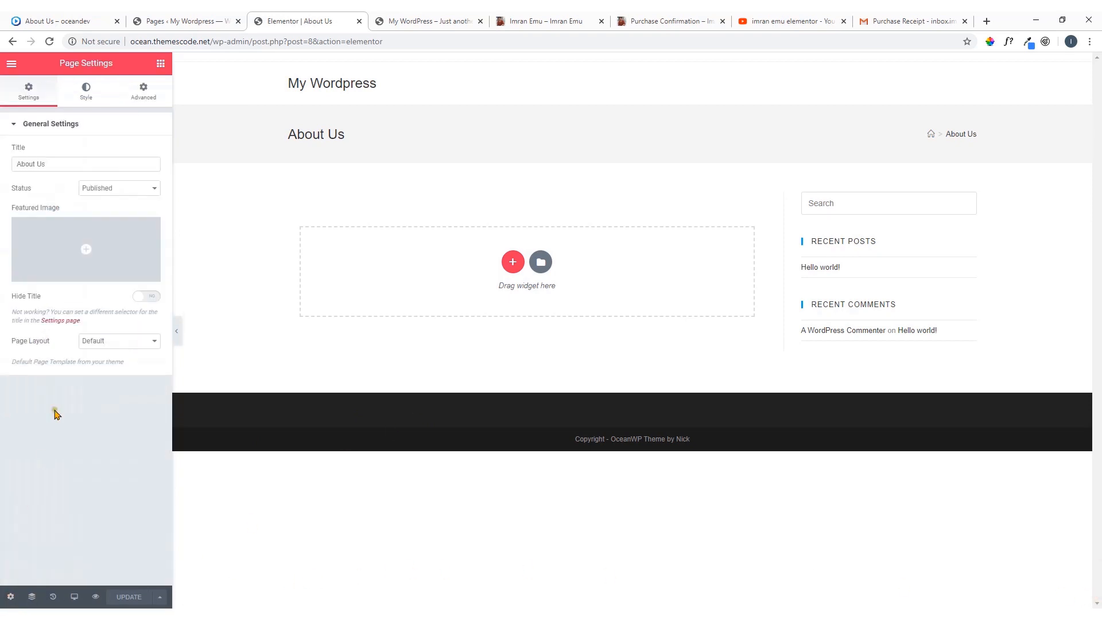
left_click(106, 343)
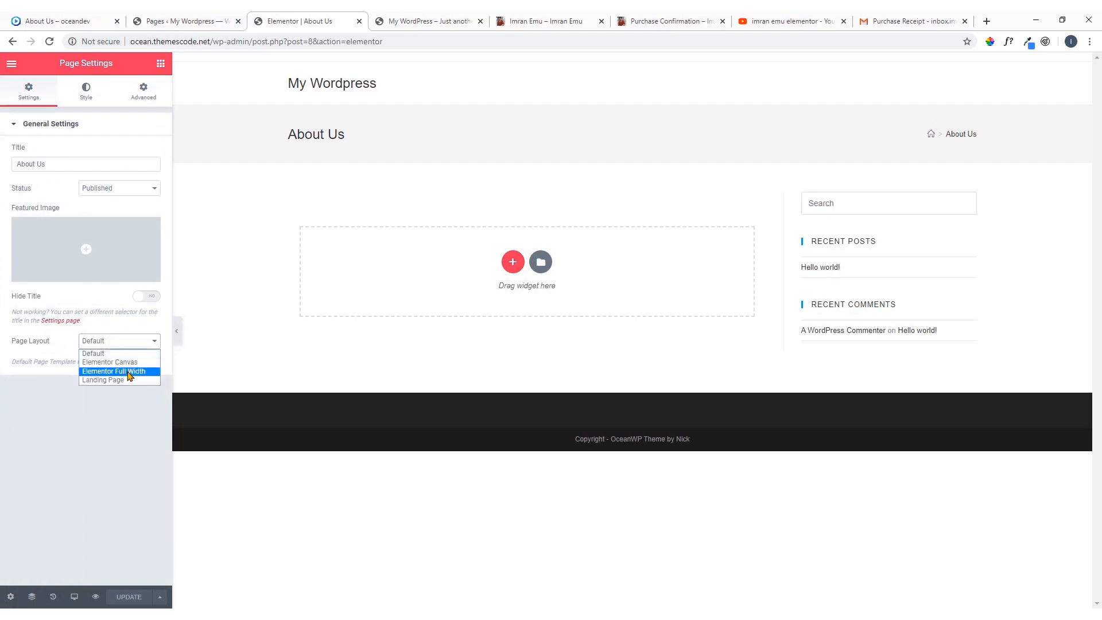
left_click(129, 372)
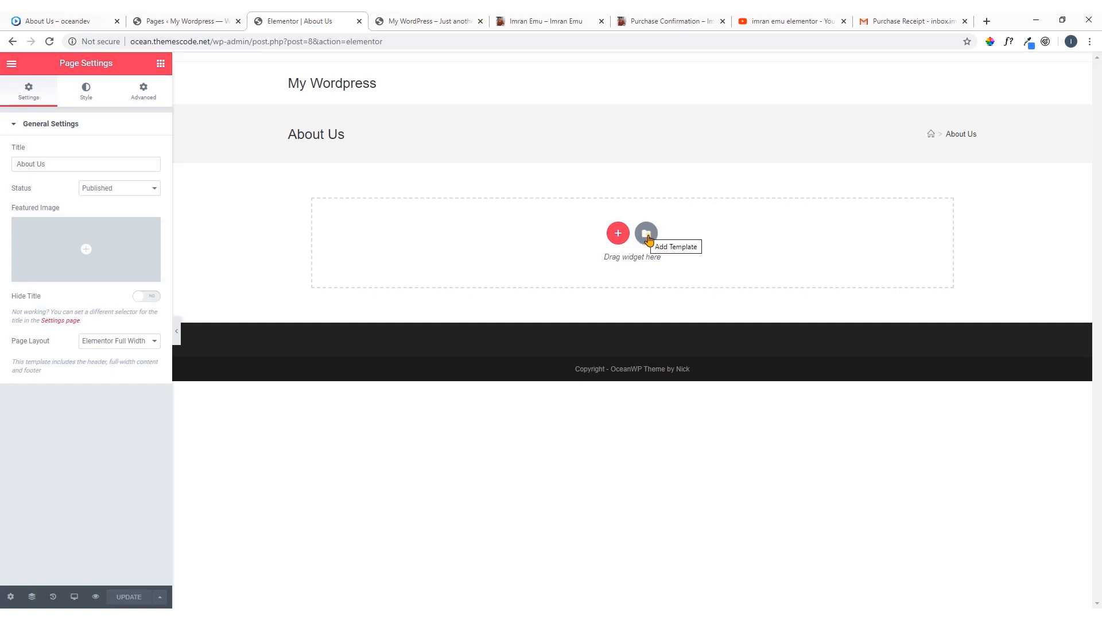
Import about-one.json from the Downloads > Layouts > About Page folder into the saved templates of the Elementor library
left_click(647, 235)
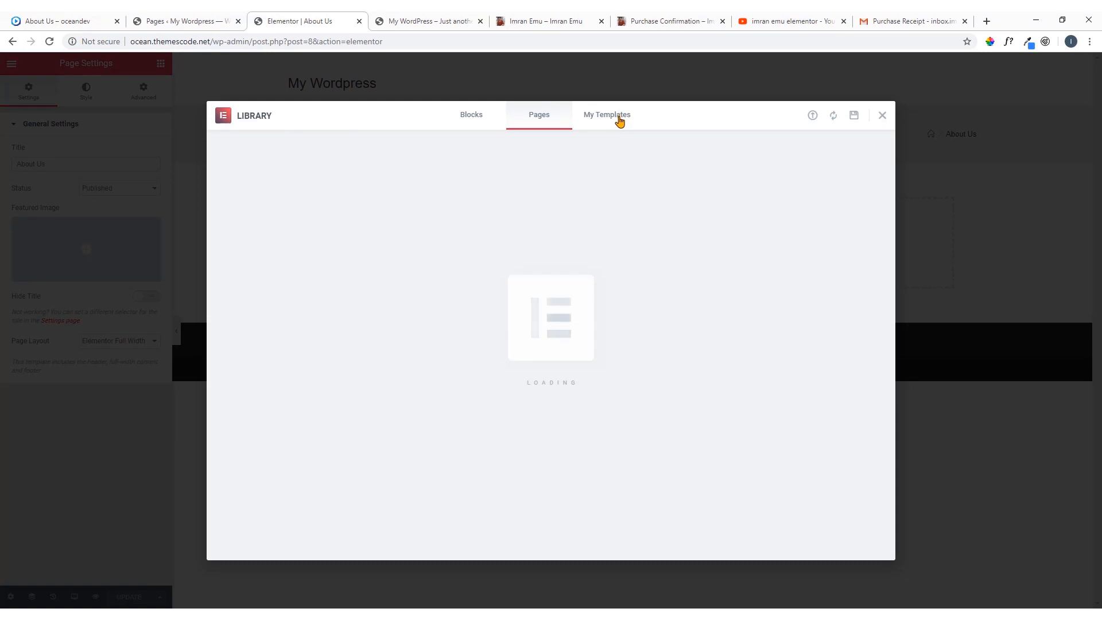
left_click(619, 119)
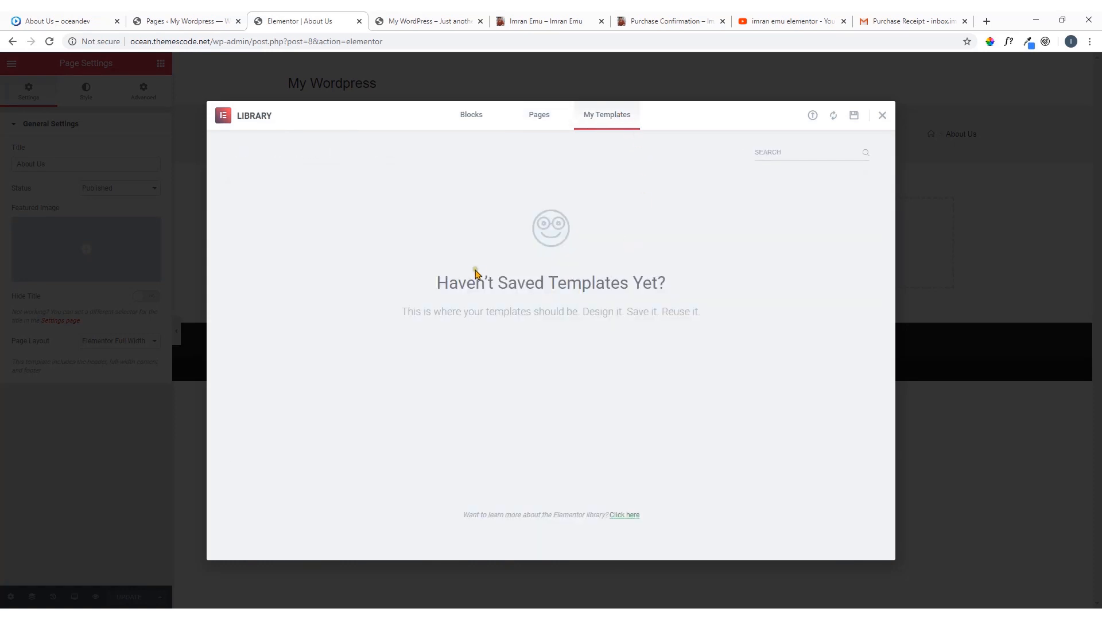
left_click(812, 117)
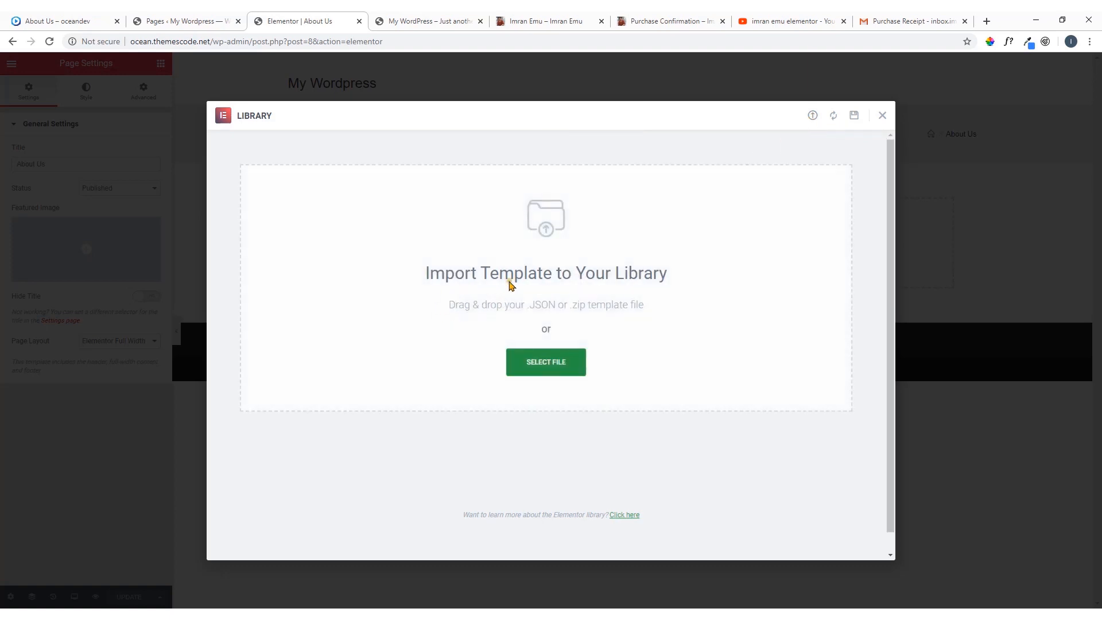
left_click(567, 369)
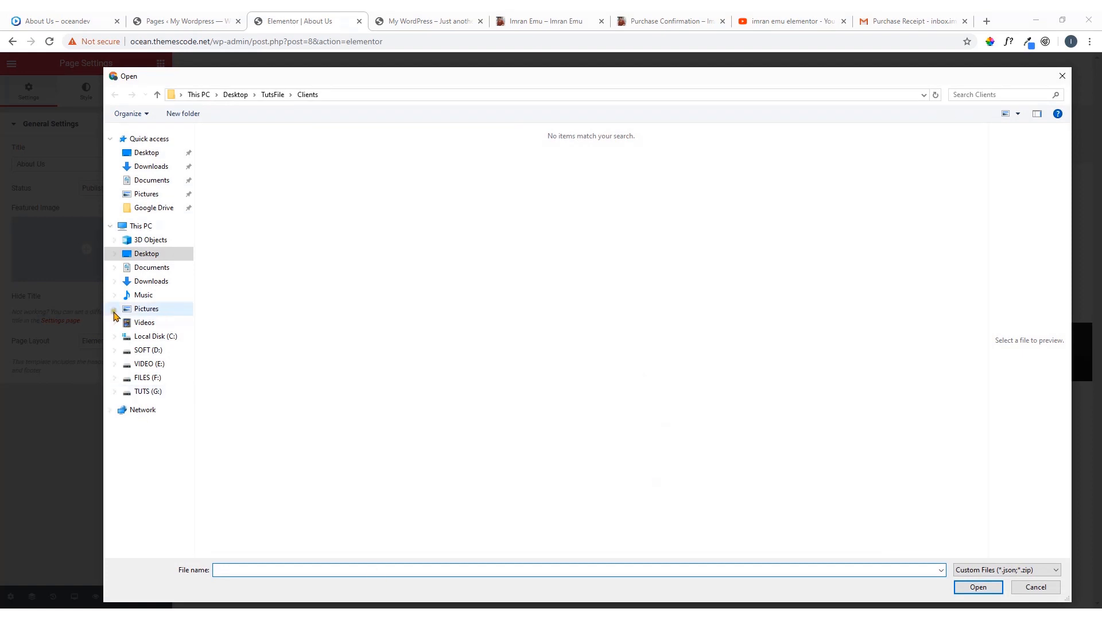
left_click(151, 168)
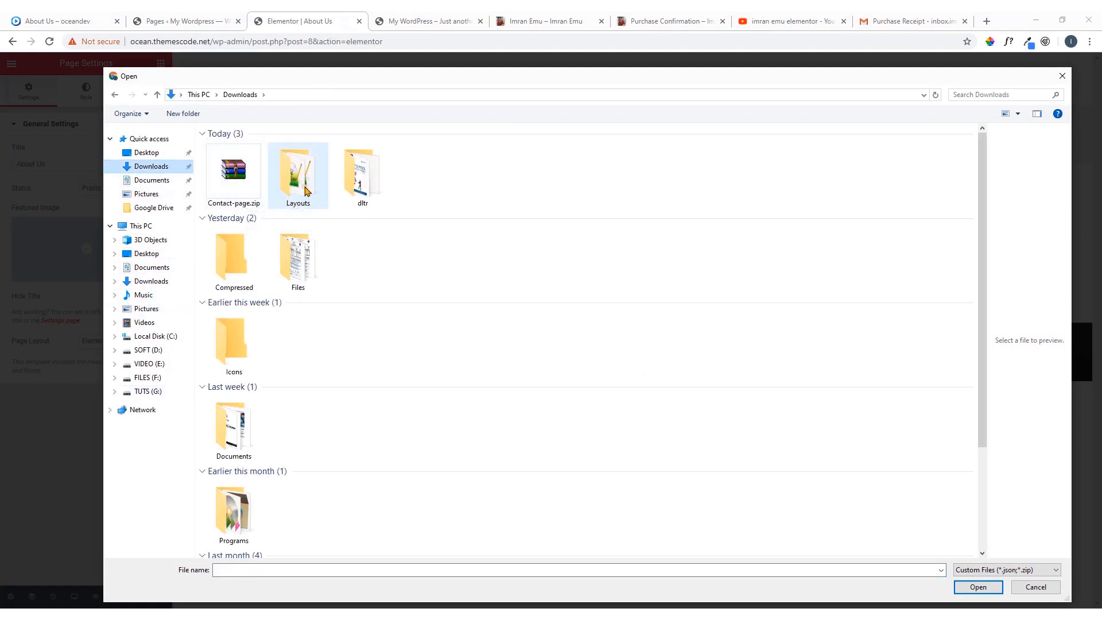
double_click(306, 191)
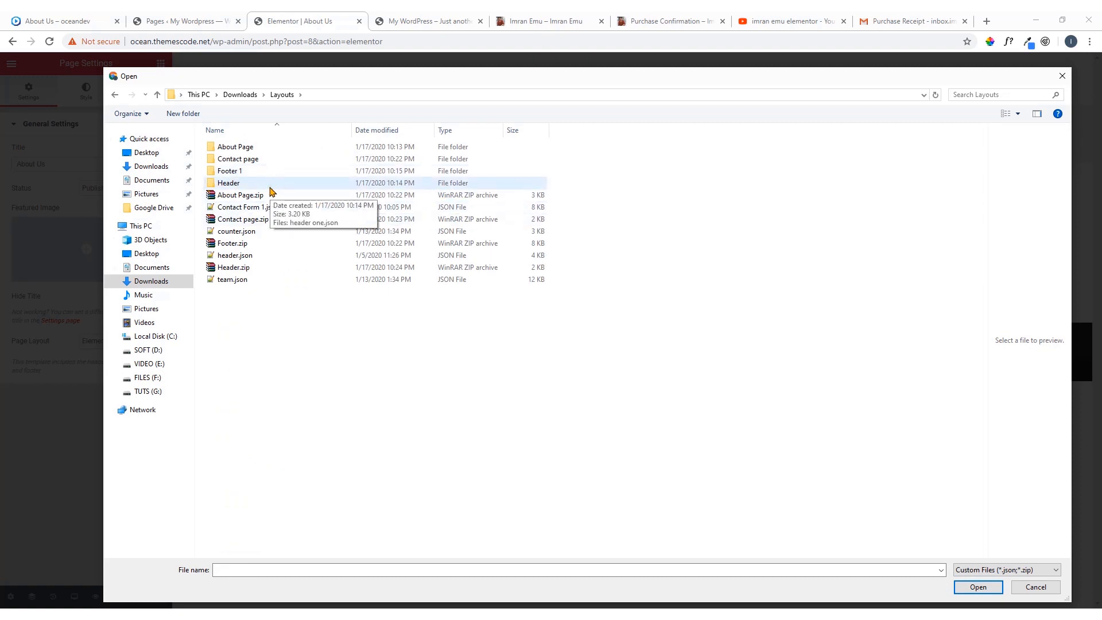
double_click(251, 151)
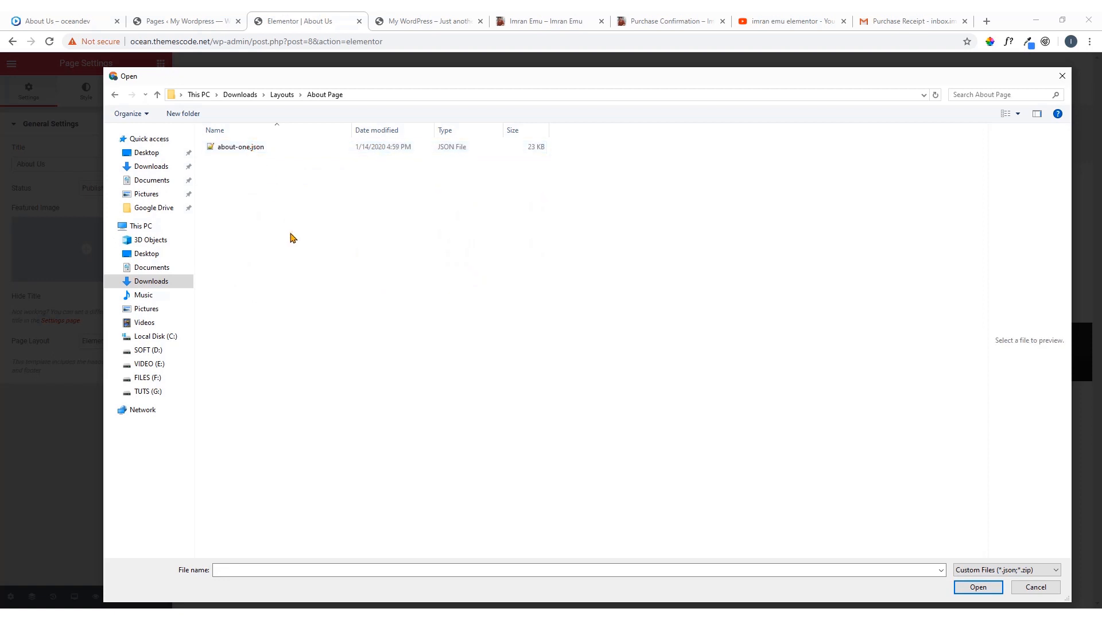
double_click(242, 147)
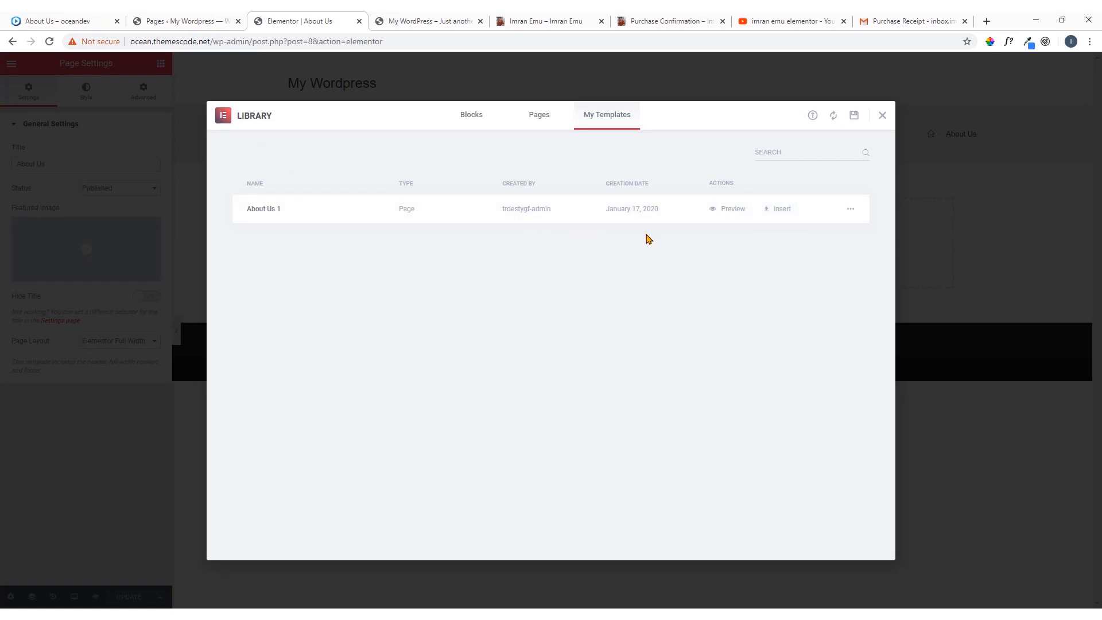
Preview the imported About Us 1 template in its own tab and return to the About Us editor
left_click(732, 210)
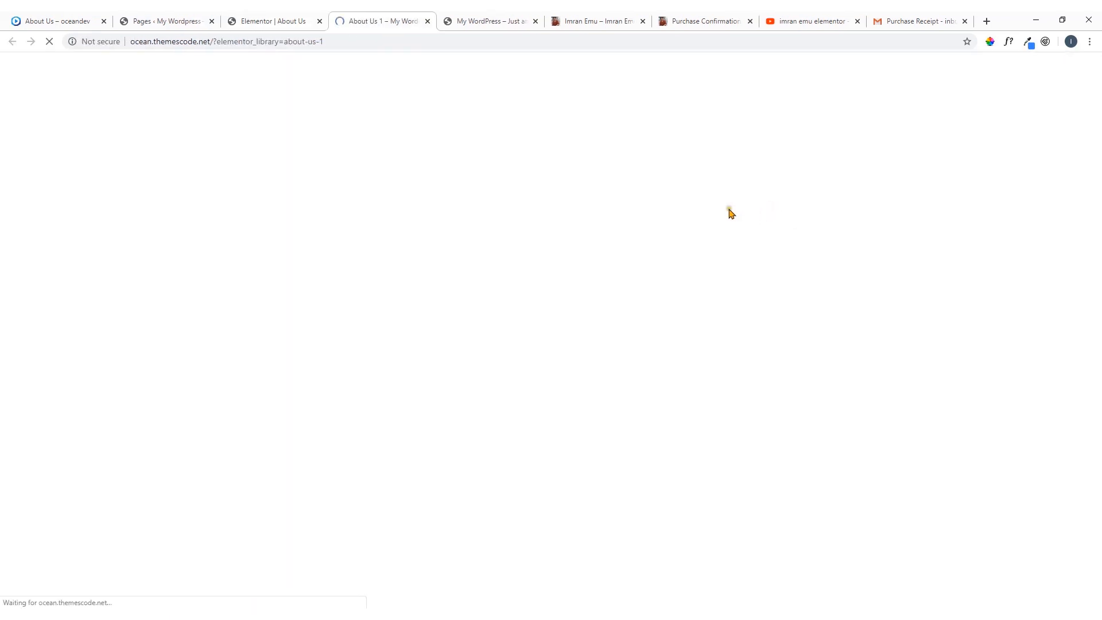
scroll(531, 317, "down", 20)
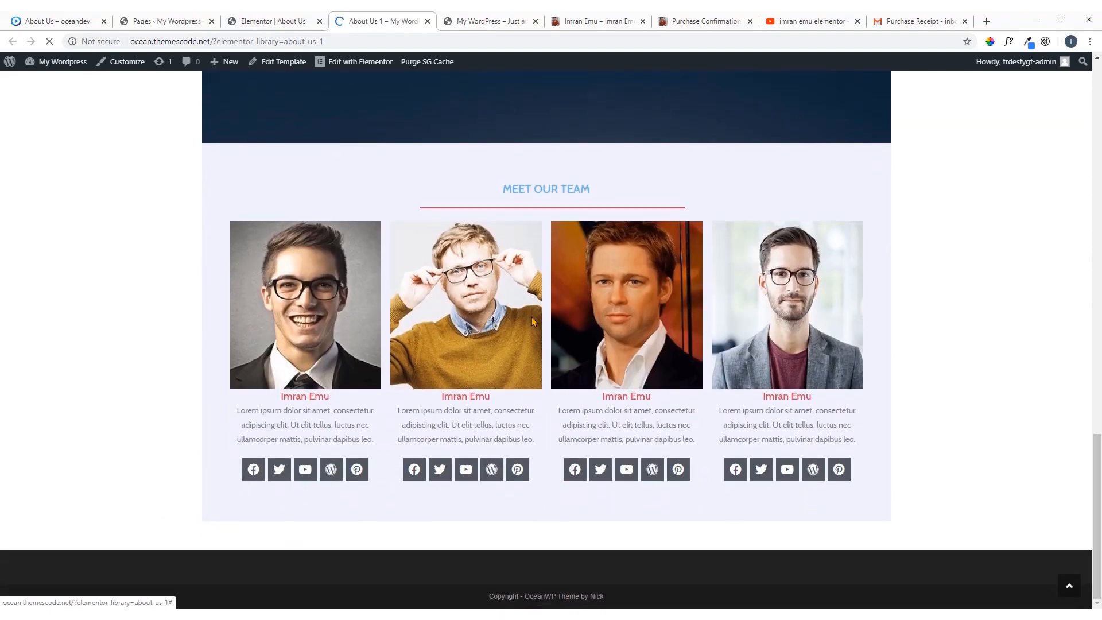
scroll(531, 317, "up", 20)
left_click(275, 21)
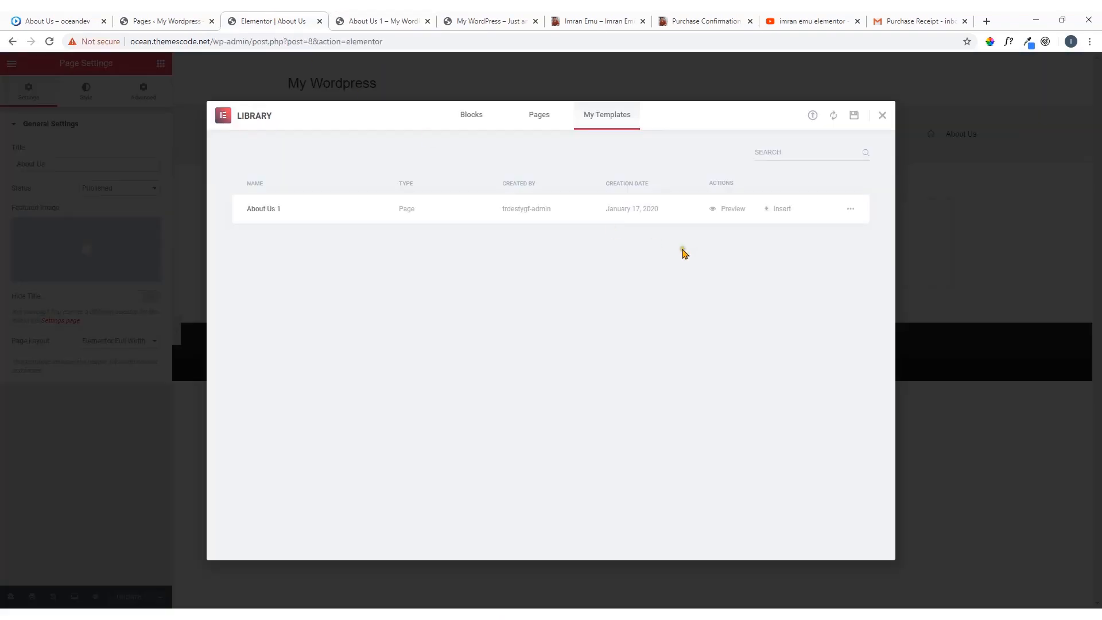
Insert the About Us 1 template into the About Us page and update the page
left_click(782, 210)
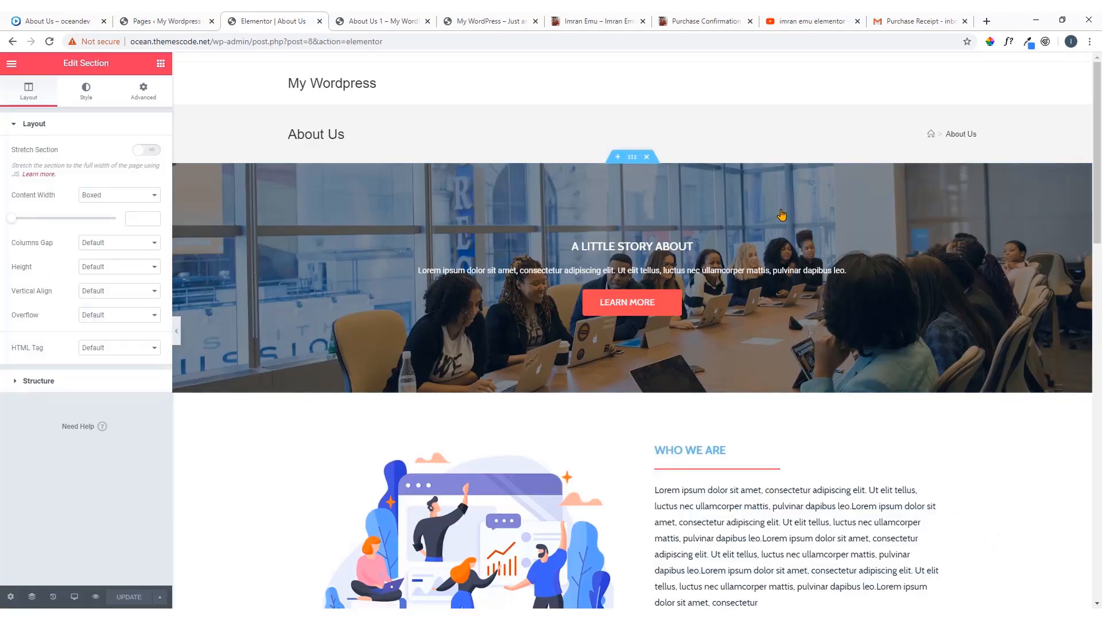
scroll(648, 256, "down", 15)
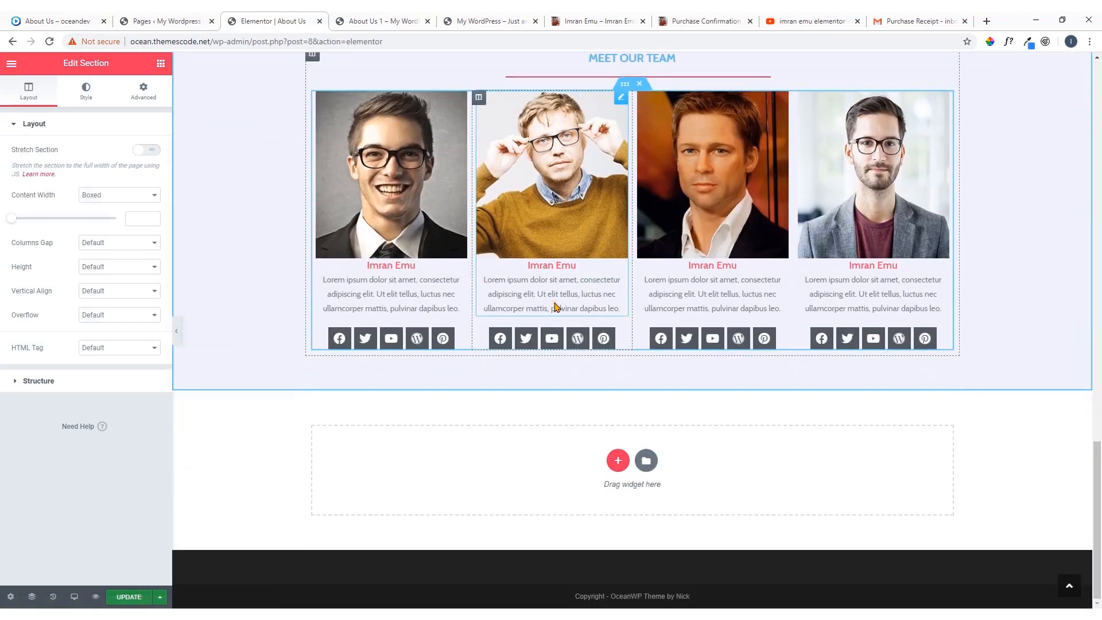
left_click(125, 600)
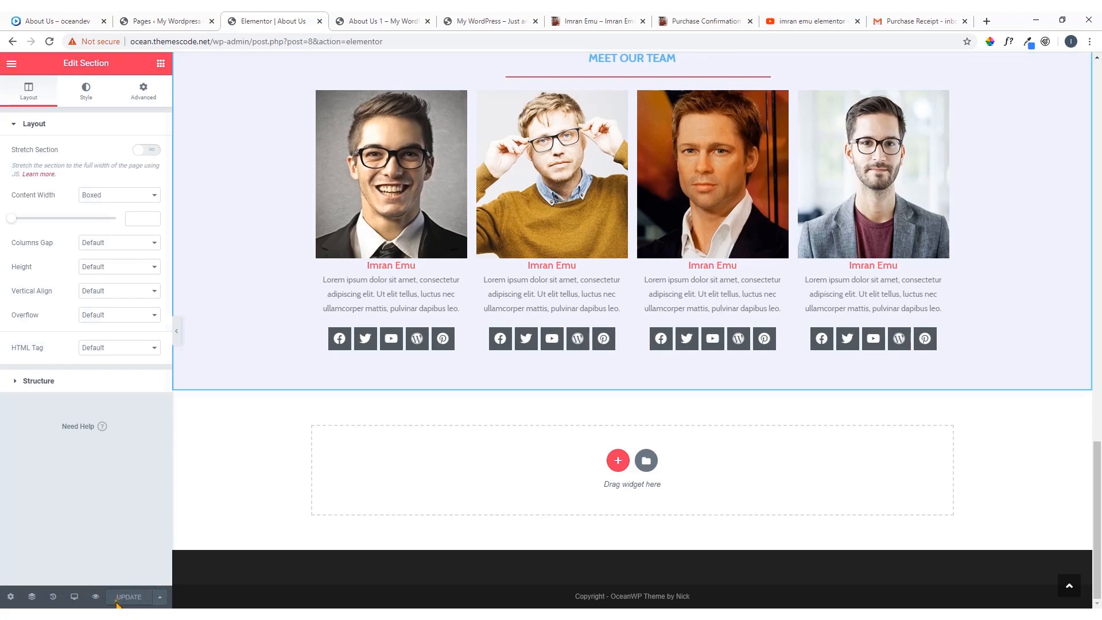
Preview the updated About Us page and check it from the hero banner down to the team section
left_click(95, 600)
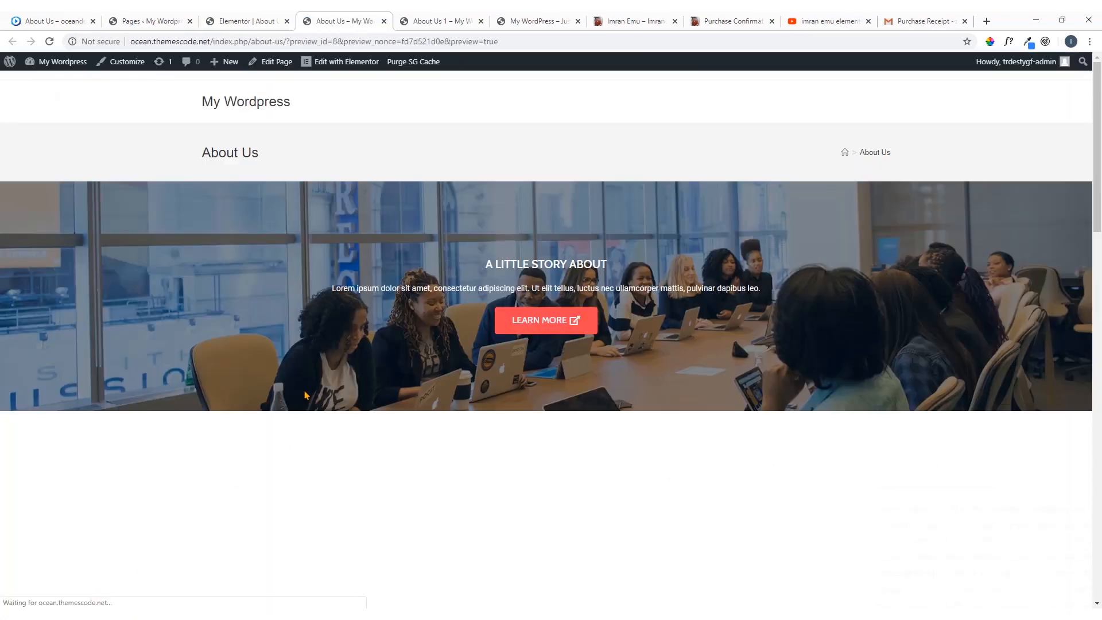
scroll(474, 331, "down", 20)
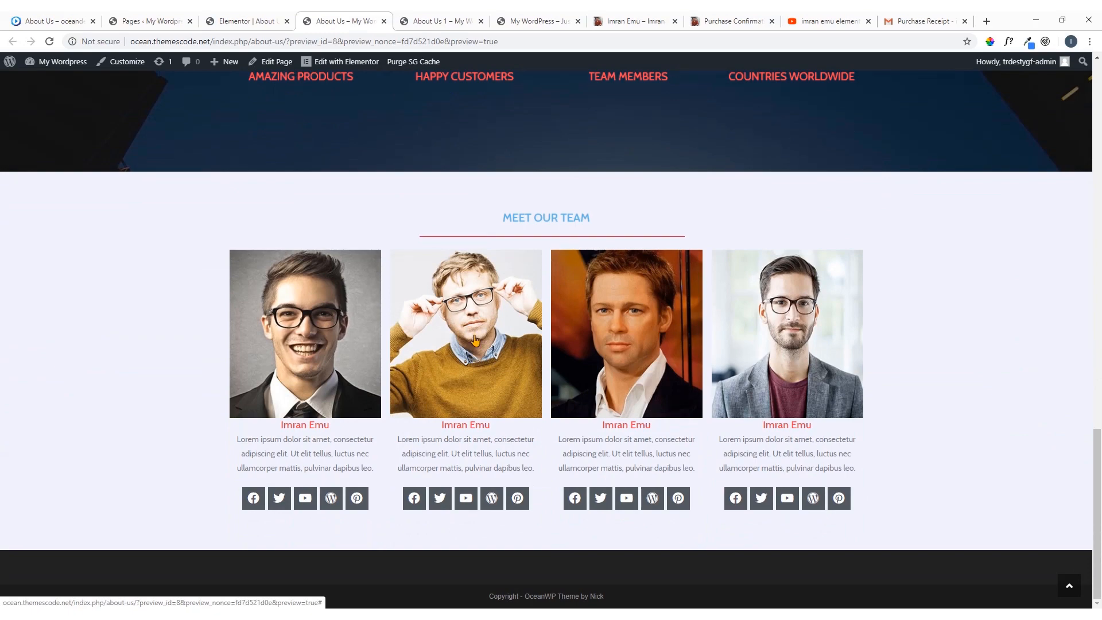
scroll(474, 340, "up", 20)
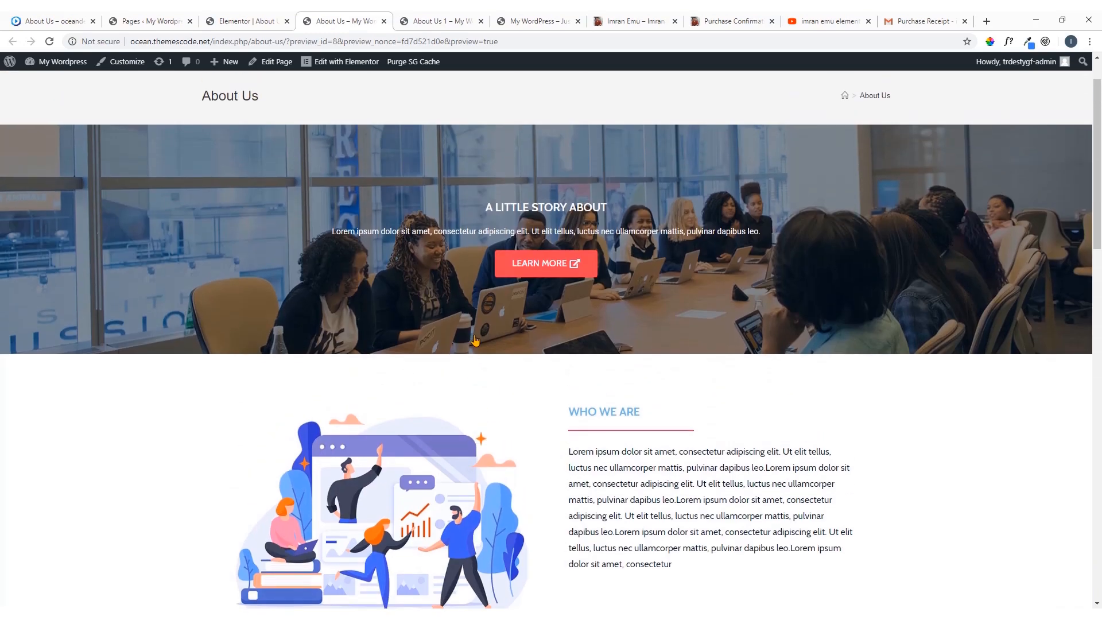
scroll(475, 340, "up", 1)
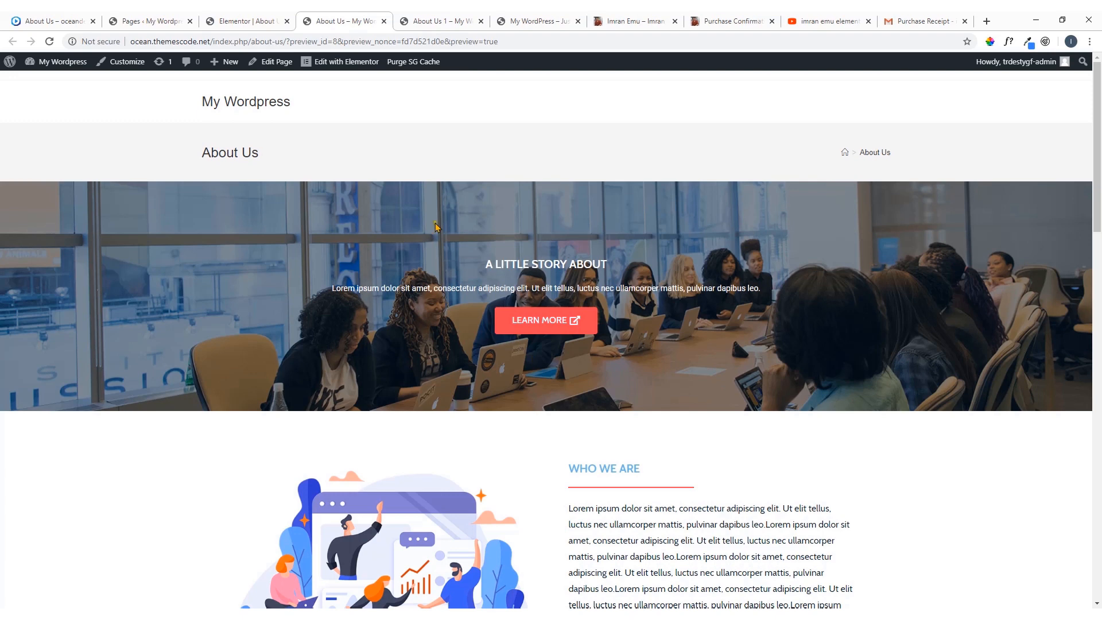
Reopen the previewed About Us page in Elementor and look through its sections down to the team section
left_click(336, 68)
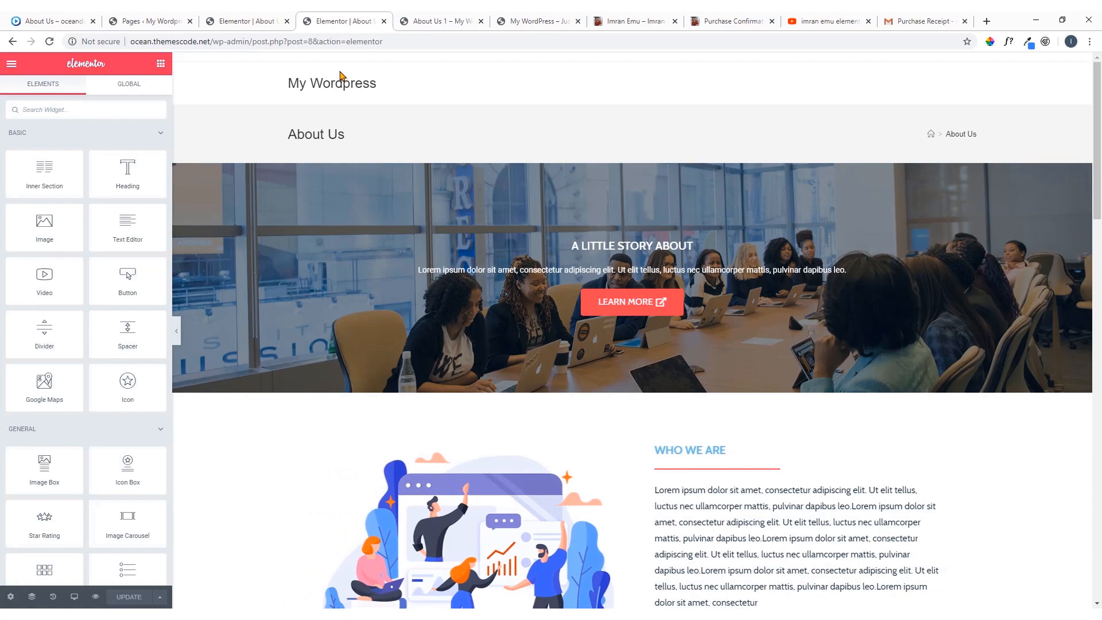
scroll(744, 329, "down", 3)
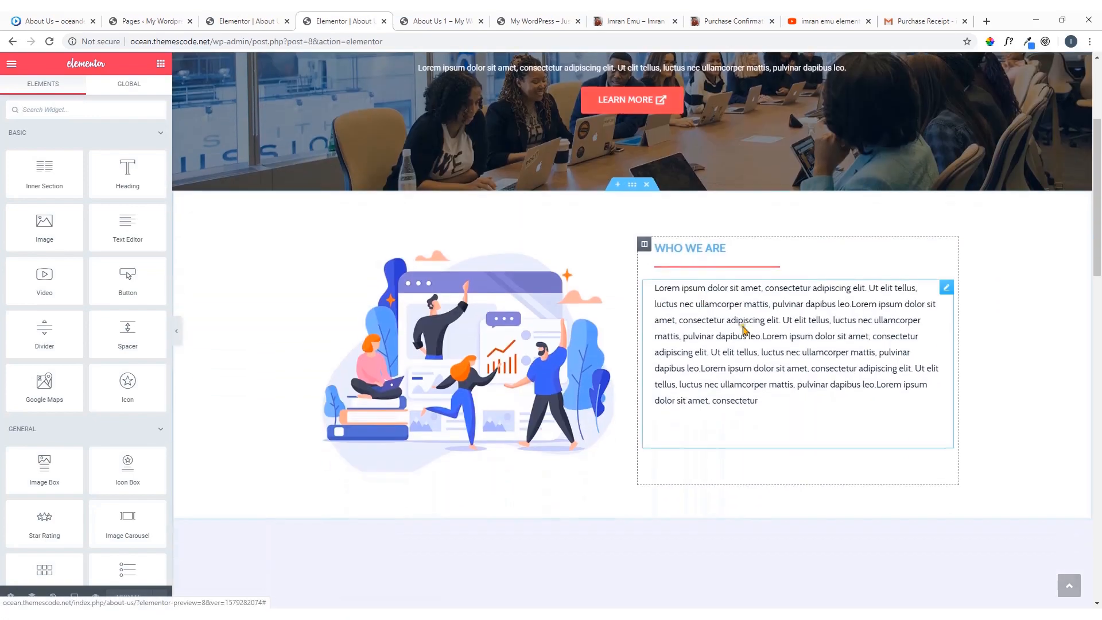
scroll(595, 306, "down", 7)
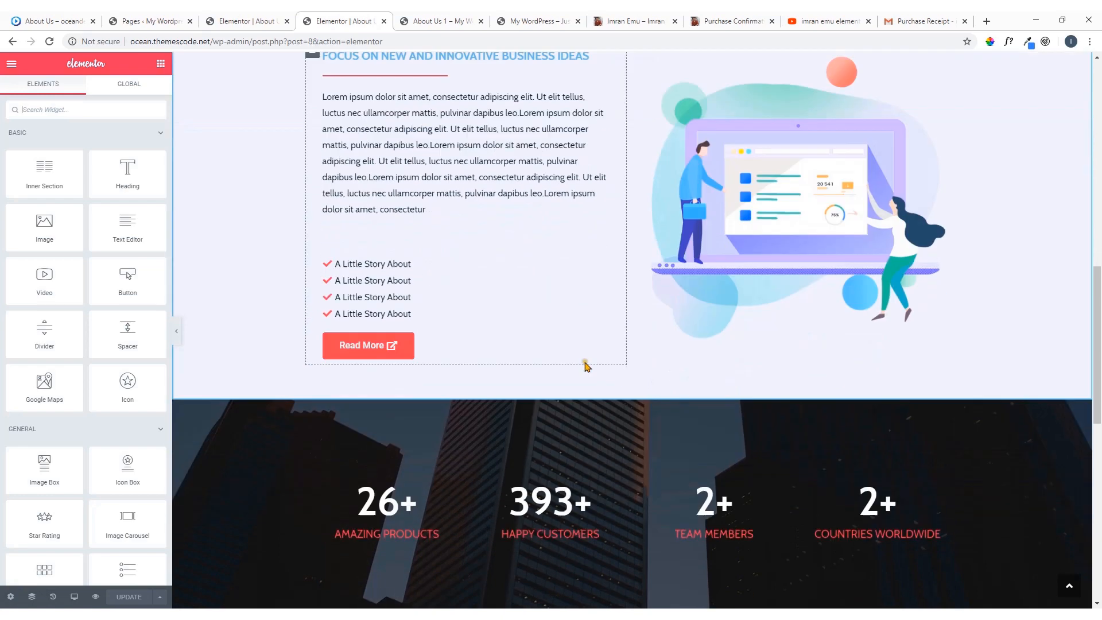
scroll(586, 366, "down", 10)
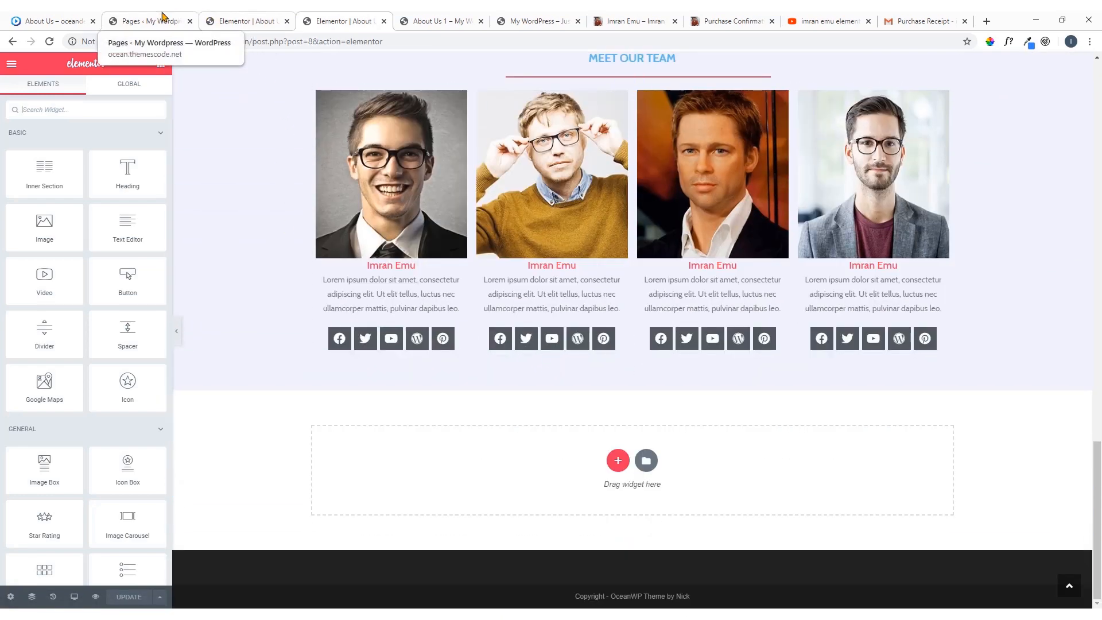
Return to the WordPress pages list and close both About Us editor tabs, the template preview and the My WordPress site tab
left_click(162, 18)
left_click(287, 21)
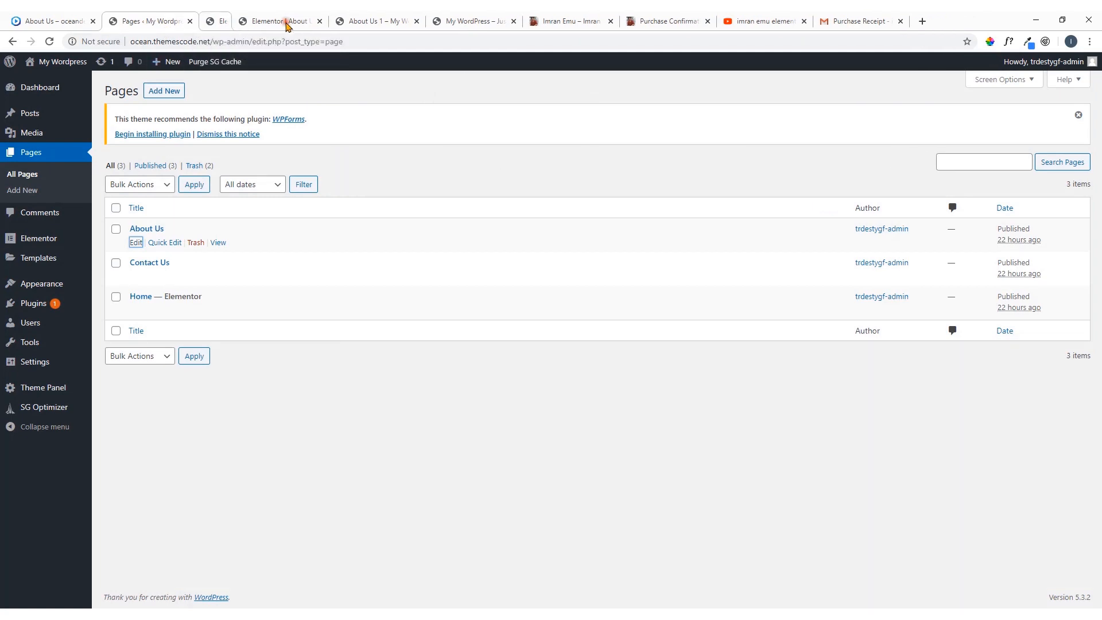
left_click(287, 21)
left_click(287, 21)
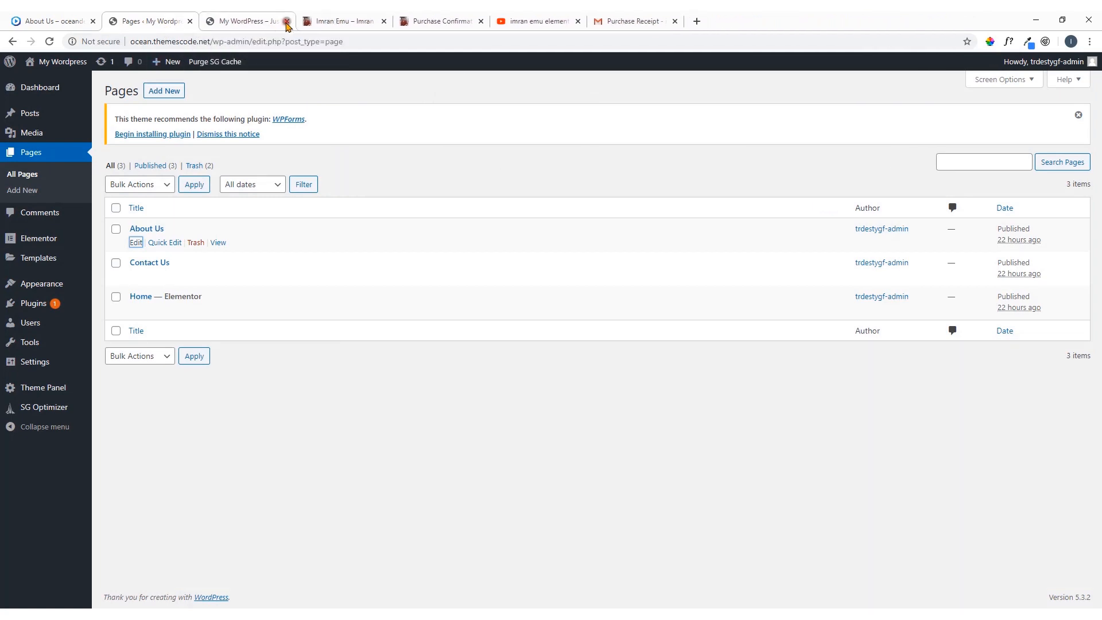
left_click(287, 22)
Open the Contact page of the oceandev reference site and examine its banner, map and form sections
left_click(80, 21)
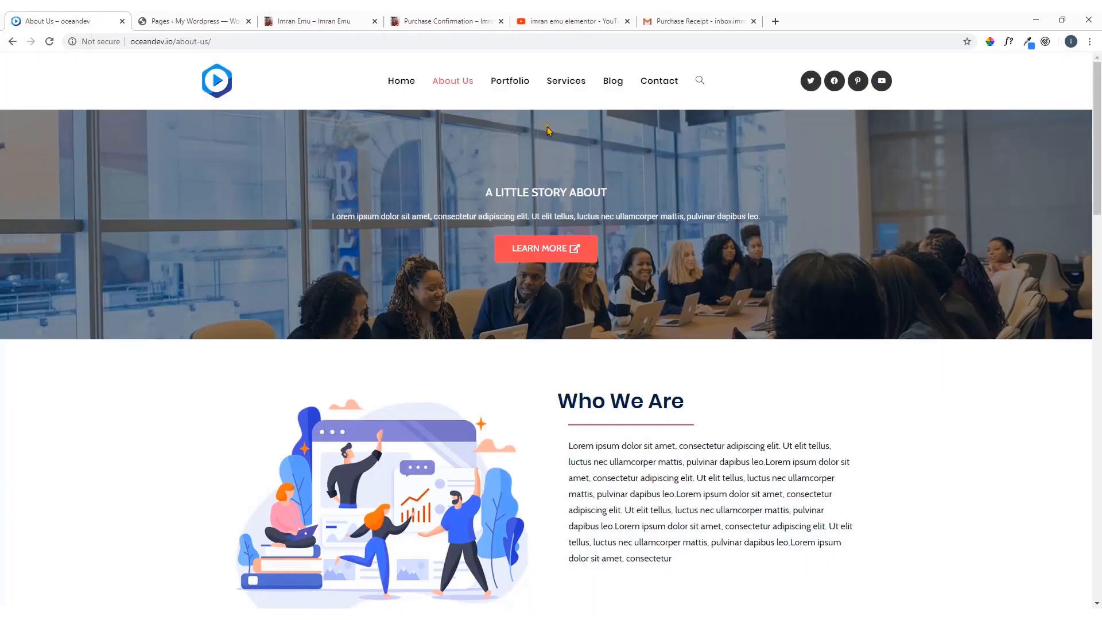
left_click(659, 85)
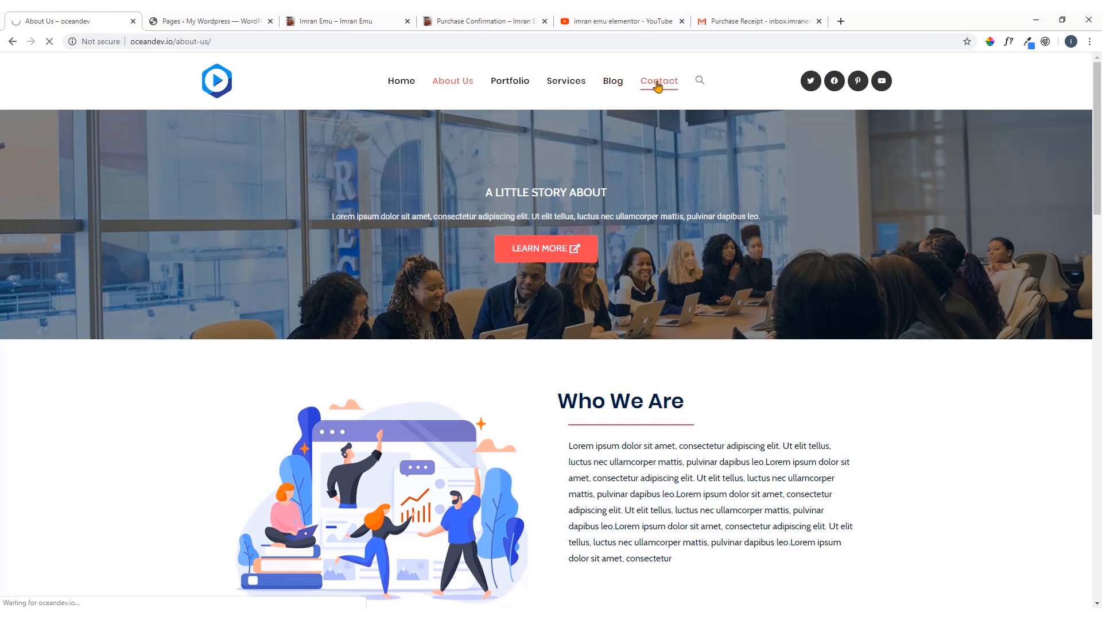
scroll(554, 291, "down", 1)
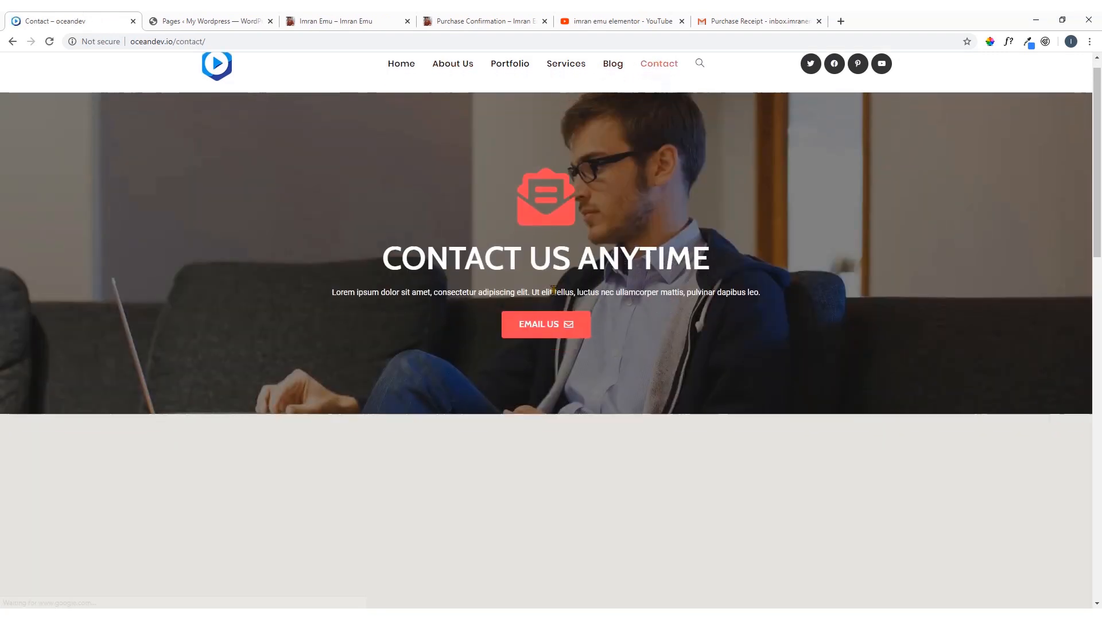
scroll(554, 291, "down", 6)
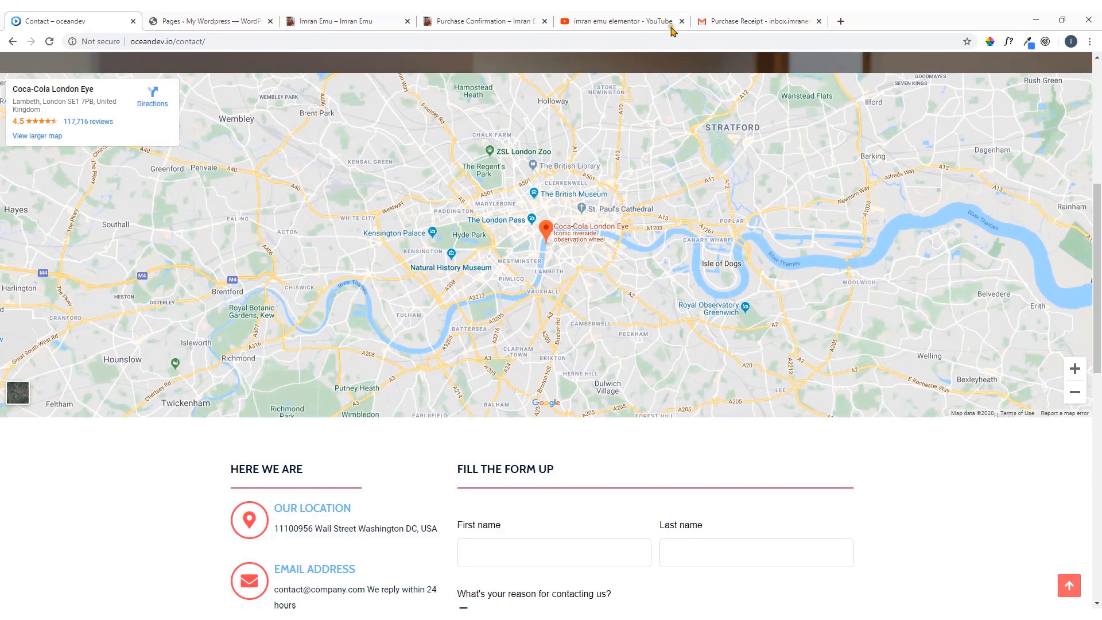
Check the layout download links on the Purchase Confirmation page and in the Purchase Receipt e-mail
left_click(491, 17)
scroll(269, 333, "up", 3)
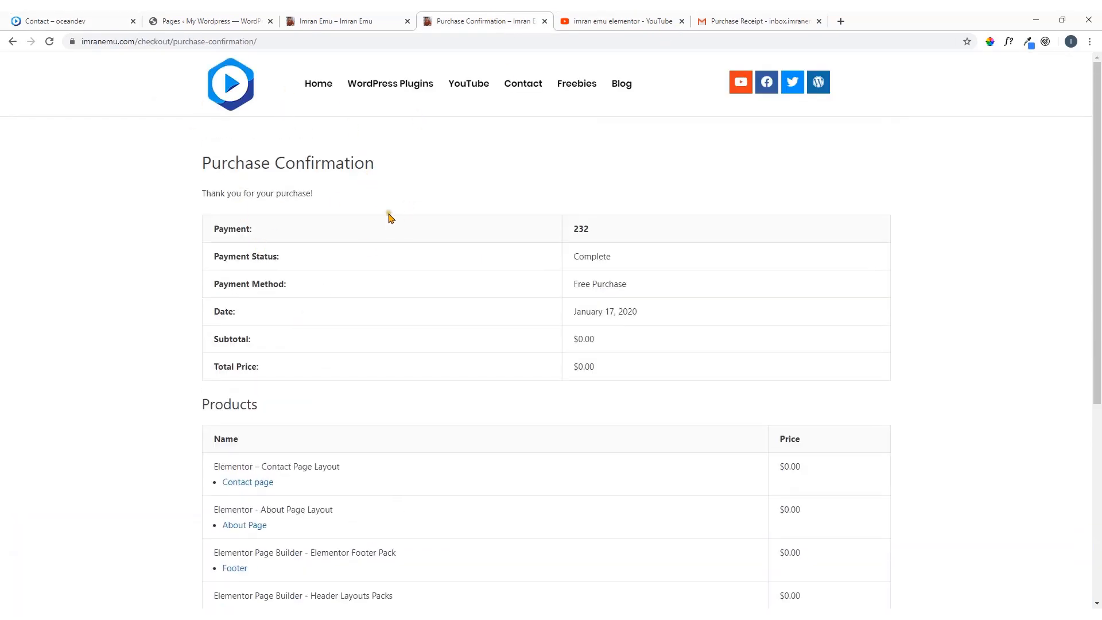
left_click(709, 21)
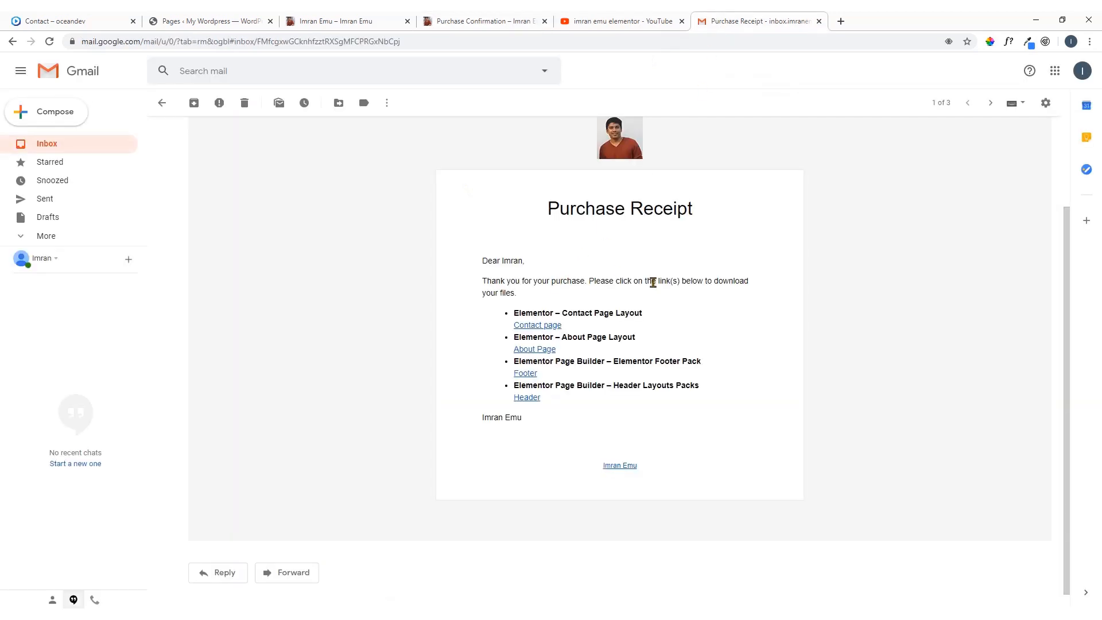
scroll(564, 326, "up", 2)
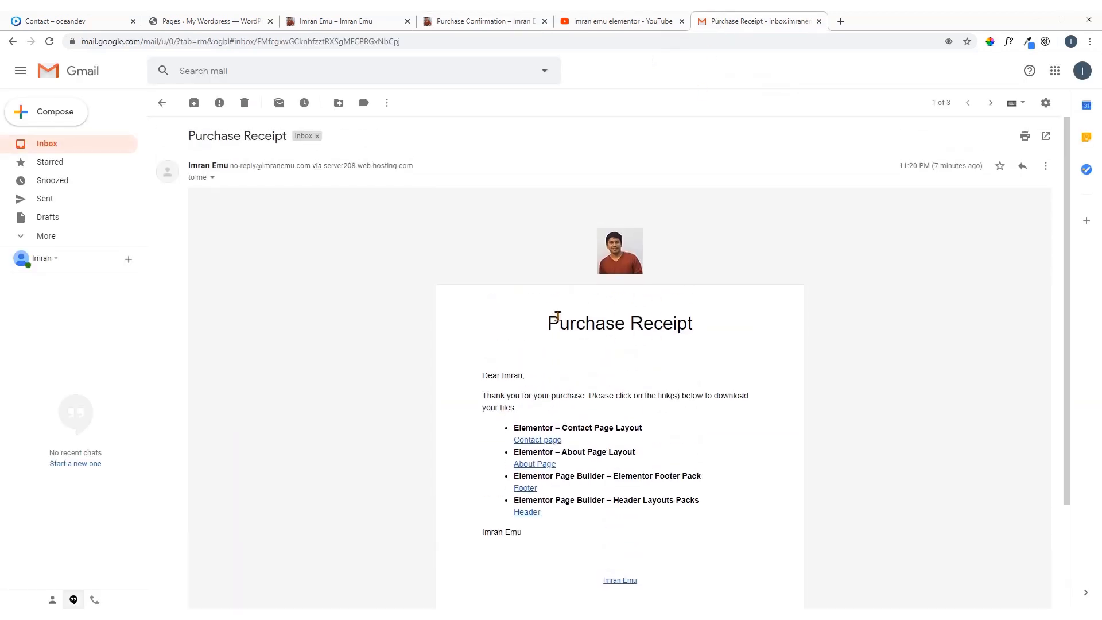
Open the Contact Us page from the WordPress pages list in a new tab, edit it with Elementor and show its page settings
left_click(206, 21)
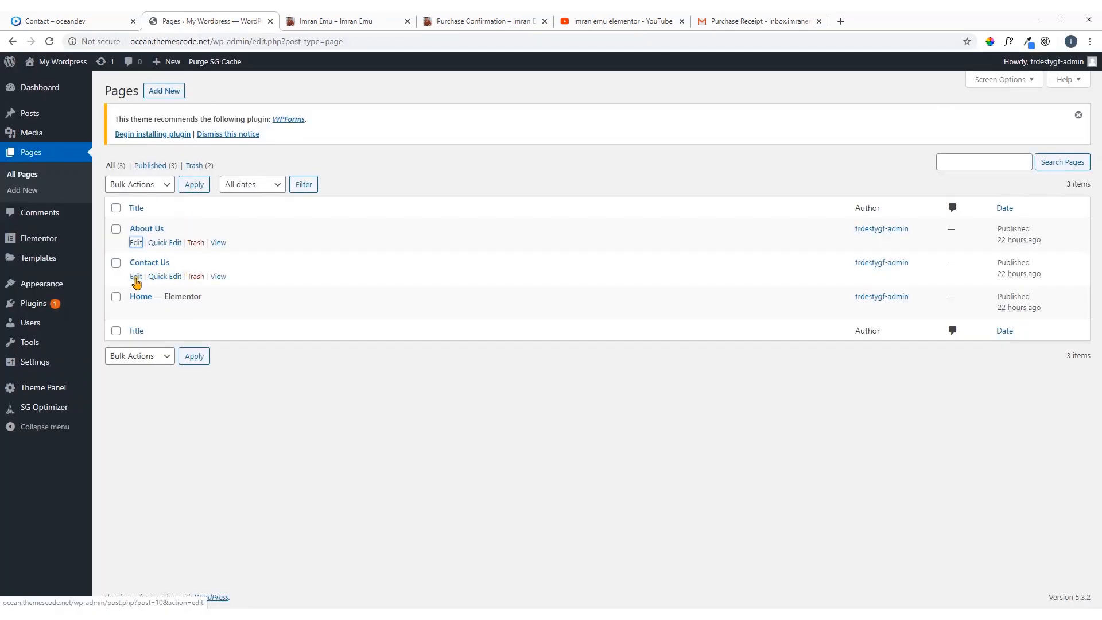
right_click(136, 281)
left_click(166, 285)
left_click(355, 18)
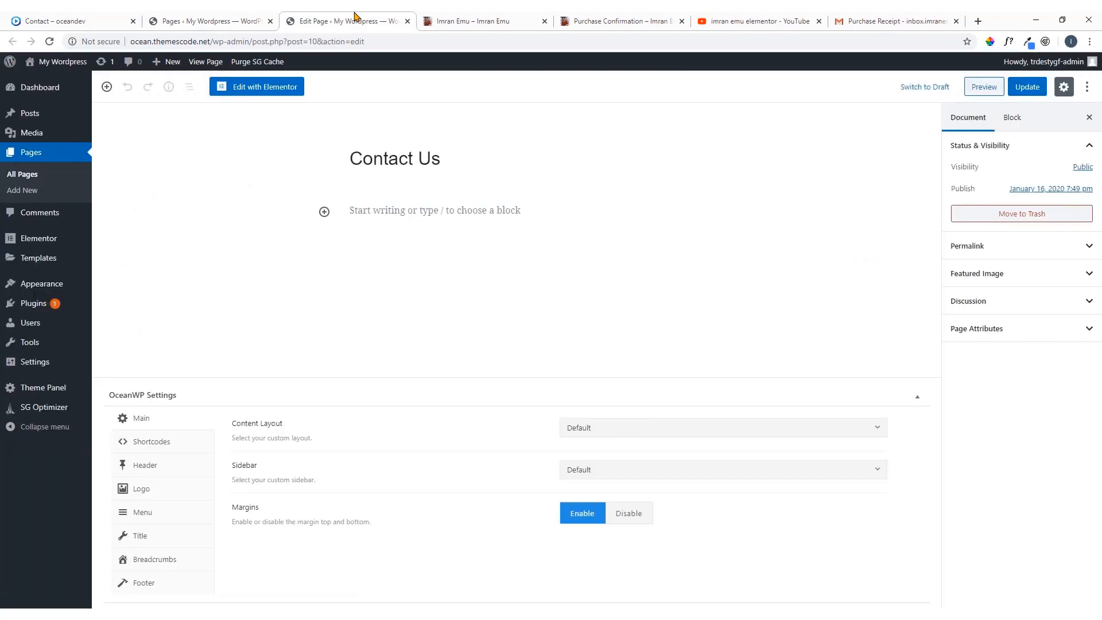
left_click(267, 89)
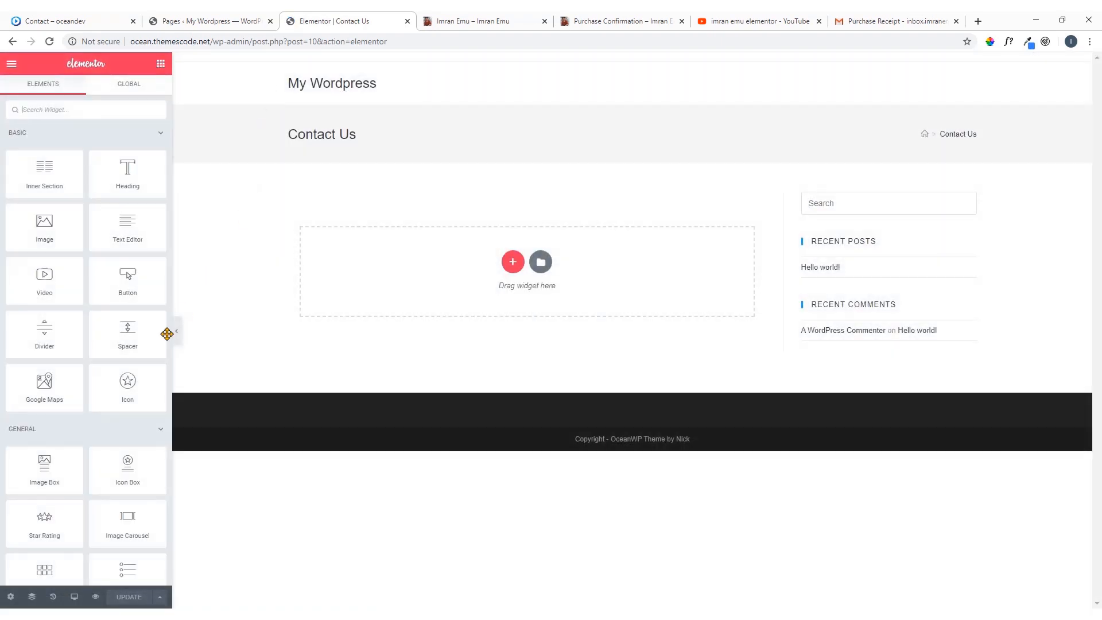
left_click(10, 597)
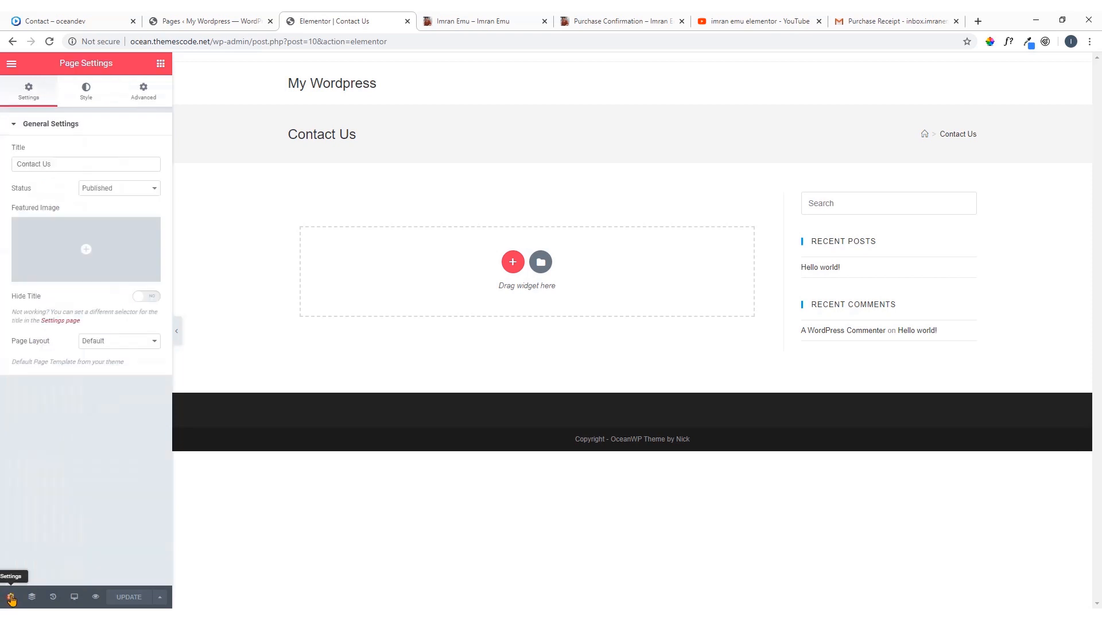
Set the Contact Us page's layout to Elementor Full Width
left_click(115, 342)
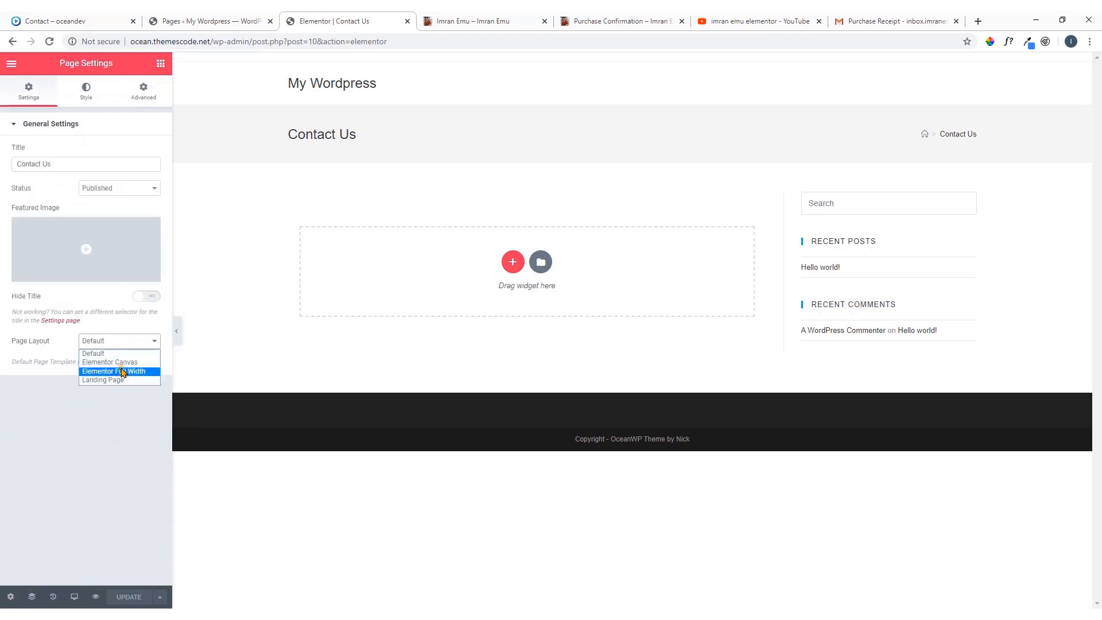
left_click(120, 371)
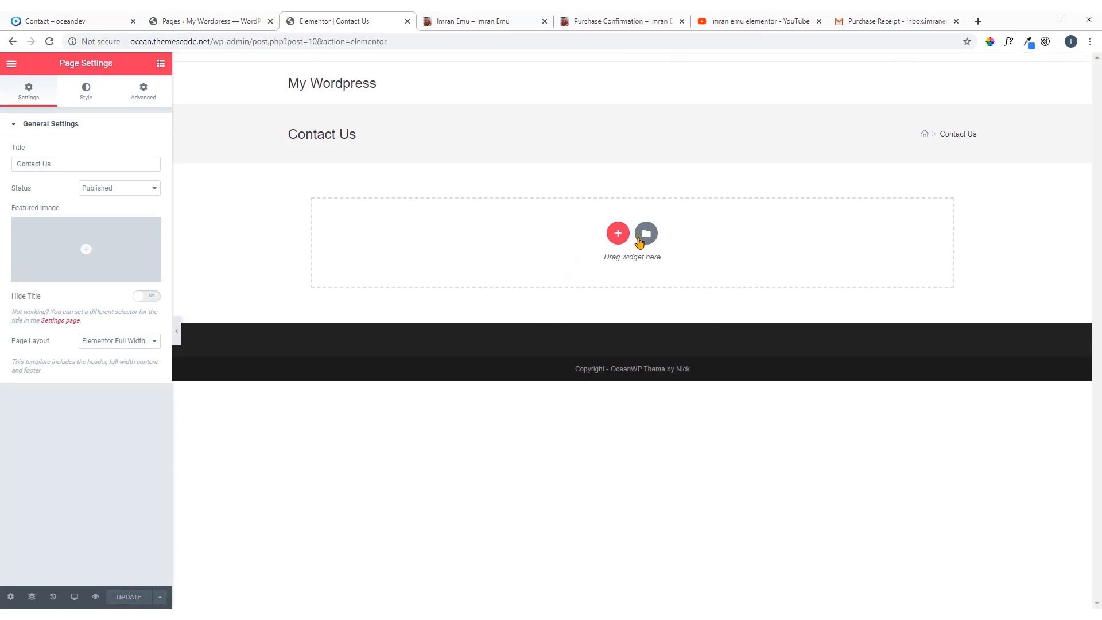
Import the template file "contact page1 .json" from Downloads > Layouts > Contact page into the library and insert Contact Page 1 into the page
left_click(646, 235)
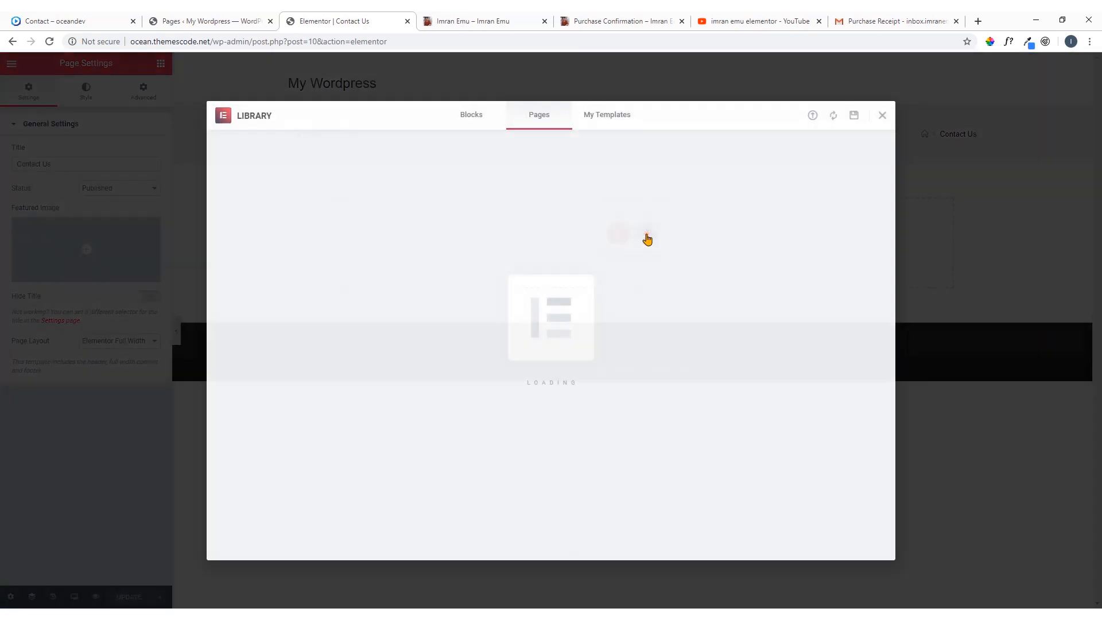
left_click(813, 116)
left_click(555, 373)
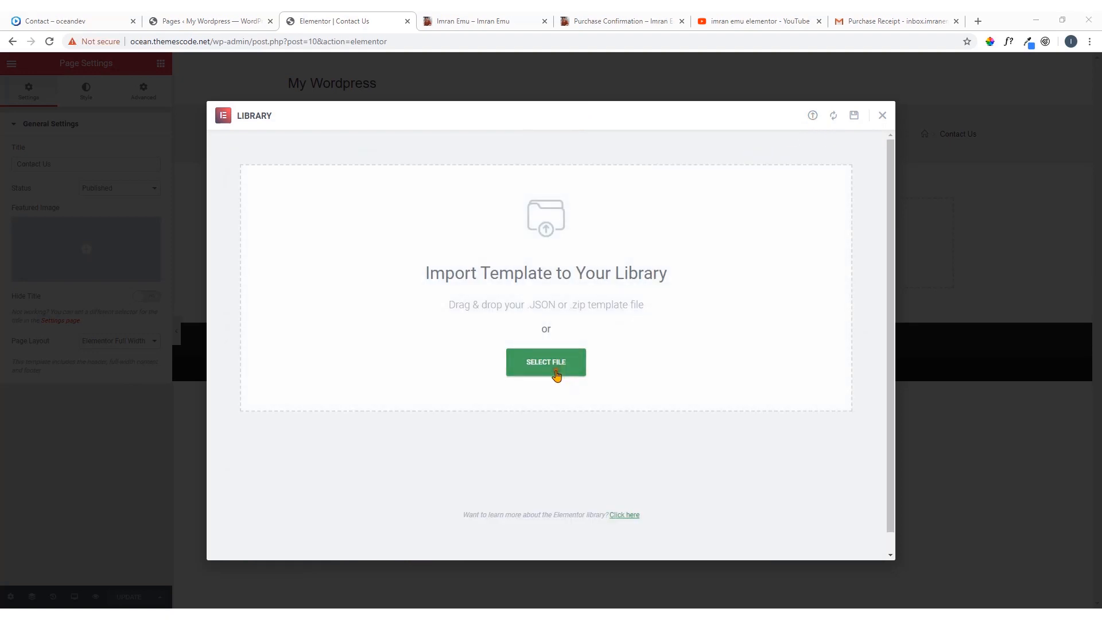
left_click(283, 96)
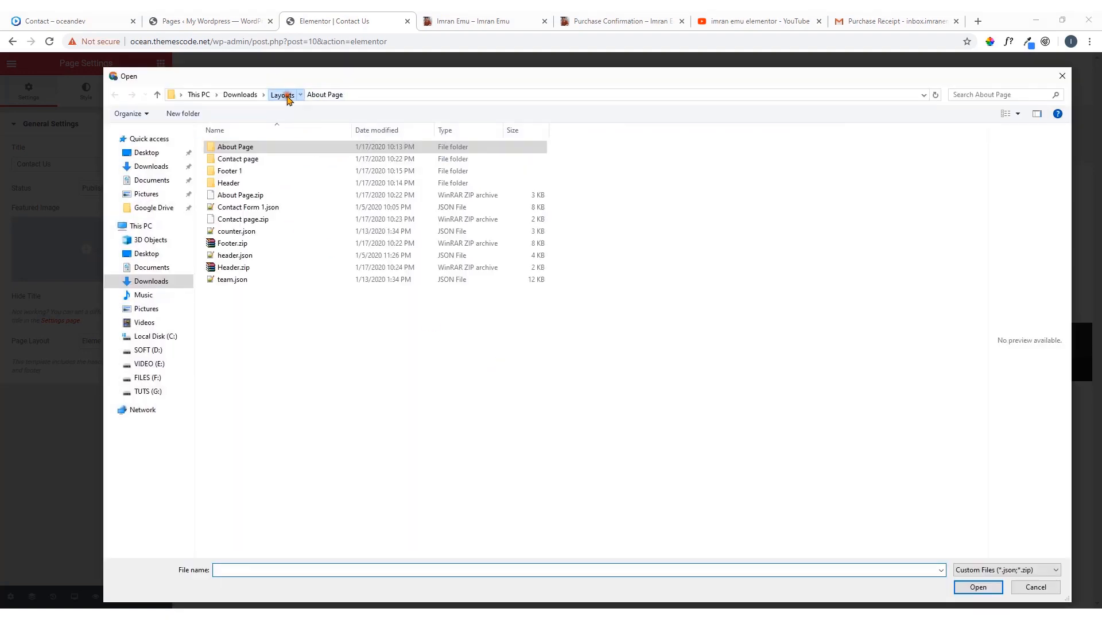
double_click(263, 159)
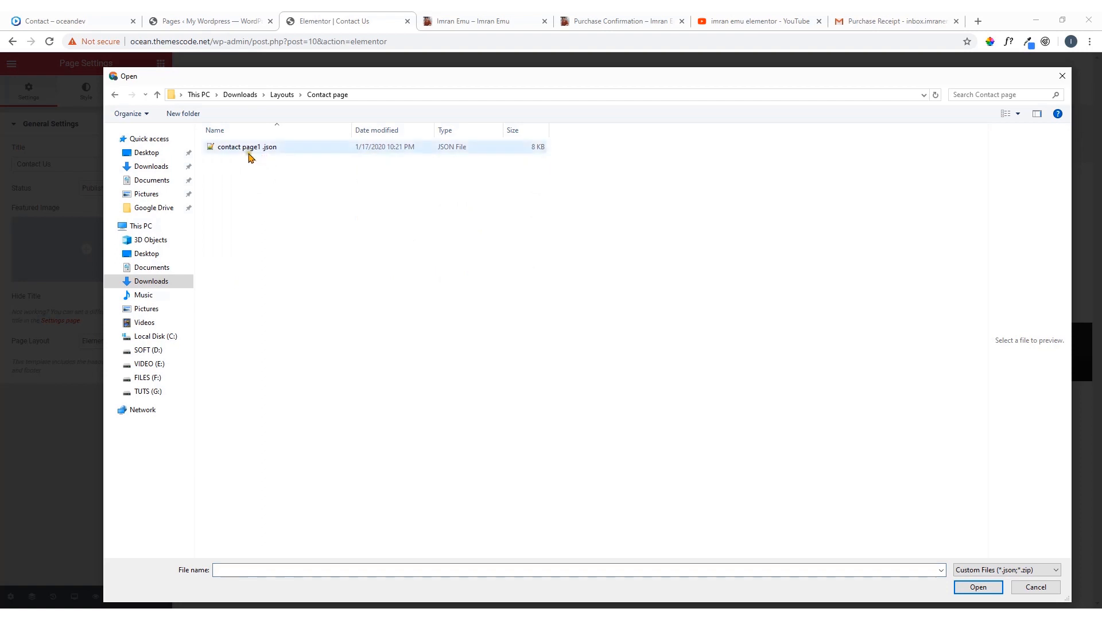
double_click(248, 154)
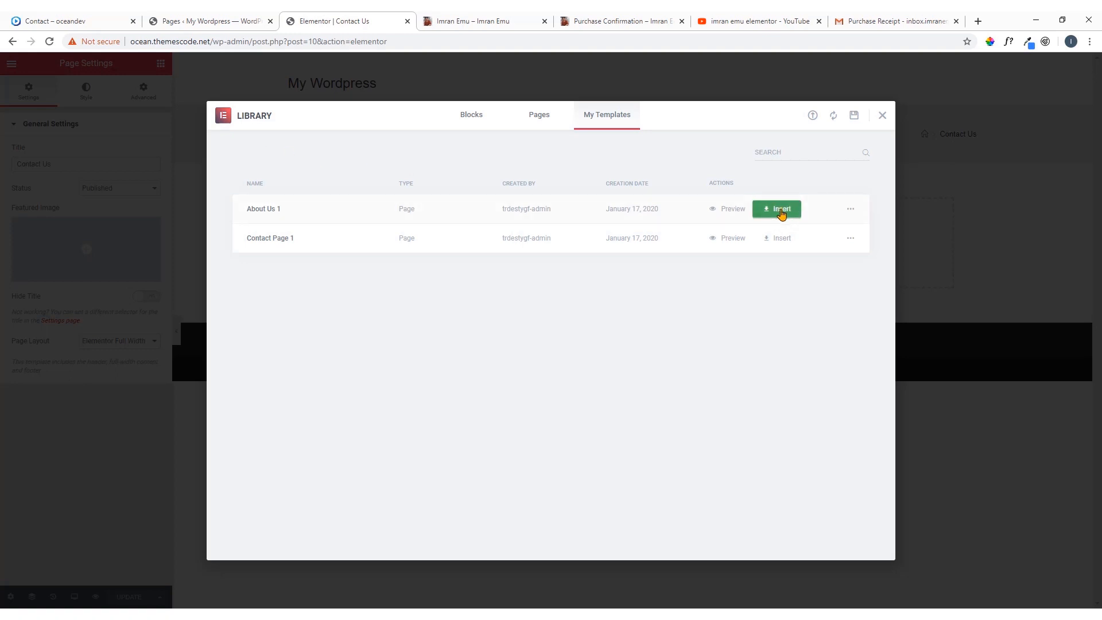
left_click(781, 239)
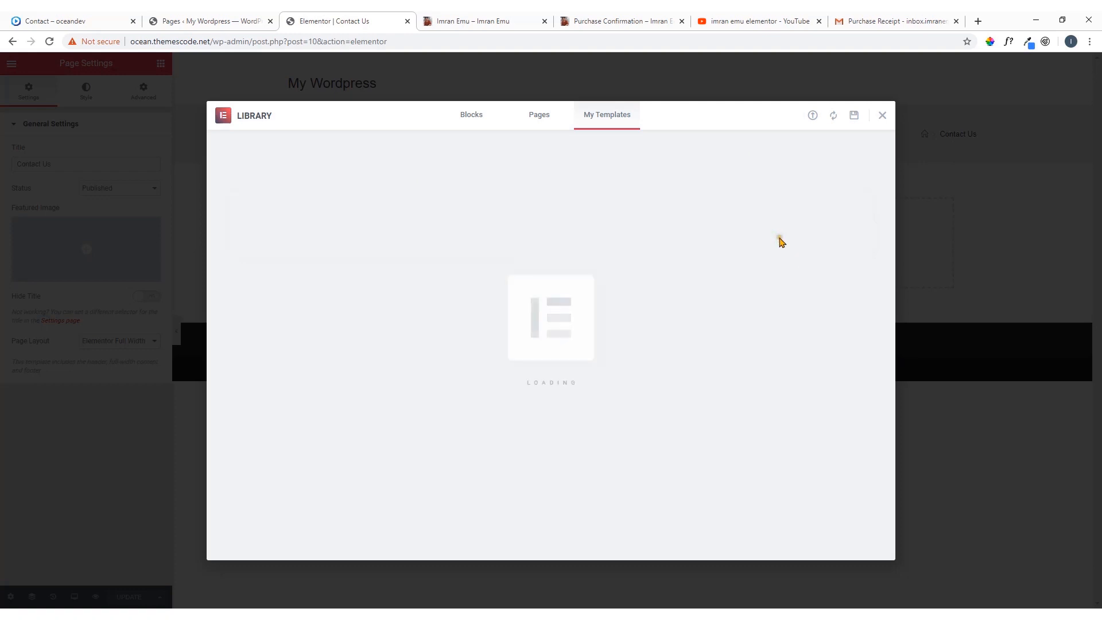
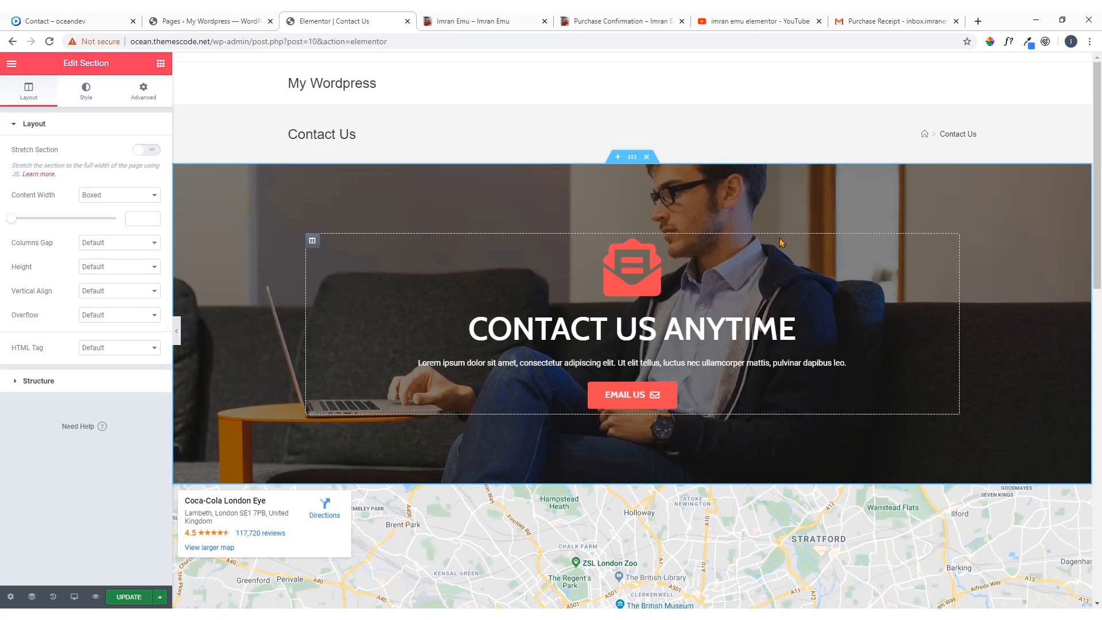
Save the Contact Us page and compare its sections with the Contact page of the oceandev reference site
scroll(778, 246, "down", 10)
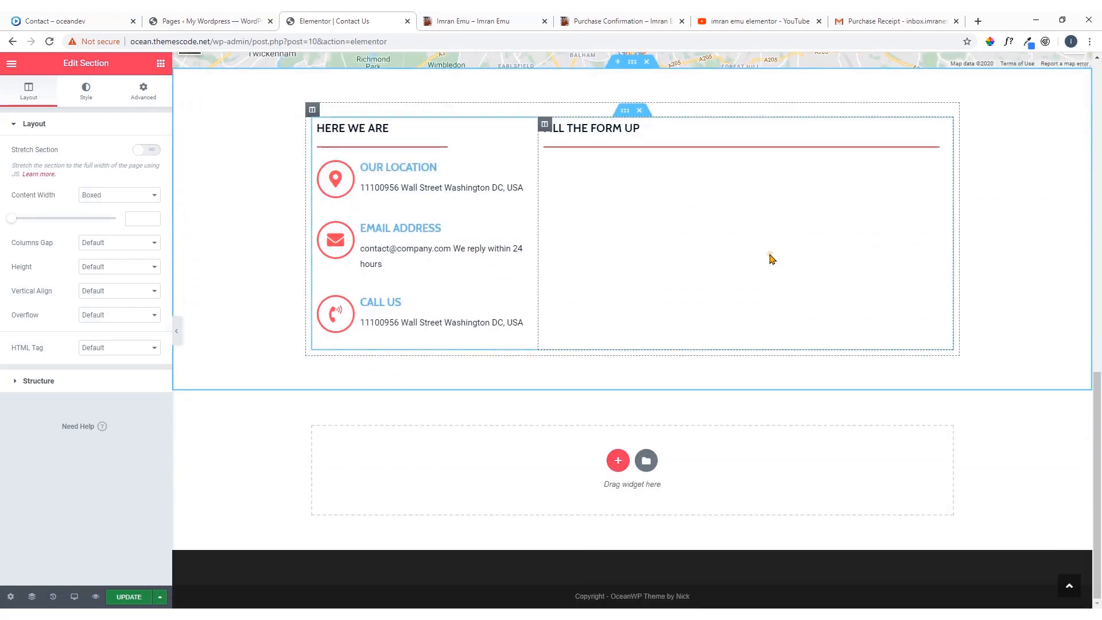
scroll(771, 258, "up", 10)
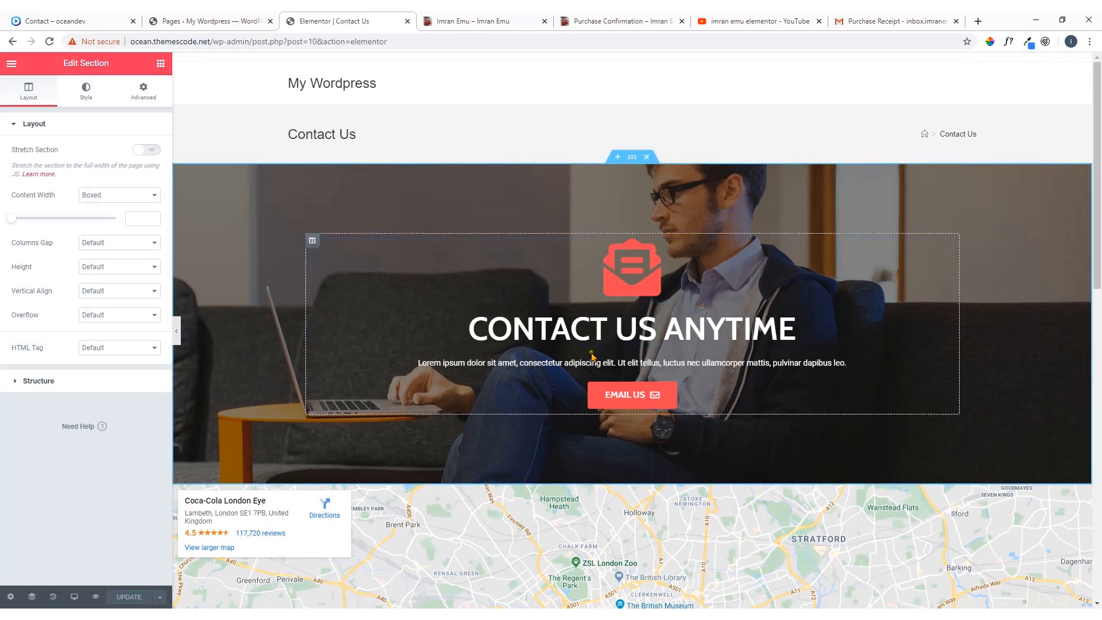
scroll(550, 242, "down", 1)
scroll(550, 241, "down", 5)
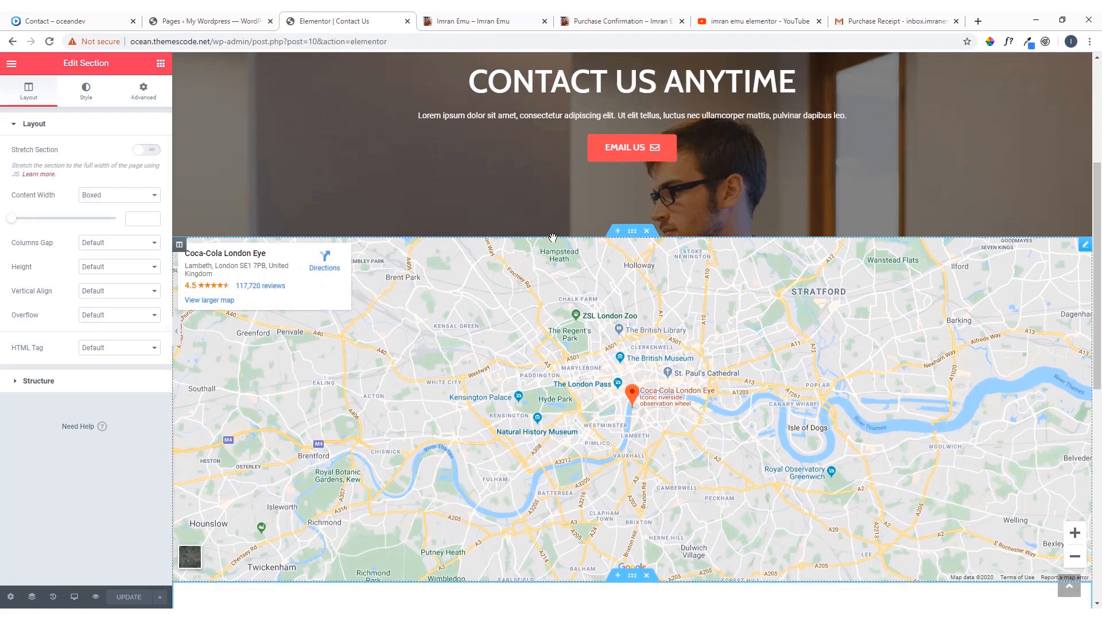
scroll(540, 236, "up", 6)
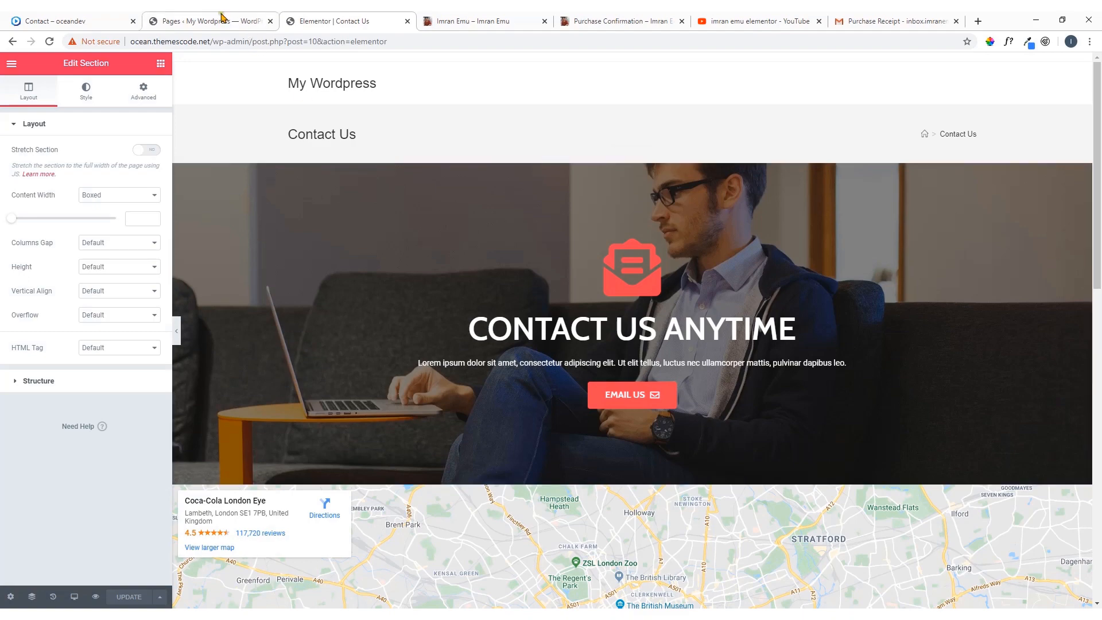
left_click(103, 22)
scroll(360, 165, "up", 6)
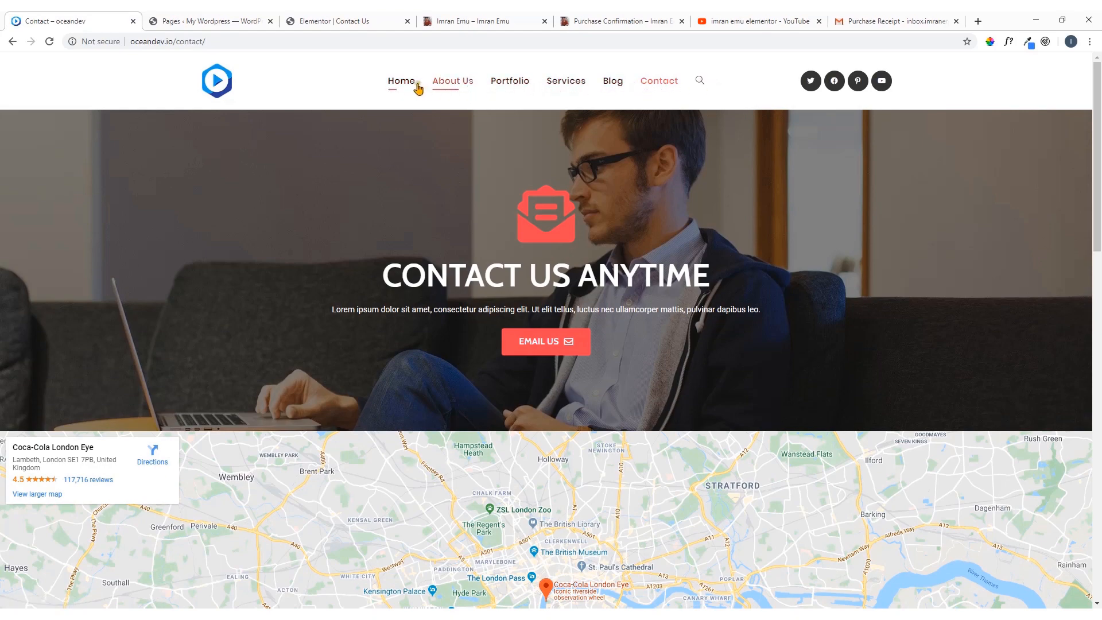
scroll(606, 172, "down", 14)
scroll(606, 172, "down", 4)
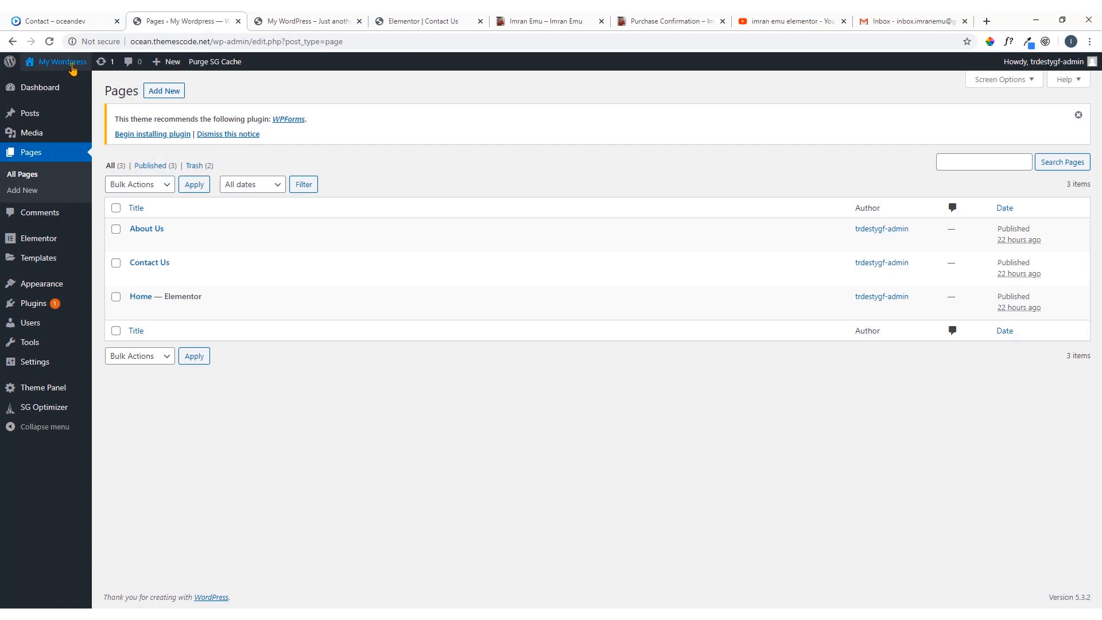
Open the WordPress site's front page in a new tab and check what it displays
mouse_move(67, 62)
left_click(48, 84)
right_click(49, 84)
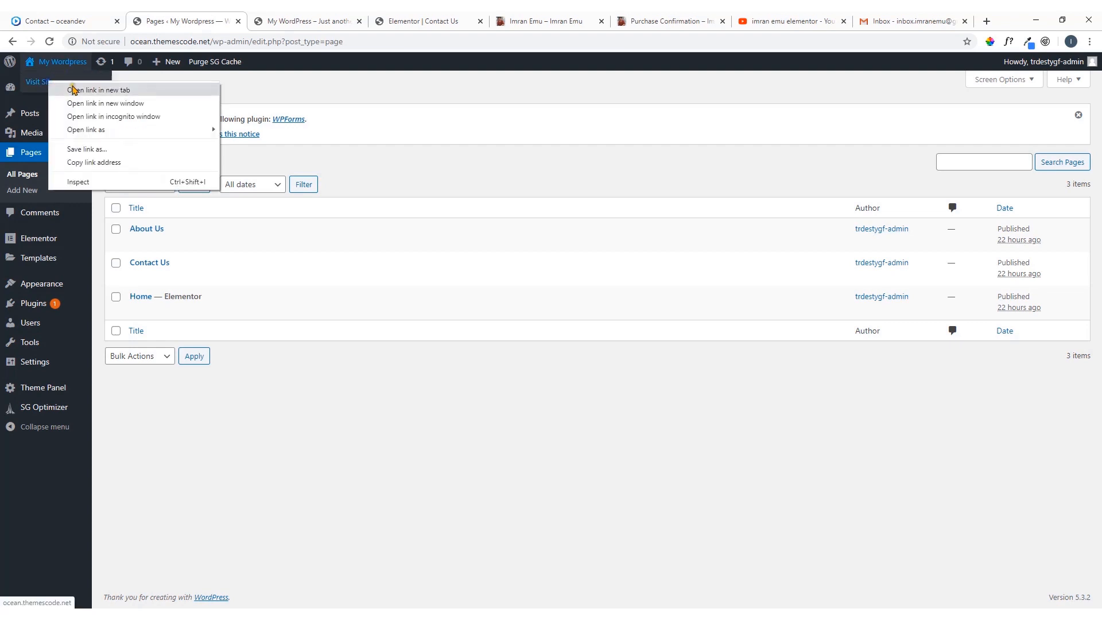
left_click(75, 86)
left_click(249, 19)
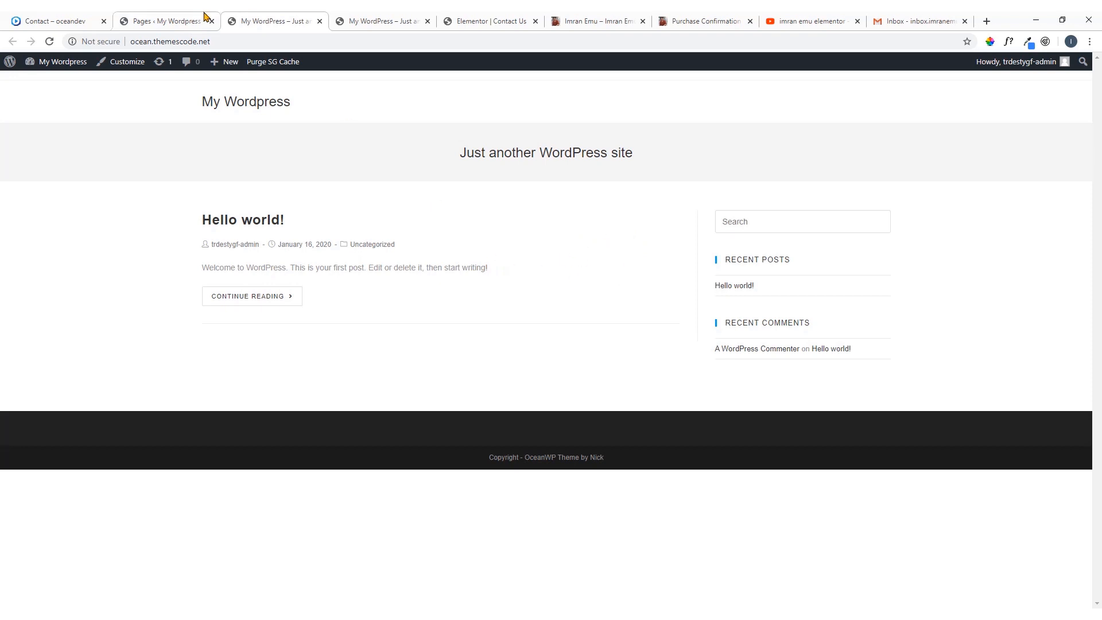
left_click(180, 19)
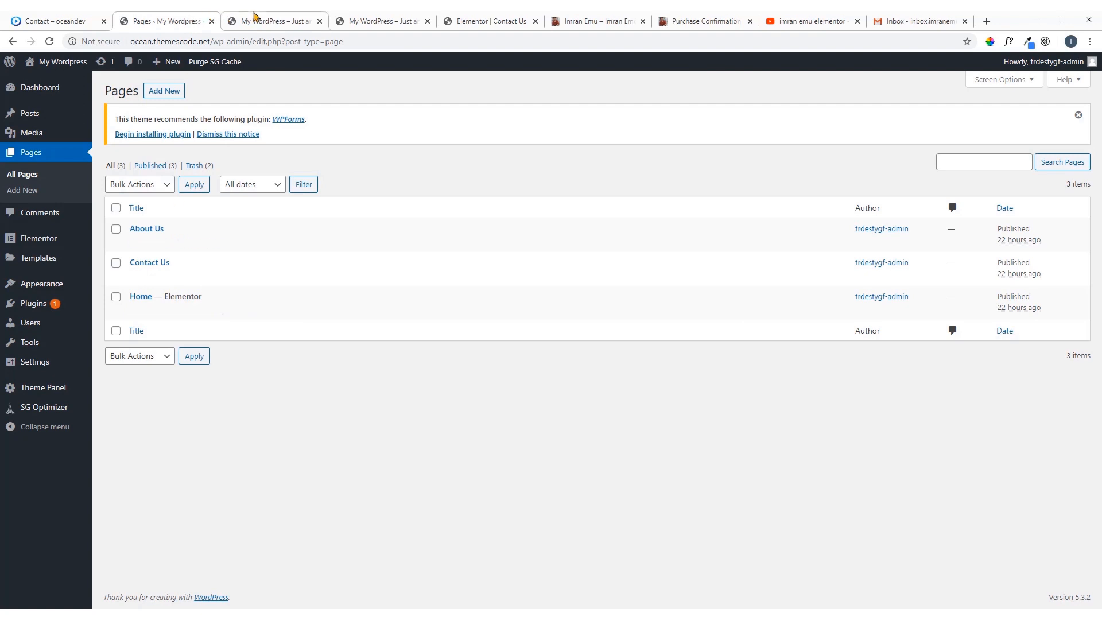
left_click(256, 17)
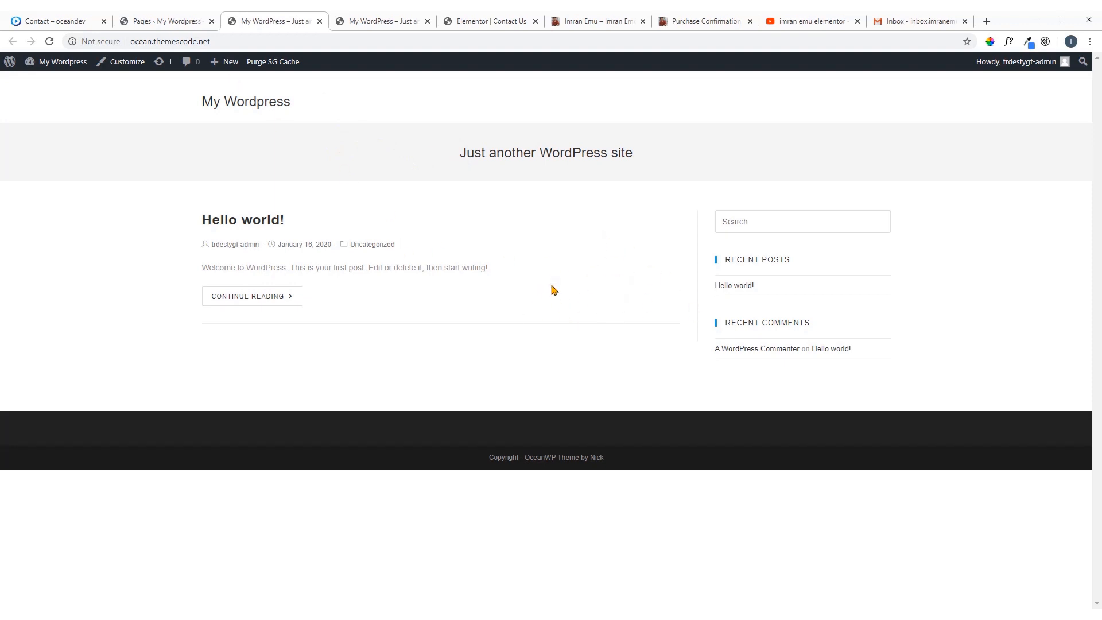
In the WordPress Reading settings, make the homepage a static page using Home, and save the changes
left_click(153, 20)
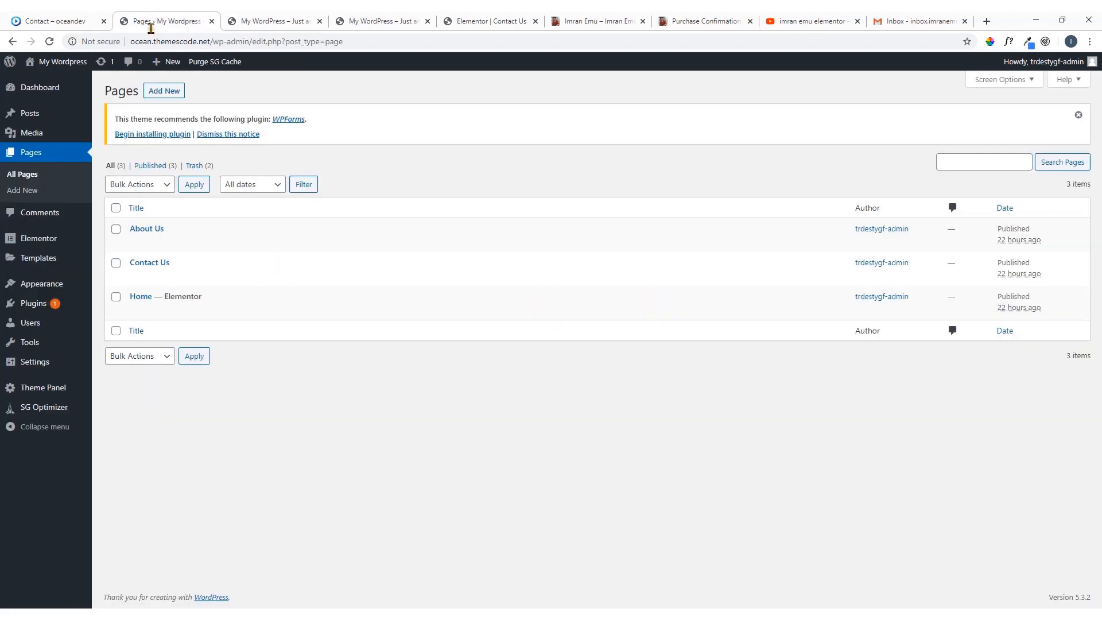
mouse_move(43, 365)
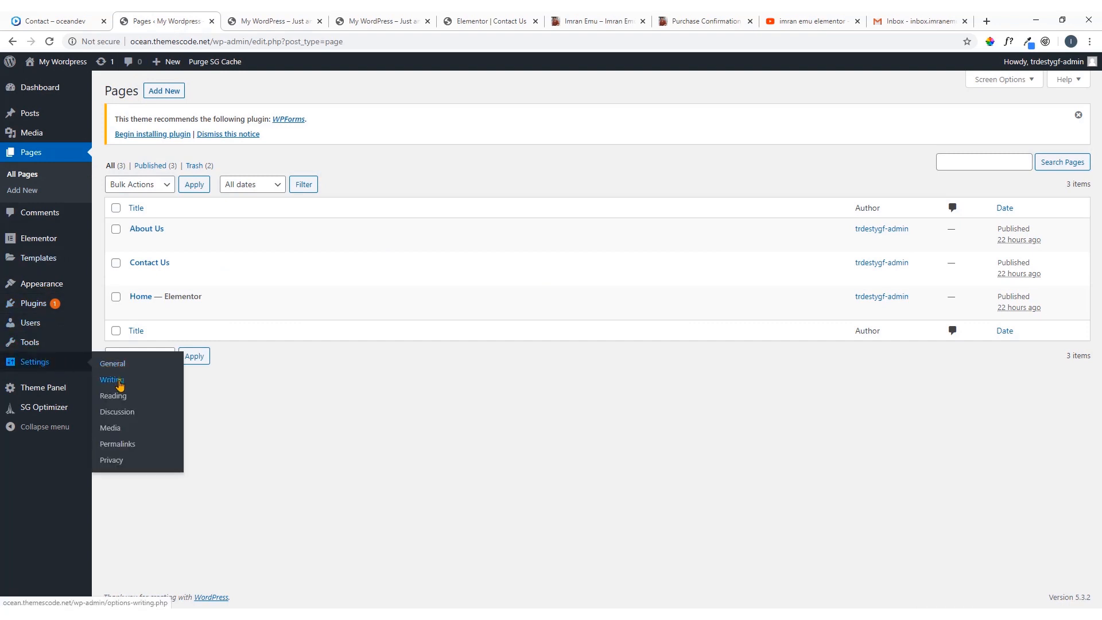
left_click(115, 398)
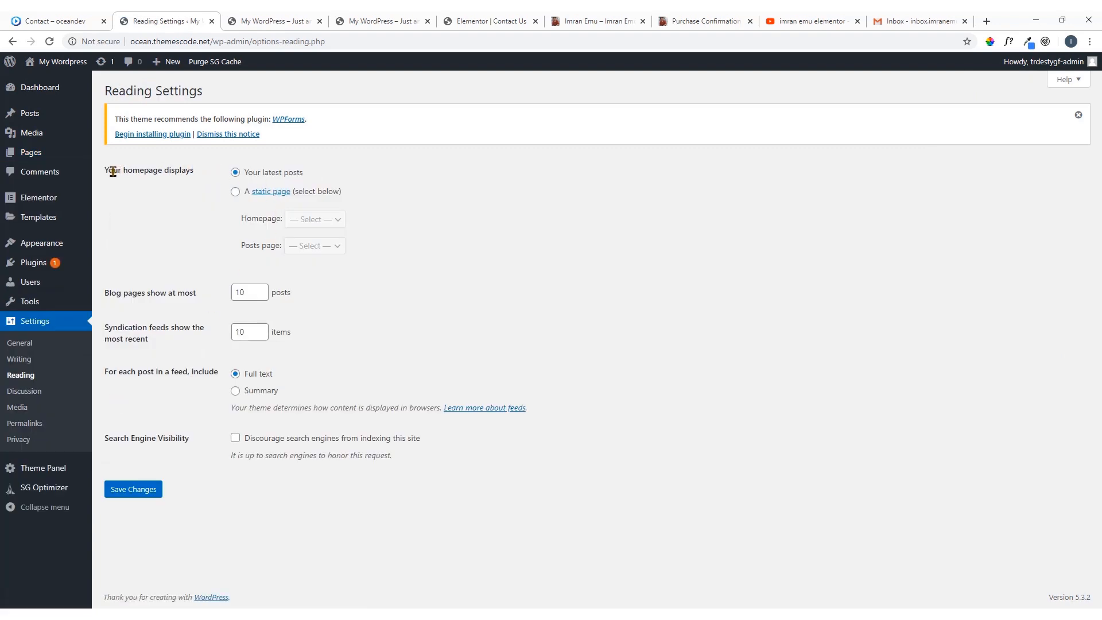
left_click_drag(106, 171, 199, 185)
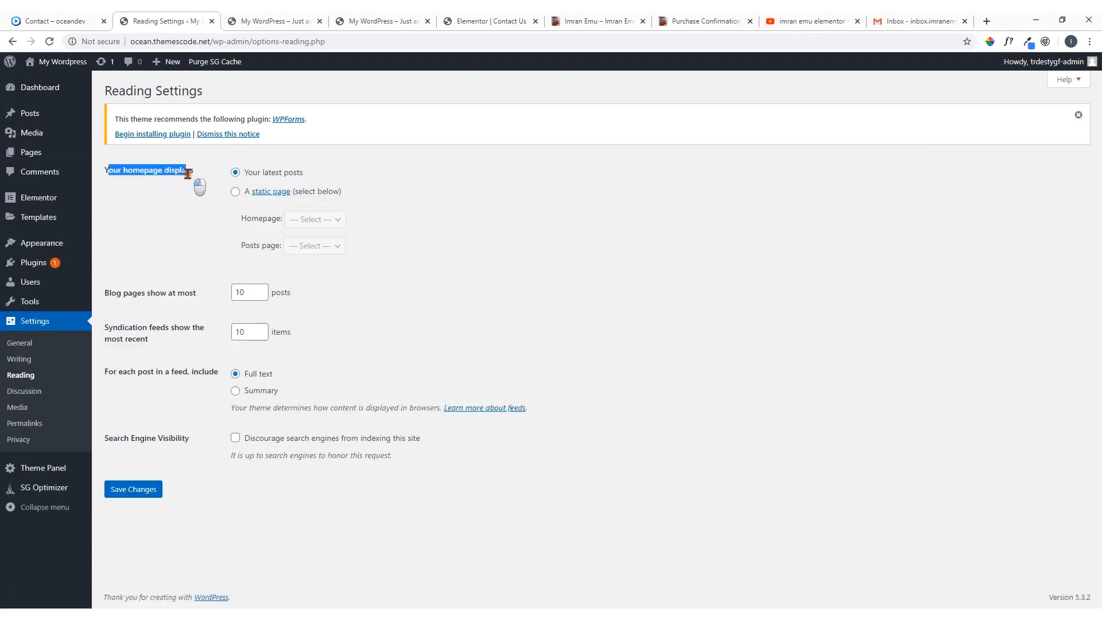
left_click(236, 194)
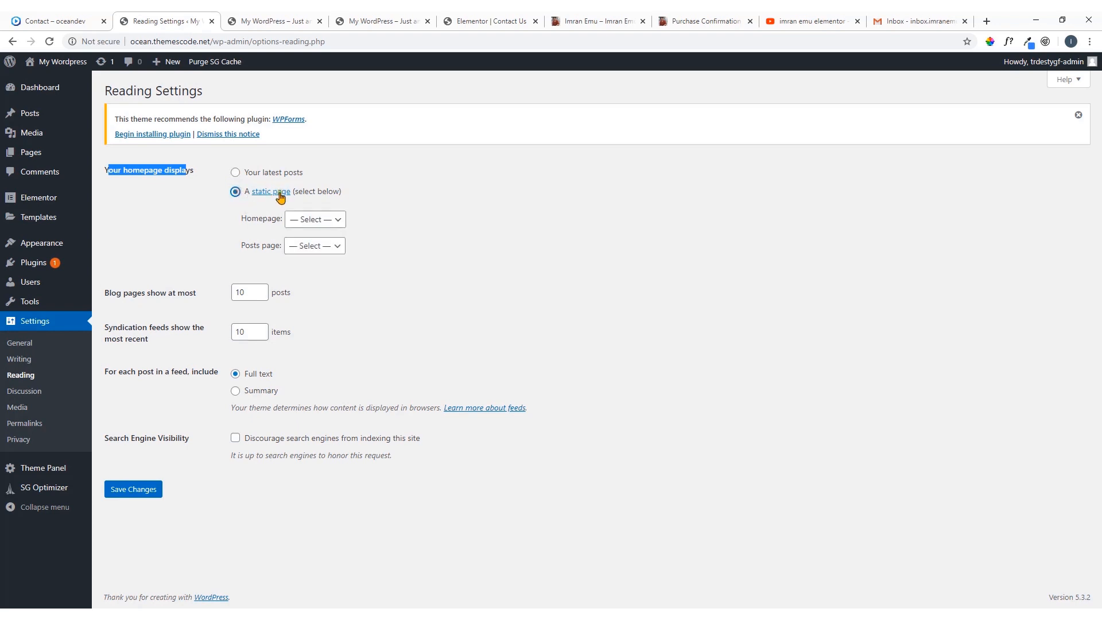
left_click(300, 220)
left_click(309, 270)
left_click(312, 249)
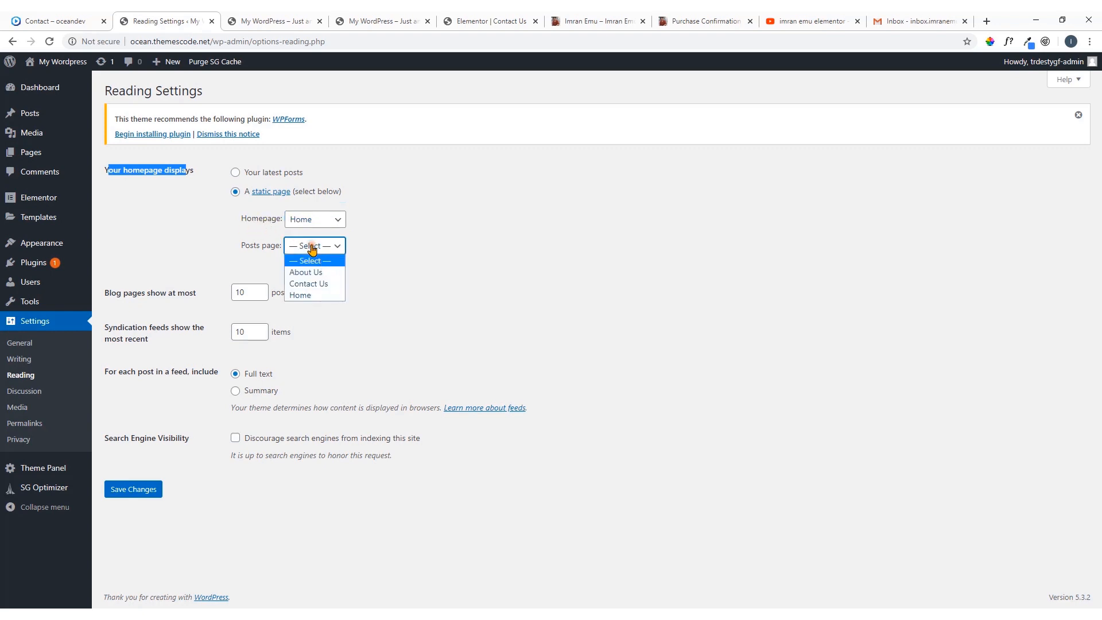
left_click(442, 251)
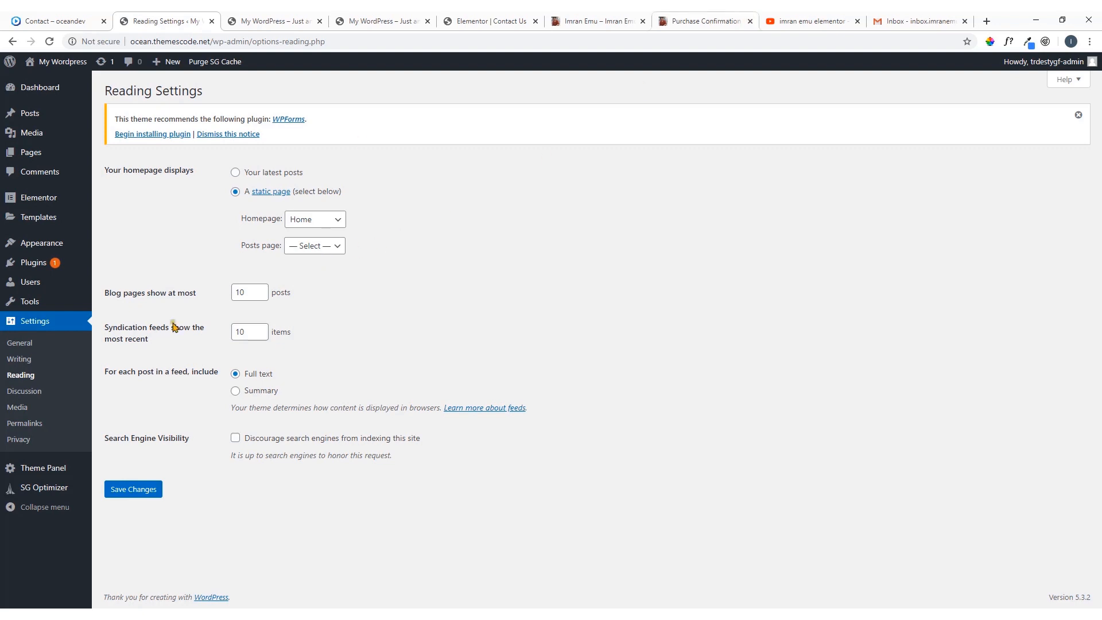
left_click(127, 491)
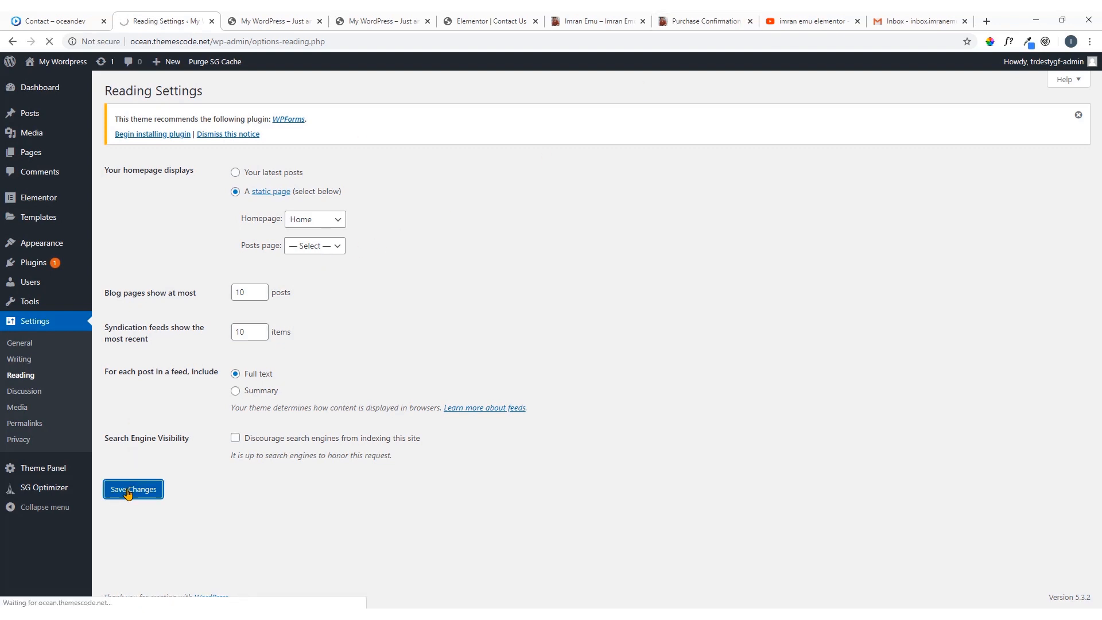
Reload the site's front page and look through its sections from the hero to the team
left_click(255, 22)
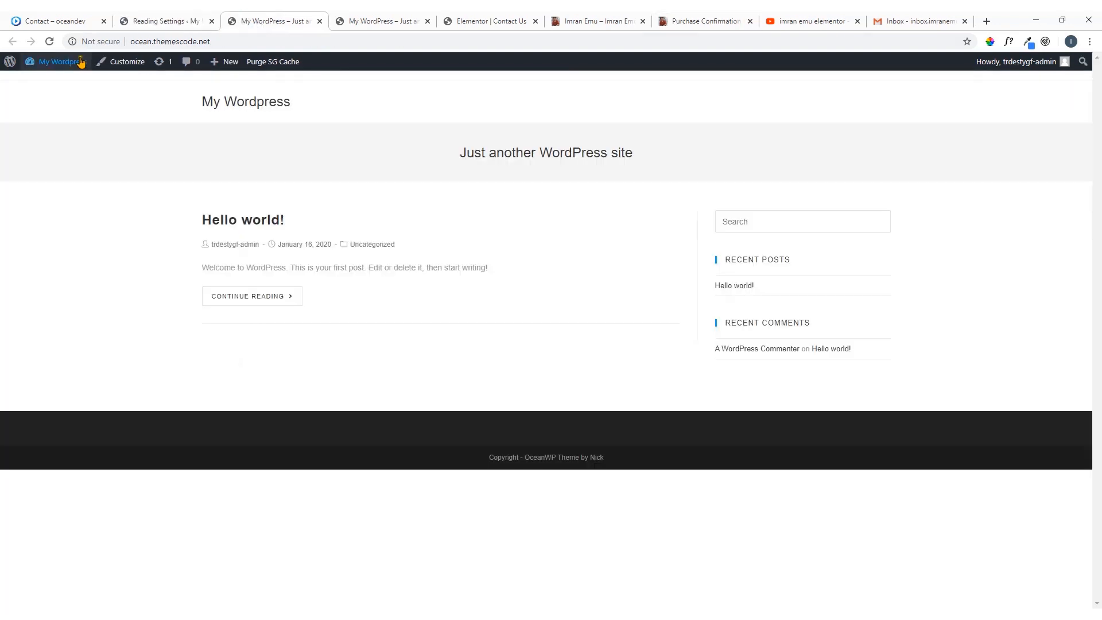
left_click(49, 42)
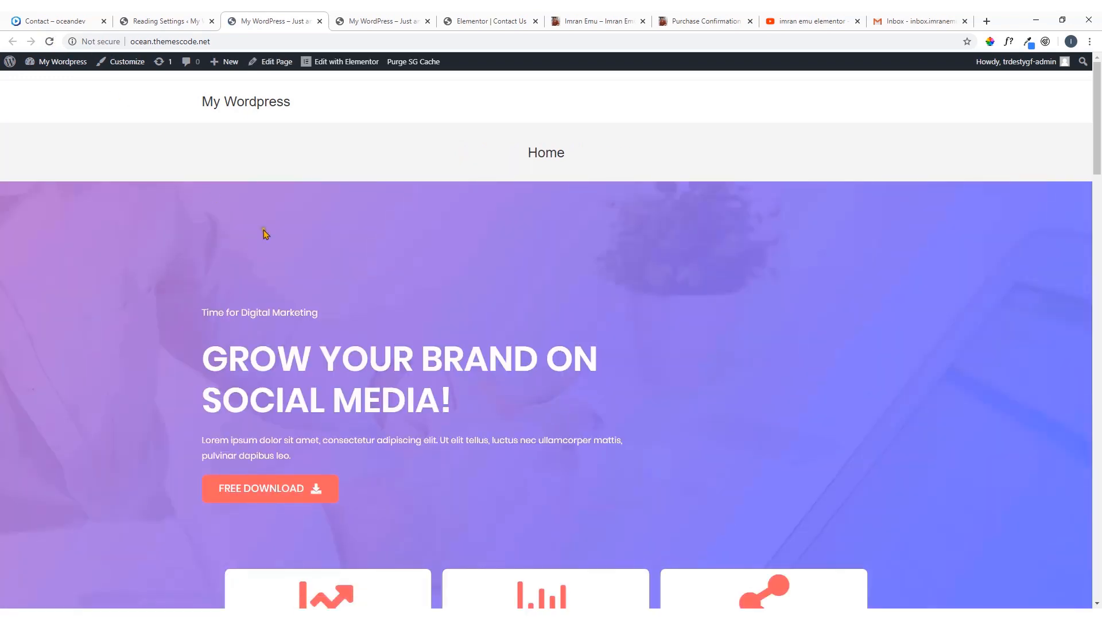
scroll(309, 271, "down", 6)
scroll(308, 271, "down", 15)
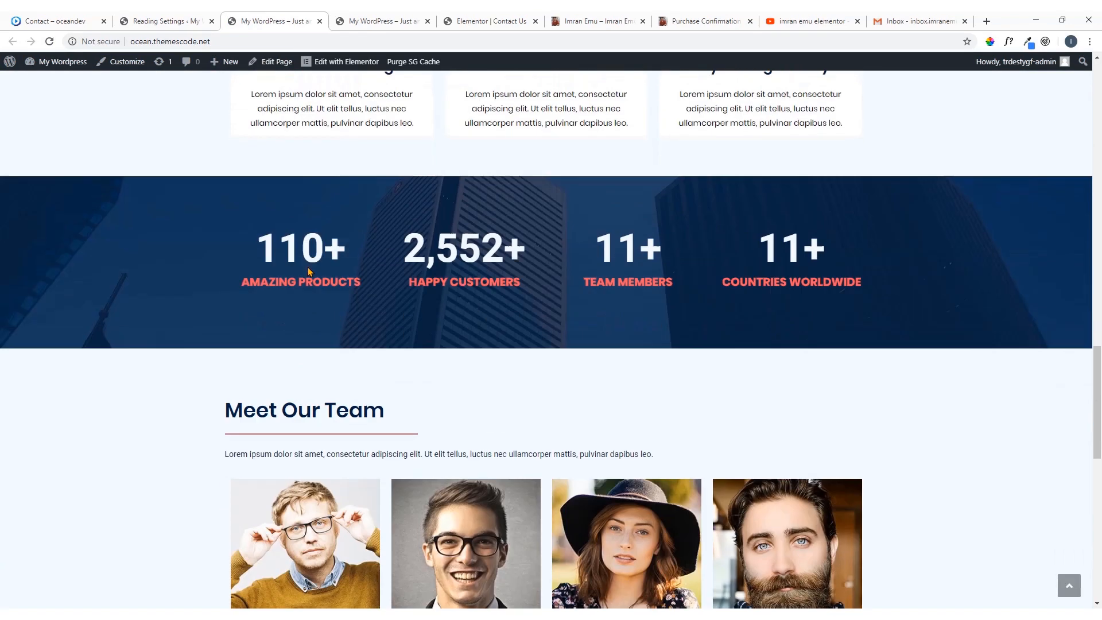
scroll(308, 274, "down", 3)
scroll(308, 276, "up", 20)
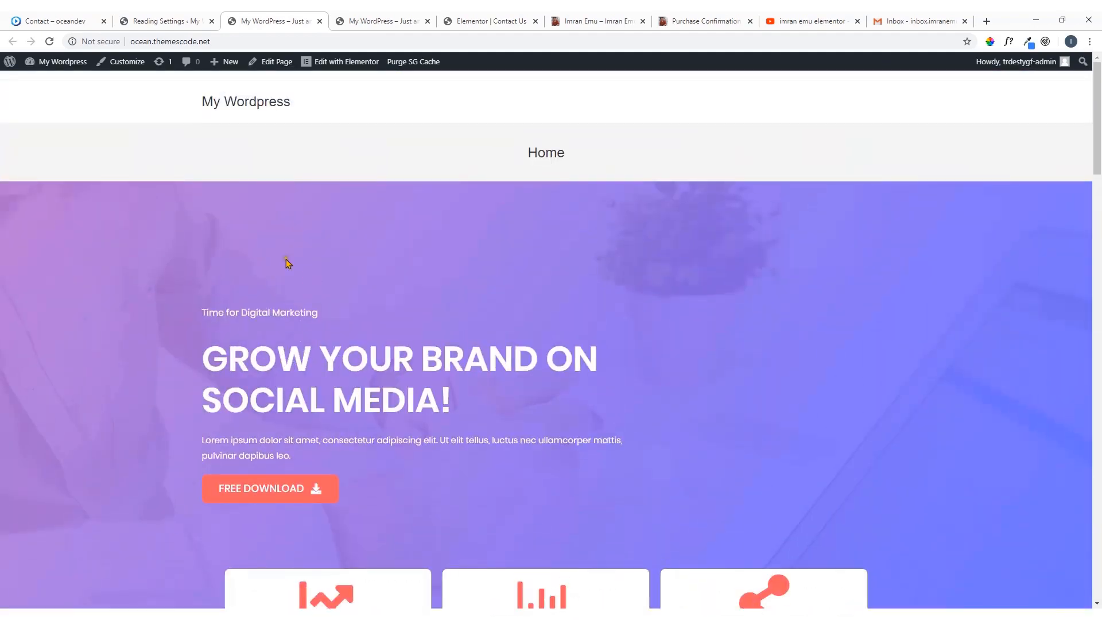
Clear the site's tagline in the WordPress General settings and save the changes
left_click(153, 21)
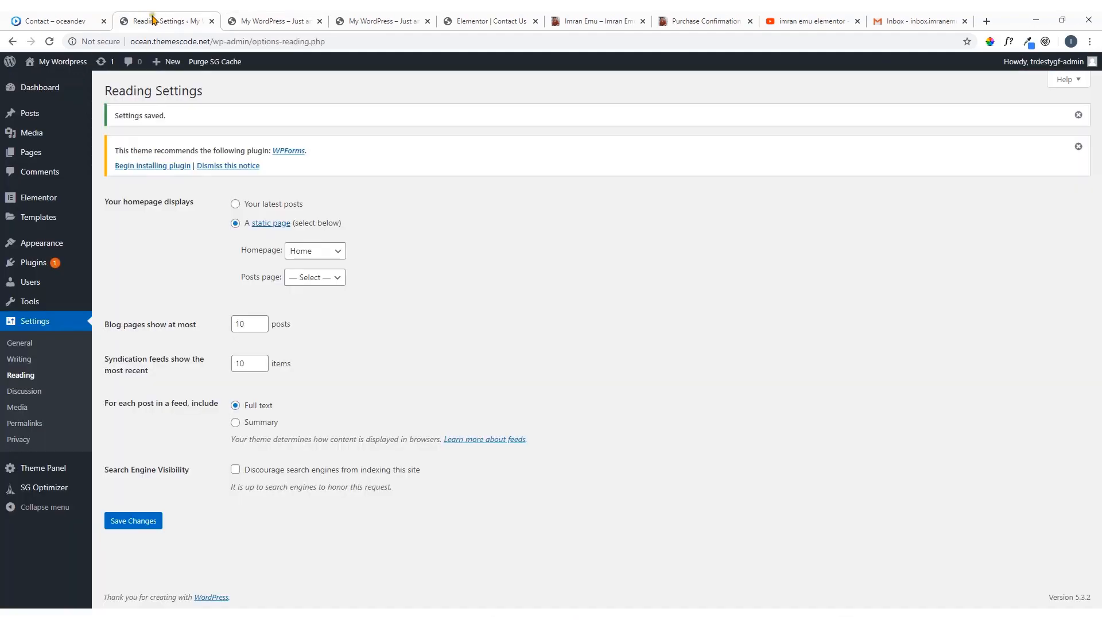
left_click(24, 347)
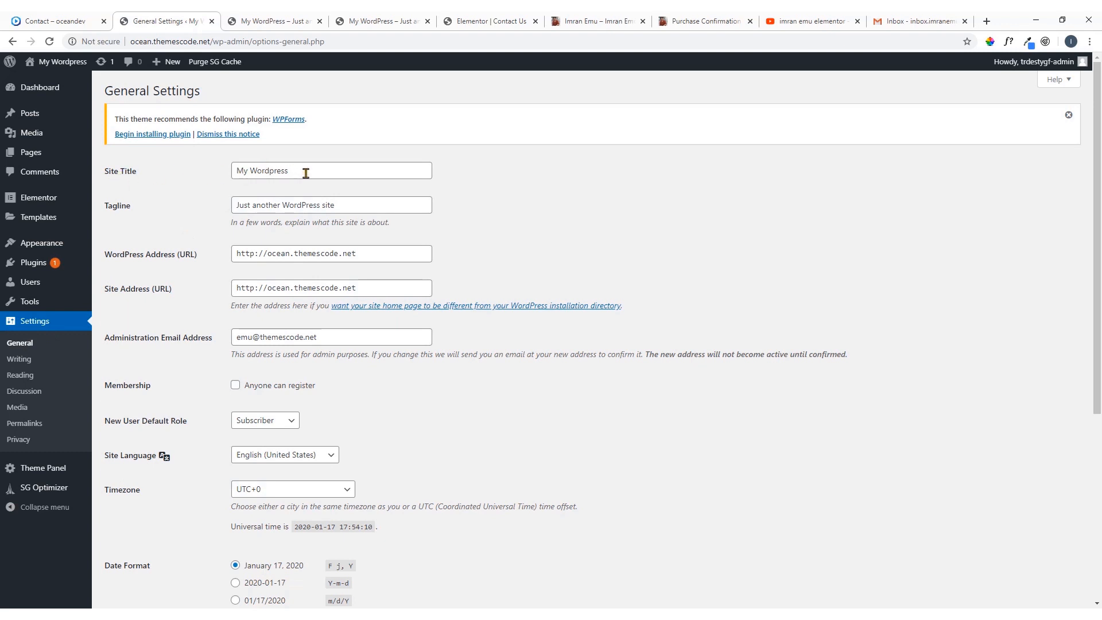
left_click_drag(306, 174, 252, 179)
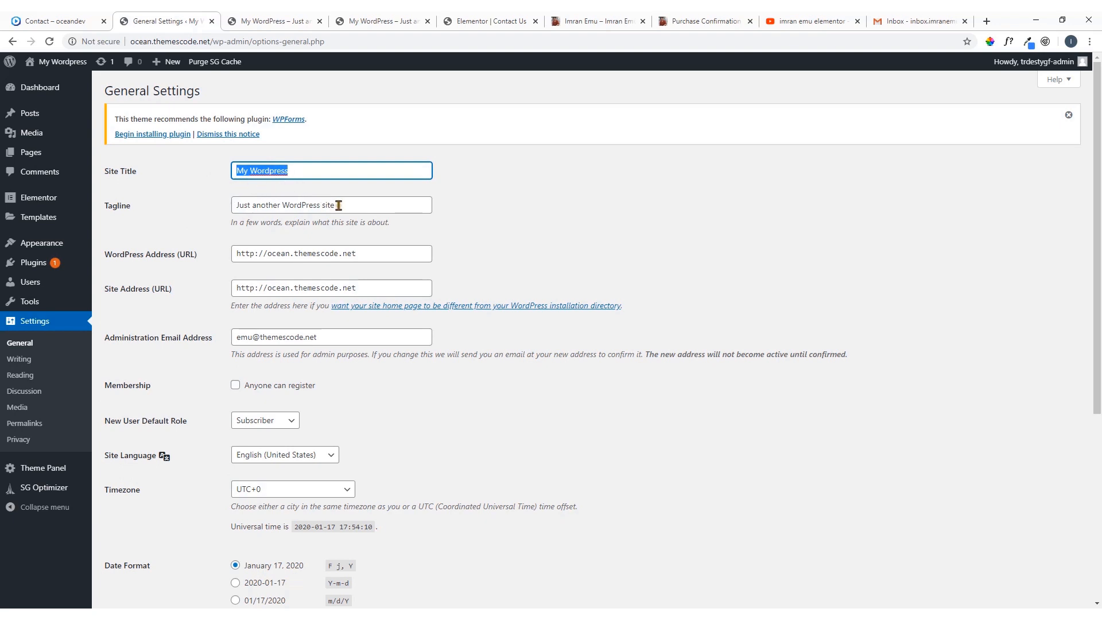
left_click_drag(337, 205, 174, 221)
key("BackSpace")
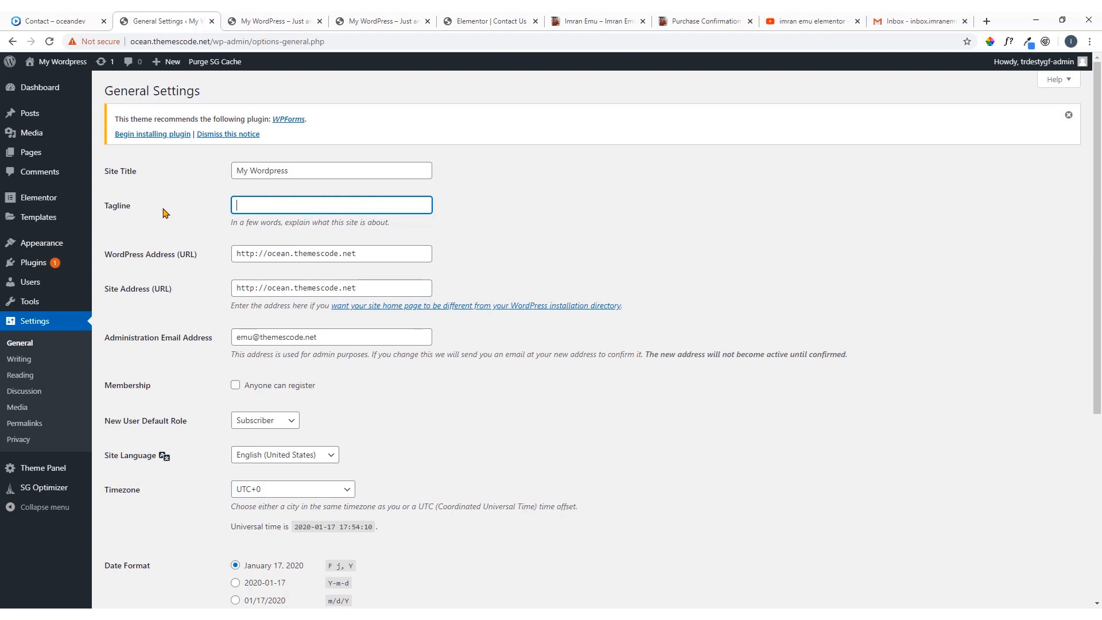
left_click(184, 205)
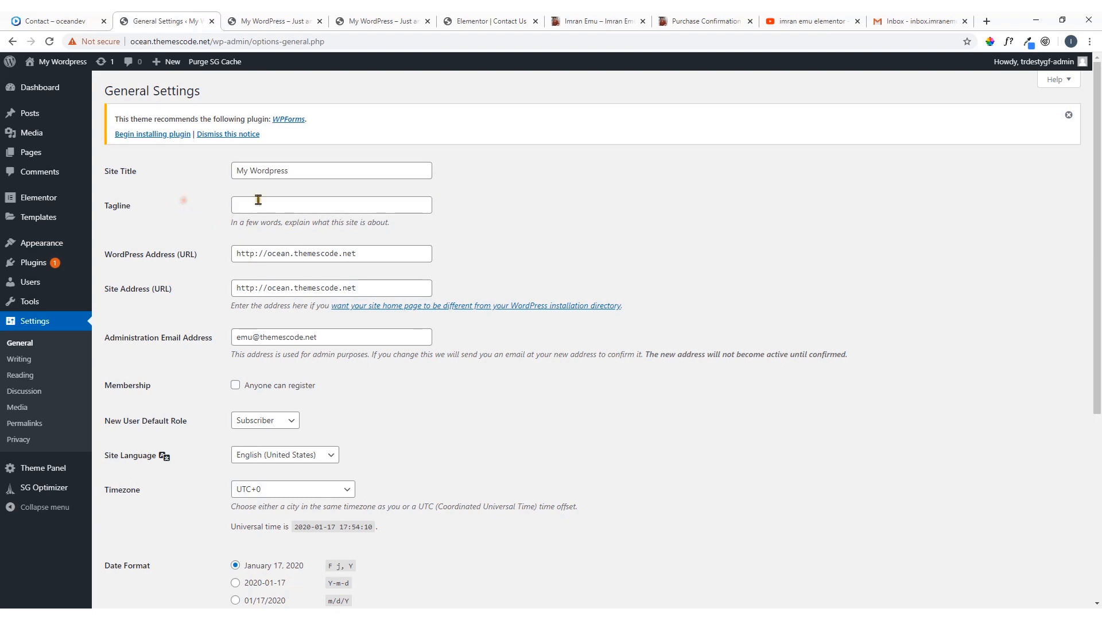
scroll(189, 242, "down", 2)
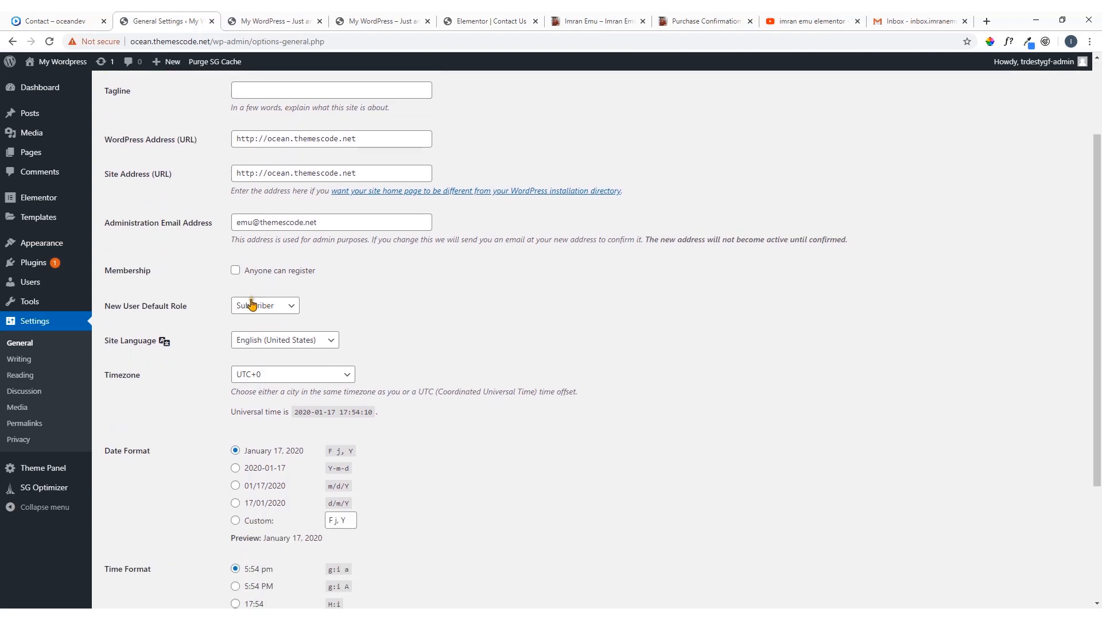
scroll(318, 347, "down", 3)
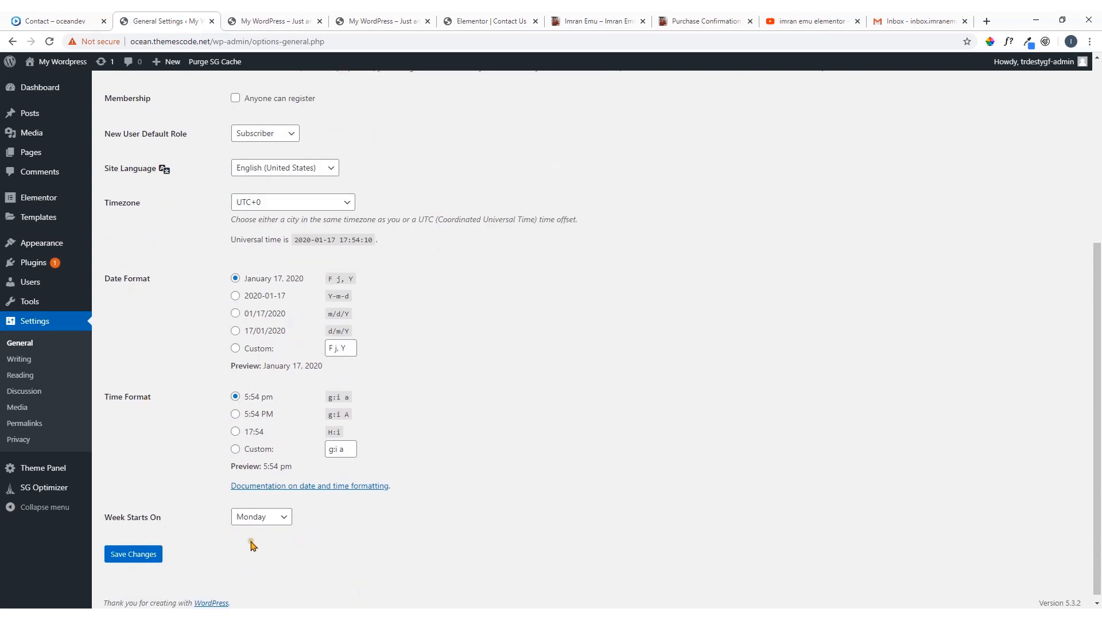
left_click(145, 555)
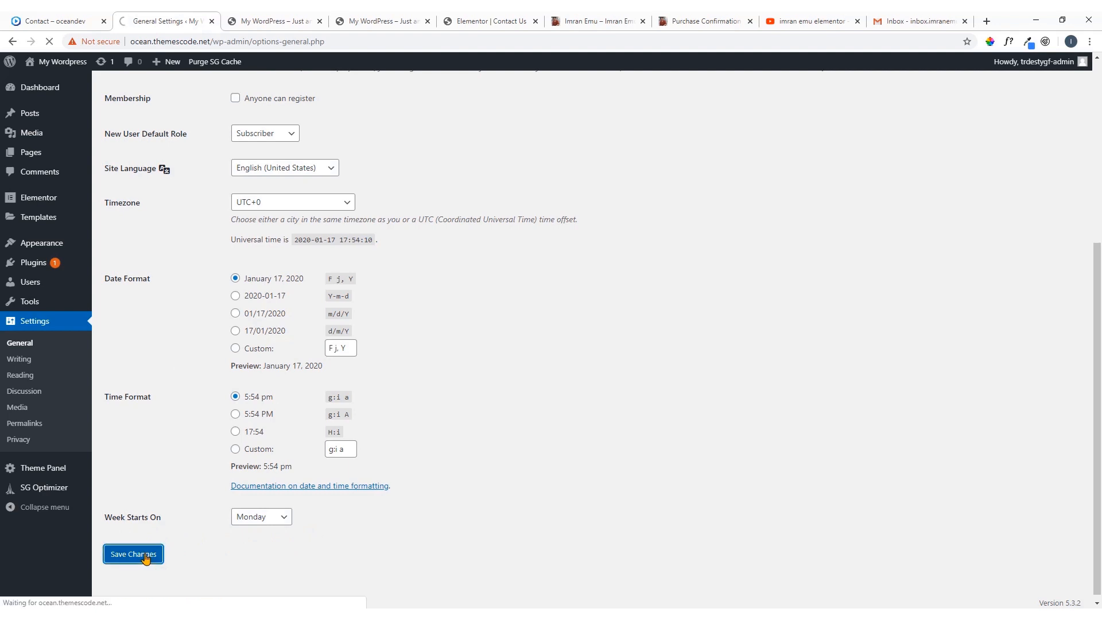
Set the permalink structure to Post name, save it and reload the site's front page
left_click(24, 424)
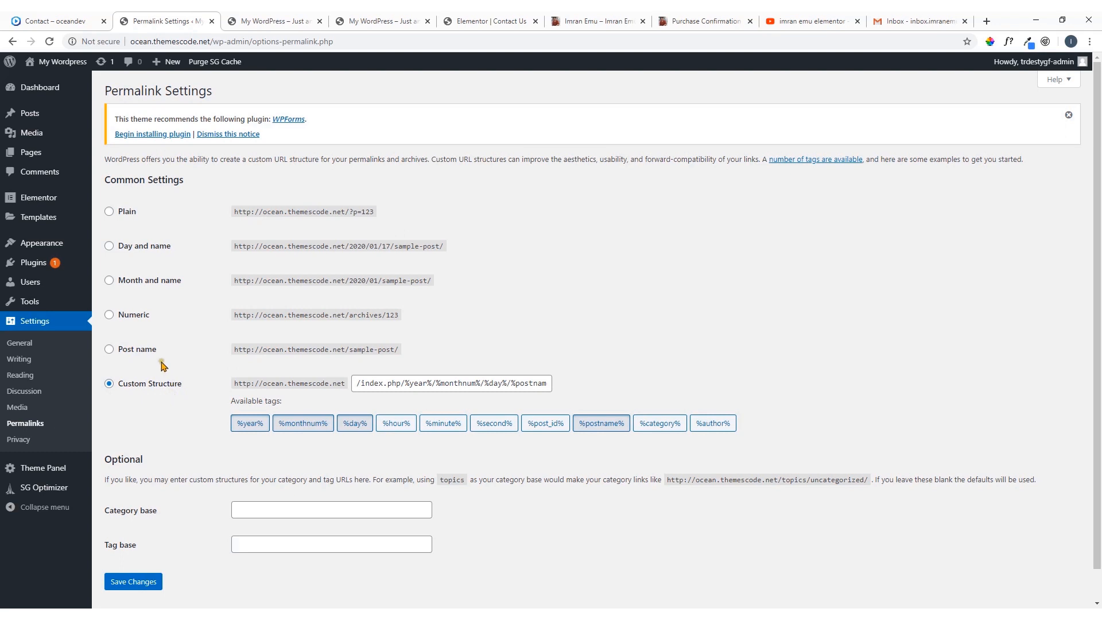
left_click(142, 354)
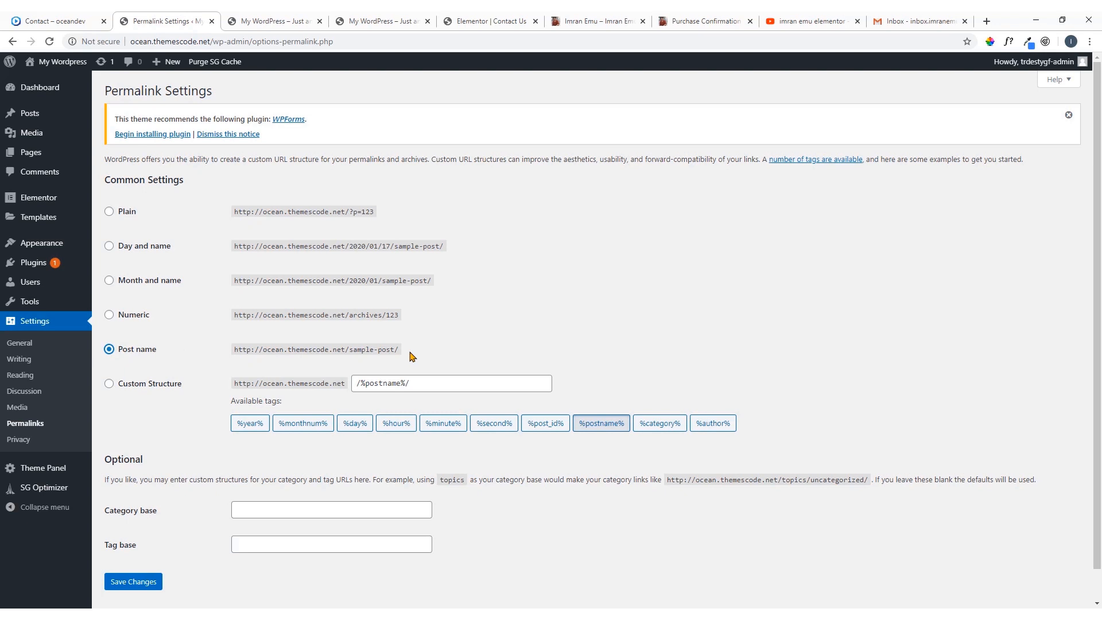
left_click(126, 584)
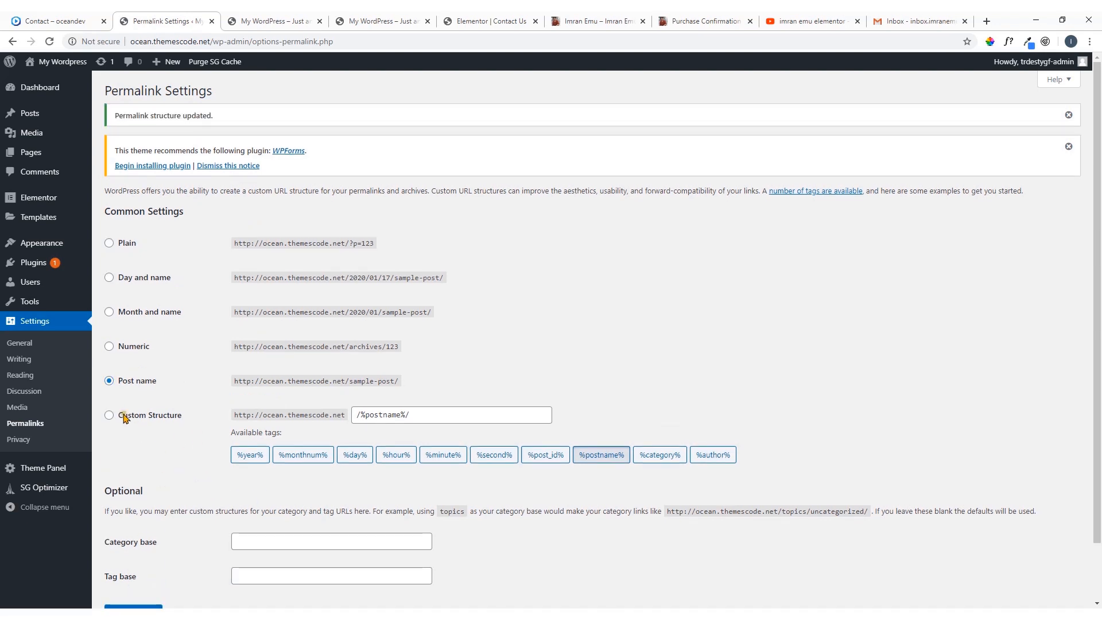
left_click(265, 21)
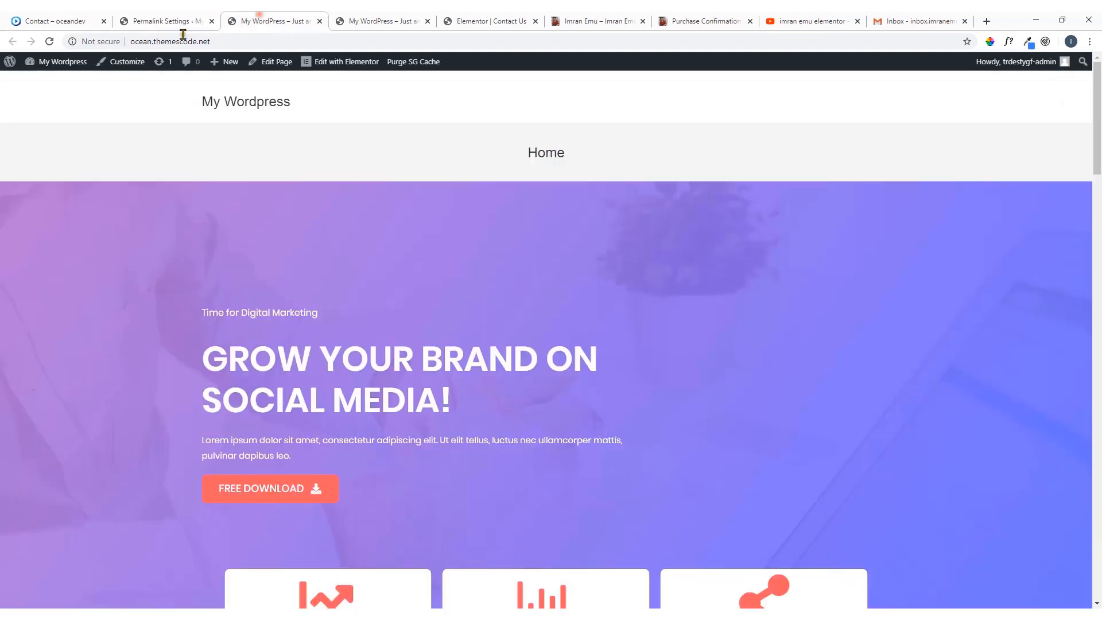
left_click(50, 42)
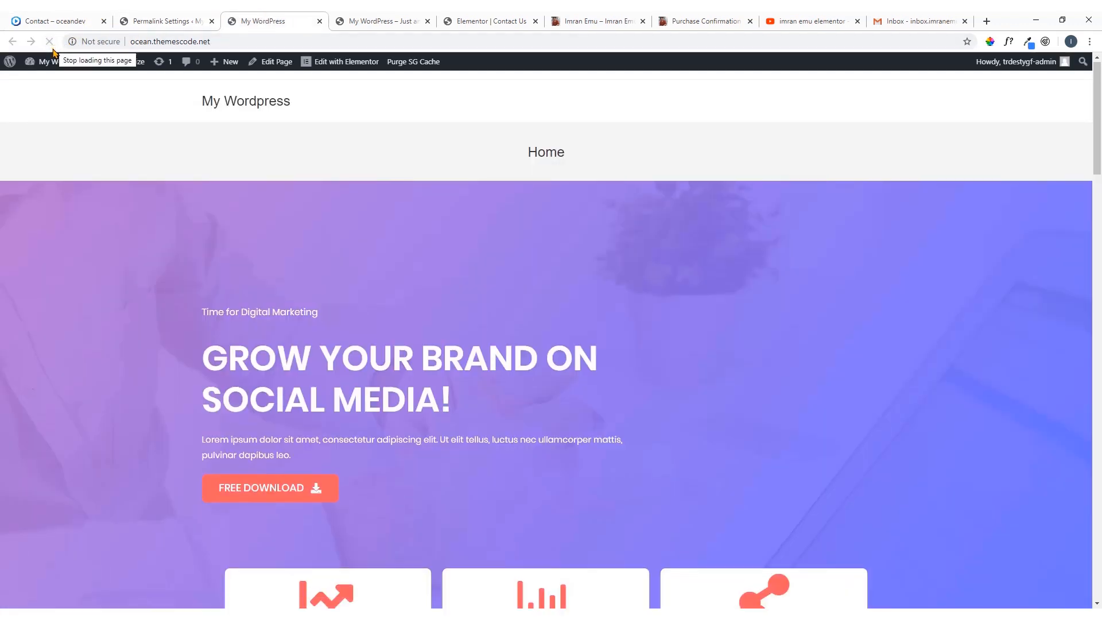
Set the site title to Digital Agency in the WordPress General settings, save the changes and reload the front page
left_click(155, 21)
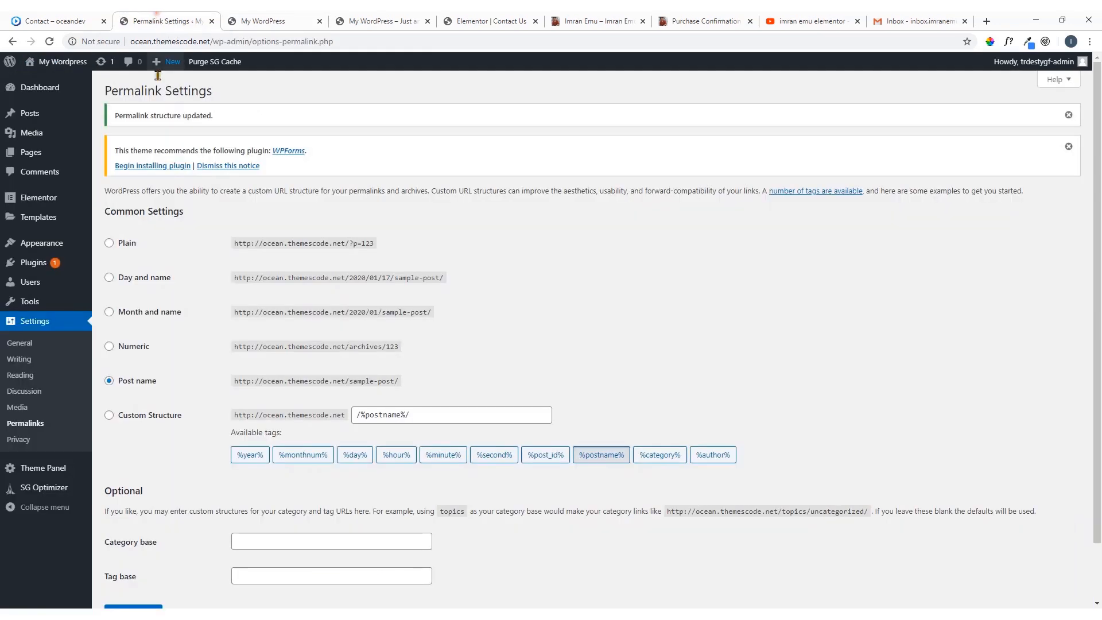
left_click(19, 346)
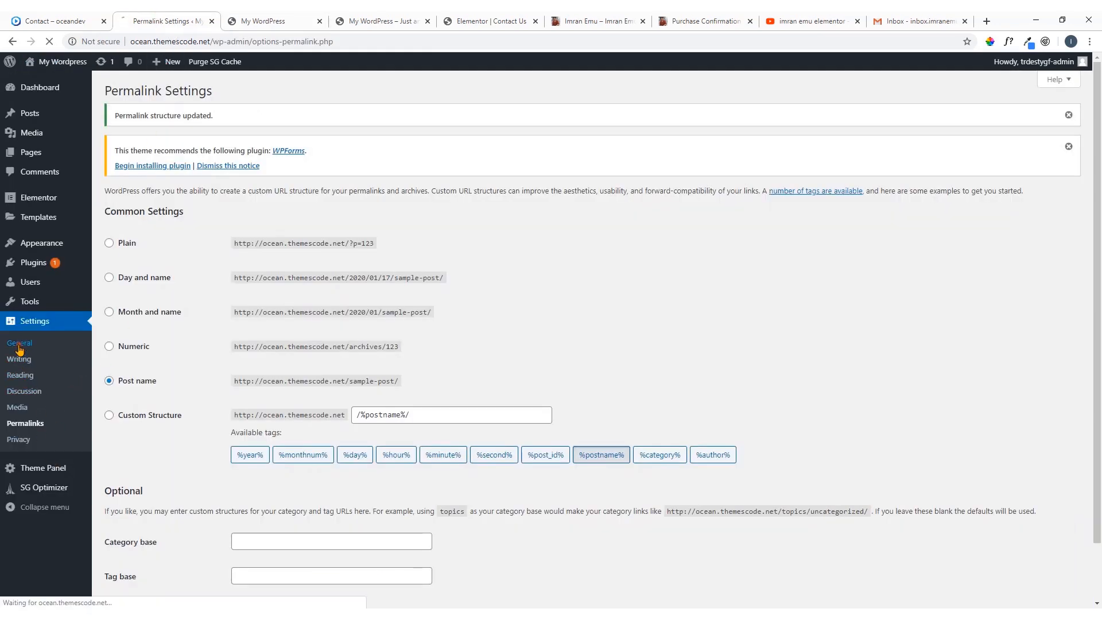
left_click_drag(290, 172, 159, 181)
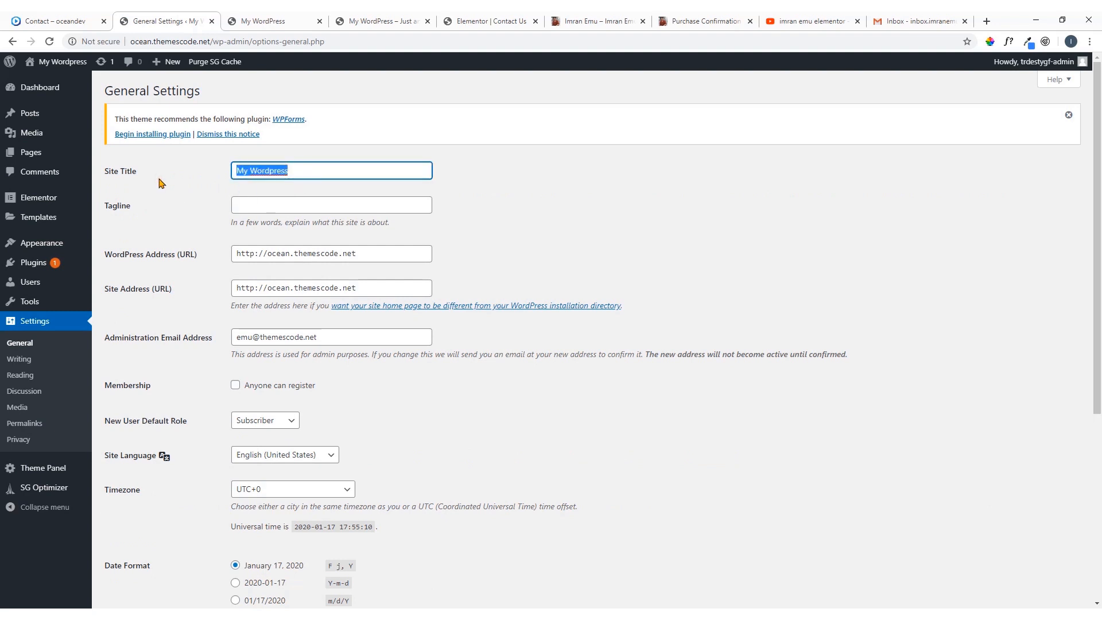
key("BackSpace")
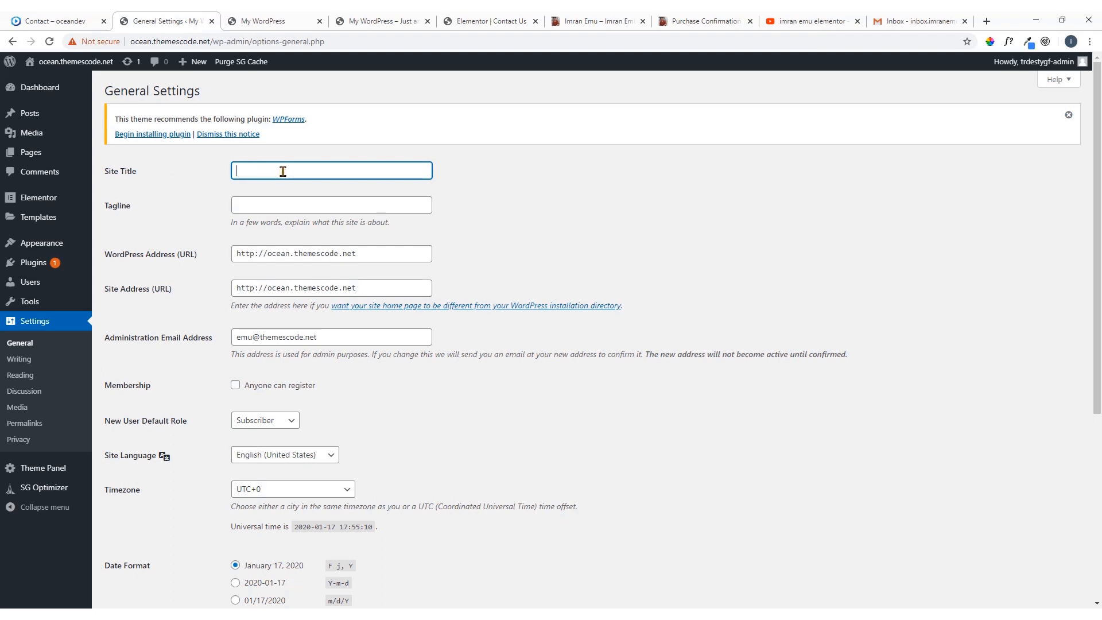
type("Digi")
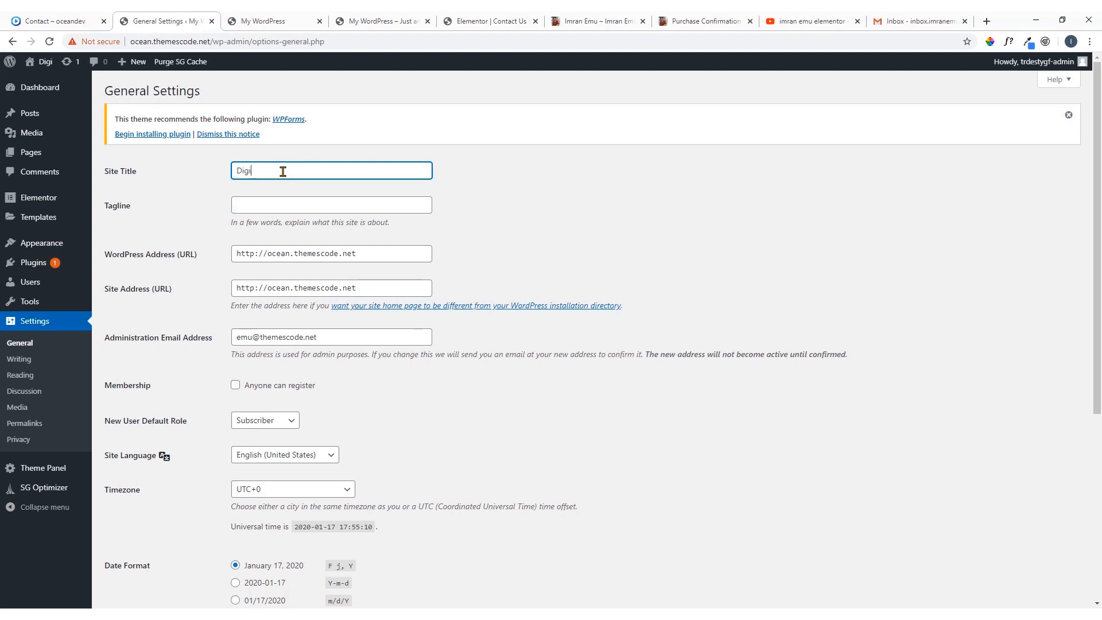
type("tal A")
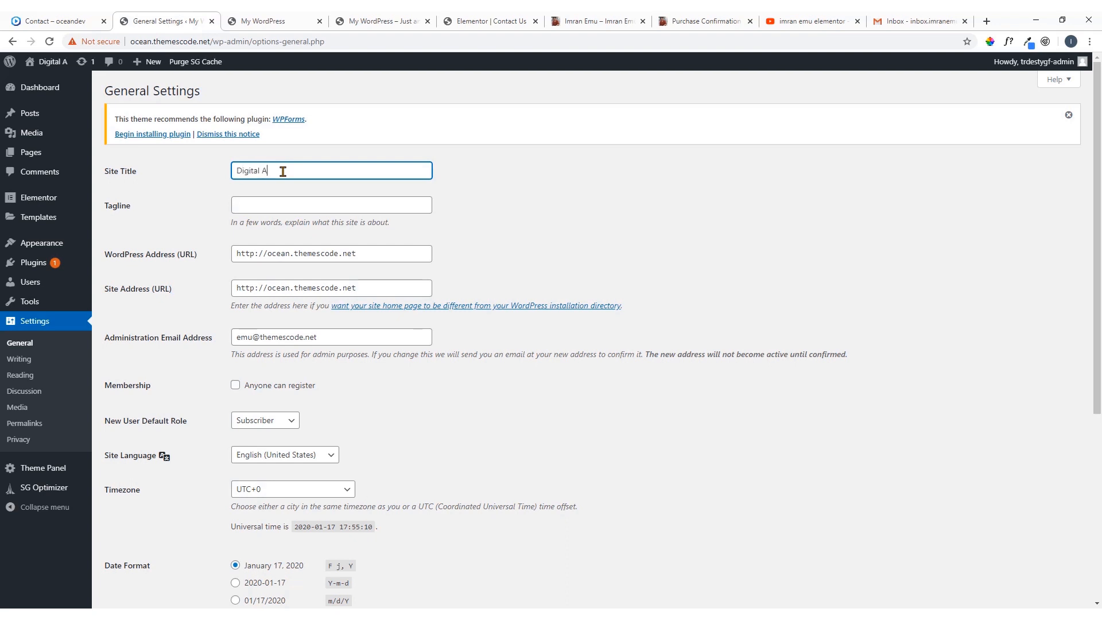
type("gency")
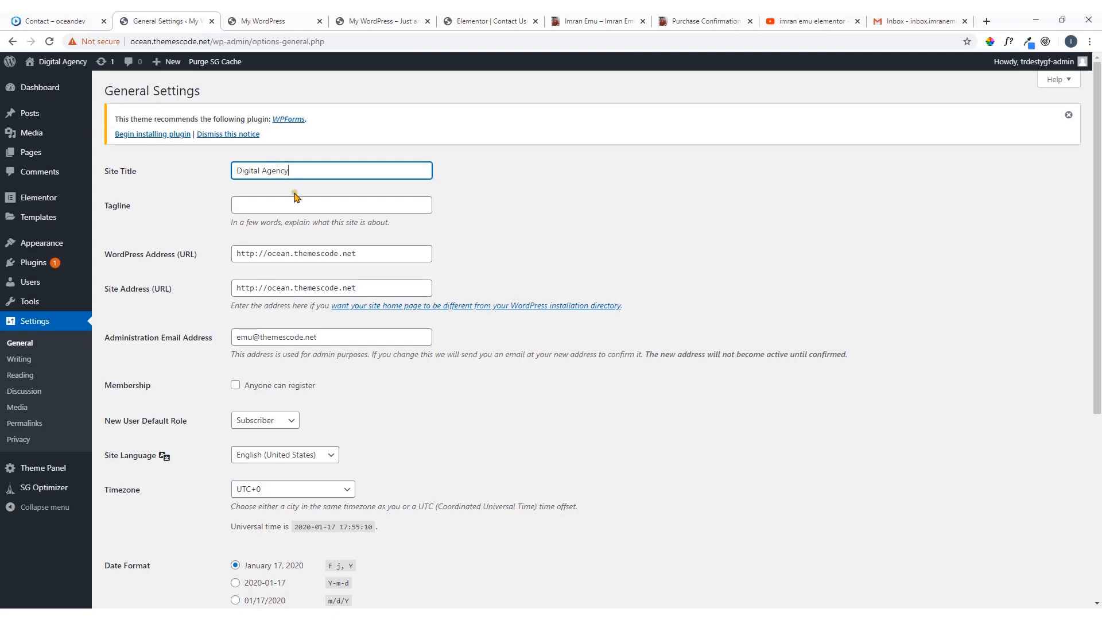
scroll(296, 192, "down", 5)
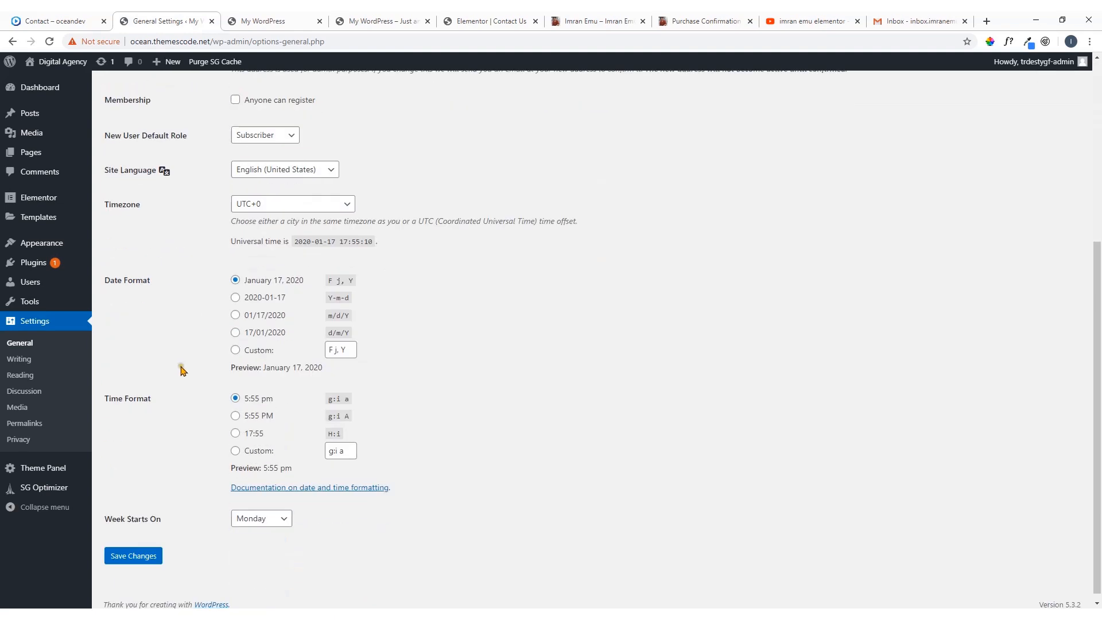
left_click(135, 550)
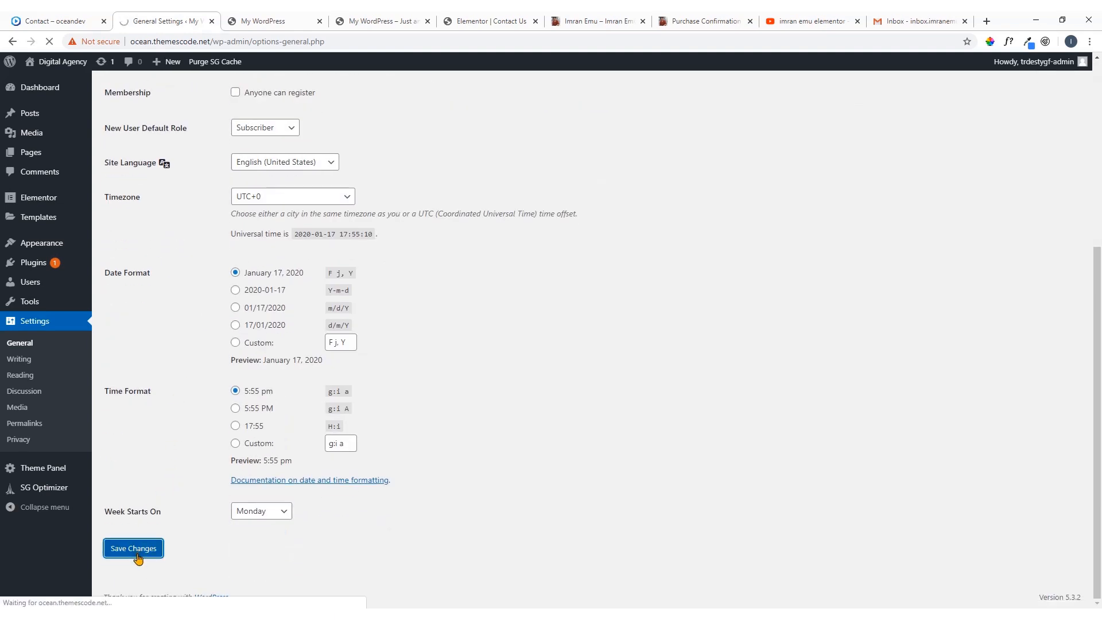
left_click(271, 20)
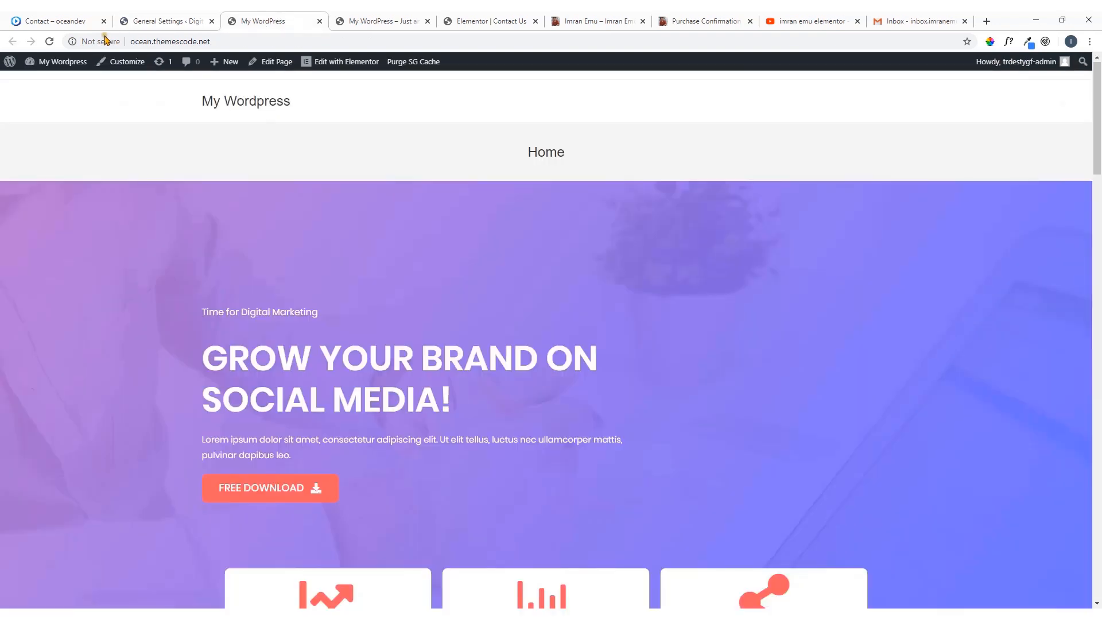
left_click(49, 42)
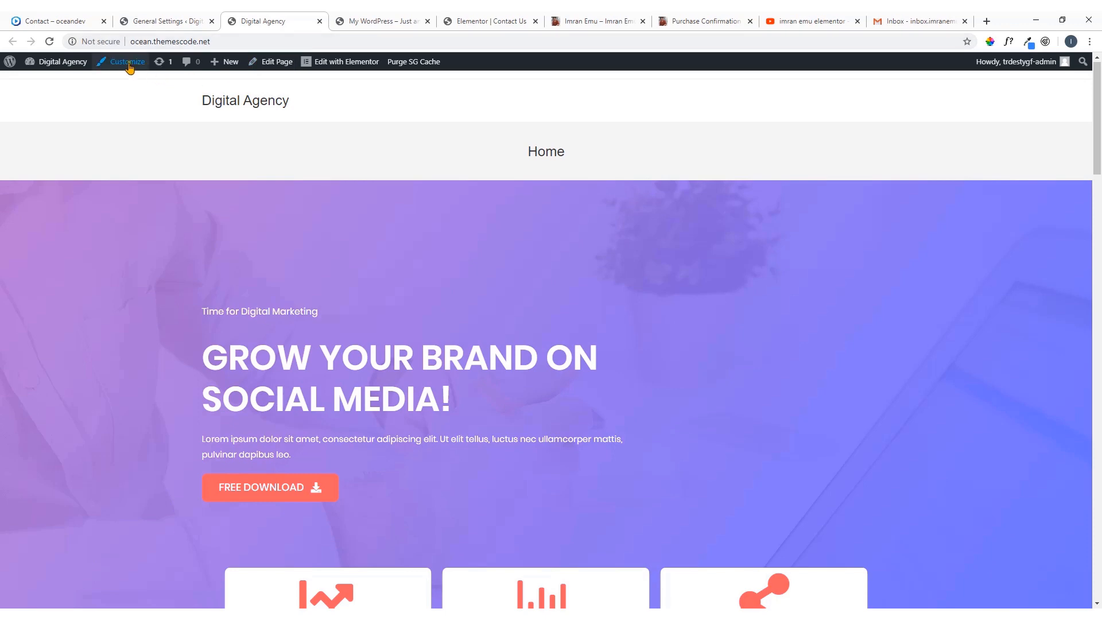
Open the theme customizer from the WordPress dashboard's Appearance options
left_click(164, 20)
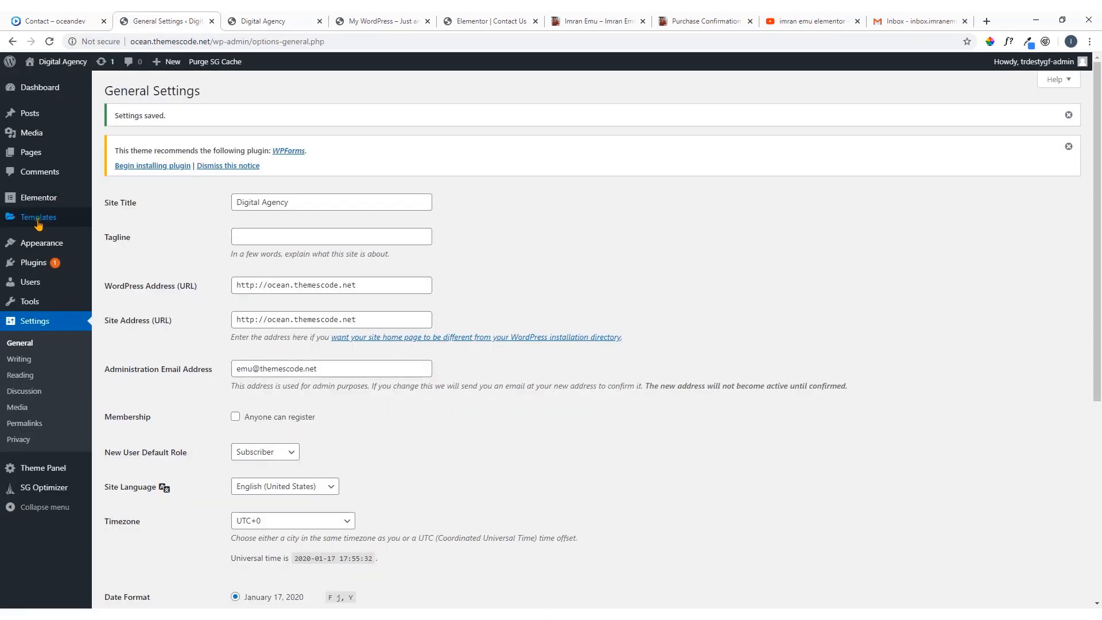
mouse_move(34, 246)
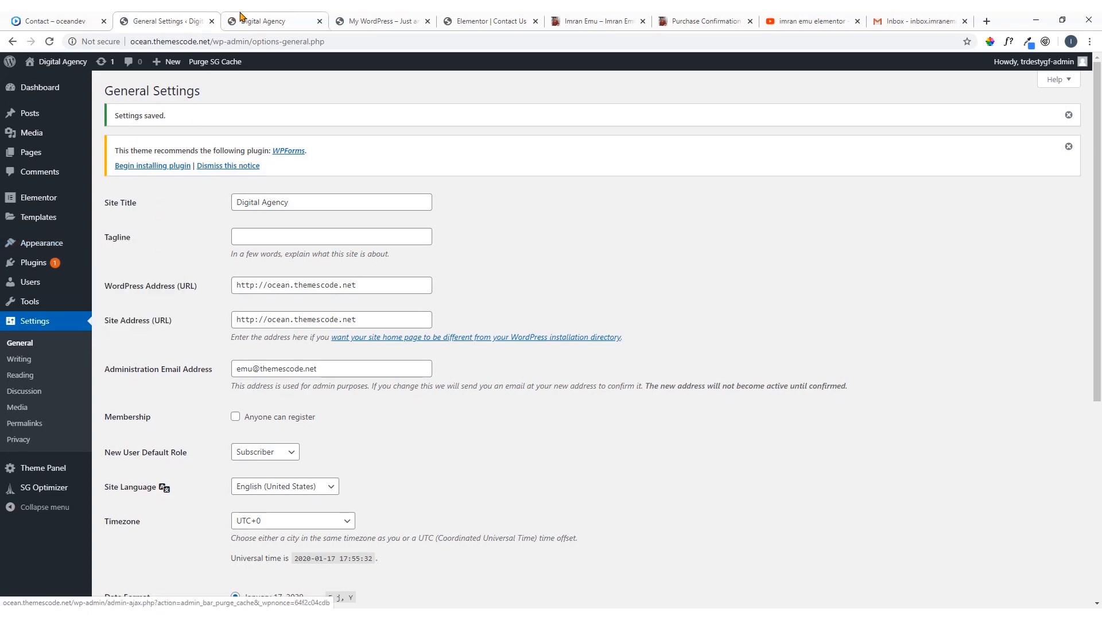
left_click(267, 22)
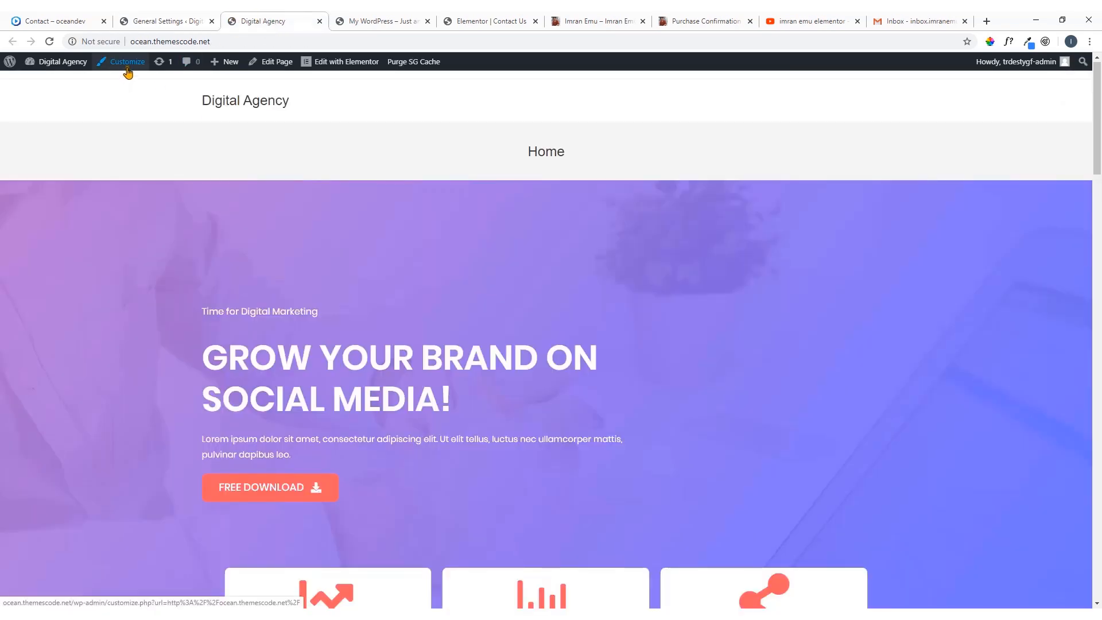
left_click(183, 17)
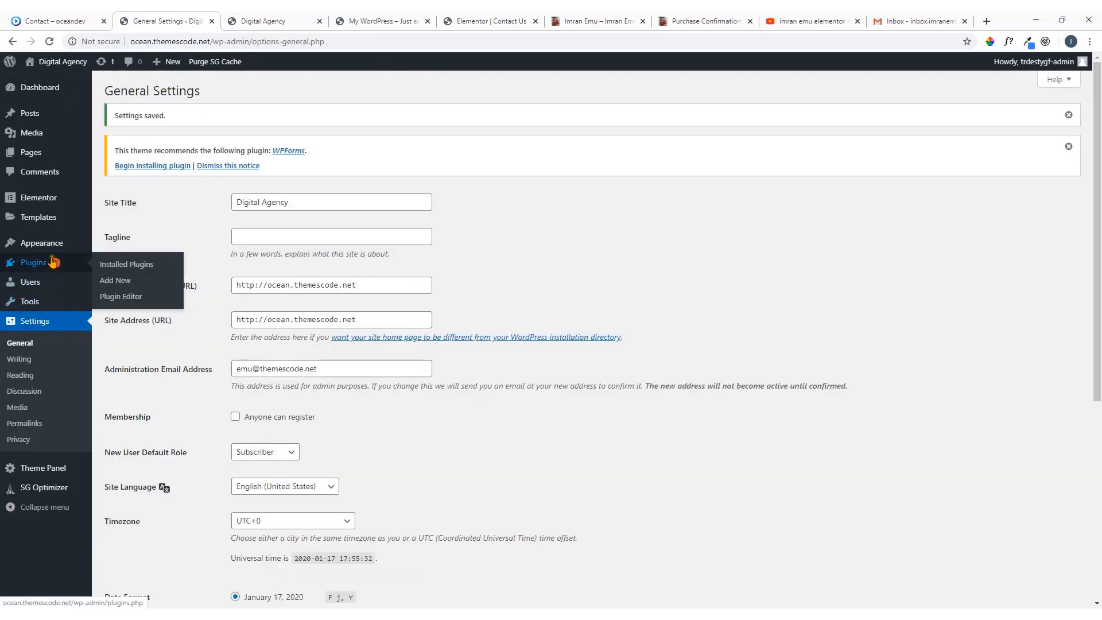
mouse_move(55, 248)
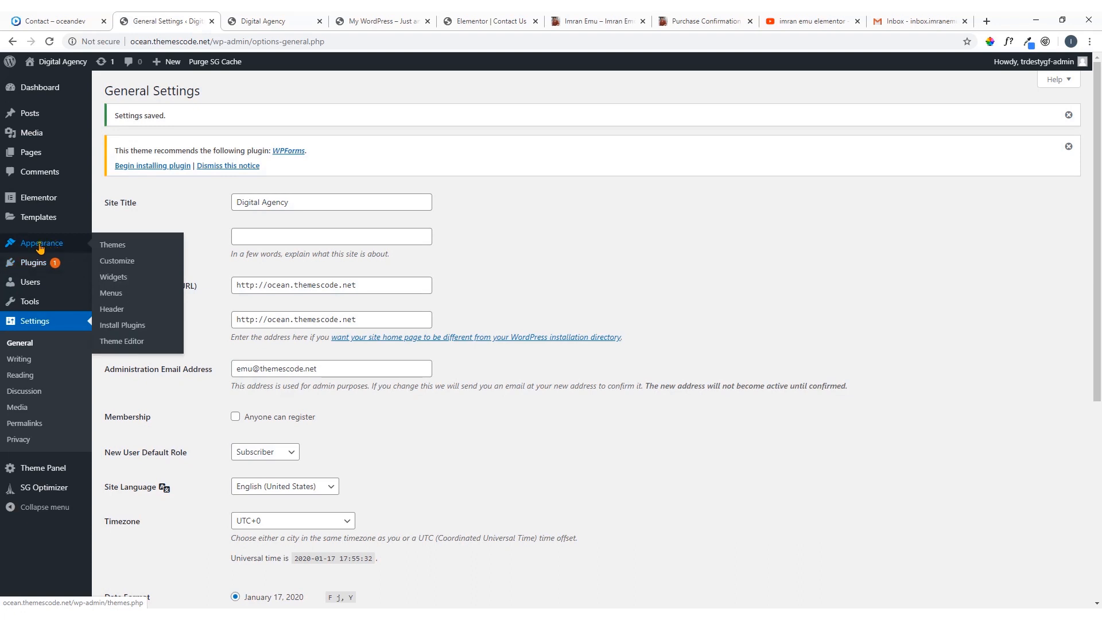
left_click(117, 263)
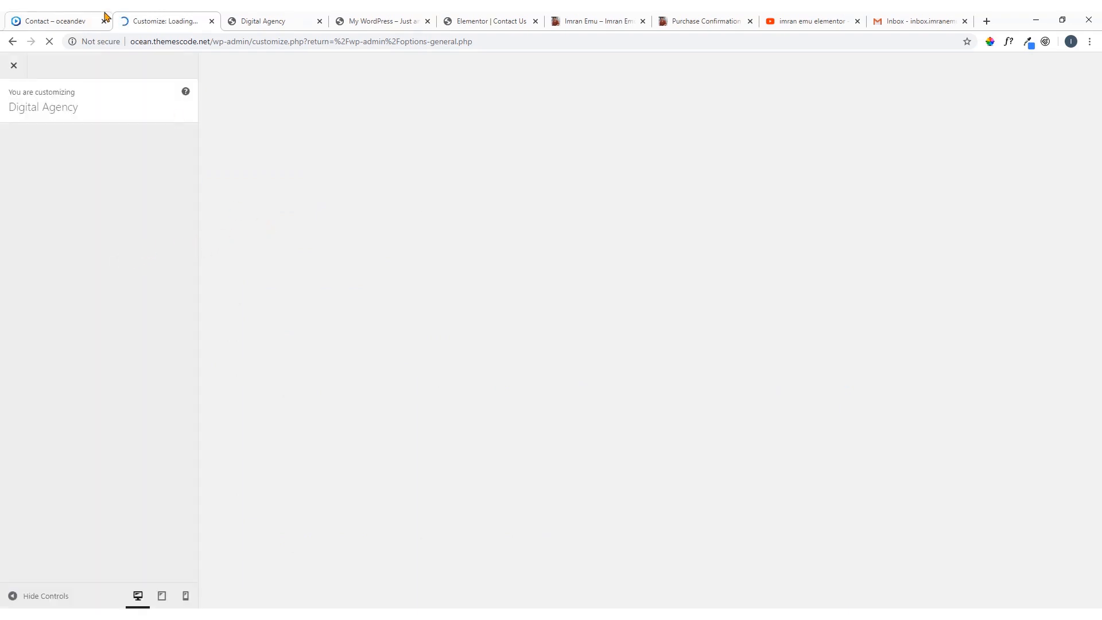
Compare the front page's header and footer with those of the oceandev reference homepage
left_click(245, 21)
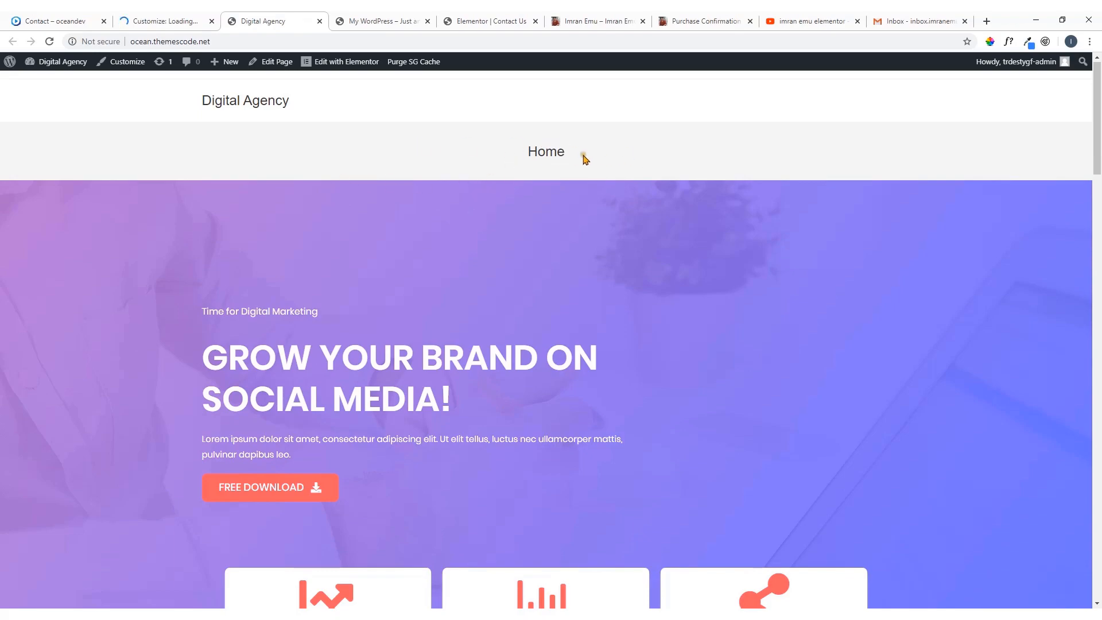
scroll(586, 192, "down", 15)
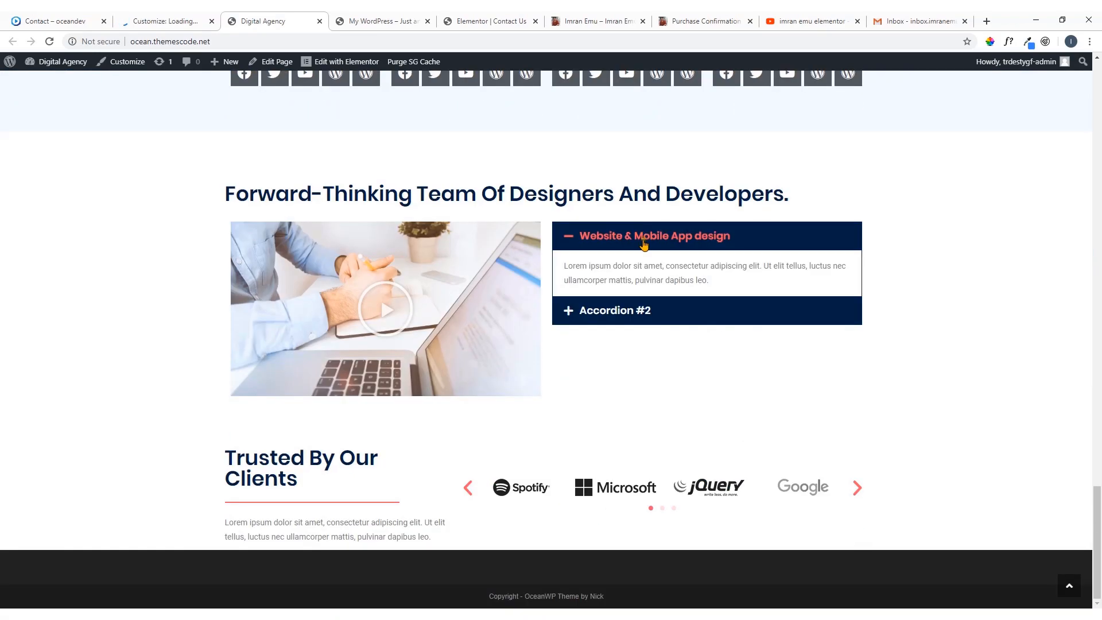
left_click(61, 21)
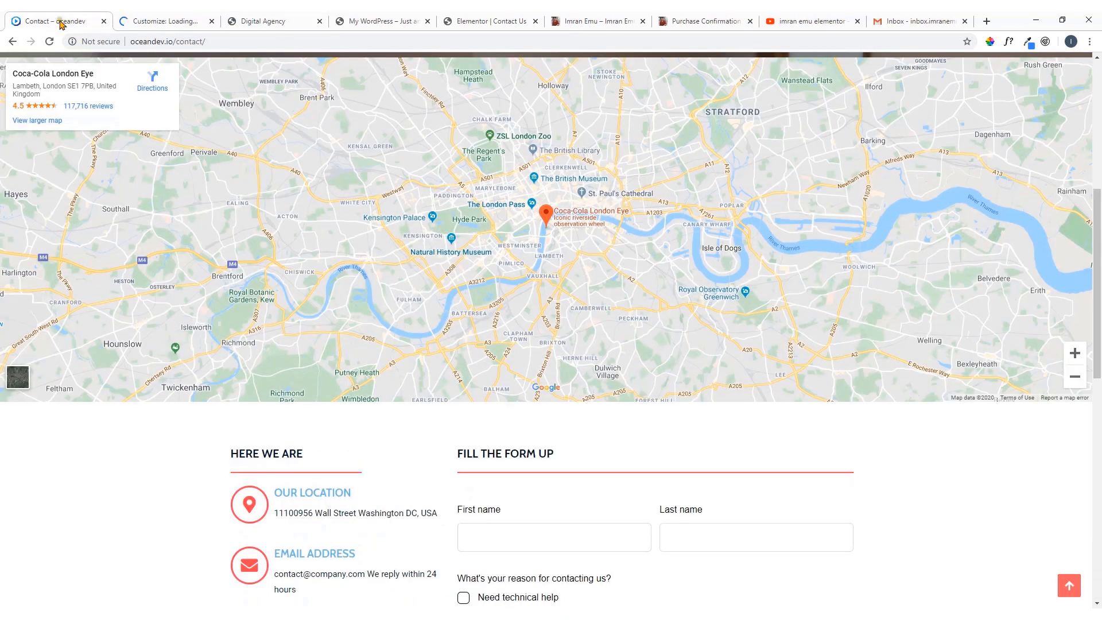
scroll(303, 189, "up", 7)
left_click(216, 81)
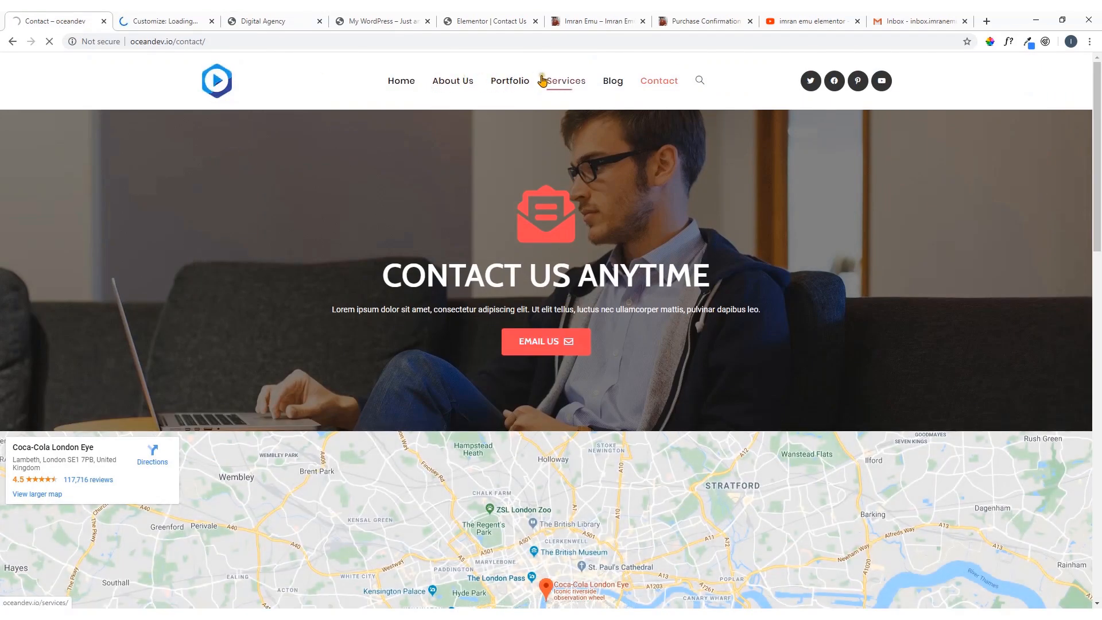
scroll(347, 189, "down", 20)
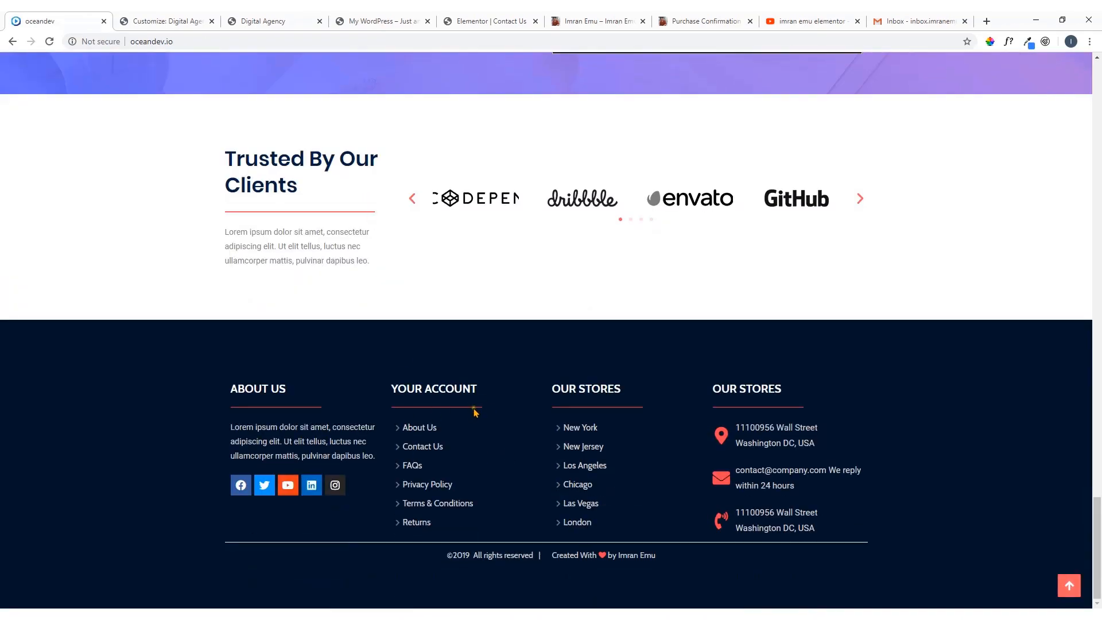
In the customizer's Site Identity settings, upload logo-80.png and use it uncropped as the site icon
left_click(185, 19)
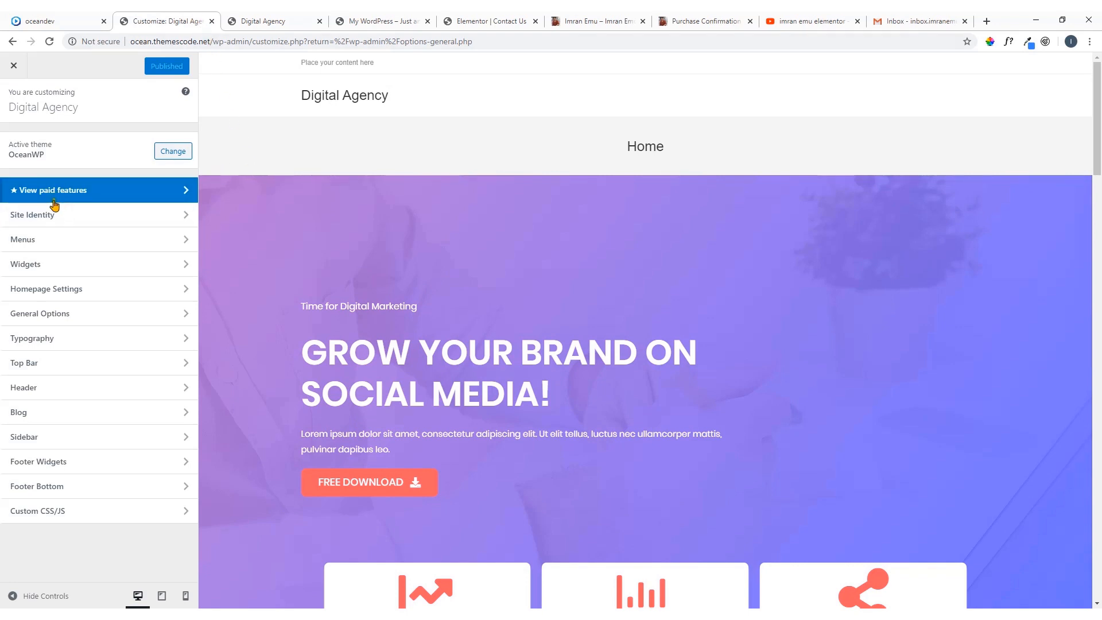
left_click(47, 221)
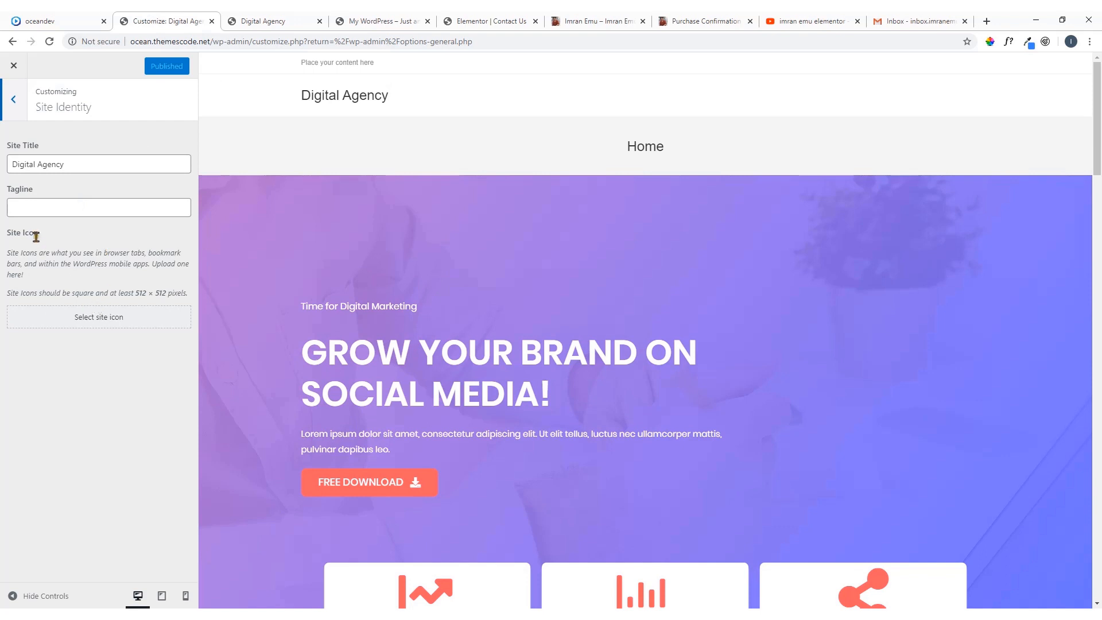
left_click(104, 322)
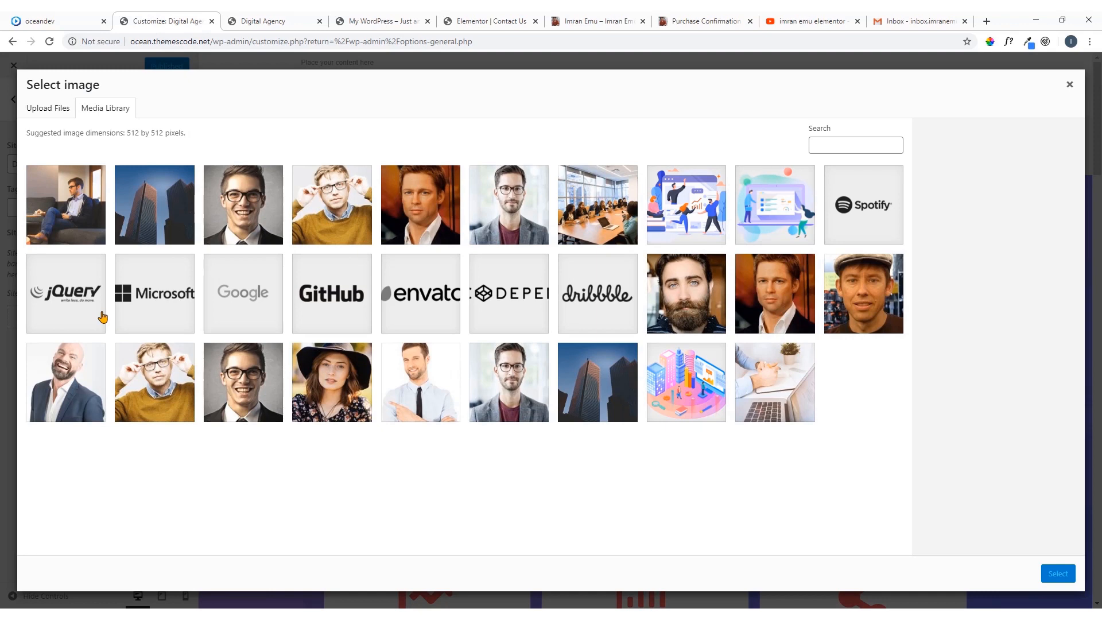
left_click(54, 113)
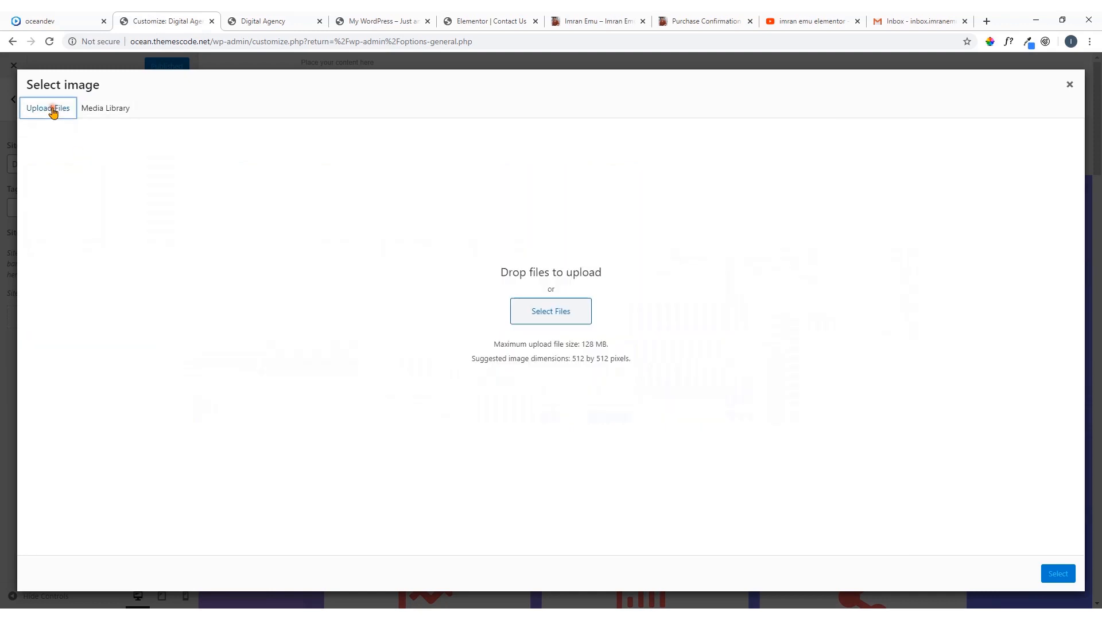
left_click(568, 311)
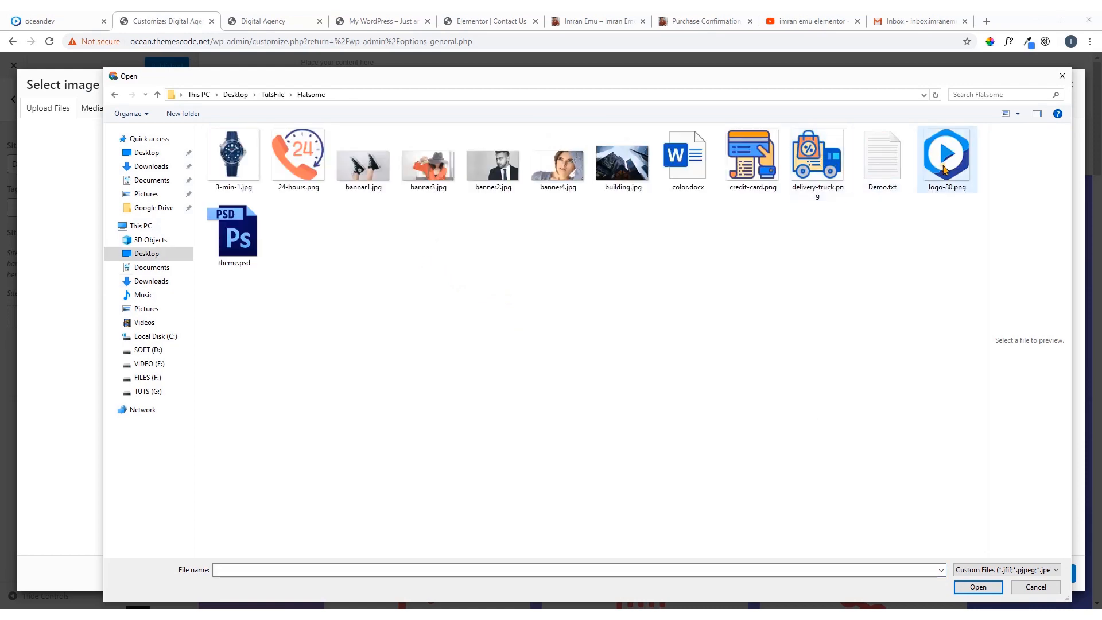
double_click(945, 168)
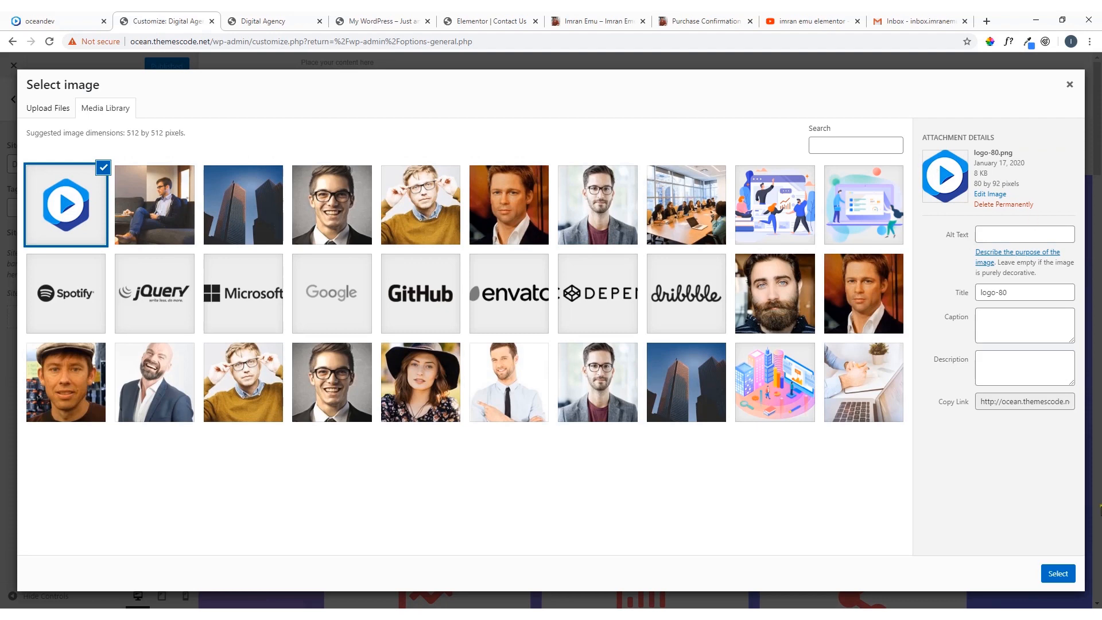
left_click(1071, 570)
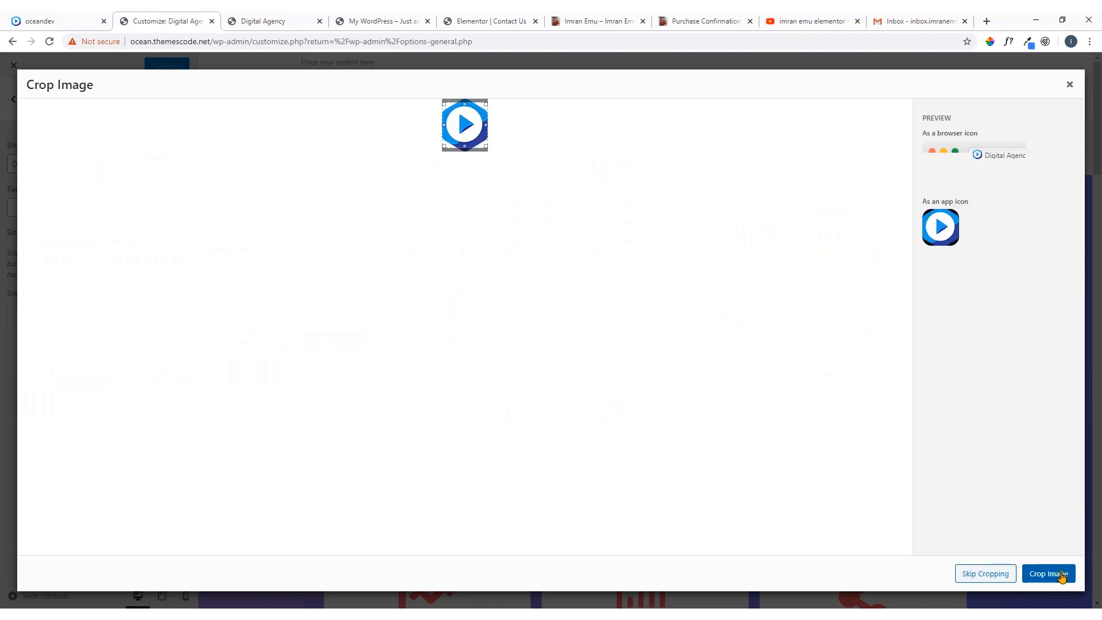
left_click(996, 574)
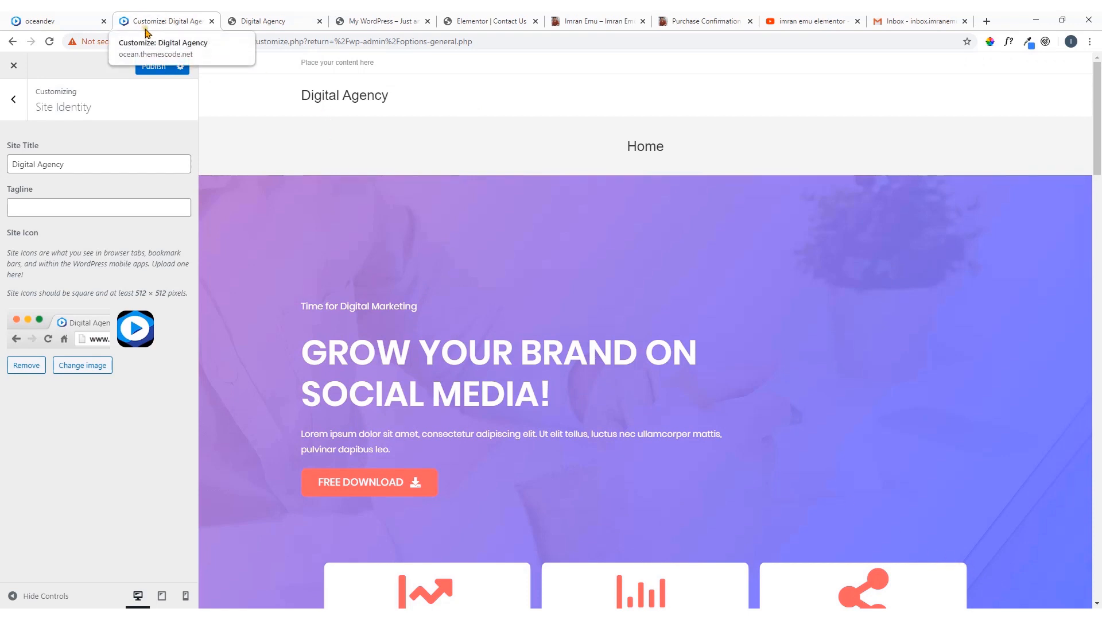
Publish the new site icon and check it on the reloaded front page, then return to the customizer's main section list
left_click(154, 68)
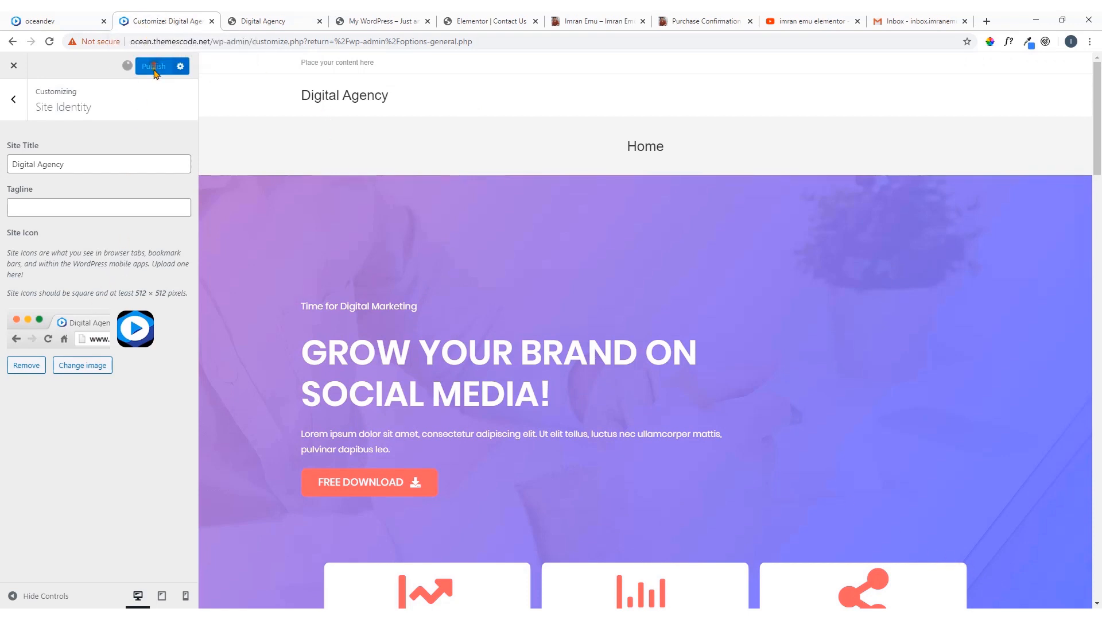
left_click(270, 20)
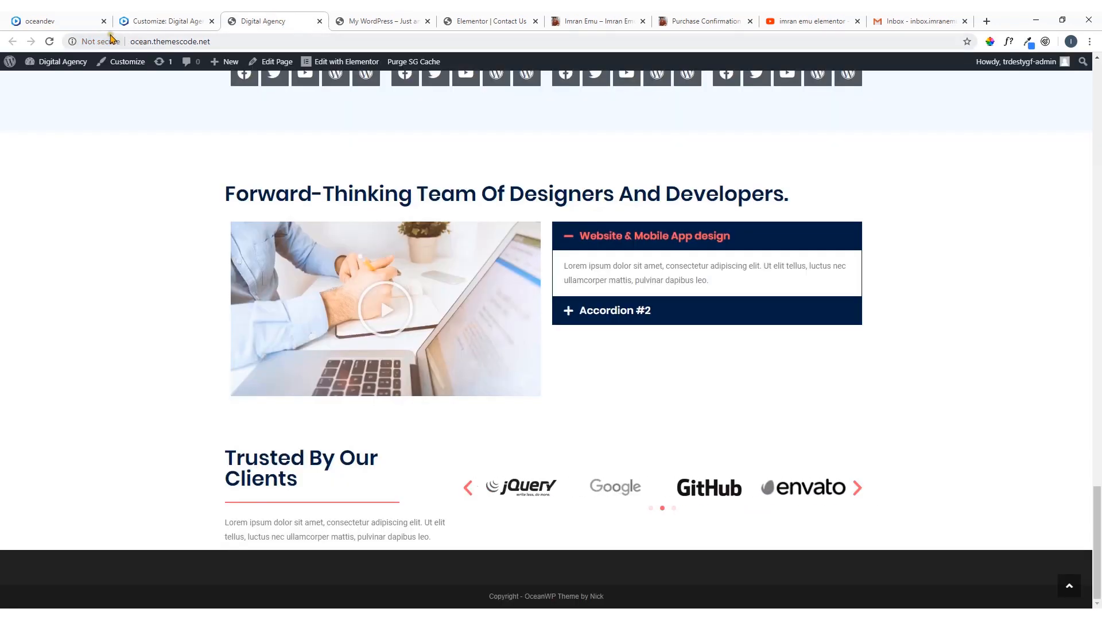
left_click(51, 42)
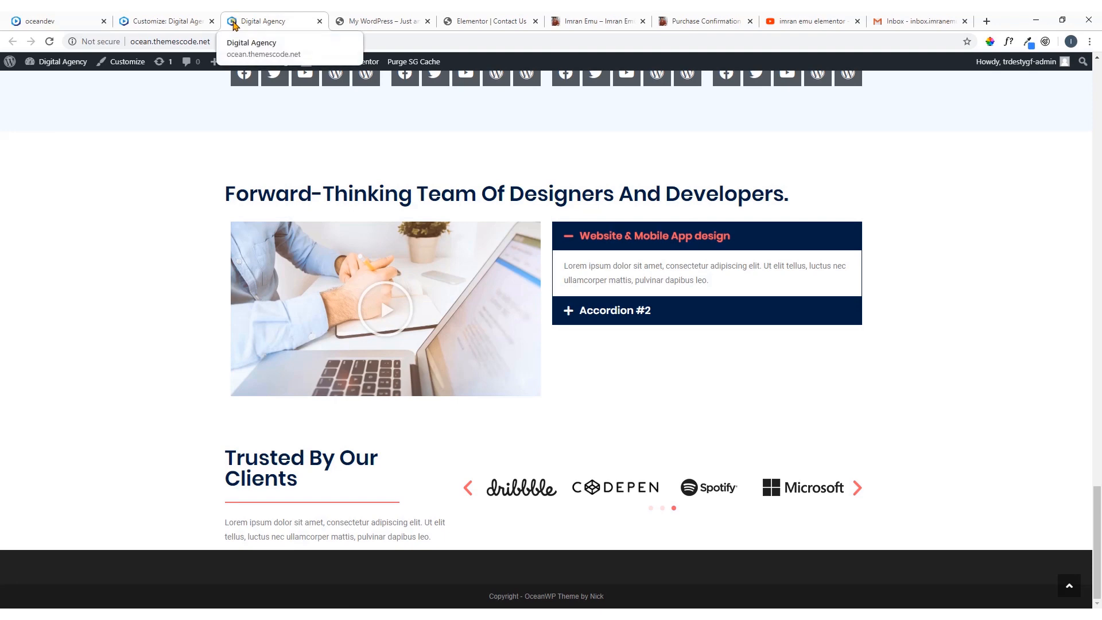
left_click(151, 20)
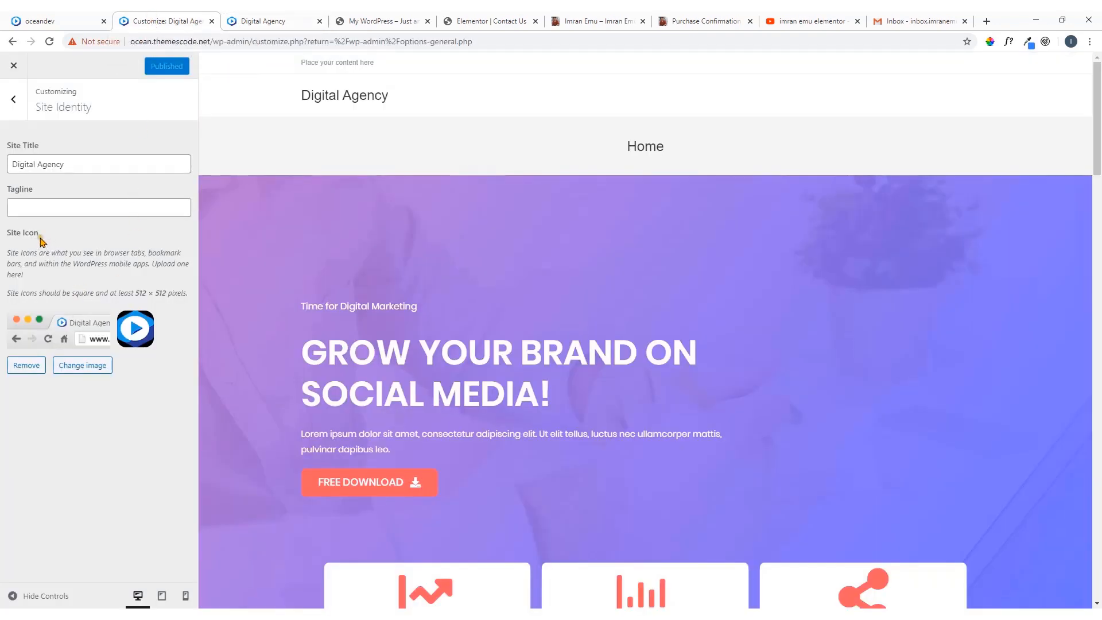
left_click(17, 111)
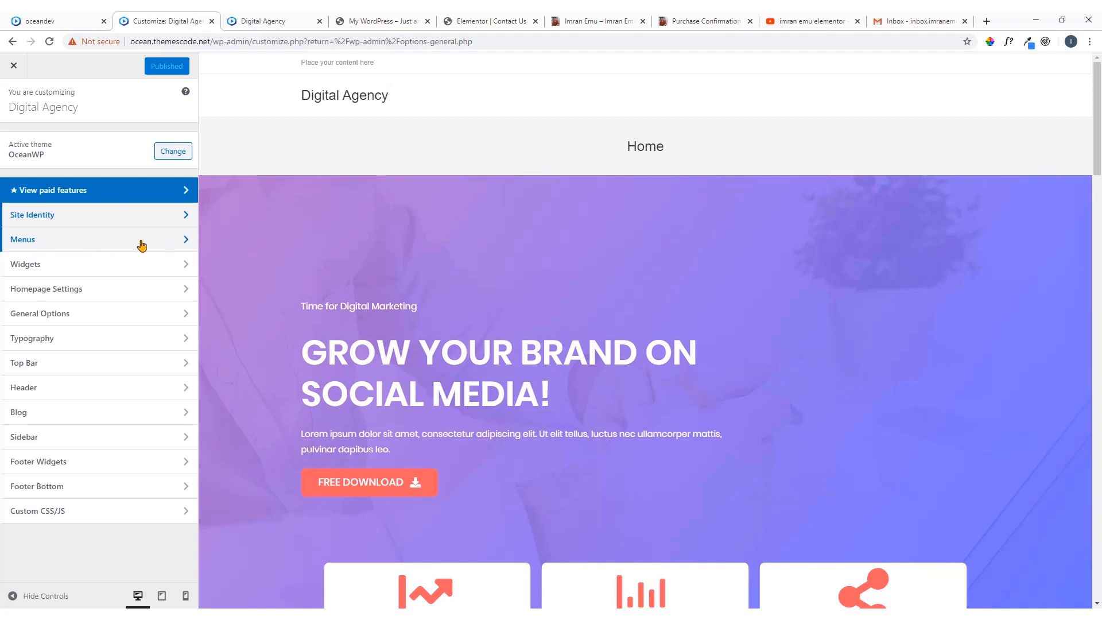
Review the Widgets and Homepage Settings sections of the customizer, then return to the main section list
left_click(130, 269)
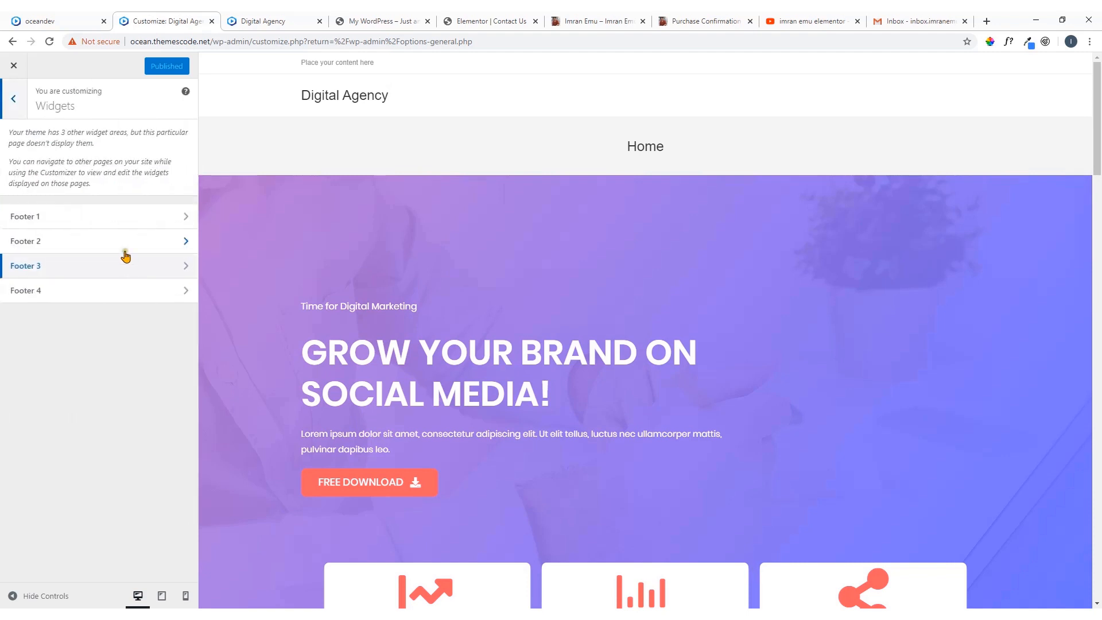
left_click(18, 105)
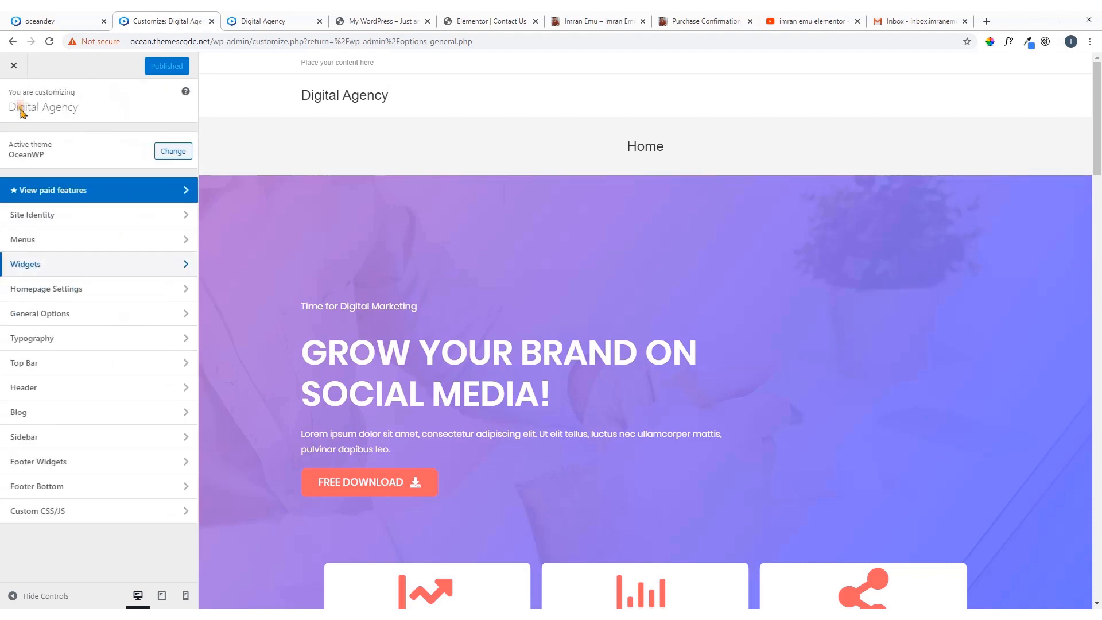
left_click(81, 295)
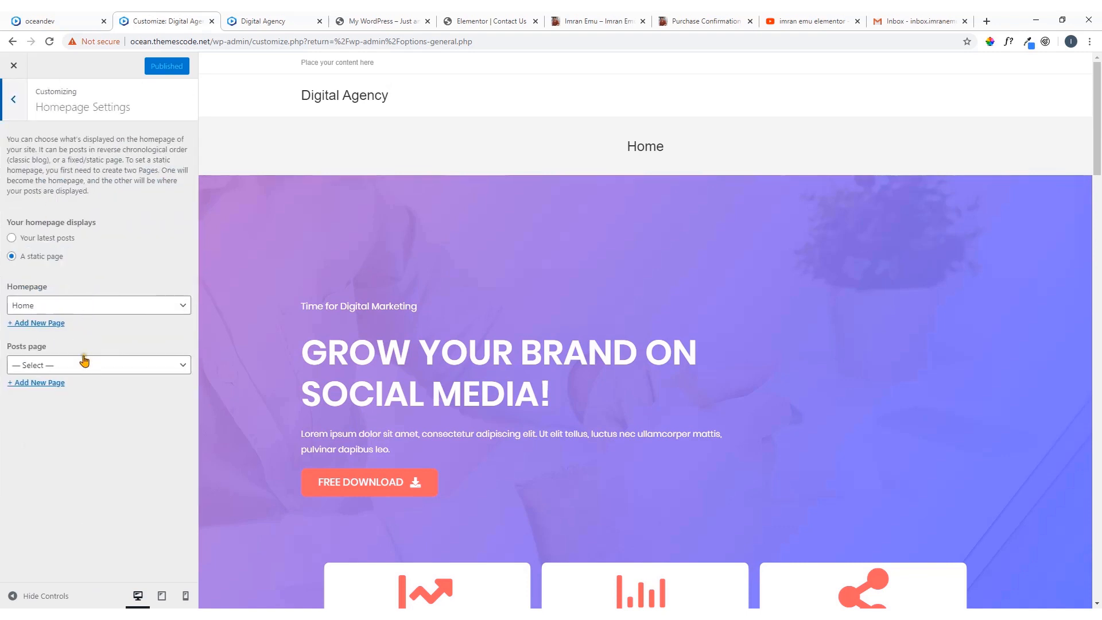
left_click(11, 106)
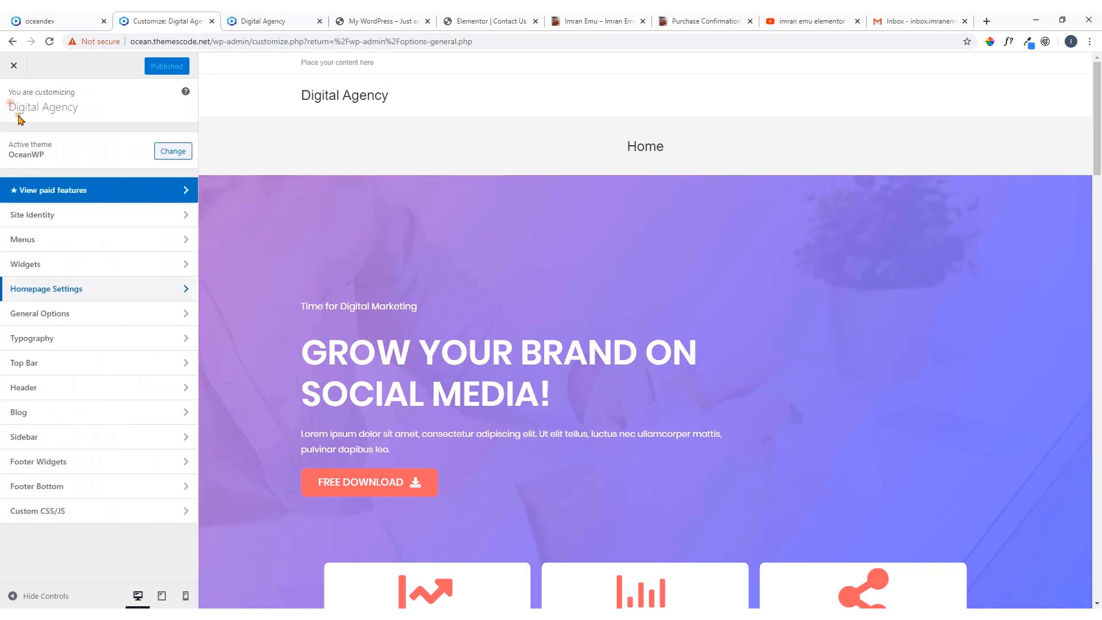
In General Options, review the General Styling colors and the General Settings layout and width options
left_click(51, 316)
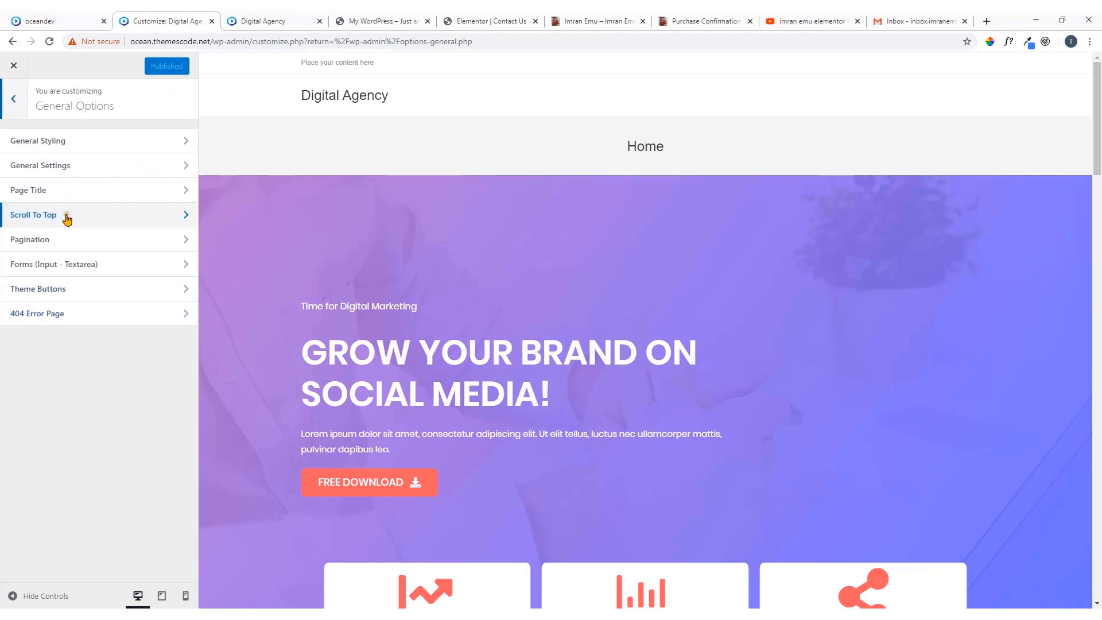
left_click(80, 142)
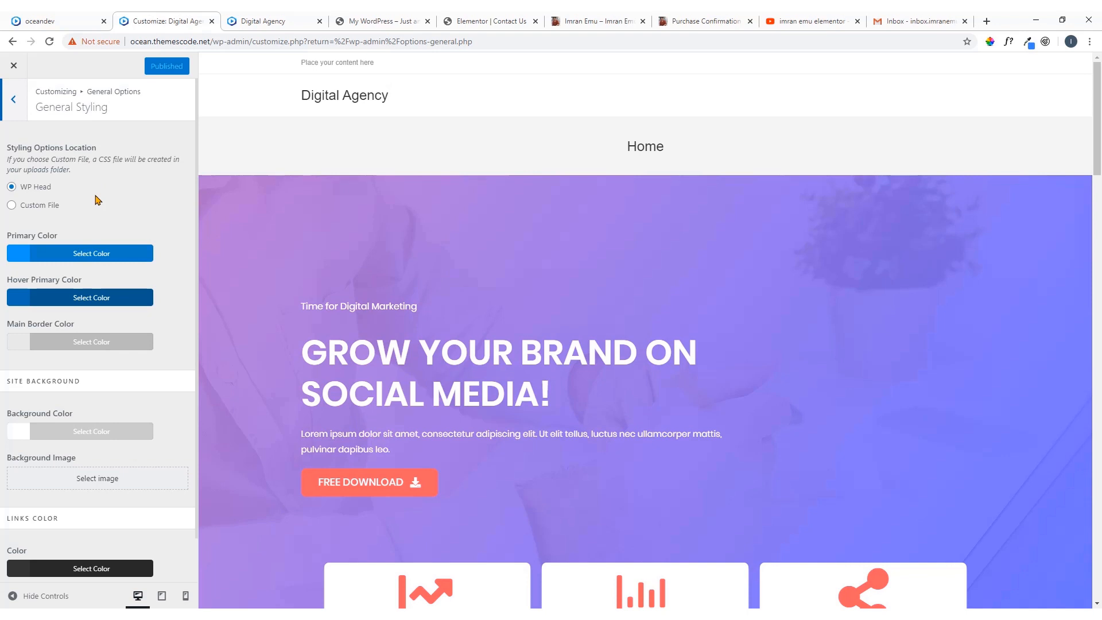
scroll(97, 200, "down", 1)
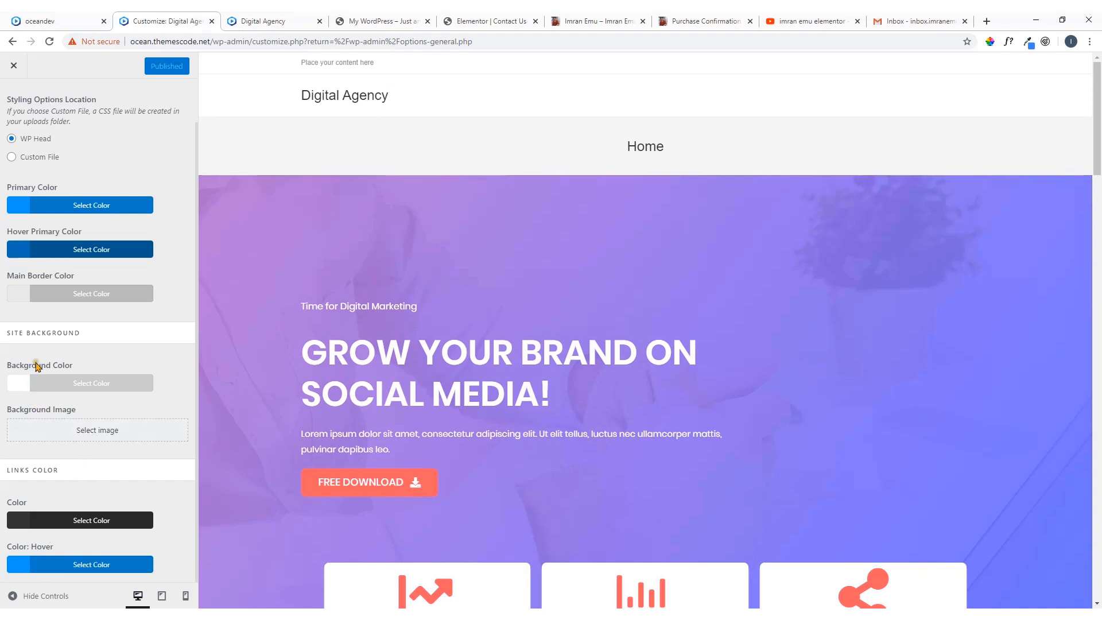
scroll(49, 302, "up", 1)
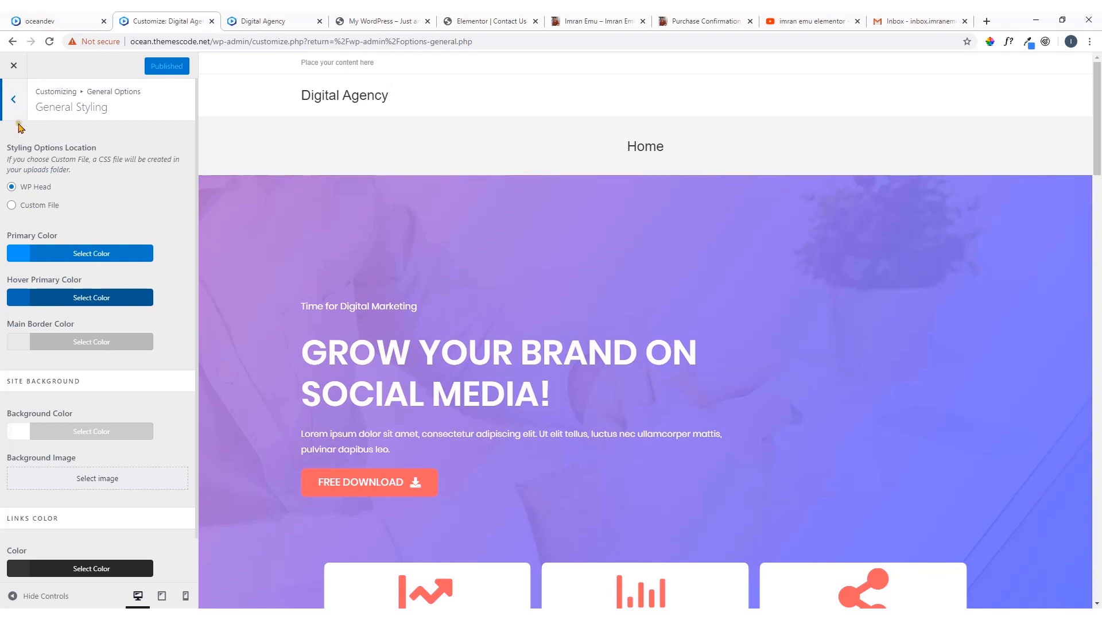
left_click(13, 100)
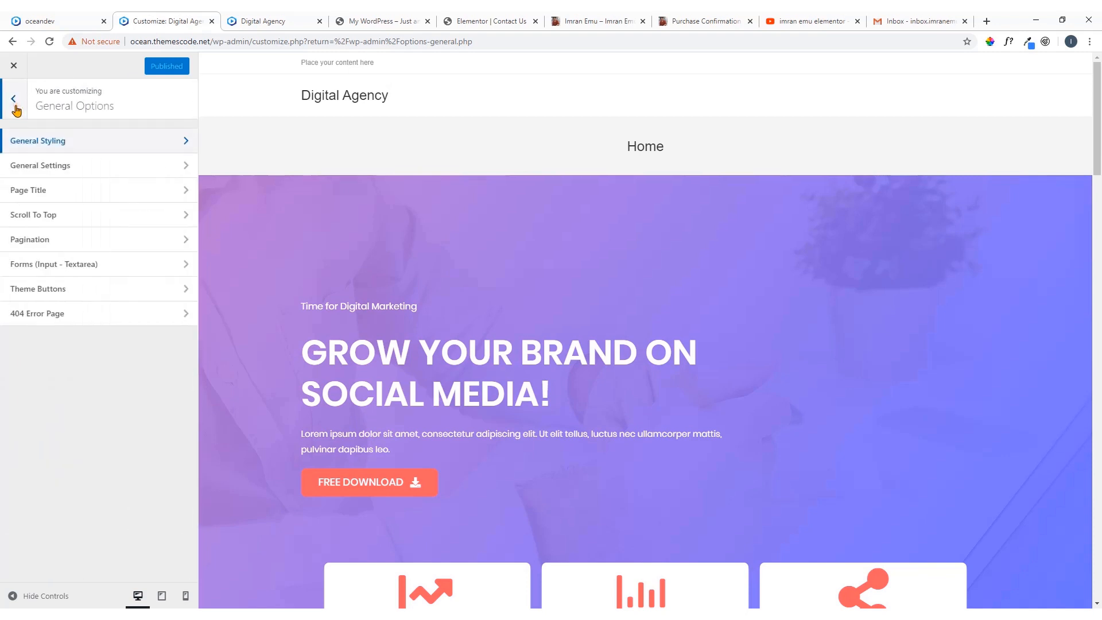
left_click(63, 171)
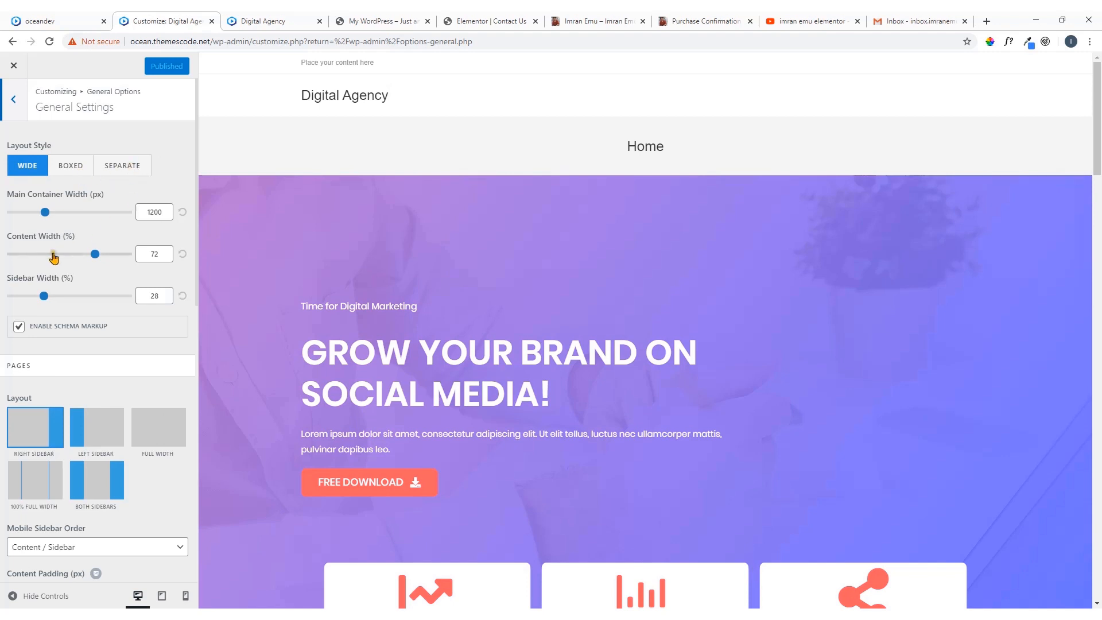
scroll(87, 258, "down", 2)
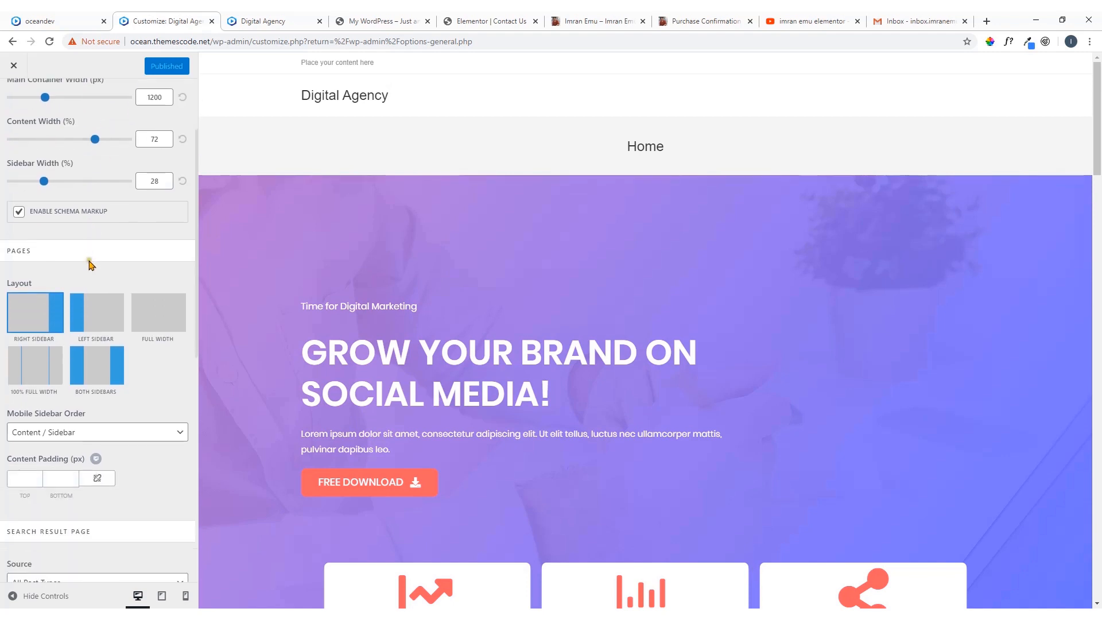
scroll(89, 264, "down", 2)
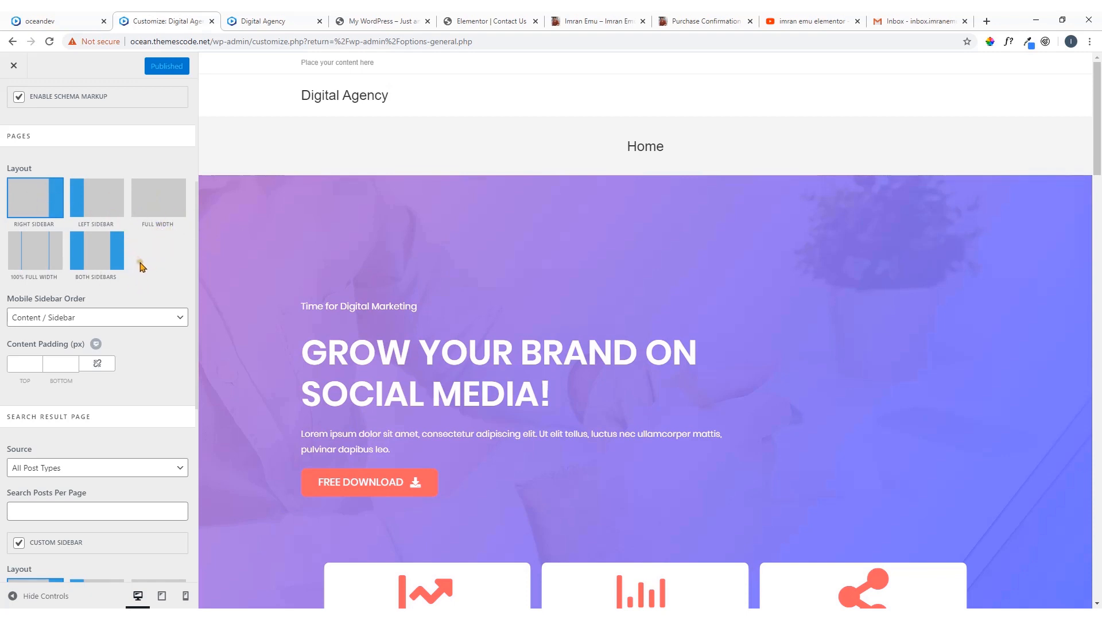
scroll(140, 267, "down", 2)
scroll(141, 361, "up", 6)
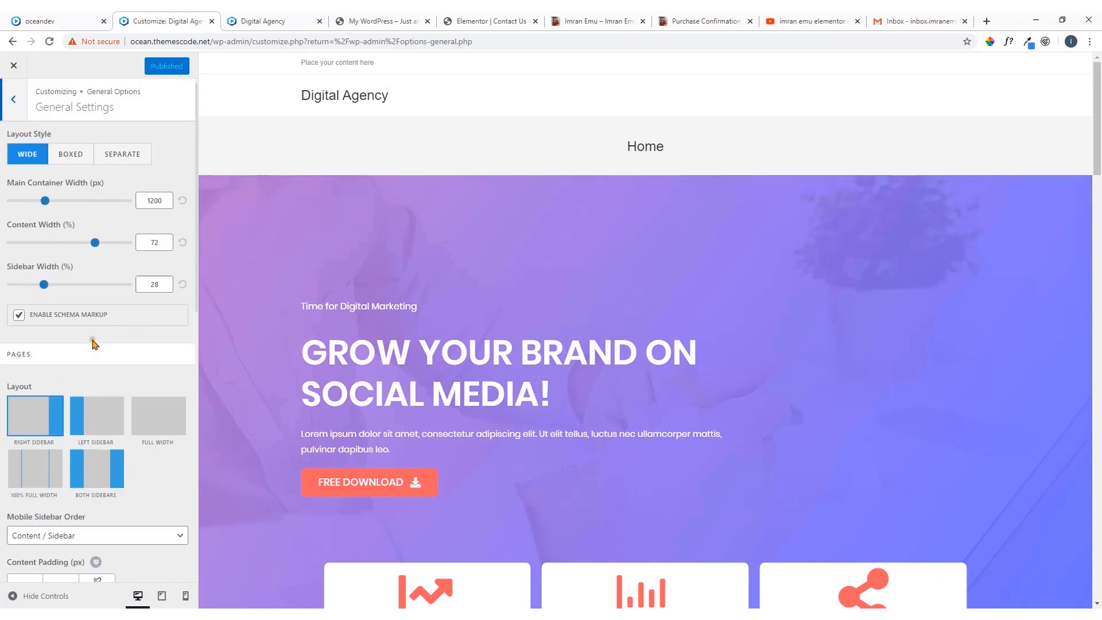
left_click(17, 100)
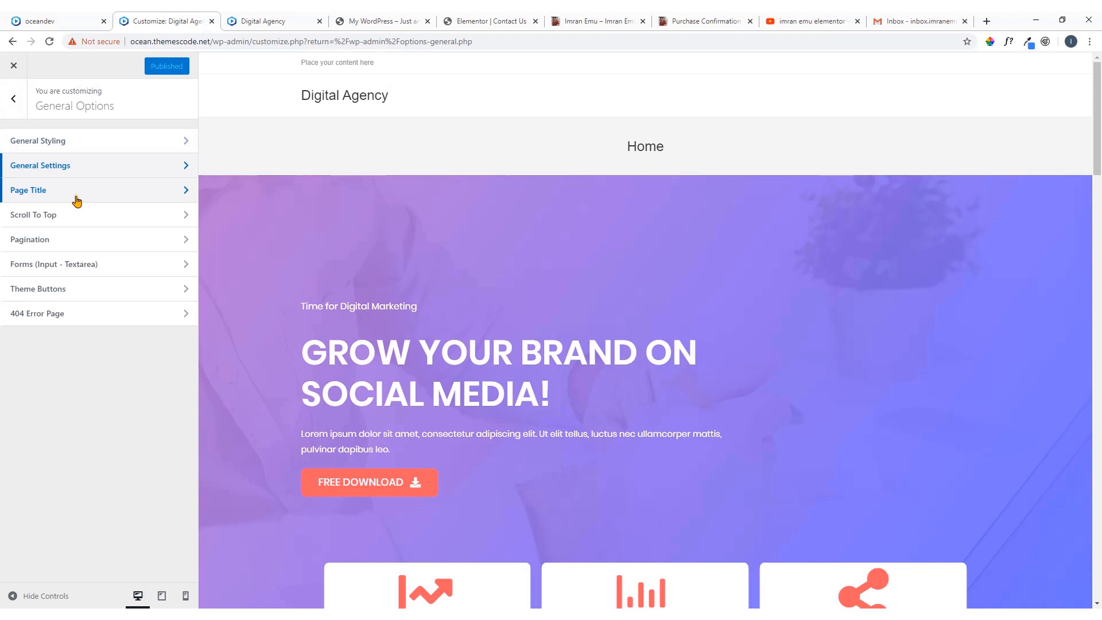
In the Page Title settings under General Options, keep visibility on all devices and set the title style to Hidden
left_click(170, 196)
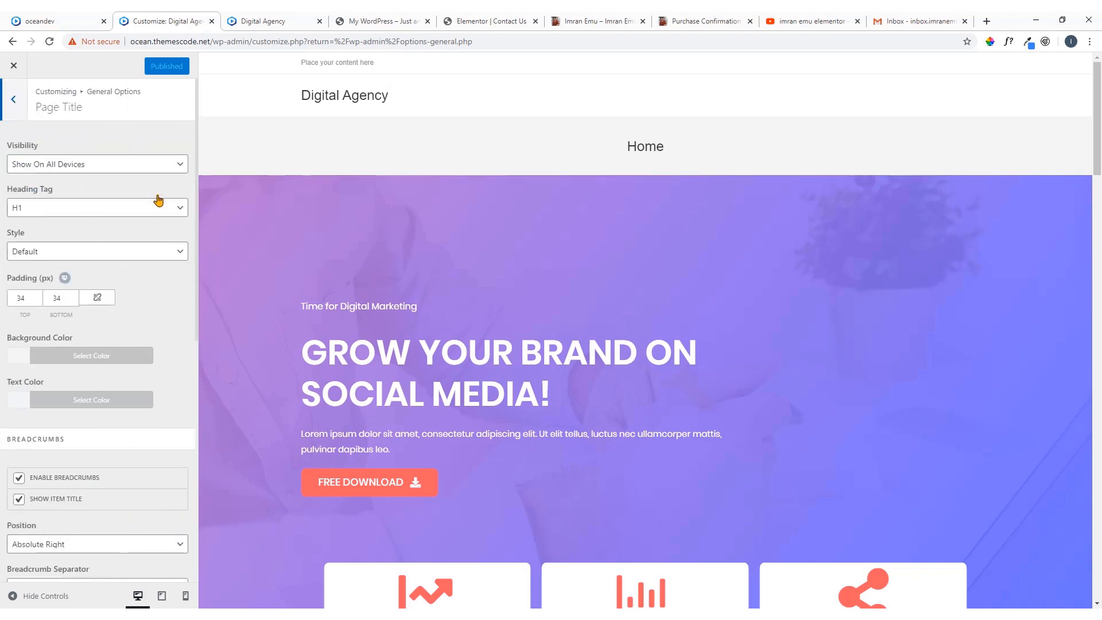
left_click(157, 164)
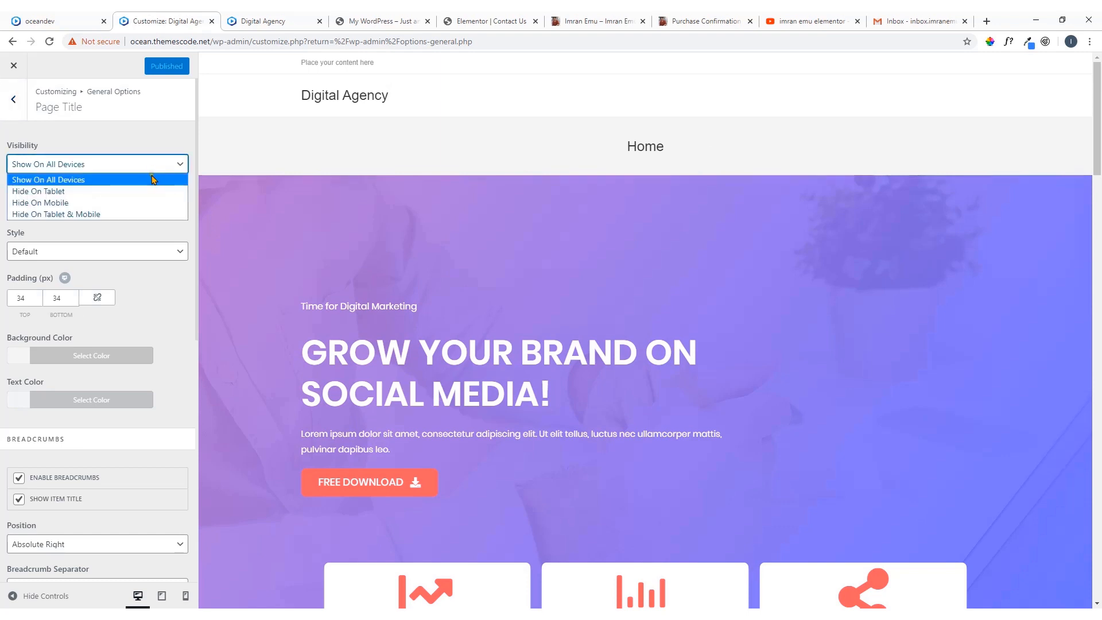
left_click(80, 179)
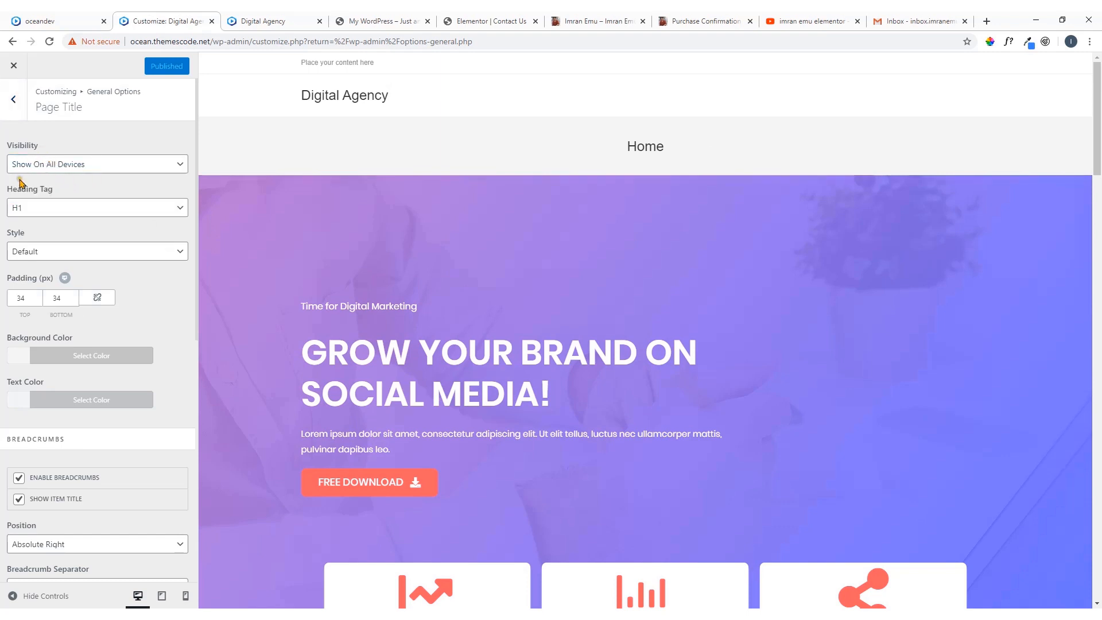
left_click(46, 255)
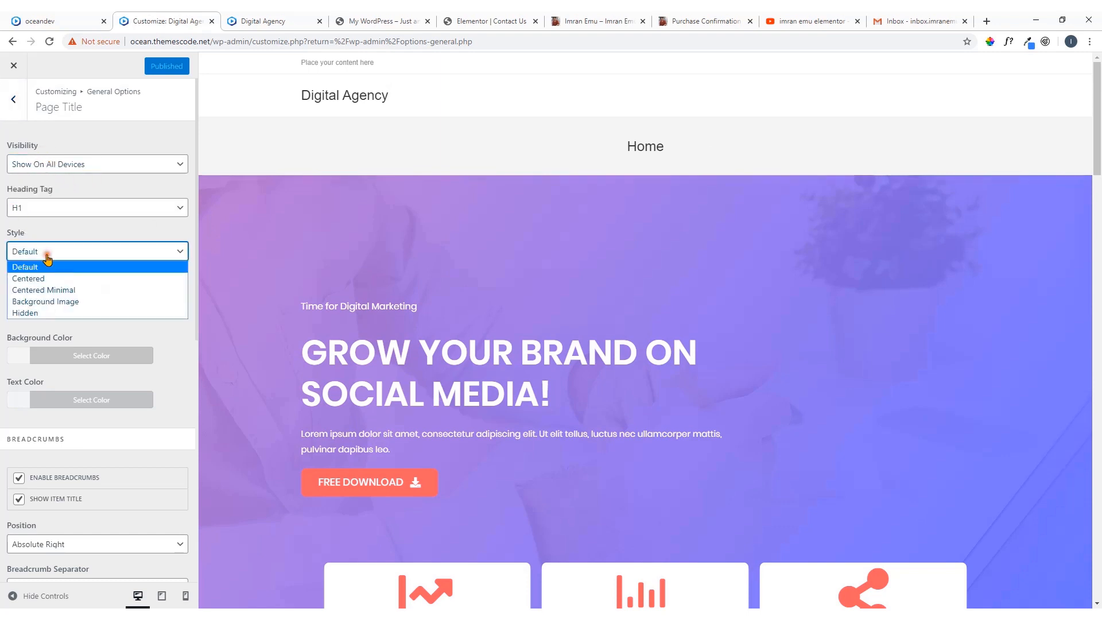
left_click(43, 314)
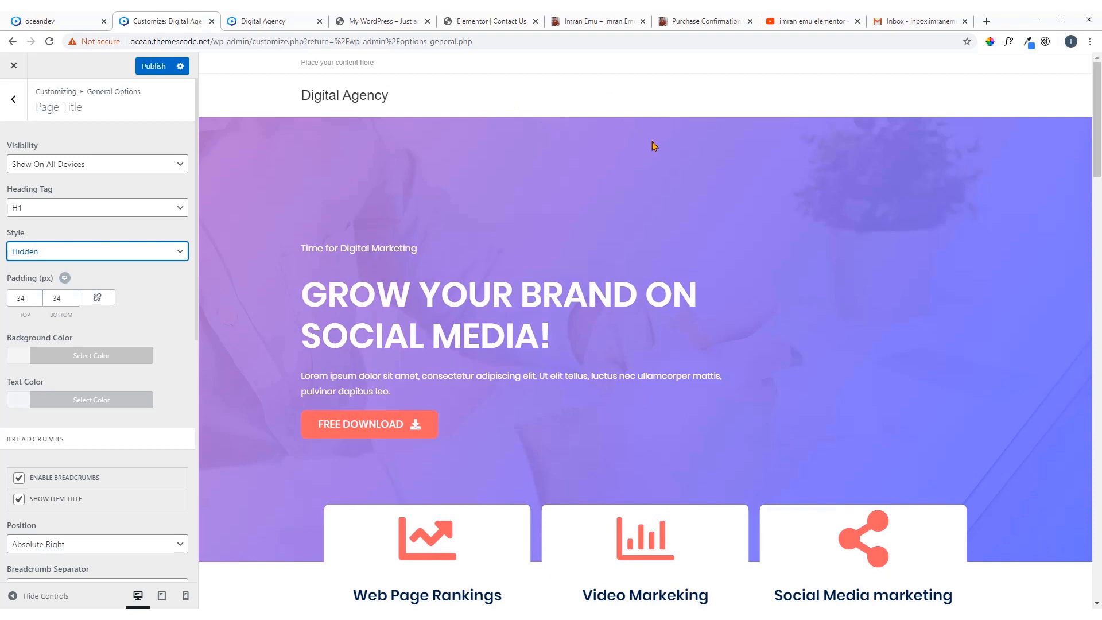
left_click(15, 99)
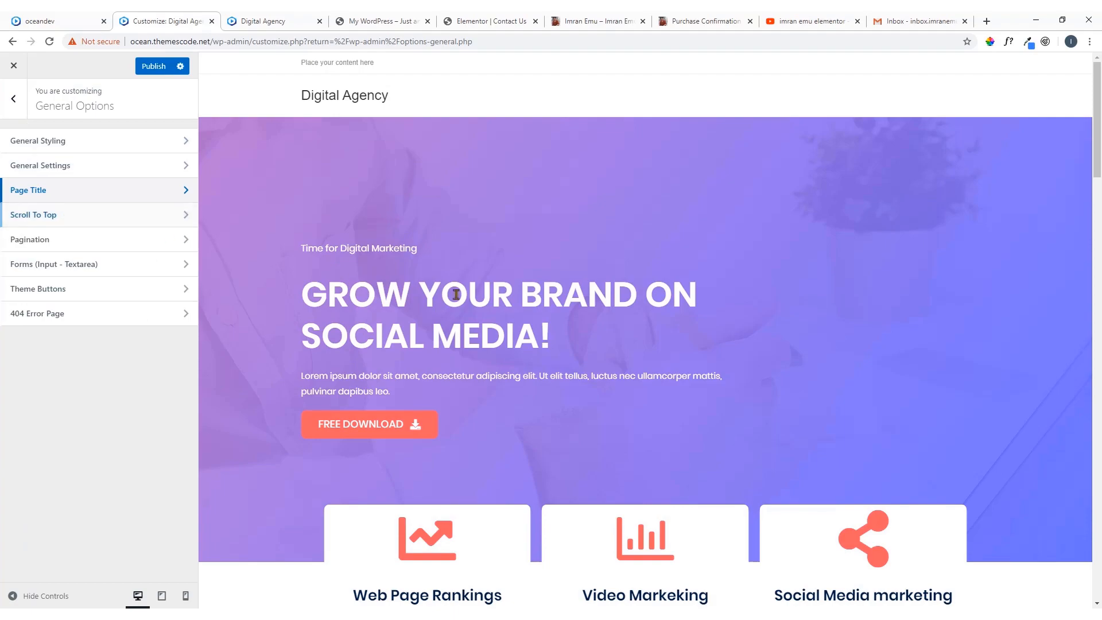
In the Scroll To Top settings, change the button's arrow icon to the bold up arrow with a stem
scroll(504, 308, "down", 20)
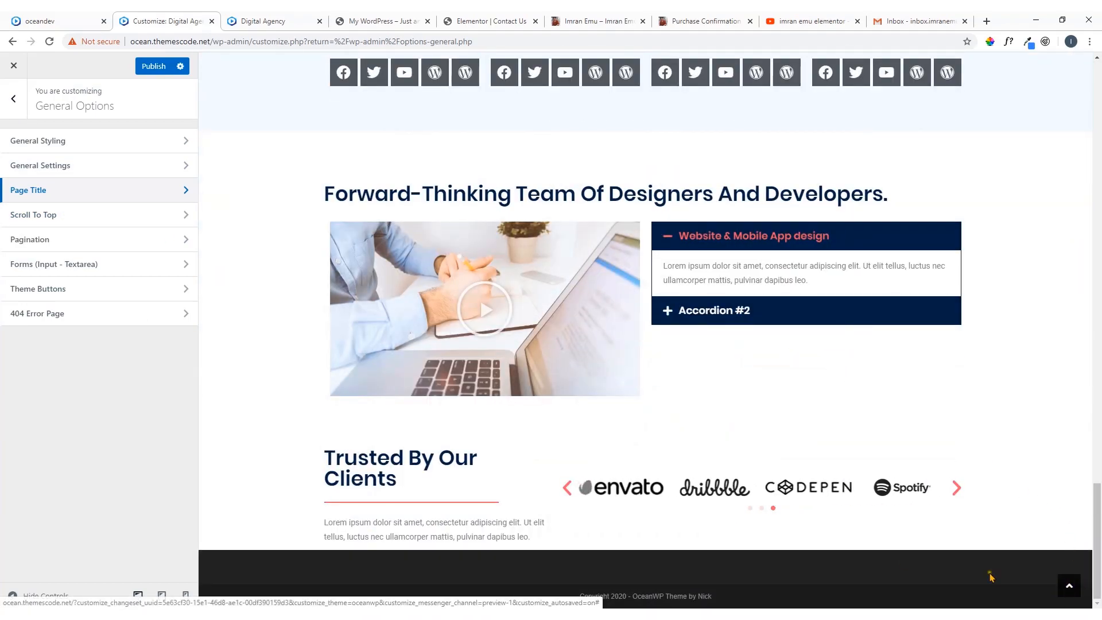
left_click(89, 222)
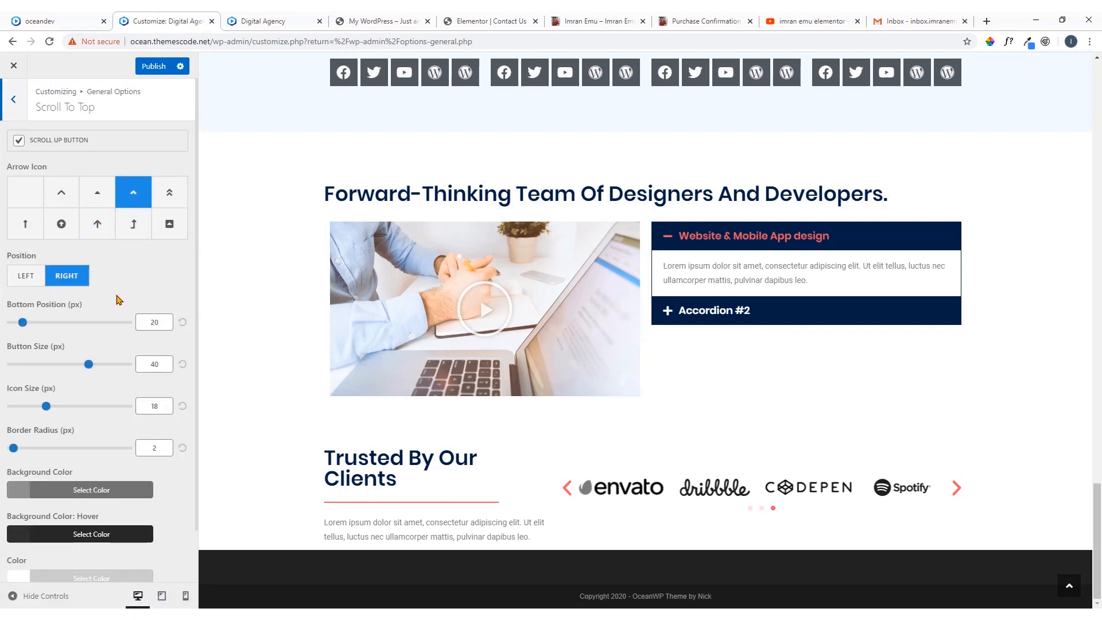
left_click(97, 228)
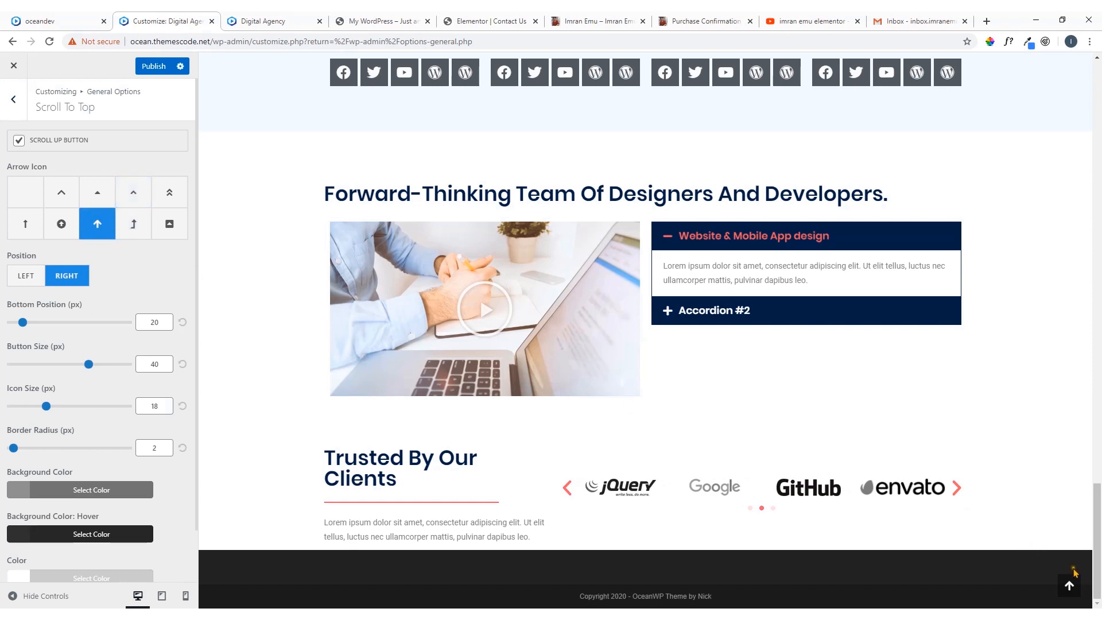
Sample the scroll-to-top button's background color on the oceandev homepage with ColorPick Eyedropper and copy its hex code
scroll(109, 293, "down", 1)
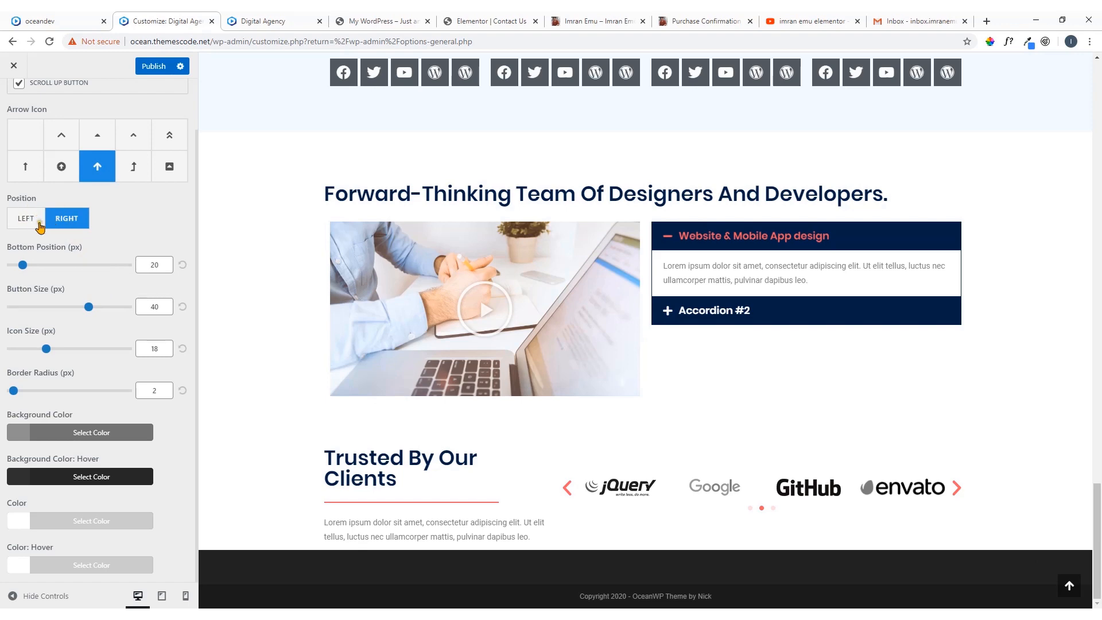
left_click(19, 433)
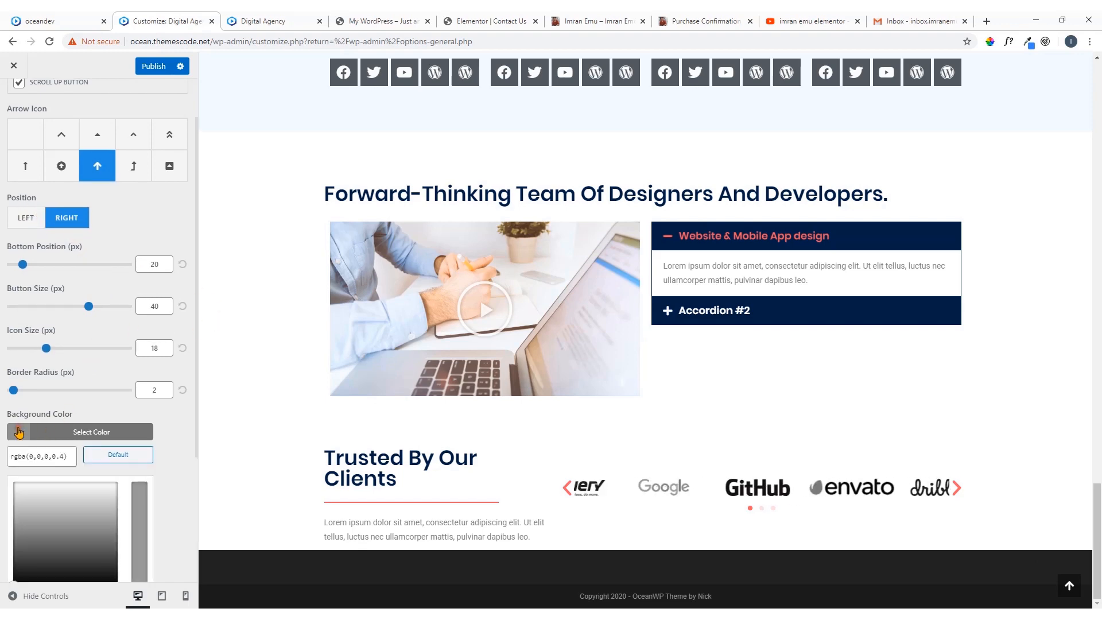
left_click(54, 21)
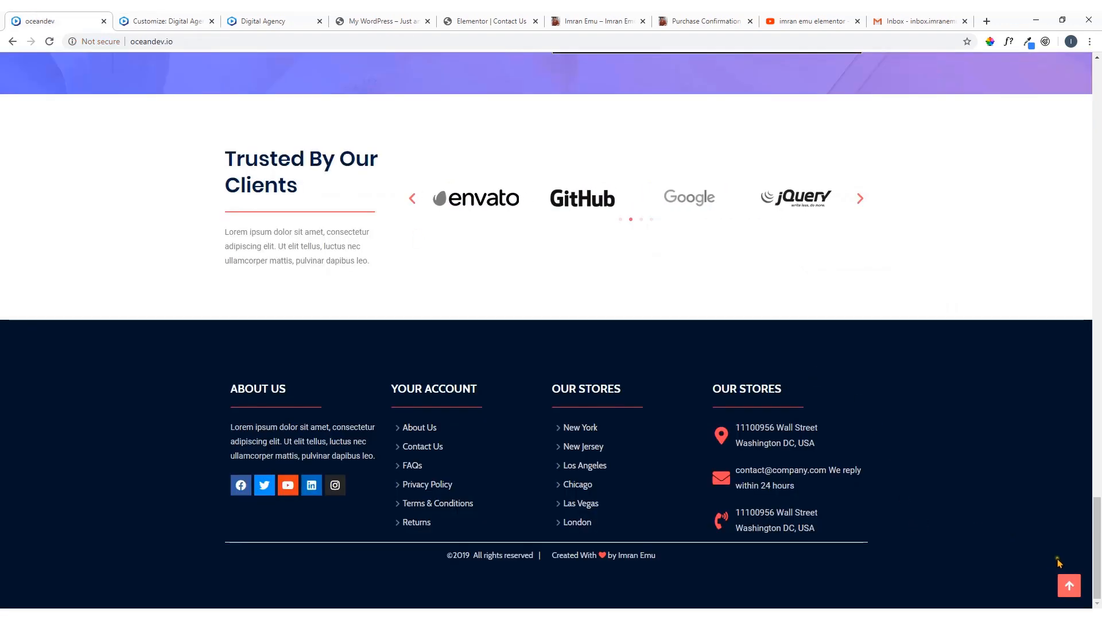
left_click(166, 21)
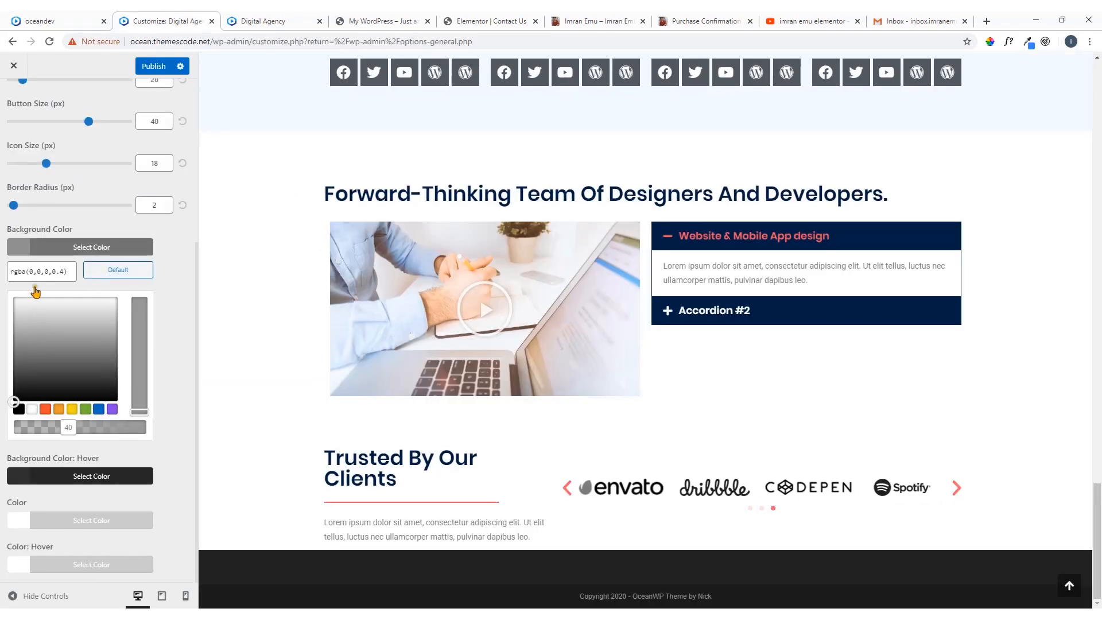
left_click(68, 270)
left_click(49, 21)
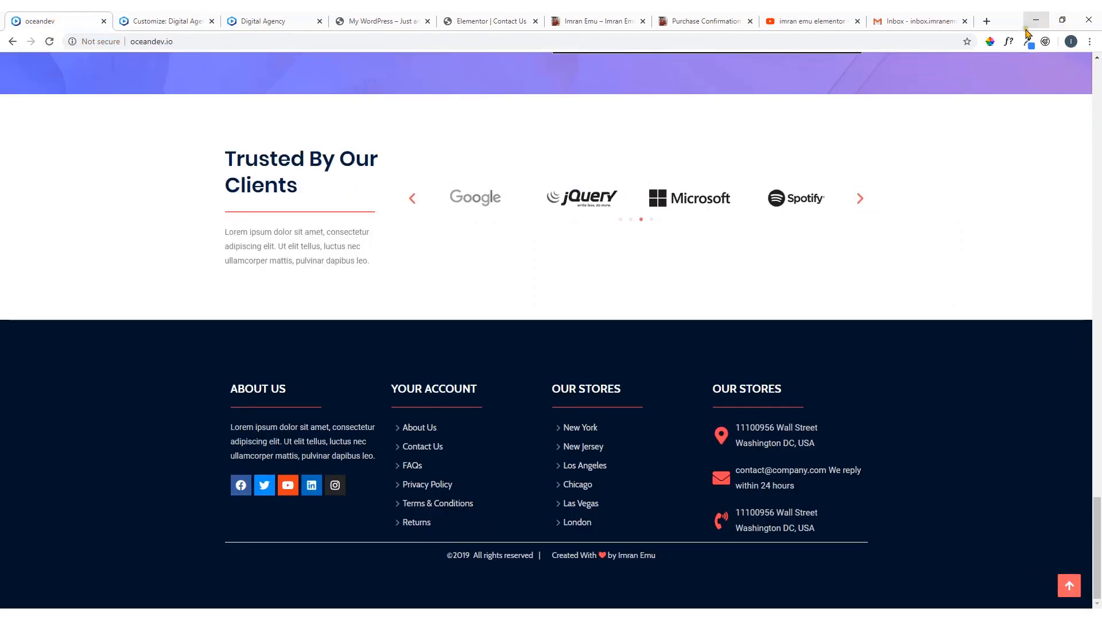
left_click(990, 42)
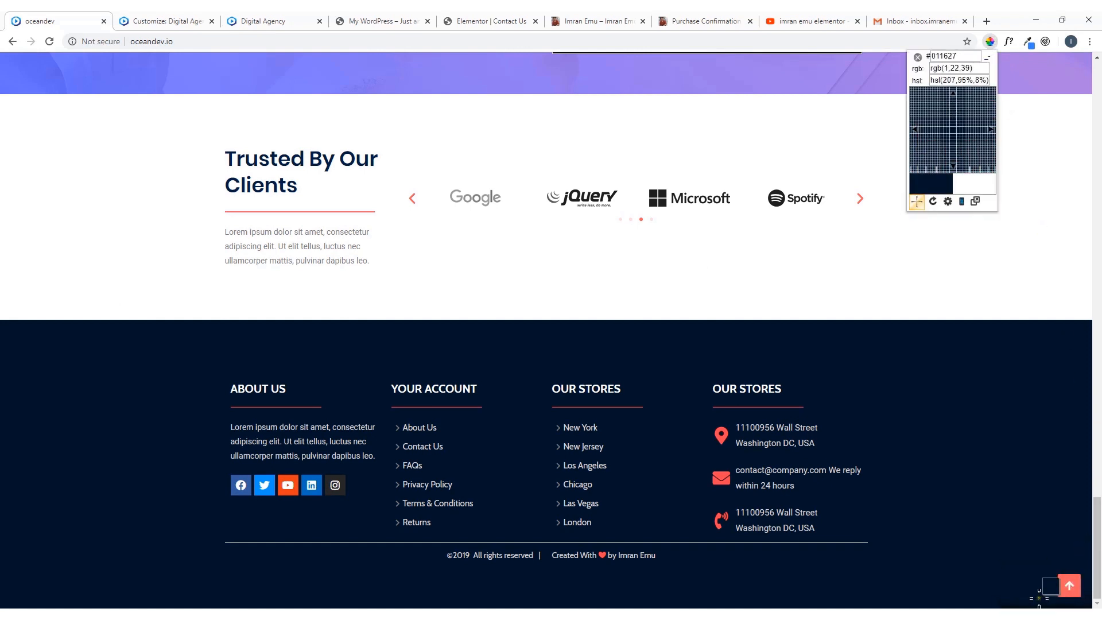
left_click(1065, 581)
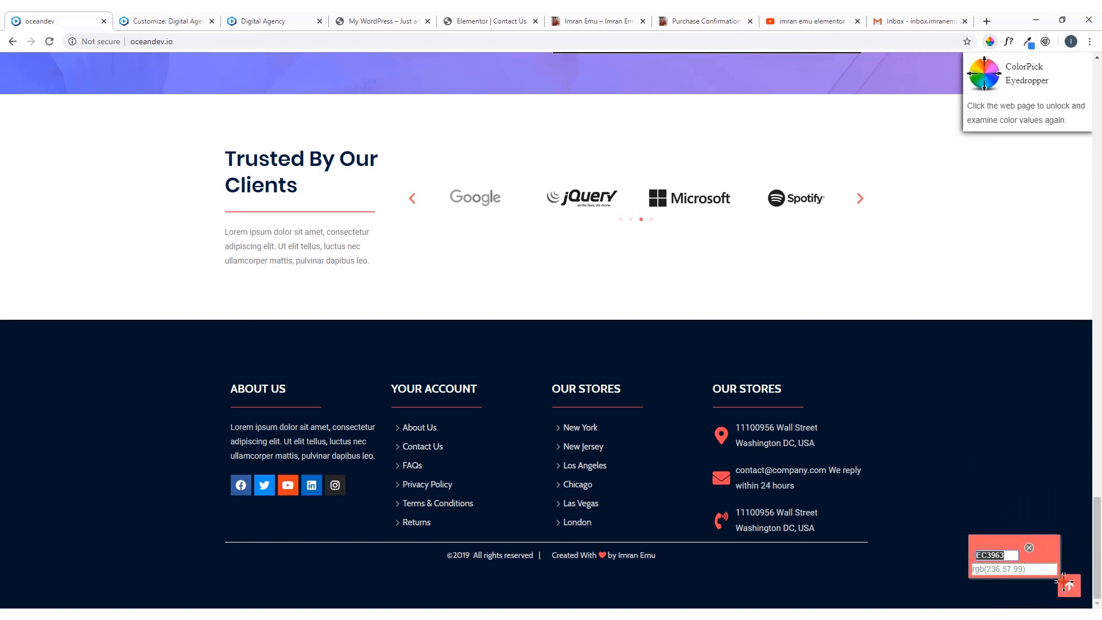
right_click(998, 556)
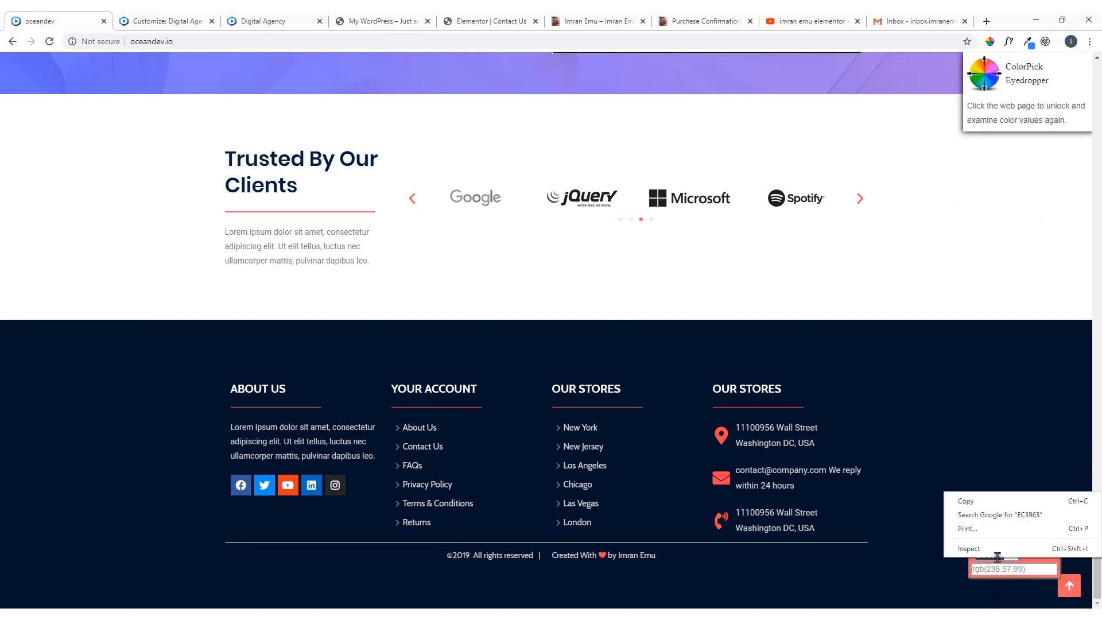
left_click(971, 505)
left_click(1030, 549)
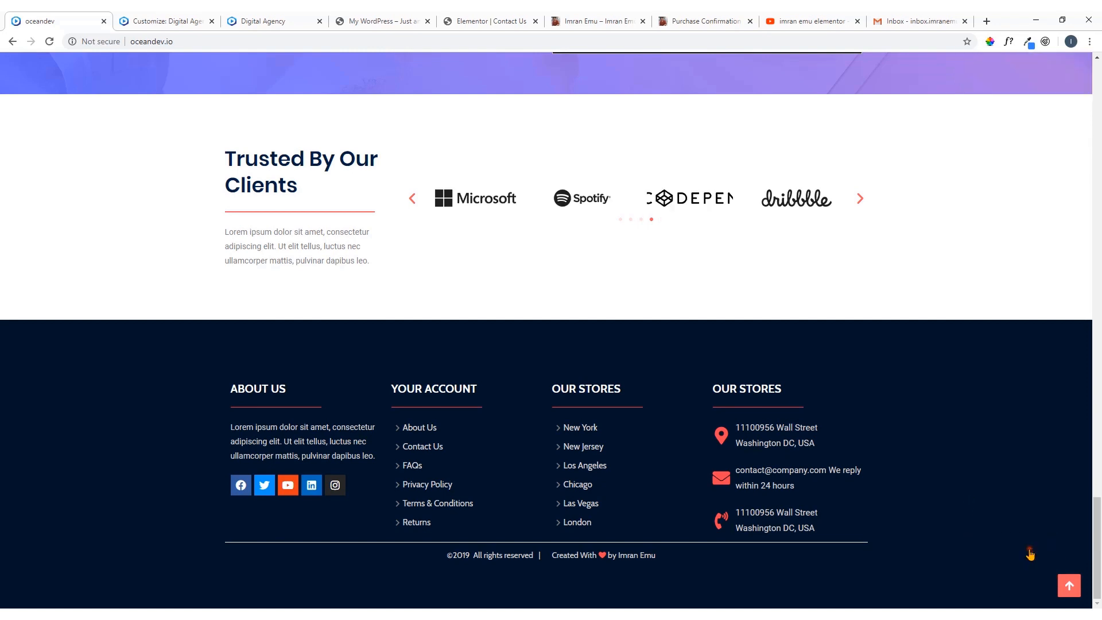
Back in the customizer, set the scroll-to-top button's background color to #ec3963 and close the color picker
left_click(153, 19)
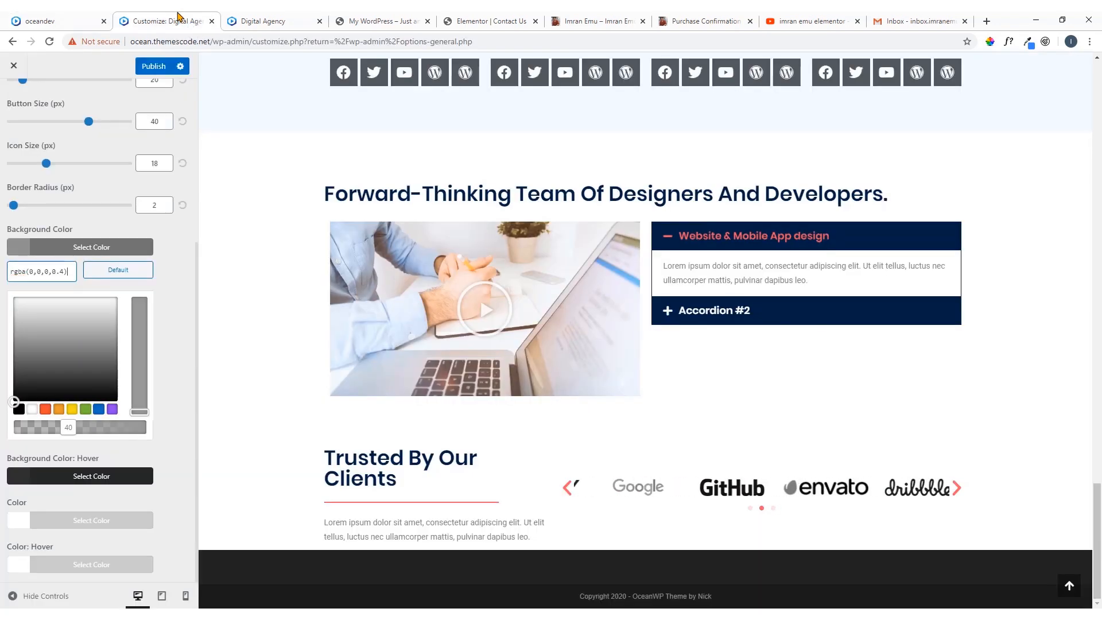
triple_click(52, 282)
key("ctrl+v")
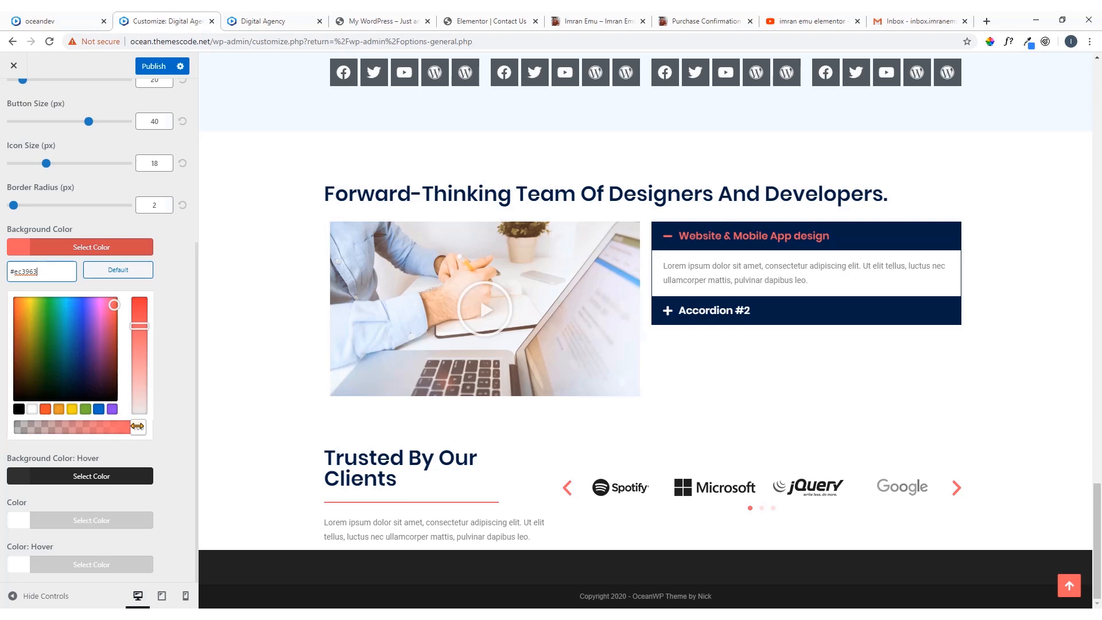
left_click(26, 248)
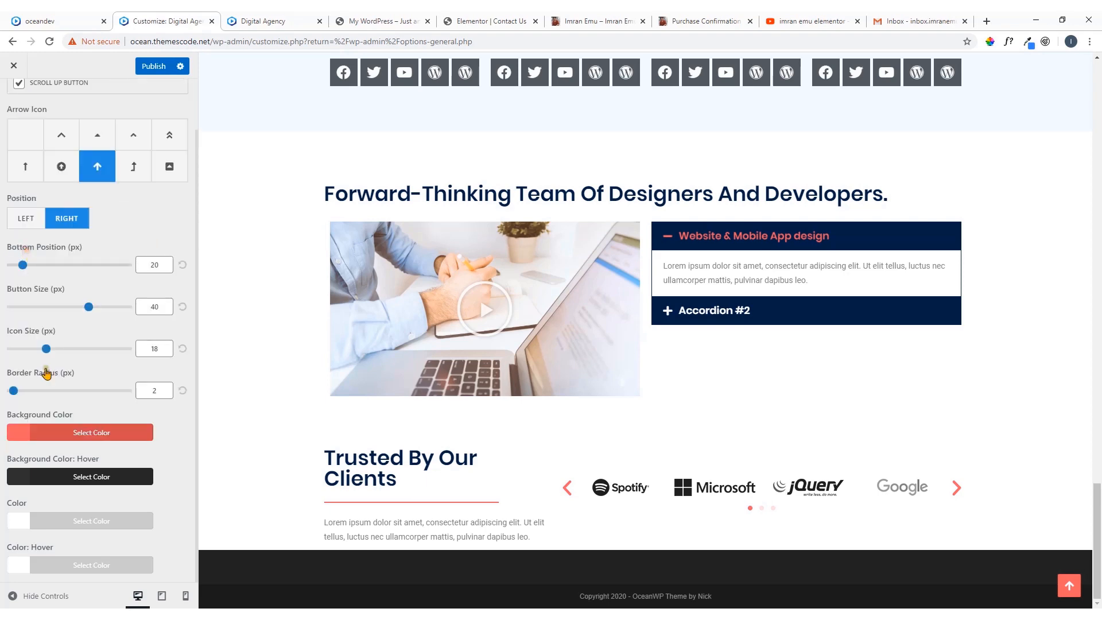
Set the scroll-to-top button's hover background color to #ec3963 with opacity reduced to 67, and publish the changes
left_click(23, 476)
left_click(55, 501)
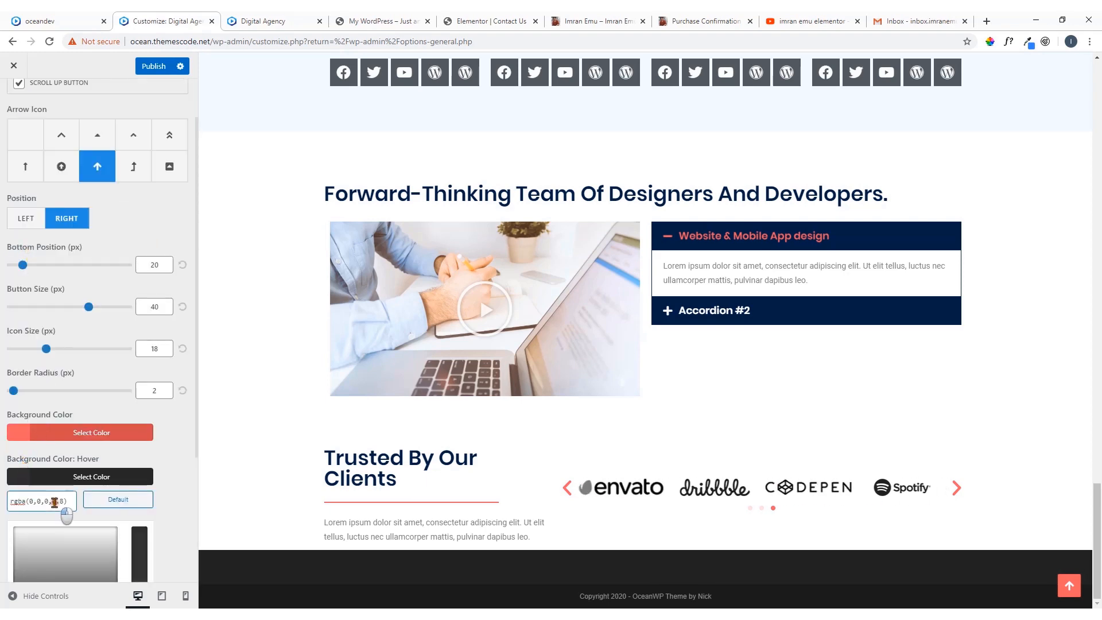
key("ctrl+a")
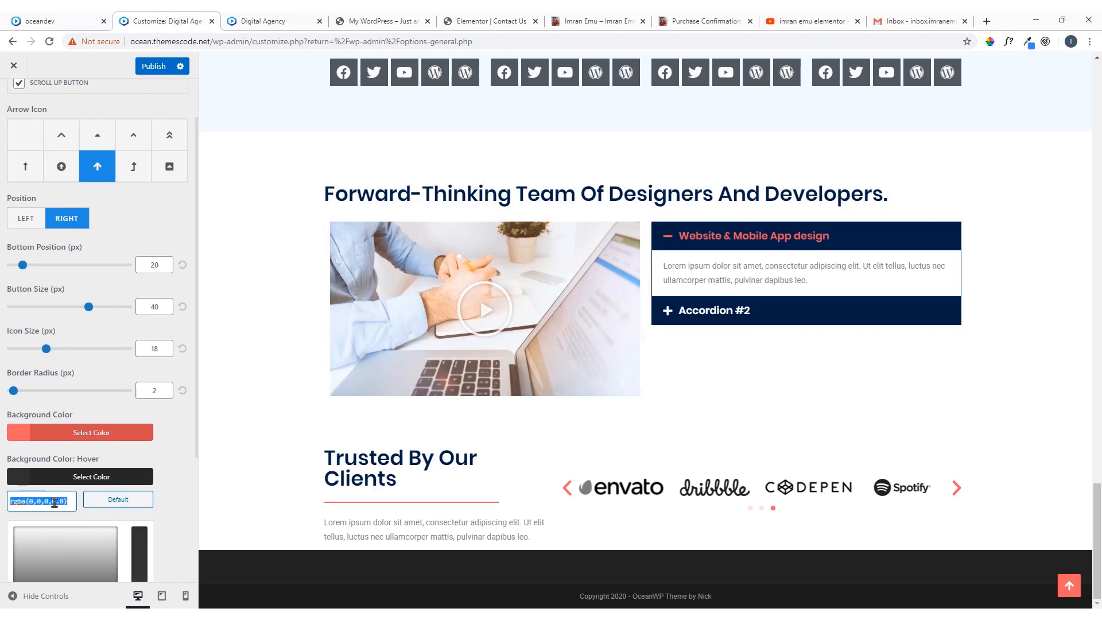
key("ctrl+v")
scroll(95, 468, "down", 3)
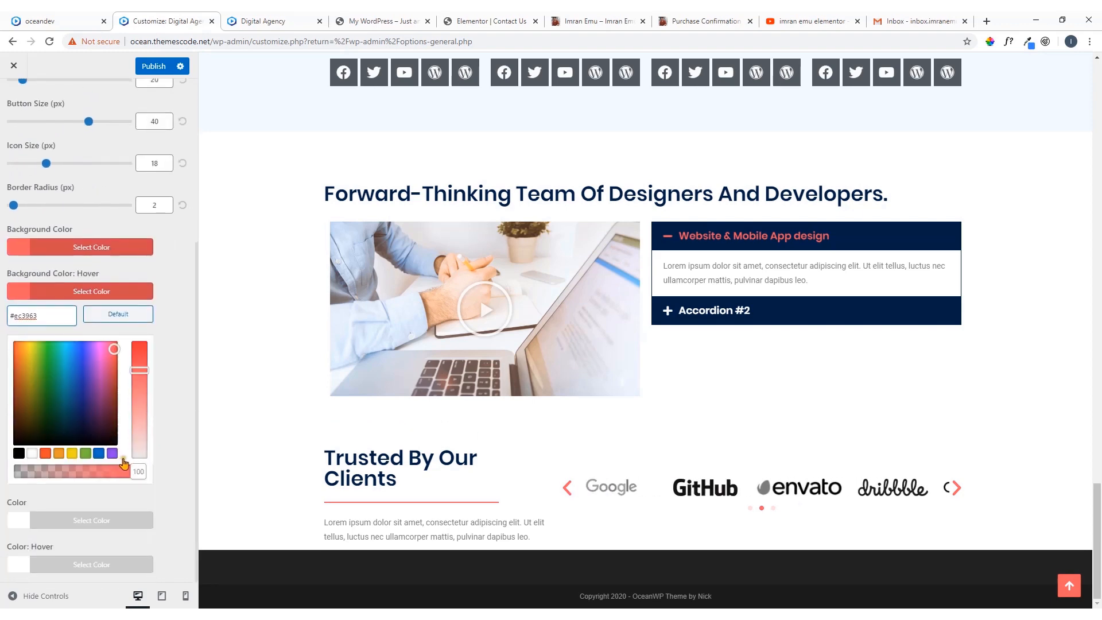
left_click_drag(143, 473, 115, 482)
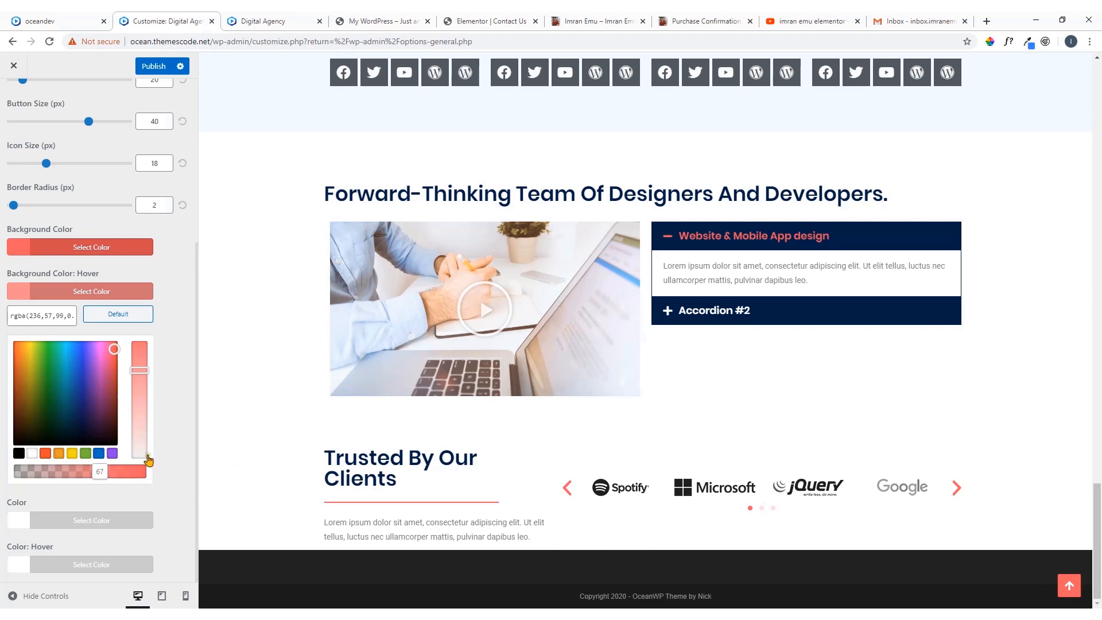
scroll(99, 270, "up", 4)
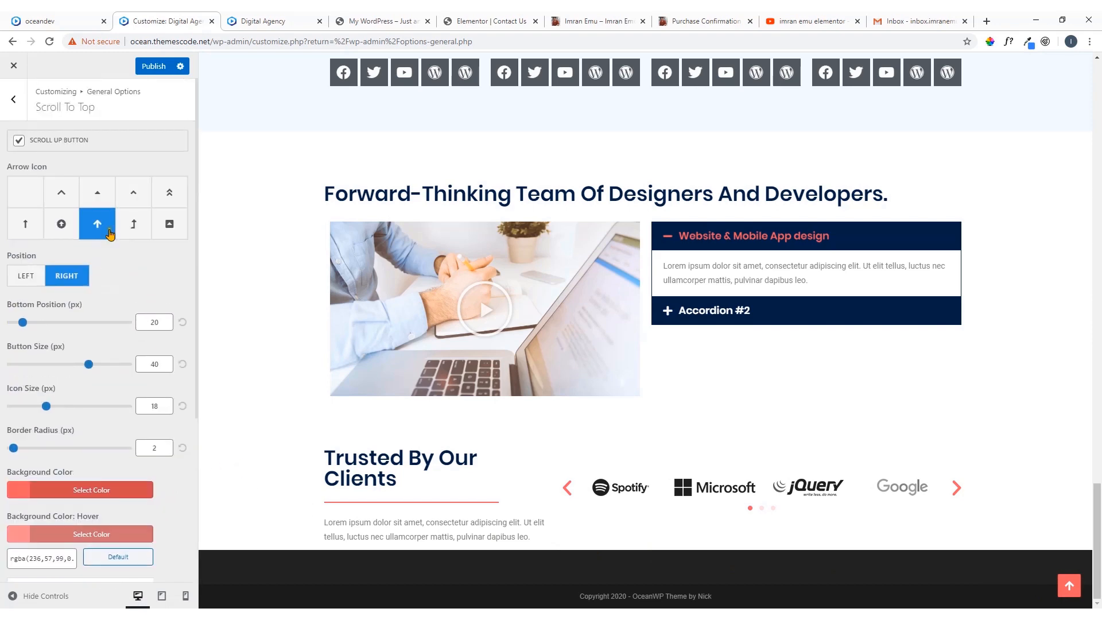
left_click(152, 71)
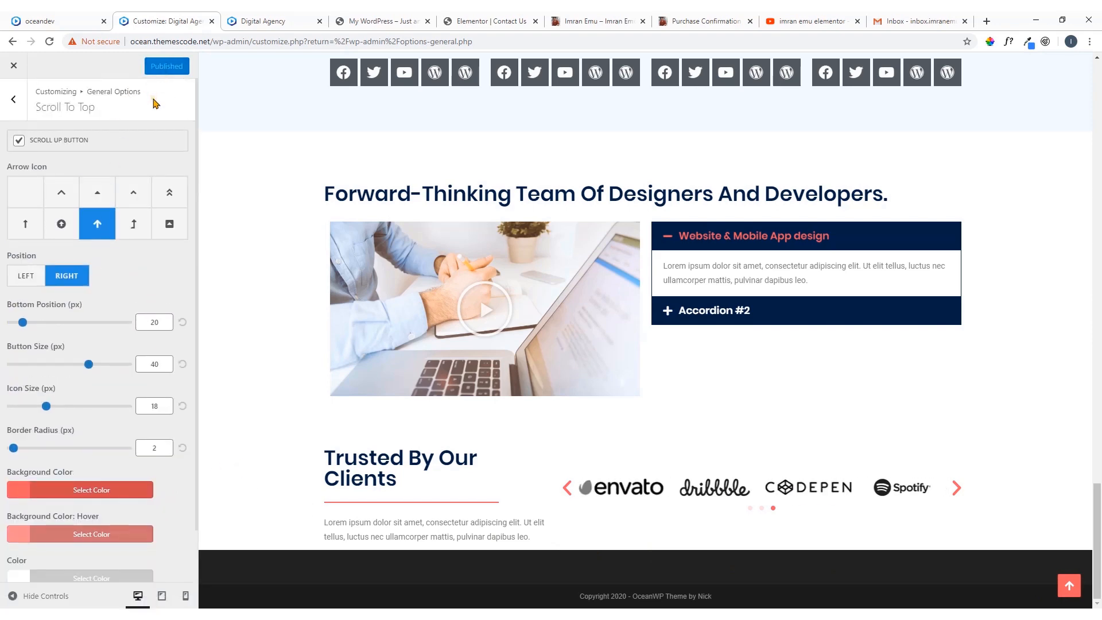
Review the Pagination and Theme Buttons settings under General Options
left_click(13, 98)
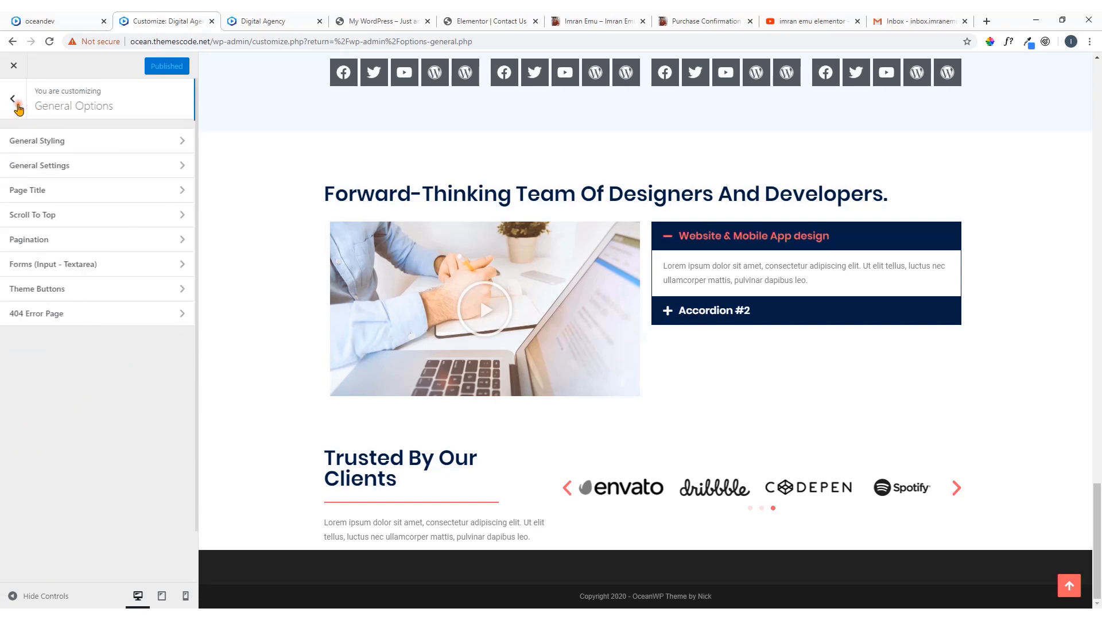
left_click(107, 245)
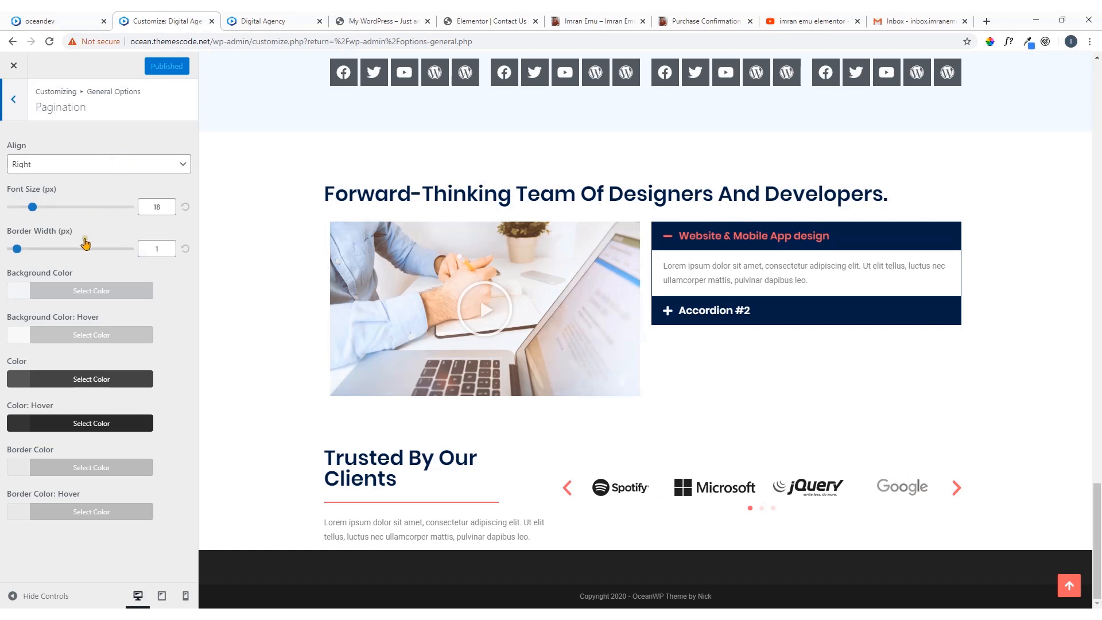
left_click(13, 99)
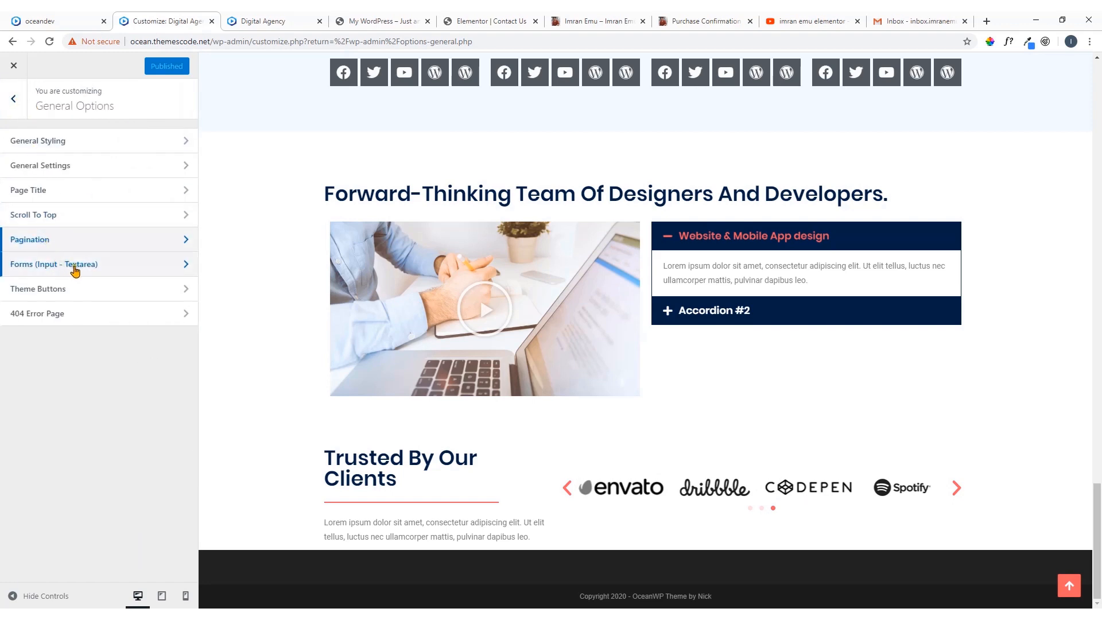
left_click(72, 295)
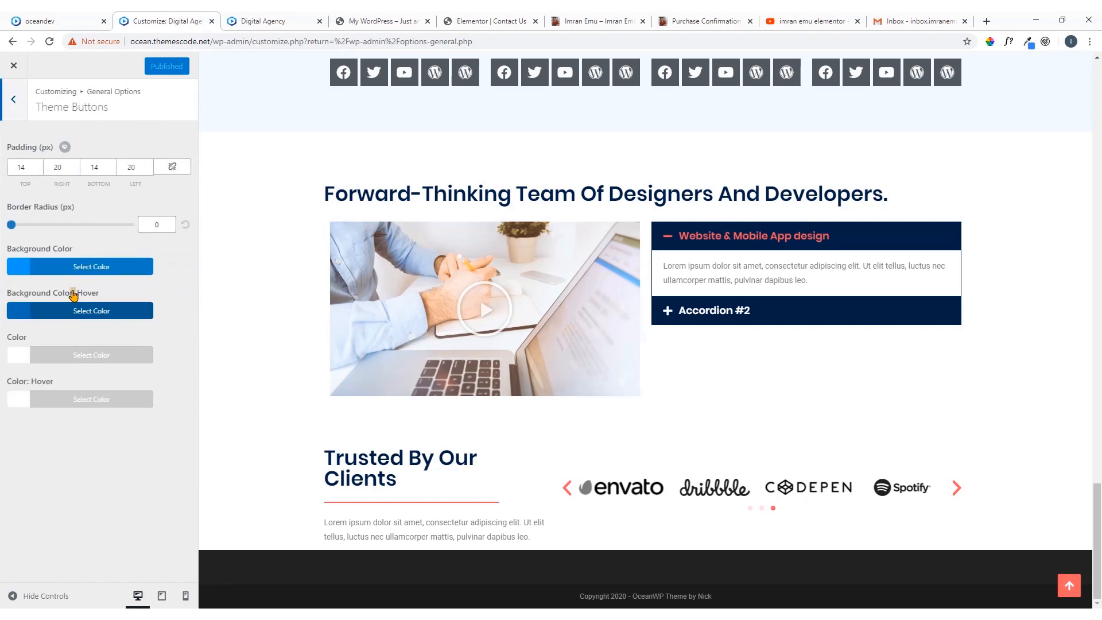
left_click(23, 112)
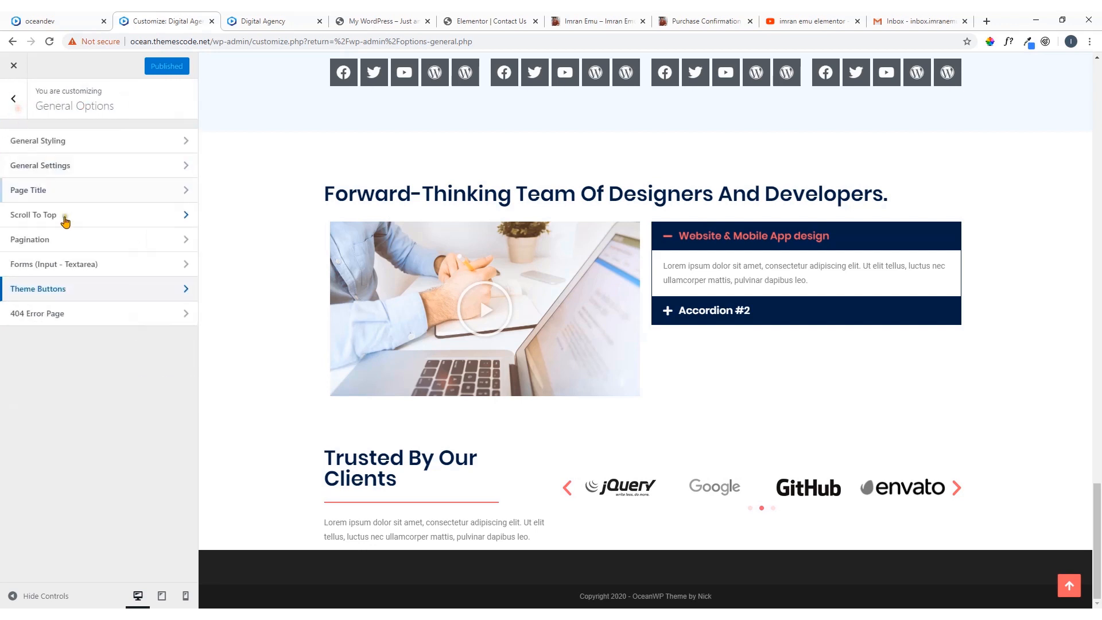
Turn on Blank Page for the 404 error page, check the available templates, and return to the main customizer list
left_click(60, 325)
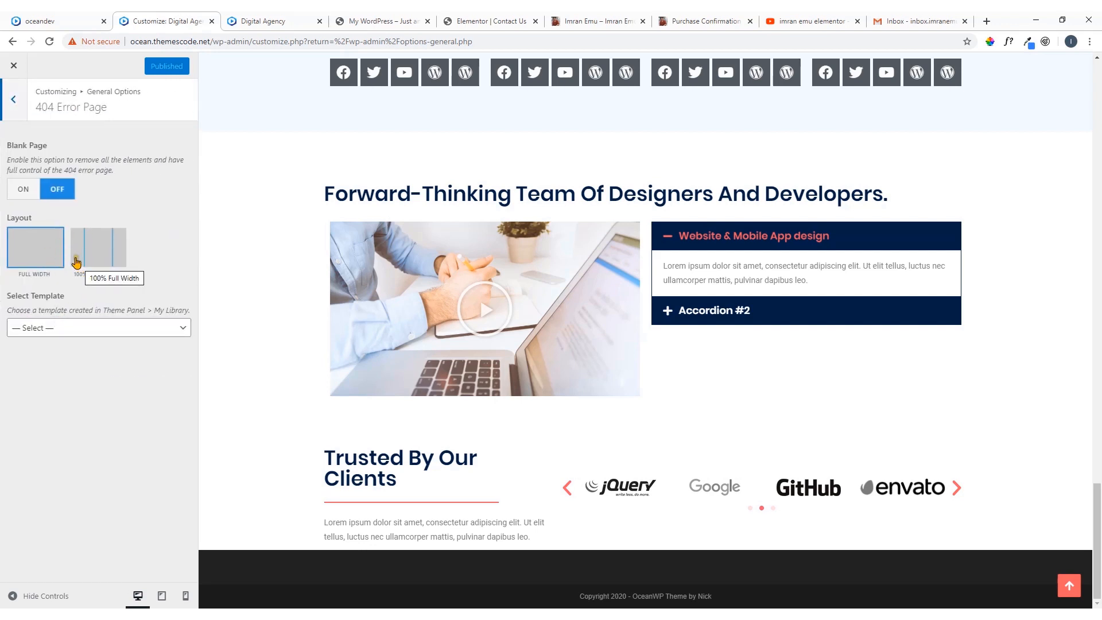
left_click(31, 194)
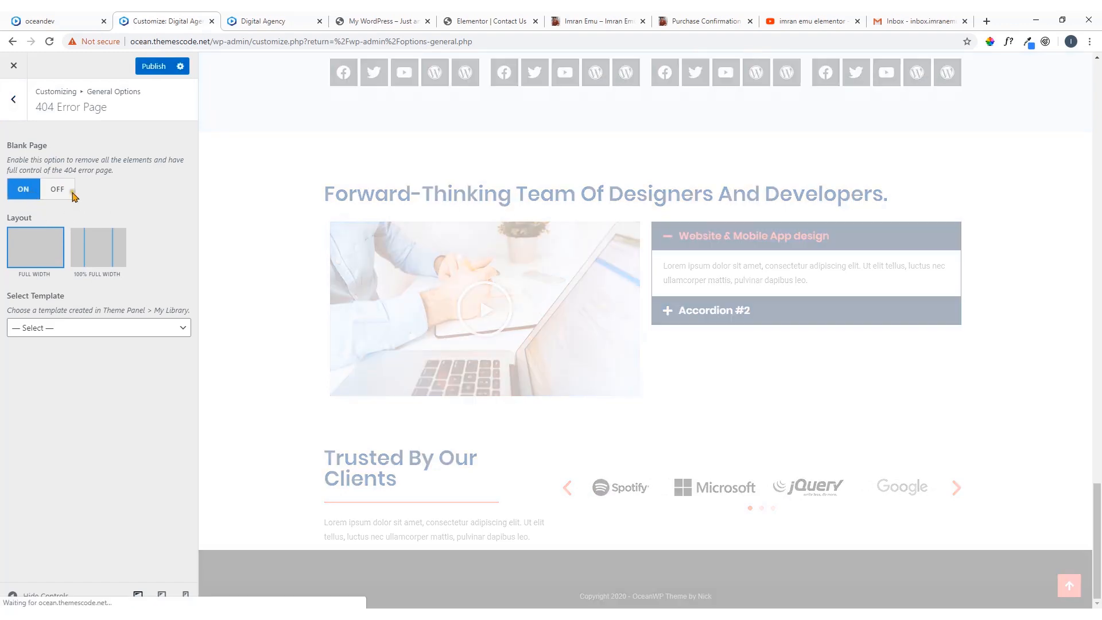
left_click(102, 328)
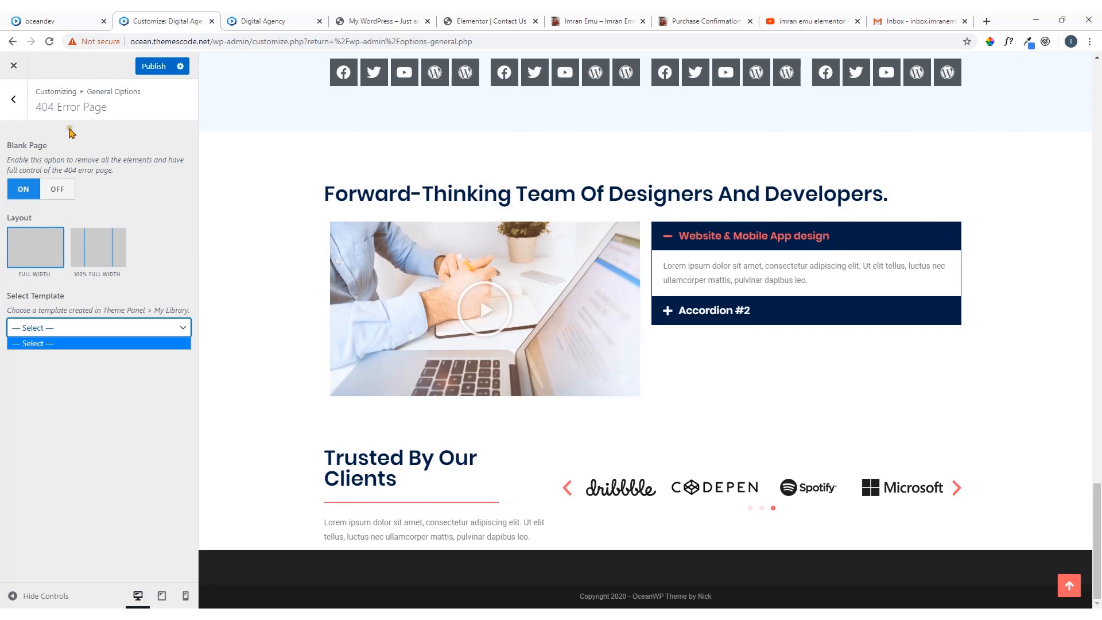
left_click(13, 99)
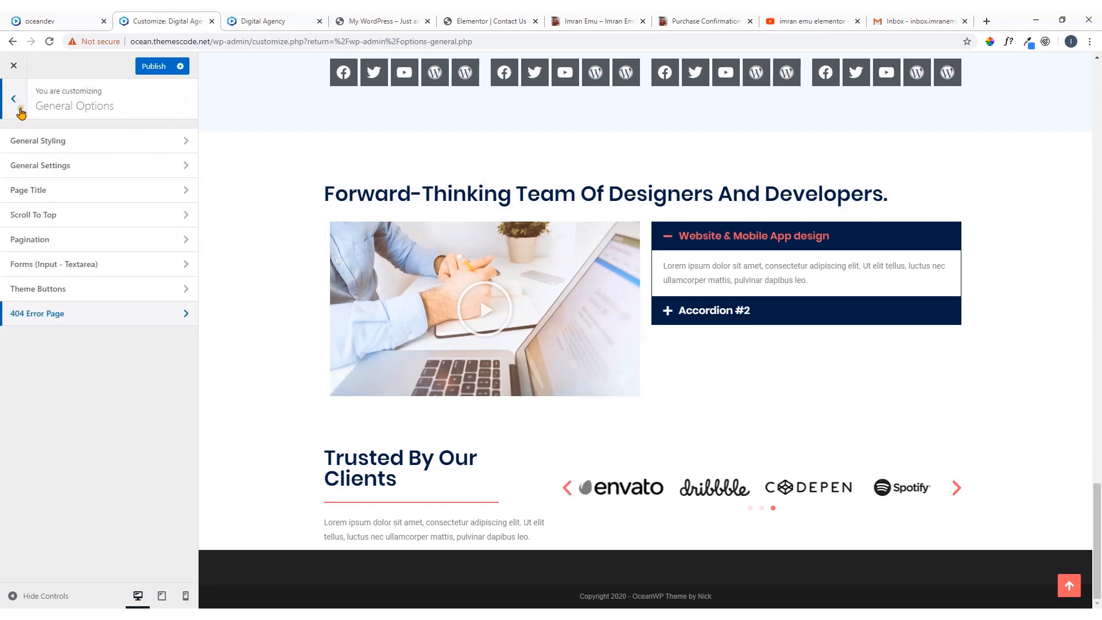
left_click(14, 99)
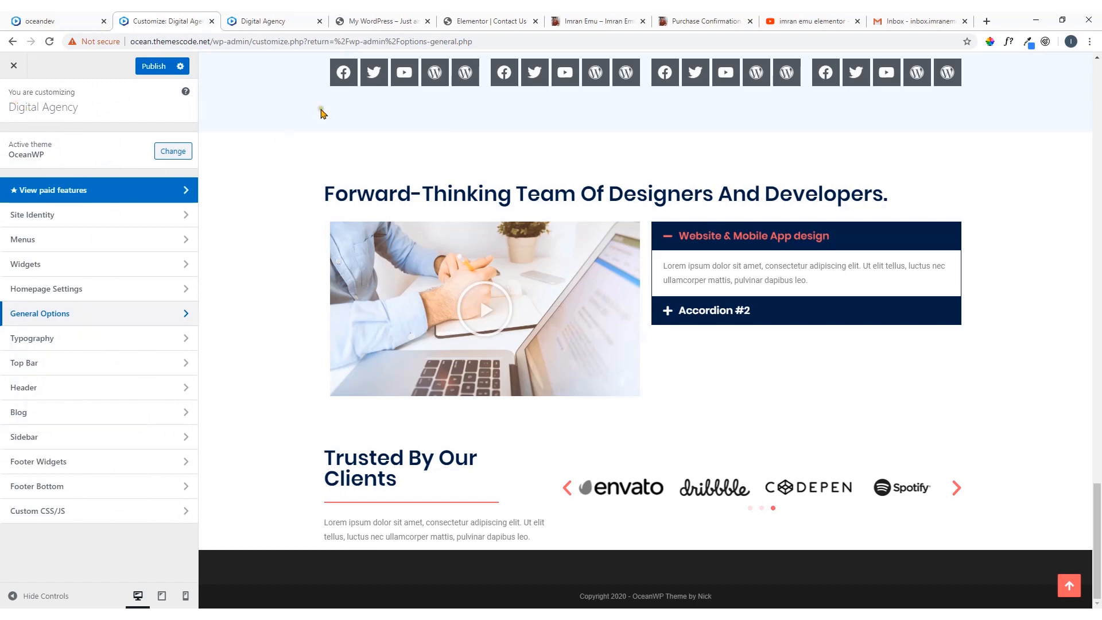
Look through the Typography sections and examine the font family choices for the body text
left_click(92, 340)
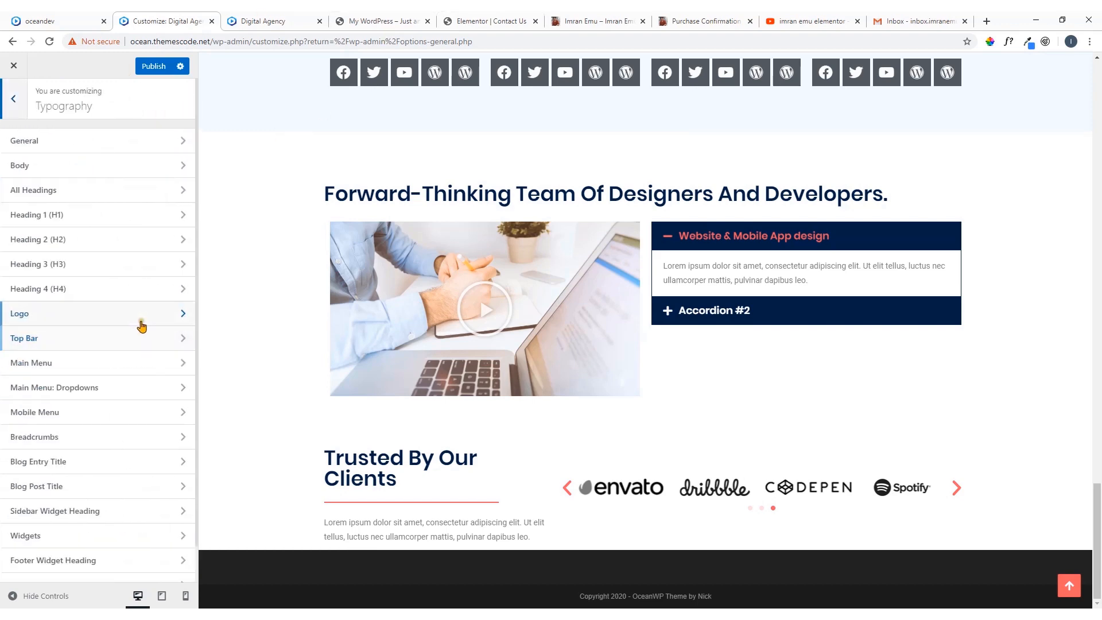
scroll(141, 326, "down", 2)
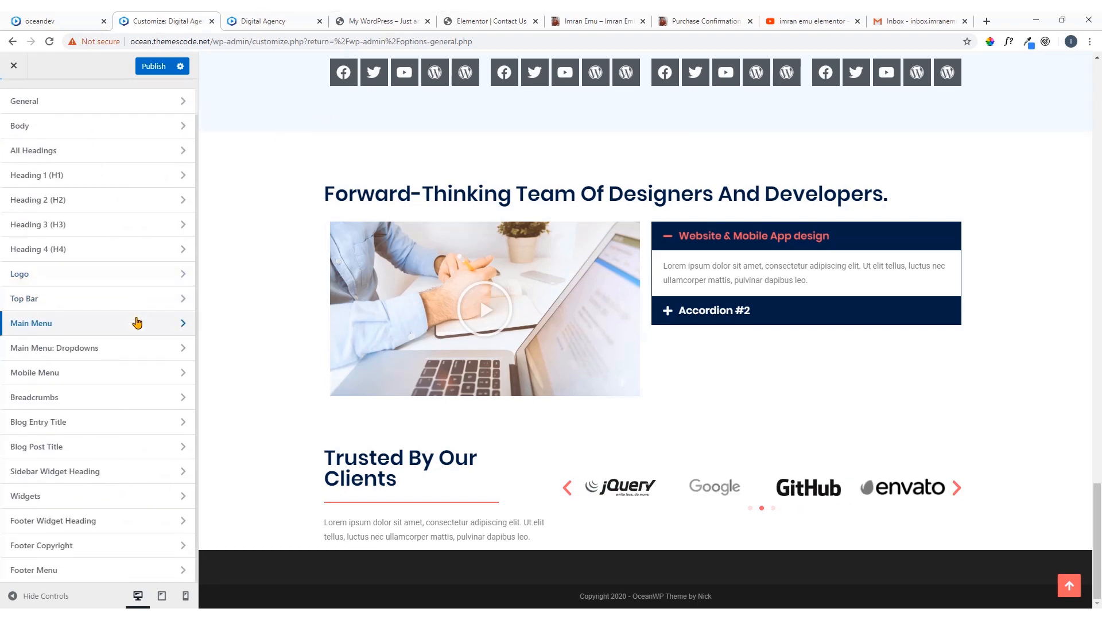
scroll(136, 323, "up", 2)
left_click(99, 167)
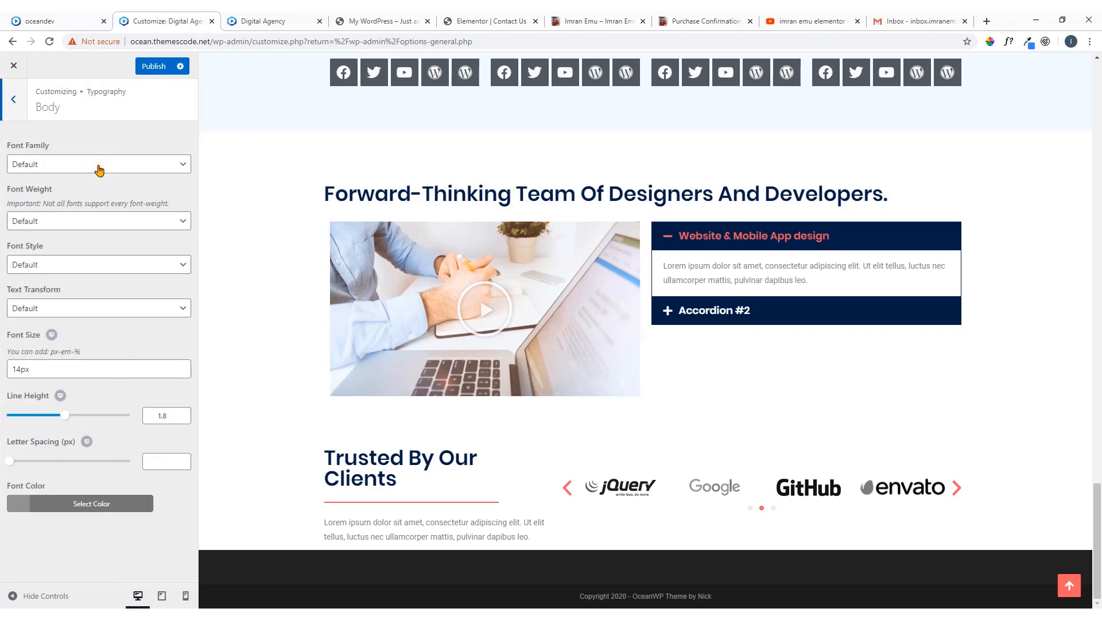
left_click(136, 167)
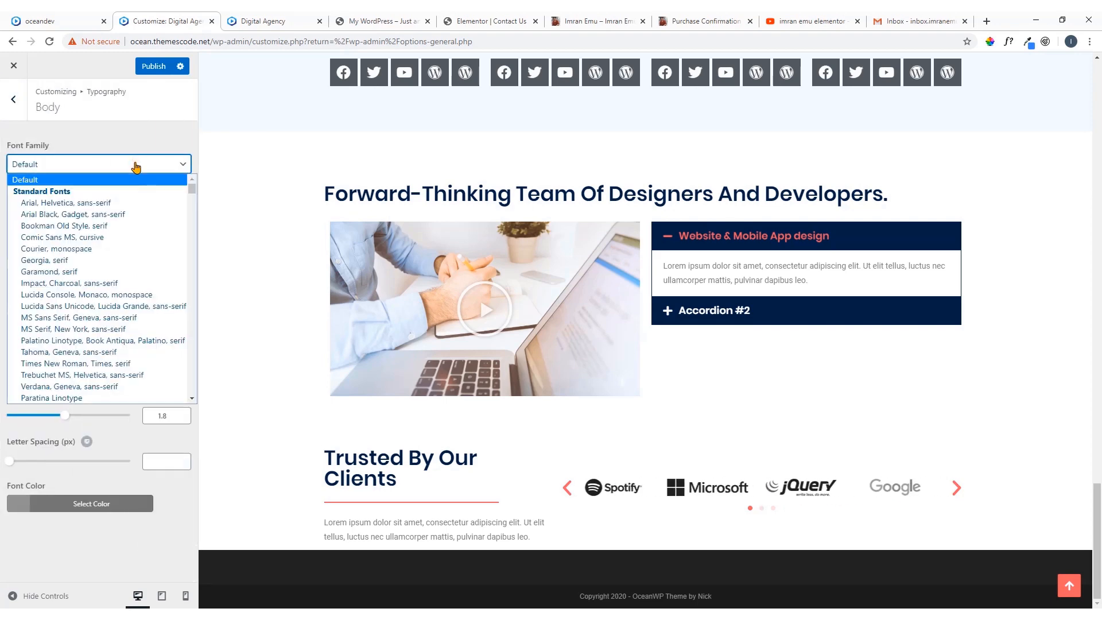
left_click(135, 166)
left_click(13, 99)
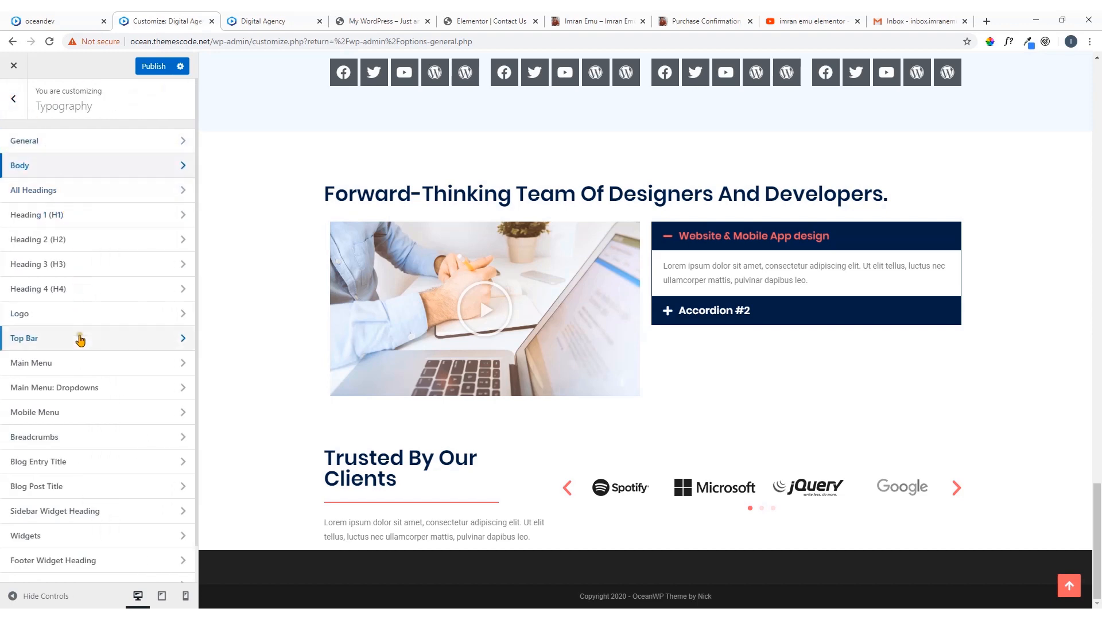
In the Main Menu typography settings, set the font family to Poppins
scroll(81, 342, "down", 1)
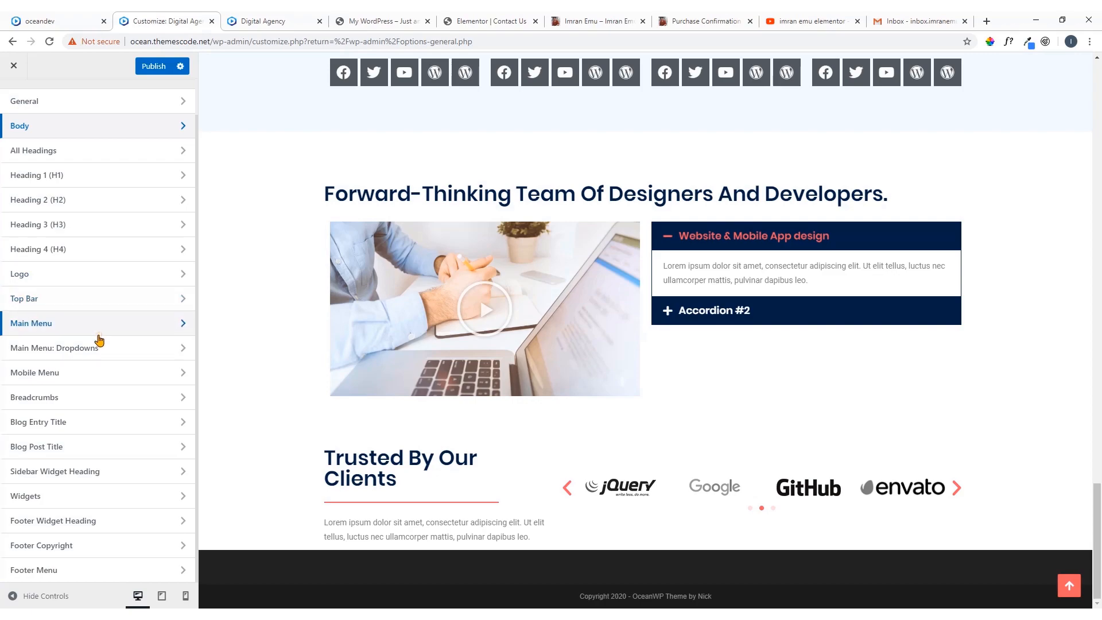
scroll(495, 118, "up", 20)
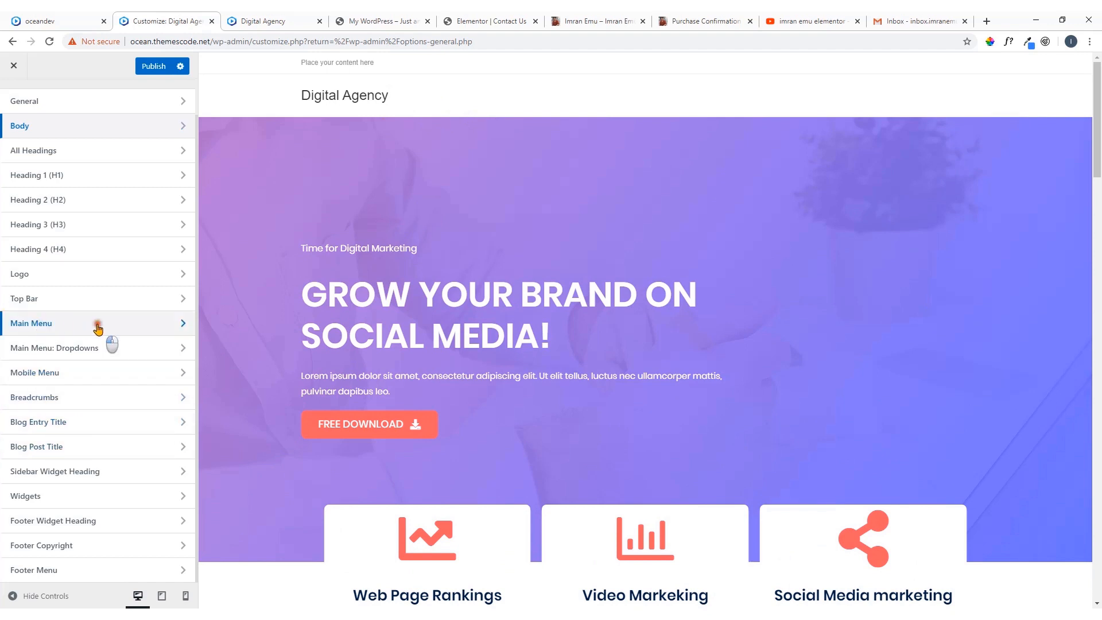
left_click(35, 325)
left_click(151, 167)
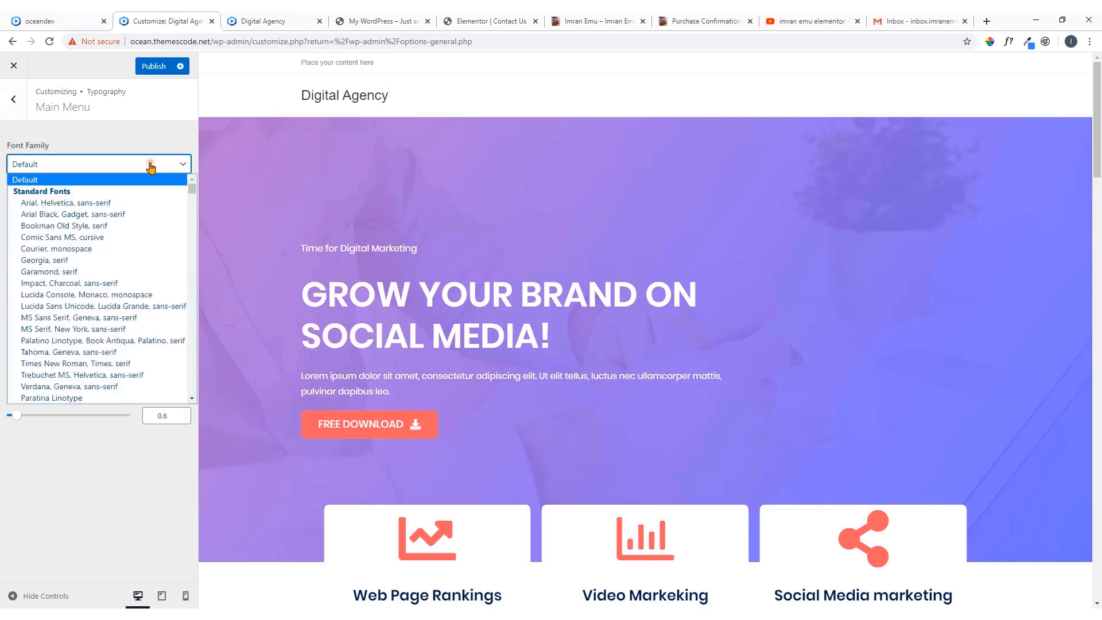
key("p")
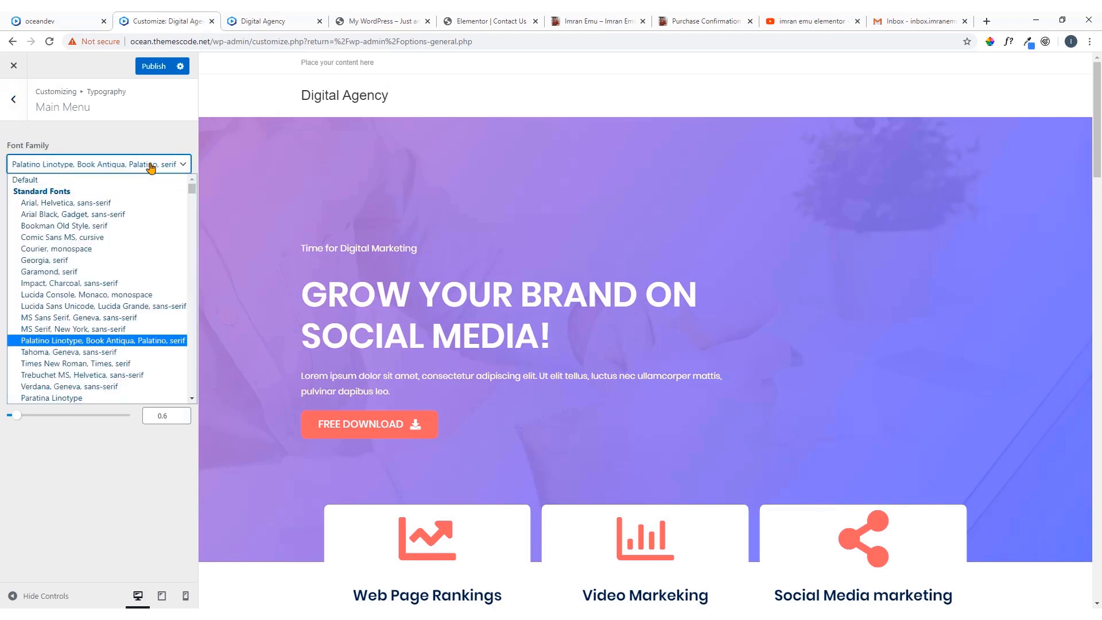
key("p")
key("p")
key("p")
key("p")
key("p")
key("p")
key("p")
key("p")
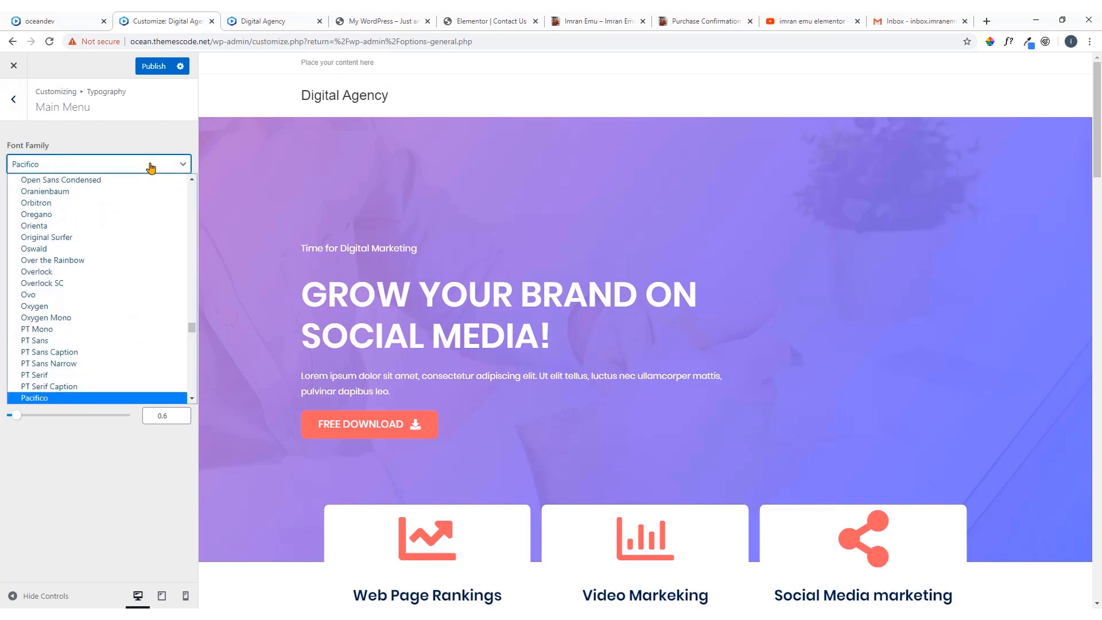
key("p")
key("p")
key("p")
key("p")
key("p")
key("p")
key("p")
key("p")
key("p")
key("p")
key("p")
key("p")
key("p")
key("p")
key("p")
key("p")
key("p")
key("p")
key("p")
key("p")
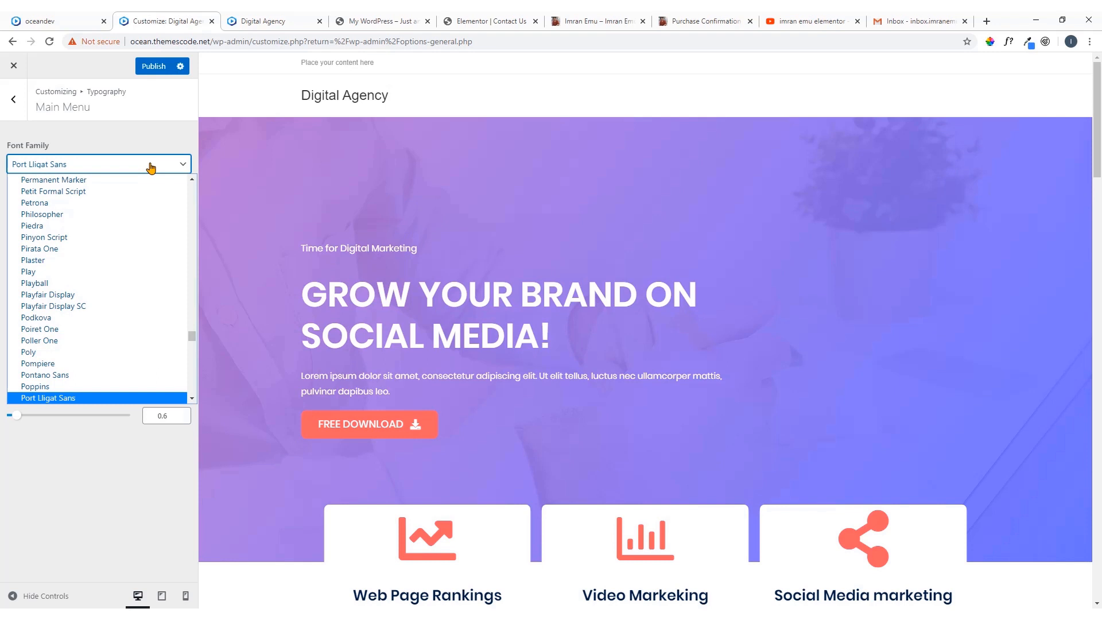
key("Up")
key("Return")
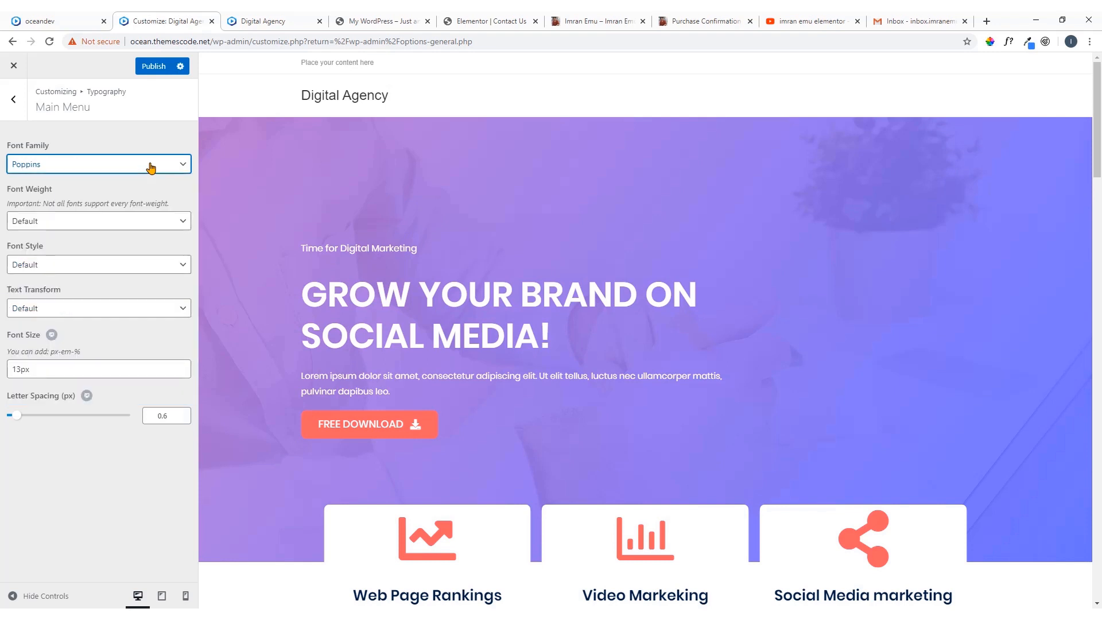
Set the main menu's font weight to Semibold: 600 and its font style to Normal
left_click(164, 221)
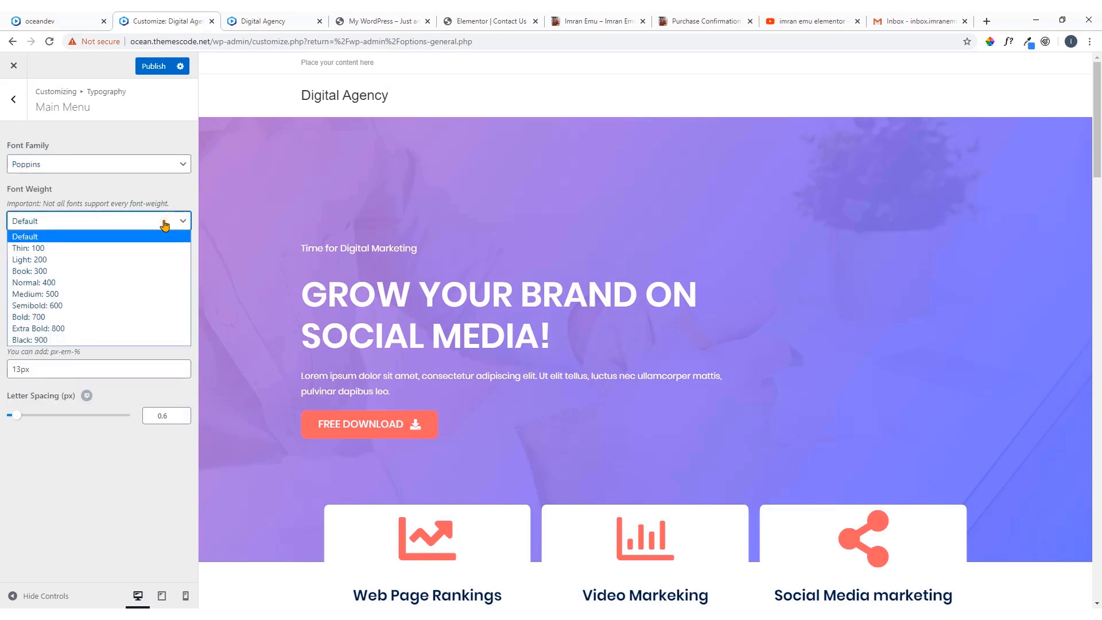
left_click(121, 306)
left_click(165, 265)
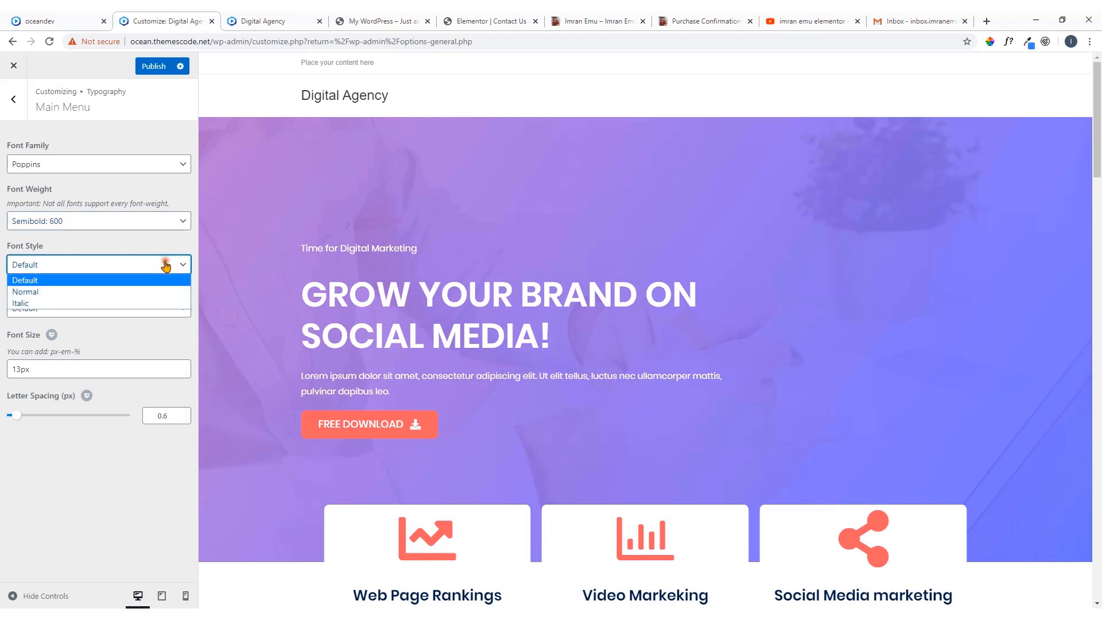
left_click(142, 289)
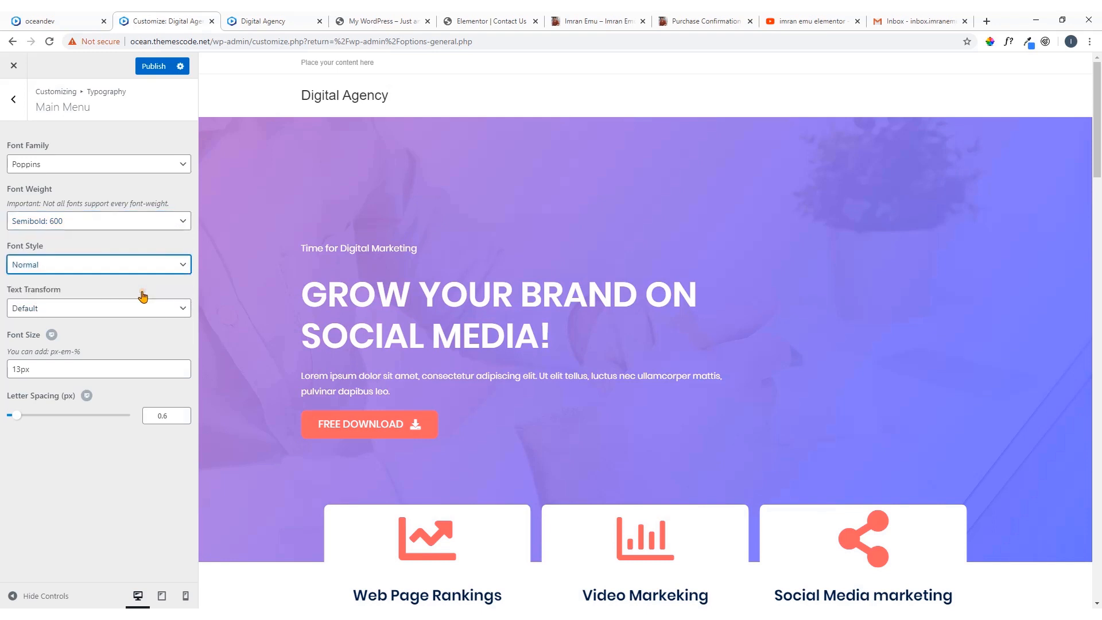
Set the main menu's font size to 14px, publish the changes, and go back to the main customizer list
left_click(75, 367)
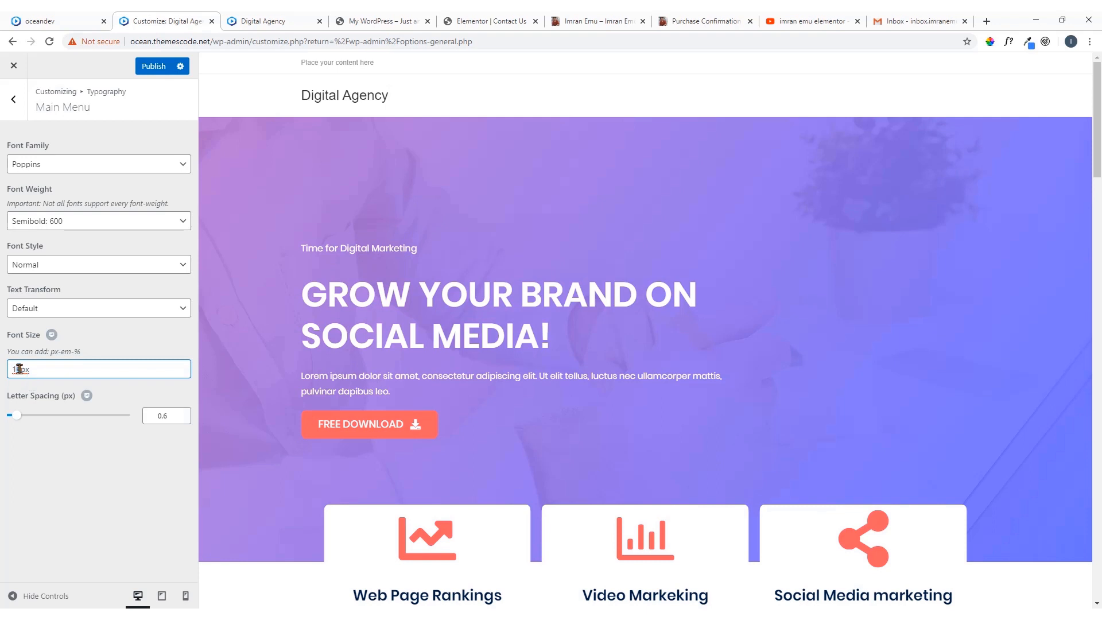
left_click(160, 66)
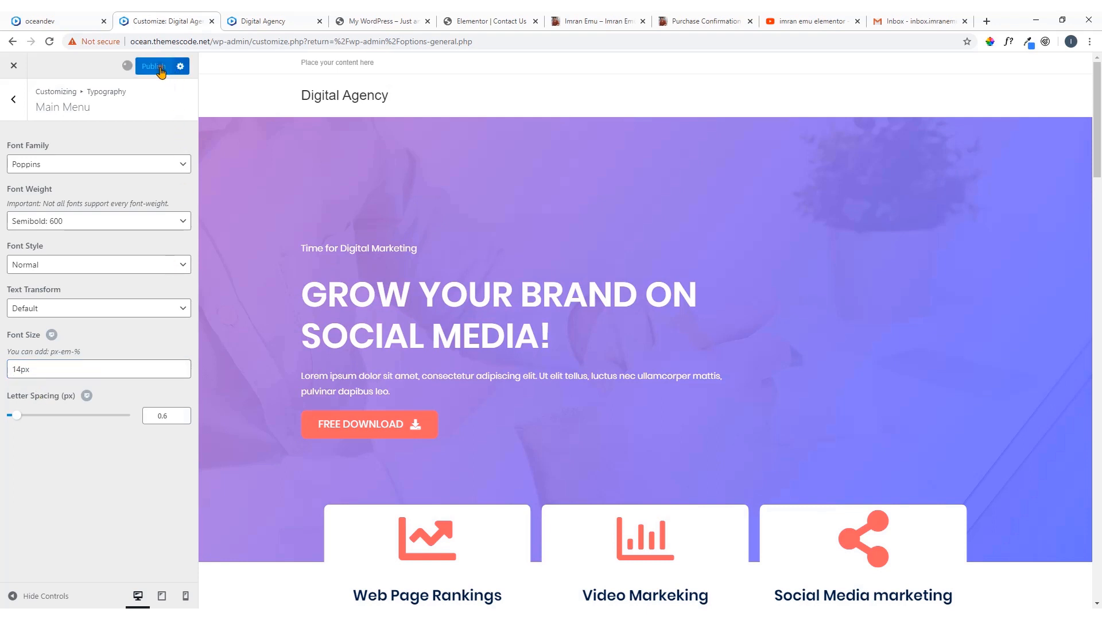
left_click(16, 103)
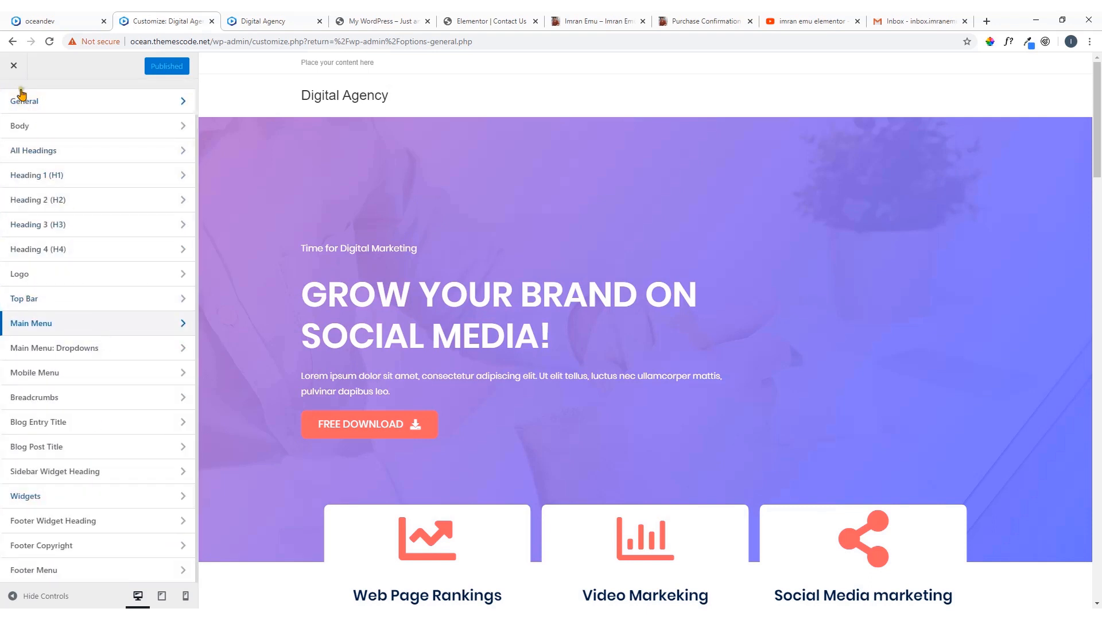
scroll(75, 152, "up", 1)
left_click(20, 108)
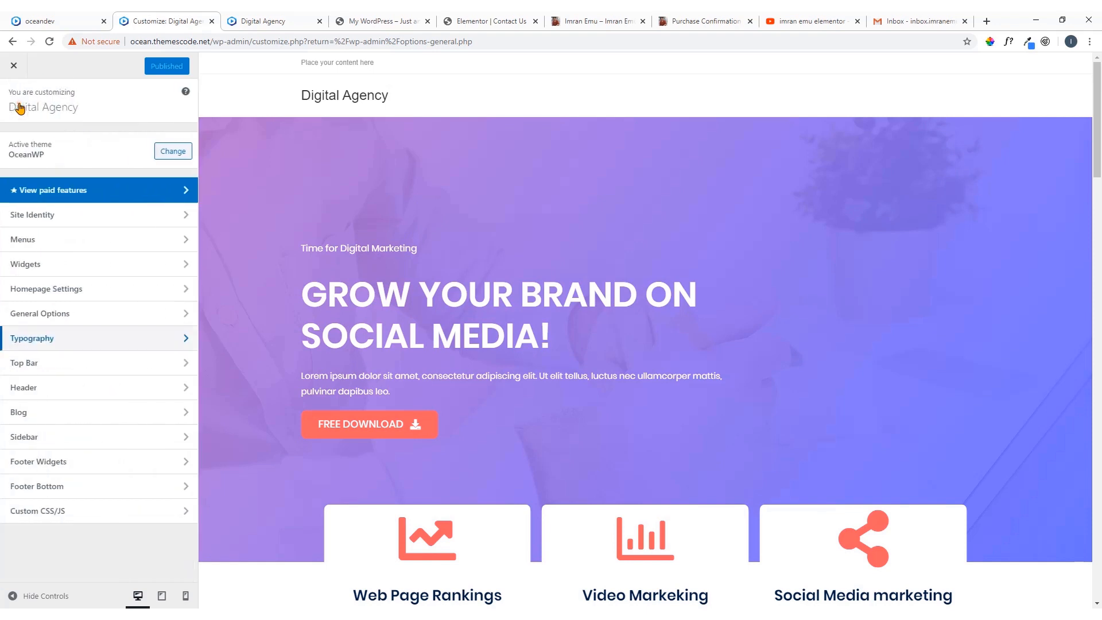
Look through the customizer's Header sections, including its General settings, and leave the customizer
left_click(74, 395)
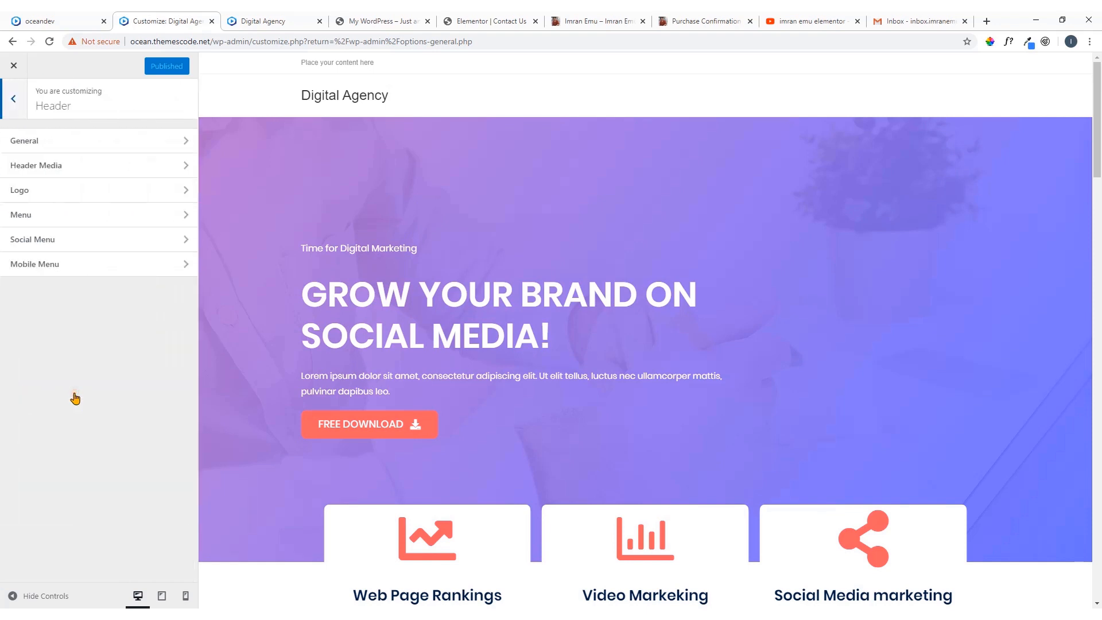
left_click(90, 142)
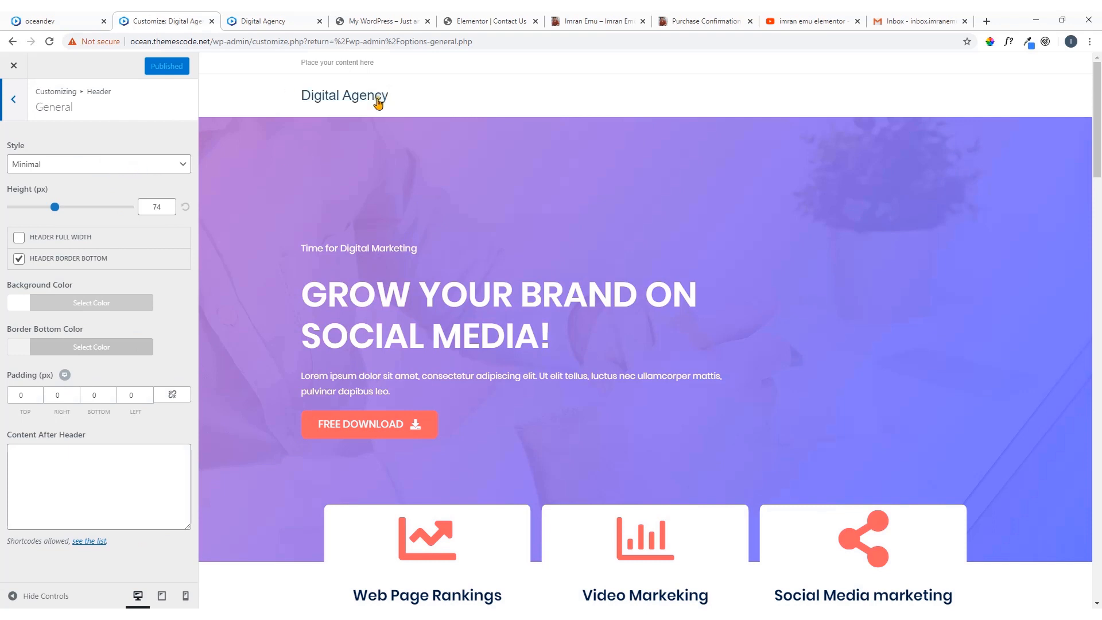
left_click(13, 100)
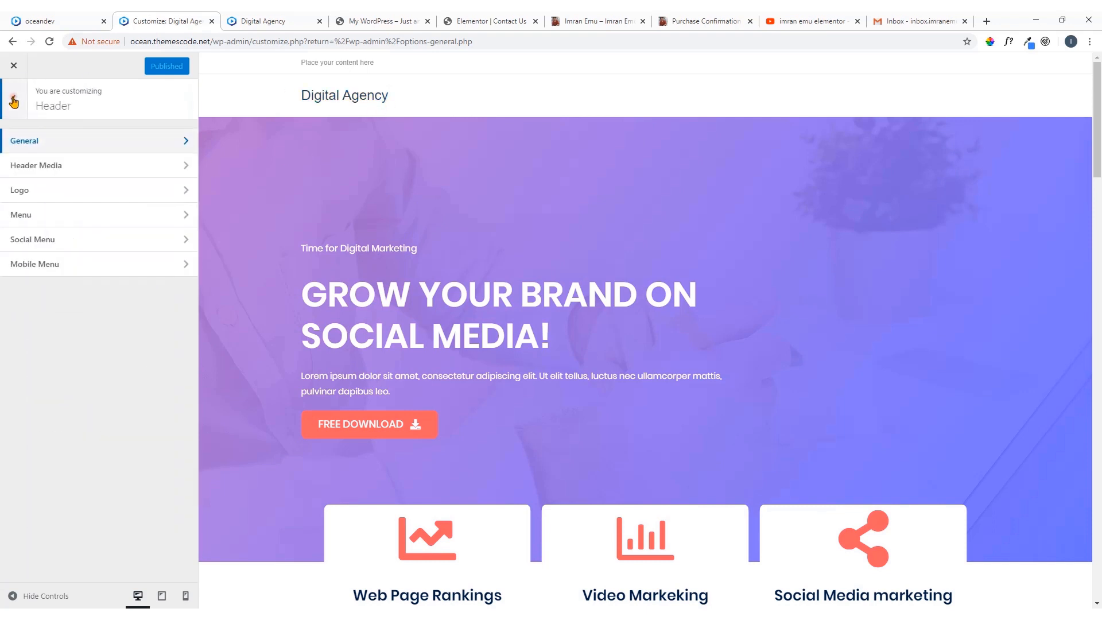
left_click(14, 102)
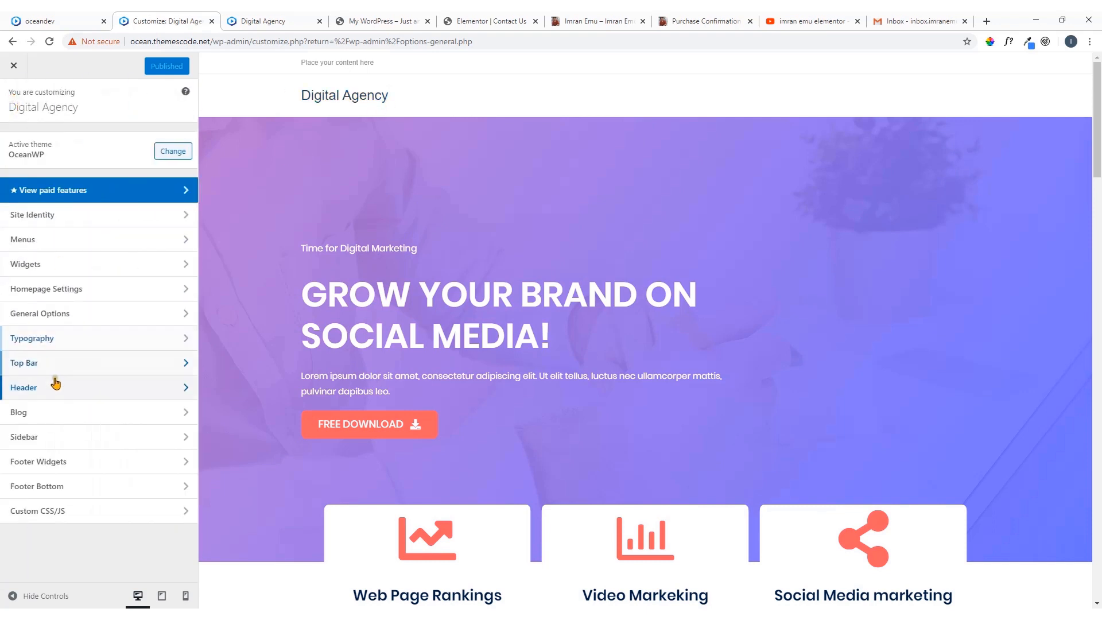
left_click(94, 390)
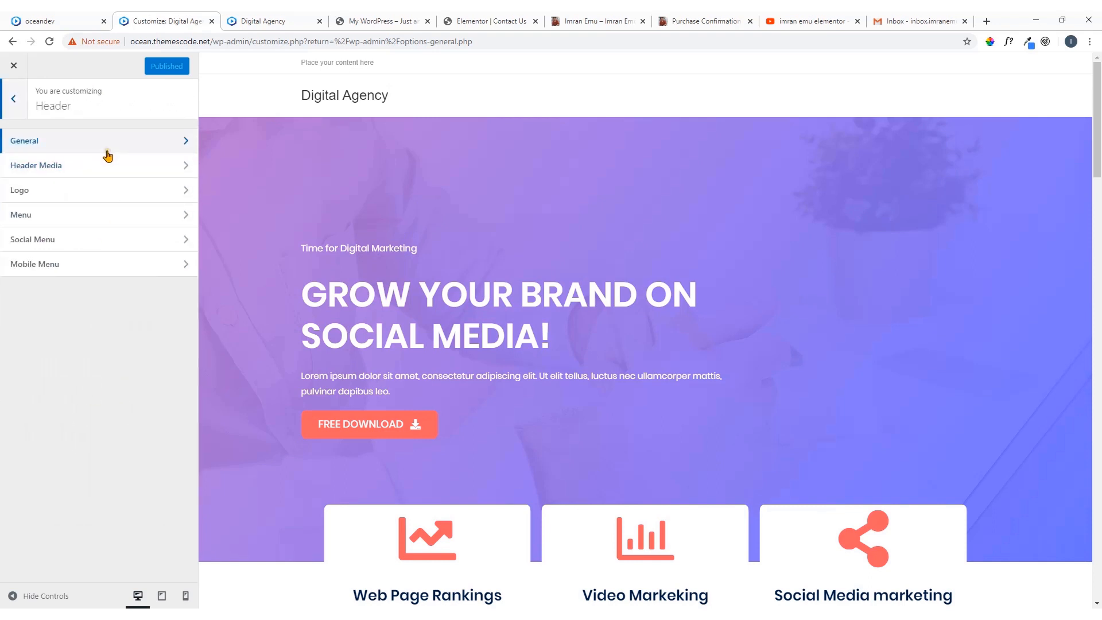
left_click(14, 102)
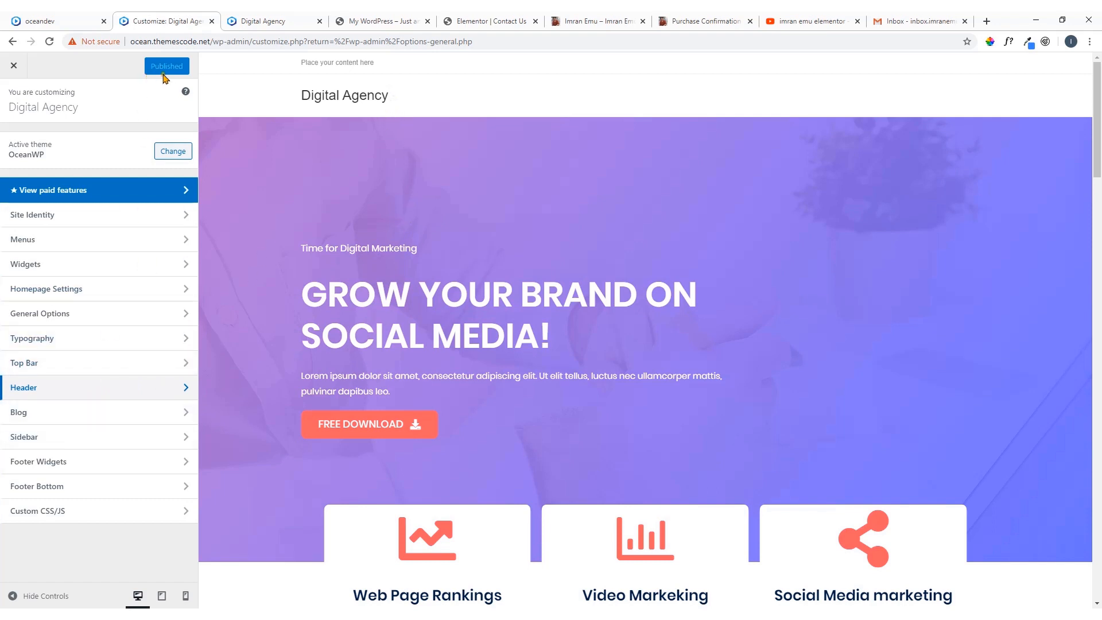
left_click(14, 66)
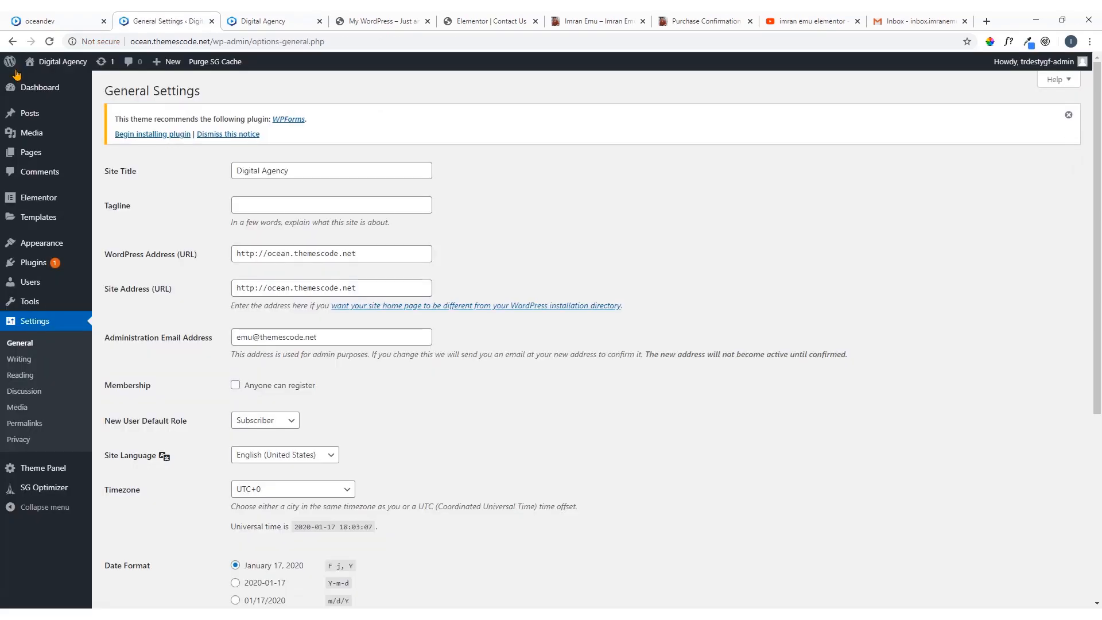
Check the header area of the live Digital Agency homepage and return to the WordPress admin
left_click(253, 21)
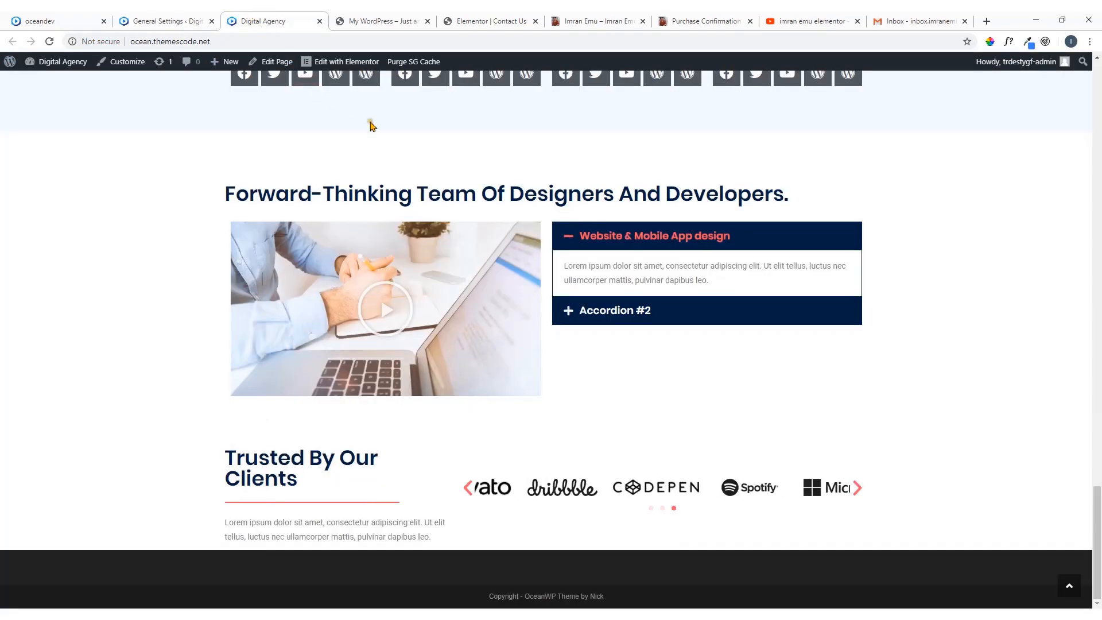
scroll(379, 149, "up", 10)
scroll(404, 175, "up", 15)
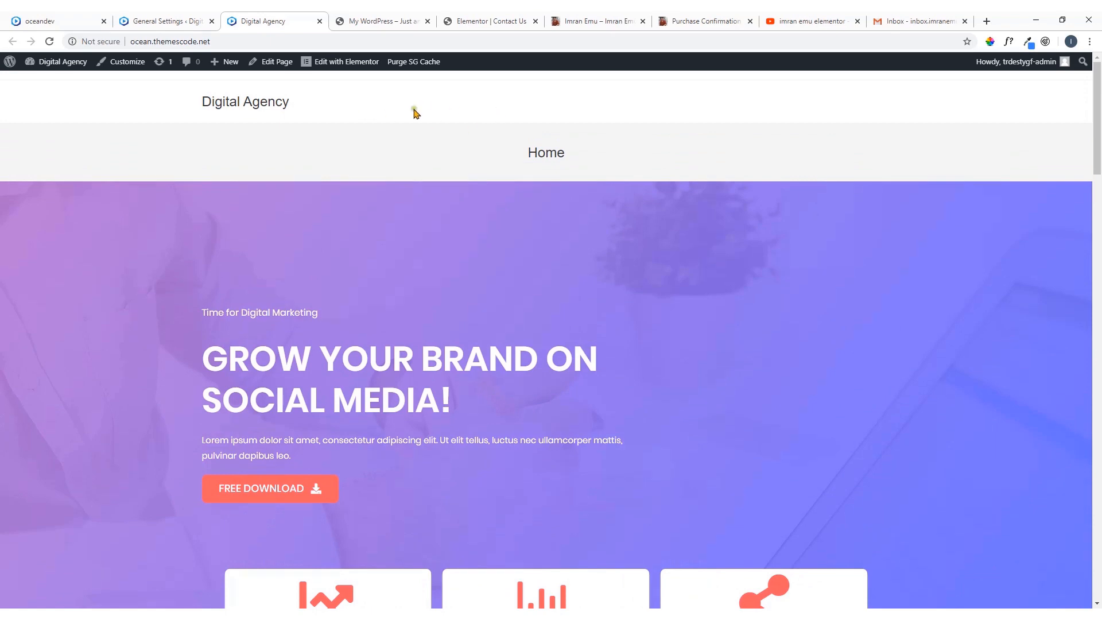
left_click(163, 21)
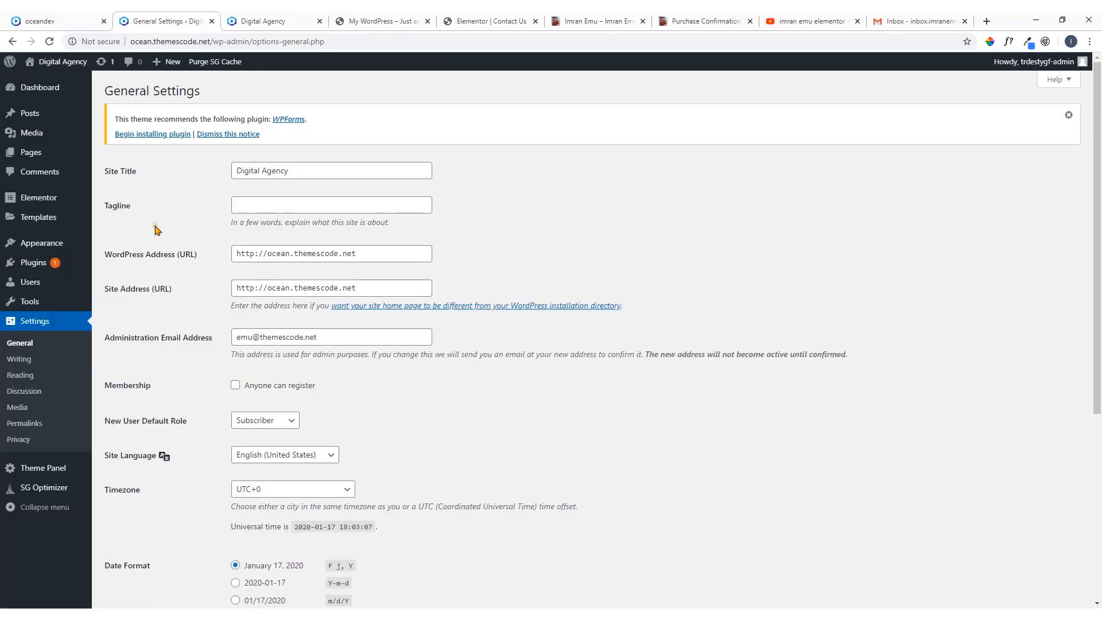
Create a new navigation menu named "Main Menu" under the site's appearance settings
mouse_move(72, 248)
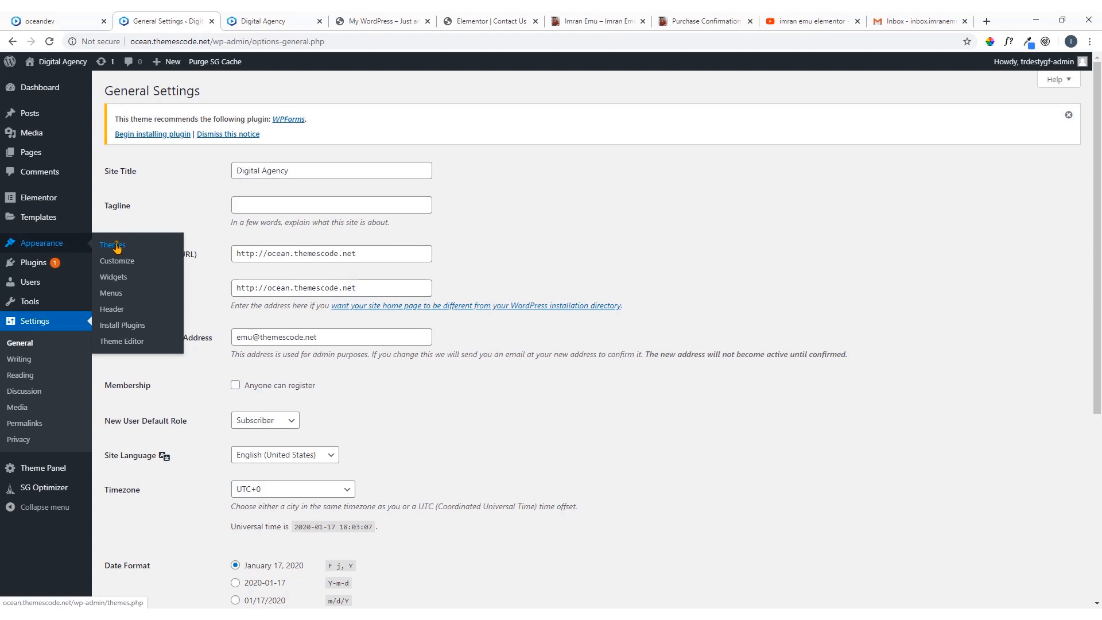
left_click(111, 295)
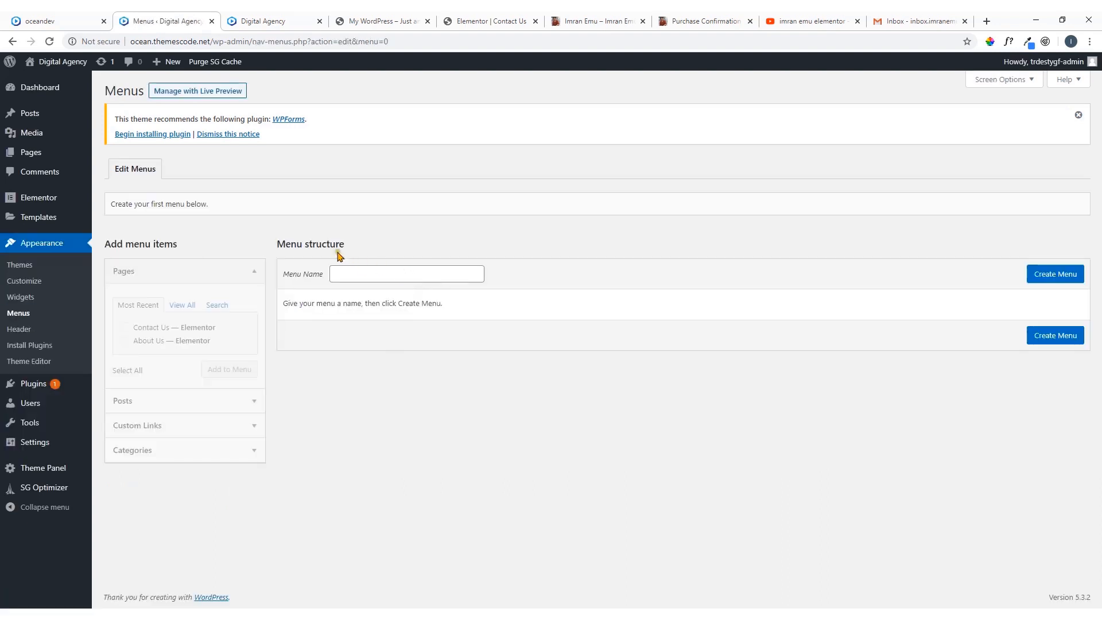
left_click(361, 278)
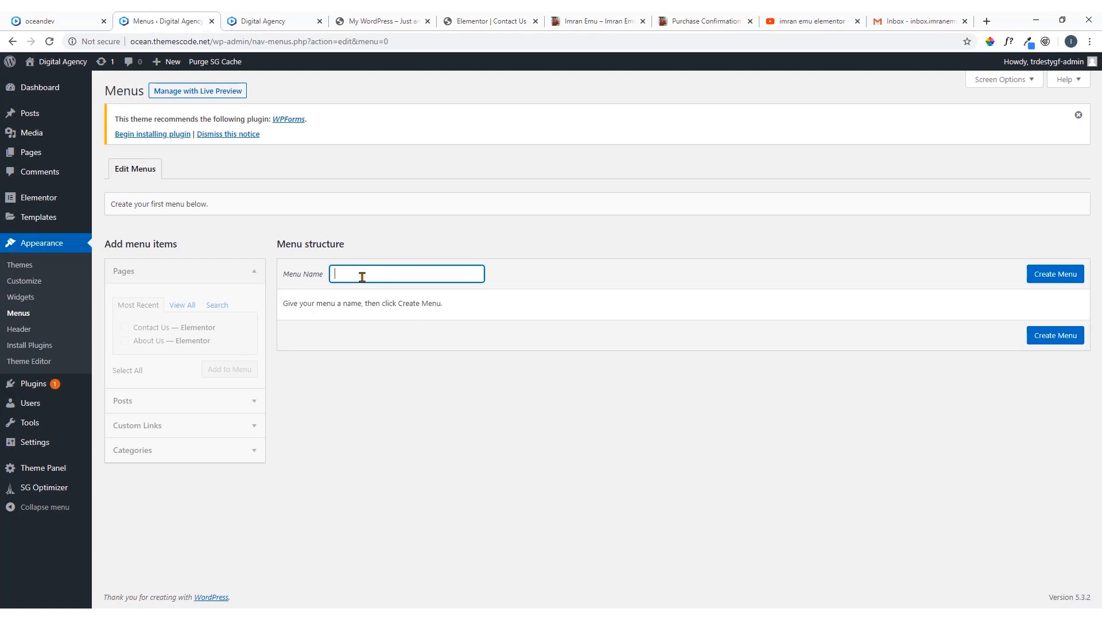
type("Main Menu")
left_click(1053, 275)
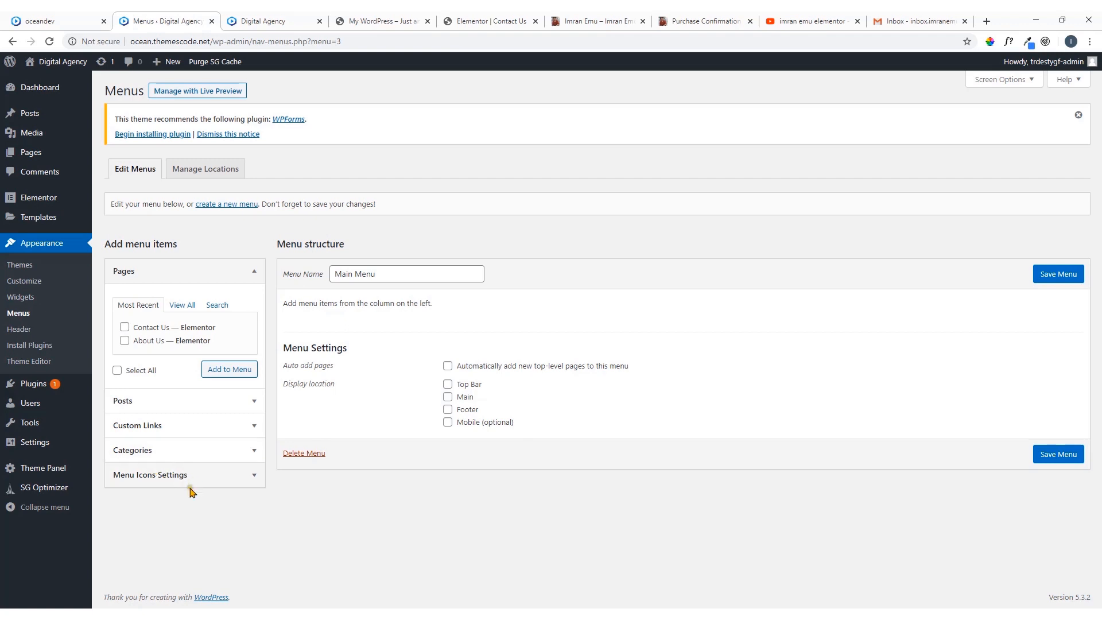
Add the Home, About Us and Contact Us pages to Main Menu
left_click(190, 310)
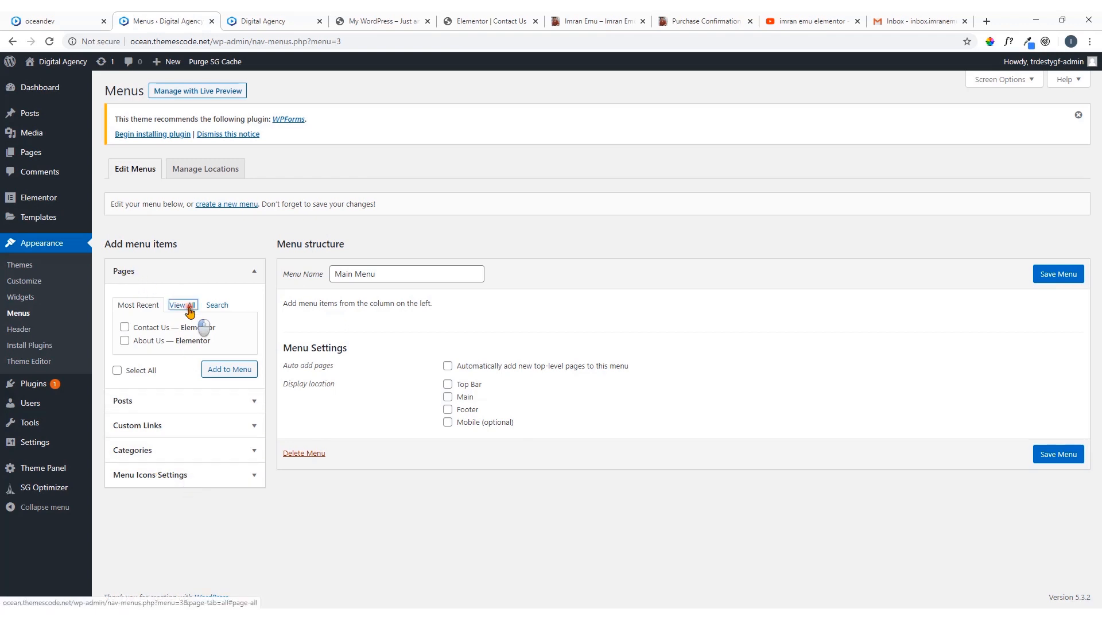
left_click(125, 327)
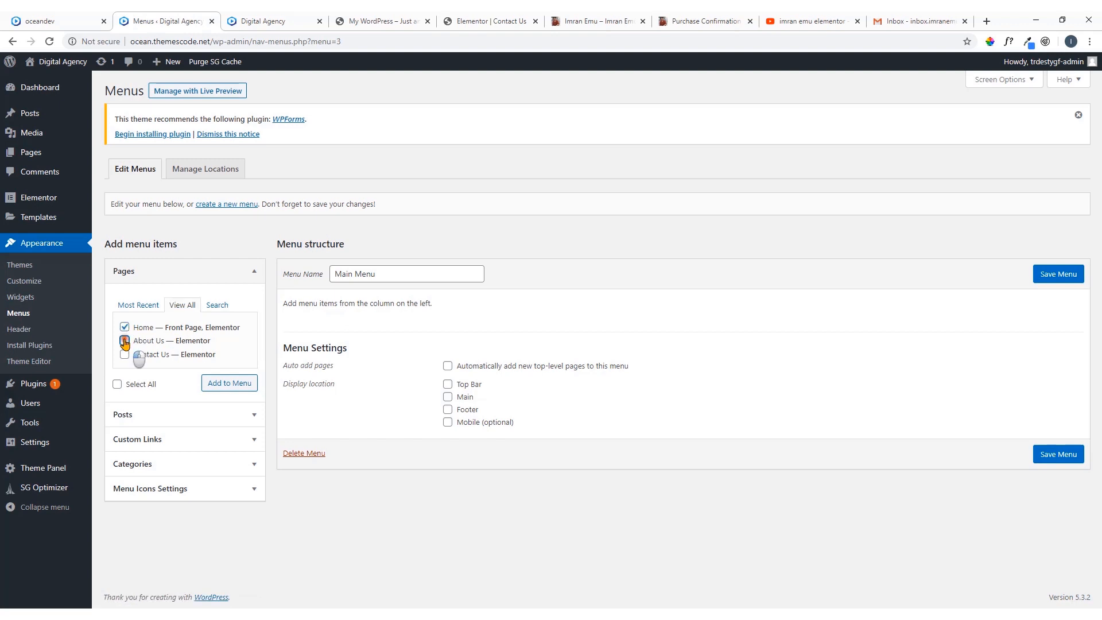
left_click(124, 340)
left_click(125, 354)
left_click(219, 385)
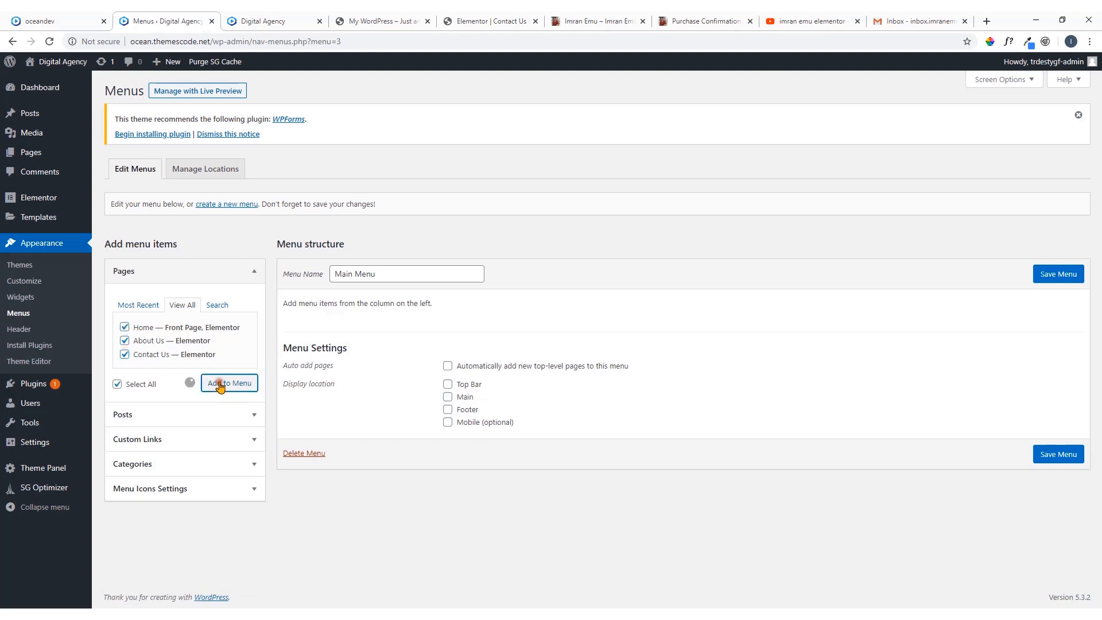
Examine the navigation menu in the header of the oceandev reference site and return to the menu editor
left_click(44, 20)
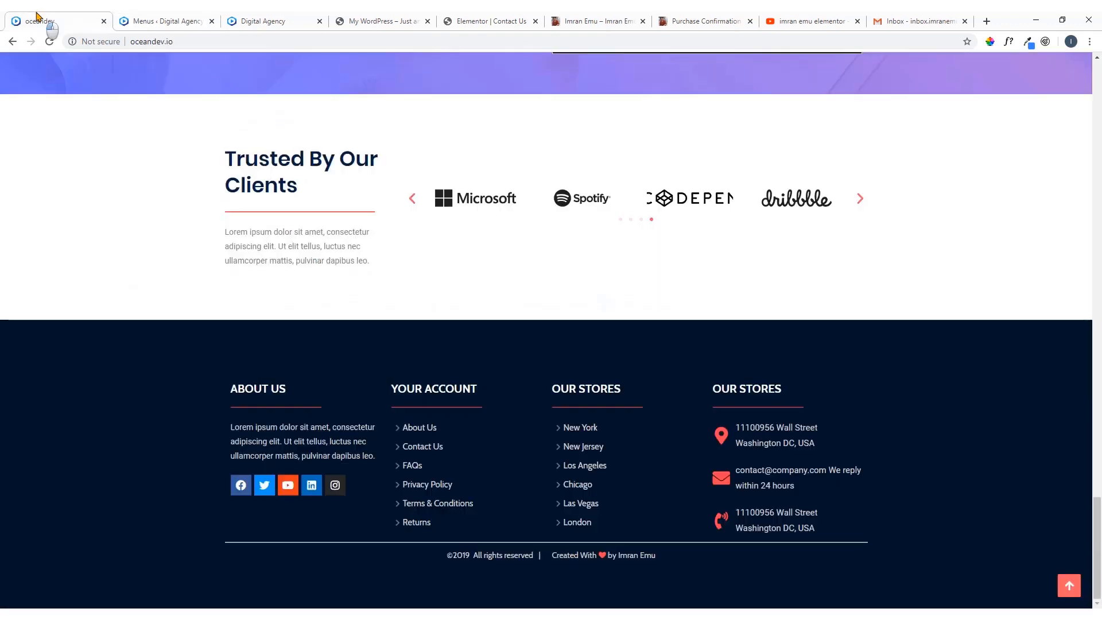
scroll(576, 178, "up", 15)
scroll(577, 179, "up", 10)
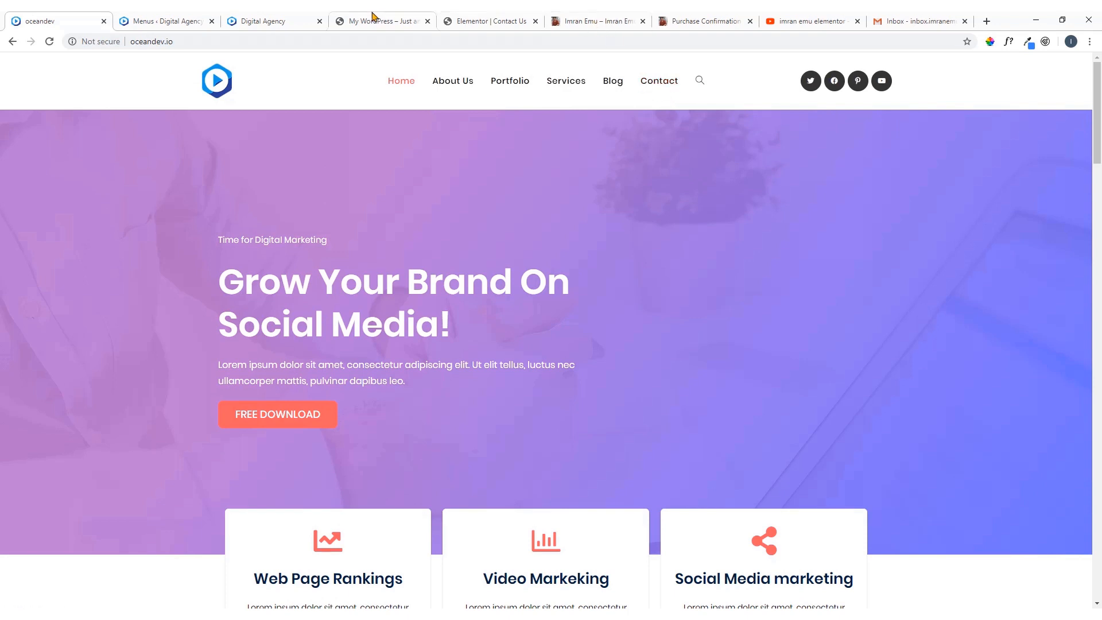
left_click(179, 15)
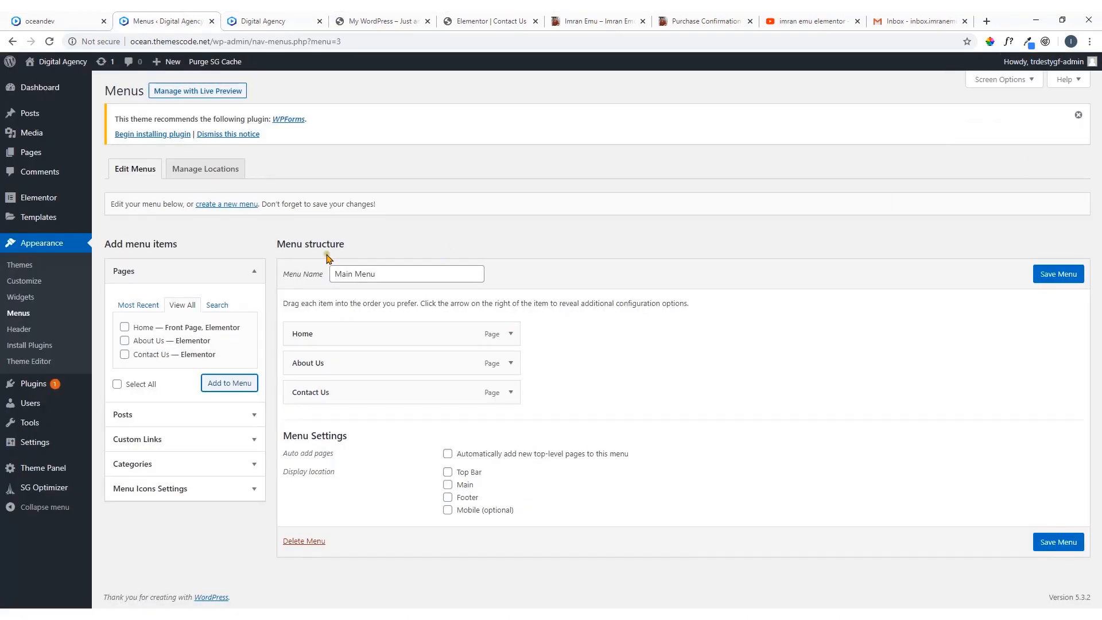
Save Main Menu with its page items, assign it to the Main display location and save it again
left_click(1052, 277)
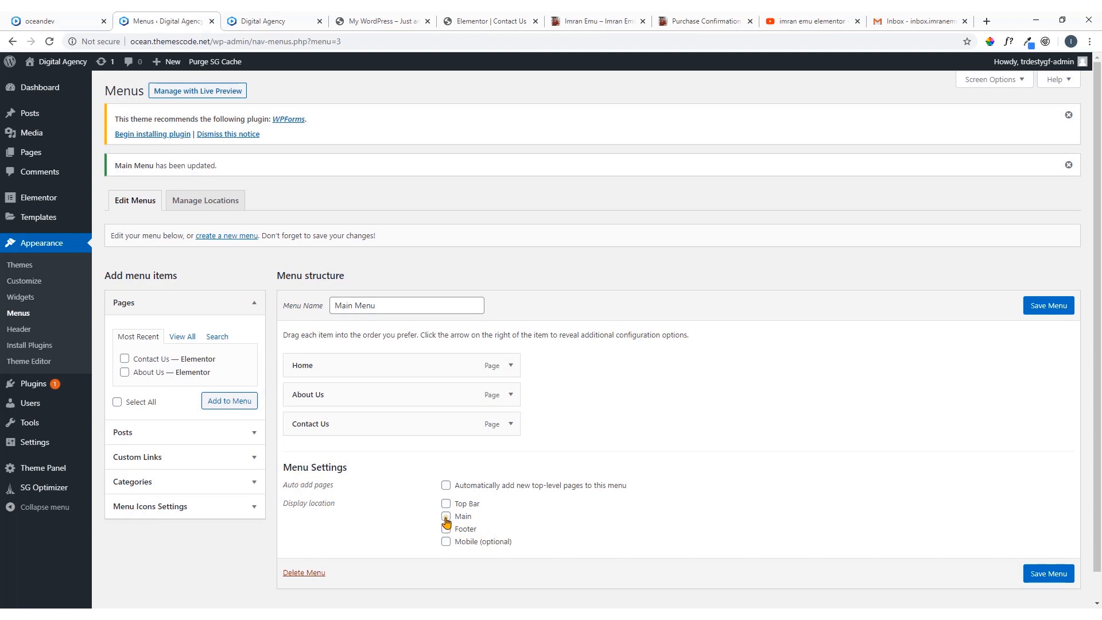
left_click(446, 517)
left_click(1039, 309)
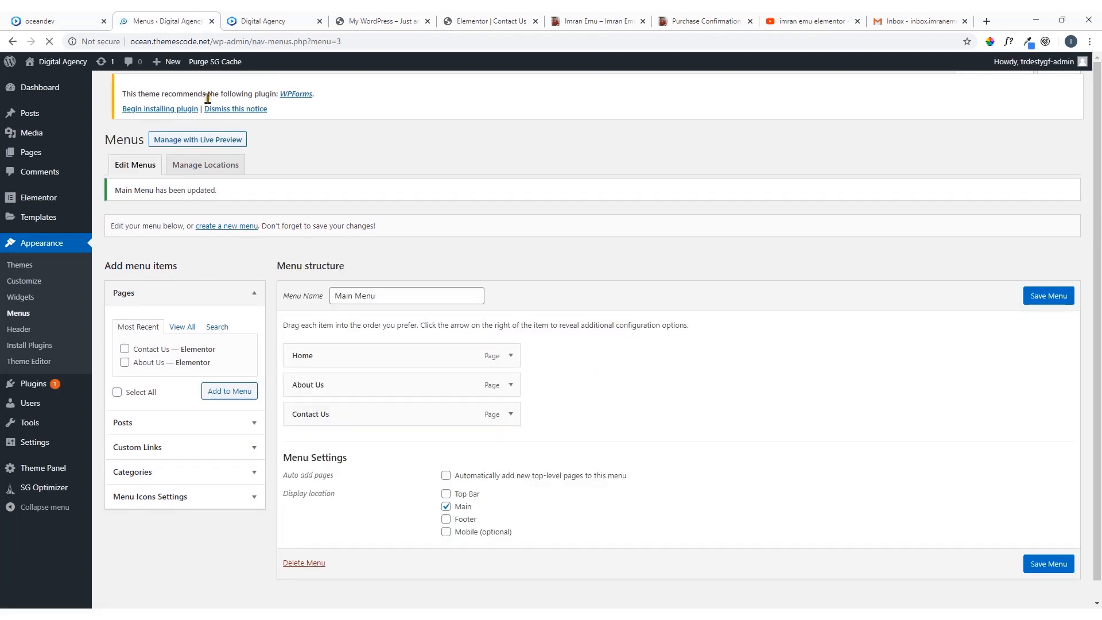
Reload the live Digital Agency homepage and check its header navigation and search icon
left_click(250, 21)
left_click(48, 42)
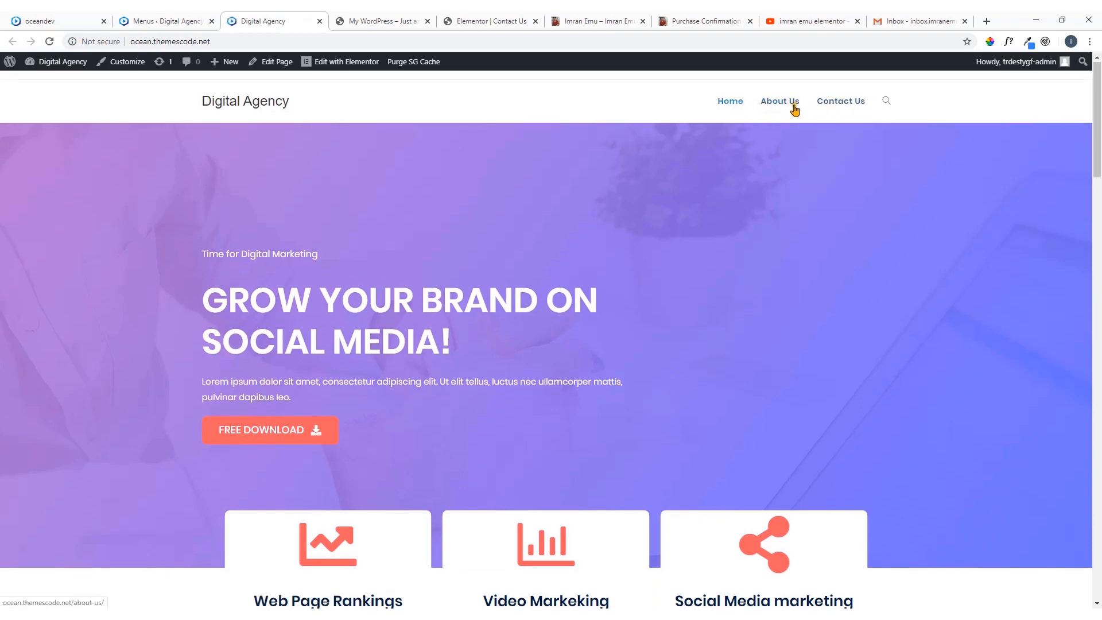
left_click(886, 102)
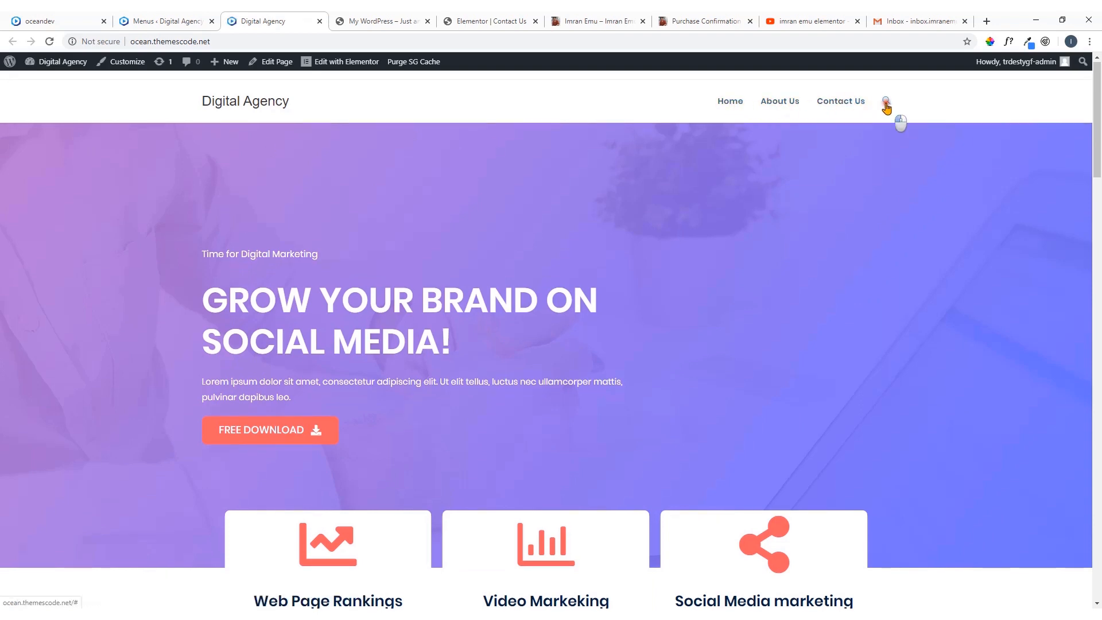
left_click(931, 107)
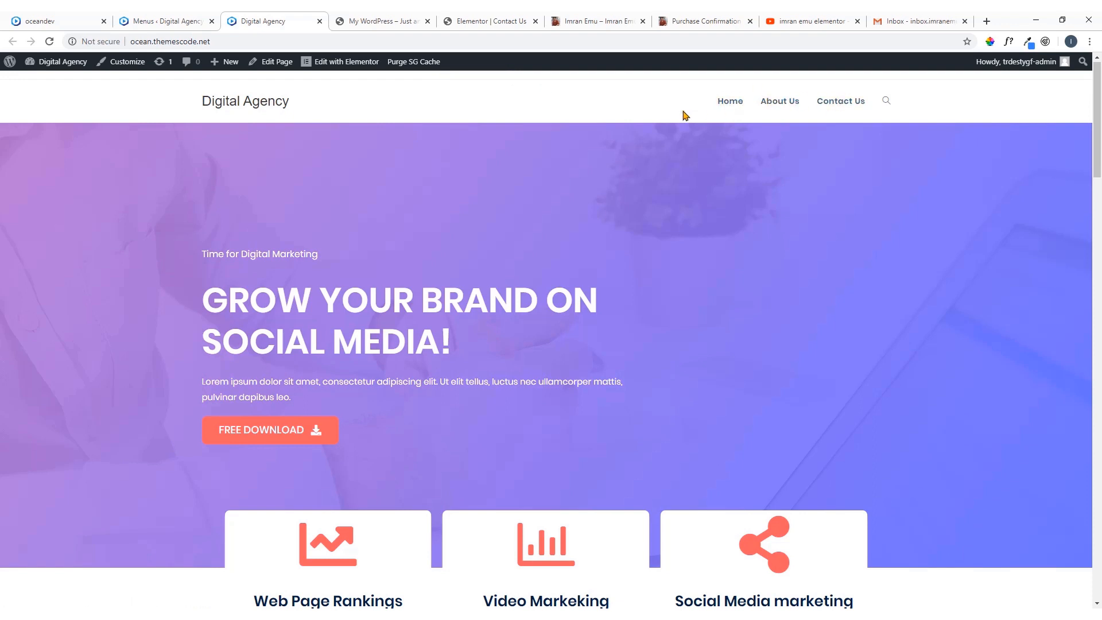
Reopen the theme customizer from the WordPress admin and bring up the General settings of the Header
left_click(148, 16)
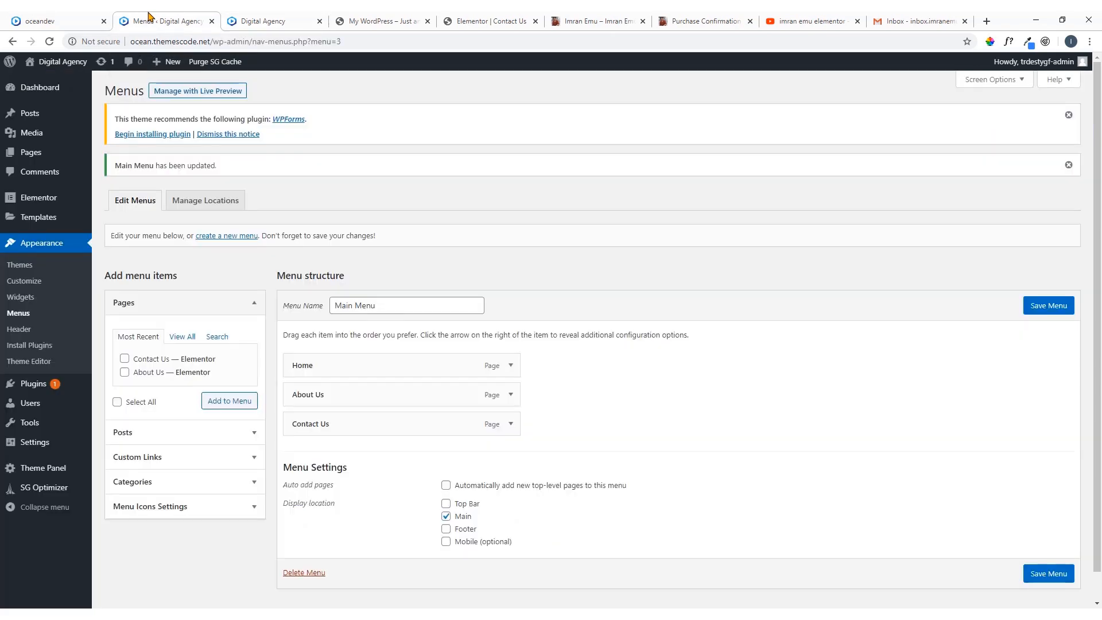
left_click(36, 282)
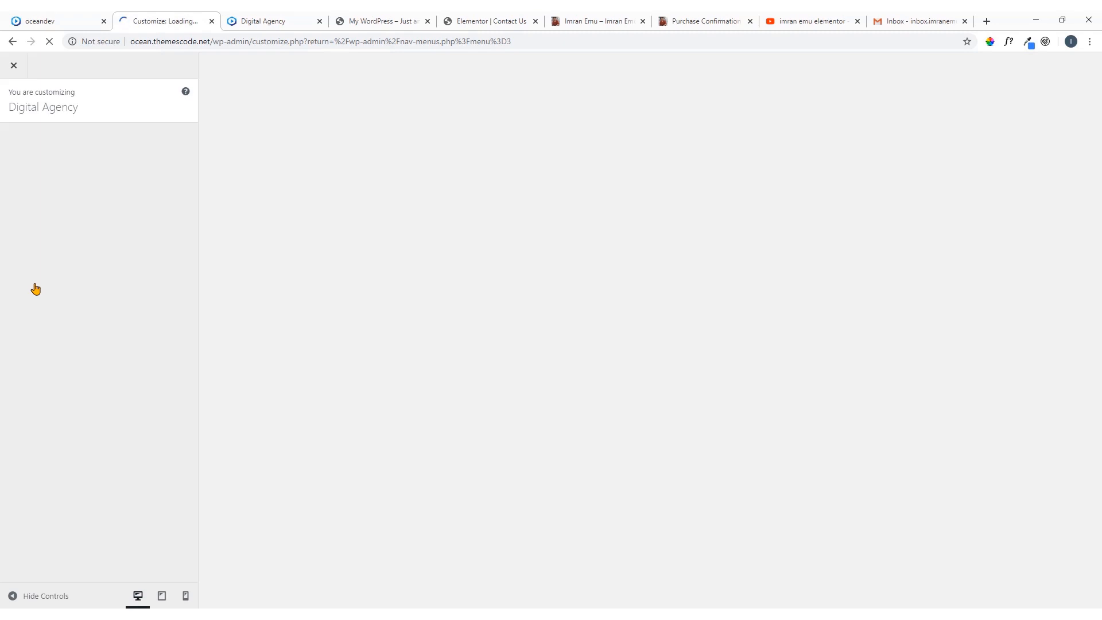
left_click(270, 22)
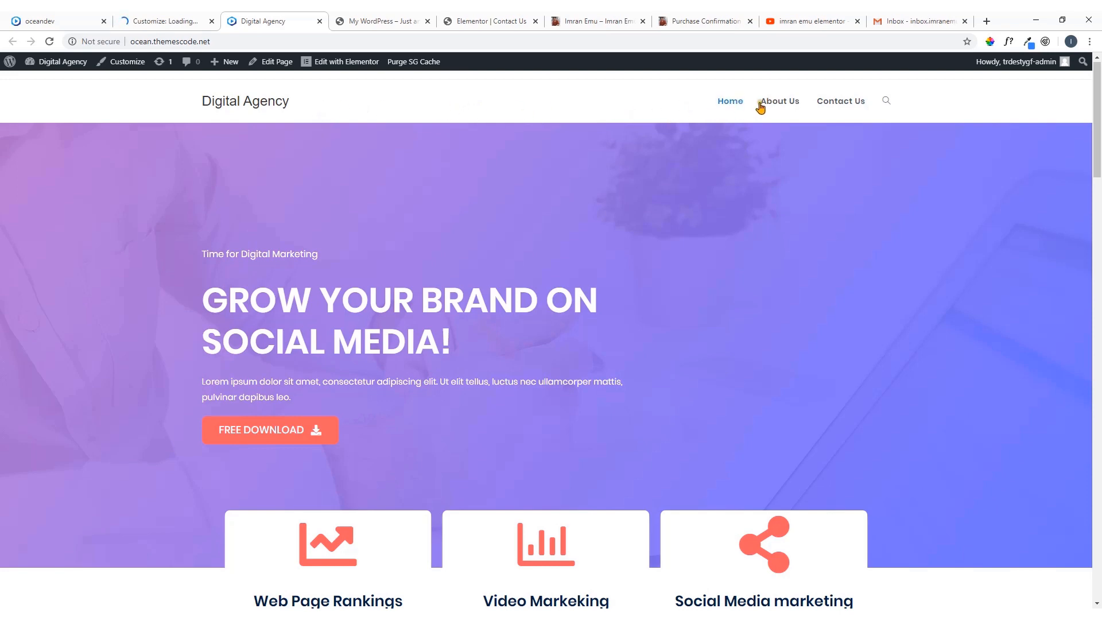
left_click(167, 21)
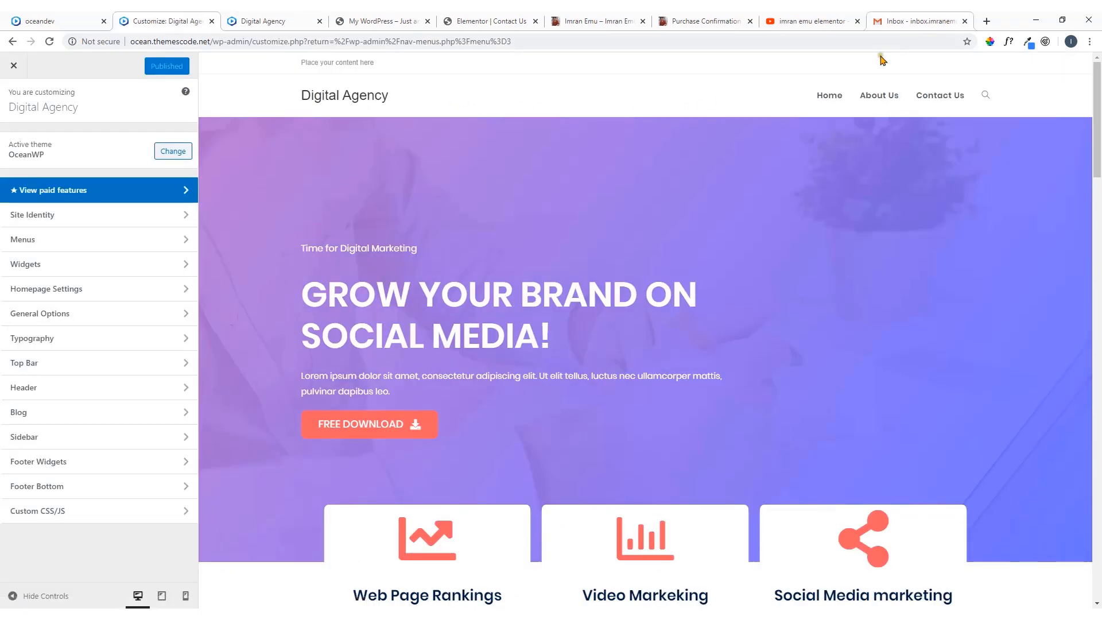
left_click(26, 387)
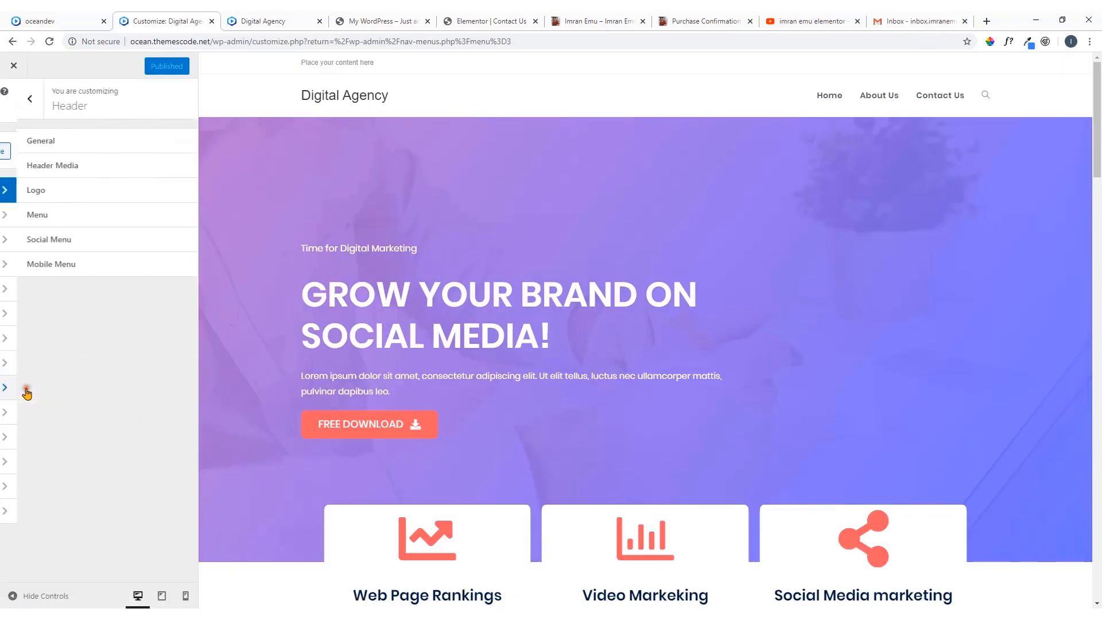
left_click(74, 148)
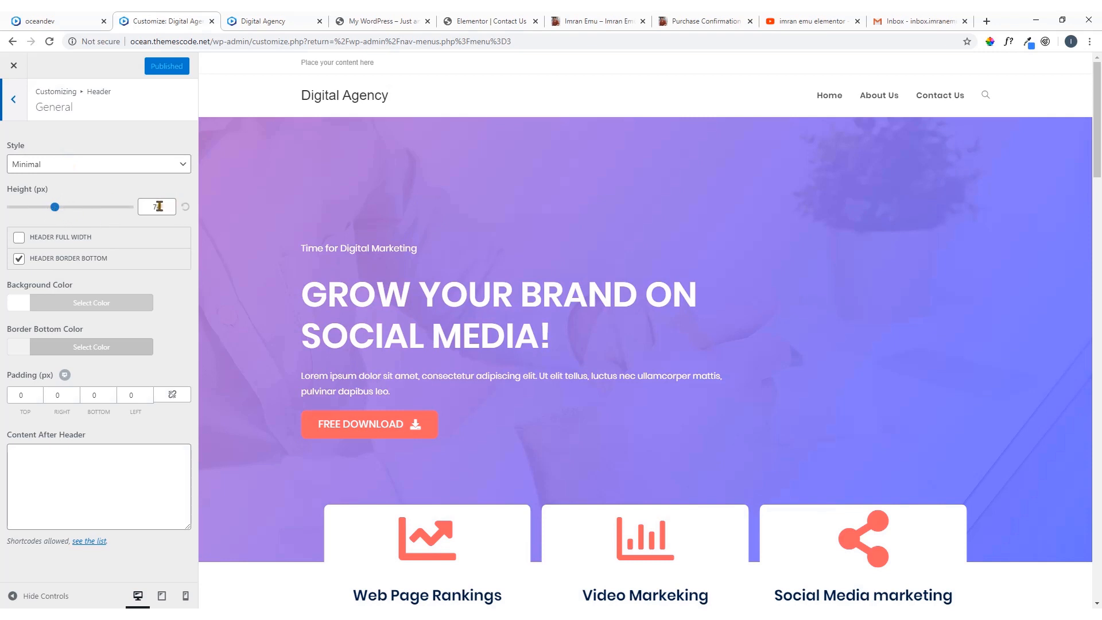
Set the header height to 90 px, trying 80 px first, and enable Header Full Width
left_click_drag(159, 206, 146, 206)
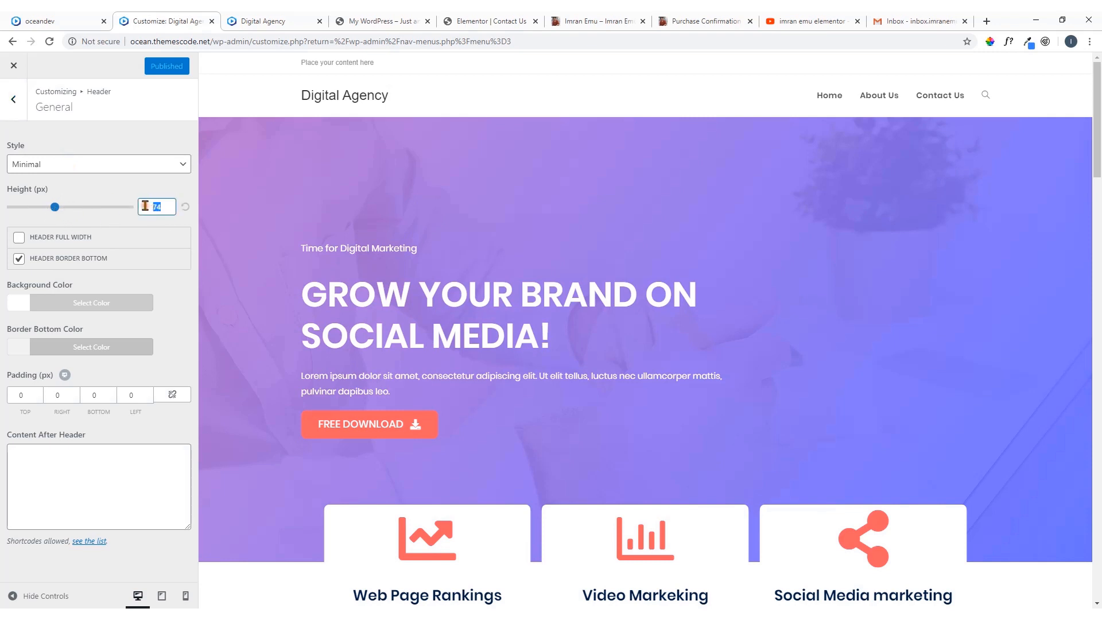
type("80")
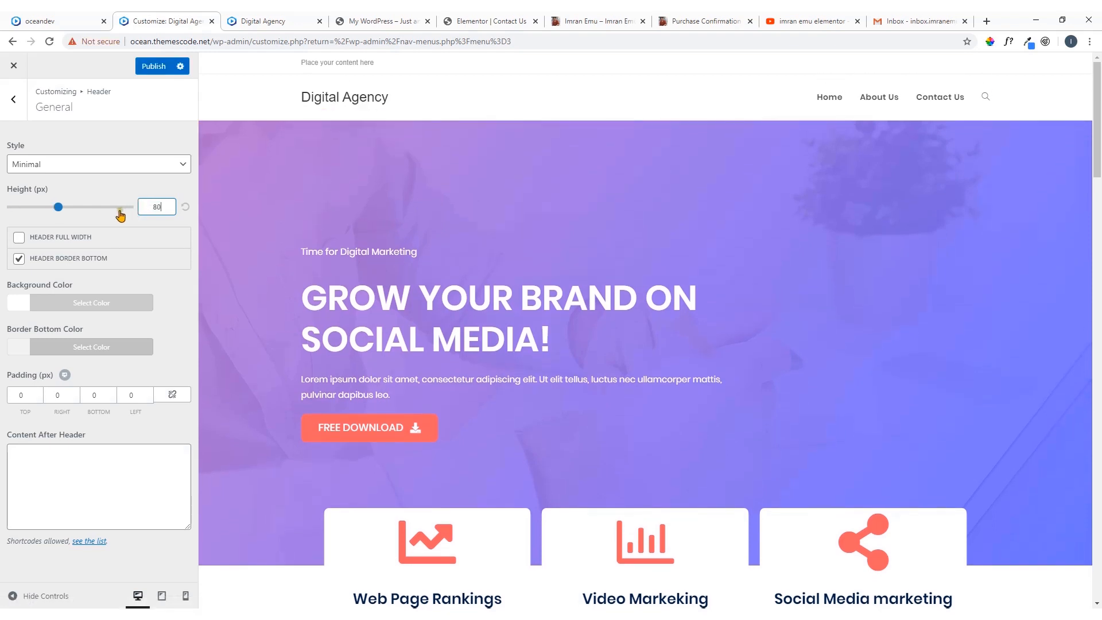
left_click_drag(156, 205, 122, 211)
type("9")
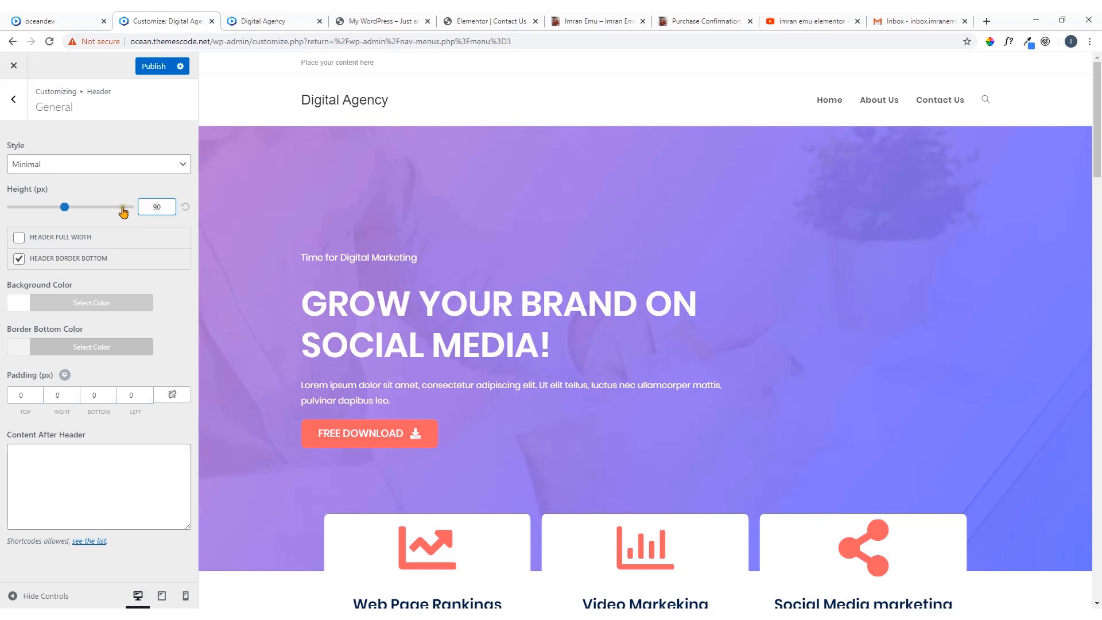
left_click(161, 193)
left_click(20, 239)
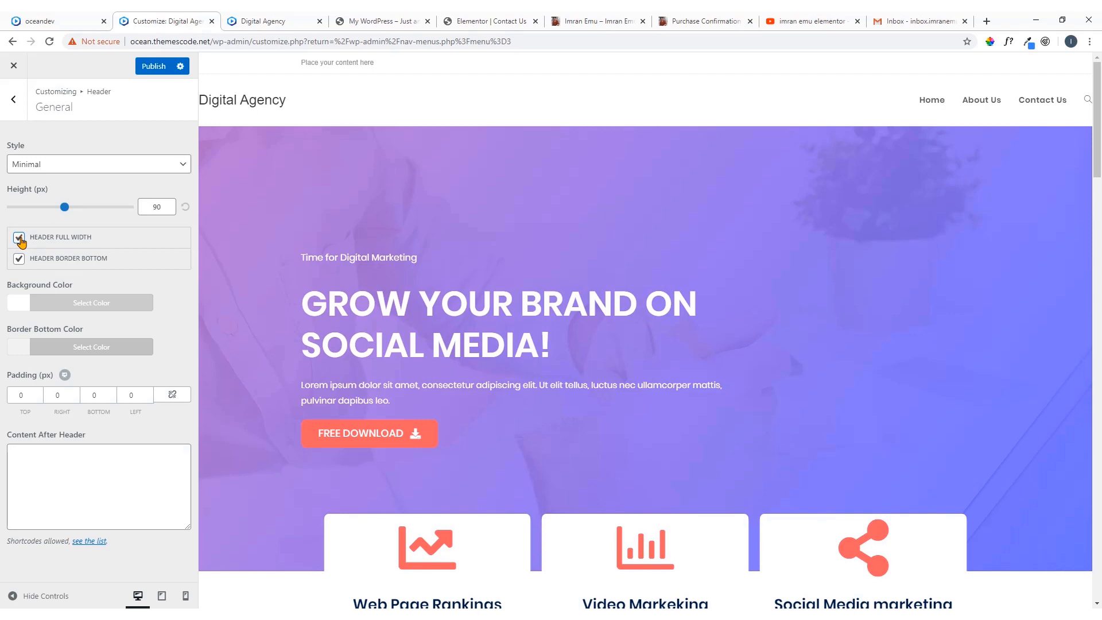
Turn off Header Full Width and compare the header with the oceandev reference homepage
left_click(20, 239)
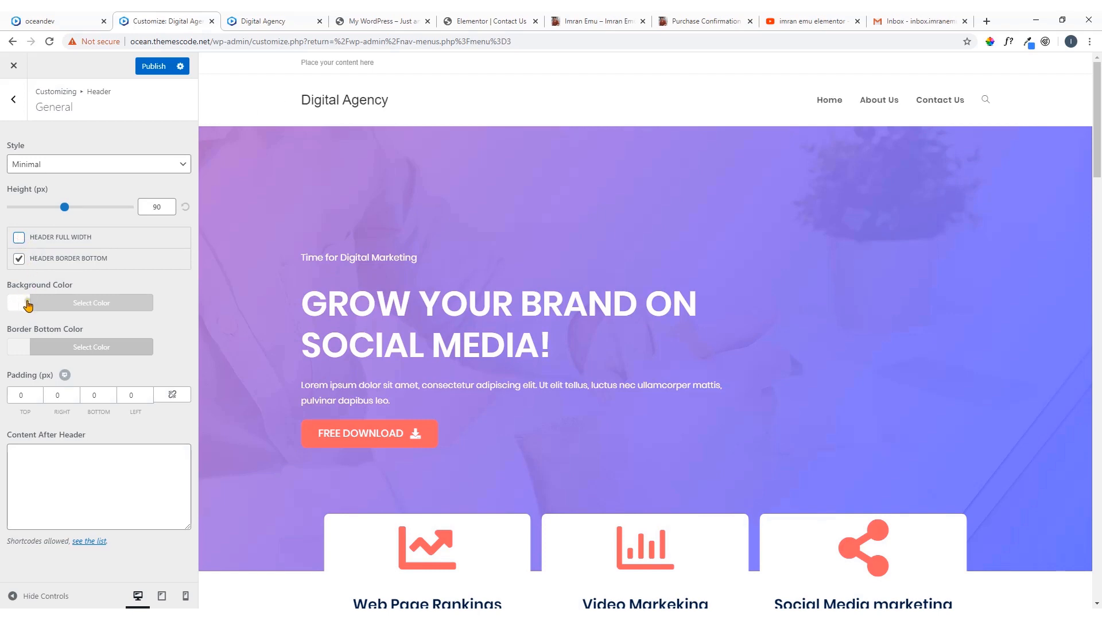
left_click(99, 18)
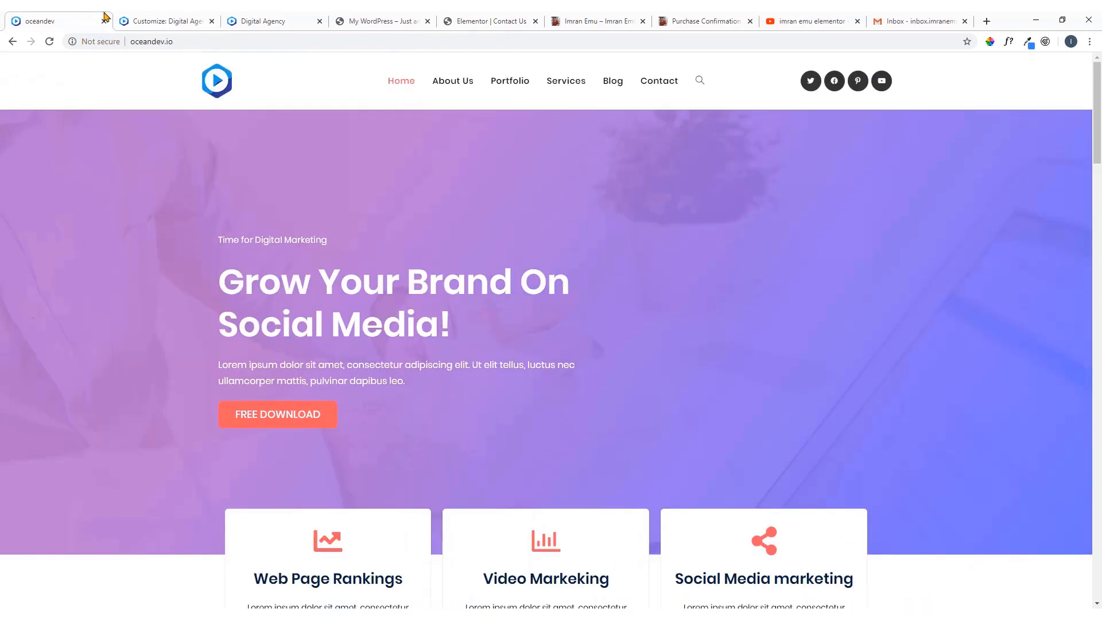
left_click(151, 21)
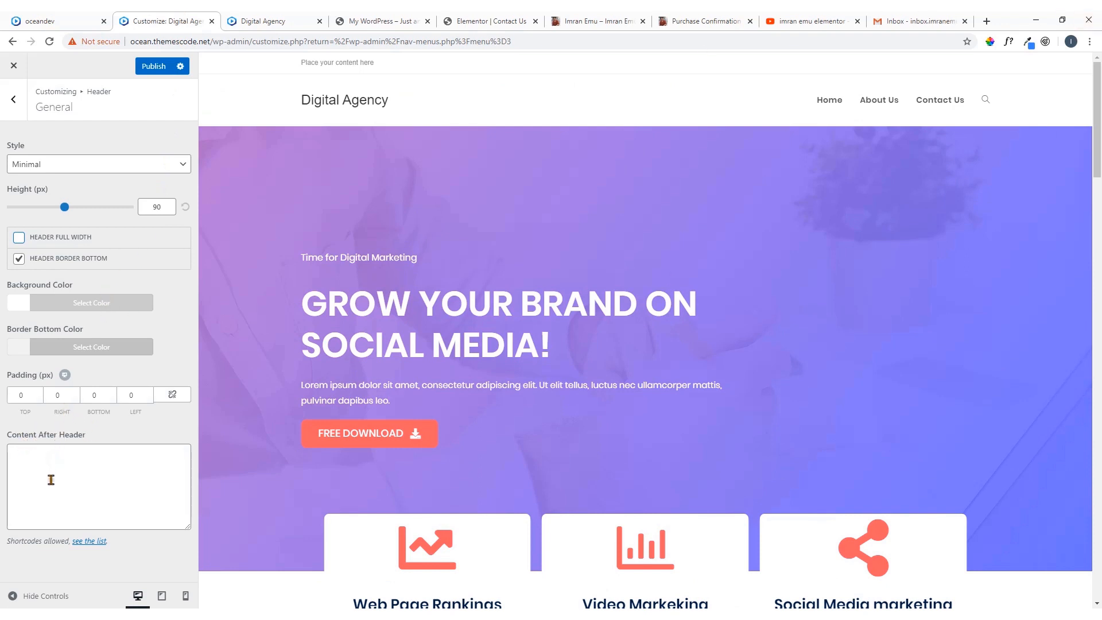
left_click(107, 486)
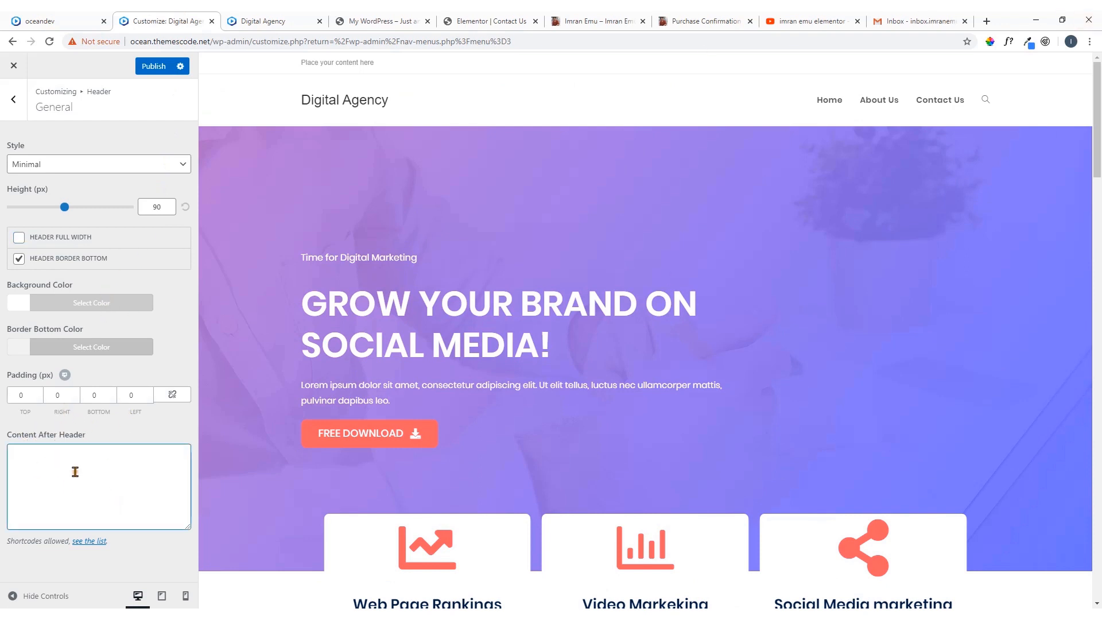
Review the Header Media settings and return to the Header section list
left_click(16, 104)
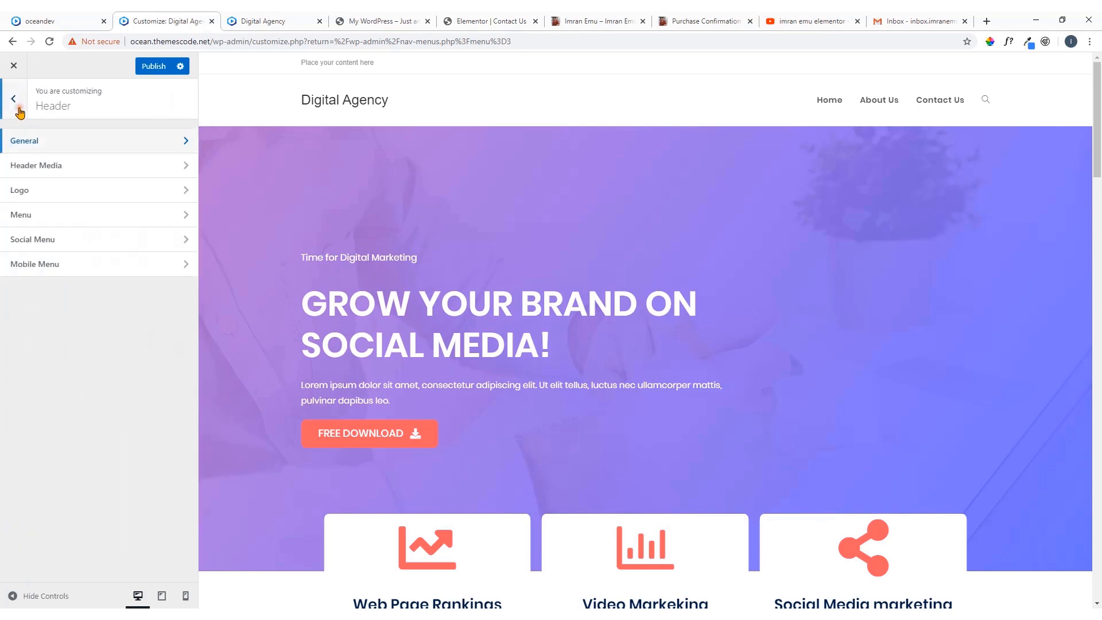
left_click(53, 174)
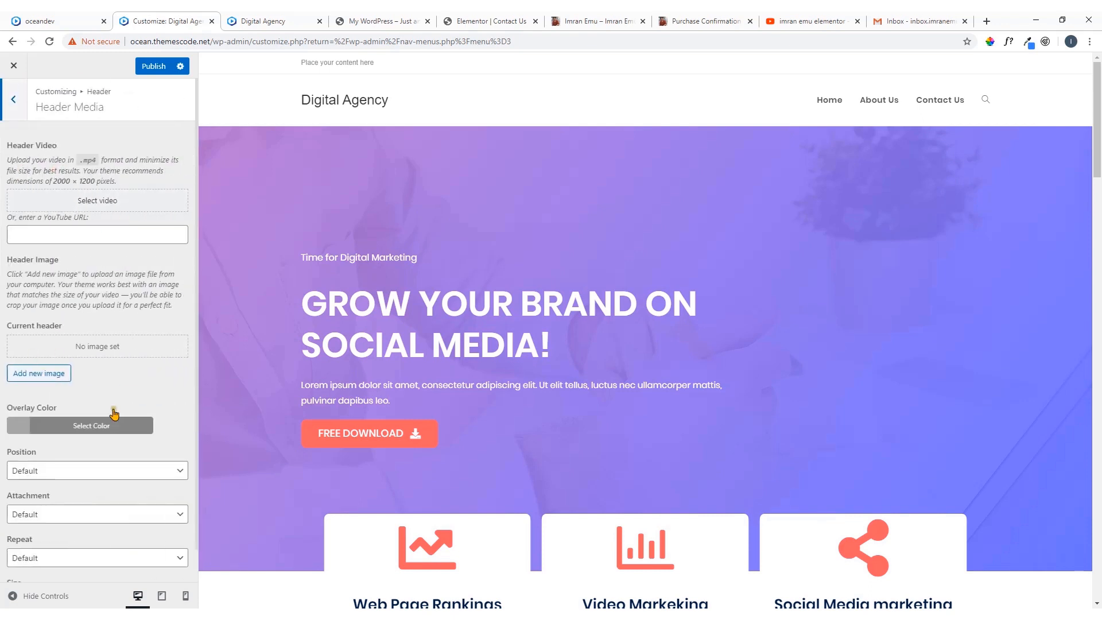
left_click(13, 98)
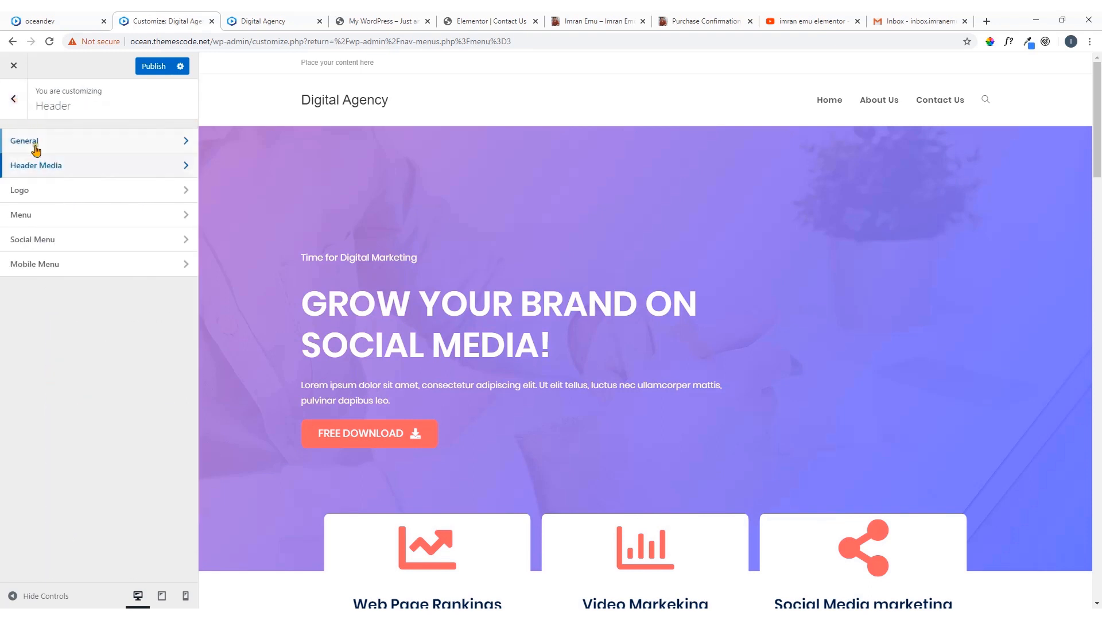
Set logo-80.png from the media library as the header logo without cropping it
left_click(80, 197)
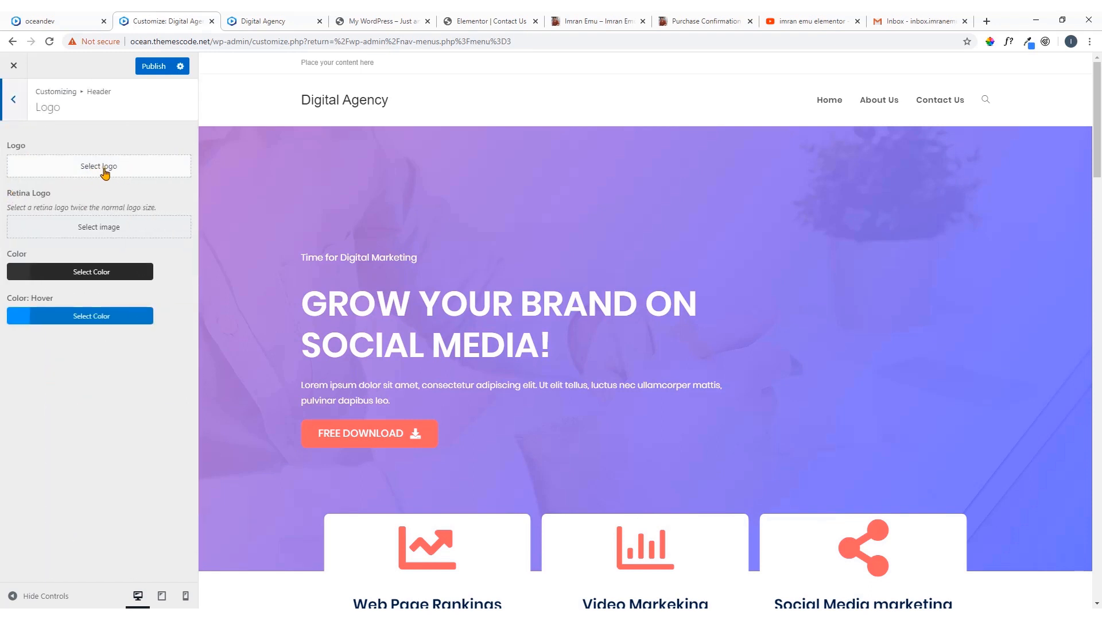
left_click(105, 172)
left_click(84, 209)
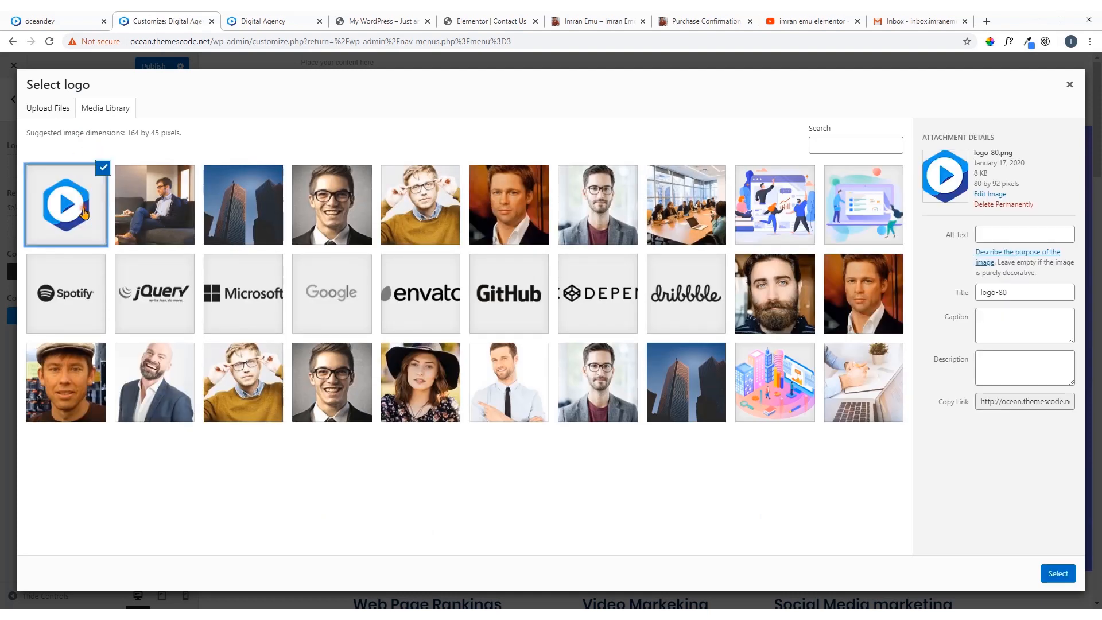
left_click(1058, 574)
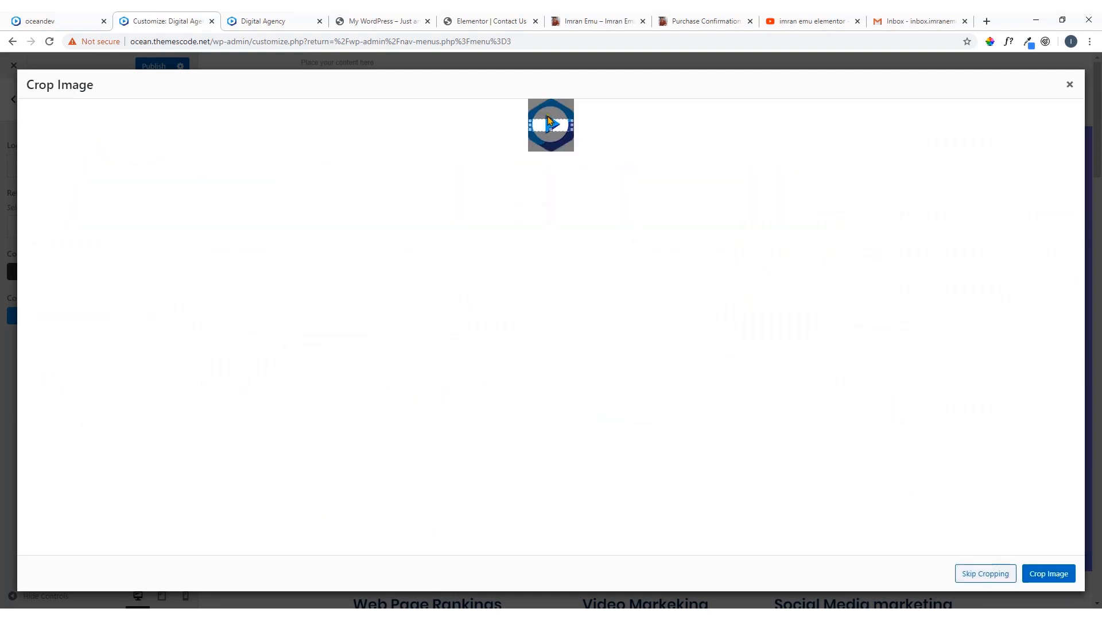
left_click(990, 577)
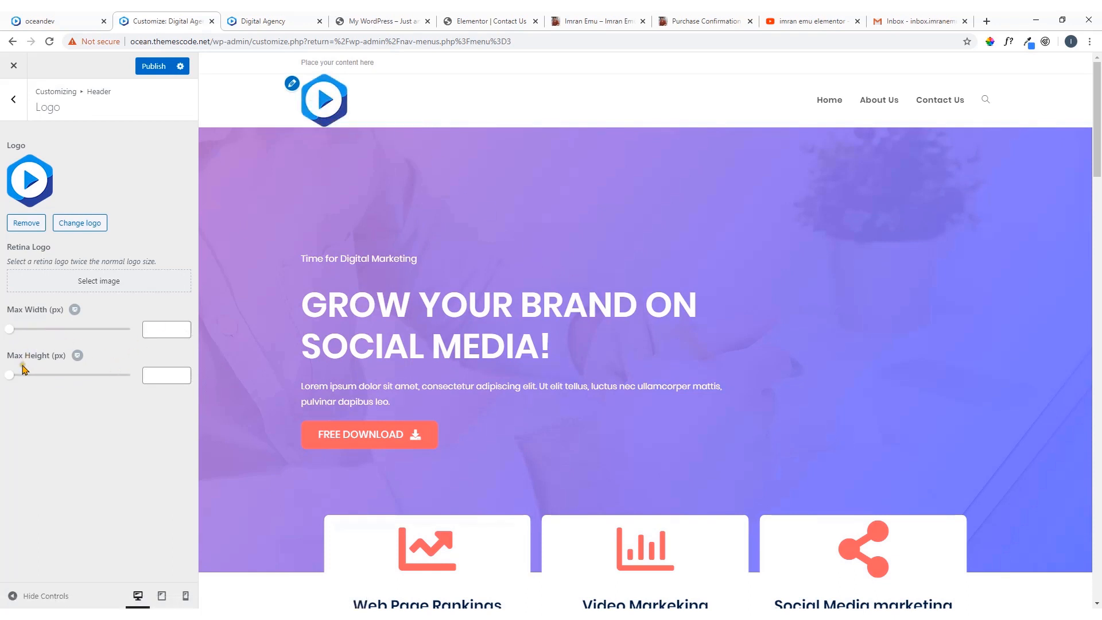
Set the logo's maximum height to 80 px and try to publish the customizer changes
mouse_move(12, 376)
left_mouse_down()
mouse_move(77, 383)
mouse_move(27, 382)
left_mouse_up()
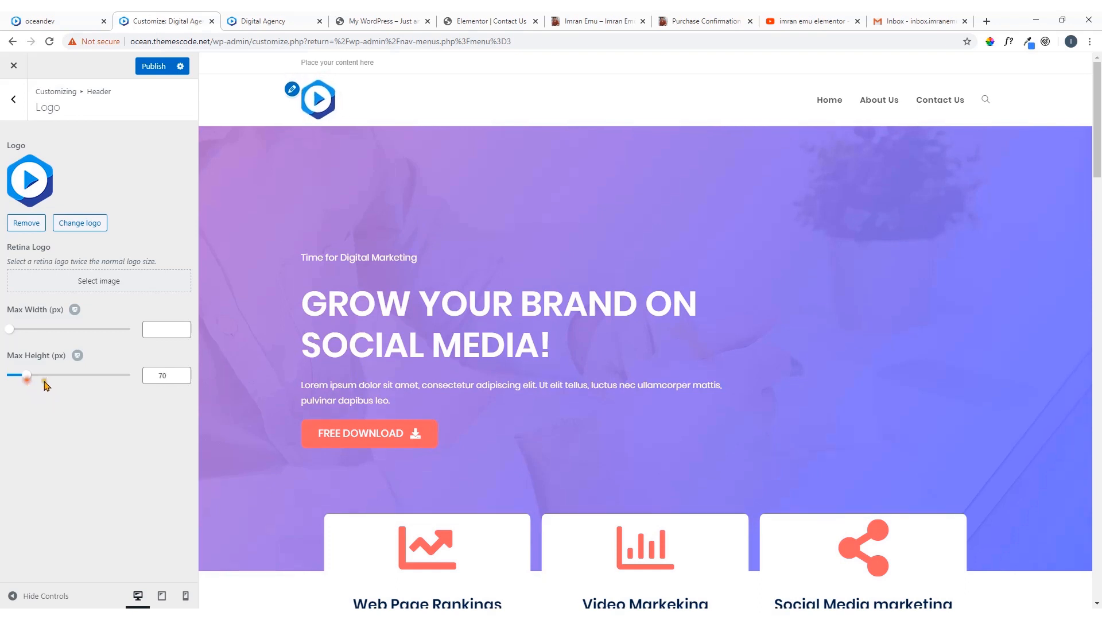
left_click(184, 373)
left_click(184, 373)
left_click(184, 373)
left_click(185, 373)
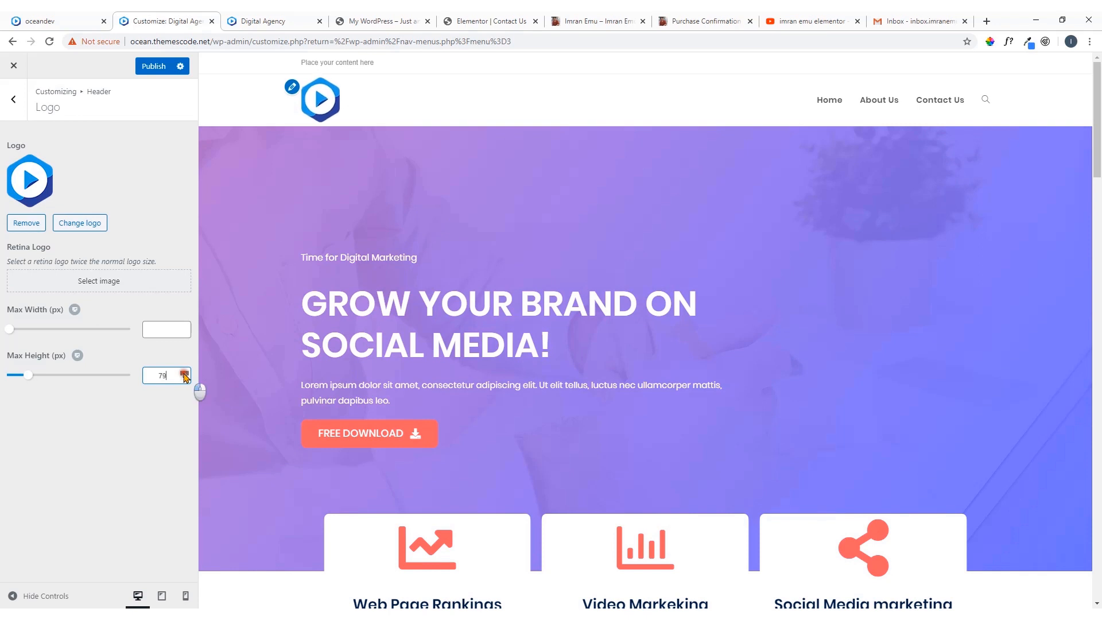
left_click(184, 373)
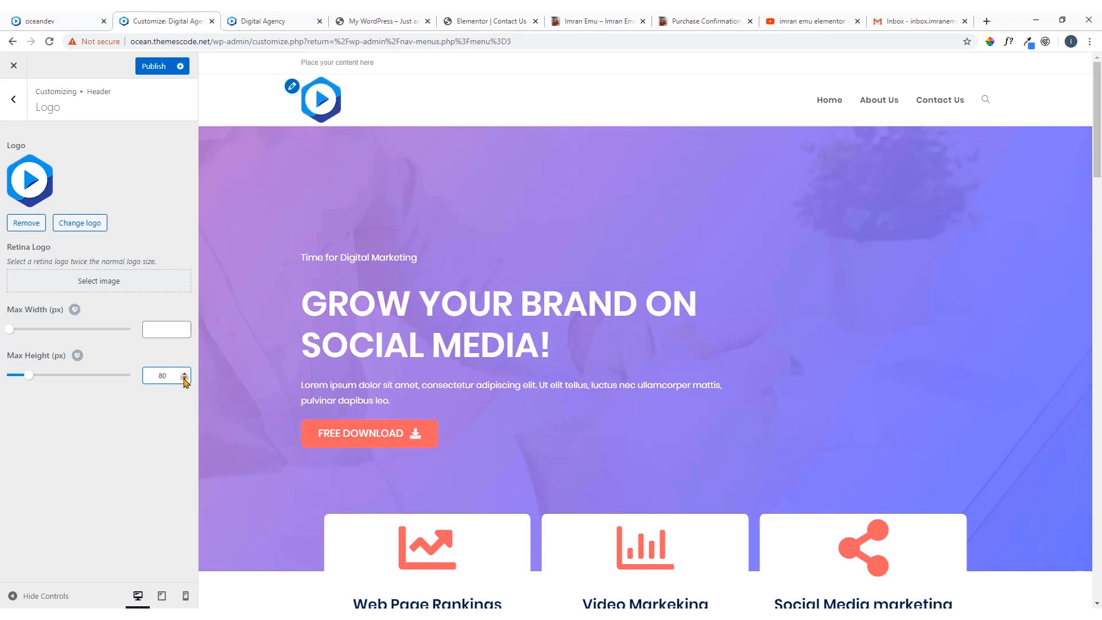
left_click(157, 66)
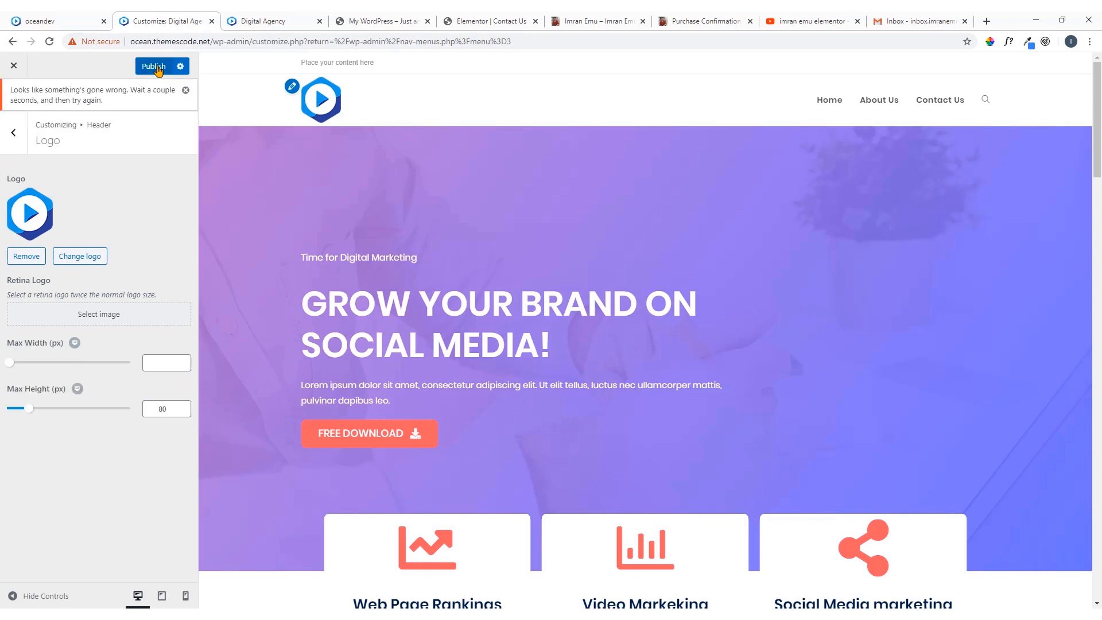
Bring up the header Menu settings, check the available templates and examine the reference site's navigation
left_click(15, 133)
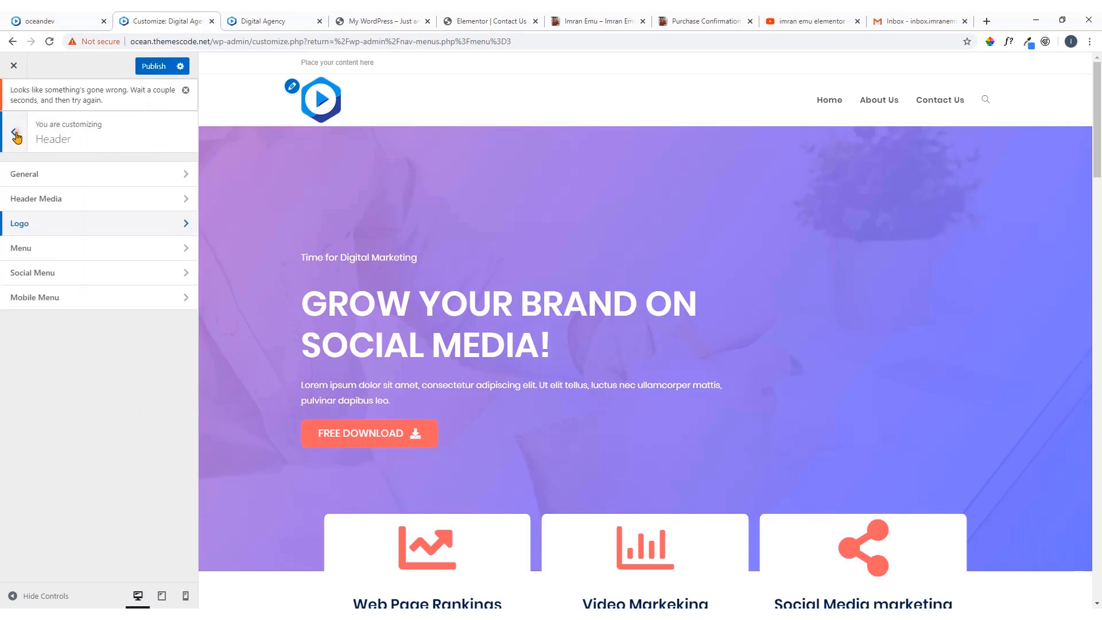
left_click(64, 253)
left_click(87, 224)
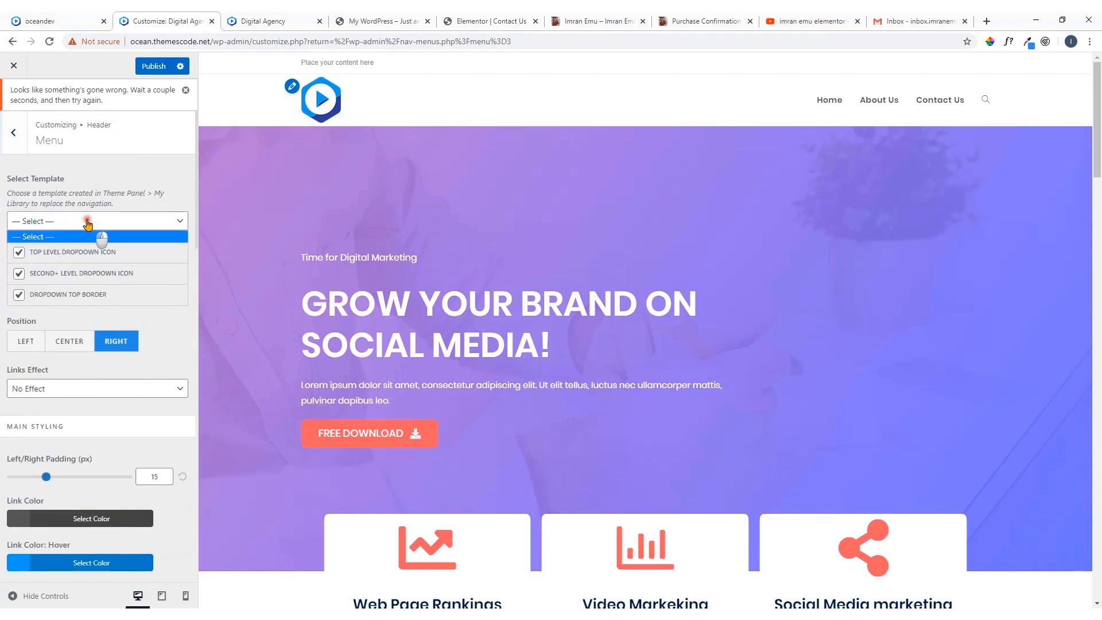
left_click(87, 224)
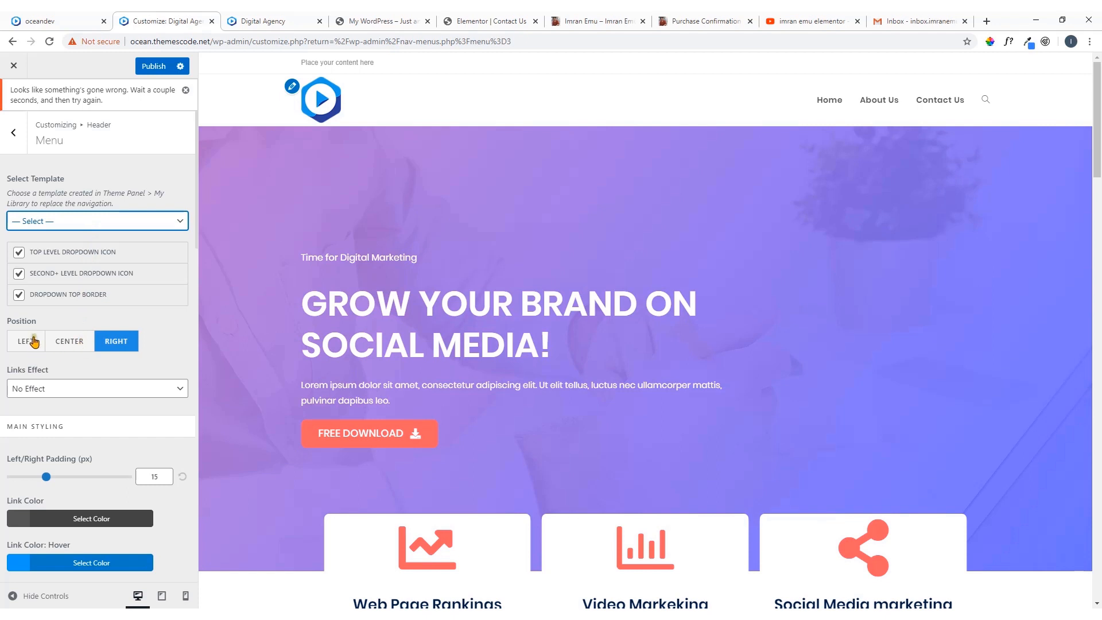
left_click(77, 21)
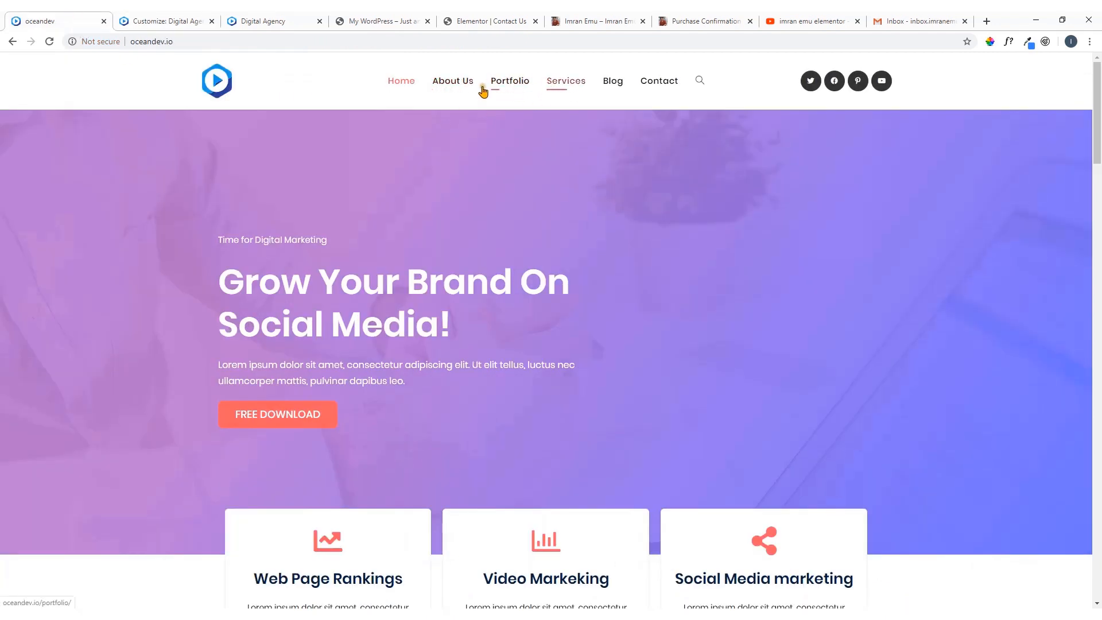
left_click(198, 20)
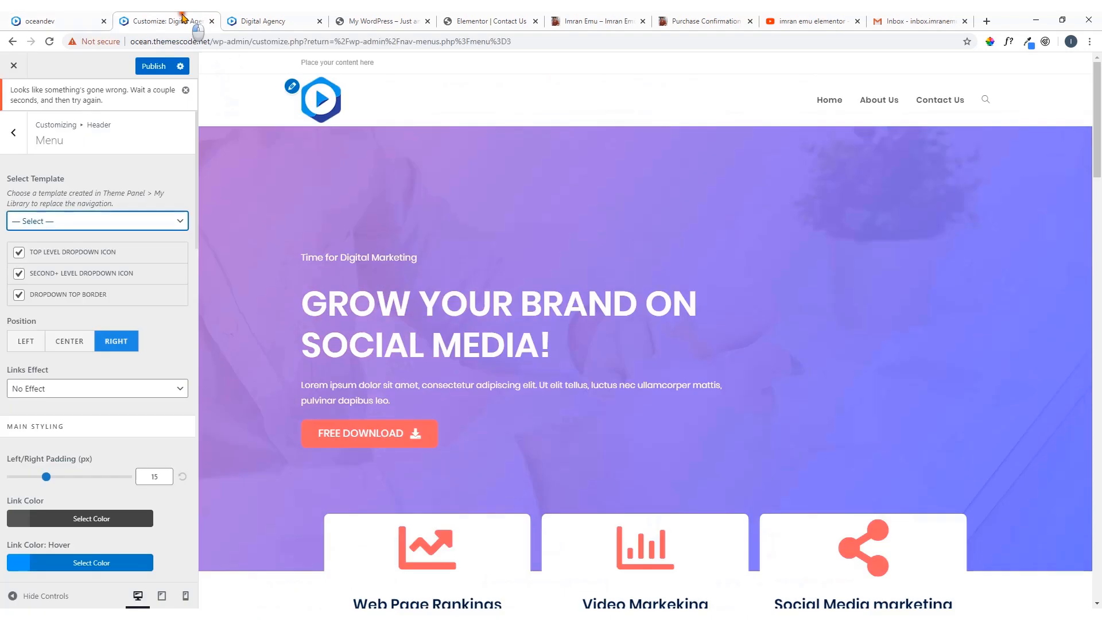
Set the header menu position to Center, trying Left as well, and compare it with the reference site
left_click(69, 344)
left_click(34, 347)
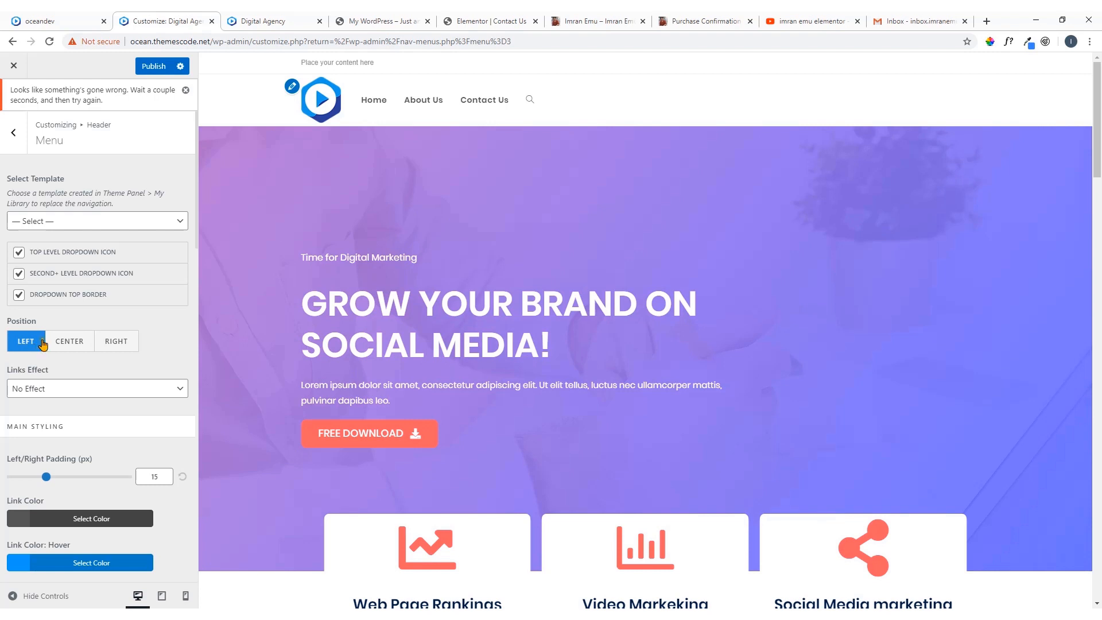
left_click(70, 344)
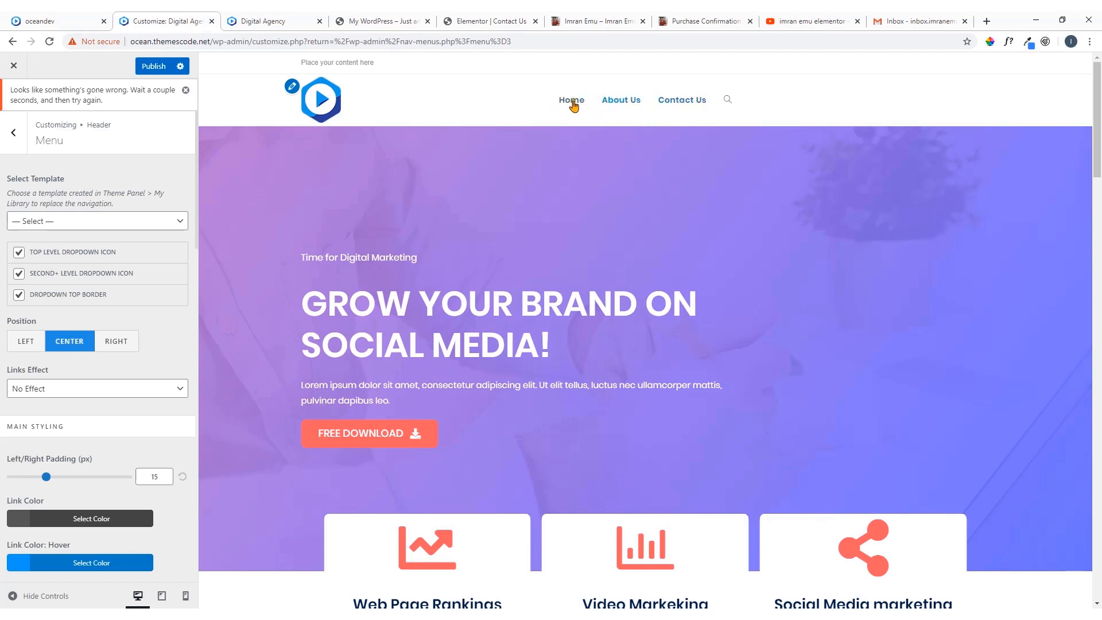
left_click(85, 19)
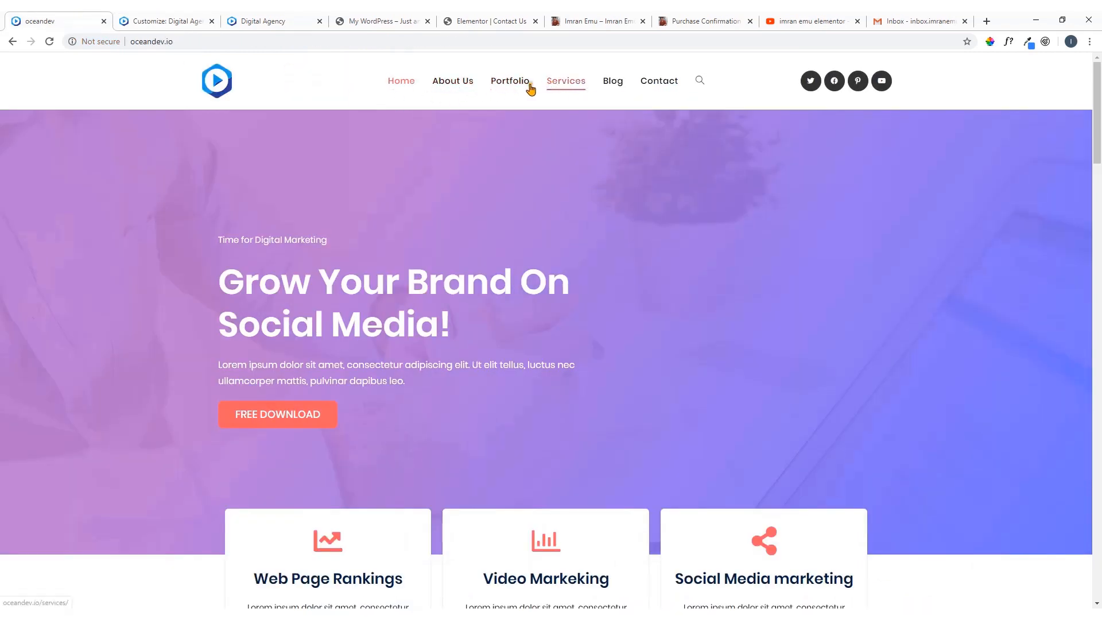
left_click(172, 19)
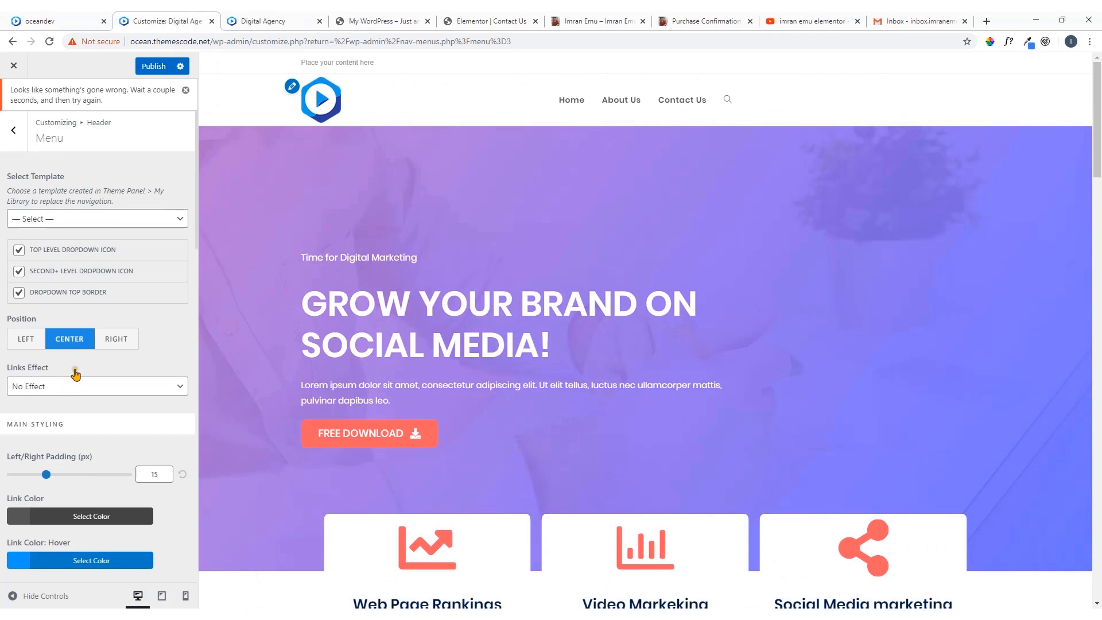
Set the menu's Links Effect to Underline From Left and compare it with the oceandev navigation
scroll(76, 374, "down", 3)
left_click(102, 218)
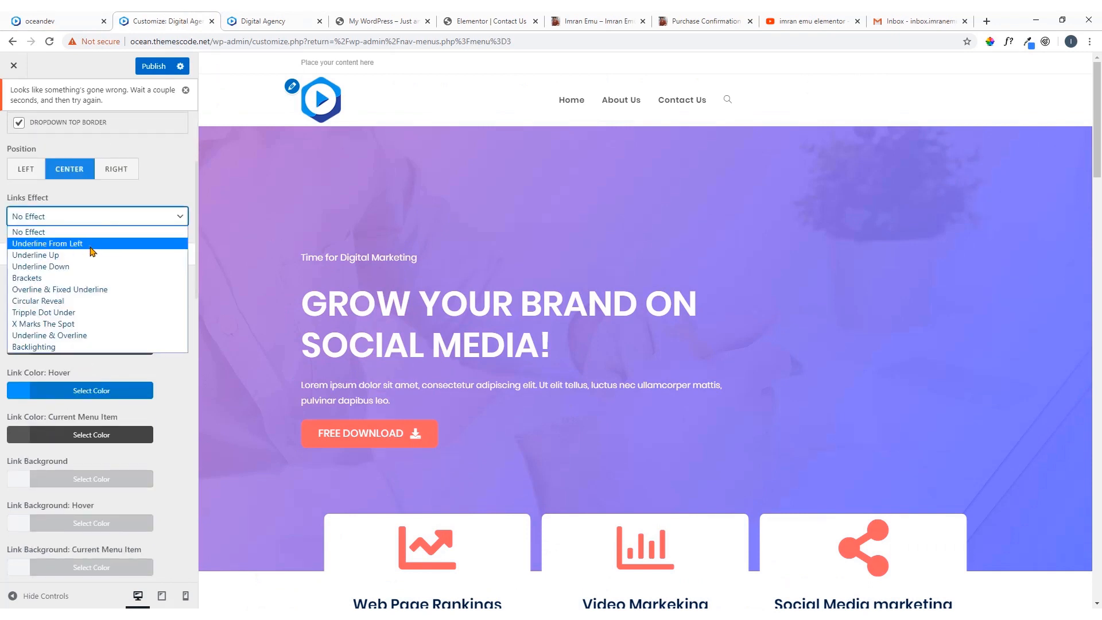
left_click(91, 245)
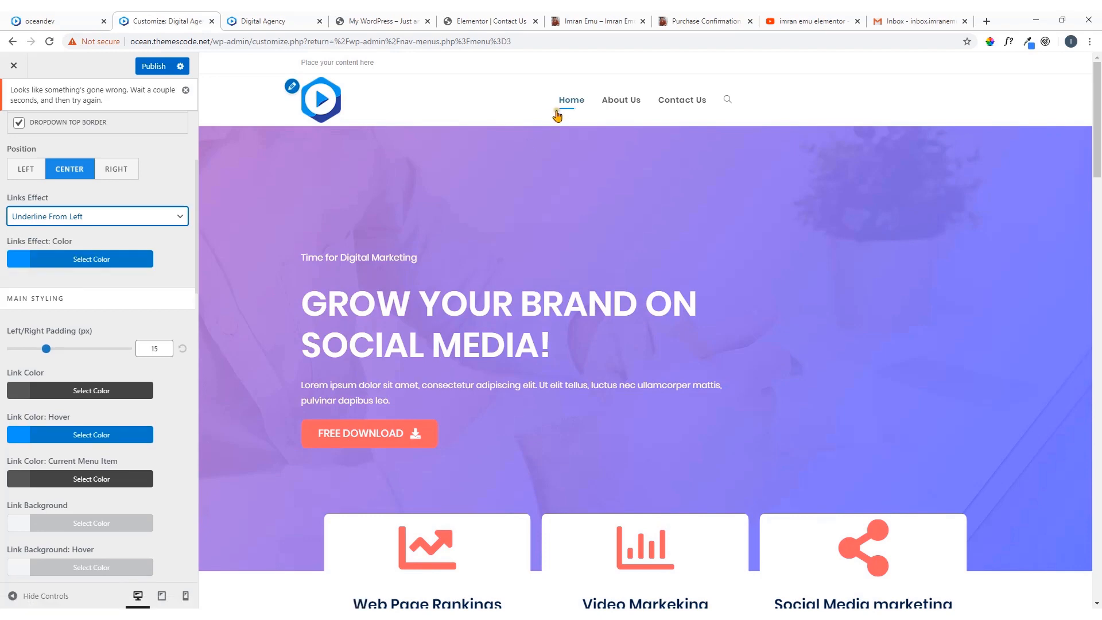
left_click(88, 21)
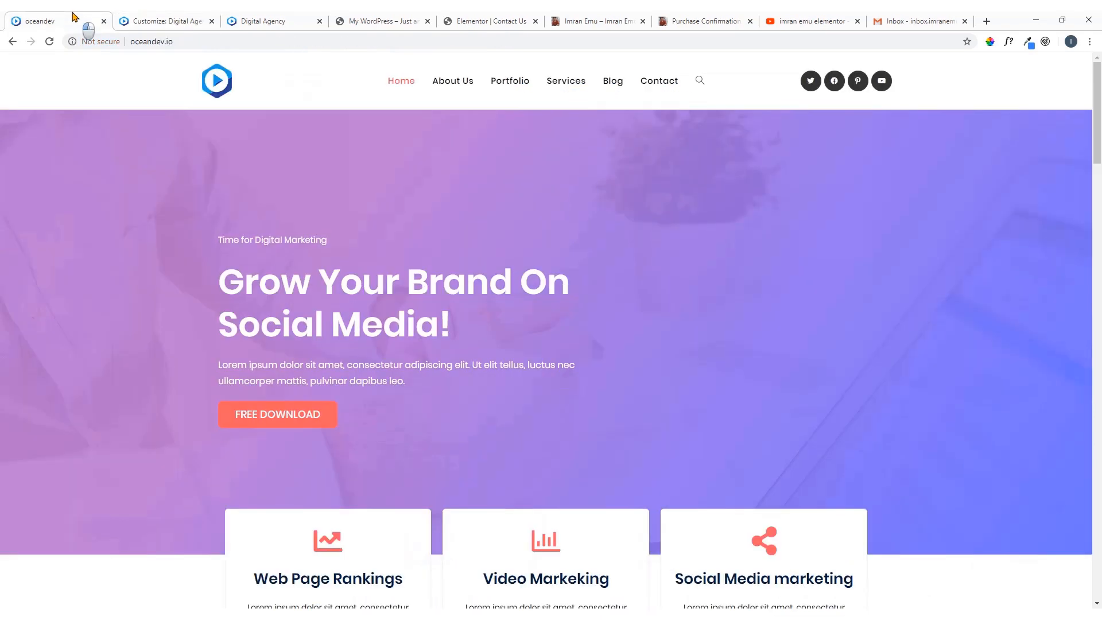
left_click(148, 21)
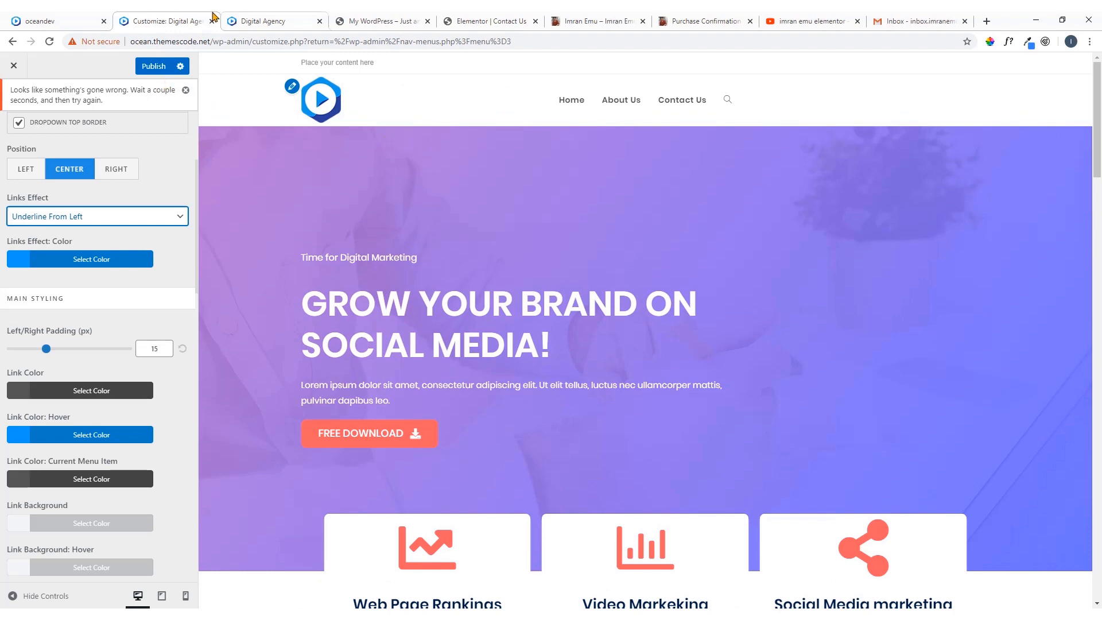
left_click(87, 22)
left_click(172, 18)
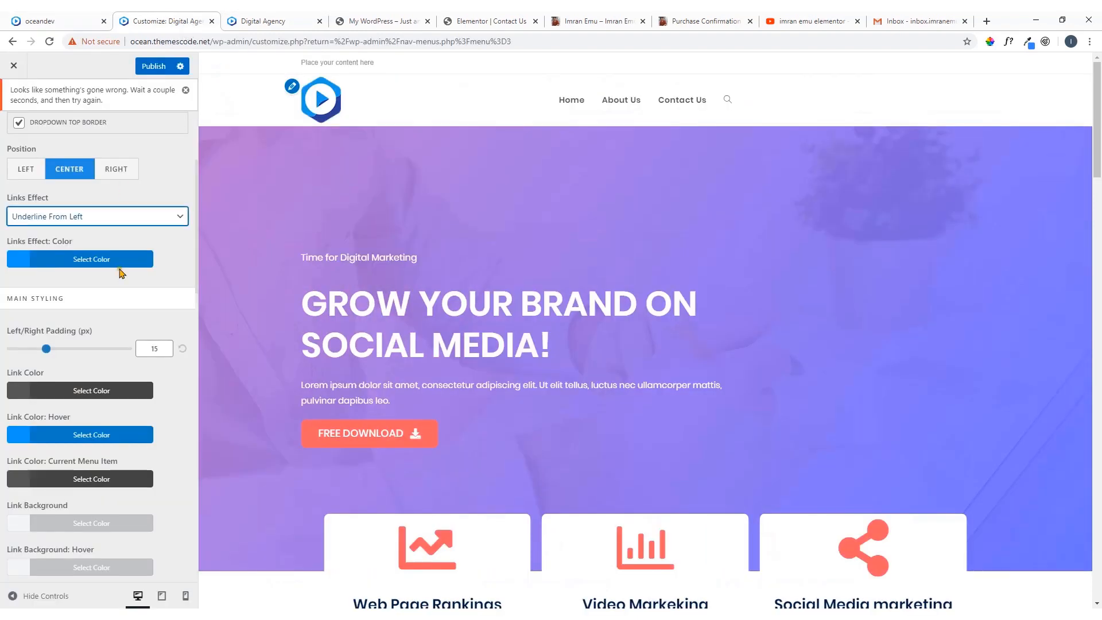
Set the menu's main Link Color to black (#000000) and look over the remaining menu styling options
scroll(112, 305, "down", 3)
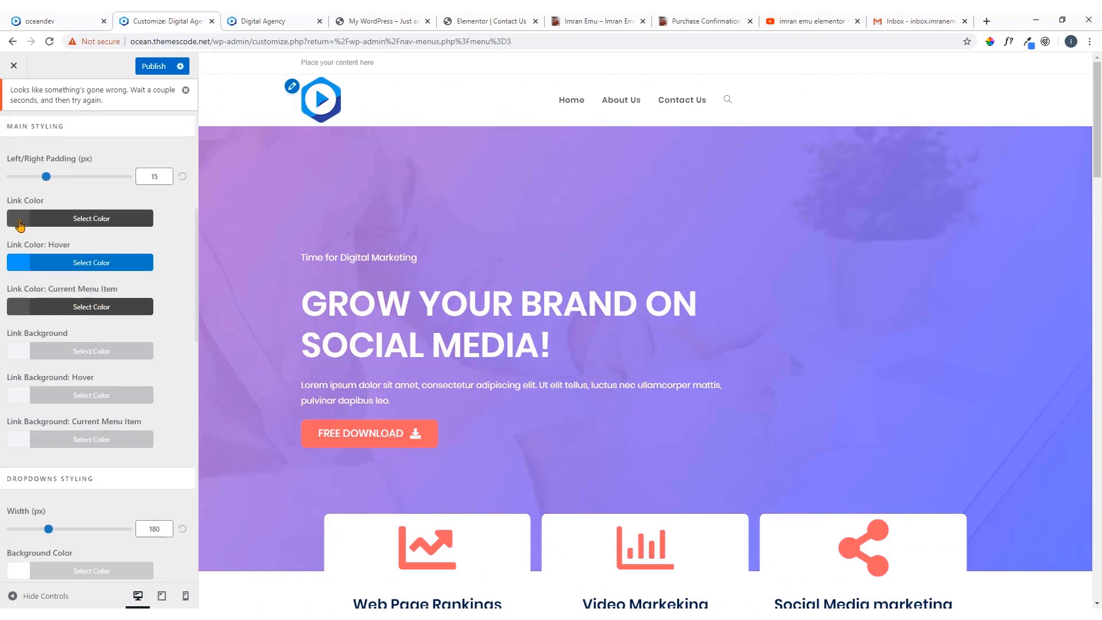
left_click(20, 224)
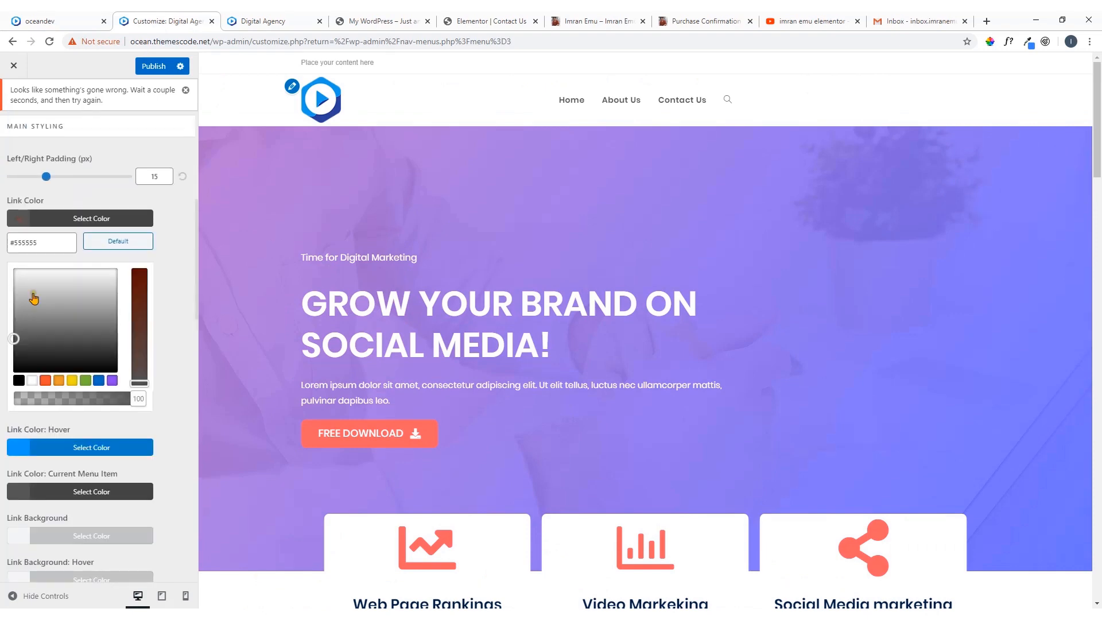
left_click(18, 381)
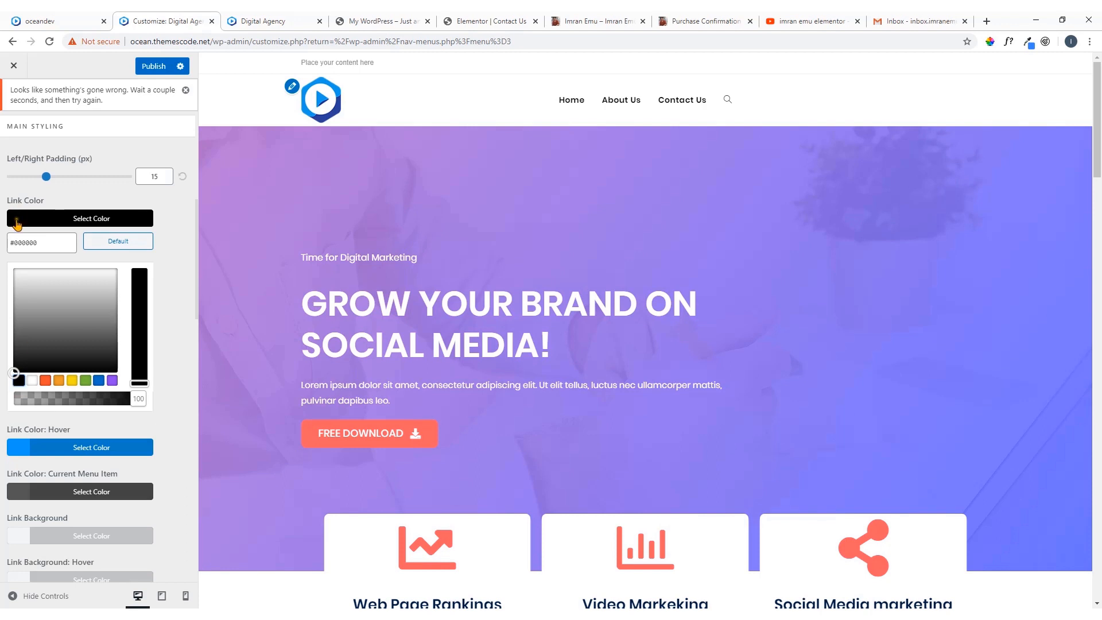
left_click(17, 224)
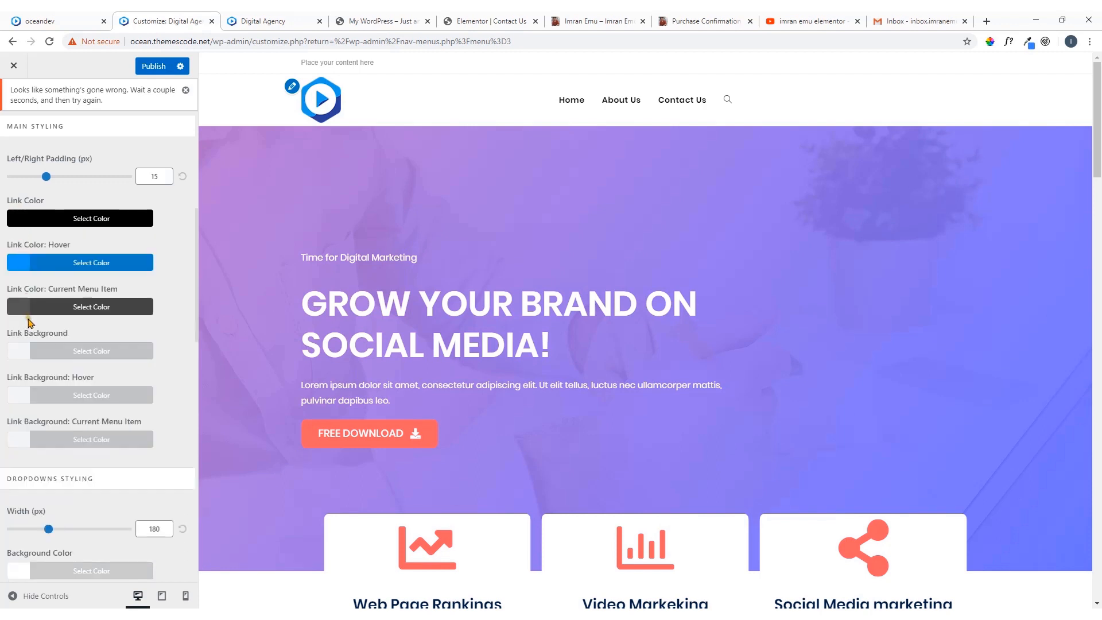
scroll(43, 327, "down", 3)
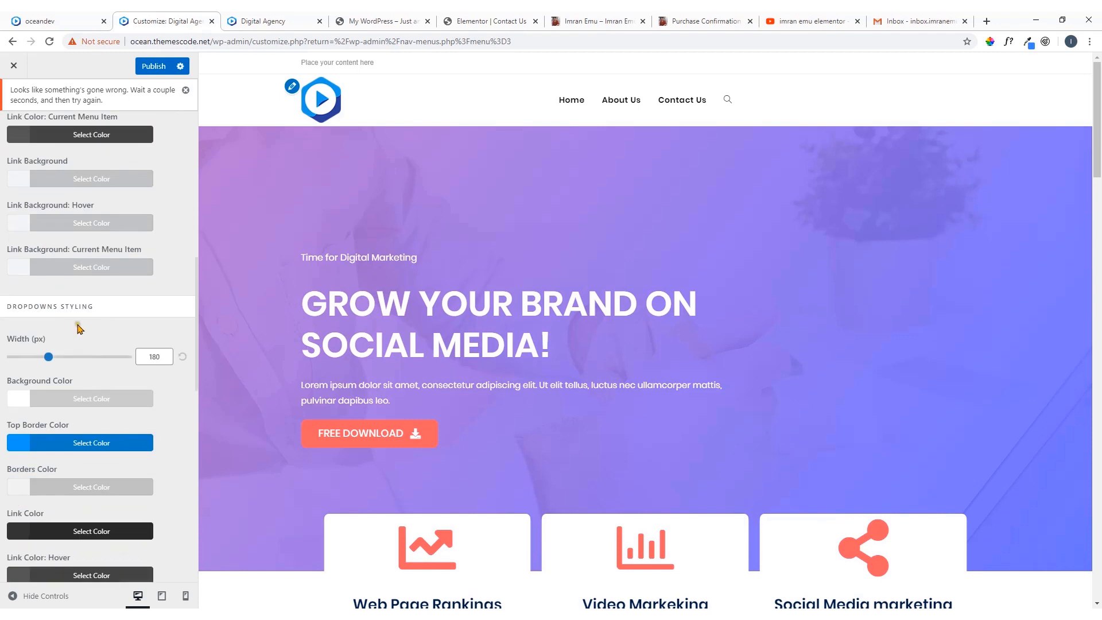
scroll(74, 316, "up", 3)
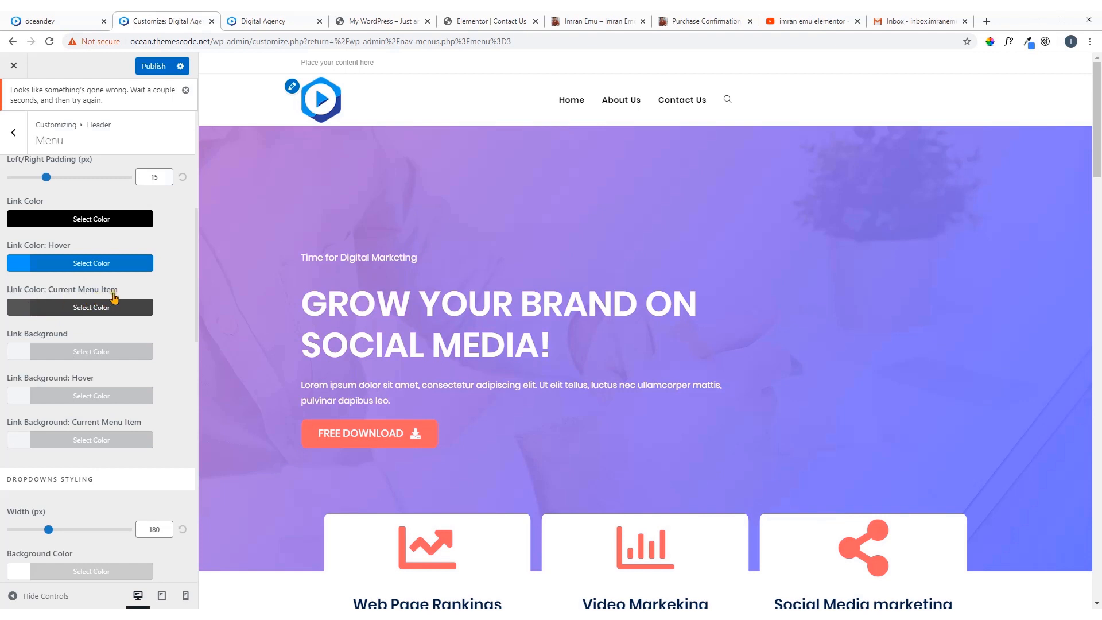
Sample the coral colour of the FREE DOWNLOAD button on the oceandev reference site and copy its hex code
left_click(59, 21)
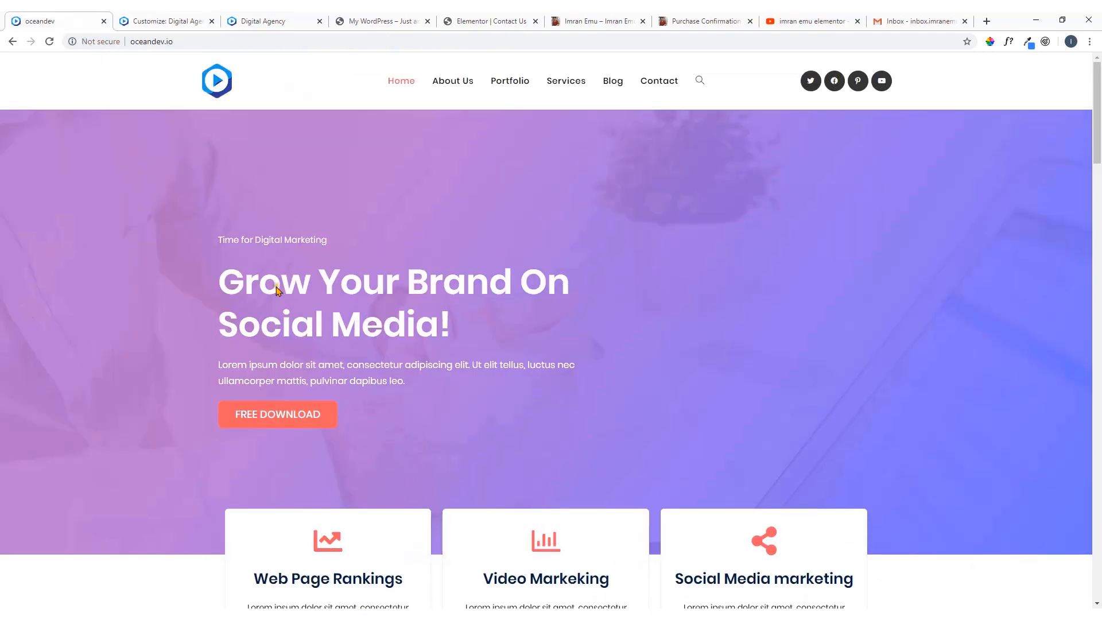
left_click(992, 43)
left_click(328, 418)
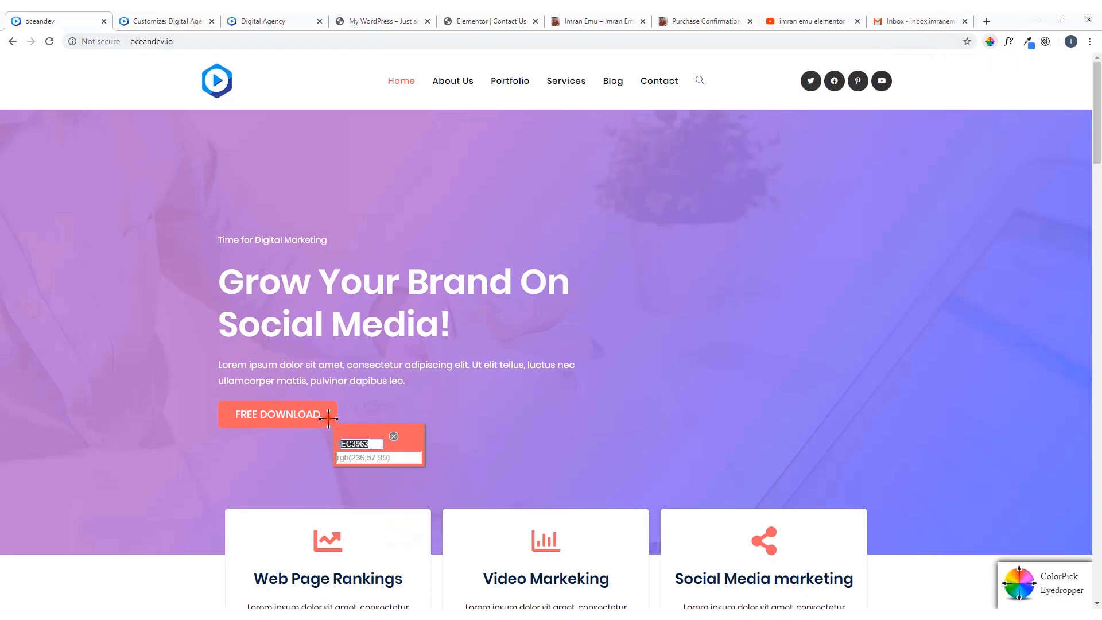
right_click(348, 440)
left_click(367, 449)
left_click(393, 437)
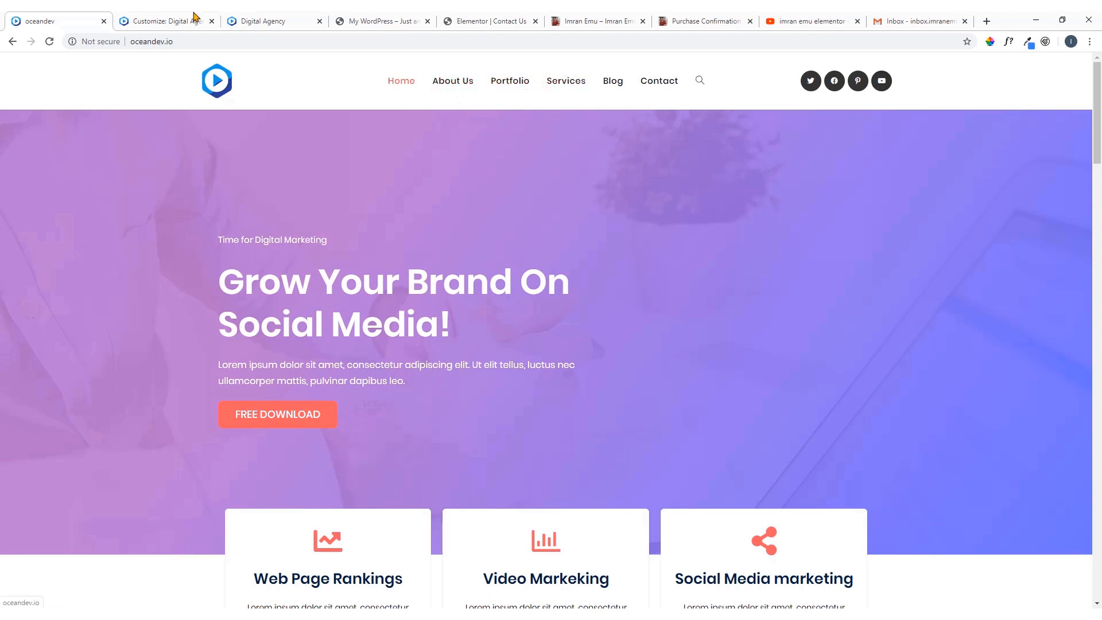
Set the header menu's Link Color: Hover to #ec3963 in the site's customizer
left_click(166, 19)
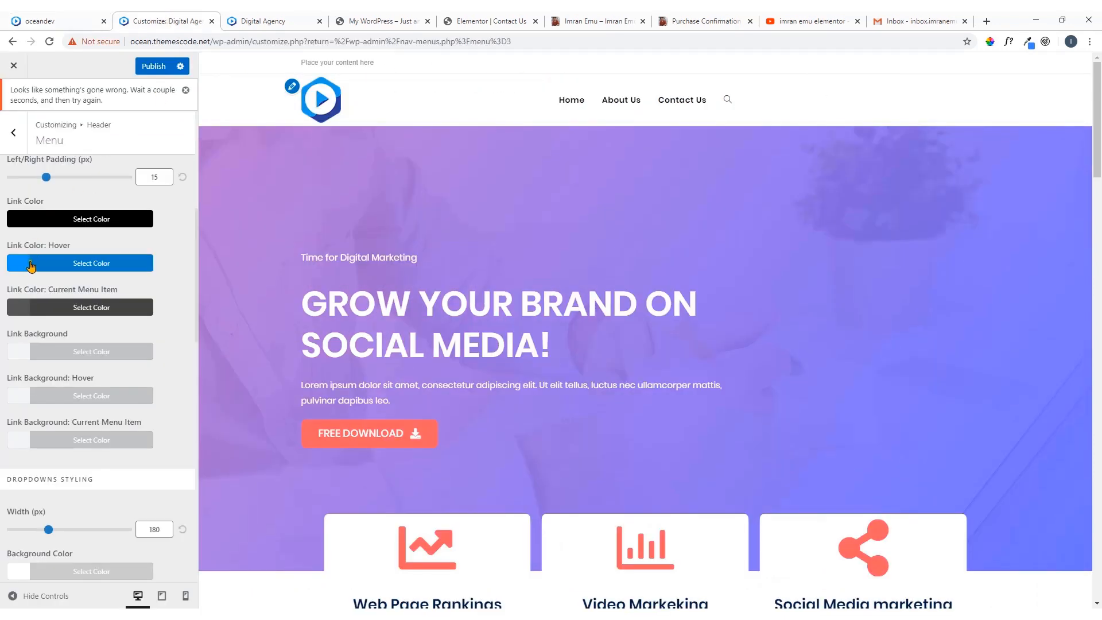
left_click(27, 266)
left_click_drag(44, 286, 1, 299)
left_click(16, 265)
left_click(40, 286)
left_click_drag(42, 286, 10, 287)
key("ctrl+v")
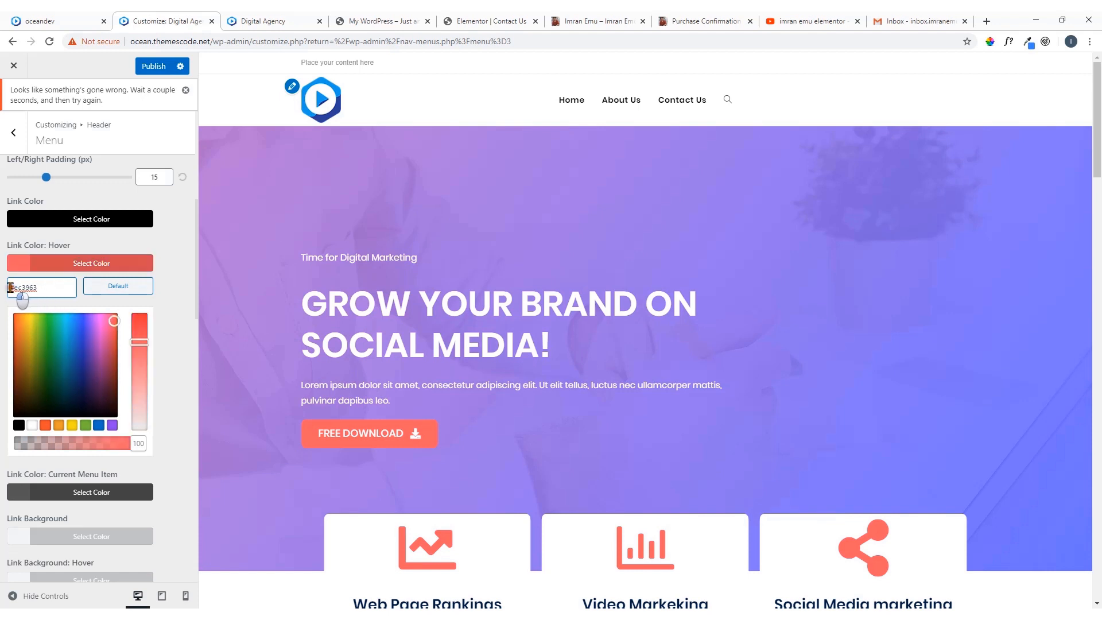
left_click(17, 265)
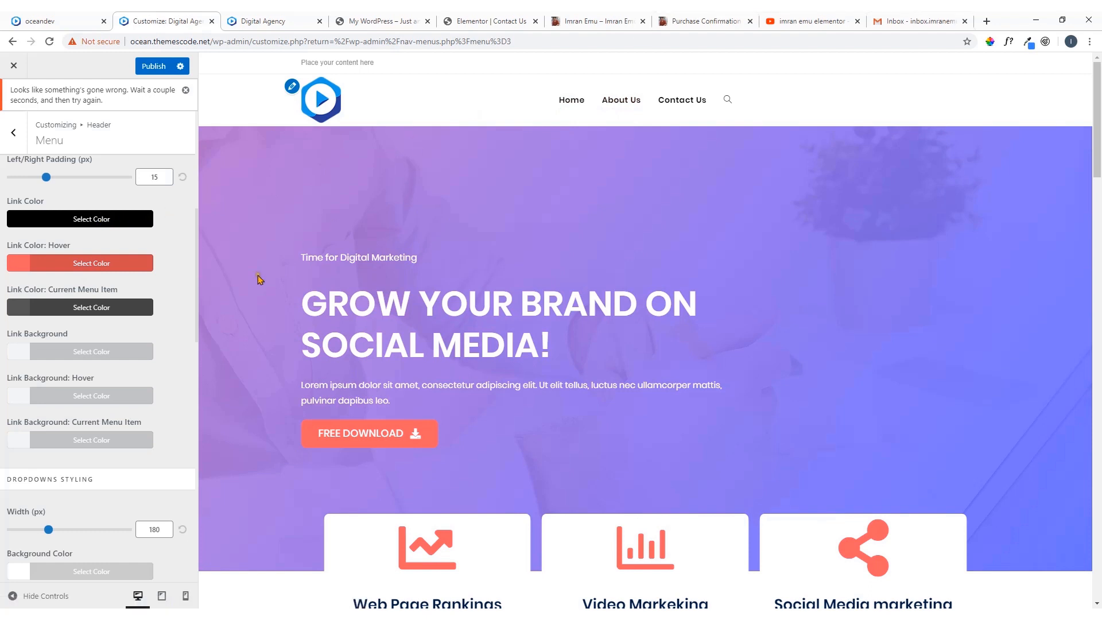
Look over the dropdown and search icon styling options, and set the main Link Color: Current Menu Item to #ec3963
scroll(73, 355, "down", 7)
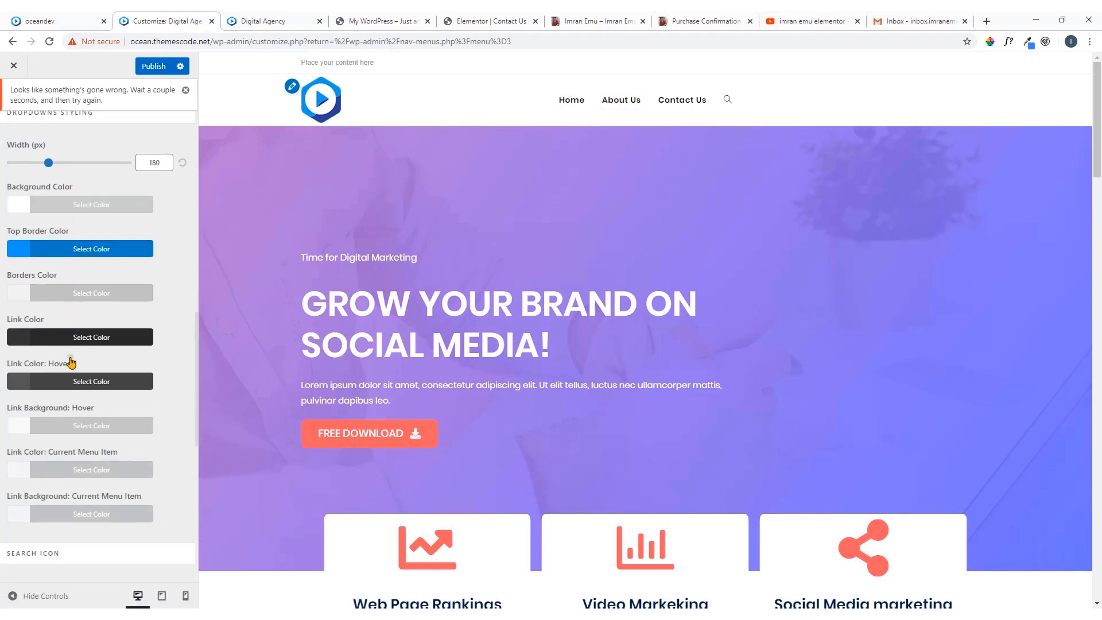
scroll(71, 362, "down", 4)
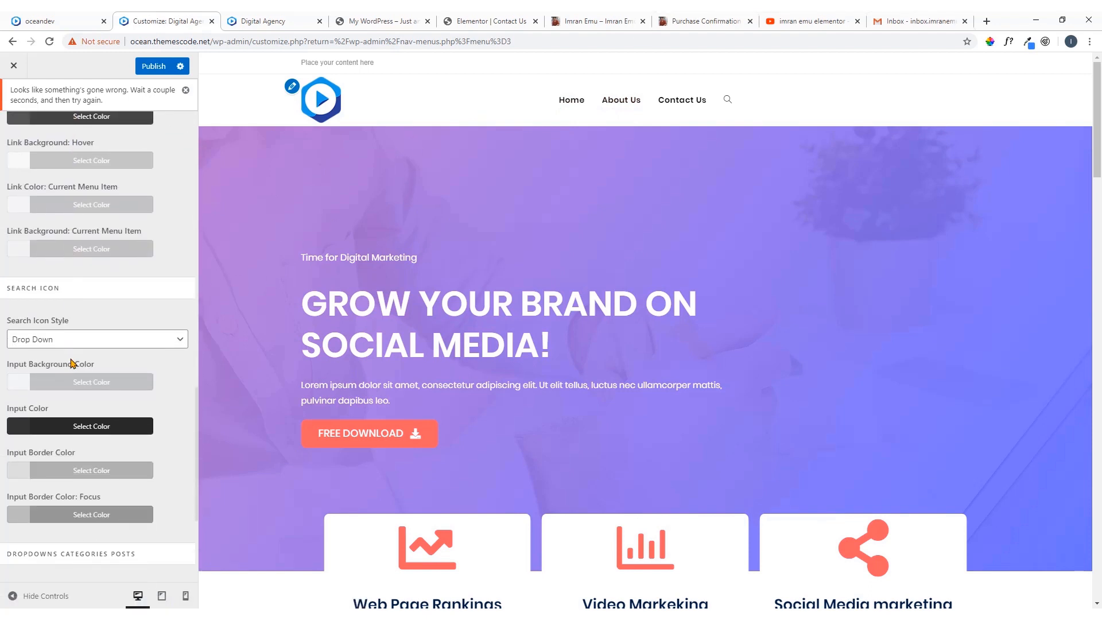
scroll(73, 363, "down", 3)
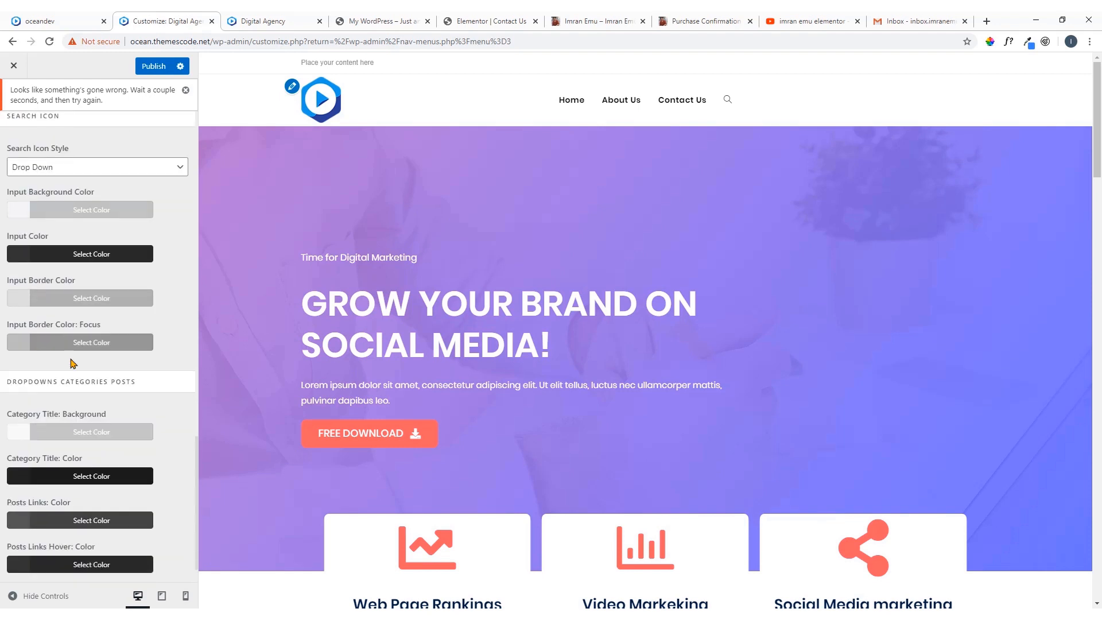
scroll(73, 361, "up", 8)
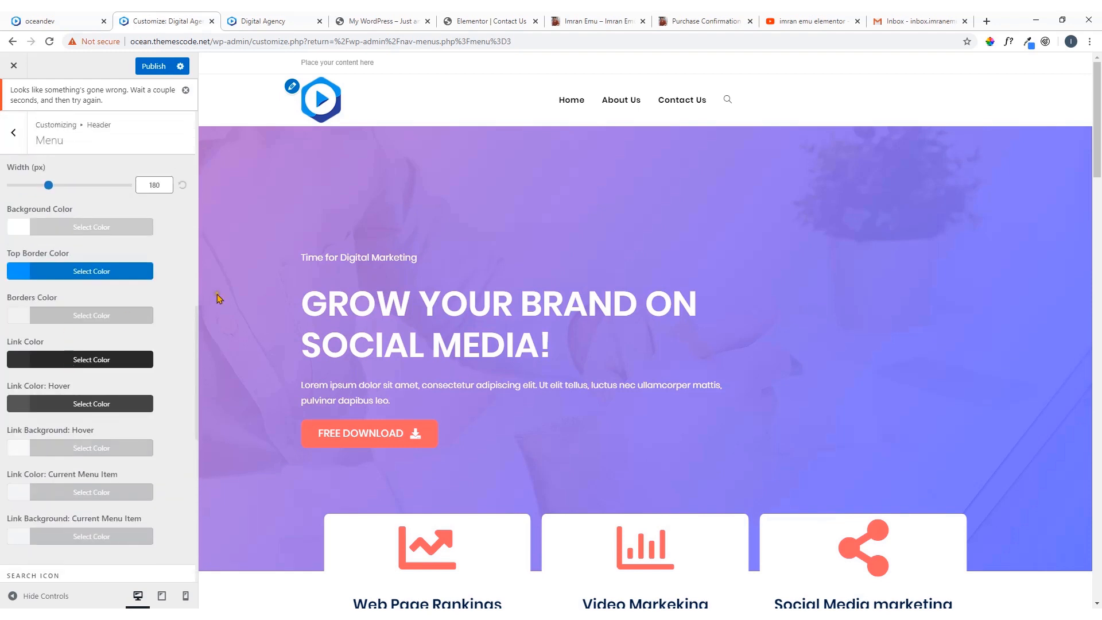
scroll(60, 299, "up", 3)
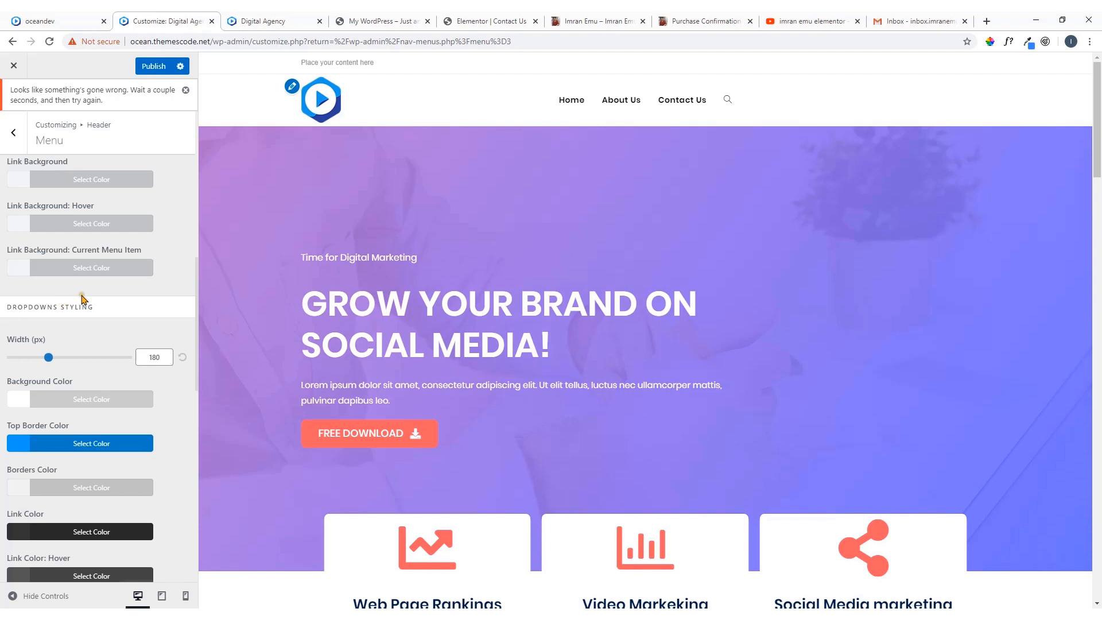
scroll(83, 298, "up", 3)
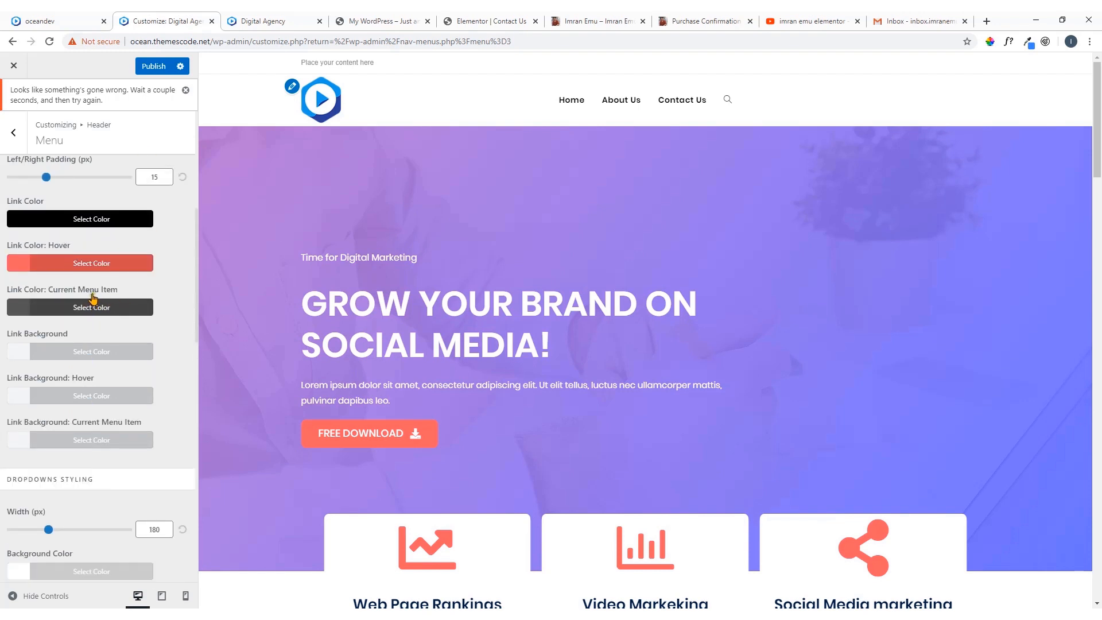
left_click(20, 313)
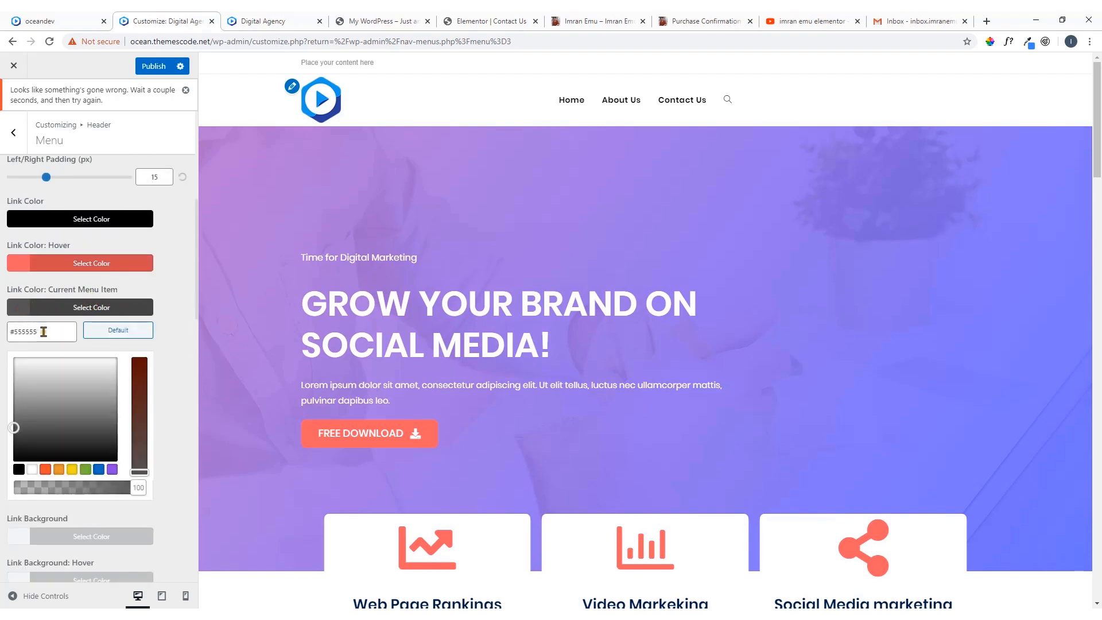
left_click_drag(43, 332, 12, 332)
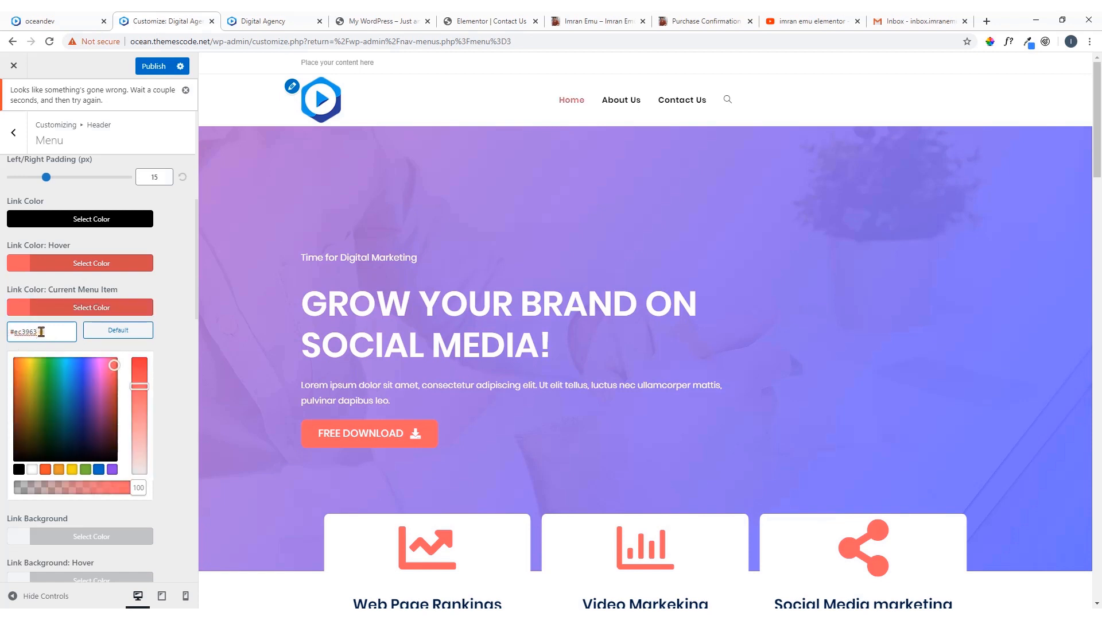
left_click(18, 313)
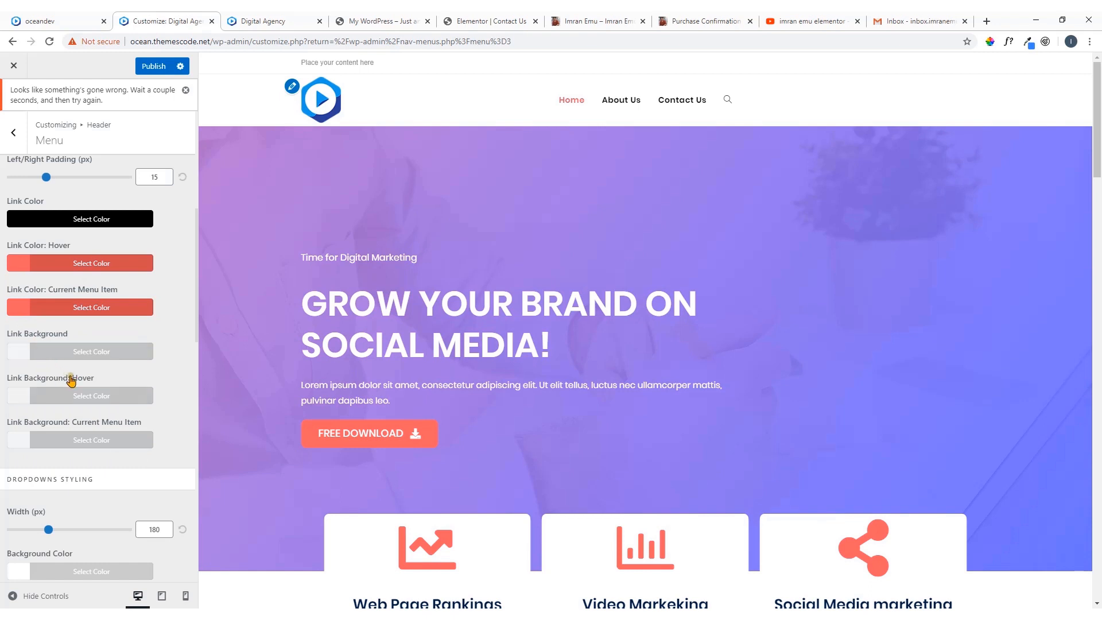
Set the menu's Links Effect: Color to #ec3963
scroll(72, 376, "down", 2)
scroll(74, 351, "up", 3)
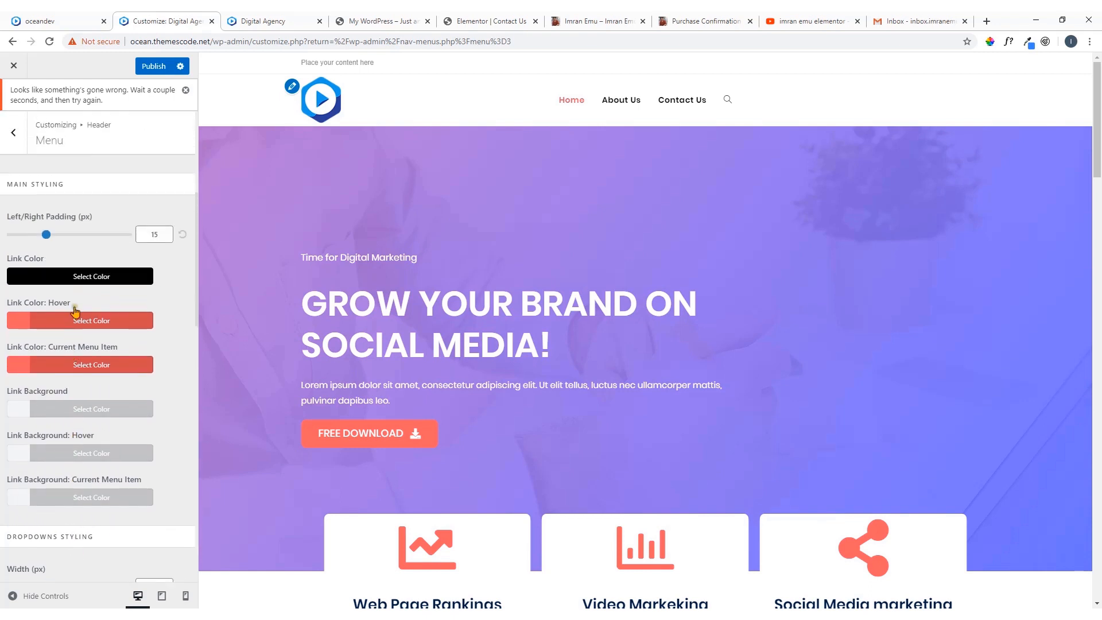
scroll(78, 299, "up", 4)
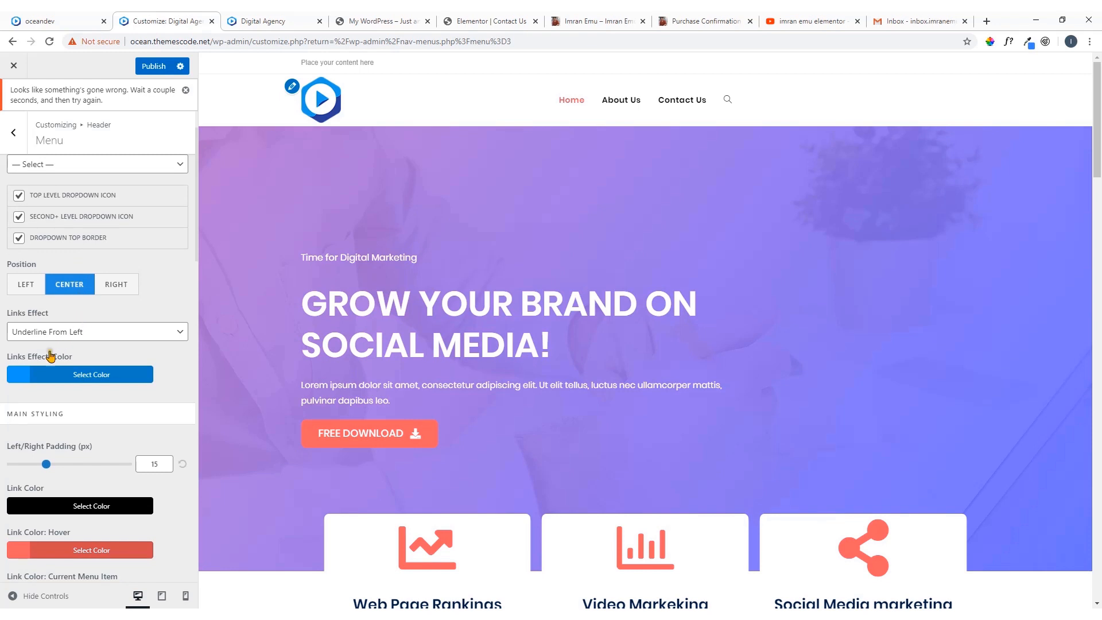
left_click(18, 376)
left_click_drag(43, 396, 11, 398)
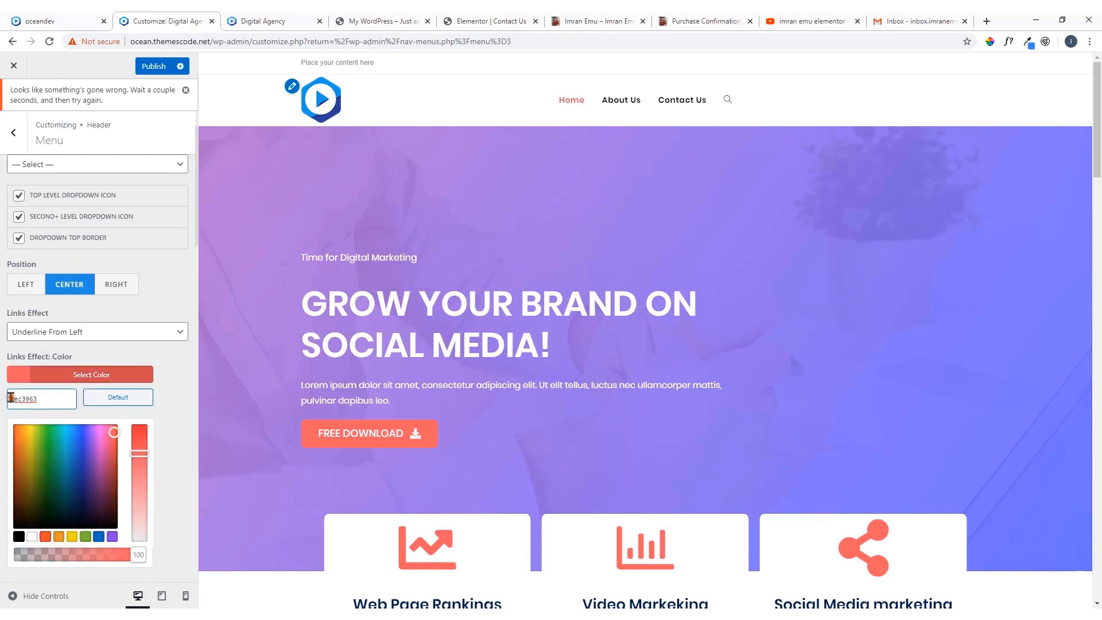
left_click(18, 378)
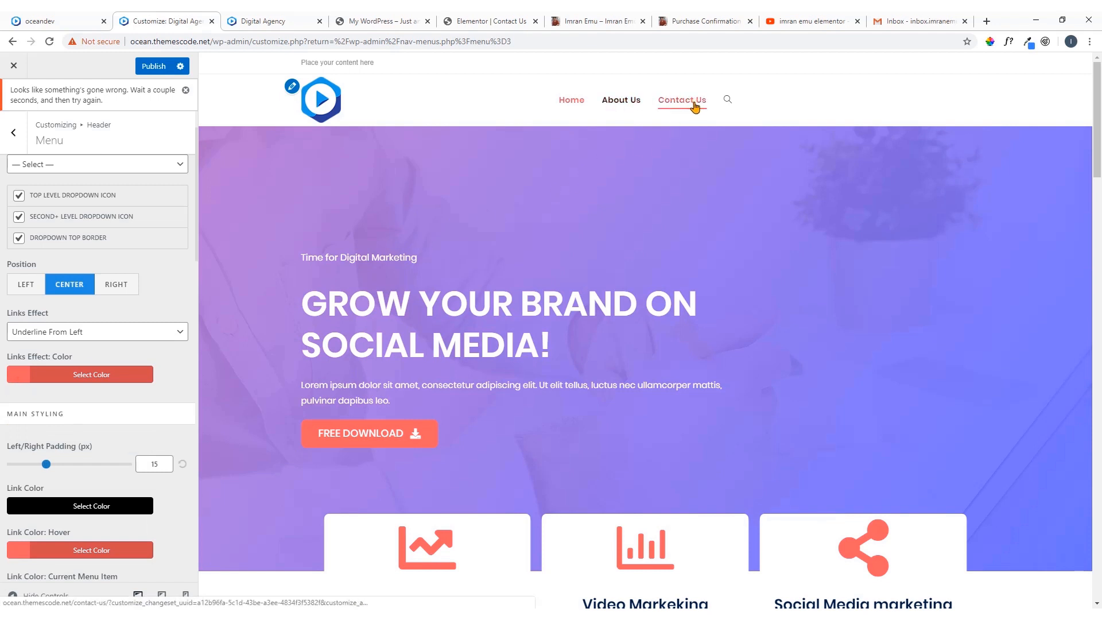
Check the existing header search in the preview and set the Search Icon Style to Header Replace
scroll(87, 373, "down", 4)
scroll(87, 373, "down", 4)
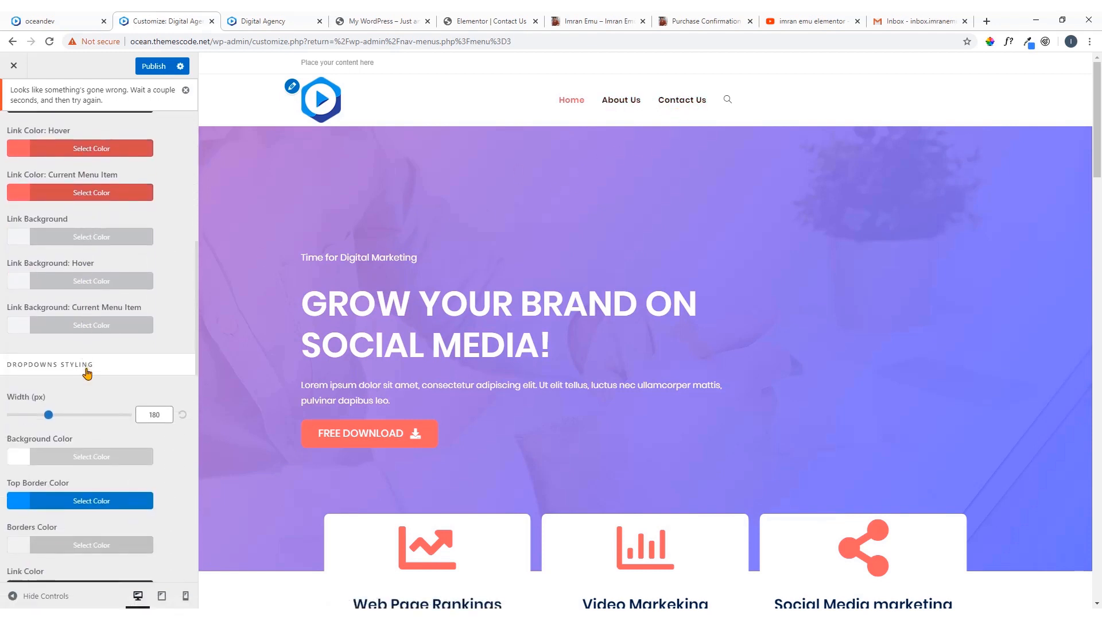
scroll(89, 374, "down", 2)
scroll(87, 373, "down", 5)
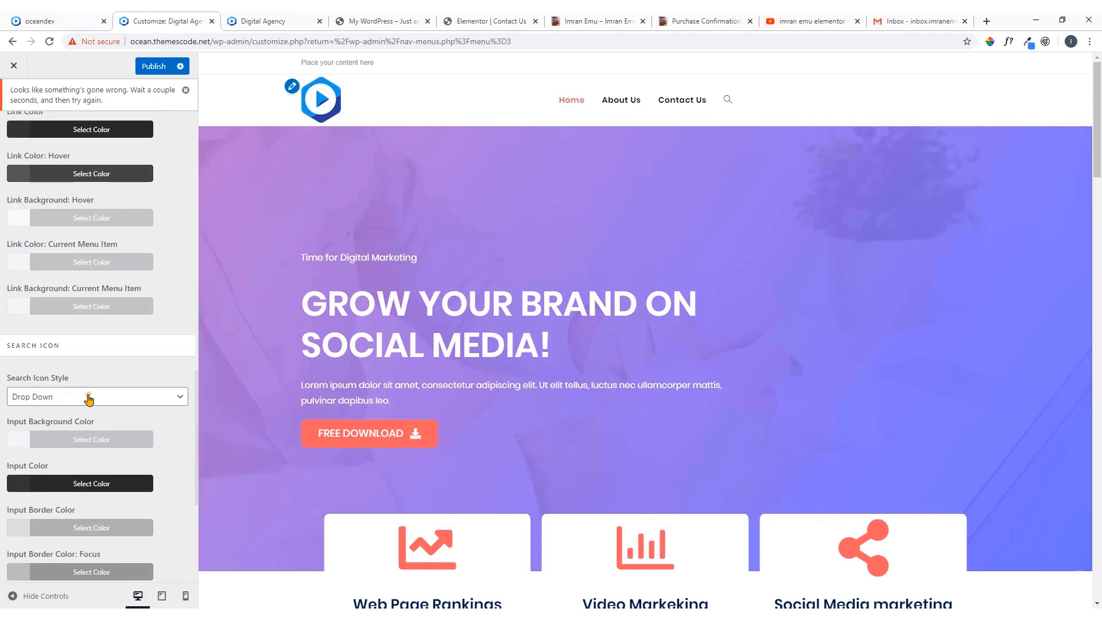
left_click(727, 101)
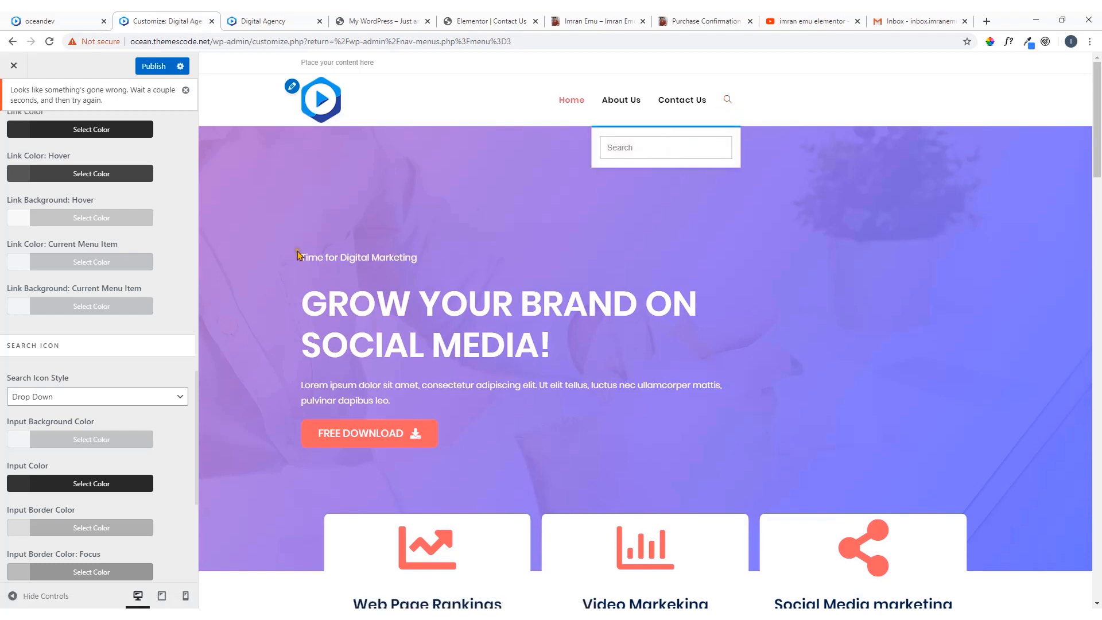
left_click(71, 397)
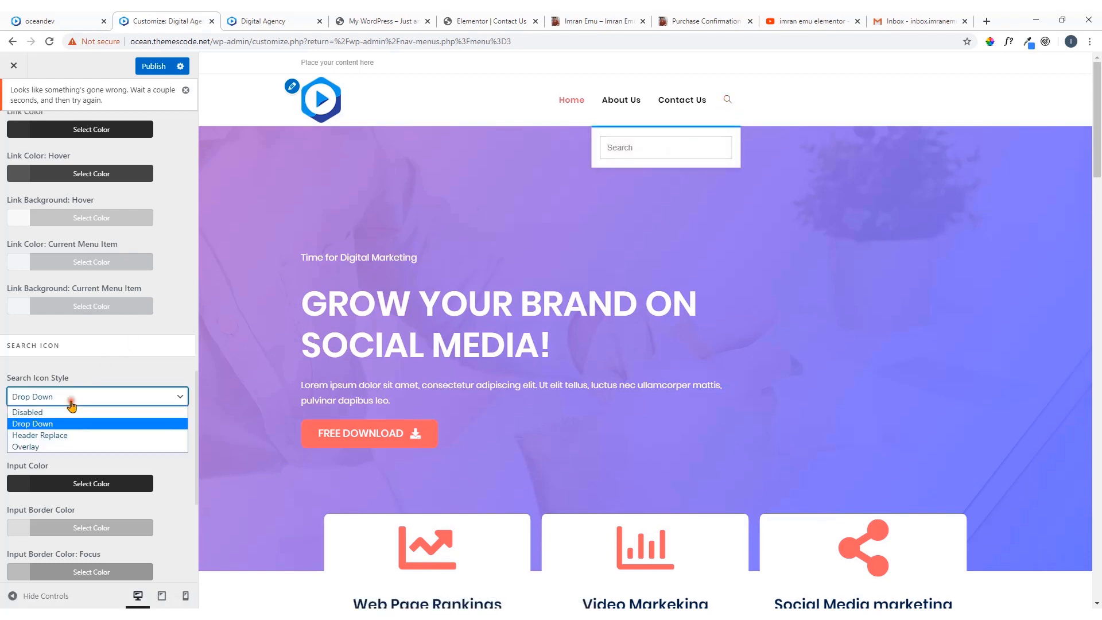
left_click(64, 438)
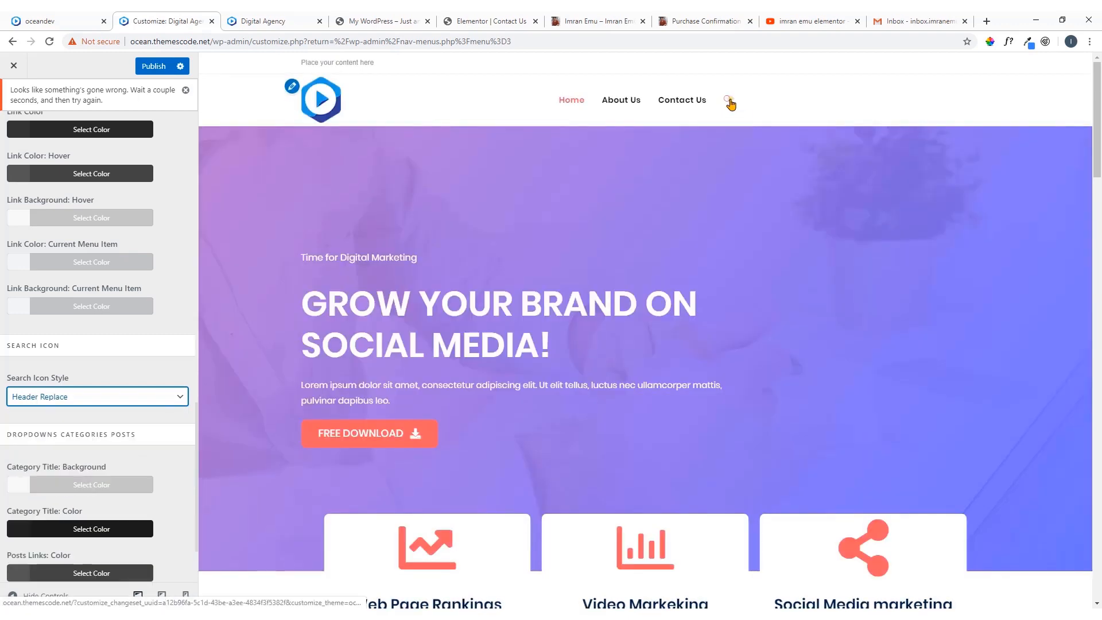
Test opening and closing the header search in the preview and compare it with the oceandev site's search
left_click(729, 101)
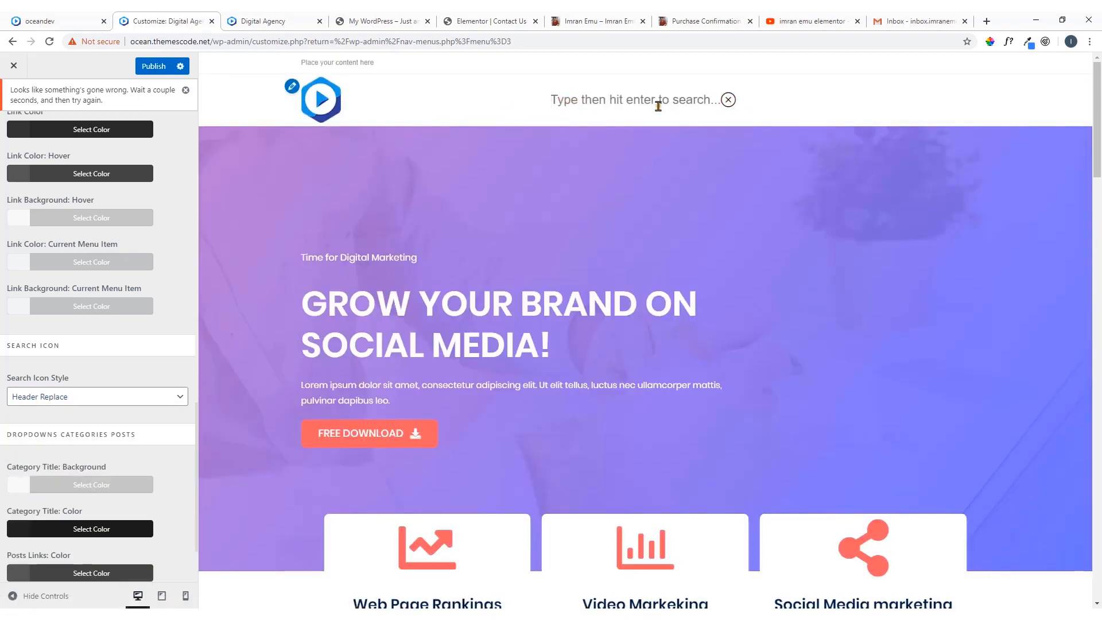
left_click(729, 101)
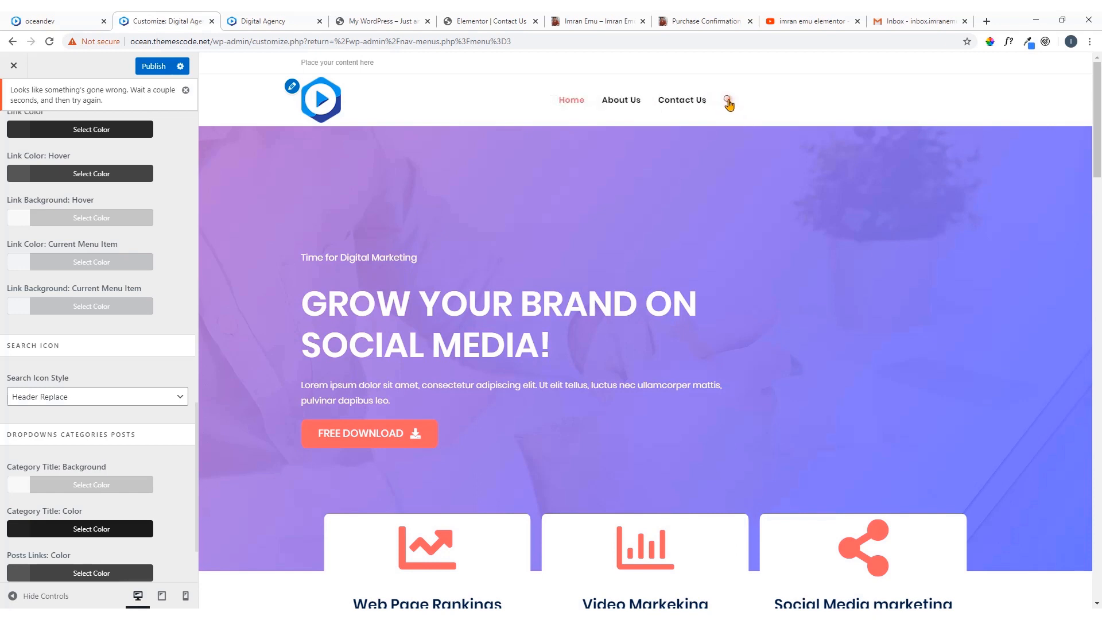
left_click(103, 15)
left_click(701, 82)
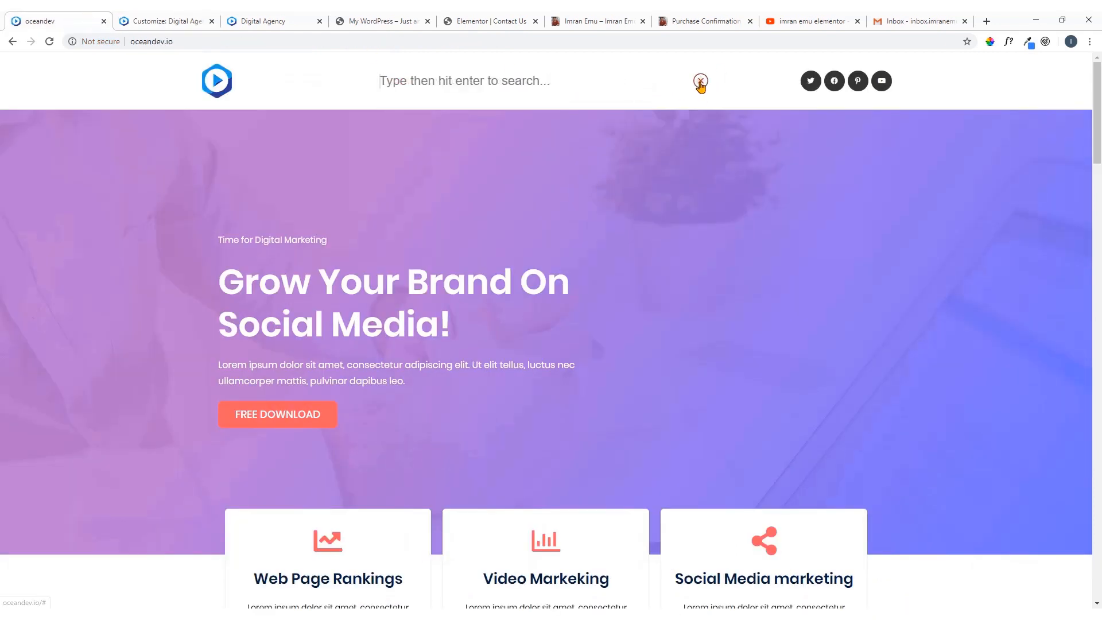
left_click(701, 82)
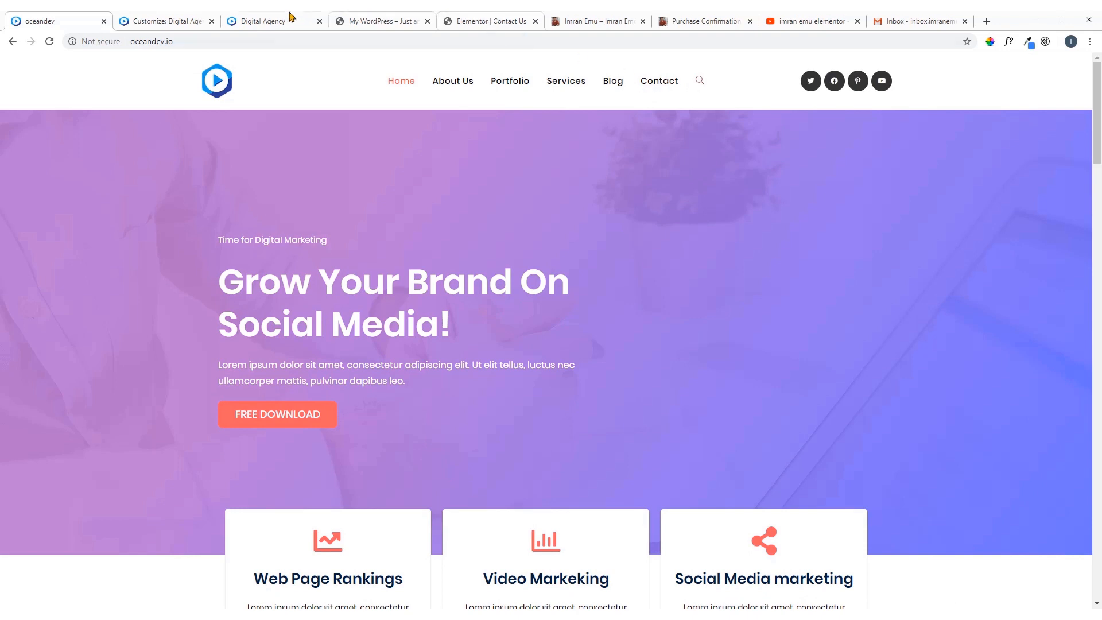
left_click(192, 17)
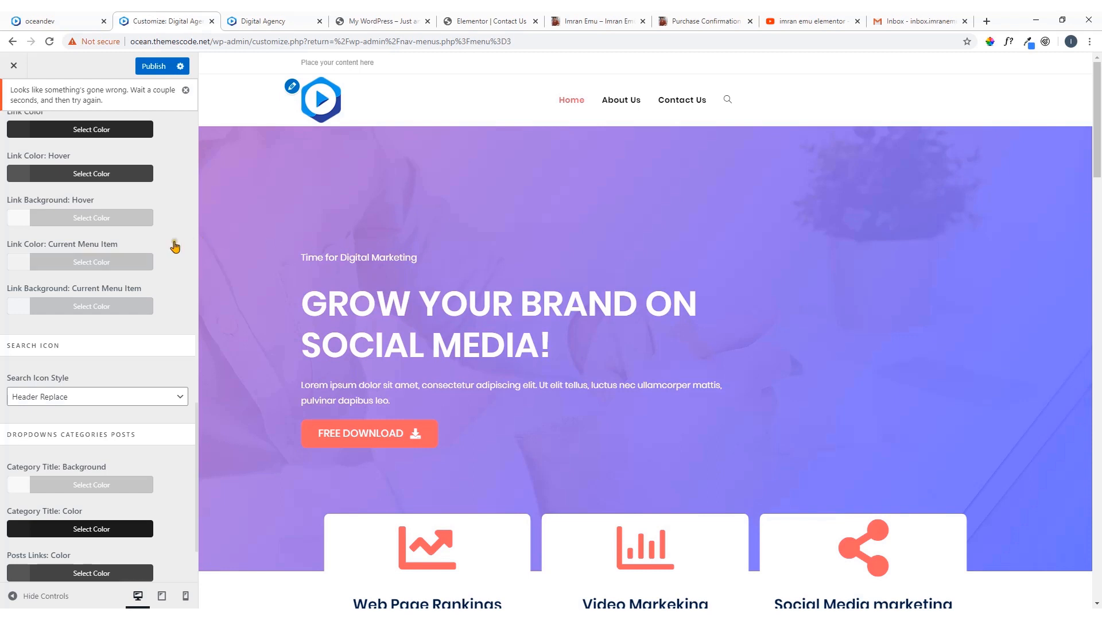
Review the remaining menu settings and try to publish the header menu changes
scroll(92, 264, "down", 2)
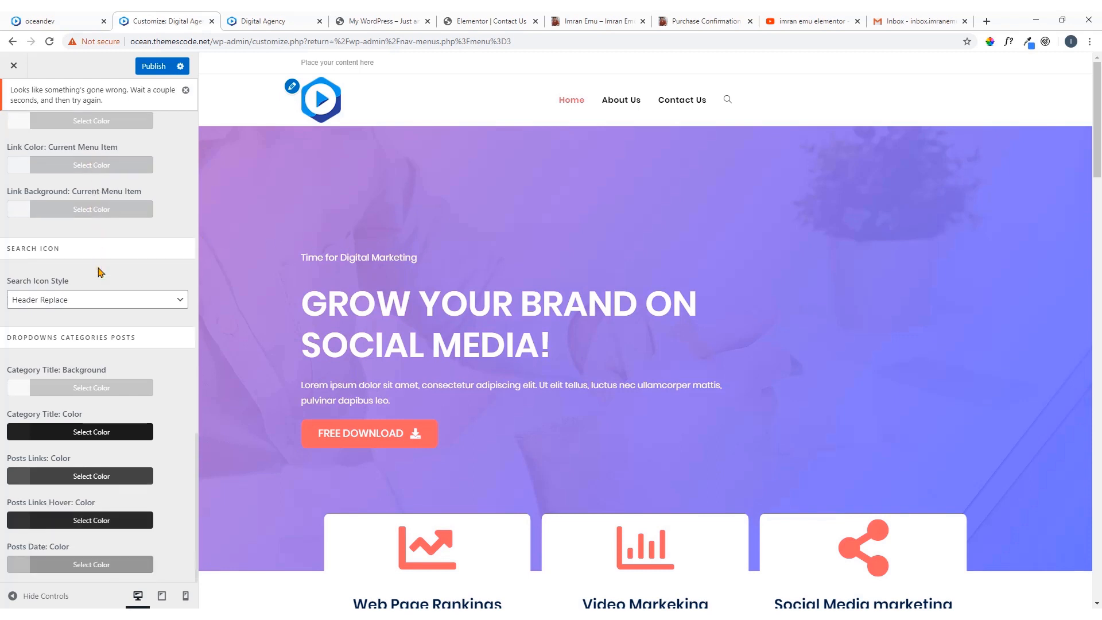
scroll(99, 273, "up", 10)
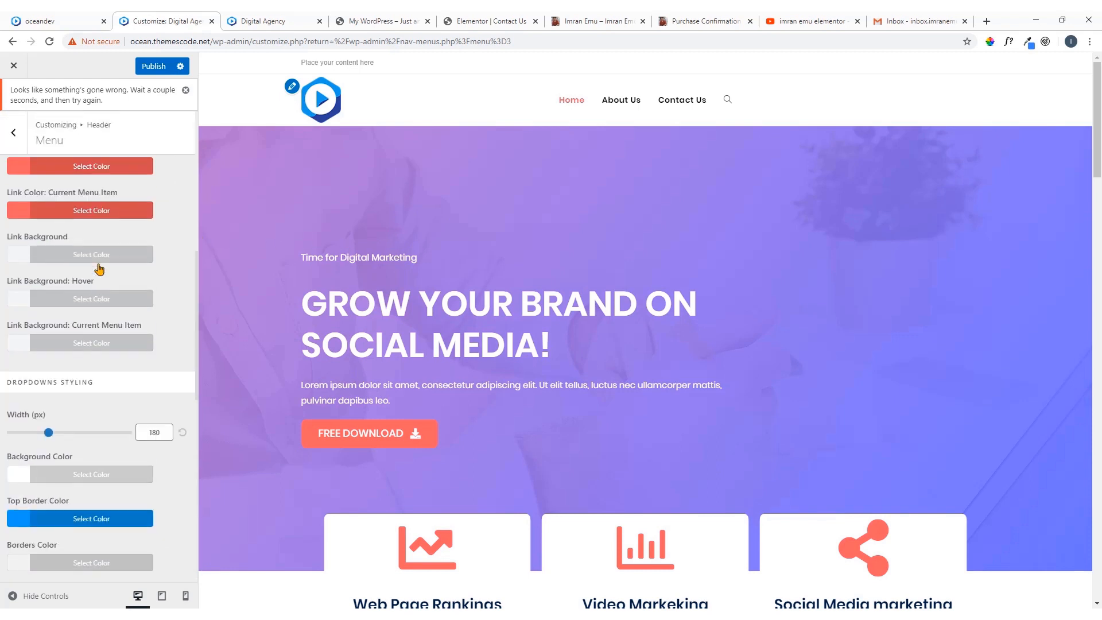
left_click(163, 69)
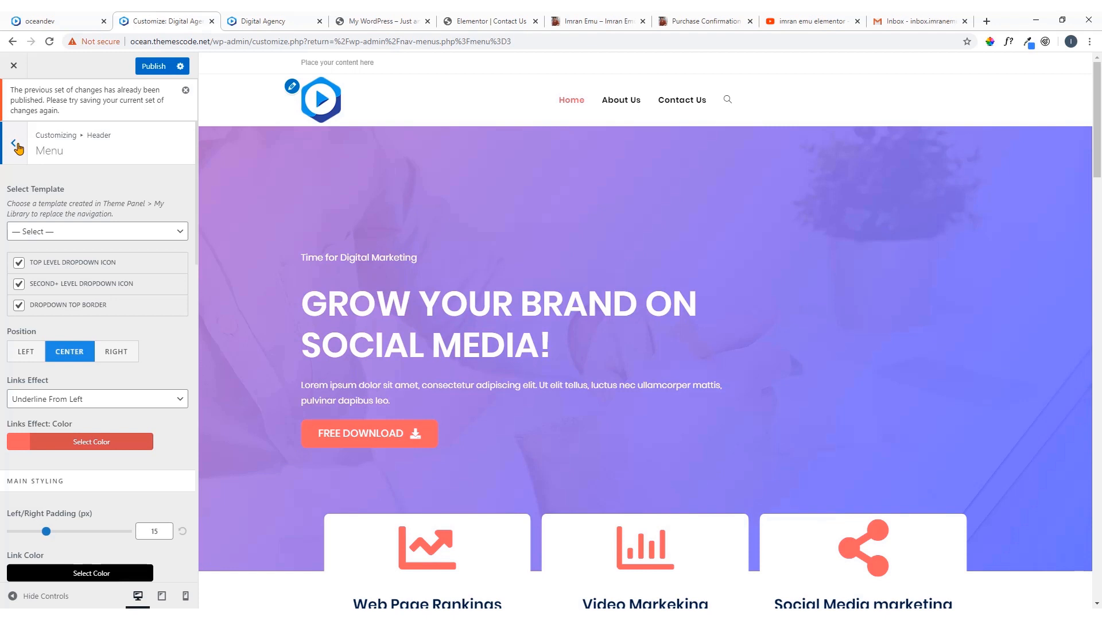
Enable the social menu in the header's Social Menu settings
left_click(16, 146)
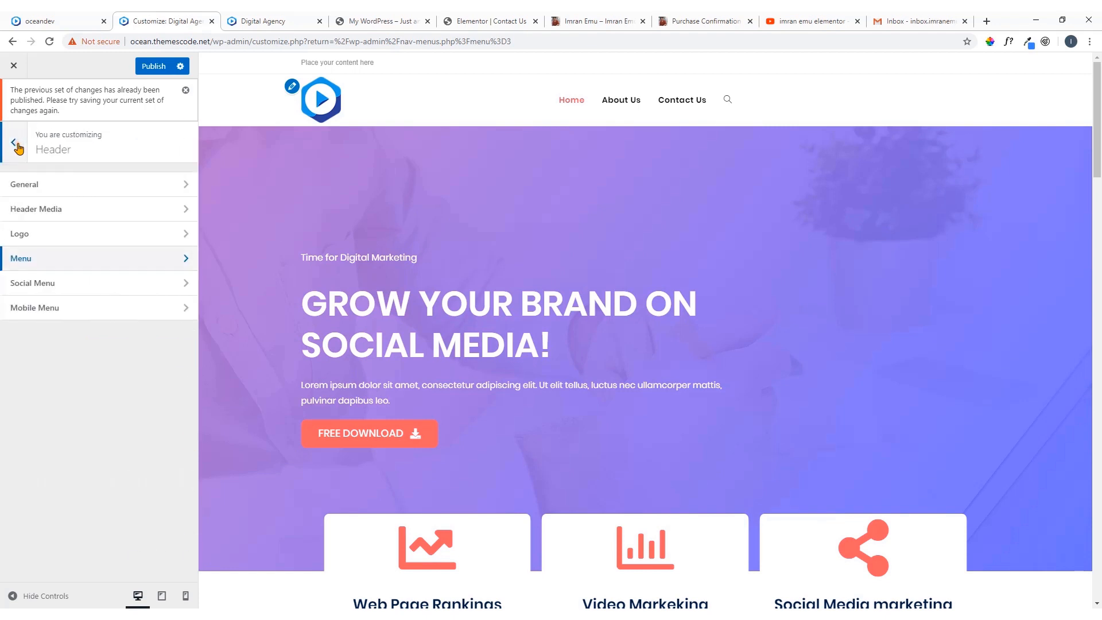
left_click(65, 287)
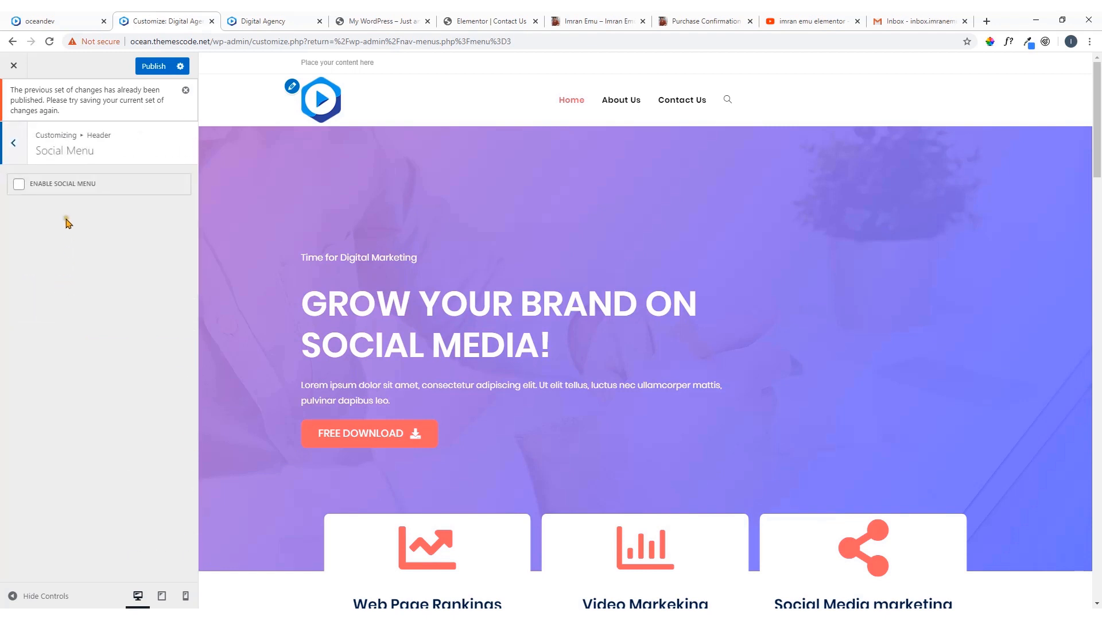
left_click(19, 184)
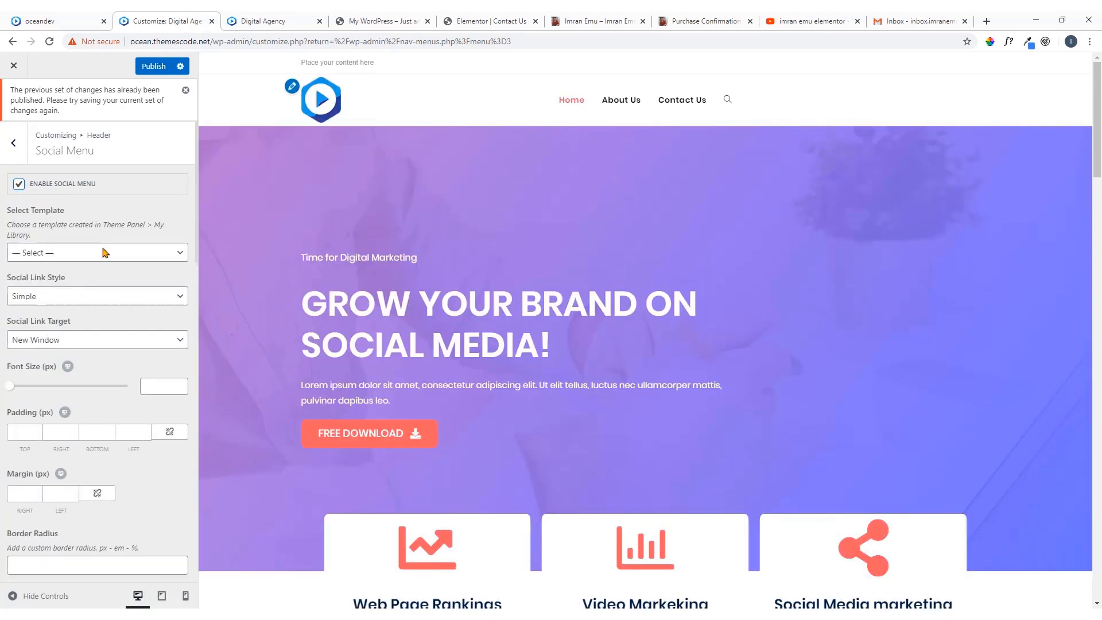
Review the social menu's template and link style options and set the Social Link Style to Colored
left_click(84, 252)
left_click(84, 253)
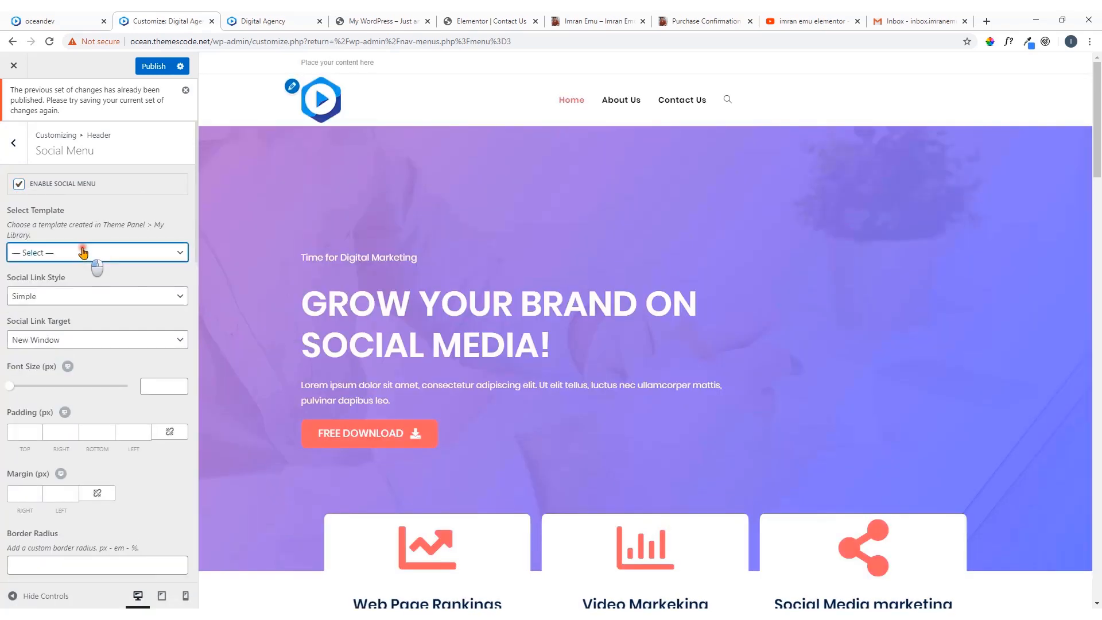
left_click(88, 298)
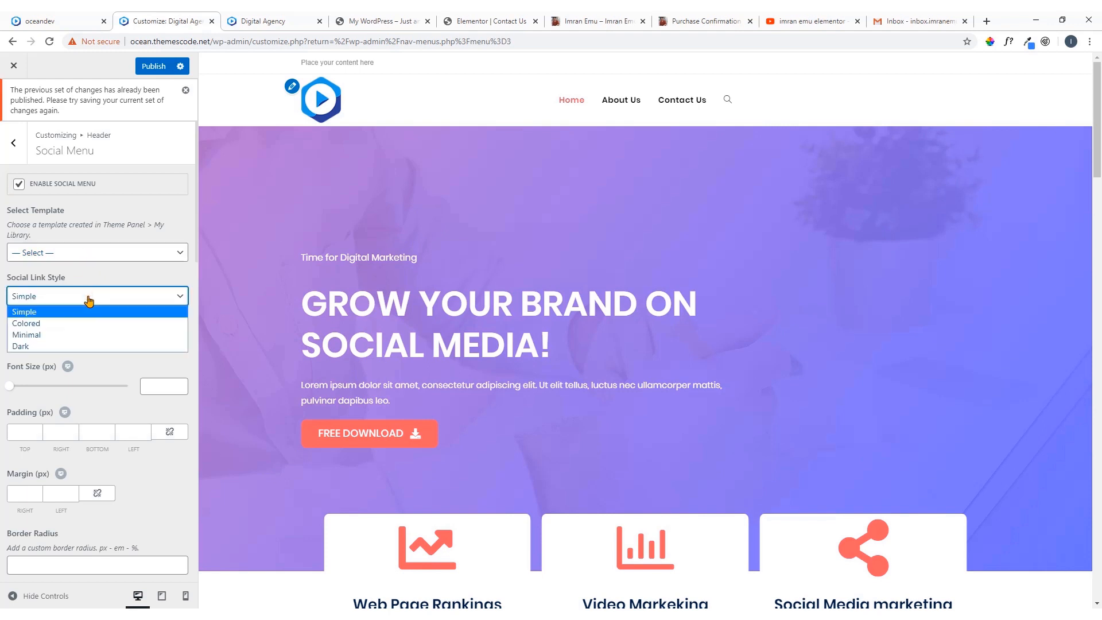
left_click(88, 298)
scroll(89, 298, "down", 2)
scroll(85, 256, "up", 1)
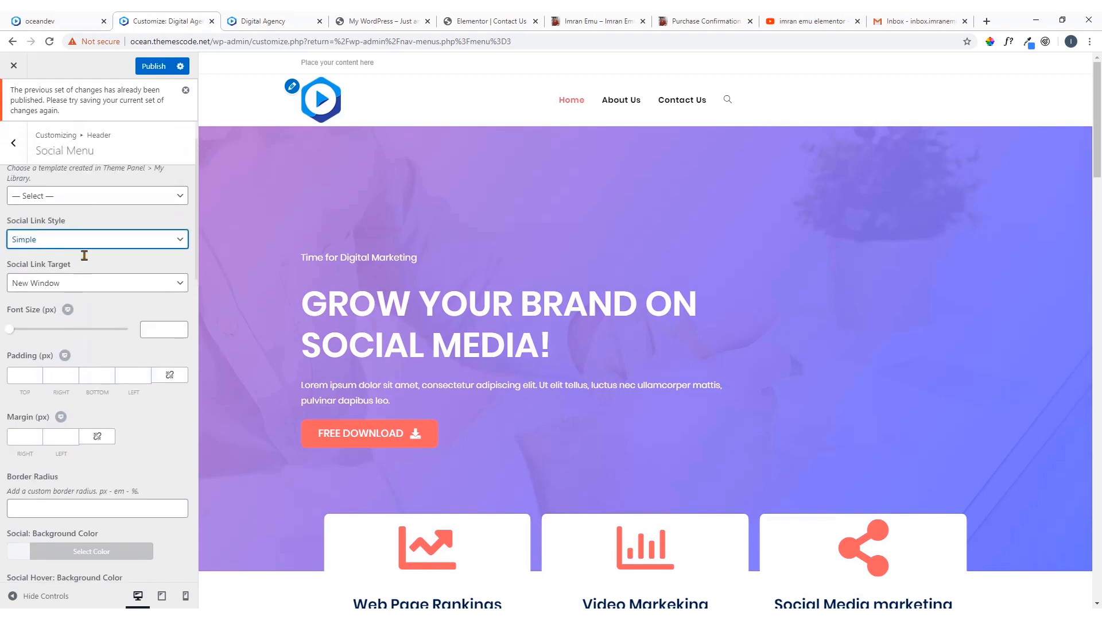
left_click(91, 240)
left_click(76, 265)
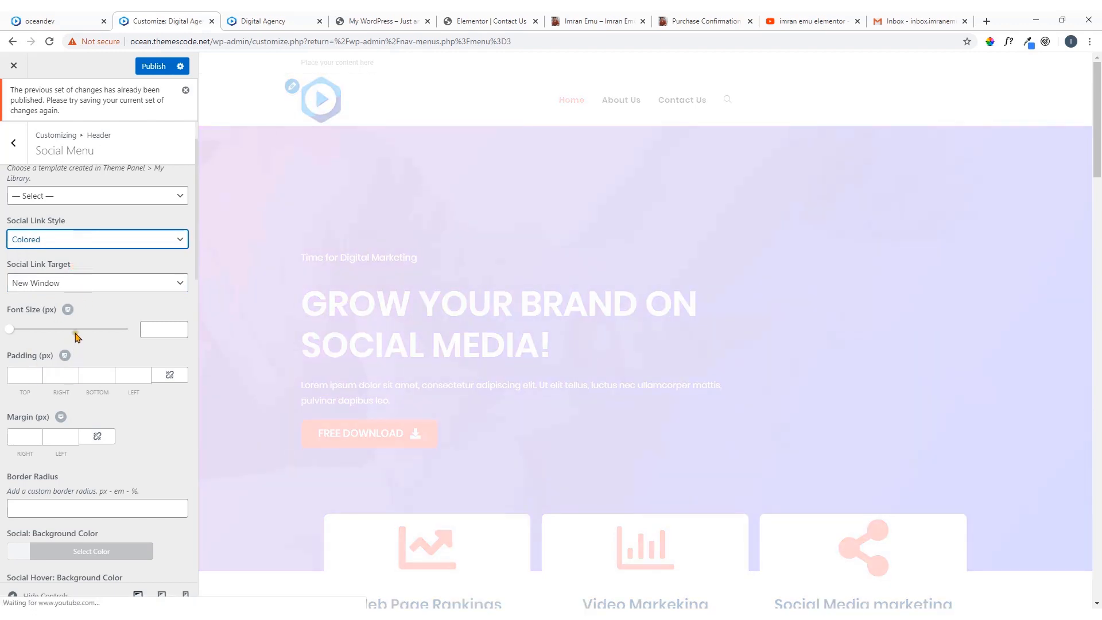
Copy the Facebook page address linked from the personal website's header and enter it as the social menu's Facebook link
scroll(79, 328, "down", 6)
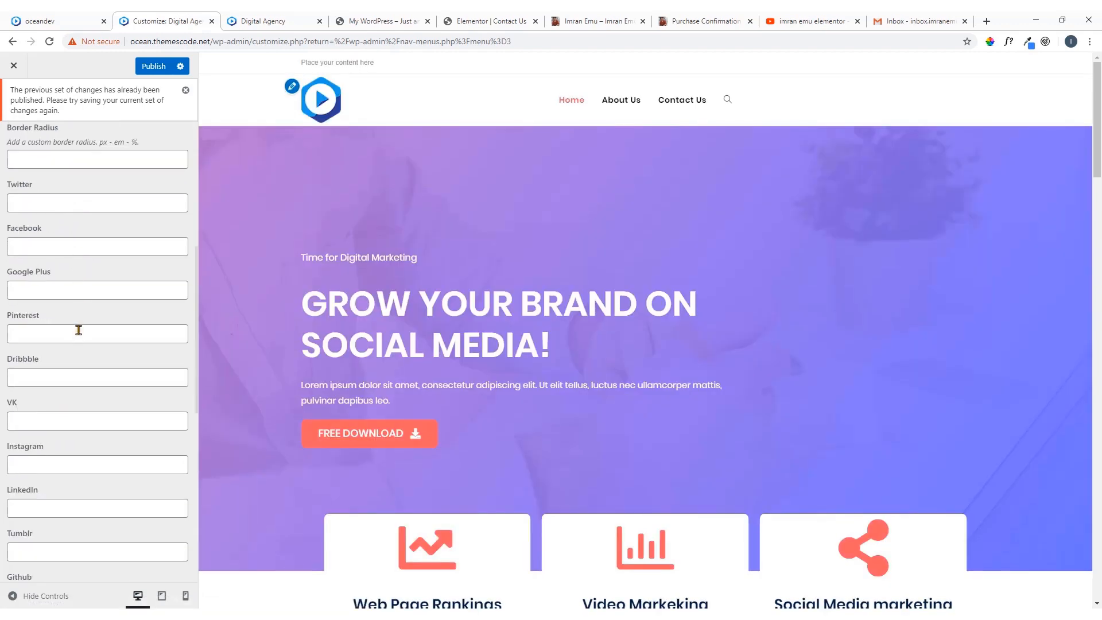
scroll(74, 277, "up", 2)
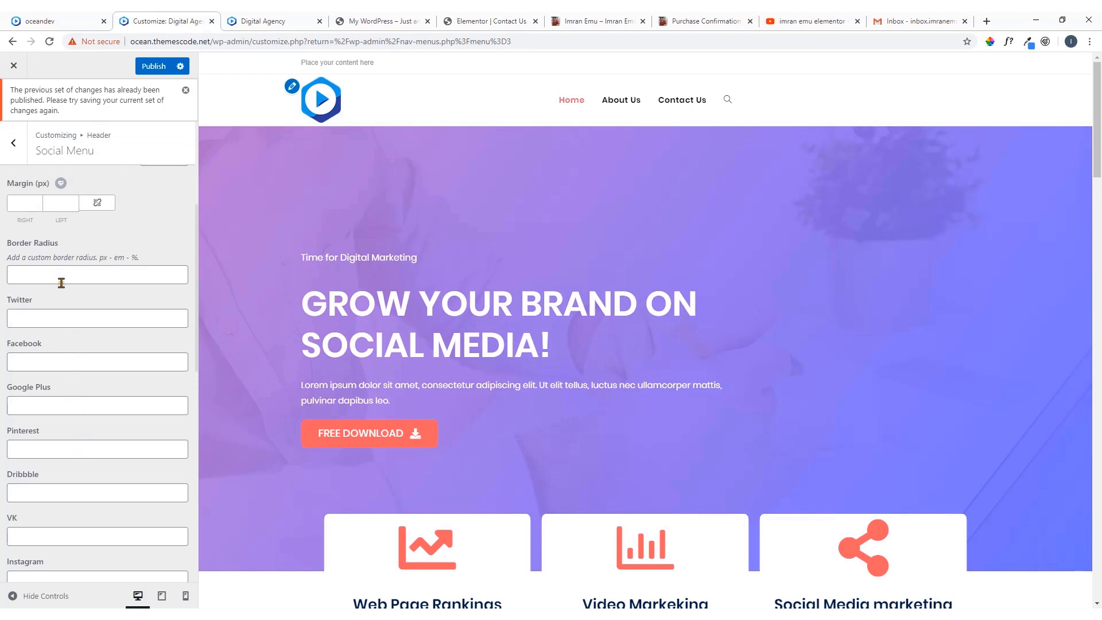
left_click(57, 324)
left_click(50, 361)
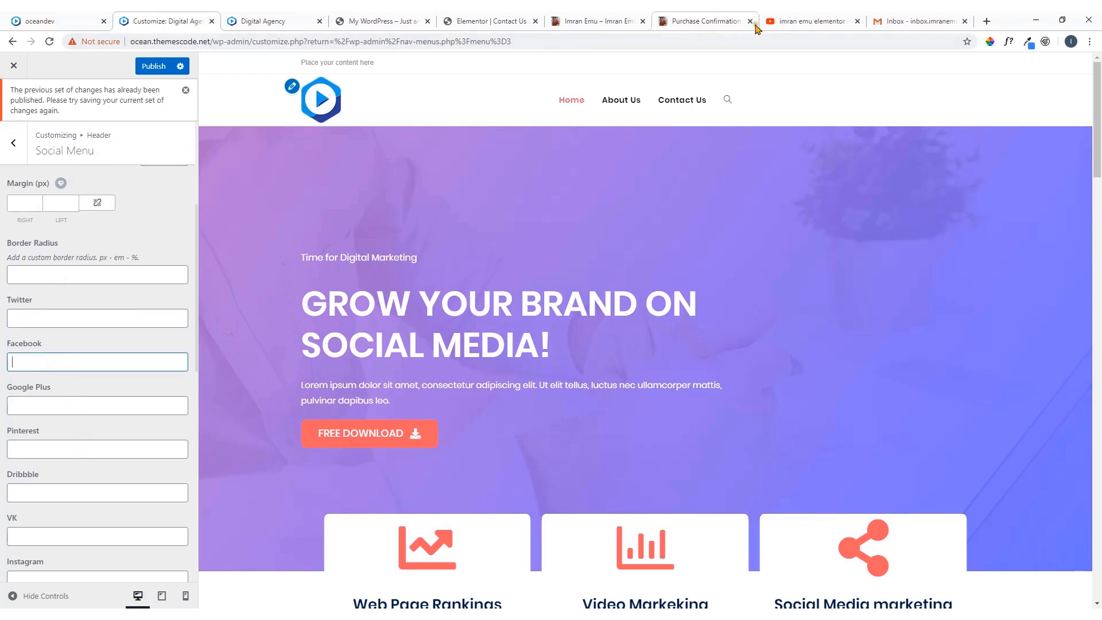
left_click(597, 21)
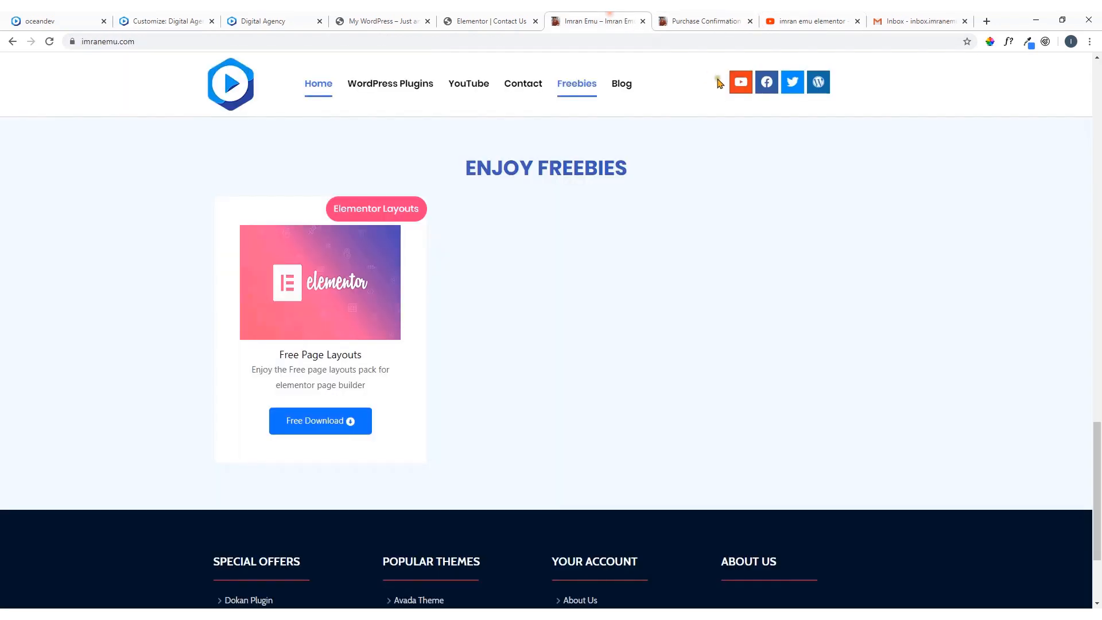
right_click(767, 86)
left_click(767, 86)
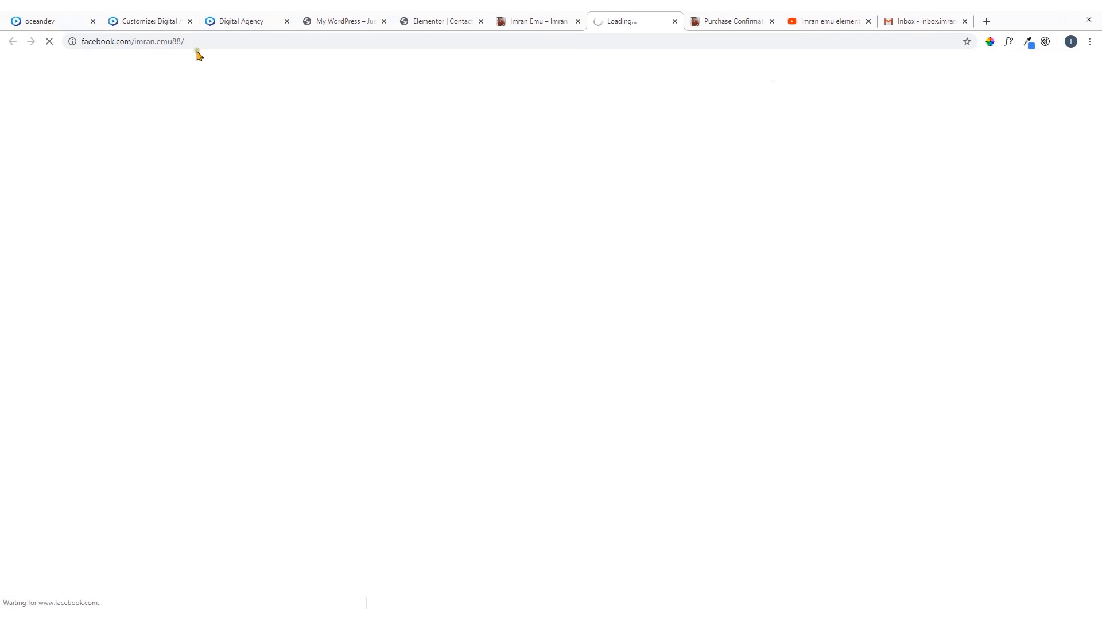
left_click(188, 42)
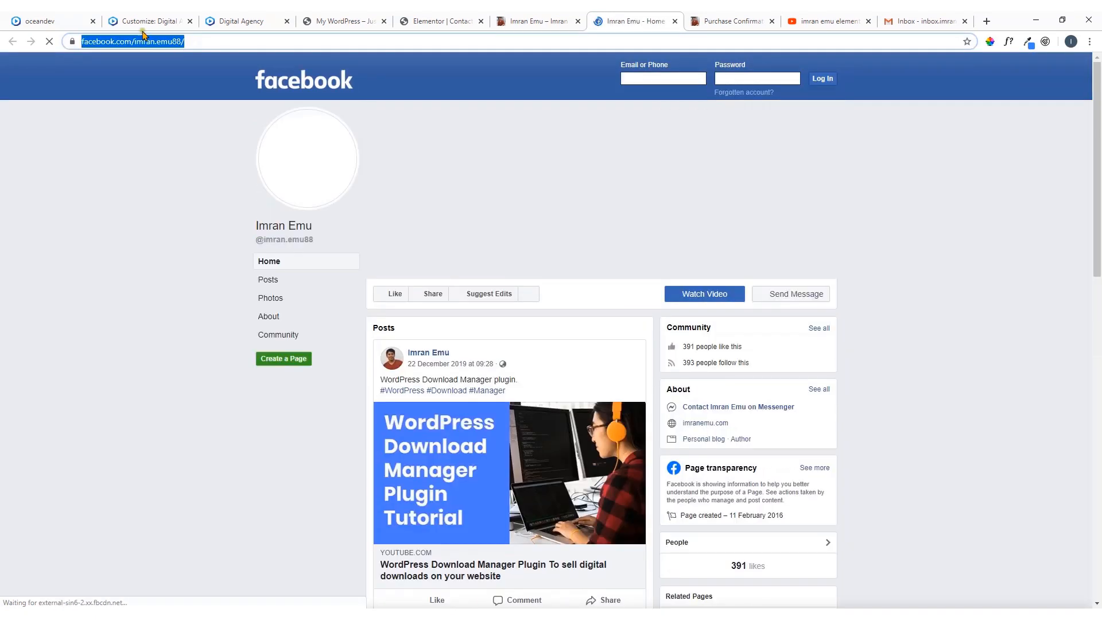
left_click(138, 15)
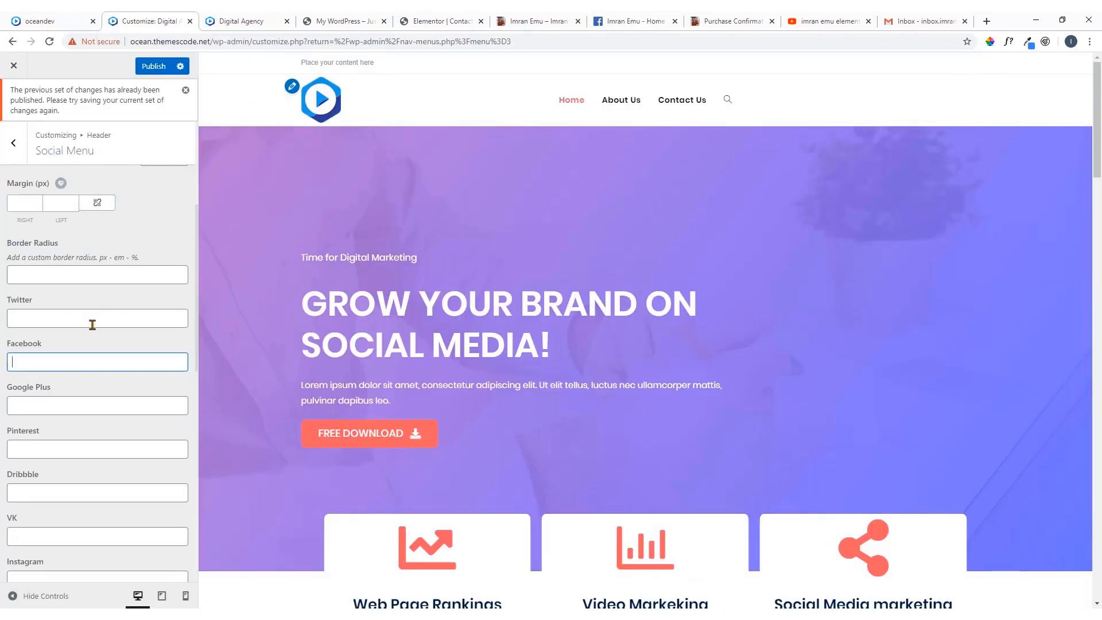
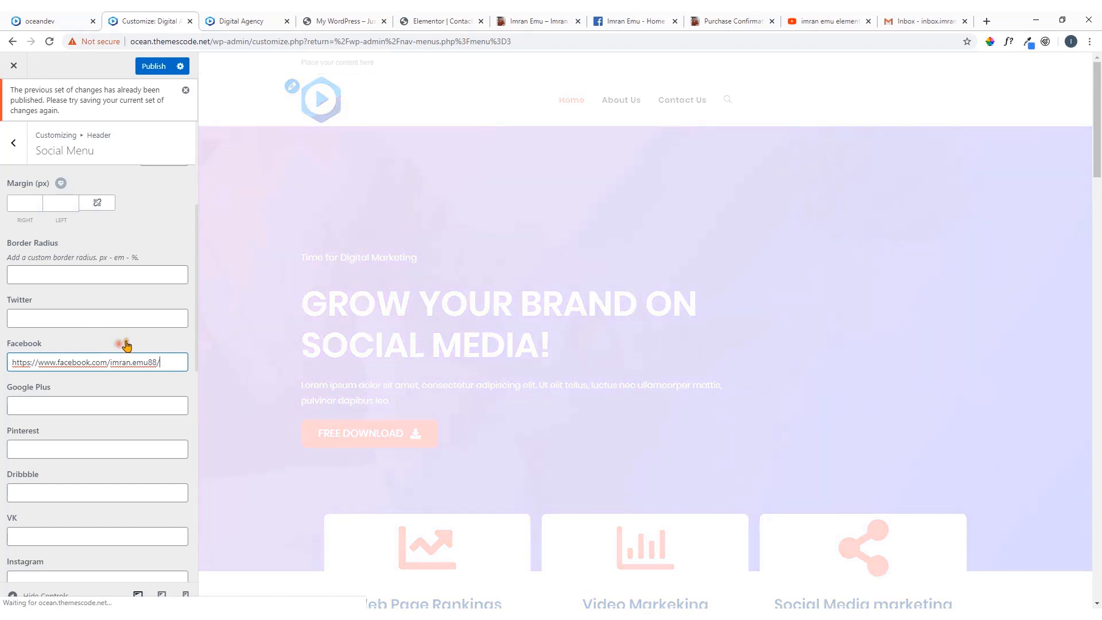
Copy the Twitter link address from the personal website's header into the social menu's Twitter field
left_click(631, 21)
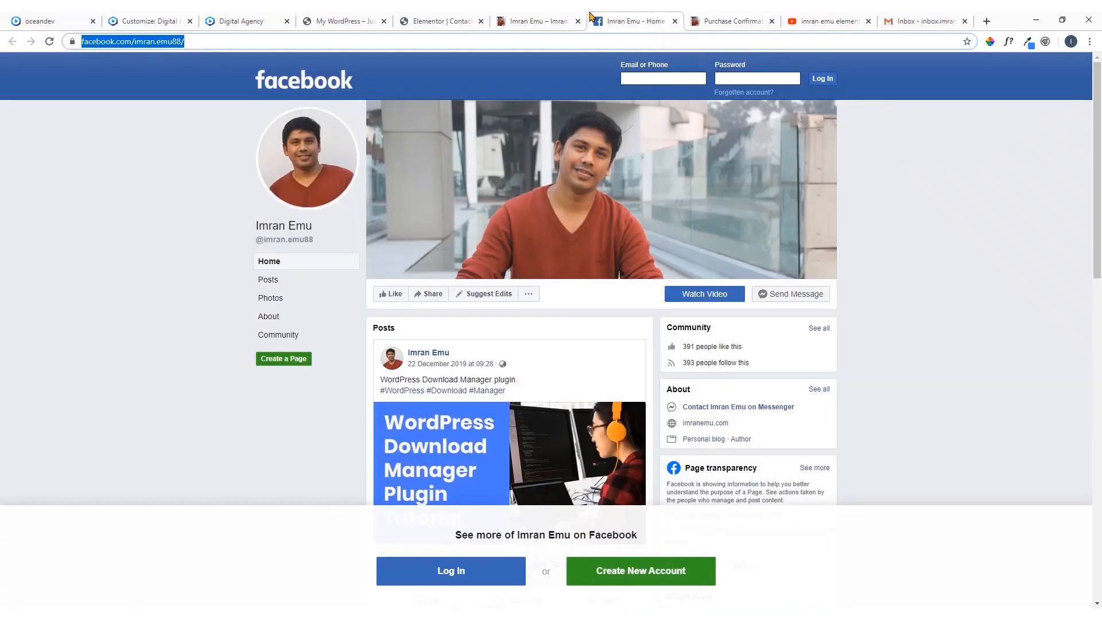
left_click(566, 20)
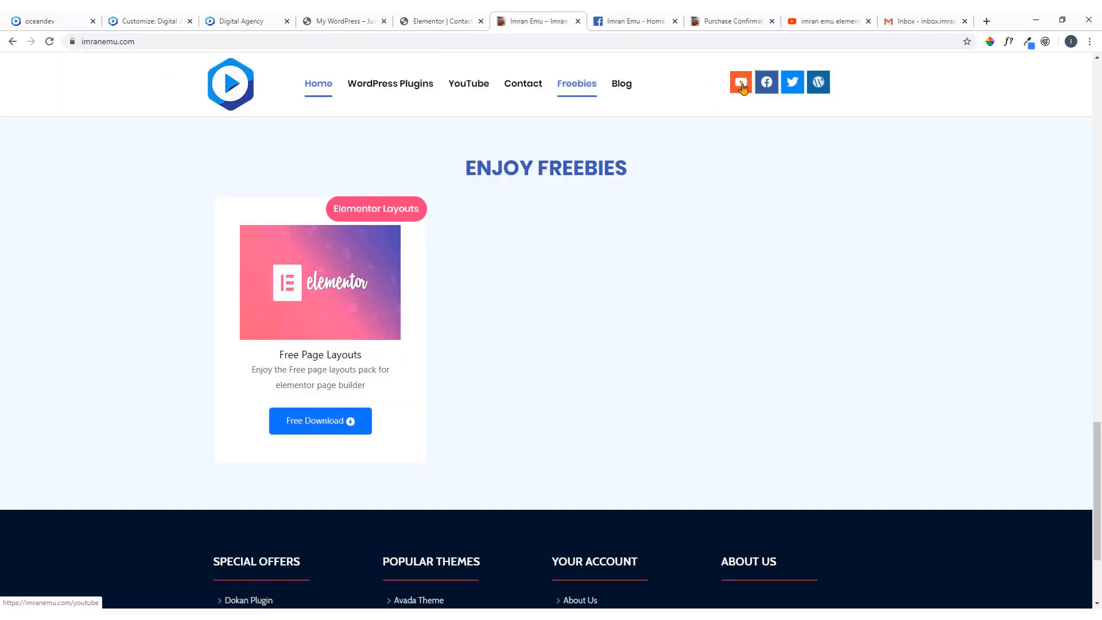
right_click(792, 87)
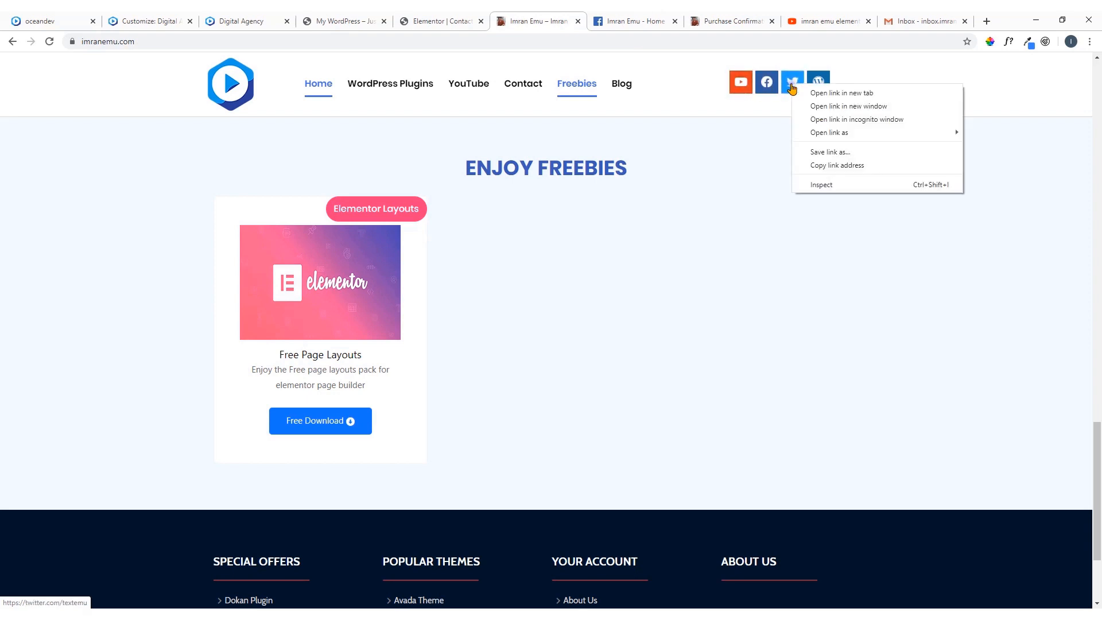
left_click(826, 165)
left_click(136, 19)
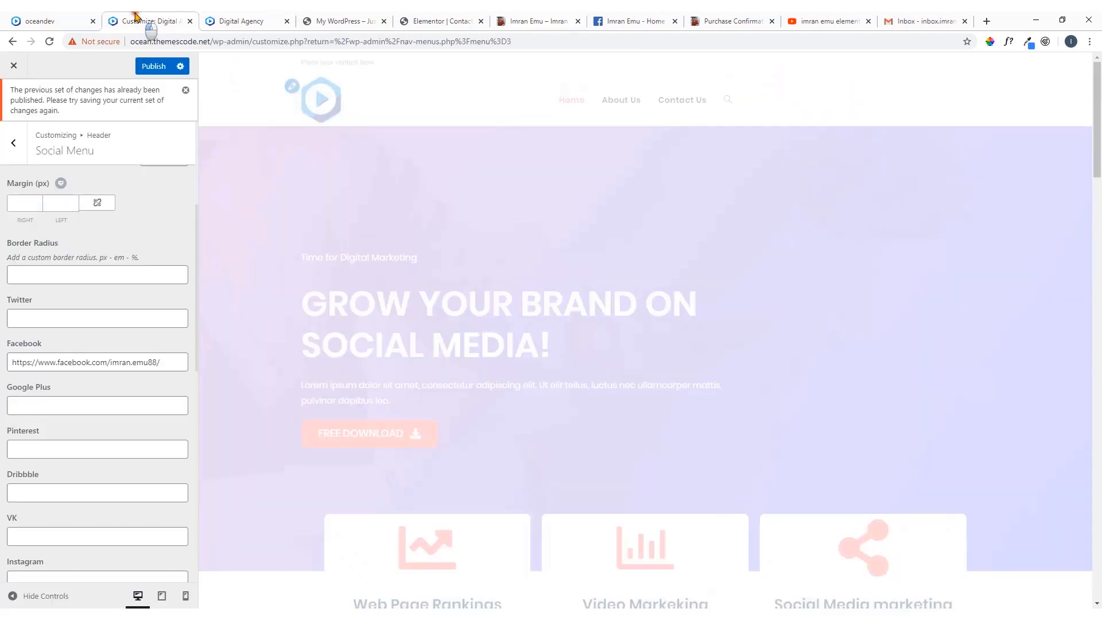
left_click(34, 312)
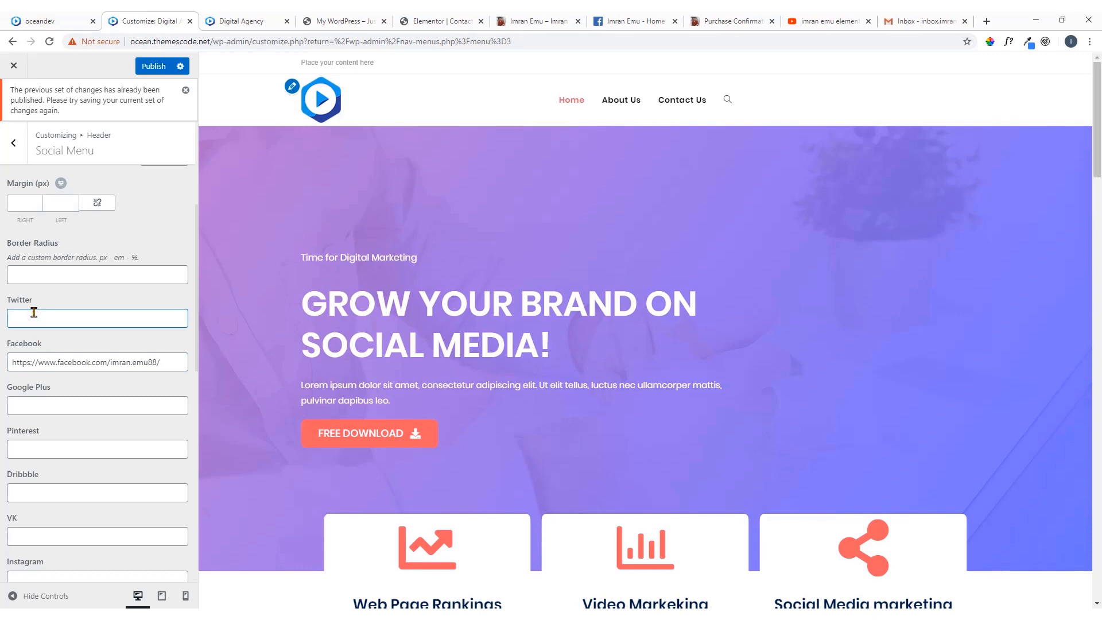
key("ctrl+v")
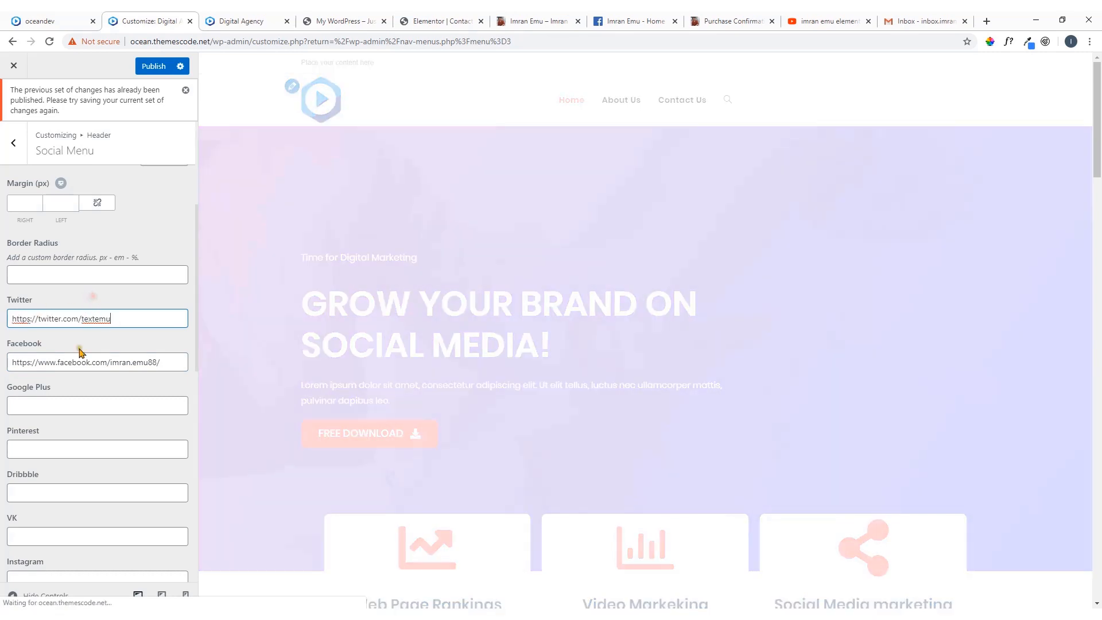
Copy the YouTube link address from the personal website's header into the social menu's Youtube field and publish the changes
left_click(666, 22)
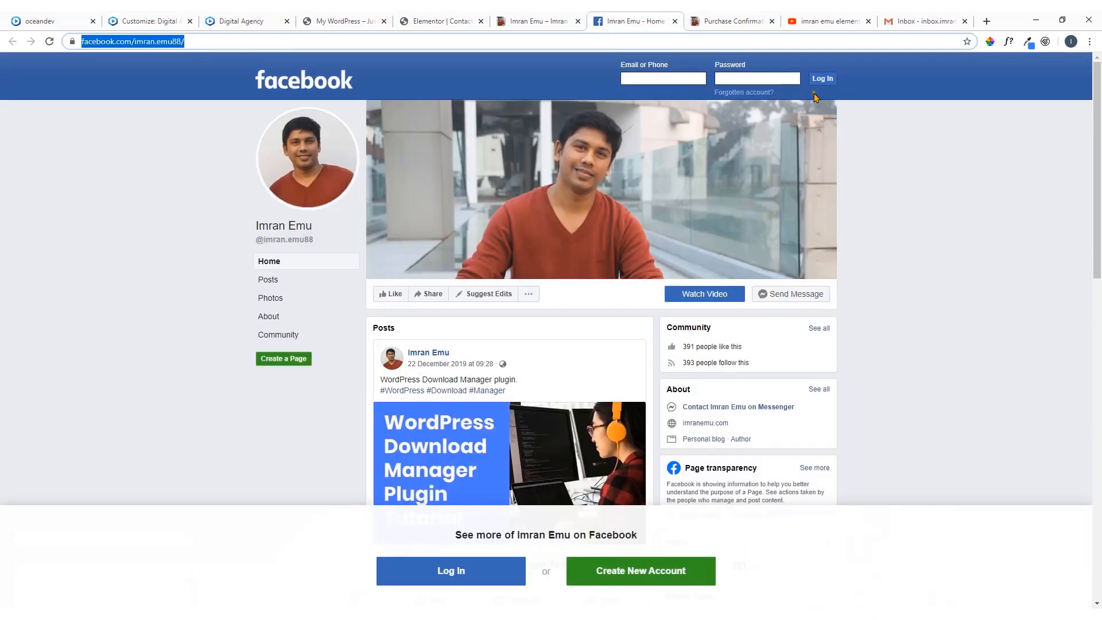
left_click(550, 23)
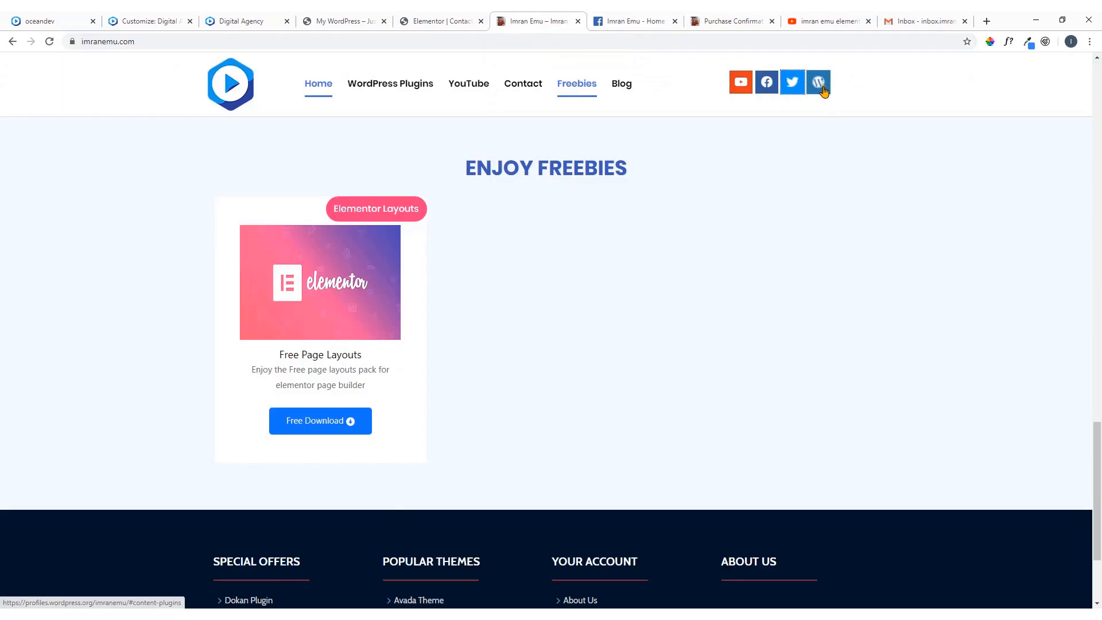
right_click(742, 83)
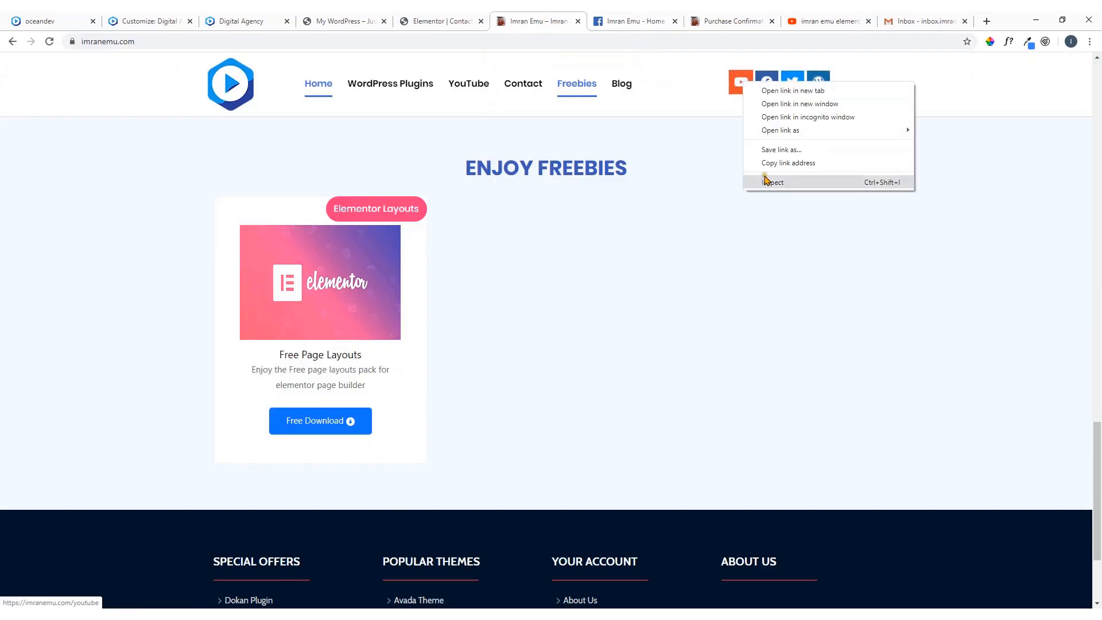
left_click(789, 163)
left_click(128, 22)
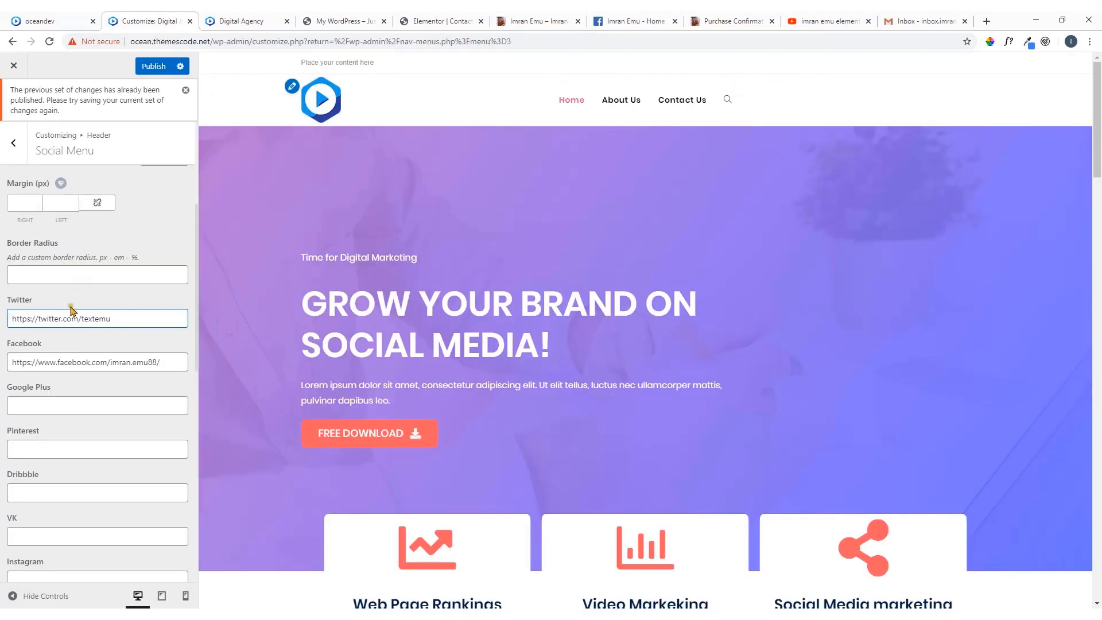
scroll(111, 330, "down", 3)
scroll(93, 397, "down", 5)
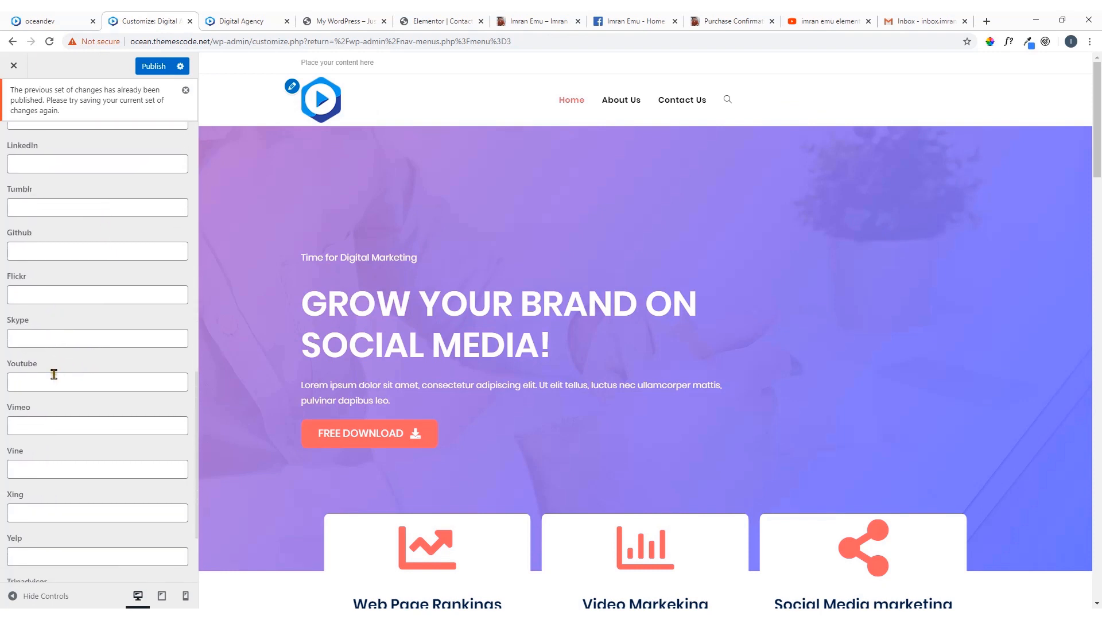
left_click(53, 377)
key("ctrl+v")
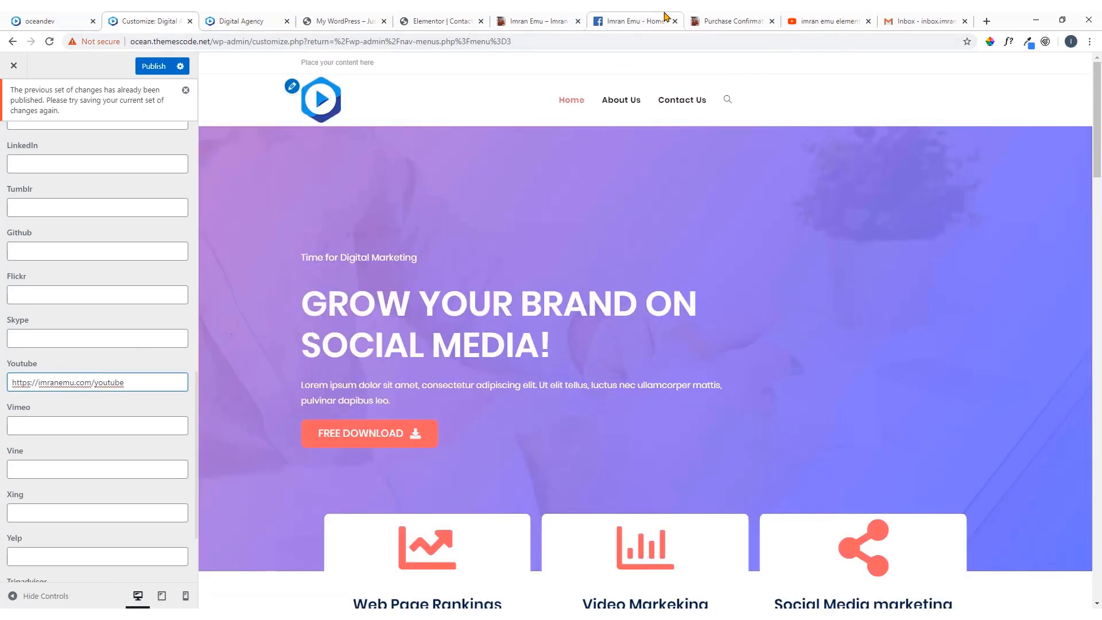
left_click(168, 67)
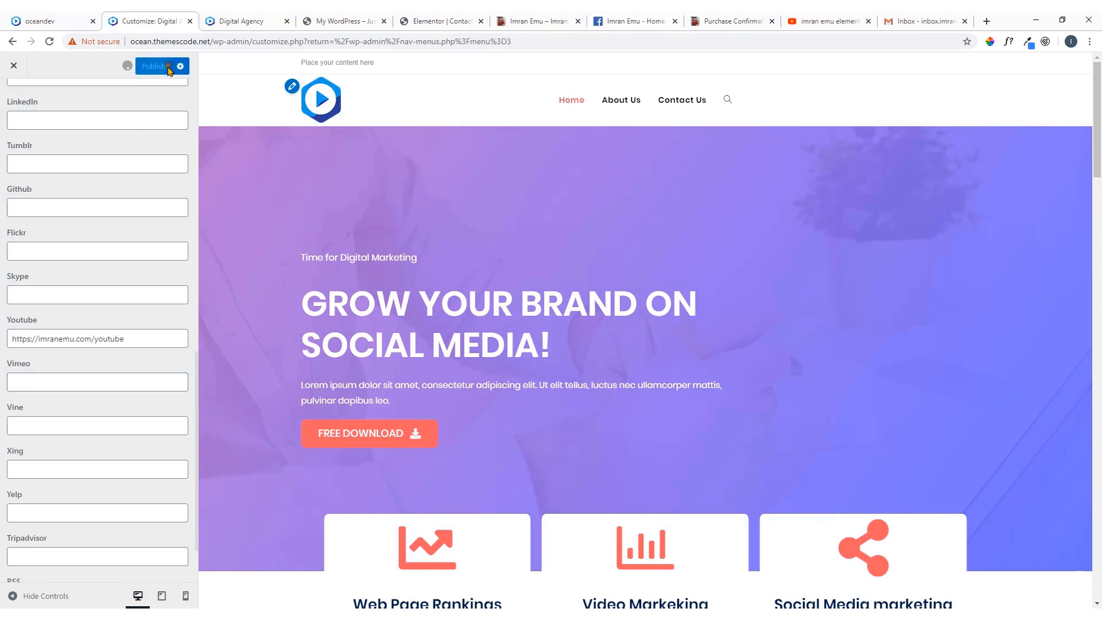
Try Same Window as the Social Link Target and restore it to New Window
scroll(97, 321, "down", 1)
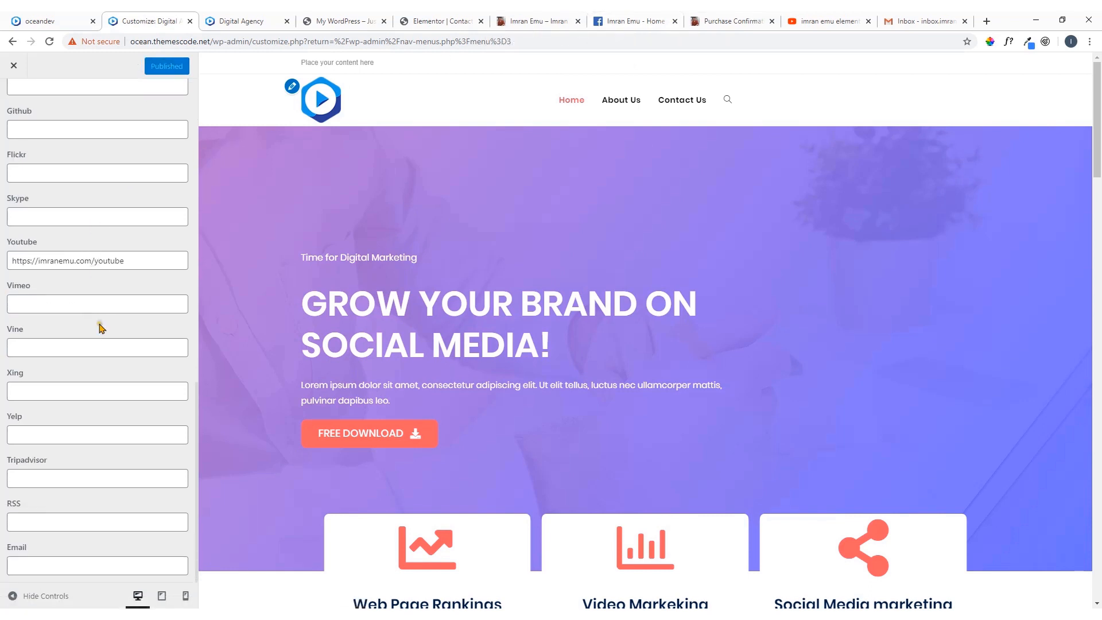
scroll(101, 323, "up", 13)
scroll(106, 322, "up", 1)
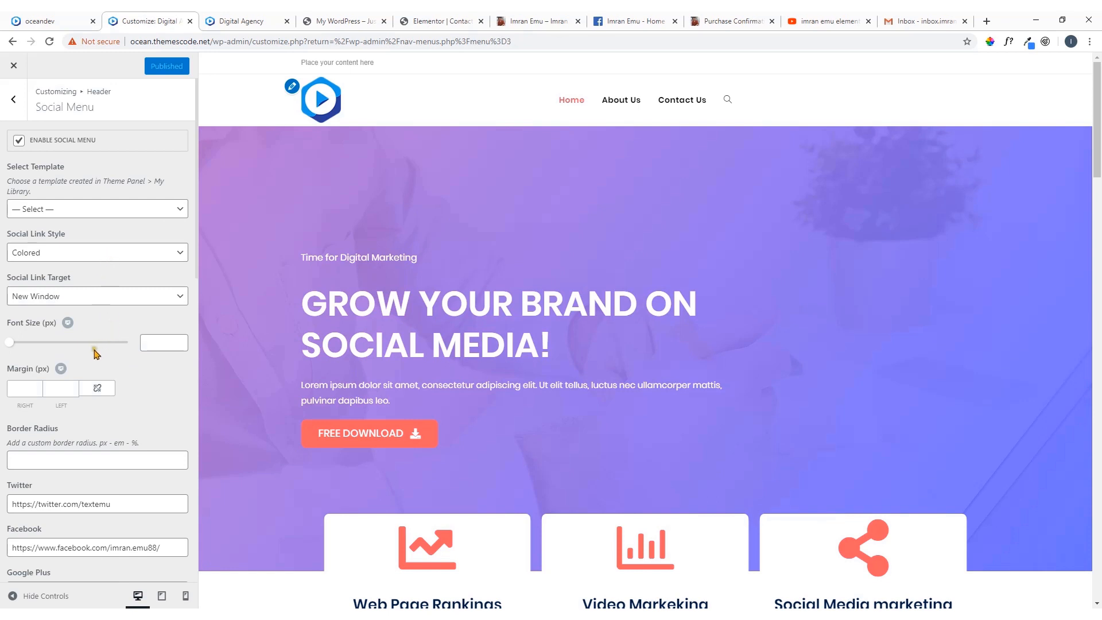
left_click(60, 303)
left_click(54, 322)
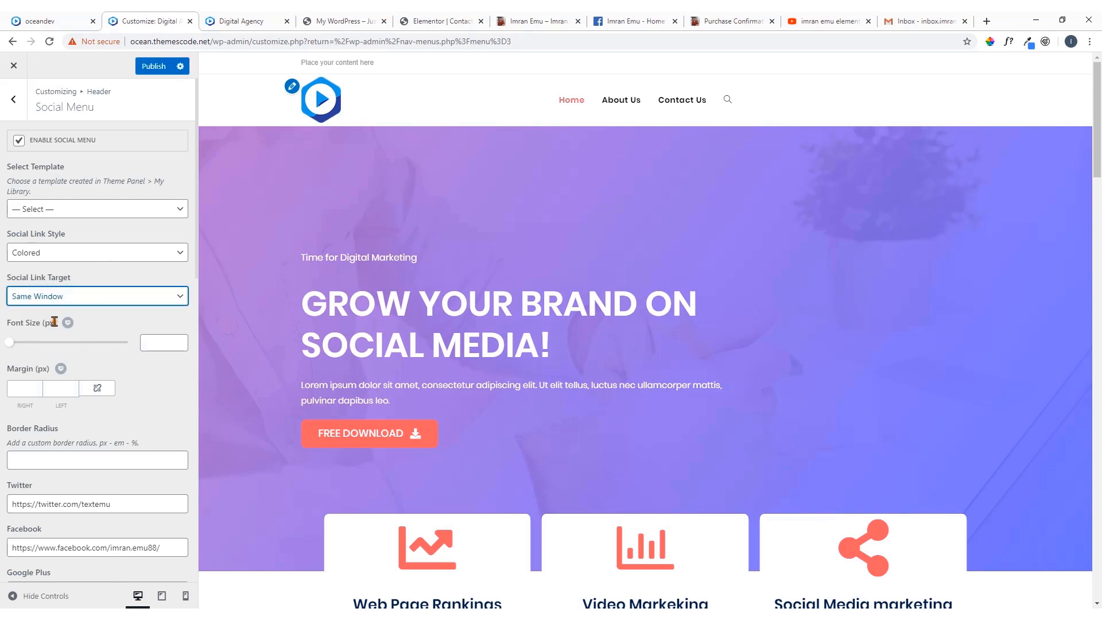
left_click(77, 297)
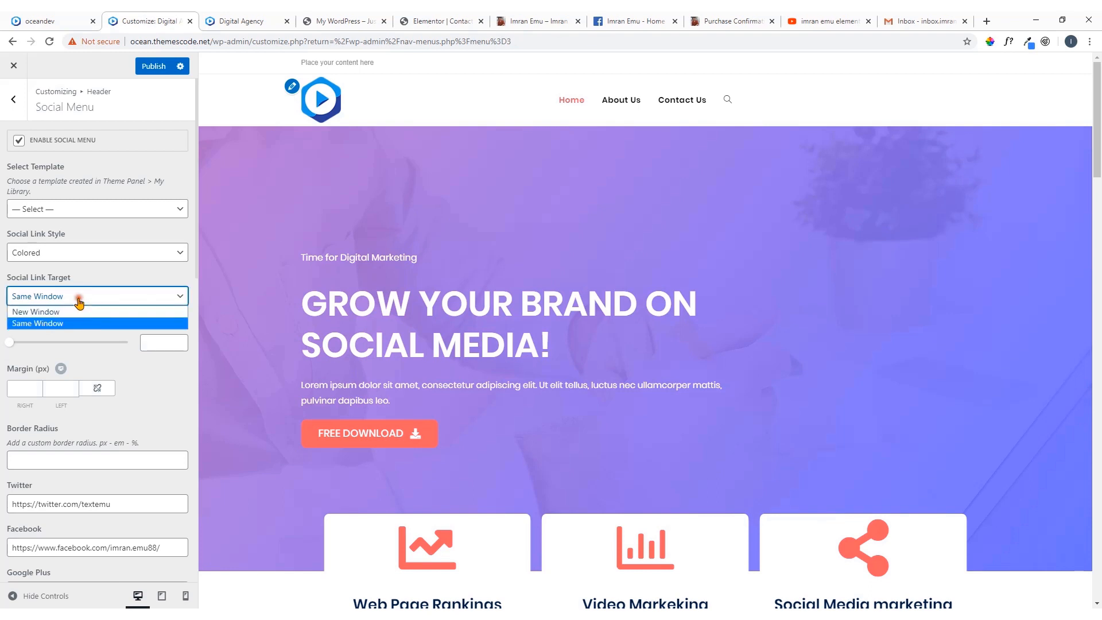
left_click(72, 311)
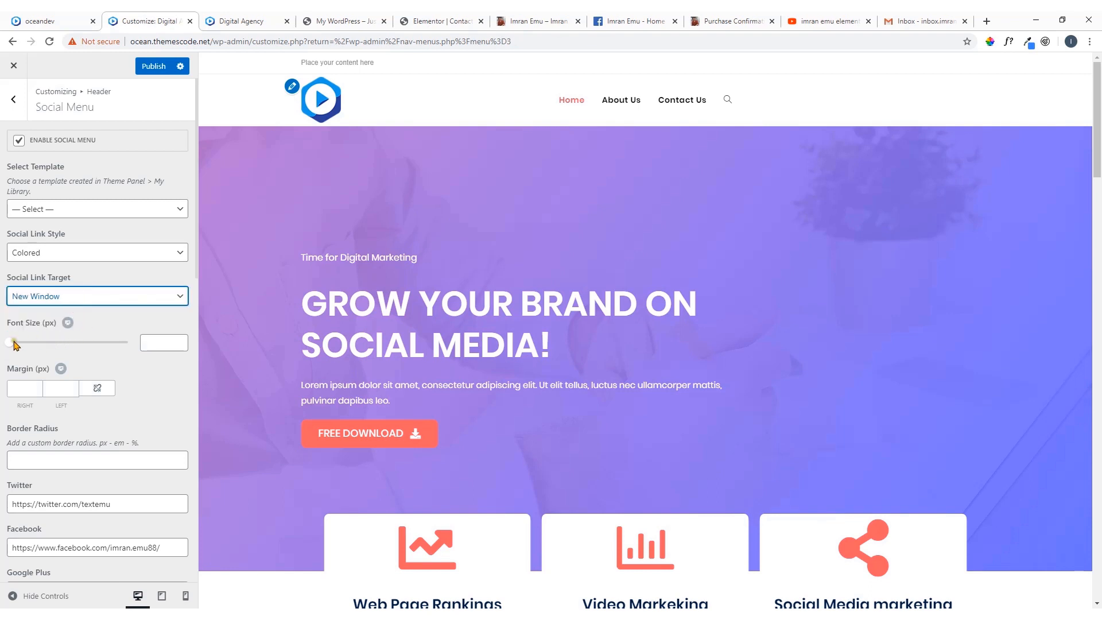
Set the social menu's font size to 14 px and its Social Link Style to Minimal
left_click_drag(15, 345, 27, 345)
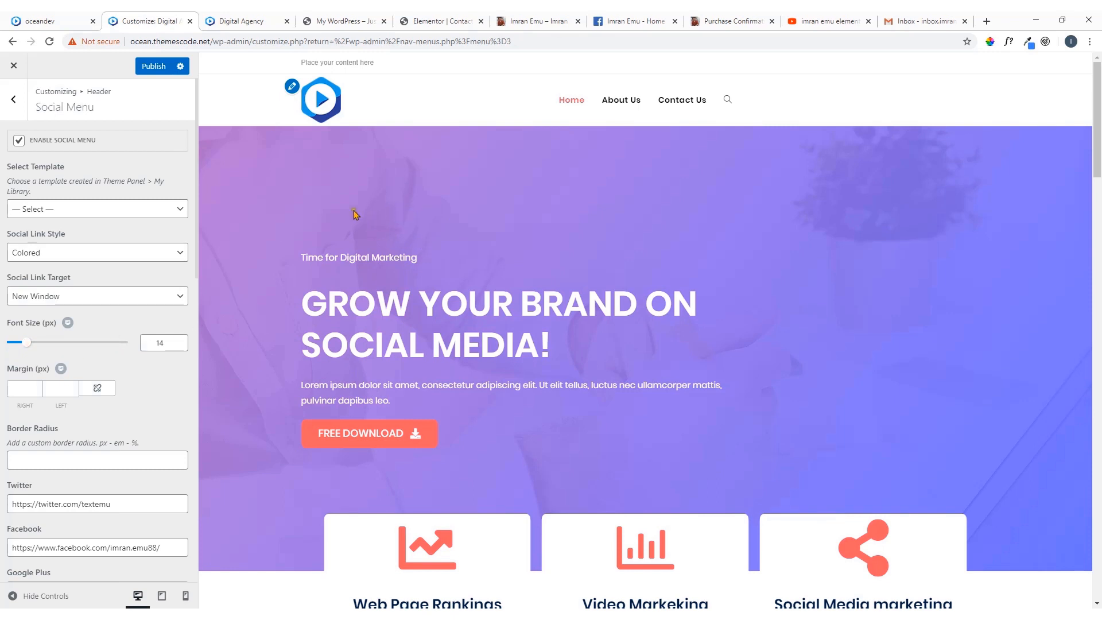
left_click(79, 253)
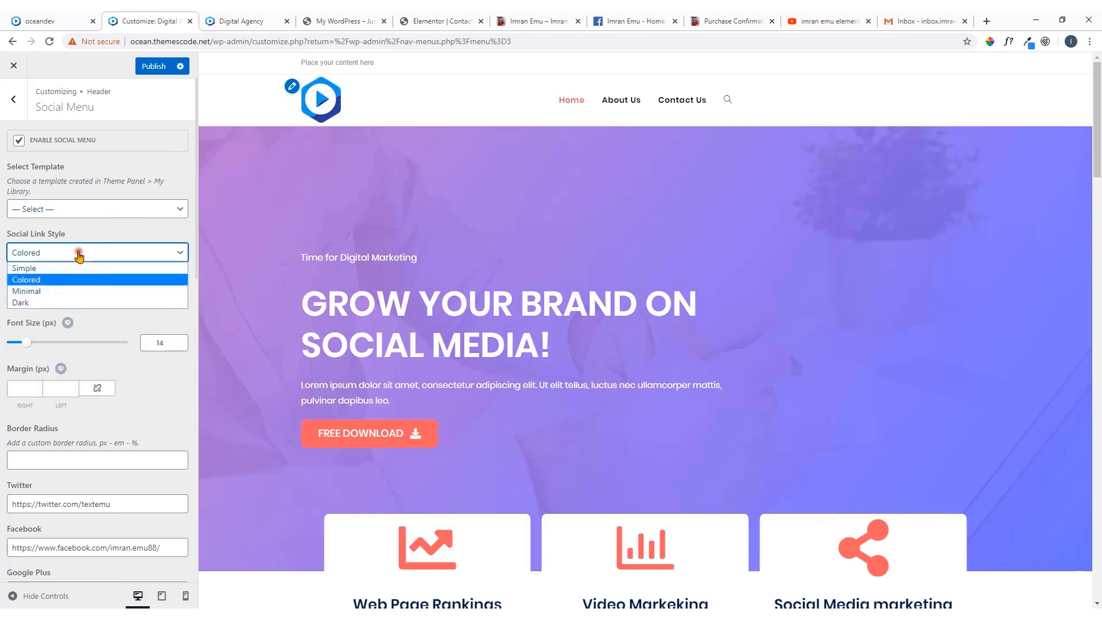
left_click(73, 291)
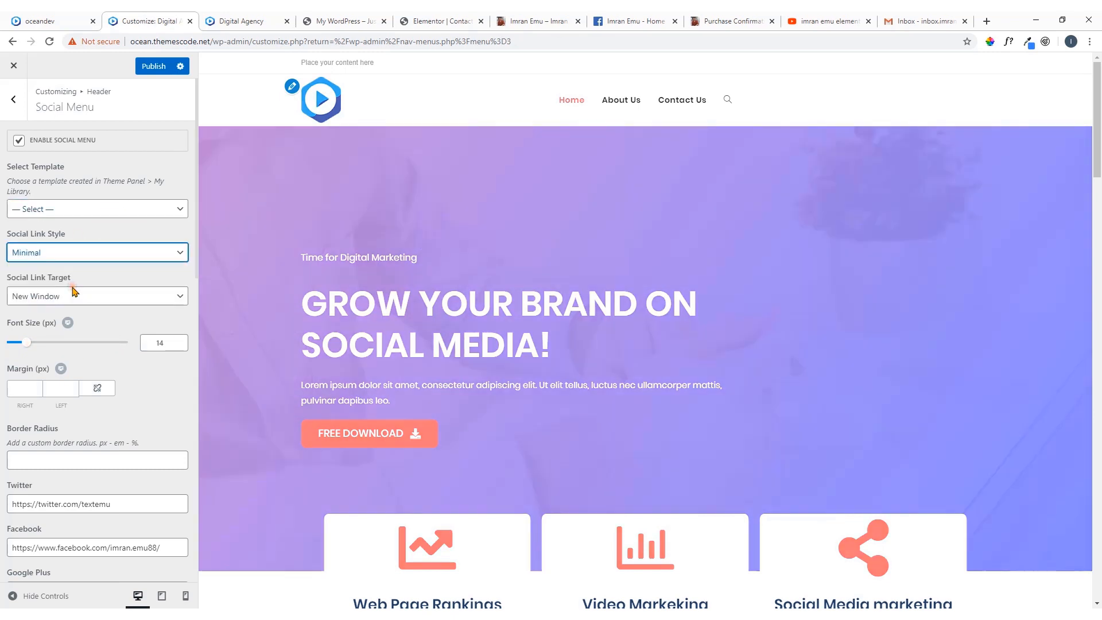
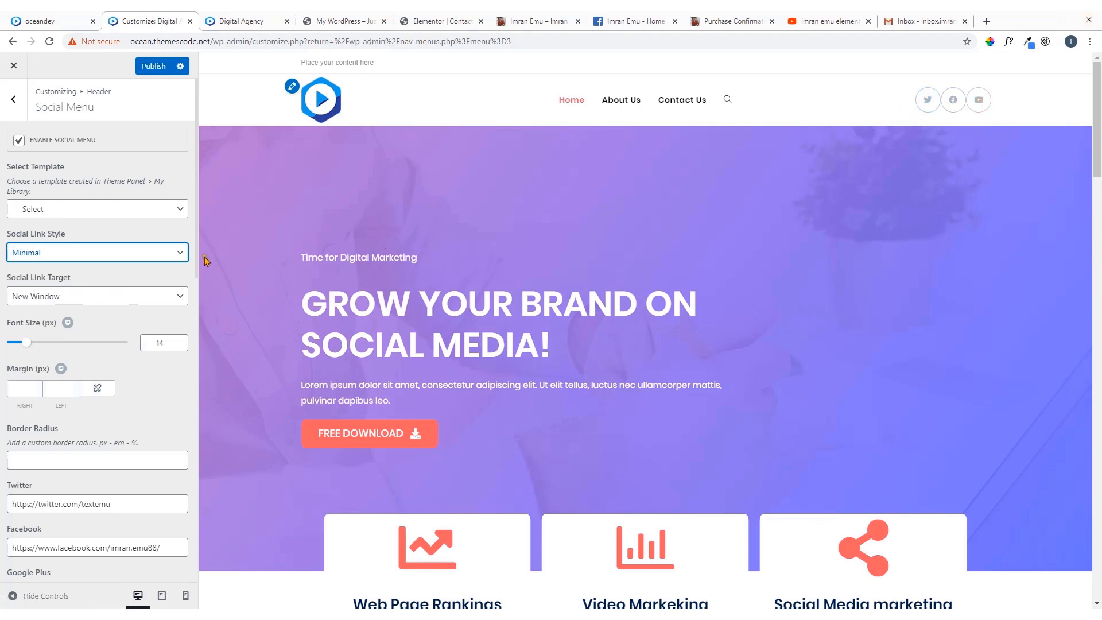
Try the Simple and Colored social link styles for the header icons and check the oceandev reference site
left_click(166, 253)
left_click(153, 269)
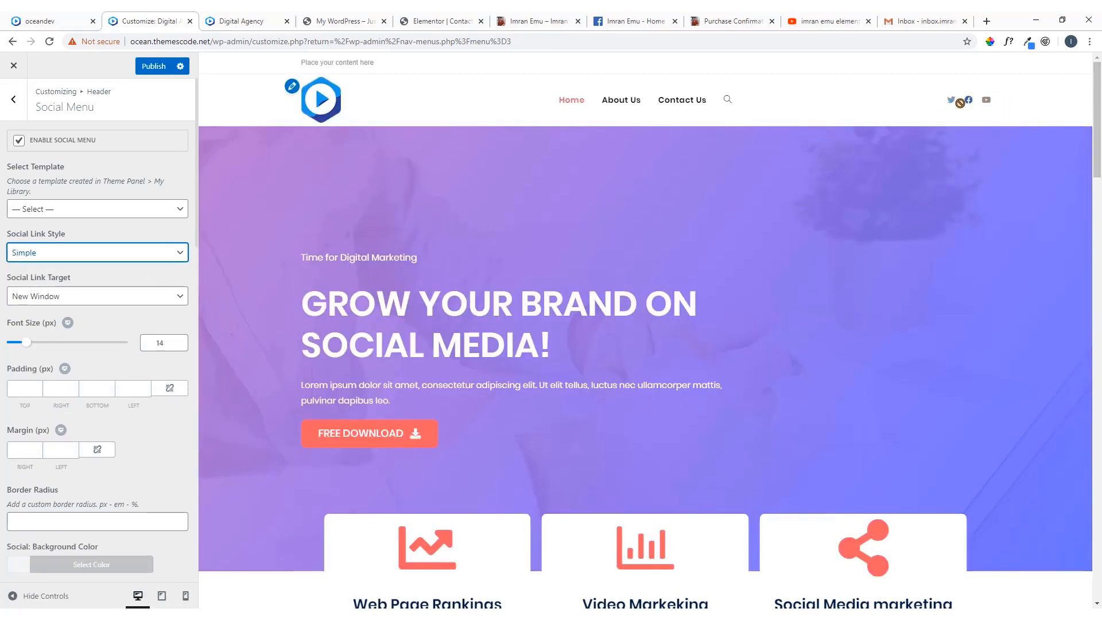
left_click(120, 264)
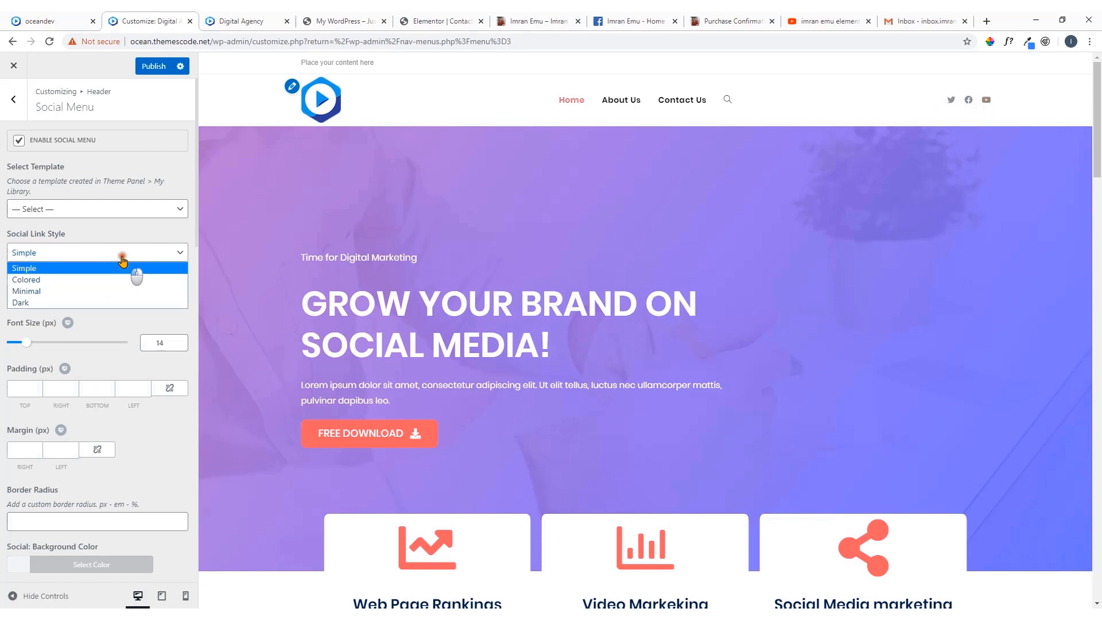
left_click(88, 278)
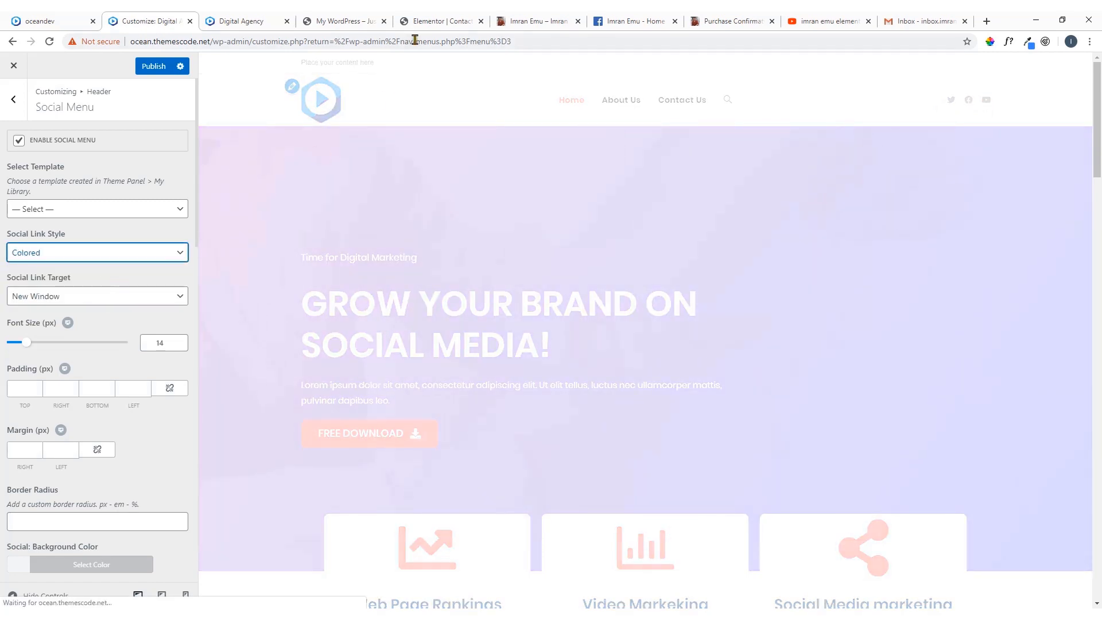
left_click(50, 16)
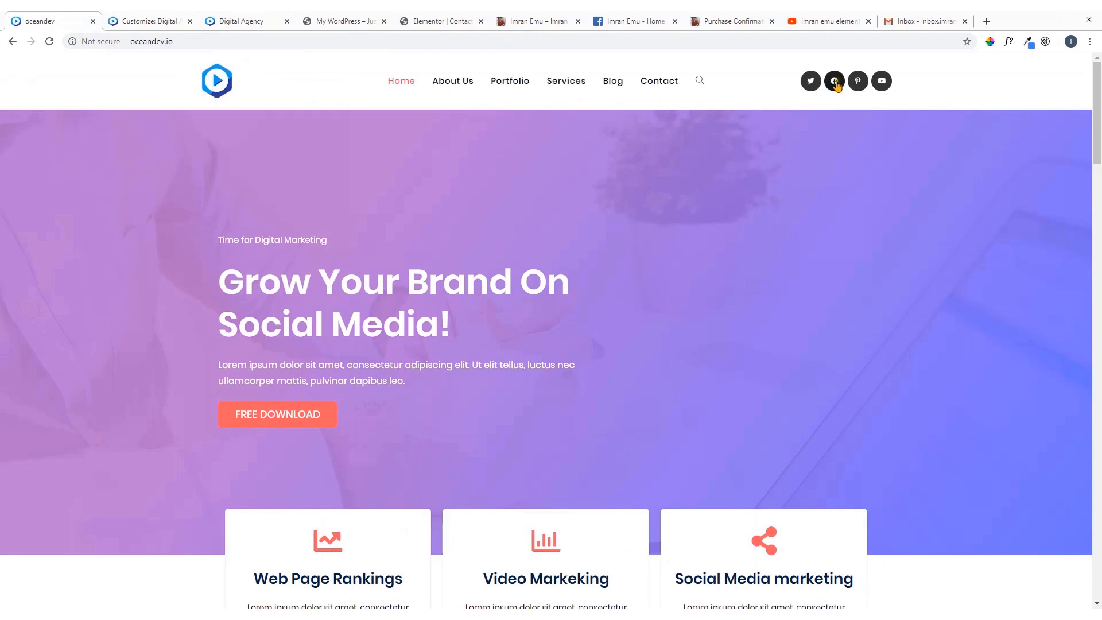
left_click(170, 15)
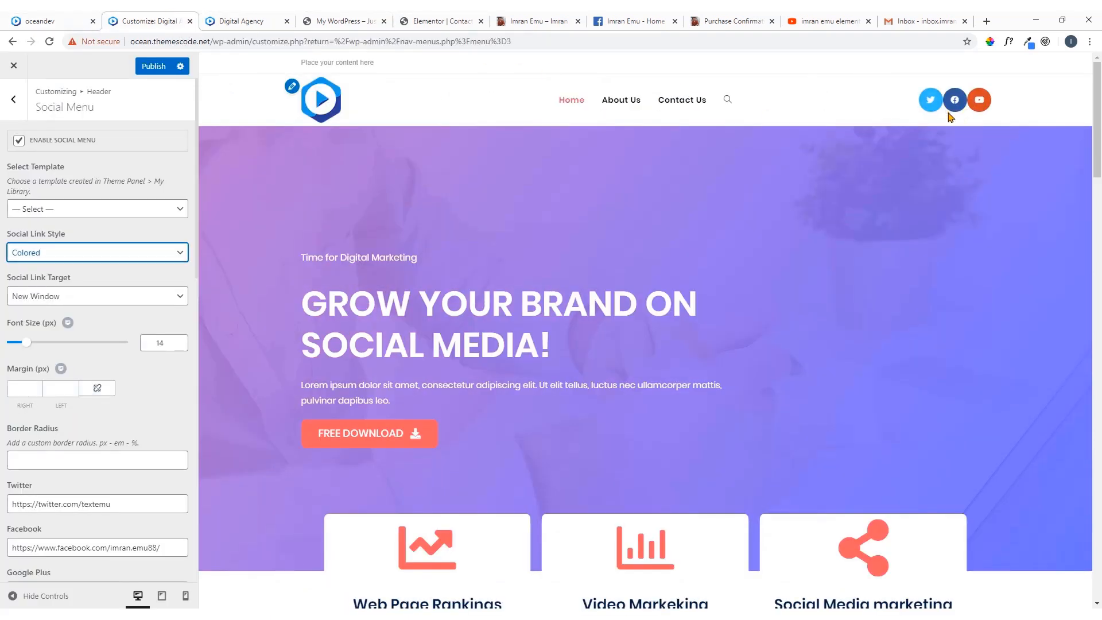
Set the header's social link style to Dark and compare the icons with the oceandev reference site
left_click(108, 253)
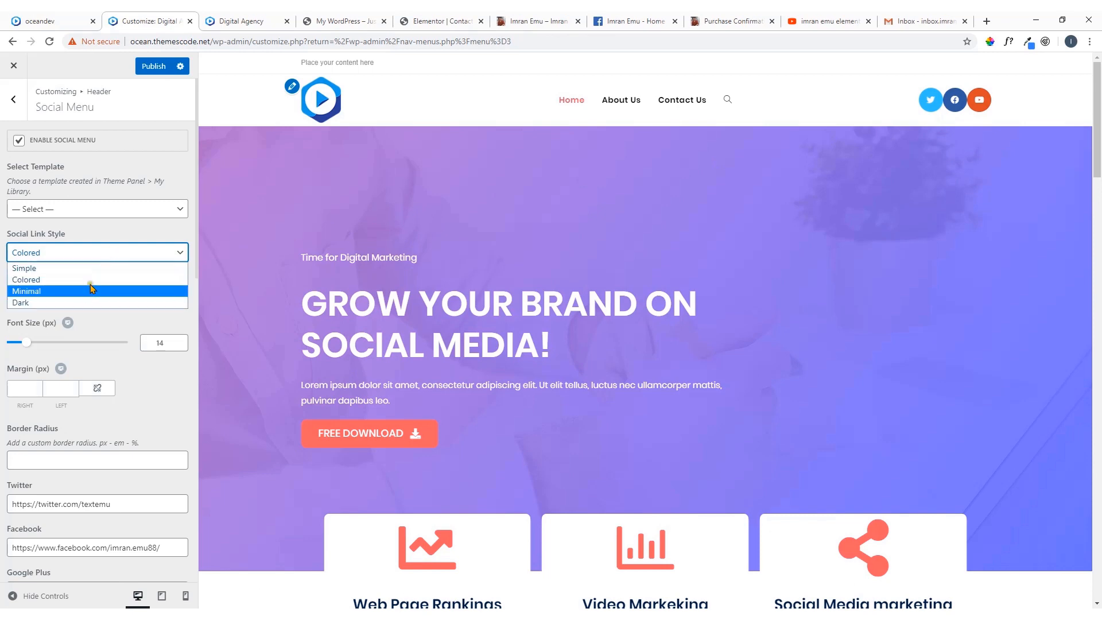
left_click(87, 302)
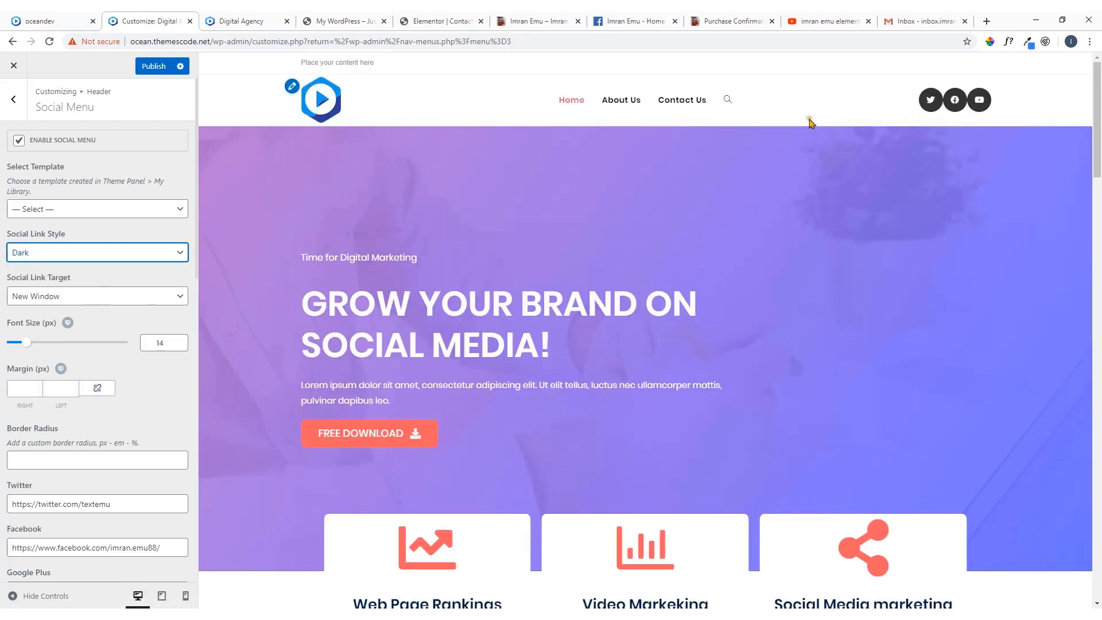
left_click(90, 18)
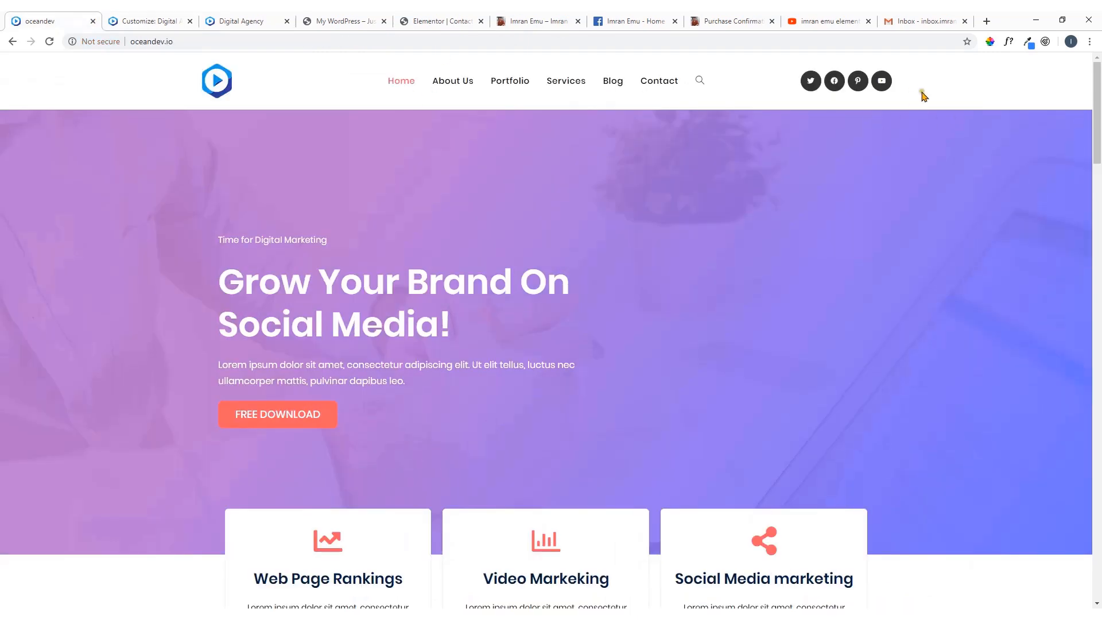
left_click(187, 21)
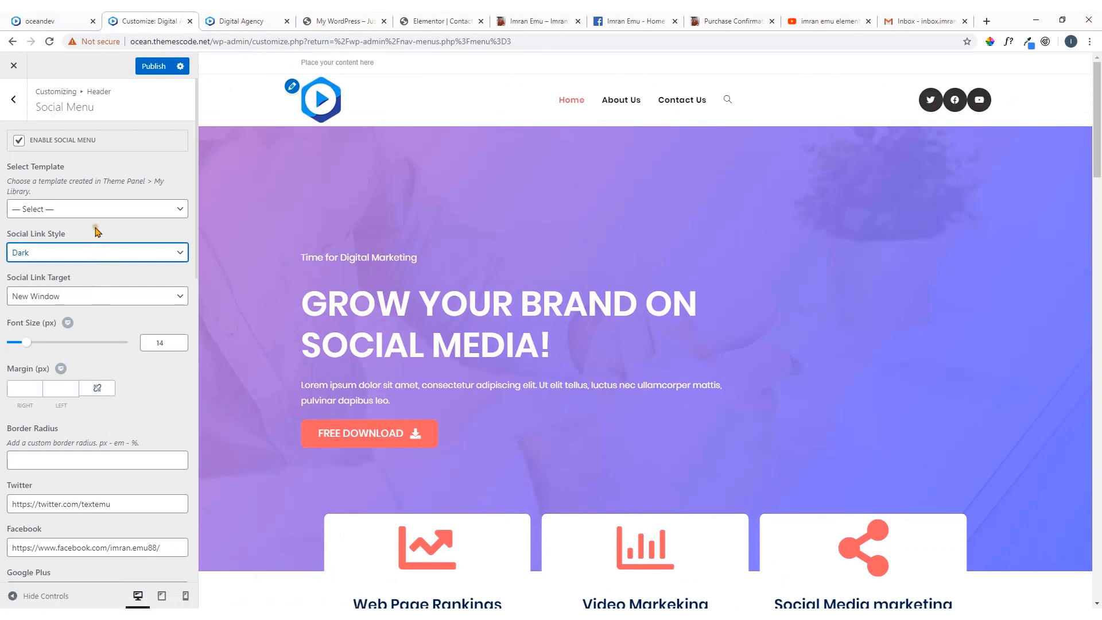
Set the header social icons' font size to 13 px and their right margin to 9 px
scroll(101, 336, "down", 1)
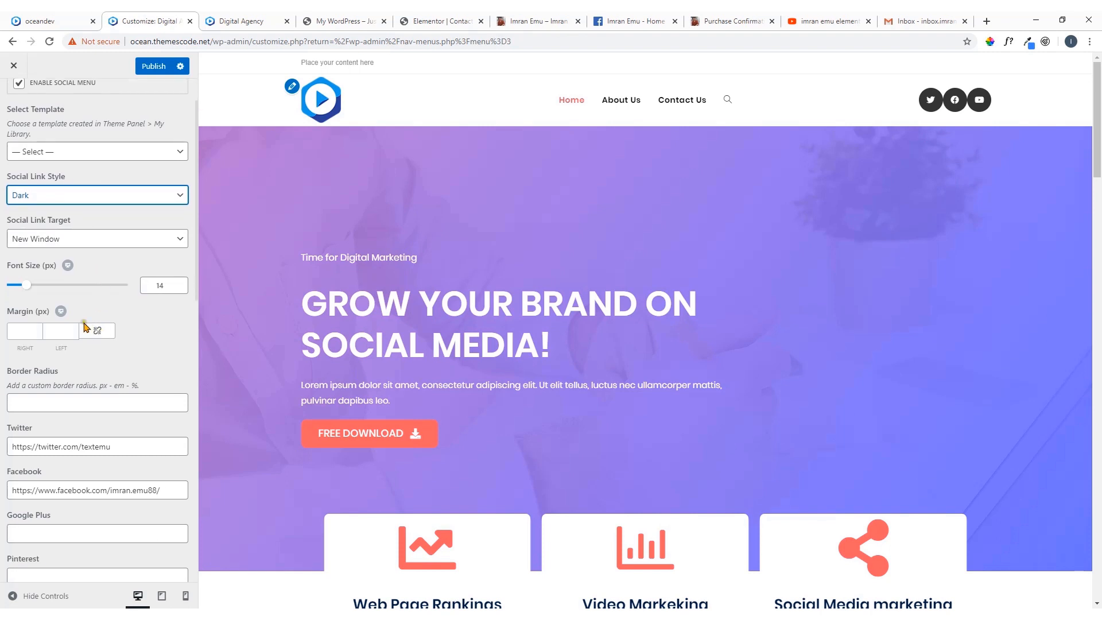
mouse_move(31, 288)
left_mouse_down()
mouse_move(43, 289)
mouse_move(27, 289)
left_mouse_up()
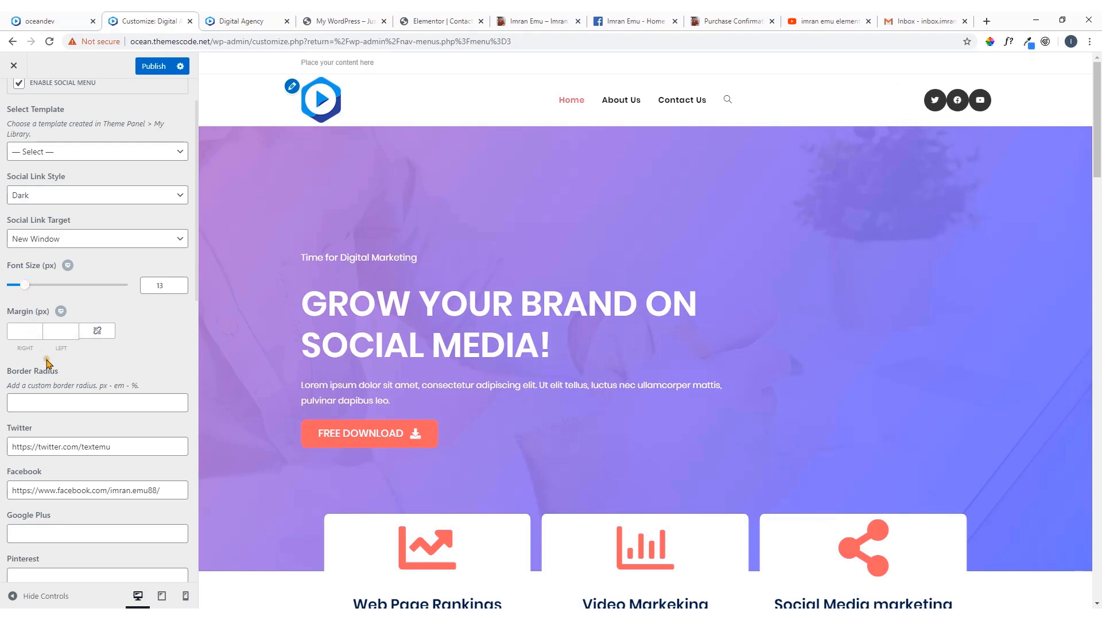
scroll(50, 368, "down", 2)
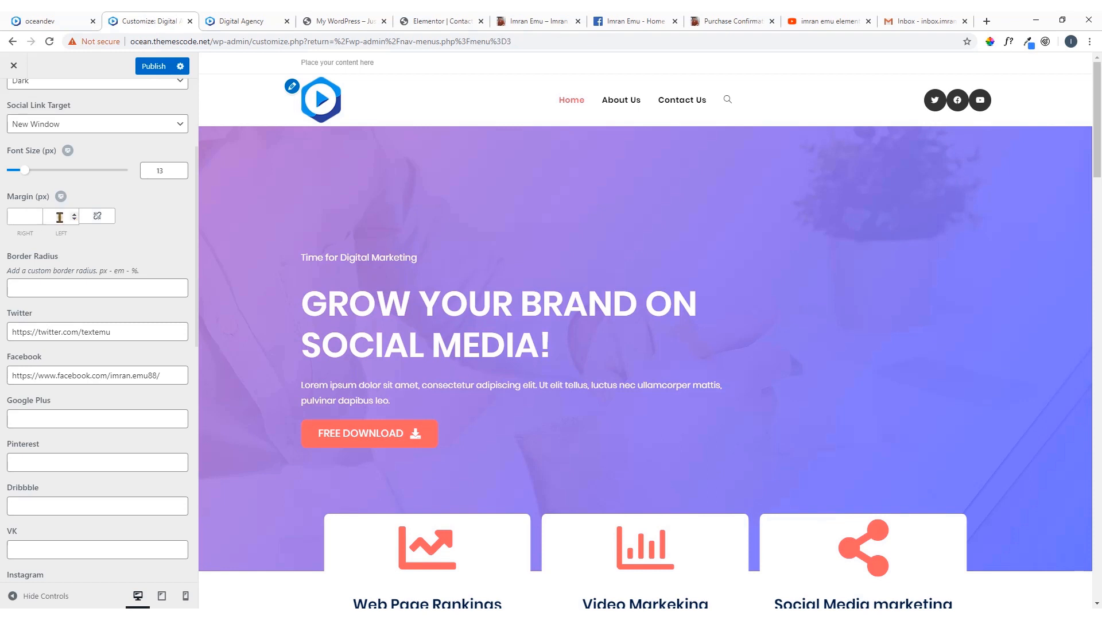
left_click(38, 216)
left_click(38, 216)
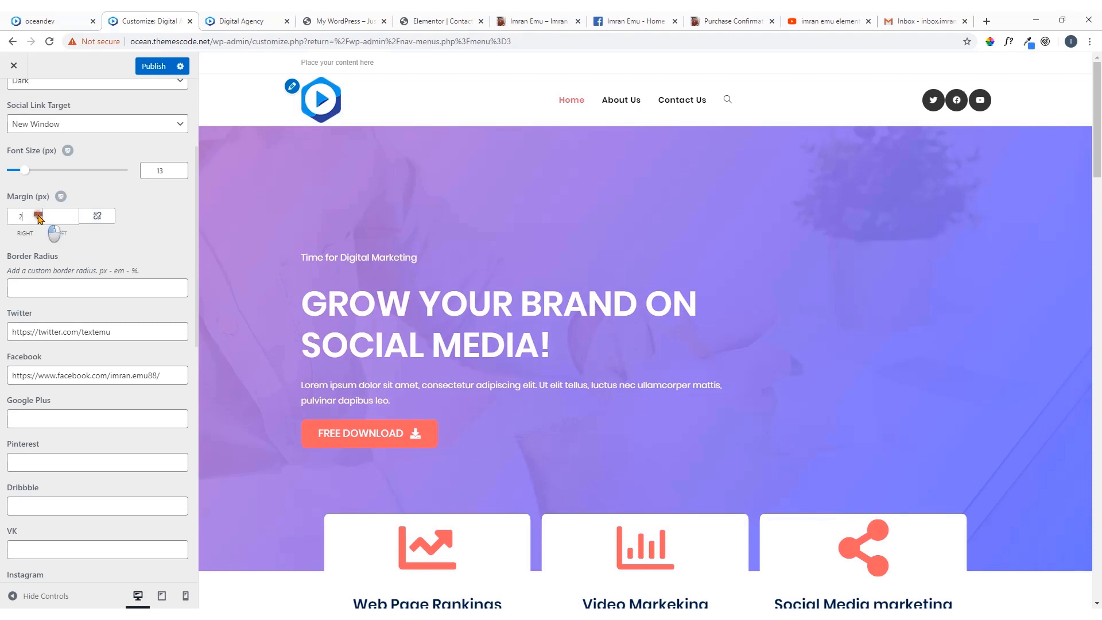
left_click(38, 216)
left_click(38, 216)
left_click(38, 216)
left_click(38, 215)
left_click(38, 216)
left_click(38, 216)
left_click(38, 216)
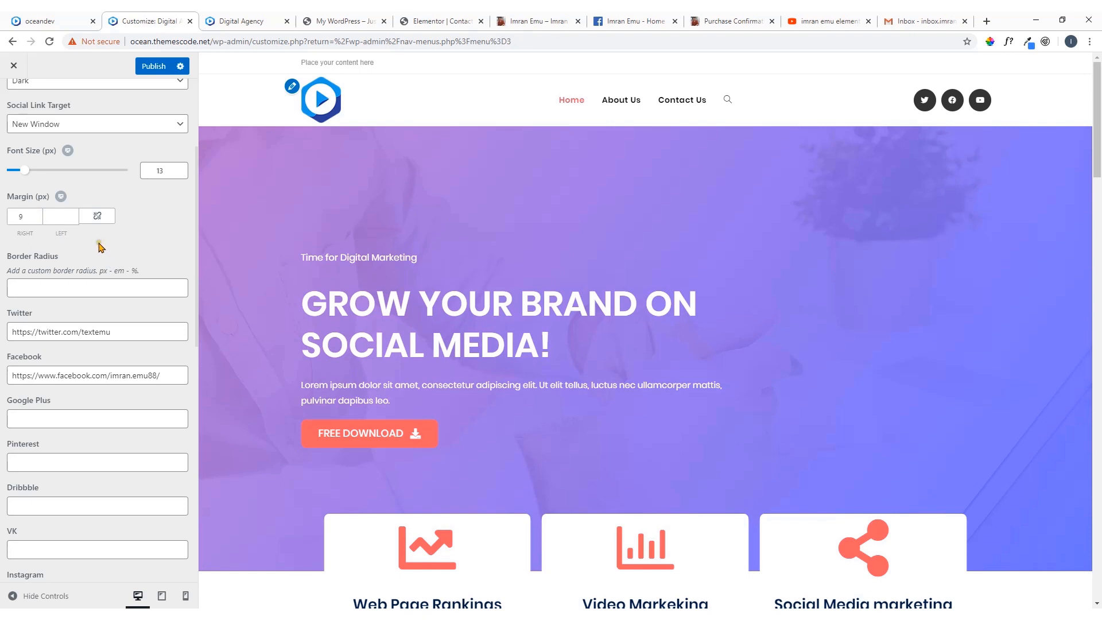
Review the remaining social menu fields and publish the changes
scroll(100, 247, "down", 10)
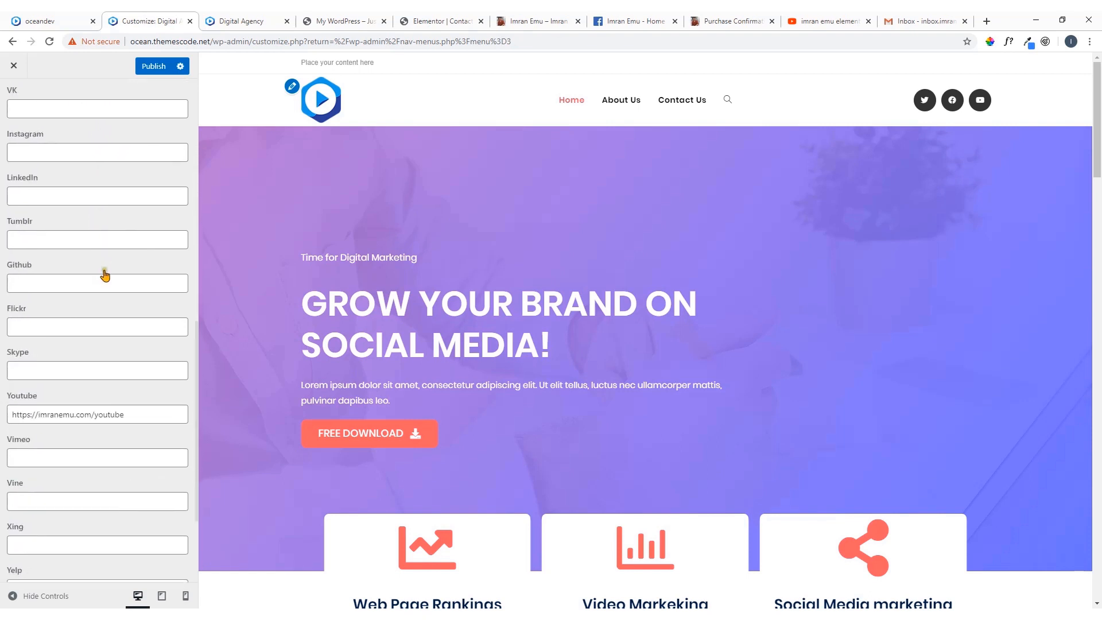
scroll(105, 277, "up", 12)
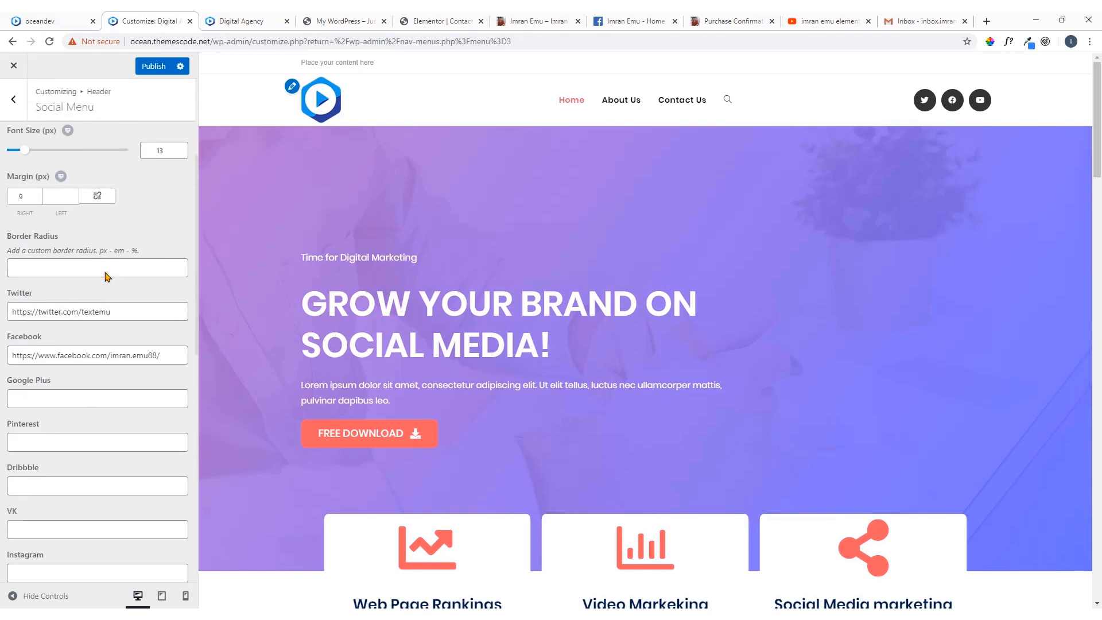
scroll(105, 276, "up", 1)
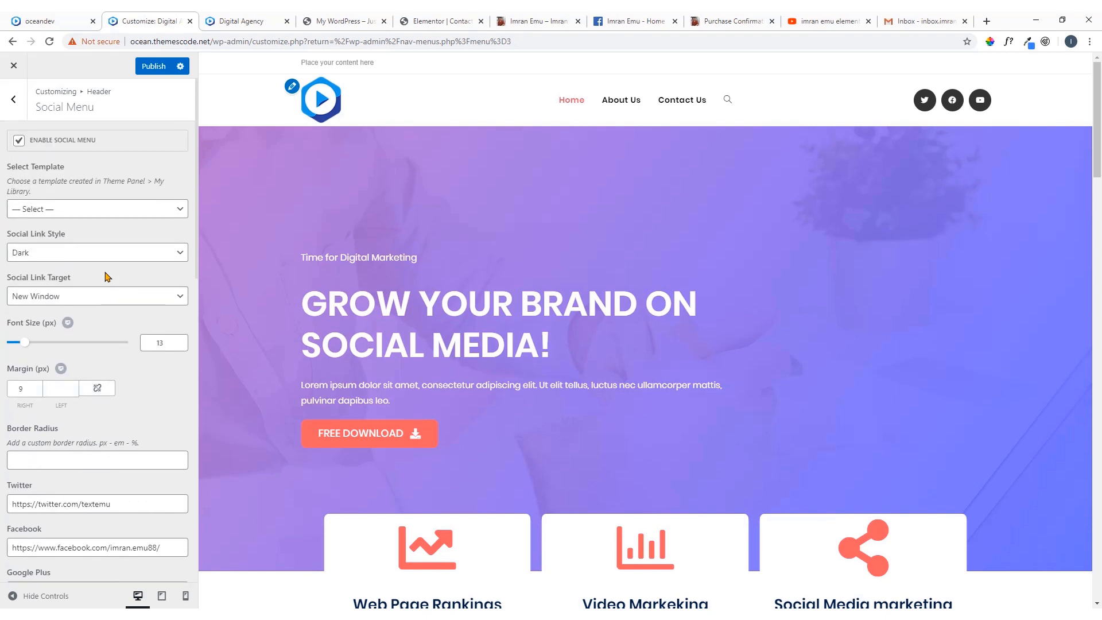
left_click(117, 329)
scroll(99, 241, "down", 4)
scroll(99, 259, "down", 9)
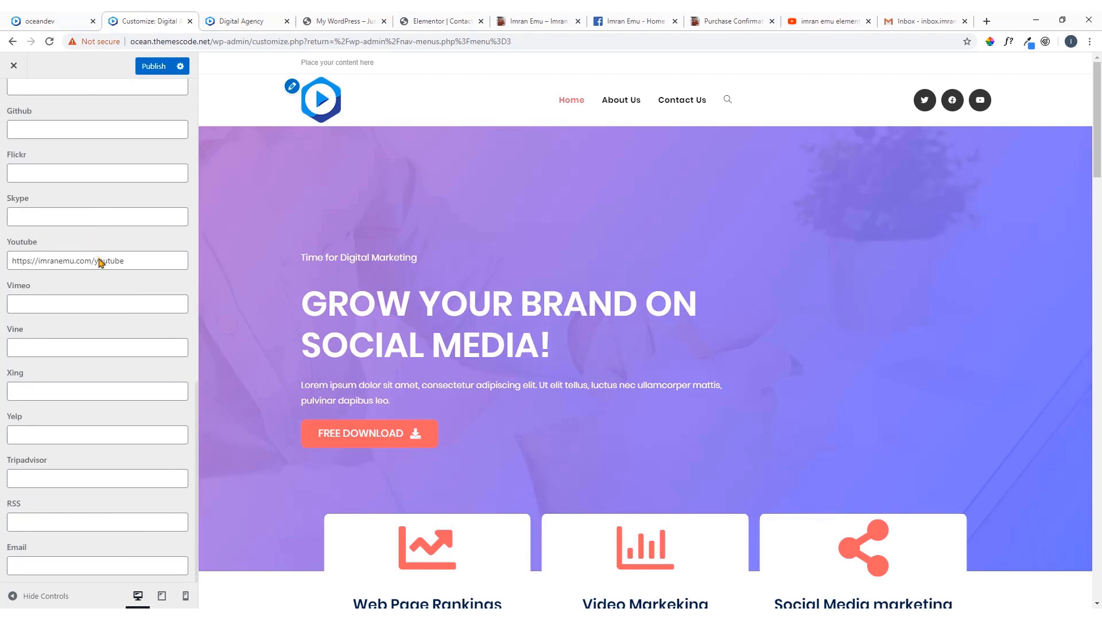
scroll(101, 255, "up", 12)
left_click(153, 66)
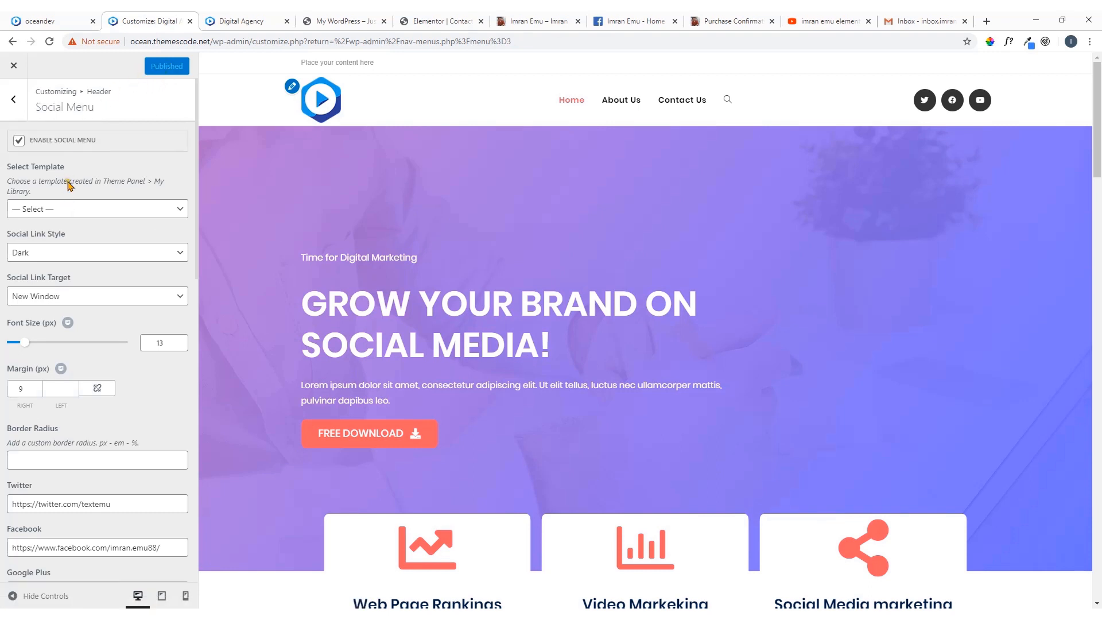
Examine the header's Mobile Menu options and the site's Menus section, returning to the main customizer list
scroll(66, 175, "up", 1)
left_click(13, 98)
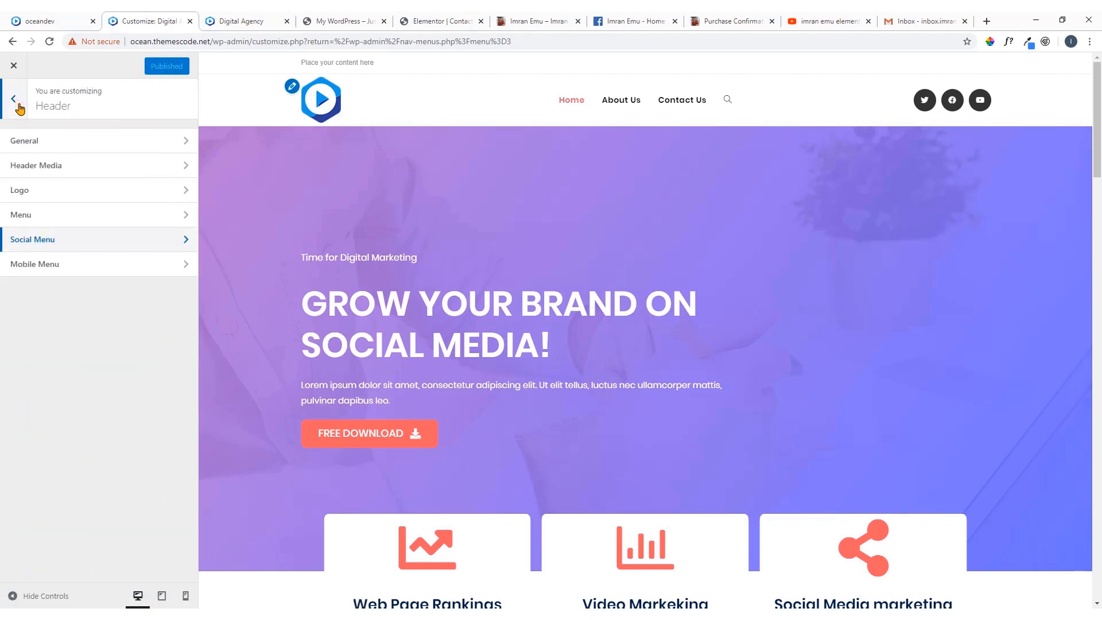
left_click(81, 266)
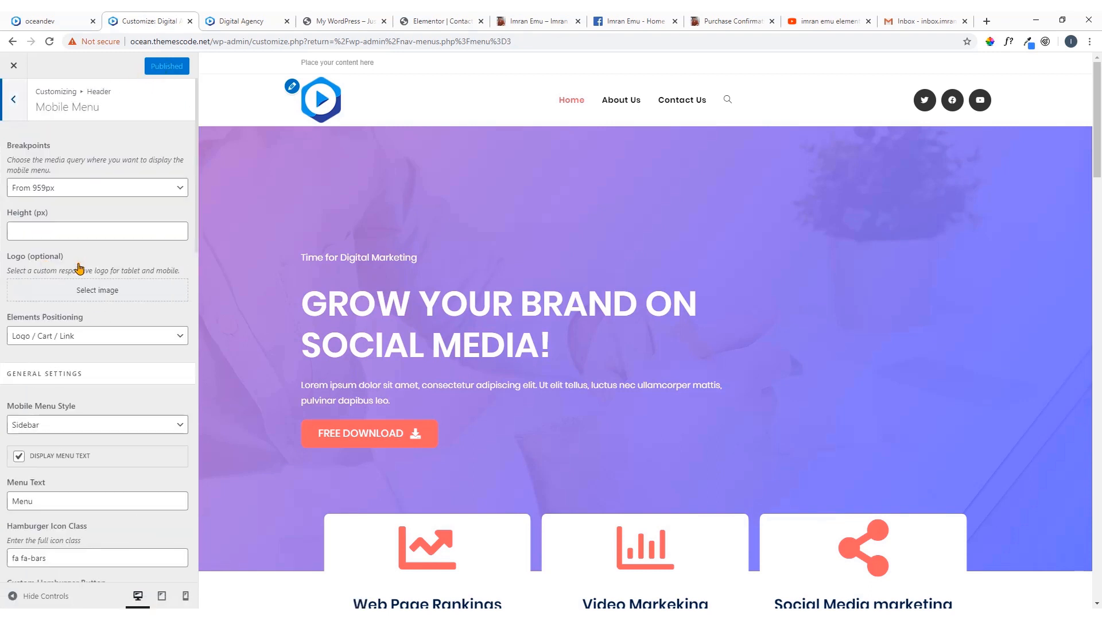
scroll(79, 268, "down", 15)
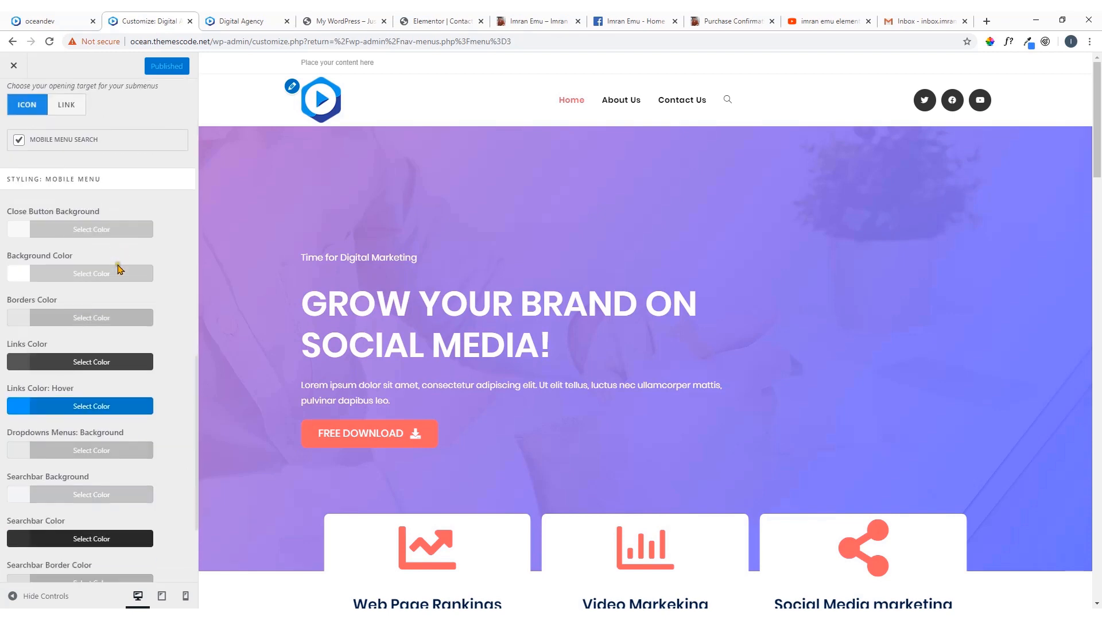
scroll(119, 269, "up", 15)
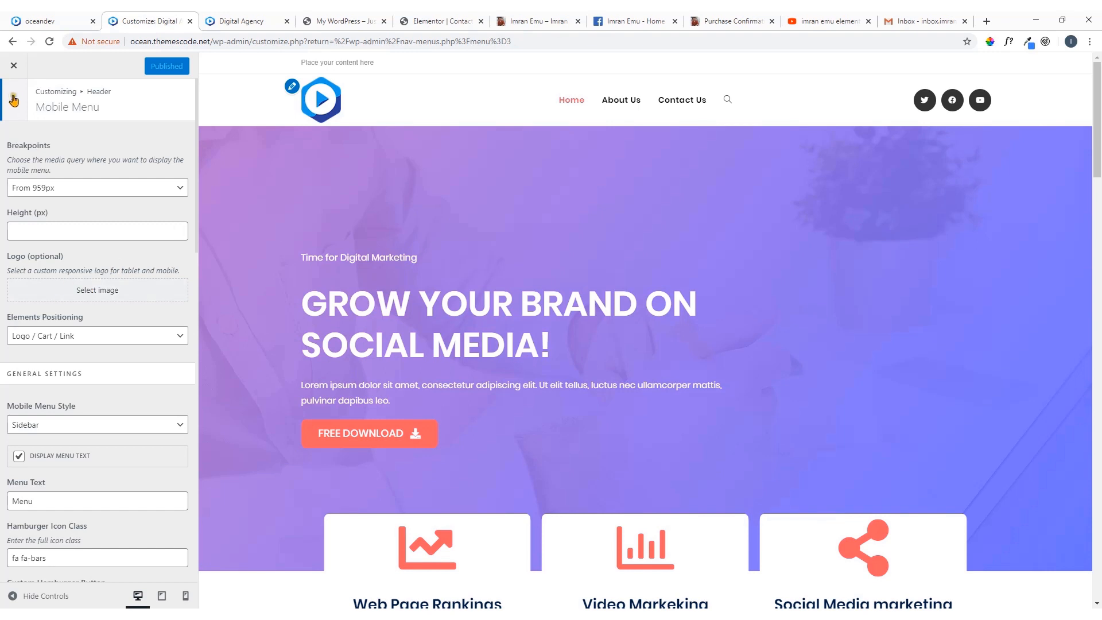
left_click(20, 112)
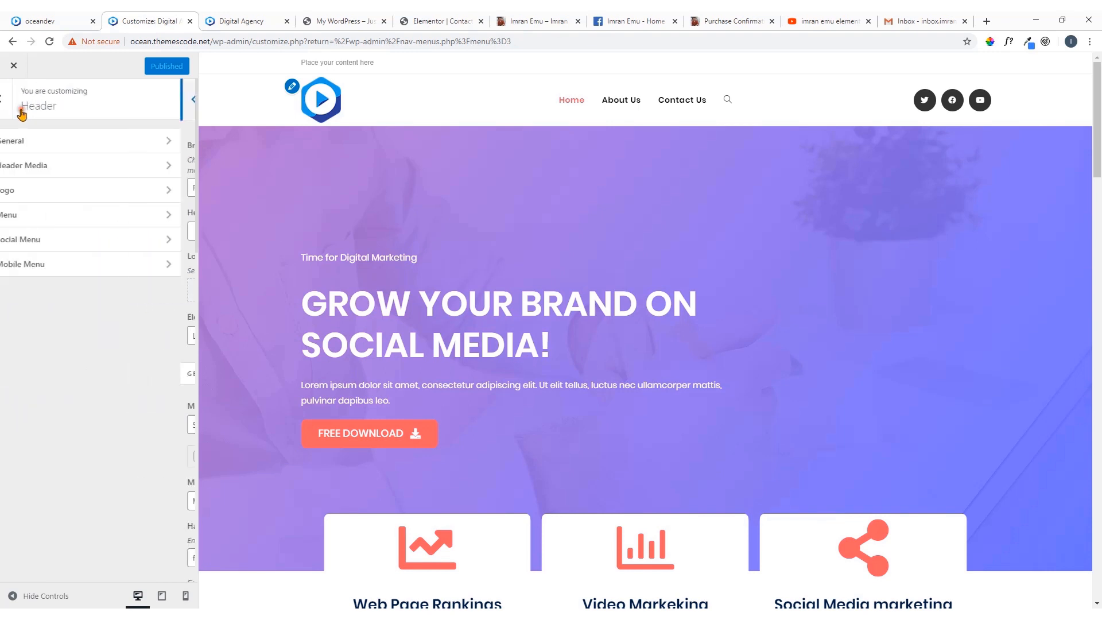
left_click(13, 101)
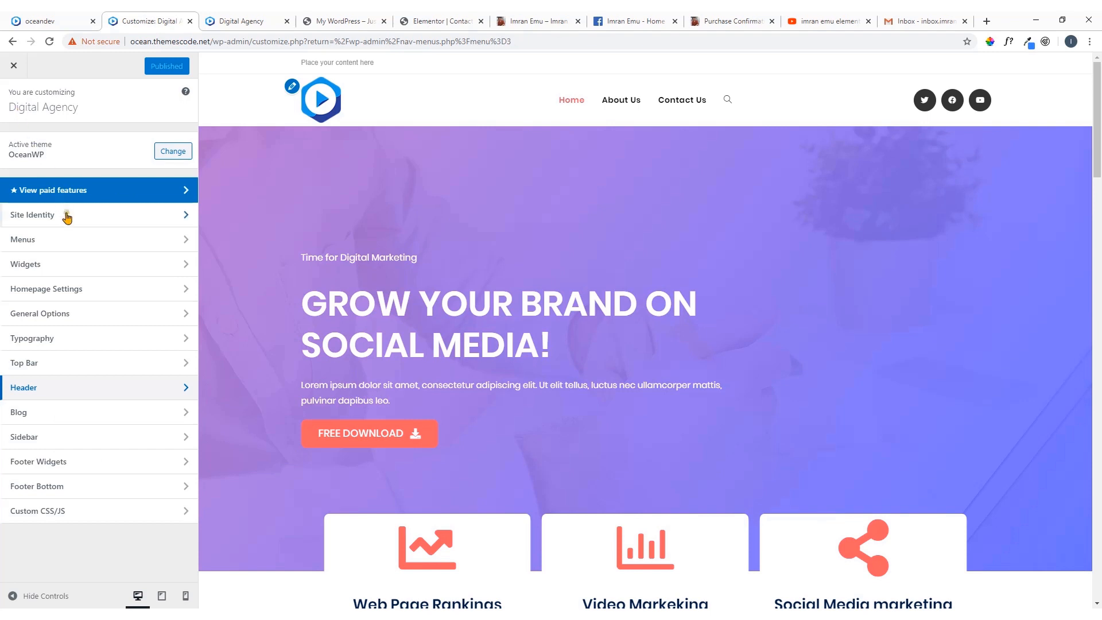
left_click(68, 240)
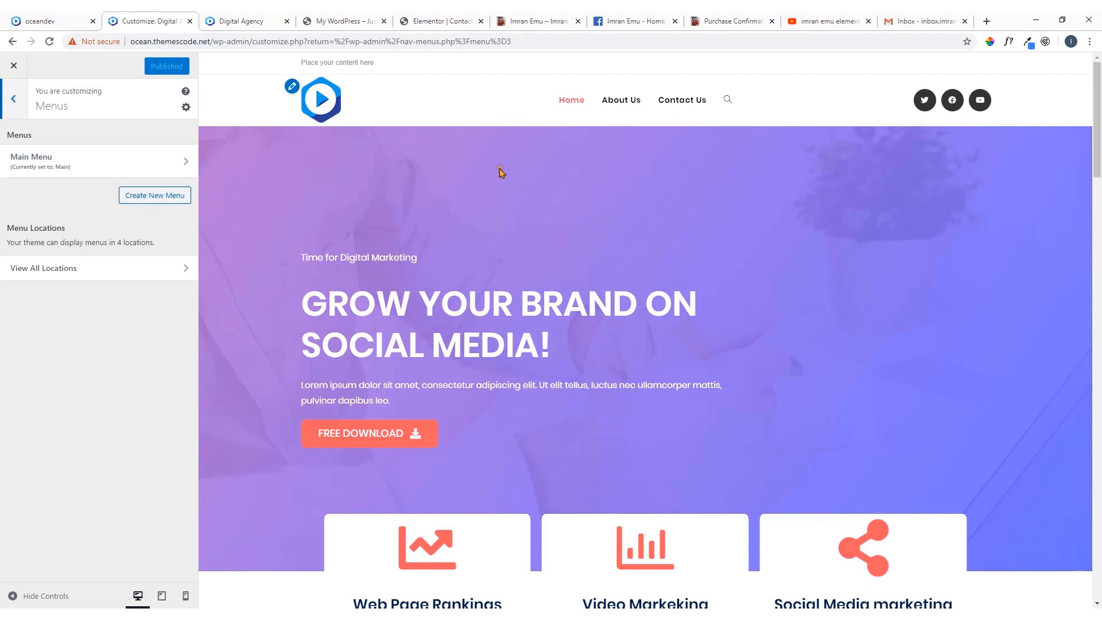
left_click(25, 108)
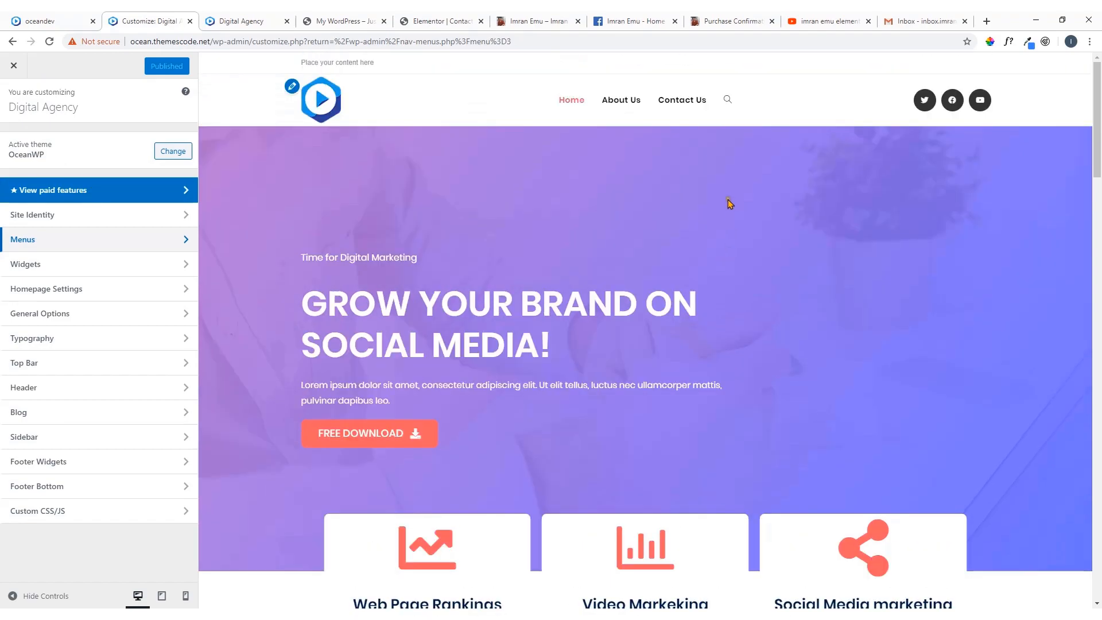
Compare the footer of the oceandev reference site with the footer of the Digital Agency homepage
scroll(650, 181, "down", 8)
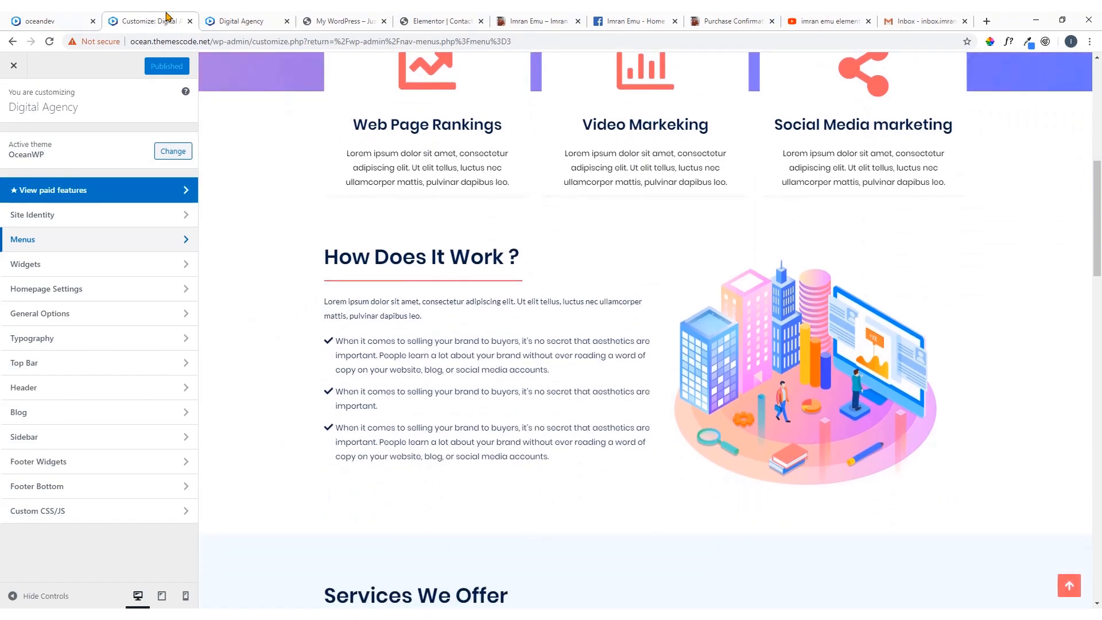
left_click(51, 20)
scroll(460, 302, "down", 15)
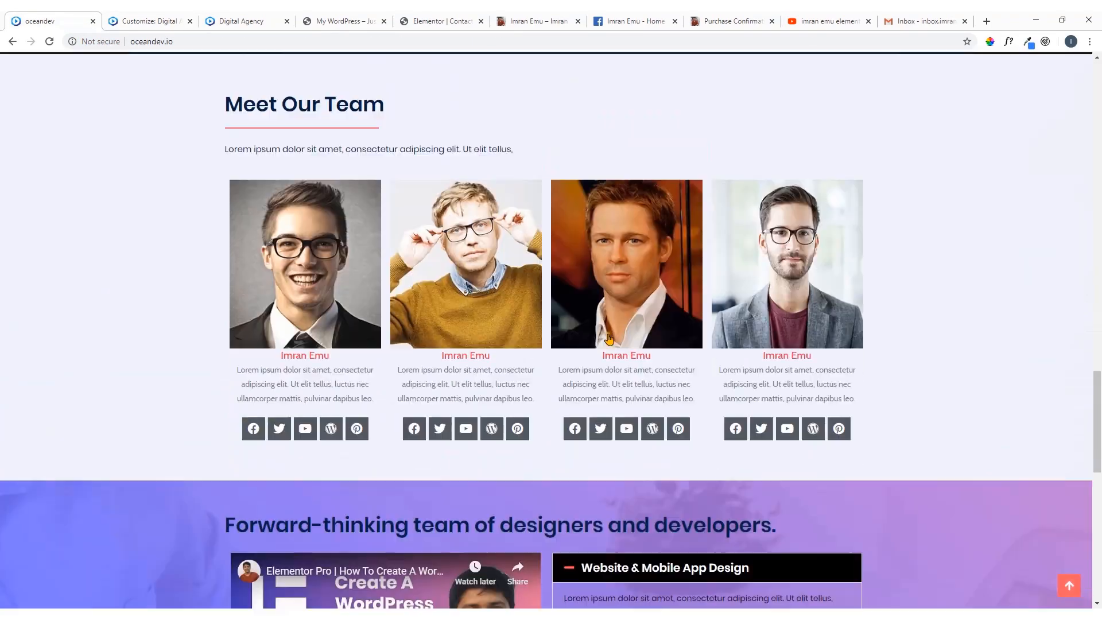
scroll(610, 339, "down", 10)
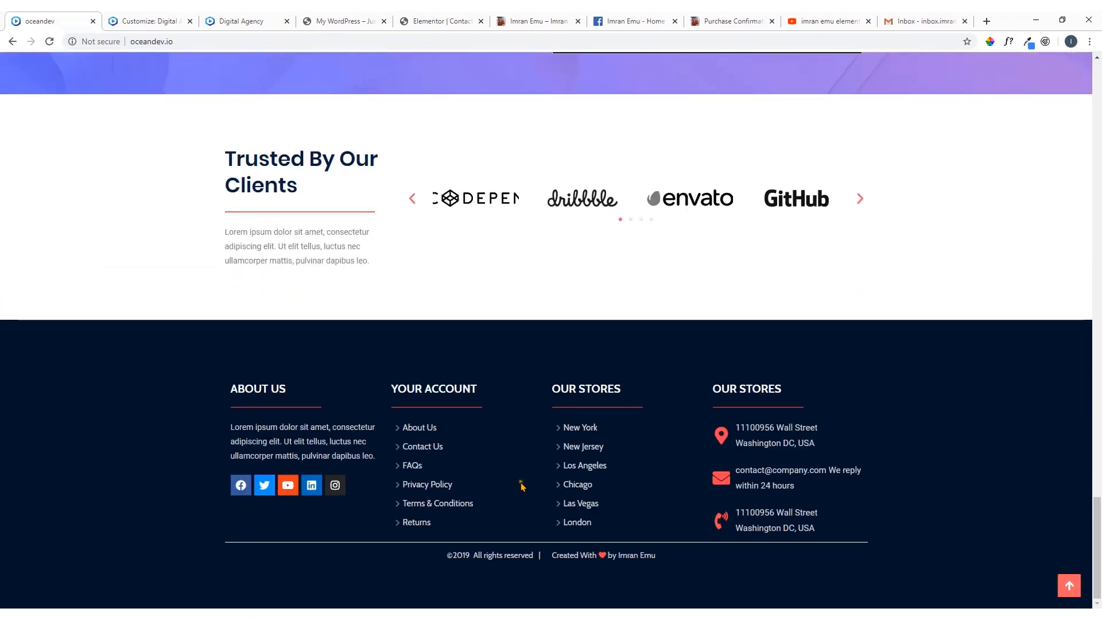
left_click(157, 20)
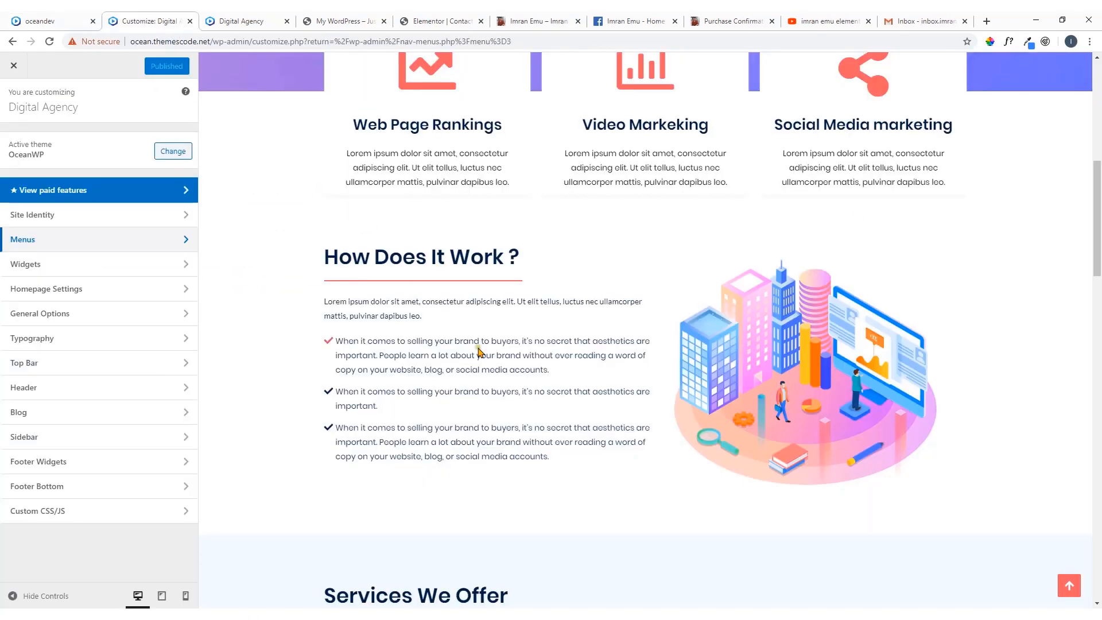
scroll(480, 352, "down", 17)
scroll(489, 354, "down", 10)
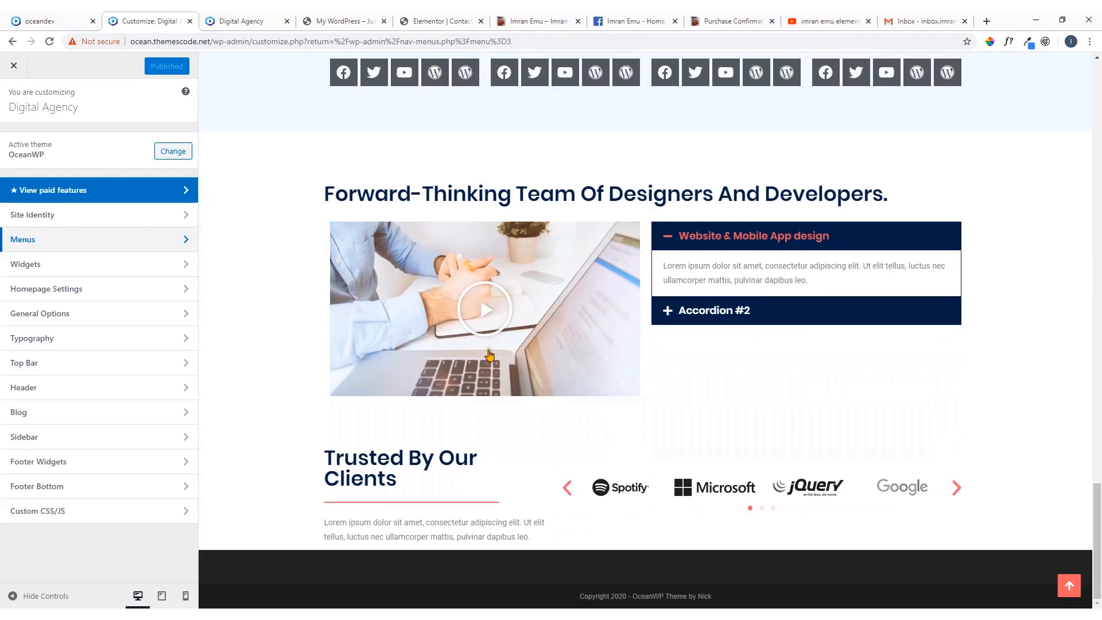
Disable the footer bottom copyright bar and return to the main customizer list
left_click(89, 492)
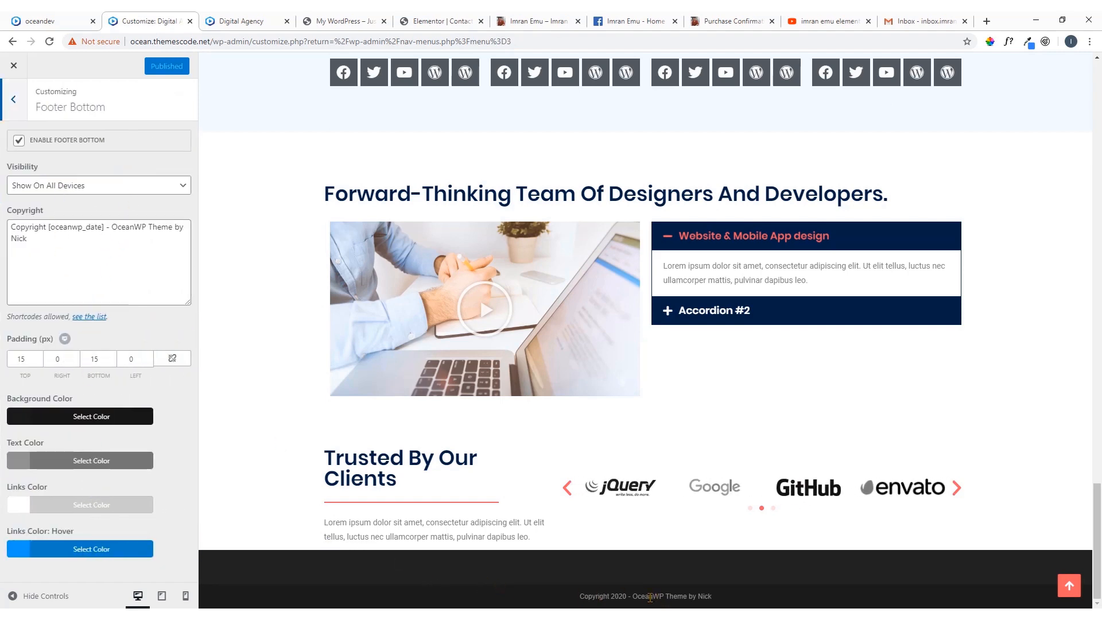
left_click(21, 142)
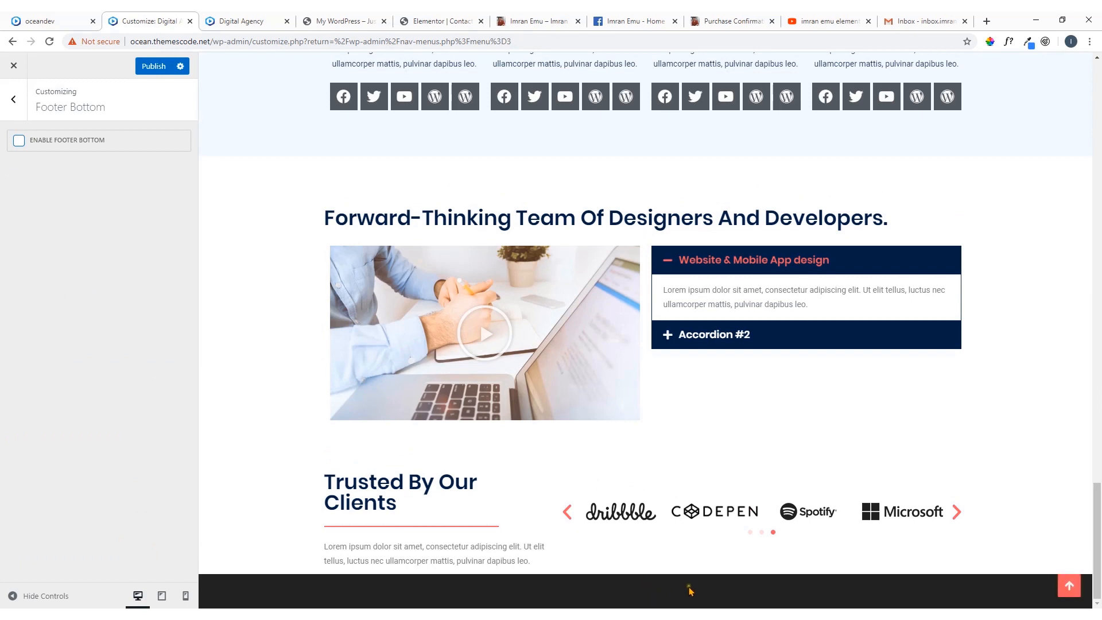
left_click(28, 97)
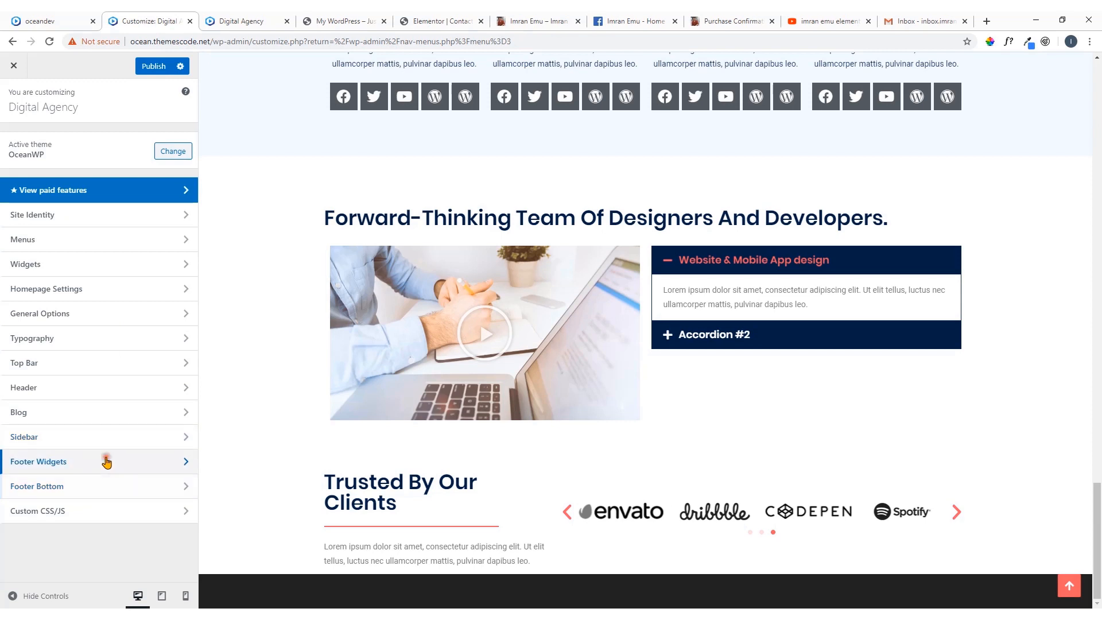
Check the available templates in the Footer Widgets settings and publish the customizer changes
left_click(108, 461)
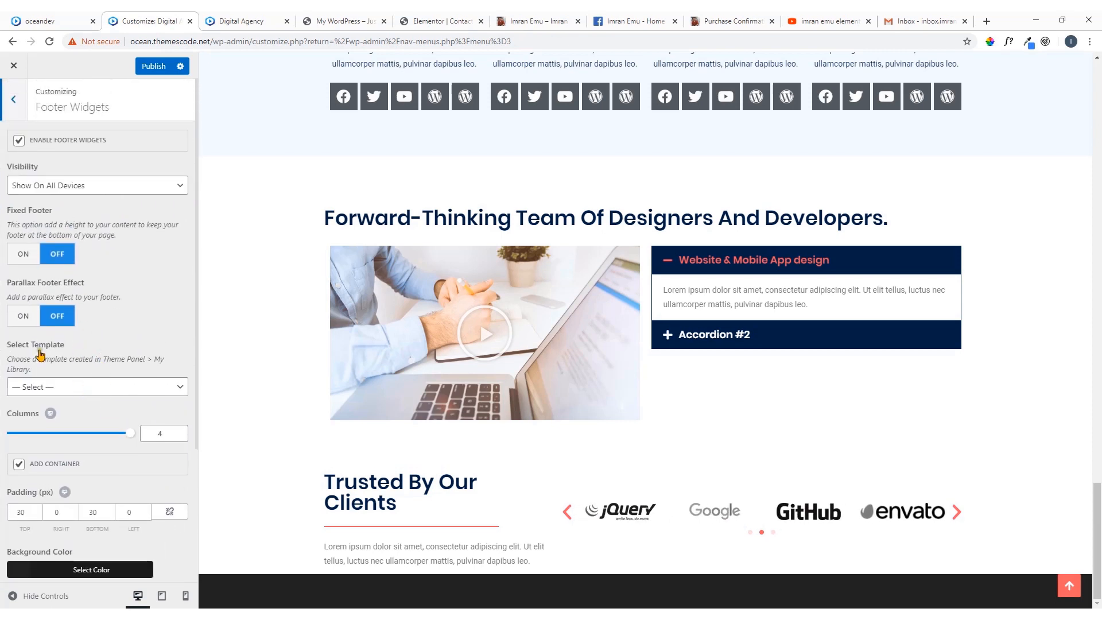
left_click(104, 388)
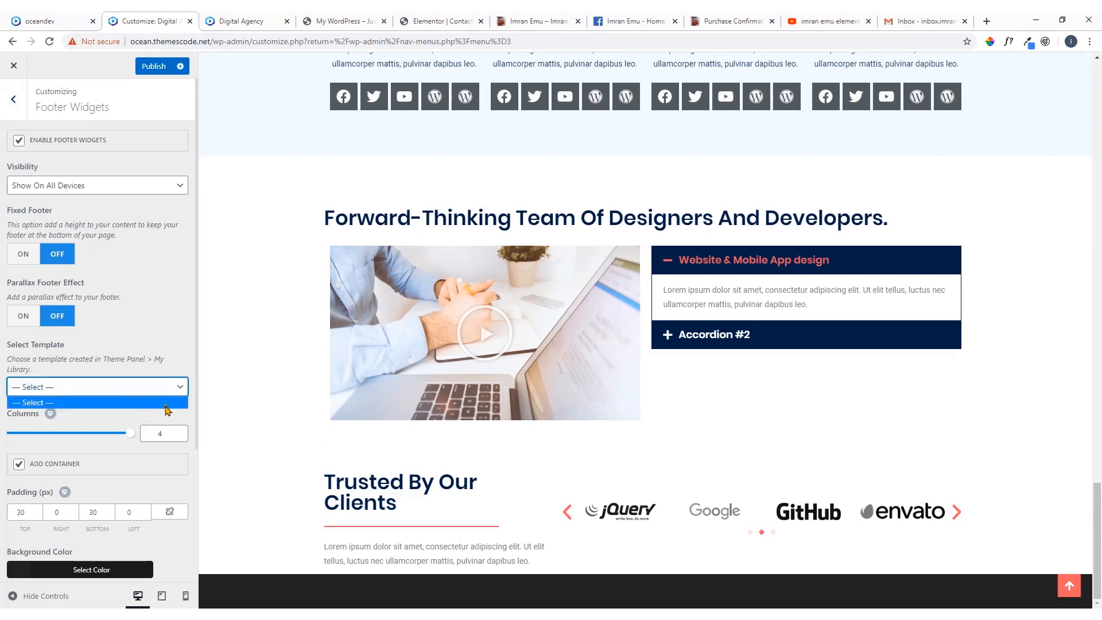
left_click(166, 403)
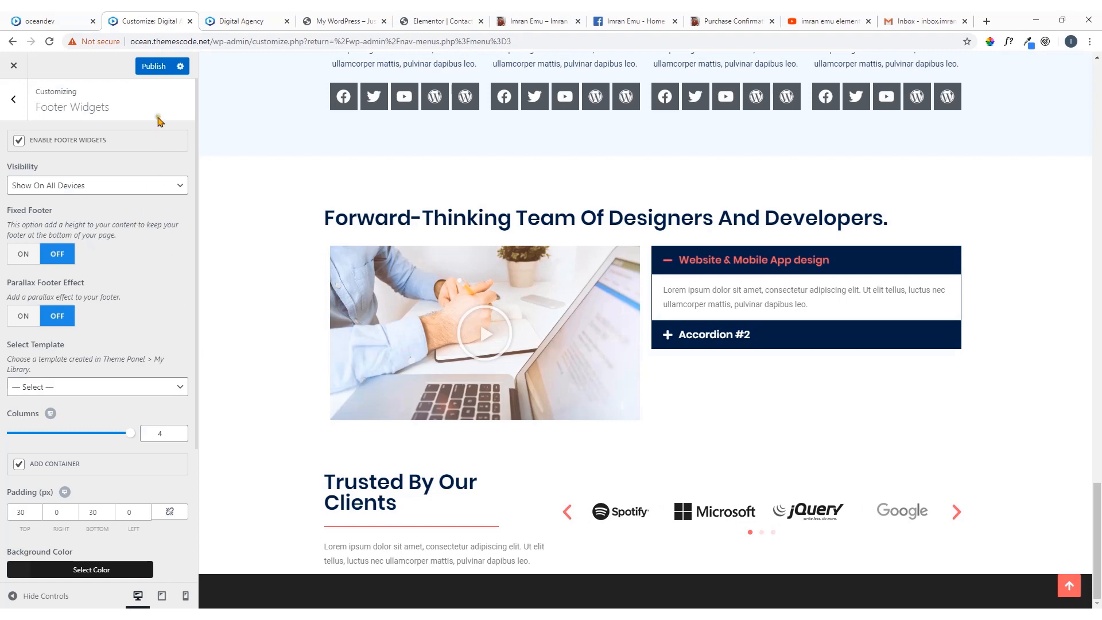
left_click(155, 69)
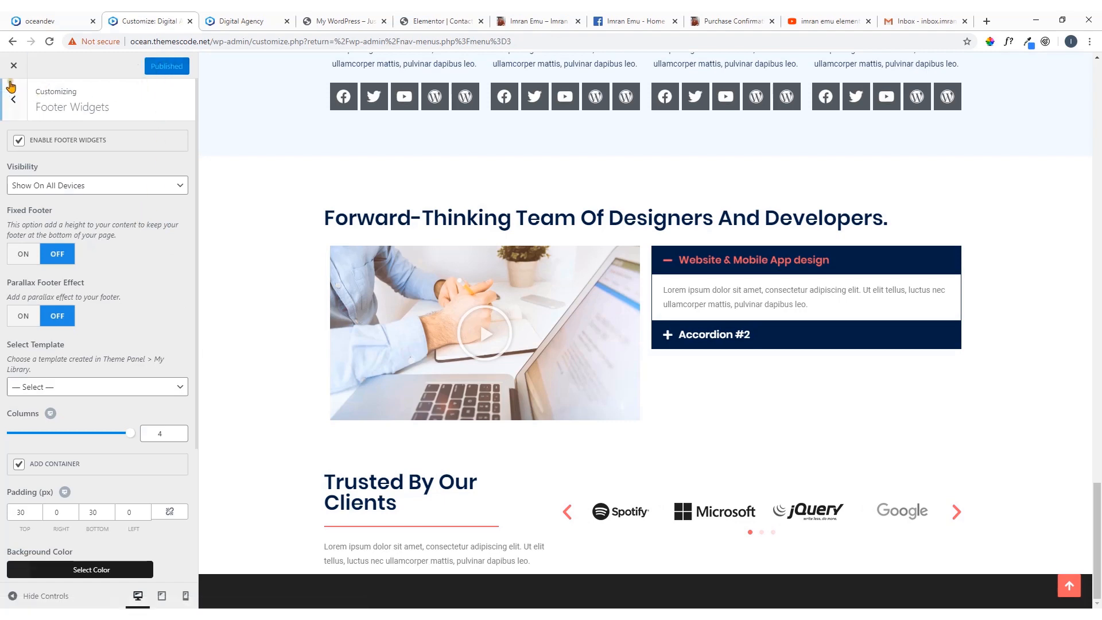
Open the Elementor My Templates page from the Digital Agency site's dashboard and dismiss the new template dialog
left_click(208, 26)
mouse_move(78, 62)
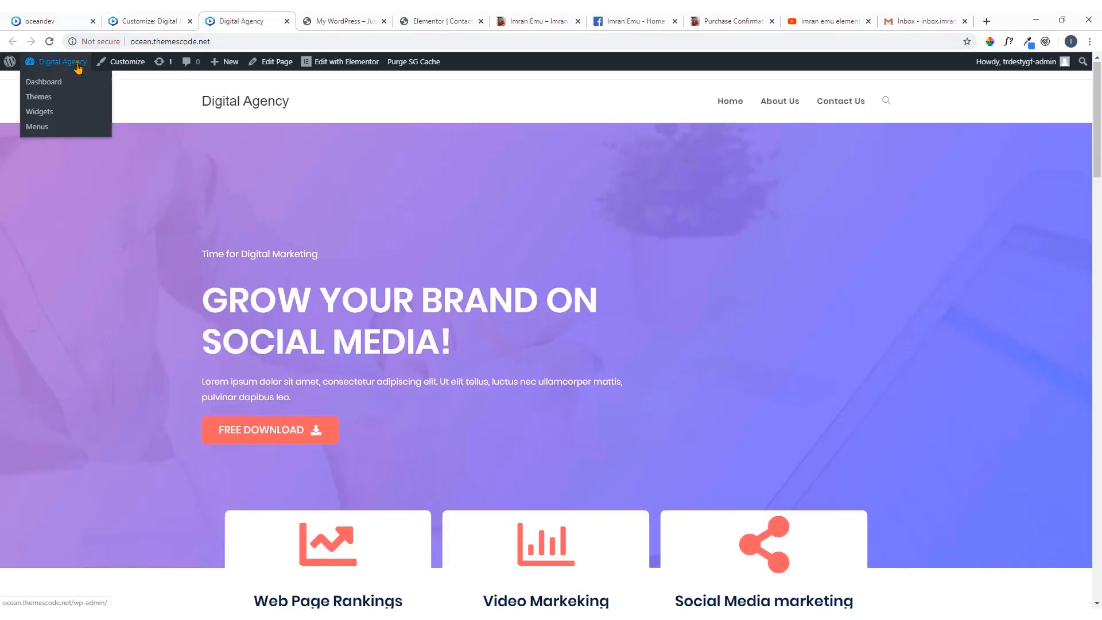
left_click(51, 85)
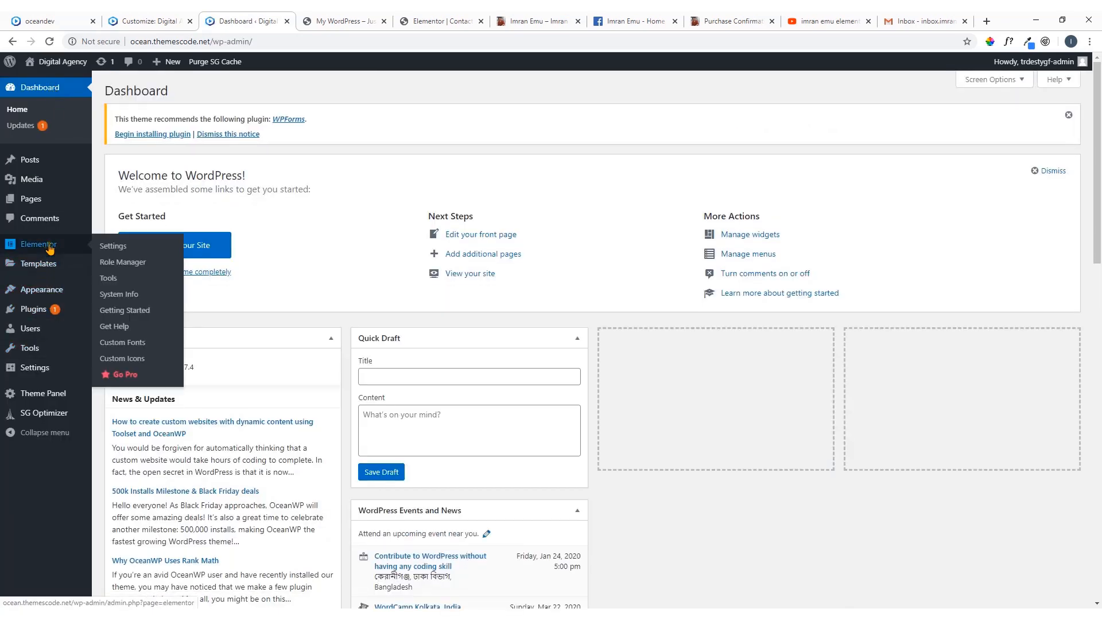
mouse_move(44, 269)
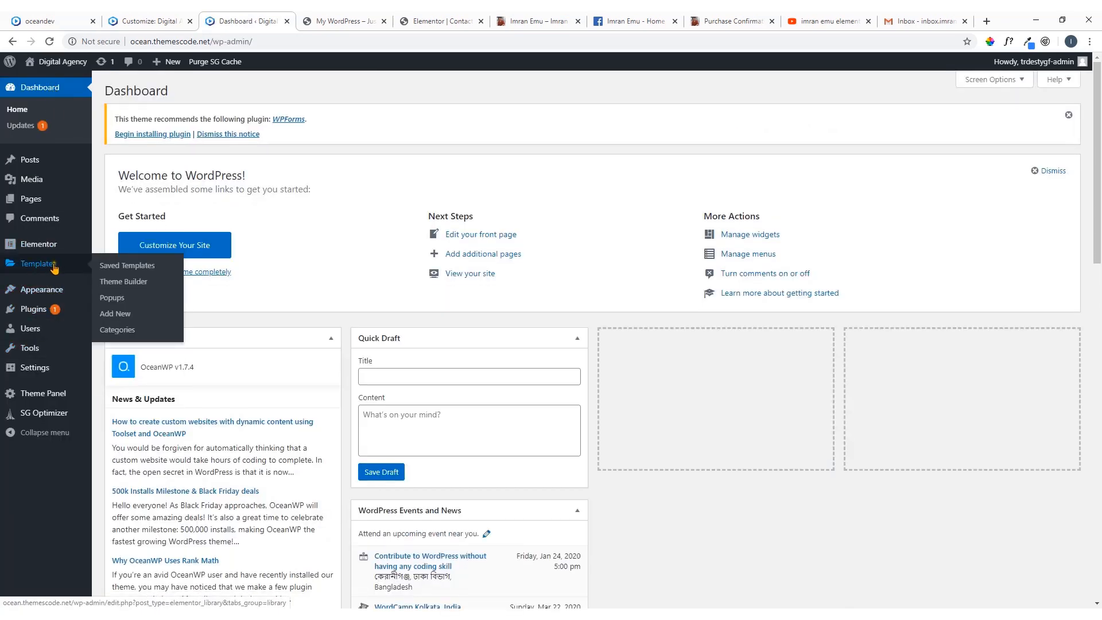
left_click(122, 319)
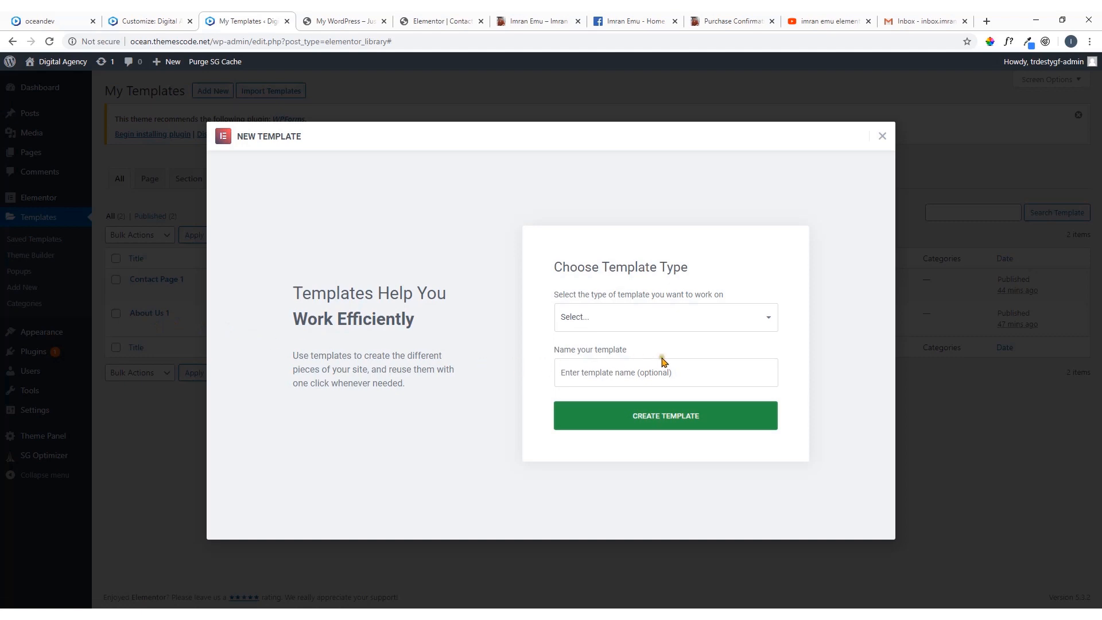
left_click(881, 138)
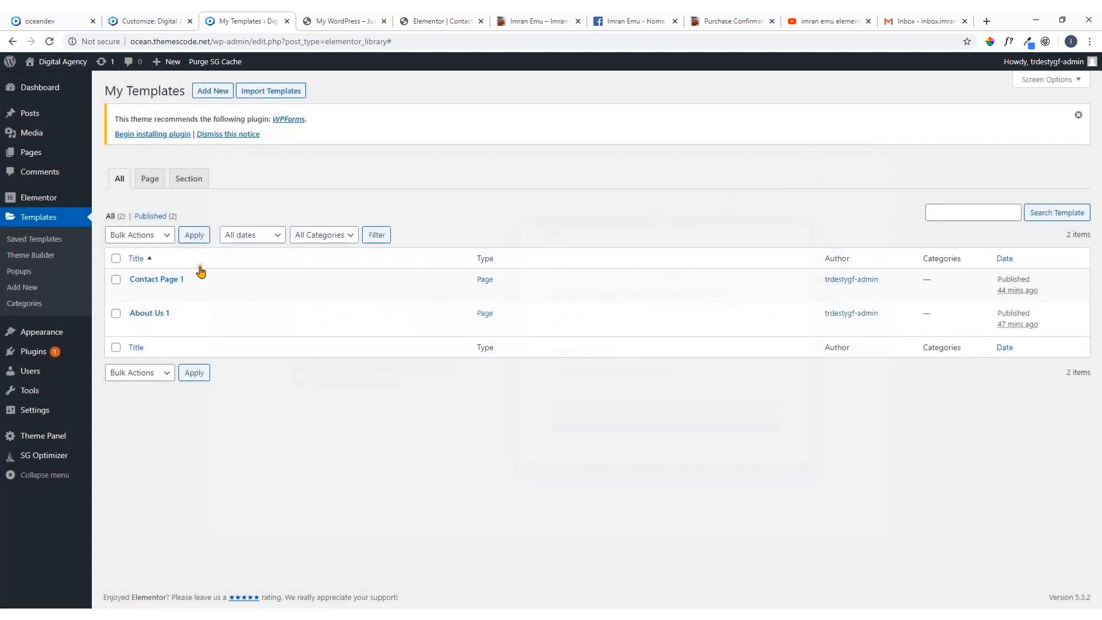
Import the footer-one.json template from the Footer 1 folder in Downloads > Layouts into the Elementor templates
left_click(273, 94)
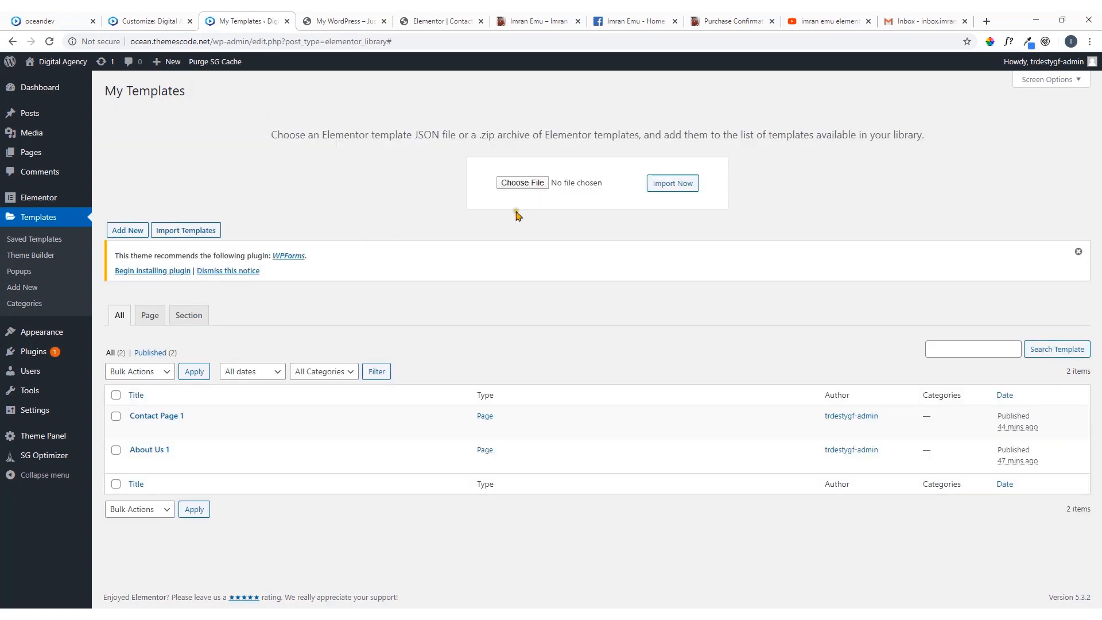
left_click(522, 183)
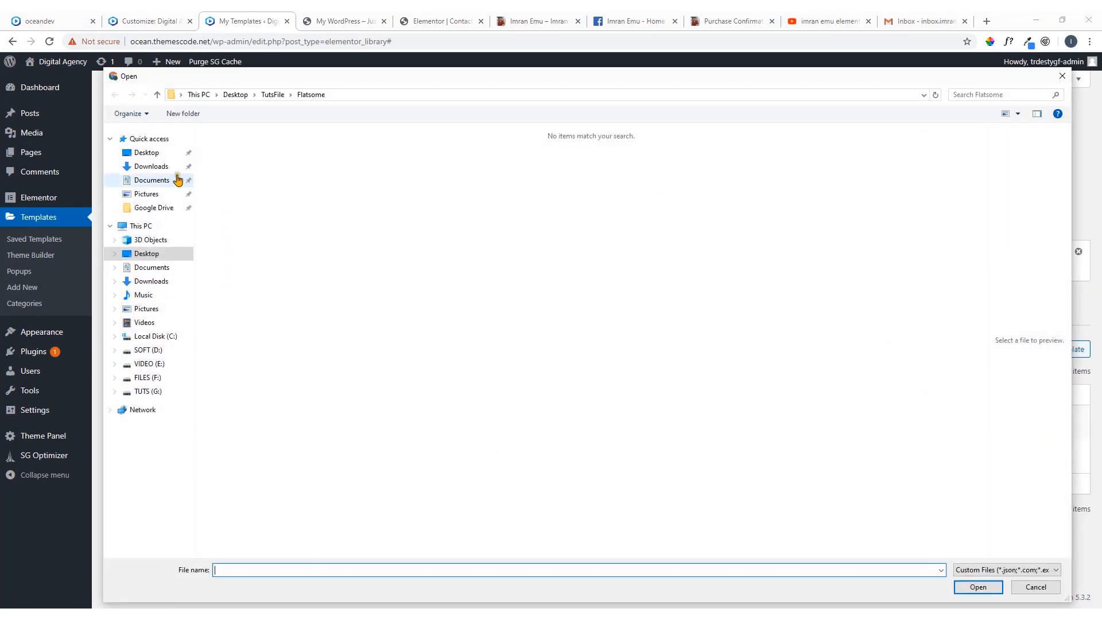
left_click(168, 171)
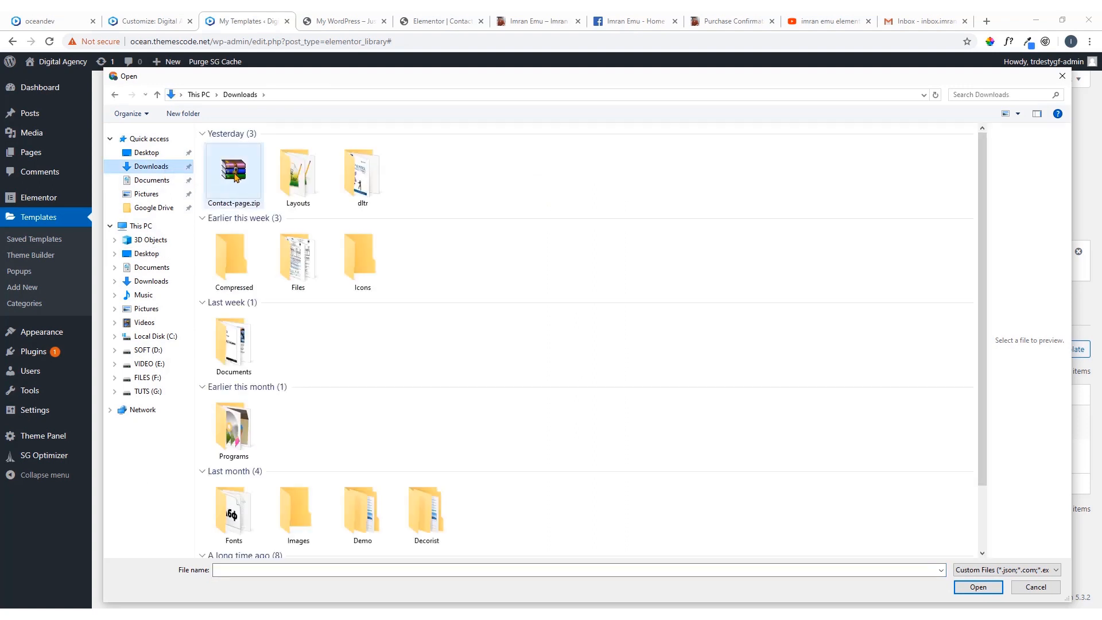
double_click(284, 180)
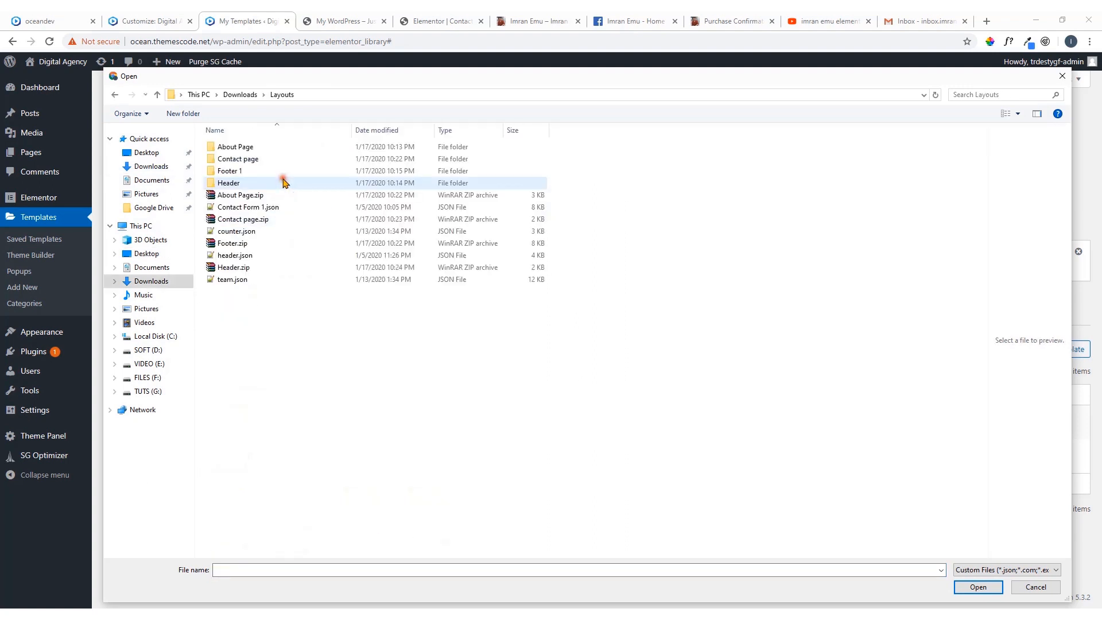
double_click(246, 173)
double_click(251, 150)
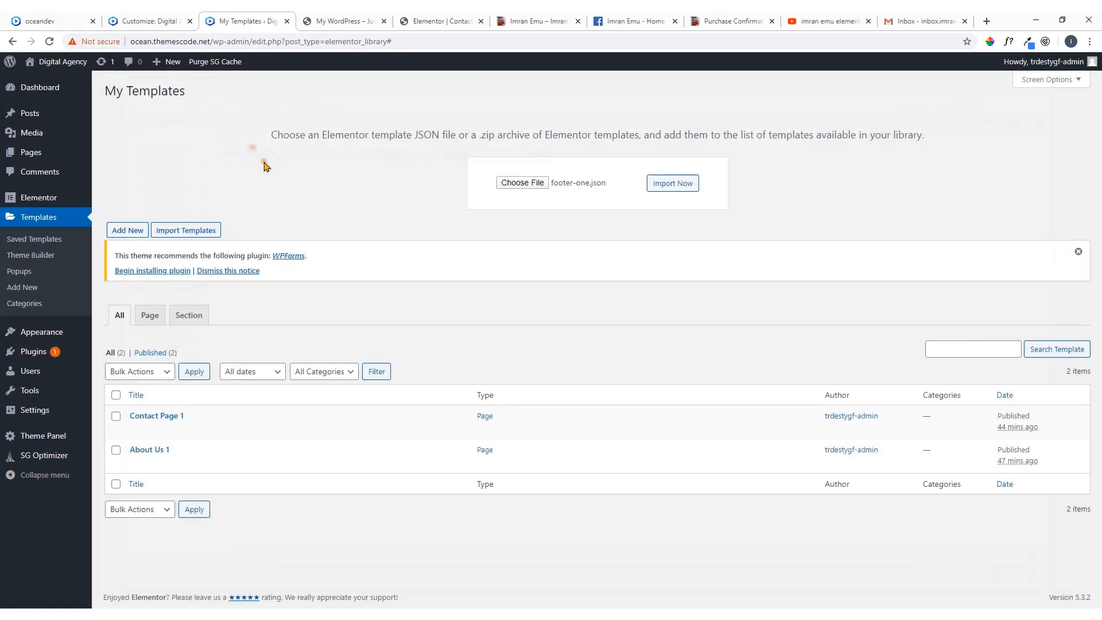
left_click(680, 188)
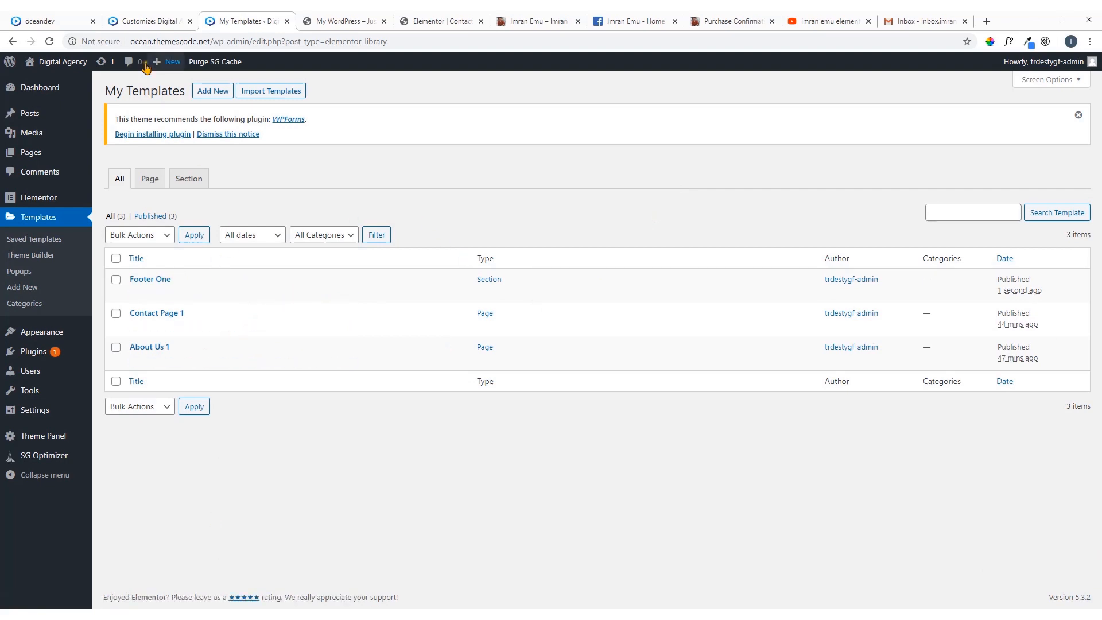
Reload the customizer and check whether the Footer Widgets template choices offer the imported footer
left_click(67, 16)
left_click(150, 21)
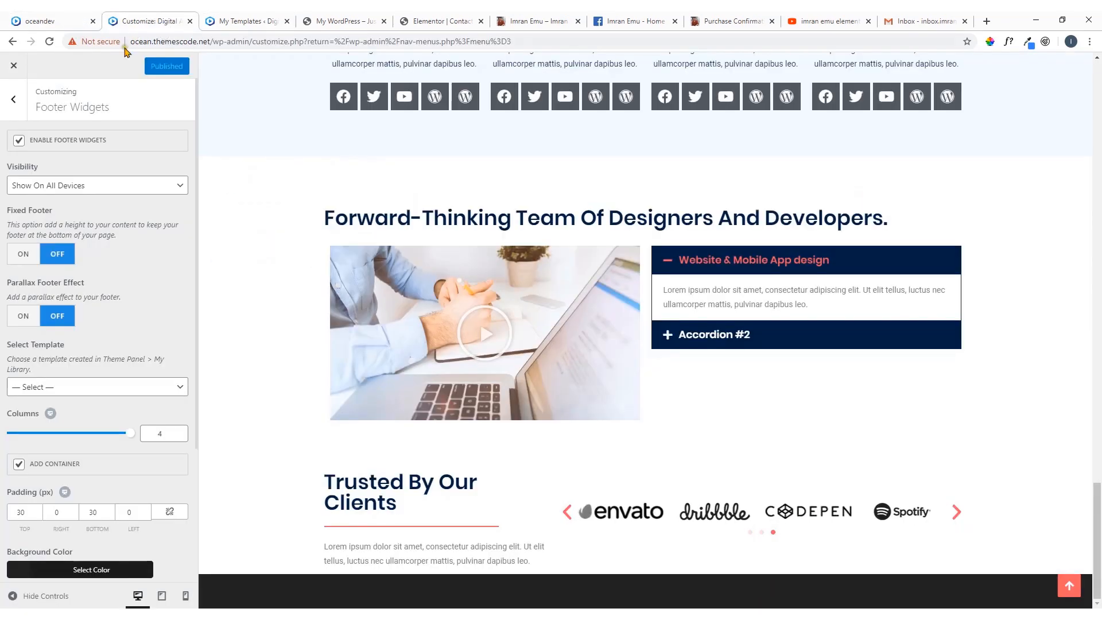
left_click(50, 45)
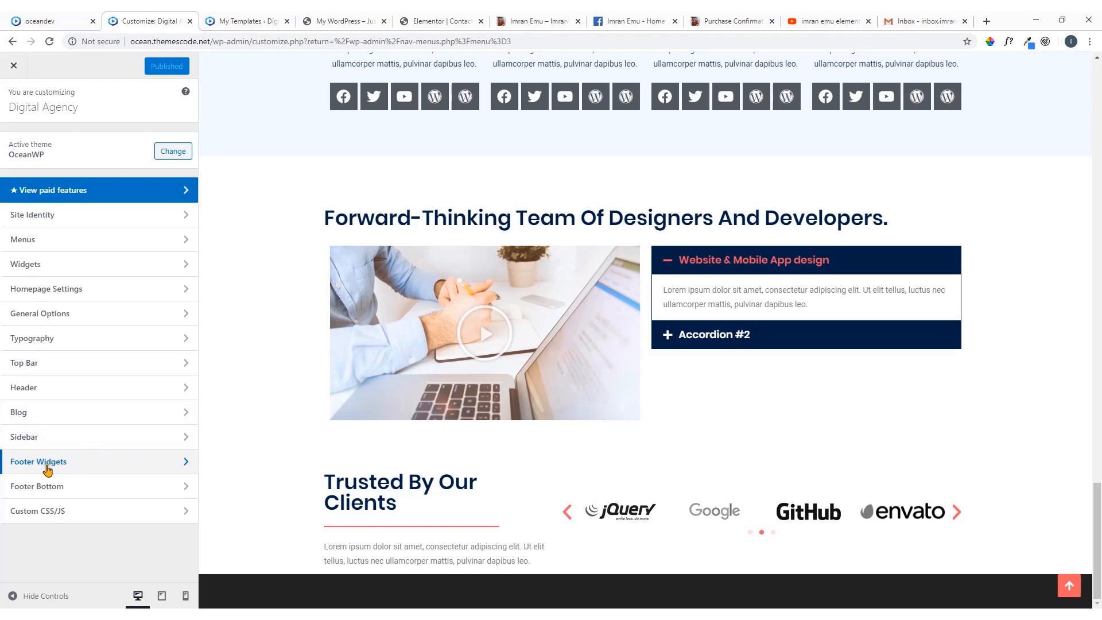
left_click(54, 467)
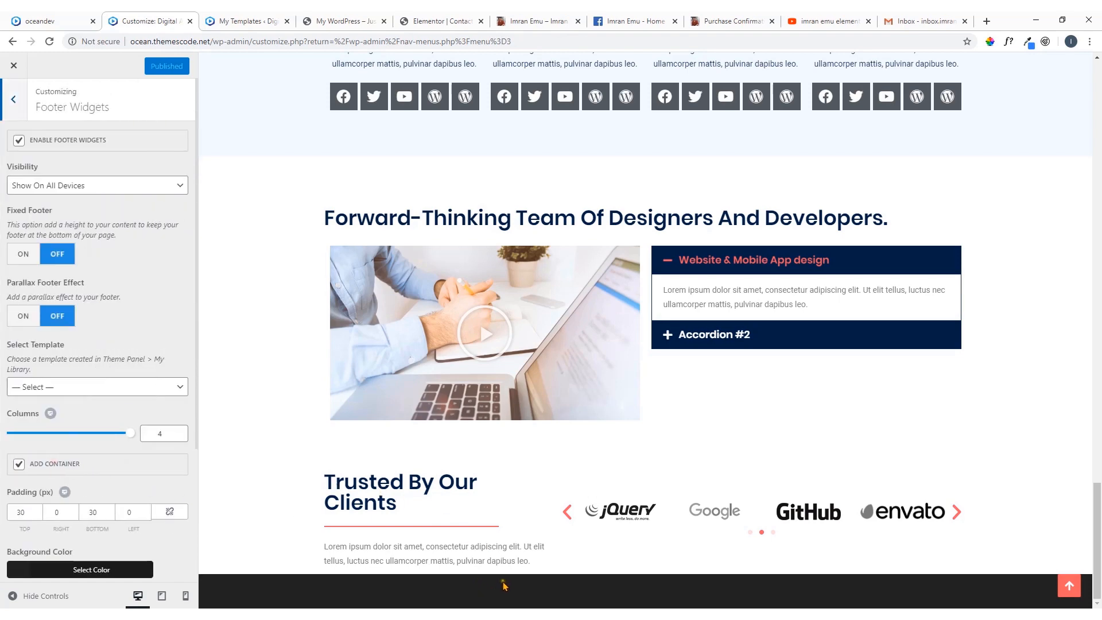
scroll(72, 425, "down", 3)
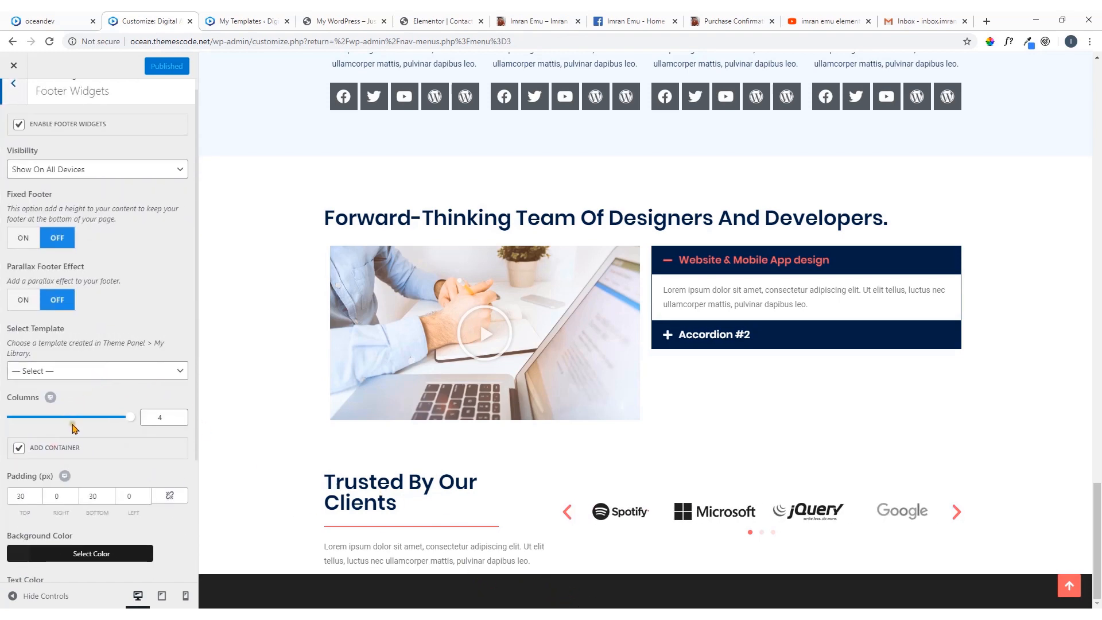
scroll(60, 324, "up", 2)
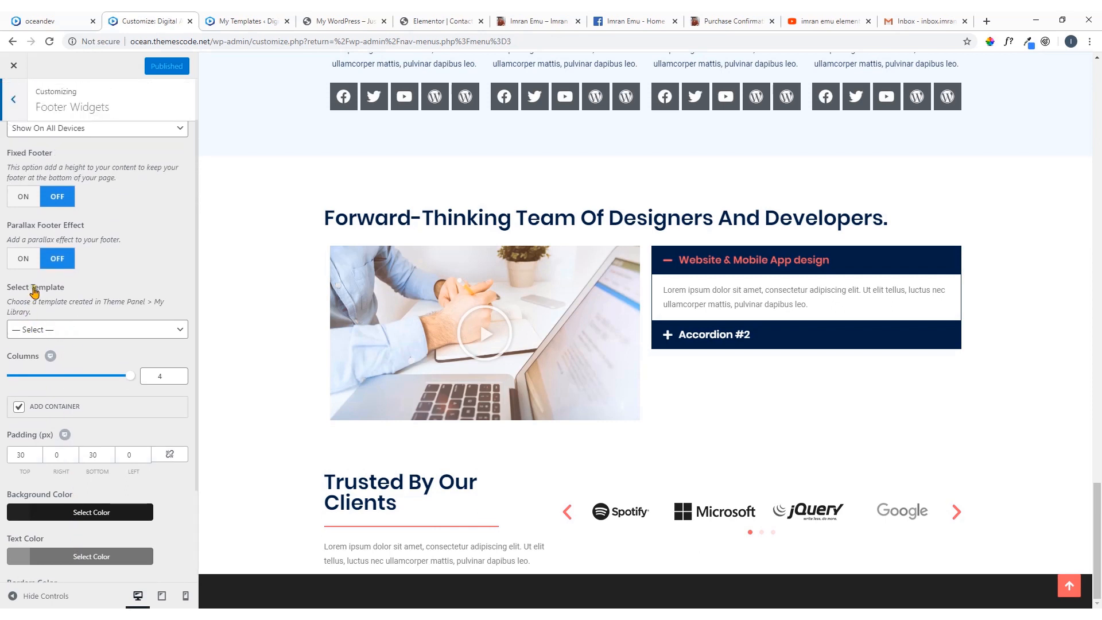
left_click(85, 330)
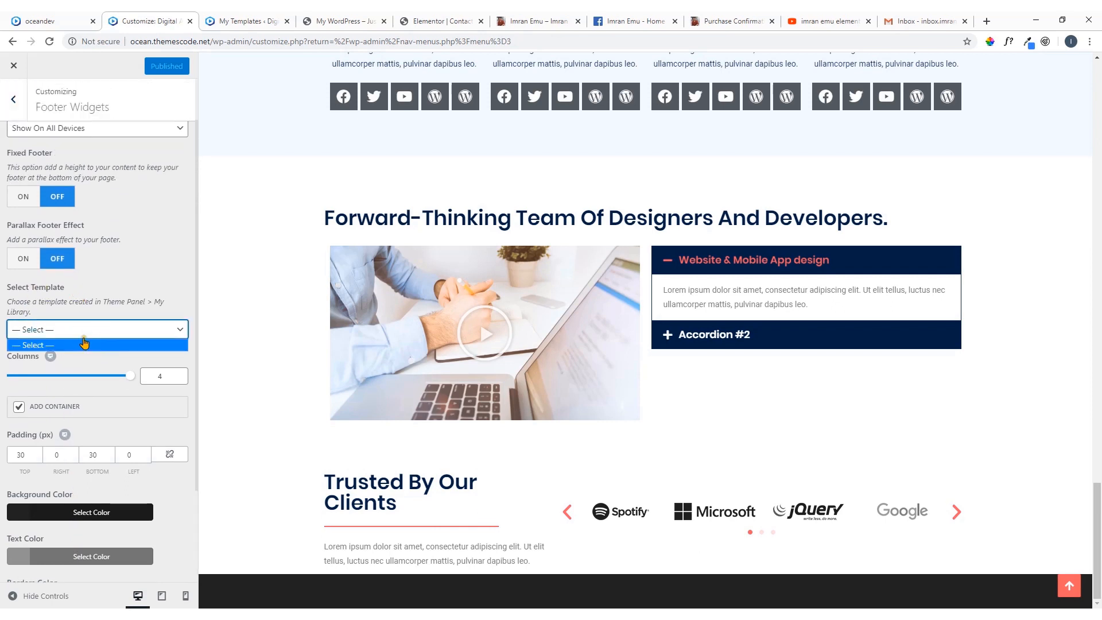
left_click(166, 314)
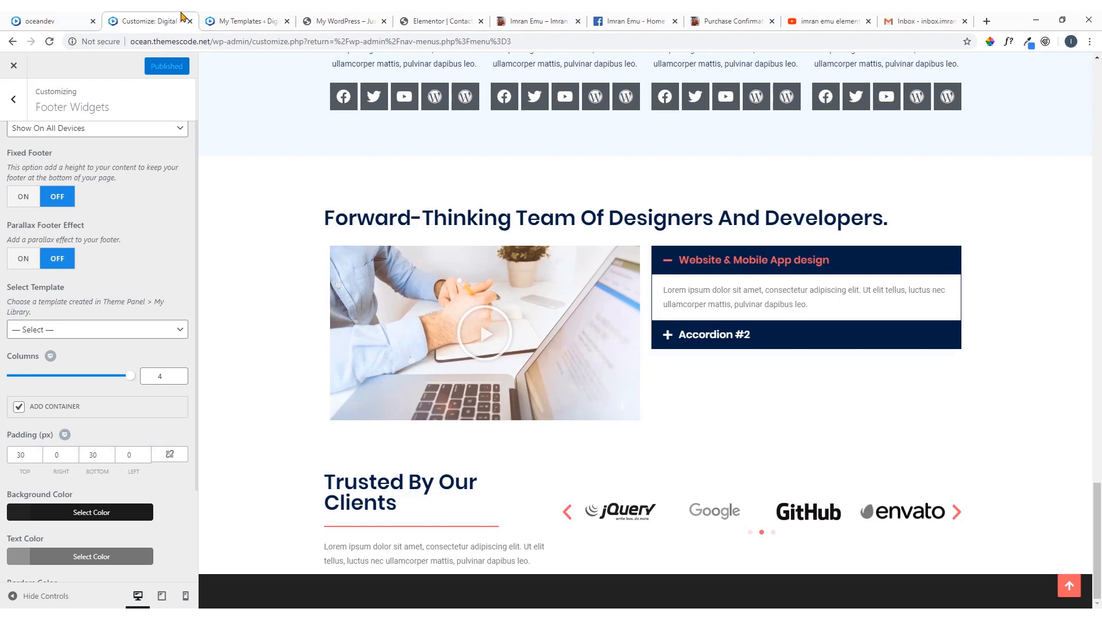
Open the OceanWP Theme Panel from the site's admin, skip the notifications opt-in and go to My Library
left_click(248, 19)
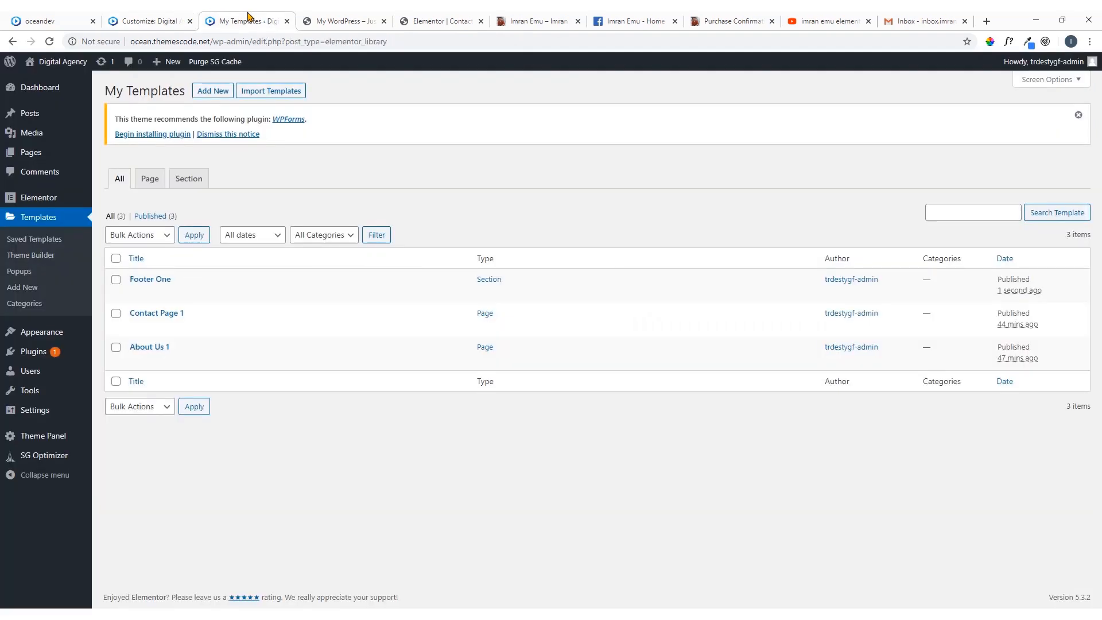
left_click(58, 439)
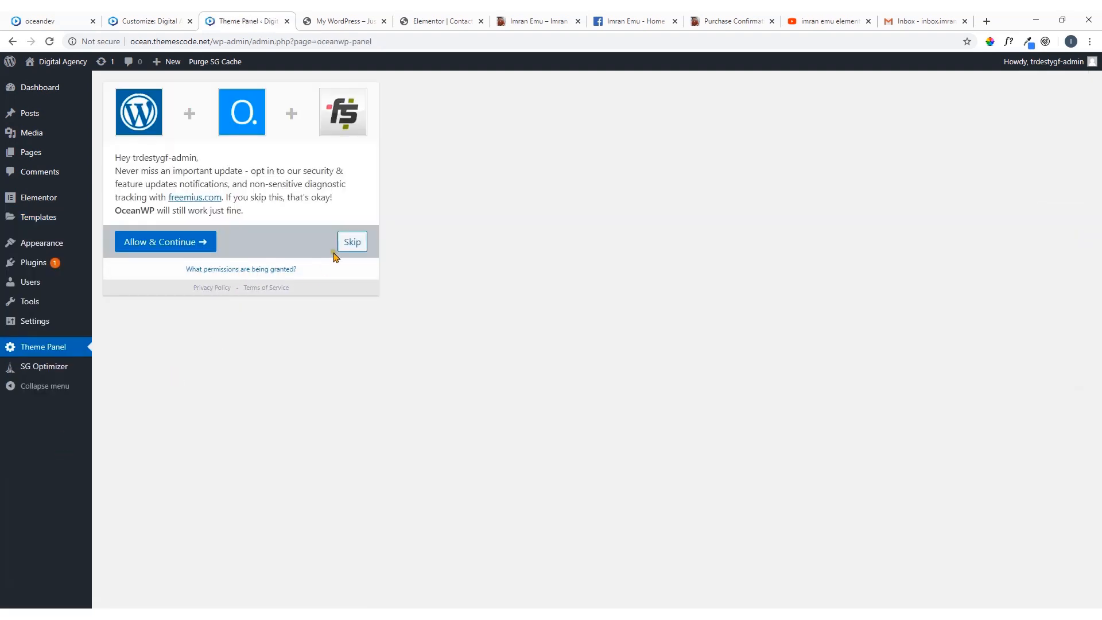
left_click(352, 242)
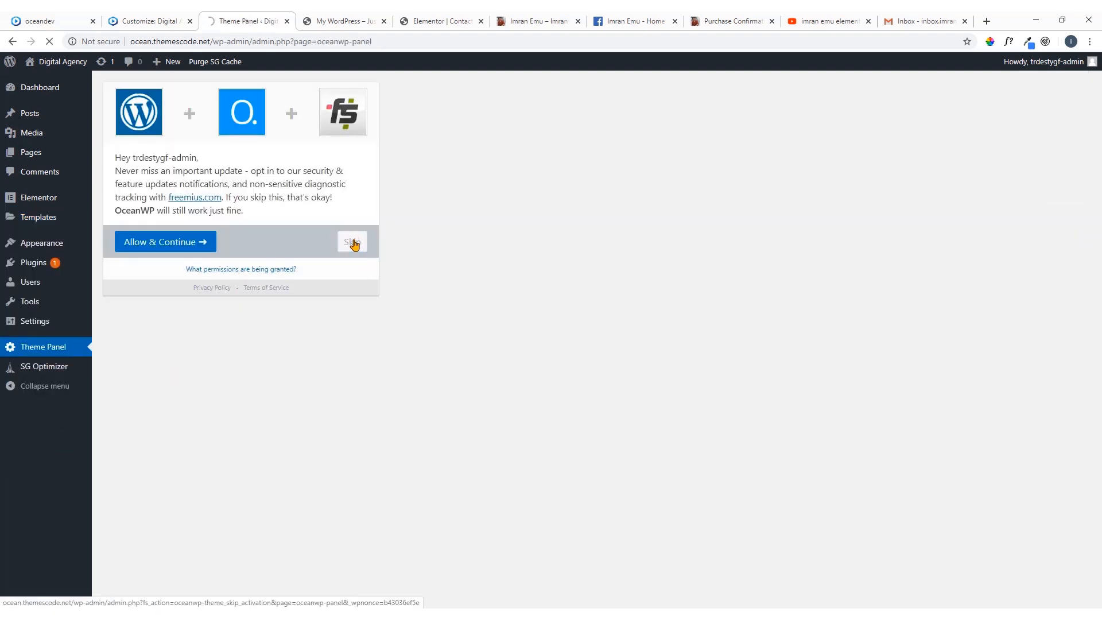
scroll(228, 400, "down", 4)
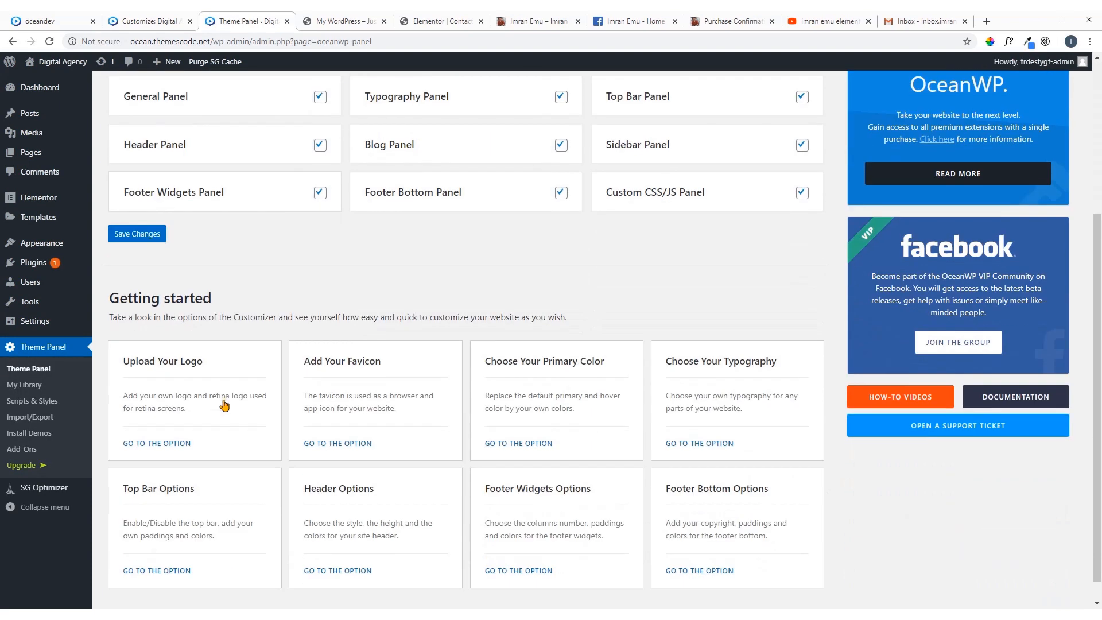
left_click(26, 389)
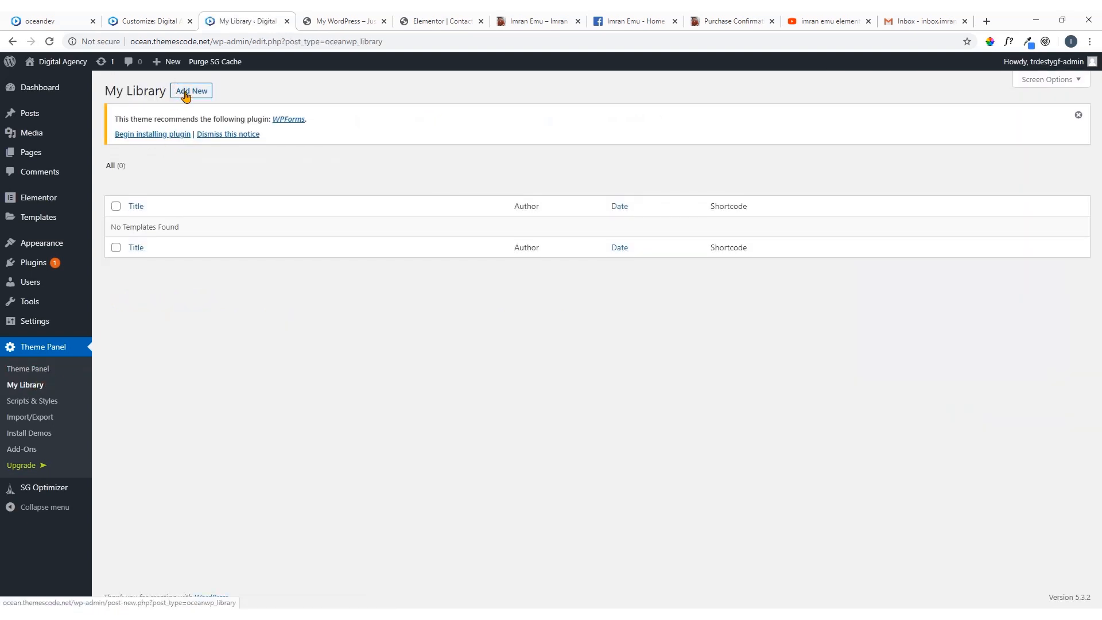
Create and publish a new My Library template titled "Footer Ocean 1"
left_click(186, 97)
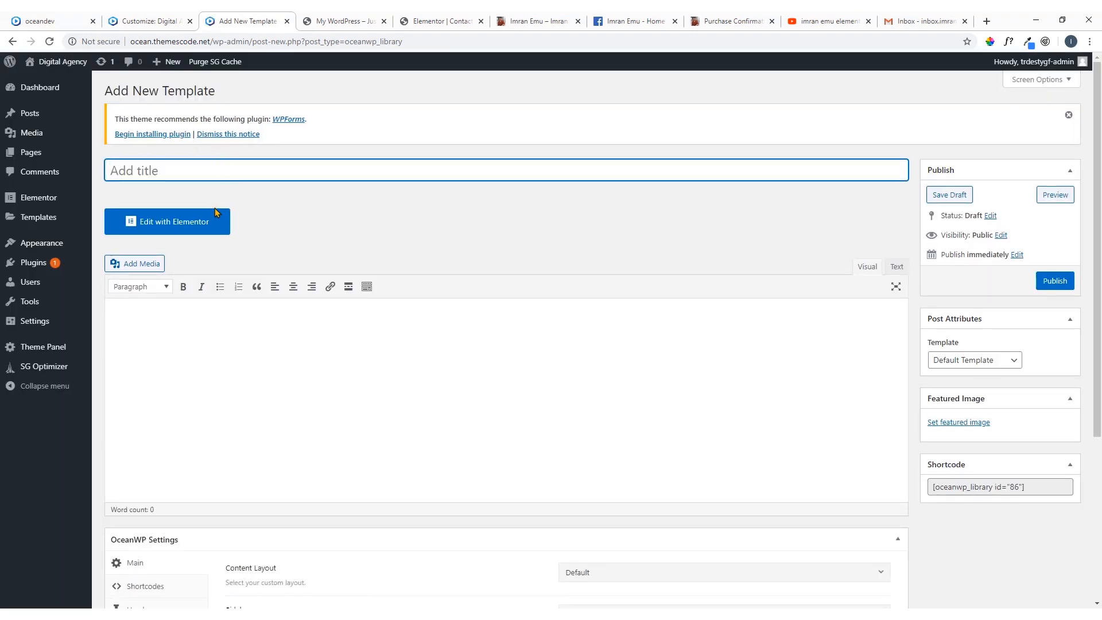
type("Footer Ocean 1")
left_click(1055, 282)
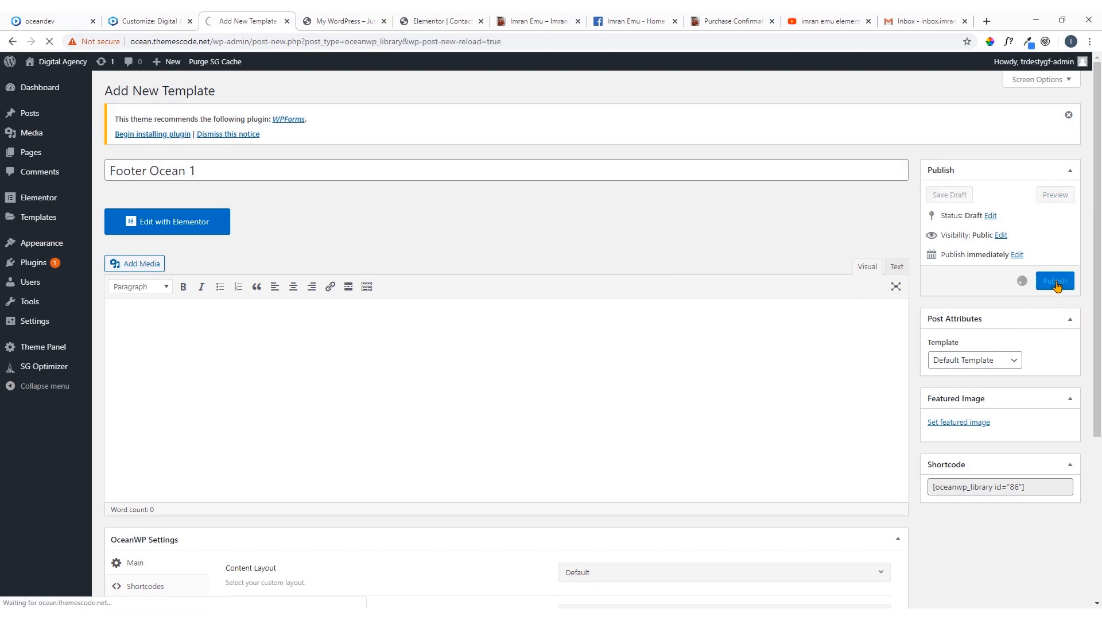
Edit the Footer Ocean 1 template with Elementor and set its page layout to Elementor Canvas
left_click(187, 259)
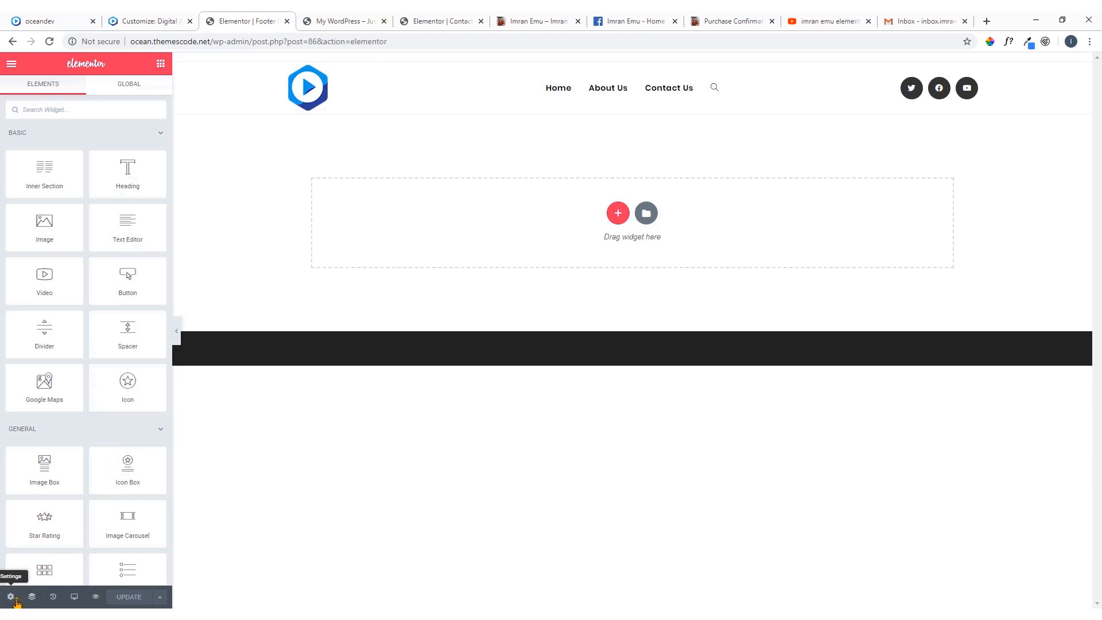
left_click(10, 597)
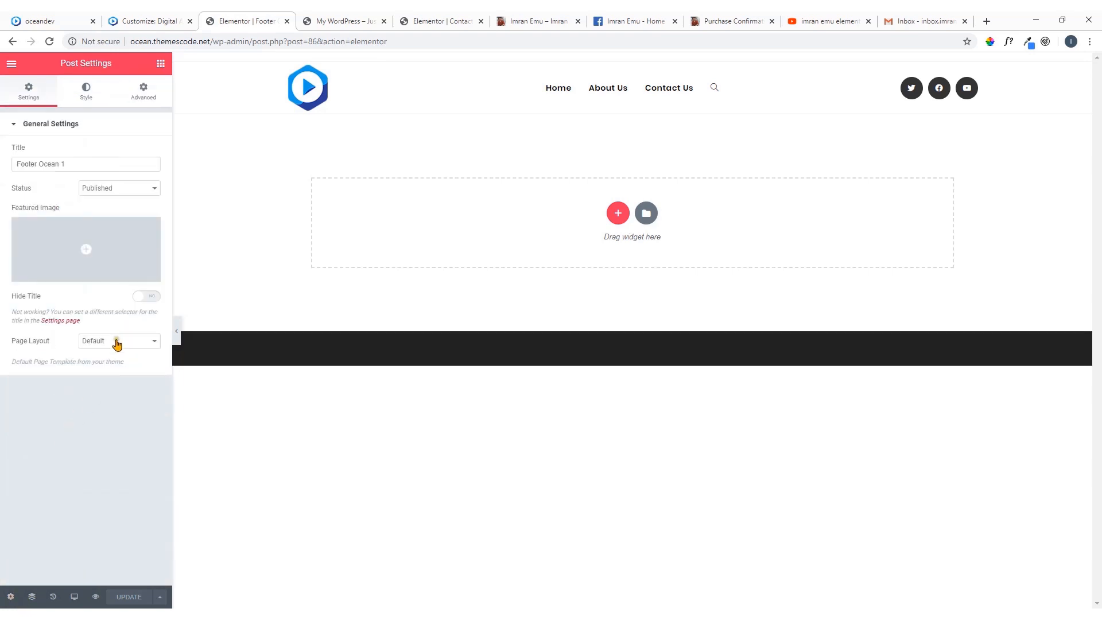
left_click(117, 343)
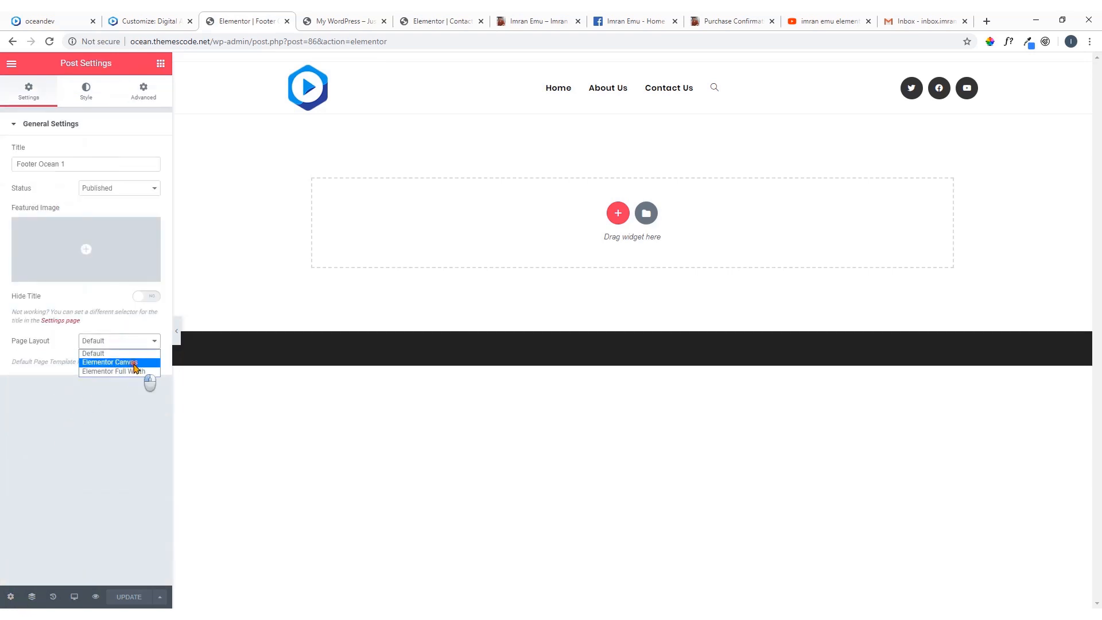
left_click(135, 363)
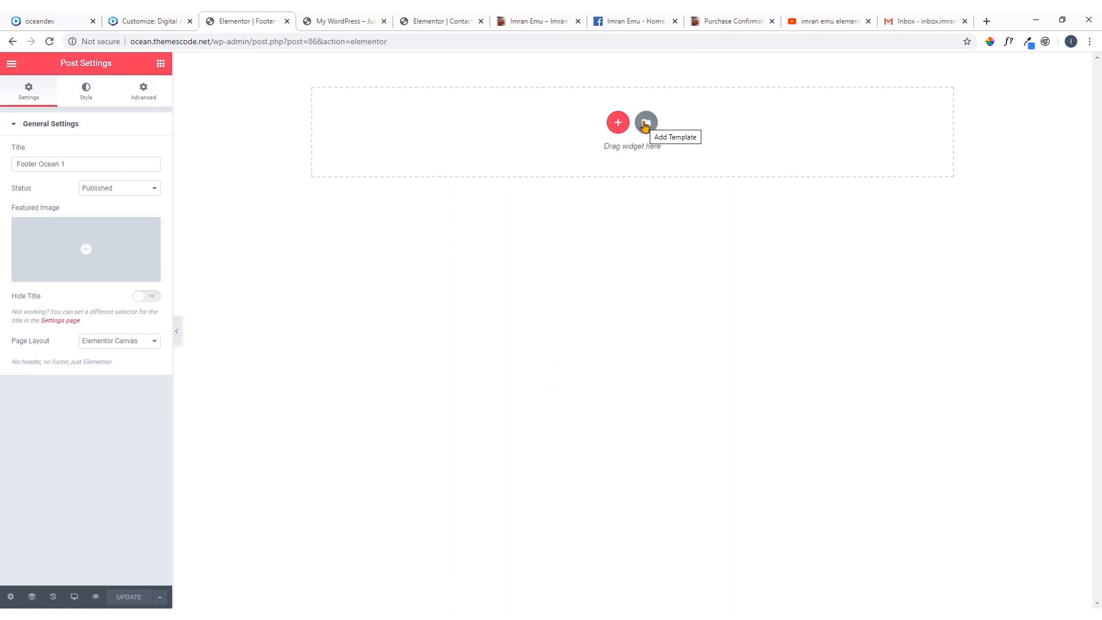
Import the footer-one.json template file through the Elementor library, insert it into the page and update the Footer Ocean 1 template
left_click(645, 124)
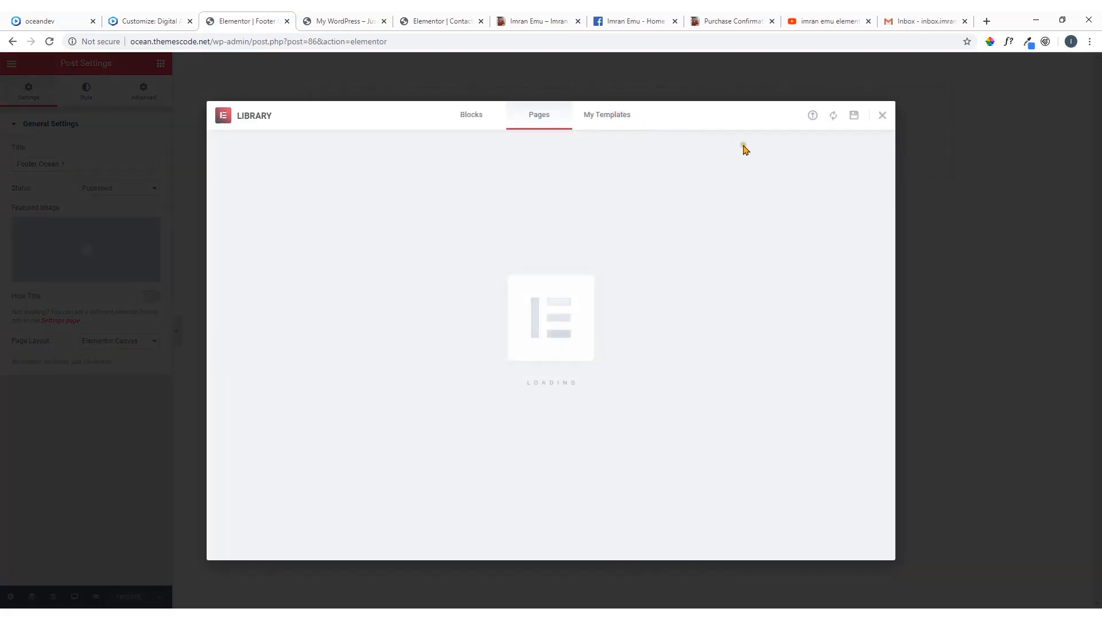
left_click(812, 116)
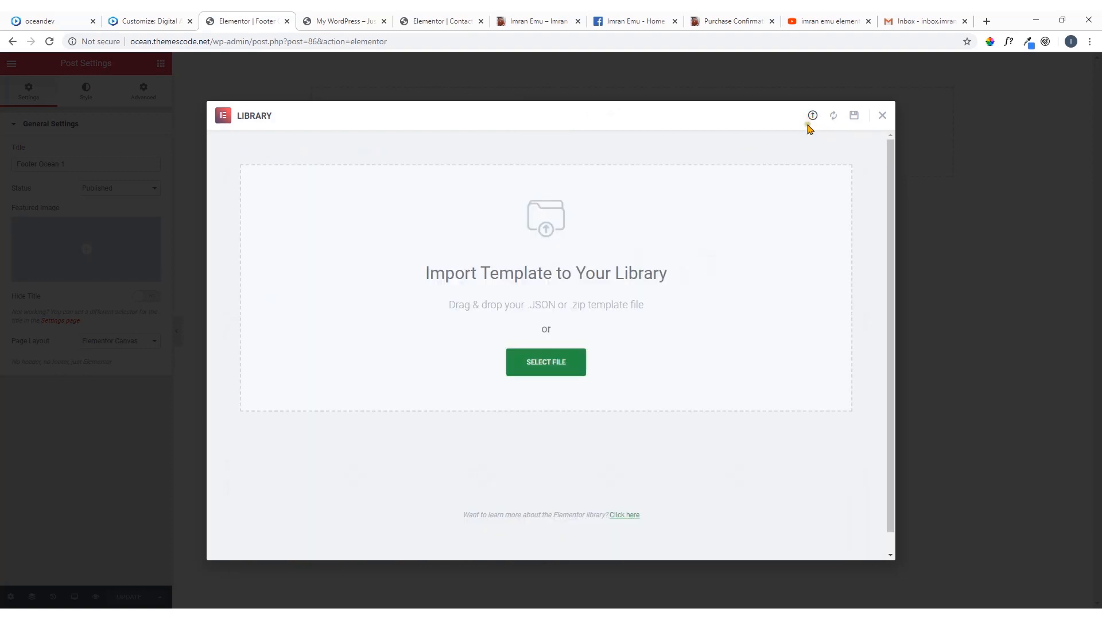
left_click(551, 368)
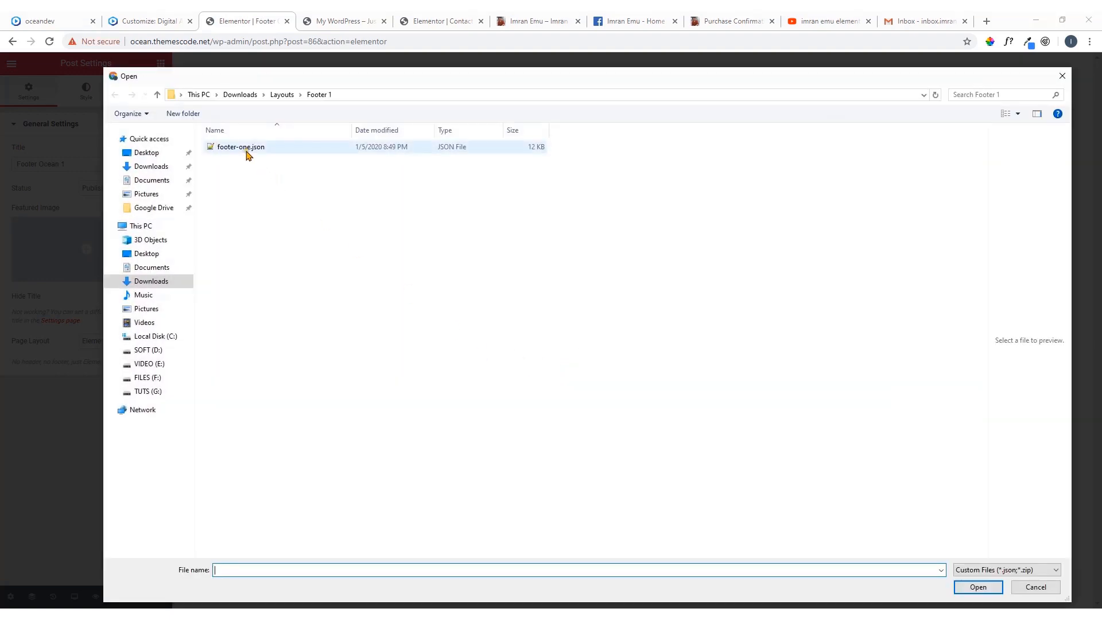
double_click(246, 150)
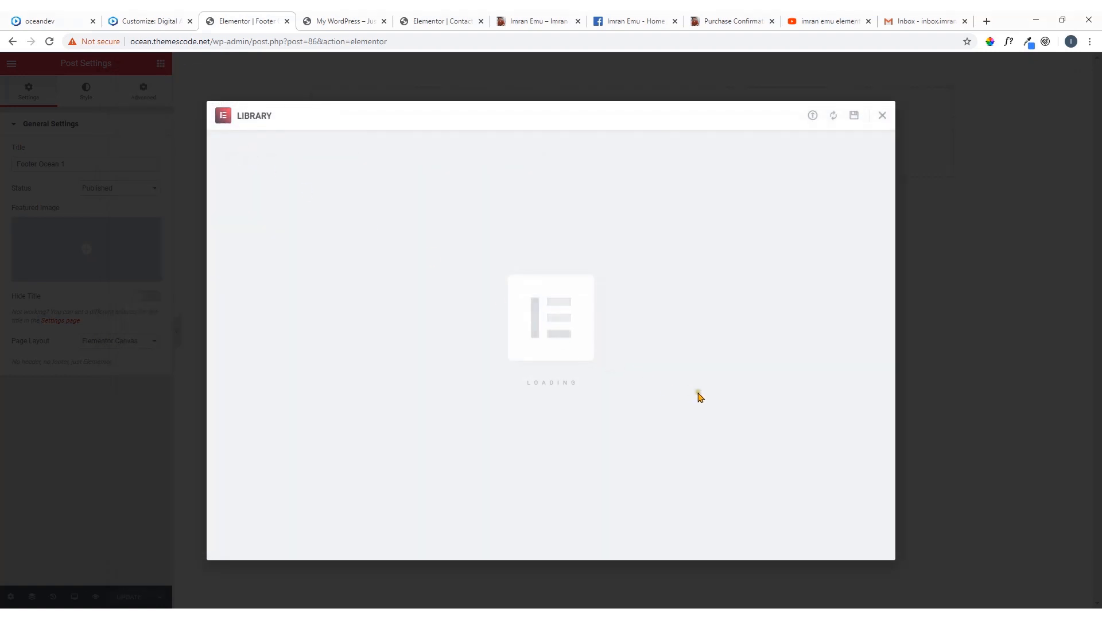
left_click(784, 271)
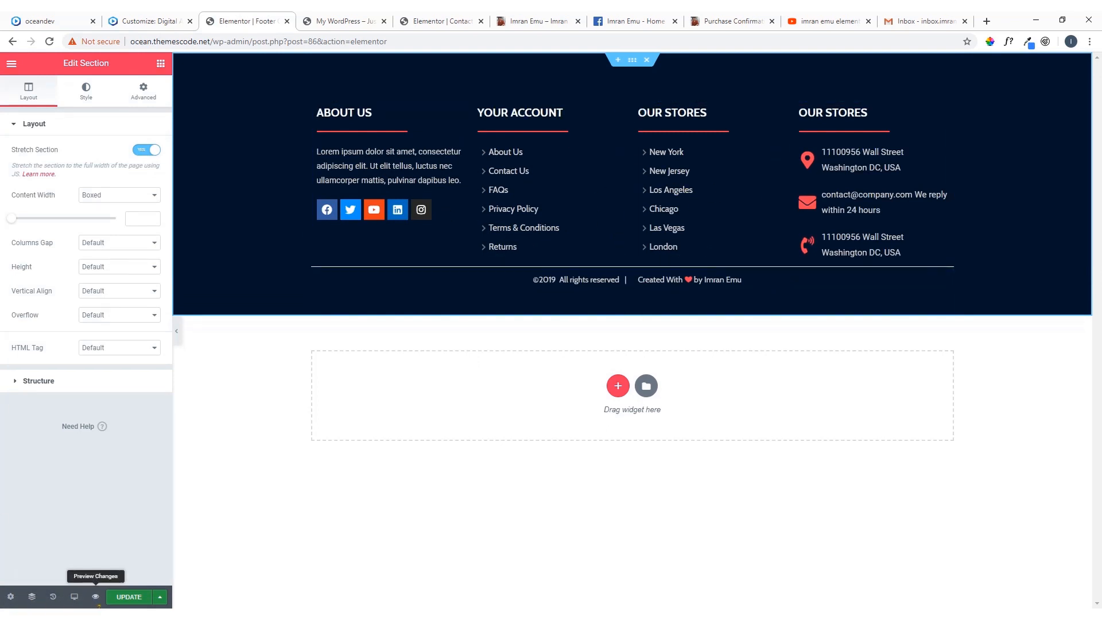
left_click(126, 600)
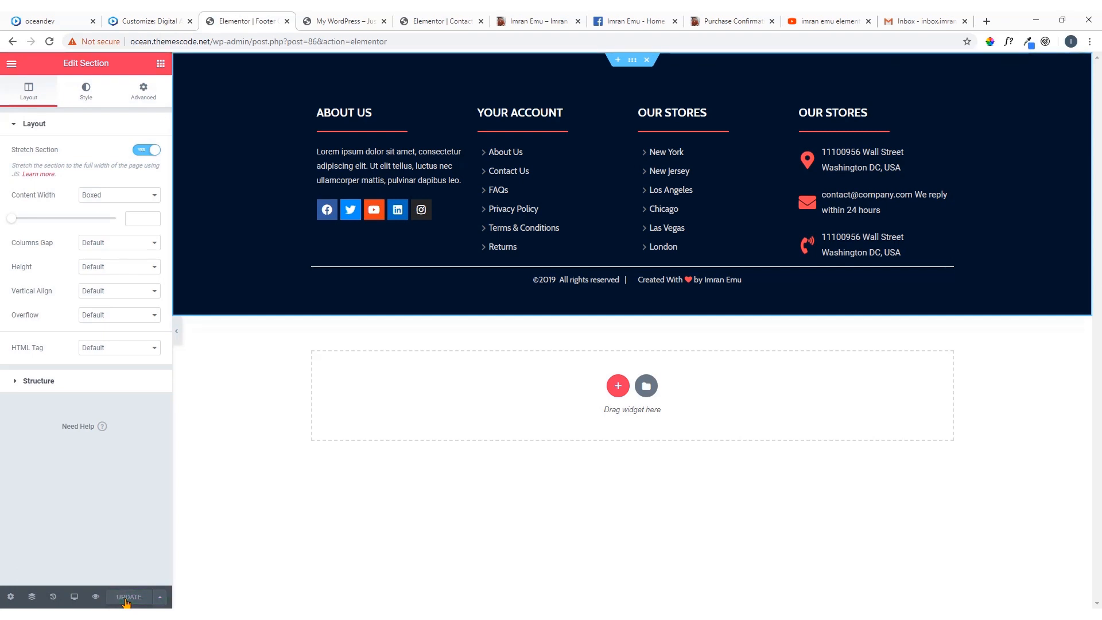
Reload the customizer, choose Footer Ocean 1 as the Footer Widgets template and publish the change
left_click(131, 26)
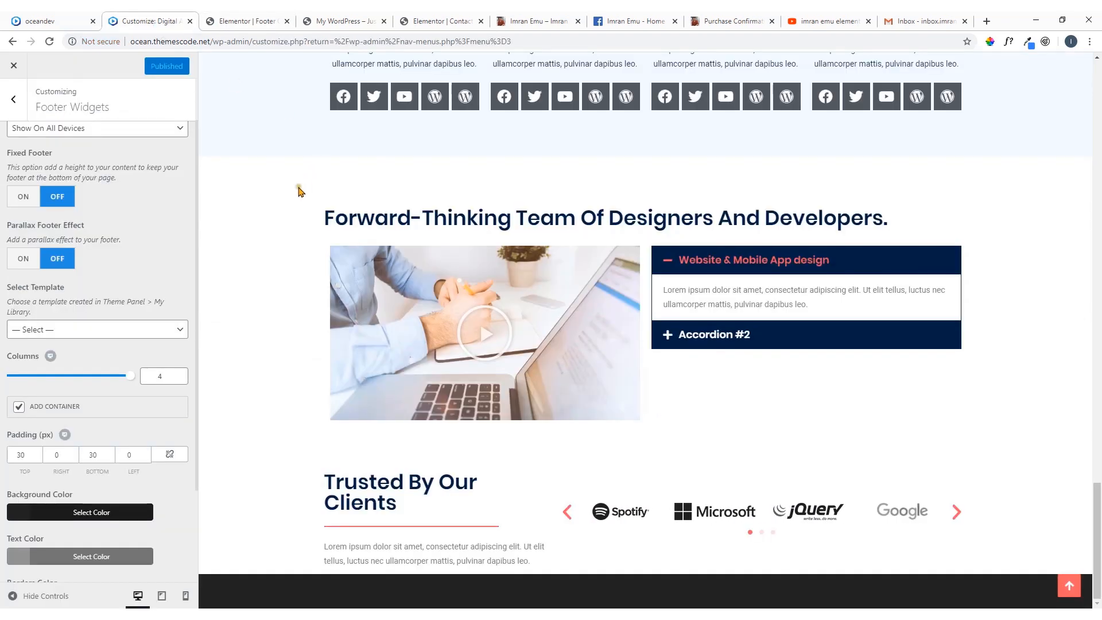
left_click(50, 41)
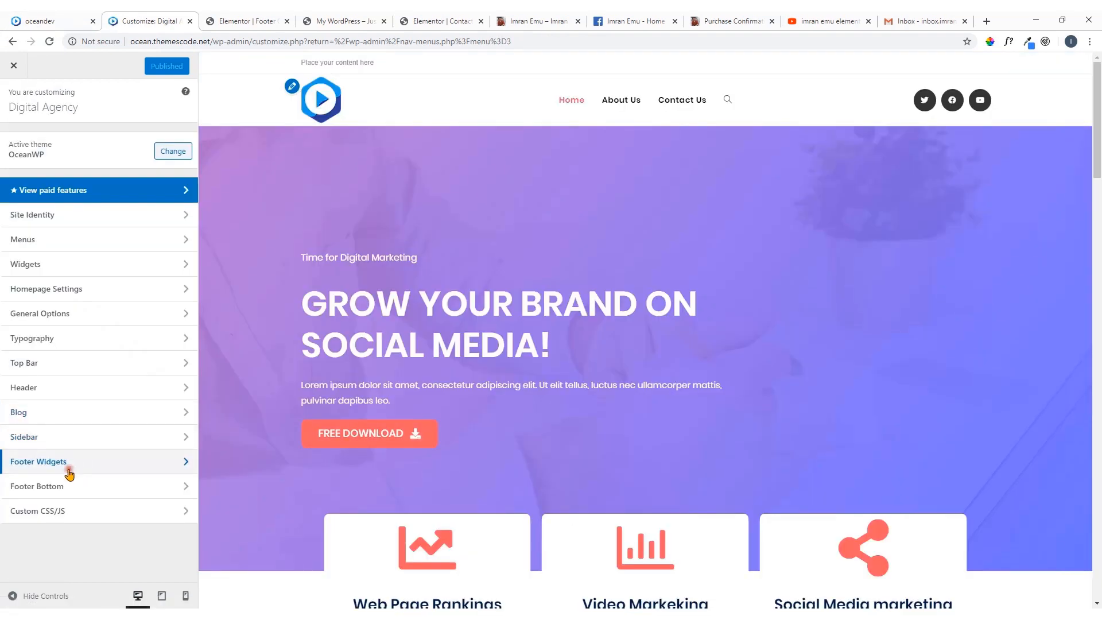
left_click(69, 474)
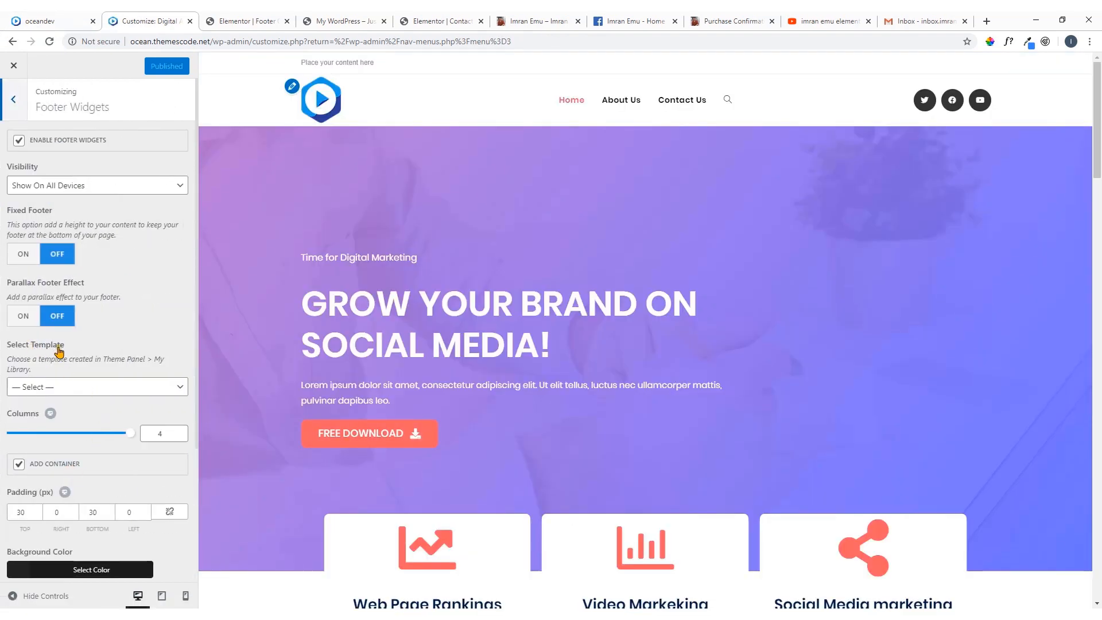
left_click(70, 388)
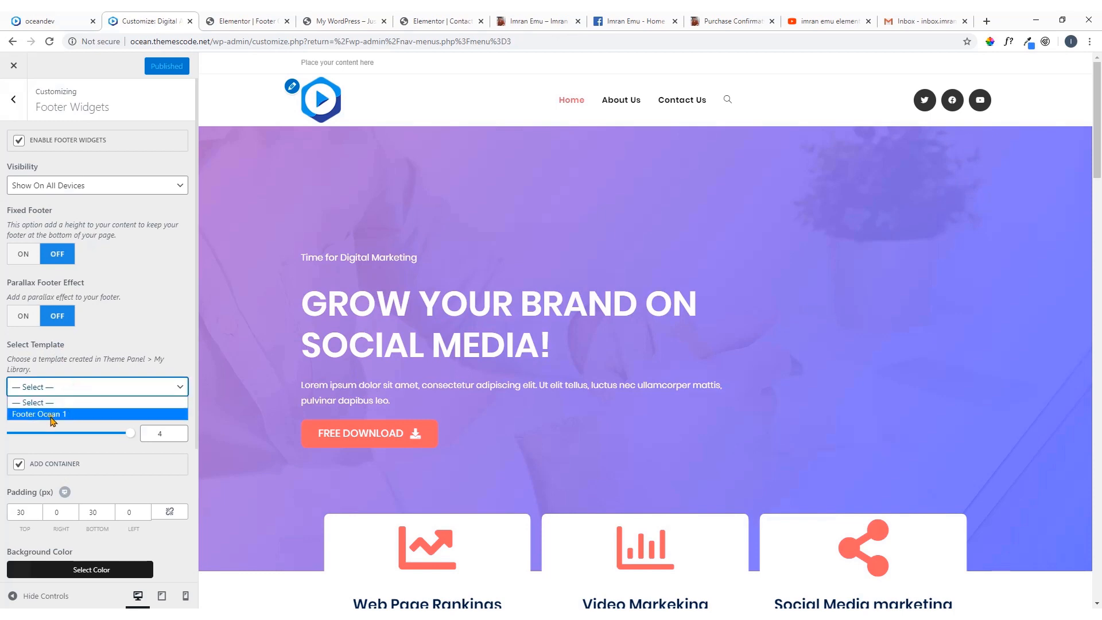
left_click(71, 414)
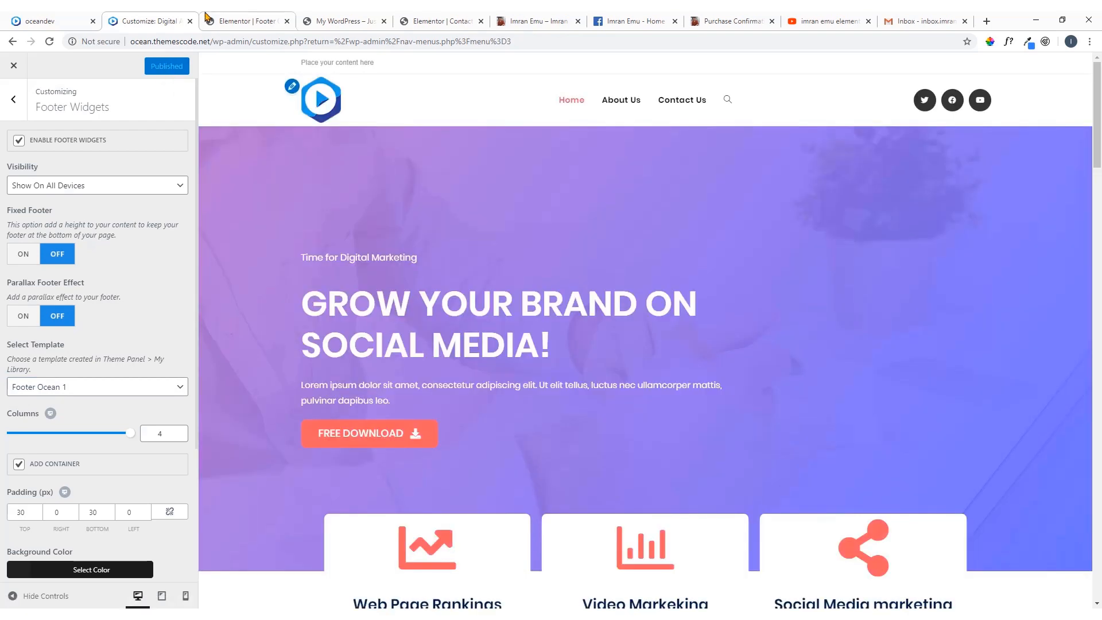
Reload the live site and inspect the footer on the home page and the About Us page
left_click(239, 21)
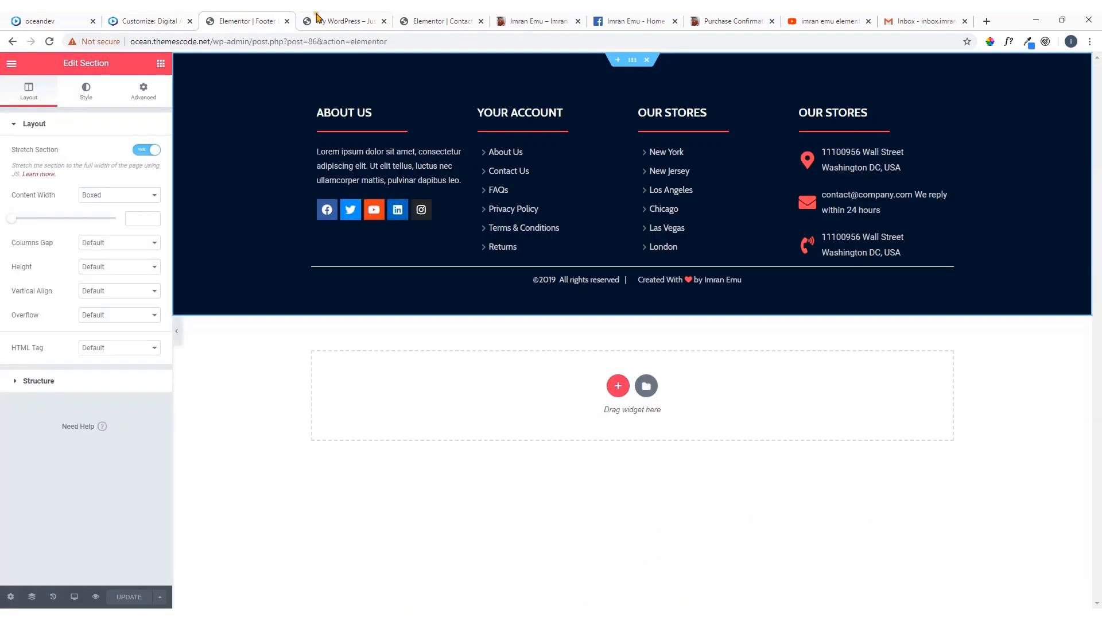
left_click(339, 17)
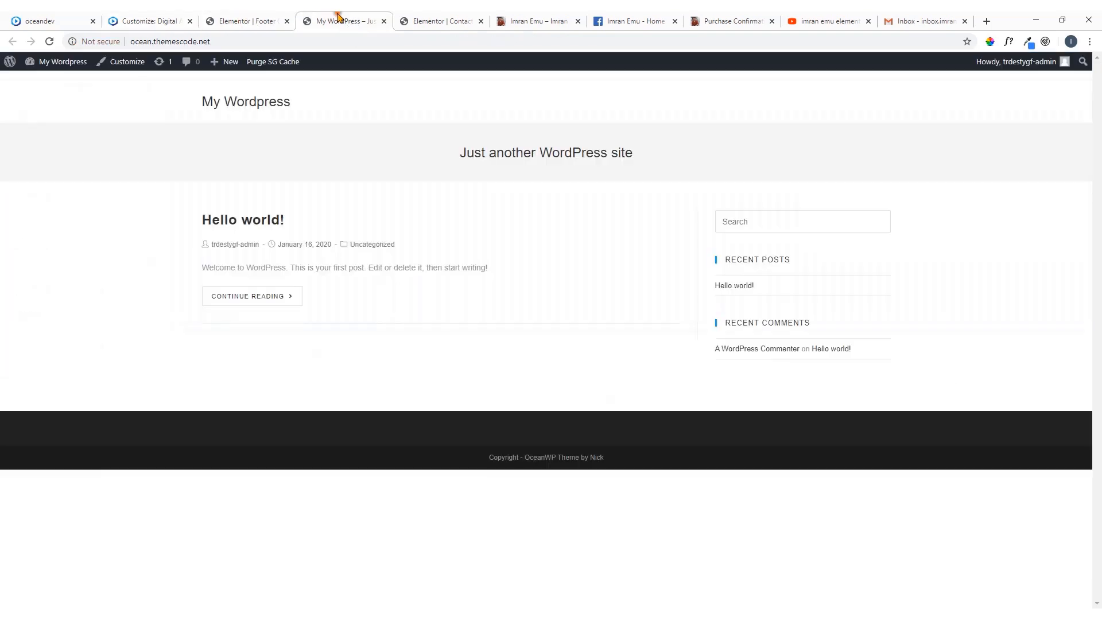
left_click(50, 41)
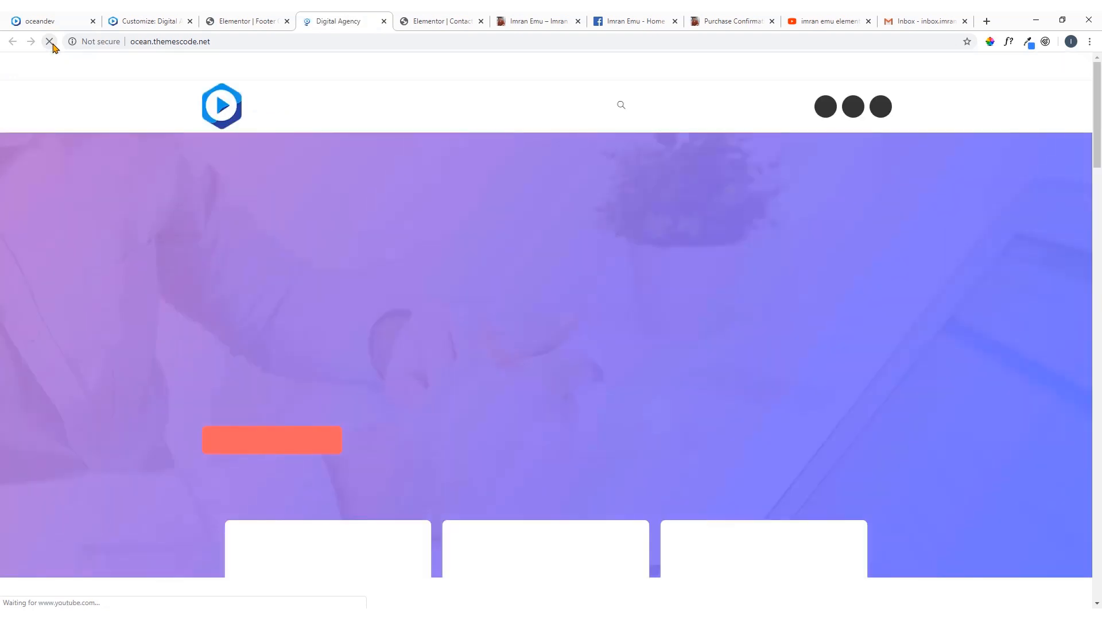
scroll(598, 245, "down", 7)
scroll(597, 246, "down", 15)
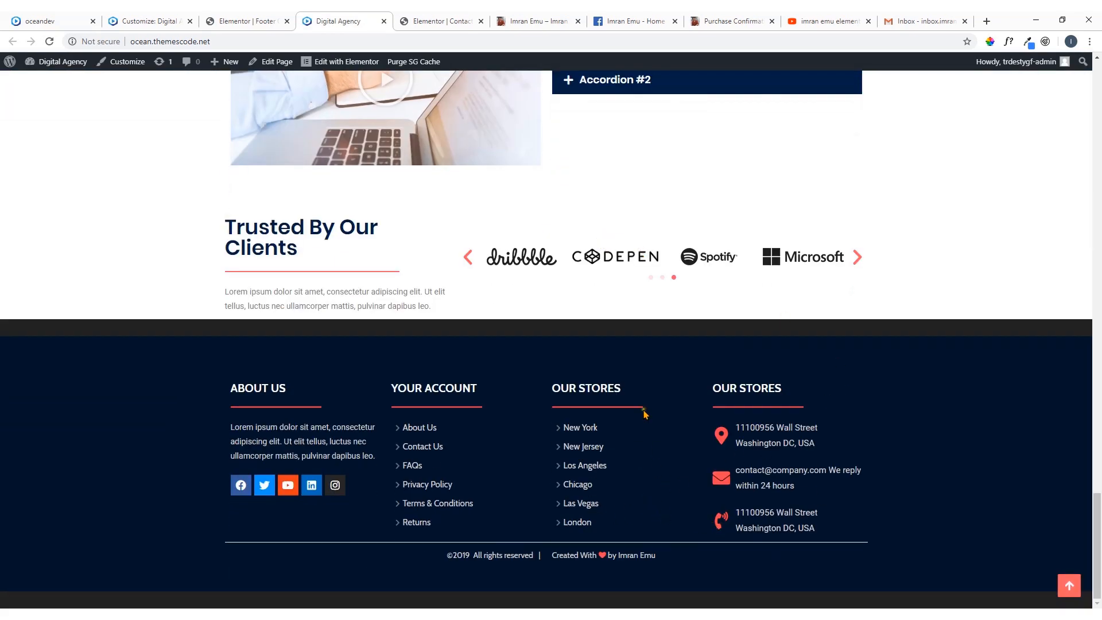
scroll(634, 322, "up", 20)
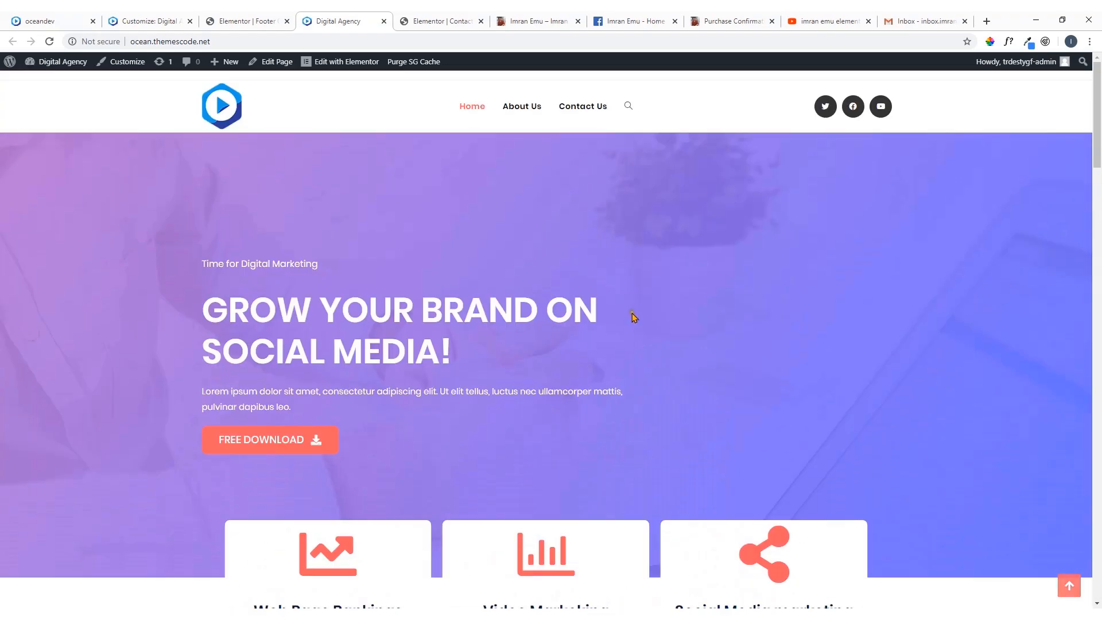
left_click(529, 112)
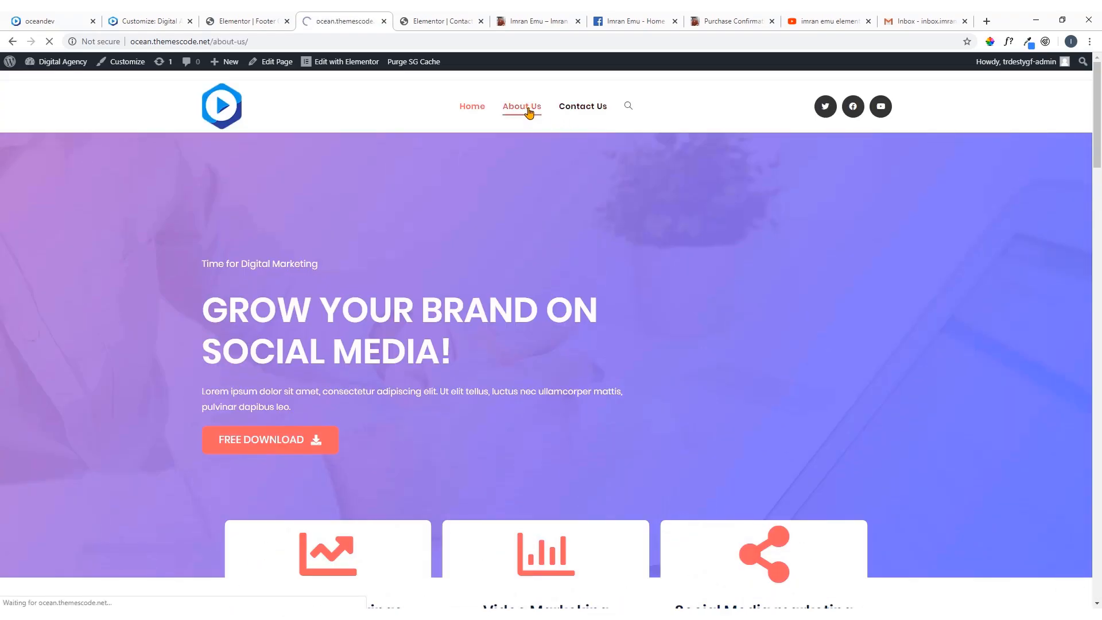
scroll(520, 277, "down", 15)
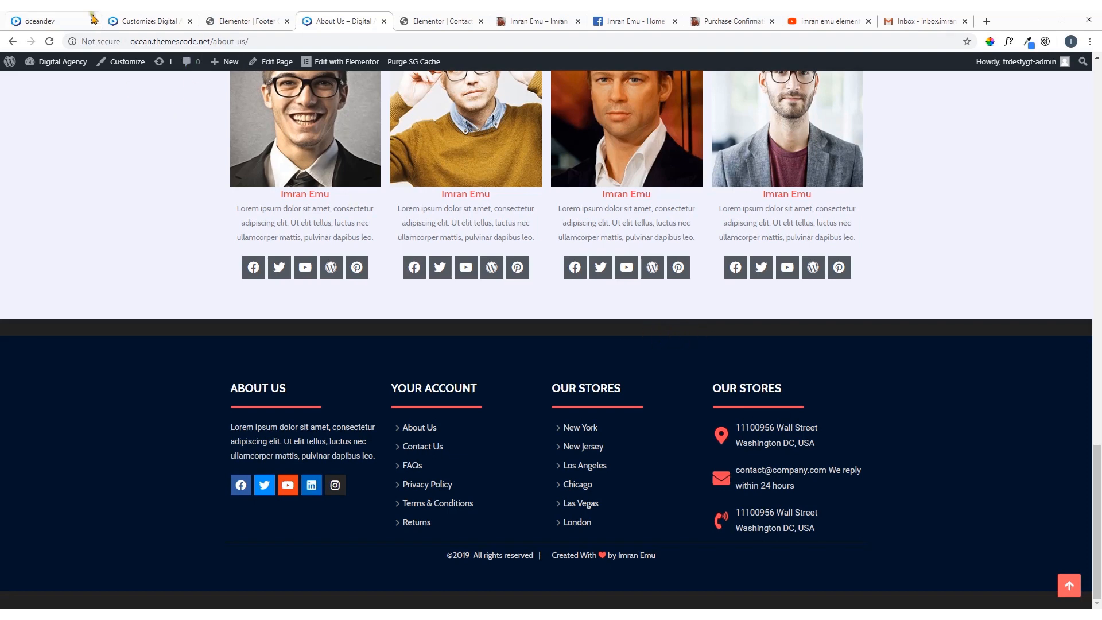
Sample the dark navy background of the footer section in the Elementor editor with ColorPick Eyedropper and copy its hex code 011627
left_click(74, 21)
left_click(140, 17)
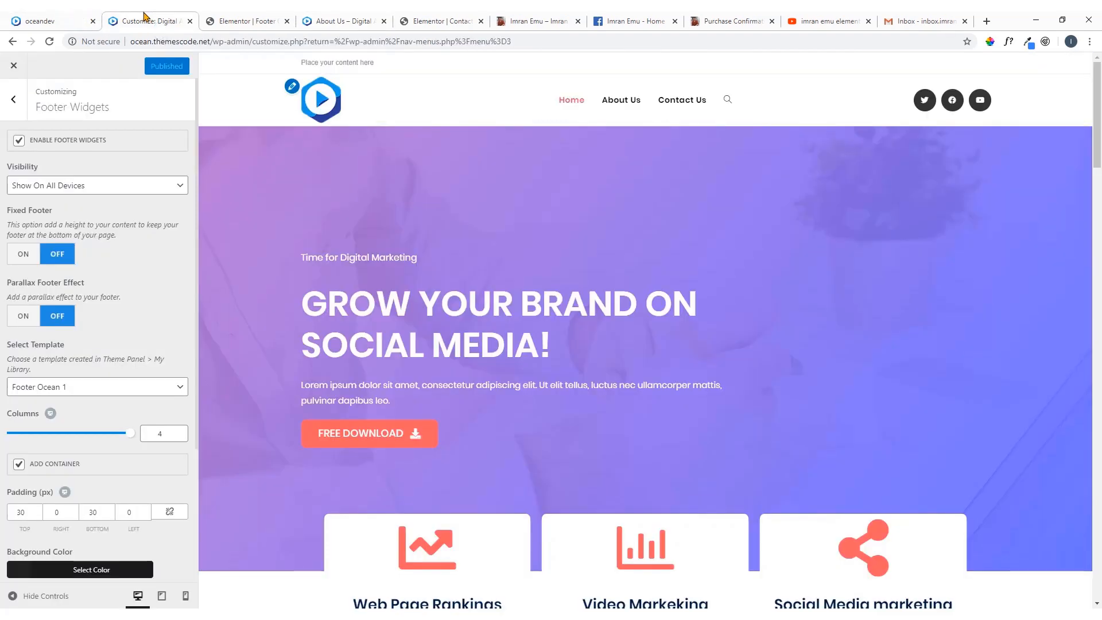
scroll(121, 279, "down", 3)
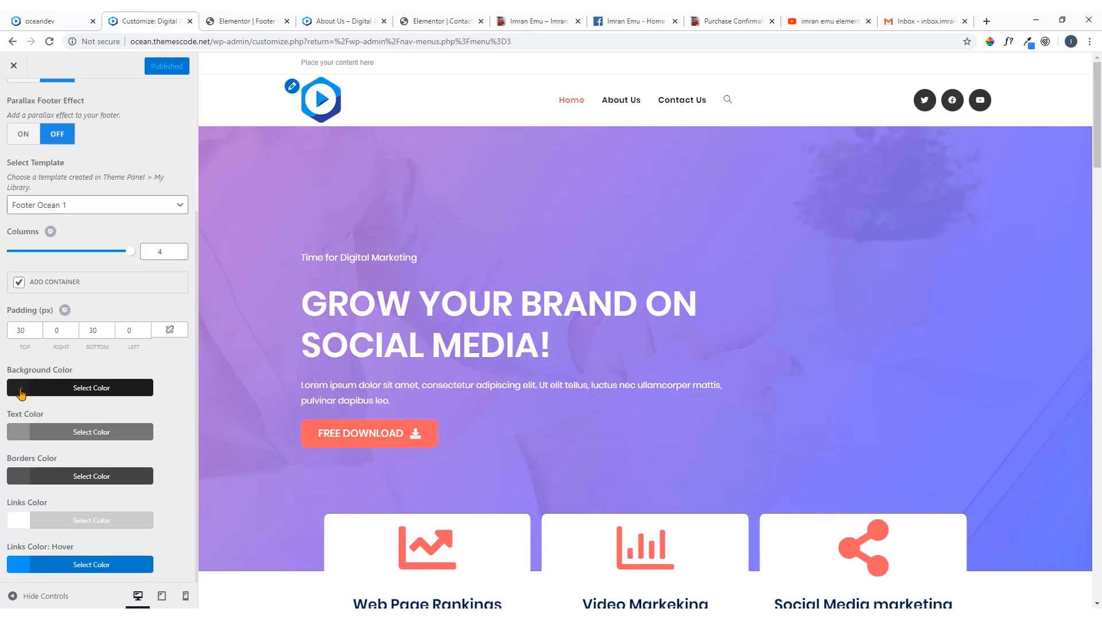
left_click(234, 21)
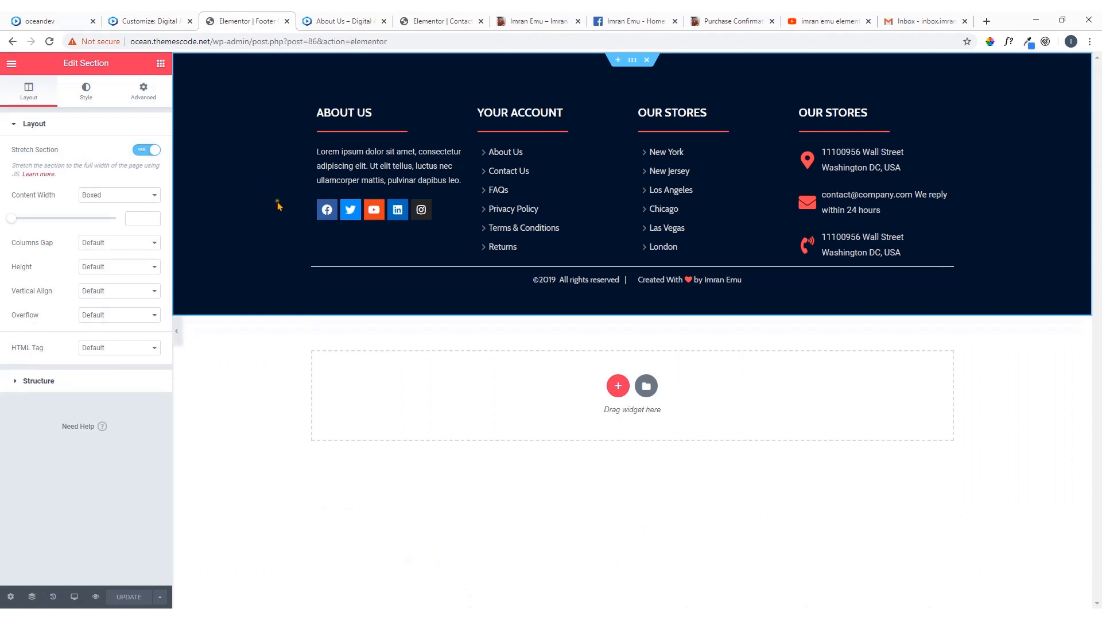
left_click(990, 41)
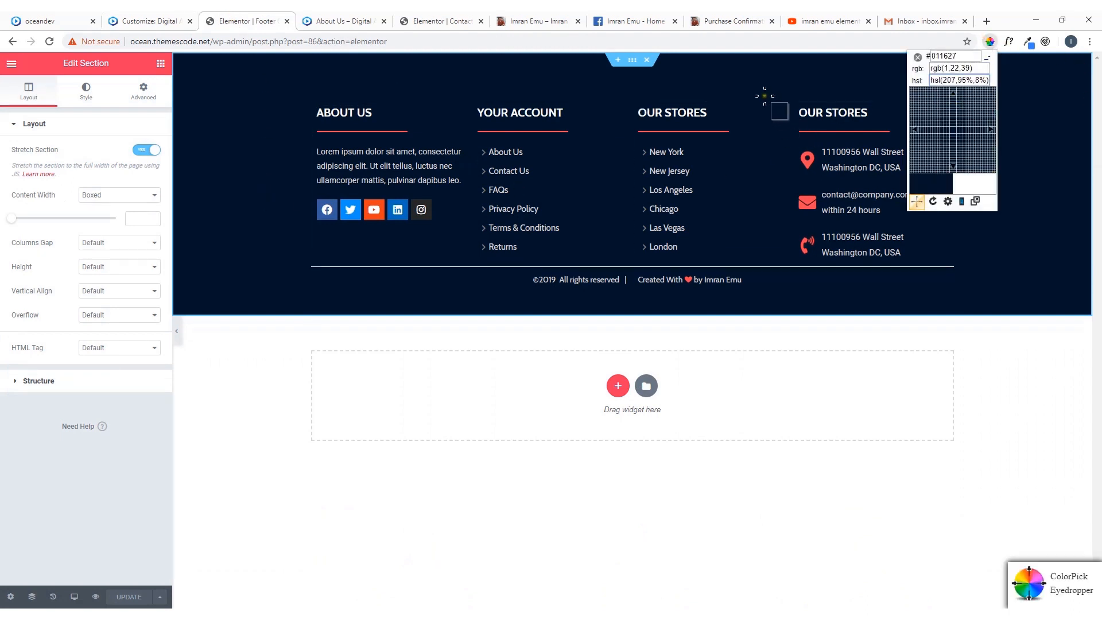
right_click(775, 109)
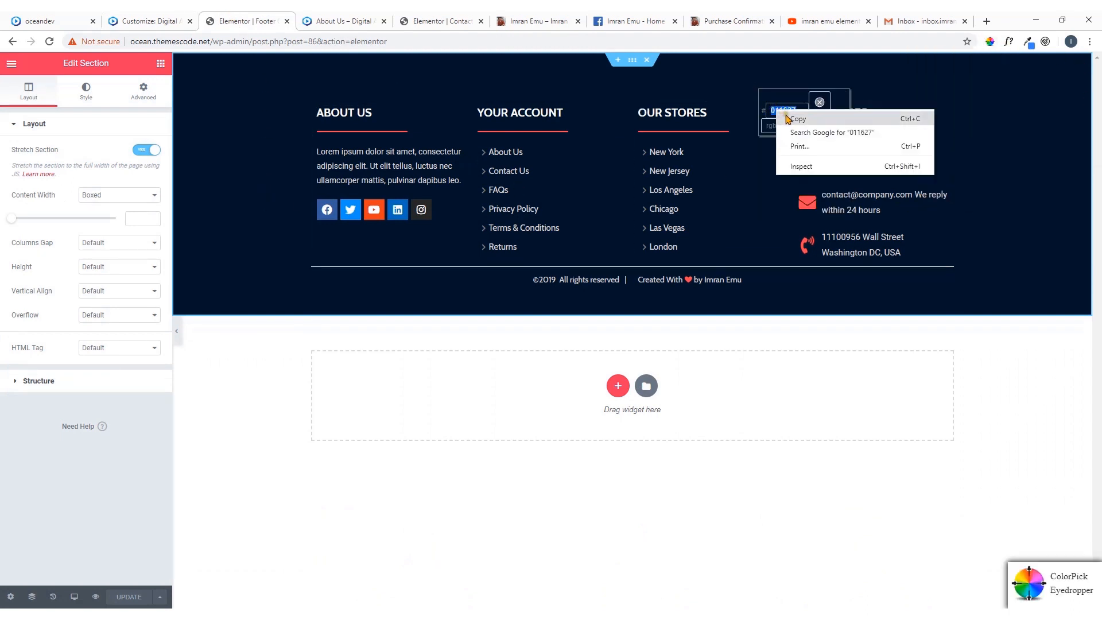
left_click(790, 119)
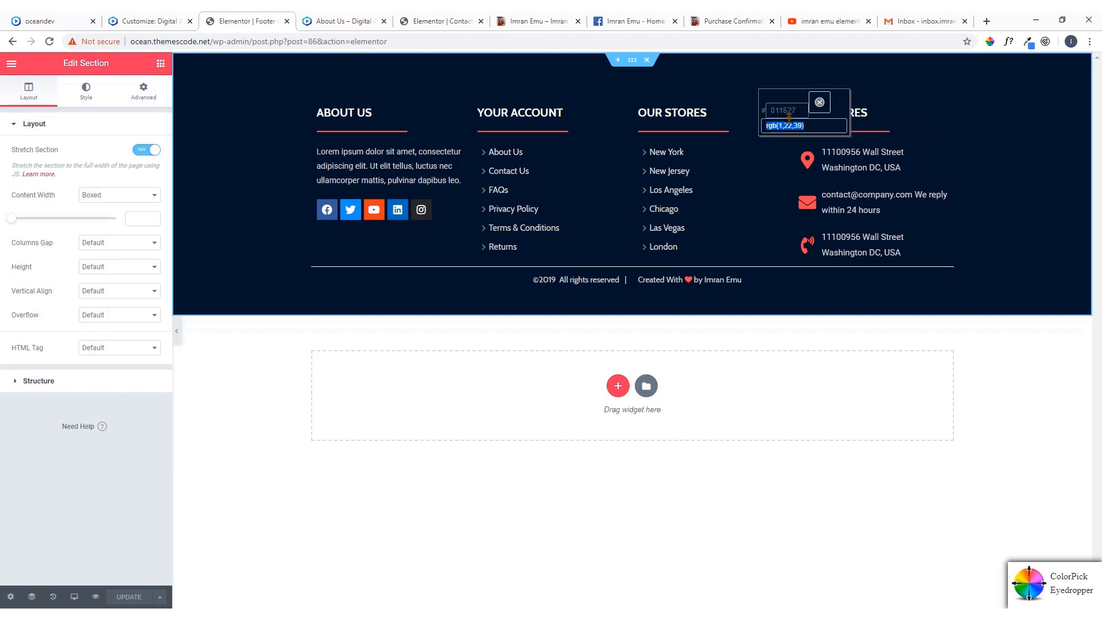
left_click(820, 102)
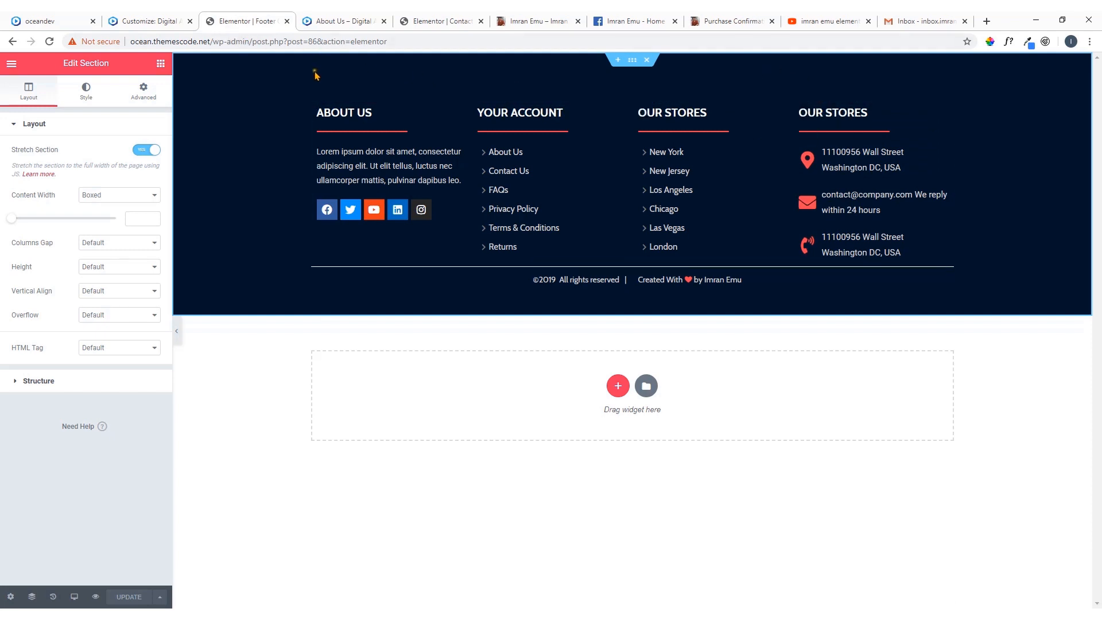
left_click(991, 41)
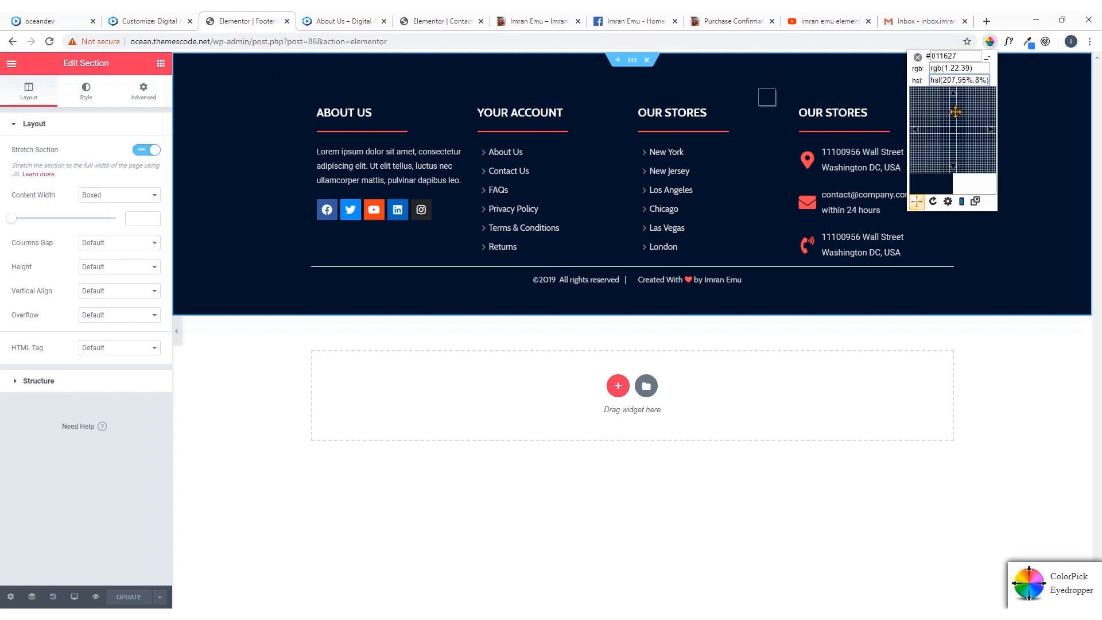
left_click(859, 70)
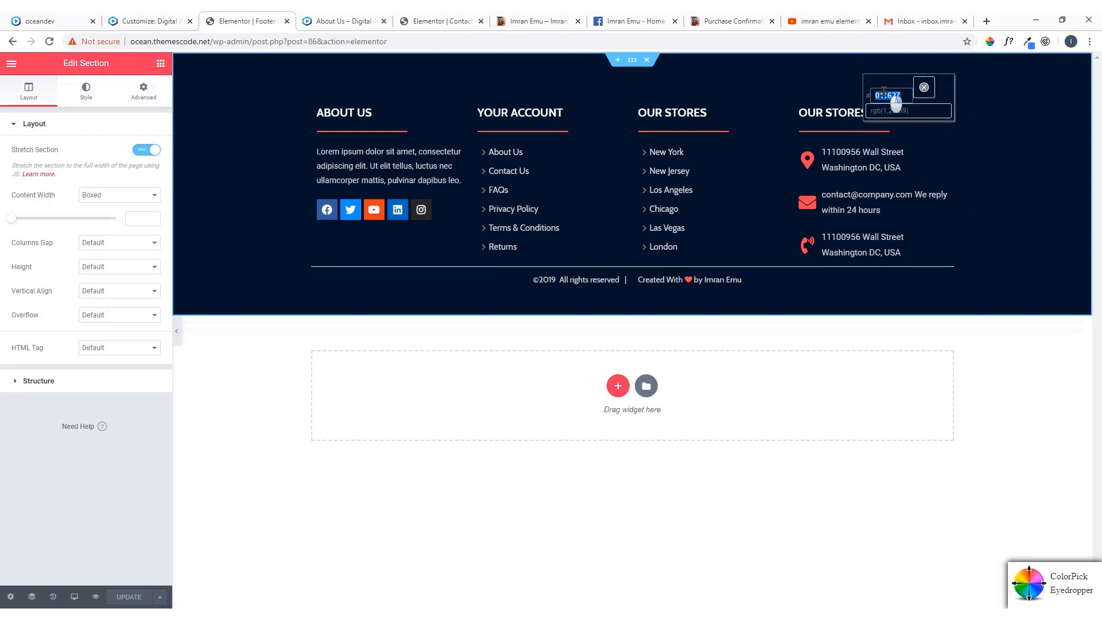
right_click(896, 103)
left_click(910, 106)
left_click(925, 87)
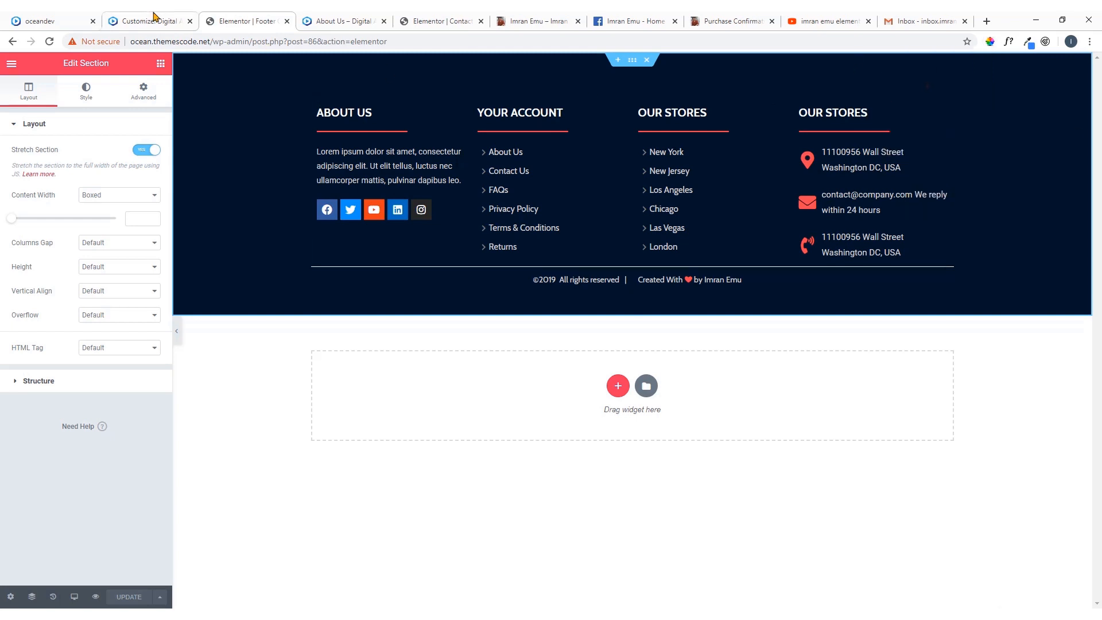
Set the Footer Widgets background color to #011627 in the customizer and check the footer in the preview
left_click(152, 19)
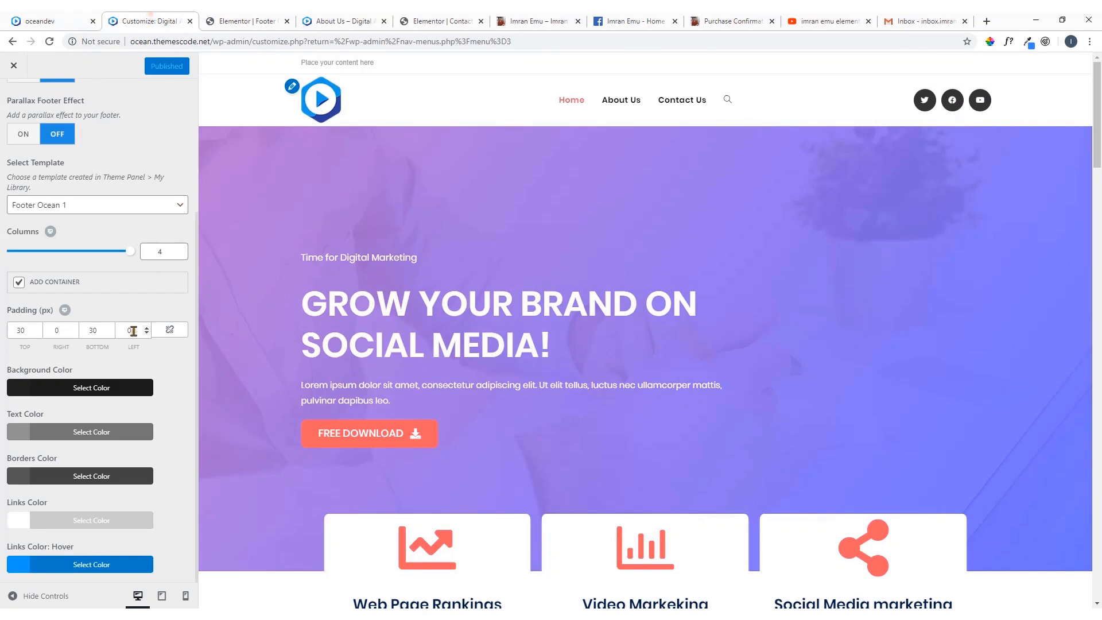
left_click(17, 389)
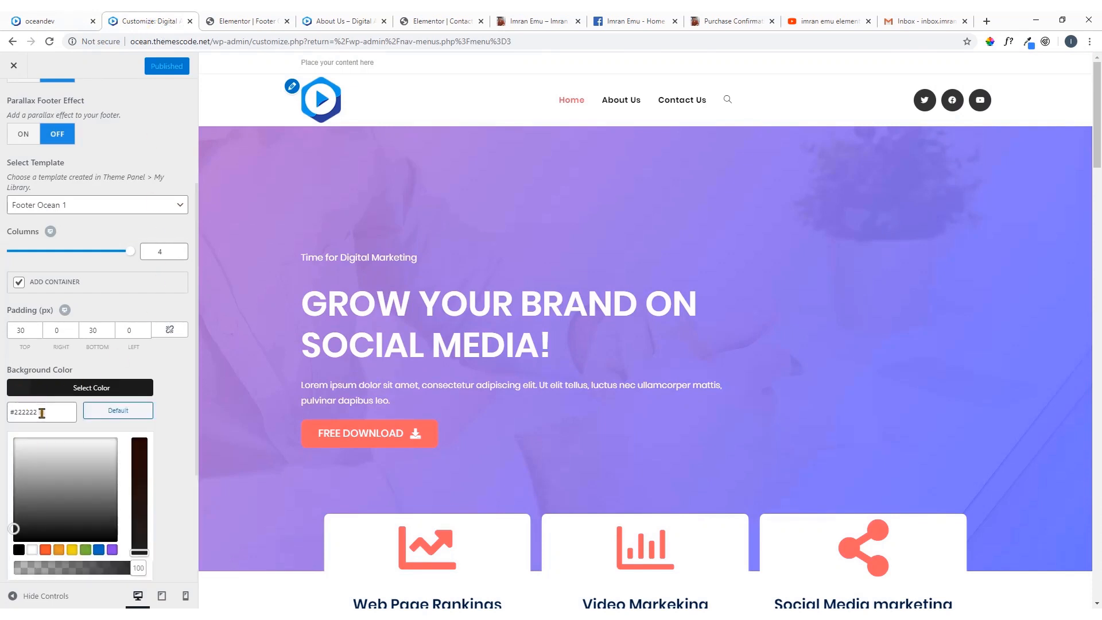
left_click_drag(42, 413, 13, 413)
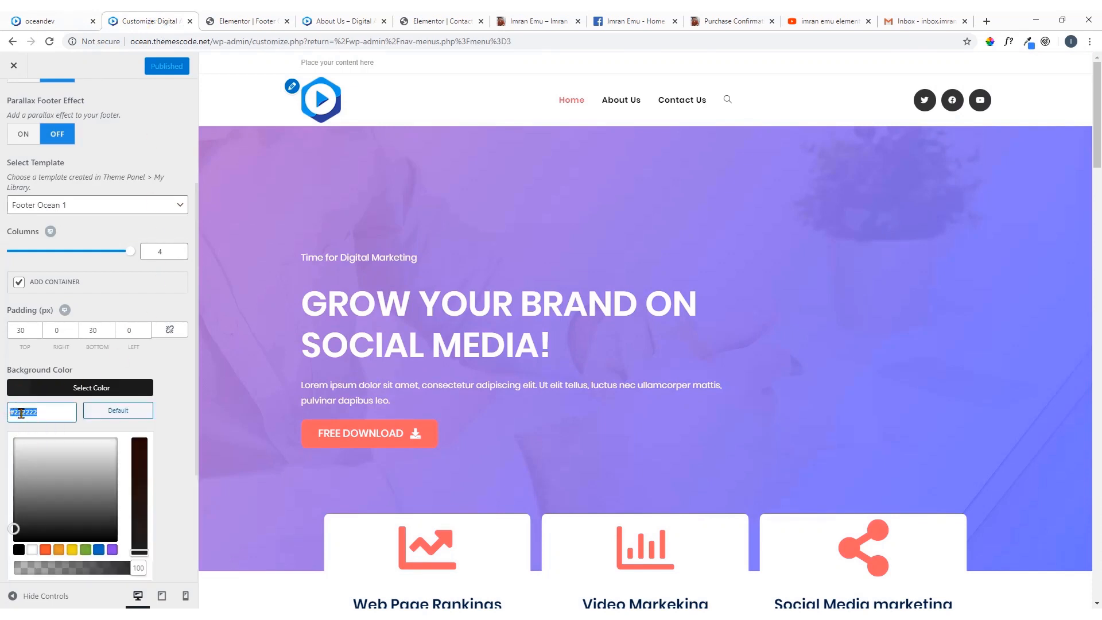
type("#011627")
left_click(26, 391)
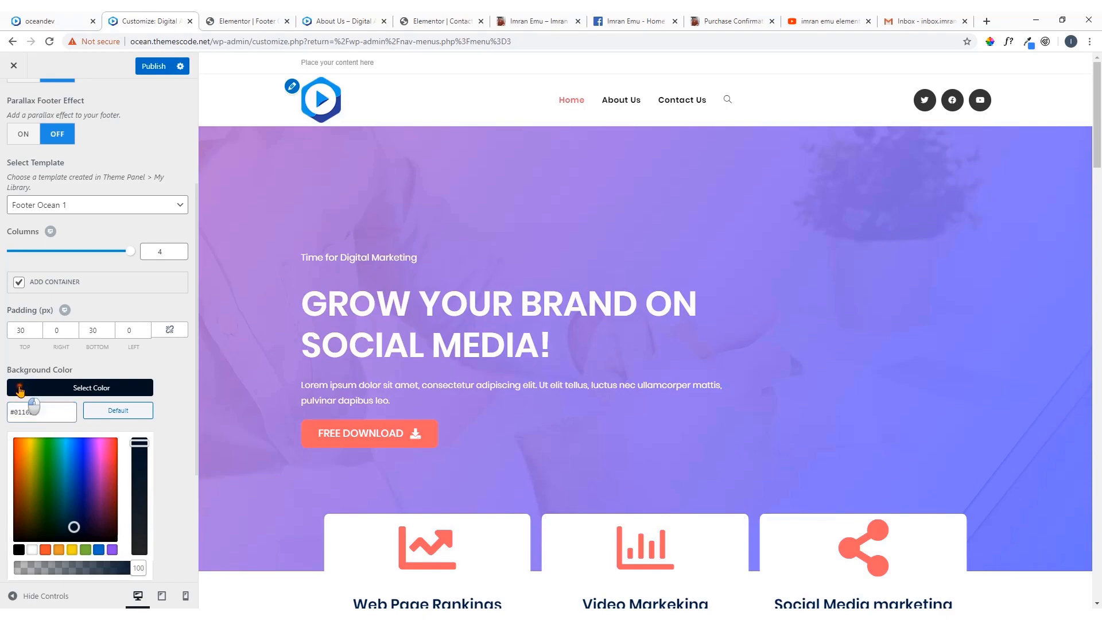
scroll(345, 288, "down", 15)
scroll(393, 262, "down", 10)
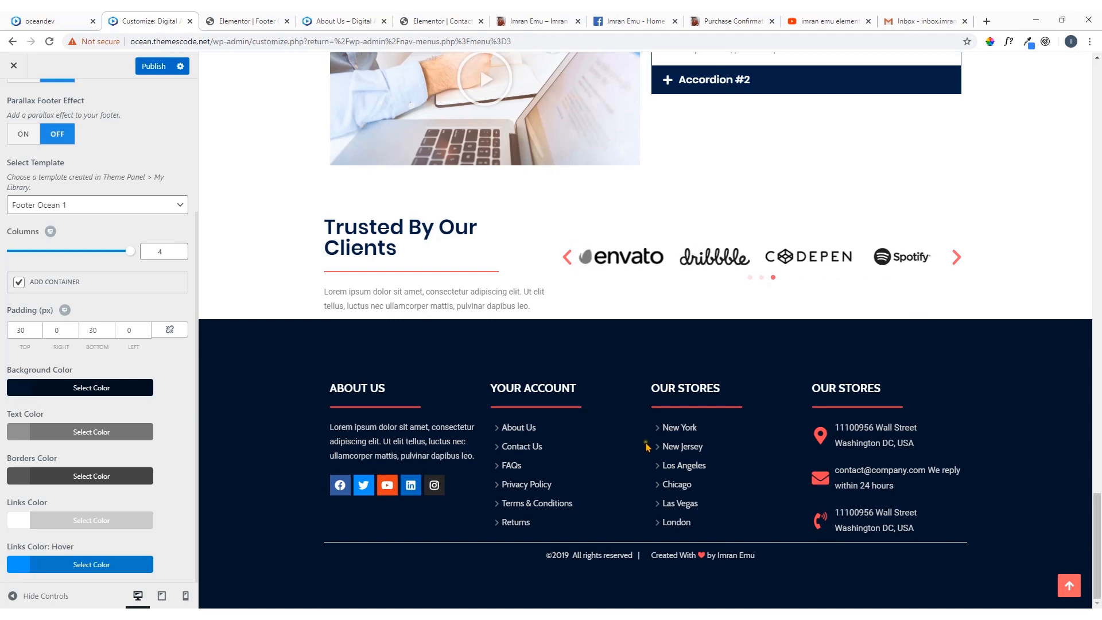
Set the Footer Widgets text color to white, #FFFFFF
left_click(18, 433)
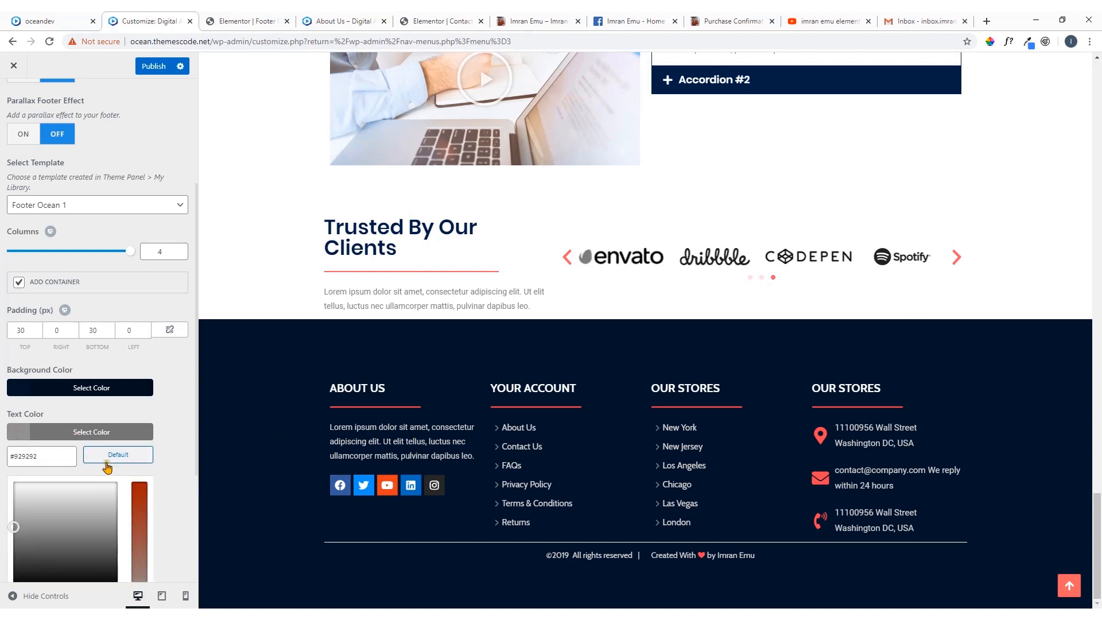
scroll(107, 467, "down", 3)
left_click(33, 408)
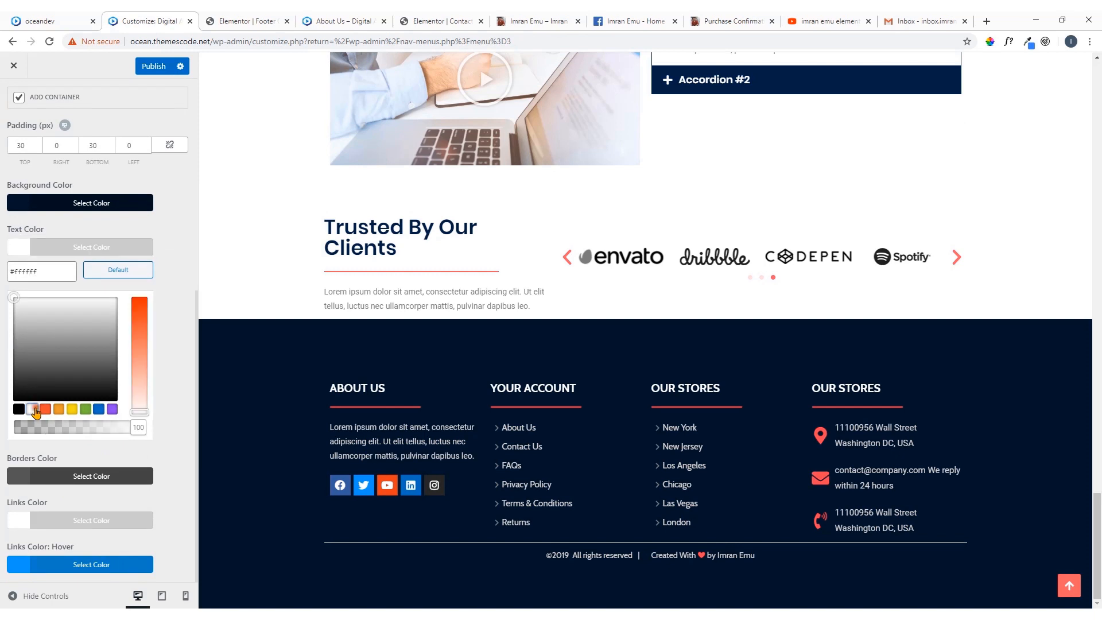
Publish the Footer Widgets color changes and check the footer on the live About Us page
left_click(21, 254)
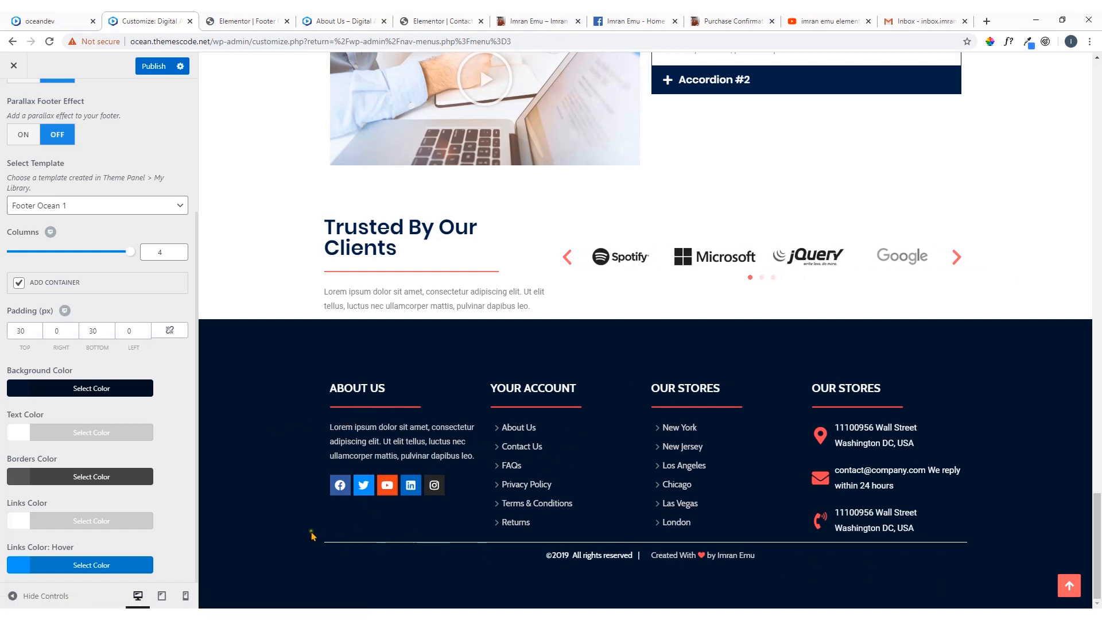
left_click(154, 67)
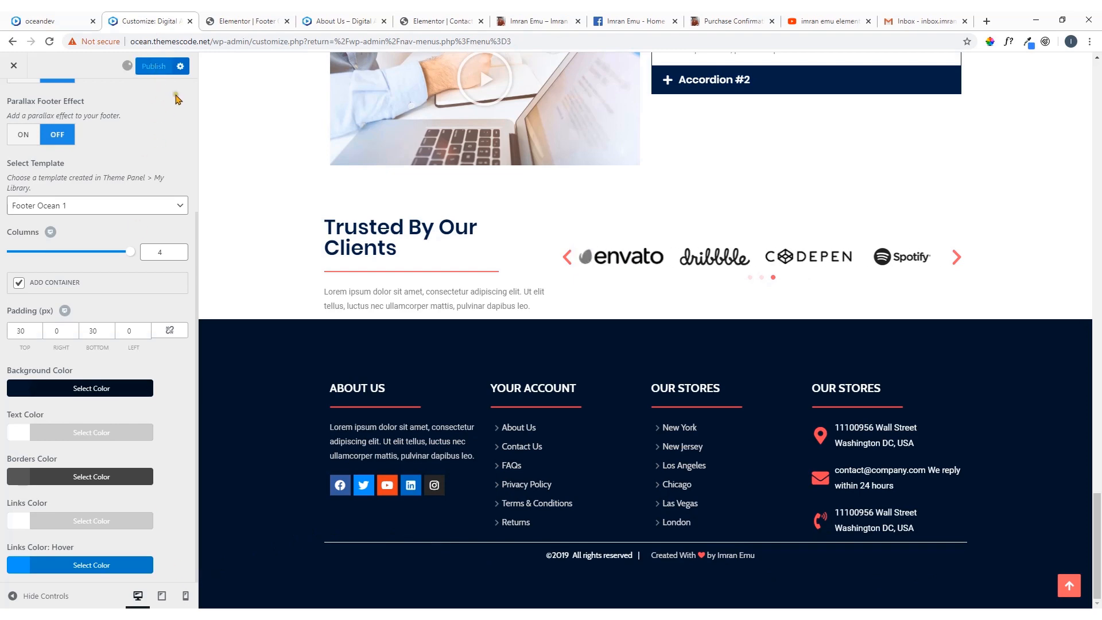
left_click(451, 15)
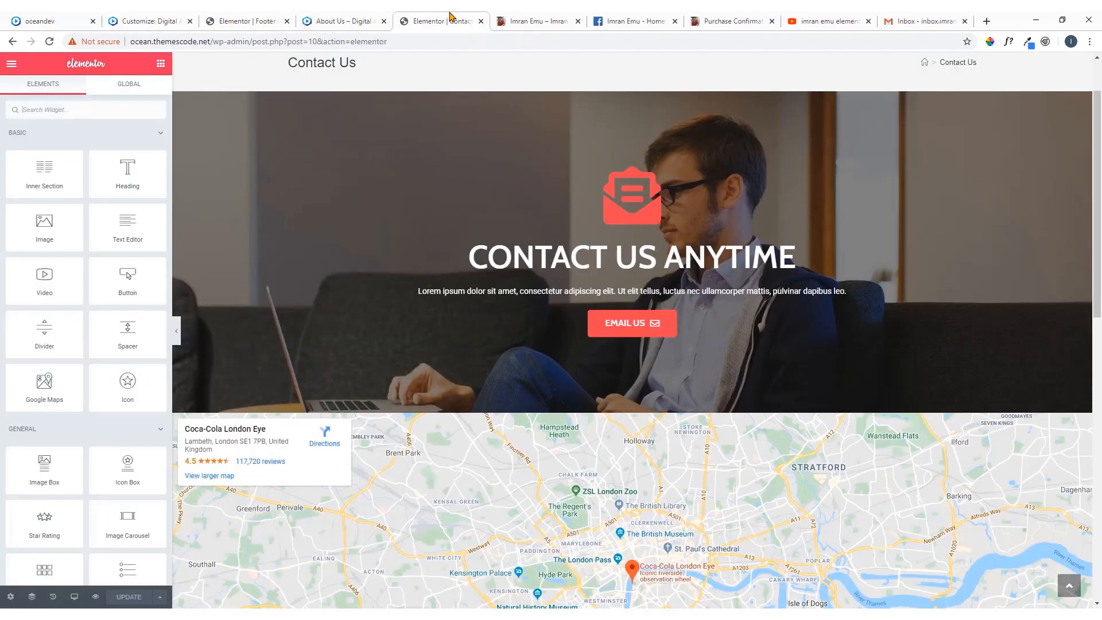
left_click(529, 16)
left_click(287, 20)
left_click(335, 16)
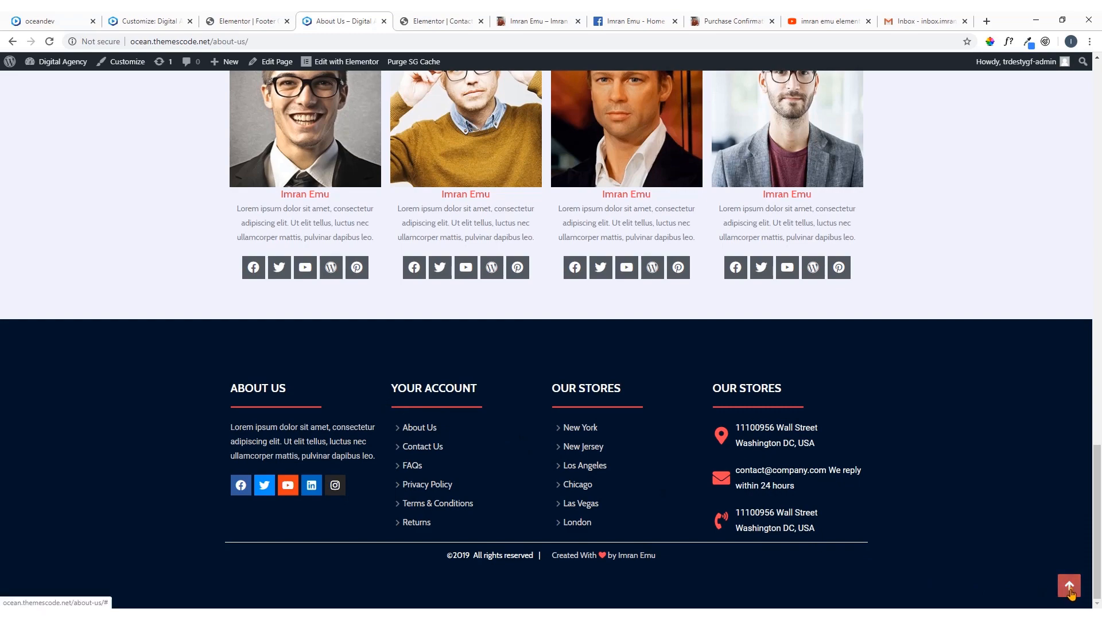
Open the live home page and view it as a logged-out visitor in the guest browser window
left_click(1069, 587)
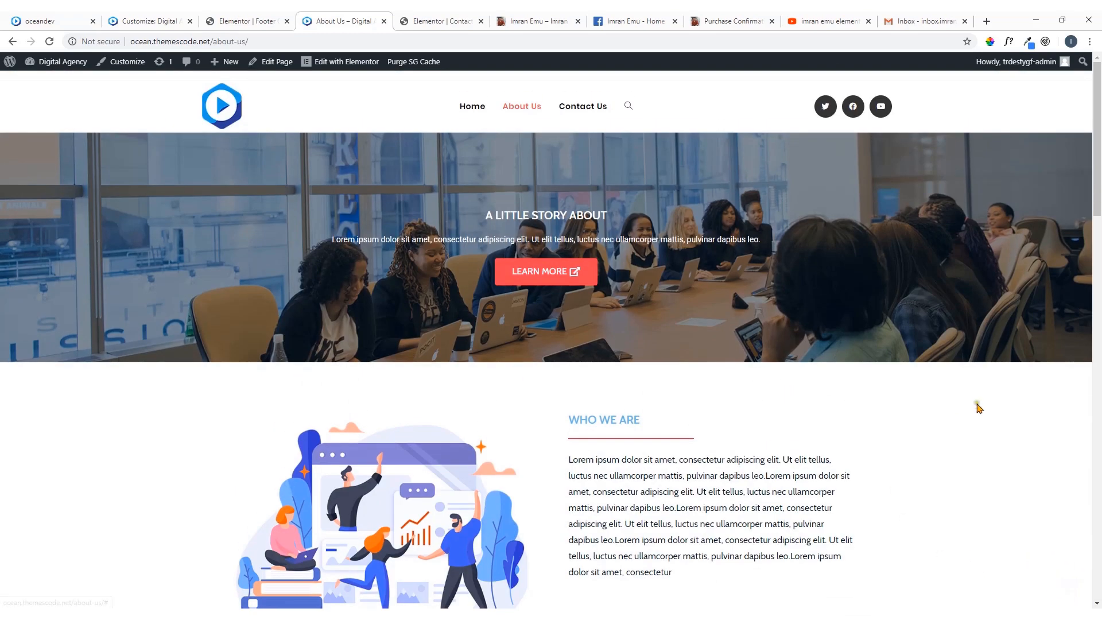
left_click(472, 109)
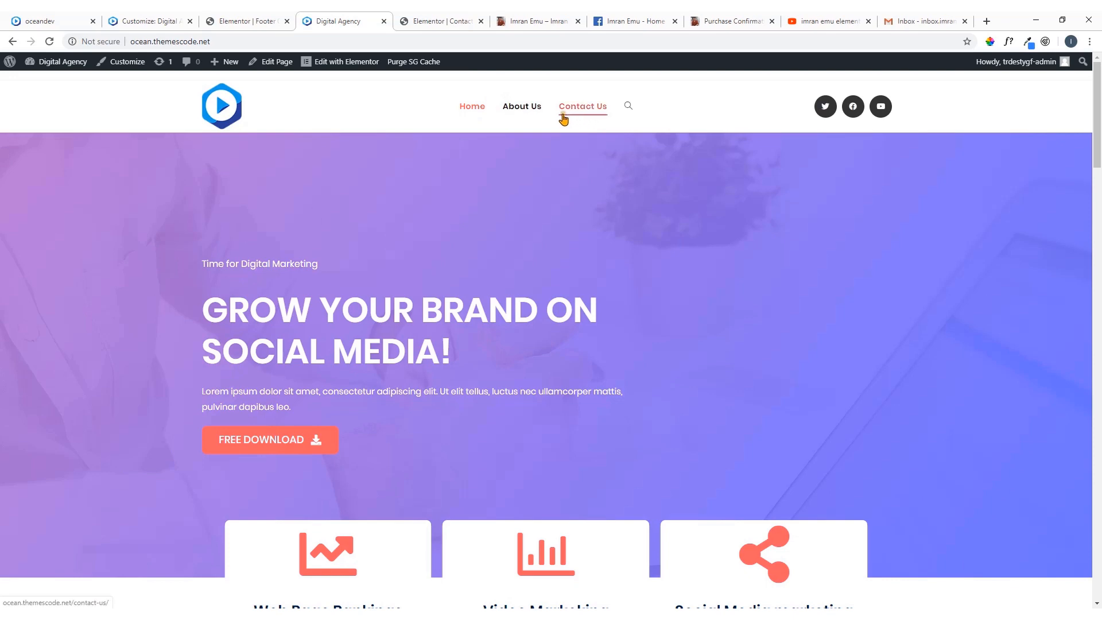
left_click(194, 41)
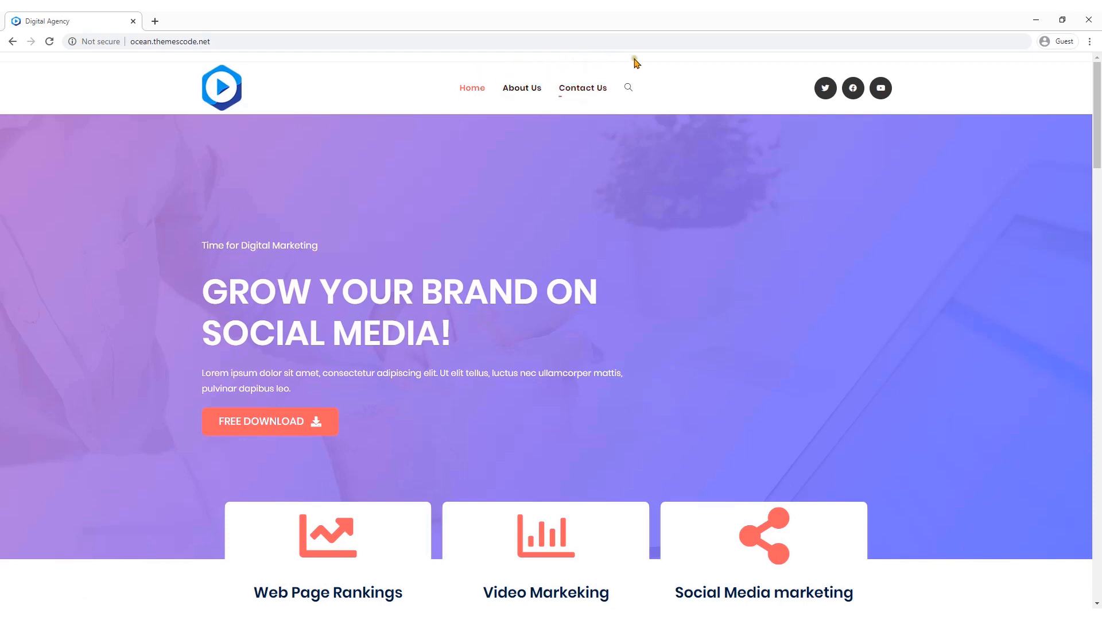
left_click(1041, 25)
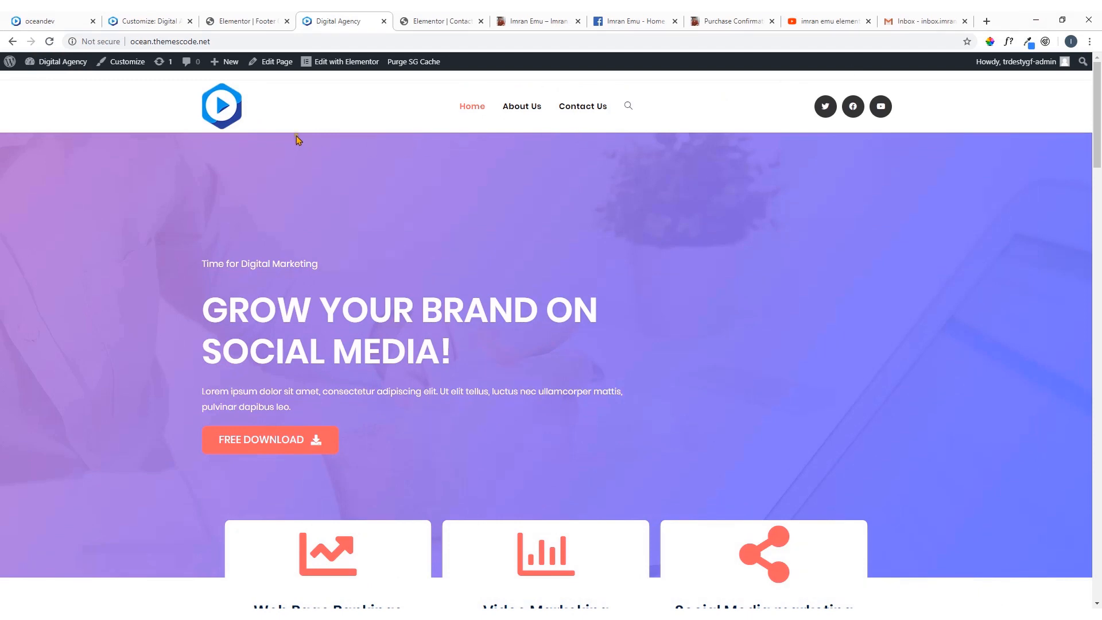
Disable the top bar in the customizer's general Top Bar settings, publish the change and return to the main customizer list
left_click(143, 22)
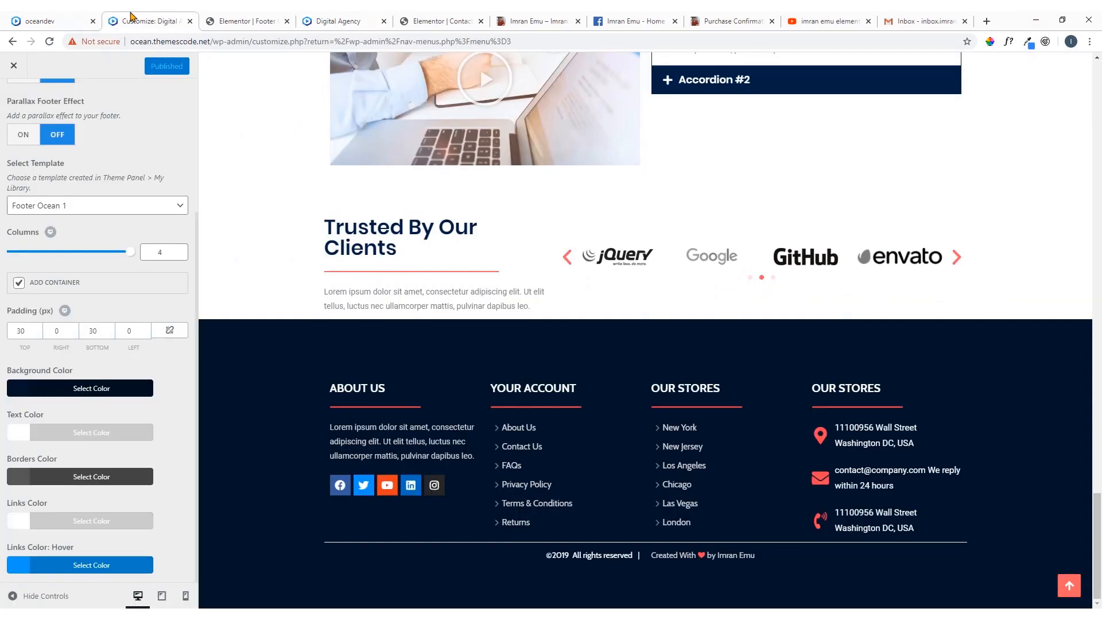
scroll(143, 212, "up", 2)
scroll(144, 211, "up", 1)
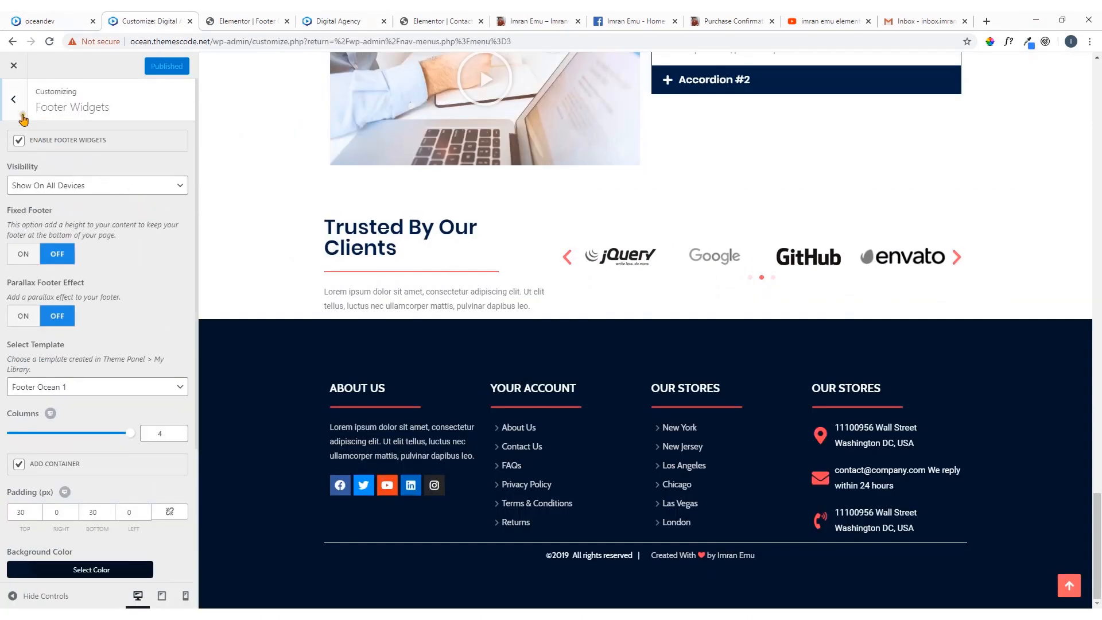
left_click(13, 99)
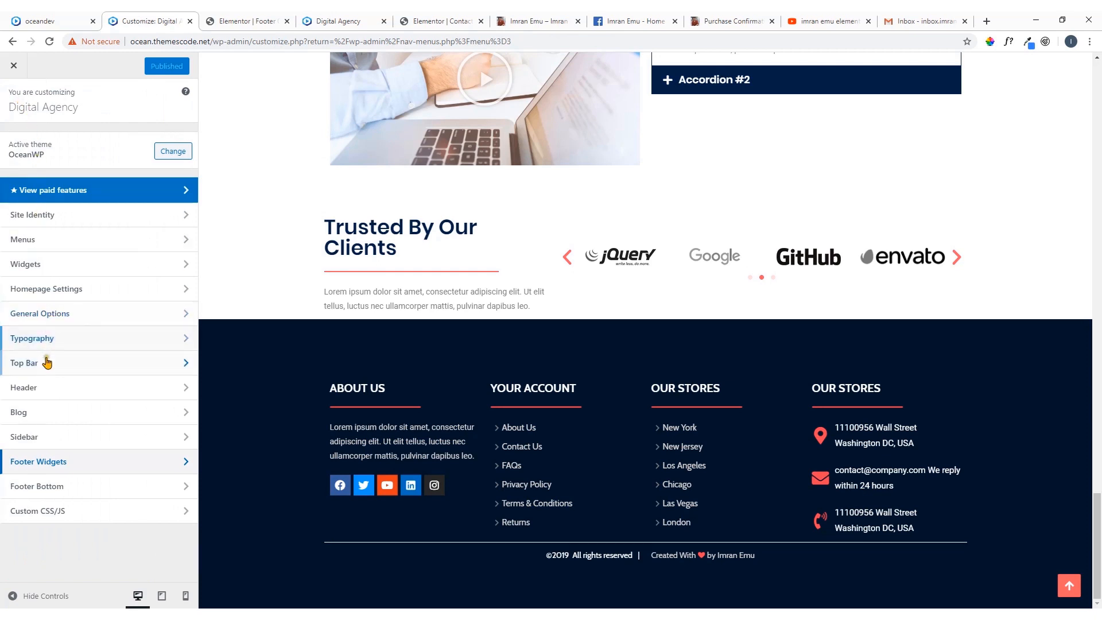
left_click(40, 391)
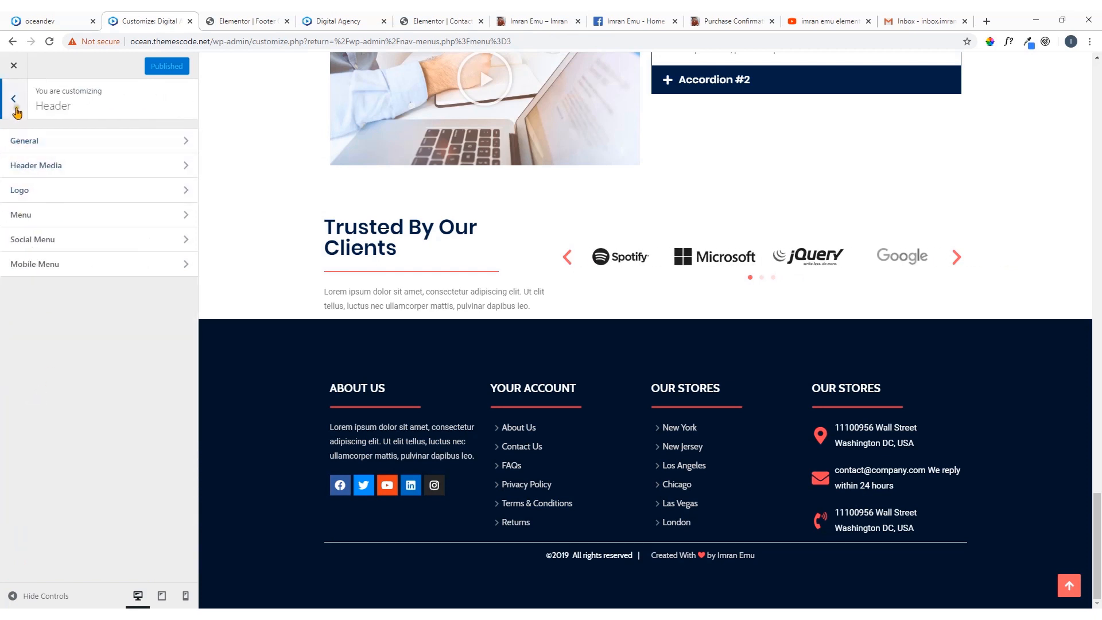
left_click(14, 99)
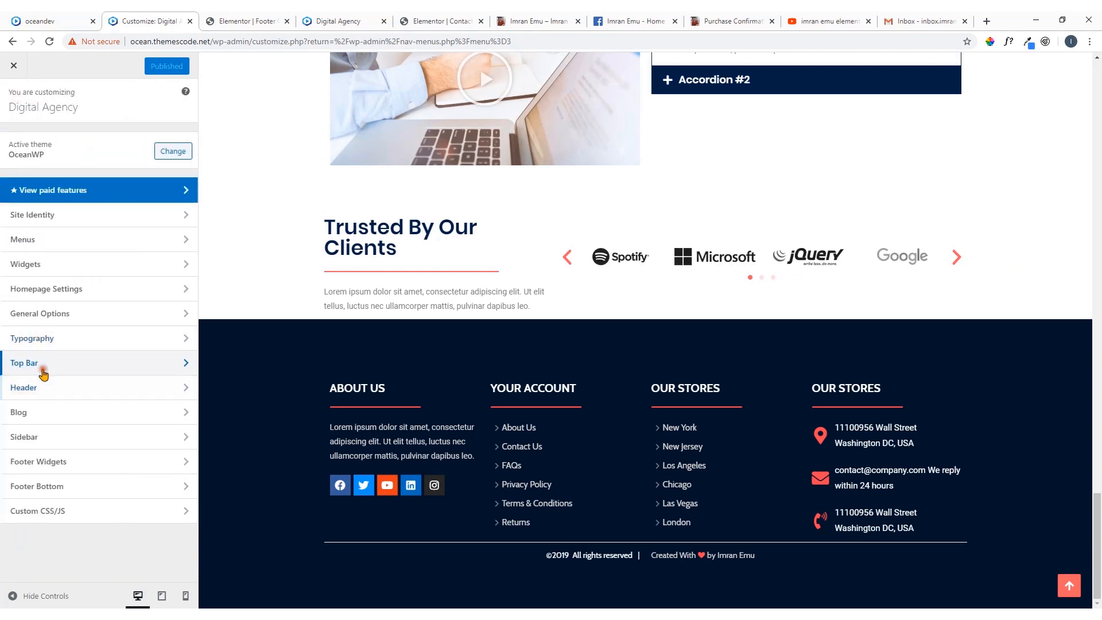
left_click(40, 363)
left_click(45, 145)
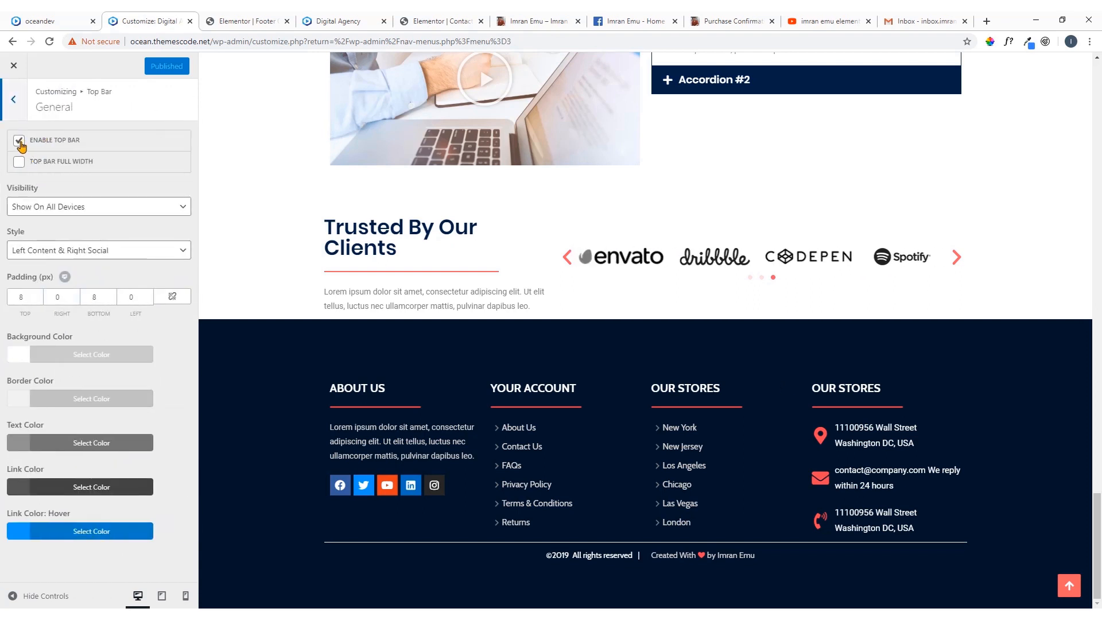
left_click(19, 141)
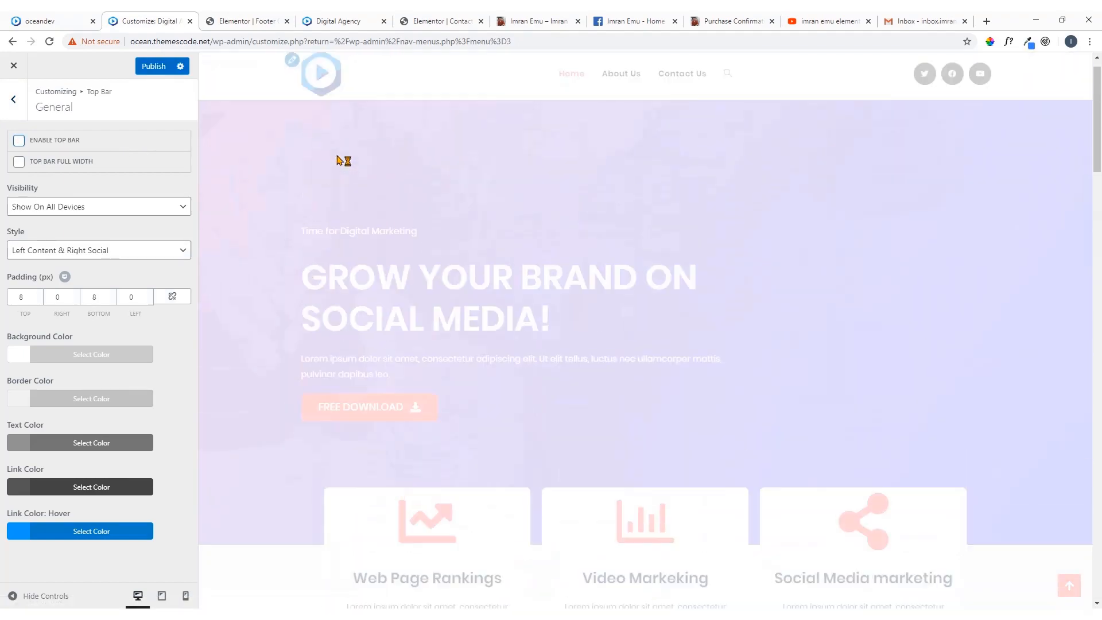
scroll(491, 136, "up", 20)
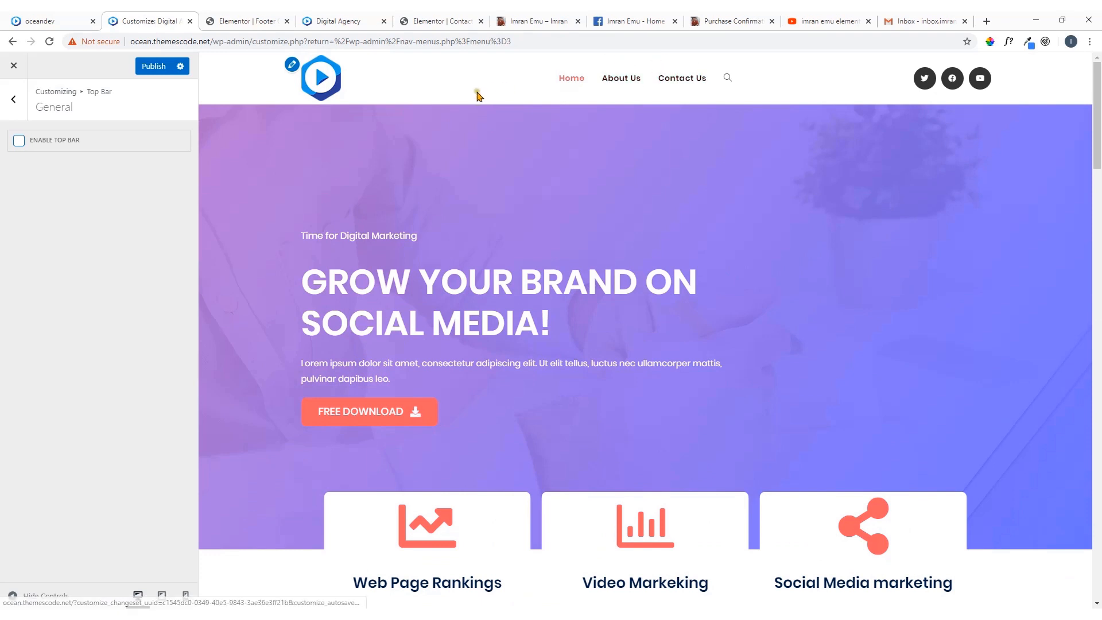
left_click(152, 66)
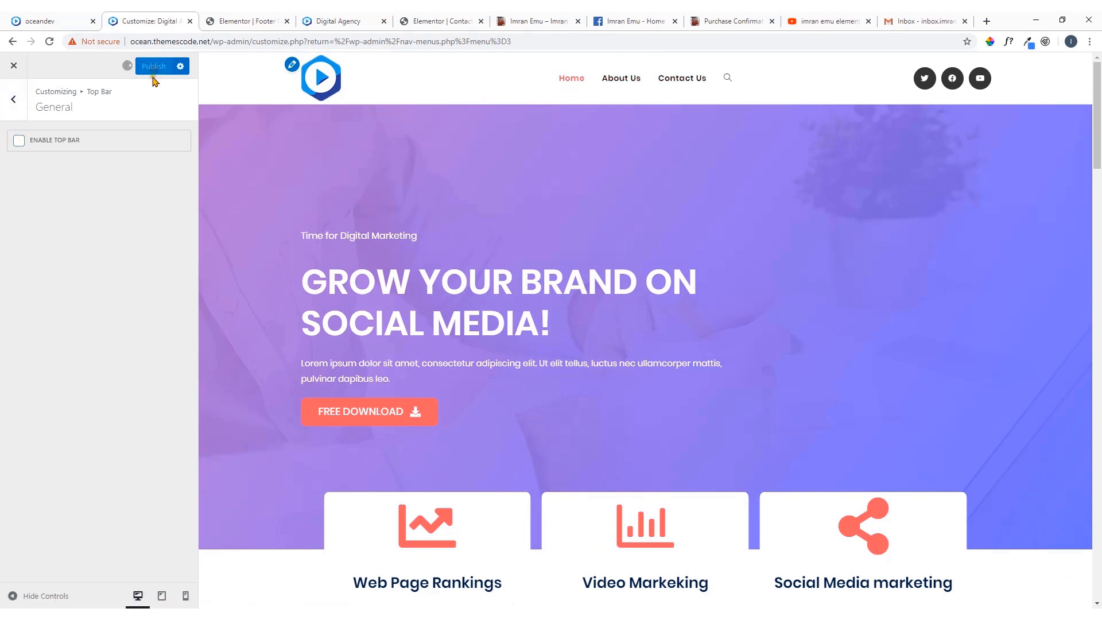
left_click(16, 101)
left_click(16, 102)
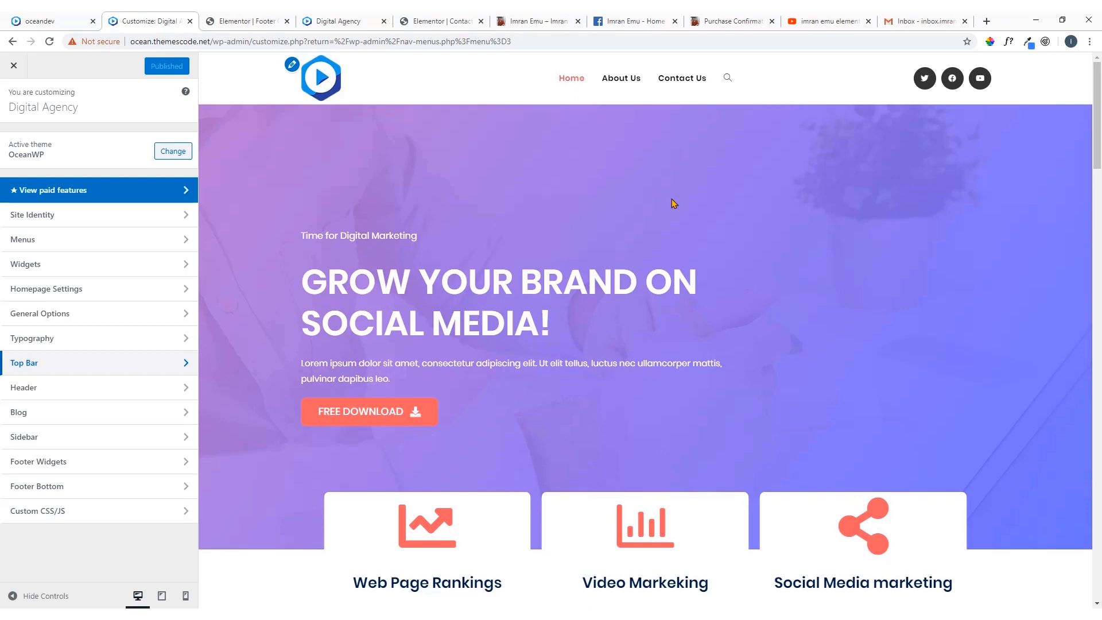
View the open YouTube search results and browse the tutorial author's website up to the Trusted WordPress Hosting Providers section
left_click(830, 21)
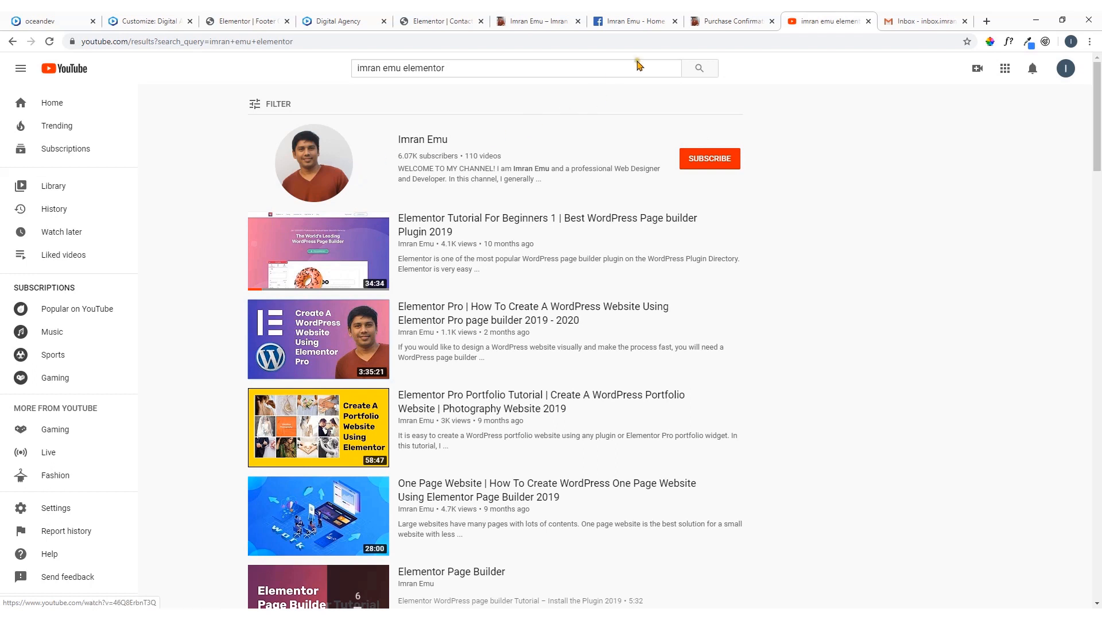
left_click(543, 18)
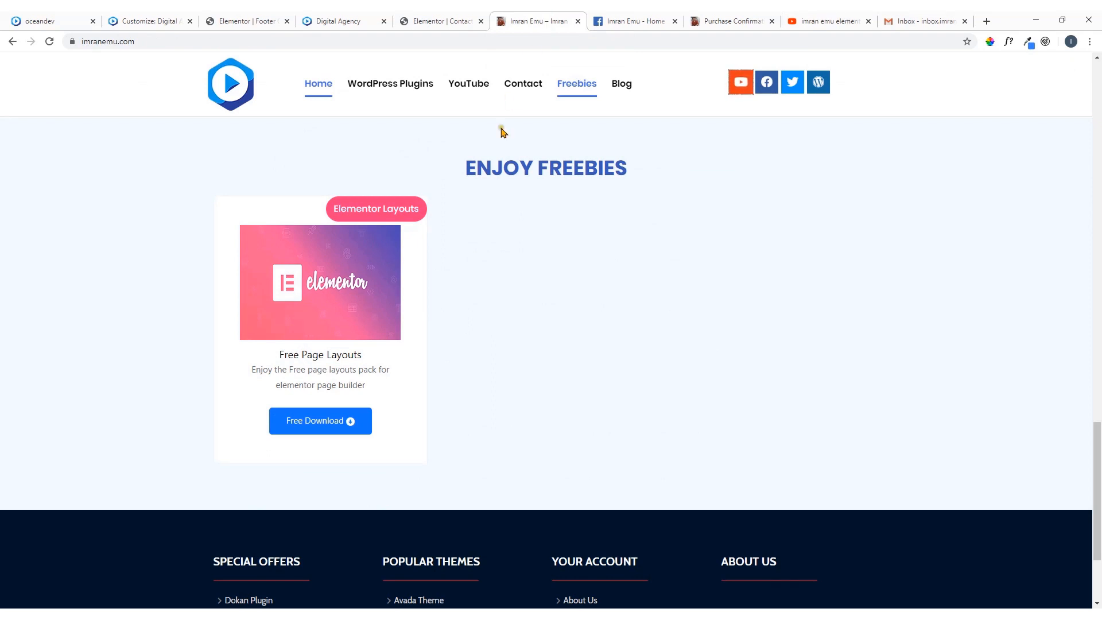
scroll(502, 133, "up", 10)
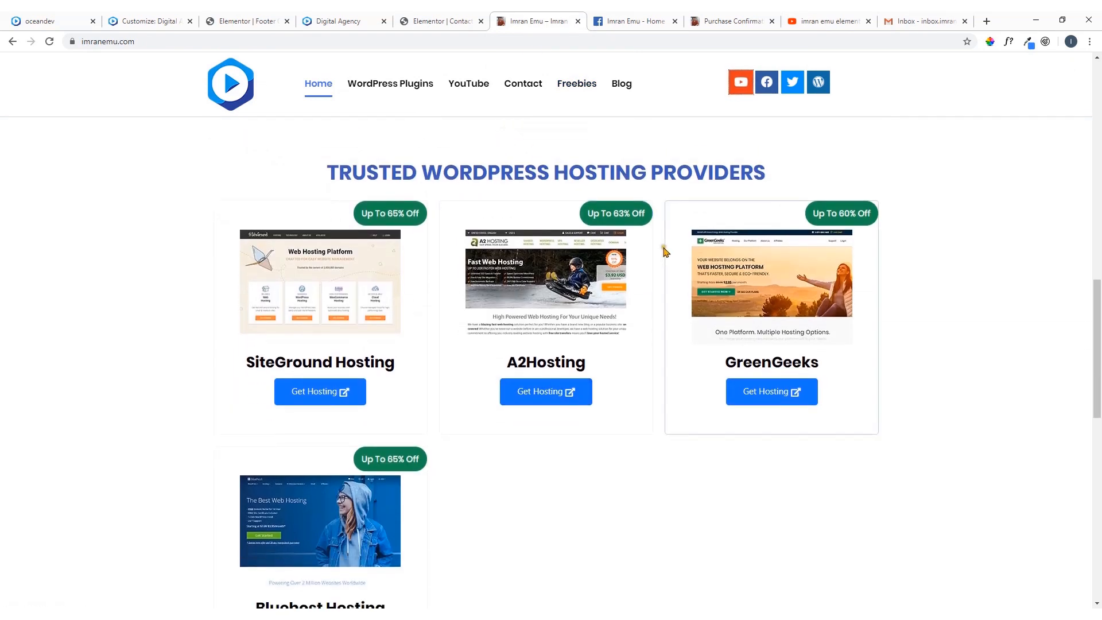